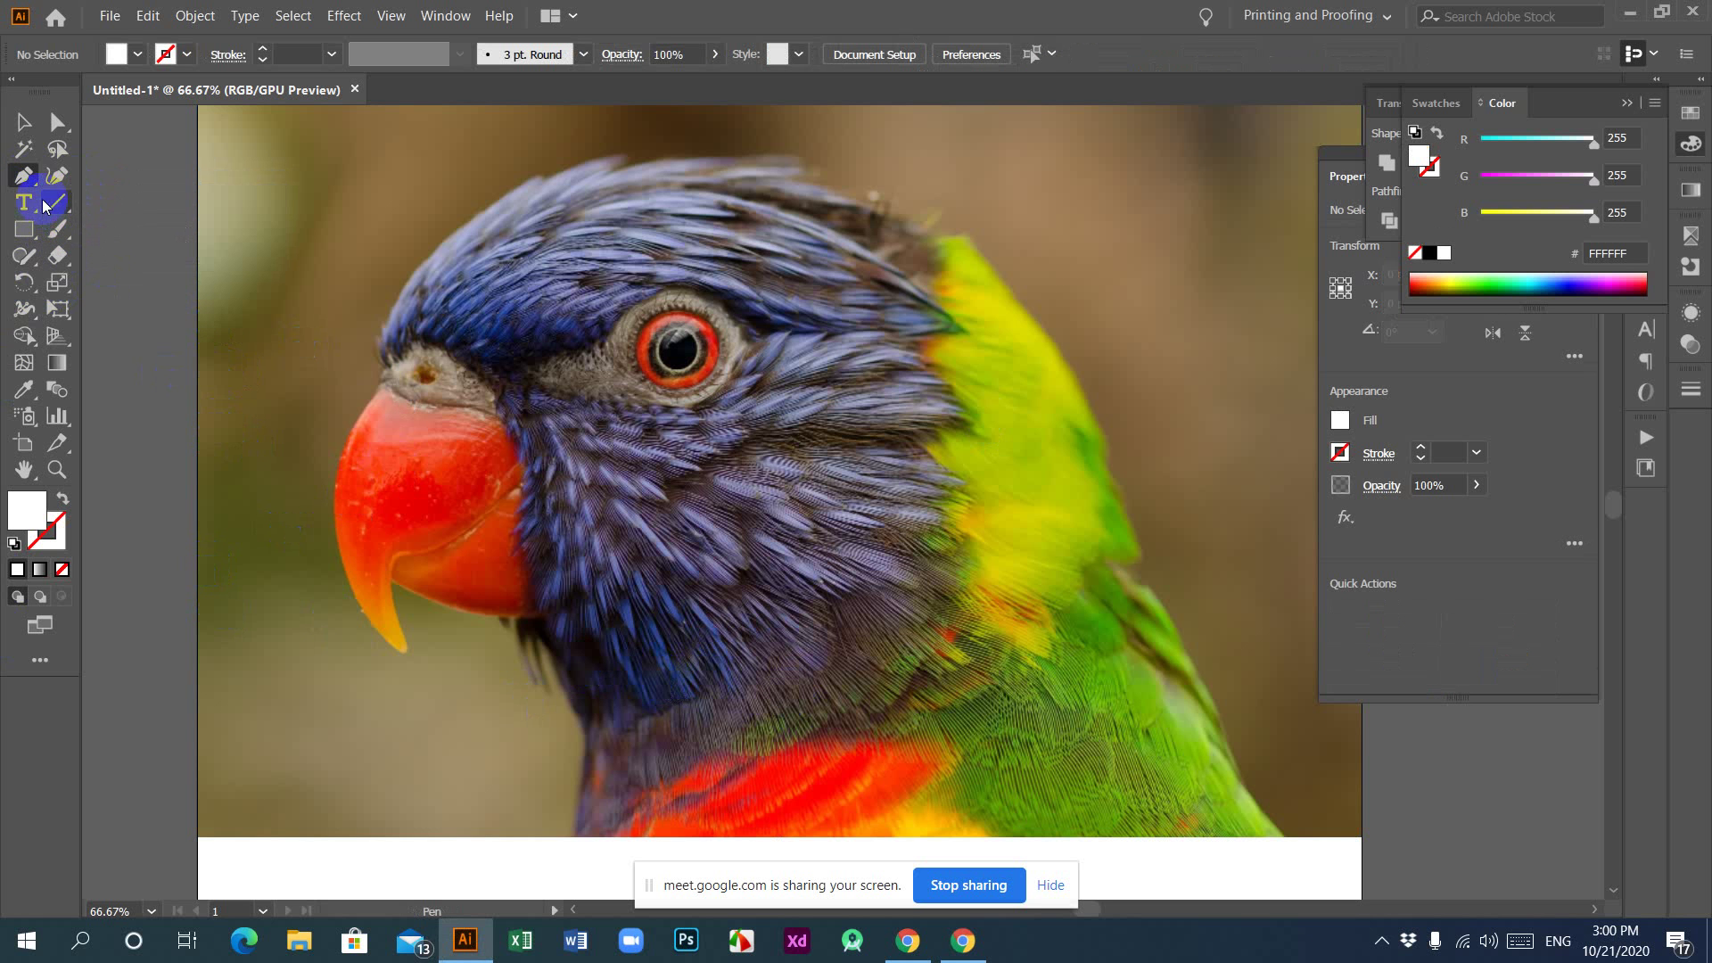
{"action": "left_click", "coordinate": [25, 178]}
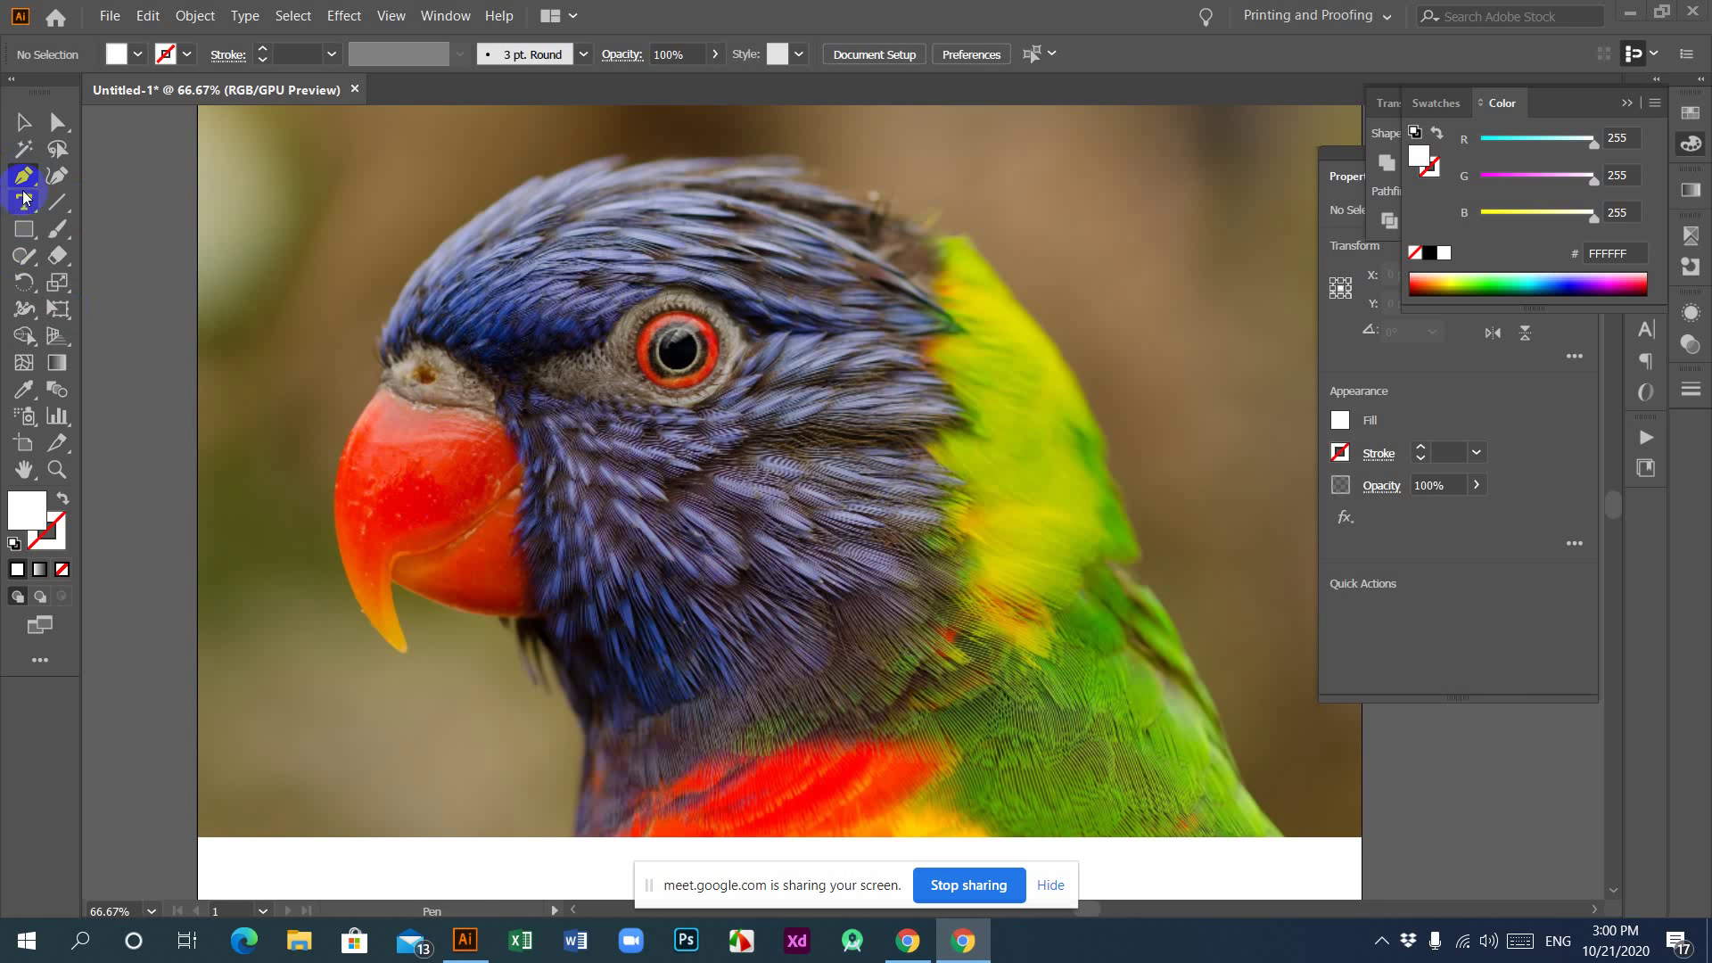
{"action": "left_click", "coordinate": [24, 184]}
{"action": "left_click", "coordinate": [24, 185]}
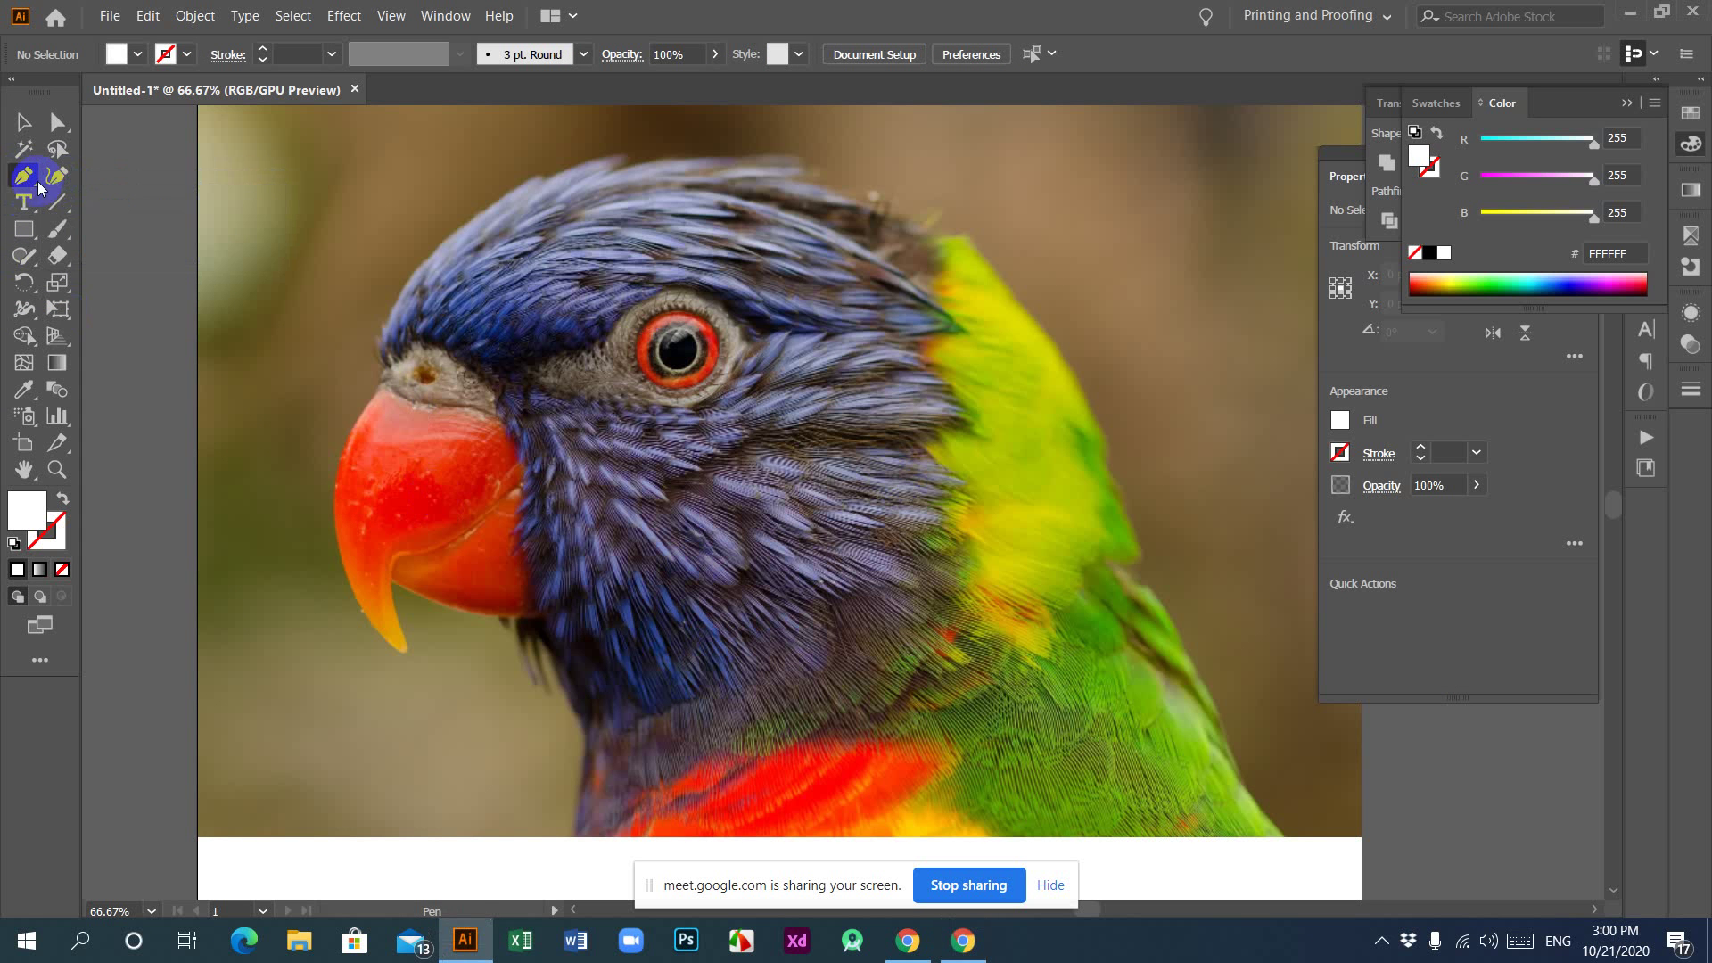
{"action": "left_click", "coordinate": [24, 184]}
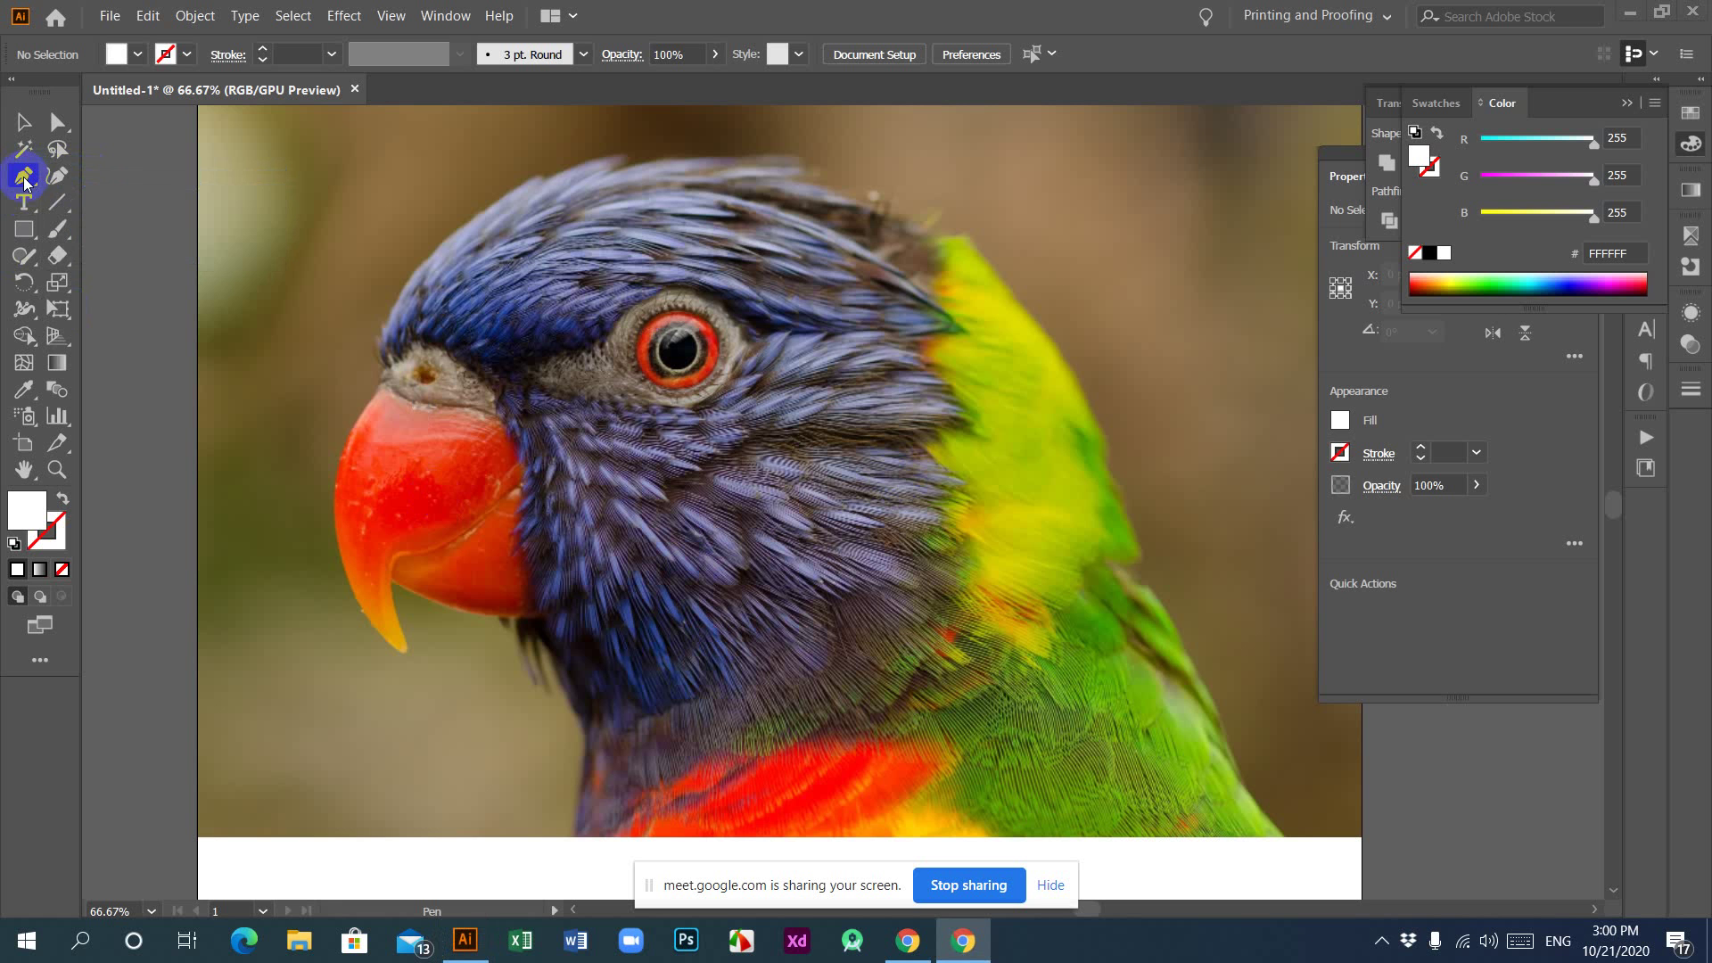
{"action": "left_click", "coordinate": [28, 260]}
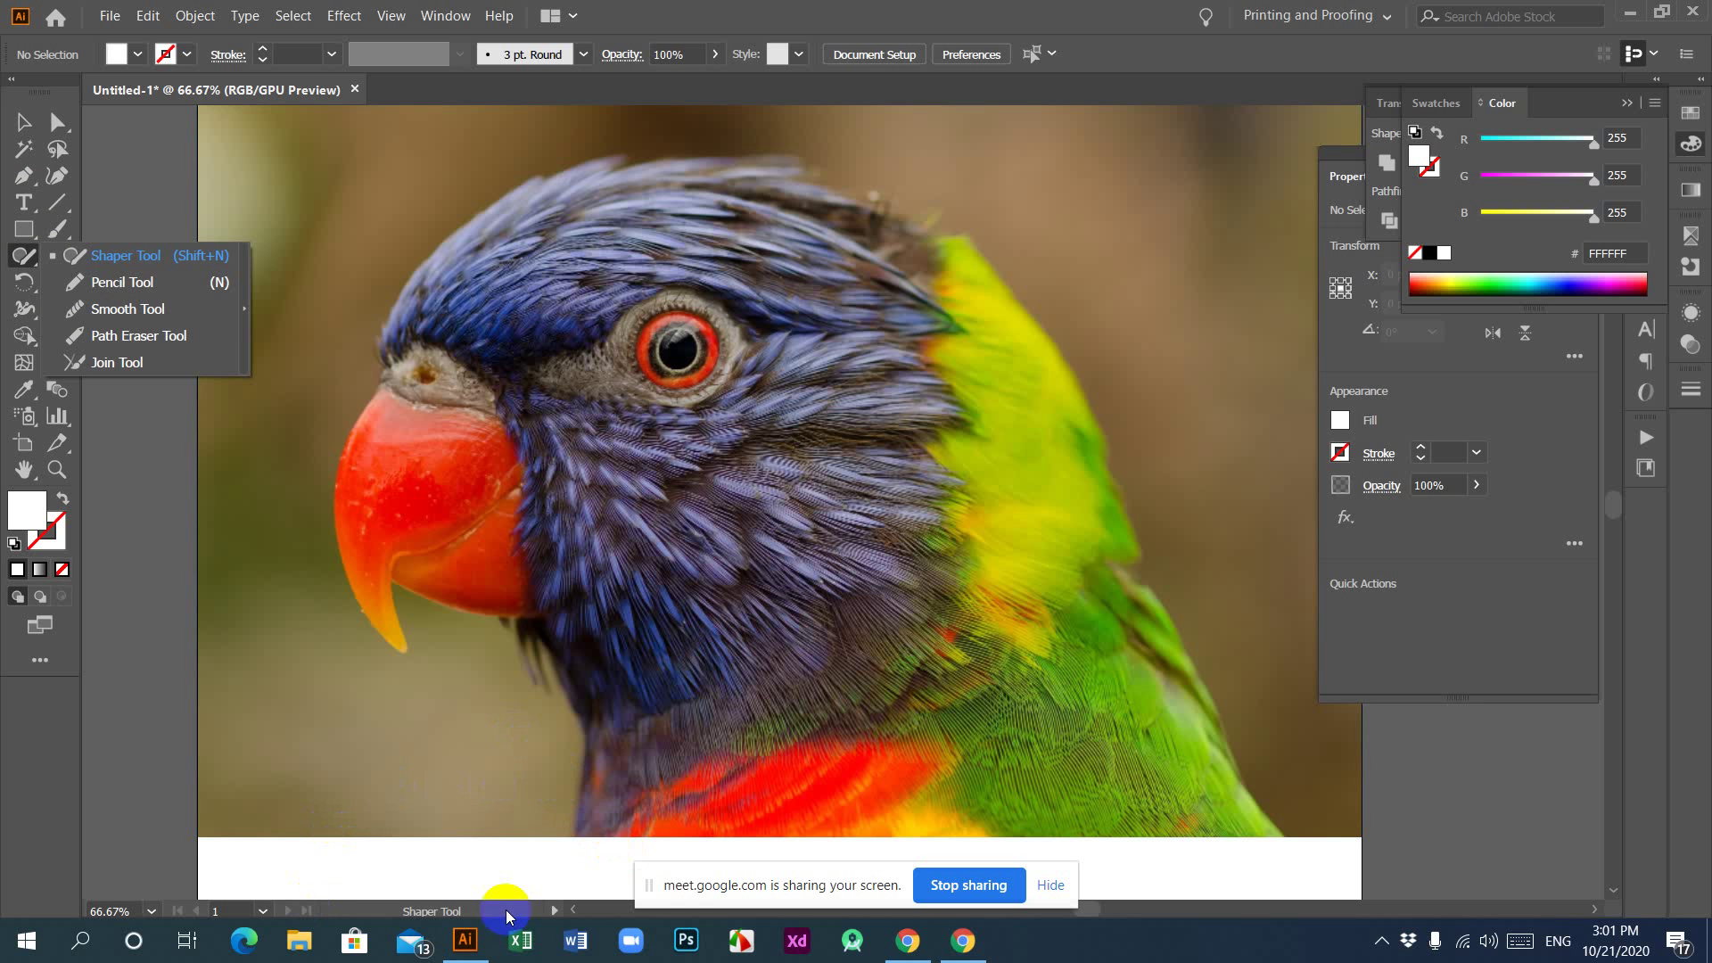
Step: Switch to the Google Meet call in the browser, dismiss the screen-sharing notice and look through the participant list
{"action": "left_click", "coordinate": [907, 940]}
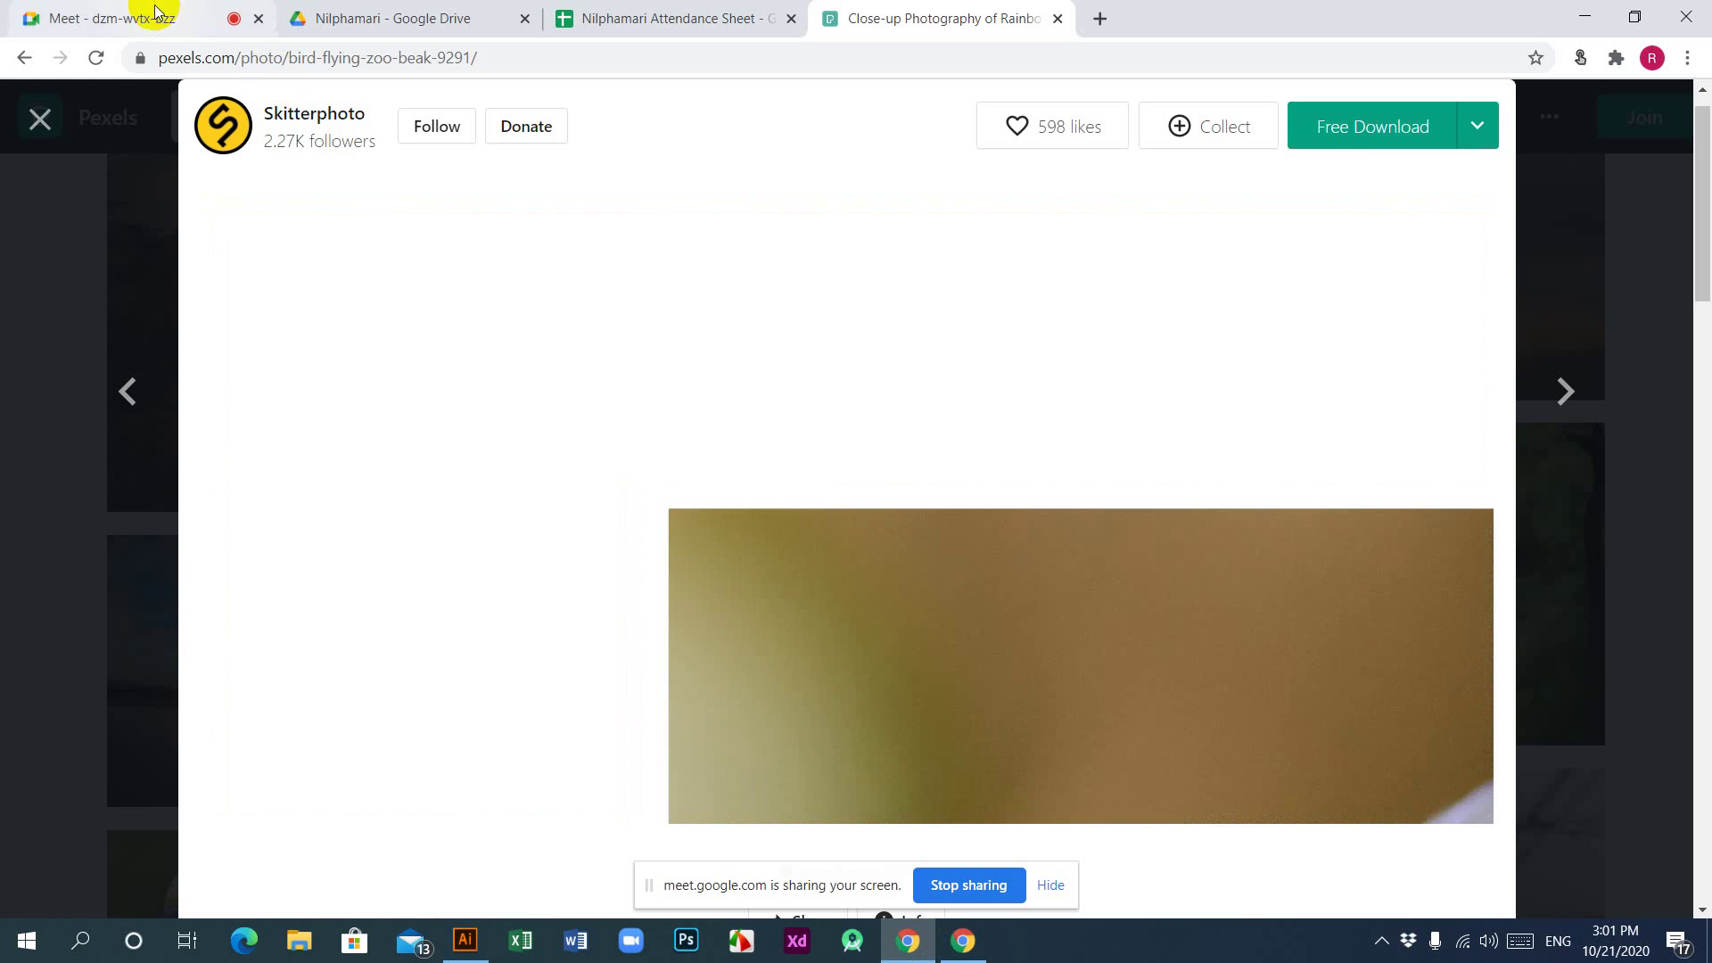
{"action": "left_click", "coordinate": [154, 12]}
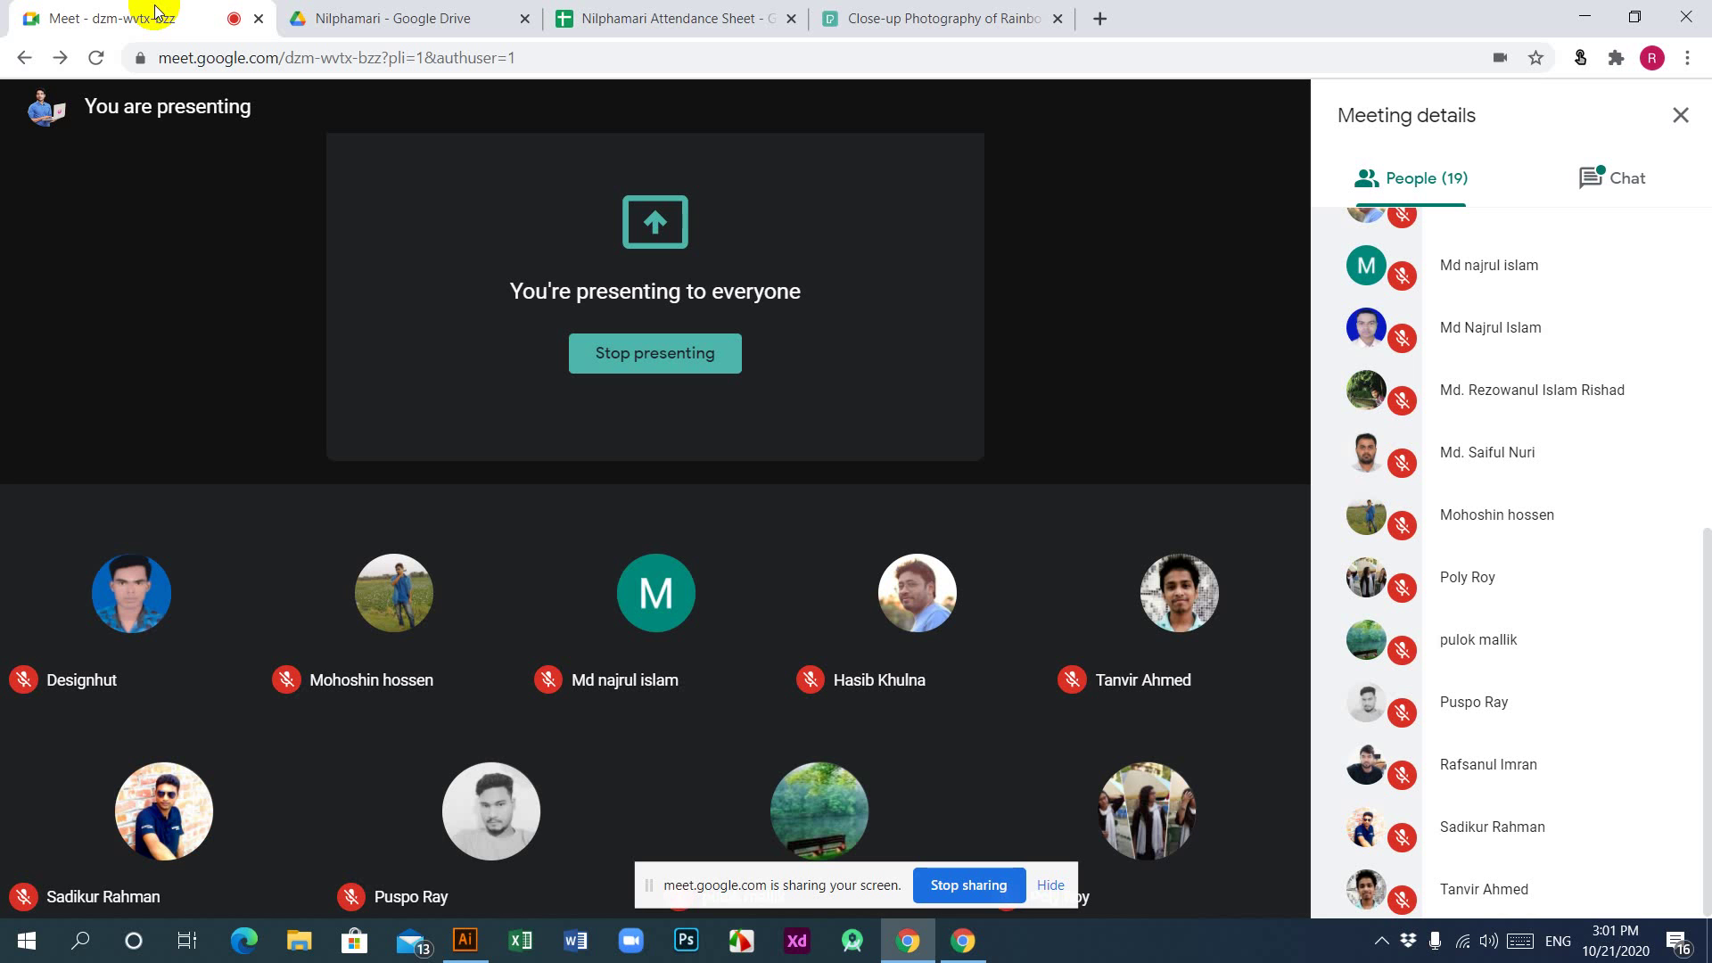
{"action": "left_click", "coordinate": [1047, 885]}
{"action": "mouse_move", "coordinate": [709, 567]}
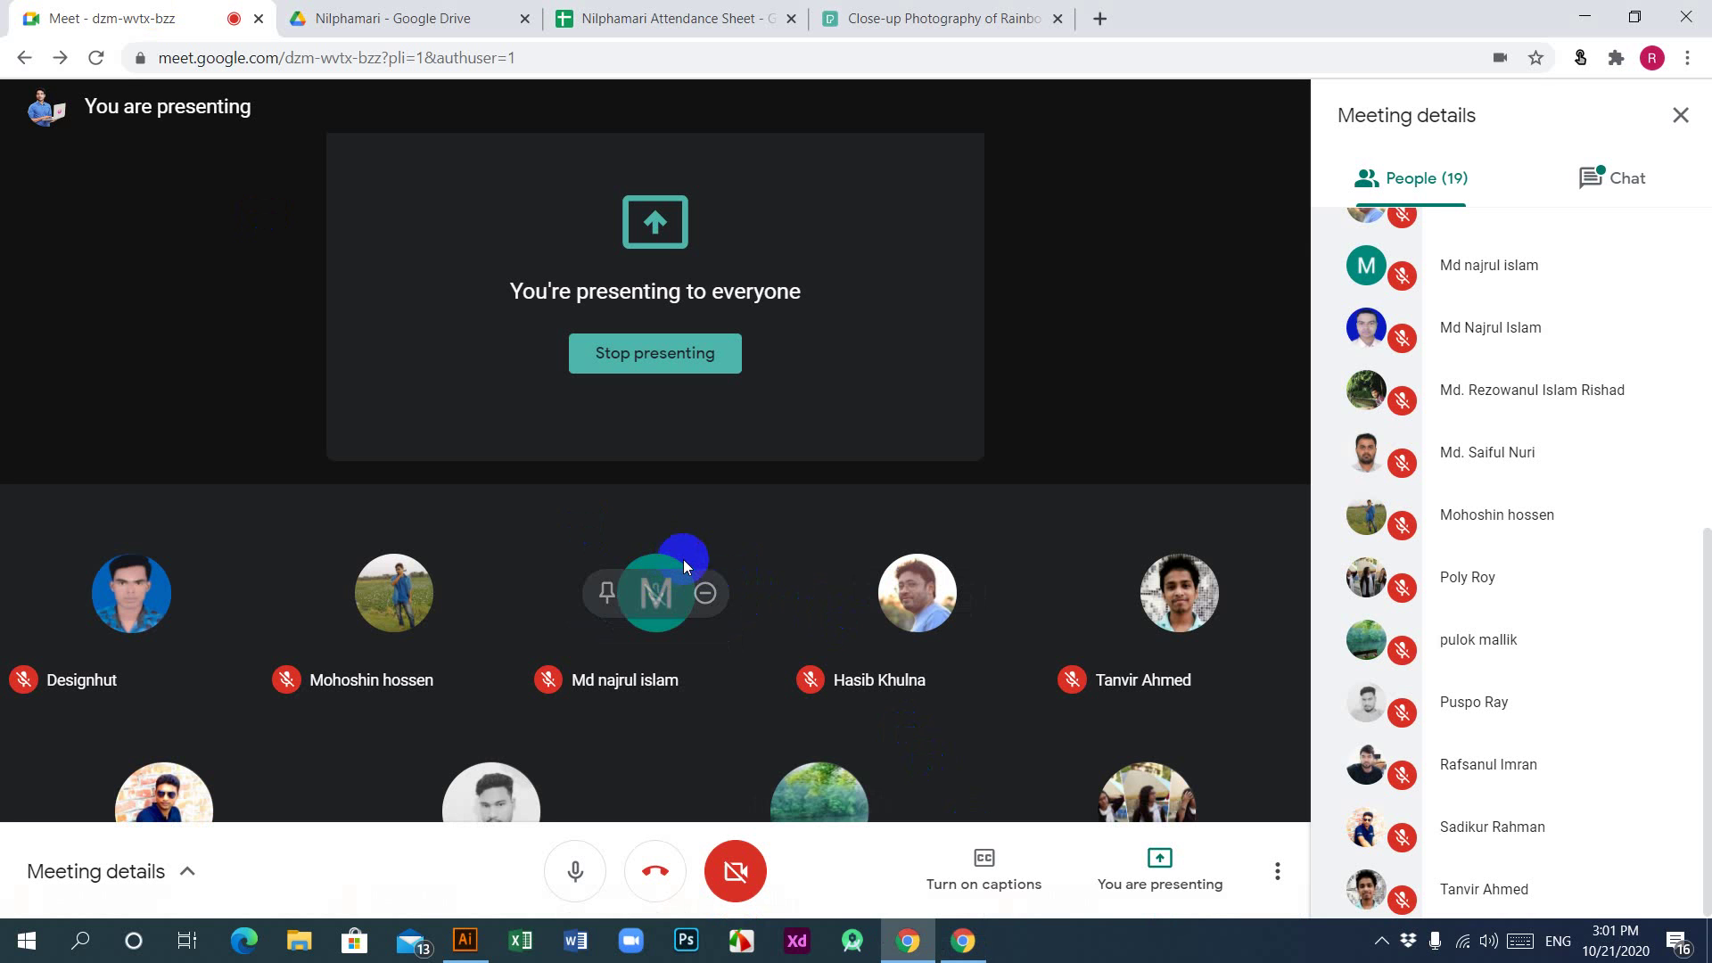
{"action": "scroll", "coordinate": [1695, 802], "scroll_direction": "up", "scroll_amount": 5}
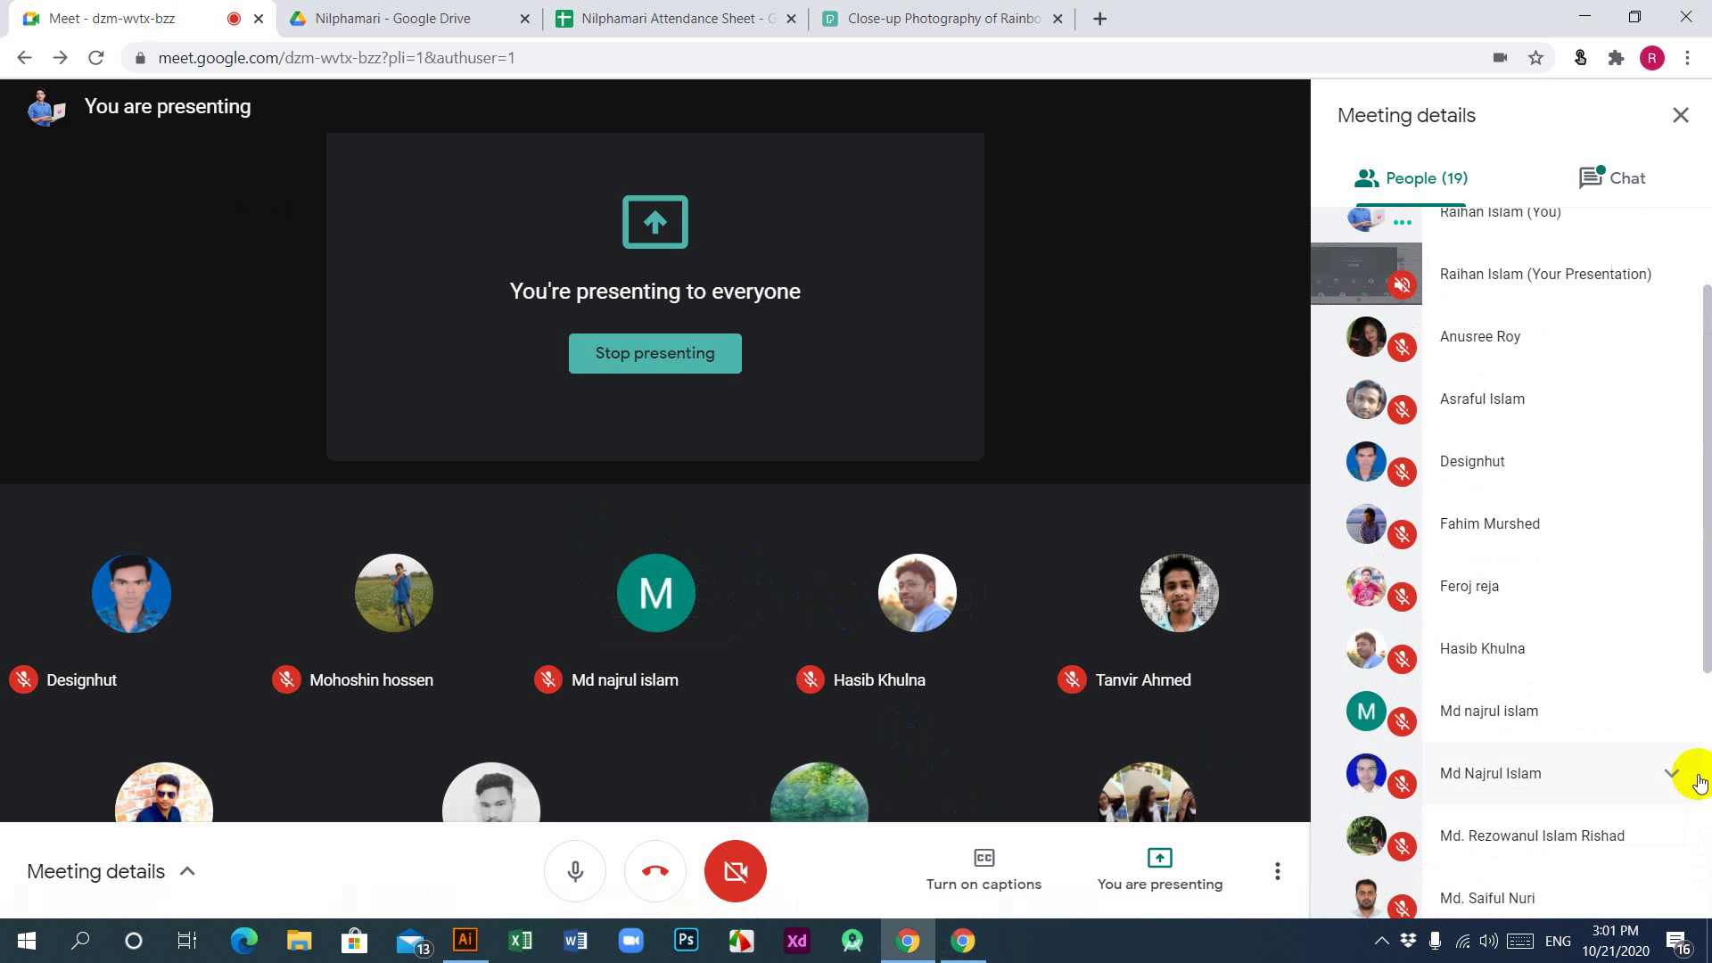
{"action": "scroll", "coordinate": [1698, 783], "scroll_direction": "up", "scroll_amount": 2}
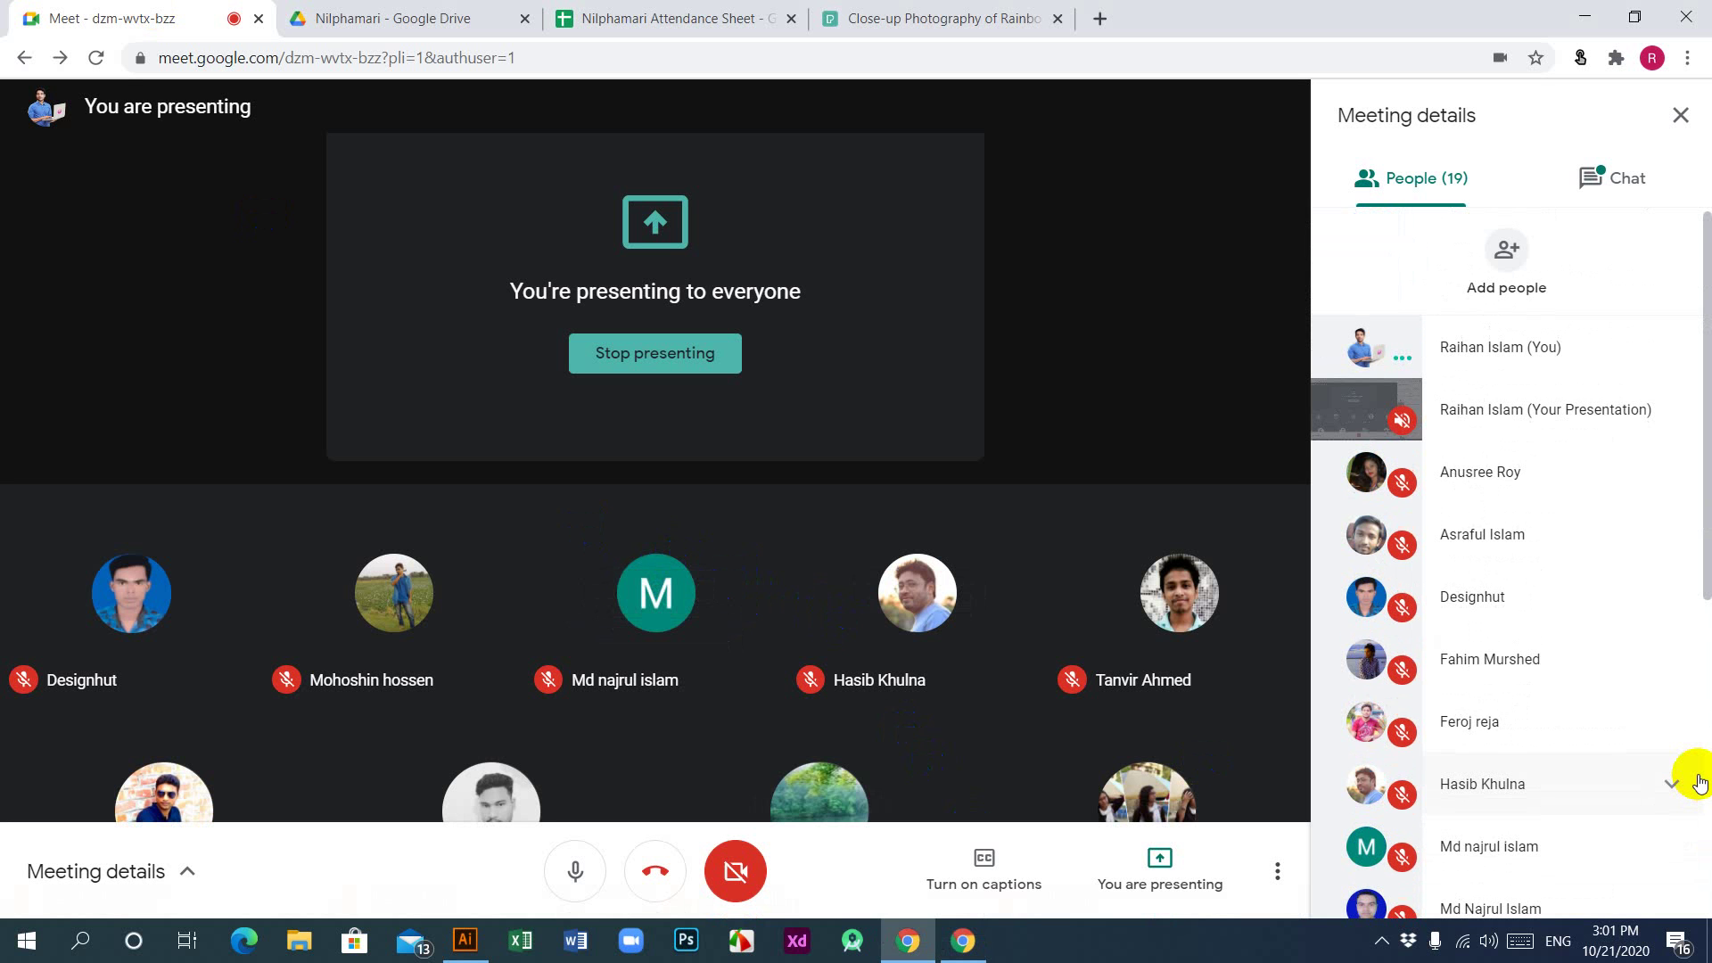
{"action": "scroll", "coordinate": [1699, 783], "scroll_direction": "down", "scroll_amount": 3}
{"action": "scroll", "coordinate": [1698, 783], "scroll_direction": "down", "scroll_amount": 3}
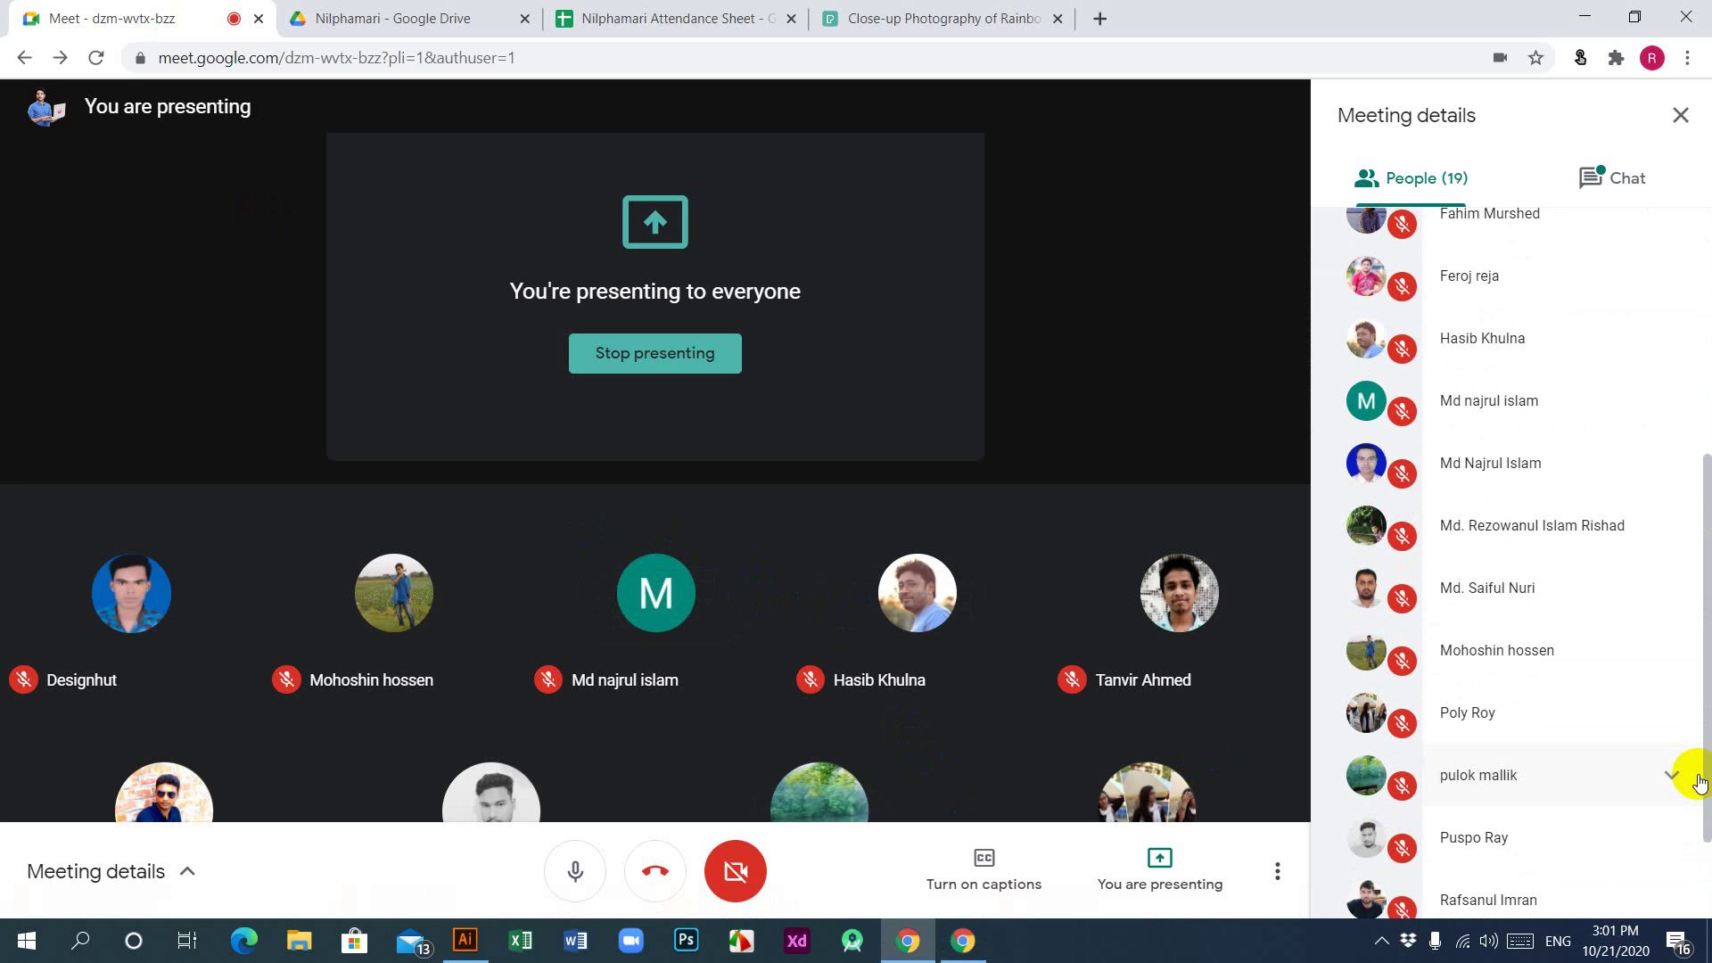
{"action": "scroll", "coordinate": [1699, 782], "scroll_direction": "down", "scroll_amount": 2}
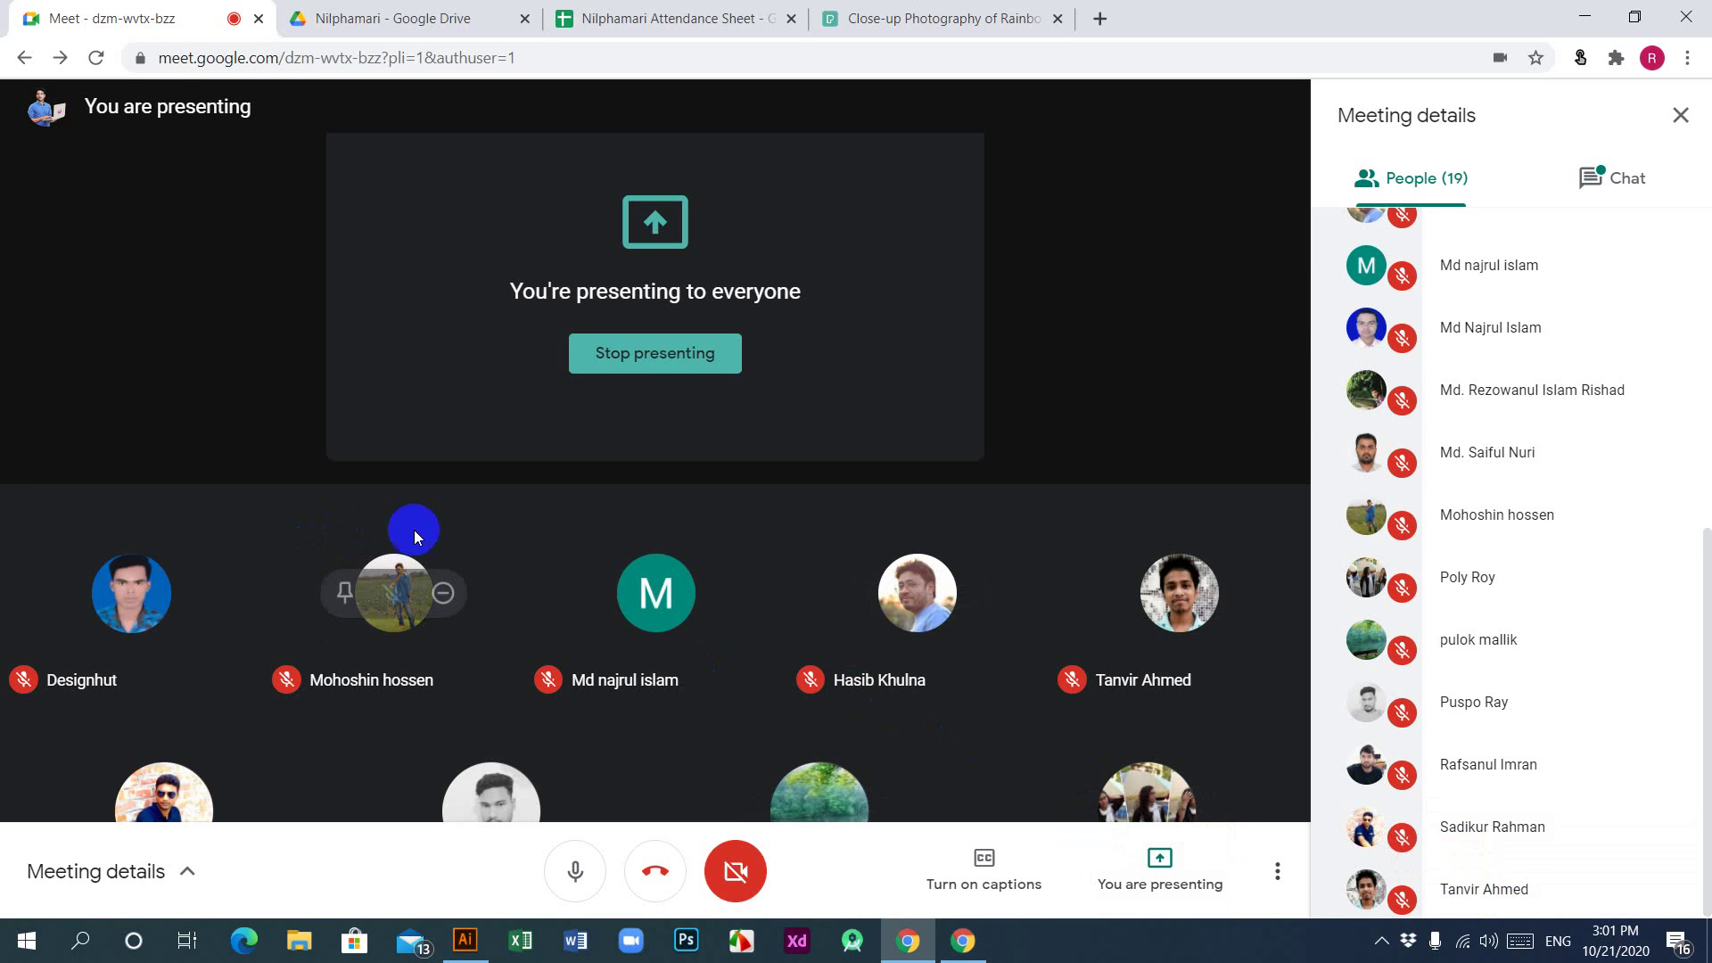
{"action": "left_click", "coordinate": [1205, 214]}
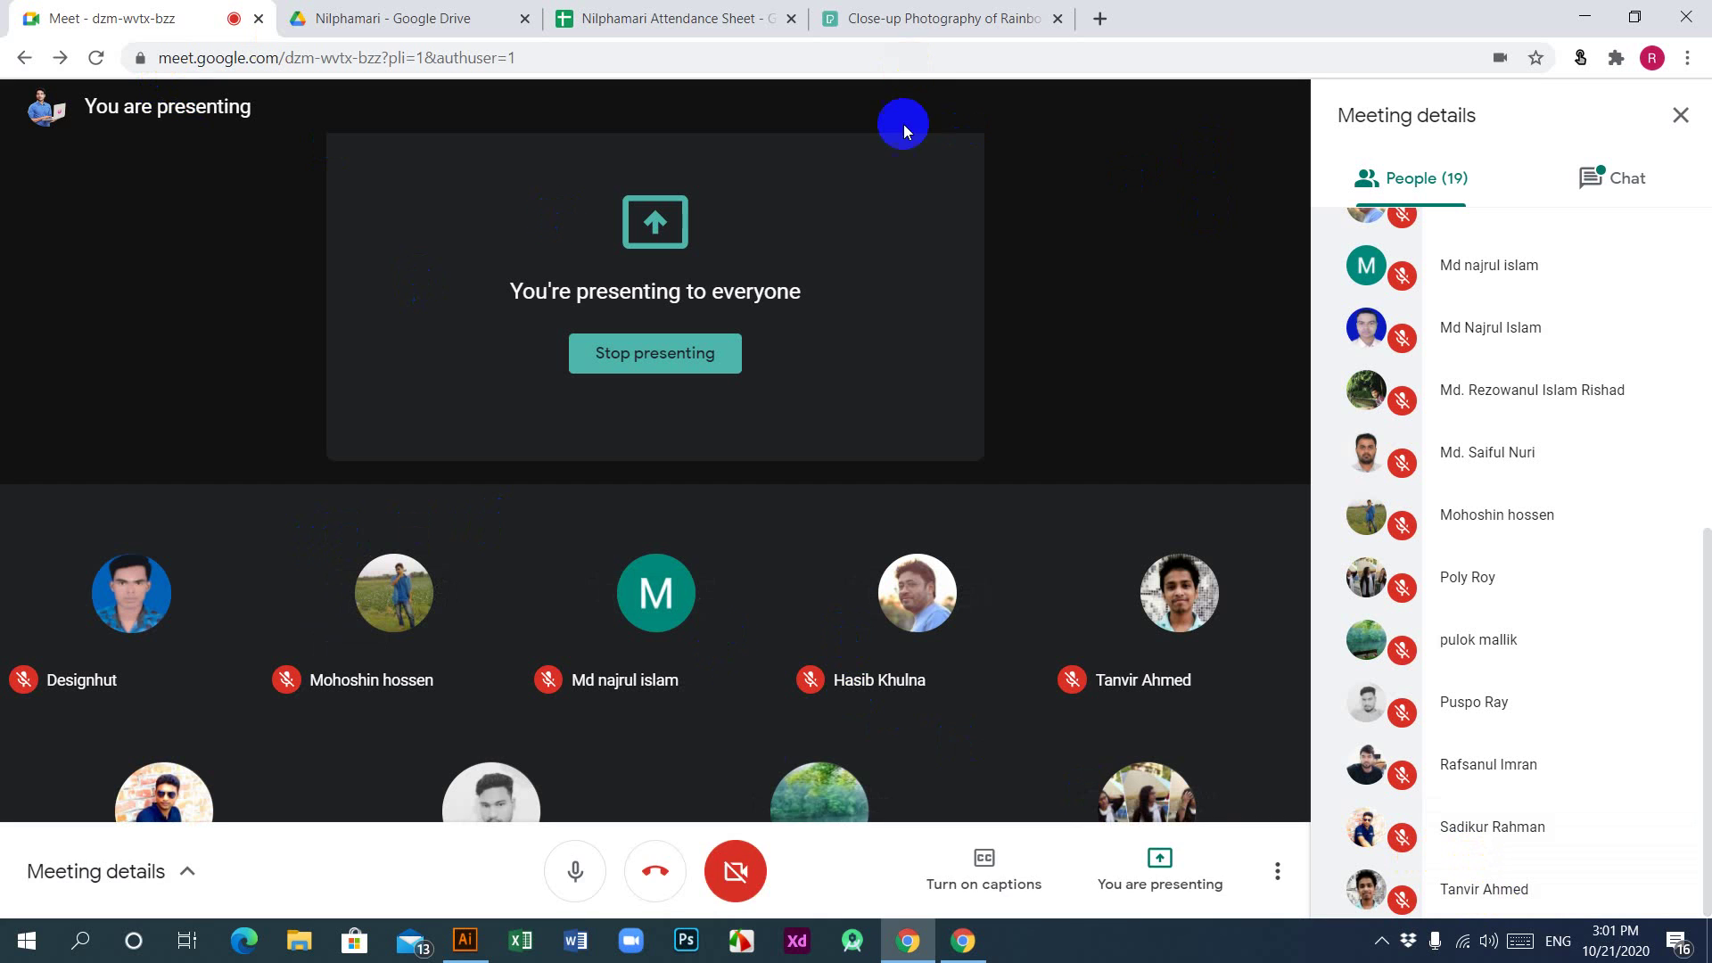
Step: Switch back to Illustrator, activate the Pen tool and collapse the open Color and Pathfinder panels
{"action": "left_click", "coordinate": [465, 939]}
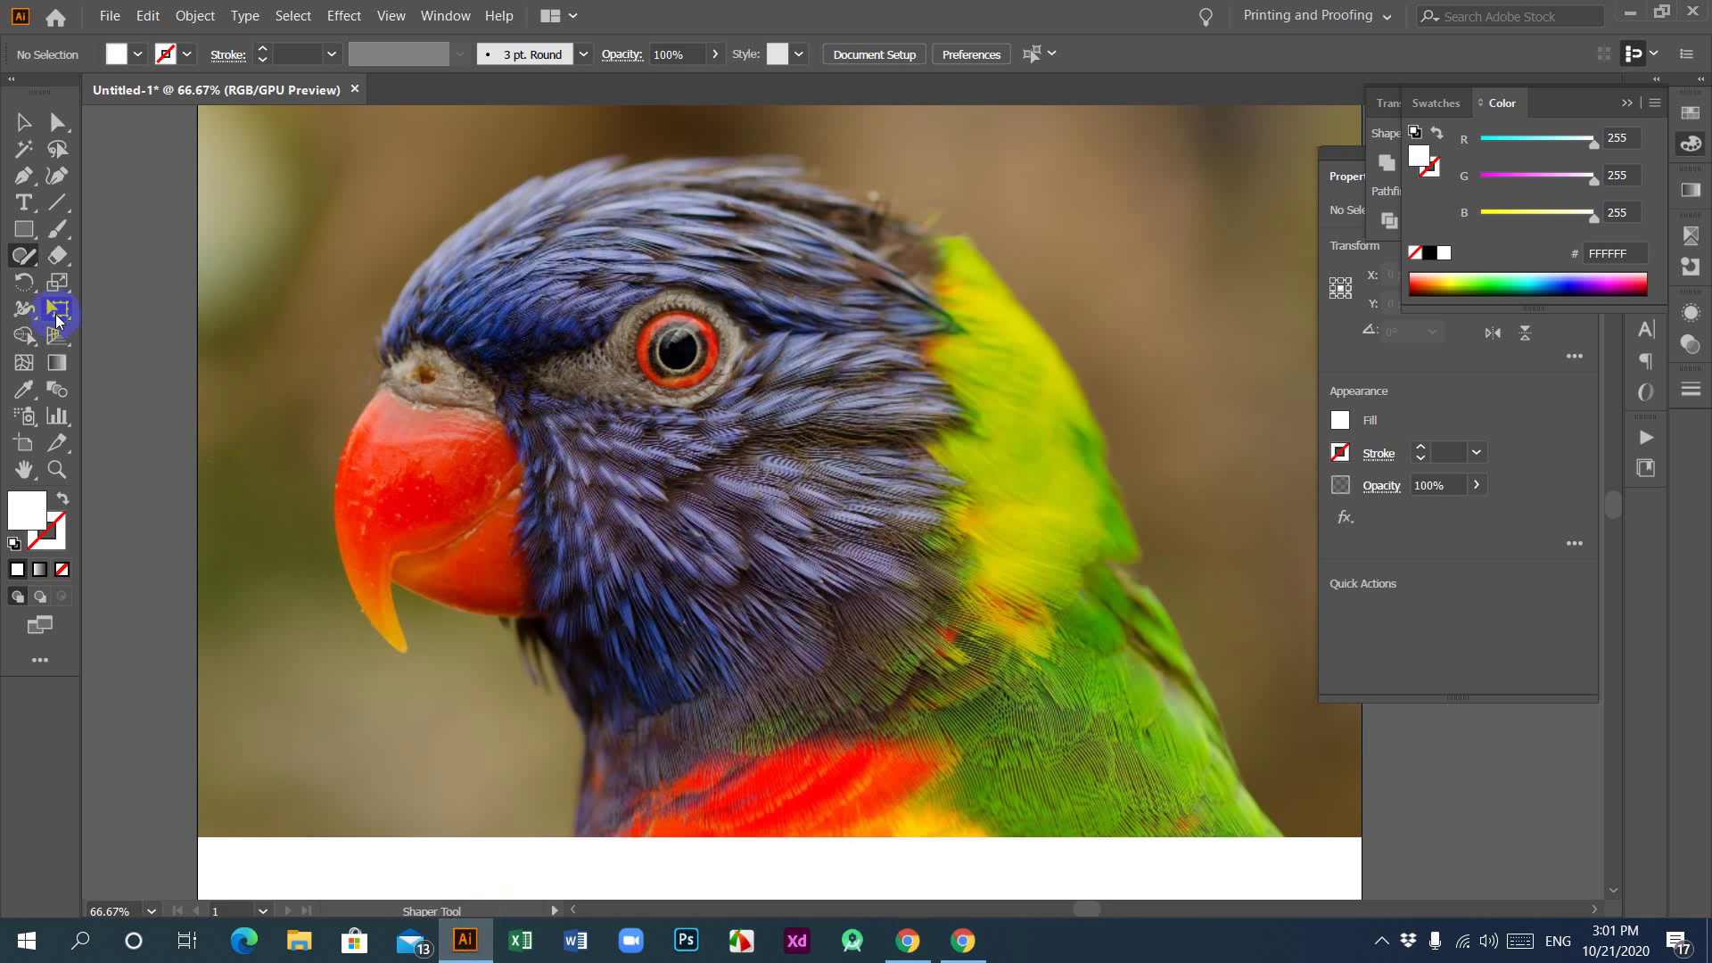
{"action": "left_click", "coordinate": [23, 176]}
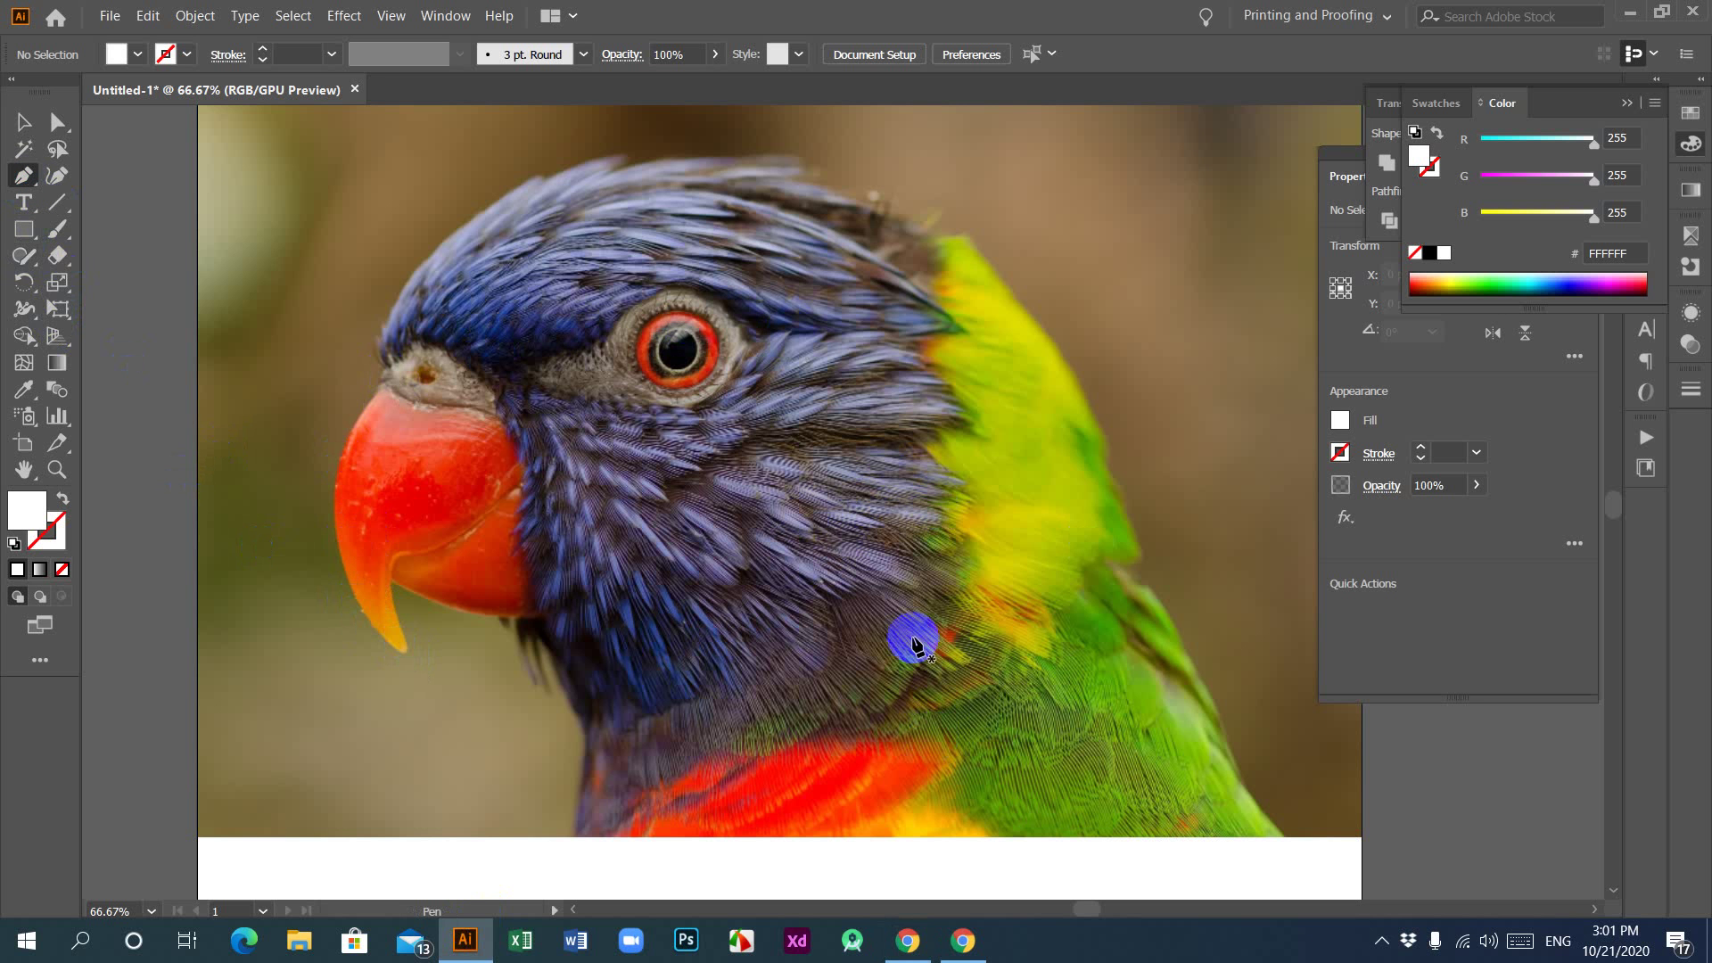
{"action": "key", "text": "ctrl"}
{"action": "key", "text": "ctrl+minus"}
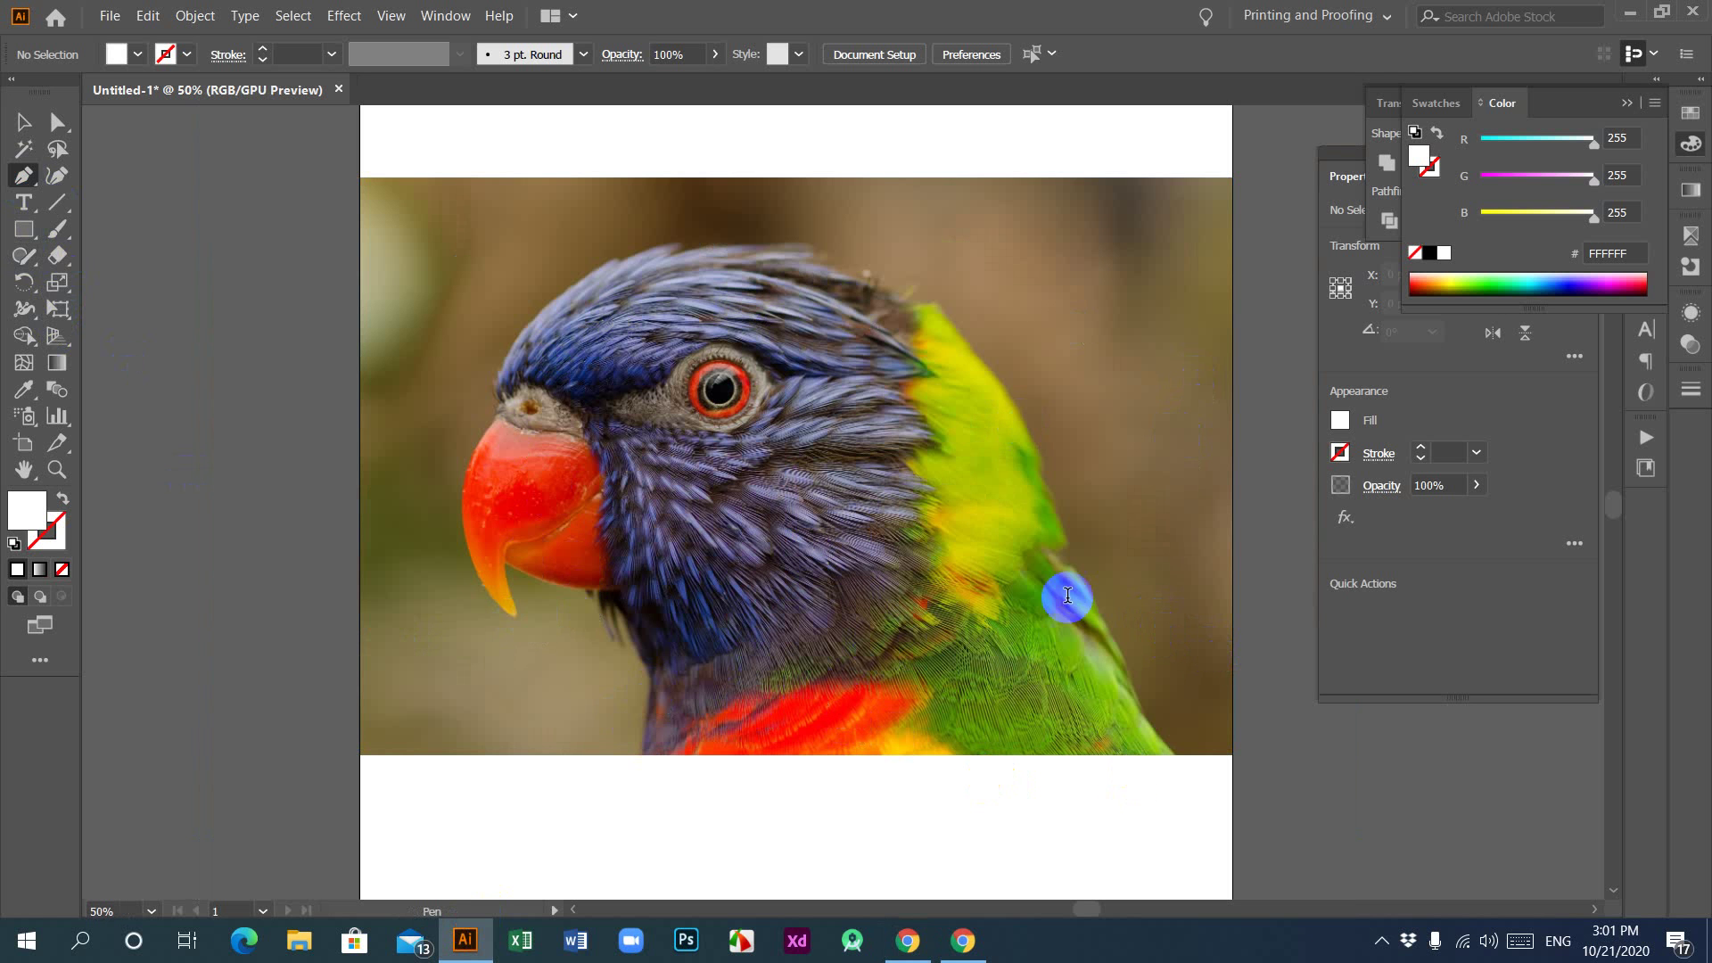
{"action": "left_click", "coordinate": [1639, 111]}
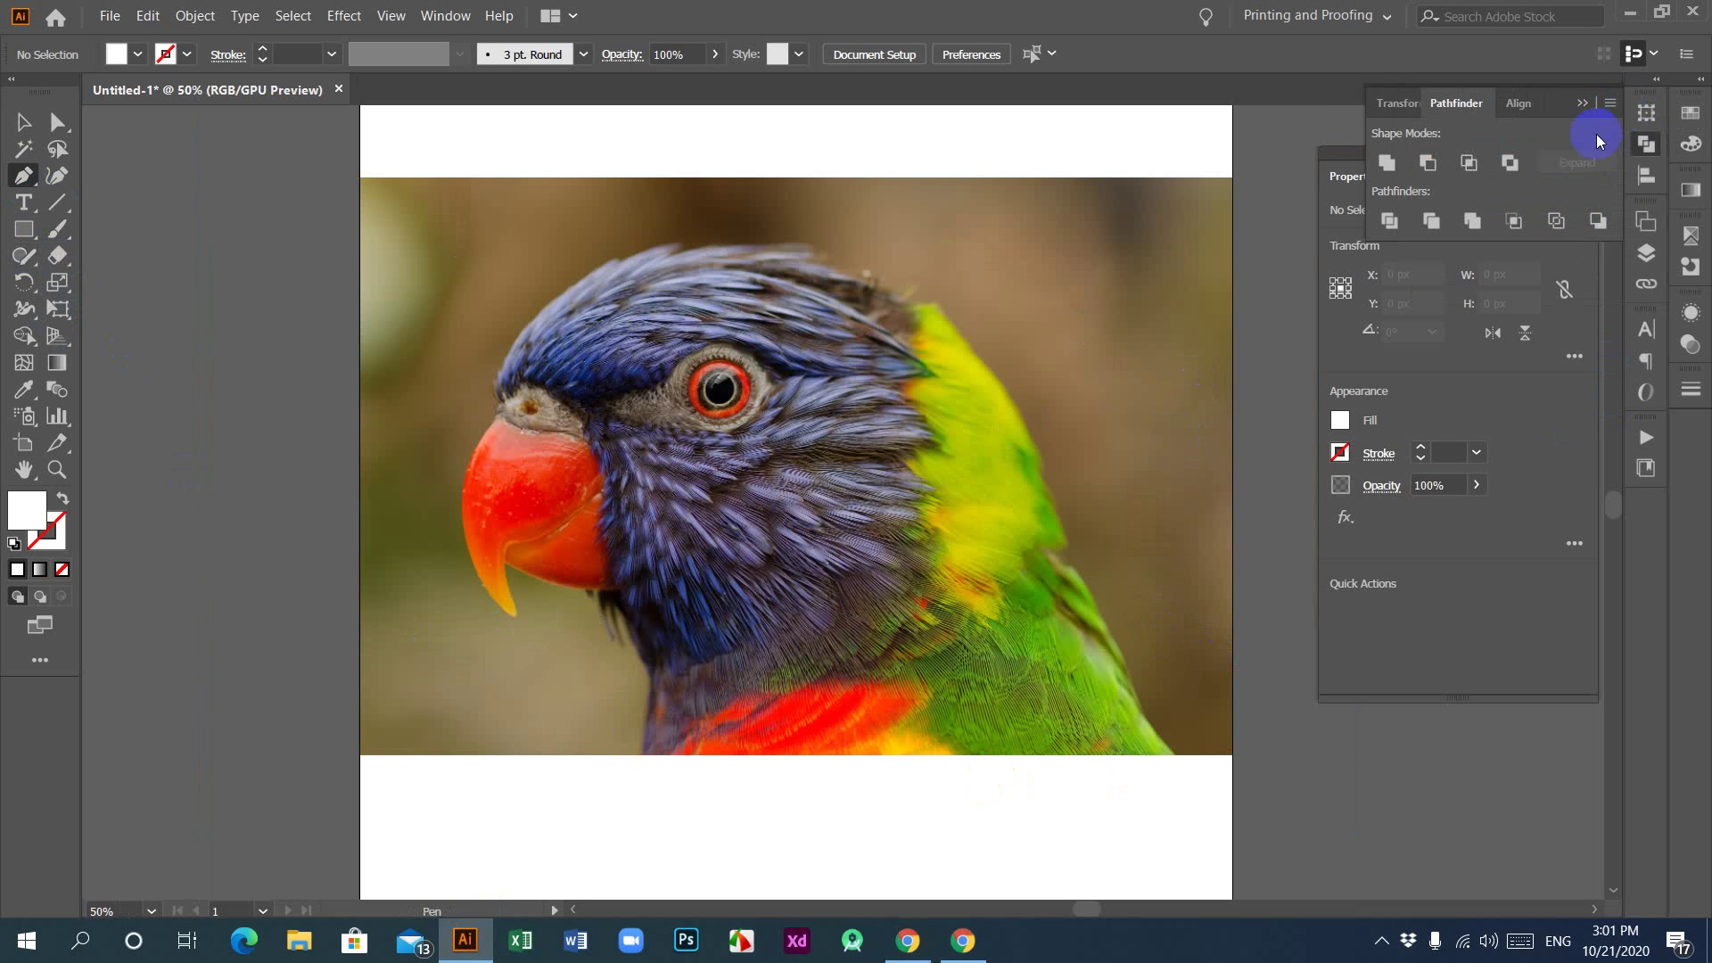
{"action": "left_click", "coordinate": [1517, 240]}
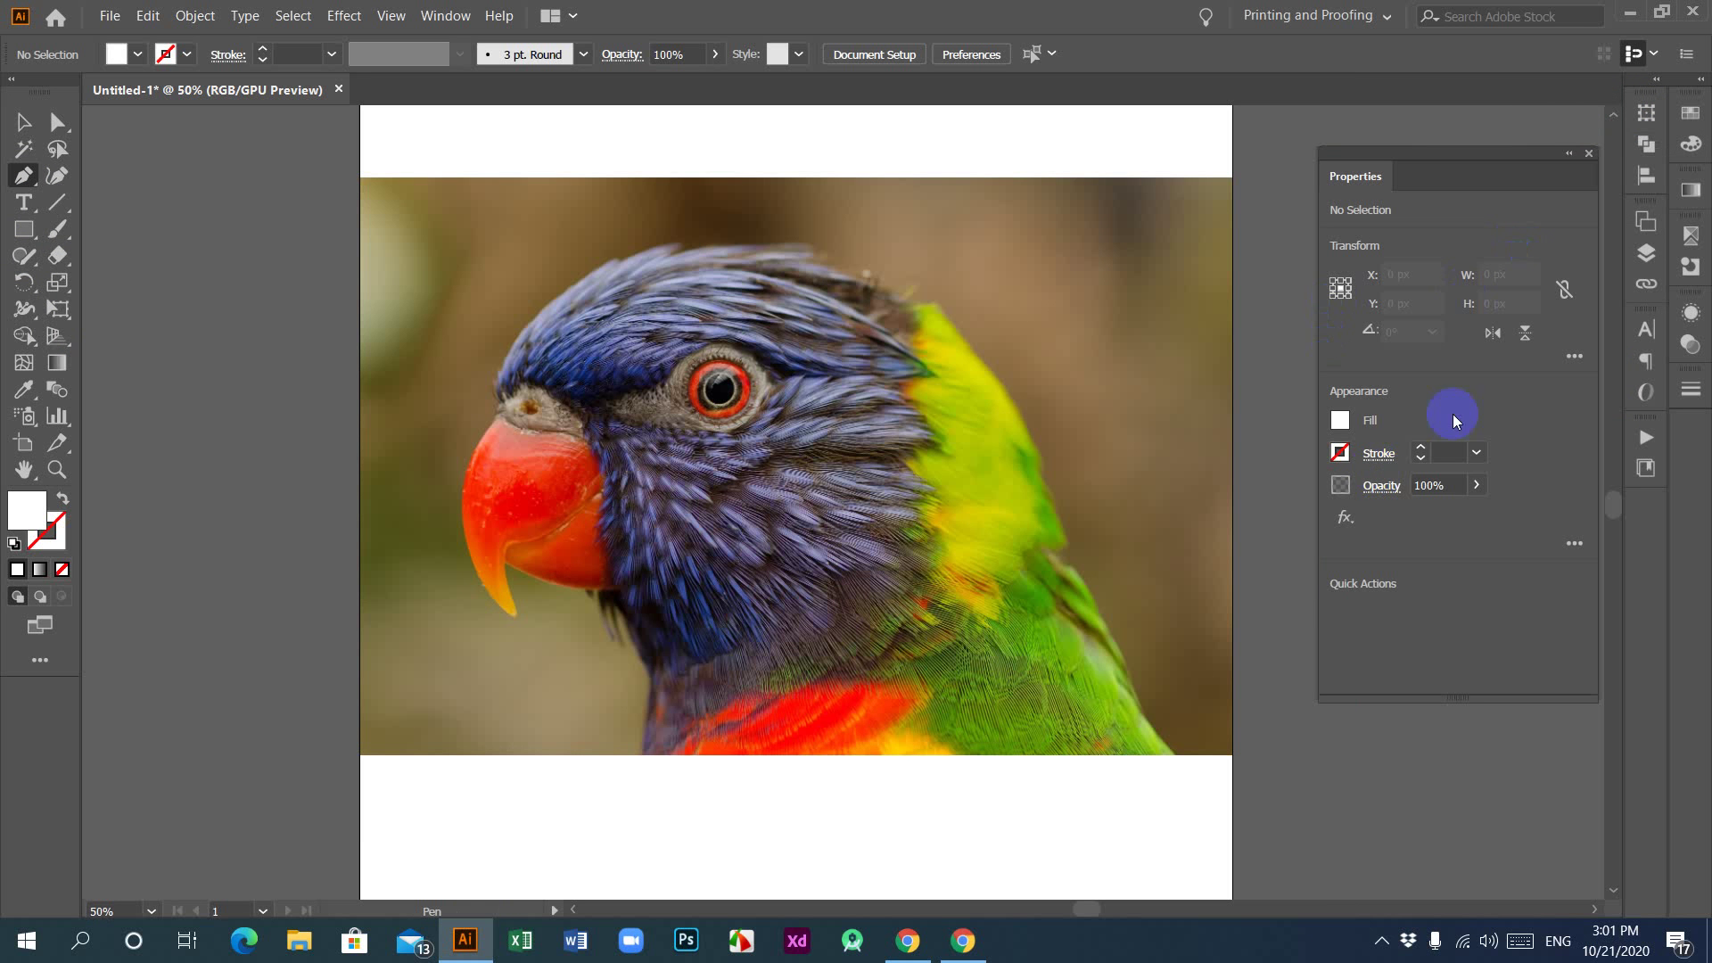
Step: Move the Properties panel below the layer list and add a new layer above the parrot photo's layer
{"action": "left_click", "coordinate": [1649, 256]}
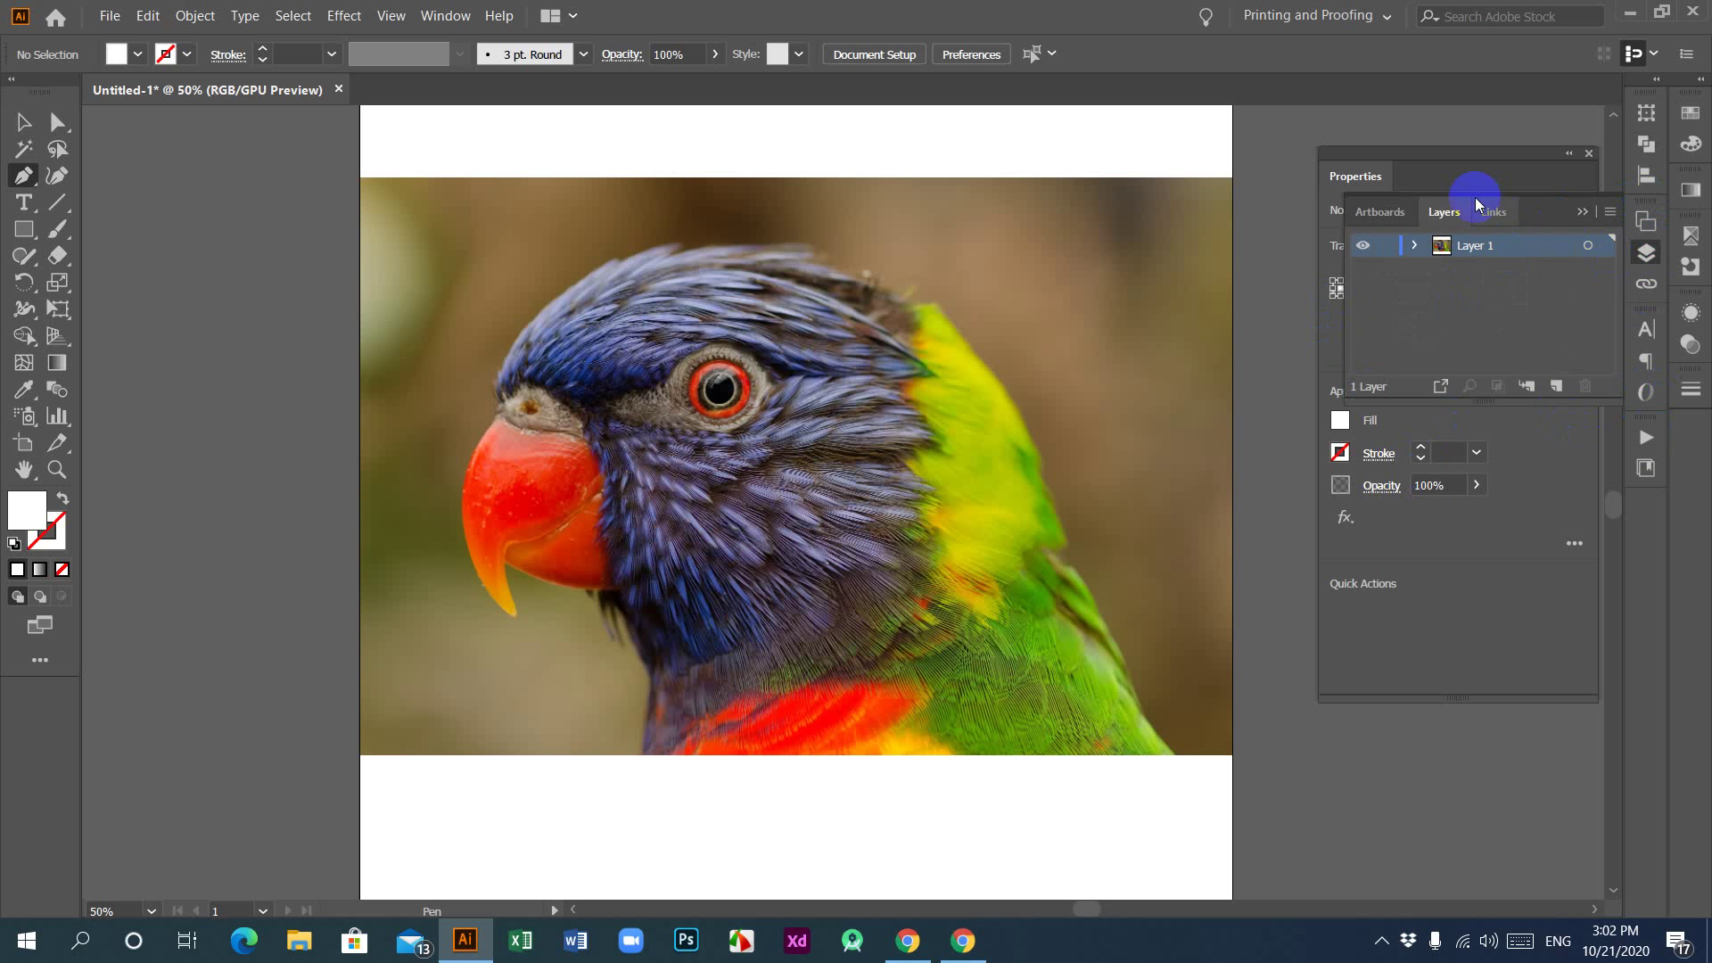
{"action": "left_click", "coordinate": [1489, 158]}
{"action": "left_click_drag", "start_coordinate": [1490, 157], "coordinate": [1499, 196]}
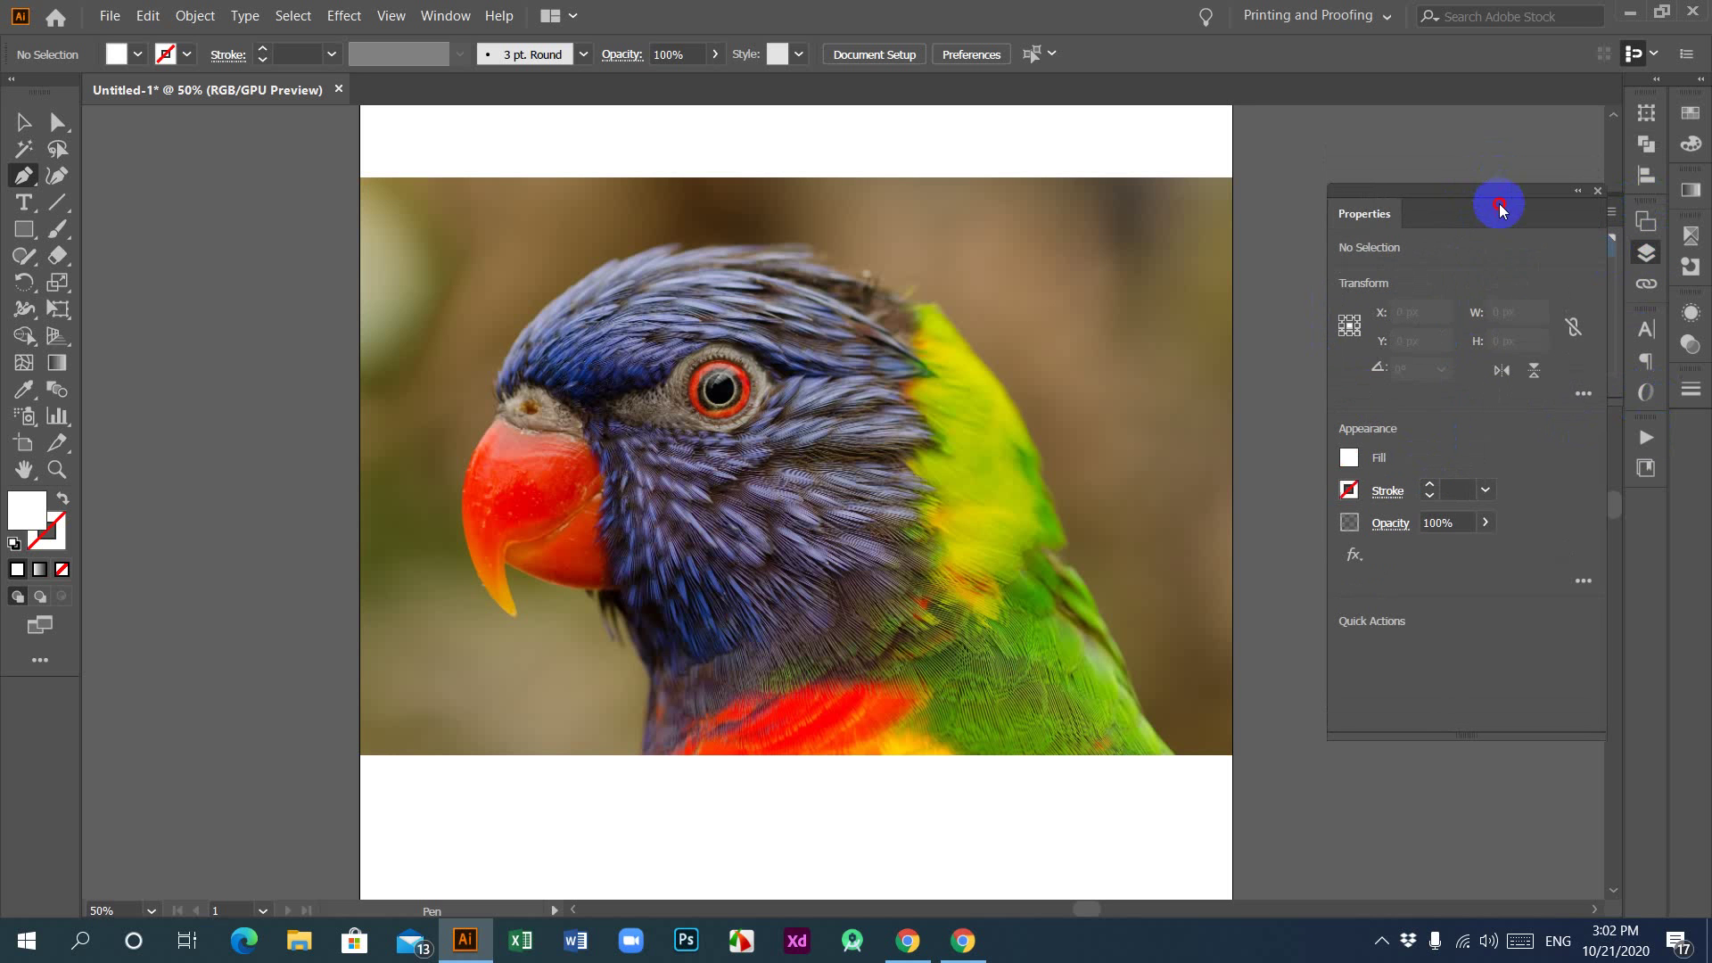
{"action": "mouse_move", "coordinate": [1499, 346]}
{"action": "left_mouse_down"}
{"action": "mouse_move", "coordinate": [1502, 363]}
{"action": "mouse_move", "coordinate": [1517, 336]}
{"action": "mouse_move", "coordinate": [1516, 355]}
{"action": "left_mouse_up"}
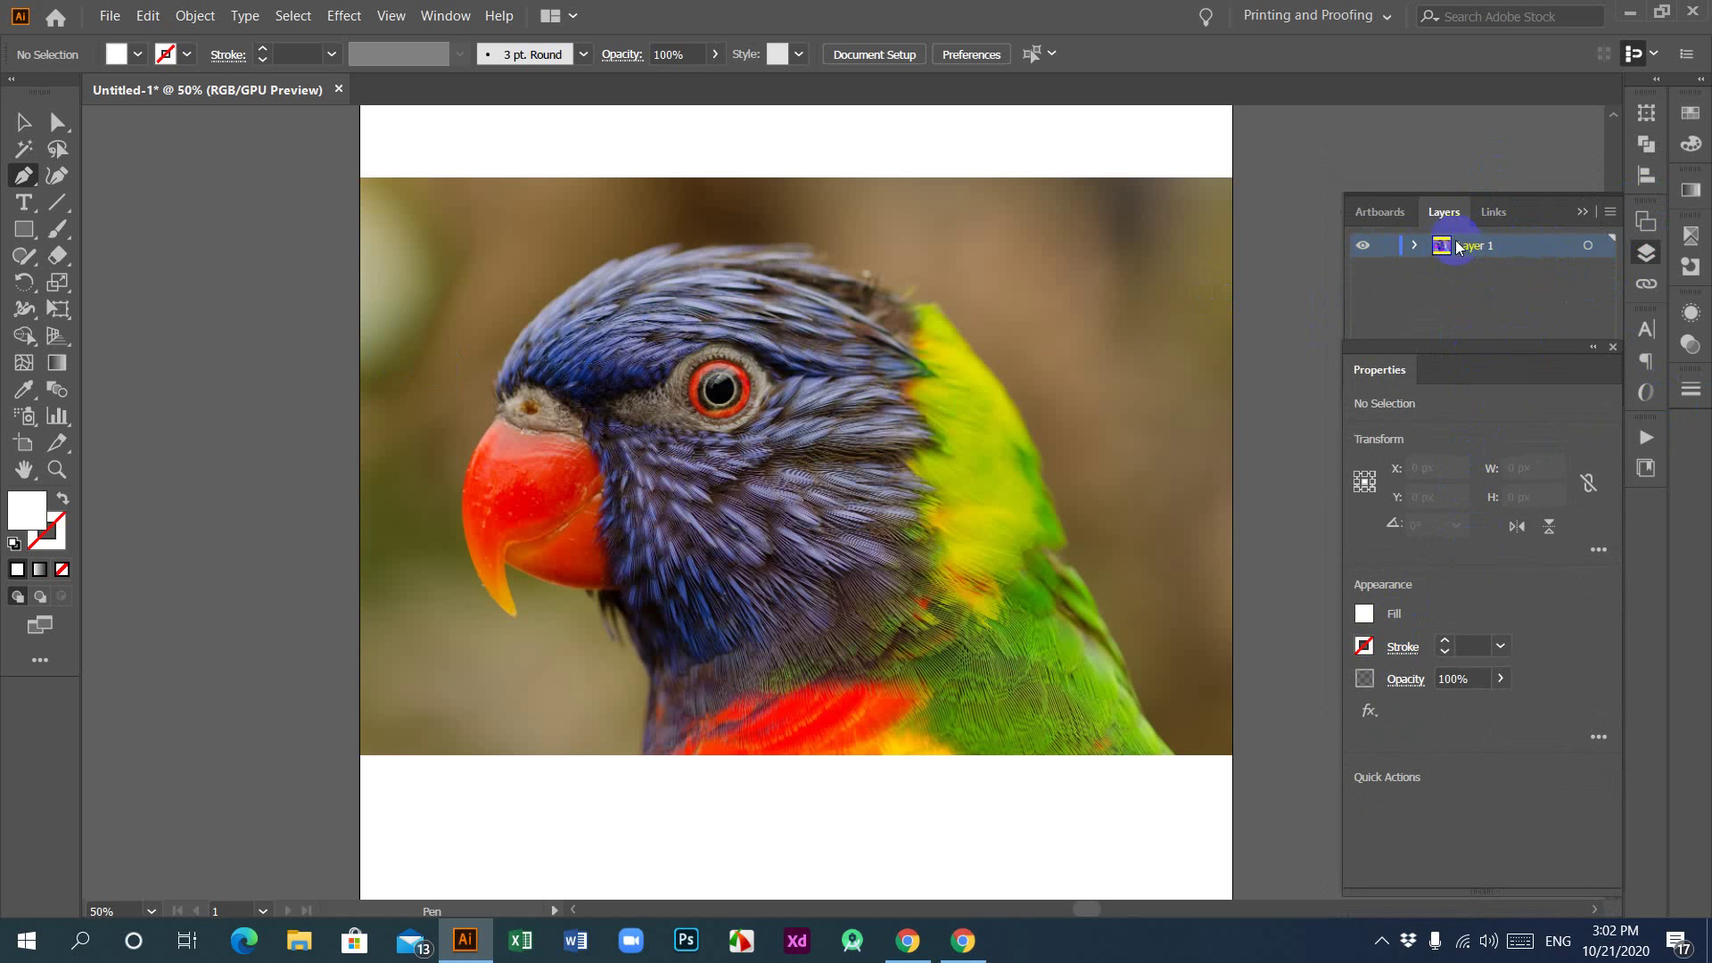
{"action": "left_click_drag", "start_coordinate": [1541, 351], "coordinate": [1500, 352]}
{"action": "left_click", "coordinate": [1557, 385]}
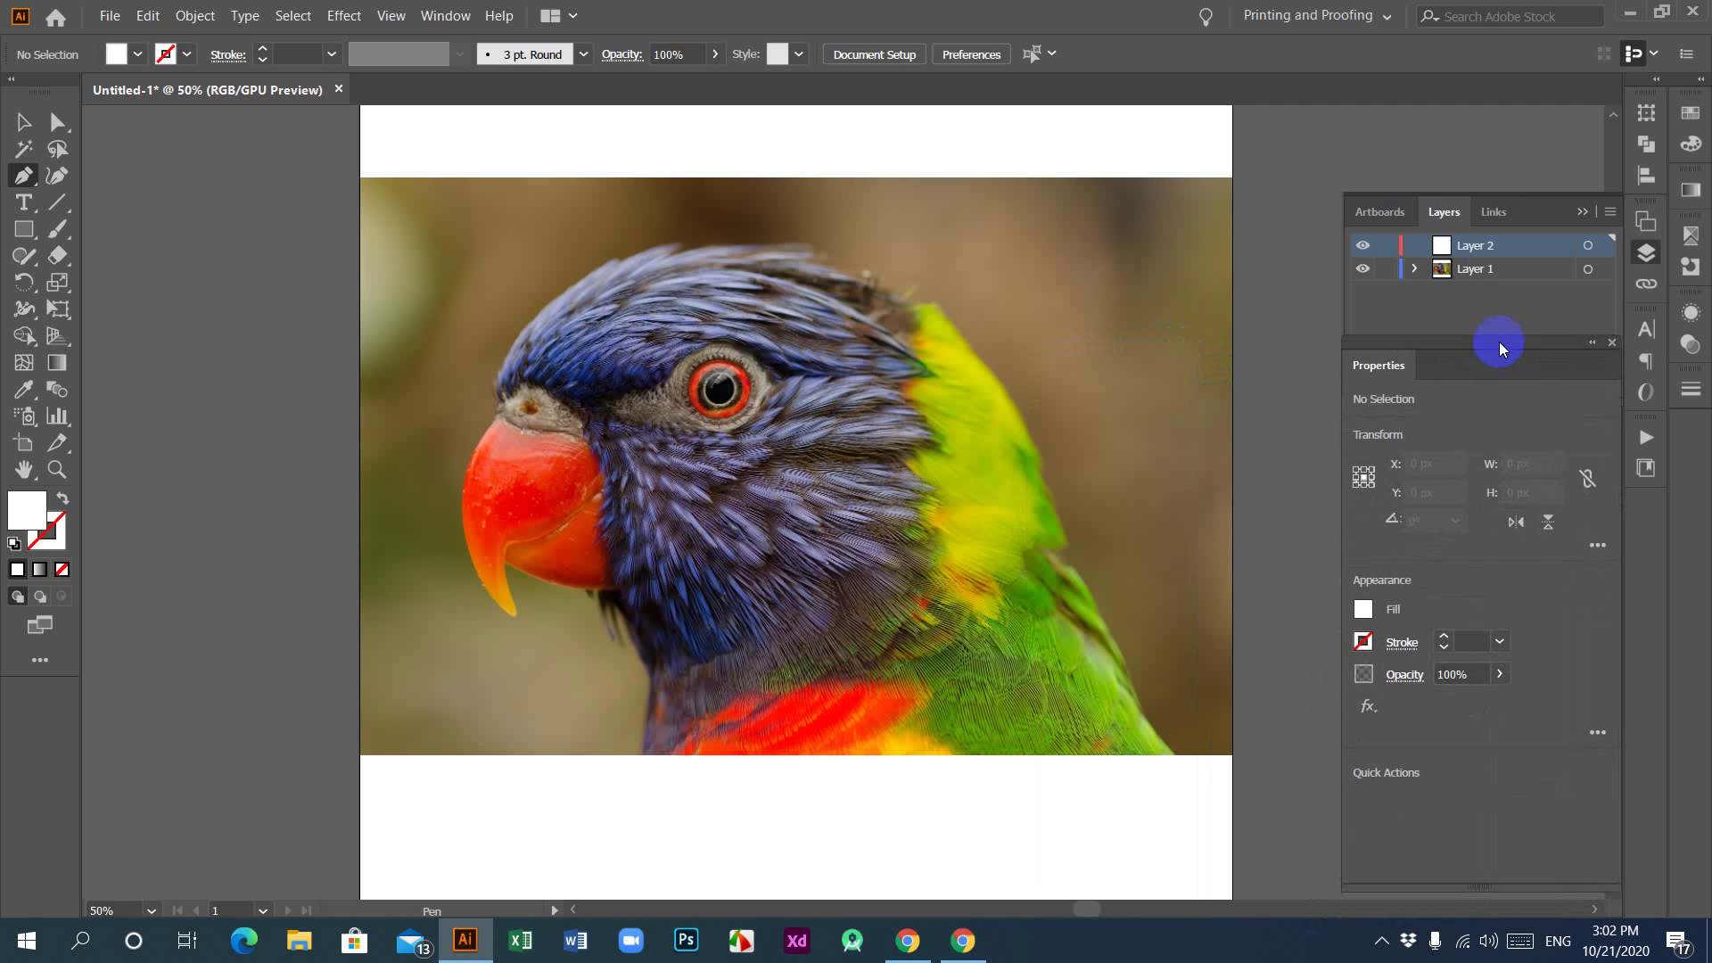
Step: Lock the parrot photo on Layer 1
{"action": "left_click", "coordinate": [1506, 270]}
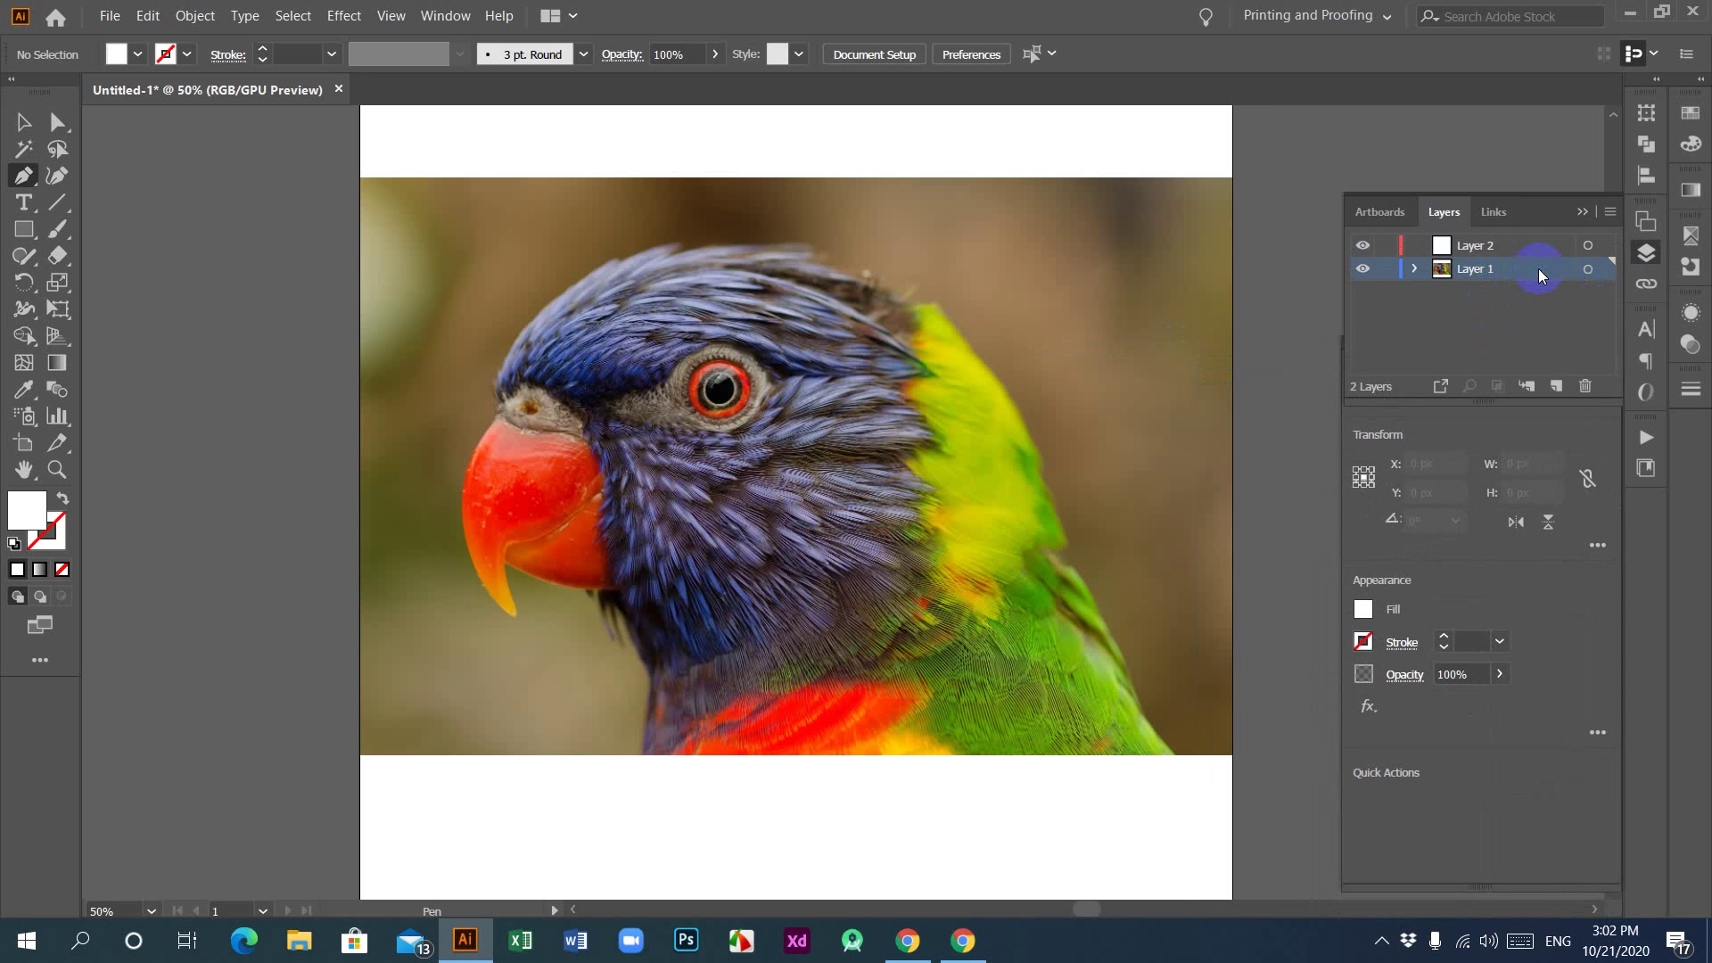
{"action": "left_click", "coordinate": [193, 16]}
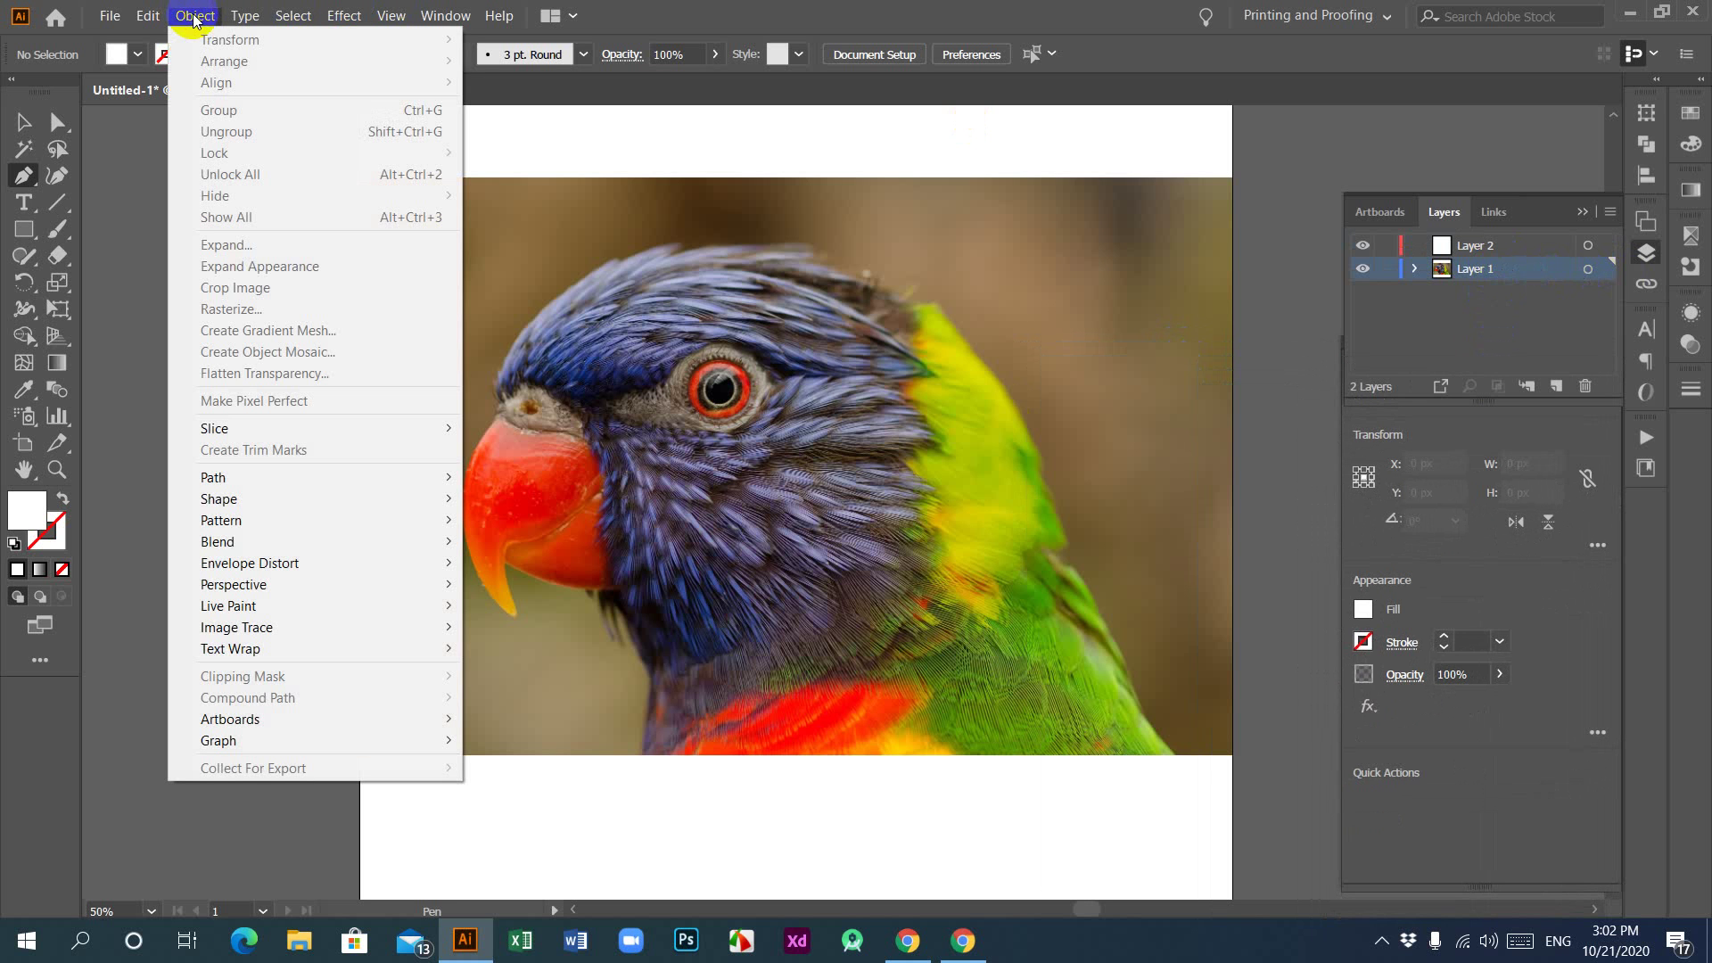
{"action": "left_click", "coordinate": [1260, 329]}
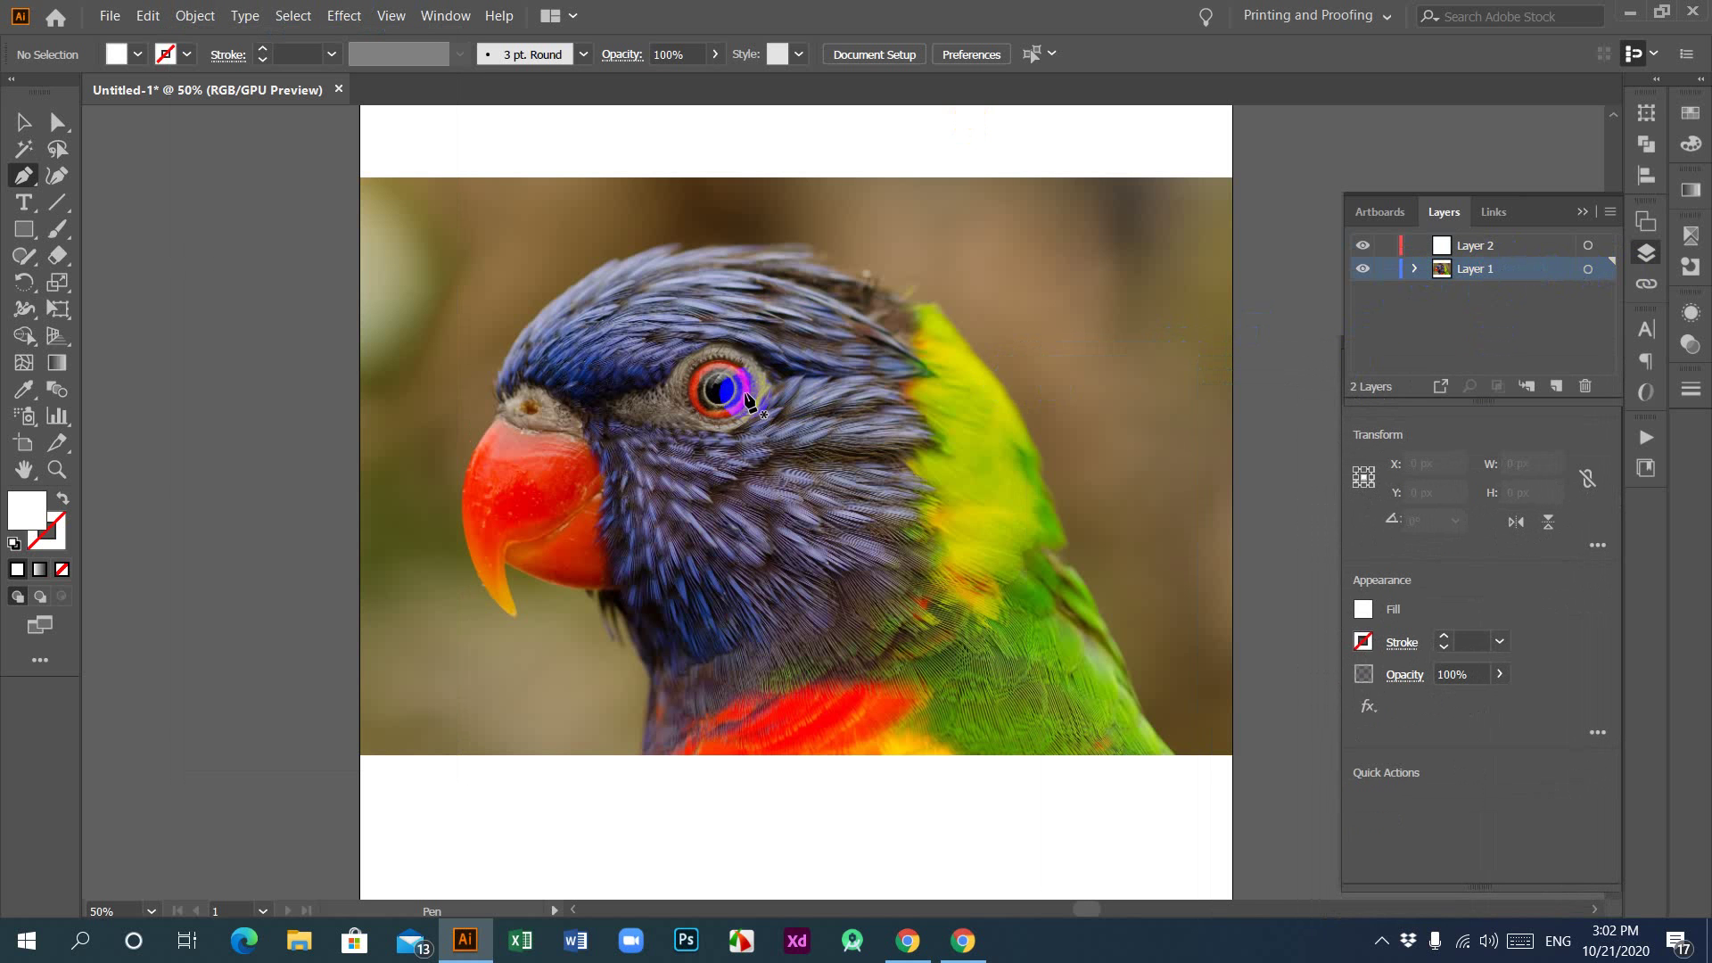
{"action": "left_click", "coordinate": [21, 122]}
{"action": "left_click", "coordinate": [1123, 447]}
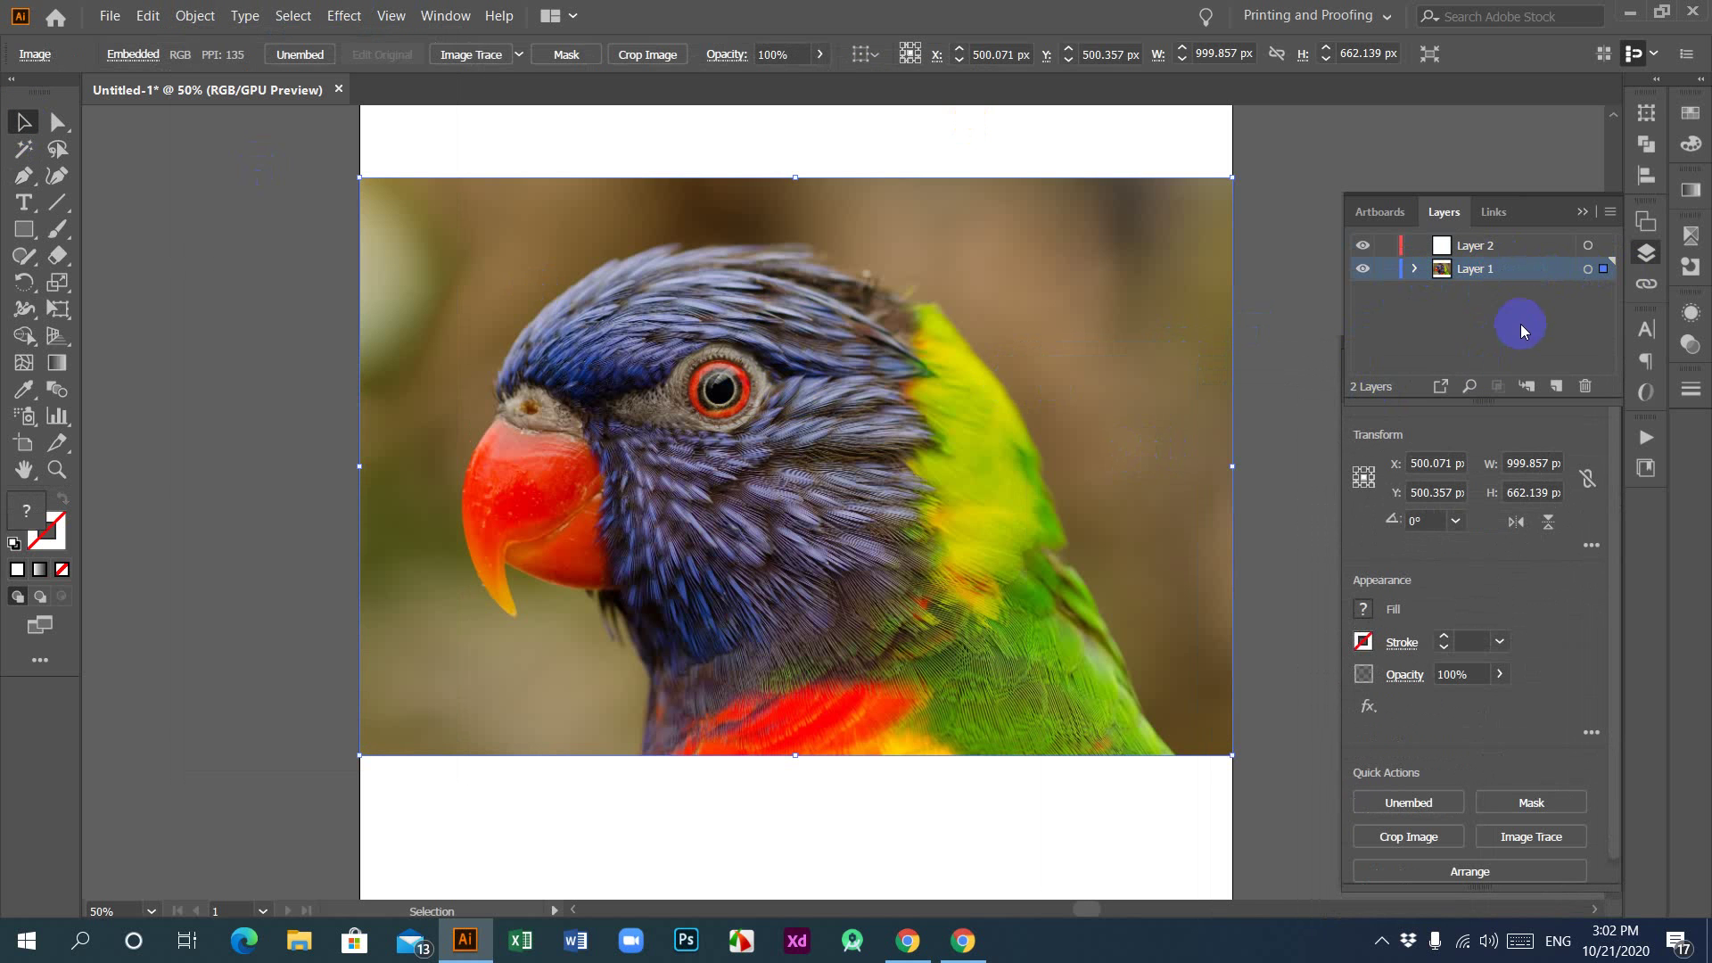
{"action": "left_click", "coordinate": [148, 15]}
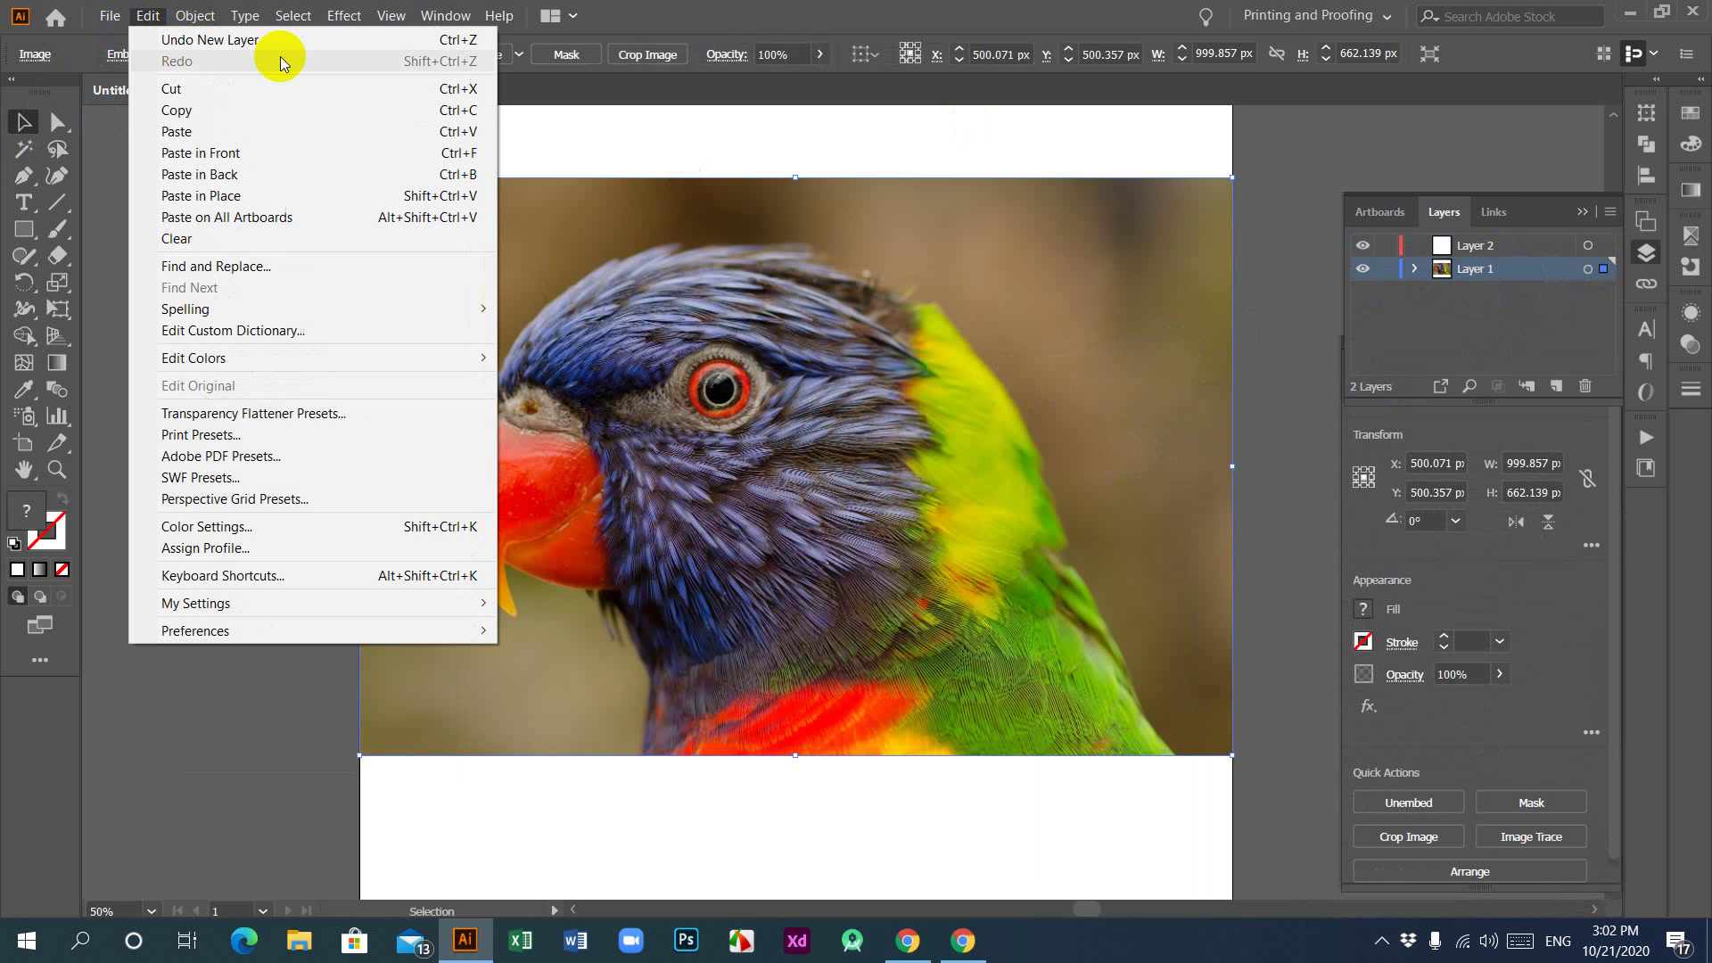
{"action": "mouse_move", "coordinate": [196, 15]}
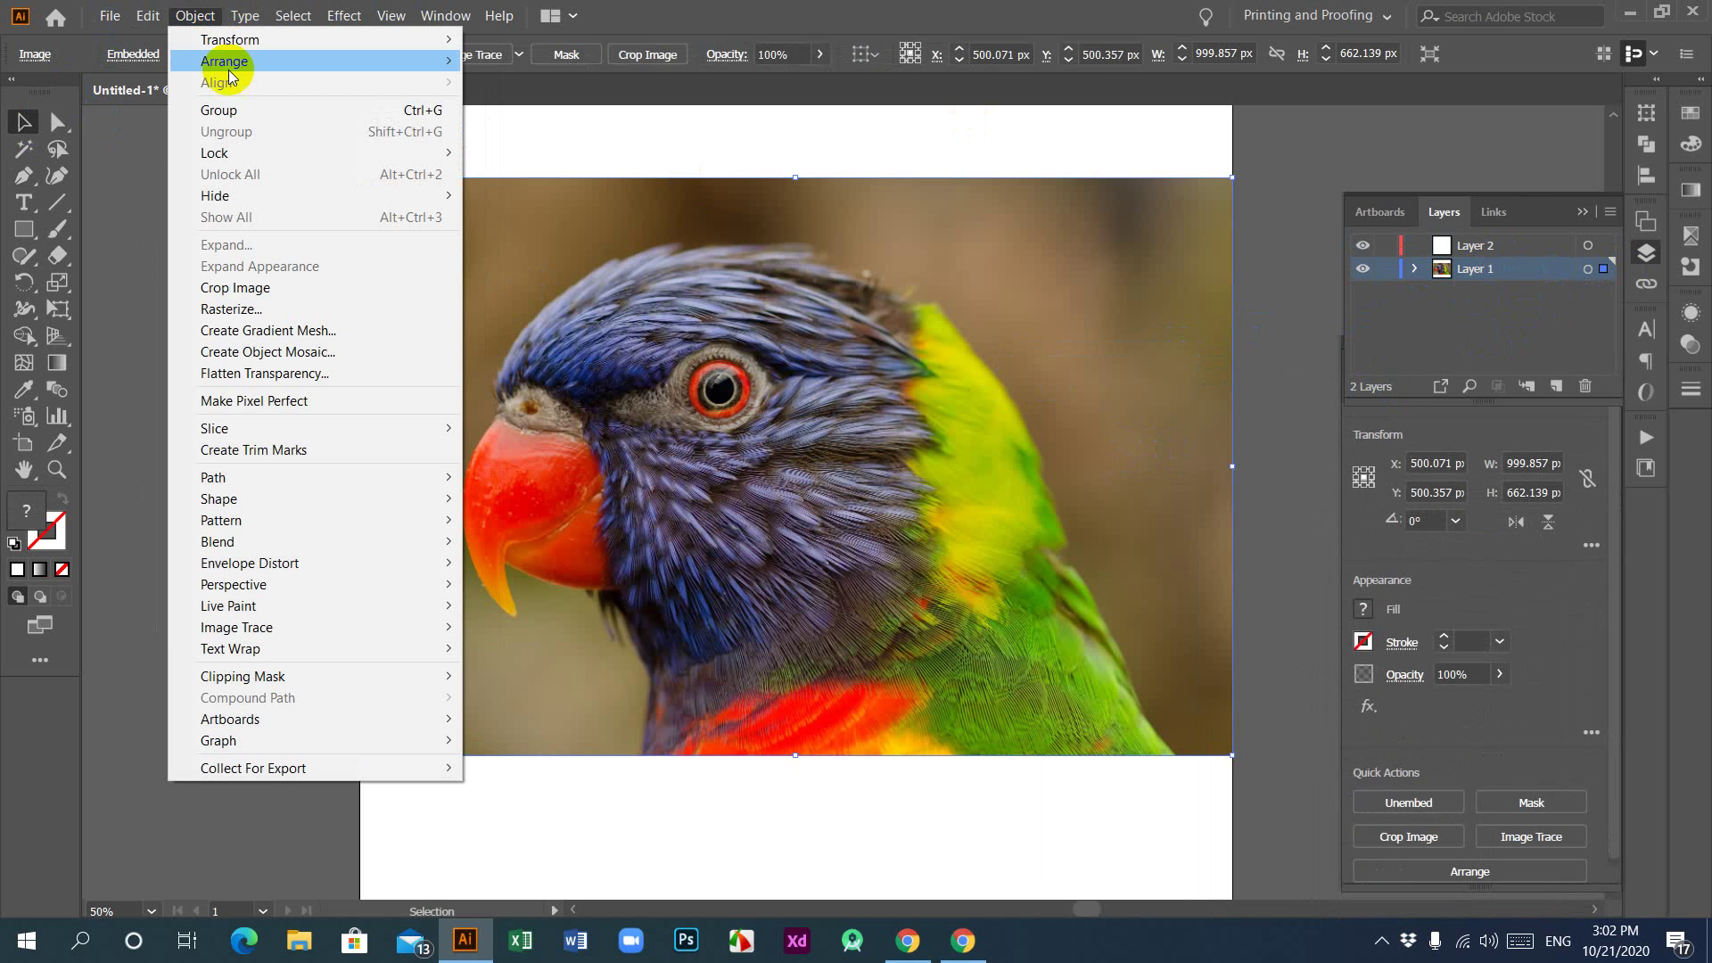
{"action": "mouse_move", "coordinate": [234, 153]}
{"action": "left_click", "coordinate": [618, 147]}
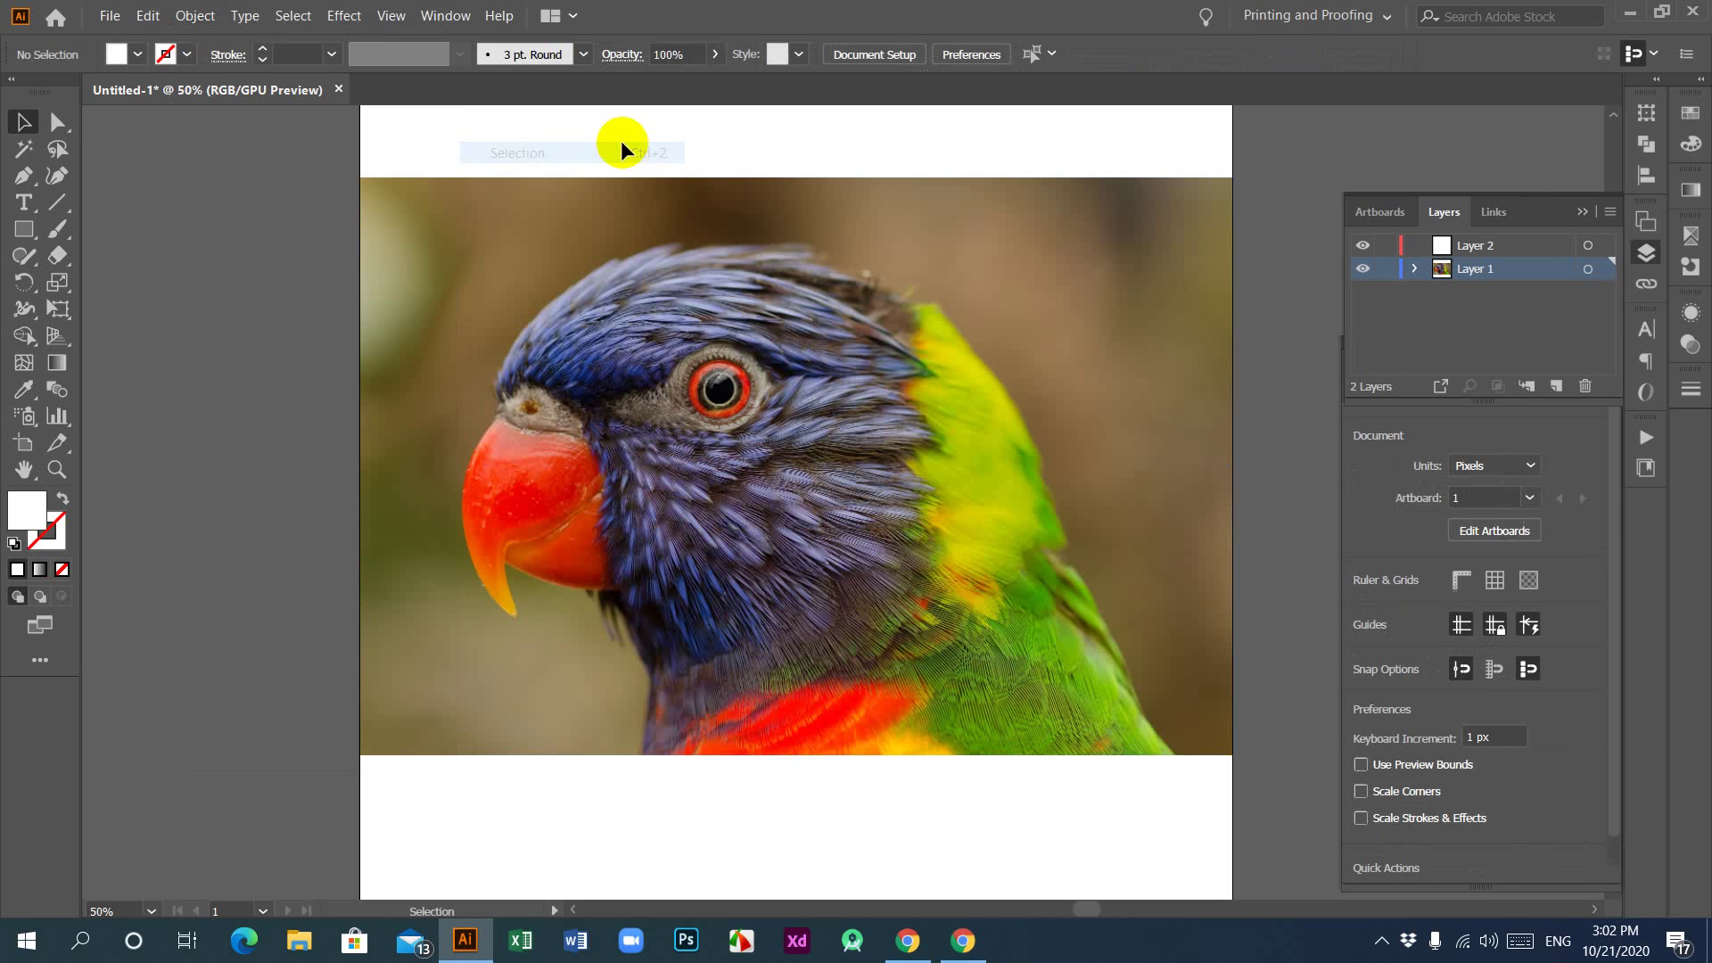
Step: Make Layer 2 active and set the Pen tool to draw with no fill and a white stroke
{"action": "left_click", "coordinate": [1474, 245]}
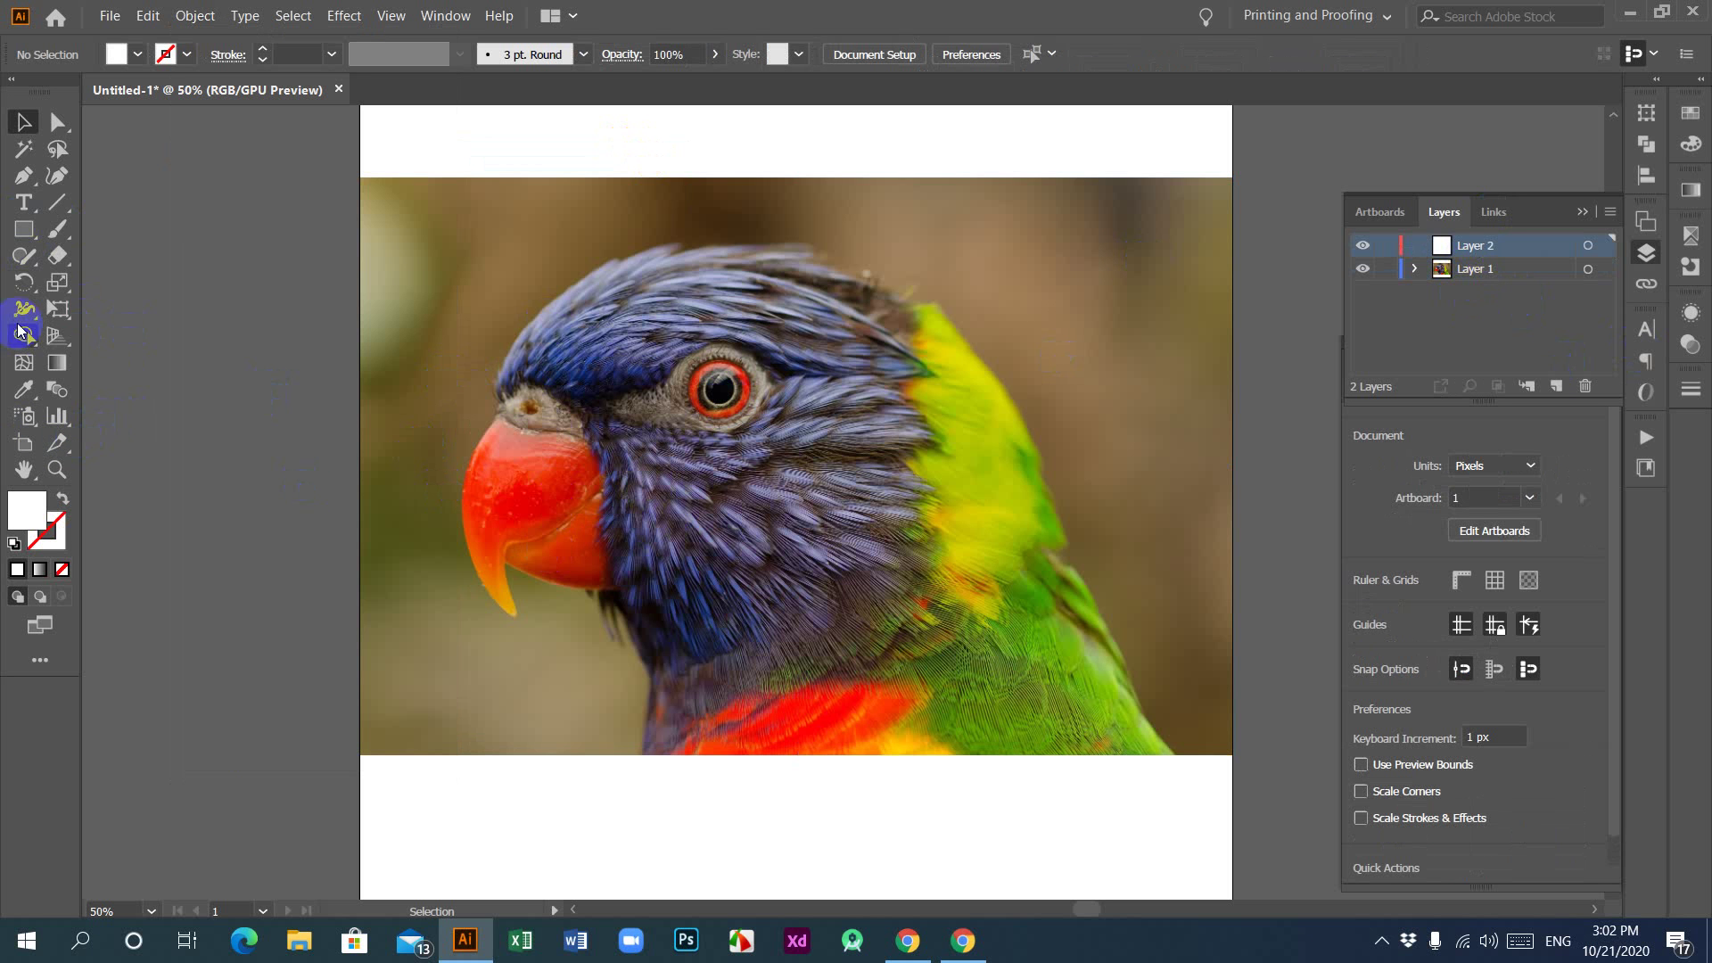
{"action": "left_click", "coordinate": [23, 176]}
{"action": "left_click", "coordinate": [496, 595]}
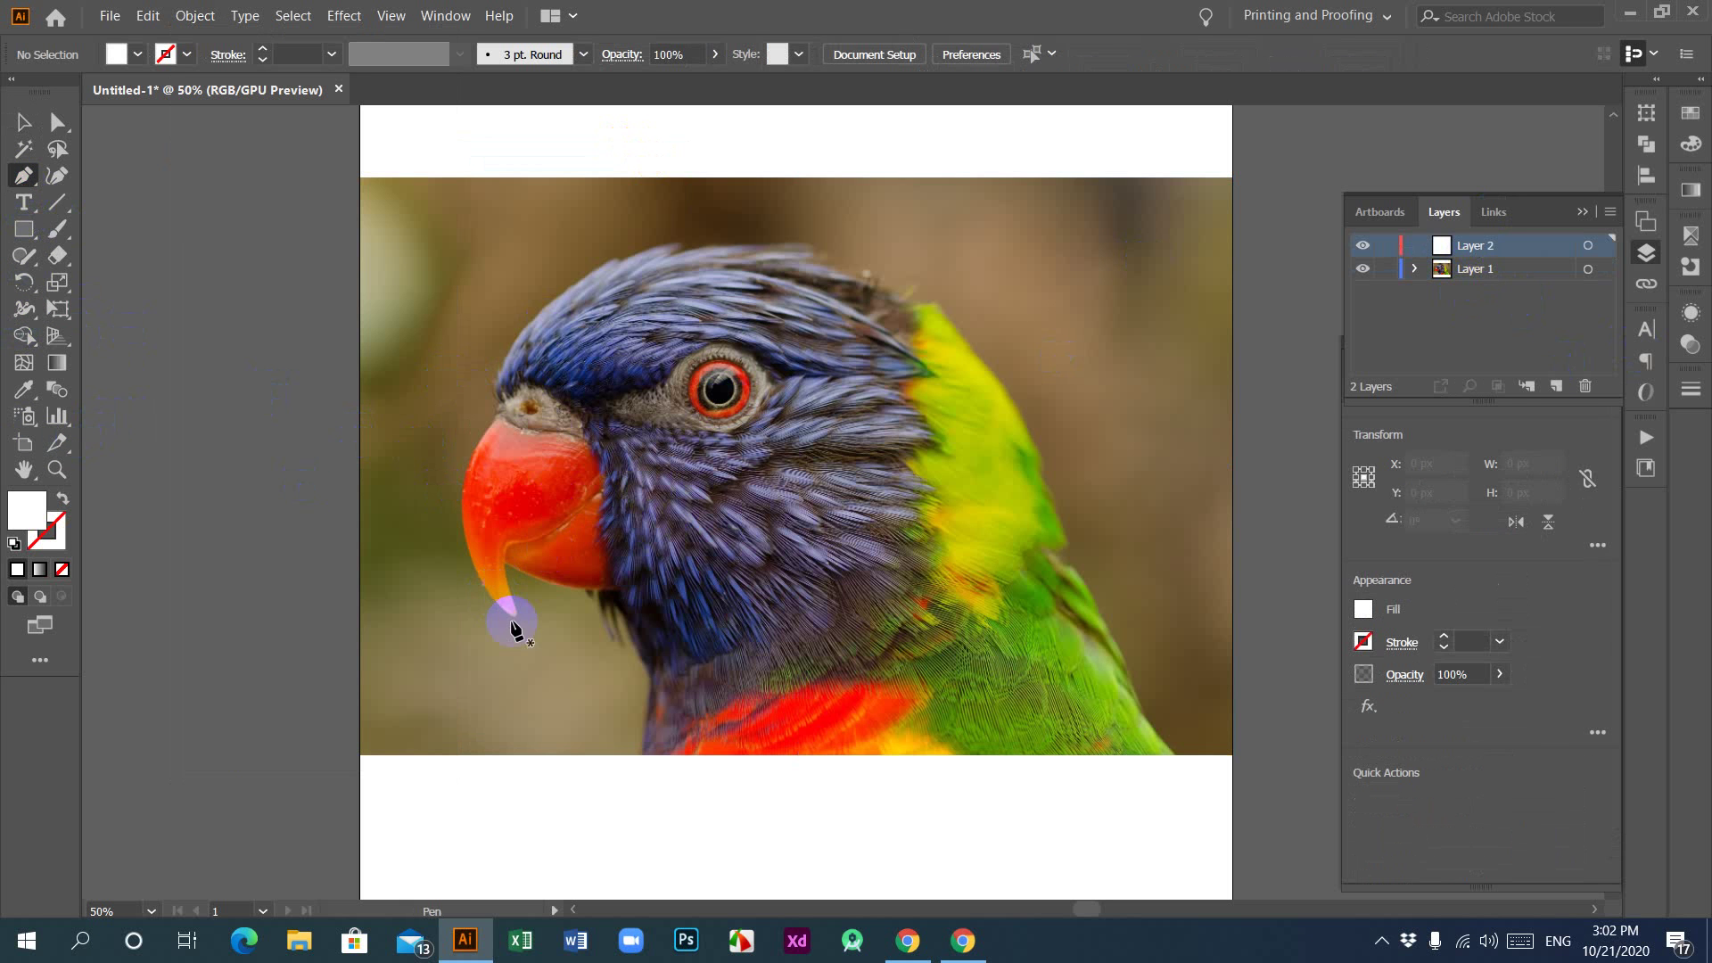
{"action": "left_click", "coordinate": [62, 500]}
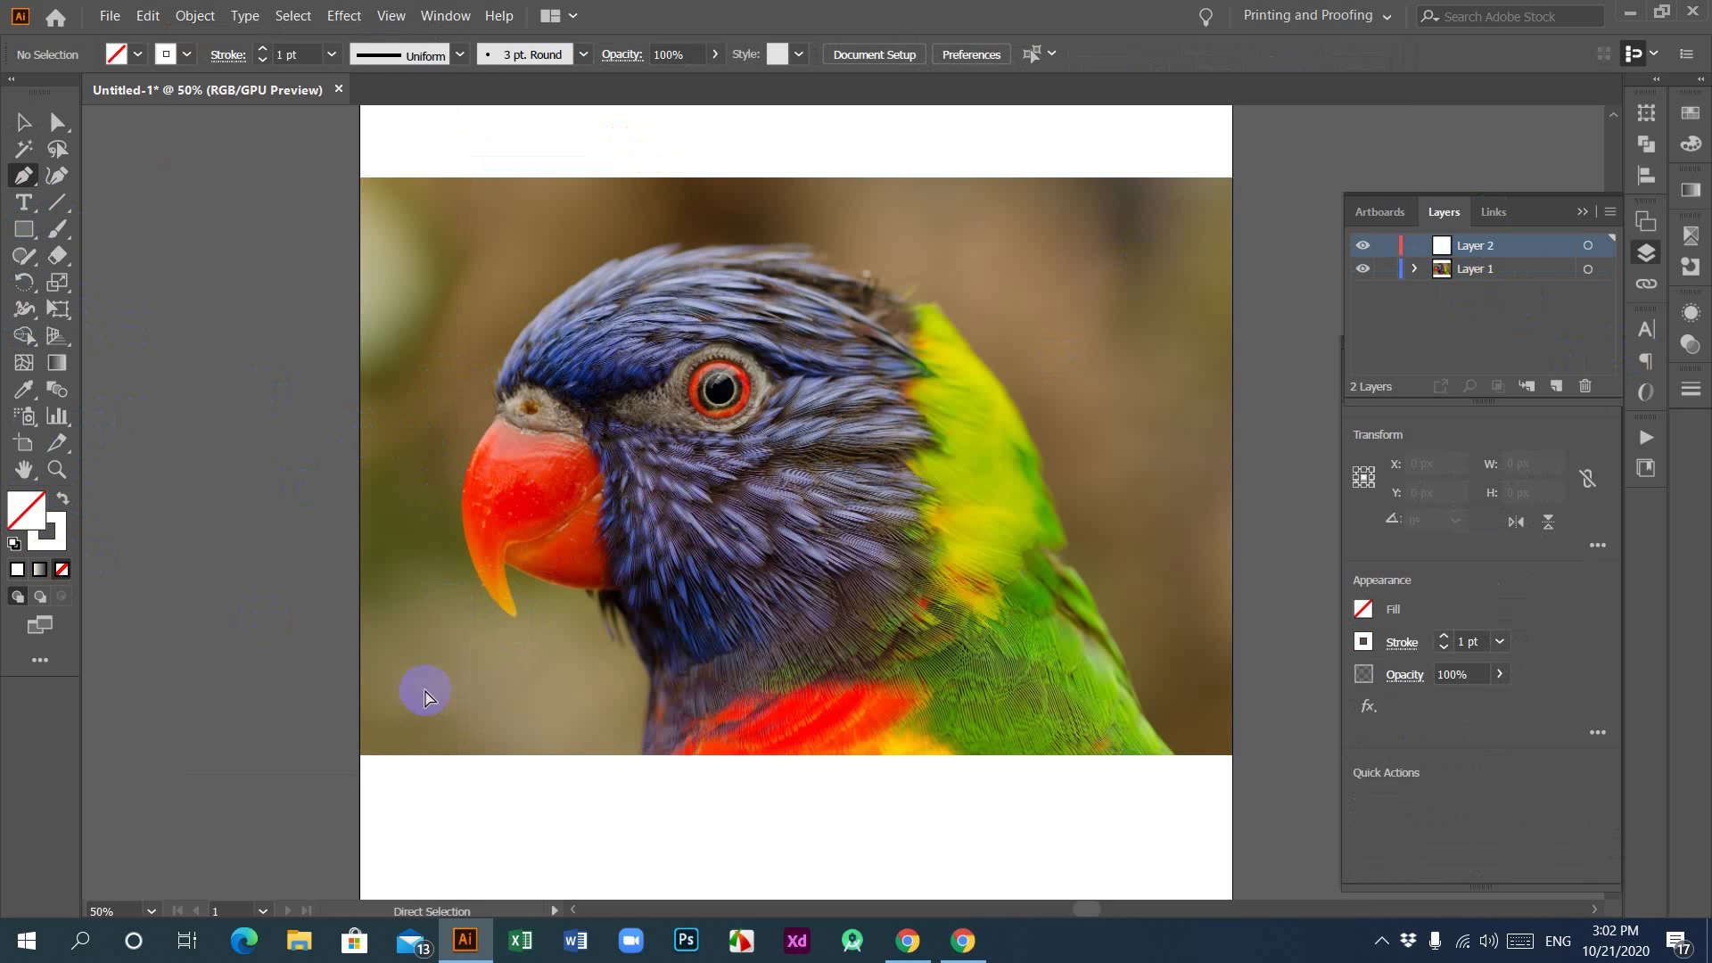
Step: Trace the upper beak with the Pen tool from its hooked tip along the inner edge and mouth line to the face
{"action": "key", "text": "ctrl+plus"}
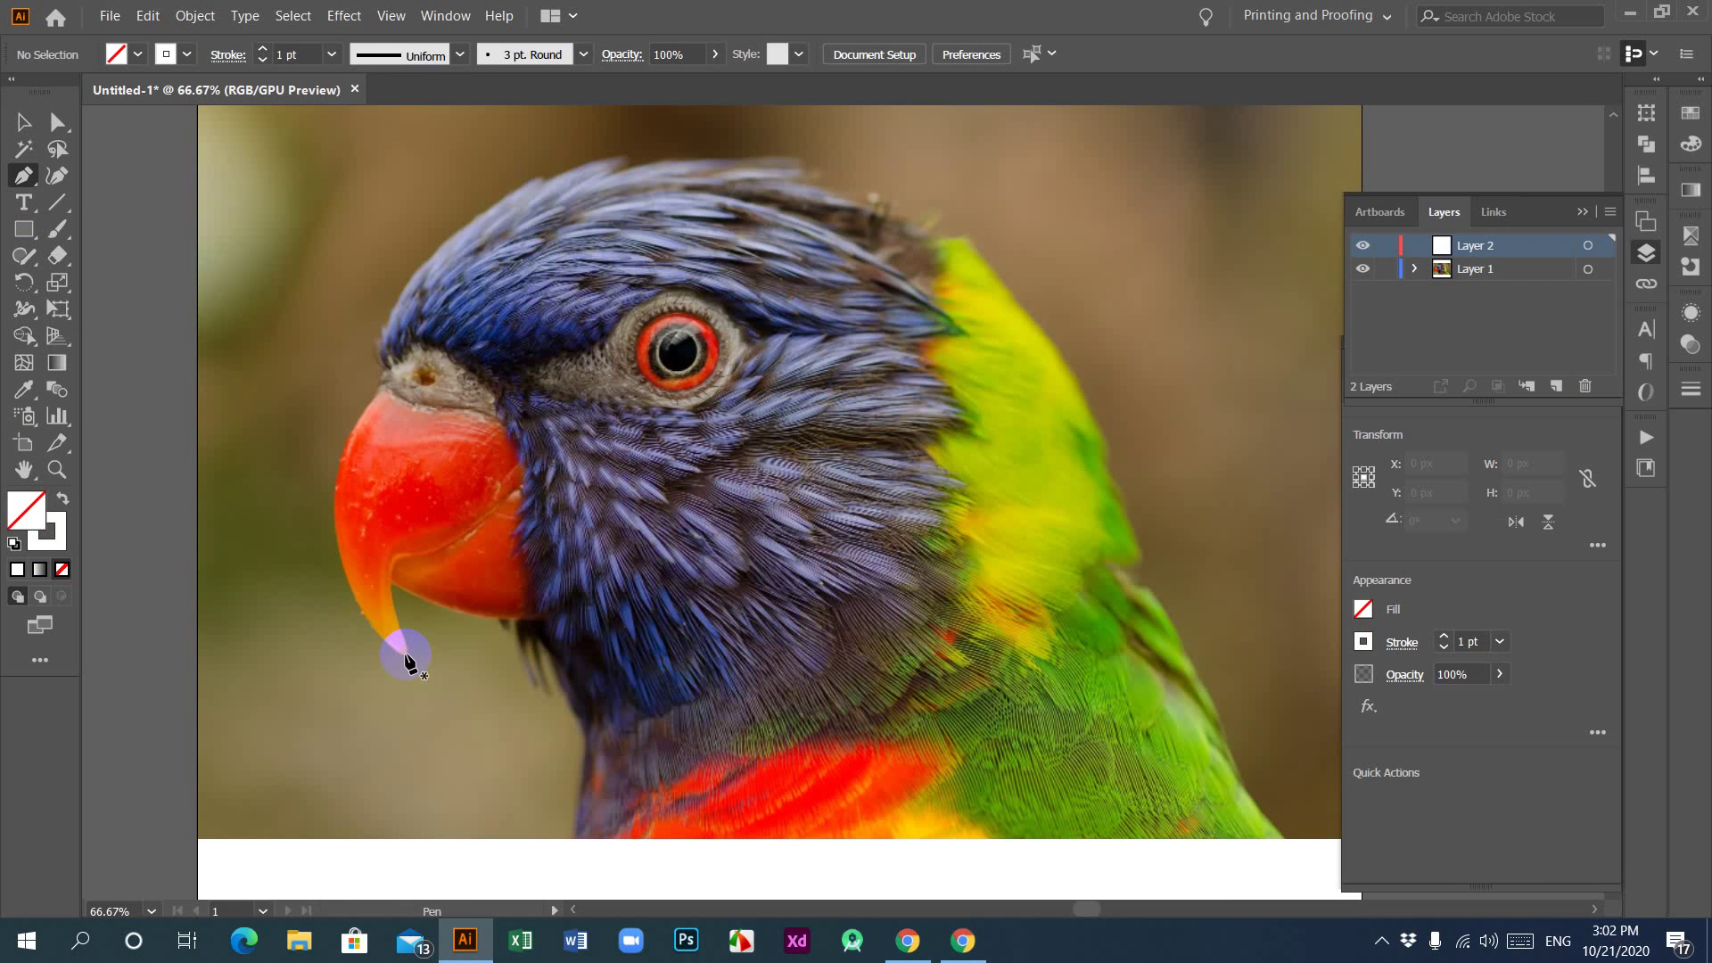
{"action": "left_click", "coordinate": [385, 637]}
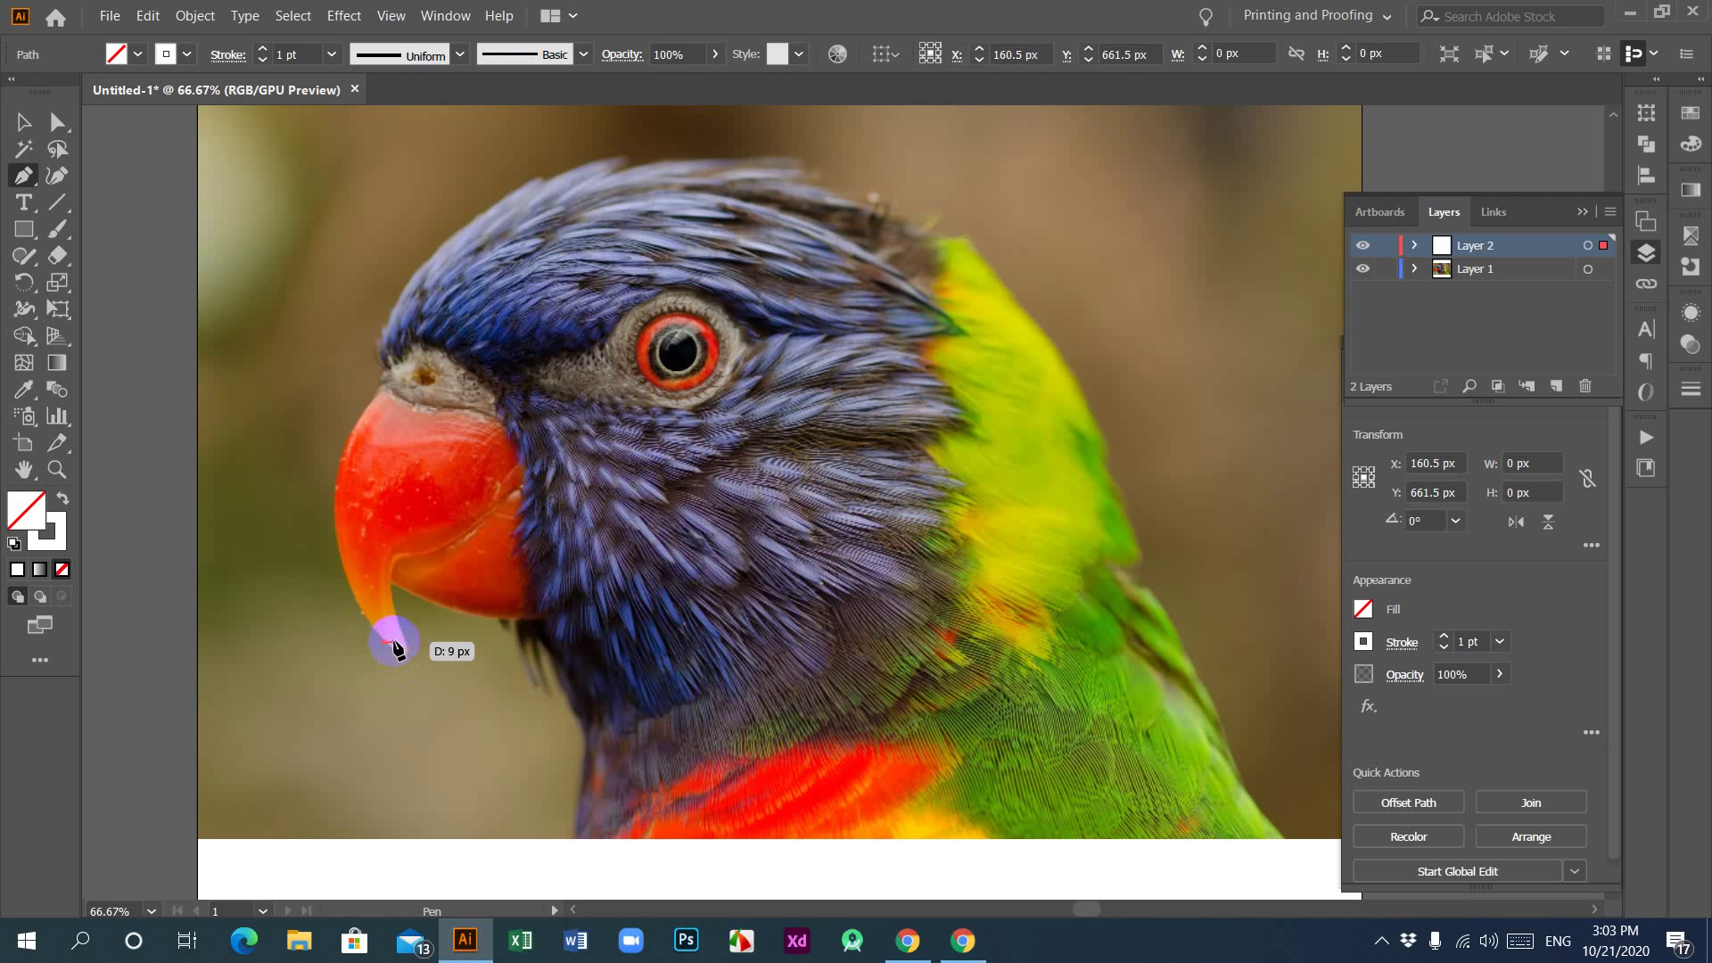
{"action": "left_click", "coordinate": [401, 635]}
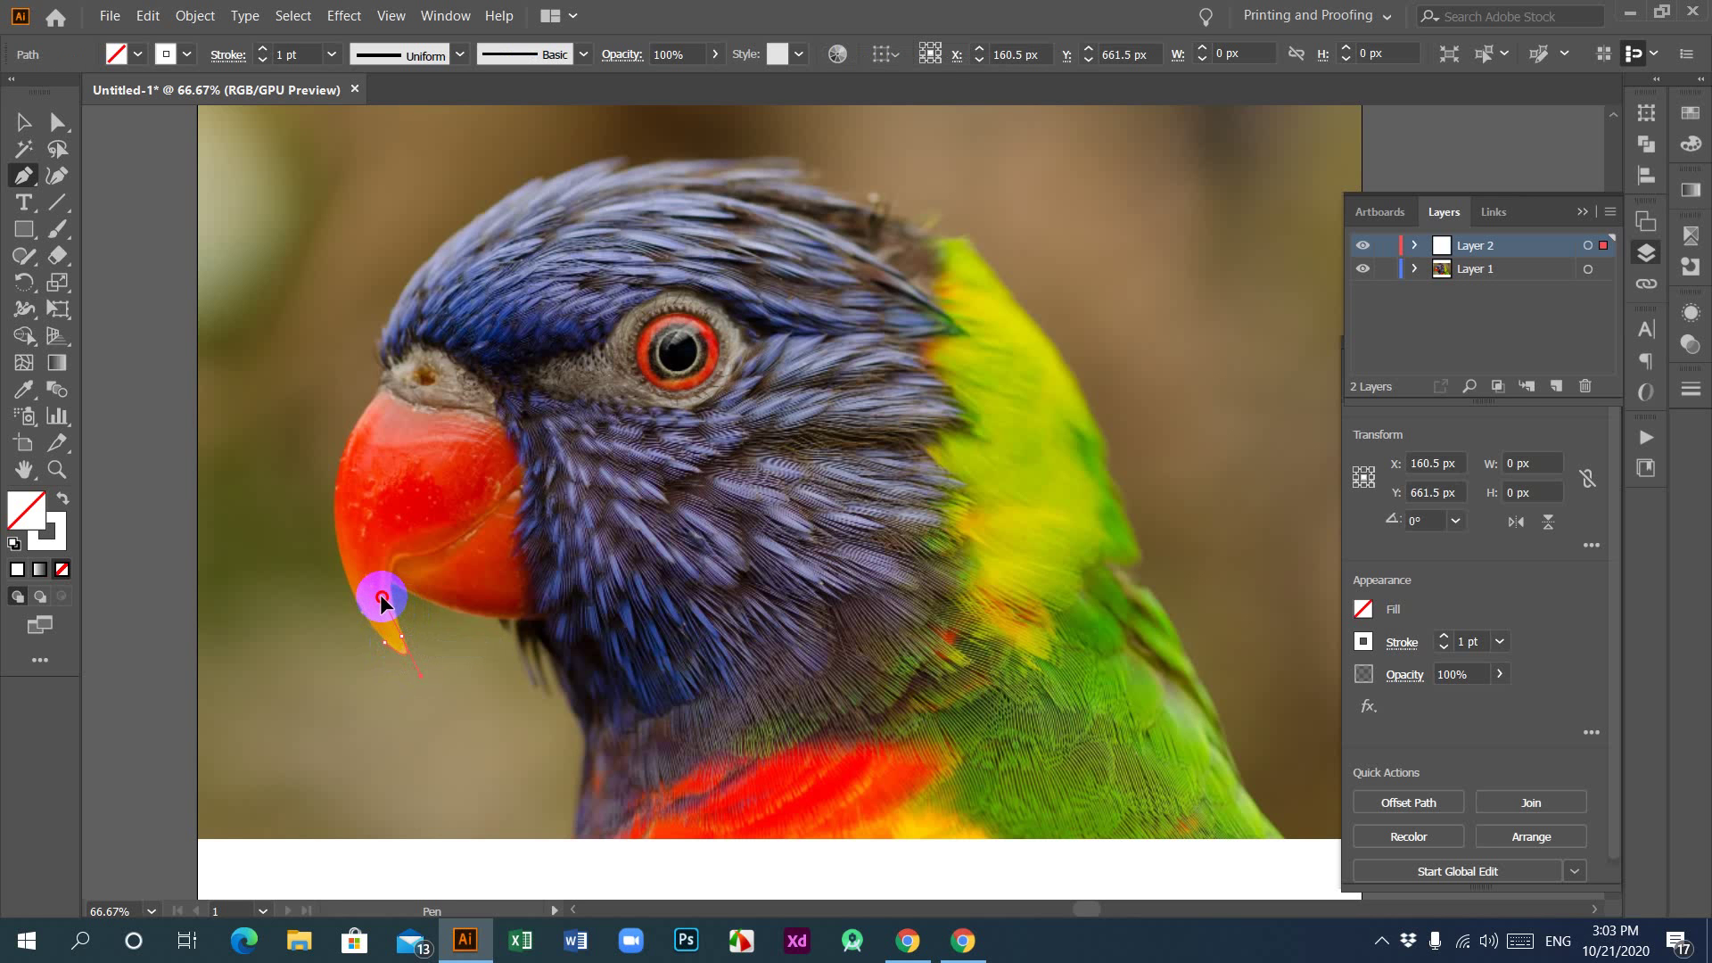
{"action": "left_click", "coordinate": [401, 638]}
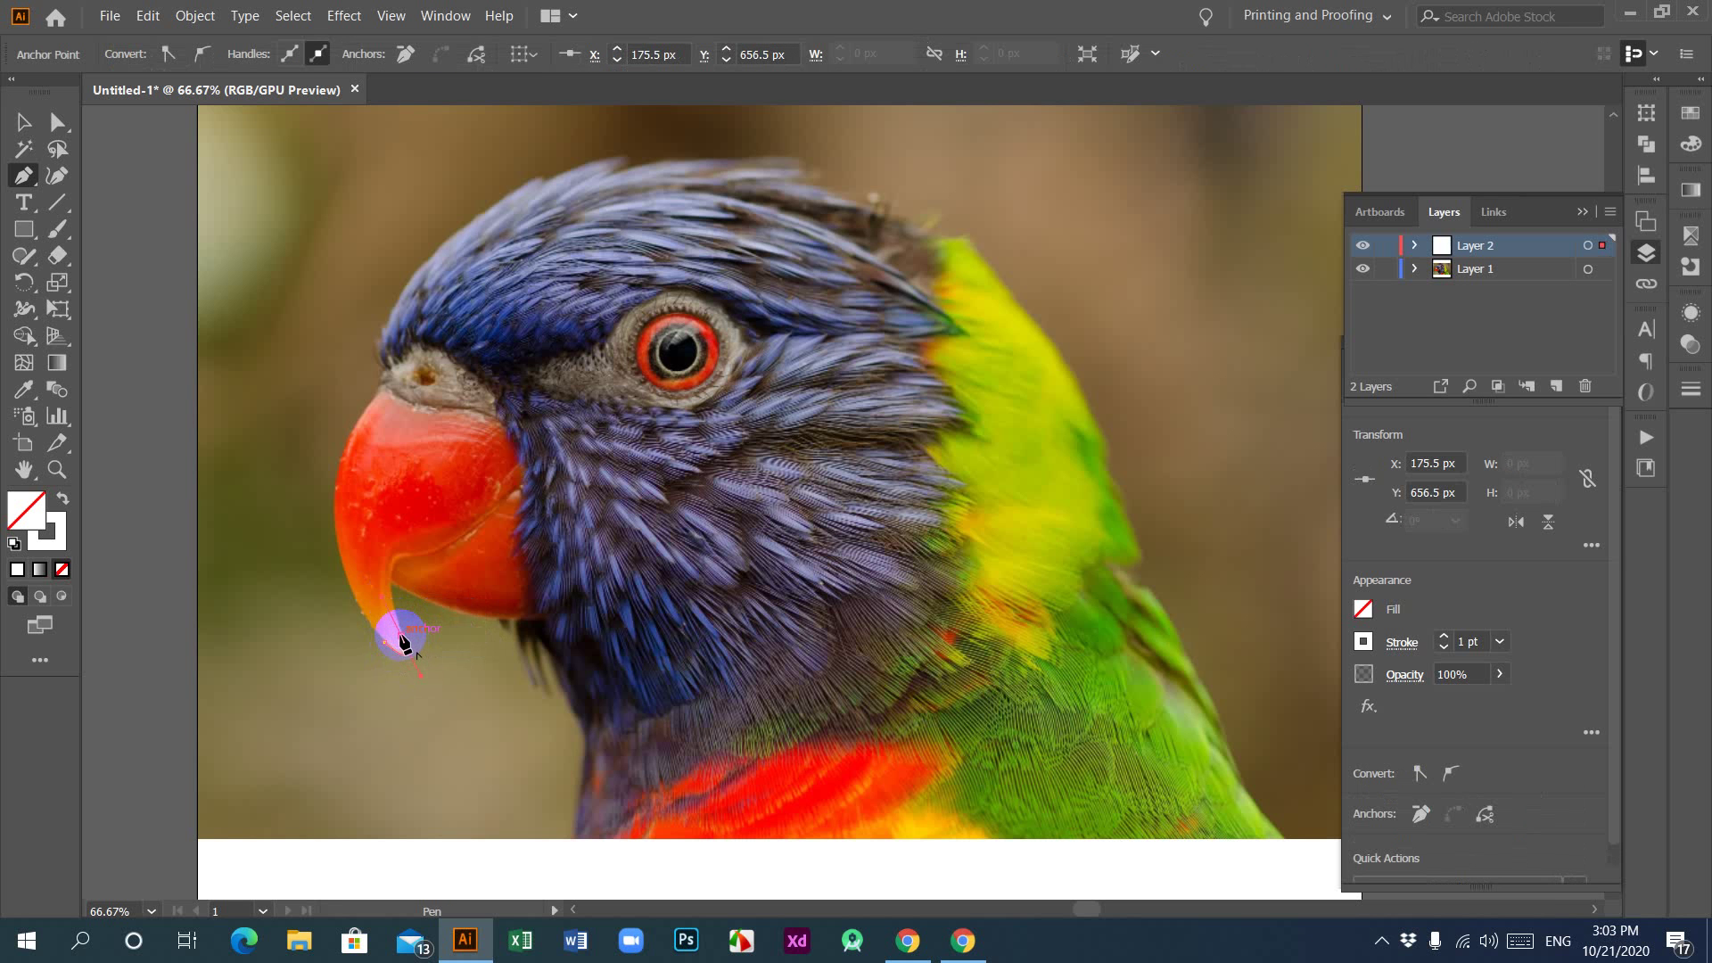
{"action": "left_click_drag", "start_coordinate": [398, 564], "coordinate": [522, 487]}
{"action": "left_click", "coordinate": [408, 537]}
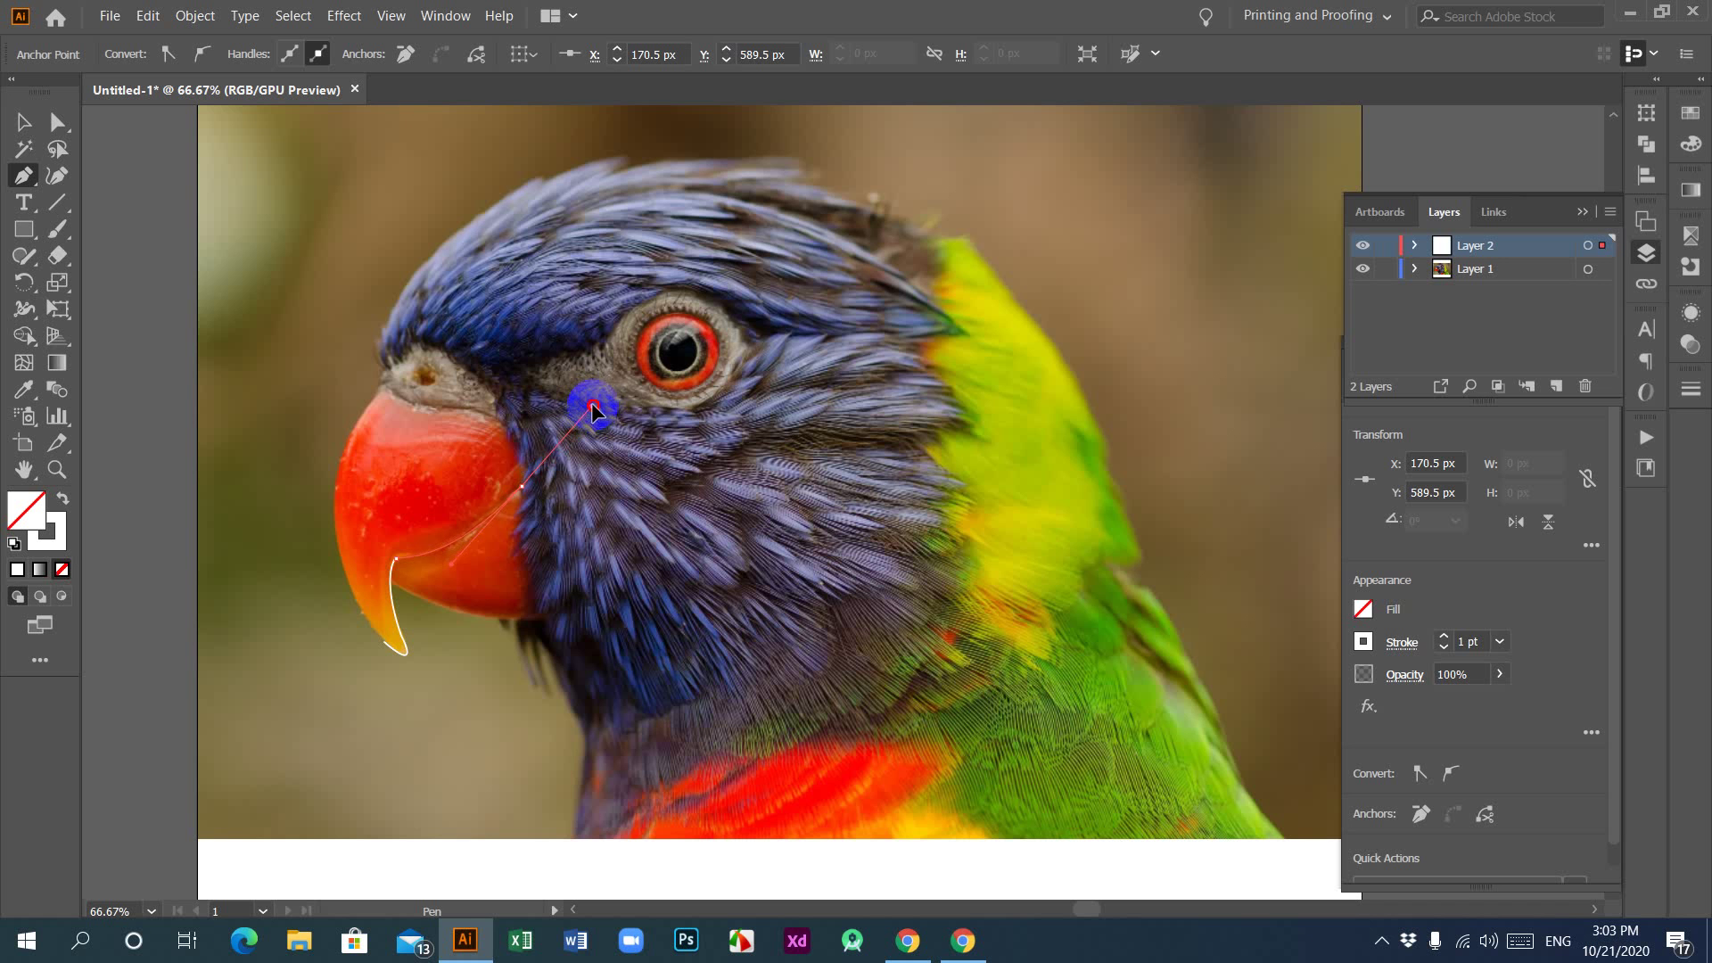
Step: Continue the path around the top of the upper beak and down its outer curve, closing it at the tip
{"action": "left_click_drag", "start_coordinate": [591, 406], "coordinate": [593, 406]}
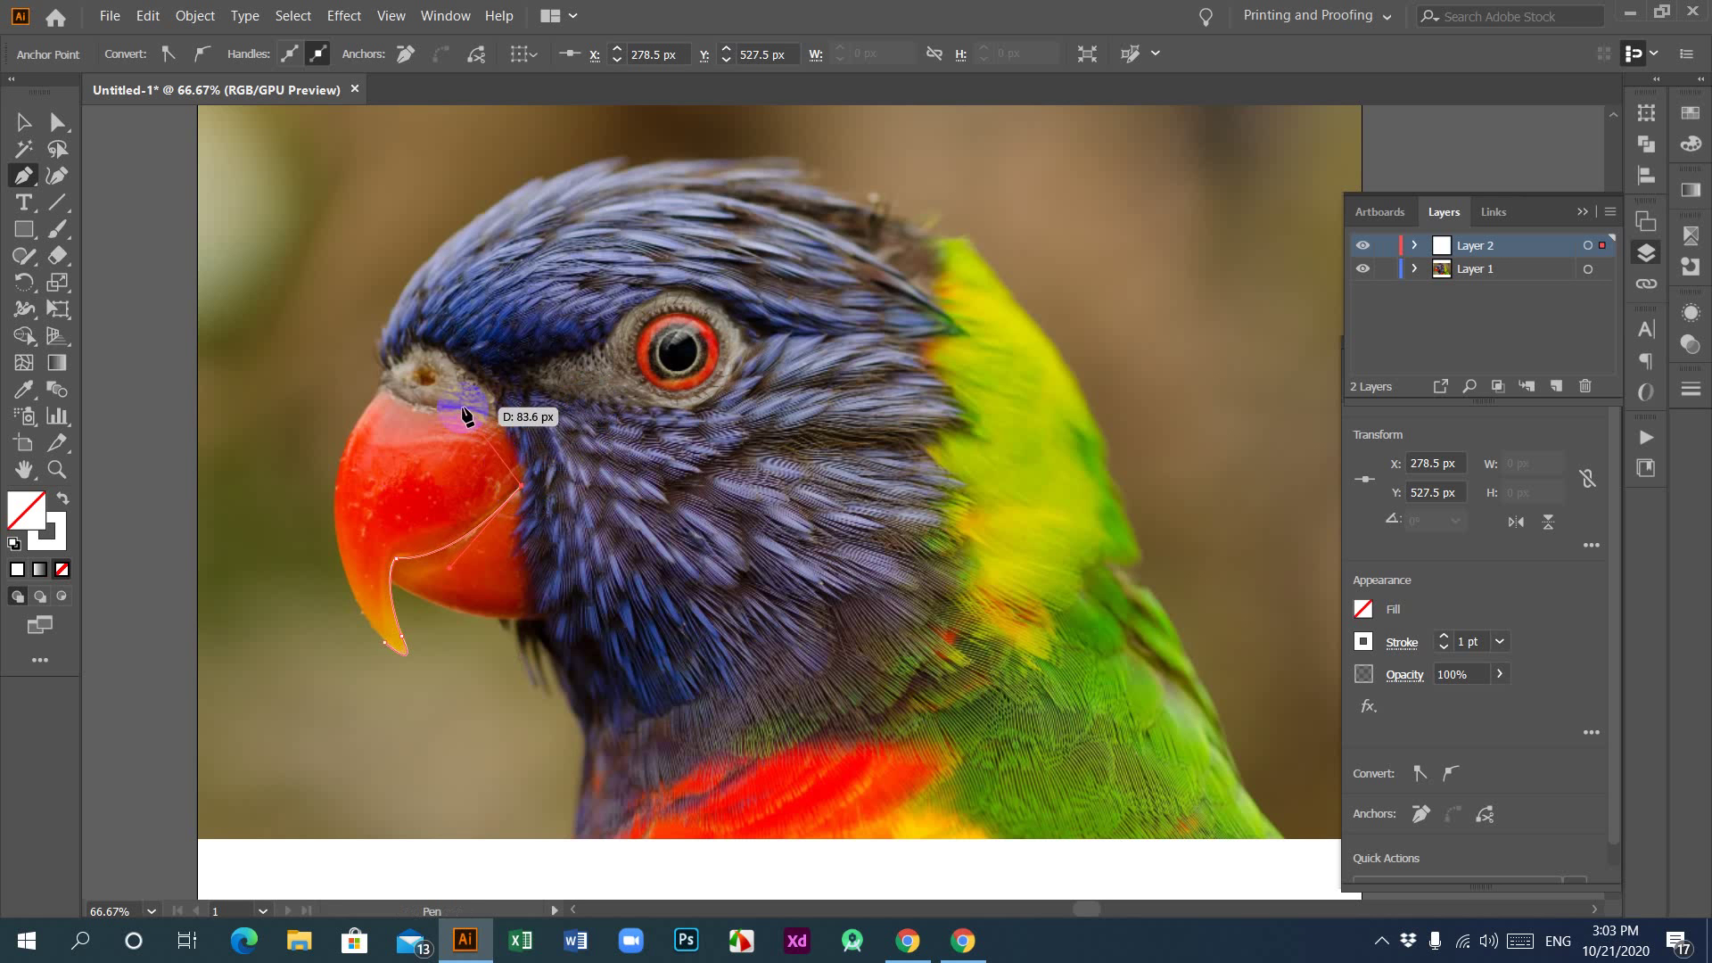
{"action": "left_click_drag", "start_coordinate": [462, 408], "coordinate": [401, 642]}
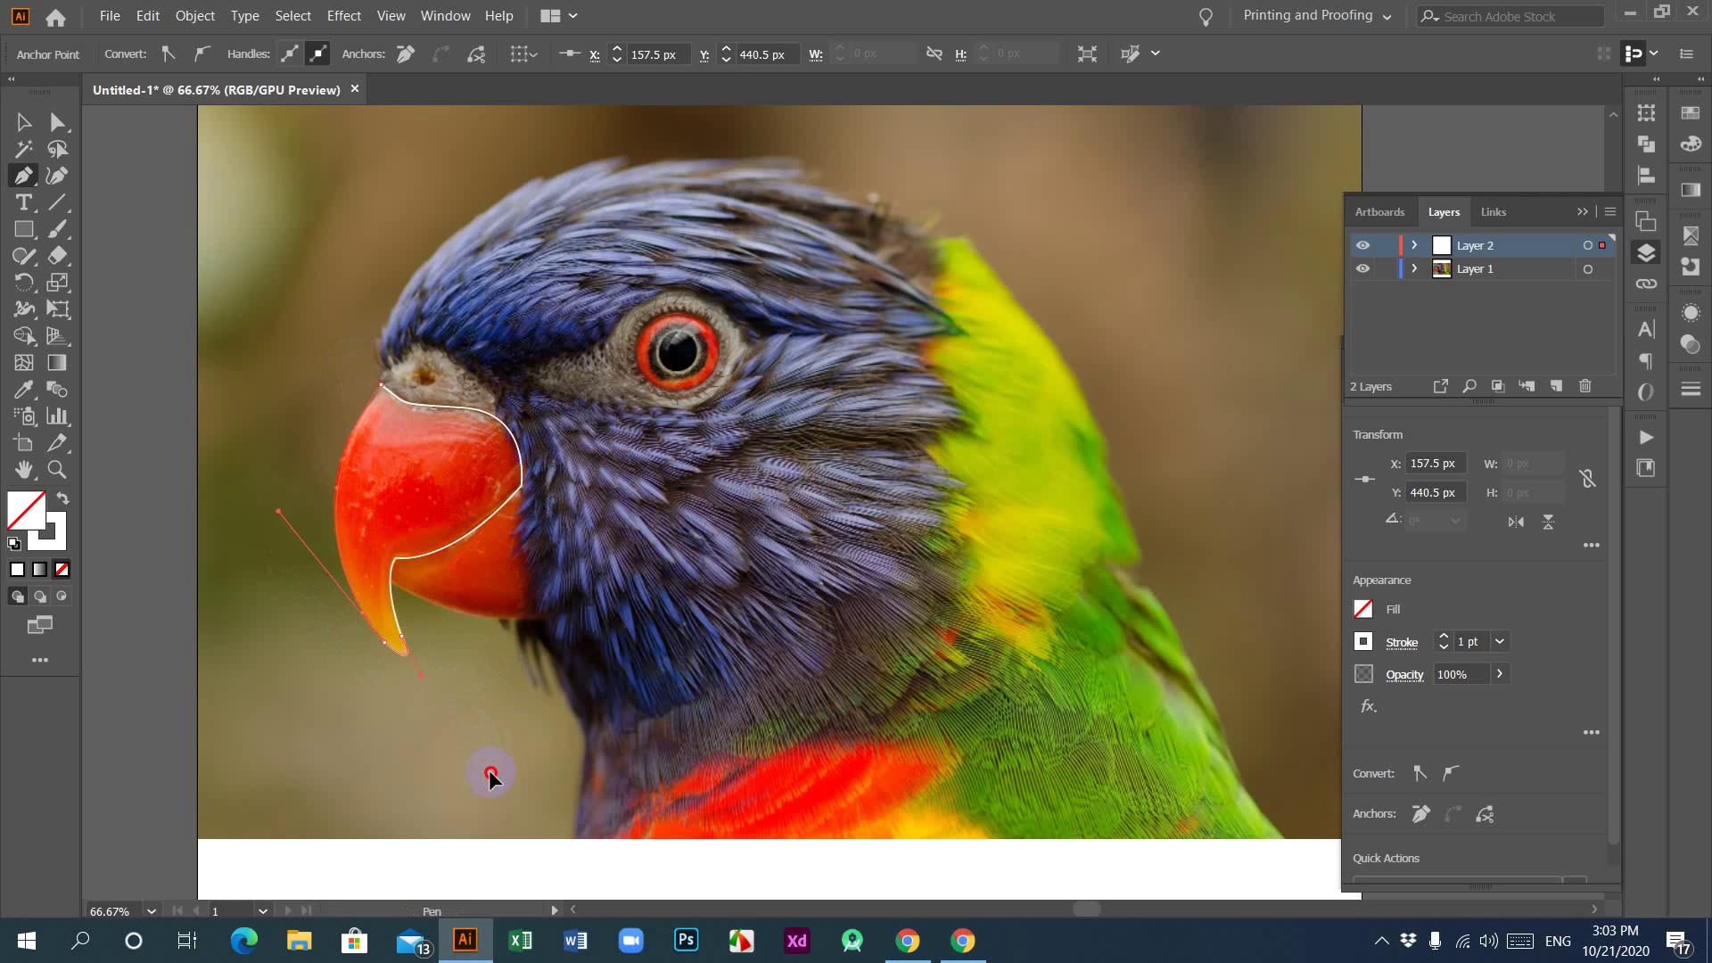
{"action": "left_click_drag", "start_coordinate": [490, 775], "coordinate": [490, 776]}
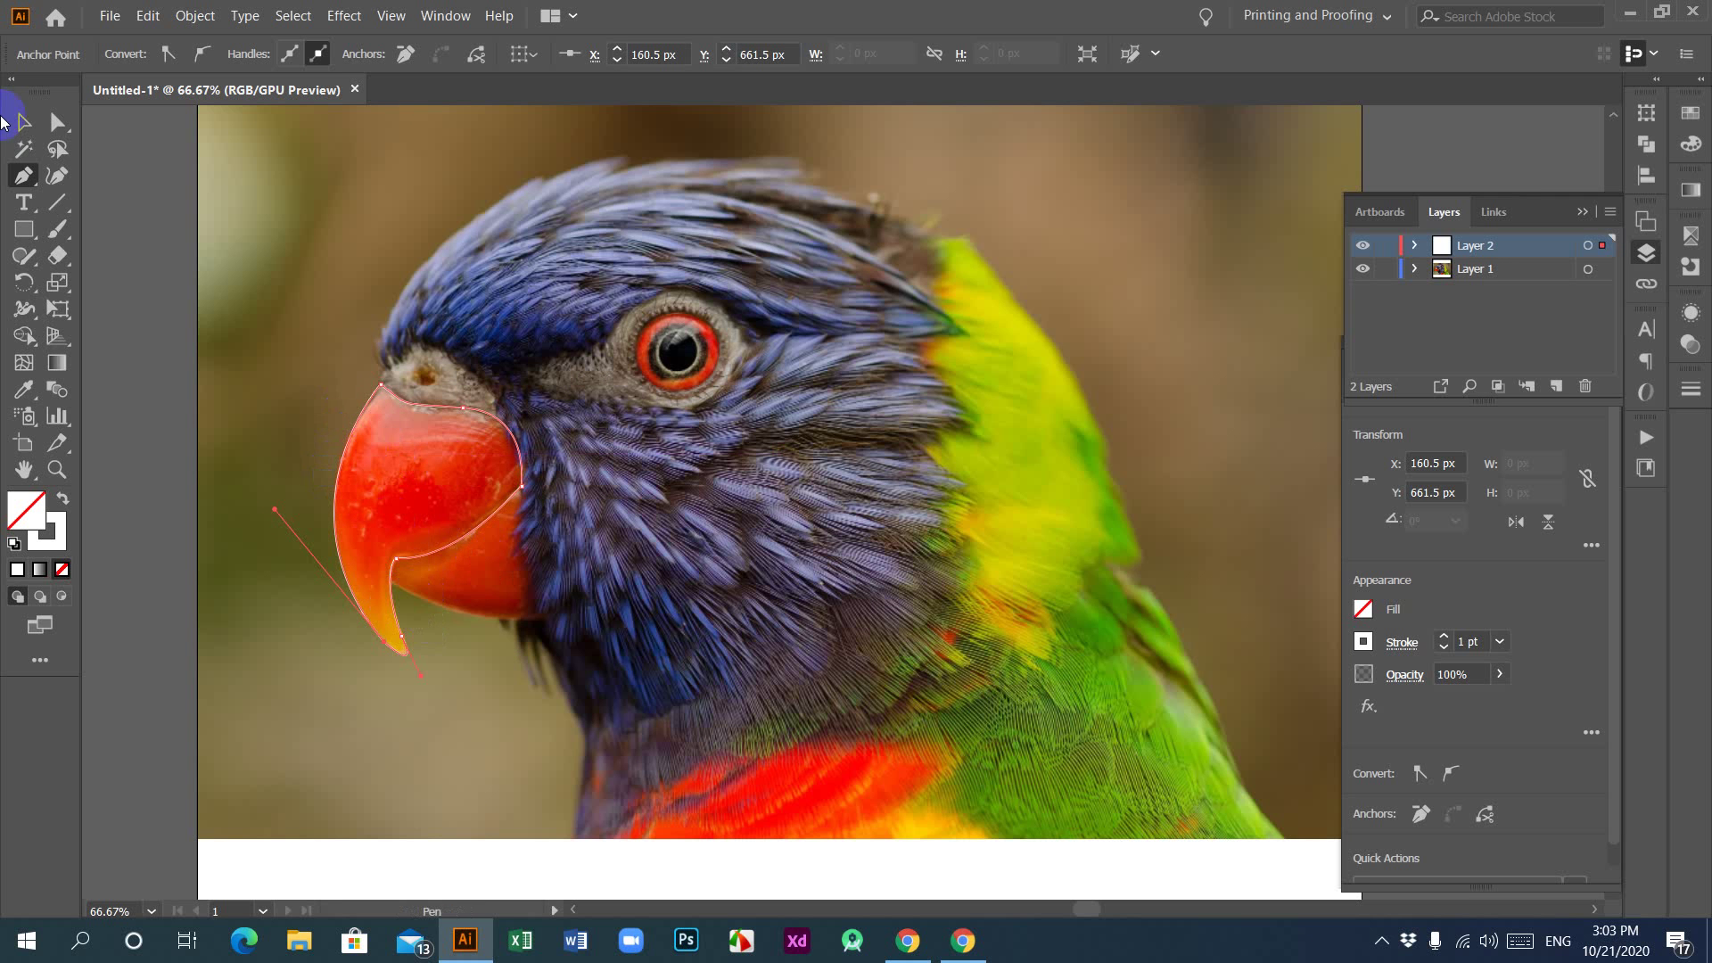
Step: Add an anchor point on the upper beak's inner edge where the lower beak begins
{"action": "left_click", "coordinate": [29, 132]}
{"action": "left_click", "coordinate": [24, 175]}
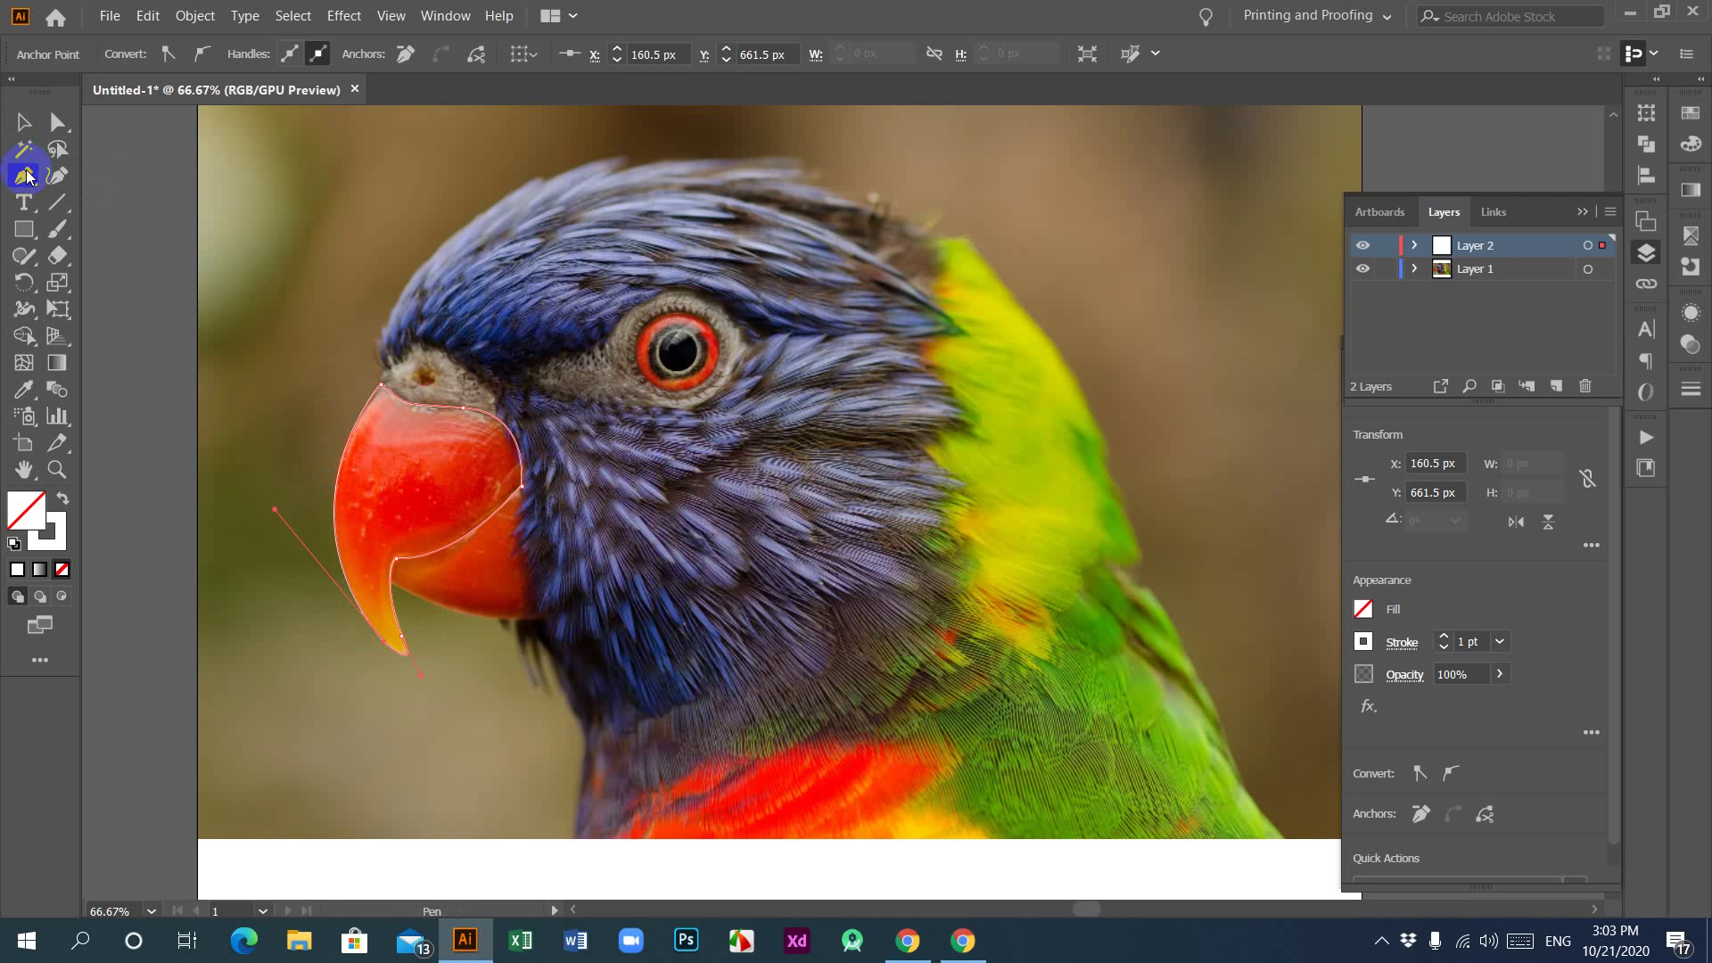
{"action": "left_click", "coordinate": [526, 558]}
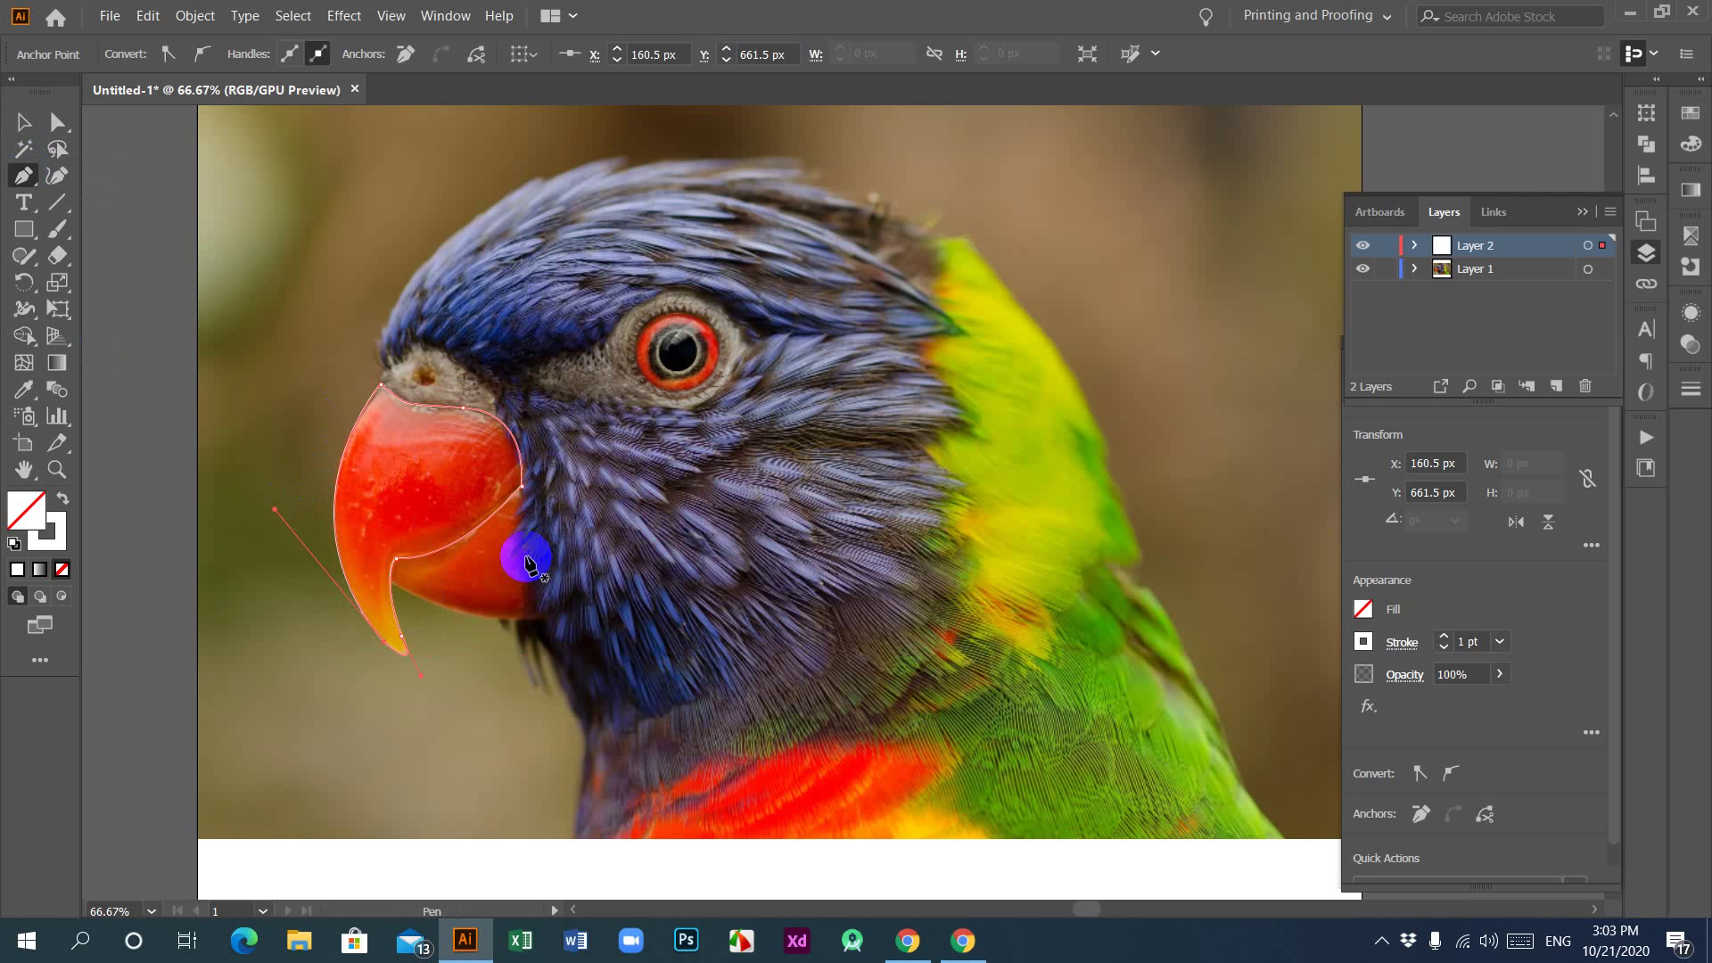
{"action": "left_click", "coordinate": [390, 581]}
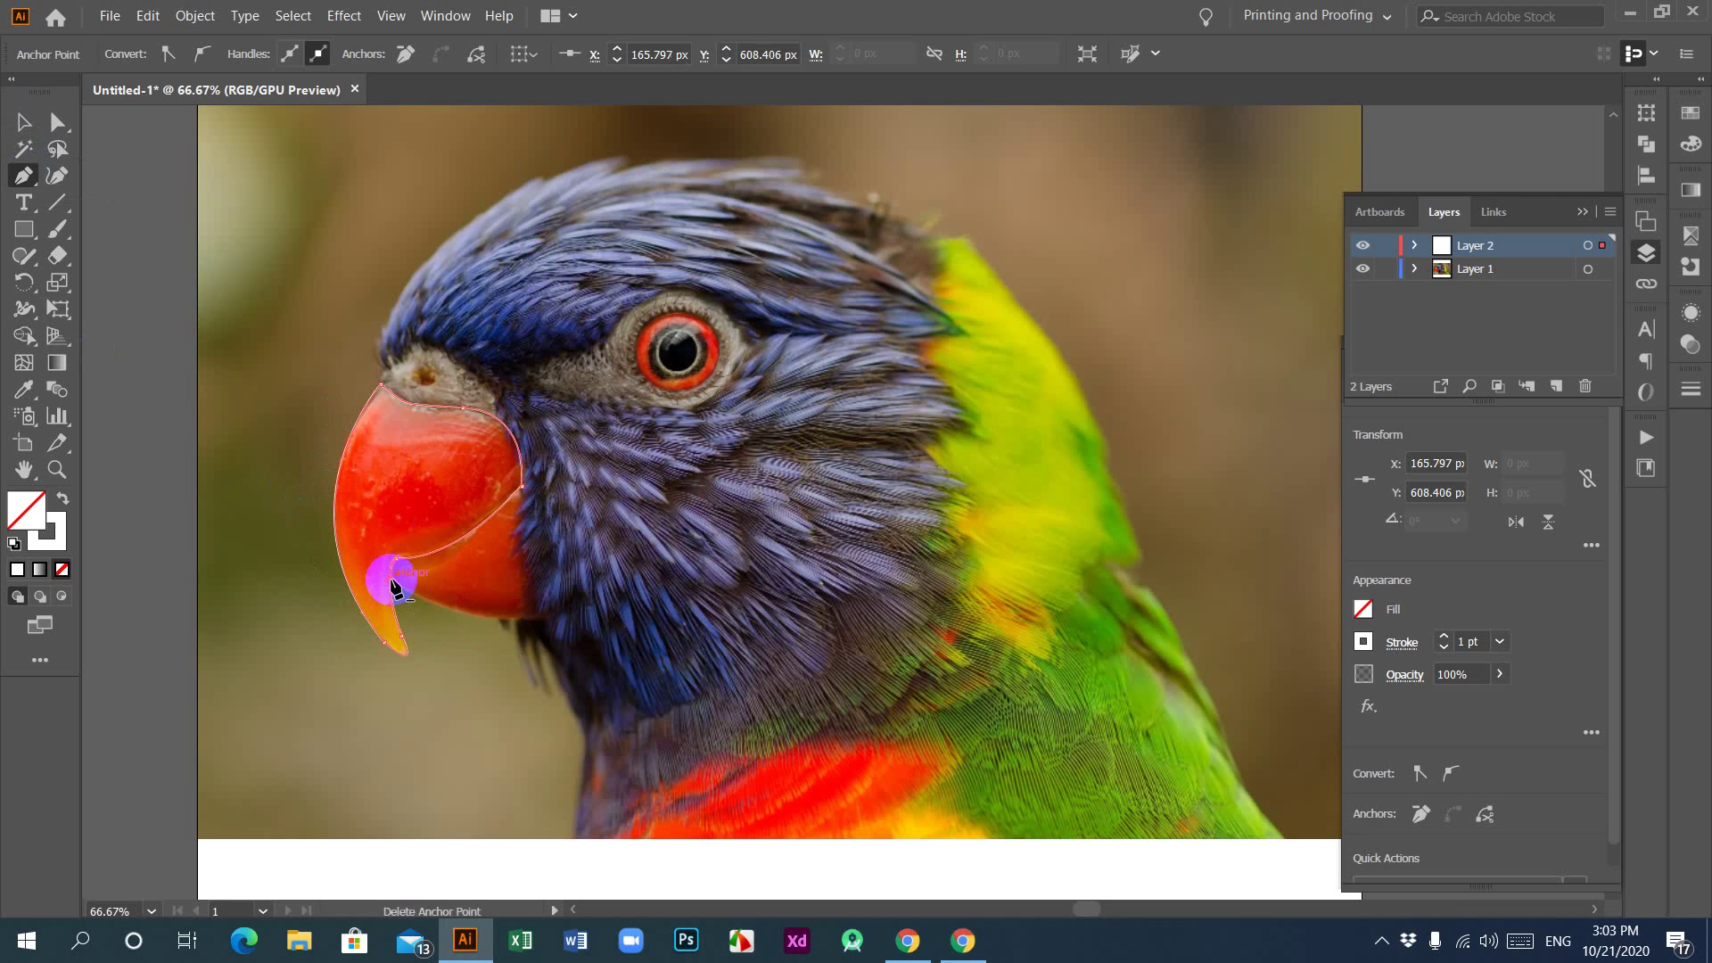
{"action": "left_click", "coordinate": [542, 619]}
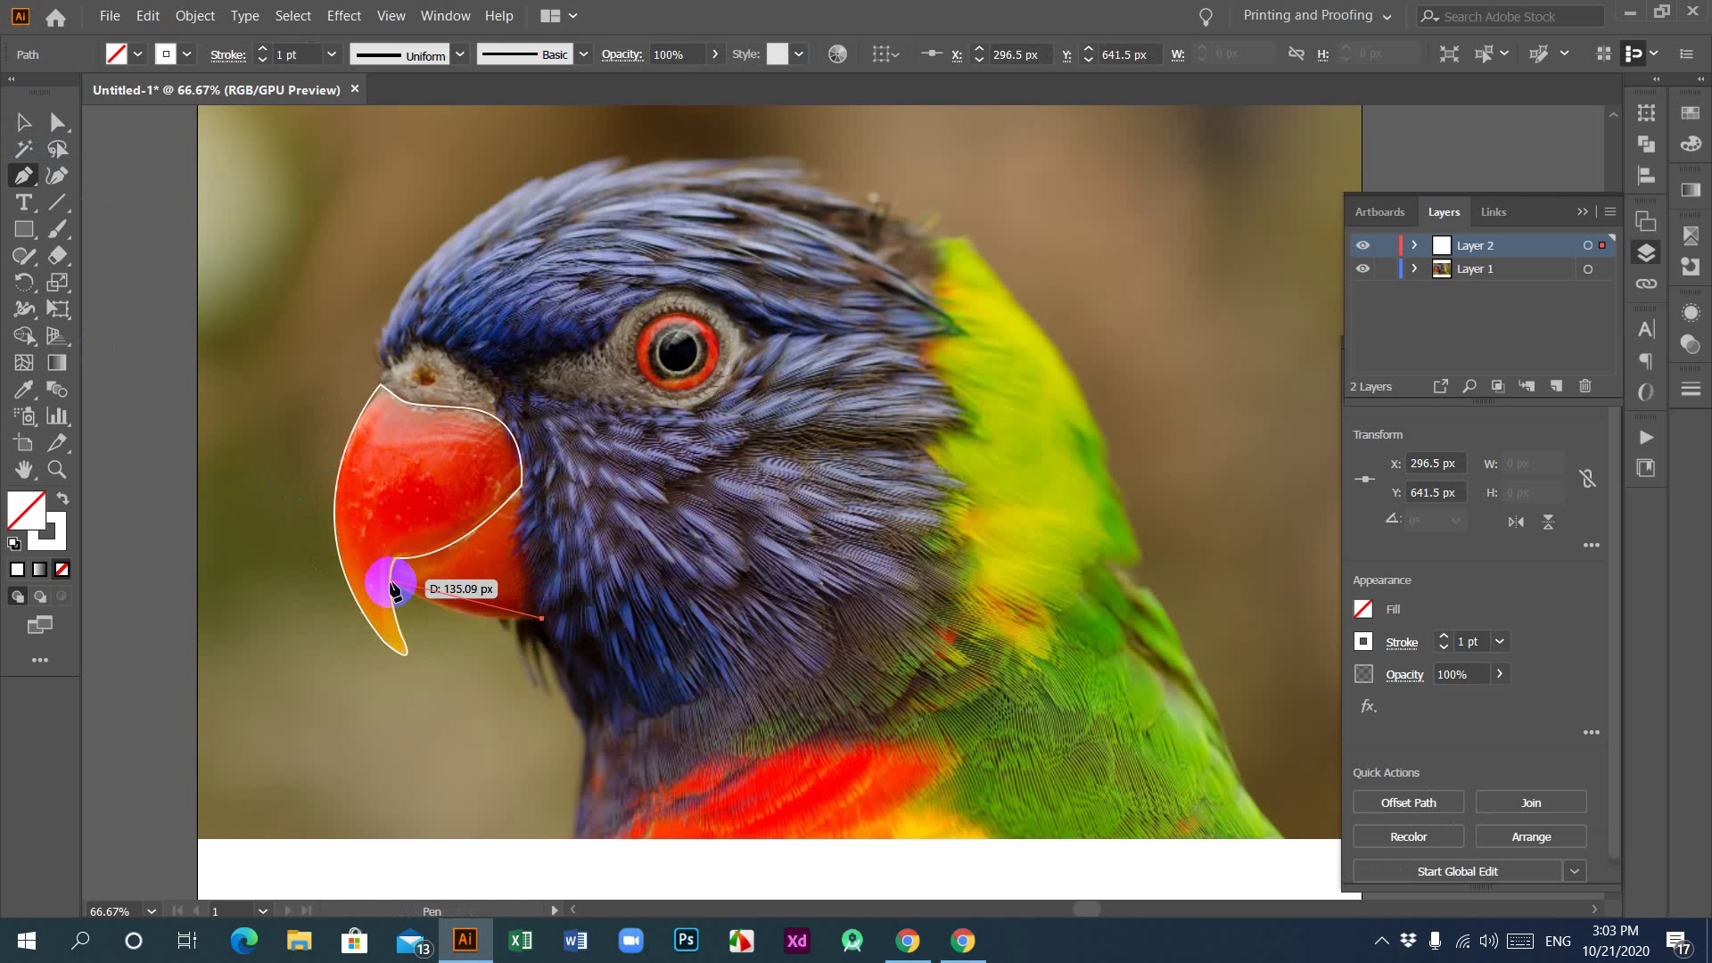
{"action": "mouse_move", "coordinate": [390, 583]}
{"action": "left_mouse_down"}
{"action": "mouse_move", "coordinate": [333, 533]}
{"action": "mouse_move", "coordinate": [390, 560]}
{"action": "left_mouse_up"}
{"action": "left_click_drag", "start_coordinate": [463, 554], "coordinate": [26, 135]}
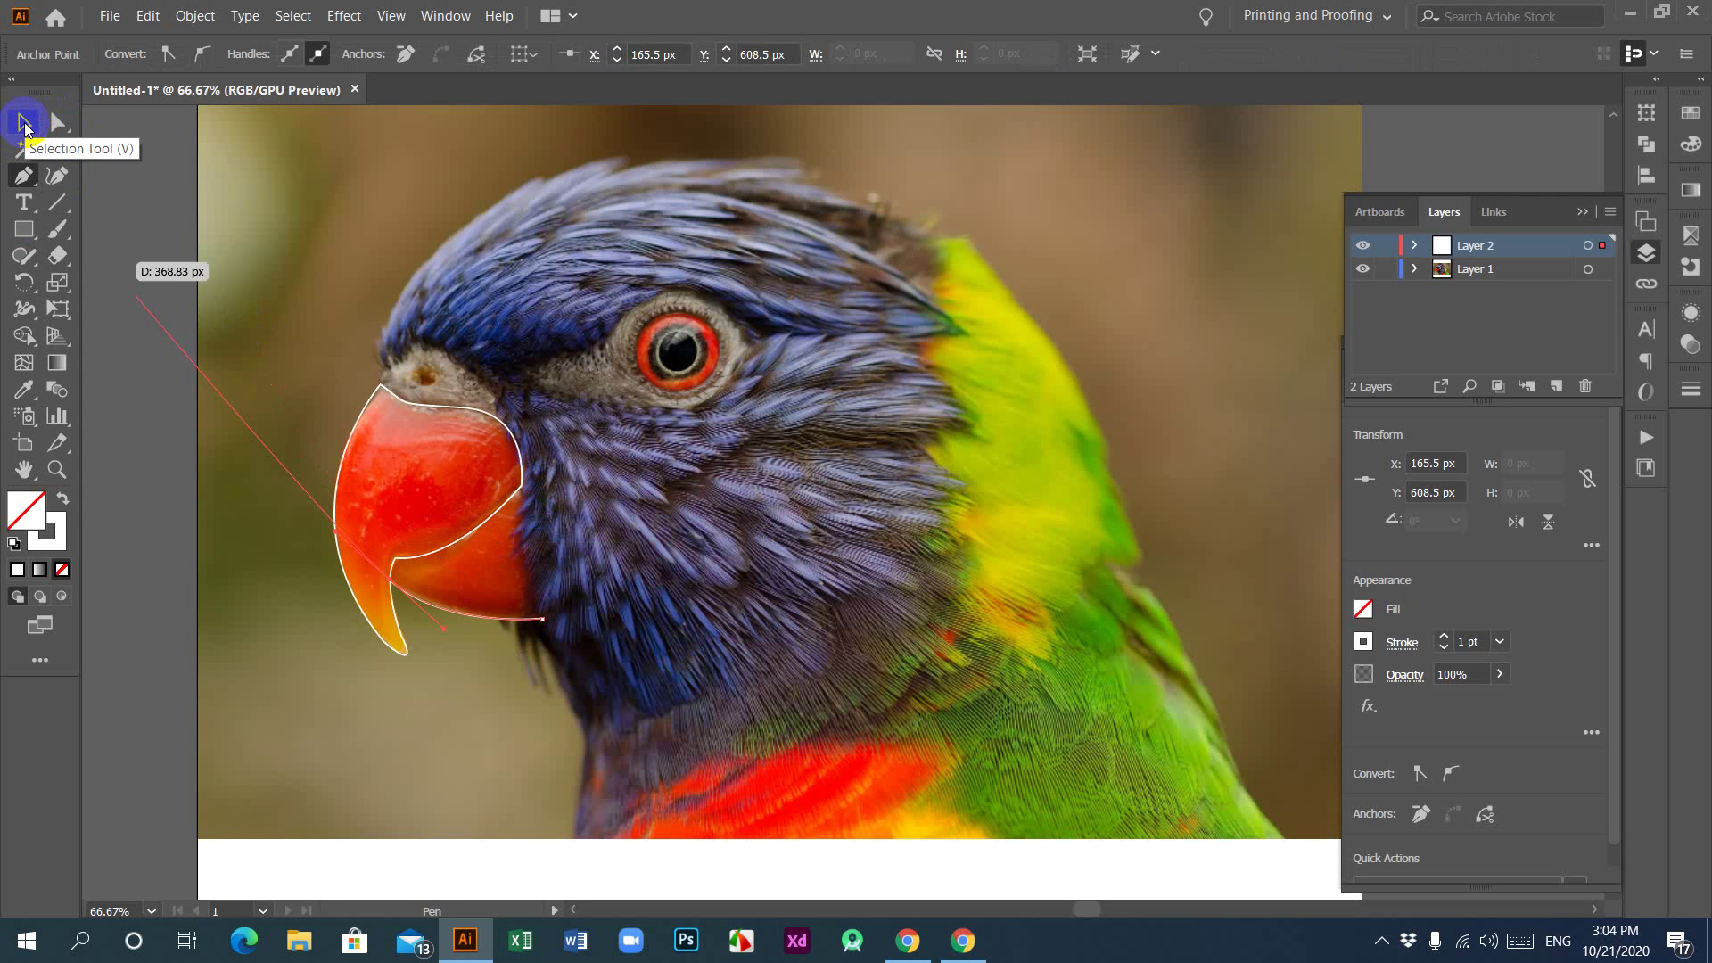
{"action": "left_click_drag", "start_coordinate": [24, 127], "coordinate": [389, 578]}
{"action": "key", "text": "ctrl+plus"}
{"action": "key", "text": "ctrl+plus"}
{"action": "key", "text": "ctrl+plus"}
{"action": "key", "text": "ctrl+plus"}
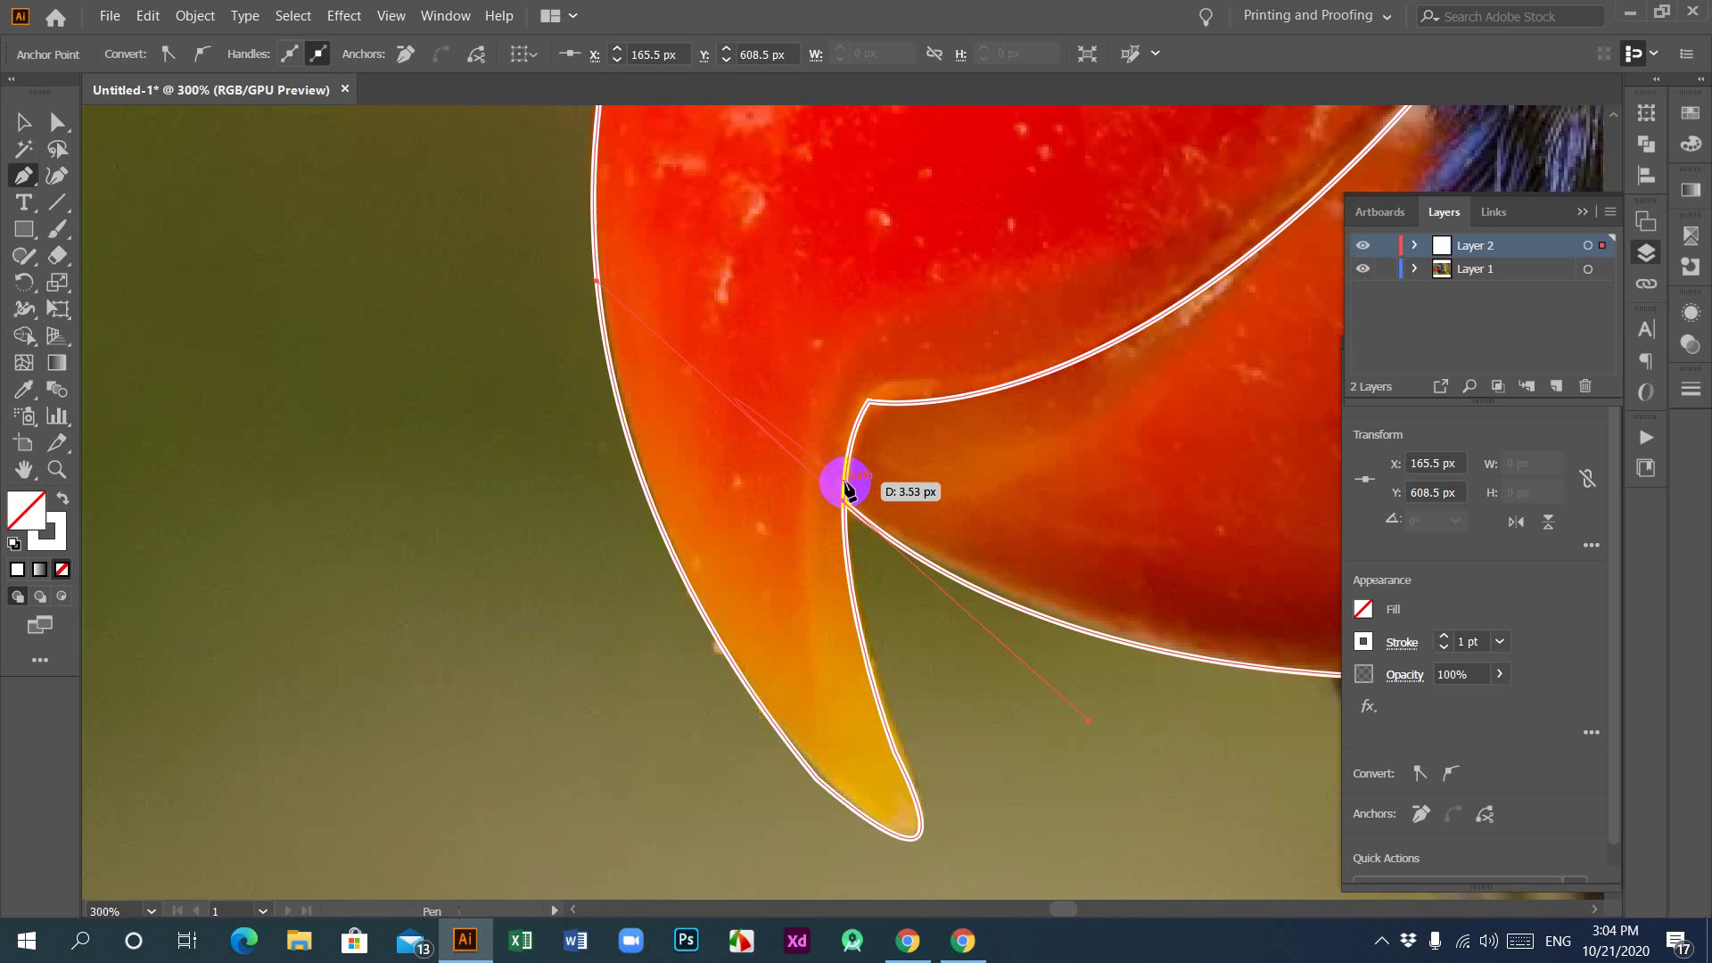
{"action": "left_click_drag", "start_coordinate": [843, 500], "coordinate": [874, 558]}
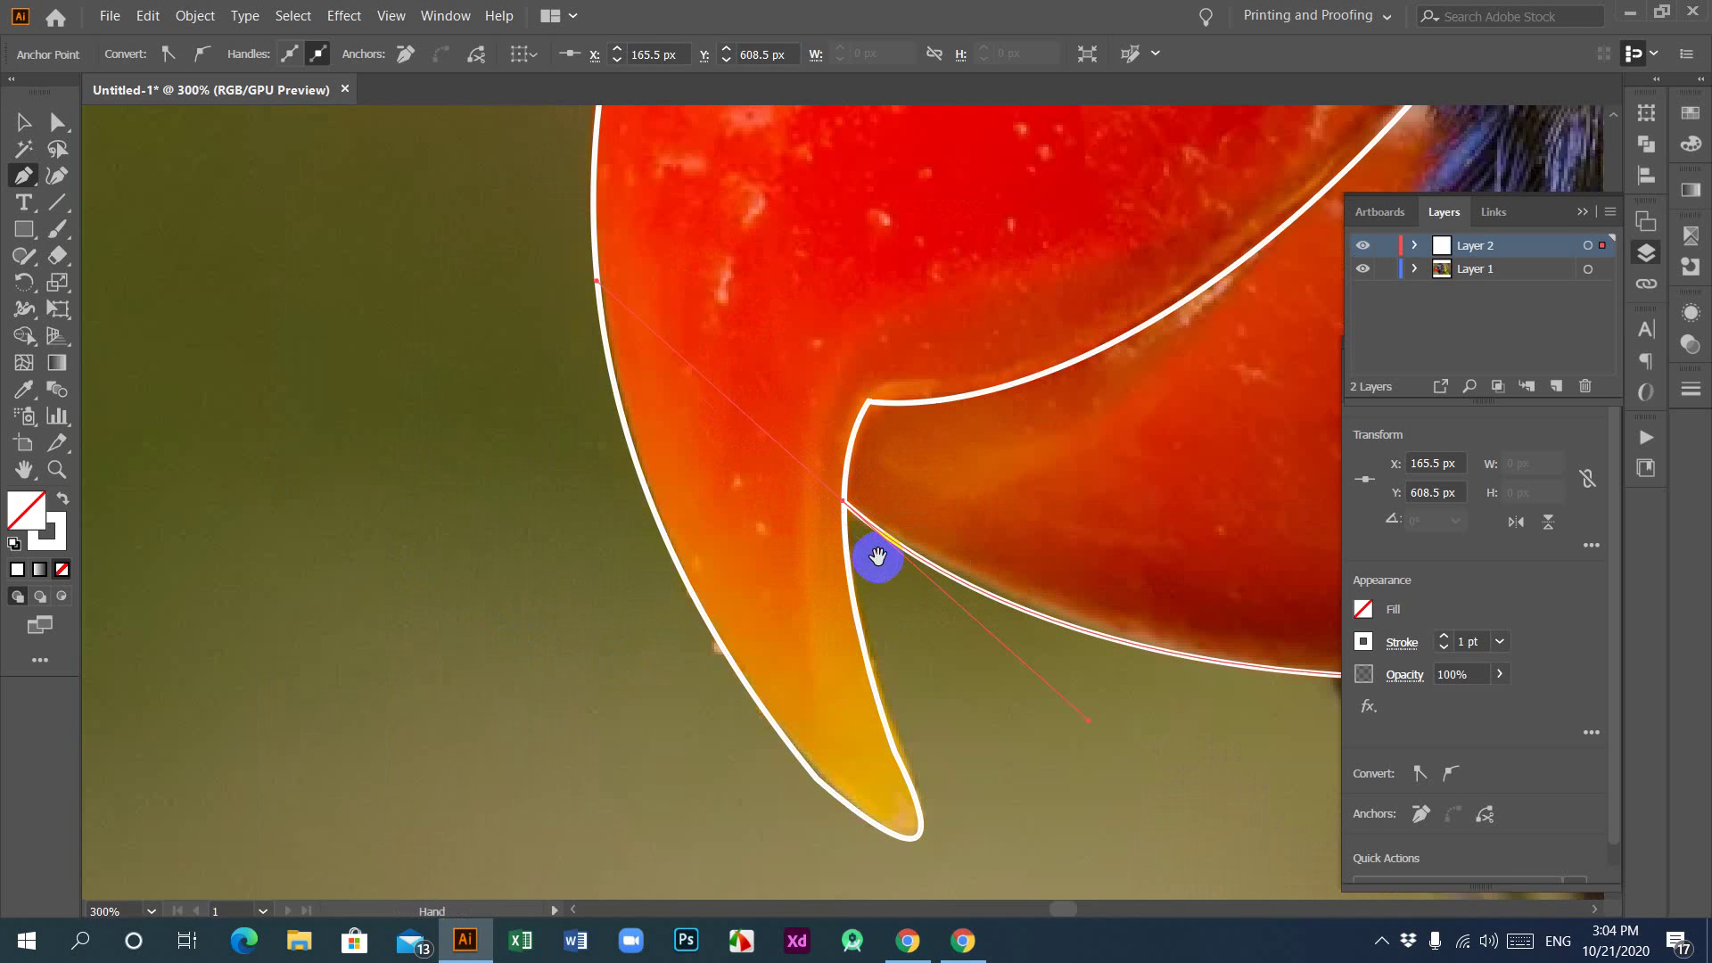
{"action": "left_click_drag", "start_coordinate": [933, 505], "coordinate": [480, 625]}
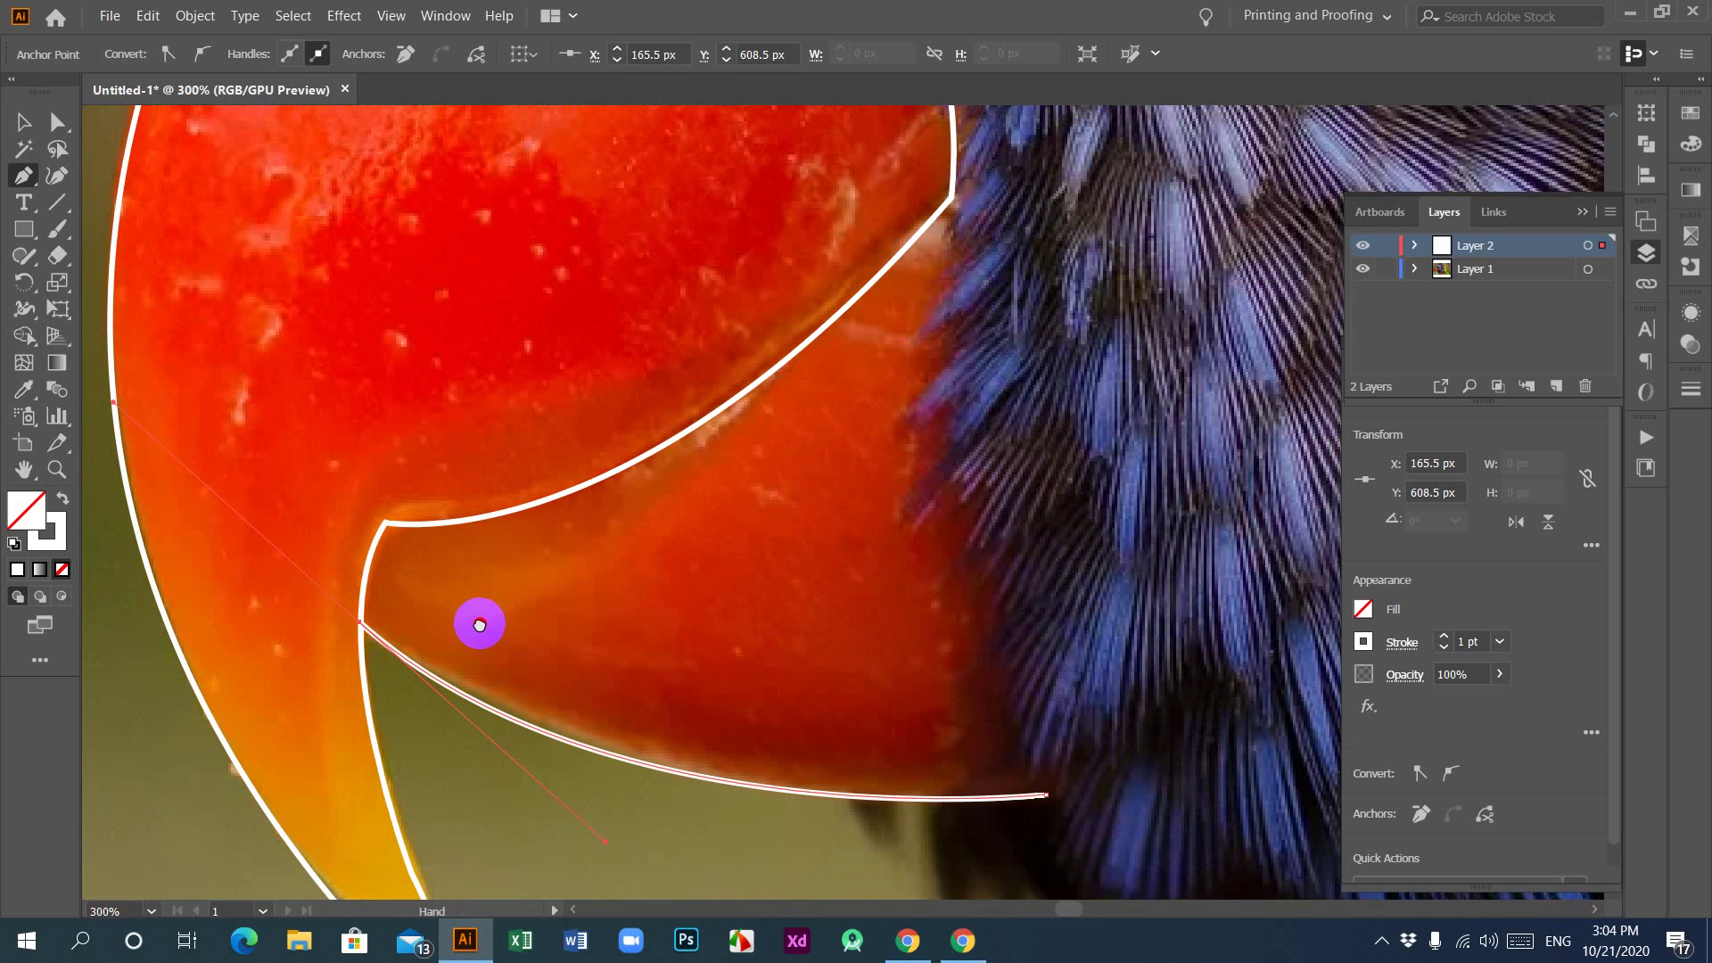
{"action": "key", "text": "ctrl+z"}
{"action": "left_click", "coordinate": [361, 621], "text": "ctrl"}
{"action": "mouse_move", "coordinate": [1049, 801]}
{"action": "left_mouse_down"}
{"action": "mouse_move", "coordinate": [1055, 833]}
{"action": "mouse_move", "coordinate": [1108, 841]}
{"action": "mouse_move", "coordinate": [1049, 801]}
{"action": "left_mouse_up"}
{"action": "key", "text": "ctrl+z"}
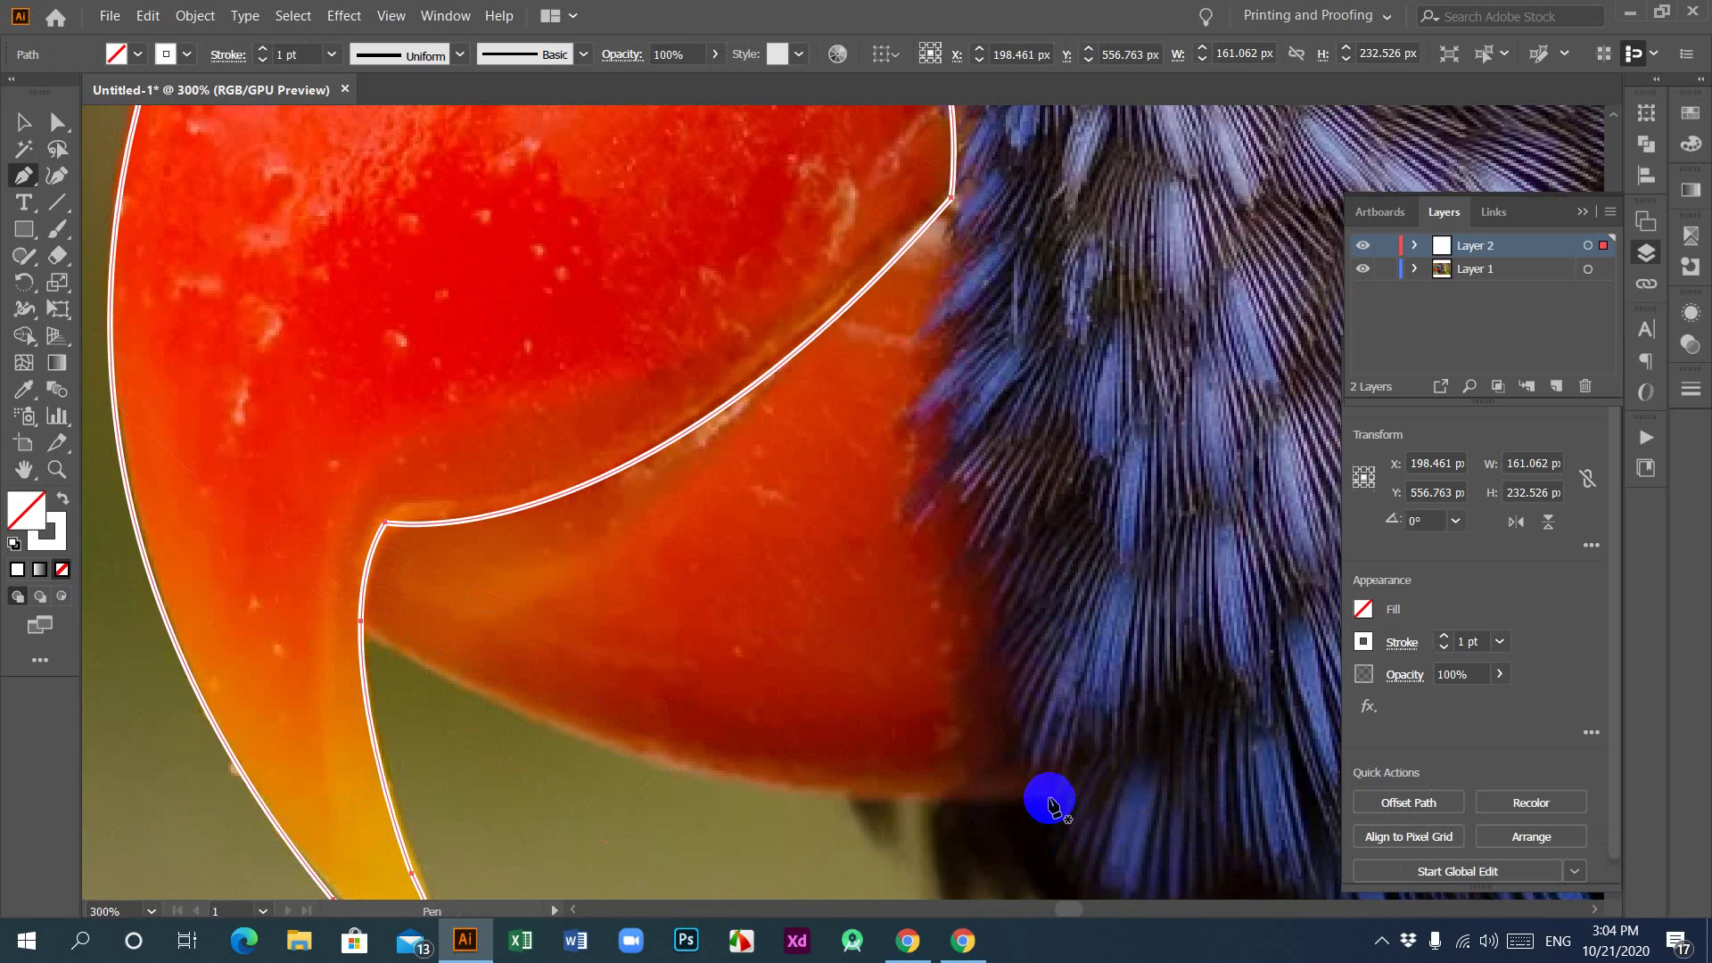
Step: Try to use the upper beak's anchor points at the inner edge and mouth corner as starting points for the lower beak outline
{"action": "left_click", "coordinate": [361, 624], "text": "ctrl"}
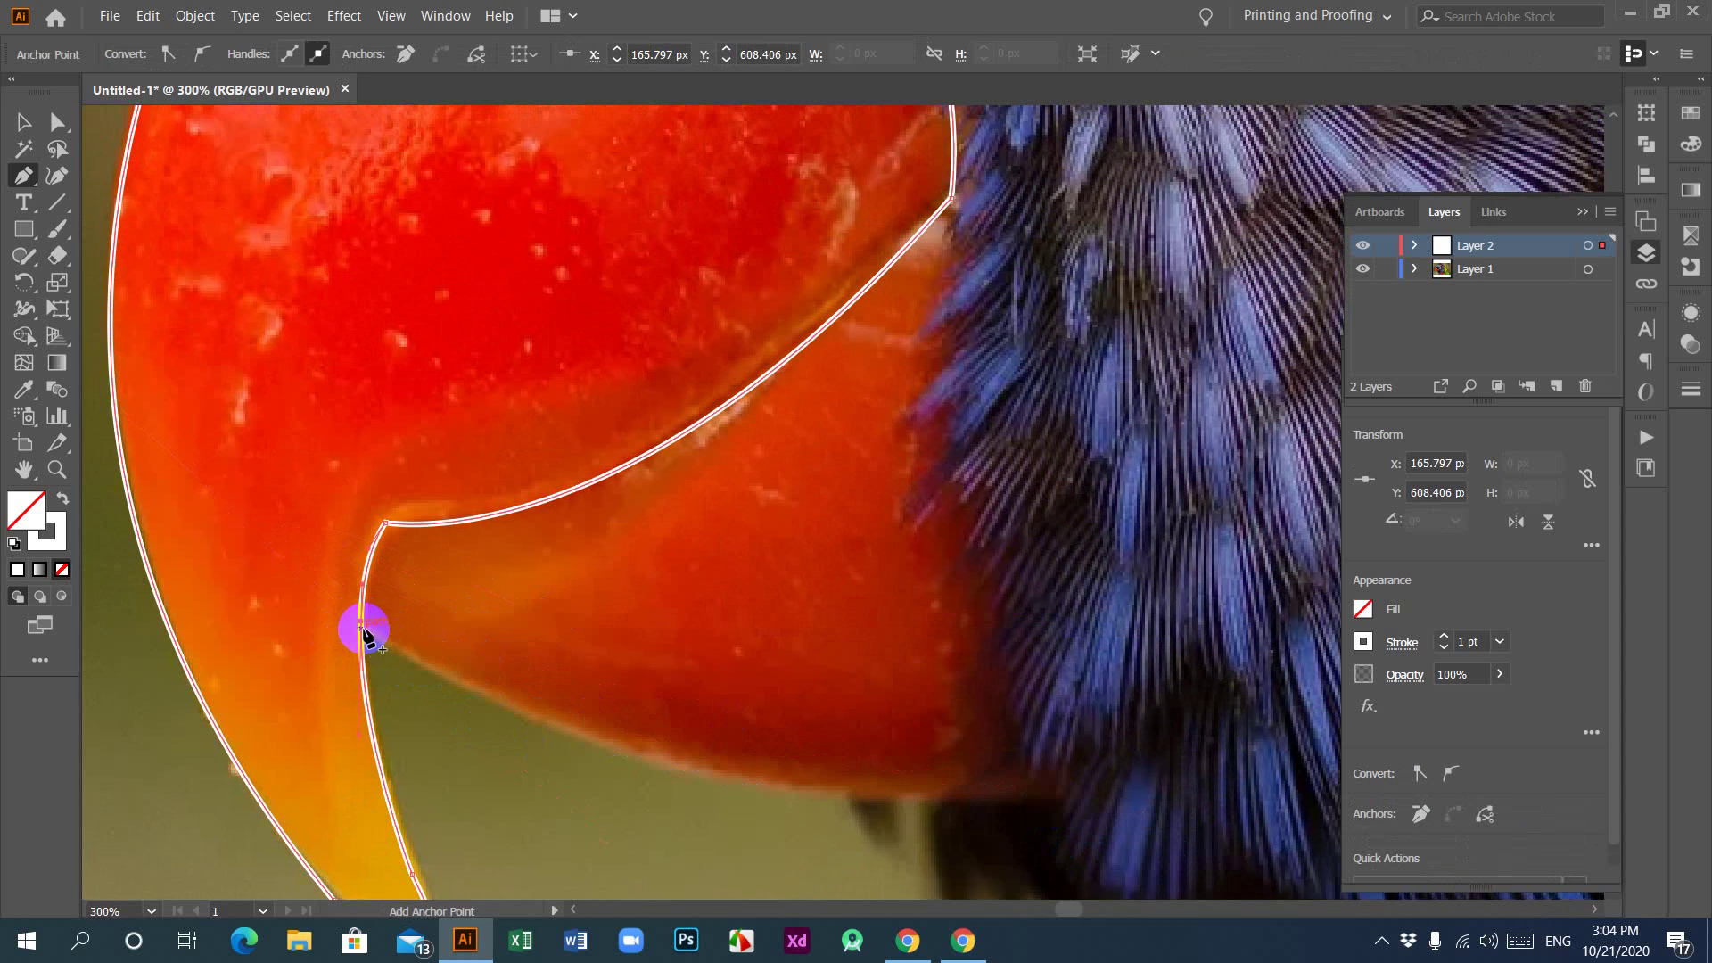
{"action": "left_click", "coordinate": [361, 623], "text": "alt"}
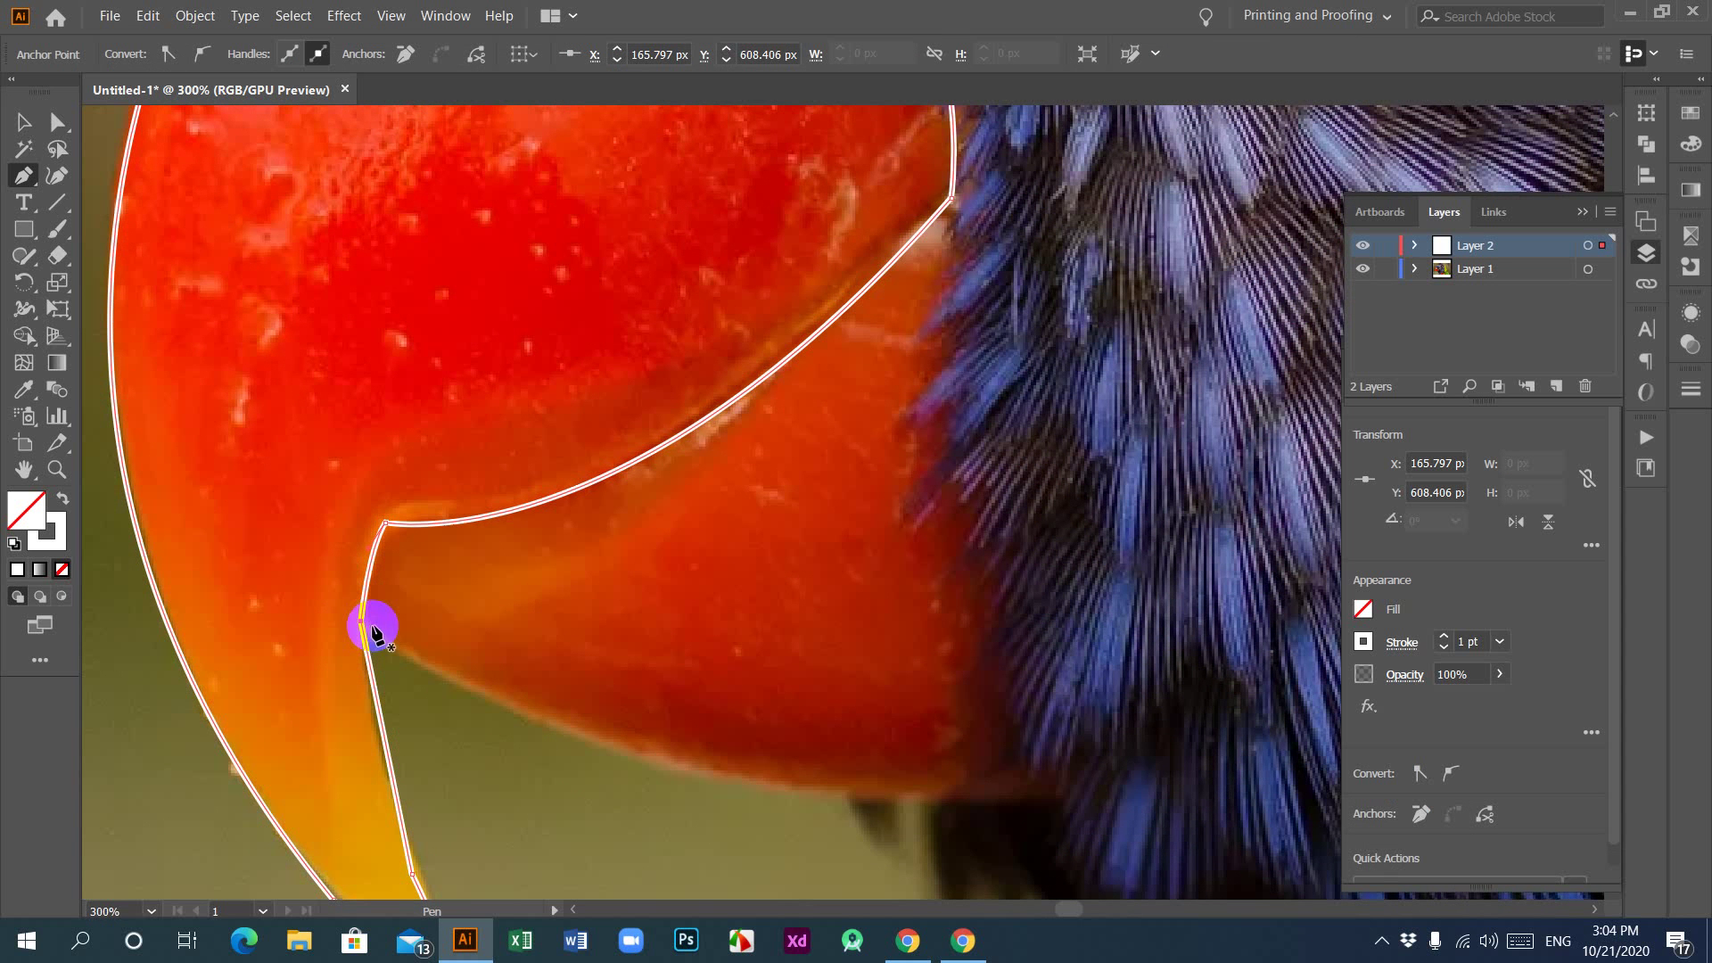
{"action": "key", "text": "ctrl+z"}
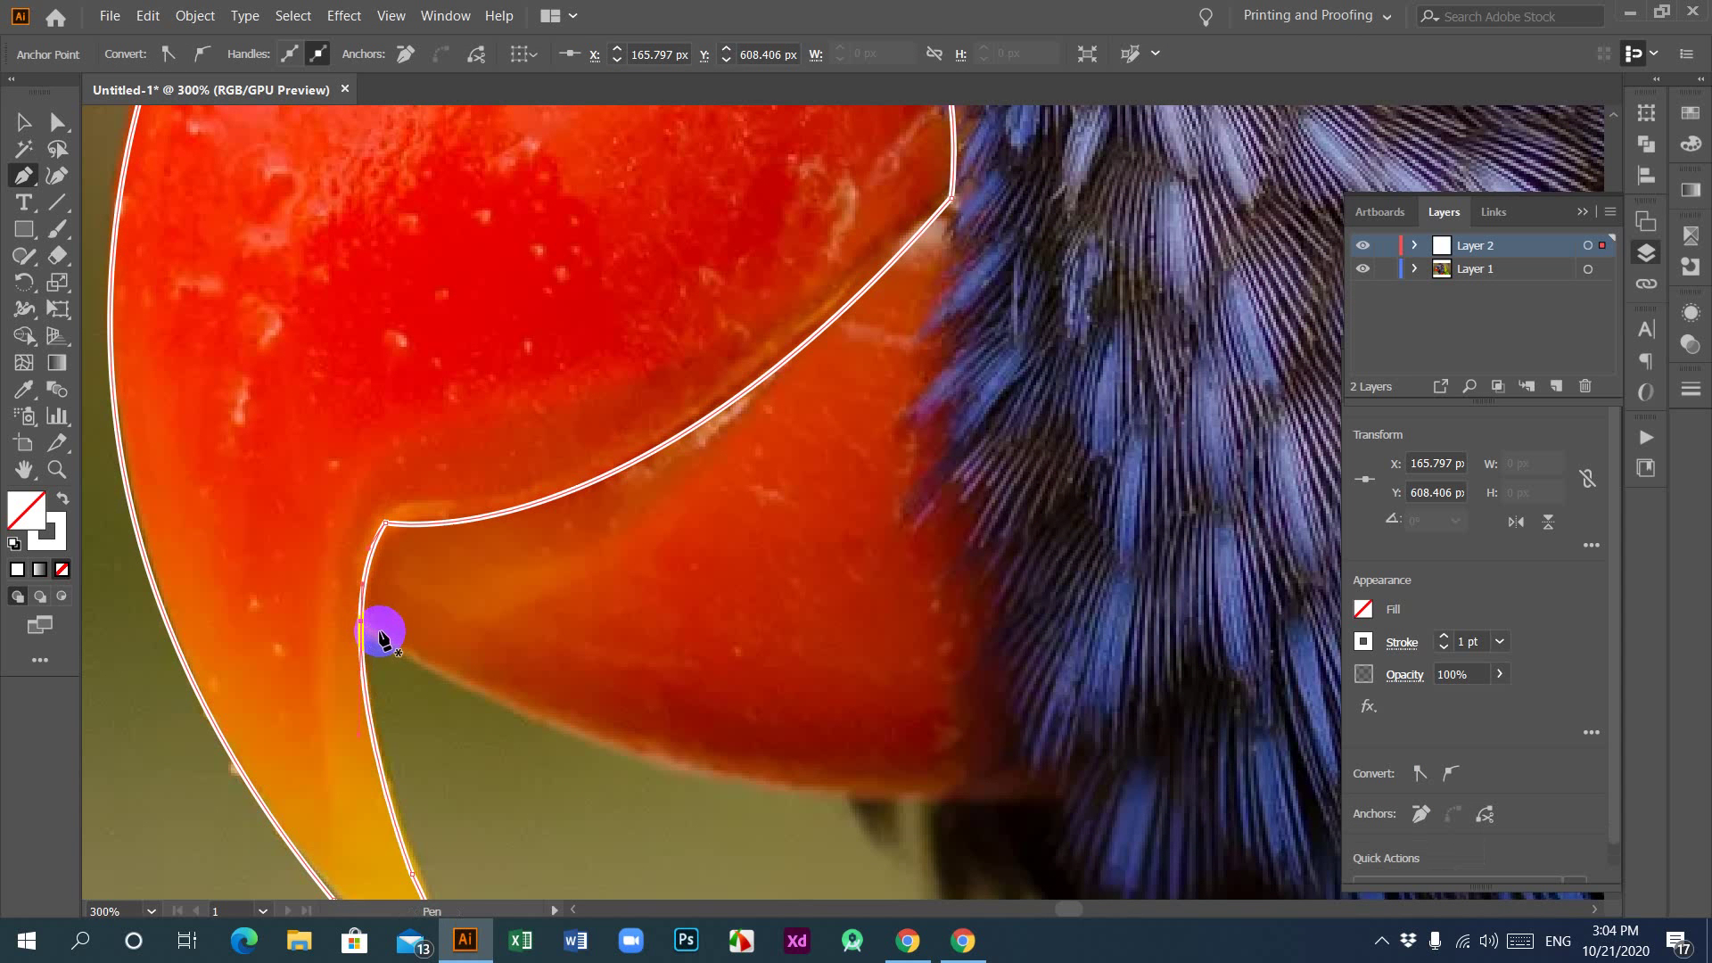
{"action": "left_click", "coordinate": [25, 124]}
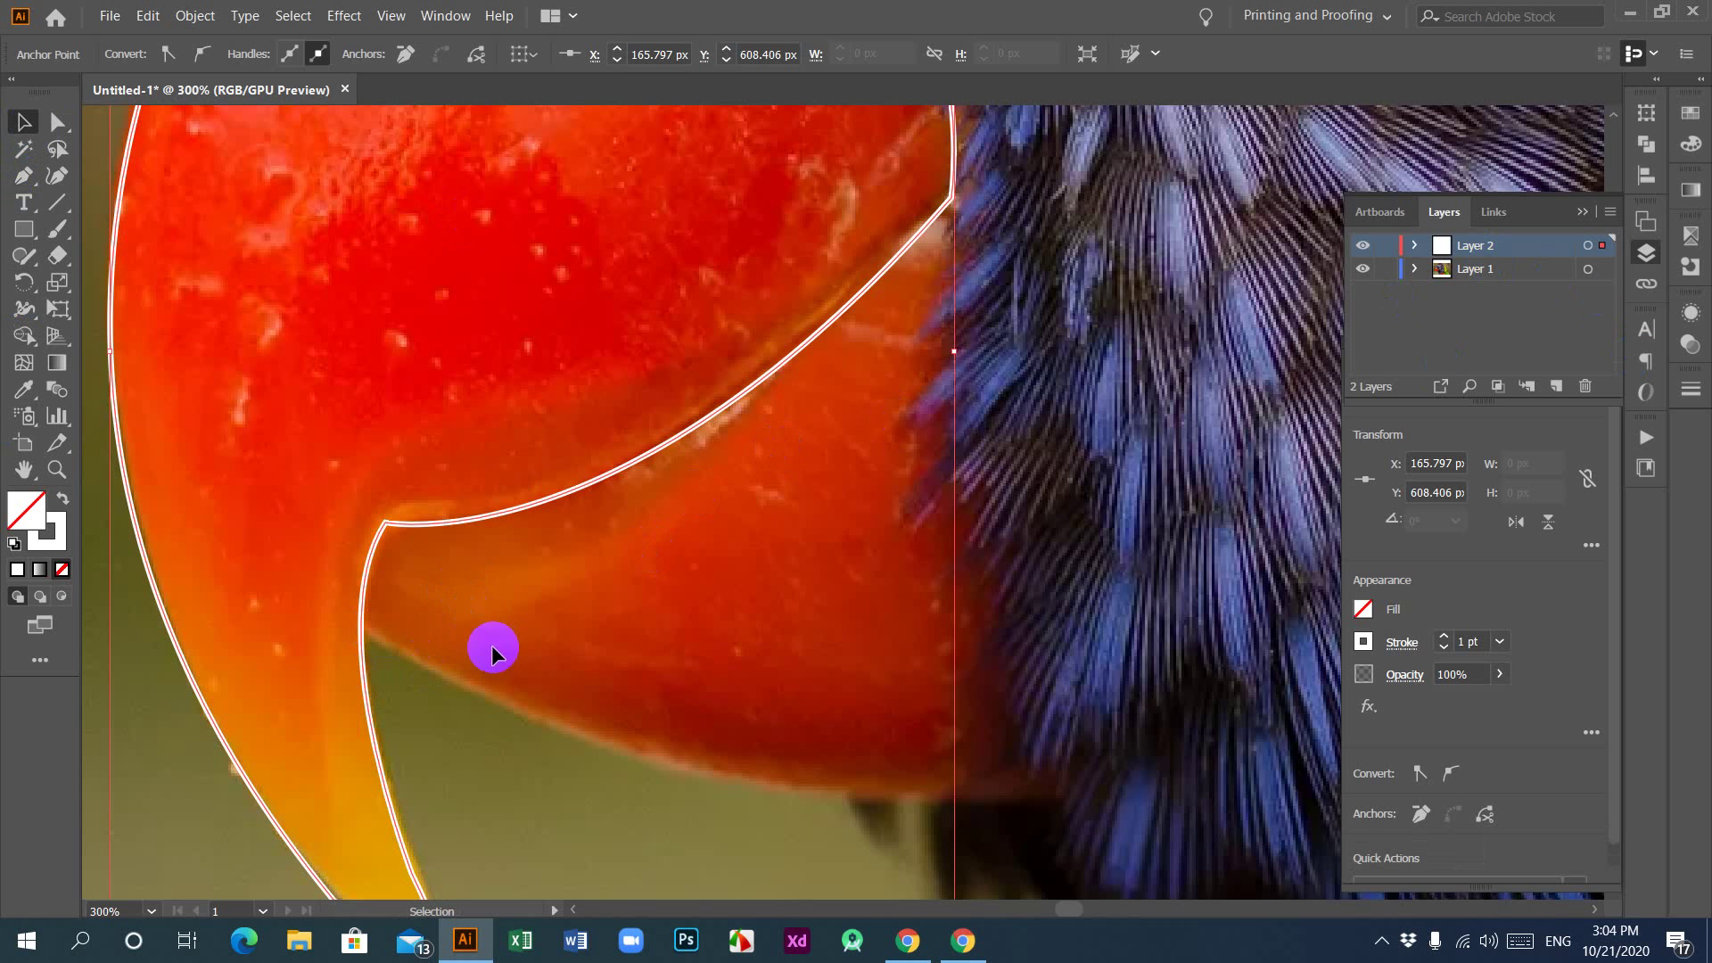
{"action": "left_click", "coordinate": [24, 179]}
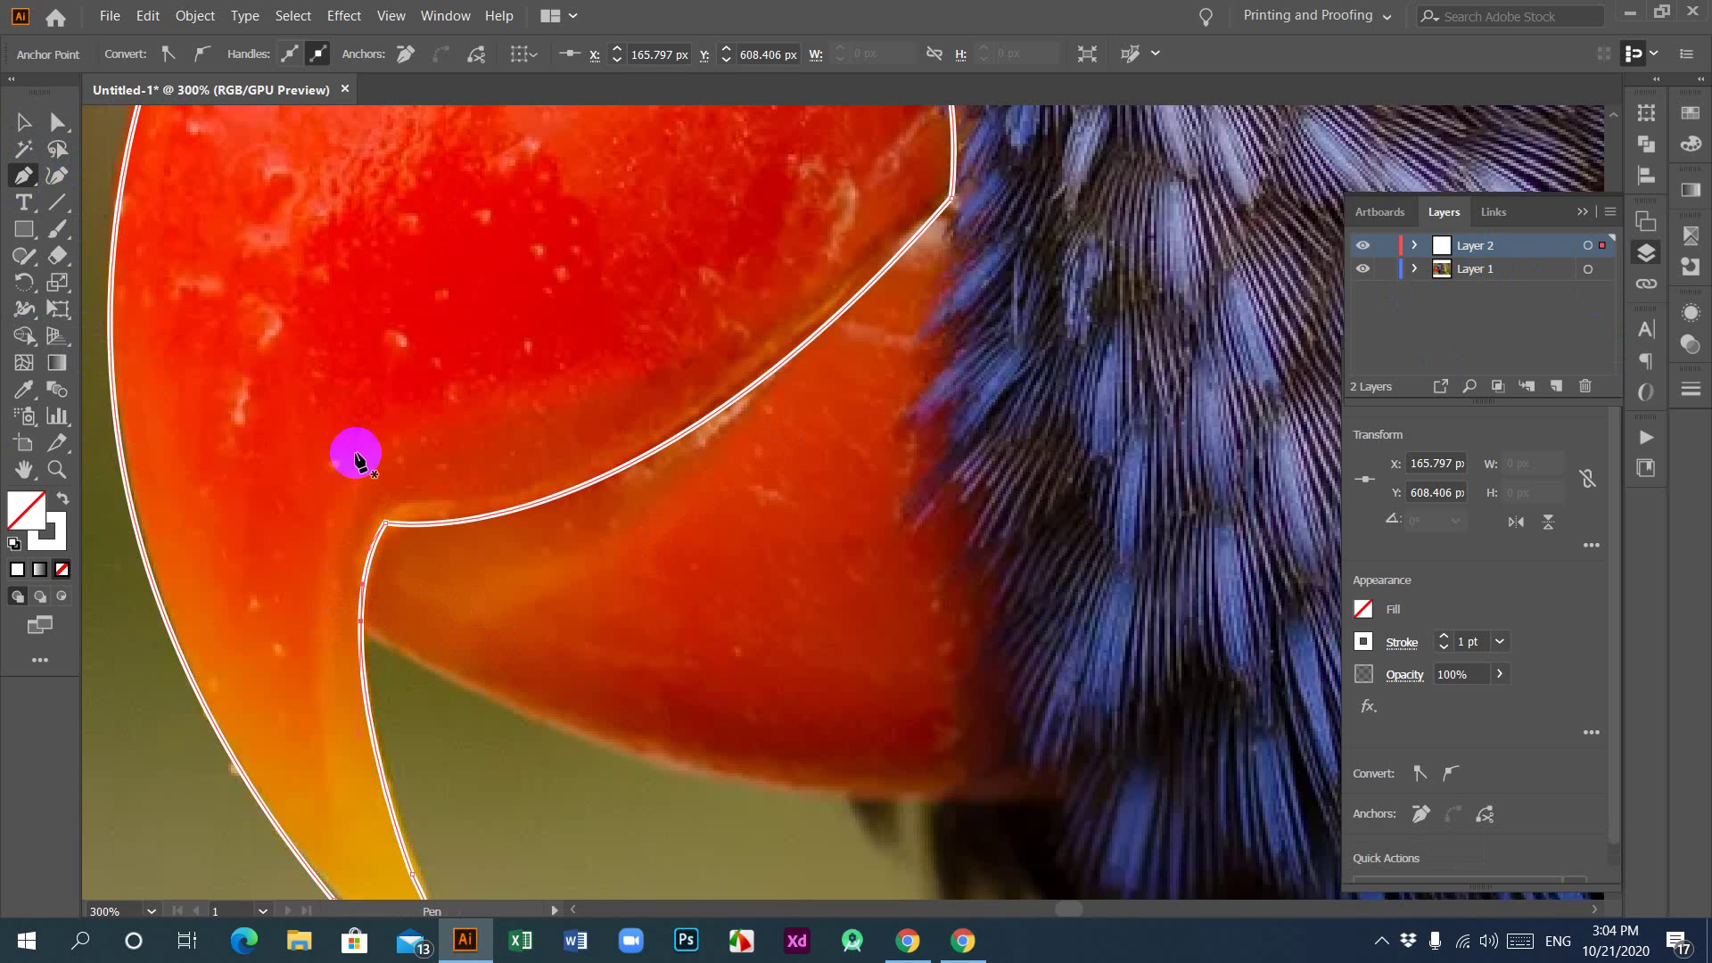
{"action": "left_click", "coordinate": [361, 632]}
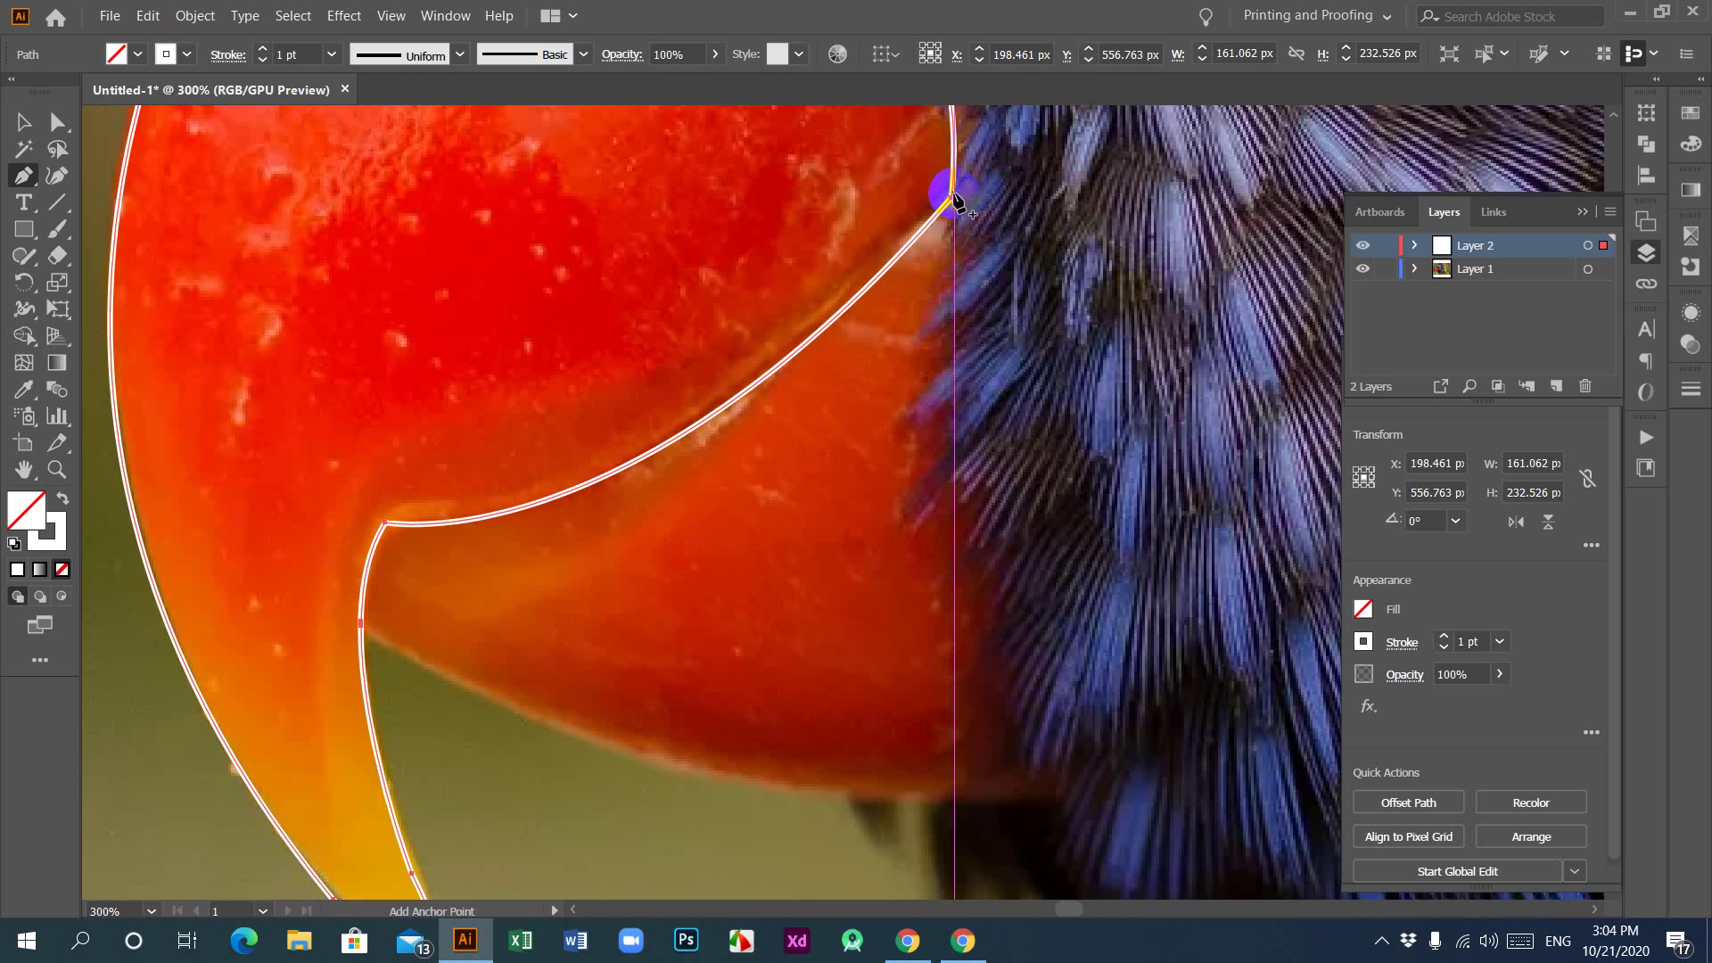
{"action": "key", "text": "ctrl+minus"}
{"action": "key", "text": "ctrl+minus"}
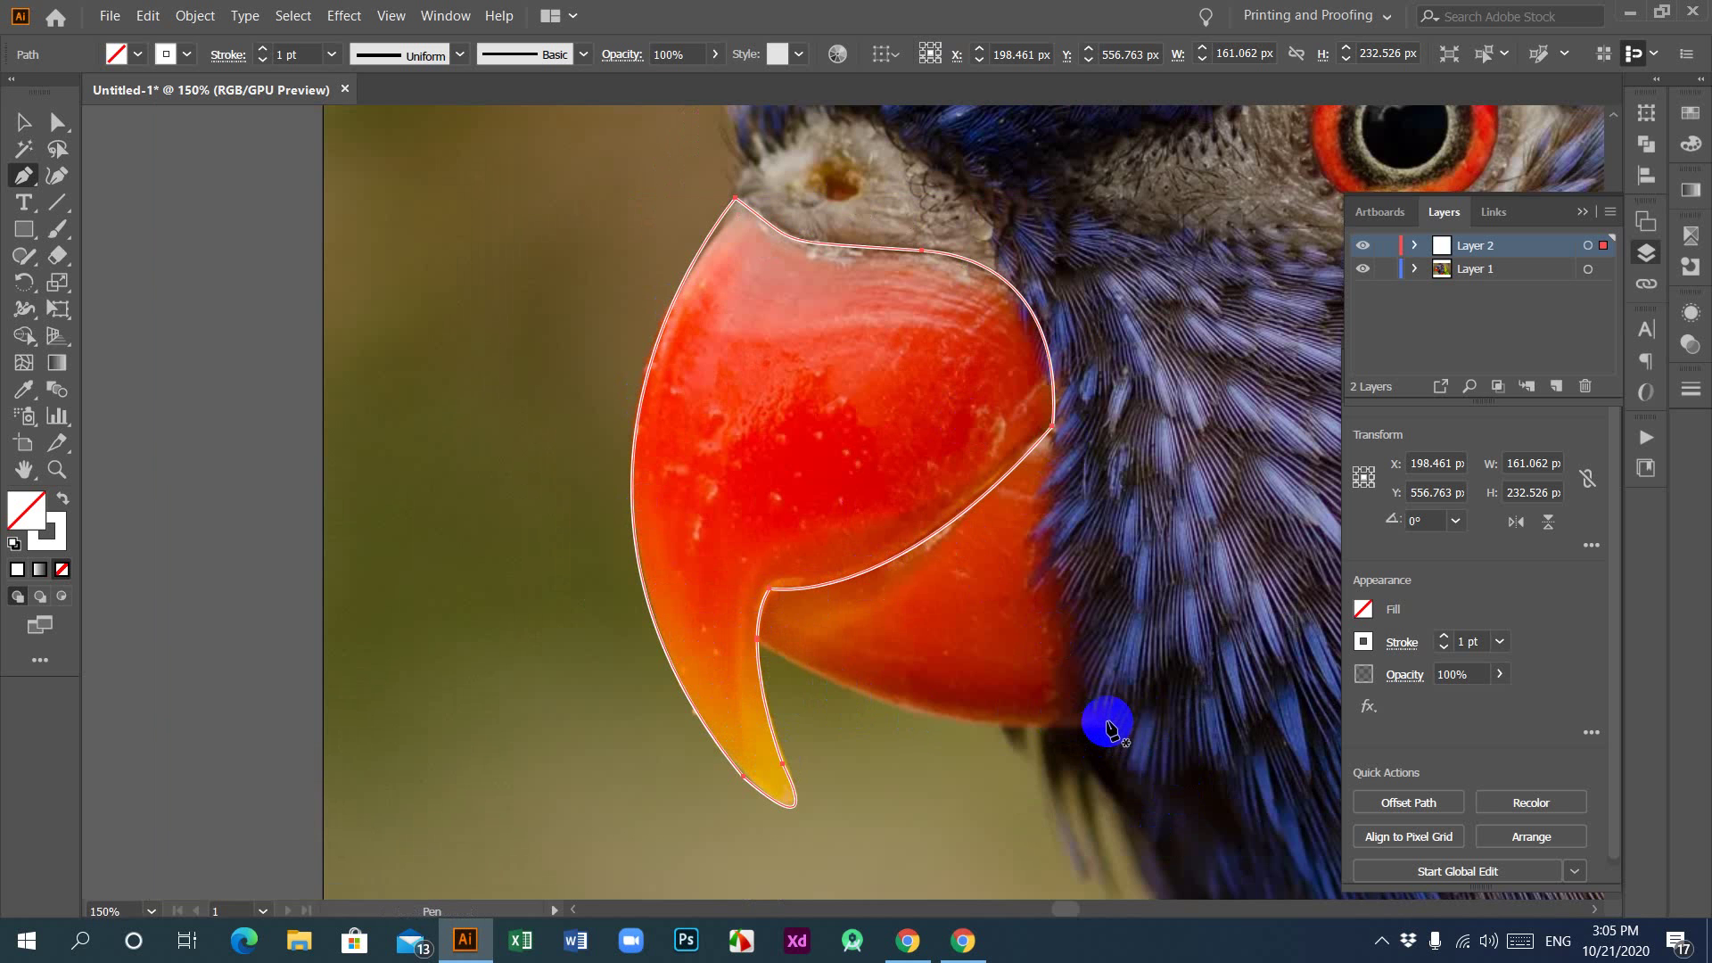
{"action": "left_click", "coordinate": [1053, 431]}
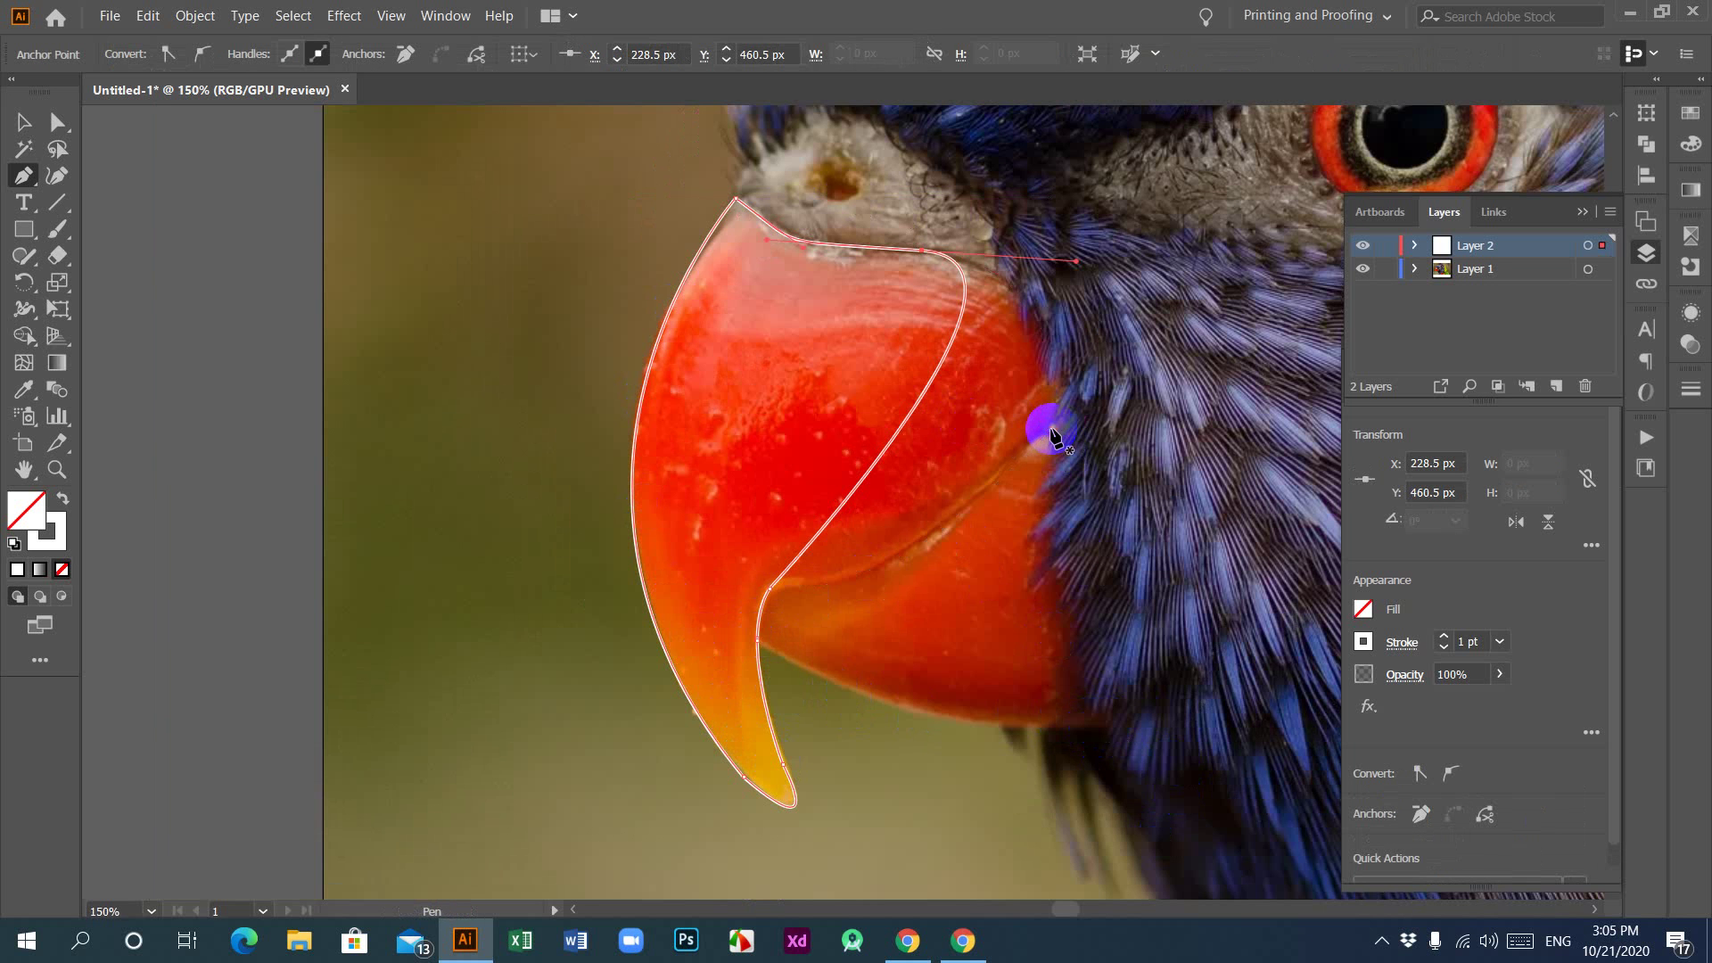
{"action": "key", "text": "ctrl+z"}
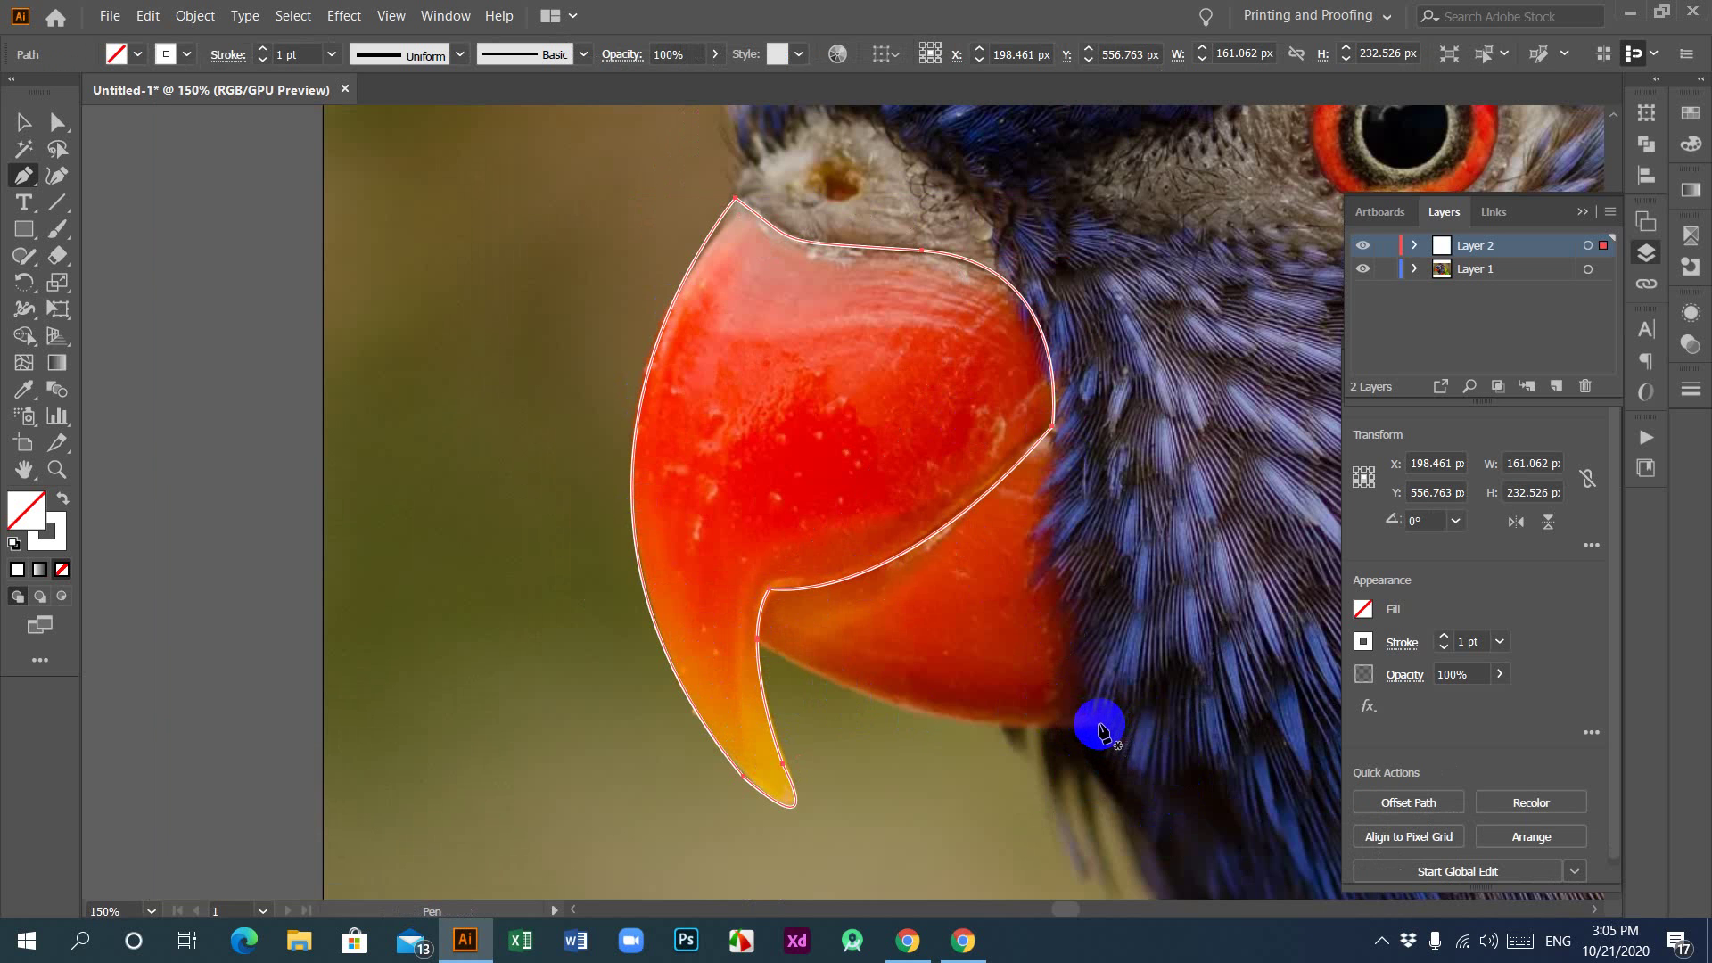
Step: Trace the lower beak from its bottom back corner up along the feathers, then follow the mouth line to the upper beak's inner edge
{"action": "left_click_drag", "start_coordinate": [1100, 724], "coordinate": [649, 566]}
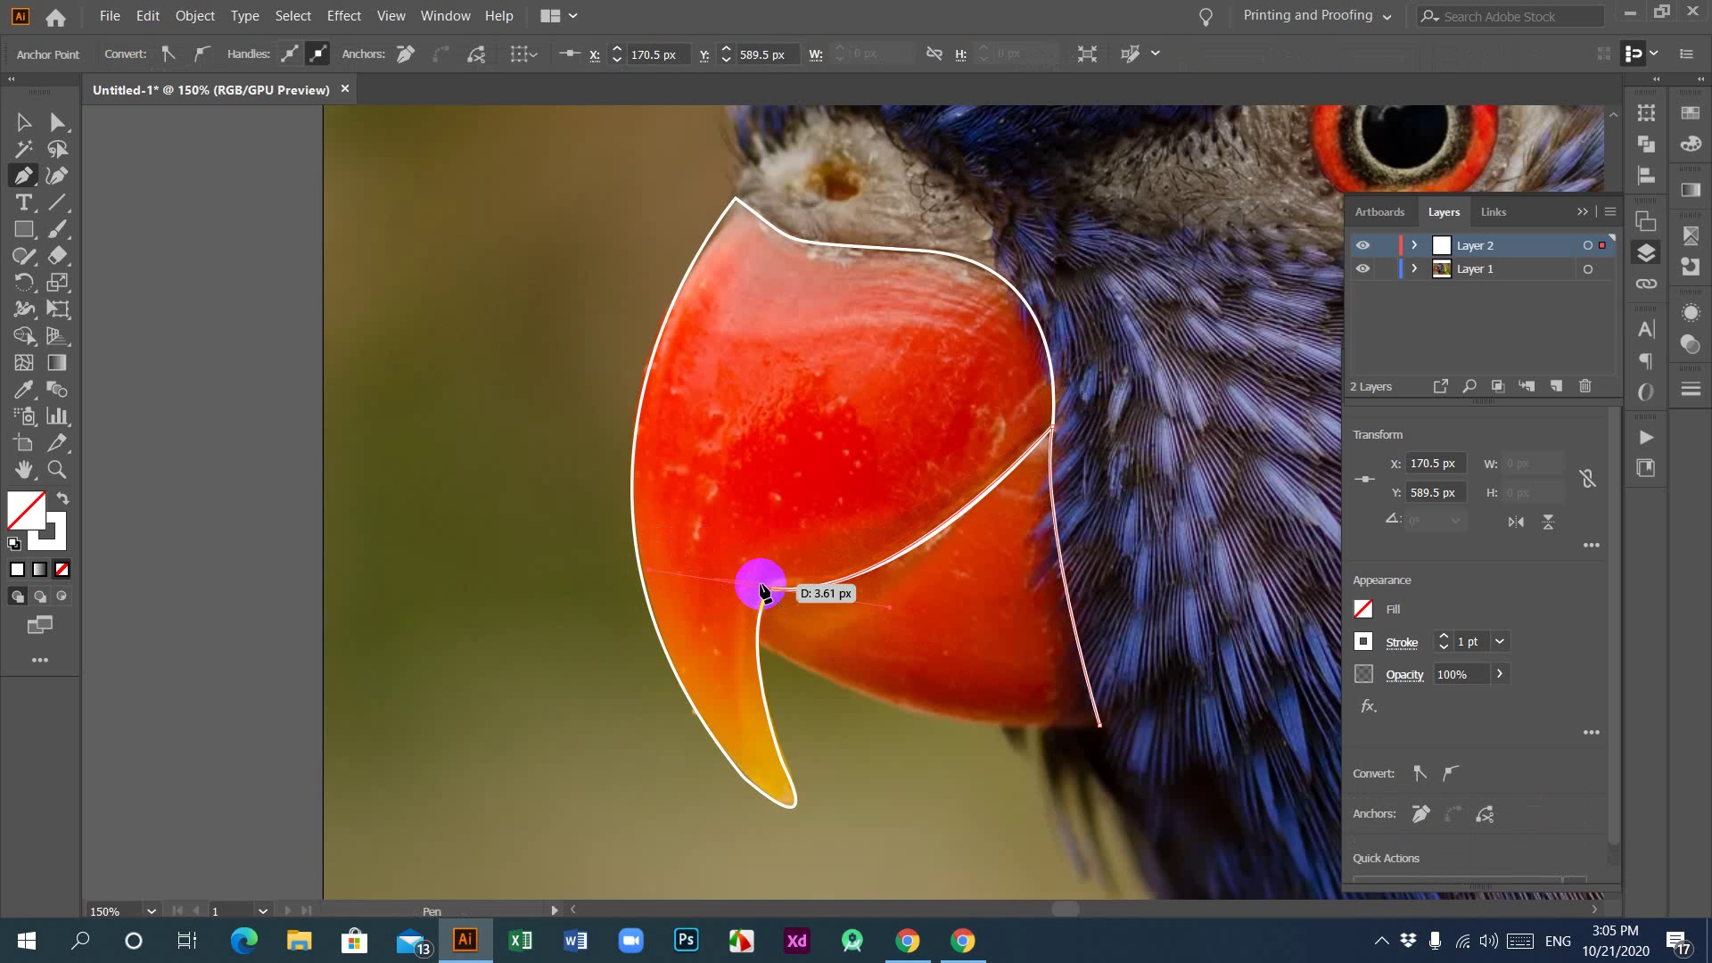
{"action": "left_click_drag", "start_coordinate": [769, 593], "coordinate": [761, 652]}
{"action": "left_click", "coordinate": [759, 662]}
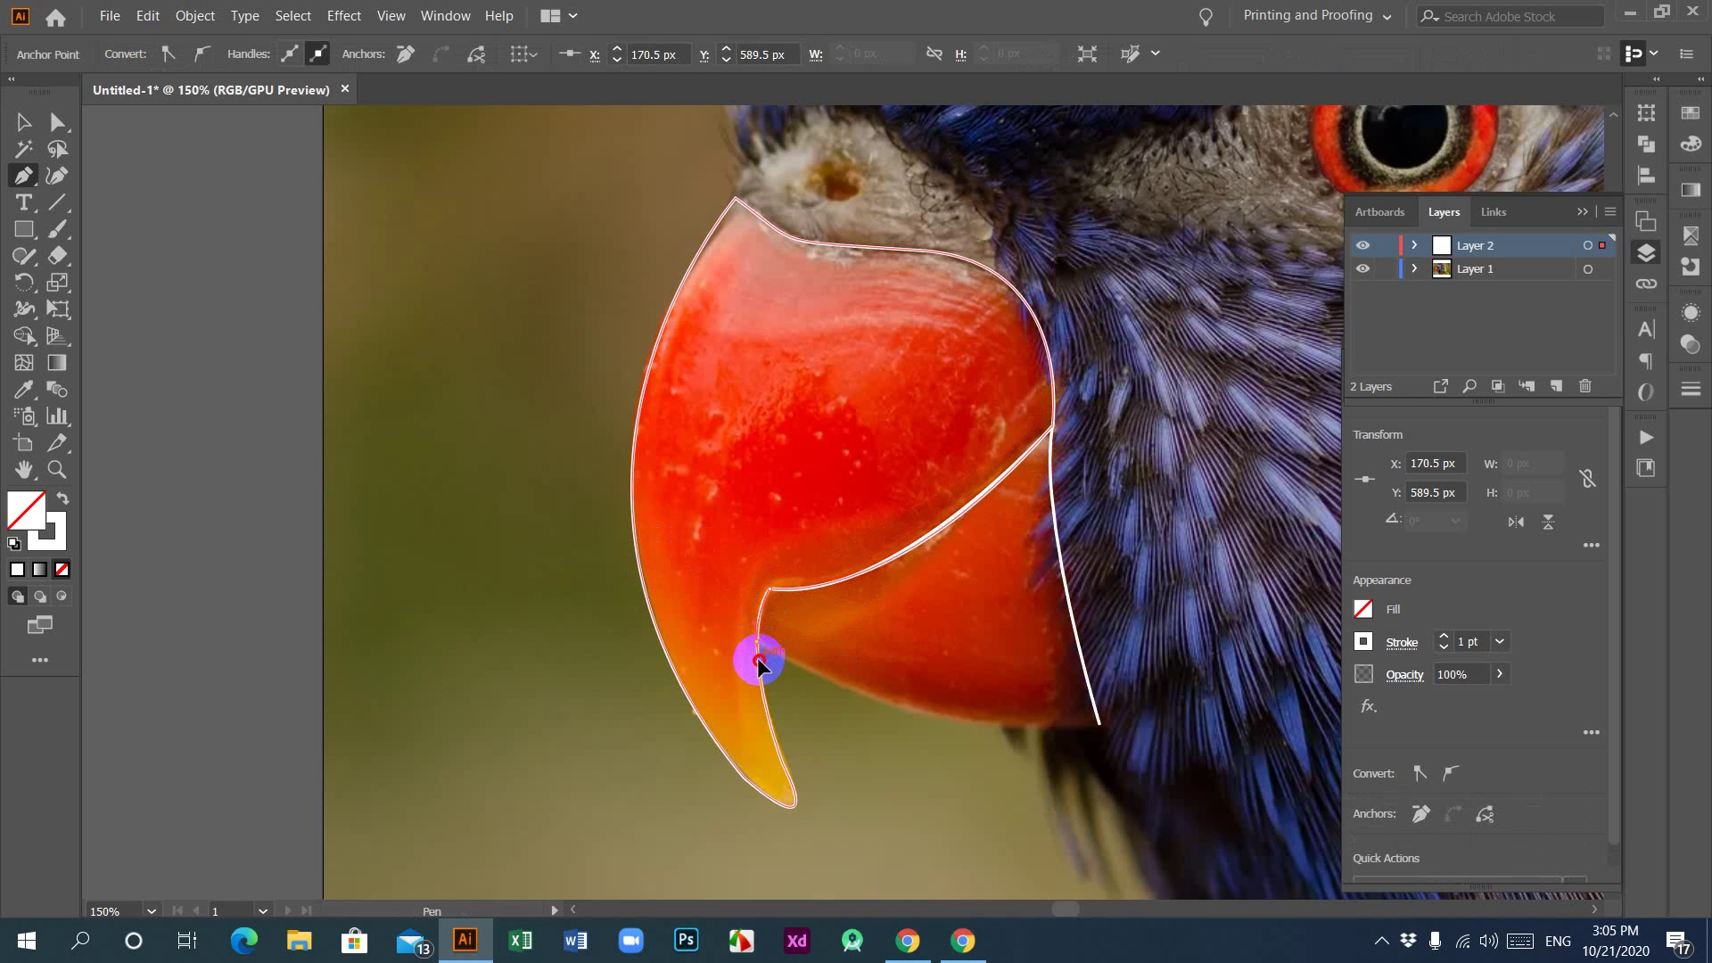
{"action": "left_click", "coordinate": [761, 648]}
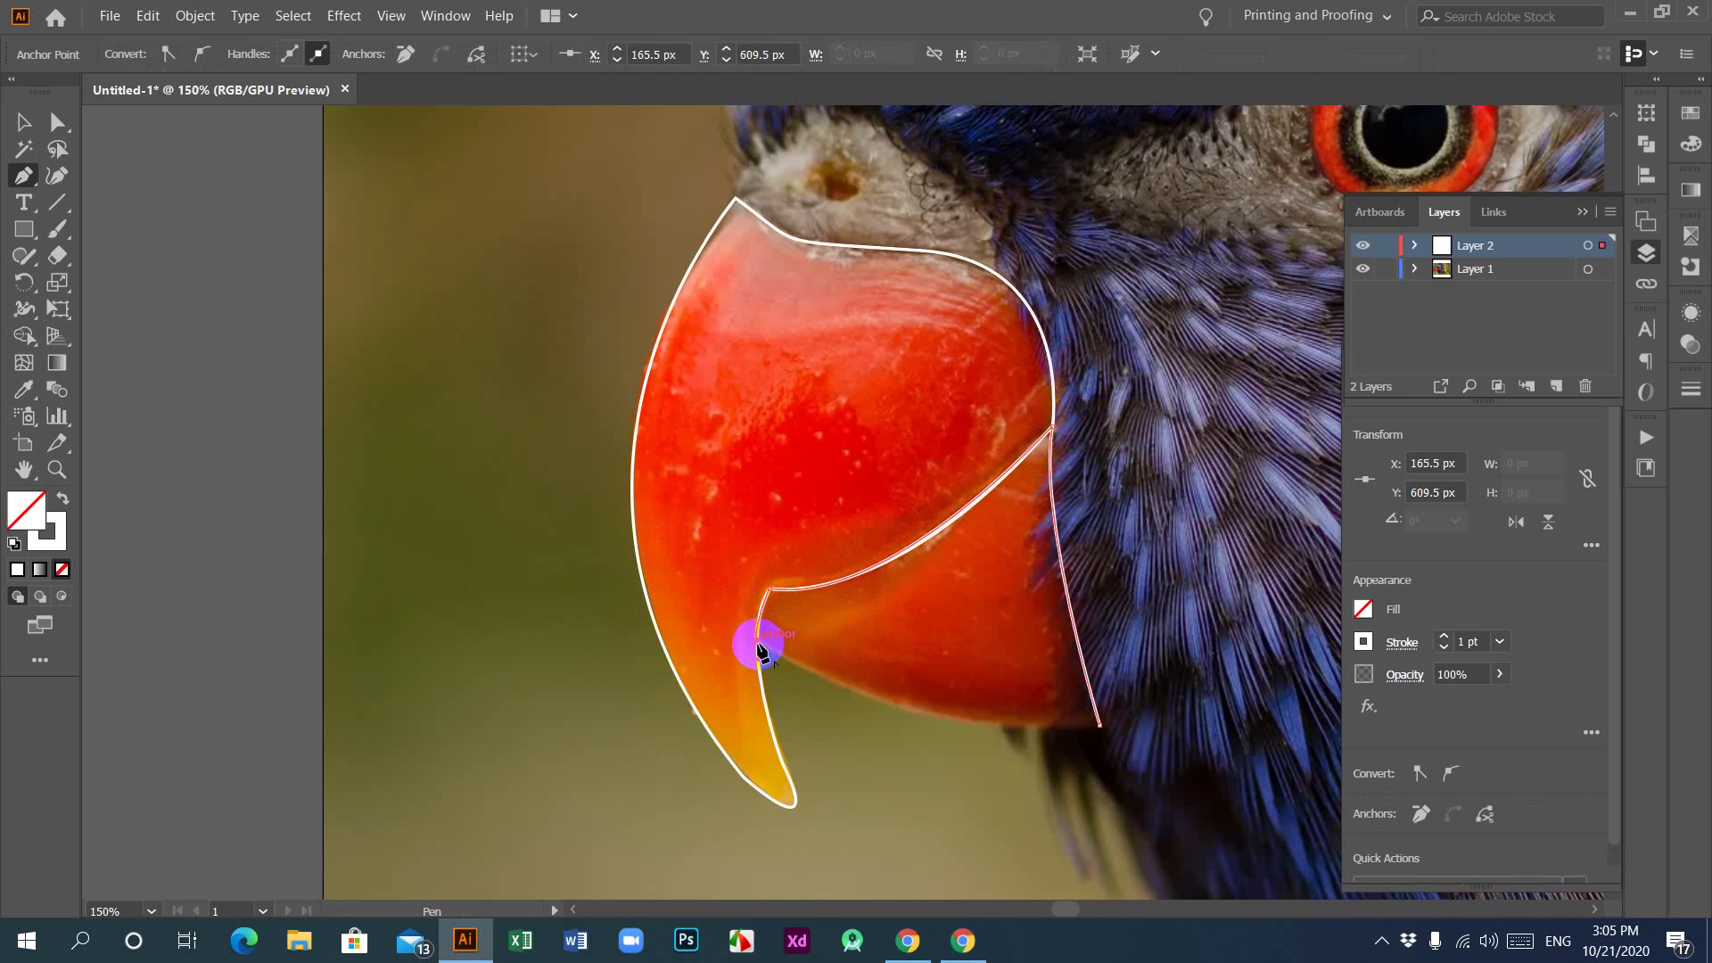
Step: Close the lower beak outline with a curved bottom edge ending at its back corner and deselect the path
{"action": "left_click", "coordinate": [1099, 725]}
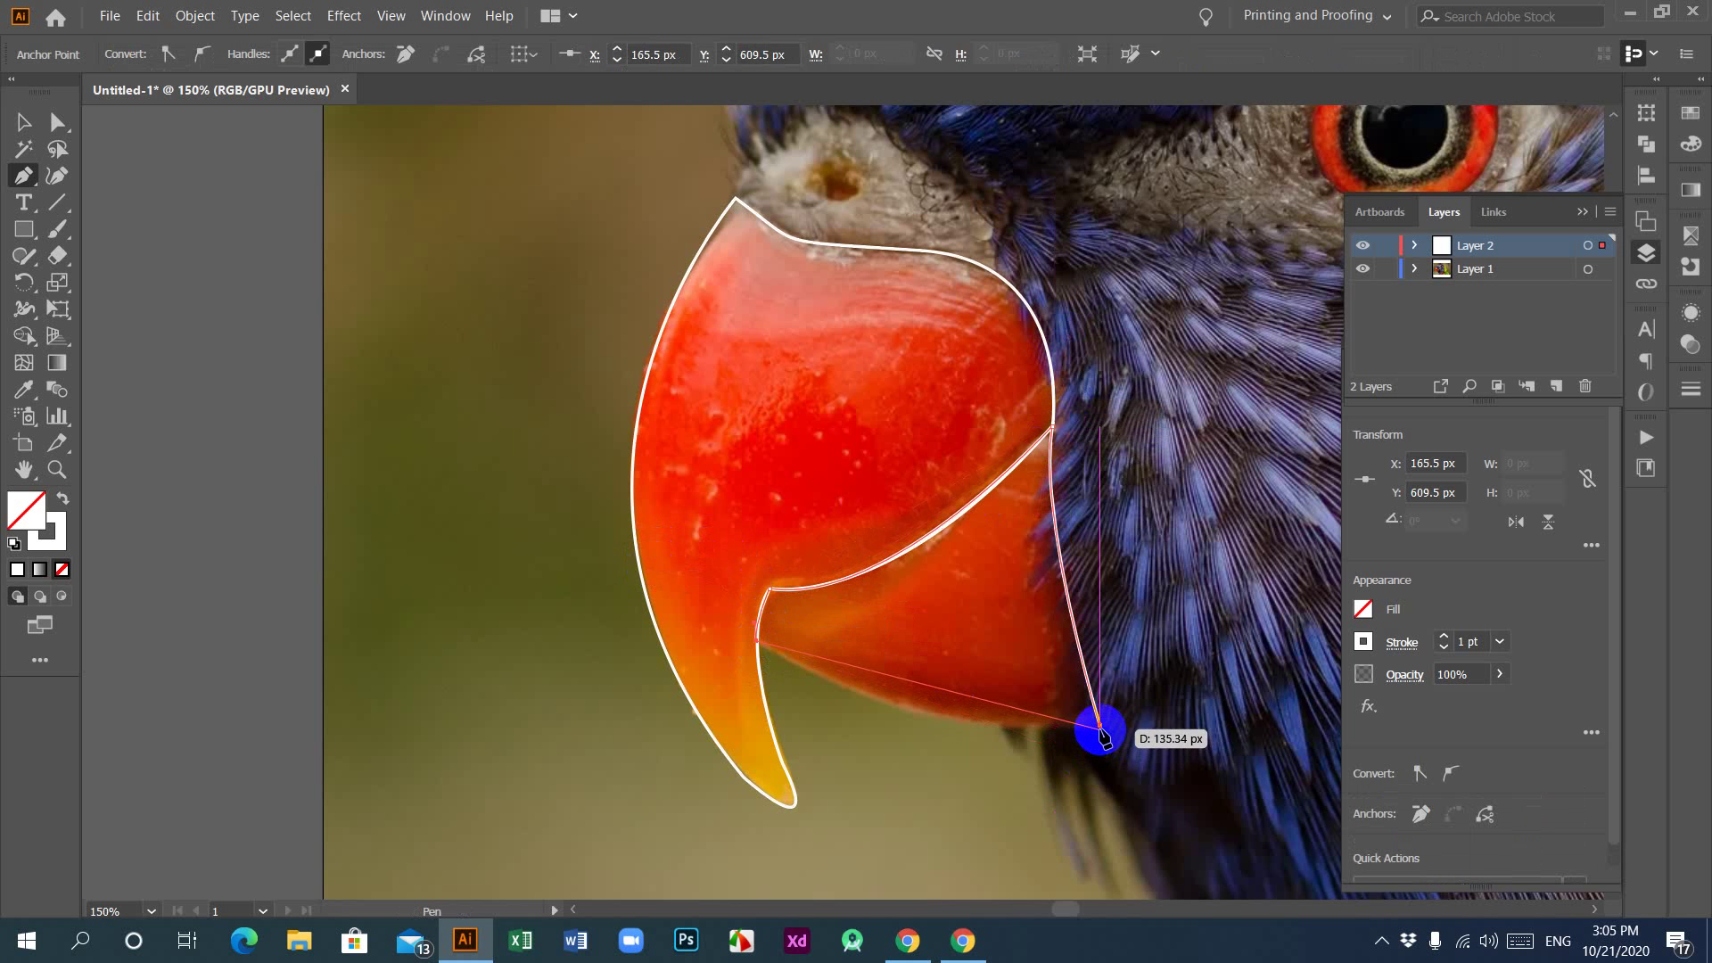
{"action": "left_click_drag", "start_coordinate": [1099, 725], "coordinate": [1125, 703]}
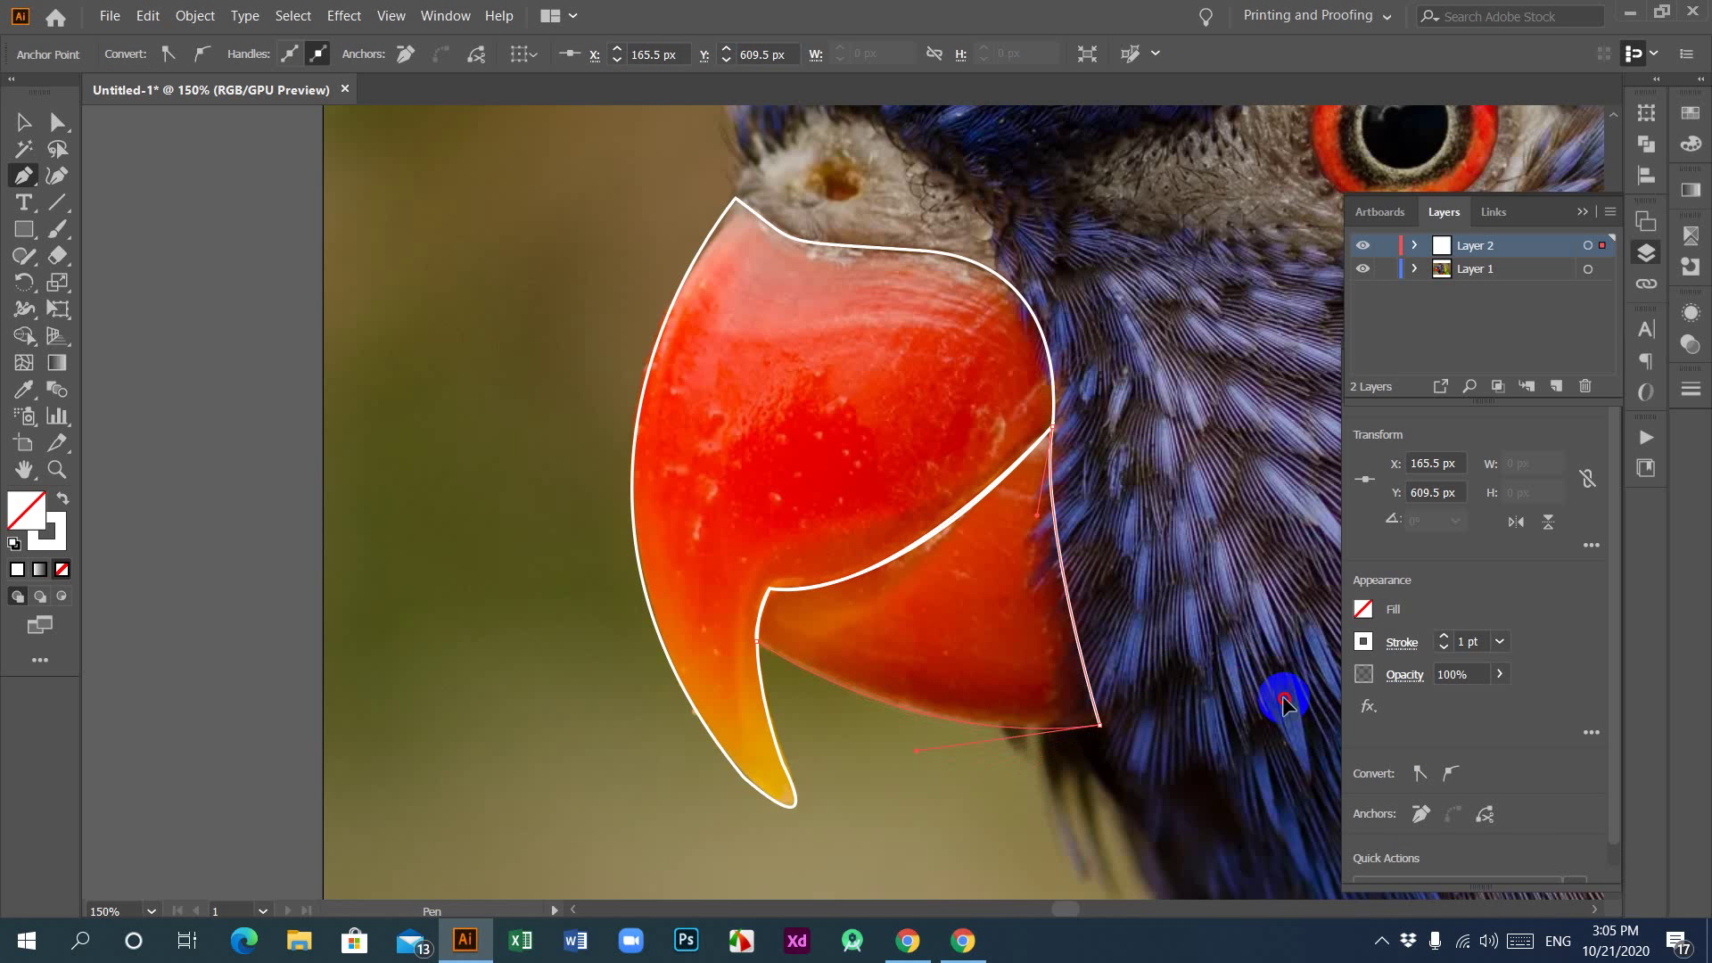
{"action": "left_click_drag", "start_coordinate": [1284, 704], "coordinate": [1290, 712]}
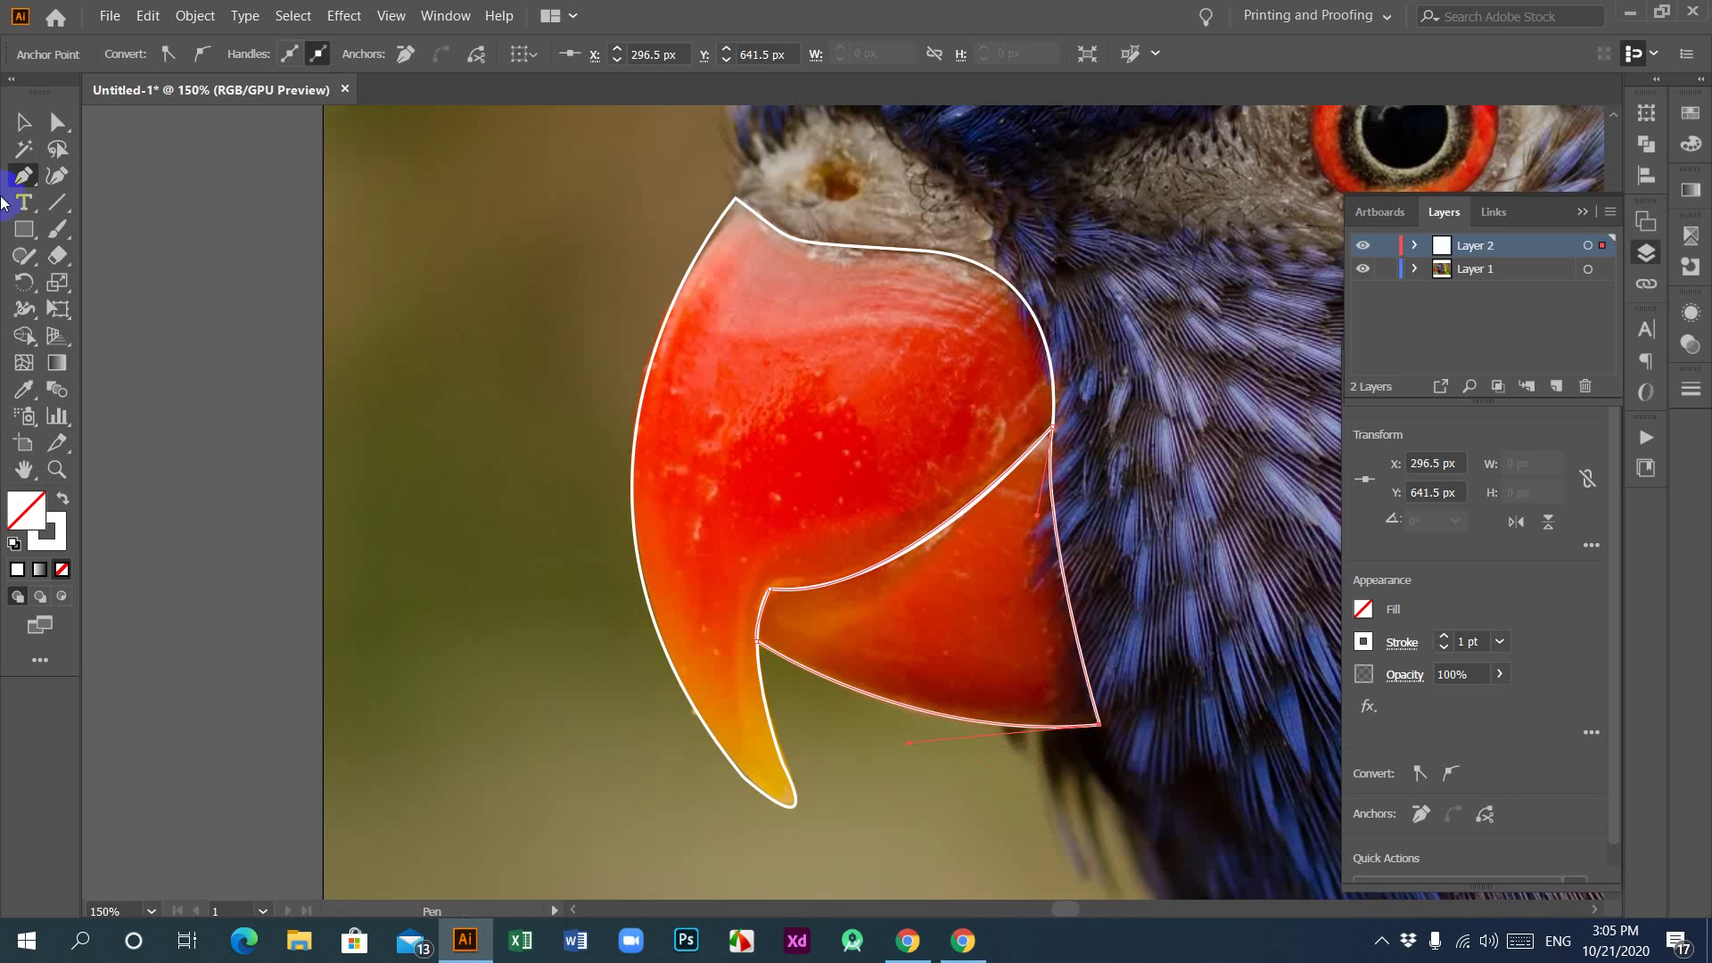
{"action": "left_click", "coordinate": [24, 122]}
{"action": "left_click", "coordinate": [431, 397]}
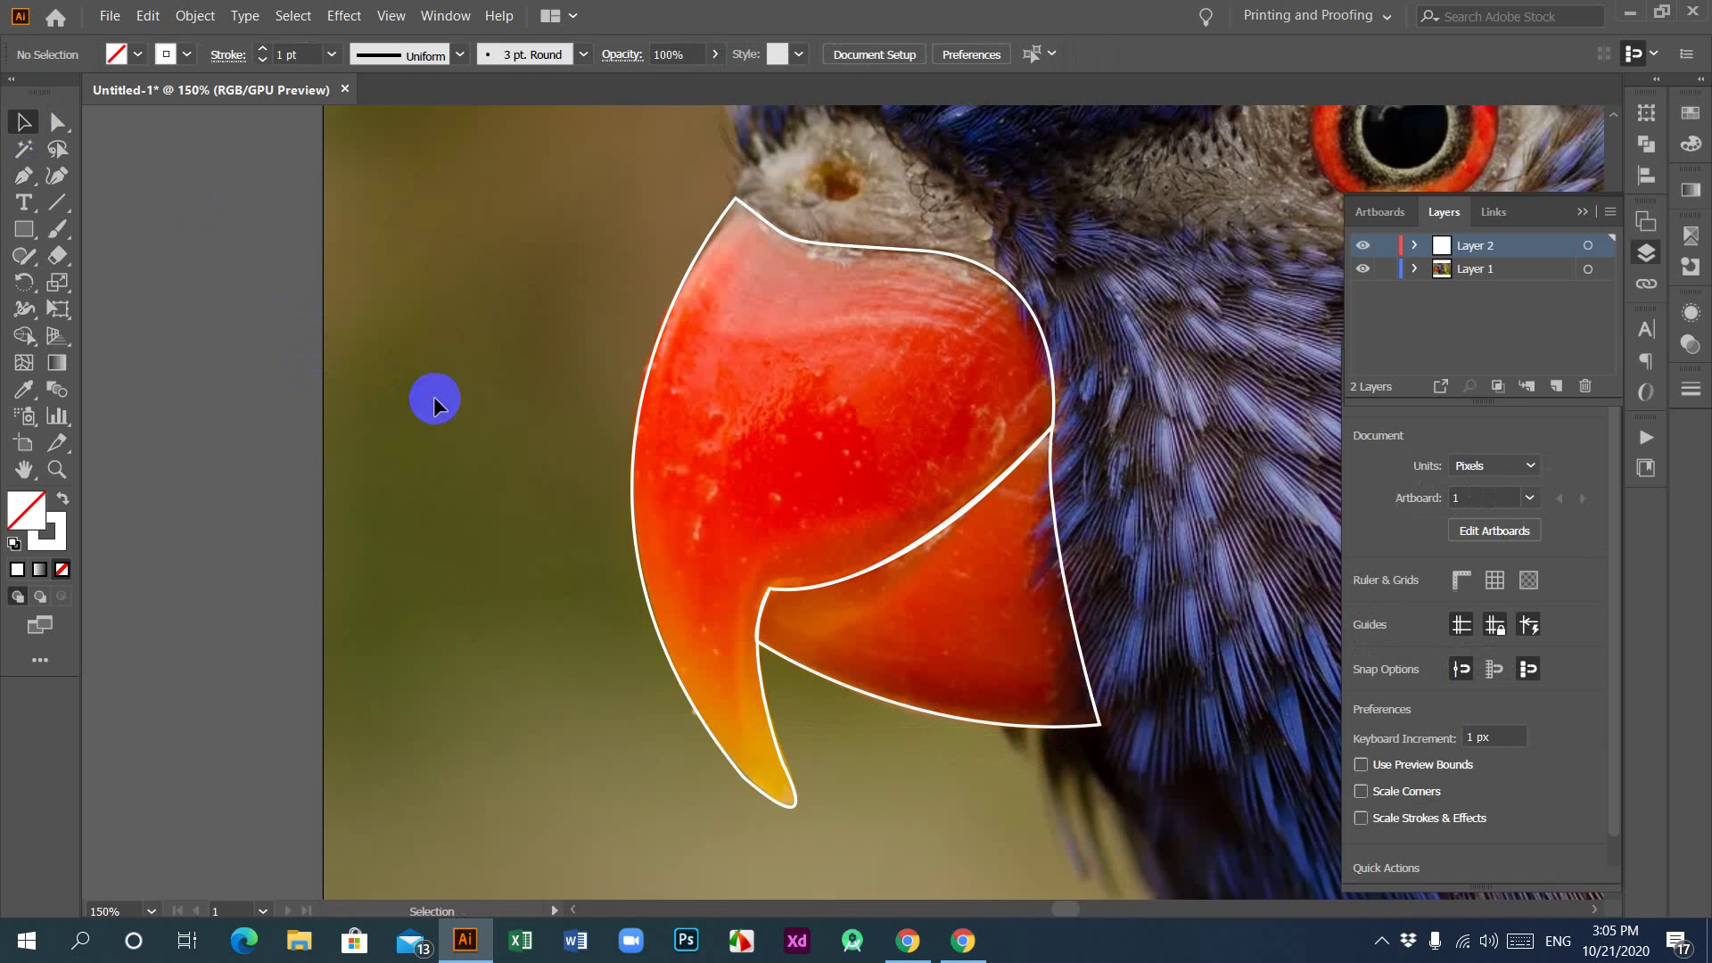
{"action": "key", "text": "ctrl+minus"}
{"action": "key", "text": "ctrl+minus"}
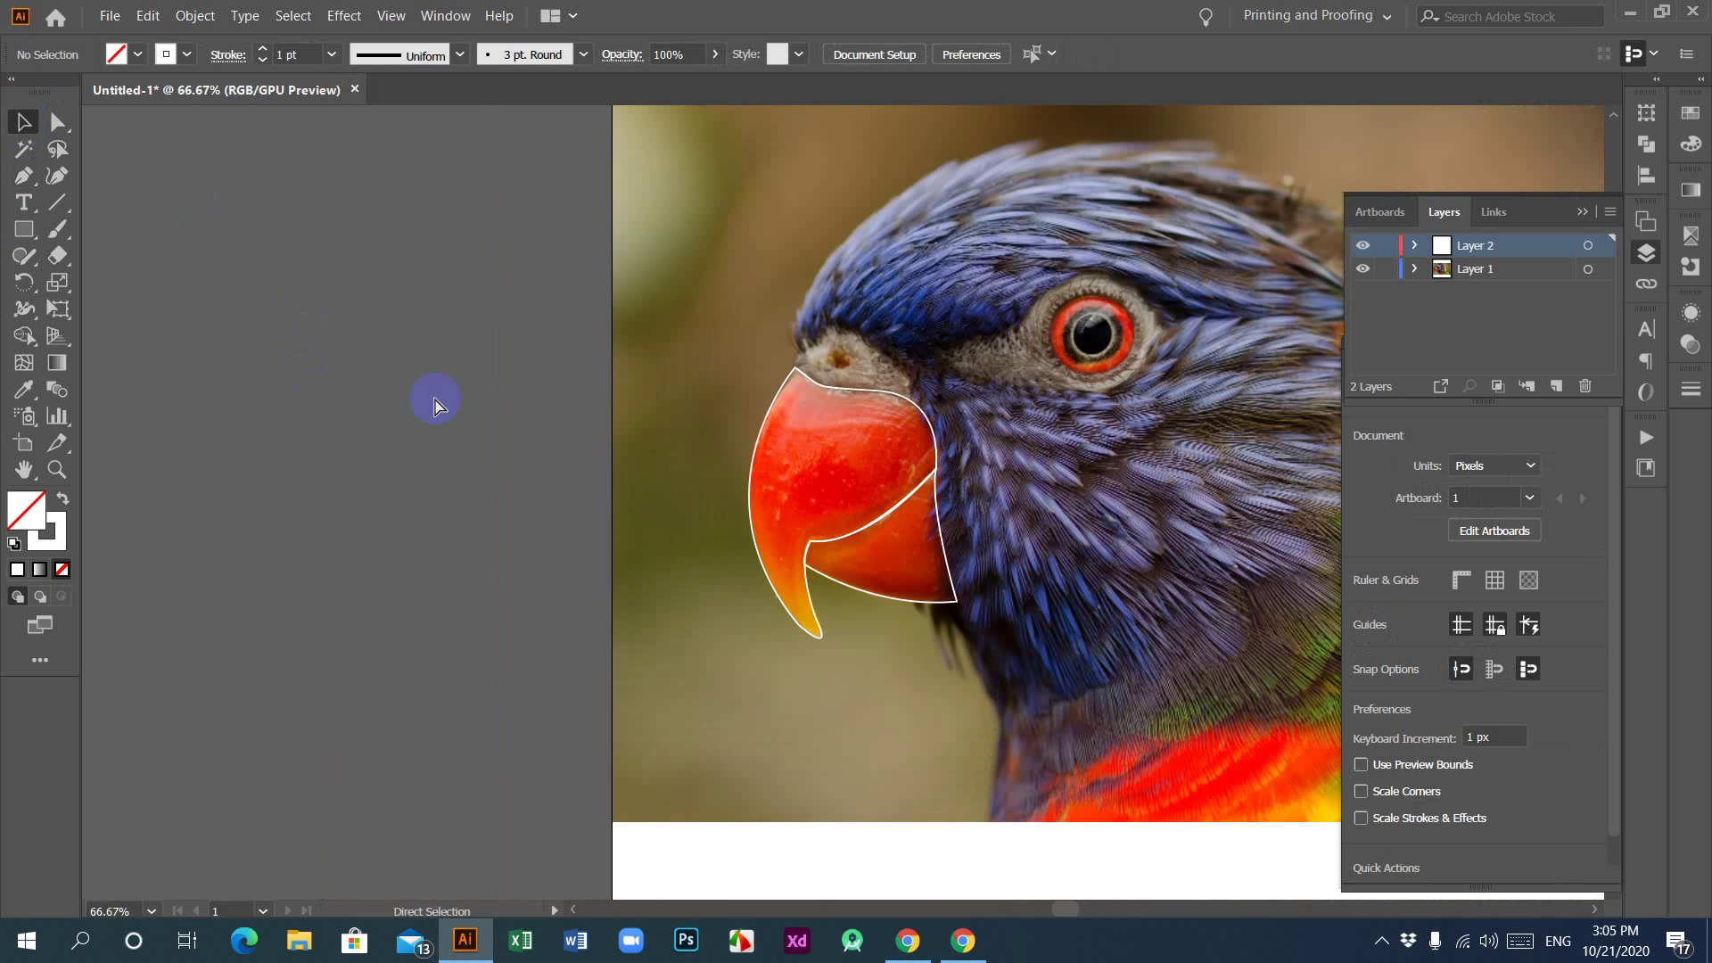
{"action": "left_click_drag", "start_coordinate": [1127, 523], "coordinate": [811, 550]}
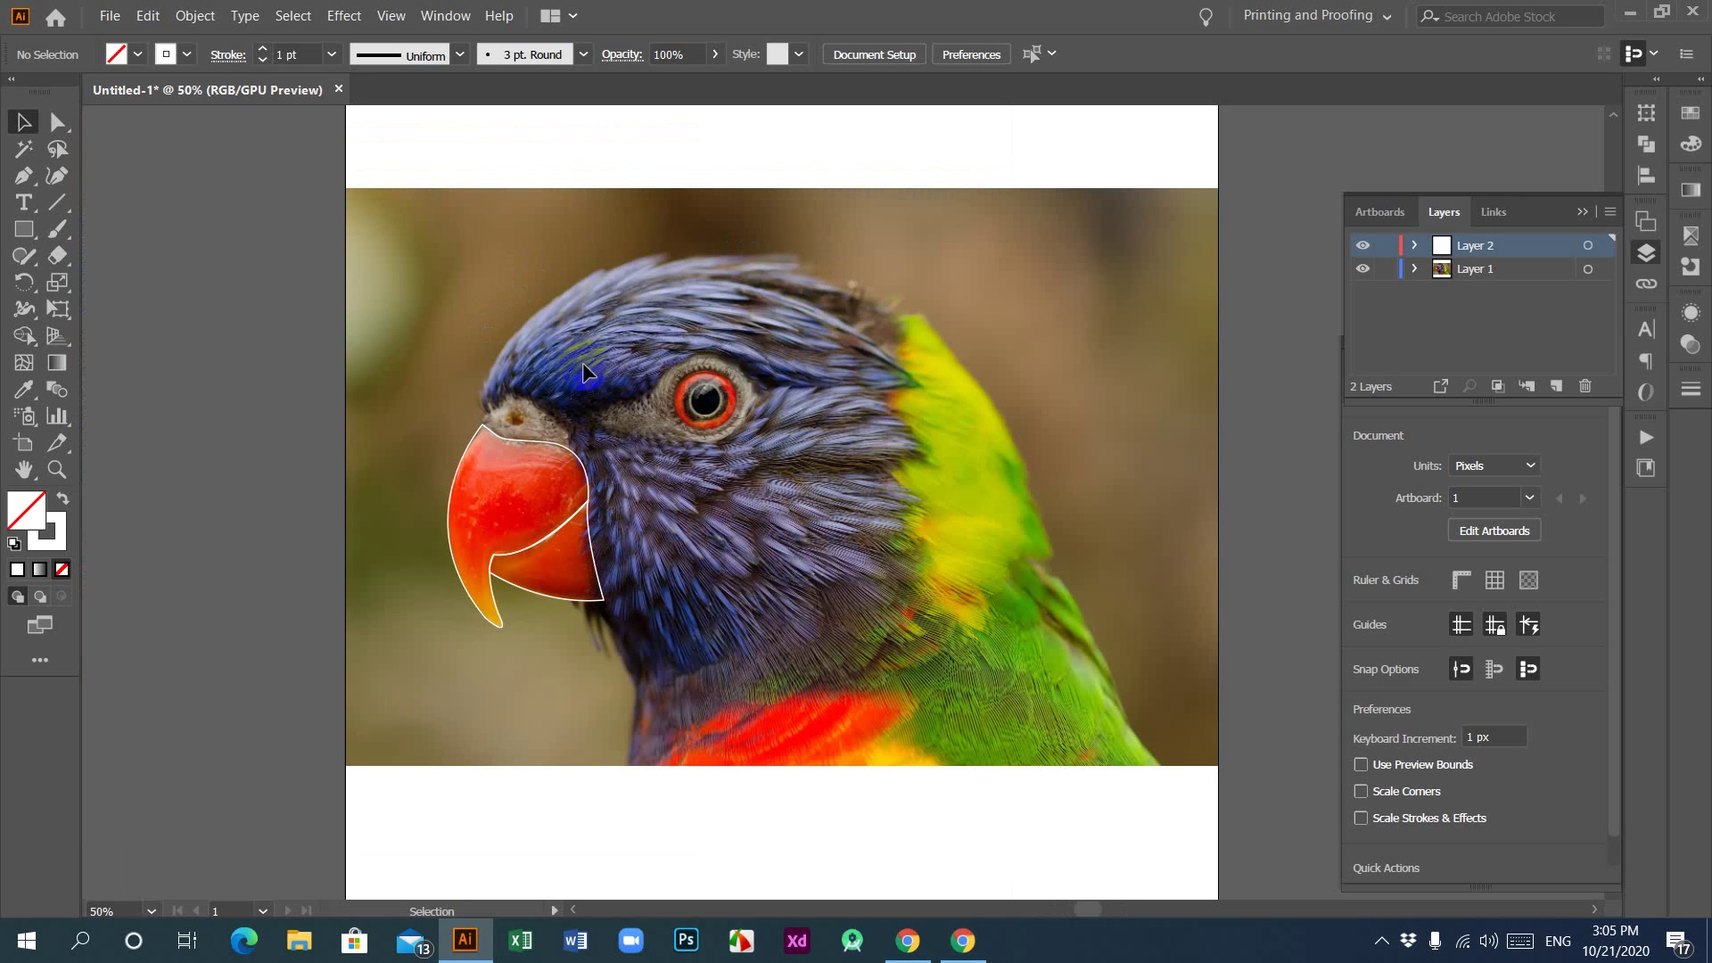
Step: Trace the parrot's head outline with the Pen tool from the photo's lower edge up the throat feathers, behind the beak and over the forehead
{"action": "left_click", "coordinate": [24, 179]}
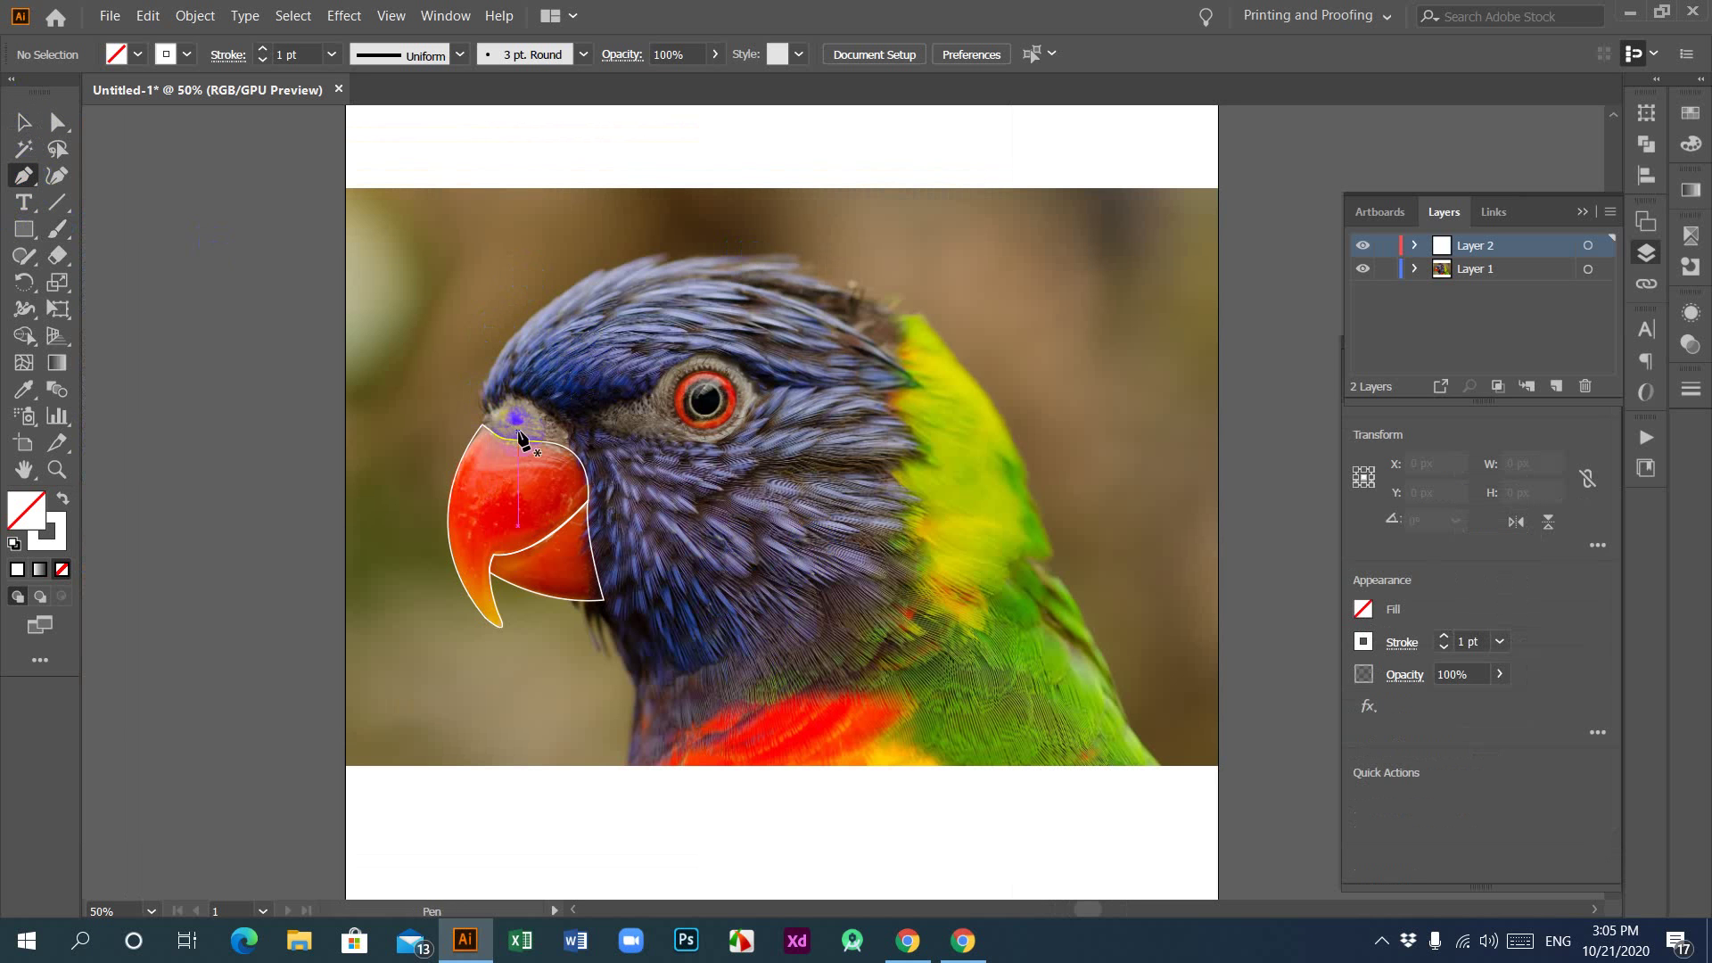
{"action": "left_click", "coordinate": [628, 766]}
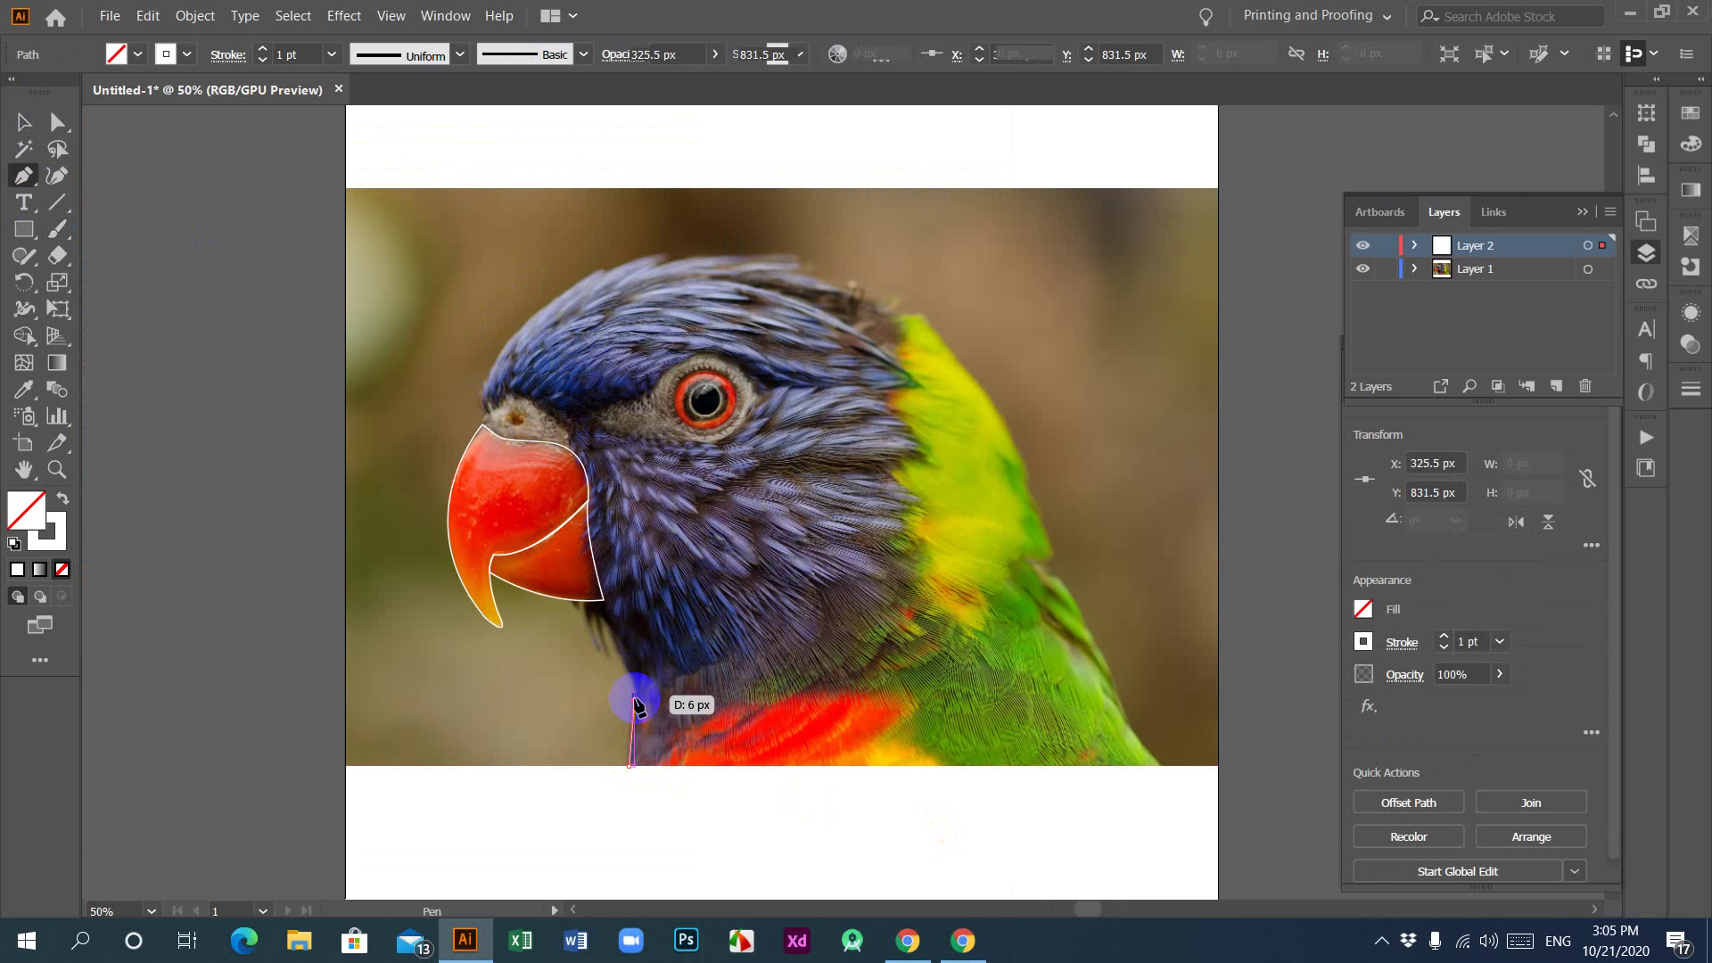
{"action": "mouse_move", "coordinate": [641, 678]}
{"action": "left_mouse_down"}
{"action": "mouse_move", "coordinate": [615, 641]}
{"action": "mouse_move", "coordinate": [600, 660]}
{"action": "mouse_move", "coordinate": [612, 623]}
{"action": "mouse_move", "coordinate": [634, 688]}
{"action": "mouse_move", "coordinate": [611, 658]}
{"action": "mouse_move", "coordinate": [759, 671]}
{"action": "mouse_move", "coordinate": [650, 657]}
{"action": "mouse_move", "coordinate": [603, 619]}
{"action": "mouse_move", "coordinate": [600, 655]}
{"action": "mouse_move", "coordinate": [585, 608]}
{"action": "mouse_move", "coordinate": [611, 573]}
{"action": "mouse_move", "coordinate": [518, 414]}
{"action": "mouse_move", "coordinate": [456, 416]}
{"action": "mouse_move", "coordinate": [467, 472]}
{"action": "mouse_move", "coordinate": [482, 411]}
{"action": "mouse_move", "coordinate": [592, 567]}
{"action": "mouse_move", "coordinate": [585, 657]}
{"action": "mouse_move", "coordinate": [510, 473]}
{"action": "mouse_move", "coordinate": [470, 430]}
{"action": "mouse_move", "coordinate": [486, 353]}
{"action": "mouse_move", "coordinate": [737, 214]}
{"action": "mouse_move", "coordinate": [734, 199]}
{"action": "left_mouse_up"}
{"action": "key", "text": "super"}
{"action": "key", "text": "super"}
{"action": "left_click", "coordinate": [602, 271]}
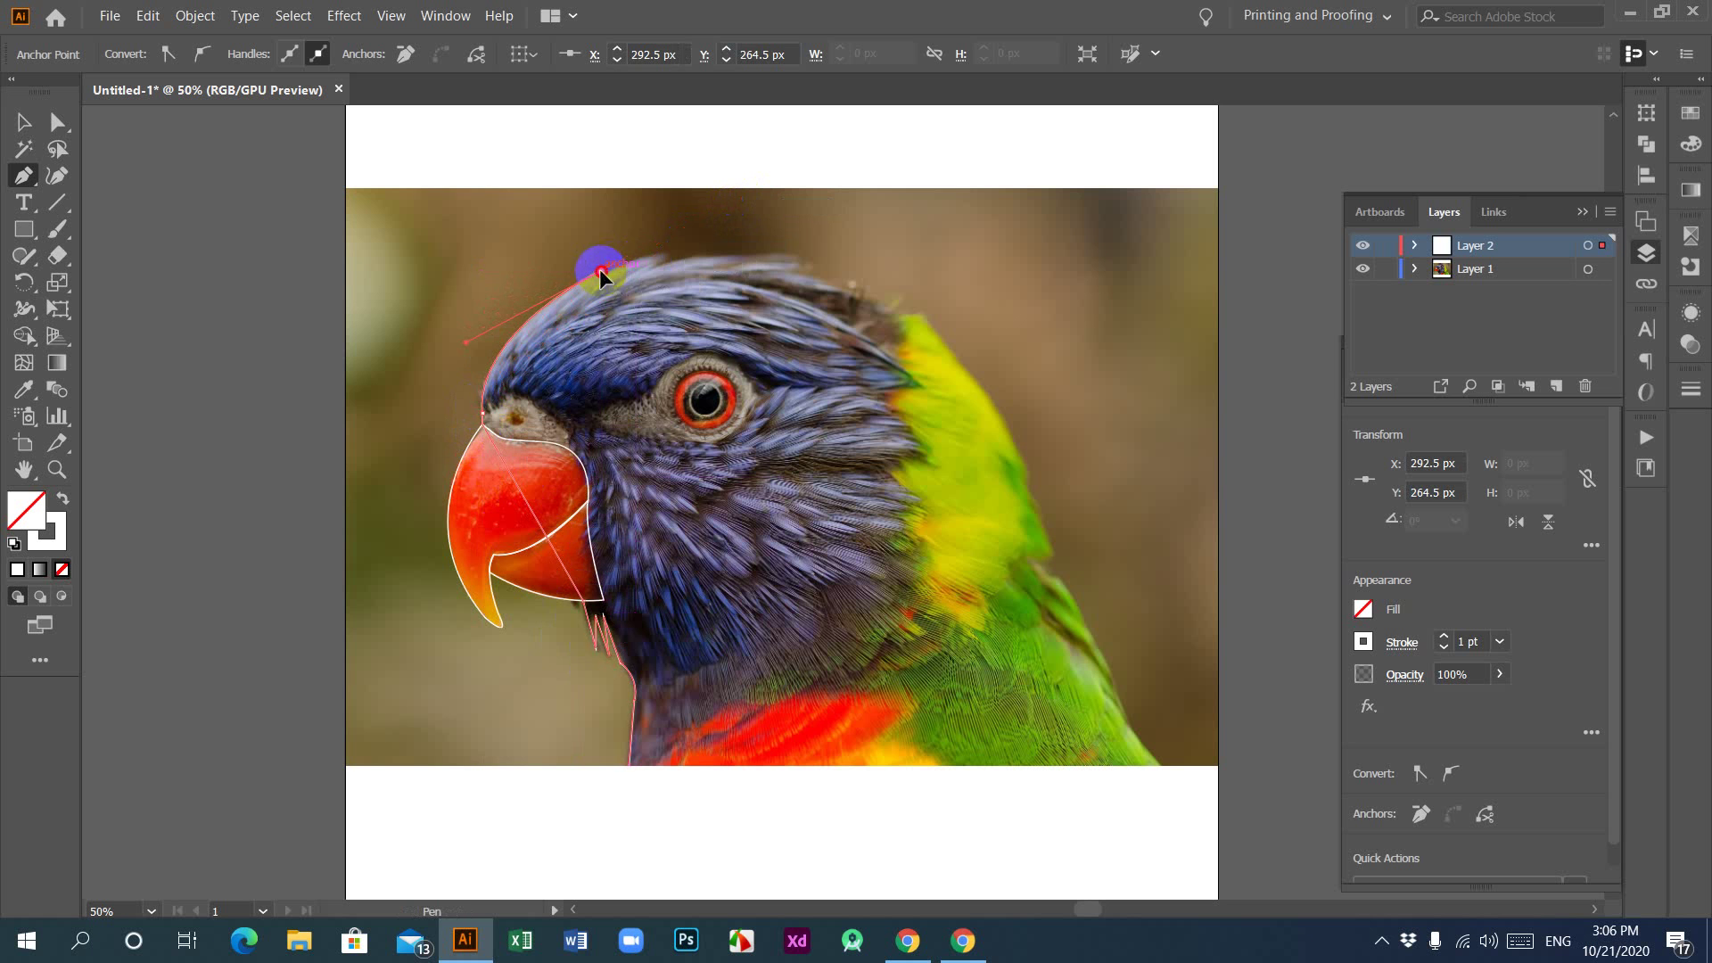
Step: Continue the head outline over the crown's jagged feather tips and down the yellow-green nape to the notch in the feathers
{"action": "left_click_drag", "start_coordinate": [601, 271], "coordinate": [708, 259]}
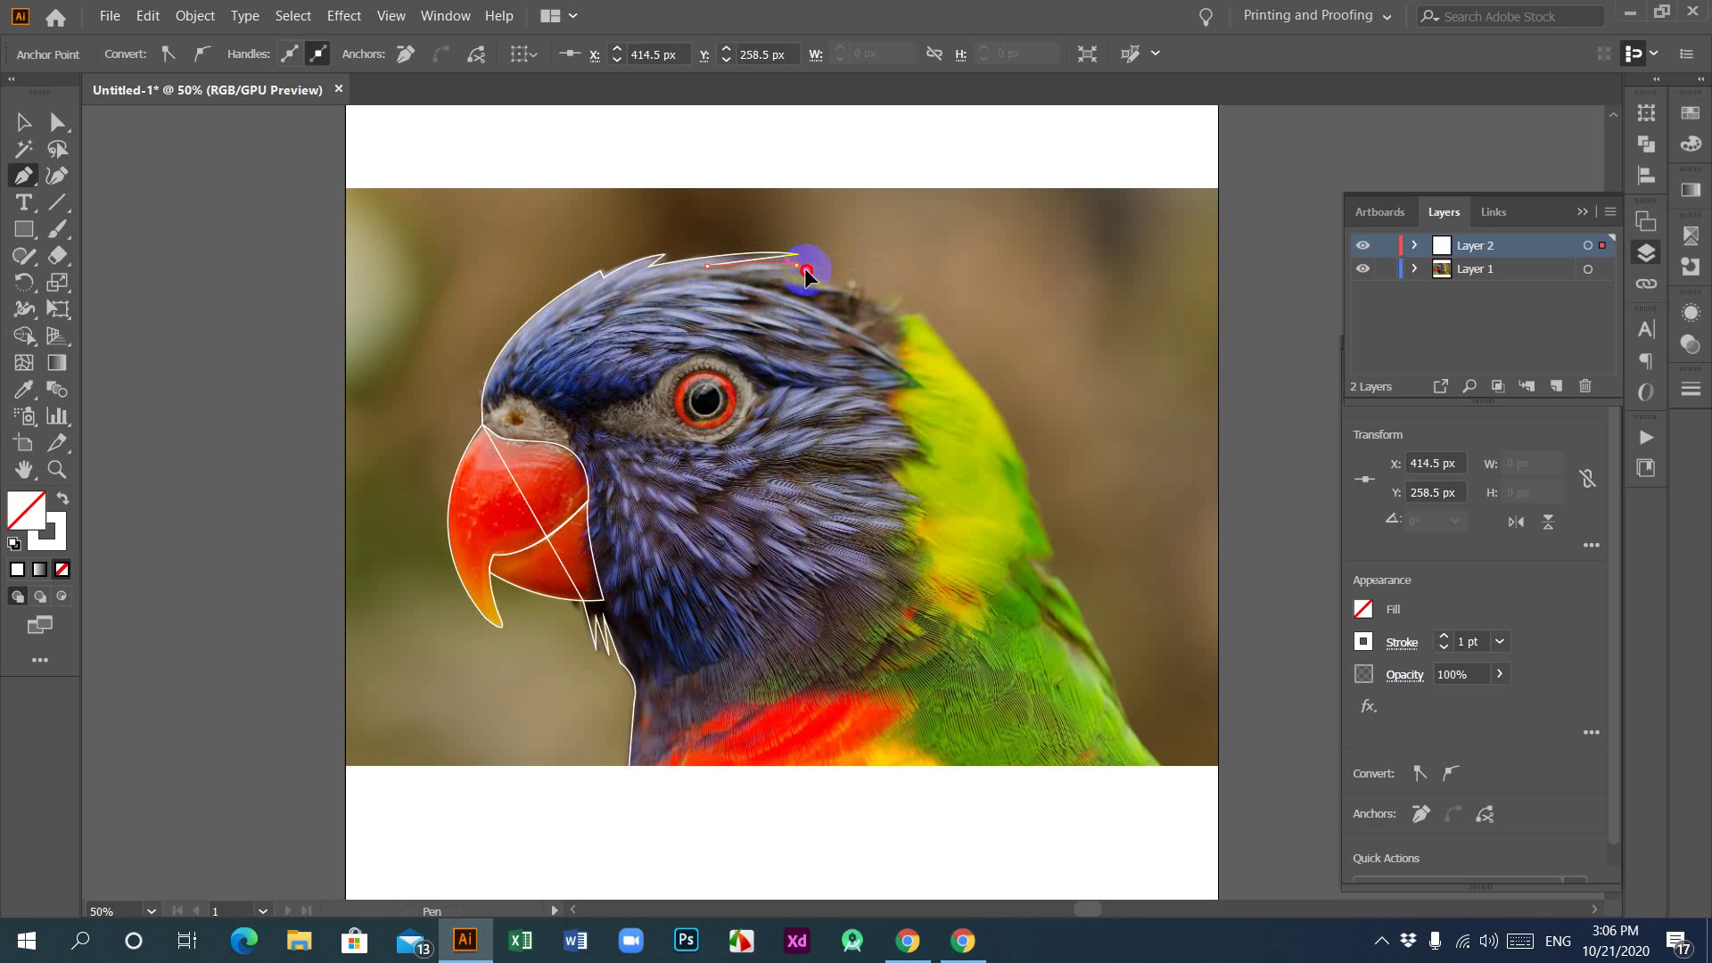
{"action": "left_click", "coordinate": [801, 267]}
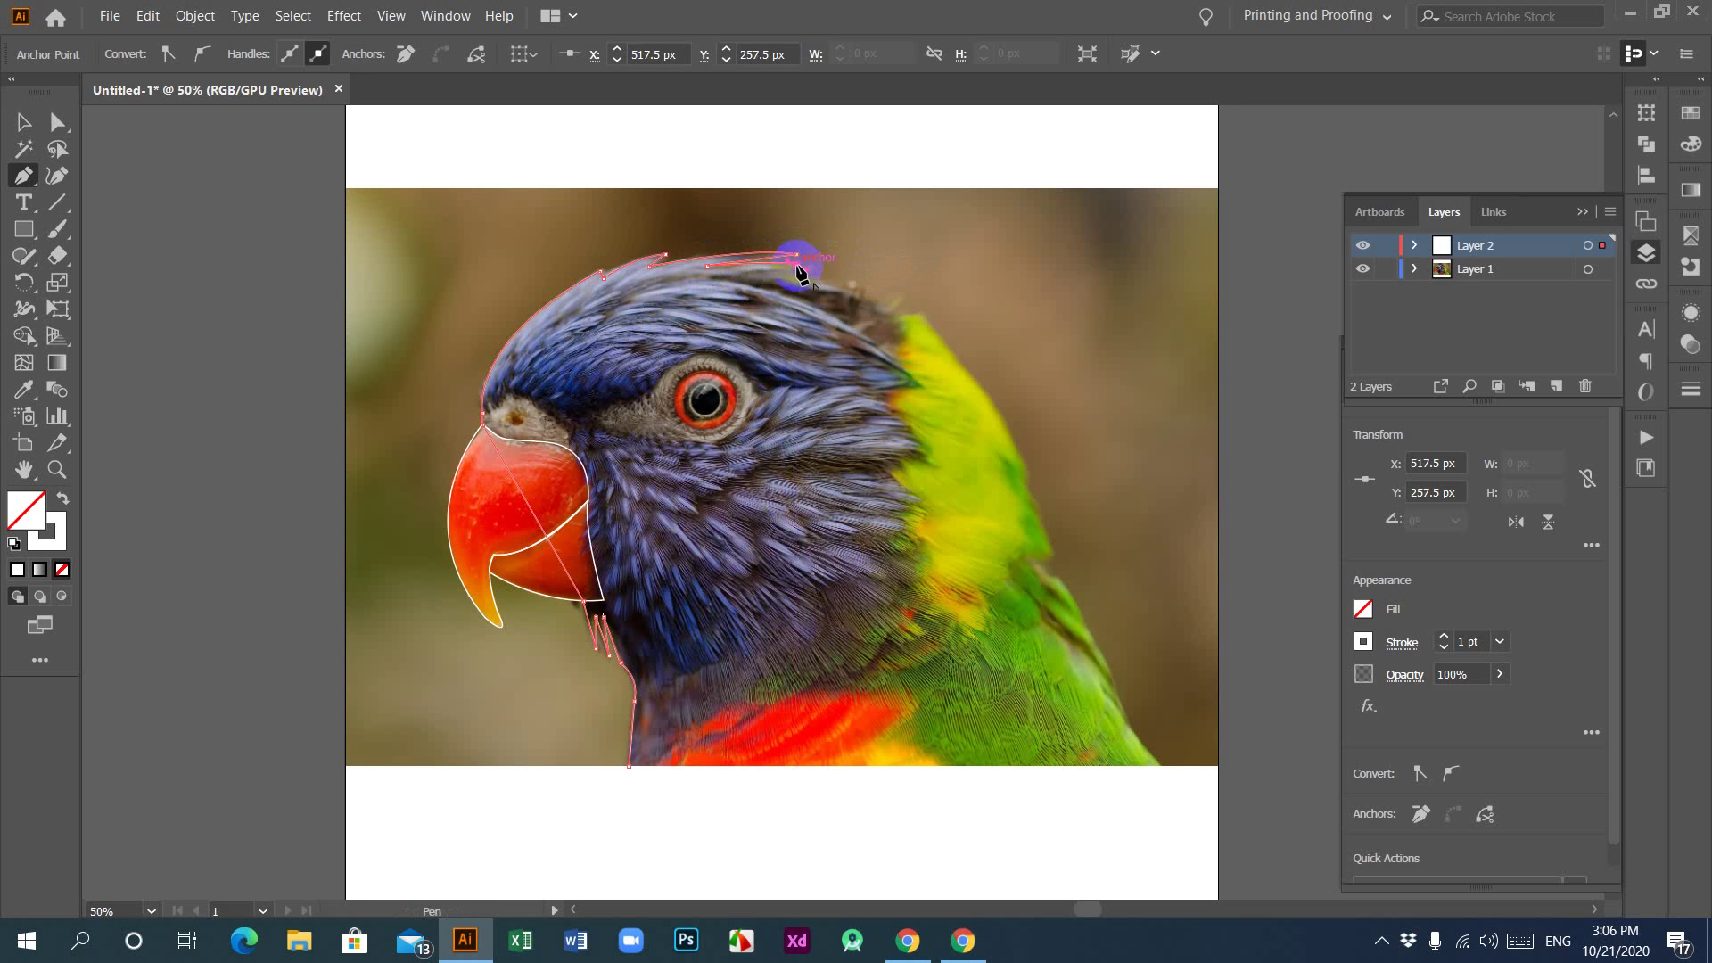
{"action": "left_click_drag", "start_coordinate": [801, 266], "coordinate": [891, 312]}
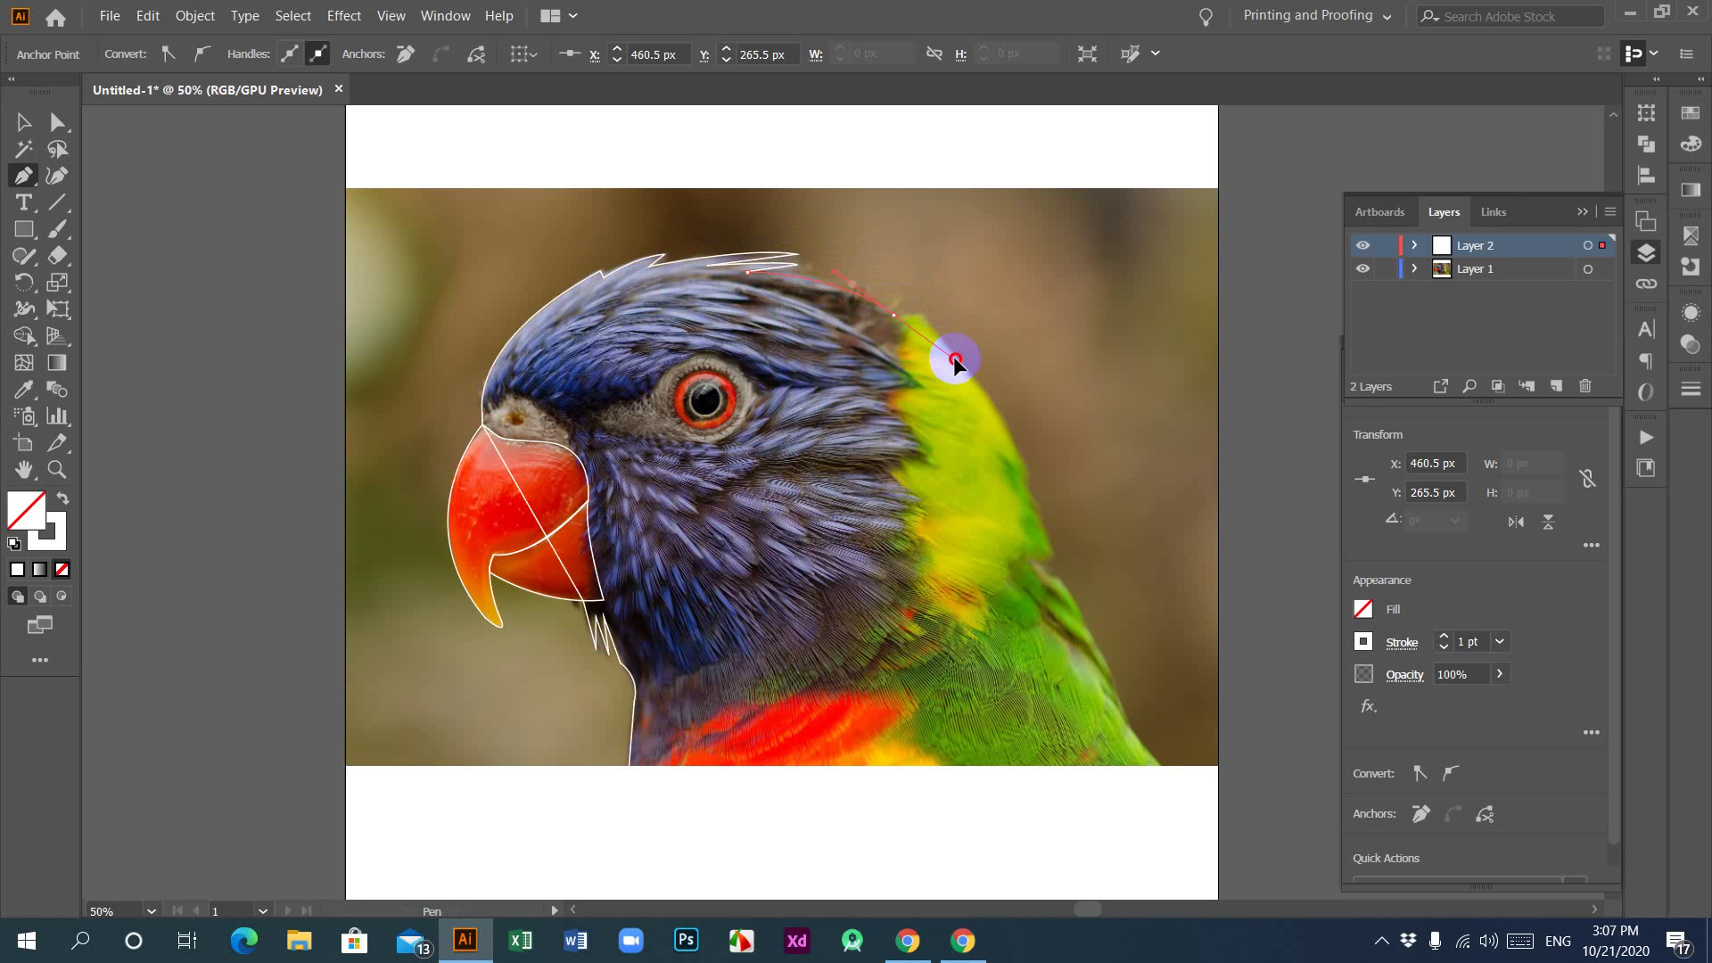
{"action": "left_click_drag", "start_coordinate": [957, 361], "coordinate": [1056, 581]}
{"action": "left_click", "coordinate": [1049, 548]}
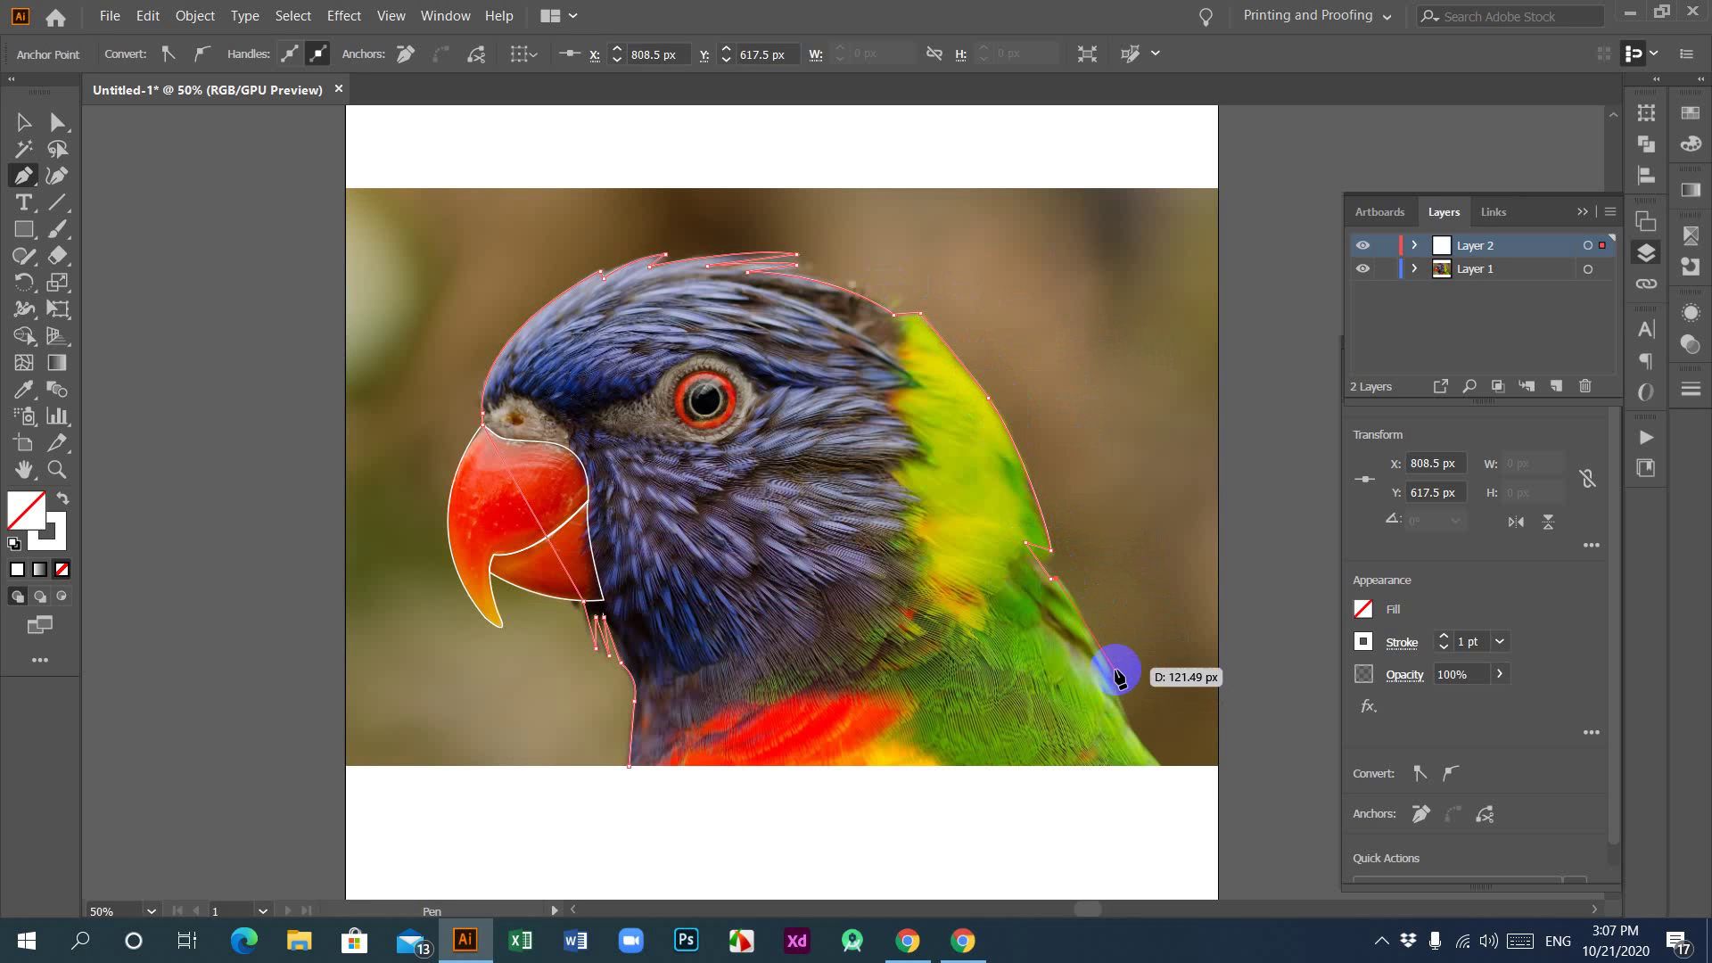
Step: Trace the green back down to the photo's lower edge, close the outline along that edge at its starting point and deselect it
{"action": "left_click_drag", "start_coordinate": [1110, 680], "coordinate": [1114, 686]}
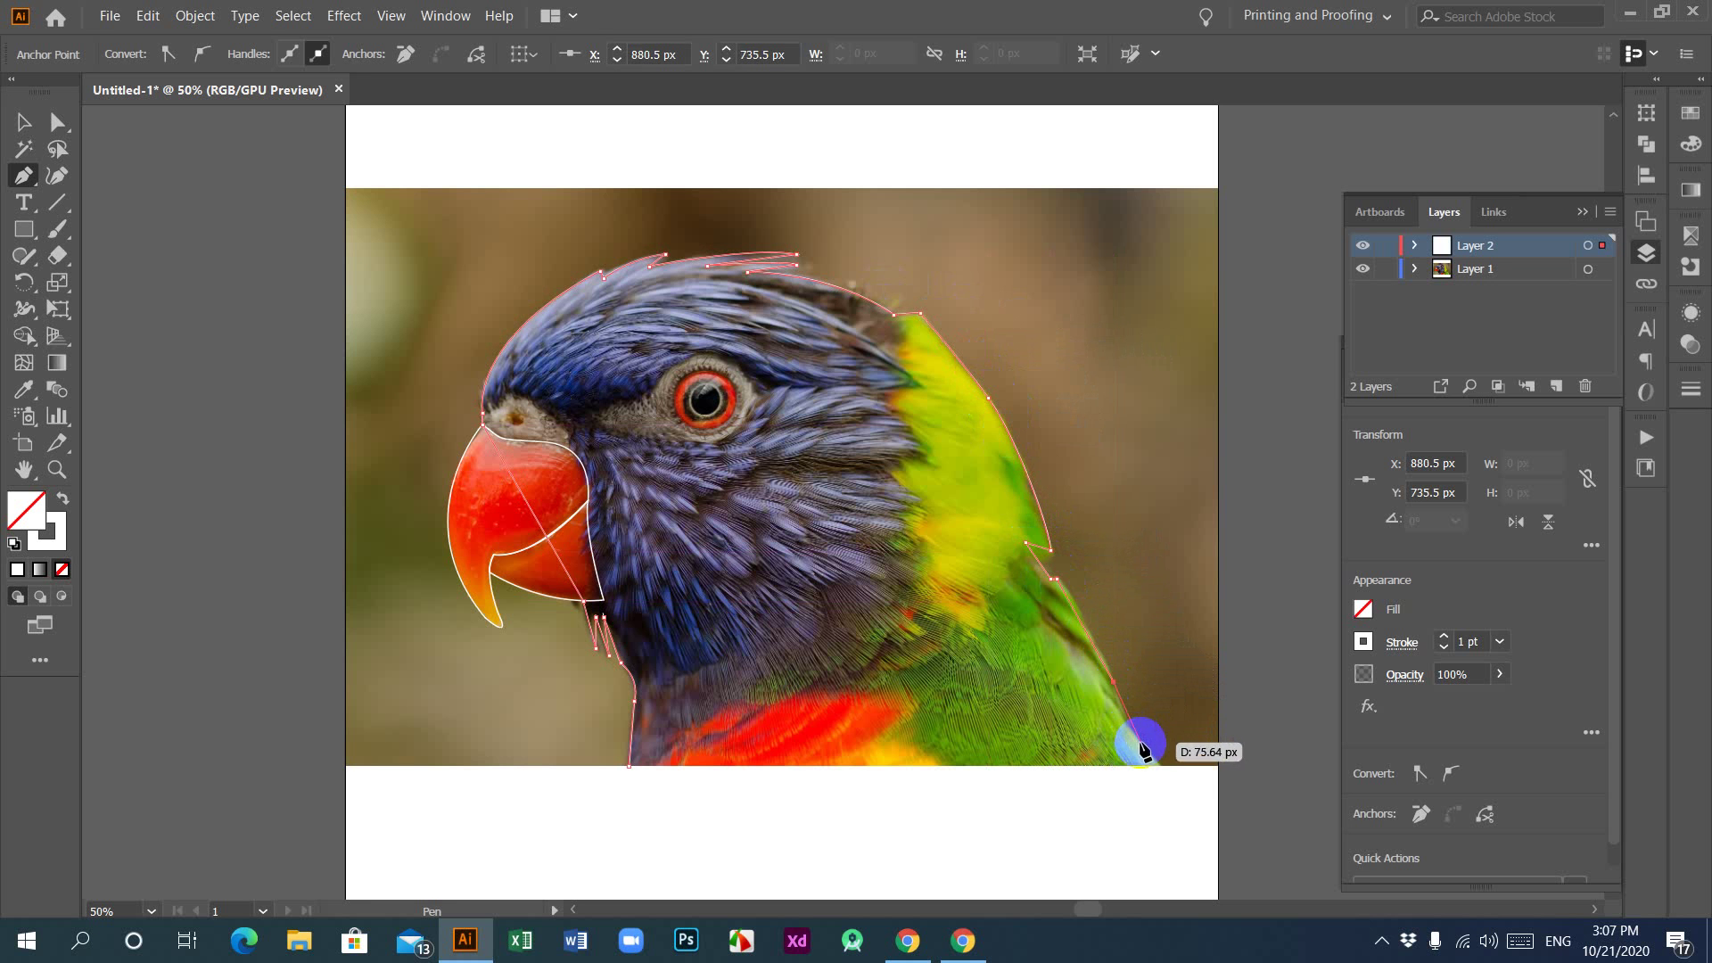
{"action": "left_click", "coordinate": [1159, 765]}
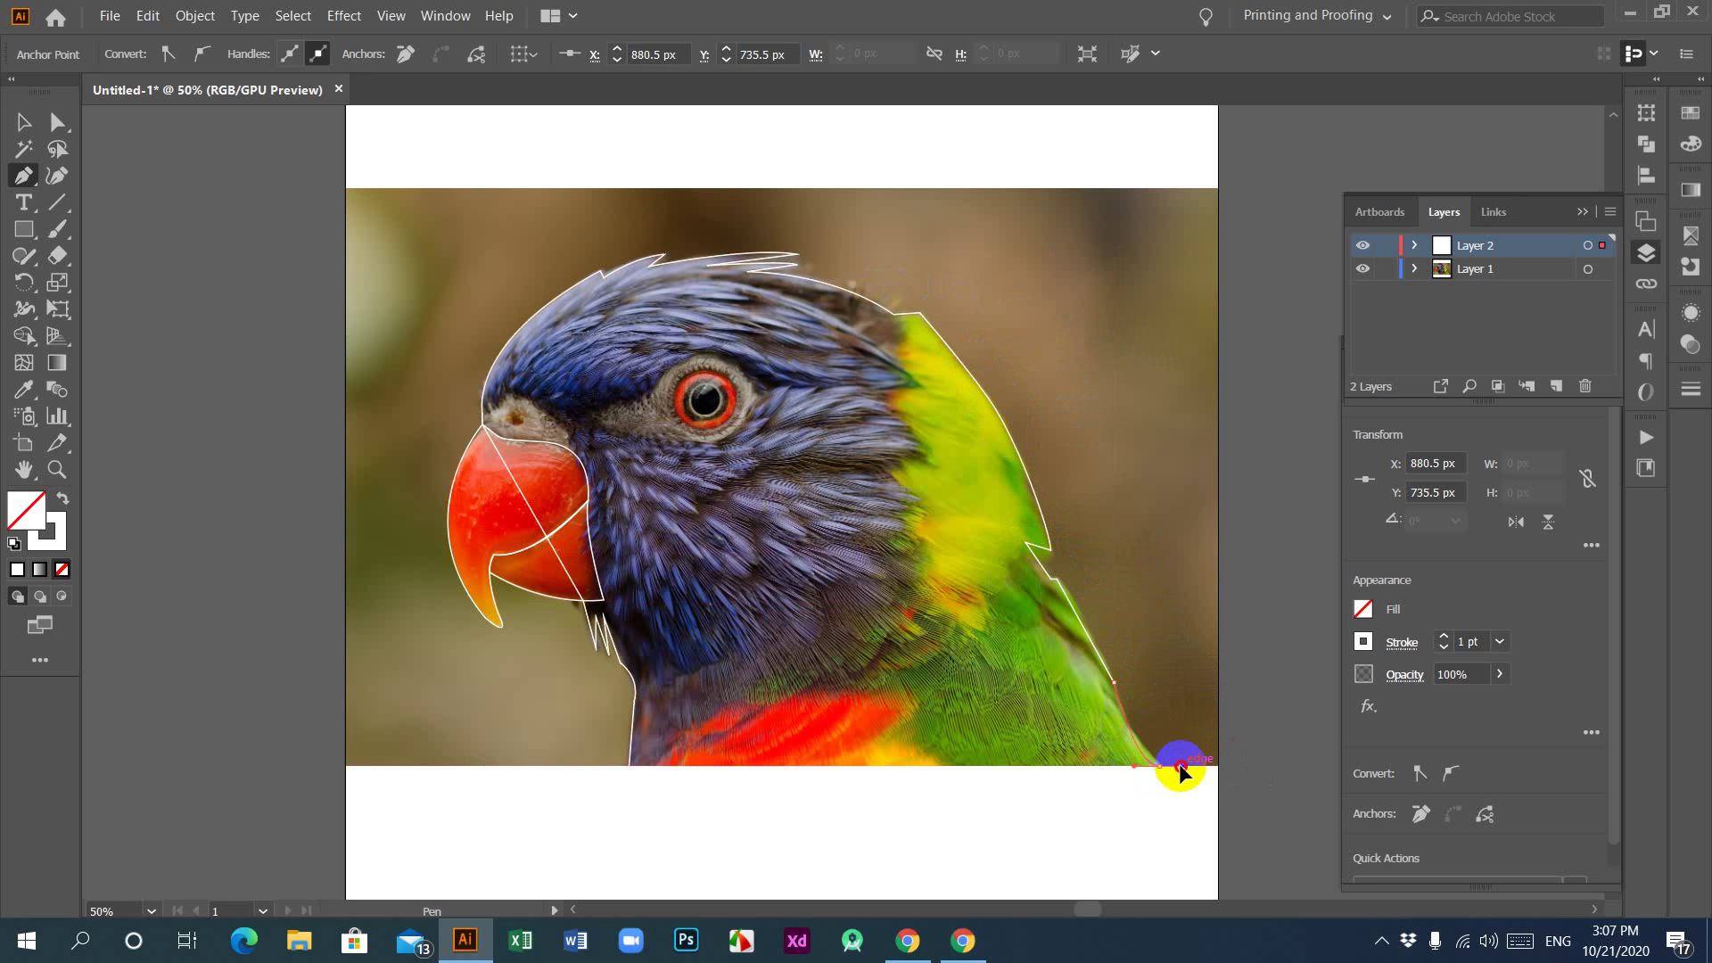
{"action": "left_click", "coordinate": [1186, 792]}
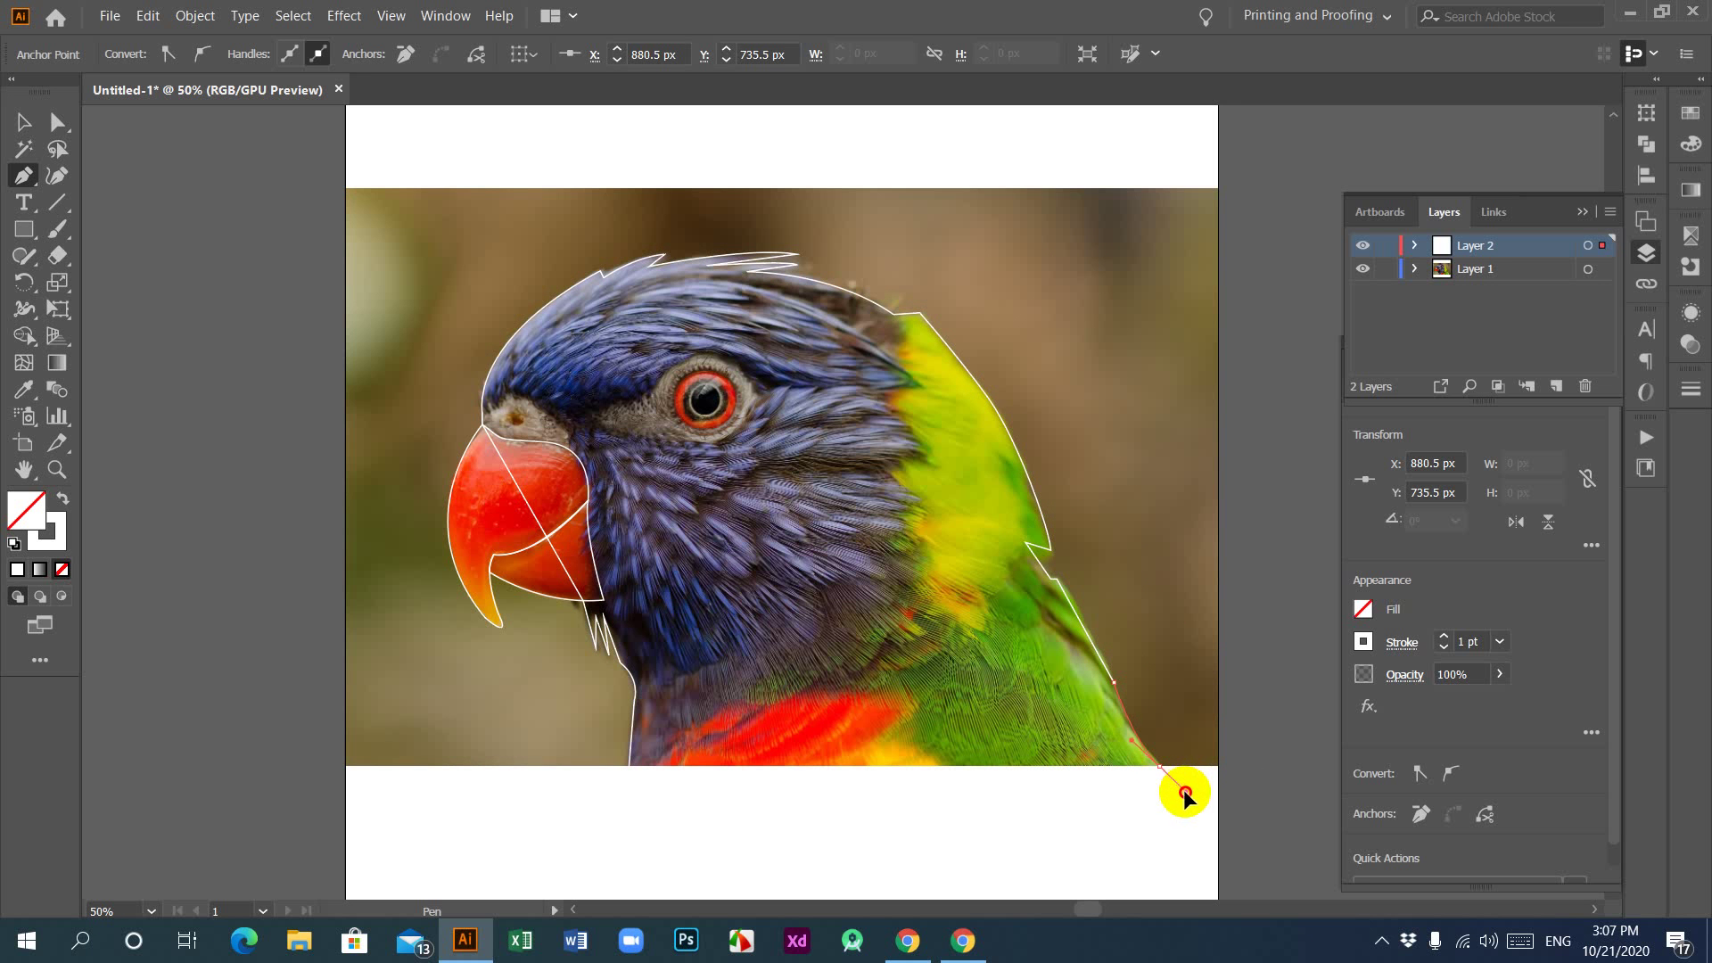
{"action": "left_click_drag", "start_coordinate": [1184, 792], "coordinate": [1199, 793]}
{"action": "left_click", "coordinate": [1161, 765]}
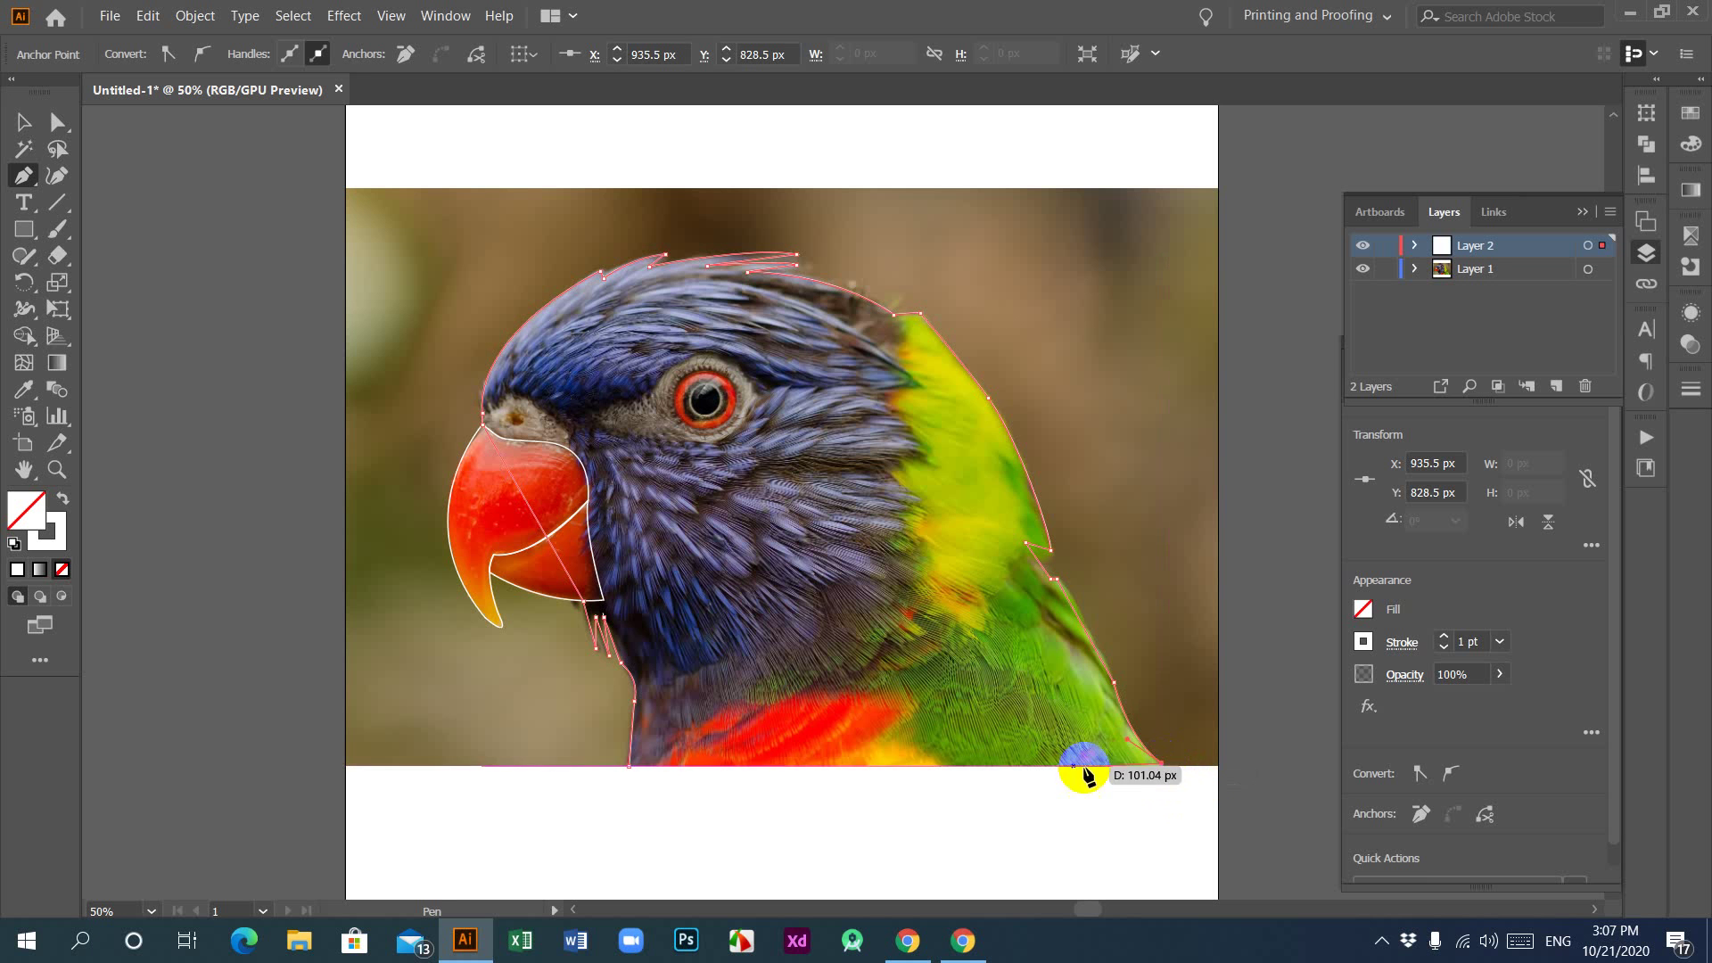
{"action": "left_click", "coordinate": [629, 765]}
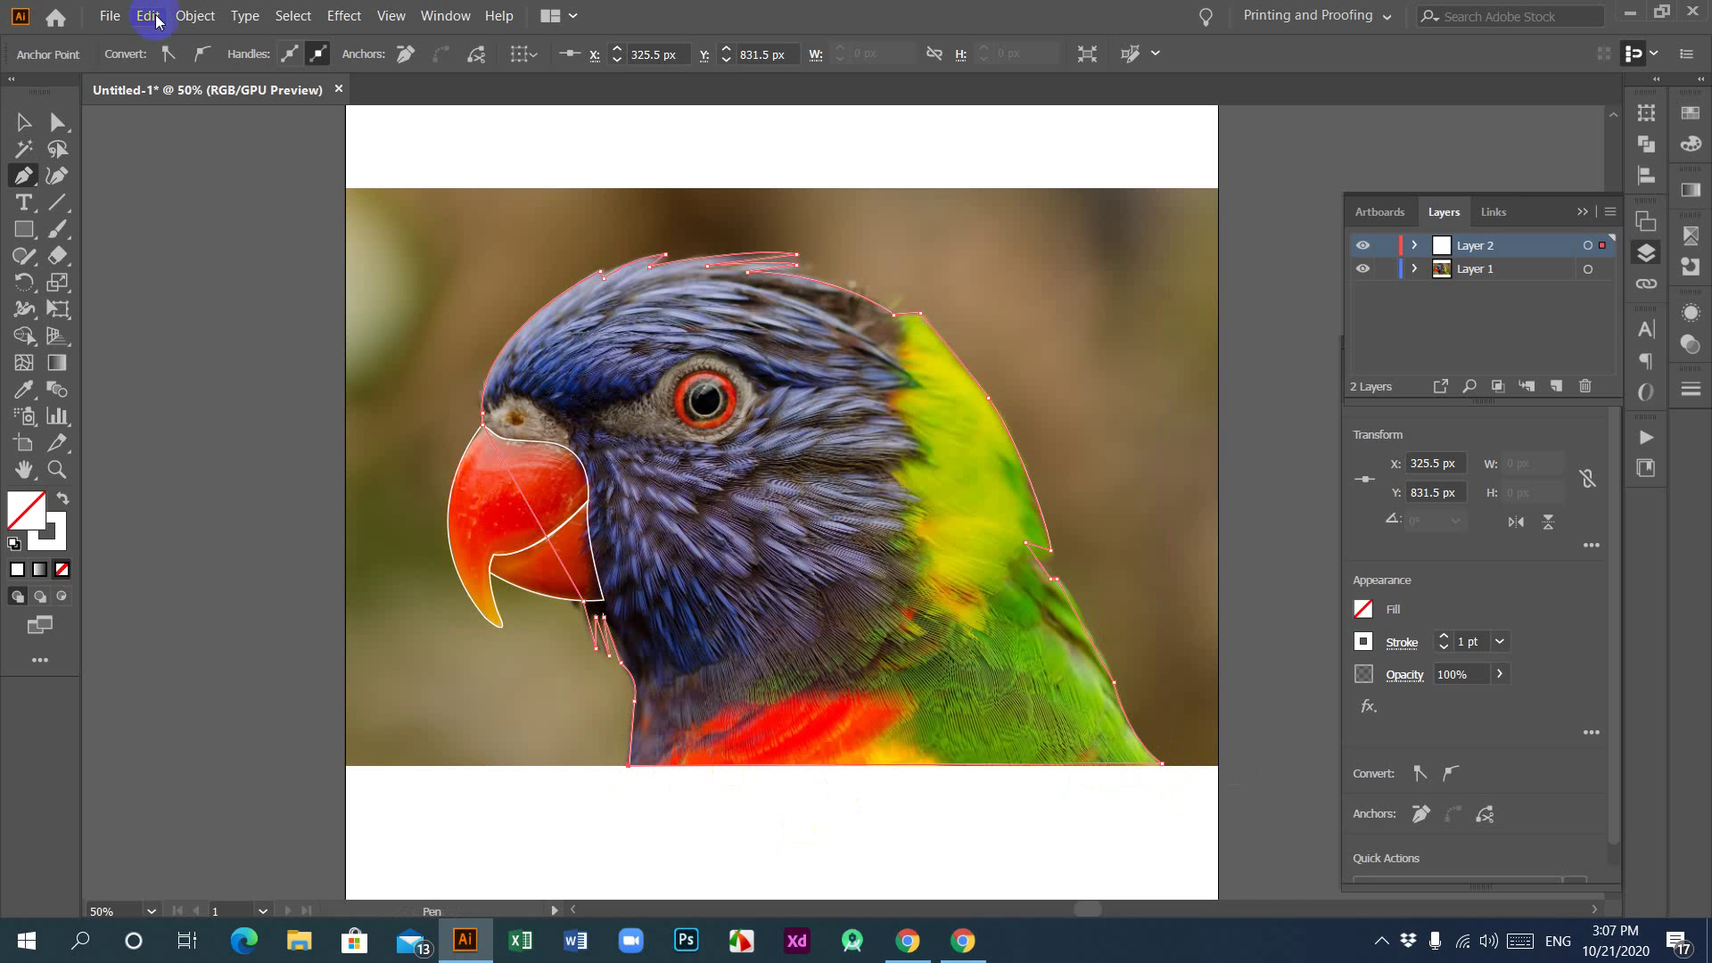
{"action": "left_click", "coordinate": [21, 120]}
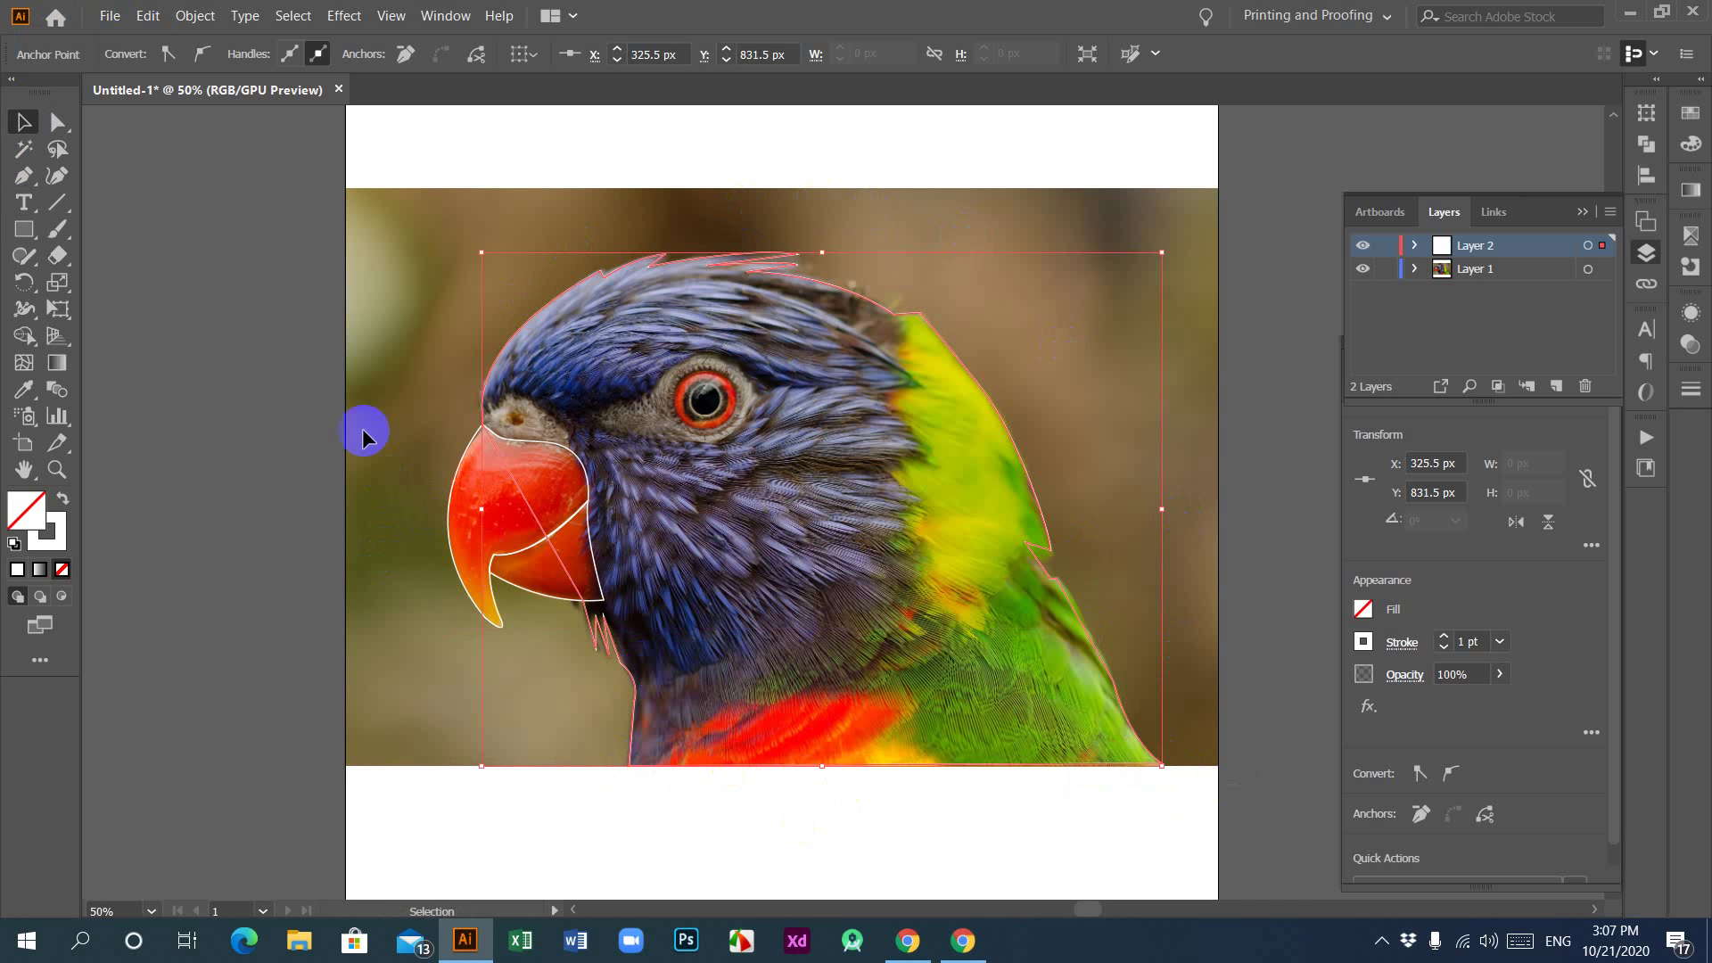
{"action": "left_click", "coordinate": [290, 409]}
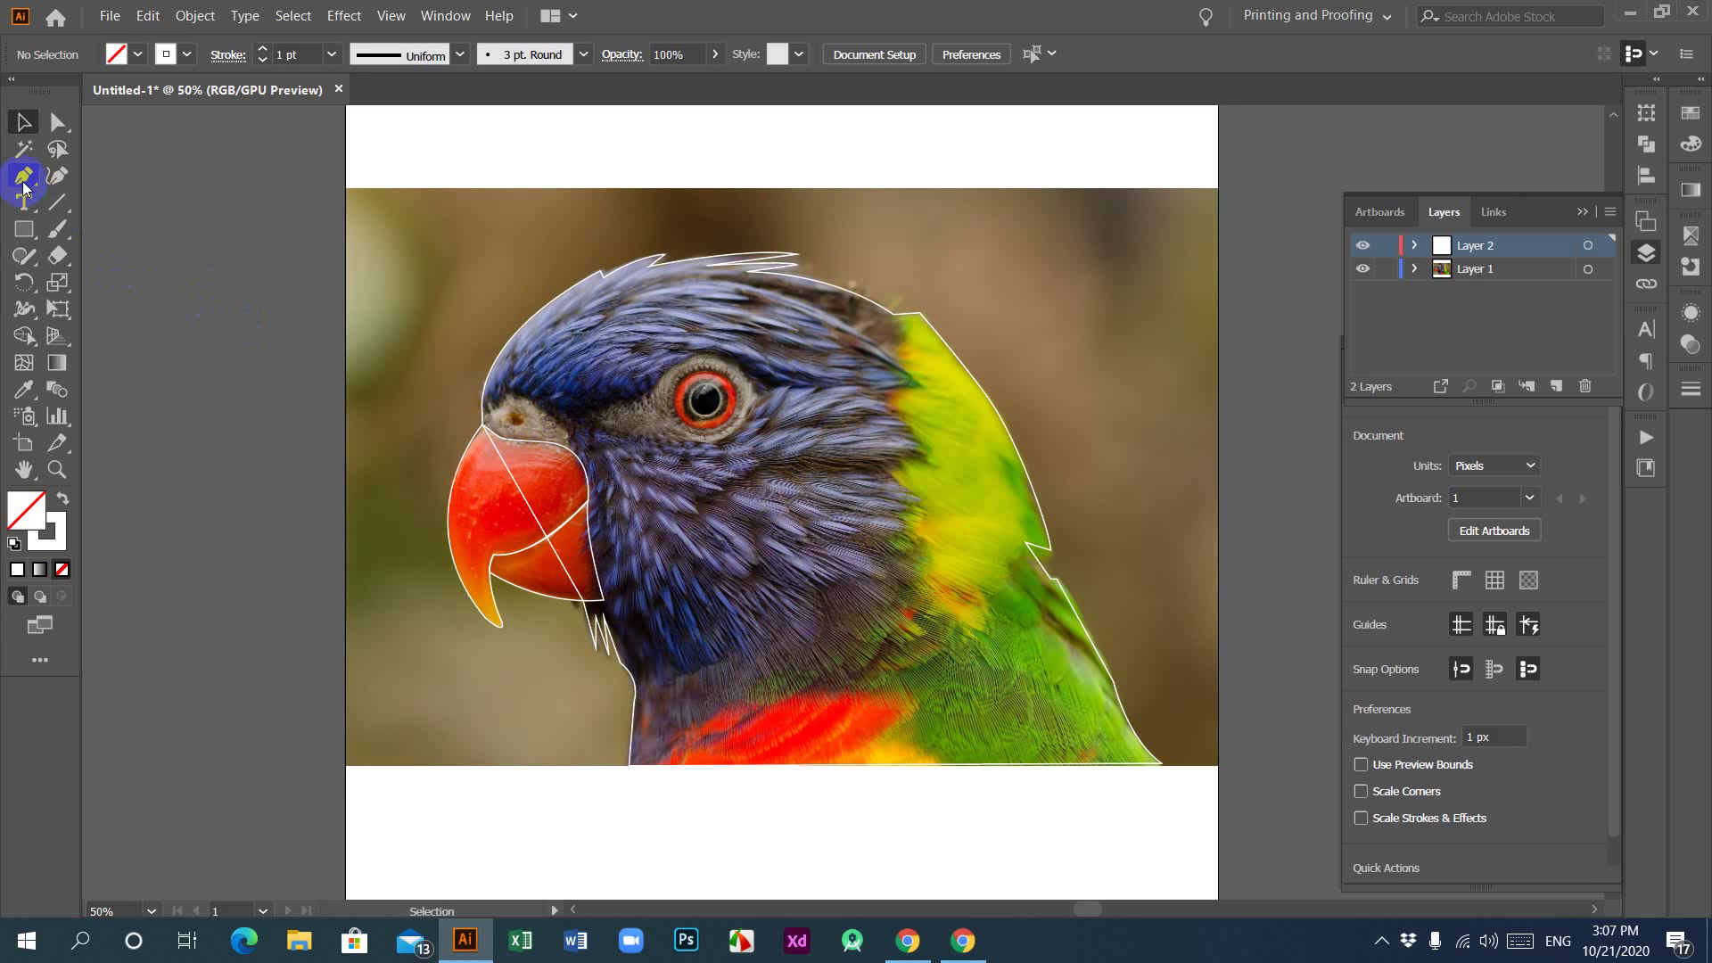
Step: Draw a circle about 30 px in diameter with the Ellipse tool, centred on the parrot's pupil
{"action": "left_click", "coordinate": [27, 230]}
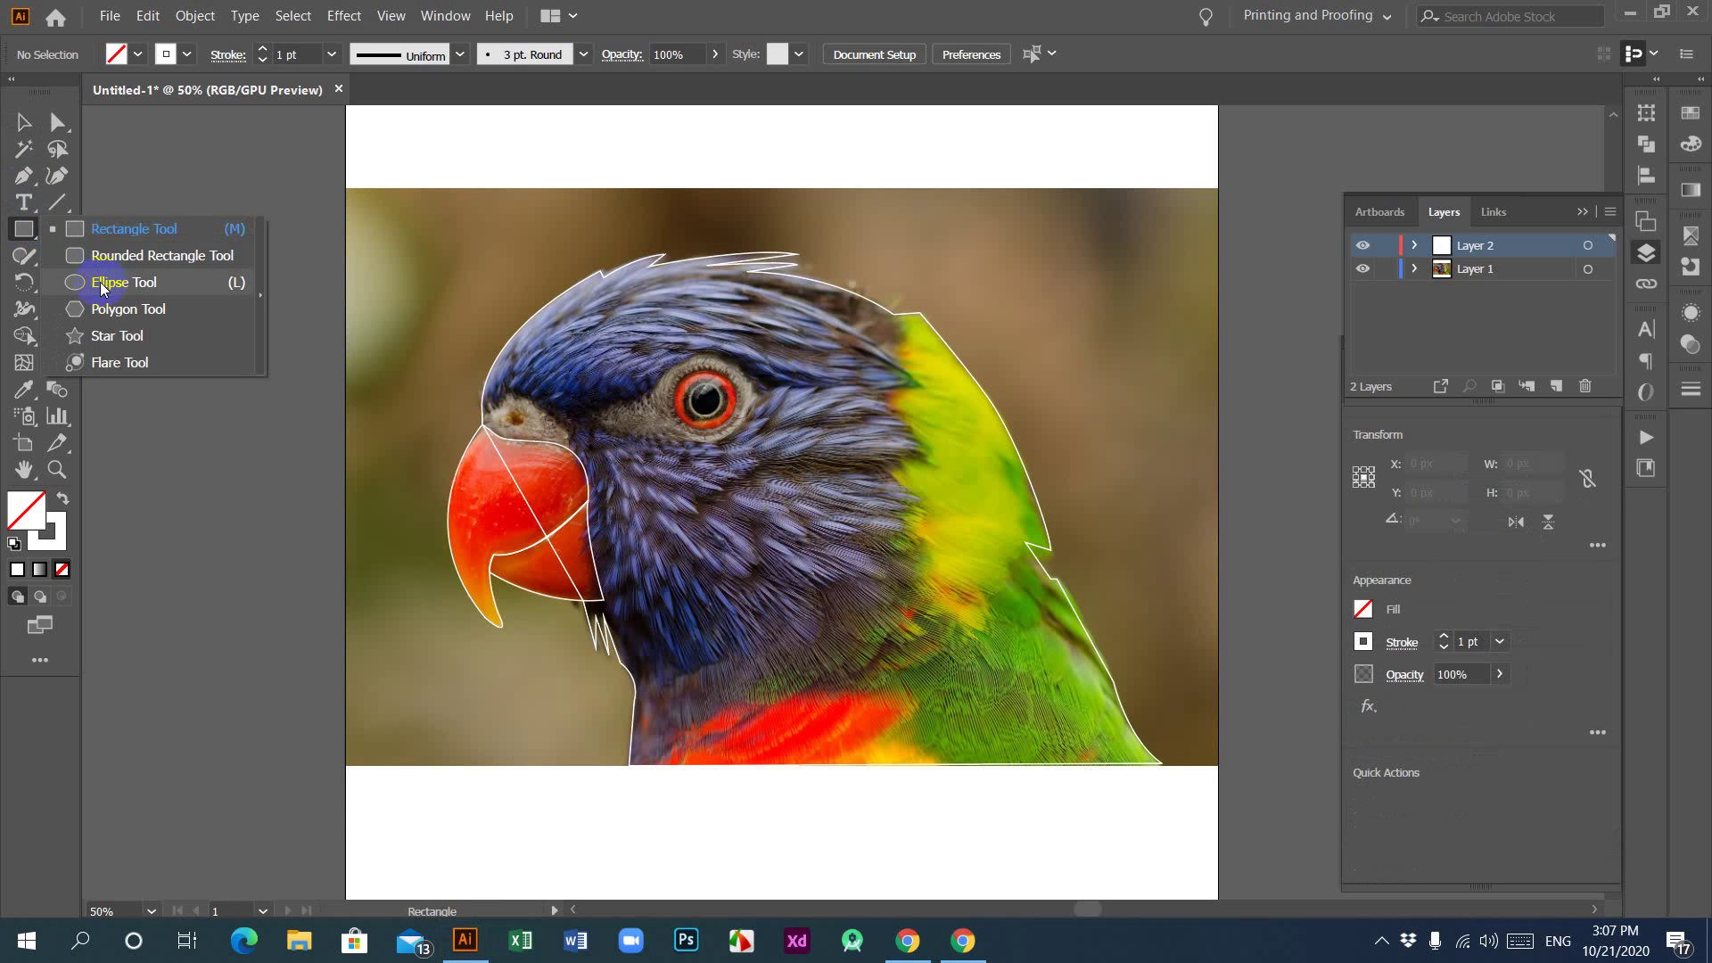
{"action": "left_click", "coordinate": [99, 282]}
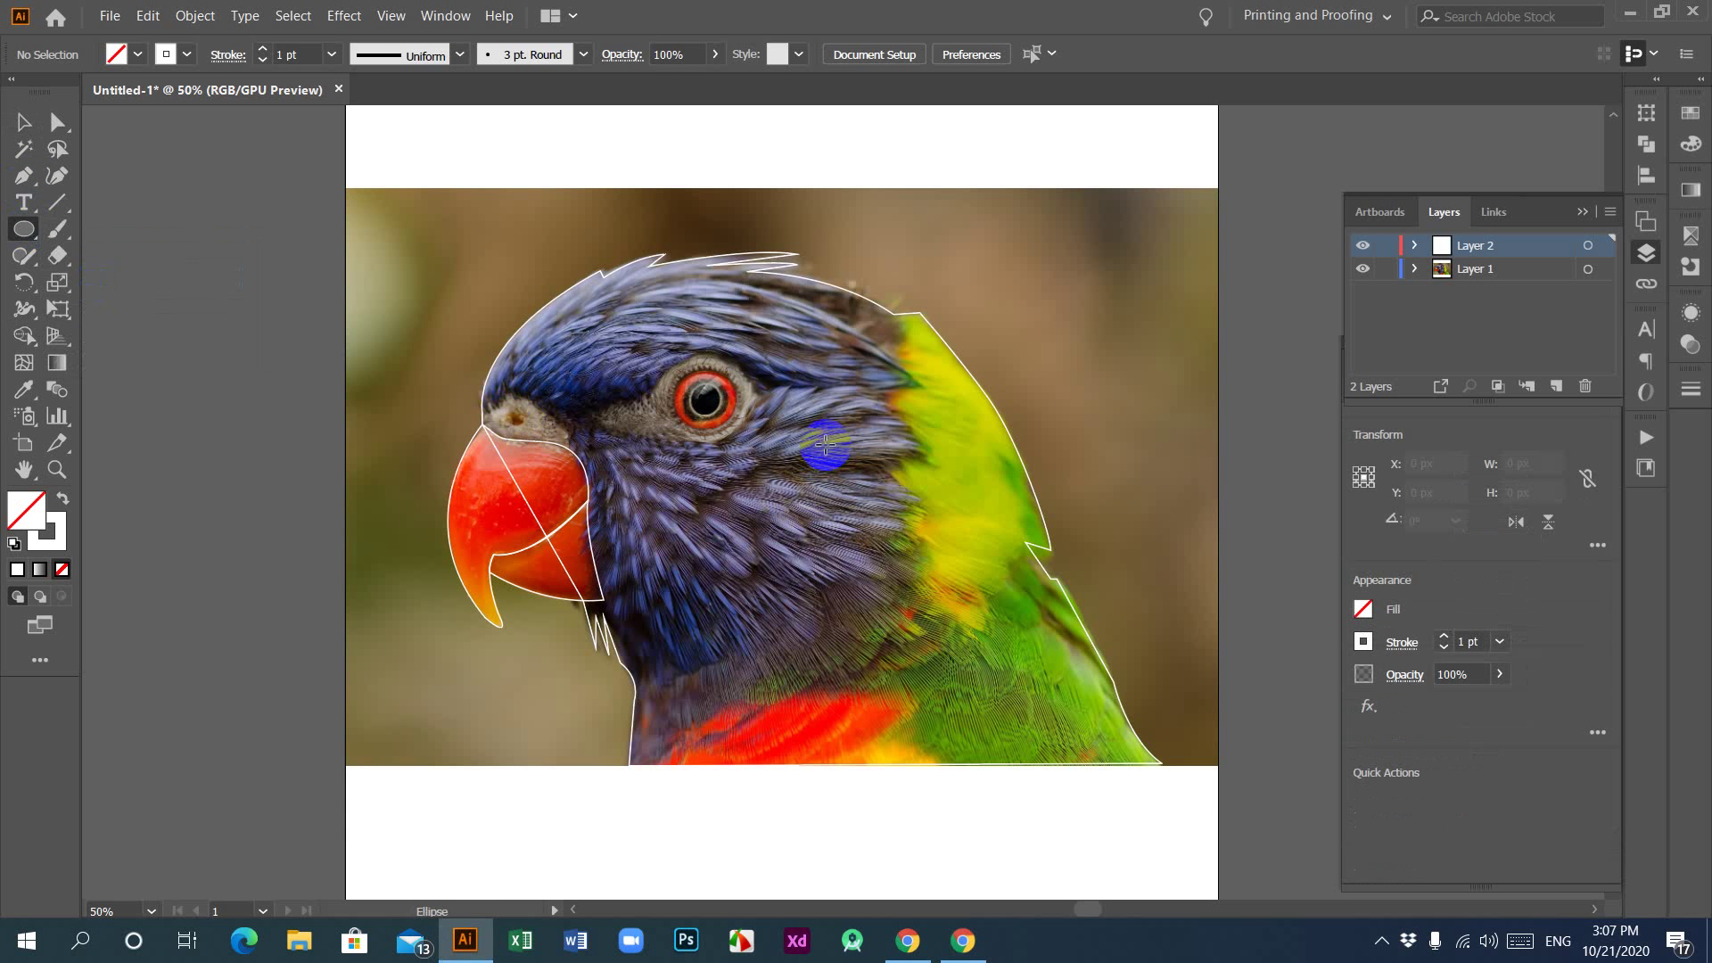
{"action": "scroll", "coordinate": [824, 443], "scroll_direction": "up", "scroll_amount": 3}
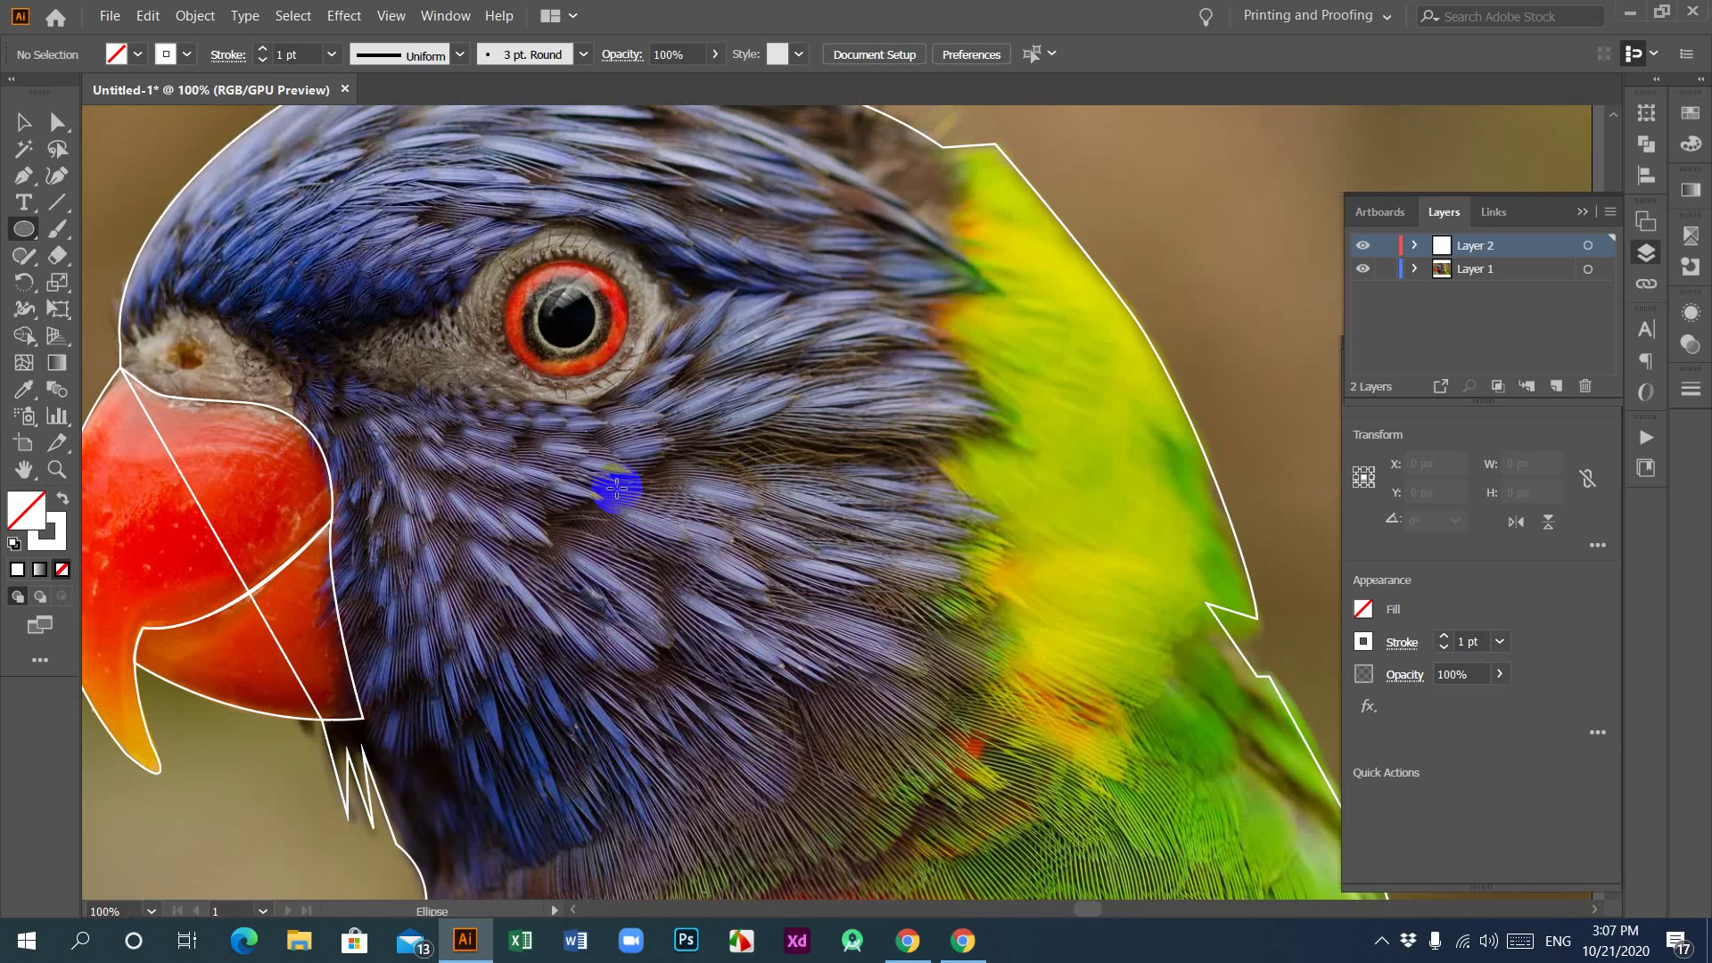
{"action": "scroll", "coordinate": [616, 488], "scroll_direction": "up", "scroll_amount": 3}
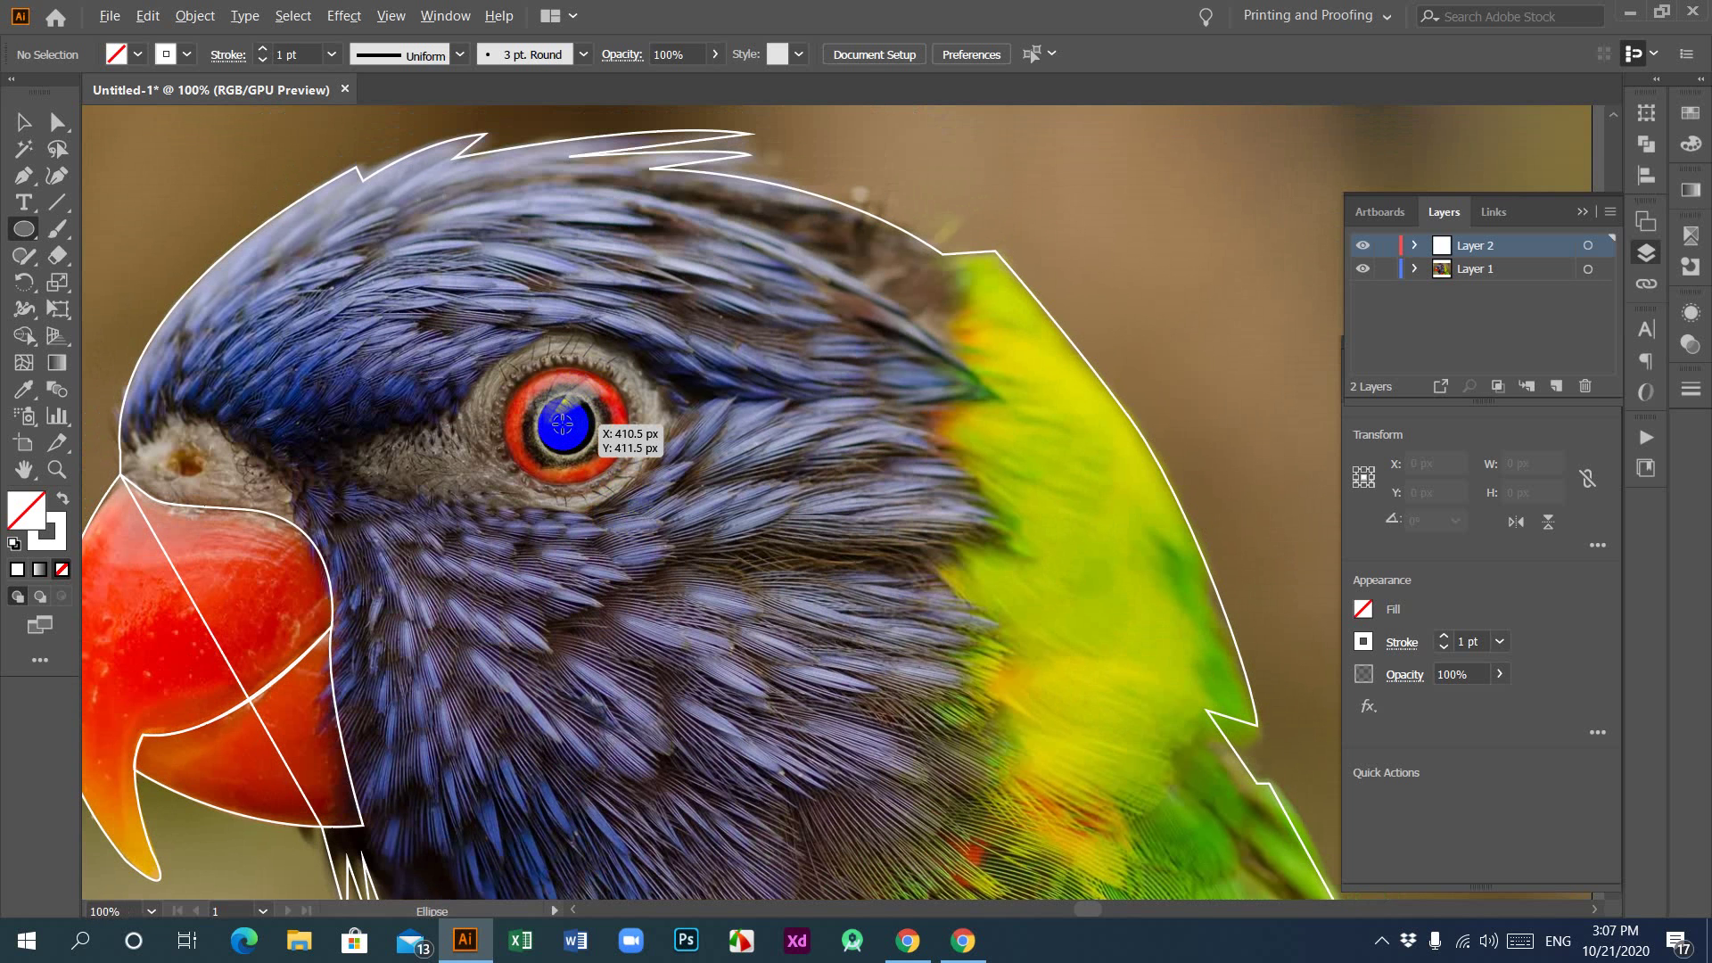
{"action": "left_click_drag", "start_coordinate": [562, 423], "coordinate": [589, 448]}
Step: Nudge the pupil circle 3 px right and 1 px down and enlarge it to 33 px
{"action": "left_click", "coordinate": [24, 122]}
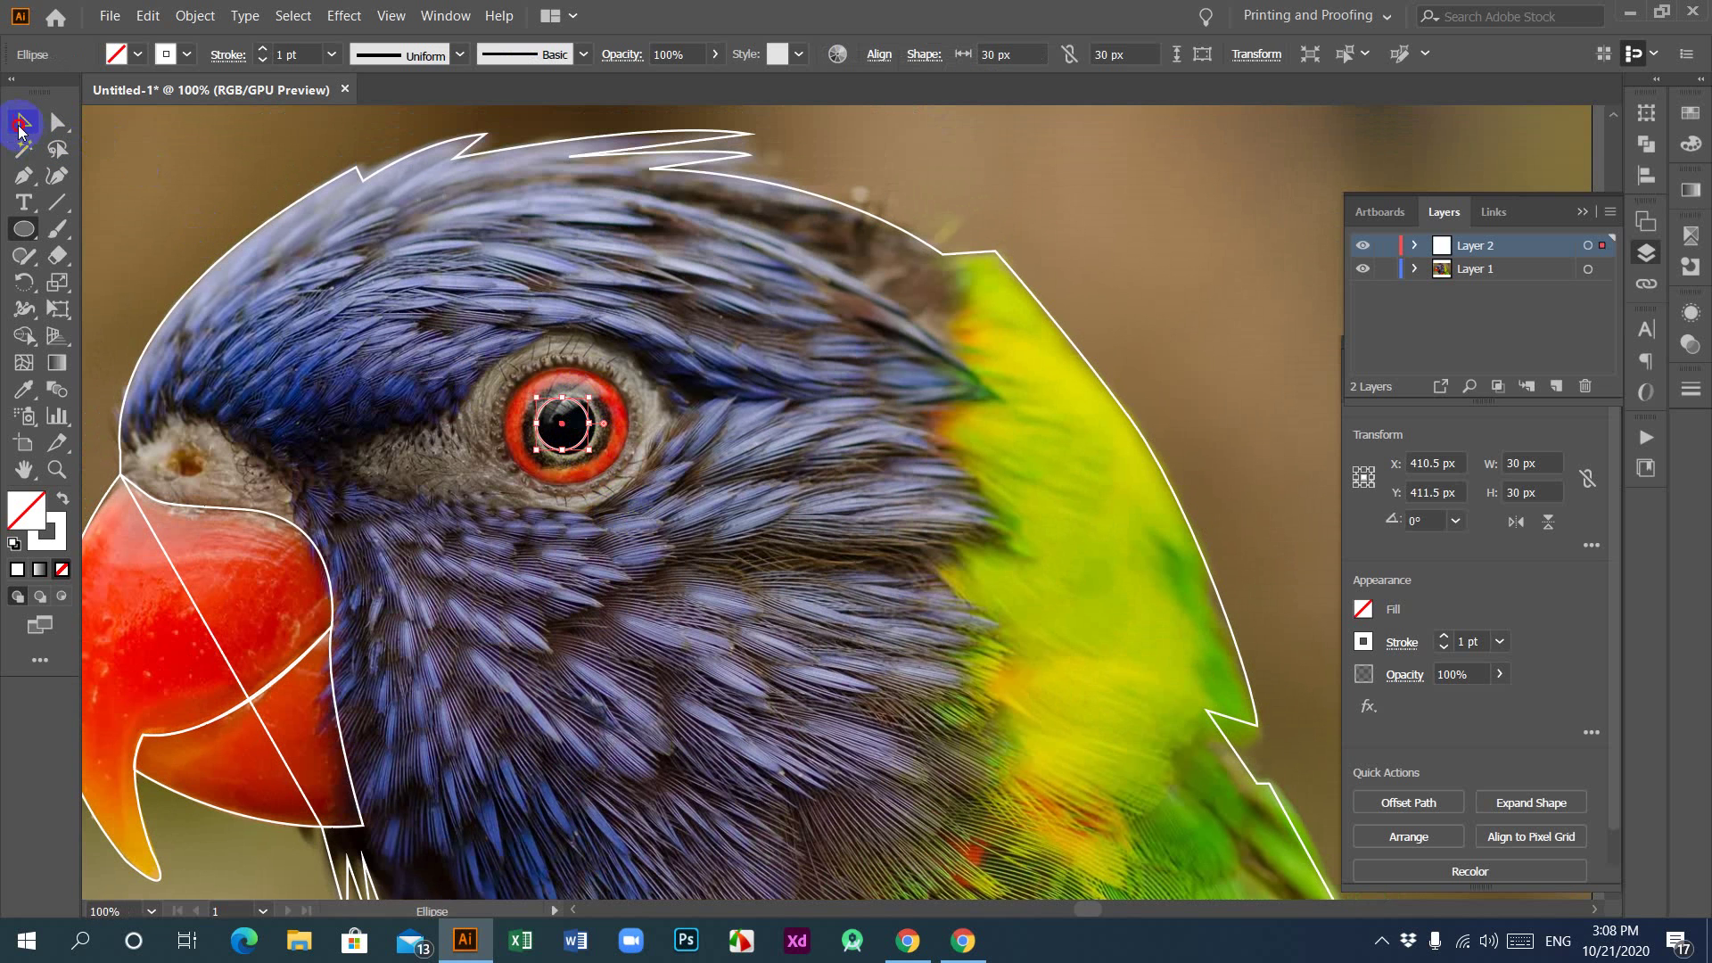
{"action": "key", "text": "Right"}
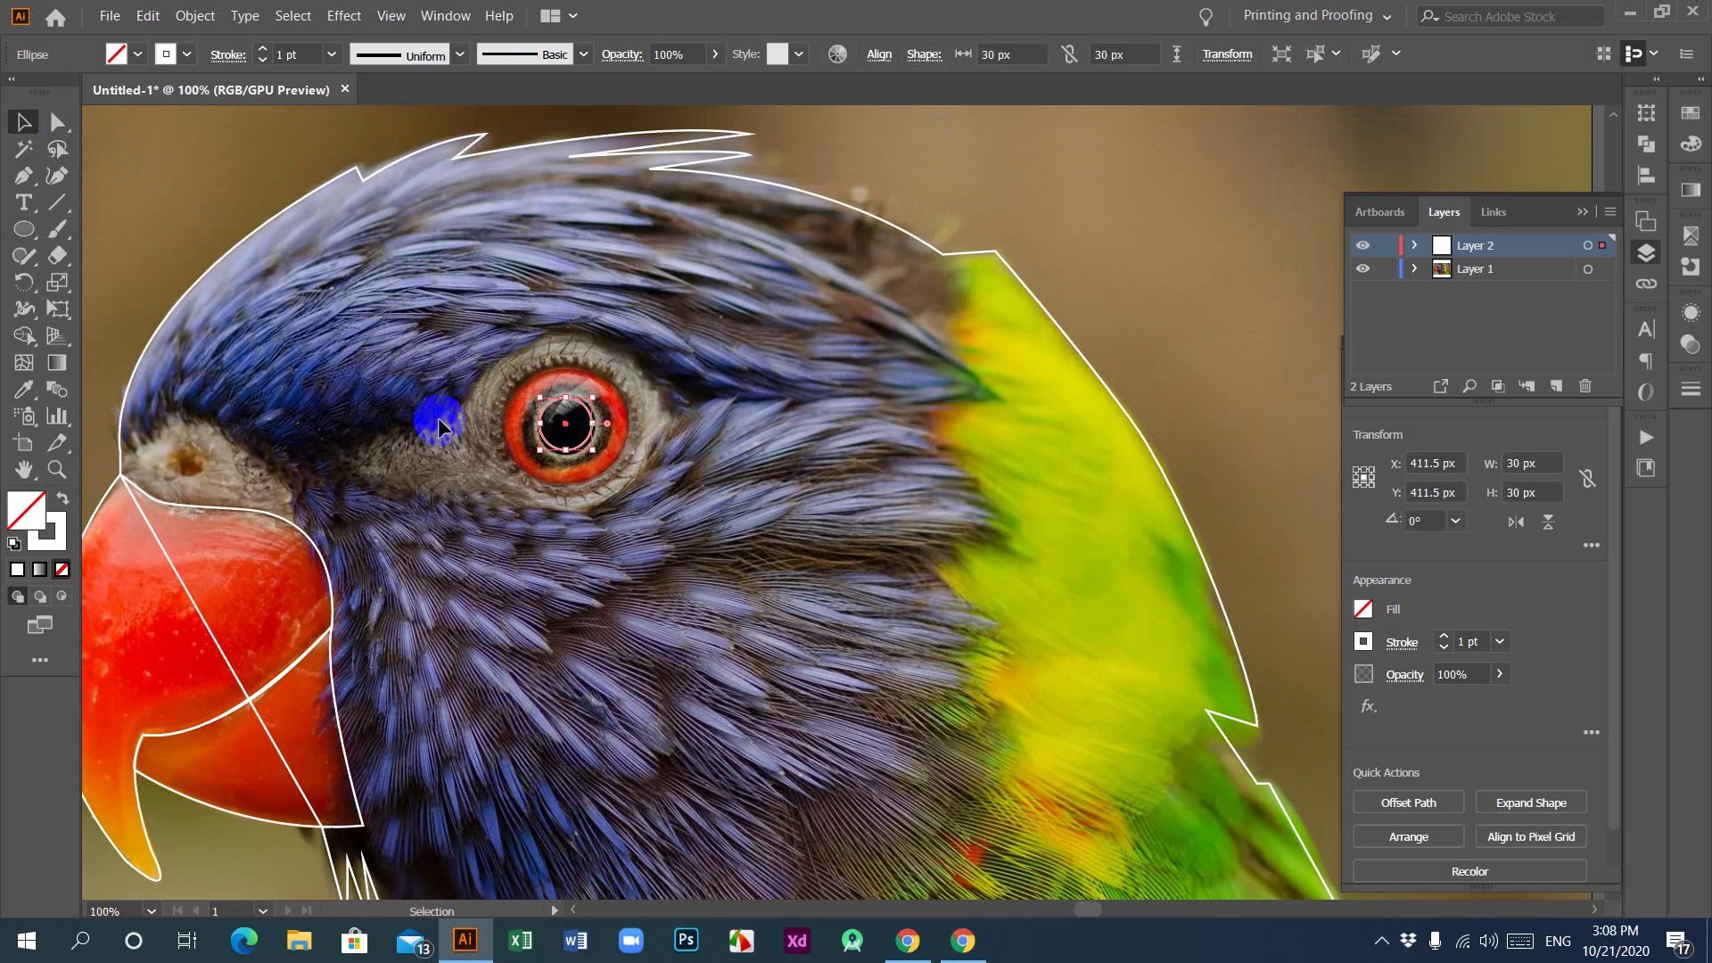
{"action": "key", "text": "Down"}
{"action": "key", "text": "Right"}
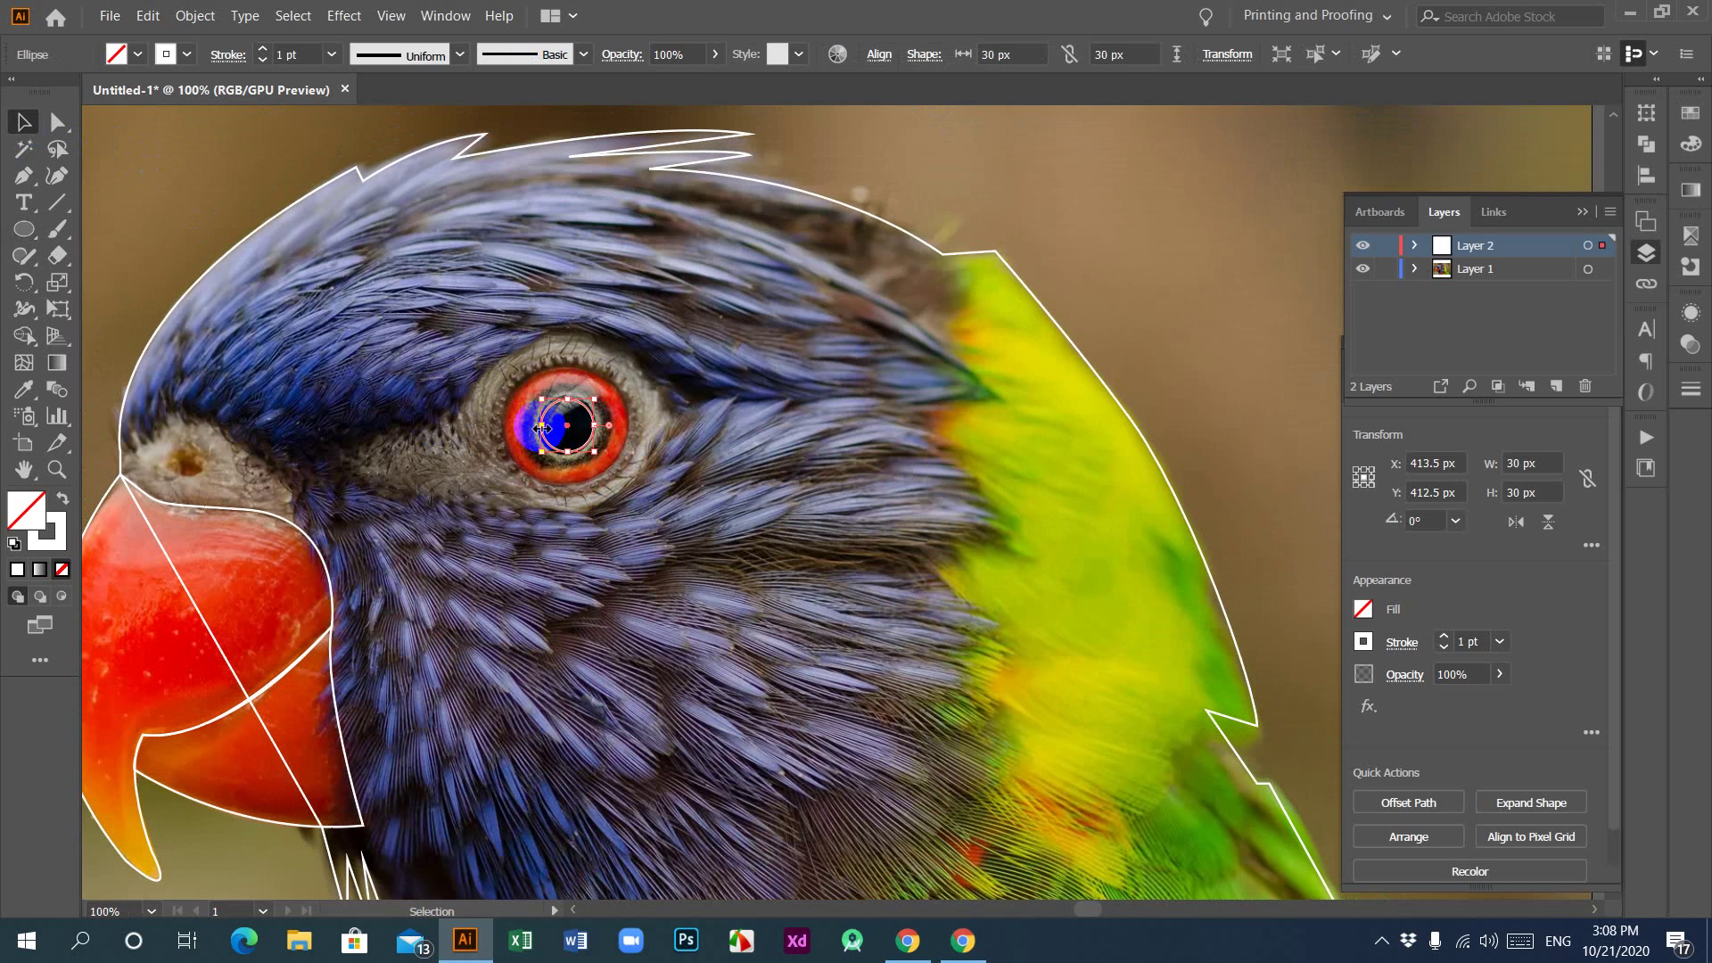
{"action": "left_click_drag", "start_coordinate": [541, 429], "coordinate": [537, 429]}
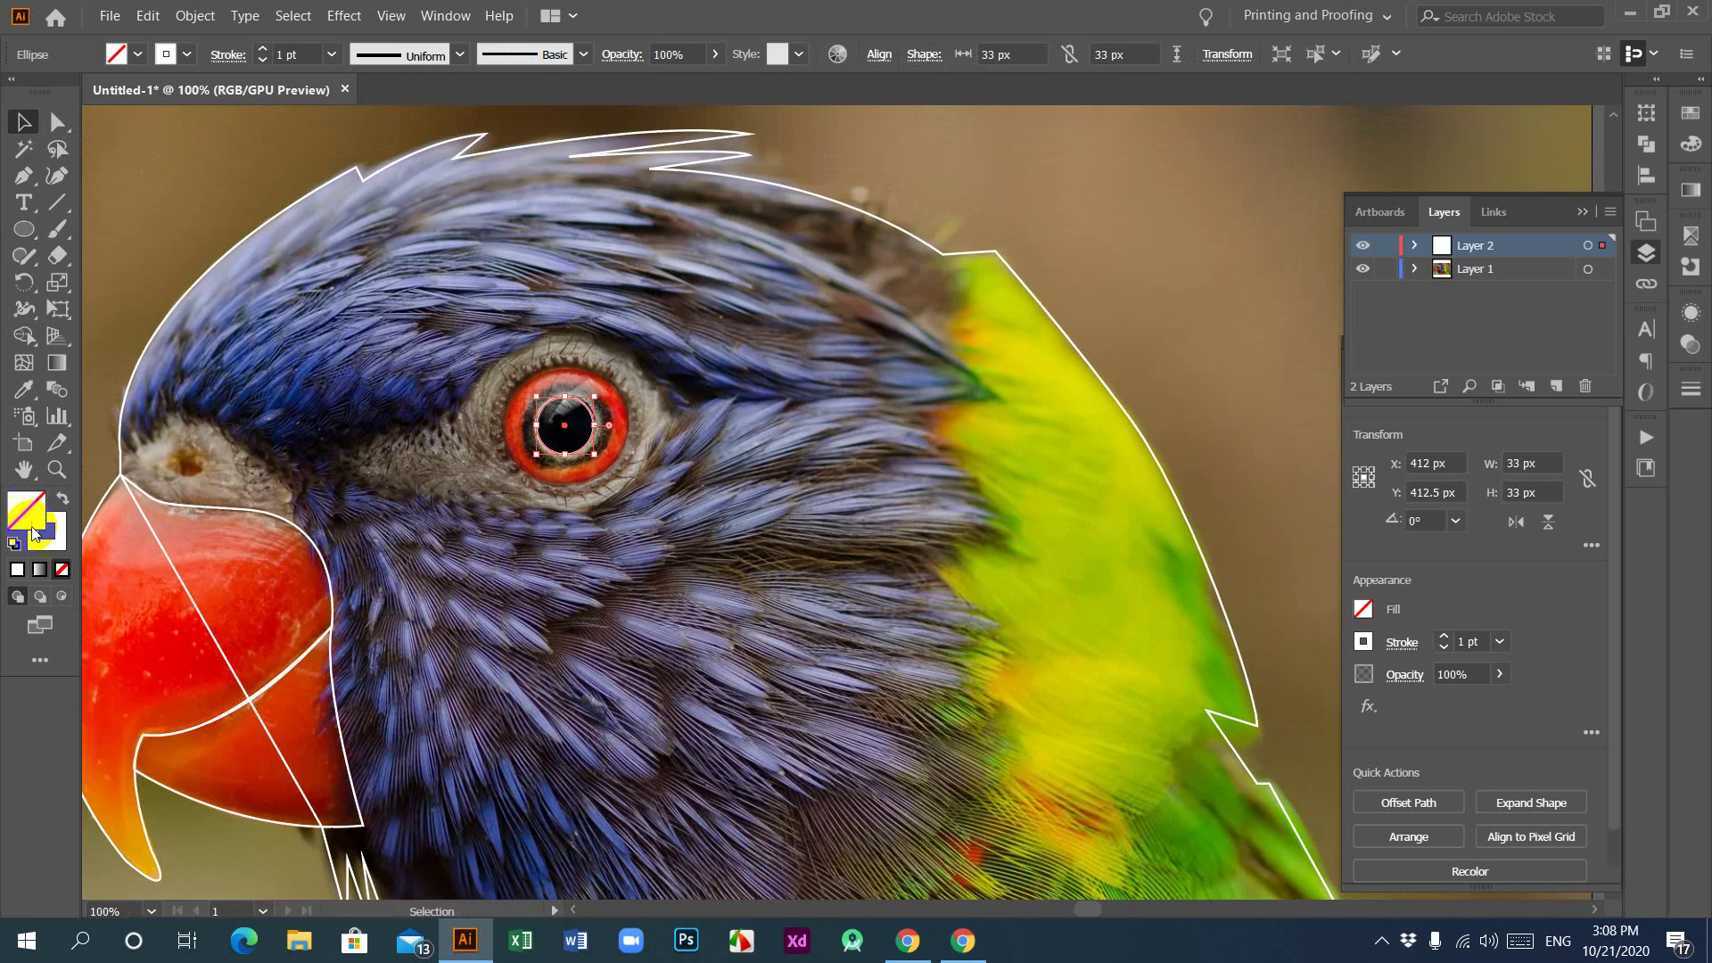
Step: Give the pupil circle a black 000000 fill with no stroke and nudge it 1 px right
{"action": "left_click", "coordinate": [63, 498]}
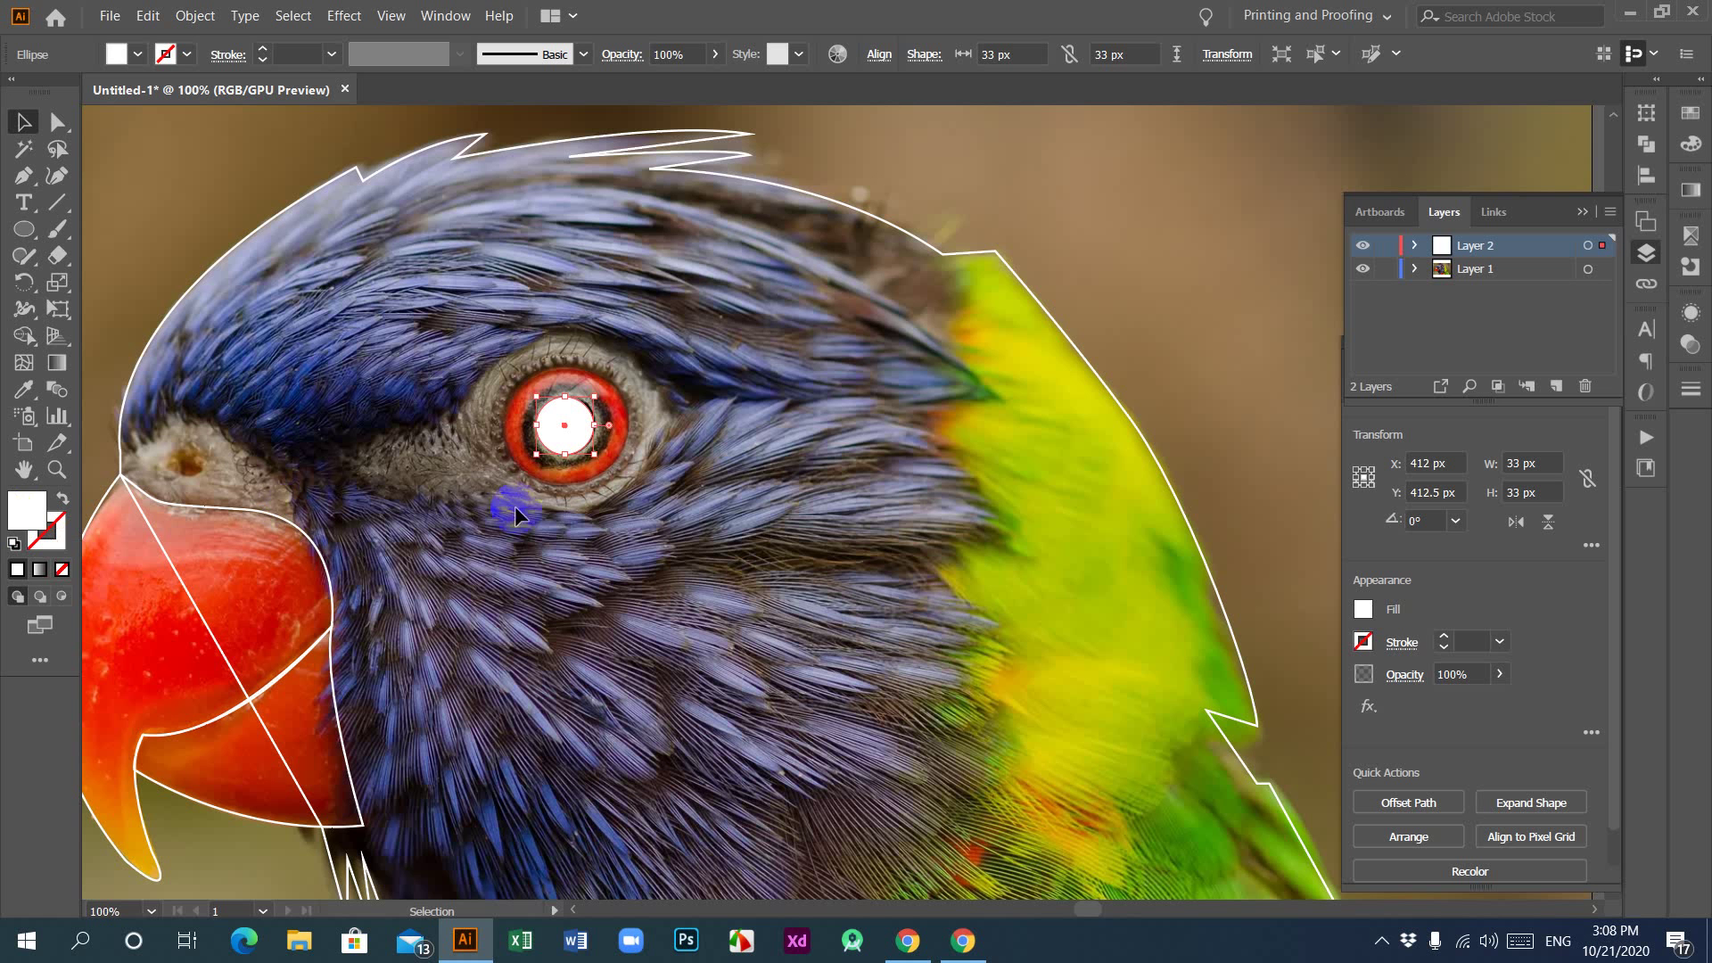
{"action": "key", "text": "Right"}
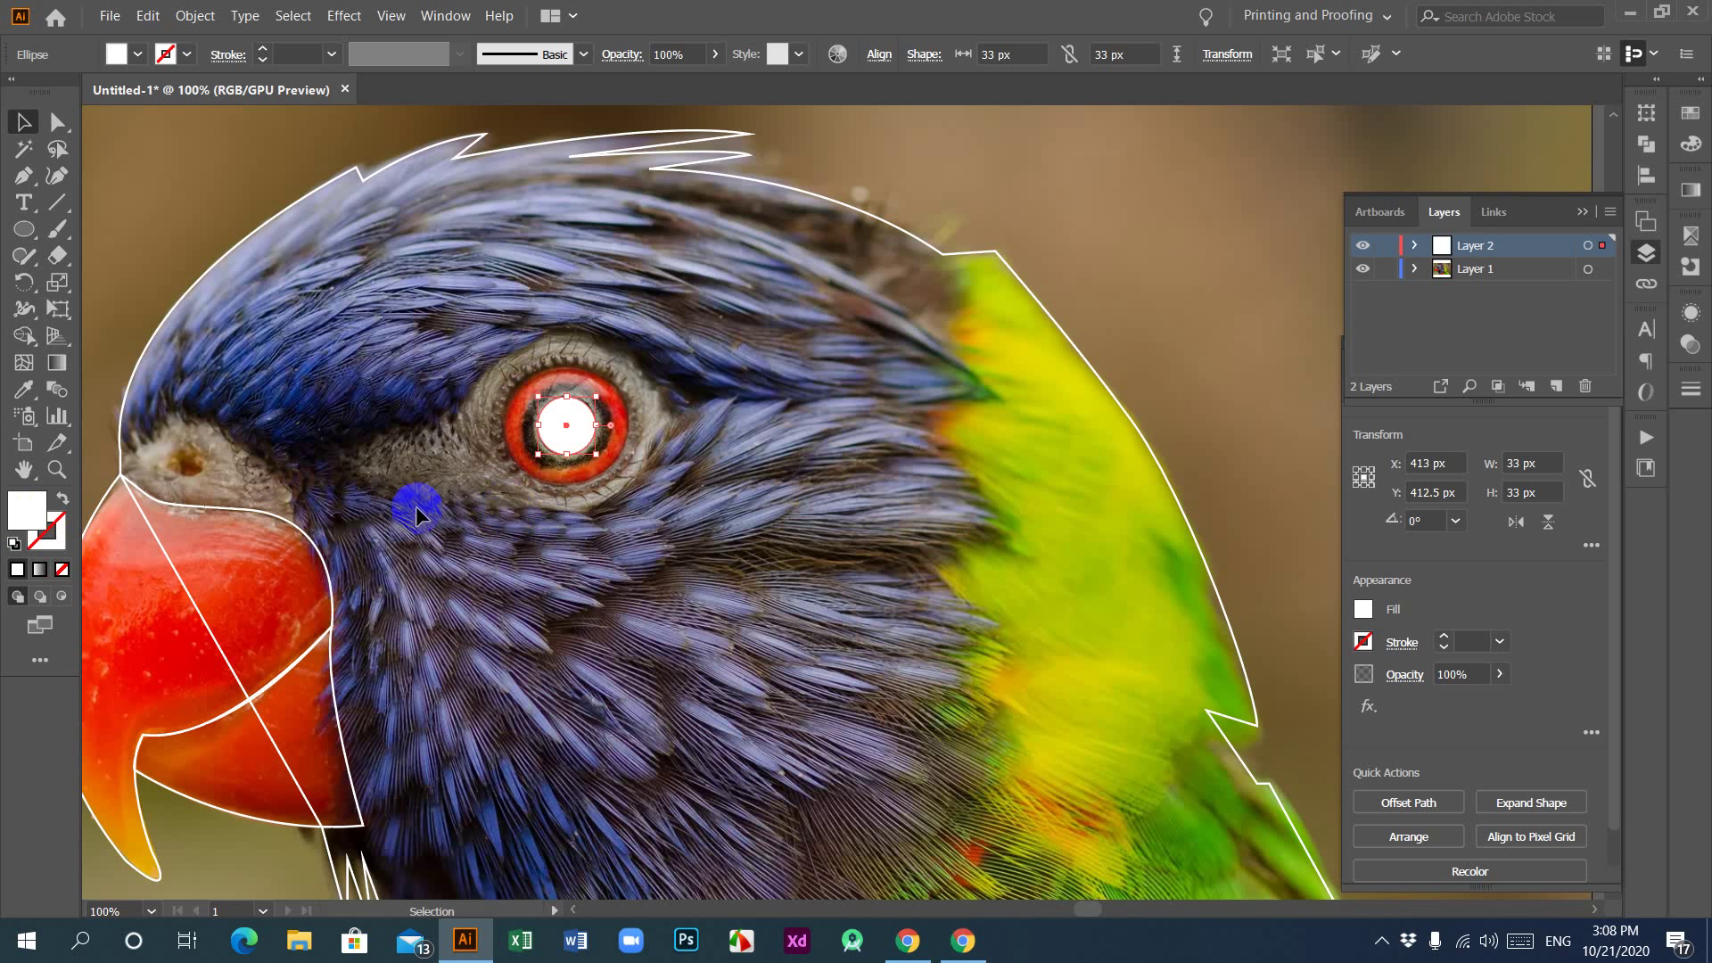
{"action": "left_click", "coordinate": [42, 515]}
{"action": "double_click", "coordinate": [29, 510]}
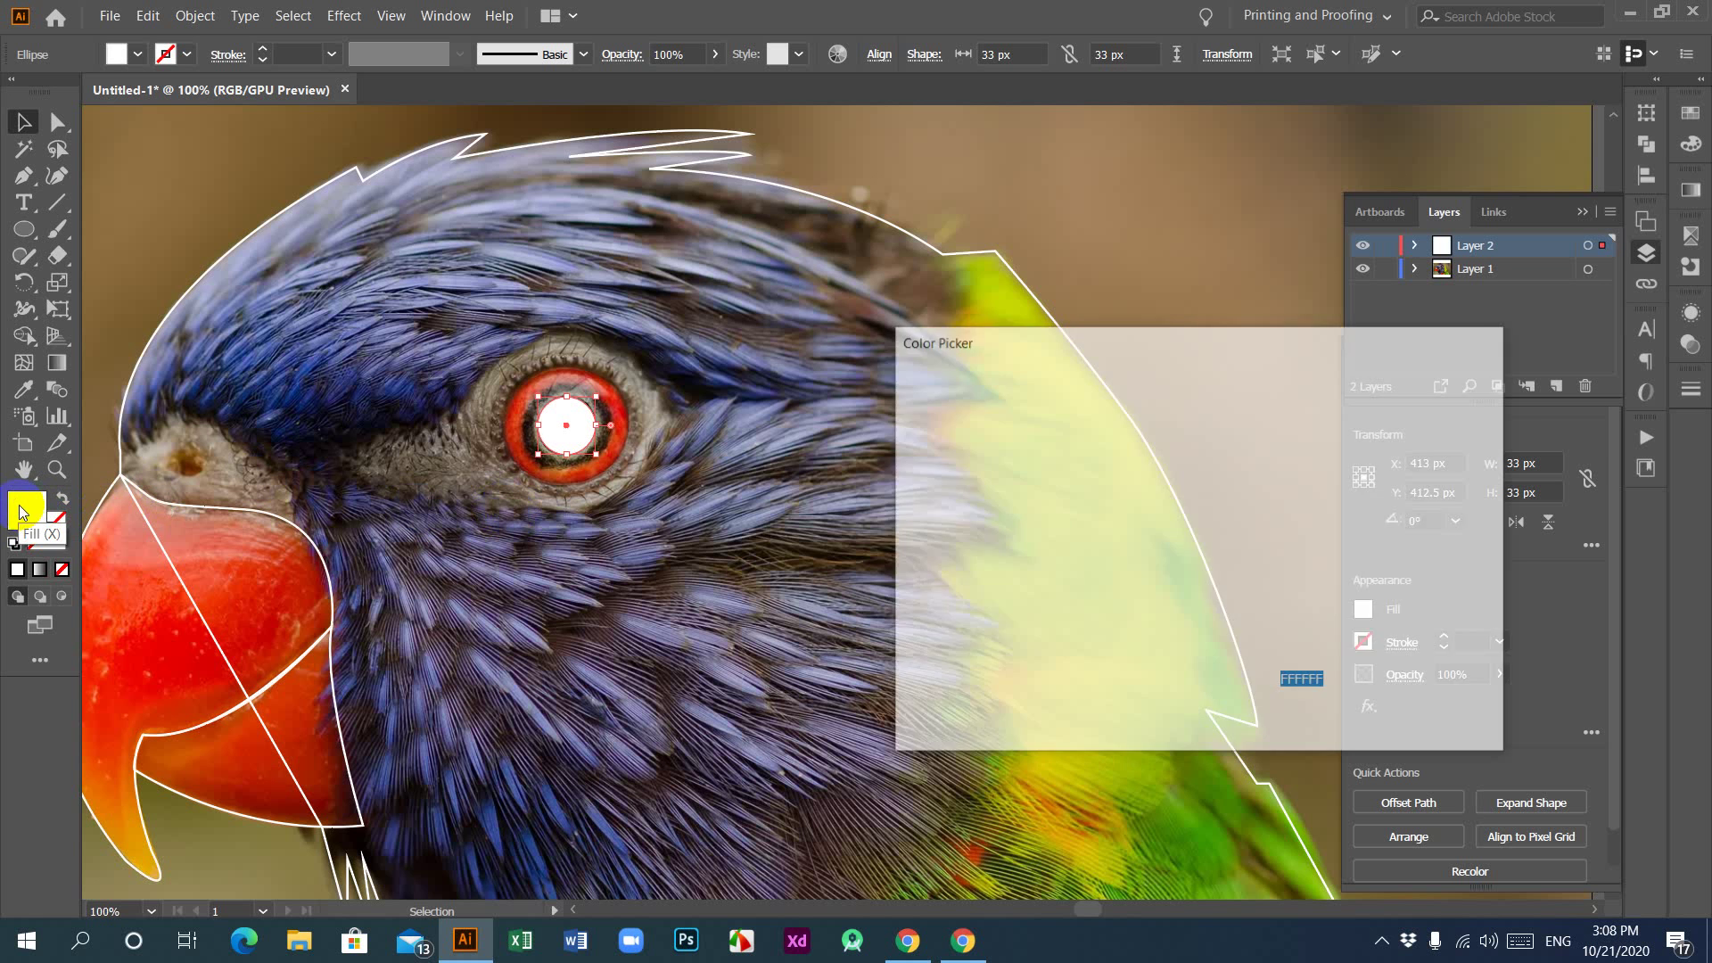
{"action": "left_click", "coordinate": [909, 686]}
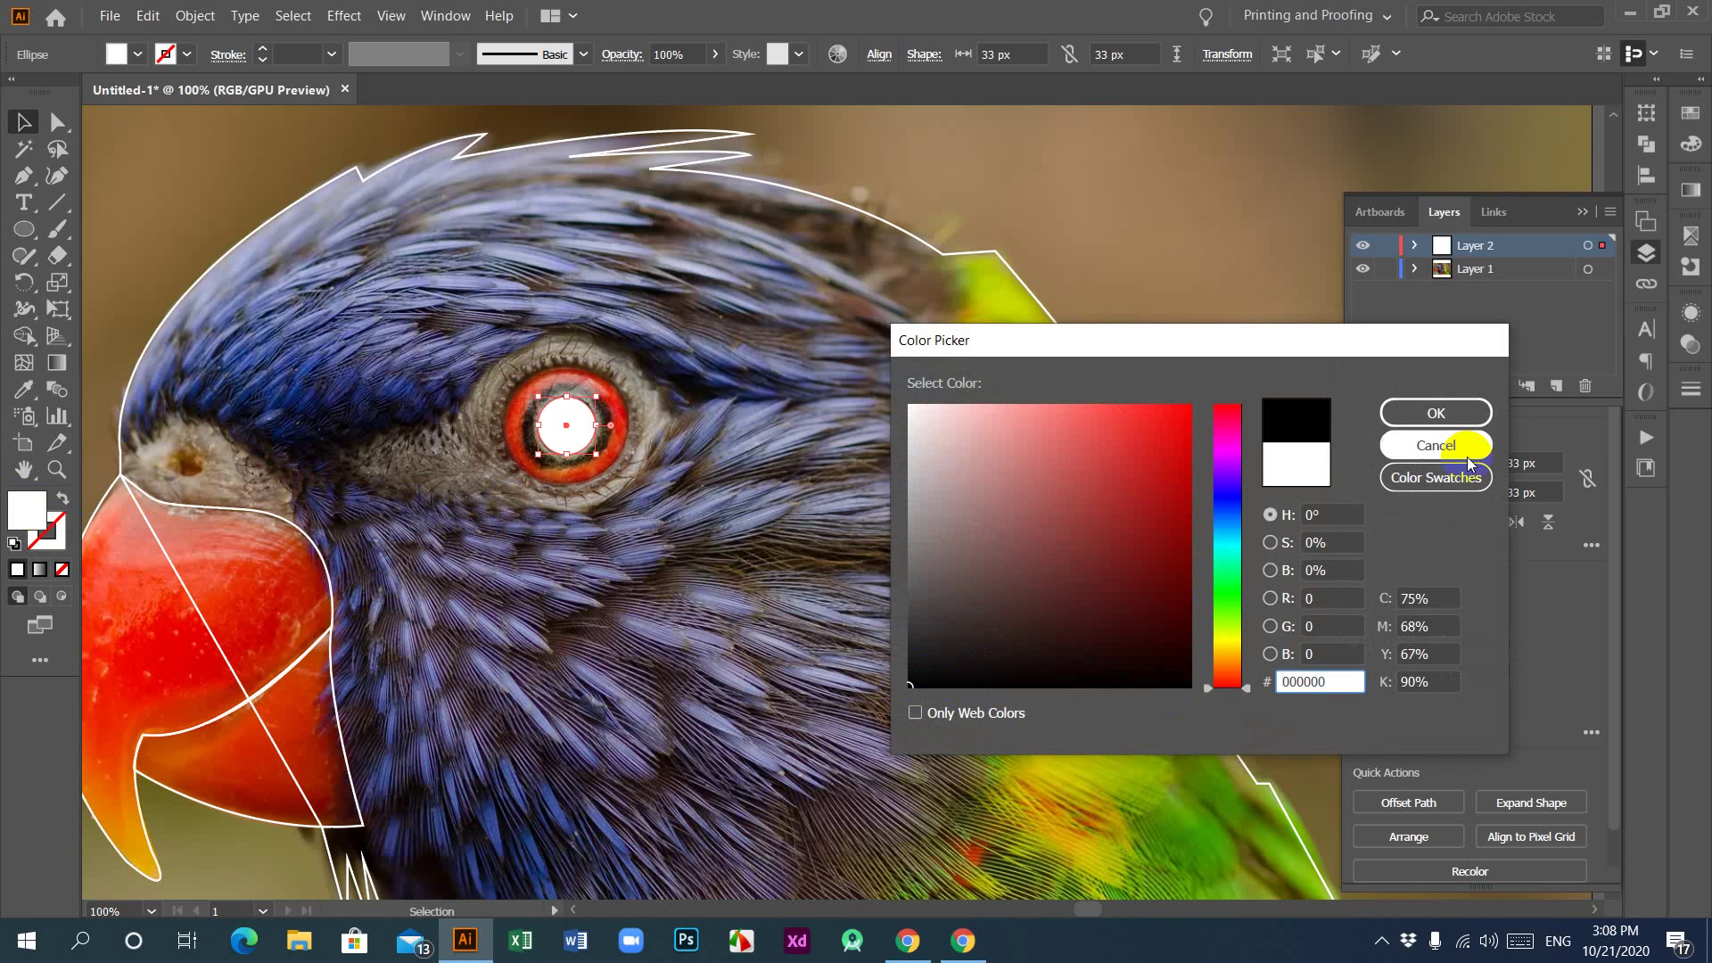
{"action": "left_click", "coordinate": [1435, 413]}
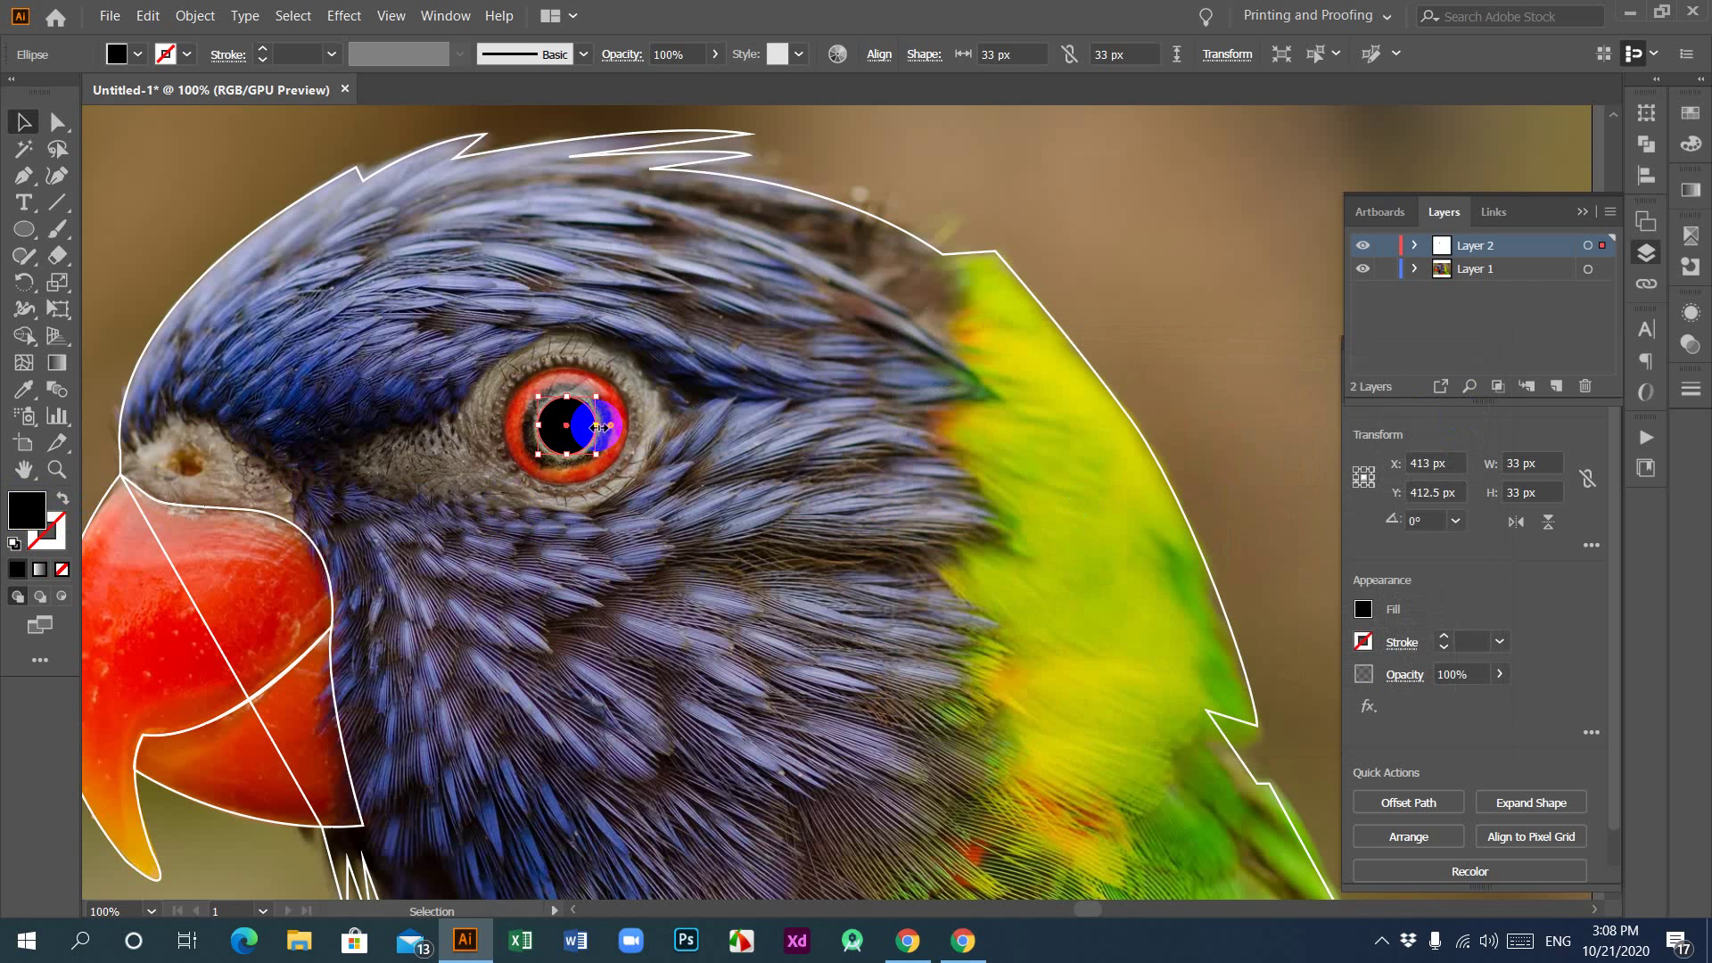
Step: Make a white 38 px copy of the pupil circle around the same centre and place it behind the black pupil
{"action": "key", "text": "ctrl"}
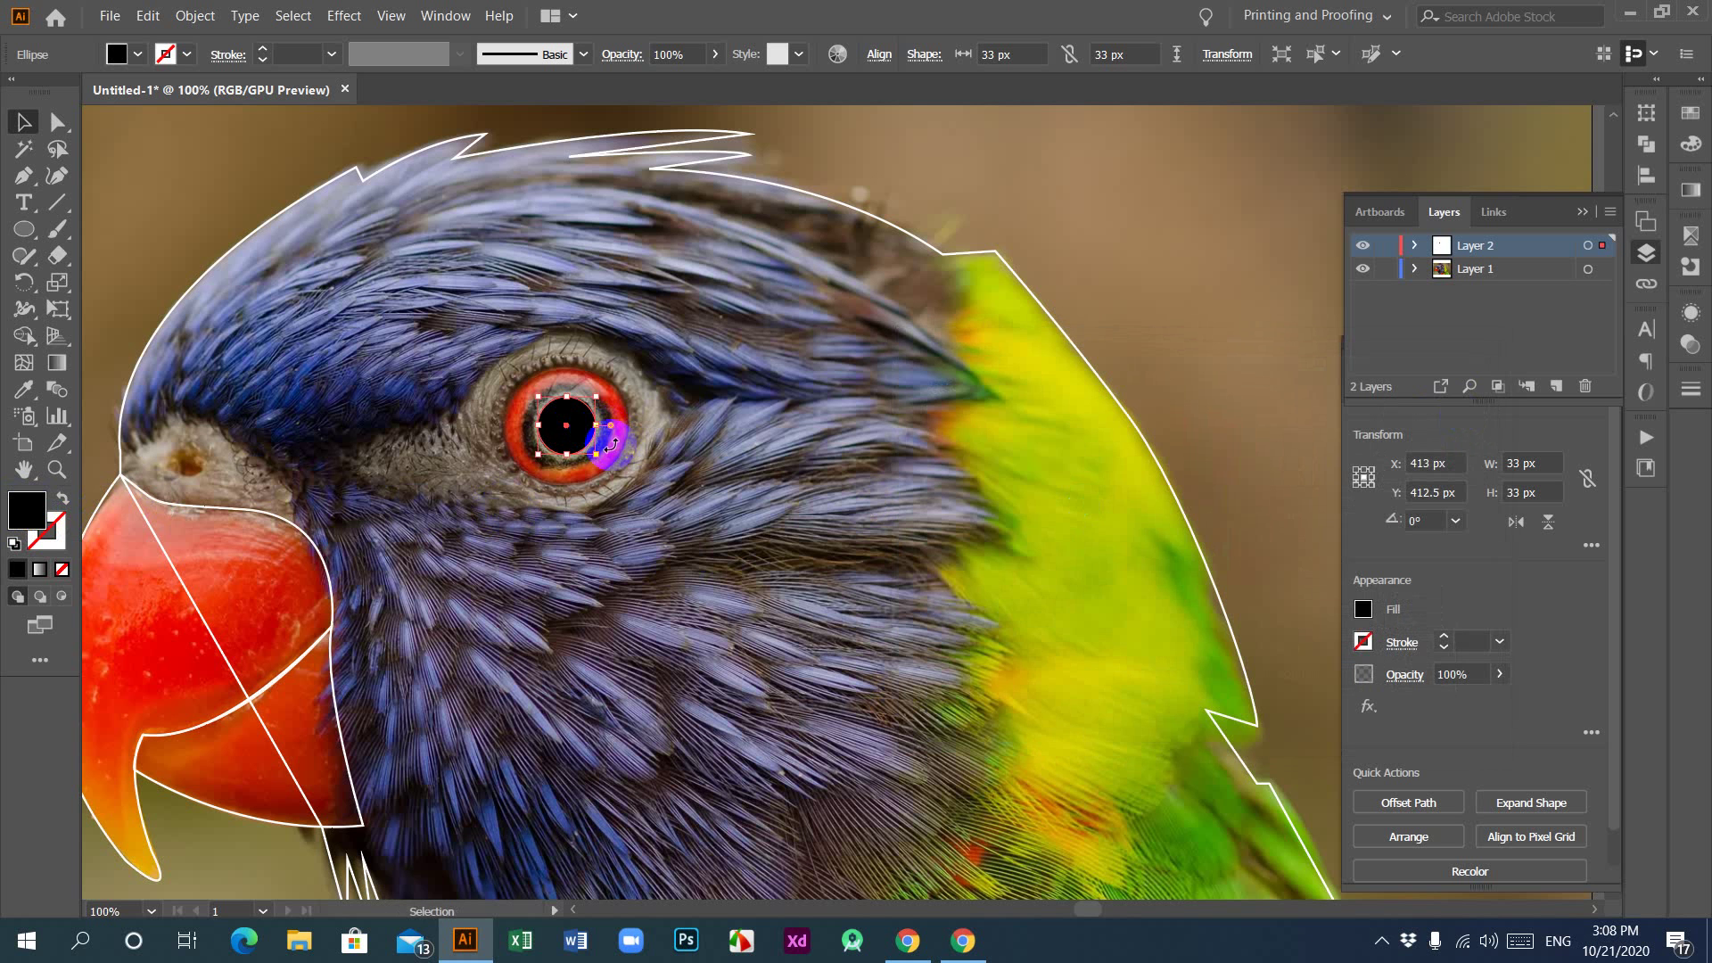
{"action": "left_click_drag", "start_coordinate": [594, 426], "coordinate": [602, 427]}
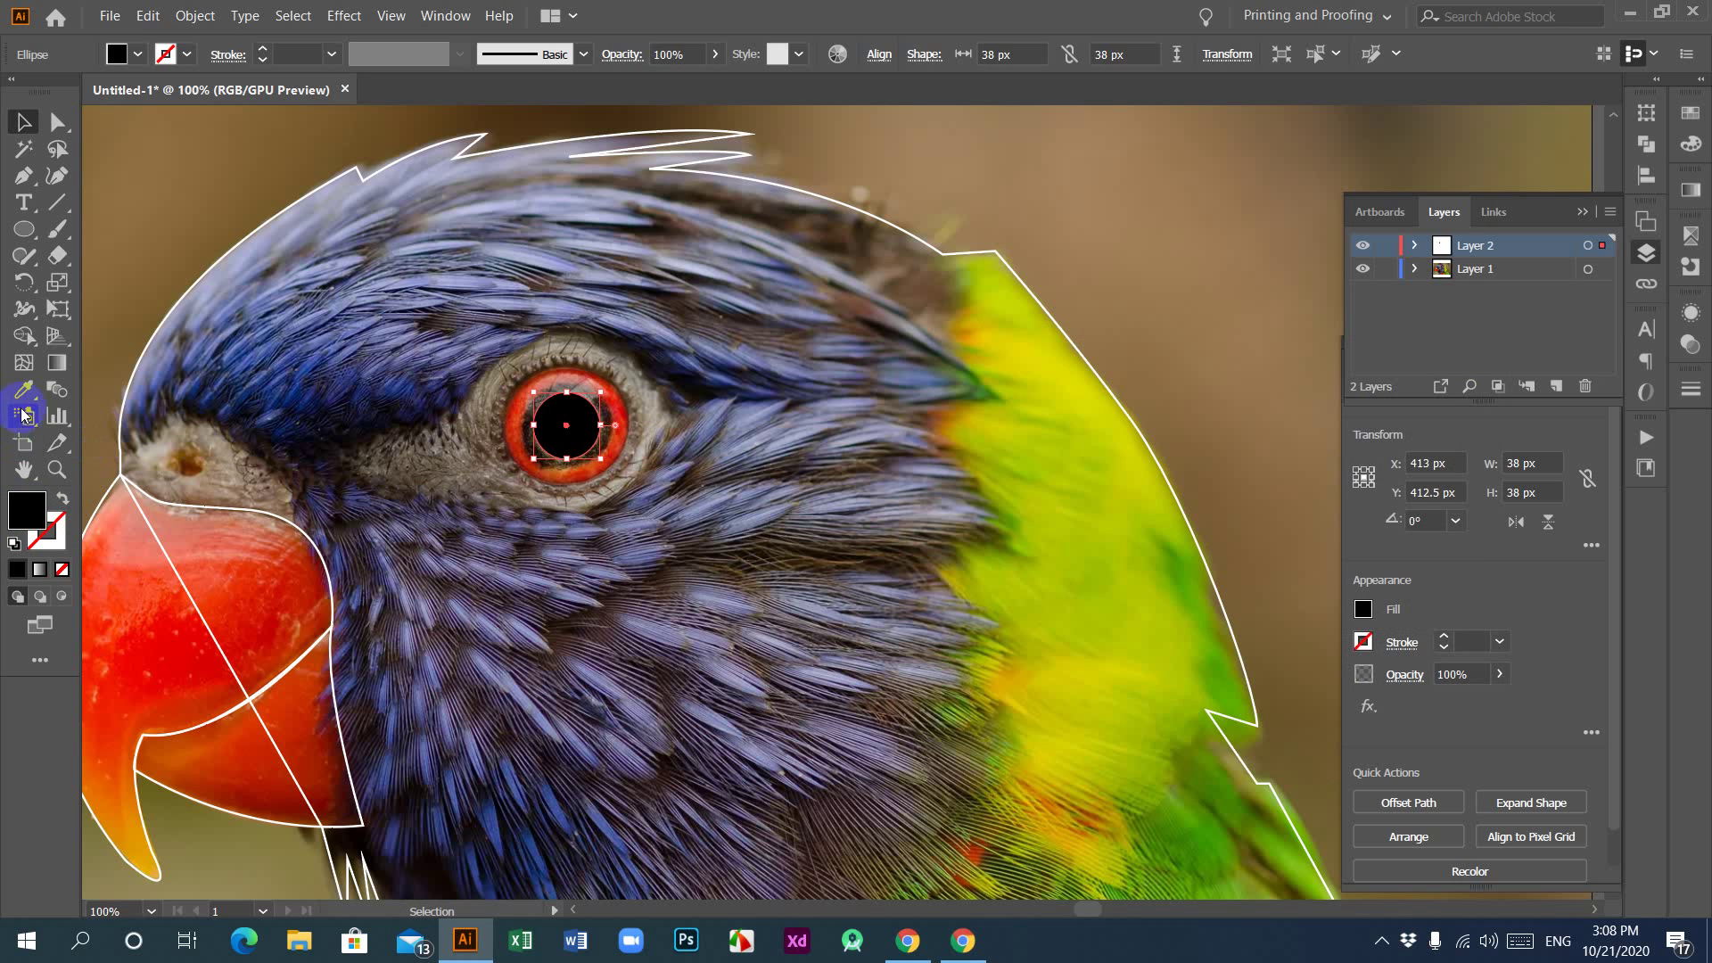
{"action": "double_click", "coordinate": [26, 510]}
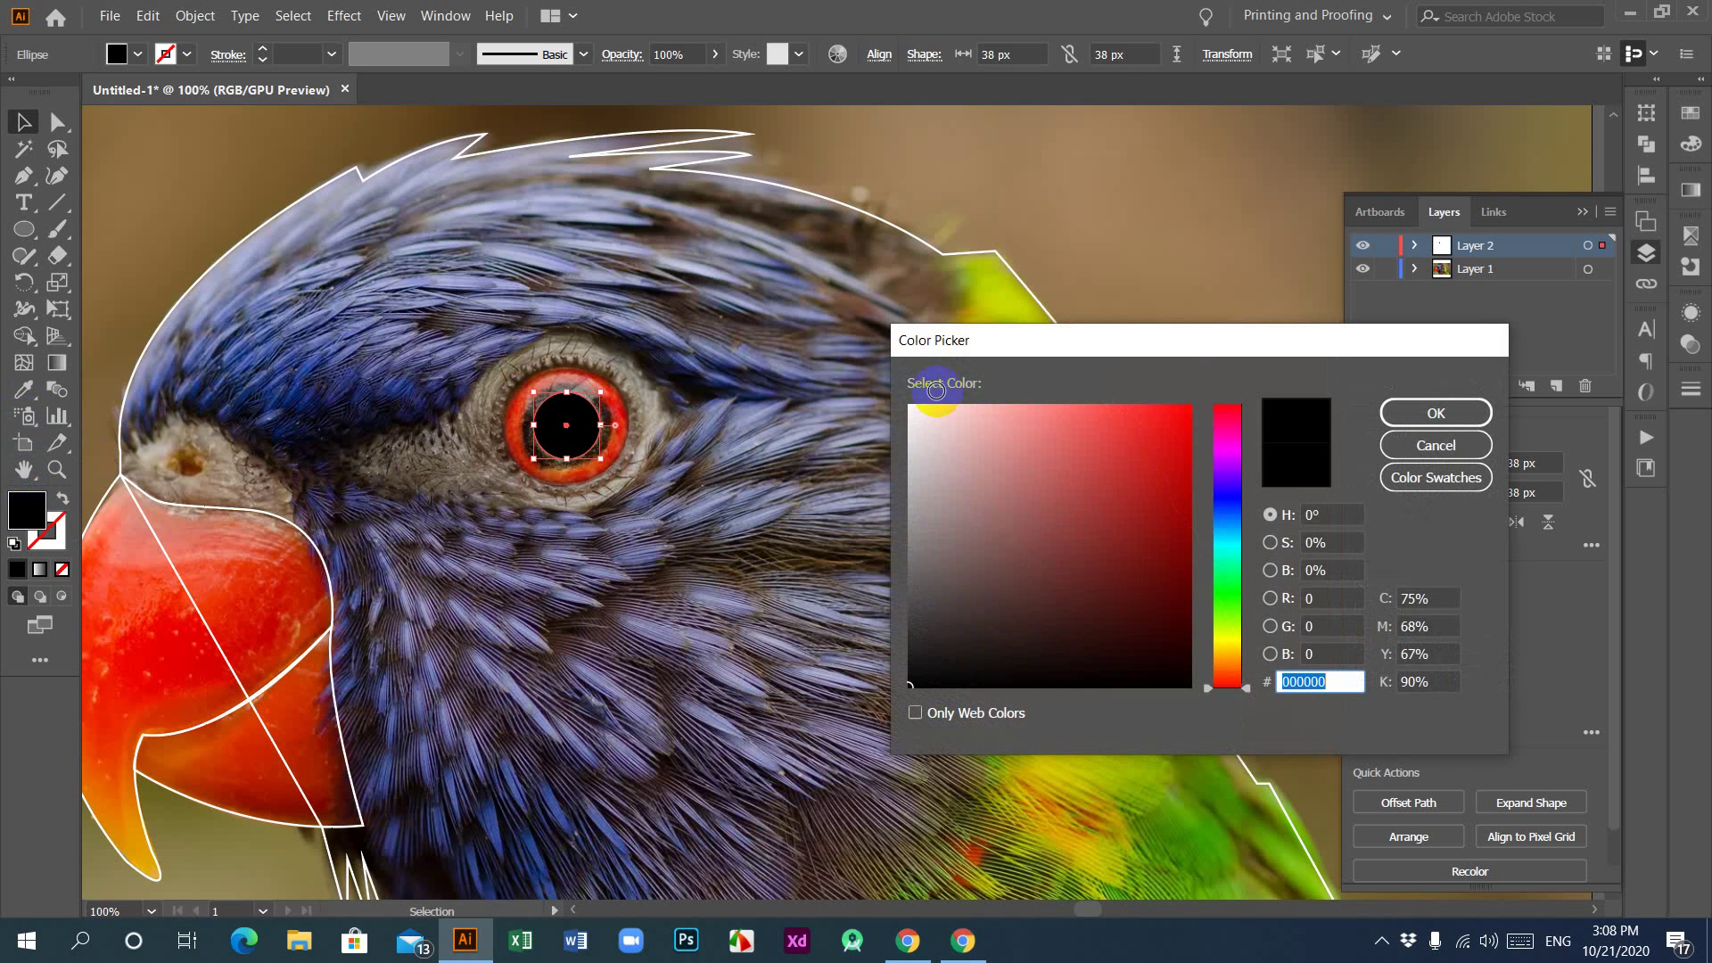
{"action": "left_click", "coordinate": [917, 421]}
{"action": "left_click", "coordinate": [1427, 413]}
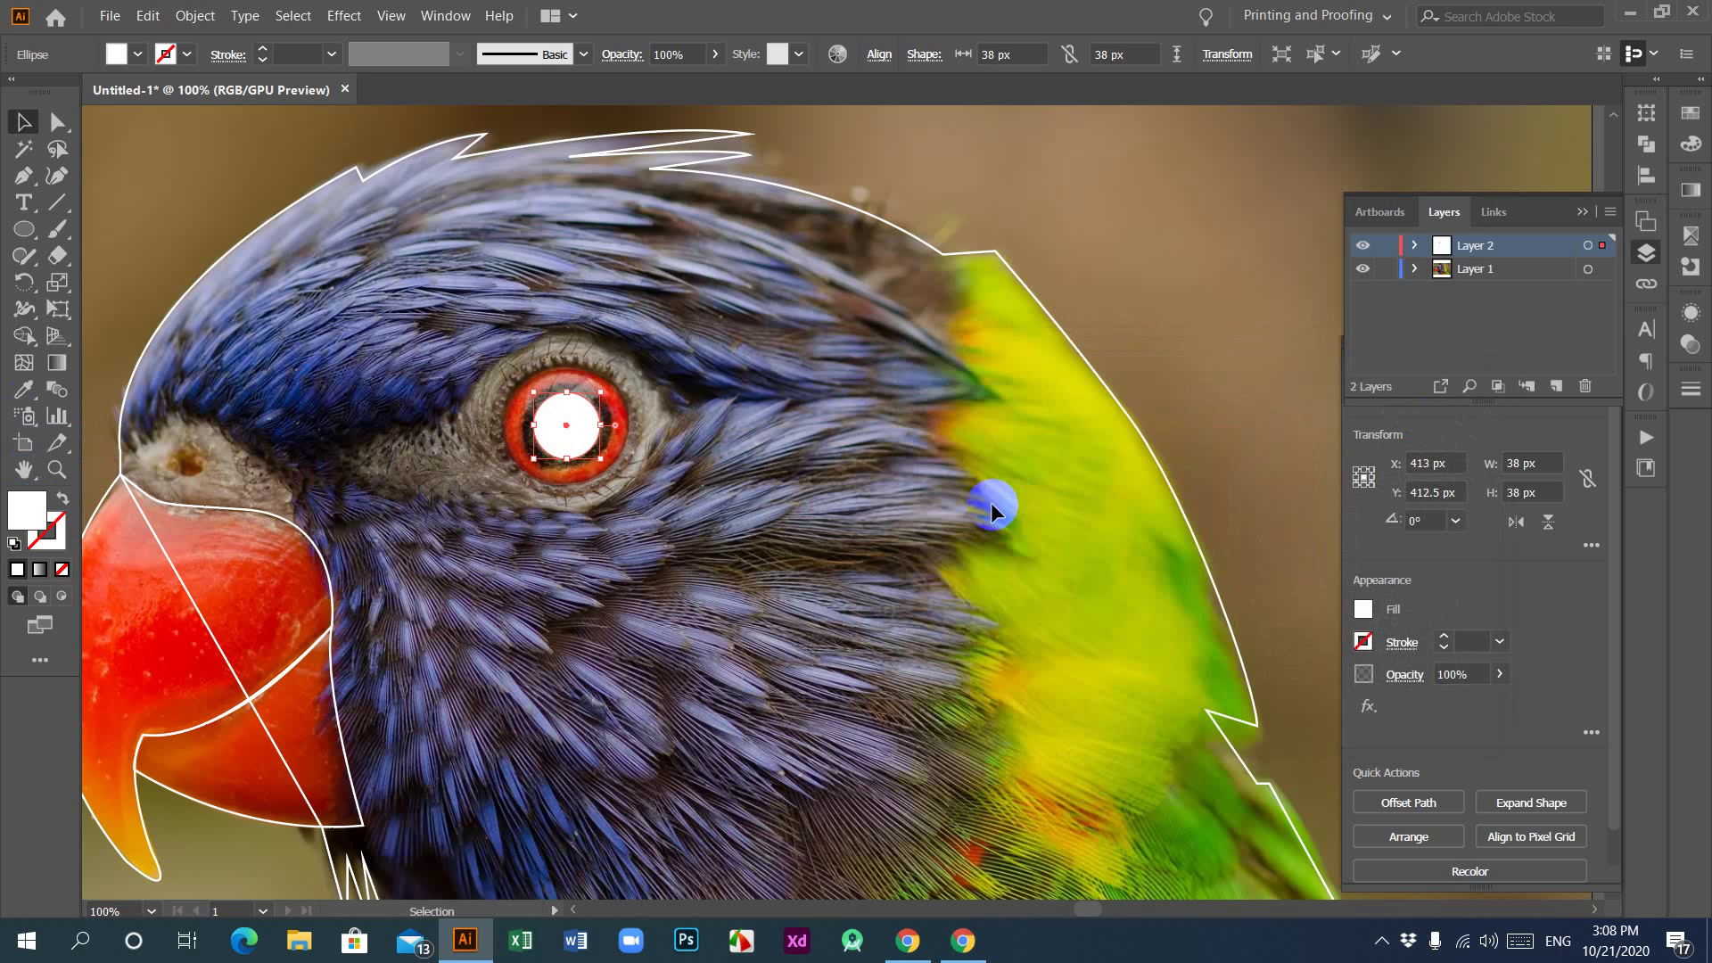
{"action": "key", "text": "a"}
{"action": "key", "text": "ctrl+z"}
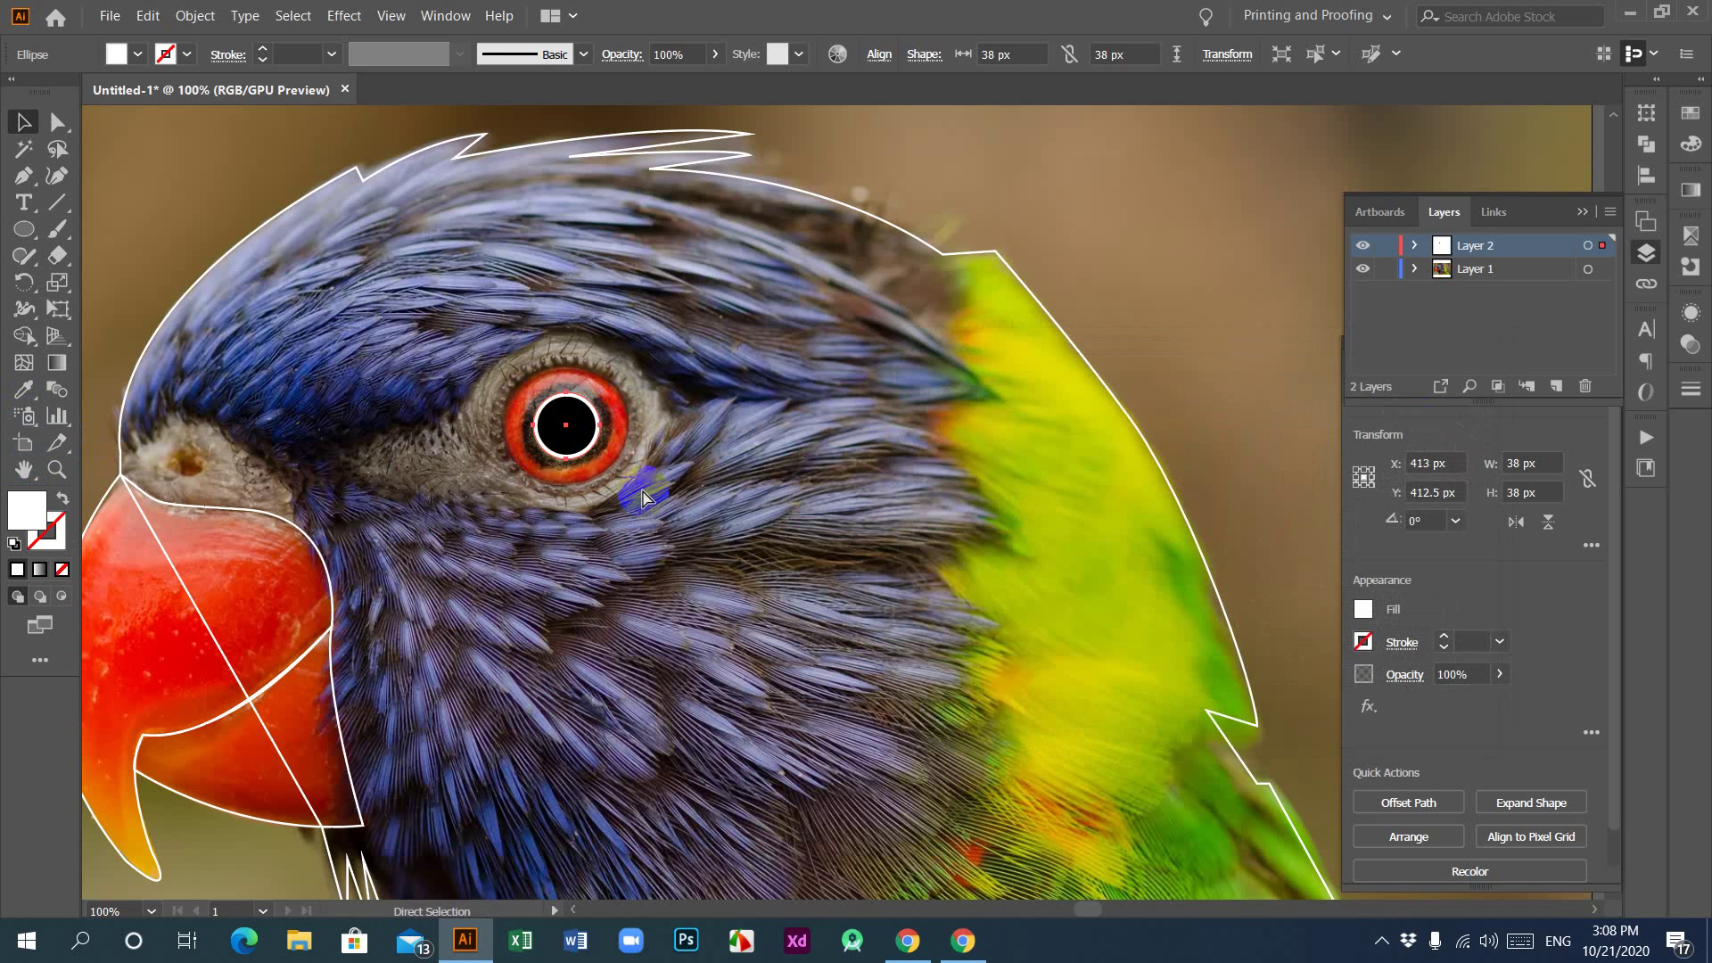
Step: Enlarge the white circle copy around the pupil to 52 px and fill it with dark brown sampled from the upper head feathers
{"action": "key", "text": "a"}
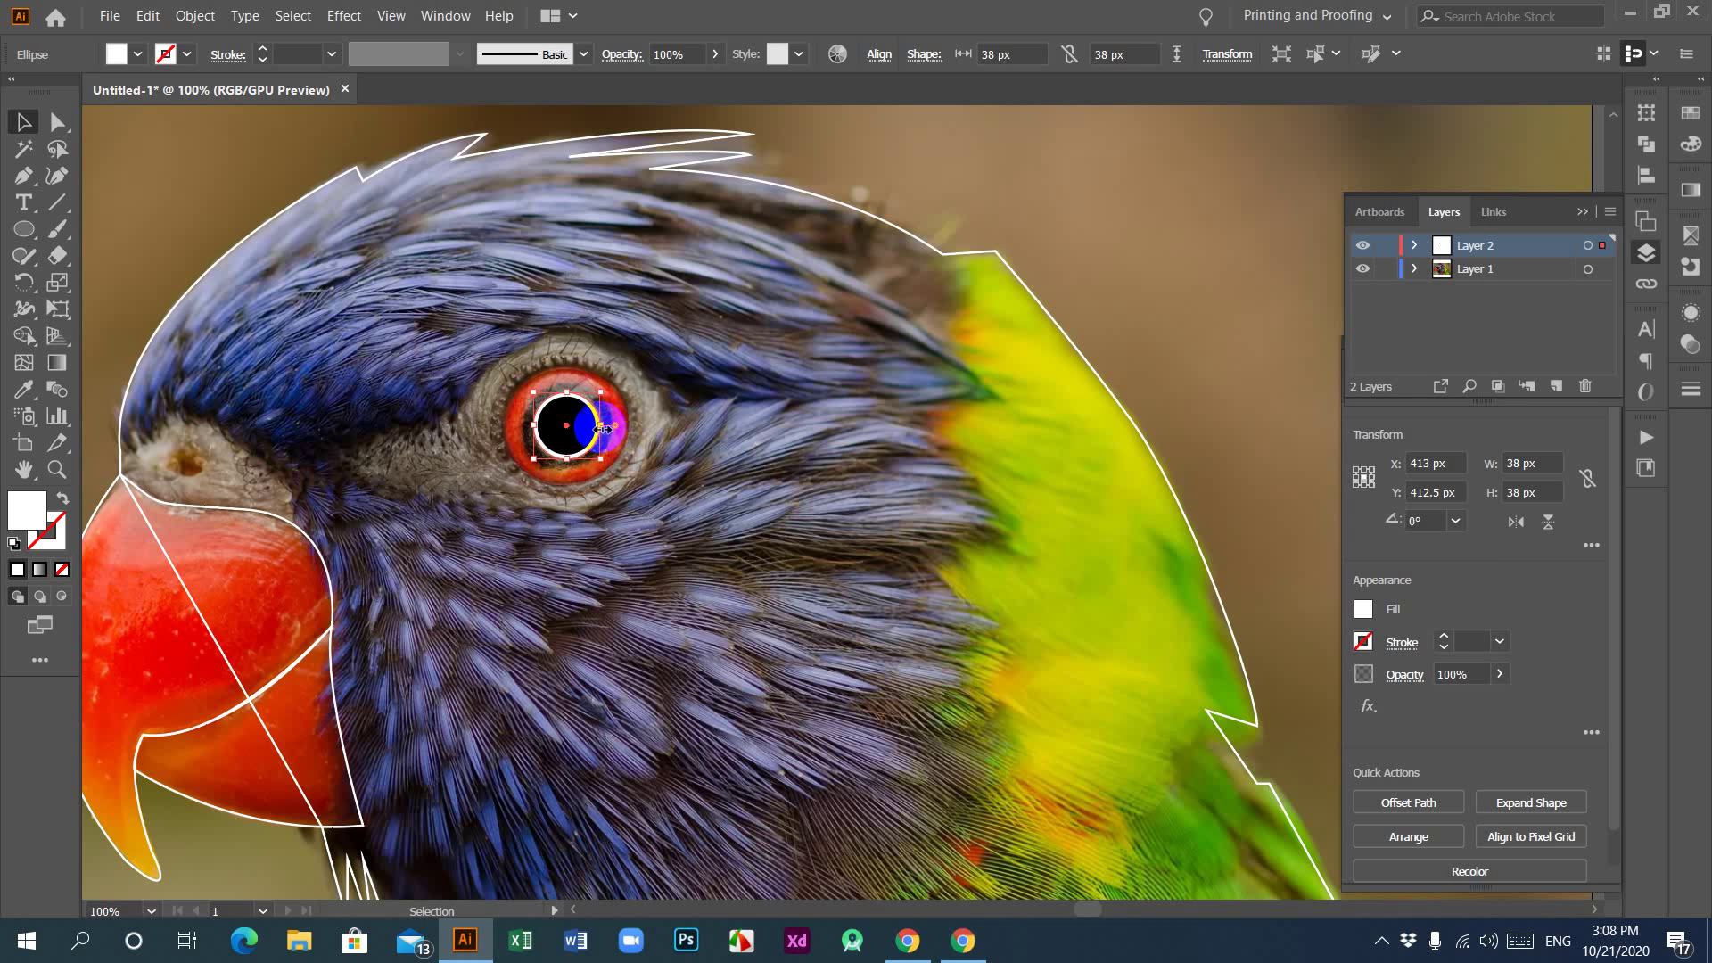
{"action": "left_click_drag", "start_coordinate": [602, 427], "coordinate": [615, 426]}
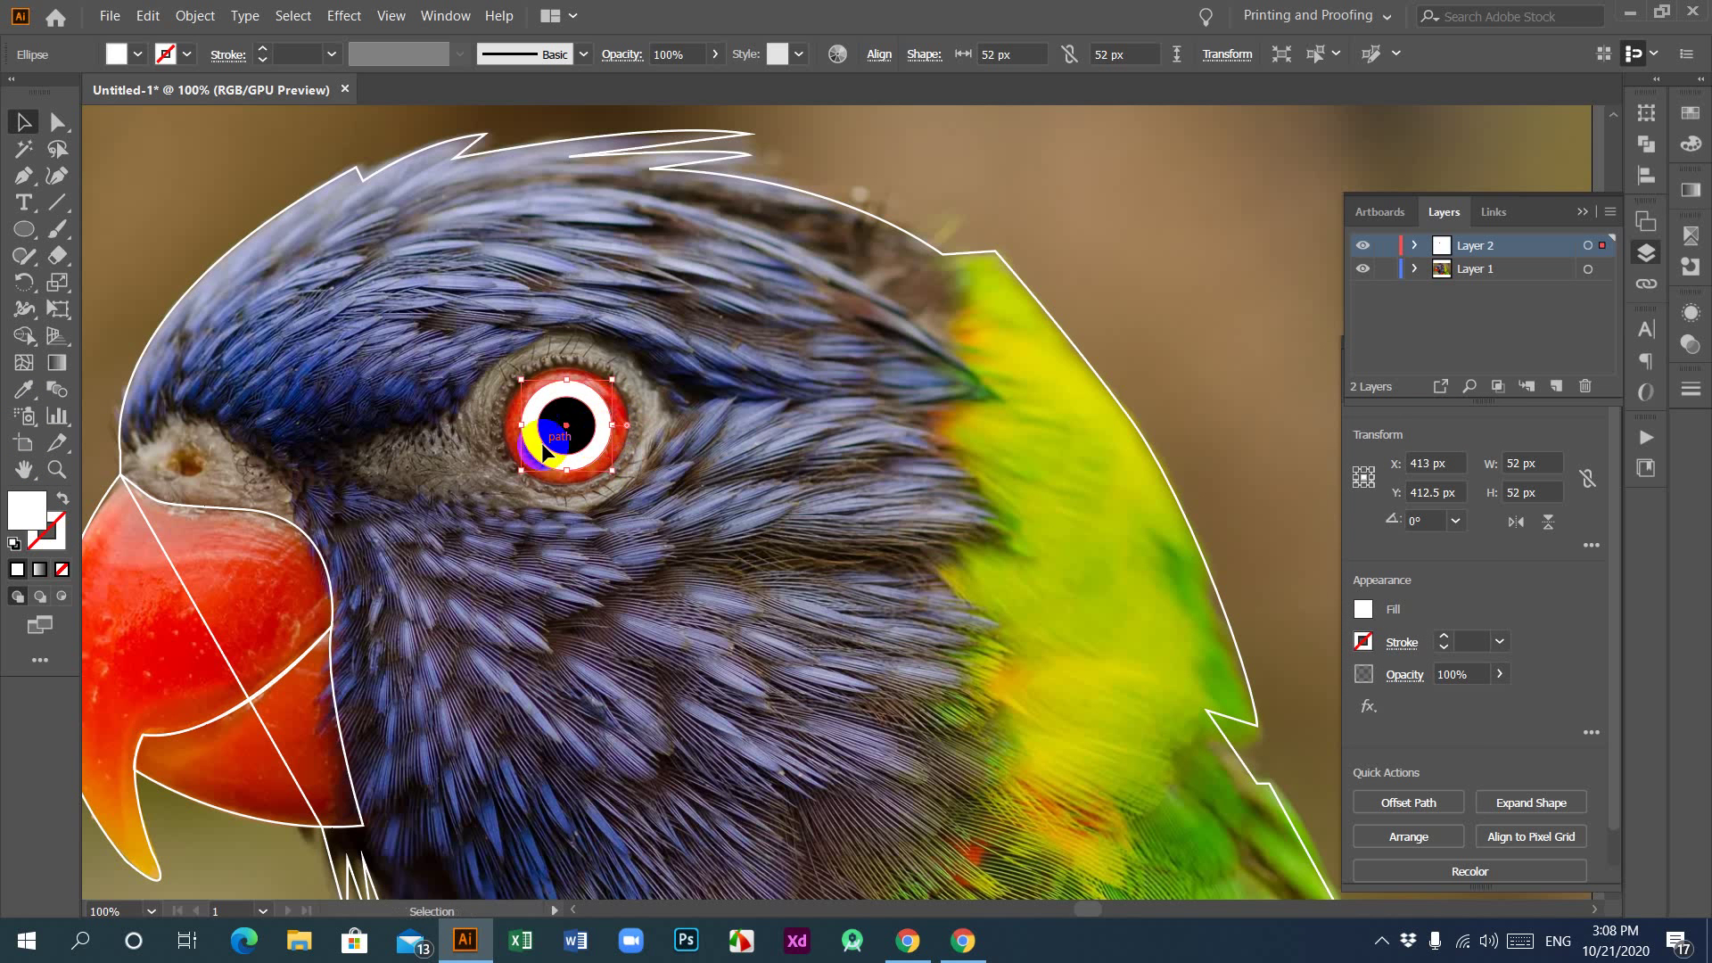
{"action": "left_click", "coordinate": [23, 389]}
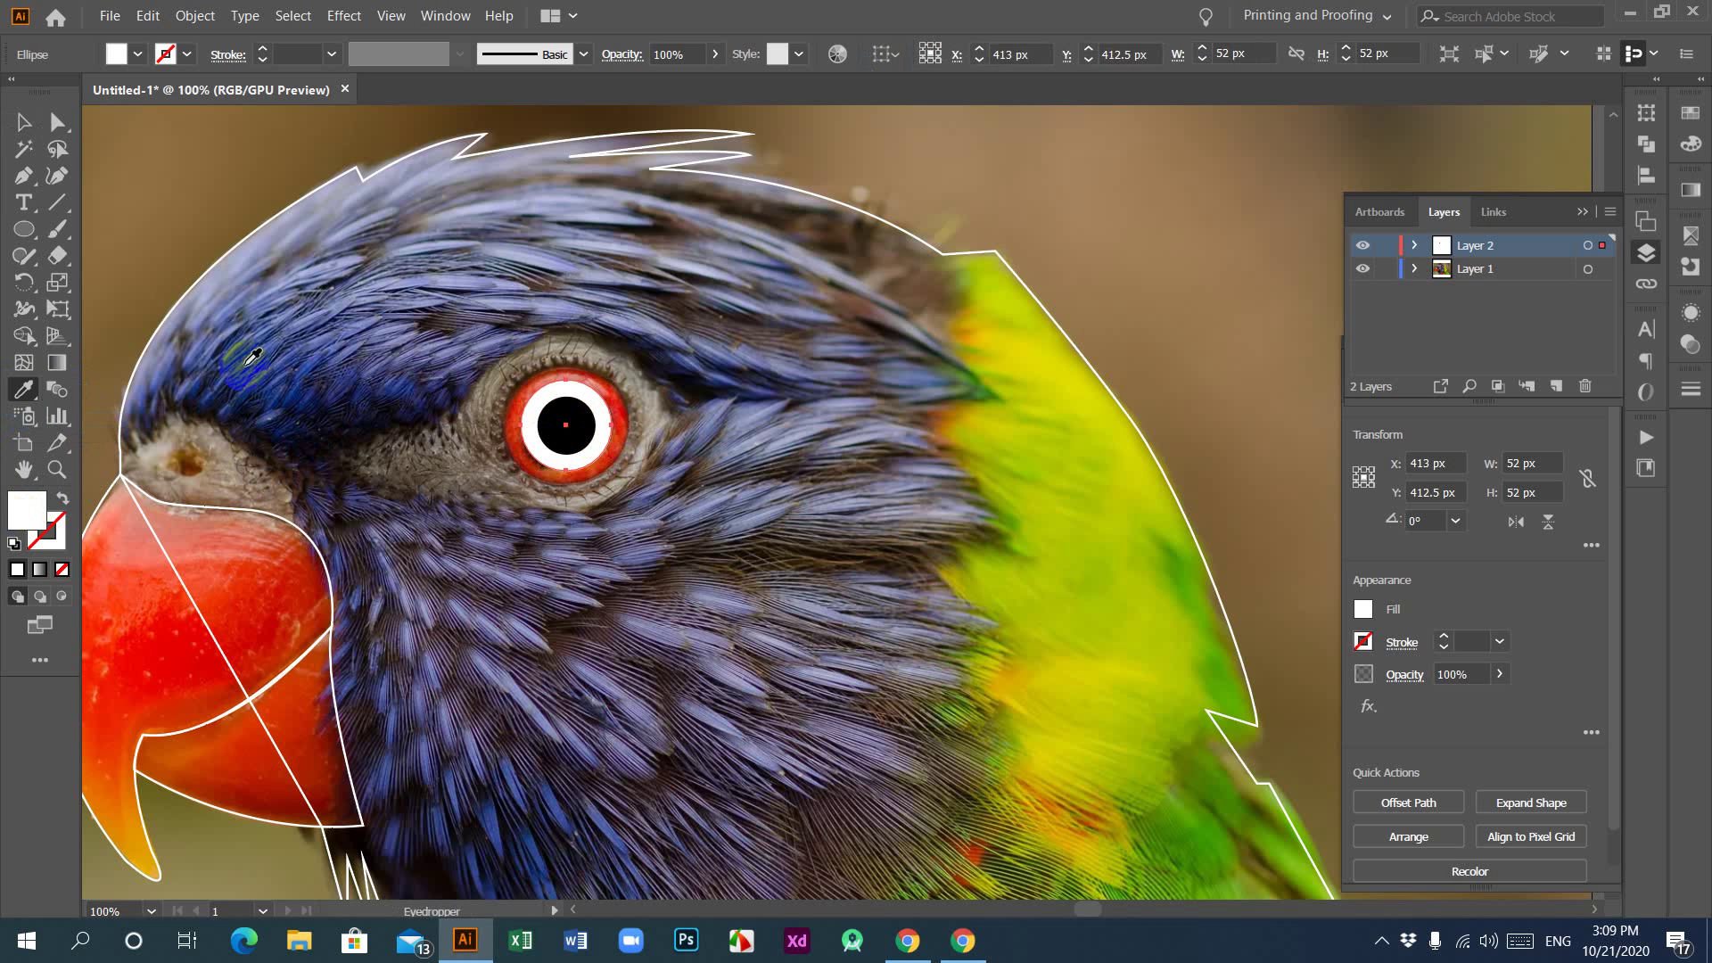
{"action": "left_click", "coordinate": [756, 215]}
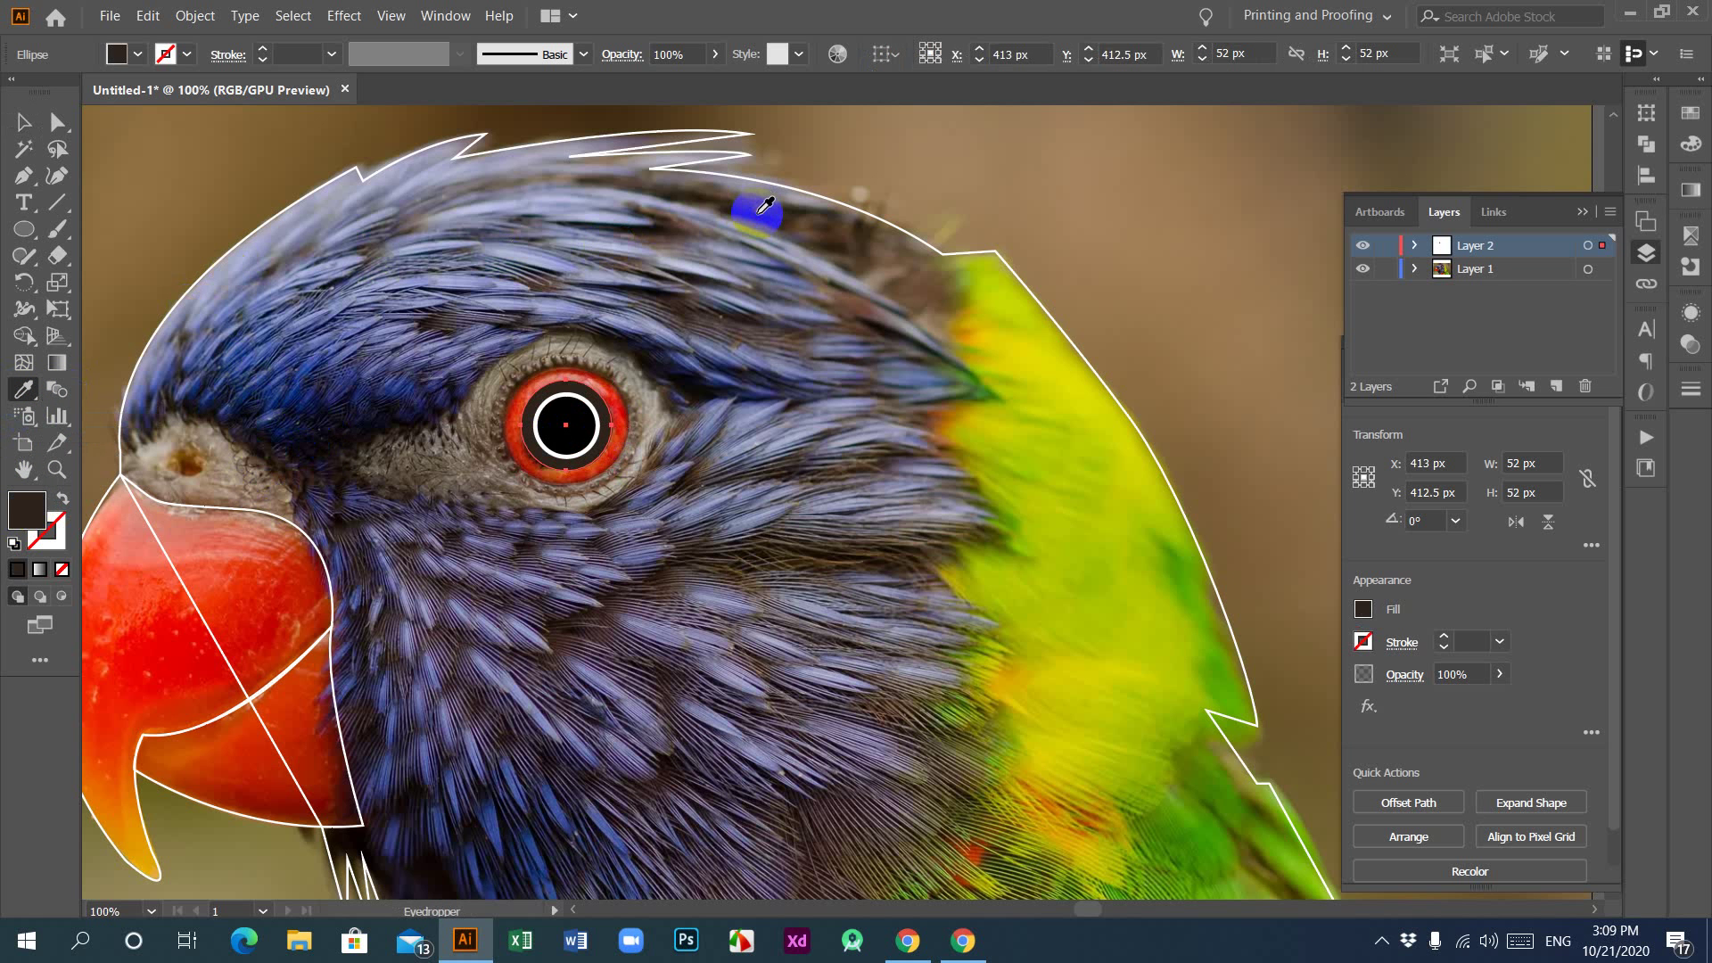
{"action": "left_click", "coordinate": [23, 122]}
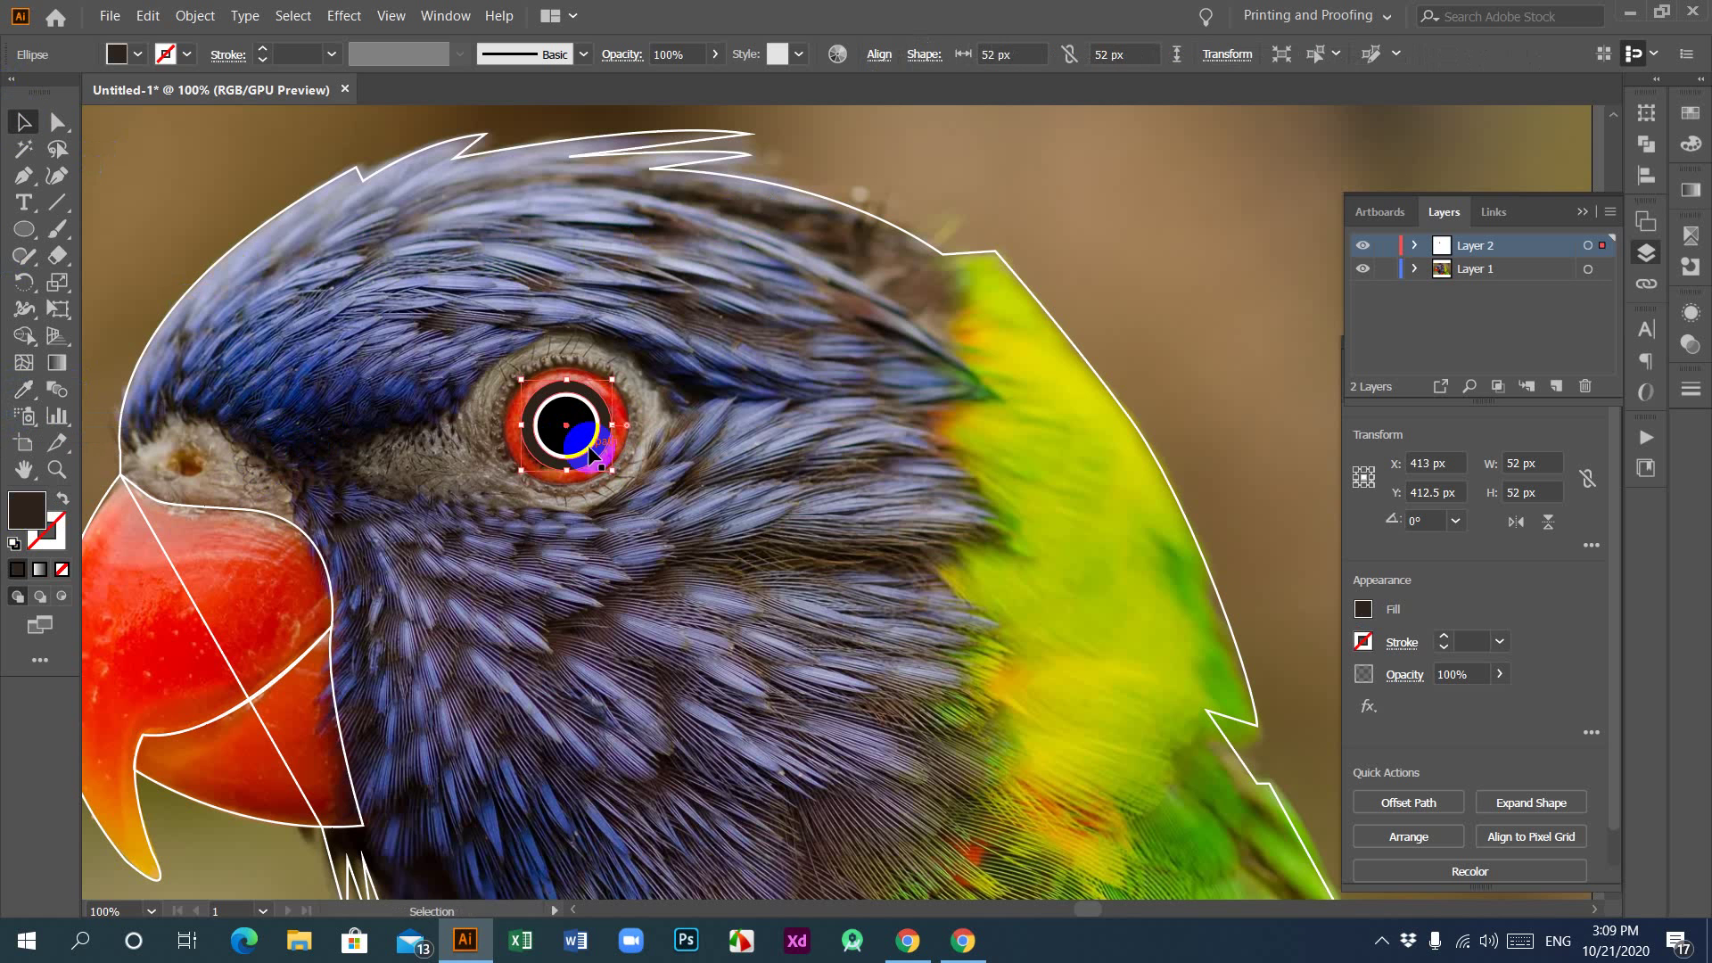
Step: Add a 70 px copy of the dark circle behind the eye rings and fill it with red CE2400 sampled from the beak
{"action": "left_click", "coordinate": [610, 512]}
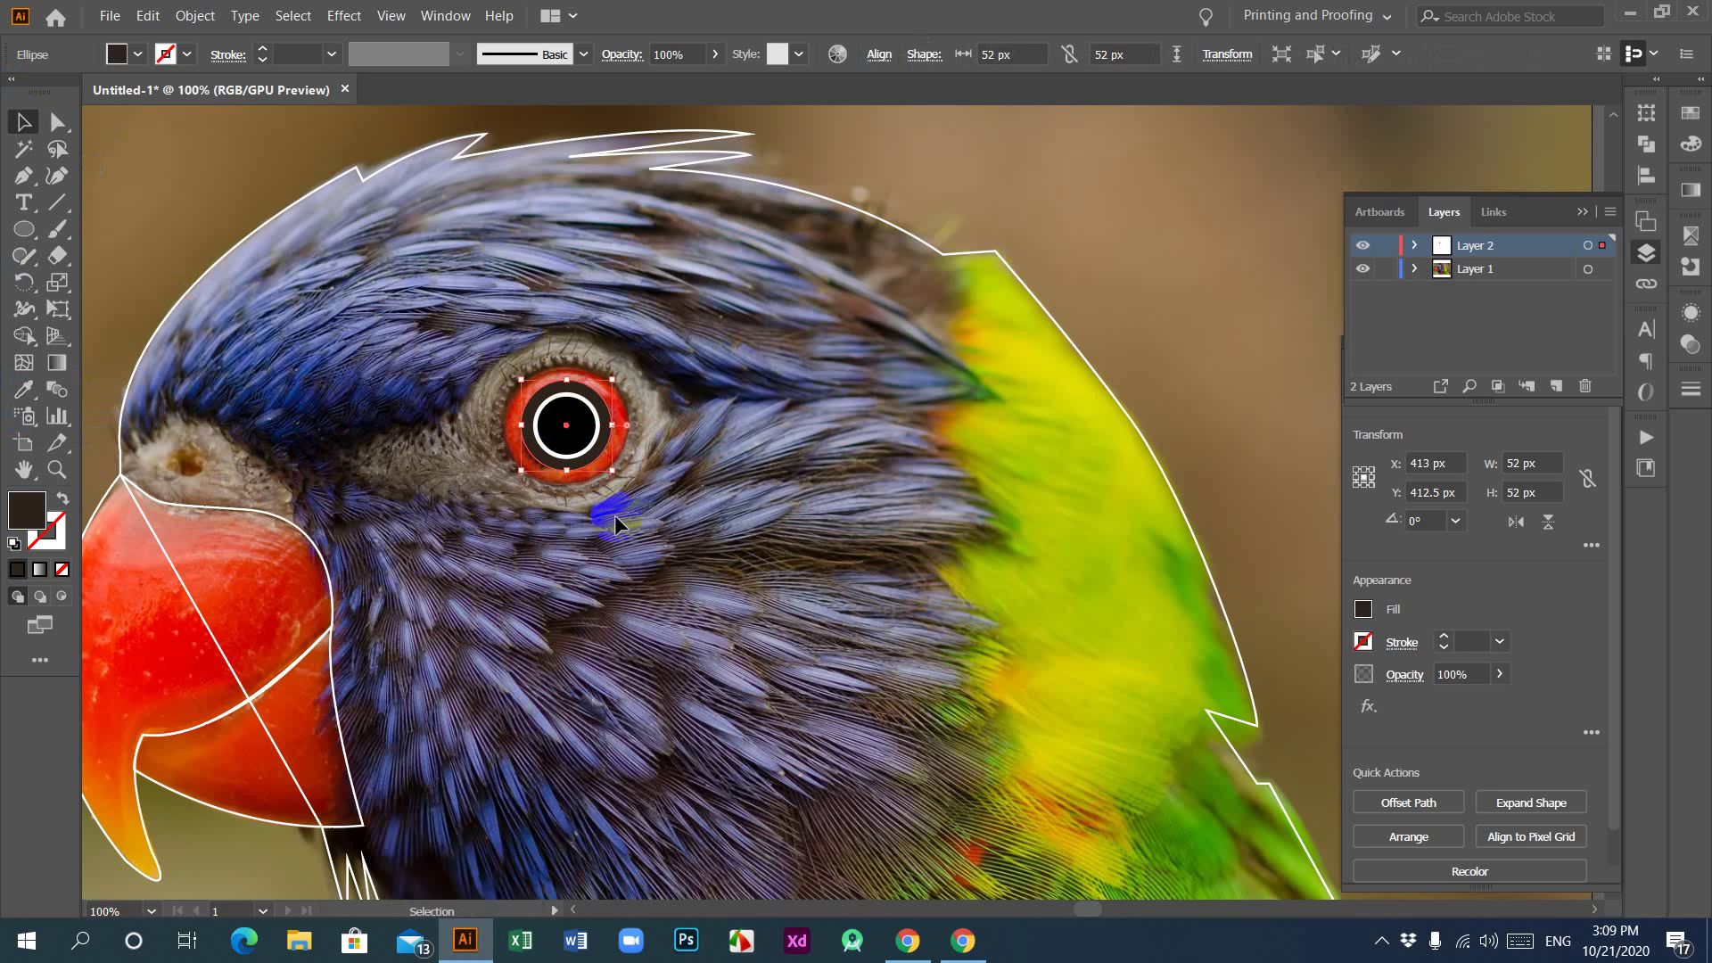
{"action": "key", "text": "a"}
{"action": "key", "text": "v"}
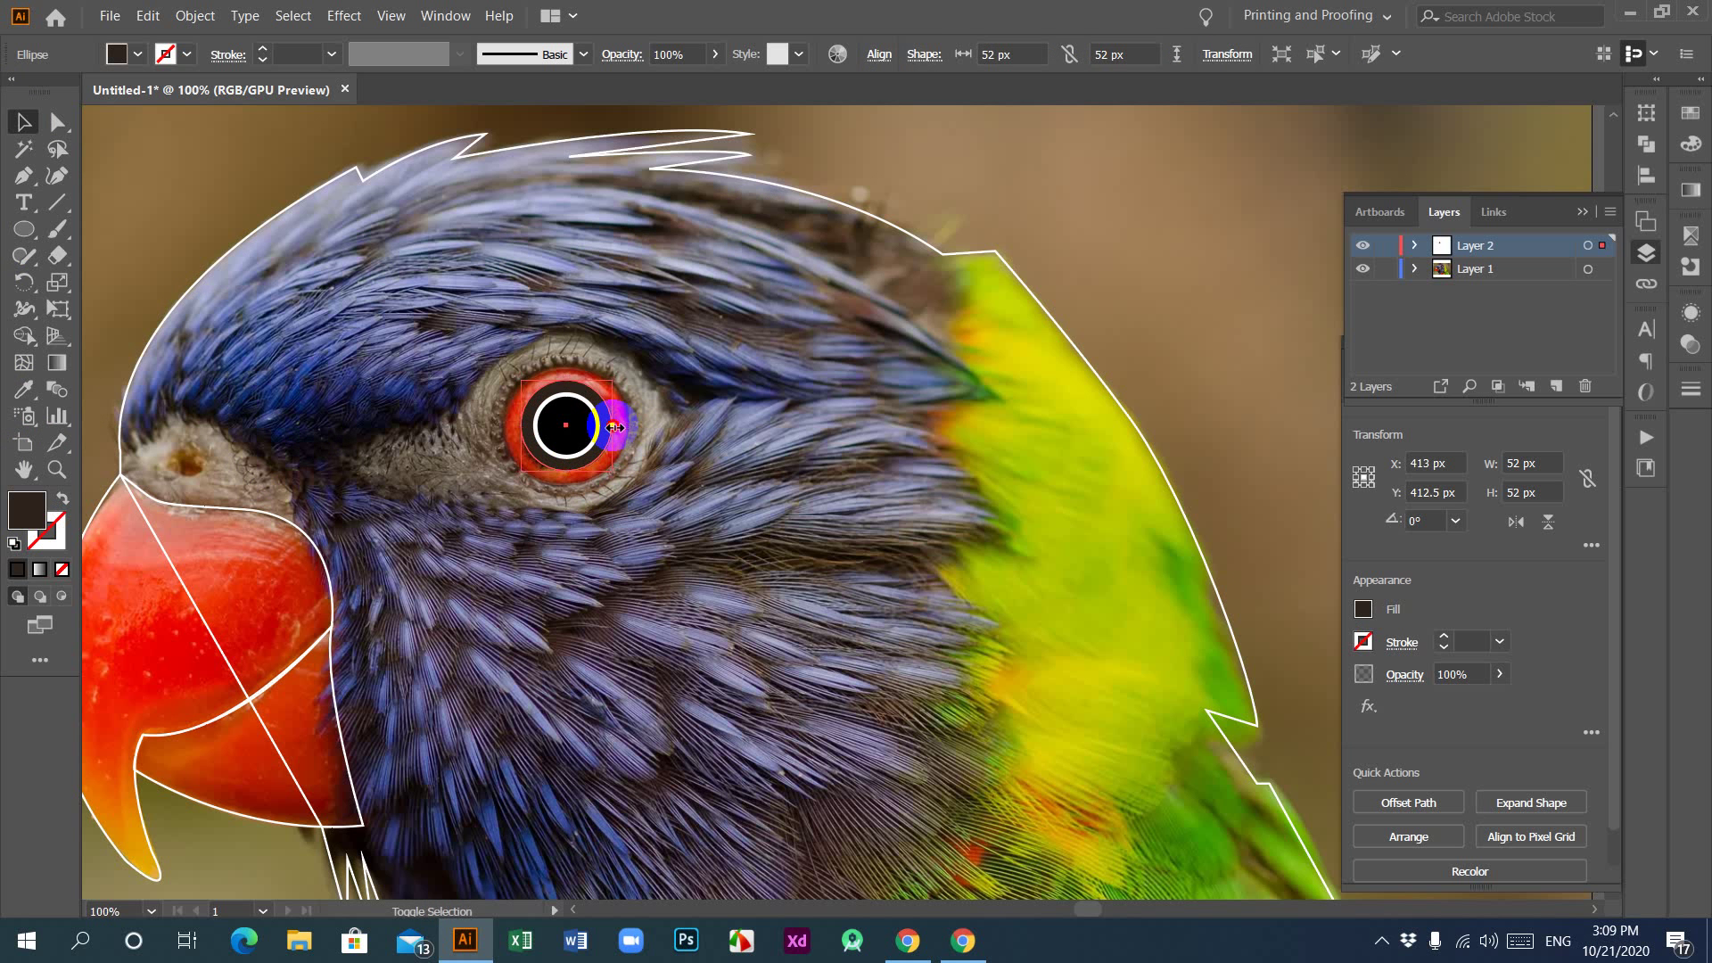
{"action": "left_click_drag", "start_coordinate": [615, 427], "coordinate": [629, 432]}
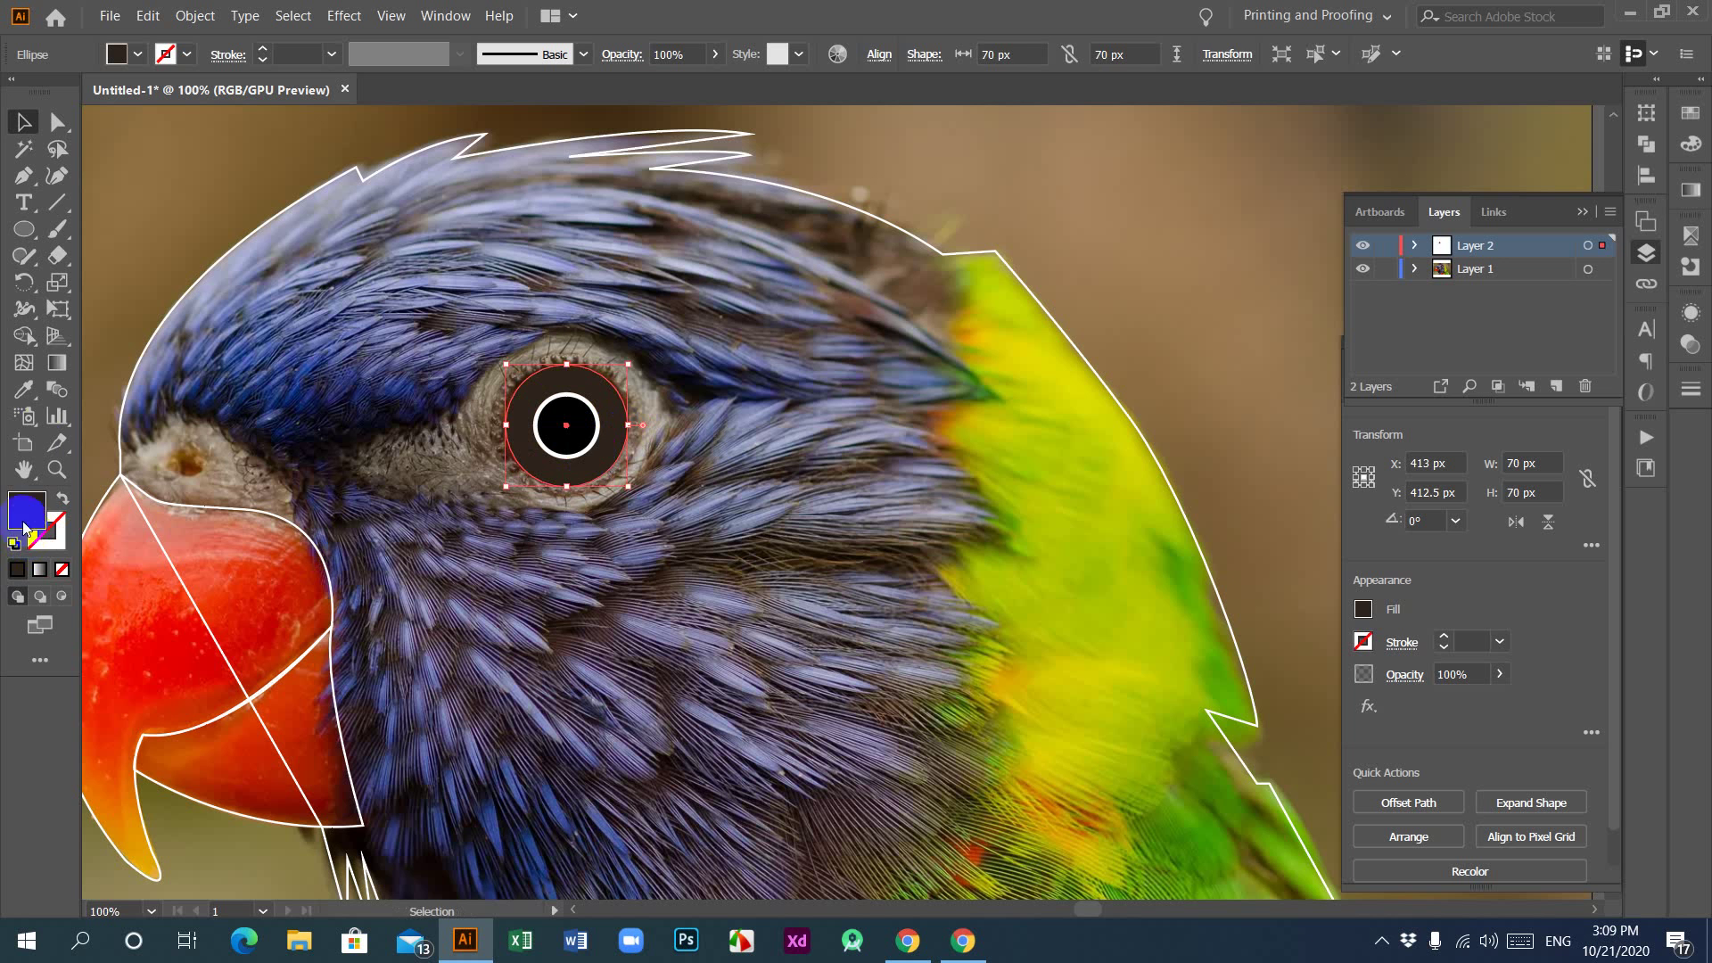
{"action": "left_click", "coordinate": [23, 389]}
{"action": "left_click", "coordinate": [179, 649]}
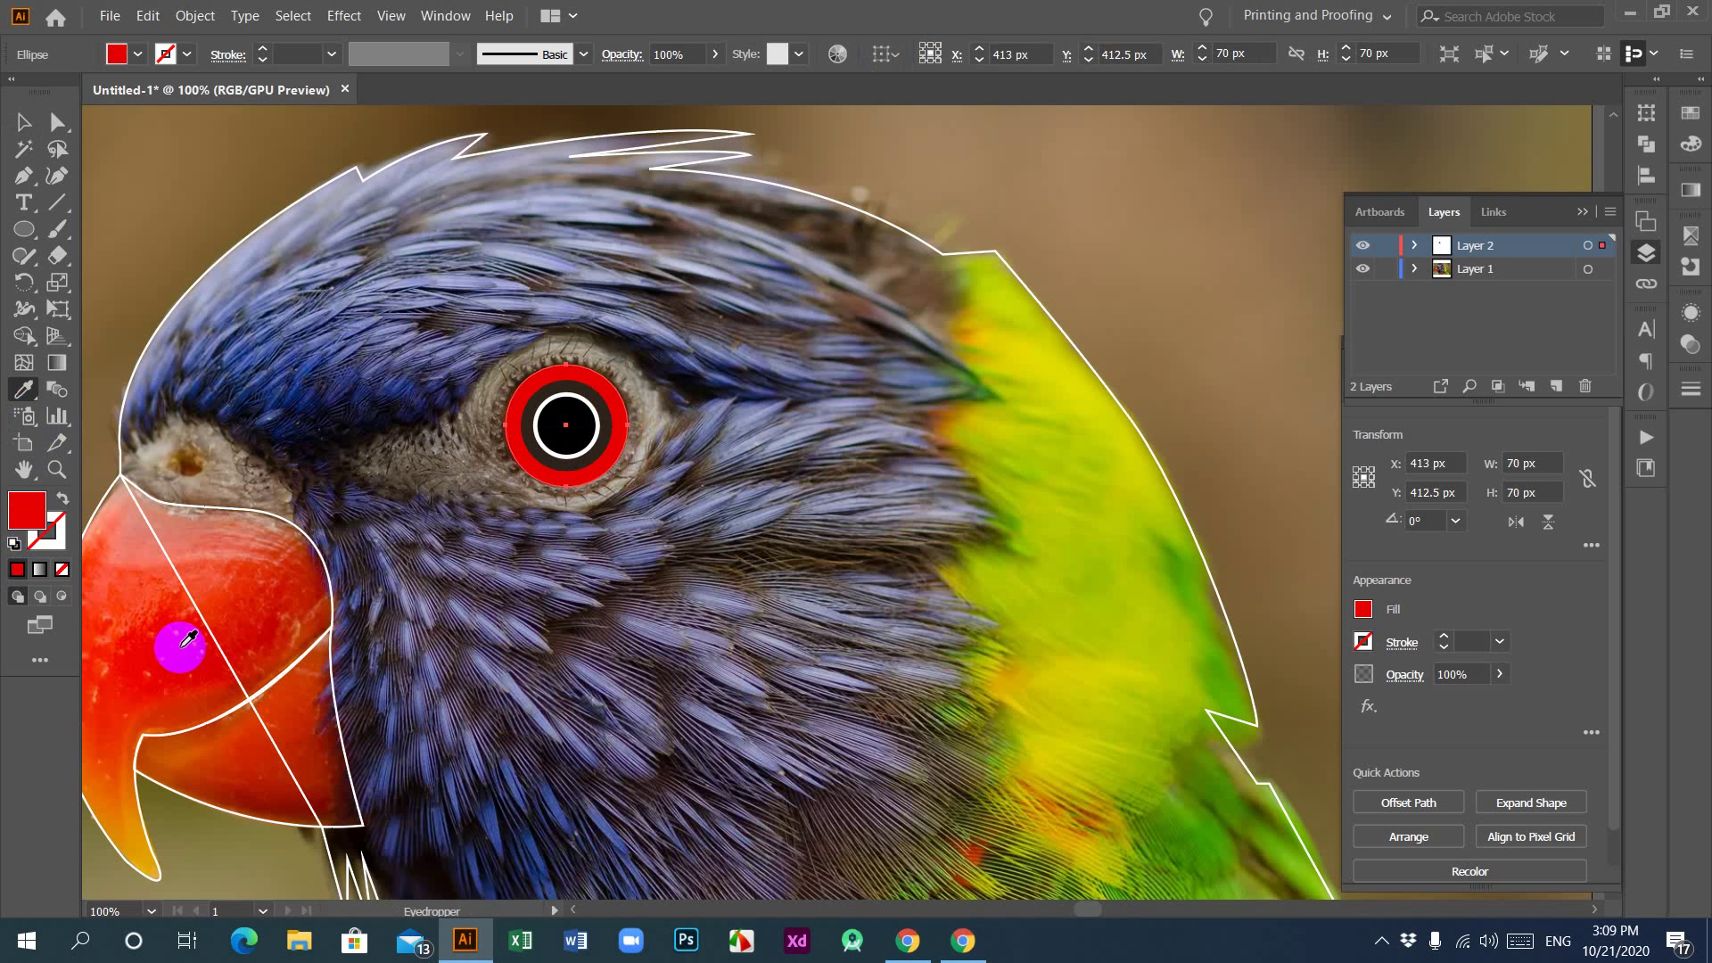
{"action": "left_click", "coordinate": [216, 758]}
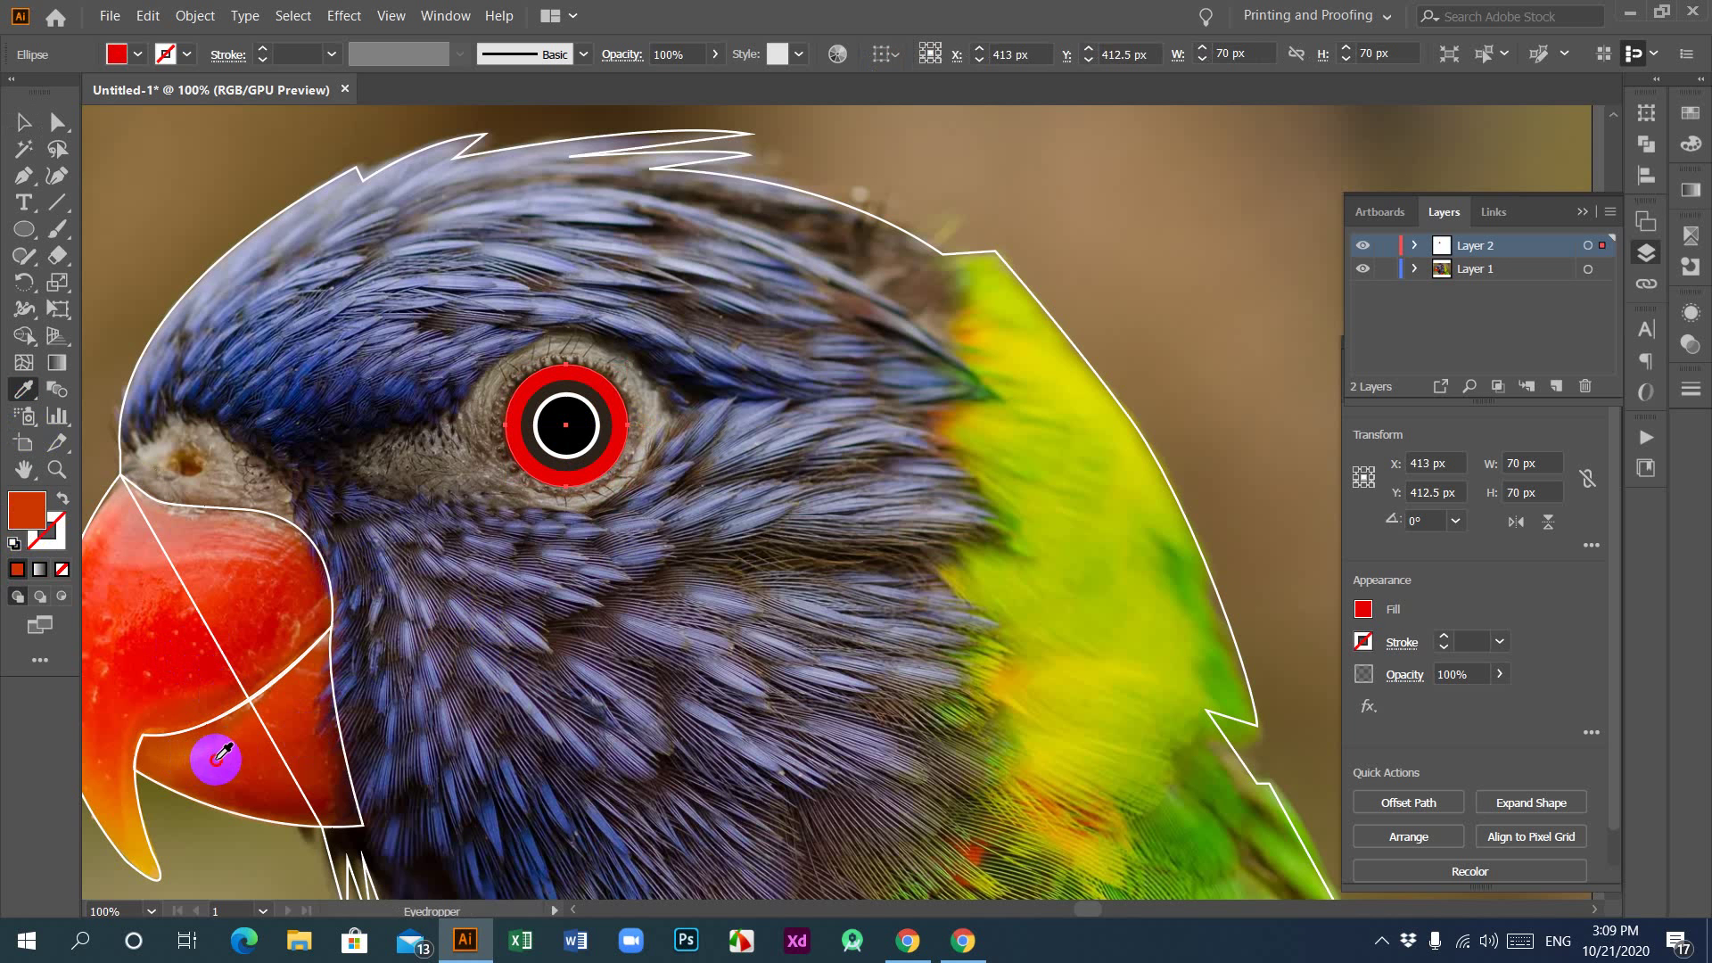
{"action": "left_click", "coordinate": [213, 676]}
{"action": "left_click", "coordinate": [219, 688]}
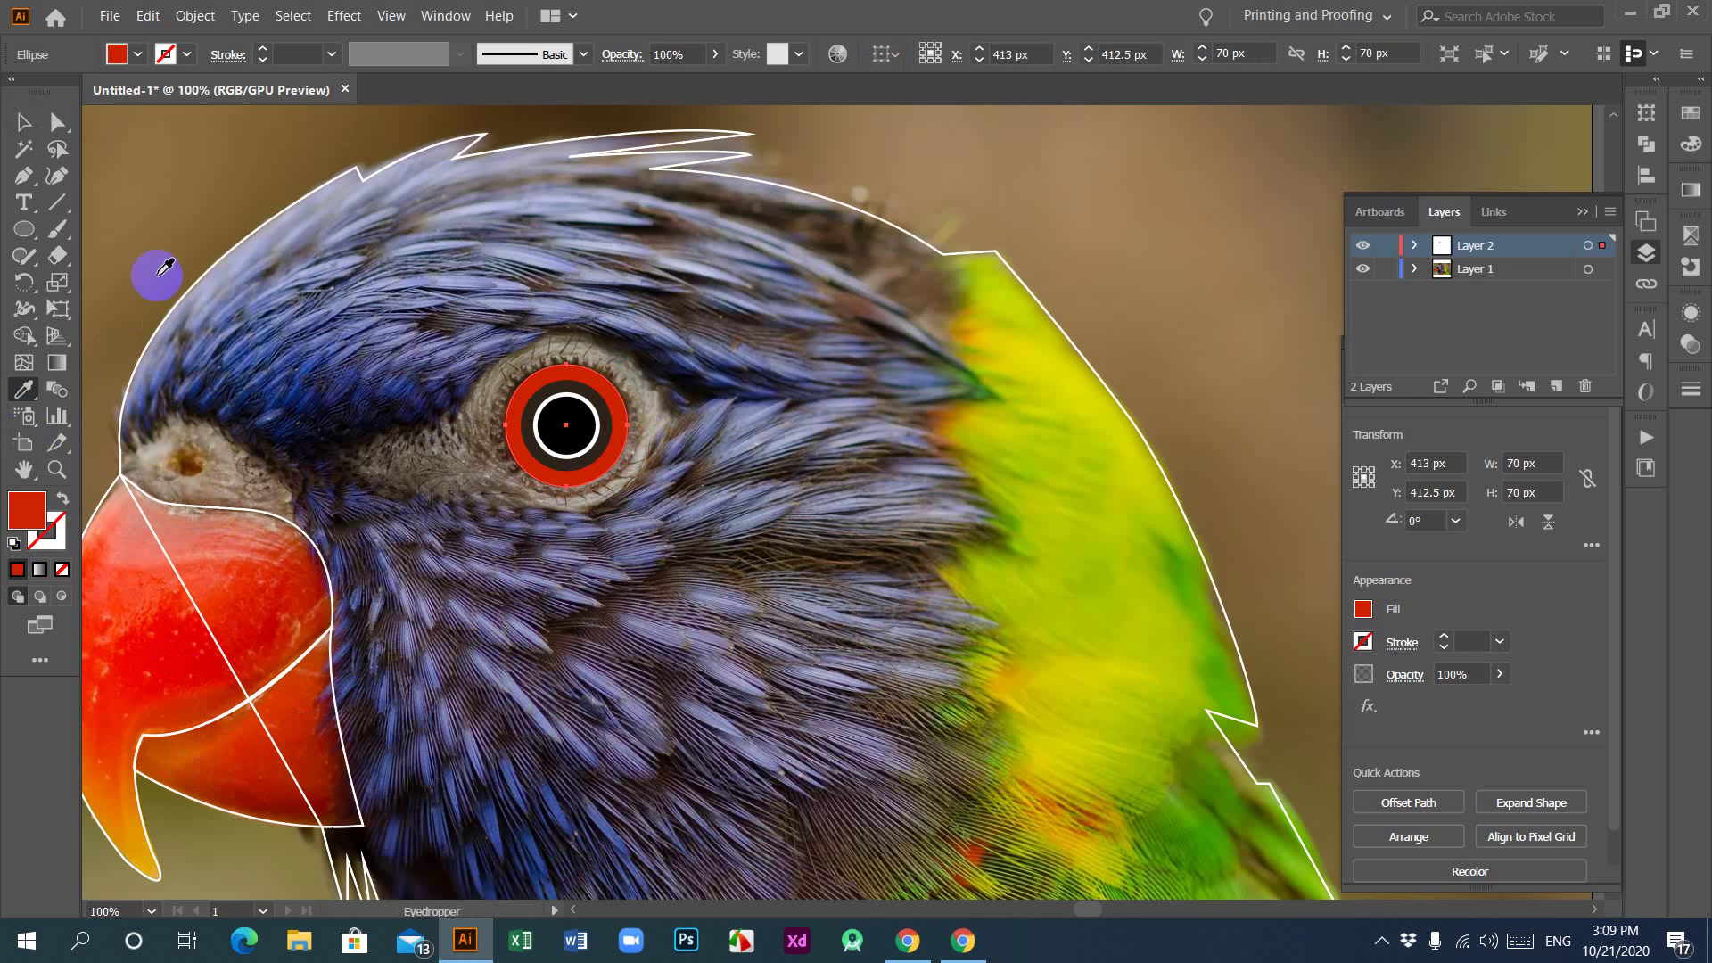
{"action": "left_click", "coordinate": [23, 122]}
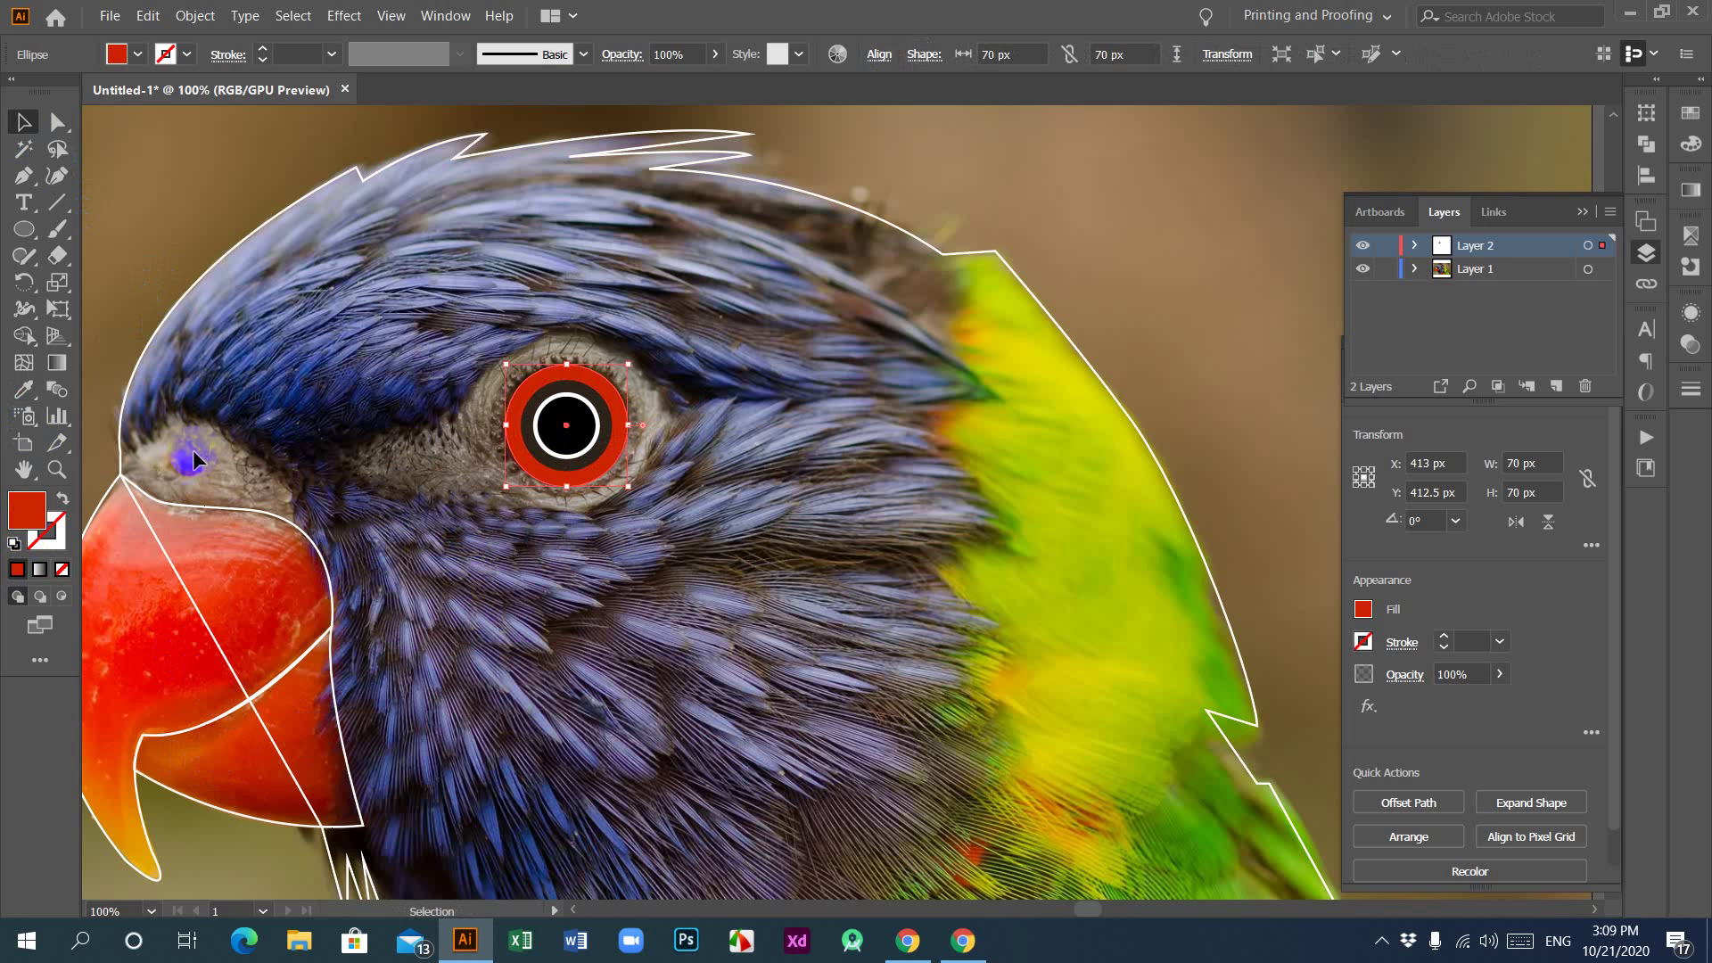
Step: Draw a closed rounded shape about 22 px wide over the parrot's nostril with the Pen tool
{"action": "left_click", "coordinate": [25, 176]}
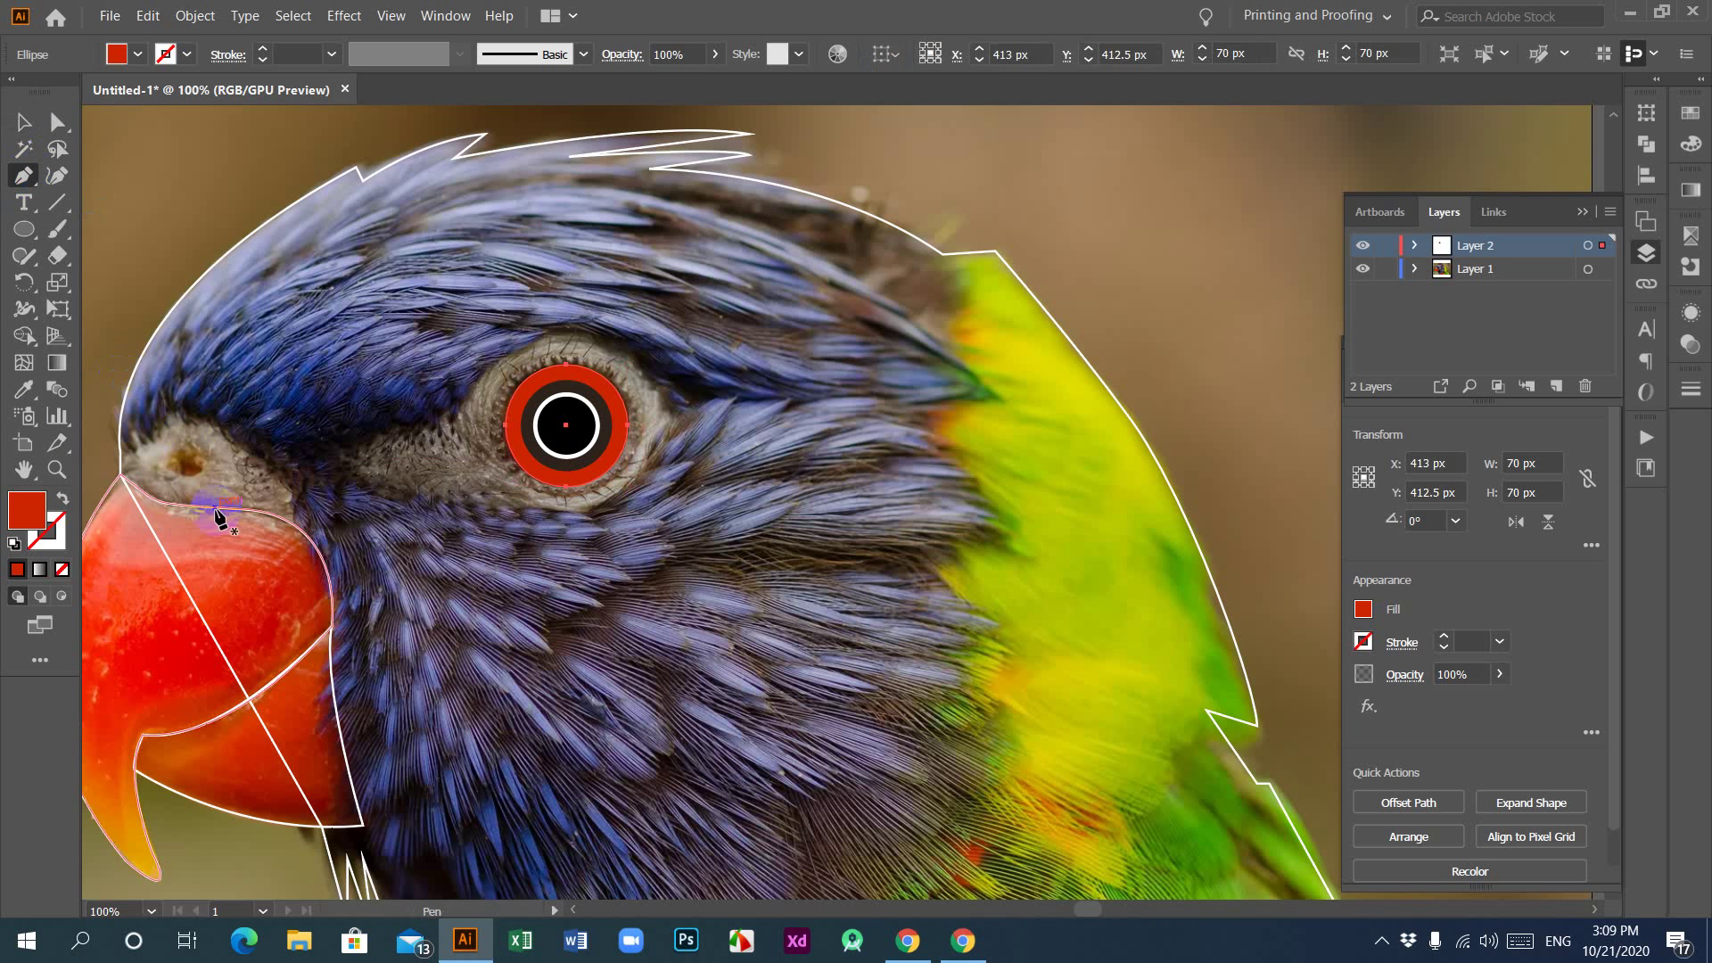
{"action": "left_click", "coordinate": [168, 471]}
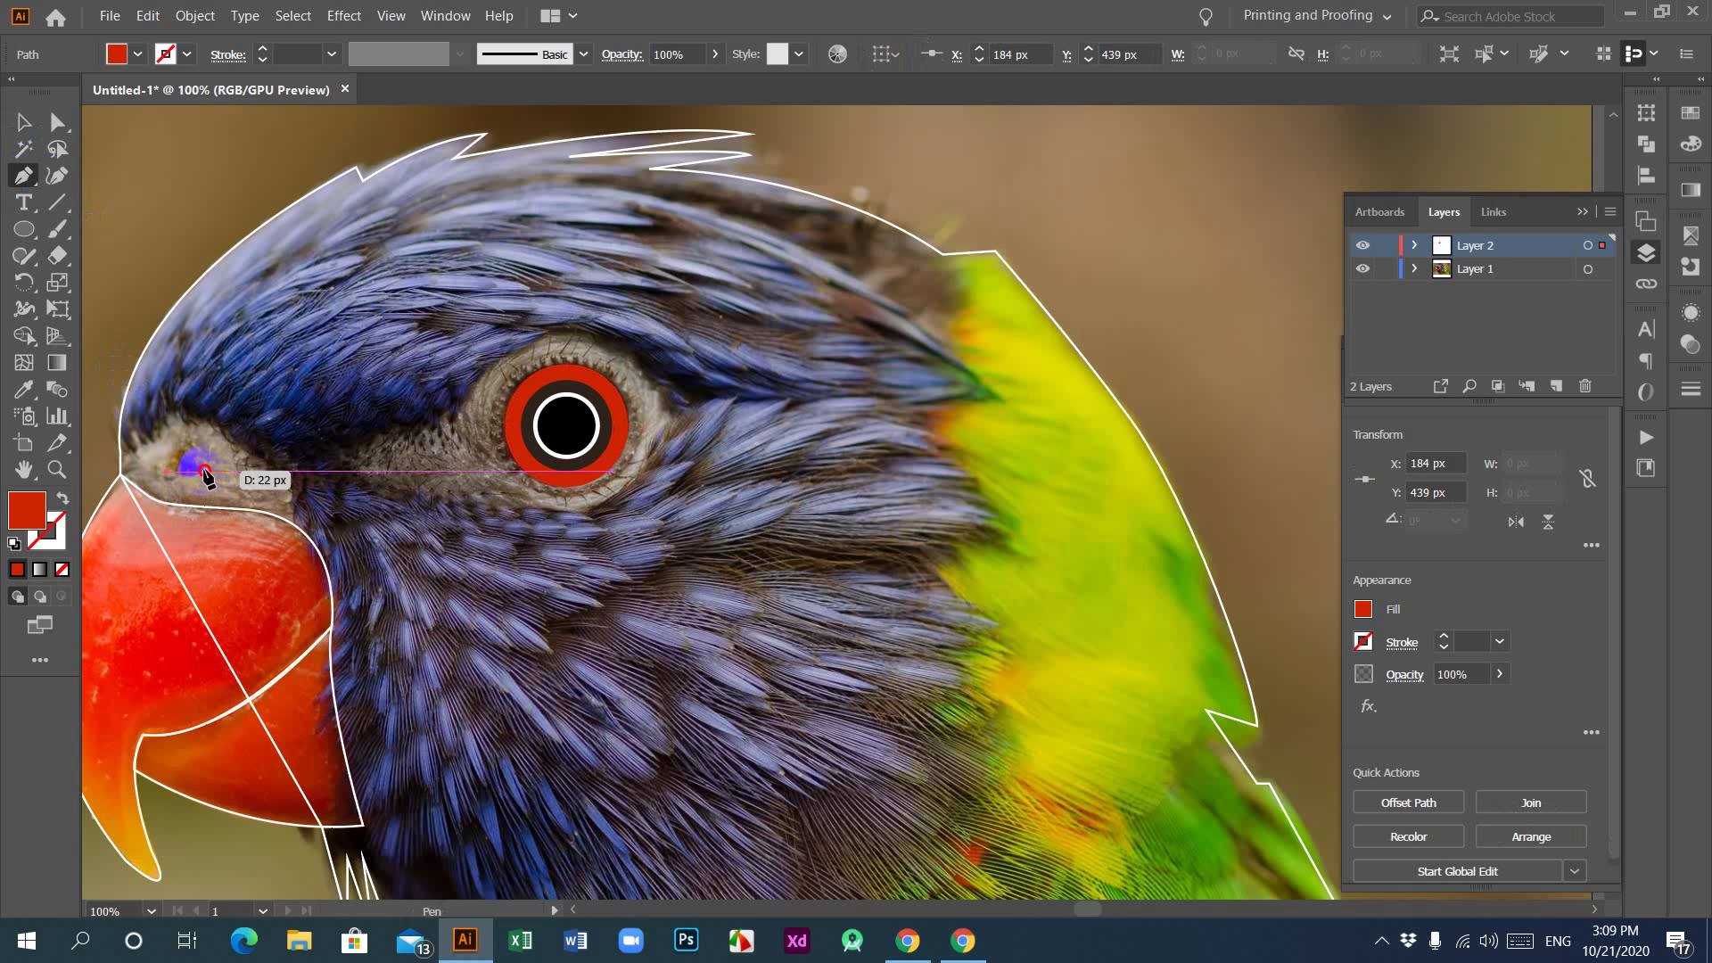
{"action": "left_click_drag", "start_coordinate": [187, 471], "coordinate": [205, 482]}
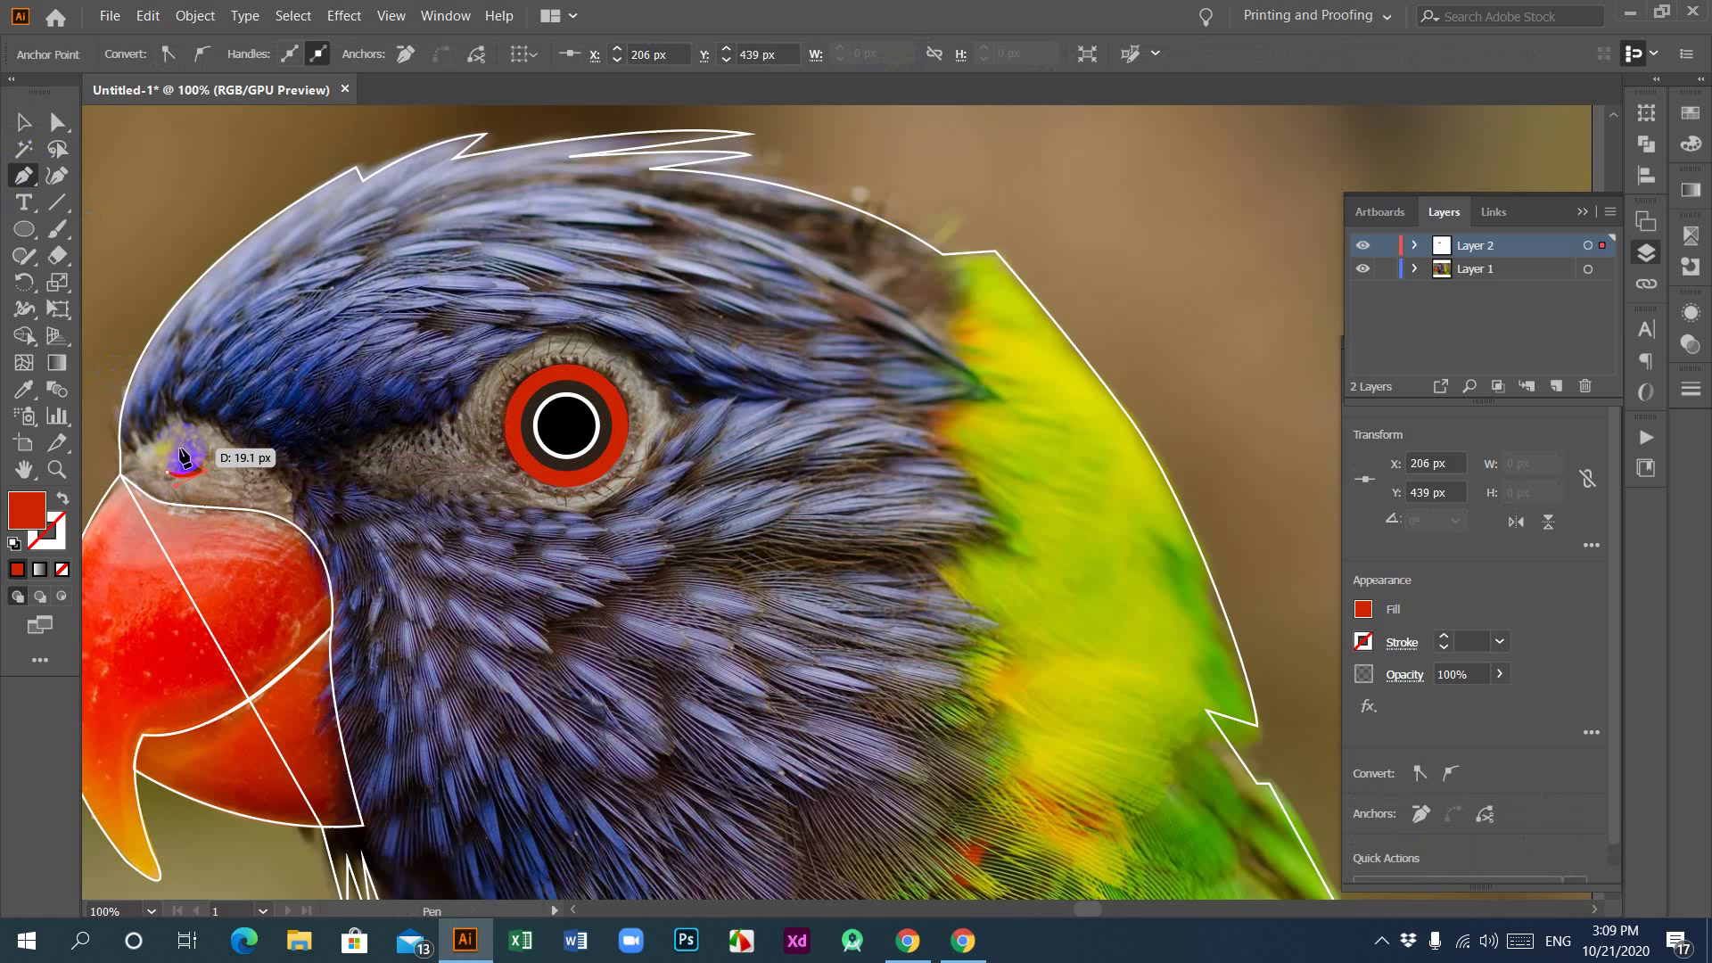
{"action": "left_click", "coordinate": [168, 473]}
{"action": "left_click", "coordinate": [167, 457]}
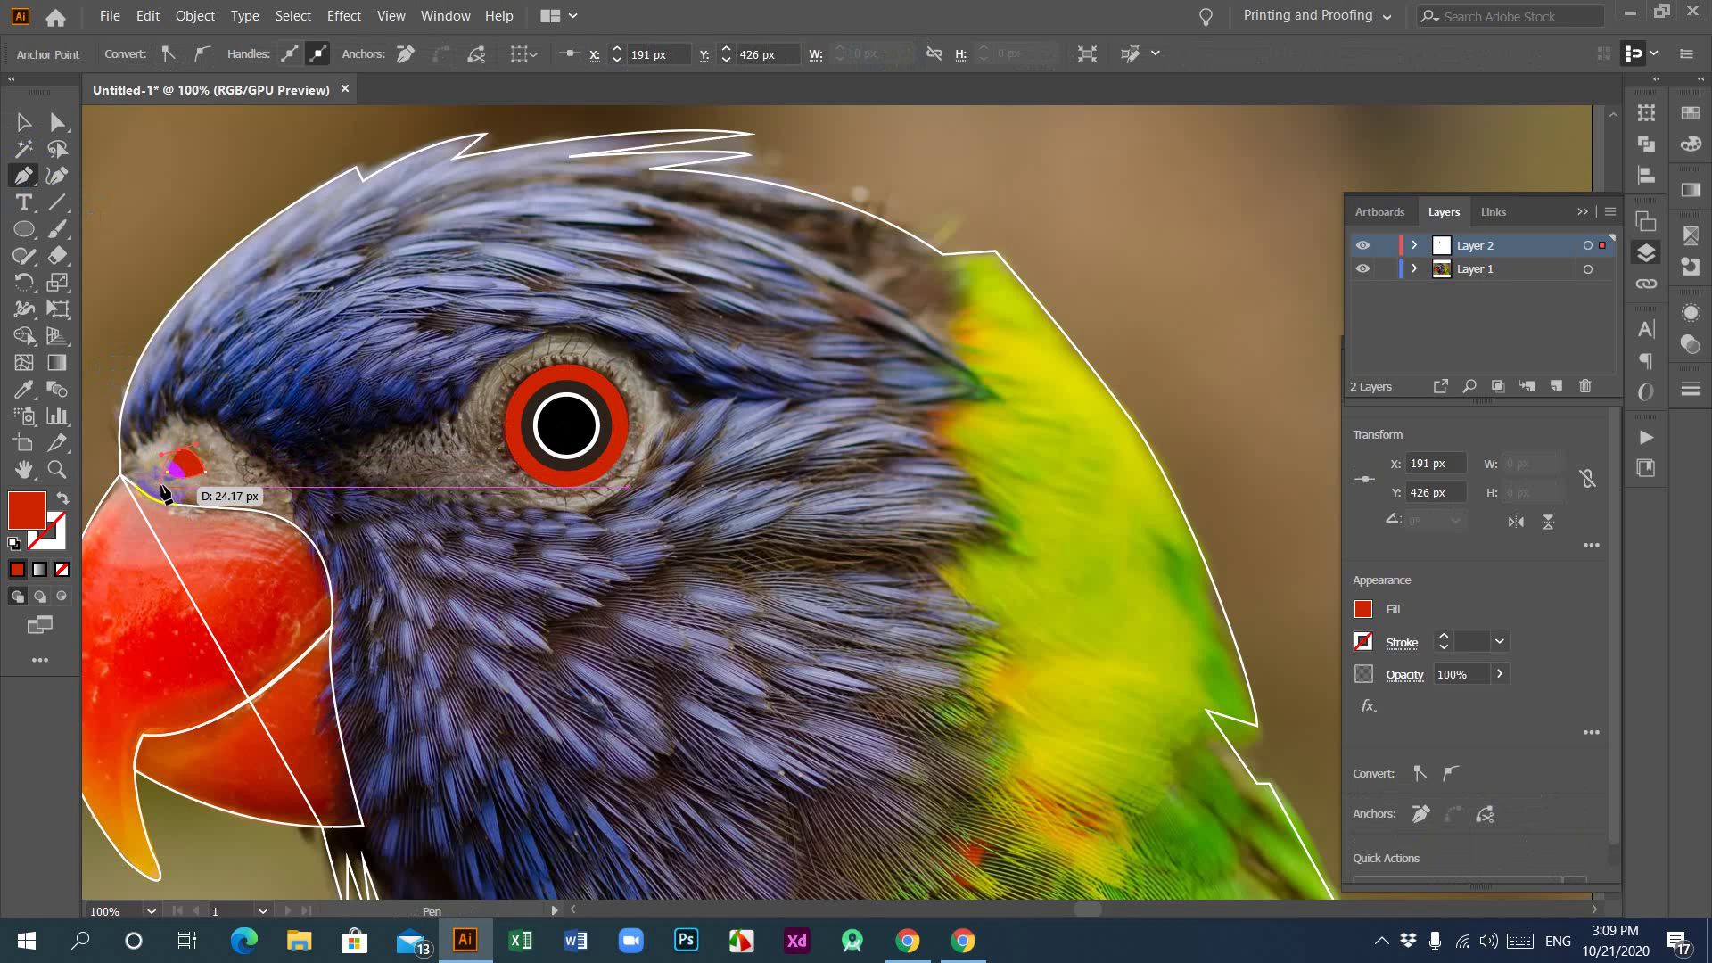
{"action": "left_click", "coordinate": [166, 474]}
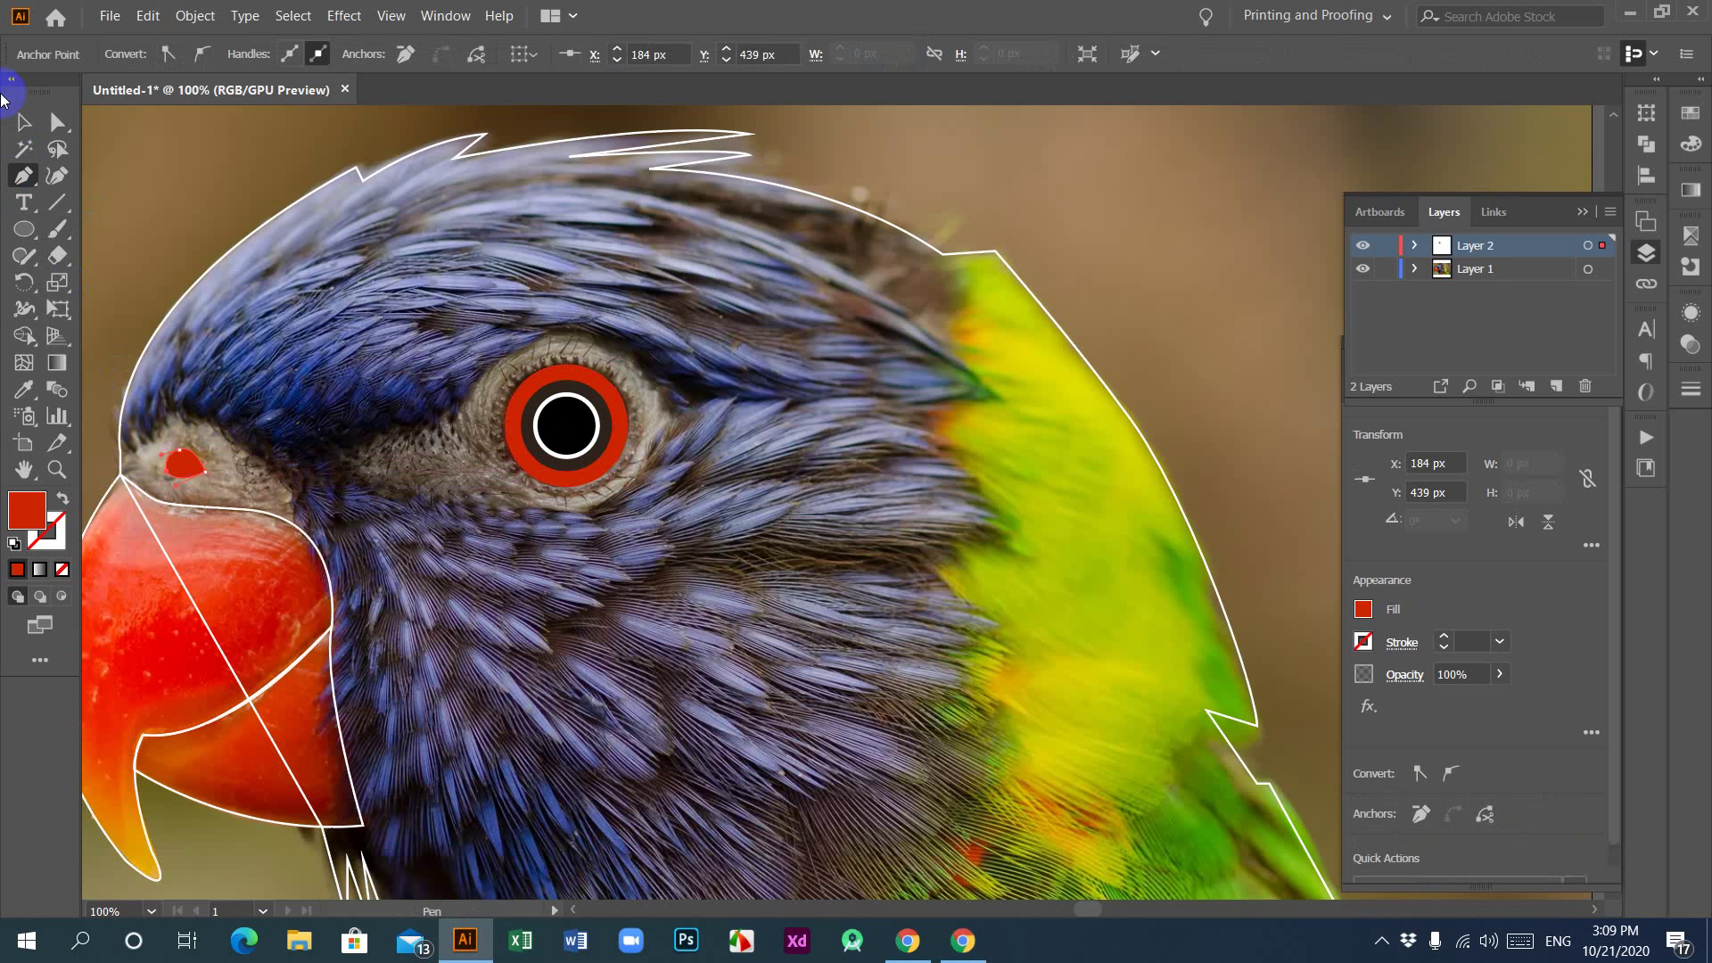
Step: Swap the nostril shape's fill and stroke, and set its 1 pt stroke to near-white FCFCFC with no fill
{"action": "left_click", "coordinate": [24, 125]}
{"action": "left_click", "coordinate": [203, 571]}
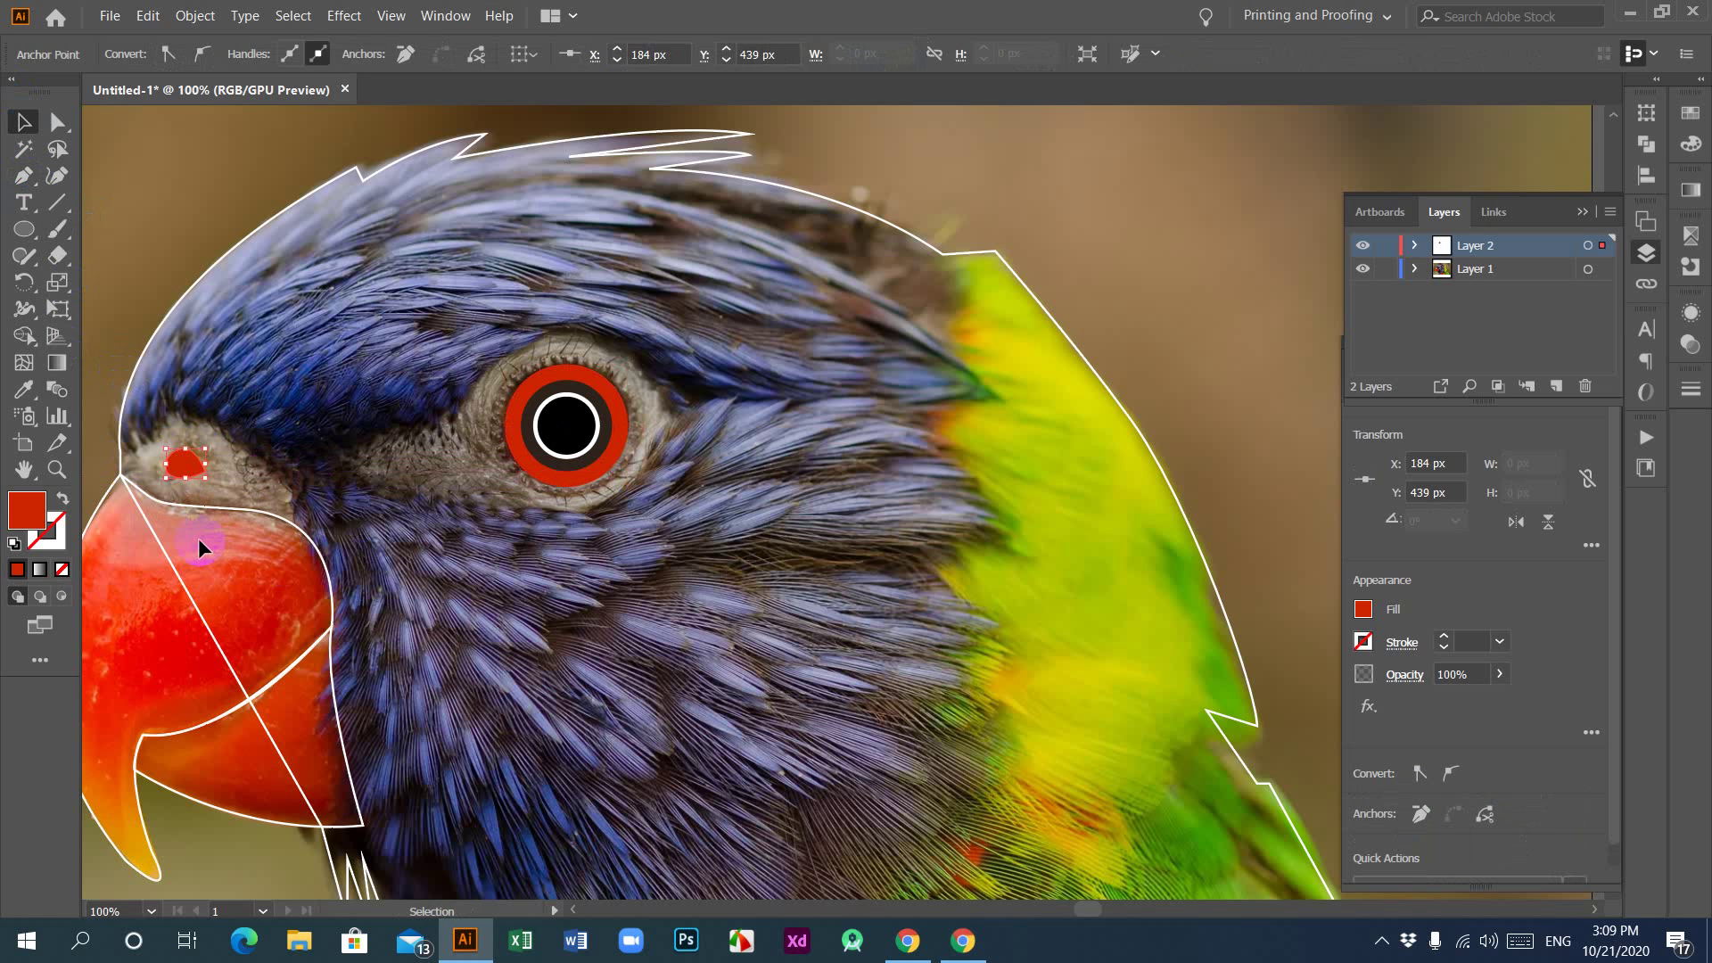
{"action": "left_click", "coordinate": [278, 505]}
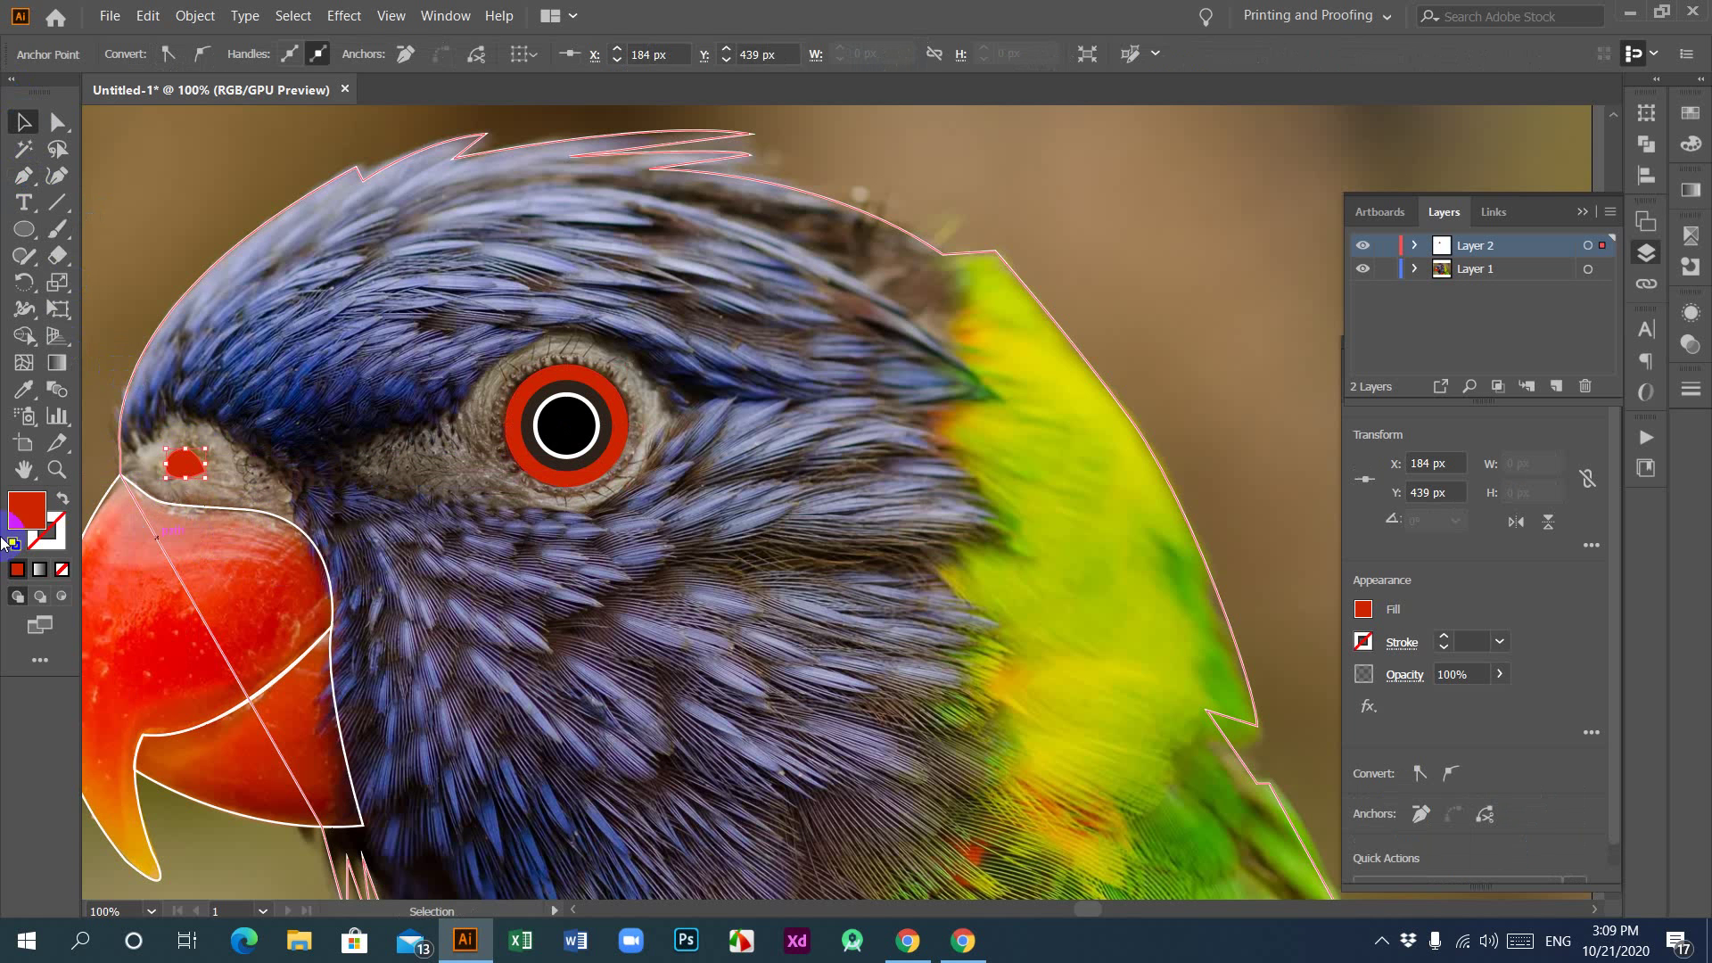
{"action": "left_click", "coordinate": [63, 500]}
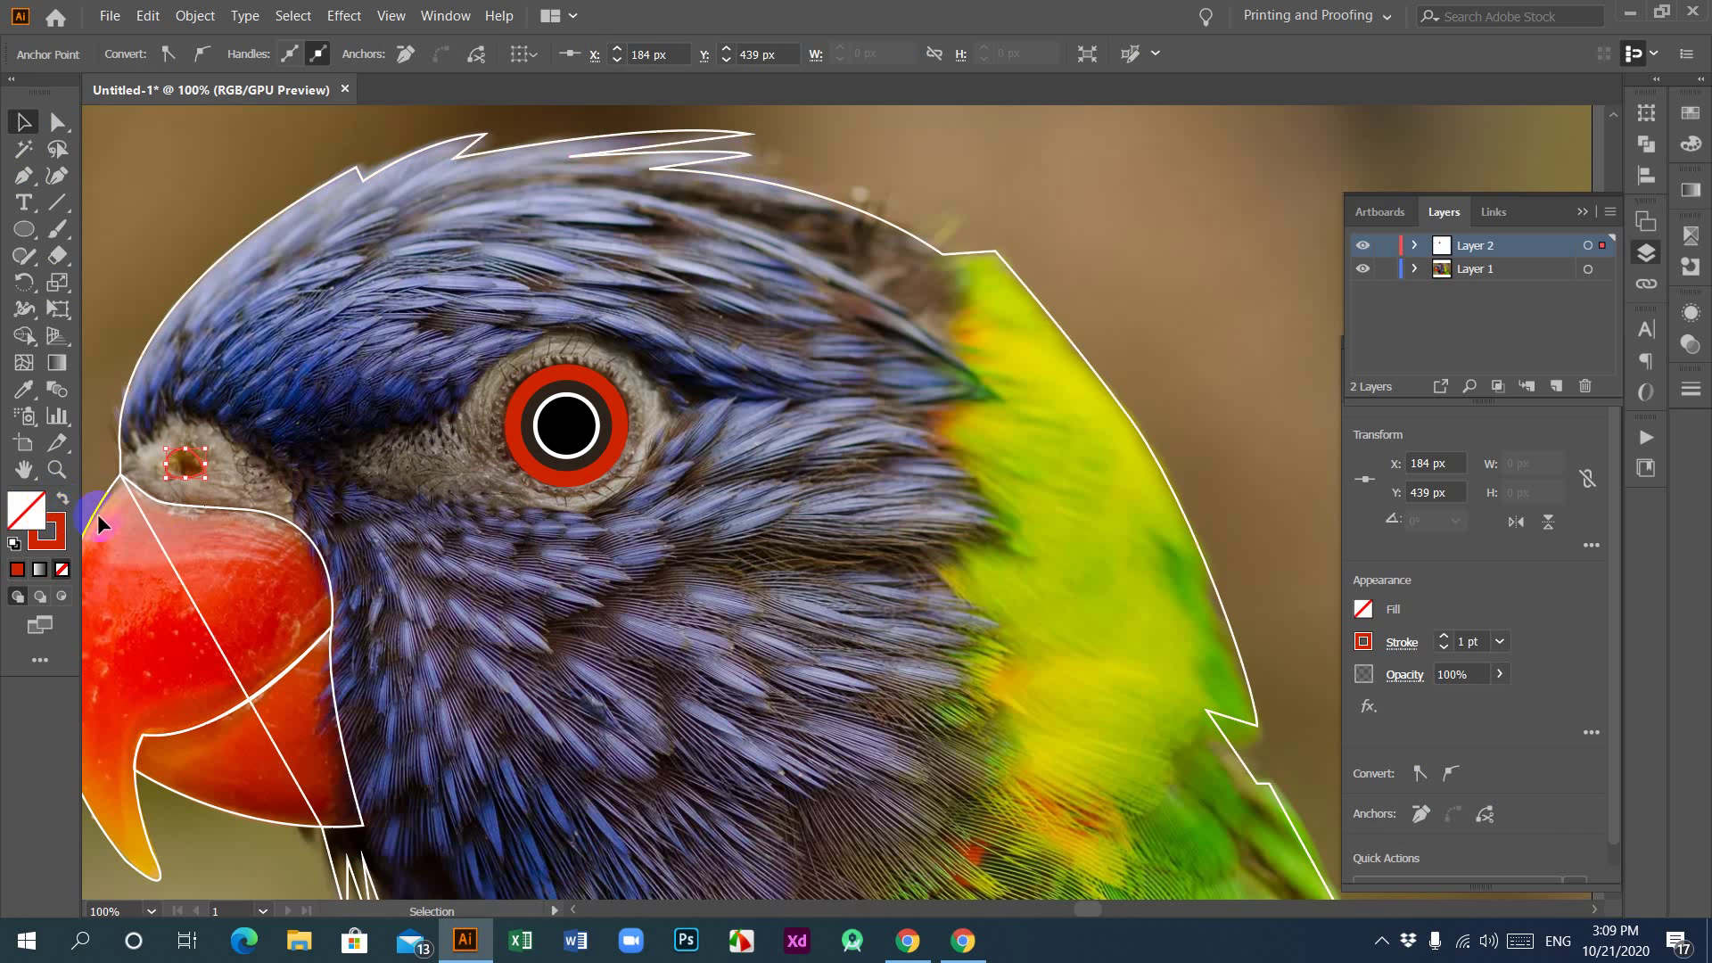
{"action": "double_click", "coordinate": [55, 537]}
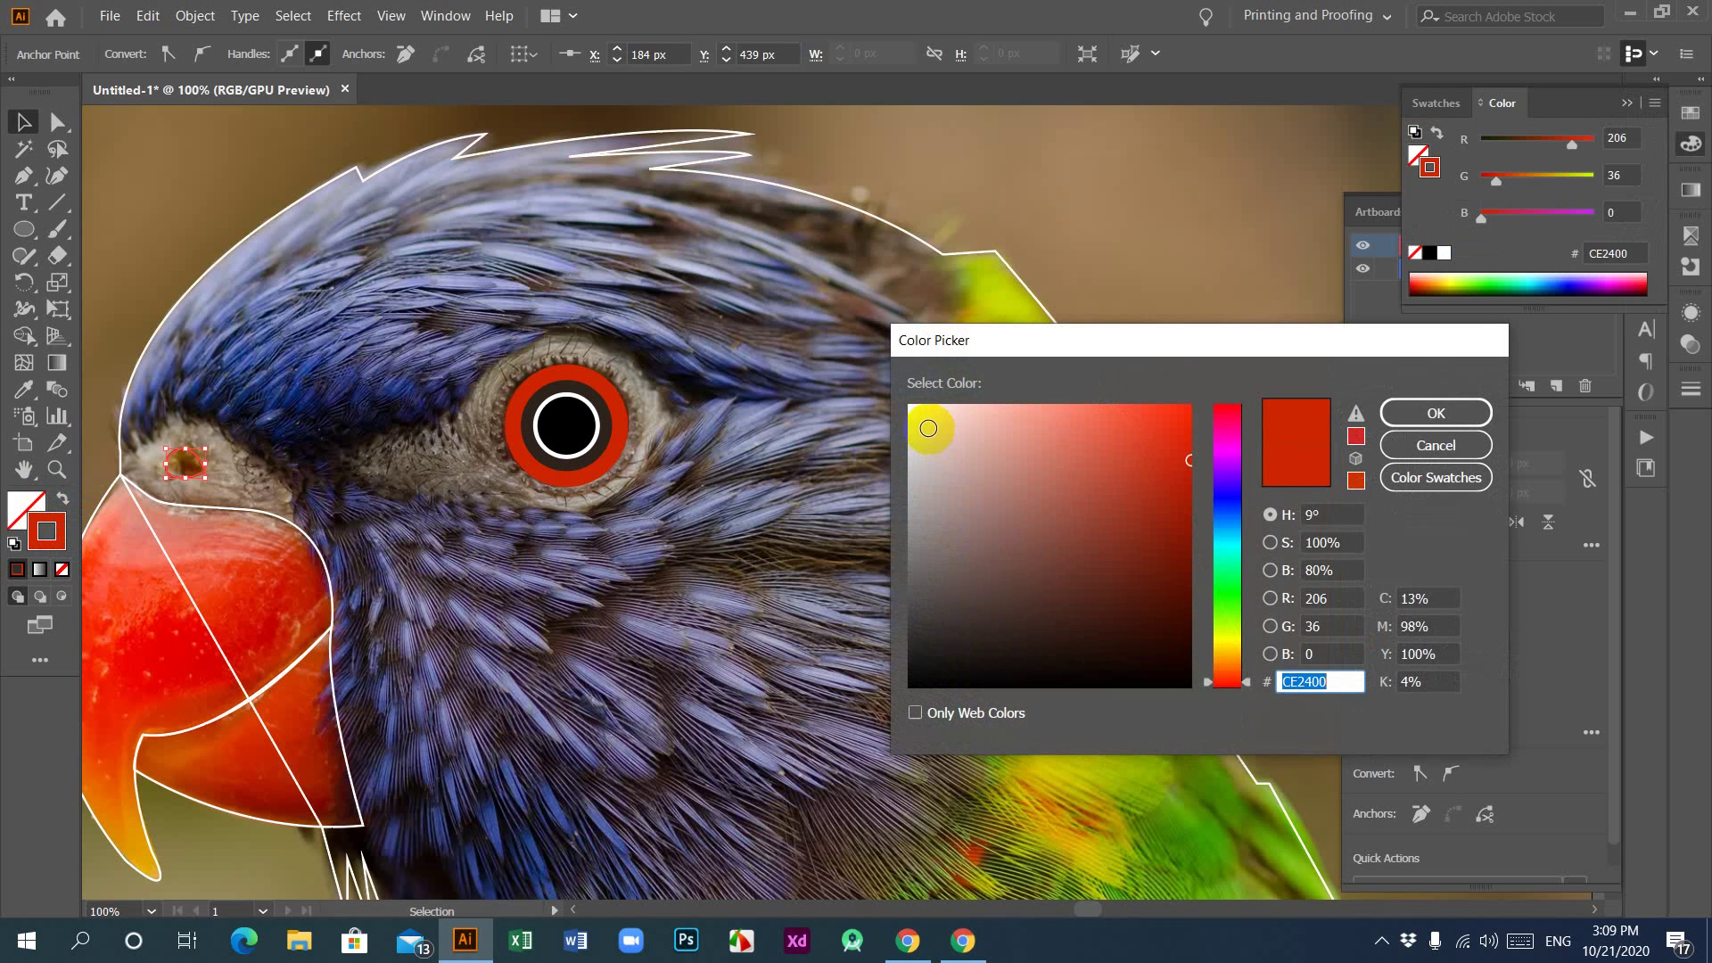
{"action": "left_click_drag", "start_coordinate": [928, 428], "coordinate": [911, 406]}
{"action": "left_click", "coordinate": [1435, 412]}
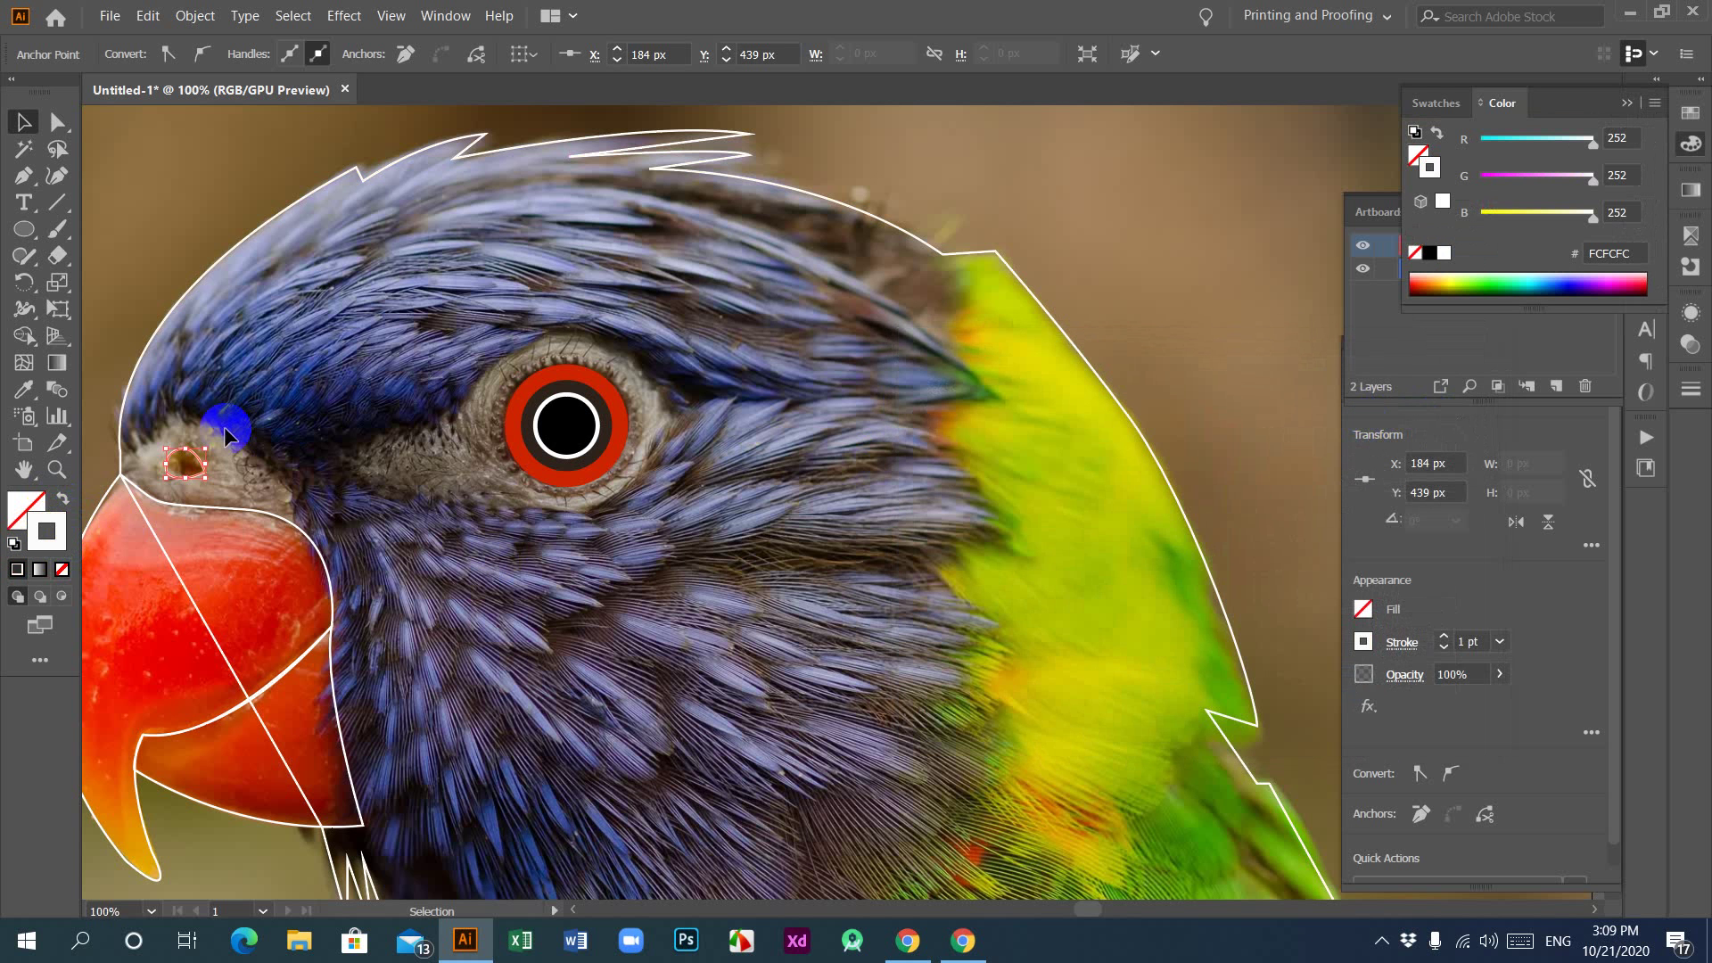
{"action": "left_click", "coordinate": [147, 216]}
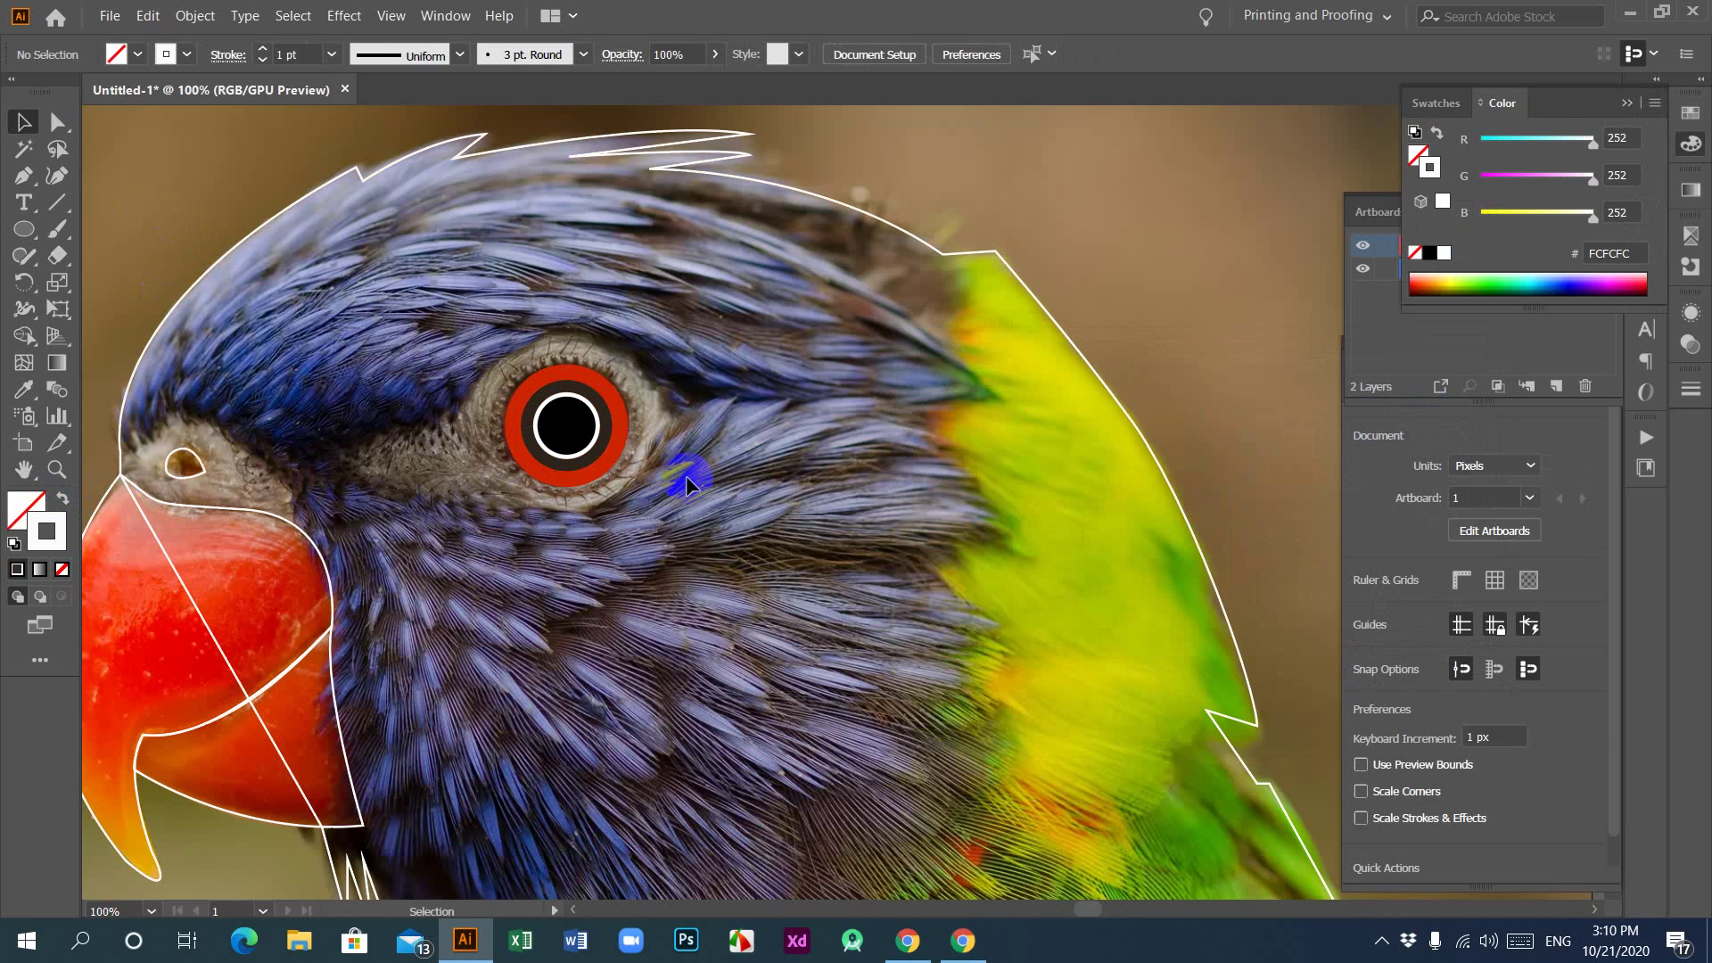
Step: Trace the grey skin around the nostril above the beak with the Pencil tool, about 97 px wide and 68 px tall
{"action": "key", "text": "ctrl+minus"}
{"action": "key", "text": "ctrl+minus"}
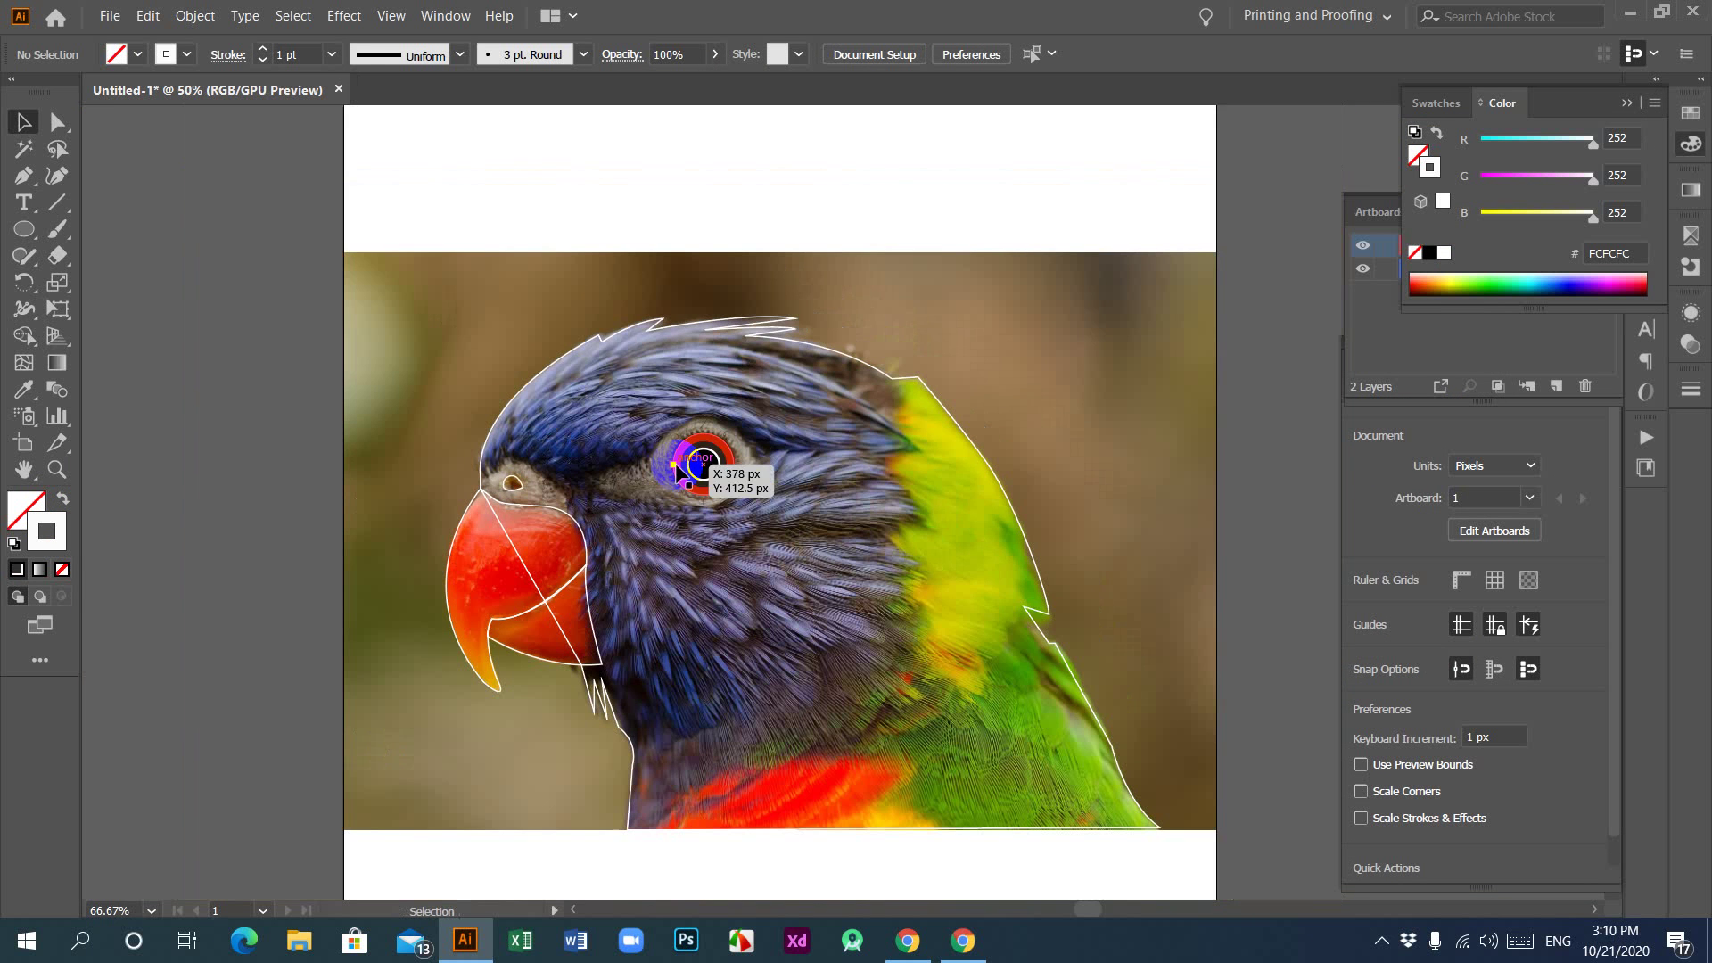
{"action": "scroll", "coordinate": [1068, 537], "scroll_direction": "down", "scroll_amount": 2}
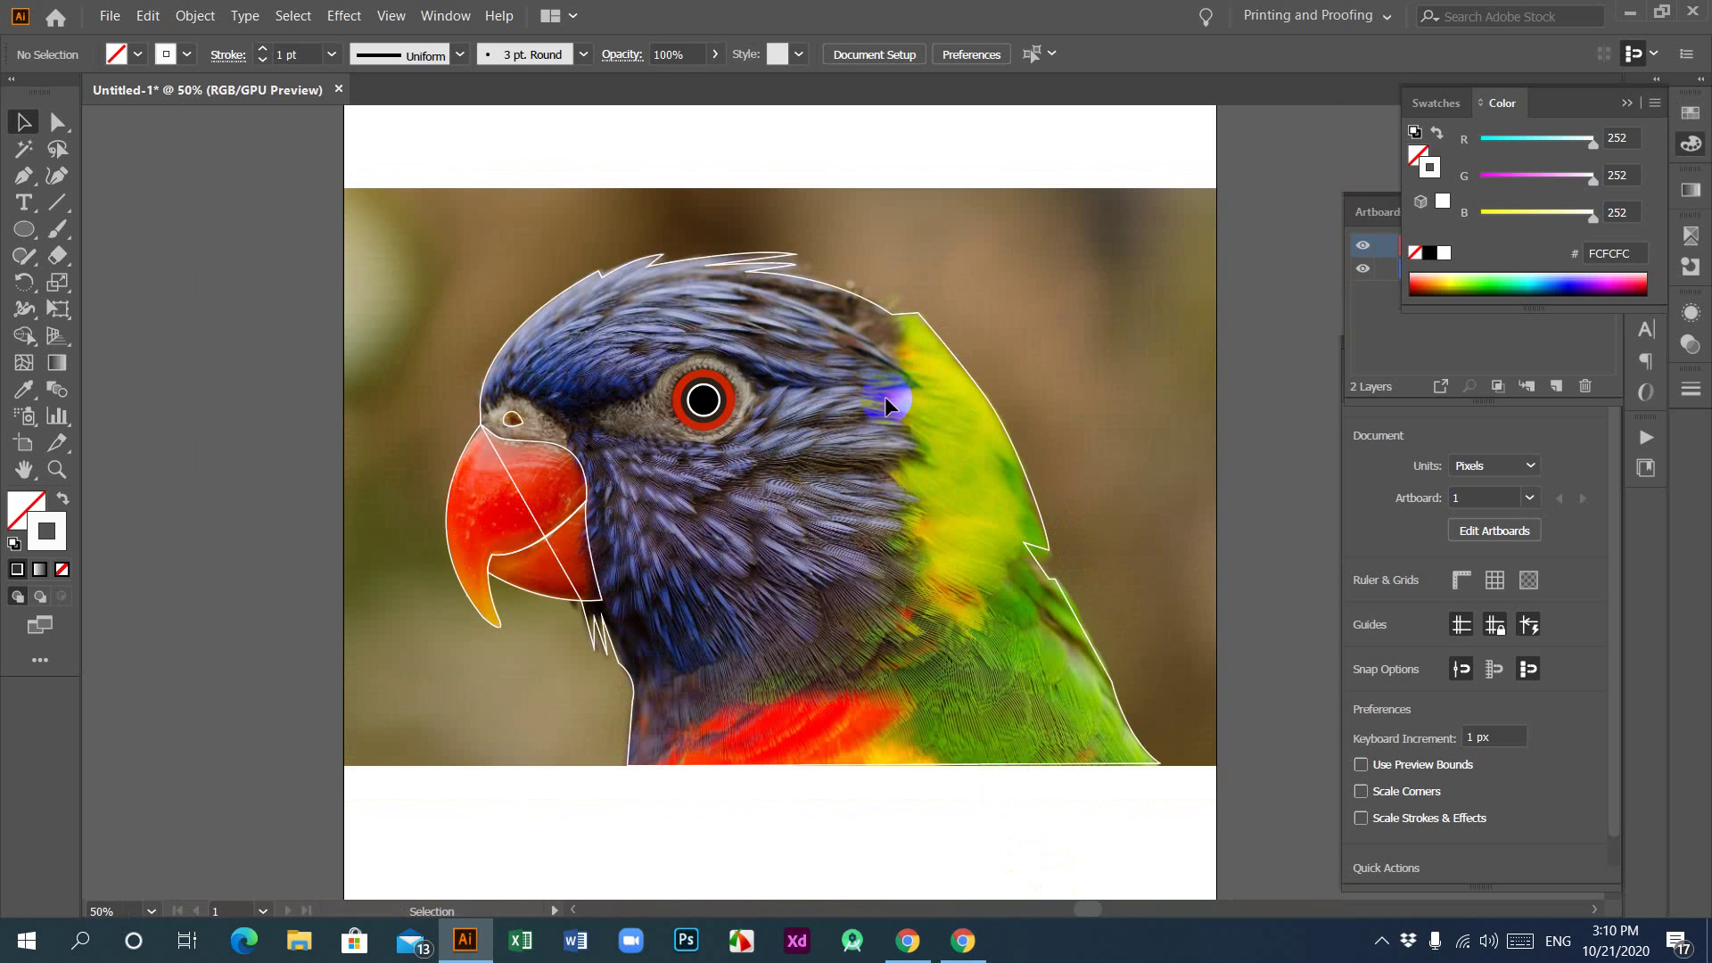
{"action": "left_click", "coordinate": [23, 257]}
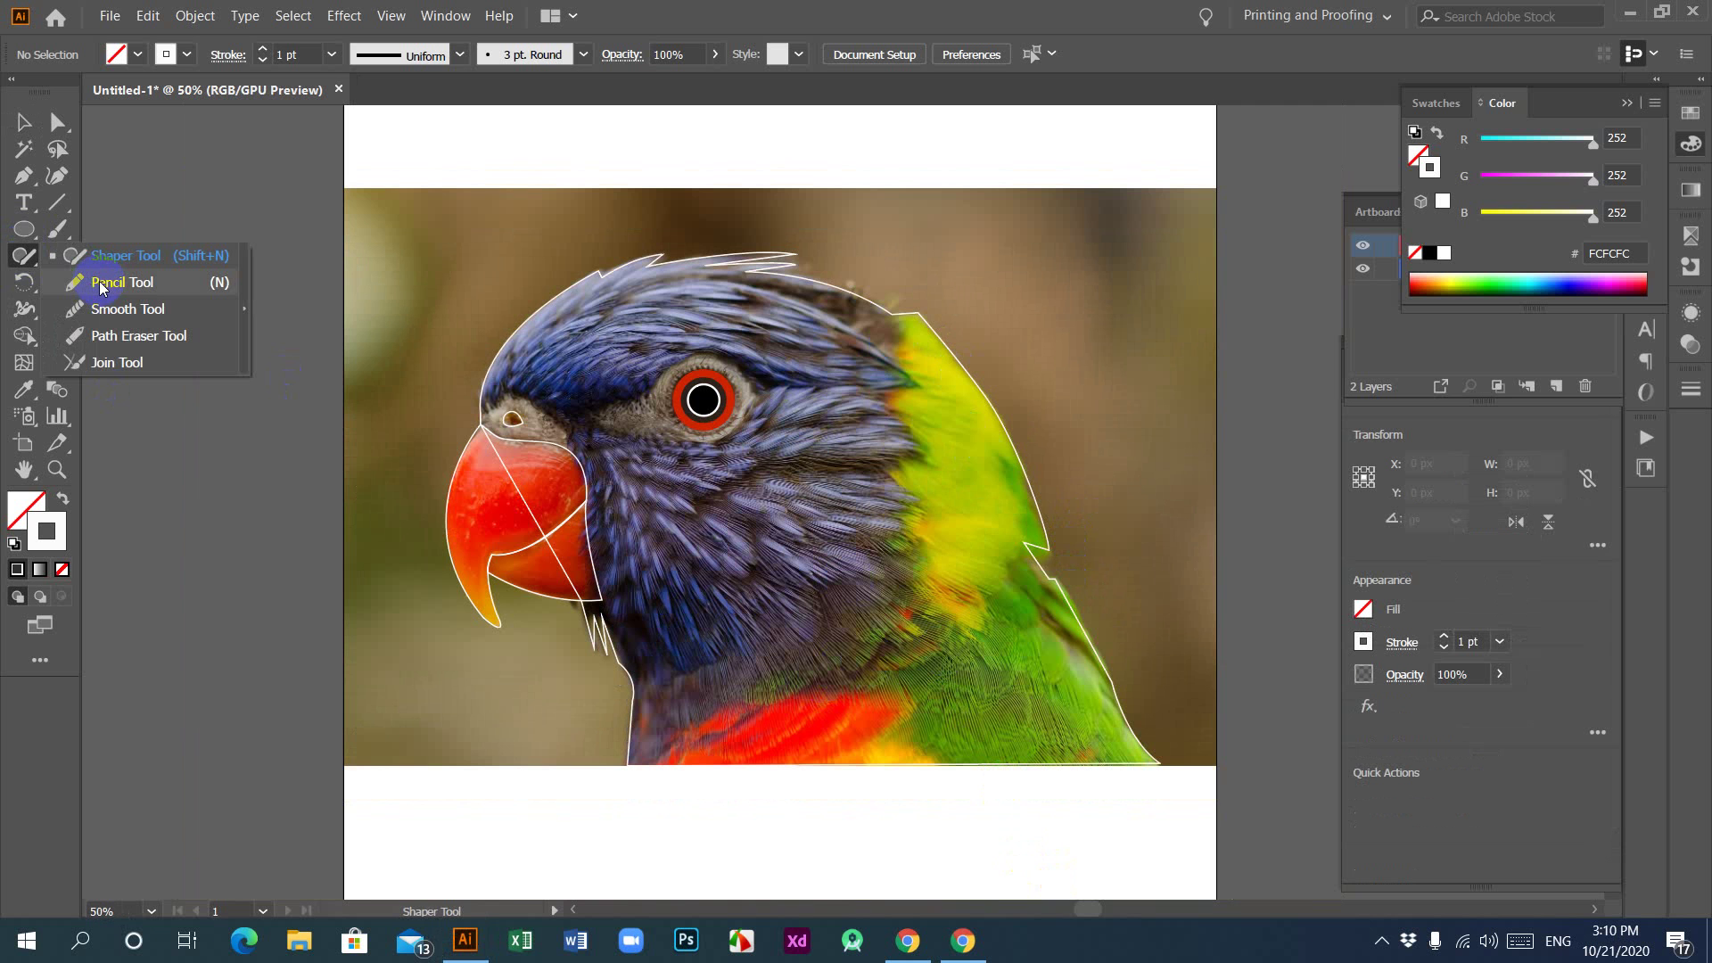
{"action": "left_click", "coordinate": [93, 283]}
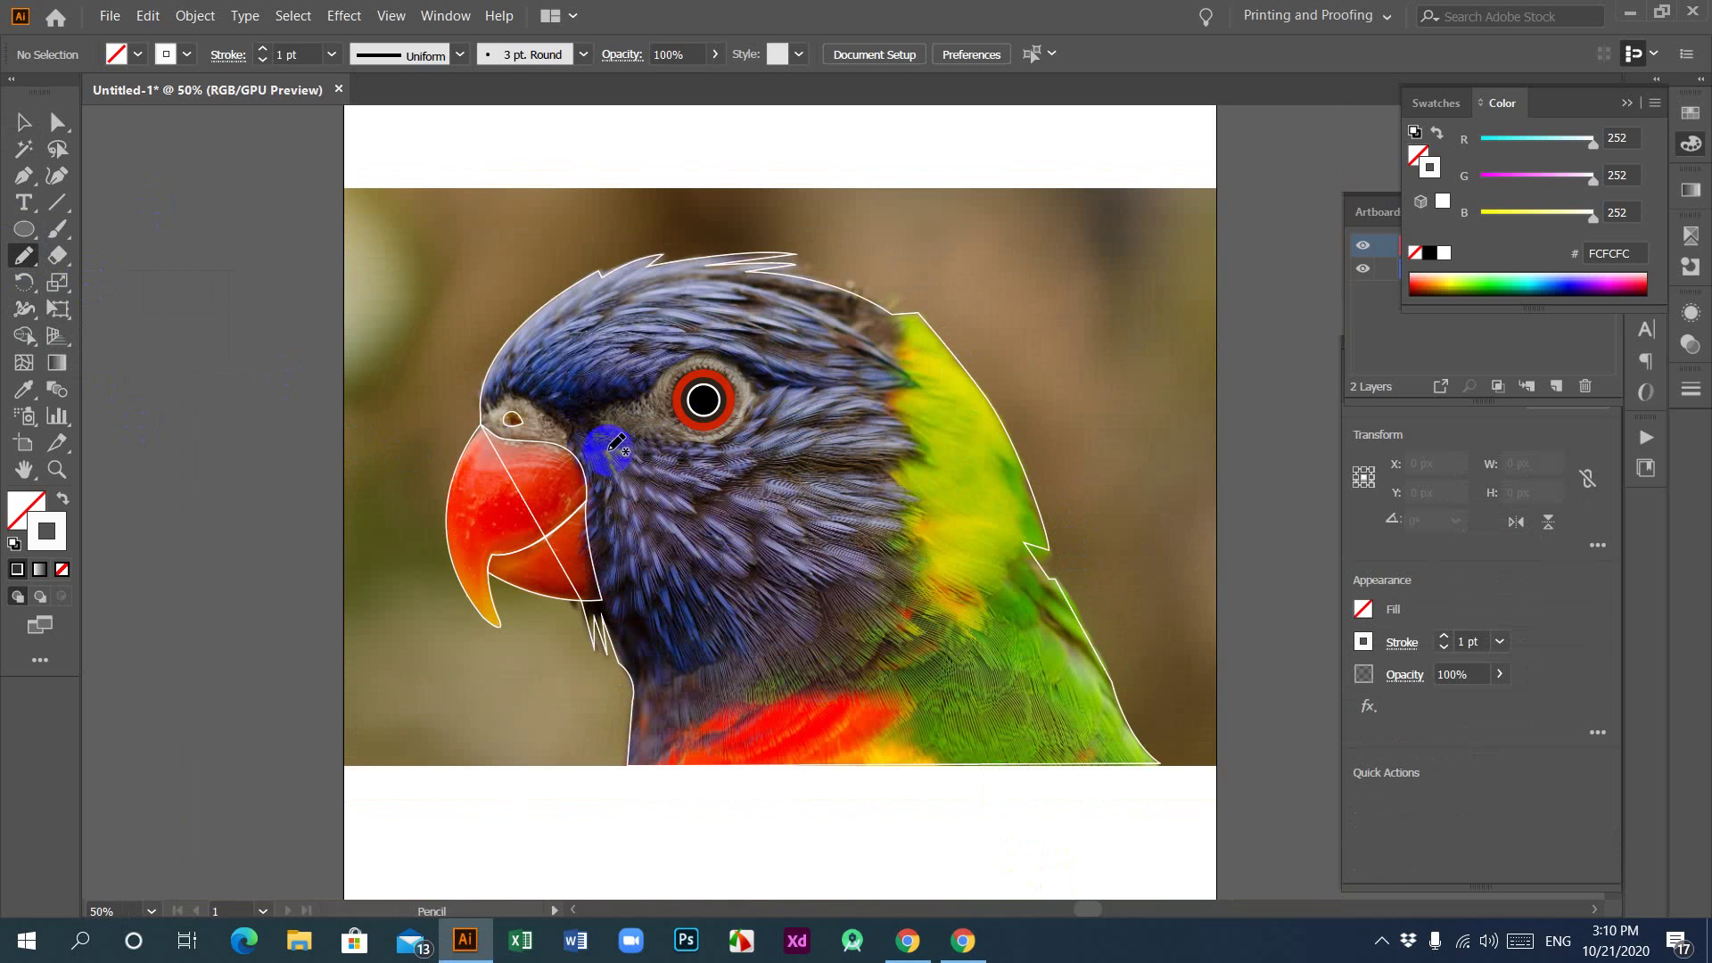
{"action": "mouse_move", "coordinate": [501, 427]}
{"action": "left_mouse_down"}
{"action": "mouse_move", "coordinate": [484, 423]}
{"action": "mouse_move", "coordinate": [521, 392]}
{"action": "mouse_move", "coordinate": [569, 449]}
{"action": "left_mouse_up"}
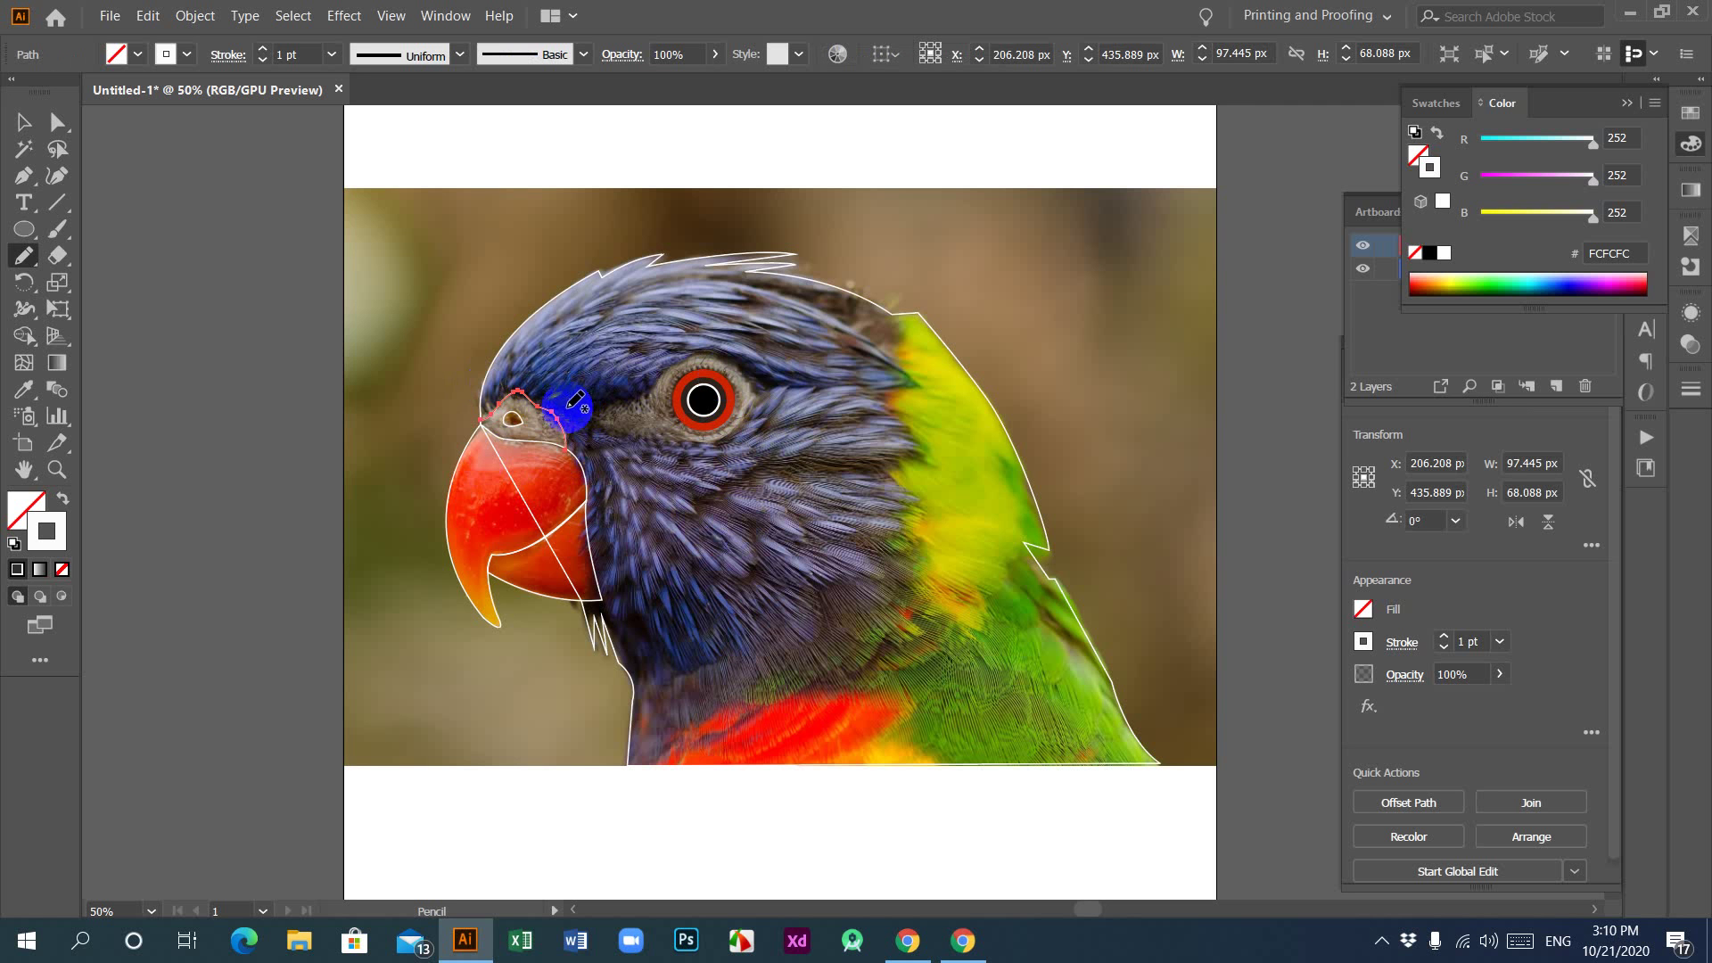
Step: Trace the grey skin patch around the eye as a closed Pencil outline about 219 px wide and 102 px tall
{"action": "mouse_move", "coordinate": [572, 406]}
{"action": "left_mouse_down"}
{"action": "mouse_move", "coordinate": [708, 356]}
{"action": "mouse_move", "coordinate": [885, 385]}
{"action": "left_mouse_up"}
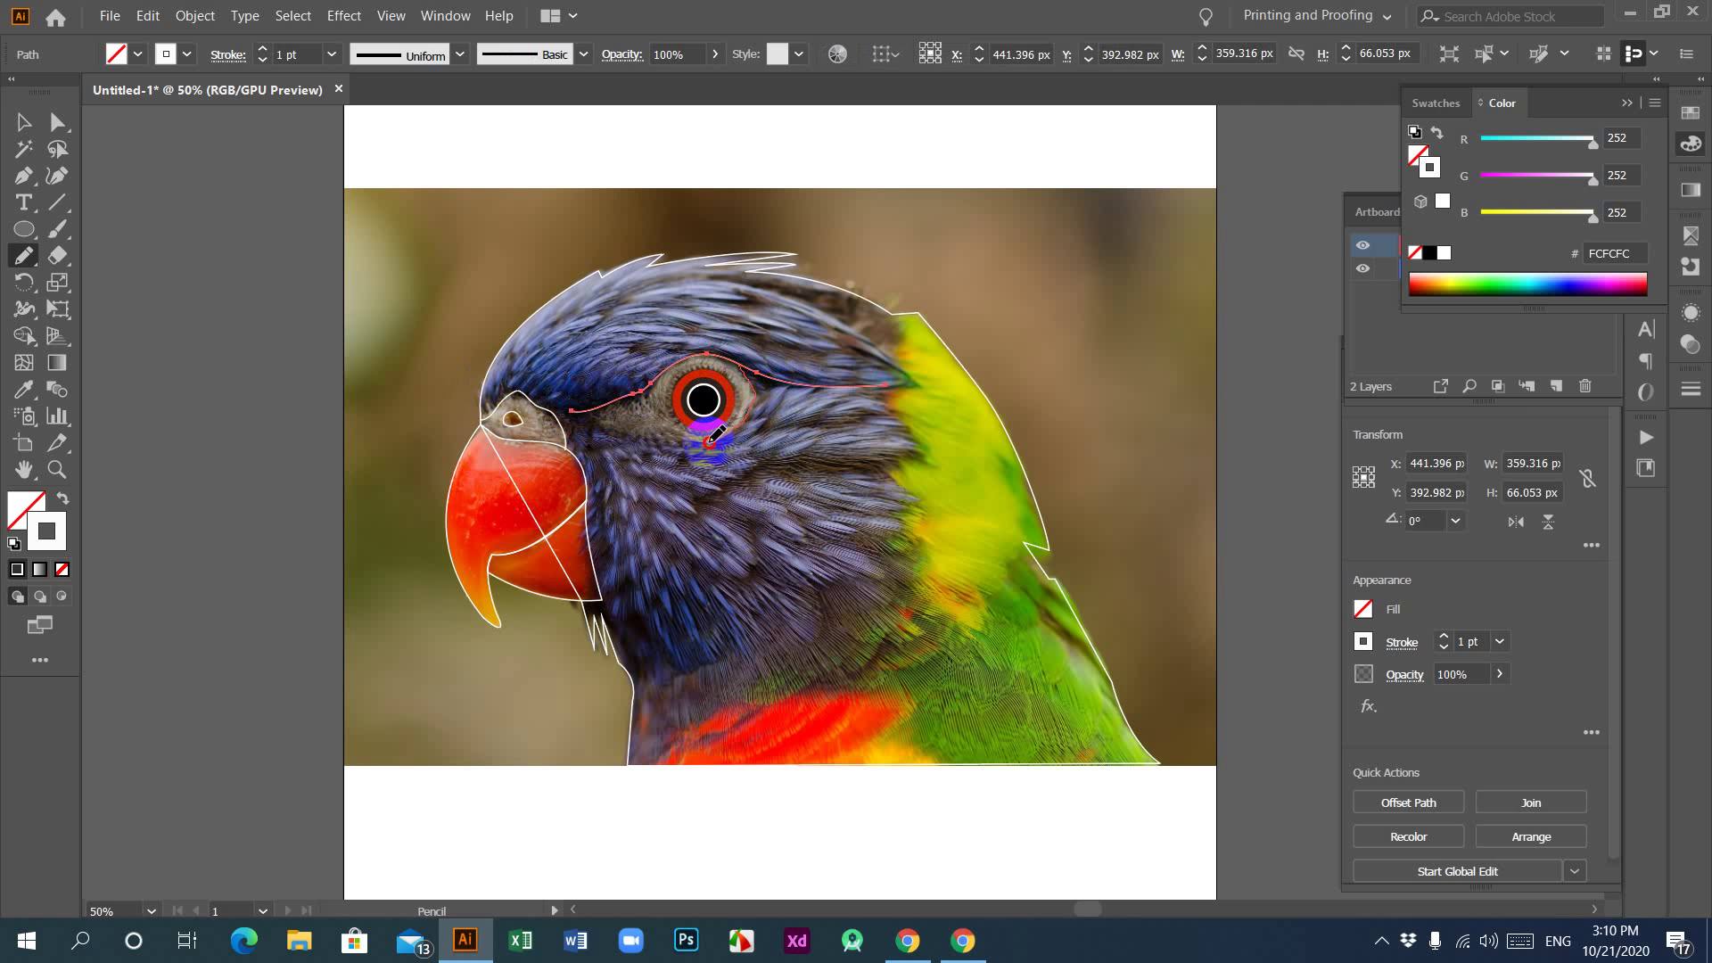
{"action": "left_click_drag", "start_coordinate": [653, 429], "coordinate": [580, 401]}
{"action": "mouse_move", "coordinate": [699, 409]}
{"action": "left_mouse_down"}
{"action": "mouse_move", "coordinate": [799, 437]}
{"action": "mouse_move", "coordinate": [669, 429]}
{"action": "mouse_move", "coordinate": [682, 439]}
{"action": "mouse_move", "coordinate": [602, 416]}
{"action": "mouse_move", "coordinate": [744, 464]}
{"action": "mouse_move", "coordinate": [668, 427]}
{"action": "mouse_move", "coordinate": [685, 448]}
{"action": "mouse_move", "coordinate": [595, 366]}
{"action": "left_mouse_up"}
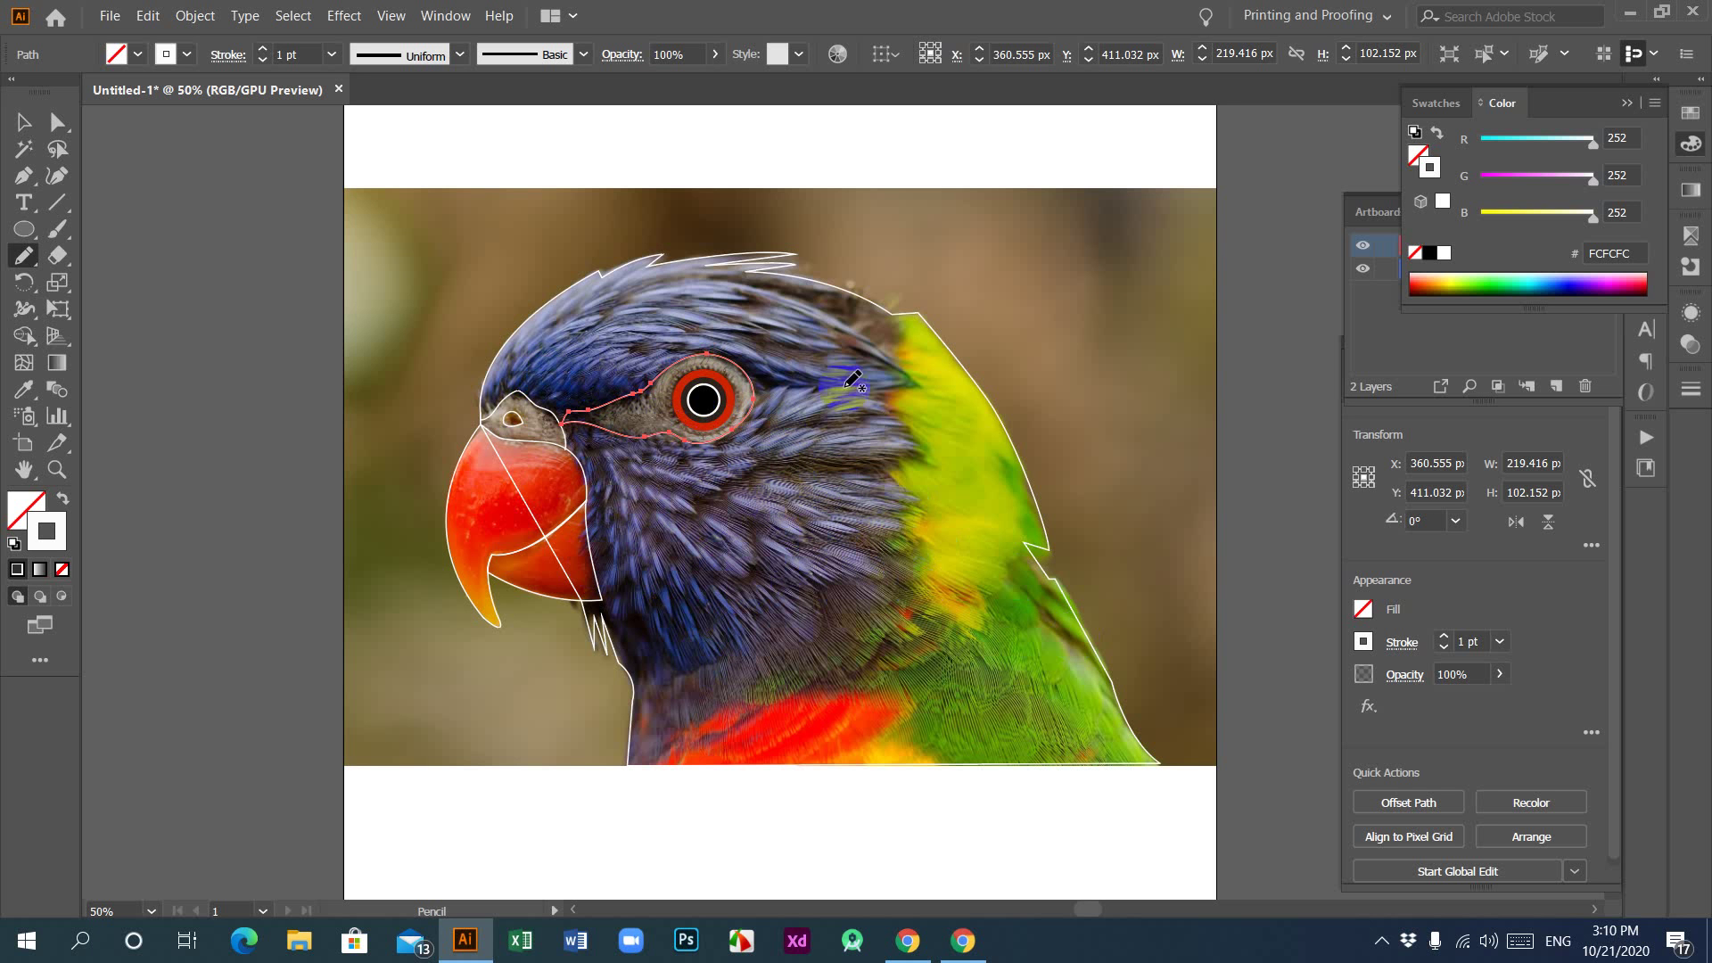
Step: Draw three slanted Pencil strokes across the red breast feathers and two curved ones along the rear edge of the blue neck
{"action": "scroll", "coordinate": [876, 597], "scroll_direction": "down", "scroll_amount": 2}
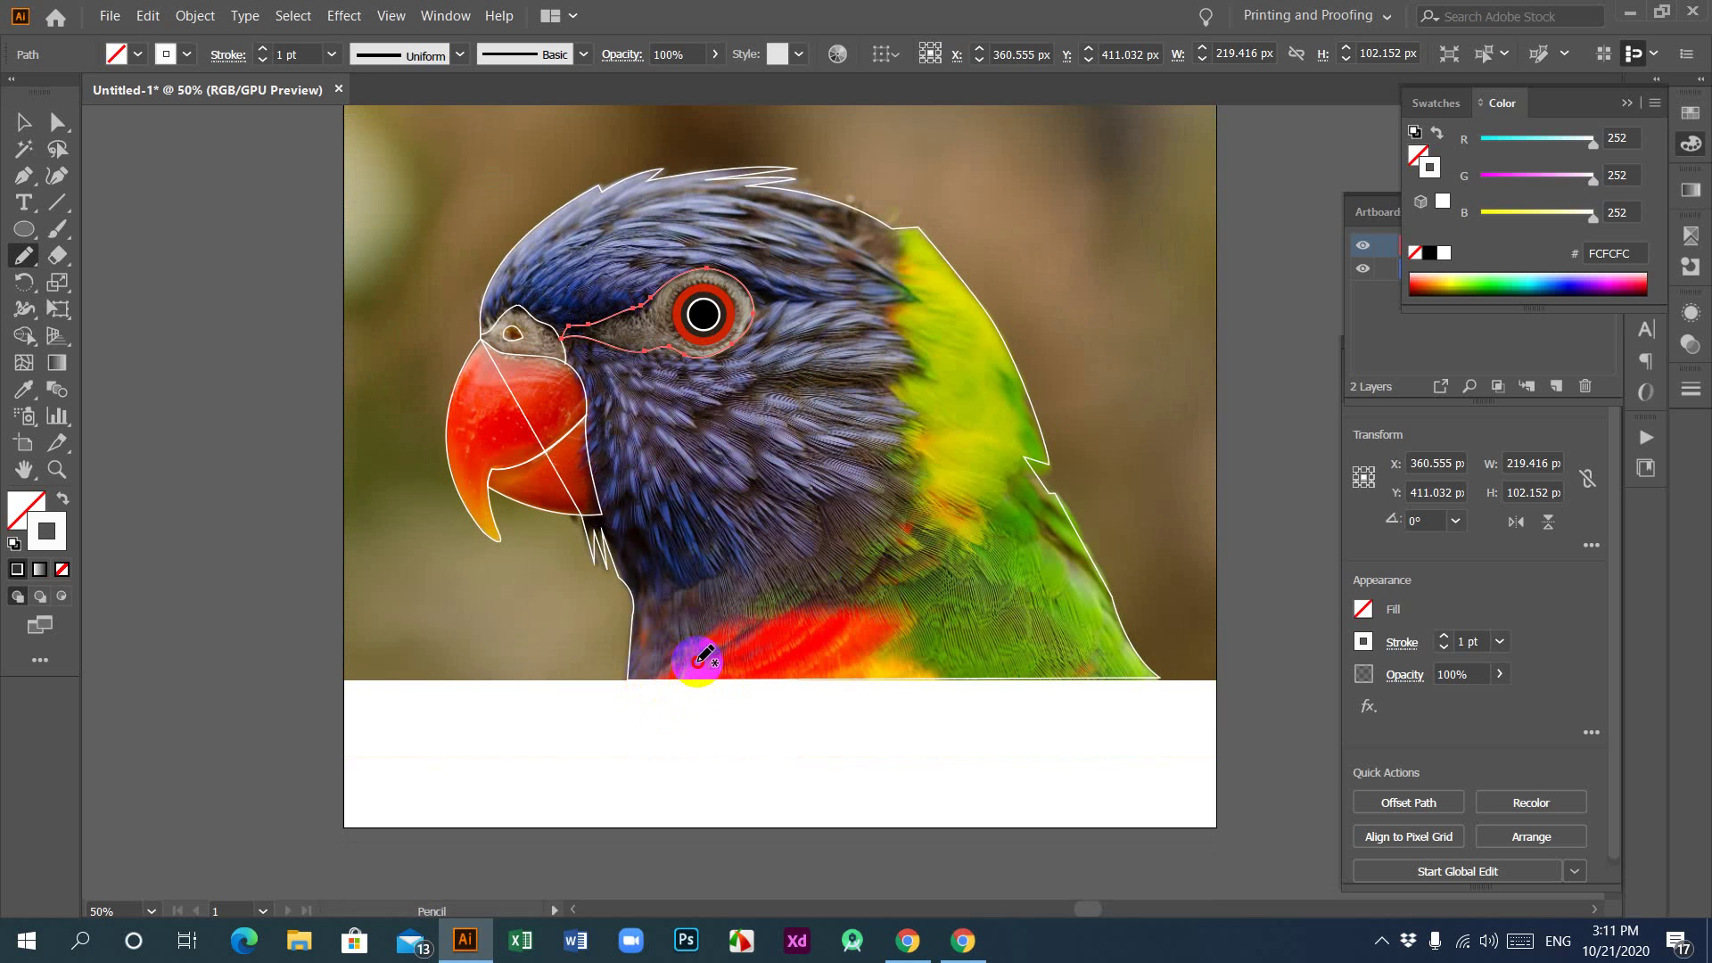
{"action": "left_click_drag", "start_coordinate": [697, 662], "coordinate": [839, 589]}
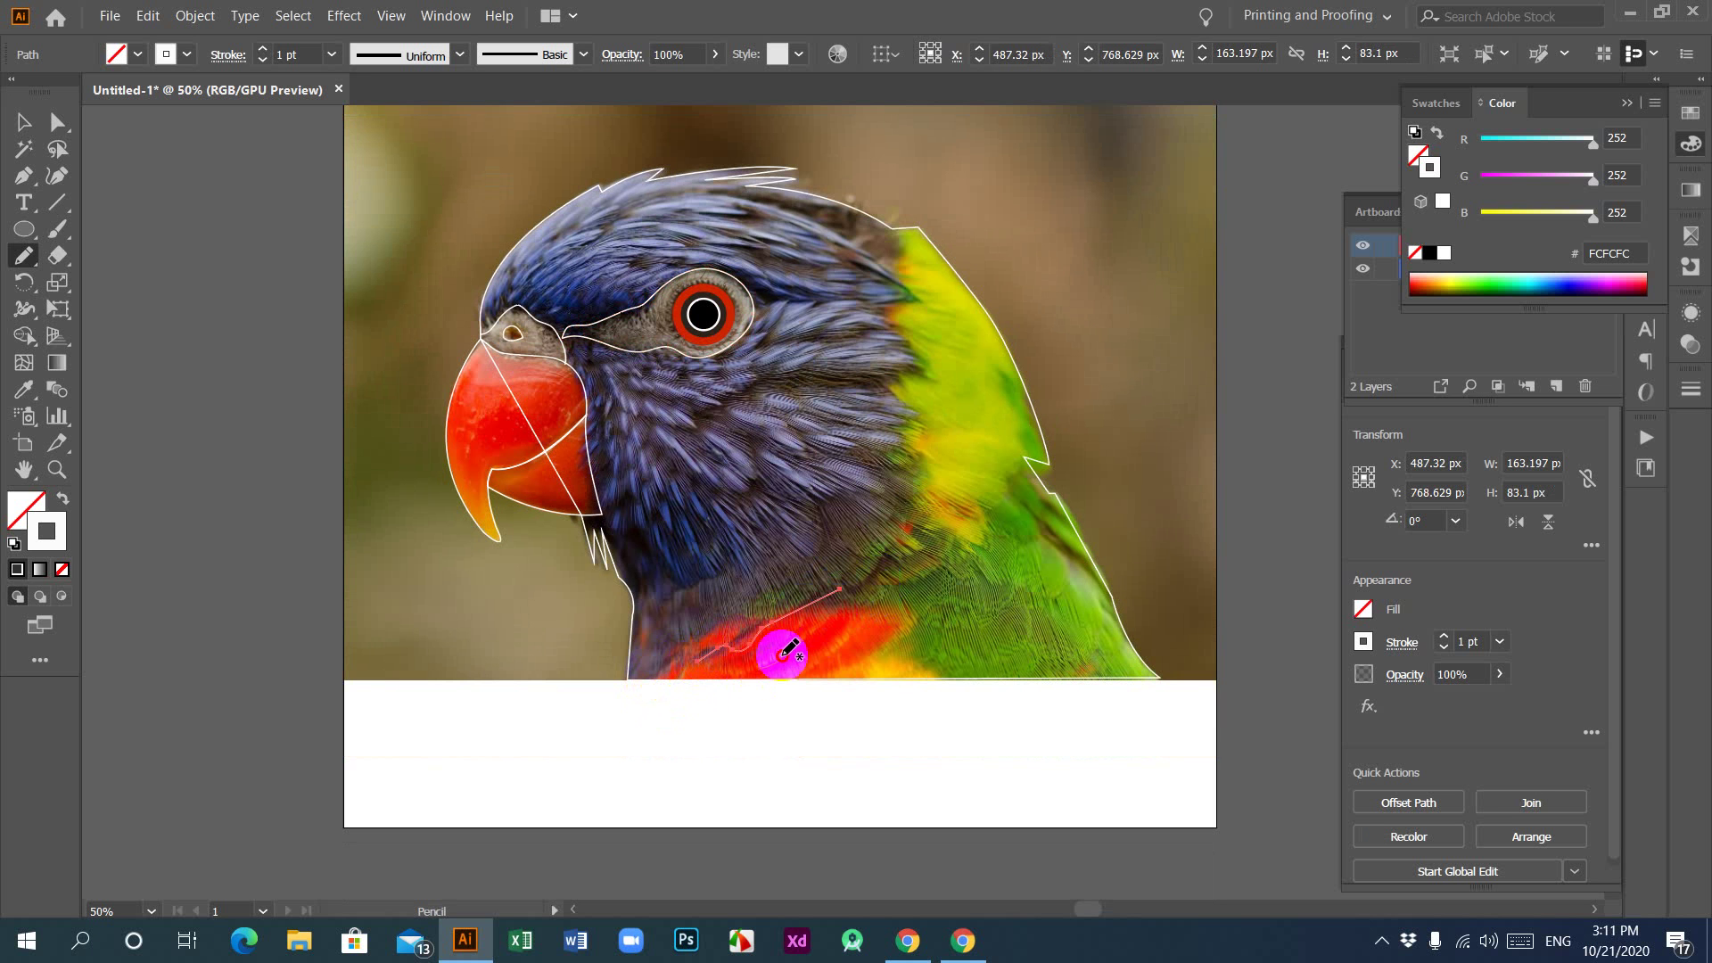
{"action": "left_click_drag", "start_coordinate": [757, 667], "coordinate": [839, 614]}
{"action": "mouse_move", "coordinate": [814, 672]}
{"action": "left_mouse_down"}
{"action": "mouse_move", "coordinate": [881, 614]}
{"action": "mouse_move", "coordinate": [859, 665]}
{"action": "mouse_move", "coordinate": [912, 627]}
{"action": "mouse_move", "coordinate": [915, 550]}
{"action": "mouse_move", "coordinate": [863, 580]}
{"action": "mouse_move", "coordinate": [908, 515]}
{"action": "mouse_move", "coordinate": [917, 454]}
{"action": "mouse_move", "coordinate": [868, 537]}
{"action": "mouse_move", "coordinate": [897, 470]}
{"action": "left_mouse_up"}
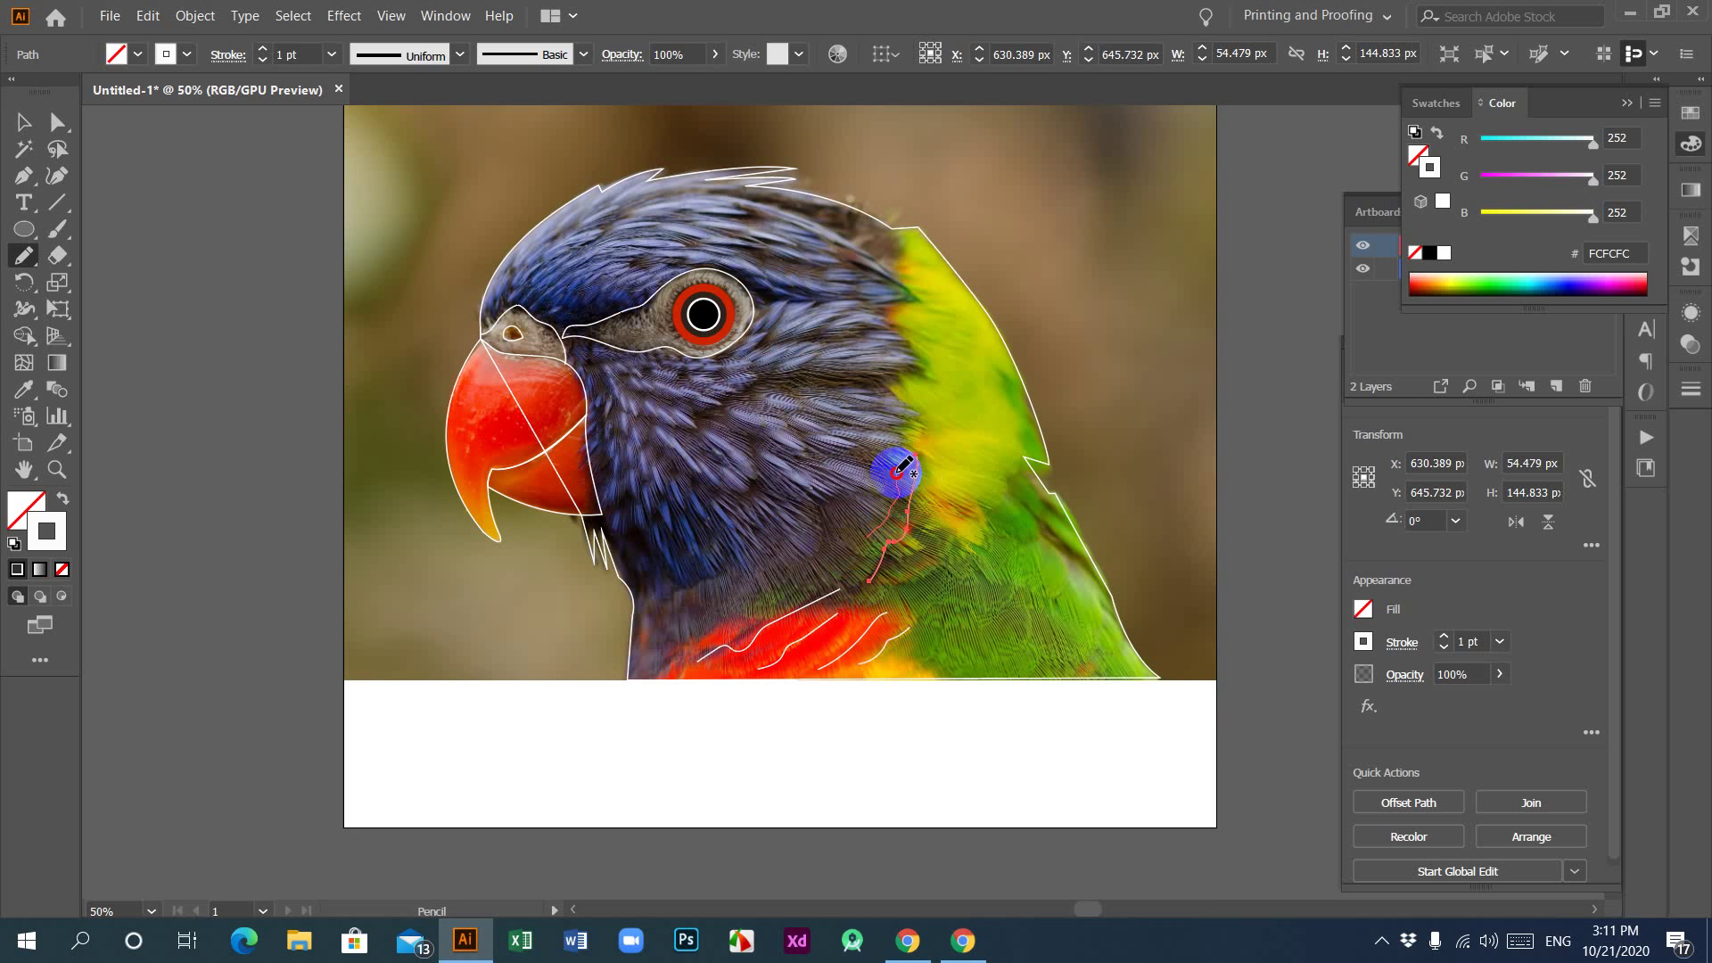
Step: Draw wavy Pencil strokes across the green neck feathers, rising towards the rear outline
{"action": "left_click_drag", "start_coordinate": [894, 583], "coordinate": [1024, 474]}
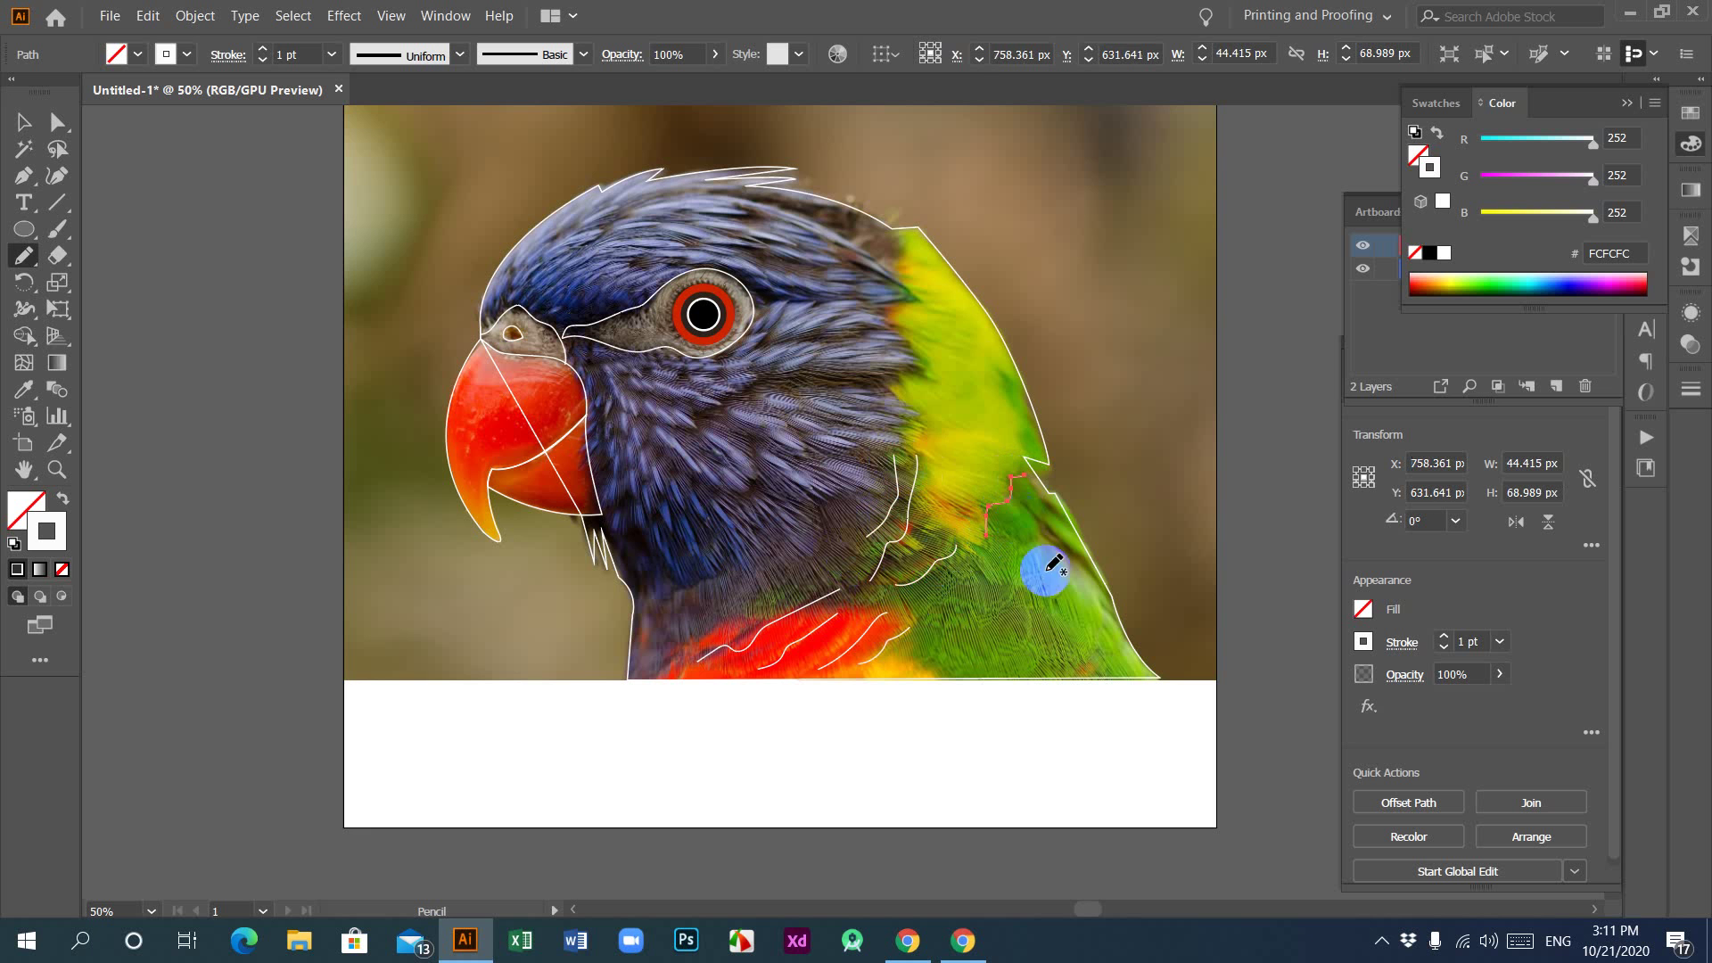
{"action": "left_click_drag", "start_coordinate": [978, 579], "coordinate": [1064, 523]}
{"action": "left_click_drag", "start_coordinate": [963, 633], "coordinate": [1079, 575]}
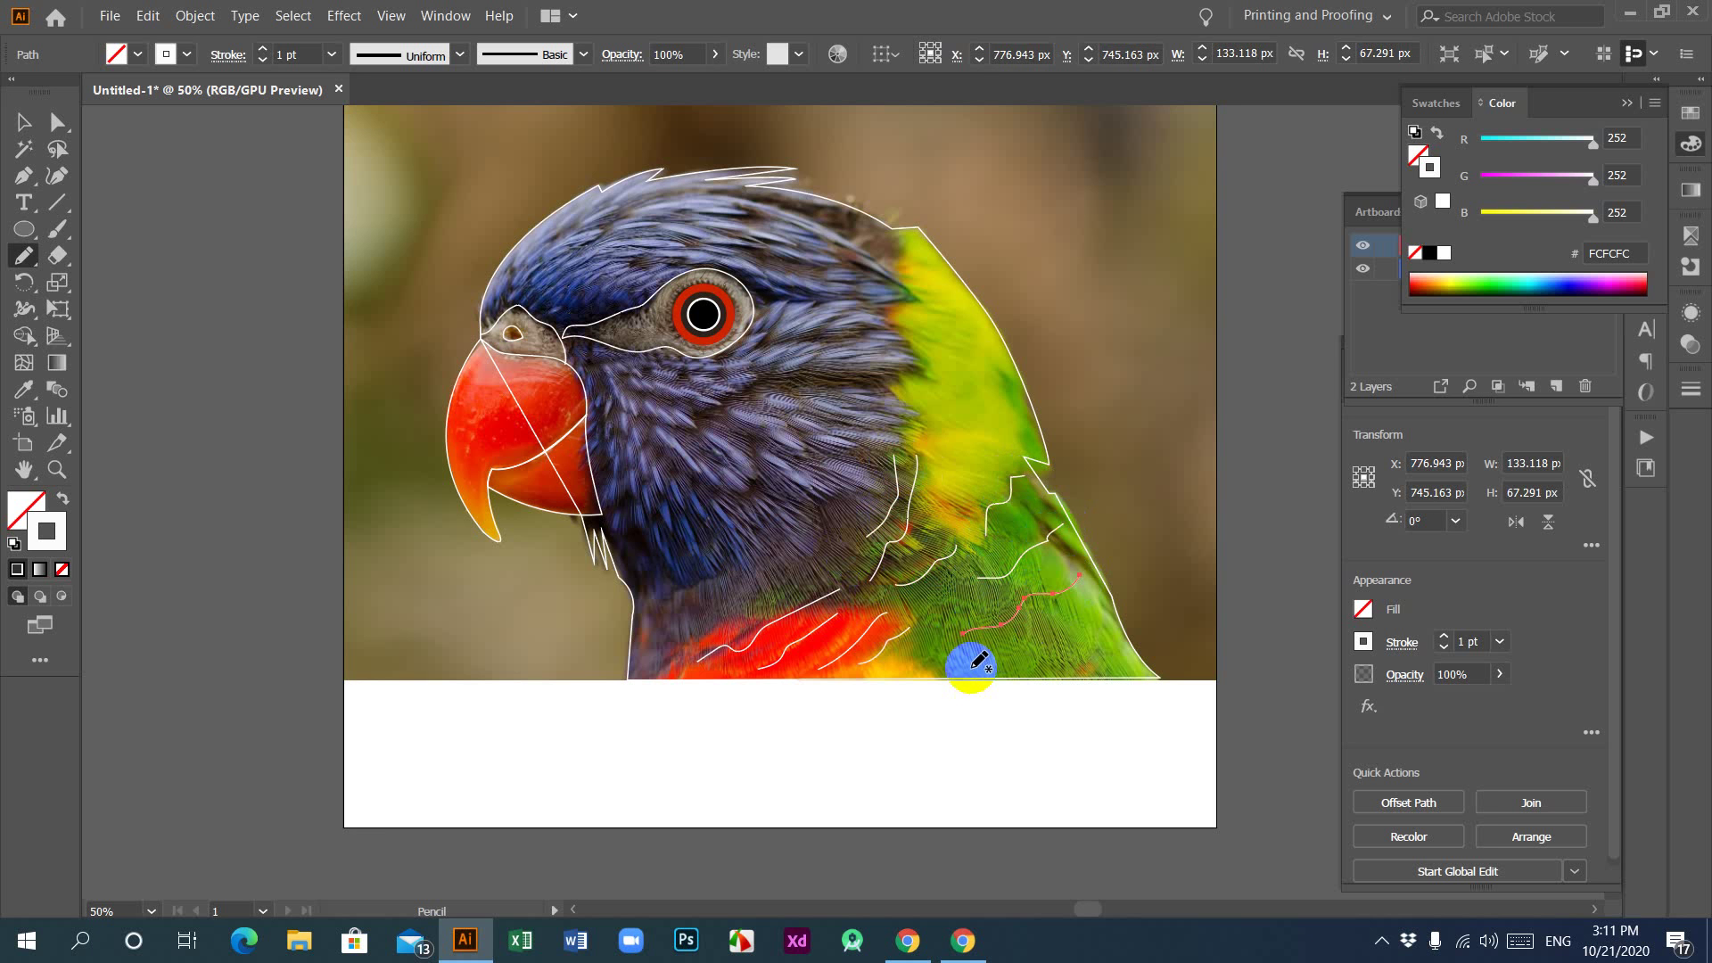
Step: Finish the wavy Pencil strokes on the green neck and trace the blue cheek's jagged rear edge down to the breast, about 315 by 396 px
{"action": "mouse_move", "coordinate": [972, 669]}
{"action": "left_mouse_down"}
{"action": "mouse_move", "coordinate": [1052, 632]}
{"action": "mouse_move", "coordinate": [1053, 674]}
{"action": "mouse_move", "coordinate": [1122, 617]}
{"action": "left_mouse_up"}
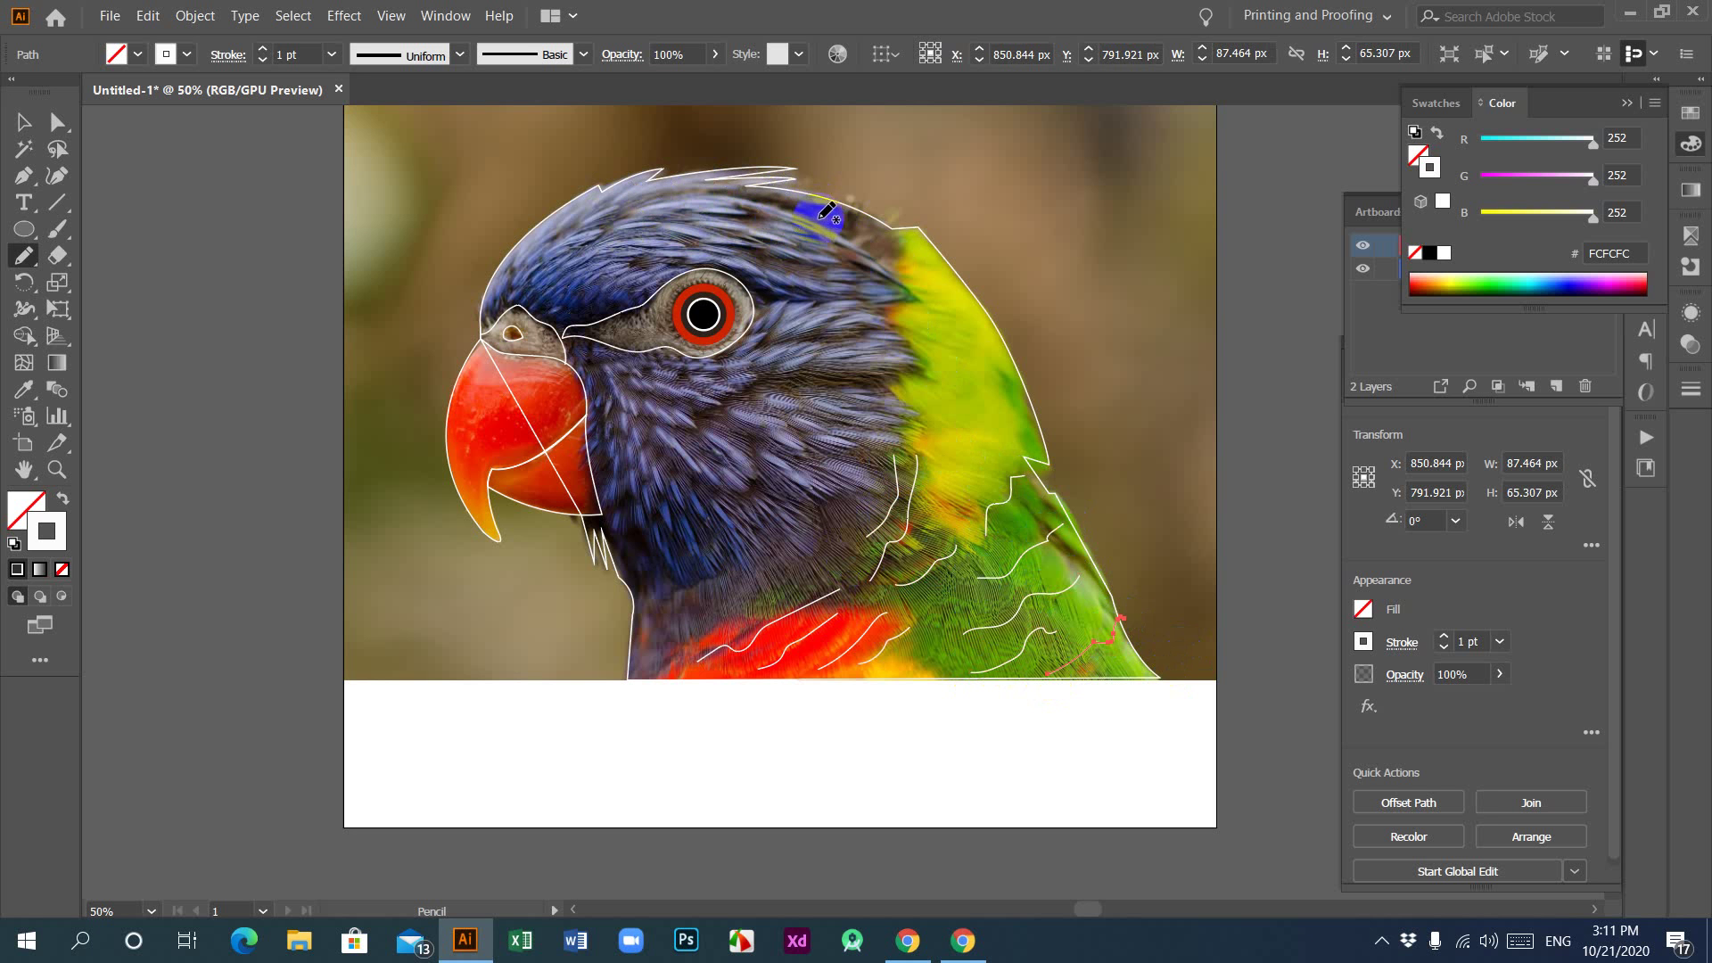
{"action": "mouse_move", "coordinate": [840, 232]}
{"action": "left_mouse_down"}
{"action": "mouse_move", "coordinate": [915, 297]}
{"action": "mouse_move", "coordinate": [801, 301]}
{"action": "mouse_move", "coordinate": [883, 312]}
{"action": "mouse_move", "coordinate": [921, 360]}
{"action": "mouse_move", "coordinate": [872, 376]}
{"action": "mouse_move", "coordinate": [922, 412]}
{"action": "mouse_move", "coordinate": [885, 431]}
{"action": "mouse_move", "coordinate": [906, 444]}
{"action": "mouse_move", "coordinate": [854, 455]}
{"action": "mouse_move", "coordinate": [881, 483]}
{"action": "mouse_move", "coordinate": [817, 501]}
{"action": "mouse_move", "coordinate": [795, 578]}
{"action": "mouse_move", "coordinate": [649, 635]}
{"action": "left_mouse_up"}
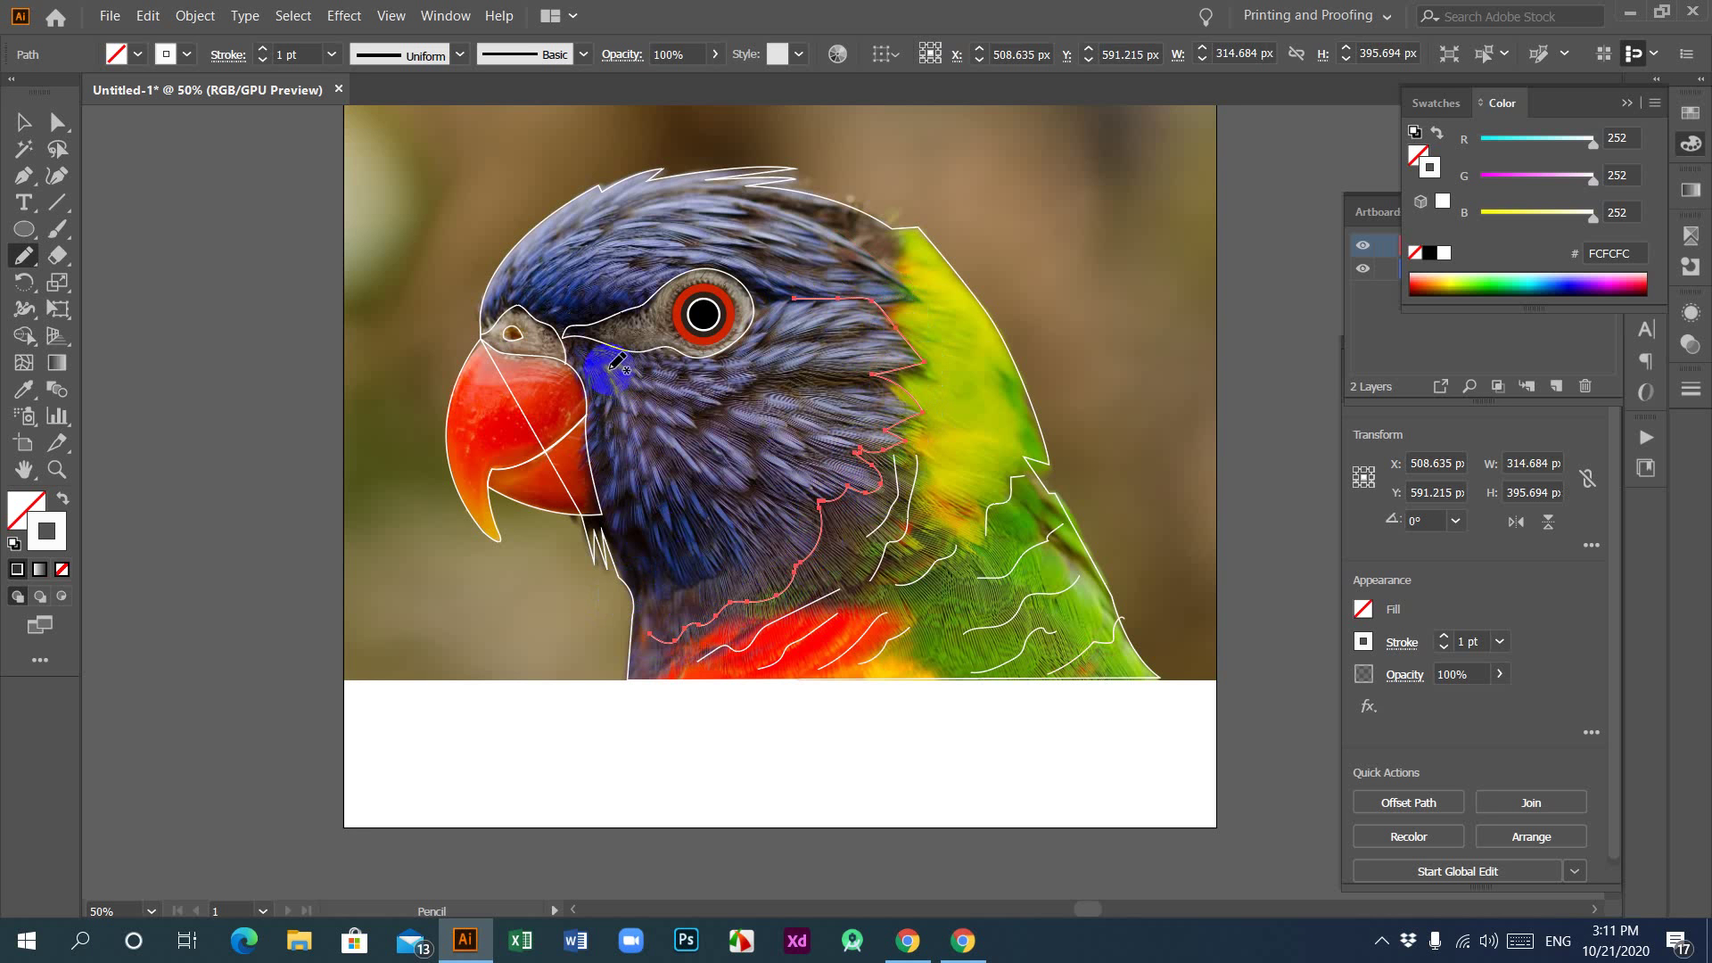
Step: Draw short Pencil feather strokes across the blue throat and cheek, and below and behind the eye
{"action": "mouse_move", "coordinate": [613, 365]}
{"action": "left_mouse_down"}
{"action": "mouse_move", "coordinate": [690, 426]}
{"action": "mouse_move", "coordinate": [698, 455]}
{"action": "mouse_move", "coordinate": [622, 450]}
{"action": "mouse_move", "coordinate": [639, 436]}
{"action": "mouse_move", "coordinate": [646, 523]}
{"action": "mouse_move", "coordinate": [650, 467]}
{"action": "mouse_move", "coordinate": [671, 499]}
{"action": "mouse_move", "coordinate": [676, 485]}
{"action": "mouse_move", "coordinate": [710, 507]}
{"action": "mouse_move", "coordinate": [712, 530]}
{"action": "mouse_move", "coordinate": [667, 516]}
{"action": "mouse_move", "coordinate": [681, 531]}
{"action": "mouse_move", "coordinate": [656, 548]}
{"action": "mouse_move", "coordinate": [653, 532]}
{"action": "mouse_move", "coordinate": [674, 567]}
{"action": "mouse_move", "coordinate": [739, 550]}
{"action": "mouse_move", "coordinate": [690, 534]}
{"action": "mouse_move", "coordinate": [727, 568]}
{"action": "mouse_move", "coordinate": [773, 534]}
{"action": "mouse_move", "coordinate": [747, 541]}
{"action": "left_mouse_up"}
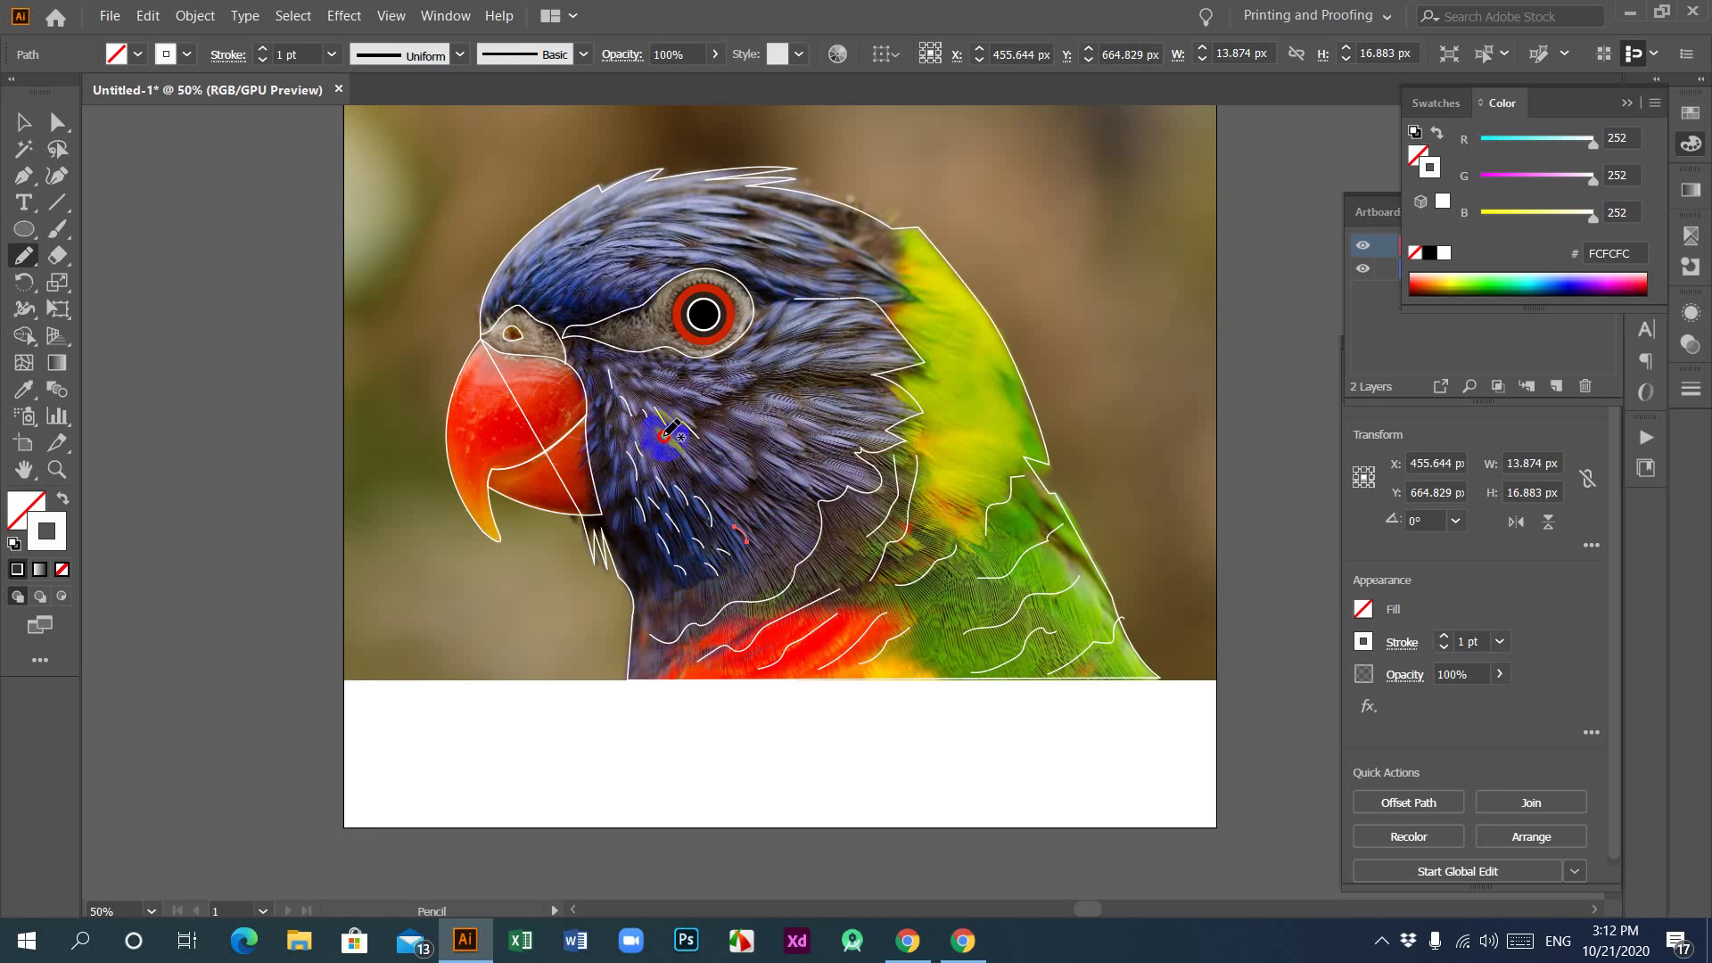
{"action": "mouse_move", "coordinate": [680, 460]}
{"action": "left_mouse_down"}
{"action": "mouse_move", "coordinate": [740, 470]}
{"action": "mouse_move", "coordinate": [724, 472]}
{"action": "mouse_move", "coordinate": [721, 441]}
{"action": "mouse_move", "coordinate": [820, 492]}
{"action": "mouse_move", "coordinate": [740, 420]}
{"action": "mouse_move", "coordinate": [841, 450]}
{"action": "mouse_move", "coordinate": [798, 421]}
{"action": "mouse_move", "coordinate": [831, 422]}
{"action": "mouse_move", "coordinate": [771, 402]}
{"action": "mouse_move", "coordinate": [826, 400]}
{"action": "mouse_move", "coordinate": [811, 400]}
{"action": "mouse_move", "coordinate": [894, 415]}
{"action": "mouse_move", "coordinate": [859, 428]}
{"action": "mouse_move", "coordinate": [896, 435]}
{"action": "mouse_move", "coordinate": [858, 433]}
{"action": "left_mouse_up"}
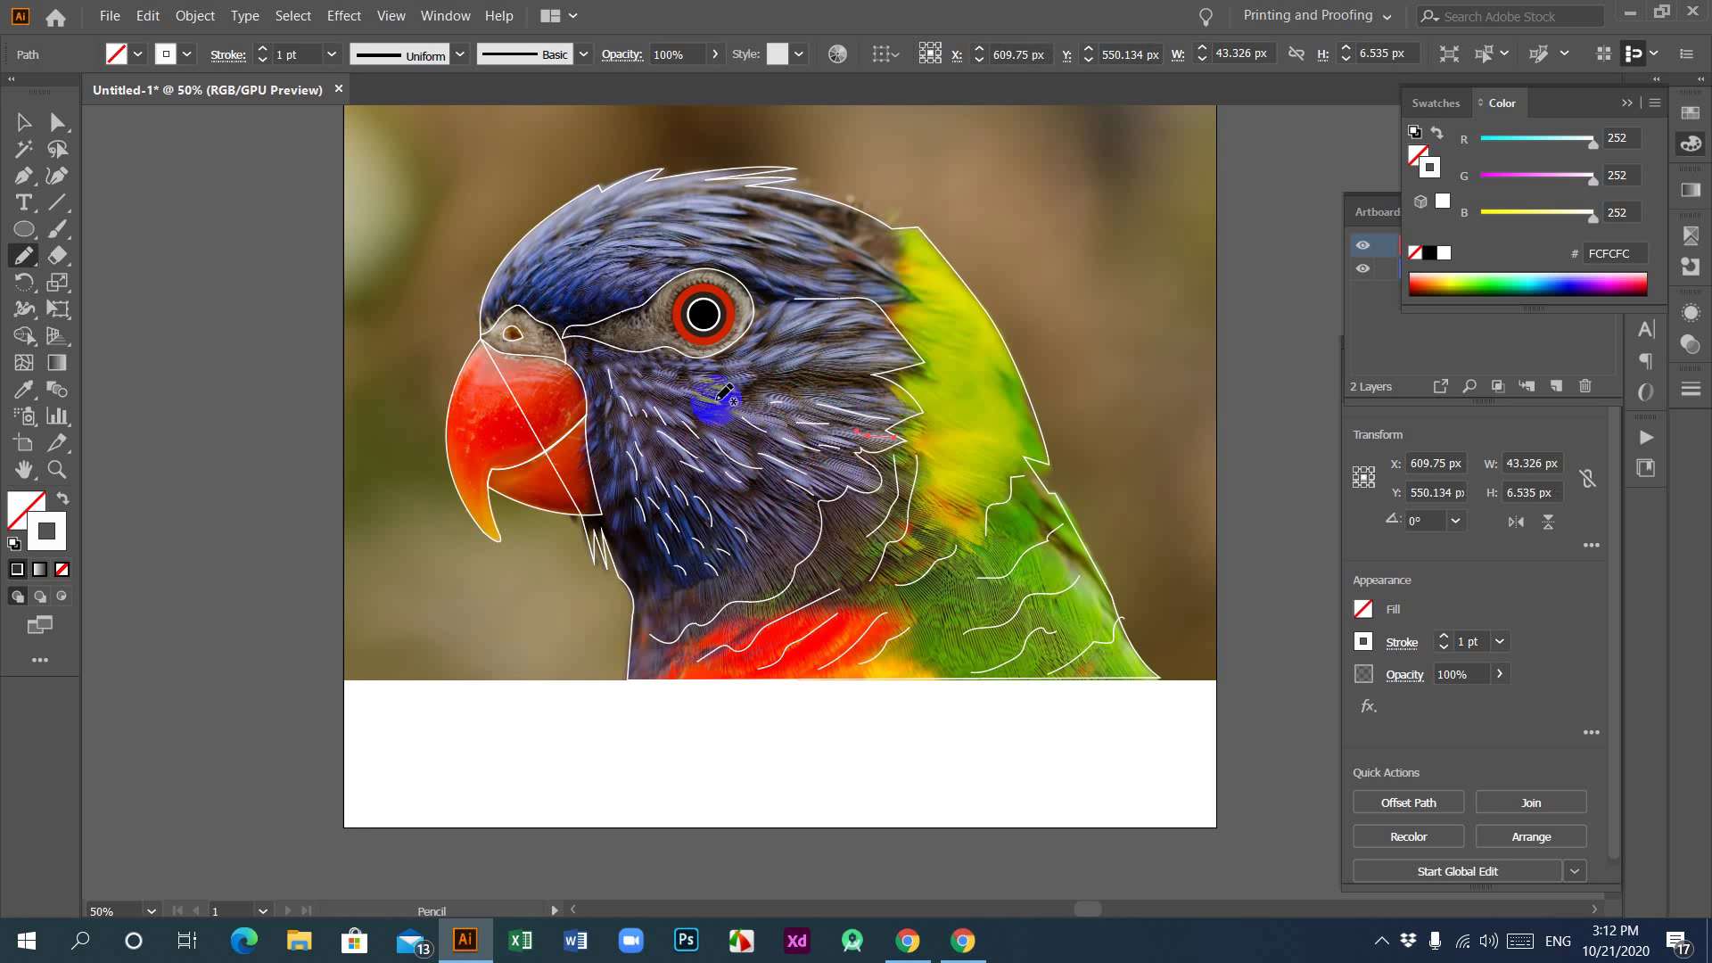
{"action": "mouse_move", "coordinate": [697, 395]}
{"action": "left_mouse_down"}
{"action": "mouse_move", "coordinate": [619, 361]}
{"action": "mouse_move", "coordinate": [674, 393]}
{"action": "mouse_move", "coordinate": [714, 370]}
{"action": "mouse_move", "coordinate": [654, 364]}
{"action": "mouse_move", "coordinate": [807, 357]}
{"action": "left_mouse_up"}
{"action": "left_click_drag", "start_coordinate": [816, 357], "coordinate": [870, 360]}
{"action": "left_click_drag", "start_coordinate": [883, 359], "coordinate": [923, 359]}
{"action": "mouse_move", "coordinate": [838, 338]}
{"action": "left_mouse_down"}
{"action": "mouse_move", "coordinate": [745, 345]}
{"action": "mouse_move", "coordinate": [776, 328]}
{"action": "mouse_move", "coordinate": [757, 325]}
{"action": "mouse_move", "coordinate": [768, 313]}
{"action": "mouse_move", "coordinate": [816, 304]}
{"action": "mouse_move", "coordinate": [786, 323]}
{"action": "mouse_move", "coordinate": [827, 309]}
{"action": "mouse_move", "coordinate": [823, 332]}
{"action": "mouse_move", "coordinate": [868, 319]}
{"action": "left_mouse_up"}
{"action": "mouse_move", "coordinate": [801, 408]}
{"action": "left_mouse_down"}
{"action": "mouse_move", "coordinate": [773, 425]}
{"action": "mouse_move", "coordinate": [763, 403]}
{"action": "left_mouse_up"}
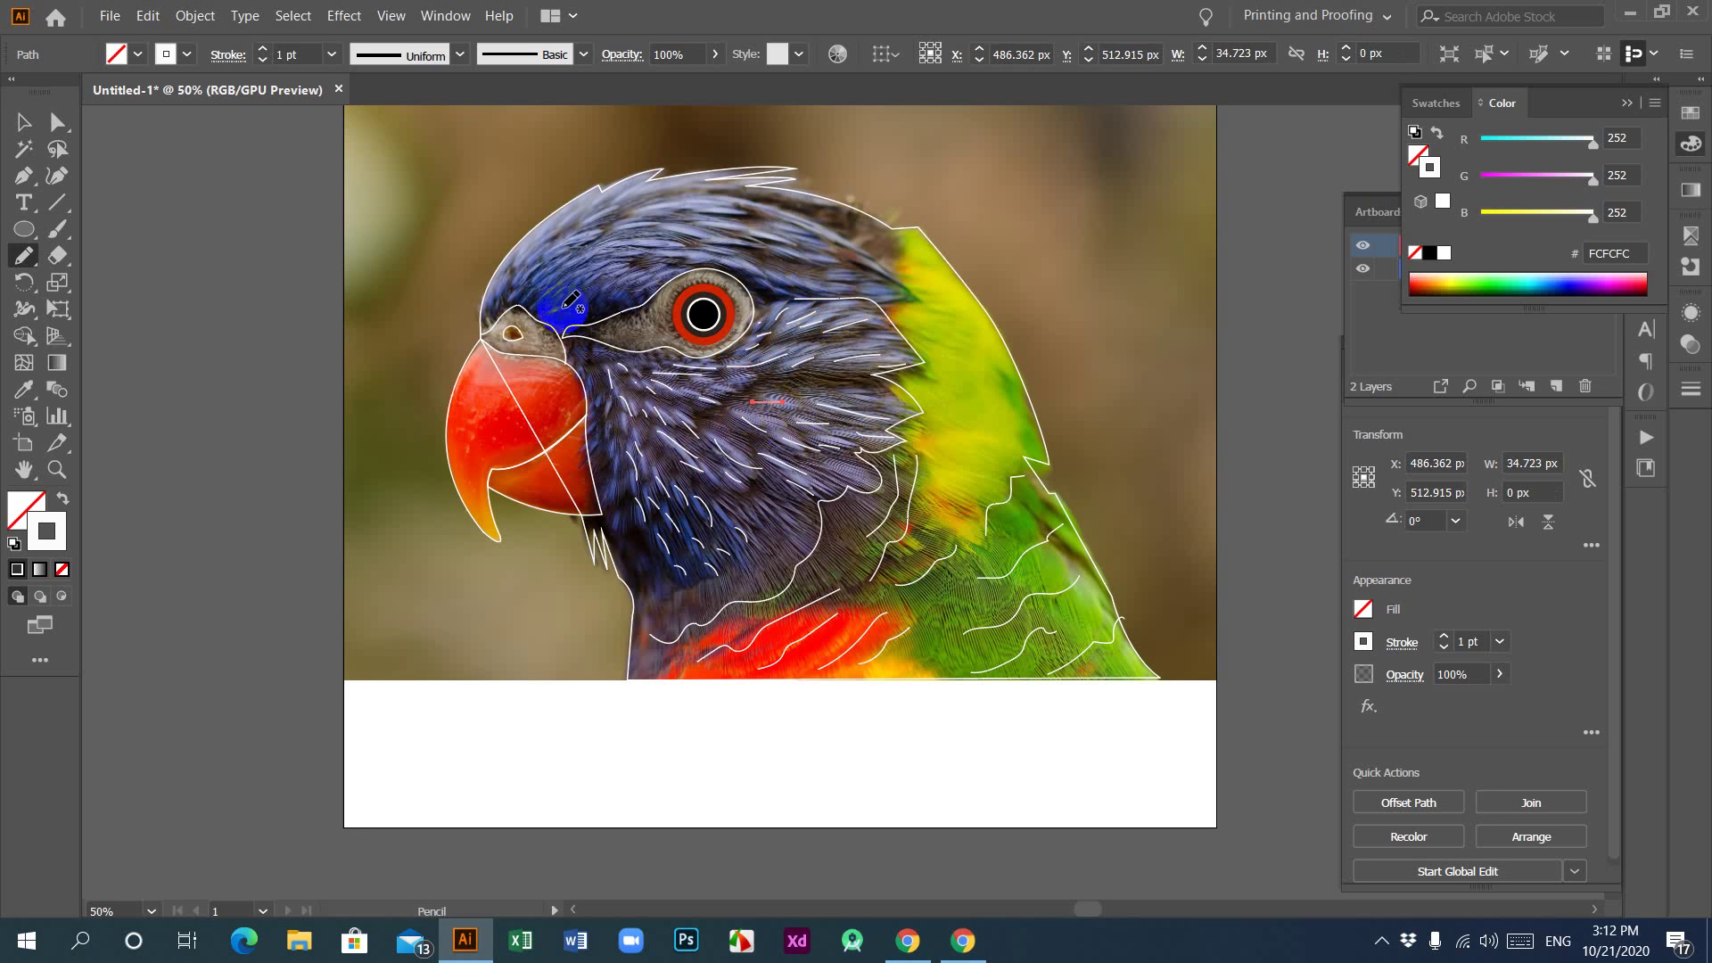
Step: Draw short Pencil feather strokes following the plumage over the forehead, above the eye and across the crown to the nape
{"action": "mouse_move", "coordinate": [553, 316]}
{"action": "left_mouse_down"}
{"action": "mouse_move", "coordinate": [569, 296]}
{"action": "mouse_move", "coordinate": [509, 300]}
{"action": "mouse_move", "coordinate": [510, 273]}
{"action": "mouse_move", "coordinate": [575, 276]}
{"action": "mouse_move", "coordinate": [606, 299]}
{"action": "mouse_move", "coordinate": [586, 308]}
{"action": "mouse_move", "coordinate": [604, 305]}
{"action": "left_mouse_up"}
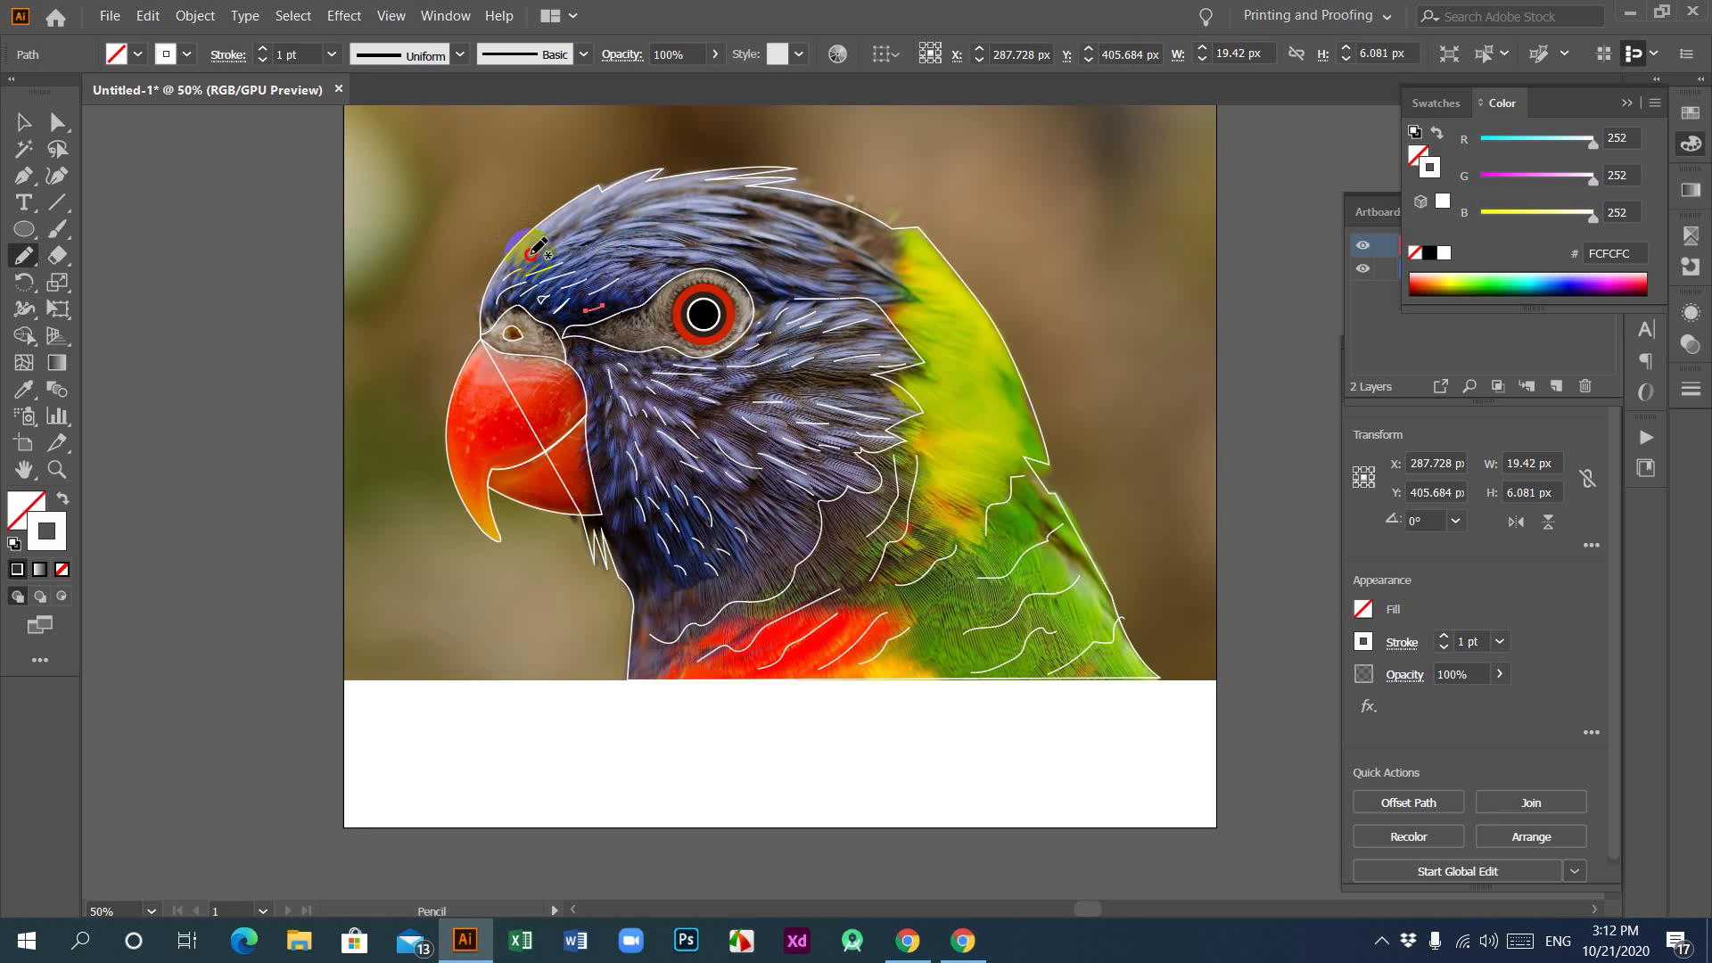
{"action": "mouse_move", "coordinate": [532, 253]}
{"action": "left_mouse_down"}
{"action": "mouse_move", "coordinate": [579, 221]}
{"action": "mouse_move", "coordinate": [557, 249]}
{"action": "mouse_move", "coordinate": [623, 225]}
{"action": "mouse_move", "coordinate": [575, 263]}
{"action": "mouse_move", "coordinate": [678, 233]}
{"action": "mouse_move", "coordinate": [632, 267]}
{"action": "mouse_move", "coordinate": [713, 253]}
{"action": "left_mouse_up"}
{"action": "mouse_move", "coordinate": [749, 261]}
{"action": "left_mouse_down"}
{"action": "mouse_move", "coordinate": [793, 285]}
{"action": "mouse_move", "coordinate": [885, 278]}
{"action": "left_mouse_up"}
{"action": "left_click_drag", "start_coordinate": [655, 221], "coordinate": [857, 264]}
{"action": "mouse_move", "coordinate": [649, 194]}
{"action": "left_mouse_down"}
{"action": "mouse_move", "coordinate": [668, 230]}
{"action": "mouse_move", "coordinate": [632, 222]}
{"action": "mouse_move", "coordinate": [769, 203]}
{"action": "mouse_move", "coordinate": [682, 198]}
{"action": "mouse_move", "coordinate": [817, 222]}
{"action": "mouse_move", "coordinate": [922, 294]}
{"action": "left_mouse_up"}
{"action": "mouse_move", "coordinate": [740, 221]}
{"action": "left_mouse_down"}
{"action": "mouse_move", "coordinate": [803, 245]}
{"action": "mouse_move", "coordinate": [779, 225]}
{"action": "mouse_move", "coordinate": [909, 281]}
{"action": "left_mouse_up"}
{"action": "left_click_drag", "start_coordinate": [872, 579], "coordinate": [903, 526]}
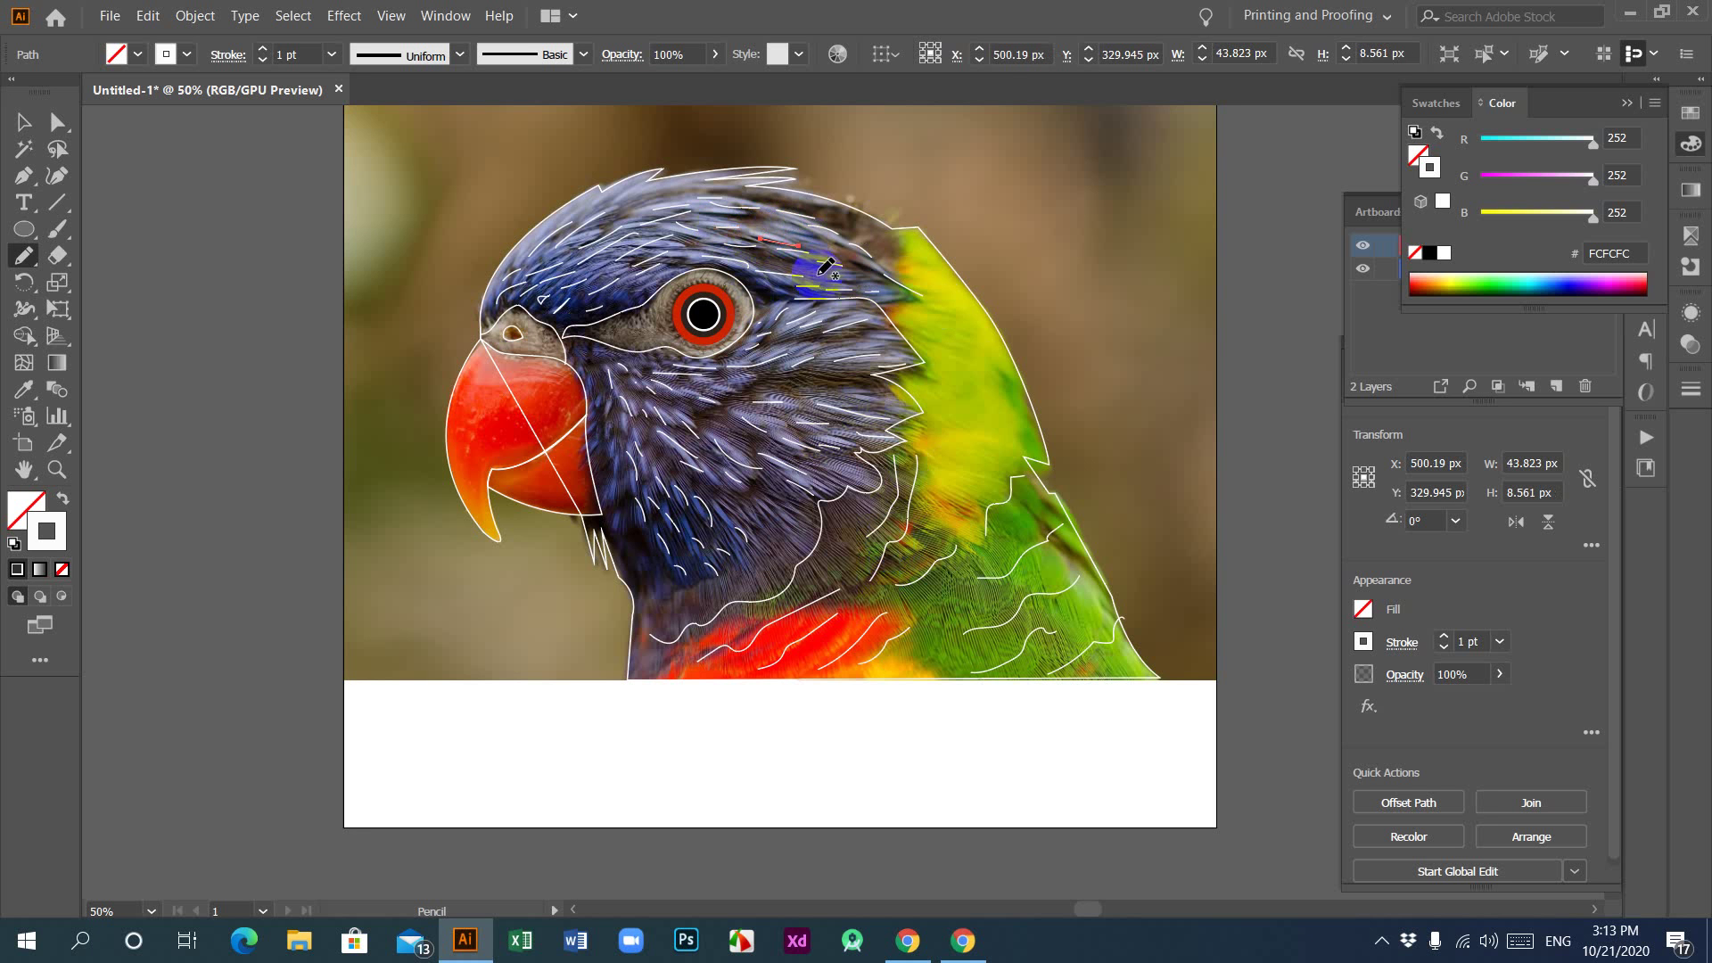
{"action": "mouse_move", "coordinate": [709, 198]}
{"action": "left_mouse_down"}
{"action": "mouse_move", "coordinate": [724, 191]}
{"action": "mouse_move", "coordinate": [677, 185]}
{"action": "mouse_move", "coordinate": [695, 177]}
{"action": "mouse_move", "coordinate": [576, 207]}
{"action": "mouse_move", "coordinate": [720, 182]}
{"action": "left_mouse_up"}
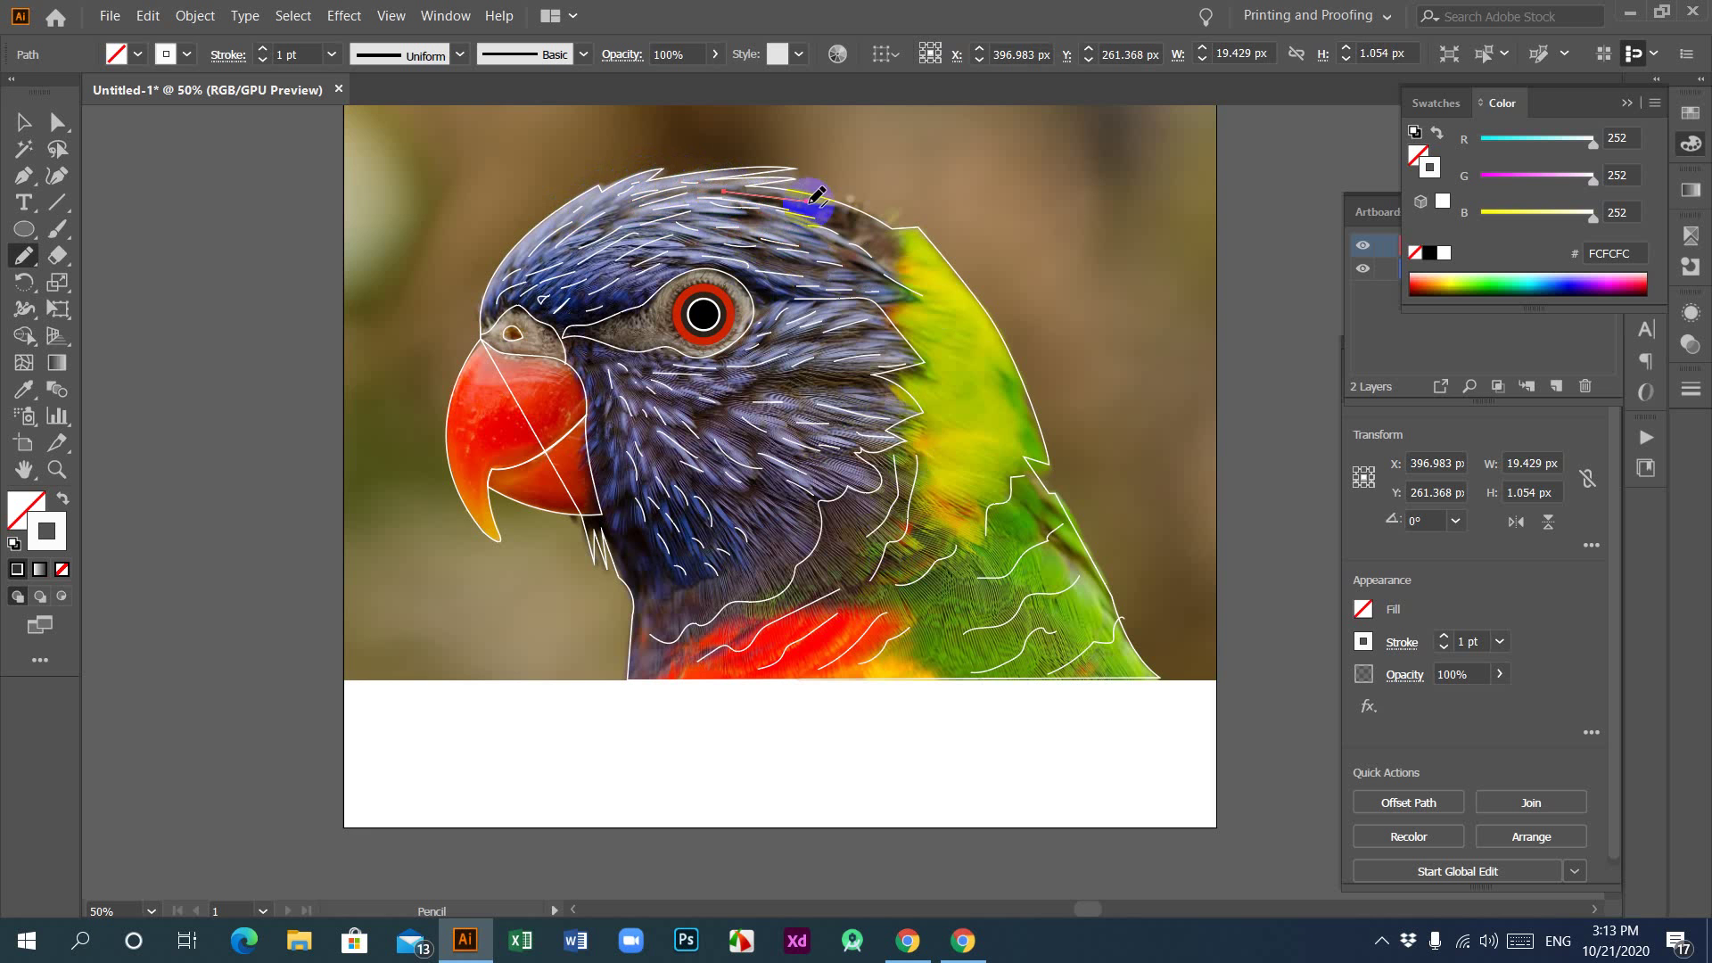
{"action": "left_click_drag", "start_coordinate": [808, 214], "coordinate": [891, 244]}
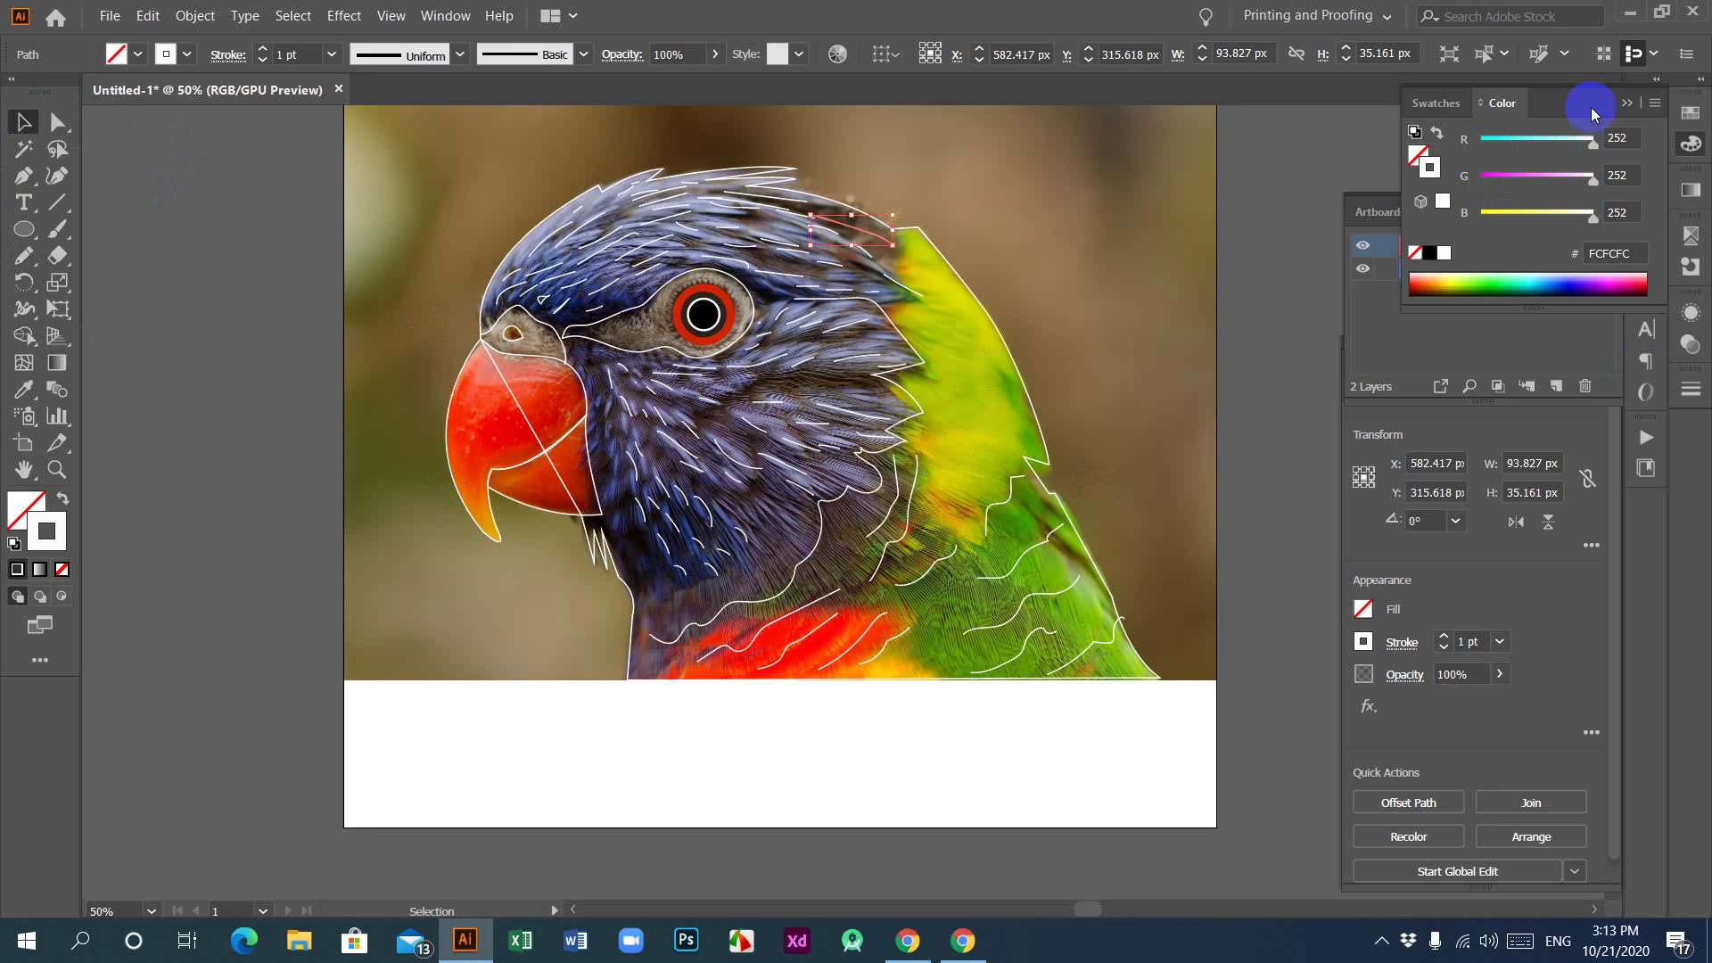
Step: Toggle the visibility of the photo on Layer 1 to check the traced lines on their own
{"action": "left_click", "coordinate": [1626, 103]}
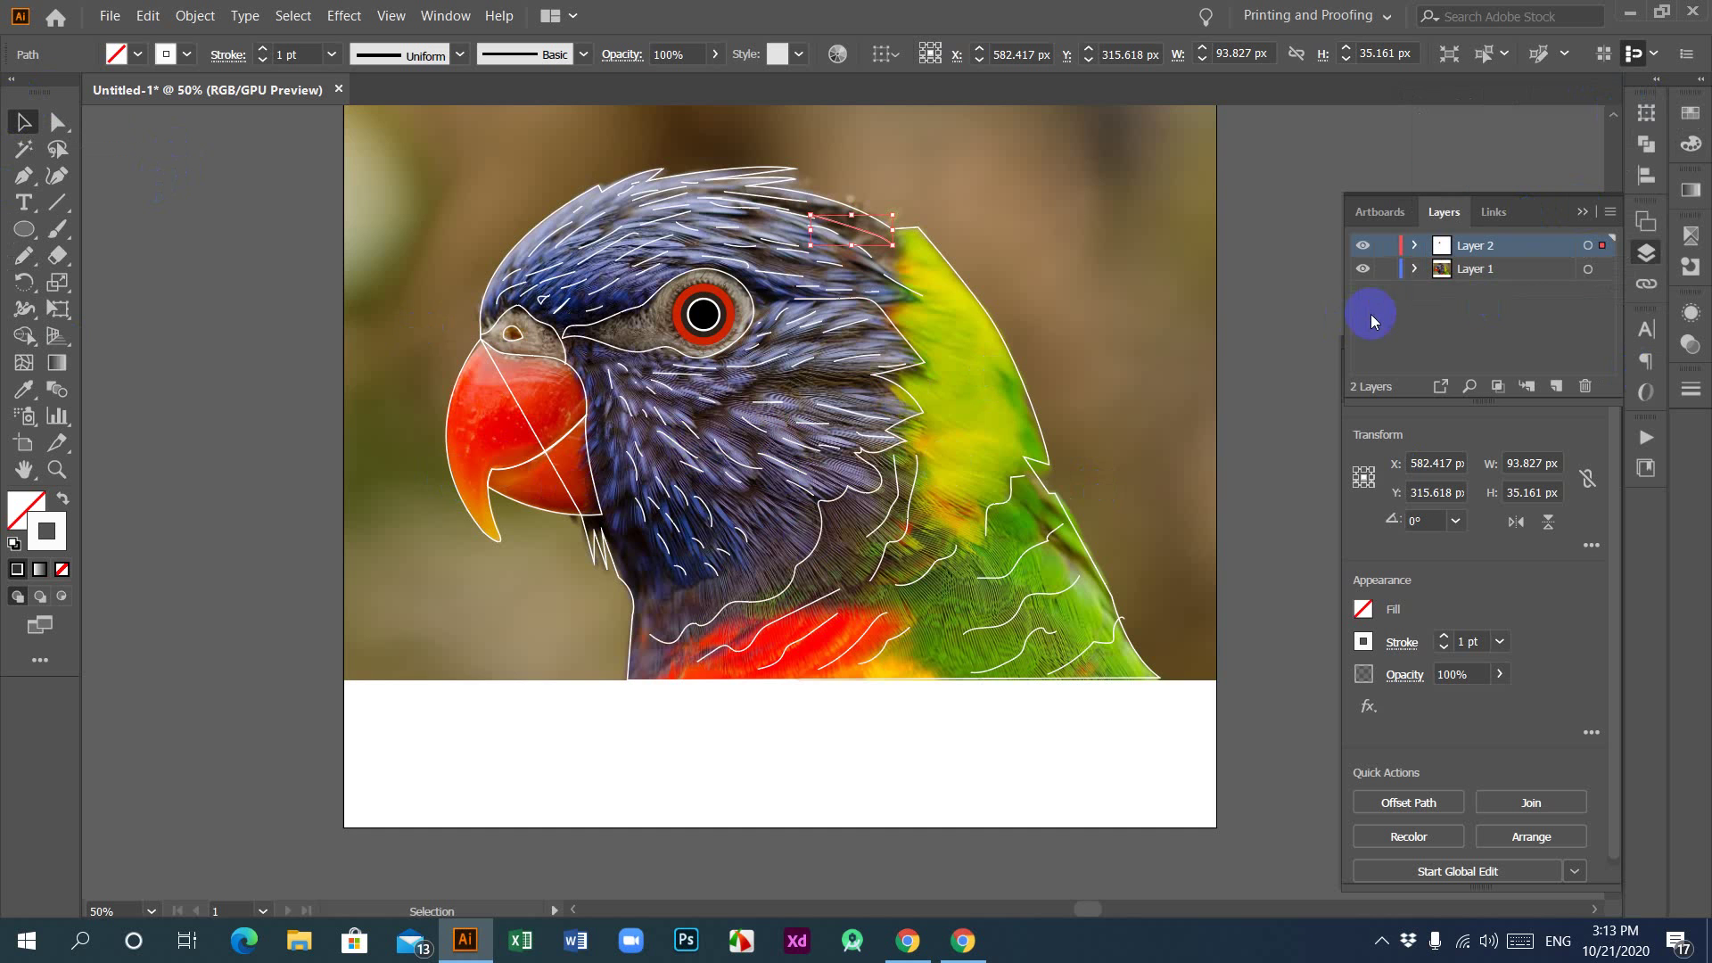
{"action": "left_click", "coordinate": [1362, 270]}
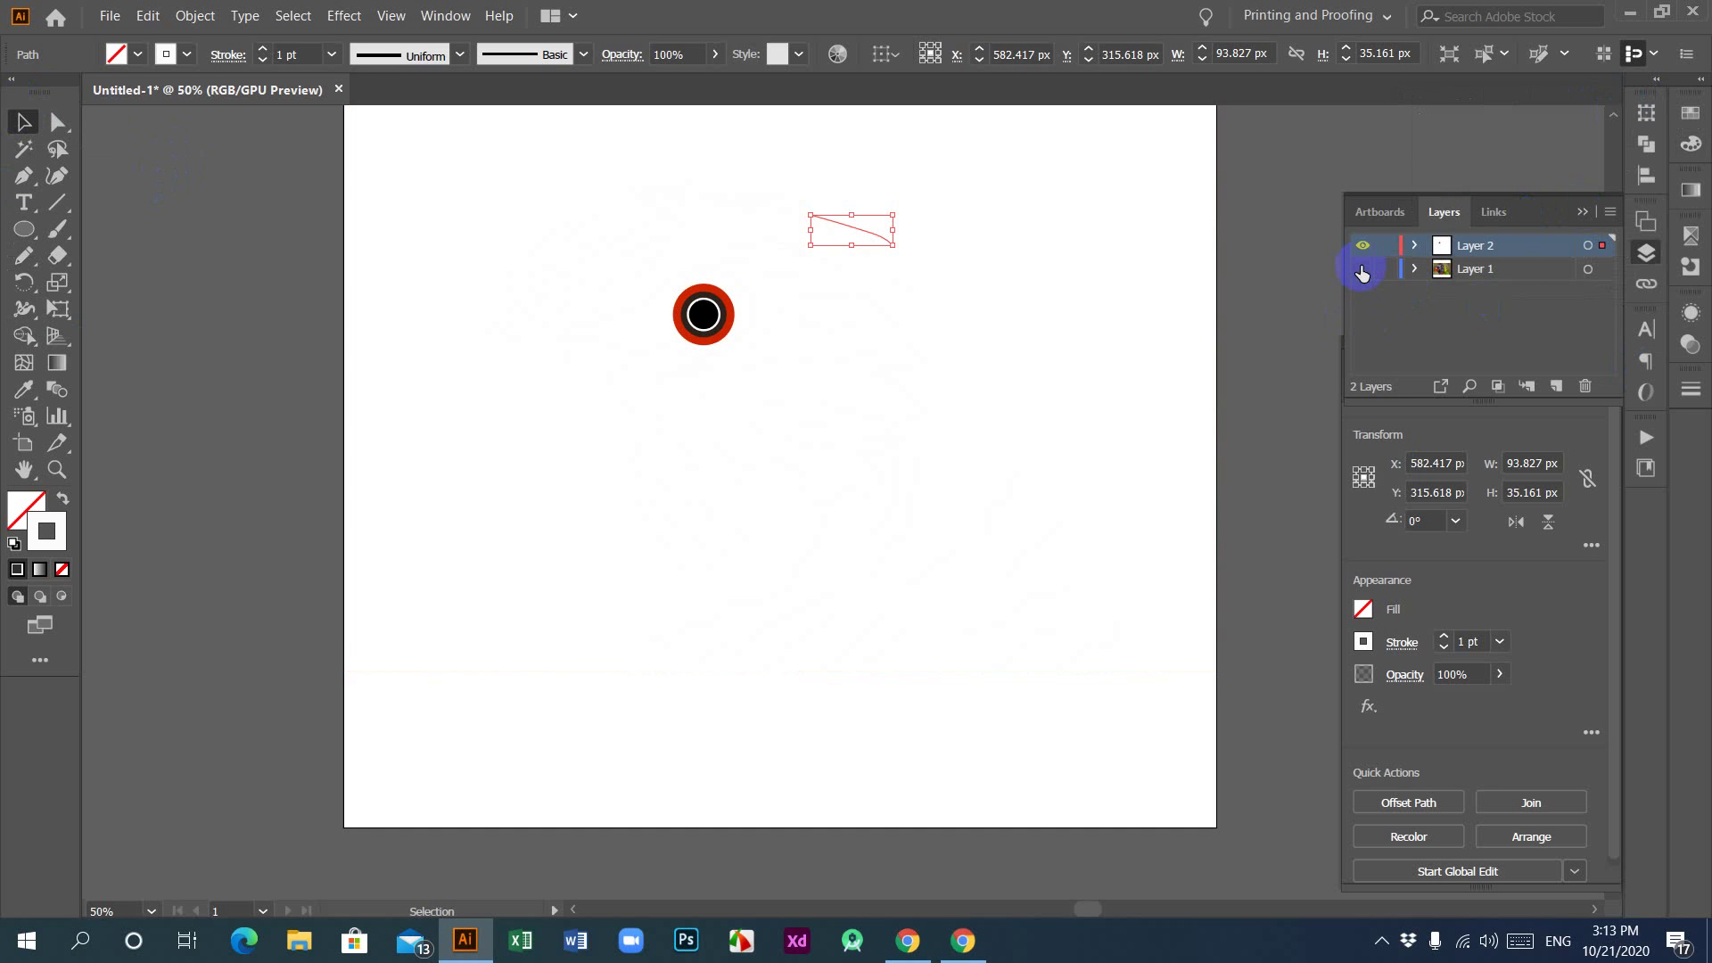
{"action": "left_click", "coordinate": [1363, 269]}
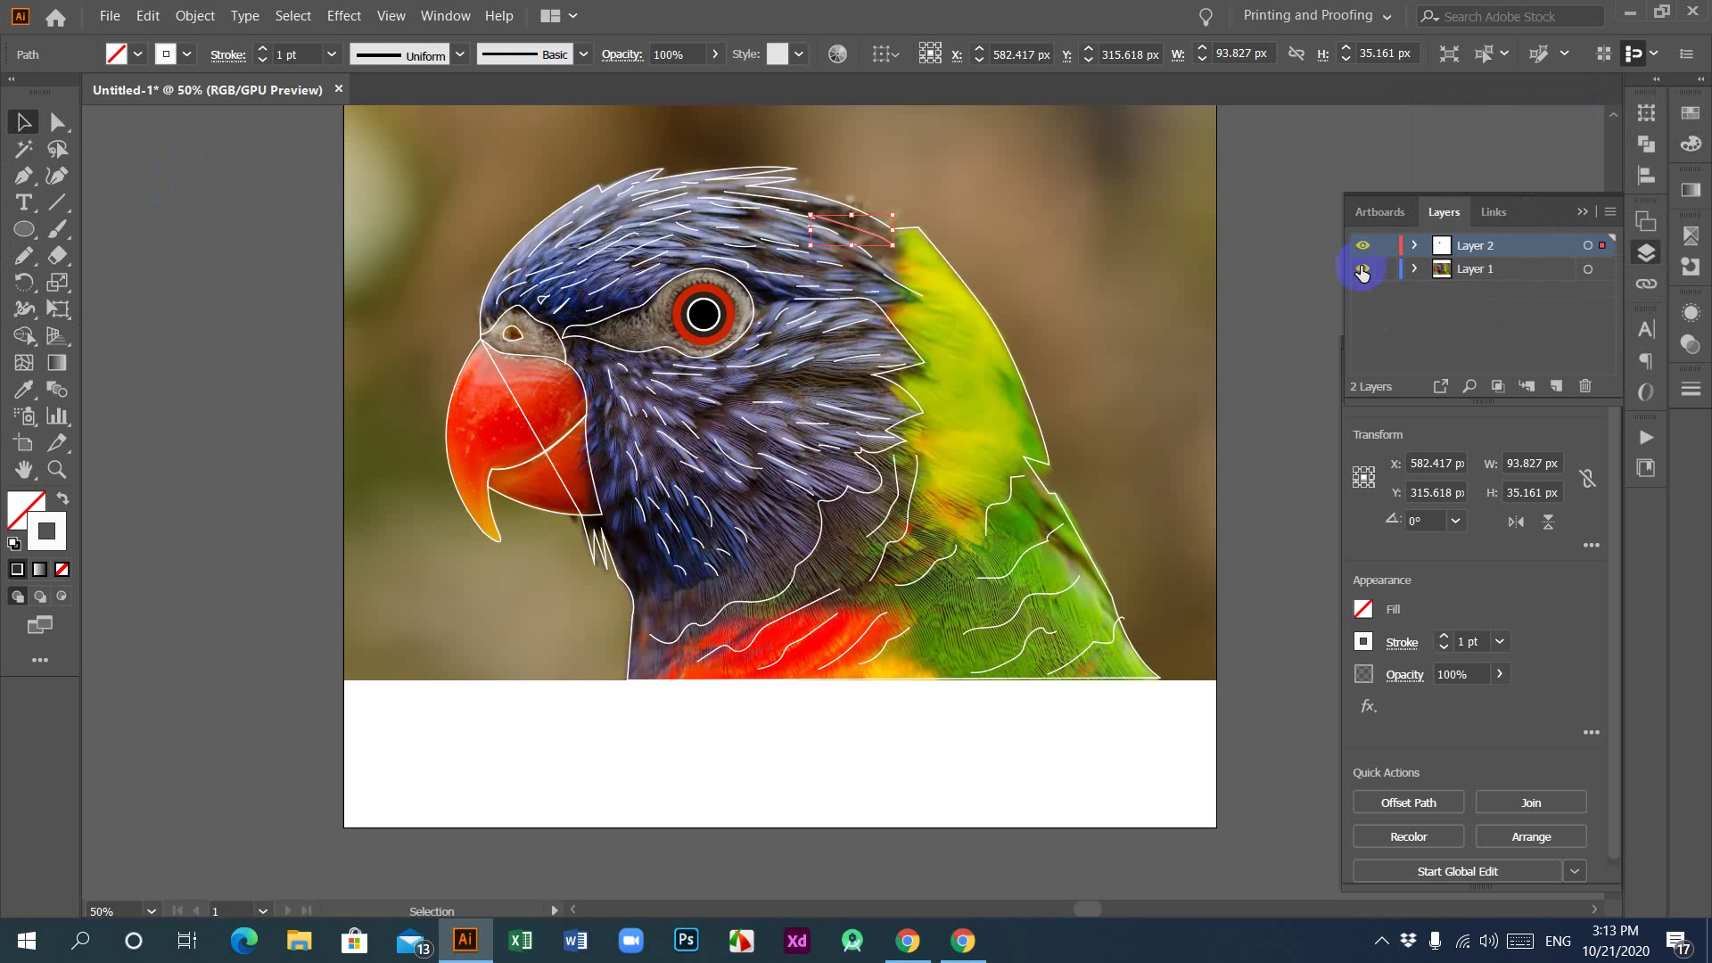
{"action": "left_click", "coordinate": [1362, 269]}
{"action": "left_click", "coordinate": [1361, 270]}
Step: Add a new layer above Layer 2 and draw a 999 by 1000 px rectangle covering the artboard on it
{"action": "left_click", "coordinate": [1538, 368]}
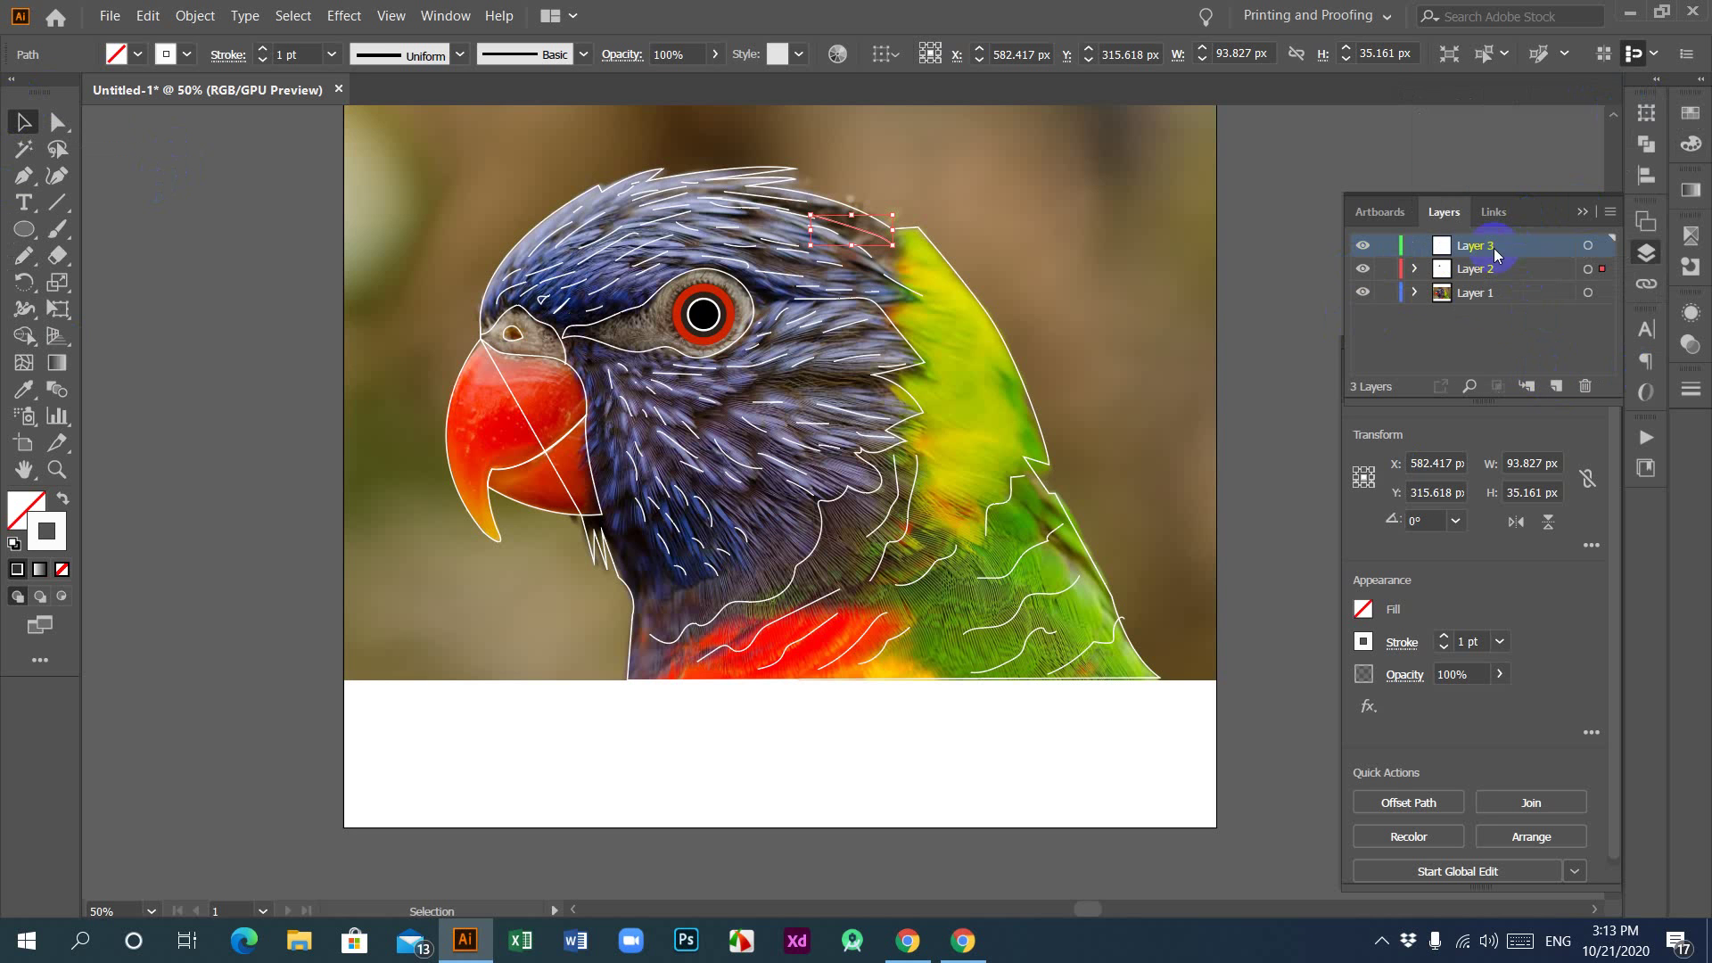
{"action": "key", "text": "ctrl+minus"}
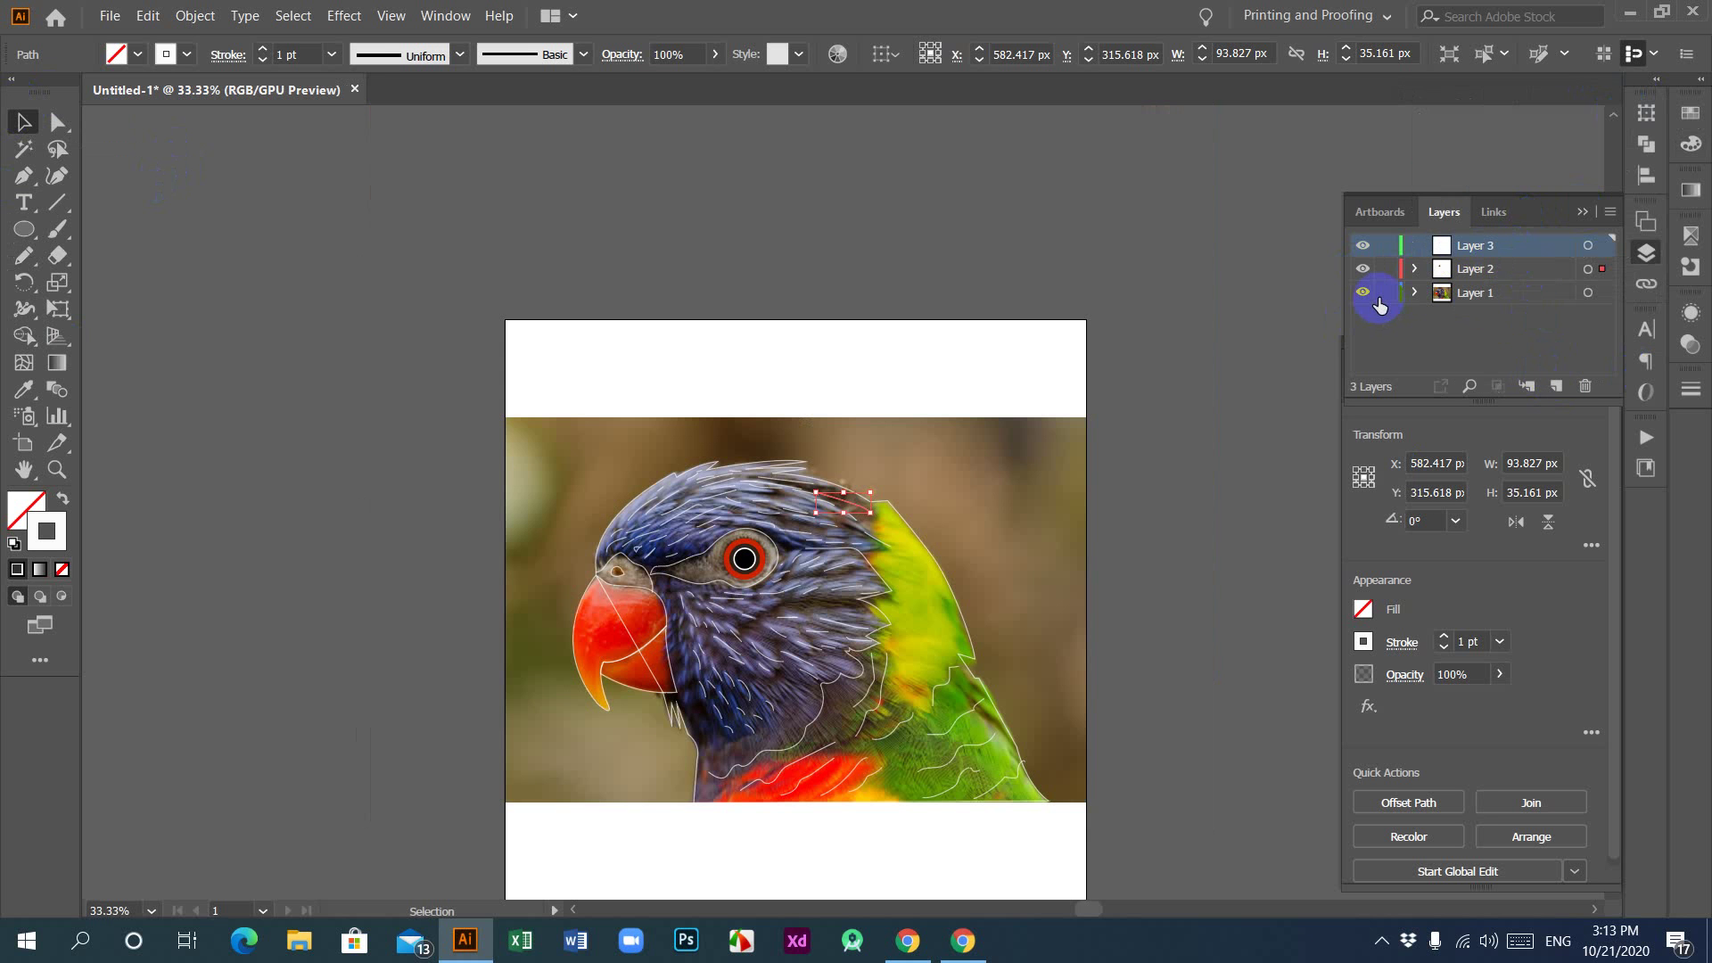
{"action": "scroll", "coordinate": [1034, 460], "scroll_direction": "down", "scroll_amount": 3}
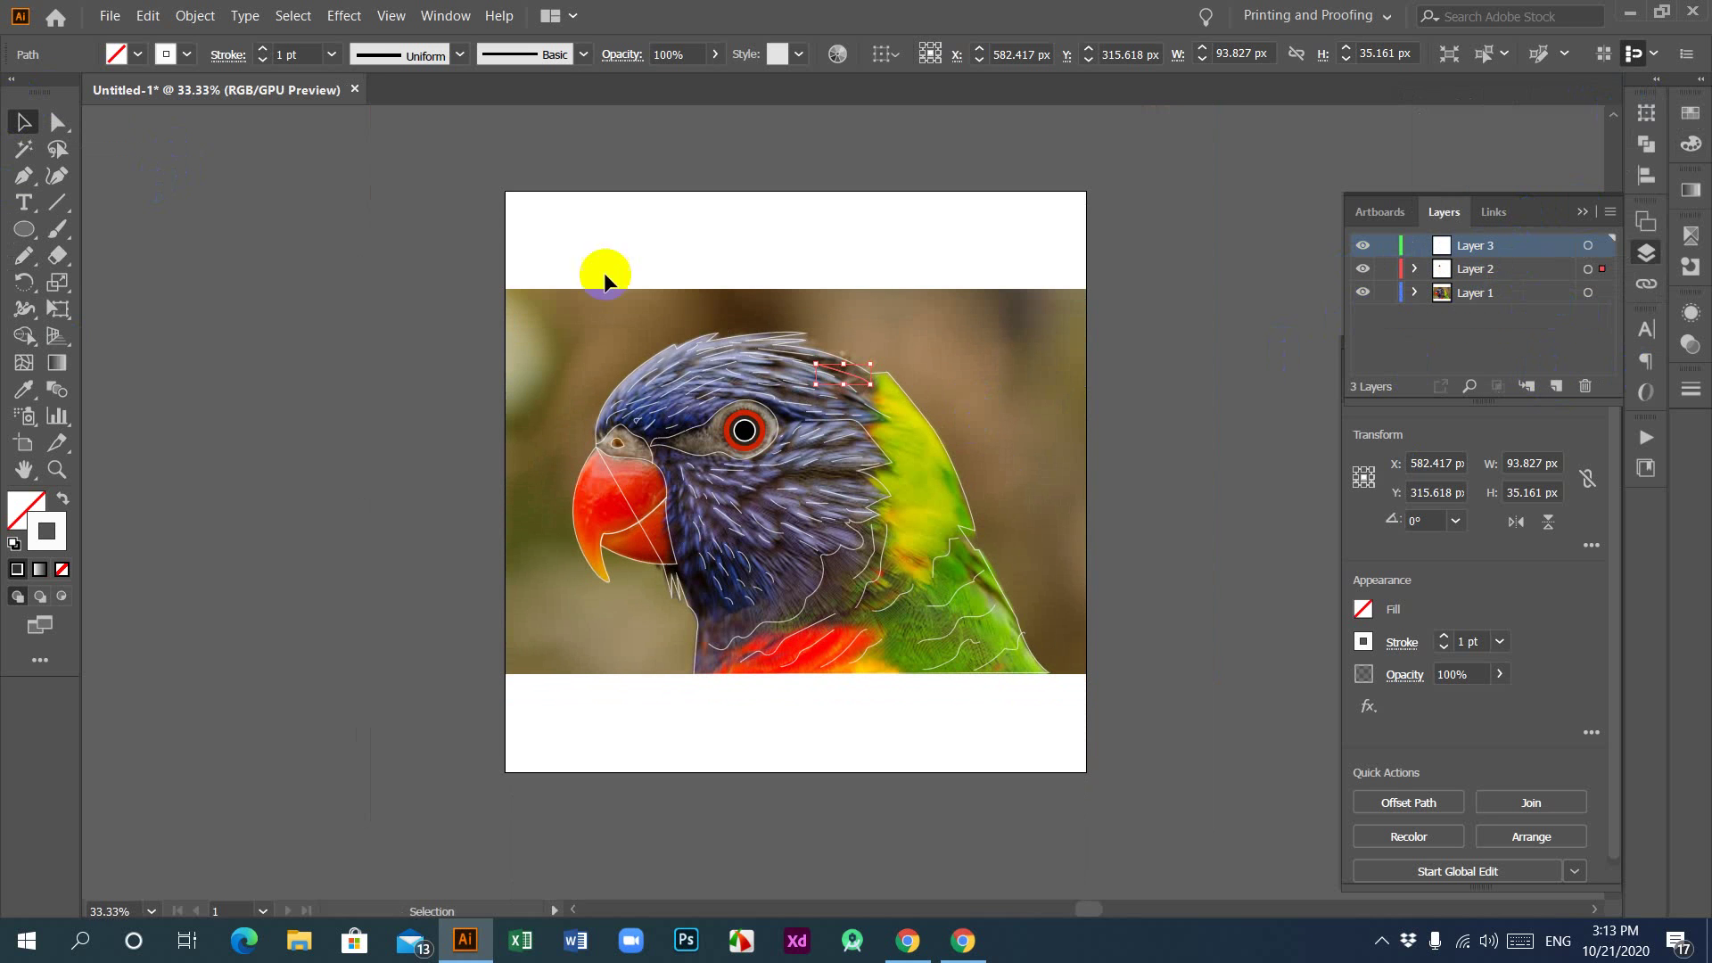
{"action": "left_click_drag", "start_coordinate": [23, 229], "coordinate": [191, 222]}
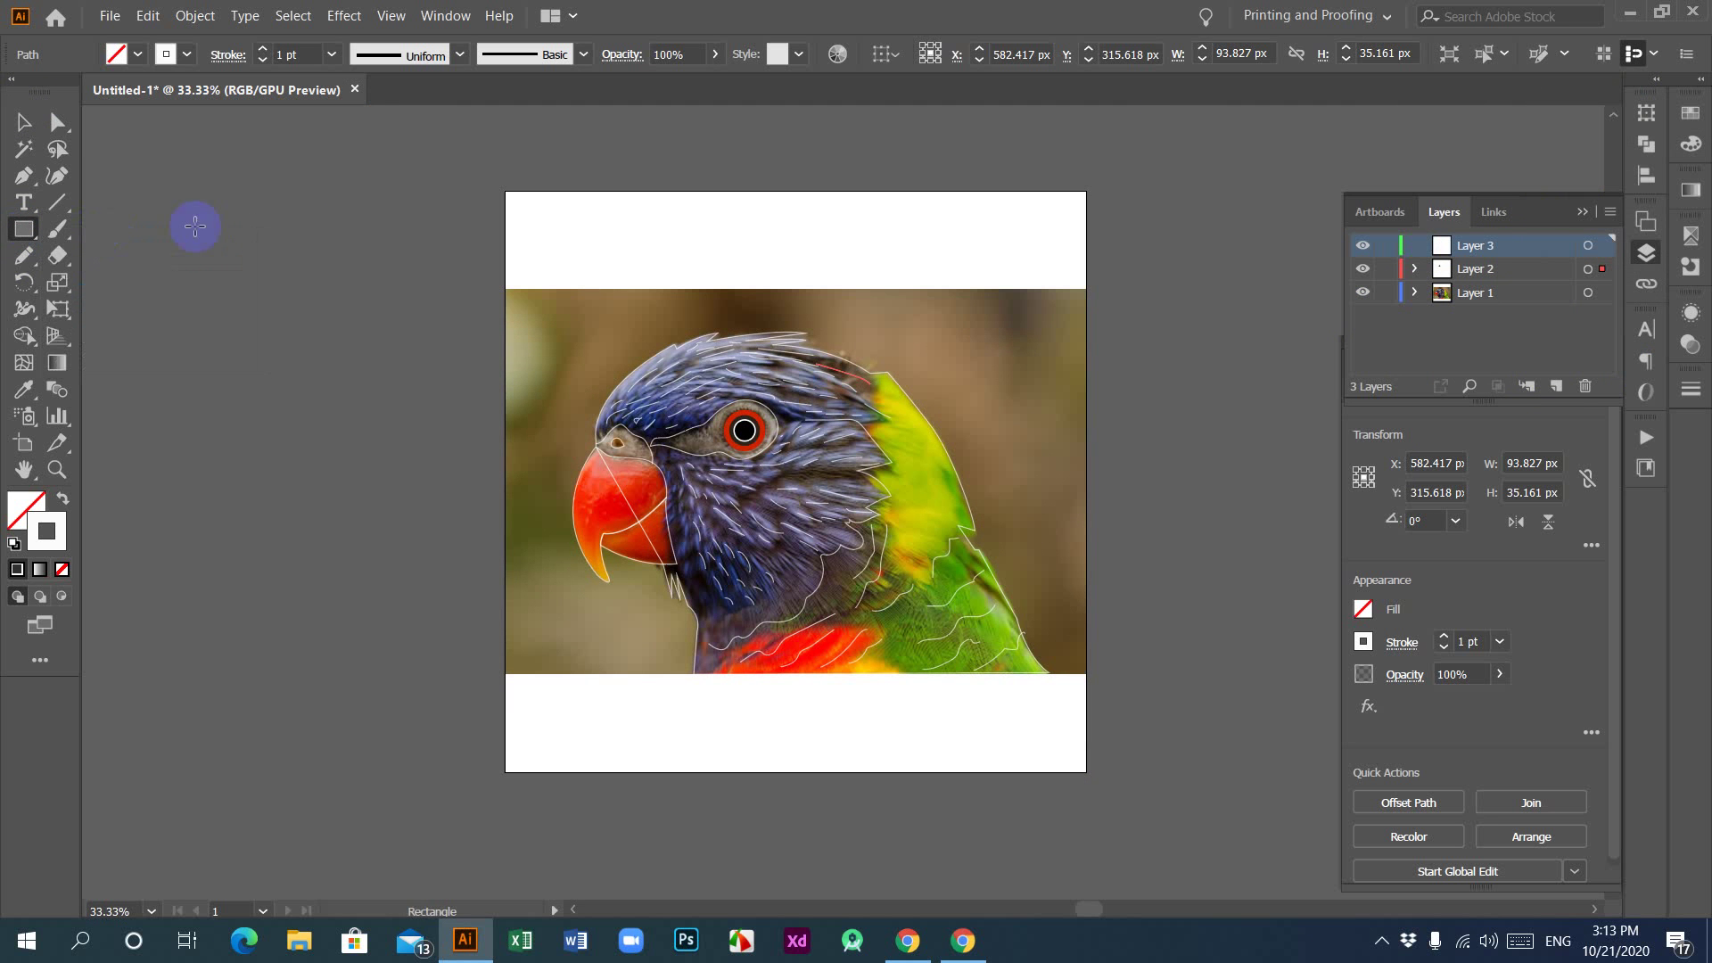
{"action": "mouse_move", "coordinate": [505, 193]}
{"action": "left_mouse_down"}
{"action": "mouse_move", "coordinate": [597, 276]}
{"action": "mouse_move", "coordinate": [925, 687]}
{"action": "mouse_move", "coordinate": [1089, 770]}
{"action": "mouse_move", "coordinate": [1079, 760]}
{"action": "left_mouse_up"}
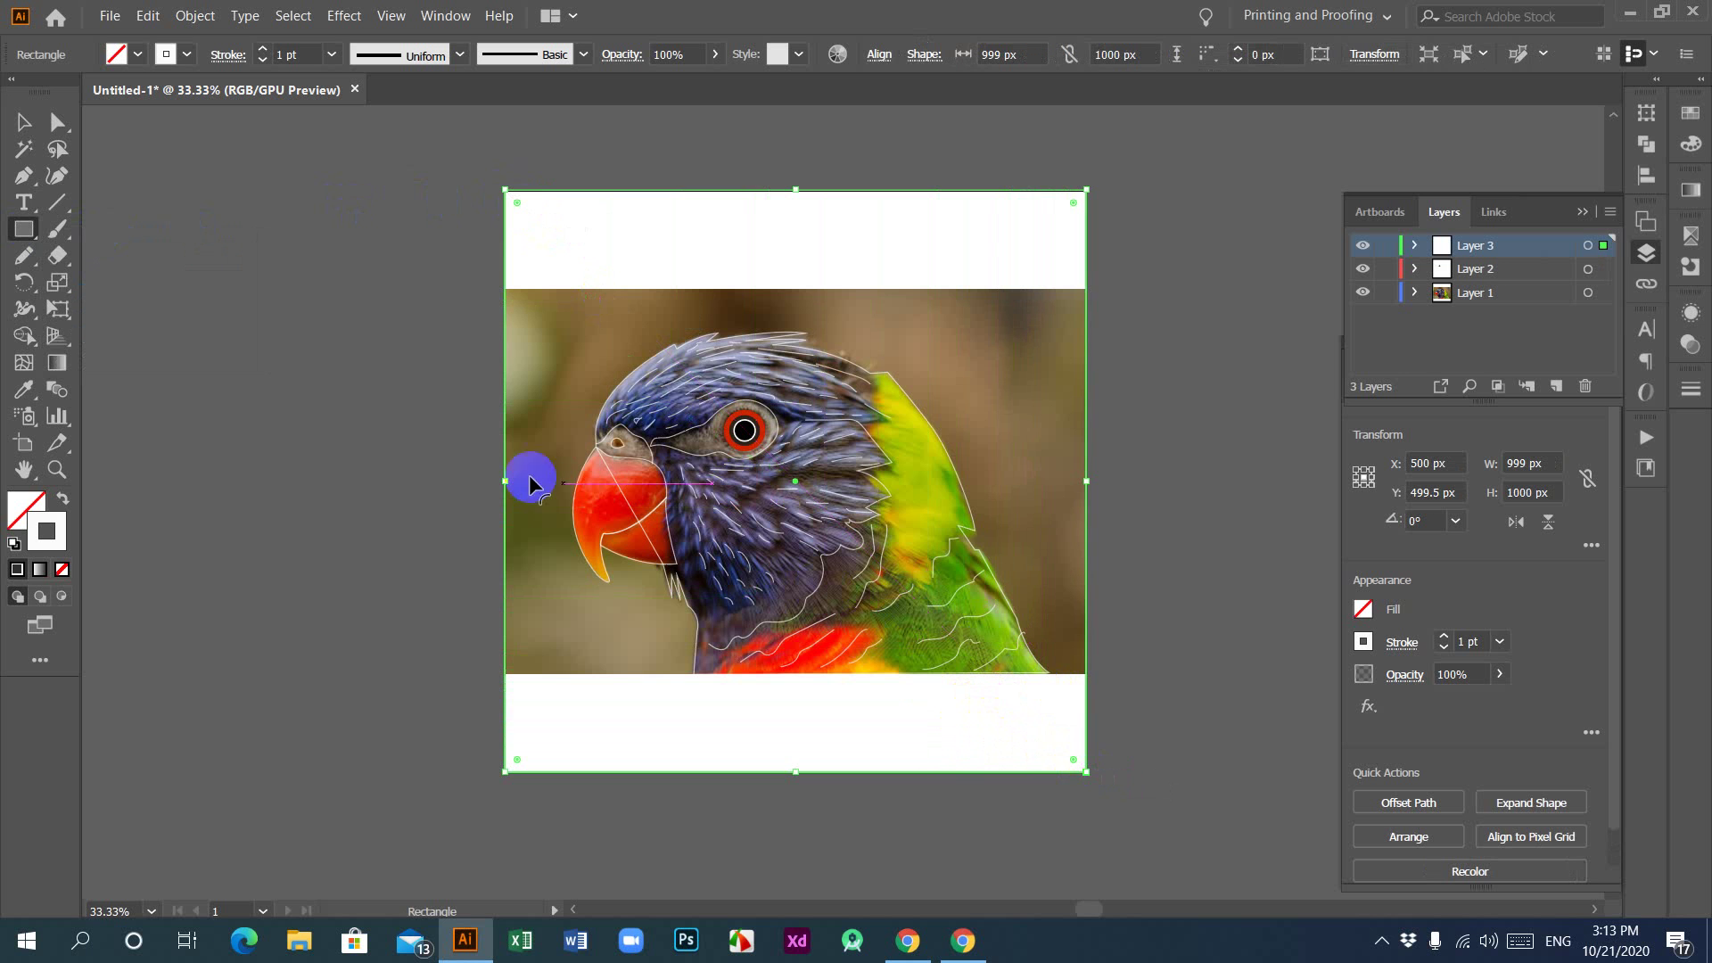
Step: Try to fill the artboard-sized rectangle with black using the Color Picker
{"action": "left_click", "coordinate": [33, 526]}
{"action": "double_click", "coordinate": [25, 512]}
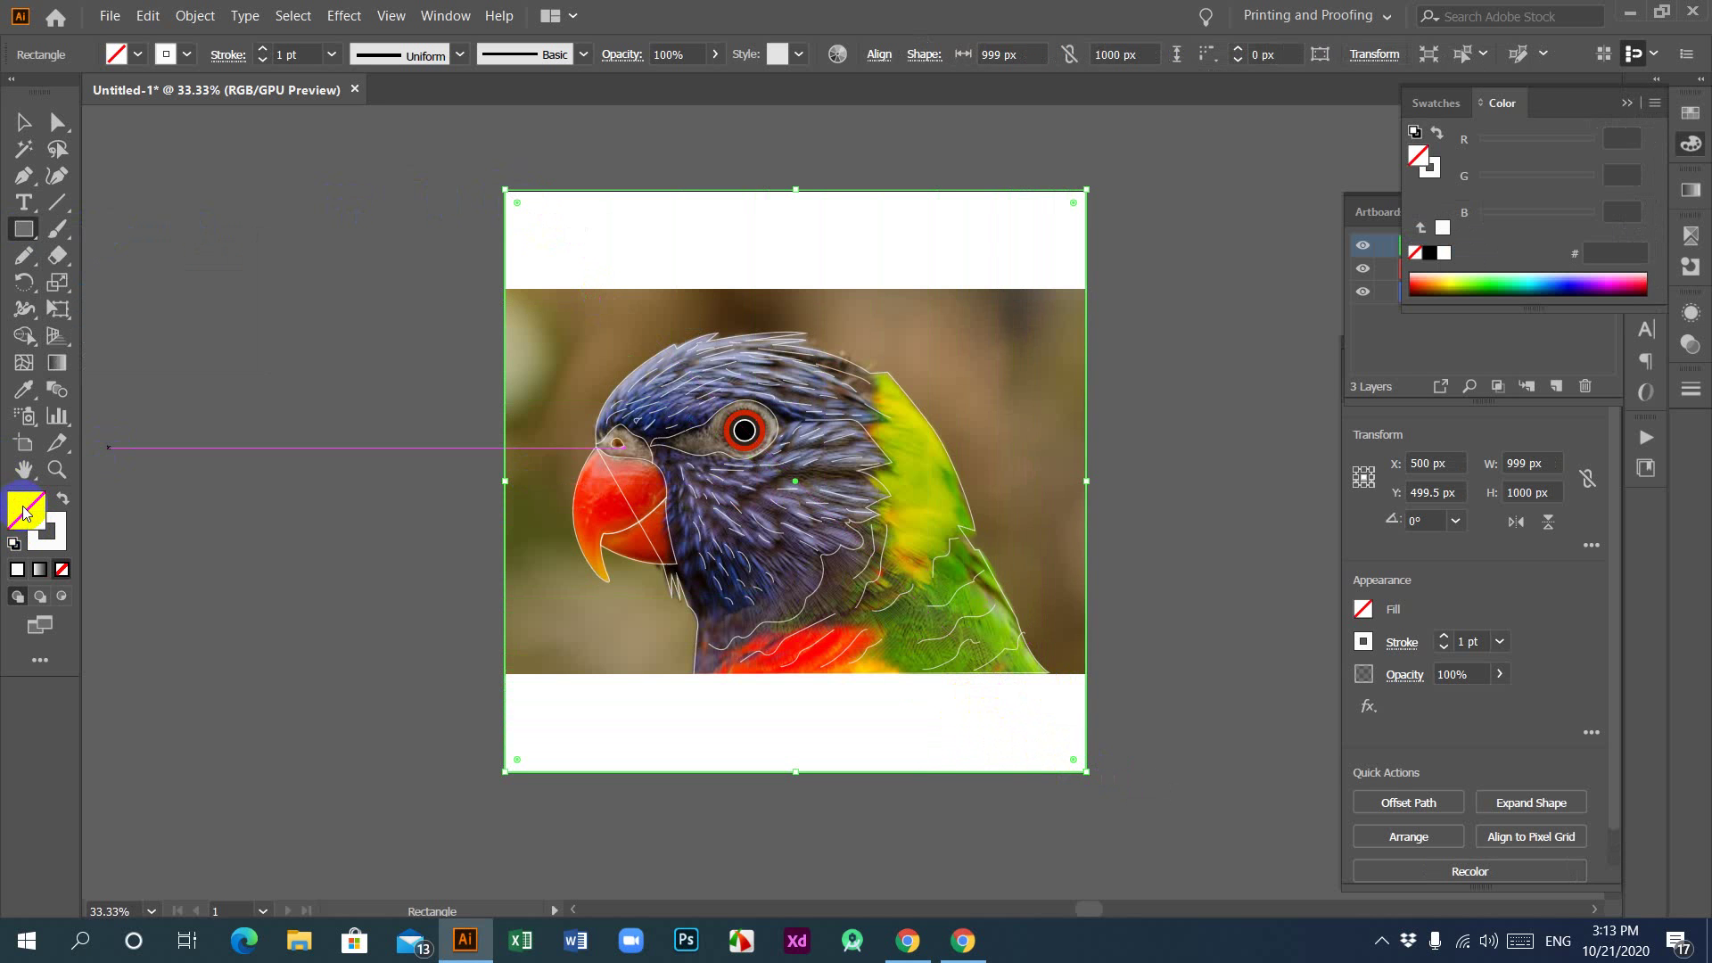
{"action": "left_click_drag", "start_coordinate": [937, 681], "coordinate": [893, 688]}
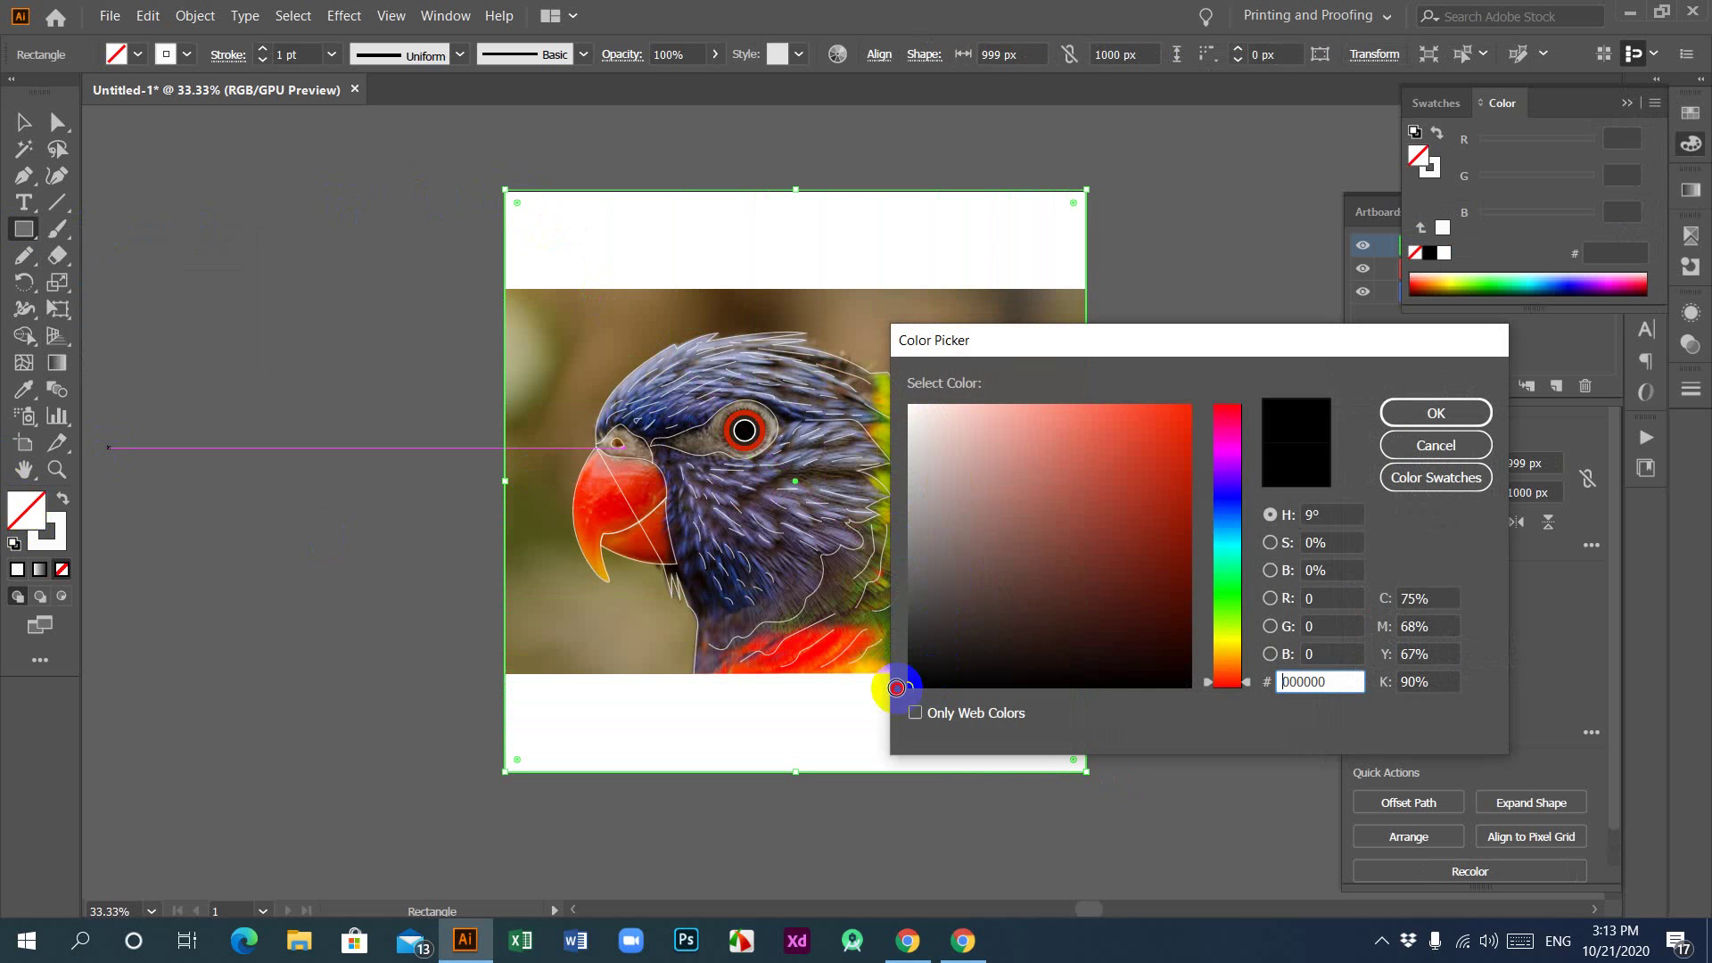
{"action": "left_click", "coordinate": [1462, 414]}
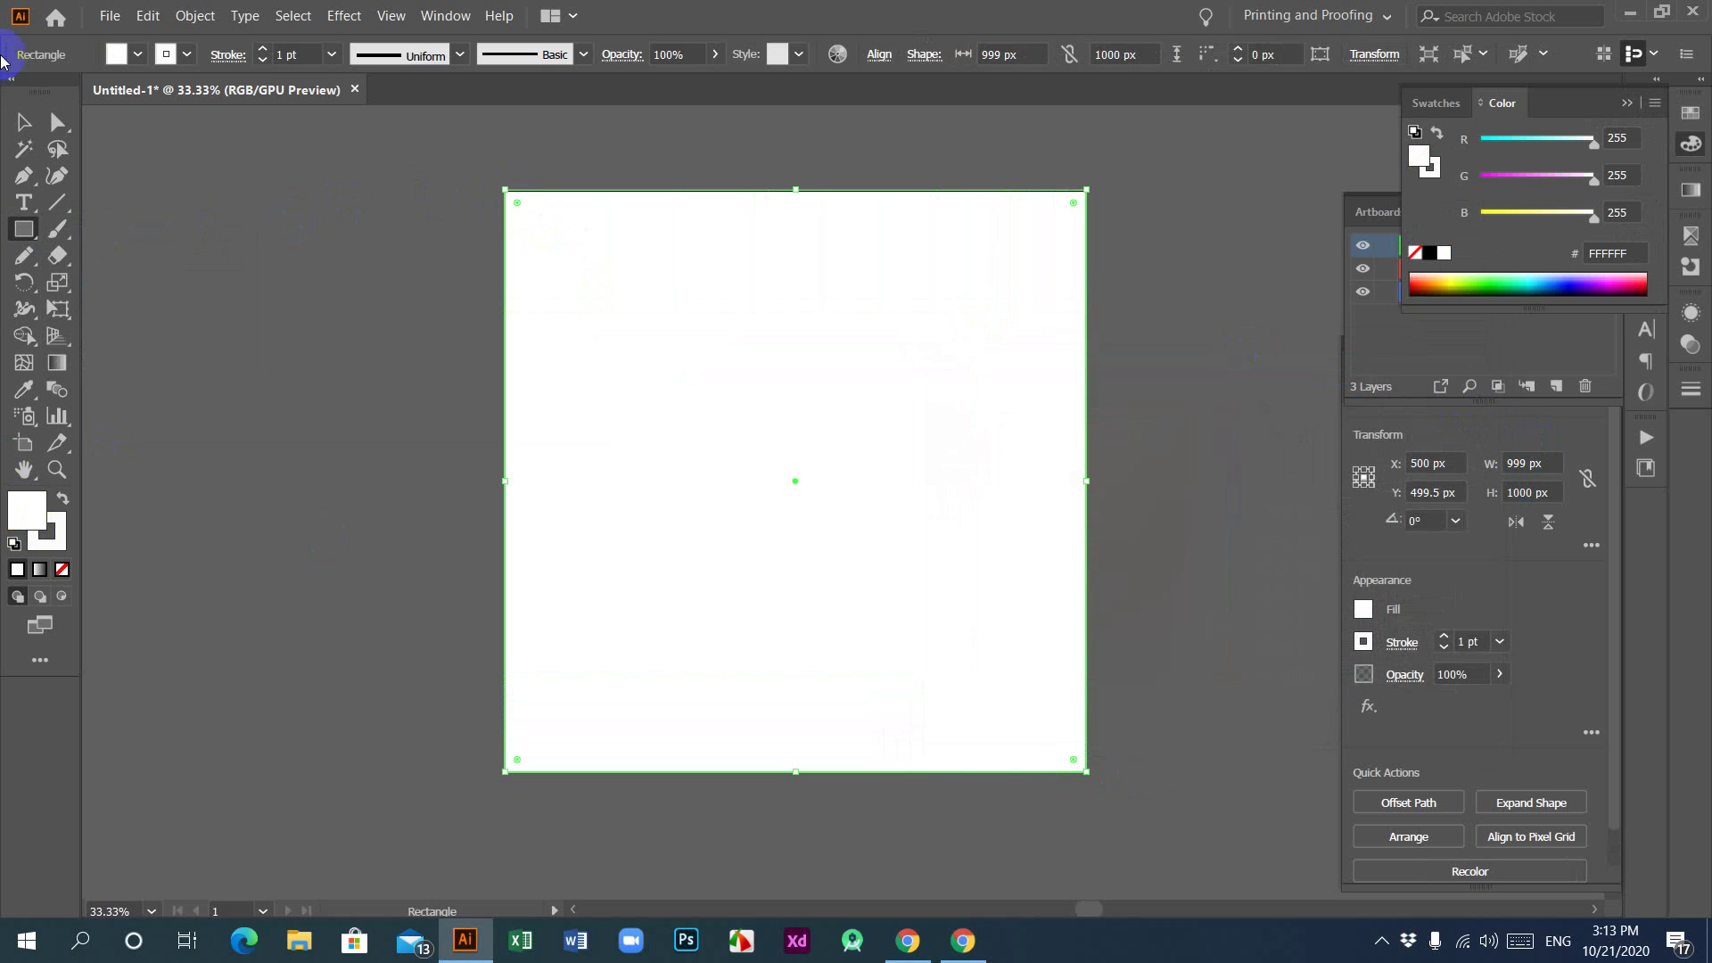
Step: Set the artboard-sized rectangle's fill colour to near-black 020202
{"action": "left_click", "coordinate": [23, 122]}
{"action": "double_click", "coordinate": [29, 515]}
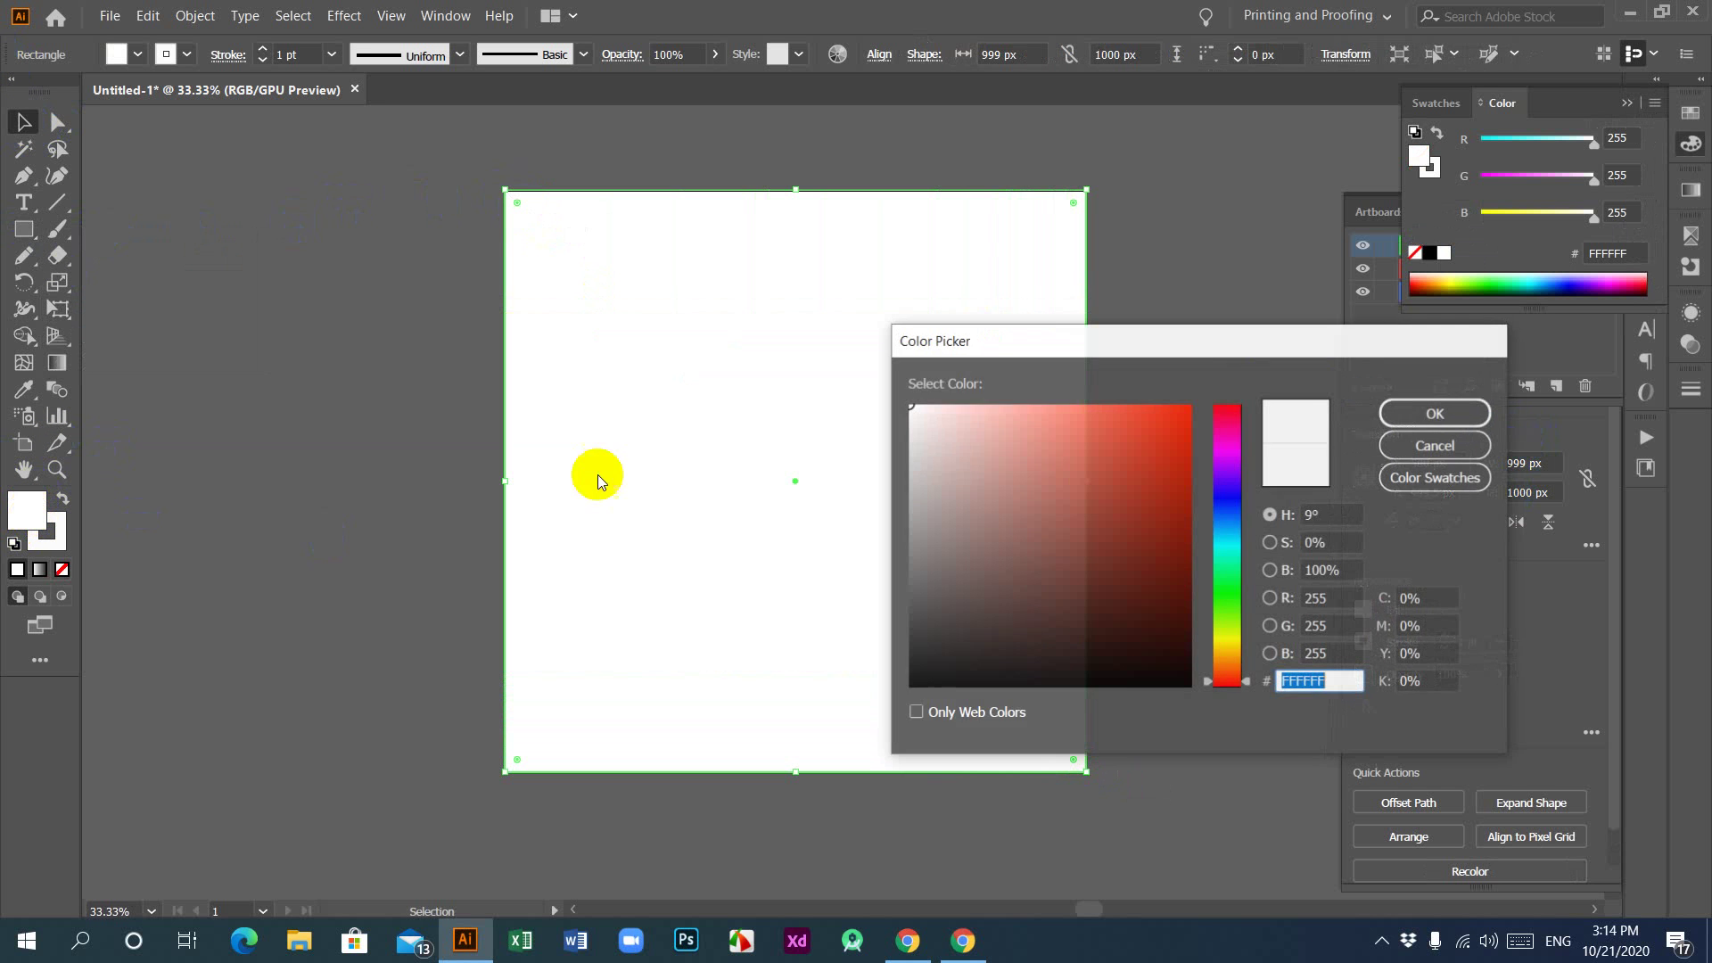
{"action": "left_click", "coordinate": [920, 684]}
{"action": "left_click", "coordinate": [1435, 413]}
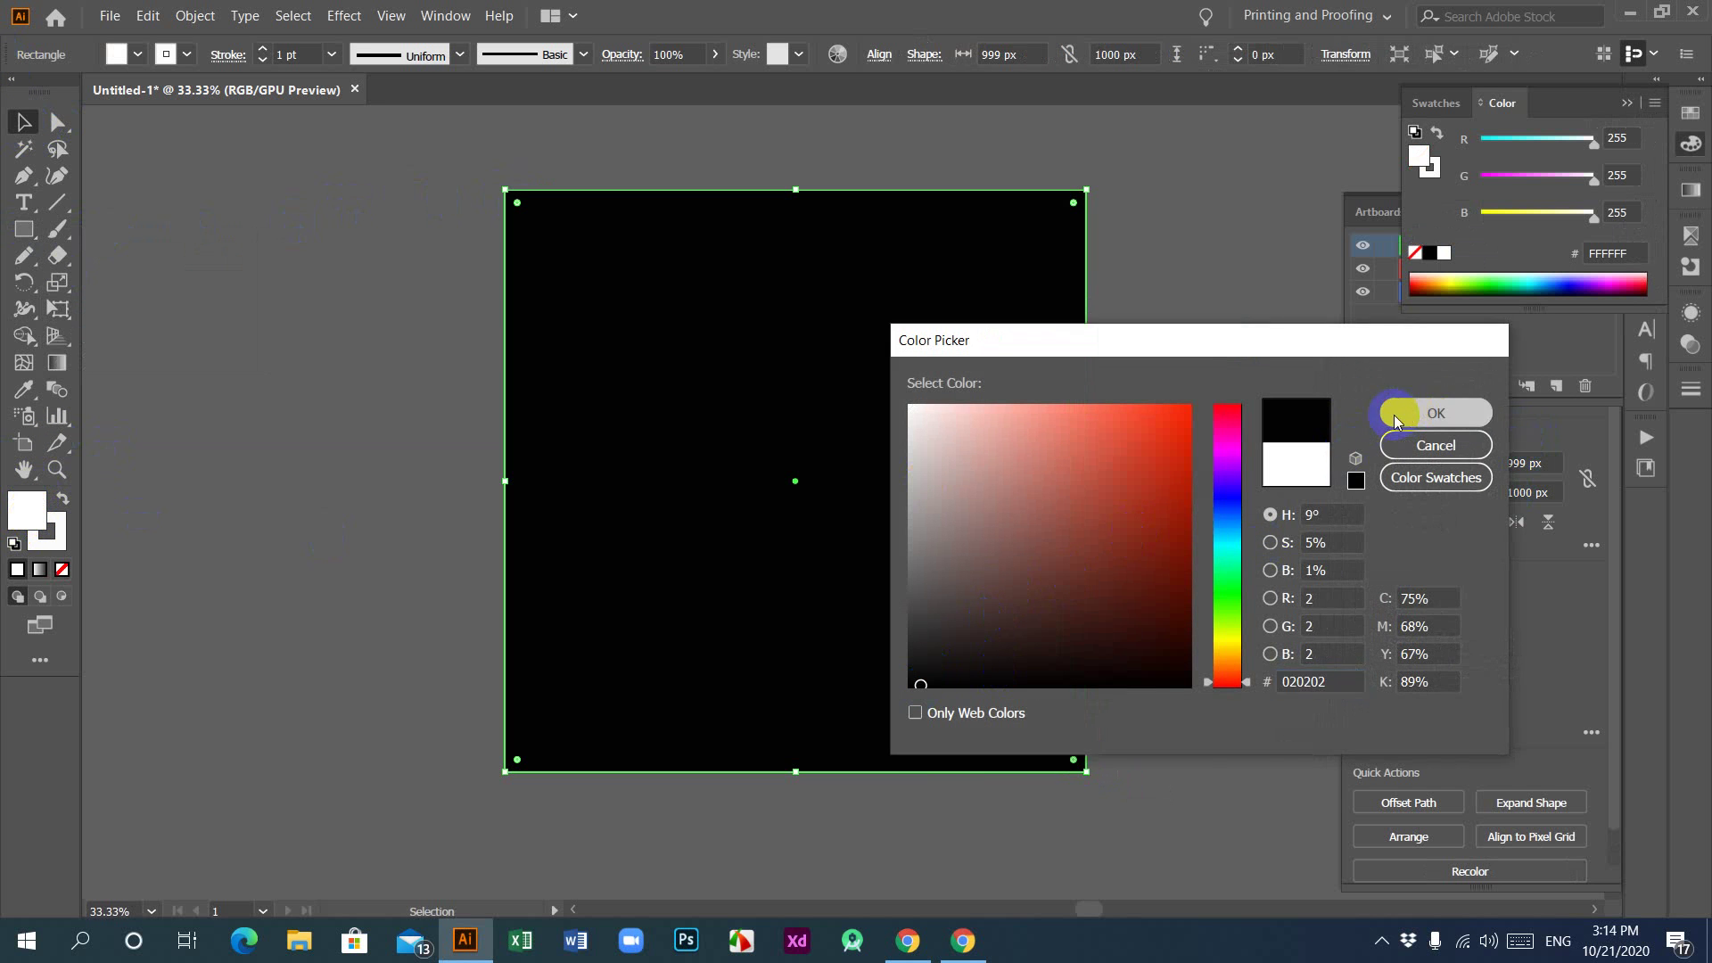
Step: Remove the stroke from the black background rectangle
{"action": "left_click", "coordinate": [46, 535]}
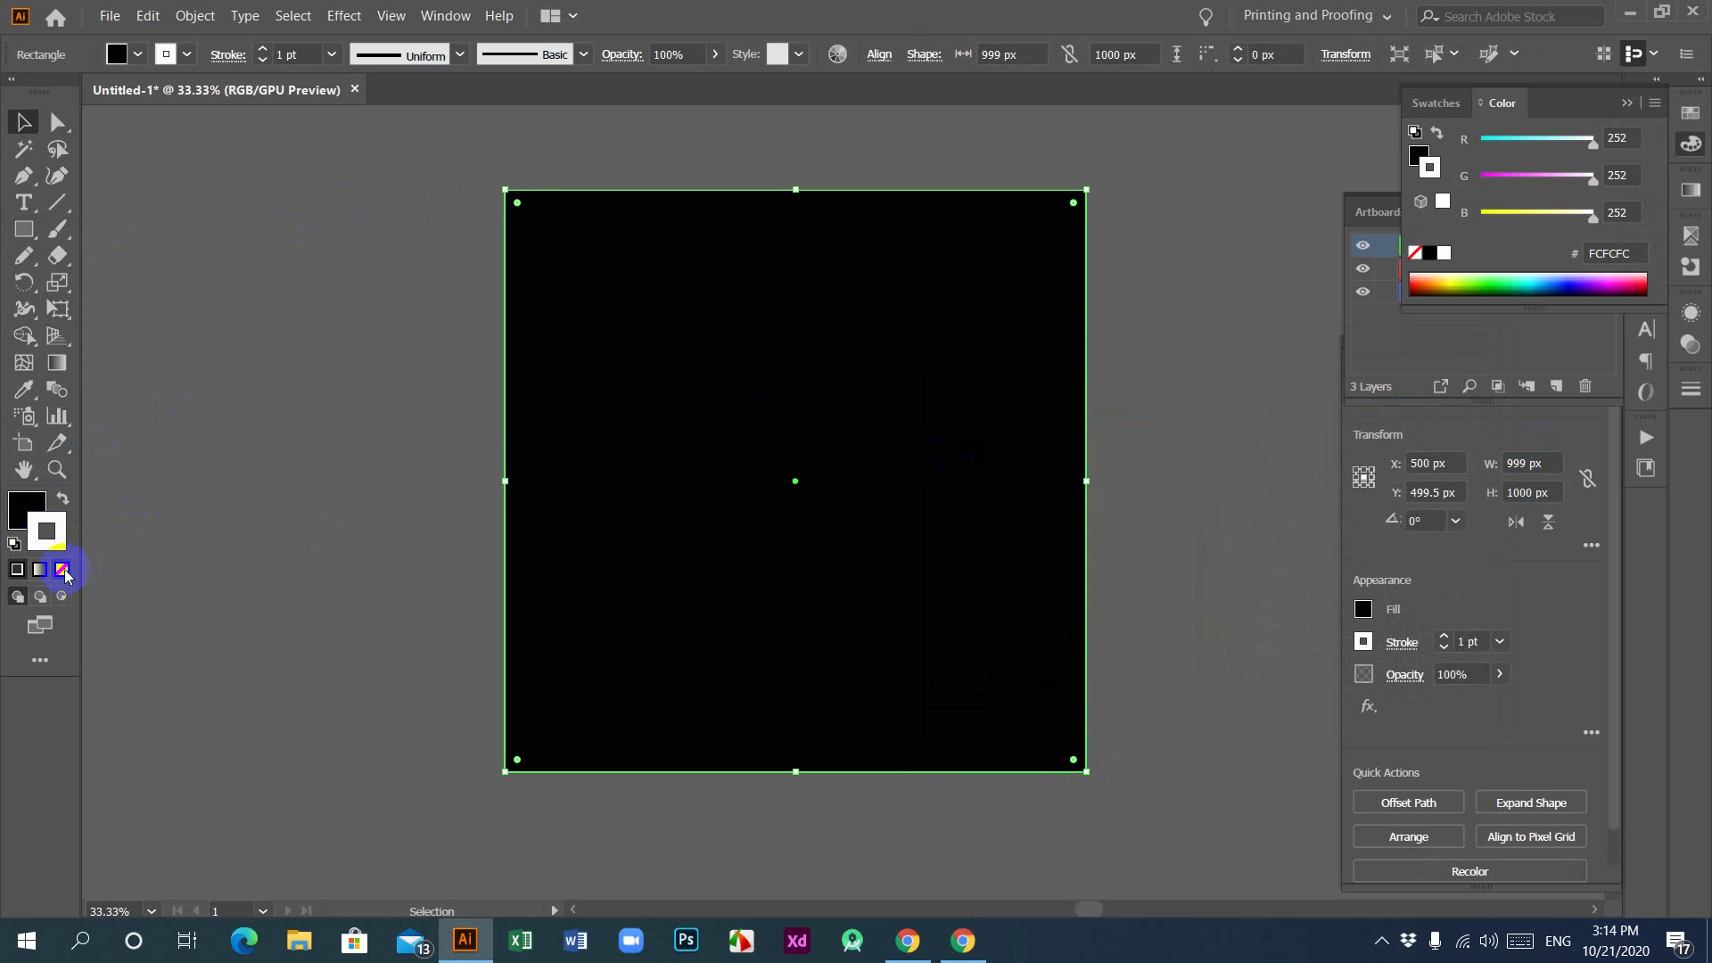
{"action": "left_click", "coordinate": [62, 569]}
{"action": "left_click", "coordinate": [25, 510]}
{"action": "left_click", "coordinate": [890, 453]}
{"action": "left_click", "coordinate": [1660, 150]}
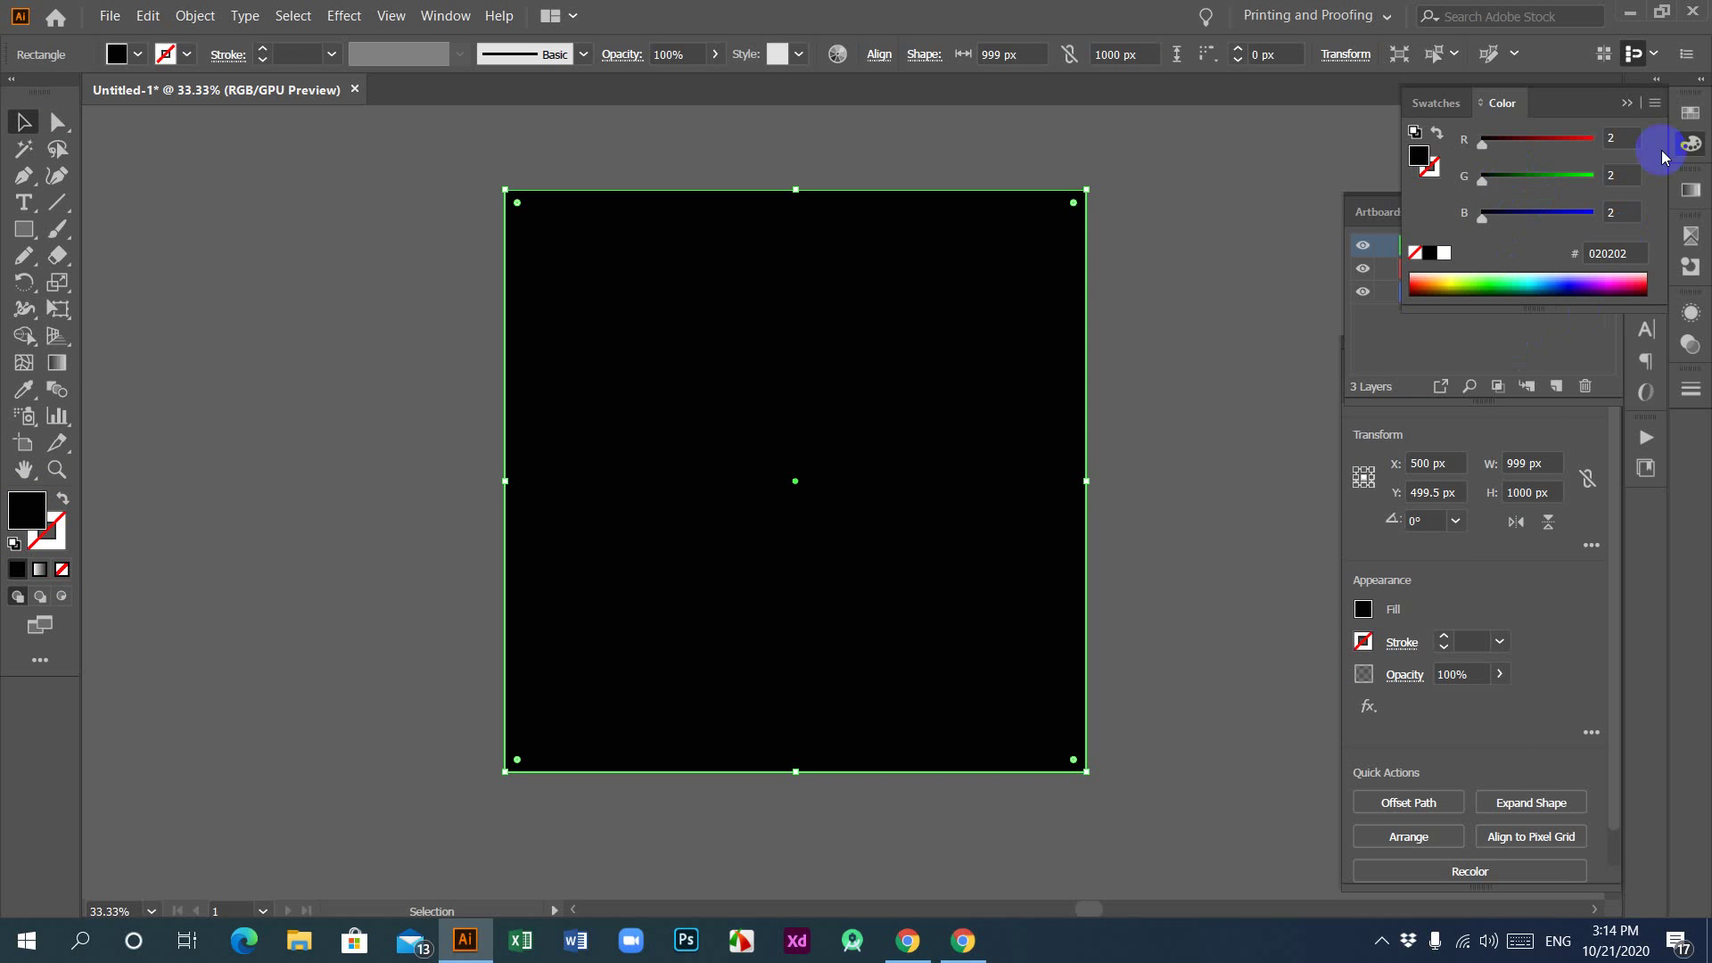
Step: Move Layer 3 to the bottom of the layer stack and hide the photo on Layer 1
{"action": "left_click", "coordinate": [1627, 102]}
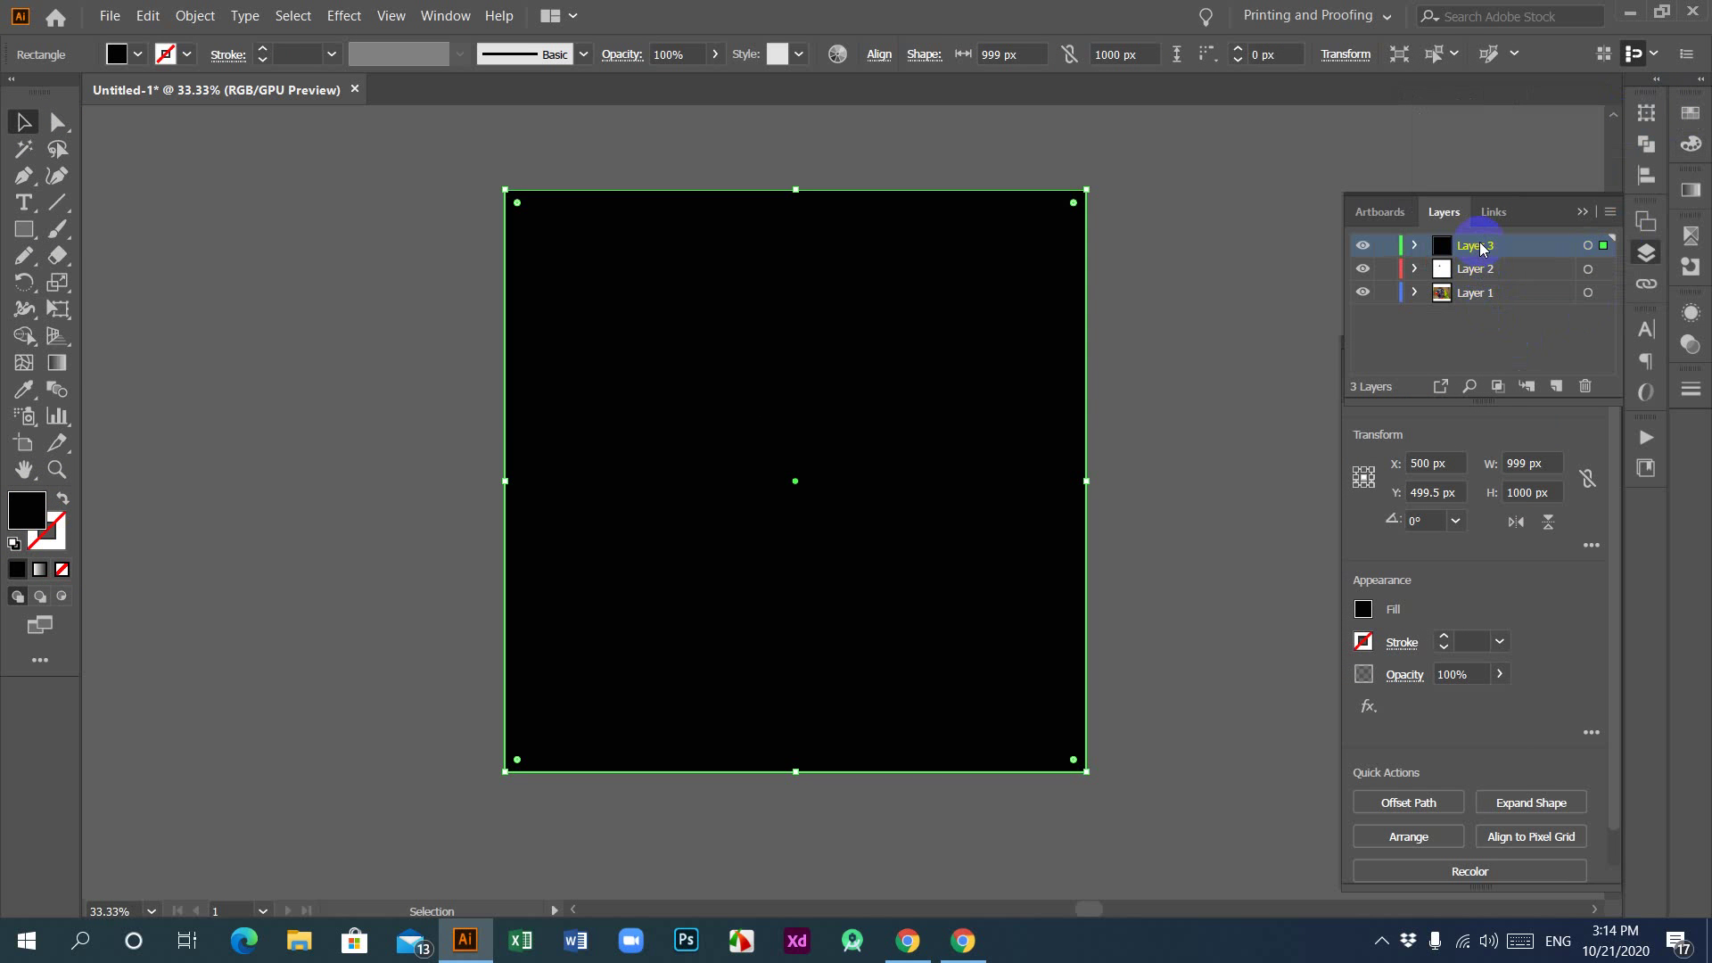
{"action": "left_click_drag", "start_coordinate": [1479, 249], "coordinate": [1480, 313]}
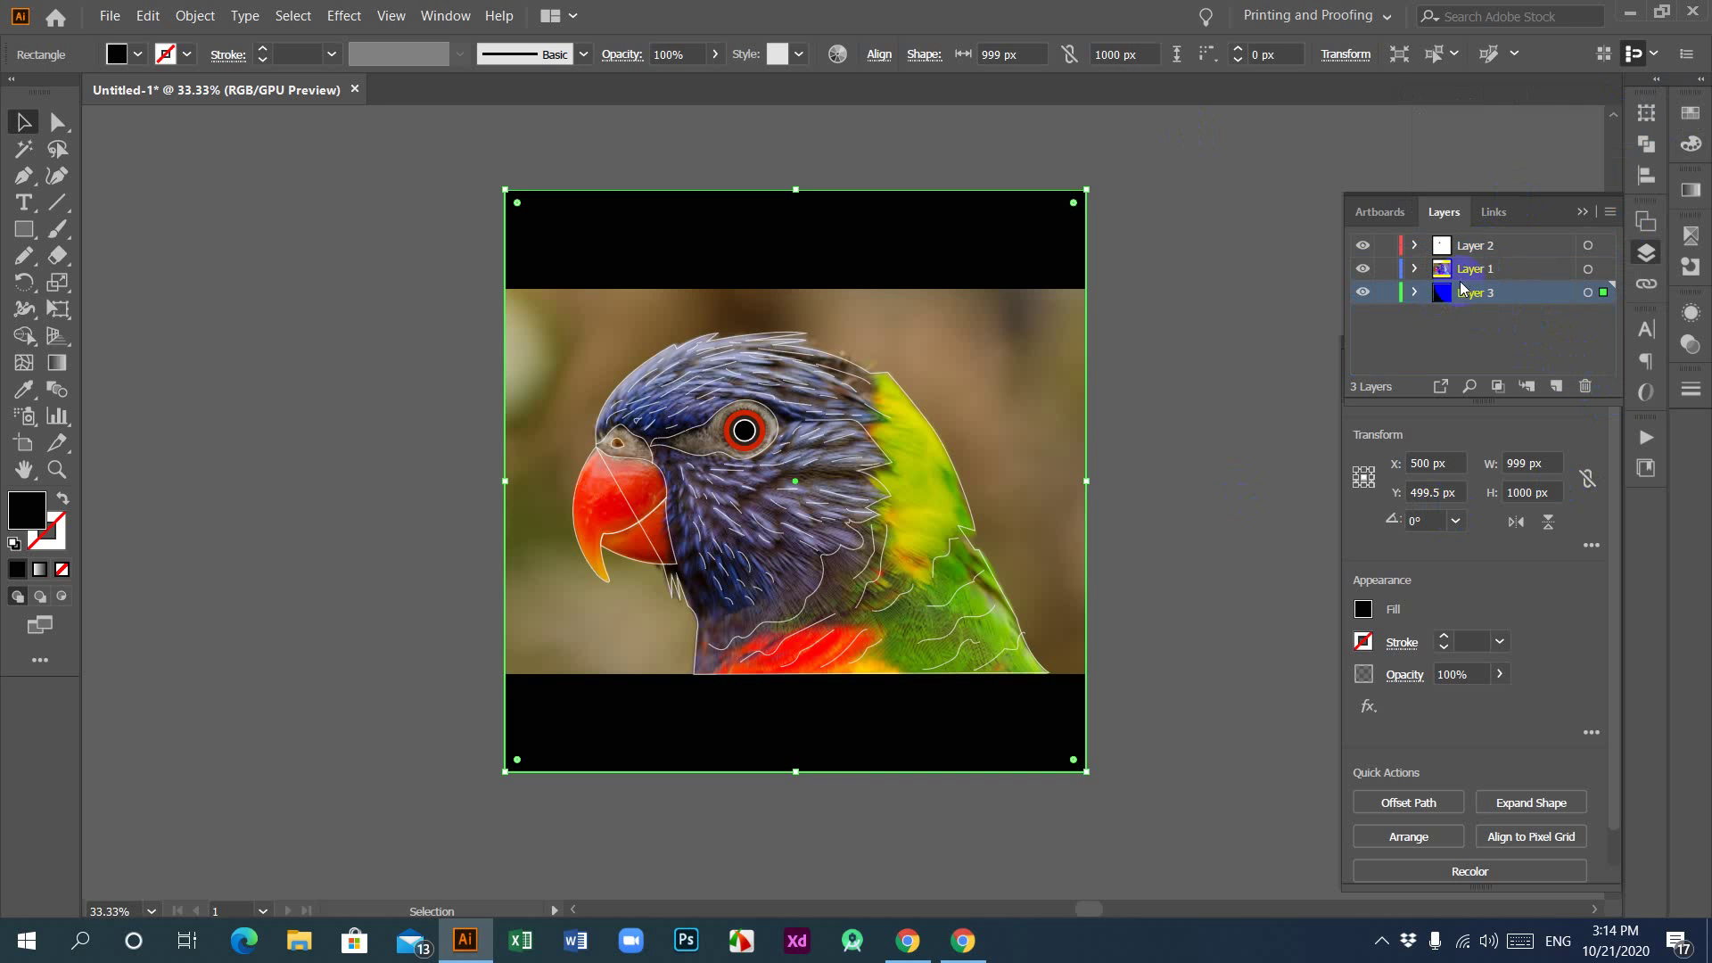
{"action": "left_click", "coordinate": [1485, 269]}
{"action": "left_click", "coordinate": [1363, 269]}
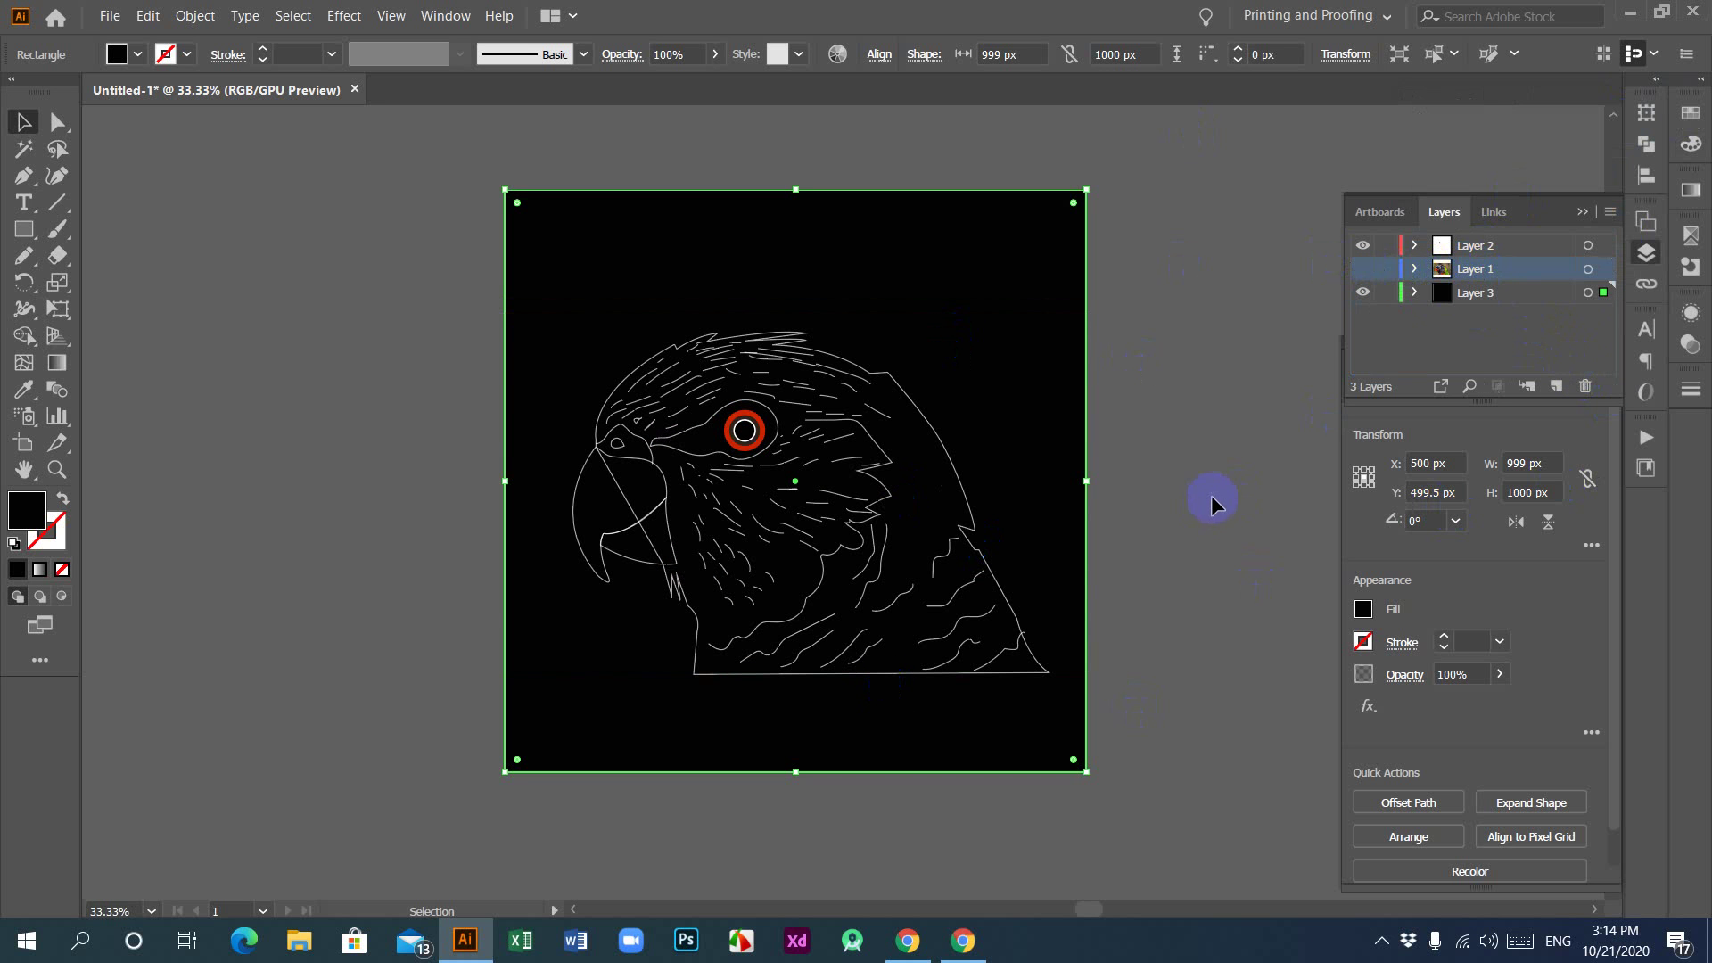
Step: Cut the parrot's head-and-neck outline from Layer 2 and paste it in place on a new layer directly above Layer 1
{"action": "key", "text": "ctrl+equal"}
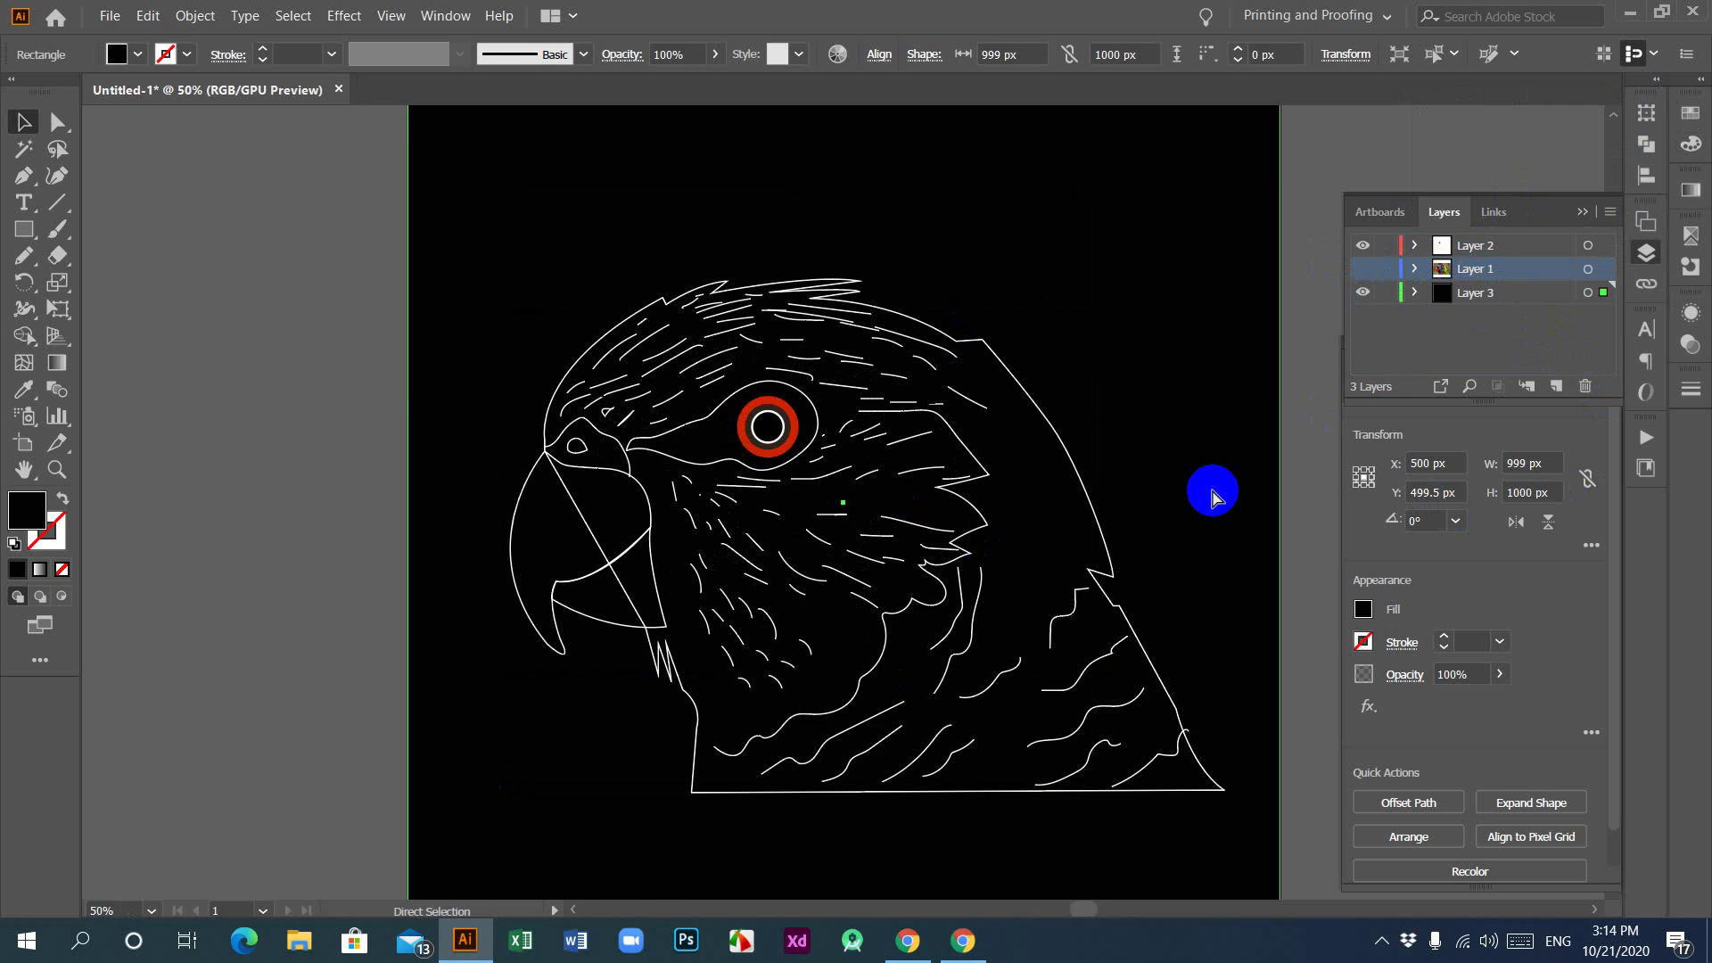
{"action": "scroll", "coordinate": [1214, 486], "scroll_direction": "down", "scroll_amount": 3}
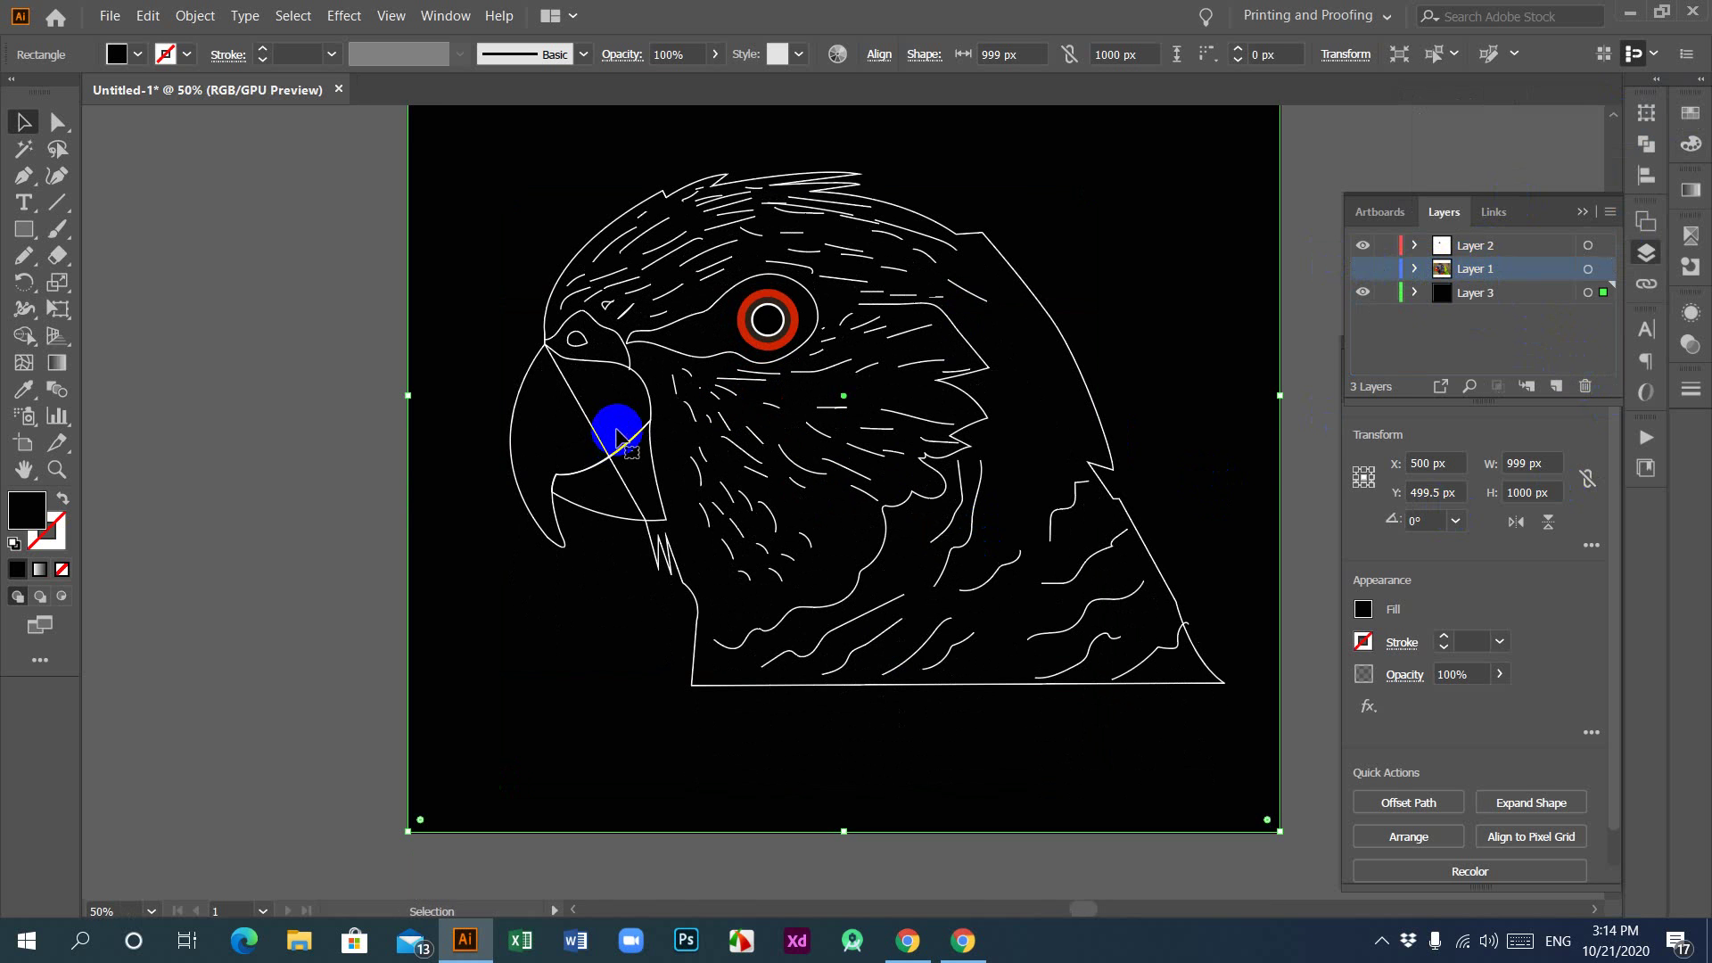
{"action": "left_click", "coordinate": [1058, 327]}
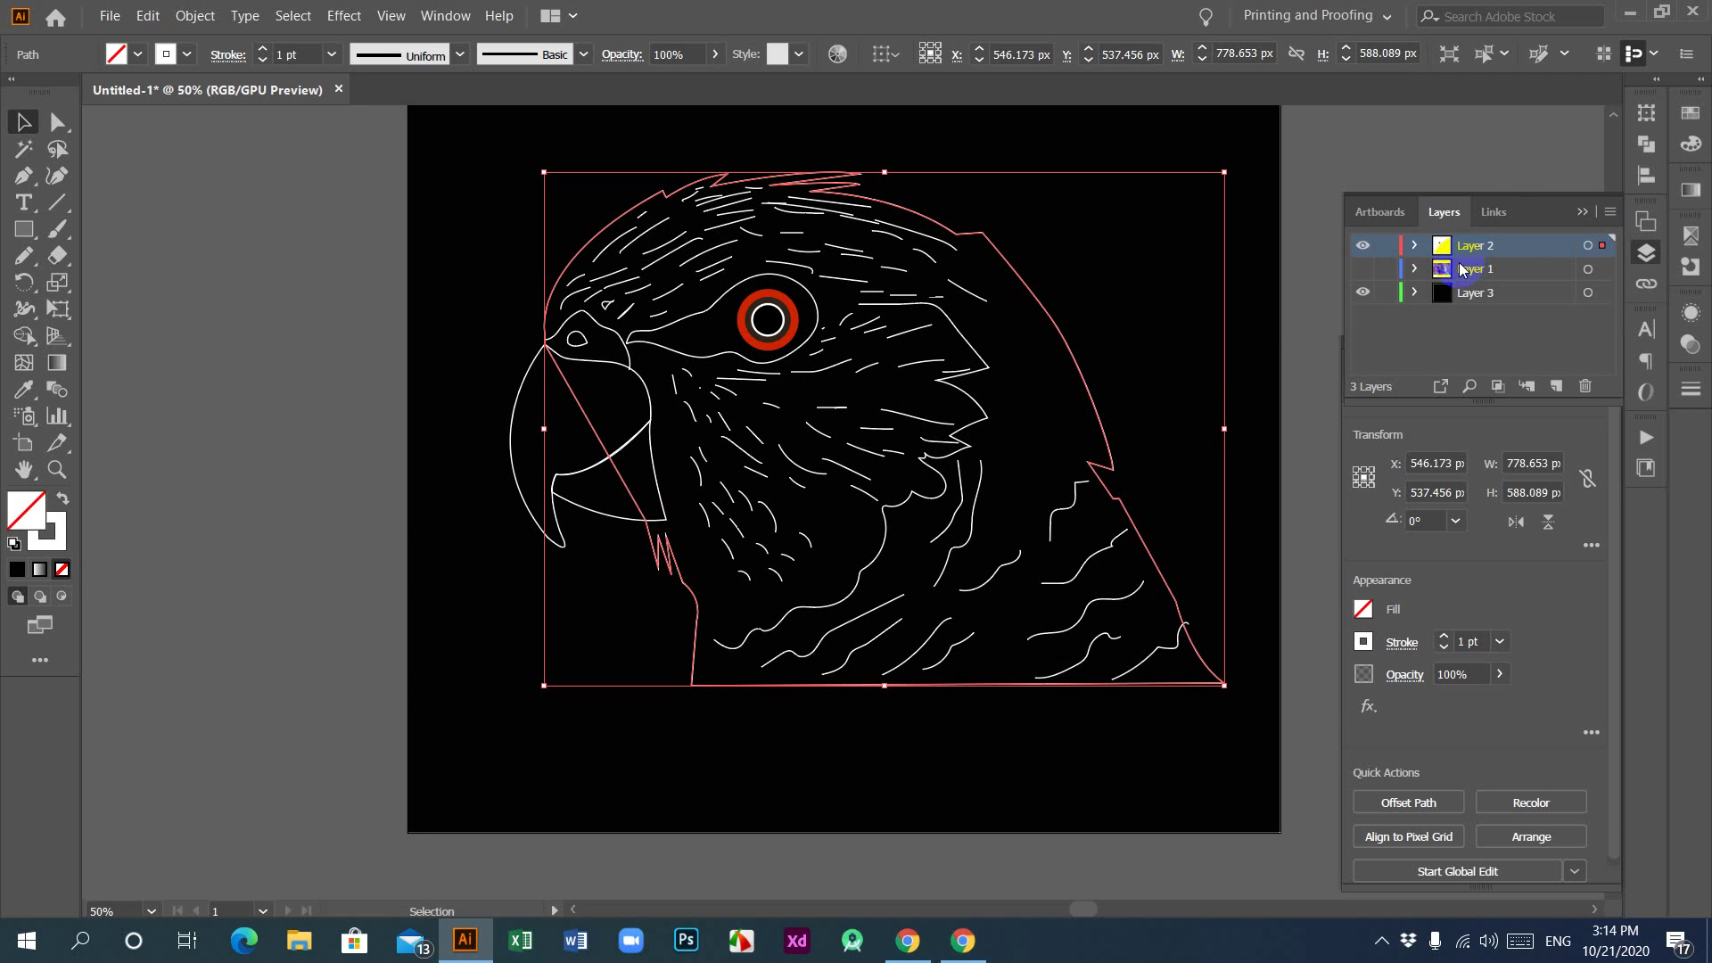
{"action": "key", "text": "Delete"}
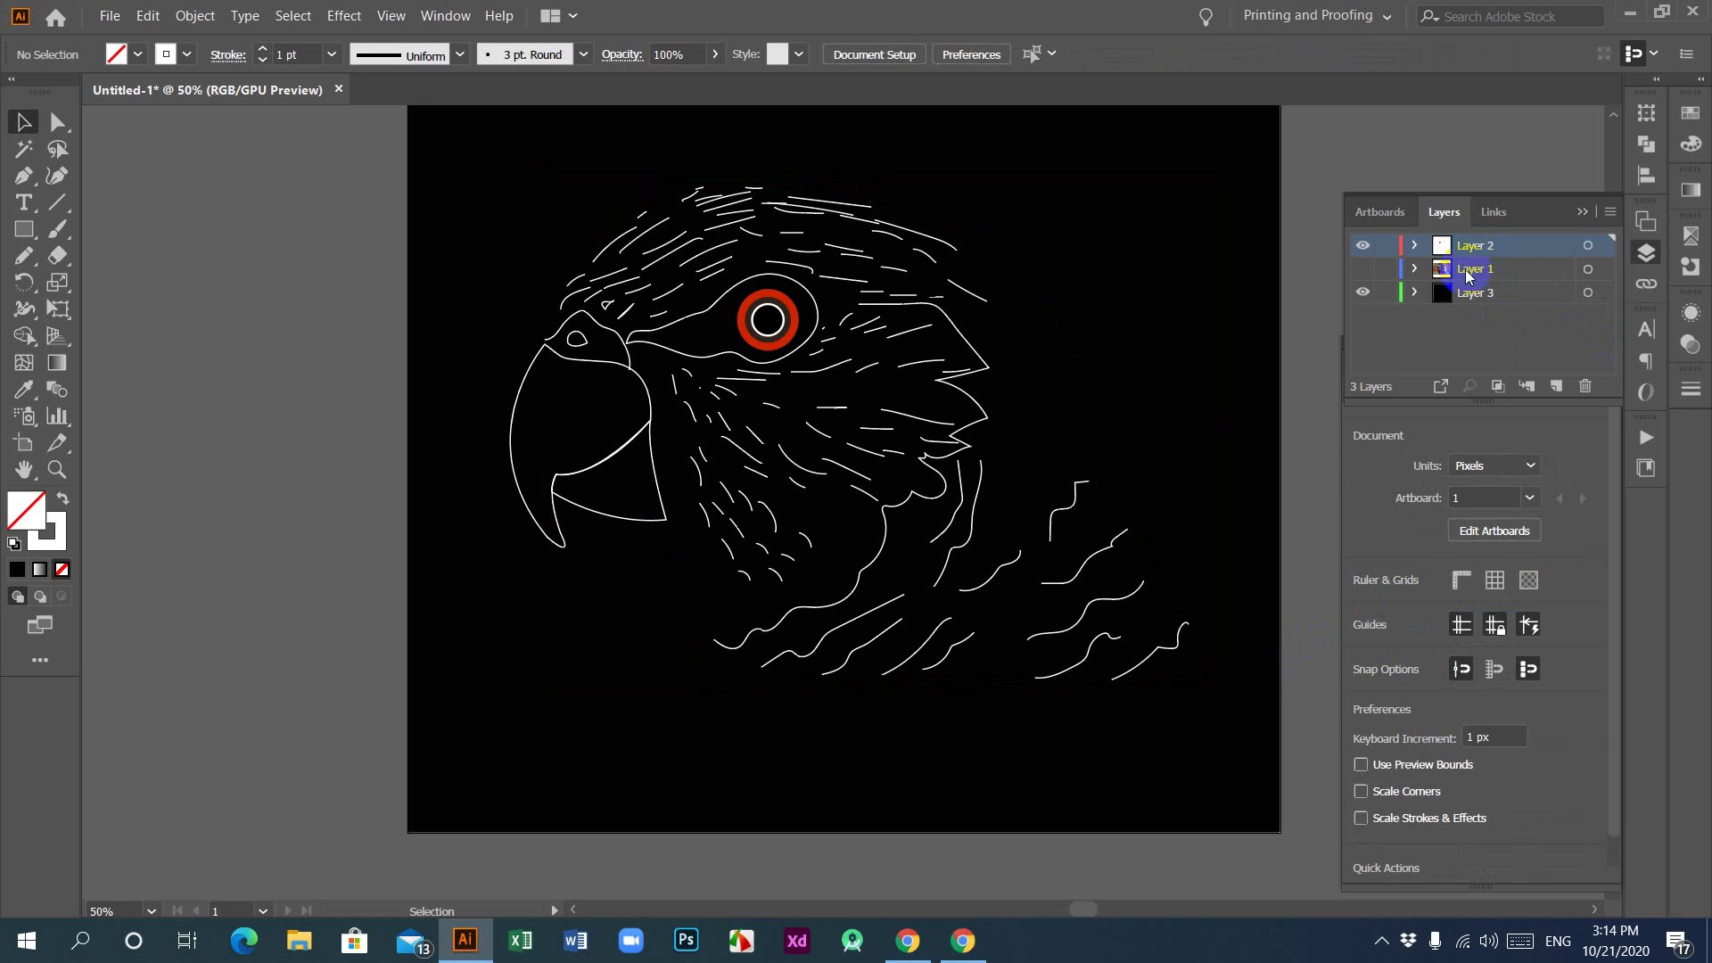
{"action": "left_click", "coordinate": [1480, 269]}
{"action": "left_click", "coordinate": [1556, 389]}
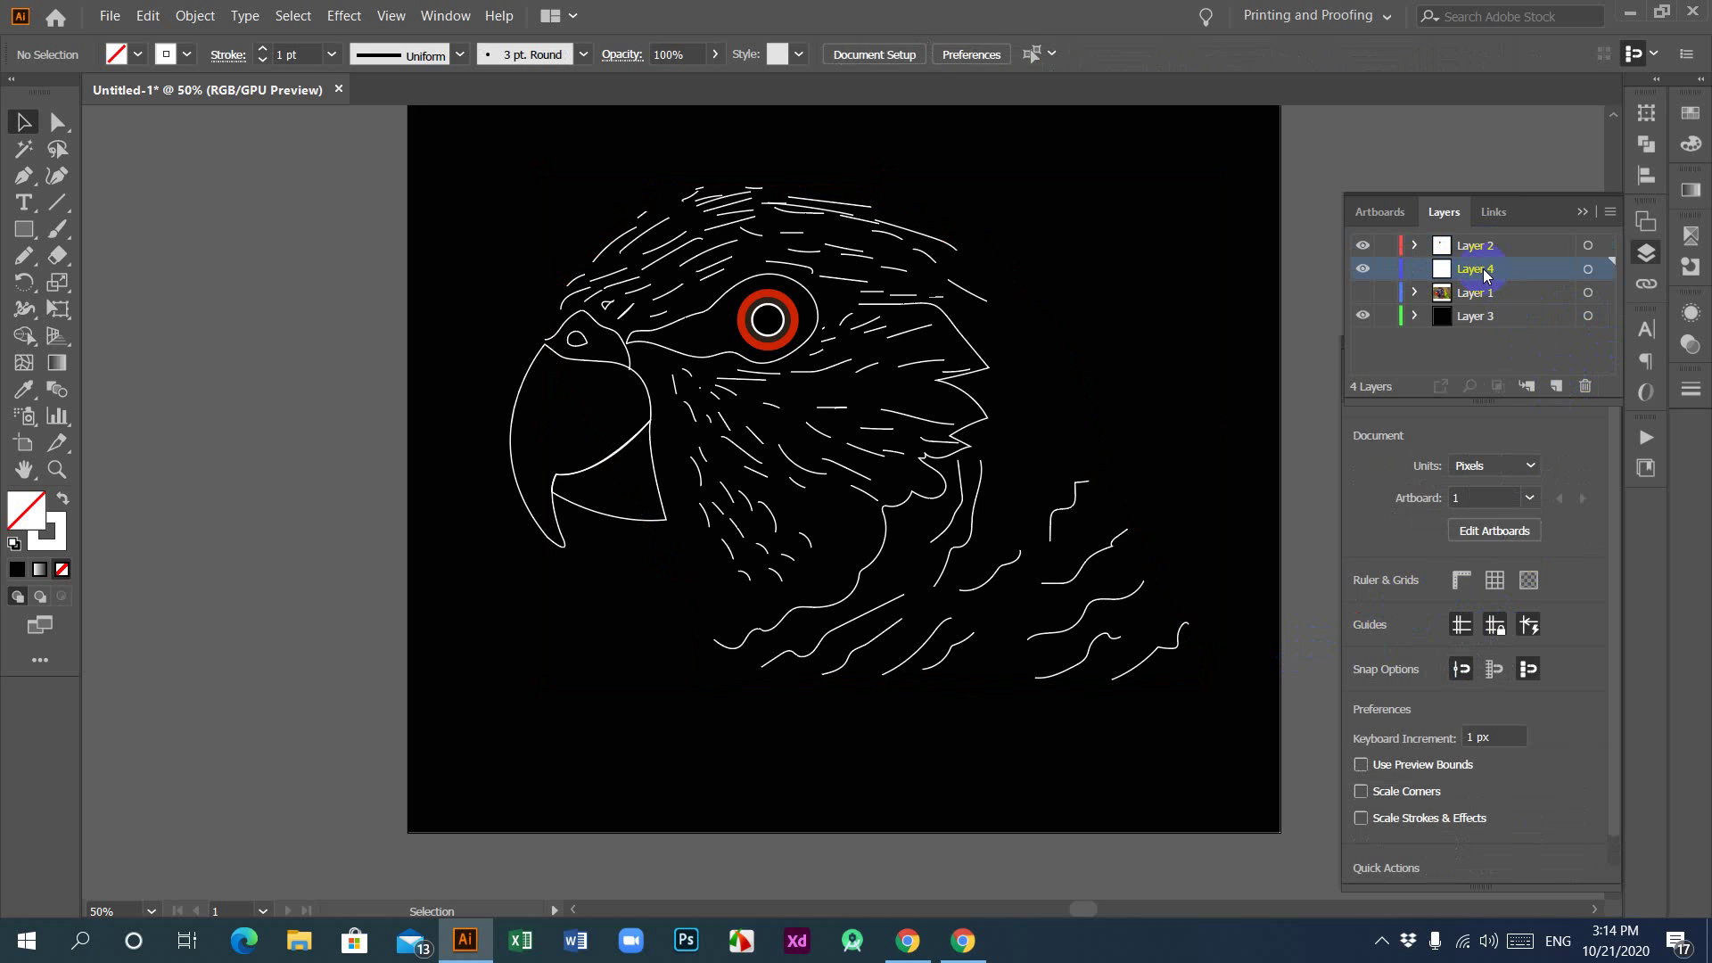
{"action": "key", "text": "ctrl+f"}
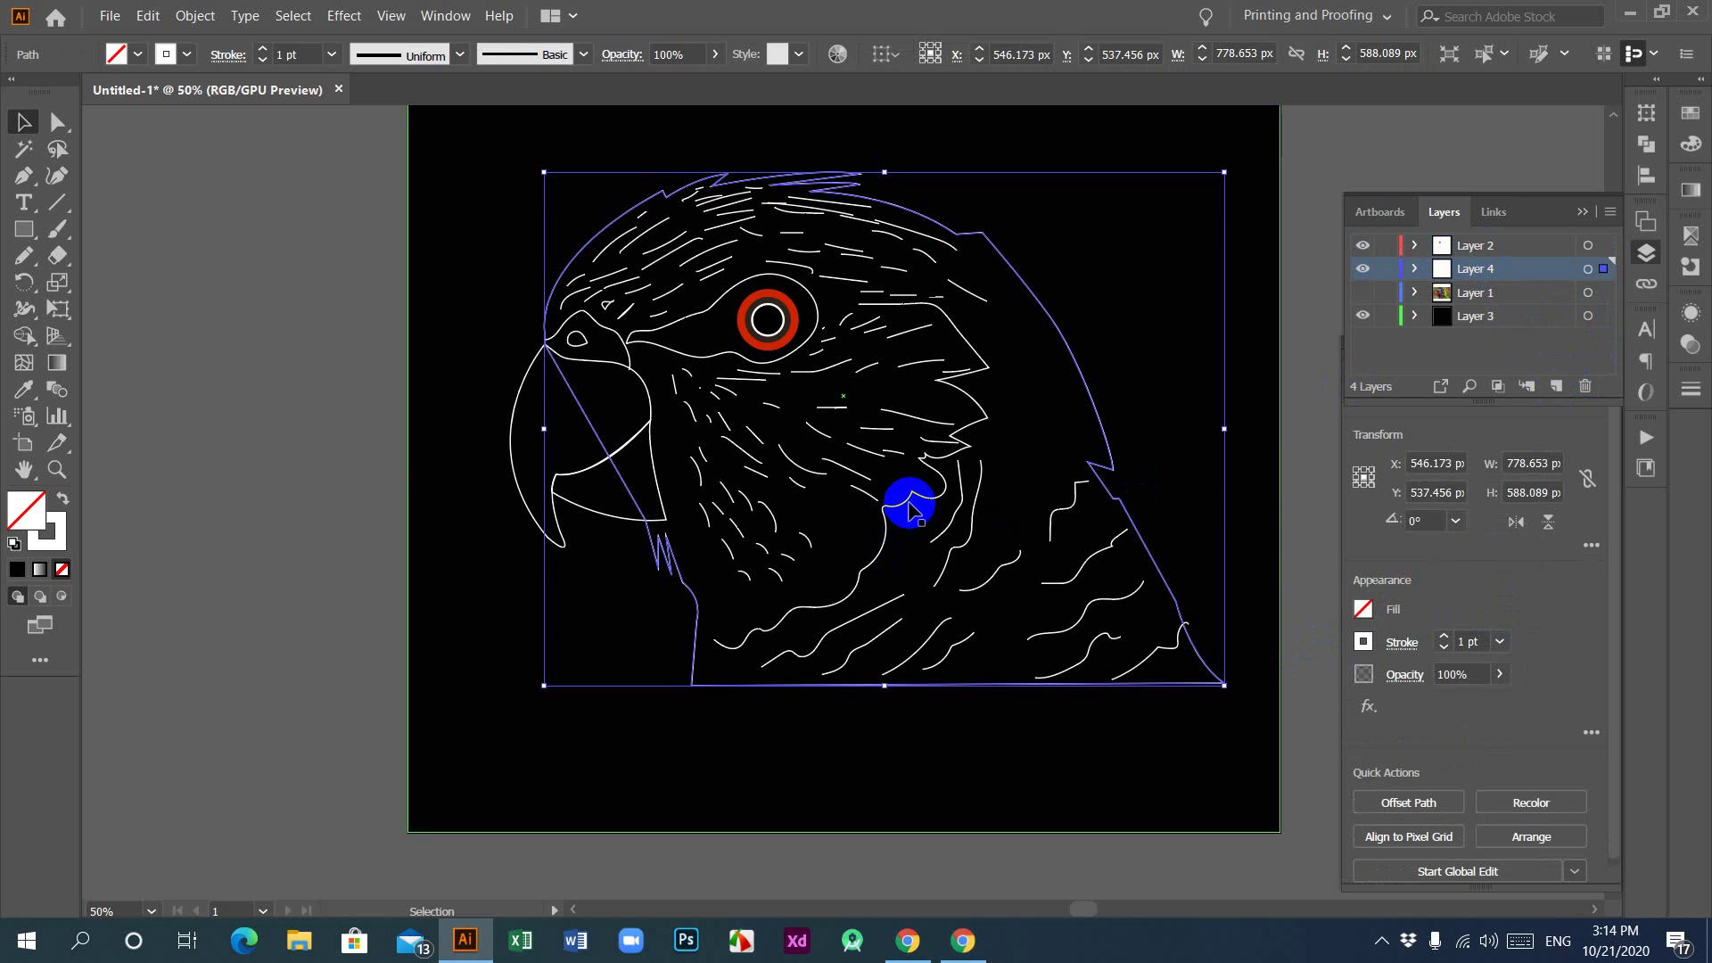
{"action": "left_click", "coordinate": [335, 519]}
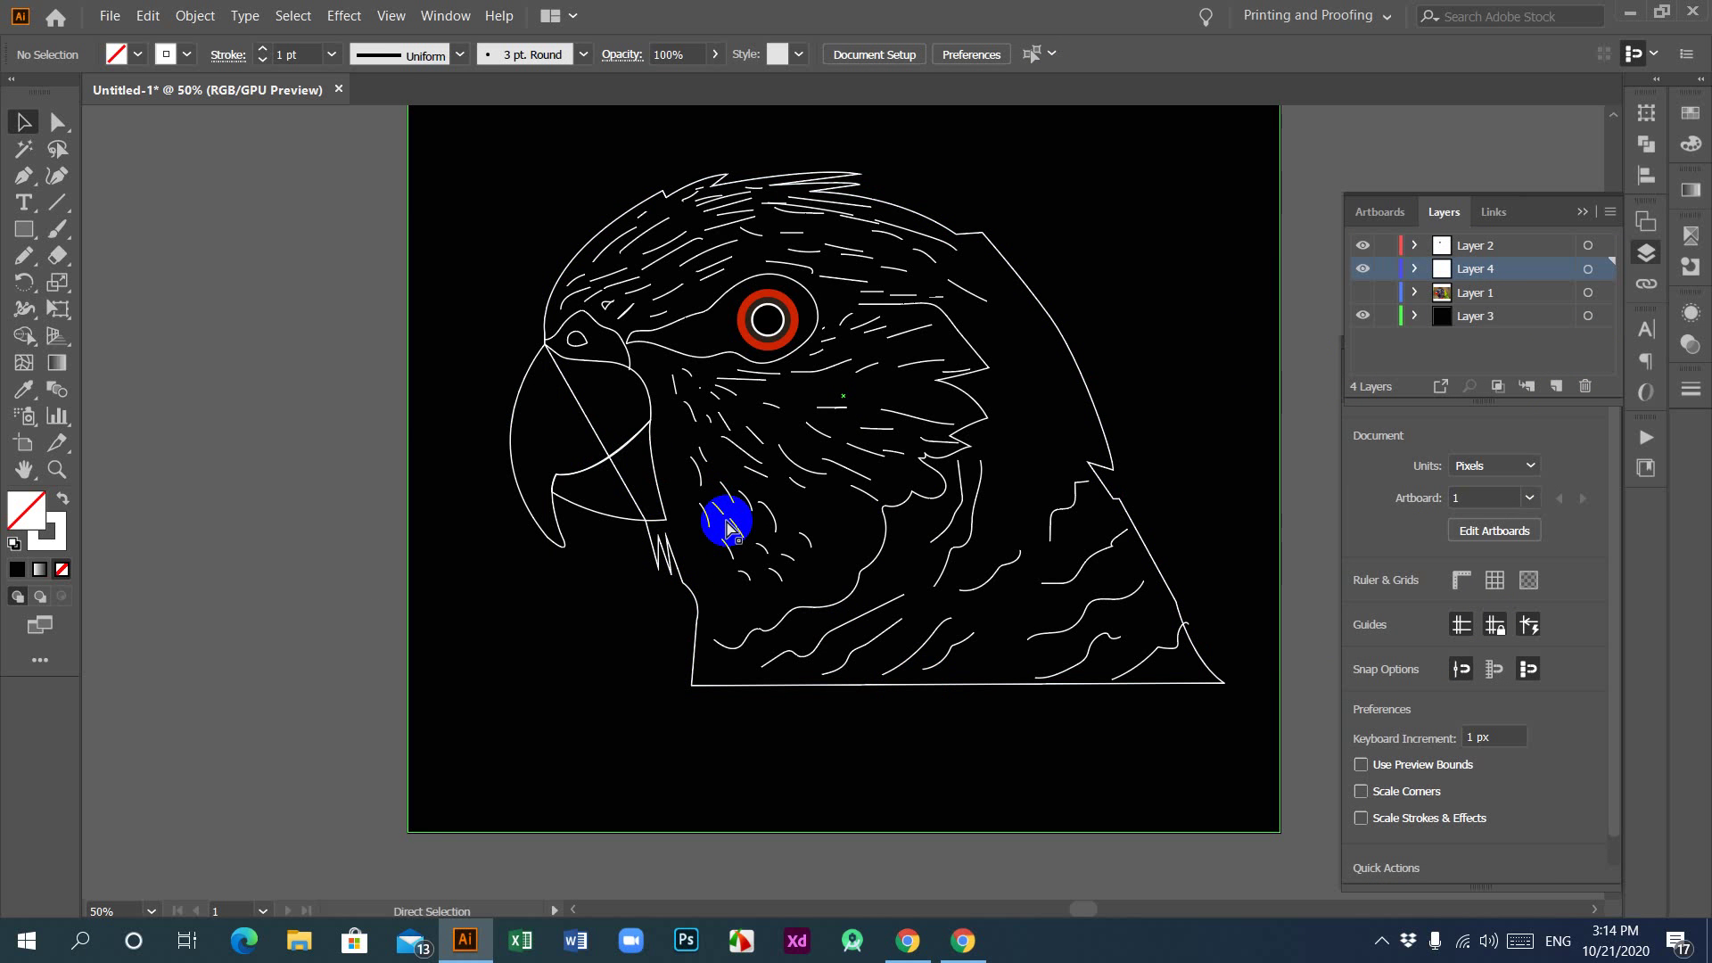
{"action": "scroll", "coordinate": [726, 526], "scroll_direction": "up", "scroll_amount": 2}
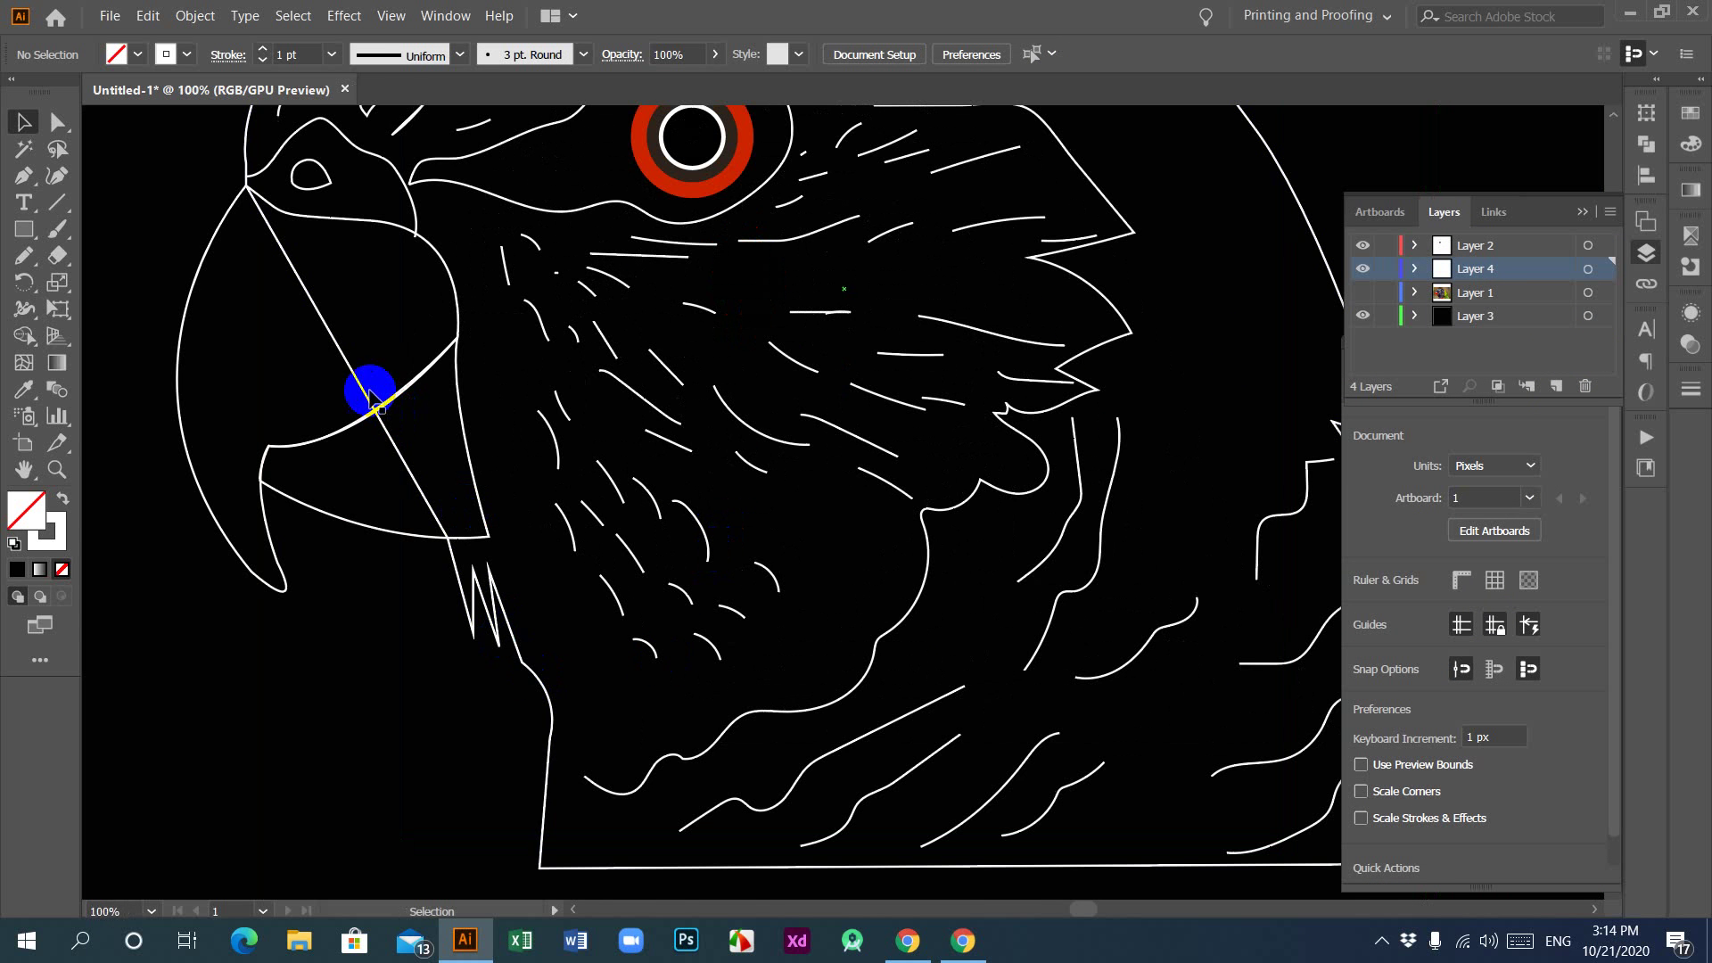
Step: Add an anchor point to the straight diagonal segment of the head-and-neck outline that crosses the beak
{"action": "left_click_drag", "start_coordinate": [370, 392], "coordinate": [548, 459]}
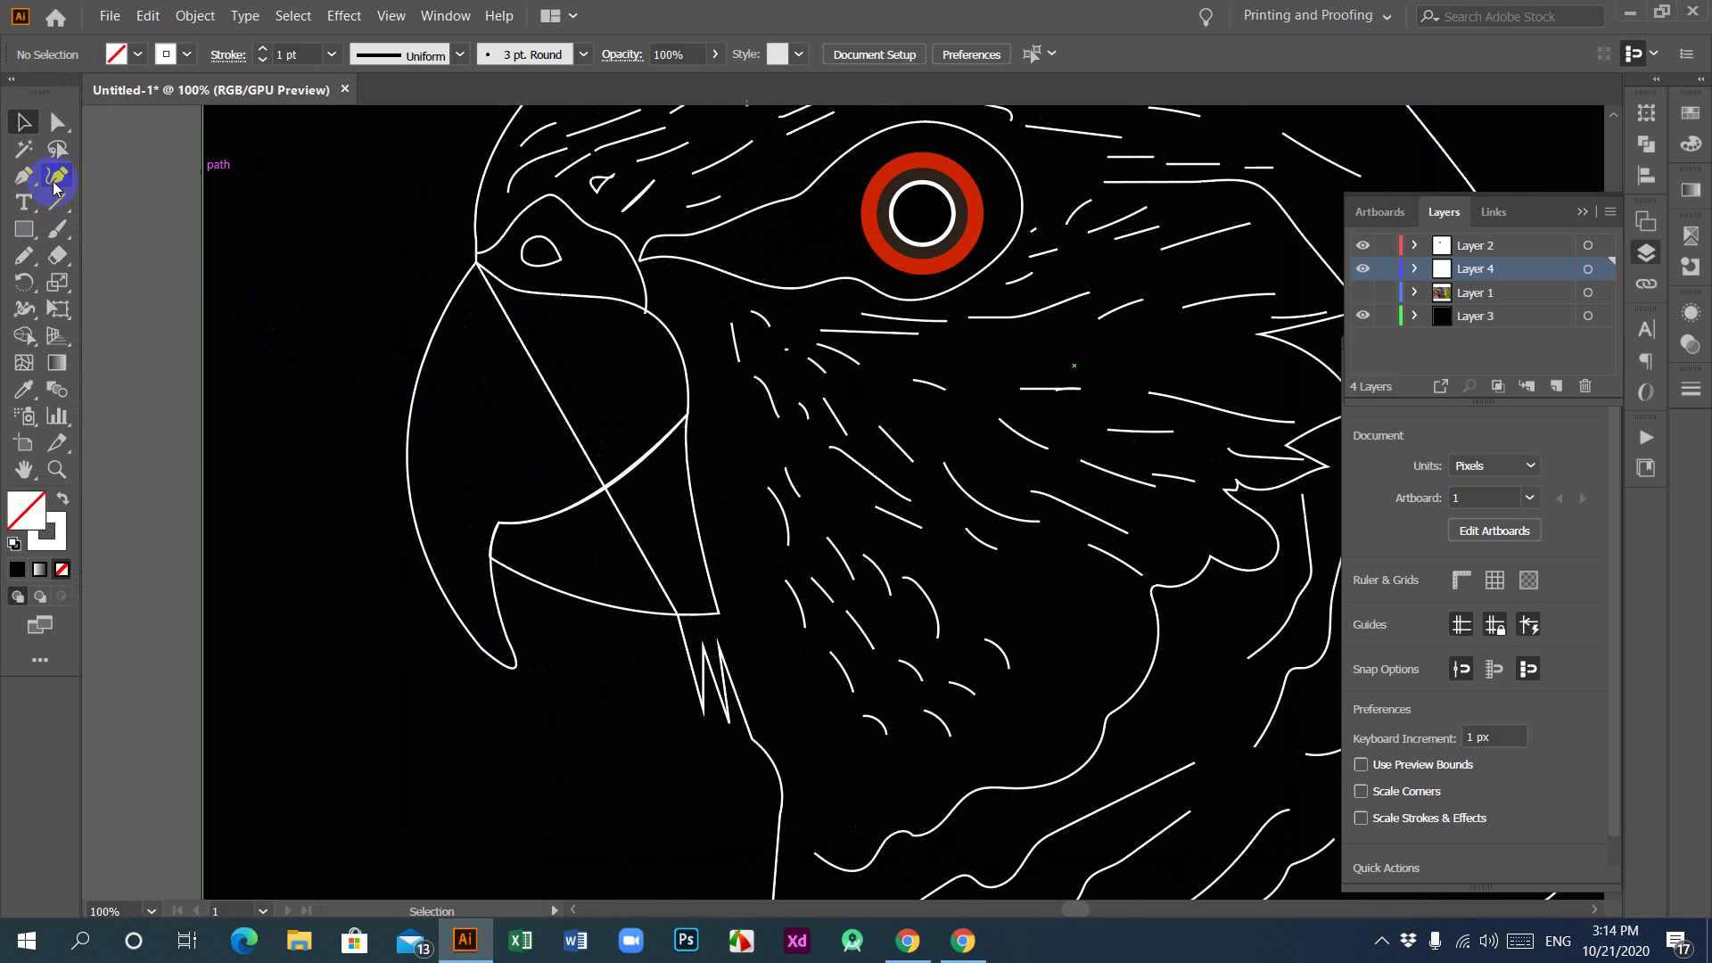
{"action": "left_click_drag", "start_coordinate": [24, 176], "coordinate": [104, 203]}
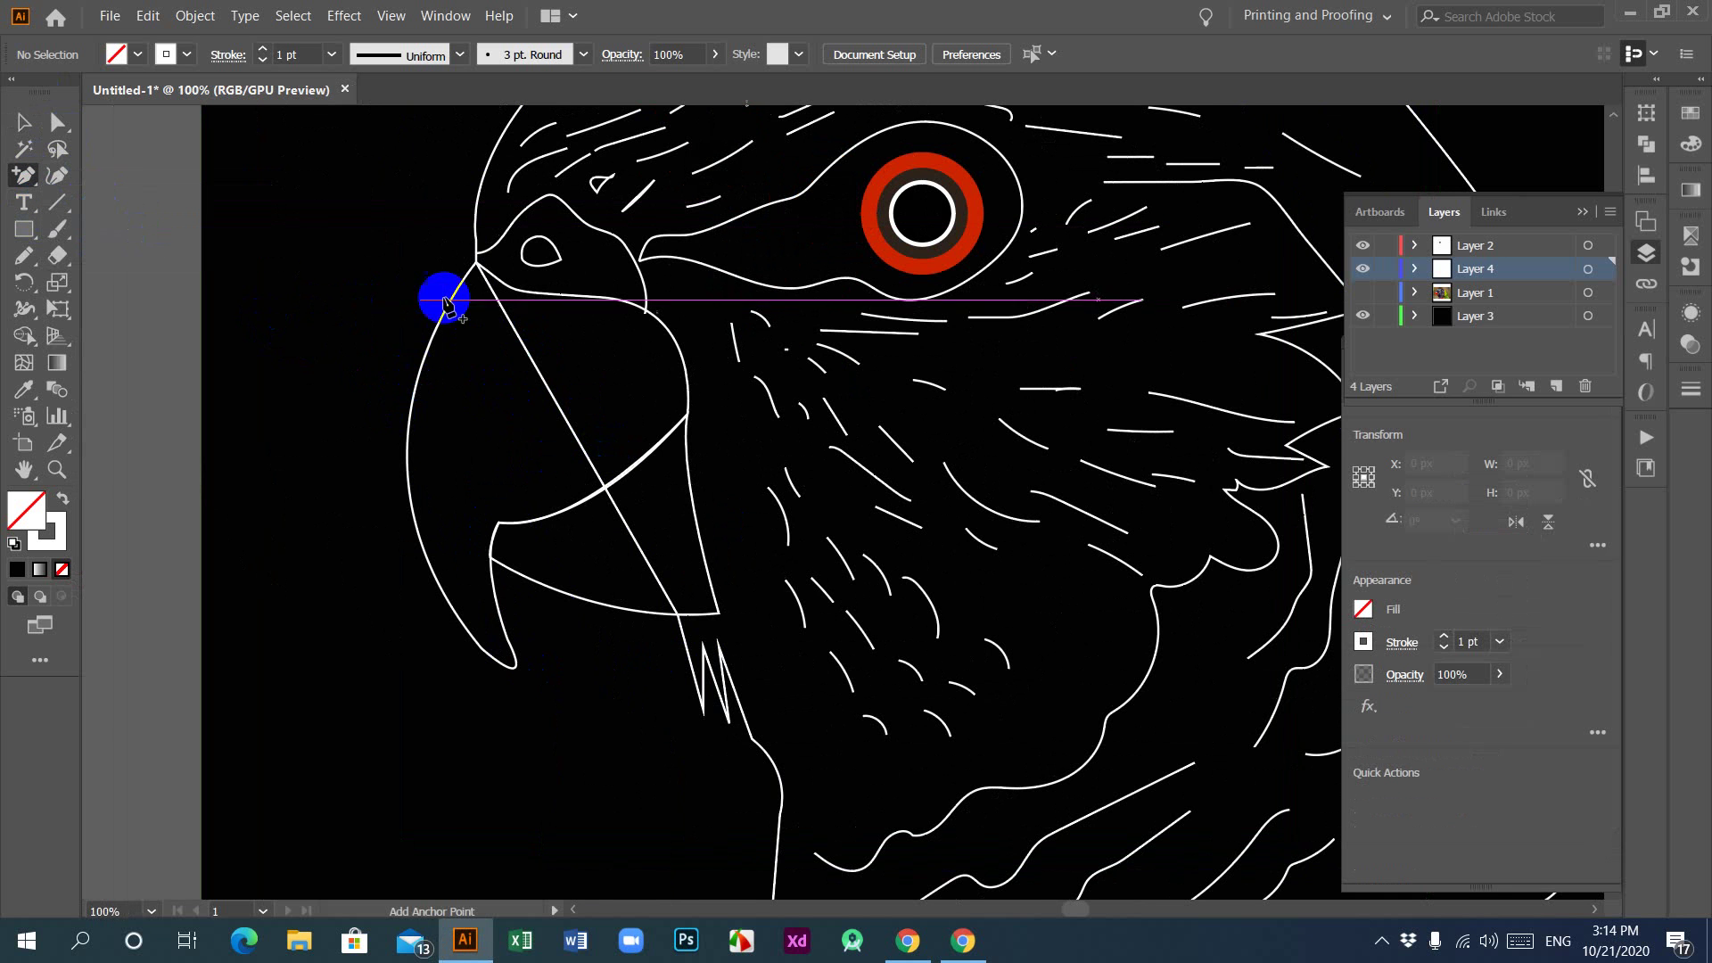
{"action": "left_click", "coordinate": [24, 122]}
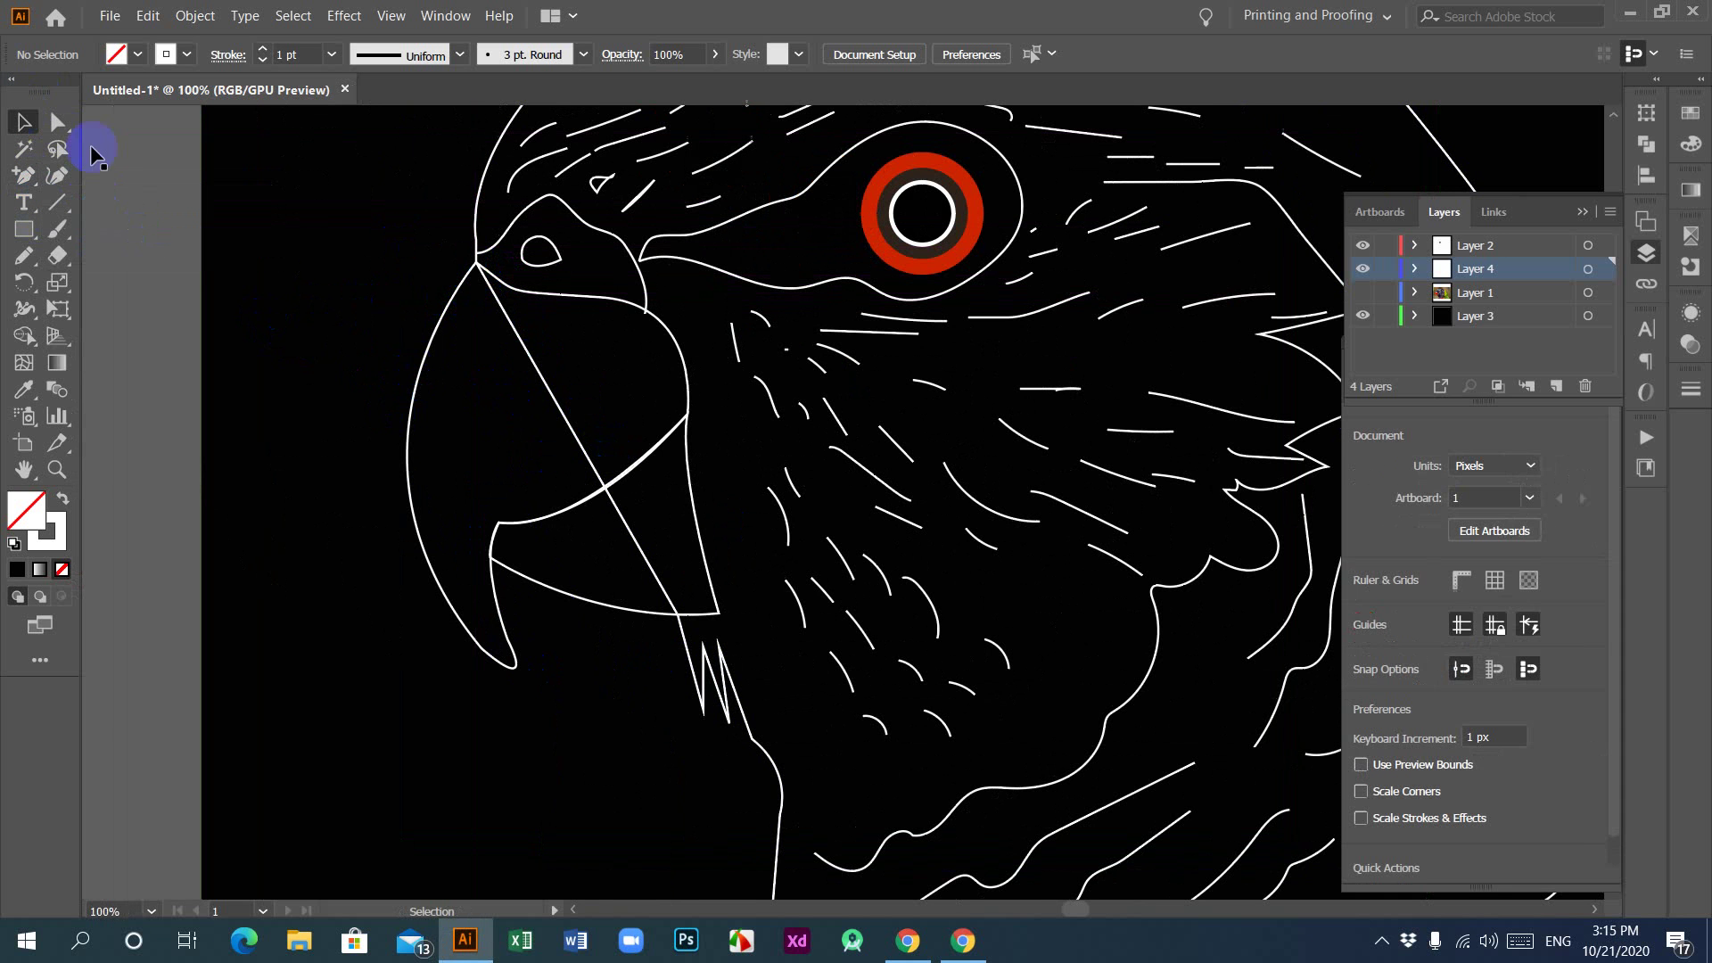
{"action": "left_click", "coordinate": [482, 190]}
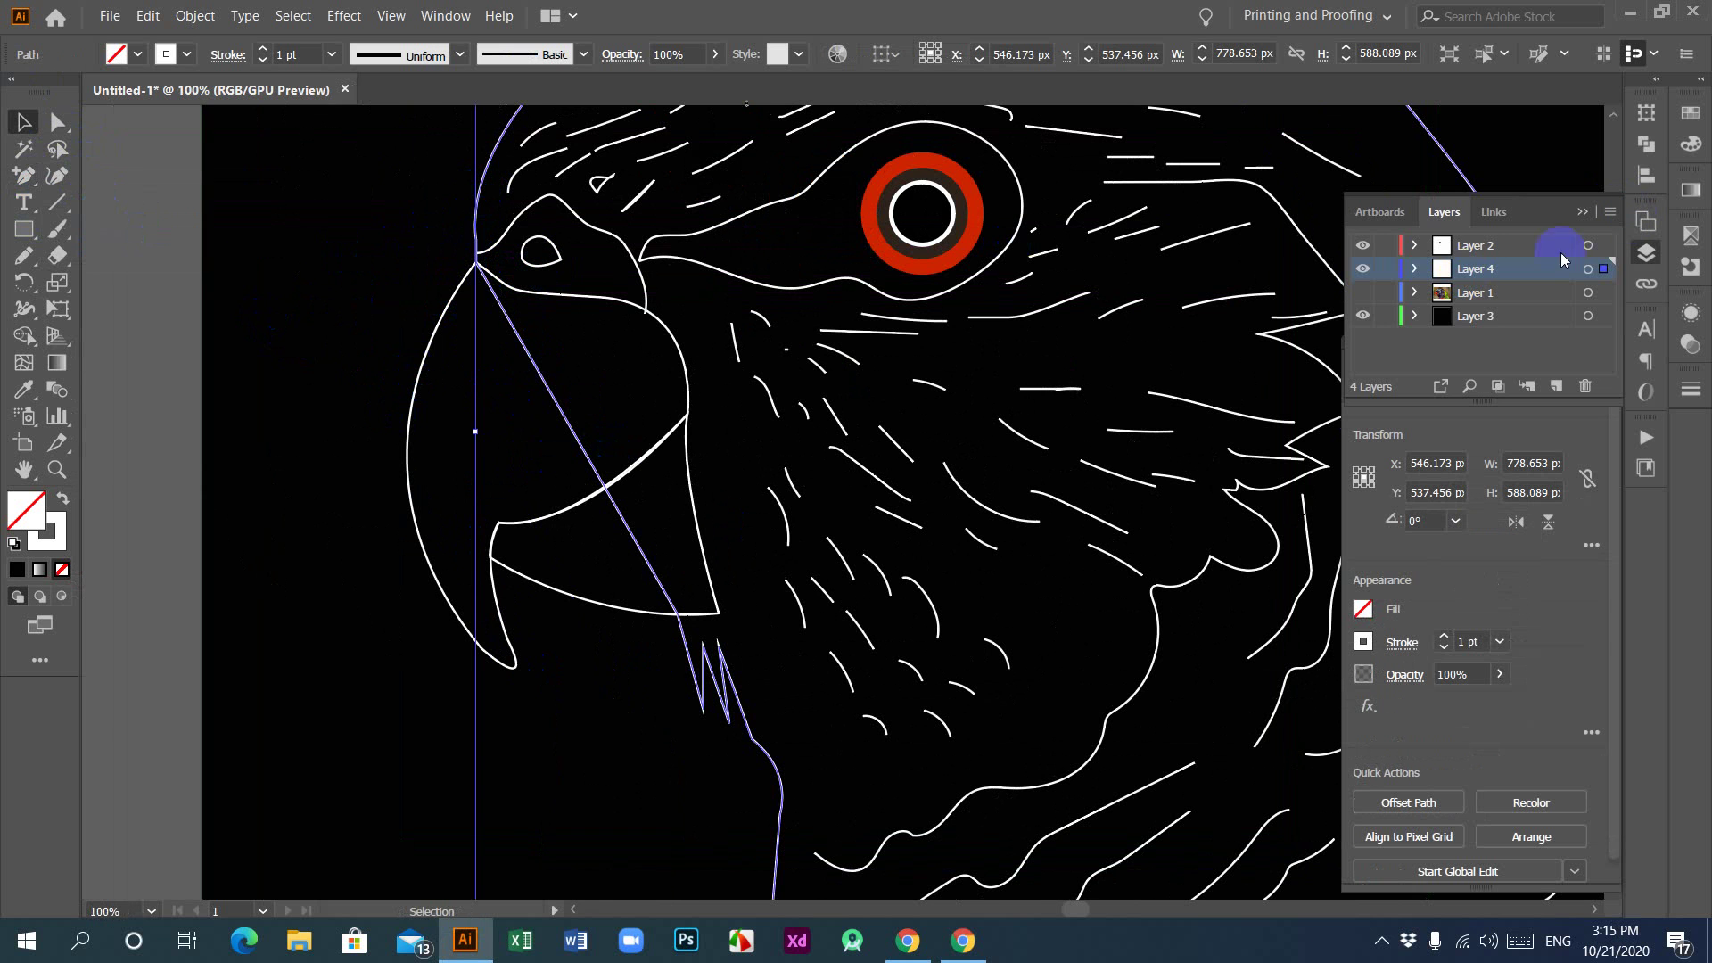
{"action": "left_click_drag", "start_coordinate": [25, 183], "coordinate": [89, 197]}
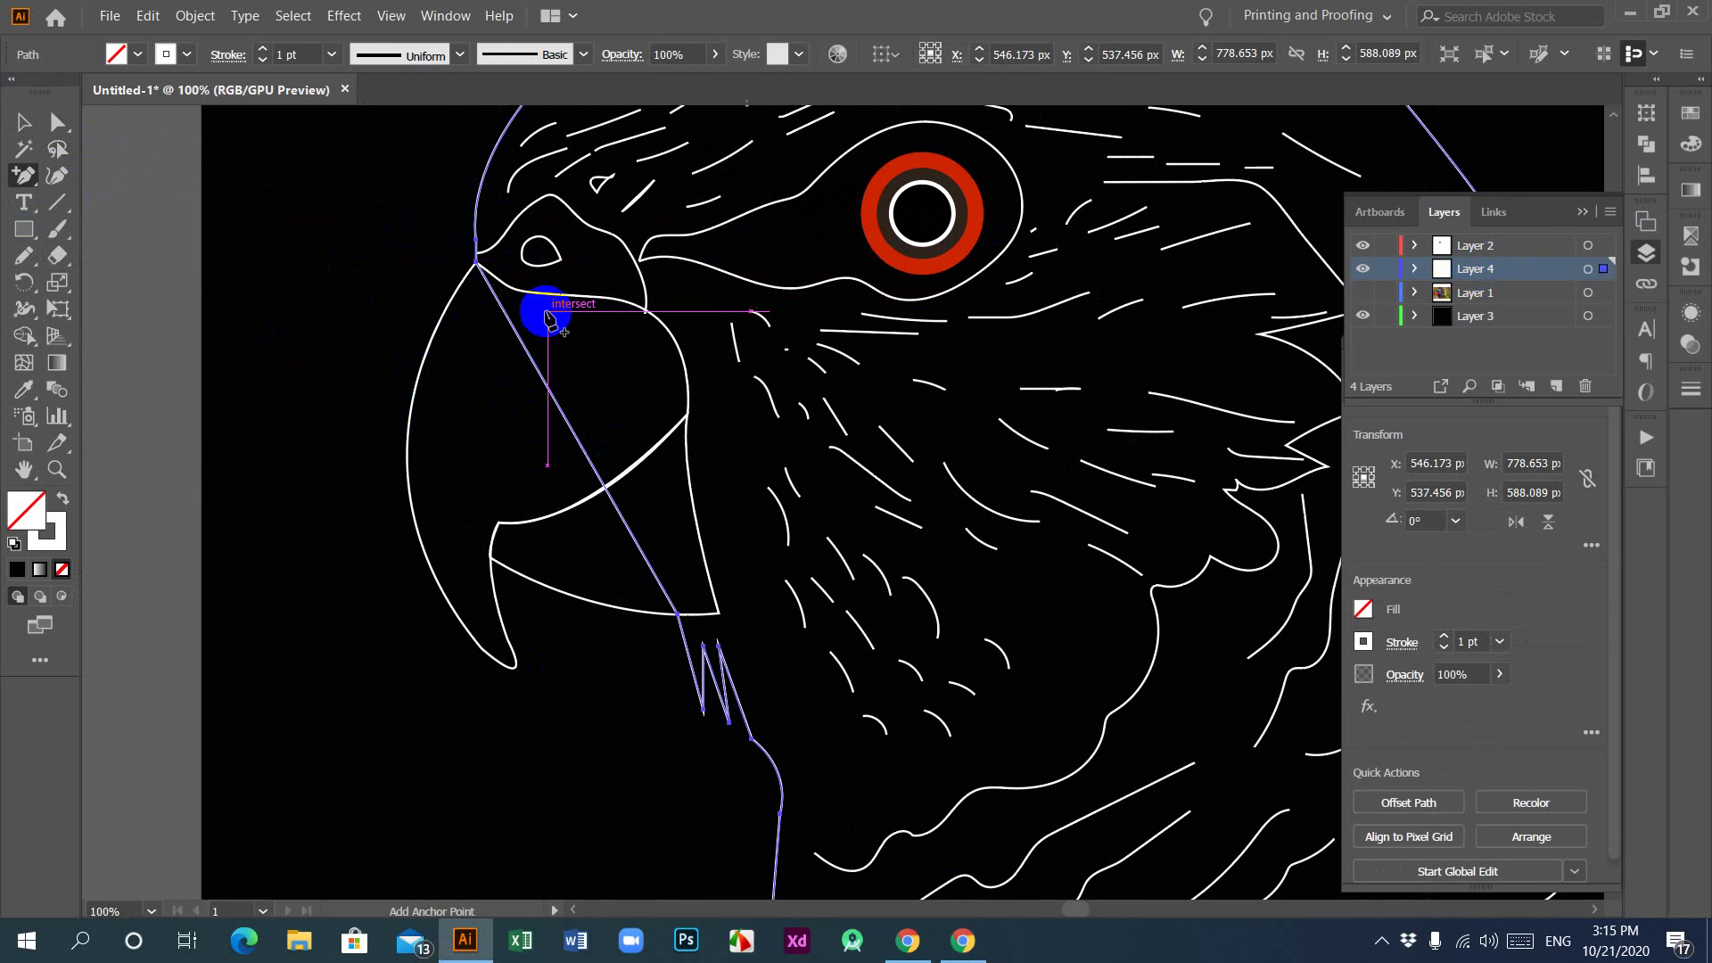
{"action": "left_click", "coordinate": [475, 263]}
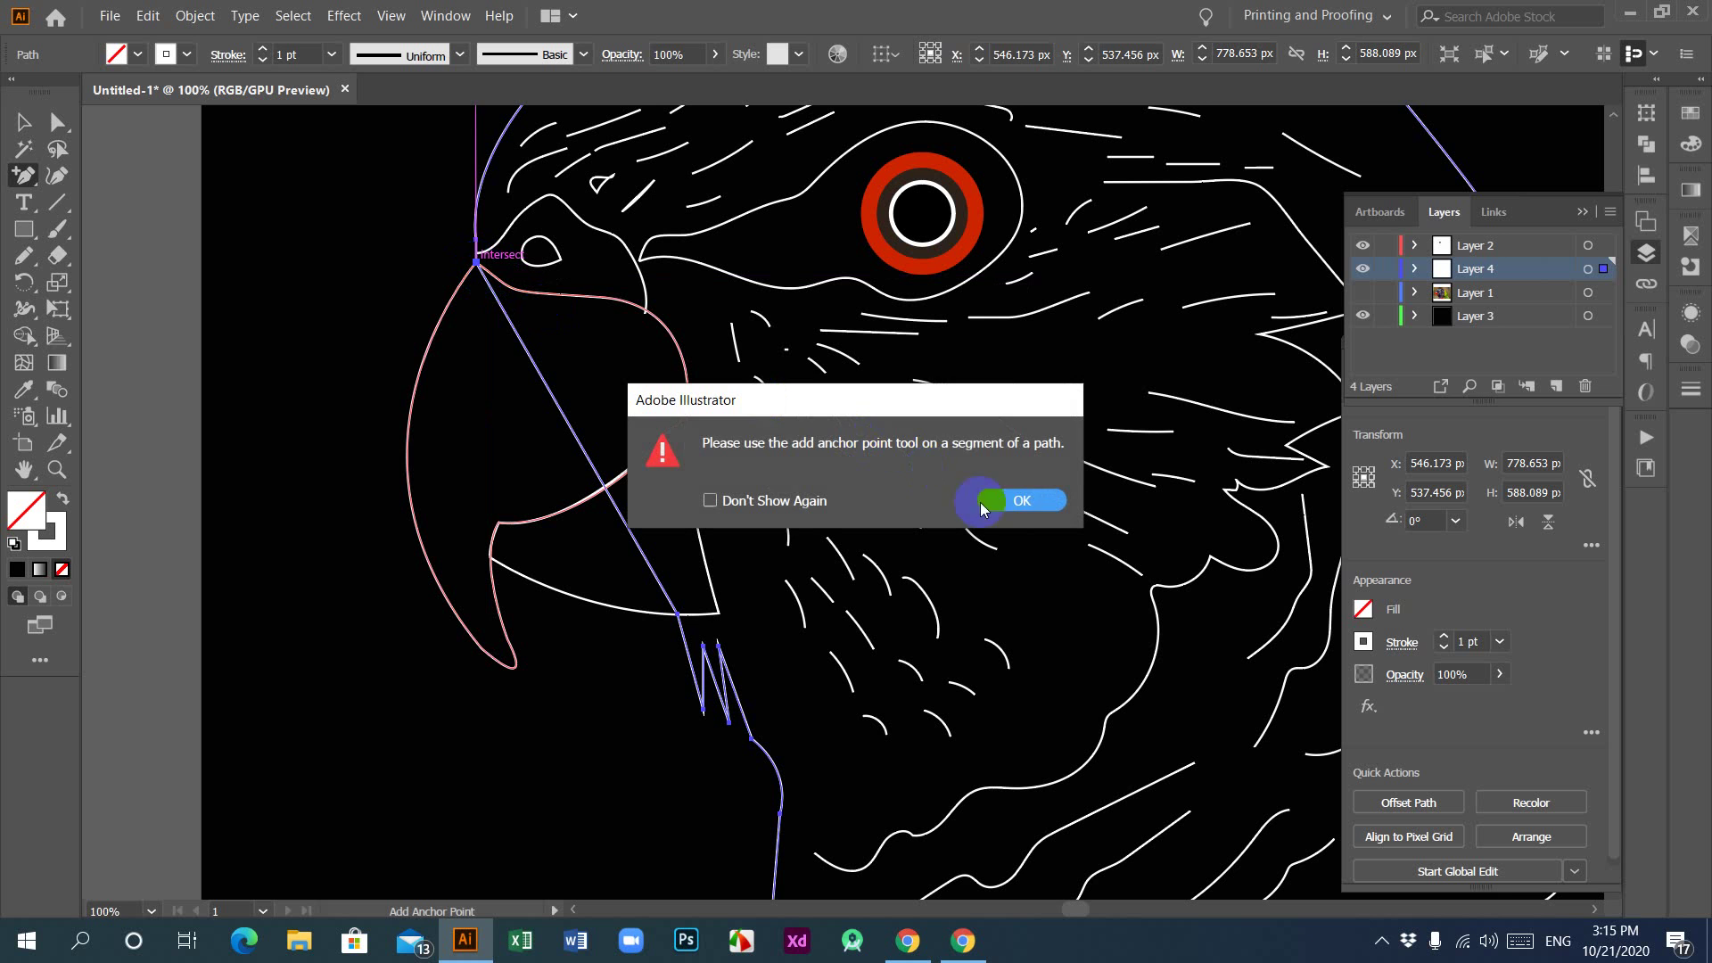
{"action": "left_click", "coordinate": [1025, 502]}
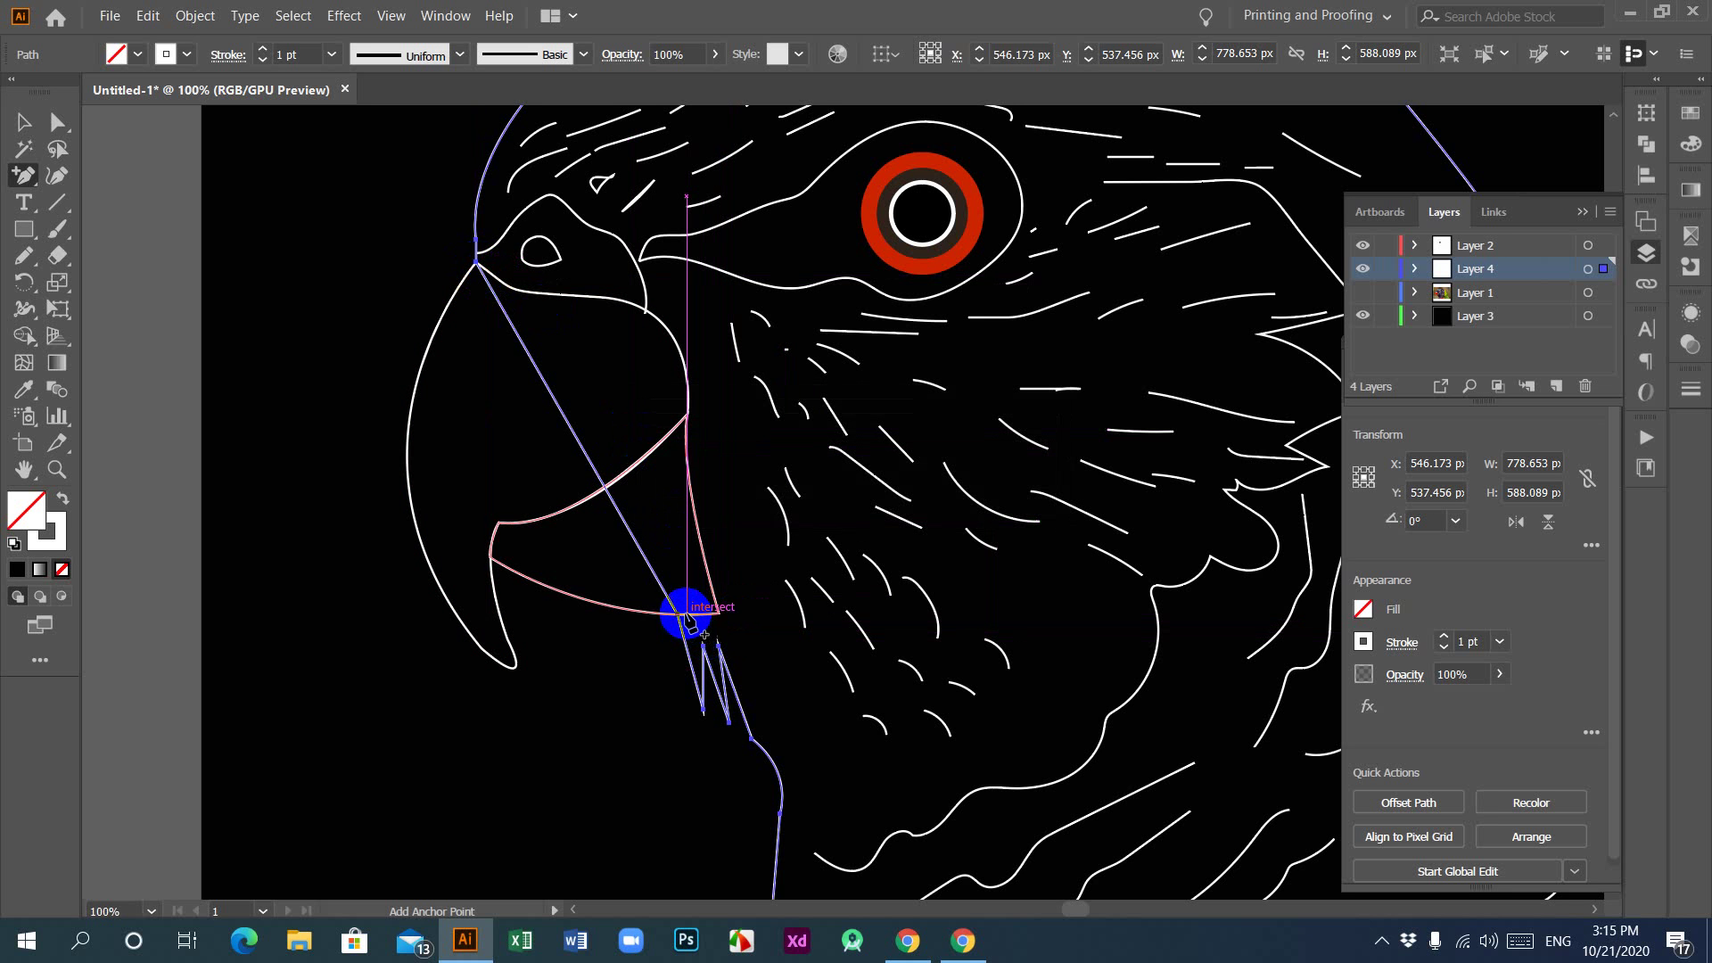
{"action": "left_click", "coordinate": [579, 443]}
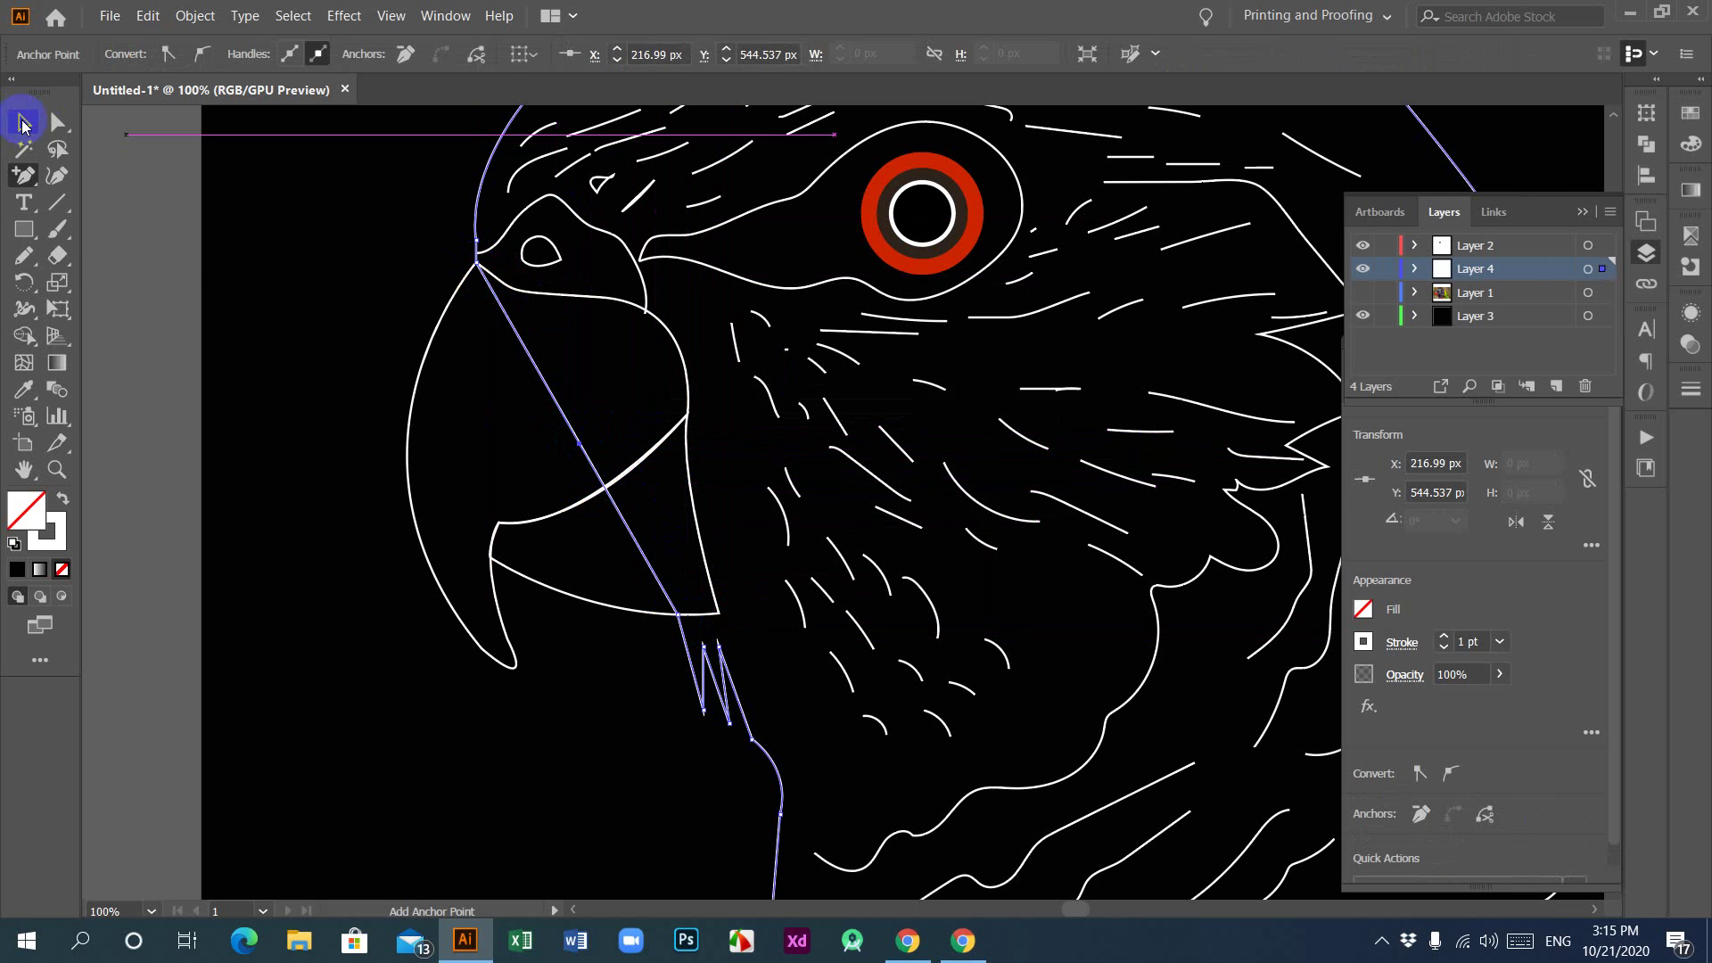
Step: Delete the new anchor point to remove the diagonal segment across the beak, and deselect the outline
{"action": "left_click_drag", "start_coordinate": [23, 186], "coordinate": [114, 230]}
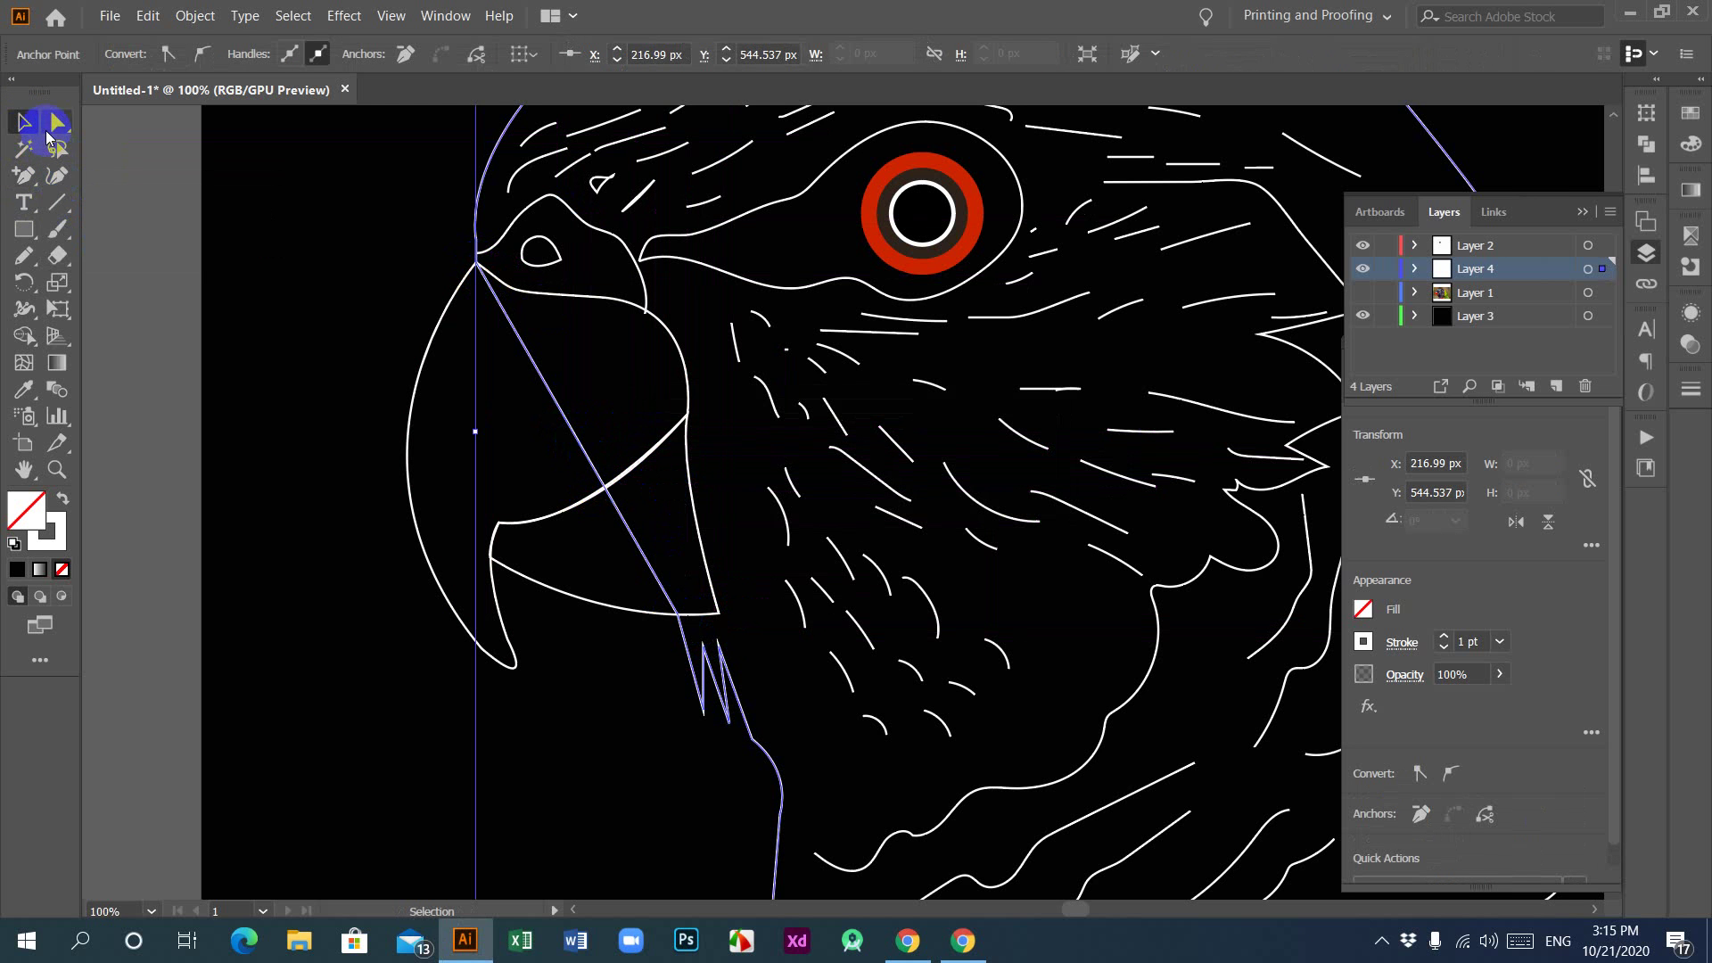
{"action": "left_click", "coordinate": [56, 122]}
{"action": "left_click", "coordinate": [581, 446]}
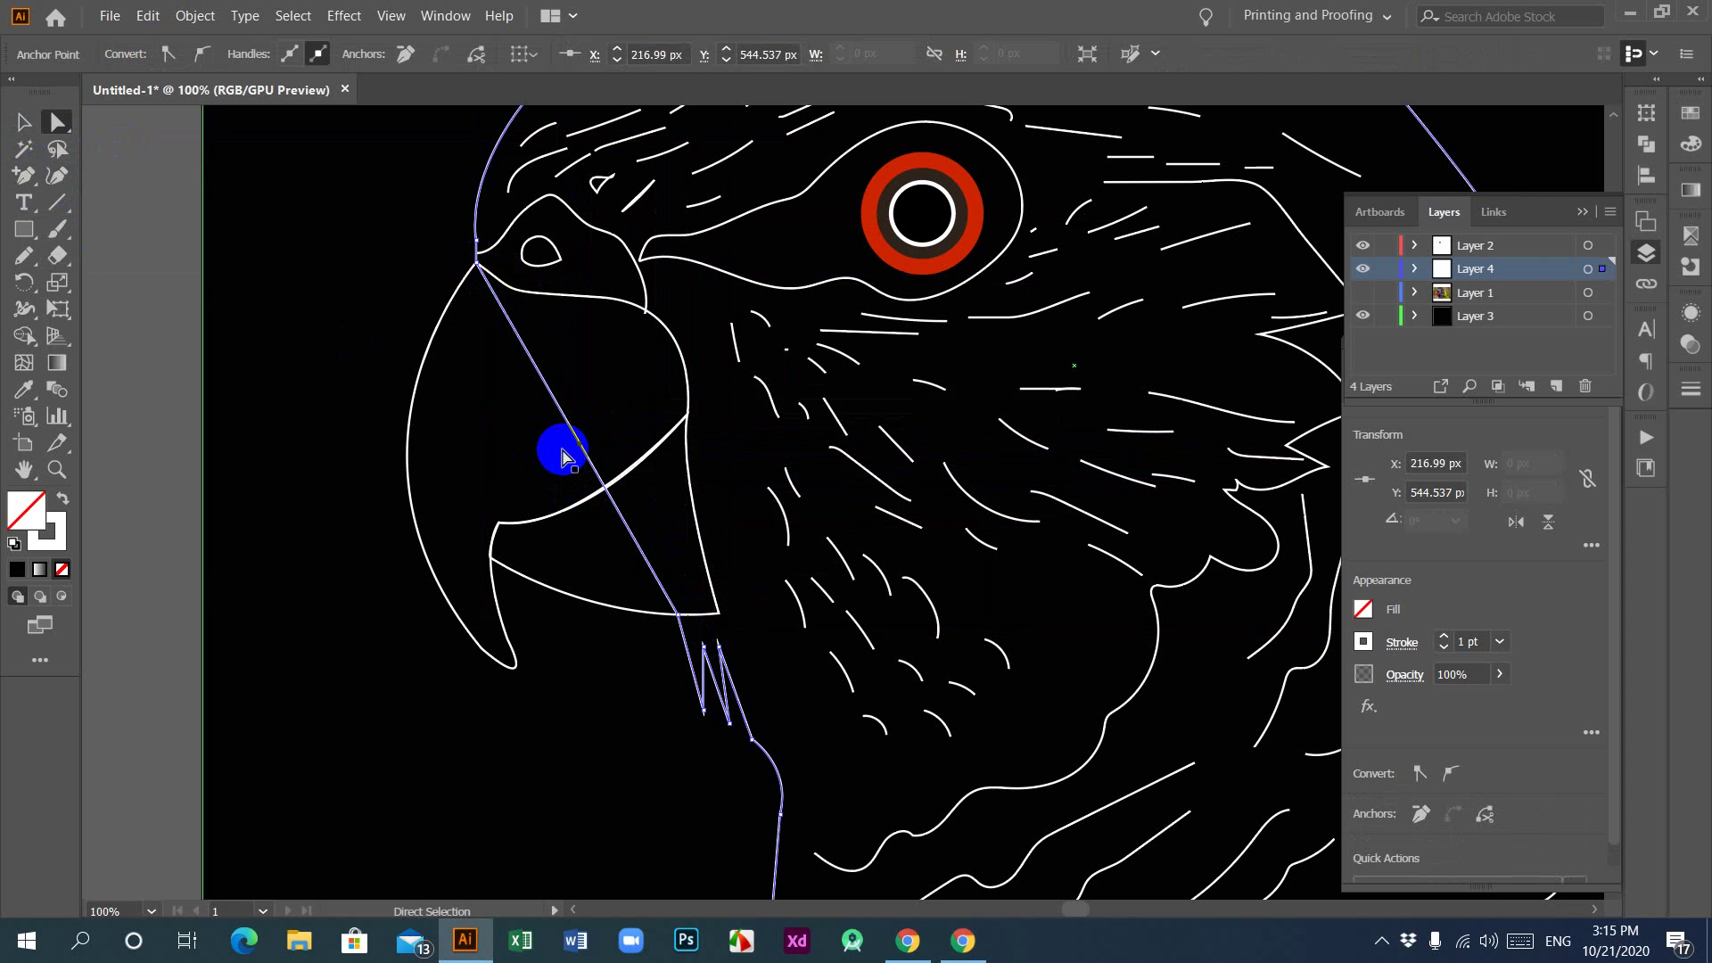
{"action": "key", "text": "Delete"}
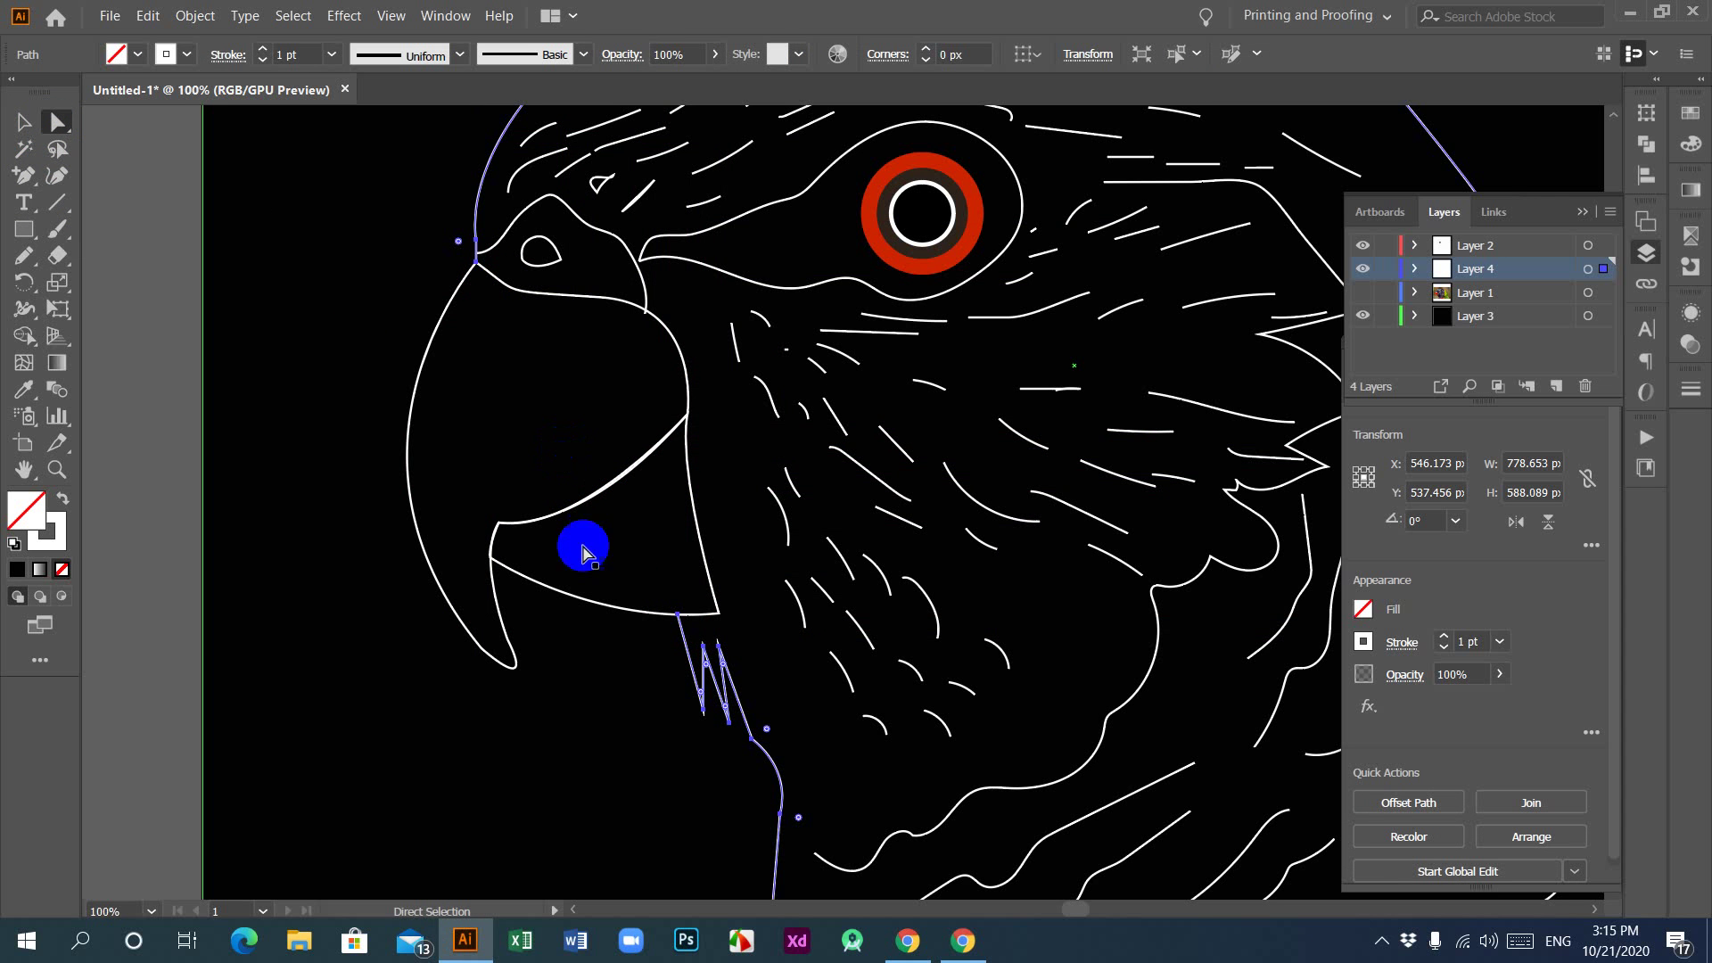
{"action": "left_click", "coordinate": [679, 616]}
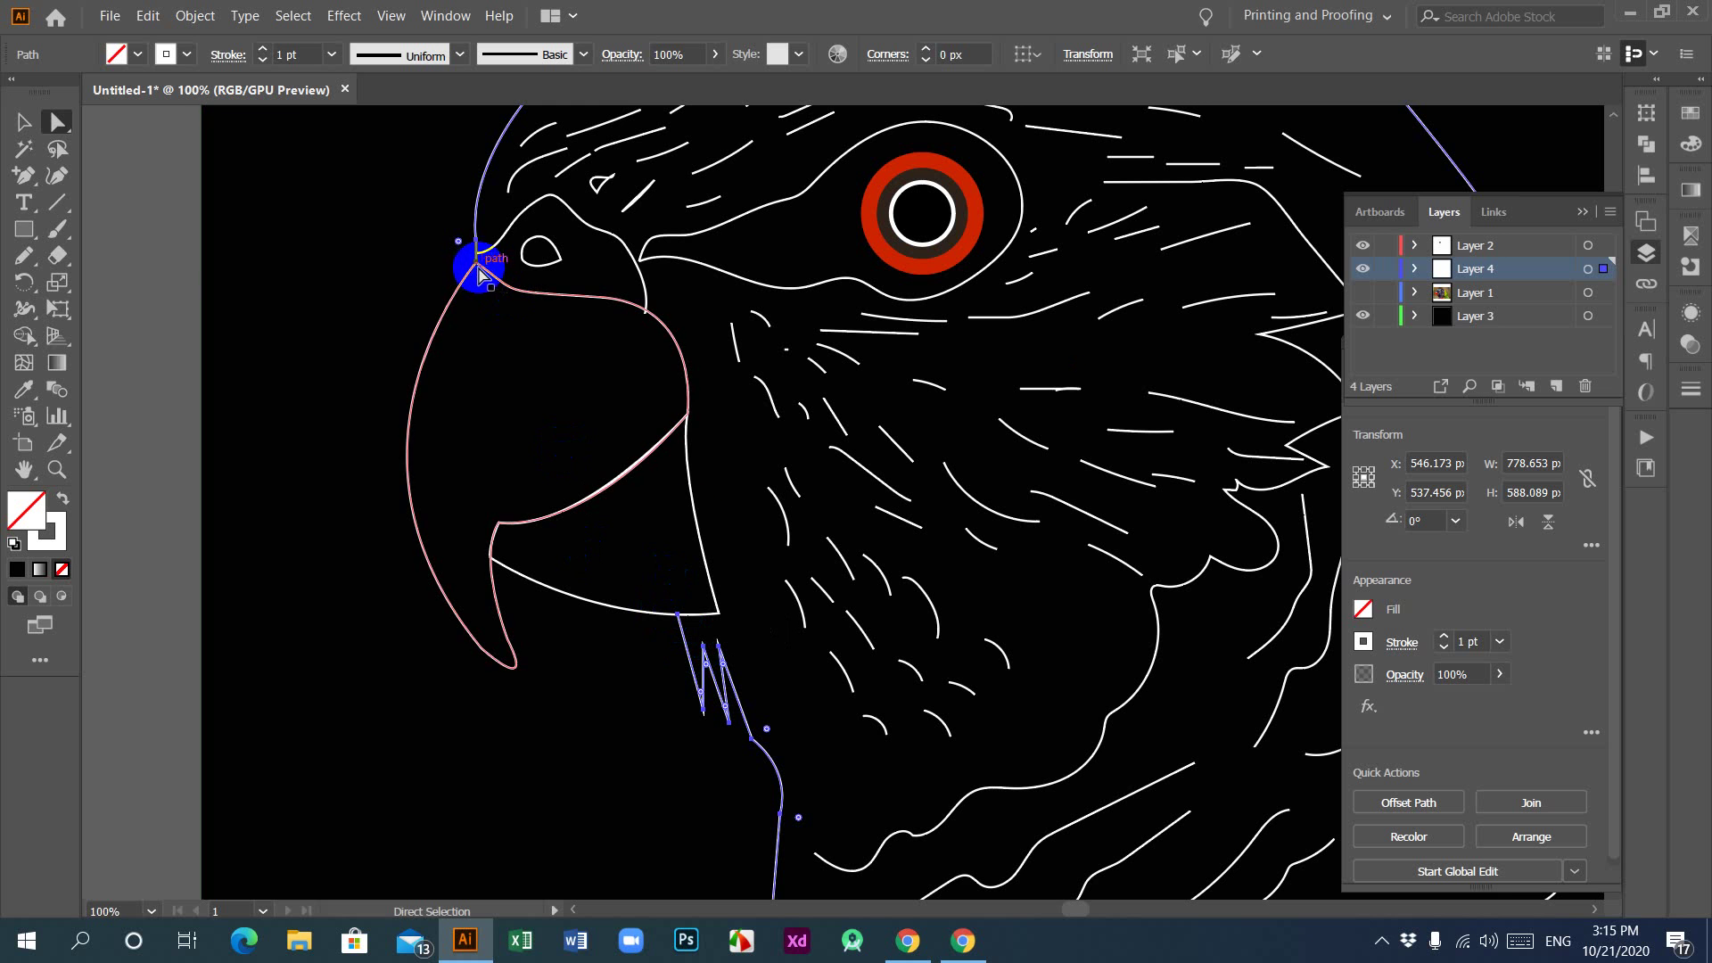
{"action": "left_click", "coordinate": [57, 125]}
{"action": "left_click", "coordinate": [214, 355]}
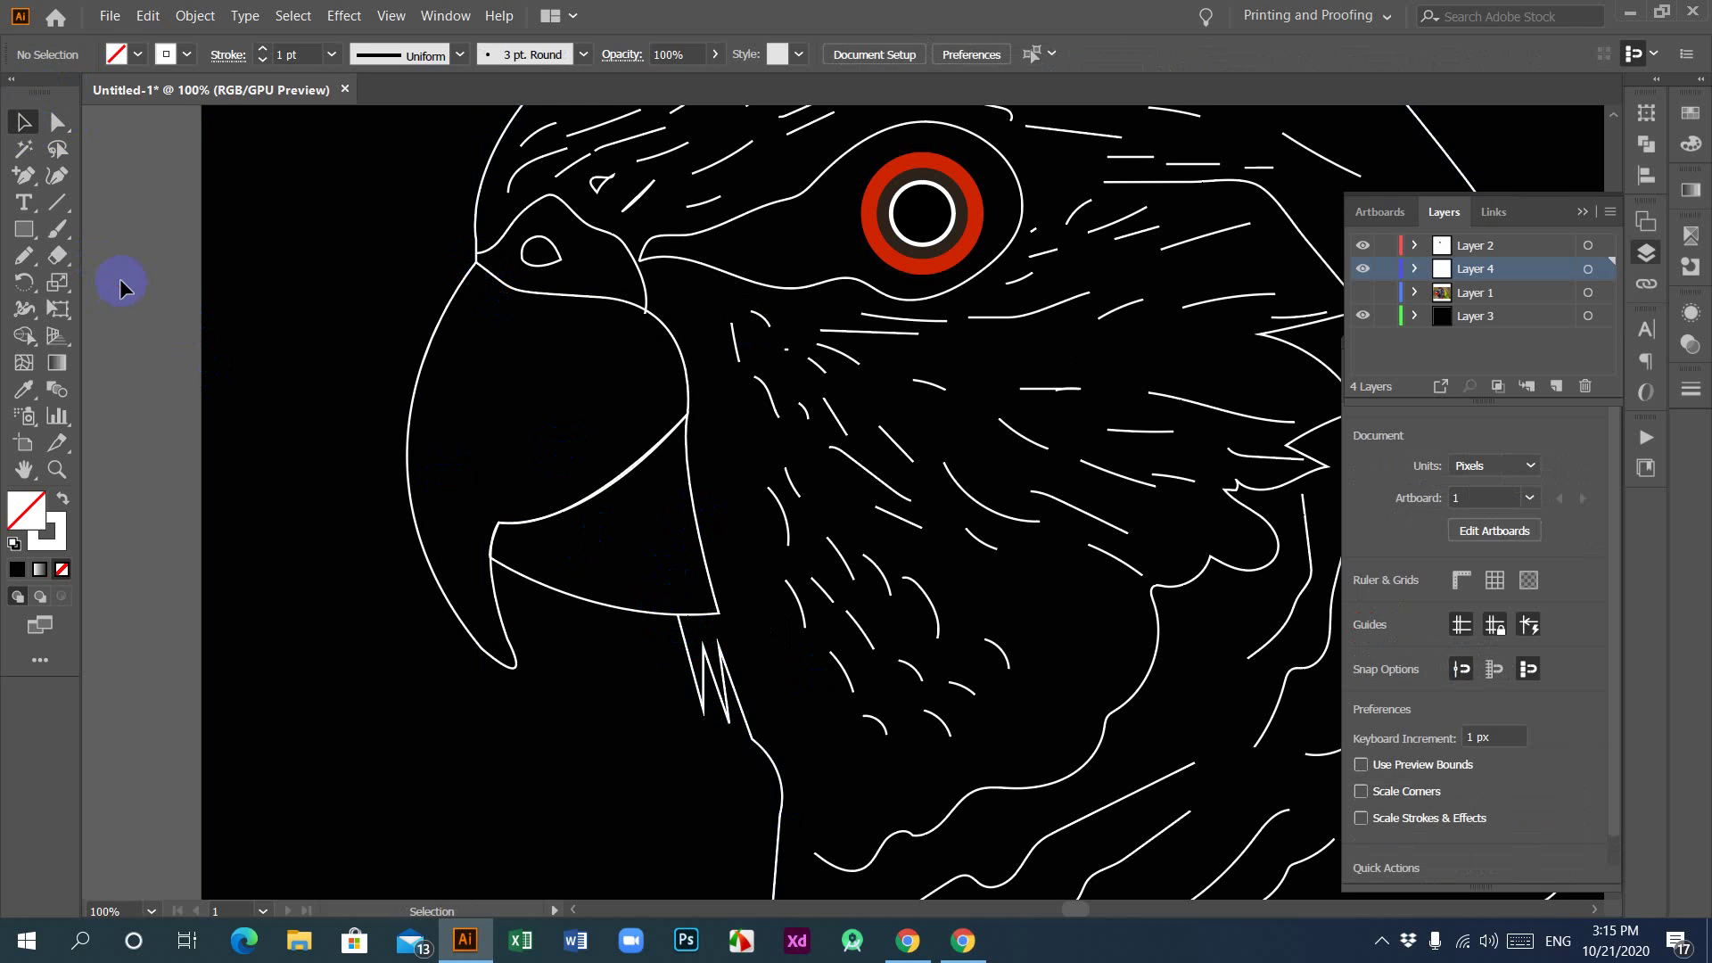
Step: Toggle Layer 4's visibility to check which parts of the parrot drawing it contains
{"action": "key", "text": "ctrl+minus"}
{"action": "key", "text": "ctrl+minus"}
{"action": "key", "text": "ctrl+minus"}
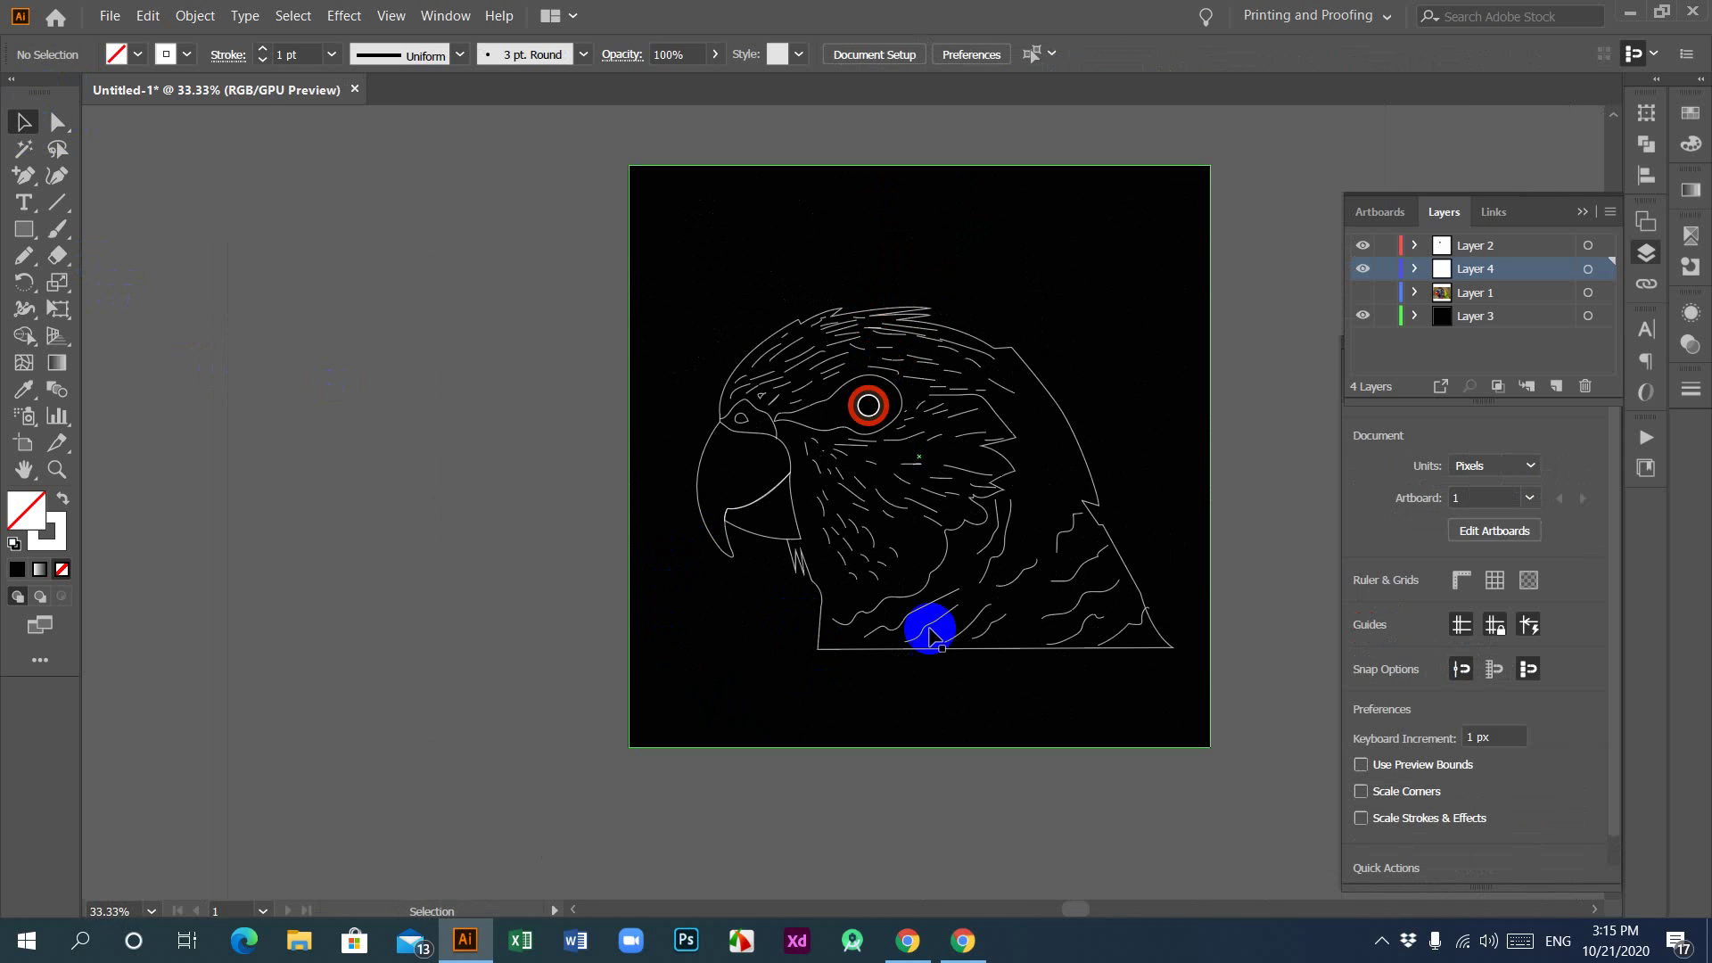
{"action": "left_click_drag", "start_coordinate": [984, 570], "coordinate": [687, 486]}
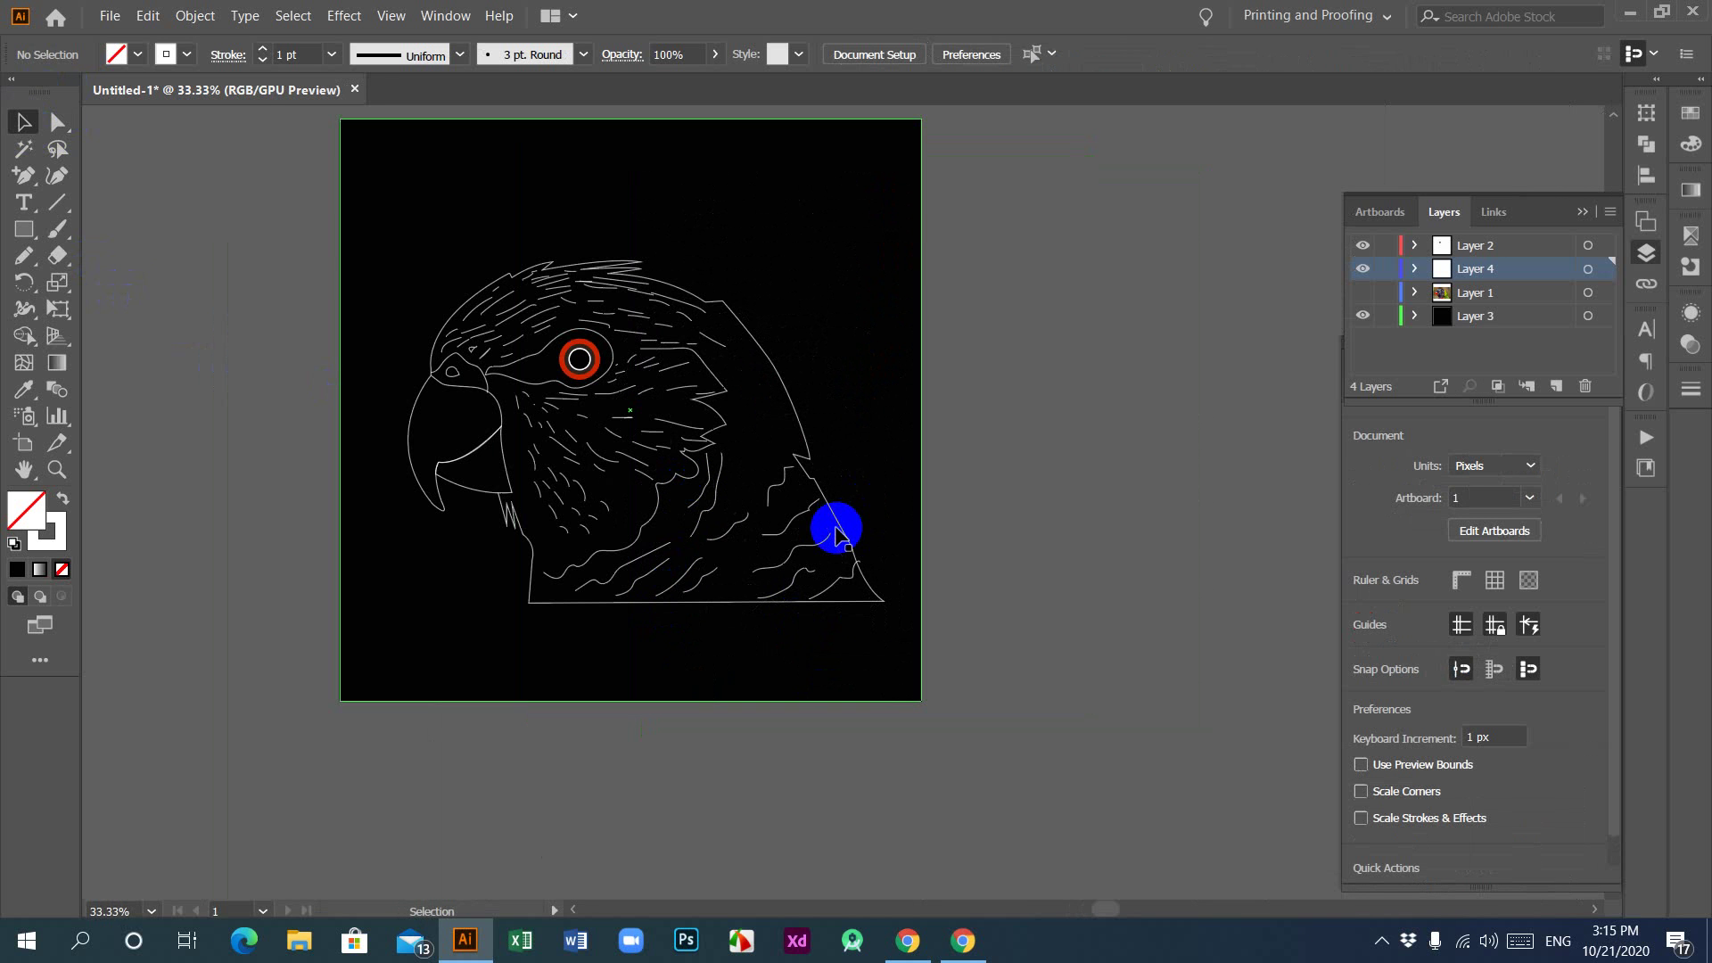
{"action": "left_click", "coordinate": [1362, 268]}
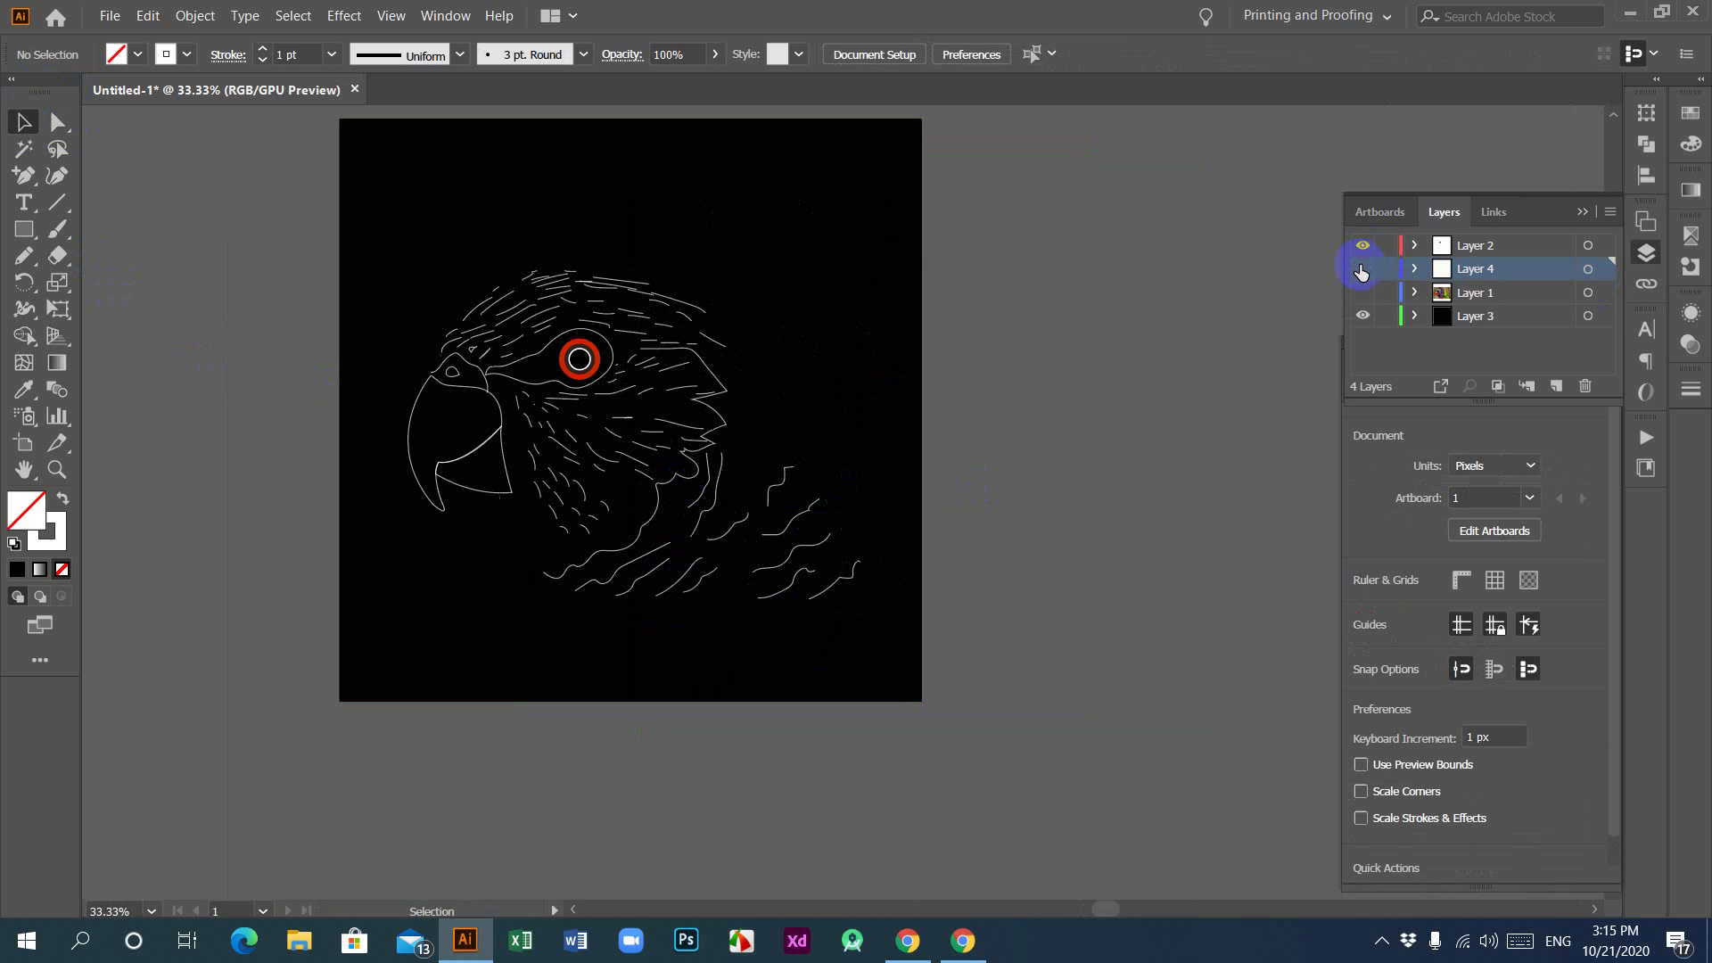
{"action": "left_click", "coordinate": [1363, 268]}
{"action": "left_click", "coordinate": [1363, 270]}
{"action": "left_click", "coordinate": [1363, 269]}
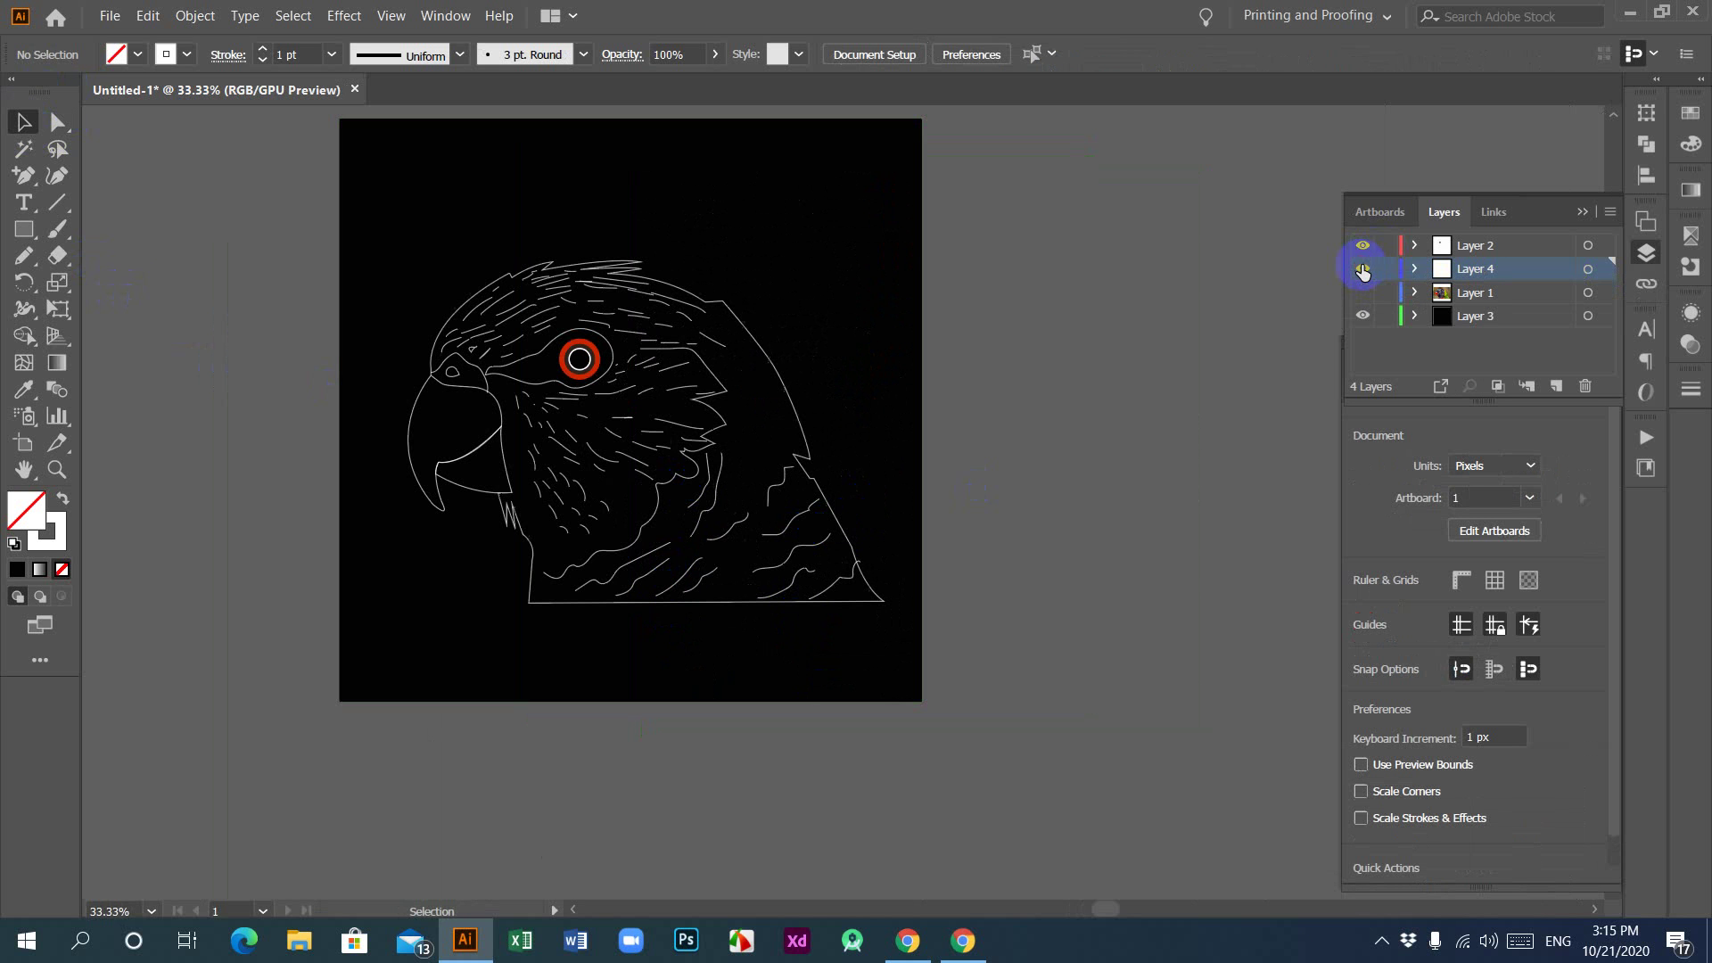
Step: Cut the upper and lower beak paths from Layer 2 and paste them in place on Layer 4
{"action": "left_click", "coordinate": [436, 512]}
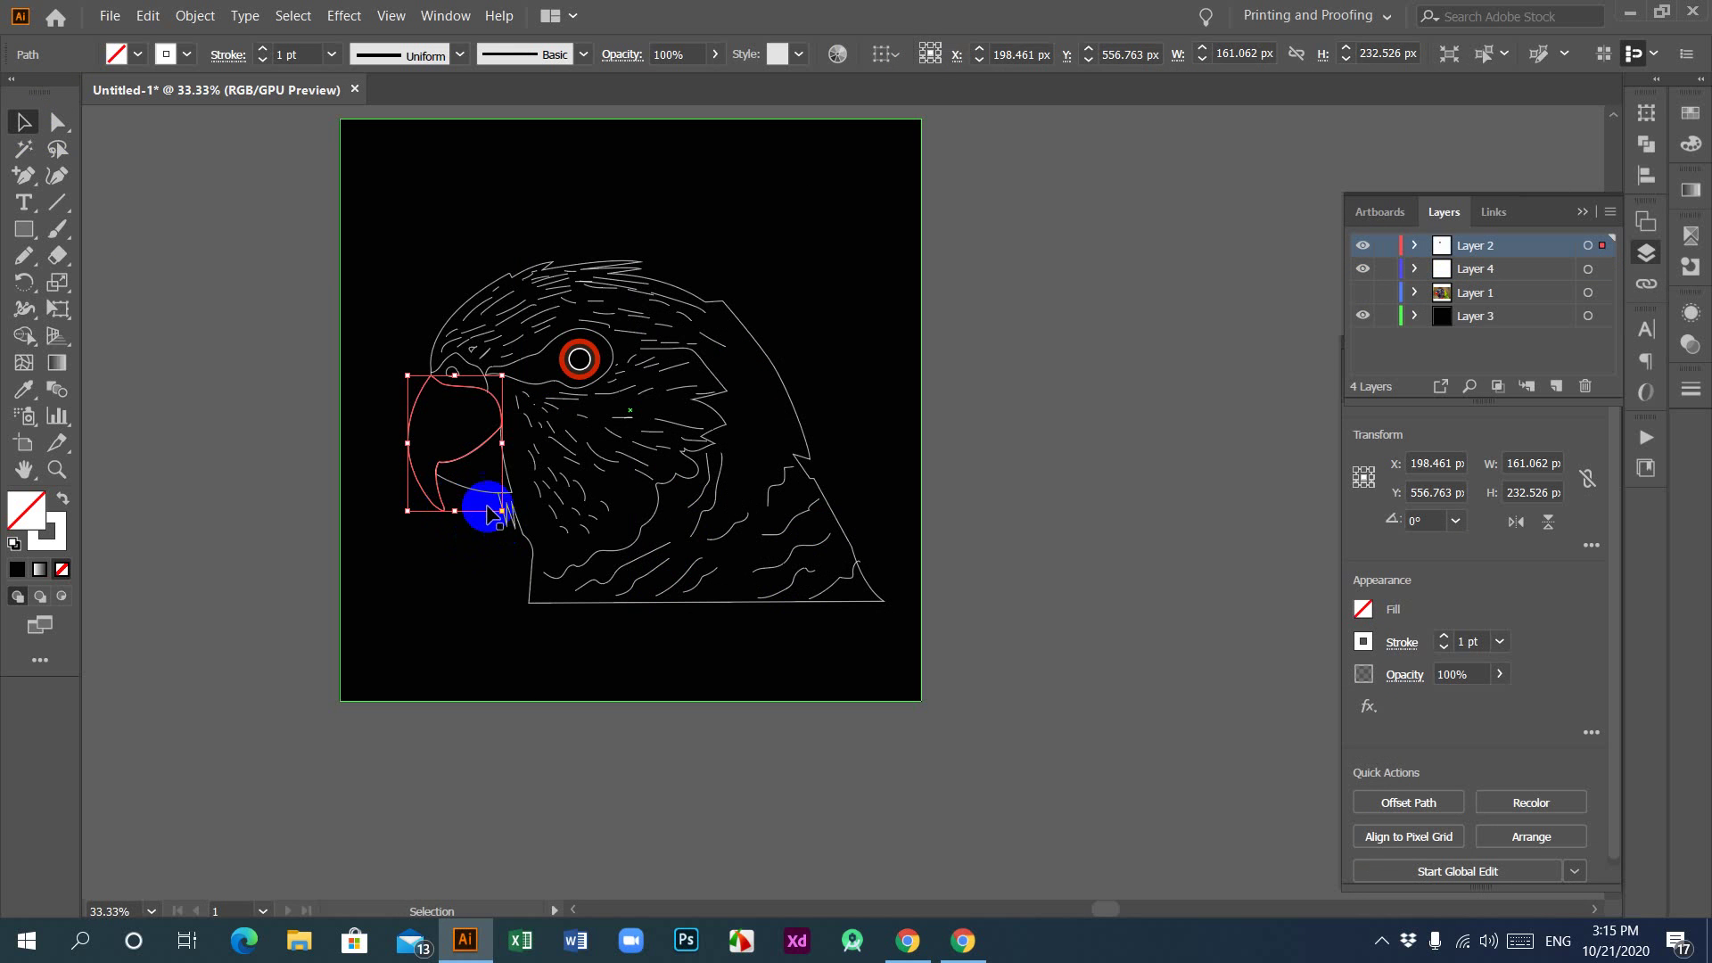
{"action": "left_click", "coordinate": [471, 496], "text": "shift"}
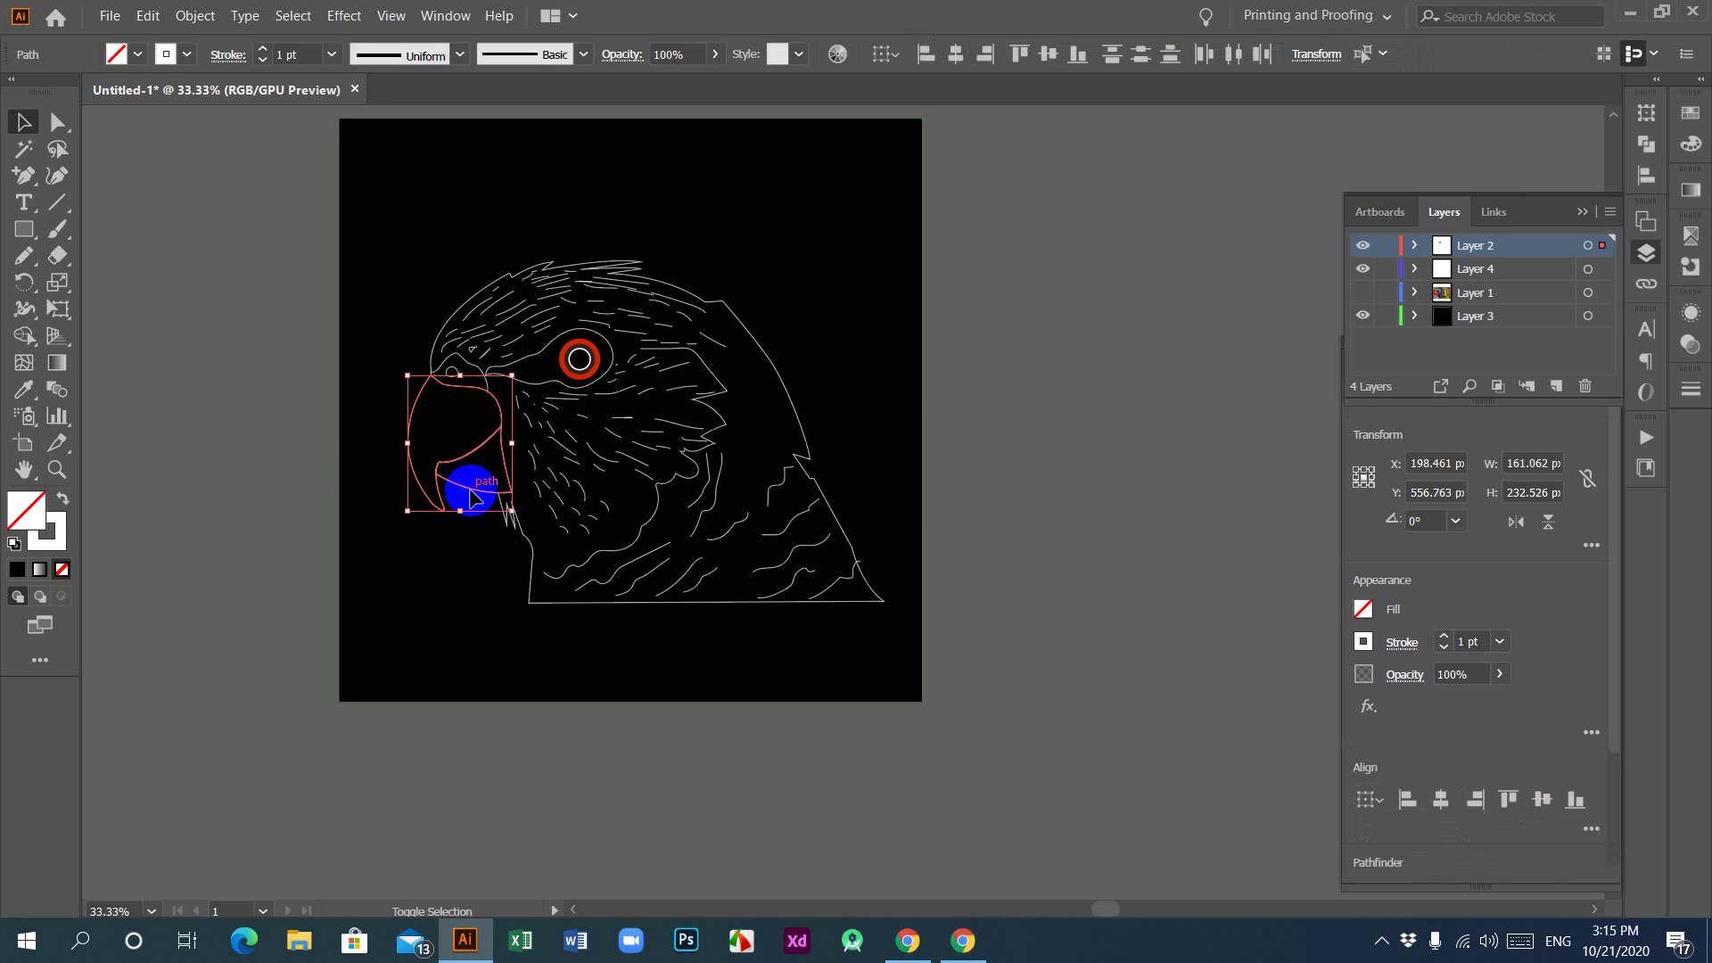
{"action": "key", "text": "a"}
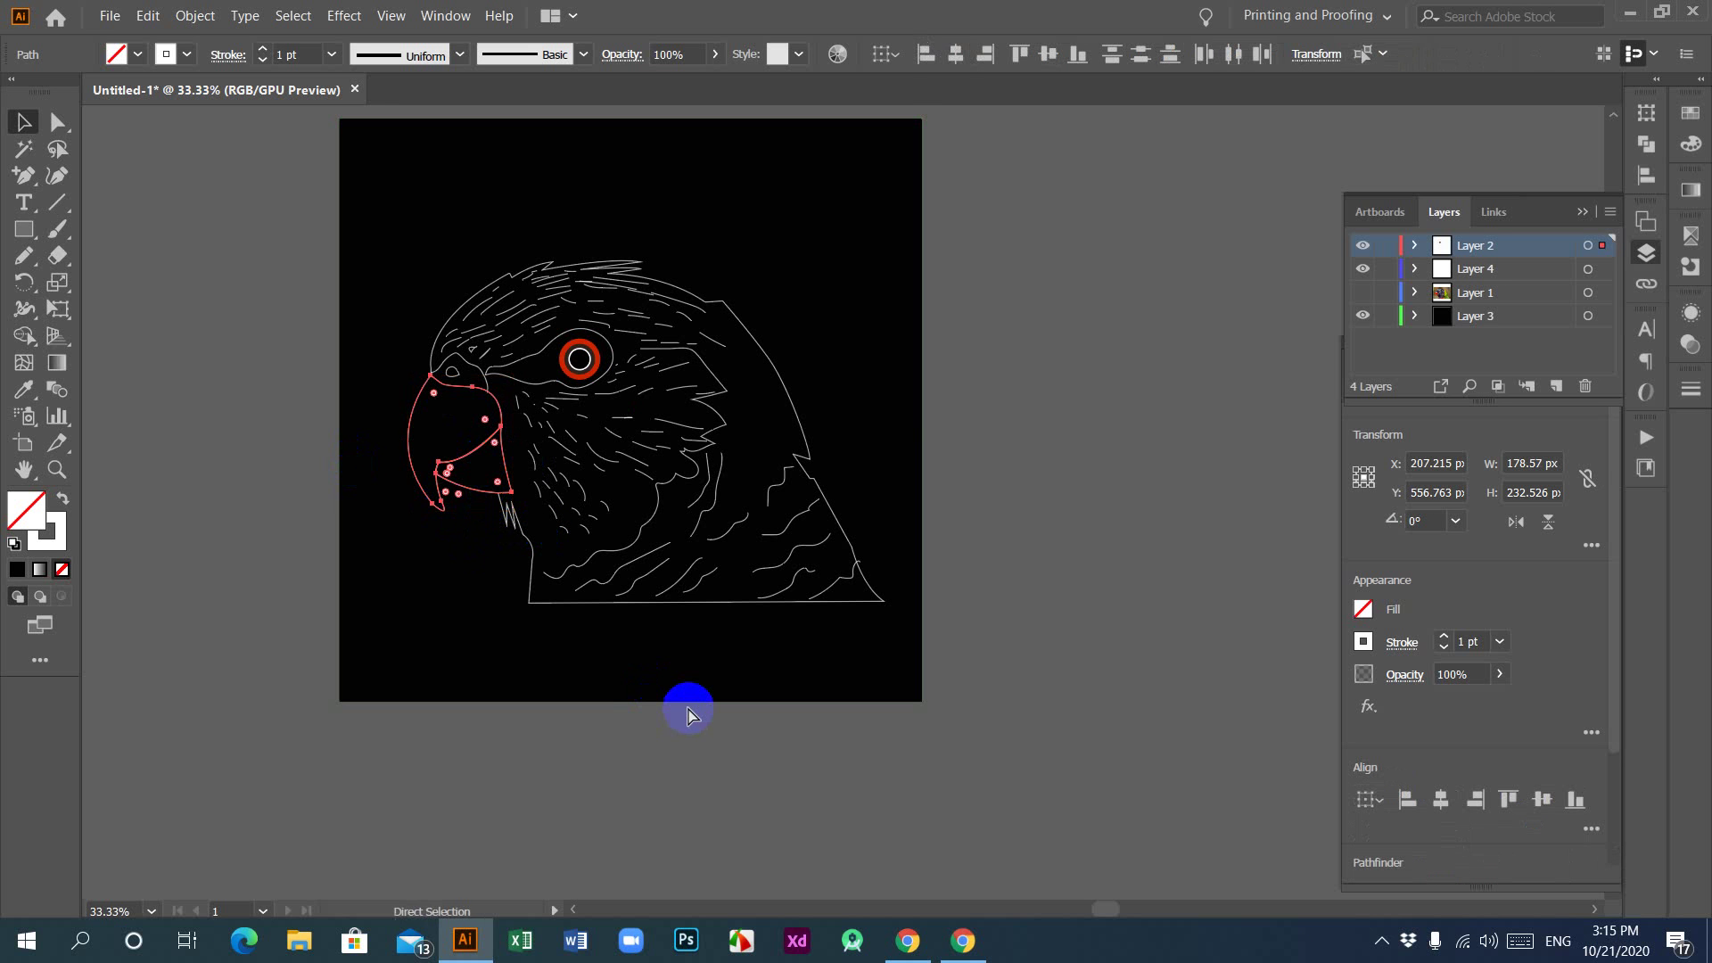
{"action": "left_click", "coordinate": [687, 714]}
{"action": "key", "text": "v"}
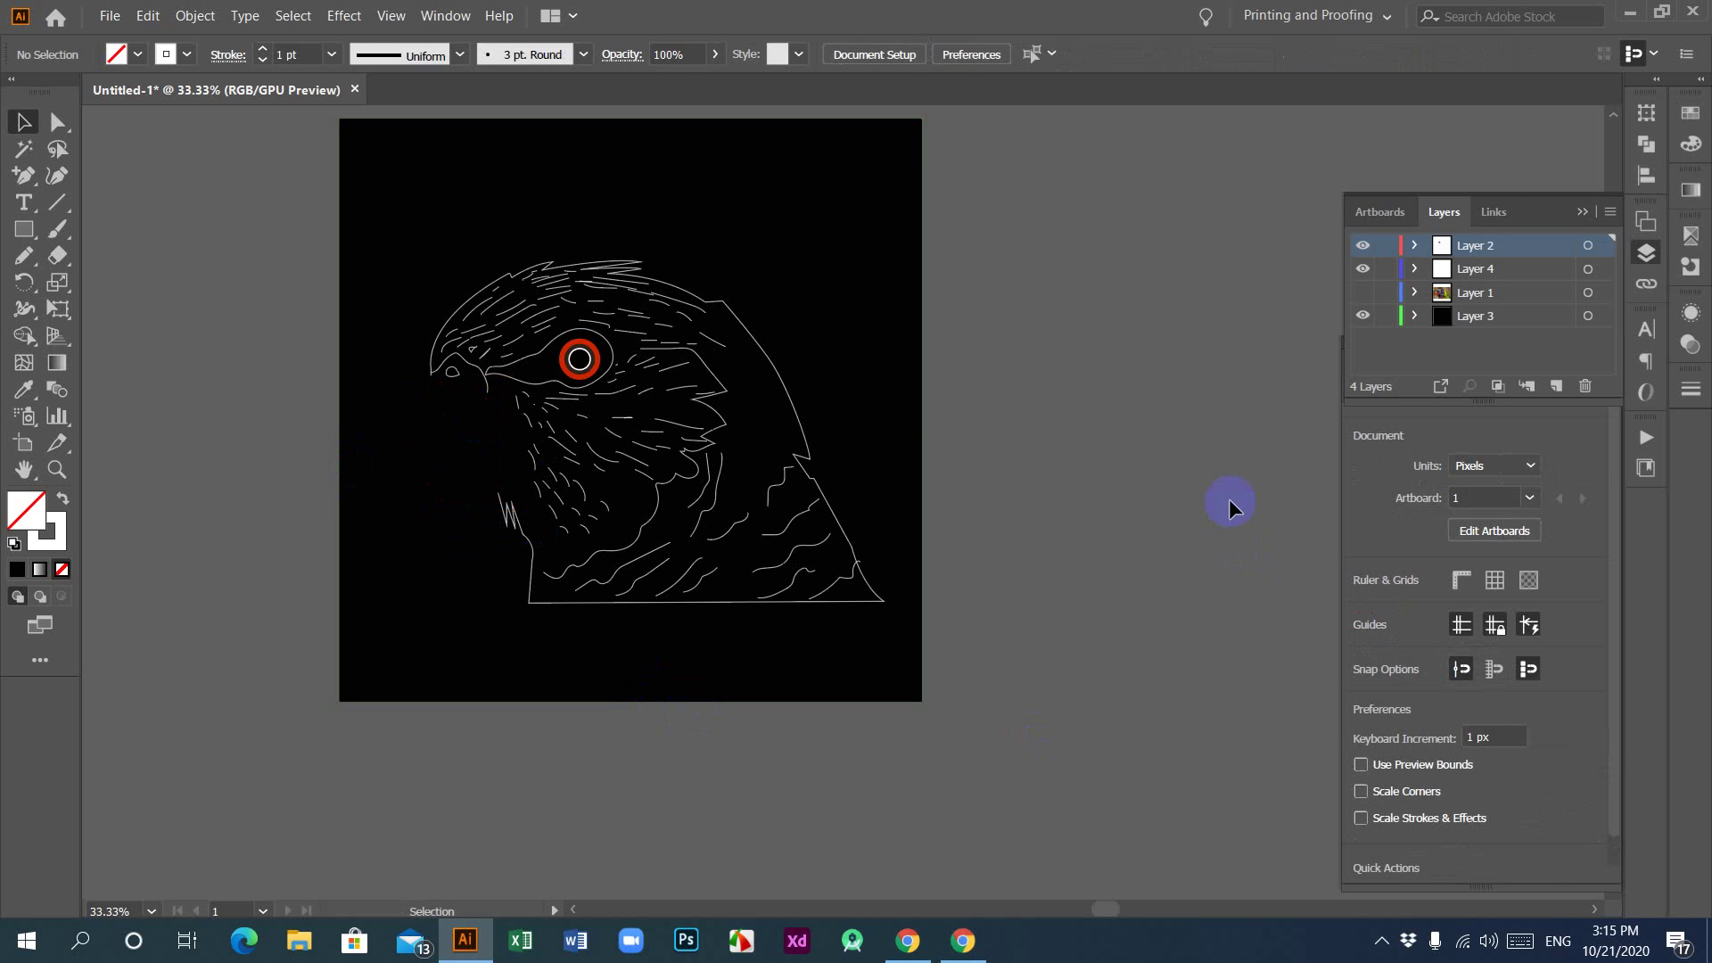
{"action": "left_click", "coordinate": [1458, 270]}
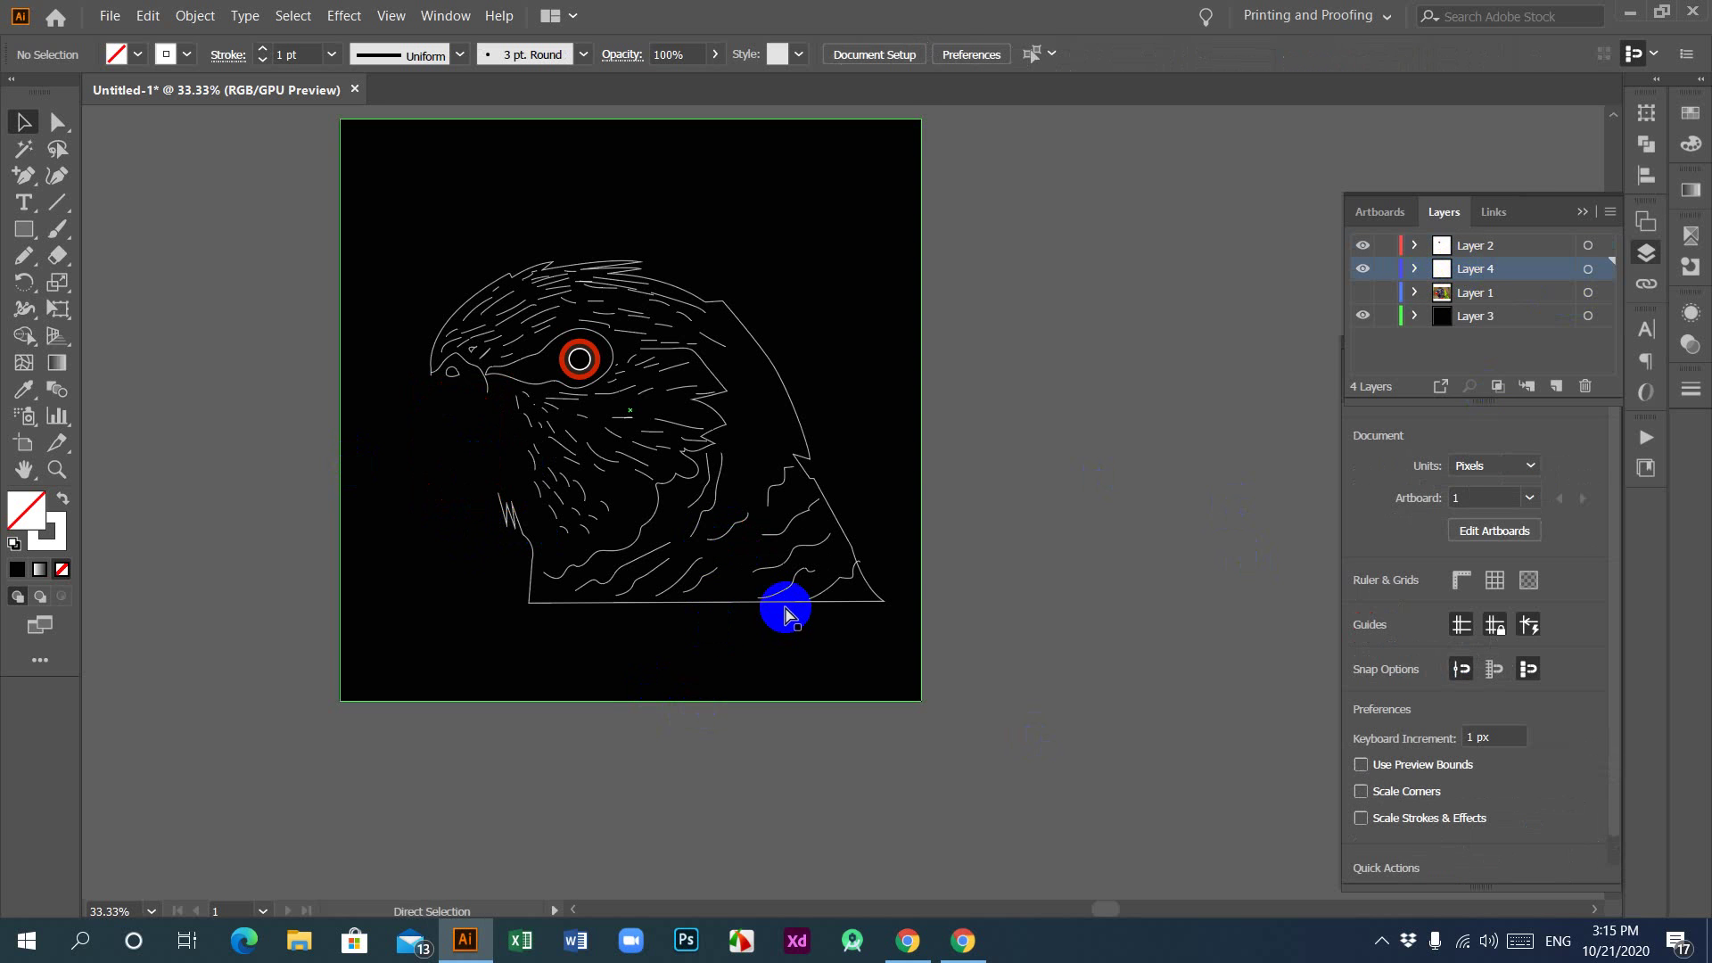
{"action": "key", "text": "ctrl+a"}
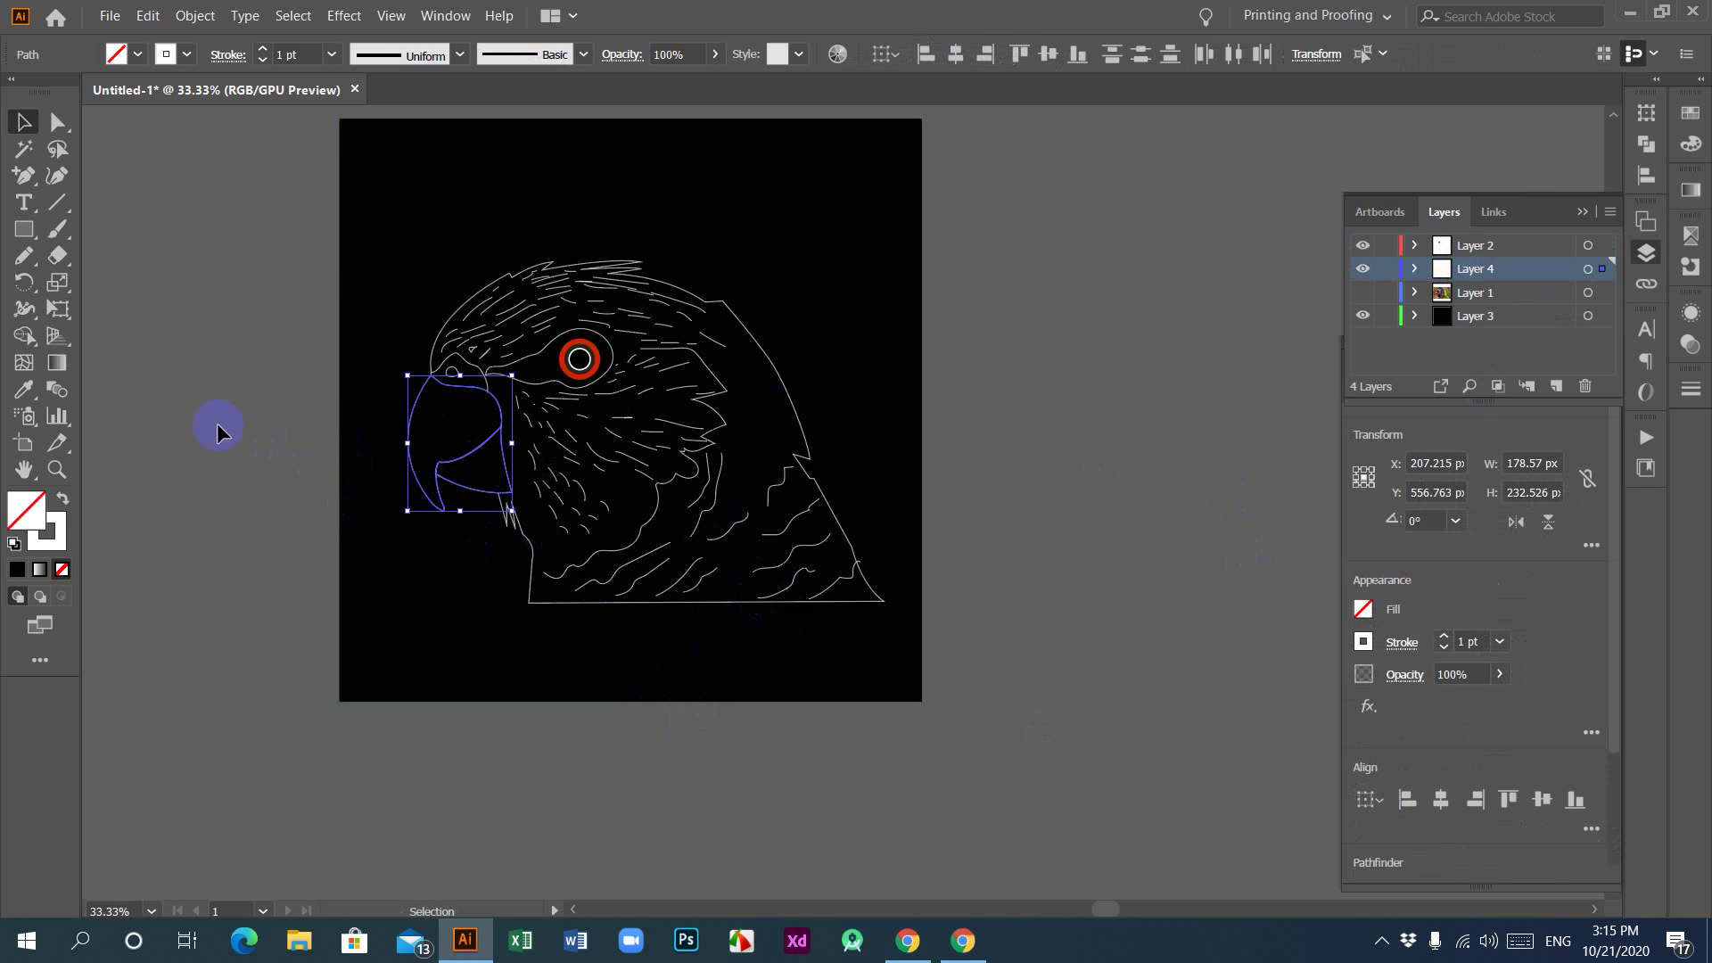
{"action": "left_click", "coordinate": [194, 421]}
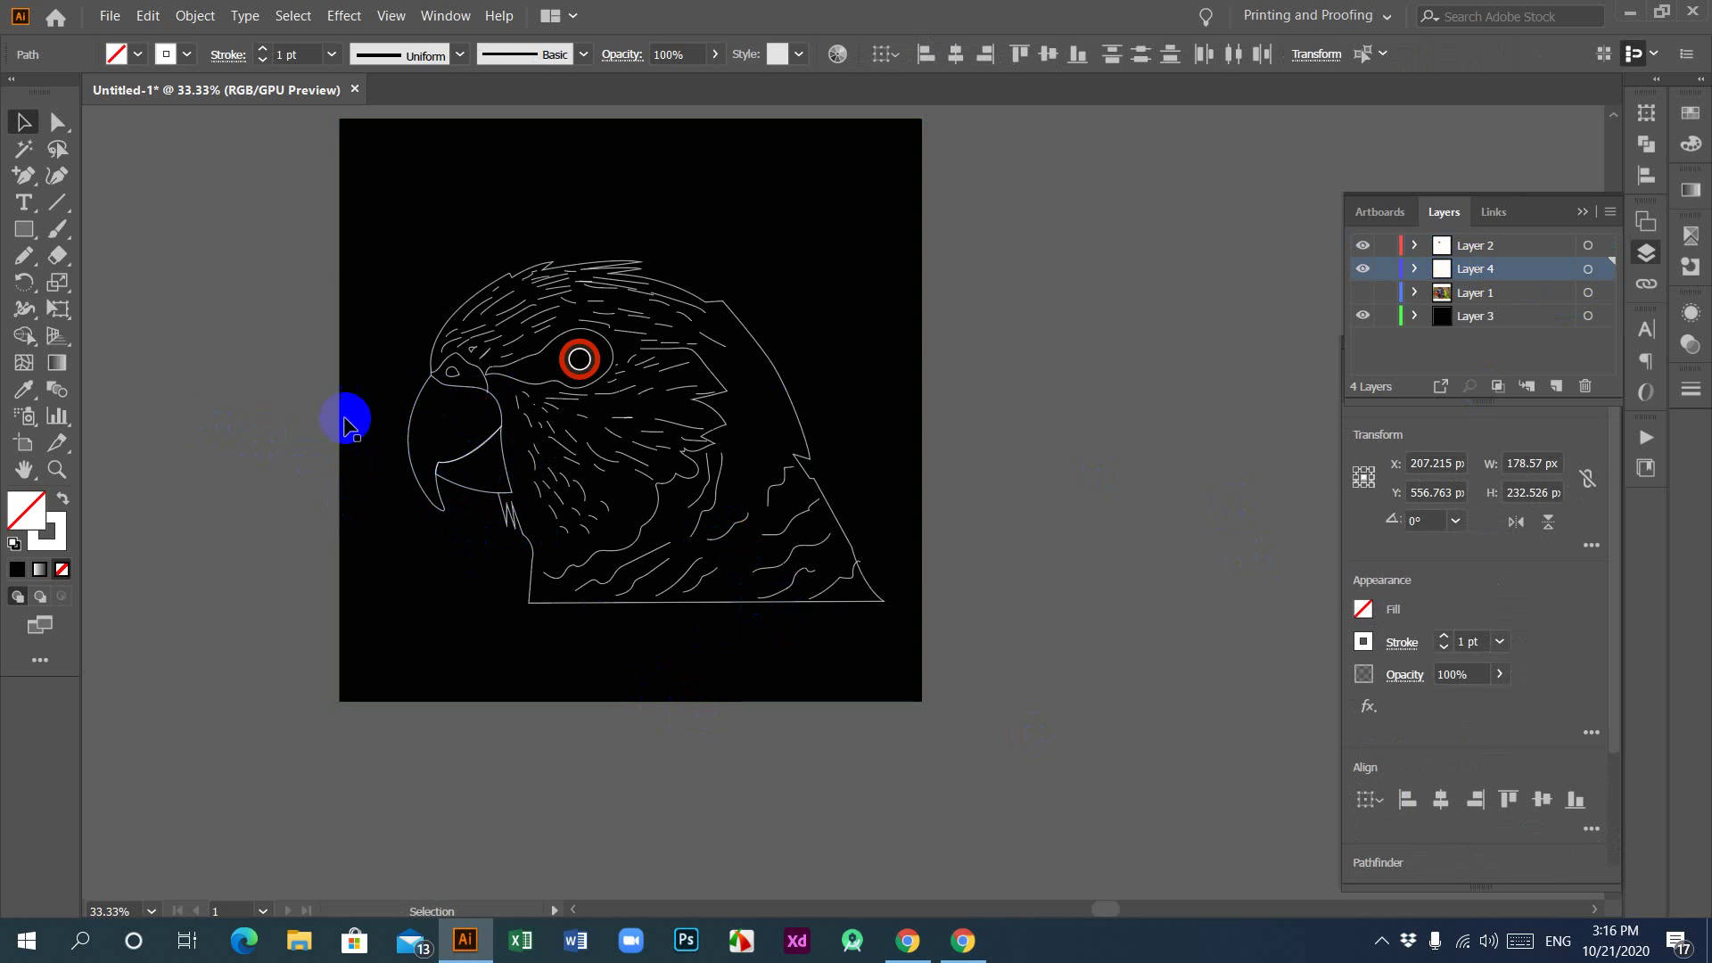
Step: Hide Layer 4 after checking that it holds the body outline and the beak
{"action": "left_click", "coordinate": [1364, 269]}
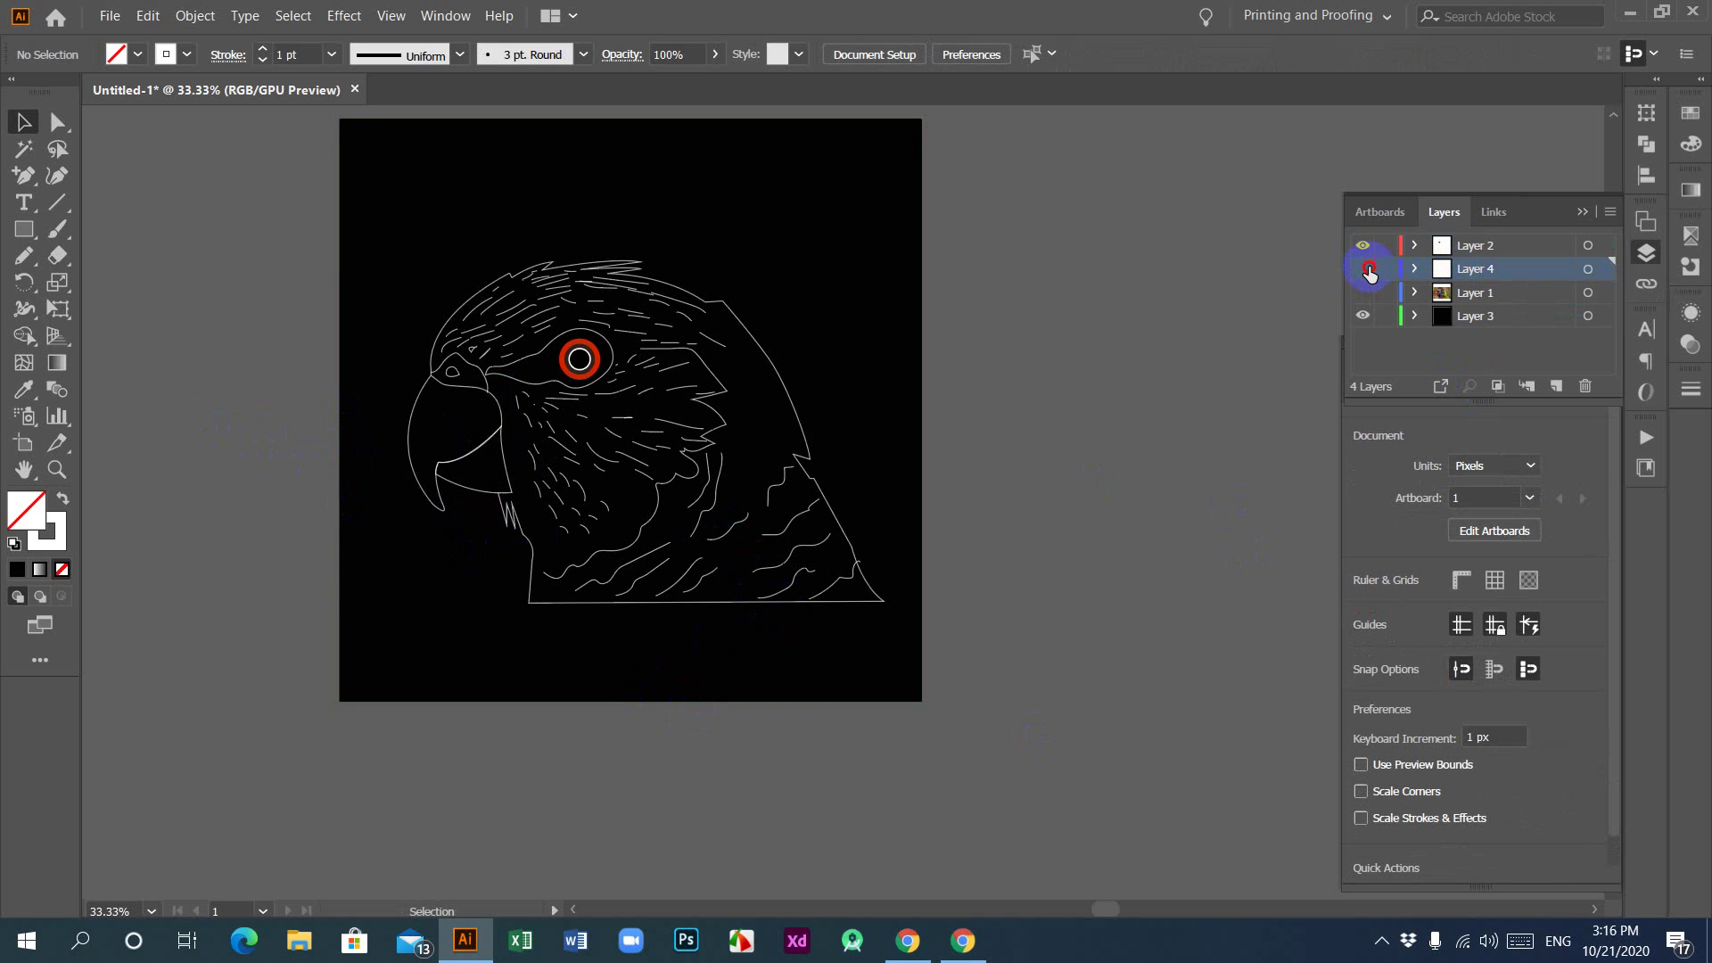
{"action": "left_click", "coordinate": [1368, 270]}
{"action": "left_click", "coordinate": [1364, 270]}
{"action": "left_click", "coordinate": [1368, 269]}
{"action": "left_click", "coordinate": [1366, 270]}
{"action": "left_click", "coordinate": [1366, 269]}
{"action": "left_click", "coordinate": [1366, 269]}
{"action": "left_click", "coordinate": [1369, 269]}
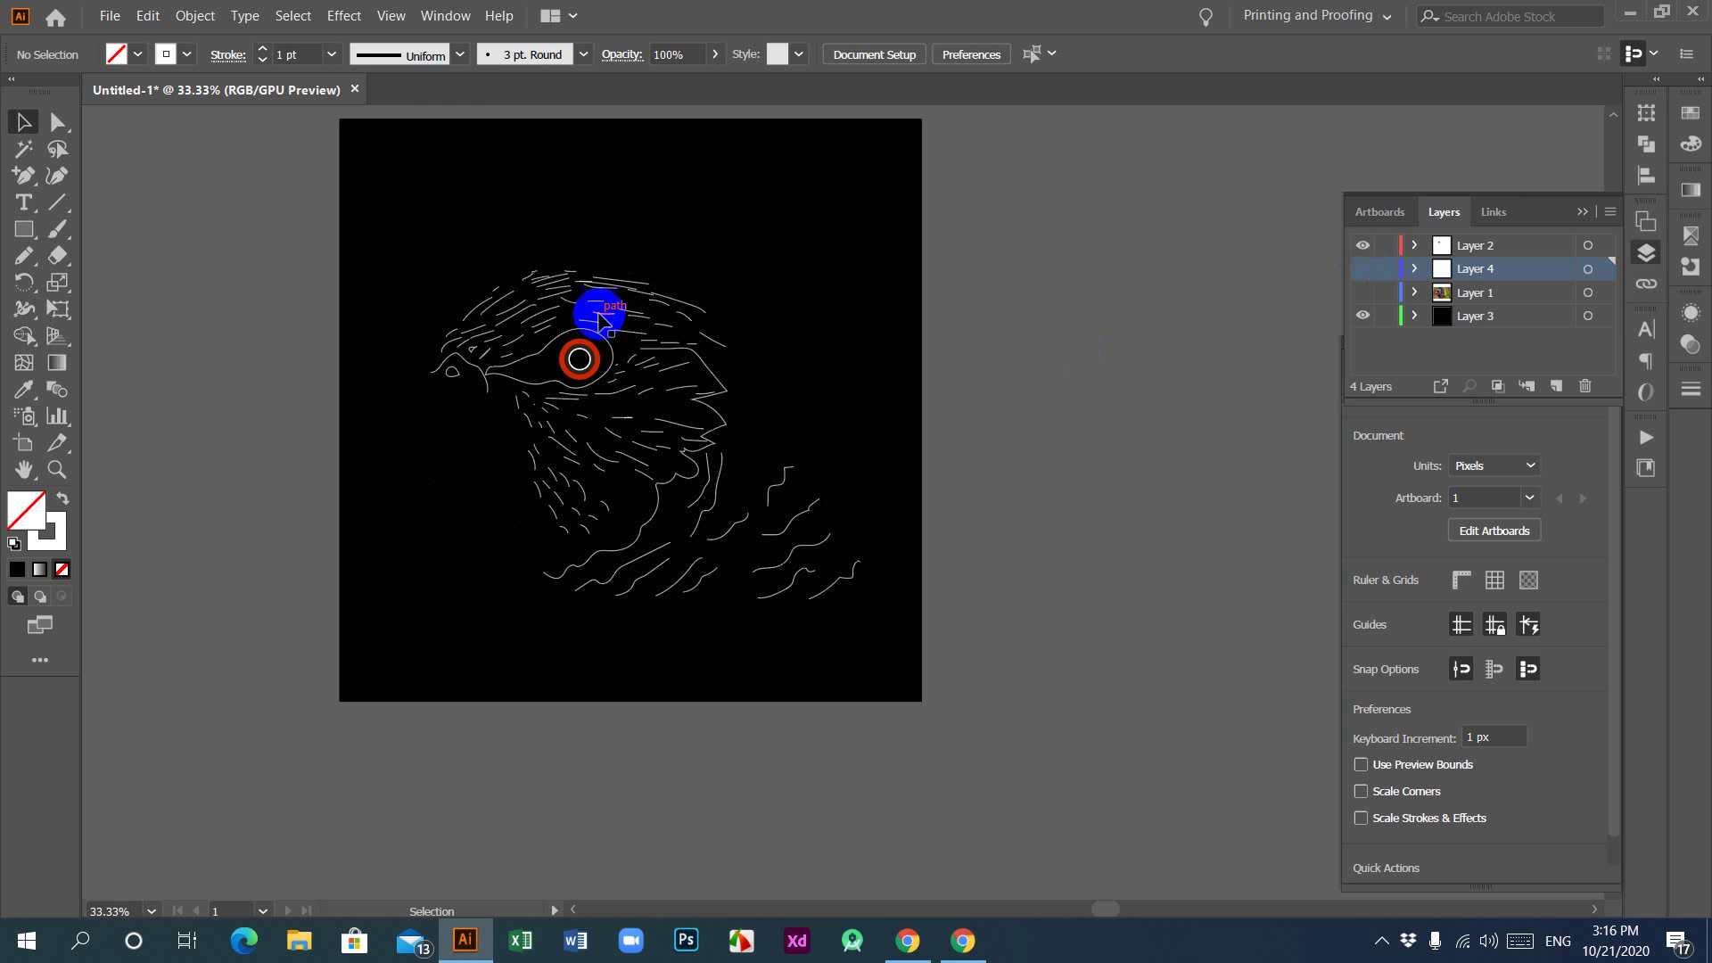
Step: Select all the Layer 2 artwork and exclude the Layer 3 background from the selection
{"action": "left_click_drag", "start_coordinate": [185, 234], "coordinate": [1065, 673]}
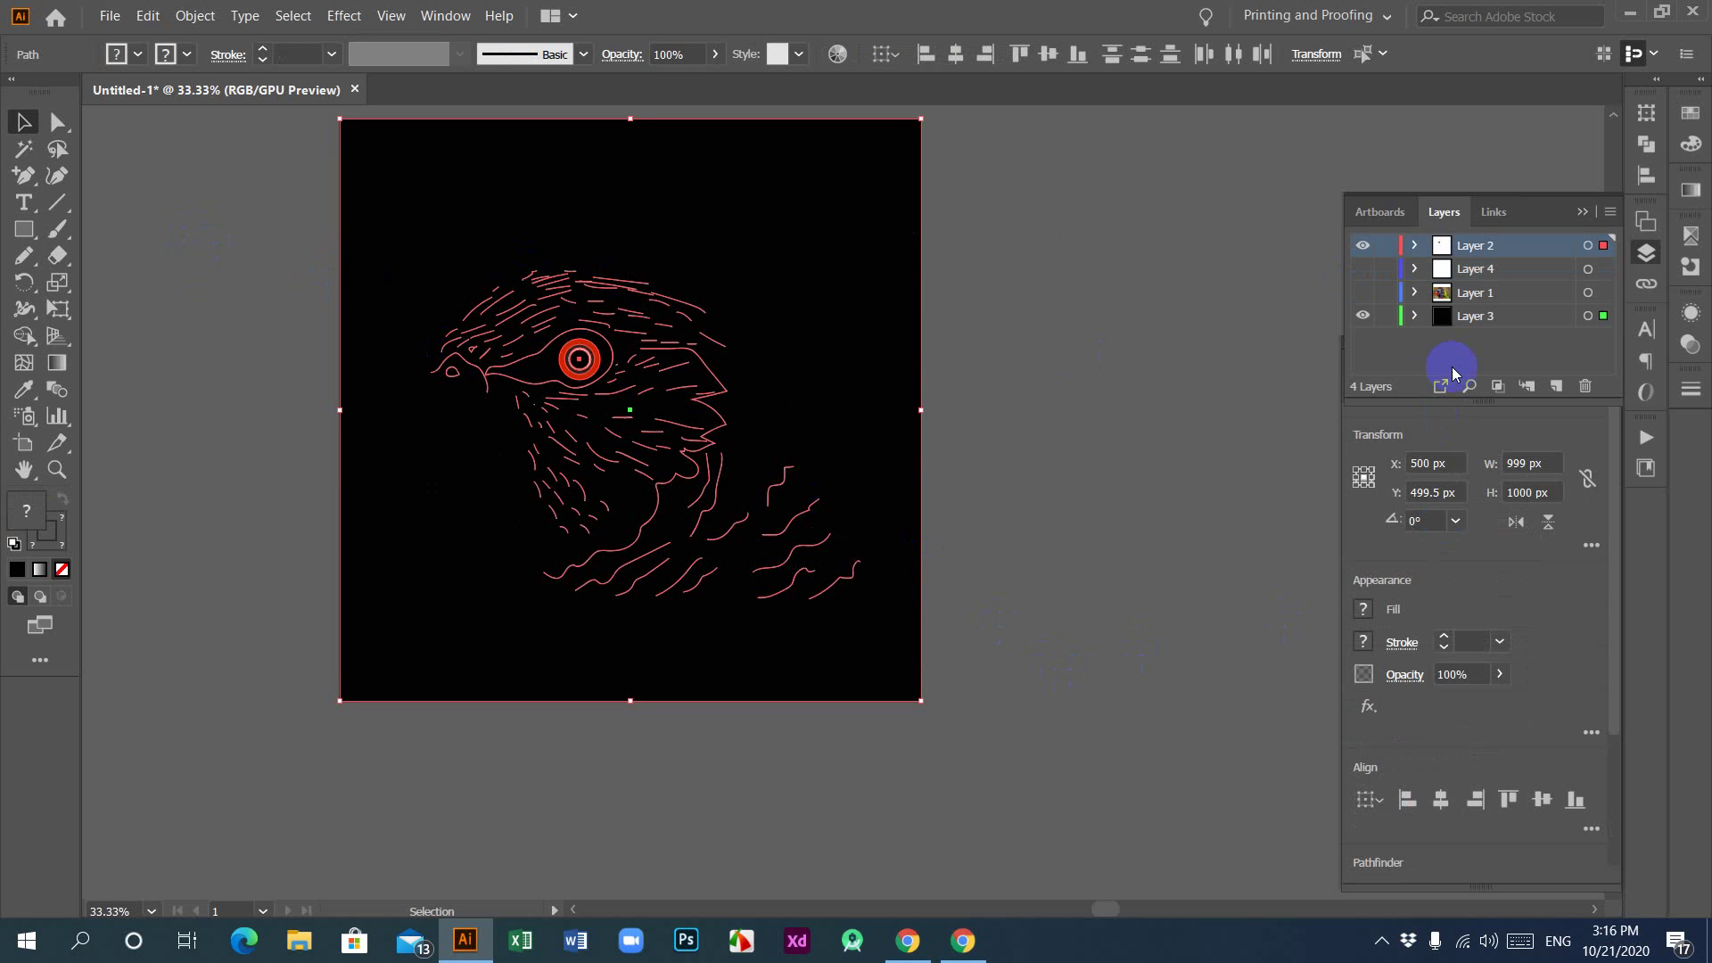
{"action": "left_click", "coordinate": [1363, 318]}
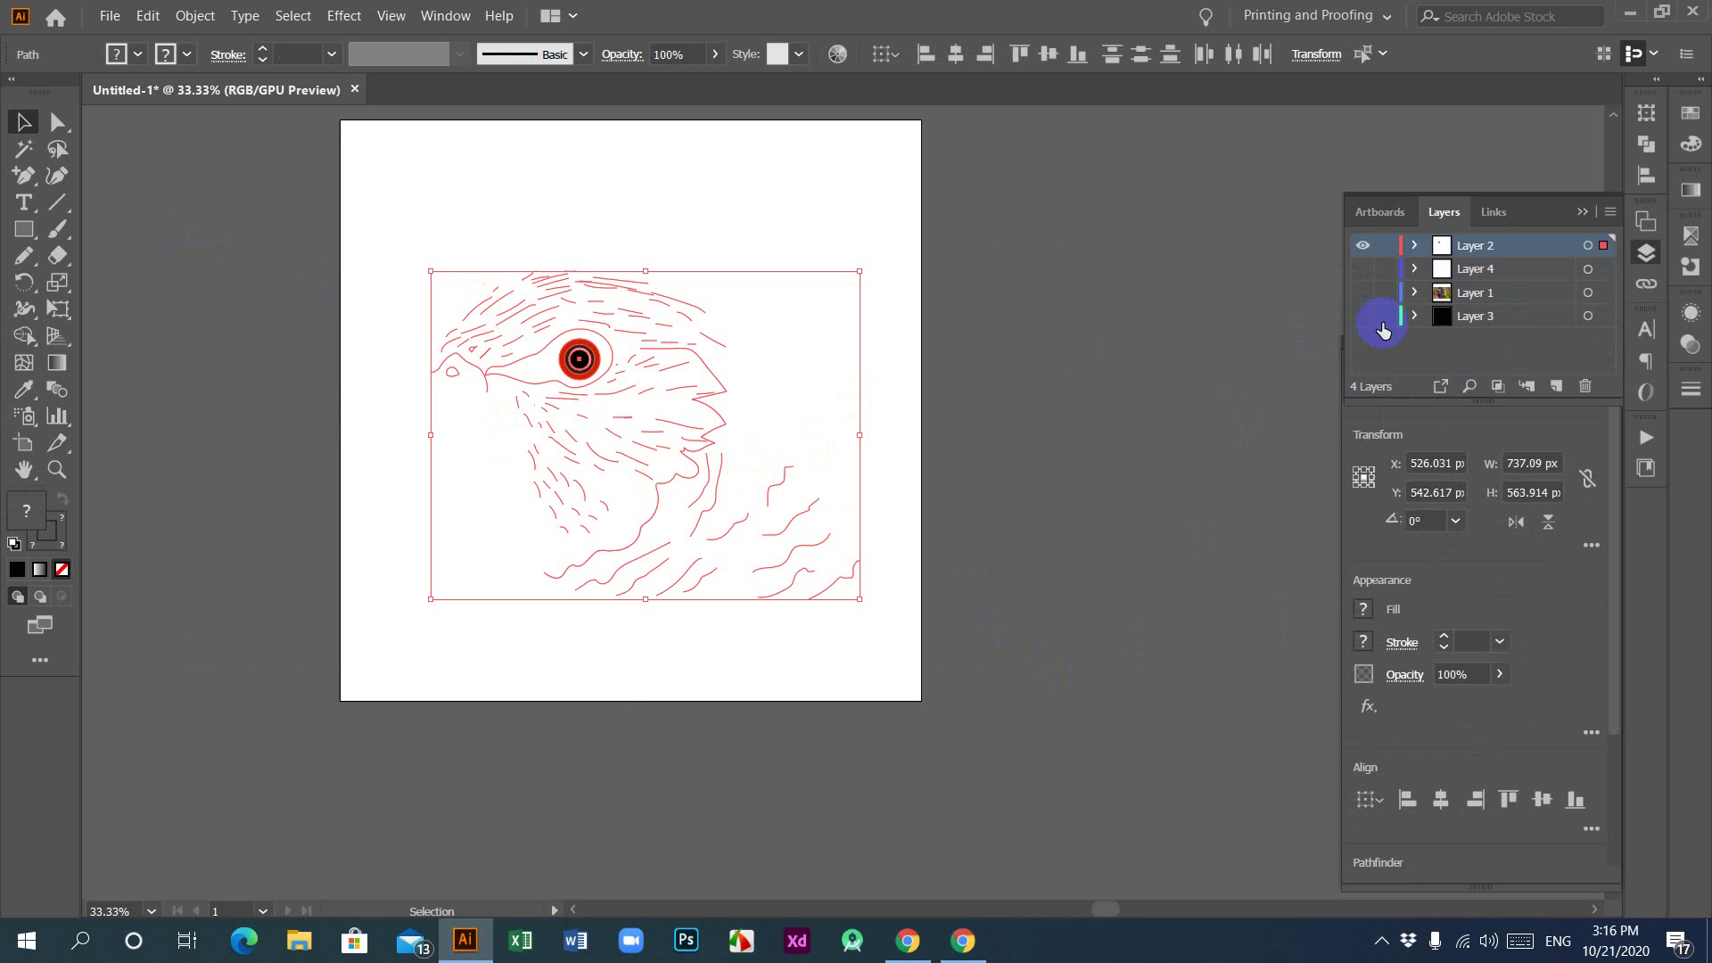
{"action": "left_click", "coordinate": [1463, 326]}
{"action": "left_click", "coordinate": [1368, 319]}
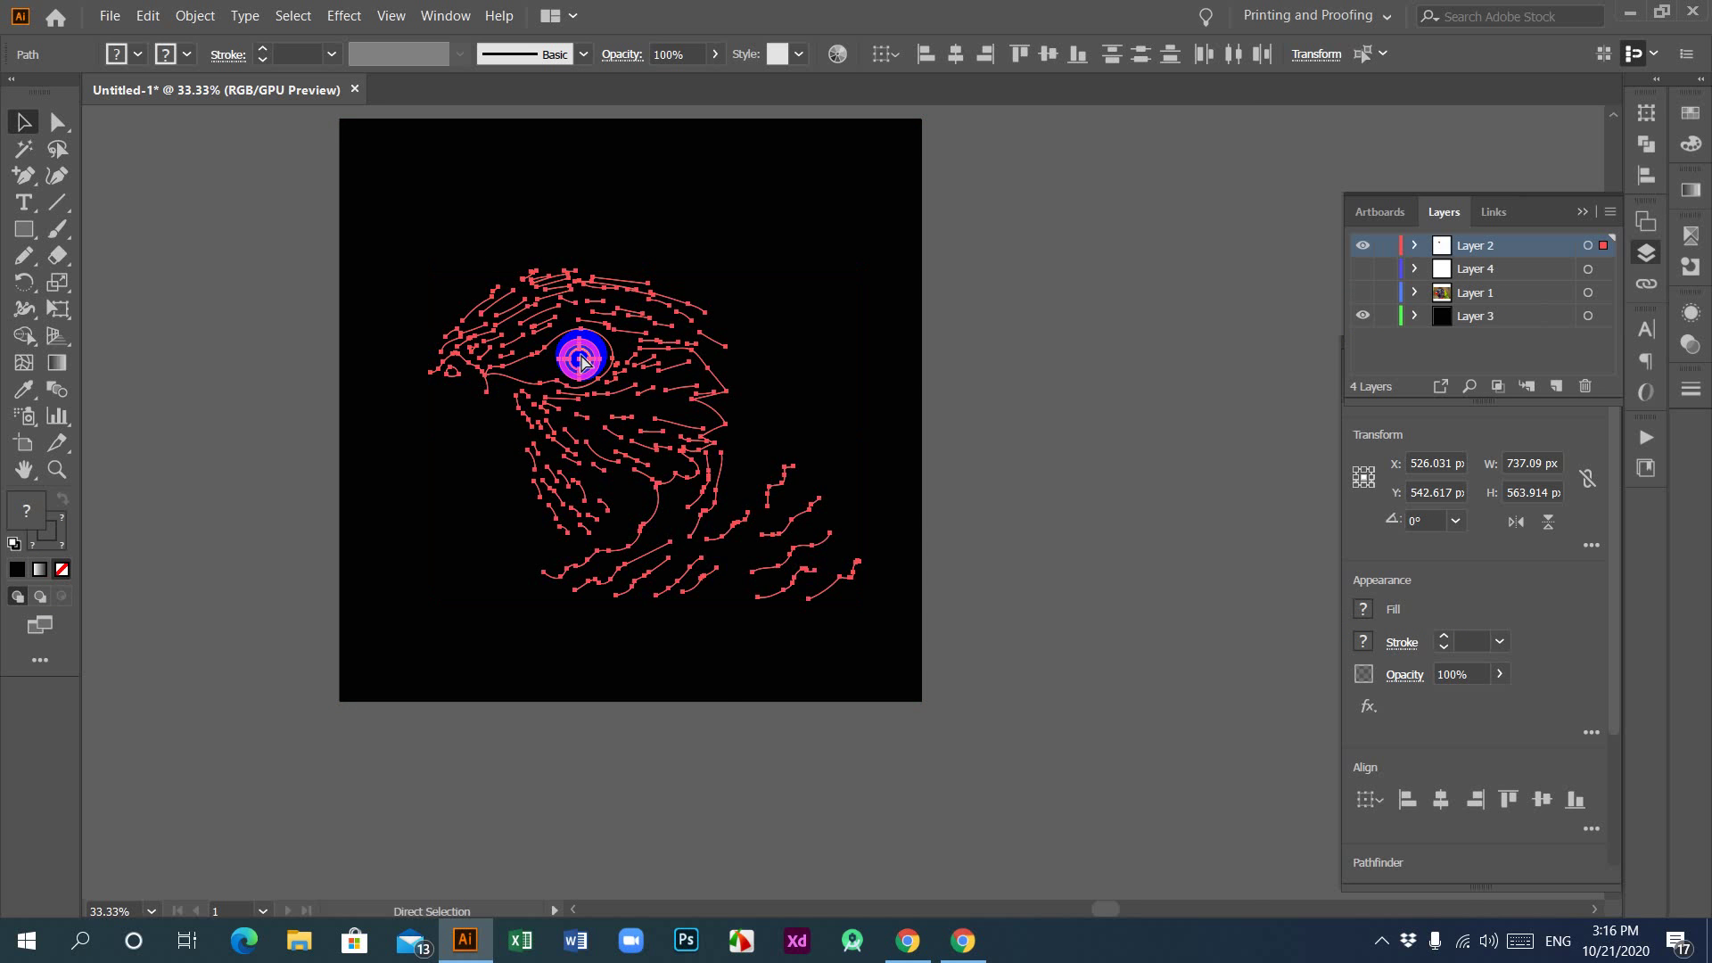
Step: Hide Layer 3 and remove the eye's filled circles from the selection, keeping the Layer 2 feather strokes selected
{"action": "key", "text": "ctrl+plus"}
{"action": "key", "text": "ctrl+plus"}
{"action": "key", "text": "ctrl+plus"}
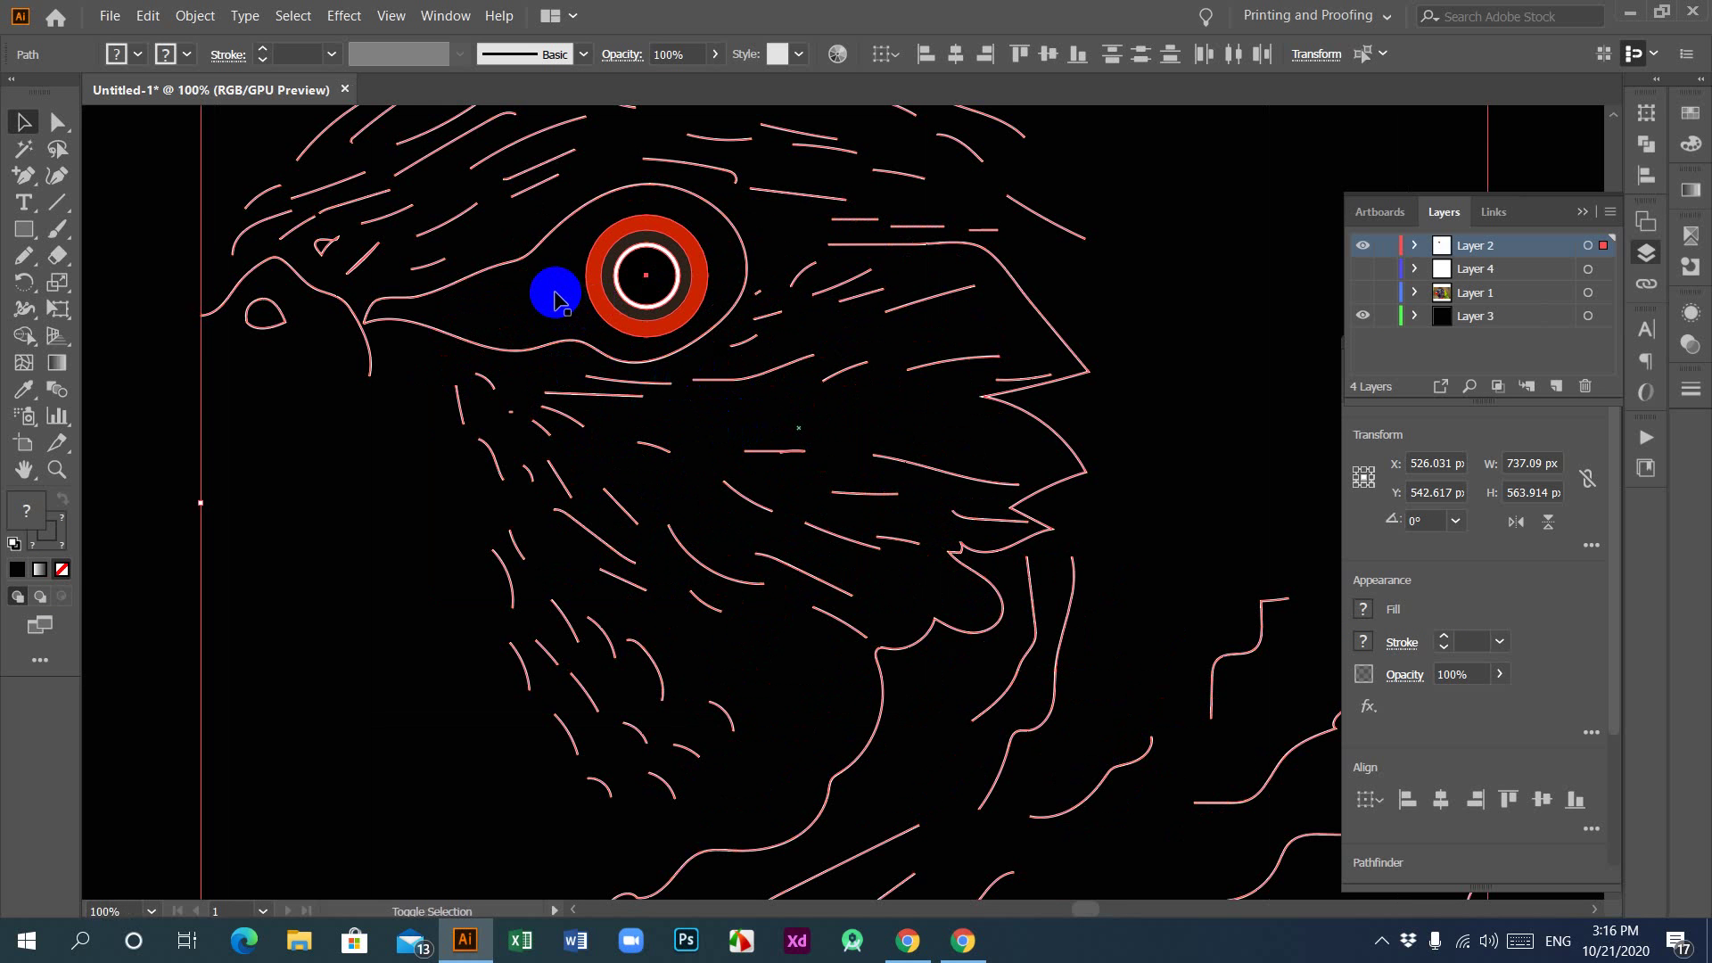
{"action": "key", "text": "ctrl+minus"}
{"action": "key", "text": "ctrl+minus"}
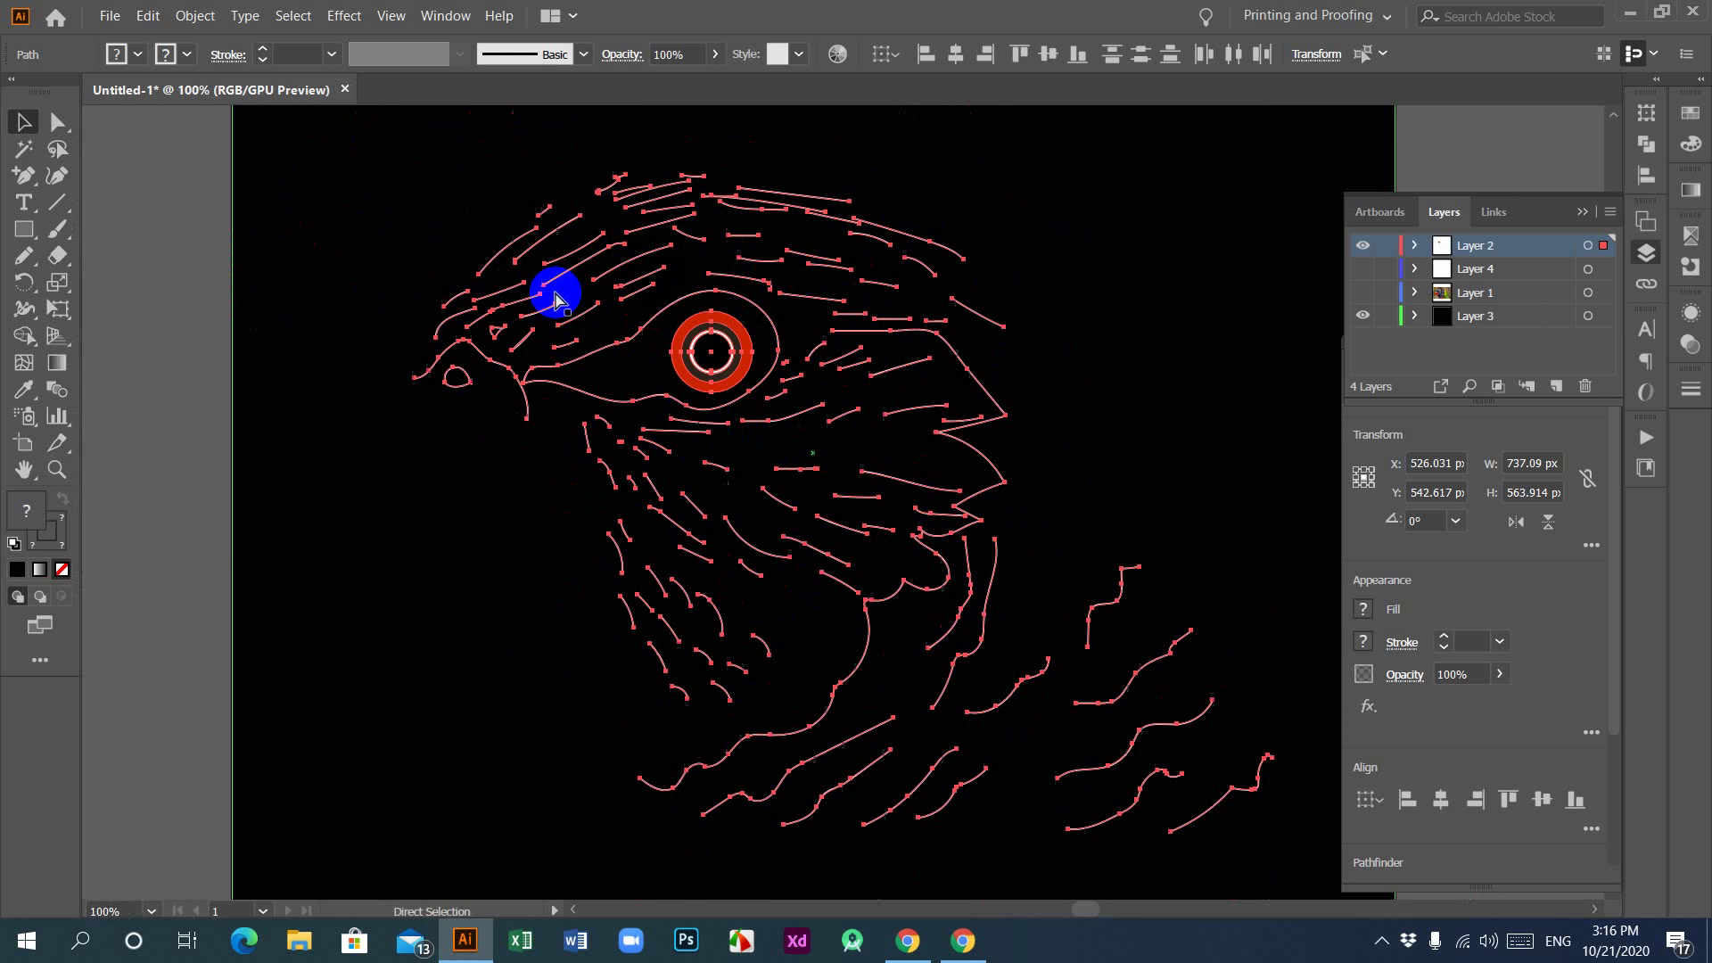
{"action": "key", "text": "ctrl+minus"}
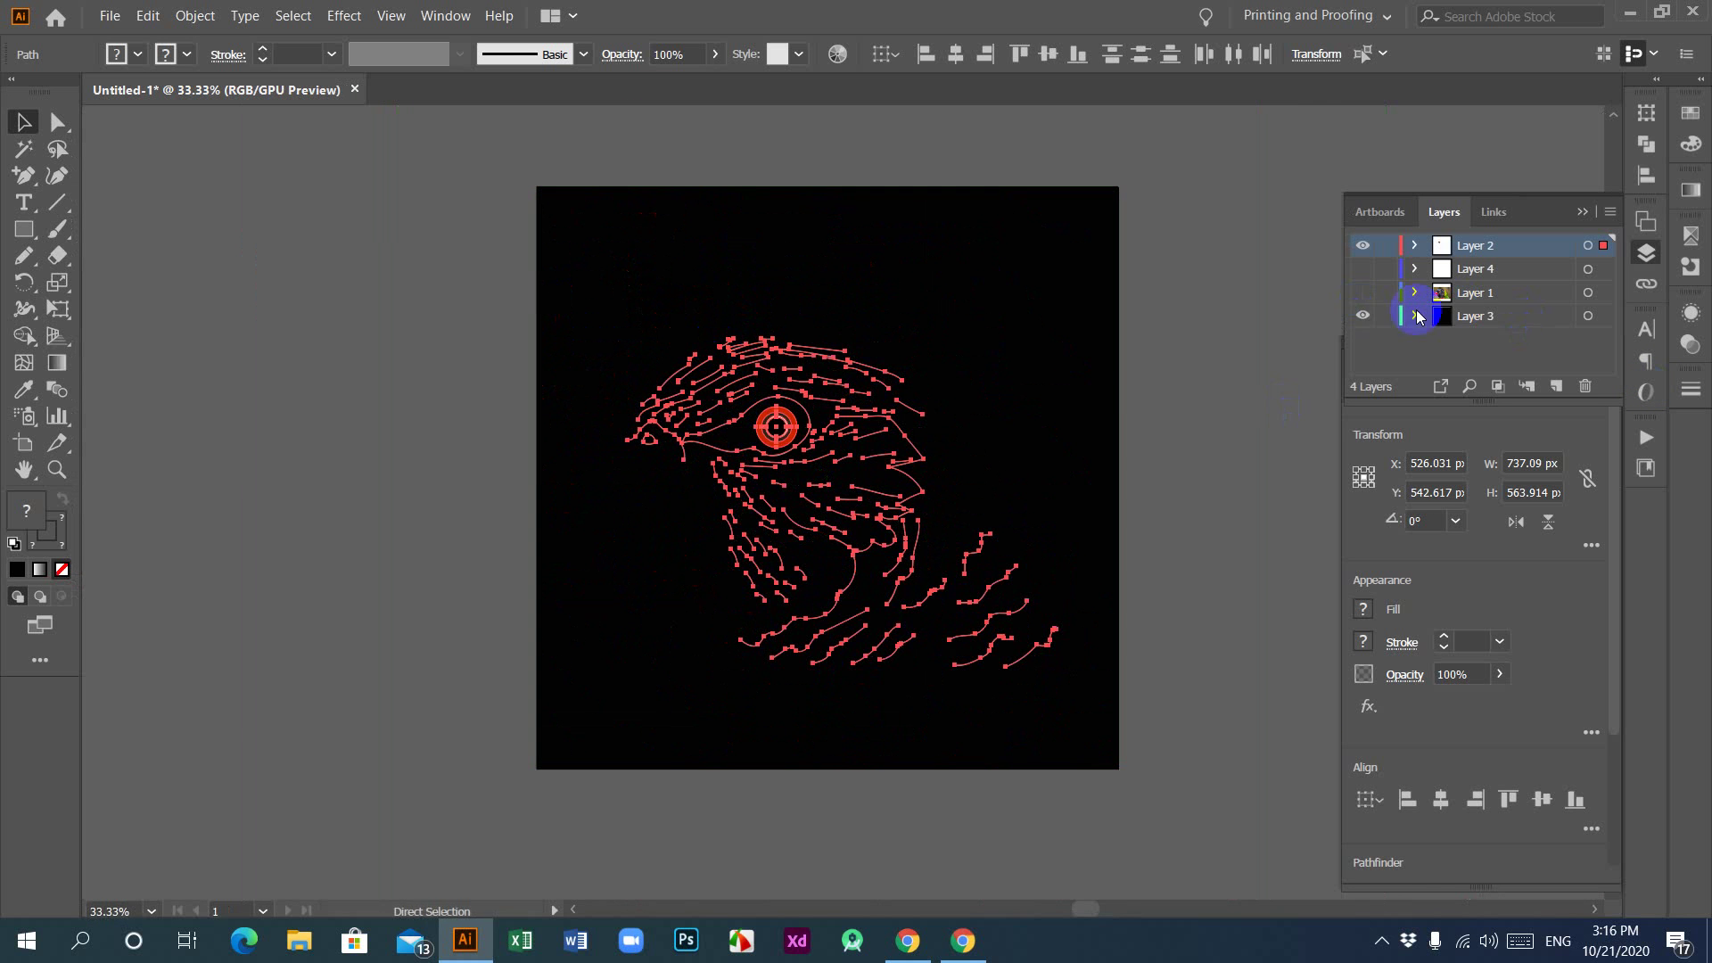
{"action": "left_click", "coordinate": [1362, 316]}
{"action": "left_click", "coordinate": [764, 426]}
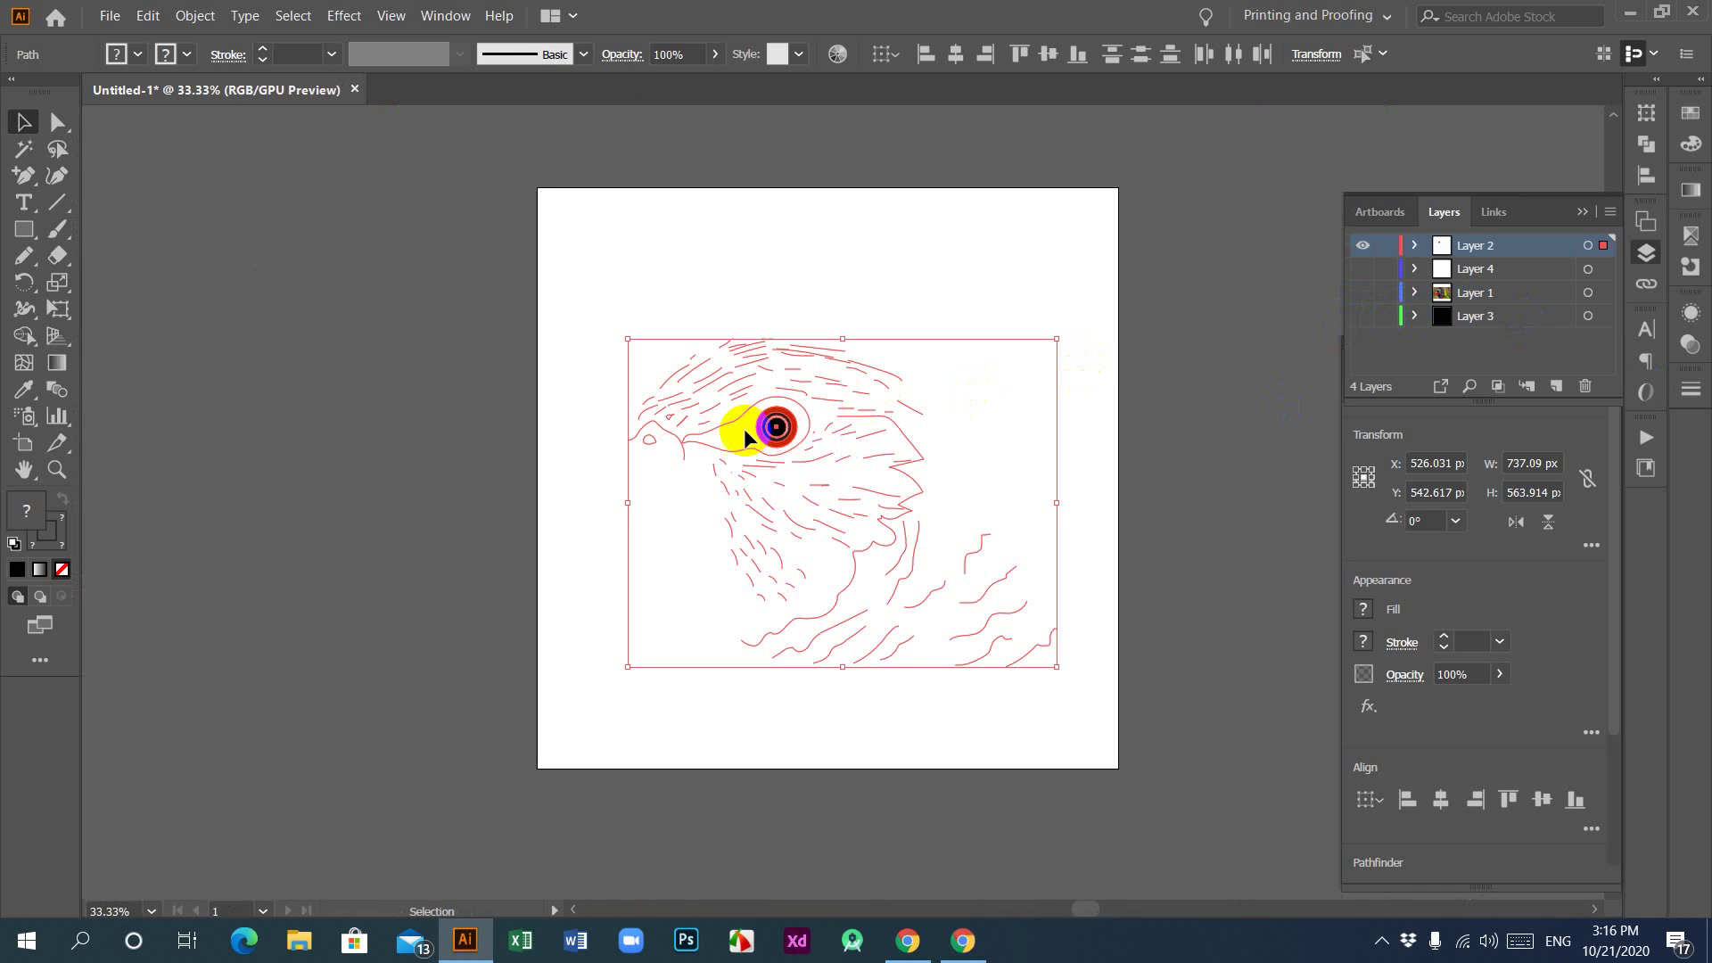
{"action": "left_click", "coordinate": [791, 437]}
{"action": "left_click", "coordinate": [778, 578]}
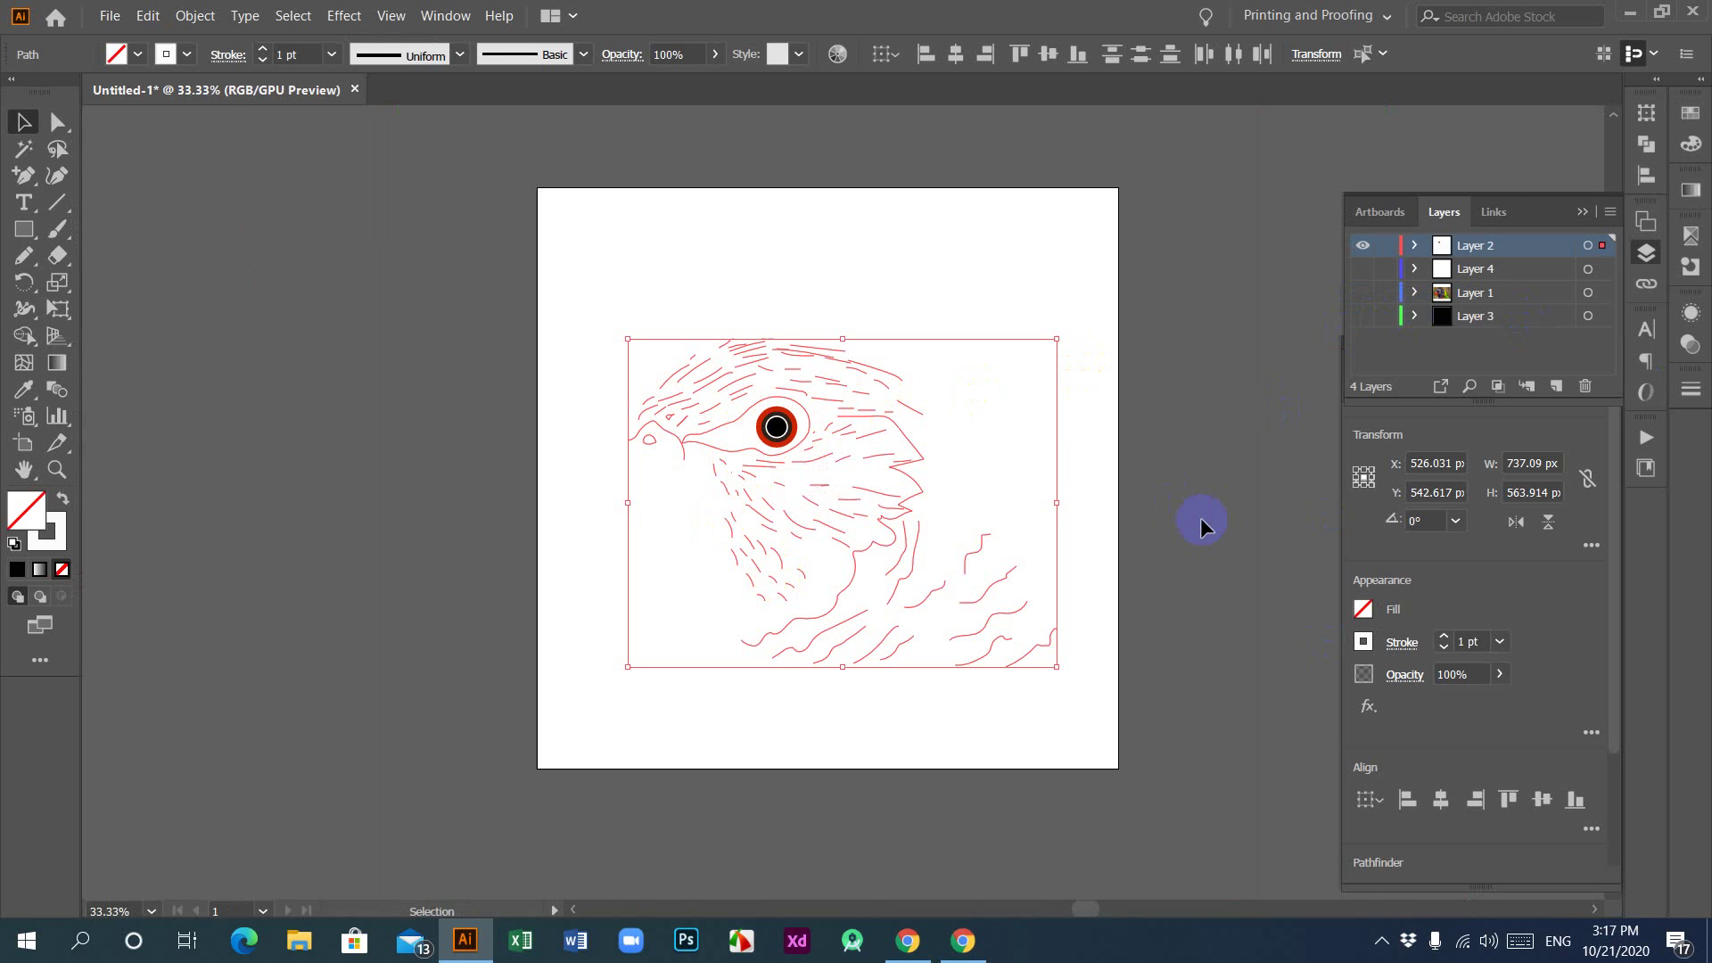
{"action": "key", "text": "ctrl+equal"}
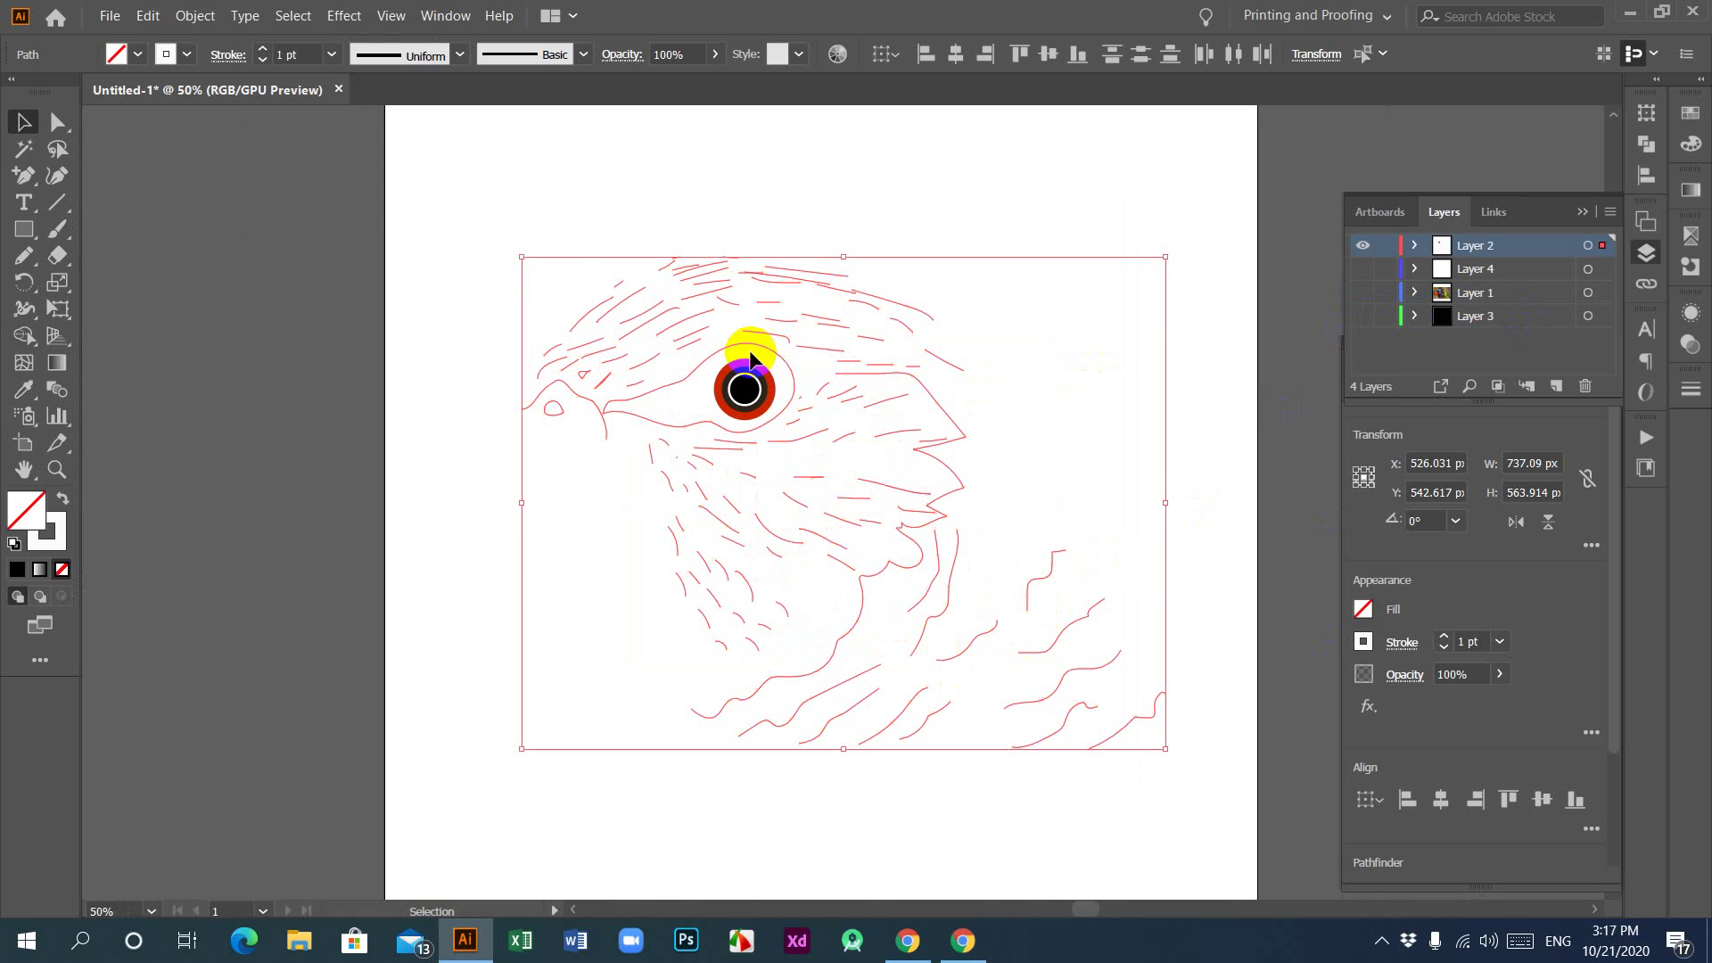
Step: Show Layer 3 and give the selected Layer 2 feather strokes a 3 pt weight with the elliptical width profile tapered at both ends
{"action": "left_click", "coordinate": [1362, 316]}
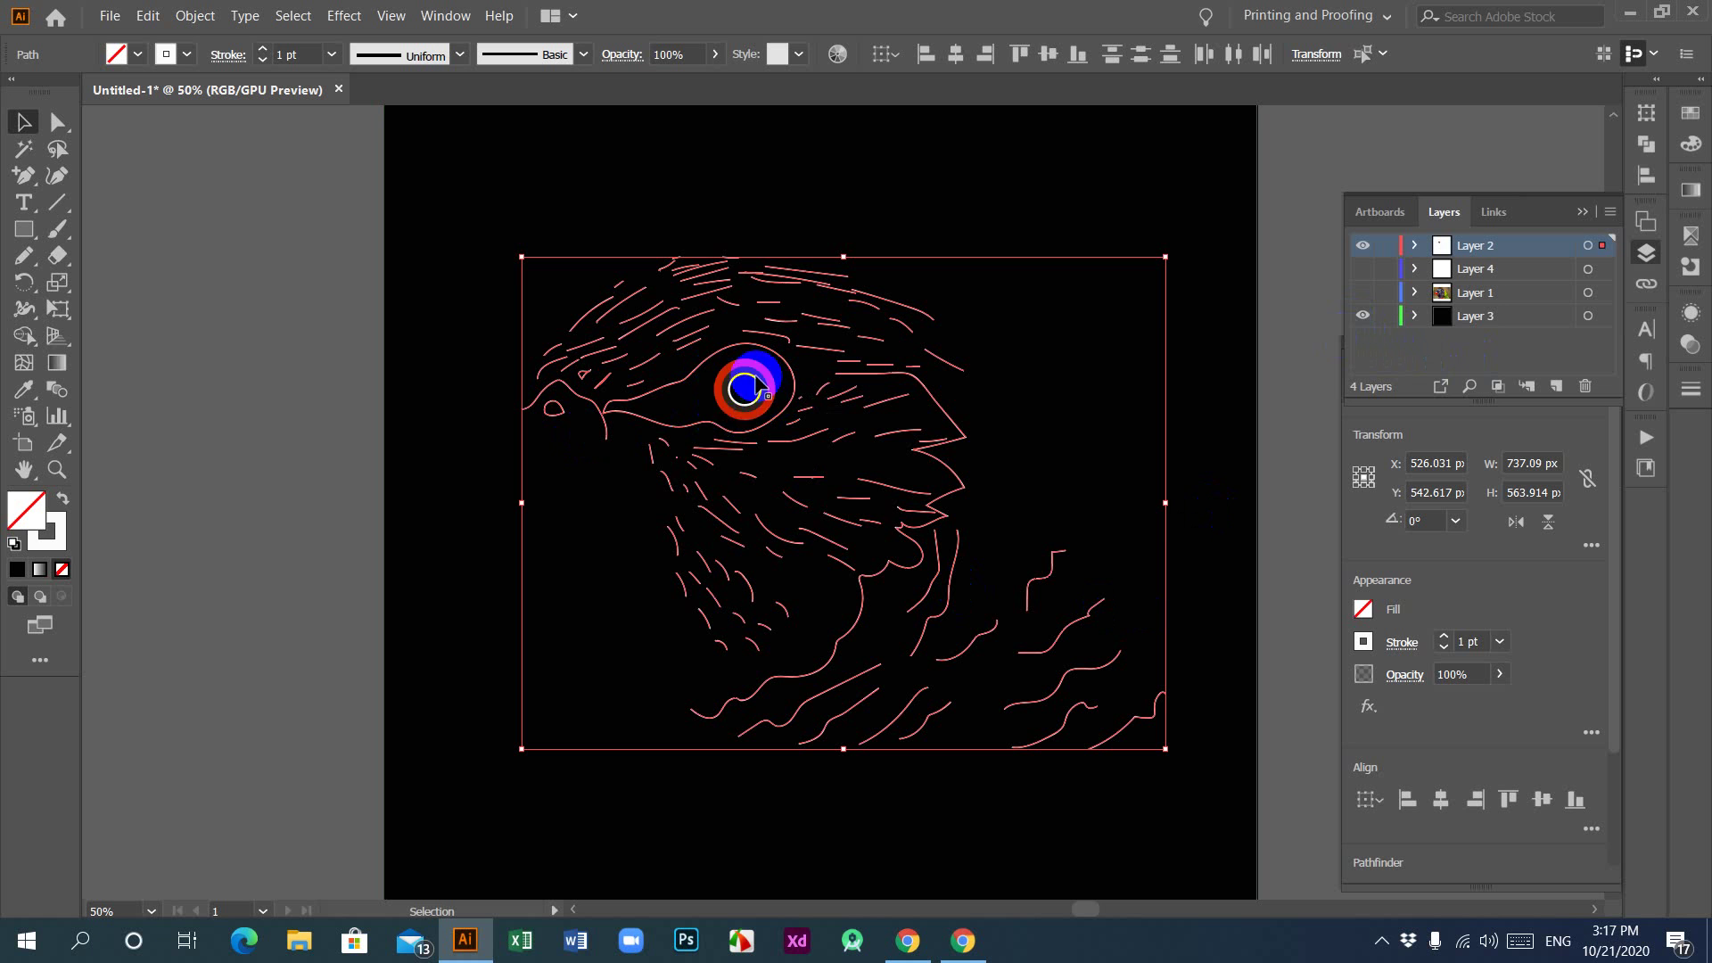
{"action": "left_click", "coordinate": [55, 553]}
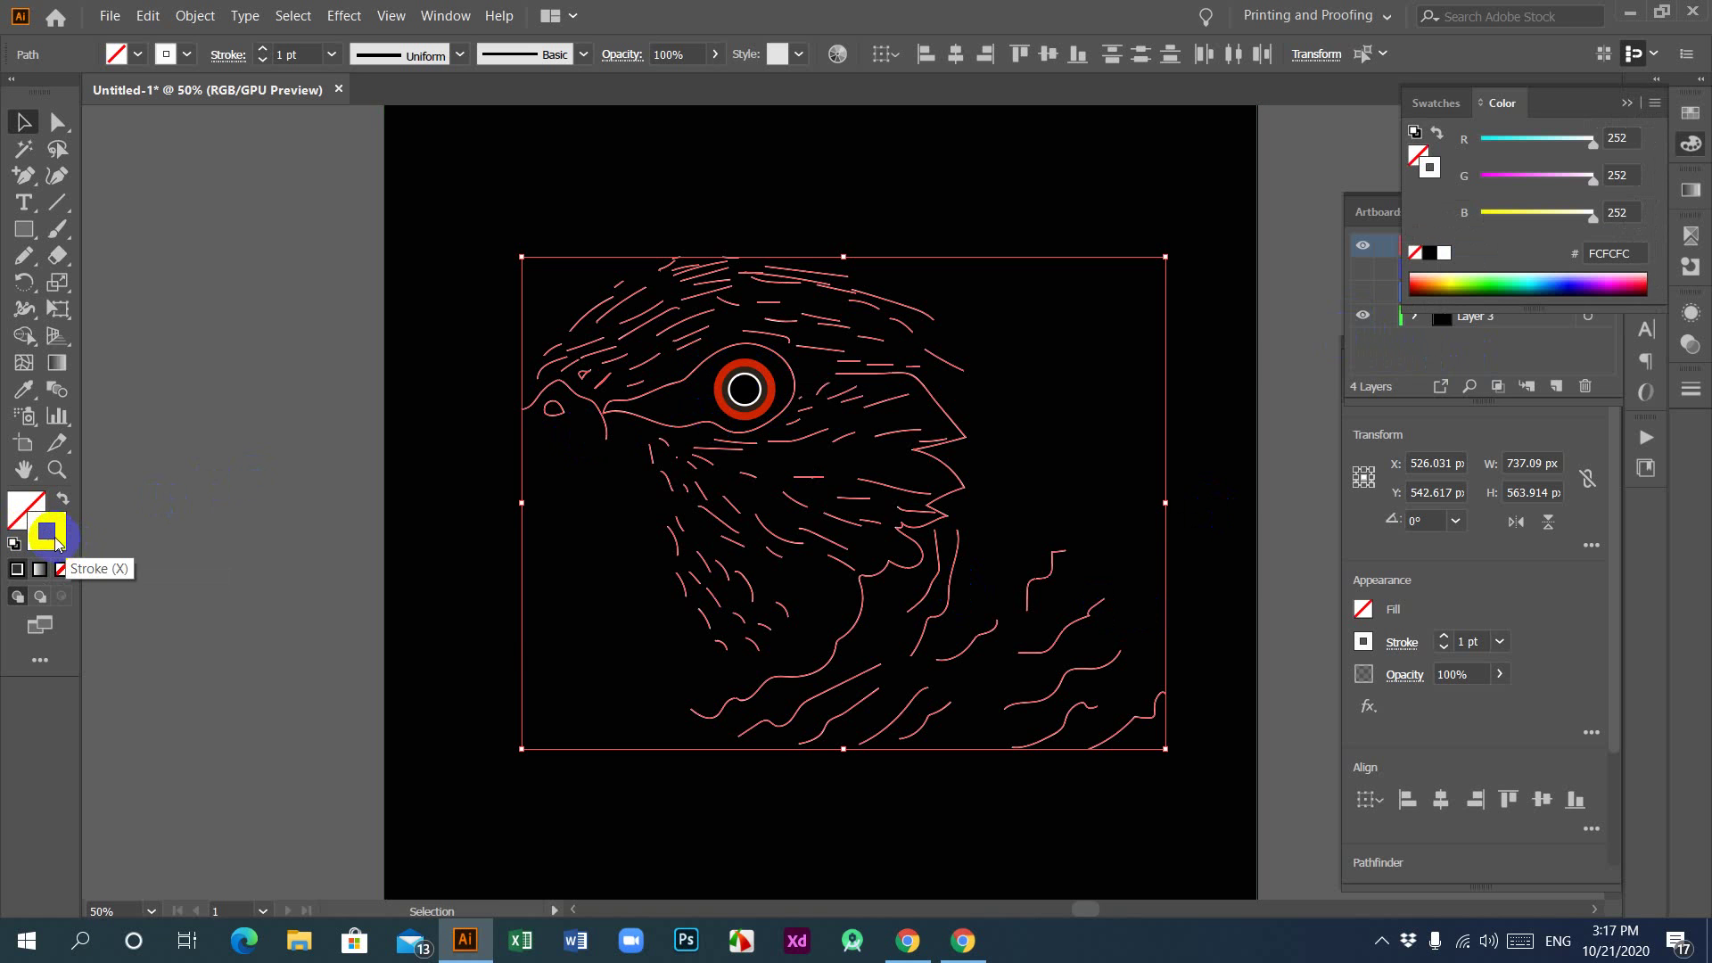
{"action": "left_click", "coordinate": [1445, 637]}
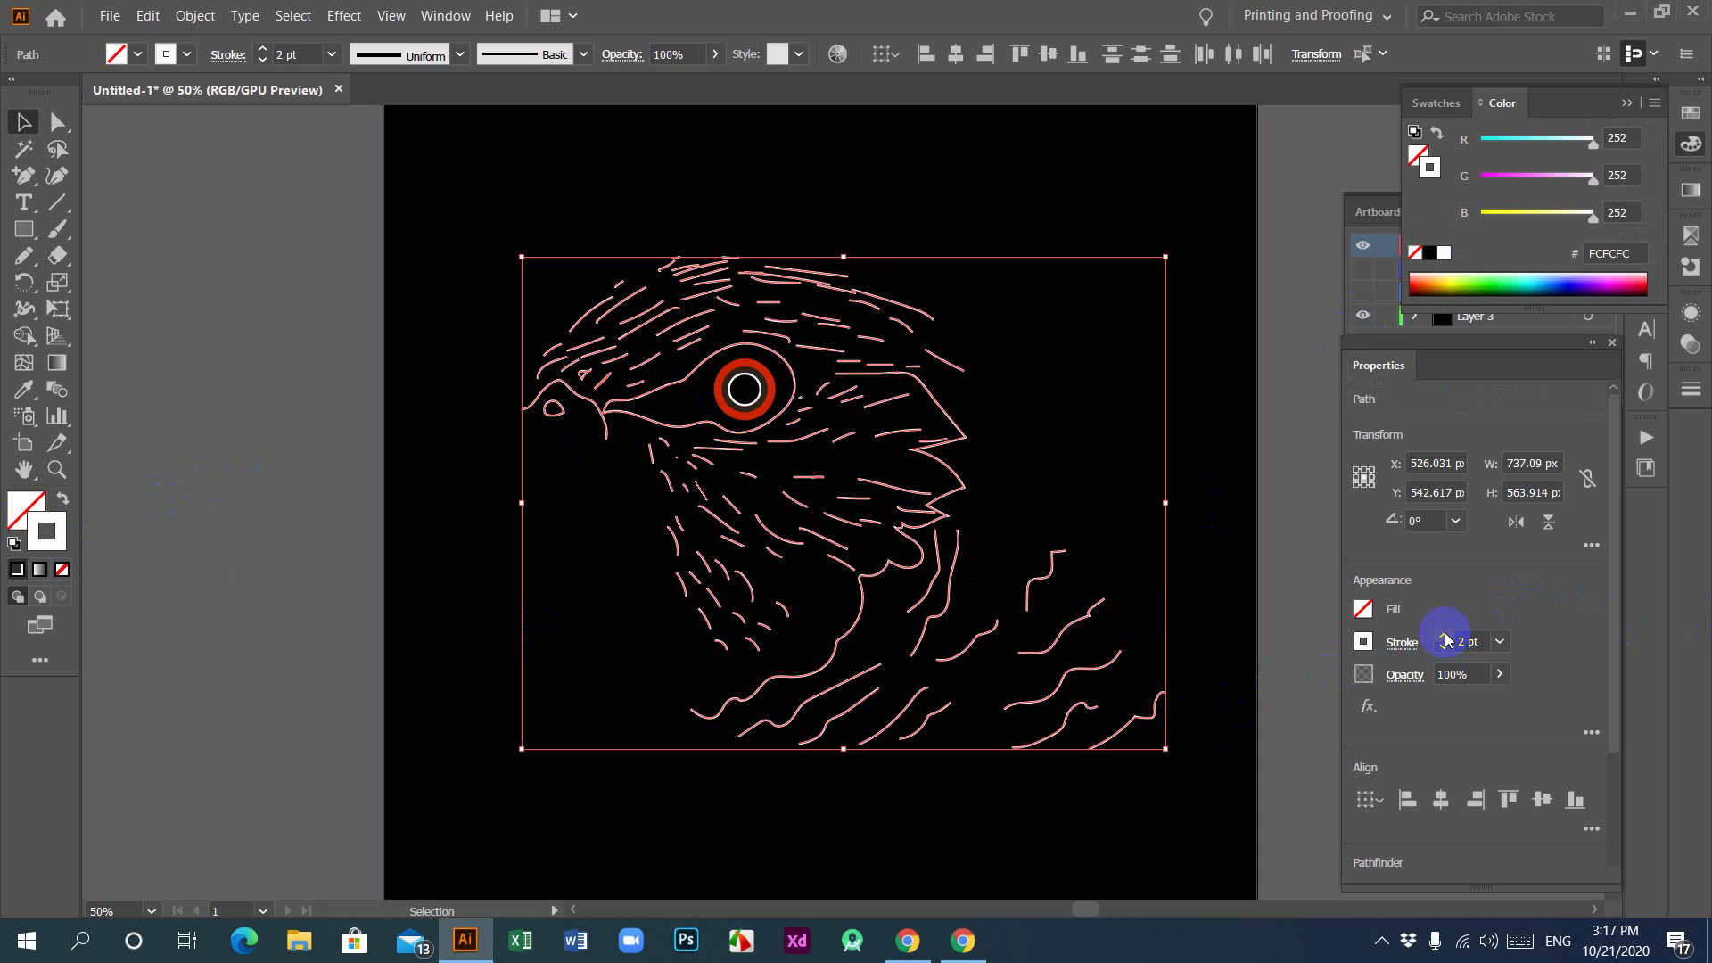
{"action": "left_click", "coordinate": [1444, 636]}
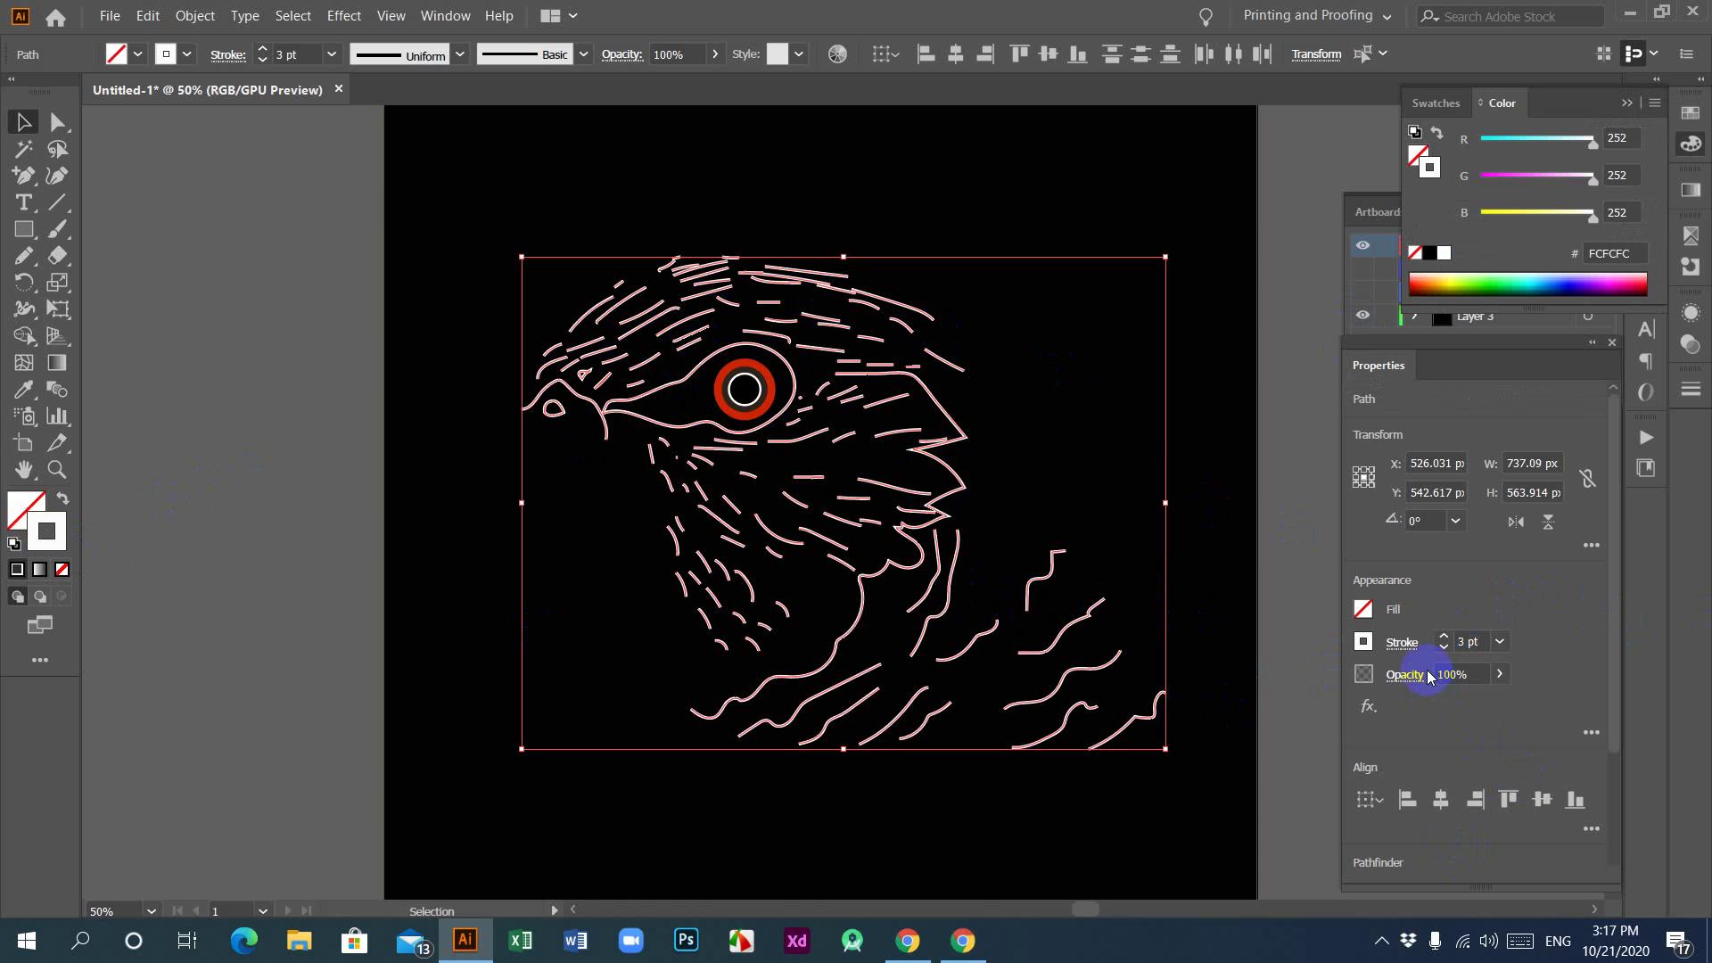
{"action": "left_click", "coordinate": [1402, 642]}
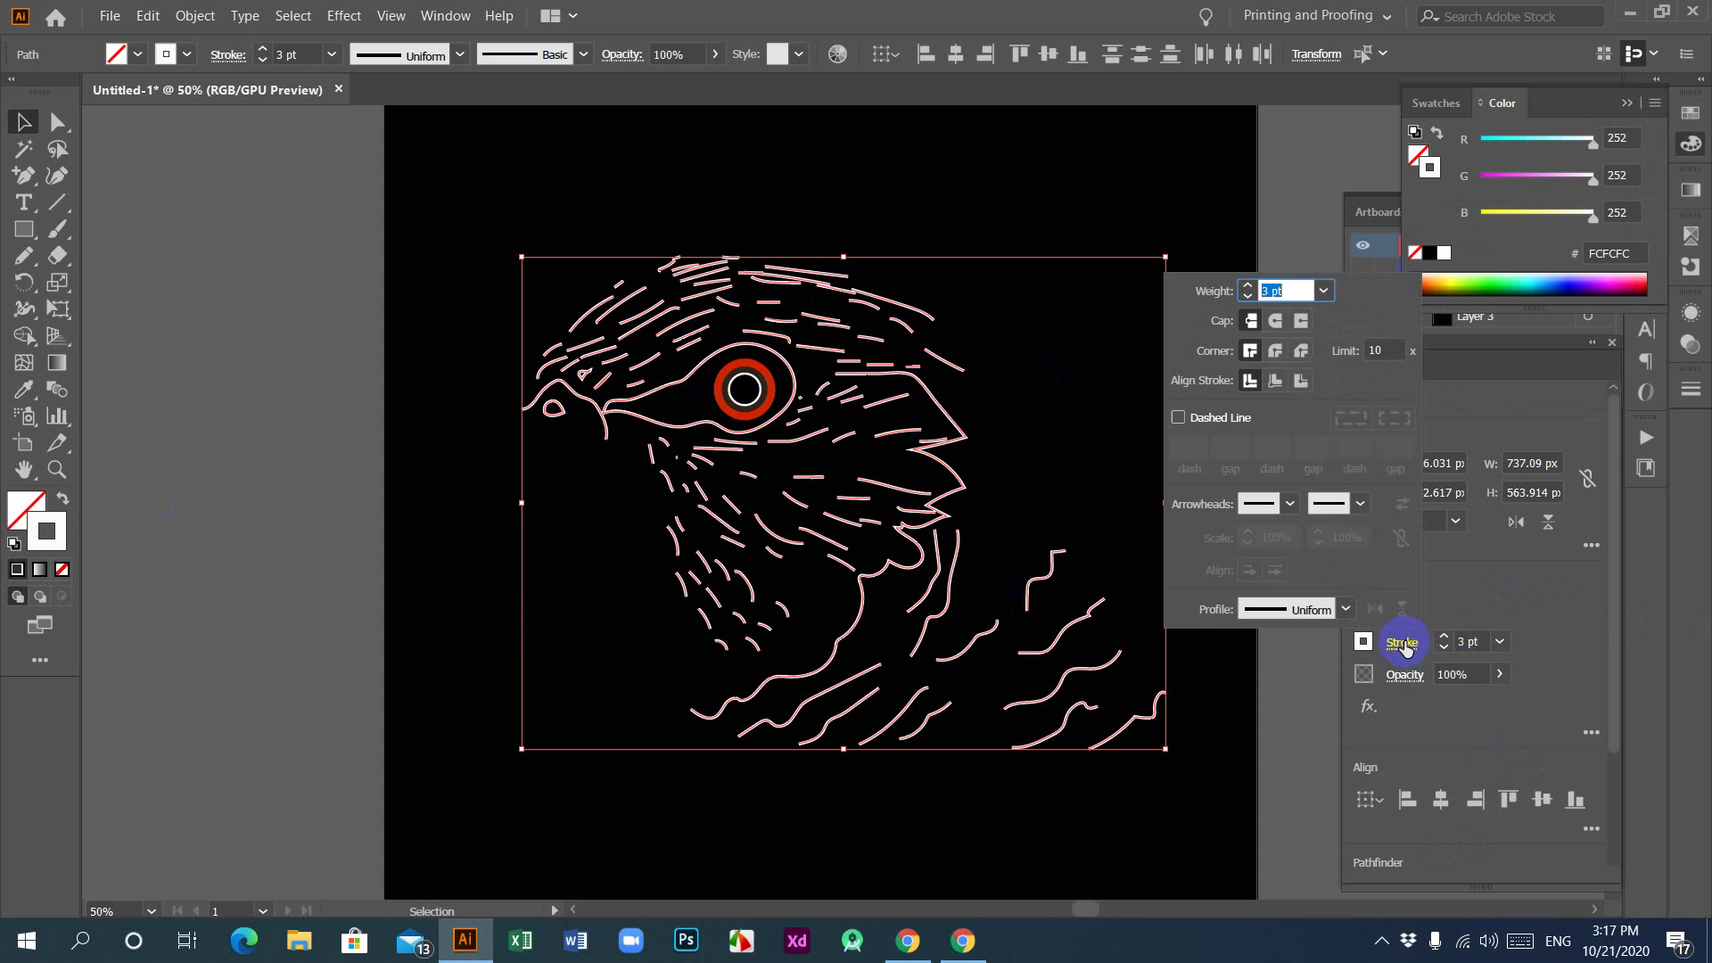
{"action": "left_click", "coordinate": [1350, 609]}
{"action": "left_click", "coordinate": [1285, 680]}
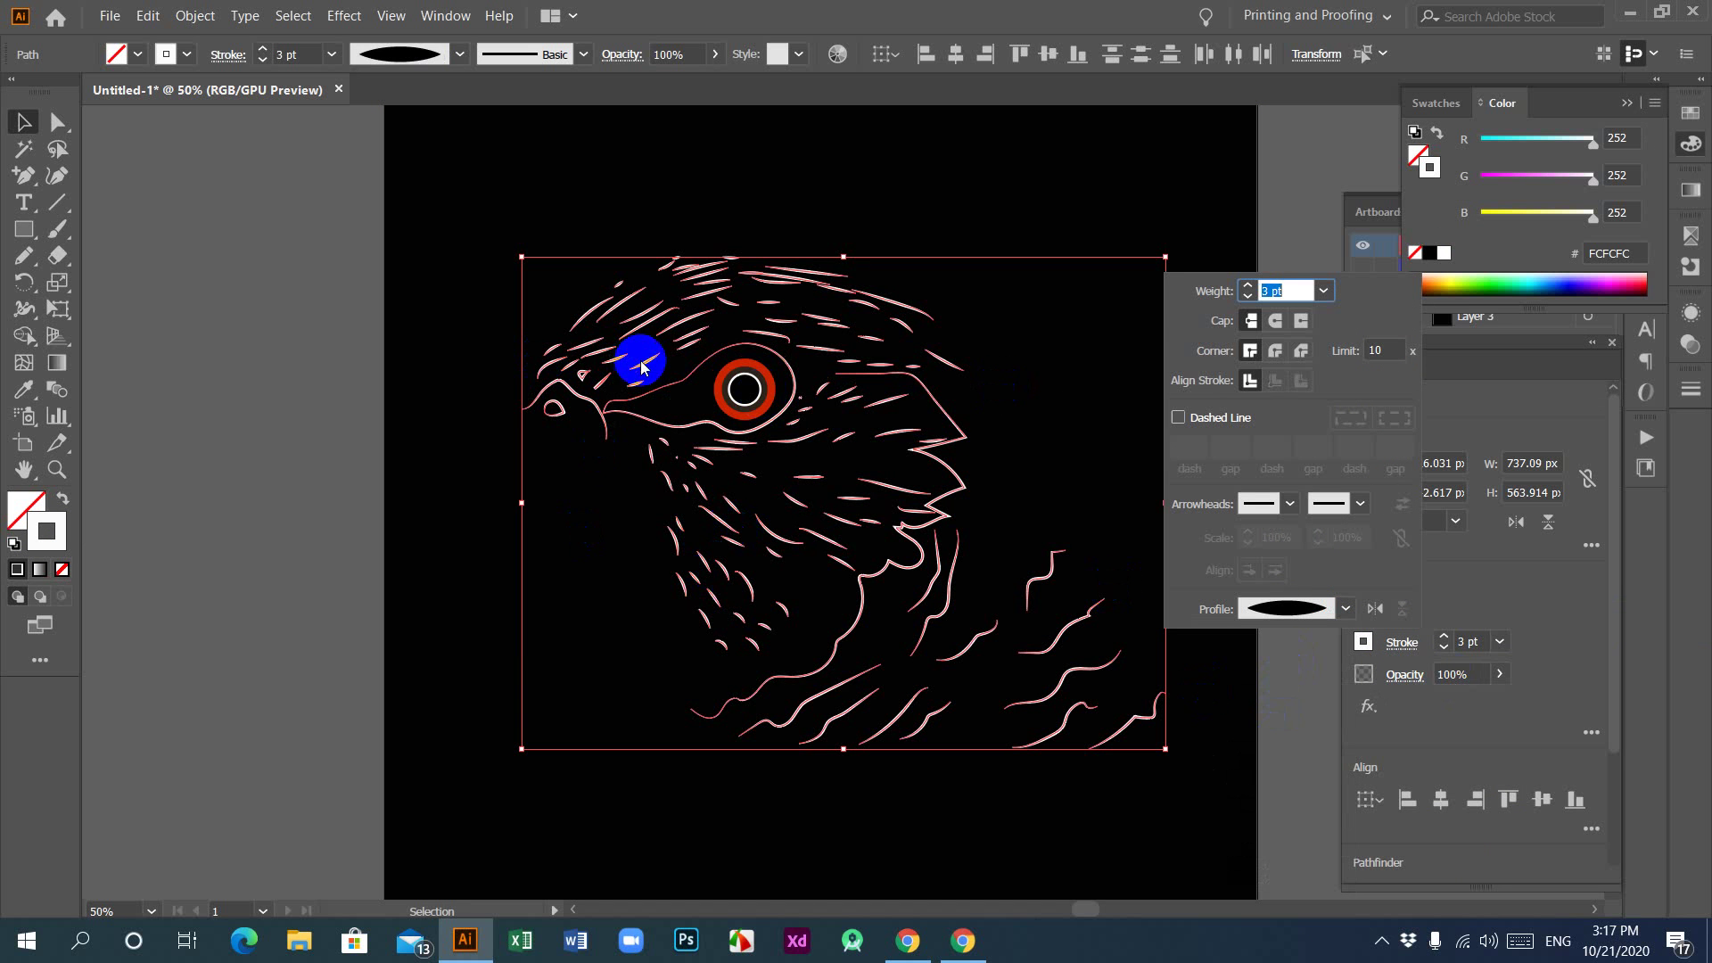
Step: Reduce the tapered feather strokes' weight to 2 pt and deselect them
{"action": "left_click", "coordinate": [1446, 651]}
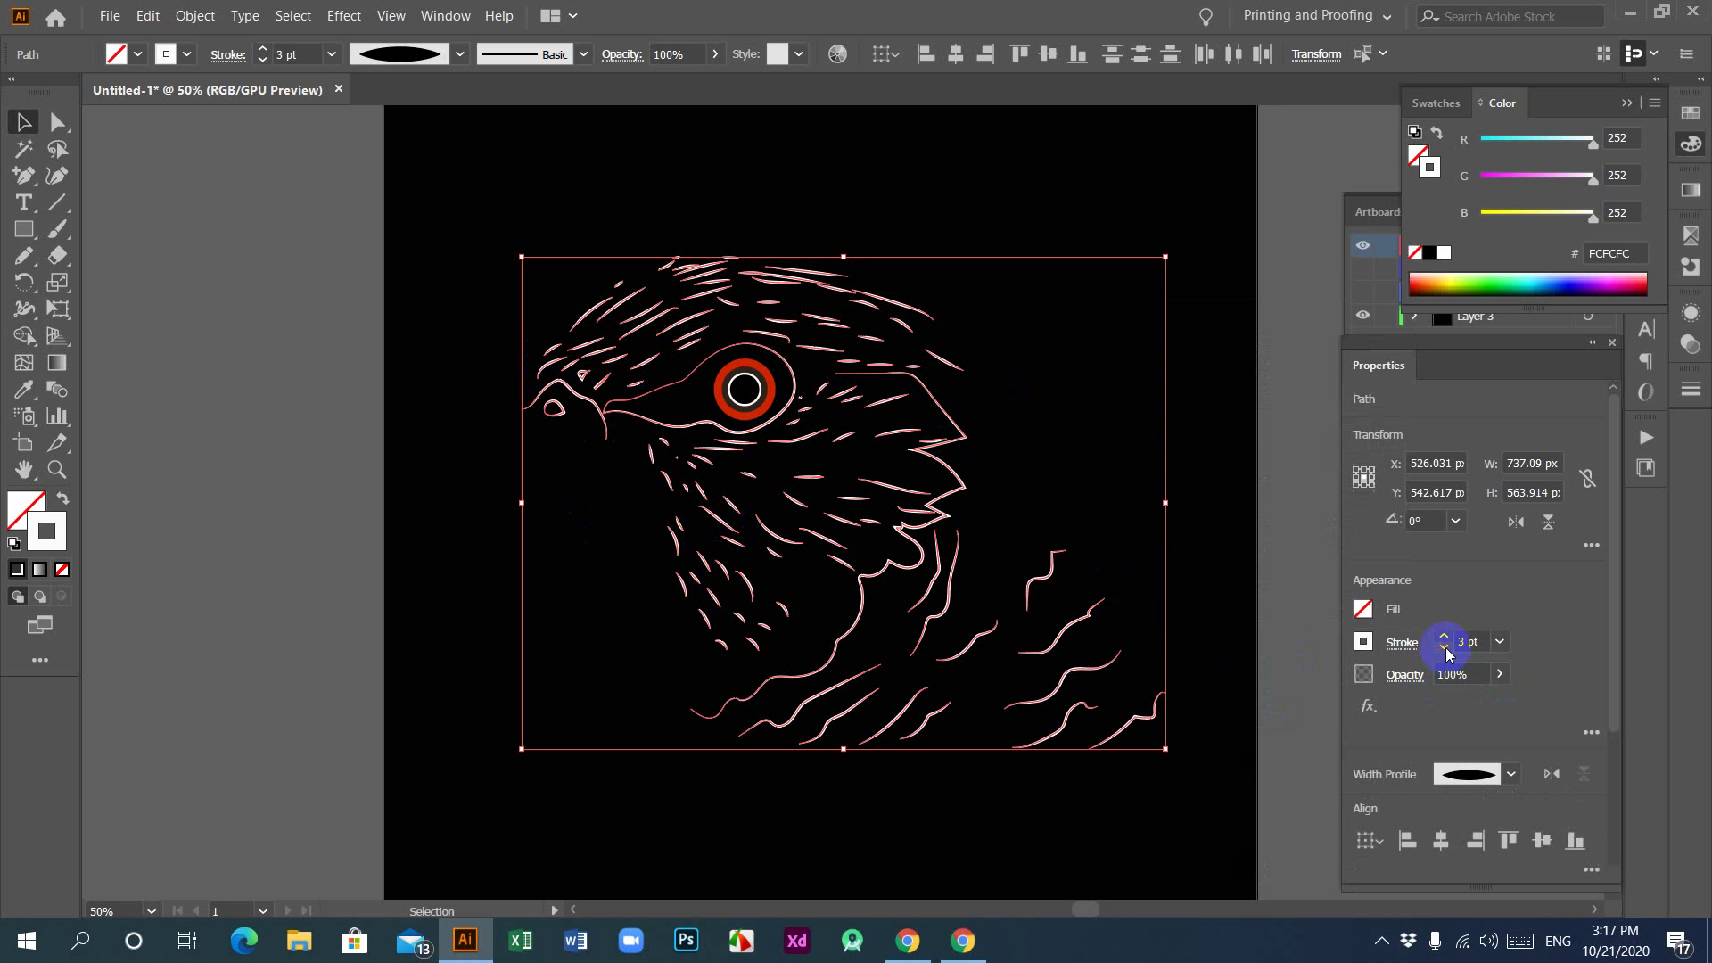
{"action": "left_click", "coordinate": [1444, 649]}
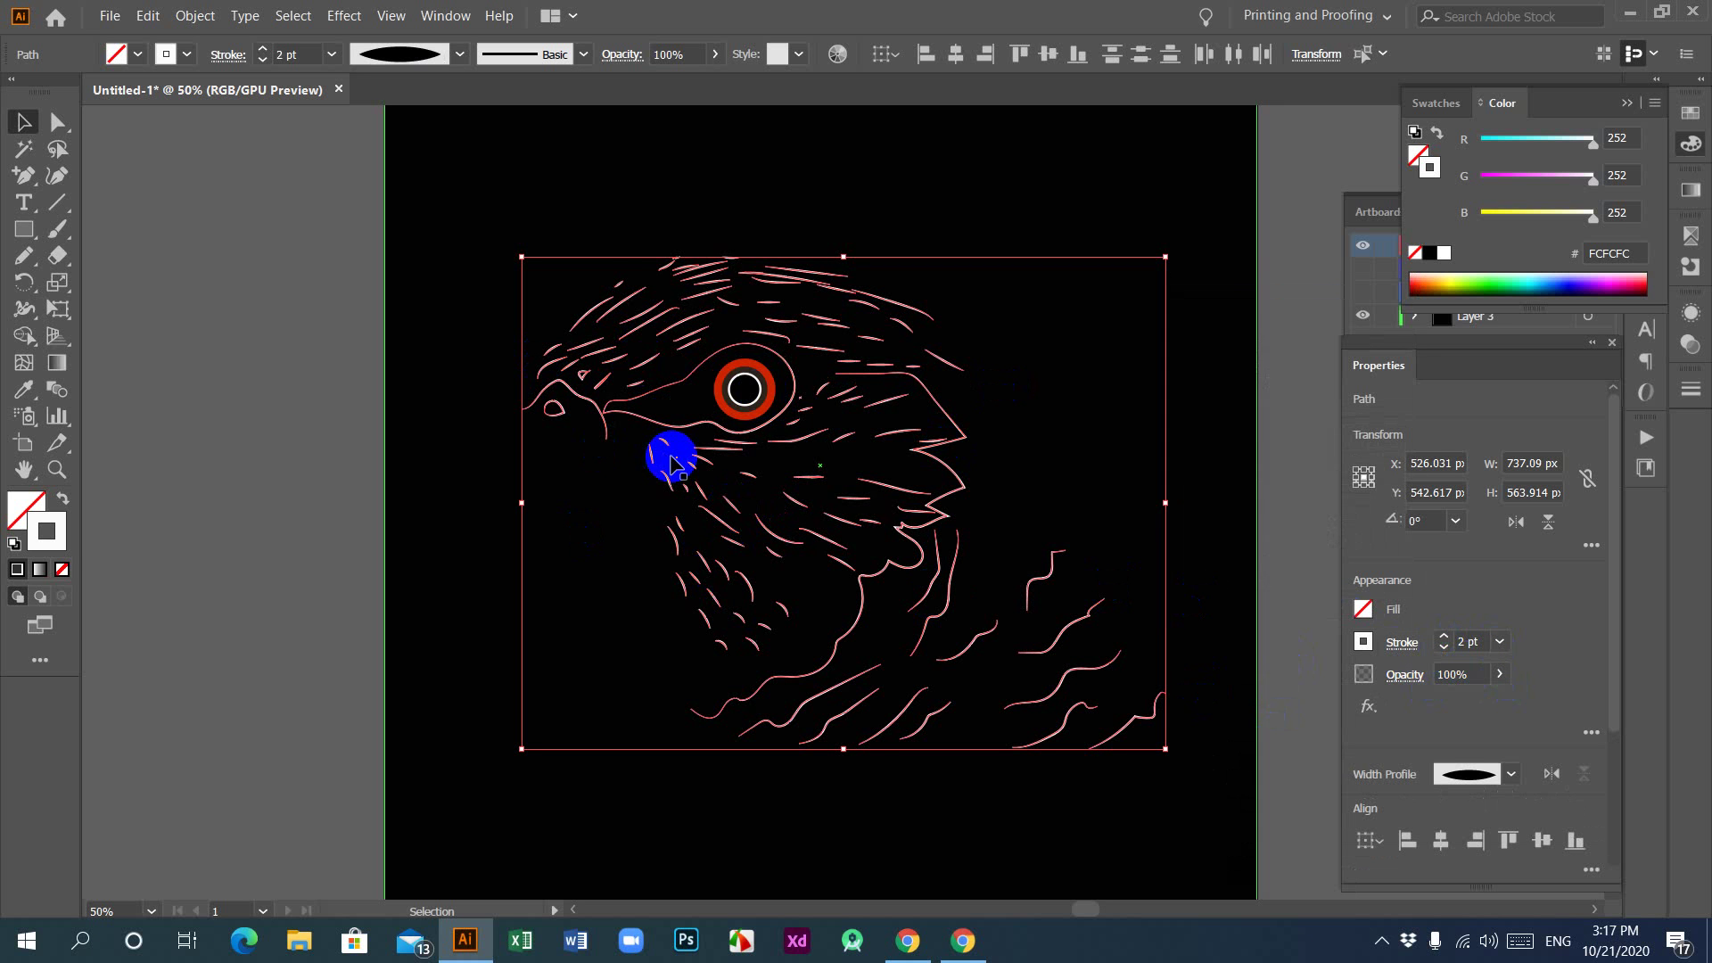
{"action": "left_click", "coordinate": [212, 329]}
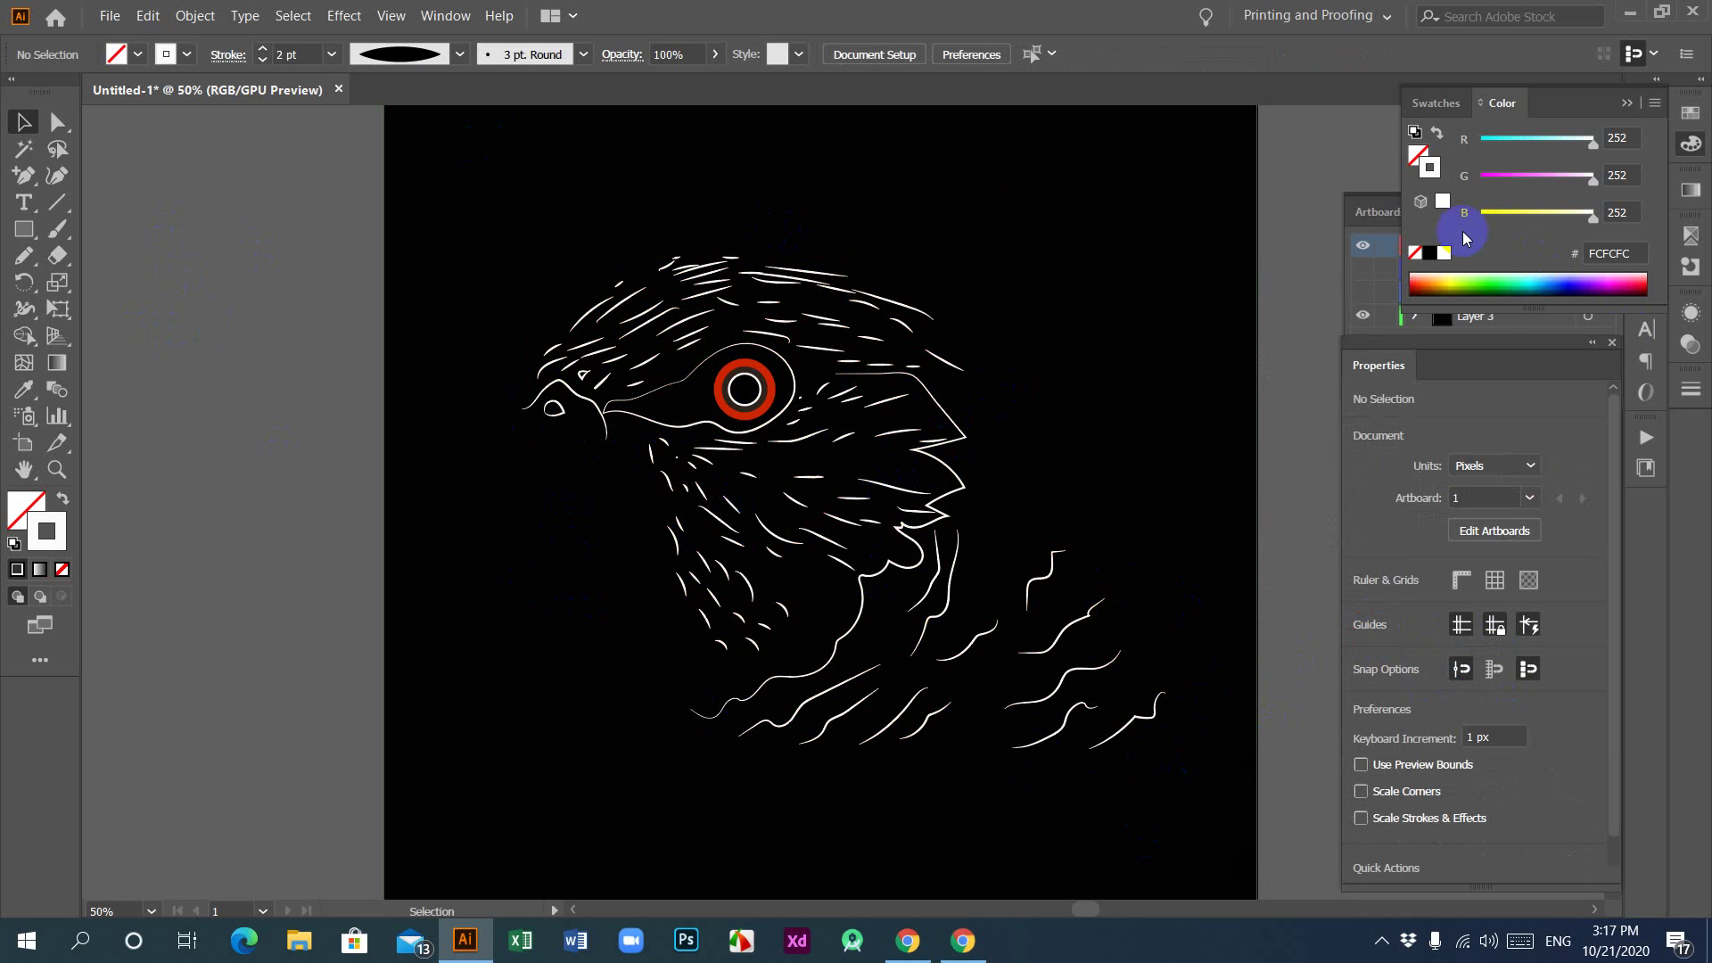
Step: Bring the layer list back into view and show Layer 4 with the body and beak outlines
{"action": "left_click", "coordinate": [1377, 212]}
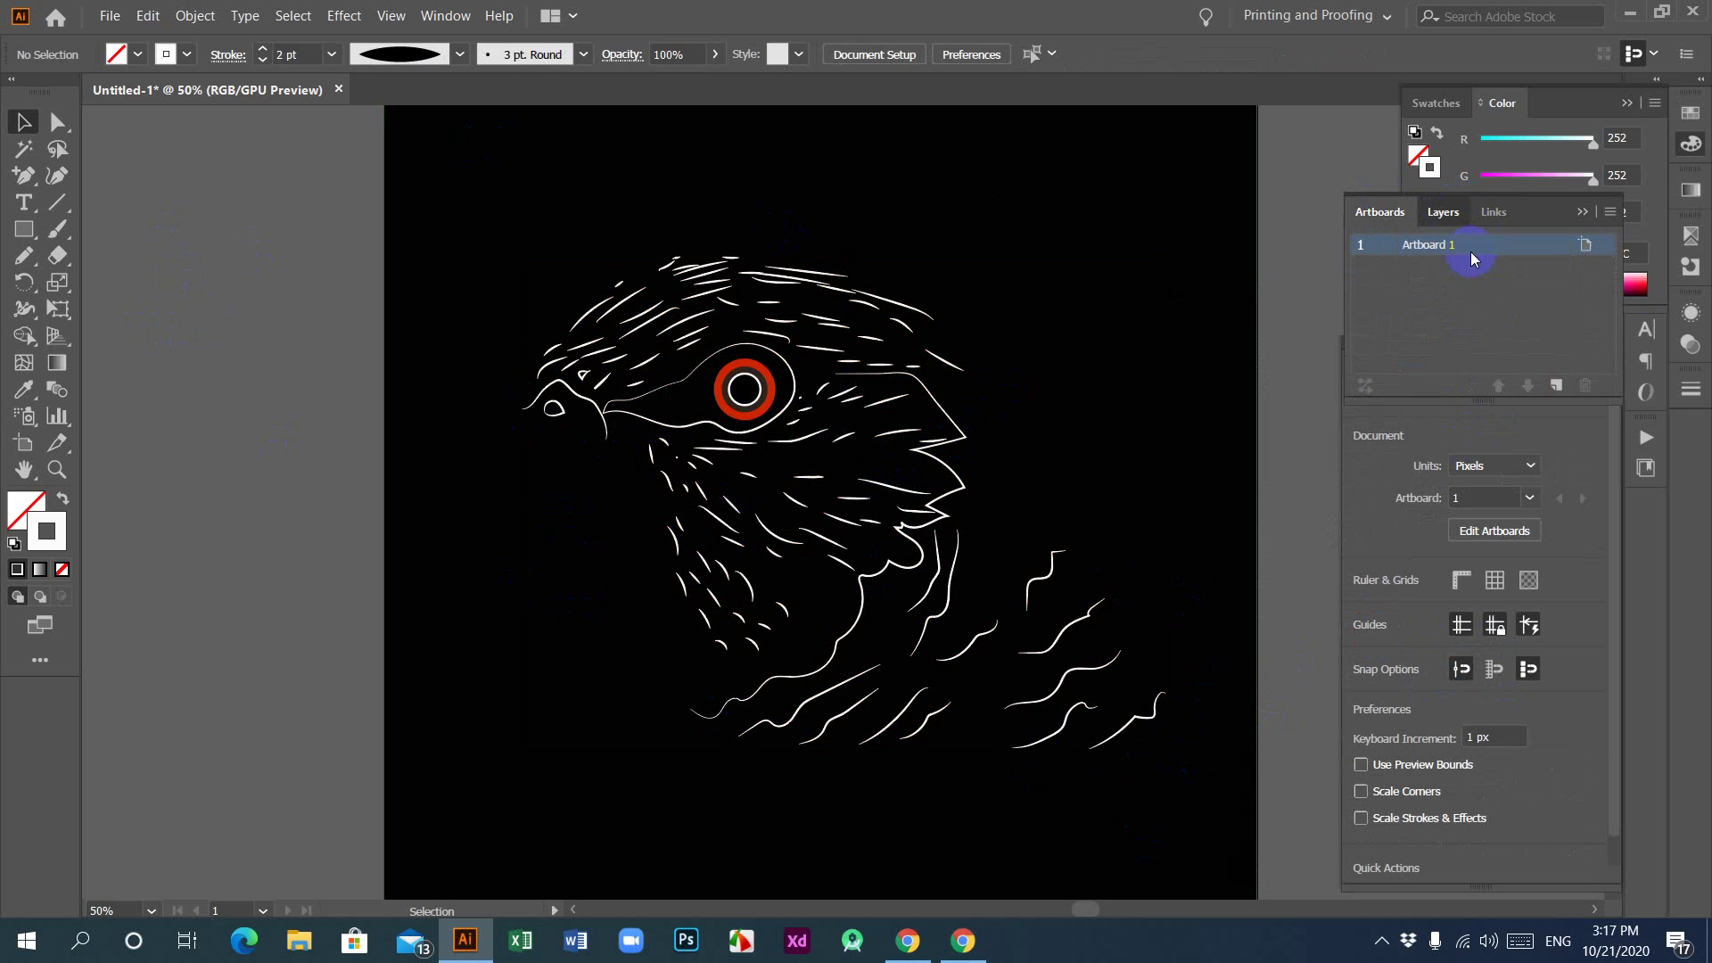
{"action": "left_click", "coordinate": [1445, 214]}
{"action": "left_click", "coordinate": [1445, 214]}
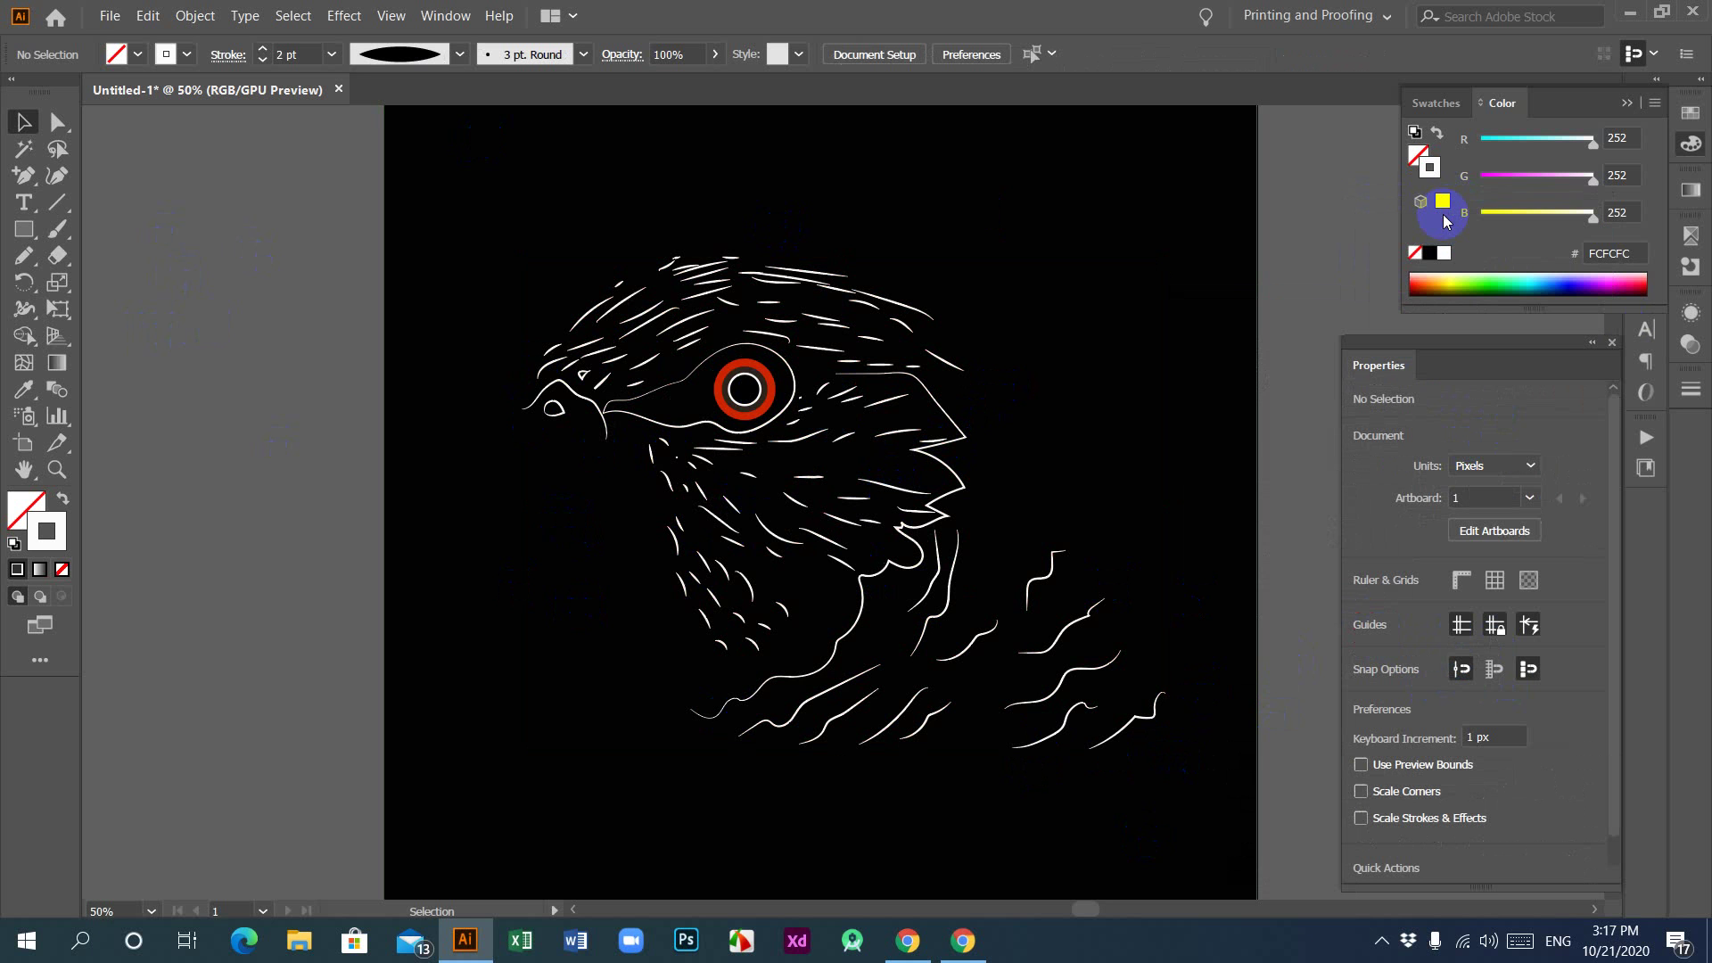
{"action": "left_click", "coordinate": [1622, 106]}
{"action": "left_click", "coordinate": [1645, 254]}
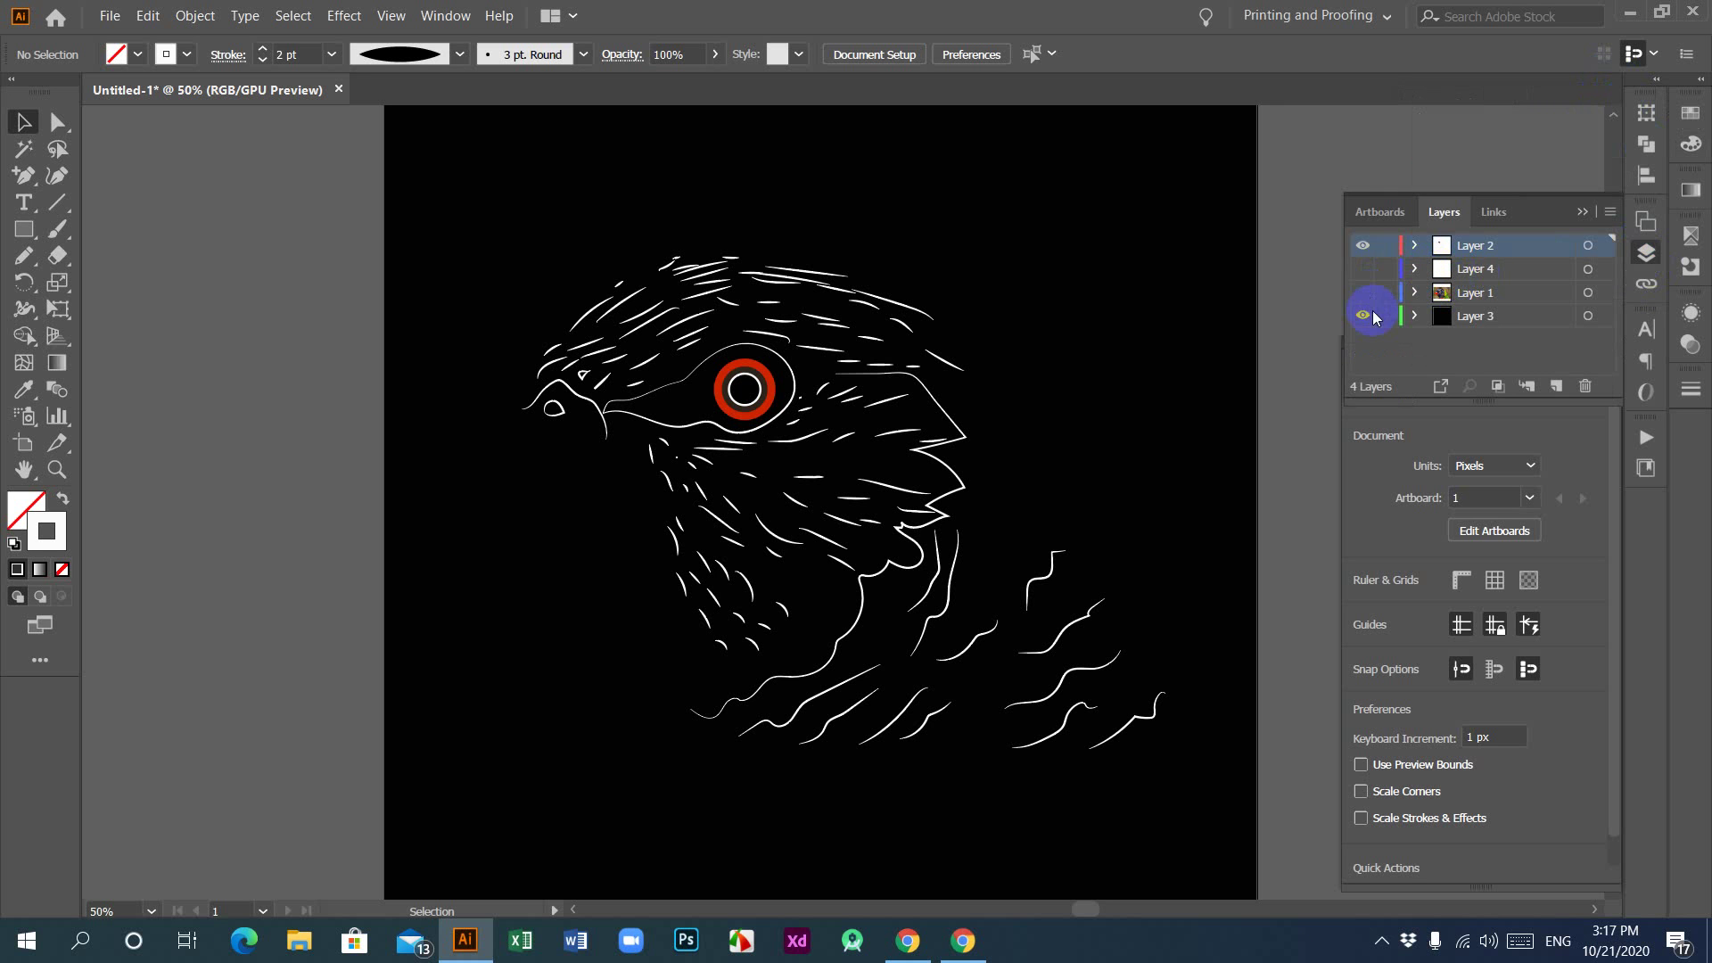
{"action": "left_click", "coordinate": [1363, 269]}
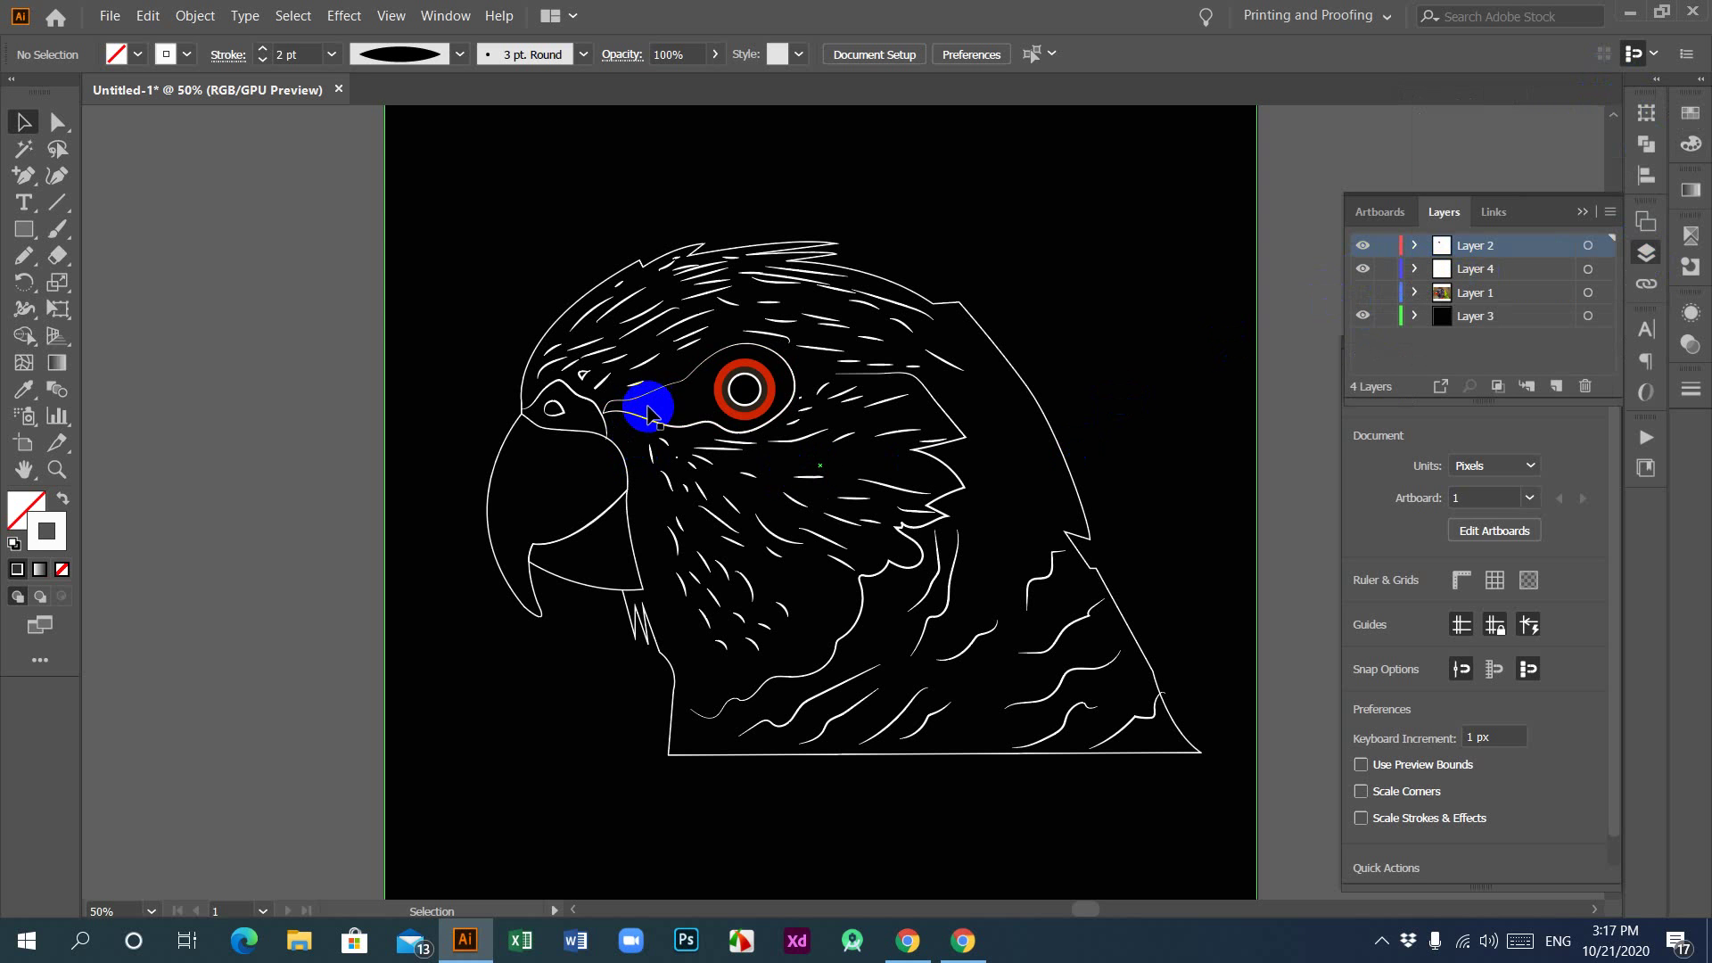
Step: Set the width profile of the outline around the parrot's eye to Uniform and leave nothing selected
{"action": "left_click", "coordinate": [655, 399]}
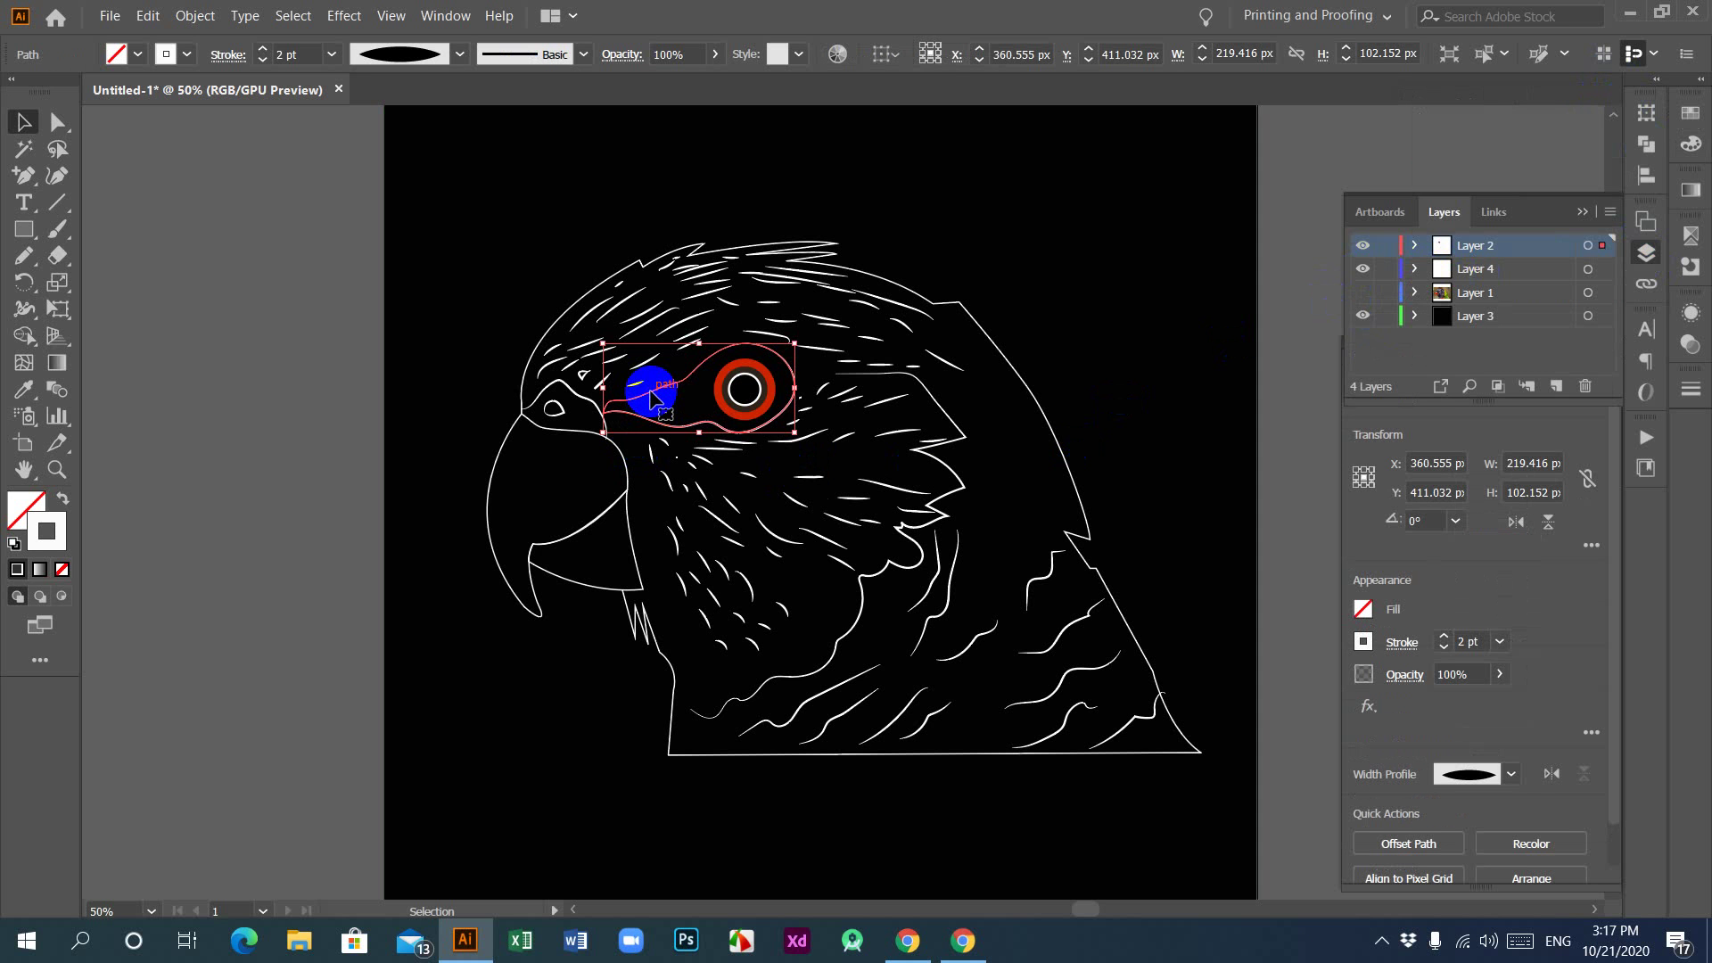
{"action": "left_click", "coordinate": [1511, 774]}
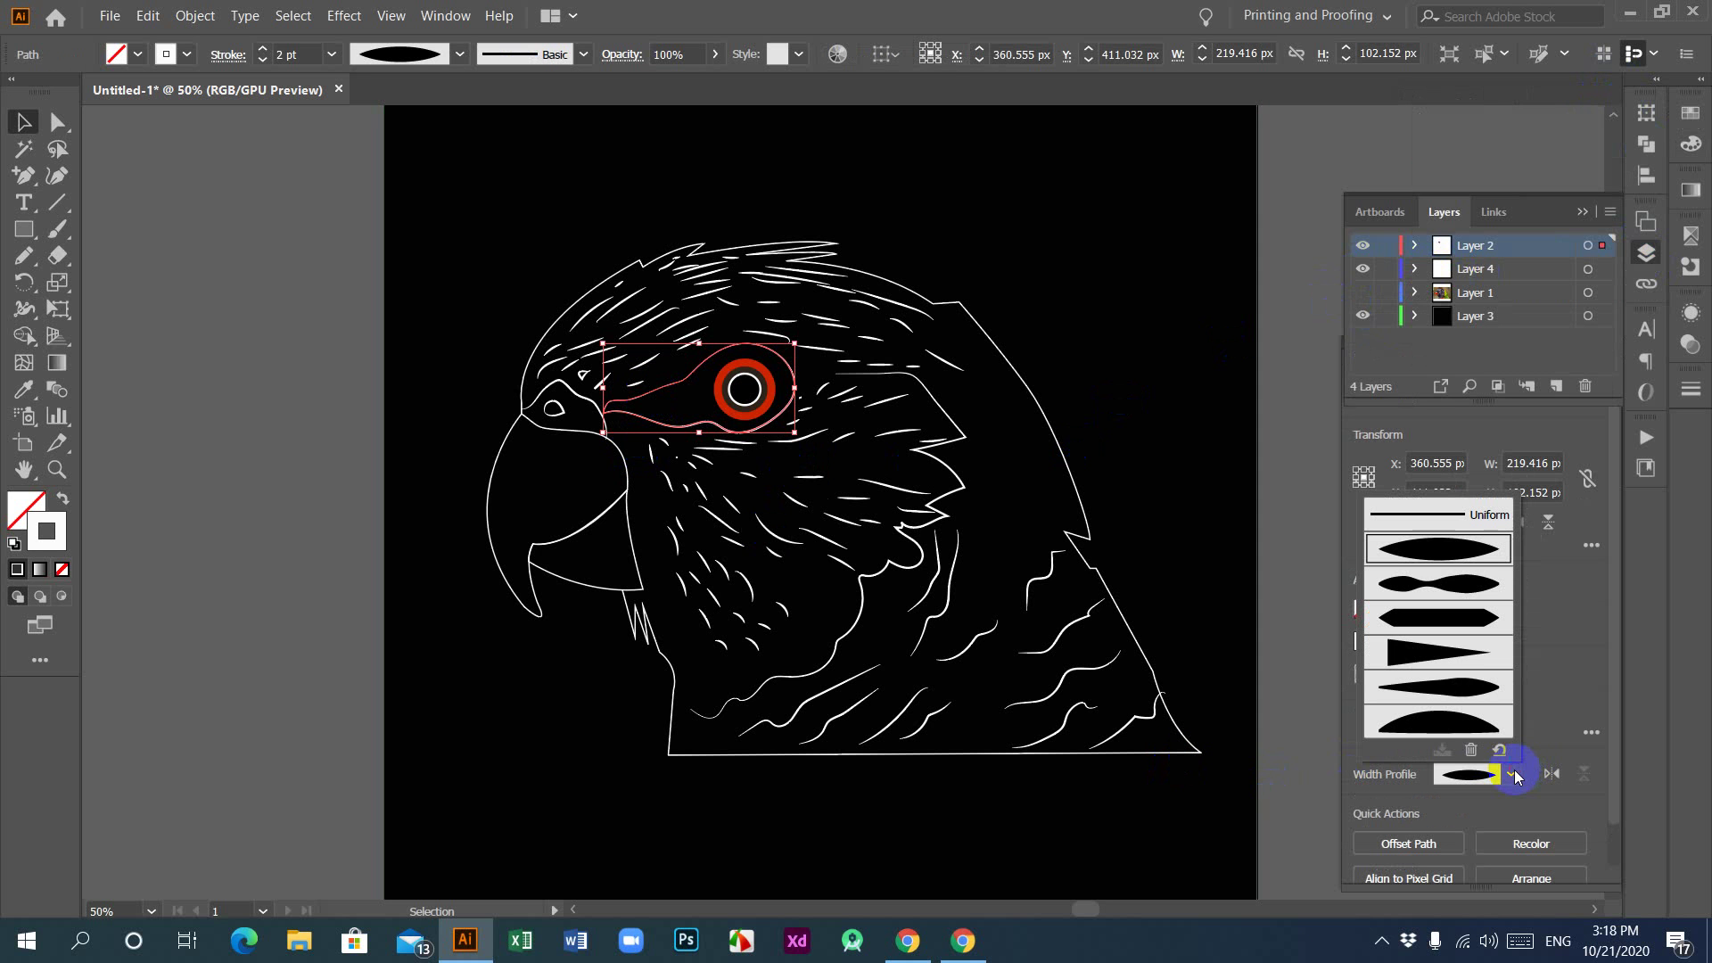
{"action": "left_click", "coordinate": [1435, 514]}
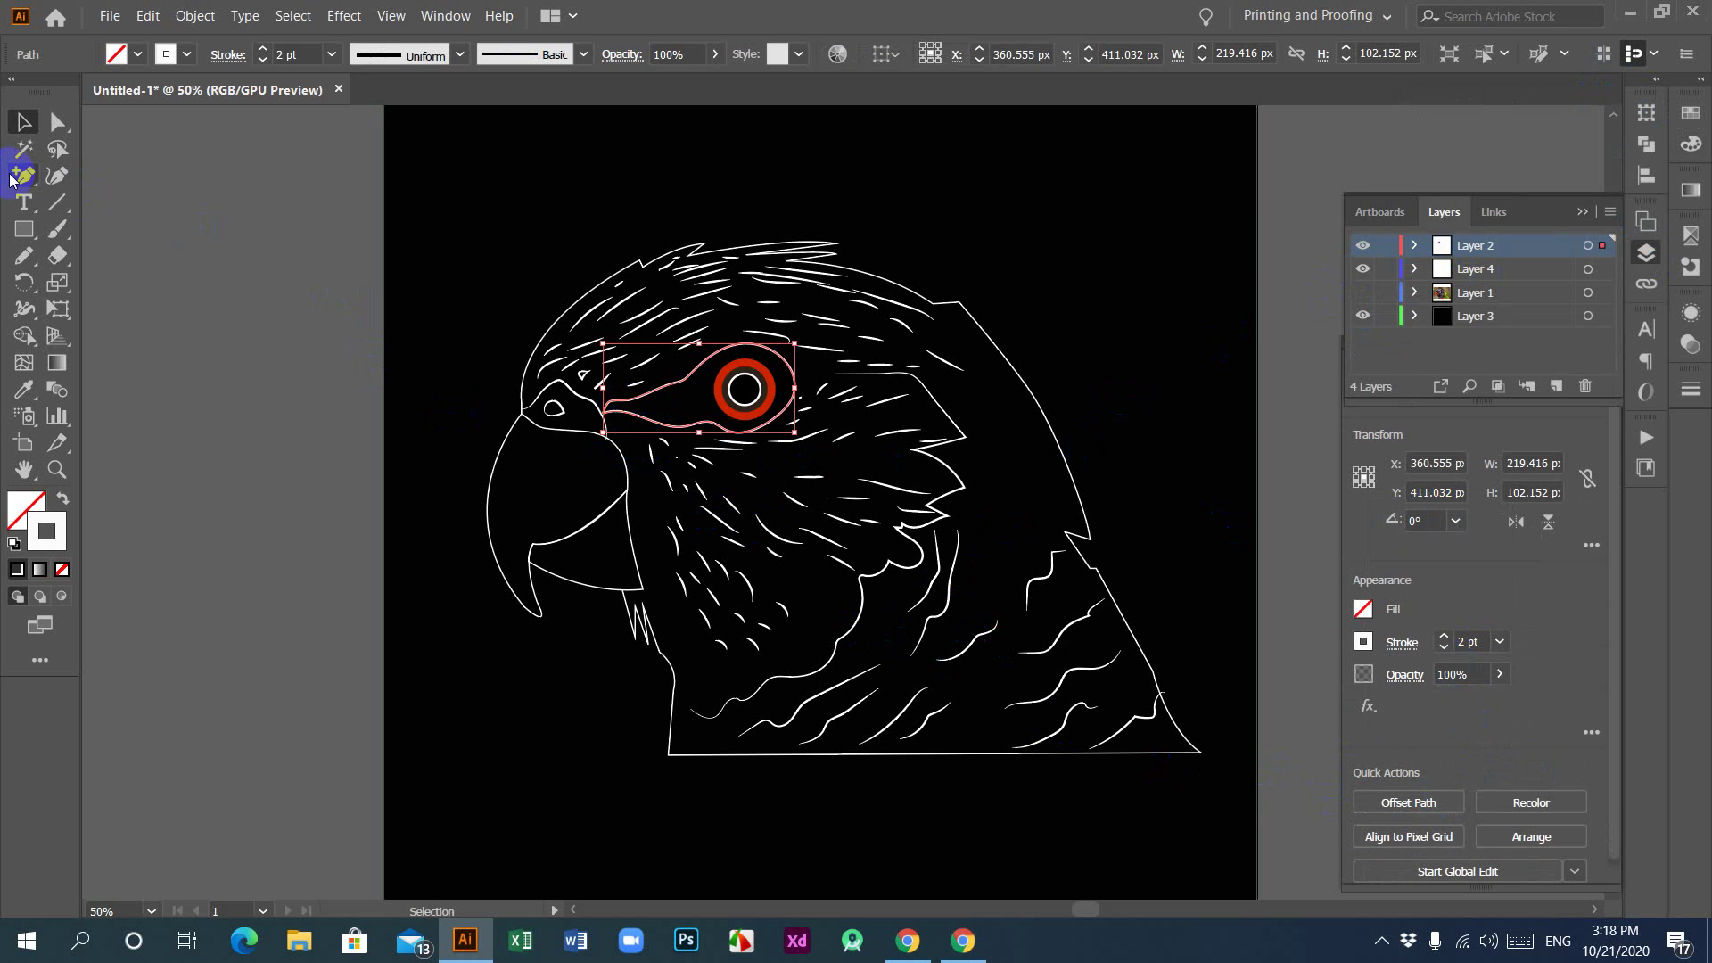
{"action": "left_click", "coordinate": [366, 334]}
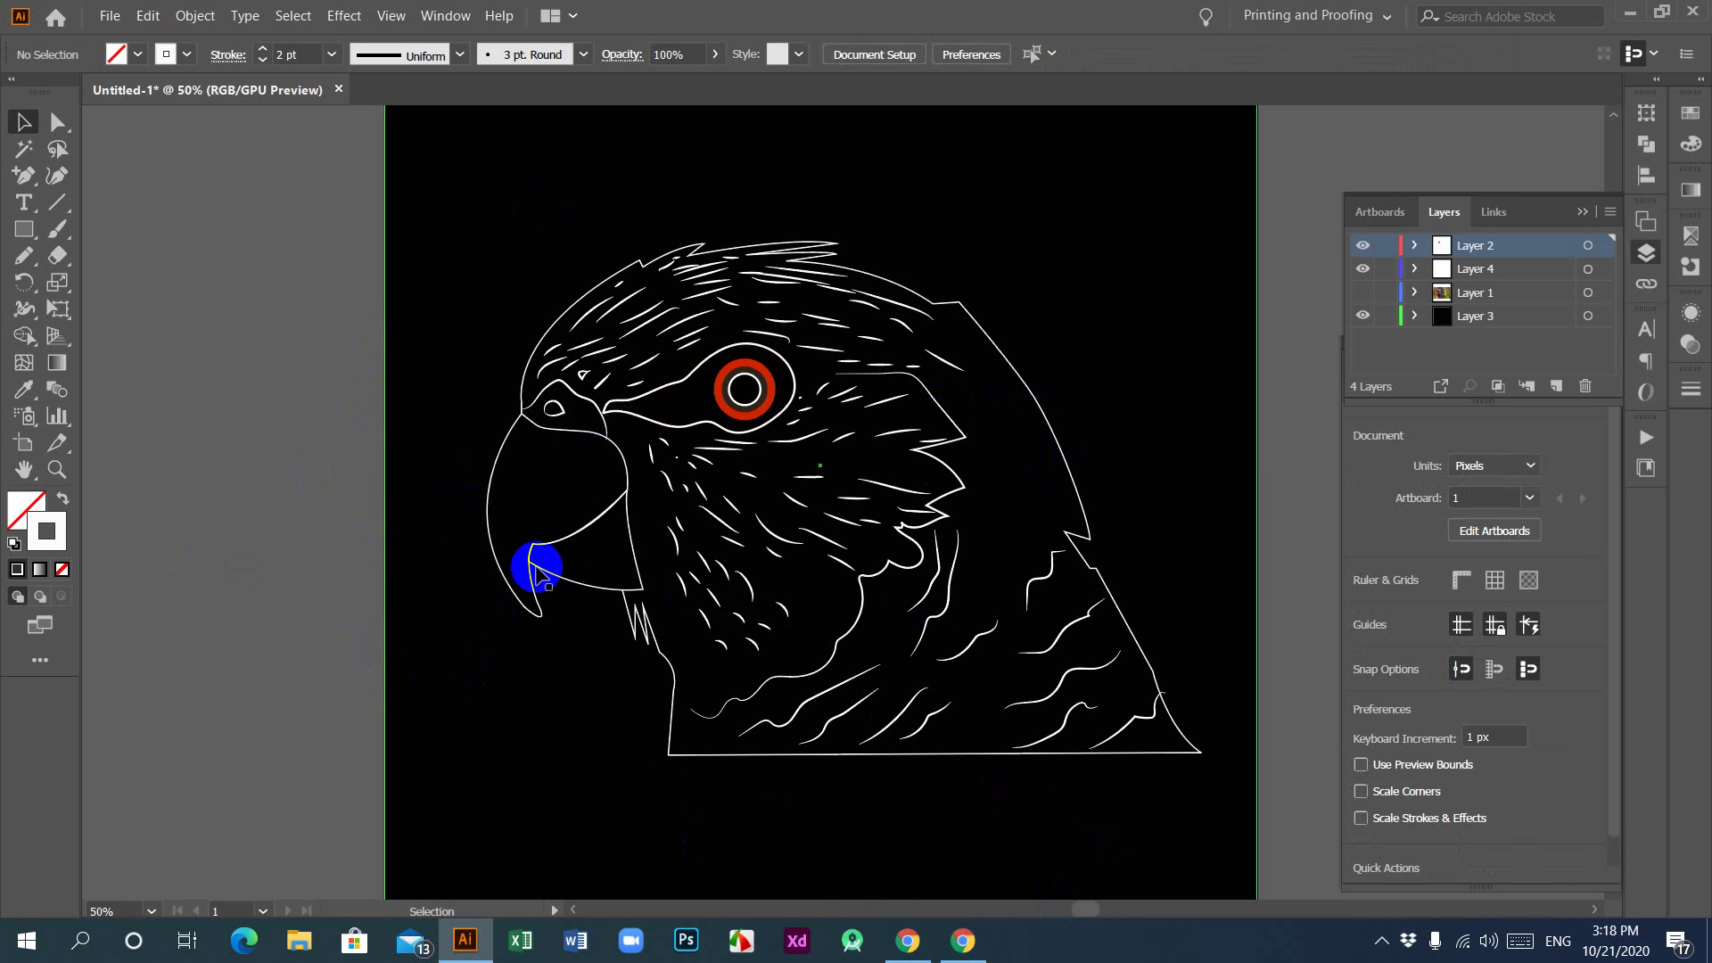
{"action": "left_click", "coordinate": [559, 636]}
{"action": "key", "text": "ctrl+minus"}
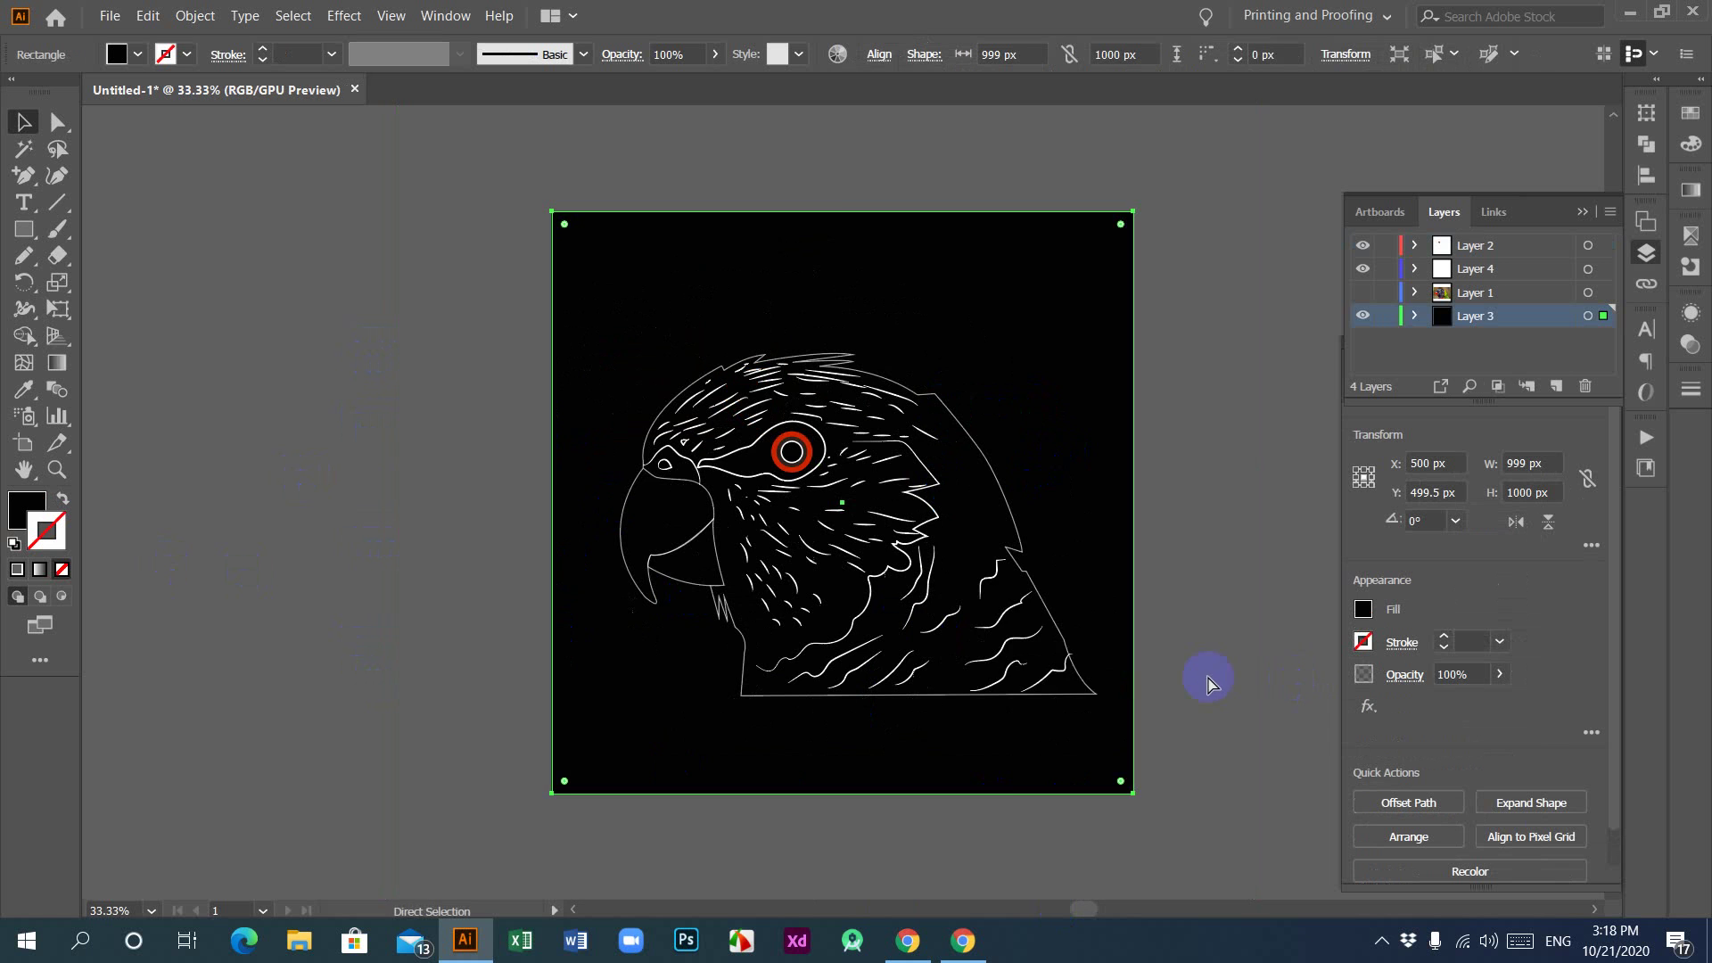
{"action": "left_click", "coordinate": [1194, 622]}
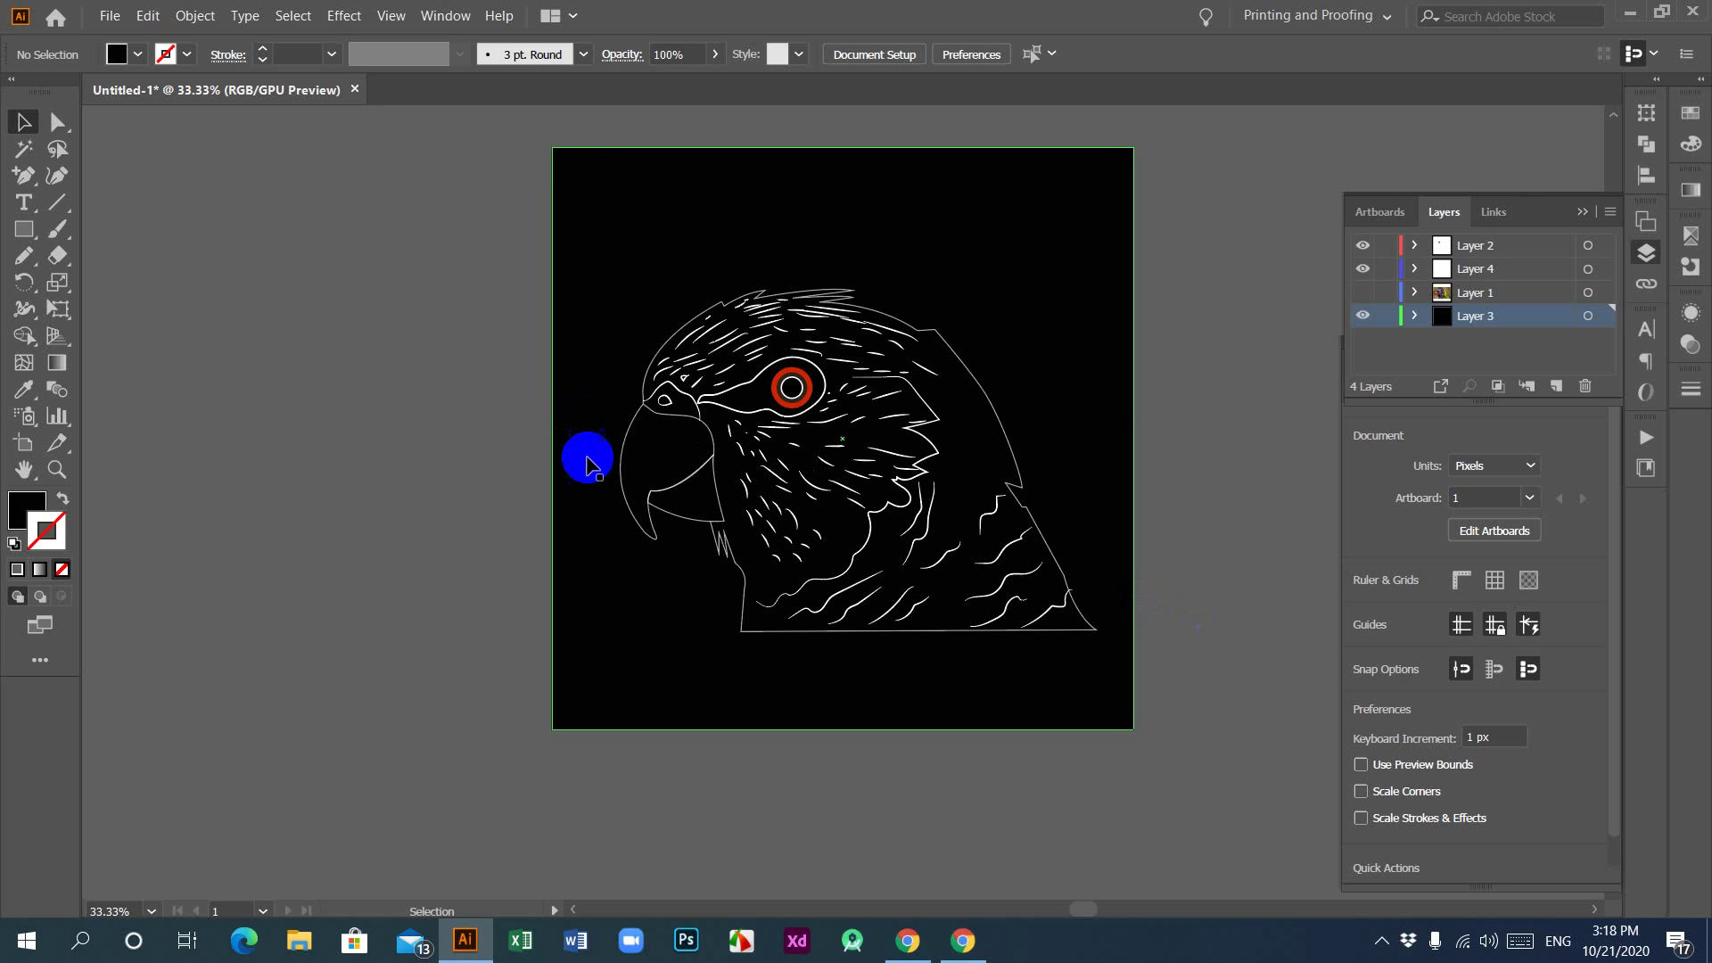
Step: Hide Layer 2 and Layer 3, select the body and beak outlines on Layer 4, and set their stroke weight to 2 pt
{"action": "left_click", "coordinate": [1018, 475]}
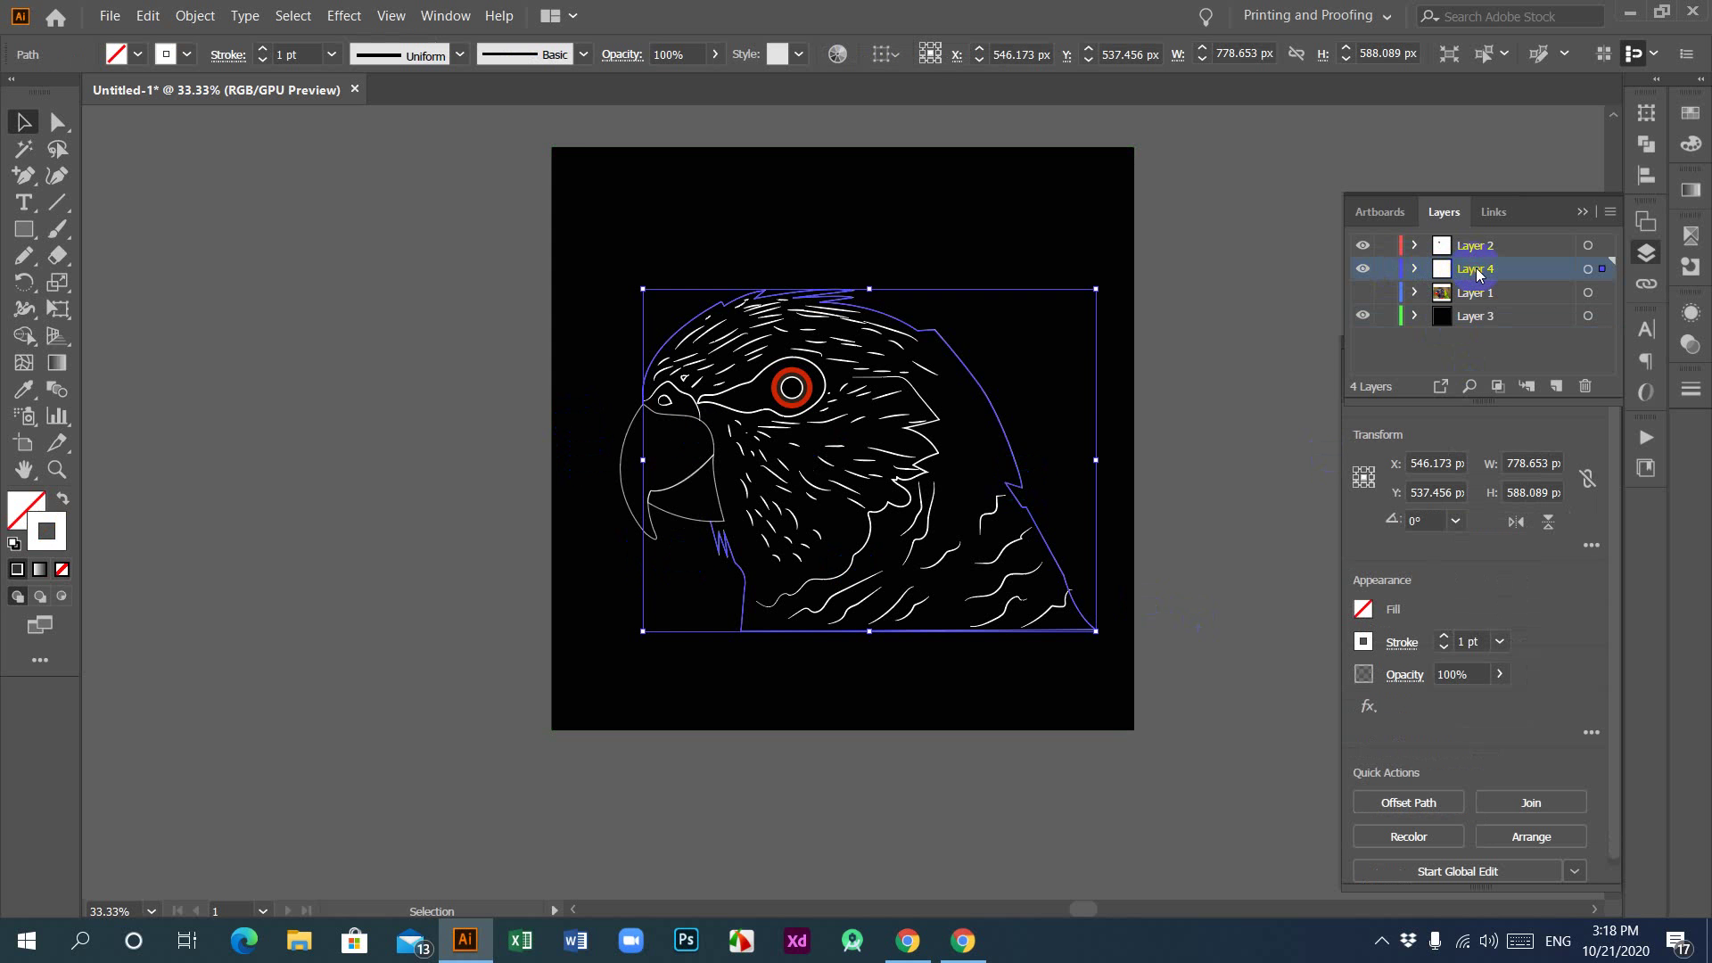
{"action": "left_click", "coordinate": [1362, 246]}
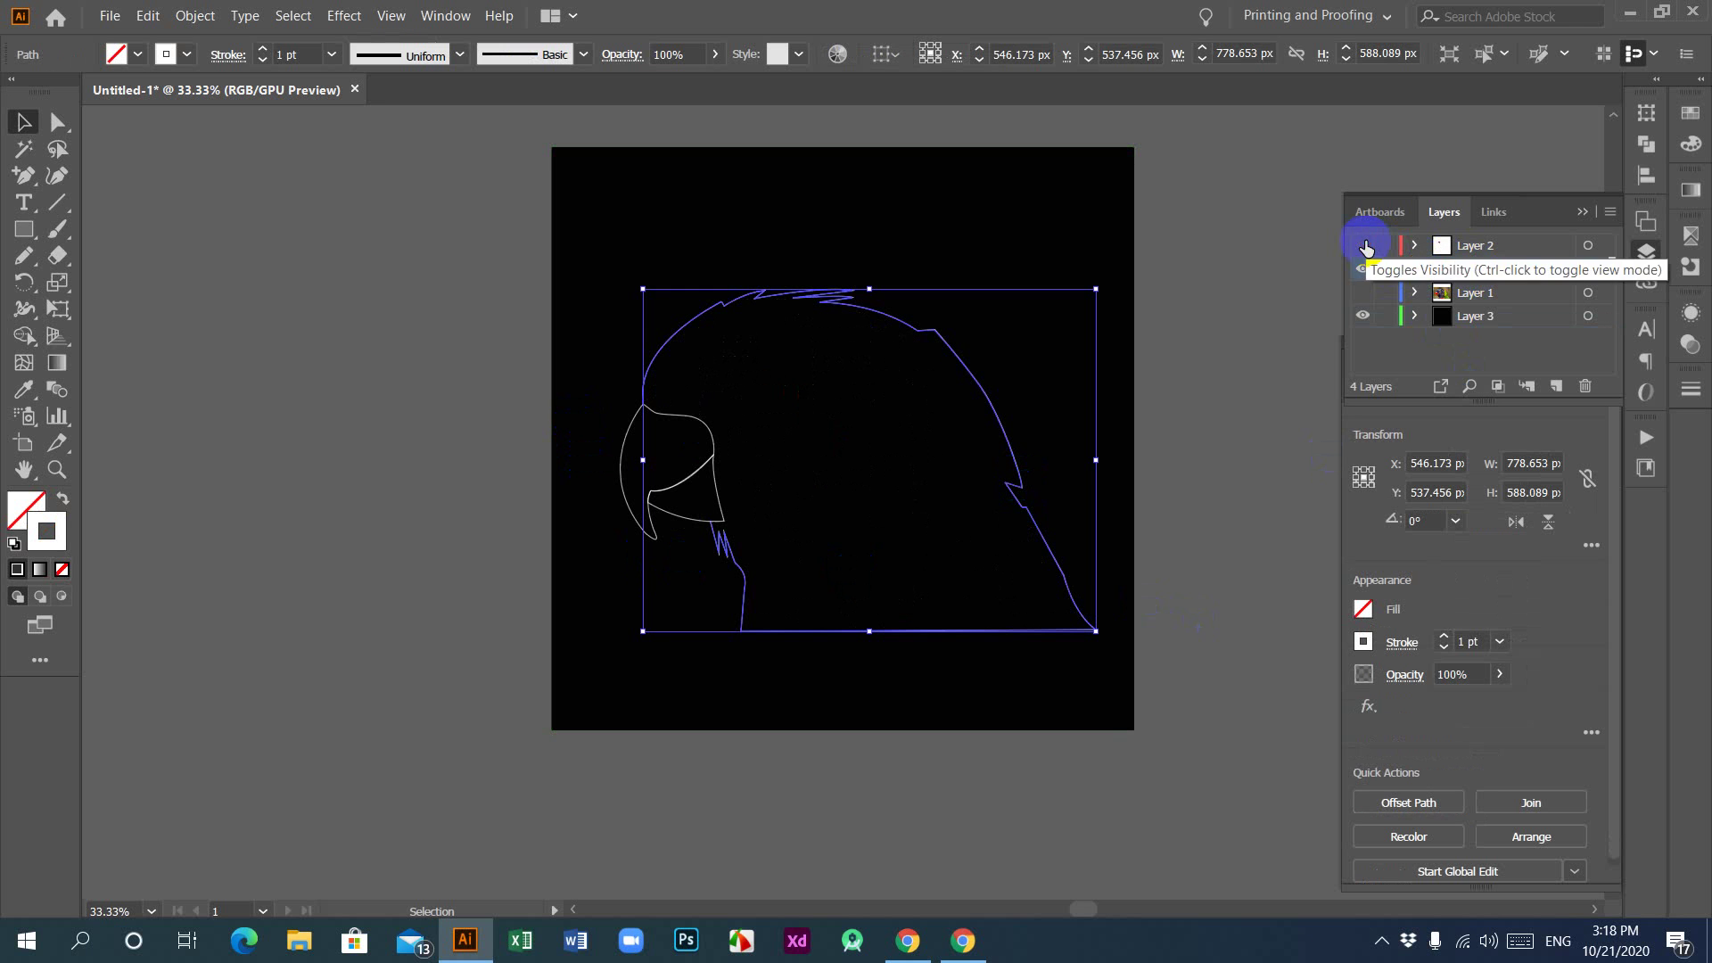
{"action": "left_click", "coordinate": [378, 589]}
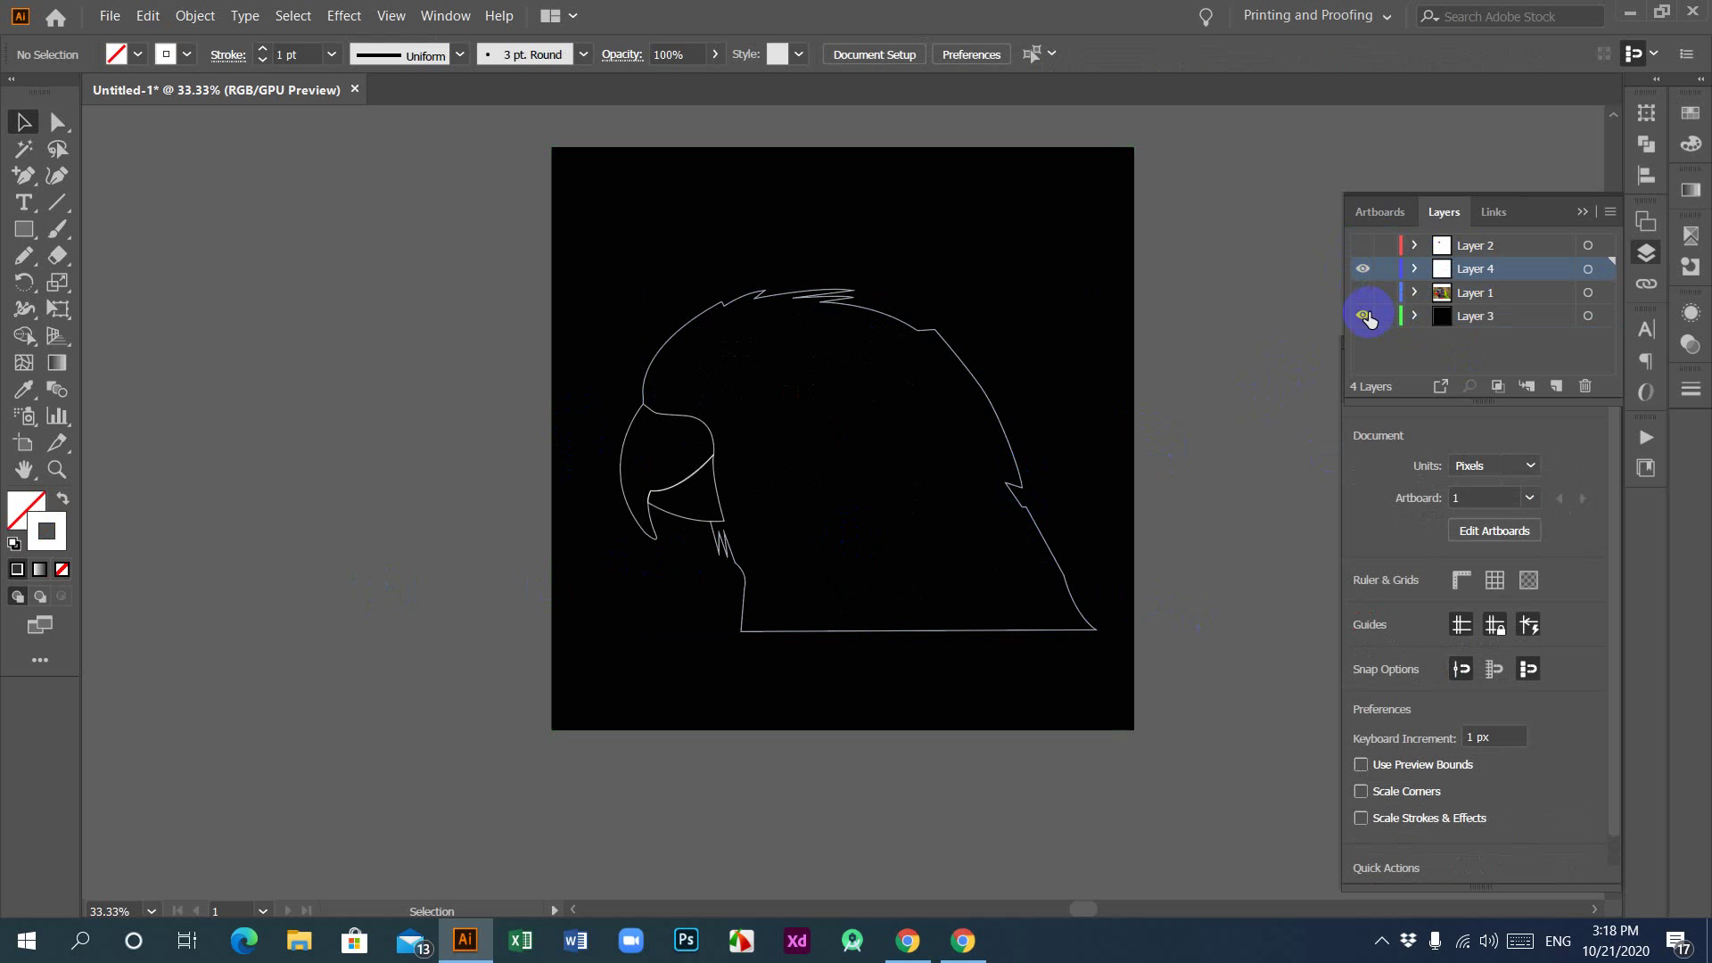
{"action": "left_click", "coordinate": [1362, 315]}
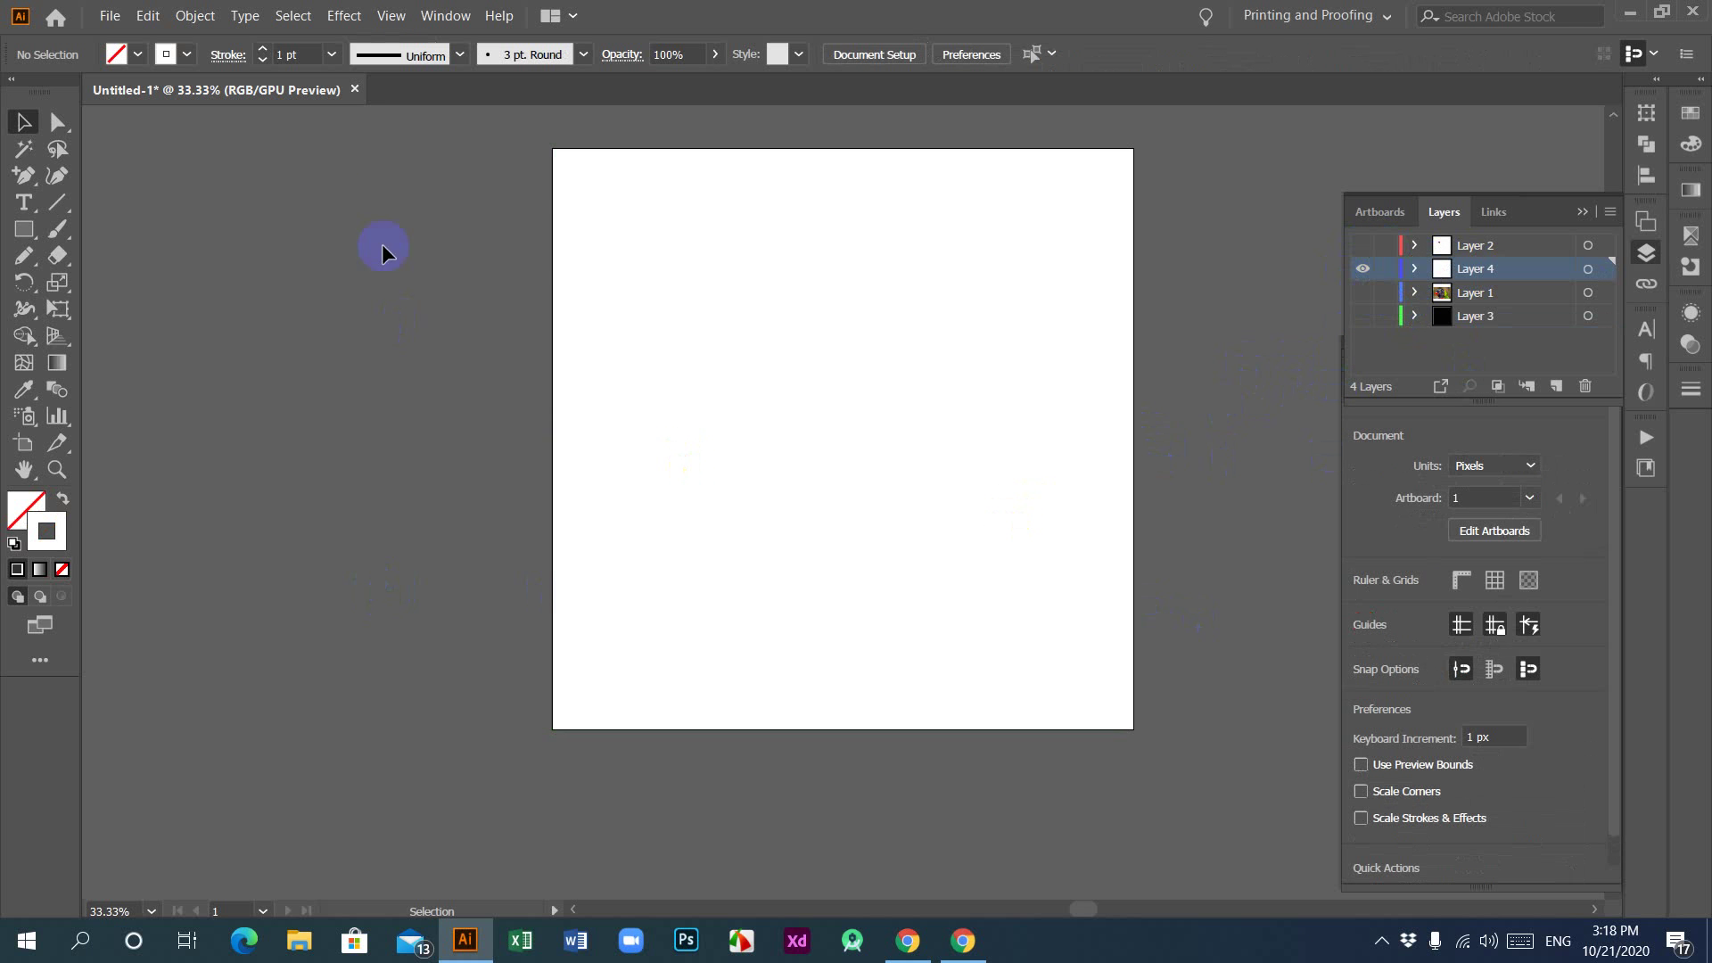
{"action": "left_click_drag", "start_coordinate": [421, 198], "coordinate": [1221, 602]}
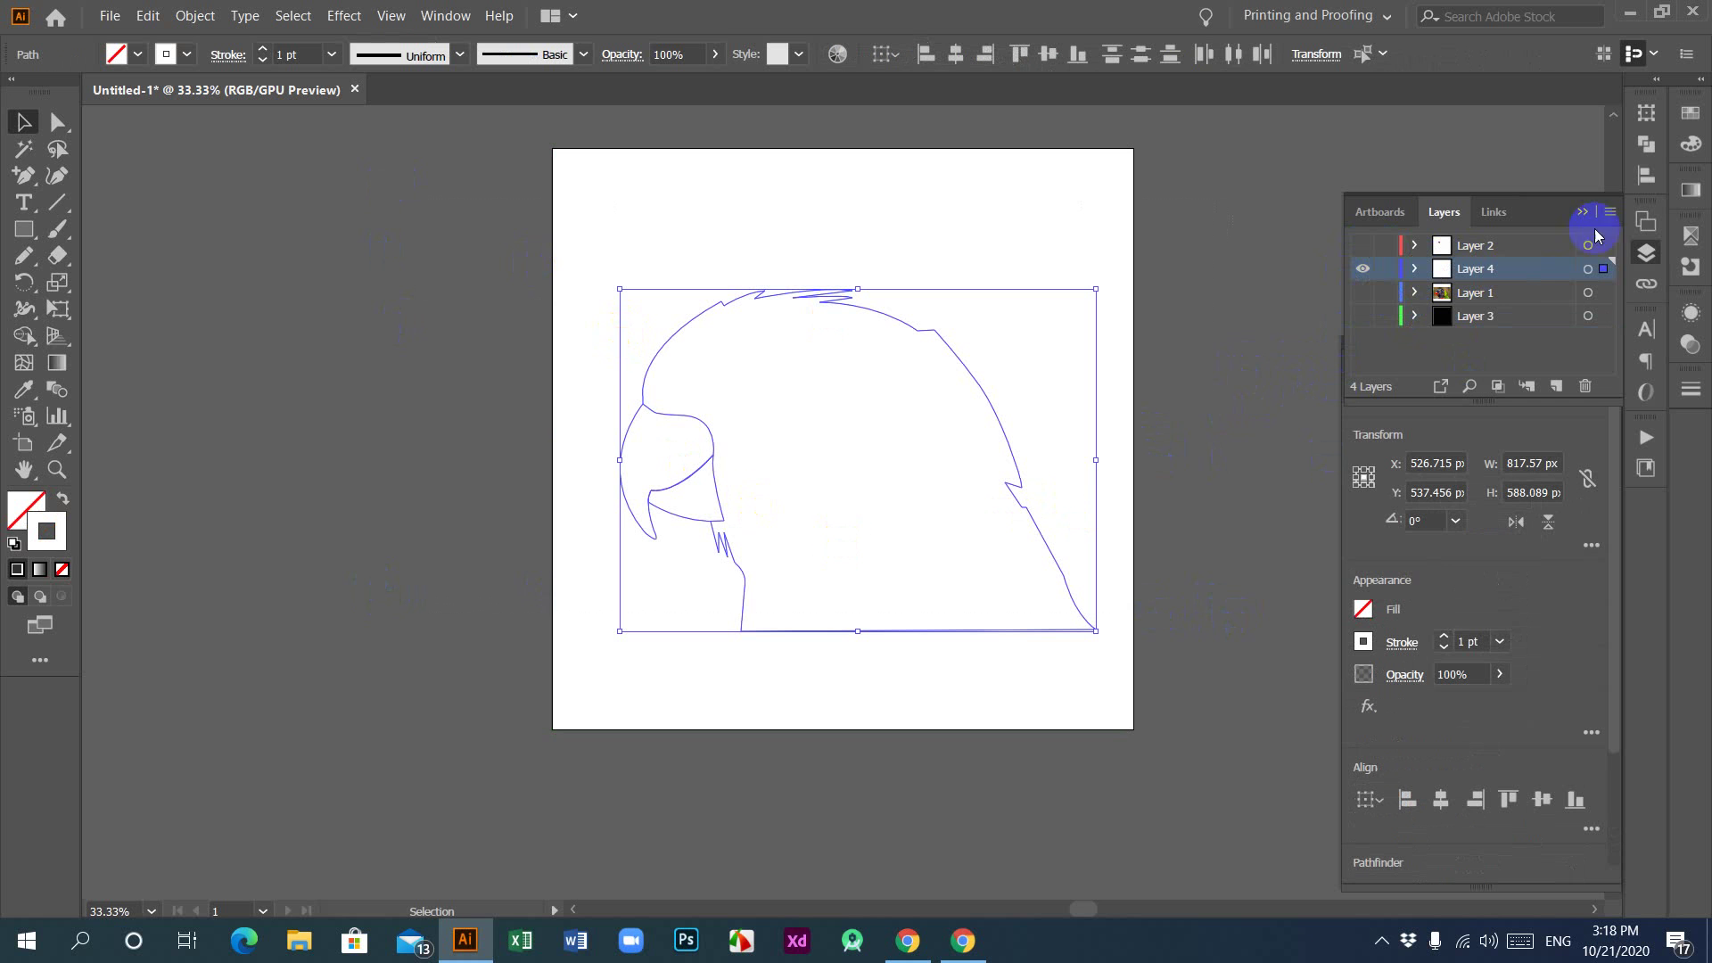
{"action": "left_click", "coordinate": [1443, 637]}
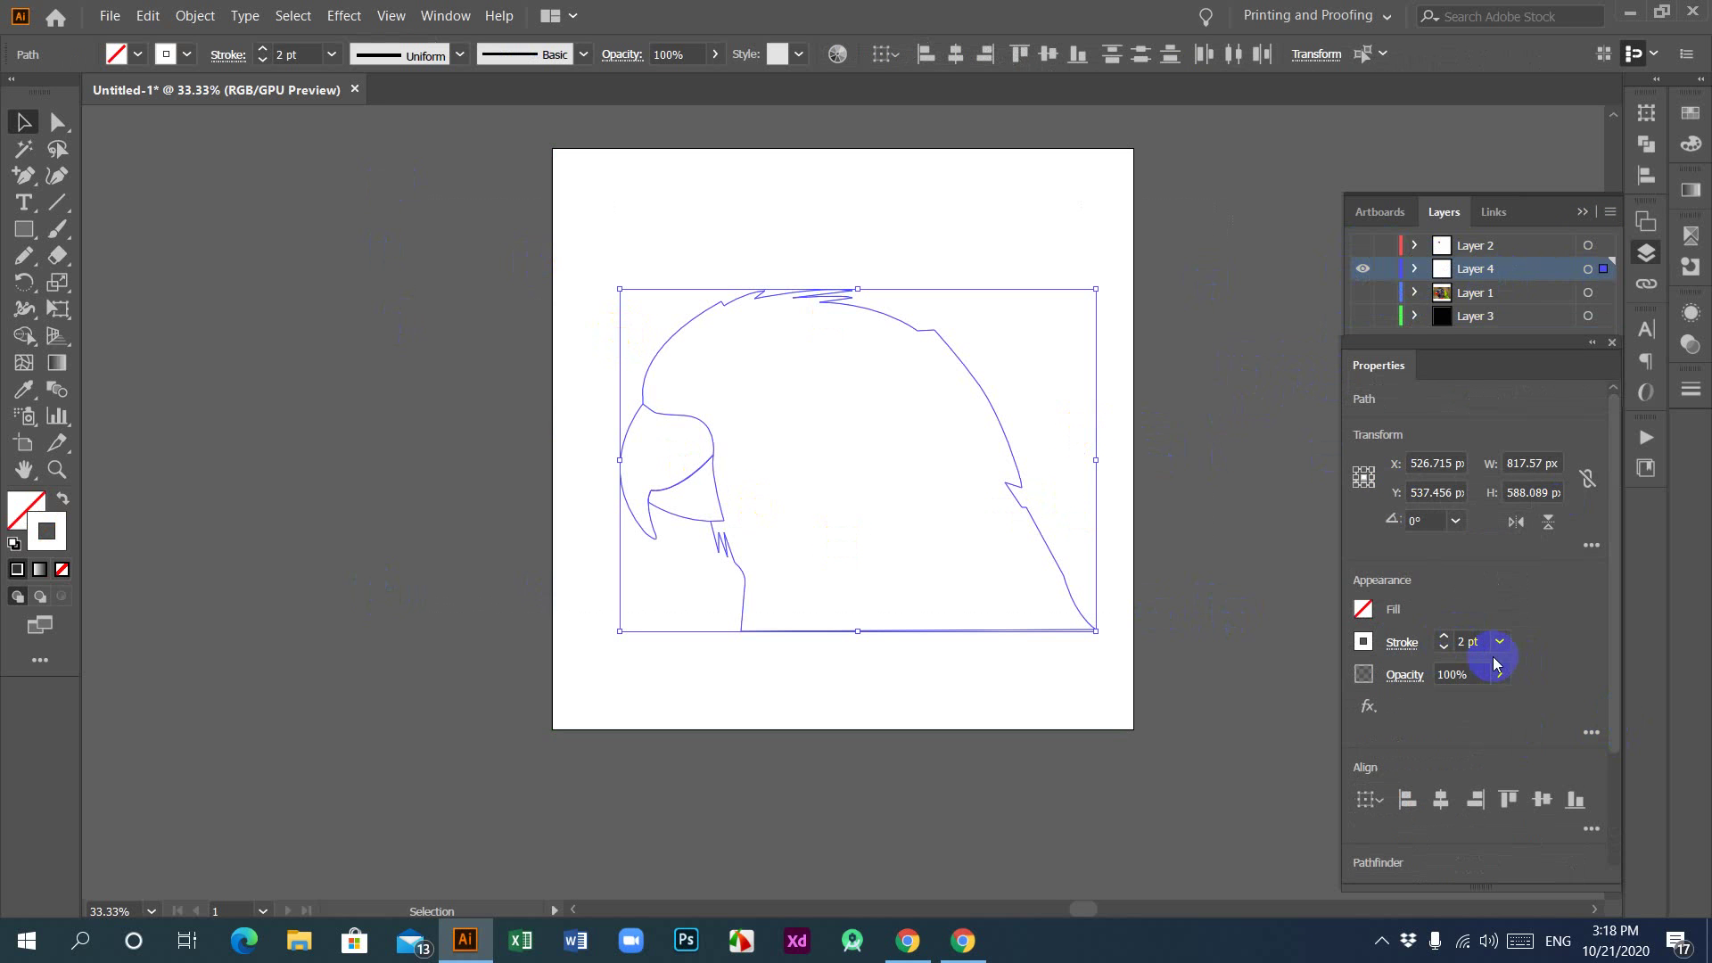
Step: Show Layer 2 and Layer 3 again, deselect the outlines, and examine the complete line drawing
{"action": "left_click", "coordinate": [1362, 245]}
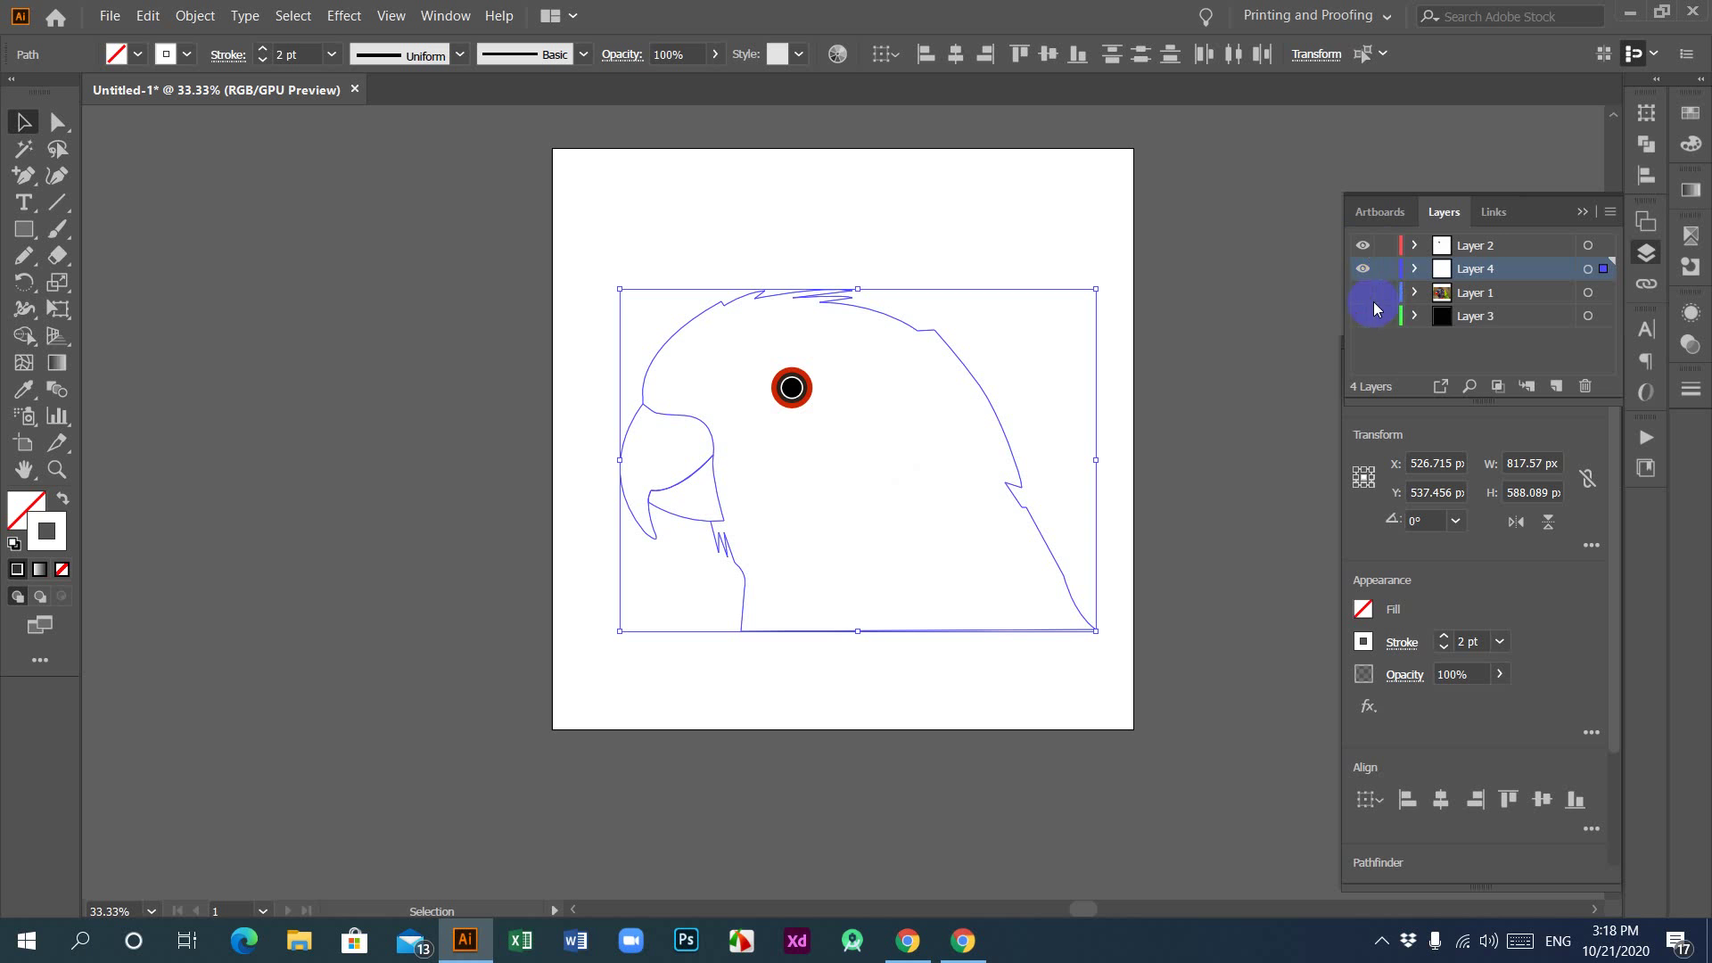
{"action": "left_click", "coordinate": [1362, 316]}
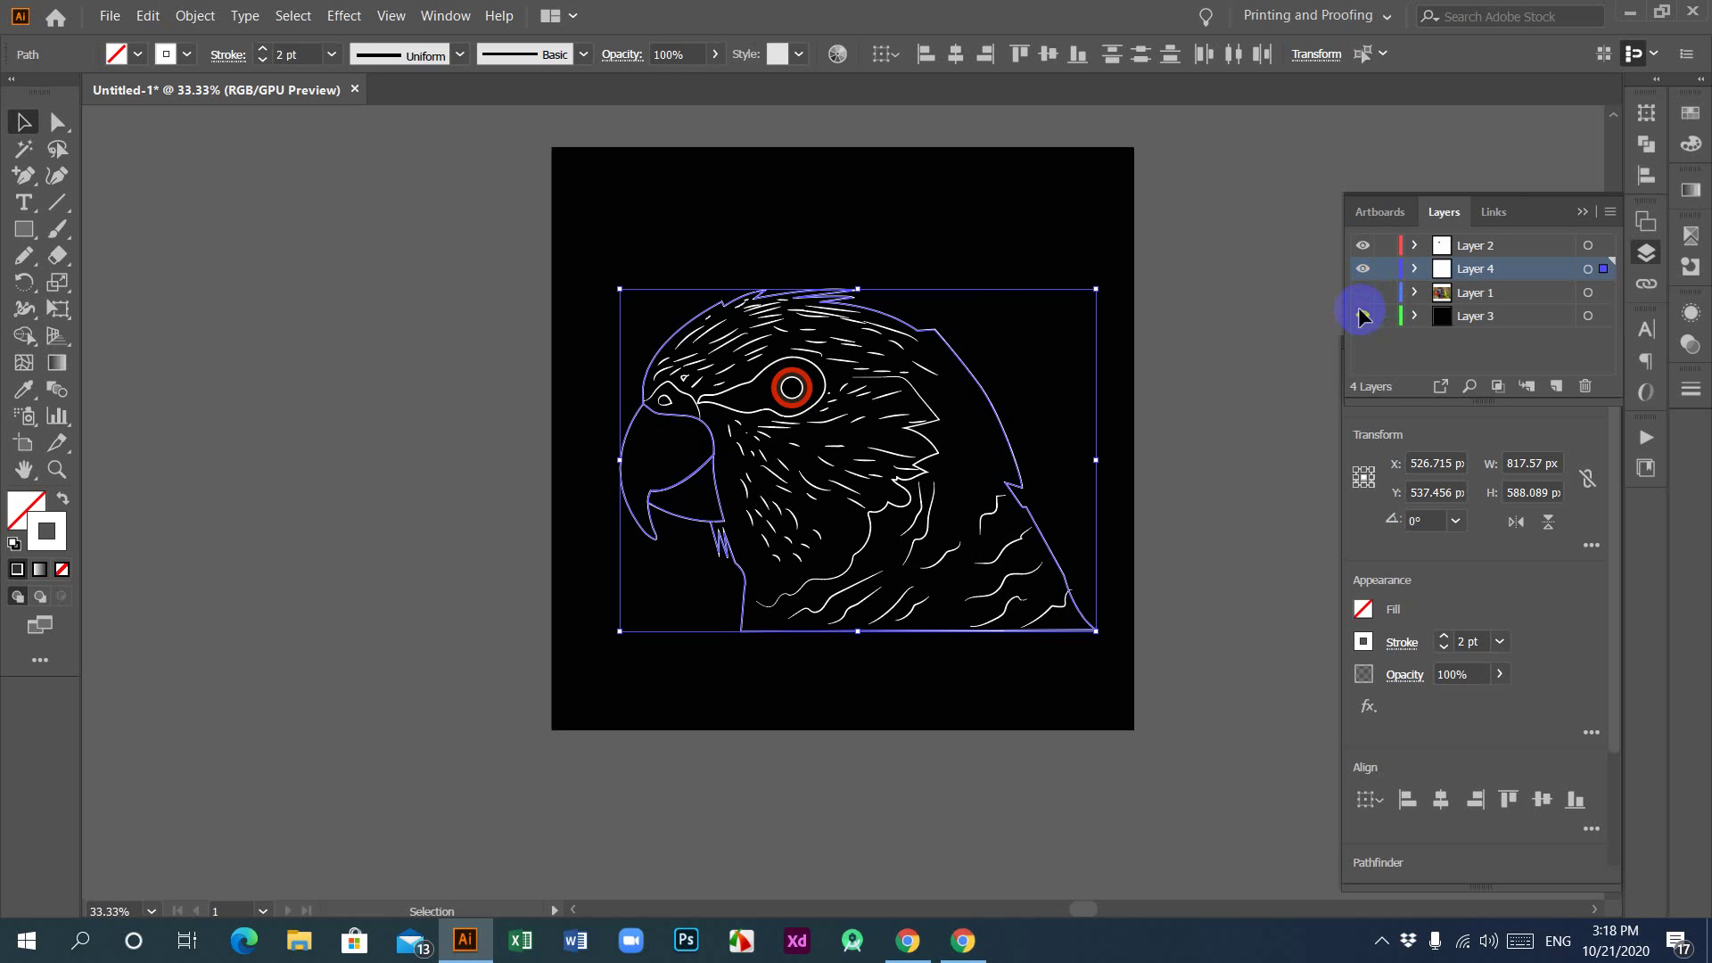
{"action": "left_click", "coordinate": [344, 544]}
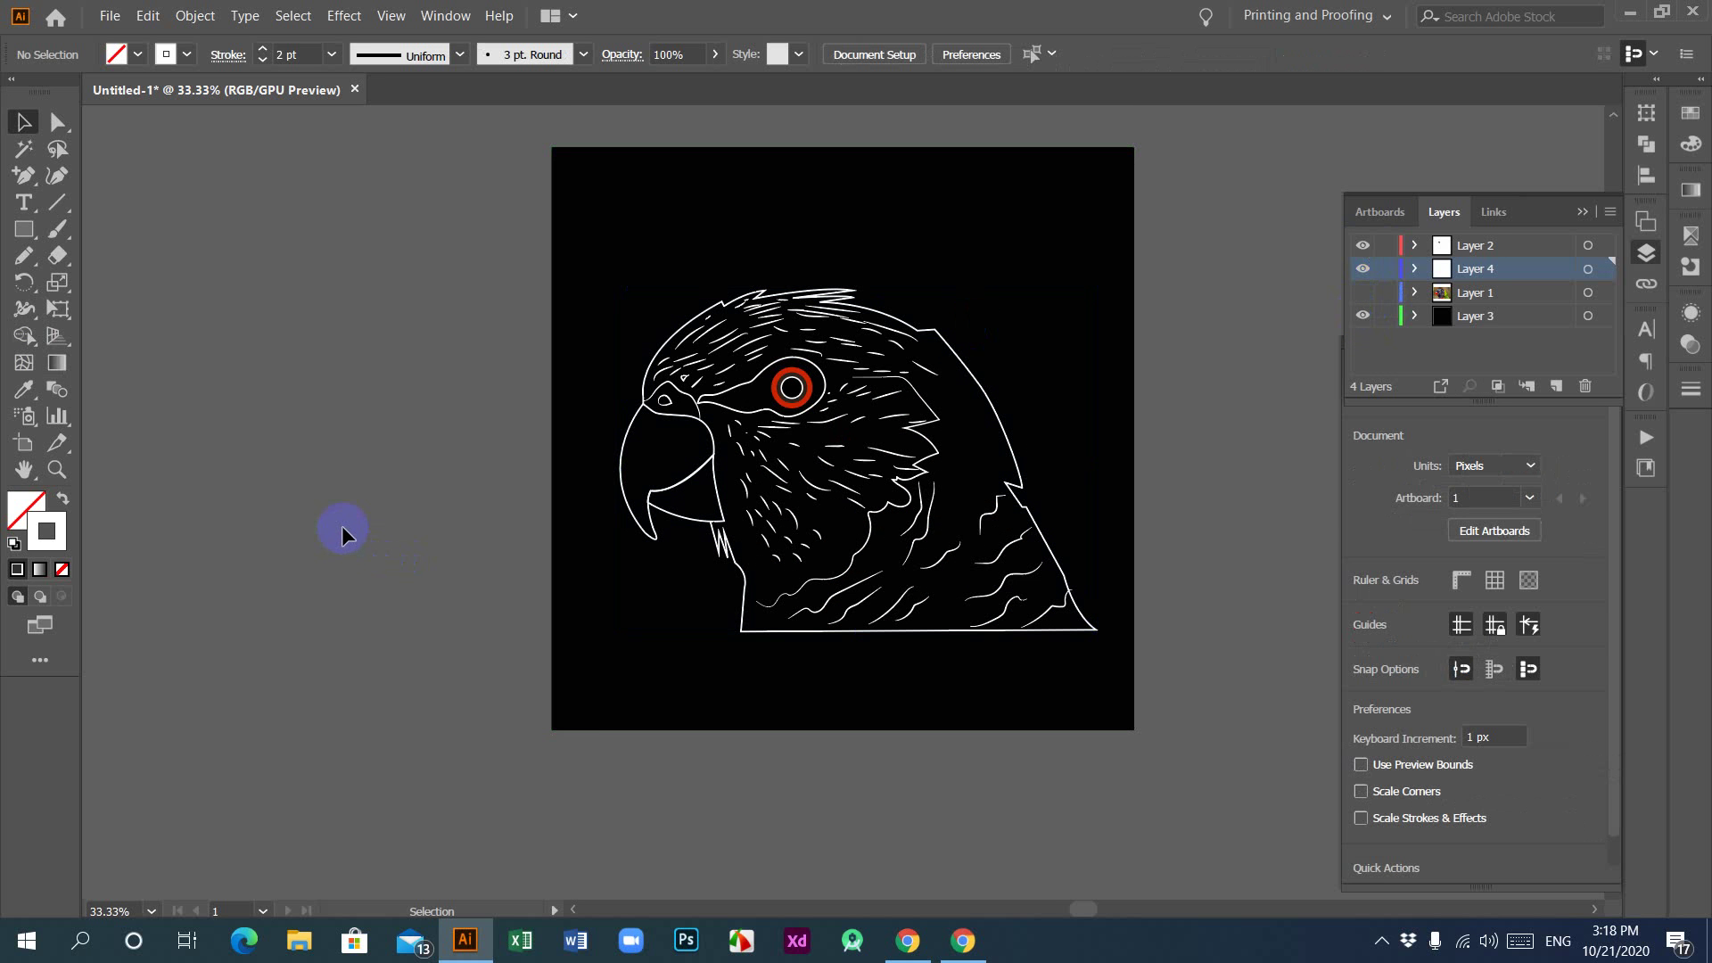
{"action": "key", "text": "ctrl"}
{"action": "key", "text": "ctrl+equal"}
{"action": "scroll", "coordinate": [916, 477], "scroll_direction": "right", "scroll_amount": 1}
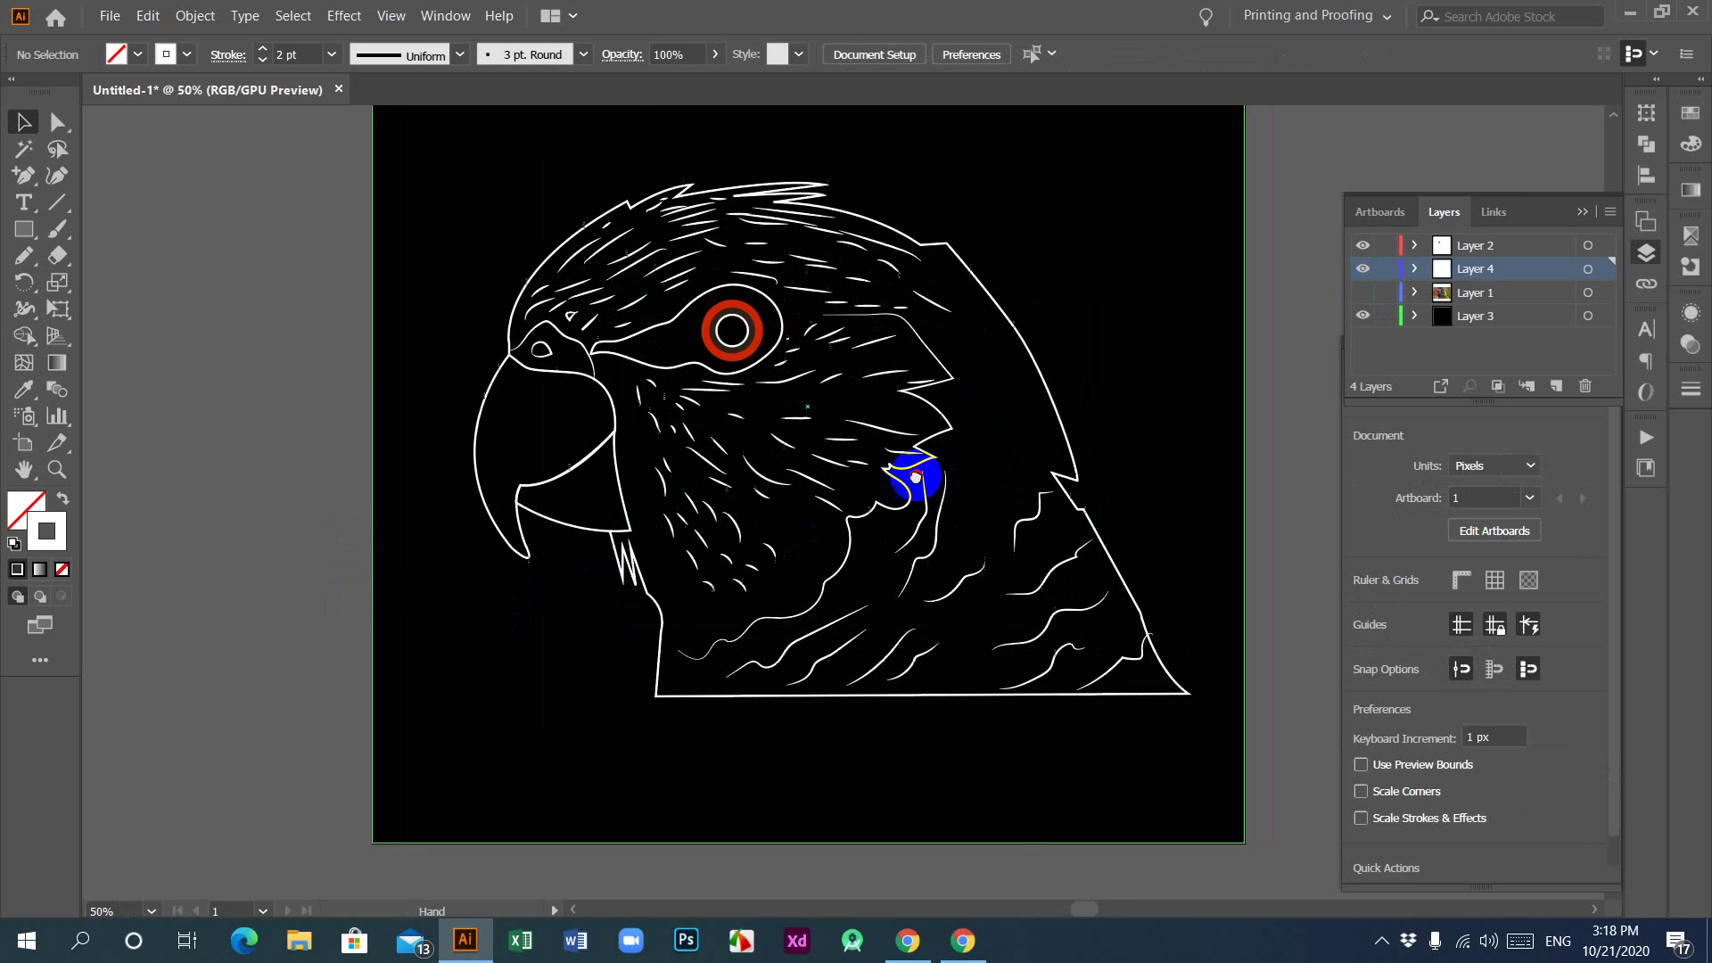
{"action": "left_click_drag", "start_coordinate": [916, 477], "coordinate": [787, 542]}
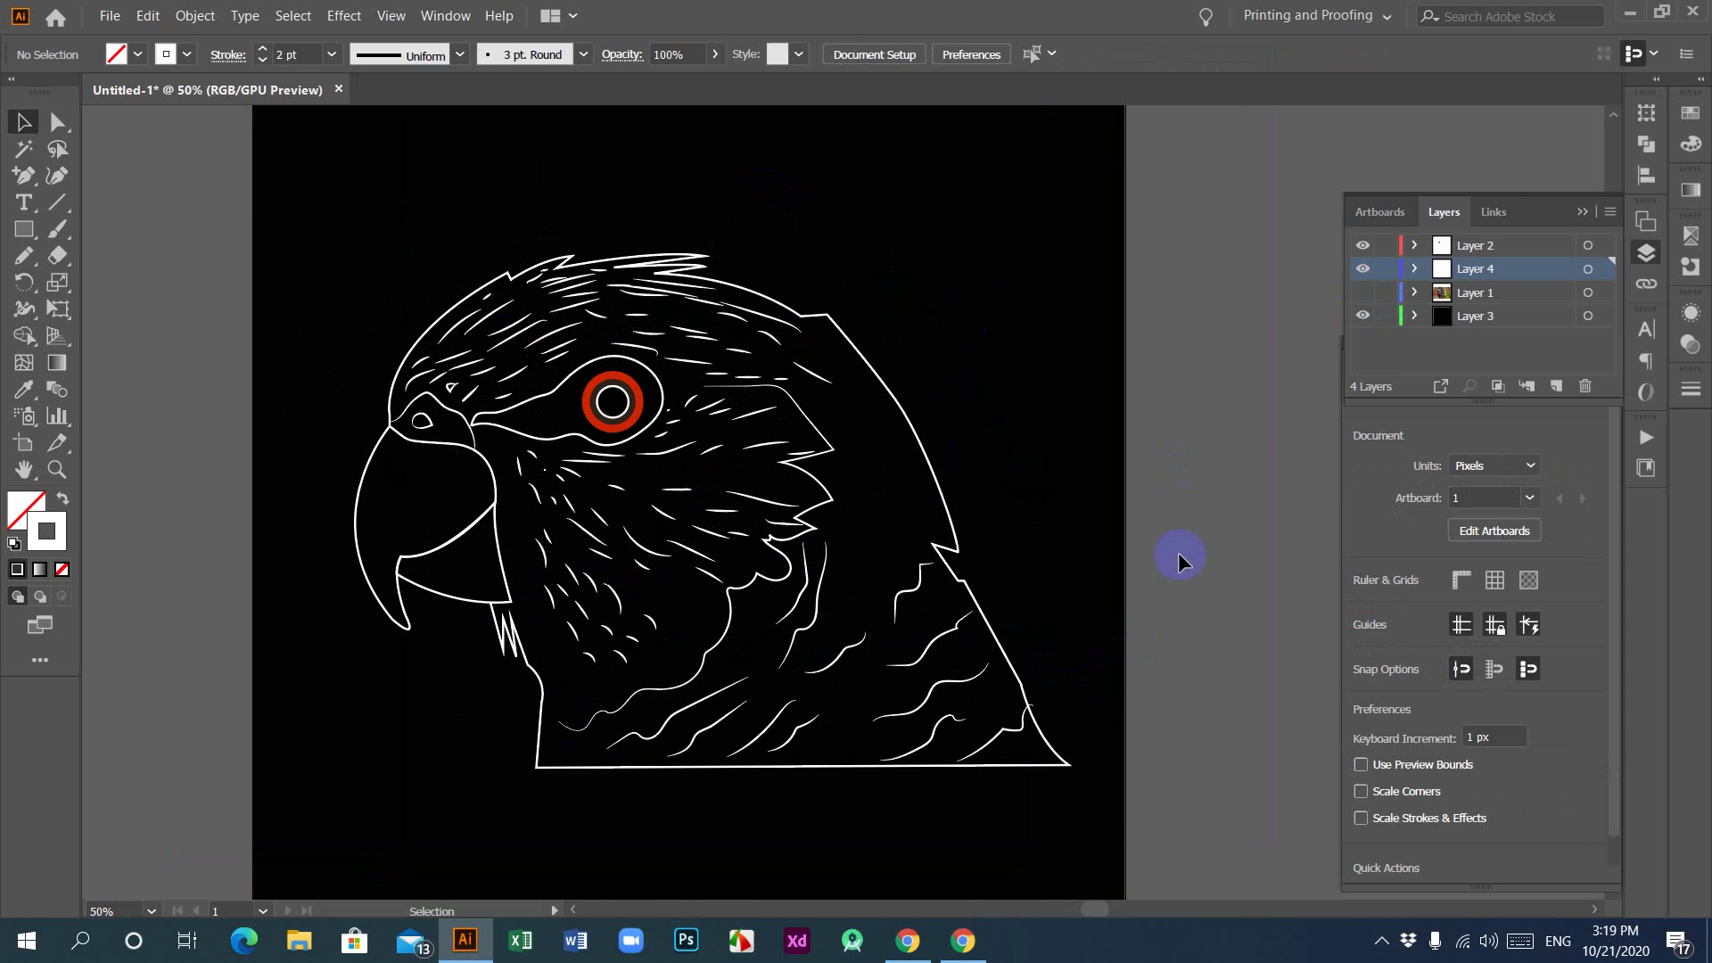
Step: Save the document to the Desktop as an Adobe Illustrator file named "line drawing"
{"action": "key", "text": "ctrl"}
{"action": "key", "text": "ctrl+s"}
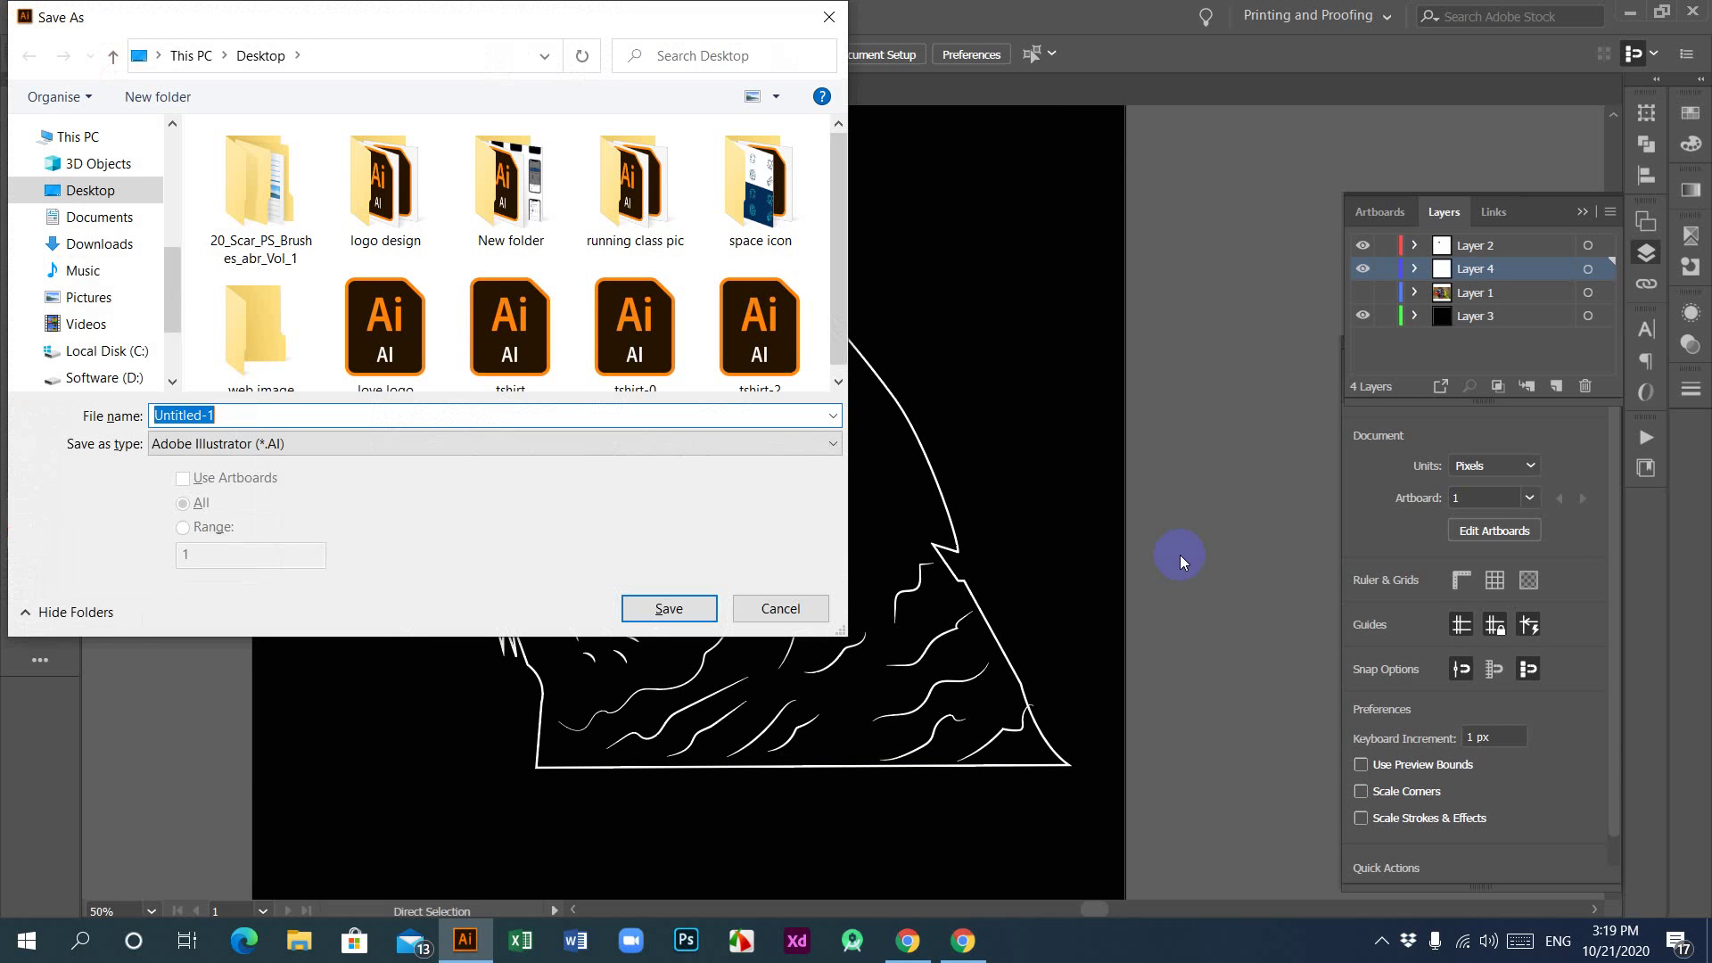
{"action": "type", "text": "line drawing"}
{"action": "key", "text": "Return"}
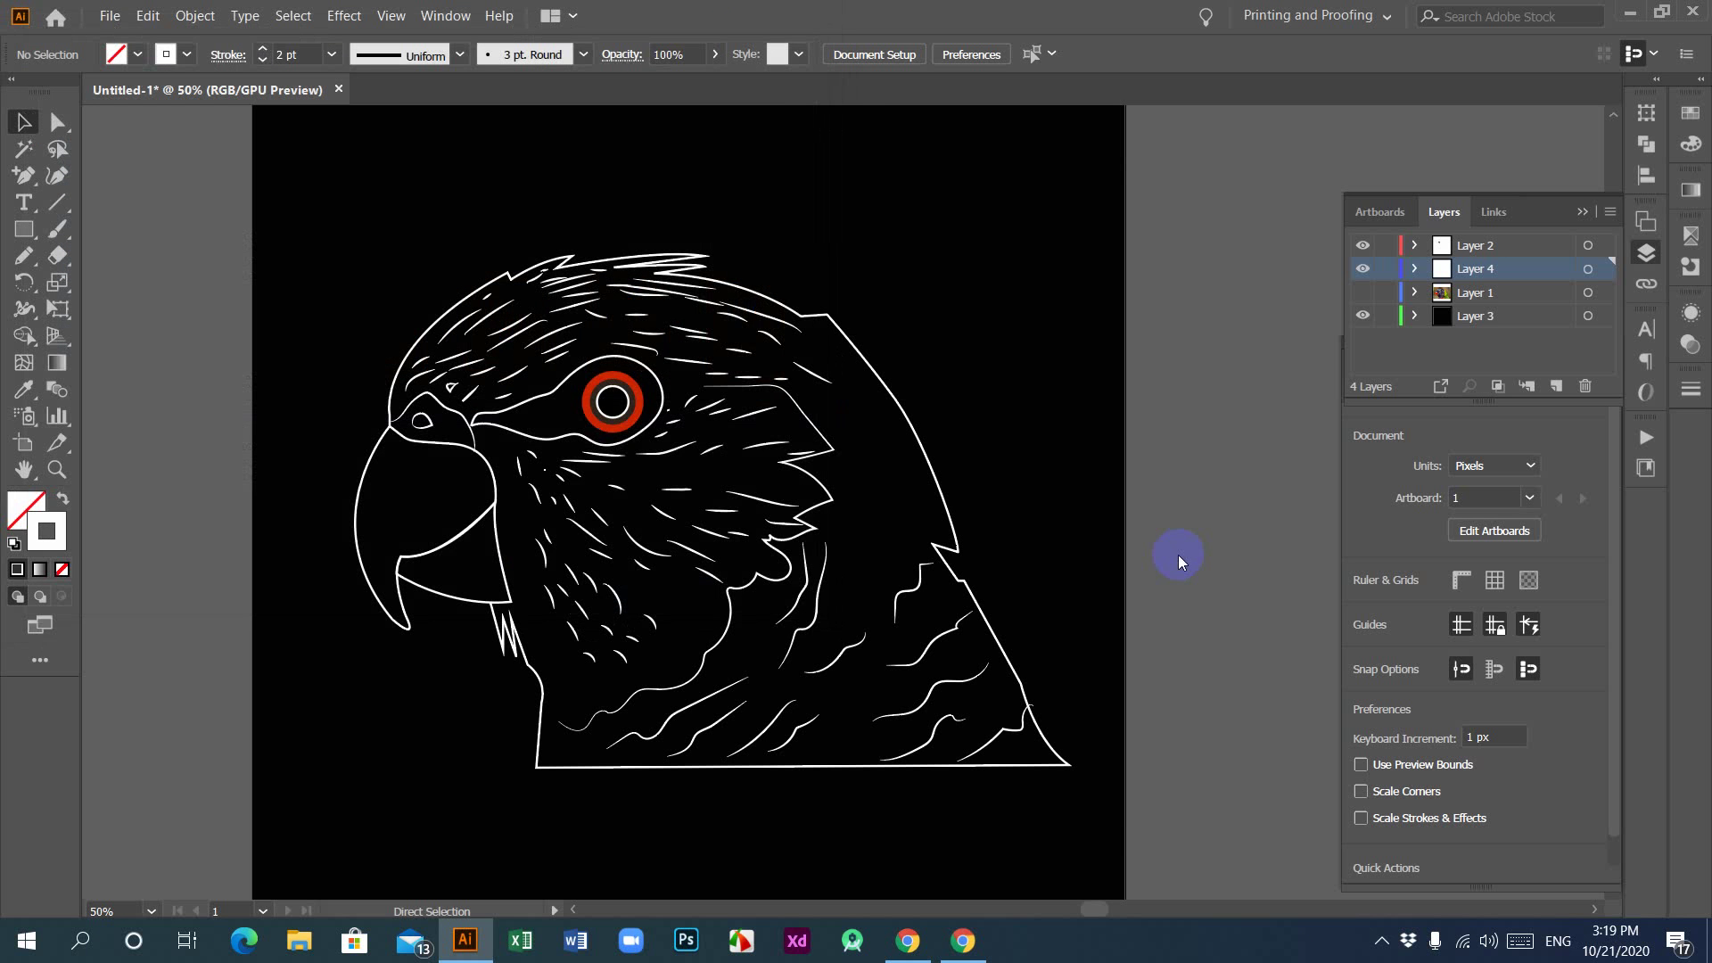
{"action": "key", "text": "Return"}
Step: Minimize the drawing, switch to Chrome, and open facebook.com in a new tab
{"action": "left_click", "coordinate": [1628, 12]}
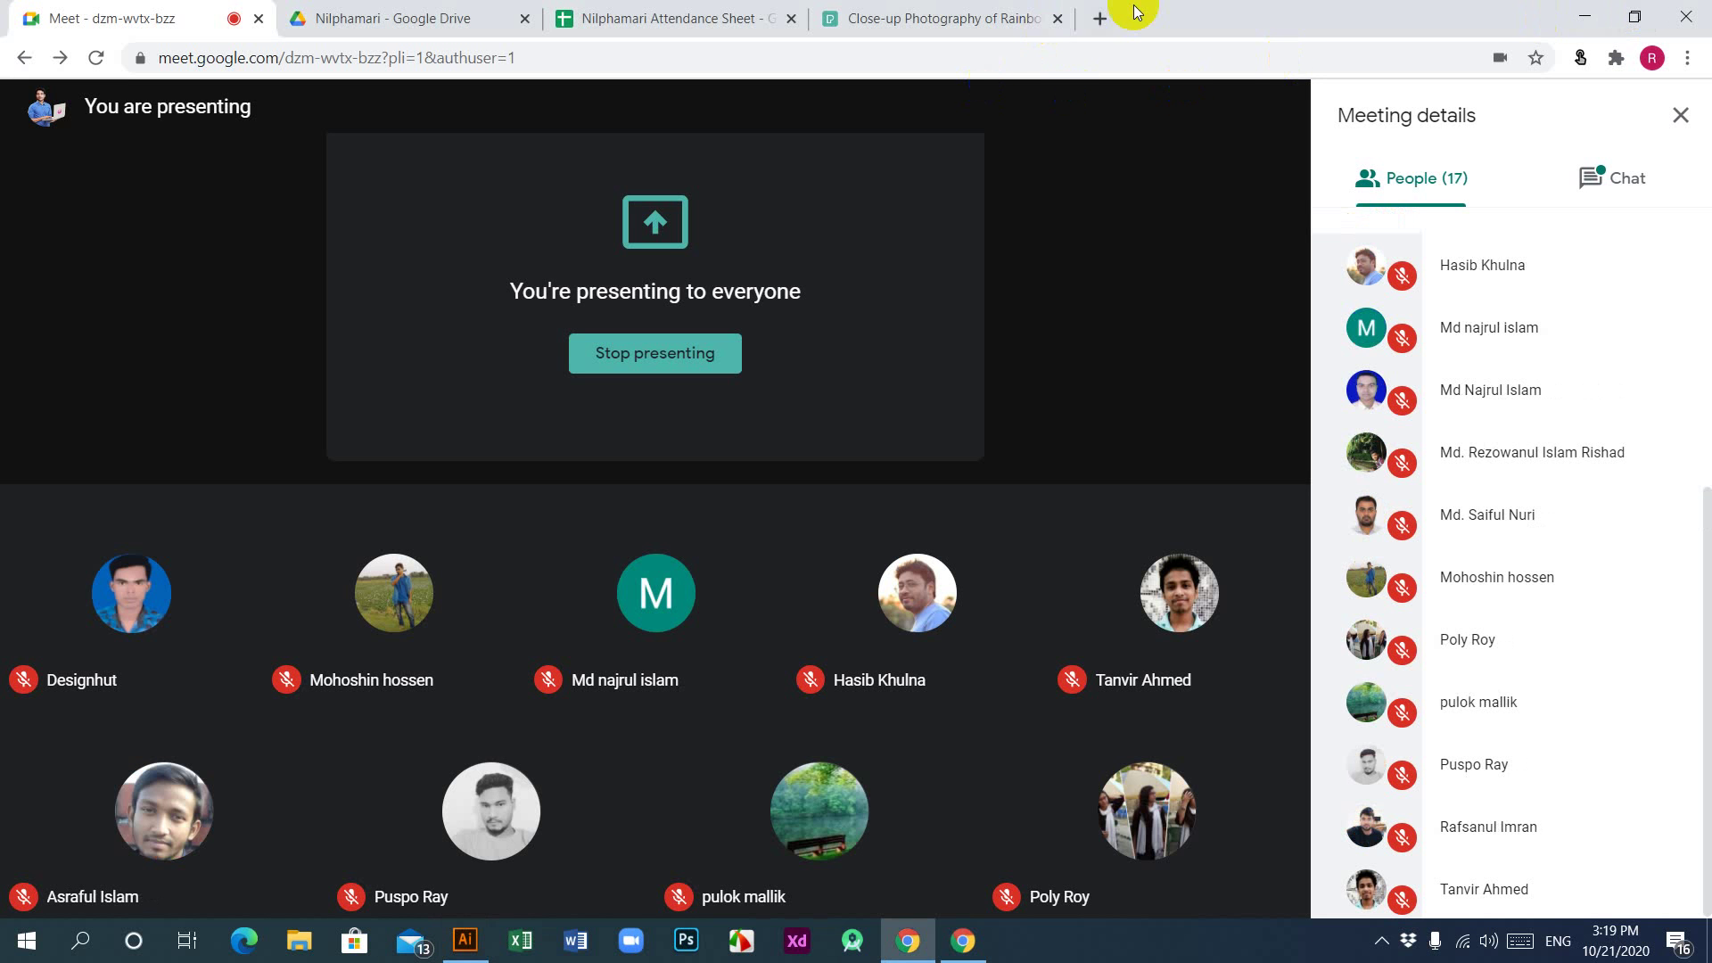
{"action": "left_click", "coordinate": [976, 13]}
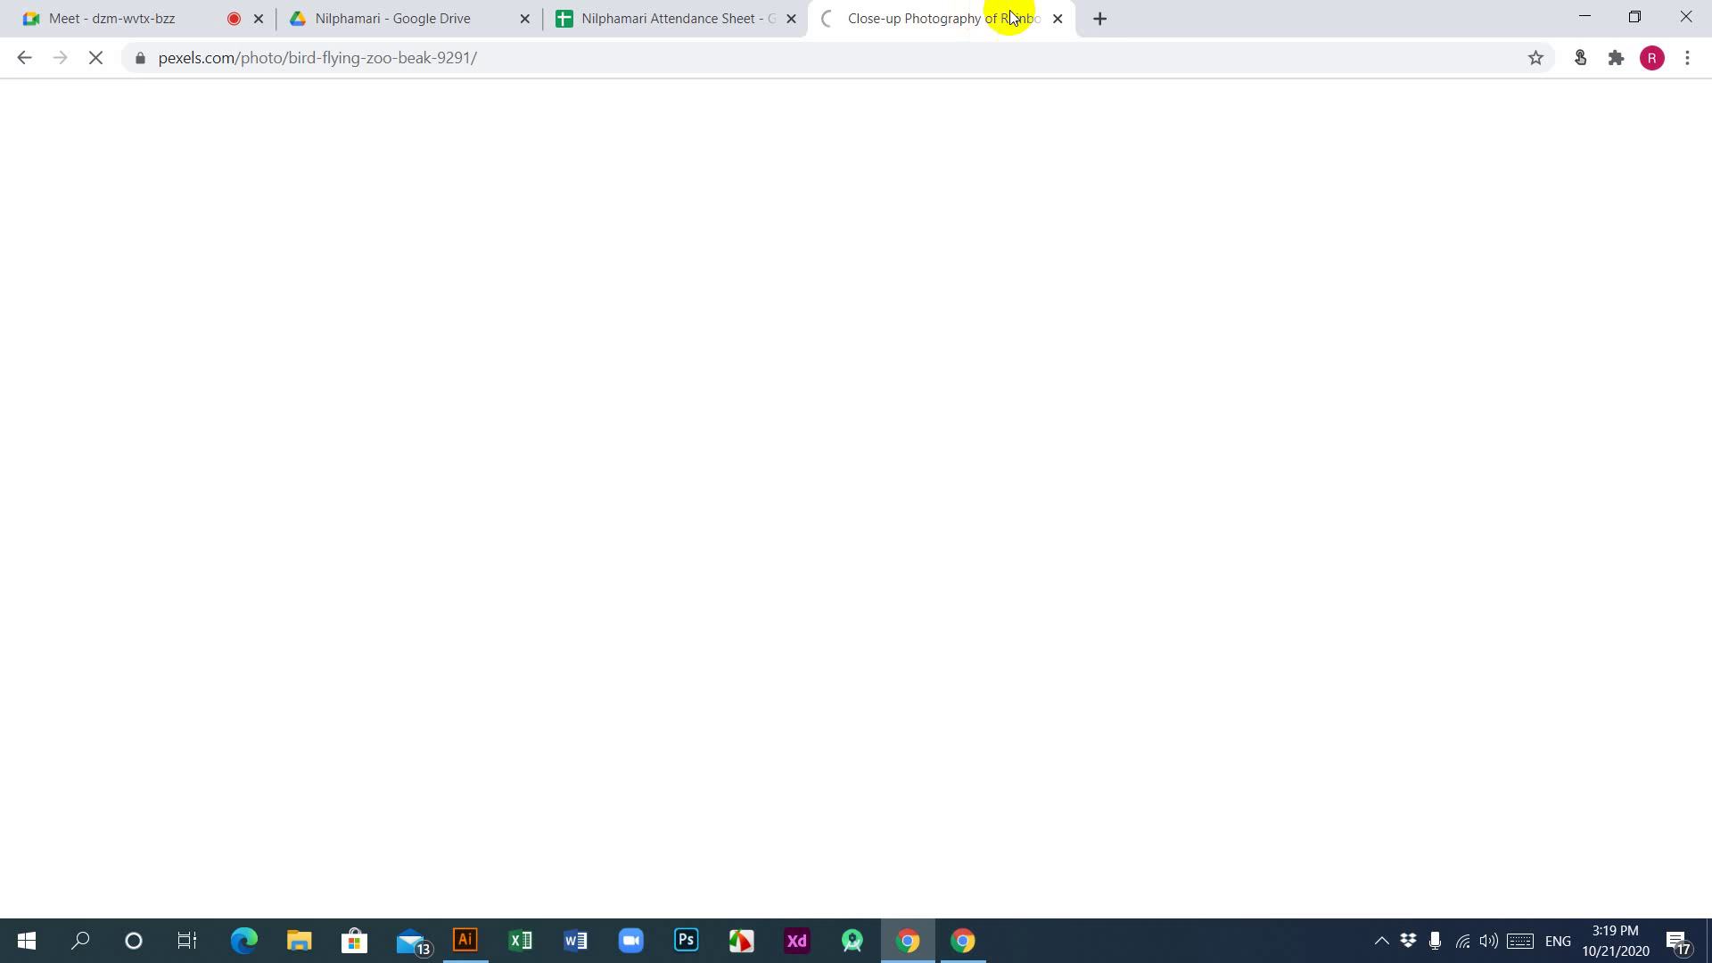
{"action": "left_click", "coordinate": [1098, 19]}
{"action": "left_click", "coordinate": [918, 58]}
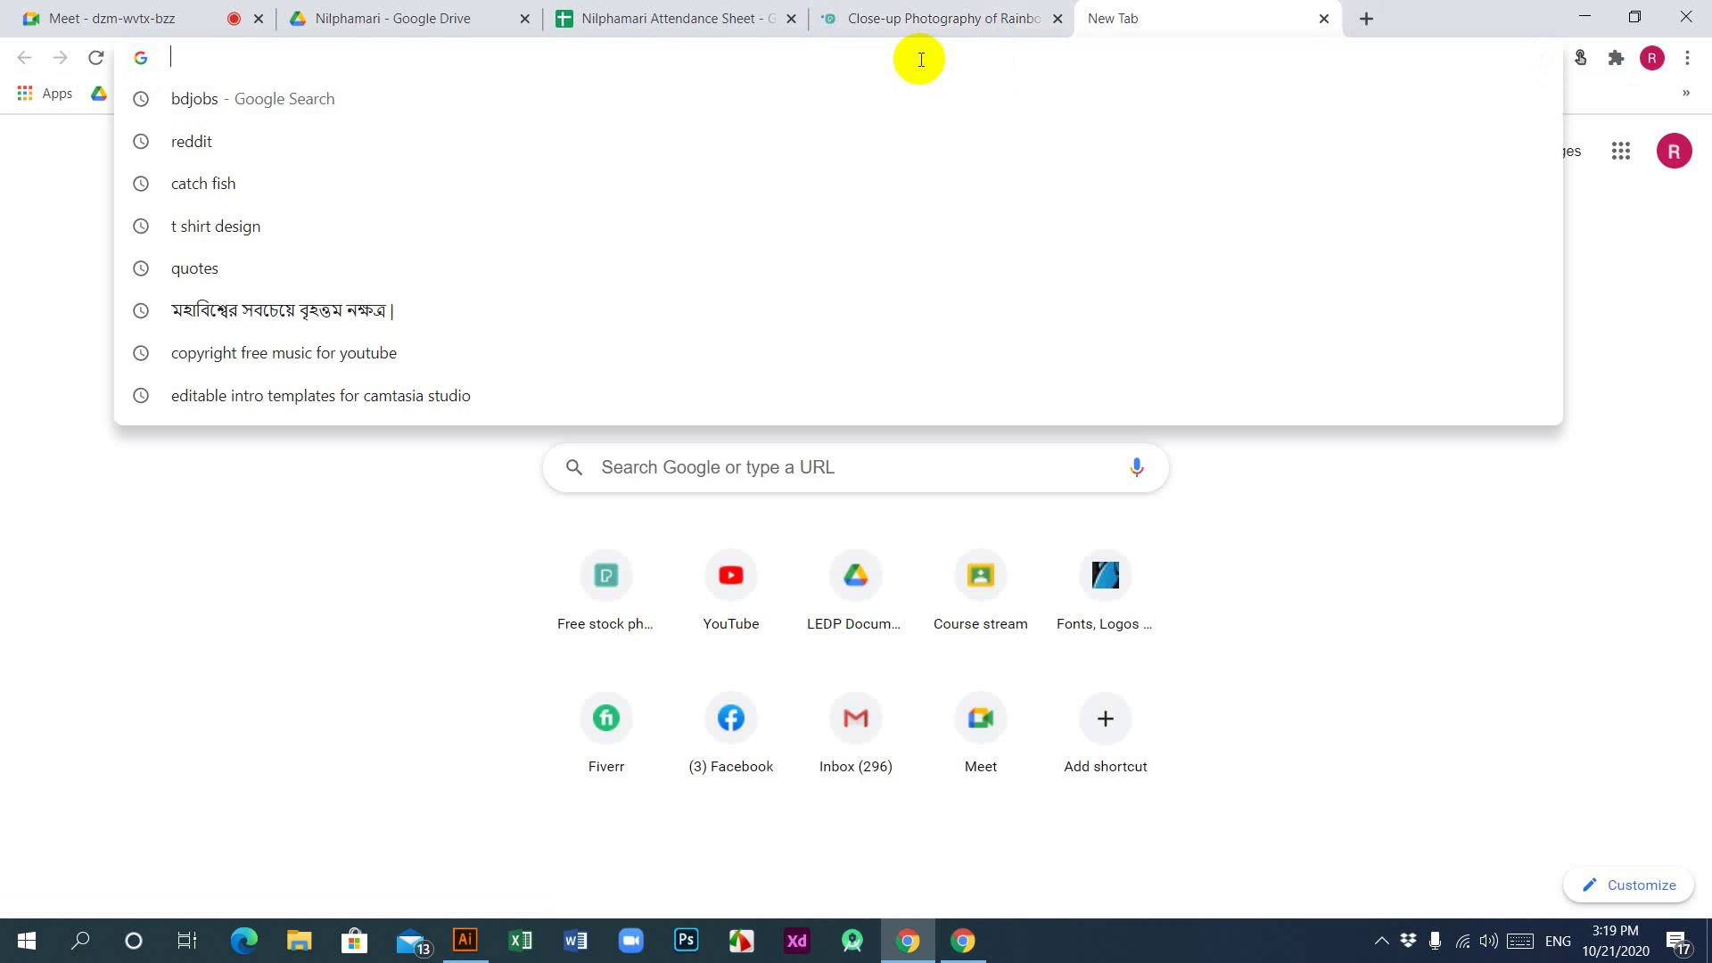
{"action": "type", "text": "f"}
{"action": "key", "text": "Return"}
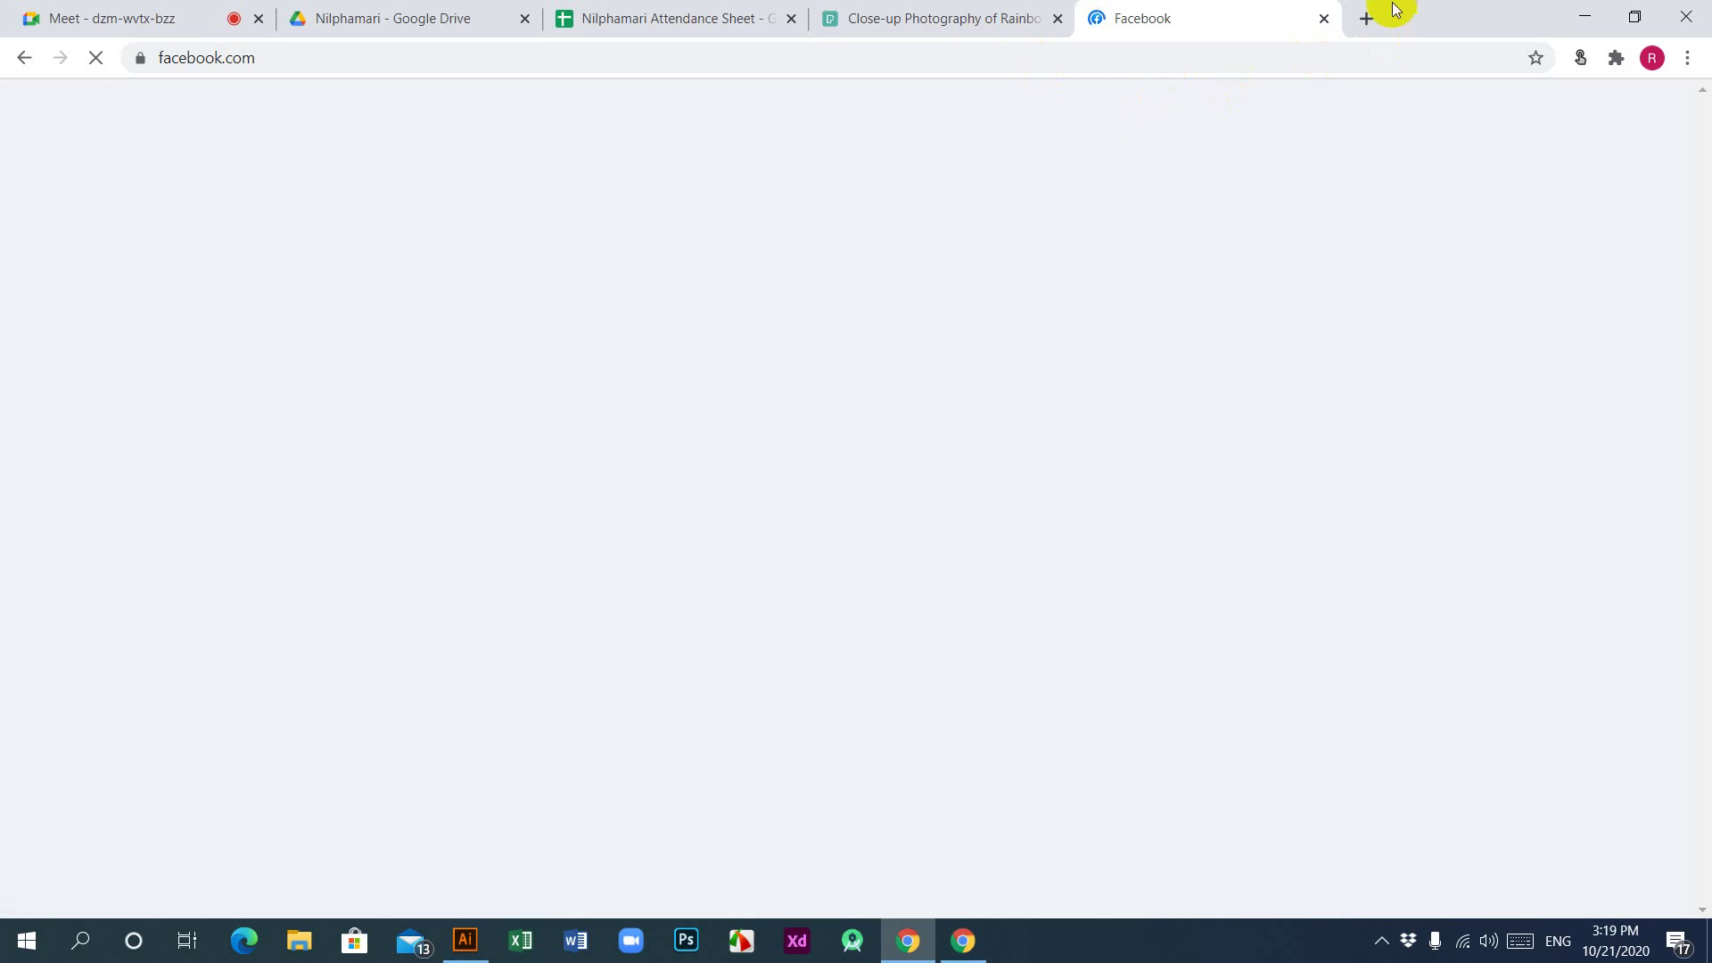
Step: Go back to the tab with the Pexels bird photo and load fiverr.com in it
{"action": "left_click", "coordinate": [958, 20]}
{"action": "left_click", "coordinate": [654, 49]}
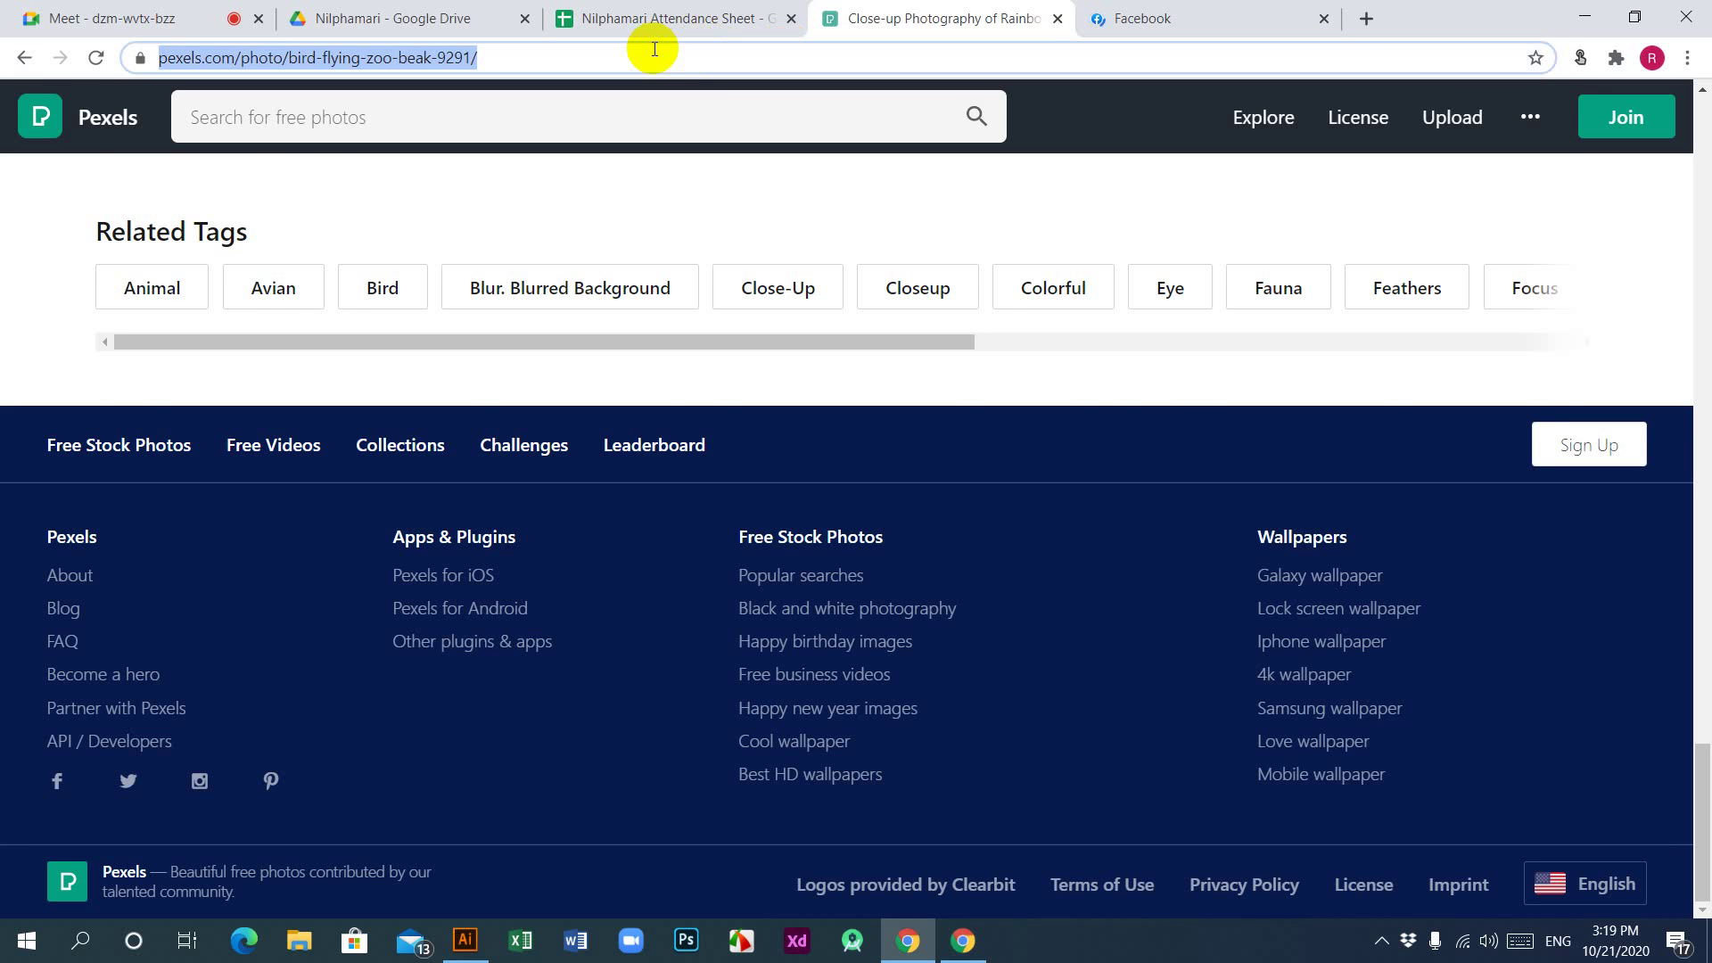
{"action": "type", "text": "f"}
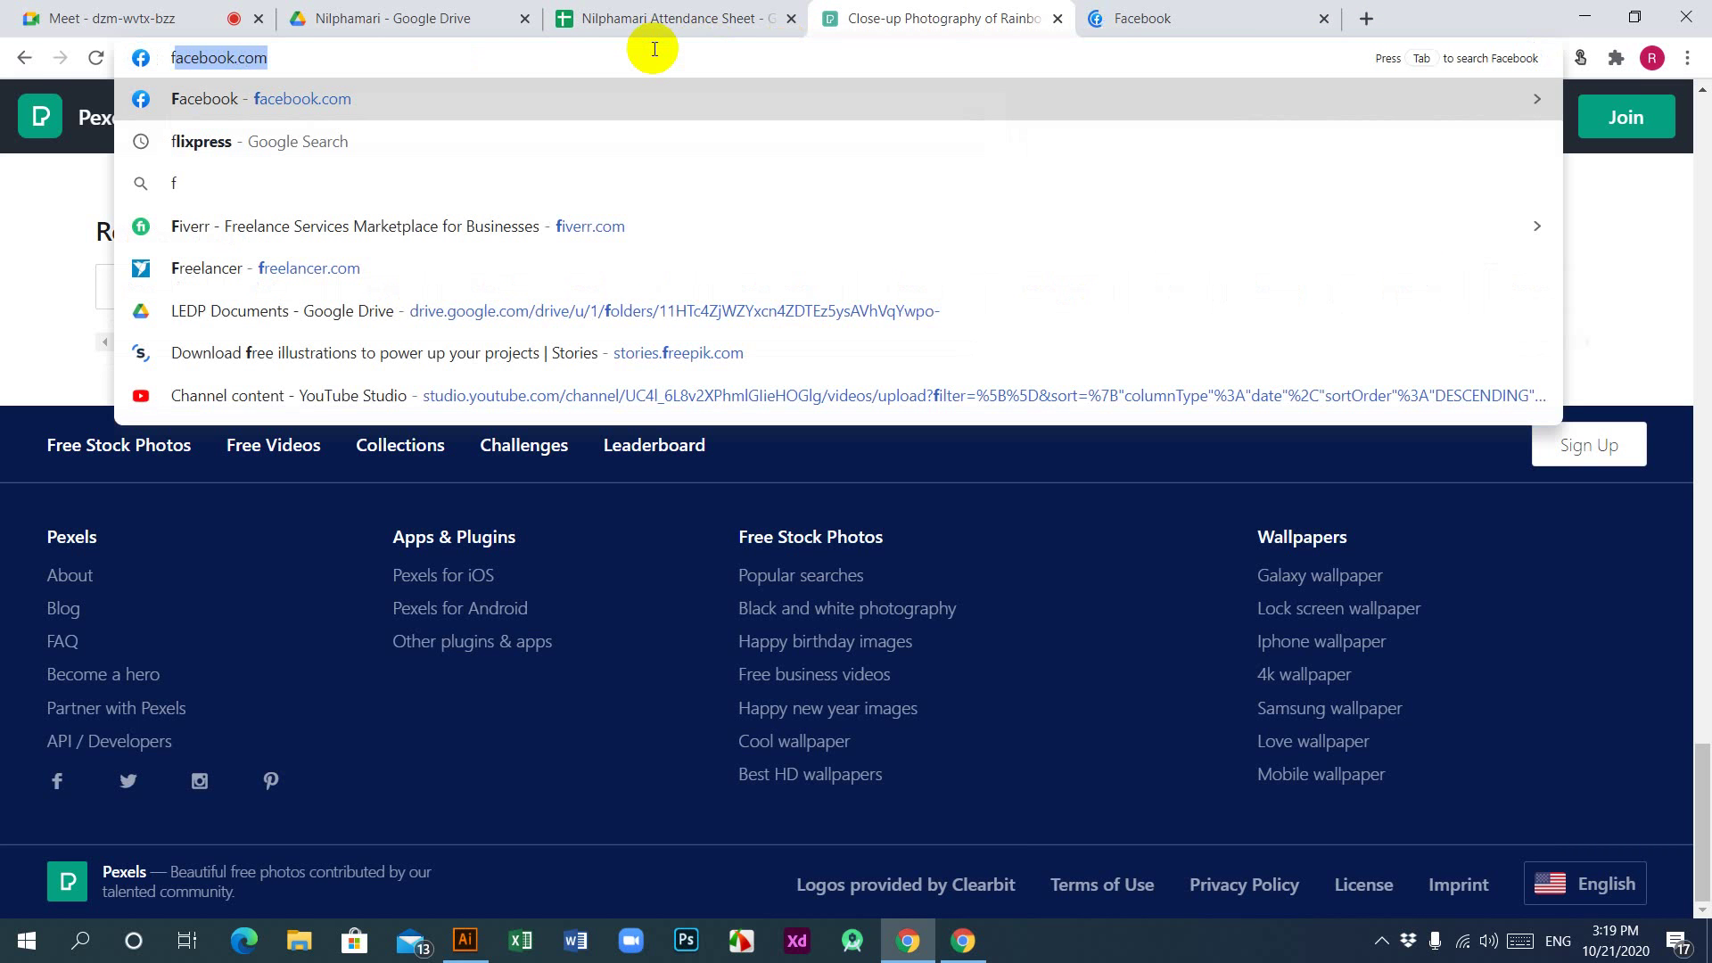
{"action": "type", "text": "iverr"}
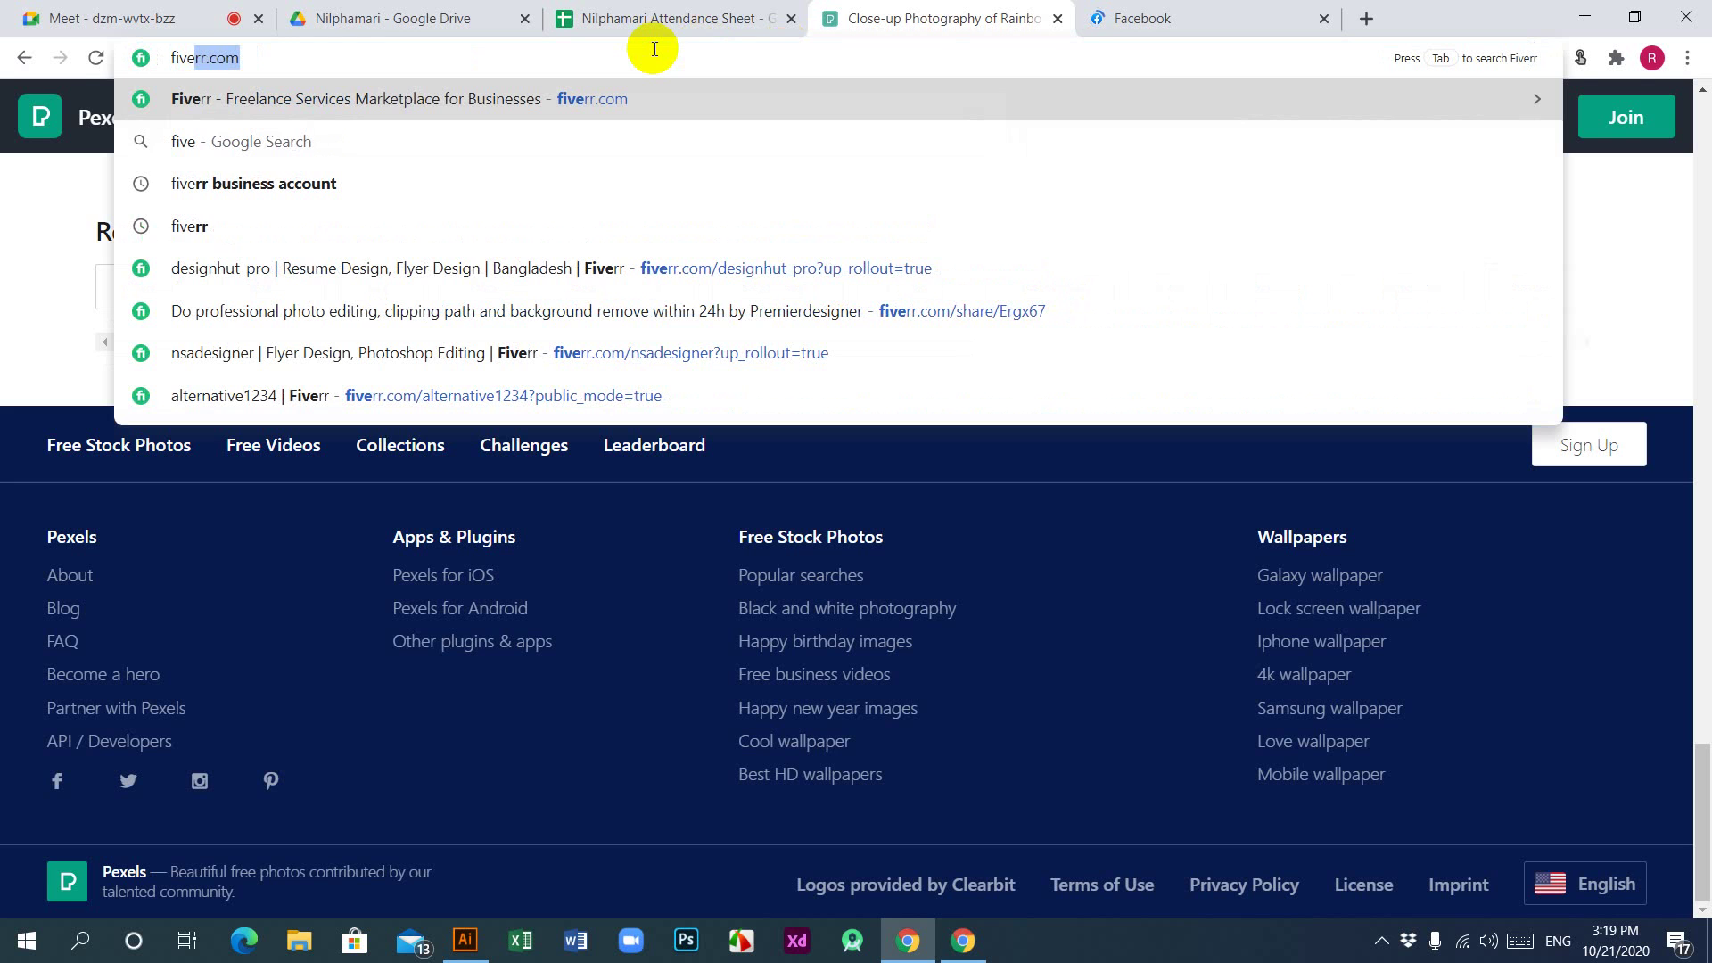
{"action": "key", "text": "Return"}
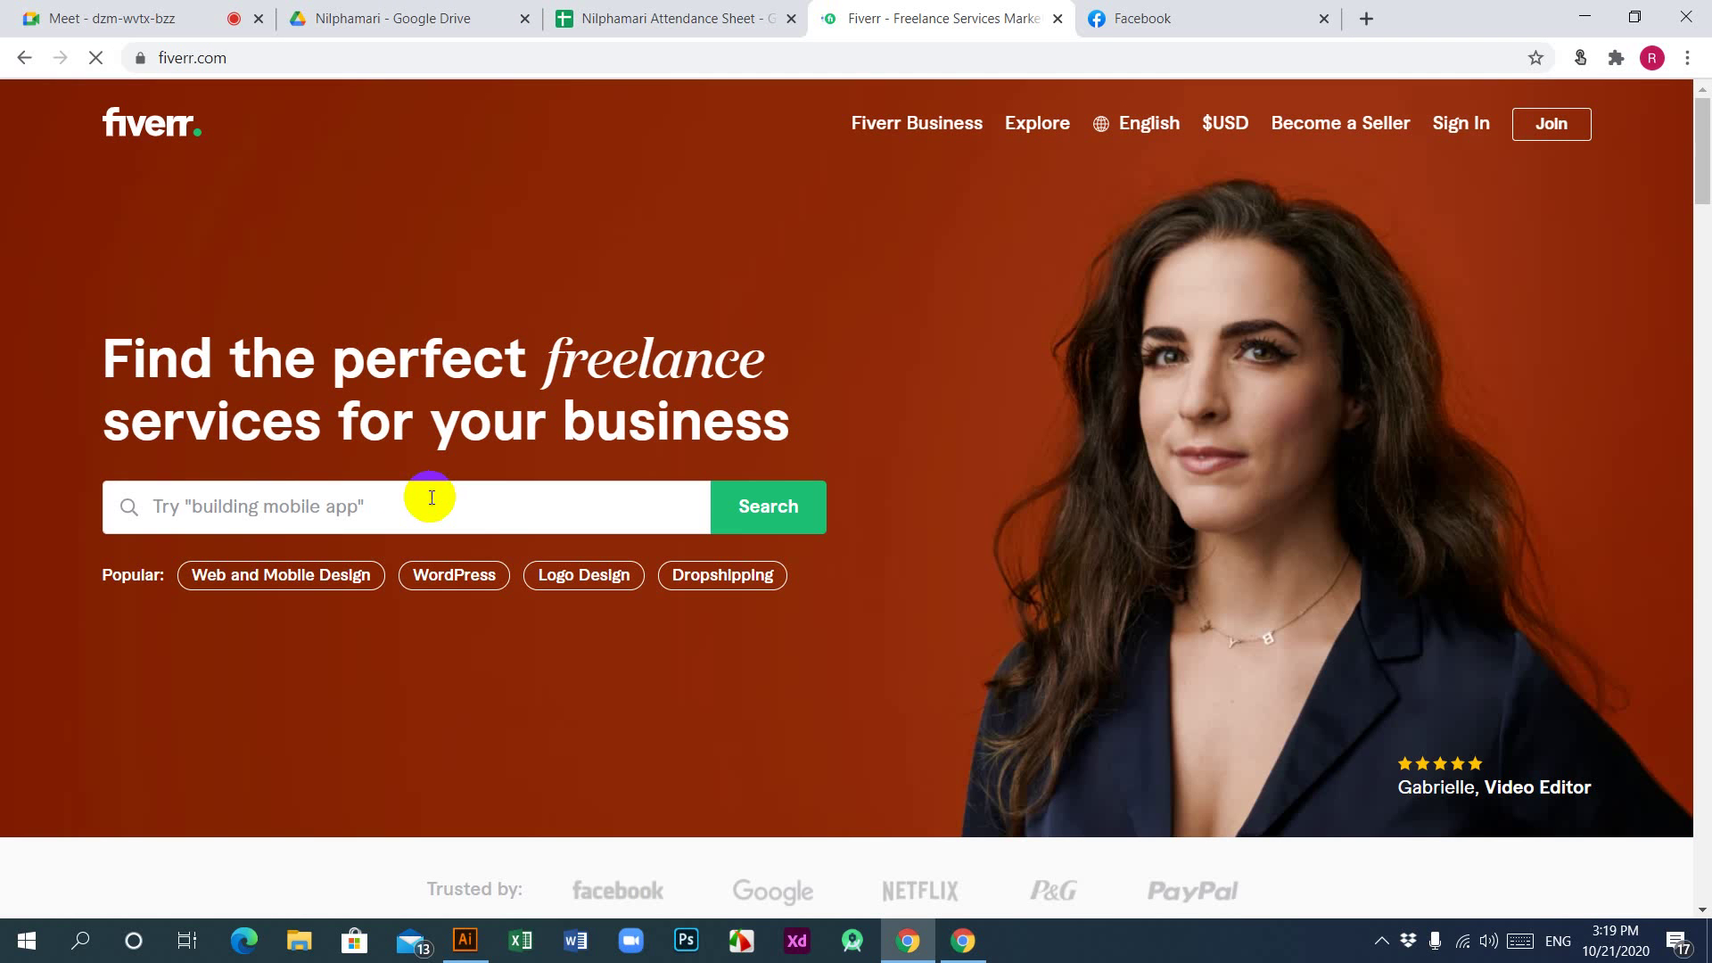
Step: Search Fiverr's services for "illustrator line drawing"
{"action": "left_click", "coordinate": [432, 497]}
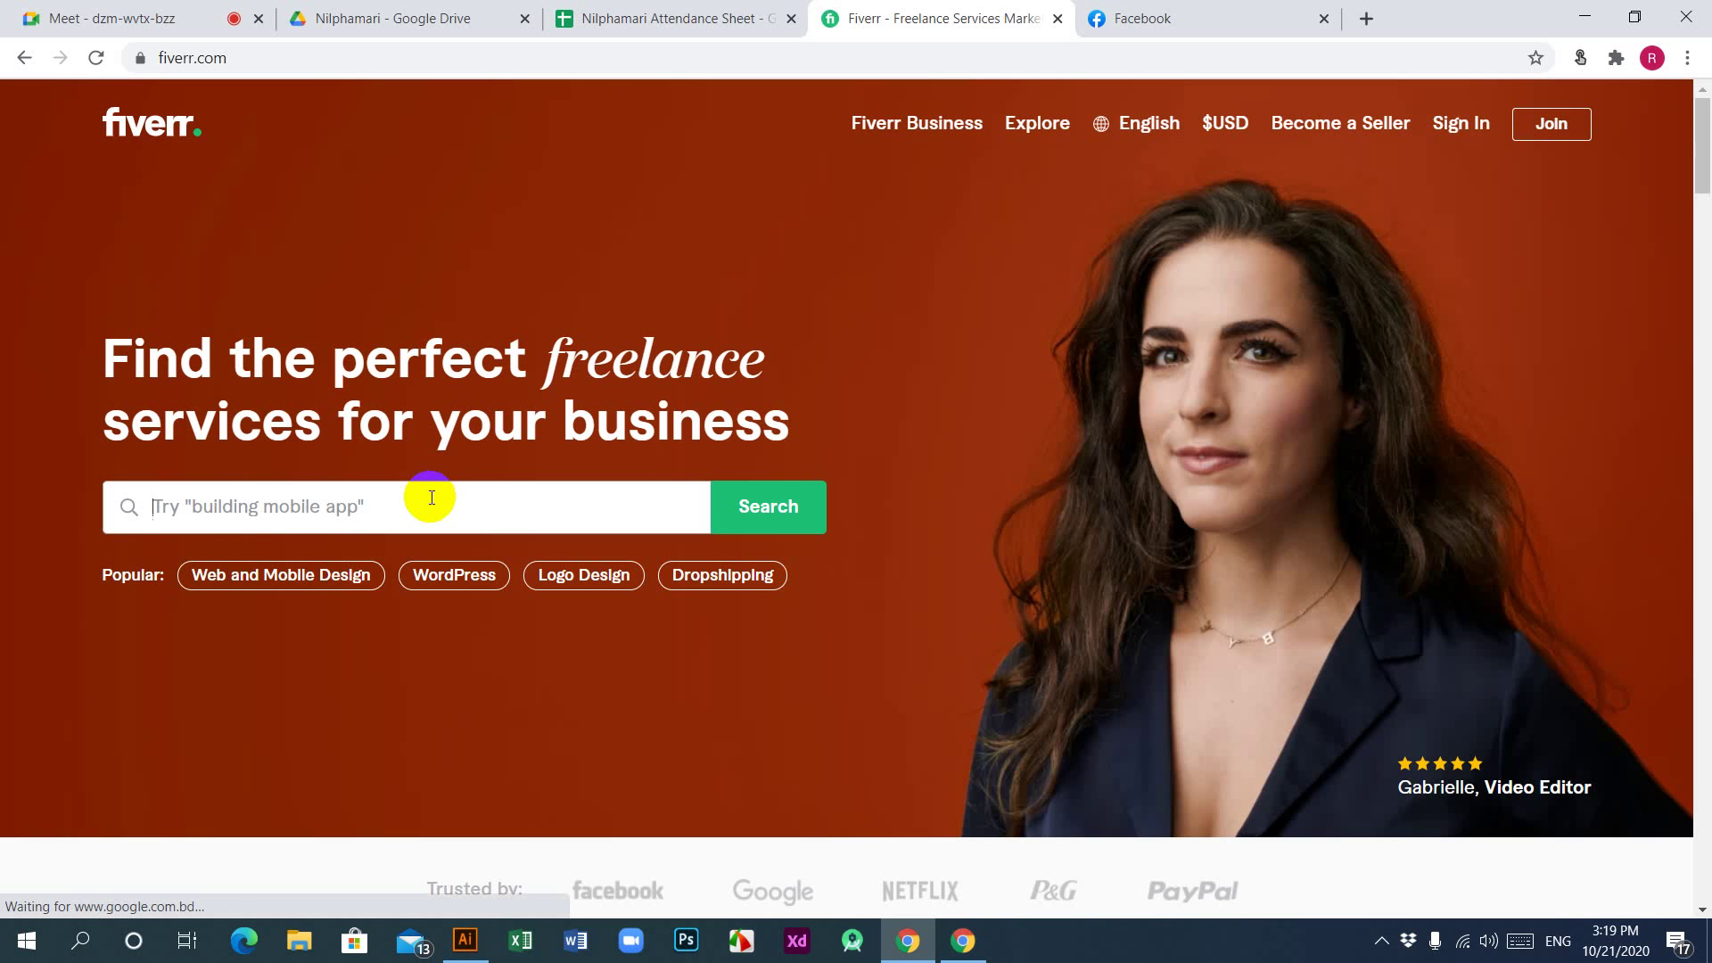
{"action": "type", "text": "ill"}
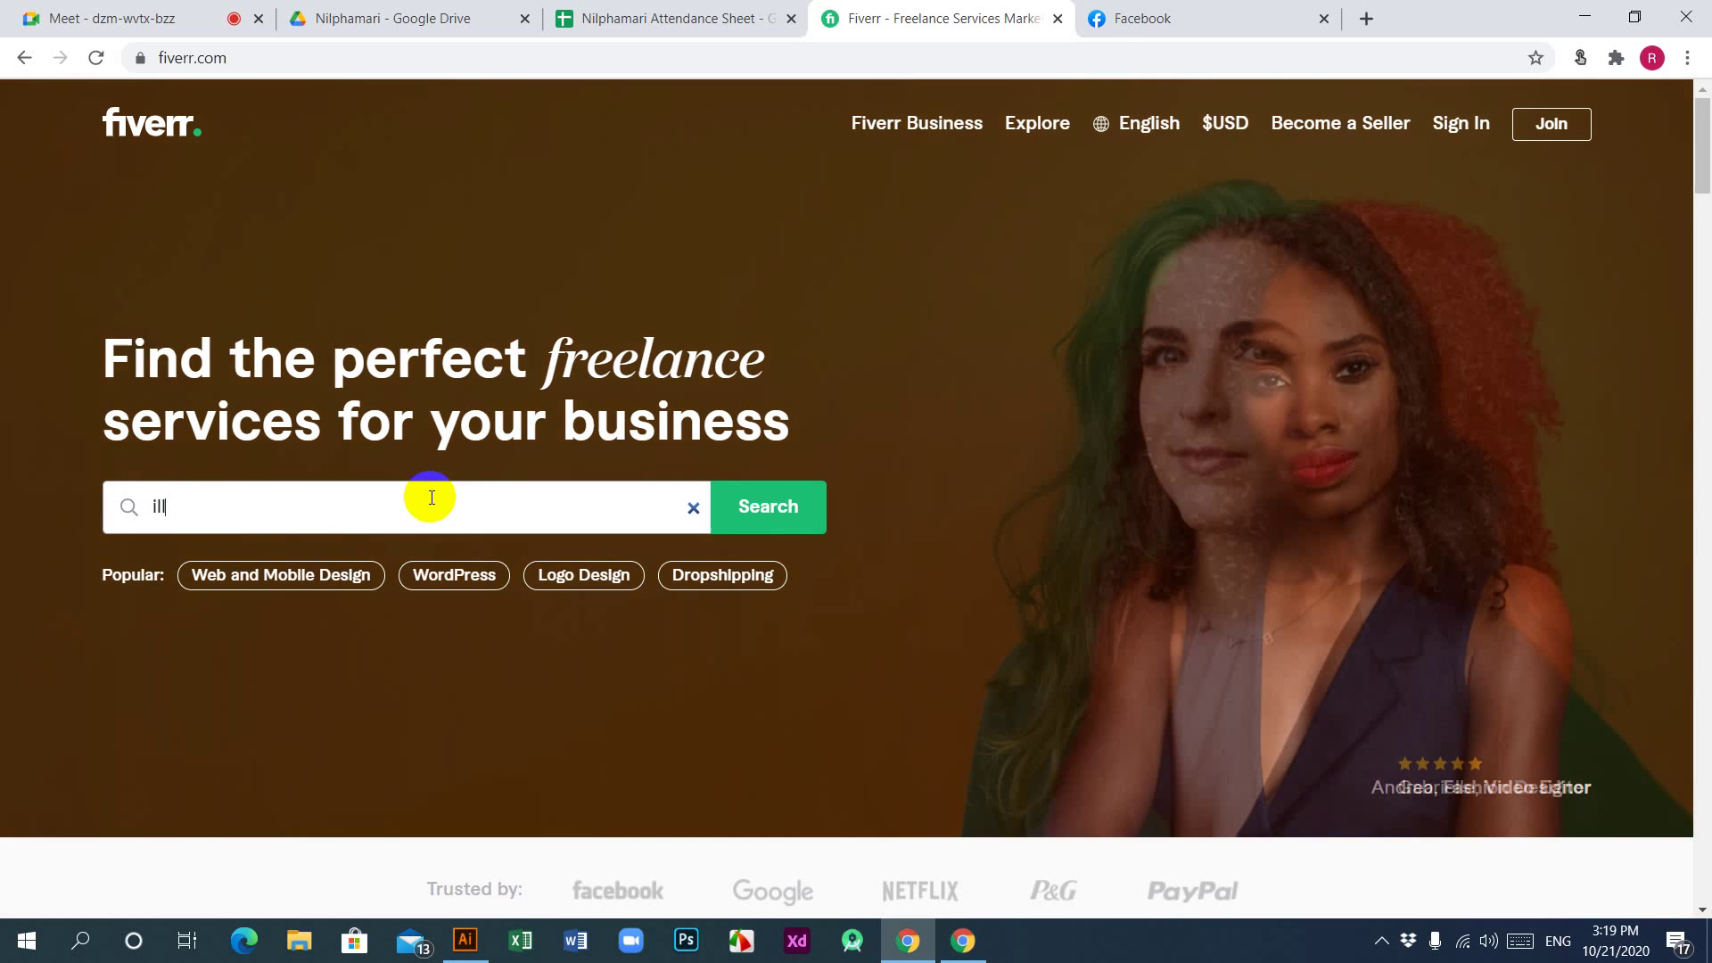
{"action": "type", "text": "ustra"}
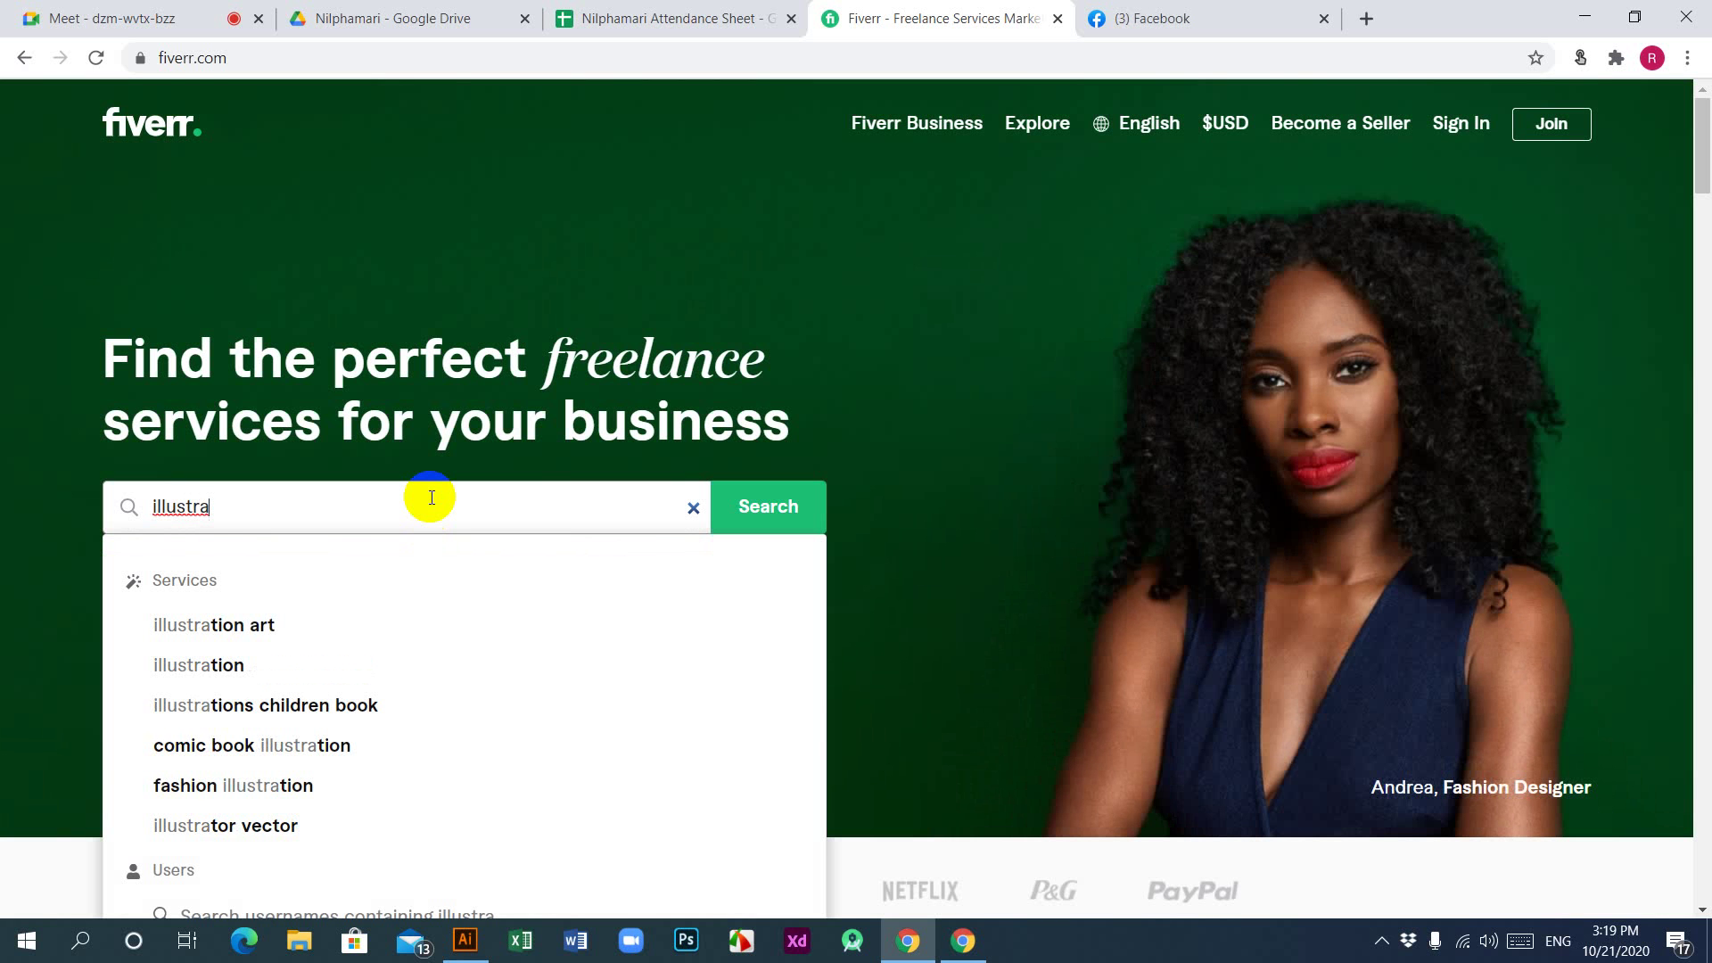
{"action": "type", "text": "t"}
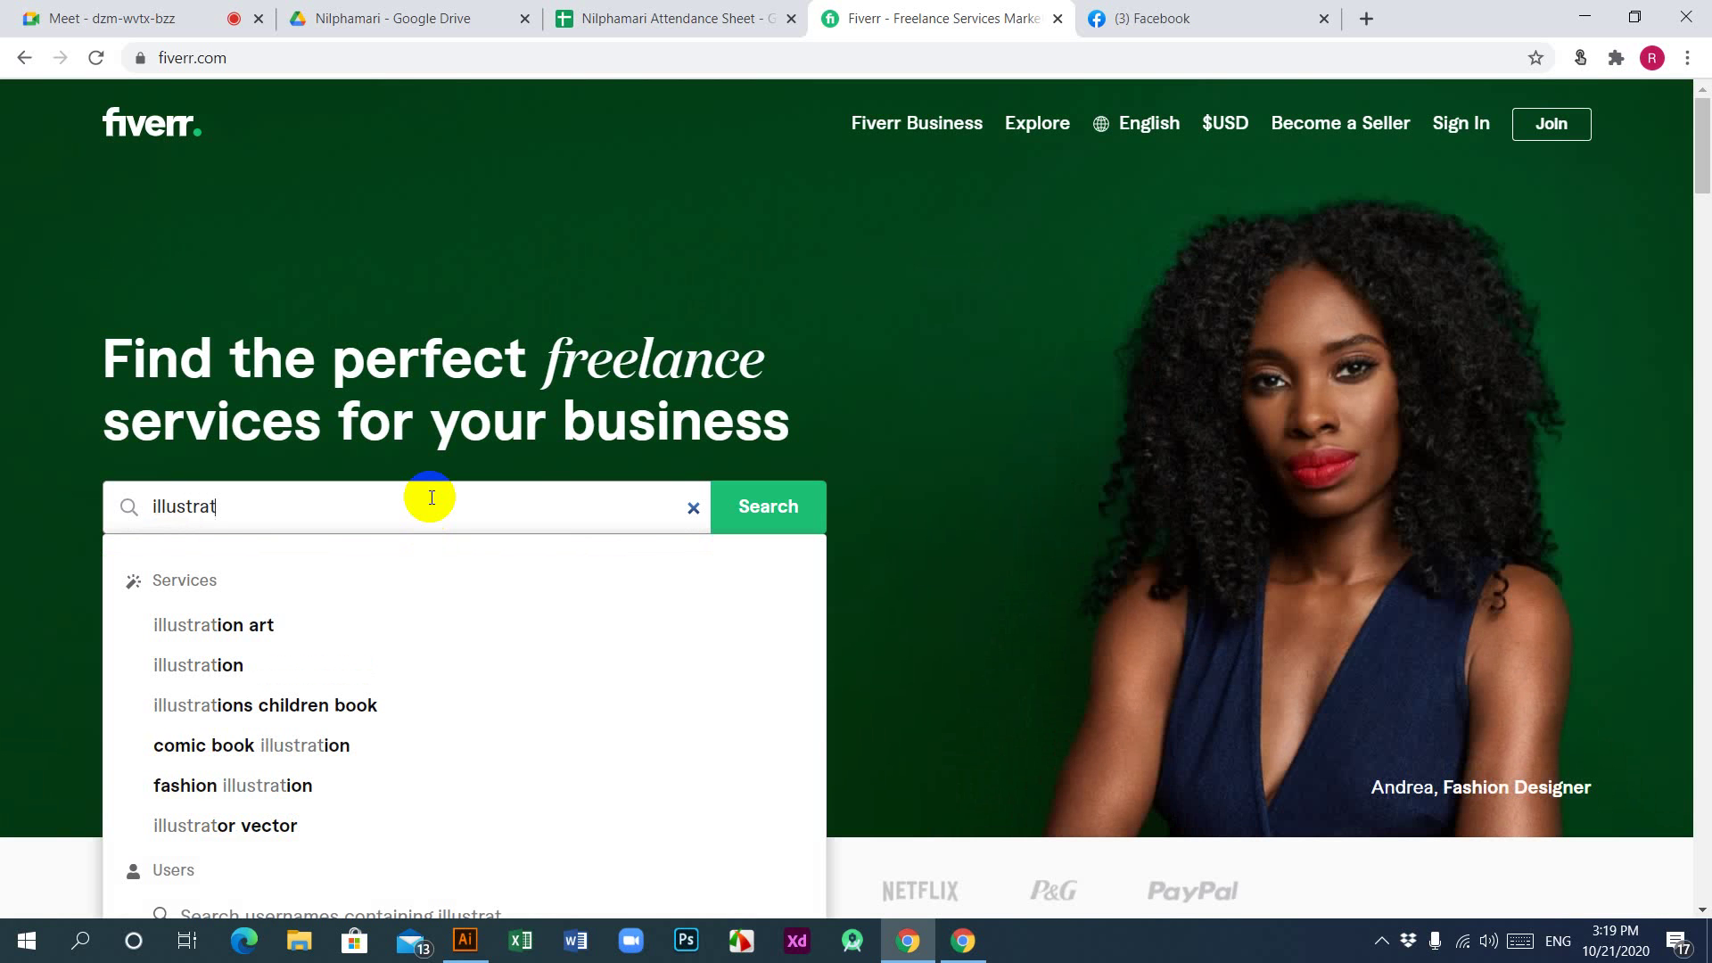
{"action": "type", "text": "or li"}
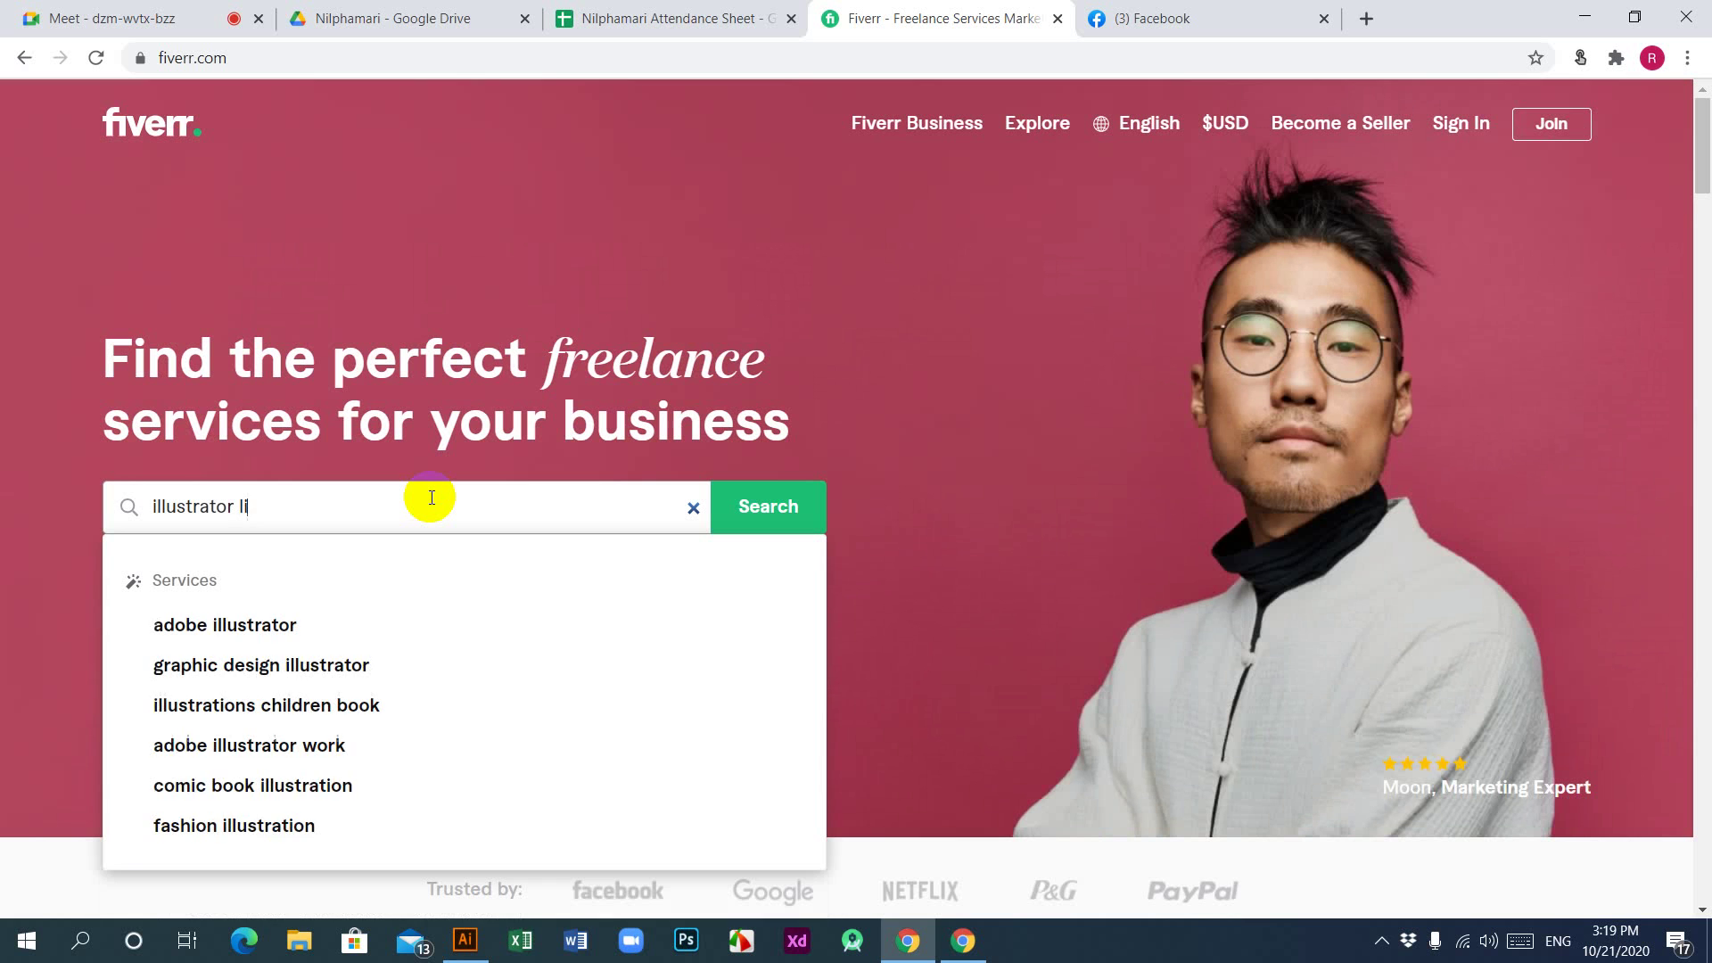
{"action": "type", "text": "ne dr"}
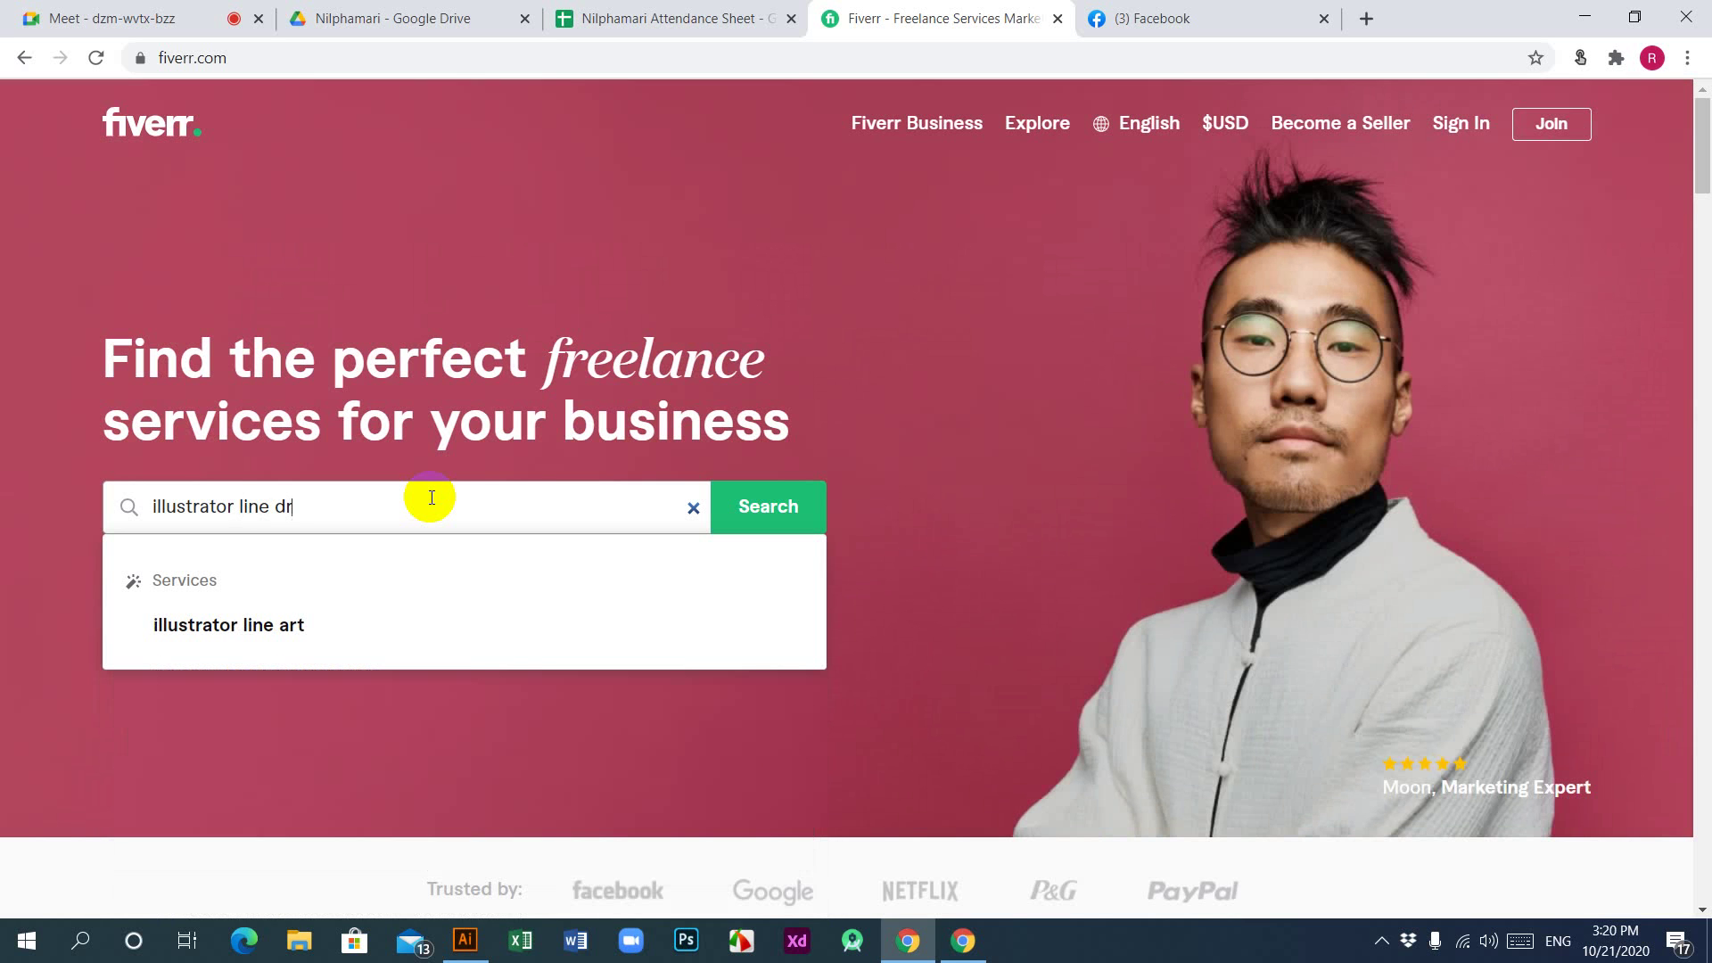
{"action": "type", "text": "aw"}
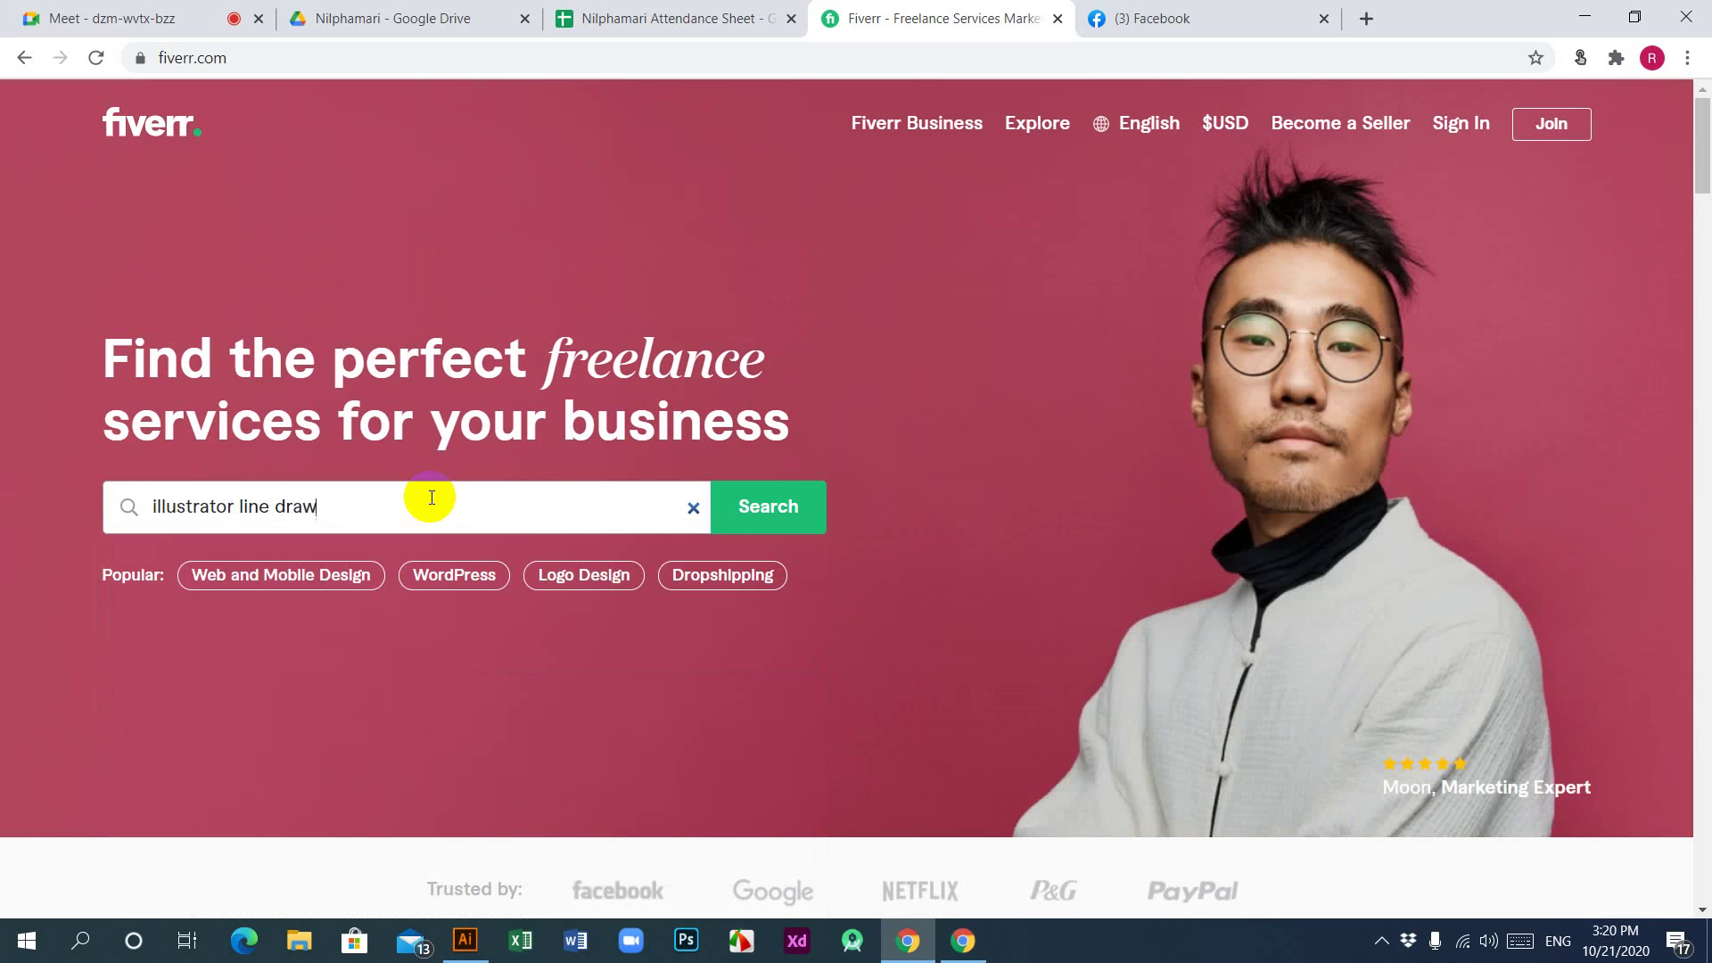
{"action": "type", "text": "ing"}
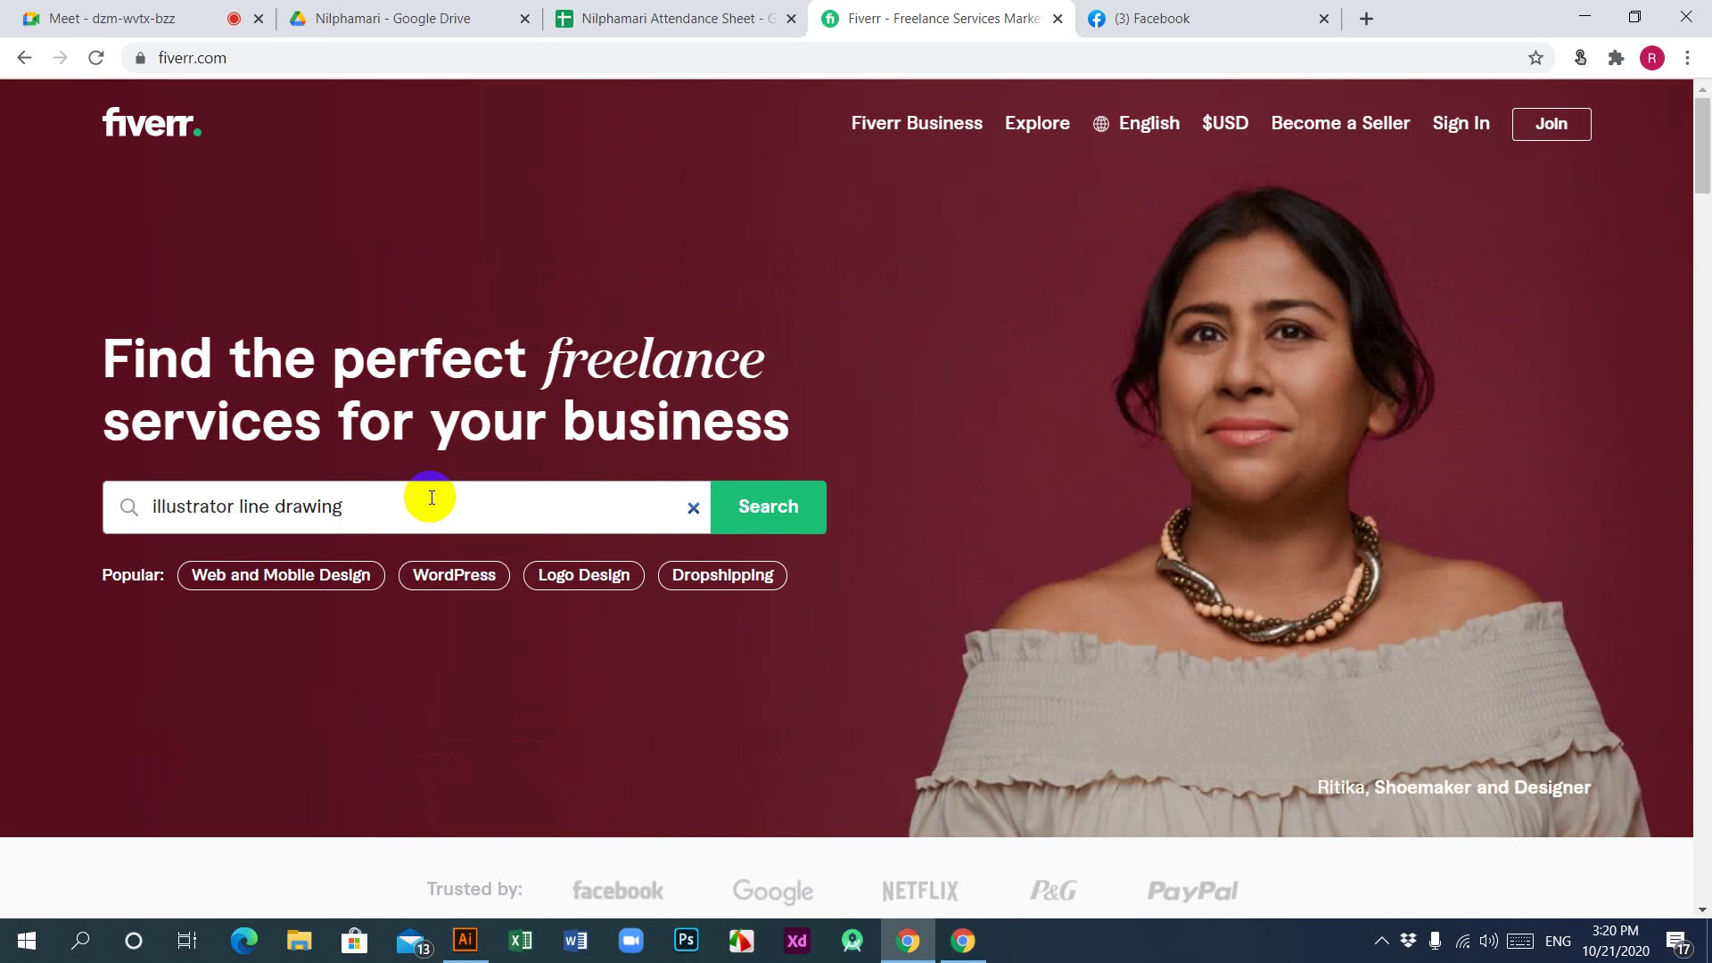
{"action": "key", "text": "Return"}
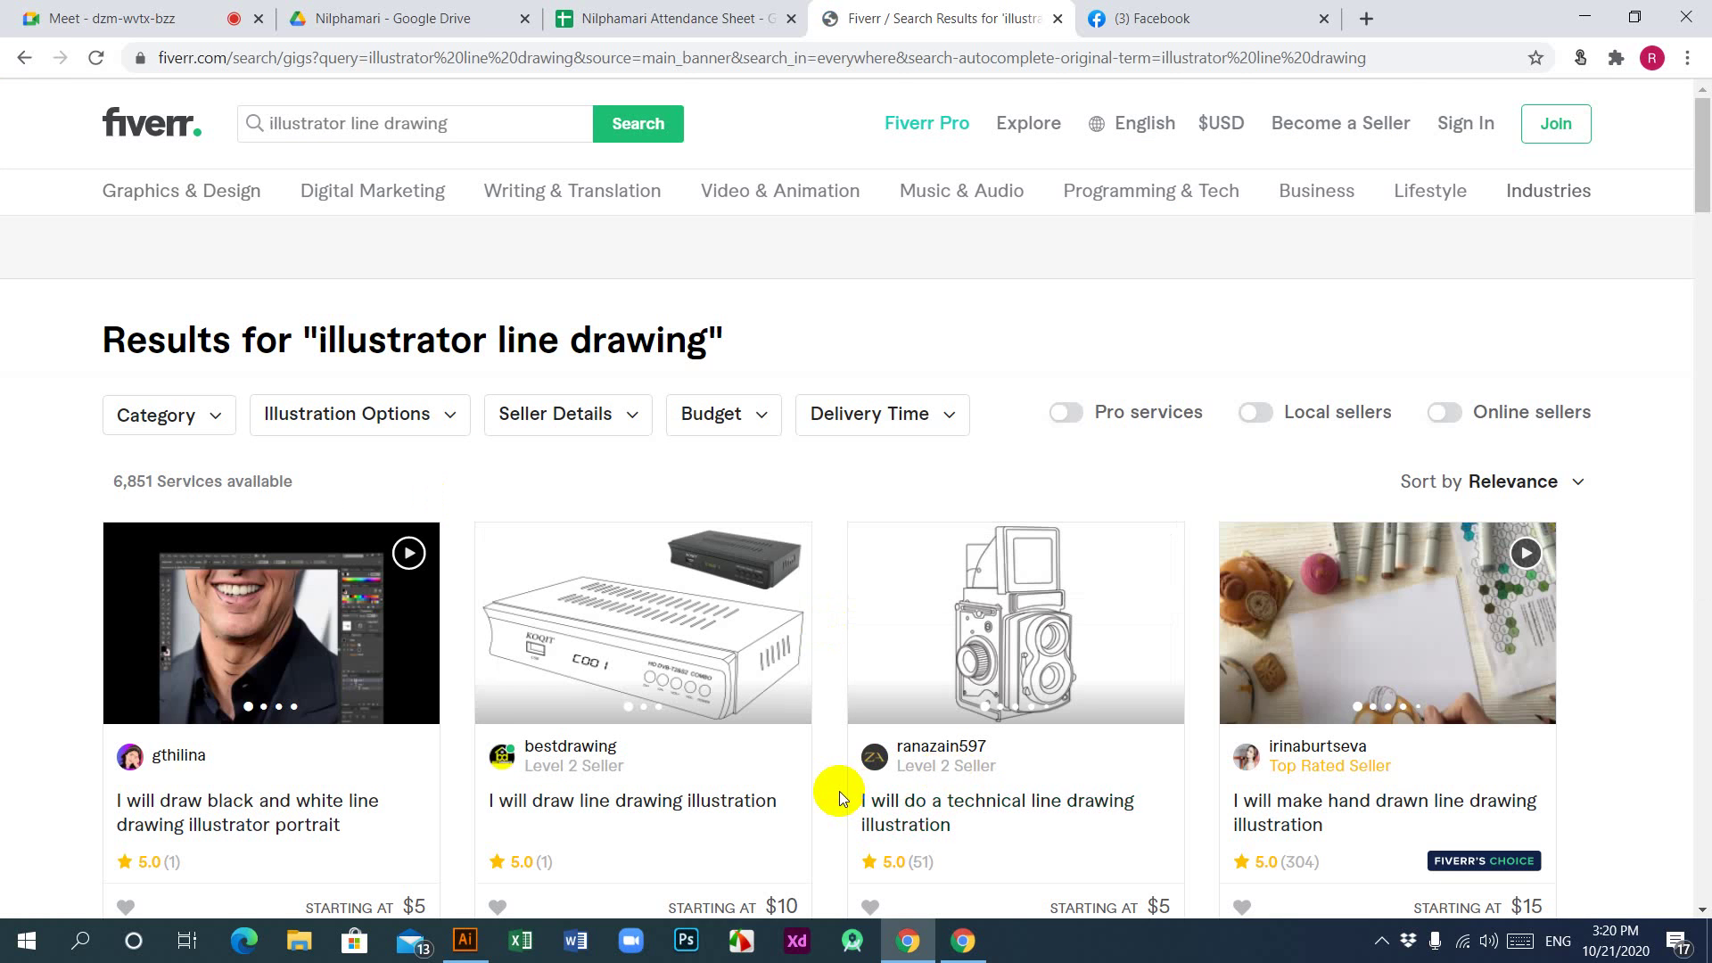
Step: Browse the first page of line drawing gigs, examining their sample artwork, ratings and starting prices
{"action": "scroll", "coordinate": [838, 789], "scroll_direction": "down", "scroll_amount": 9}
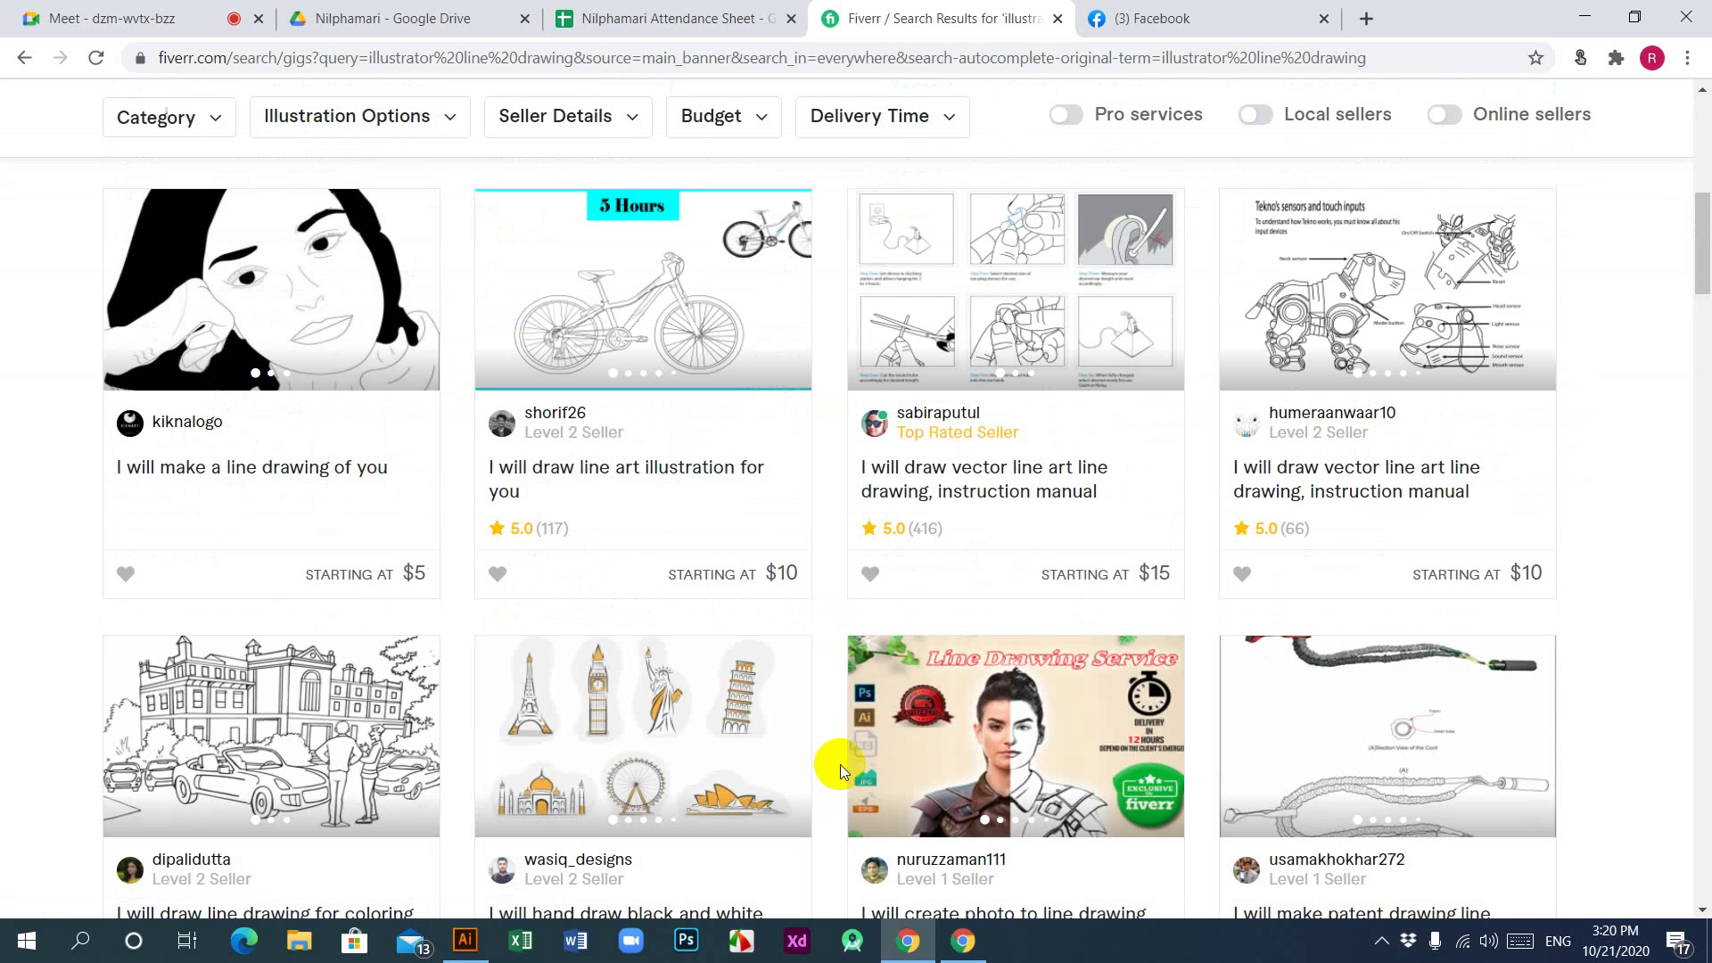
{"action": "scroll", "coordinate": [840, 763], "scroll_direction": "down", "scroll_amount": 6}
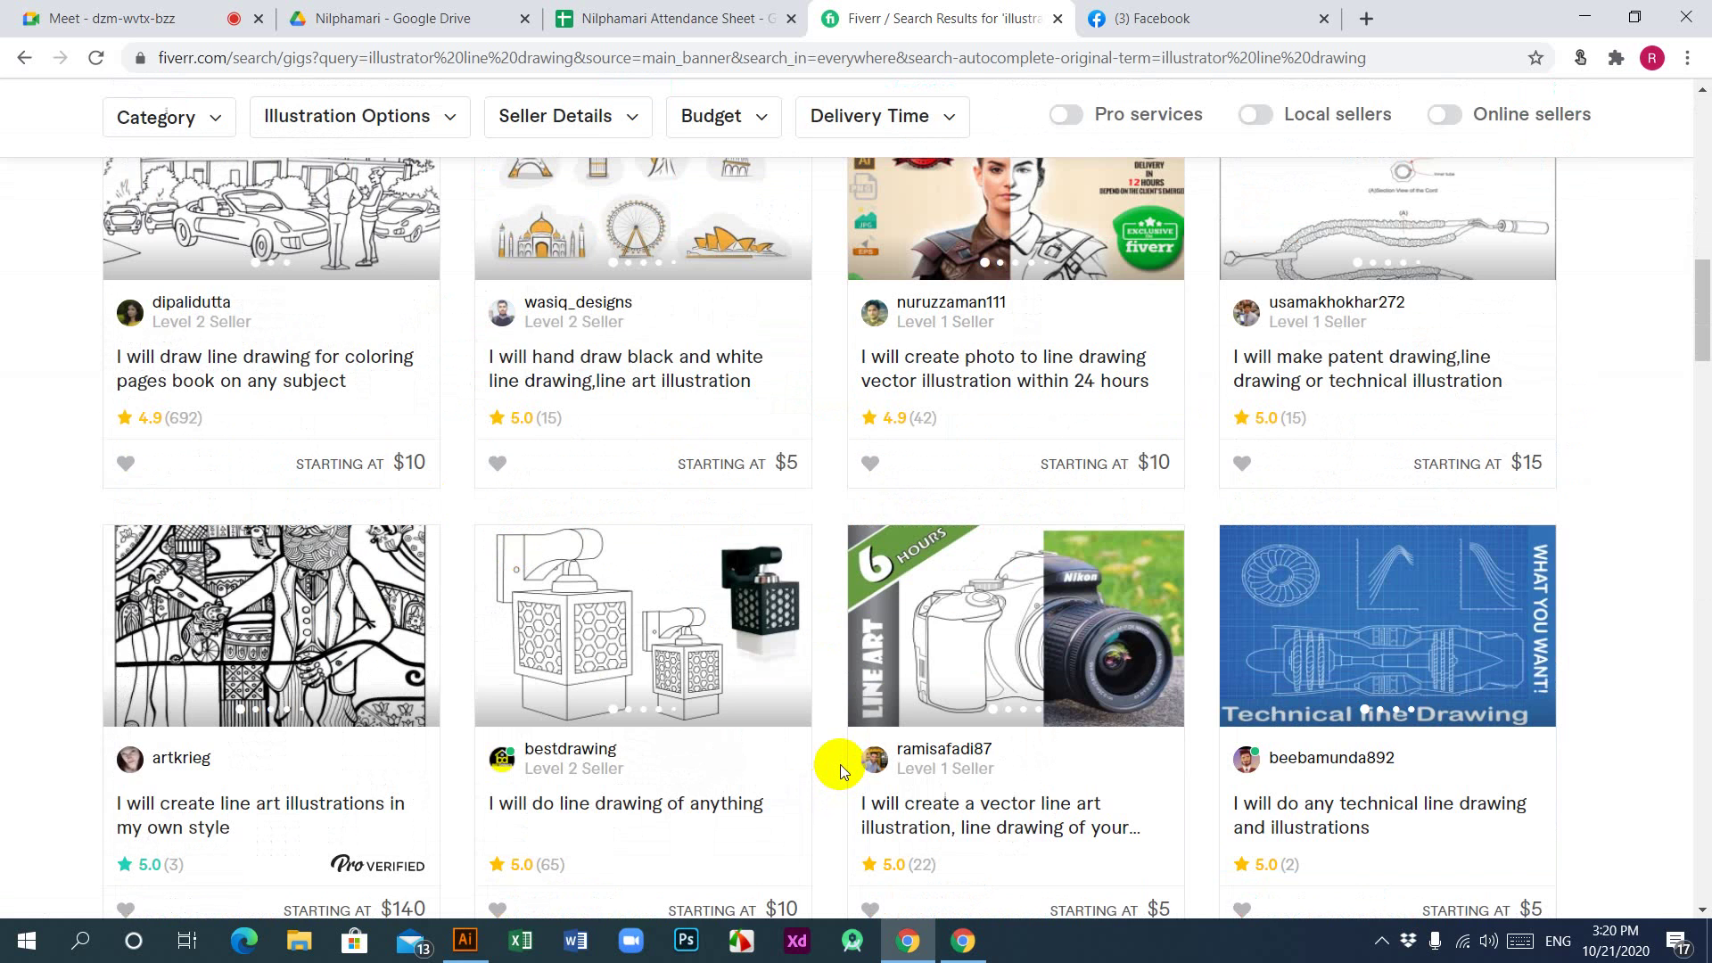
{"action": "scroll", "coordinate": [839, 763], "scroll_direction": "up", "scroll_amount": 4}
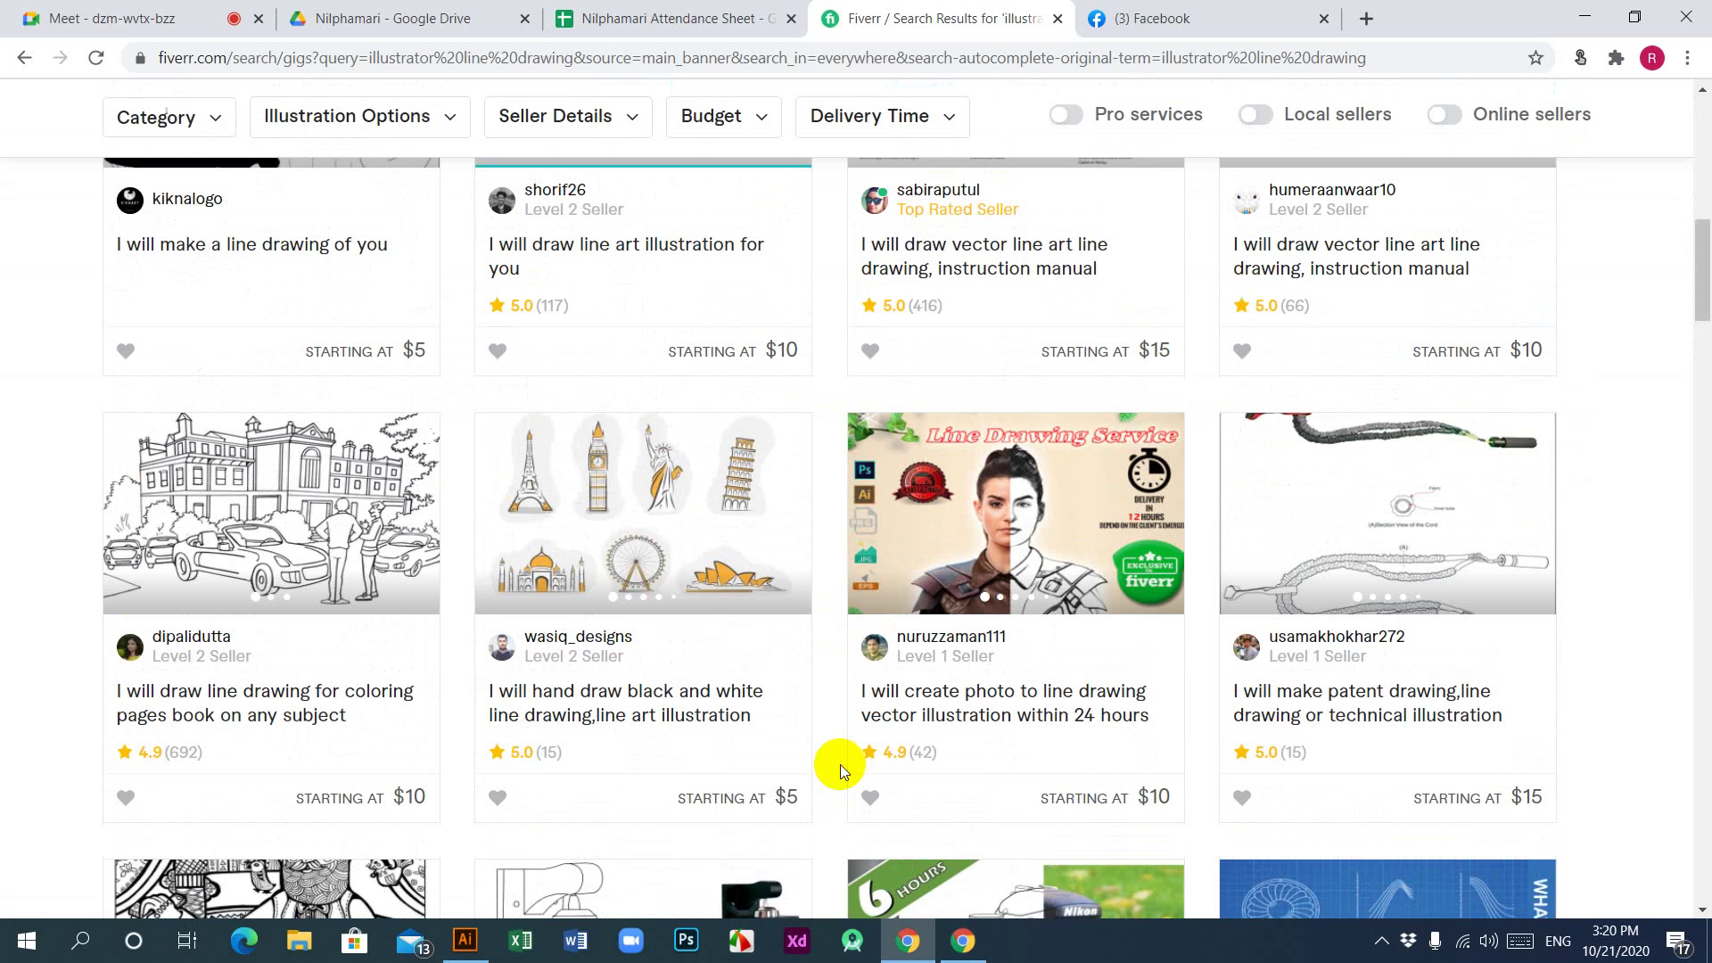
{"action": "scroll", "coordinate": [840, 763], "scroll_direction": "down", "scroll_amount": 12}
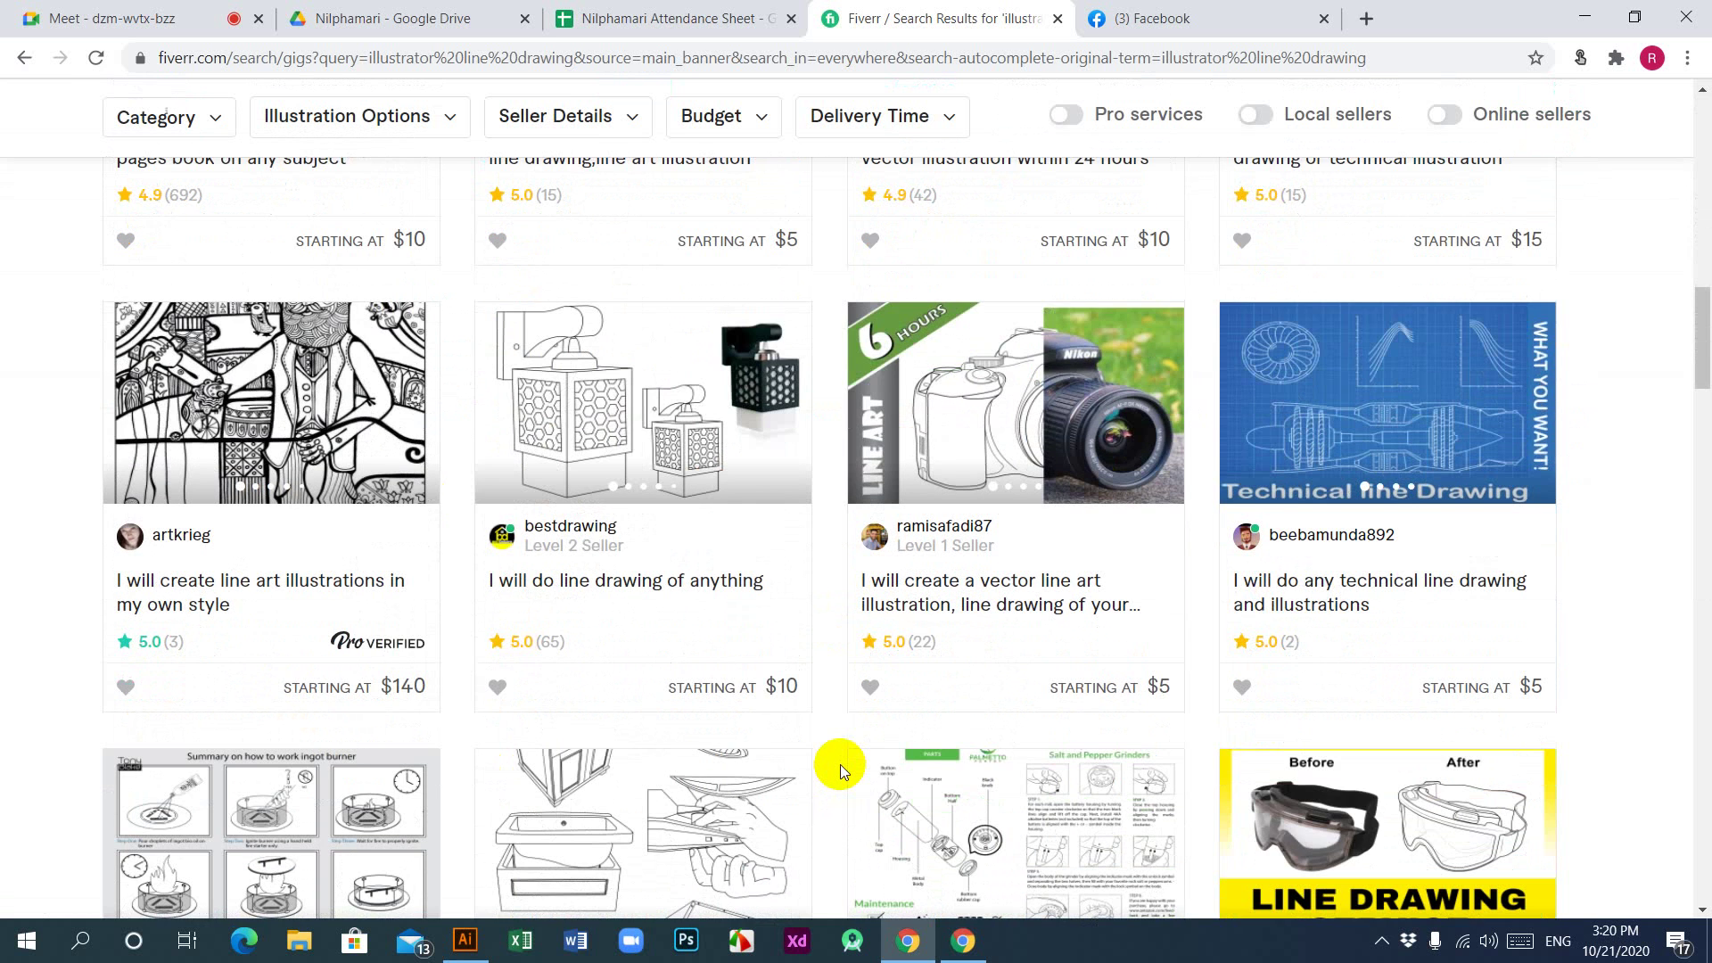
{"action": "scroll", "coordinate": [840, 763], "scroll_direction": "up", "scroll_amount": 5}
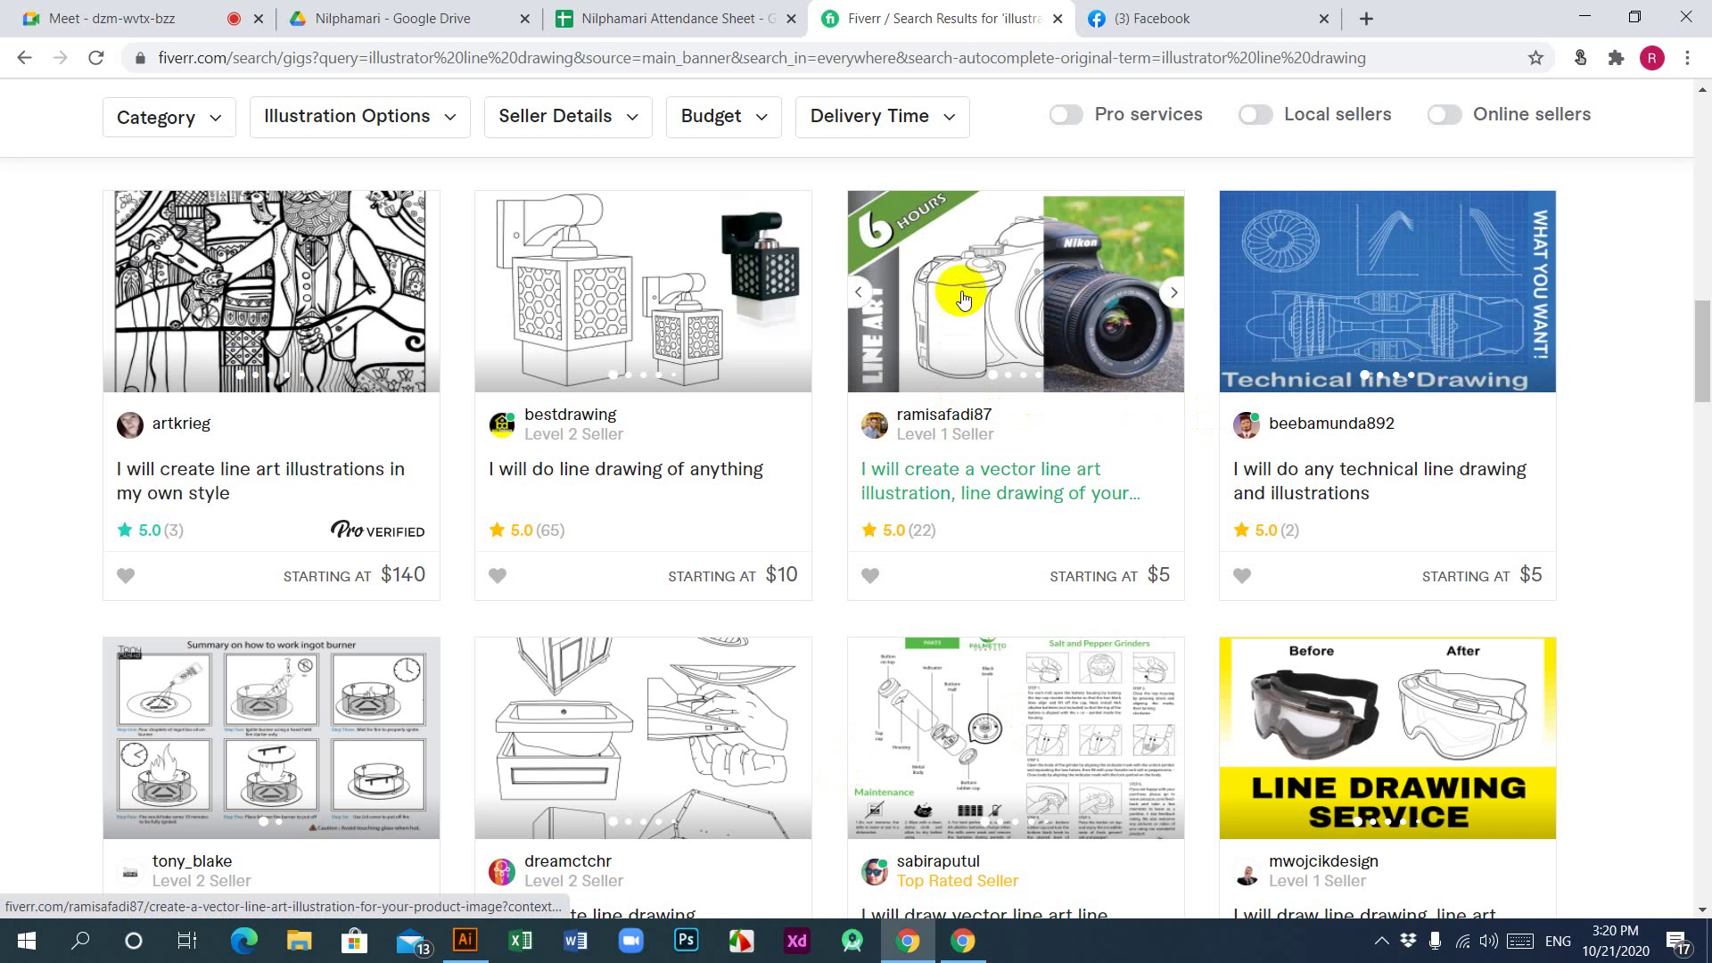
{"action": "scroll", "coordinate": [642, 636], "scroll_direction": "down", "scroll_amount": 6}
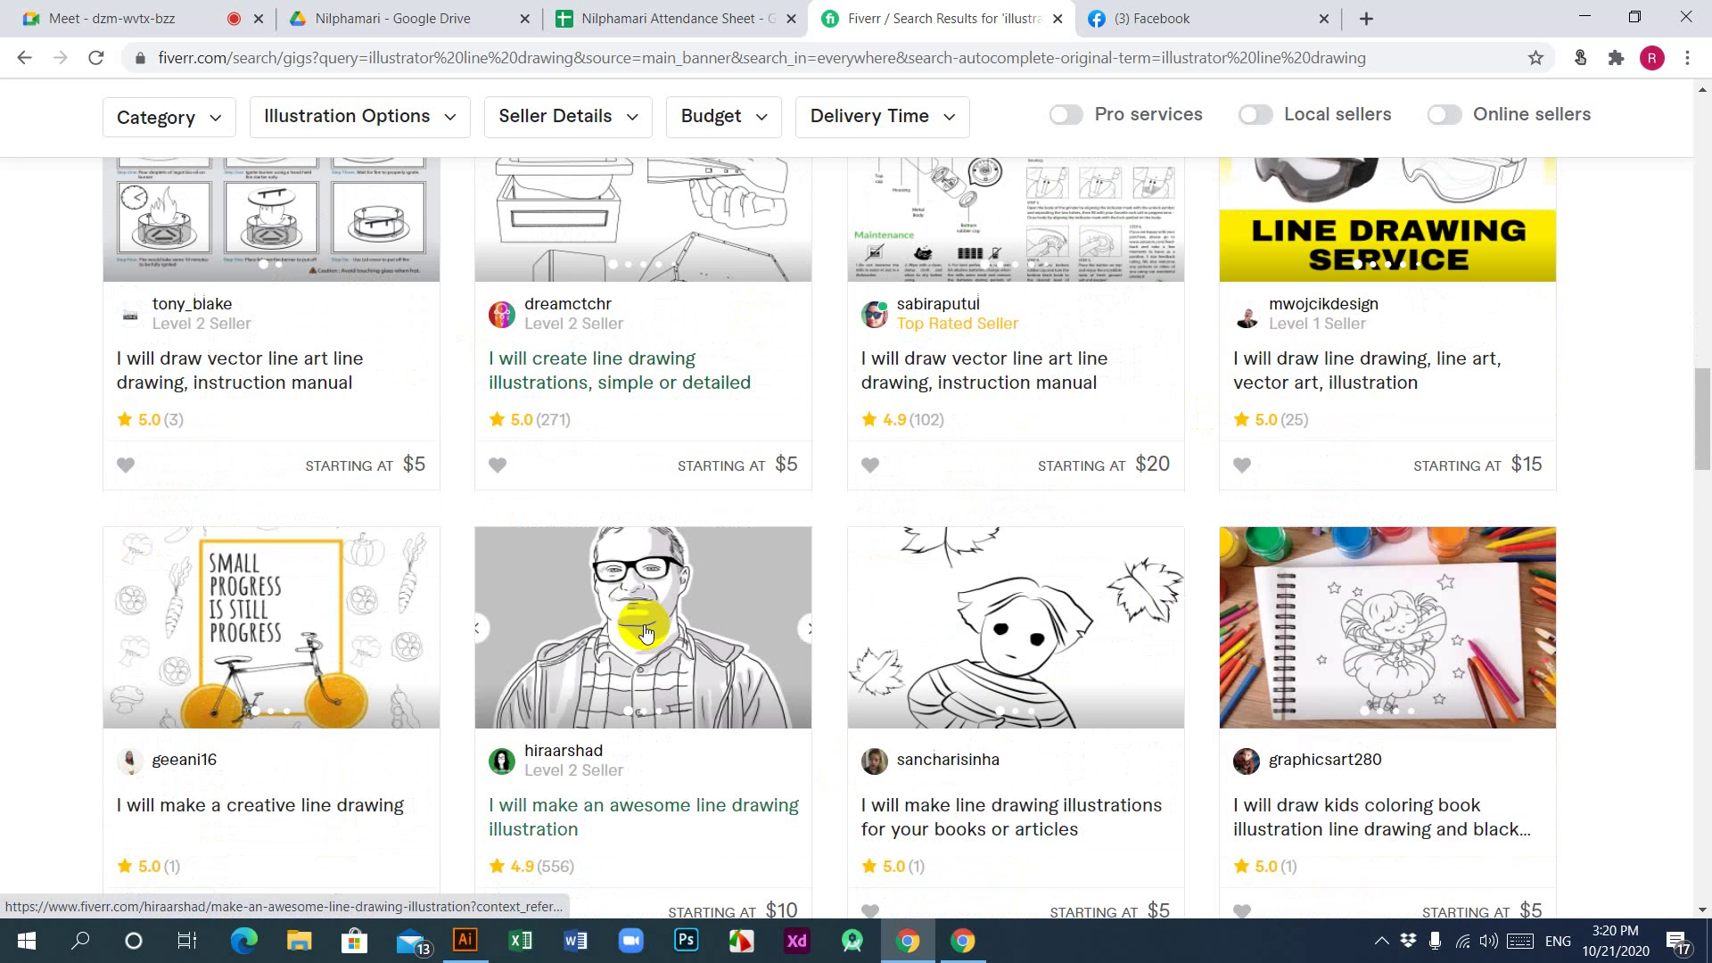
{"action": "scroll", "coordinate": [648, 629], "scroll_direction": "down", "scroll_amount": 2}
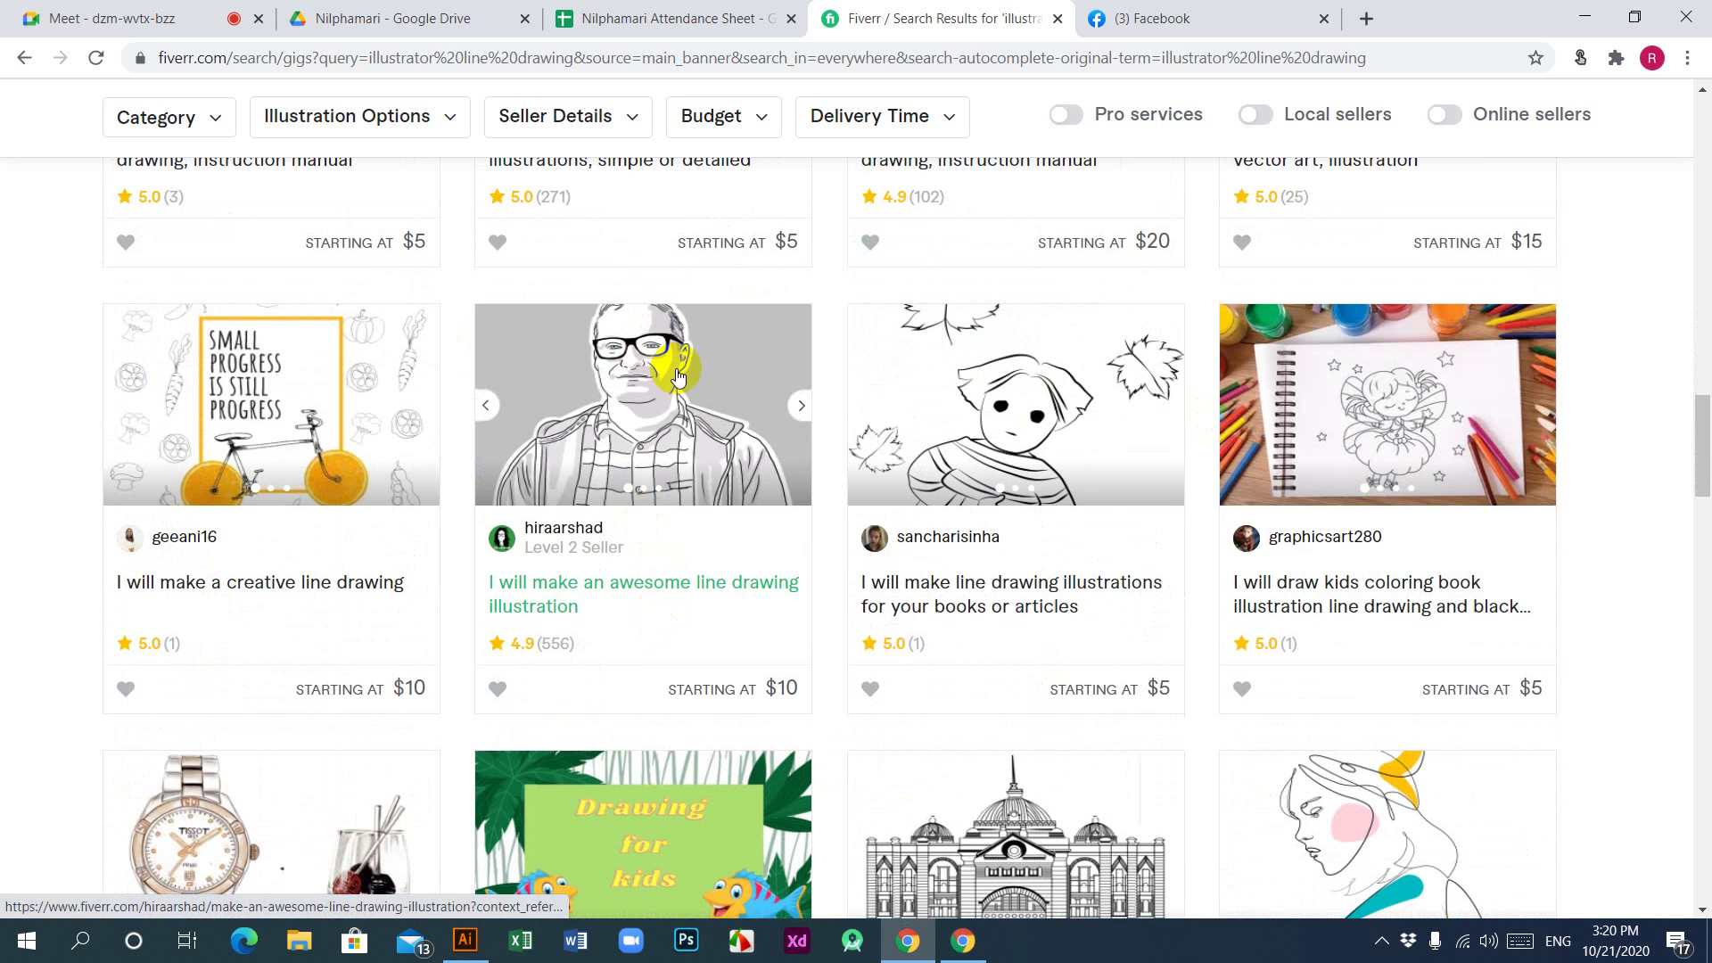
{"action": "scroll", "coordinate": [1444, 479], "scroll_direction": "down", "scroll_amount": 6}
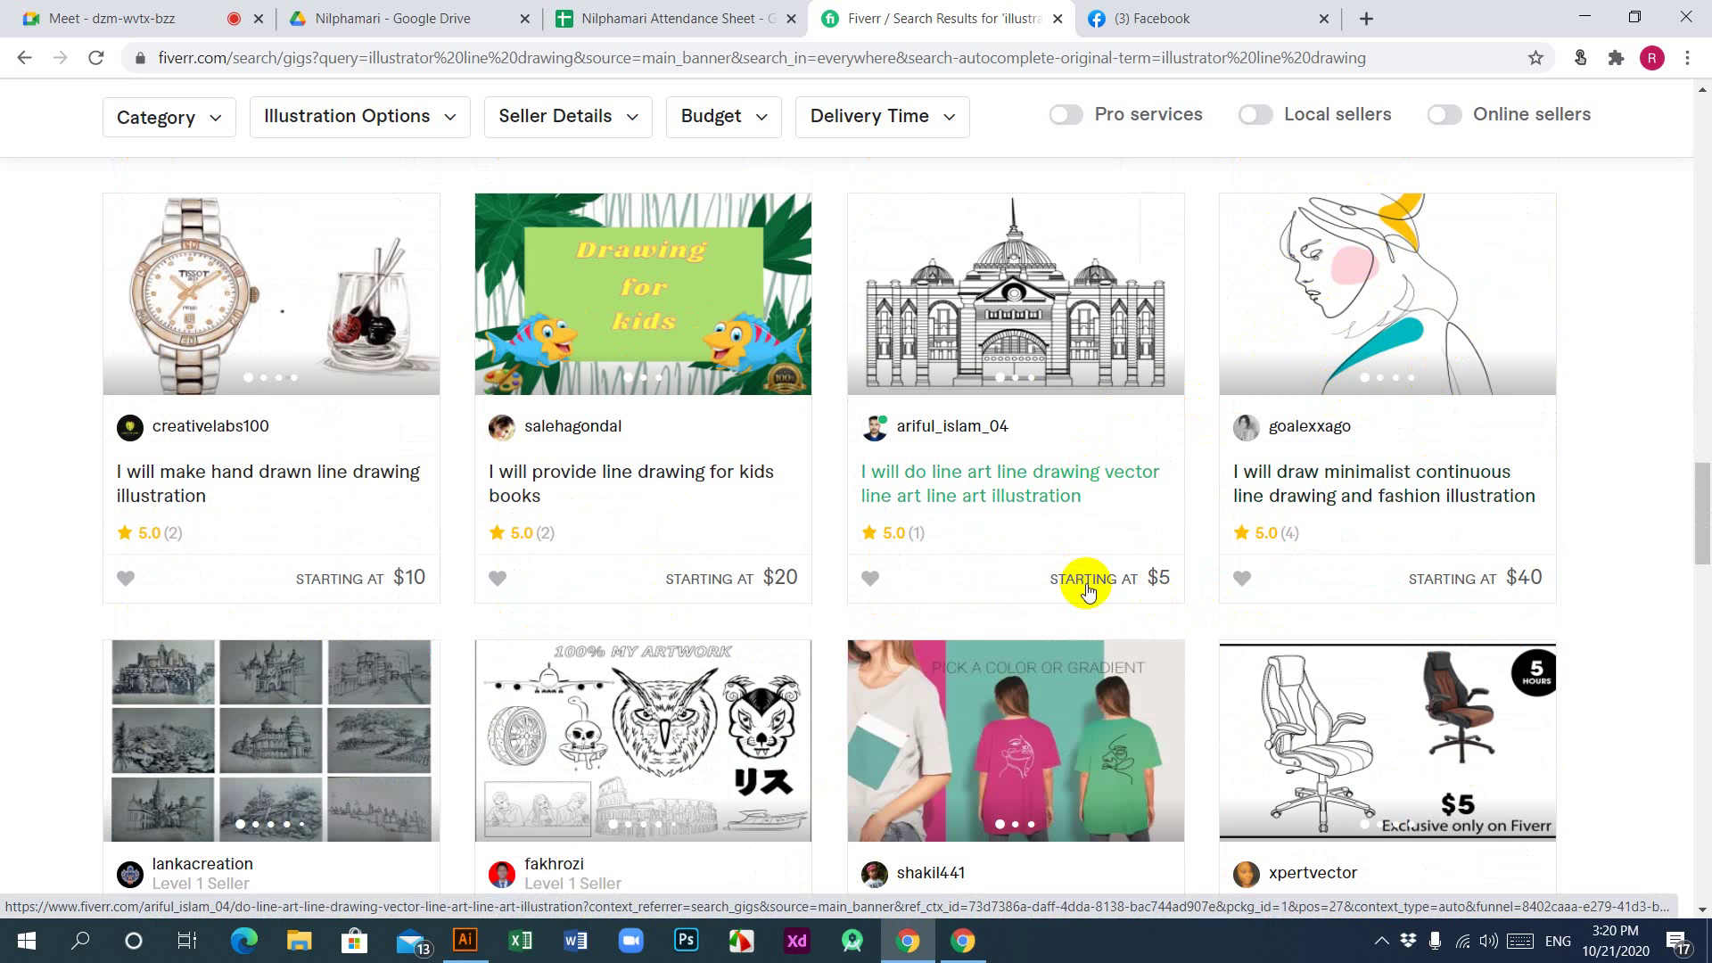
{"action": "scroll", "coordinate": [1088, 589], "scroll_direction": "down", "scroll_amount": 5}
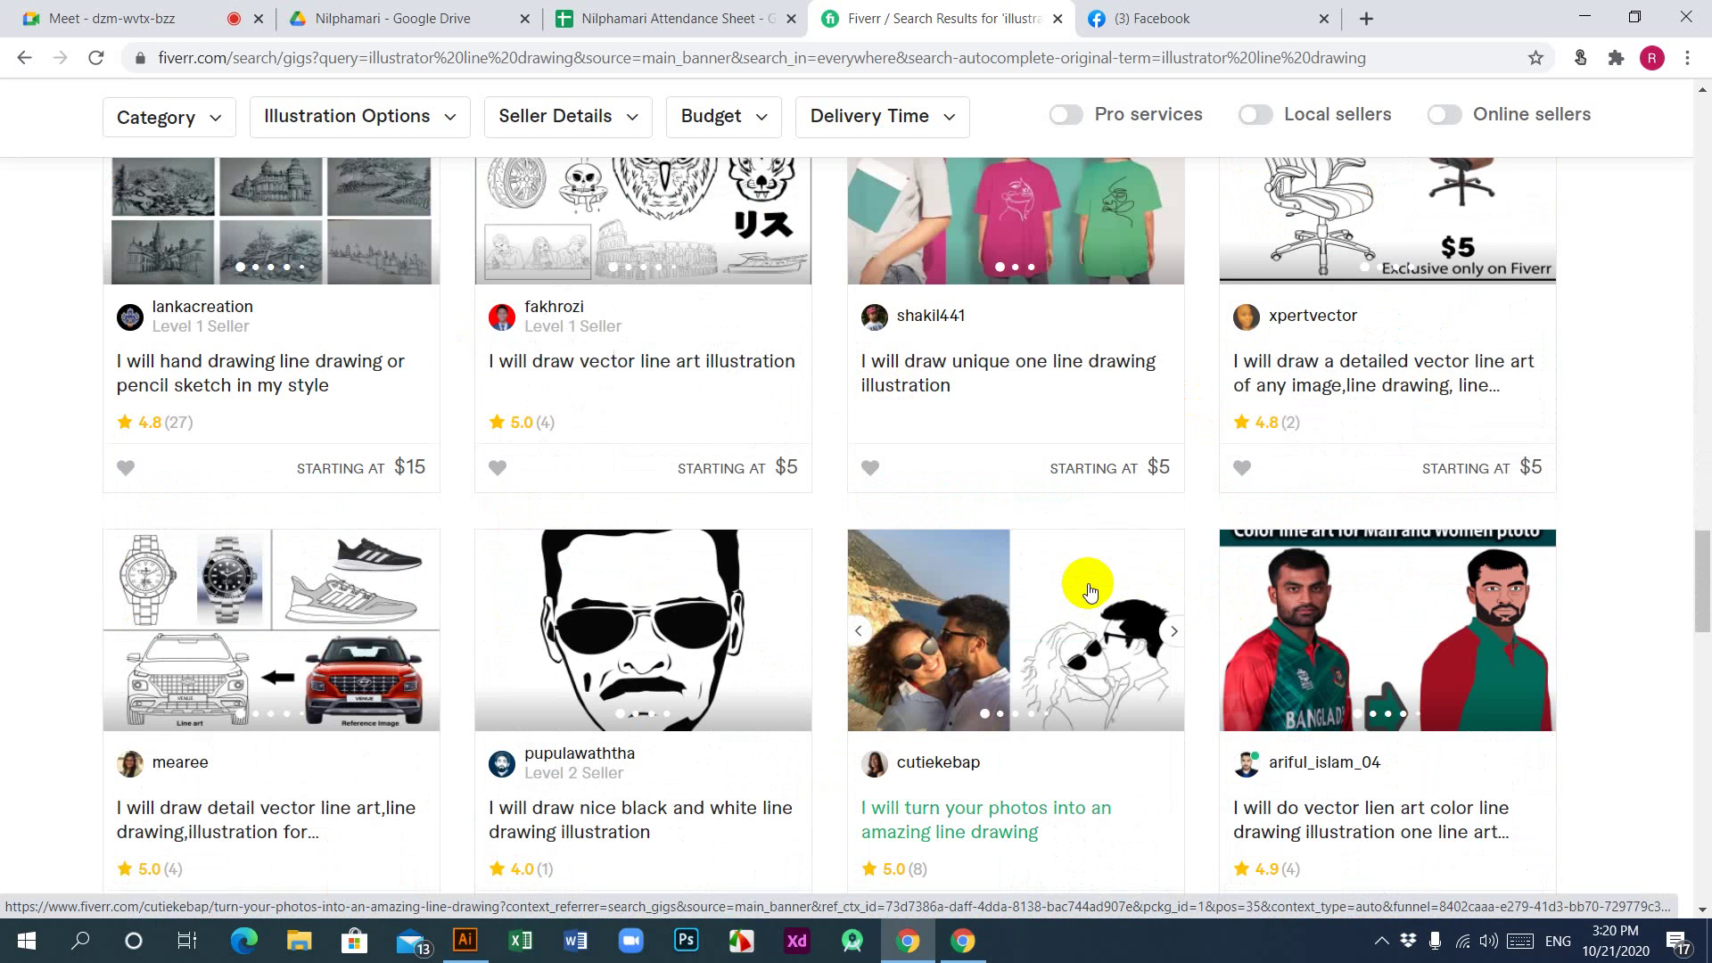
{"action": "scroll", "coordinate": [1089, 590], "scroll_direction": "down", "scroll_amount": 6}
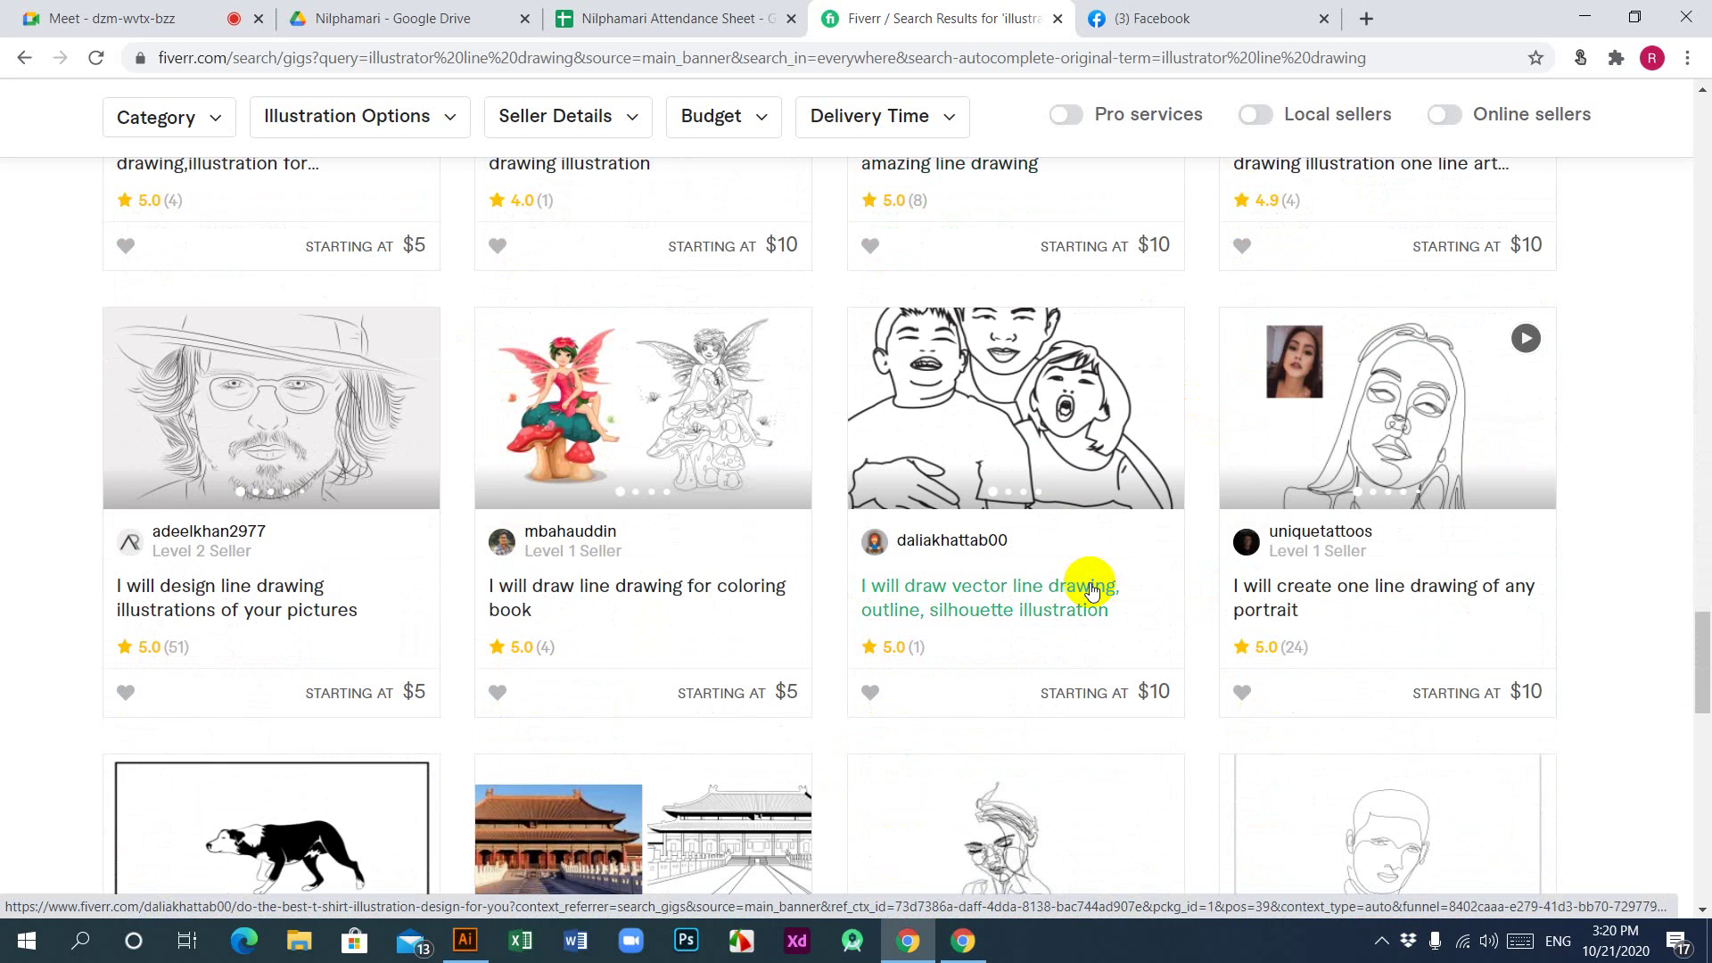
{"action": "scroll", "coordinate": [1091, 590], "scroll_direction": "down", "scroll_amount": 5}
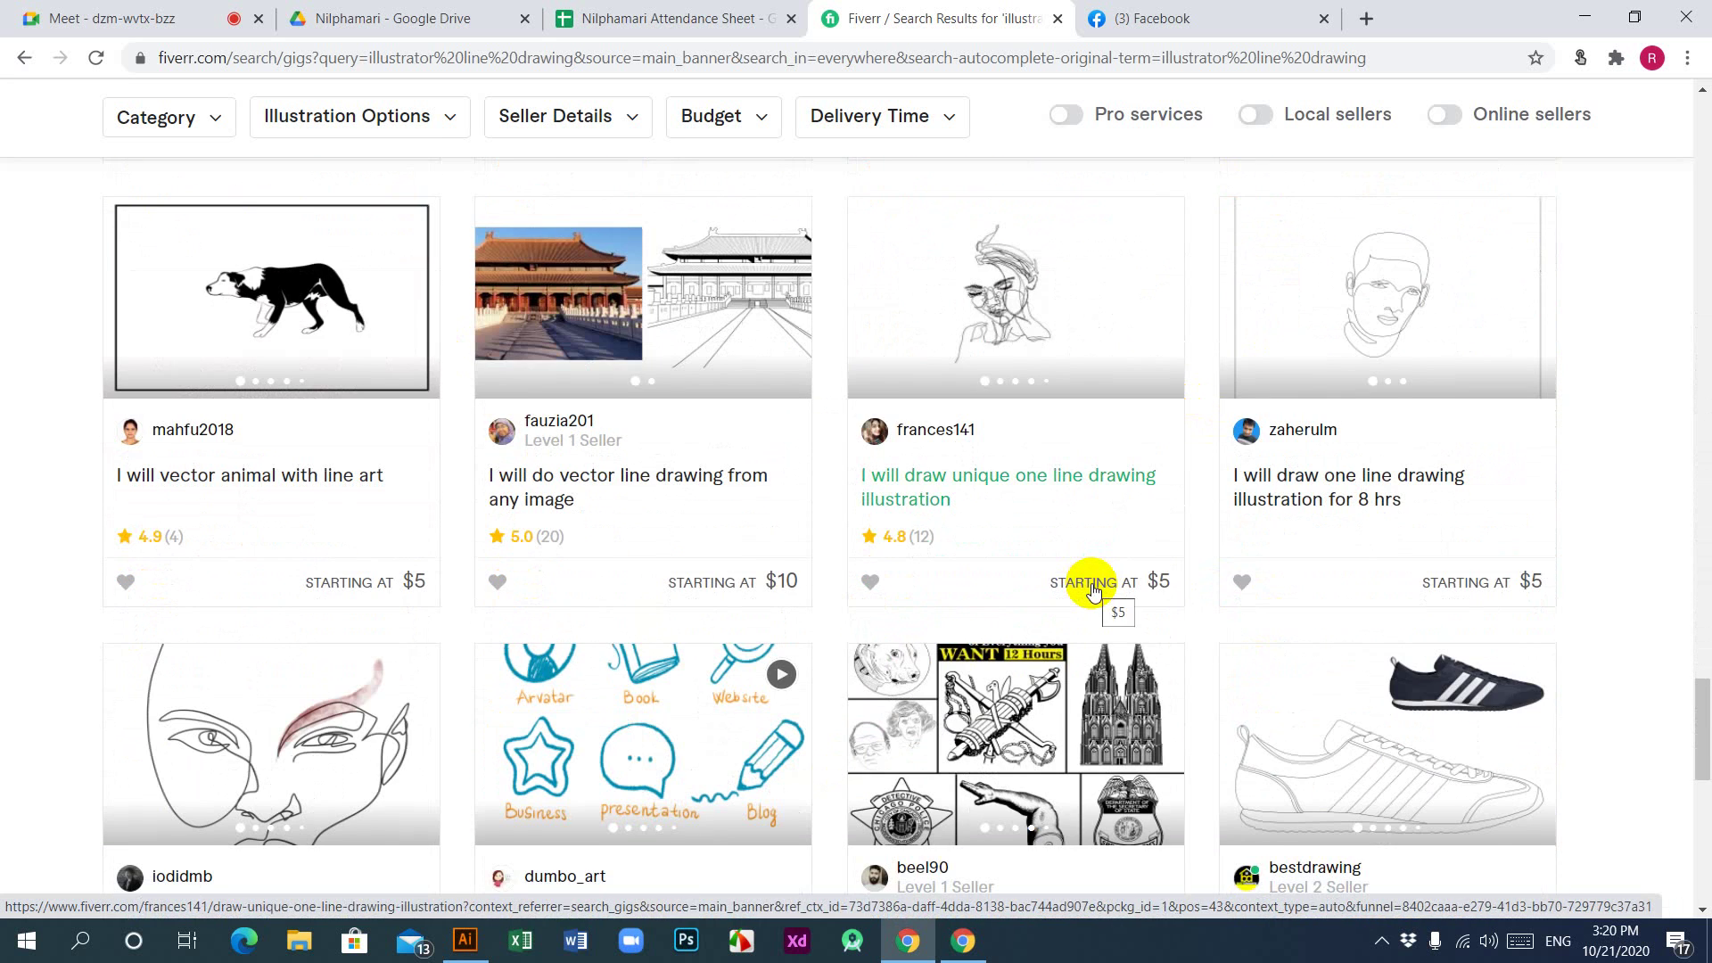
{"action": "scroll", "coordinate": [1093, 588], "scroll_direction": "down", "scroll_amount": 6}
{"action": "scroll", "coordinate": [1093, 589], "scroll_direction": "up", "scroll_amount": 3}
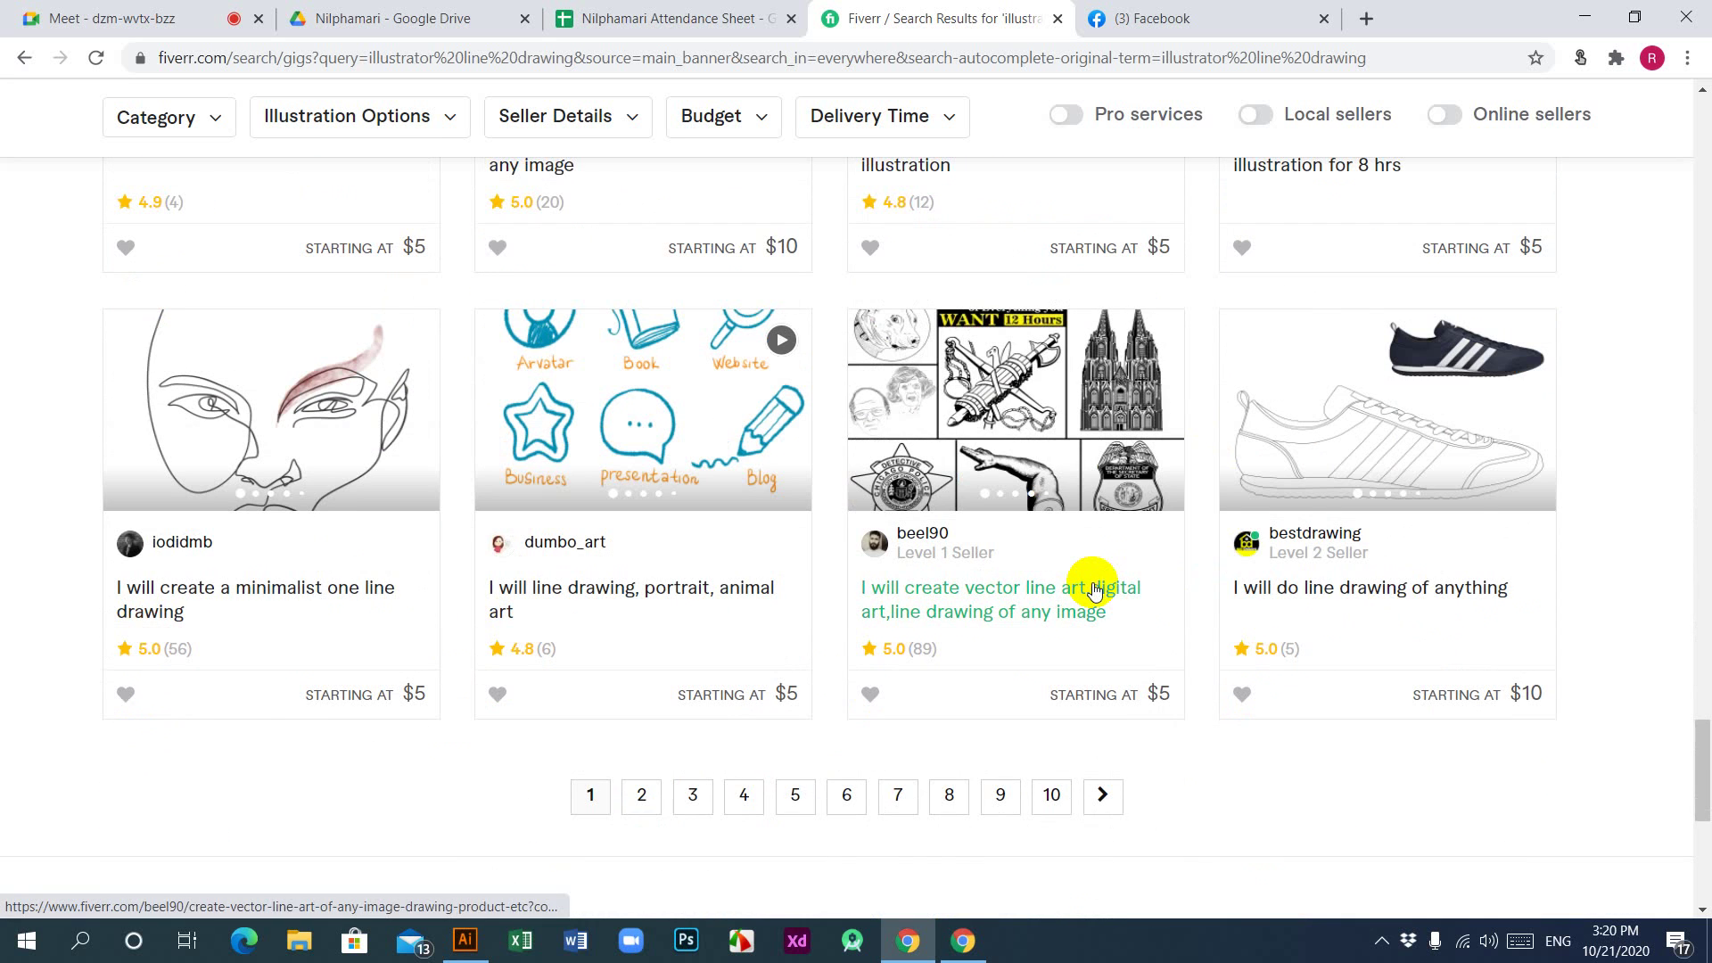
{"action": "scroll", "coordinate": [874, 794], "scroll_direction": "up", "scroll_amount": 13}
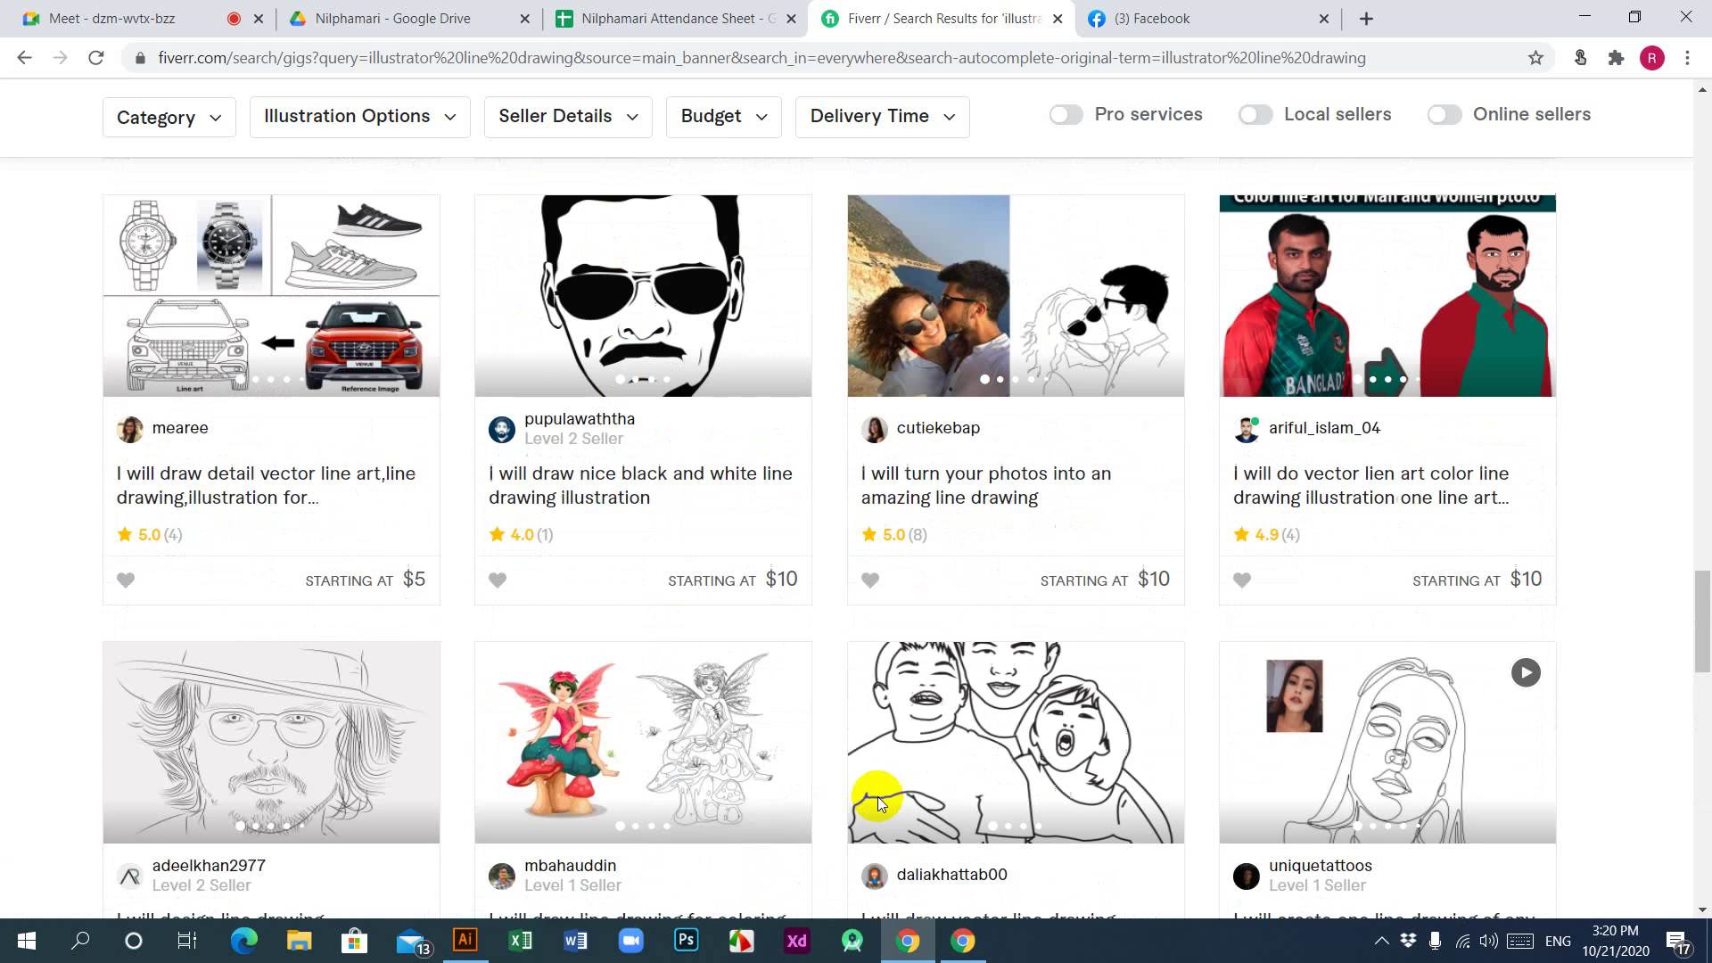
{"action": "scroll", "coordinate": [878, 804], "scroll_direction": "down", "scroll_amount": 3}
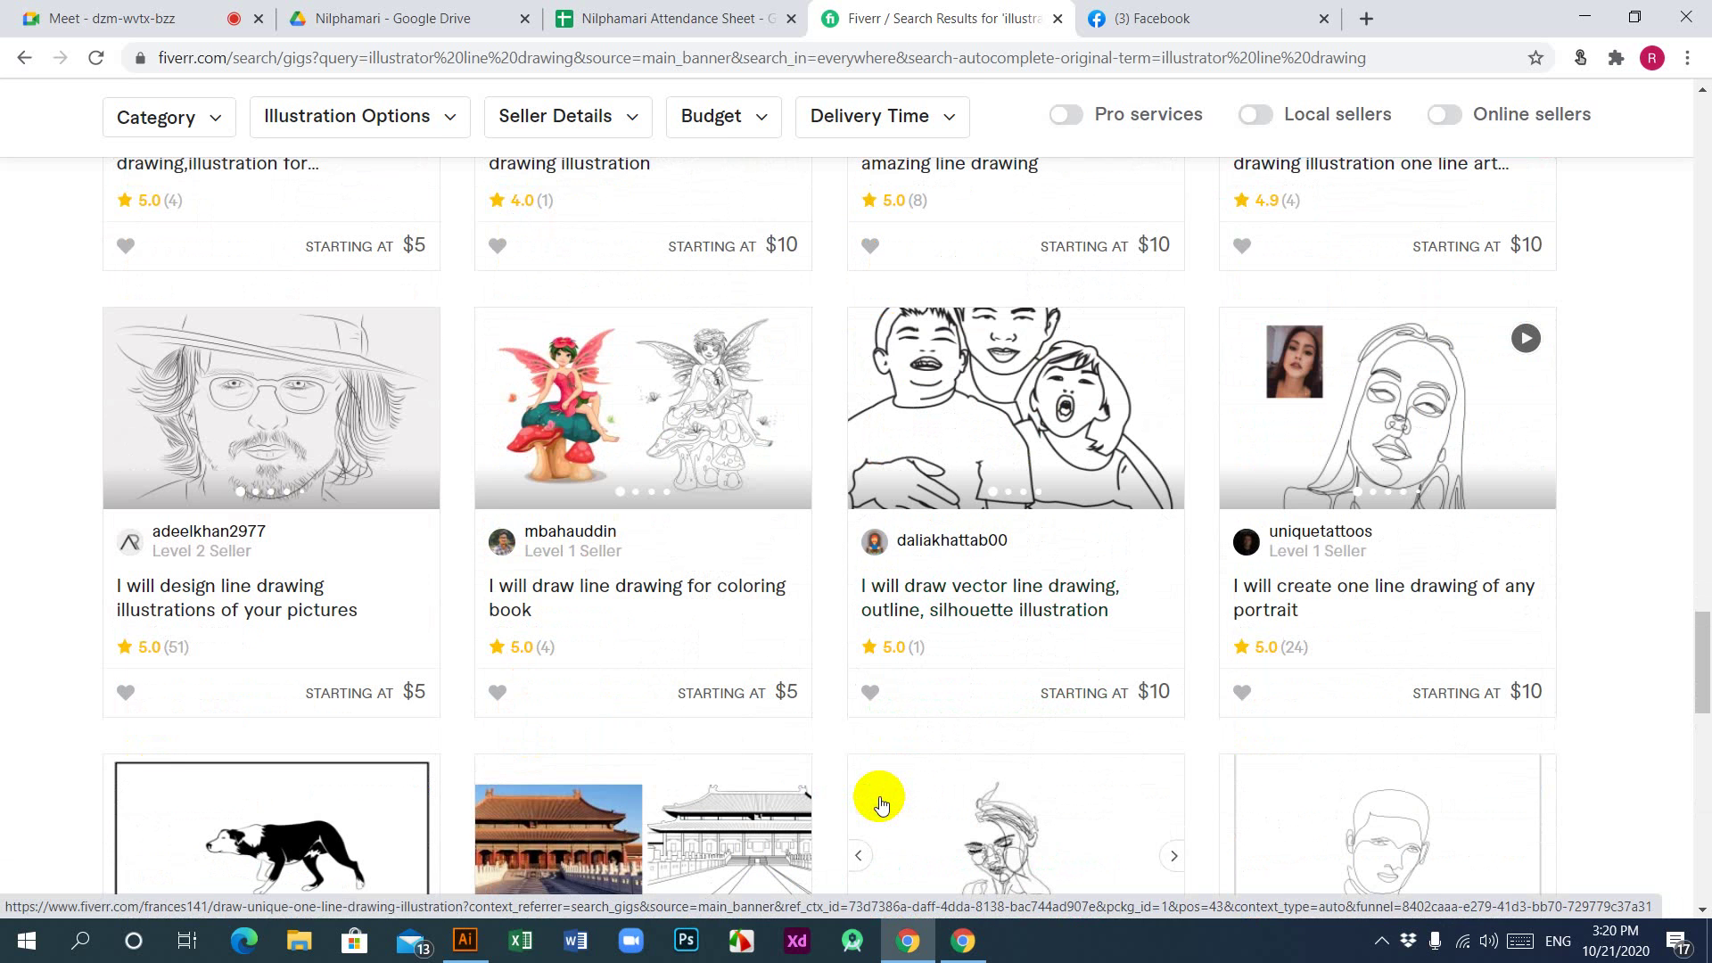
{"action": "scroll", "coordinate": [881, 805], "scroll_direction": "down", "scroll_amount": 4}
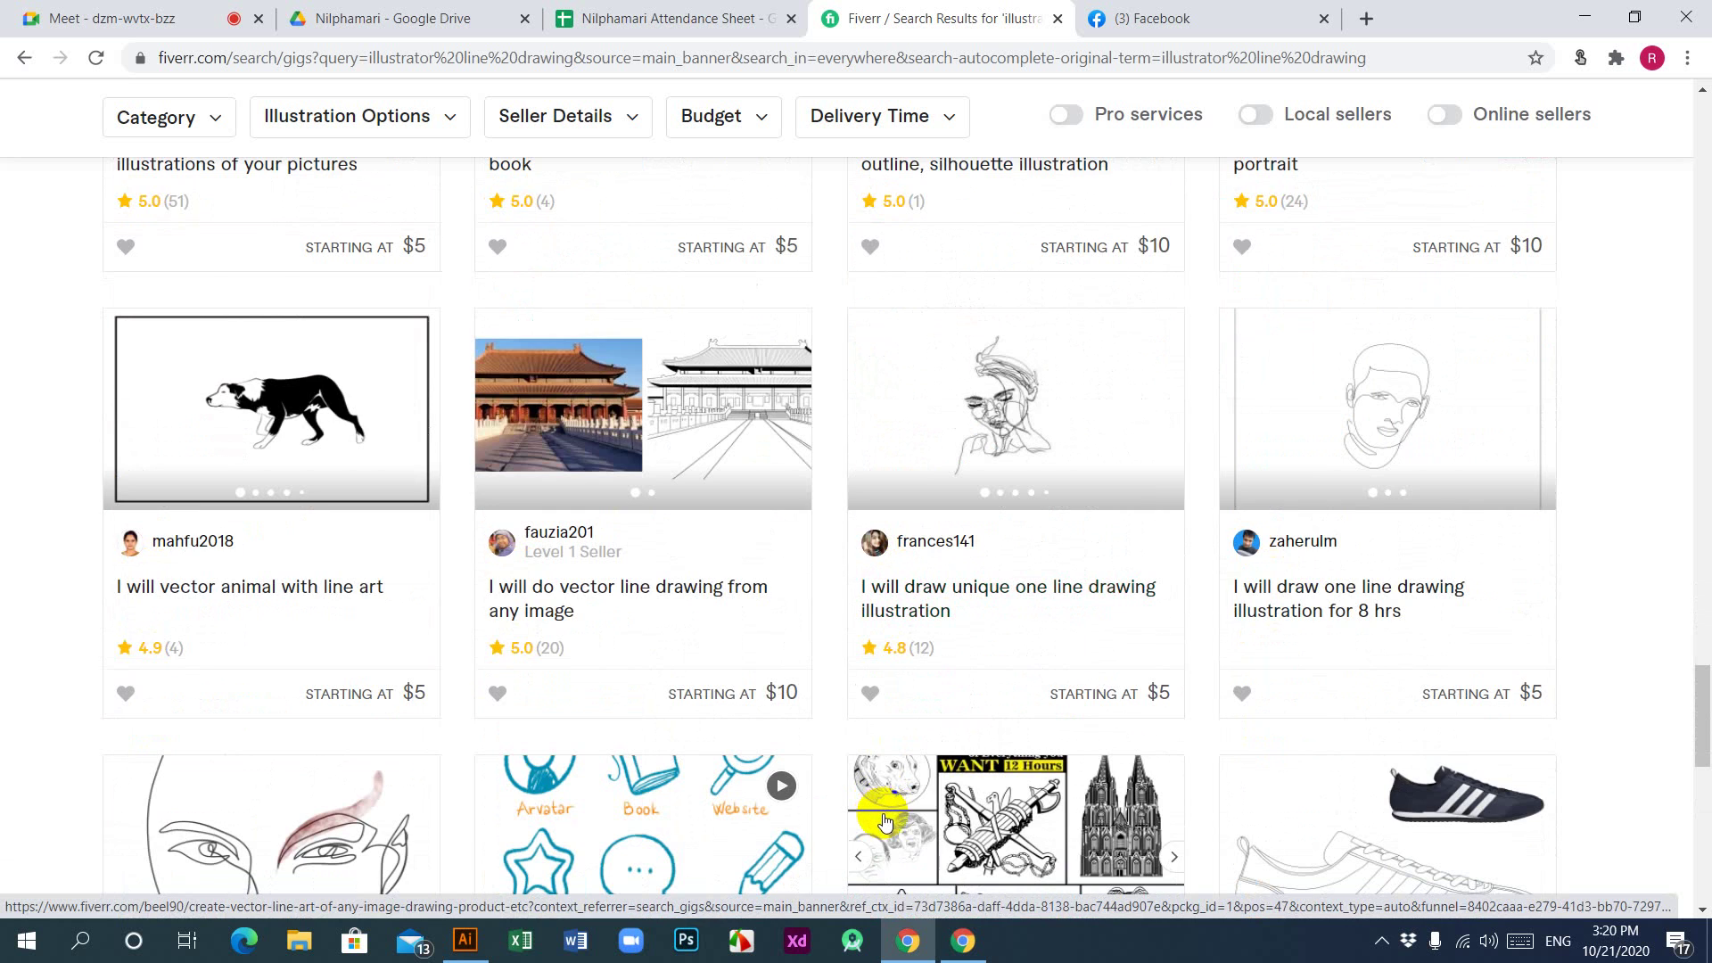
{"action": "scroll", "coordinate": [885, 822], "scroll_direction": "down", "scroll_amount": 5}
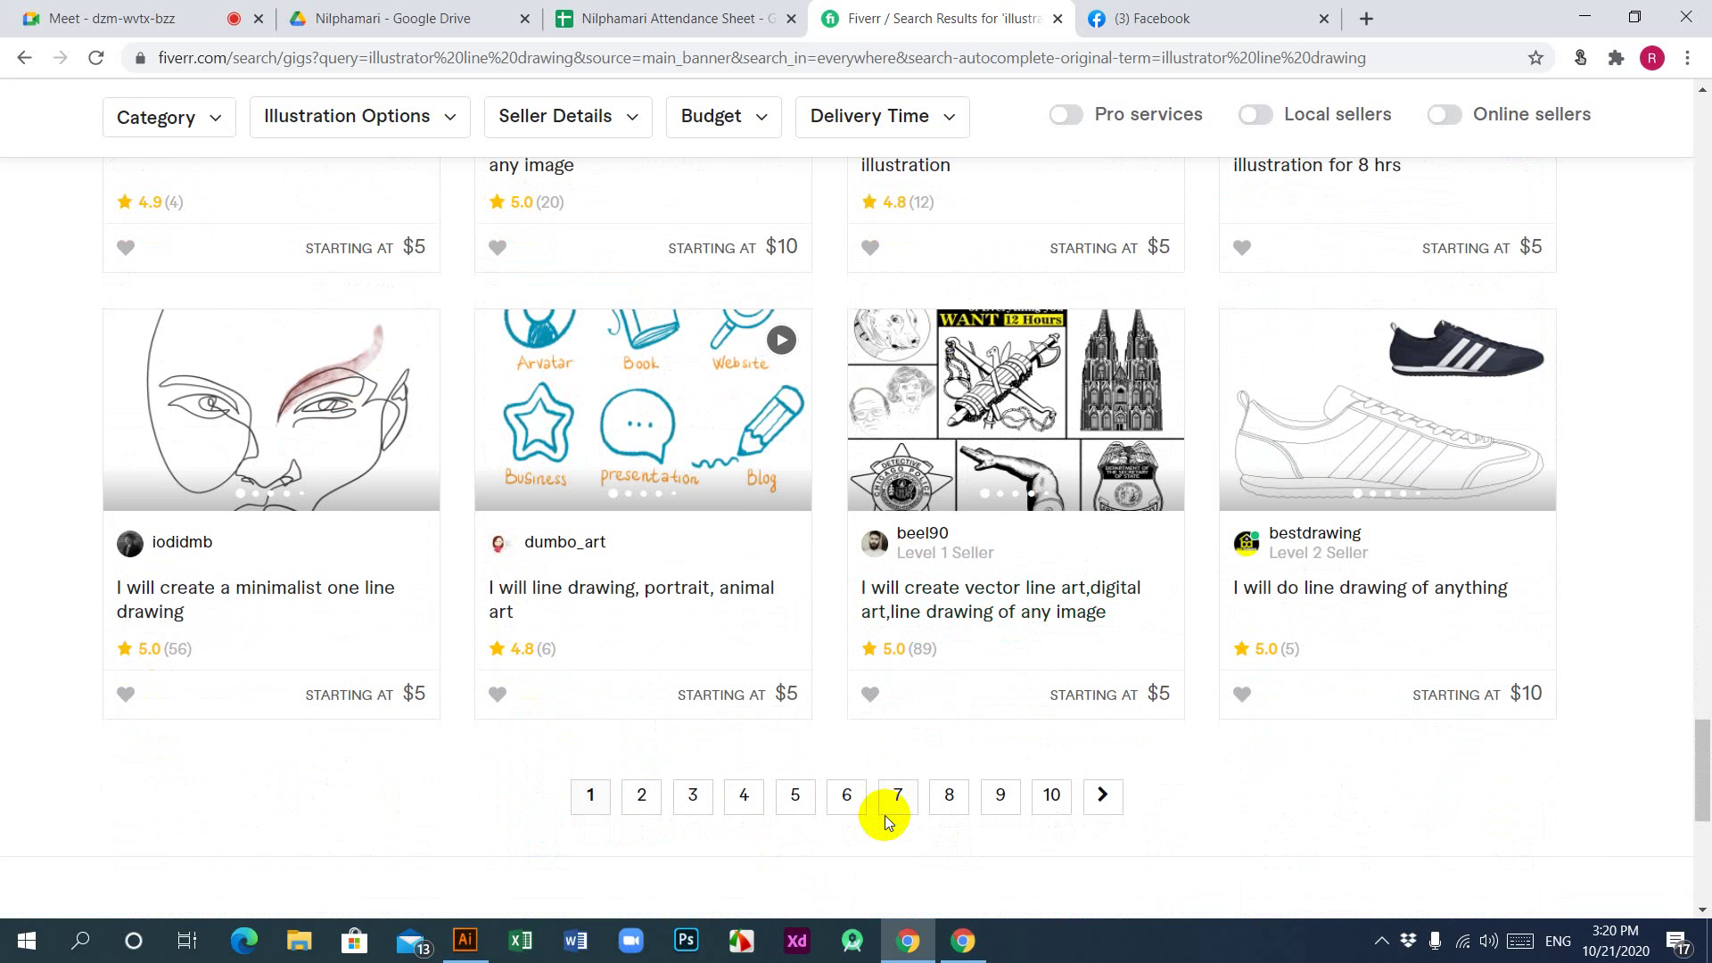
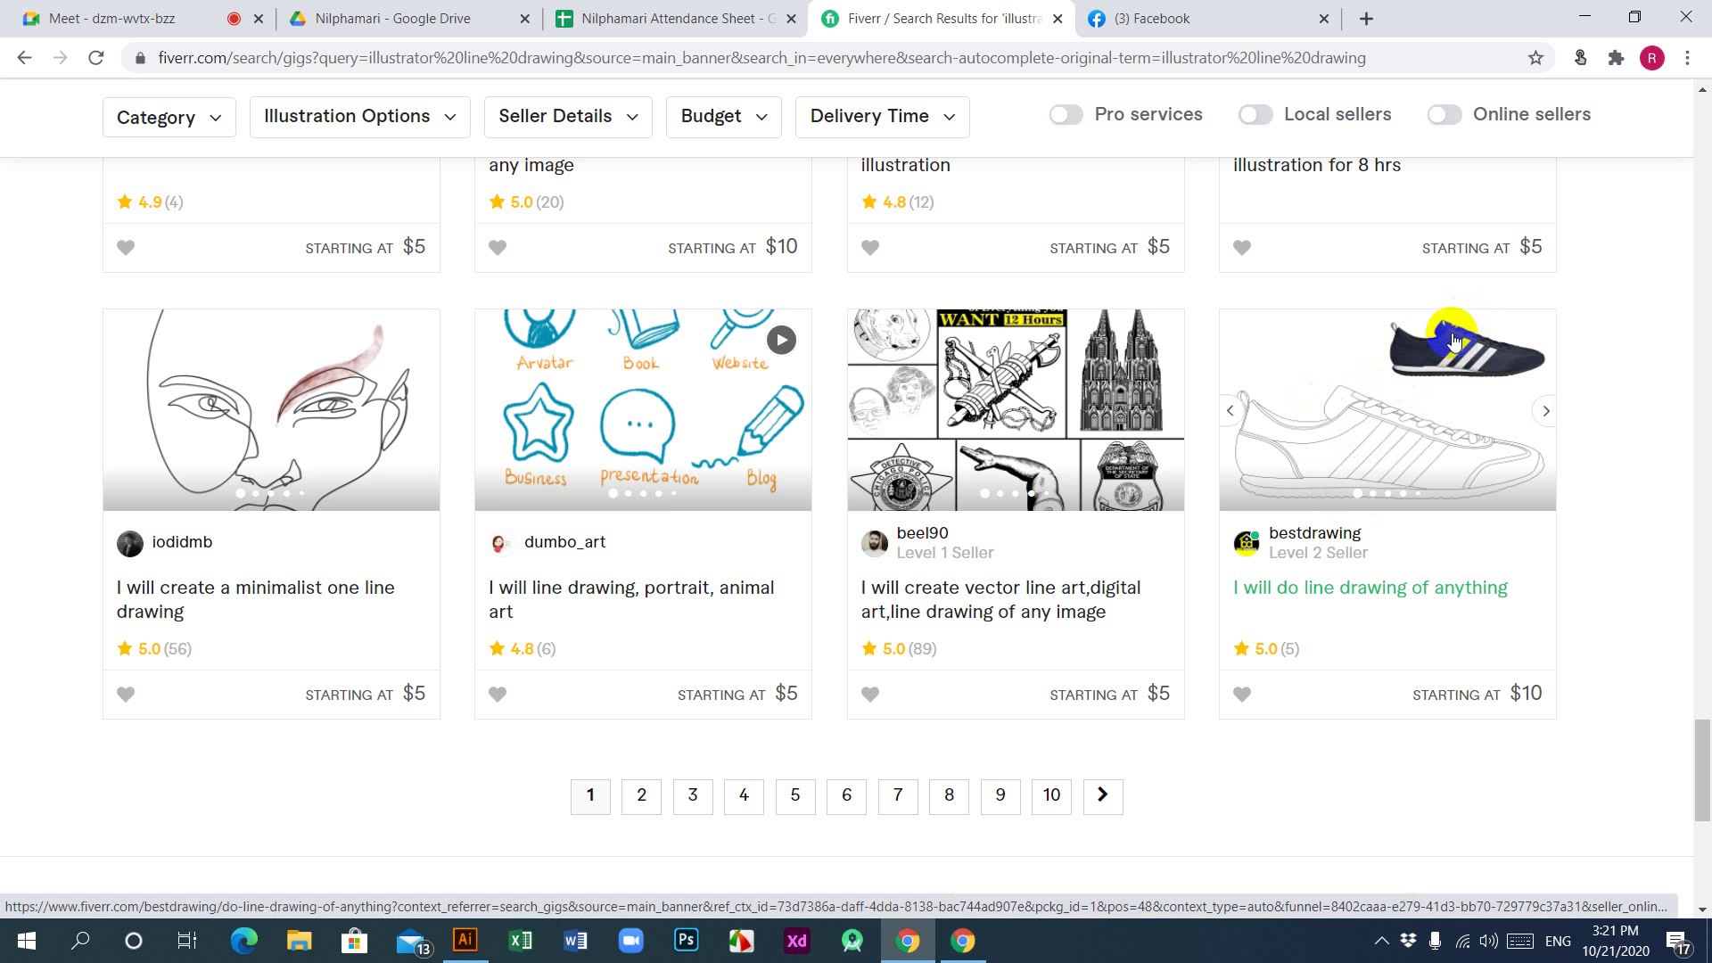
{"action": "scroll", "coordinate": [535, 569], "scroll_direction": "up", "scroll_amount": 3}
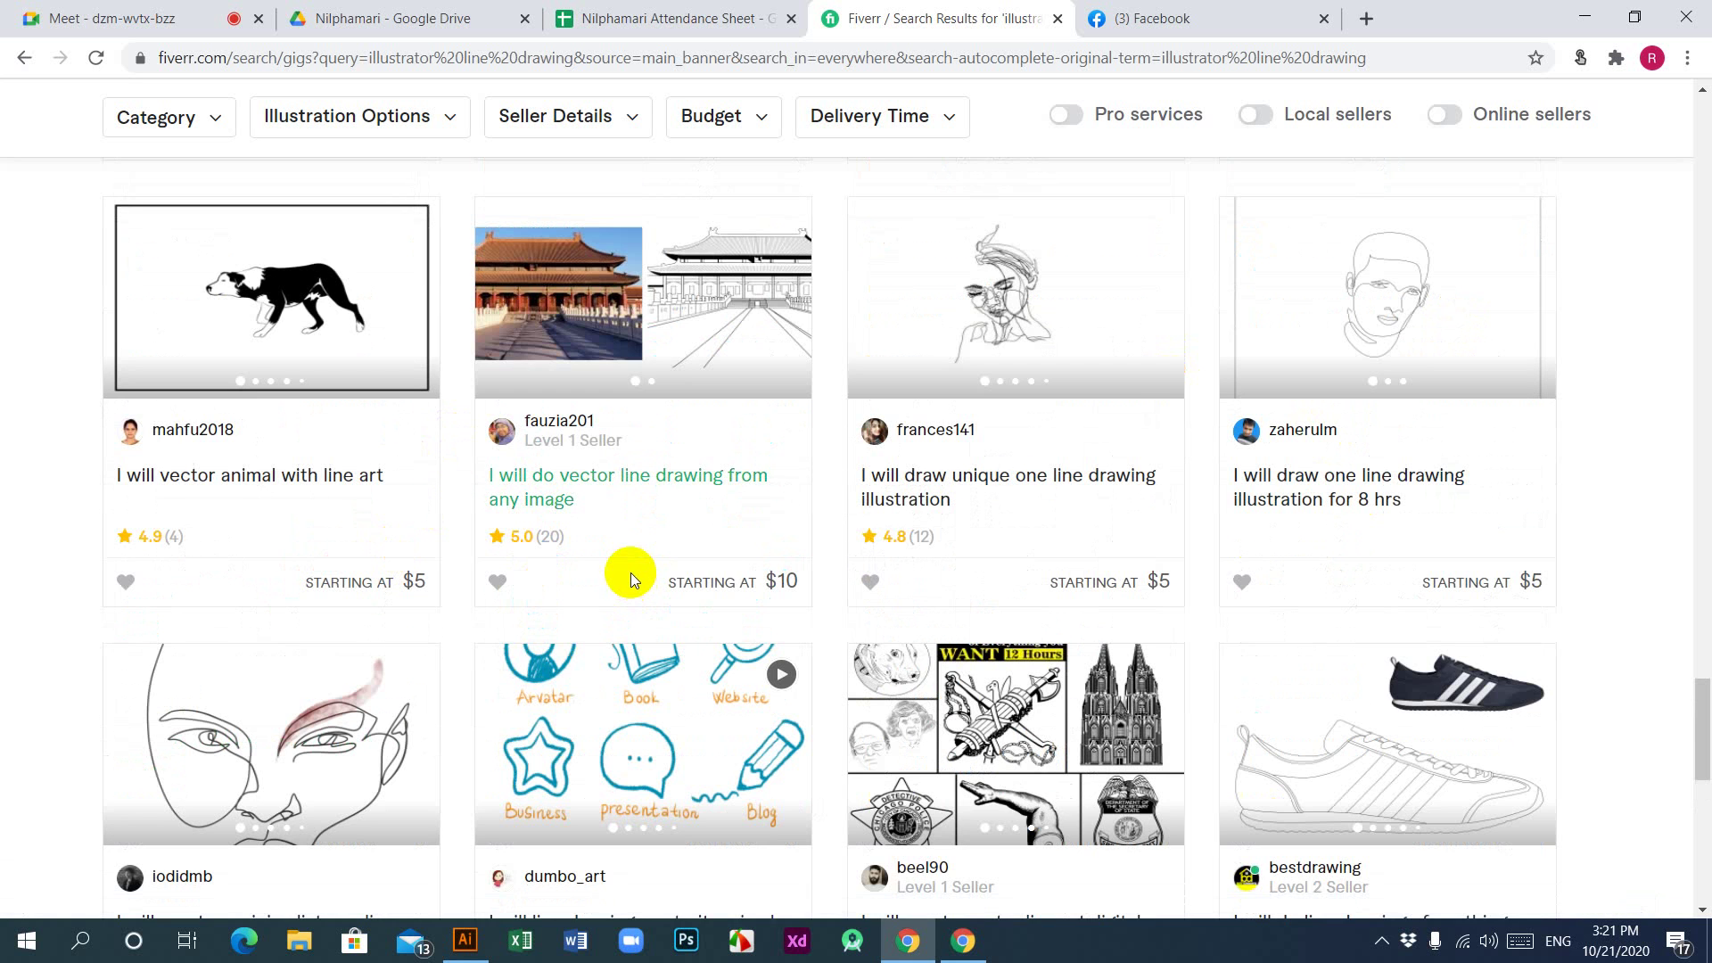
Step: Look back over the lower rows of line drawing gigs, examining the product and portrait line art samples
{"action": "scroll", "coordinate": [630, 573], "scroll_direction": "up", "scroll_amount": 4}
{"action": "scroll", "coordinate": [633, 570], "scroll_direction": "up", "scroll_amount": 5}
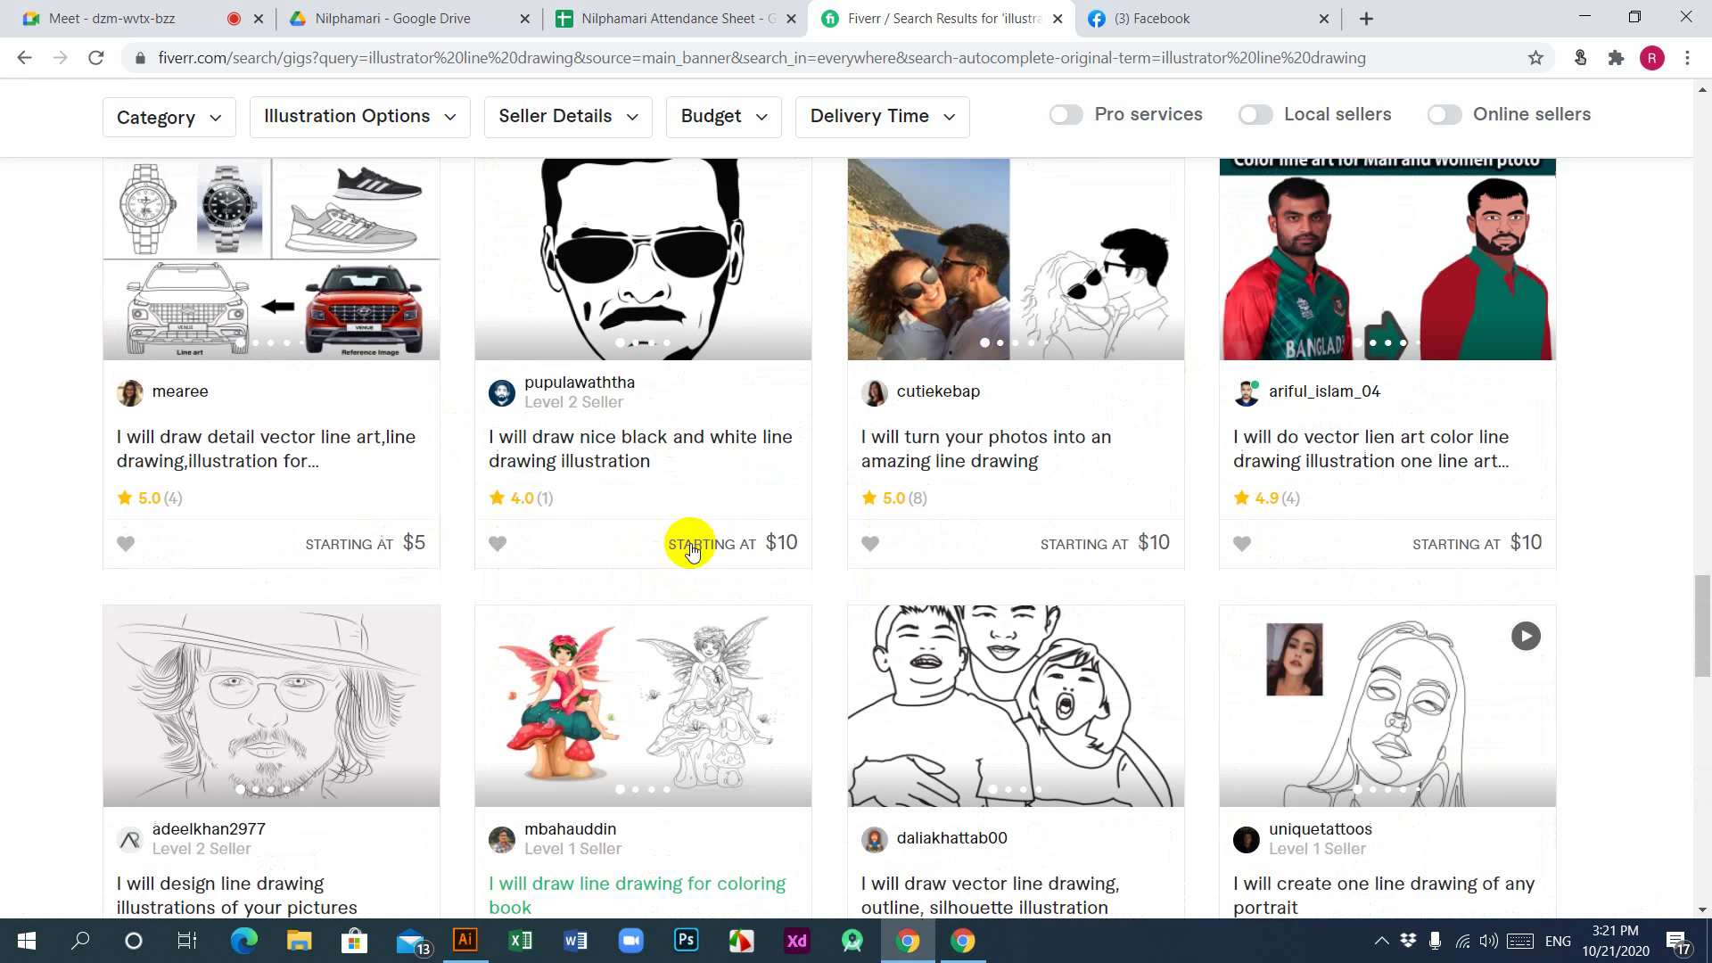
{"action": "scroll", "coordinate": [738, 553], "scroll_direction": "up", "scroll_amount": 2}
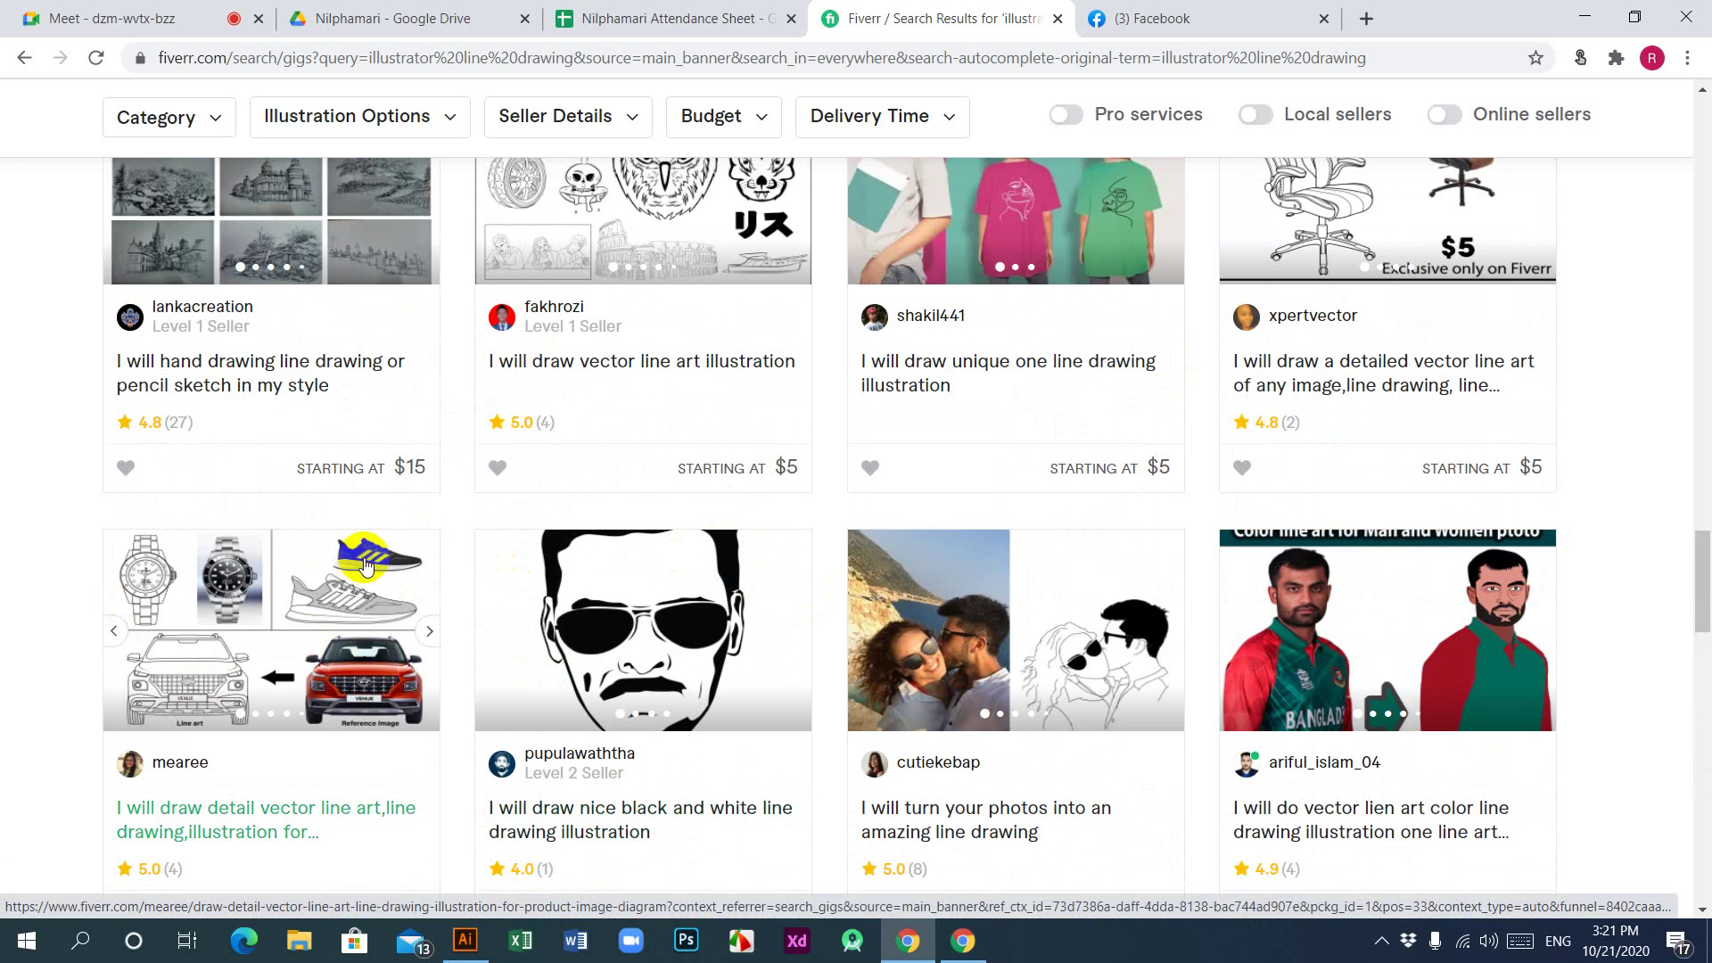
{"action": "scroll", "coordinate": [434, 715], "scroll_direction": "down", "scroll_amount": 1}
{"action": "scroll", "coordinate": [433, 715], "scroll_direction": "down", "scroll_amount": 2}
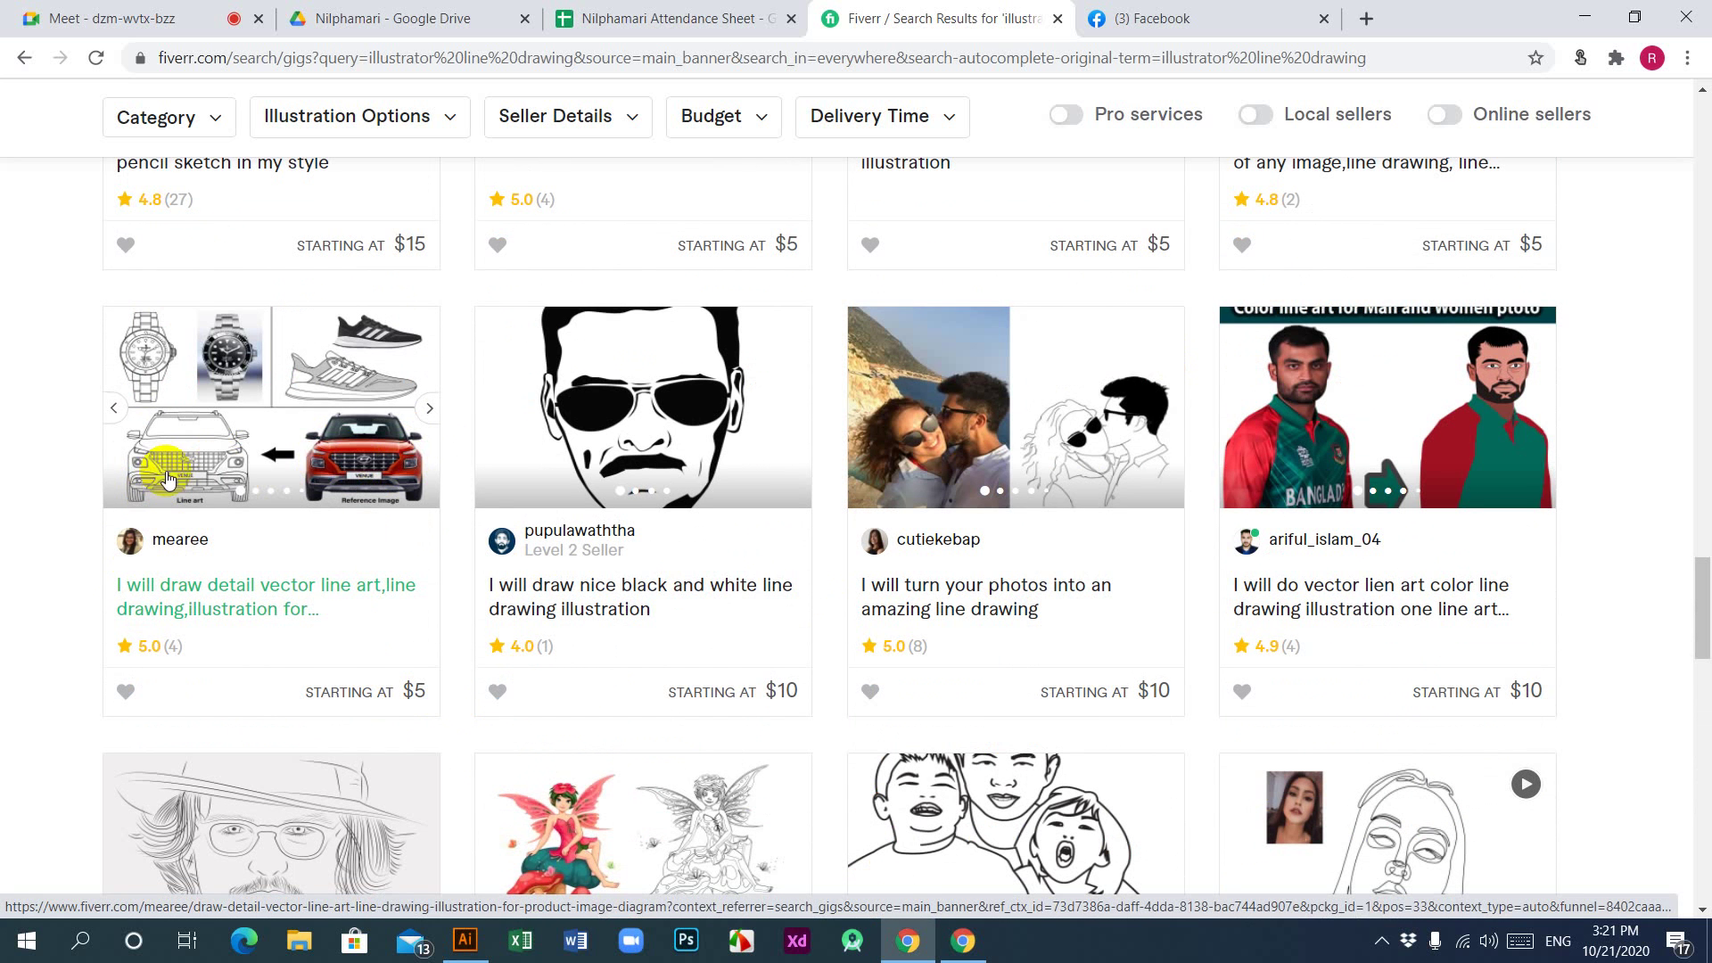
Step: Switch to the parrot drawing in Illustrator, activate the Line Segment tool, return to the Selection tool, and minimize the window
{"action": "left_click", "coordinate": [465, 941]}
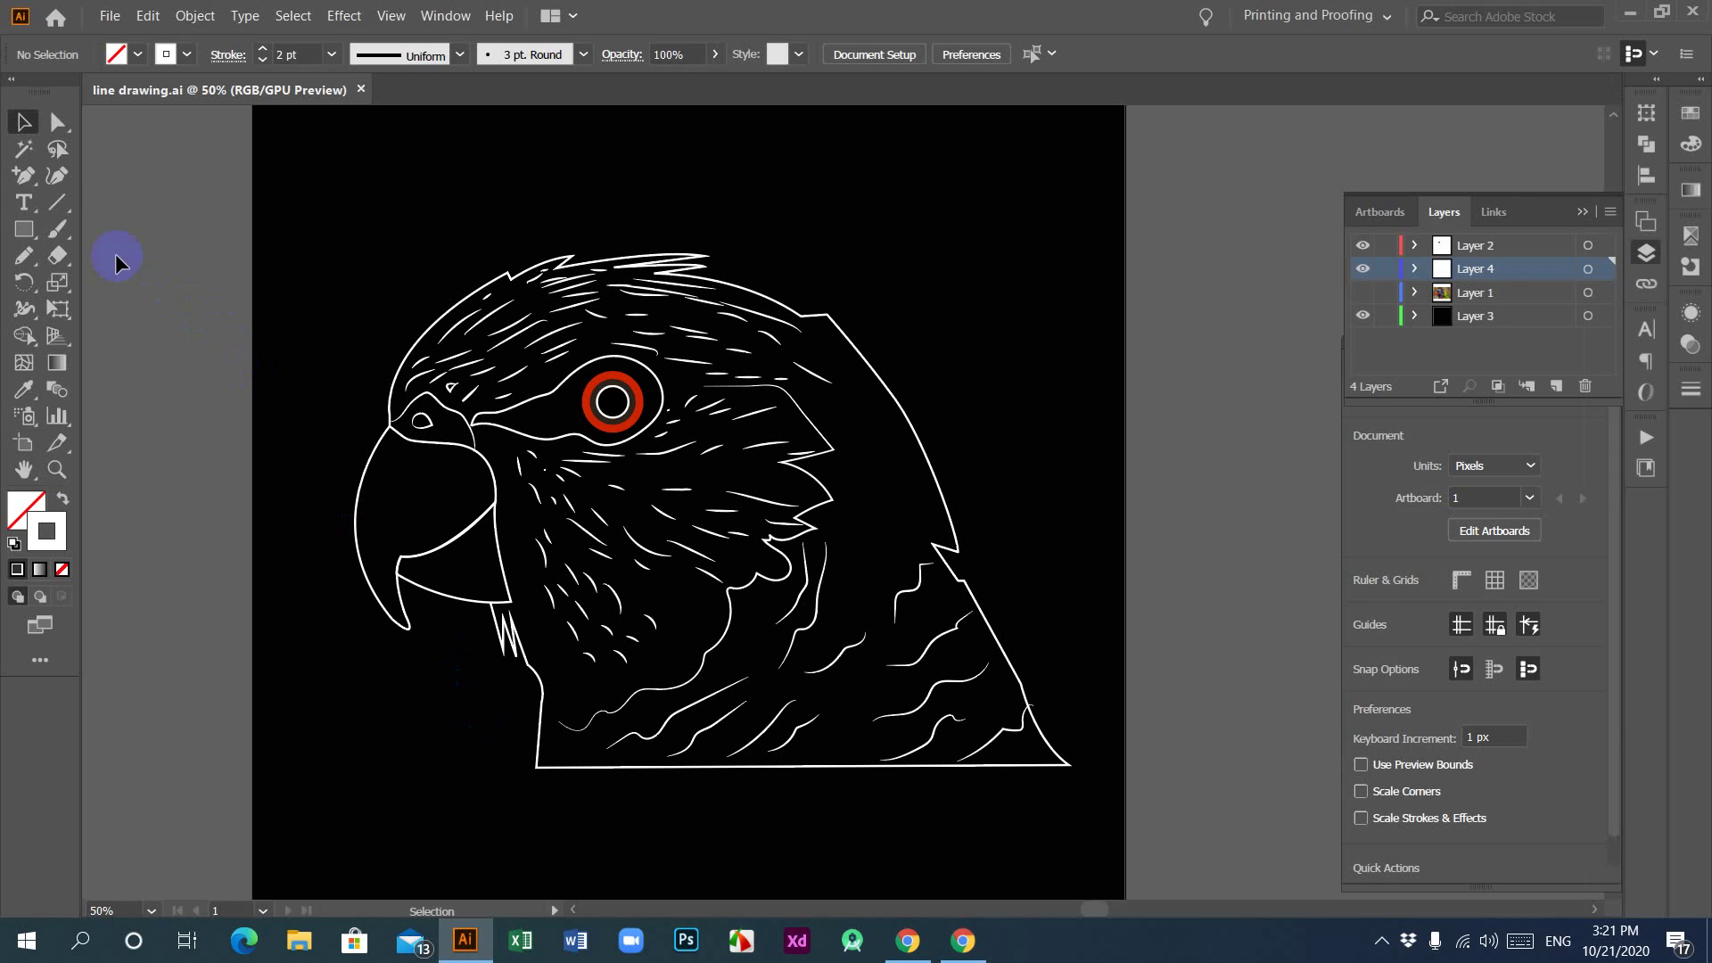
{"action": "left_click", "coordinate": [50, 203]}
{"action": "left_click_drag", "start_coordinate": [50, 205], "coordinate": [192, 207]}
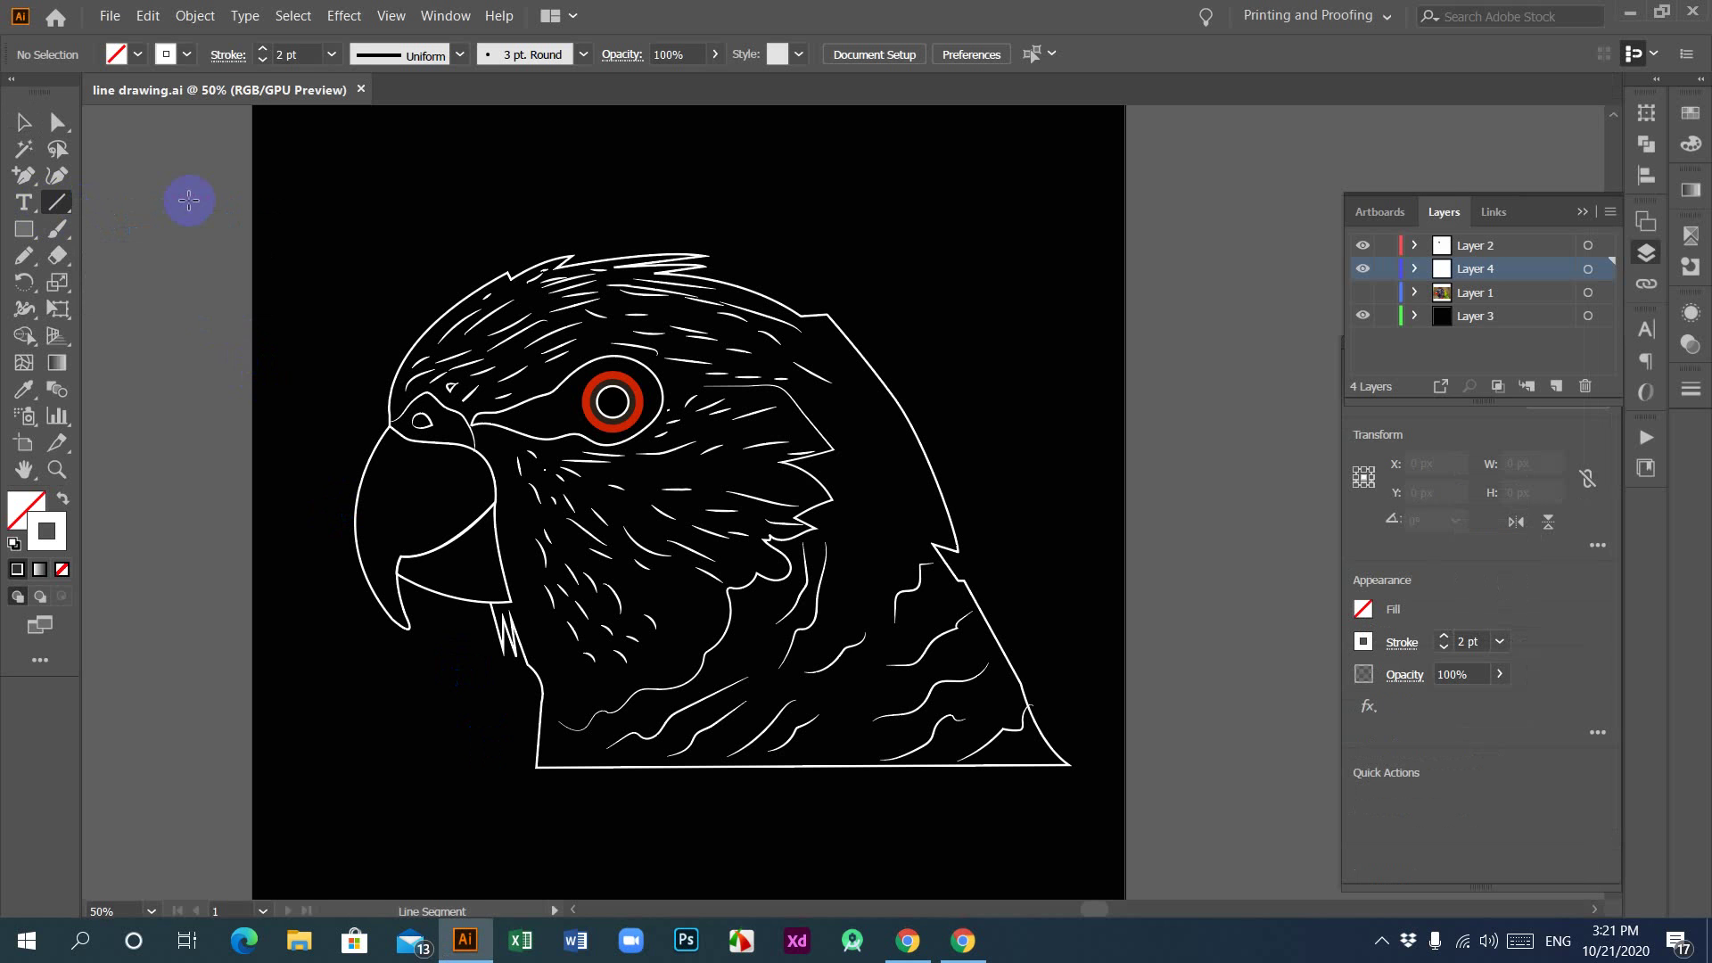
{"action": "left_click", "coordinate": [25, 122]}
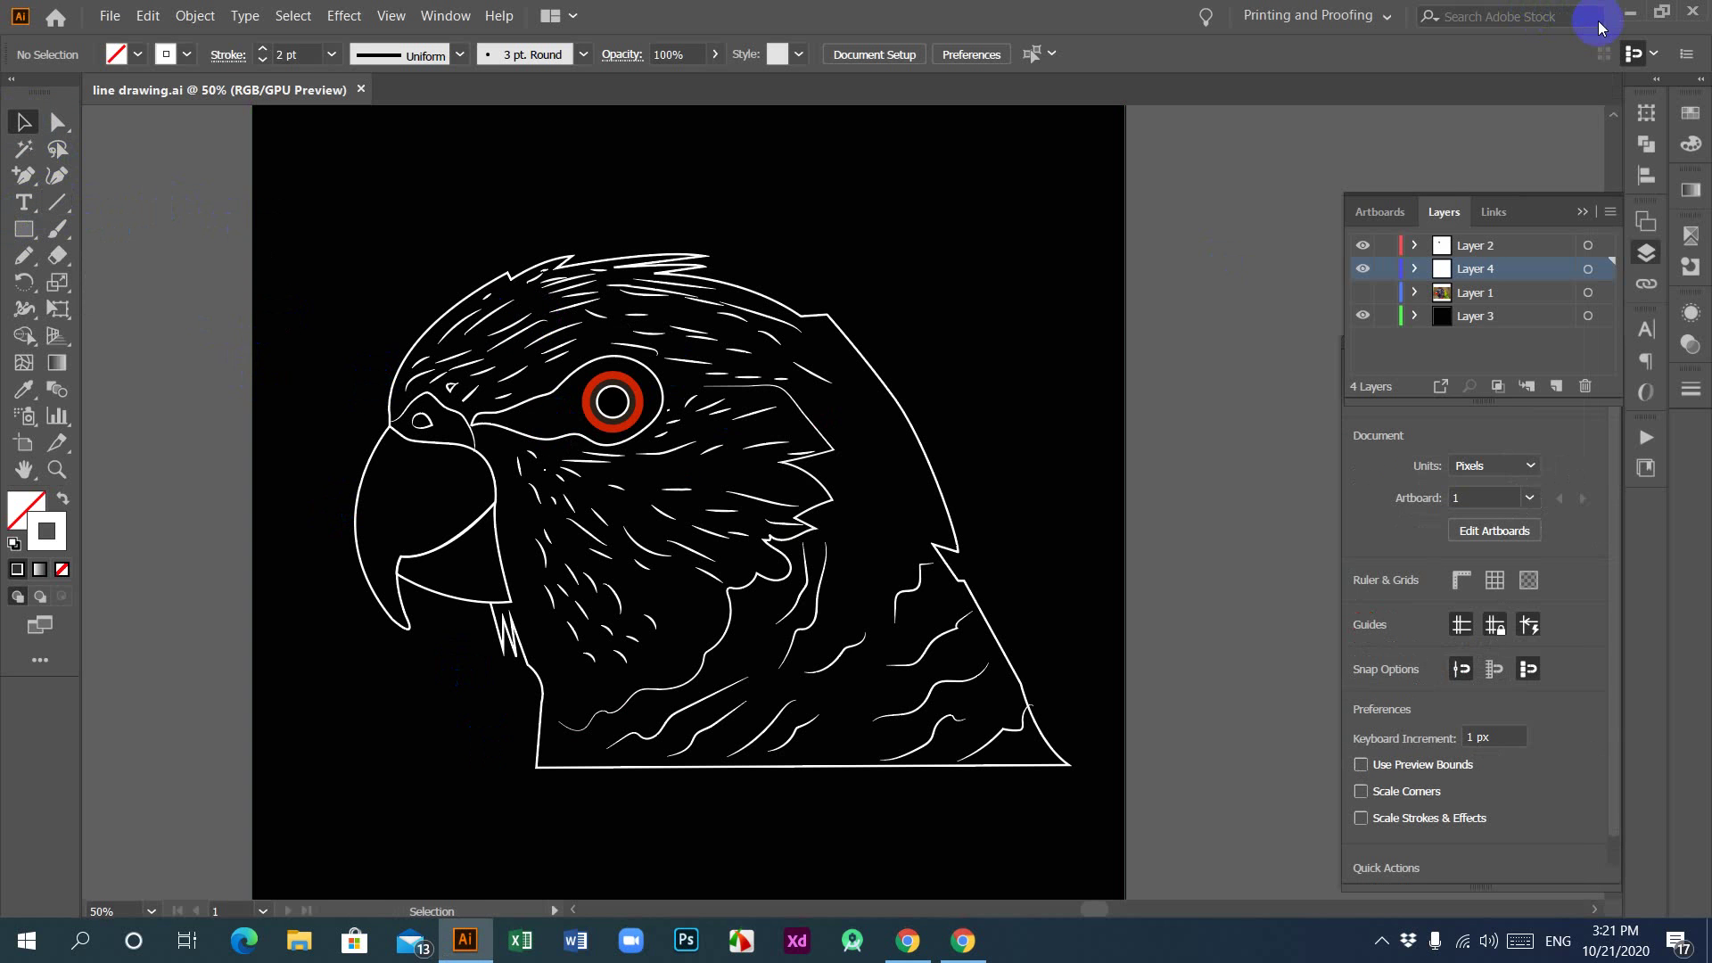
{"action": "left_click", "coordinate": [1629, 13]}
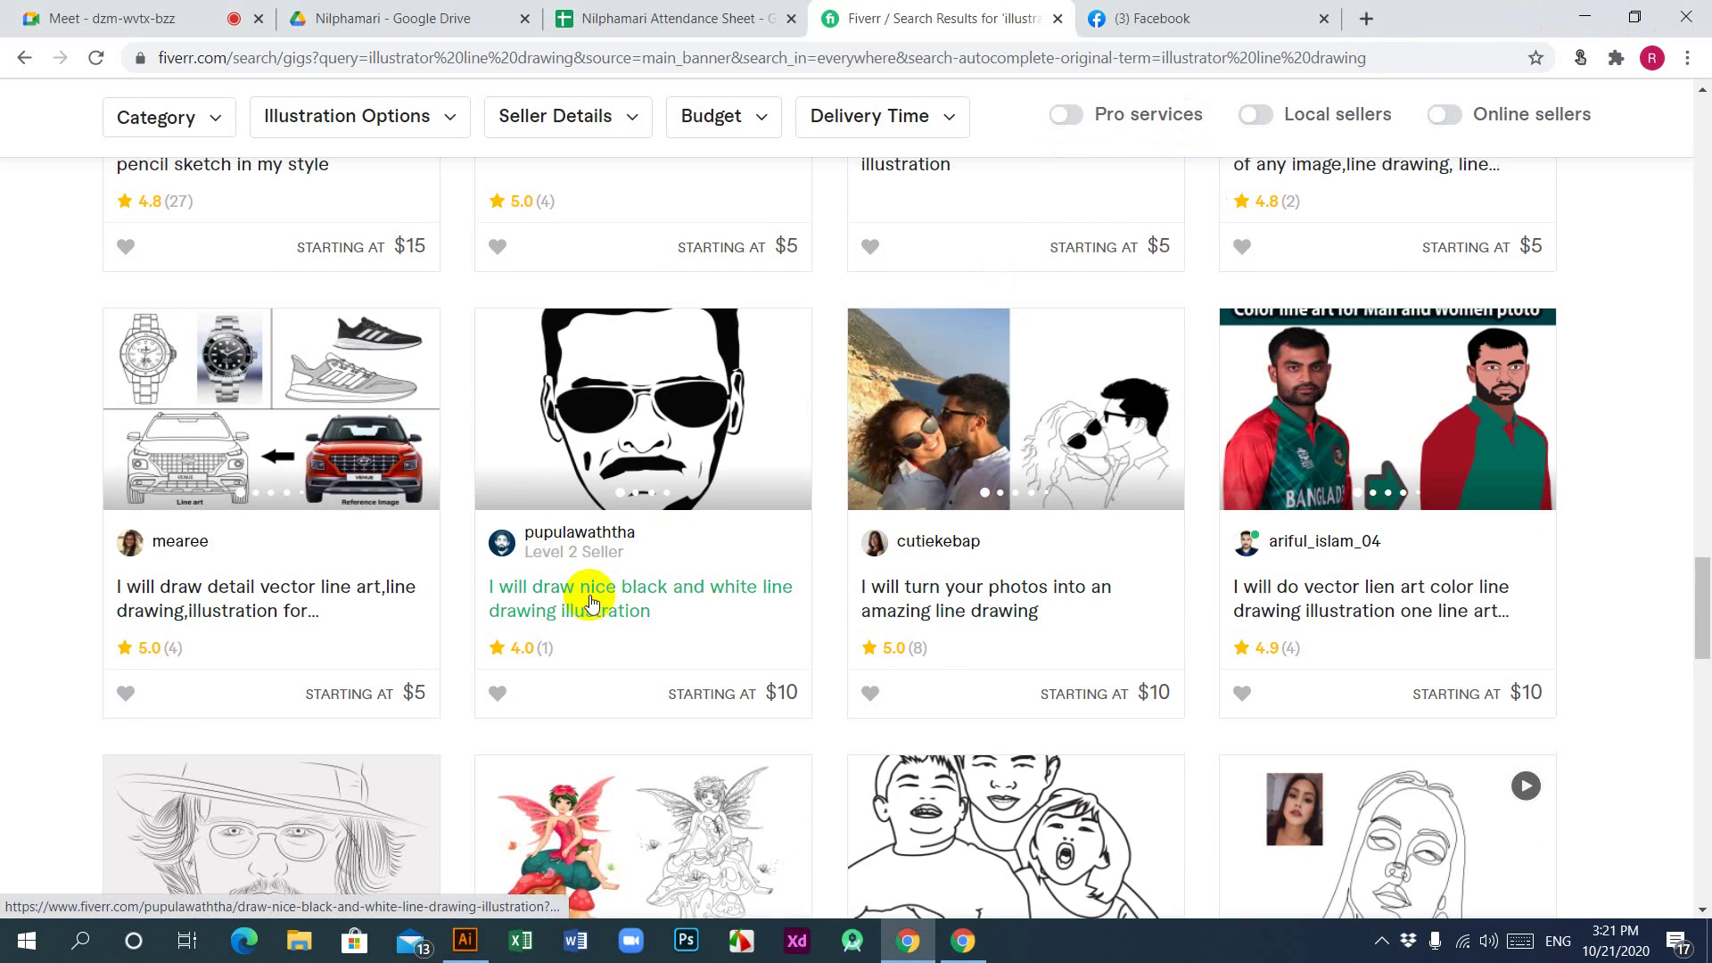
Step: Review the line drawing gigs back up to the start of the results, comparing sample artwork, seller levels and starting prices
{"action": "scroll", "coordinate": [585, 600], "scroll_direction": "up", "scroll_amount": 3}
{"action": "scroll", "coordinate": [585, 600], "scroll_direction": "down", "scroll_amount": 3}
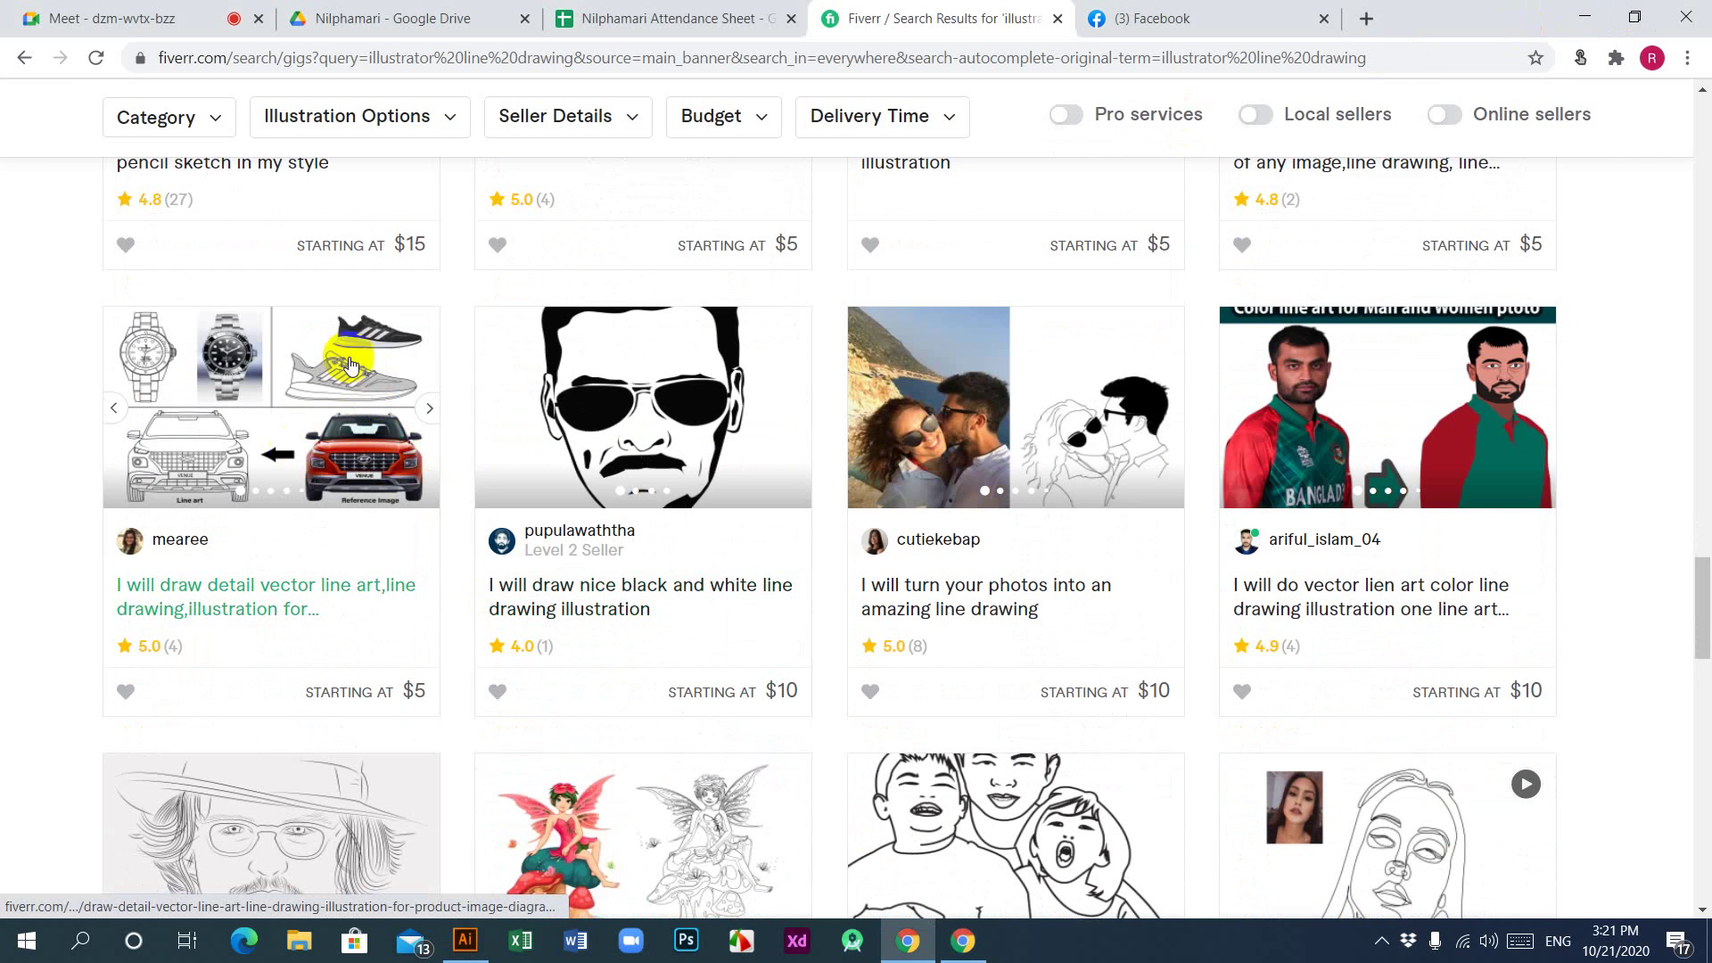
{"action": "scroll", "coordinate": [509, 535], "scroll_direction": "up", "scroll_amount": 4}
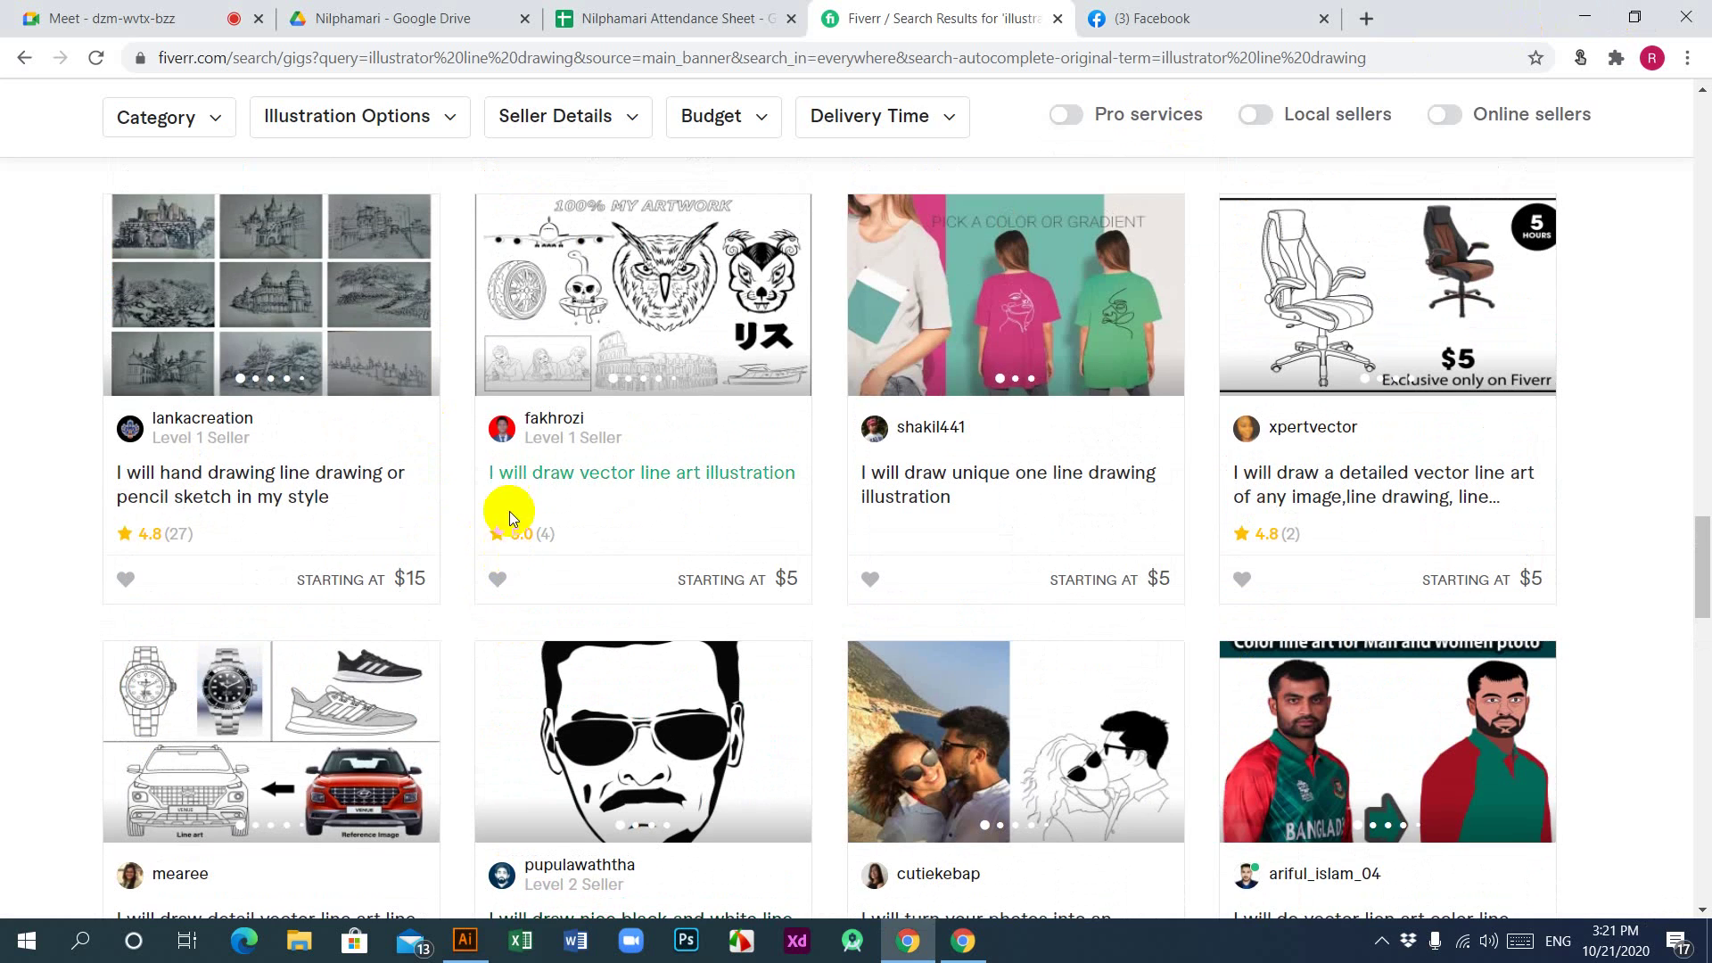
{"action": "scroll", "coordinate": [664, 638], "scroll_direction": "up", "scroll_amount": 5}
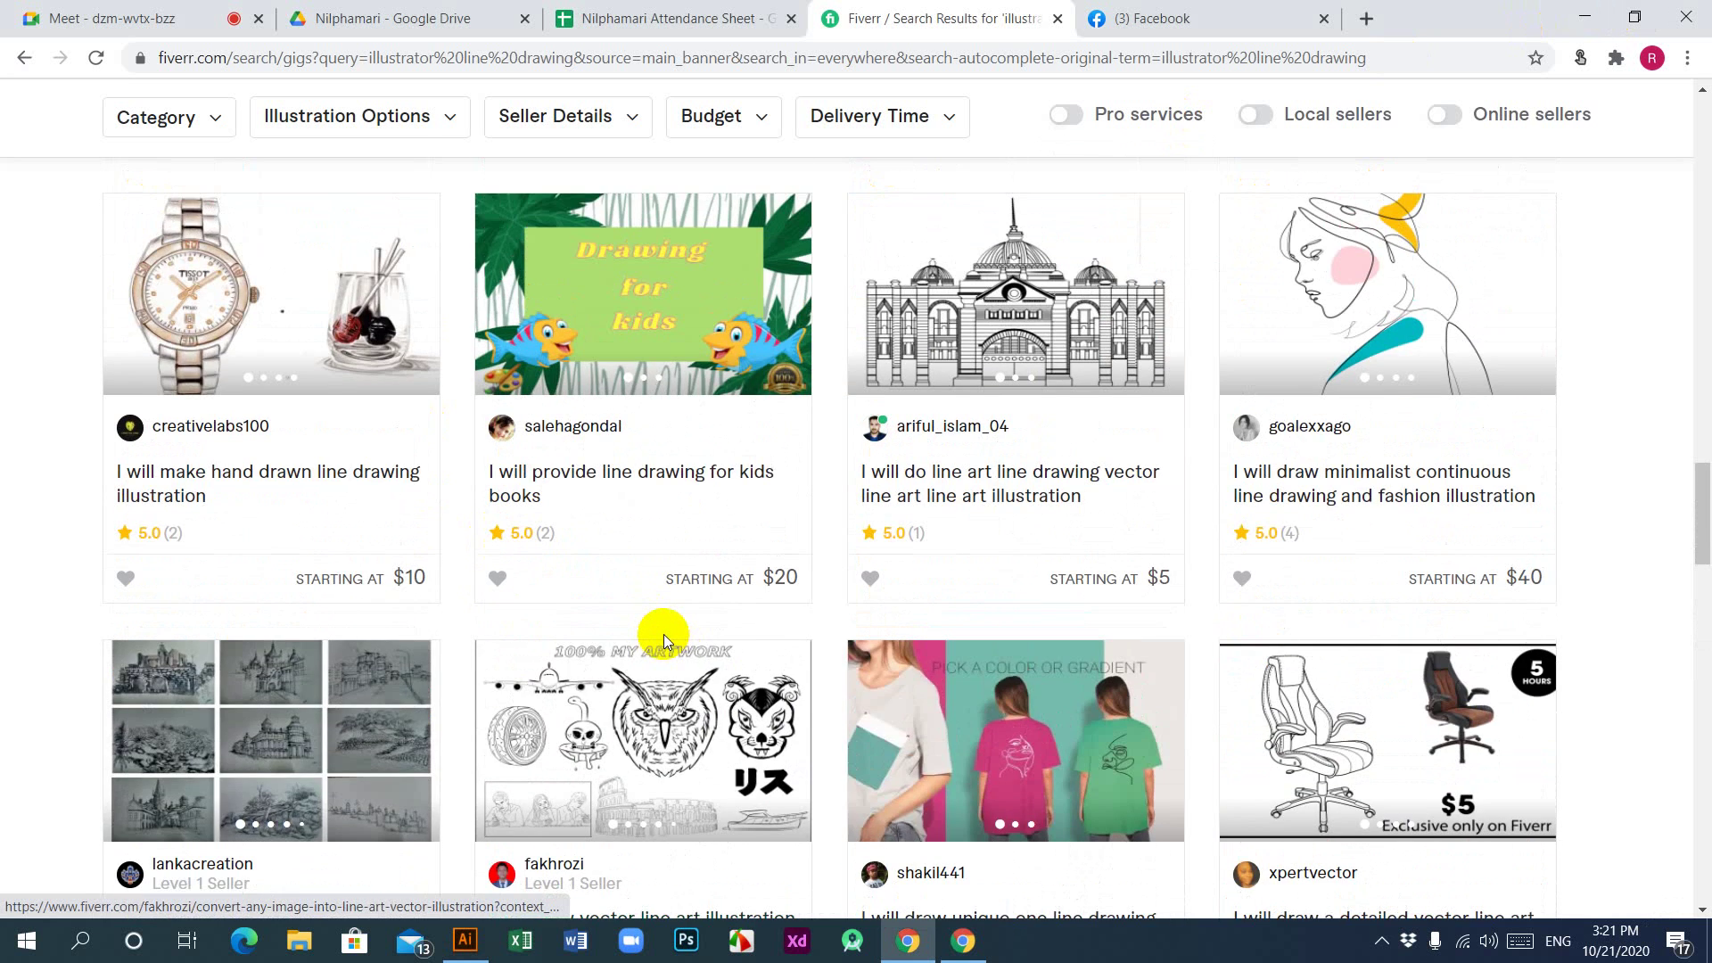
{"action": "scroll", "coordinate": [663, 634], "scroll_direction": "up", "scroll_amount": 2}
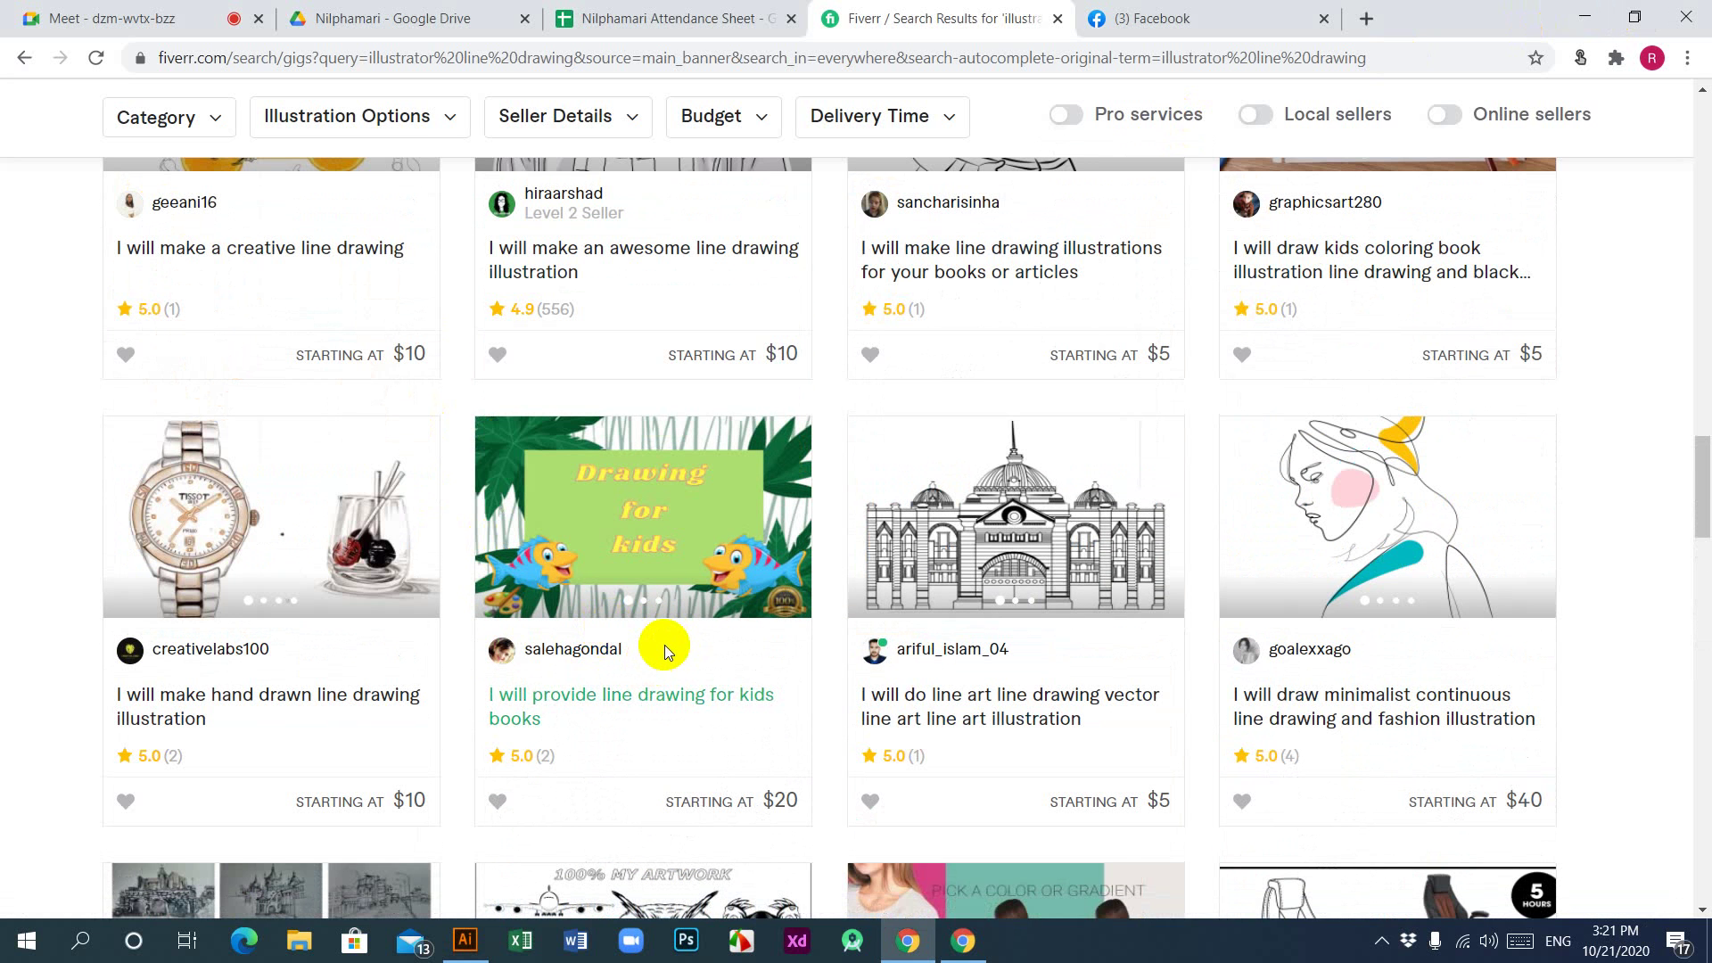
{"action": "scroll", "coordinate": [665, 649], "scroll_direction": "up", "scroll_amount": 4}
{"action": "scroll", "coordinate": [666, 649], "scroll_direction": "up", "scroll_amount": 4}
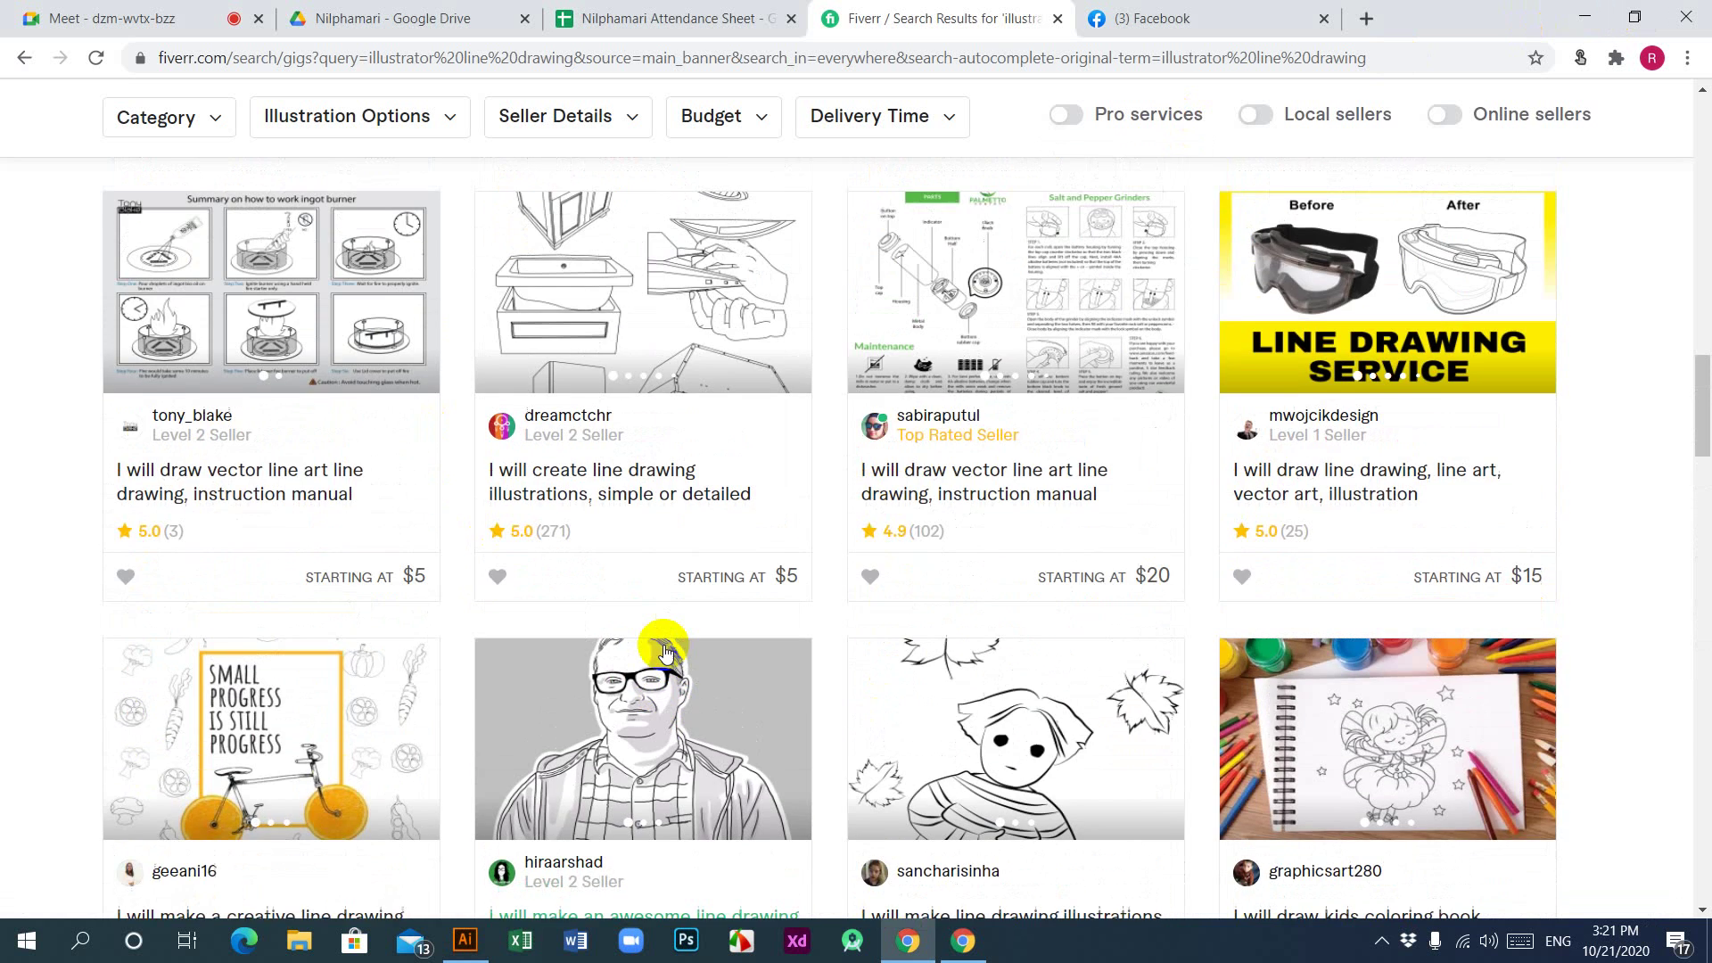
{"action": "scroll", "coordinate": [665, 651], "scroll_direction": "up", "scroll_amount": 8}
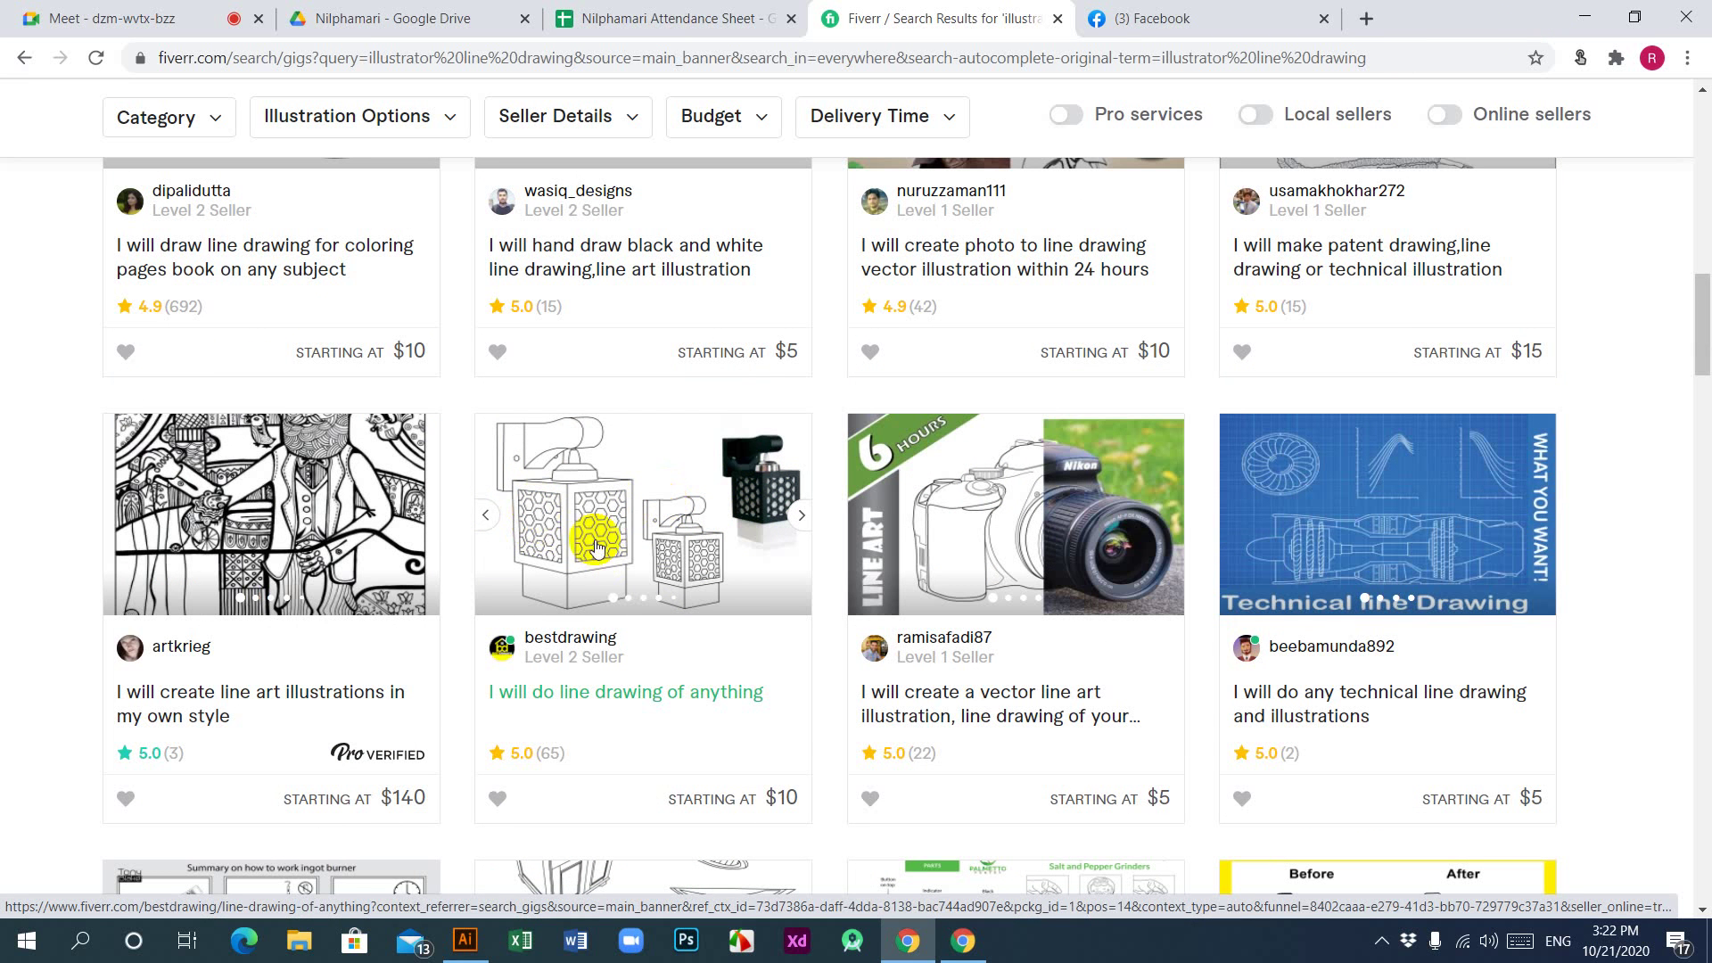
{"action": "left_click", "coordinate": [765, 463]}
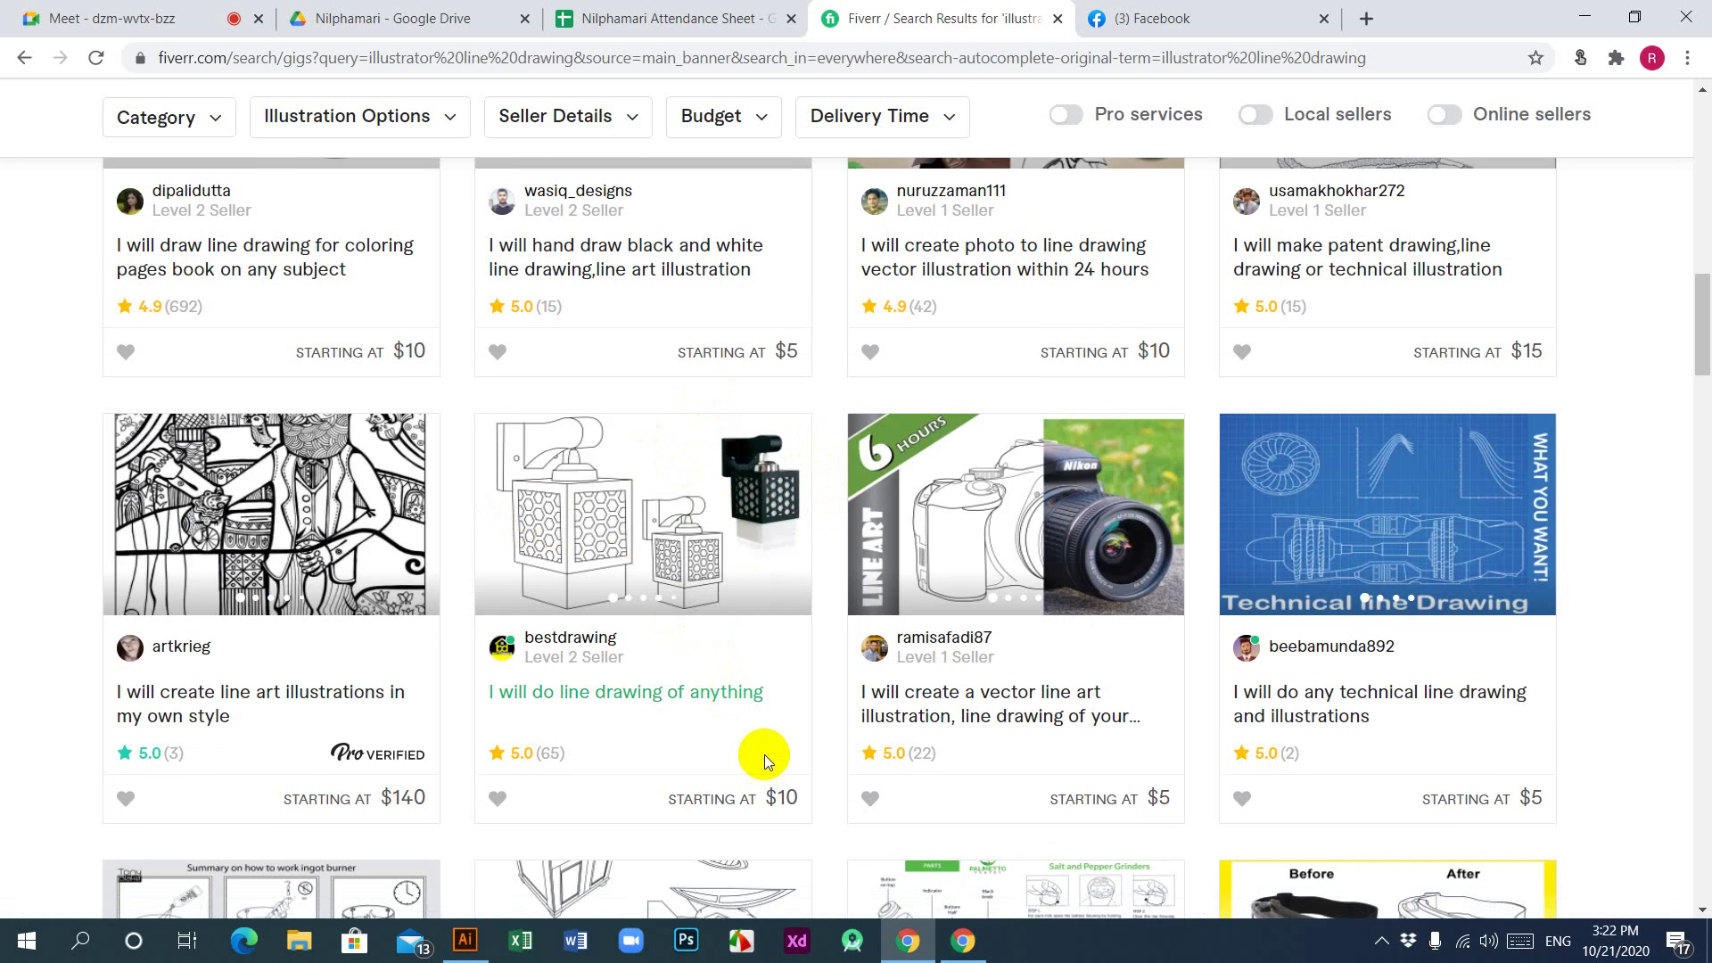
{"action": "scroll", "coordinate": [763, 754], "scroll_direction": "up", "scroll_amount": 5}
{"action": "scroll", "coordinate": [763, 754], "scroll_direction": "up", "scroll_amount": 5}
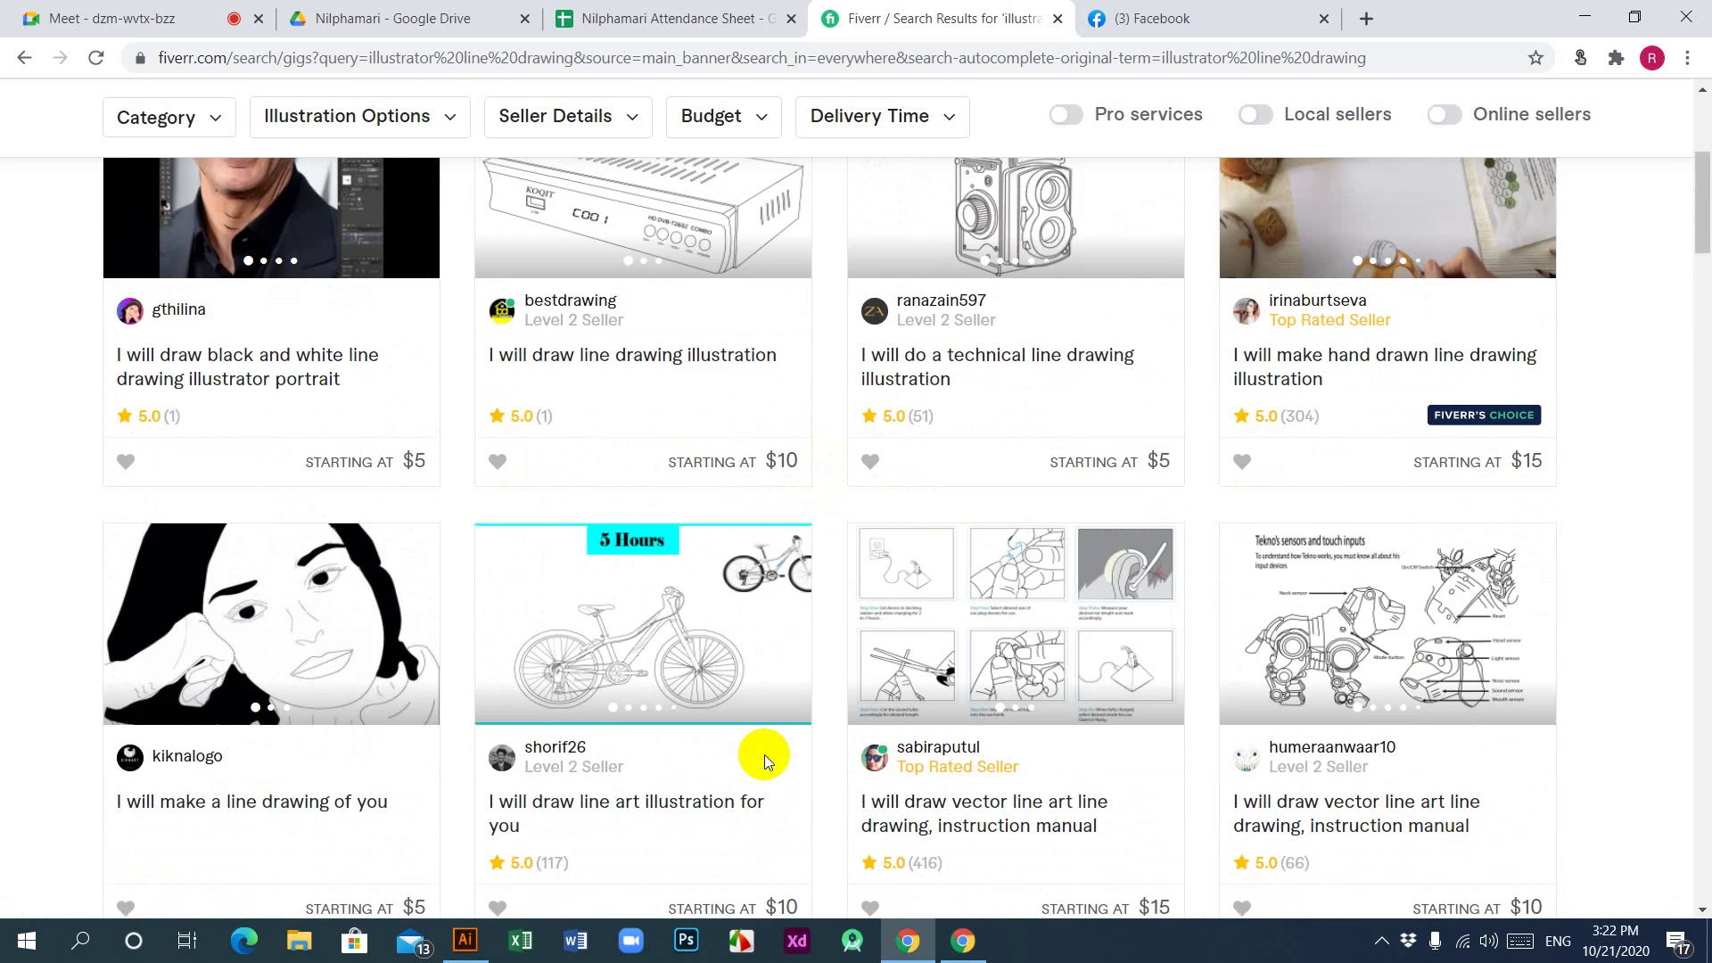
{"action": "scroll", "coordinate": [763, 754], "scroll_direction": "up", "scroll_amount": 5}
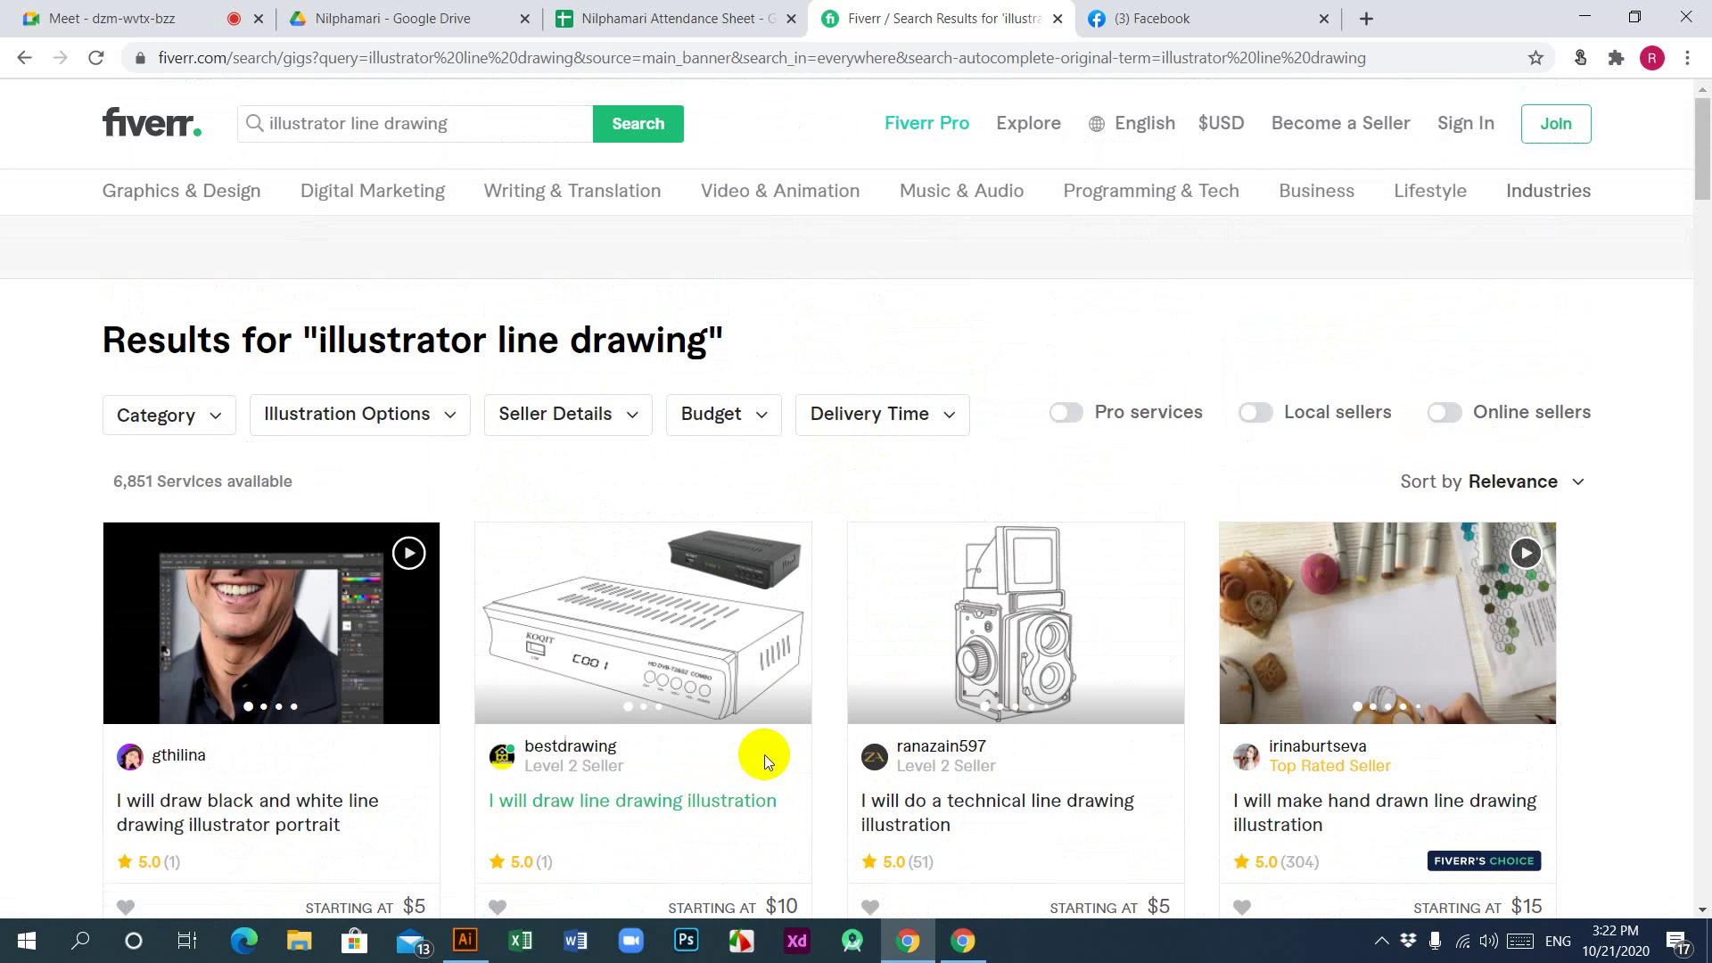
Step: Skim the whole first results page again down to the page numbers and return to its beginning
{"action": "scroll", "coordinate": [764, 754], "scroll_direction": "down", "scroll_amount": 10}
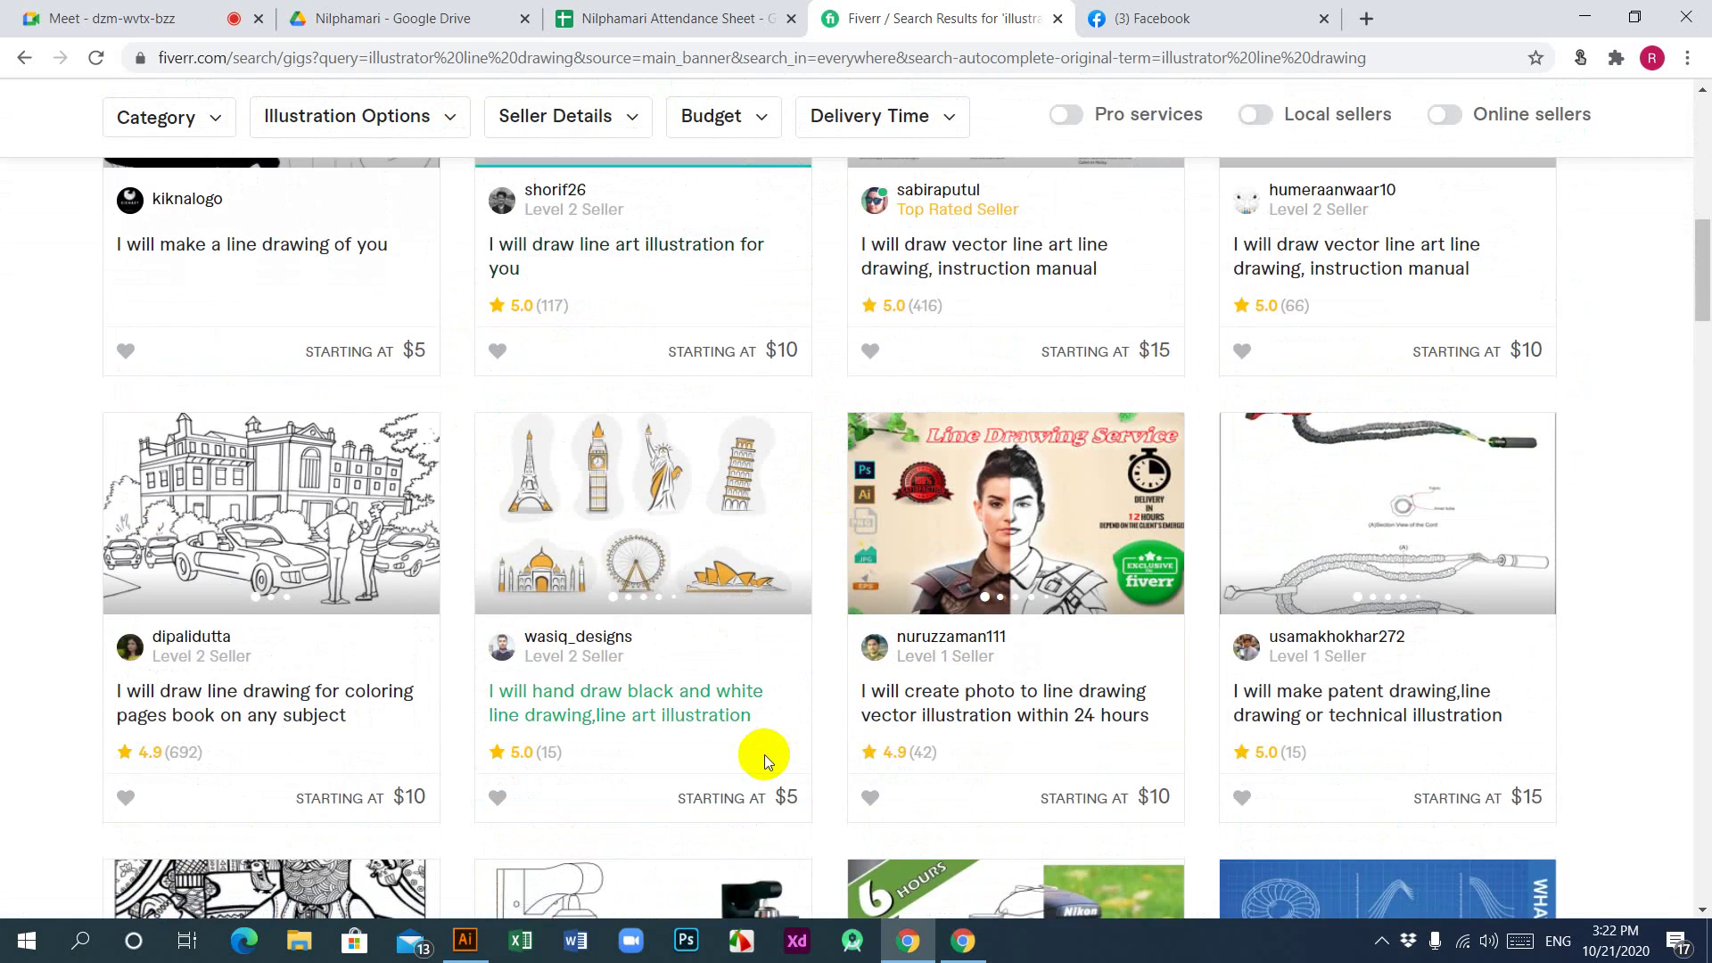
{"action": "scroll", "coordinate": [763, 755], "scroll_direction": "down", "scroll_amount": 15}
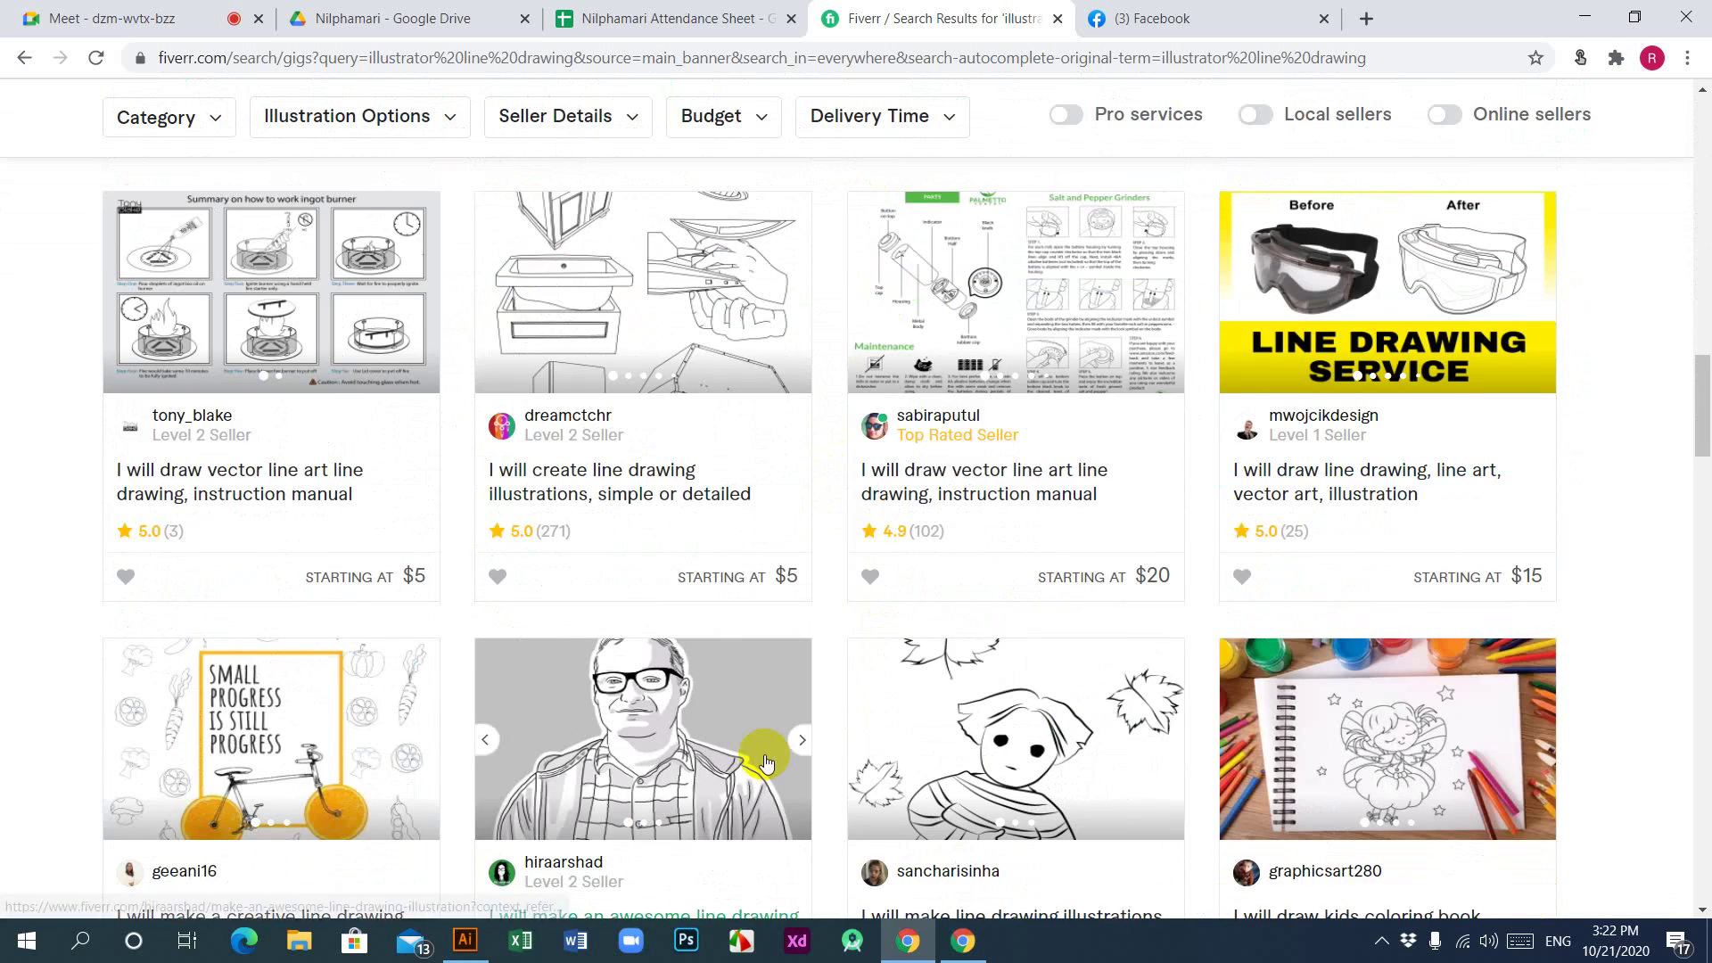
{"action": "scroll", "coordinate": [763, 755], "scroll_direction": "down", "scroll_amount": 5}
{"action": "scroll", "coordinate": [763, 754], "scroll_direction": "down", "scroll_amount": 12}
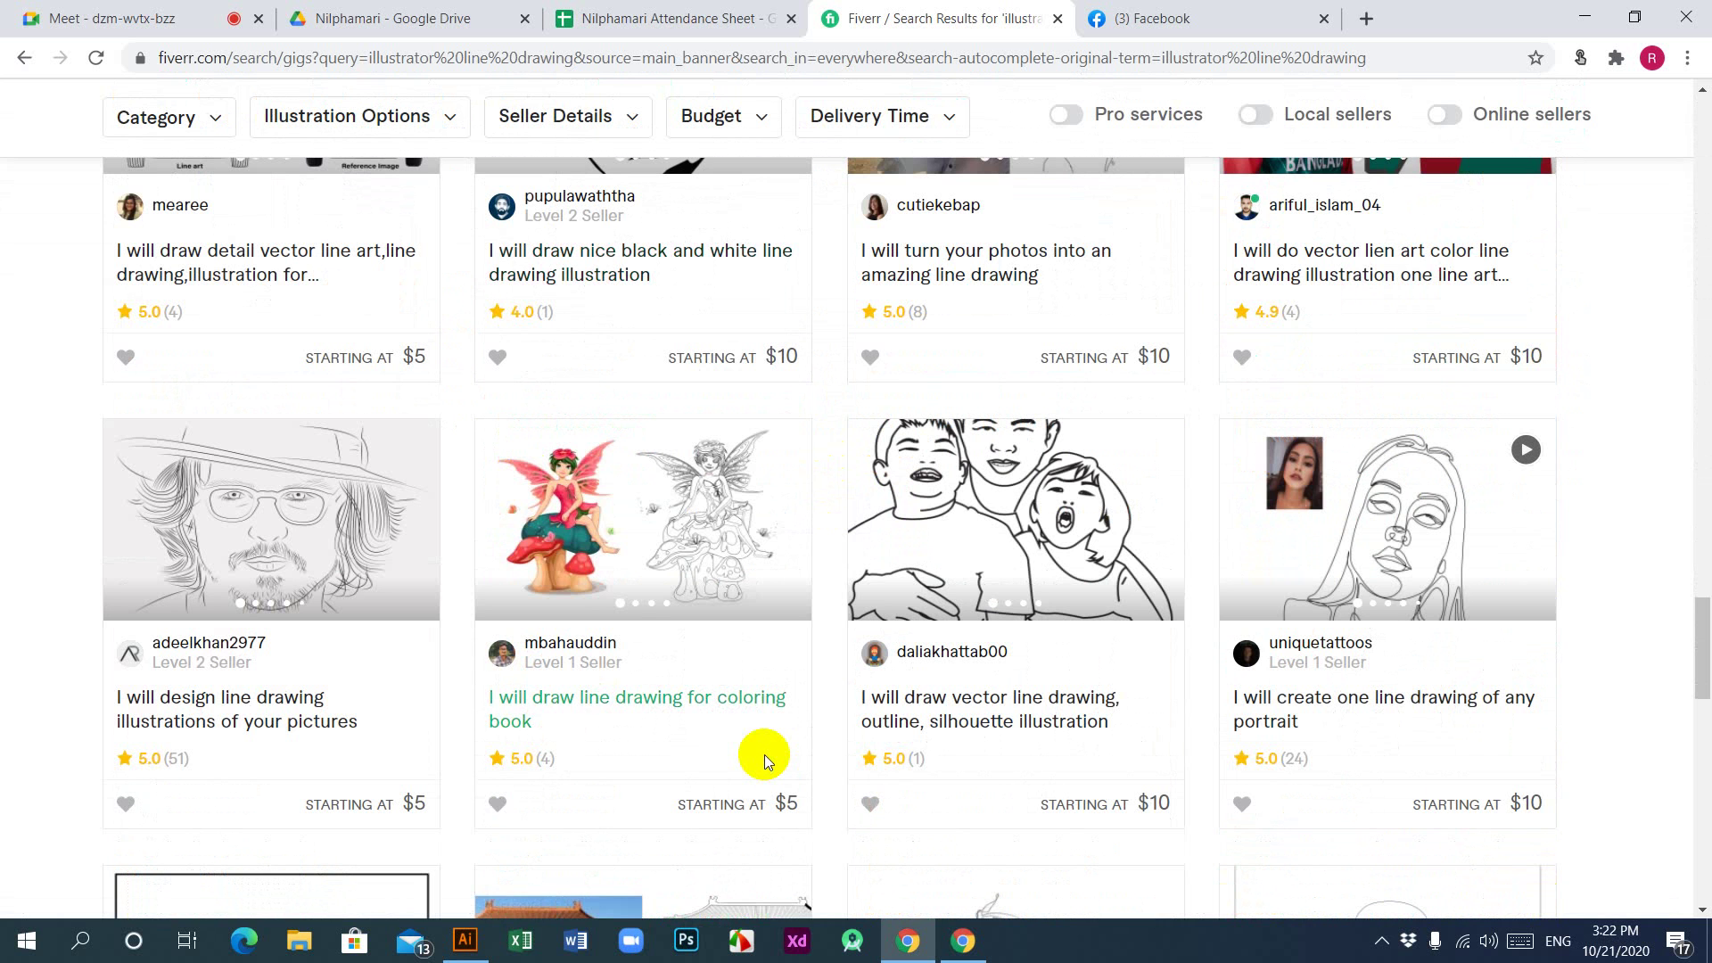
{"action": "scroll", "coordinate": [763, 755], "scroll_direction": "down", "scroll_amount": 11}
{"action": "scroll", "coordinate": [763, 754], "scroll_direction": "up", "scroll_amount": 7}
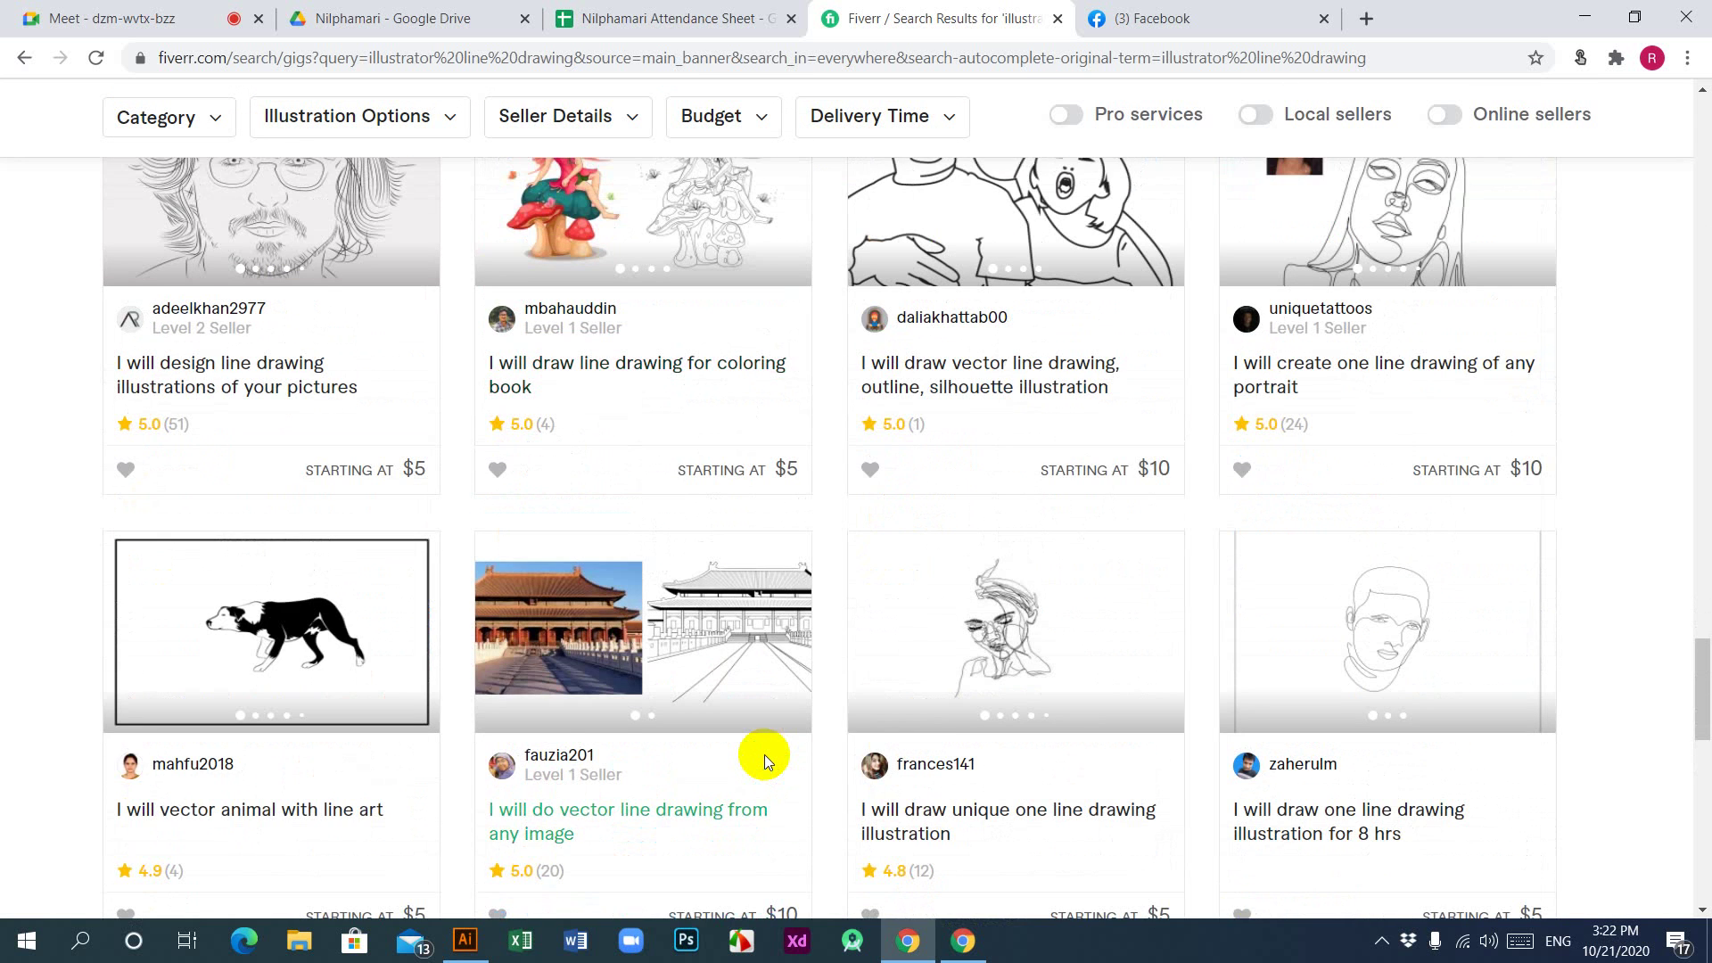
{"action": "scroll", "coordinate": [763, 754], "scroll_direction": "down", "scroll_amount": 11}
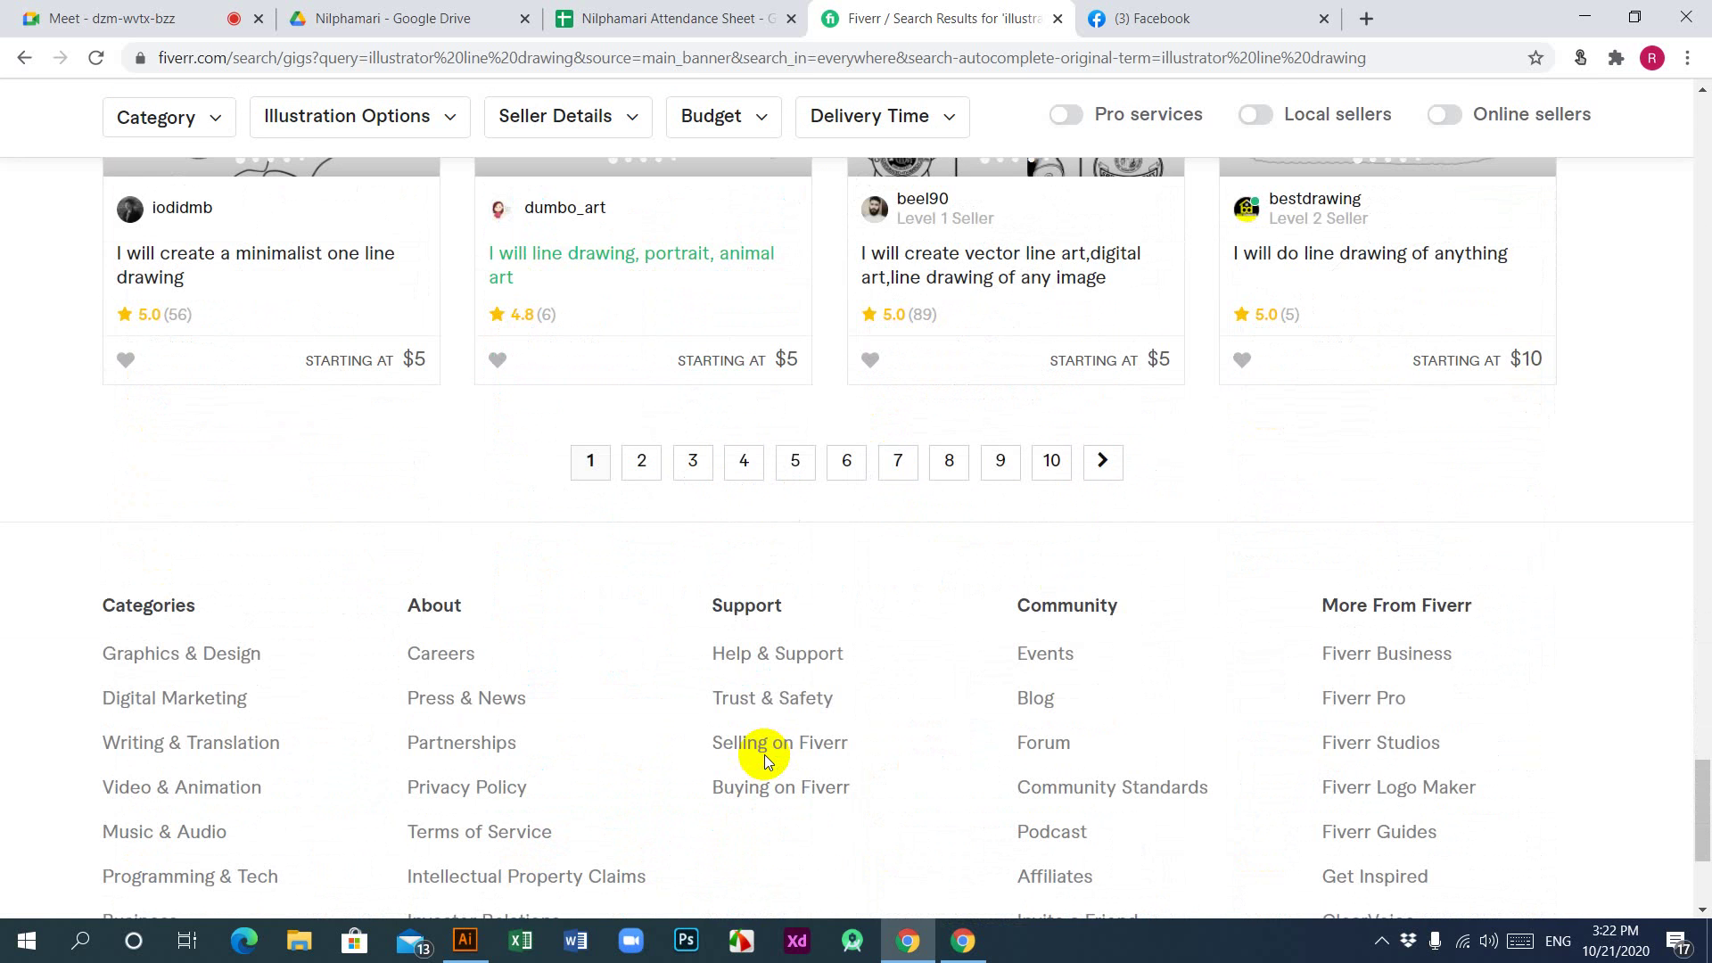
{"action": "scroll", "coordinate": [763, 754], "scroll_direction": "up", "scroll_amount": 3}
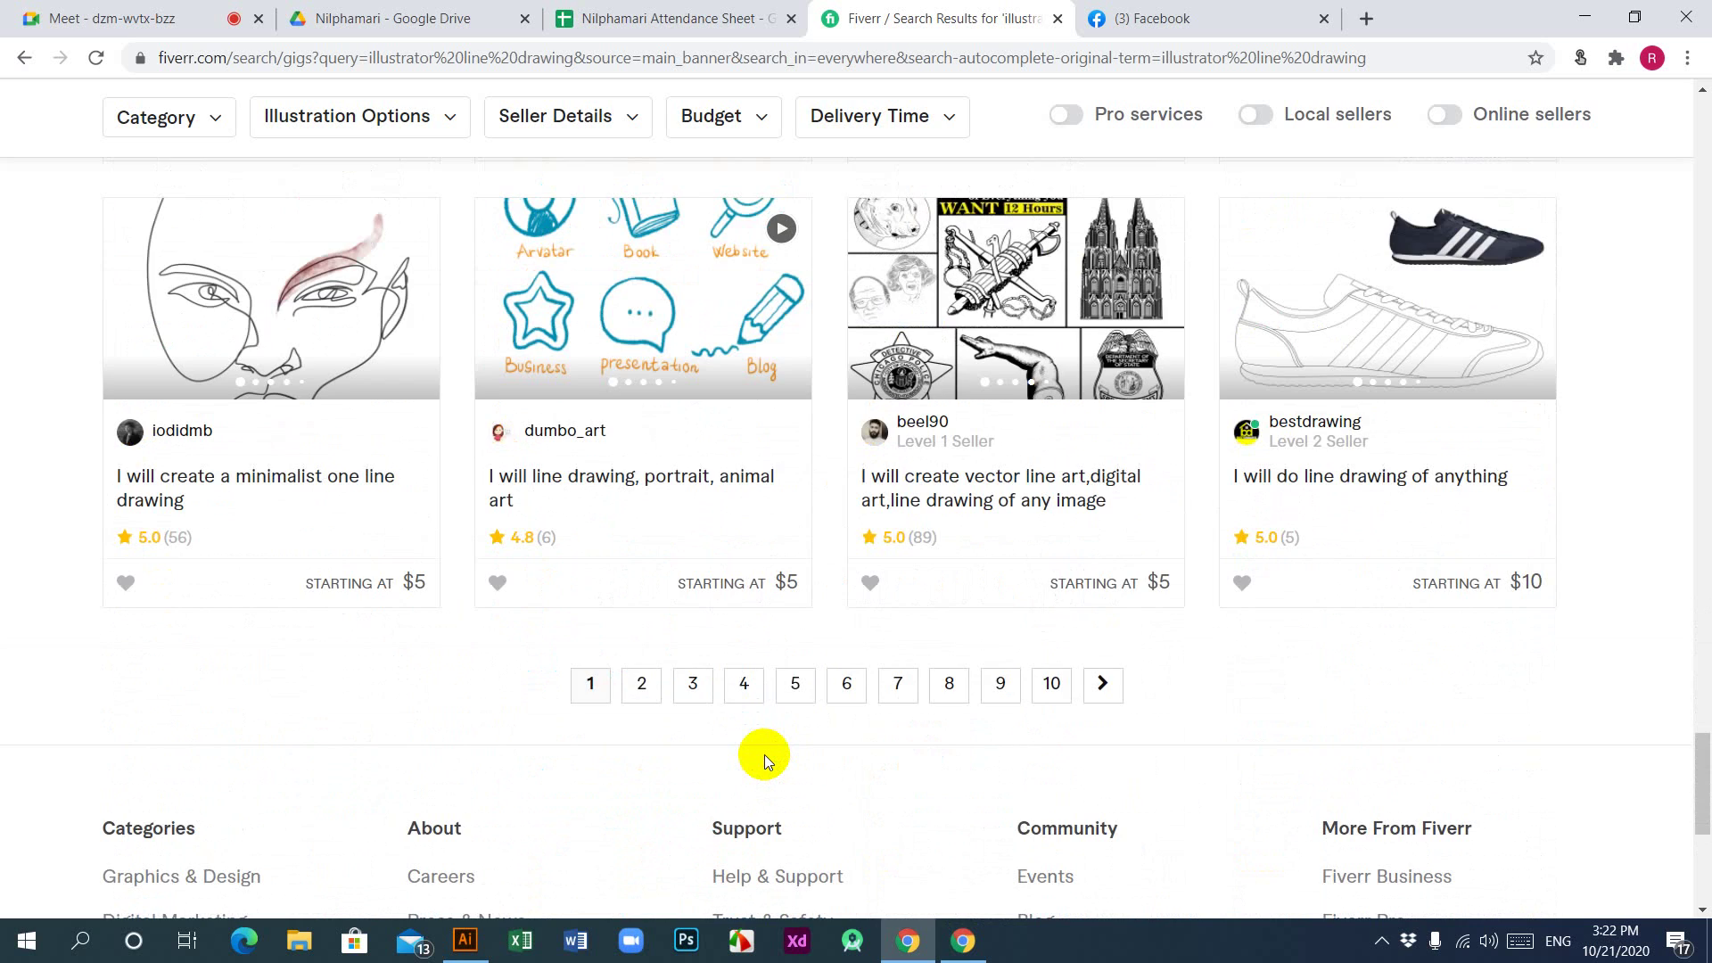
{"action": "scroll", "coordinate": [763, 755], "scroll_direction": "down", "scroll_amount": 4}
{"action": "scroll", "coordinate": [763, 754], "scroll_direction": "up", "scroll_amount": 20}
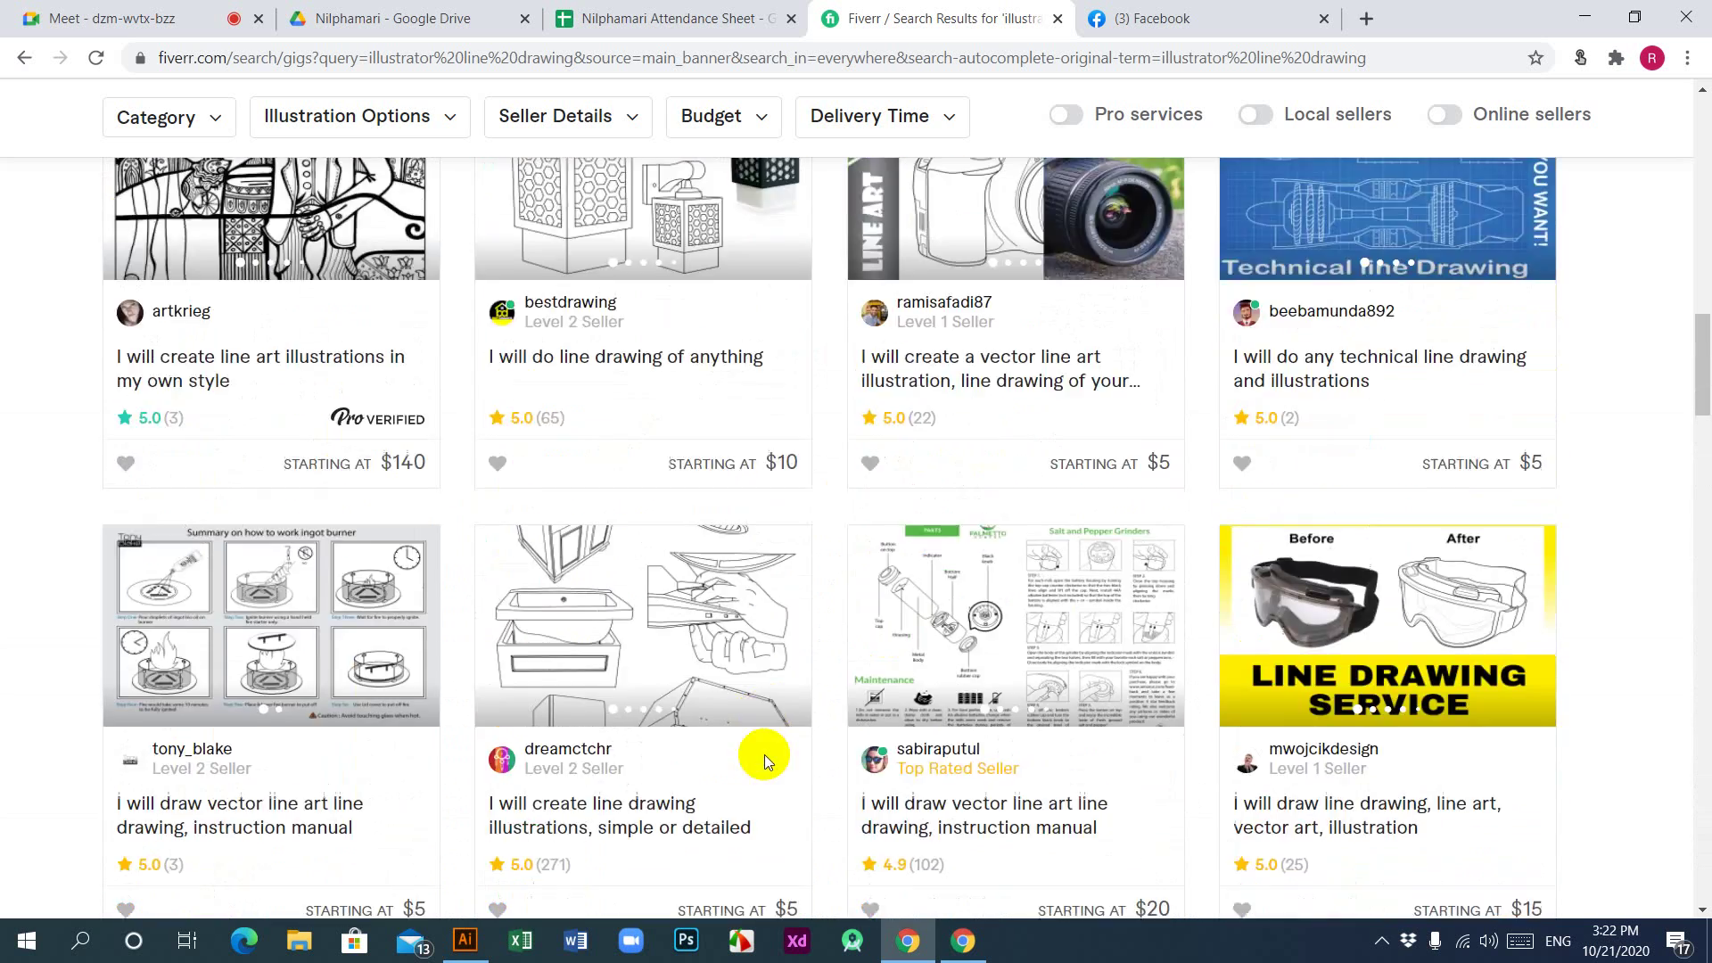
{"action": "scroll", "coordinate": [763, 754], "scroll_direction": "up", "scroll_amount": 10}
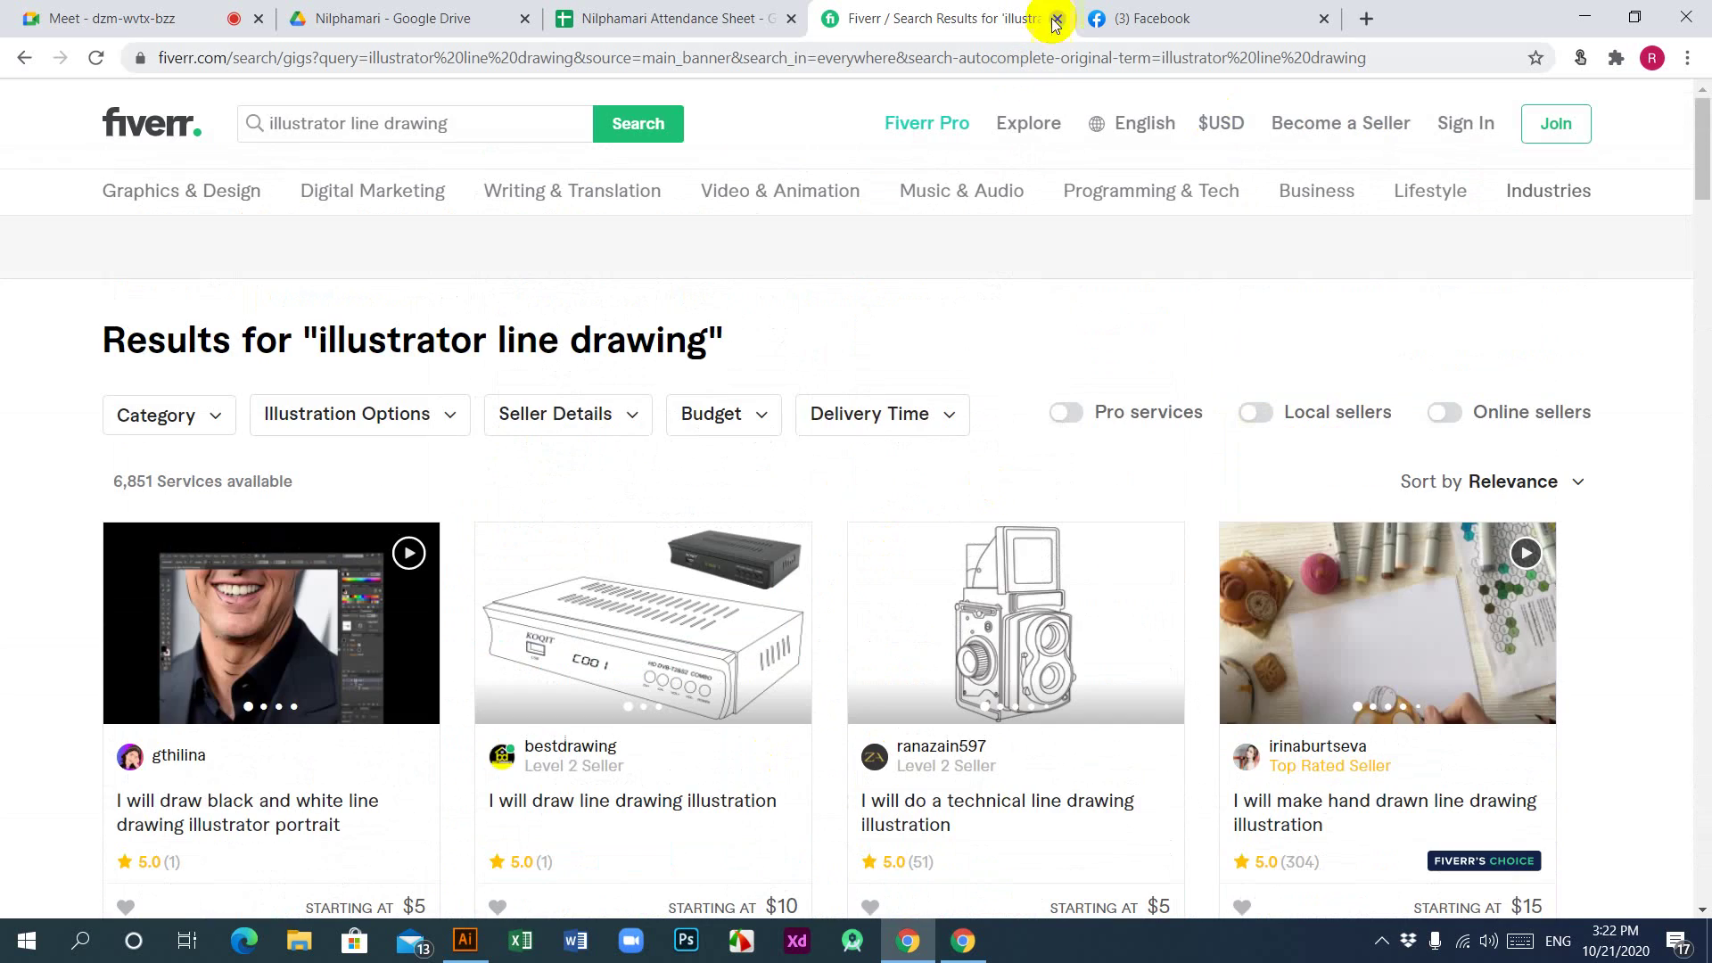
Step: Close the Fiverr results tab and look through the Facebook news feed, including the live class post
{"action": "left_click", "coordinate": [1057, 19]}
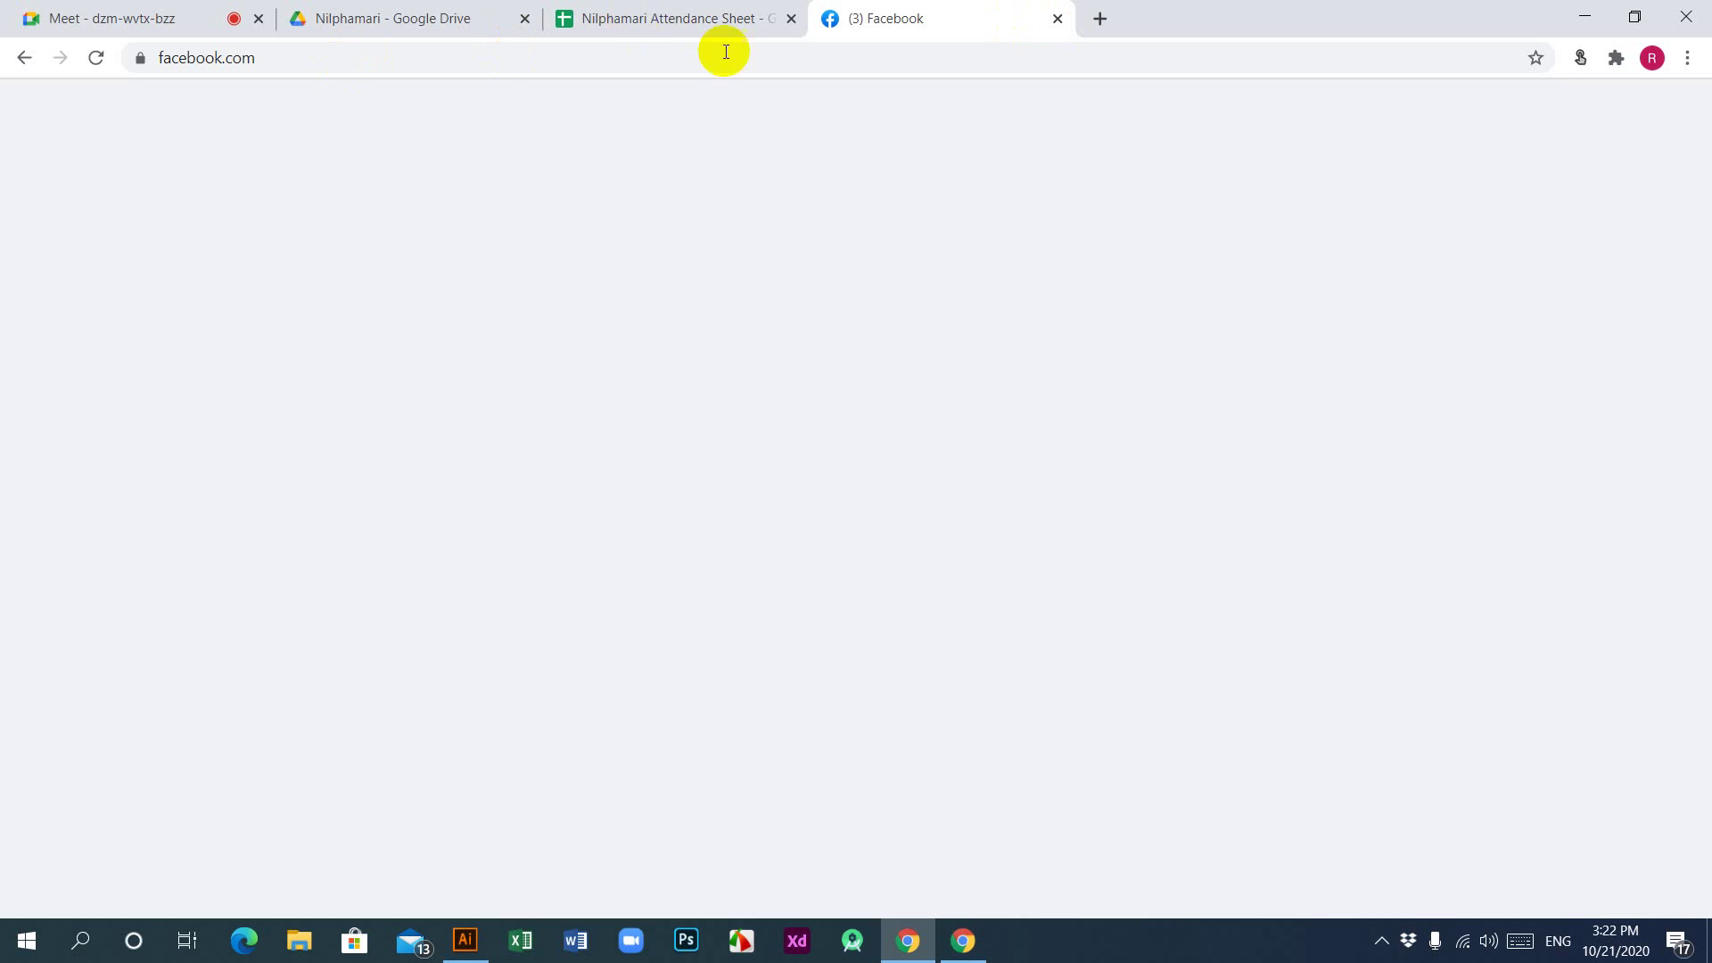
{"action": "scroll", "coordinate": [1004, 704], "scroll_direction": "down", "scroll_amount": 7}
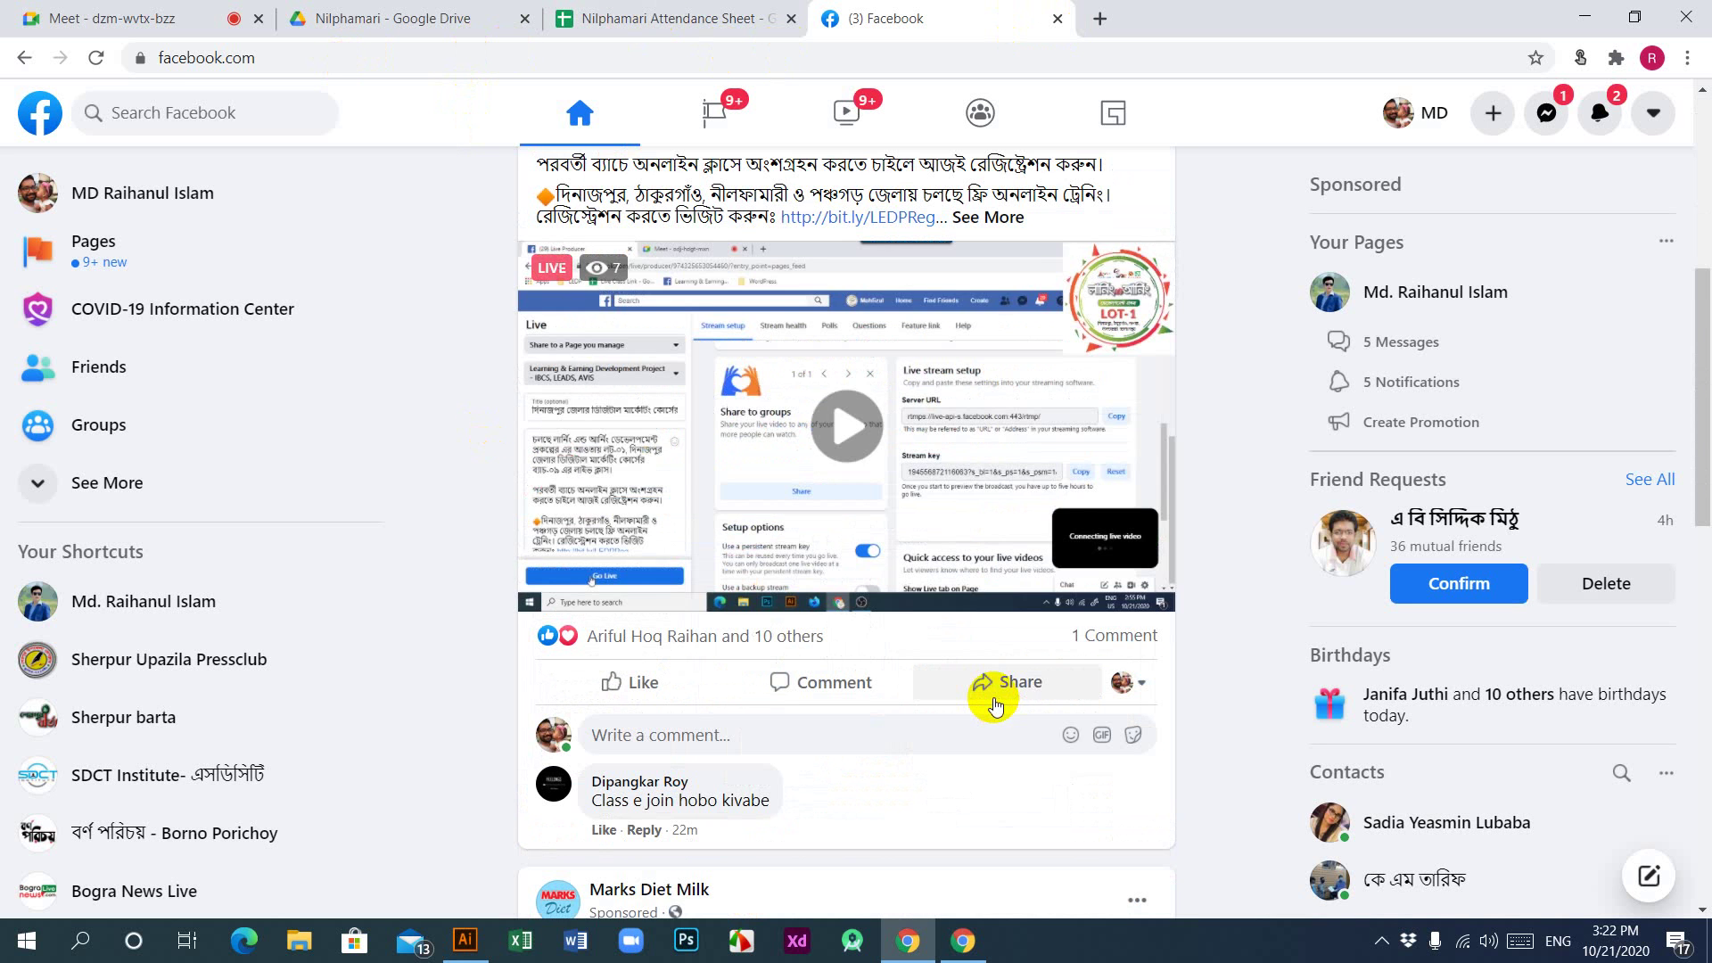
{"action": "scroll", "coordinate": [987, 704], "scroll_direction": "up", "scroll_amount": 4}
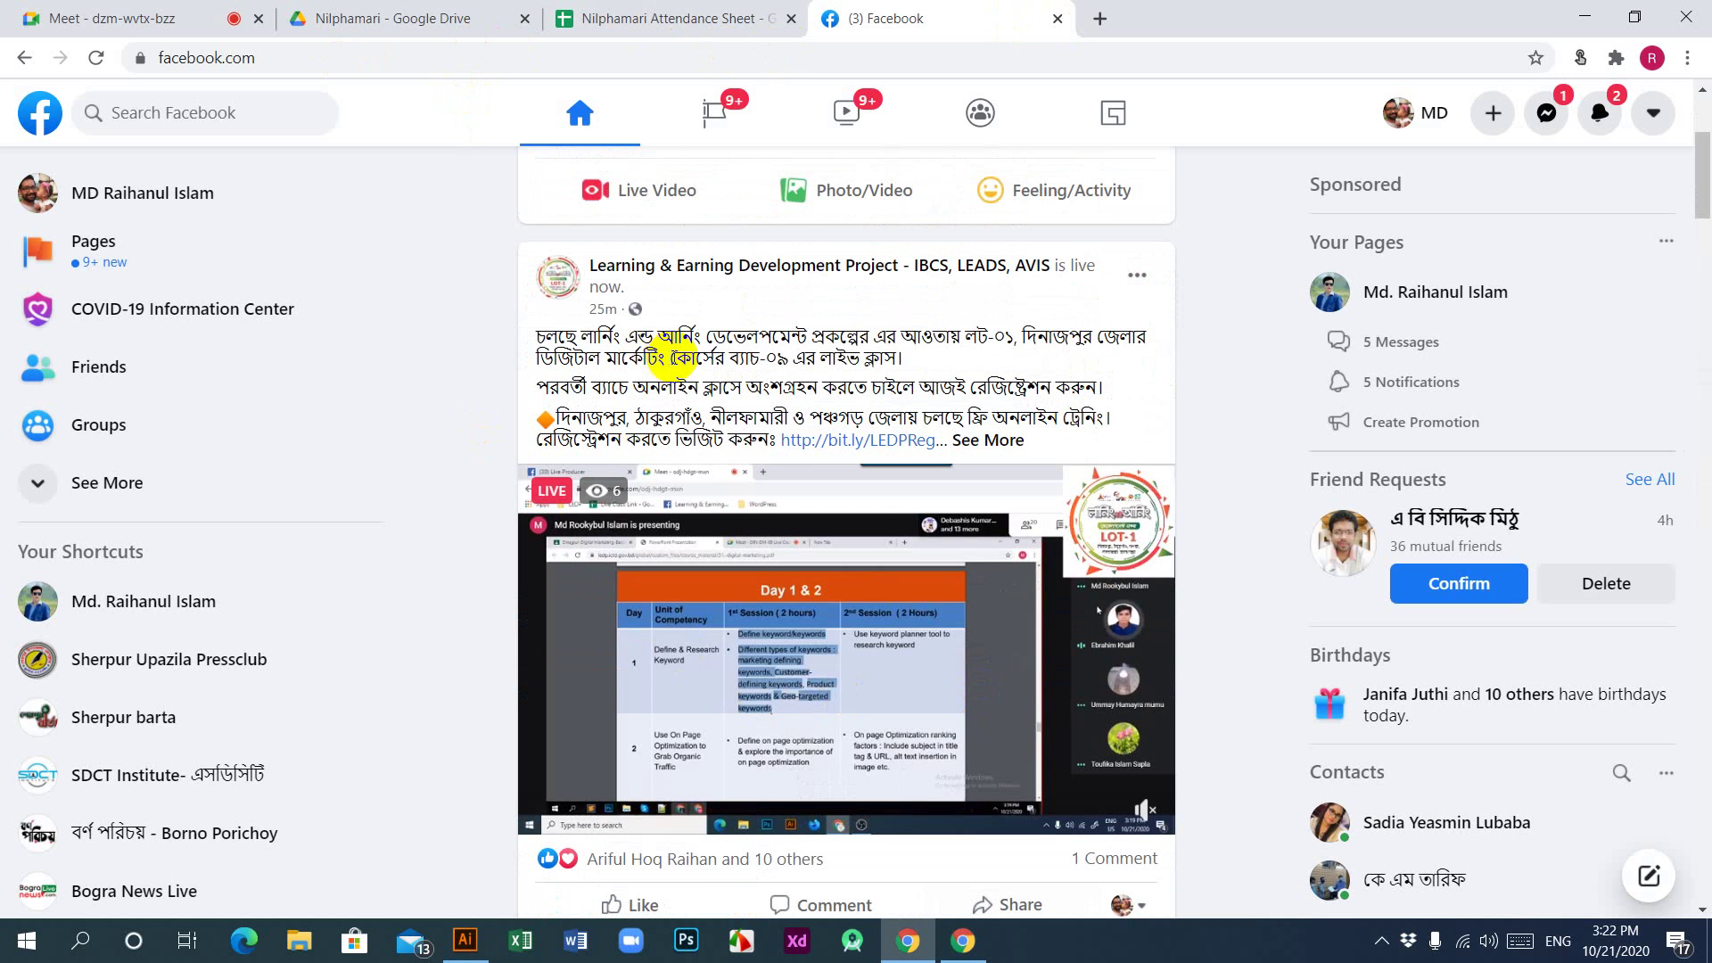
{"action": "scroll", "coordinate": [880, 753], "scroll_direction": "down", "scroll_amount": 13}
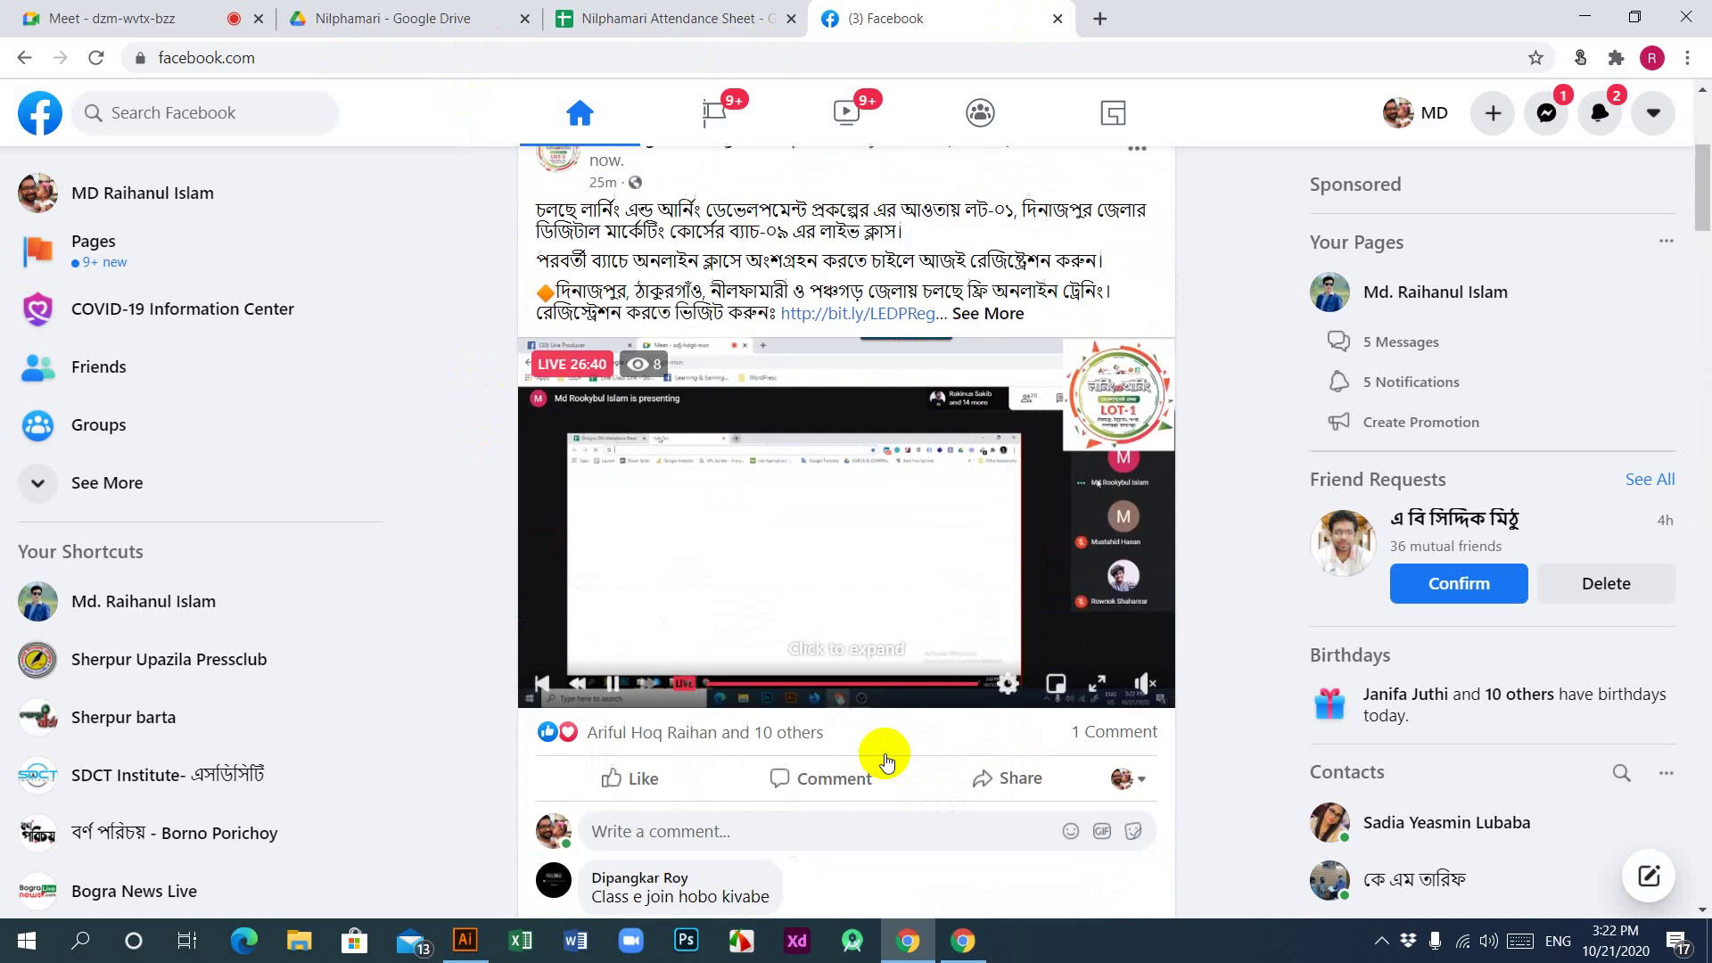
{"action": "scroll", "coordinate": [886, 756], "scroll_direction": "down", "scroll_amount": 8}
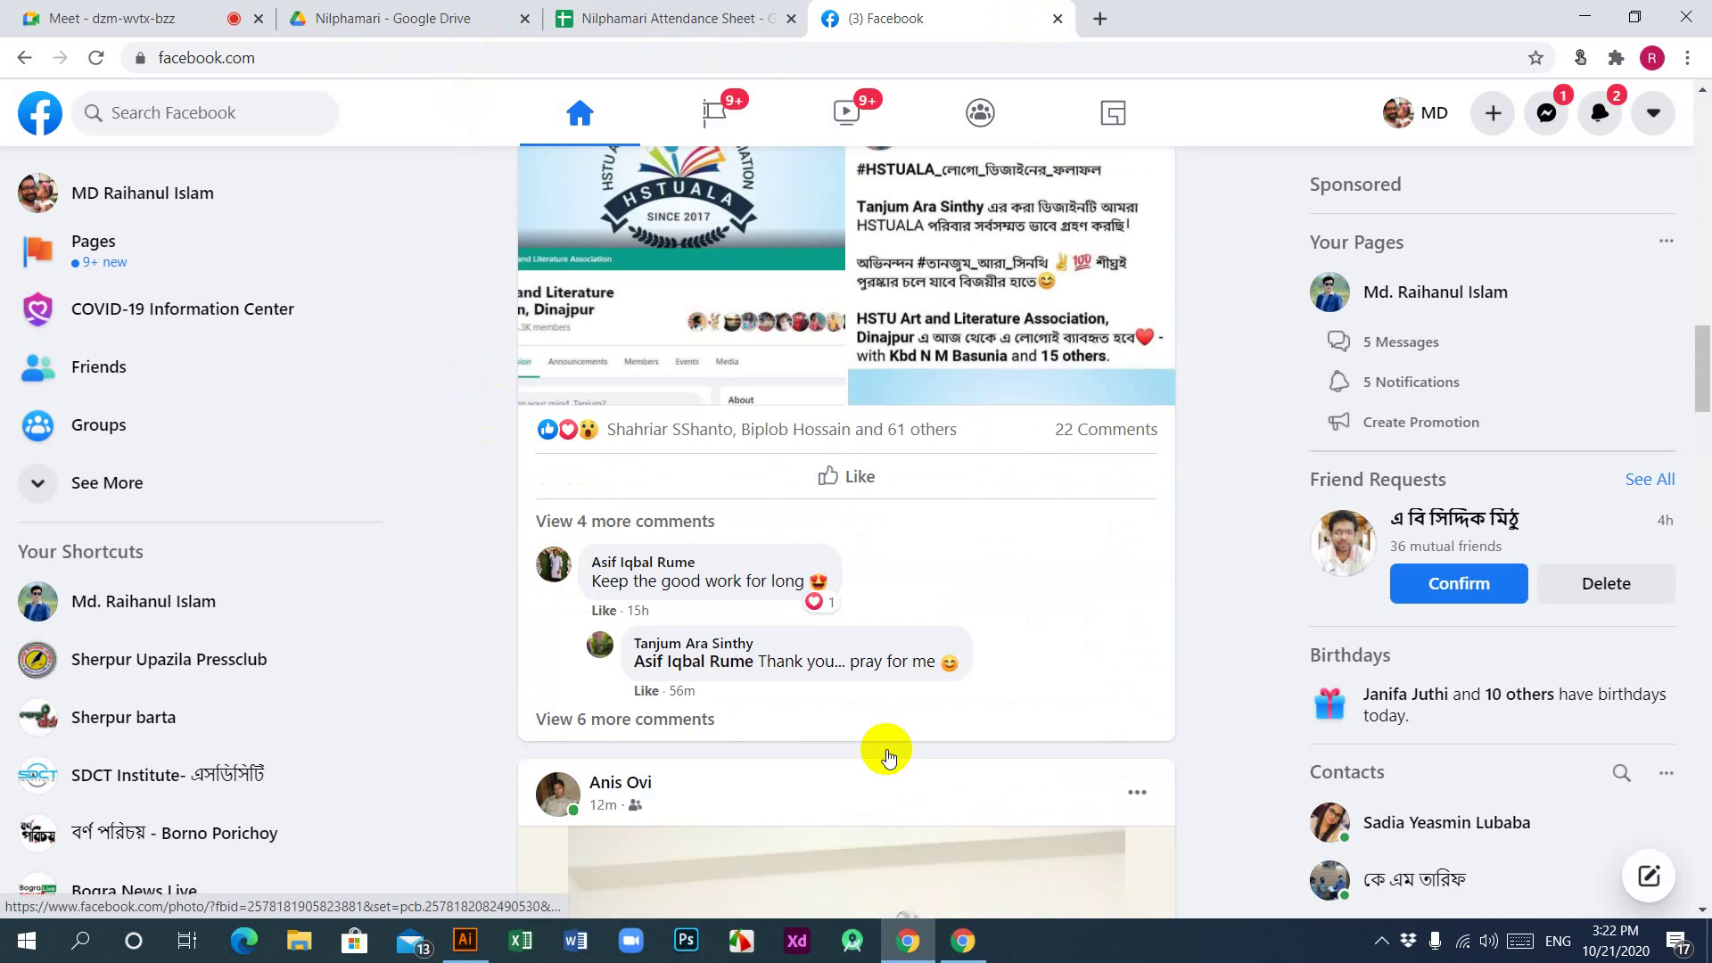
{"action": "scroll", "coordinate": [886, 753], "scroll_direction": "up", "scroll_amount": 9}
Step: Open a new browser tab, check the Google Meet tab, and switch back to the parrot drawing in Illustrator
{"action": "left_click", "coordinate": [1098, 18]}
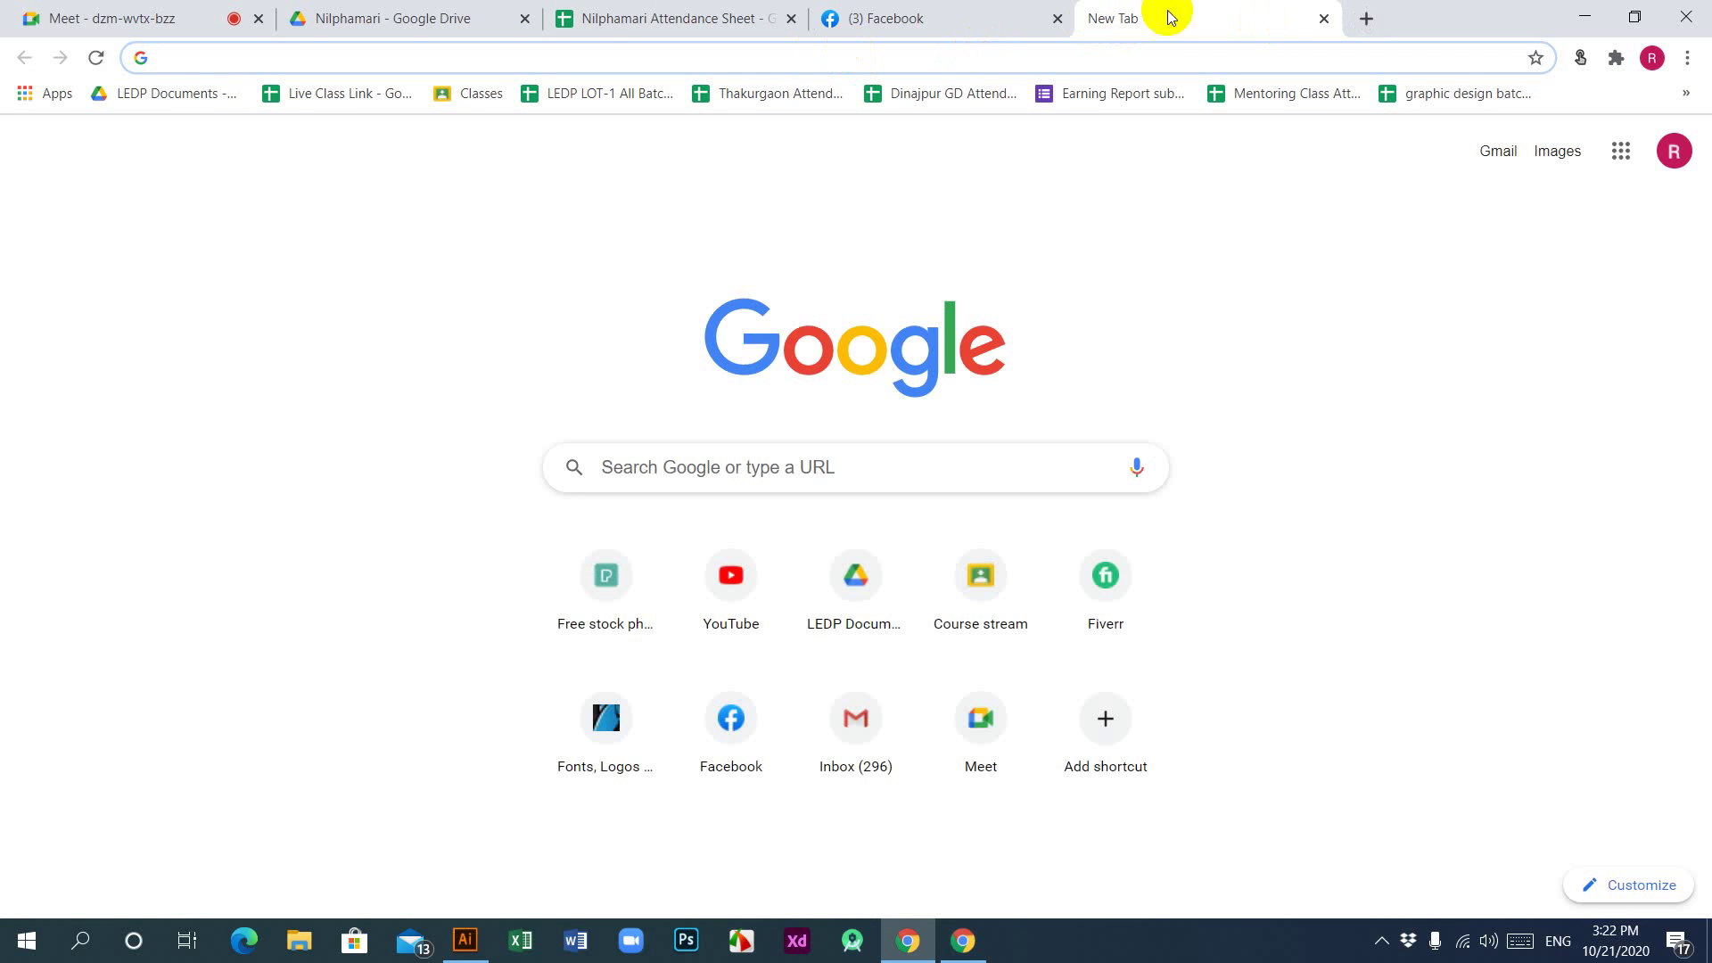
{"action": "left_click", "coordinate": [197, 11]}
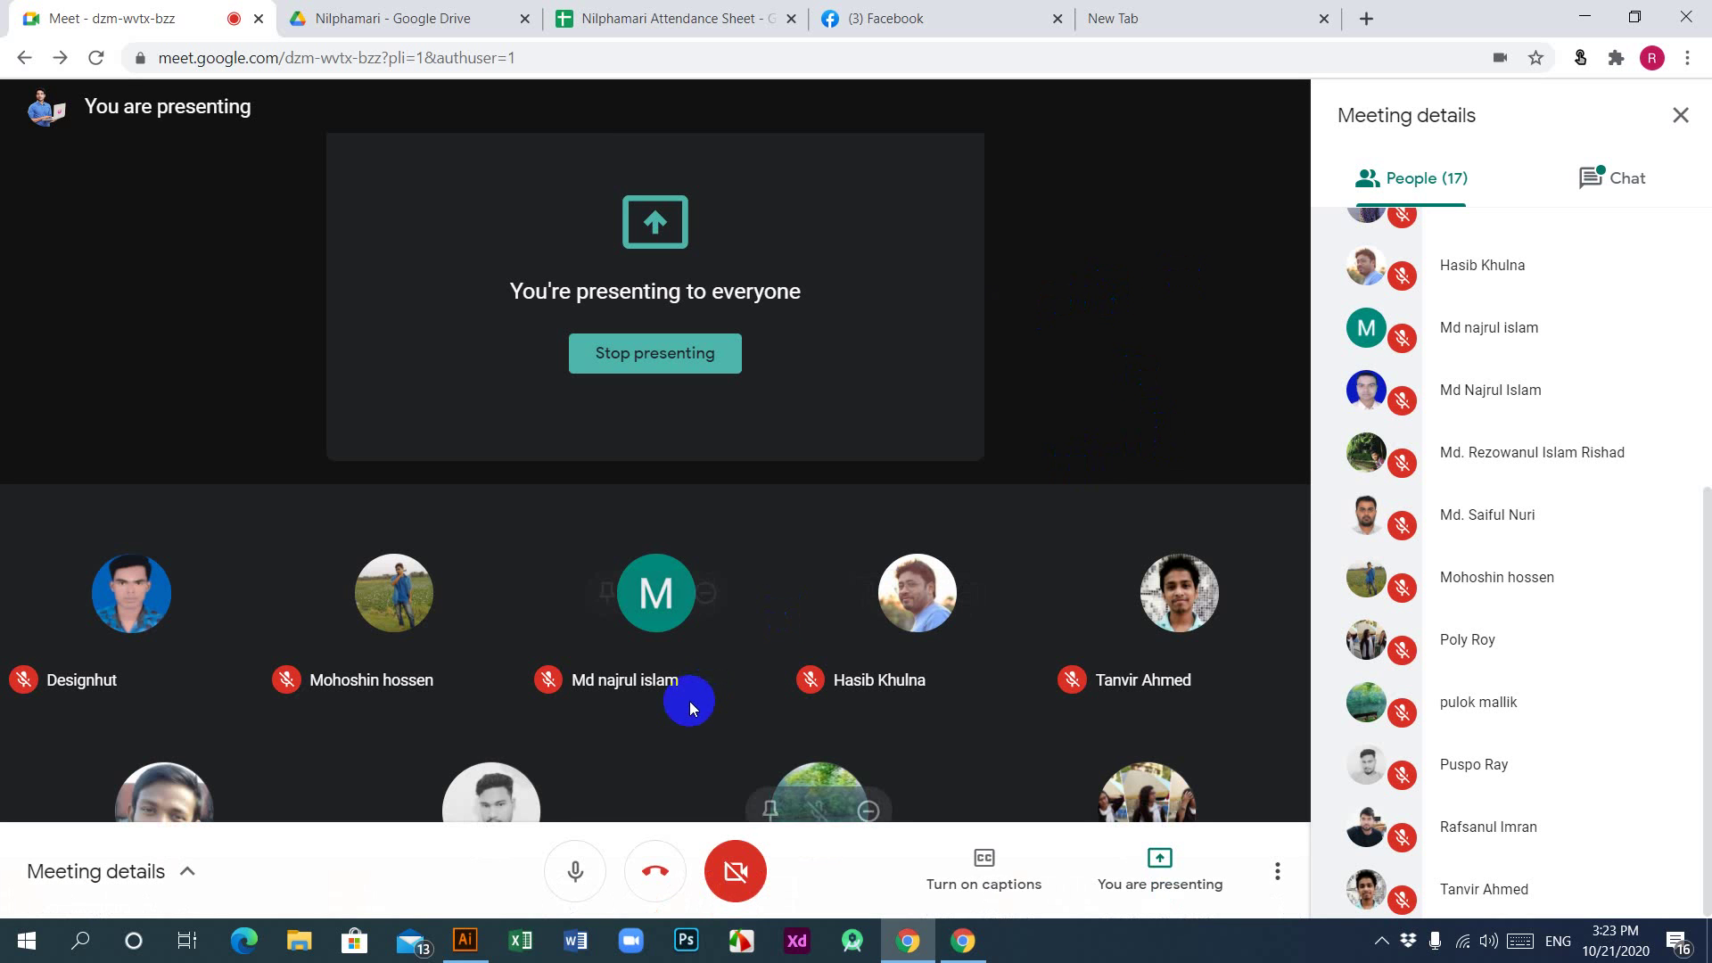
{"action": "left_click", "coordinate": [479, 957]}
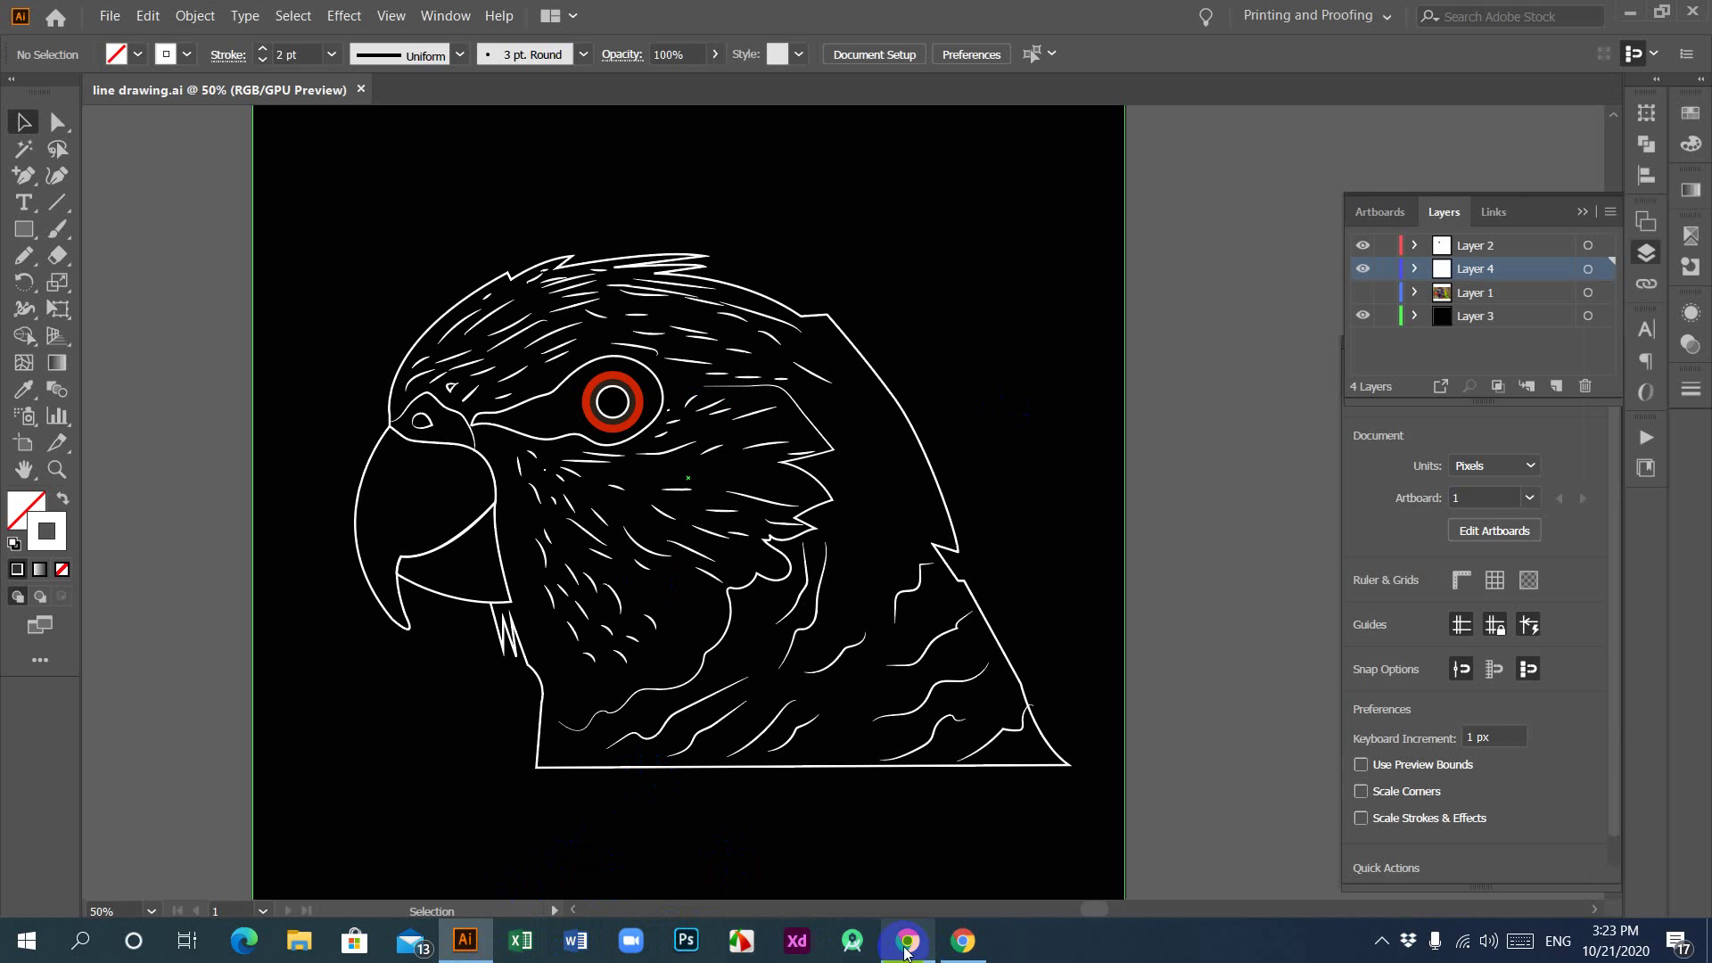
{"action": "left_click", "coordinate": [1382, 941]}
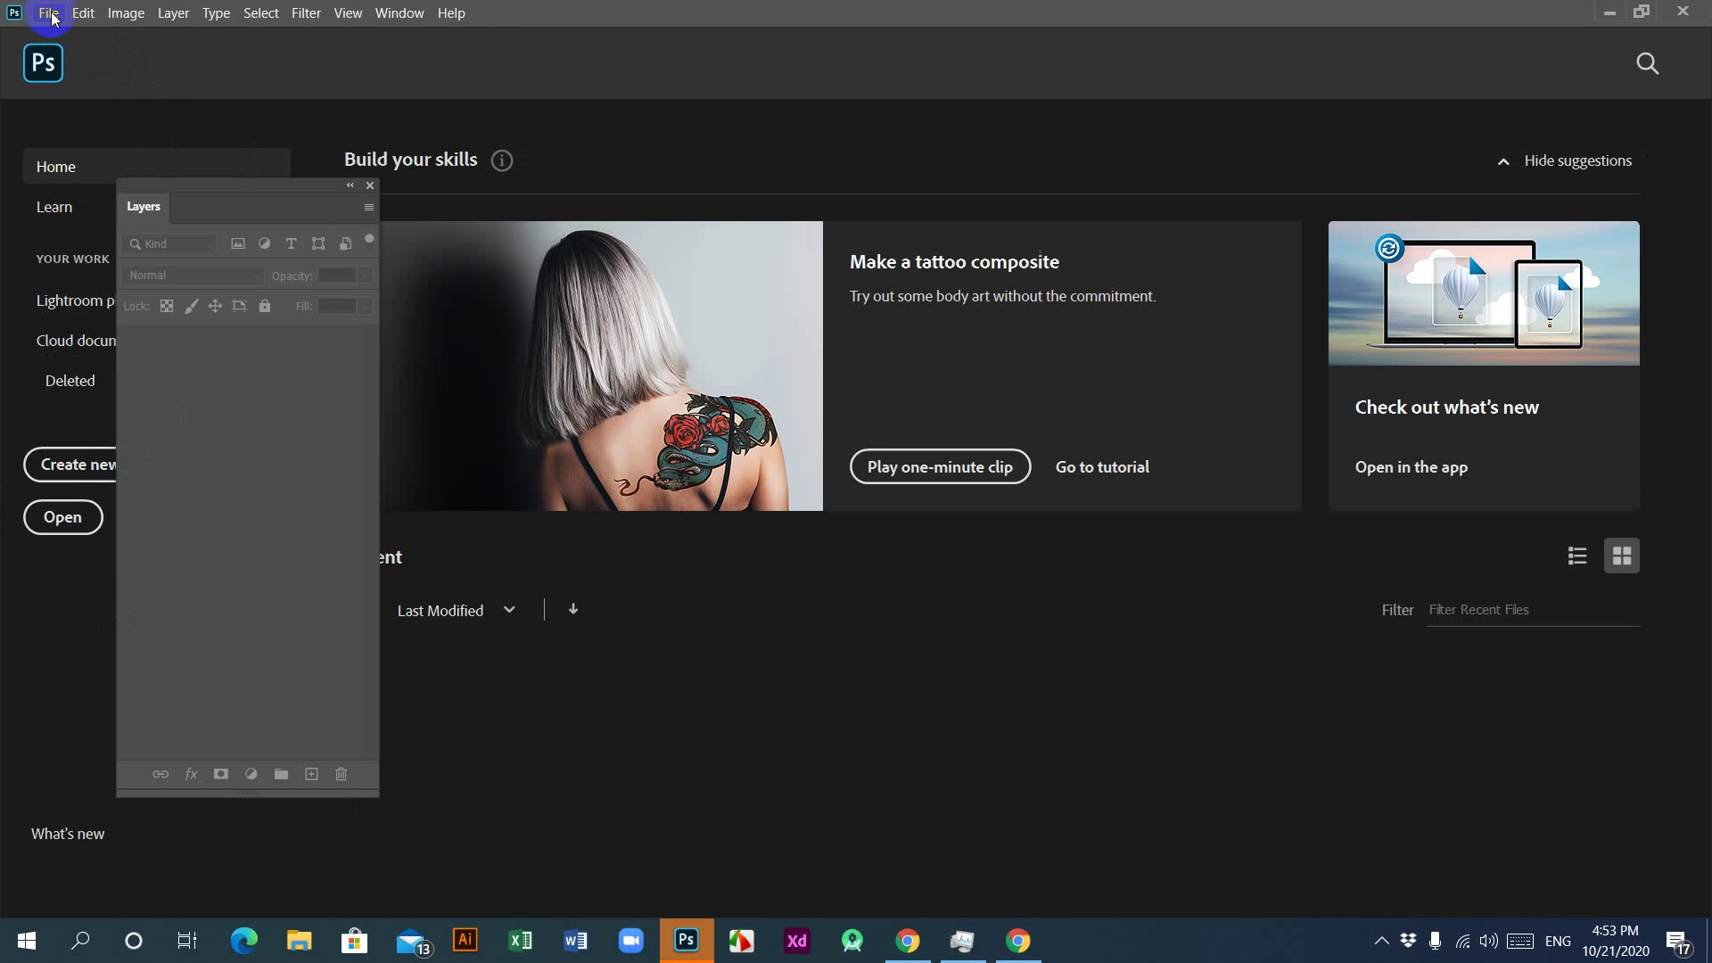
Step: Create a new Photoshop document 4000 pixels wide and 4000 pixels high at 300 pixels/inch in RGB Color
{"action": "left_click", "coordinate": [52, 14]}
{"action": "left_click", "coordinate": [122, 36]}
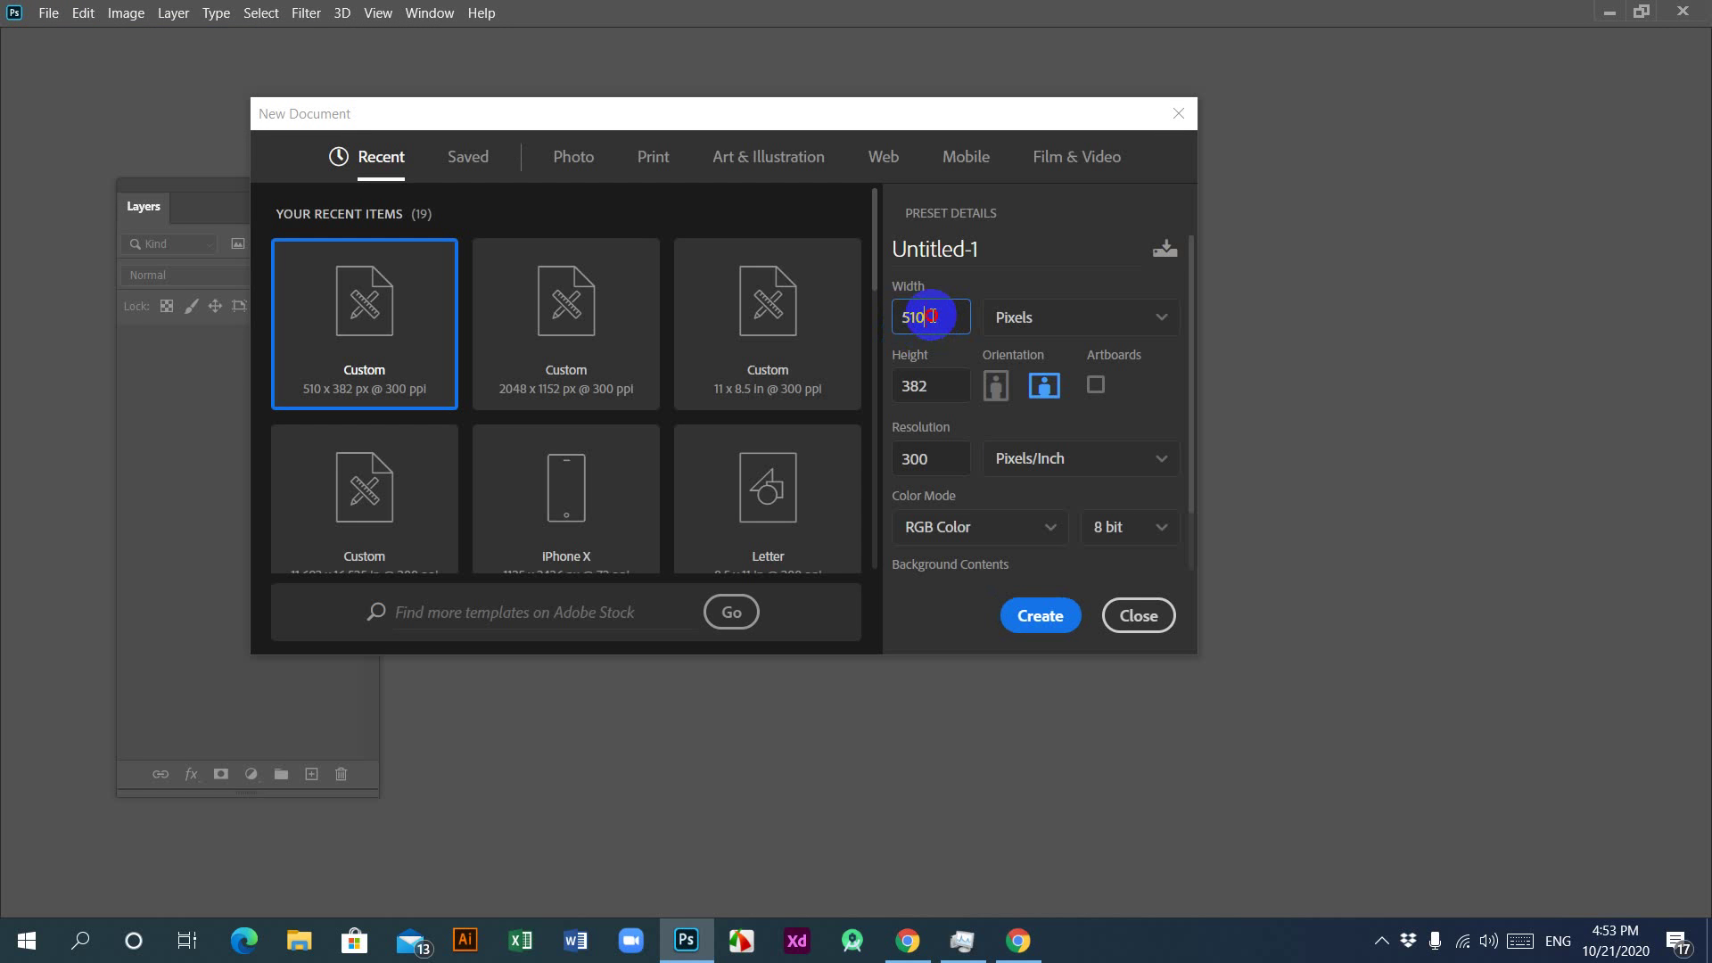
{"action": "double_click", "coordinate": [931, 316]}
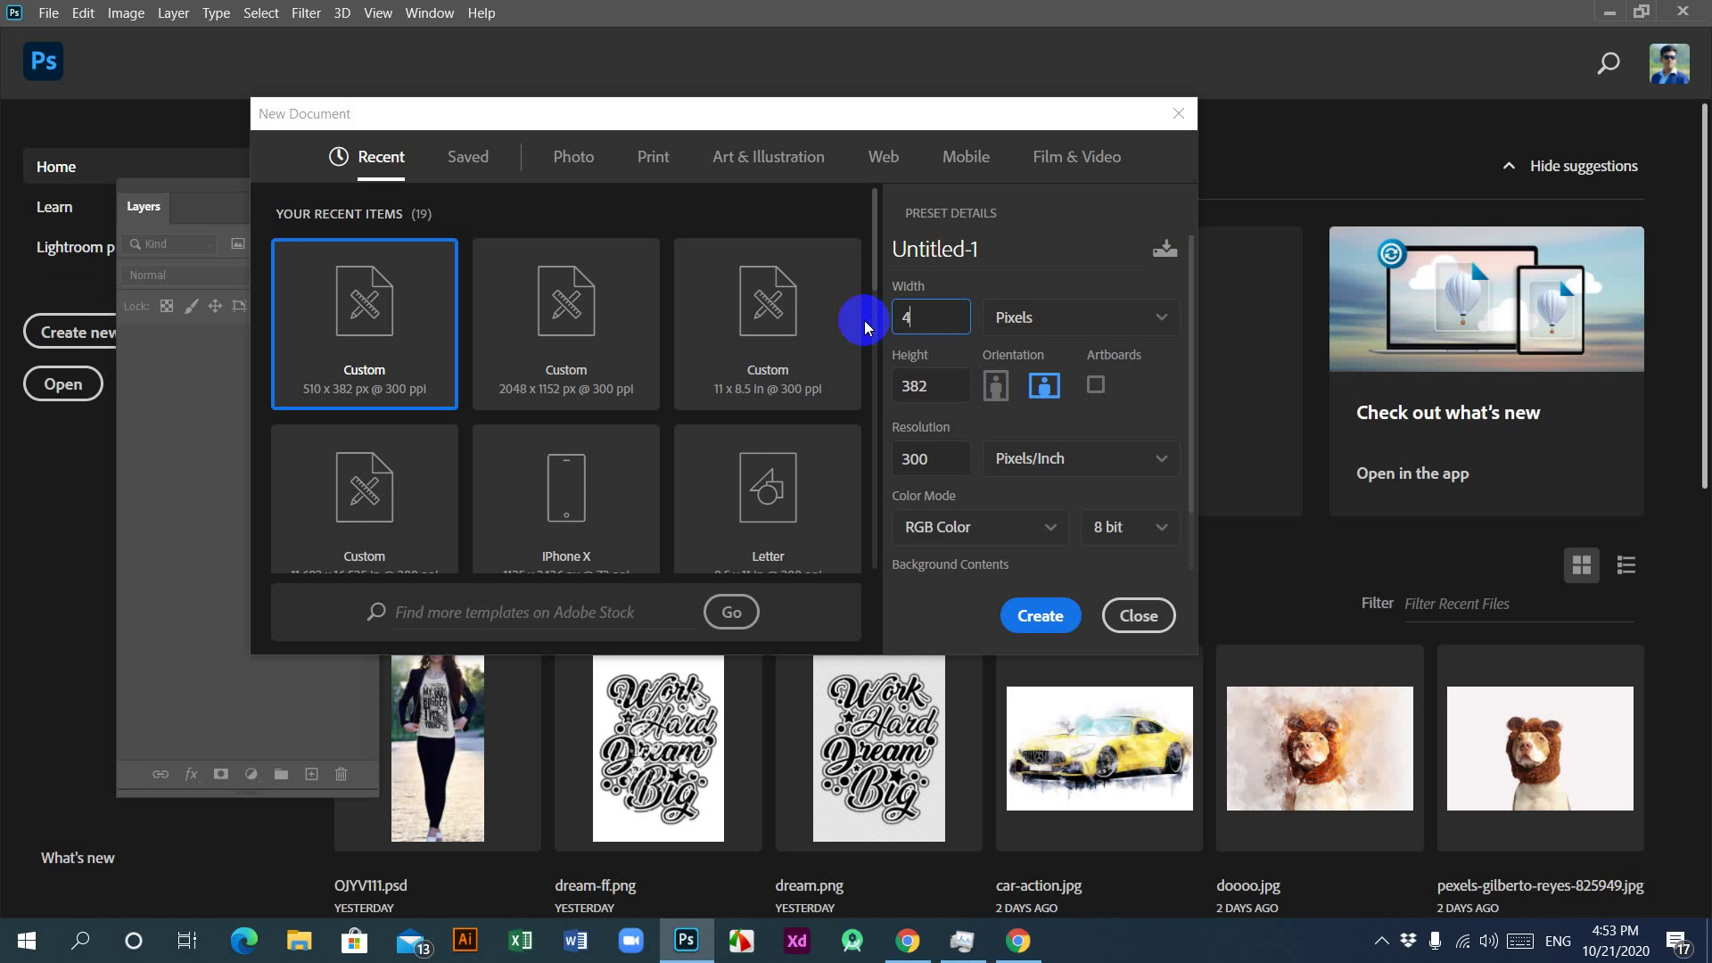
{"action": "type", "text": "4000"}
{"action": "double_click", "coordinate": [921, 385]}
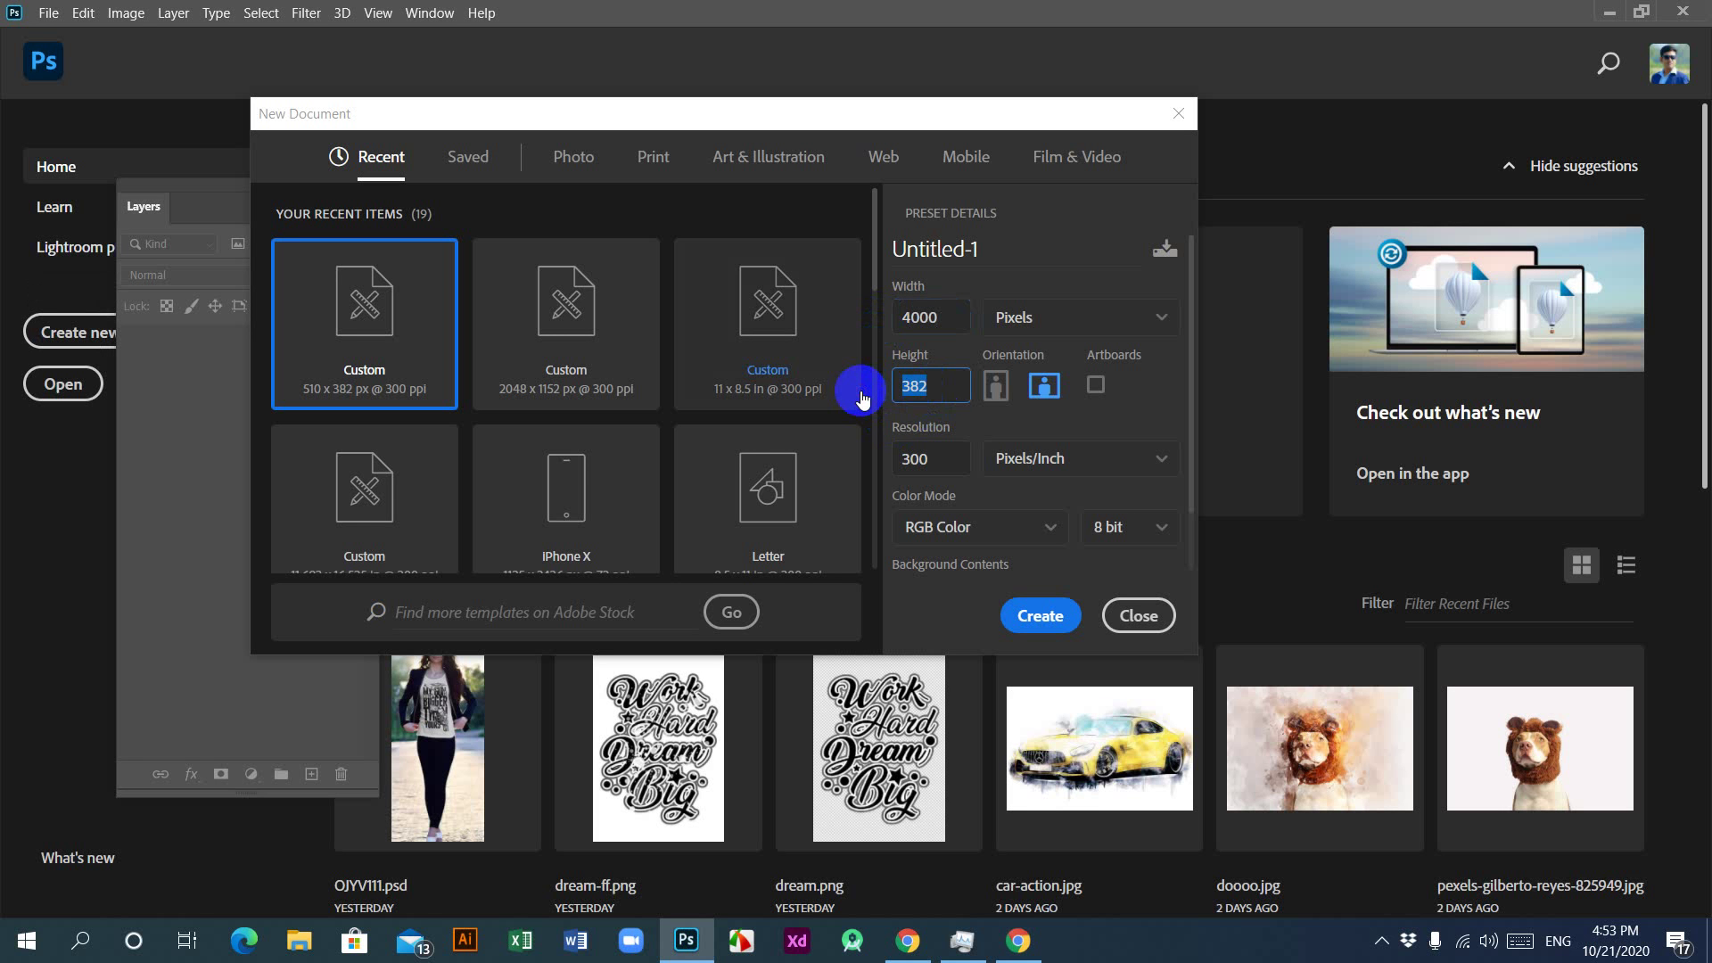
{"action": "type", "text": "4000"}
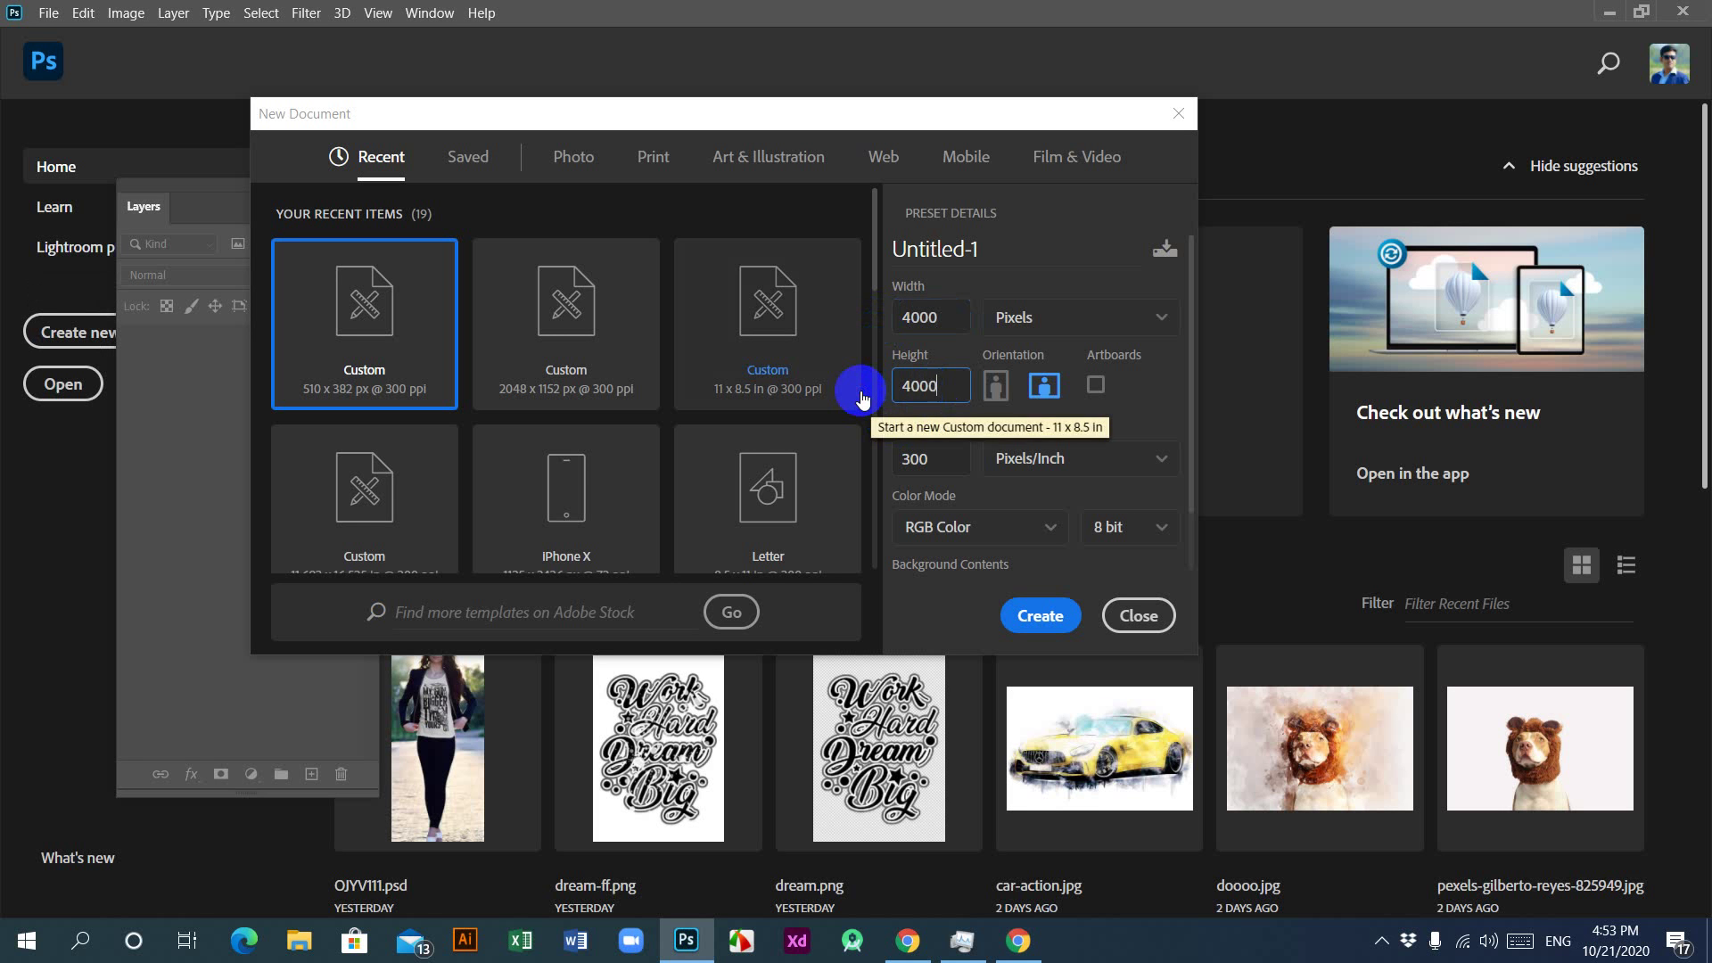
{"action": "left_click", "coordinate": [1037, 615]}
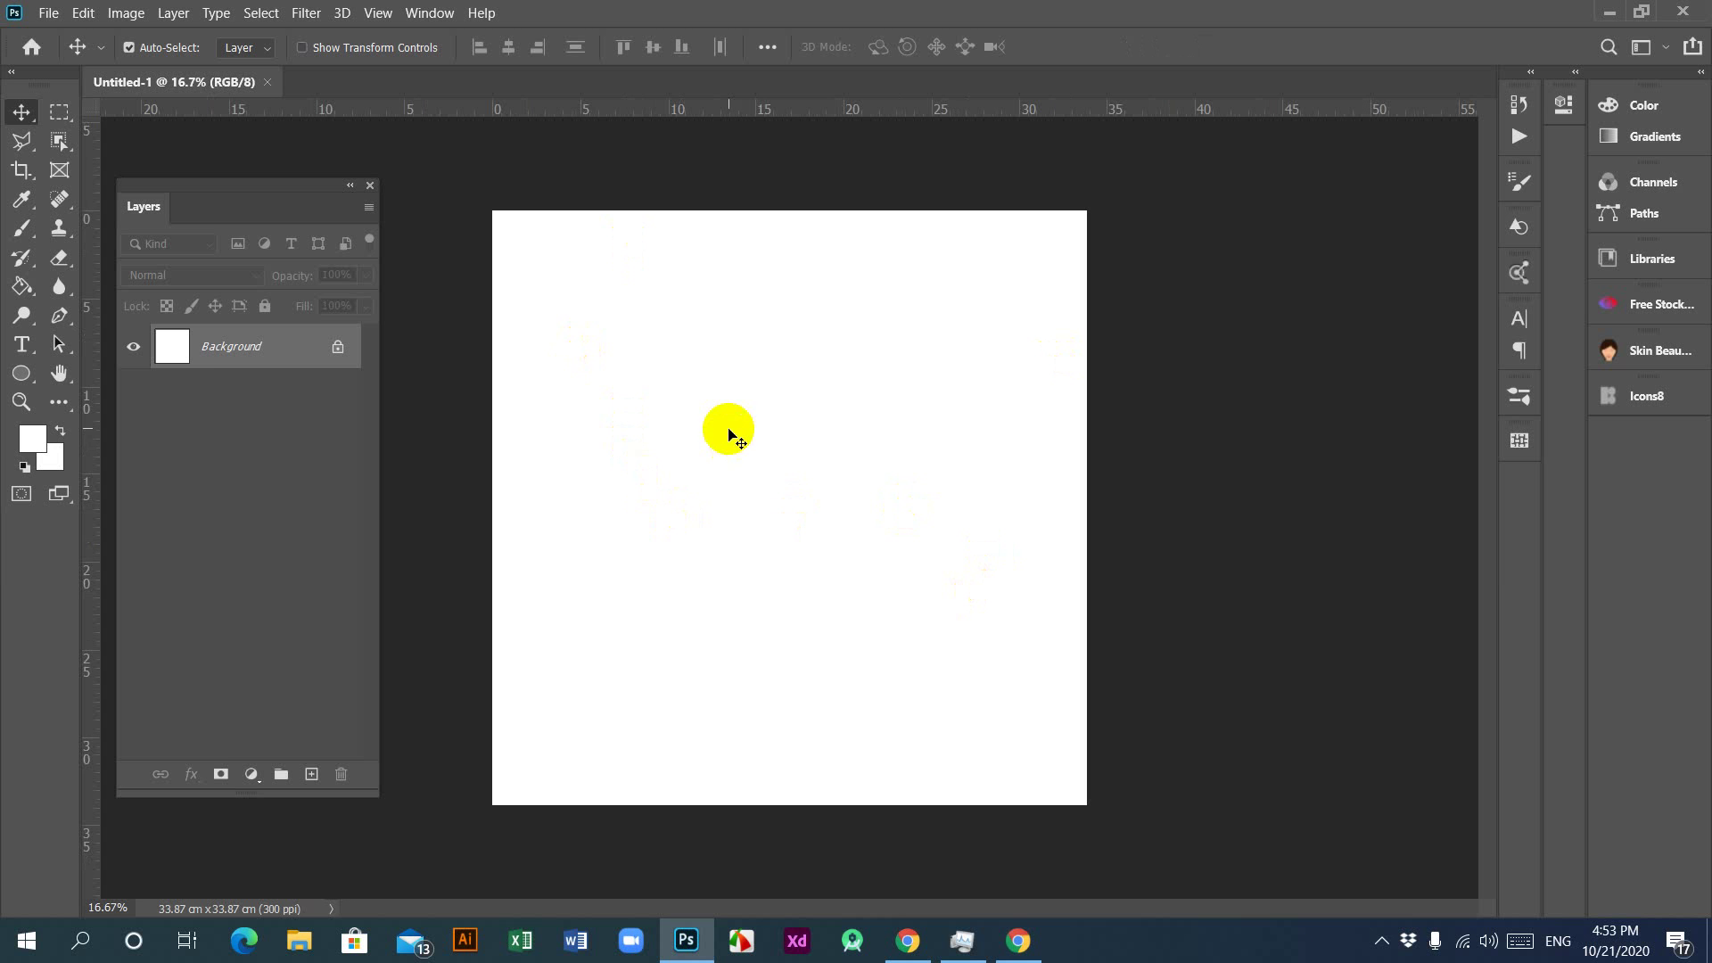
Step: Minimize Photoshop and the browser window to show the desktop
{"action": "left_click", "coordinate": [1611, 13]}
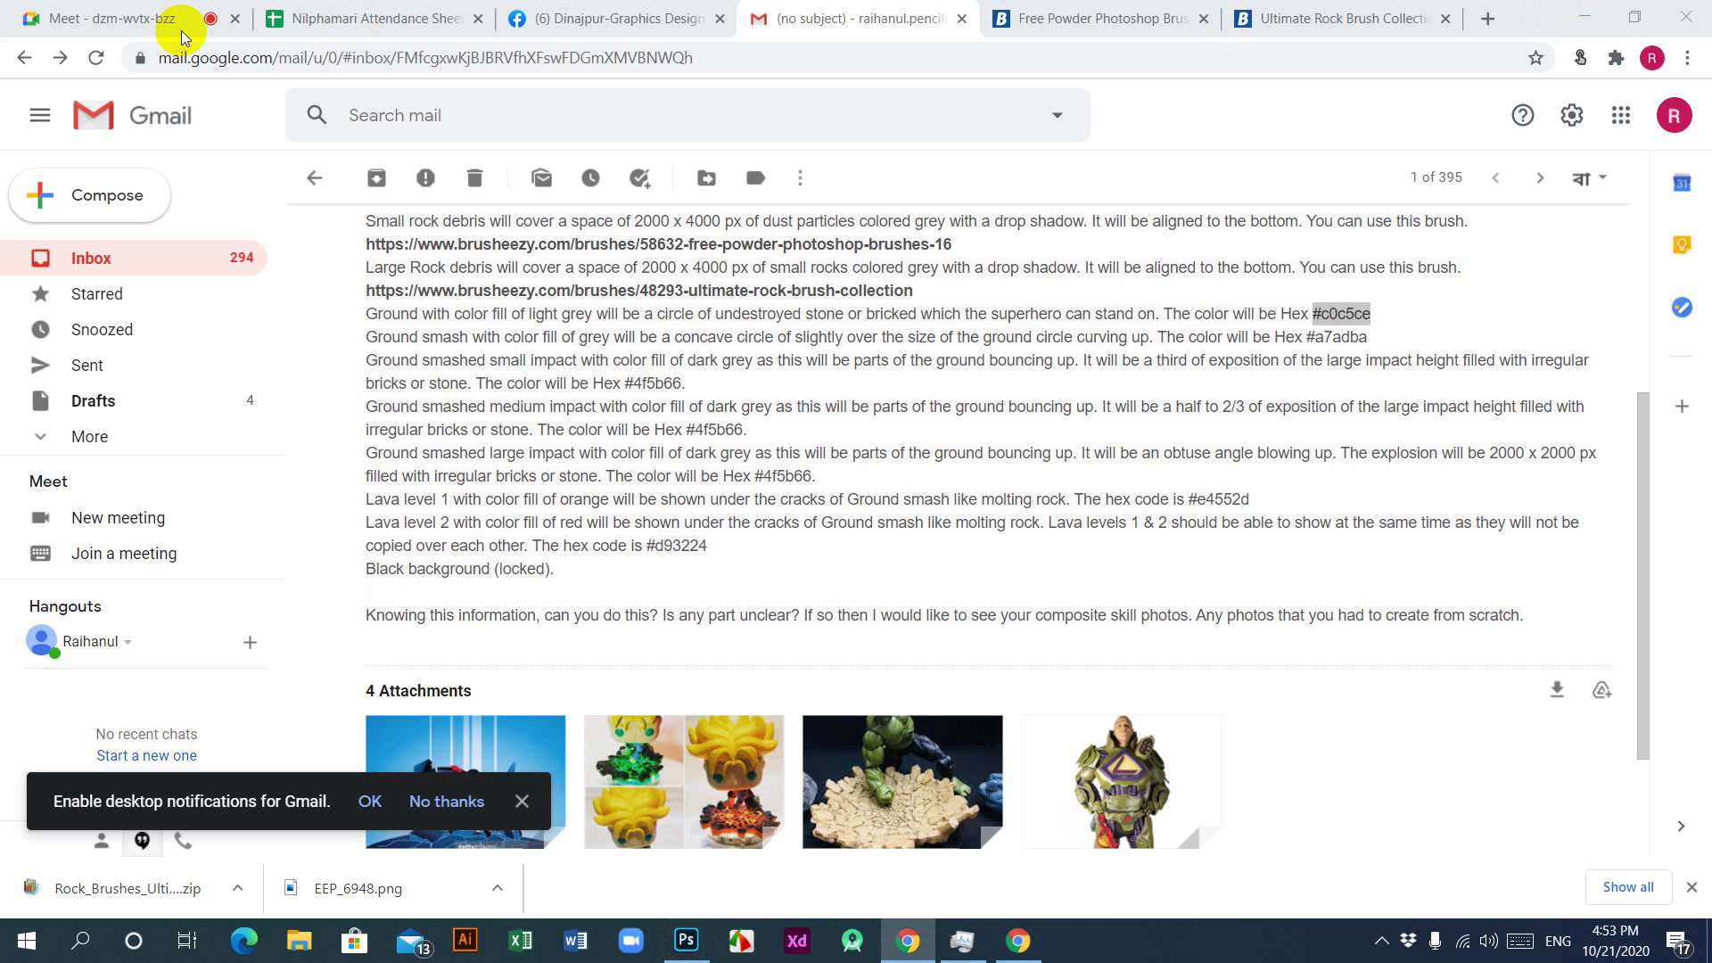
{"action": "left_click", "coordinate": [1582, 17]}
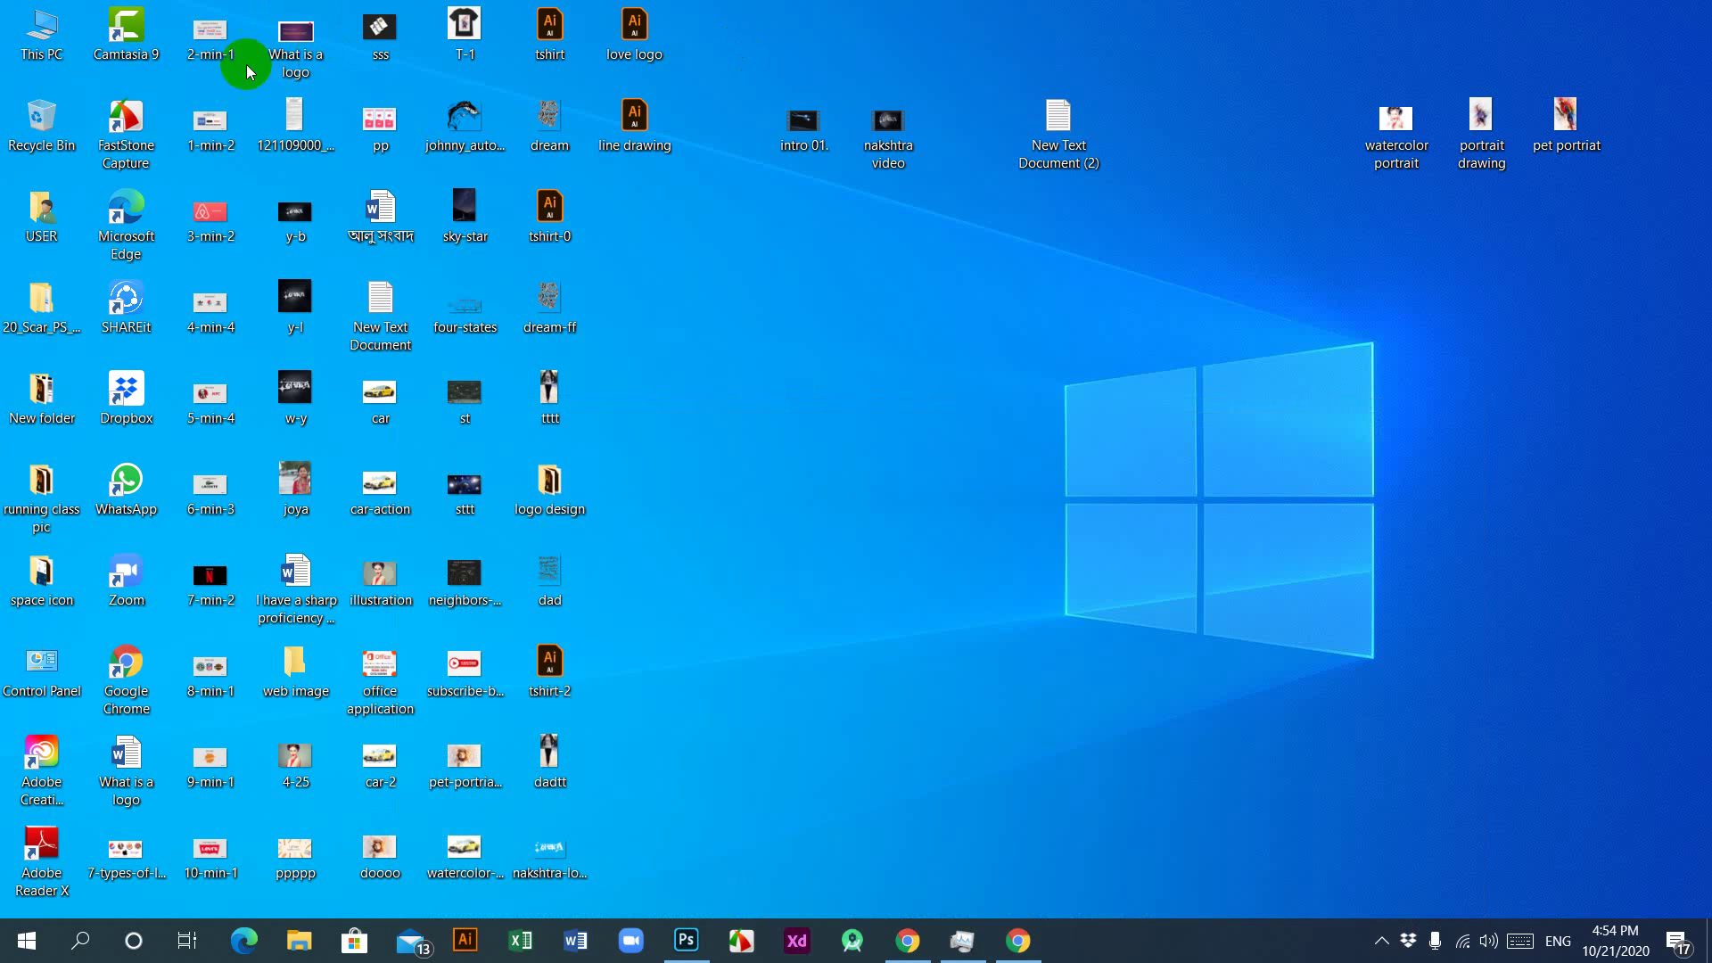
Step: Place the EEP_6948 image from the Downloads folder into the open Photoshop document
{"action": "double_click", "coordinate": [55, 61]}
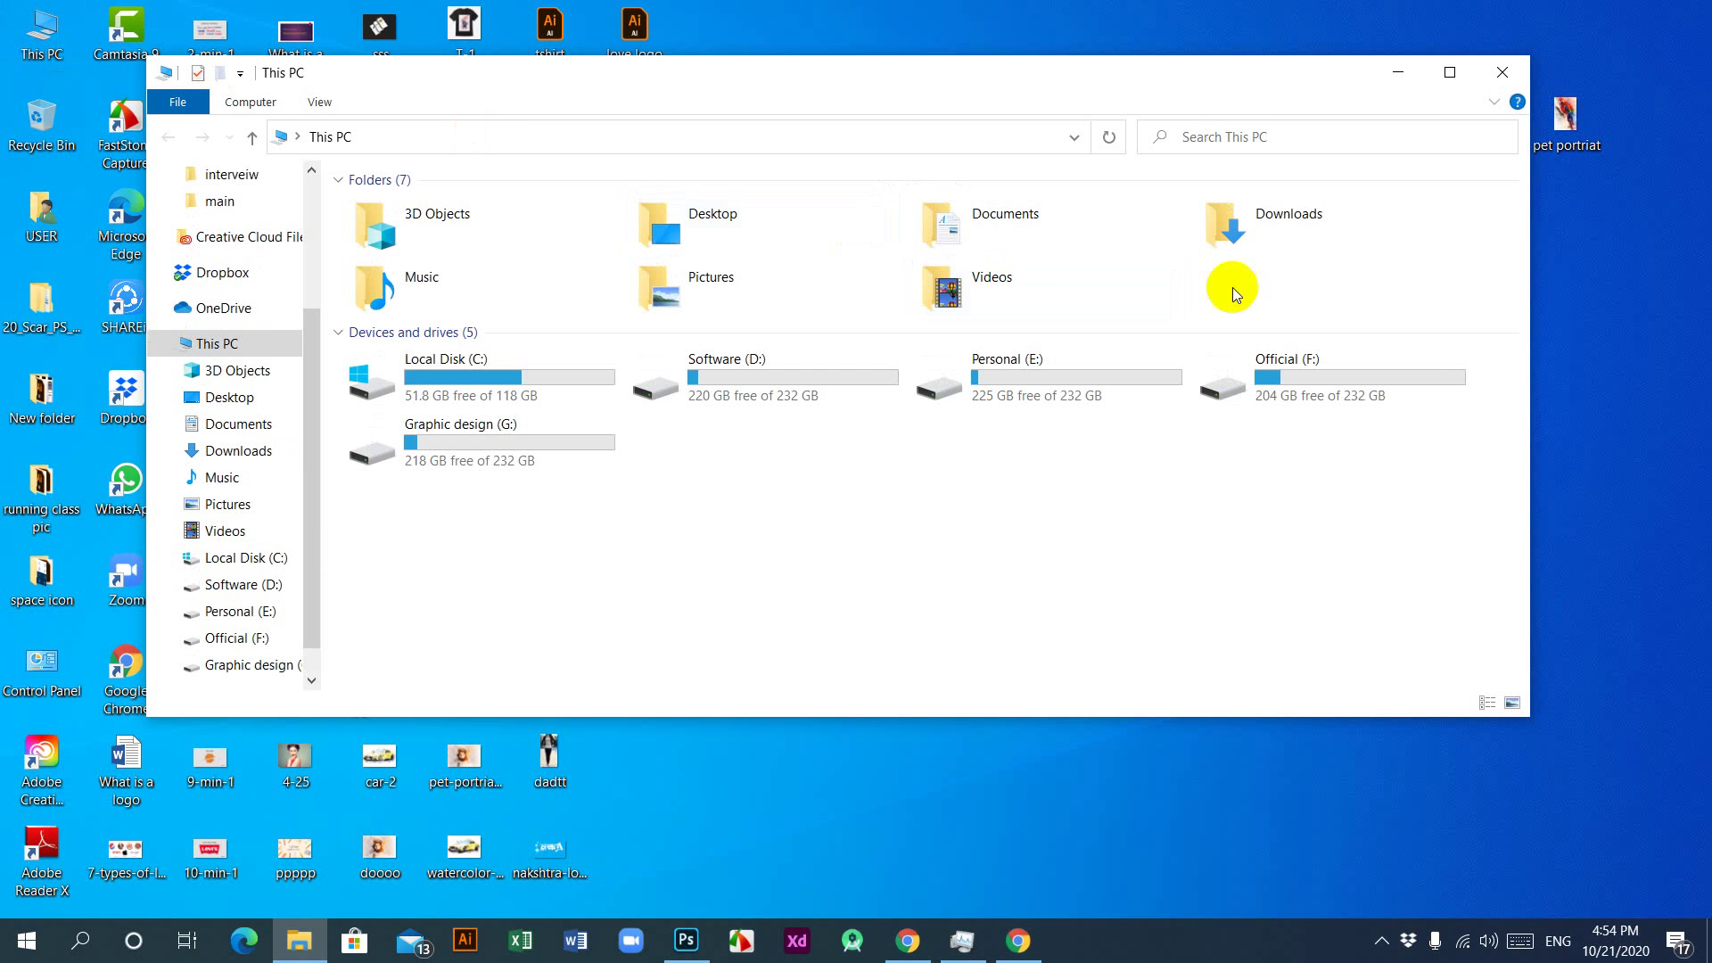
{"action": "left_click", "coordinate": [1278, 232]}
{"action": "double_click", "coordinate": [1278, 231]}
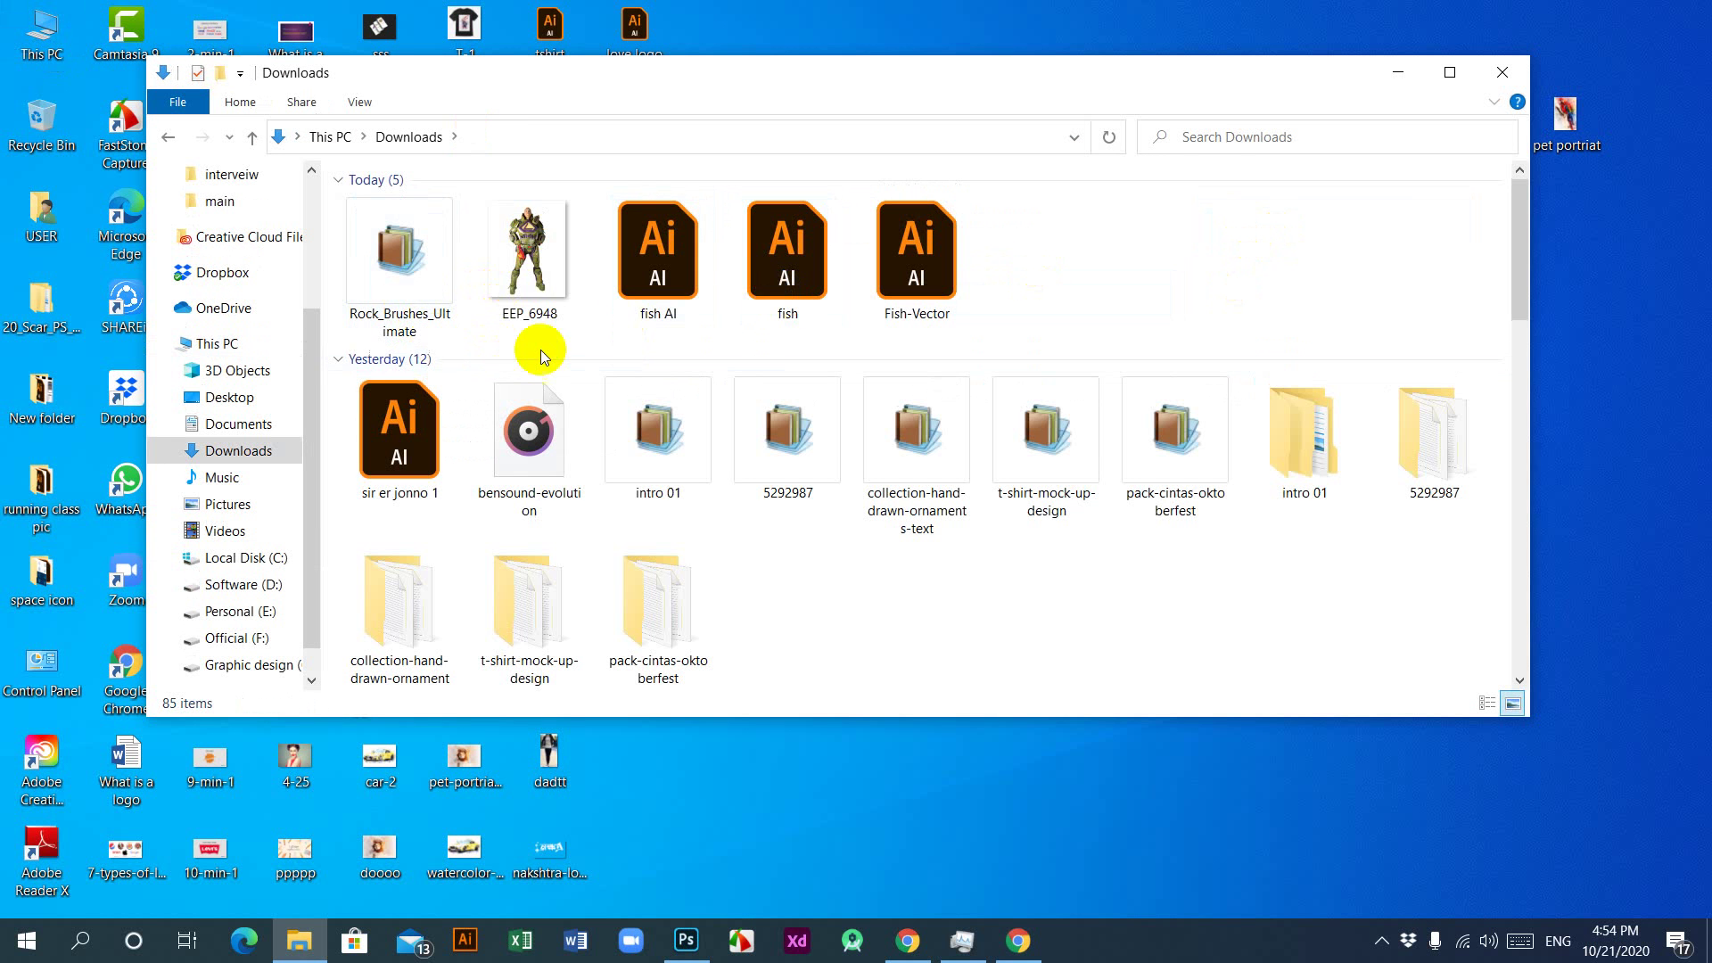
{"action": "left_click", "coordinate": [538, 259]}
{"action": "left_click_drag", "start_coordinate": [539, 258], "coordinate": [731, 508]}
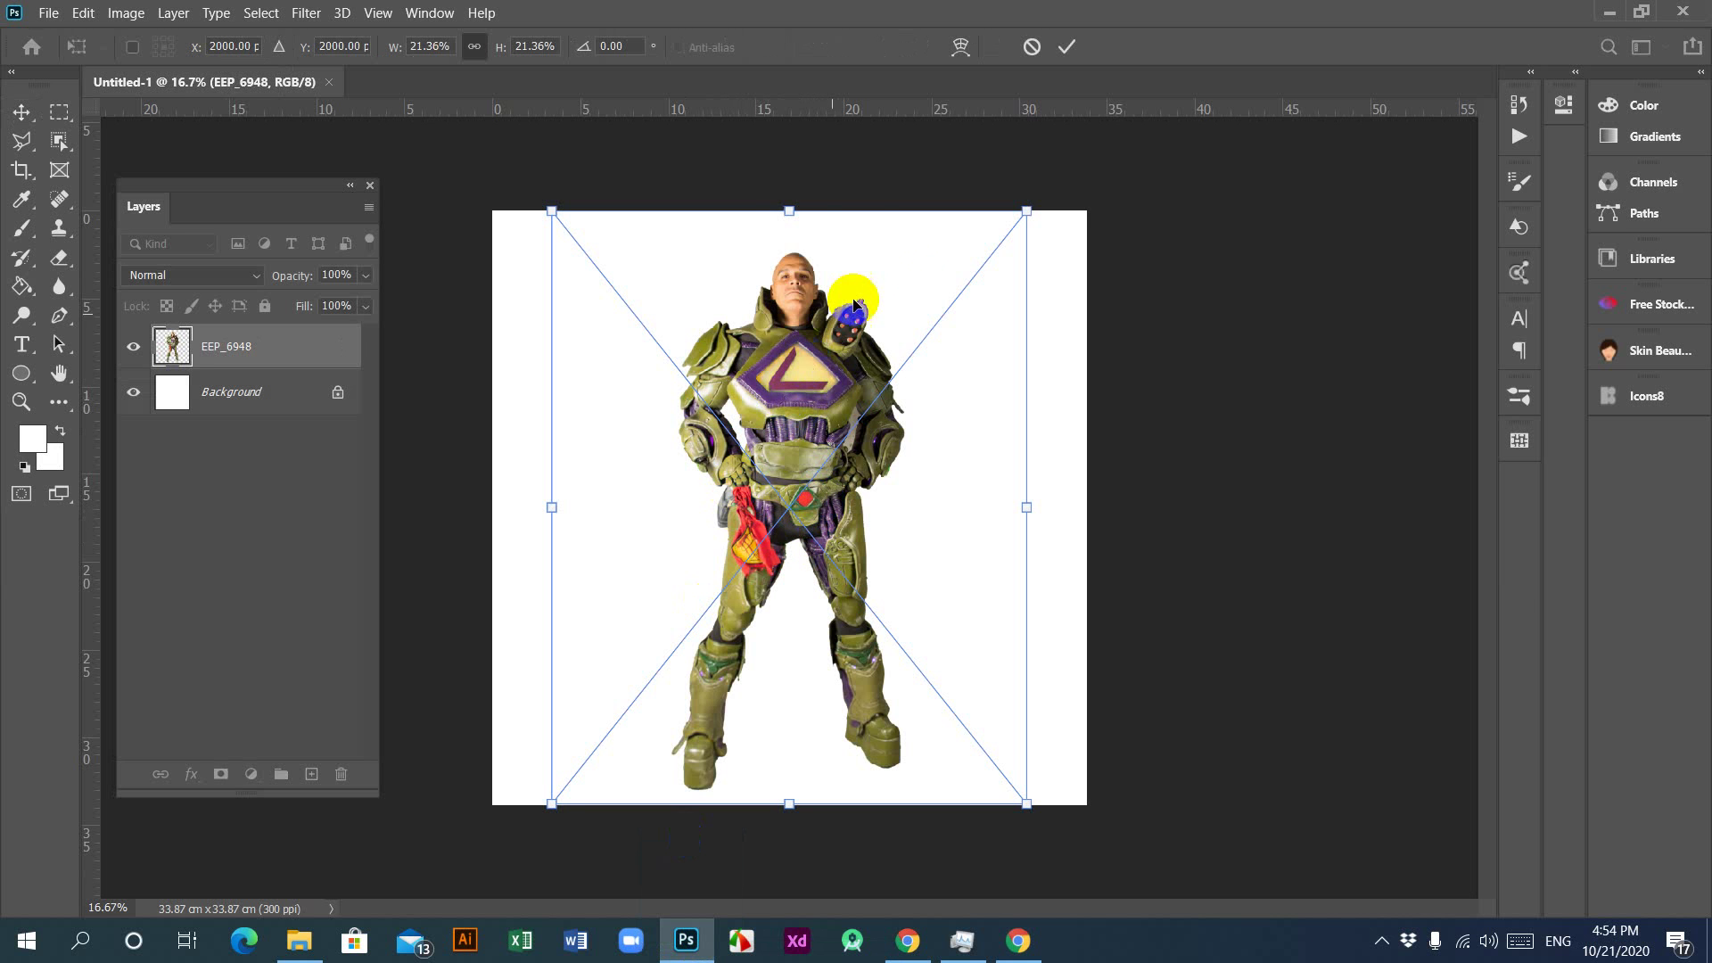
Step: Scale the placed figure to about 14.57% in the upper part of the canvas and rasterize its layer
{"action": "left_click_drag", "start_coordinate": [788, 211], "coordinate": [785, 399]}
{"action": "left_click_drag", "start_coordinate": [800, 516], "coordinate": [800, 359]}
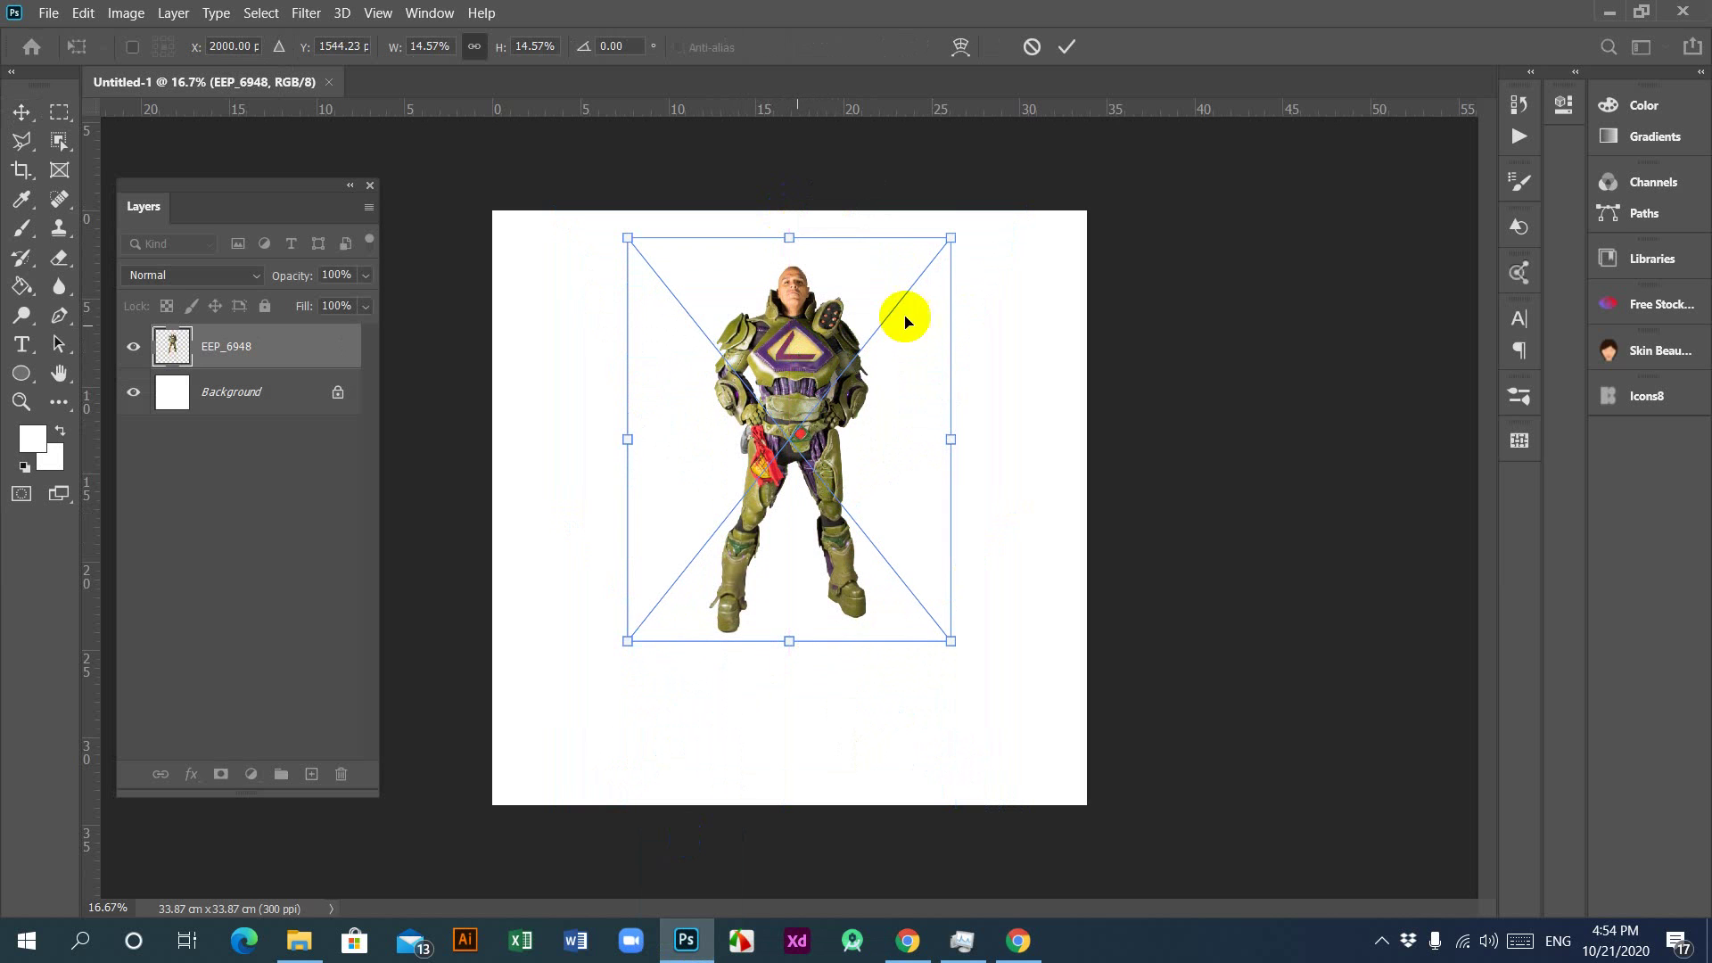
{"action": "left_click", "coordinate": [1066, 47]}
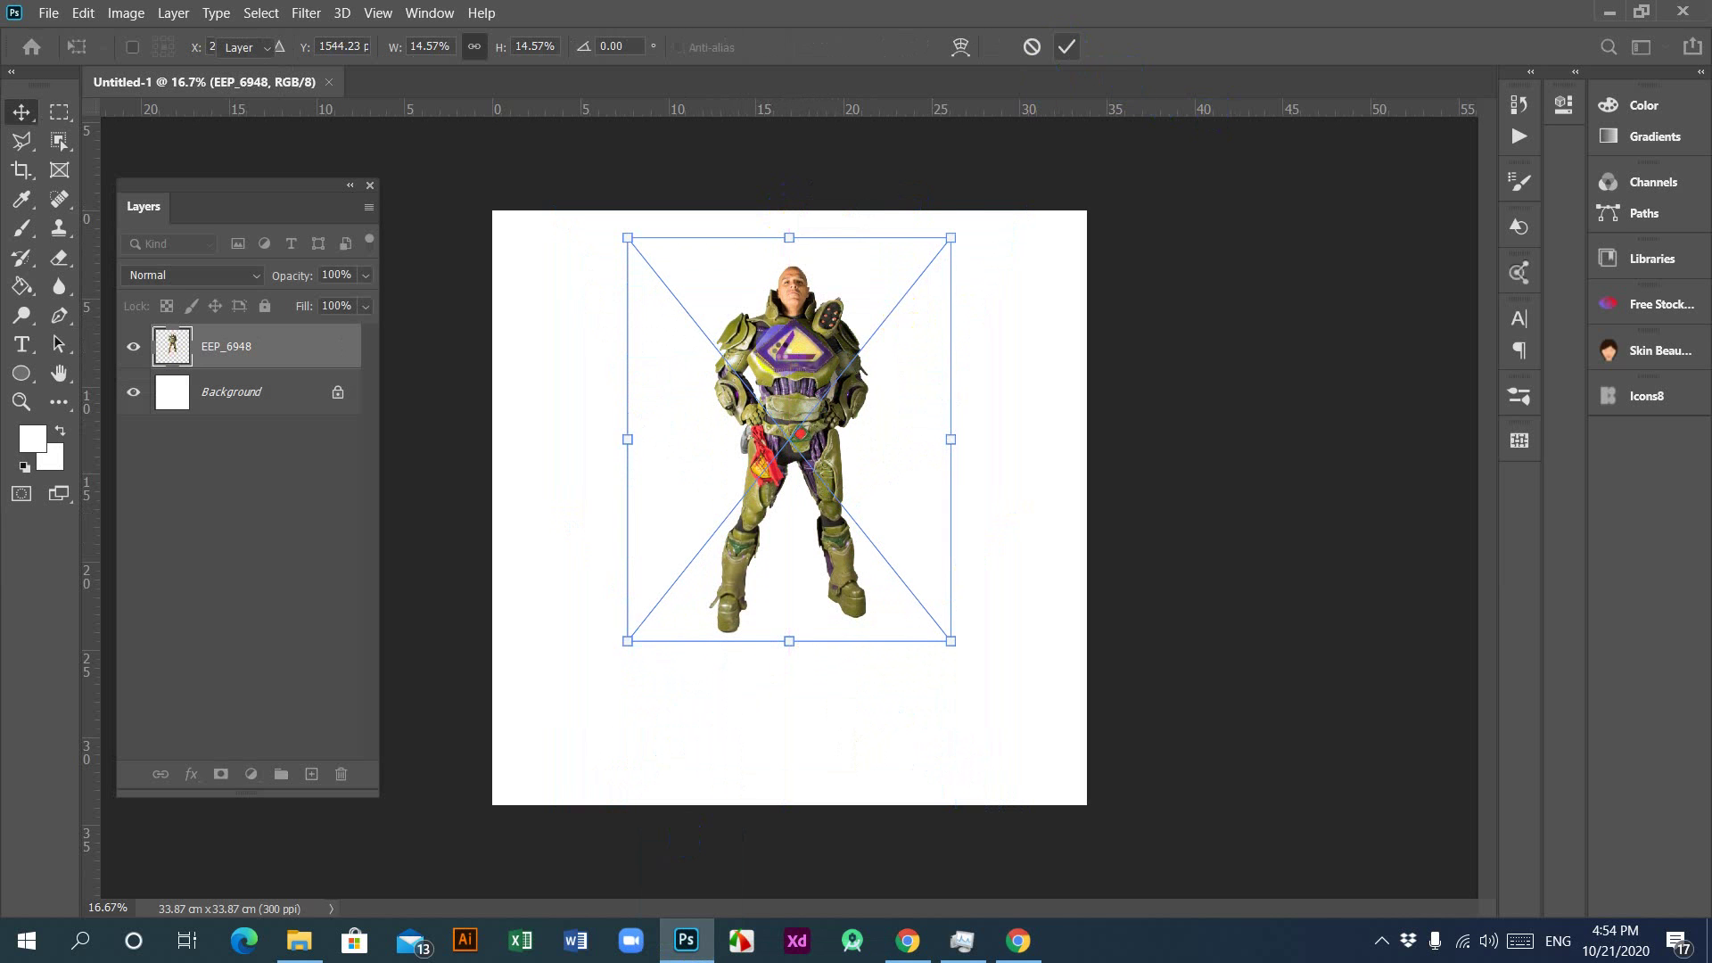
{"action": "right_click", "coordinate": [220, 354]}
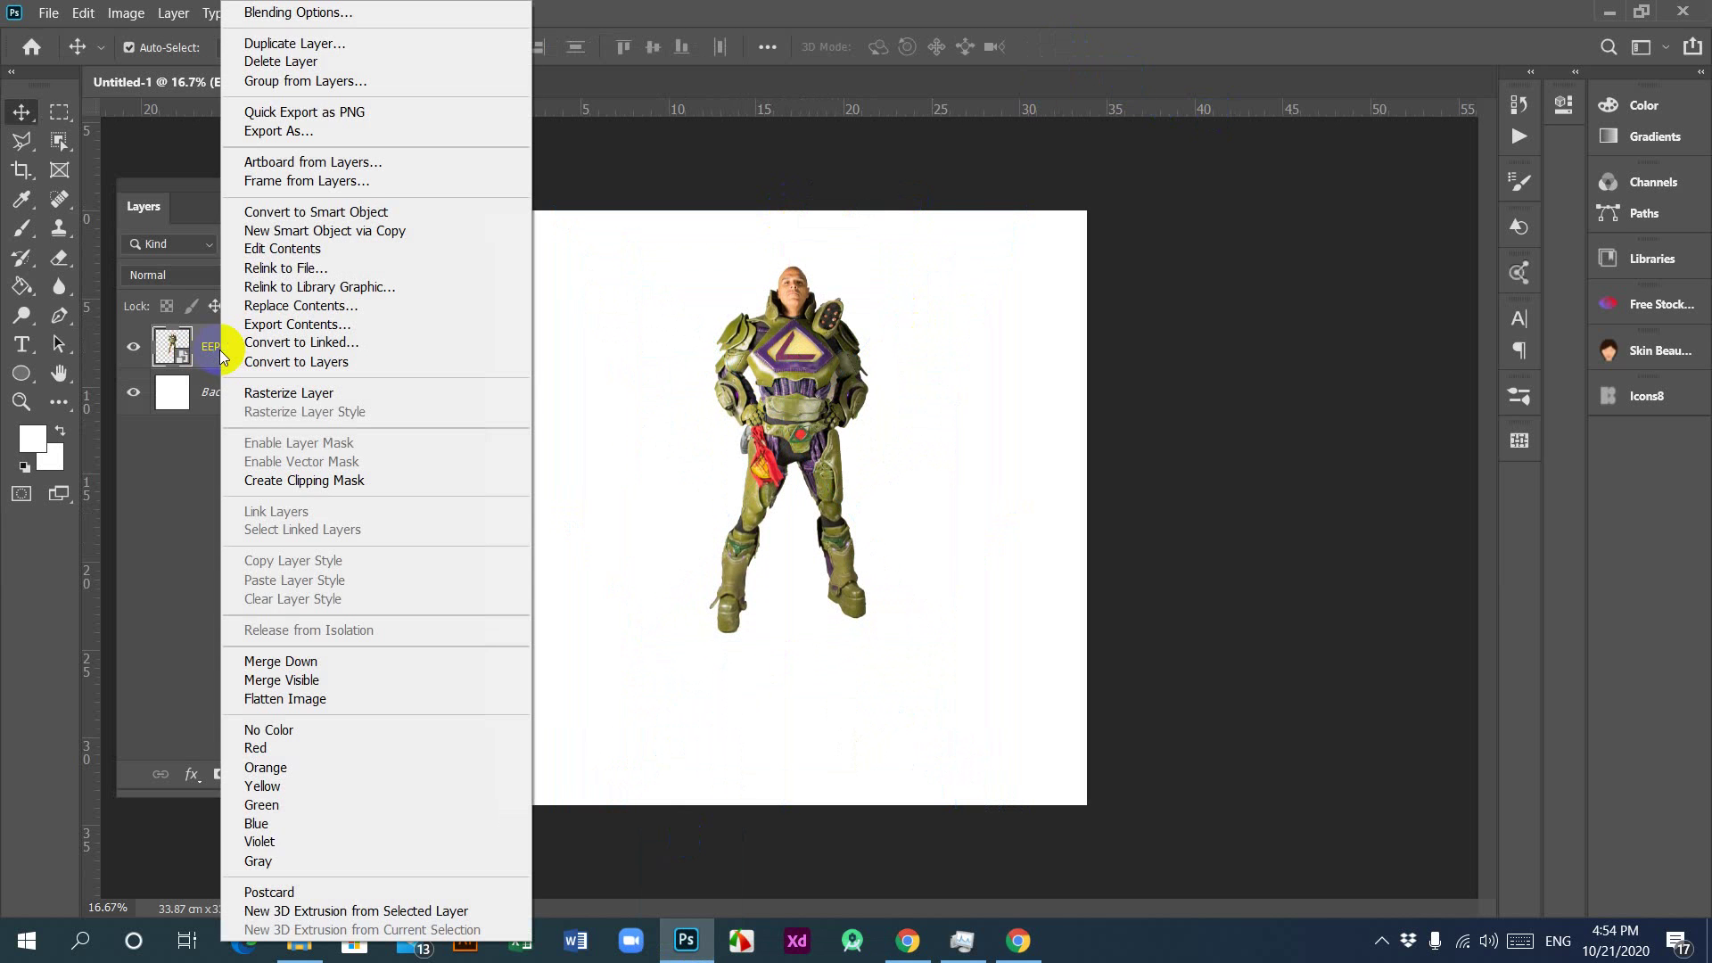
{"action": "left_click", "coordinate": [267, 393]}
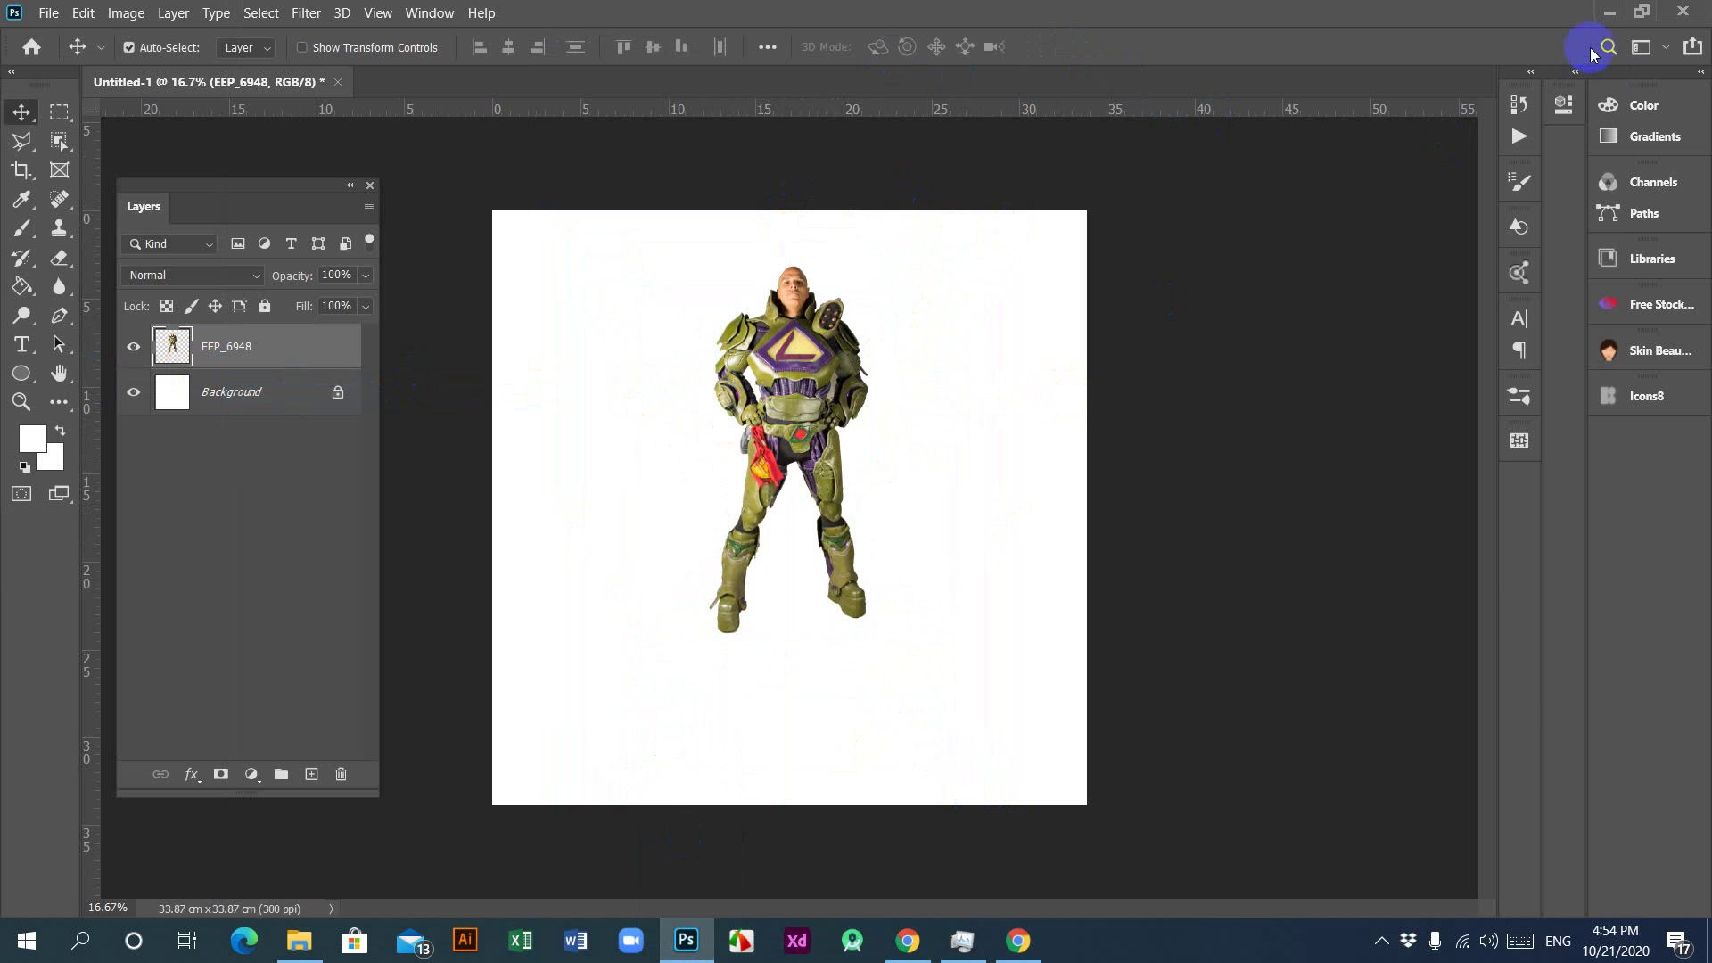
Step: Check the ground colour in the Gmail brief in Chrome and set Photoshop's foreground colour to #c0c5ce
{"action": "left_click", "coordinate": [1609, 12]}
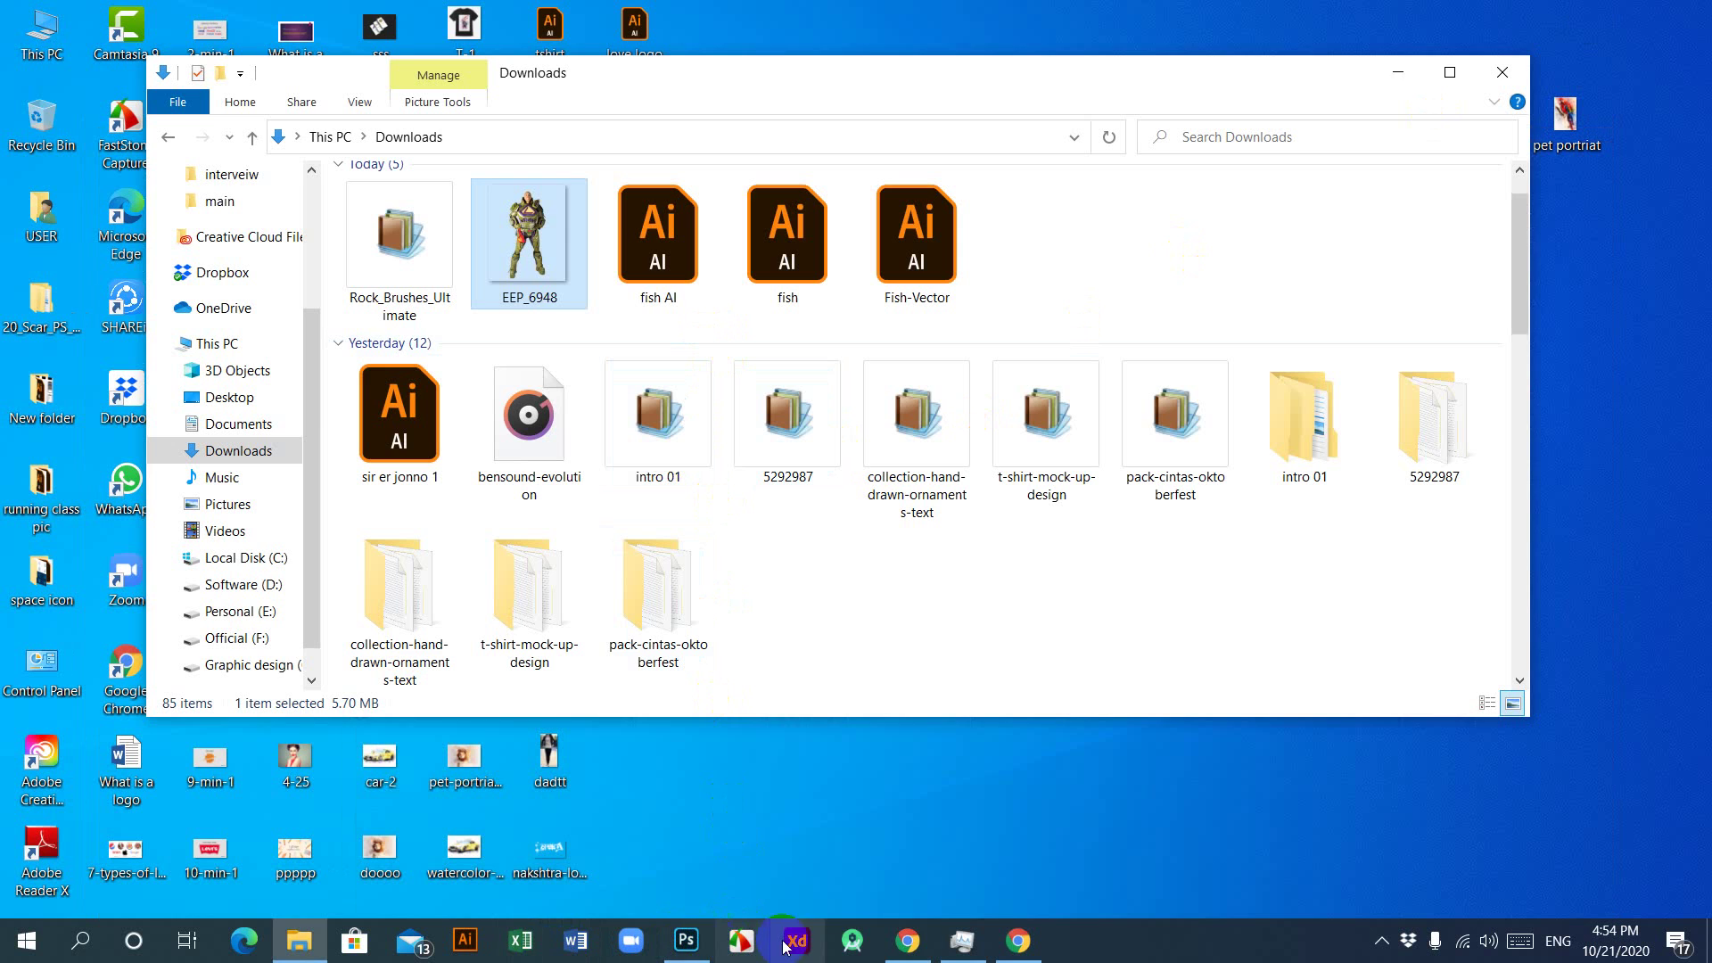
{"action": "left_click", "coordinate": [907, 940]}
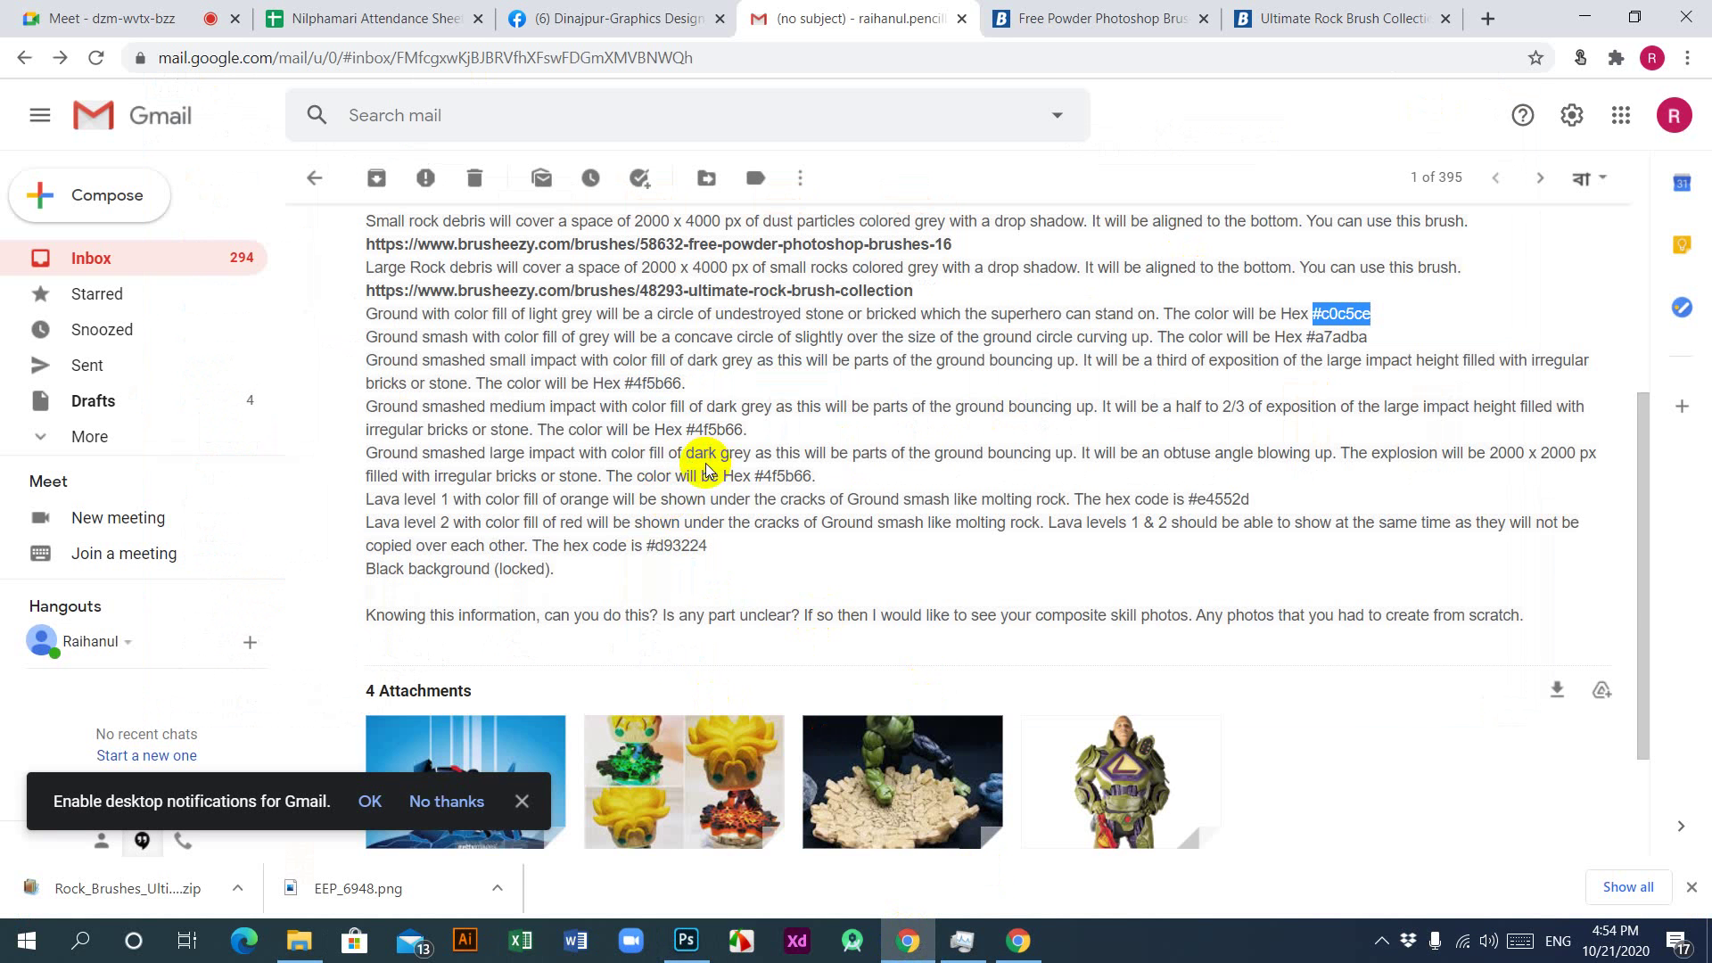
{"action": "scroll", "coordinate": [699, 454], "scroll_direction": "up", "scroll_amount": 1}
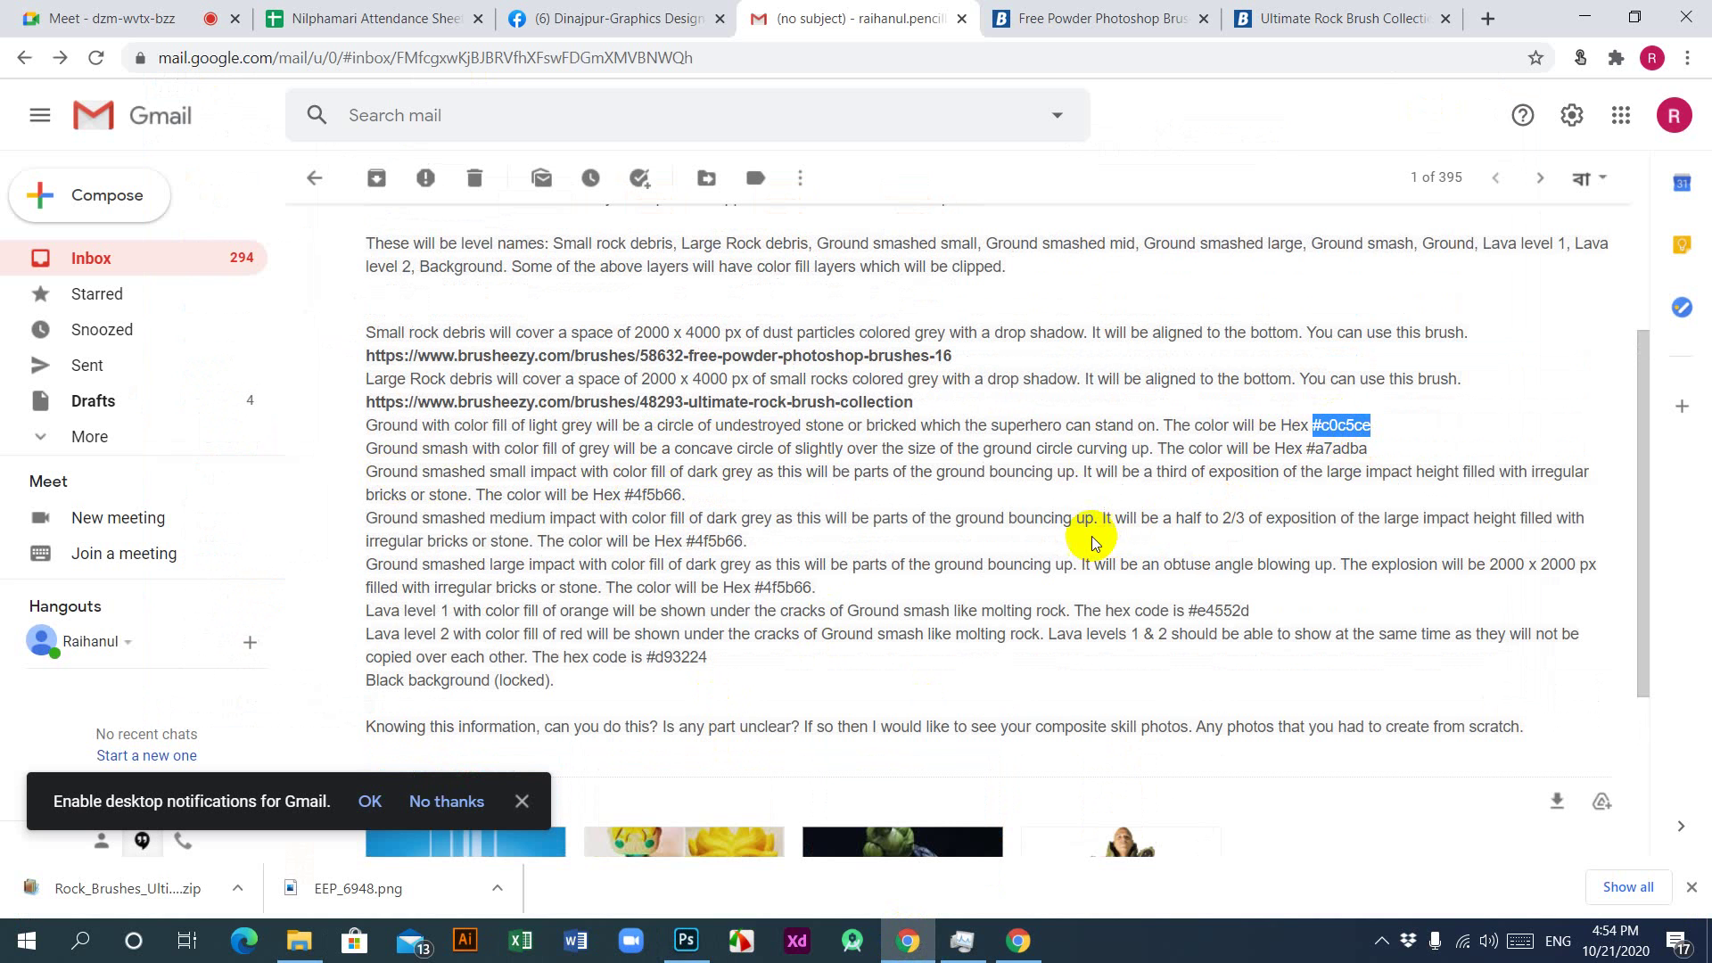
{"action": "left_click", "coordinate": [686, 941]}
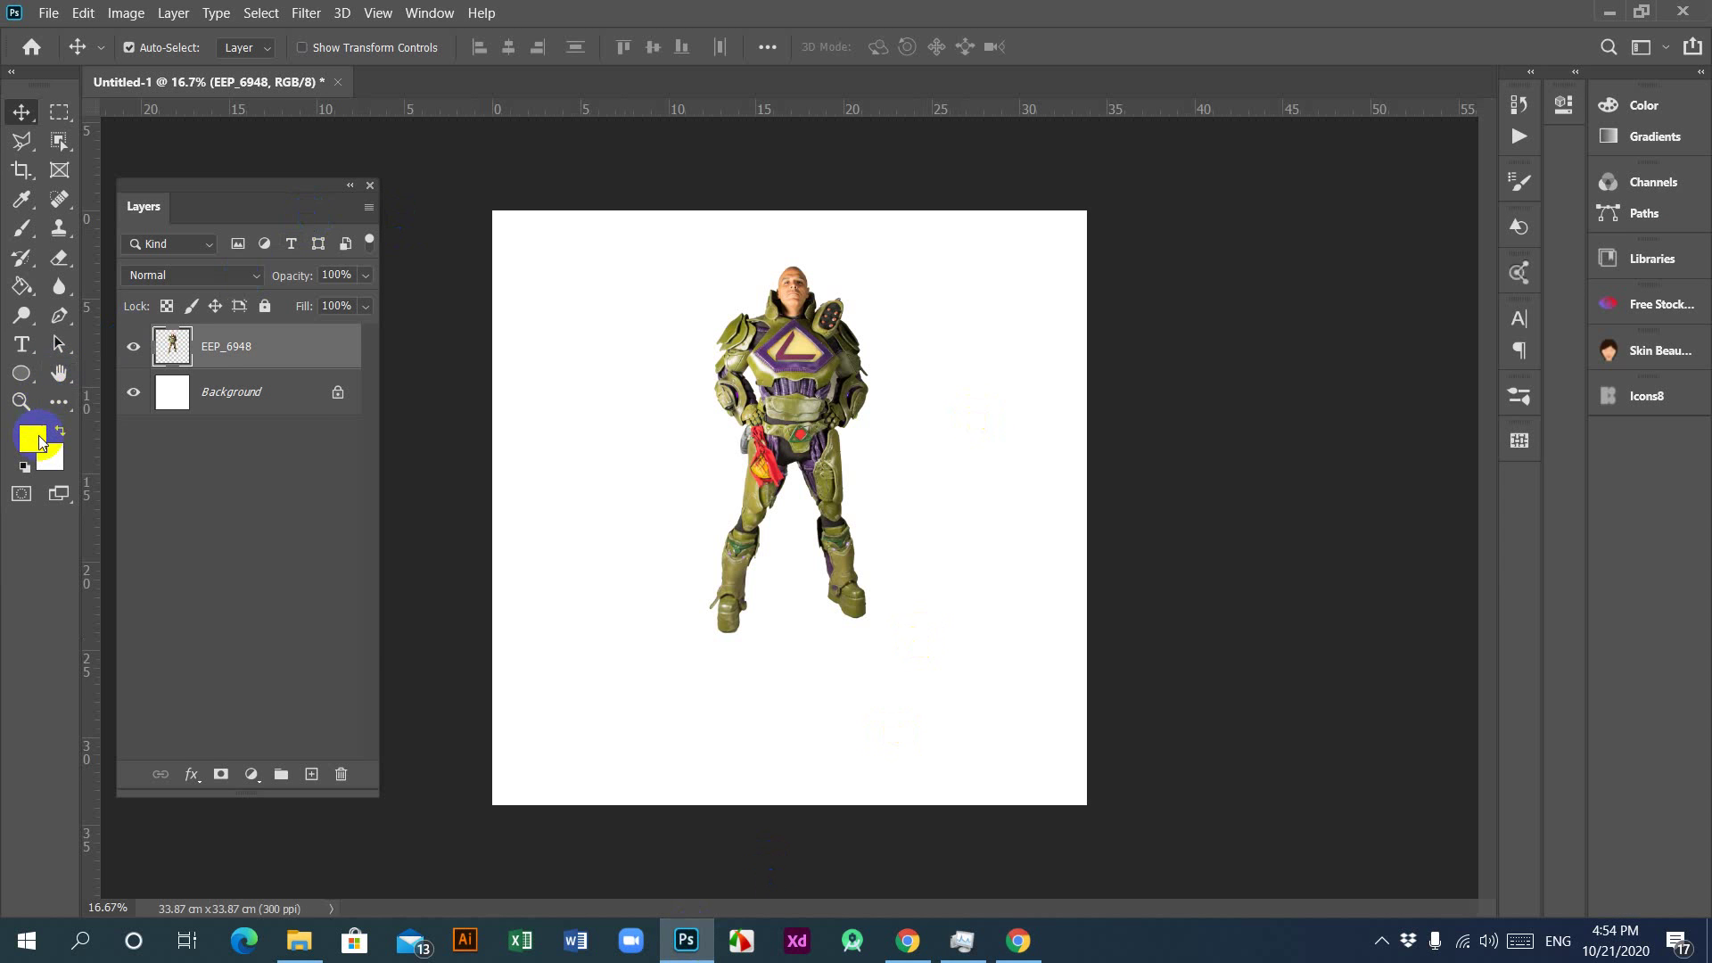
{"action": "left_click", "coordinate": [39, 443]}
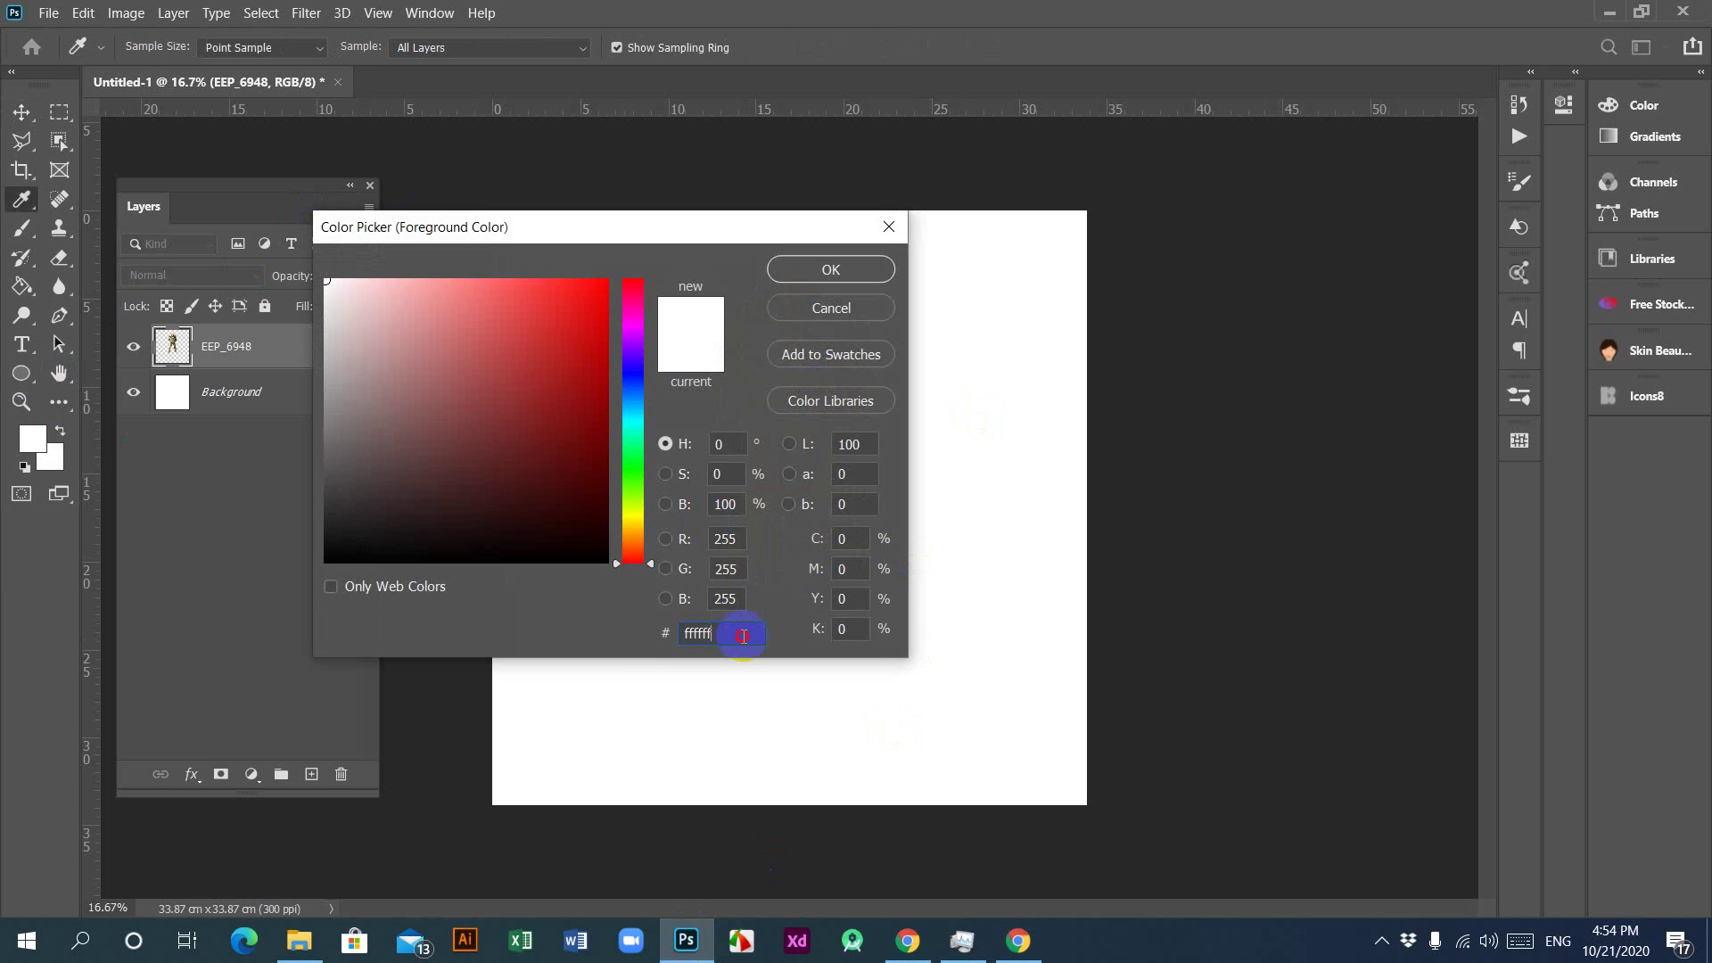
{"action": "left_click_drag", "start_coordinate": [743, 634], "coordinate": [651, 642]}
{"action": "type", "text": "#c0c5ce"}
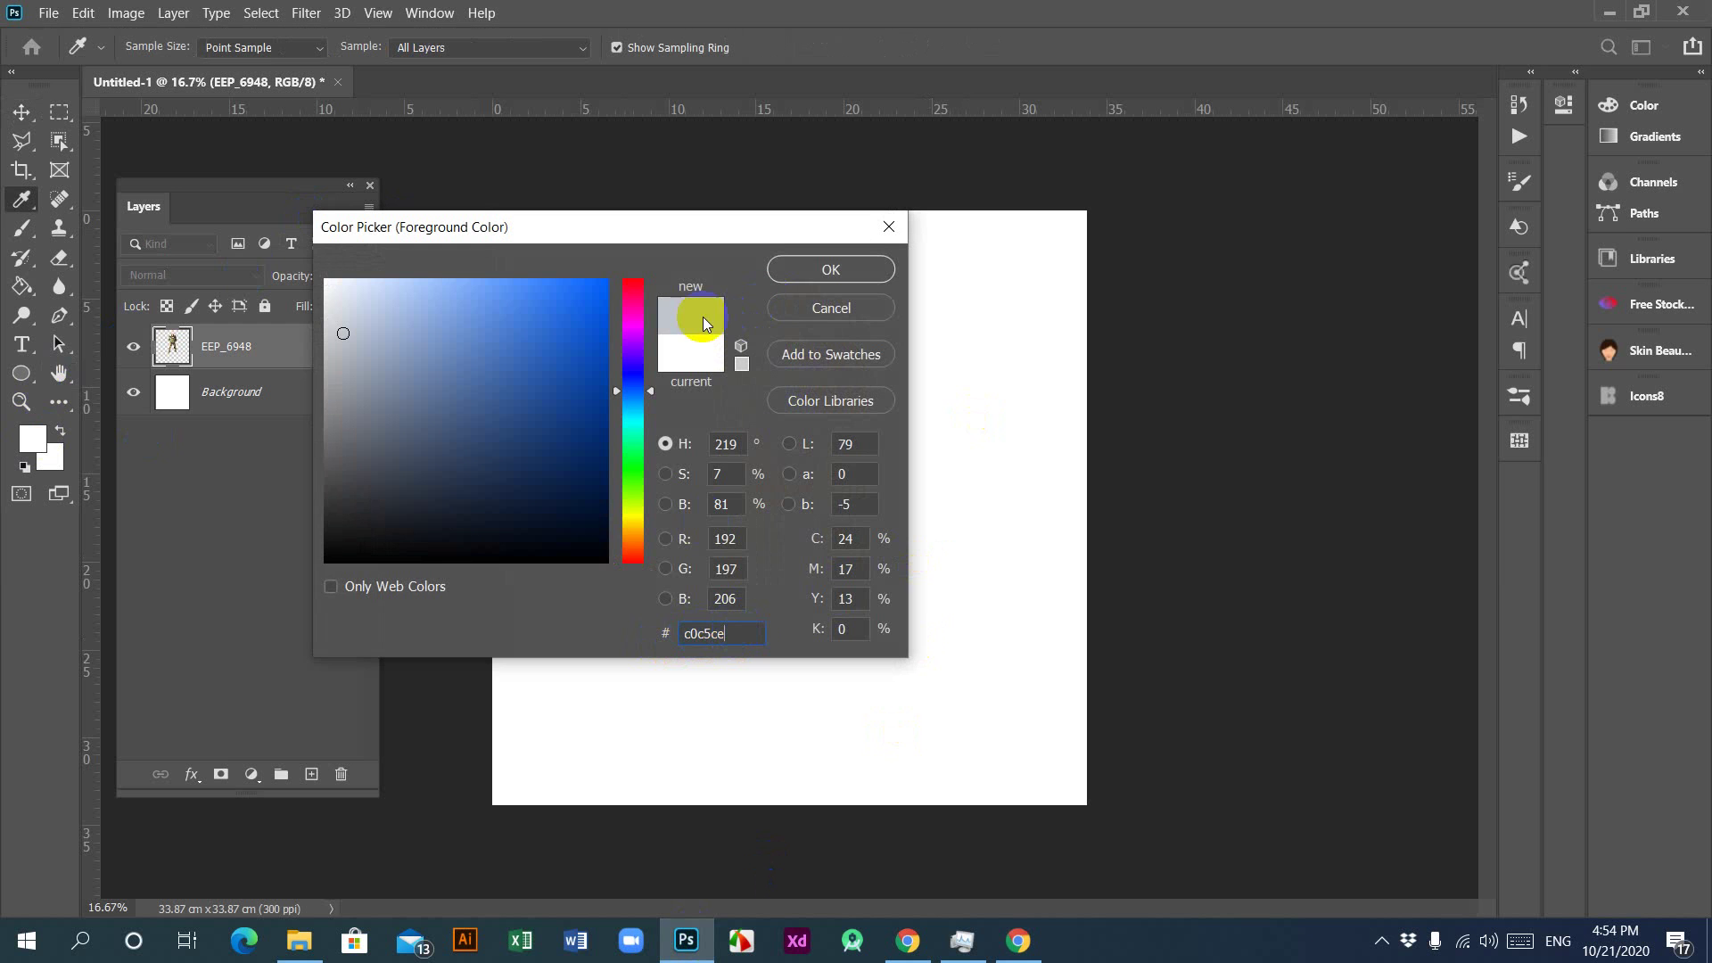
{"action": "left_click", "coordinate": [834, 270]}
{"action": "key", "text": "v"}
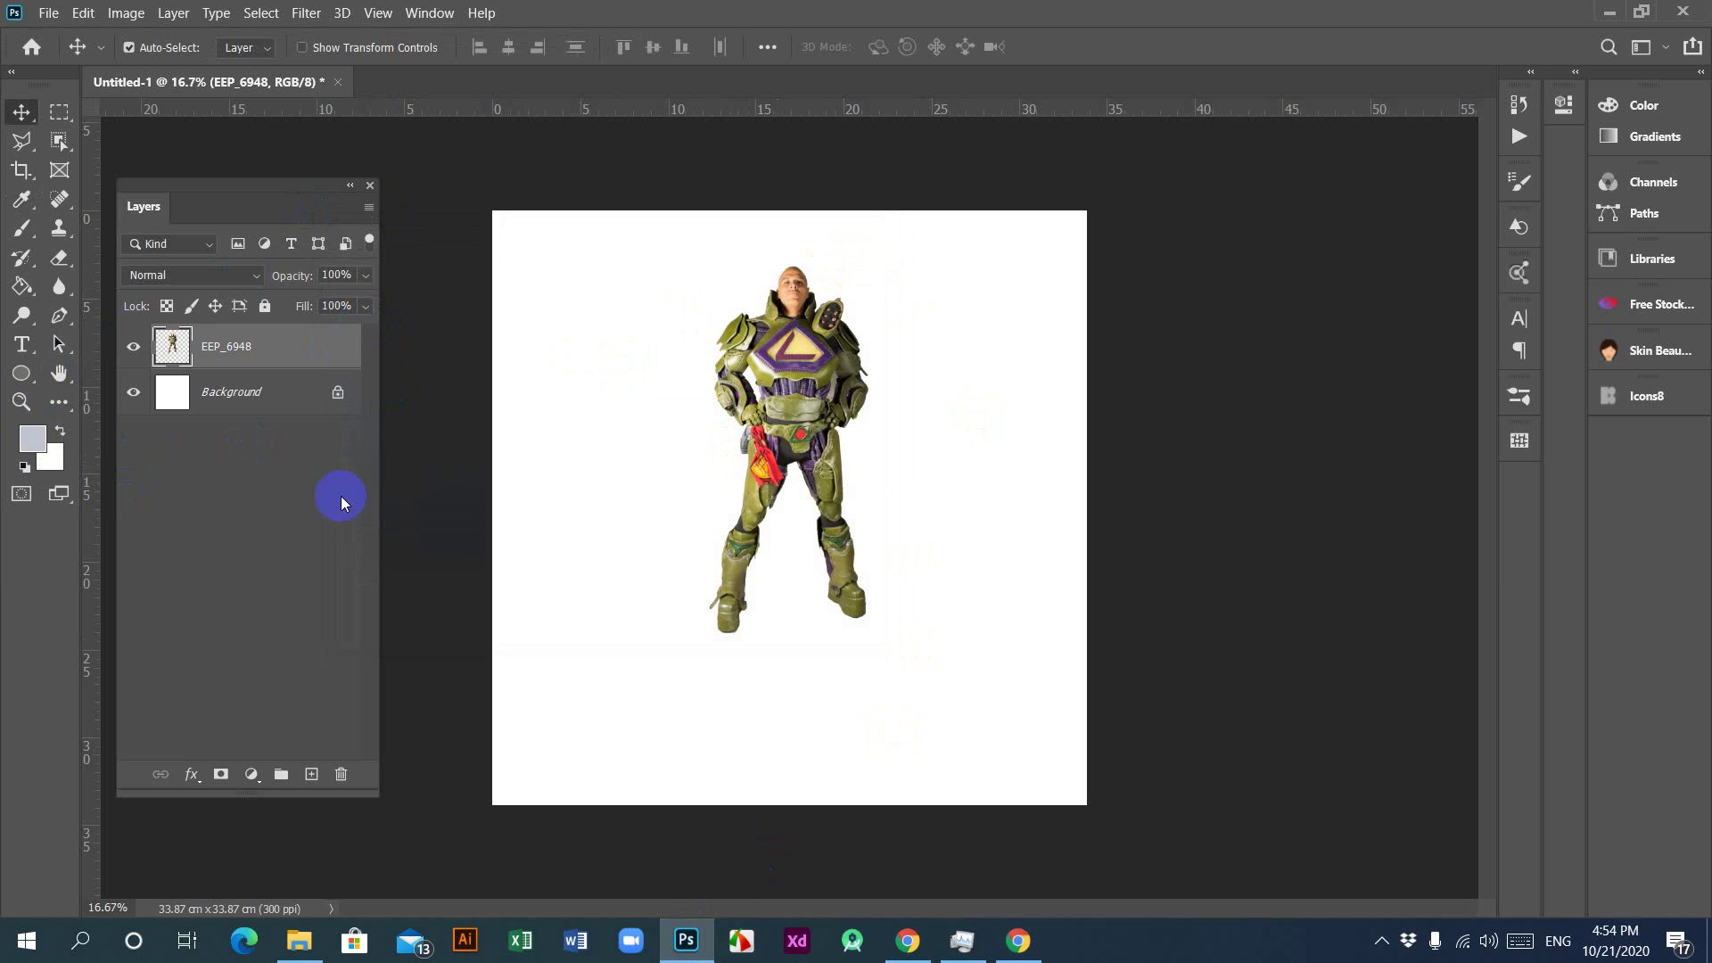
Step: Switch to Gmail in Chrome to review the ground description and examine the reference attachment 840184626.jpg
{"action": "left_click", "coordinate": [907, 941]}
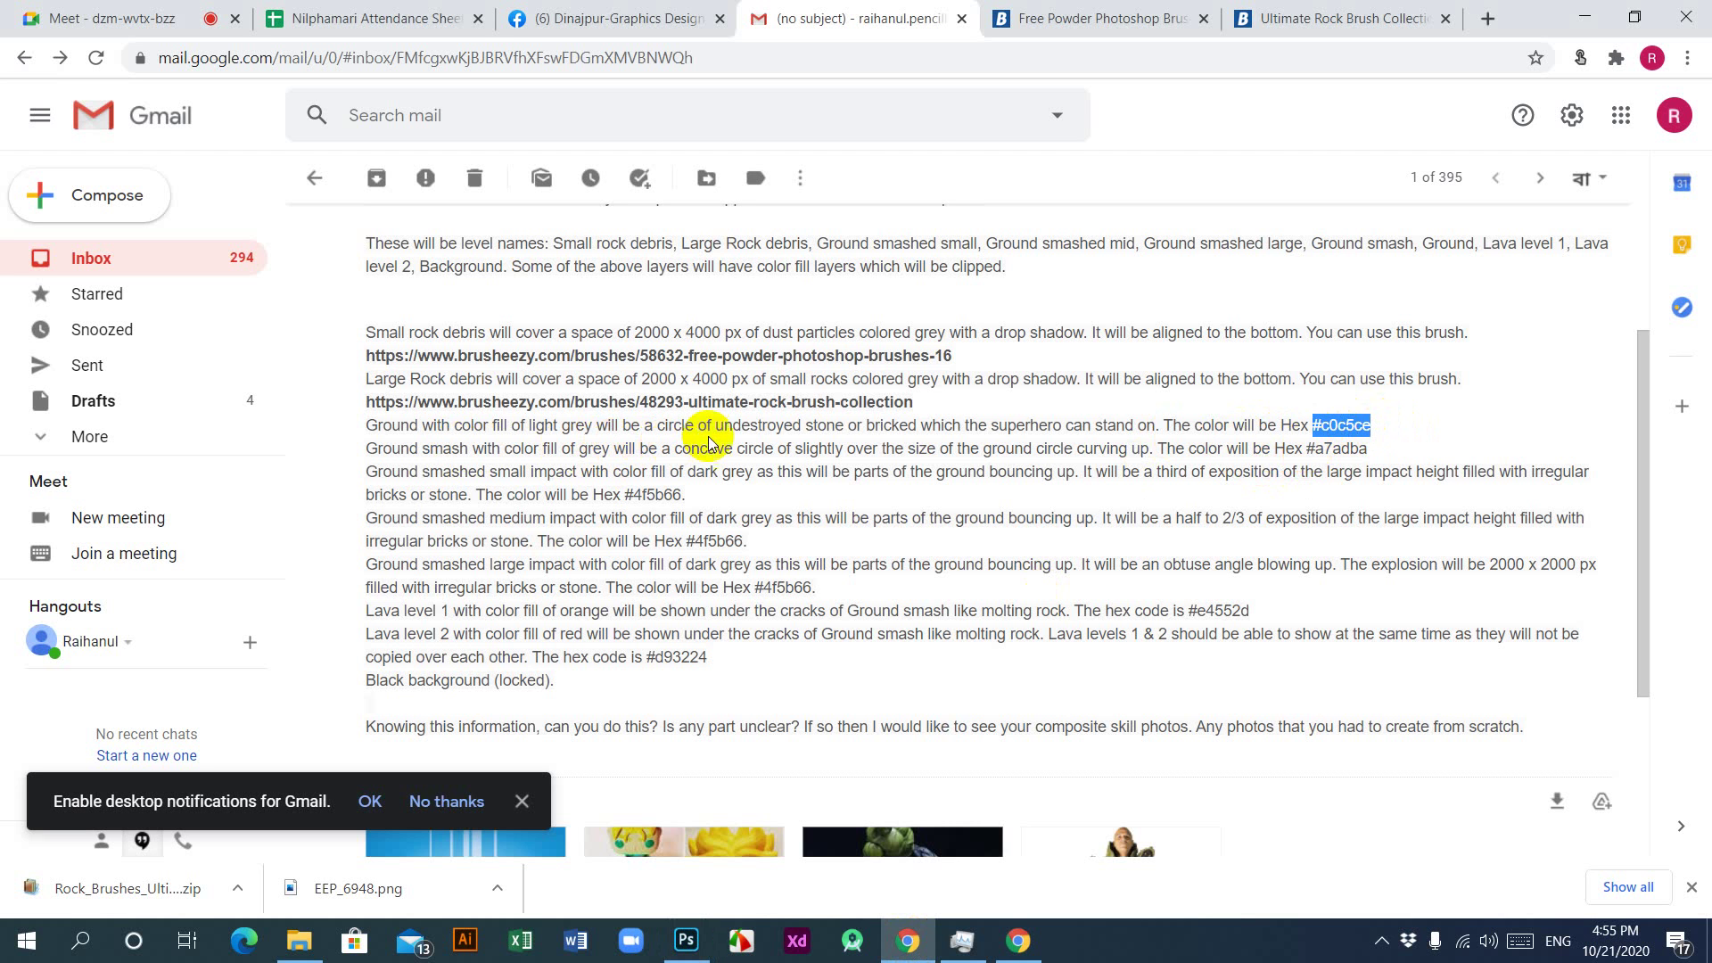
{"action": "left_click_drag", "start_coordinate": [722, 430], "coordinate": [844, 427]}
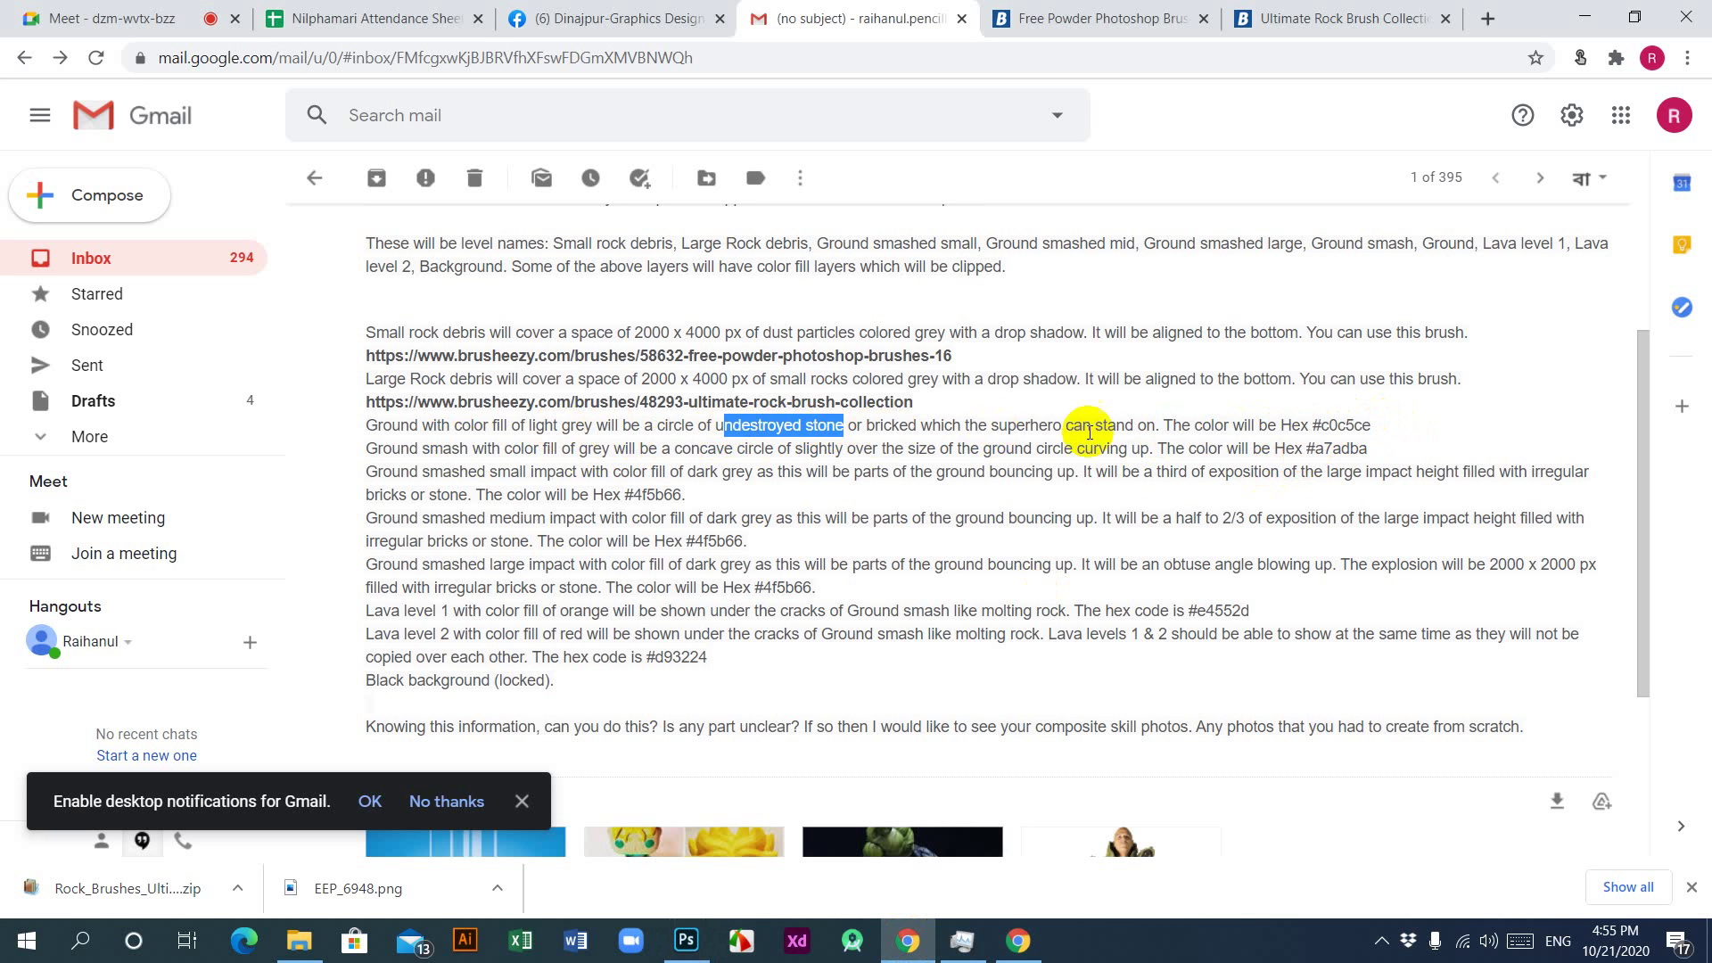
{"action": "scroll", "coordinate": [693, 745], "scroll_direction": "down", "scroll_amount": 3}
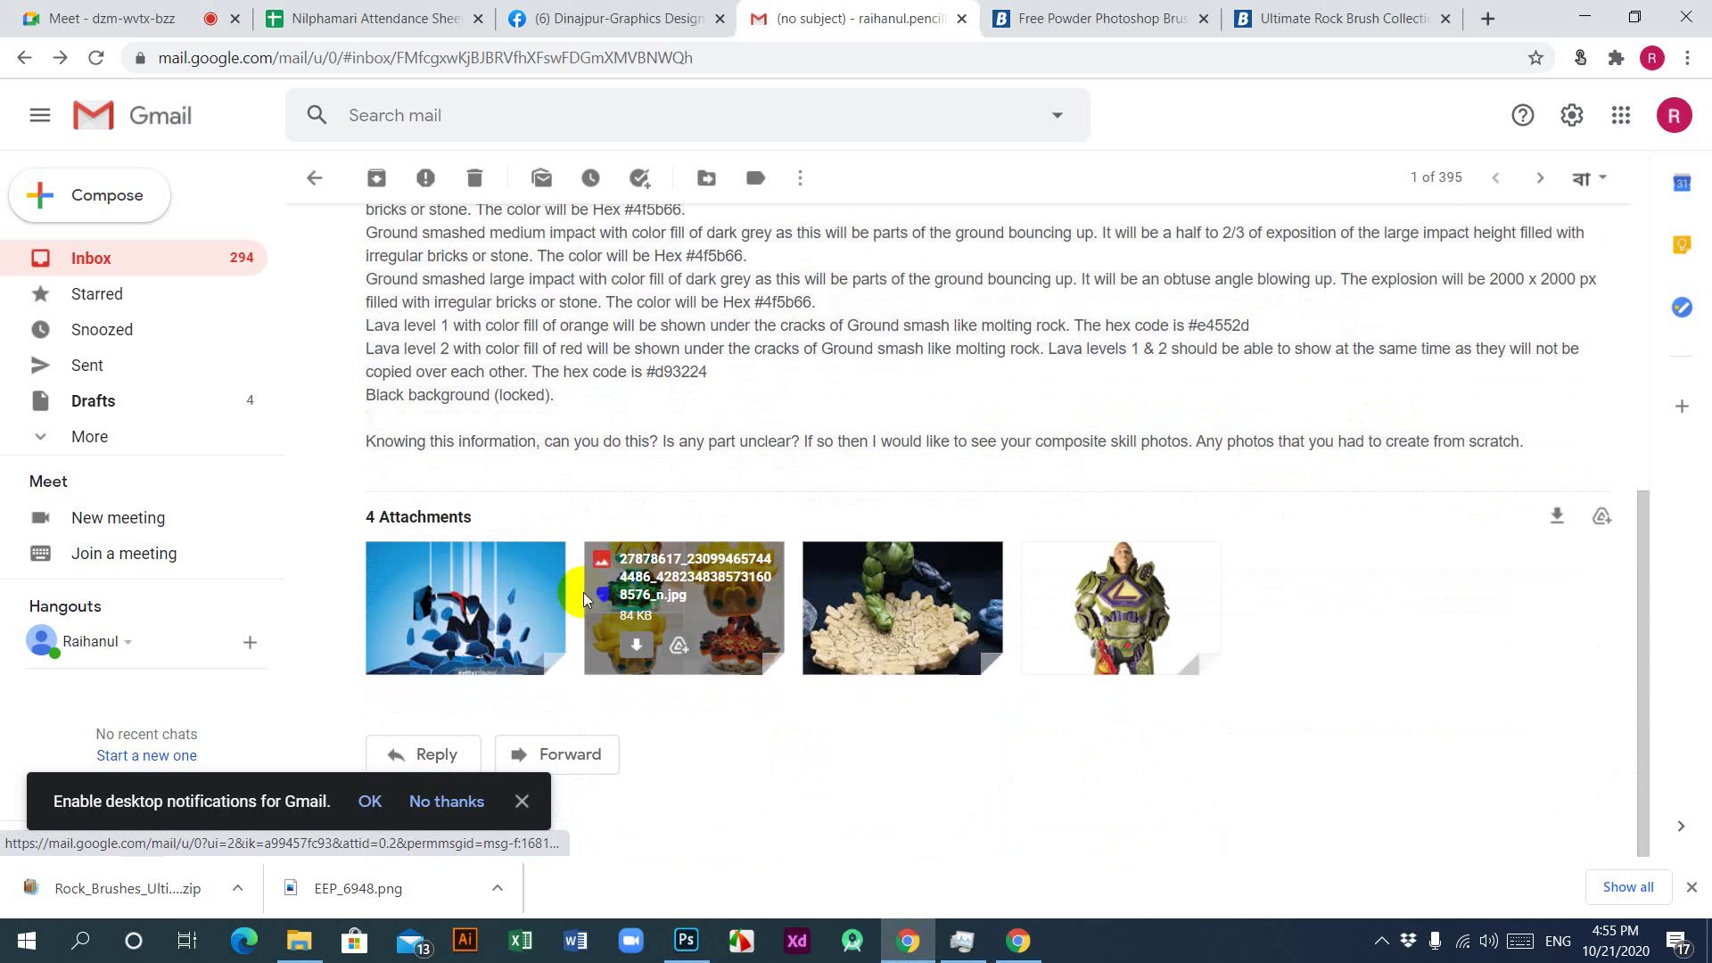
{"action": "left_click", "coordinate": [515, 597]}
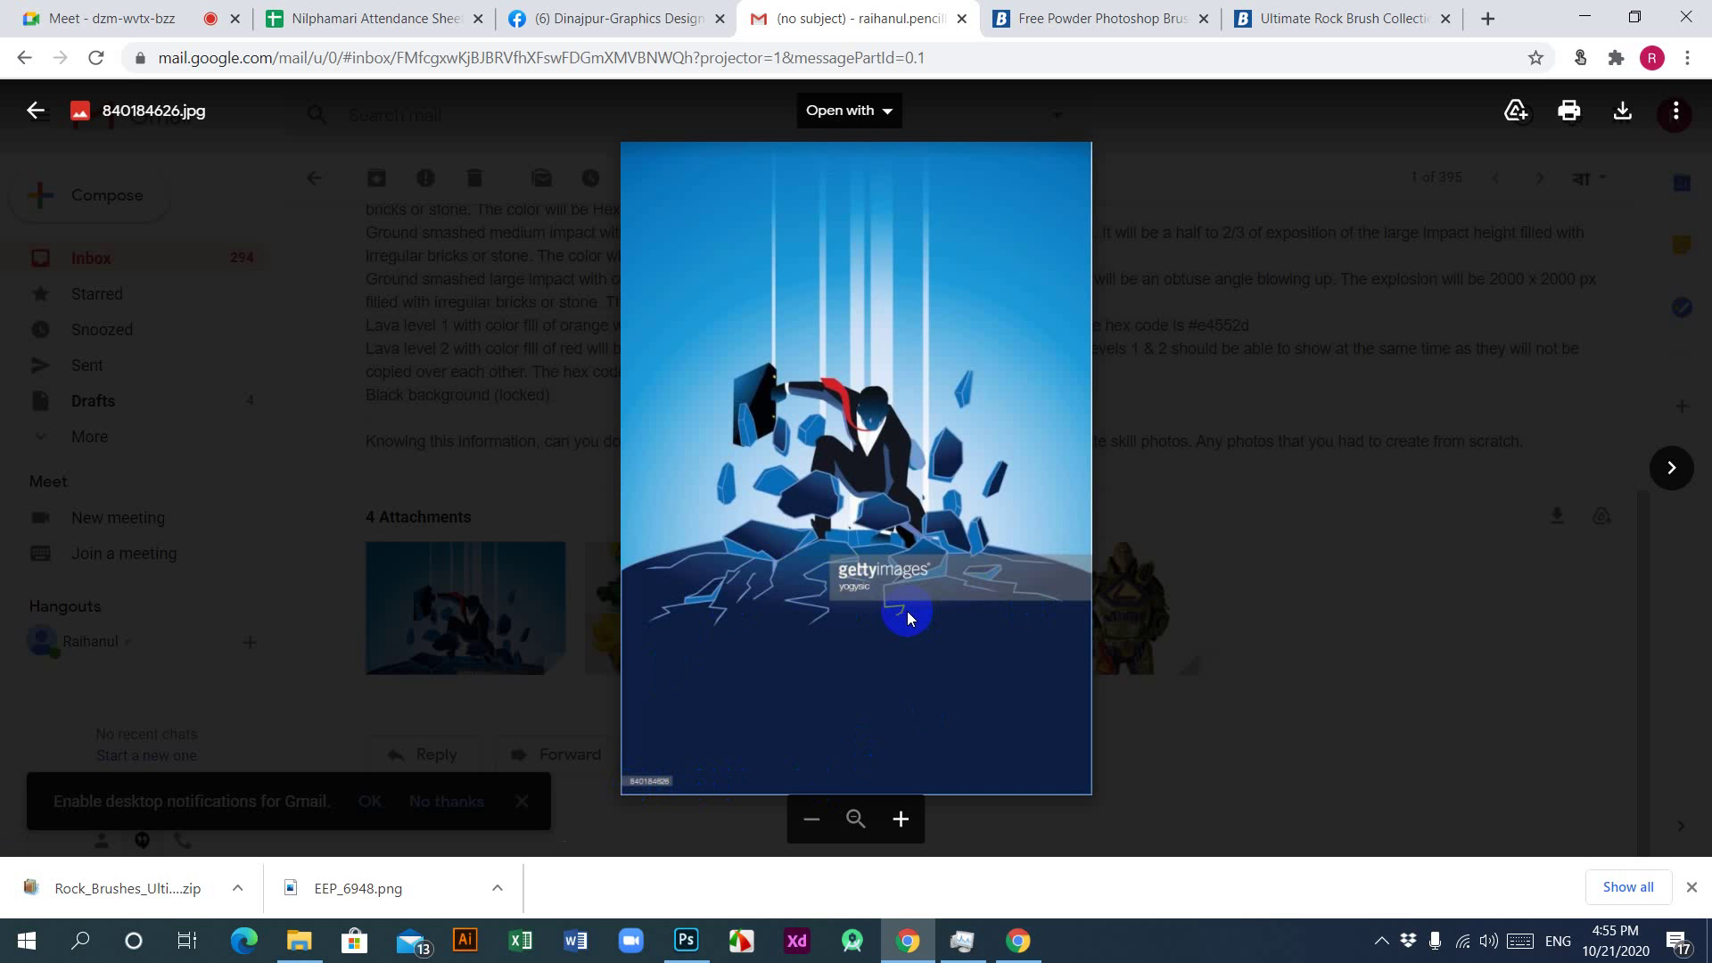
{"action": "left_click", "coordinate": [1581, 21]}
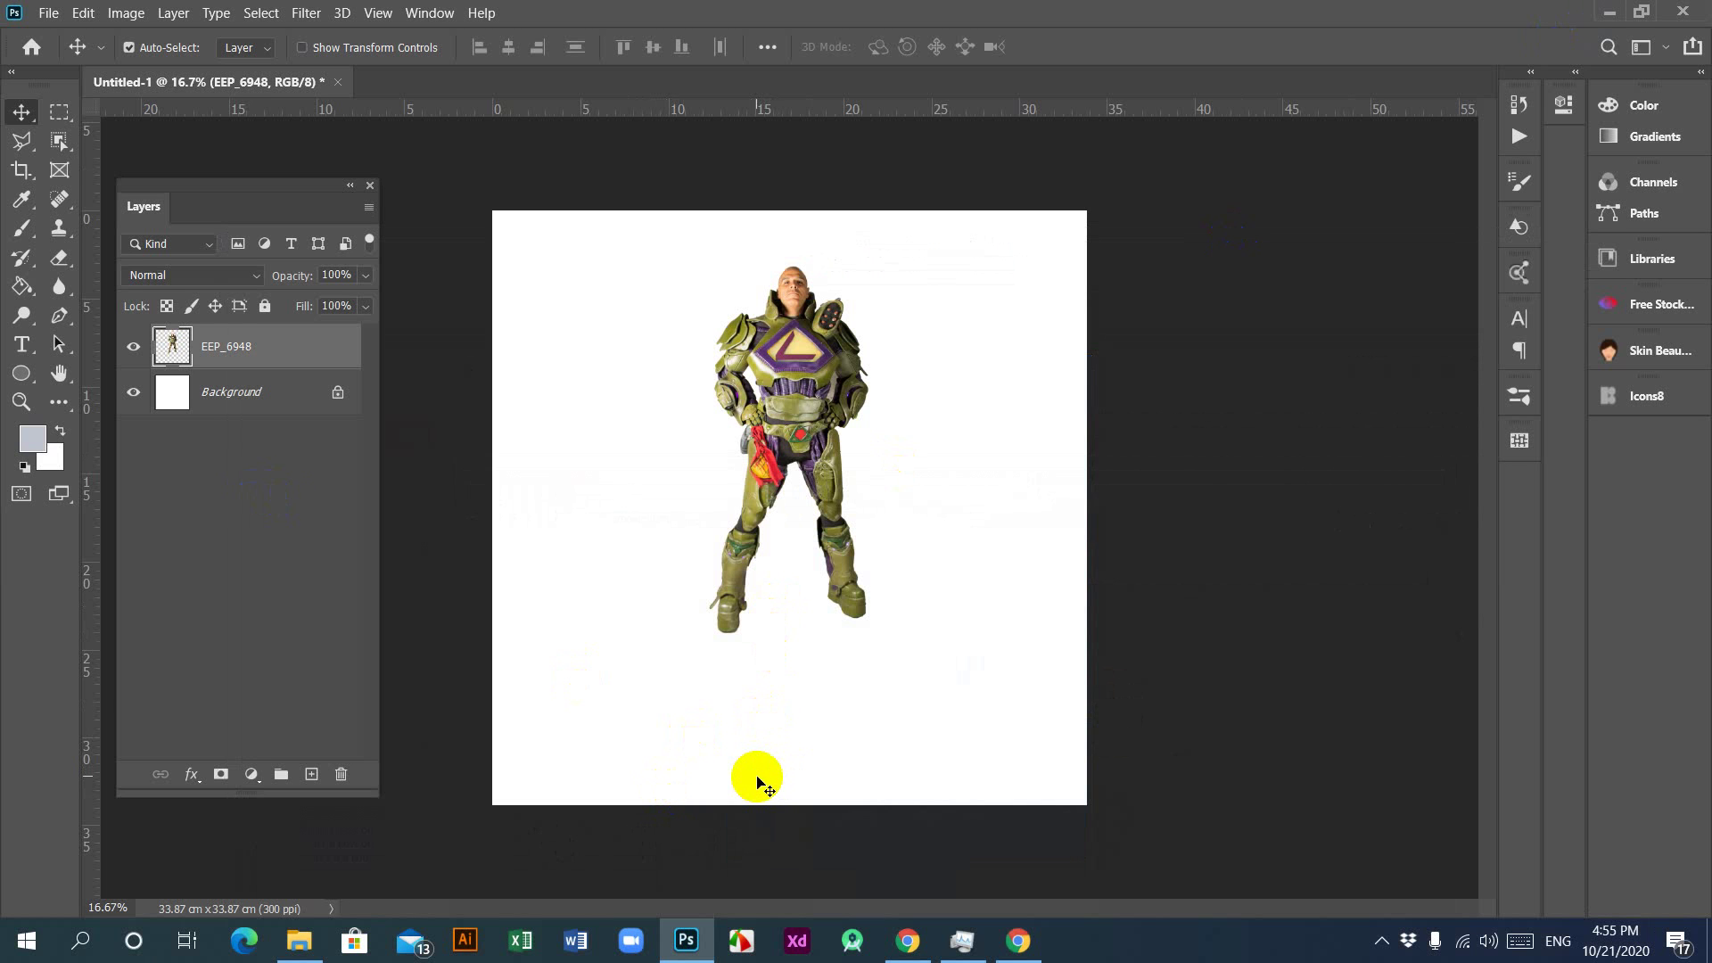
Step: On a new layer above the figure, draw a jagged ground line across the canvas at leg height with the Pen tool
{"action": "left_click", "coordinate": [243, 368]}
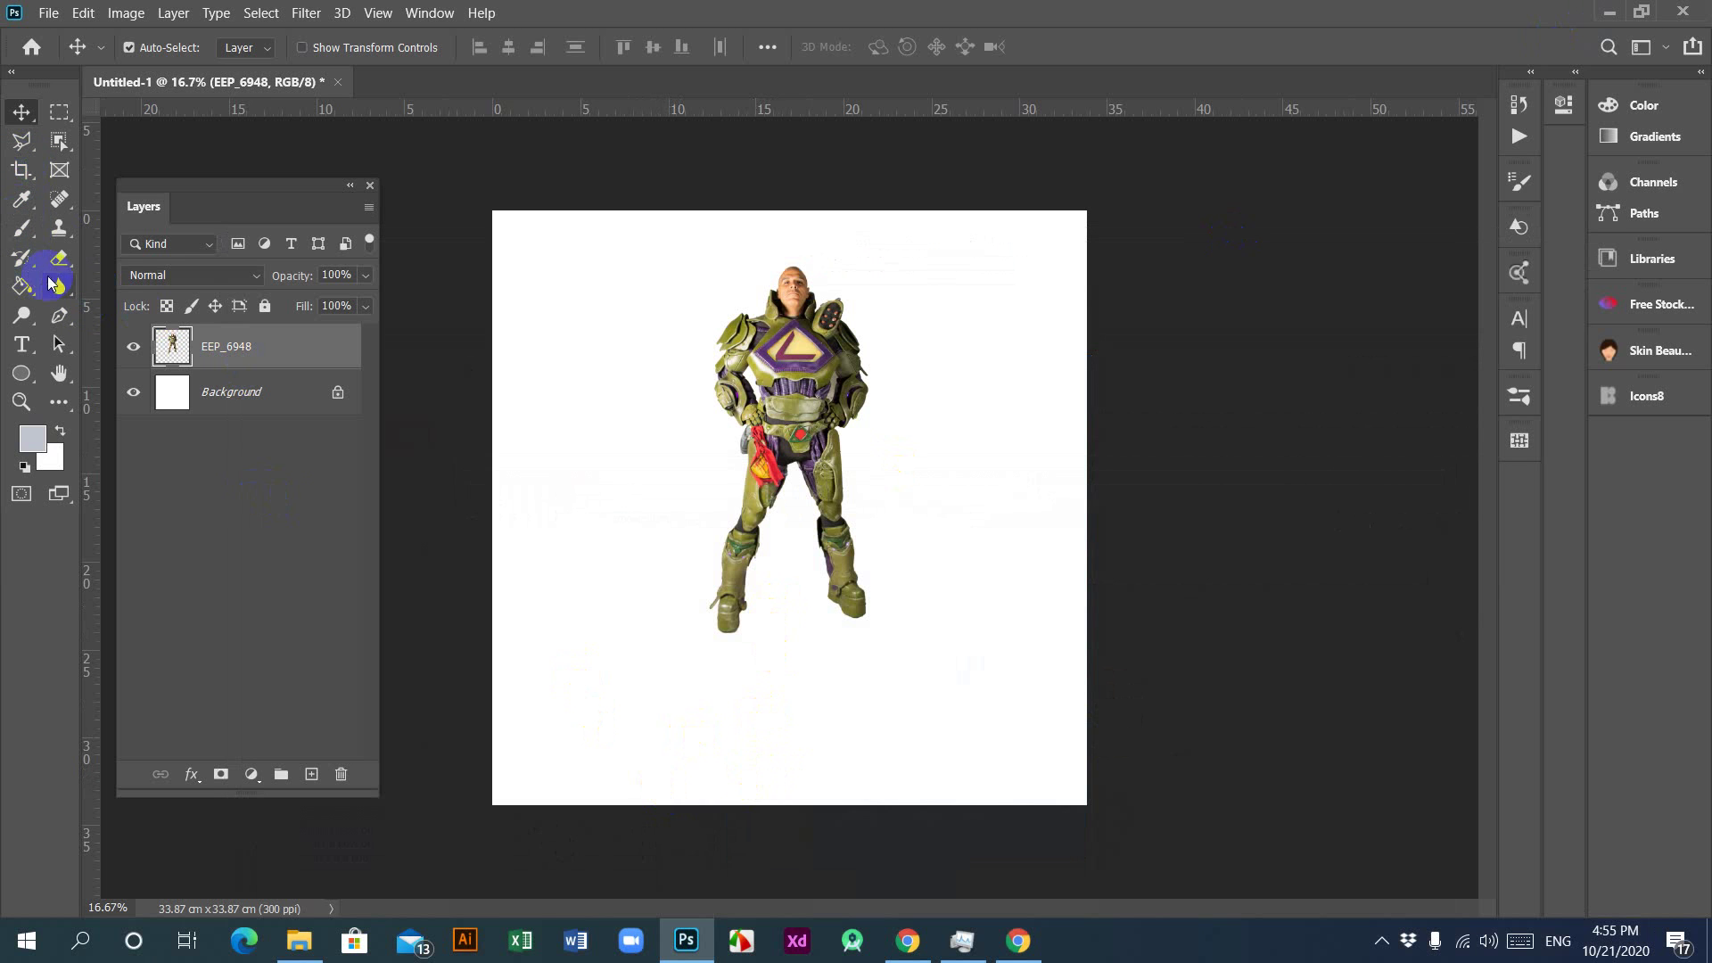
{"action": "left_click", "coordinate": [59, 317]}
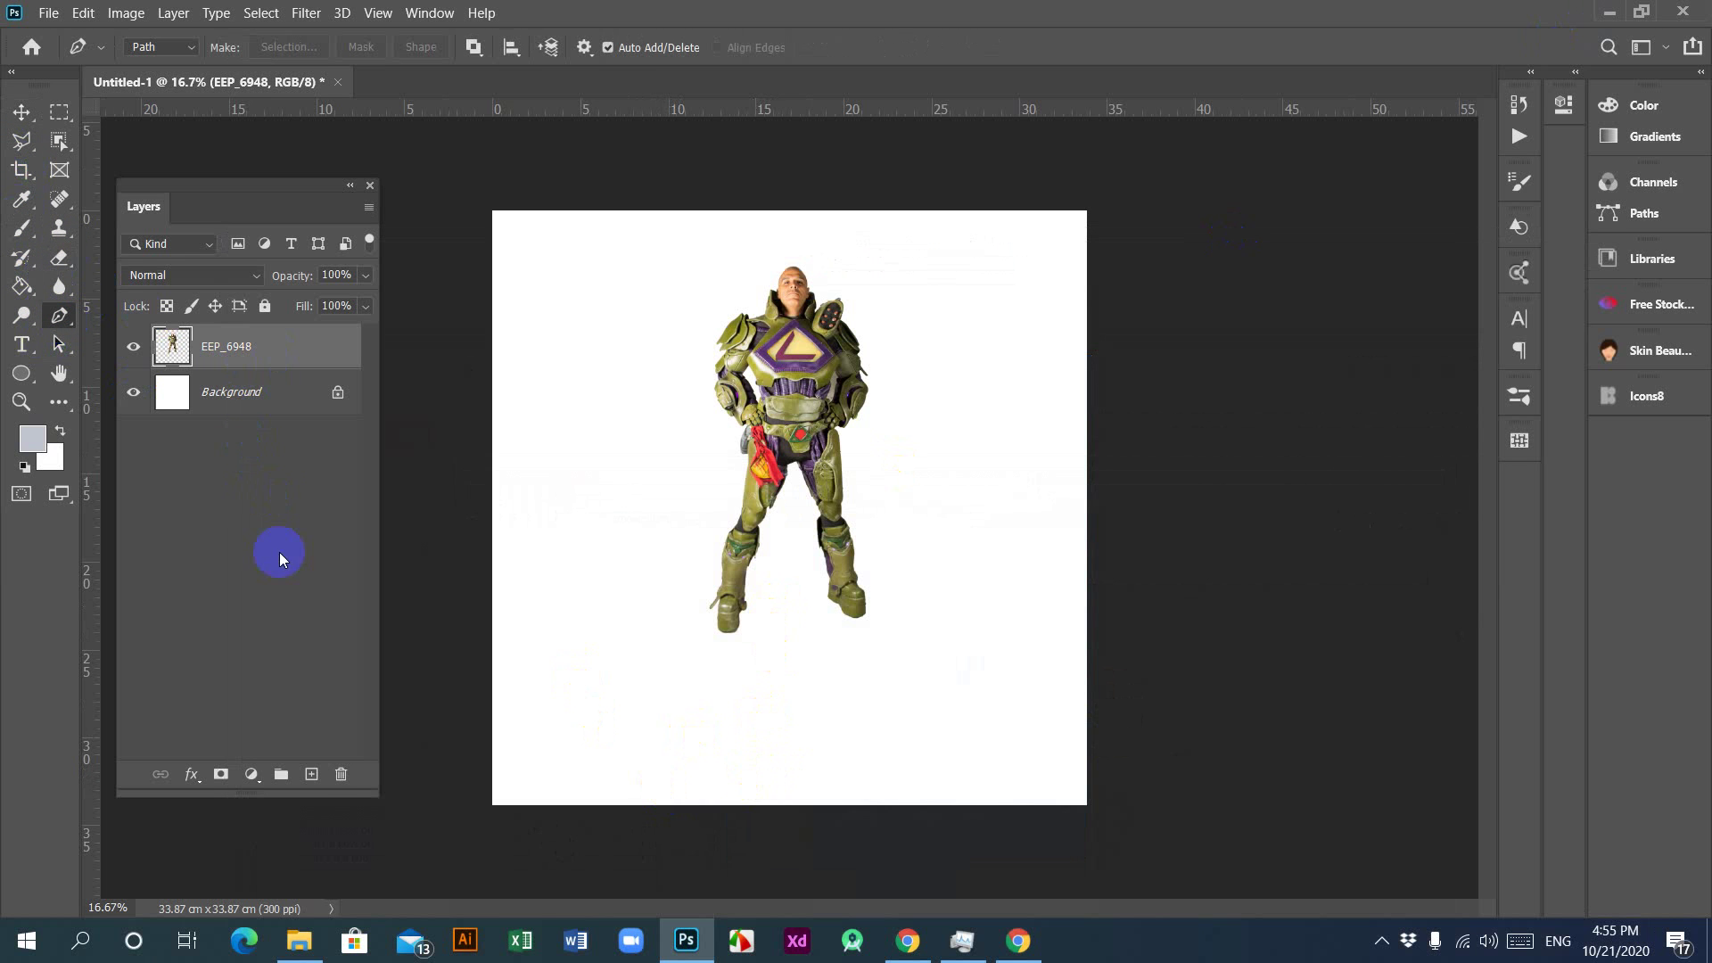
{"action": "left_click", "coordinate": [317, 775]}
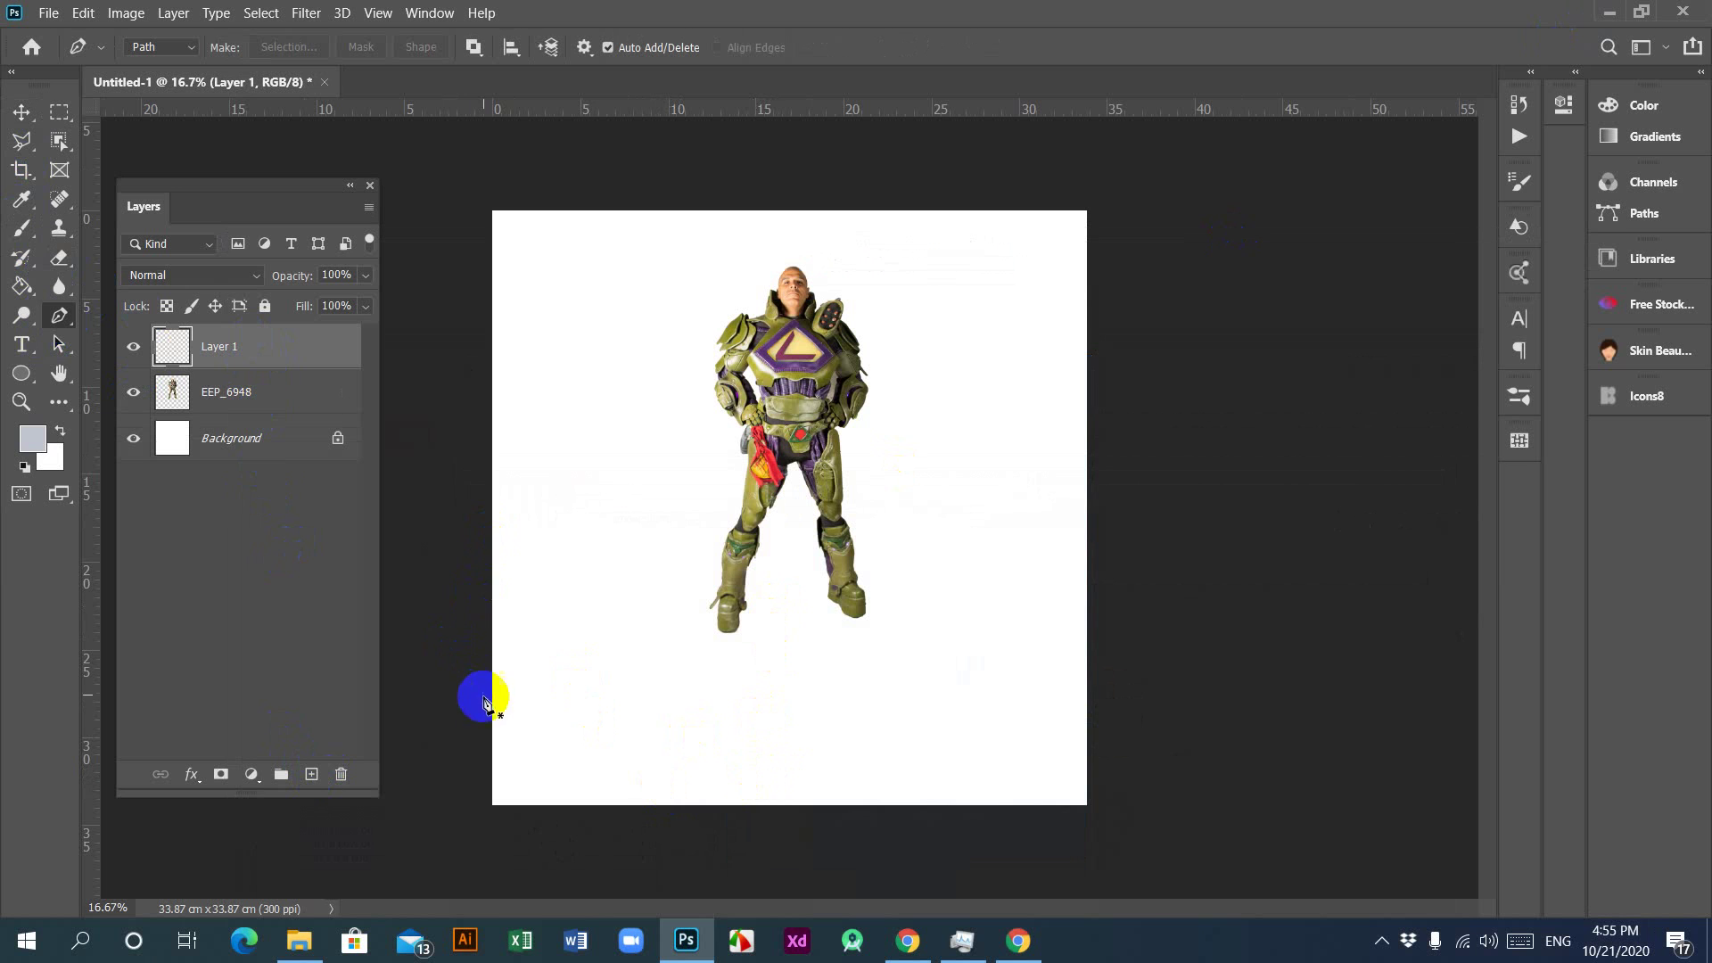
{"action": "left_click", "coordinate": [480, 605]}
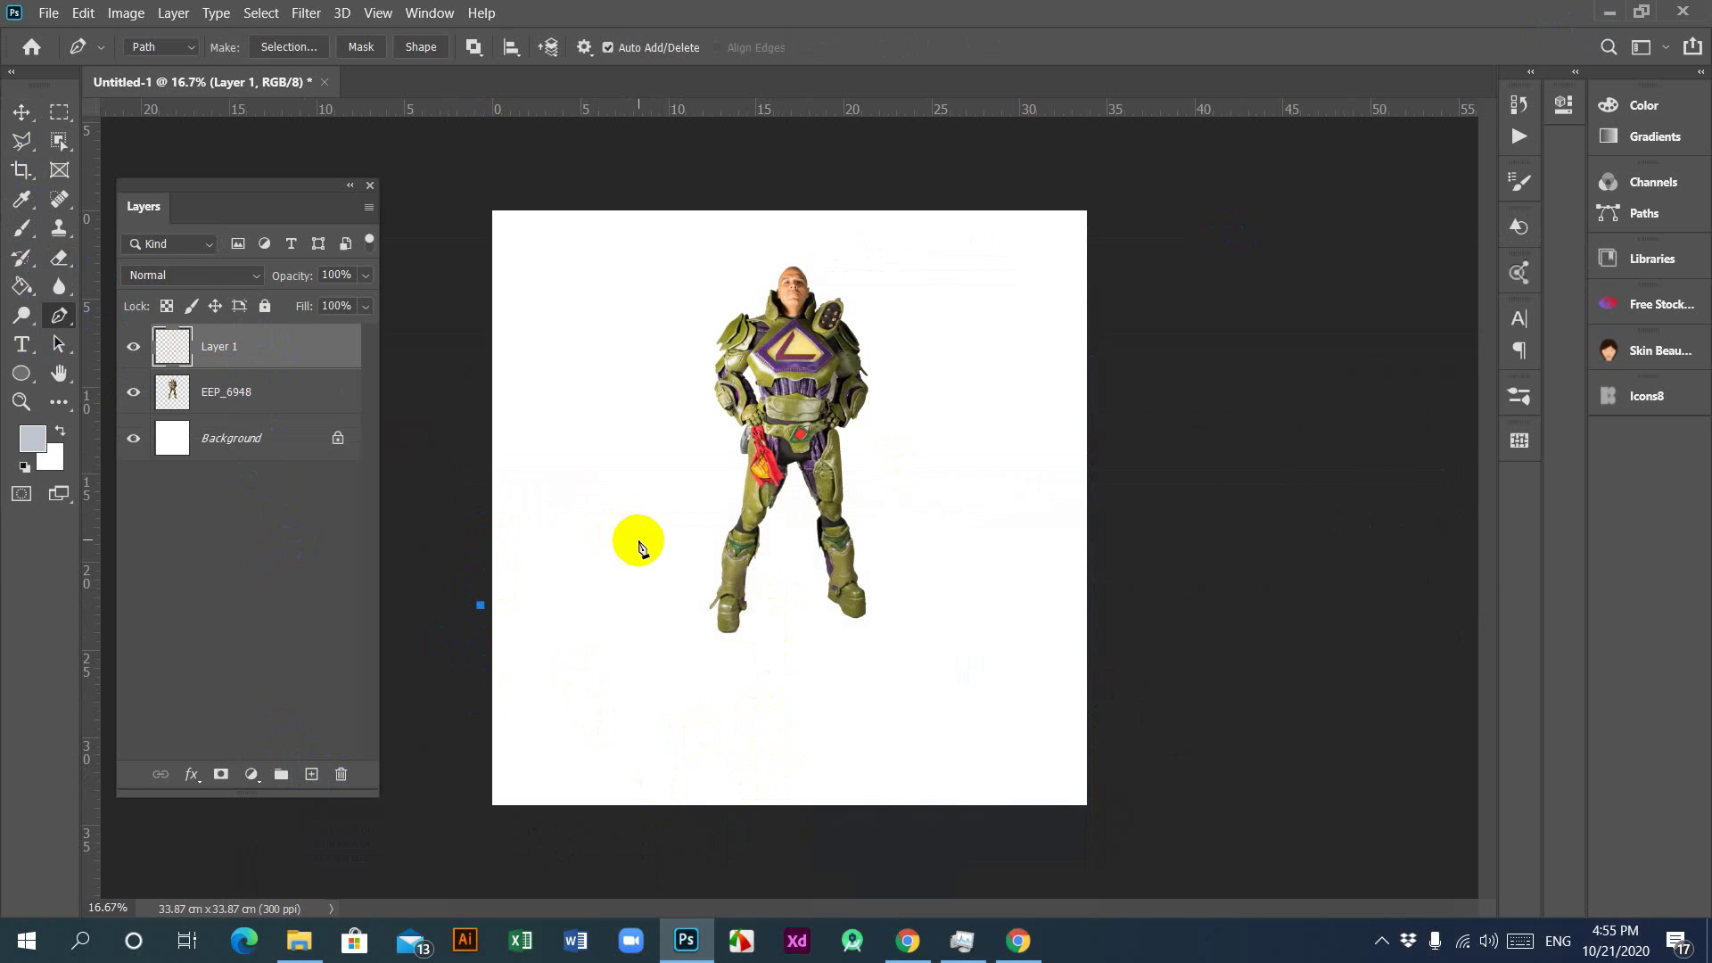
{"action": "left_click", "coordinate": [672, 566]}
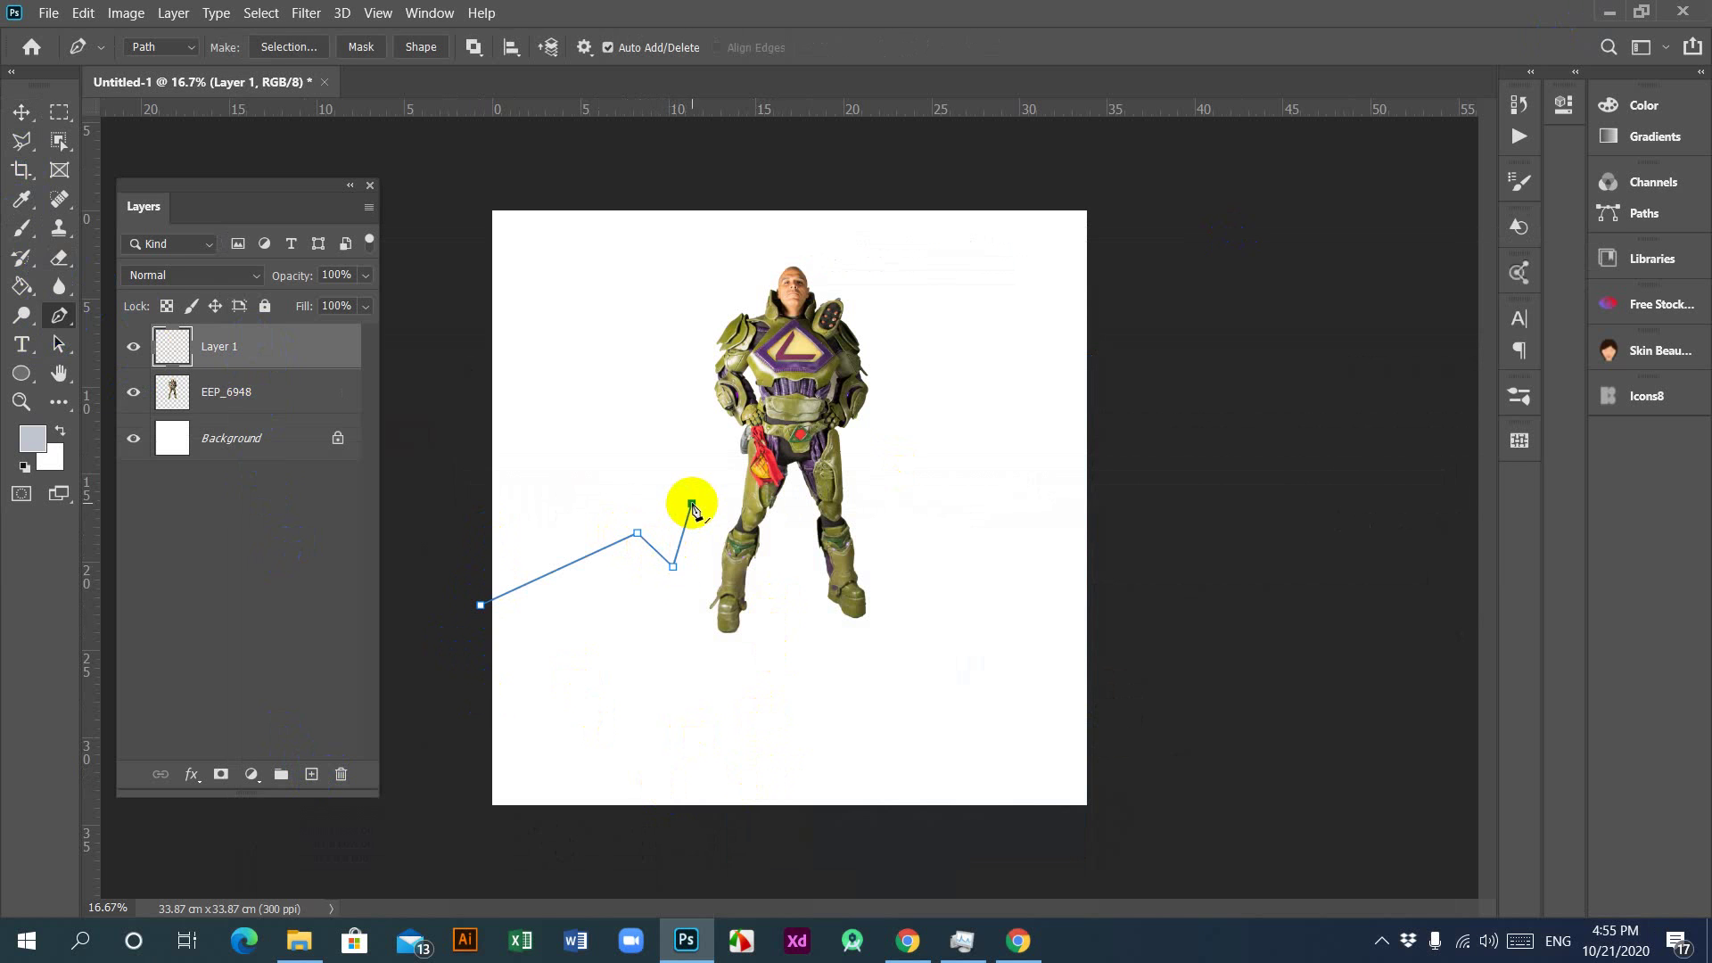
{"action": "left_click", "coordinate": [692, 504]}
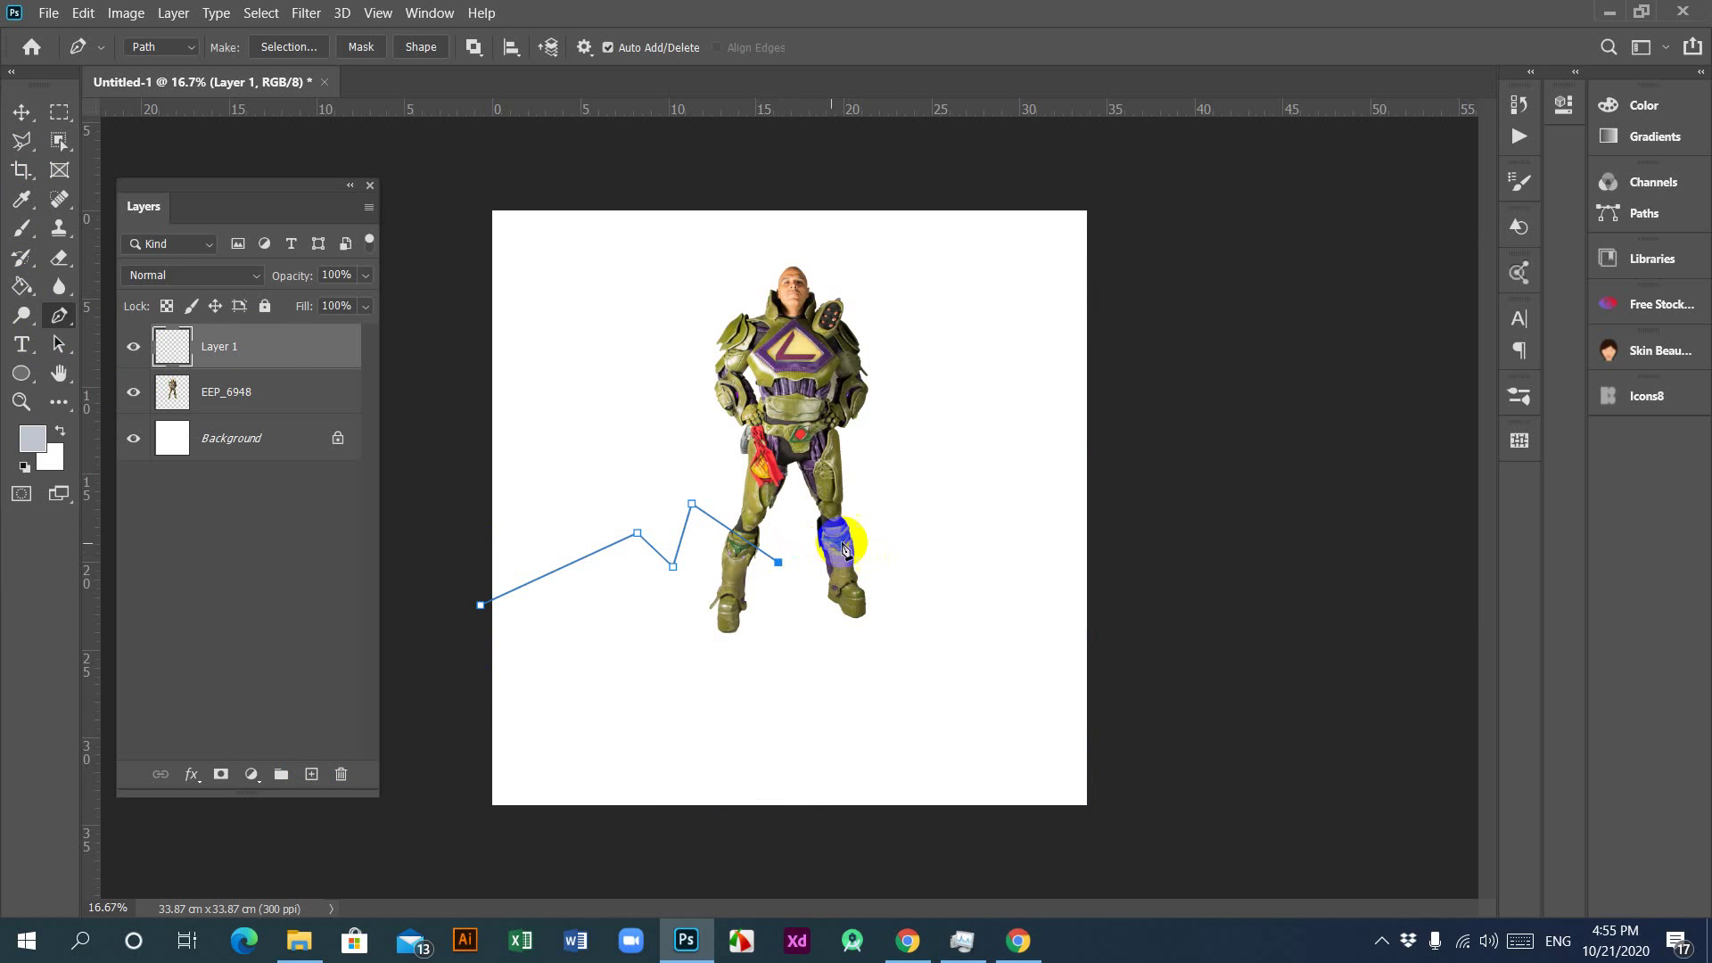
{"action": "left_click", "coordinate": [801, 540]}
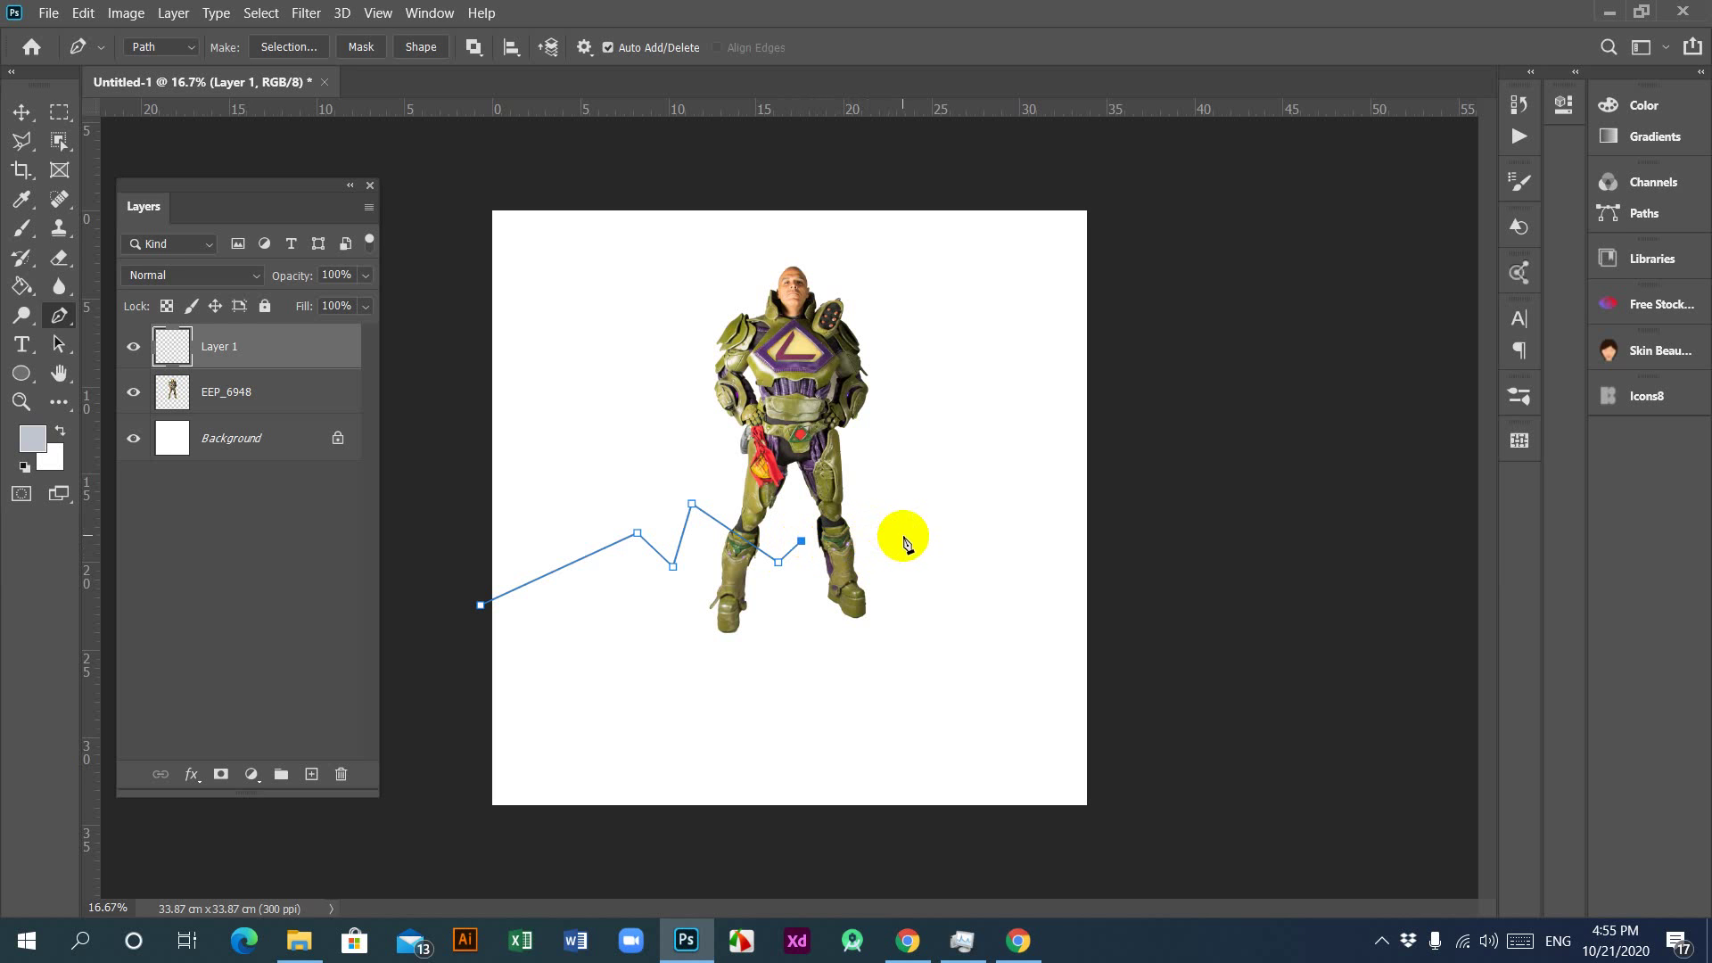
{"action": "left_click", "coordinate": [902, 534]}
{"action": "left_click", "coordinate": [890, 561]}
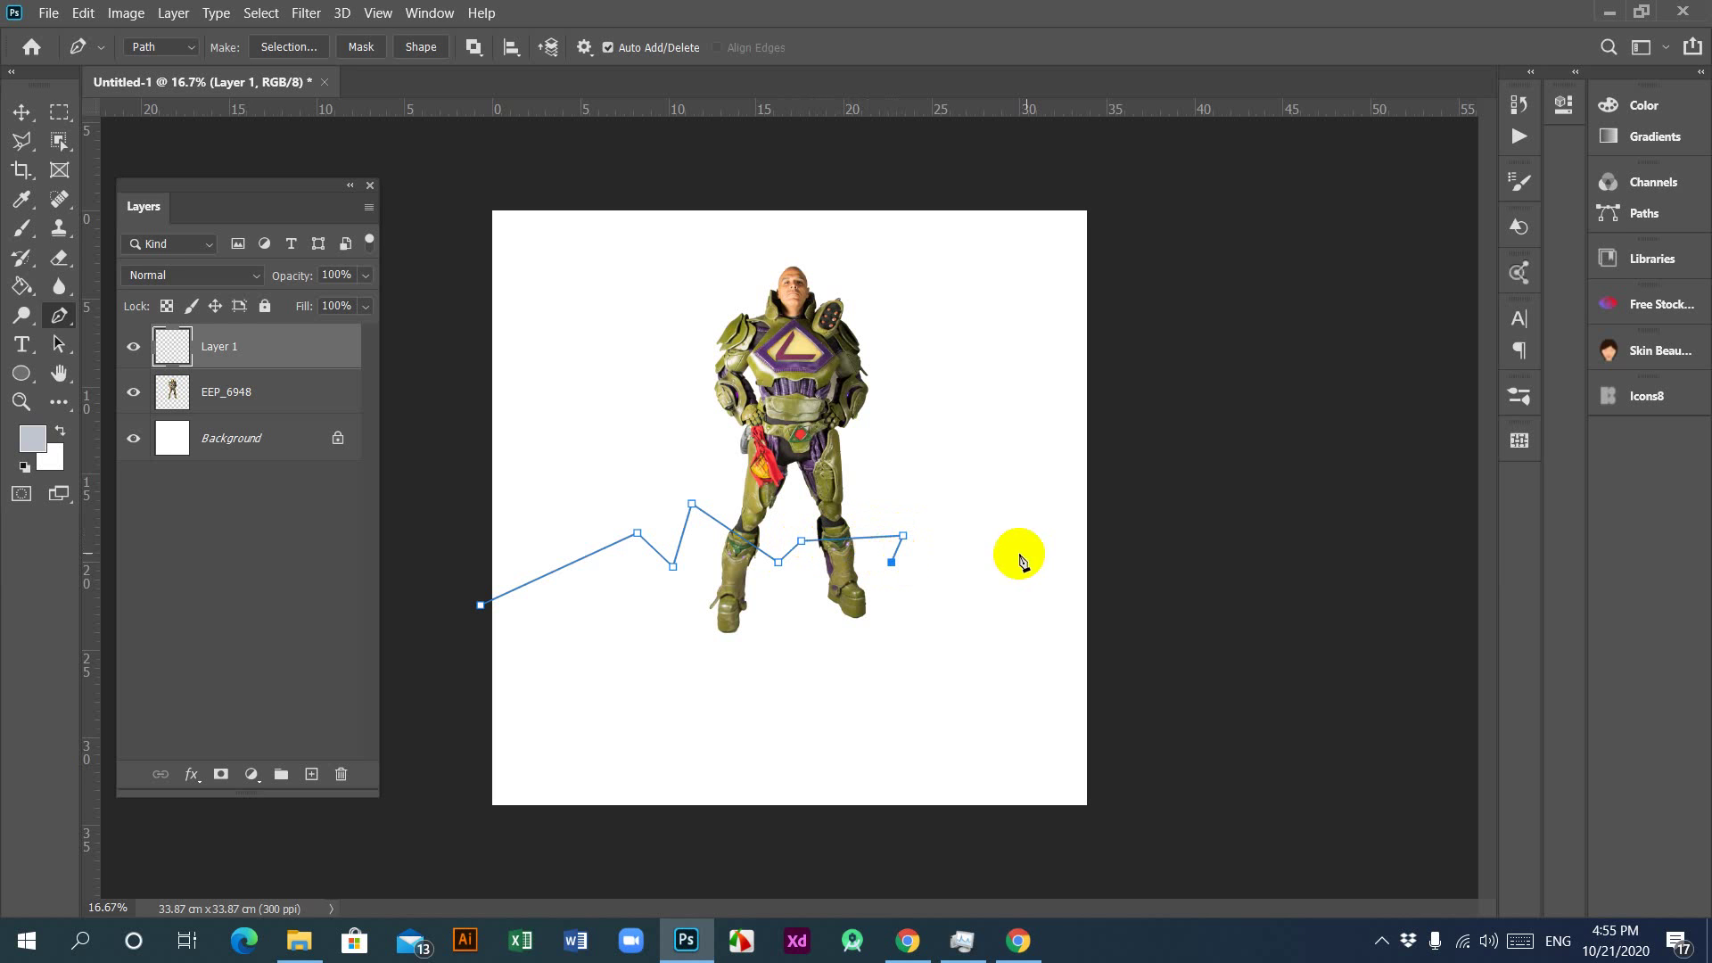
{"action": "left_click", "coordinate": [948, 527]}
{"action": "left_click", "coordinate": [1006, 534]}
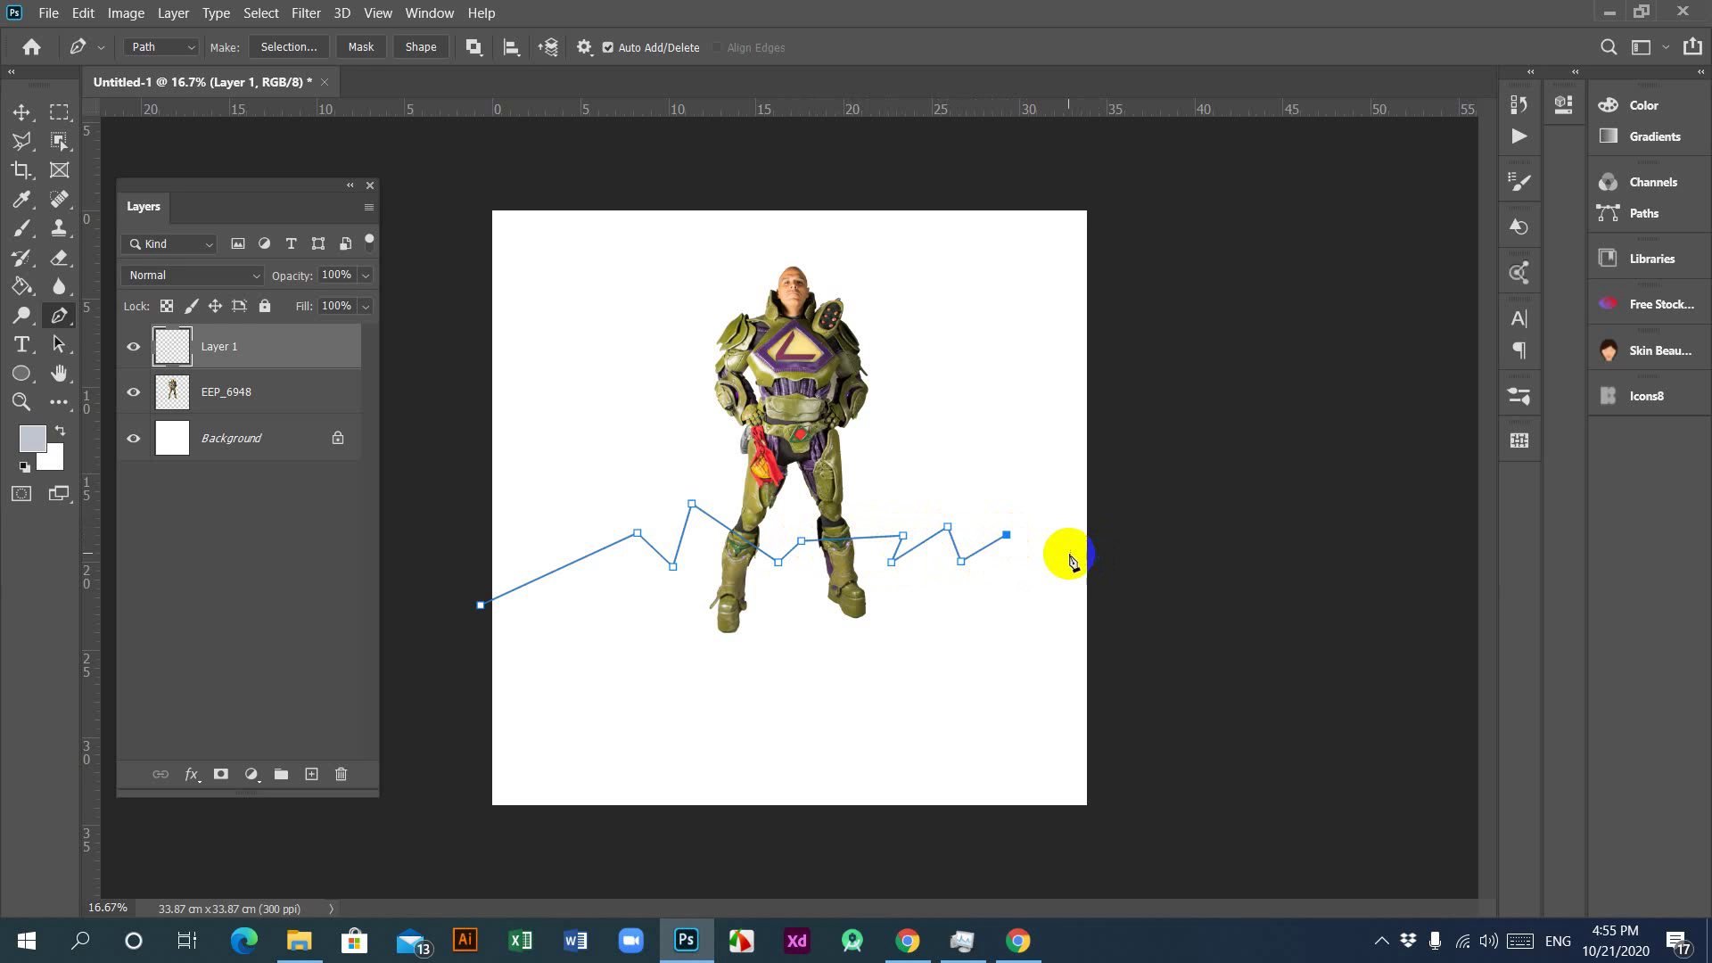
{"action": "left_click", "coordinate": [1127, 575]}
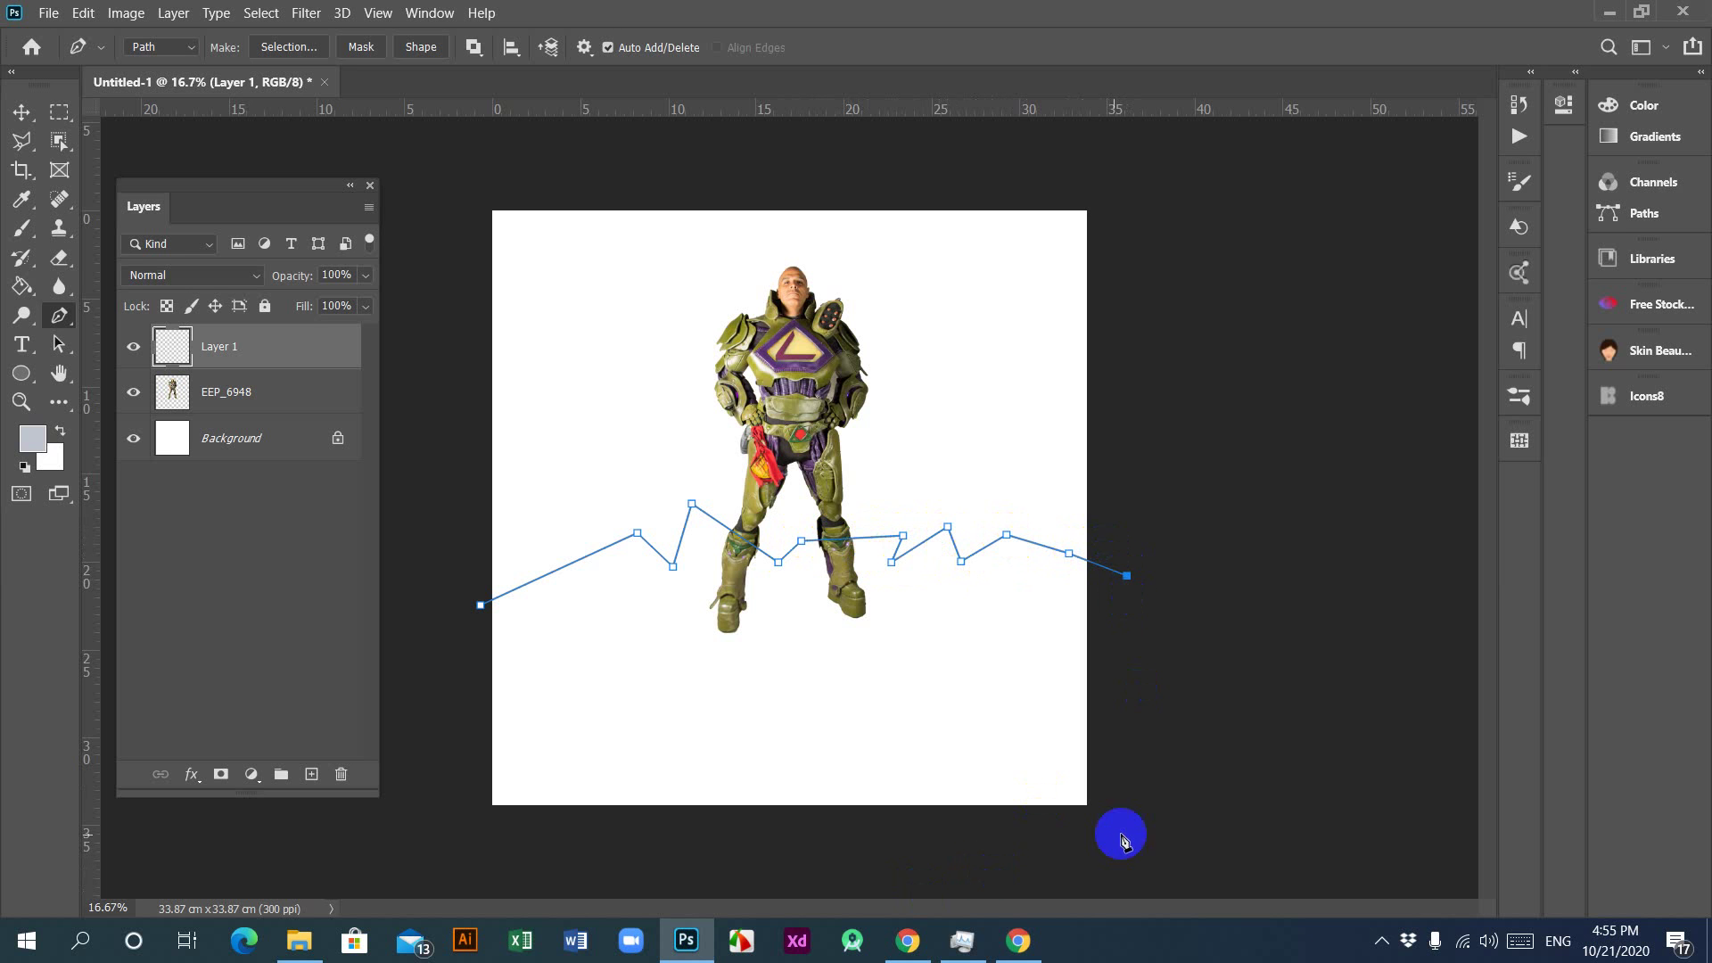
Step: Close the path around the lower part of the canvas and convert it to a filled shape
{"action": "left_click", "coordinate": [1135, 806]}
{"action": "left_click", "coordinate": [1041, 850]}
{"action": "left_click", "coordinate": [671, 854]}
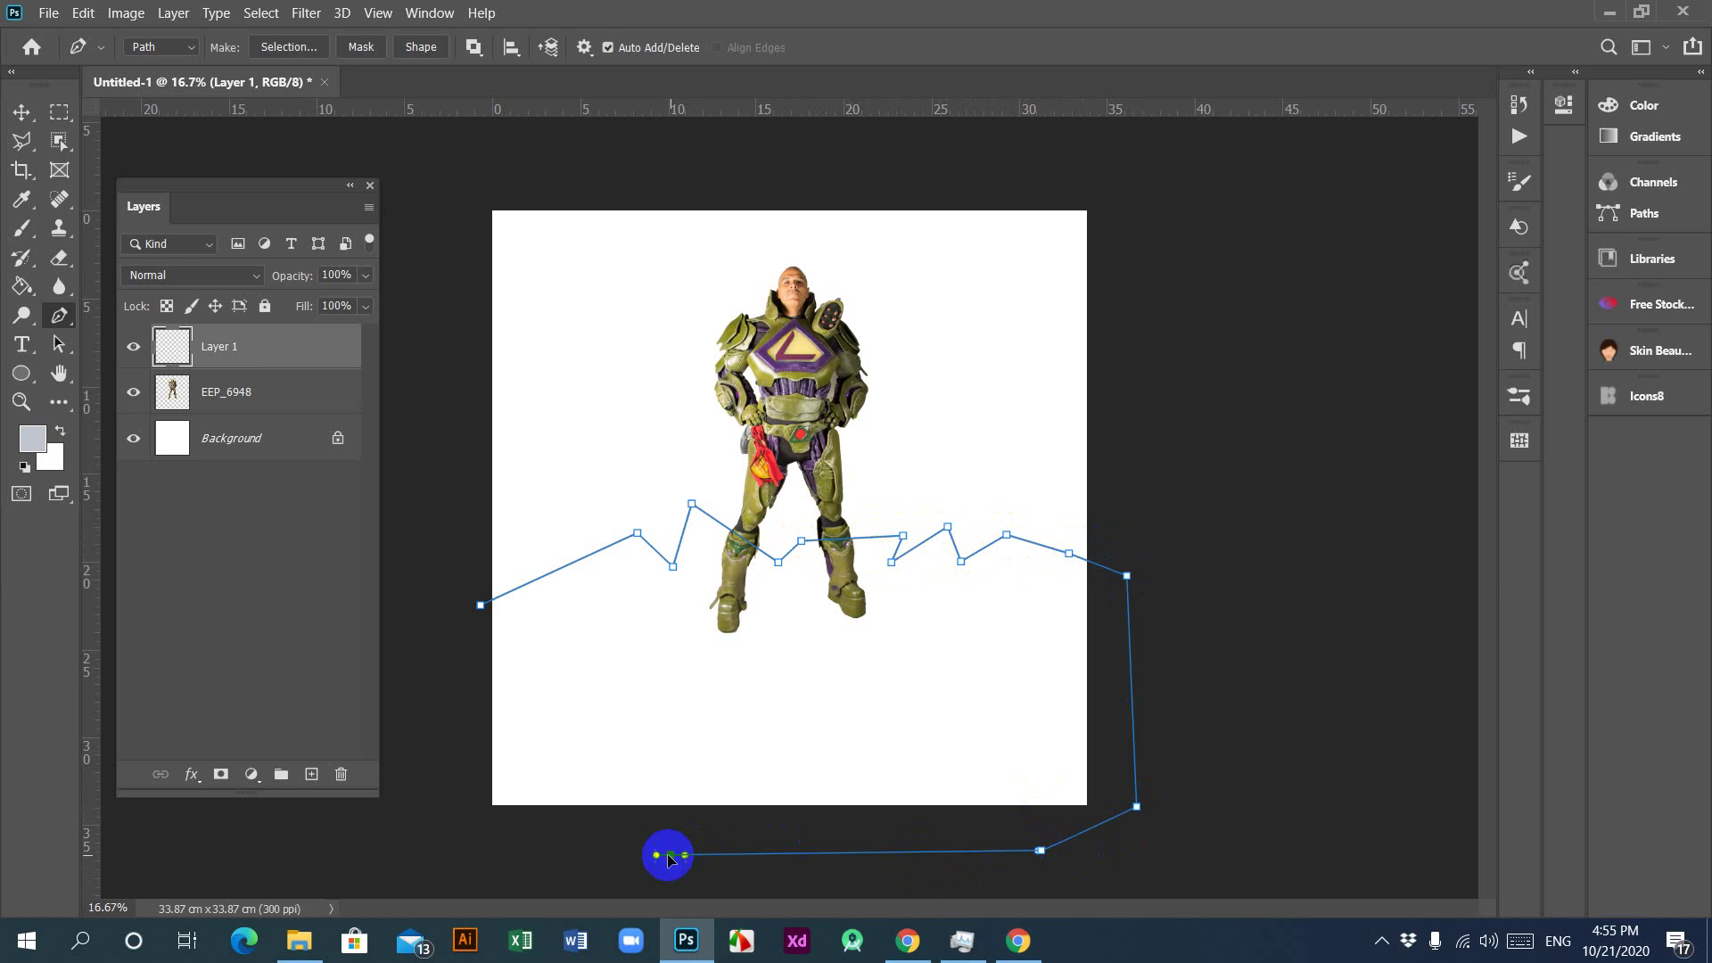
{"action": "left_click", "coordinate": [458, 847]}
{"action": "left_click", "coordinate": [465, 680]}
{"action": "left_click", "coordinate": [480, 605]}
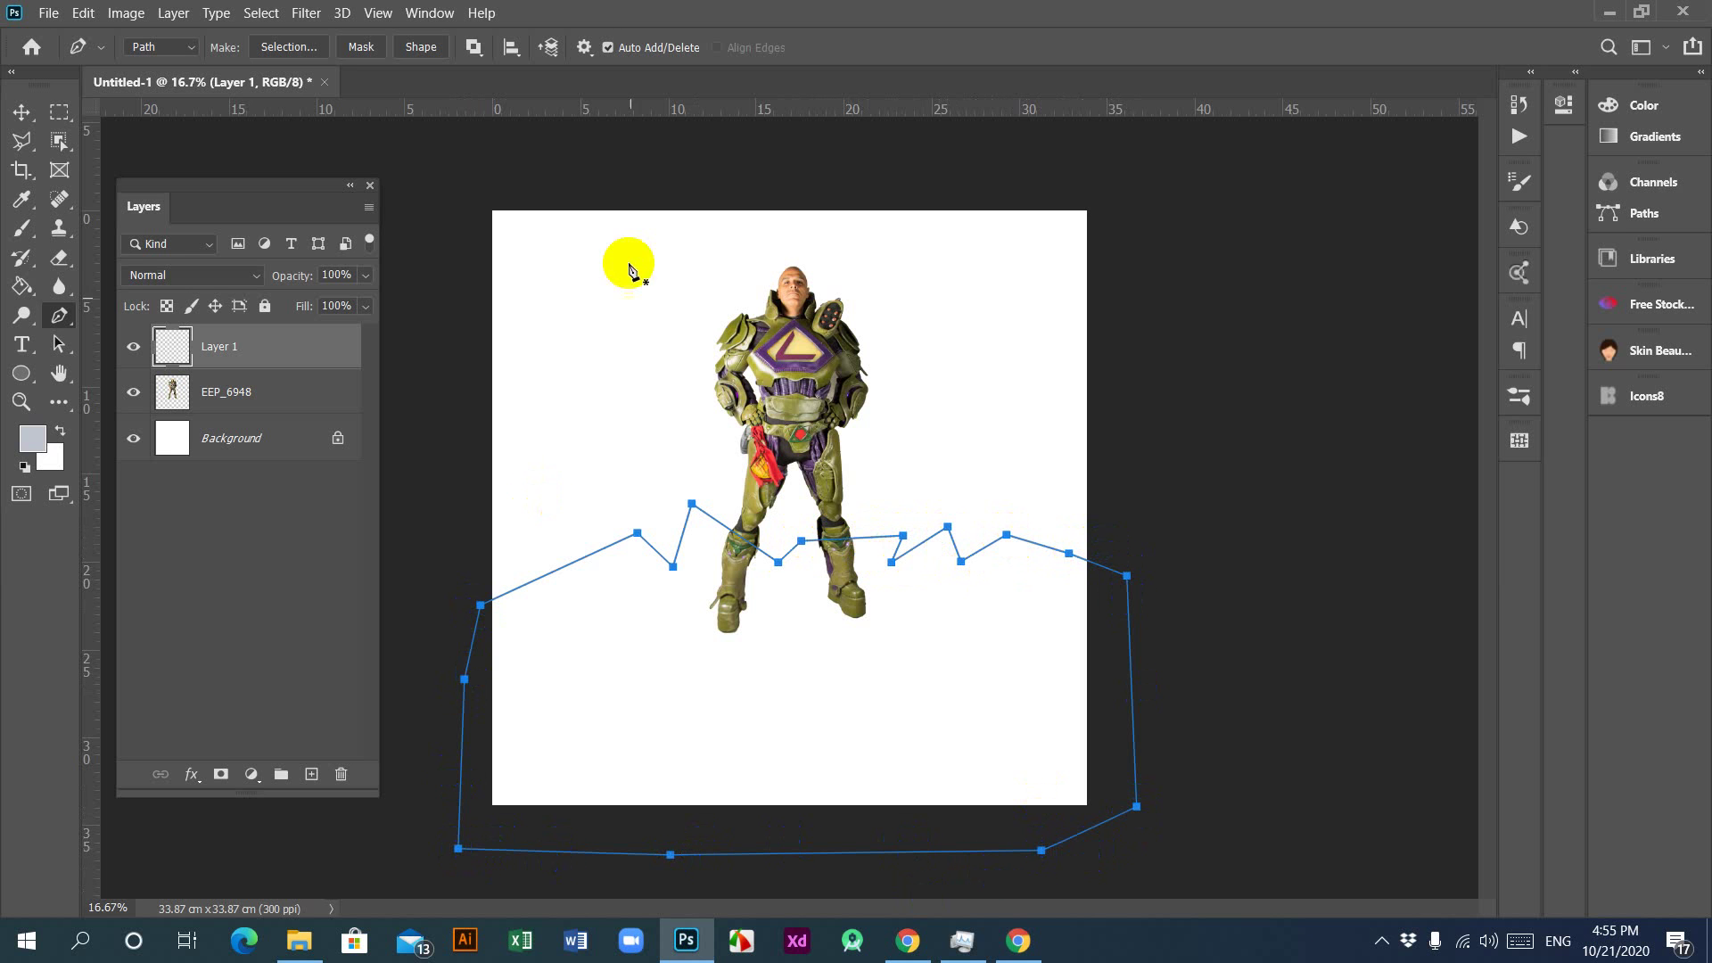
{"action": "left_click", "coordinate": [419, 47]}
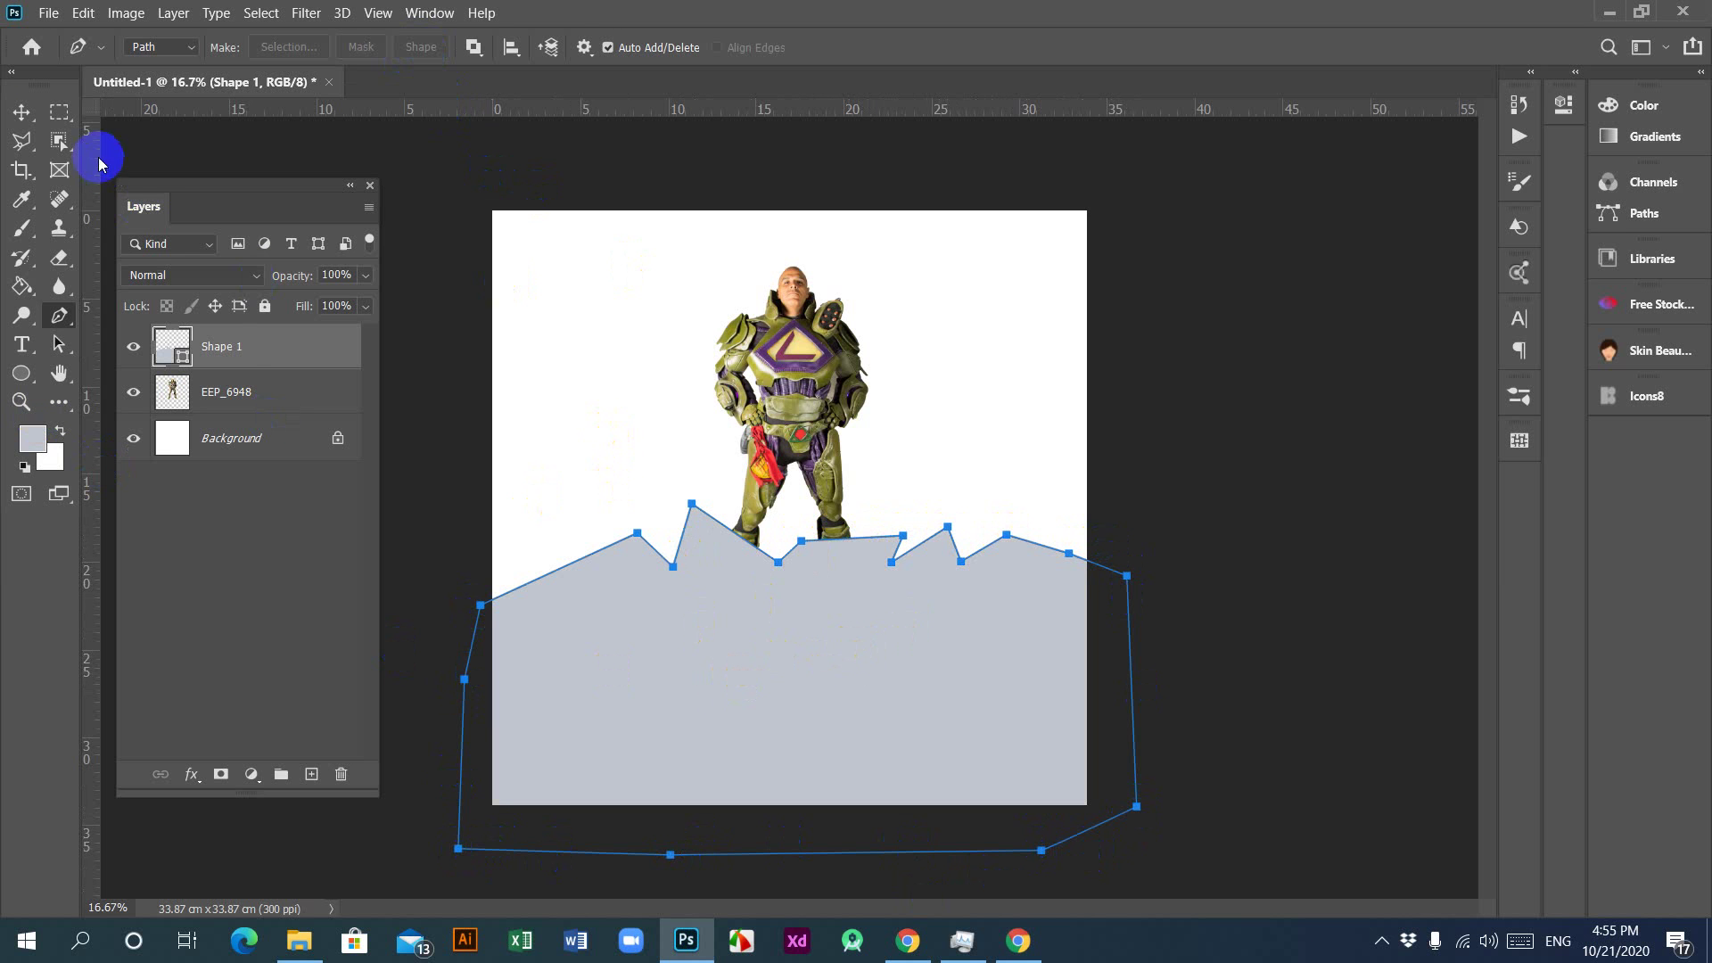
Step: Move the ground shape layer below the EEP_6948 layer so the figure stands in front of it
{"action": "left_click", "coordinate": [22, 113]}
{"action": "left_click_drag", "start_coordinate": [232, 350], "coordinate": [286, 456]}
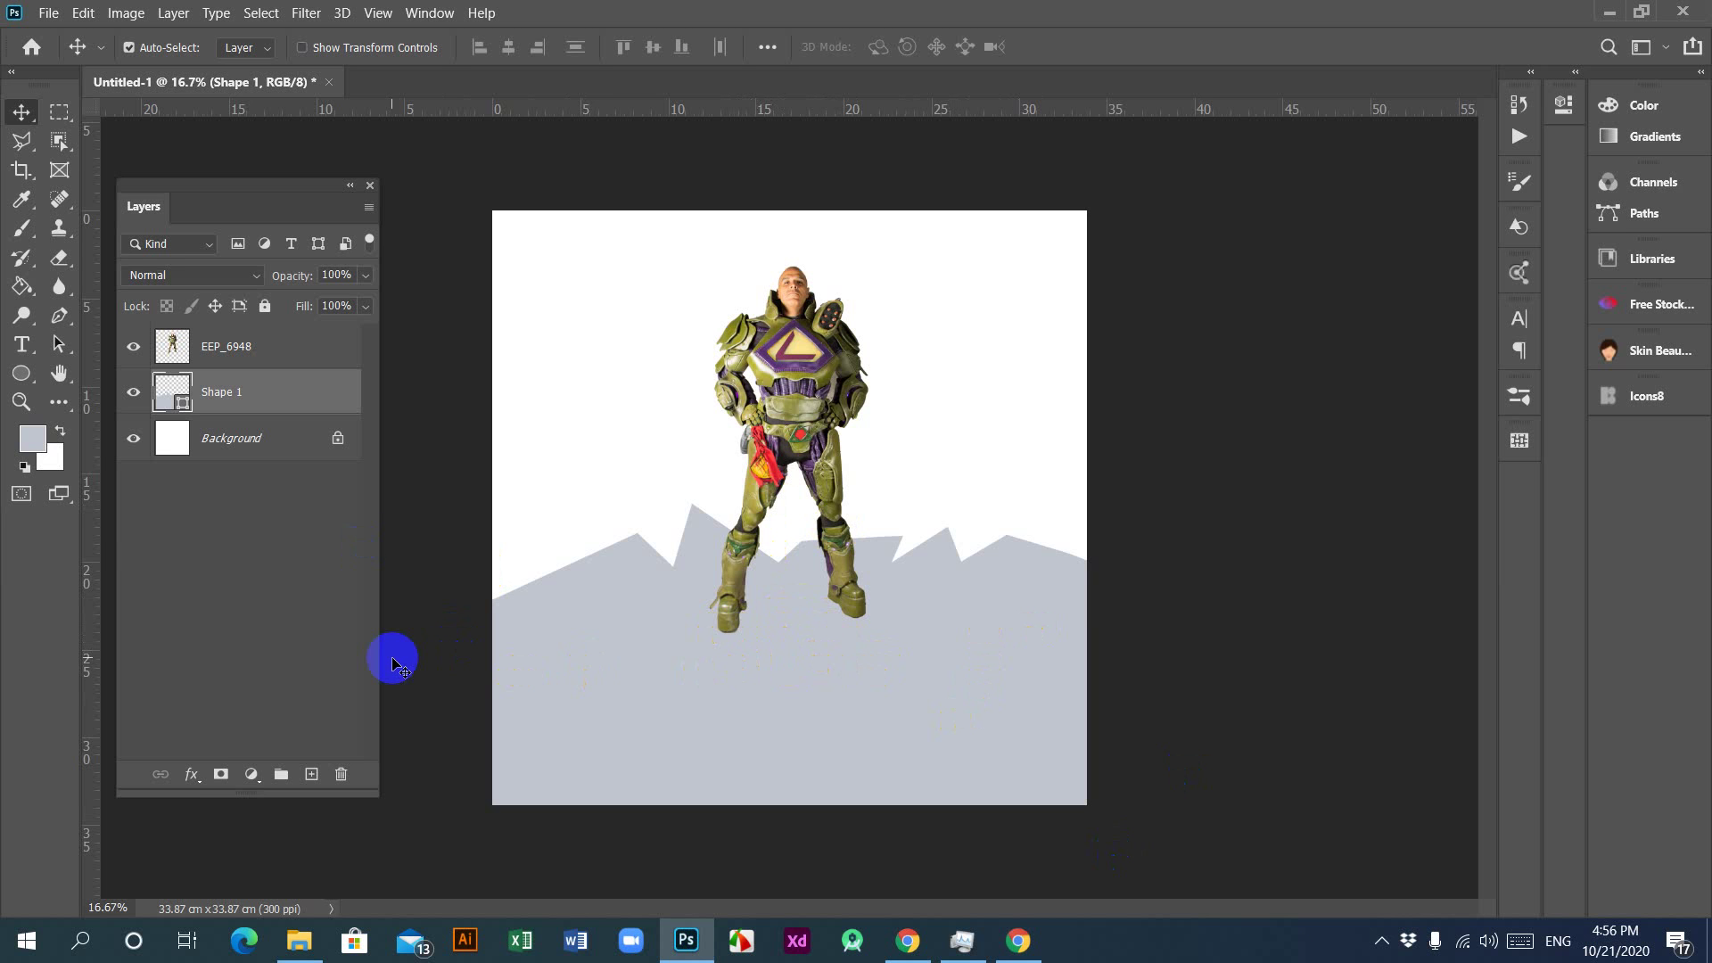
{"action": "left_click", "coordinate": [668, 638]}
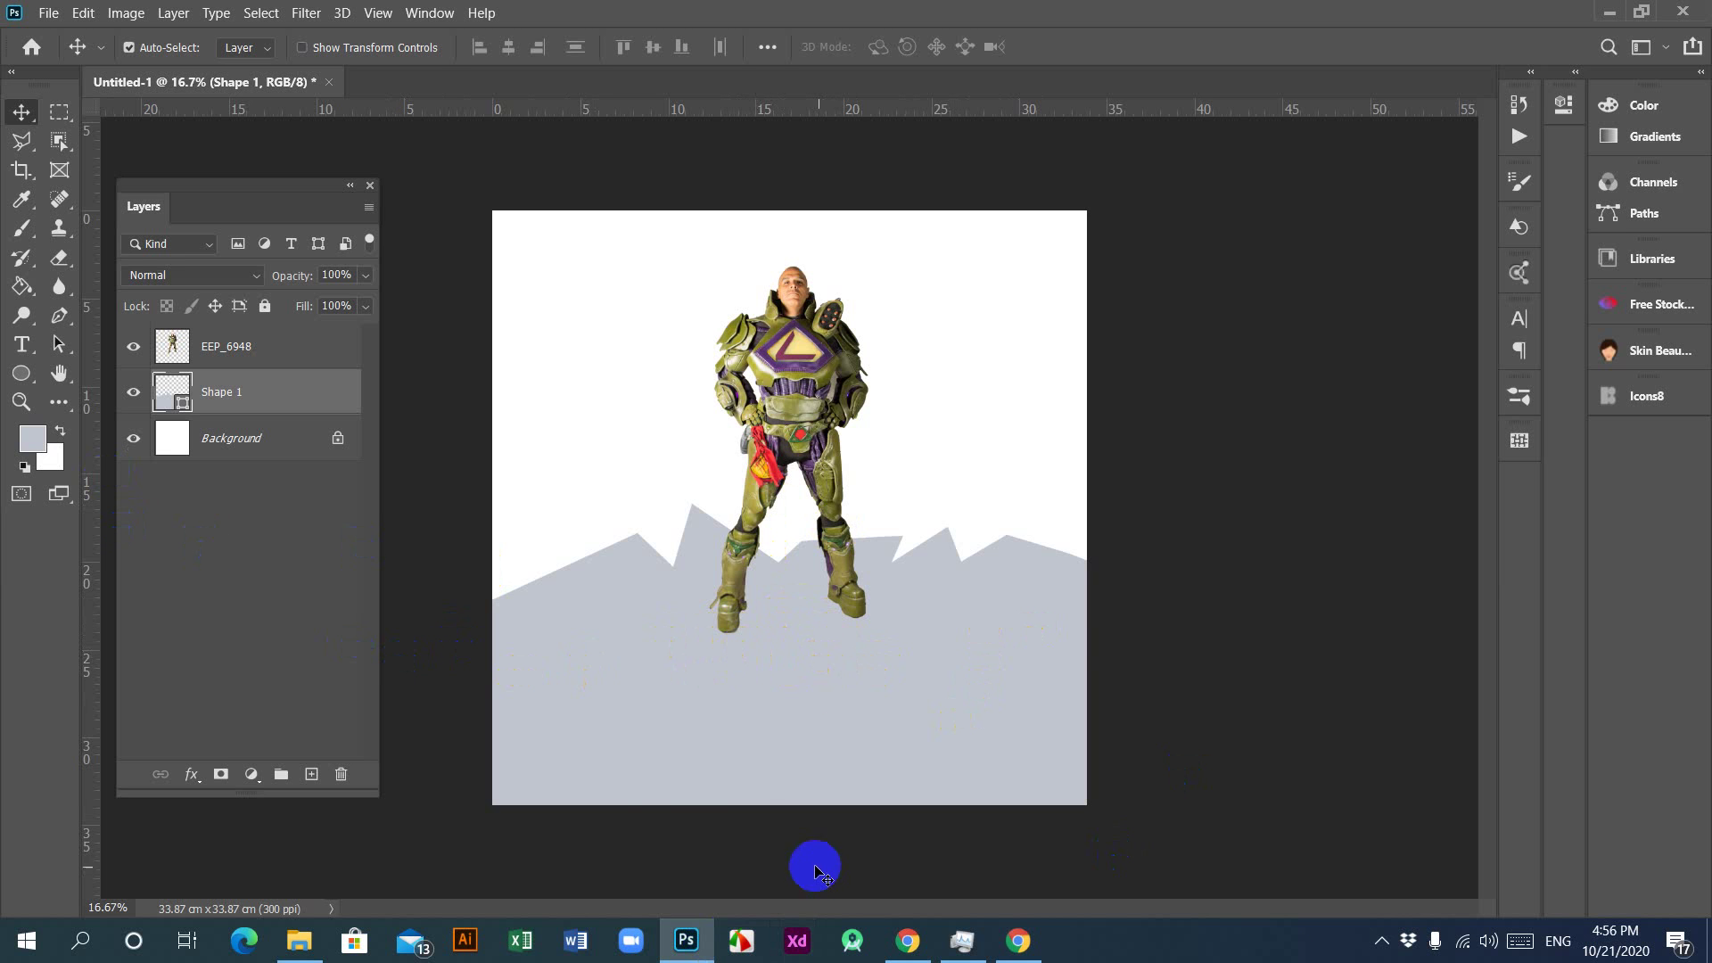
{"action": "left_click", "coordinate": [767, 738]}
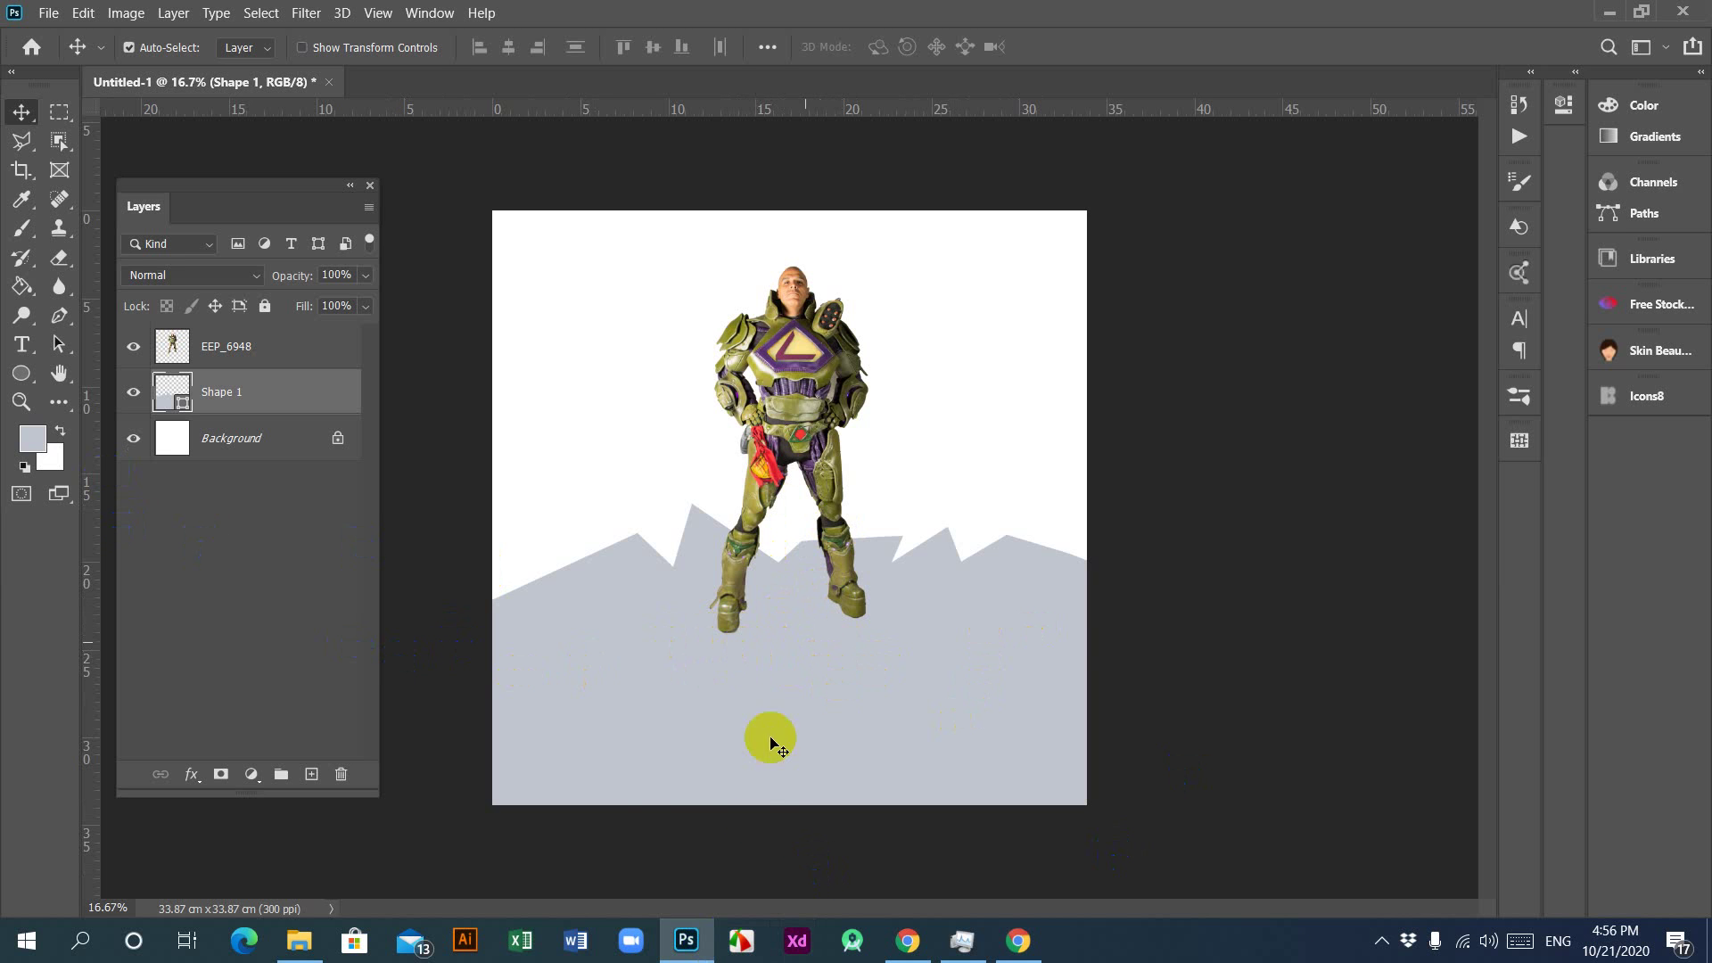
Step: Switch to Gmail in Chrome, check the reference attachment, and copy the ground smash hex code a7adba from the brief
{"action": "left_click", "coordinate": [691, 949]}
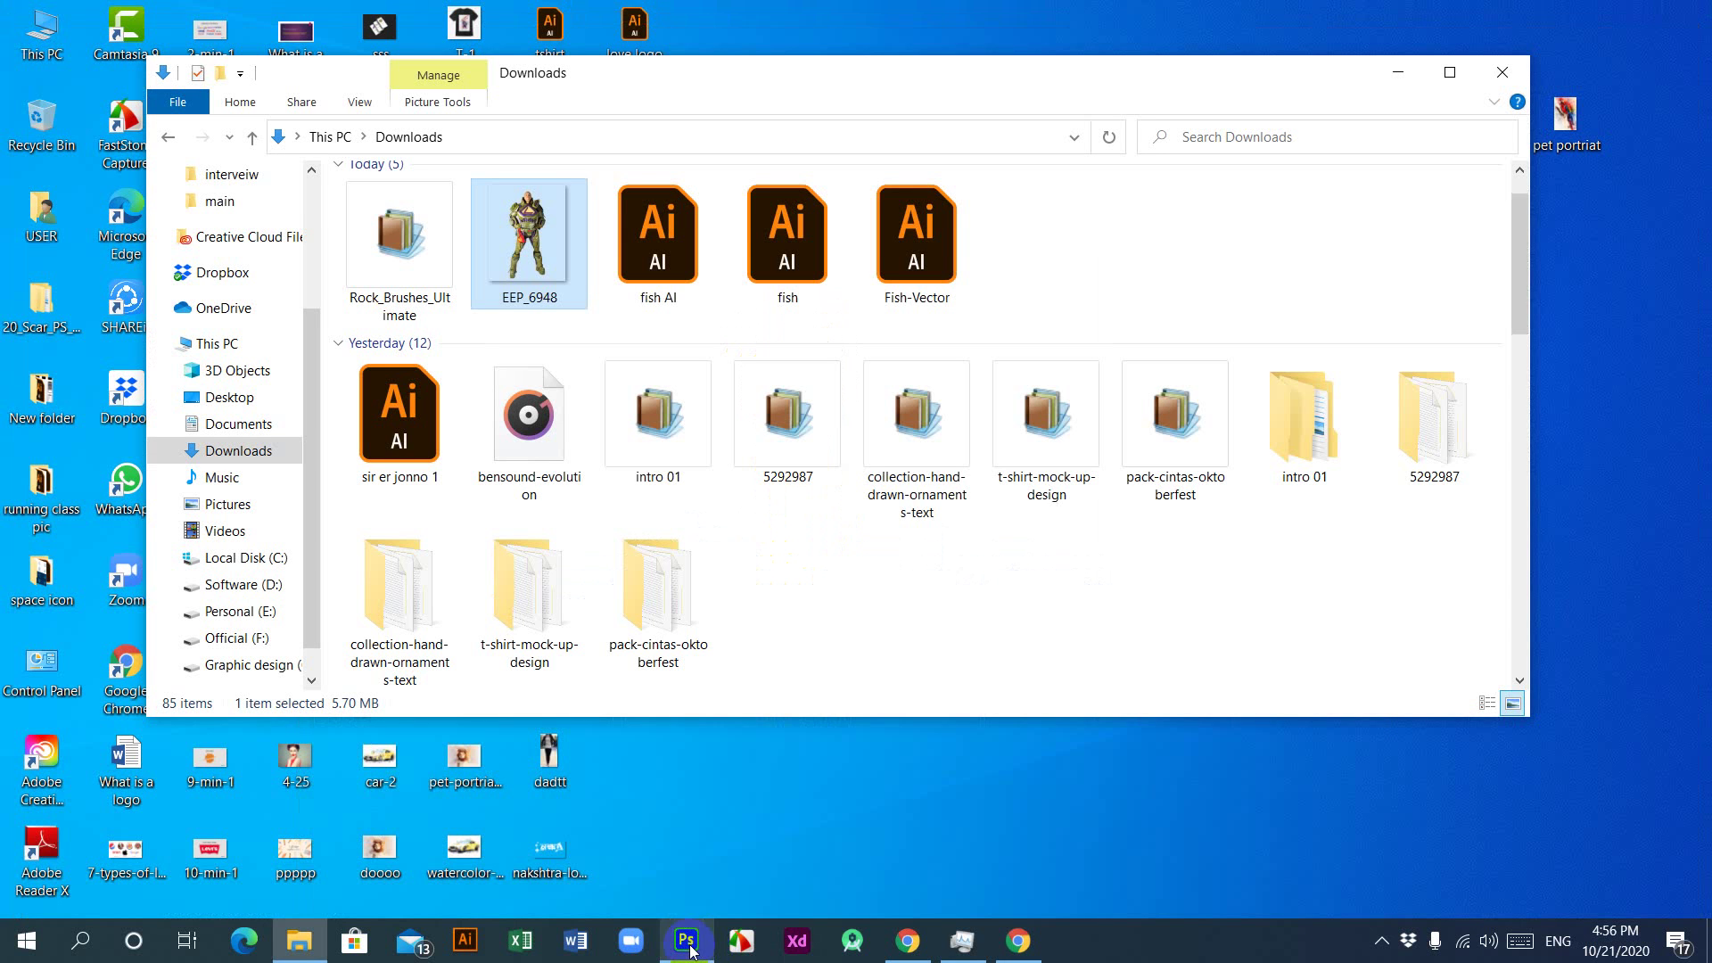
{"action": "left_click", "coordinate": [910, 941]}
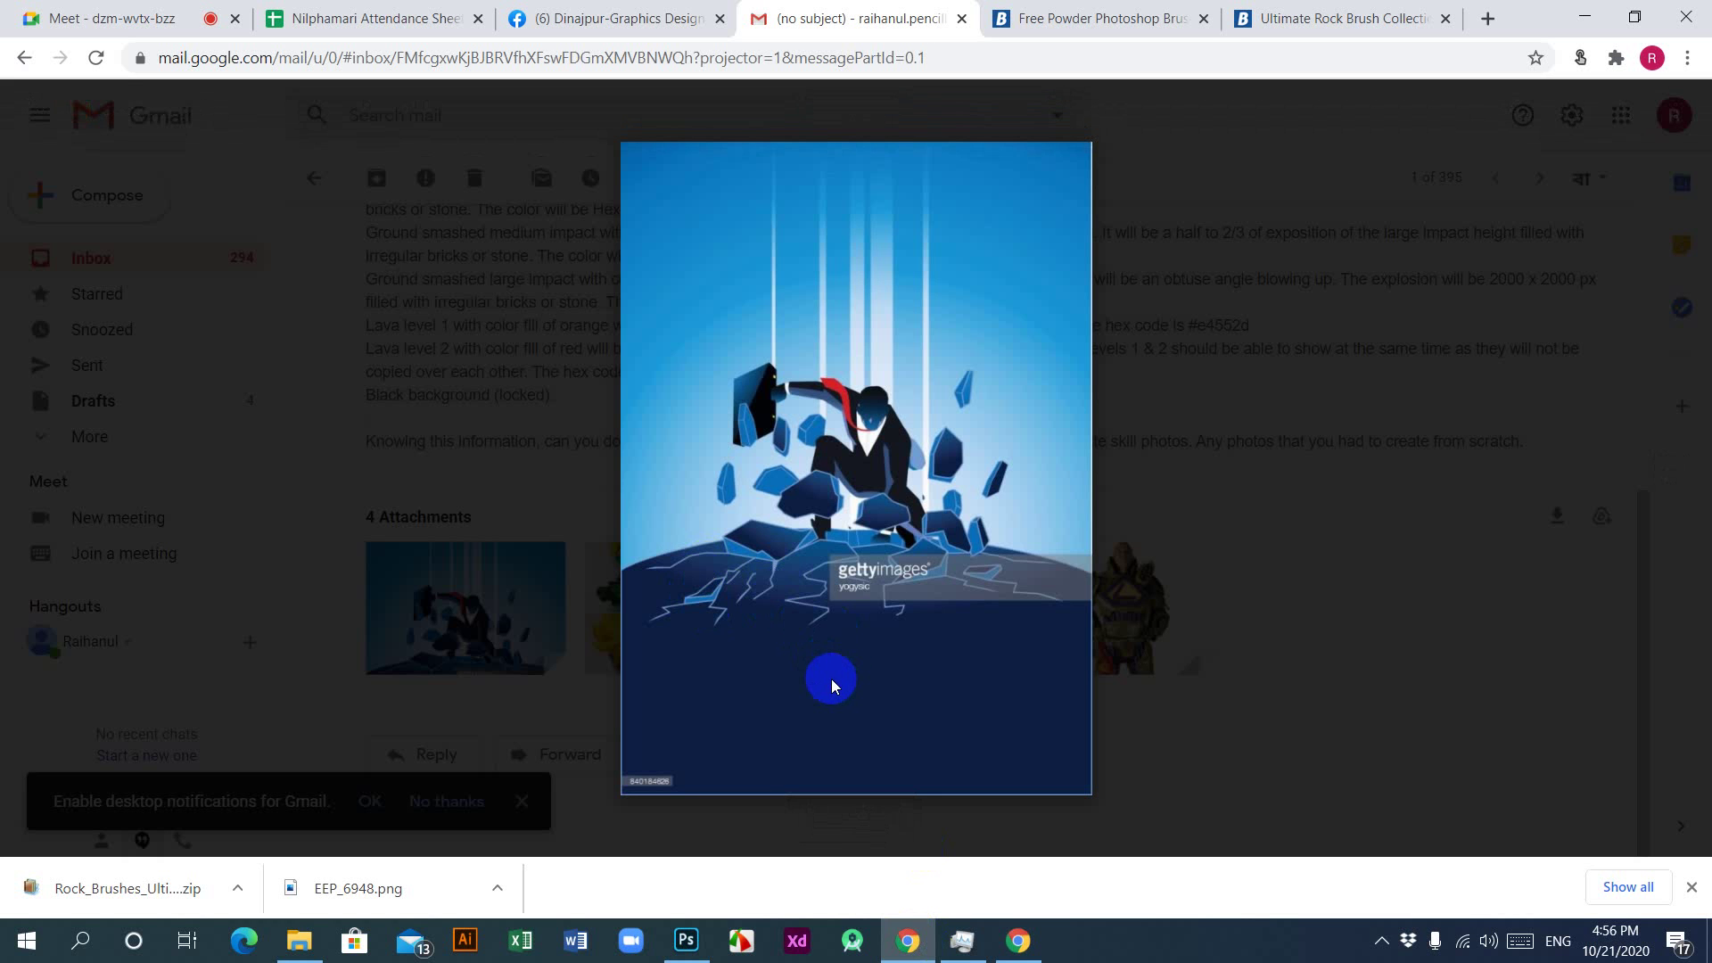
{"action": "mouse_move", "coordinate": [993, 729]}
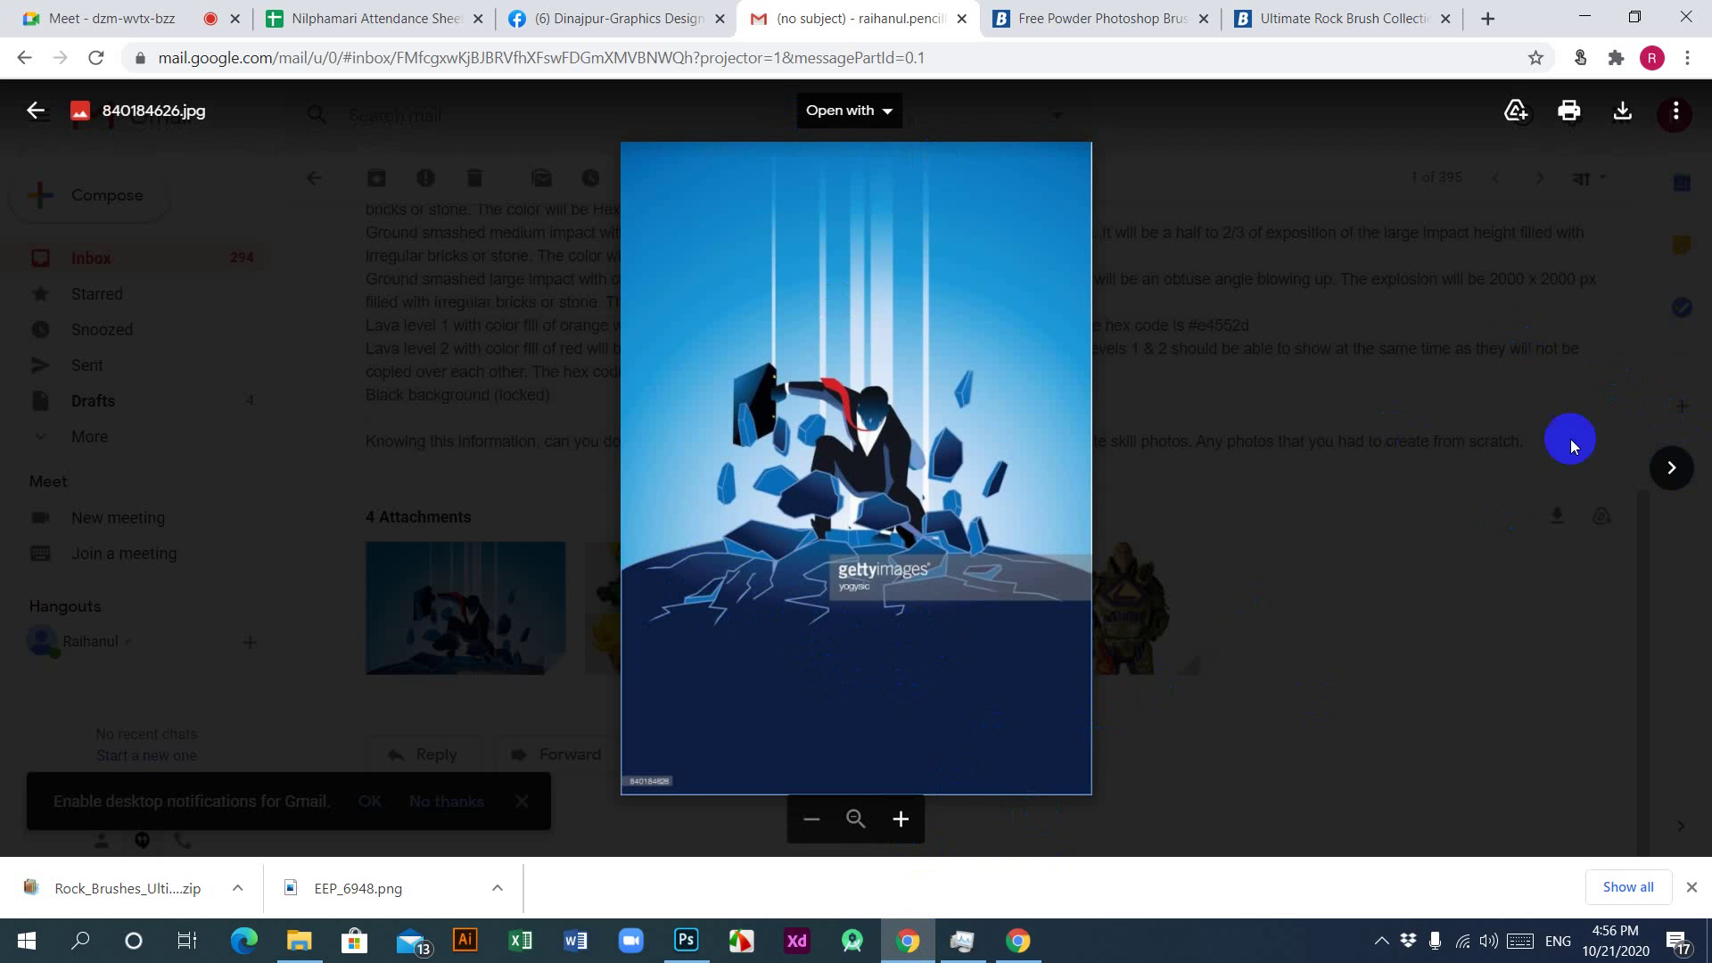
{"action": "left_click", "coordinate": [1671, 473]}
{"action": "left_click", "coordinate": [1519, 627]}
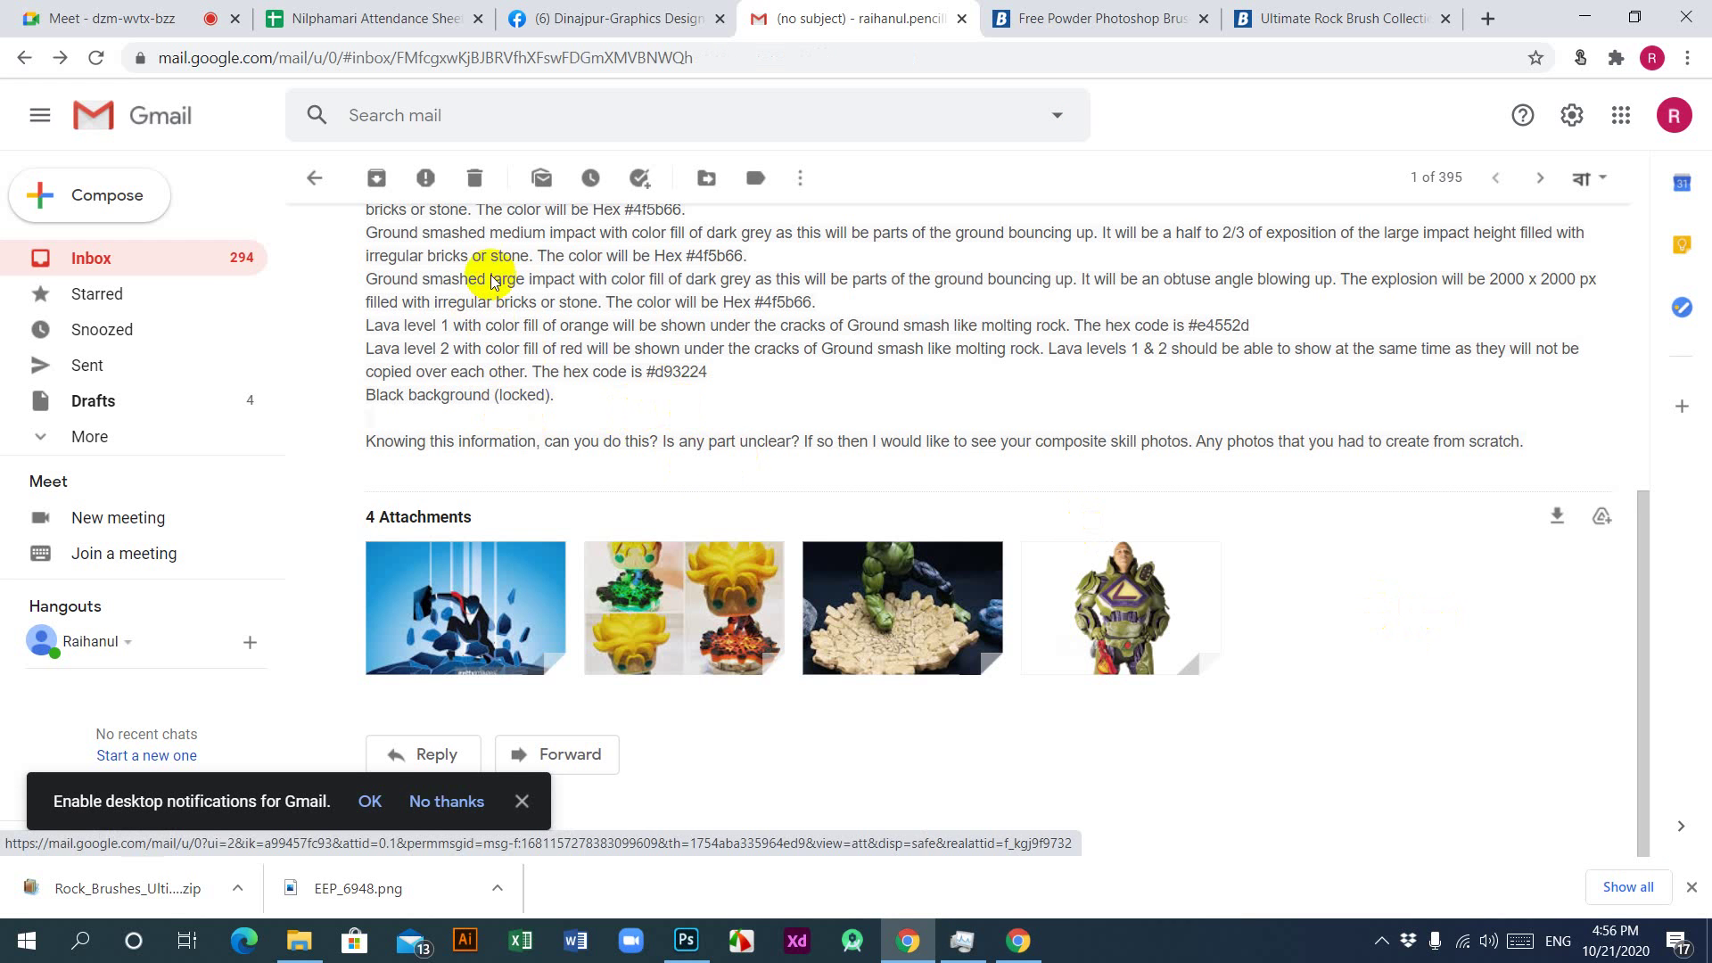
{"action": "scroll", "coordinate": [717, 259], "scroll_direction": "up", "scroll_amount": 3}
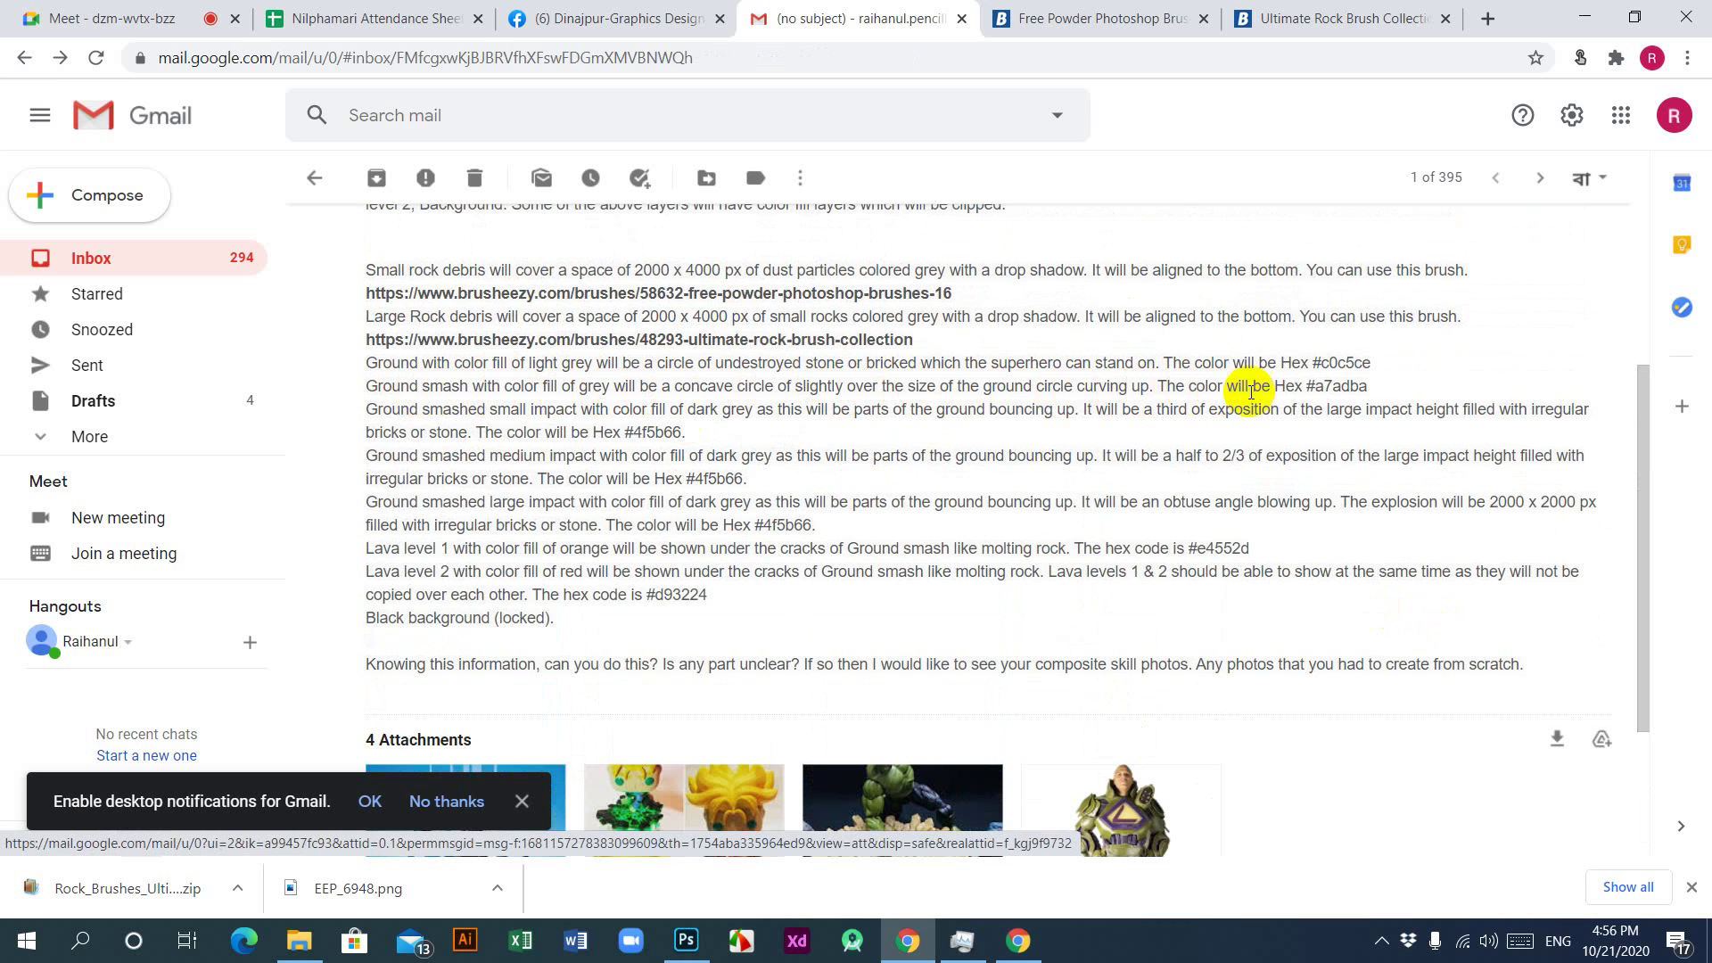
{"action": "left_click_drag", "start_coordinate": [1370, 389], "coordinate": [1321, 386]}
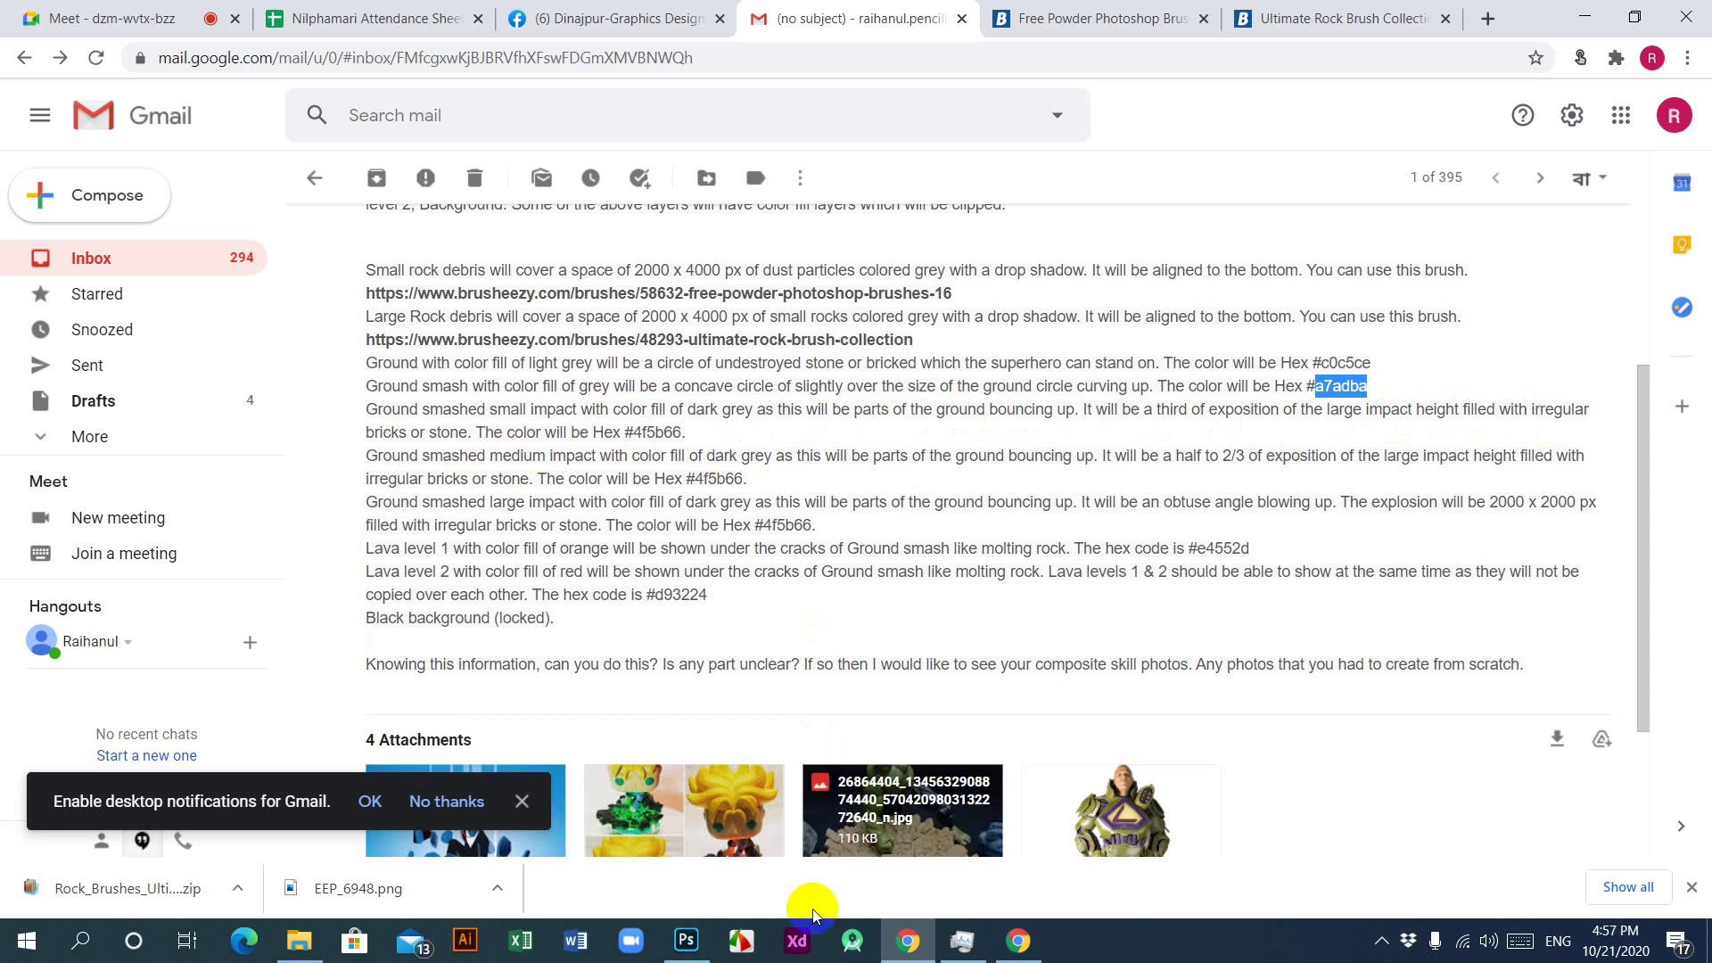
Step: Switch back to Photoshop and set the foreground color to a7adba
{"action": "left_click", "coordinate": [707, 942]}
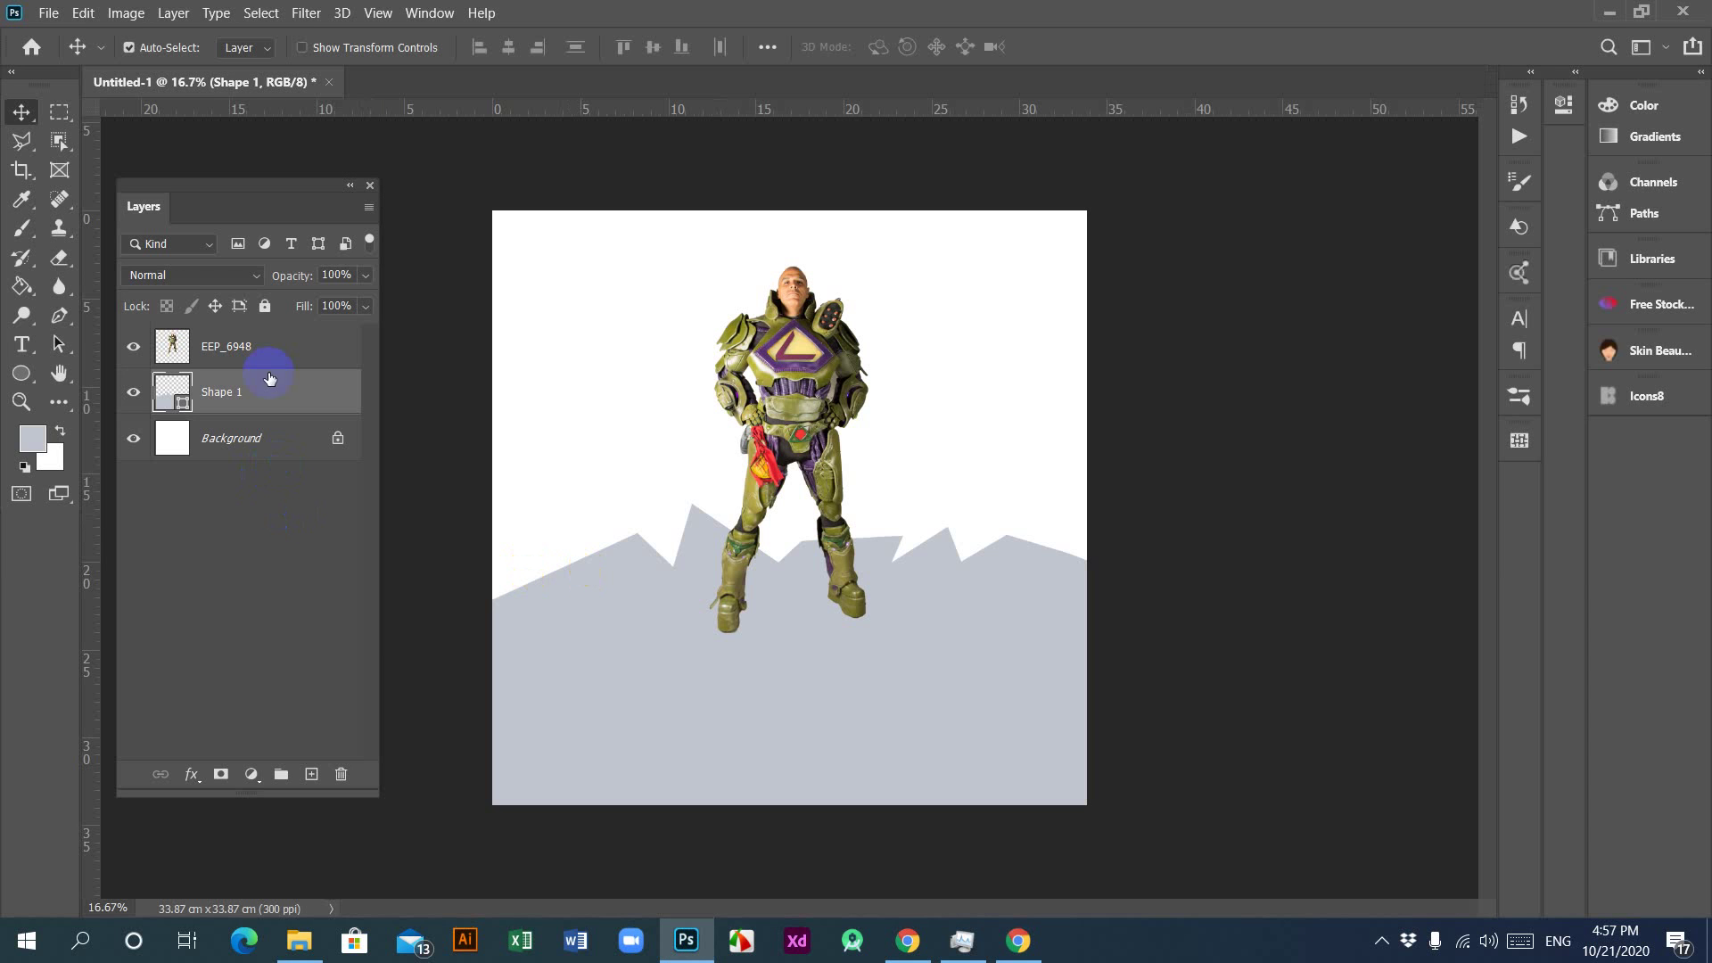
{"action": "left_click", "coordinate": [32, 446]}
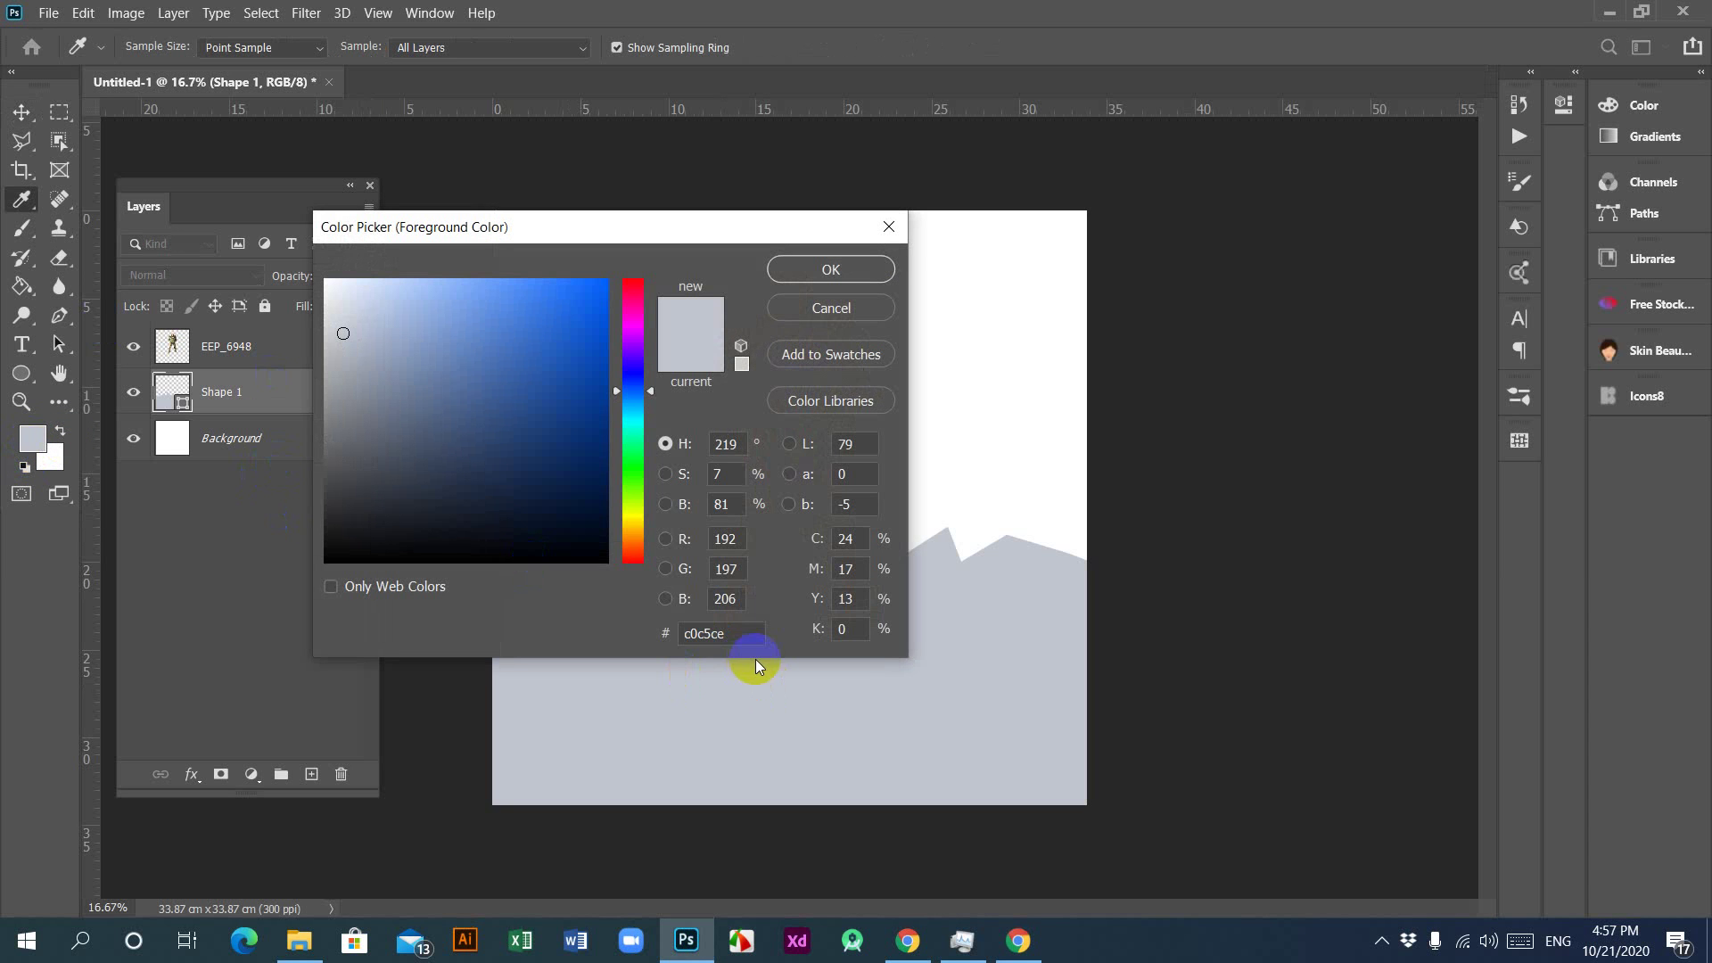
{"action": "left_click_drag", "start_coordinate": [746, 633], "coordinate": [663, 634]}
{"action": "type", "text": "a7adba"}
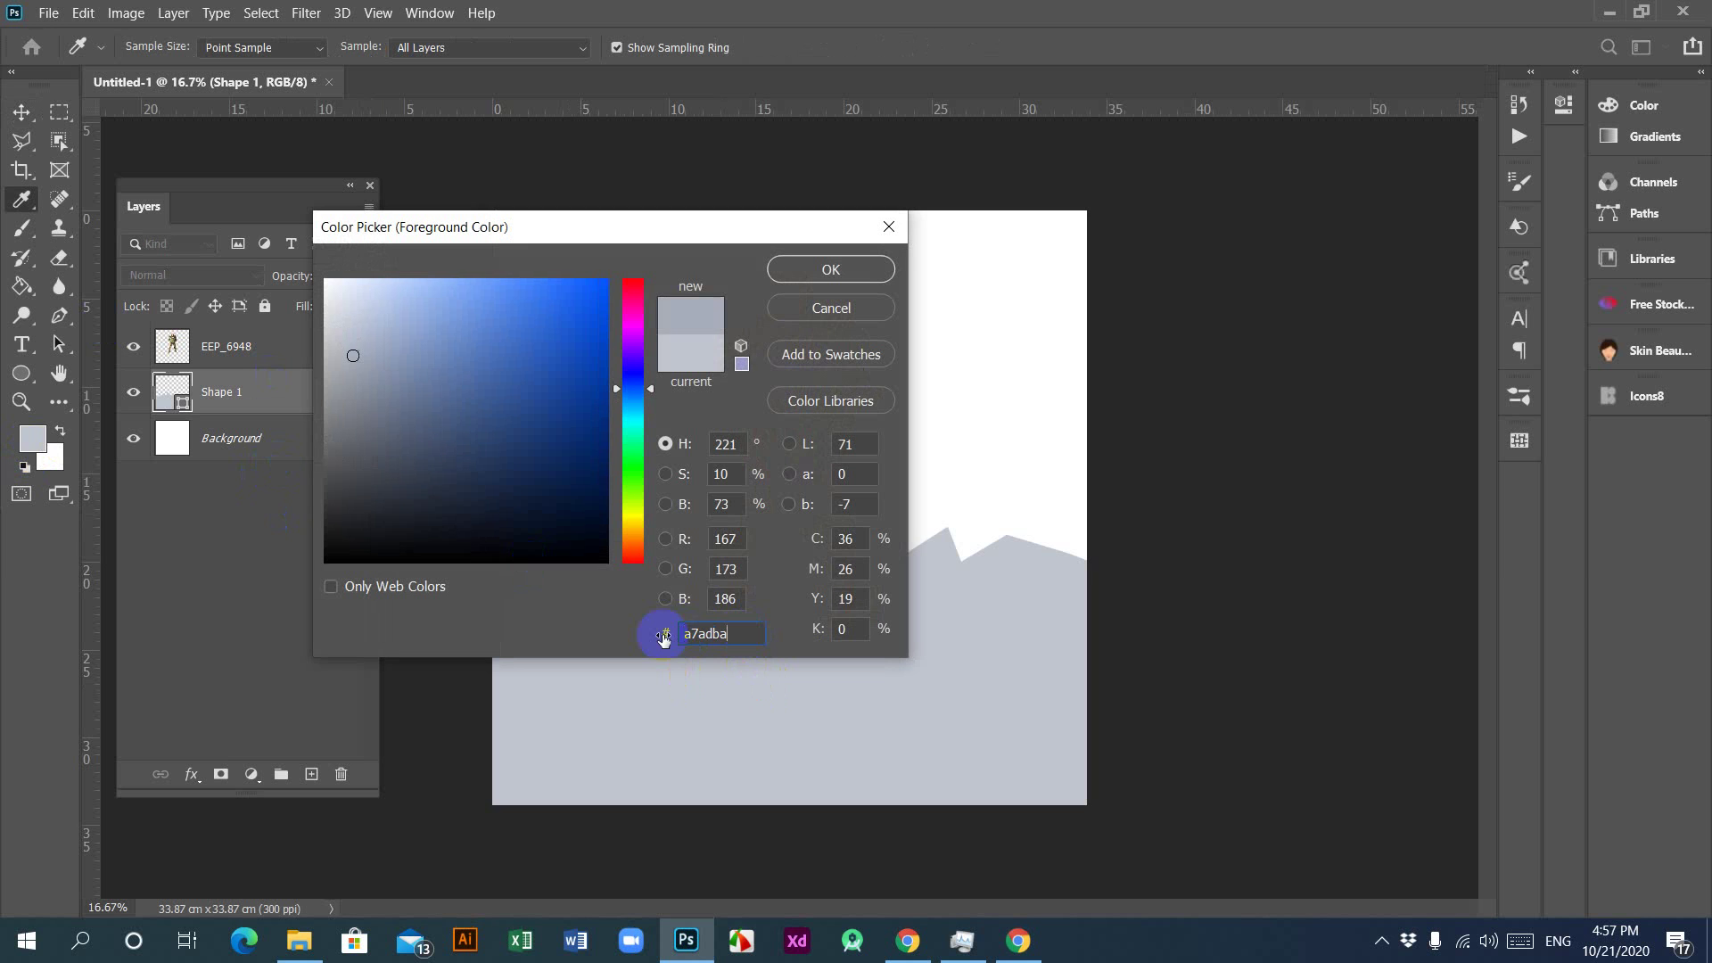
{"action": "left_click", "coordinate": [870, 272]}
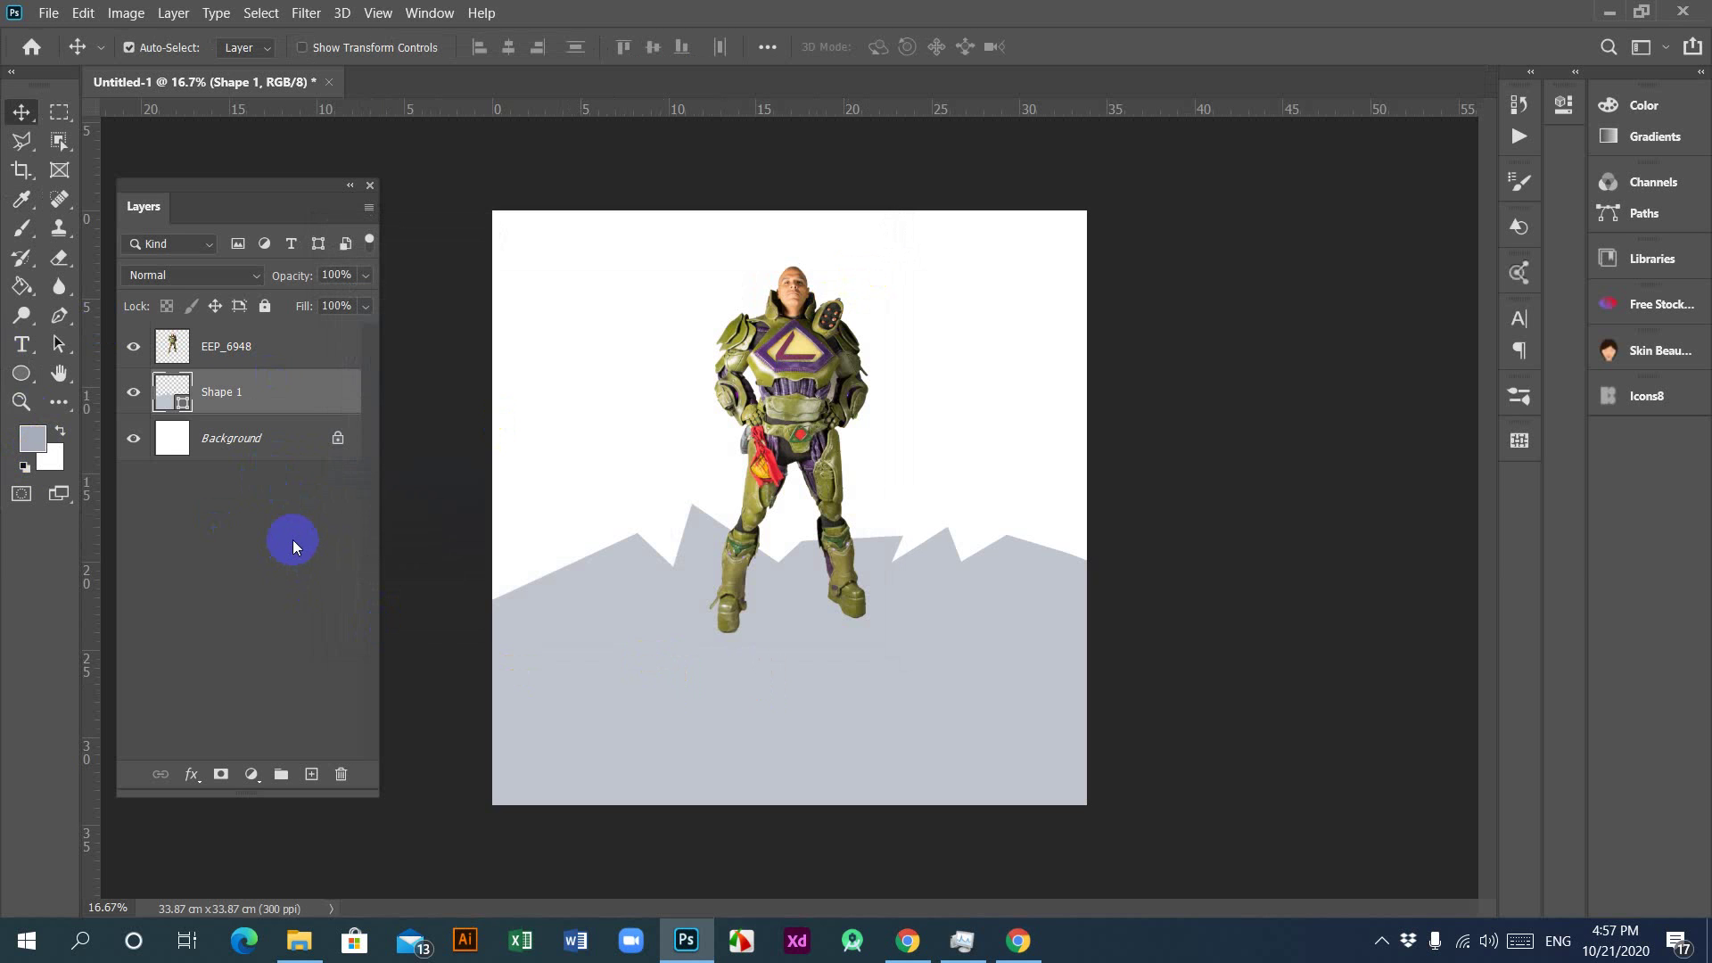
Step: Duplicate the Shape 1 ground layer and scale the copy down proportionally to about 96%, keeping its lower edge in place
{"action": "key", "text": "ctrl+j"}
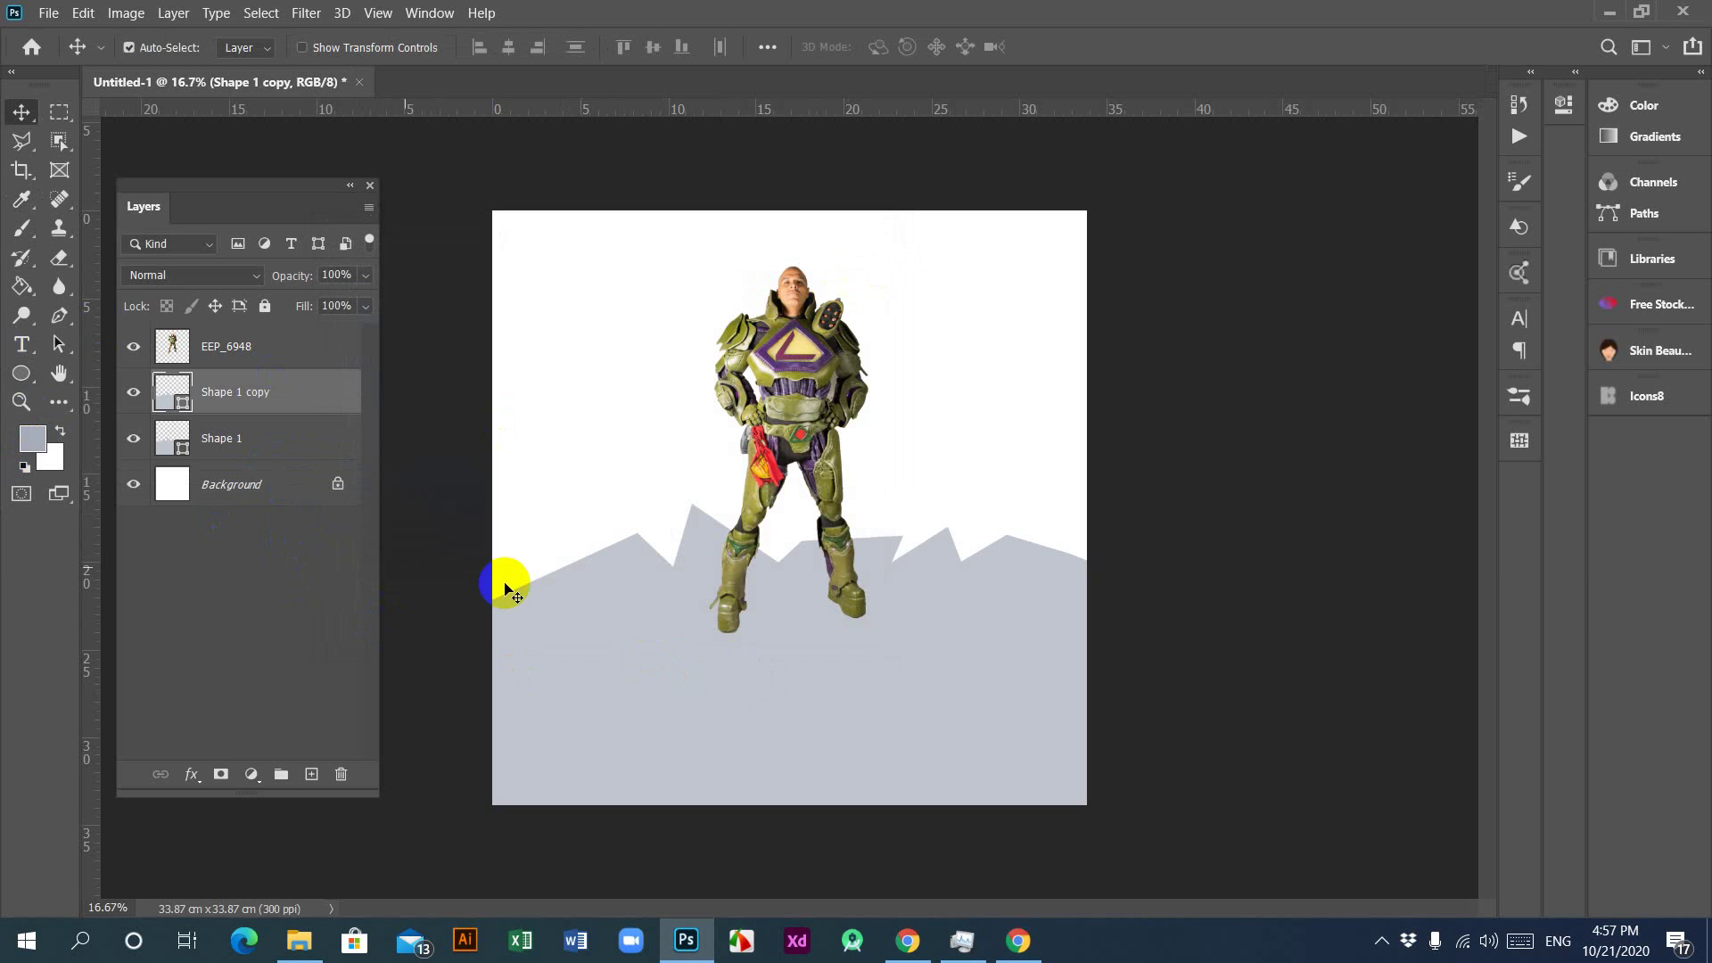
{"action": "key", "text": "ctrl+t"}
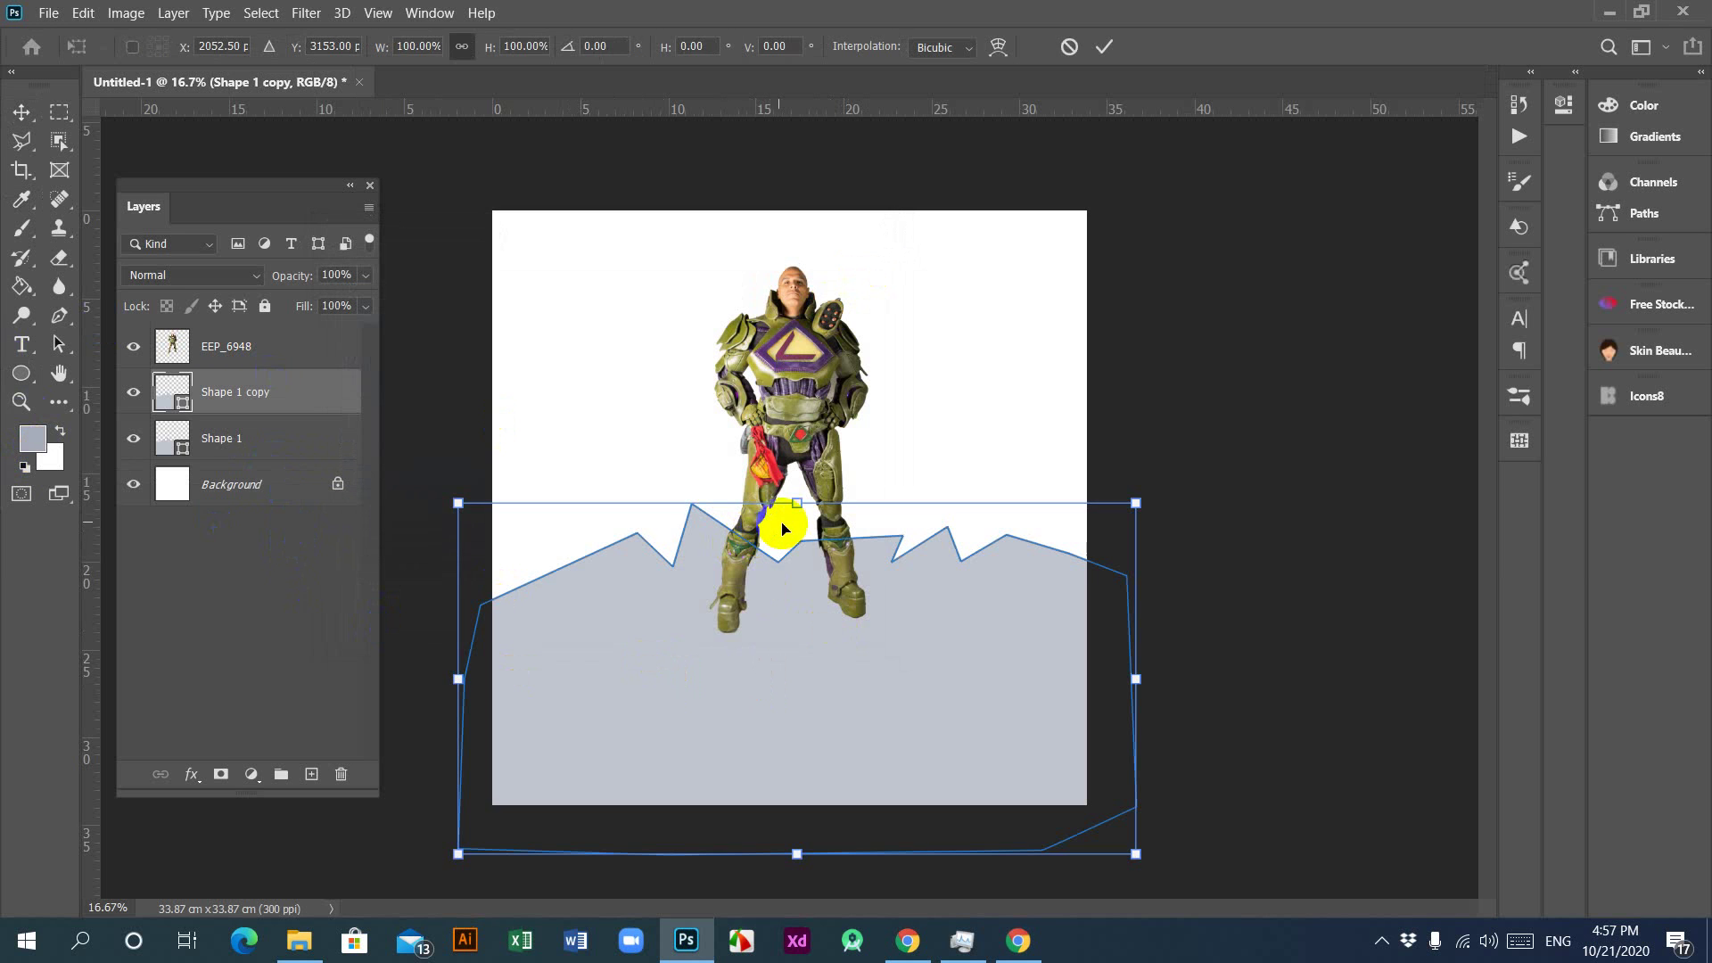
{"action": "left_click_drag", "start_coordinate": [798, 502], "coordinate": [795, 516]}
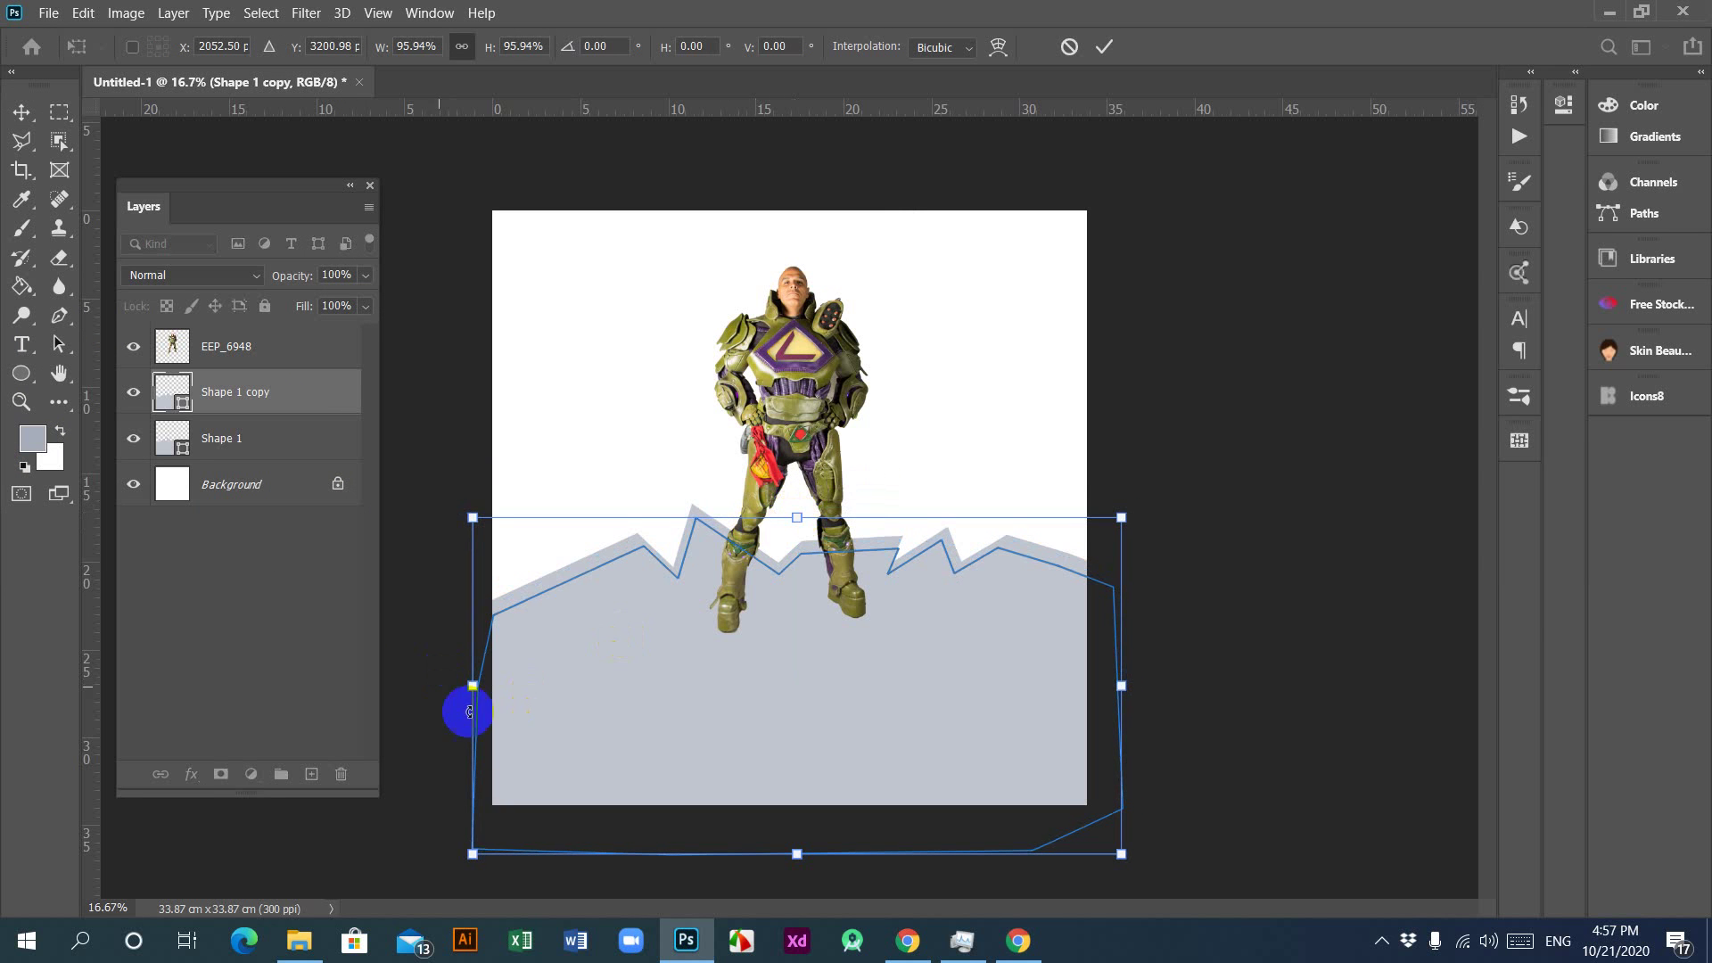
{"action": "double_click", "coordinate": [527, 741]}
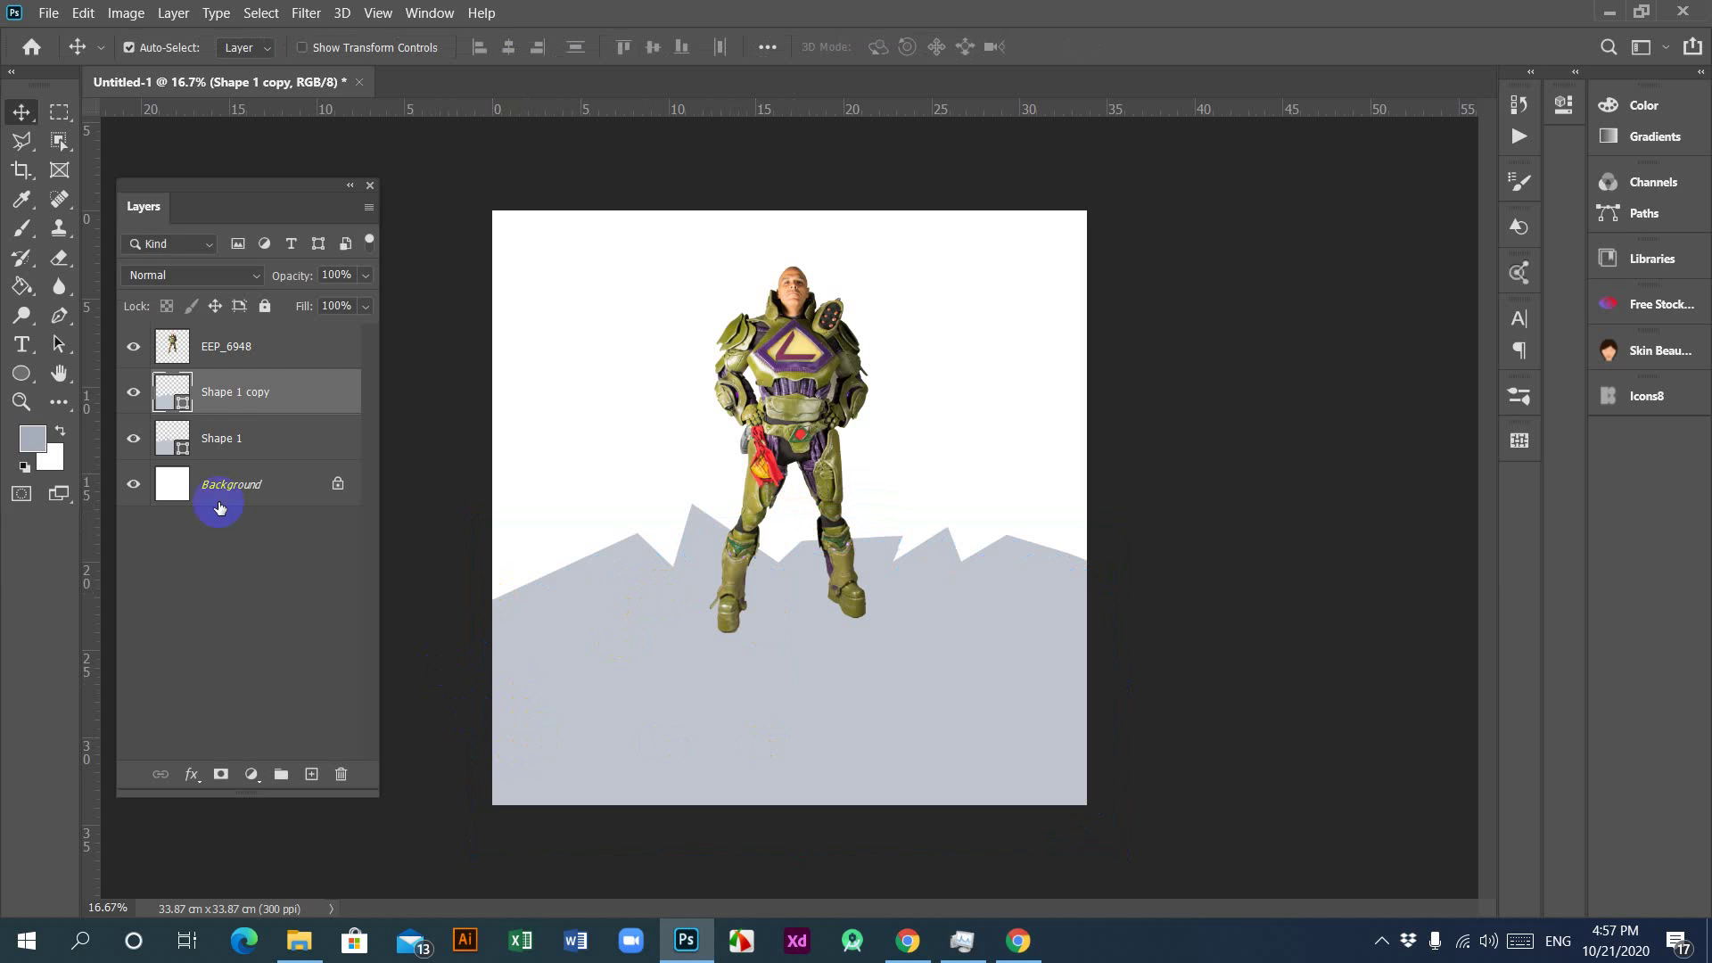
Step: Change the fill color of the Shape 1 copy layer to a7adba
{"action": "double_click", "coordinate": [177, 393]}
{"action": "left_click", "coordinate": [722, 633]}
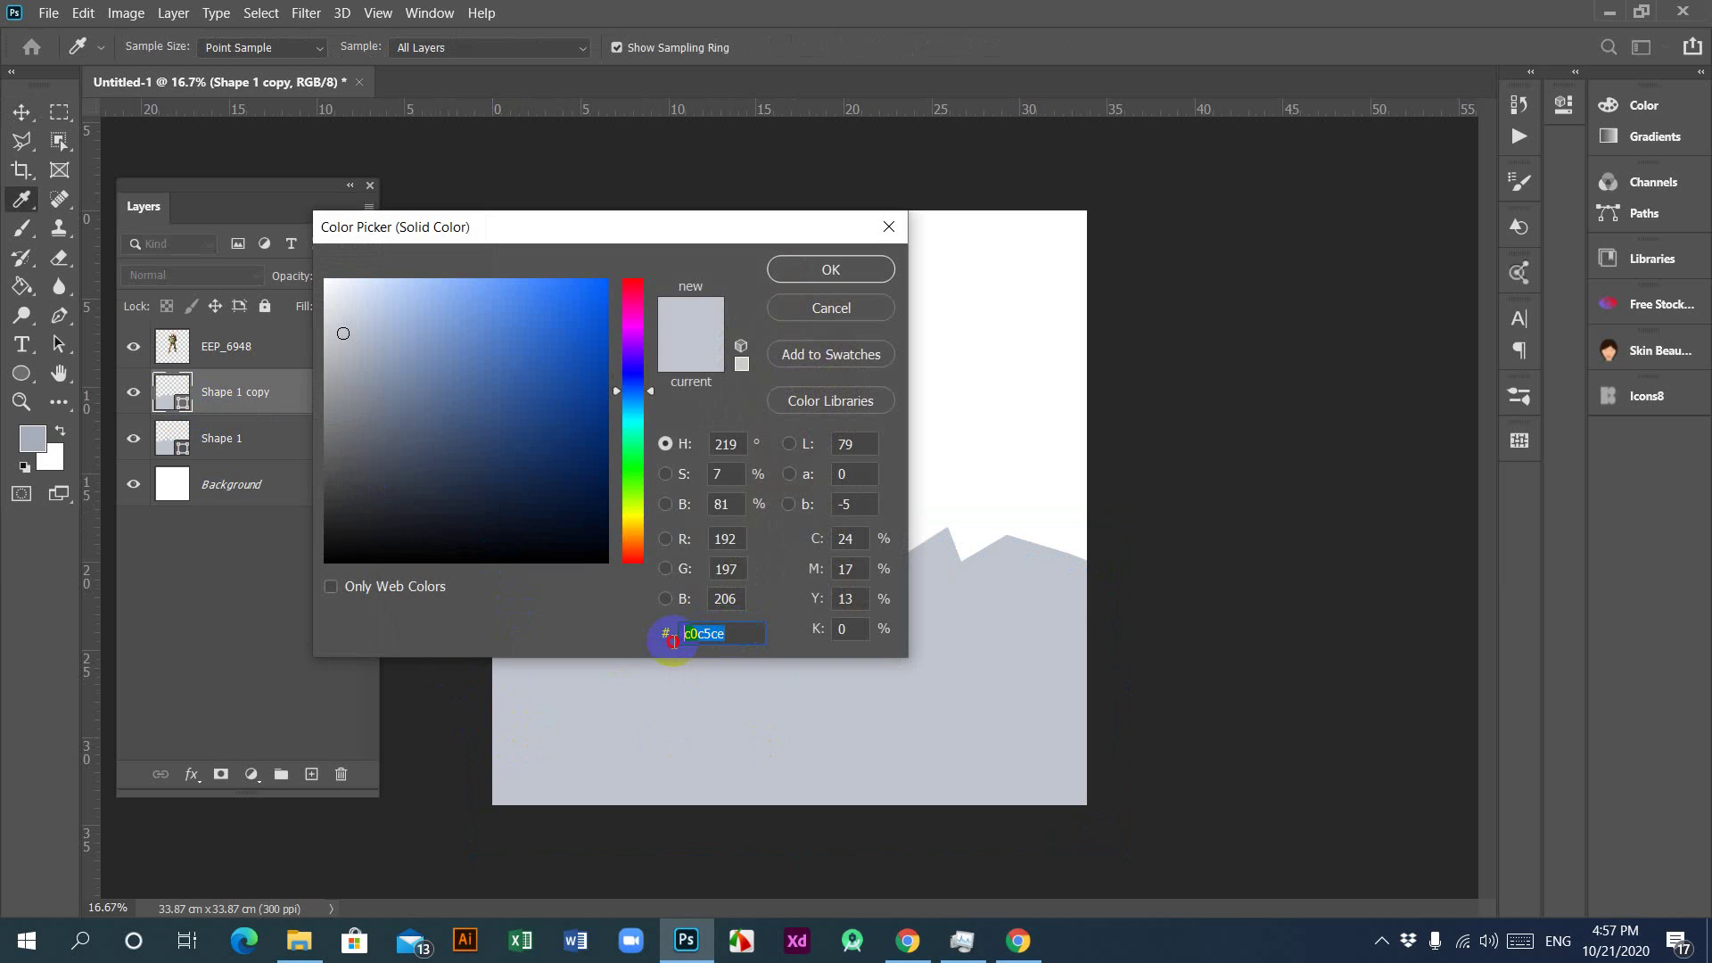
{"action": "type", "text": "a7adba"}
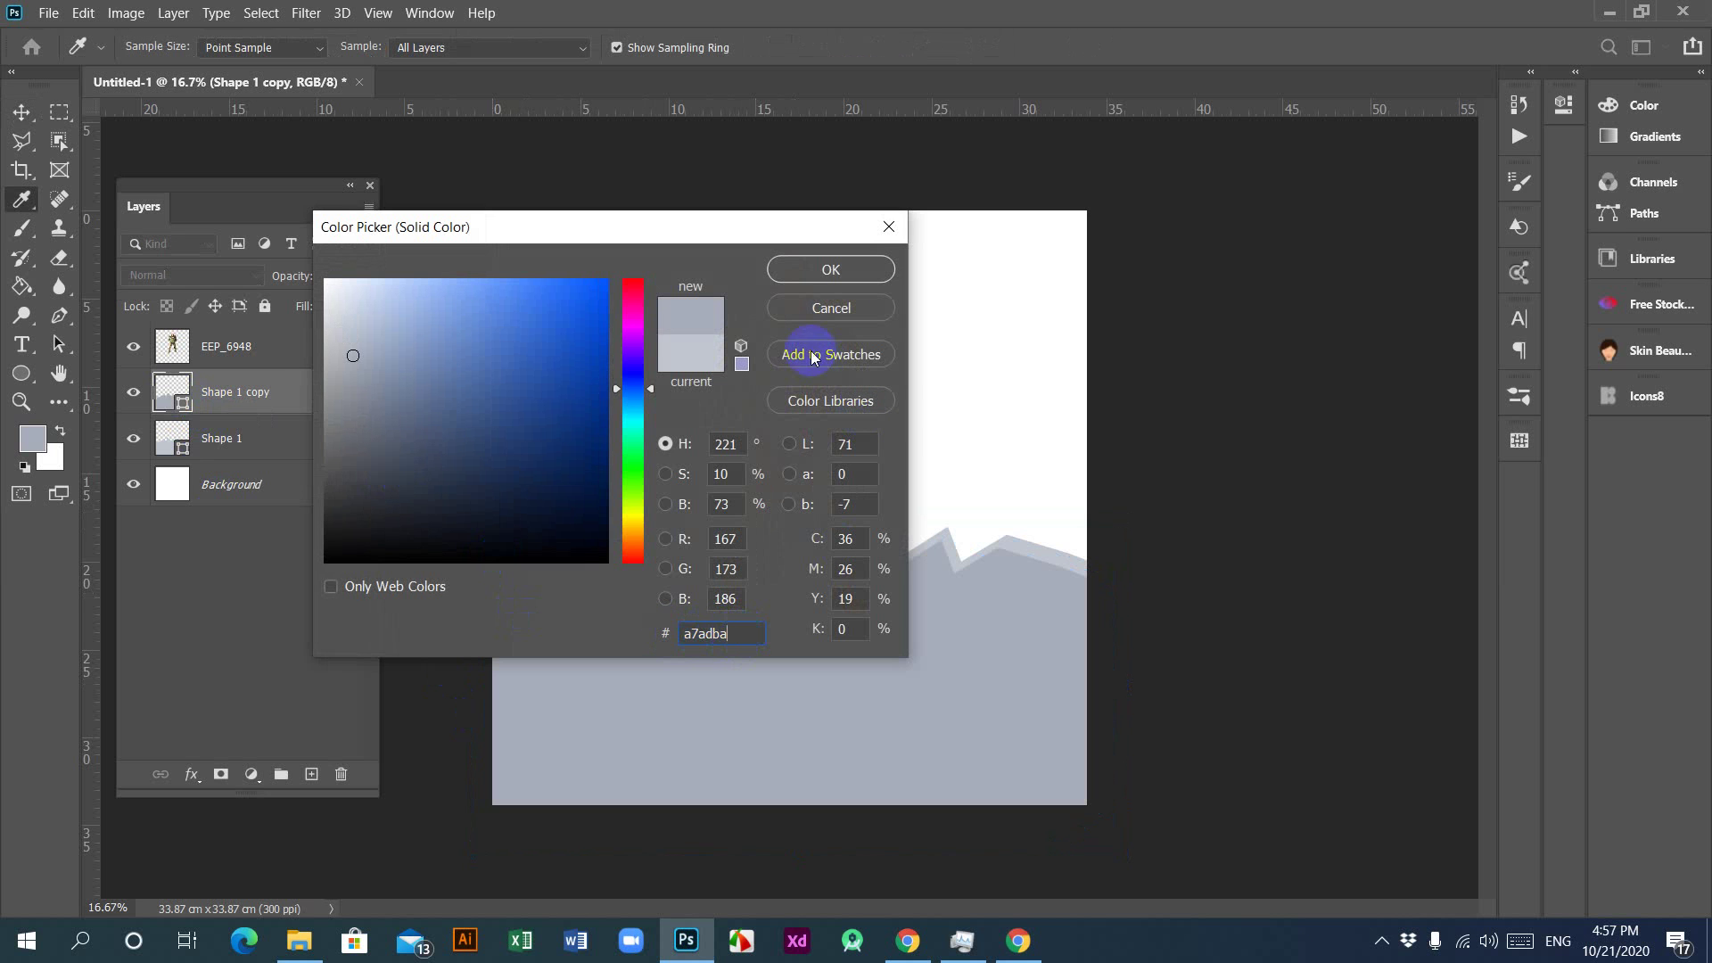
{"action": "left_click", "coordinate": [830, 269]}
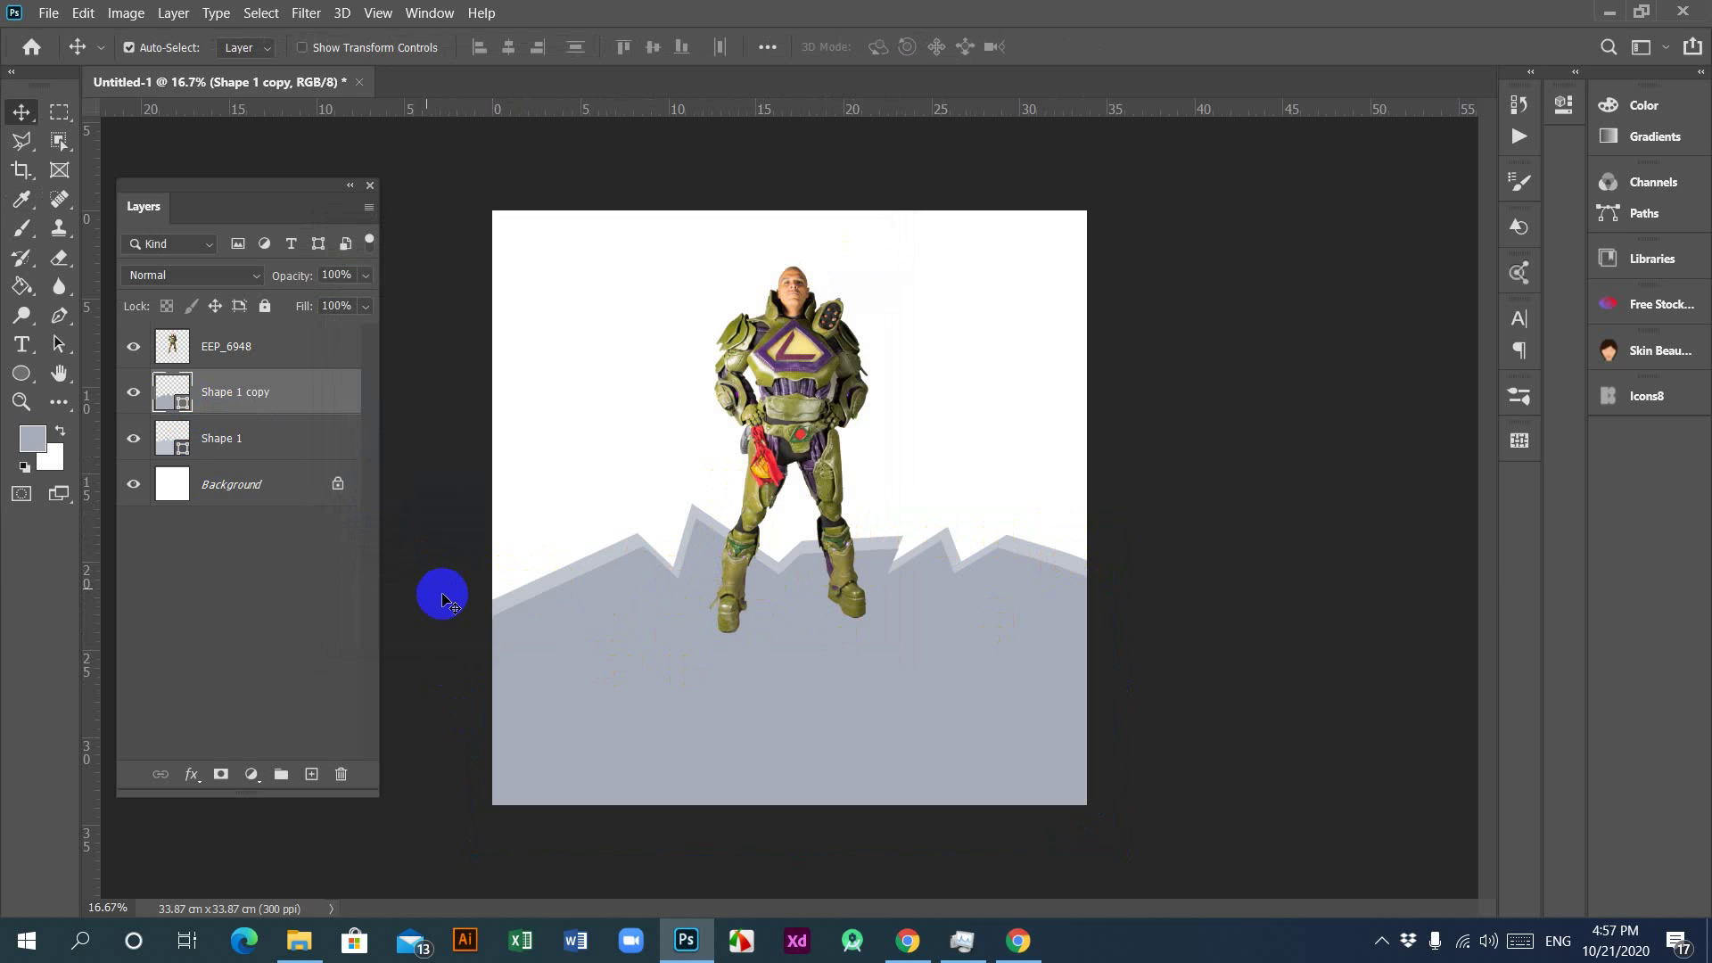
{"action": "left_click", "coordinate": [661, 638]}
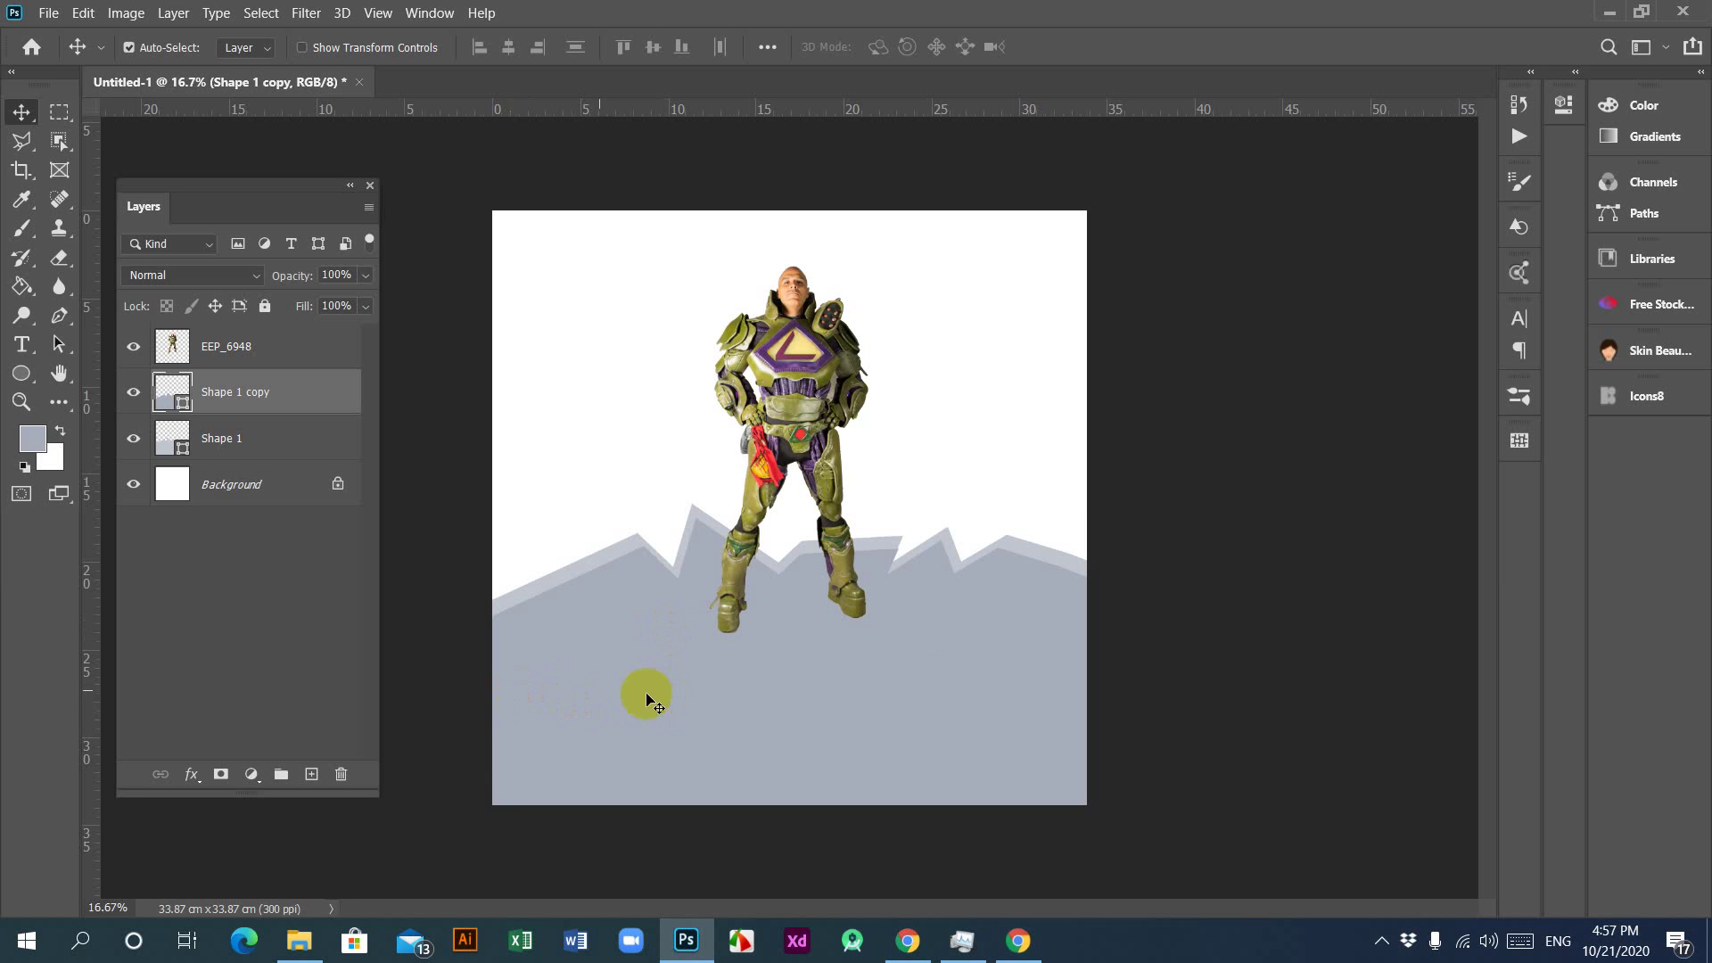
Step: Switch to Gmail in Chrome, copy the small impact hex code 4f5b66 from the brief, and return to Photoshop
{"action": "left_click", "coordinate": [903, 947]}
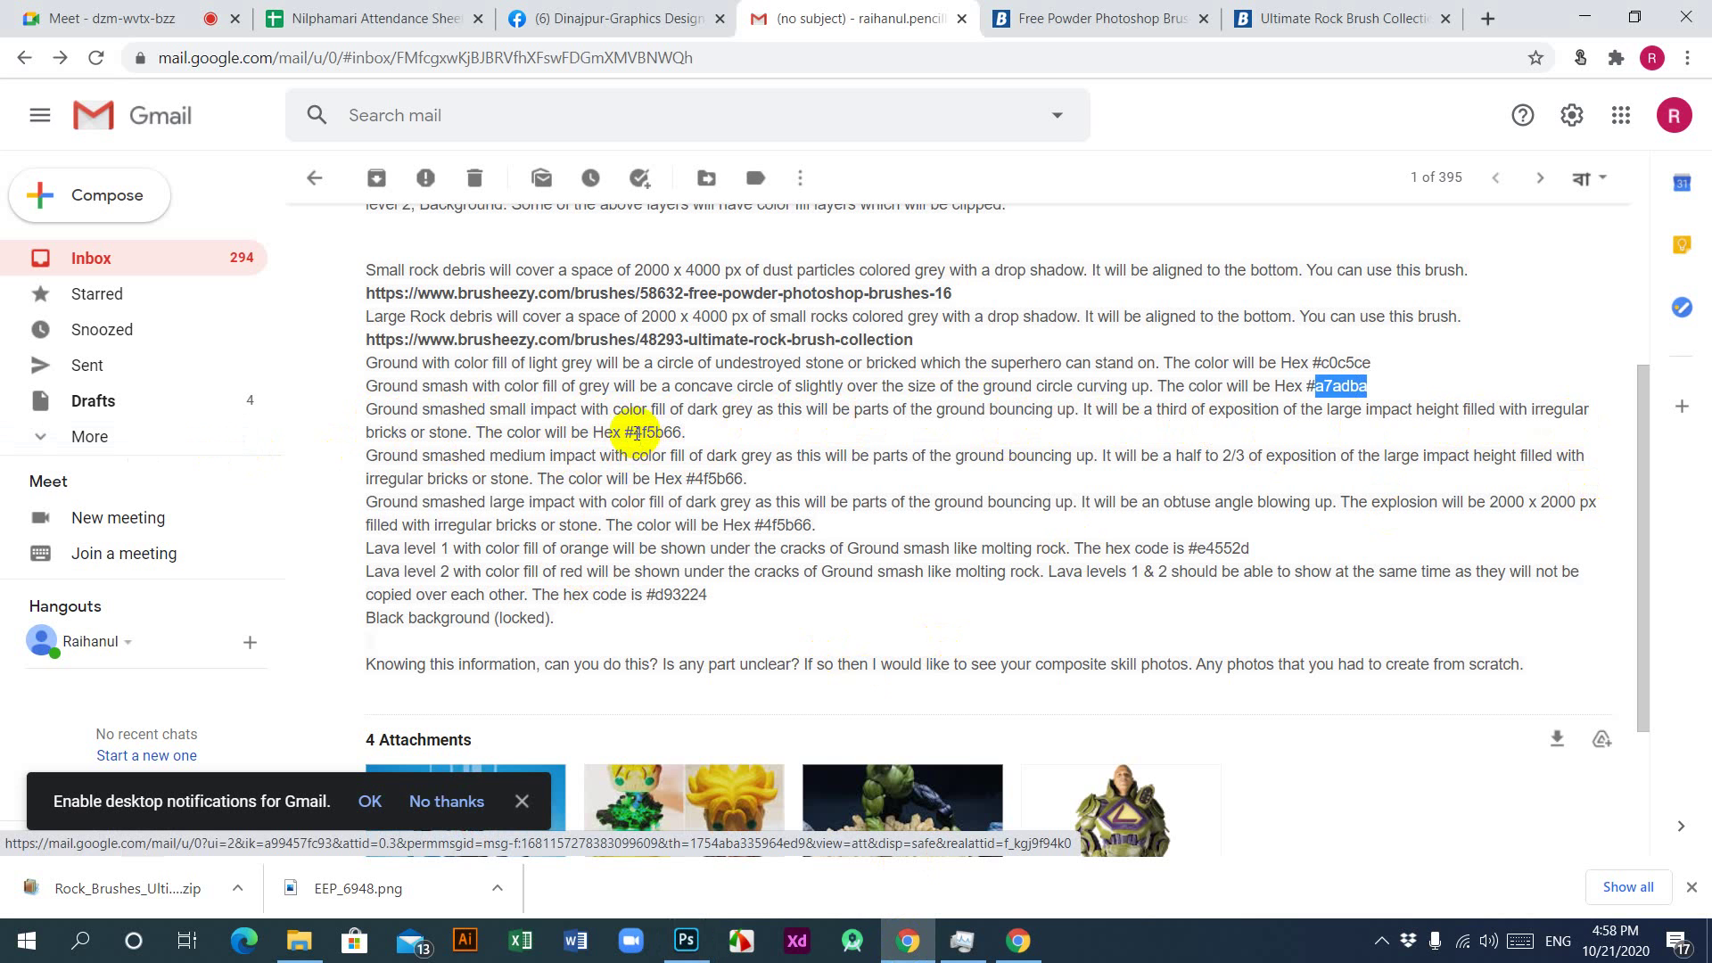
{"action": "left_click_drag", "start_coordinate": [633, 432], "coordinate": [679, 431]}
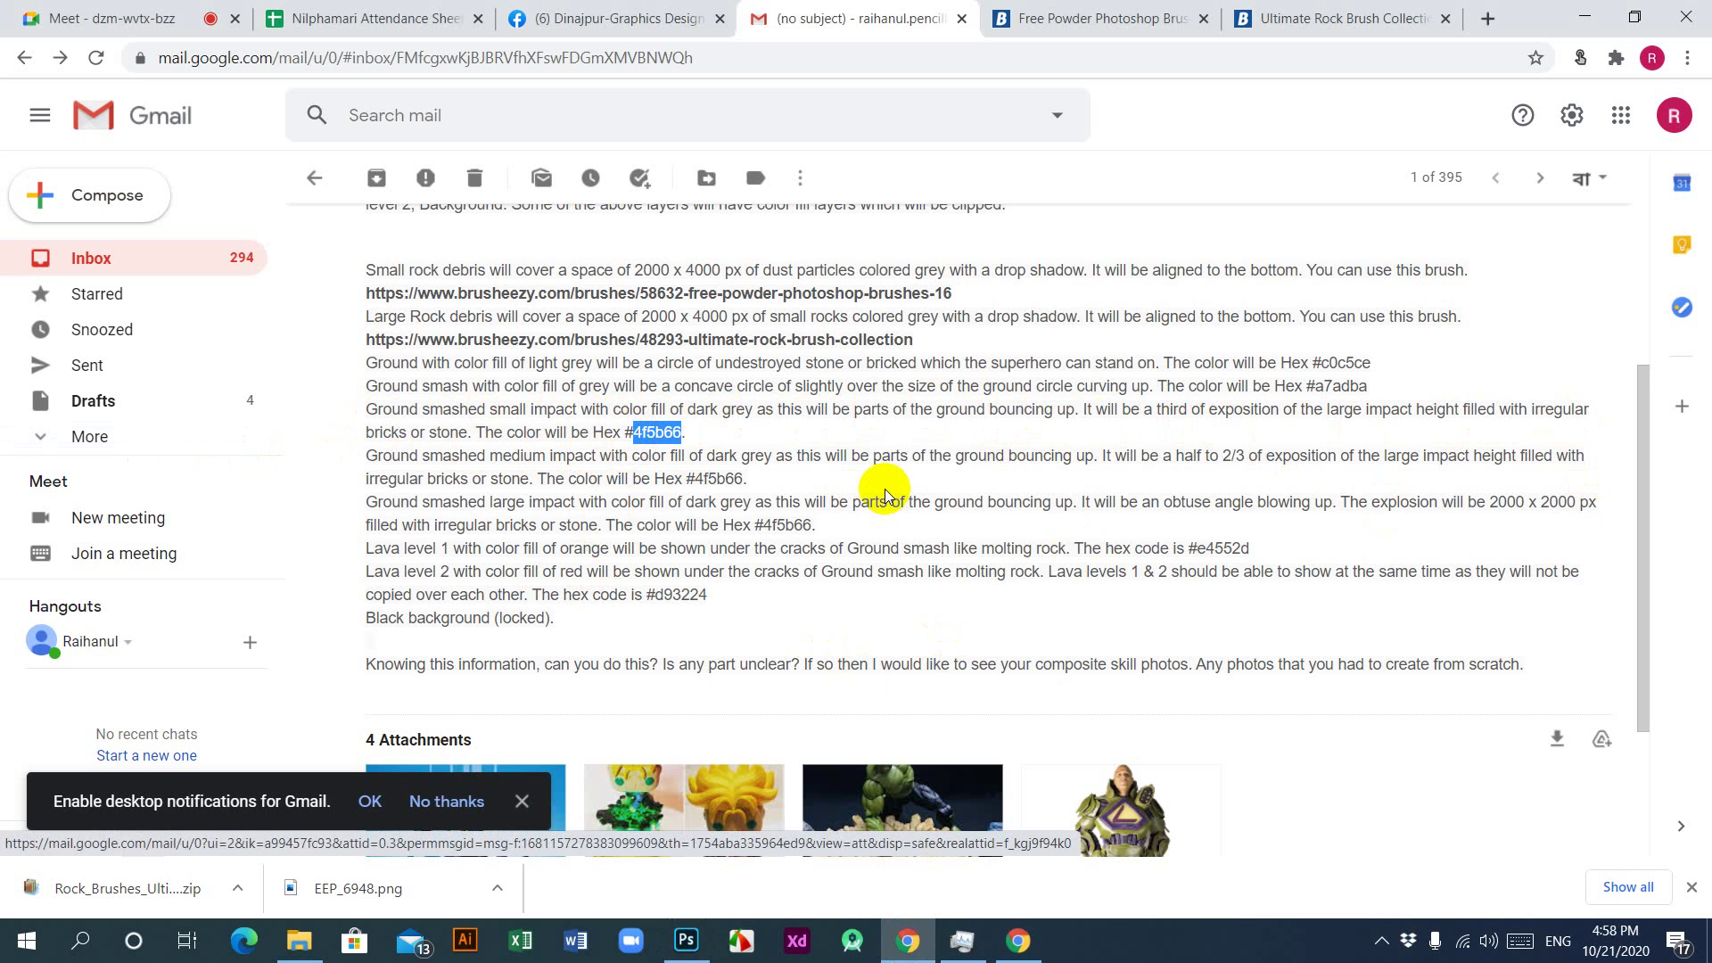
{"action": "left_click", "coordinate": [686, 939]}
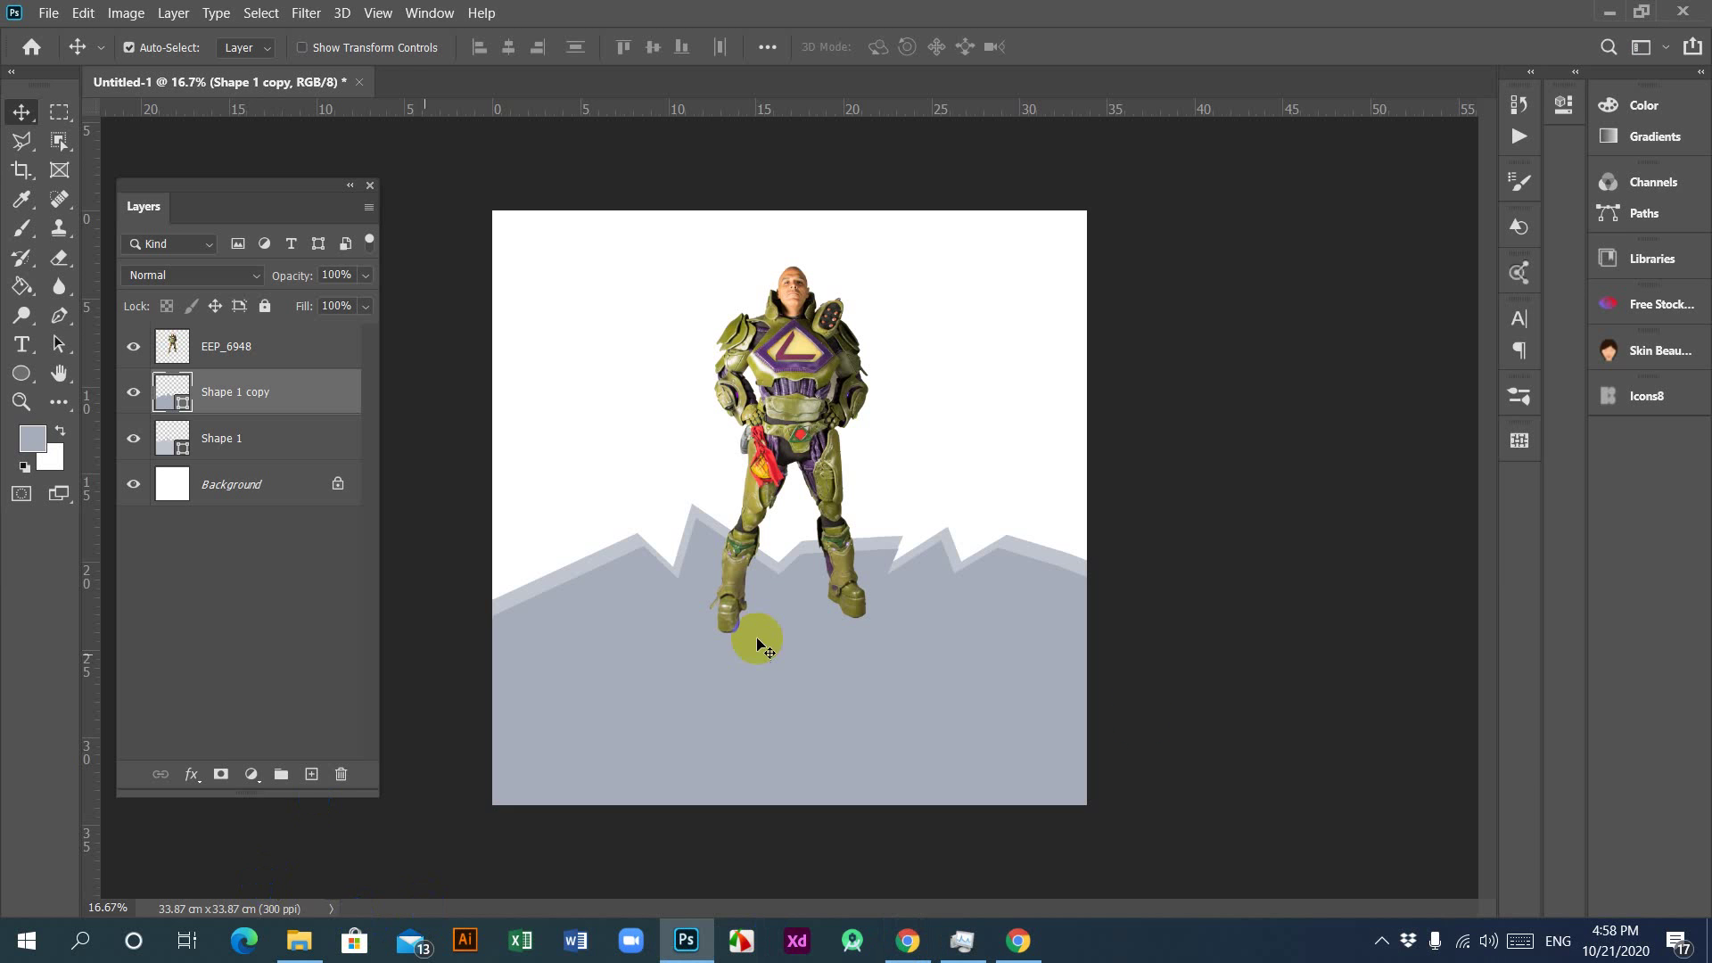
{"action": "left_click", "coordinate": [927, 947]}
{"action": "left_click", "coordinate": [925, 942]}
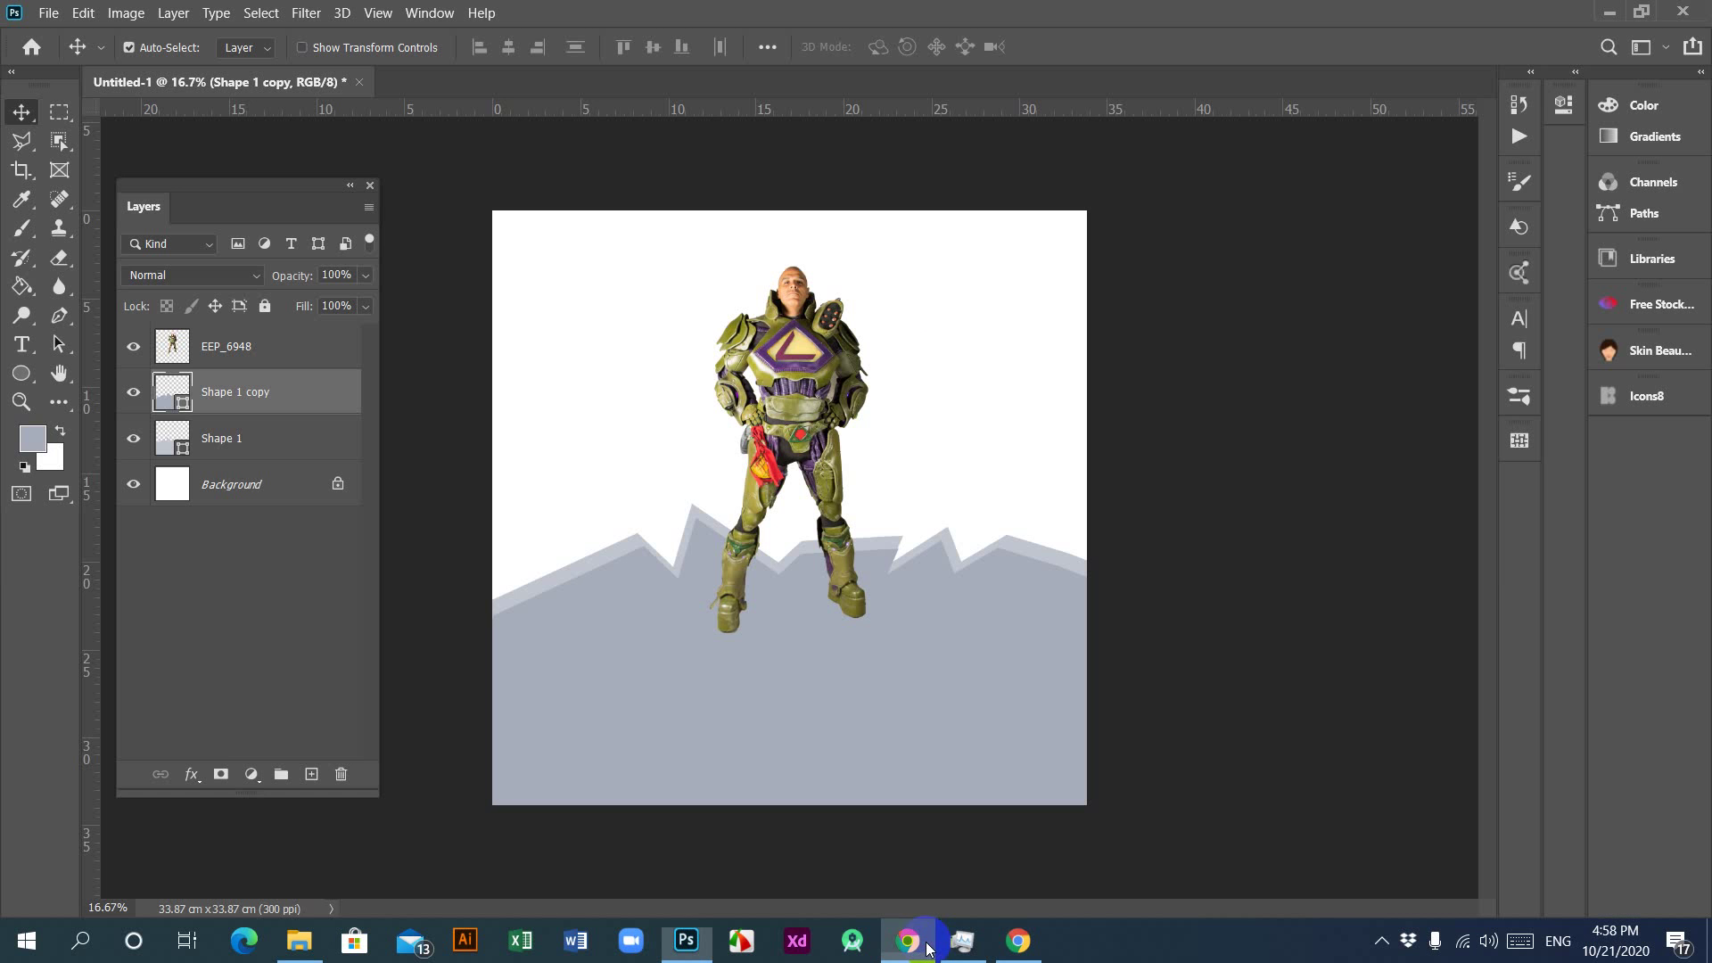
Step: Switch to File Explorer, extract the Rock_Brushes_Ultimate archive into its own folder in Downloads, and check the extracted folder's contents
{"action": "left_click", "coordinate": [1610, 12]}
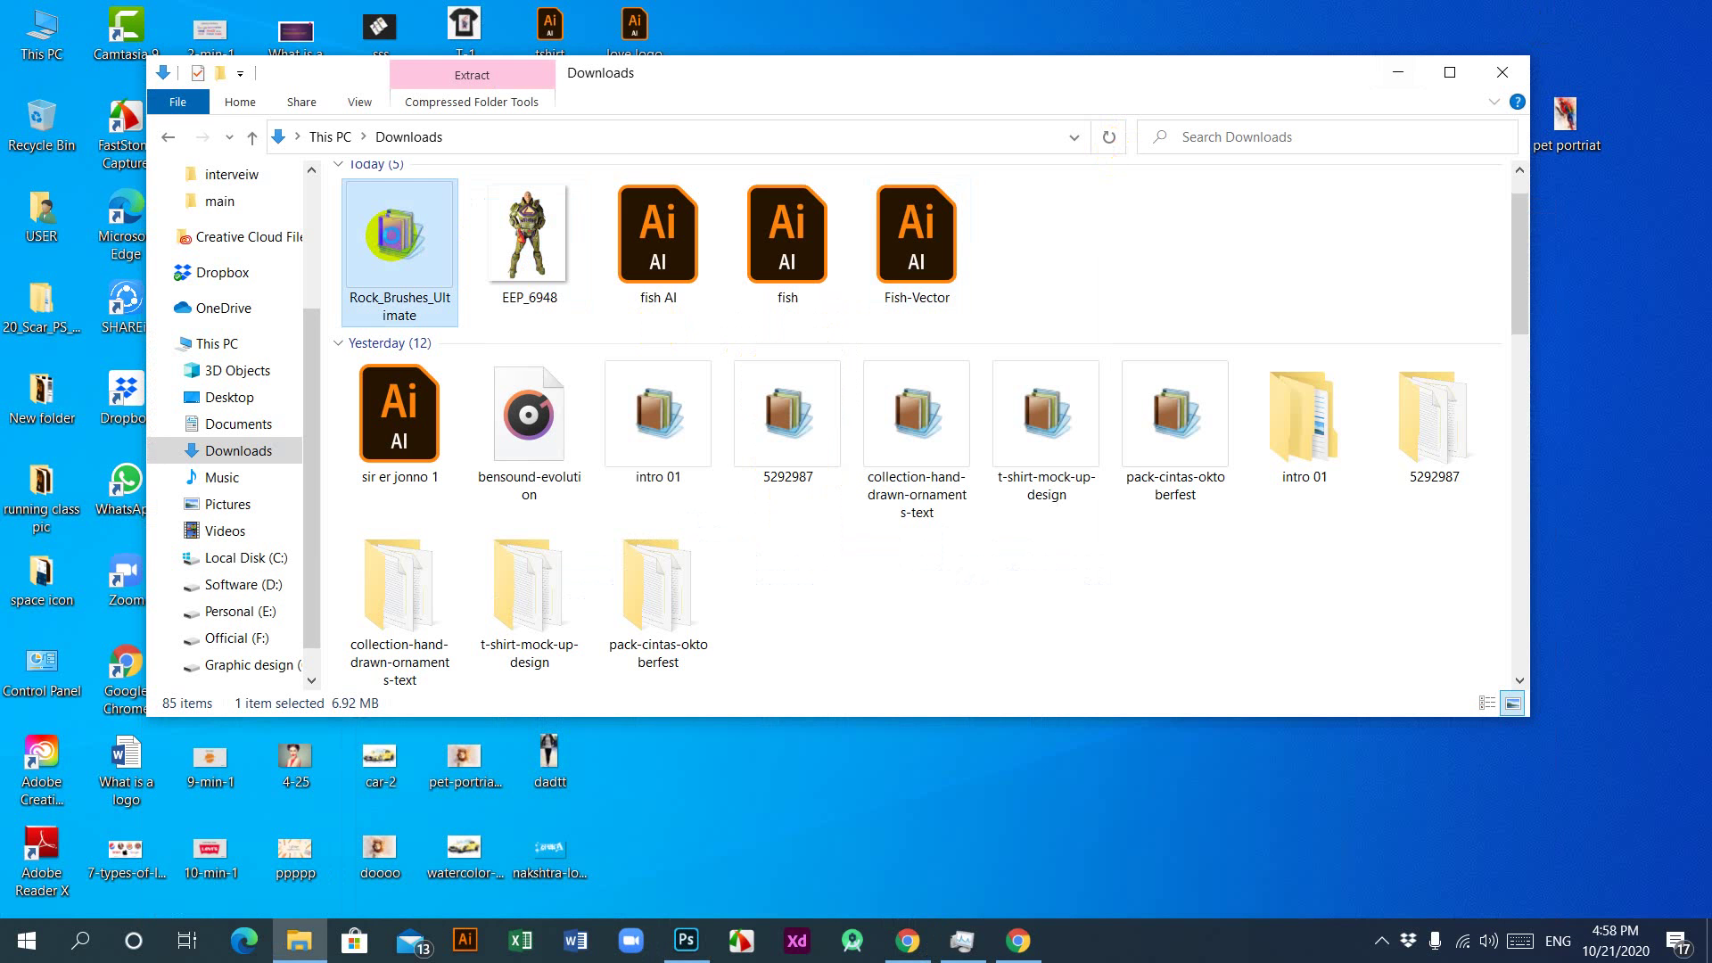
{"action": "right_click", "coordinate": [392, 235]}
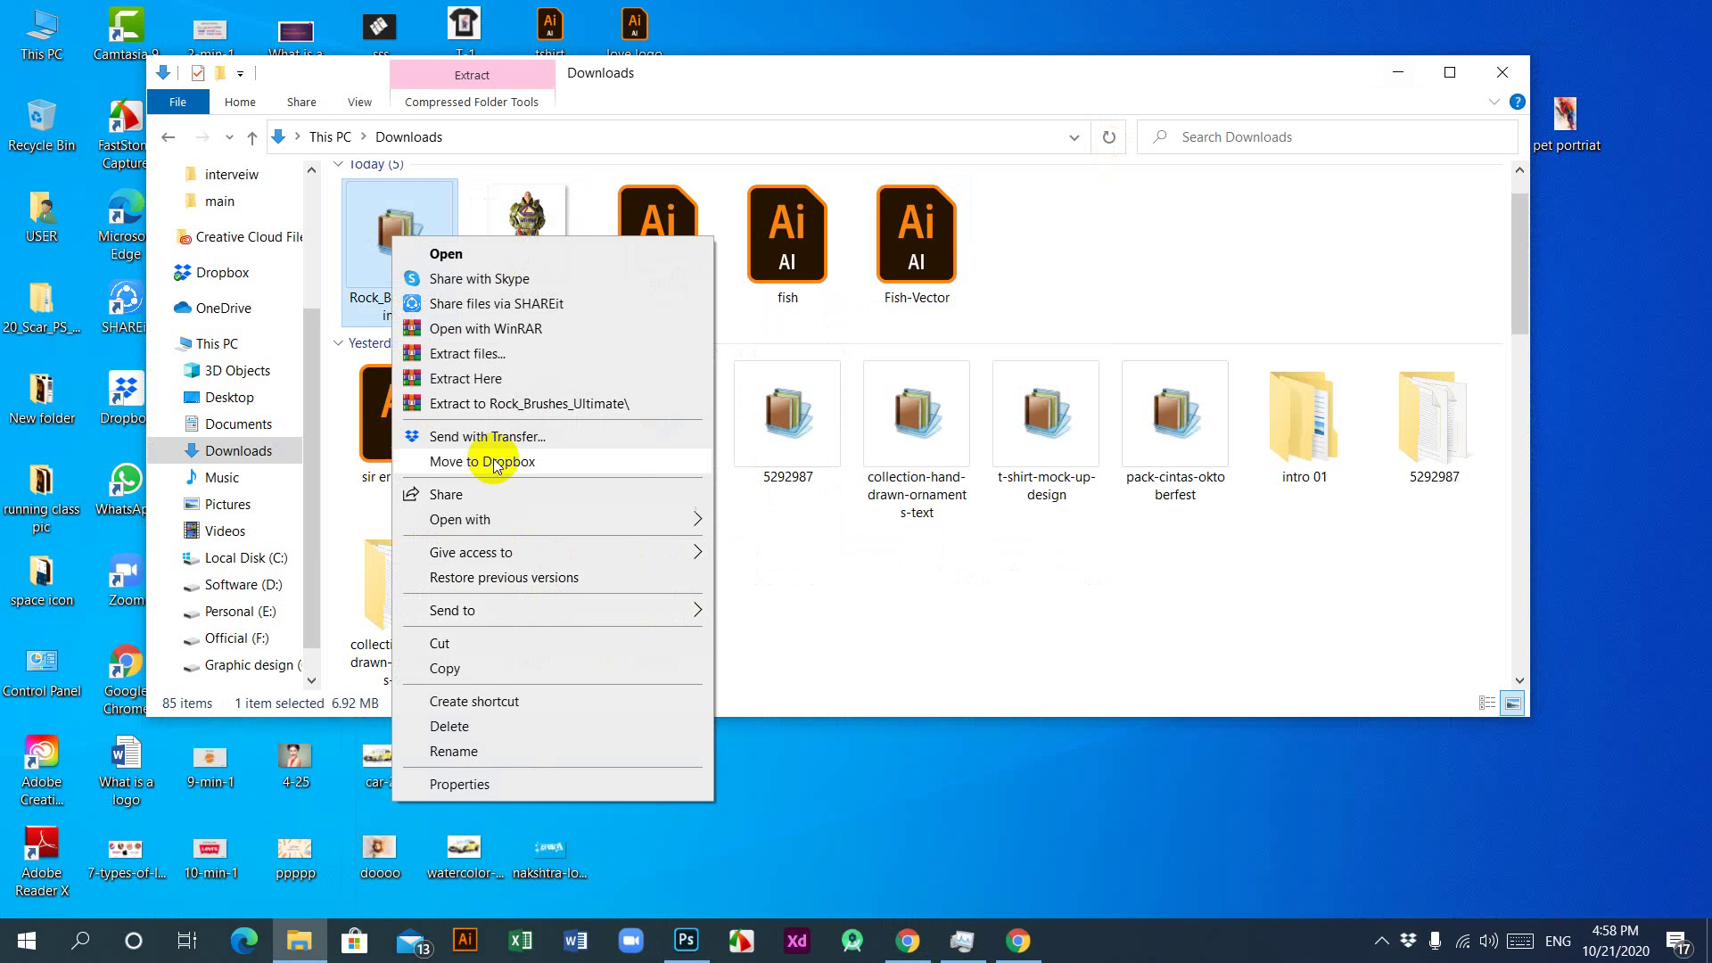
{"action": "left_click", "coordinate": [490, 354]}
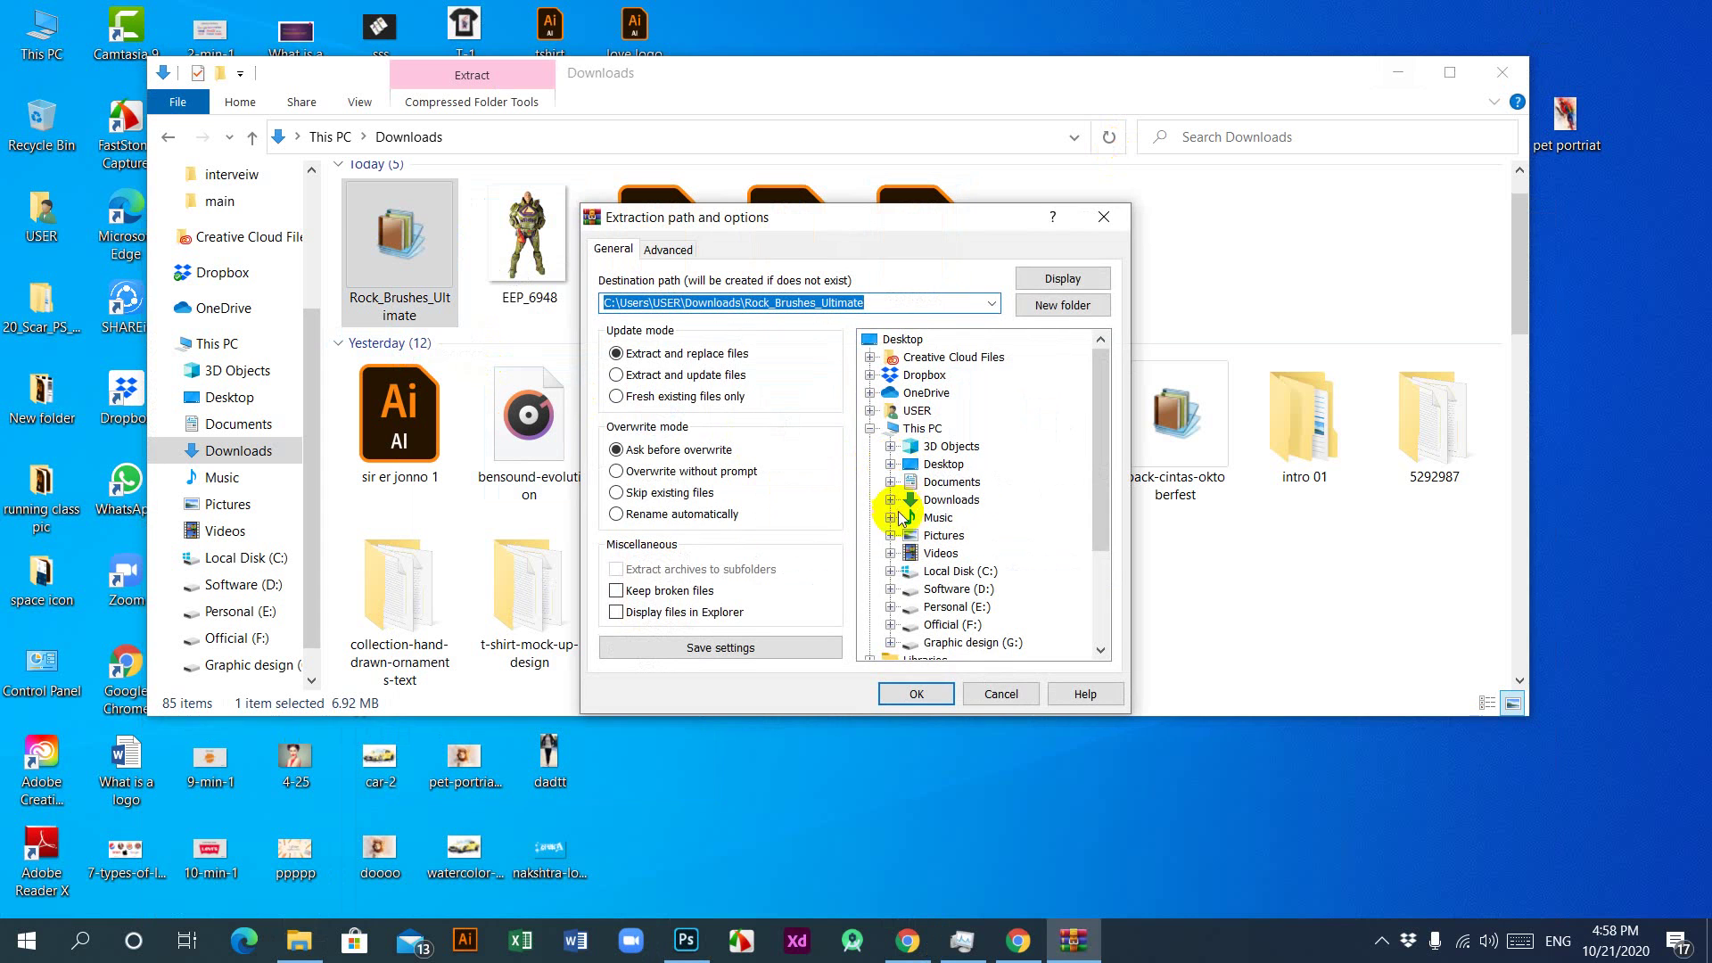
{"action": "left_click", "coordinate": [913, 696]}
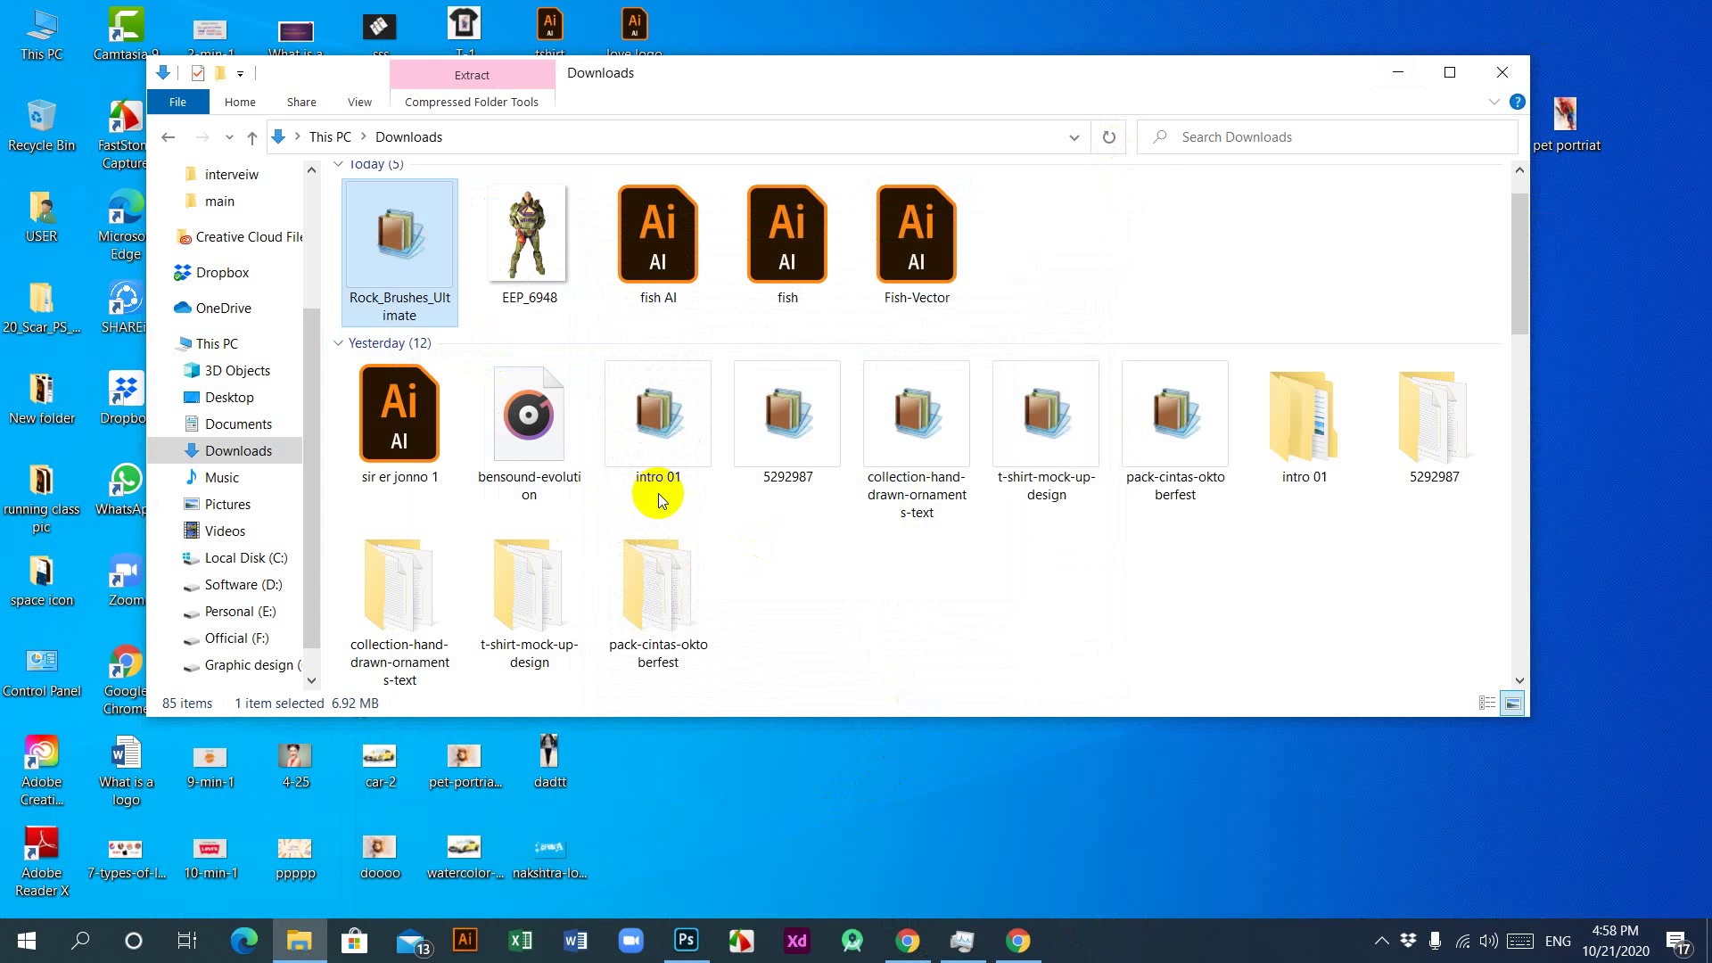
{"action": "double_click", "coordinate": [1047, 237]}
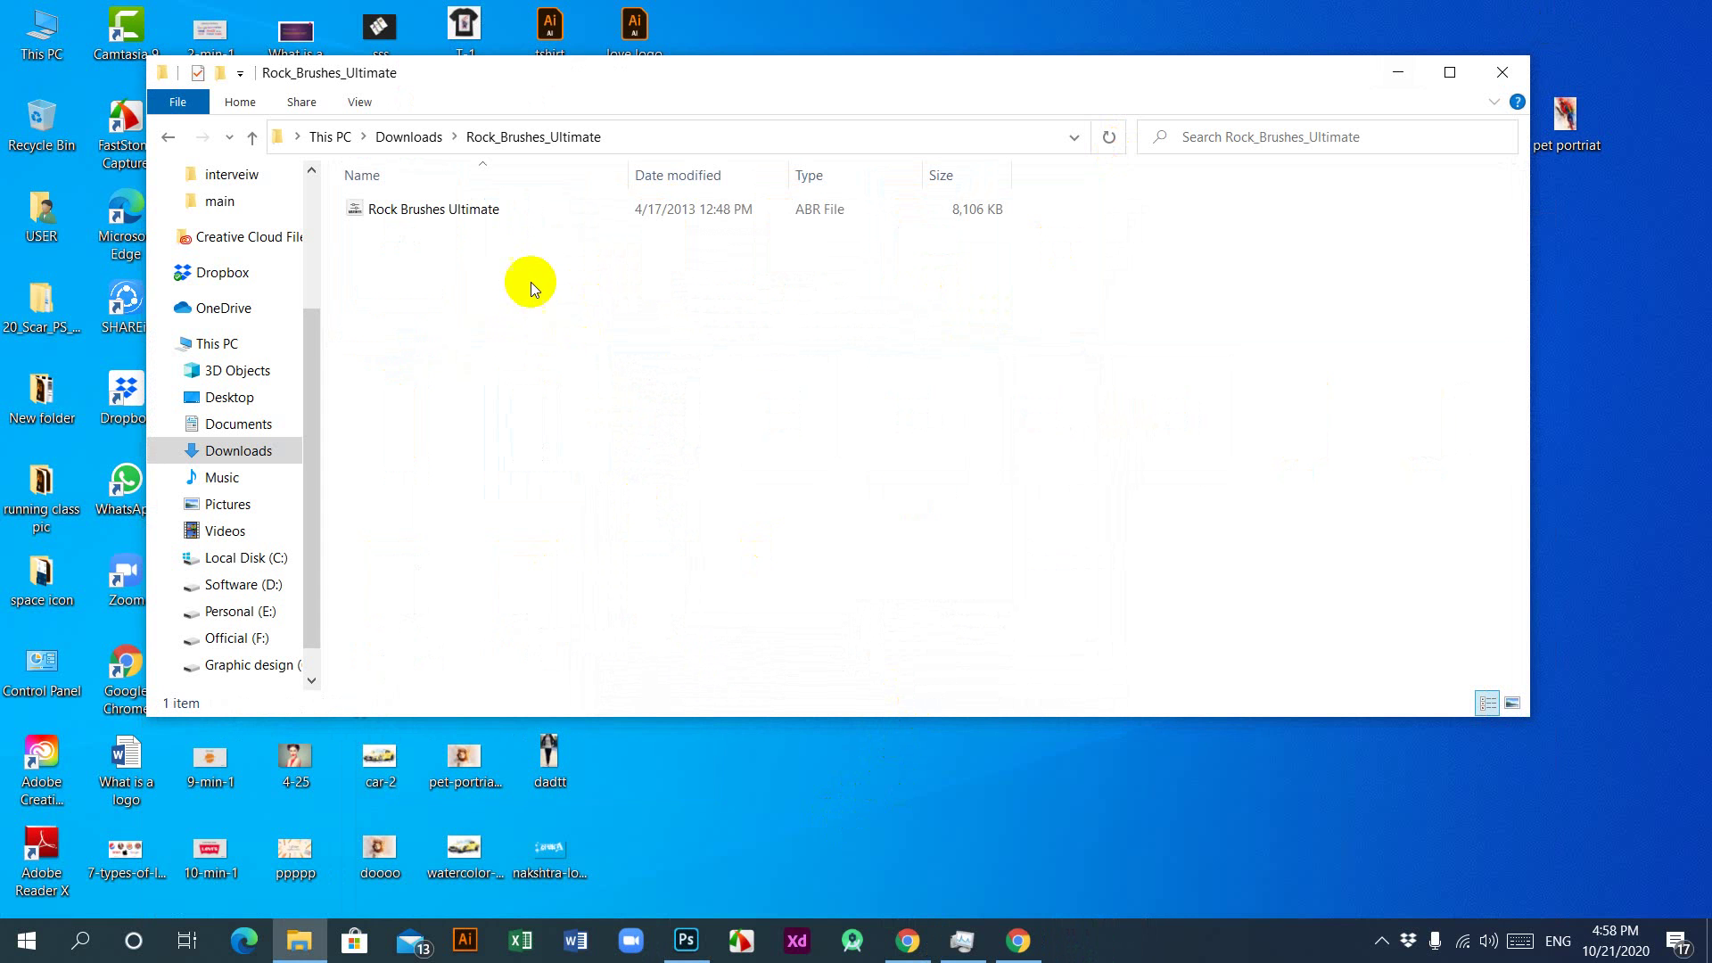
{"action": "left_click", "coordinate": [473, 222]}
{"action": "left_click", "coordinate": [473, 285]}
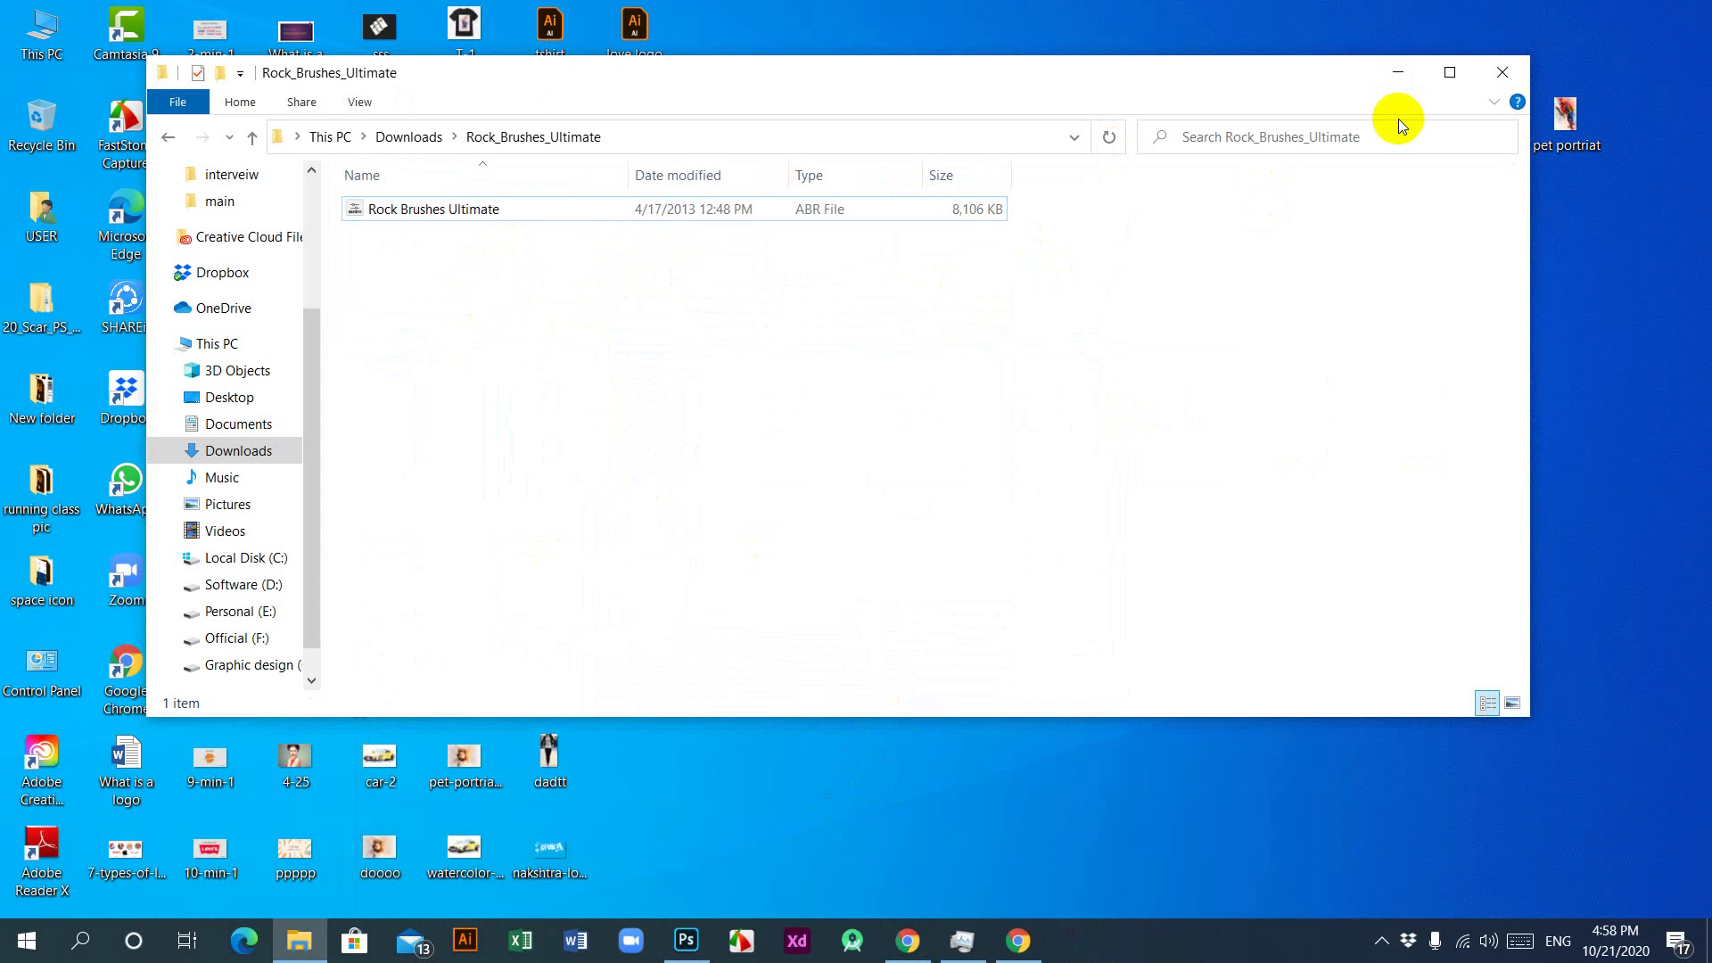
{"action": "left_click", "coordinate": [1497, 85]}
Step: Switch back to Photoshop, import the Rock Brushes Ultimate file from Downloads for the Brush tool, and collapse the General Brushes group
{"action": "left_click", "coordinate": [686, 940]}
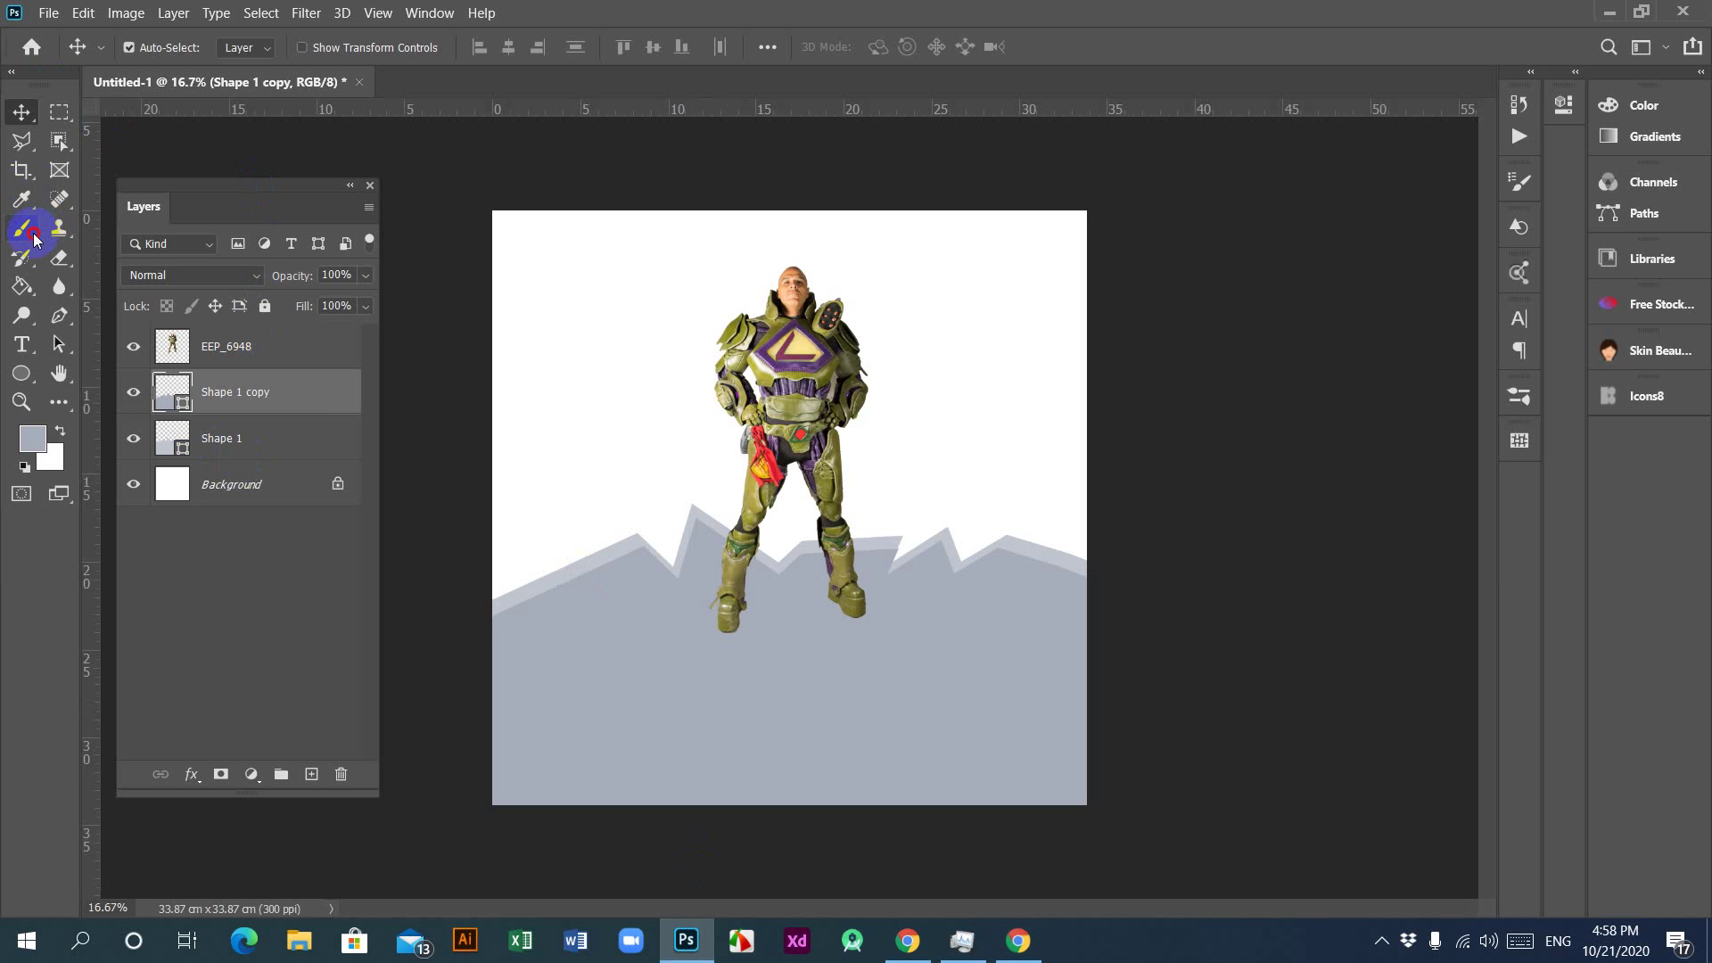
{"action": "left_click", "coordinate": [23, 229]}
{"action": "left_click", "coordinate": [162, 50]}
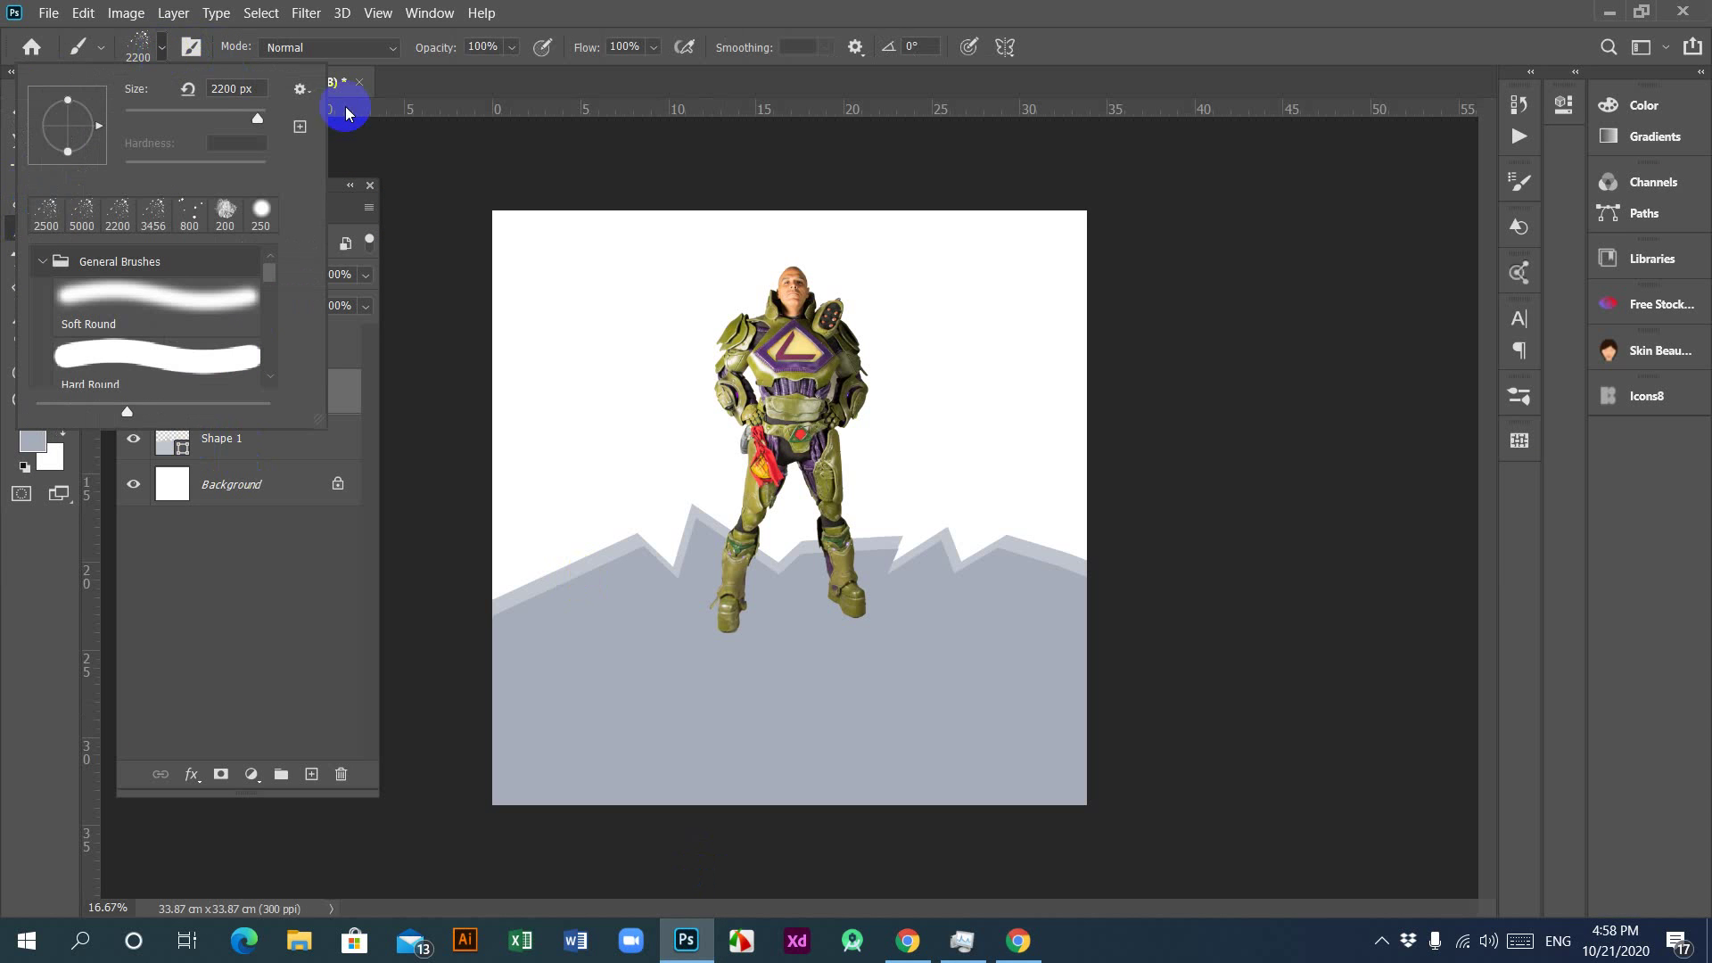
{"action": "left_click", "coordinate": [303, 91]}
{"action": "left_click", "coordinate": [472, 373]}
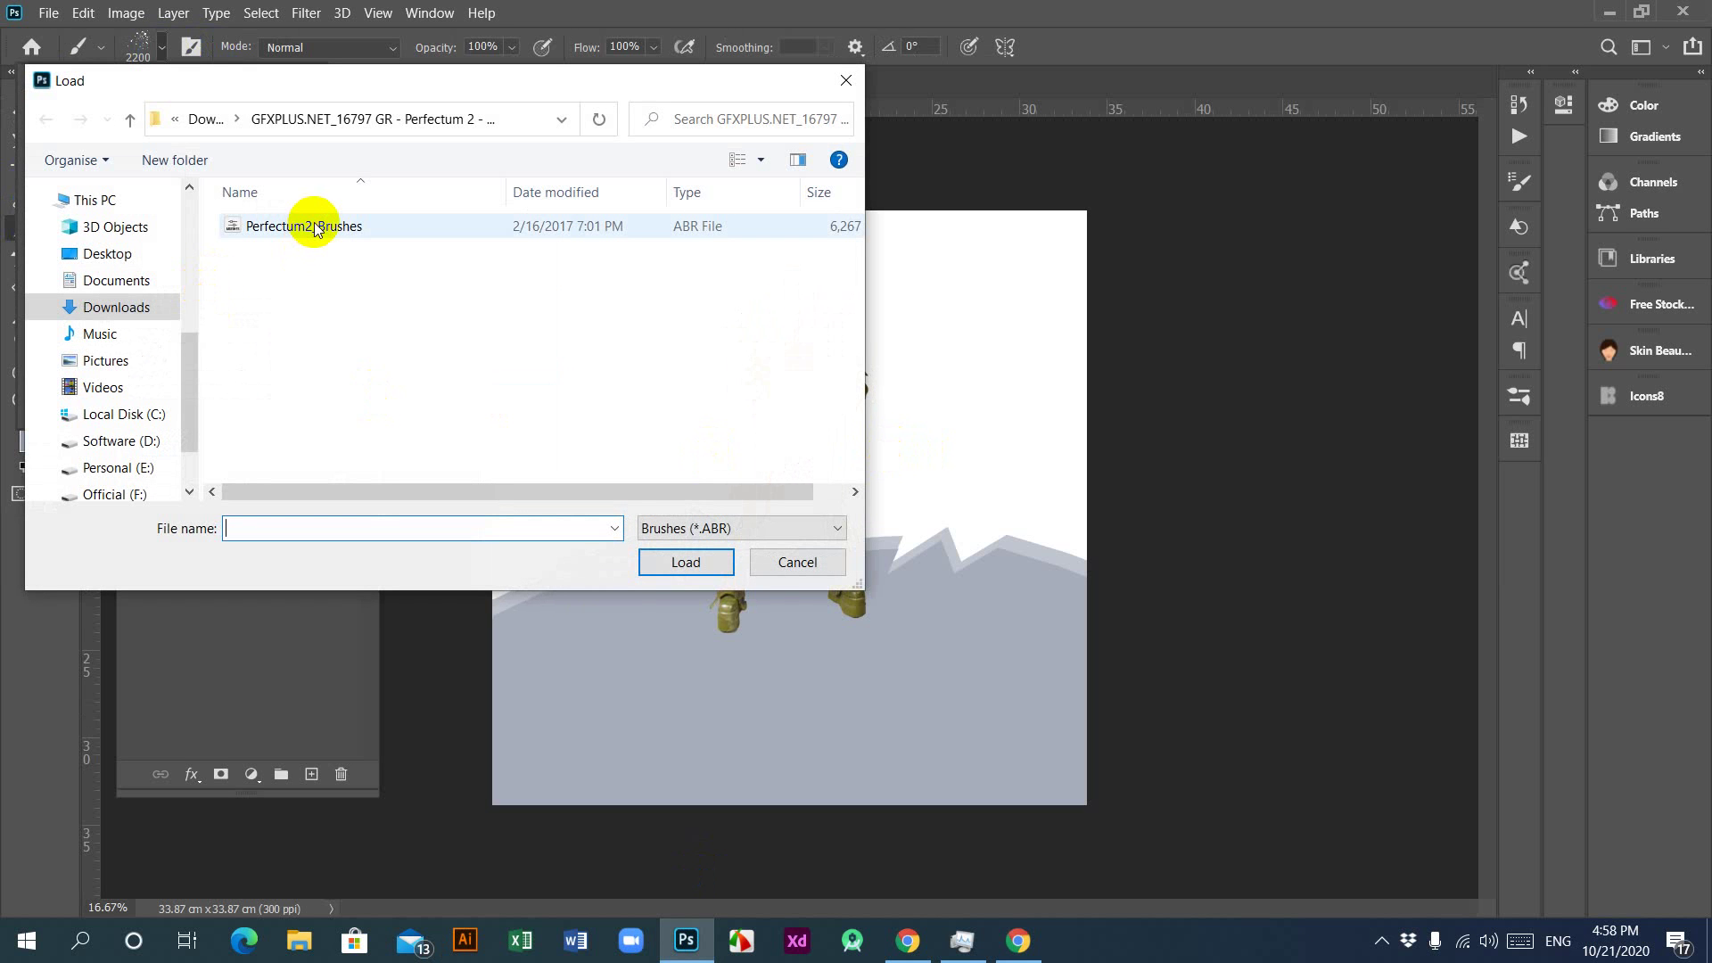
{"action": "left_click", "coordinate": [123, 307]}
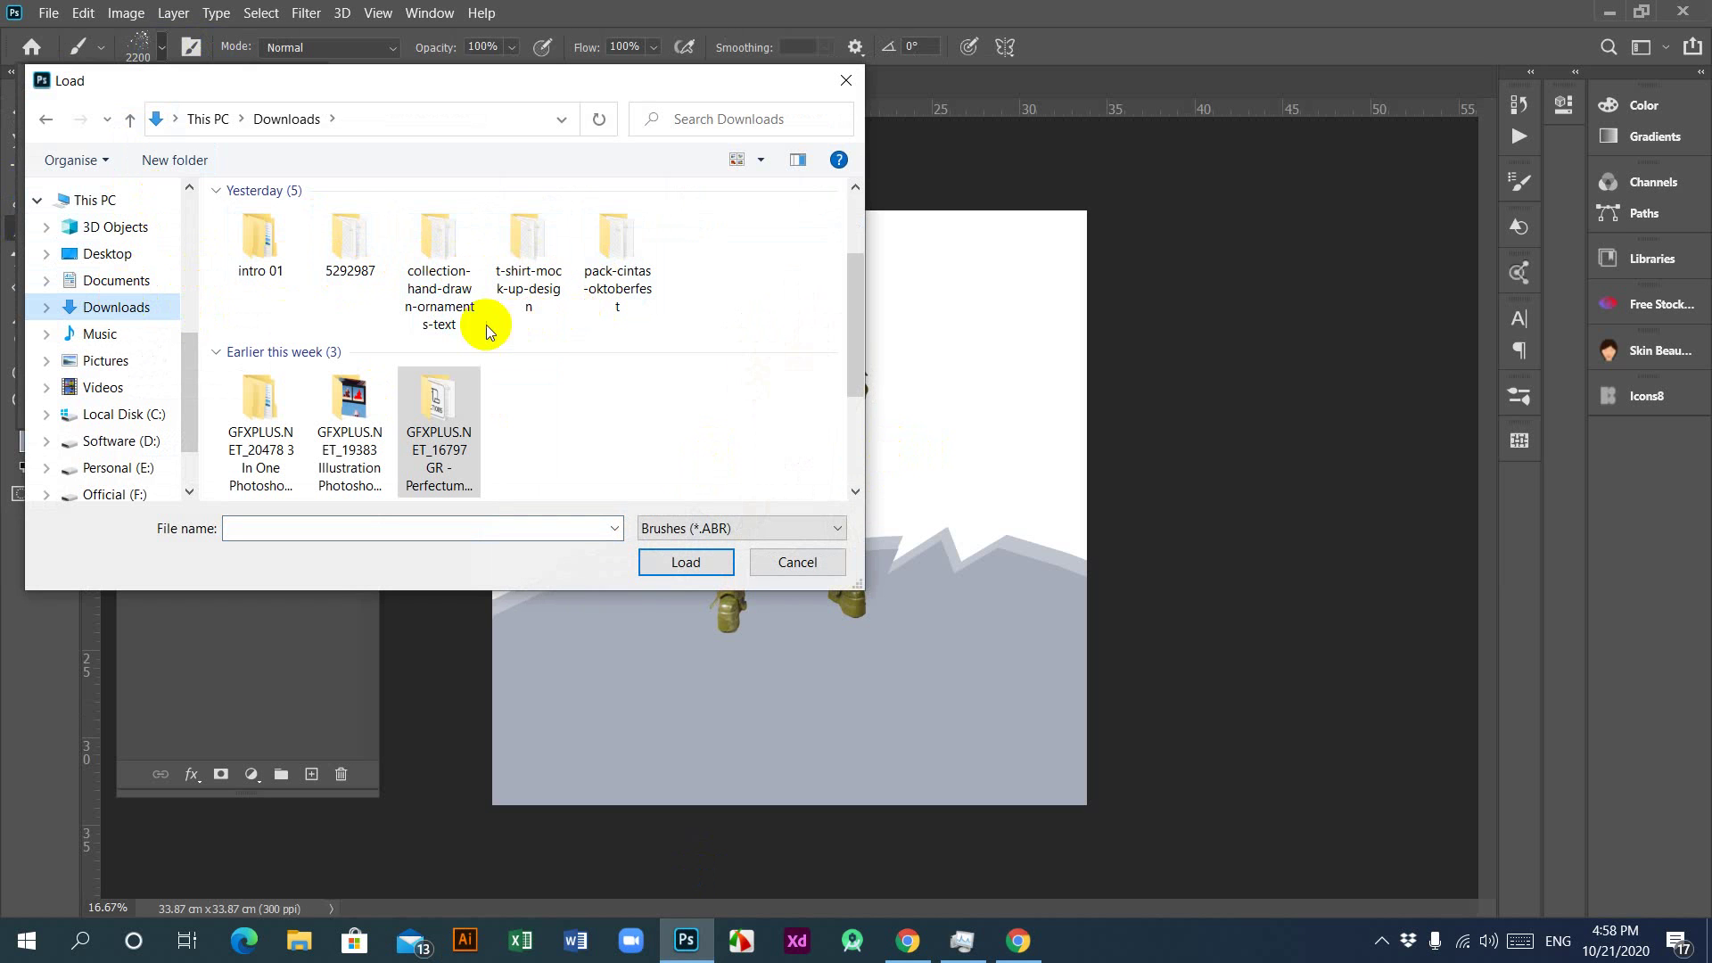
{"action": "double_click", "coordinate": [259, 223]}
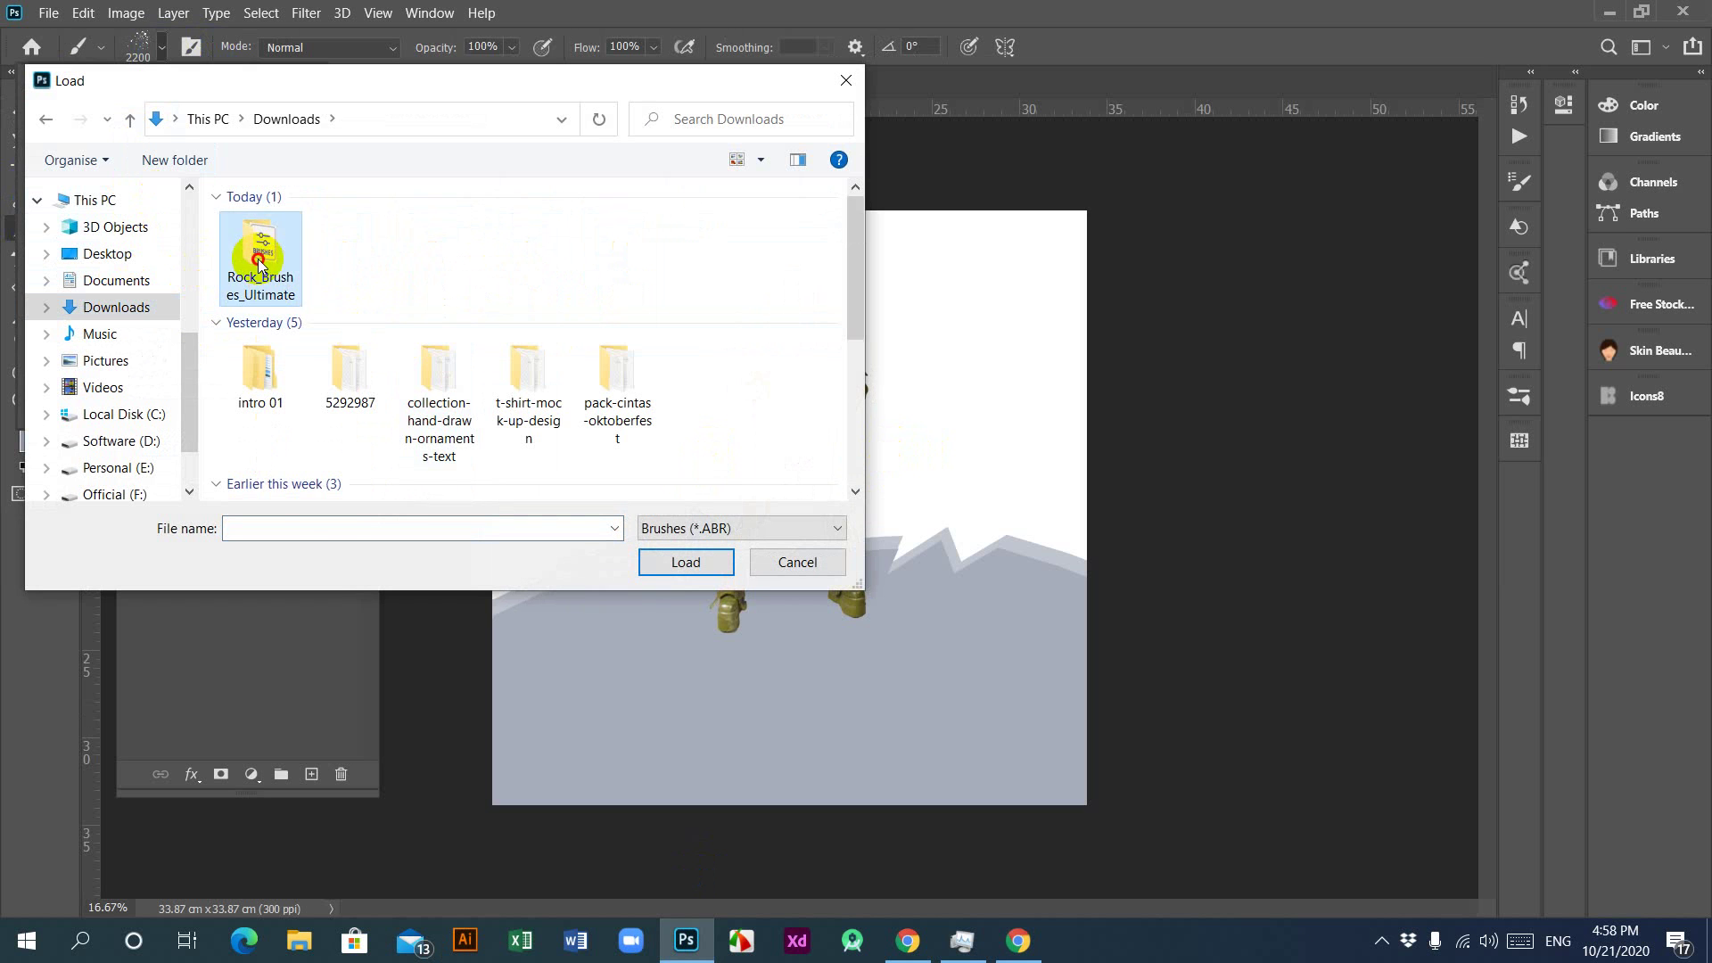
{"action": "left_click", "coordinate": [338, 228]}
{"action": "left_click", "coordinate": [685, 561]}
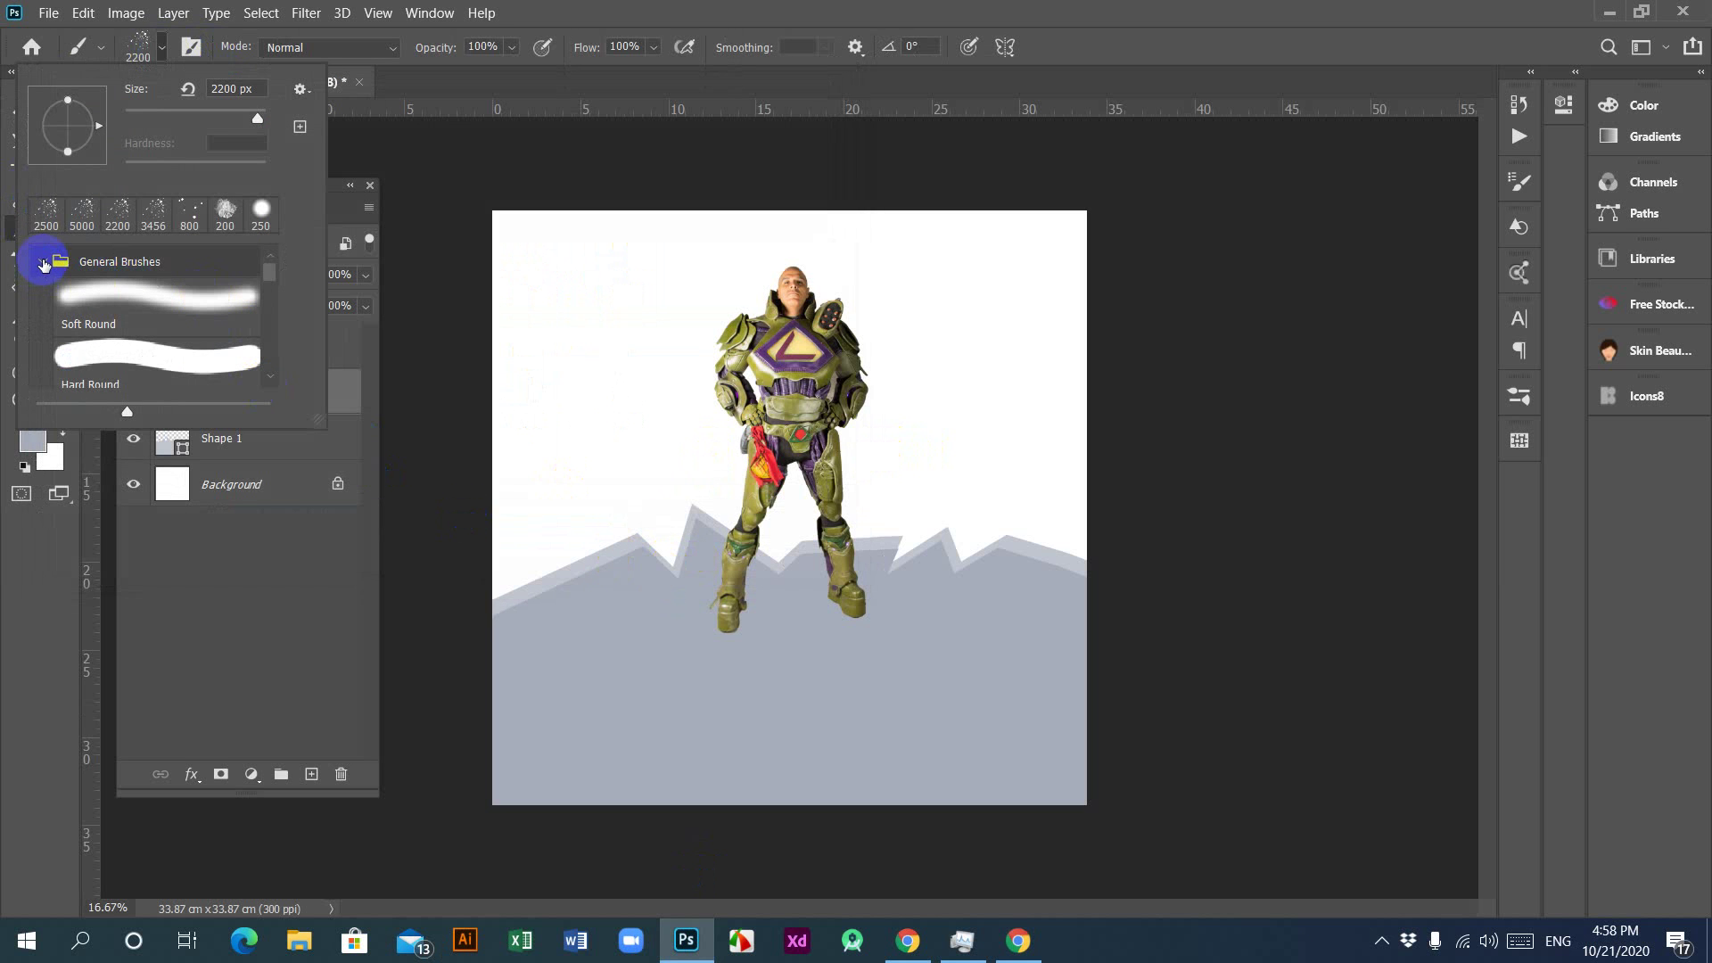
{"action": "left_click", "coordinate": [42, 260]}
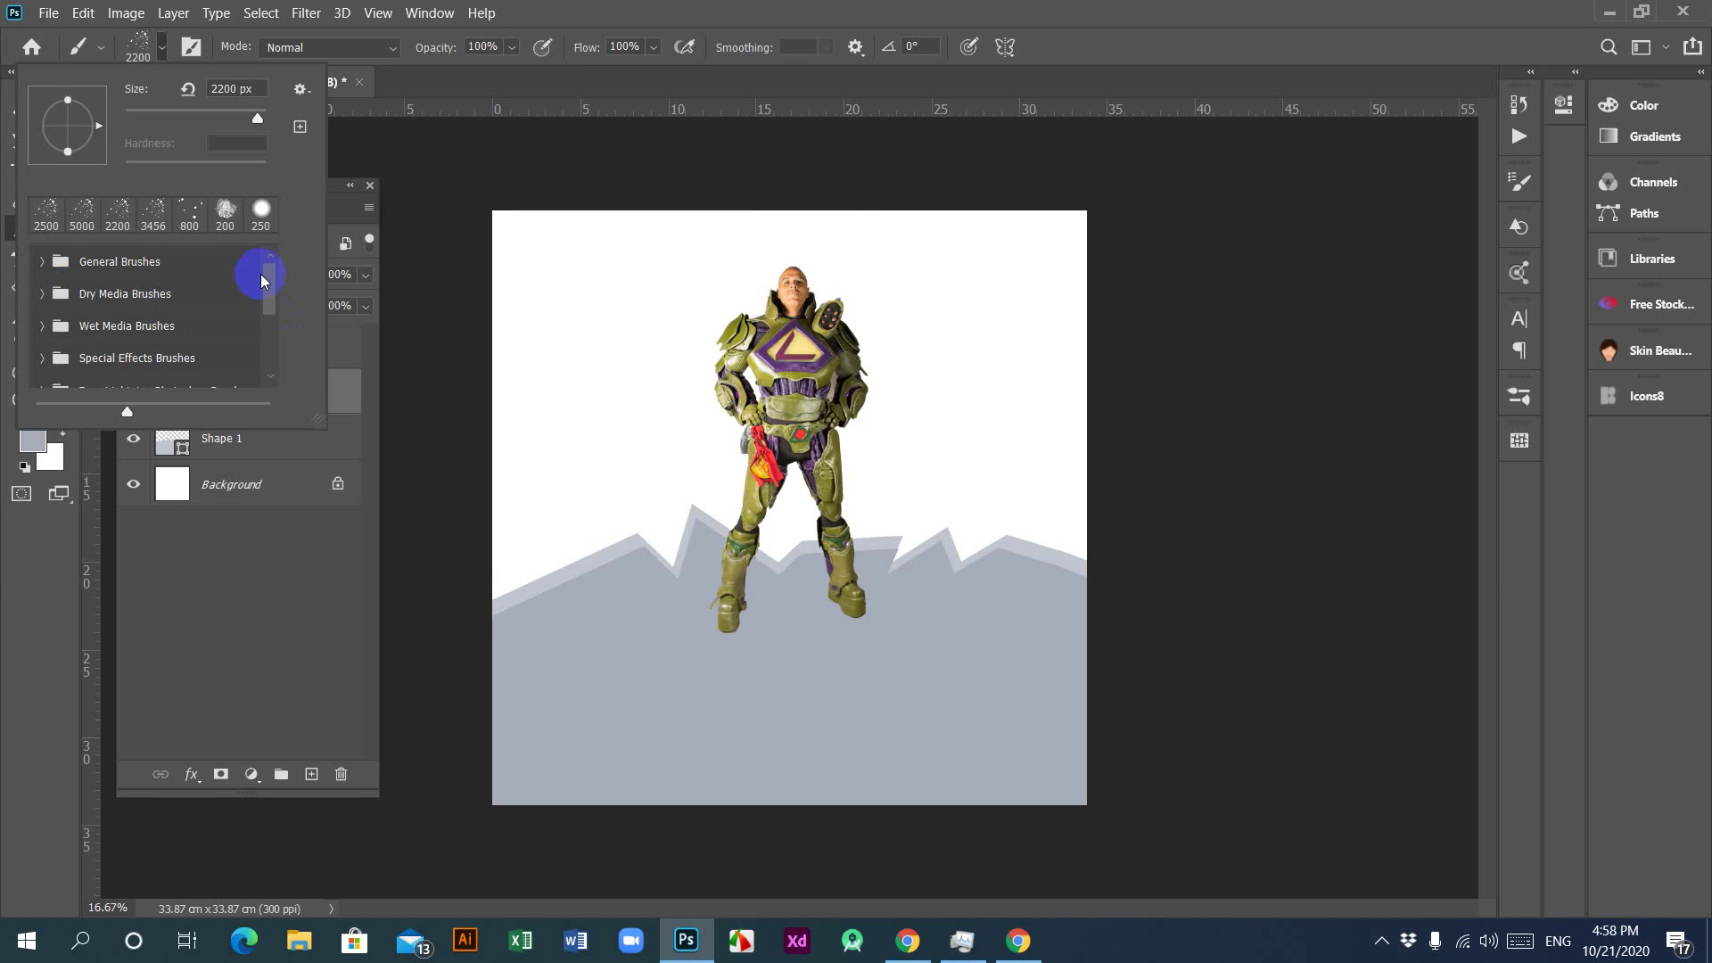
Step: Choose the Random Rock 1 brush from the Rock Brushes Ultimate group
{"action": "left_click_drag", "start_coordinate": [260, 275], "coordinate": [268, 363]}
{"action": "left_click", "coordinate": [160, 375]}
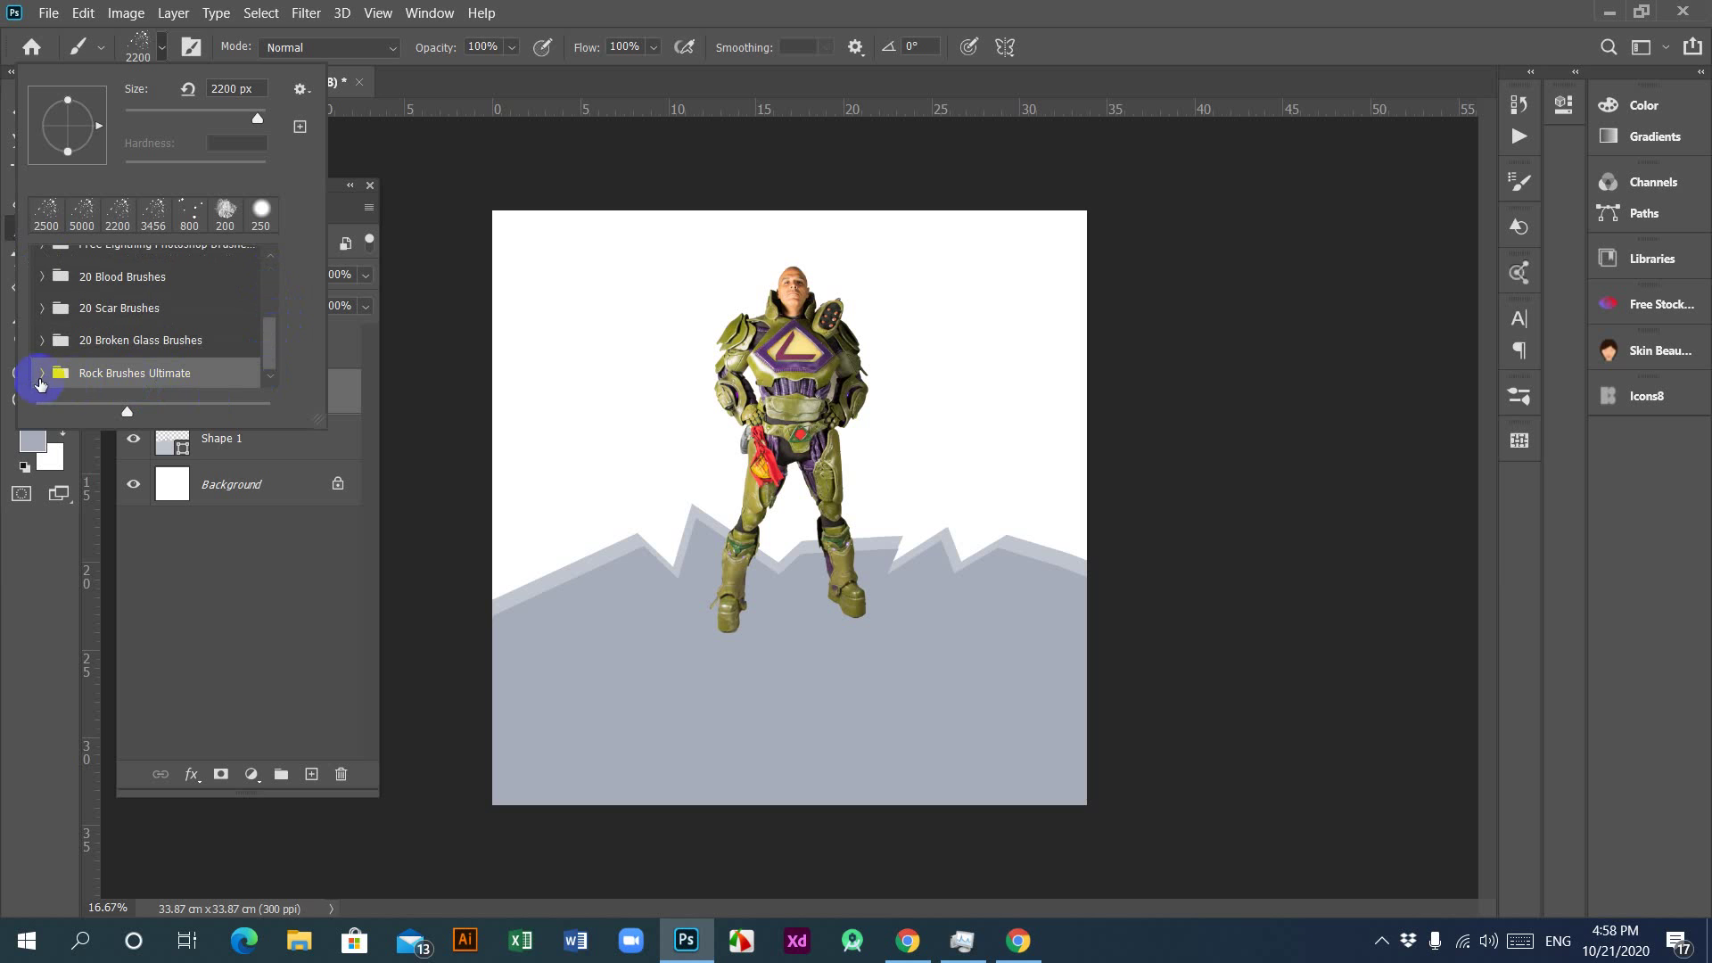
{"action": "scroll", "coordinate": [276, 287], "scroll_direction": "down", "scroll_amount": 3}
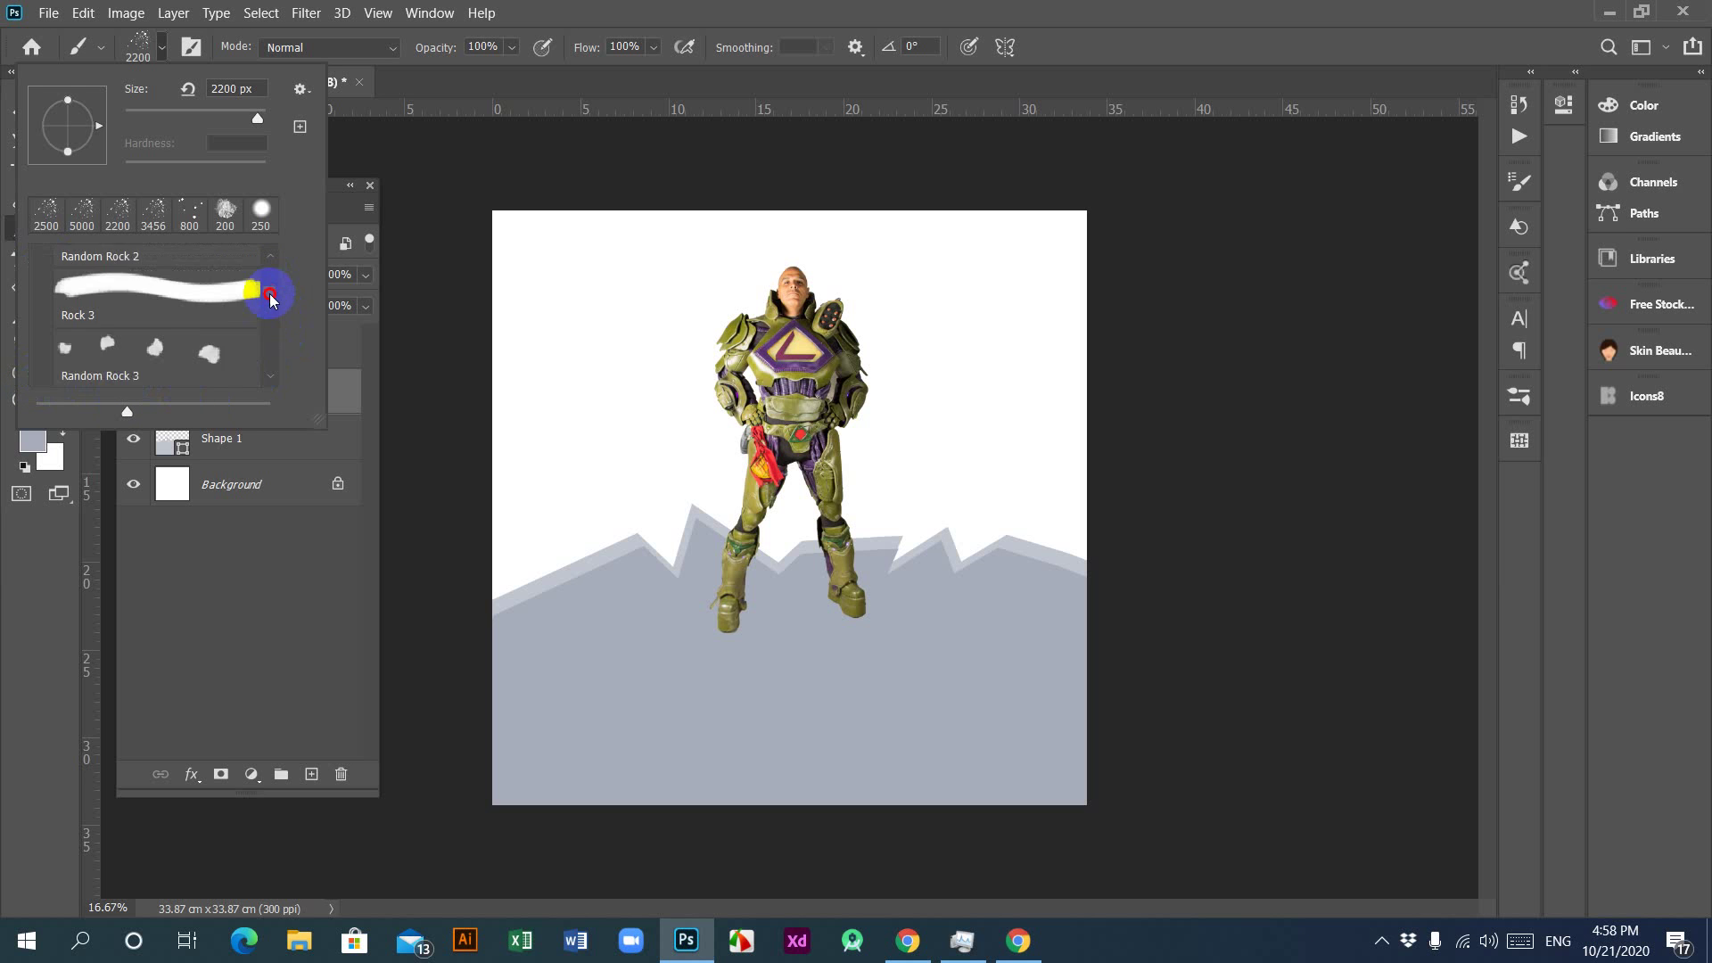
{"action": "left_click", "coordinate": [128, 361]}
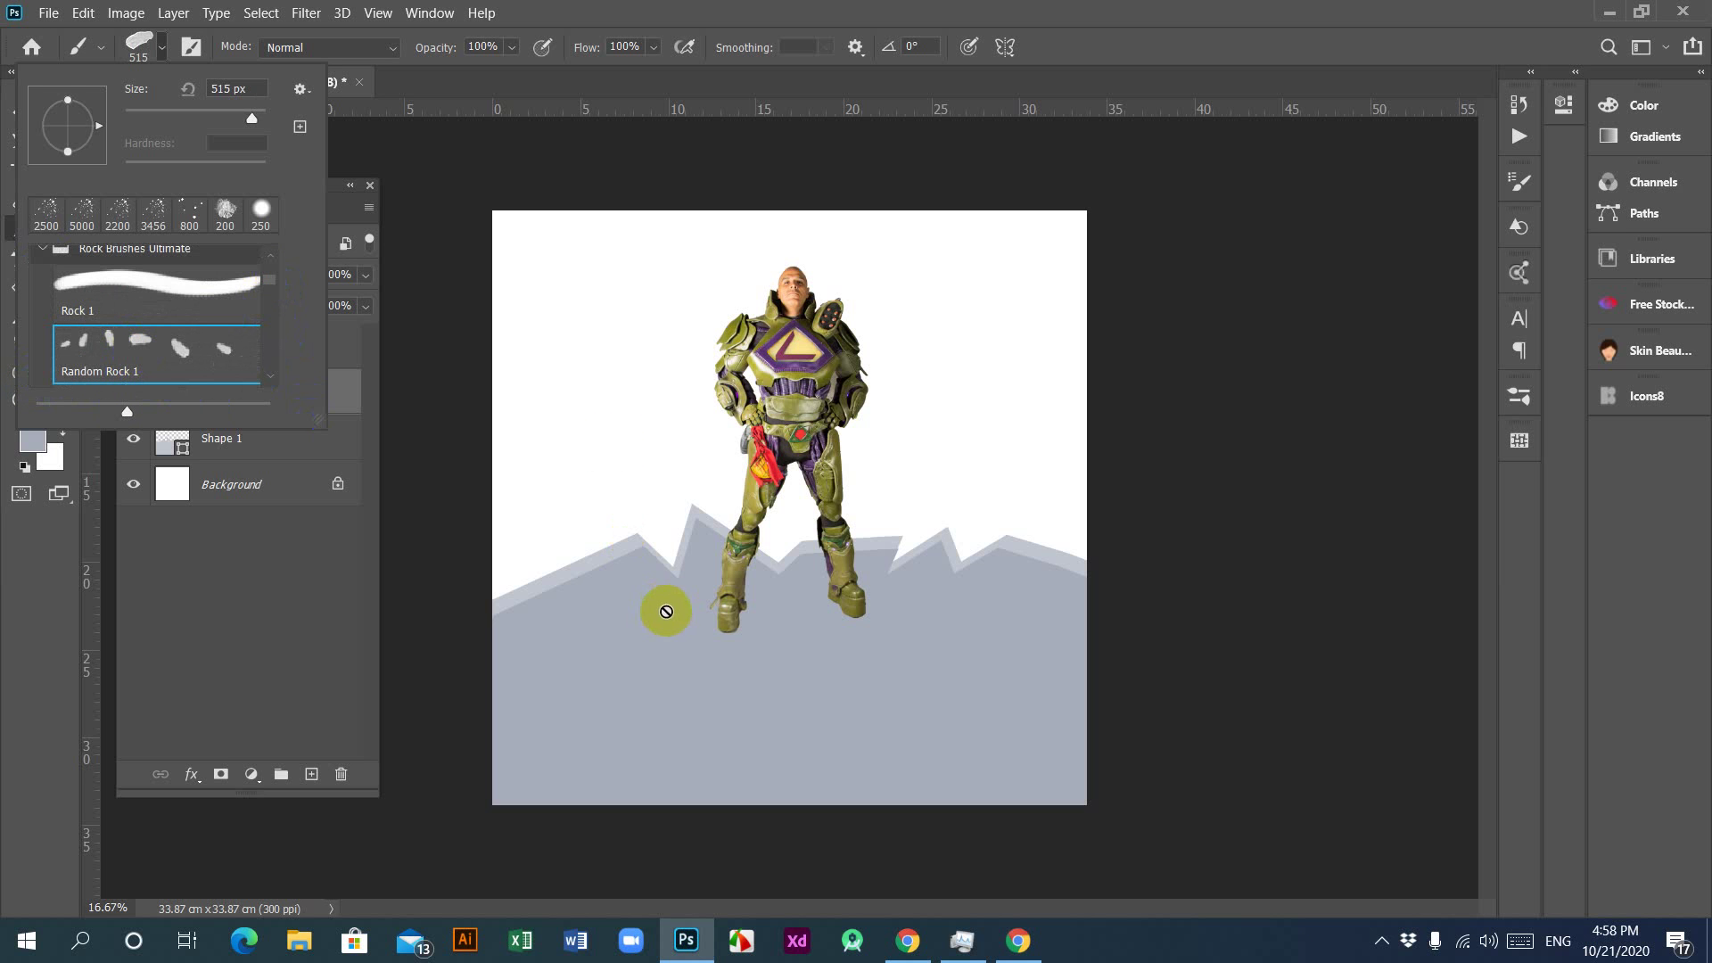
{"action": "left_click", "coordinate": [566, 100]}
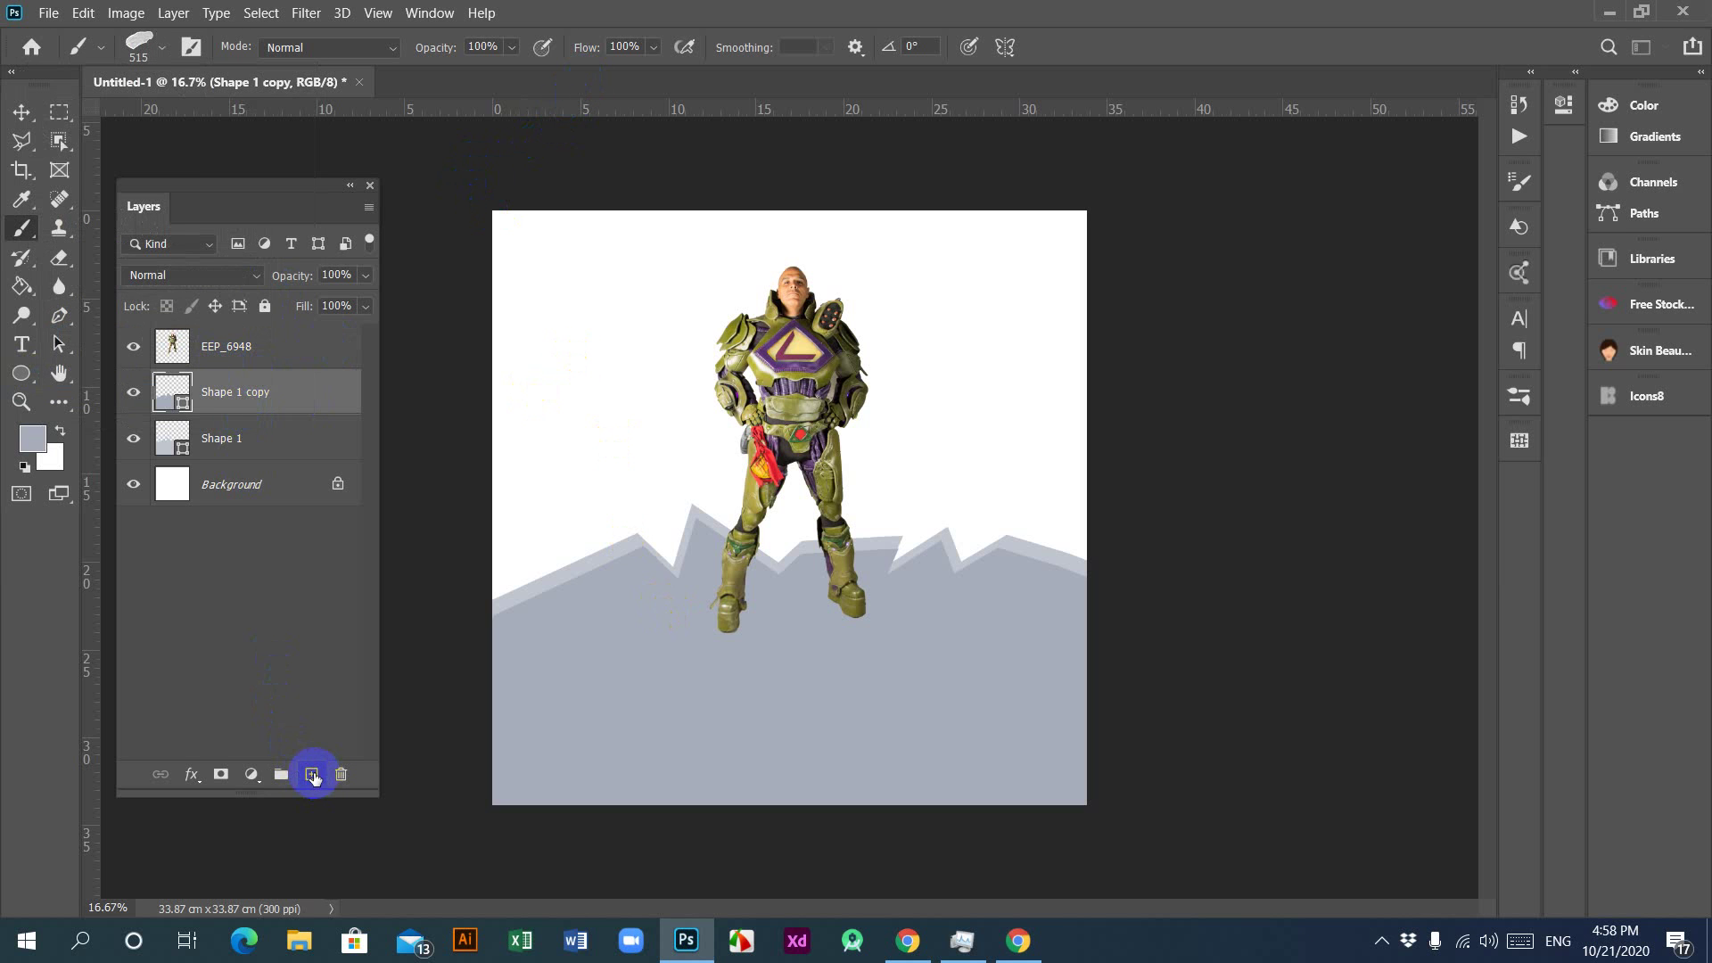
Step: Add a new layer above Shape 1 copy, and set the rock brush's spacing to 53% and its size to 1912 px
{"action": "left_click", "coordinate": [312, 773]}
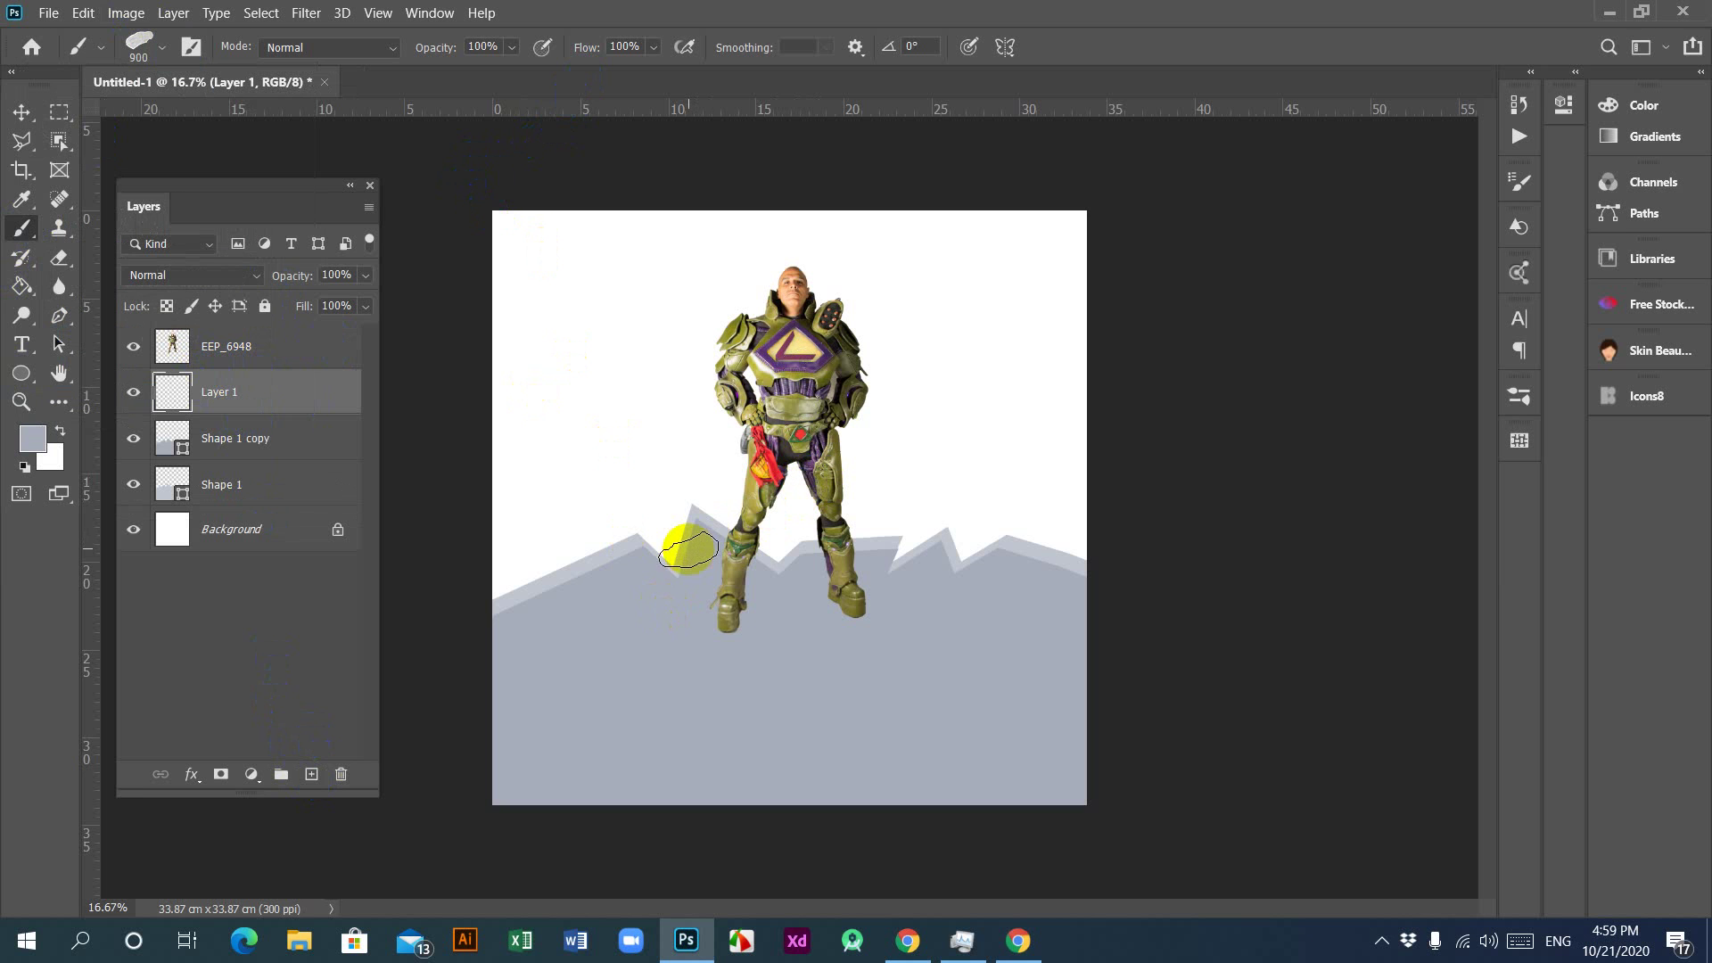
{"action": "left_click", "coordinate": [1520, 184]}
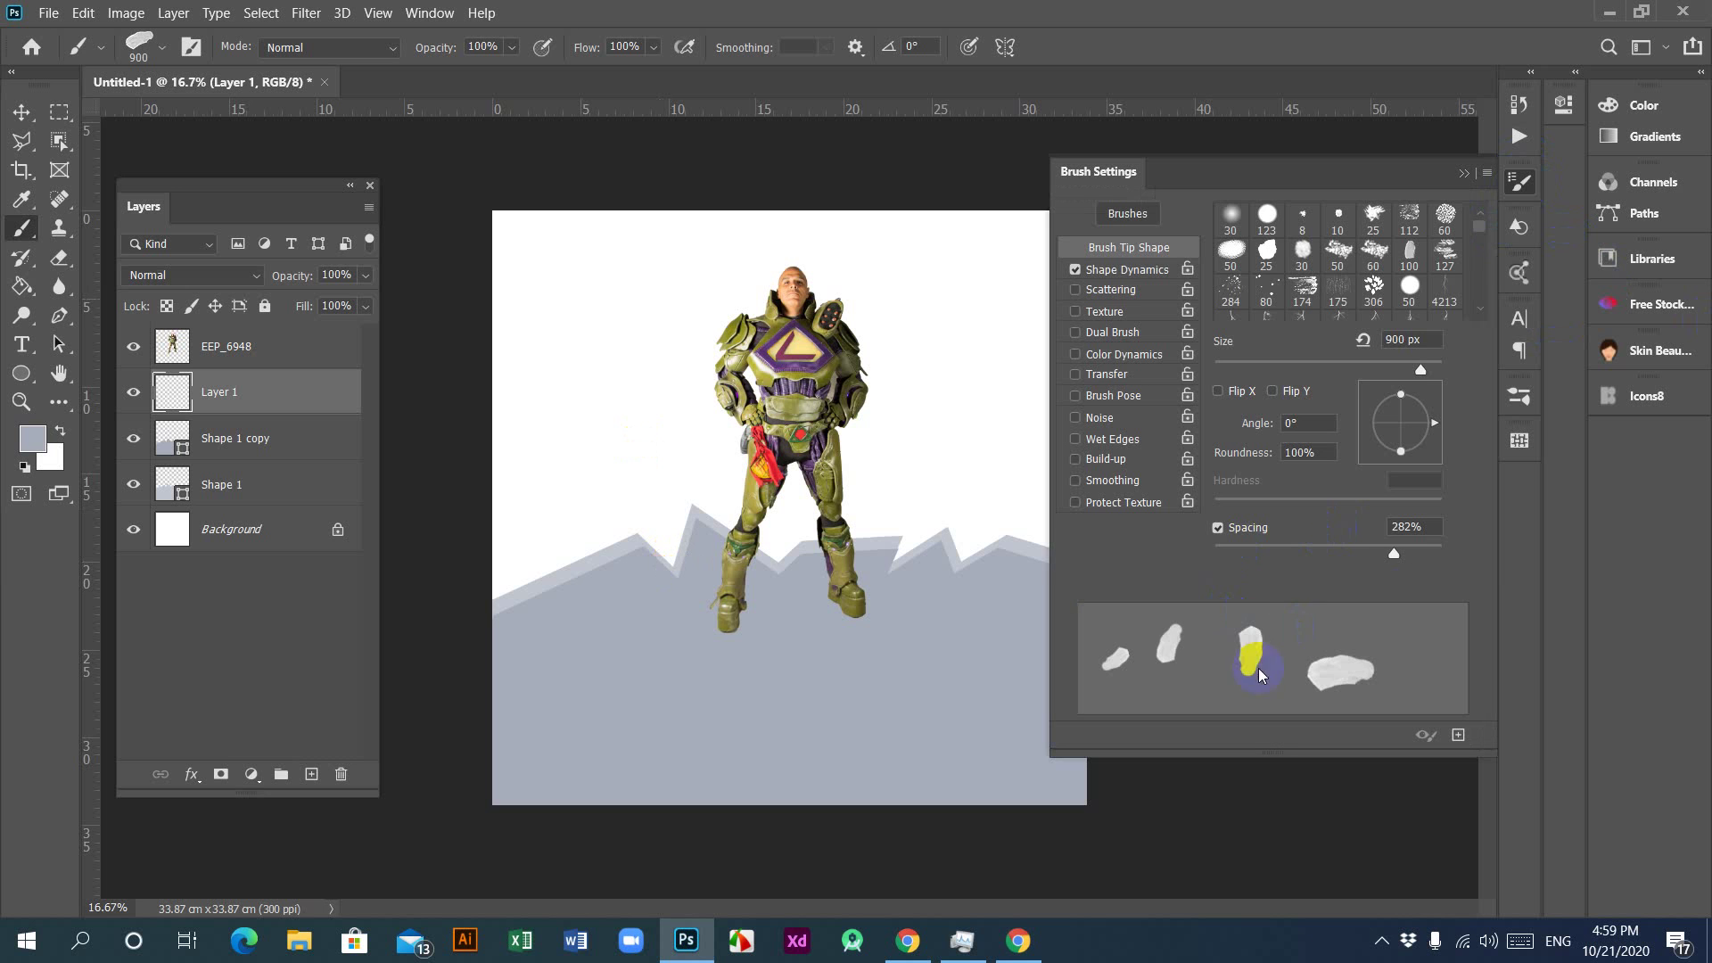
{"action": "left_click_drag", "start_coordinate": [1393, 557], "coordinate": [1274, 563]}
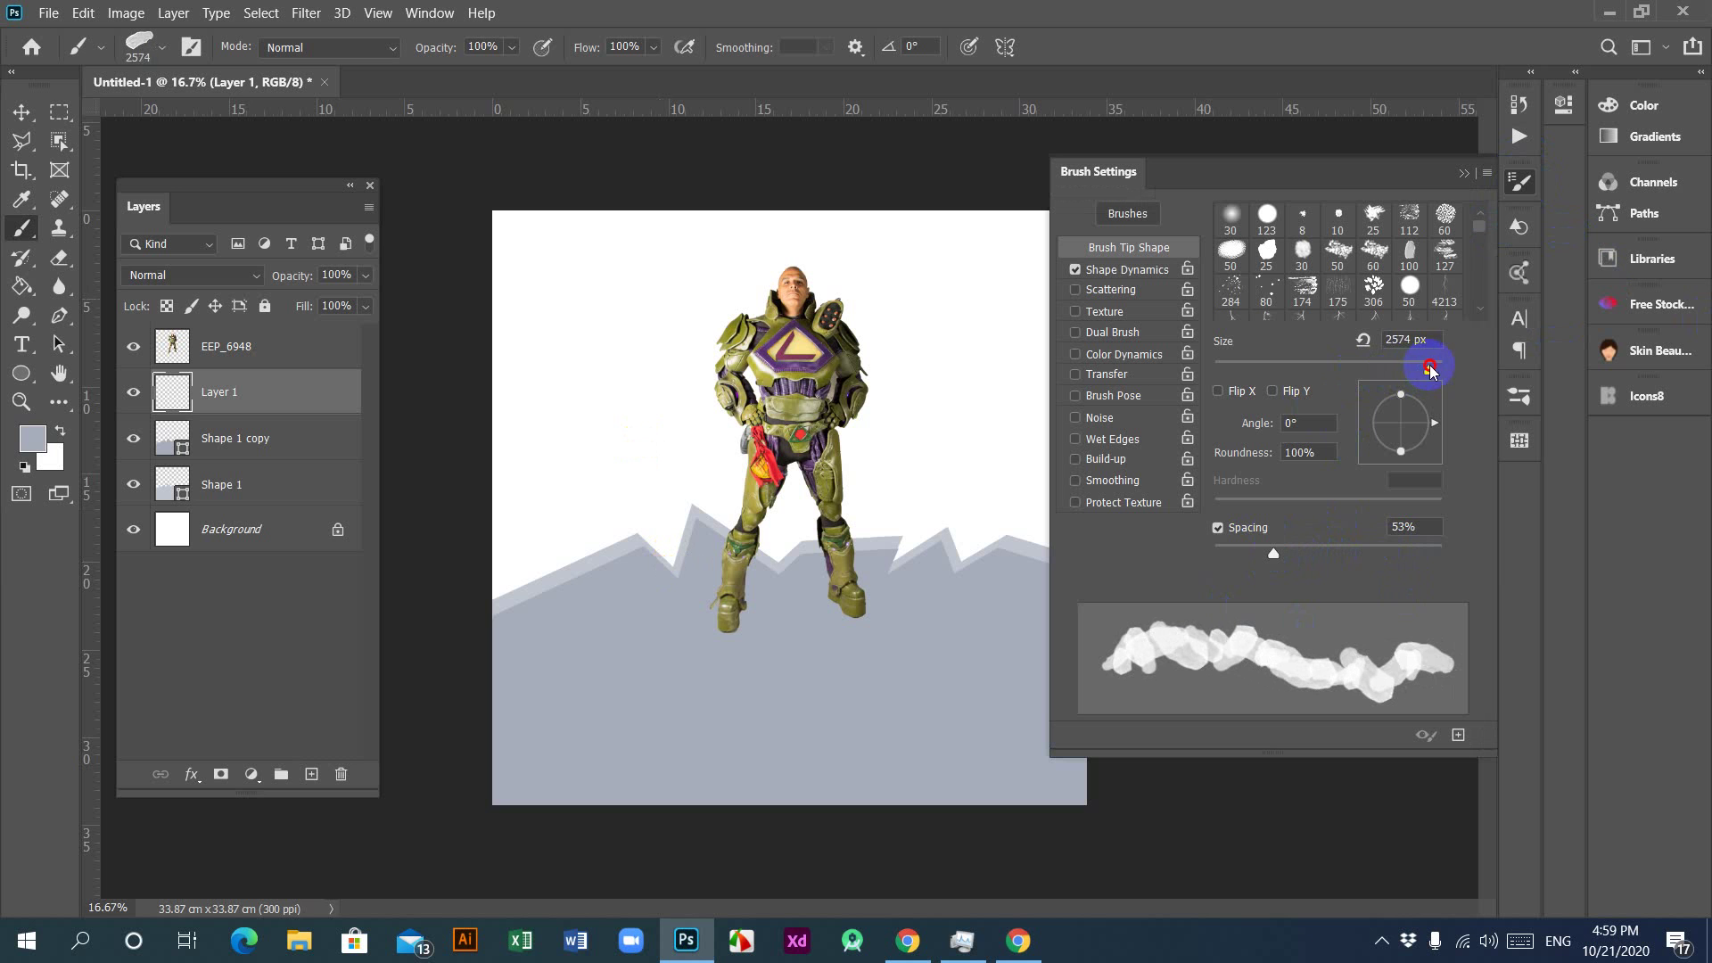
{"action": "left_click_drag", "start_coordinate": [1428, 363], "coordinate": [1425, 366]}
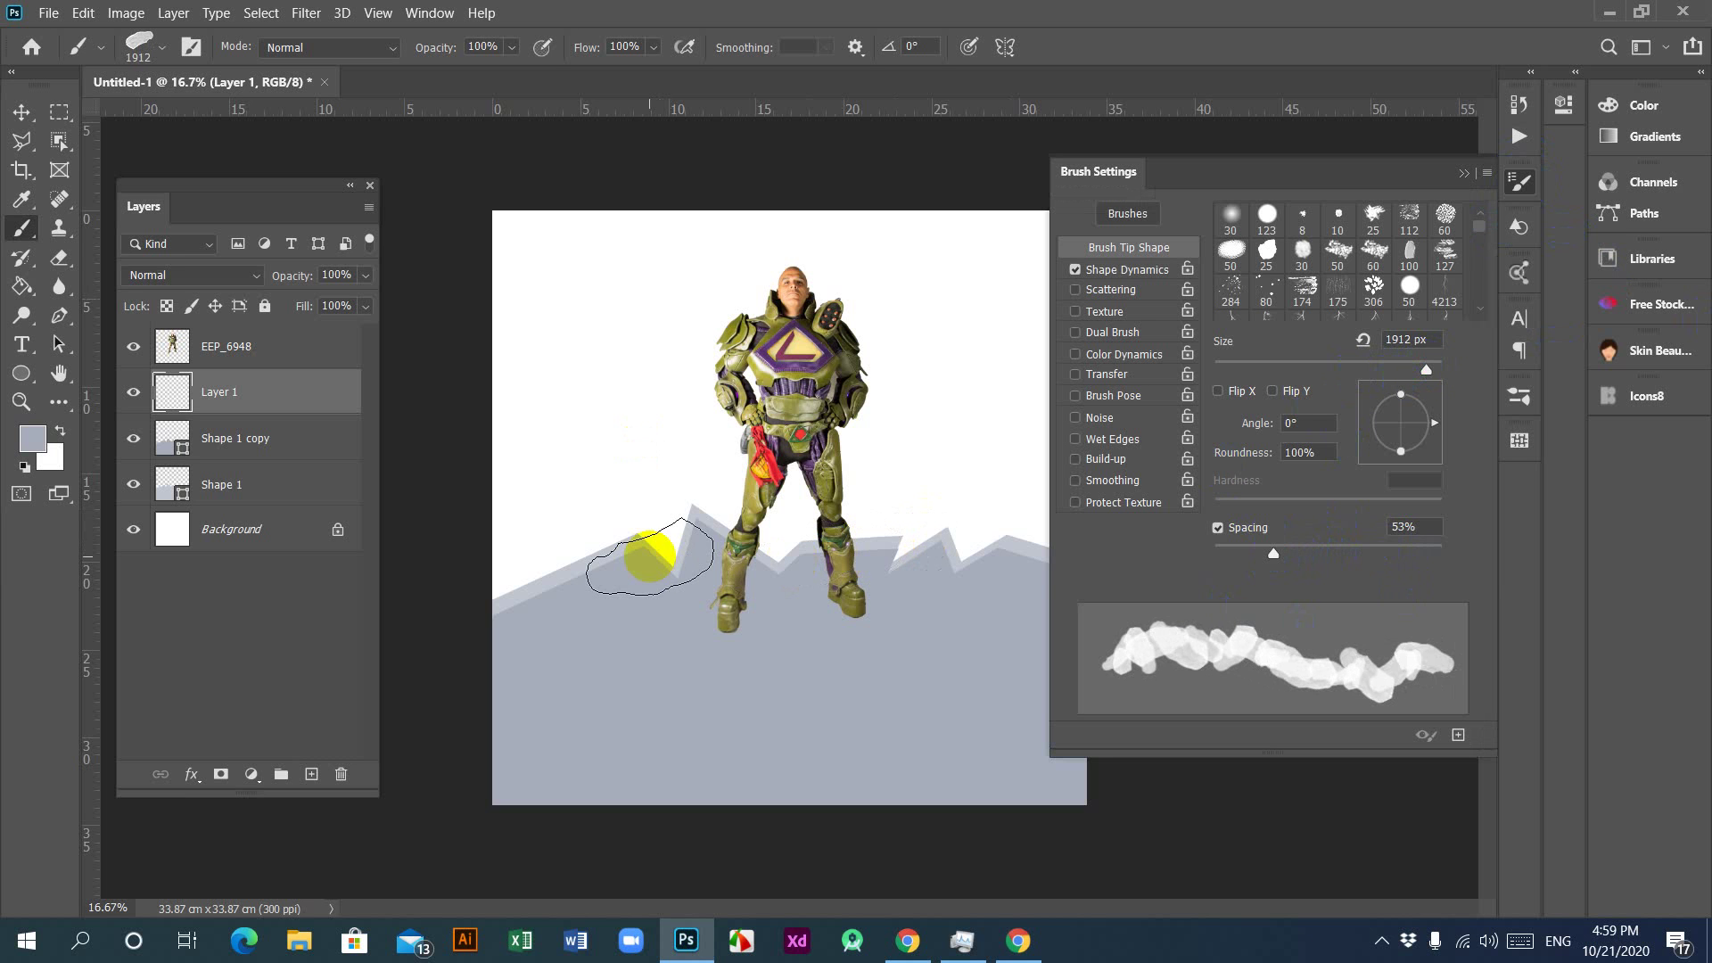
{"action": "left_click", "coordinate": [1462, 175]}
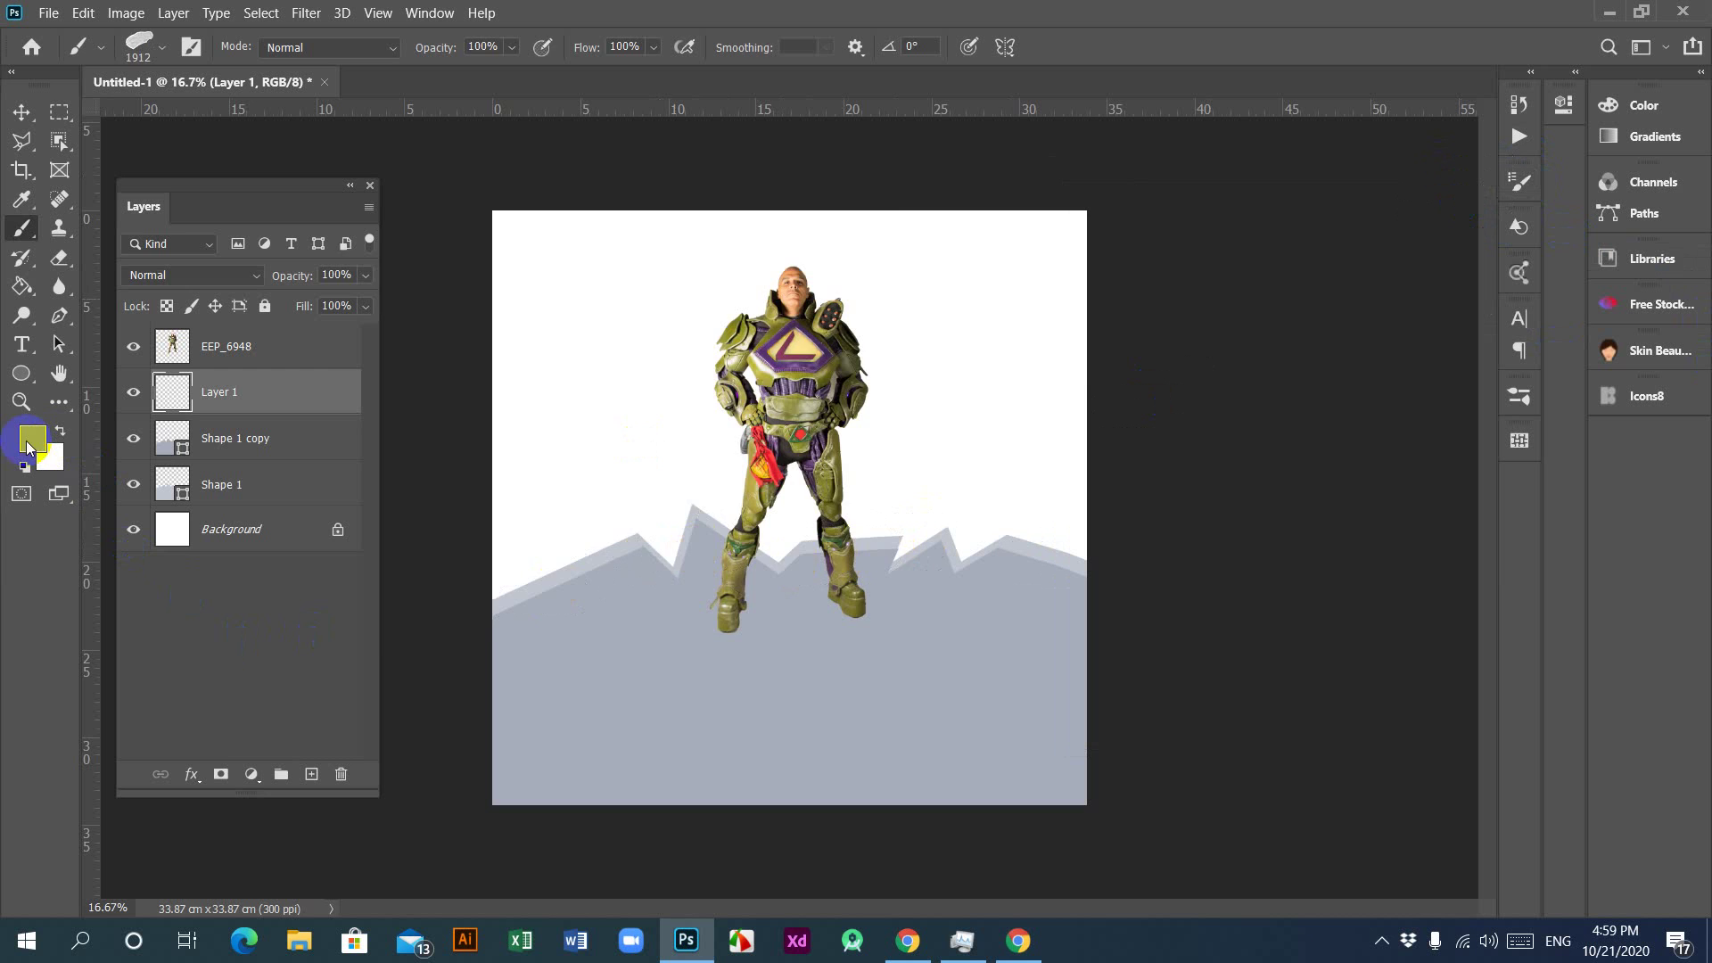
Step: Set the foreground color to 4f5b66 for the Brush tool
{"action": "left_click", "coordinate": [29, 445]}
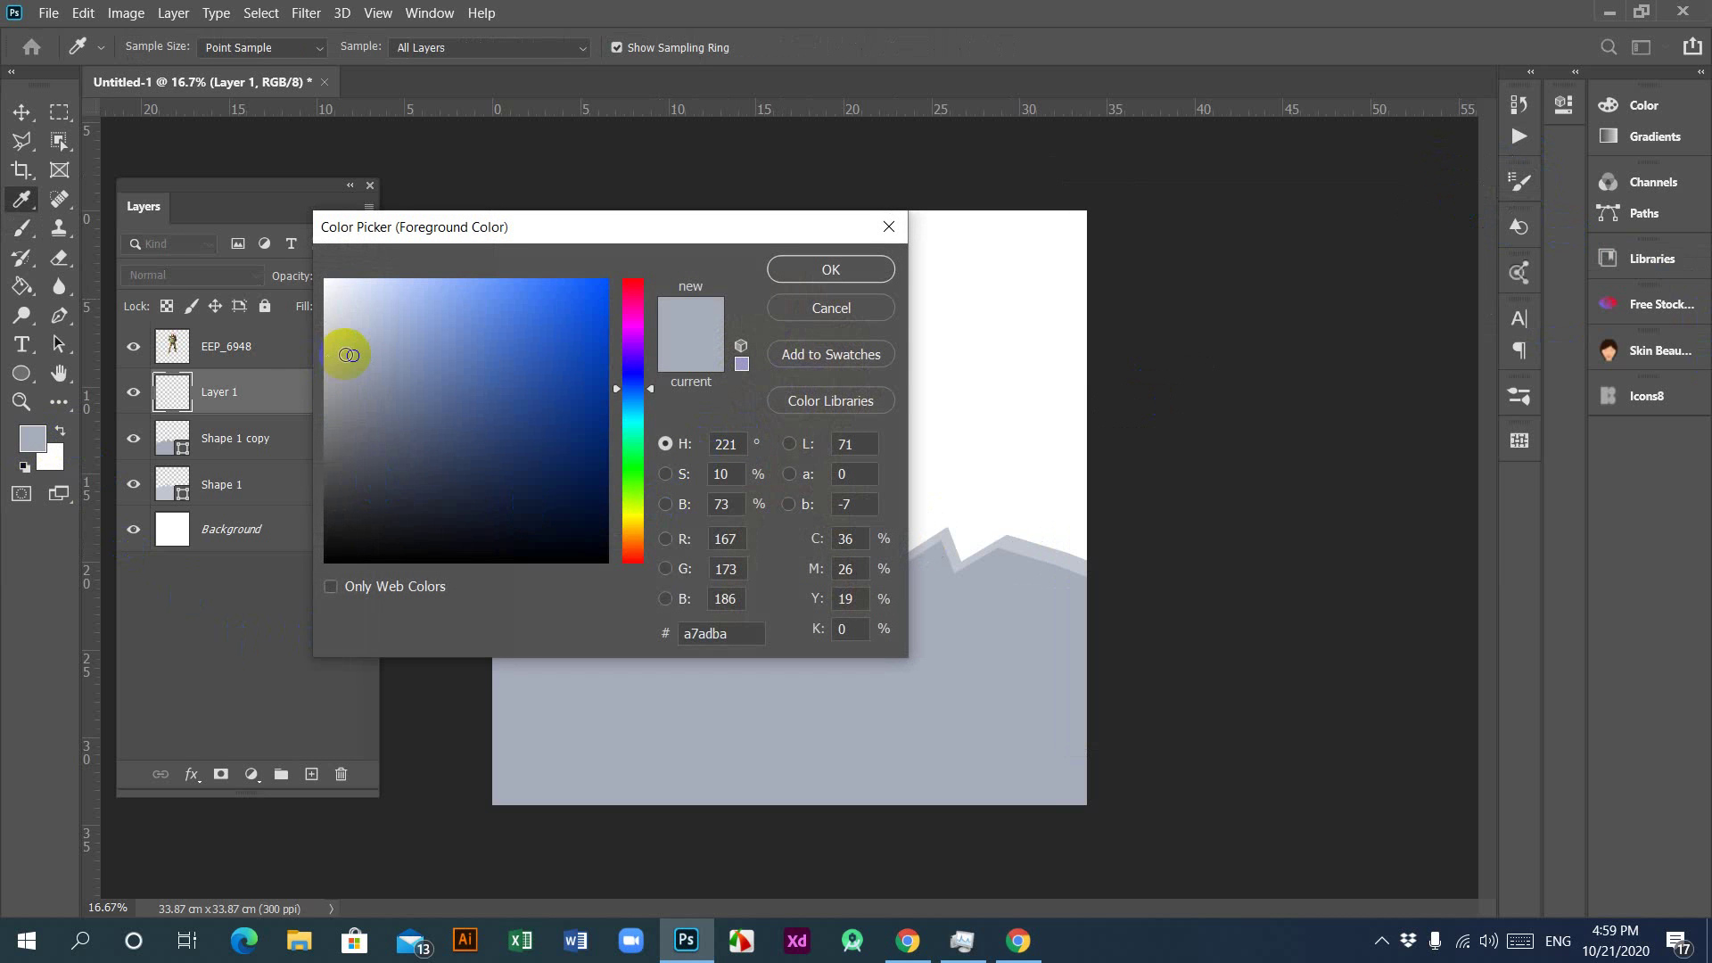
{"action": "left_click_drag", "start_coordinate": [733, 636], "coordinate": [629, 649]}
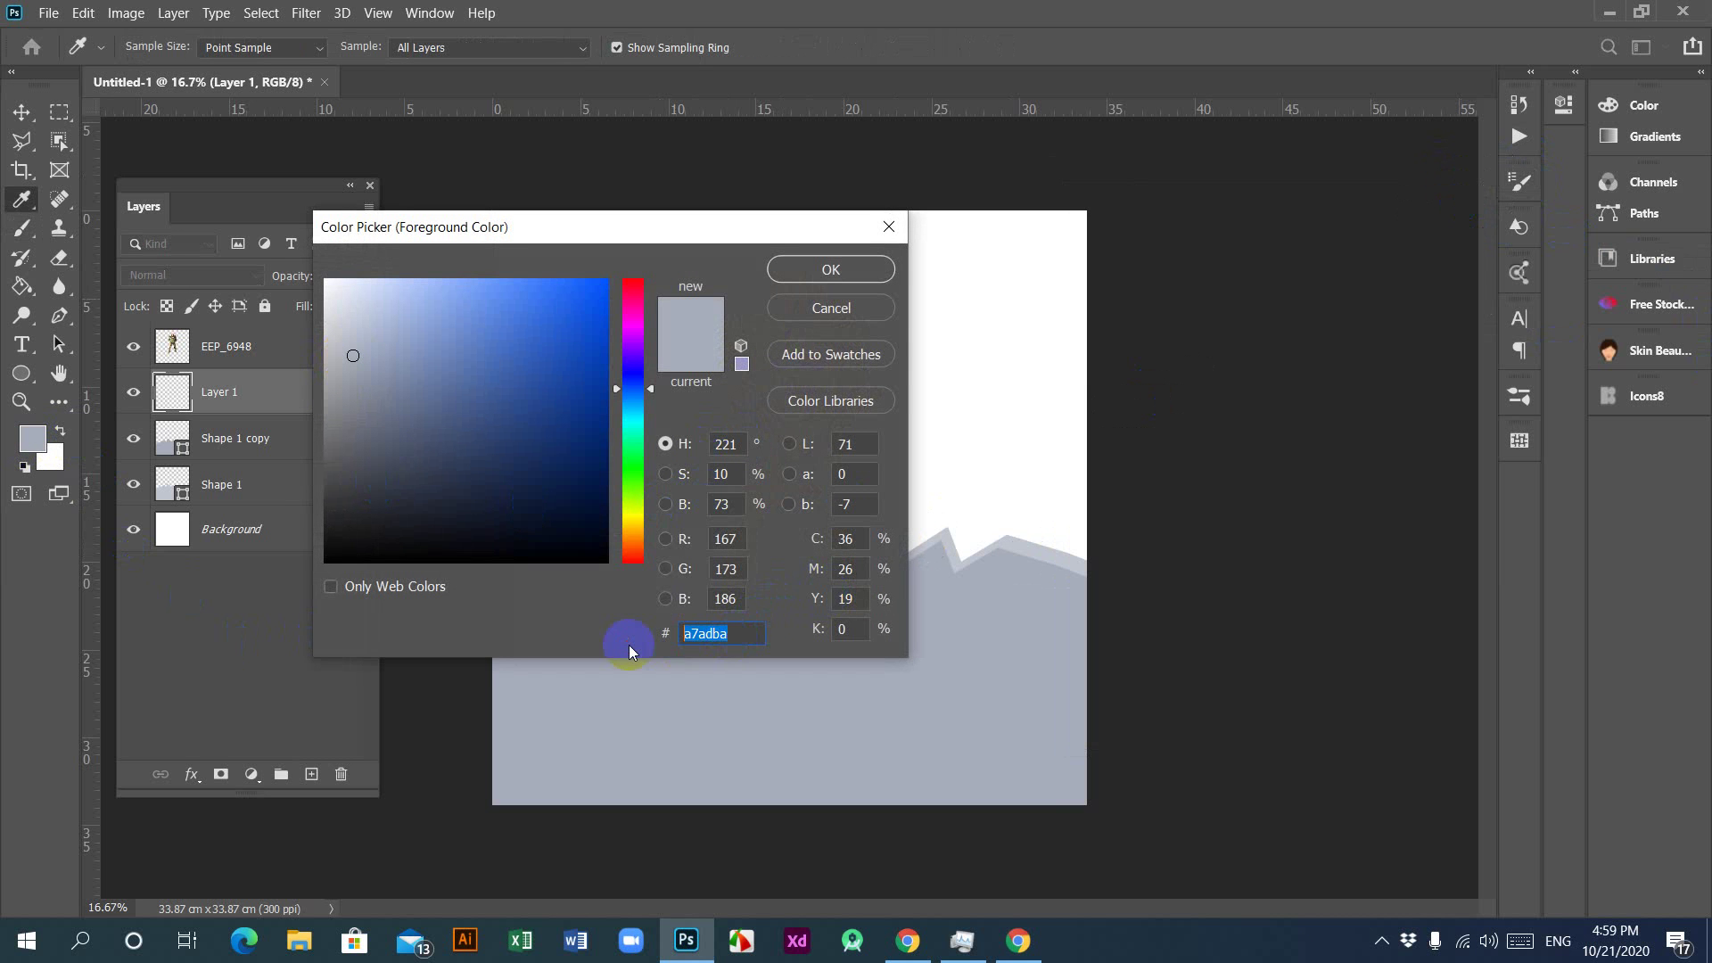
{"action": "type", "text": "4f5b66"}
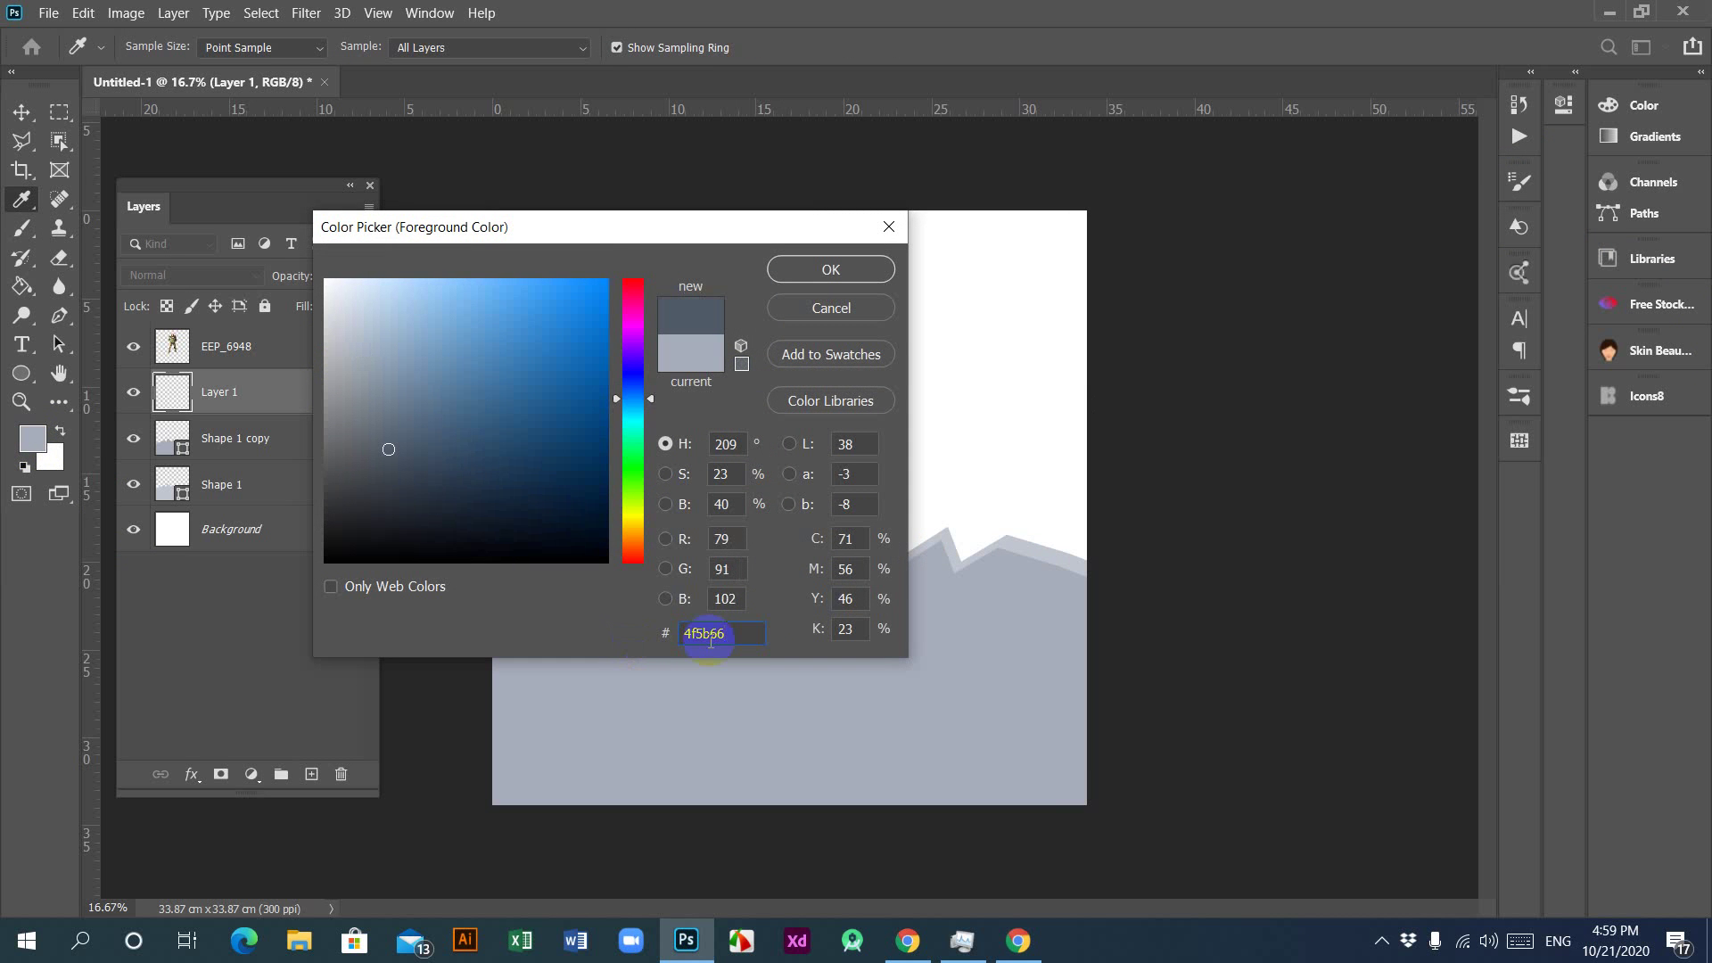
{"action": "key", "text": "Return"}
{"action": "key", "text": "b"}
{"action": "mouse_move", "coordinate": [717, 646]}
{"action": "left_mouse_down"}
{"action": "mouse_move", "coordinate": [654, 635]}
{"action": "mouse_move", "coordinate": [592, 575]}
{"action": "left_mouse_up"}
{"action": "left_click_drag", "start_coordinate": [1037, 691], "coordinate": [955, 707]}
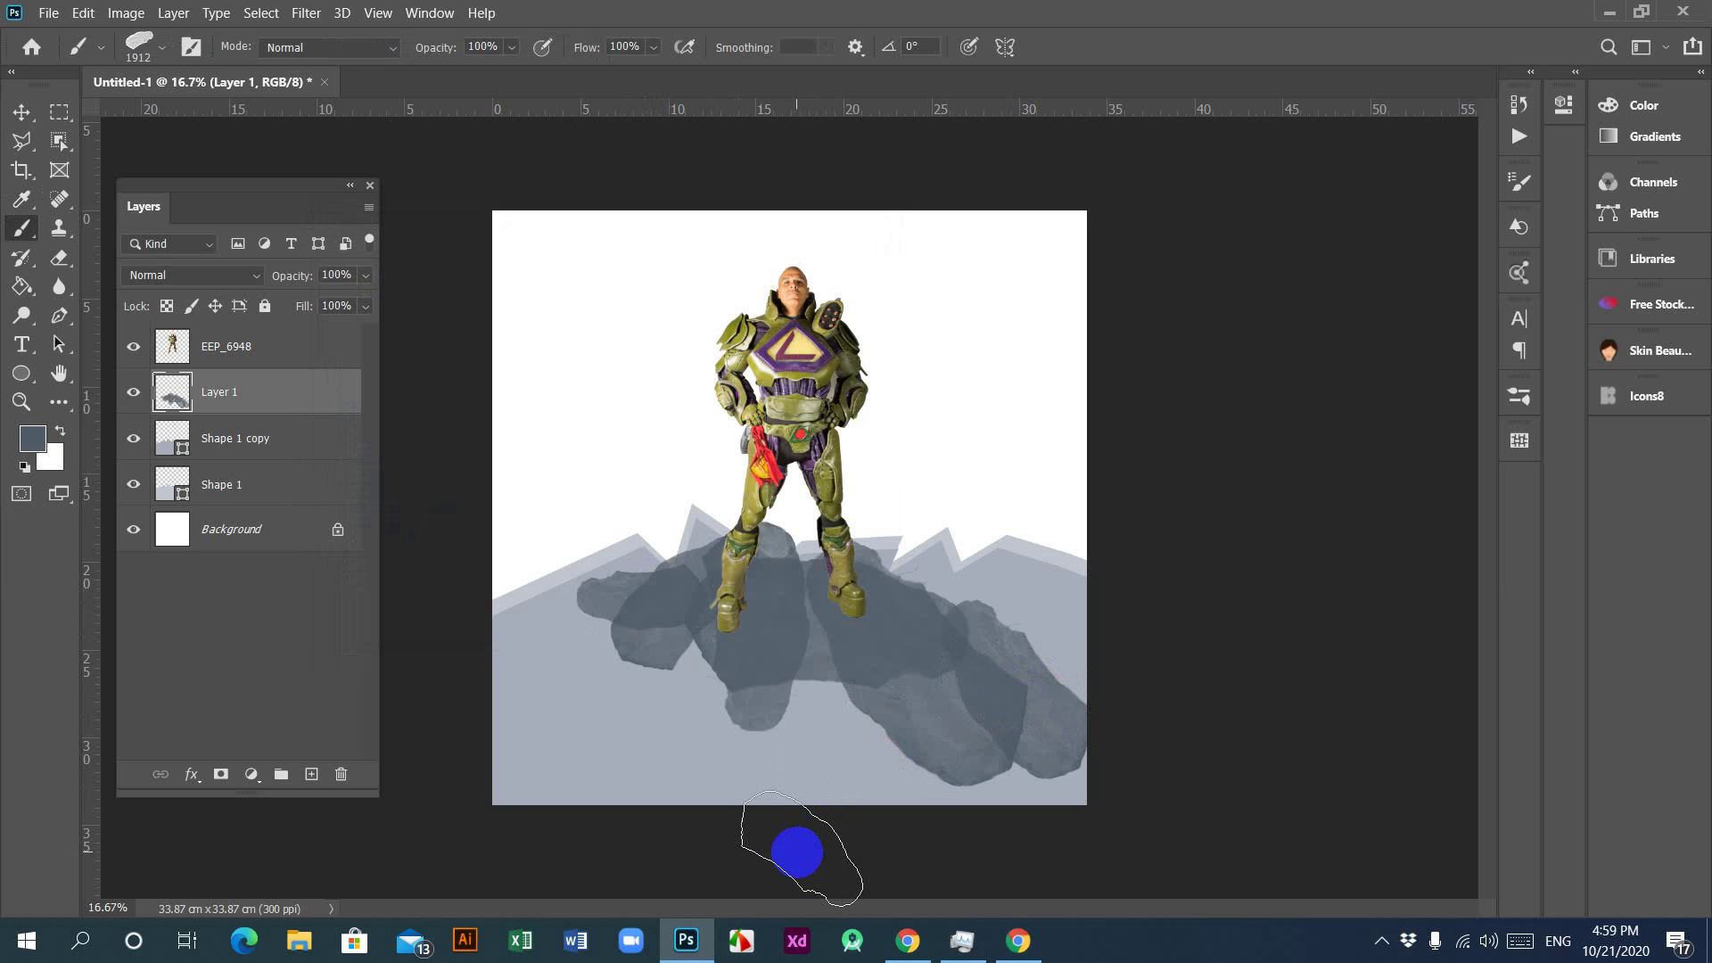
{"action": "key", "text": "ctrl+z"}
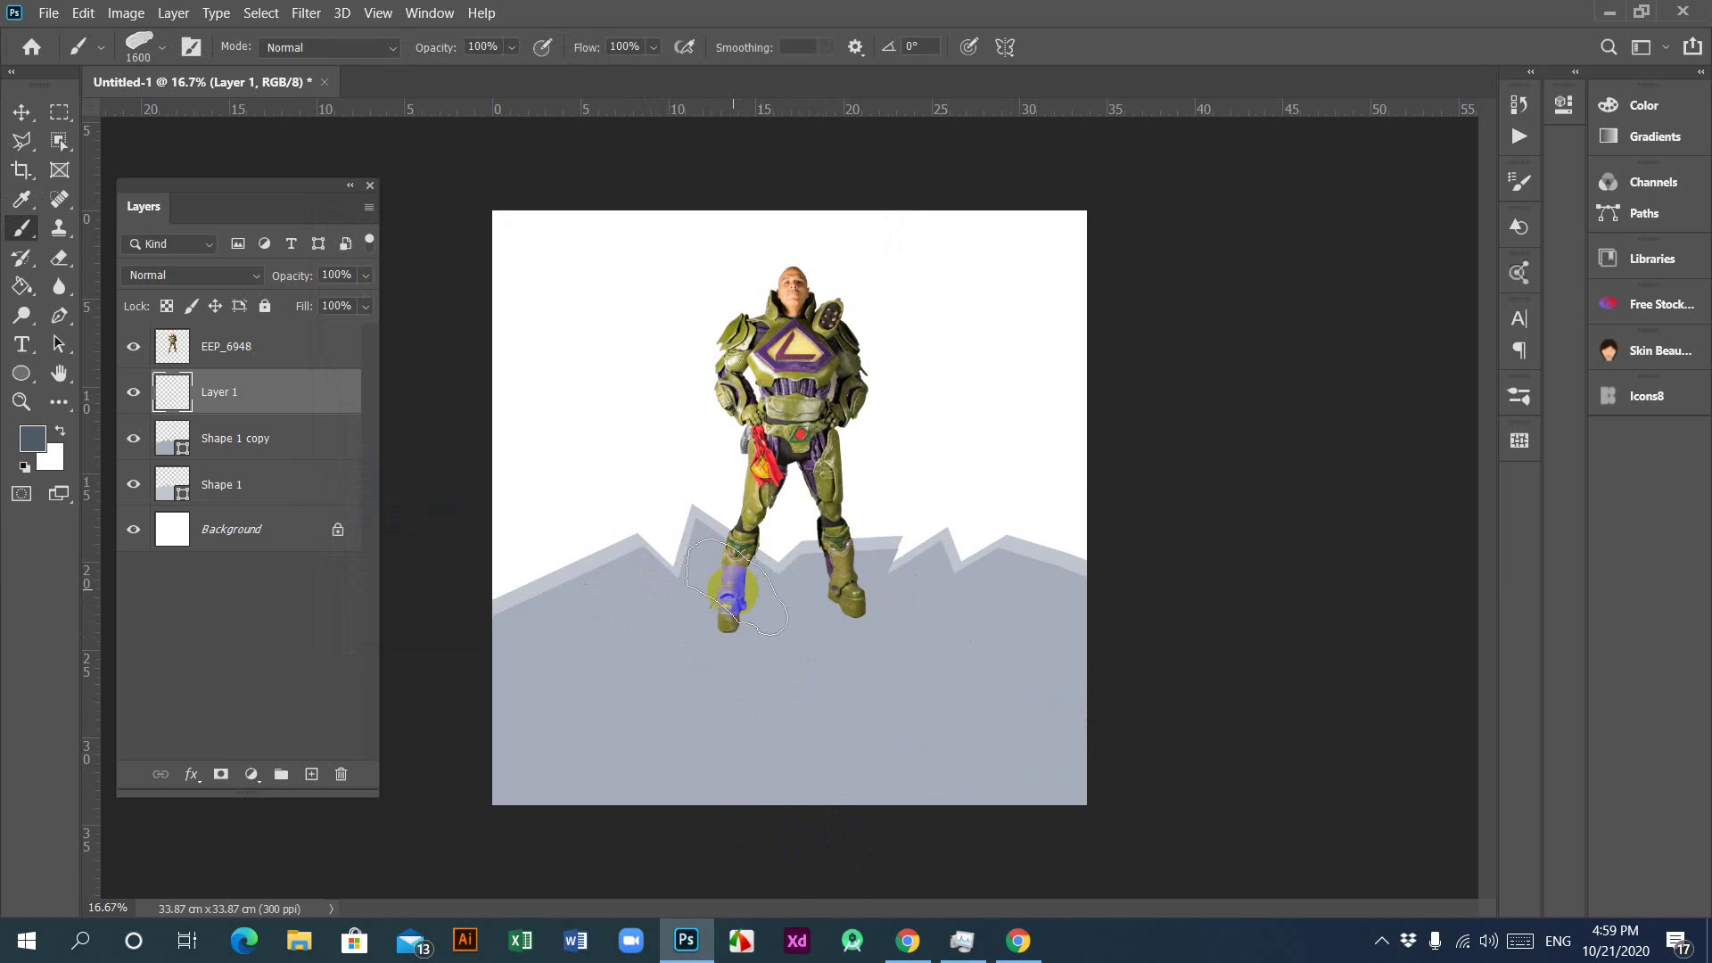
Step: Reduce the rock brush to 1200 px and paint a pile of overlapping dark rocks behind the figure's legs and around the feet on Layer 1
{"action": "key", "text": "bracketleft"}
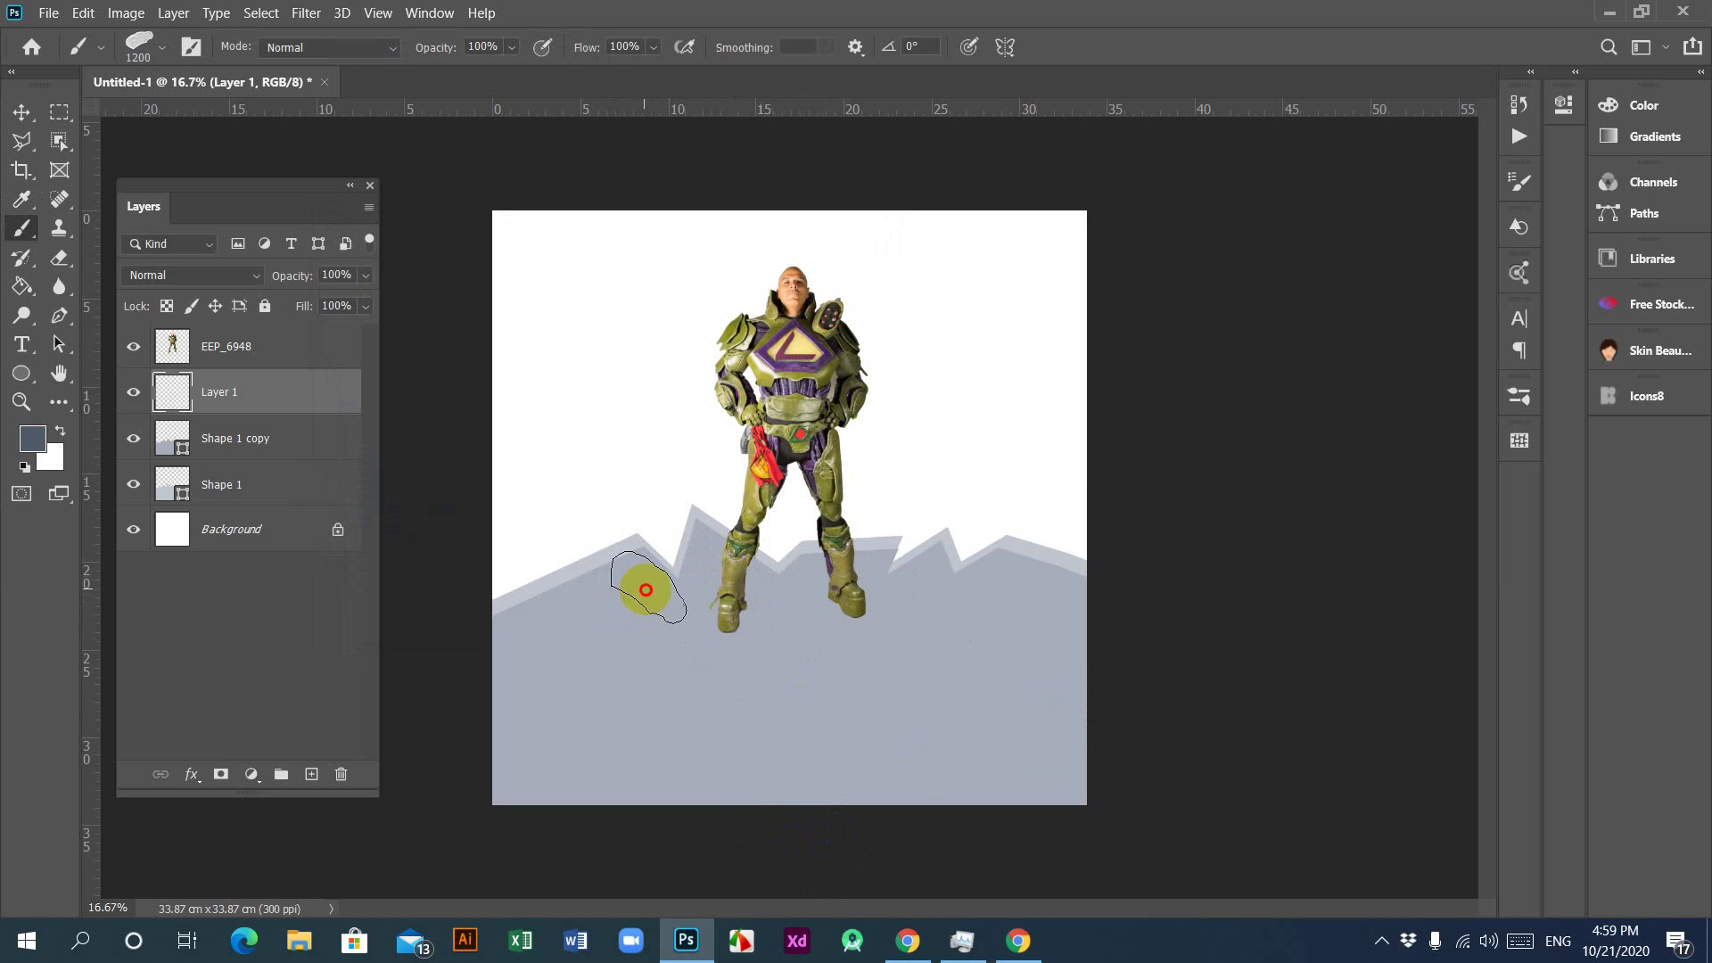
{"action": "mouse_move", "coordinate": [646, 589]}
{"action": "left_mouse_down"}
{"action": "mouse_move", "coordinate": [933, 579]}
{"action": "mouse_move", "coordinate": [971, 640]}
{"action": "mouse_move", "coordinate": [711, 643]}
{"action": "mouse_move", "coordinate": [669, 626]}
{"action": "mouse_move", "coordinate": [611, 646]}
{"action": "mouse_move", "coordinate": [958, 648]}
{"action": "mouse_move", "coordinate": [679, 689]}
{"action": "left_mouse_up"}
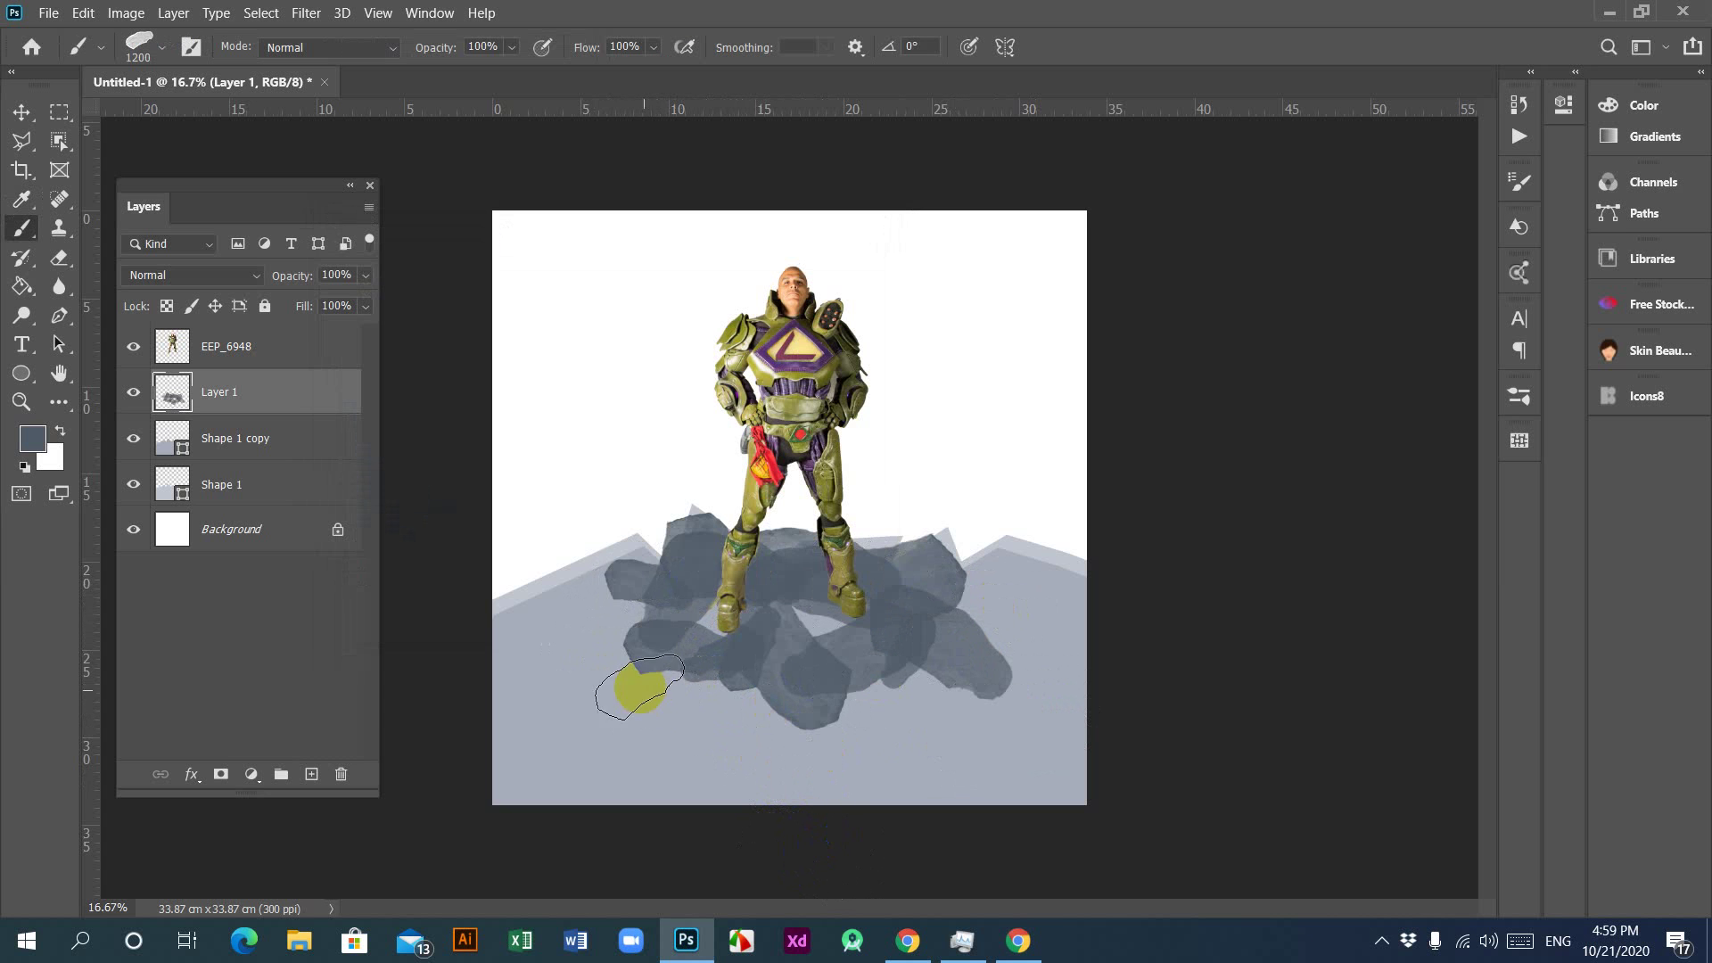
{"action": "mouse_move", "coordinate": [639, 532]}
{"action": "left_mouse_down"}
{"action": "mouse_move", "coordinate": [793, 499]}
{"action": "mouse_move", "coordinate": [990, 570]}
{"action": "left_mouse_up"}
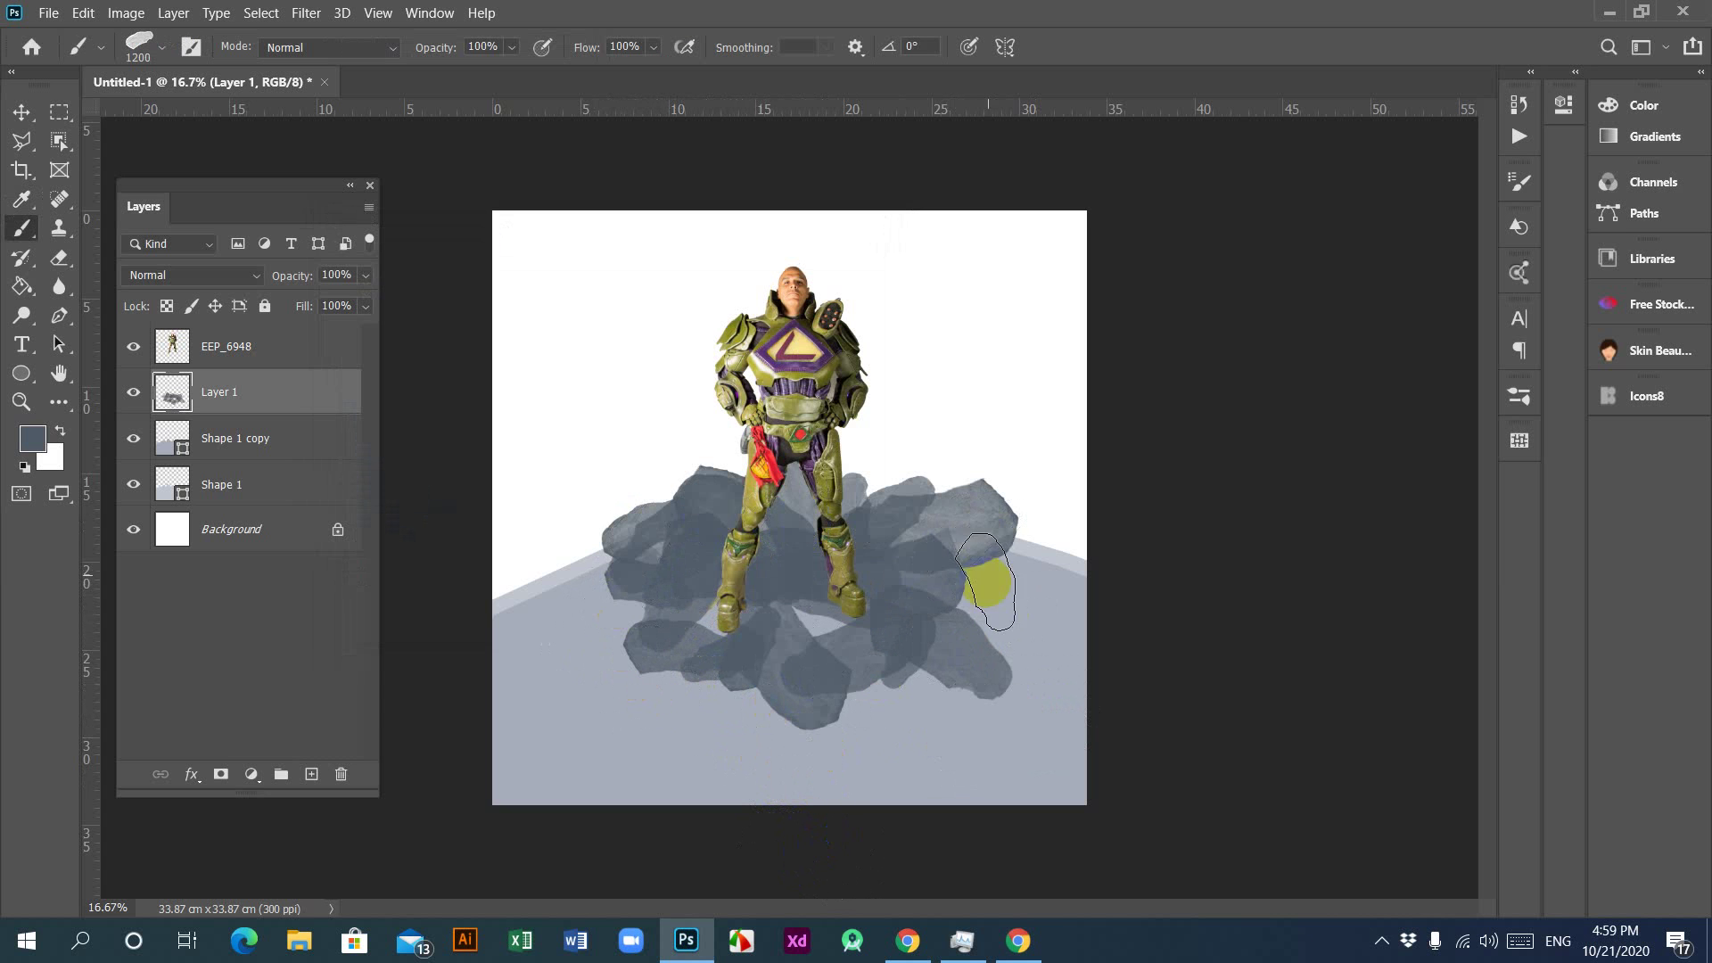
{"action": "left_click", "coordinate": [738, 672]}
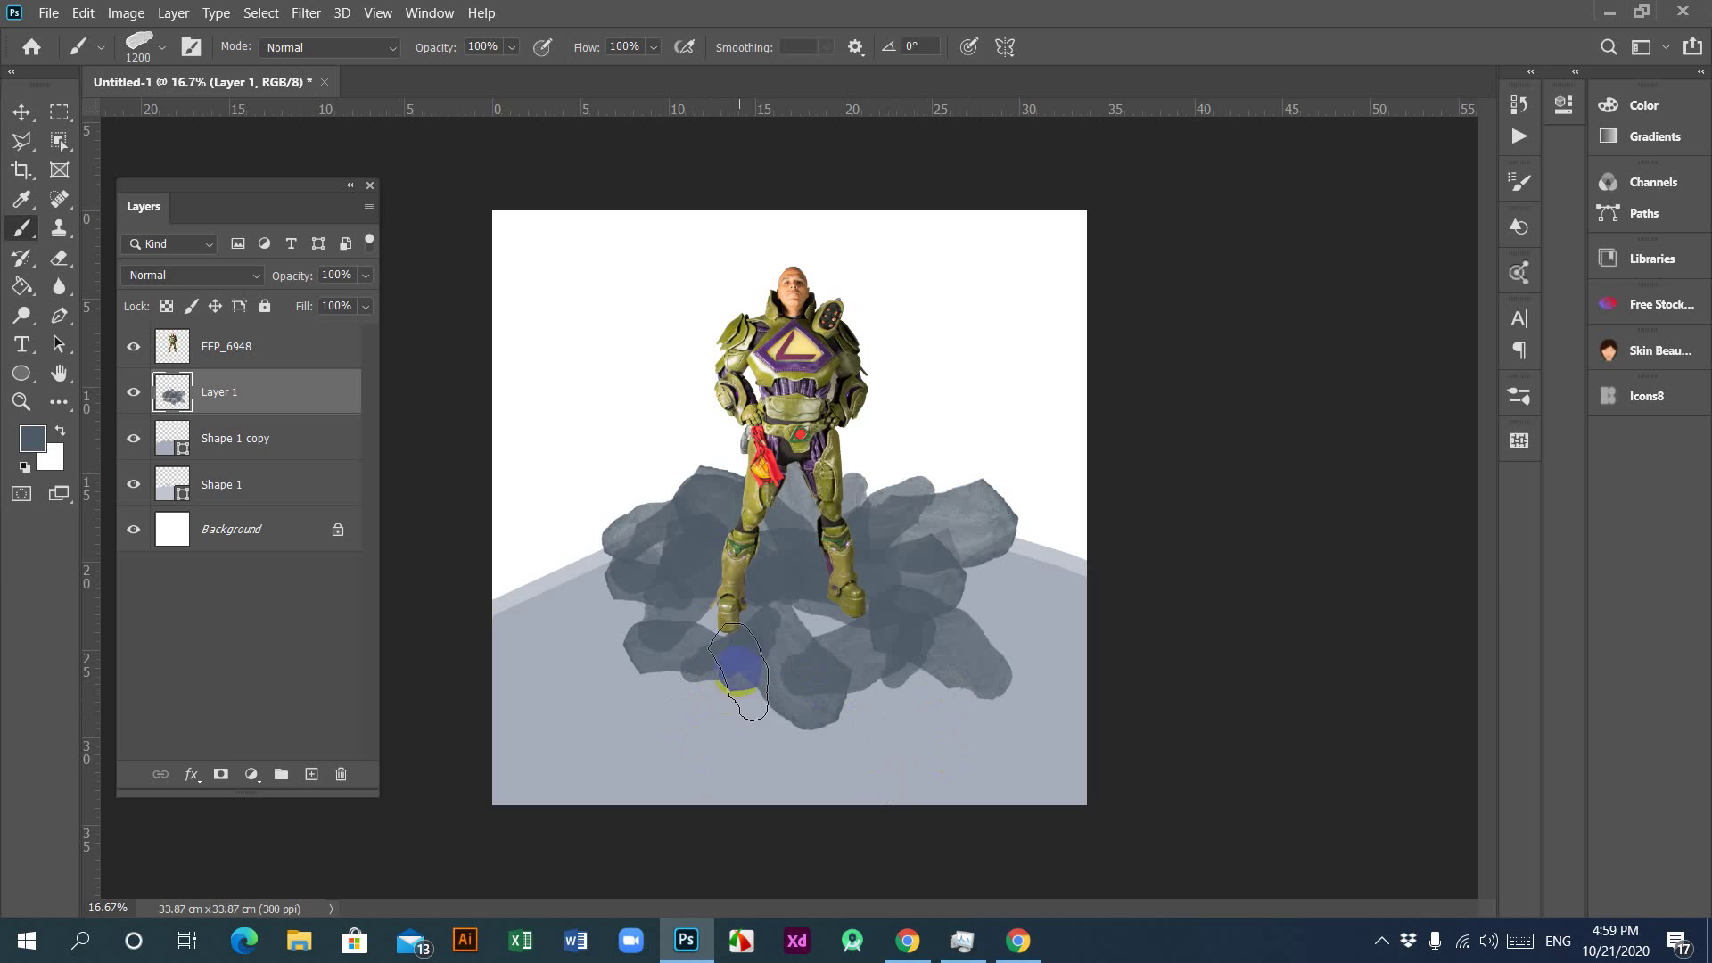
{"action": "mouse_move", "coordinate": [713, 637]}
{"action": "left_mouse_down"}
{"action": "mouse_move", "coordinate": [909, 636]}
{"action": "mouse_move", "coordinate": [985, 669]}
{"action": "left_mouse_up"}
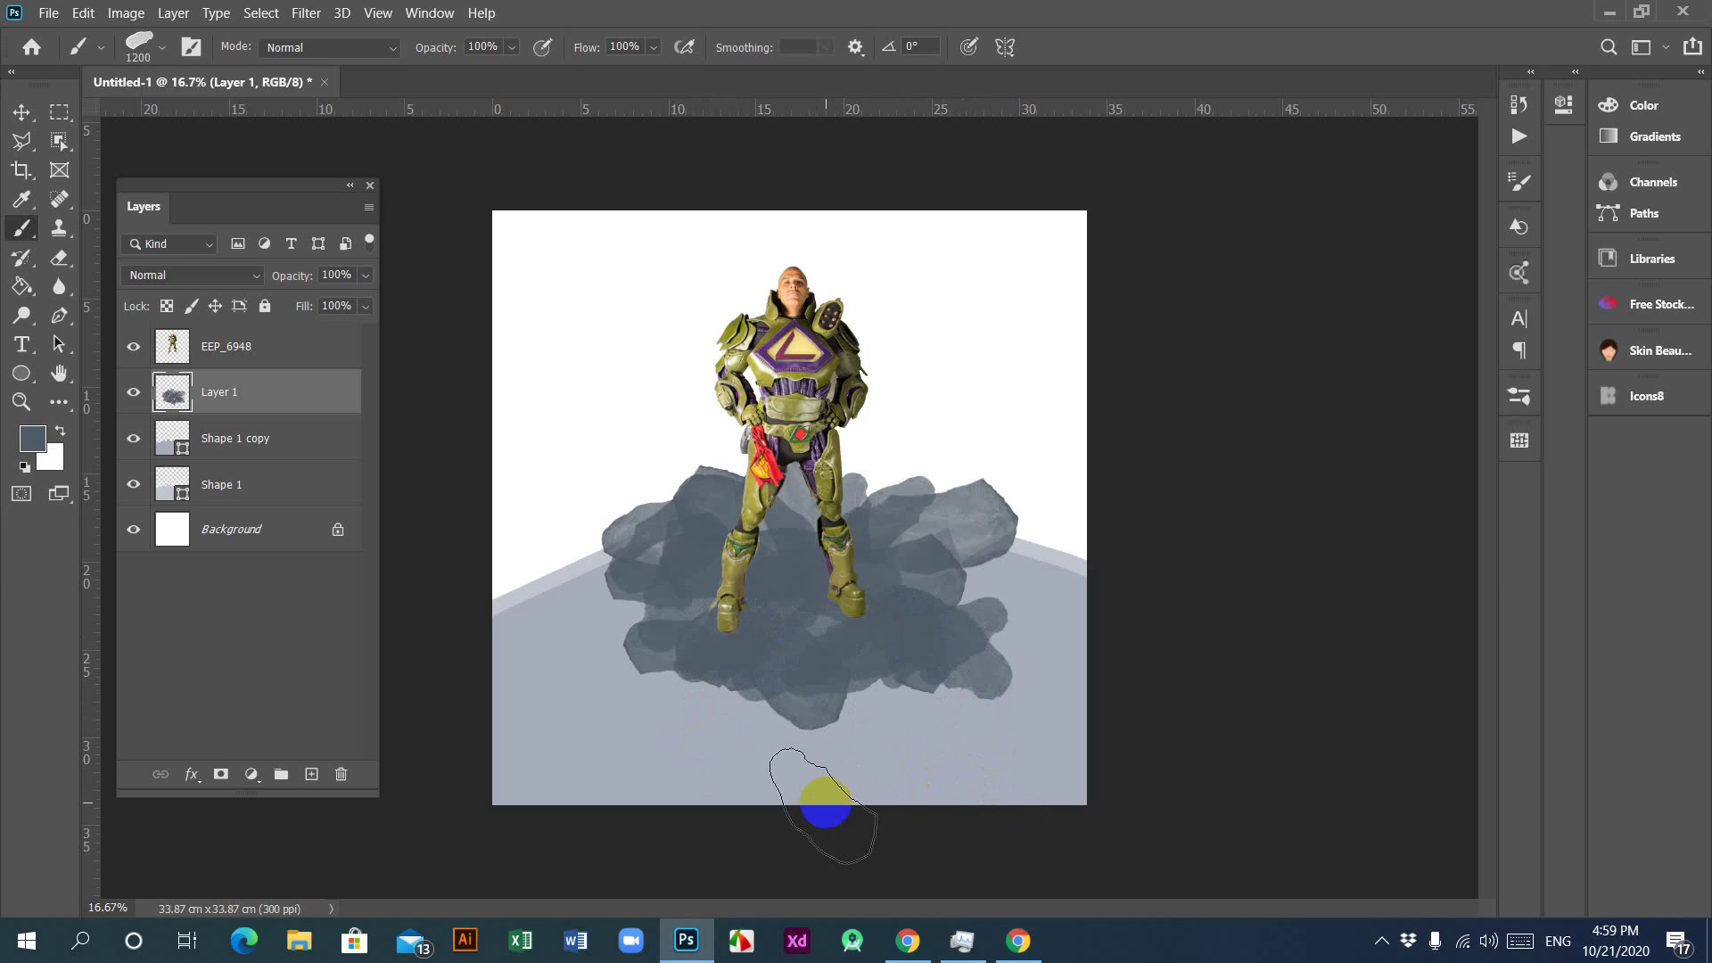
{"action": "mouse_move", "coordinate": [815, 796]}
{"action": "left_mouse_down"}
{"action": "mouse_move", "coordinate": [840, 869]}
{"action": "mouse_move", "coordinate": [722, 789]}
{"action": "left_mouse_up"}
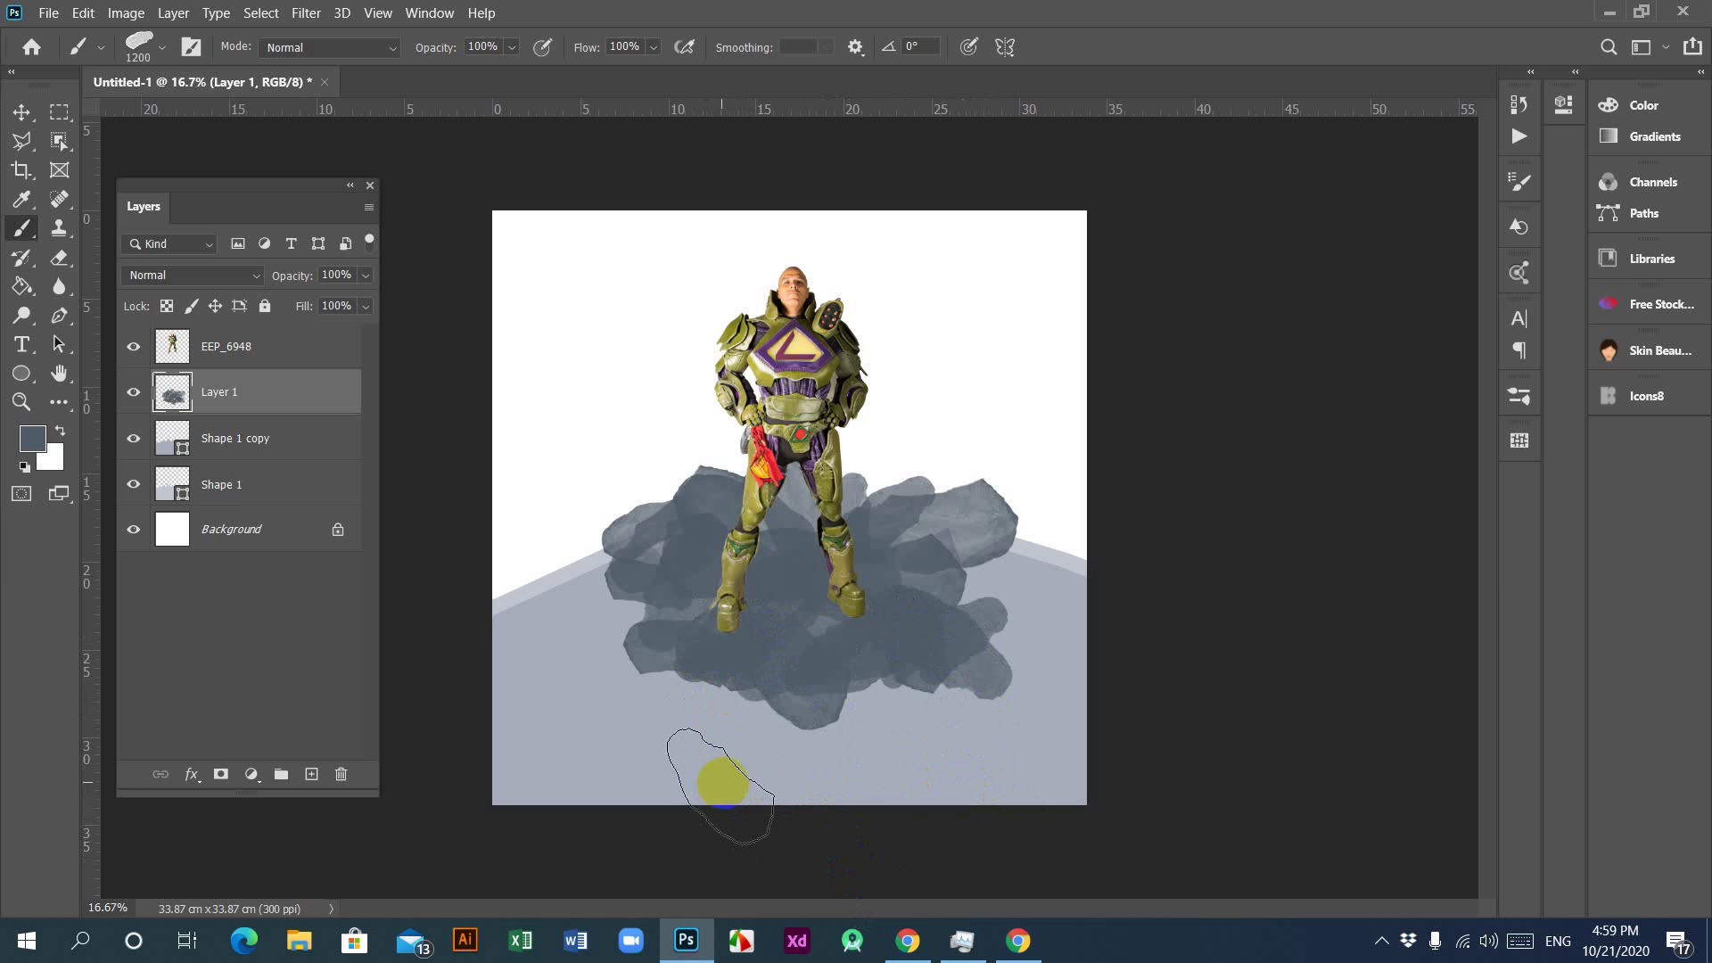
{"action": "mouse_move", "coordinate": [802, 829]}
{"action": "left_mouse_down"}
{"action": "mouse_move", "coordinate": [933, 880]}
{"action": "mouse_move", "coordinate": [336, 722]}
{"action": "mouse_move", "coordinate": [416, 657]}
{"action": "mouse_move", "coordinate": [405, 623]}
{"action": "mouse_move", "coordinate": [706, 927]}
{"action": "left_mouse_up"}
Step: Switch to Gmail in Chrome, check the hex code for the medium impact in the brief, and return to Photoshop
{"action": "left_click", "coordinate": [907, 941]}
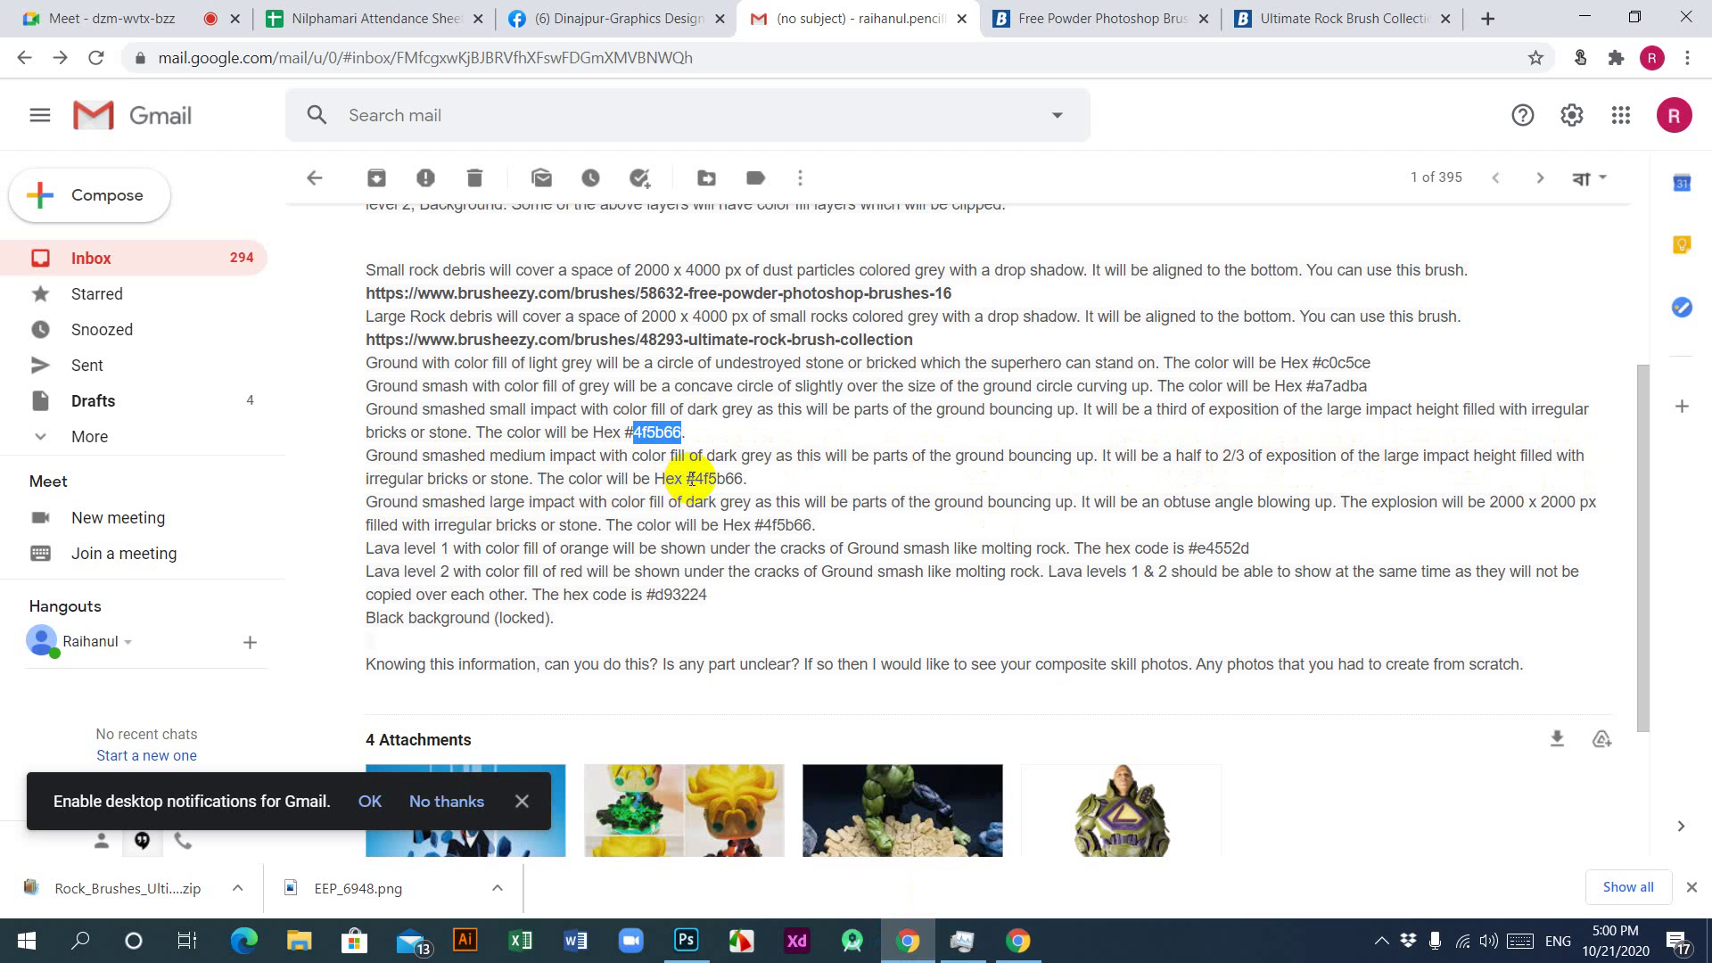
{"action": "left_click_drag", "start_coordinate": [696, 479], "coordinate": [747, 478]}
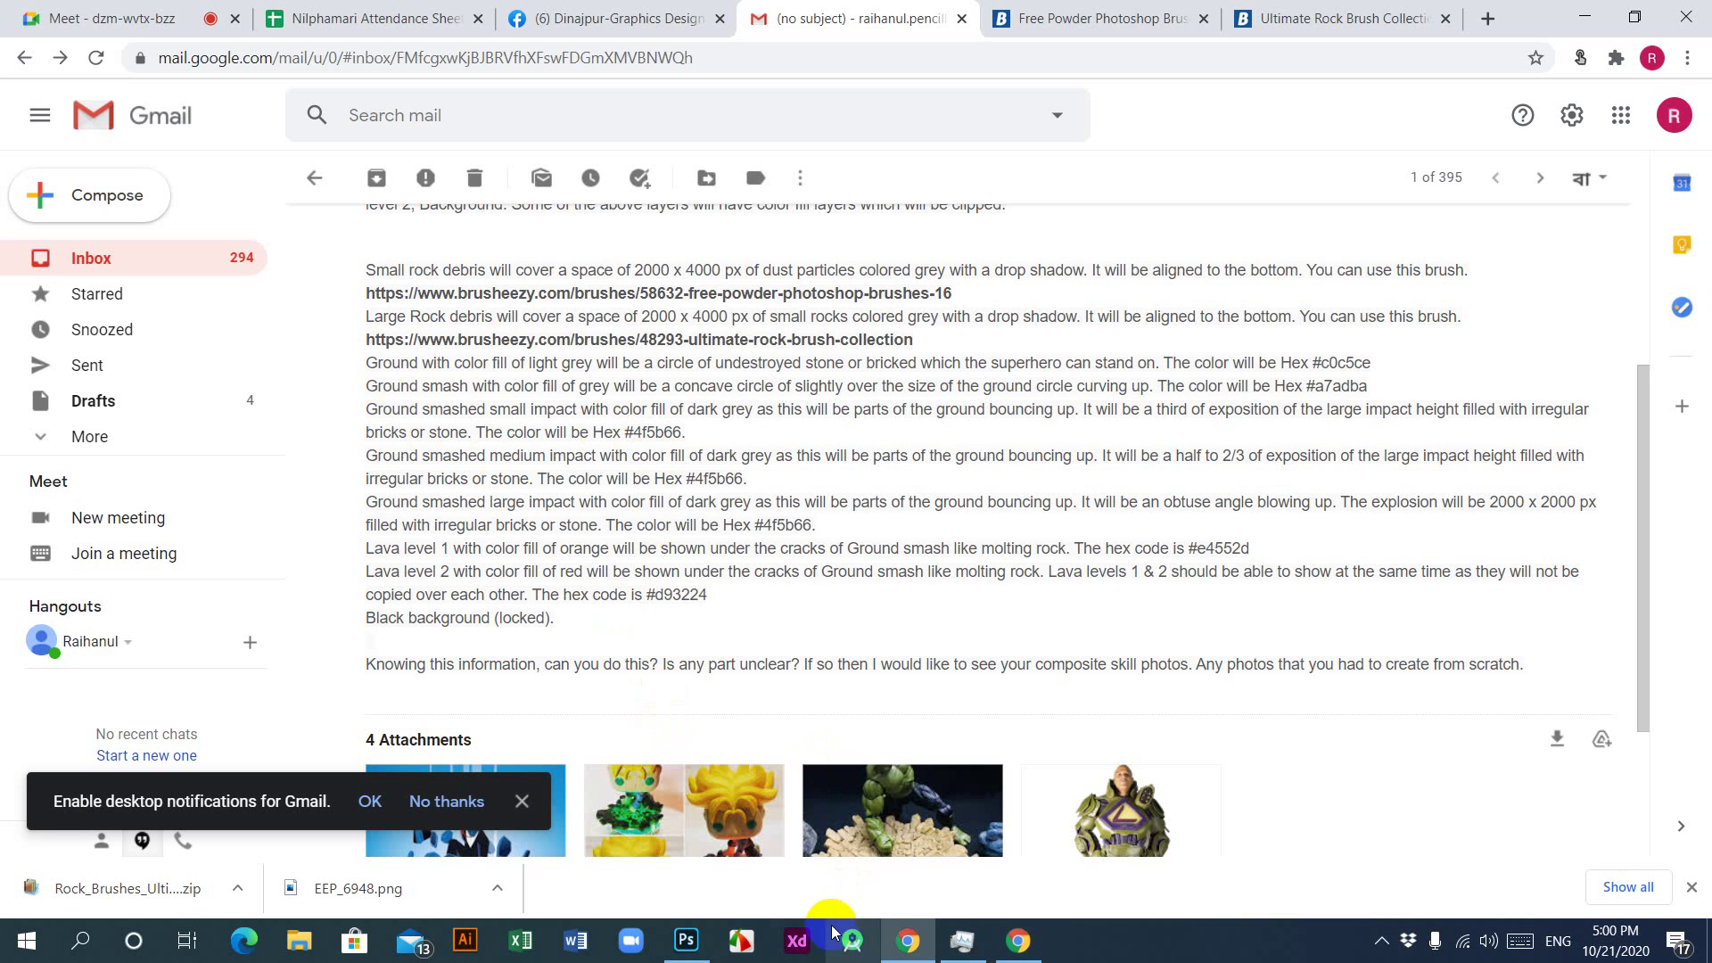
{"action": "mouse_move", "coordinate": [690, 937]}
{"action": "left_click", "coordinate": [728, 851]}
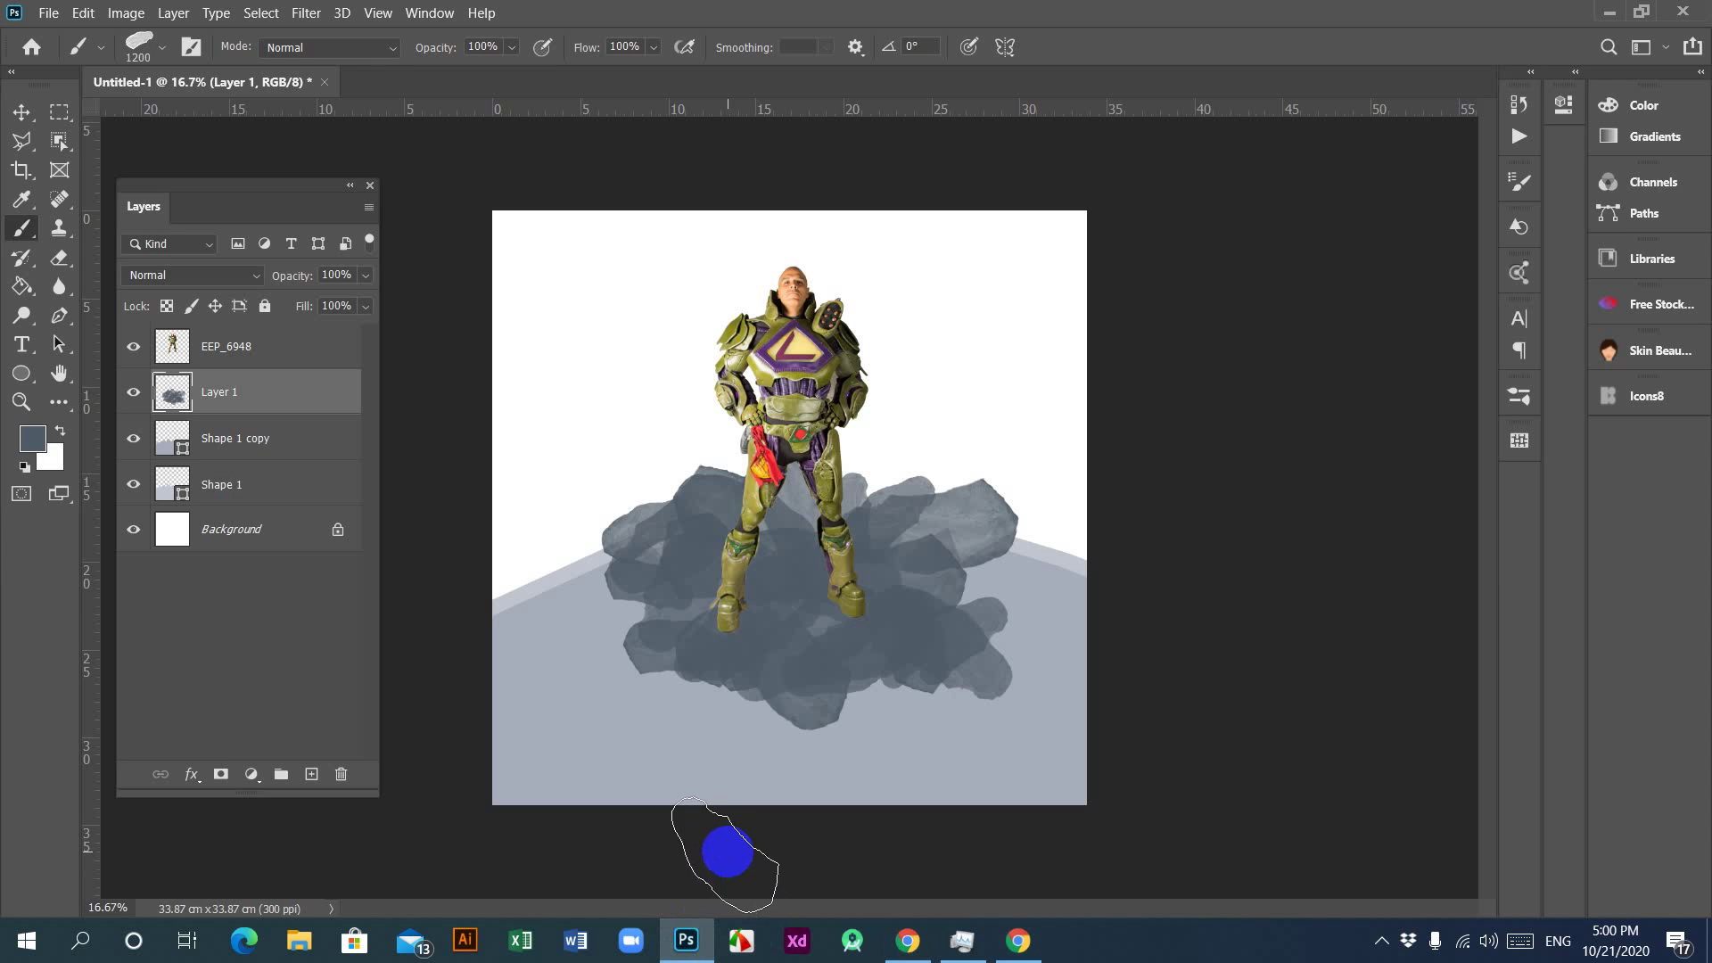
Step: Reduce the rock brush to 300 px, then try and undo a stroke of small rocks above the pile beside the figure's hip
{"action": "left_click_drag", "start_coordinate": [832, 517], "coordinate": [820, 535]}
{"action": "key", "text": "bracketleft"}
{"action": "key", "text": "bracketleft"}
{"action": "key", "text": "bracketleft"}
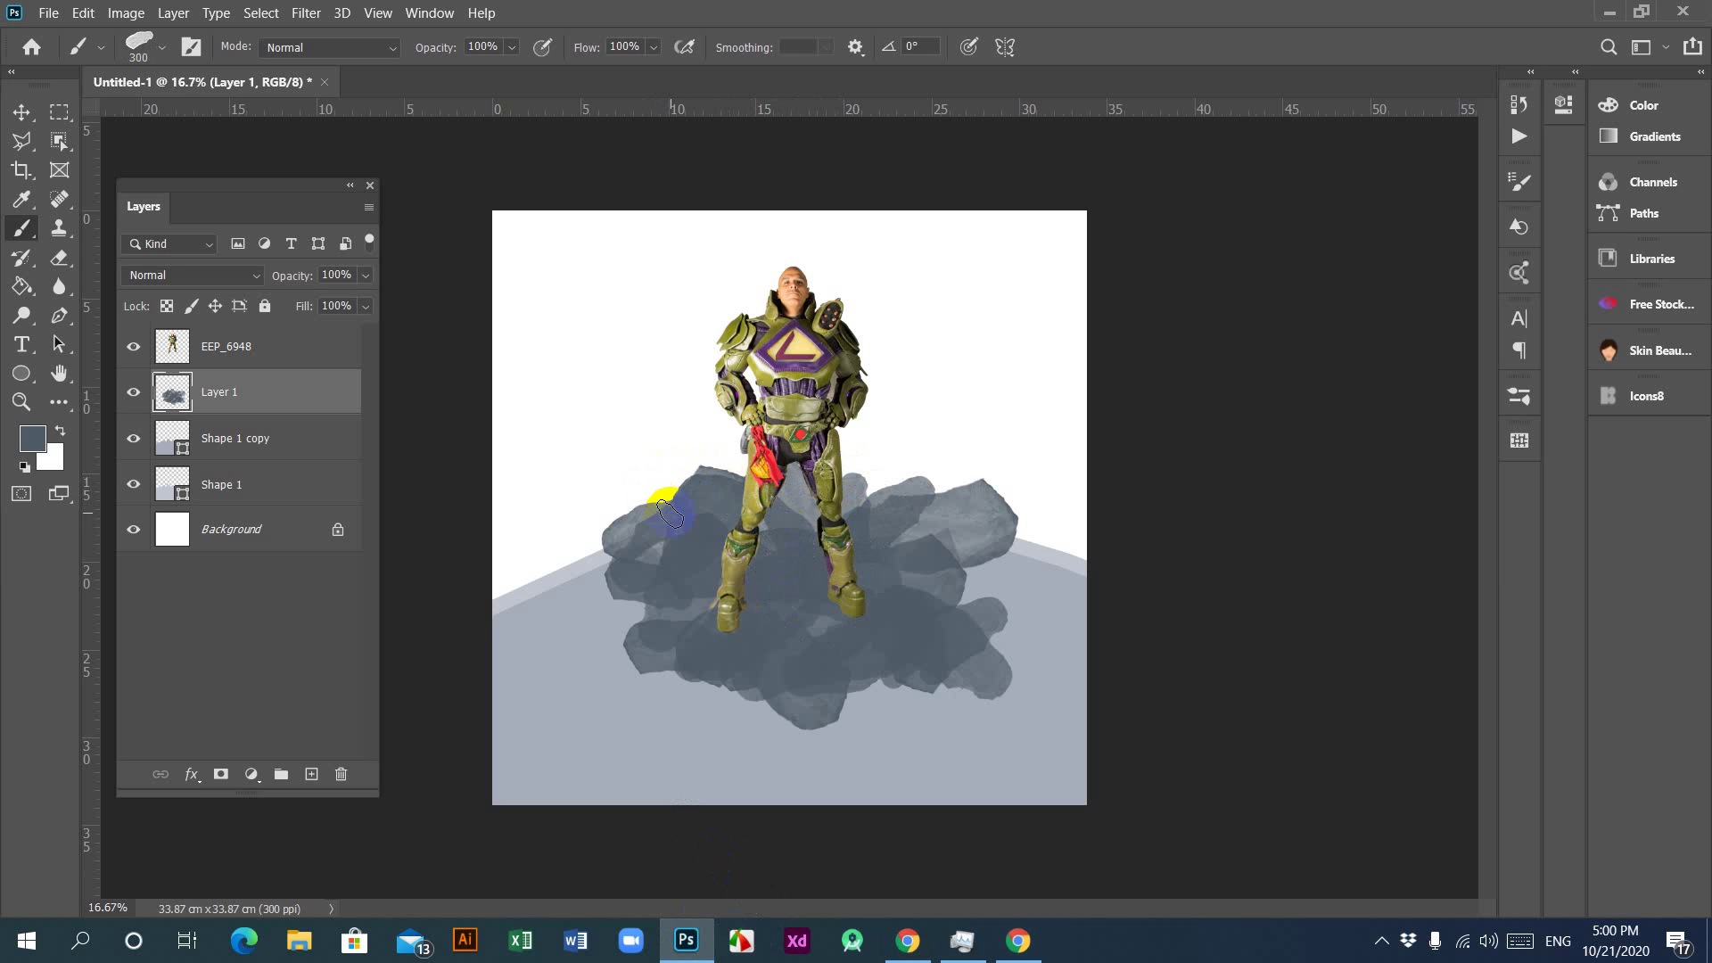
{"action": "left_click_drag", "start_coordinate": [629, 471], "coordinate": [744, 437]}
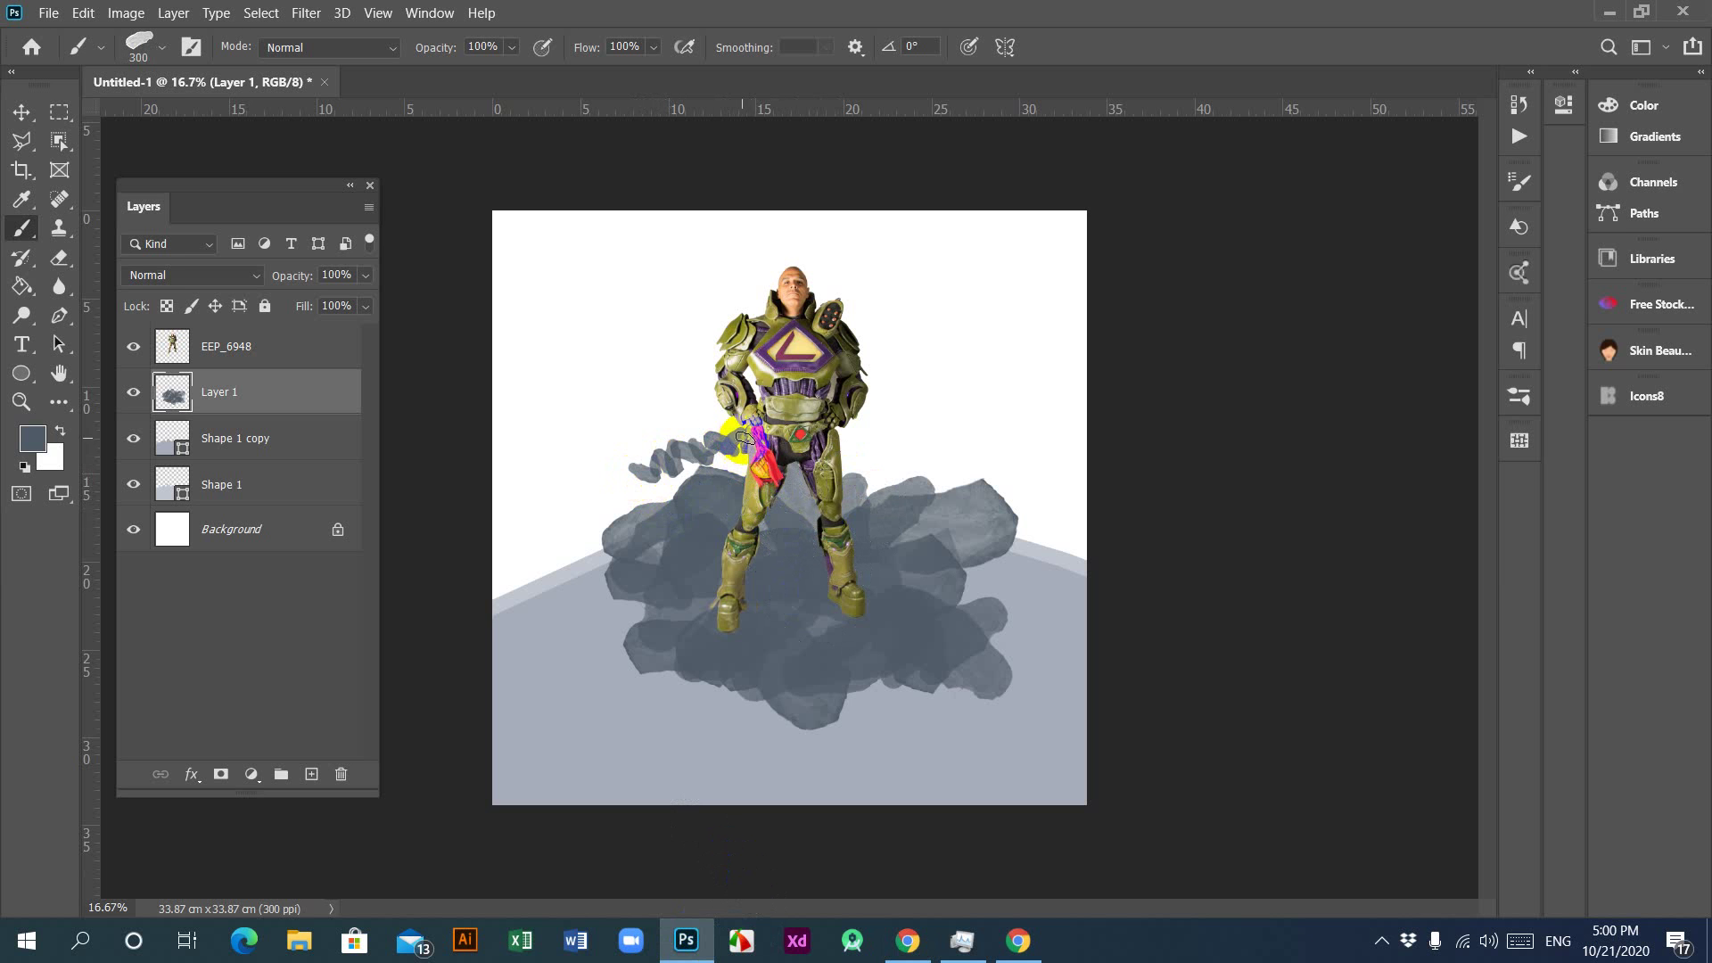
{"action": "key", "text": "ctrl+z"}
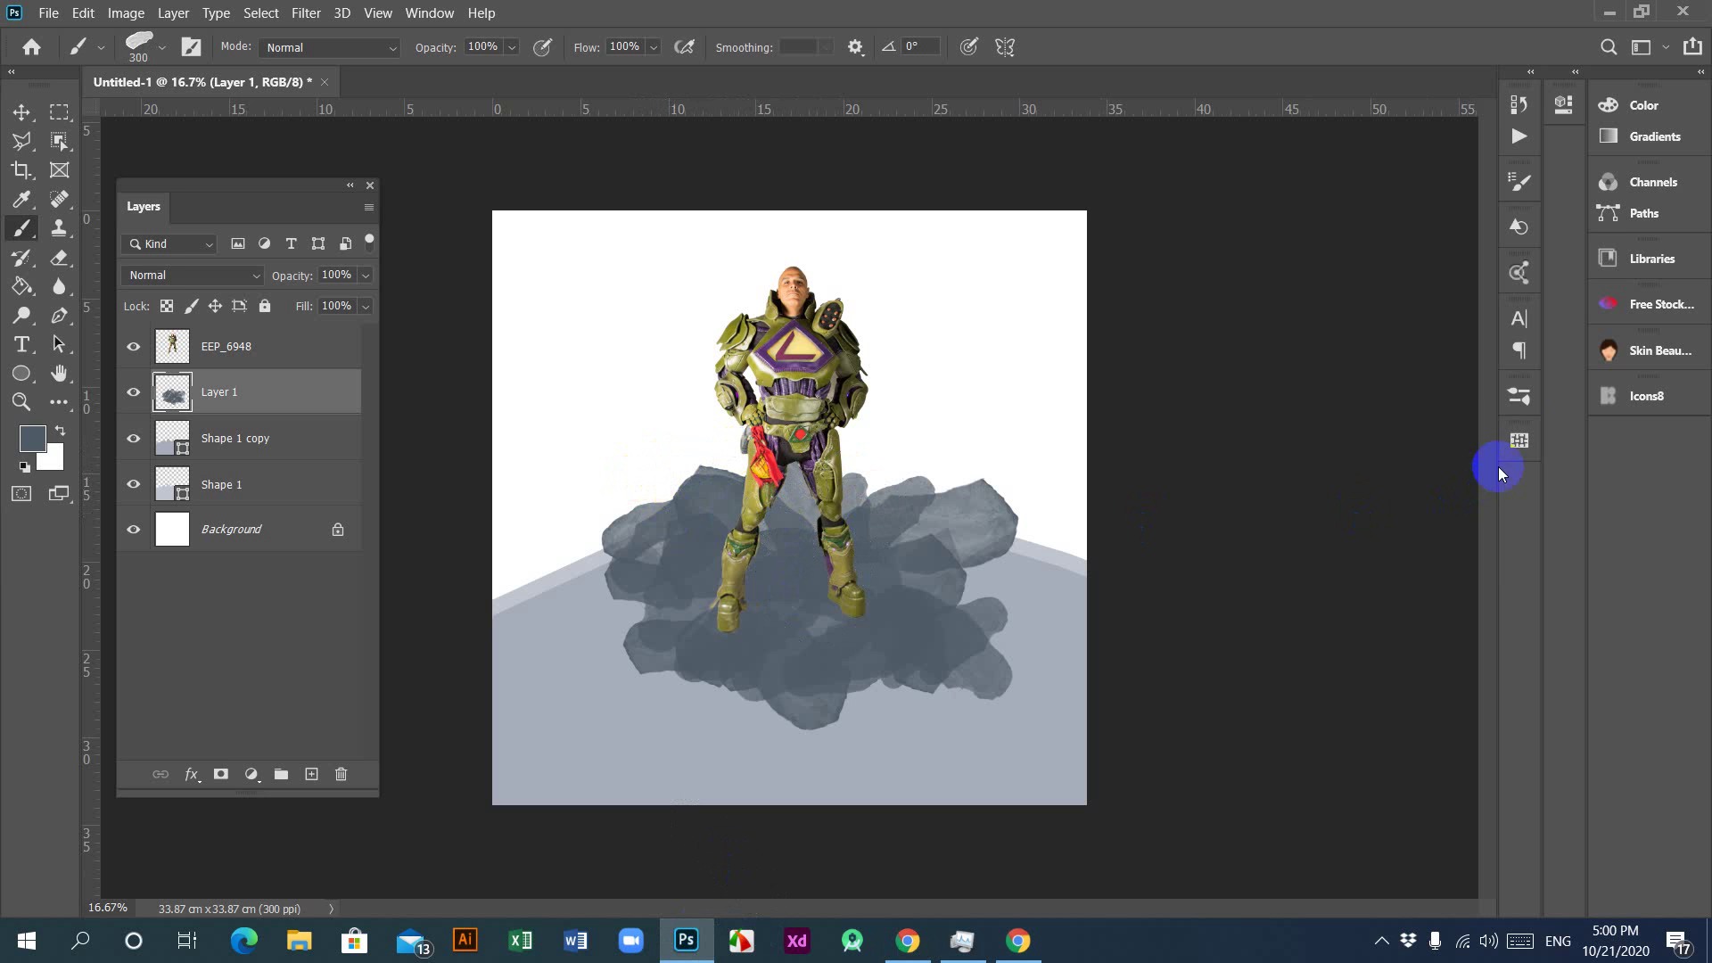
Step: Set the brush spacing to 210% and paint separate small flying rocks above the pile on both sides of the figure
{"action": "left_click", "coordinate": [1522, 225]}
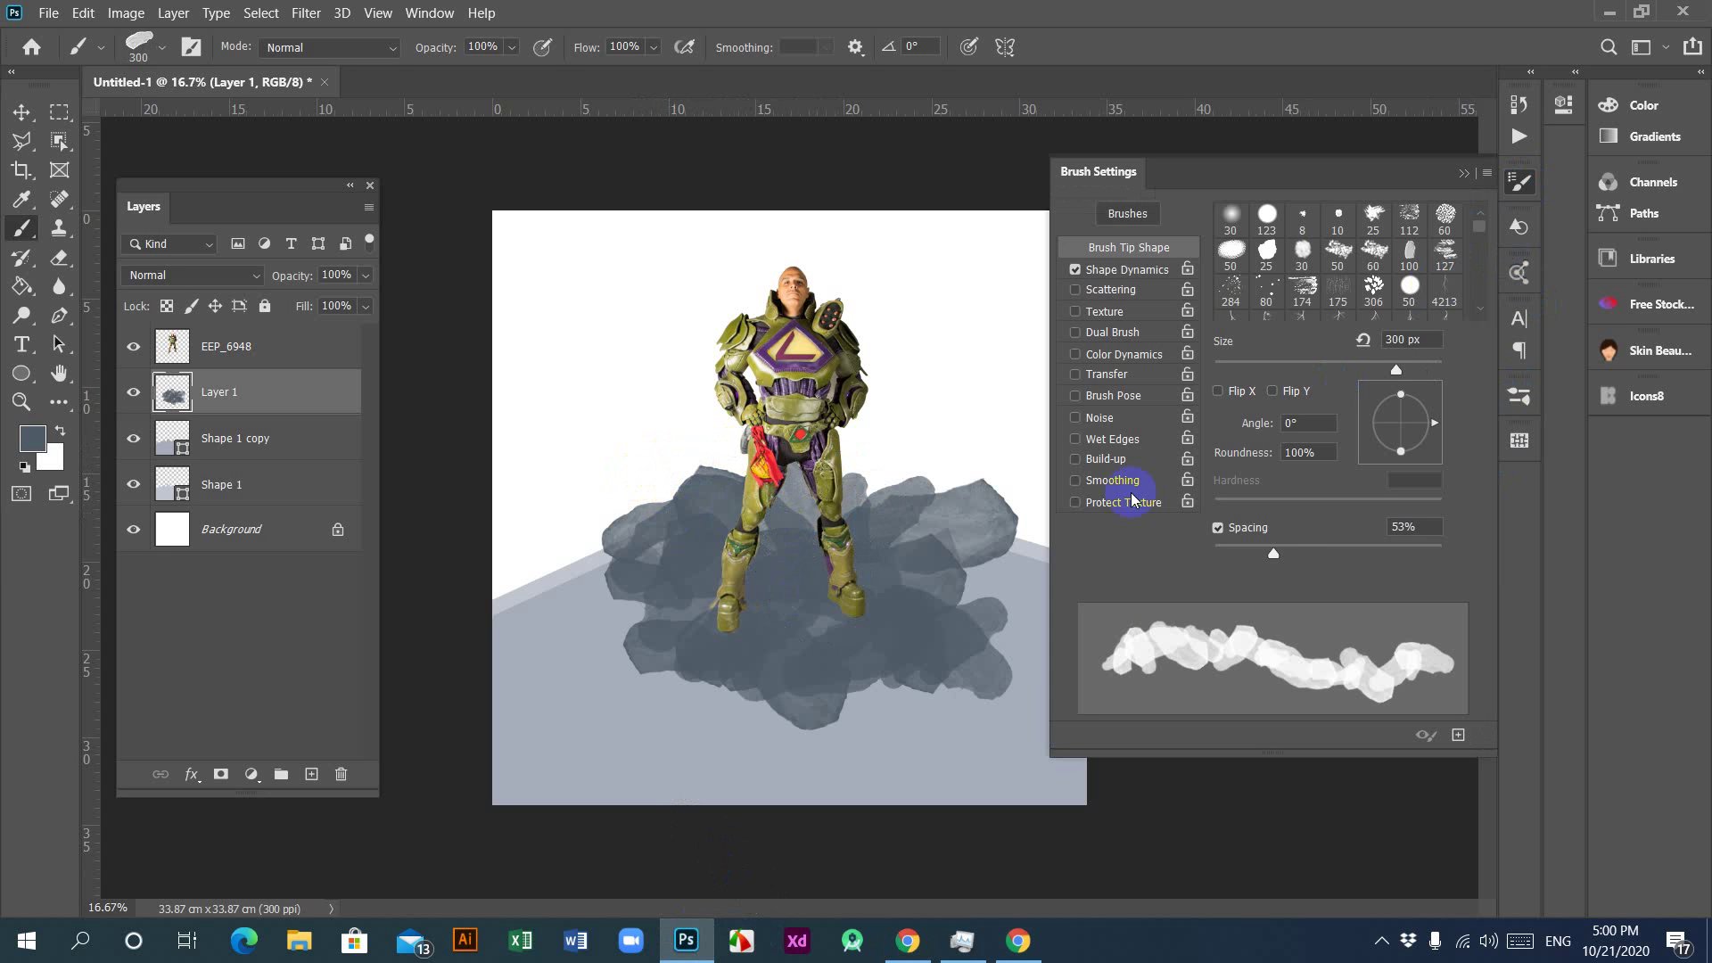
{"action": "left_click_drag", "start_coordinate": [1275, 552], "coordinate": [1385, 549]}
{"action": "mouse_move", "coordinate": [644, 471]}
{"action": "left_mouse_down"}
{"action": "mouse_move", "coordinate": [819, 434]}
{"action": "mouse_move", "coordinate": [768, 477]}
{"action": "left_mouse_up"}
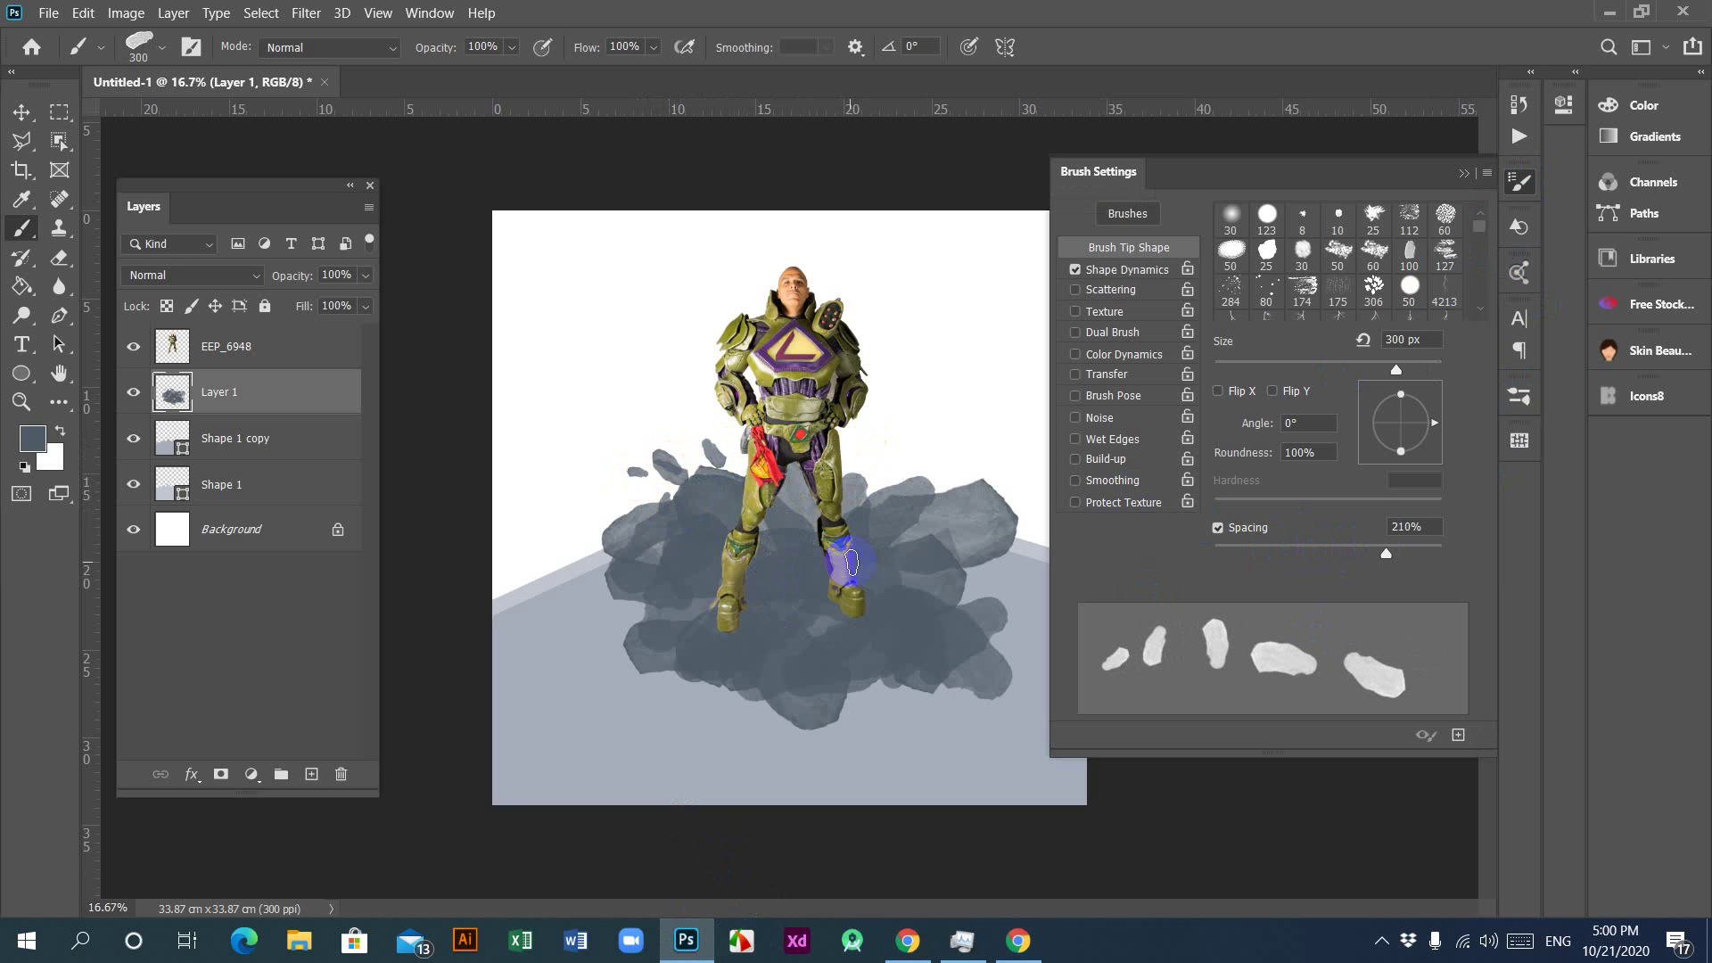
{"action": "key", "text": "ctrl+z"}
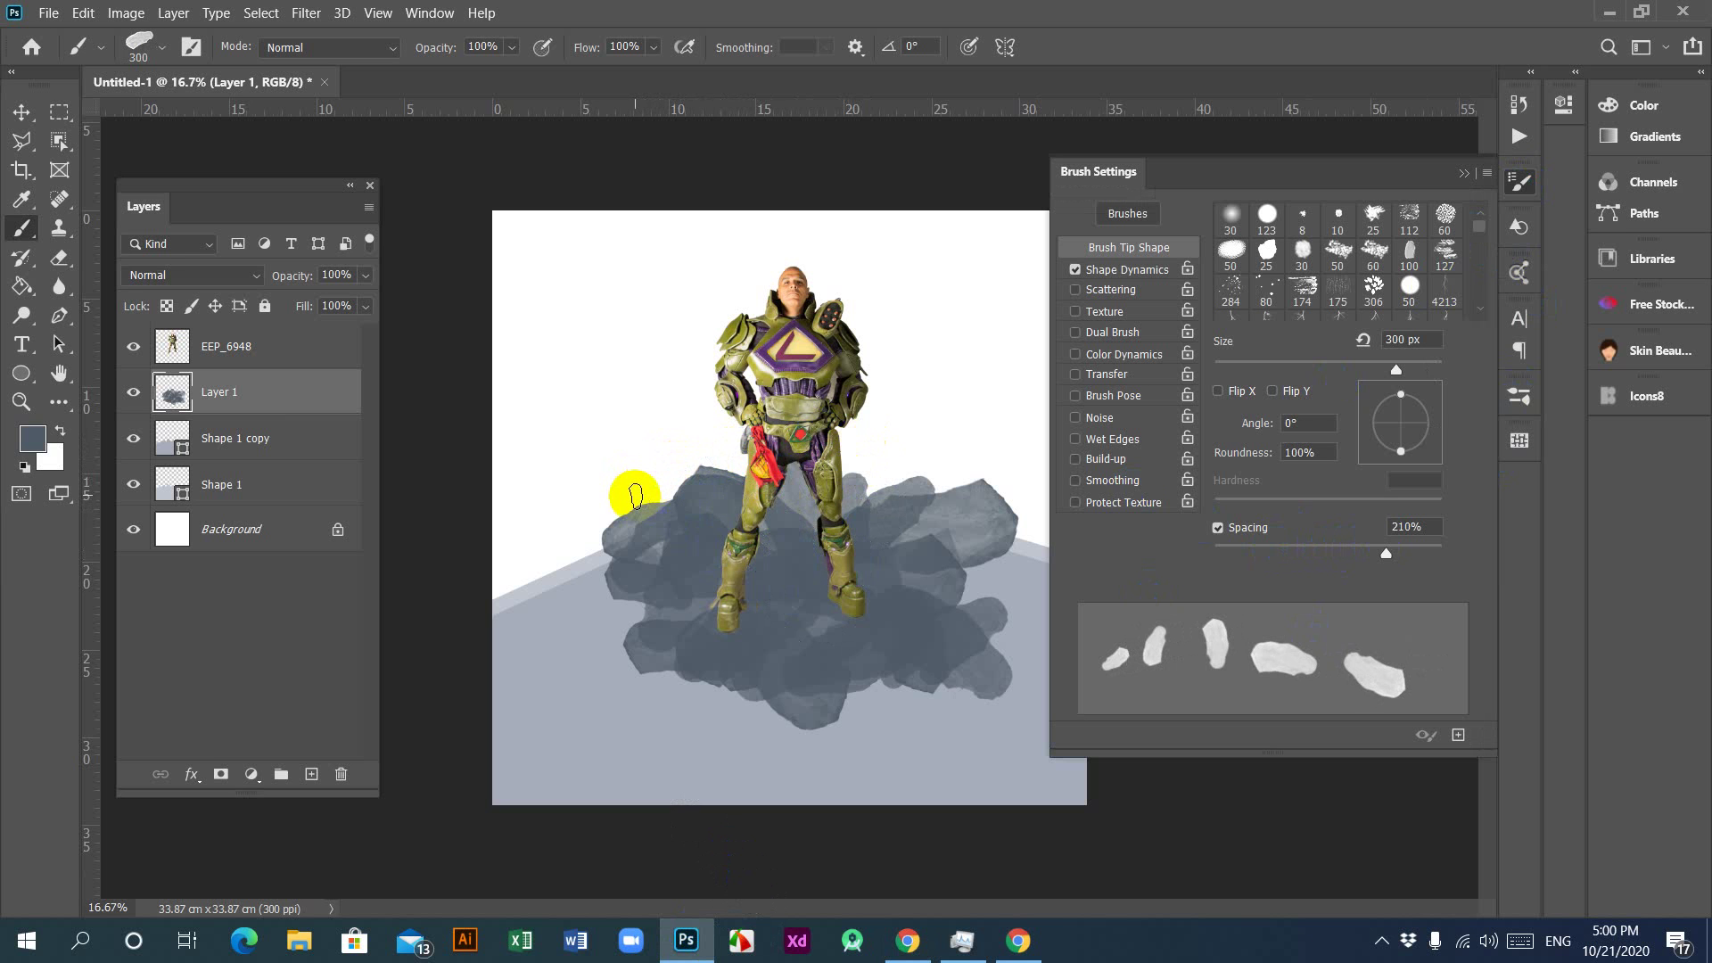
{"action": "mouse_move", "coordinate": [650, 489]}
{"action": "left_mouse_down"}
{"action": "mouse_move", "coordinate": [727, 456]}
{"action": "mouse_move", "coordinate": [985, 450]}
{"action": "left_mouse_up"}
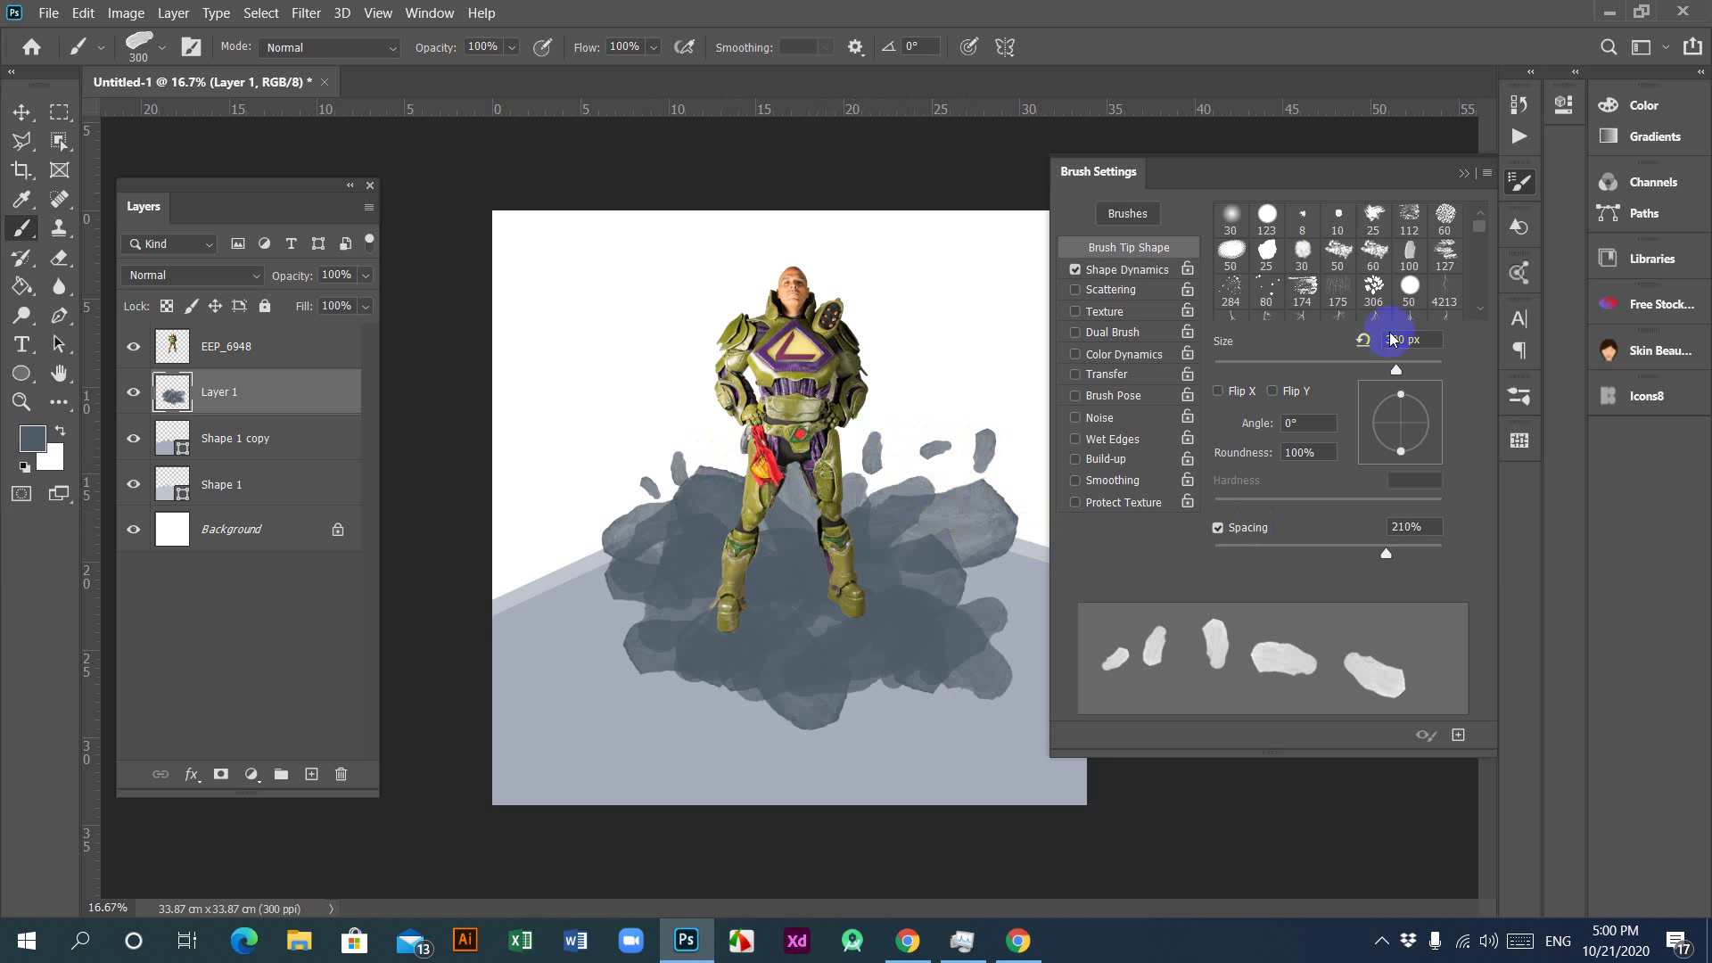
{"action": "left_click", "coordinate": [1463, 173]}
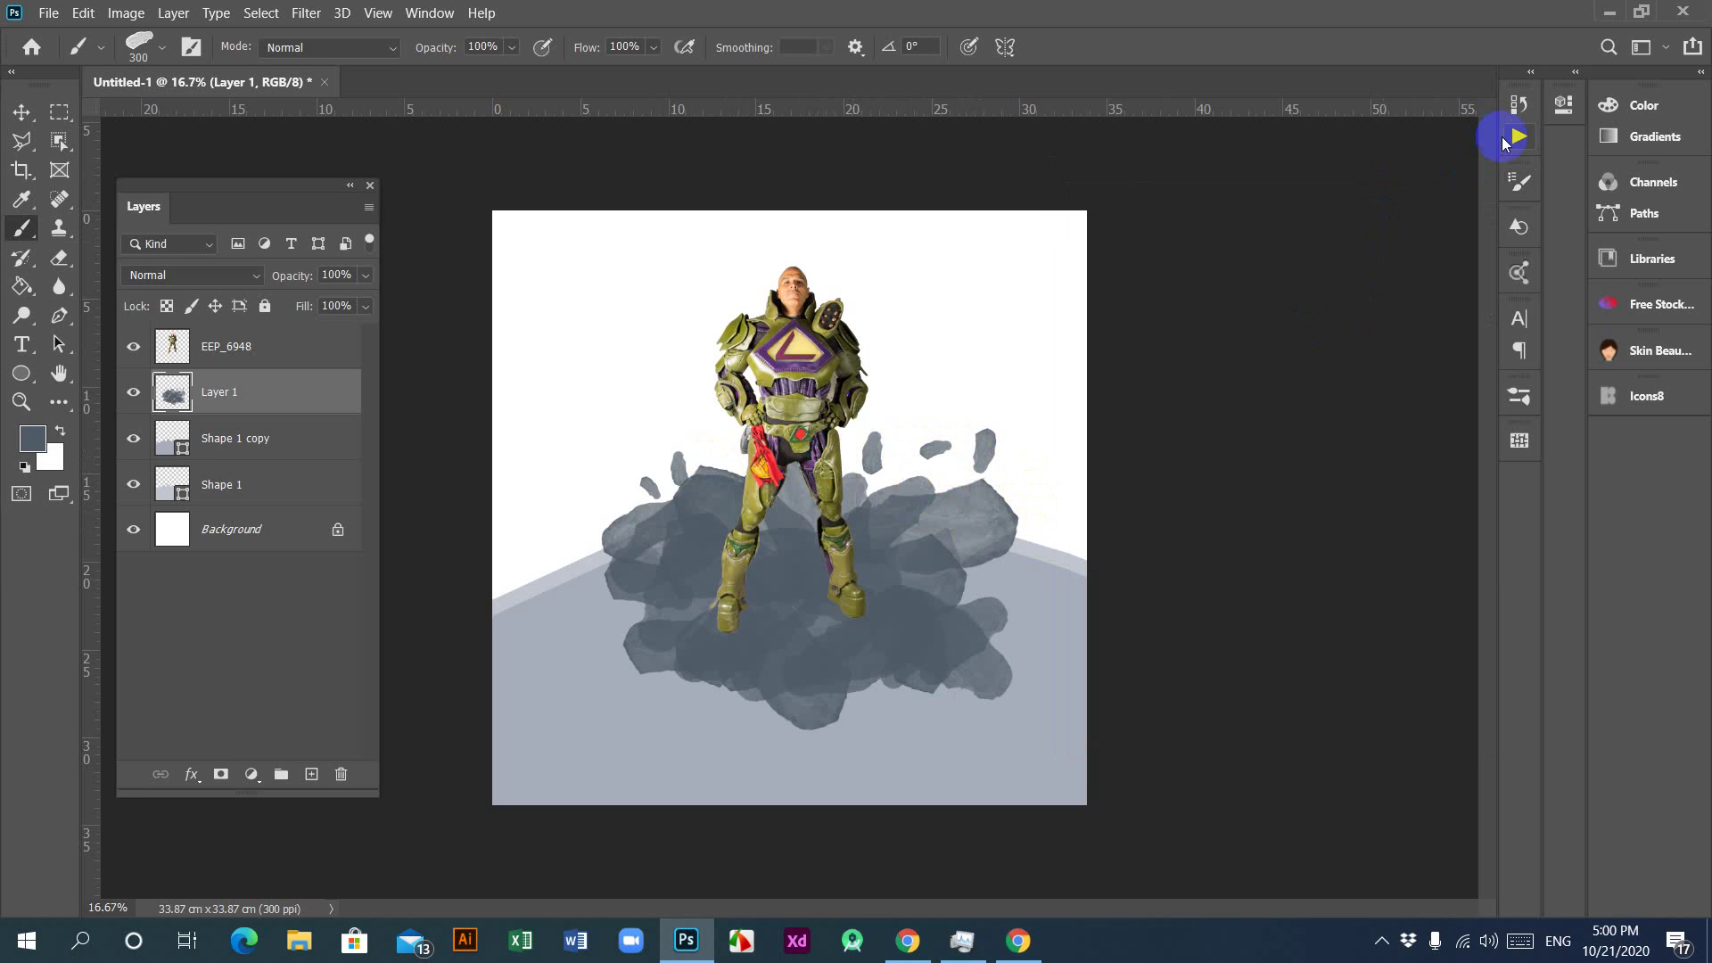
Step: Set the rock brush angle to -73° and paint small flying rocks beside the figure's hip and around the pile's right and lower edges
{"action": "left_click", "coordinate": [1519, 182]}
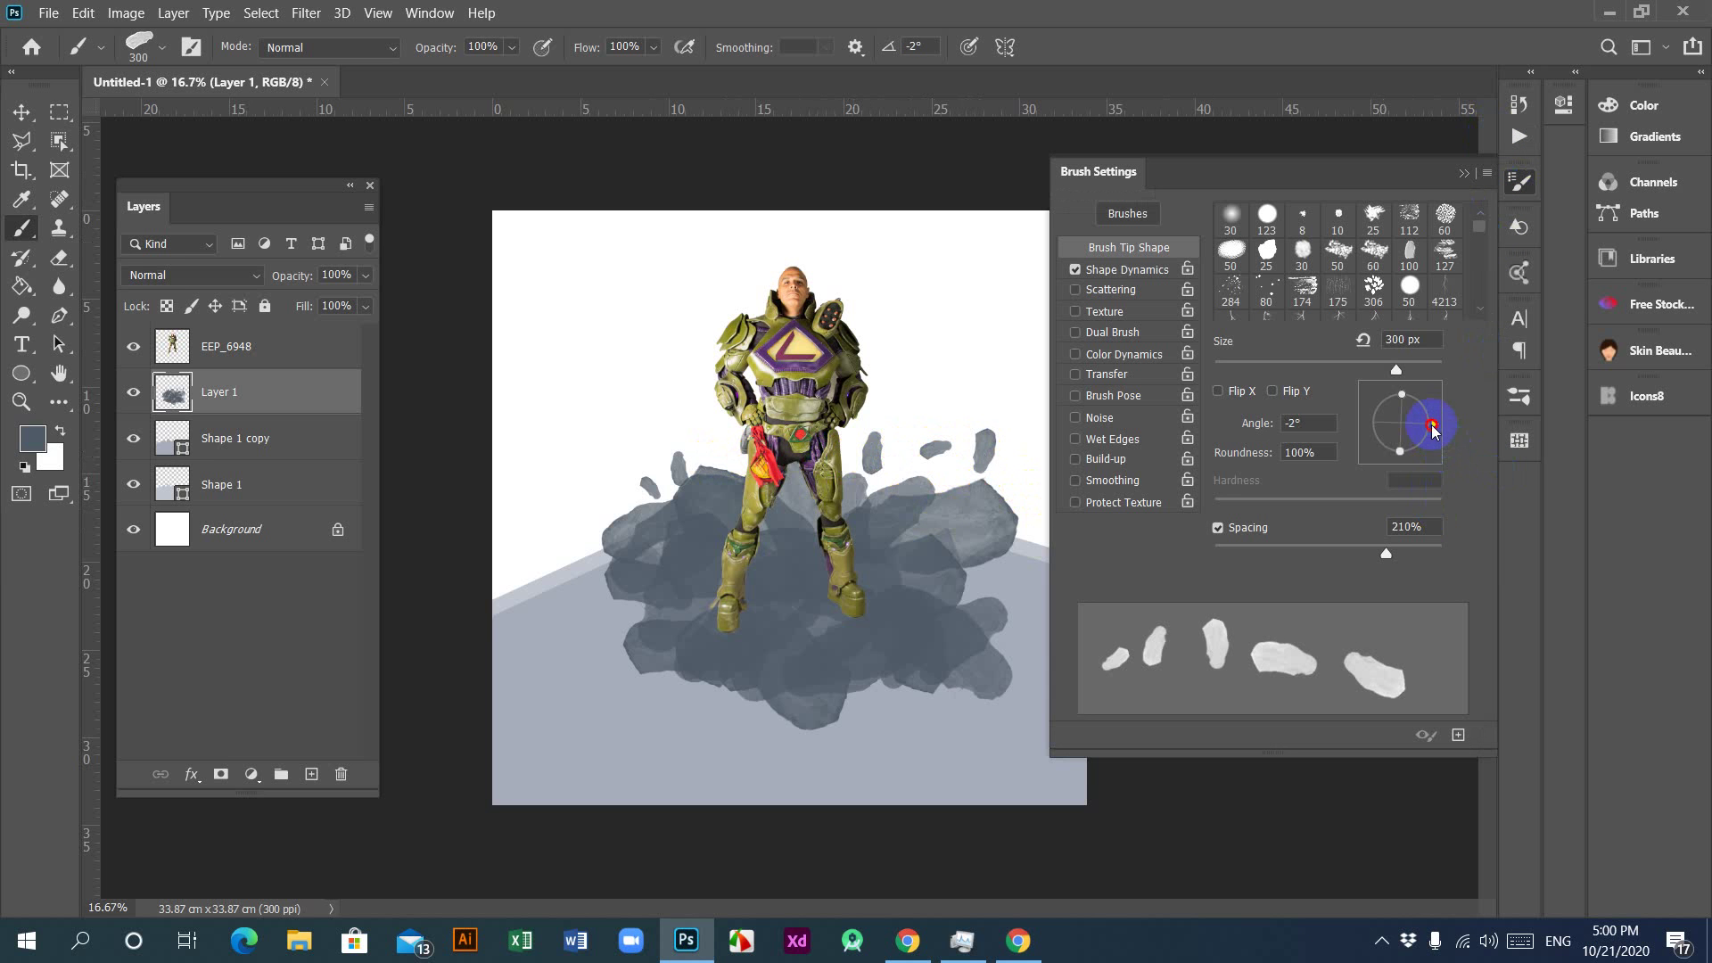
{"action": "left_click_drag", "start_coordinate": [1432, 432], "coordinate": [1411, 455]}
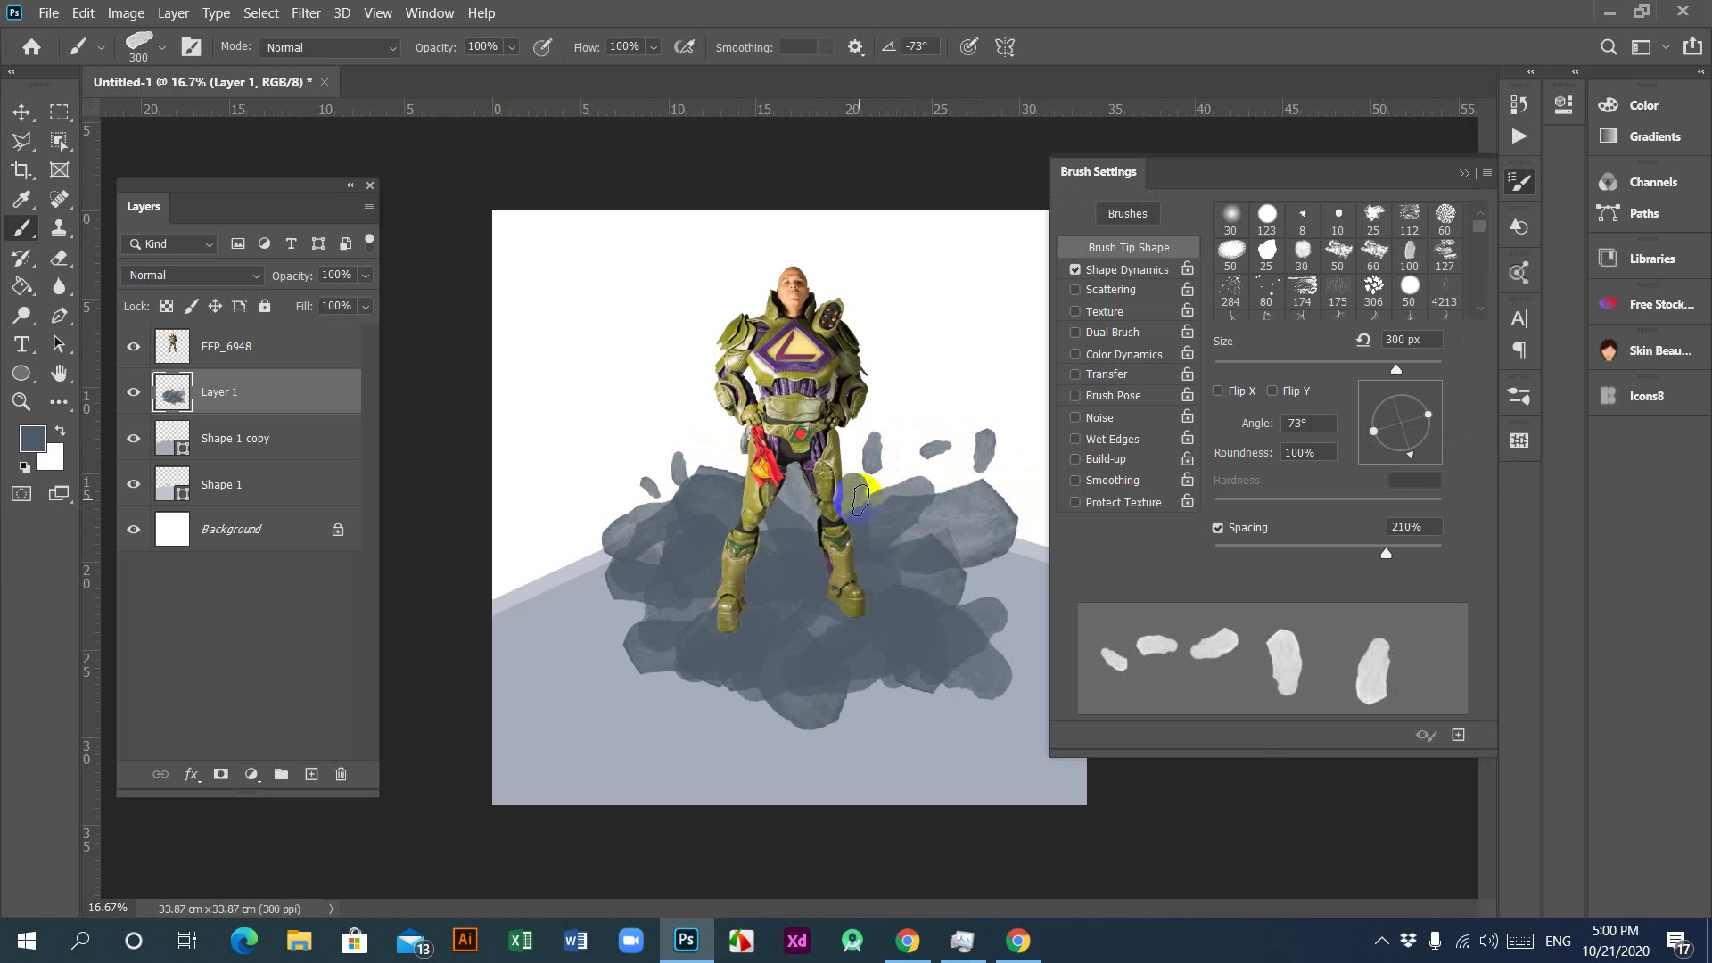
{"action": "left_click_drag", "start_coordinate": [858, 499], "coordinate": [936, 478]}
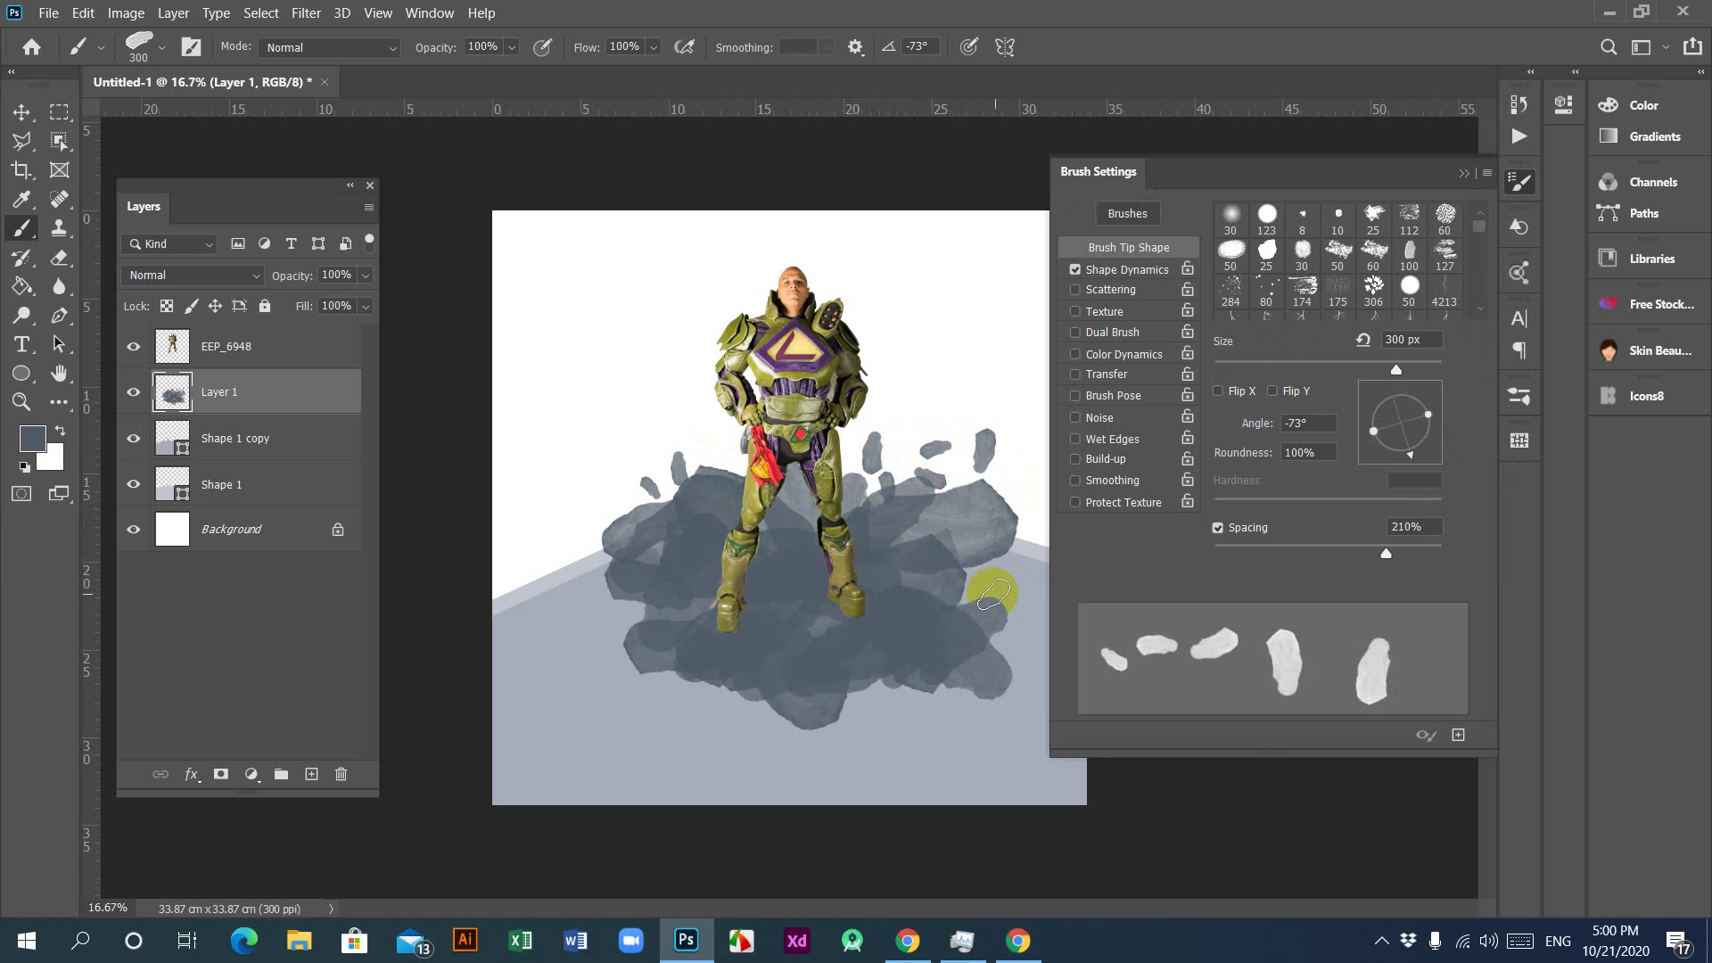
{"action": "left_click", "coordinate": [995, 575]}
{"action": "left_click", "coordinate": [1024, 649]}
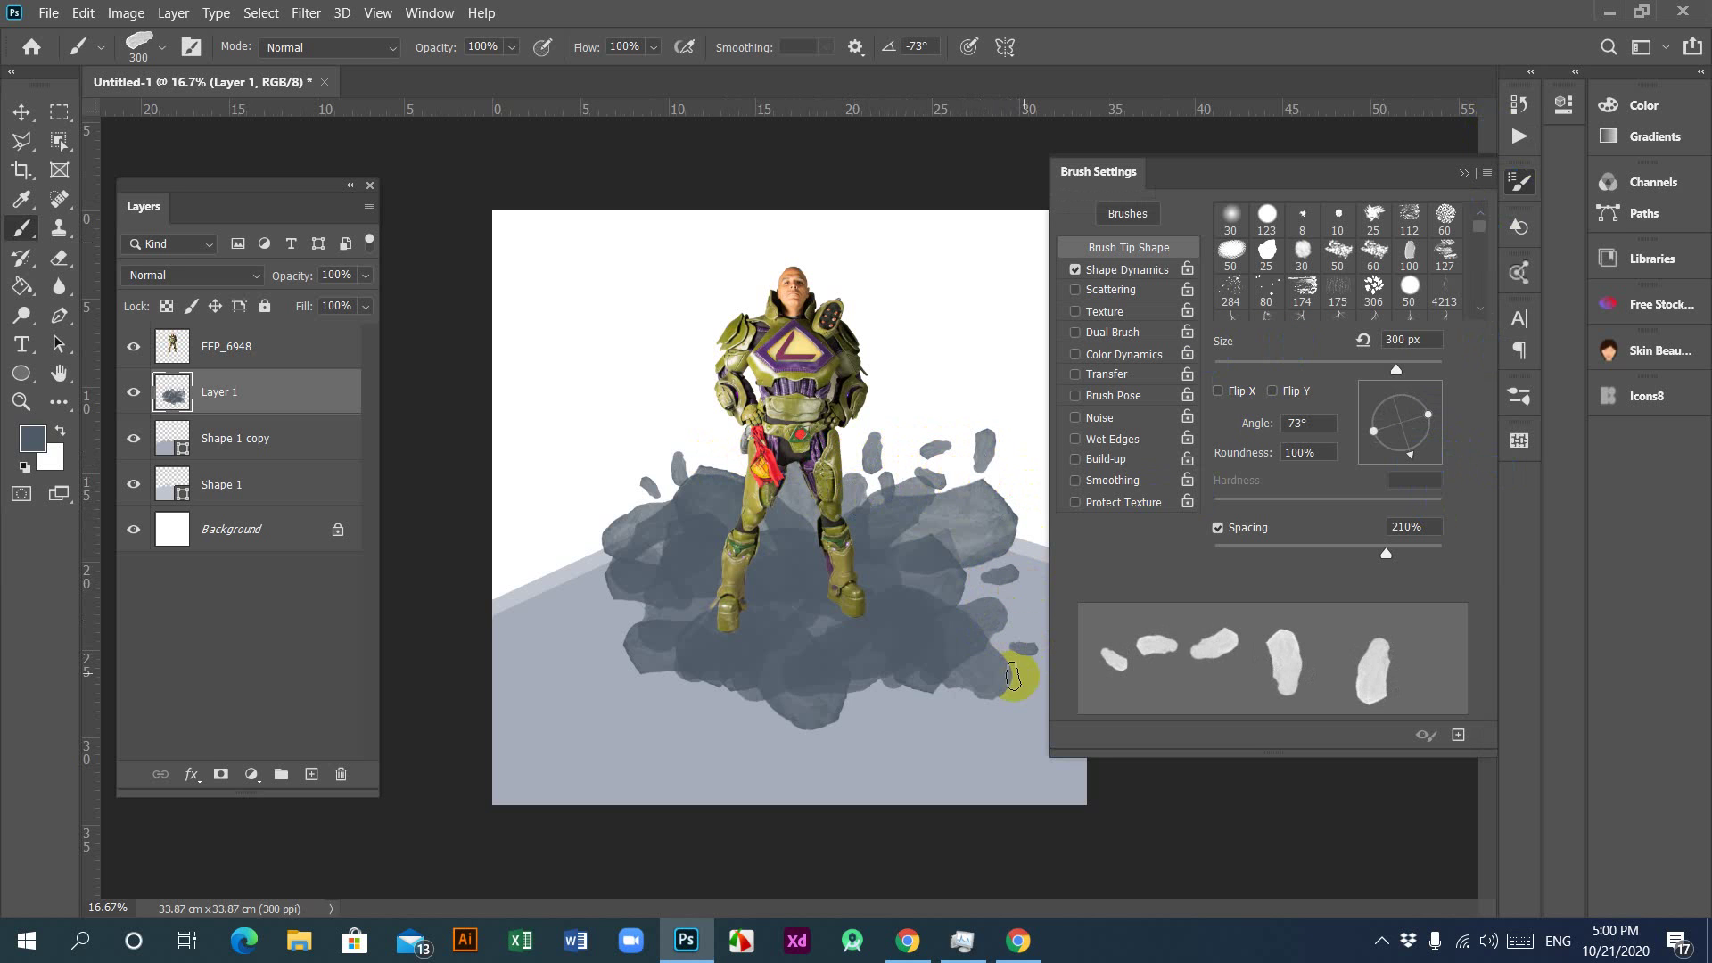
{"action": "left_click", "coordinate": [952, 708]}
{"action": "left_click", "coordinate": [888, 720]}
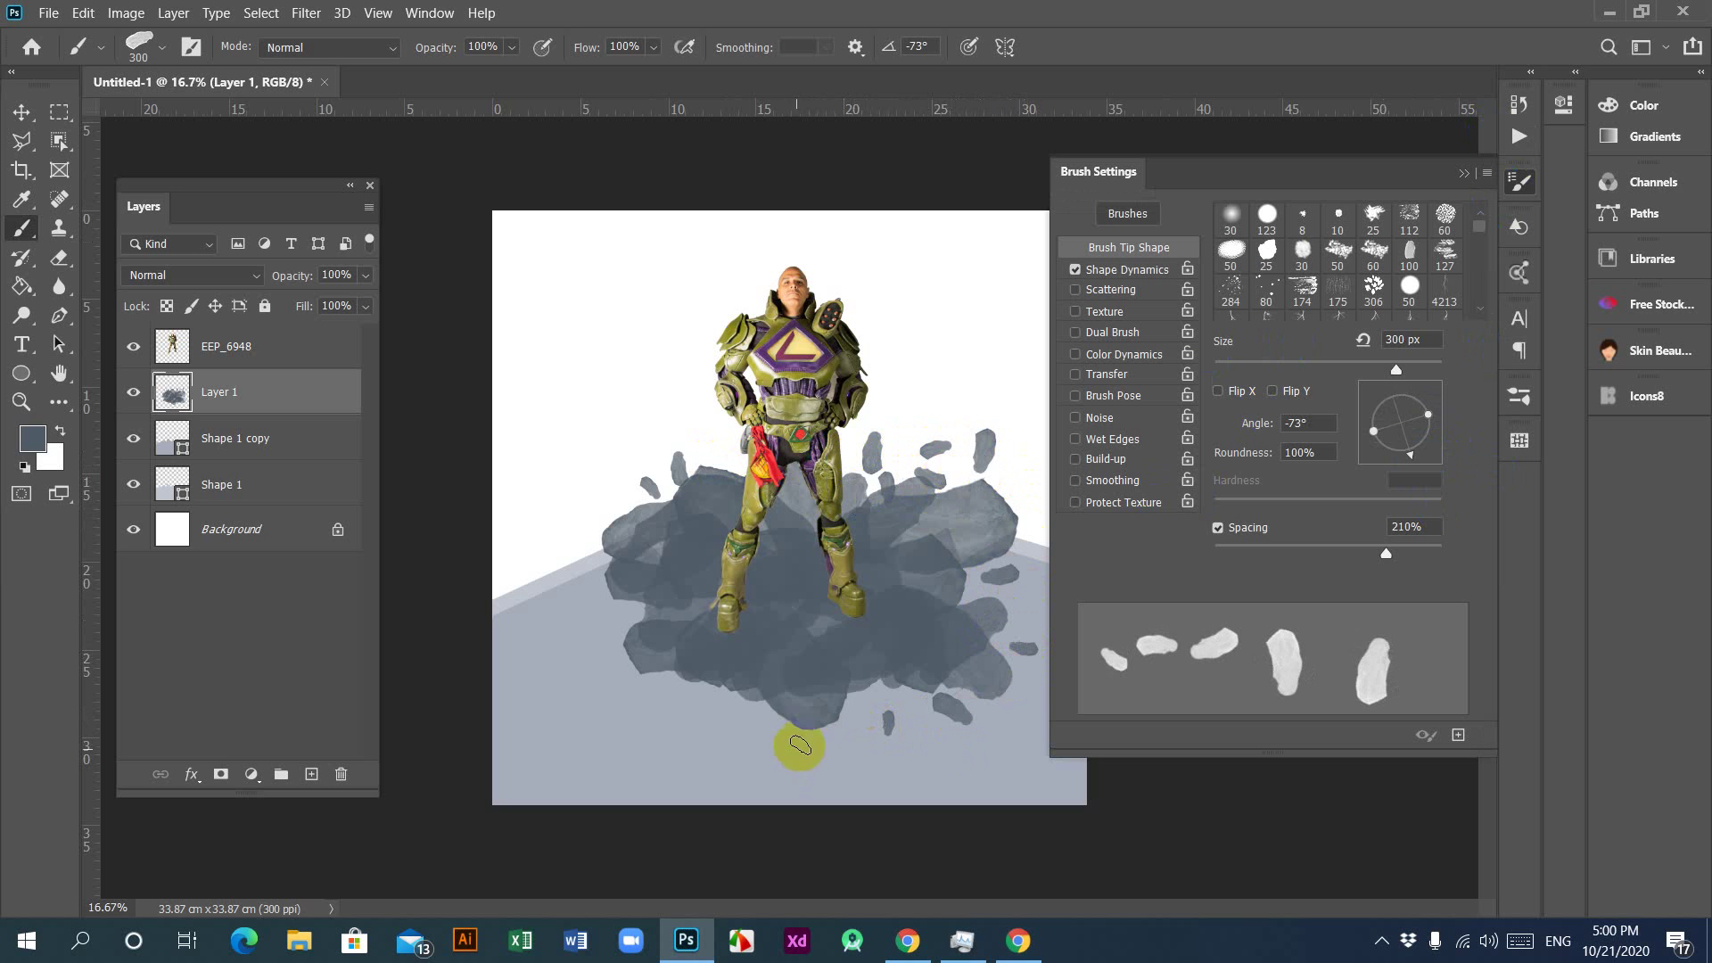
{"action": "left_click_drag", "start_coordinate": [740, 724], "coordinate": [633, 685]}
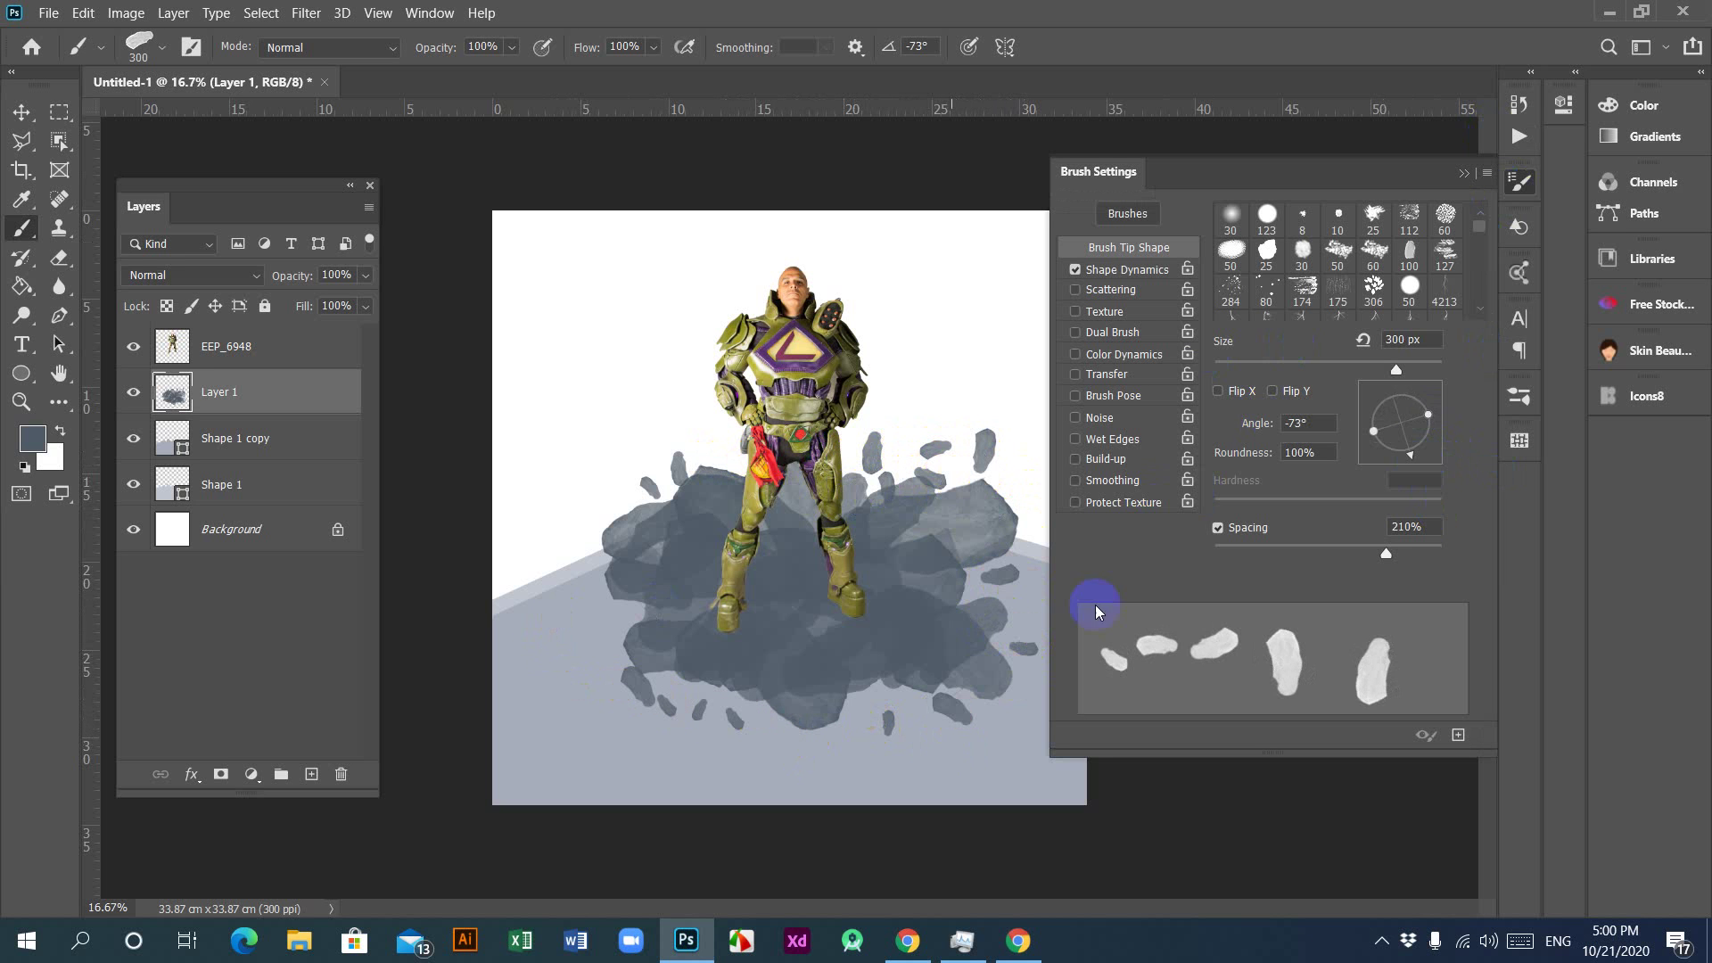
Step: Set the brush angle to 174° and add small rocks around the left, lower and right edges of the pile
{"action": "left_click_drag", "start_coordinate": [1409, 453], "coordinate": [1345, 410]}
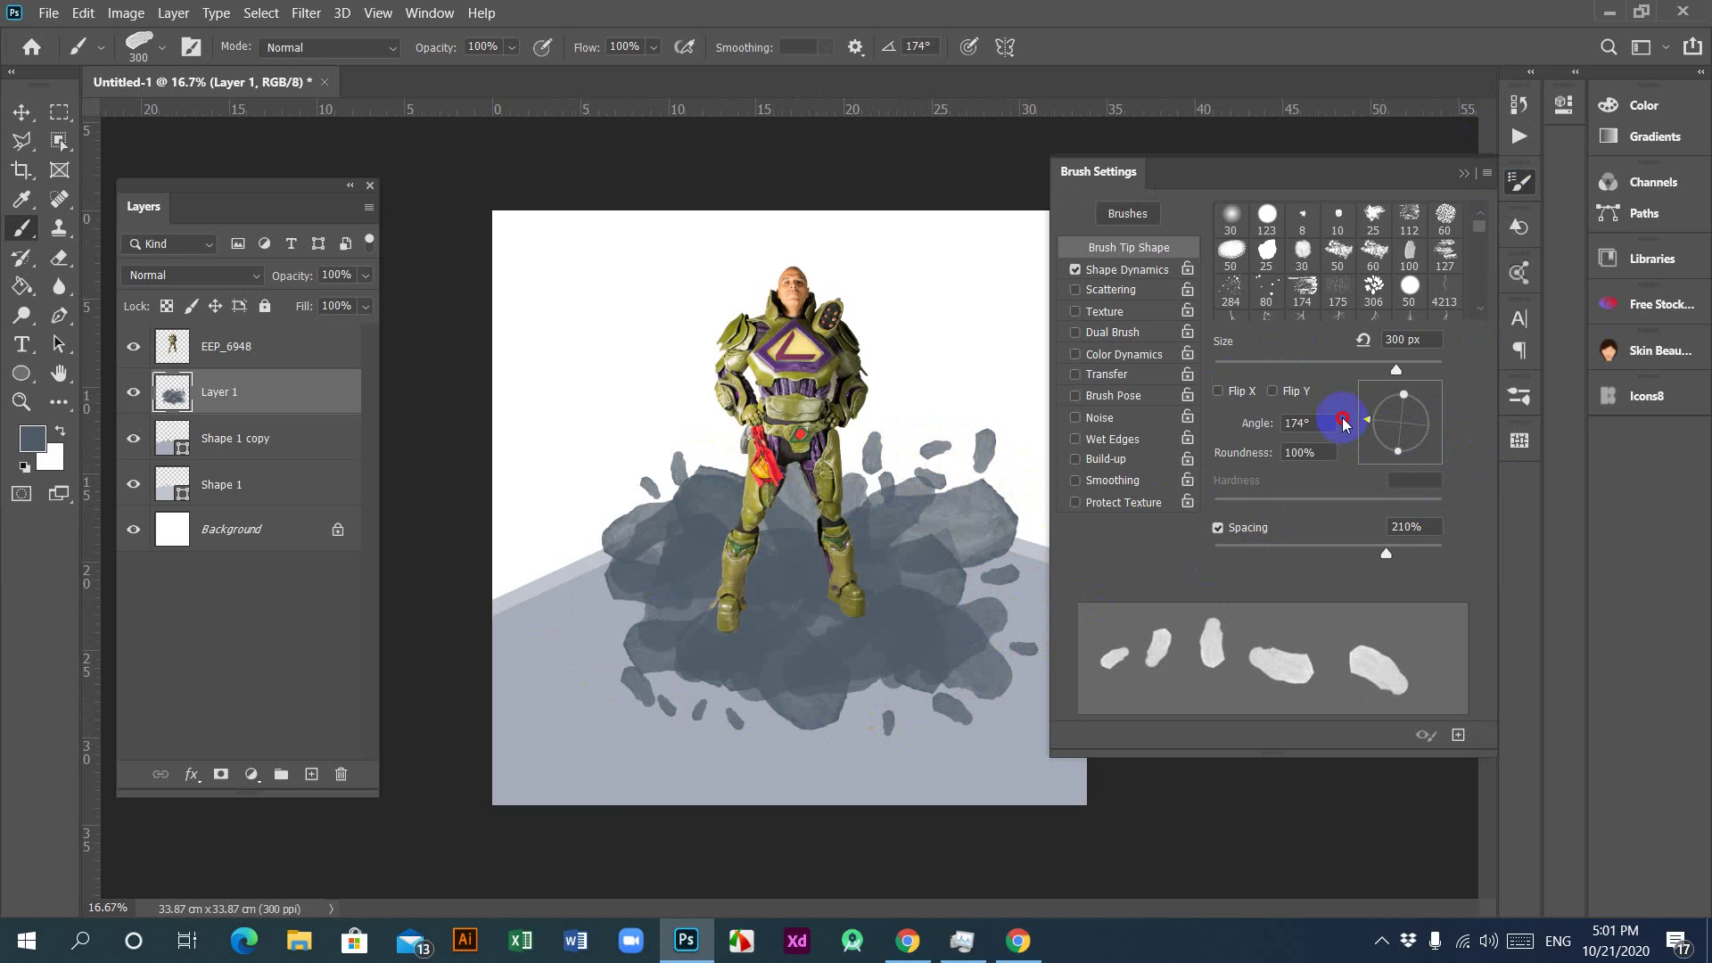
{"action": "left_click", "coordinate": [592, 652]}
{"action": "left_click", "coordinate": [581, 590]}
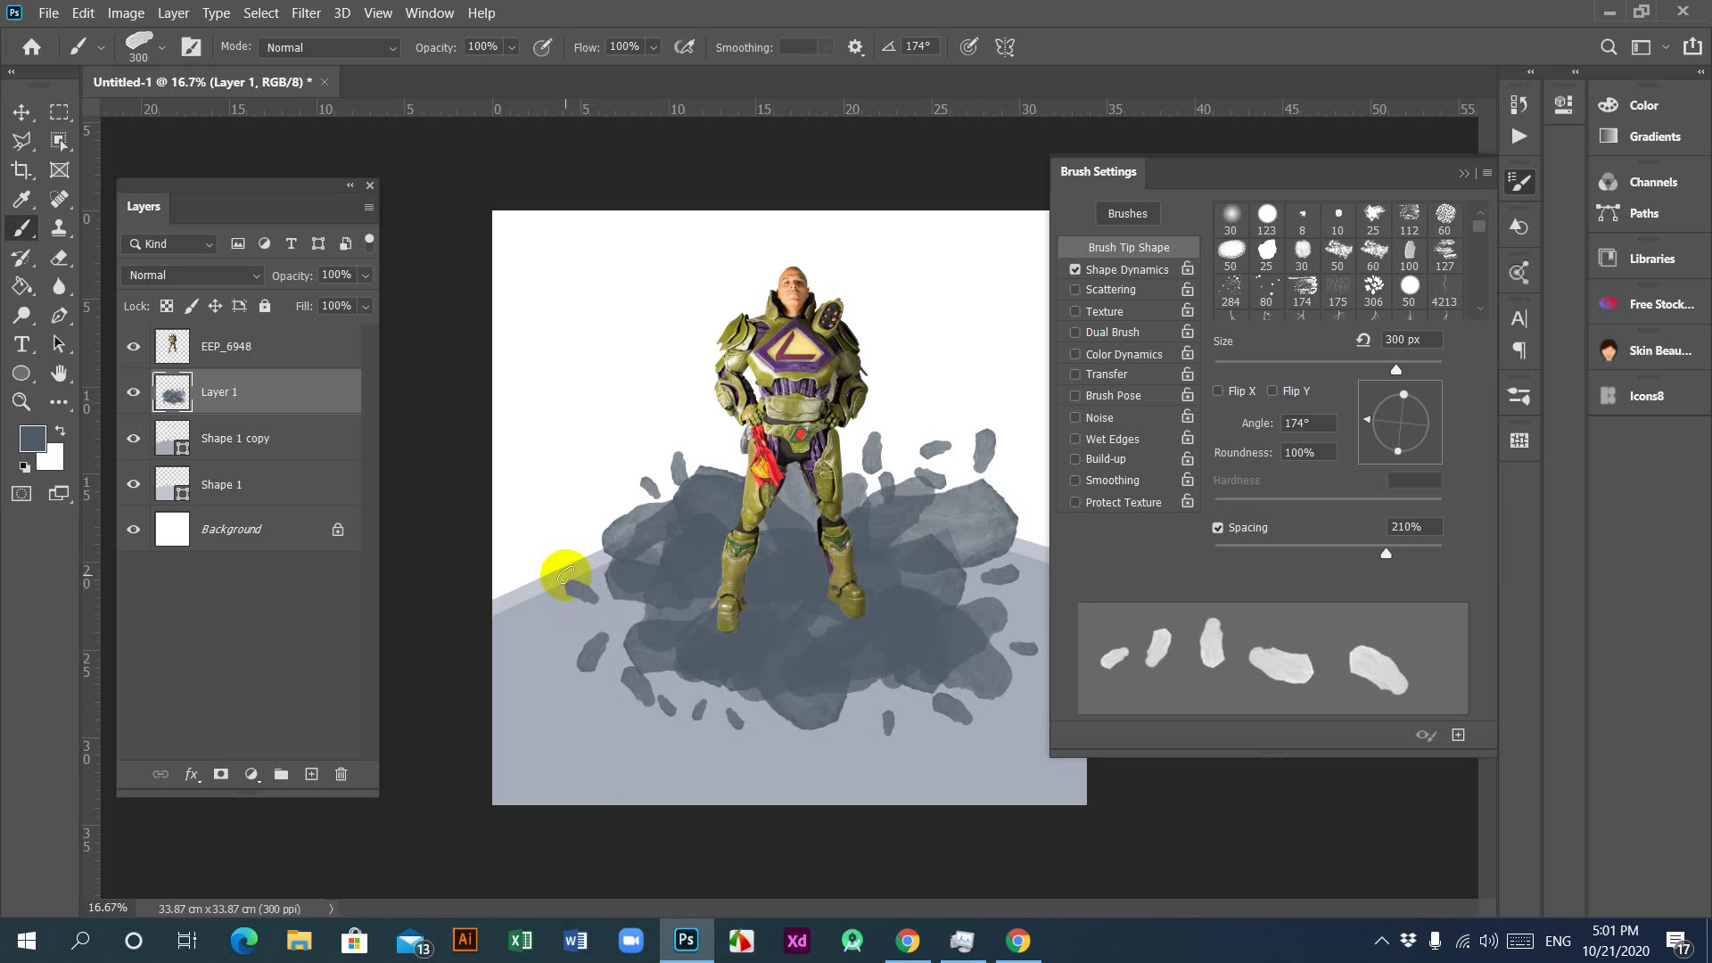
{"action": "left_click", "coordinate": [803, 738]}
{"action": "left_click", "coordinate": [883, 706]}
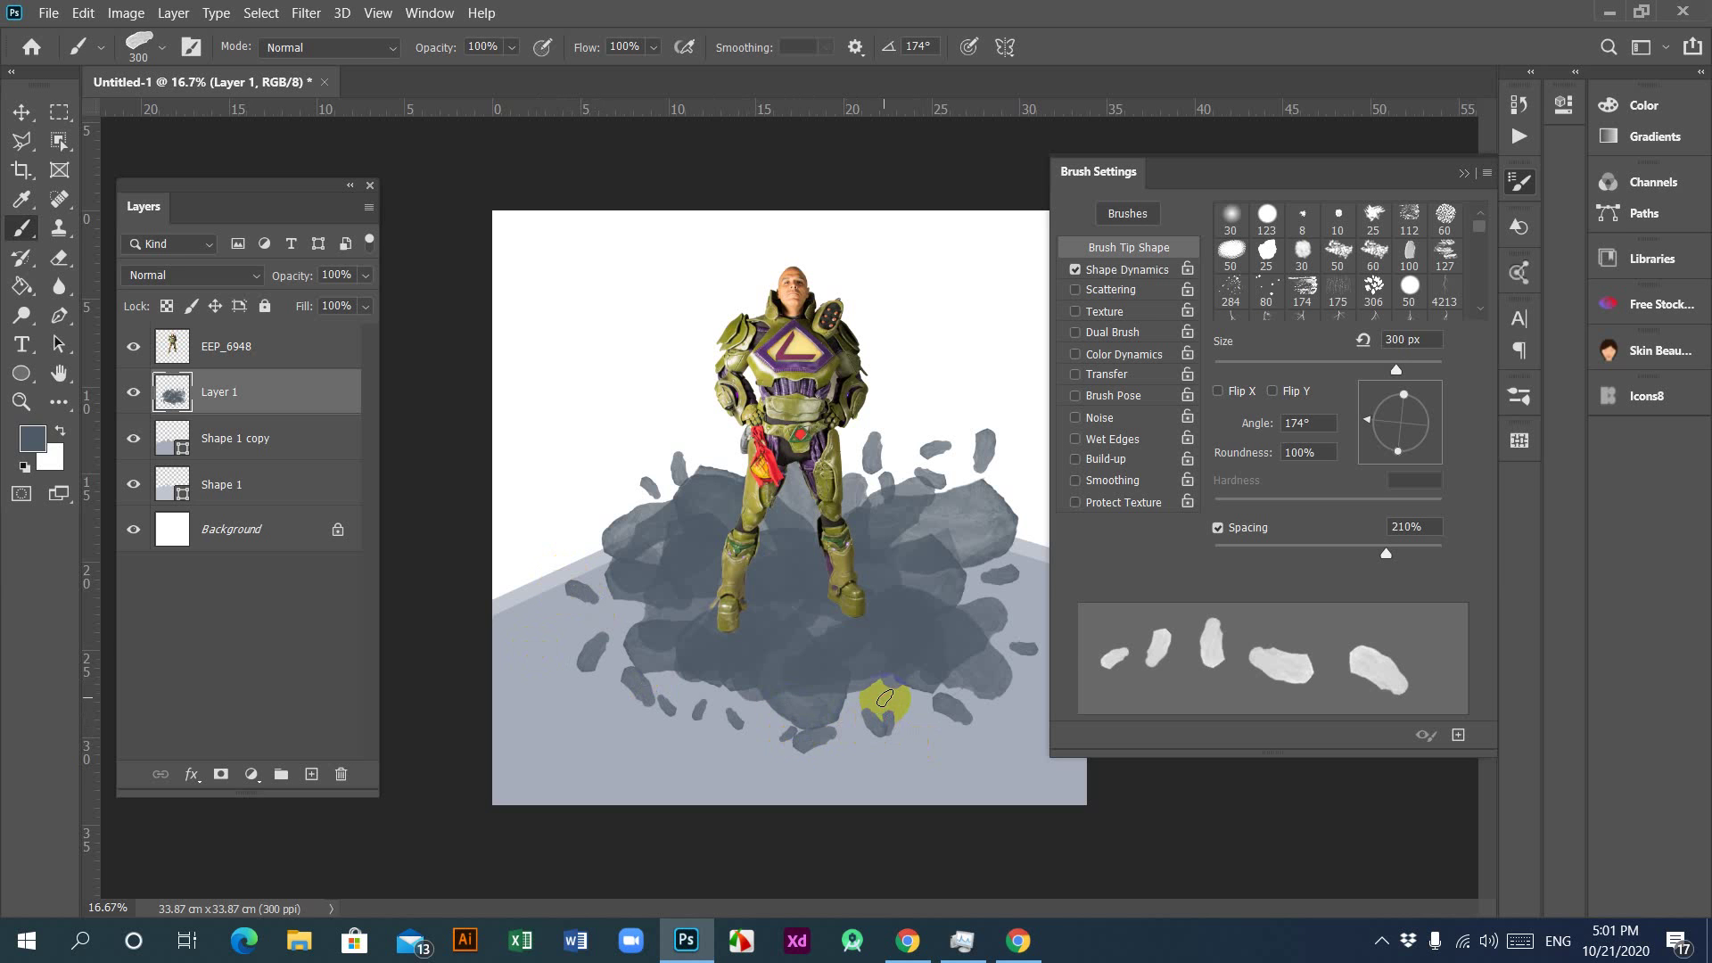
{"action": "left_click", "coordinate": [1466, 172]}
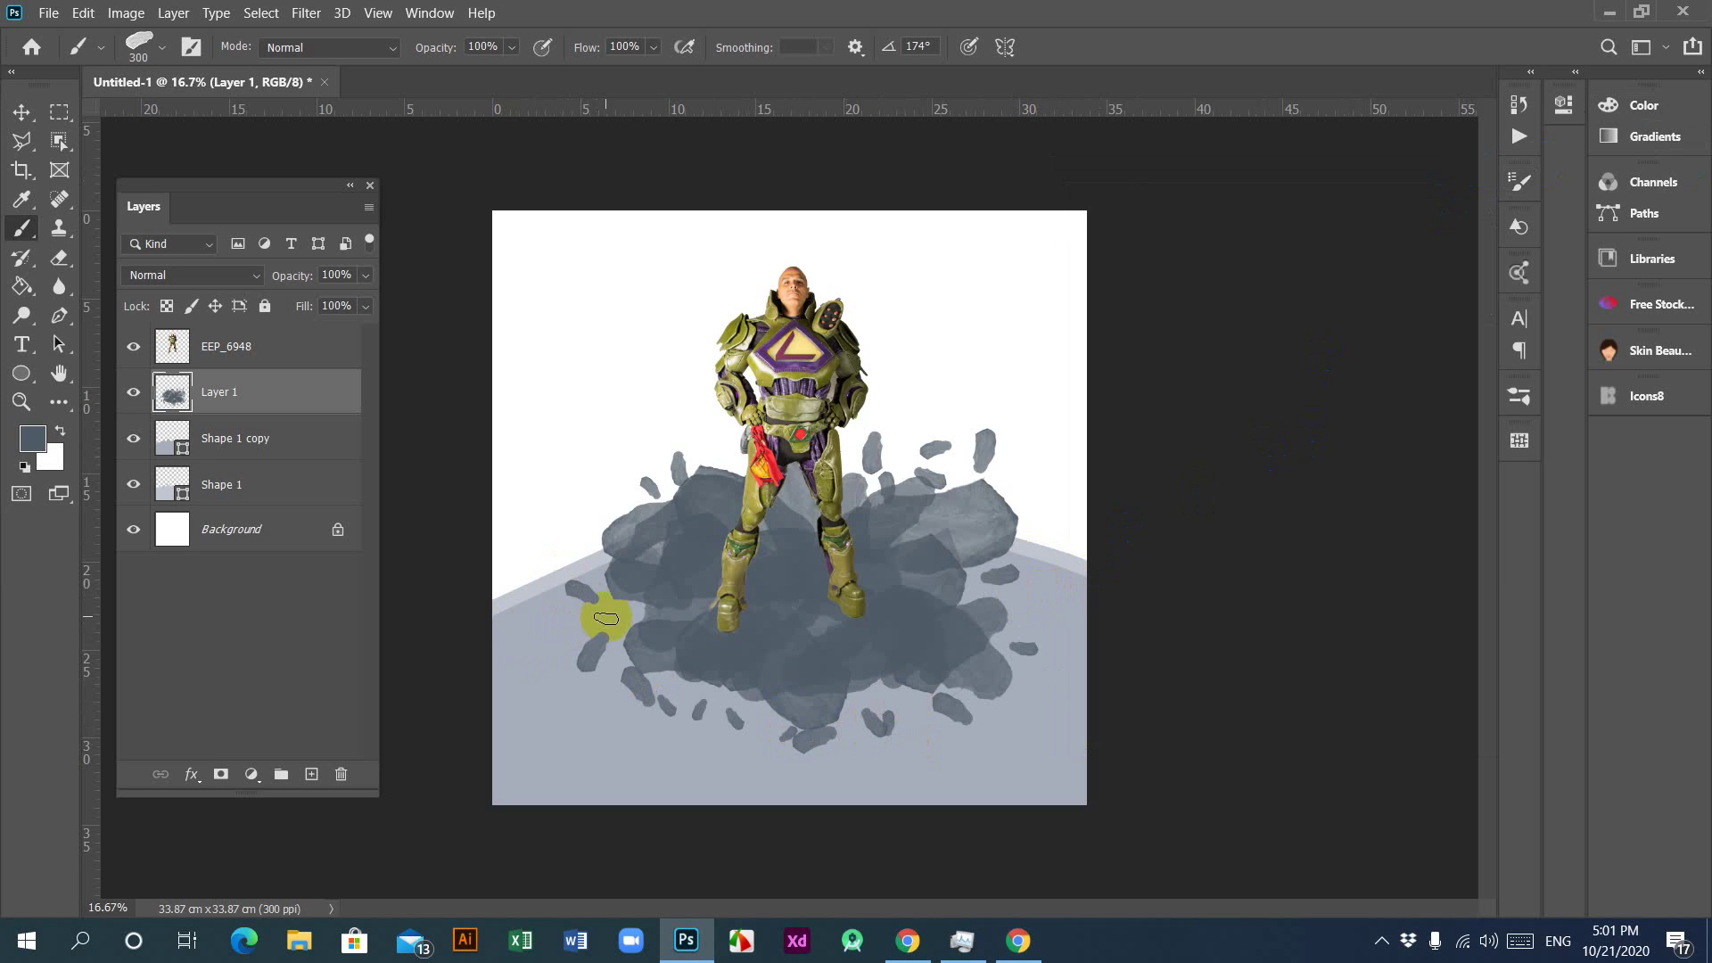
{"action": "left_click", "coordinate": [1026, 608]}
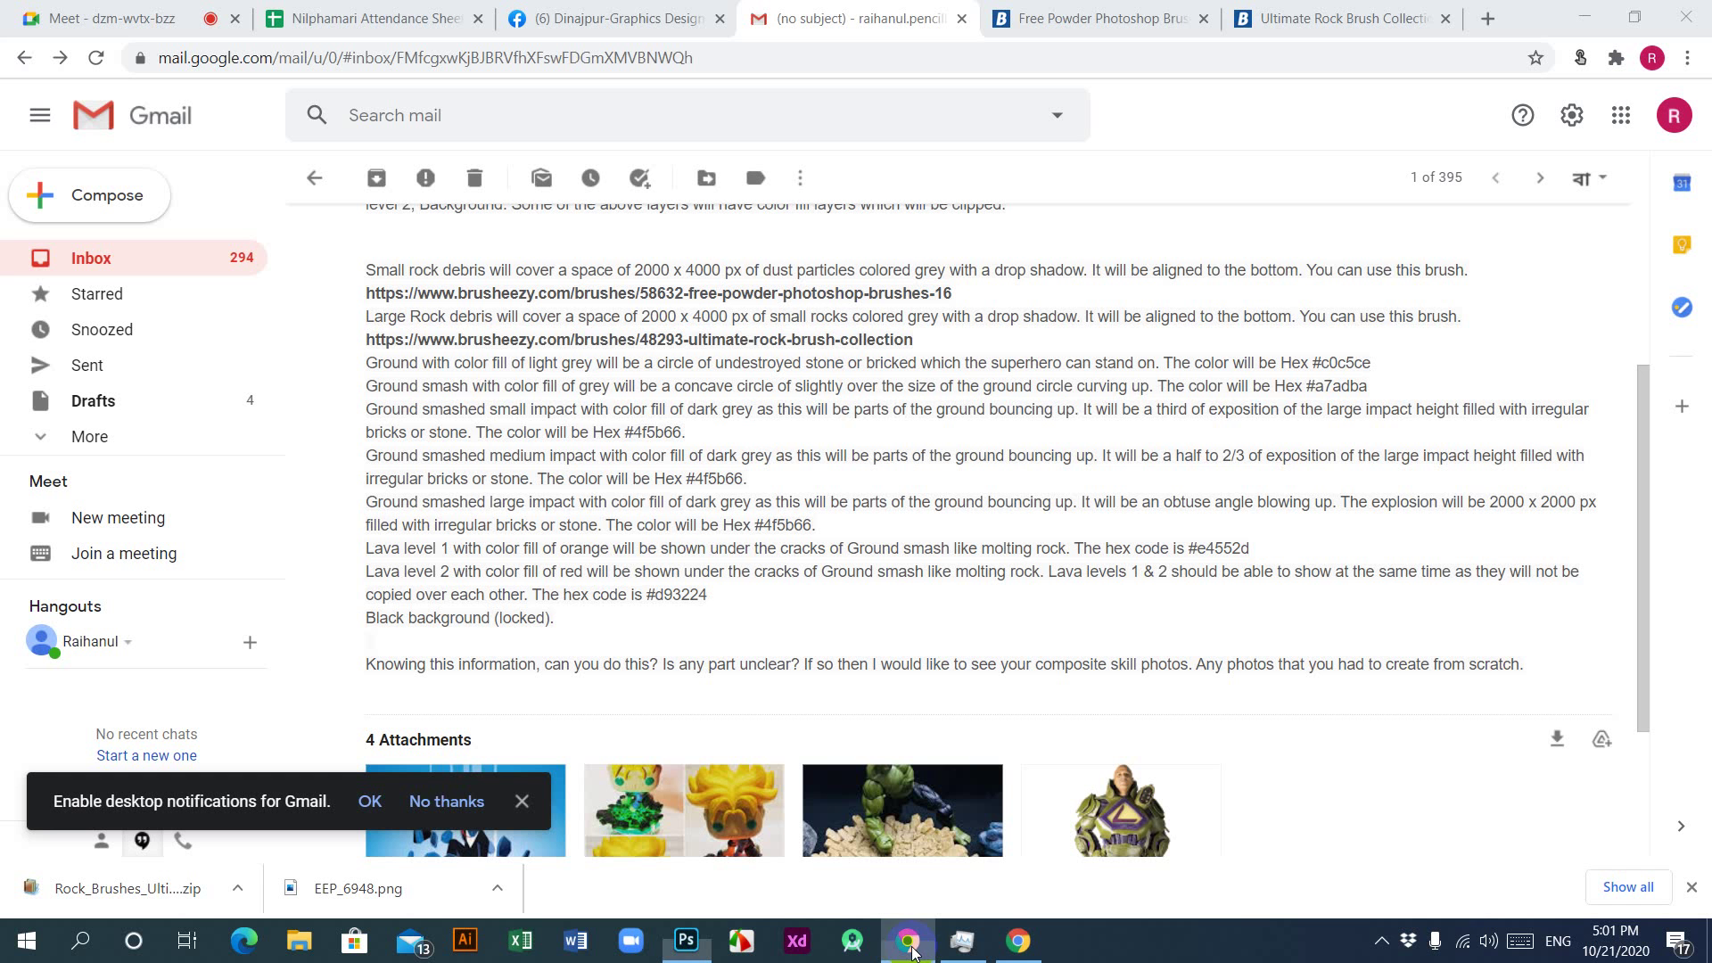
Step: Switch to Gmail in Chrome, copy the Lava level 1 hex code e4552d from the brief, and return to Photoshop
{"action": "left_click", "coordinate": [907, 940]}
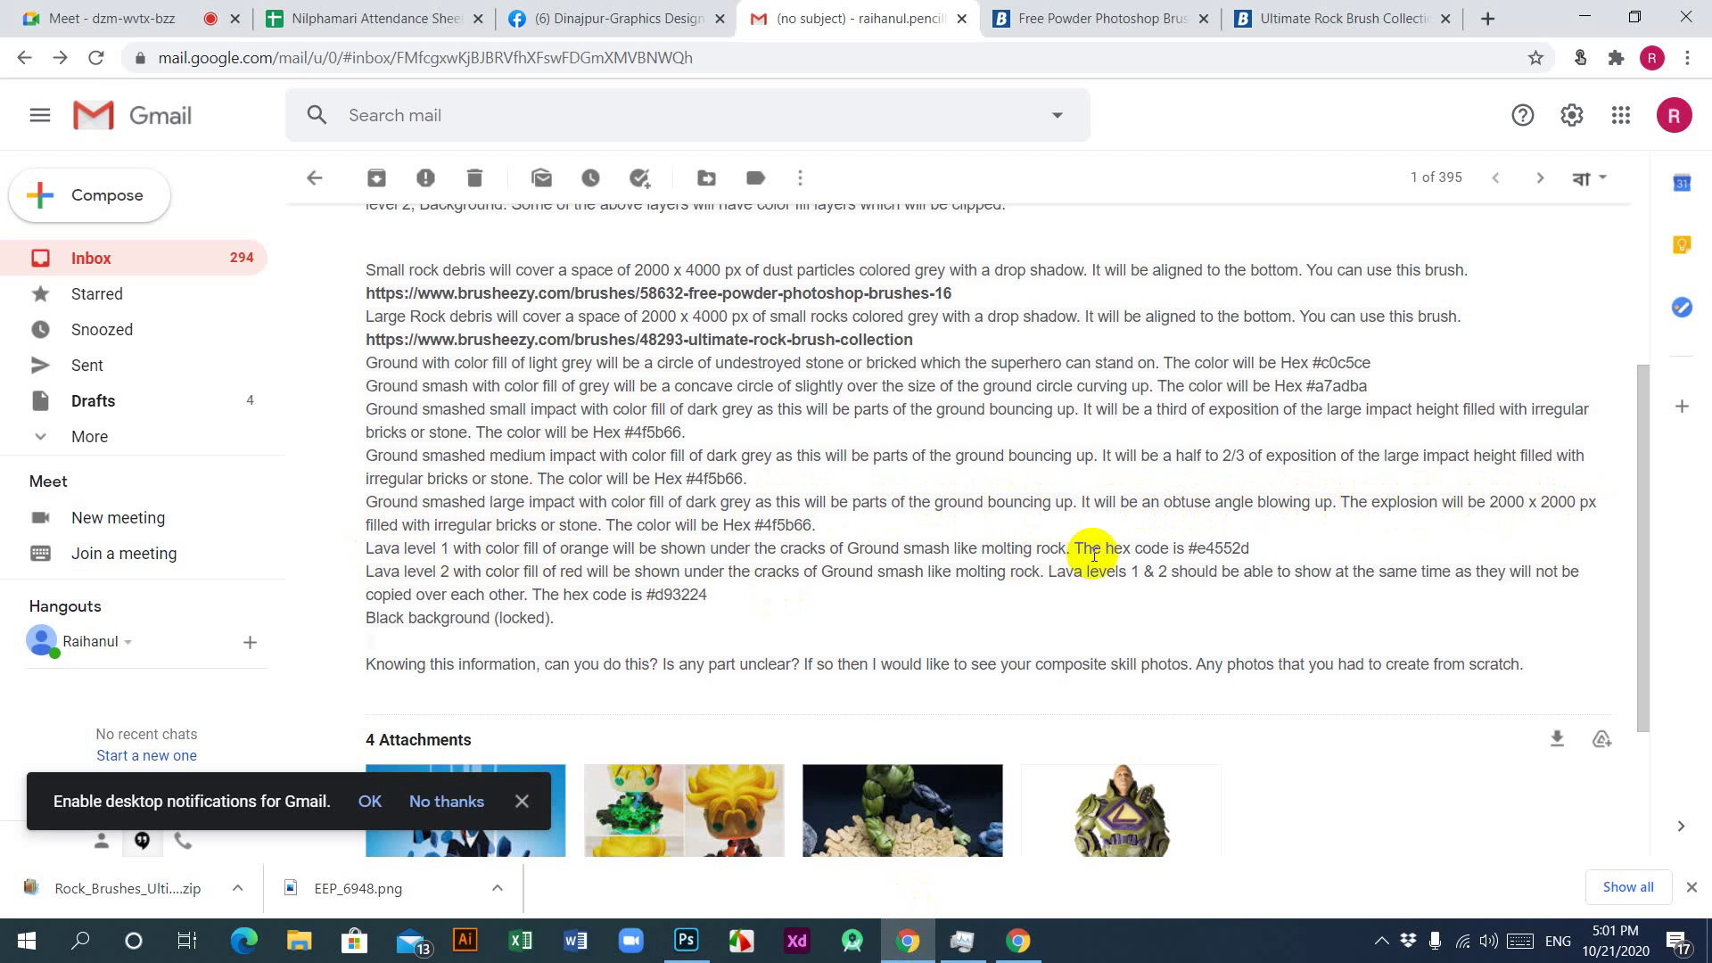
{"action": "double_click", "coordinate": [1205, 549]}
{"action": "key", "text": "ctrl+c"}
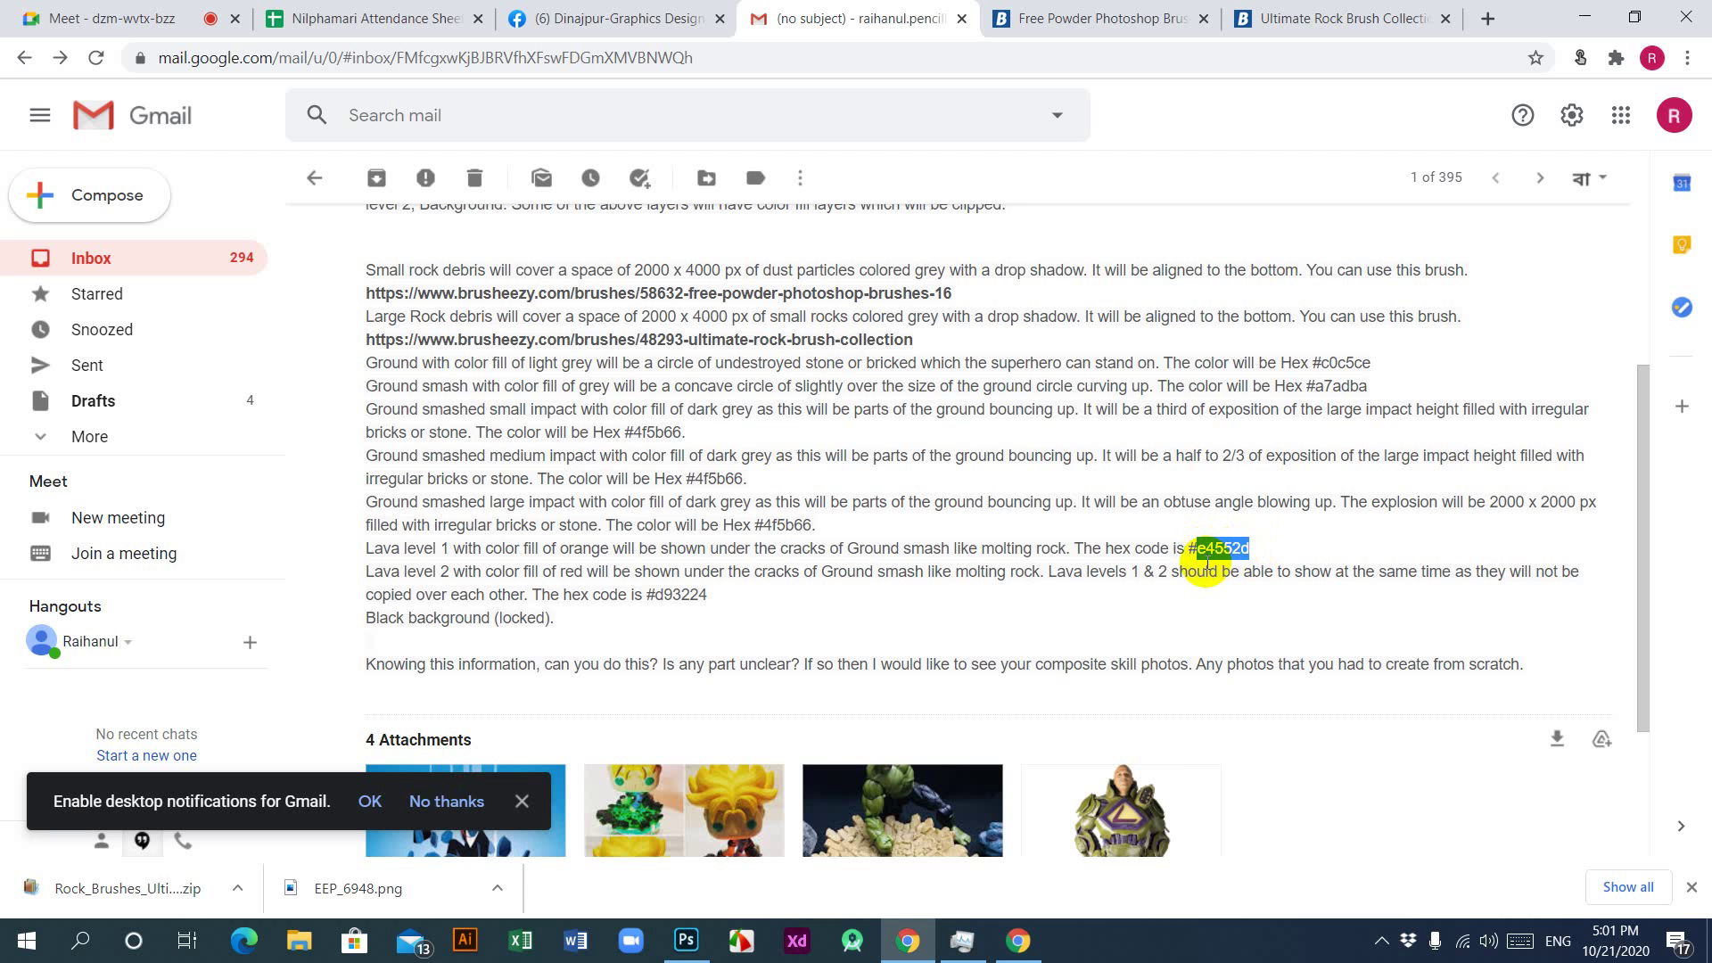
{"action": "left_click", "coordinate": [821, 829]}
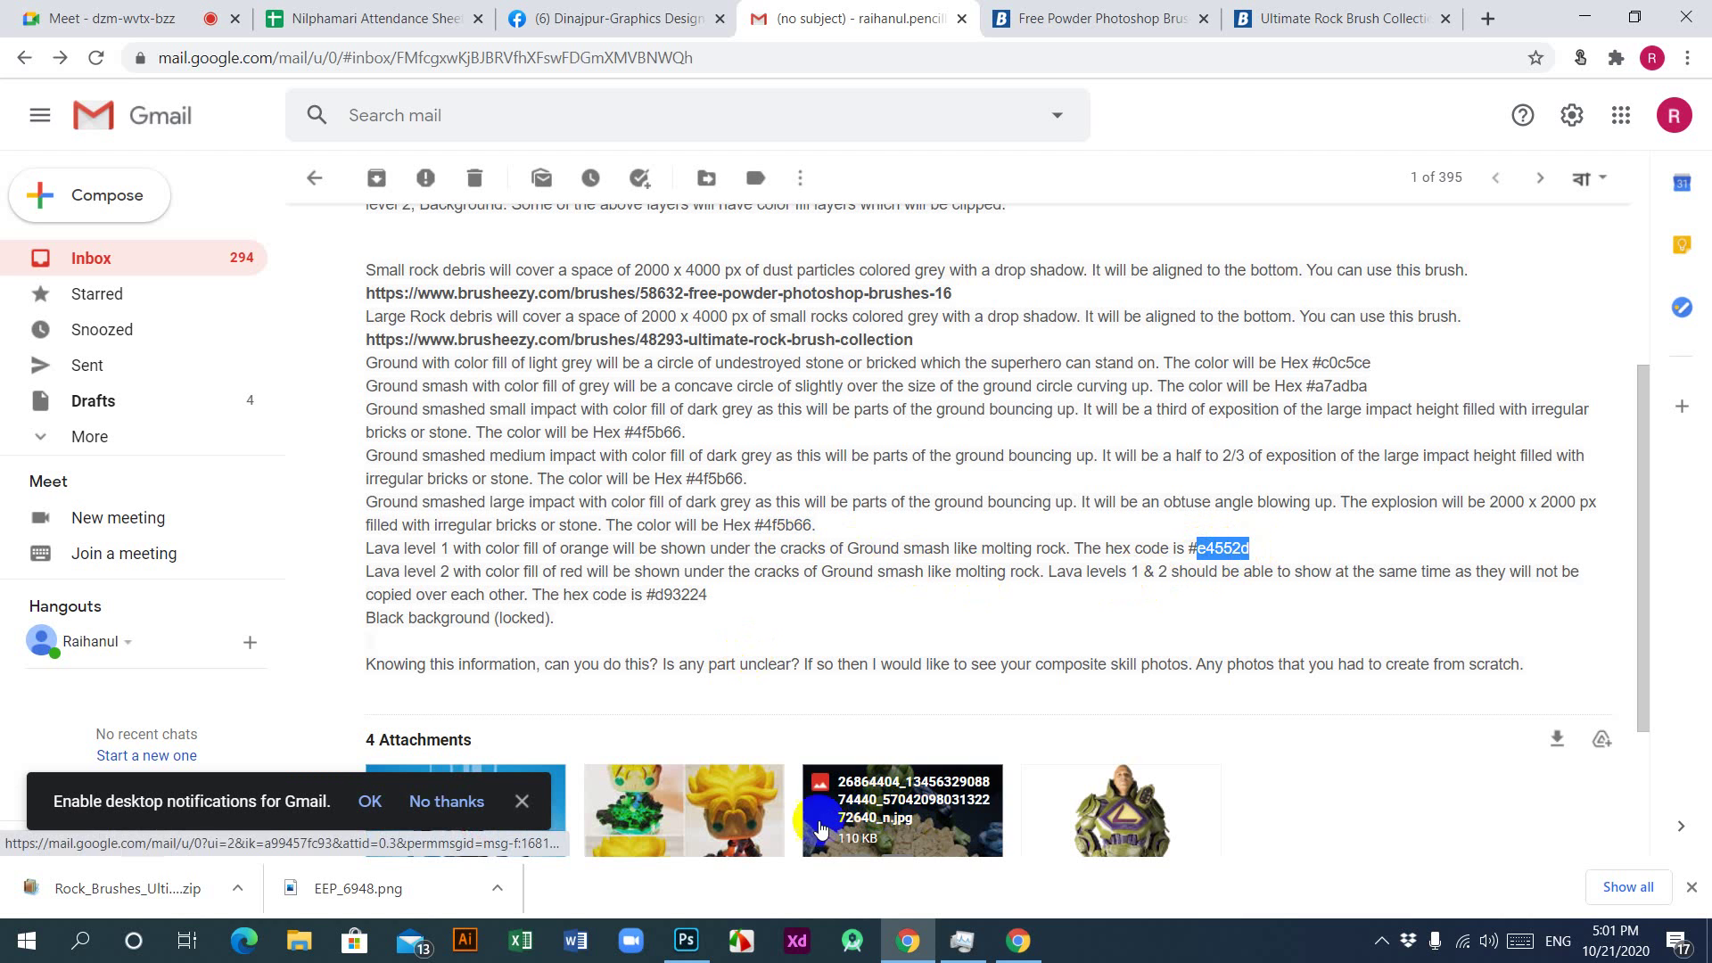
{"action": "left_click", "coordinate": [685, 940]}
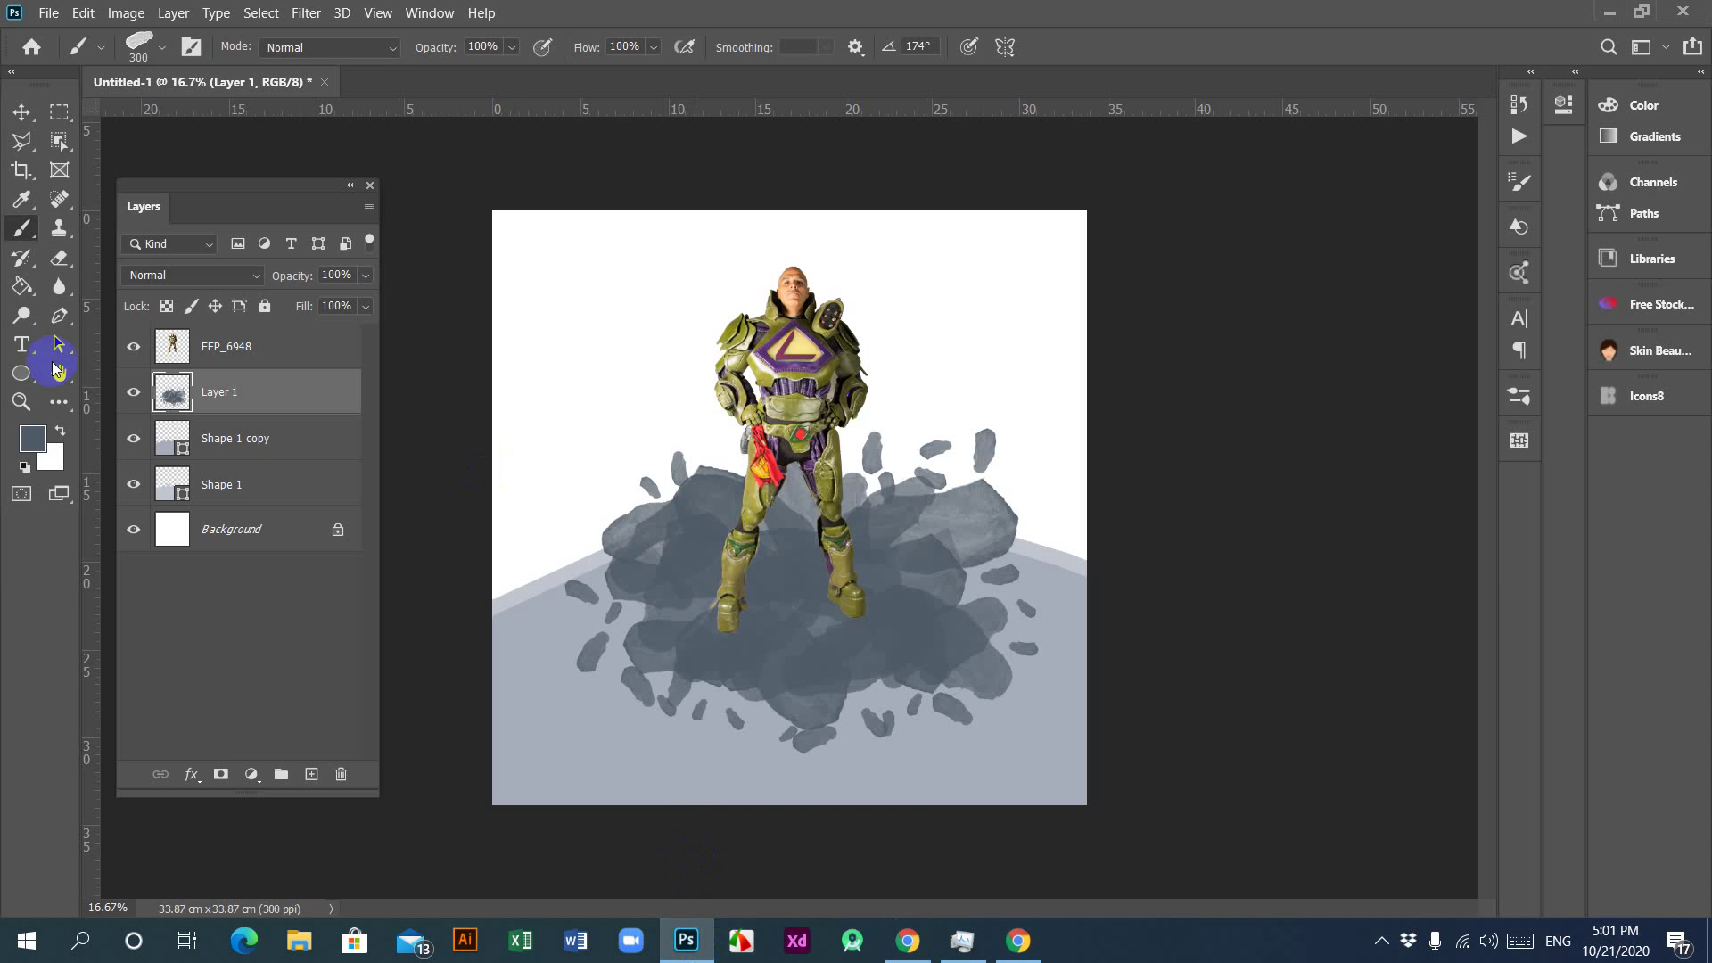
Step: Set the foreground colour to the copied orange e4552d
{"action": "left_click", "coordinate": [33, 438]}
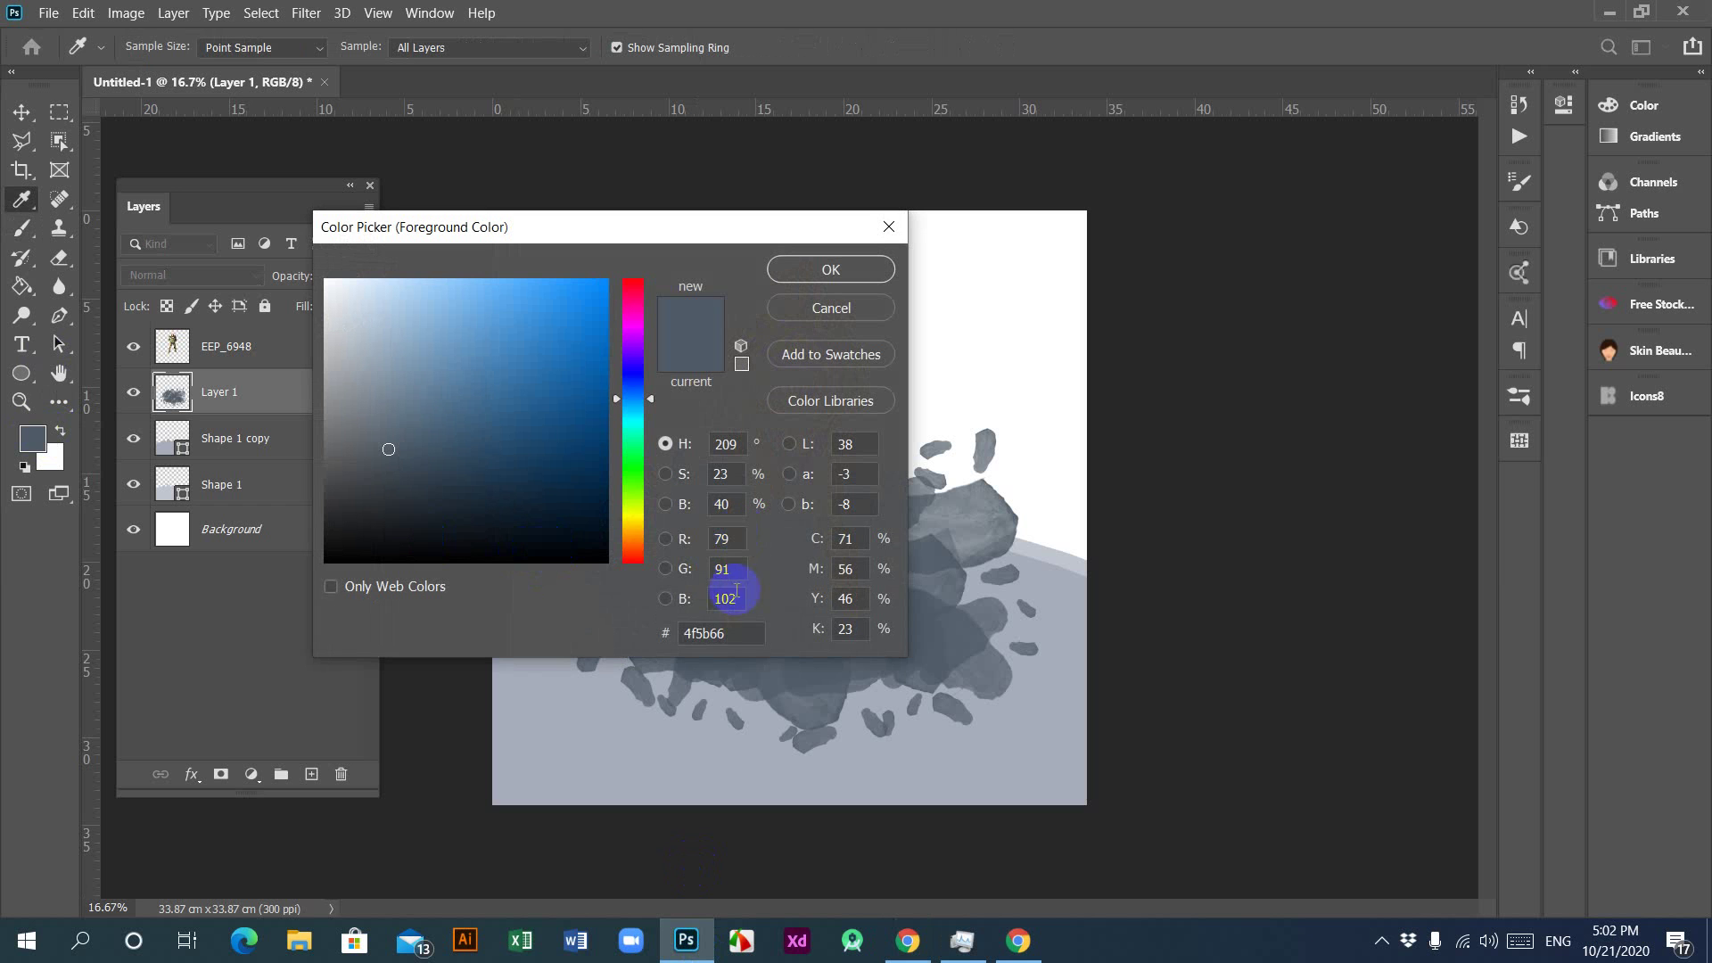
{"action": "left_click", "coordinate": [727, 633]}
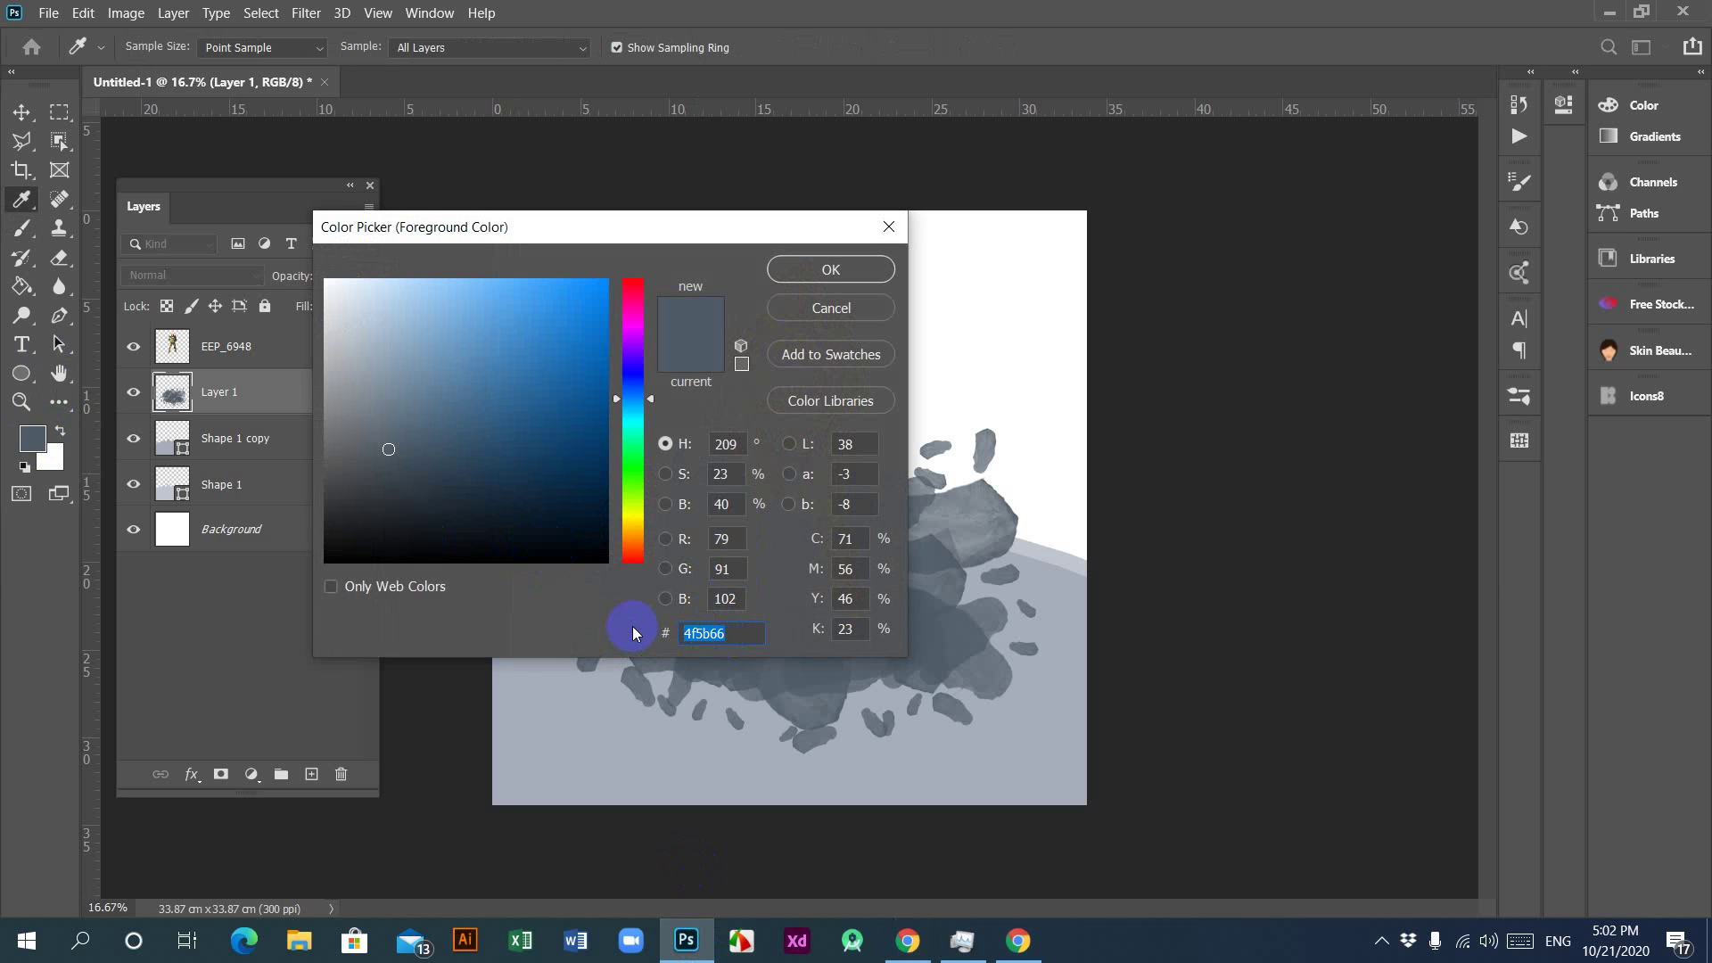
{"action": "key", "text": "ctrl+v"}
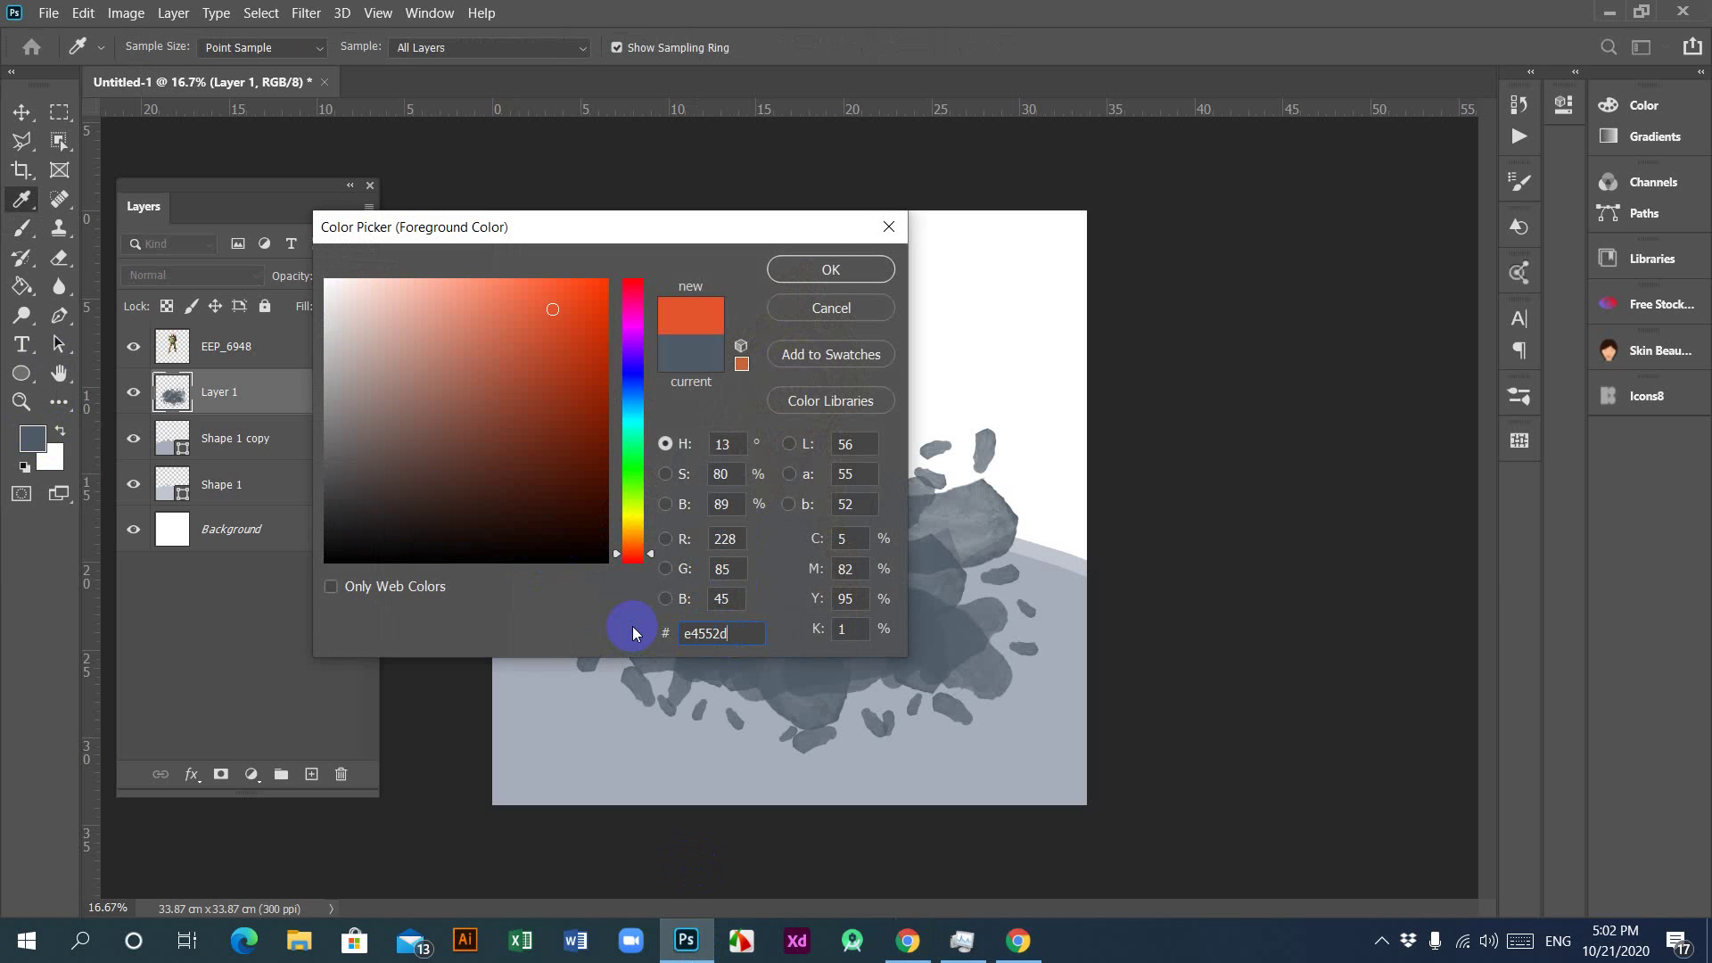
{"action": "left_click", "coordinate": [831, 270]}
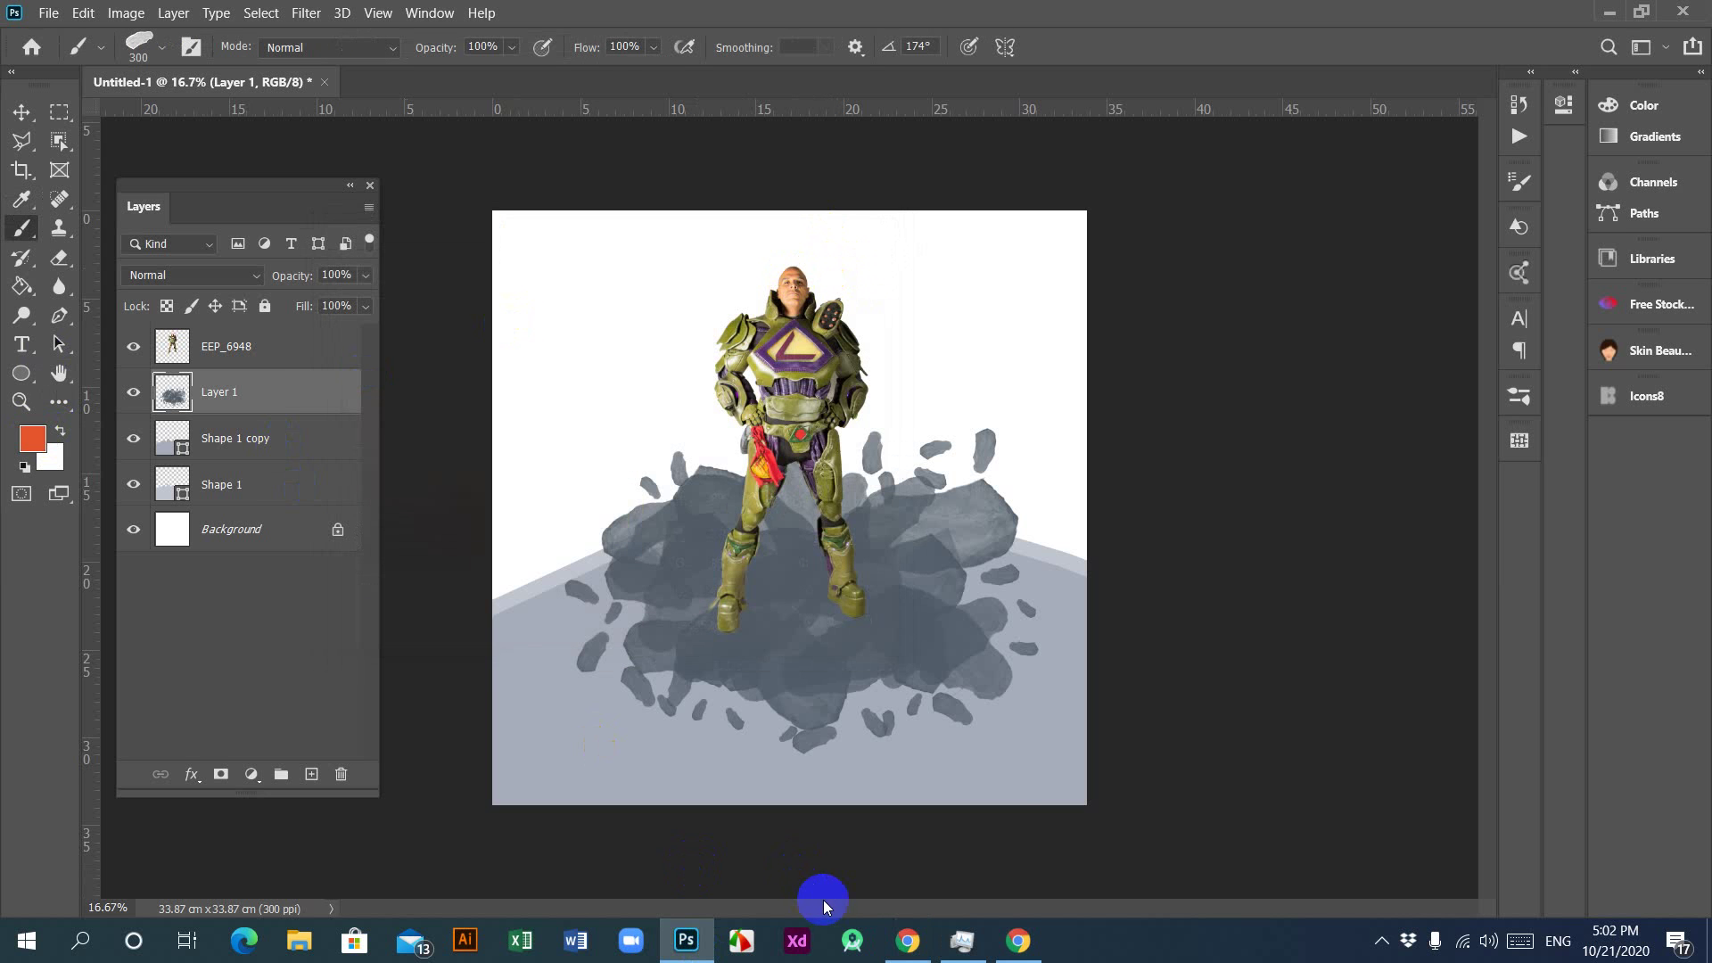
Step: Recheck the lava description in Gmail, and in Photoshop add a layer directly above Background filled with the orange foreground colour
{"action": "left_click", "coordinate": [920, 947]}
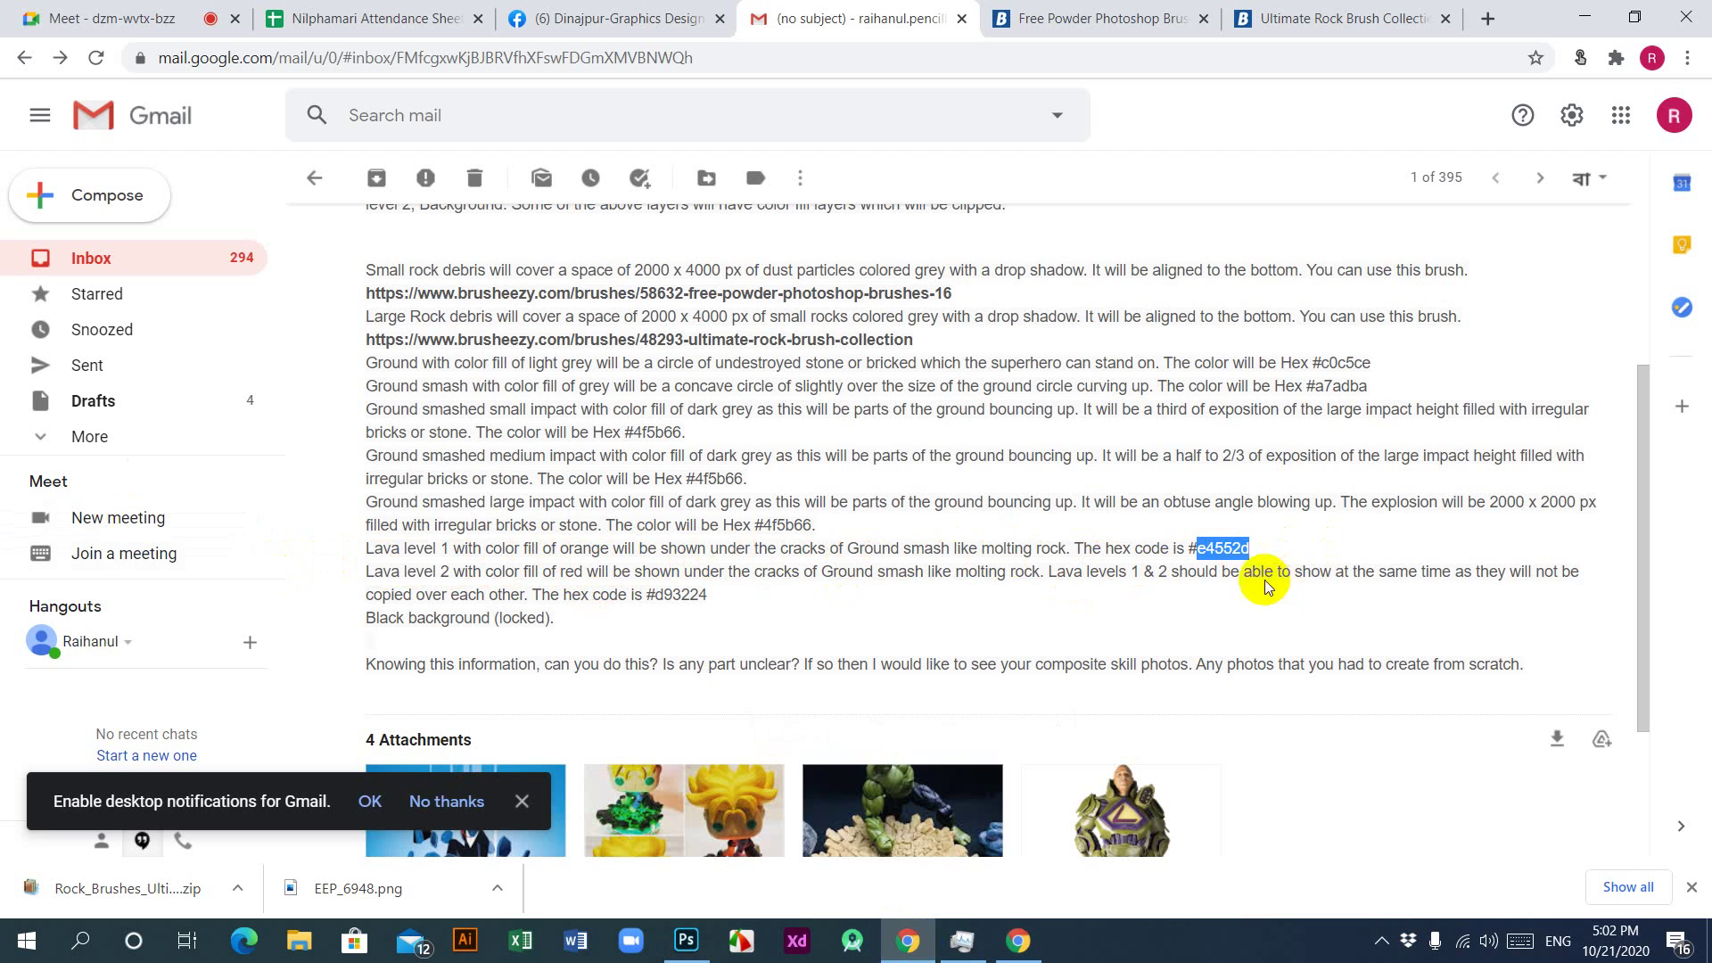
{"action": "left_click", "coordinate": [685, 947]}
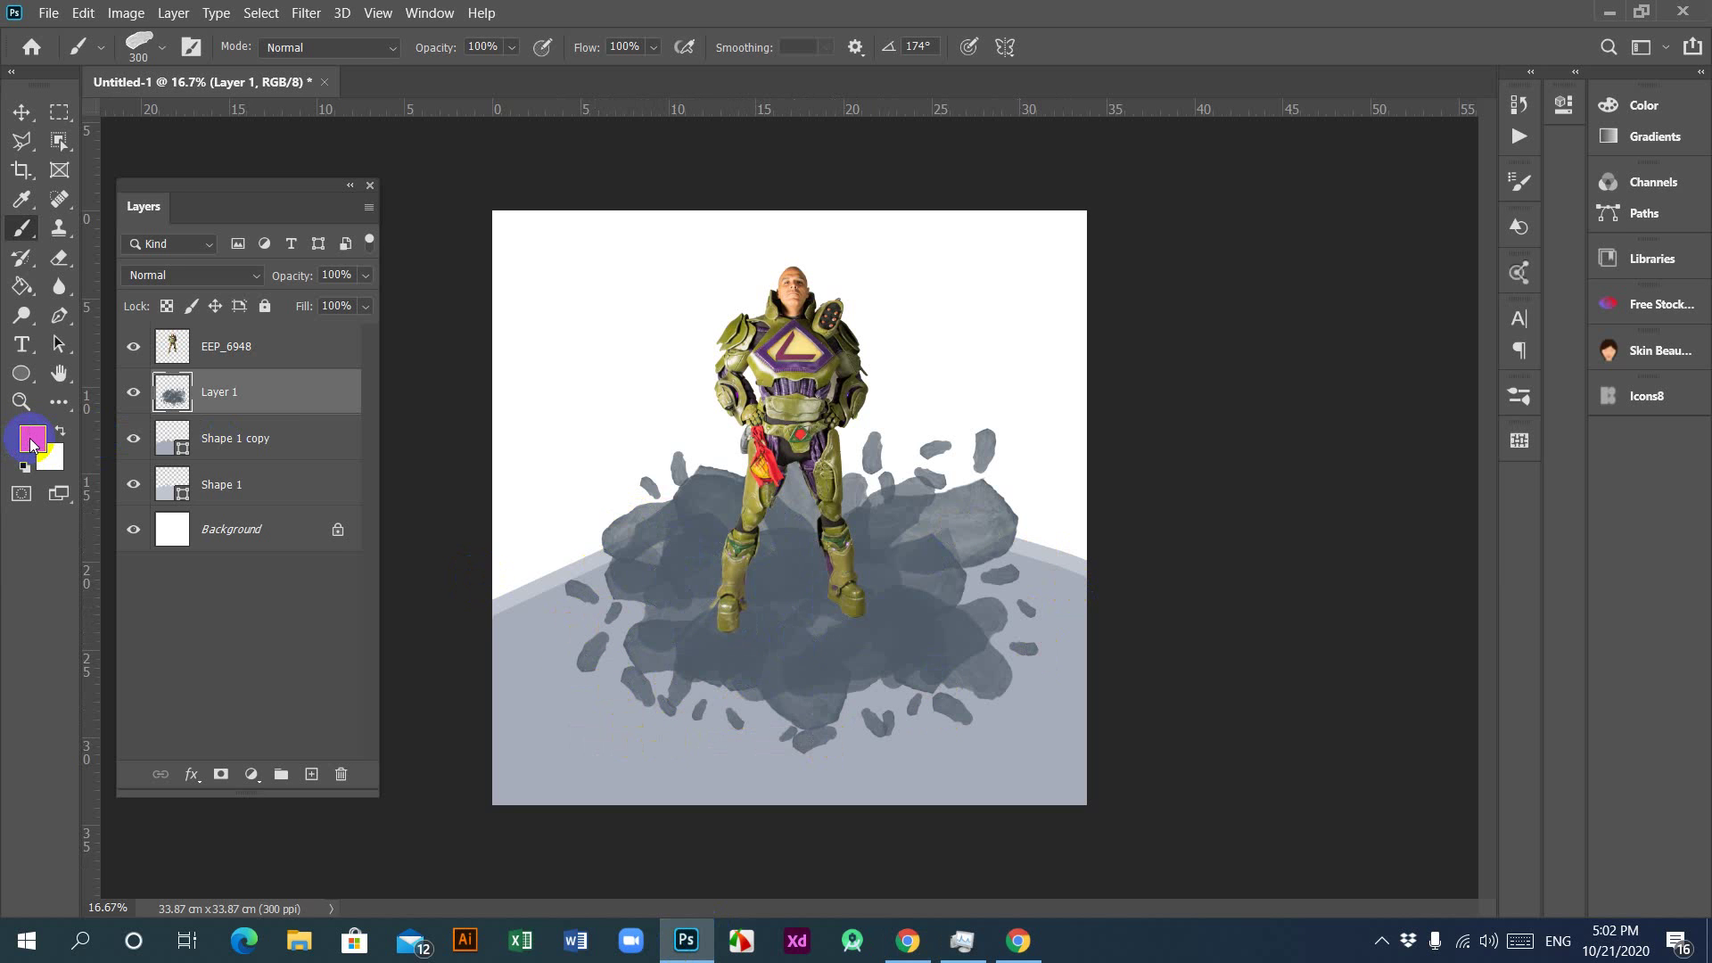
{"action": "left_click", "coordinate": [240, 531]}
{"action": "left_click", "coordinate": [312, 774]}
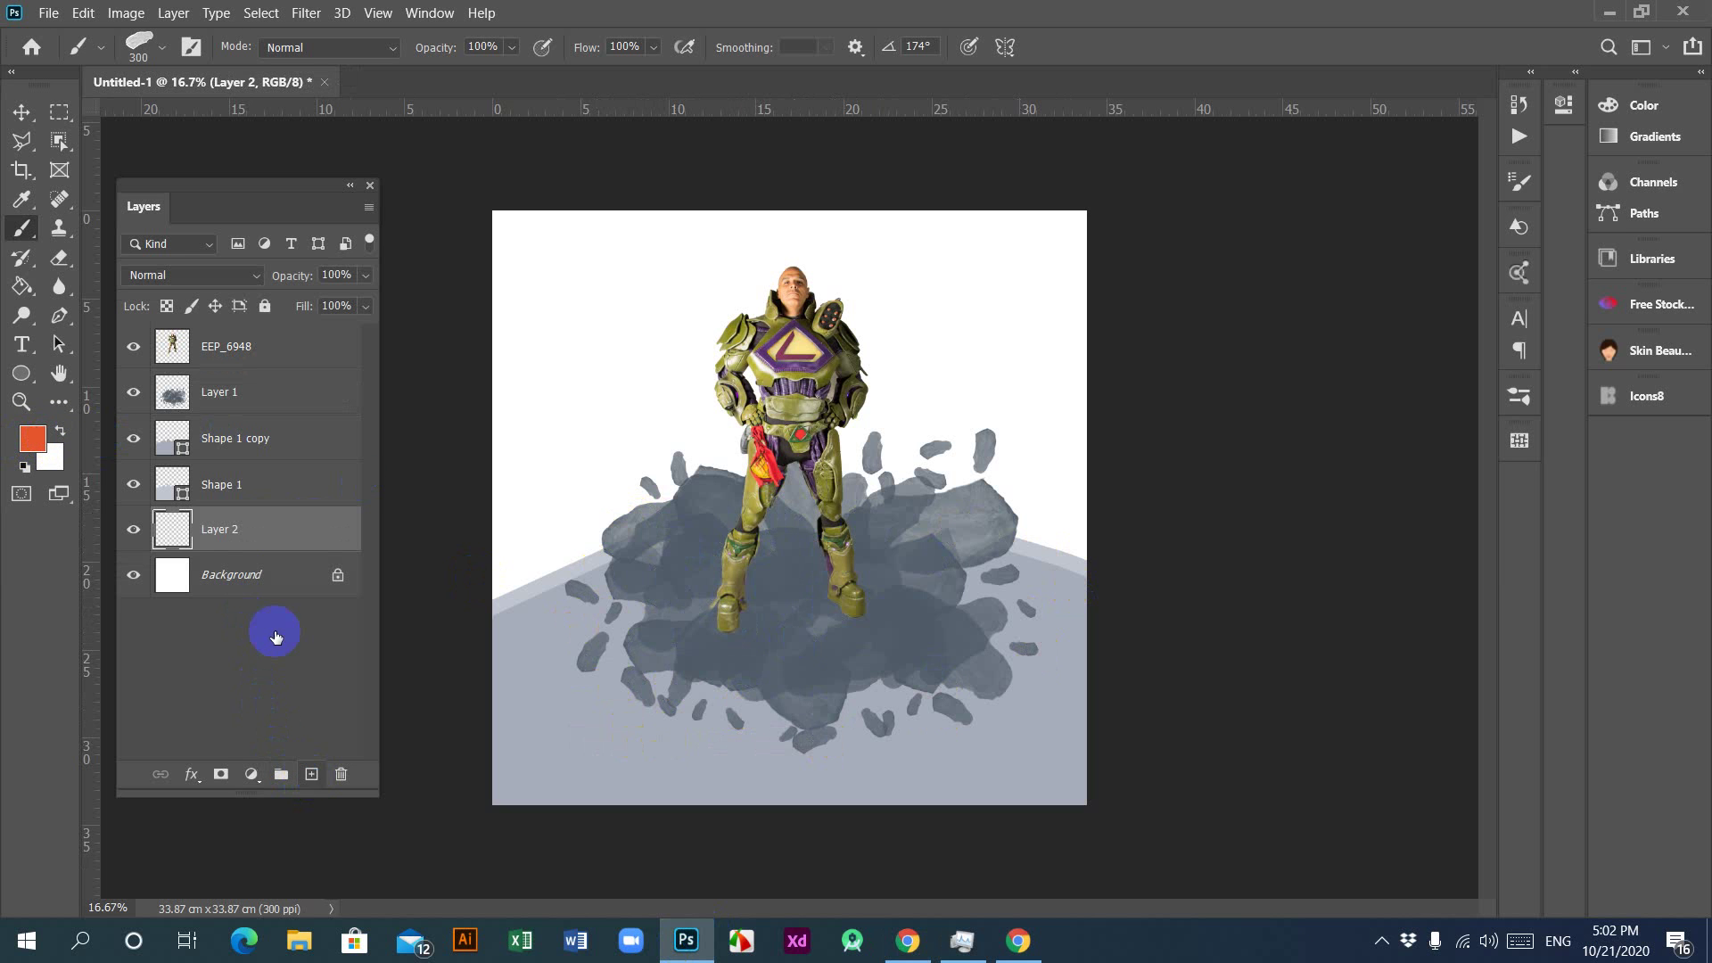
{"action": "left_click", "coordinate": [21, 285]}
{"action": "left_click", "coordinate": [80, 306]}
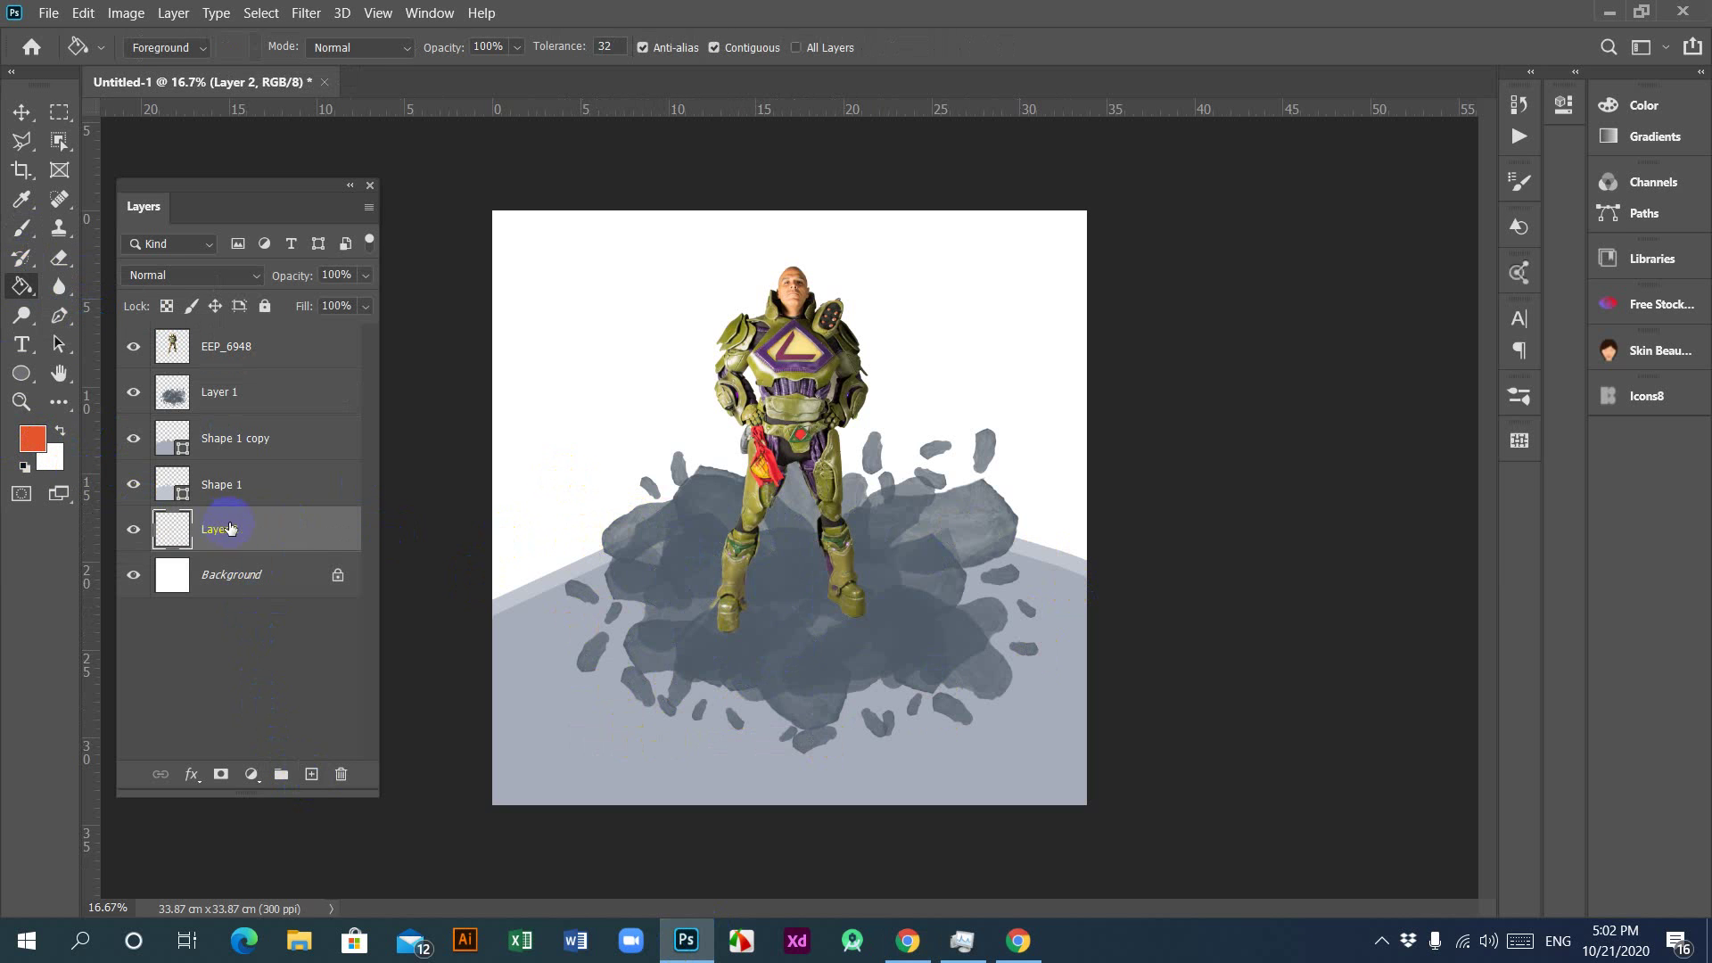
{"action": "left_click", "coordinate": [542, 425]}
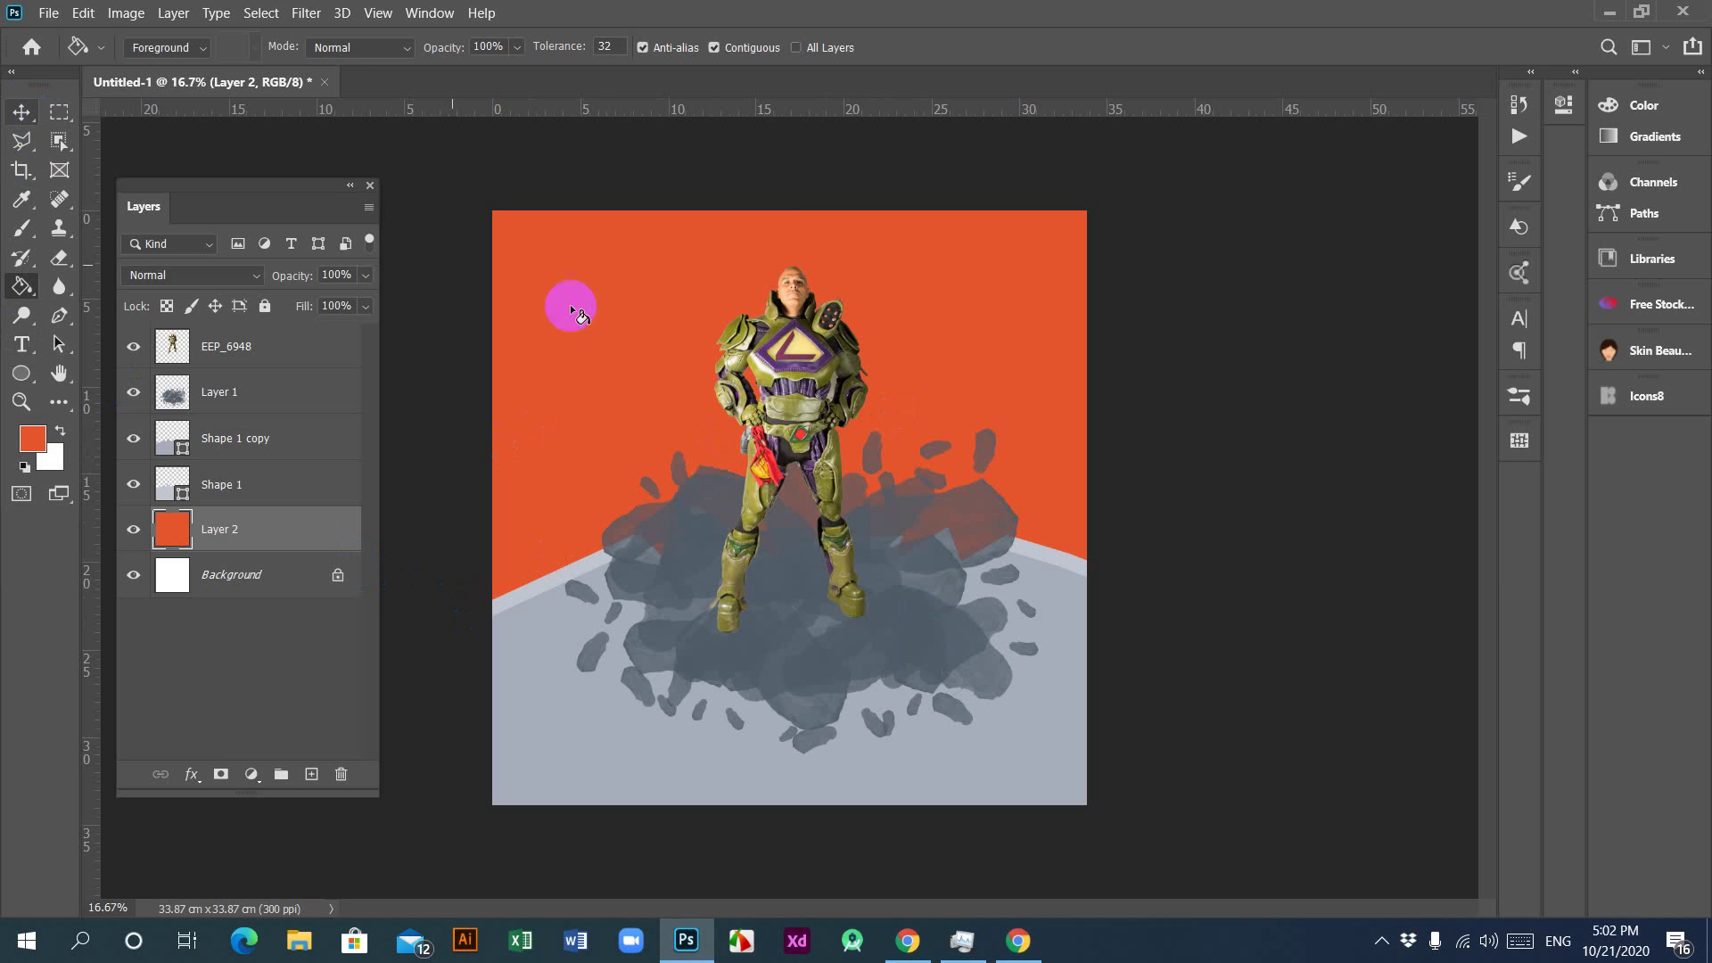
{"action": "left_click", "coordinate": [22, 112]}
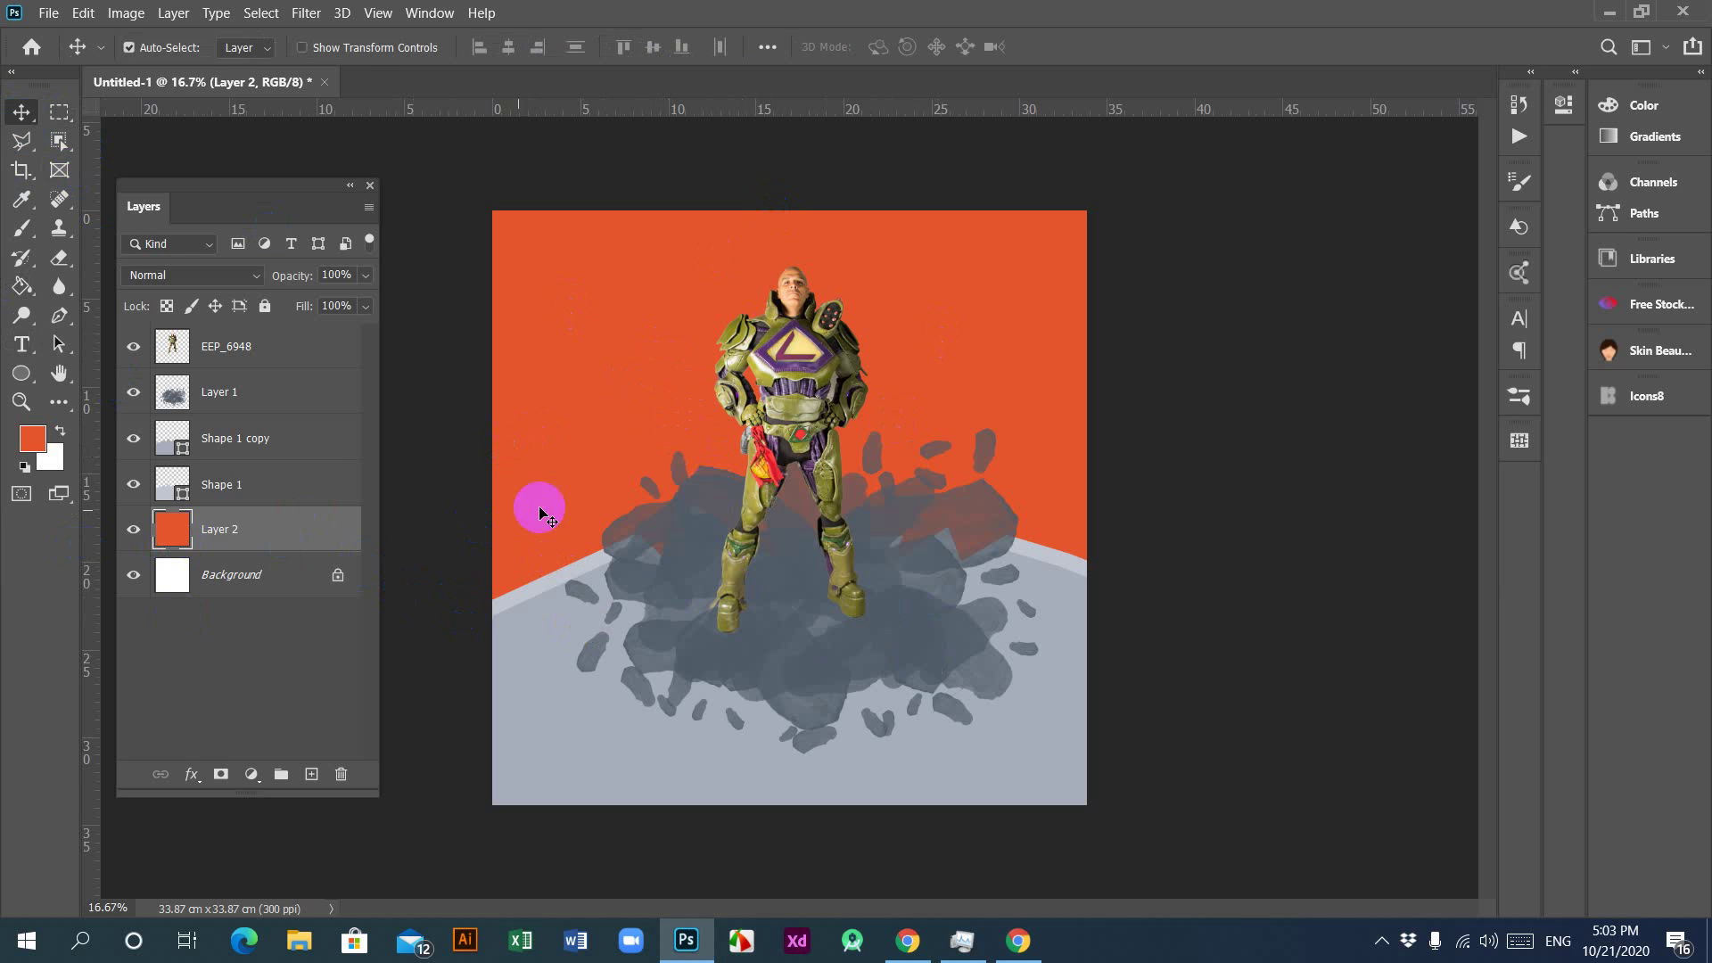
Step: Switch to Gmail in Chrome, copy the Lava level 2 hex code d93224 from the brief, and return to Photoshop
{"action": "left_click", "coordinate": [907, 941]}
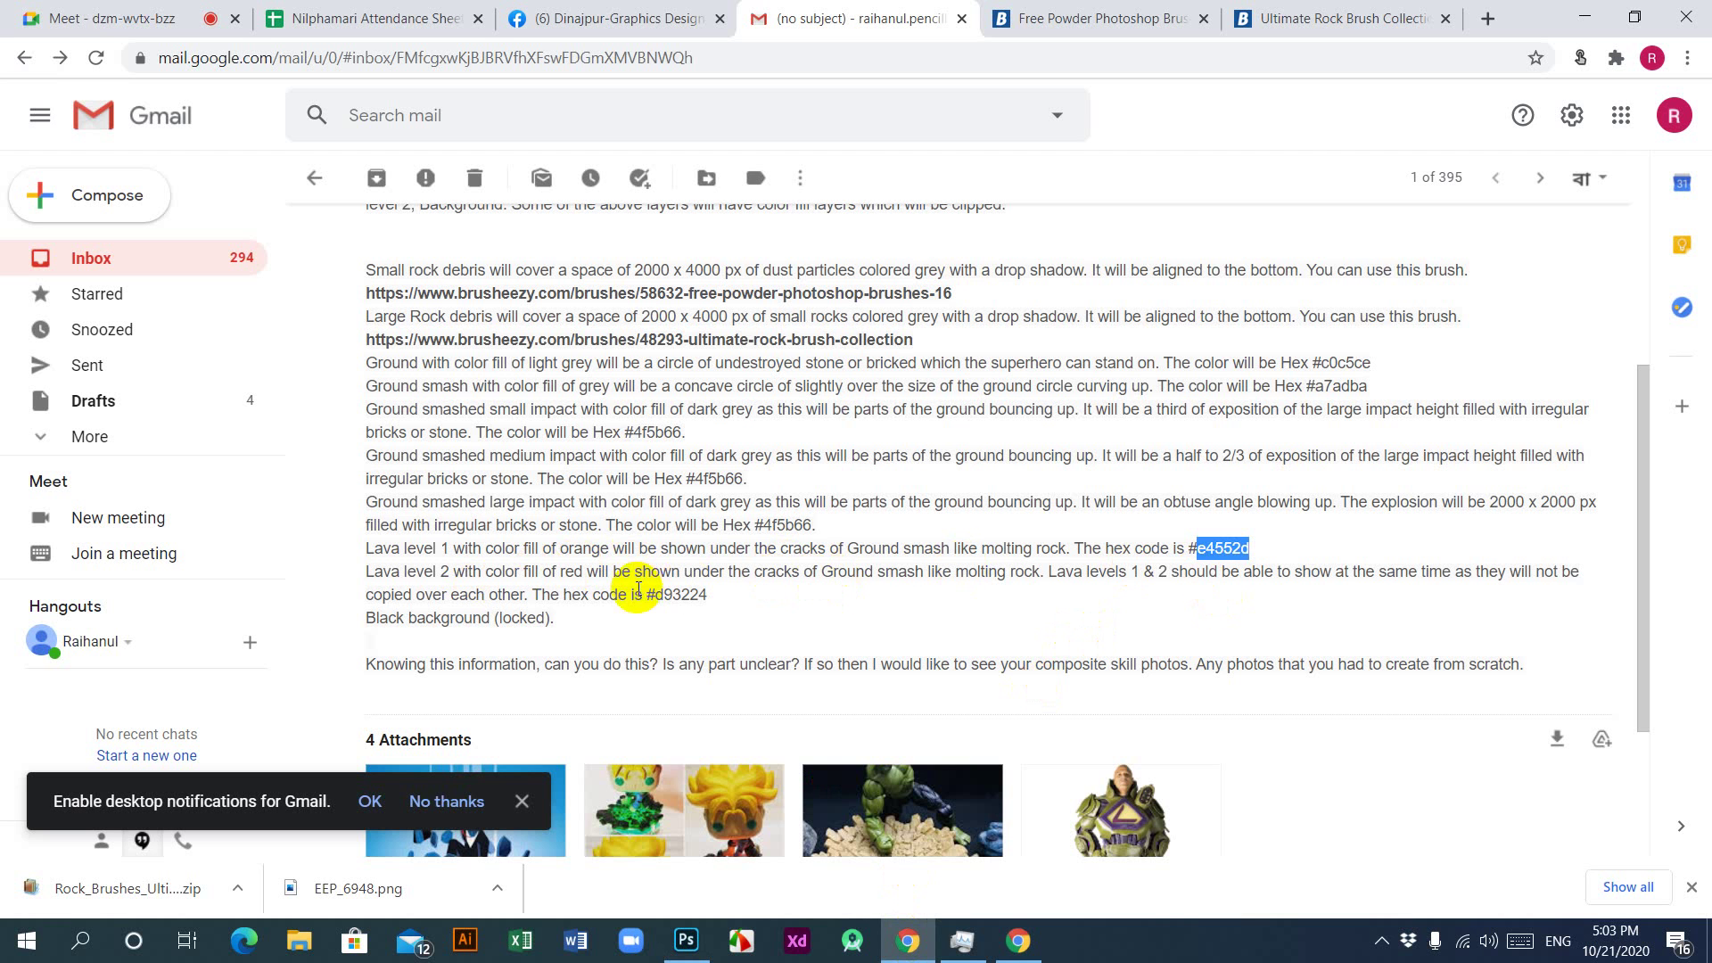
{"action": "left_click_drag", "start_coordinate": [656, 595], "coordinate": [709, 597]}
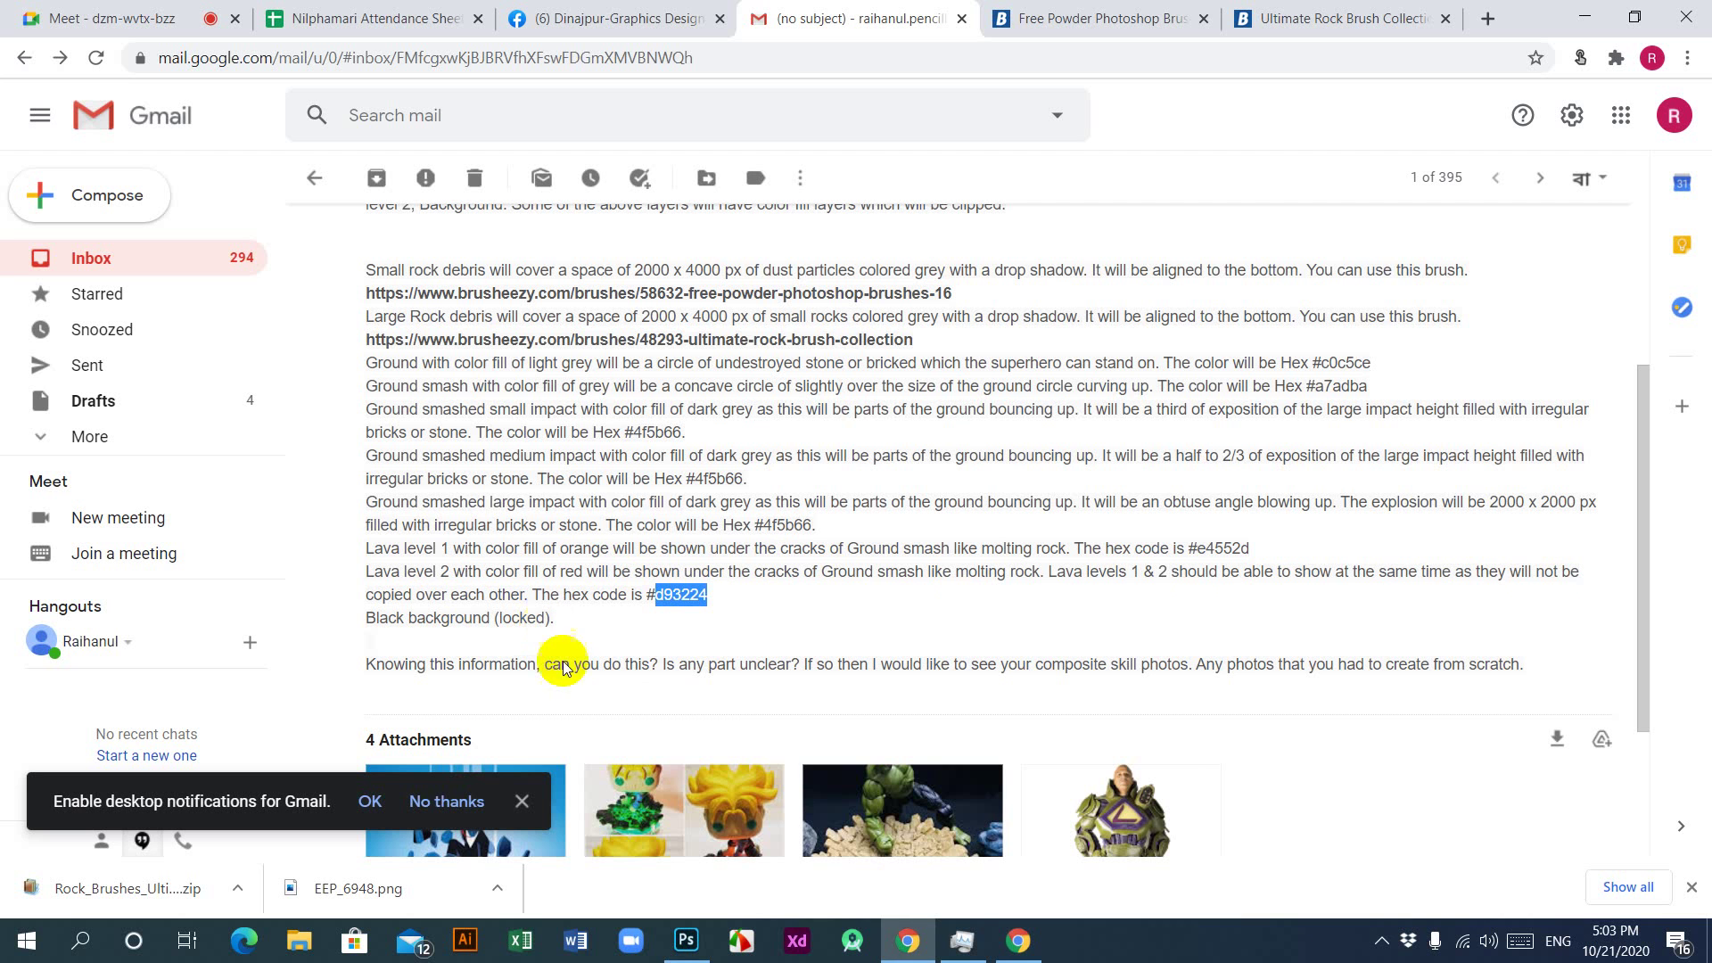
{"action": "mouse_move", "coordinate": [915, 942]}
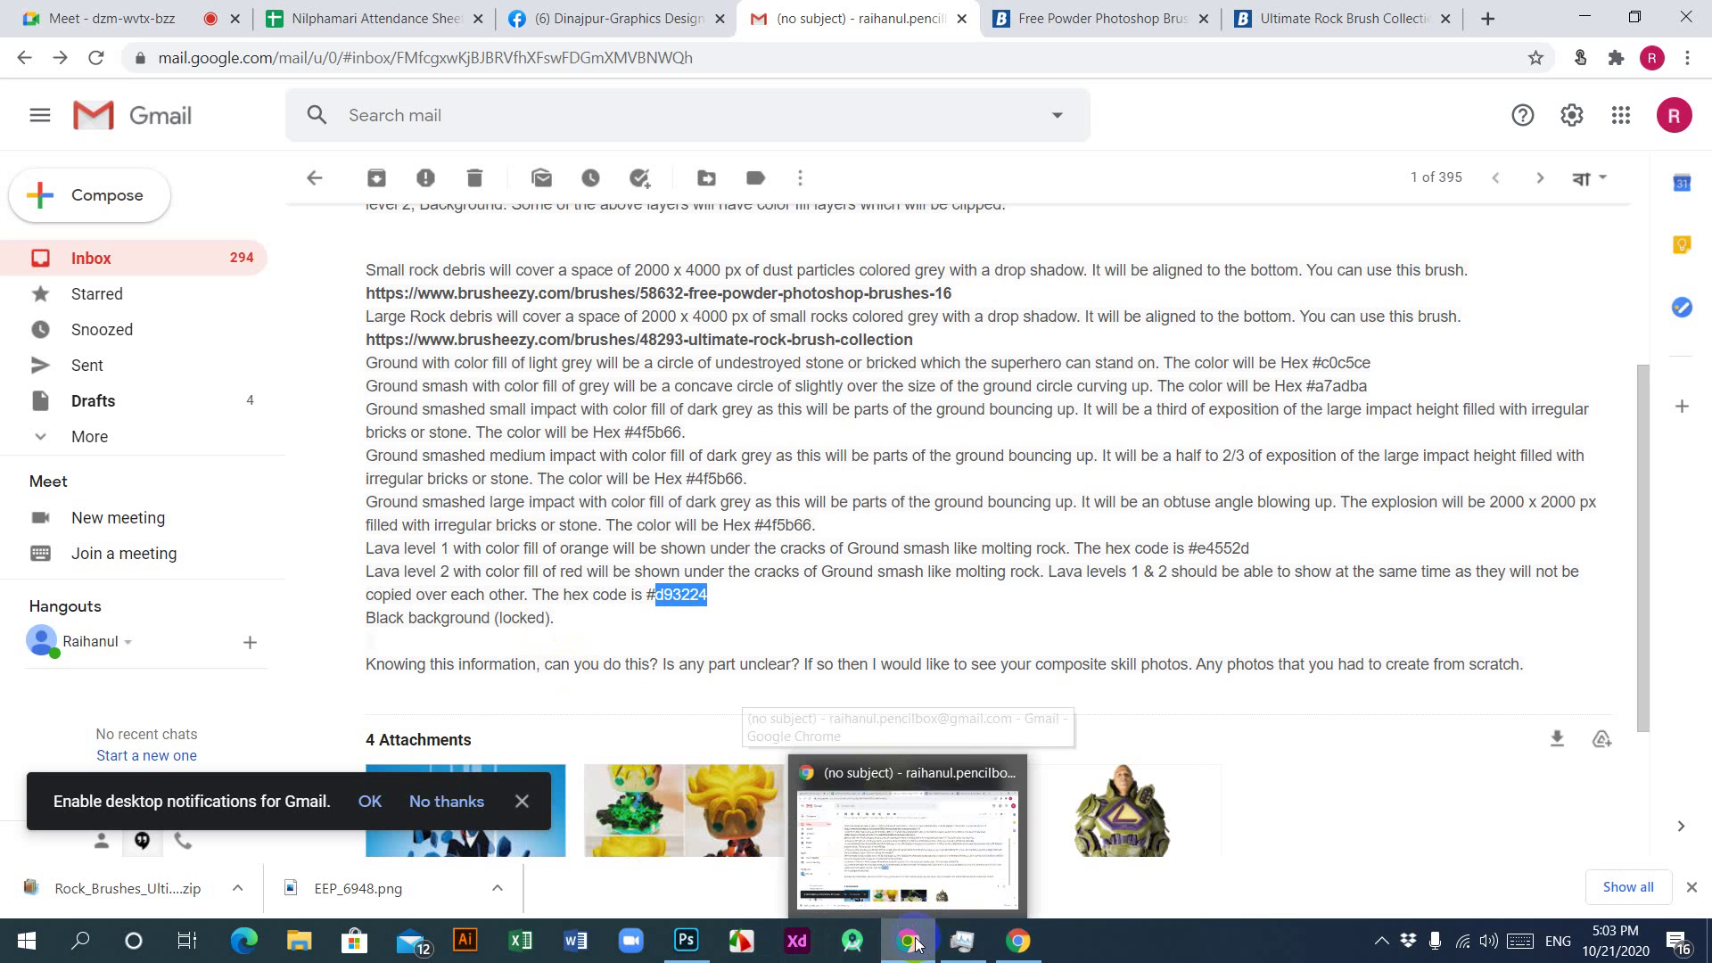
{"action": "left_click", "coordinate": [693, 942]}
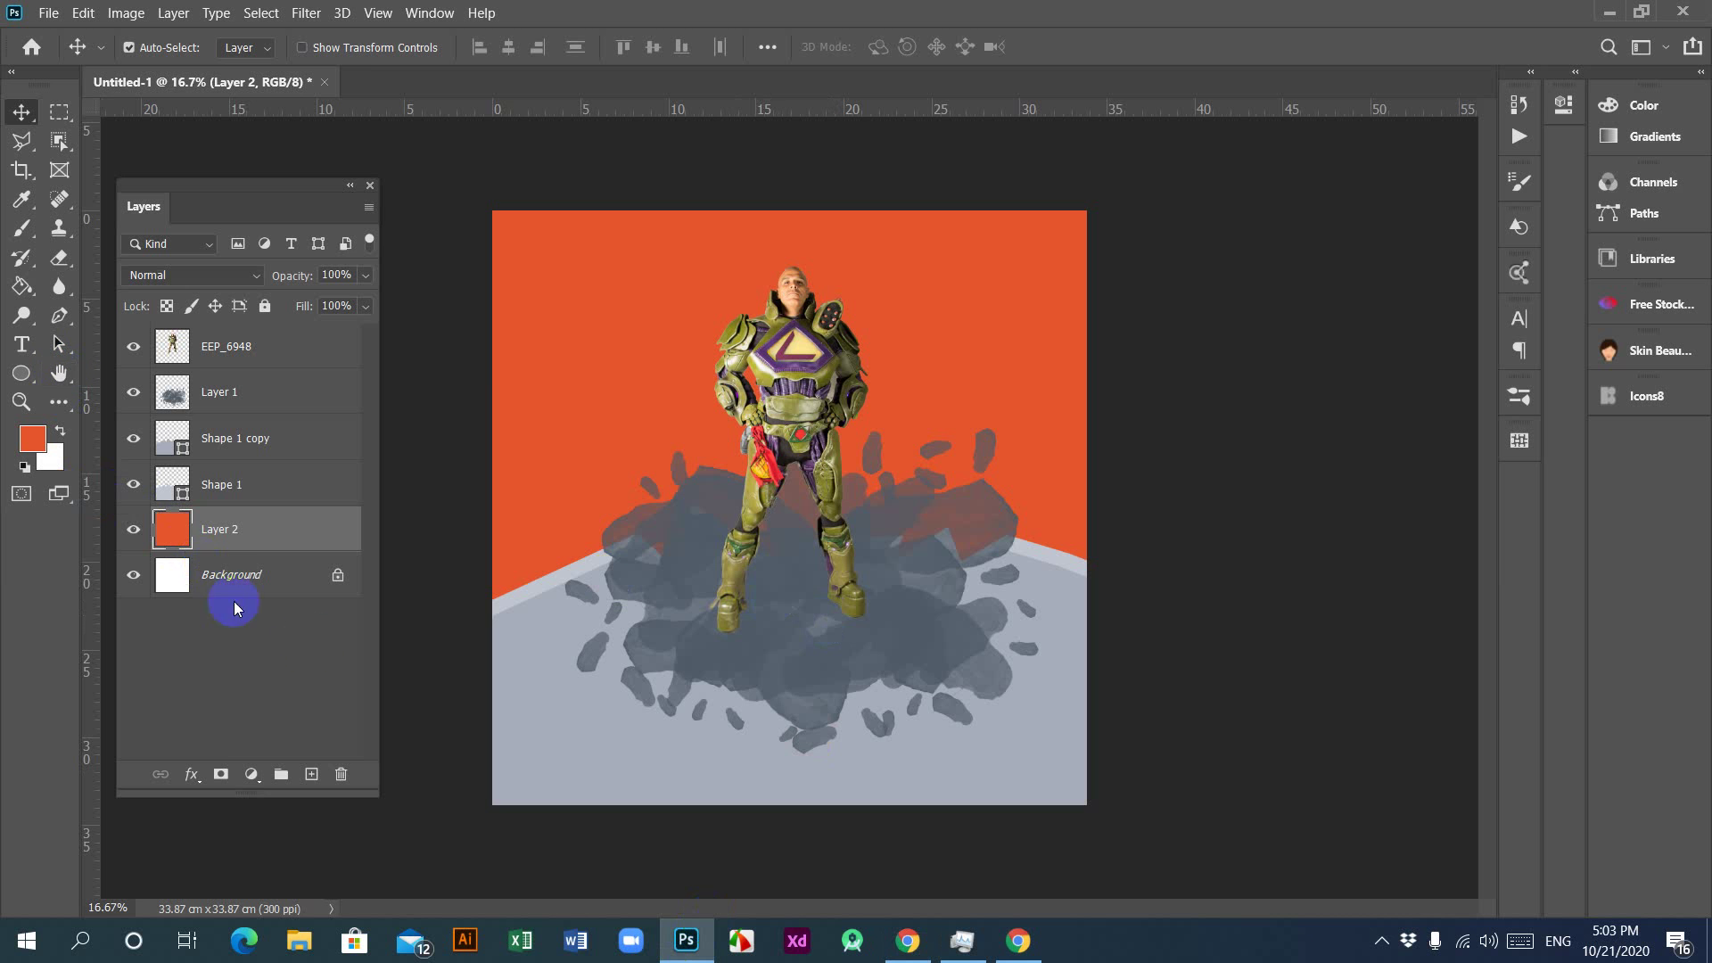
Step: Add a new layer above the orange Layer 2 and fill it with the copied red d93224
{"action": "left_click", "coordinate": [311, 774]}
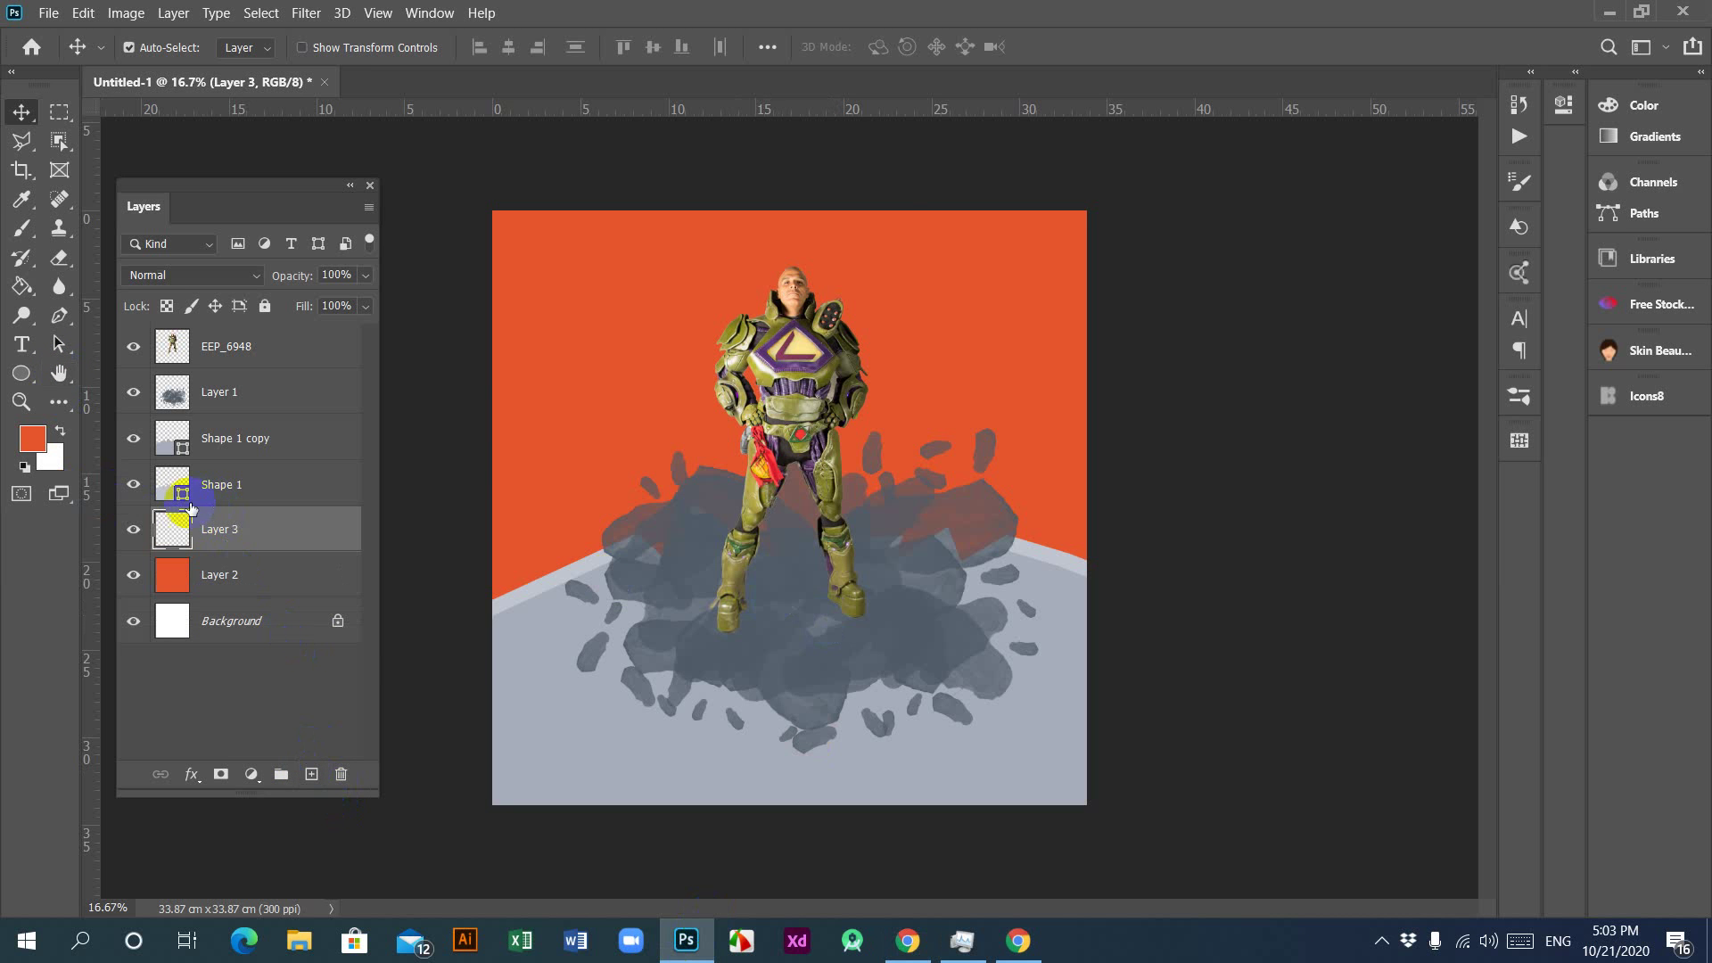
{"action": "left_click", "coordinate": [35, 439]}
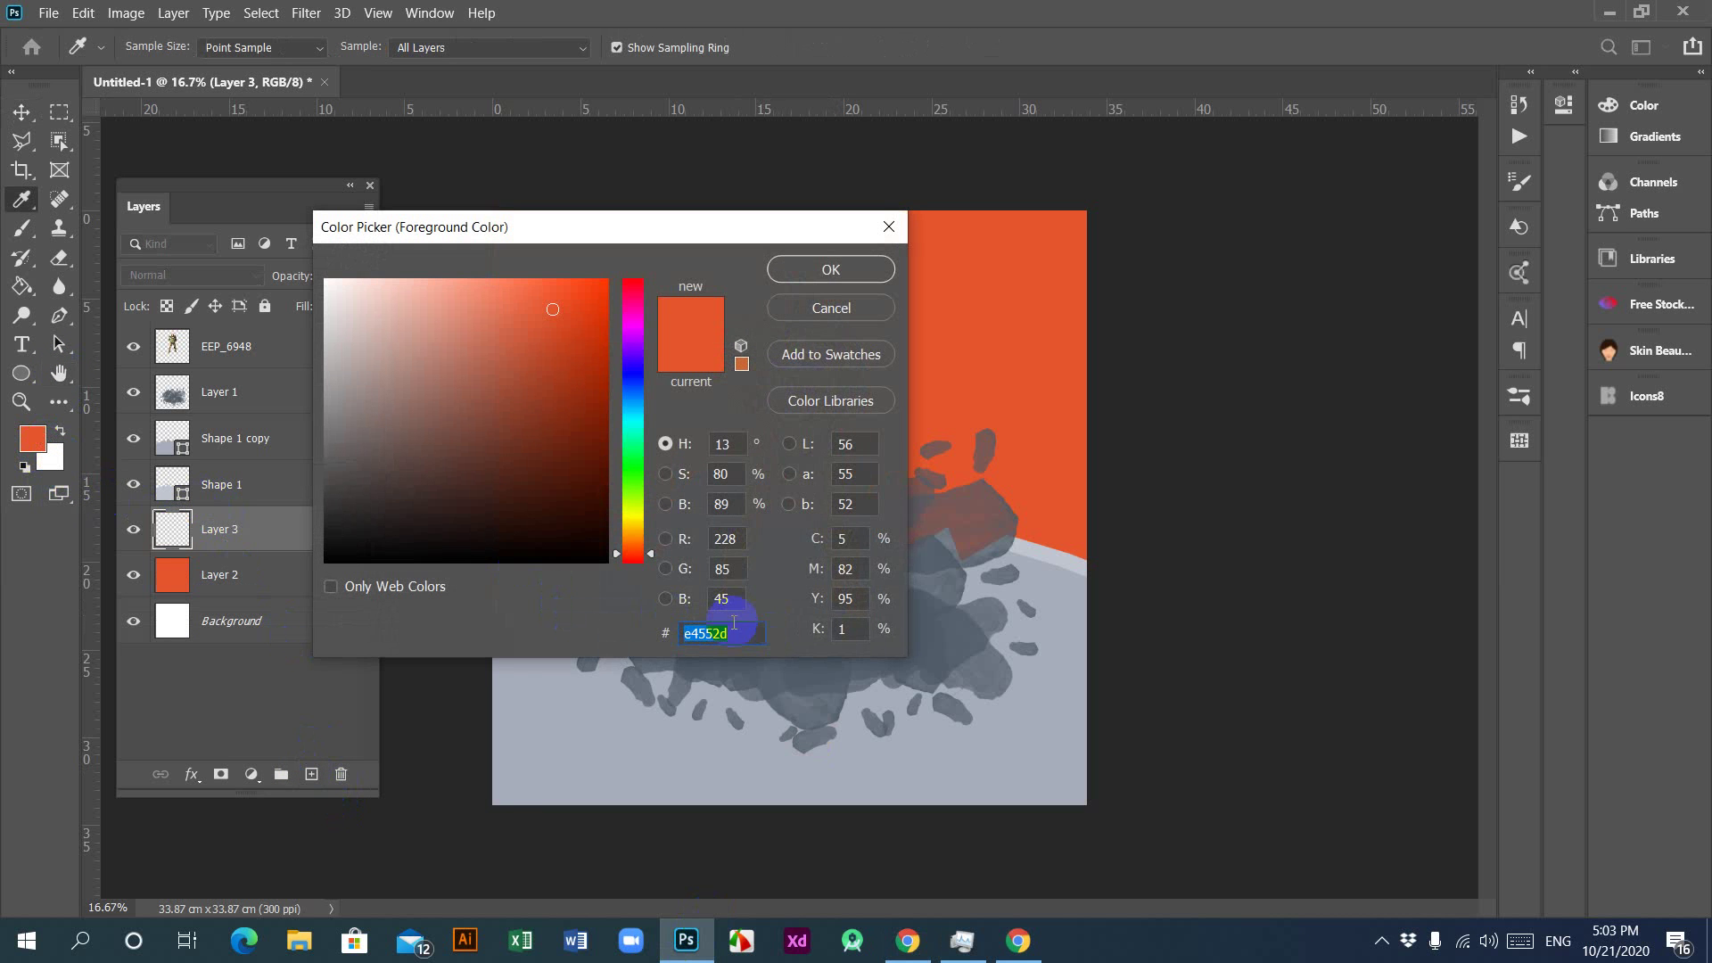
{"action": "key", "text": "ctrl+v"}
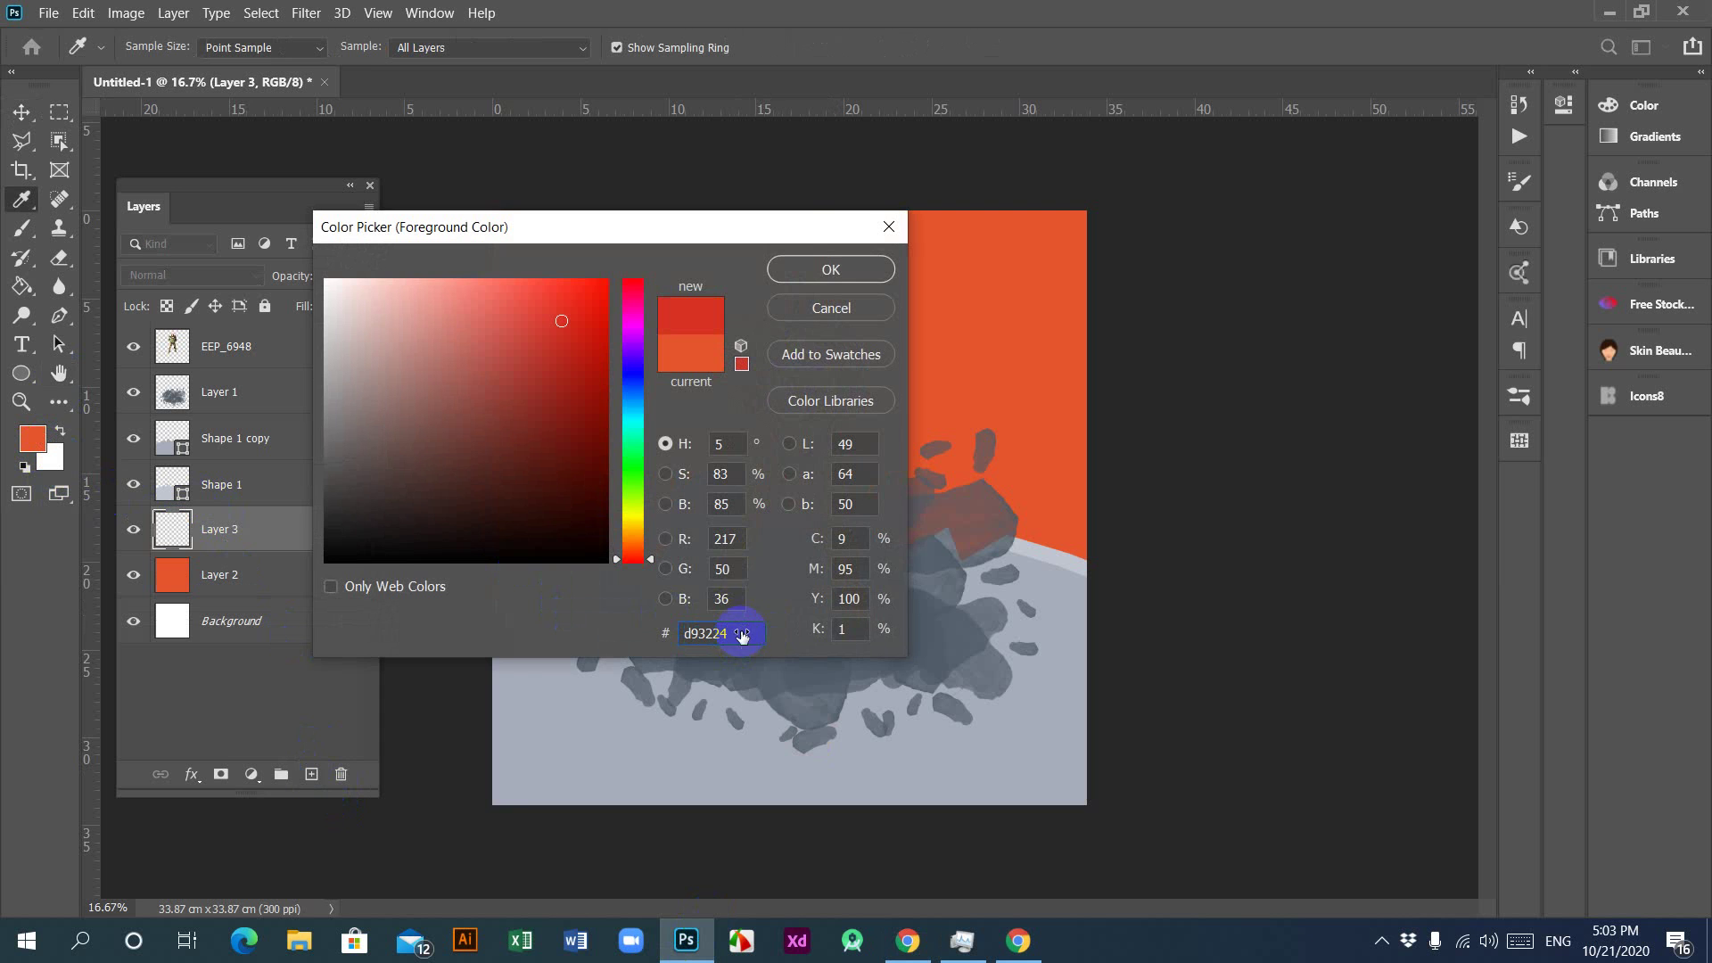
{"action": "left_click", "coordinate": [828, 269]}
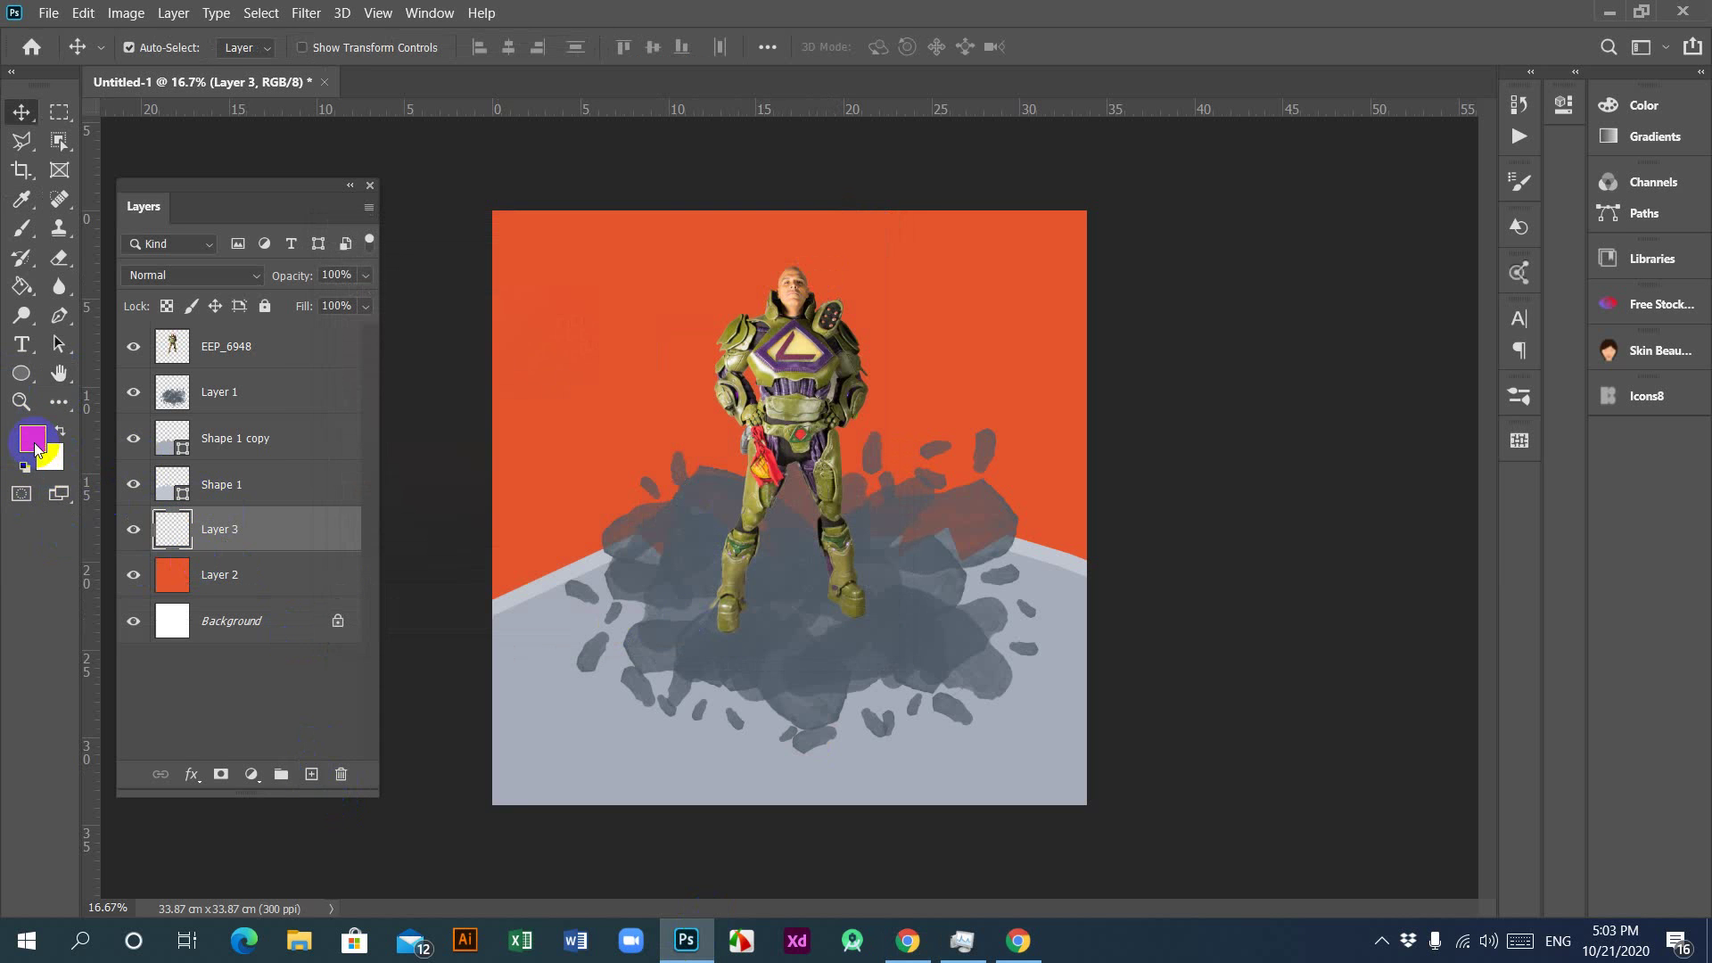
{"action": "left_click", "coordinate": [22, 289]}
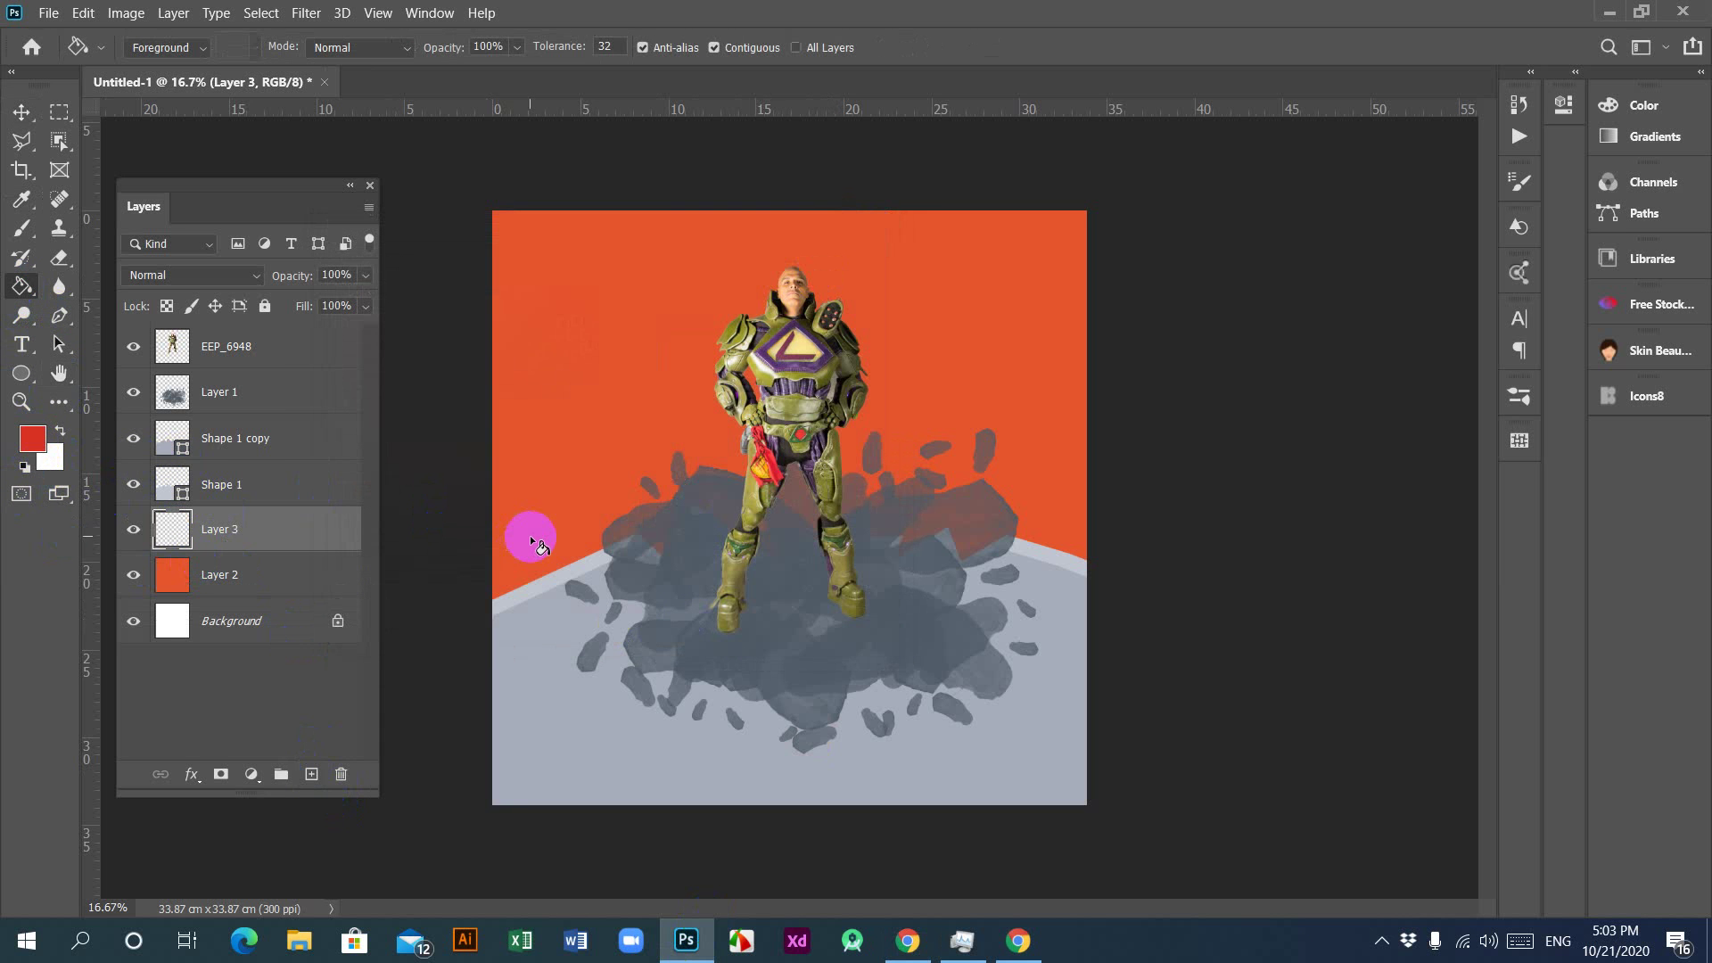
{"action": "left_click", "coordinate": [550, 423]}
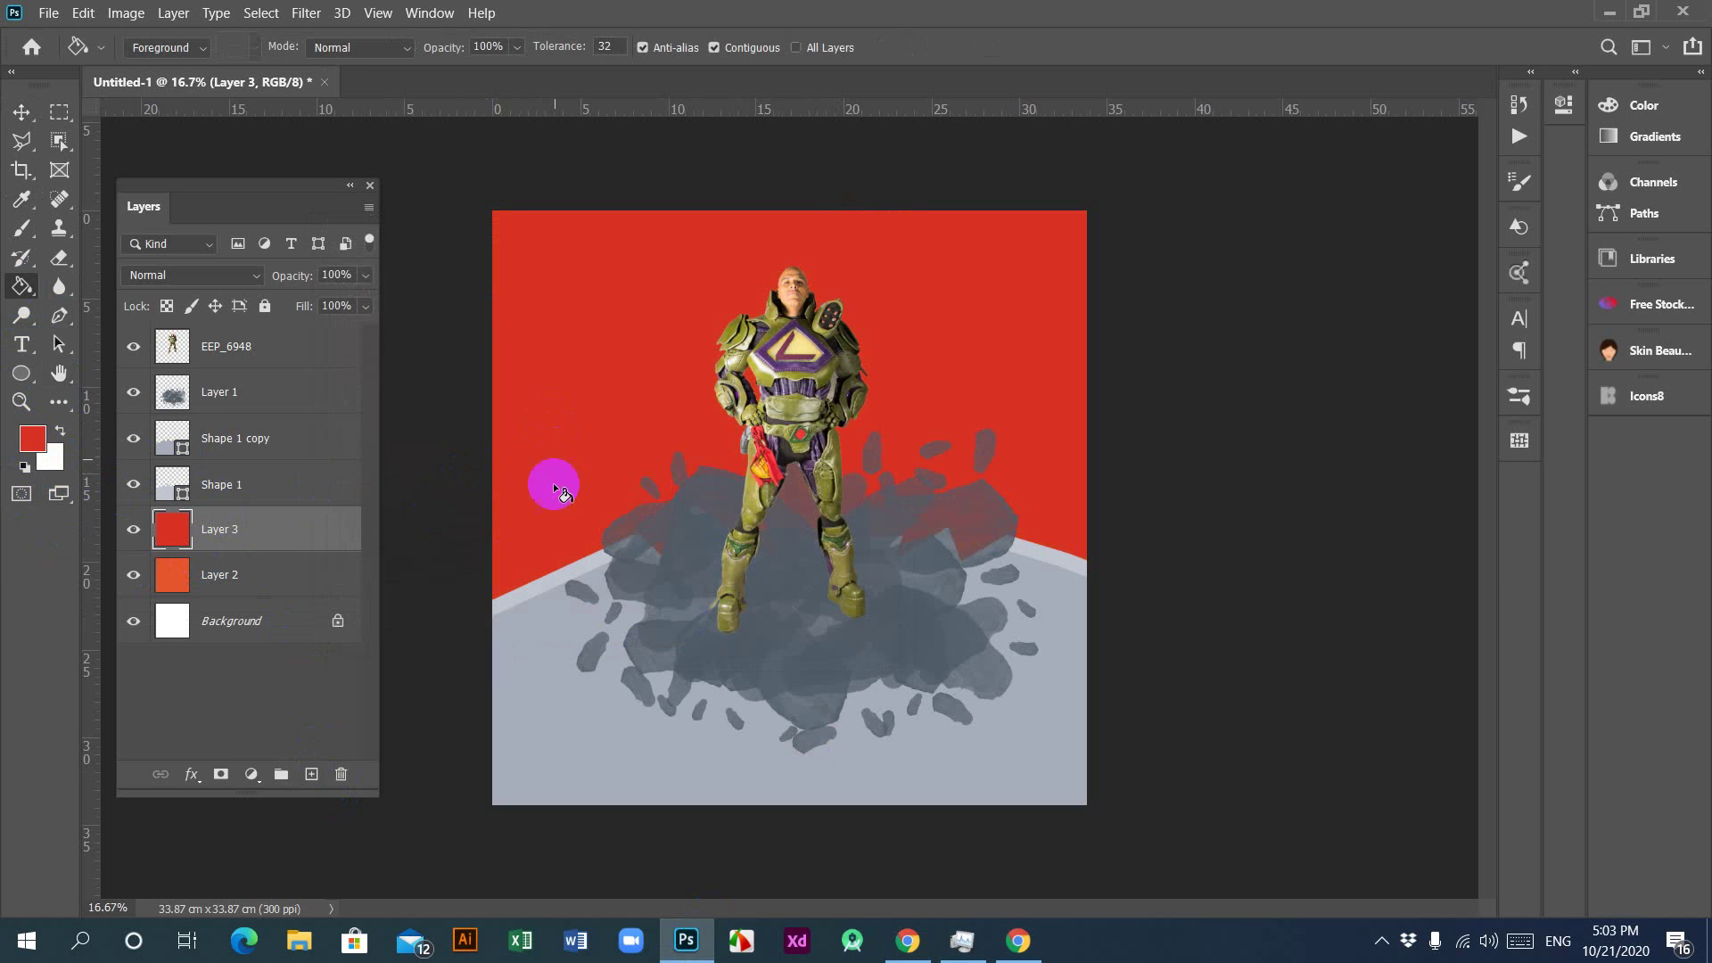
Step: Reorder the fill layers so red Layer 3 sits between Shape 1 and Shape 1 copy, and orange Layer 2 directly above Shape 1 copy
{"action": "left_click", "coordinate": [21, 113]}
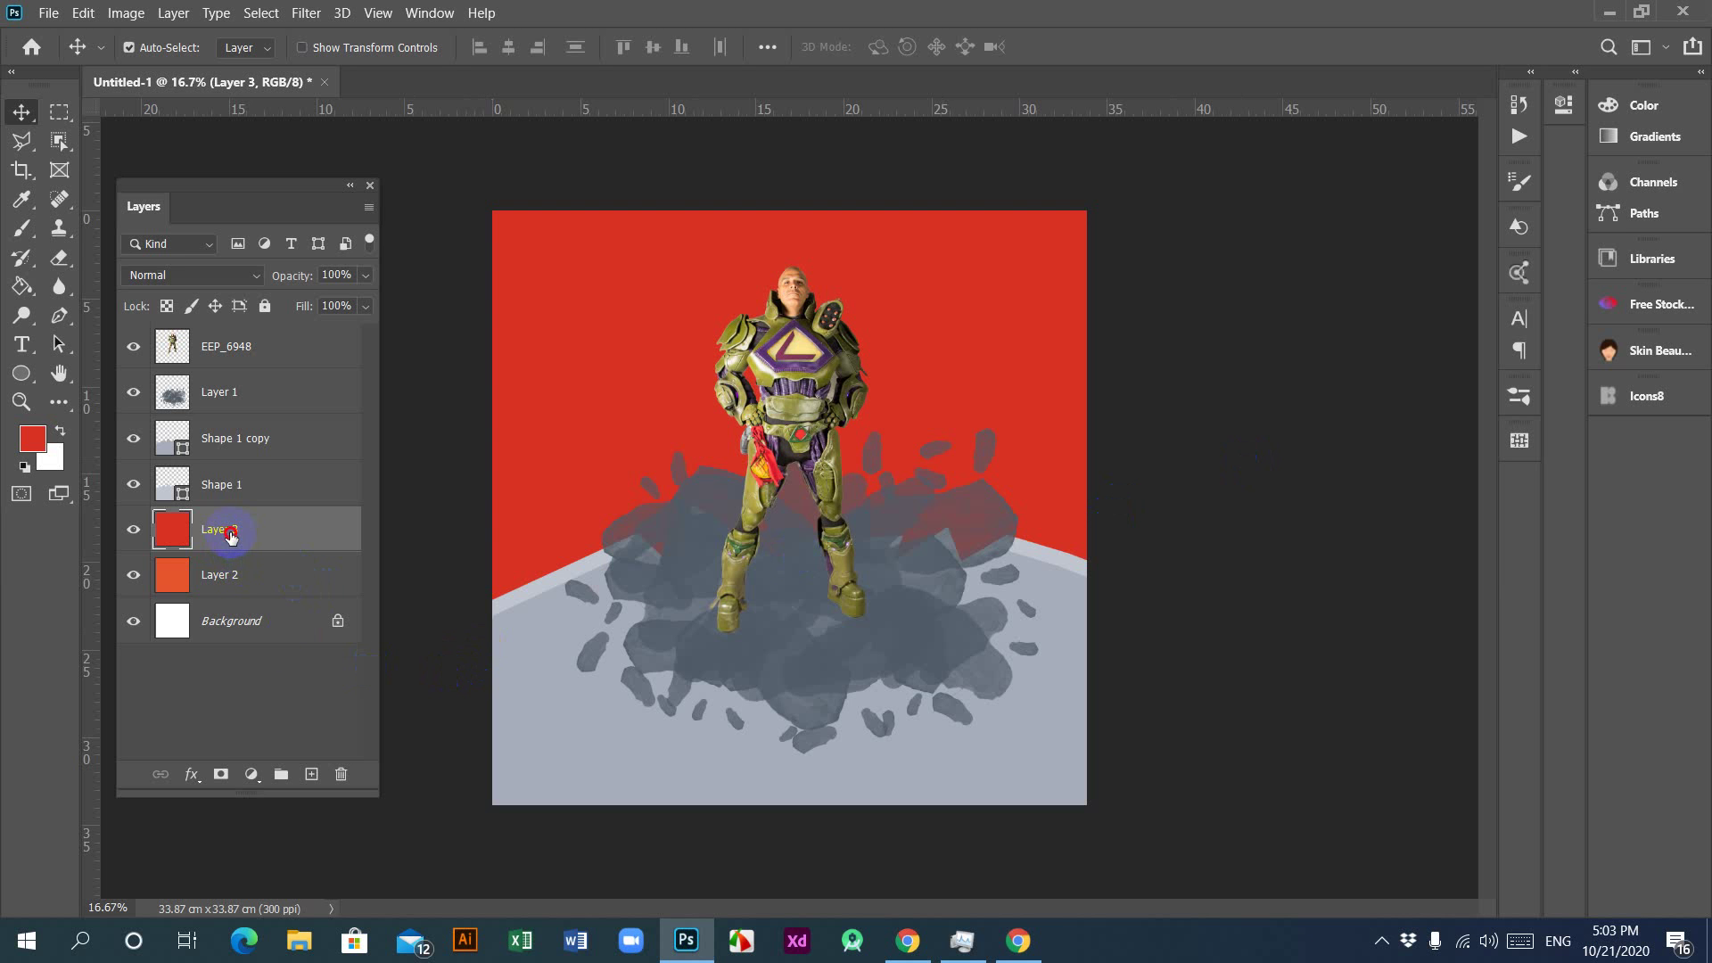
{"action": "left_click_drag", "start_coordinate": [230, 535], "coordinate": [229, 468]}
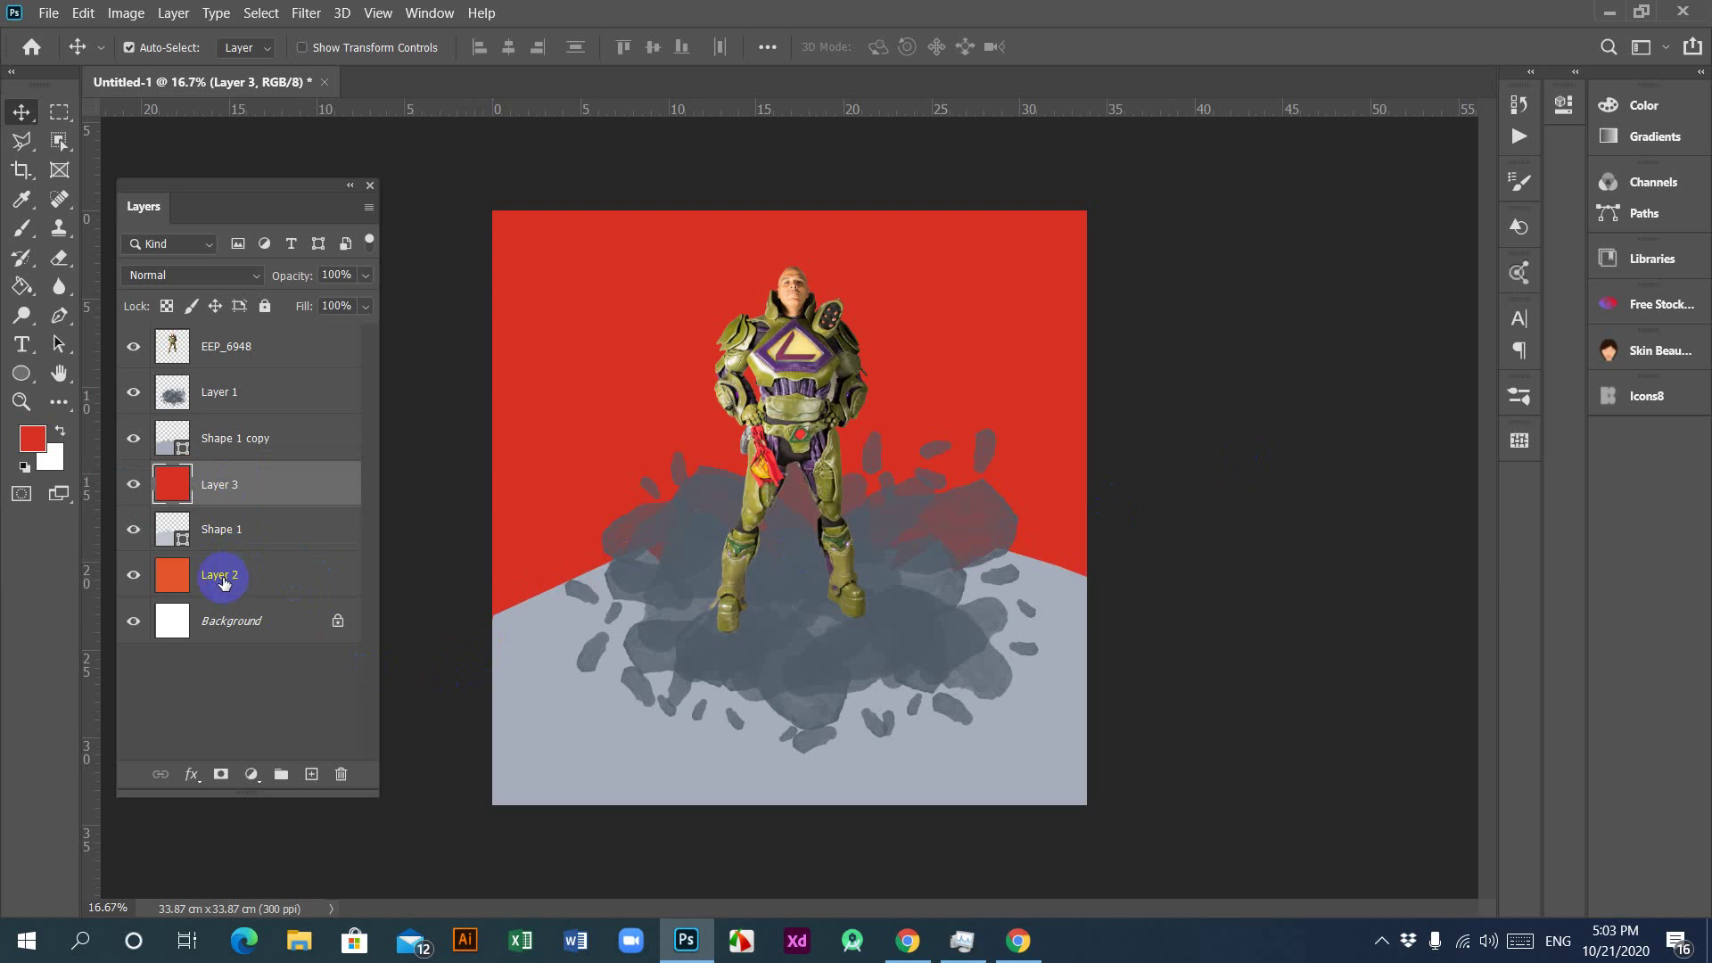
{"action": "left_click_drag", "start_coordinate": [223, 579], "coordinate": [253, 437]}
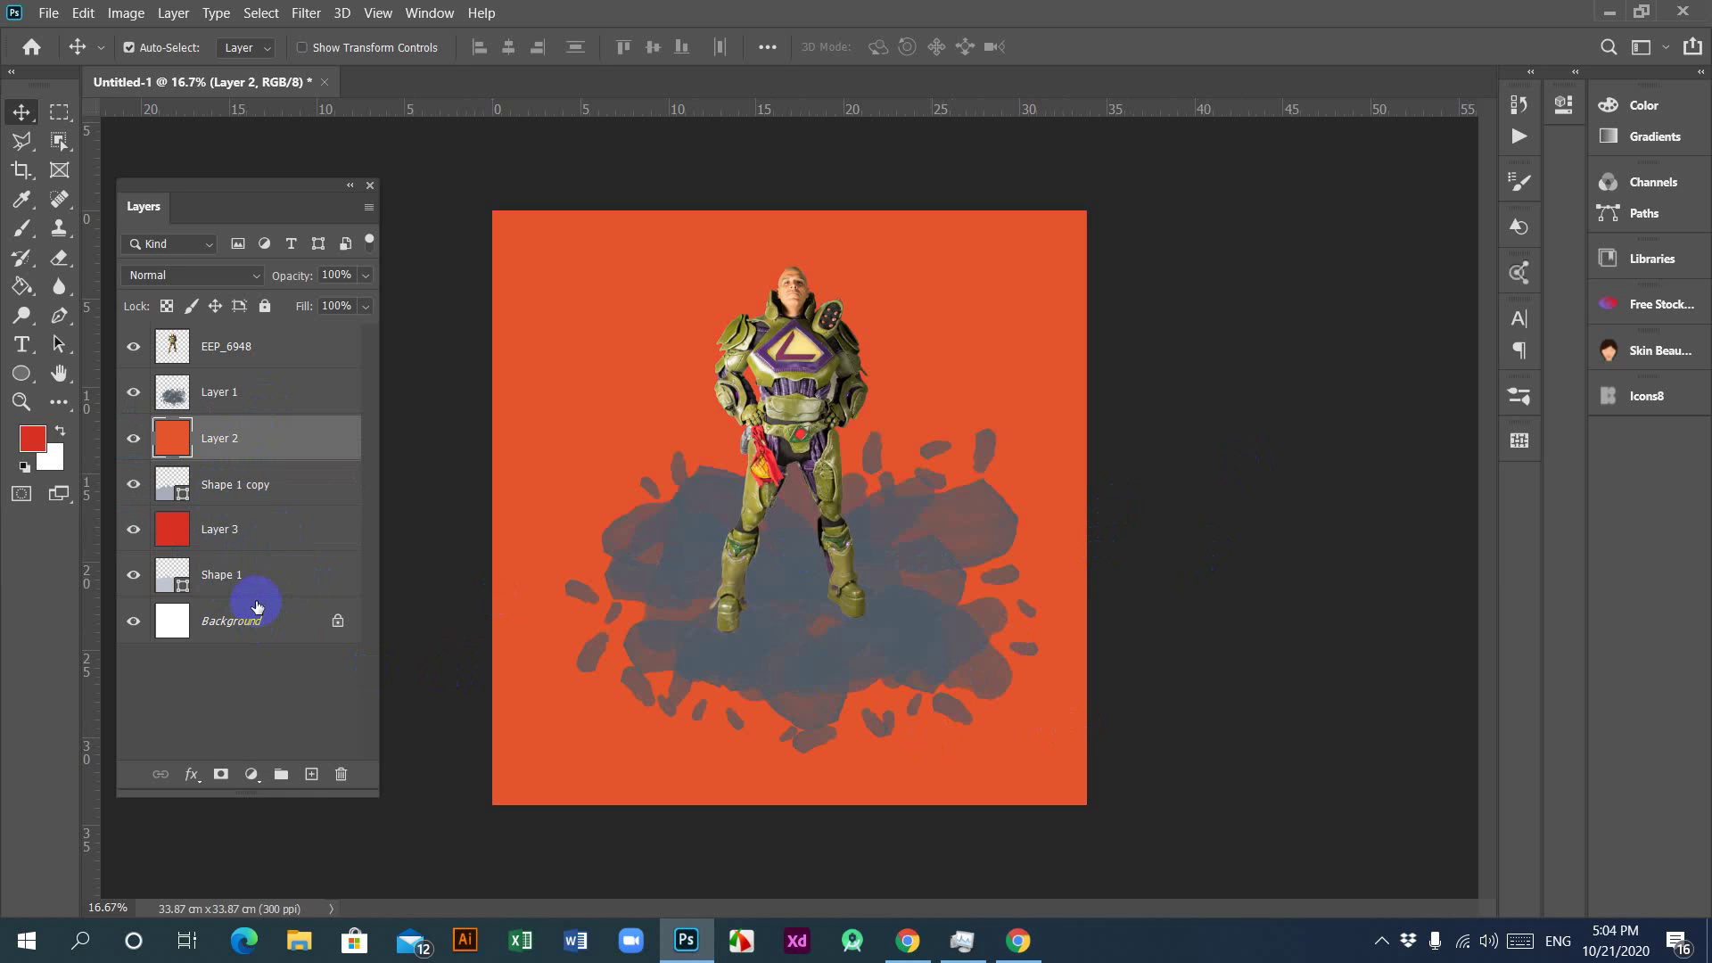
Step: Add a new layer directly above Background and set the foreground colour to near-black 020202
{"action": "left_click", "coordinate": [247, 612]}
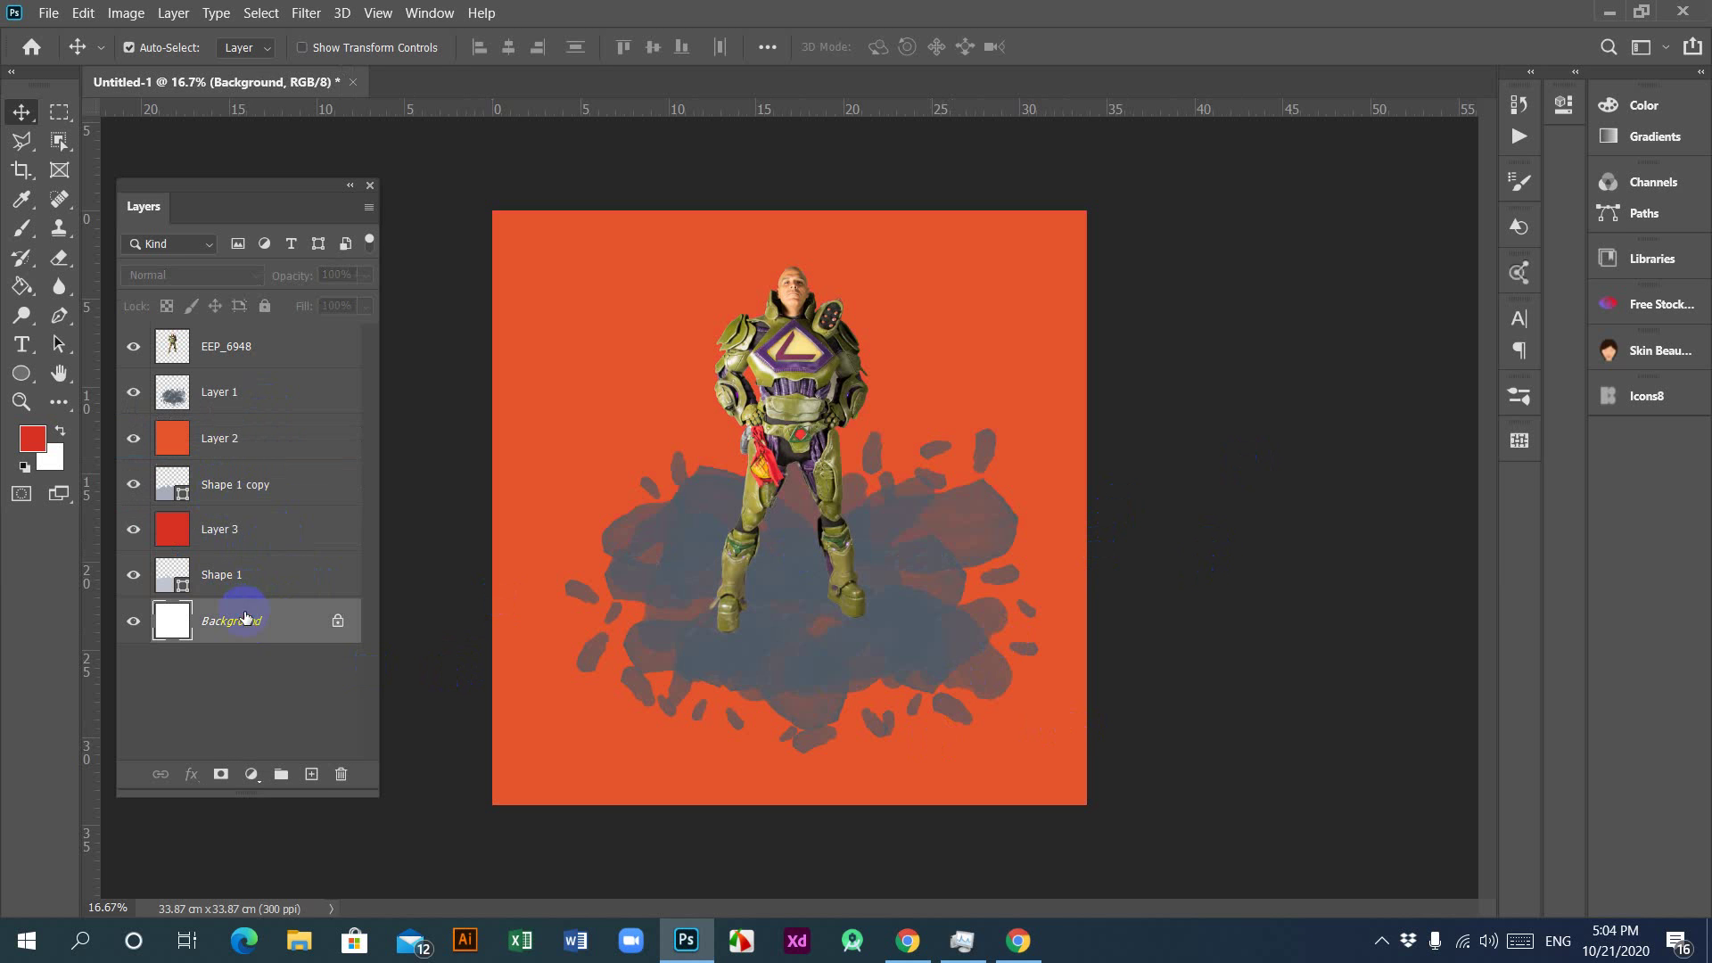
{"action": "left_click", "coordinate": [311, 774]}
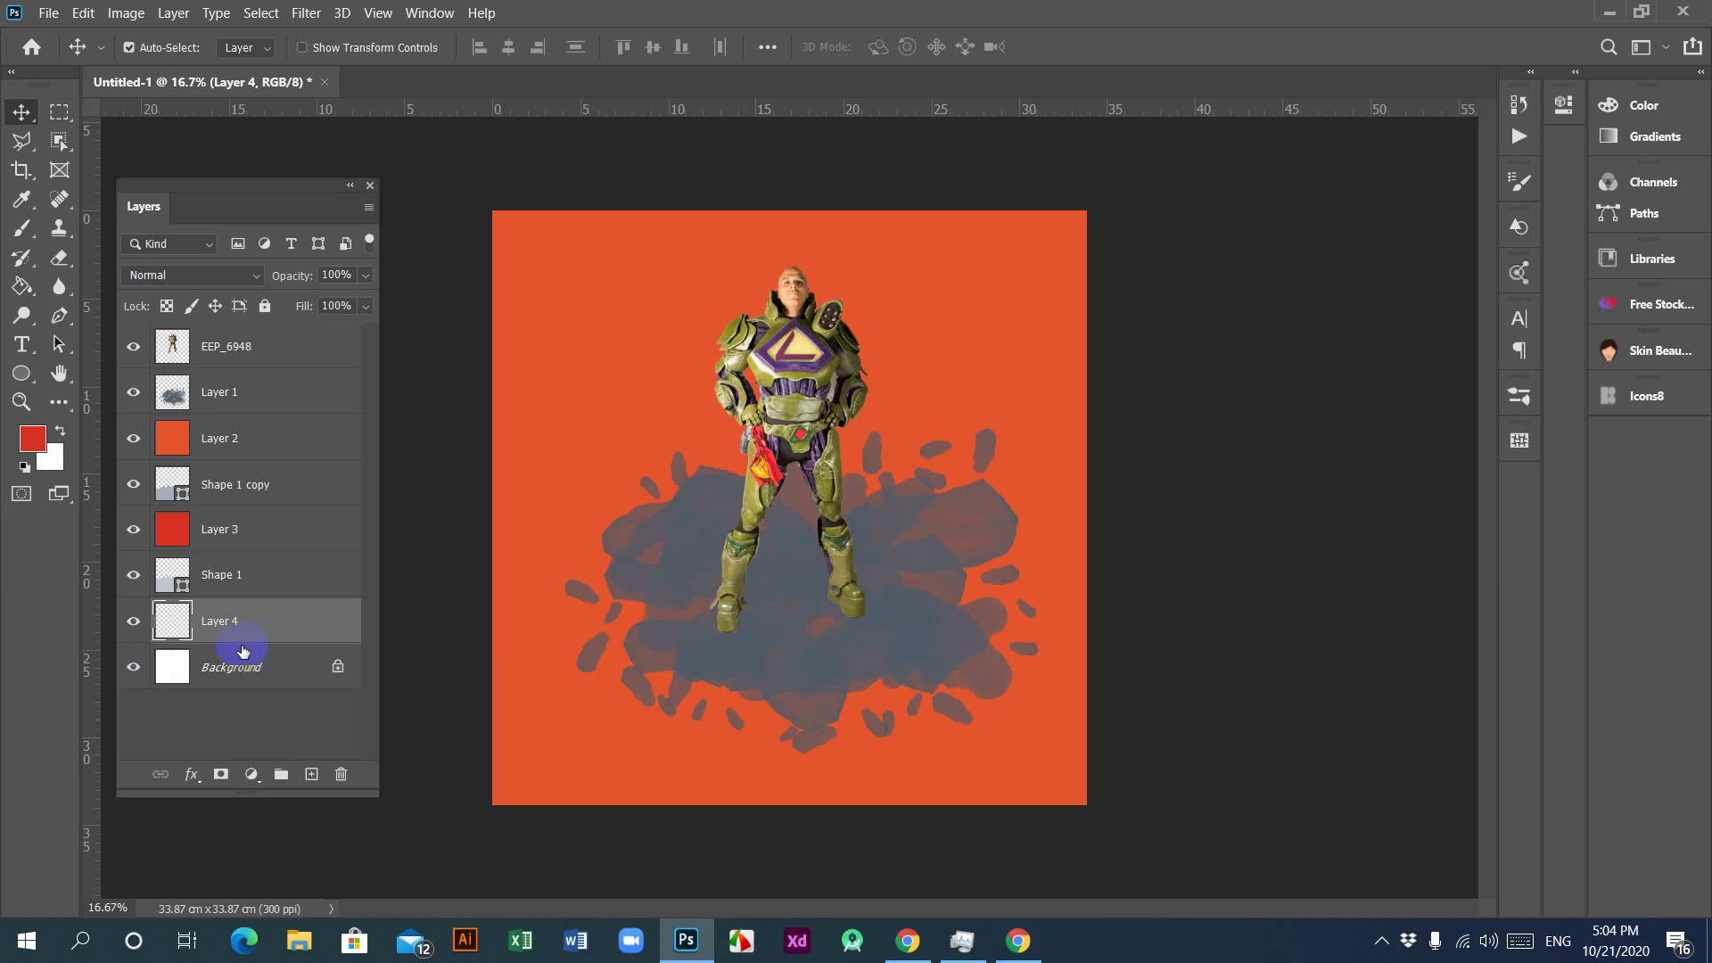
{"action": "left_click", "coordinate": [33, 436]}
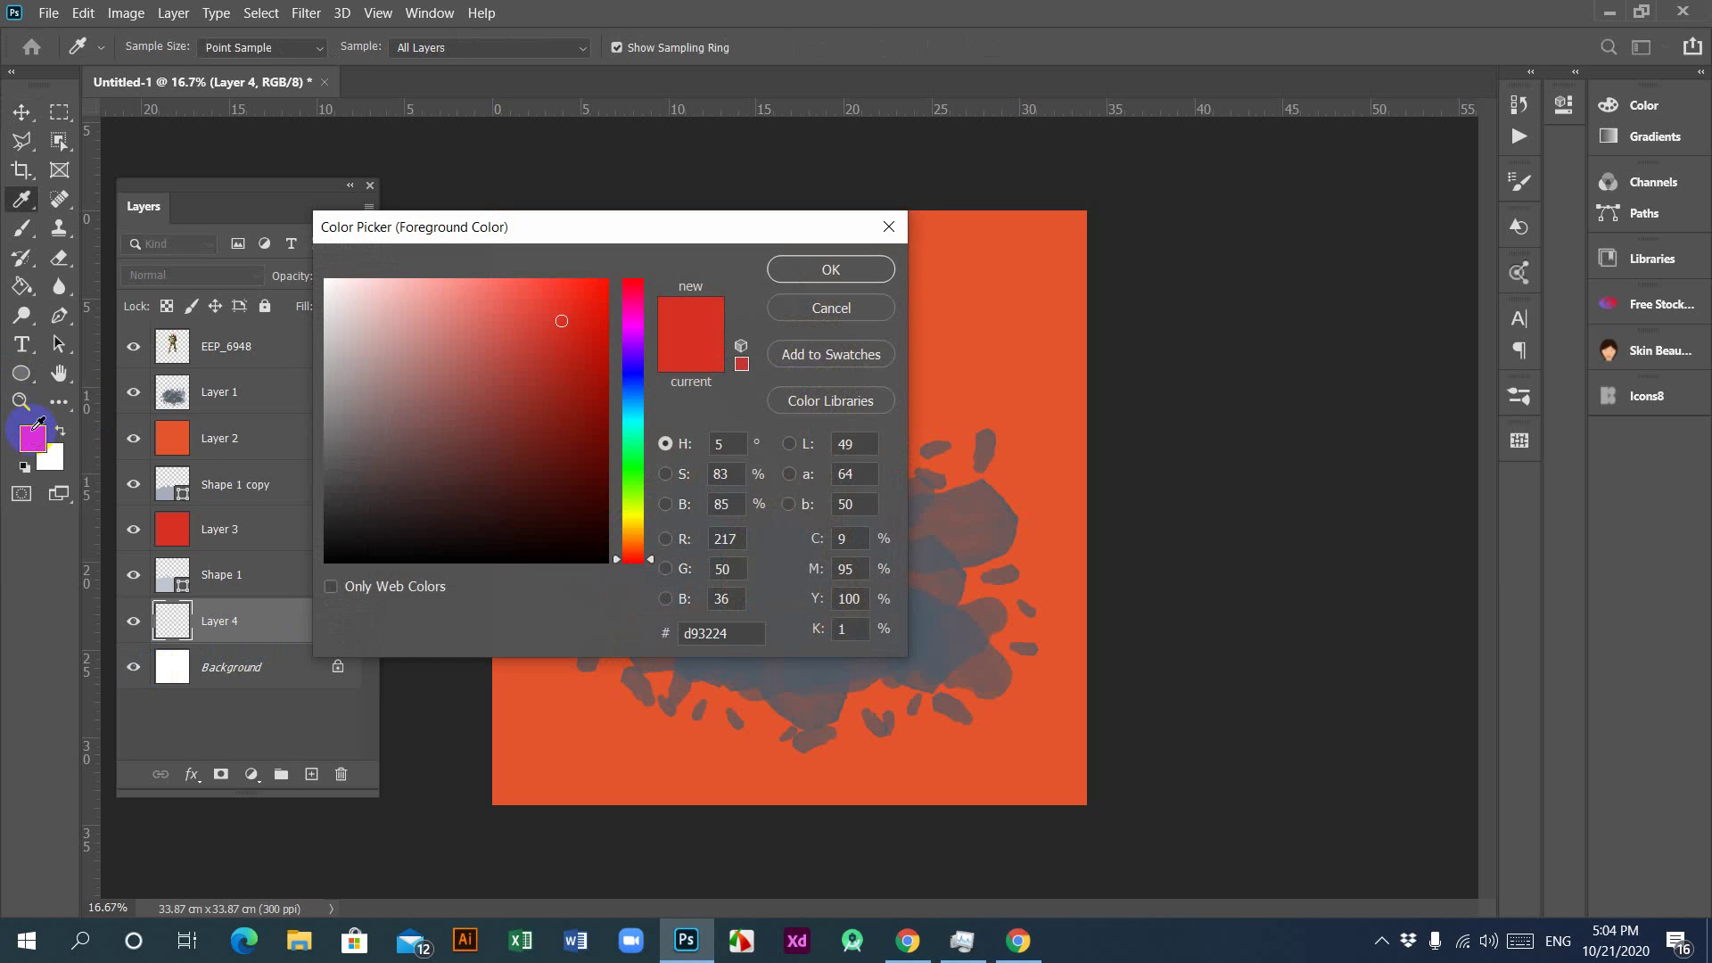
{"action": "left_click_drag", "start_coordinate": [329, 514], "coordinate": [325, 559]}
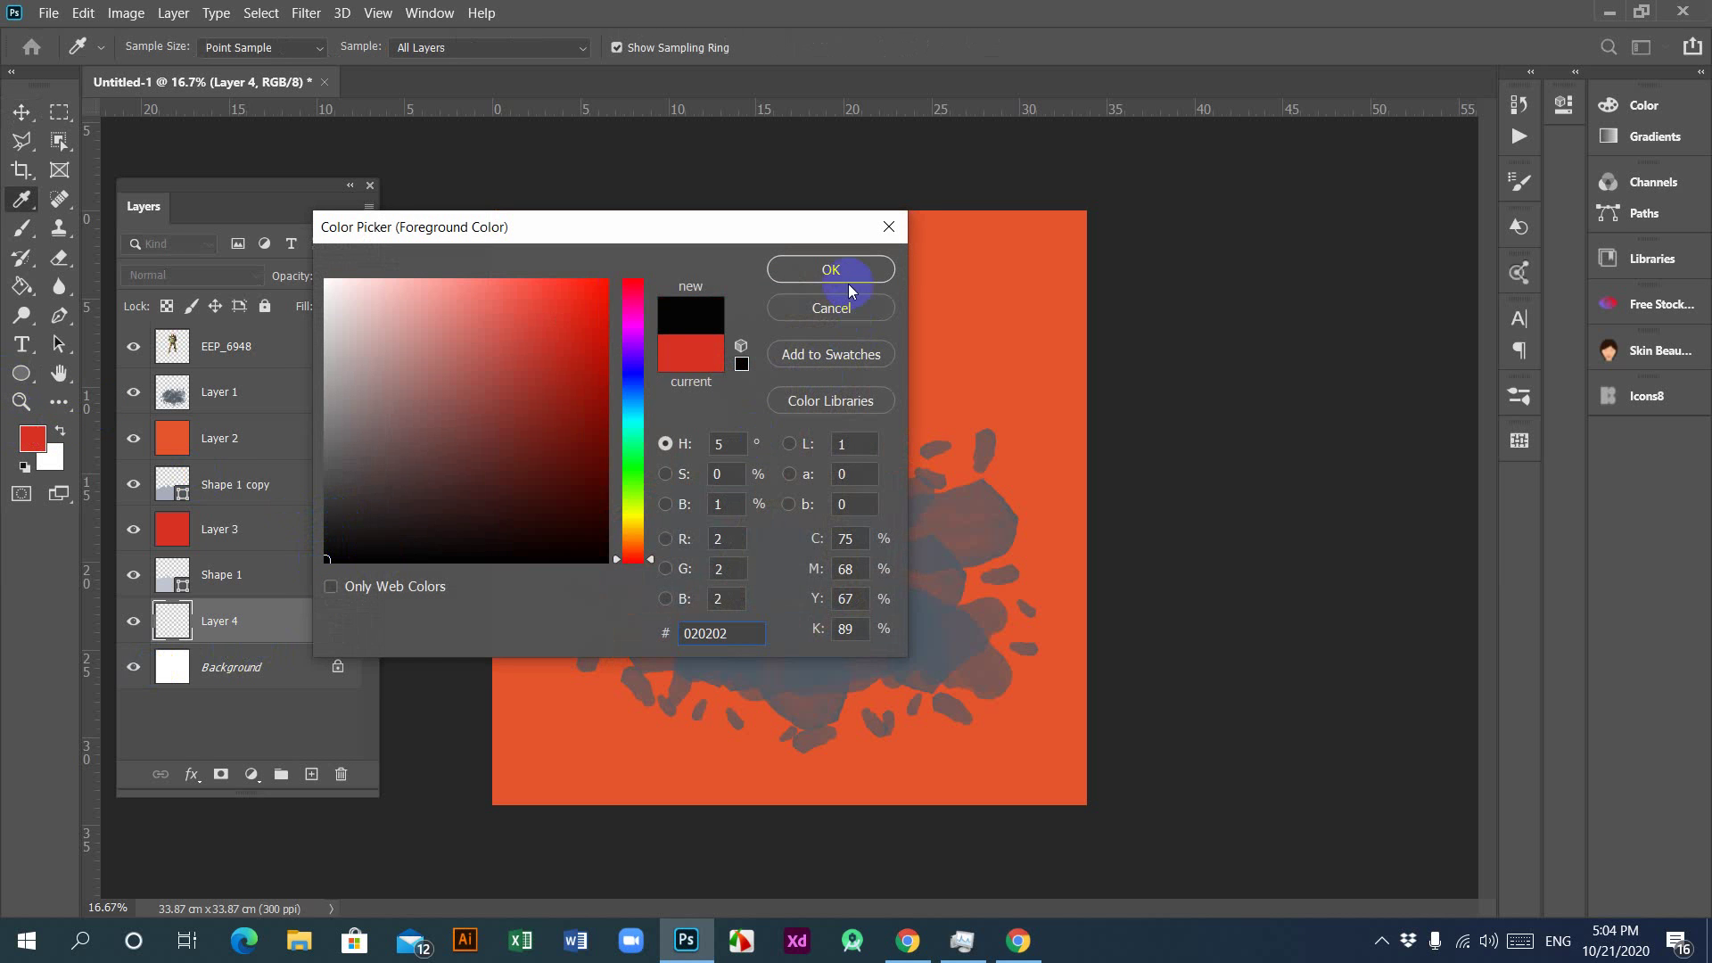
{"action": "left_click", "coordinate": [830, 269]}
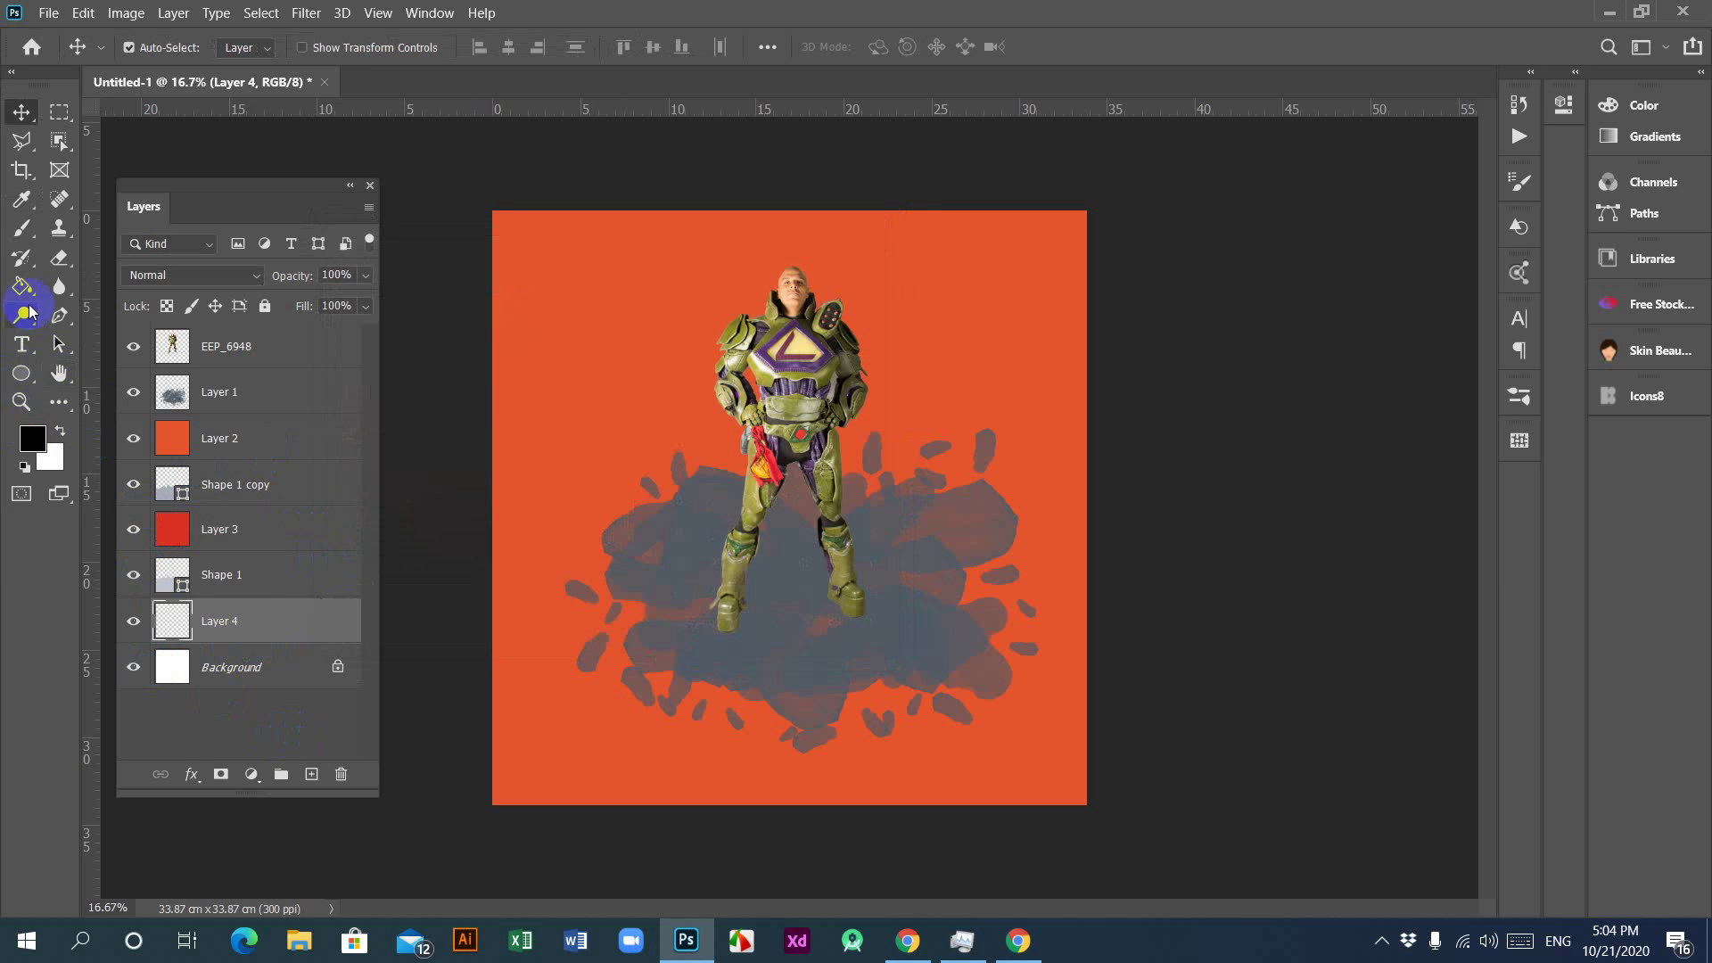
Step: Fill Layer 4 with the near-black foreground colour and move it directly above orange Layer 2
{"action": "left_click", "coordinate": [22, 286]}
{"action": "left_click", "coordinate": [580, 374]}
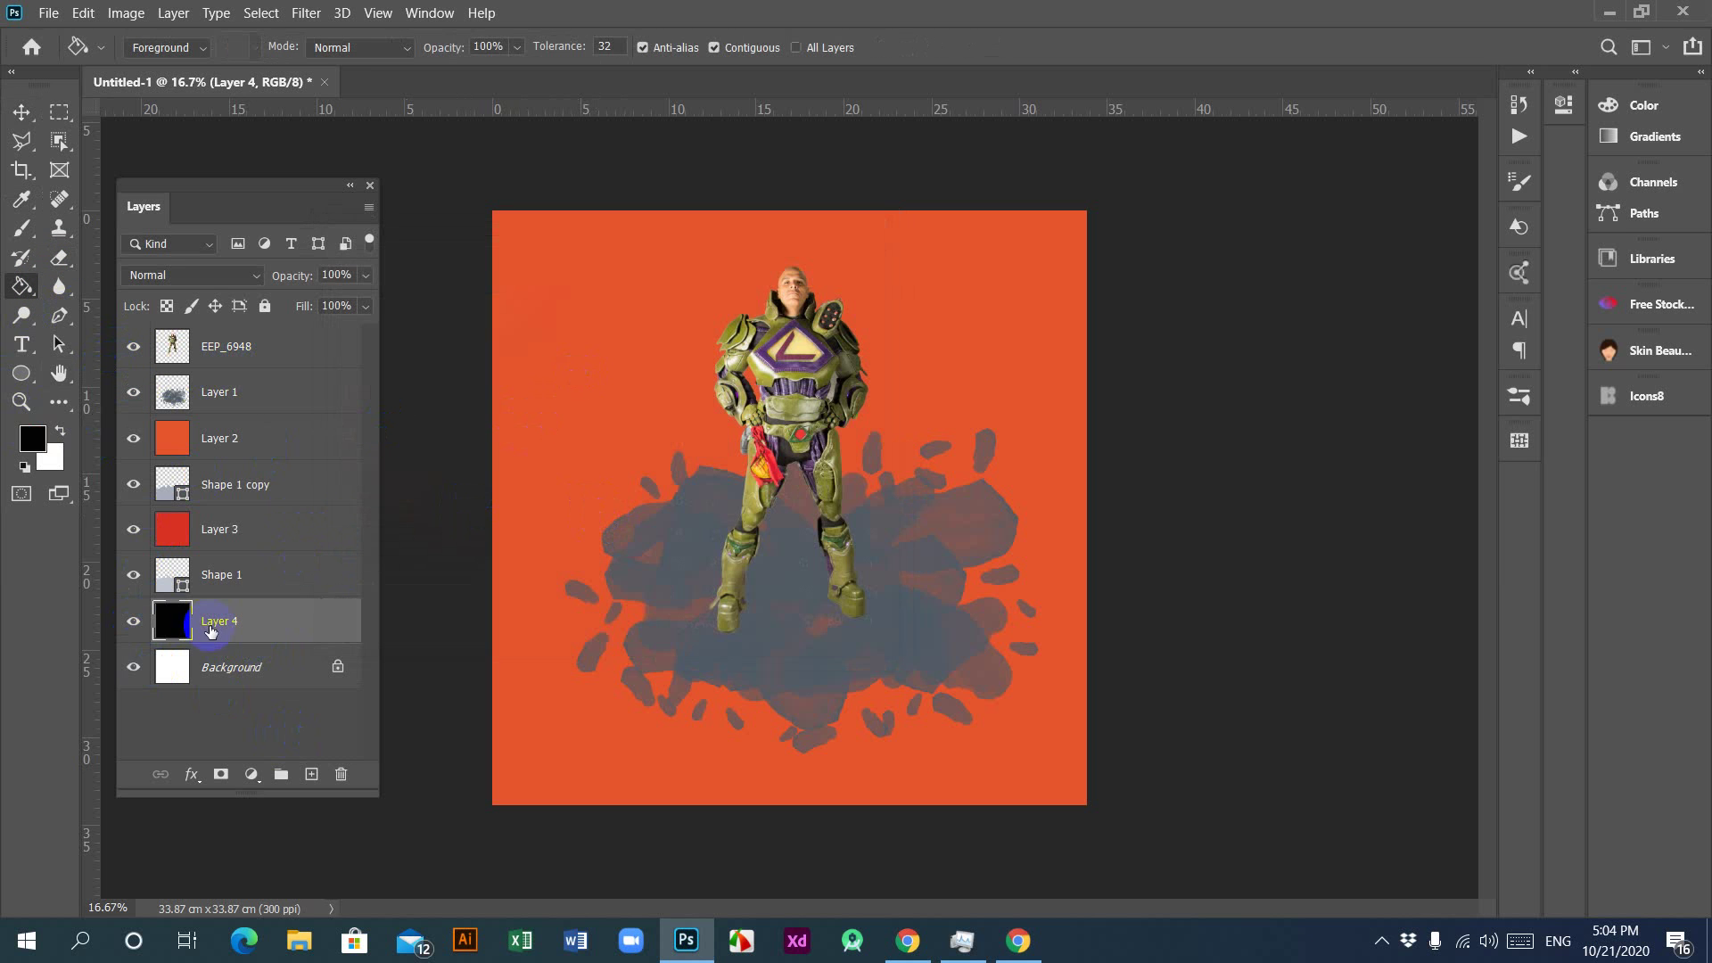
{"action": "left_click", "coordinate": [22, 113]}
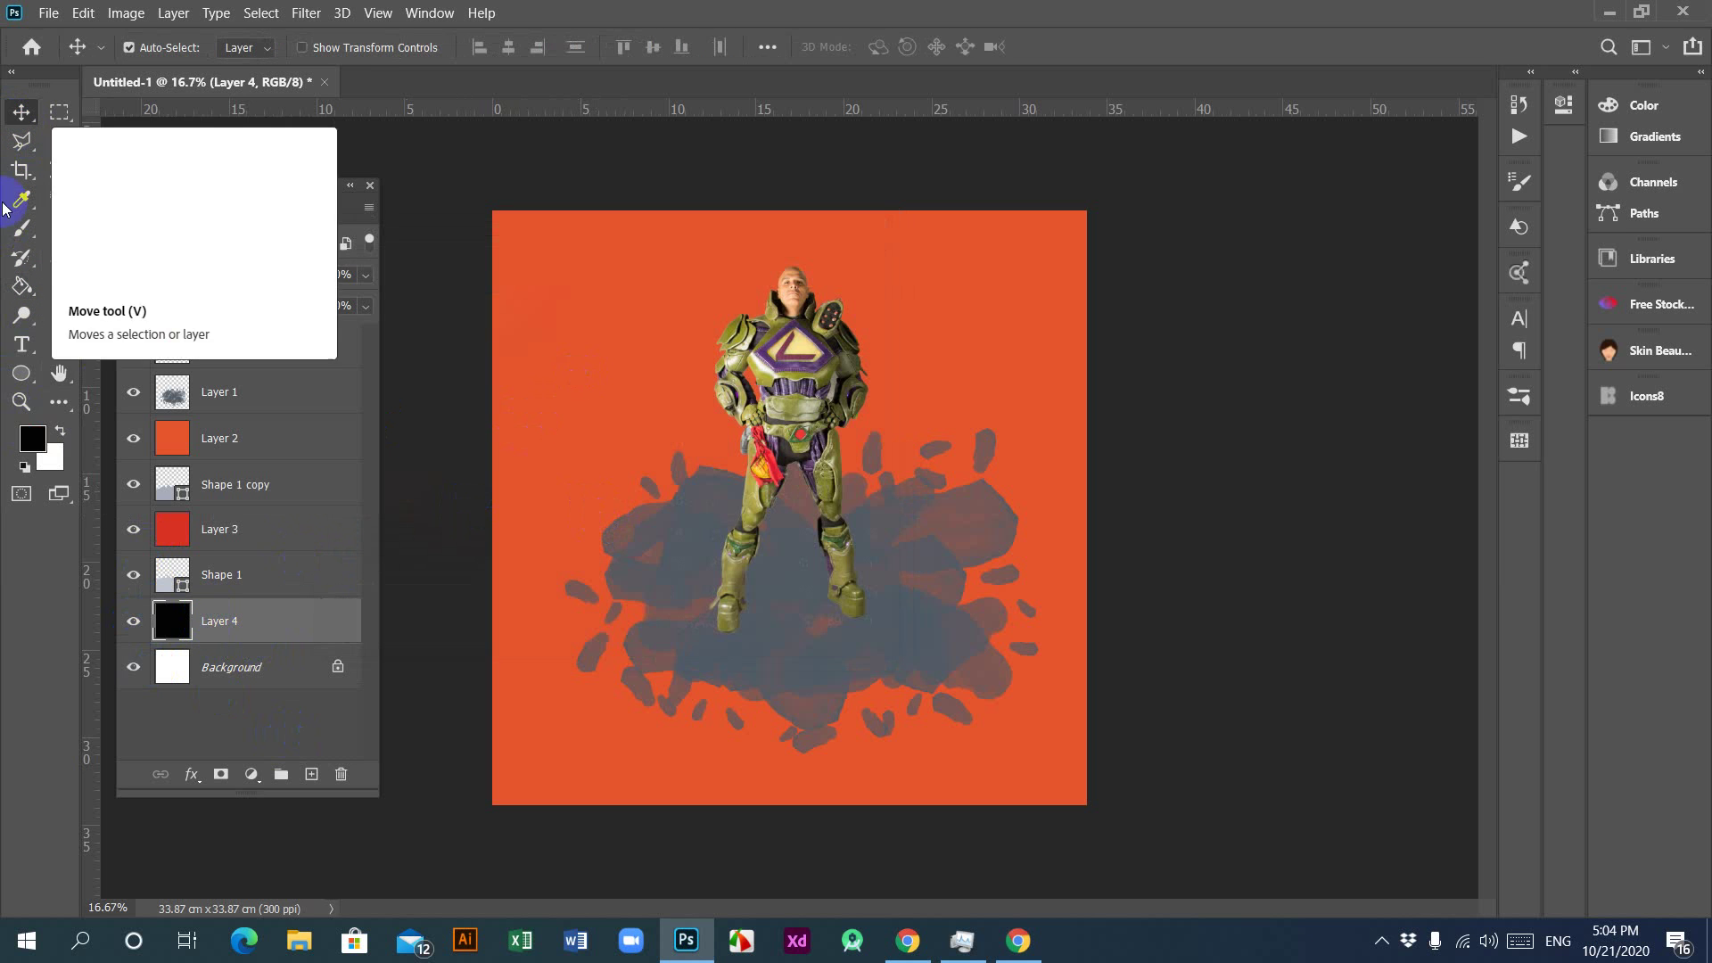
{"action": "left_click_drag", "start_coordinate": [226, 627], "coordinate": [229, 424]}
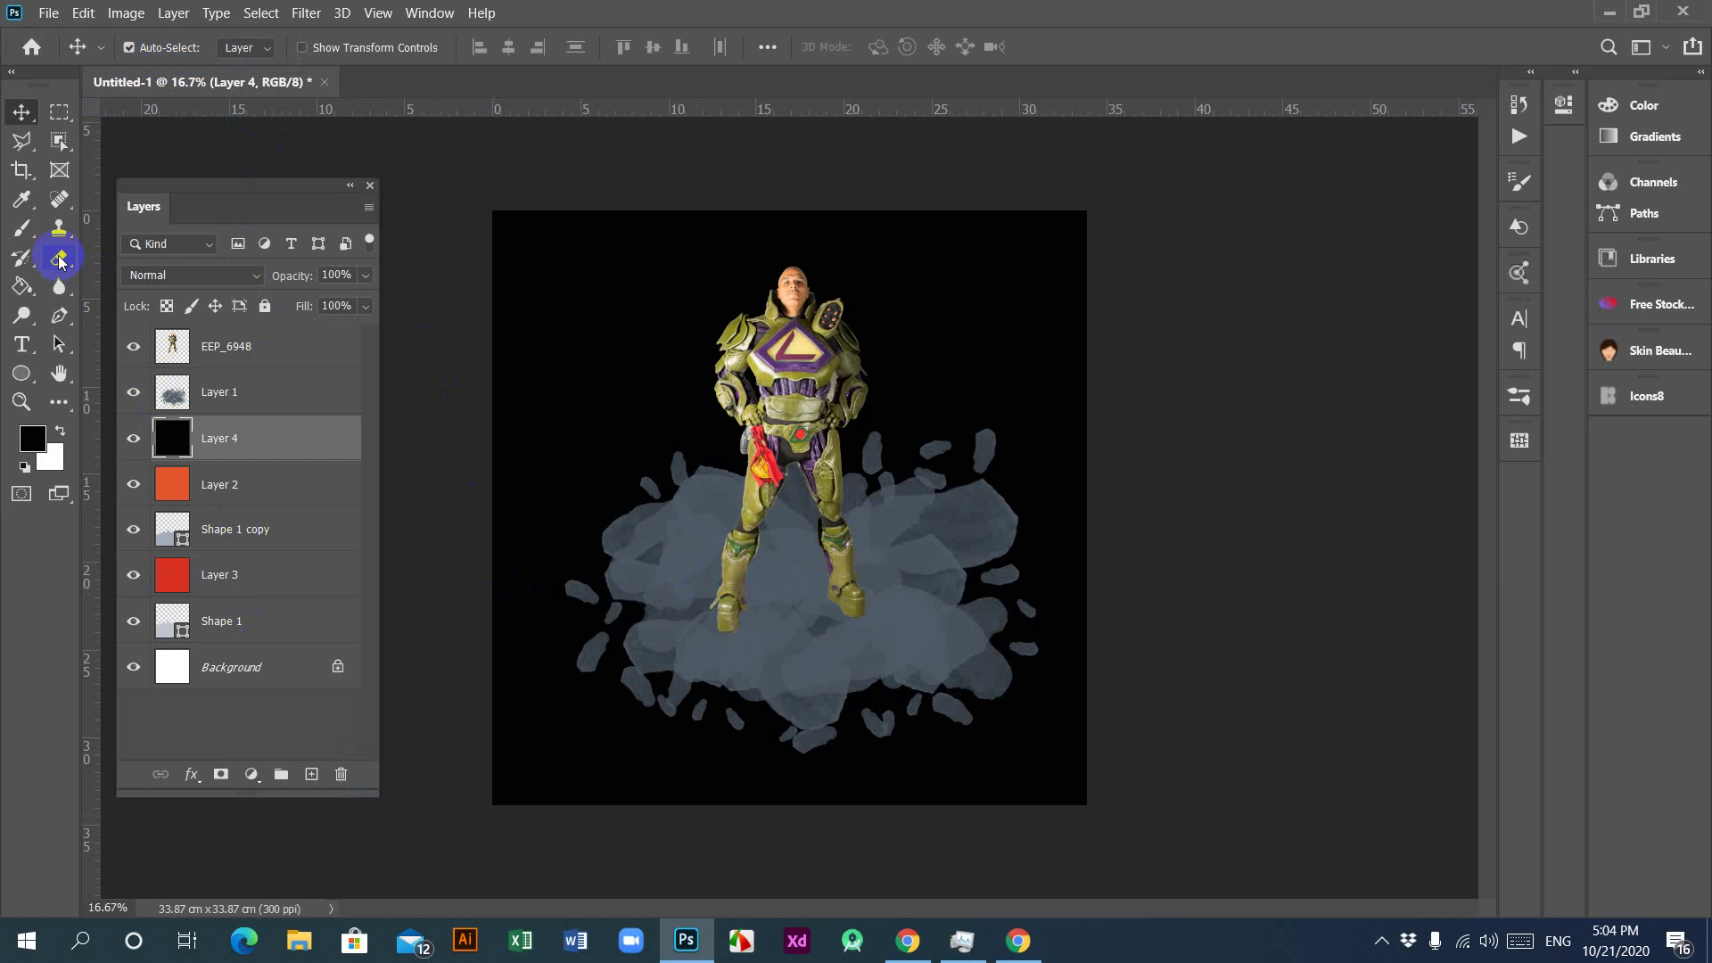
Step: Look through the Brush tool's preset groups, including Special Effects Brushes, for a brush suited to breaking up the black layer
{"action": "left_click", "coordinate": [21, 227]}
{"action": "left_click", "coordinate": [163, 48]}
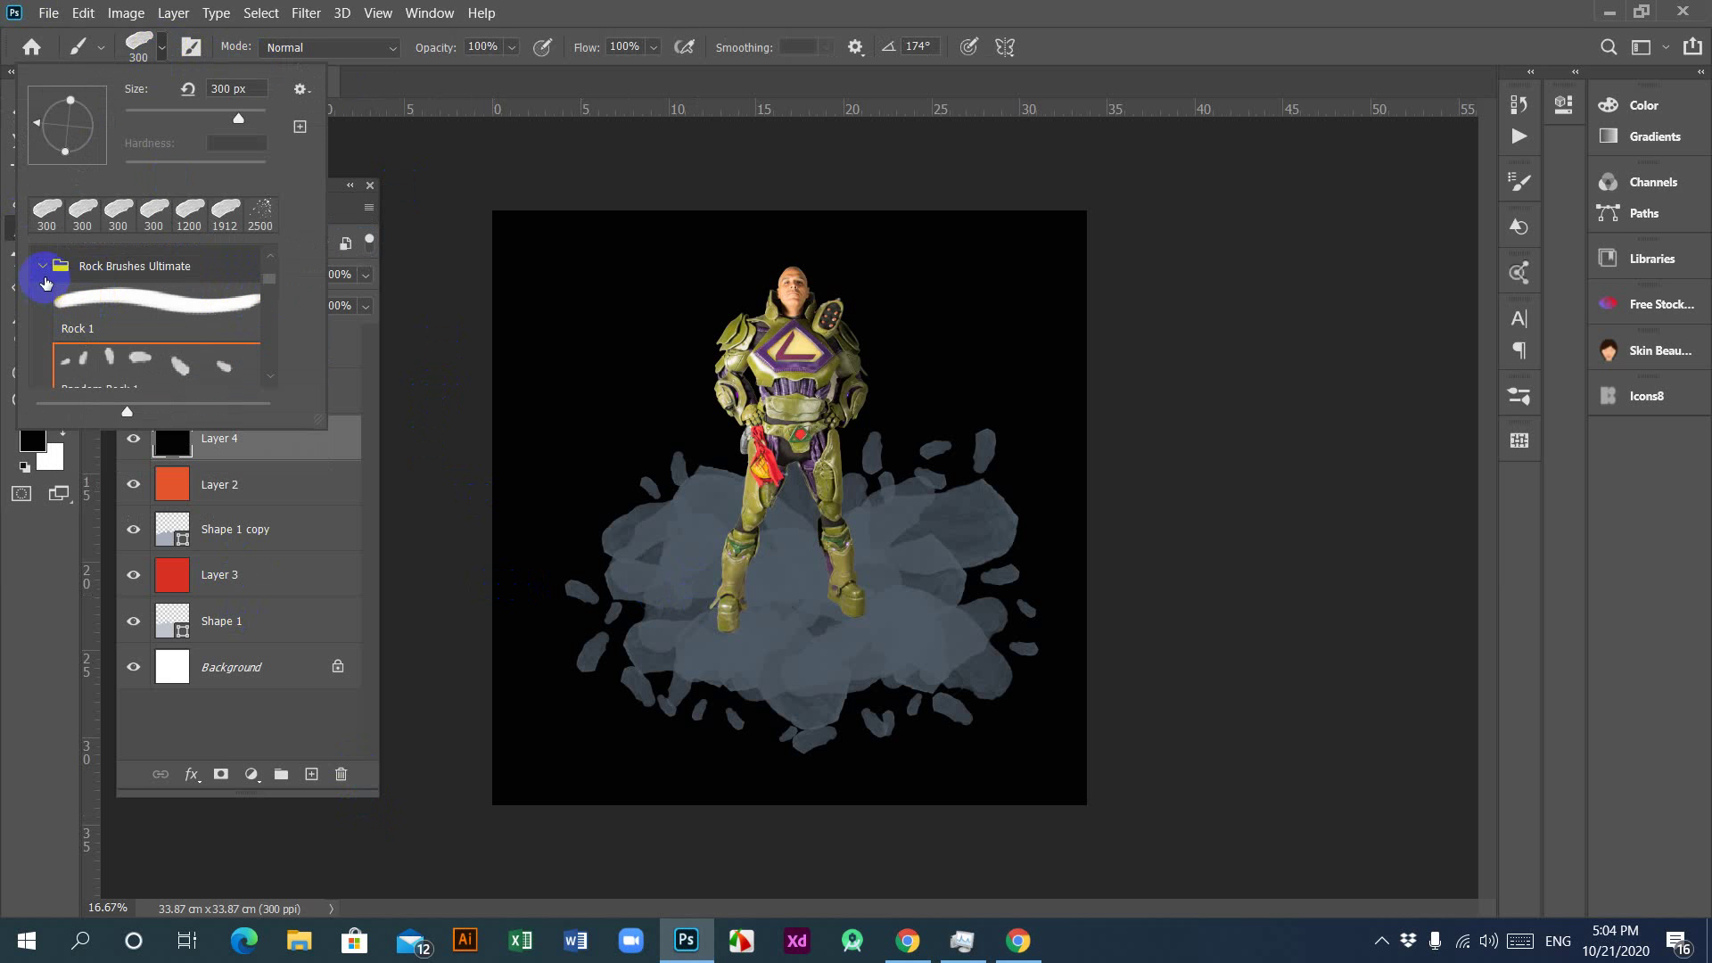
{"action": "left_click", "coordinate": [42, 250]}
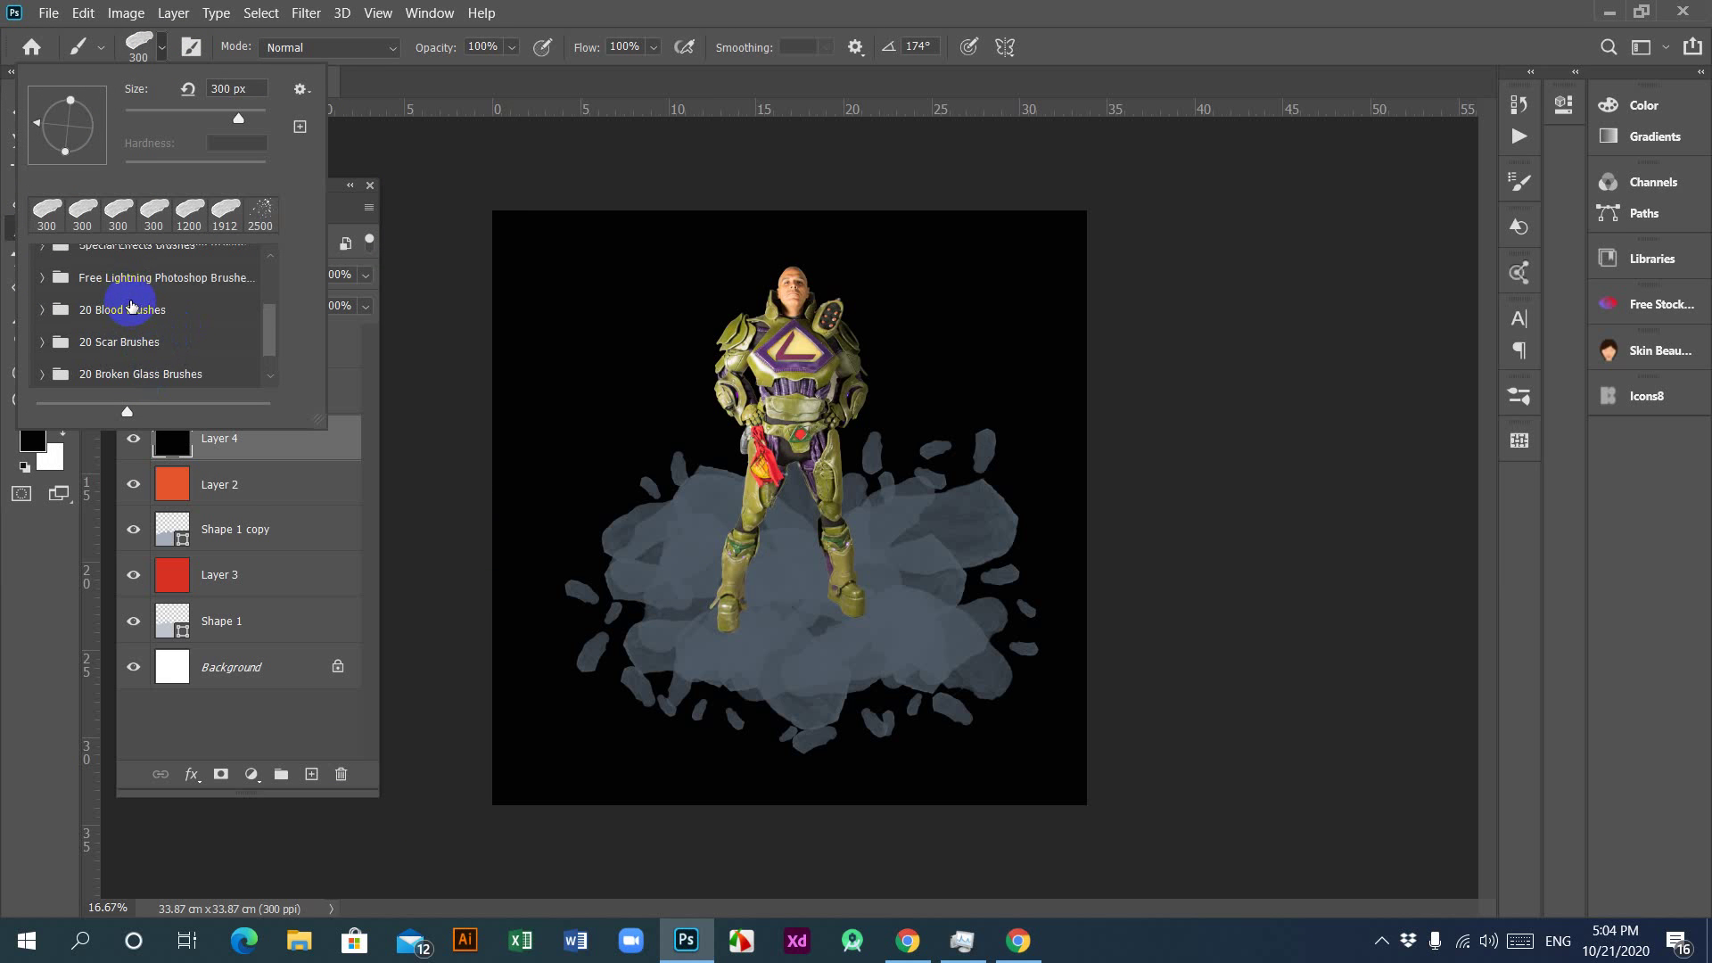
{"action": "scroll", "coordinate": [125, 307], "scroll_direction": "up", "scroll_amount": 1}
{"action": "scroll", "coordinate": [130, 316], "scroll_direction": "up", "scroll_amount": 1}
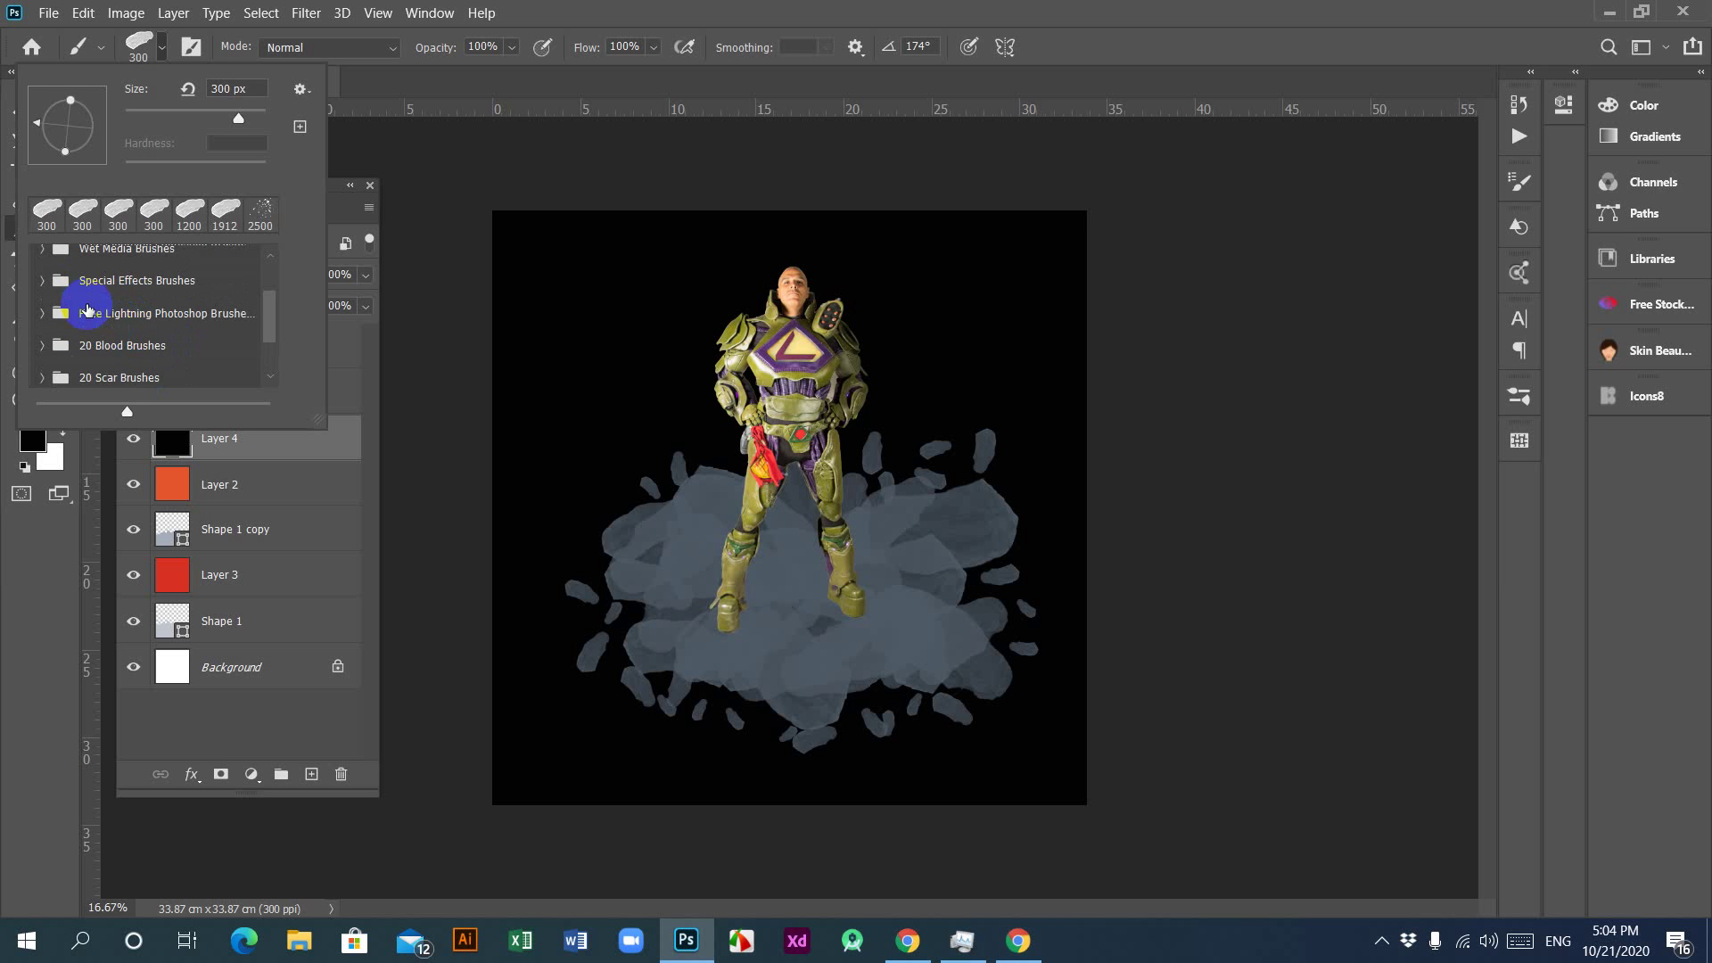
{"action": "scroll", "coordinate": [143, 322], "scroll_direction": "up", "scroll_amount": 3}
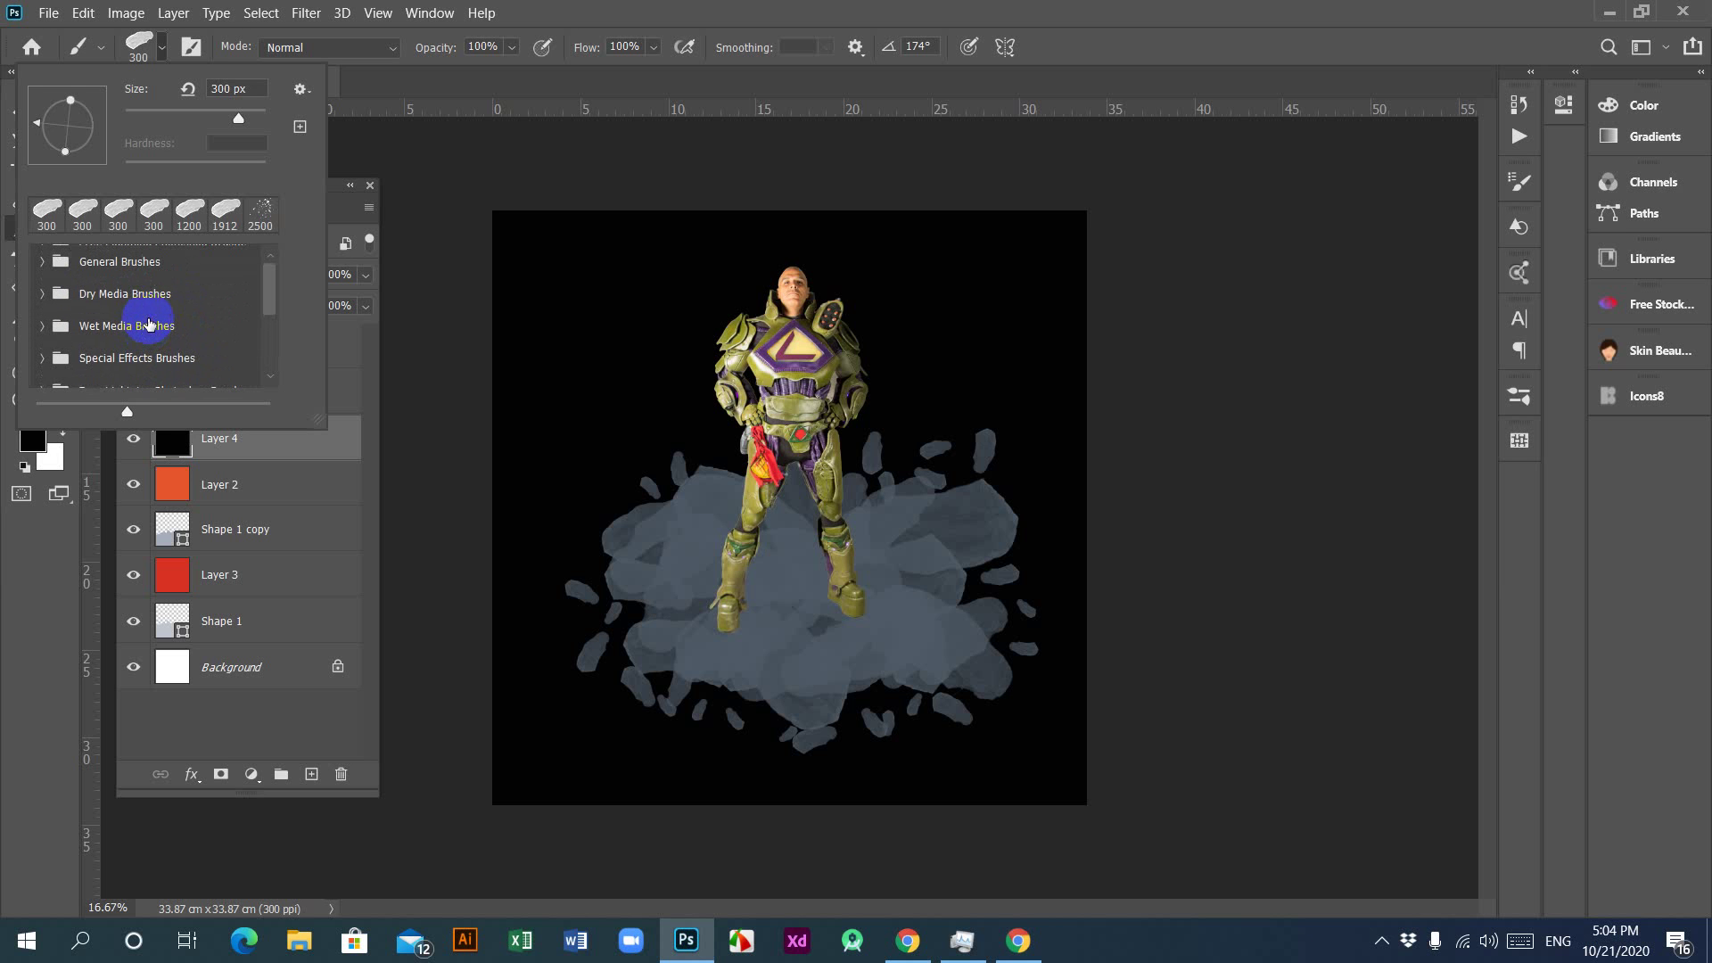
{"action": "scroll", "coordinate": [150, 323], "scroll_direction": "down", "scroll_amount": 1}
{"action": "scroll", "coordinate": [150, 322], "scroll_direction": "down", "scroll_amount": 1}
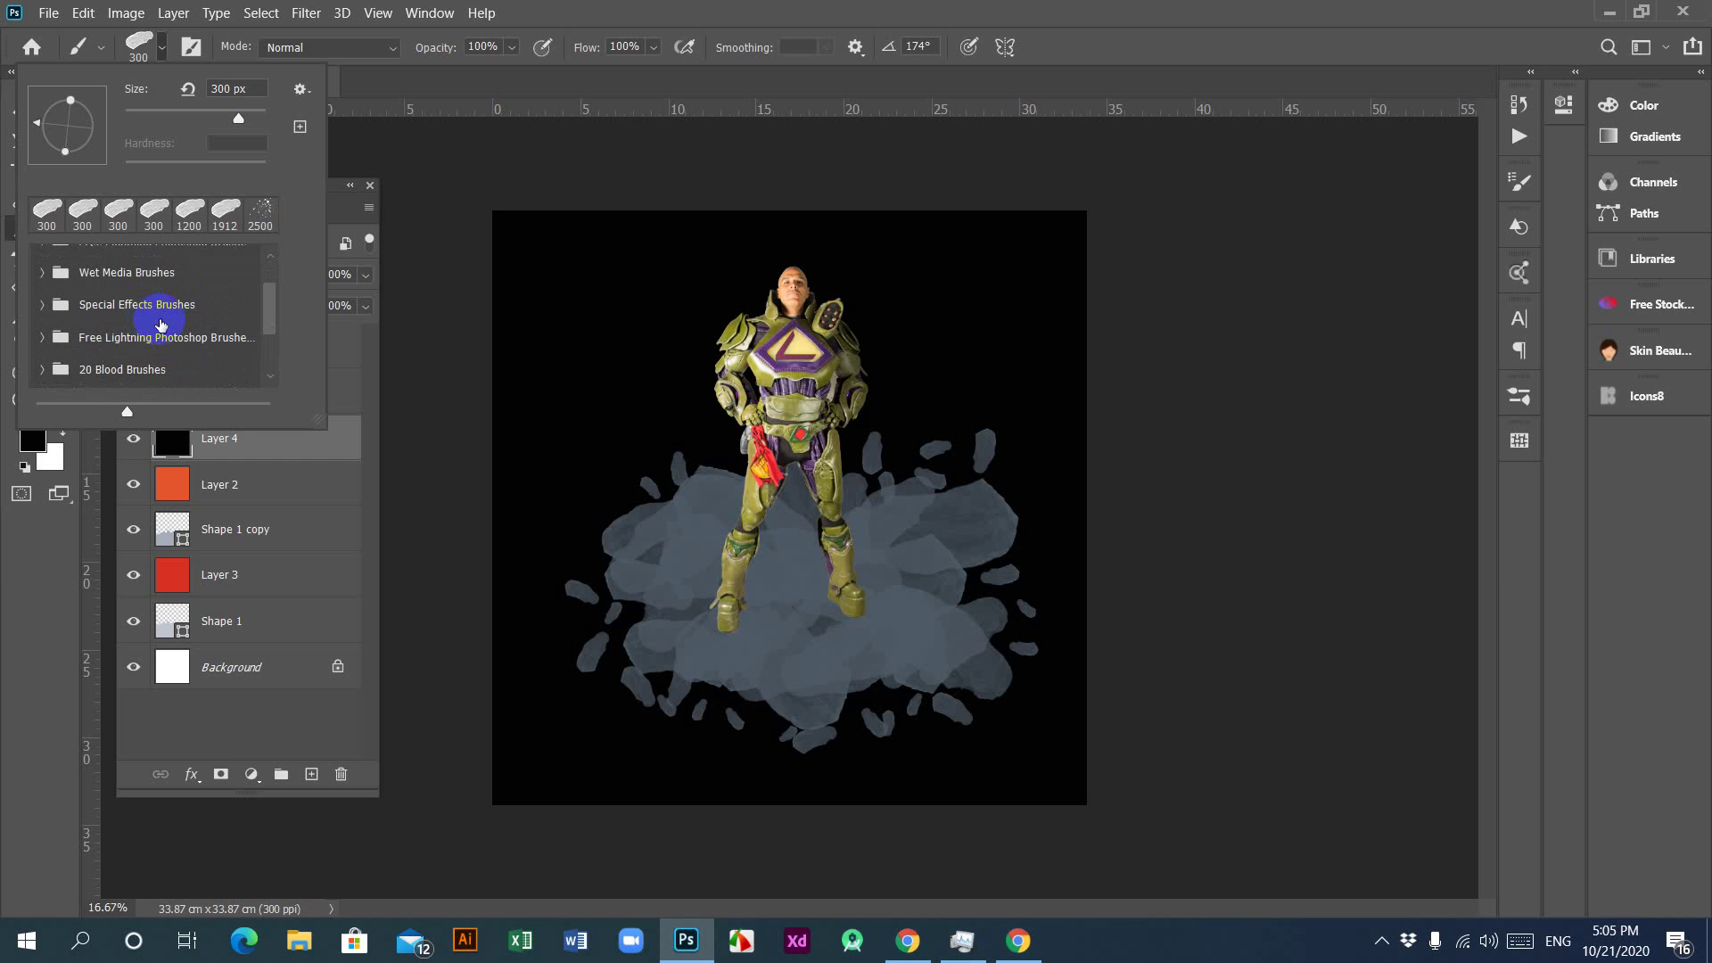
{"action": "left_click", "coordinate": [42, 304]}
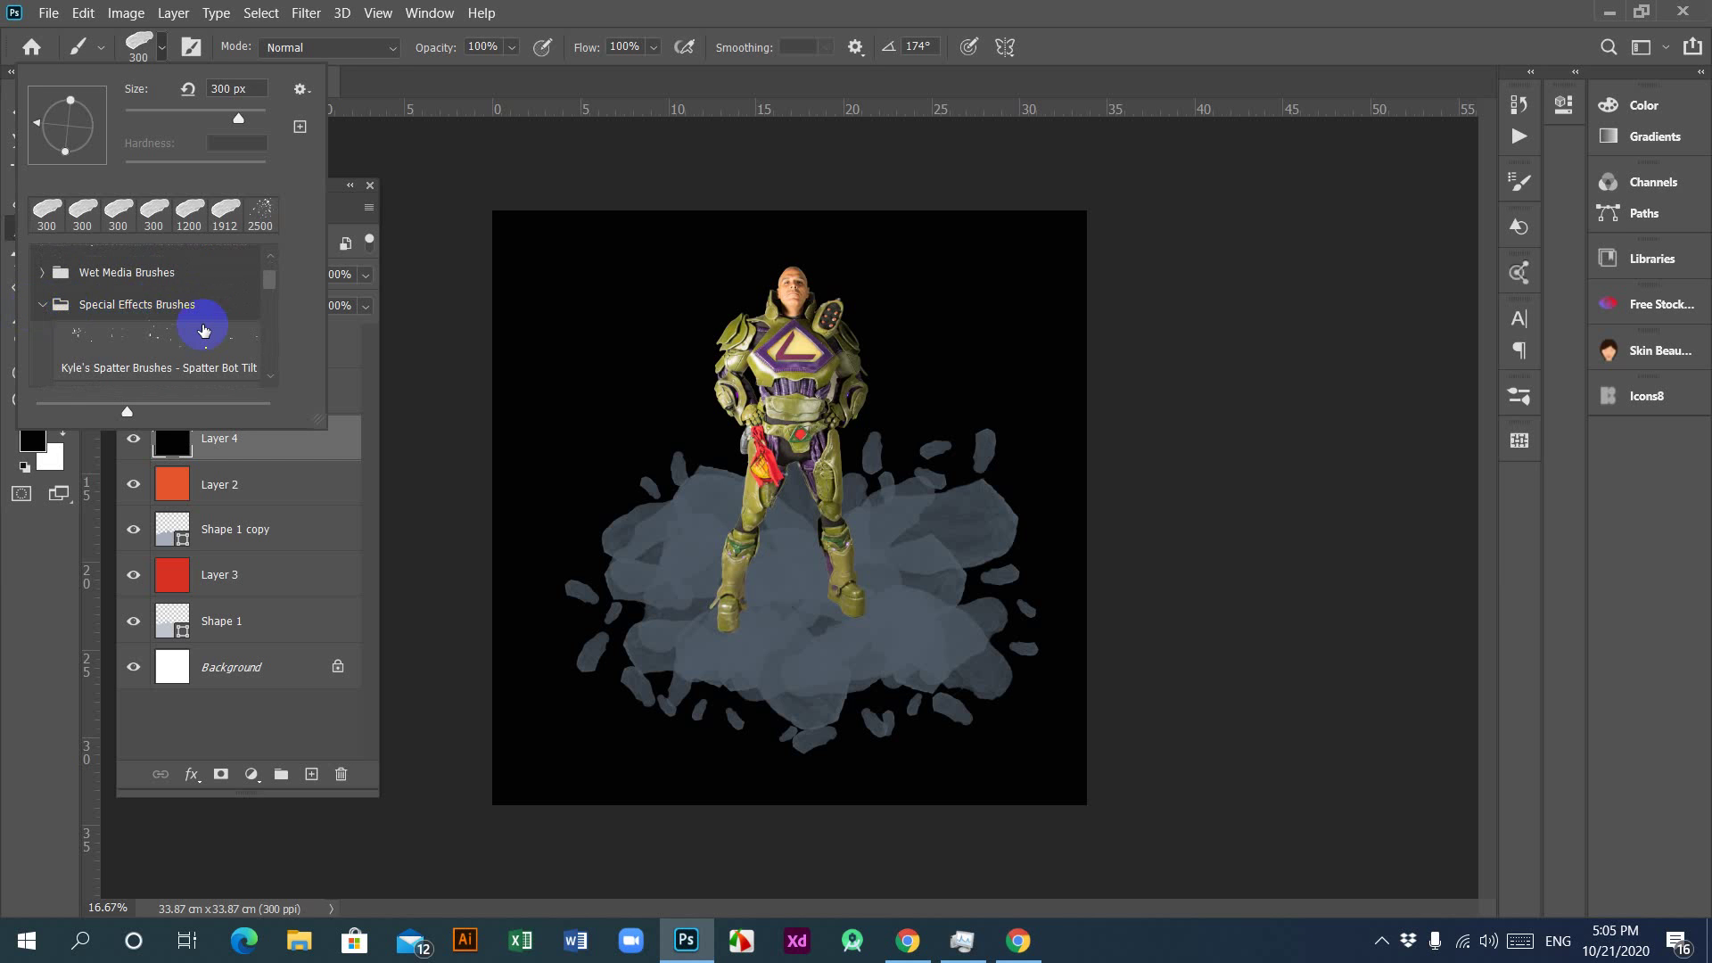
{"action": "scroll", "coordinate": [196, 336], "scroll_direction": "down", "scroll_amount": 1}
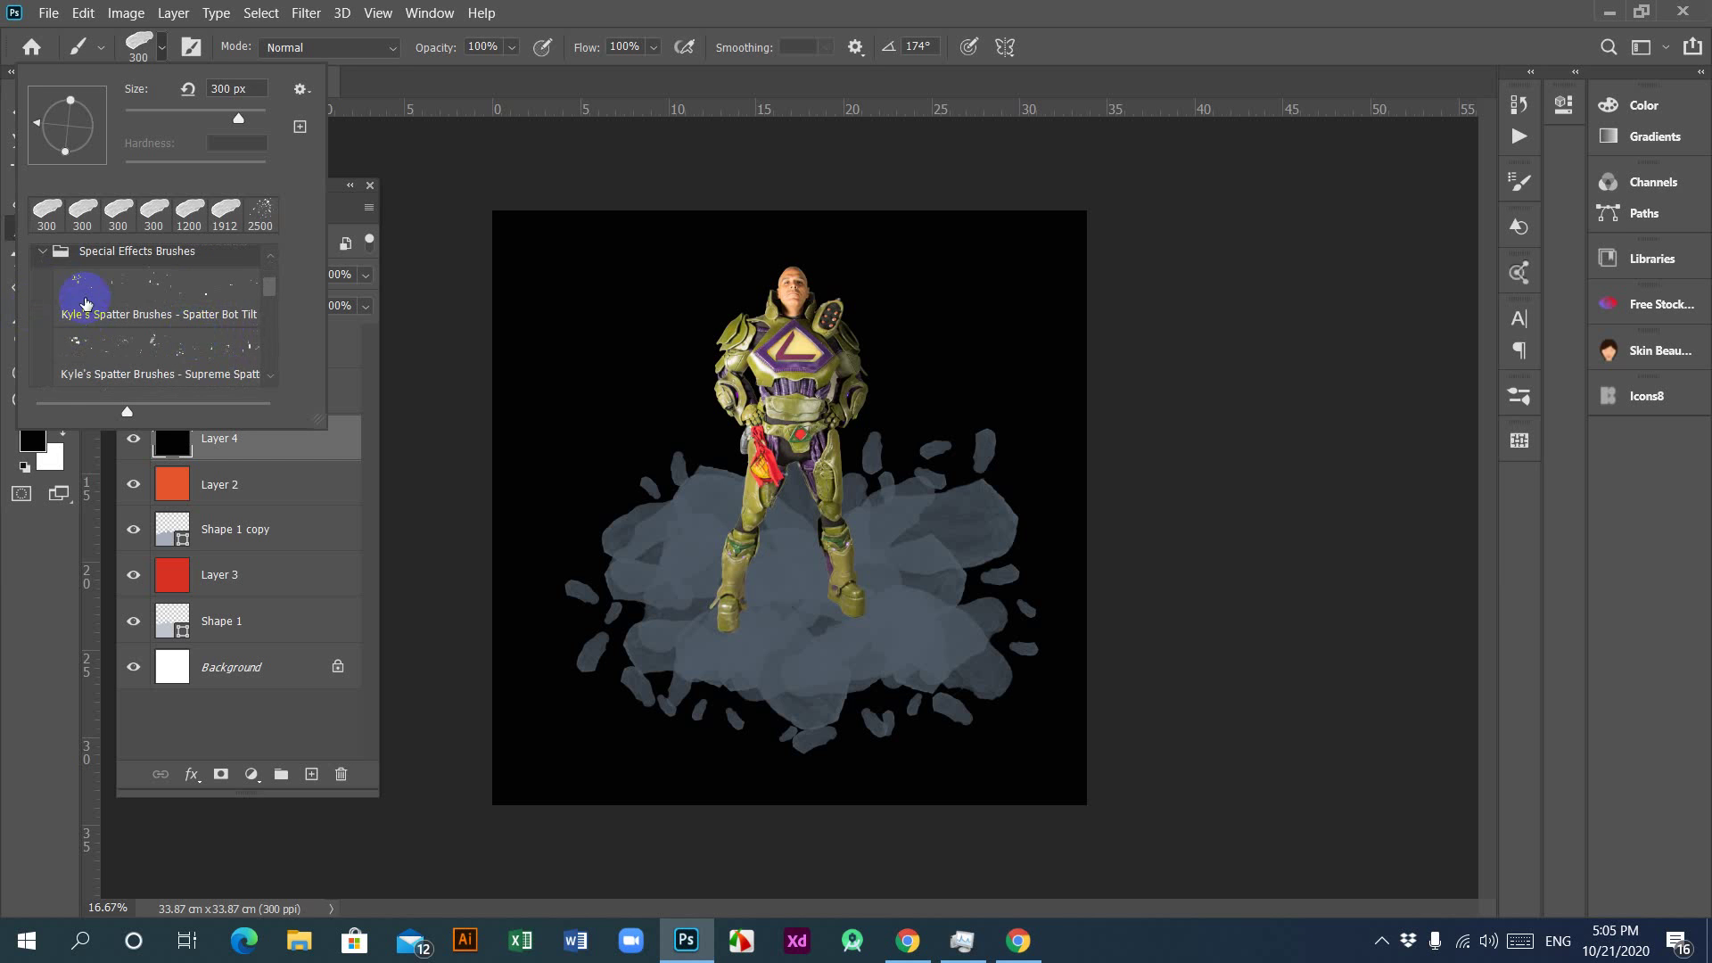
{"action": "scroll", "coordinate": [63, 287], "scroll_direction": "up", "scroll_amount": 1}
{"action": "left_click", "coordinate": [44, 290]}
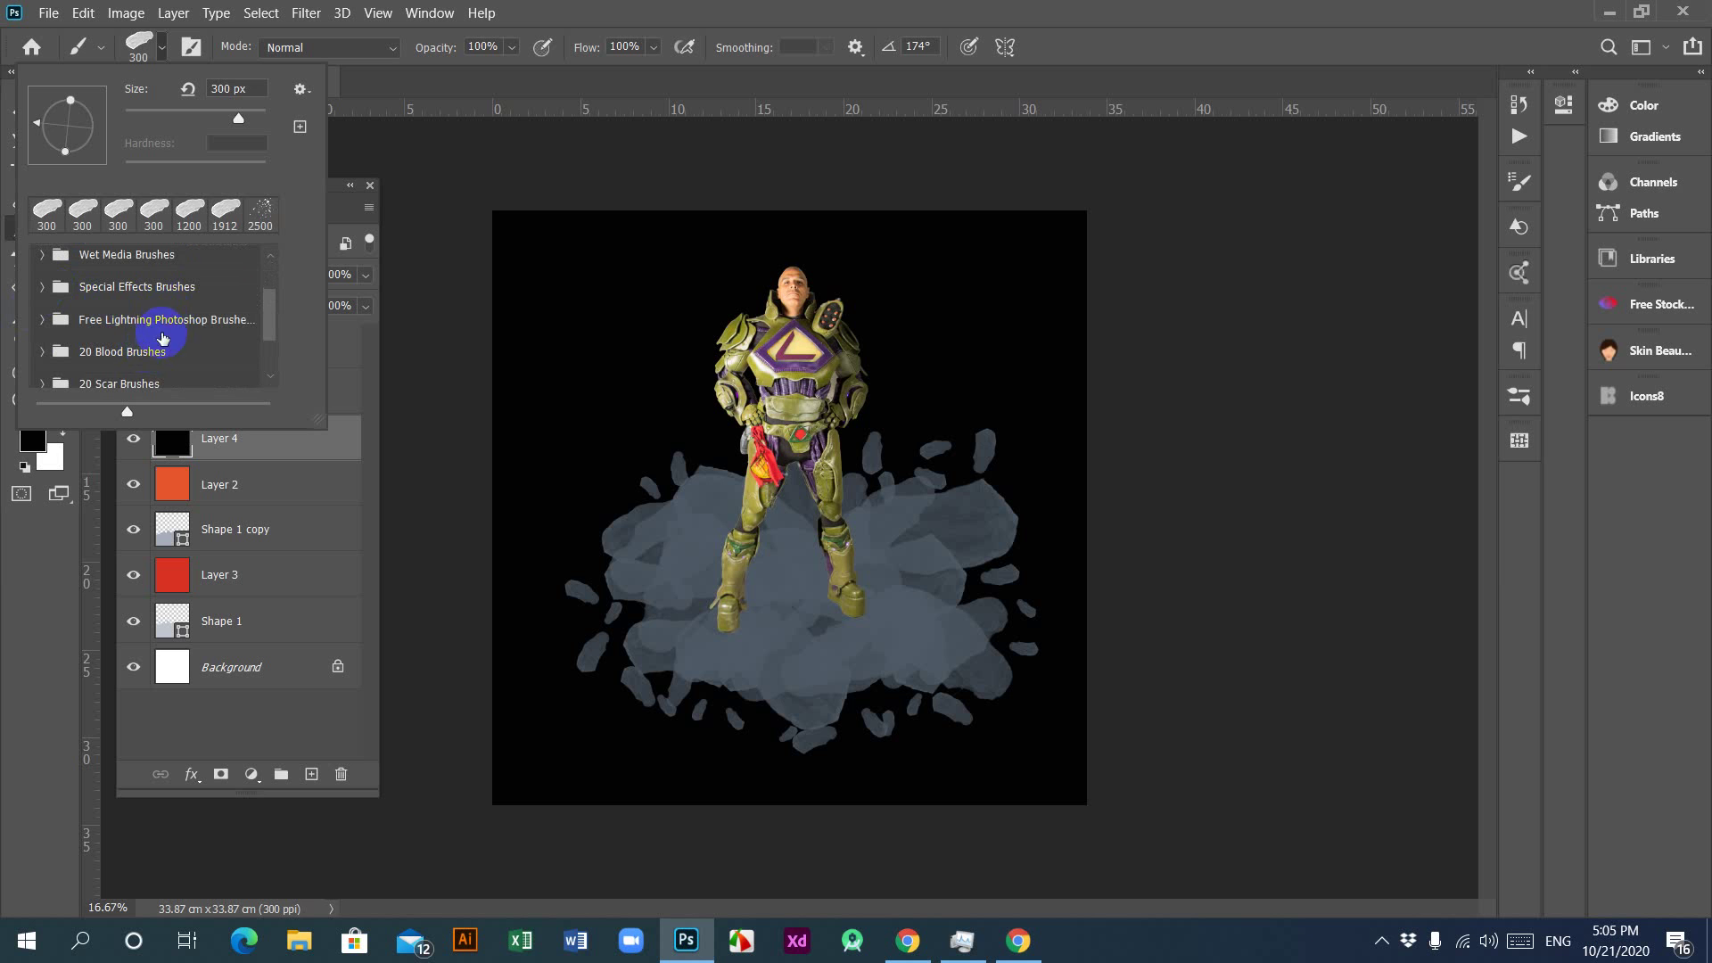
{"action": "scroll", "coordinate": [103, 335], "scroll_direction": "down", "scroll_amount": 1}
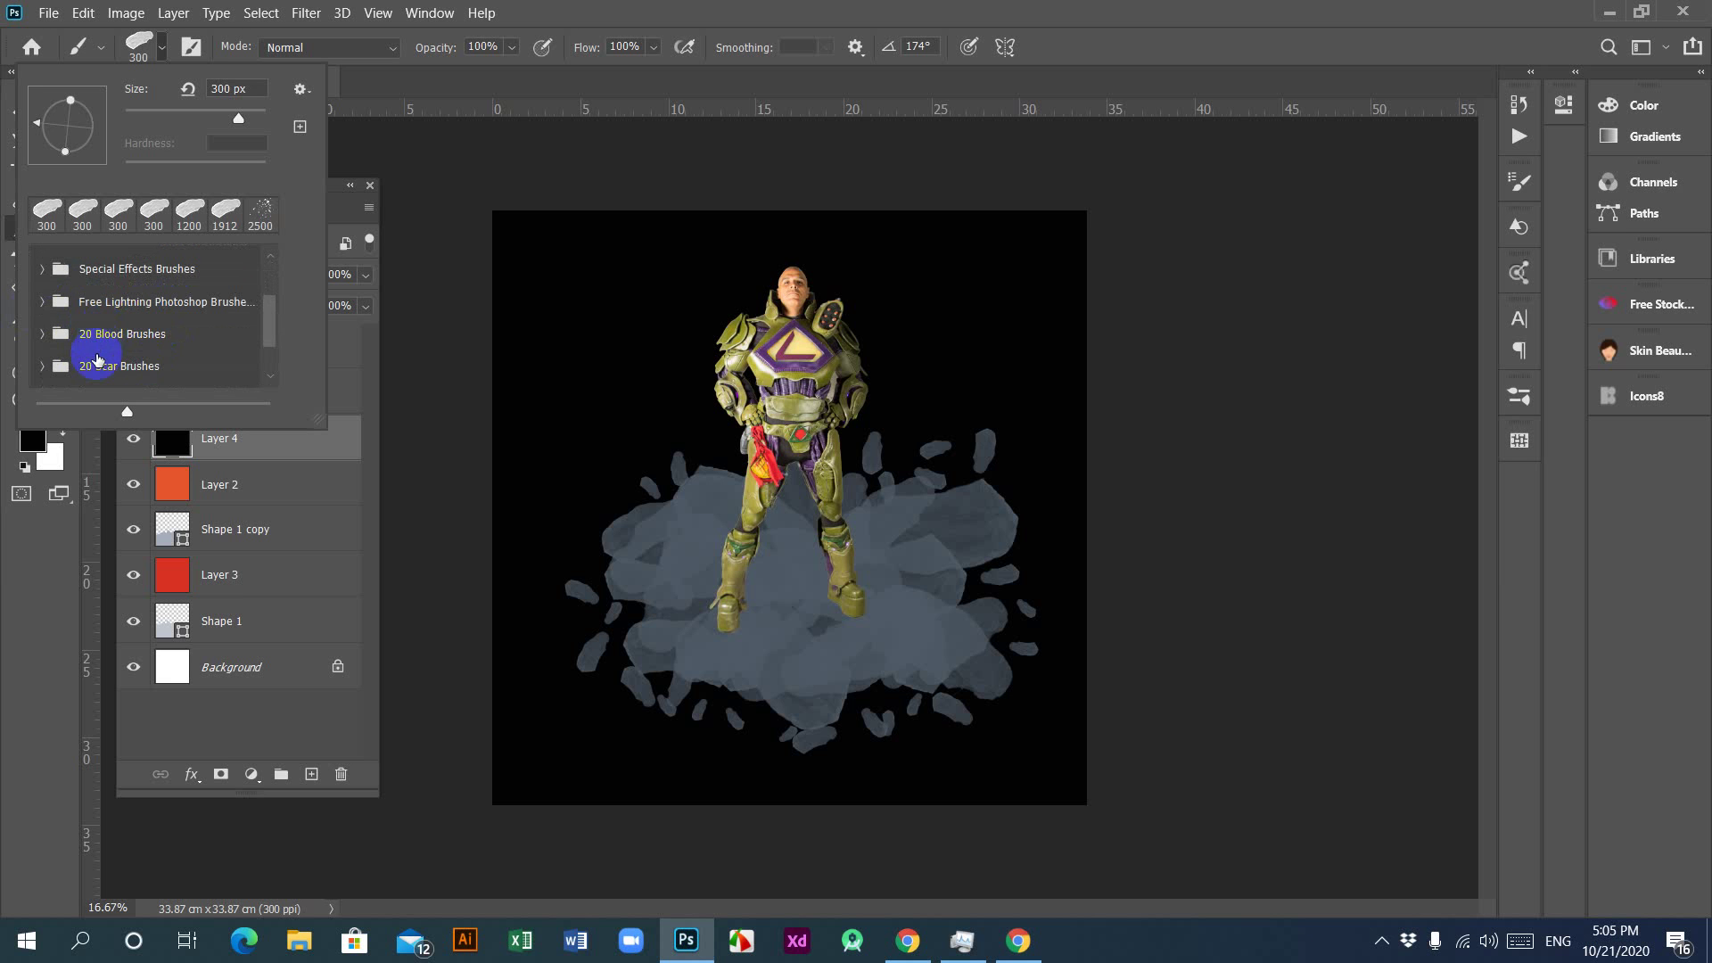
Step: Check the 20 Blood Brushes group and choose the Scar 3 brush from 20 Scar Brushes at 2500 px
{"action": "left_click", "coordinate": [42, 333]}
{"action": "left_click", "coordinate": [42, 334]}
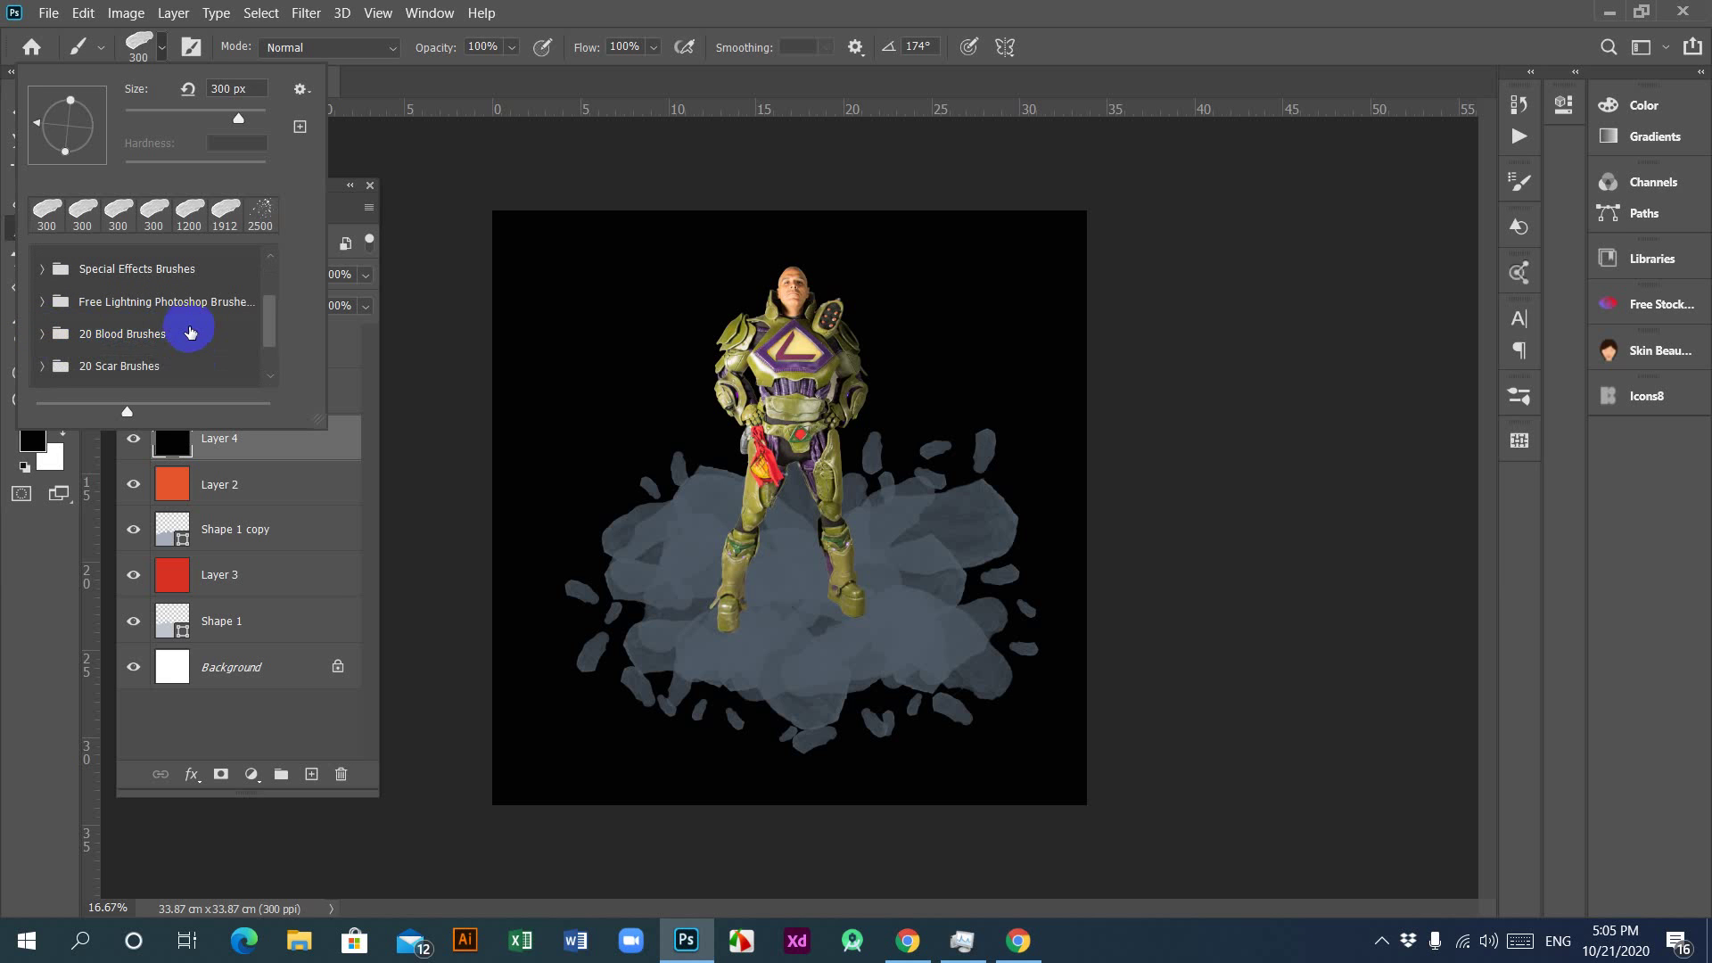
{"action": "scroll", "coordinate": [184, 325], "scroll_direction": "down", "scroll_amount": 1}
{"action": "left_click", "coordinate": [67, 333]}
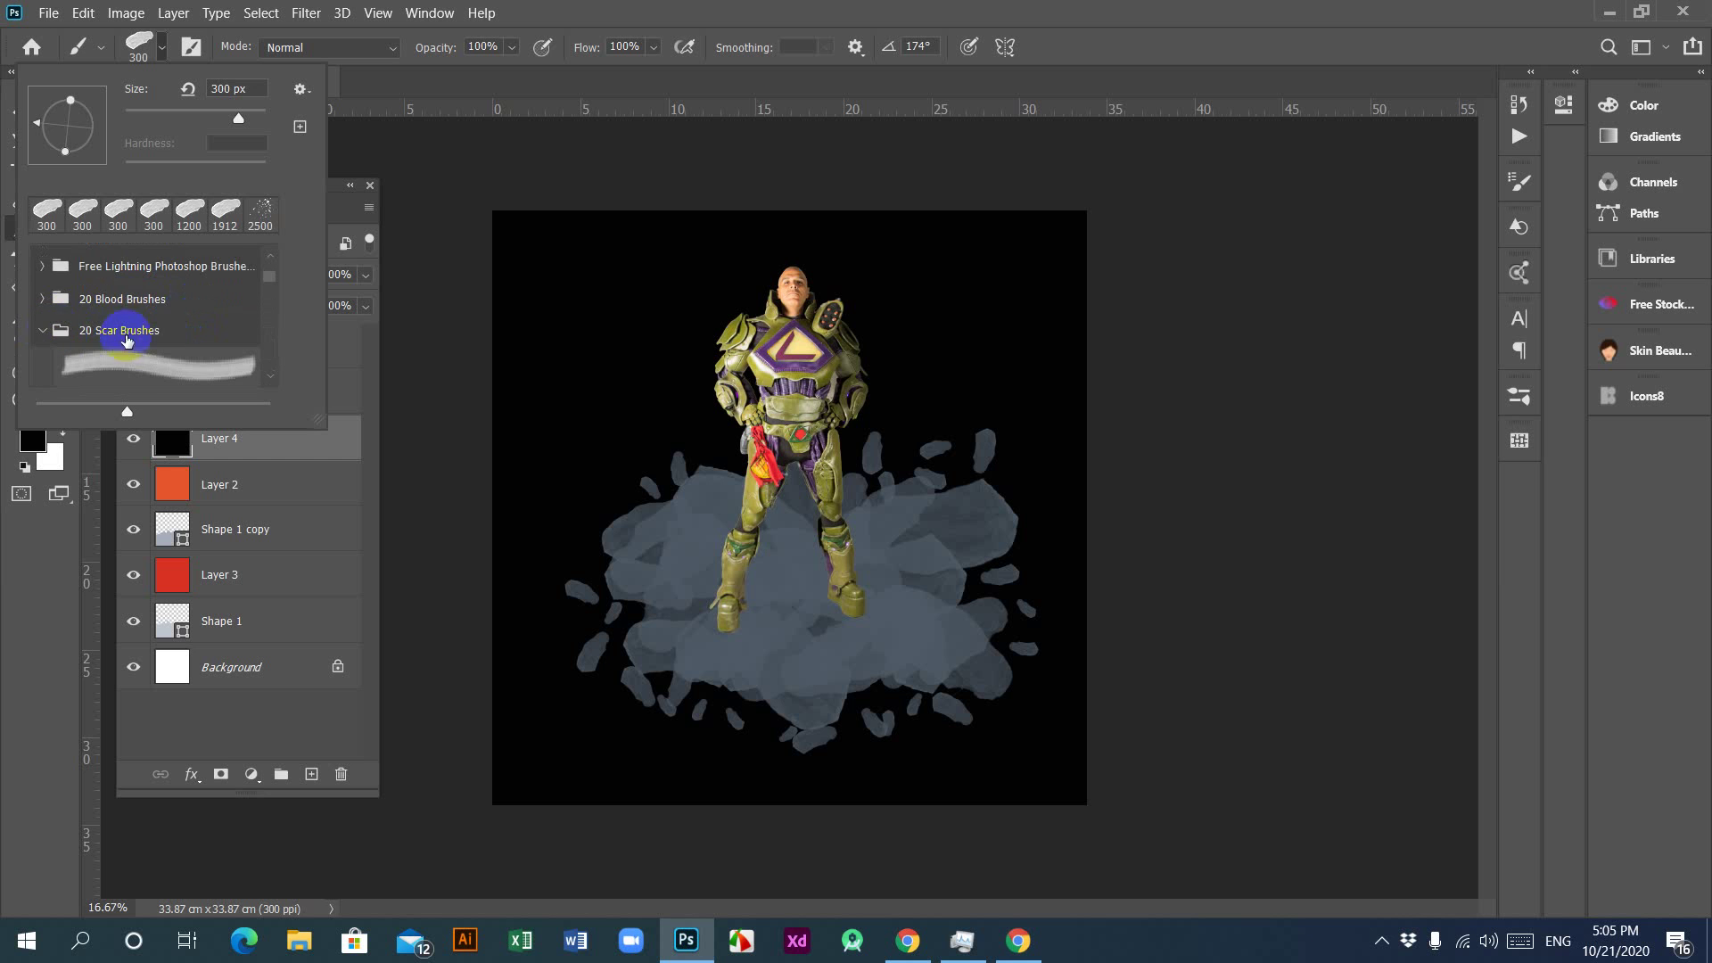
{"action": "scroll", "coordinate": [169, 337], "scroll_direction": "down", "scroll_amount": 2}
{"action": "scroll", "coordinate": [169, 337], "scroll_direction": "down", "scroll_amount": 2}
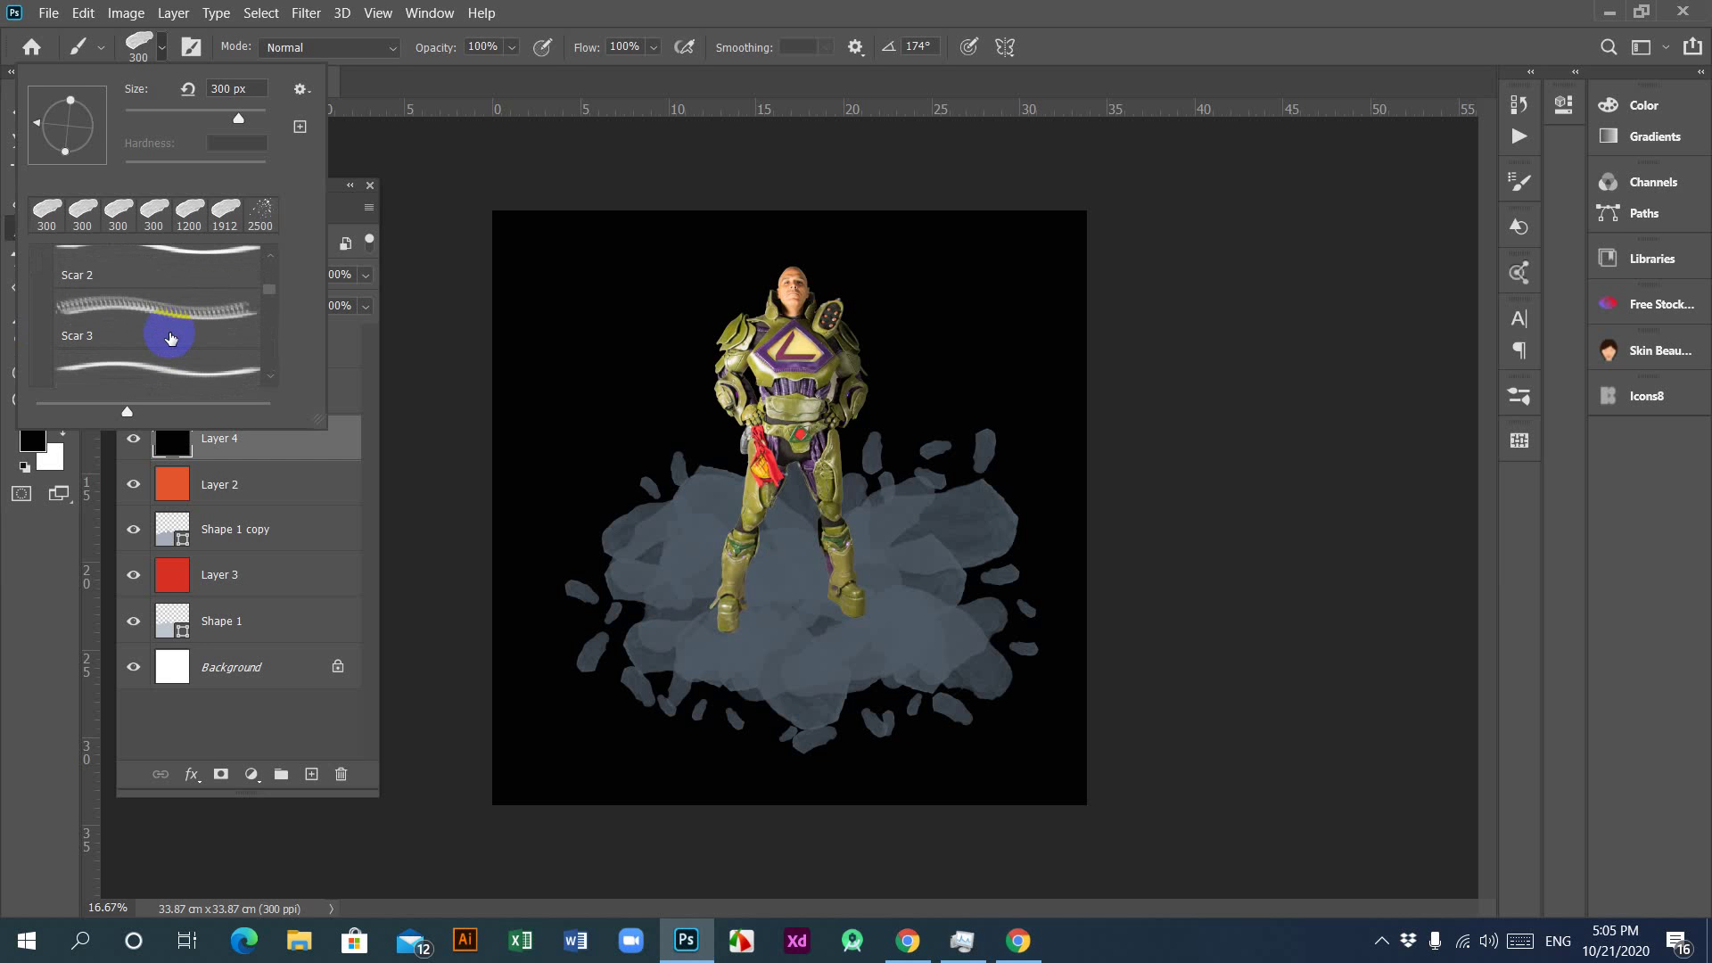
{"action": "left_click", "coordinate": [159, 310]}
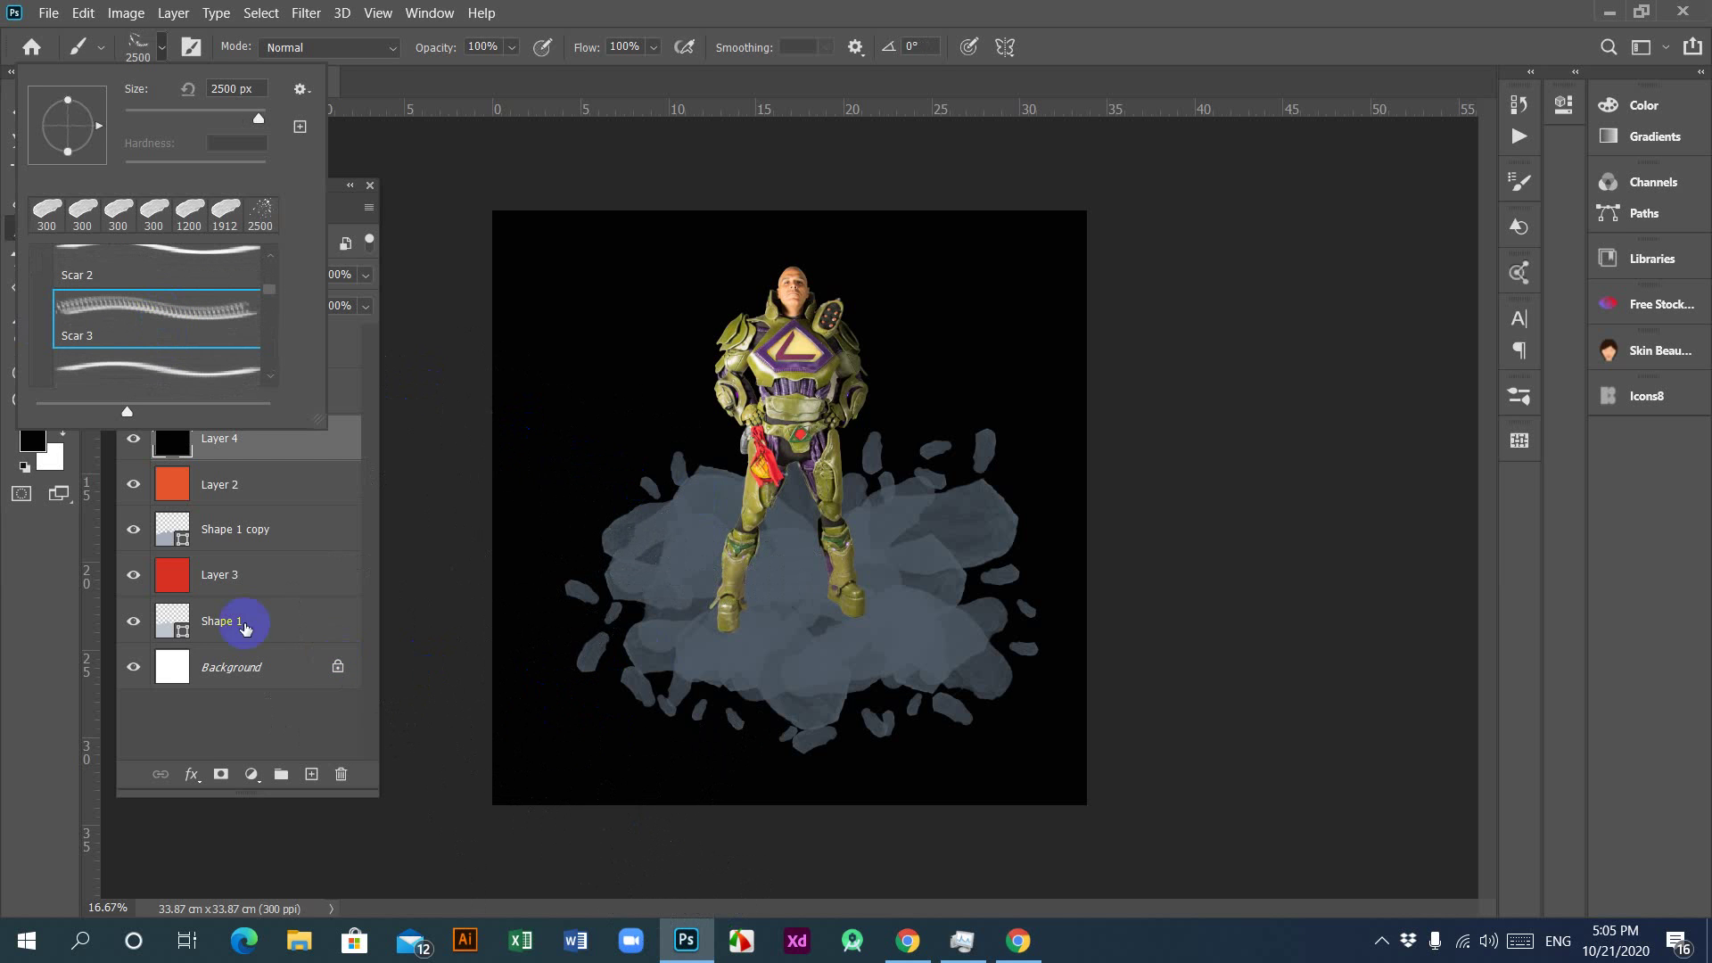
Step: Try erasing a spatter from the lower-left area of black Layer 4 with the 2500 px Eraser, and undo it
{"action": "left_click", "coordinate": [217, 576]}
{"action": "left_click", "coordinate": [218, 576]}
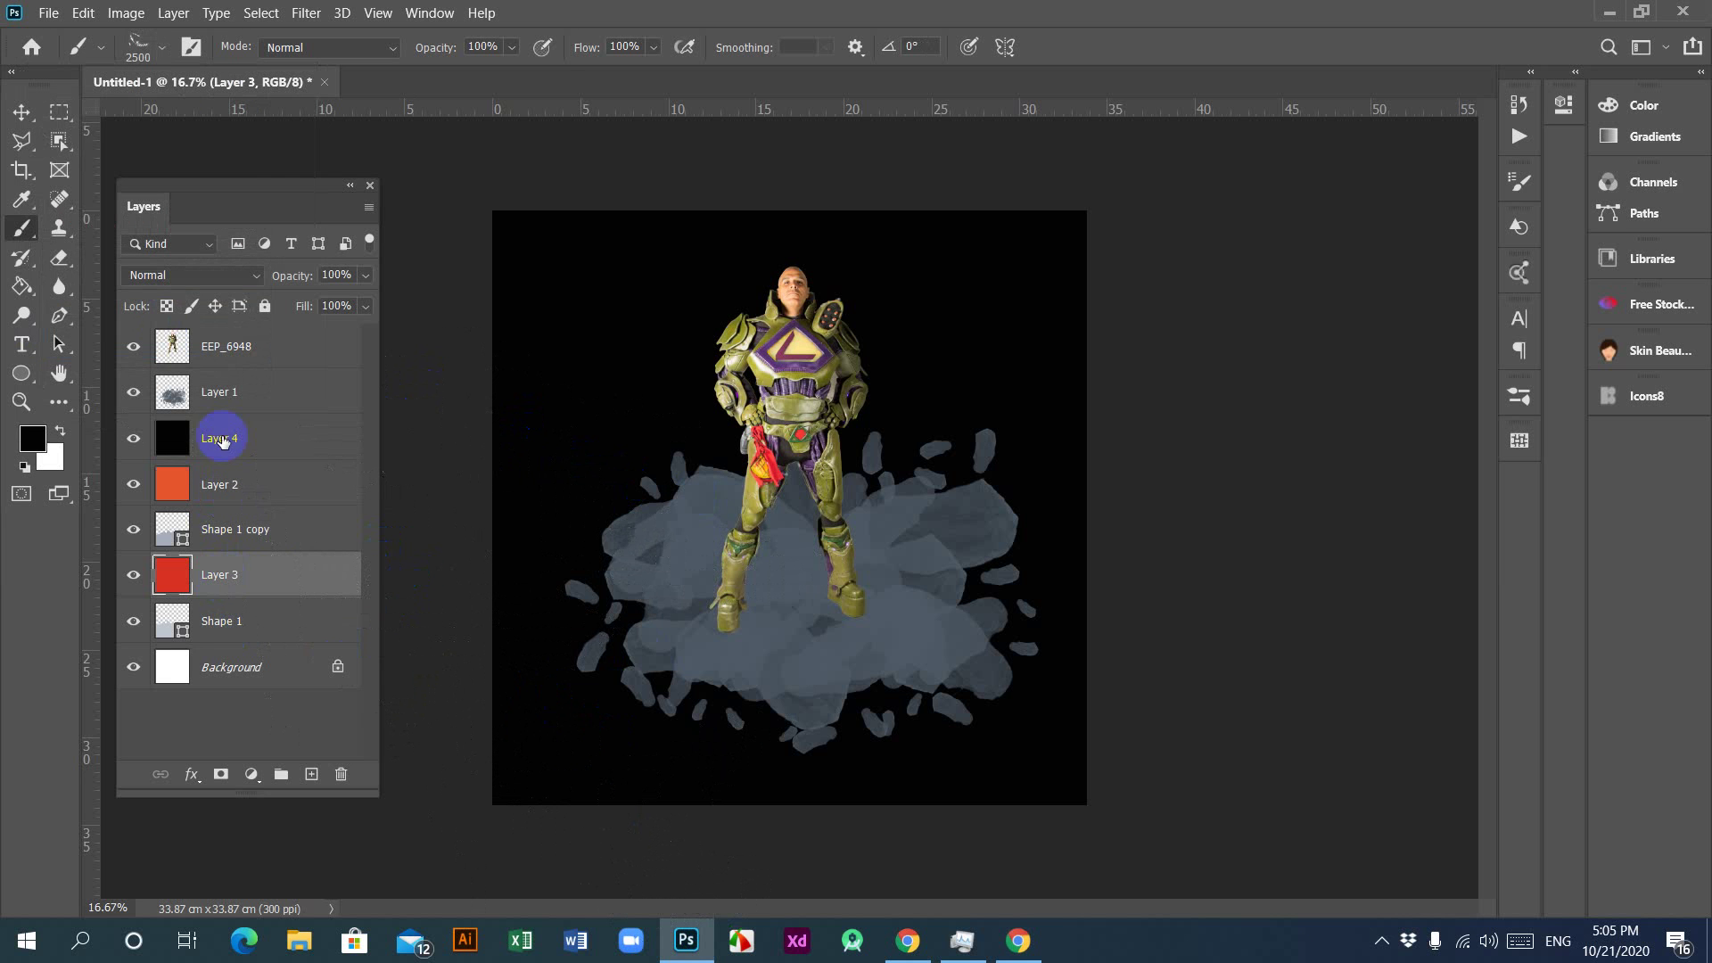
{"action": "left_click", "coordinate": [237, 437]}
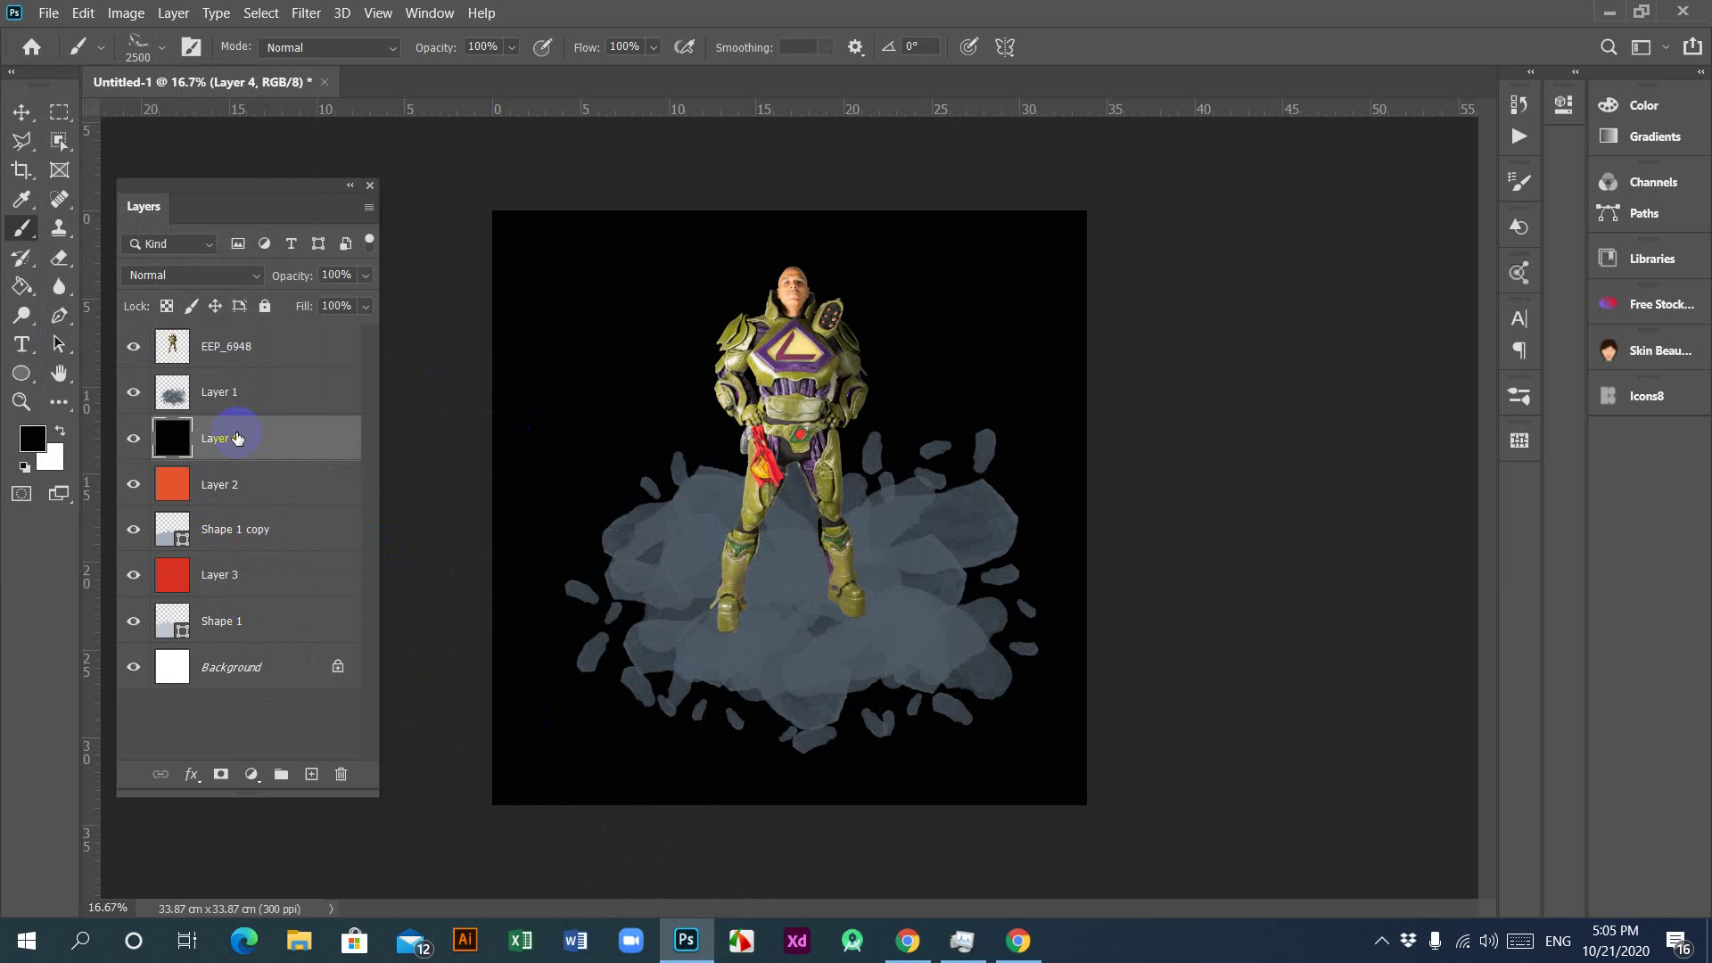
{"action": "left_click", "coordinate": [59, 257]}
{"action": "mouse_move", "coordinate": [524, 613]}
{"action": "left_mouse_down"}
{"action": "mouse_move", "coordinate": [565, 649]}
{"action": "mouse_move", "coordinate": [573, 886]}
{"action": "left_mouse_up"}
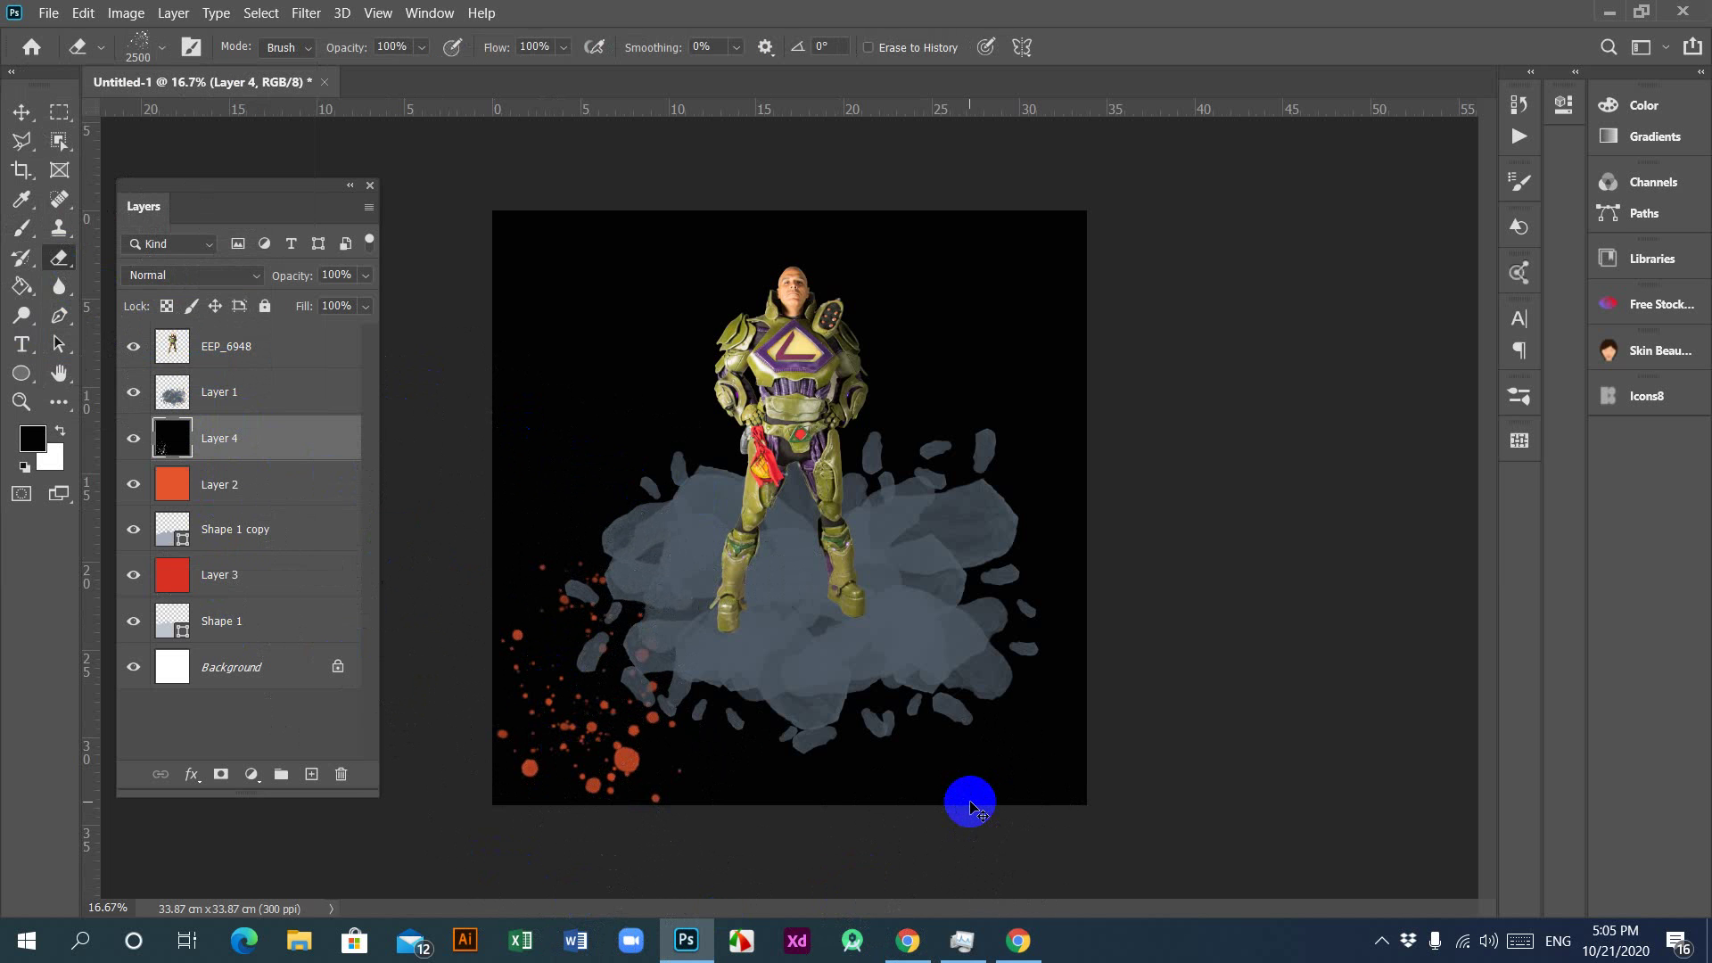
{"action": "key", "text": "ctrl+z"}
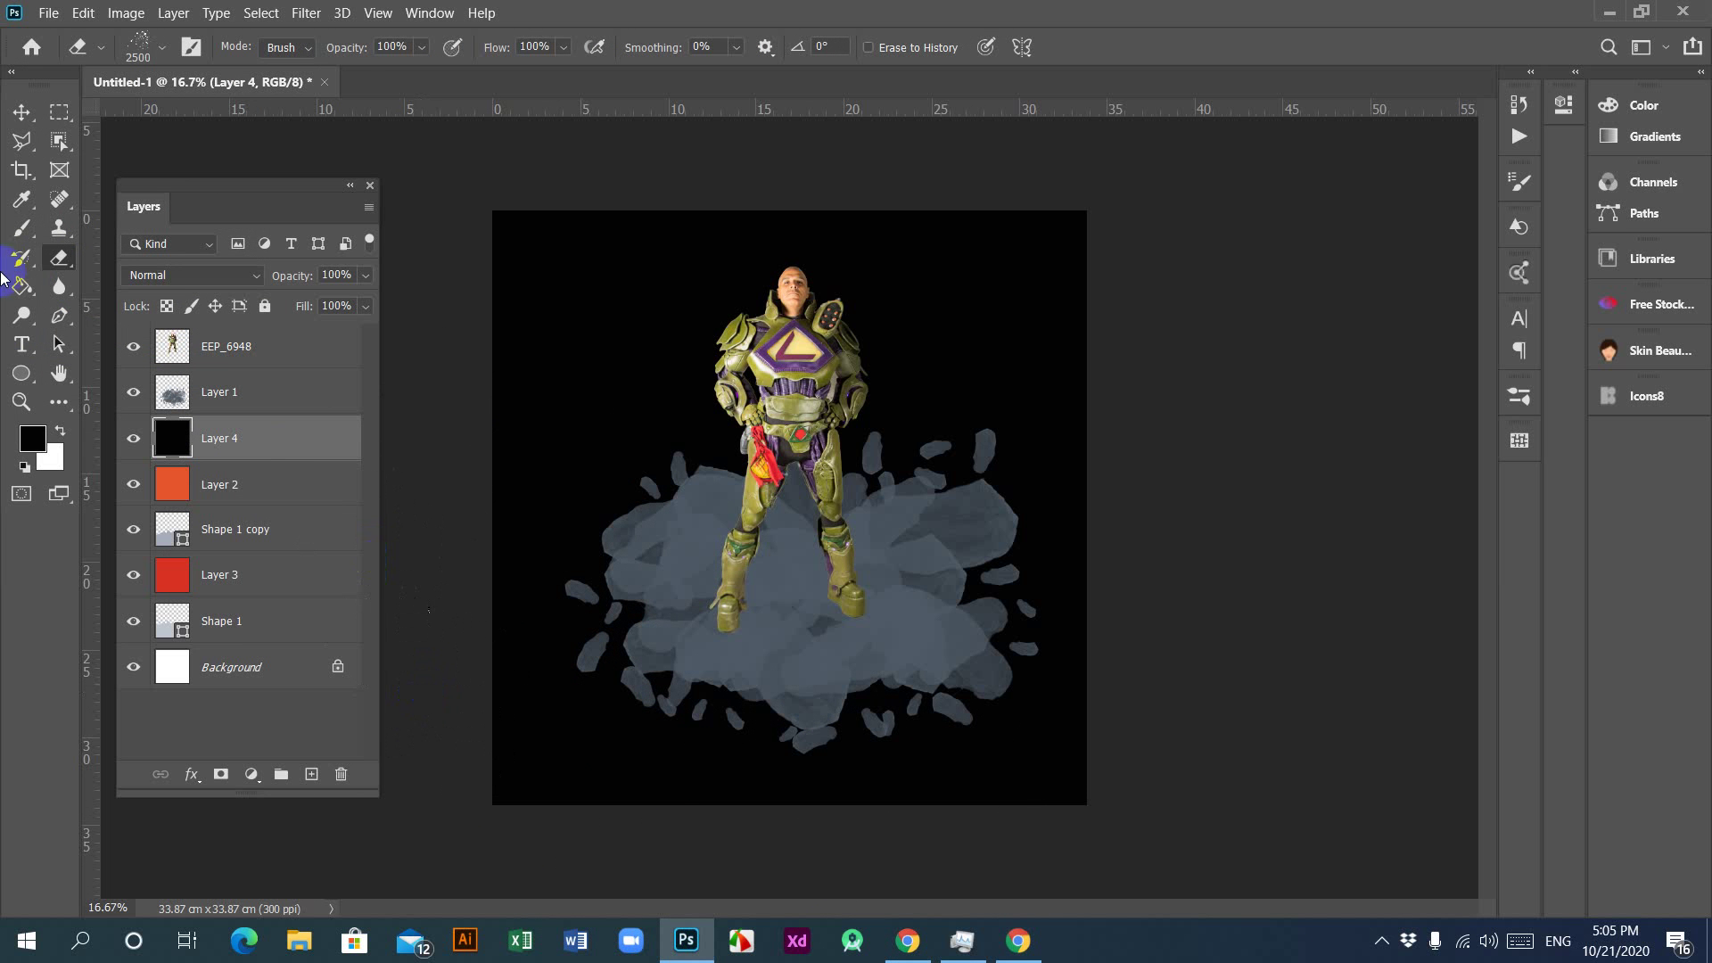
Step: Switch to Chrome and start downloading Free Powder Photoshop Brushes 16 from its Brusheezy page, dismissing the download overlay
{"action": "left_click", "coordinate": [1609, 12]}
{"action": "left_click", "coordinate": [1102, 18]}
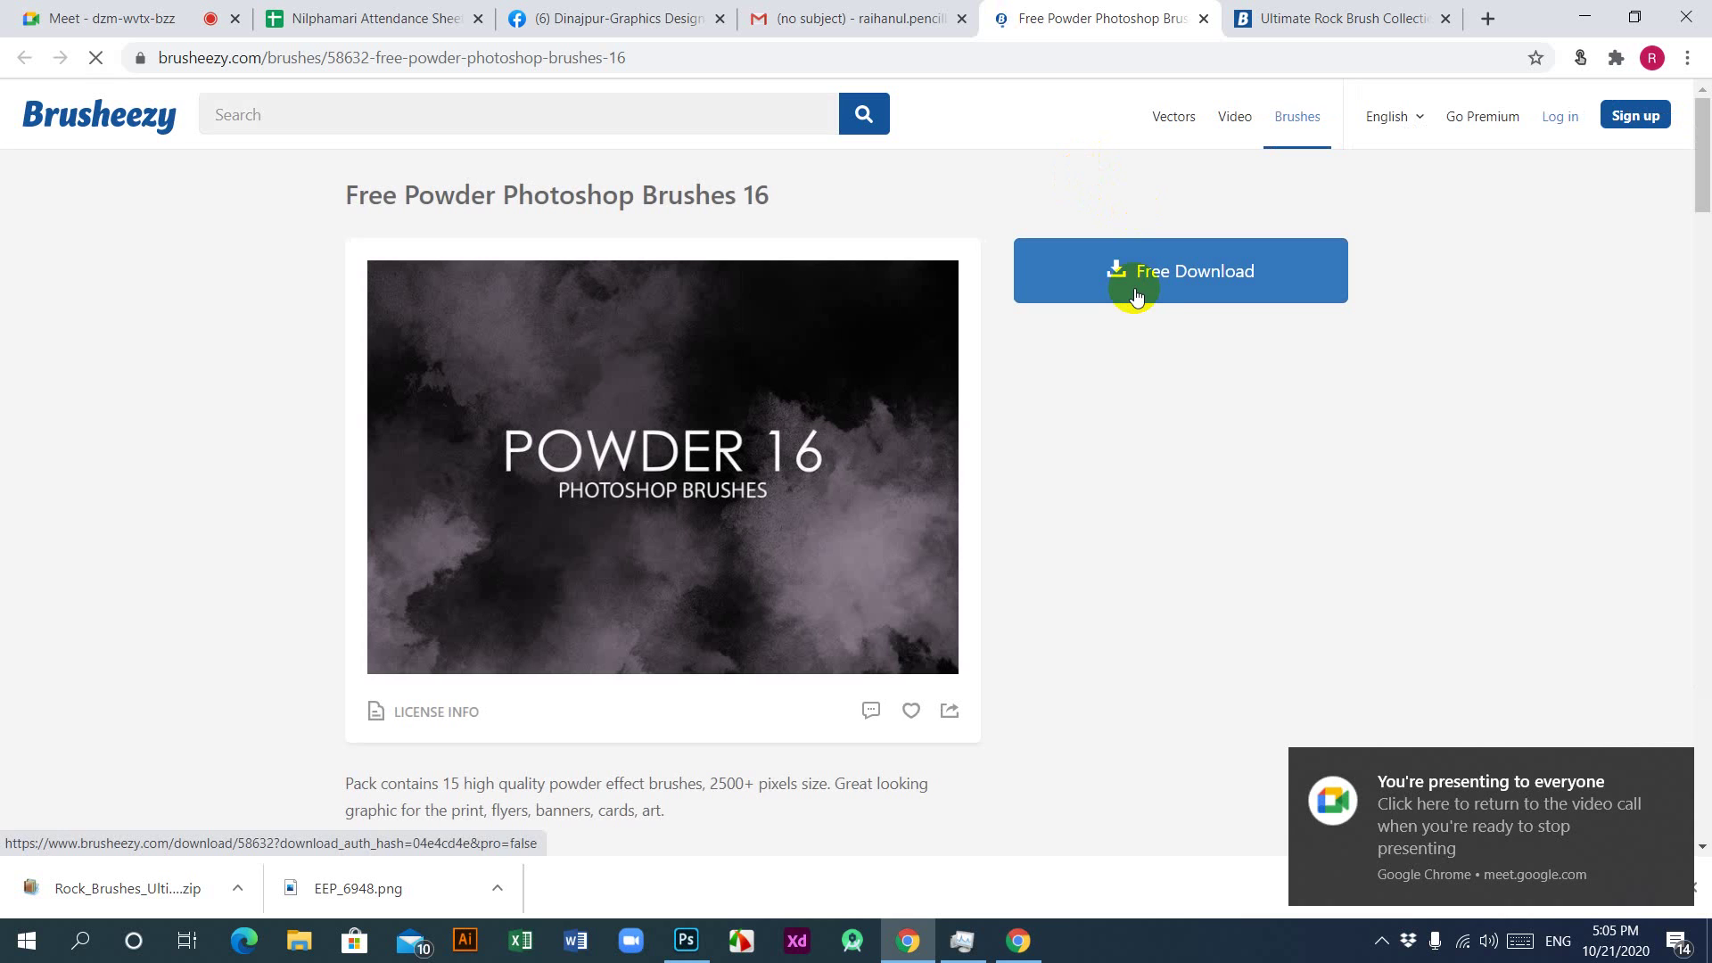
{"action": "left_click", "coordinate": [1187, 270]}
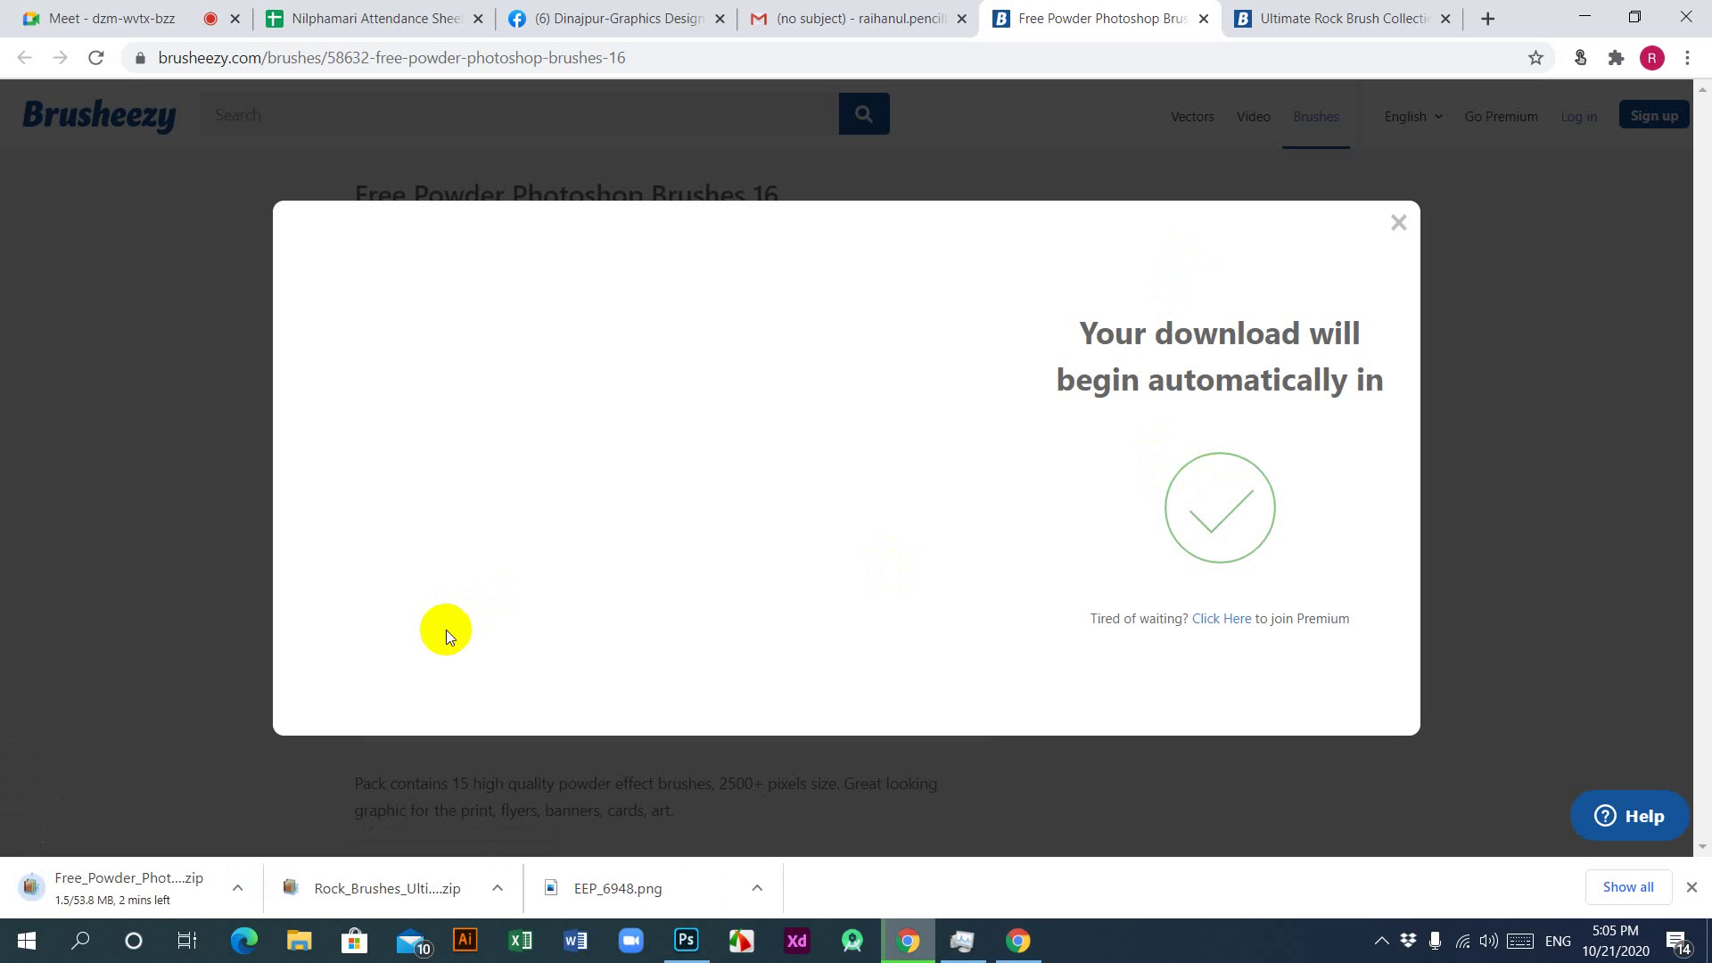
{"action": "left_click", "coordinate": [1397, 222]}
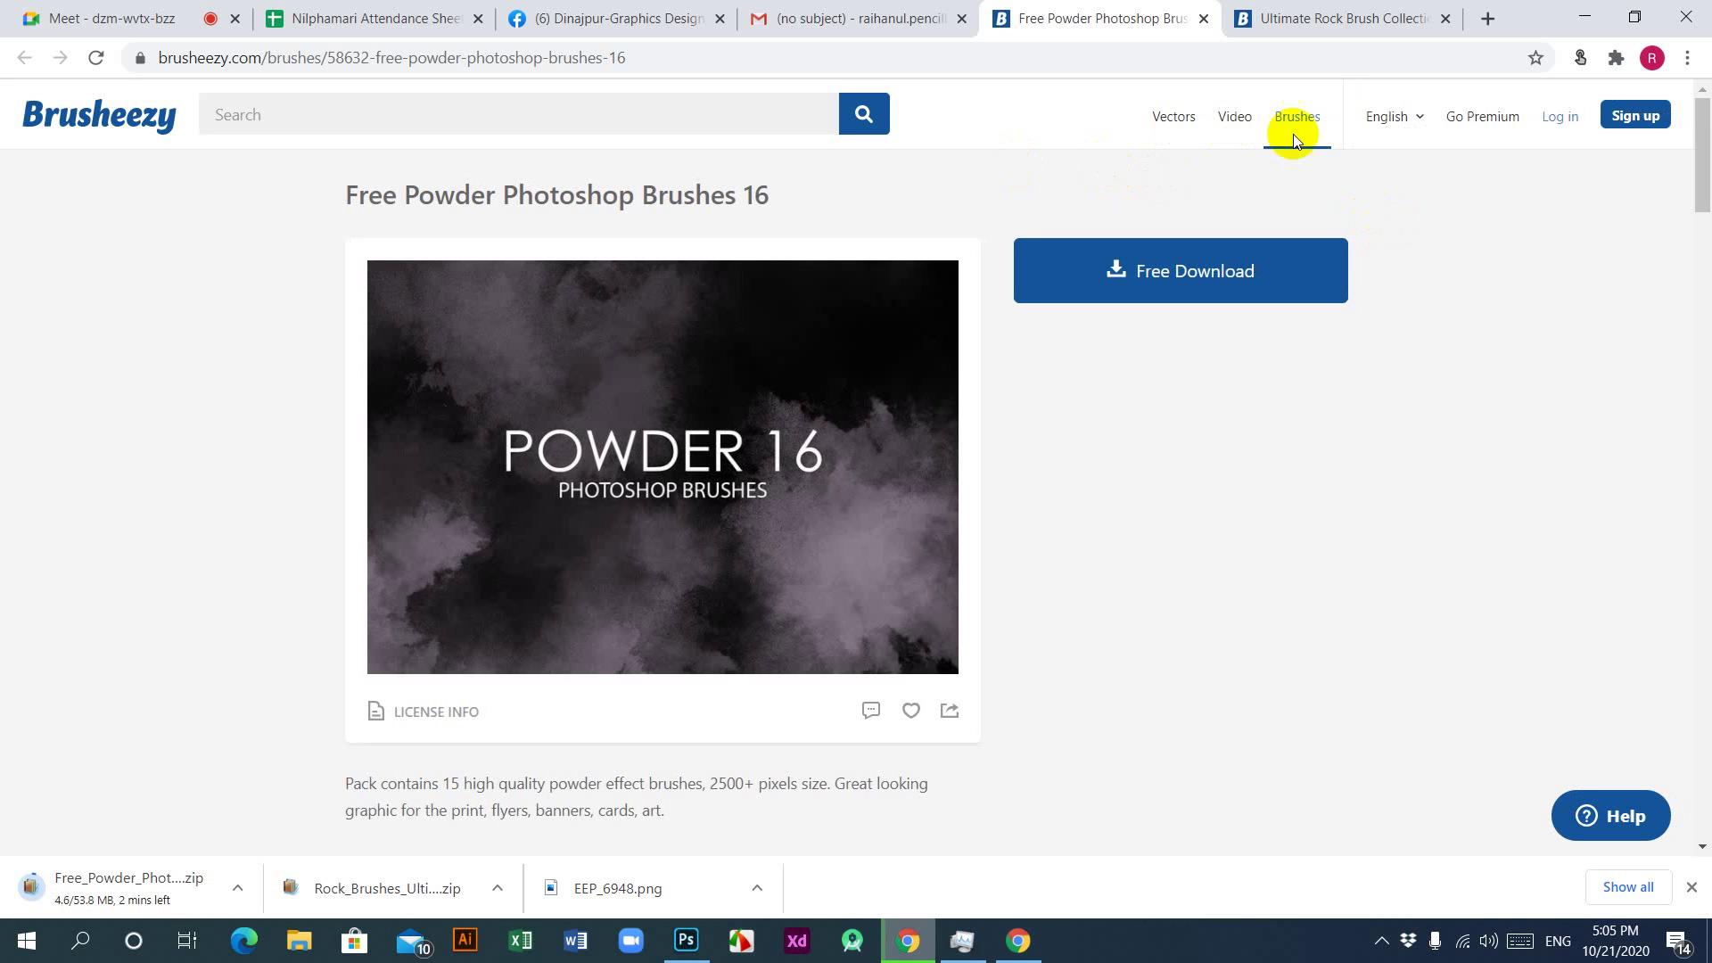
Step: Search Brusheezy for "smash" and look through the resulting brush sets for suitable crack or explosion brushes
{"action": "left_click", "coordinate": [561, 113]}
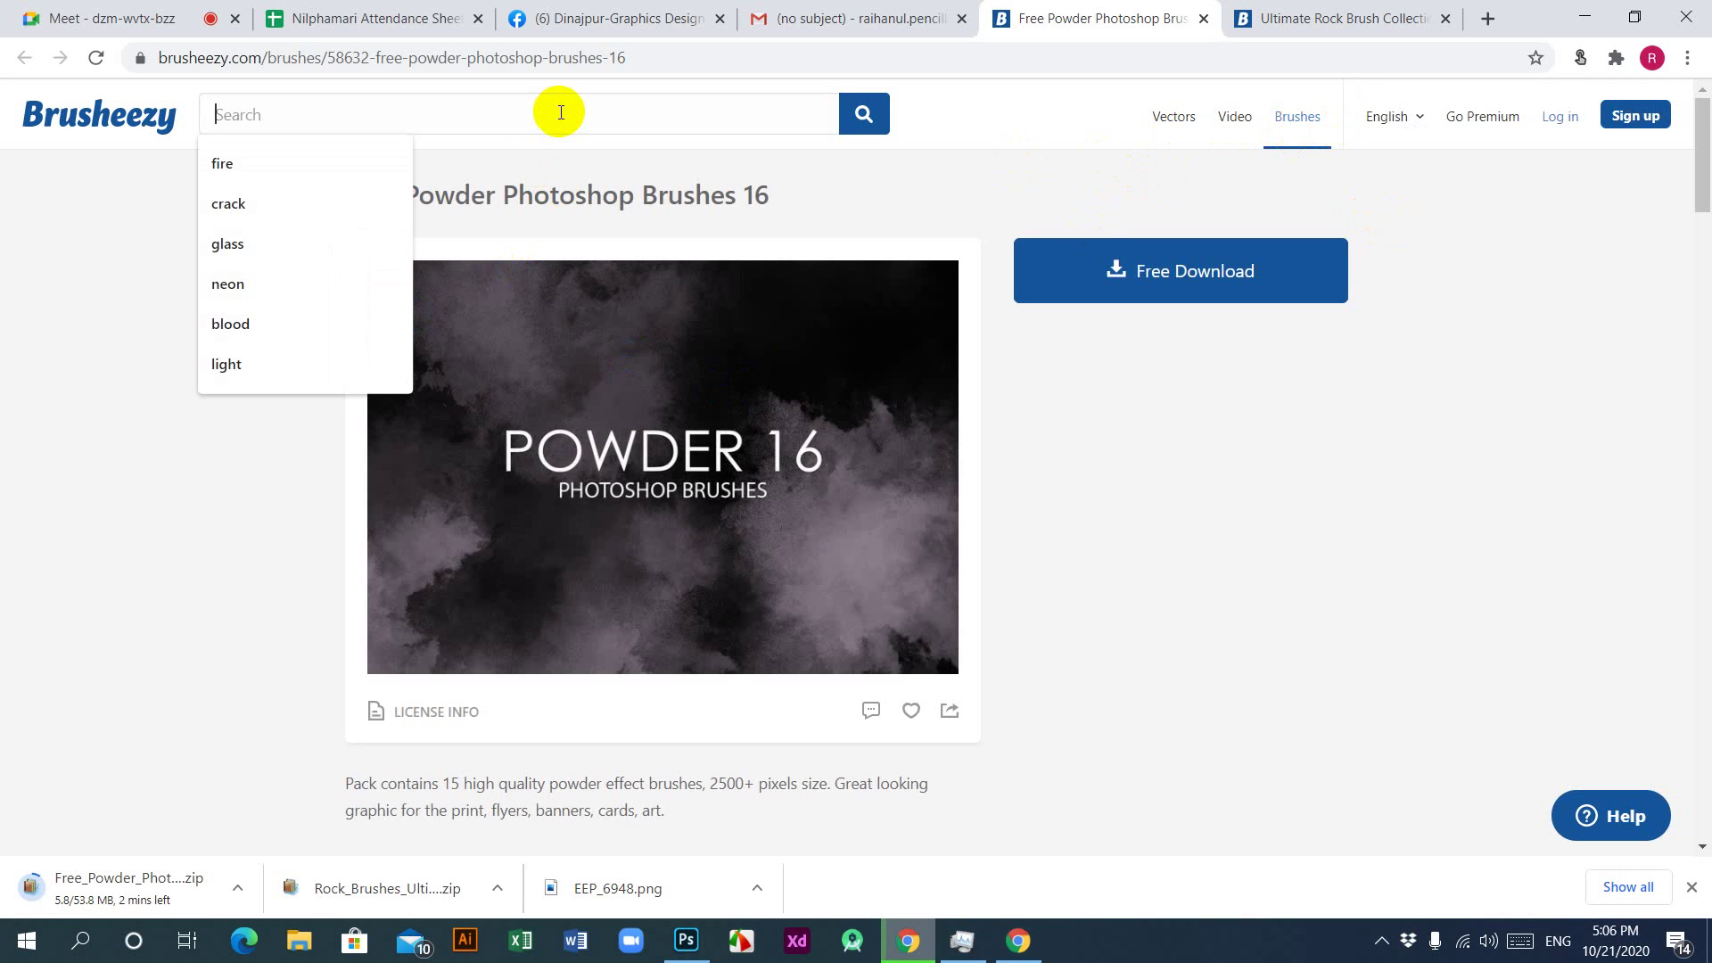
{"action": "type", "text": "smash"}
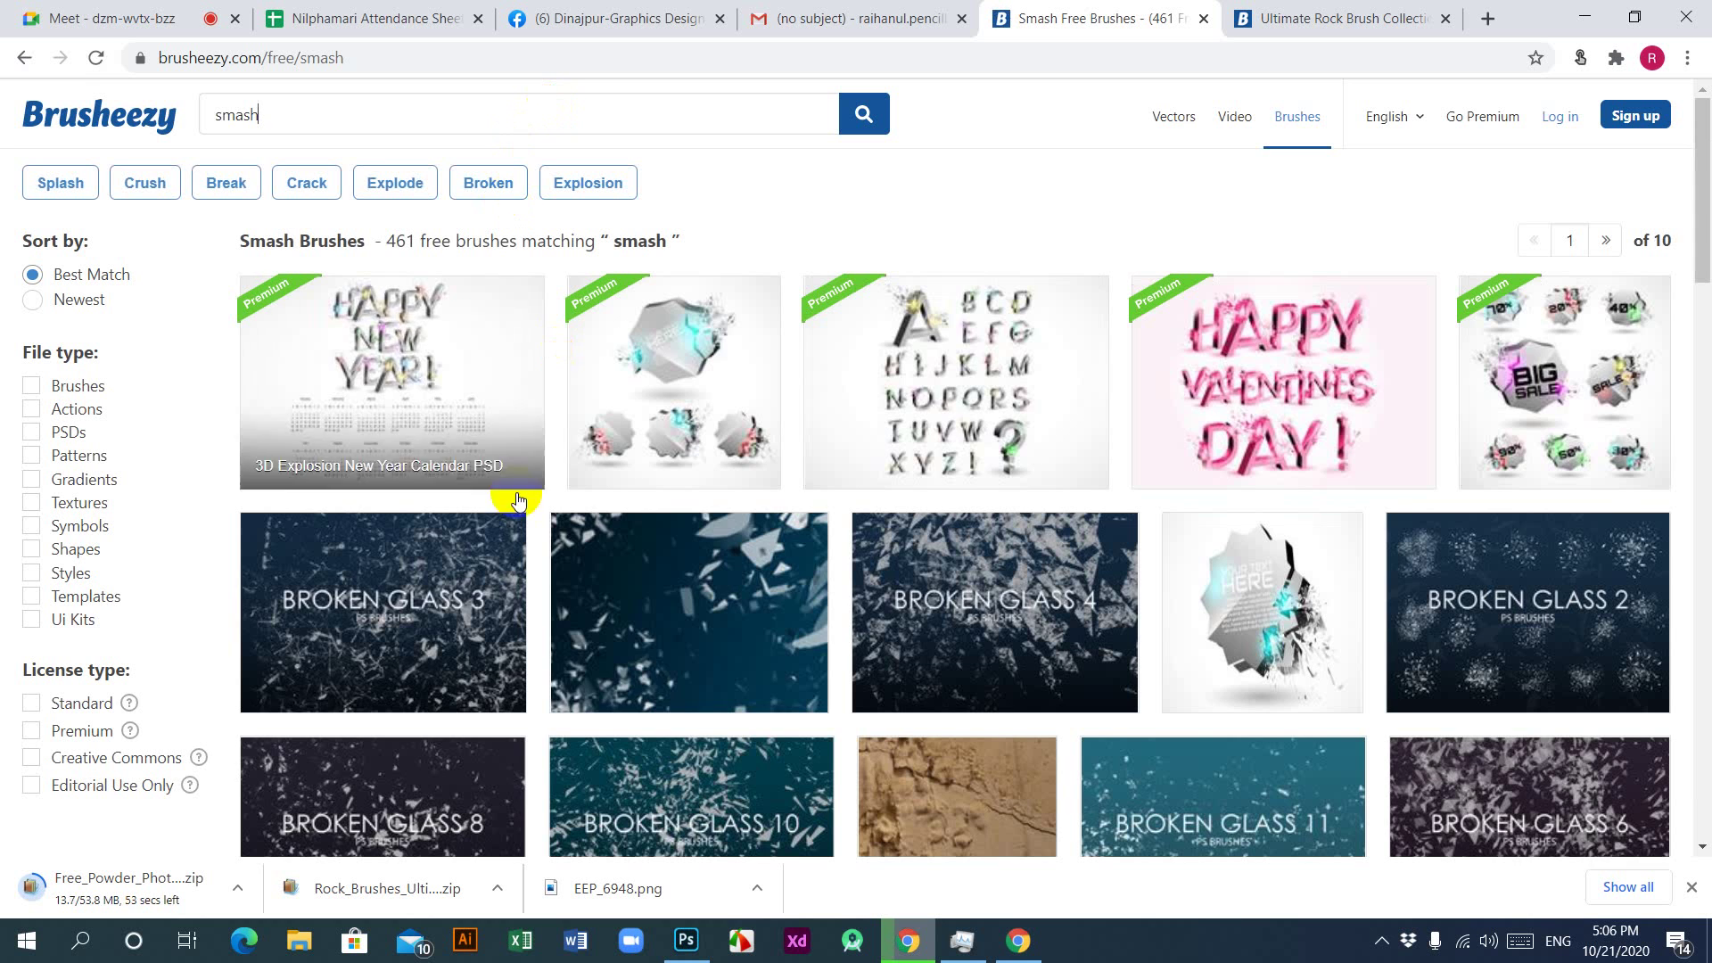
{"action": "scroll", "coordinate": [816, 509], "scroll_direction": "down", "scroll_amount": 5}
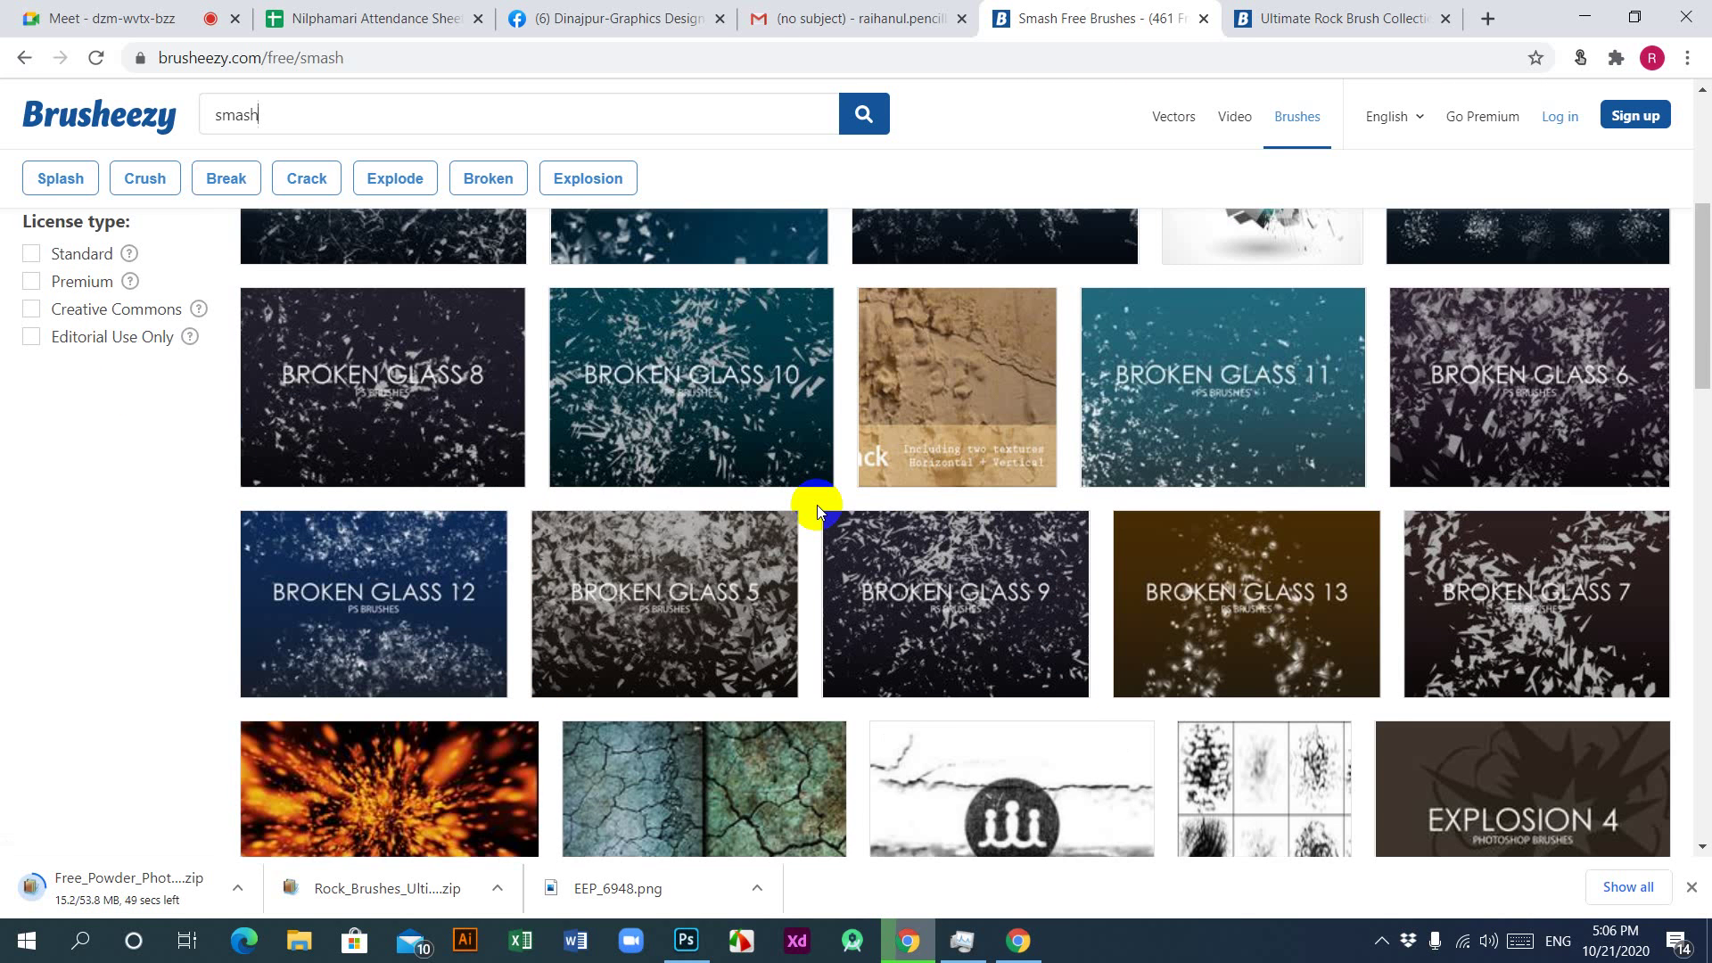
{"action": "scroll", "coordinate": [815, 509], "scroll_direction": "down", "scroll_amount": 5}
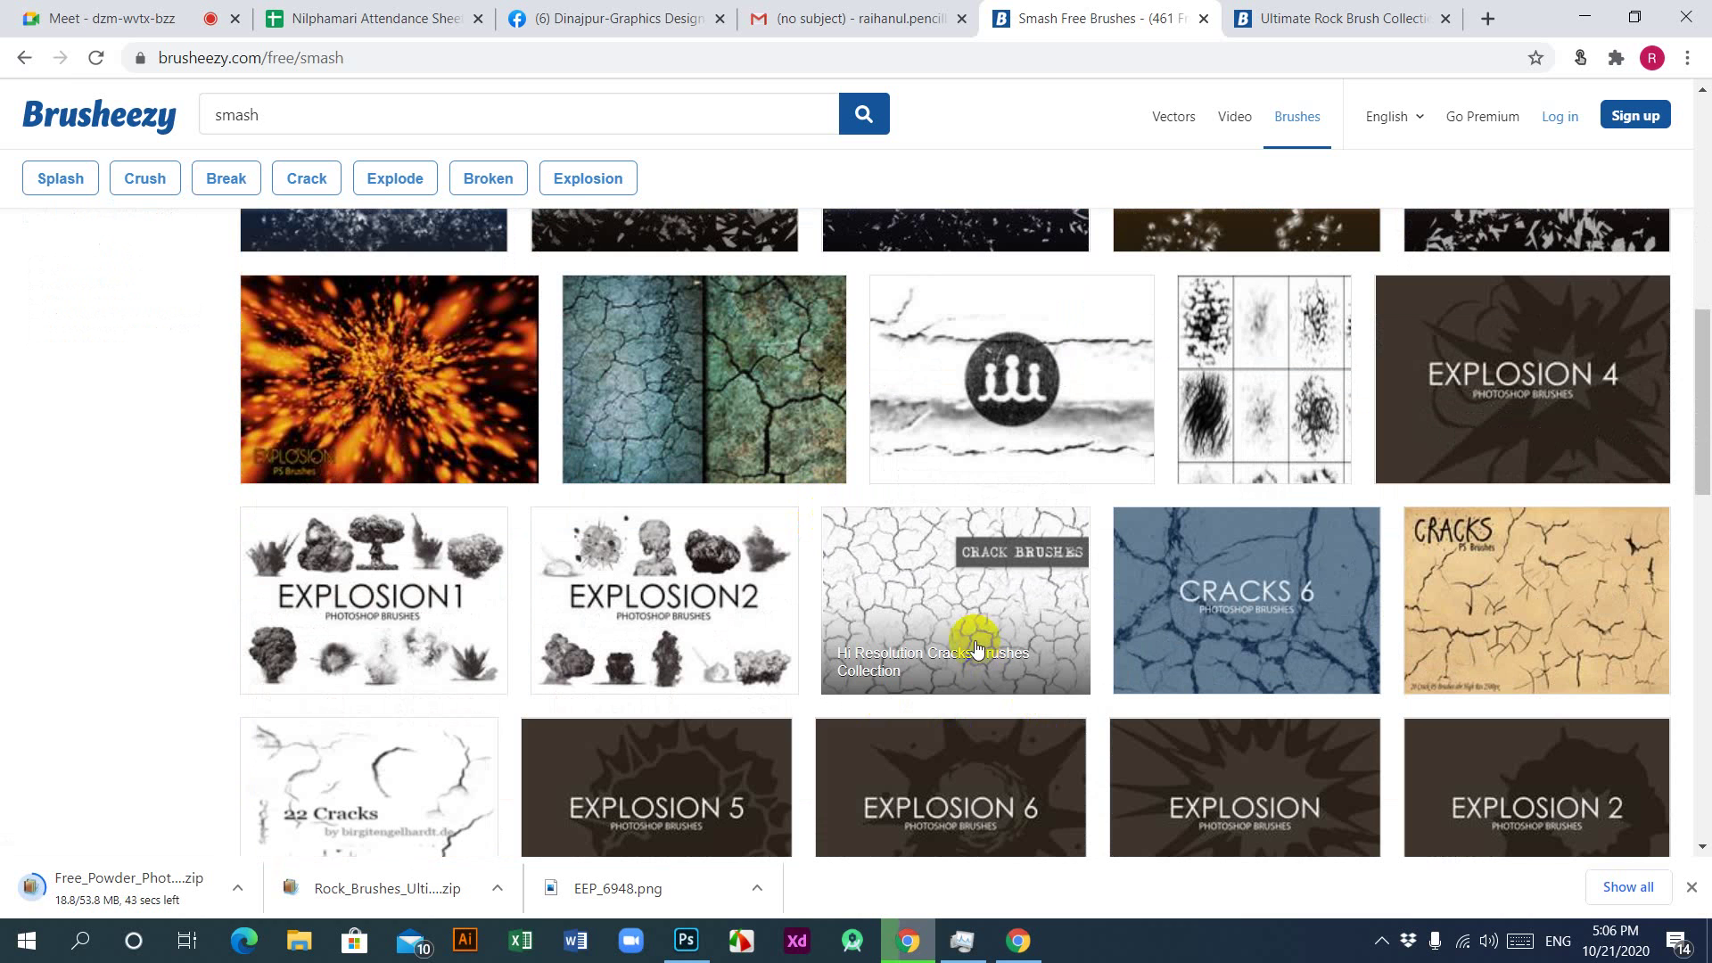
Step: Download the Hi Resolution Cracks Brushes Collection from Brusheezy and dismiss the download overlay
{"action": "left_click", "coordinate": [972, 601]}
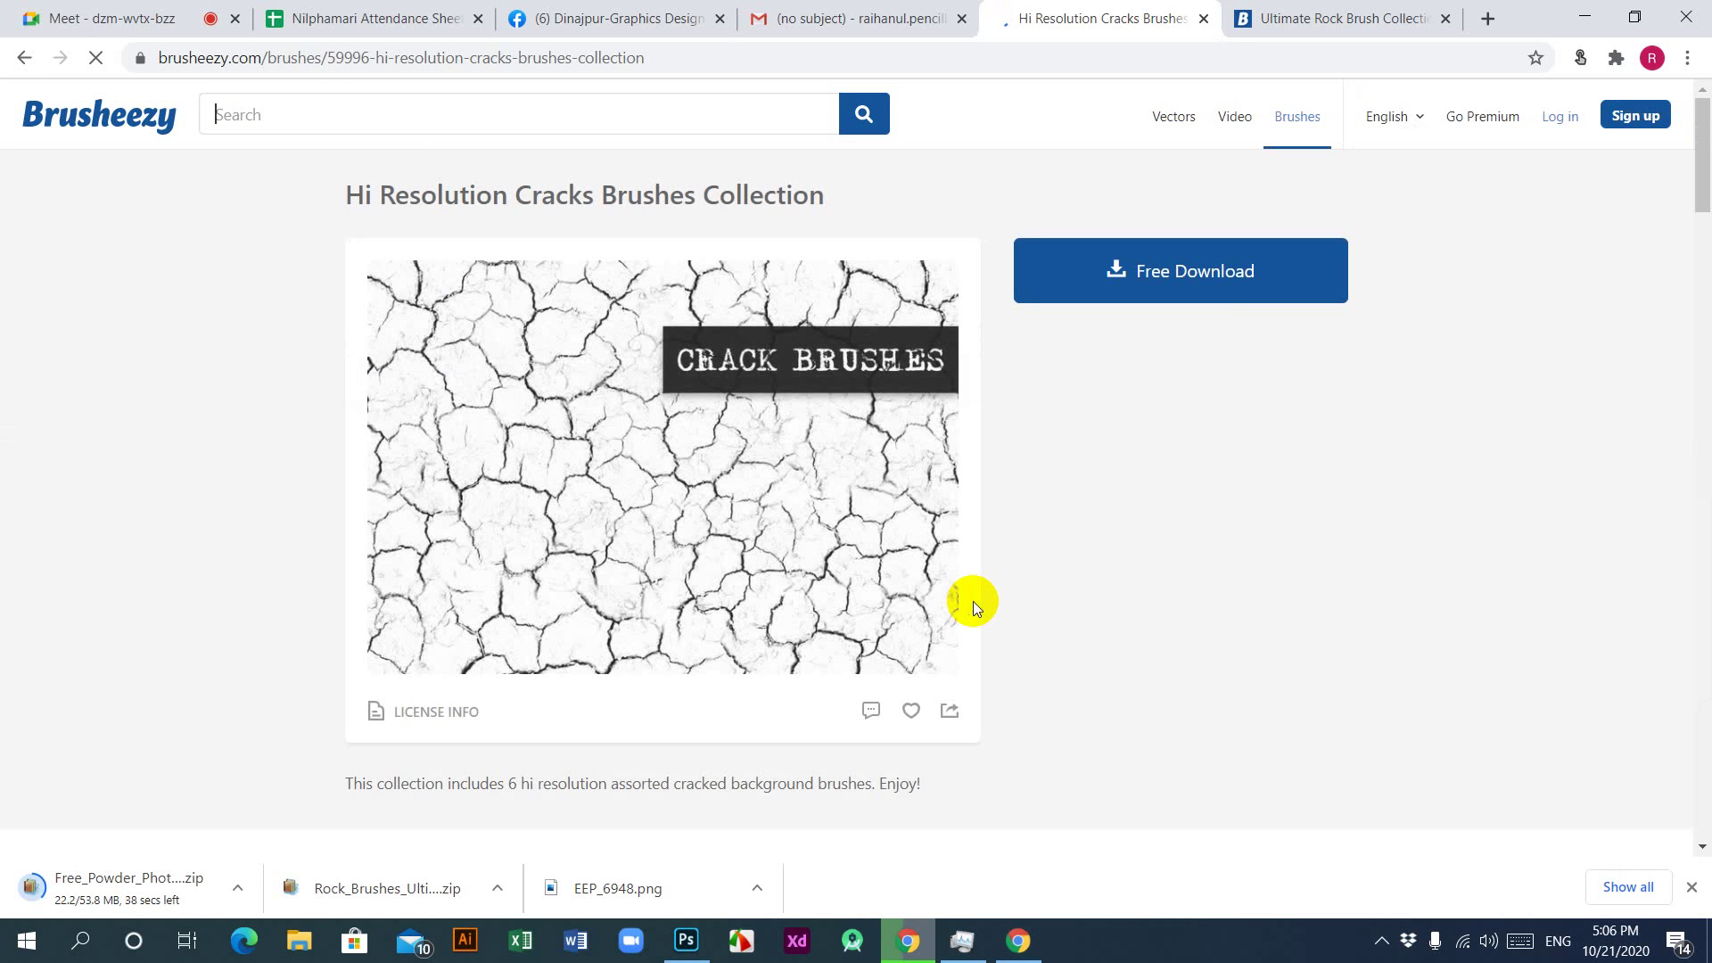
{"action": "left_click", "coordinate": [1171, 283]}
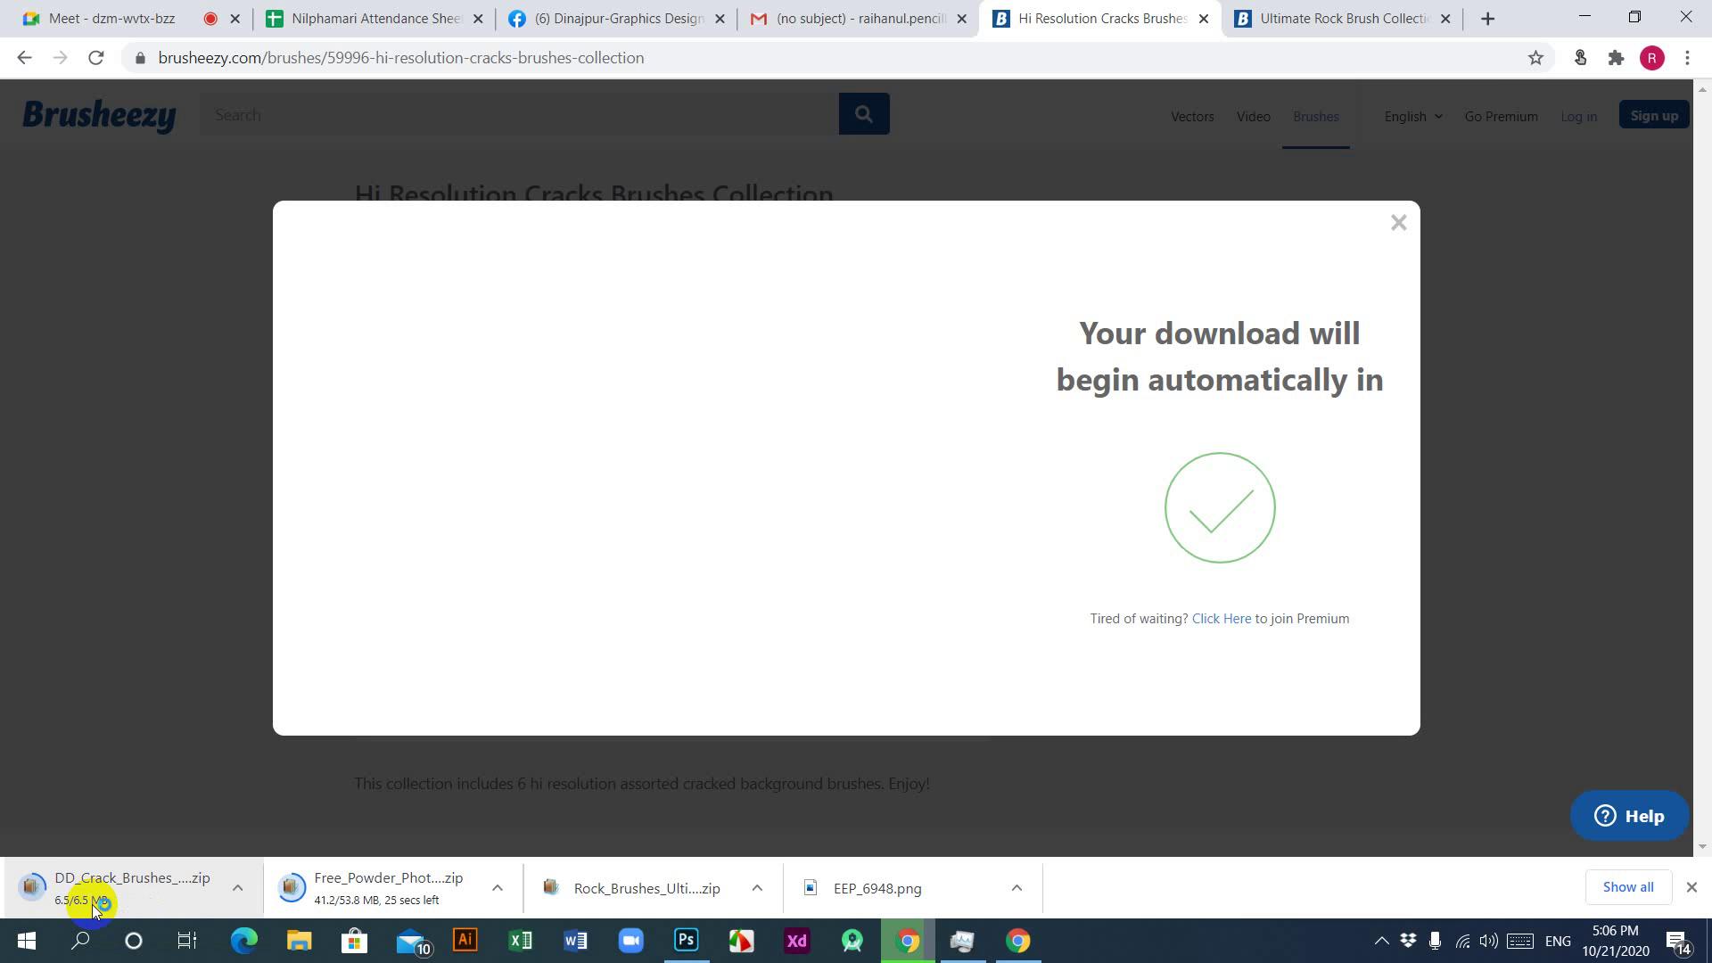
{"action": "left_click", "coordinate": [481, 823]}
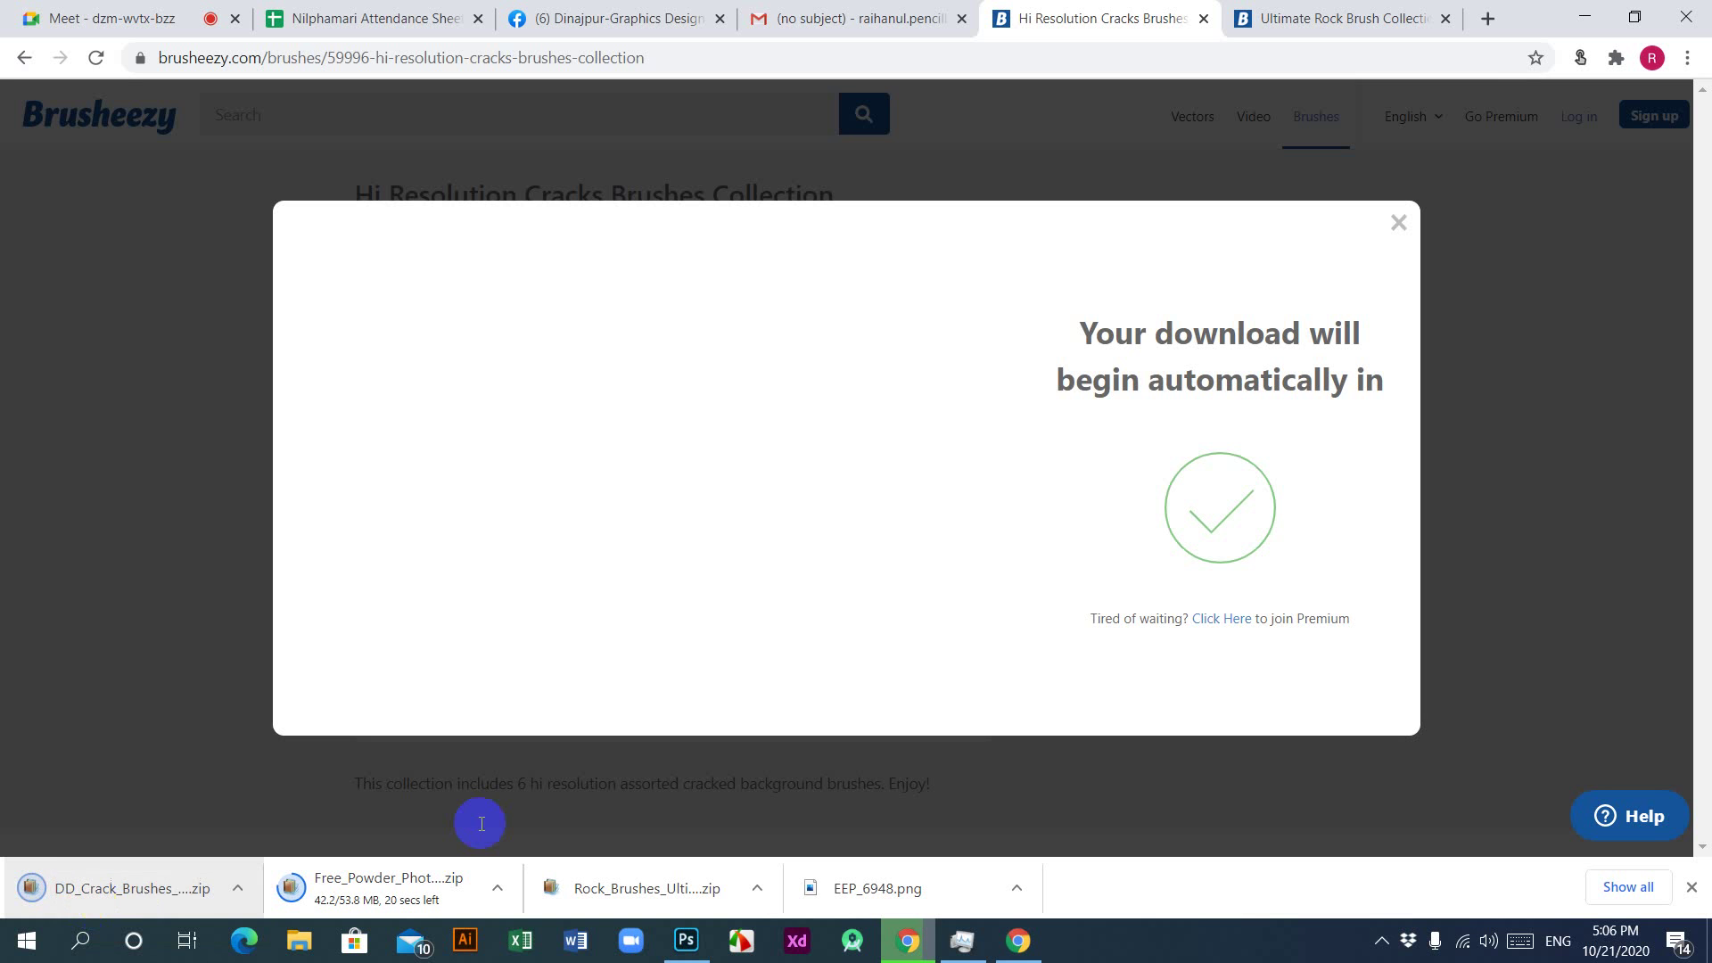
{"action": "left_click", "coordinate": [1398, 222]}
Step: Switch to the Downloads folder in File Explorer and extract the DD_Crack_Brushes_67543 archive into its own folder there
{"action": "left_click", "coordinate": [1586, 17]}
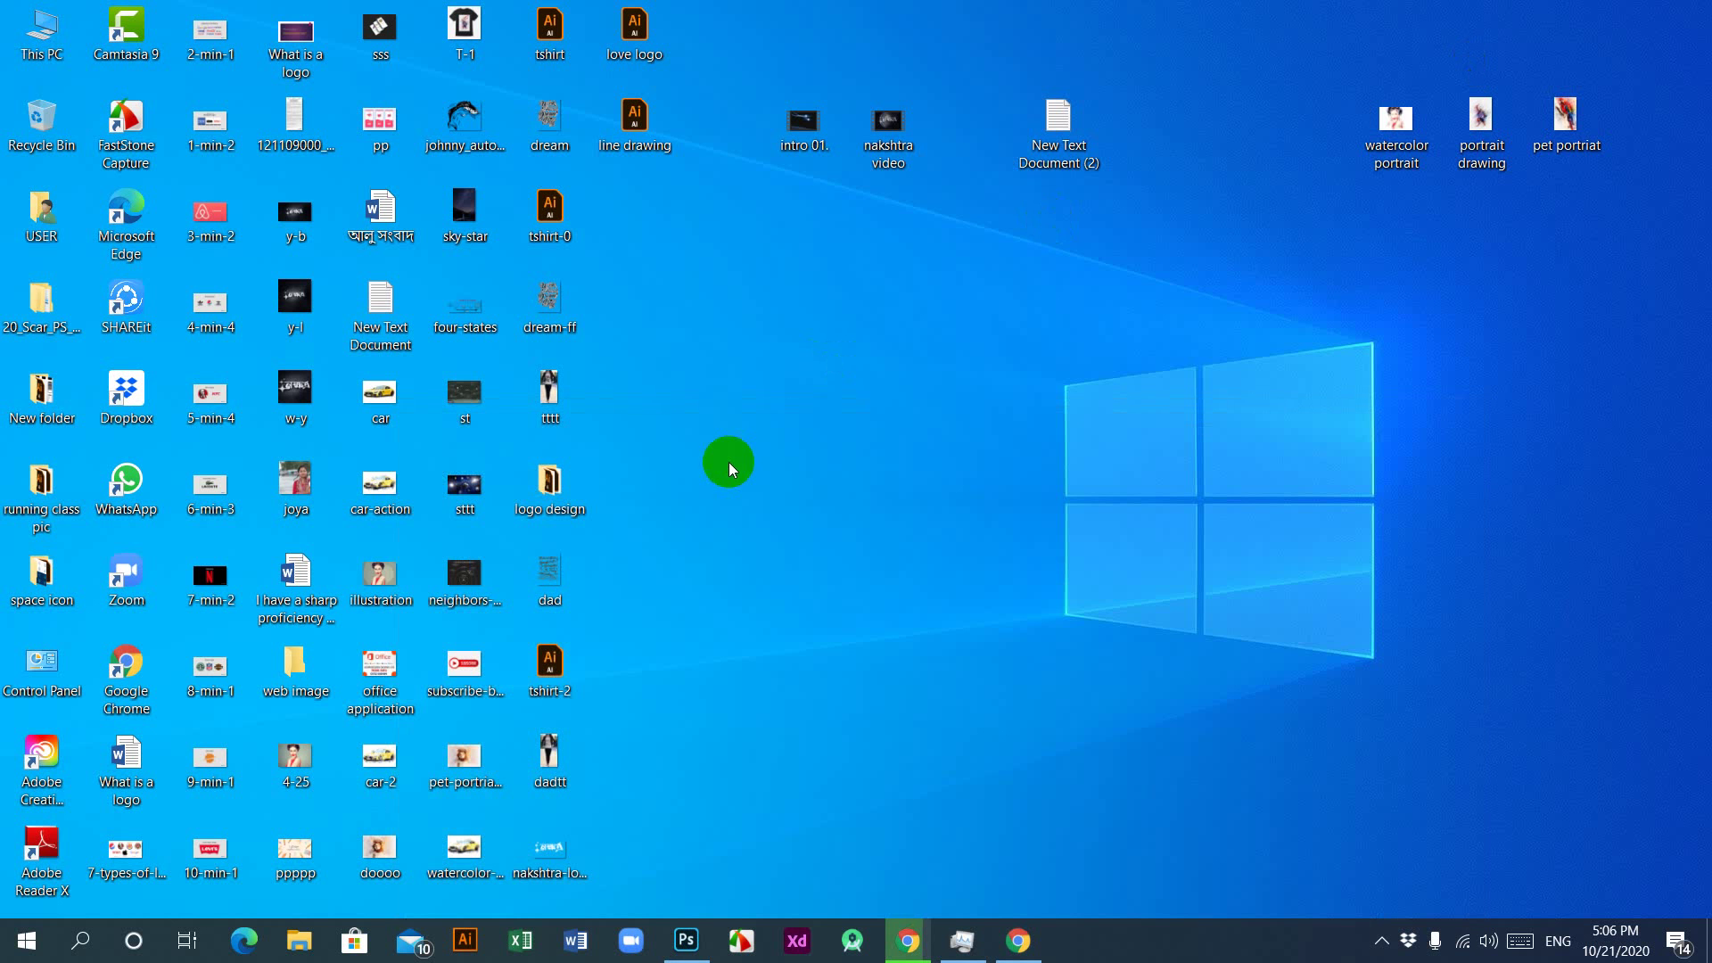
{"action": "left_click", "coordinate": [59, 52]}
{"action": "double_click", "coordinate": [59, 51]}
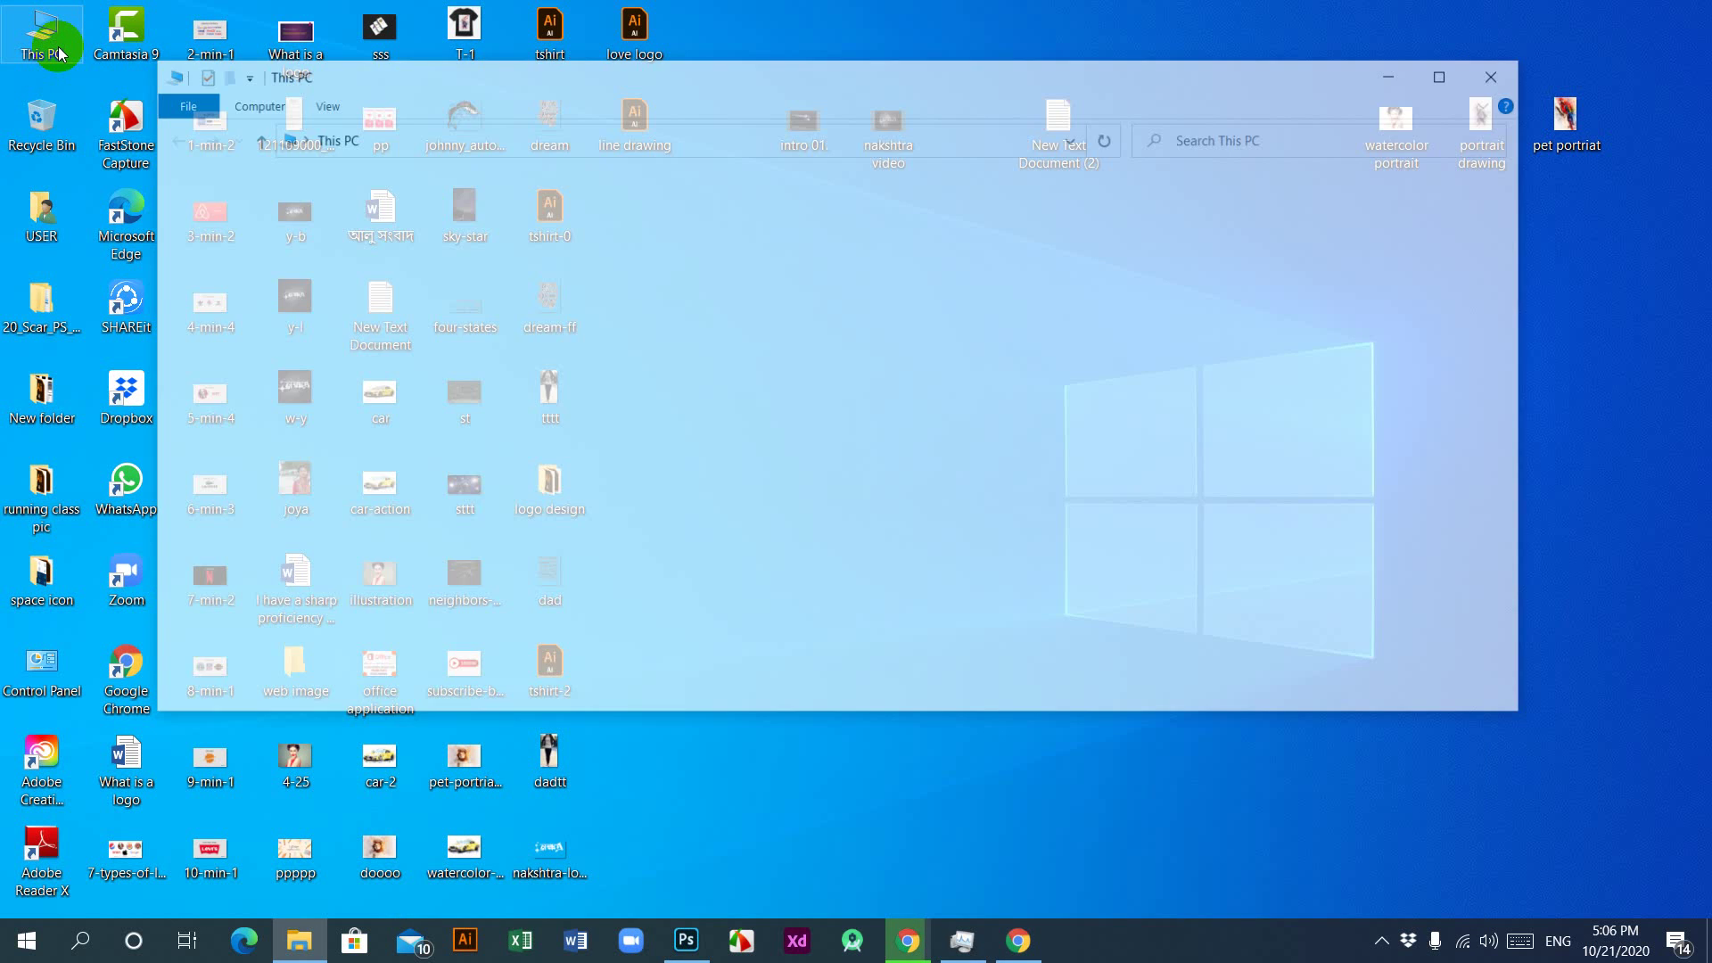
{"action": "double_click", "coordinate": [1223, 255]}
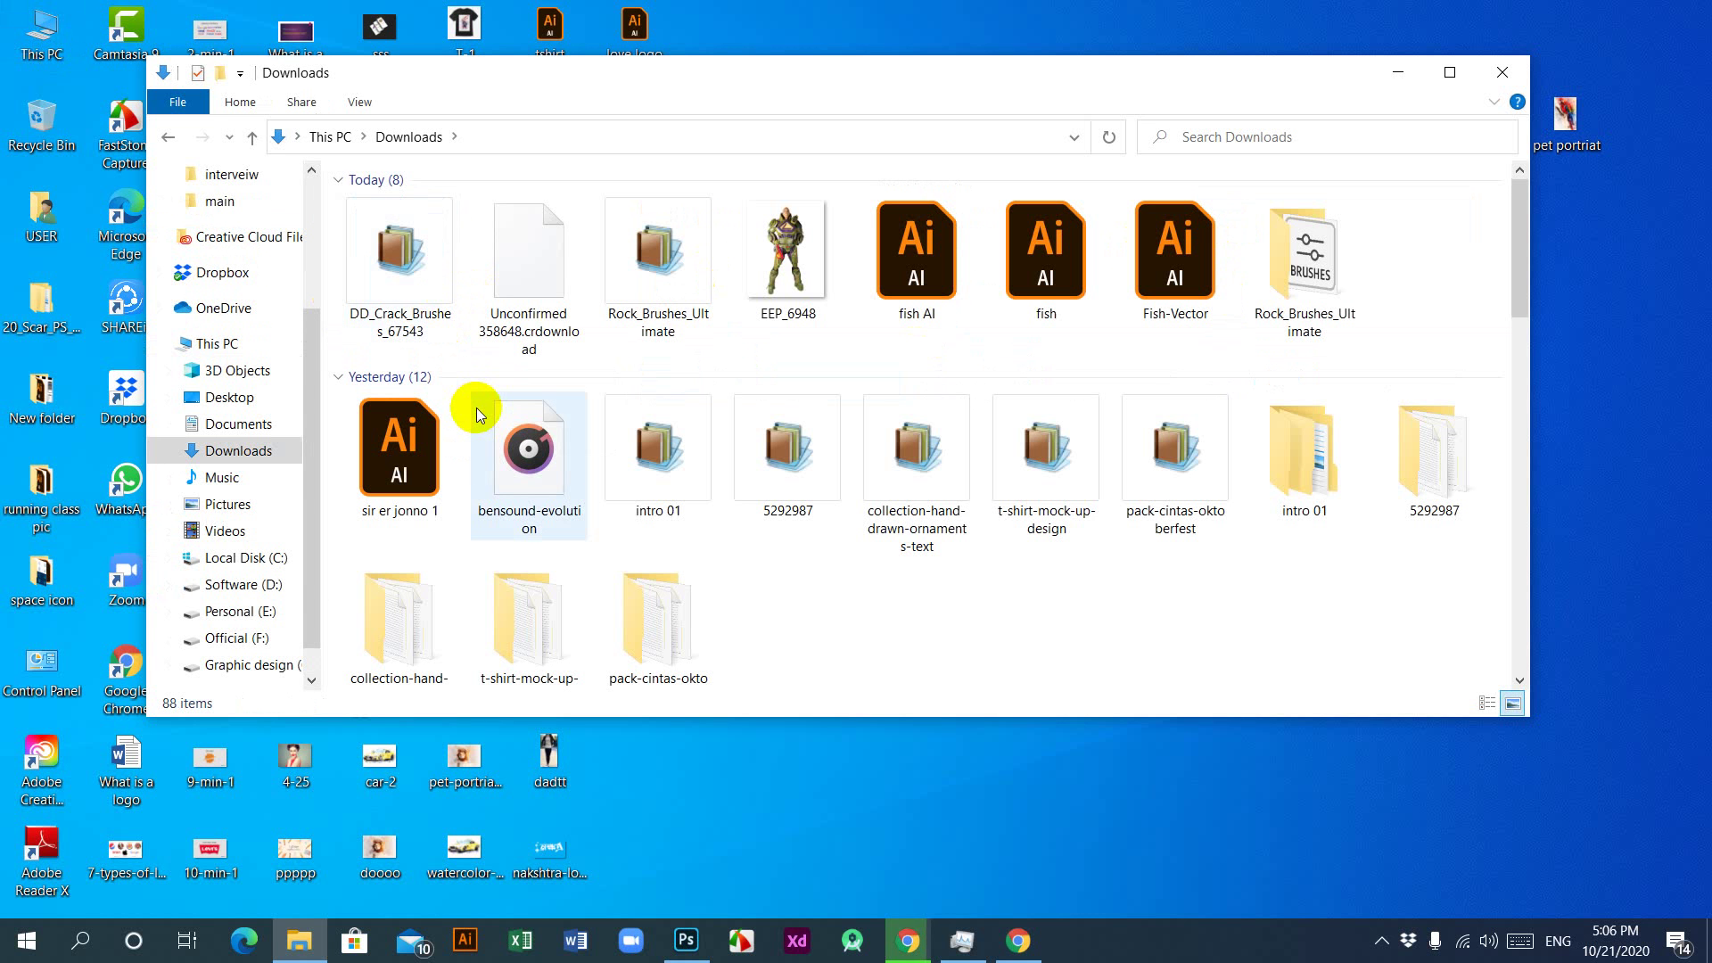
{"action": "left_click", "coordinate": [412, 286]}
{"action": "right_click", "coordinate": [411, 286]}
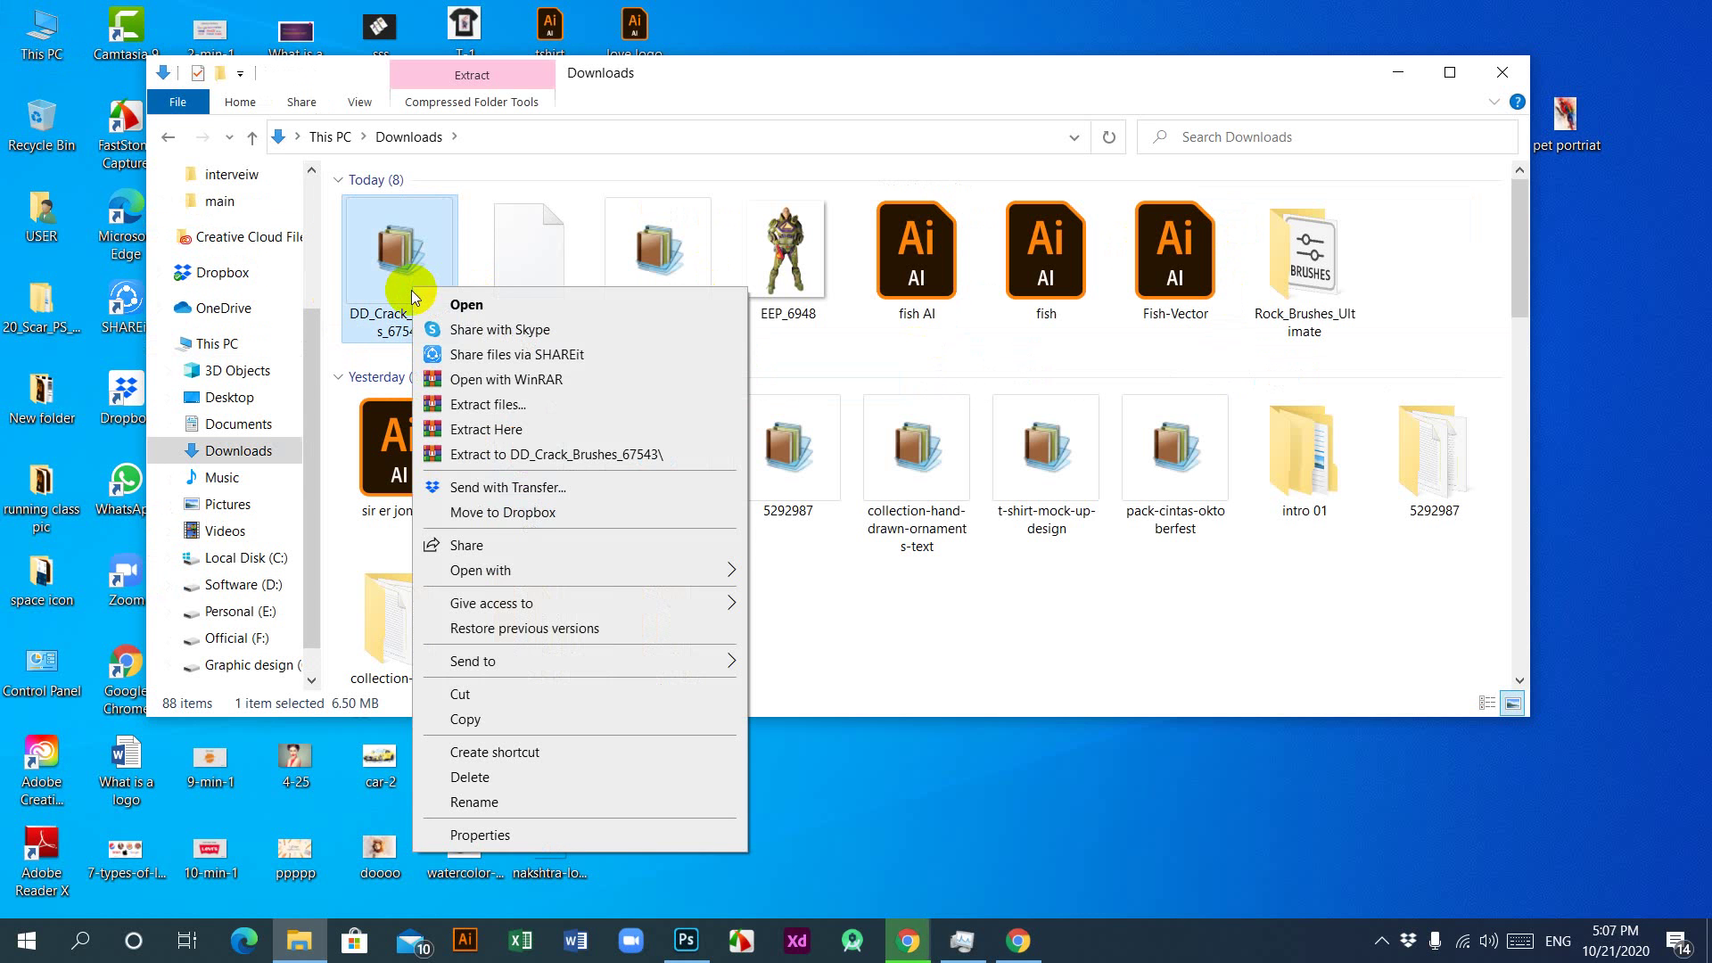
{"action": "left_click", "coordinate": [714, 377]}
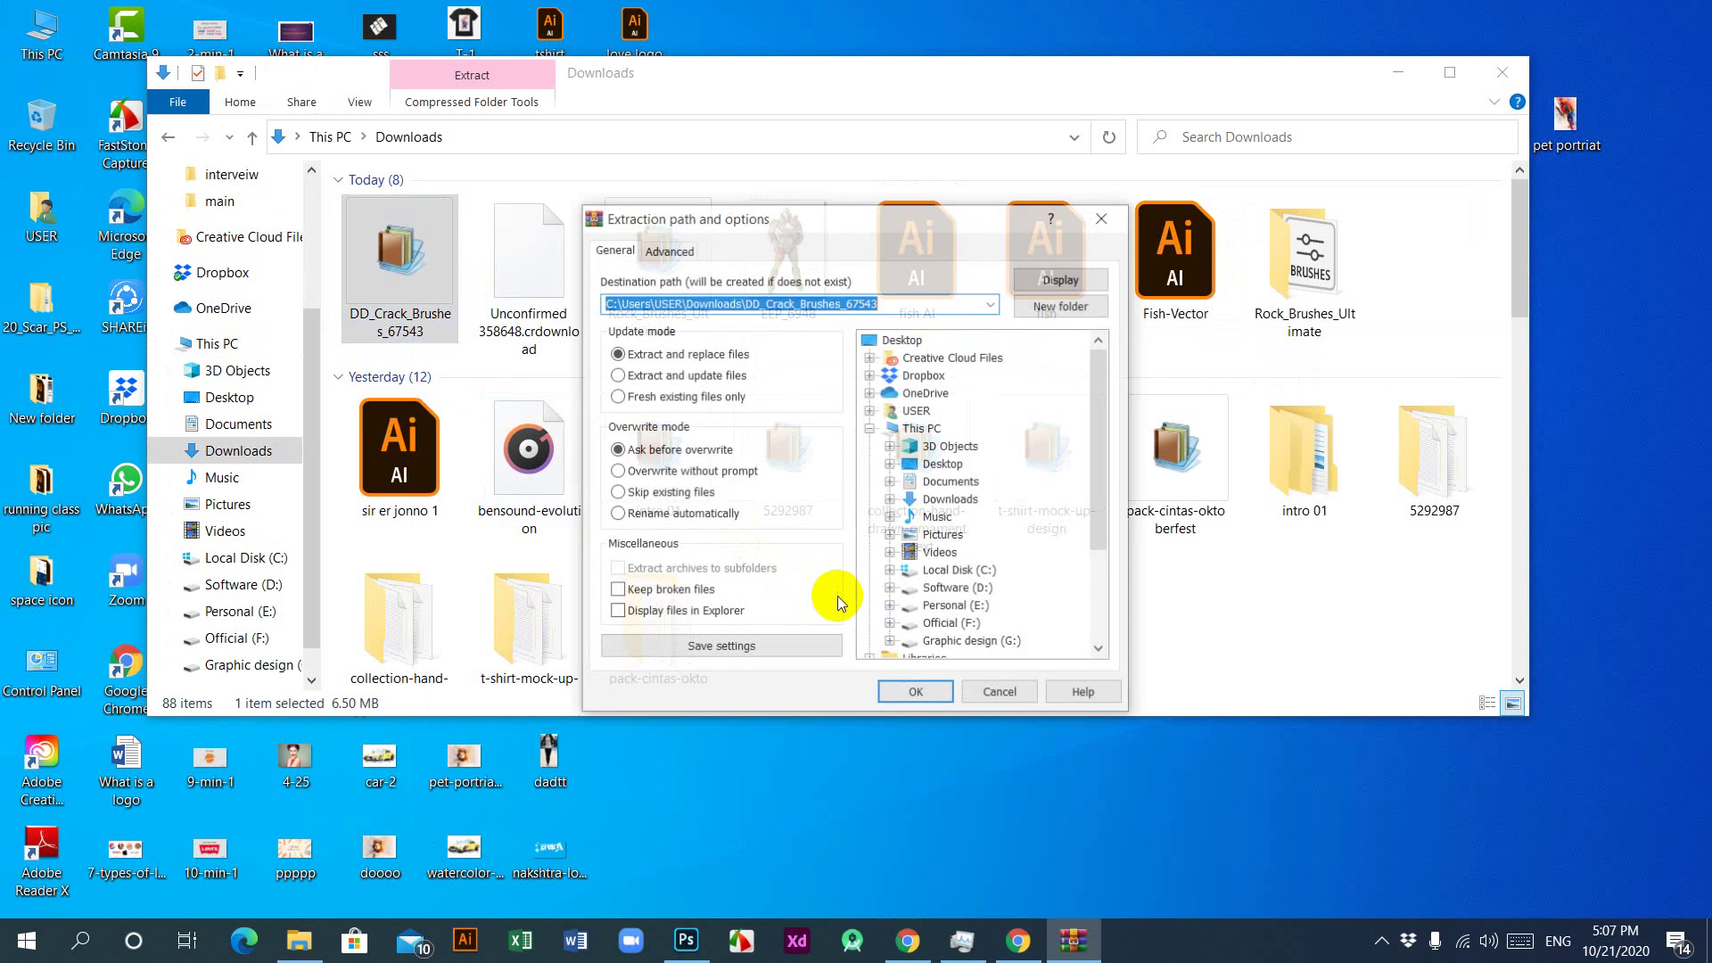
{"action": "left_click", "coordinate": [909, 694]}
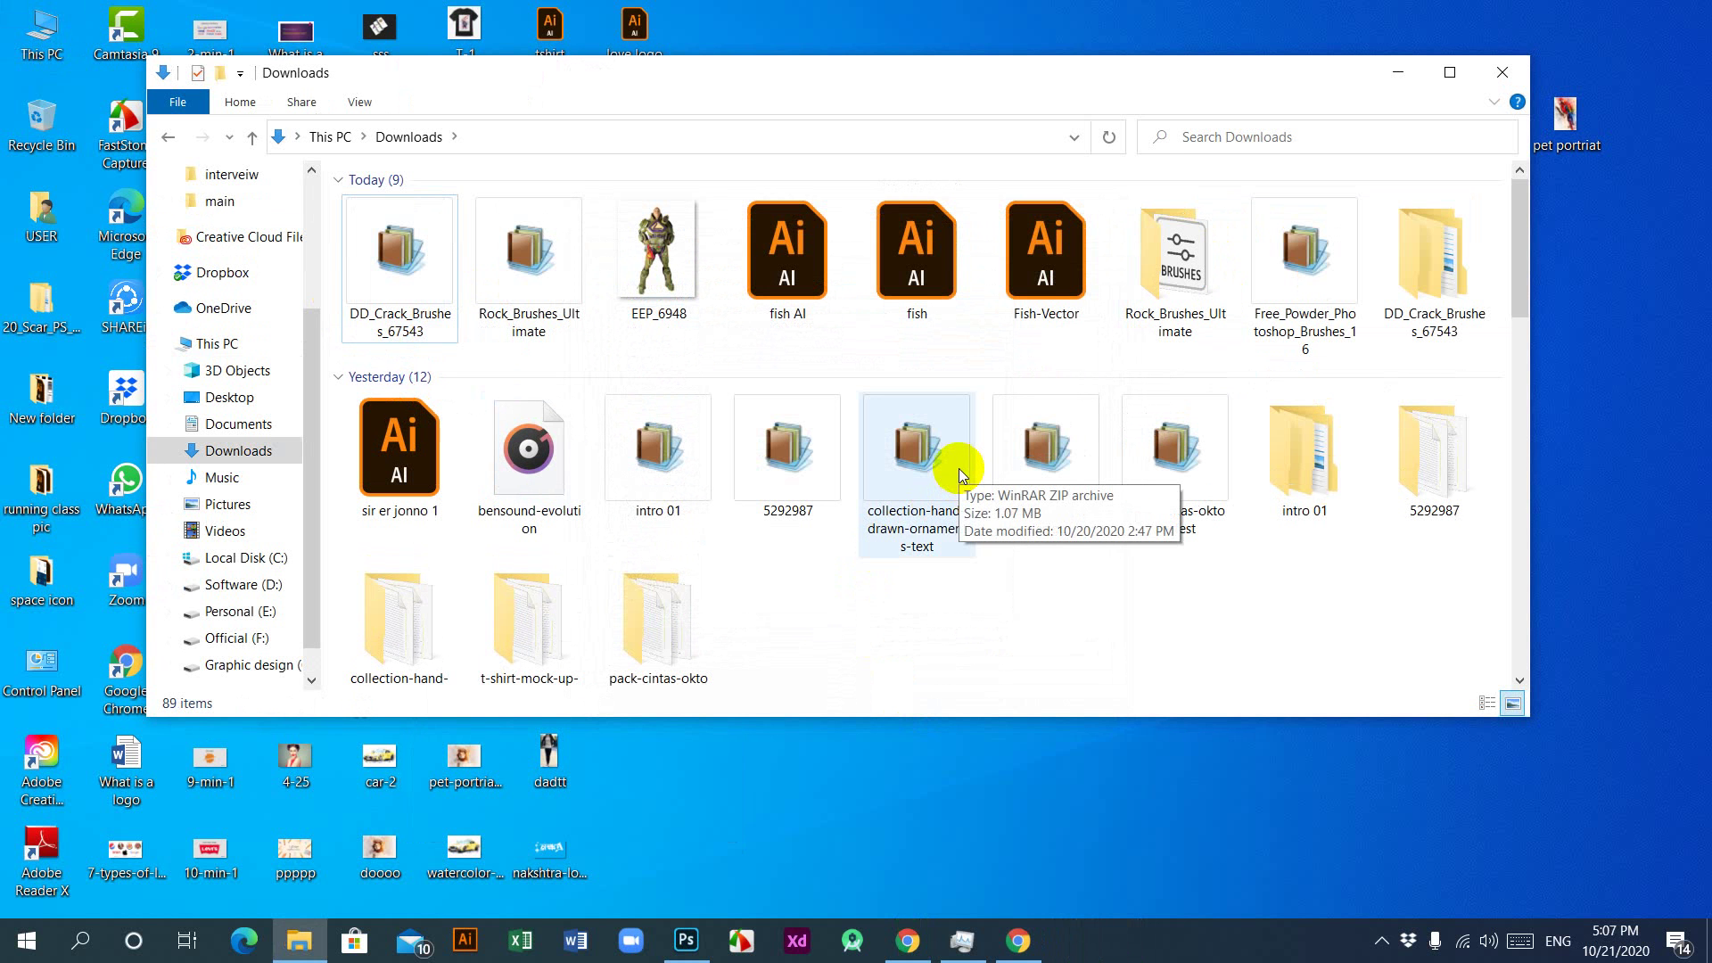
Step: Check the browser downloads, return to the Downloads folder and extract the Free_Powder_Photoshop_Brushes_16 archive into its own folder
{"action": "left_click", "coordinate": [906, 938]}
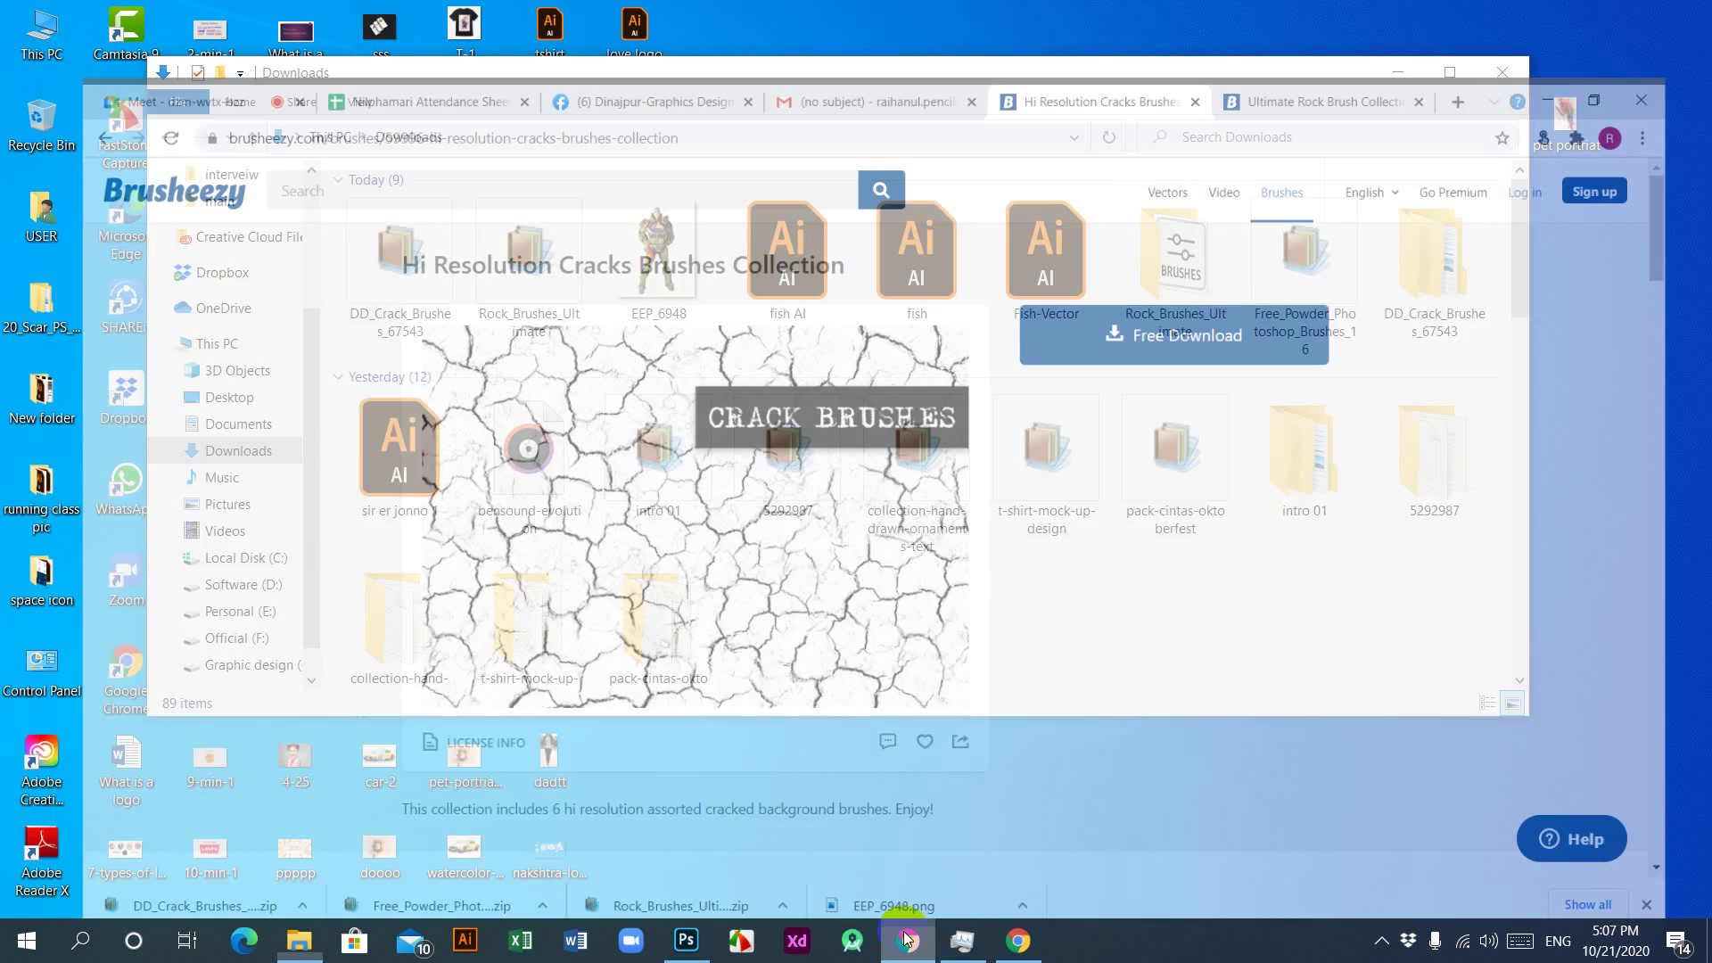
{"action": "left_click", "coordinate": [906, 937]}
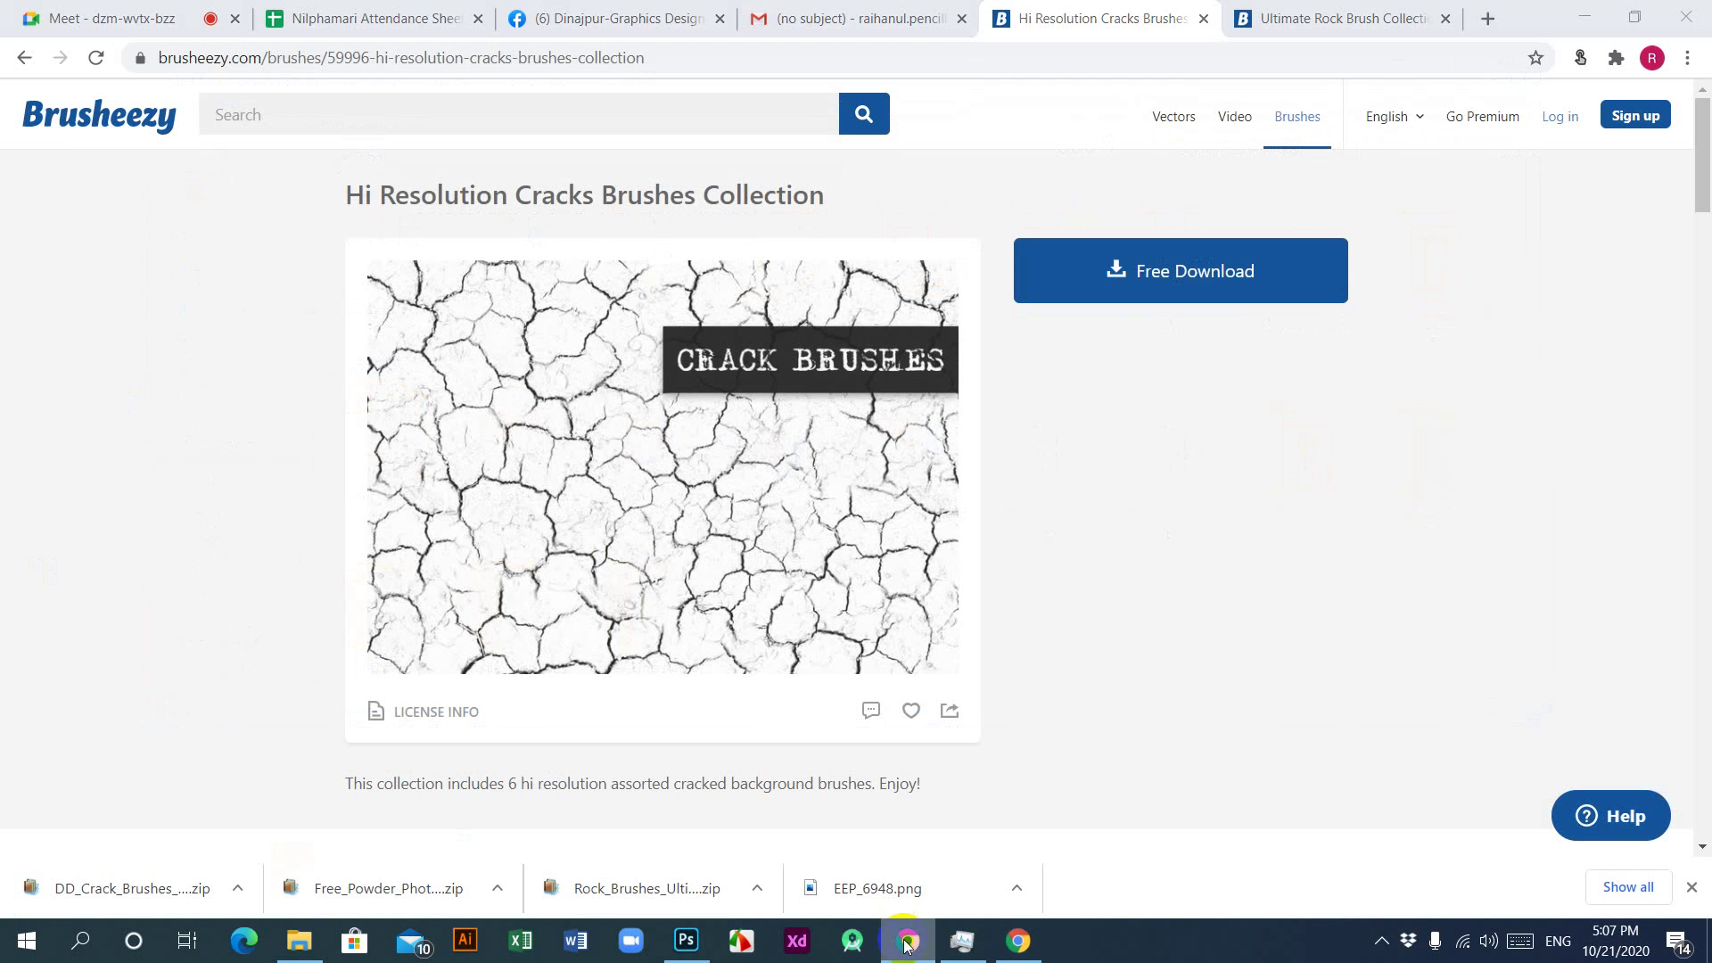
{"action": "left_click", "coordinate": [1329, 287]}
{"action": "right_click", "coordinate": [1300, 276]}
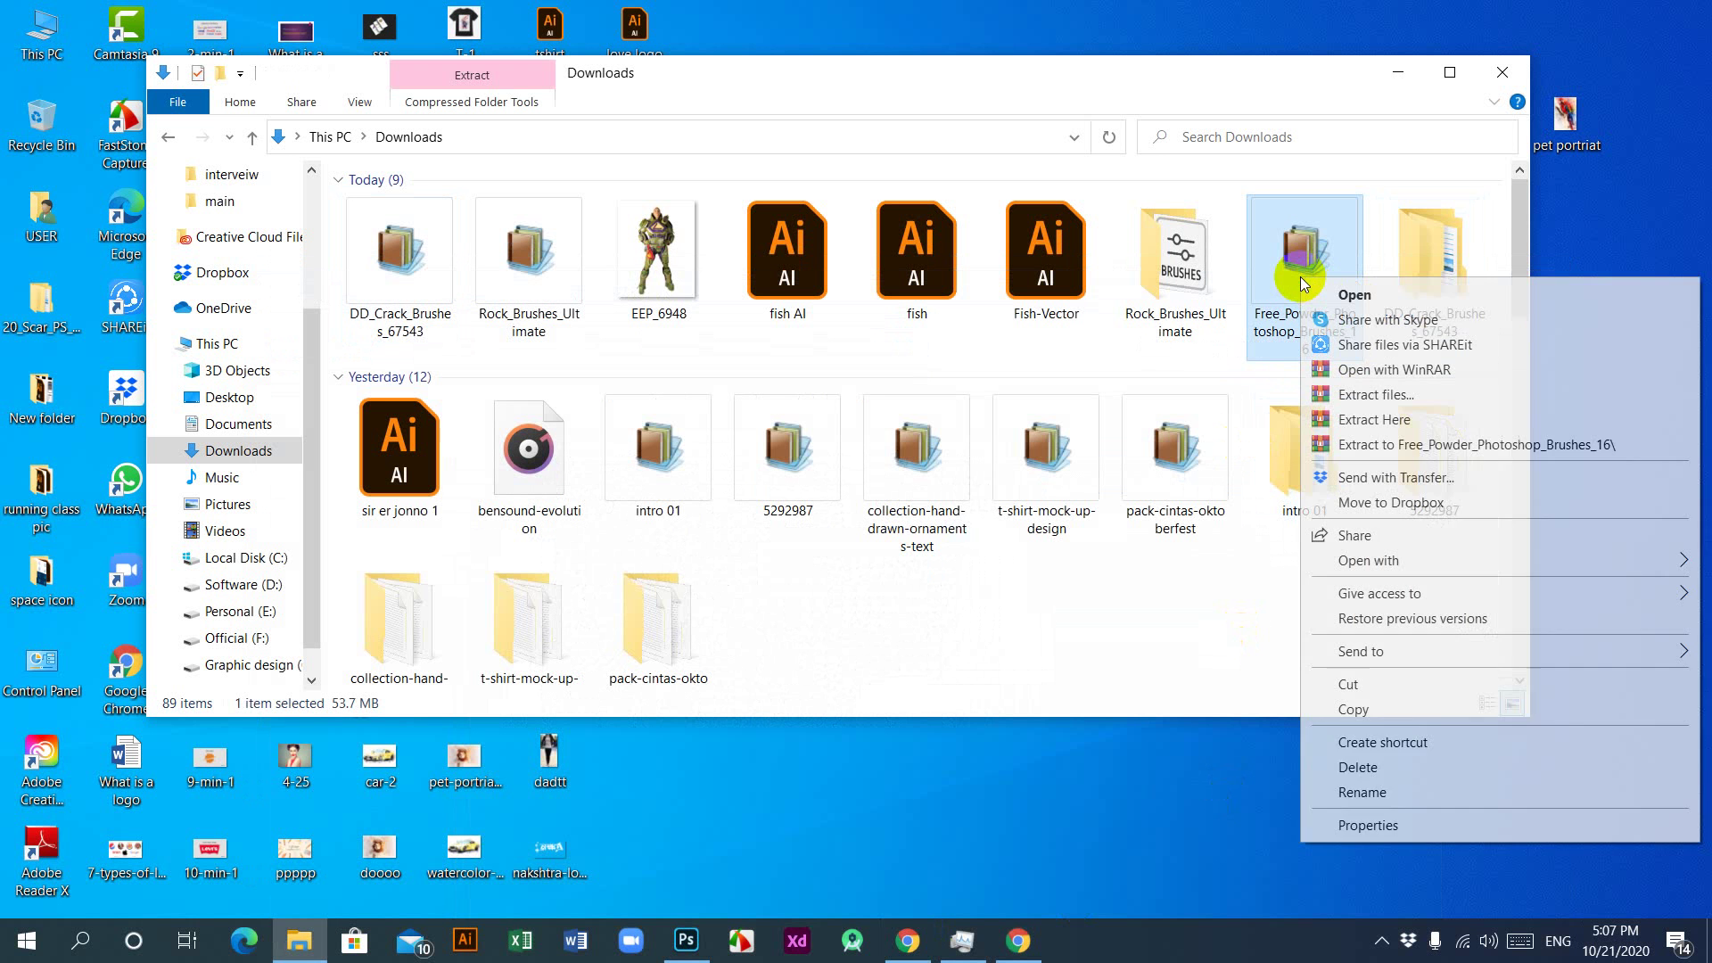
{"action": "left_click", "coordinate": [1341, 397]}
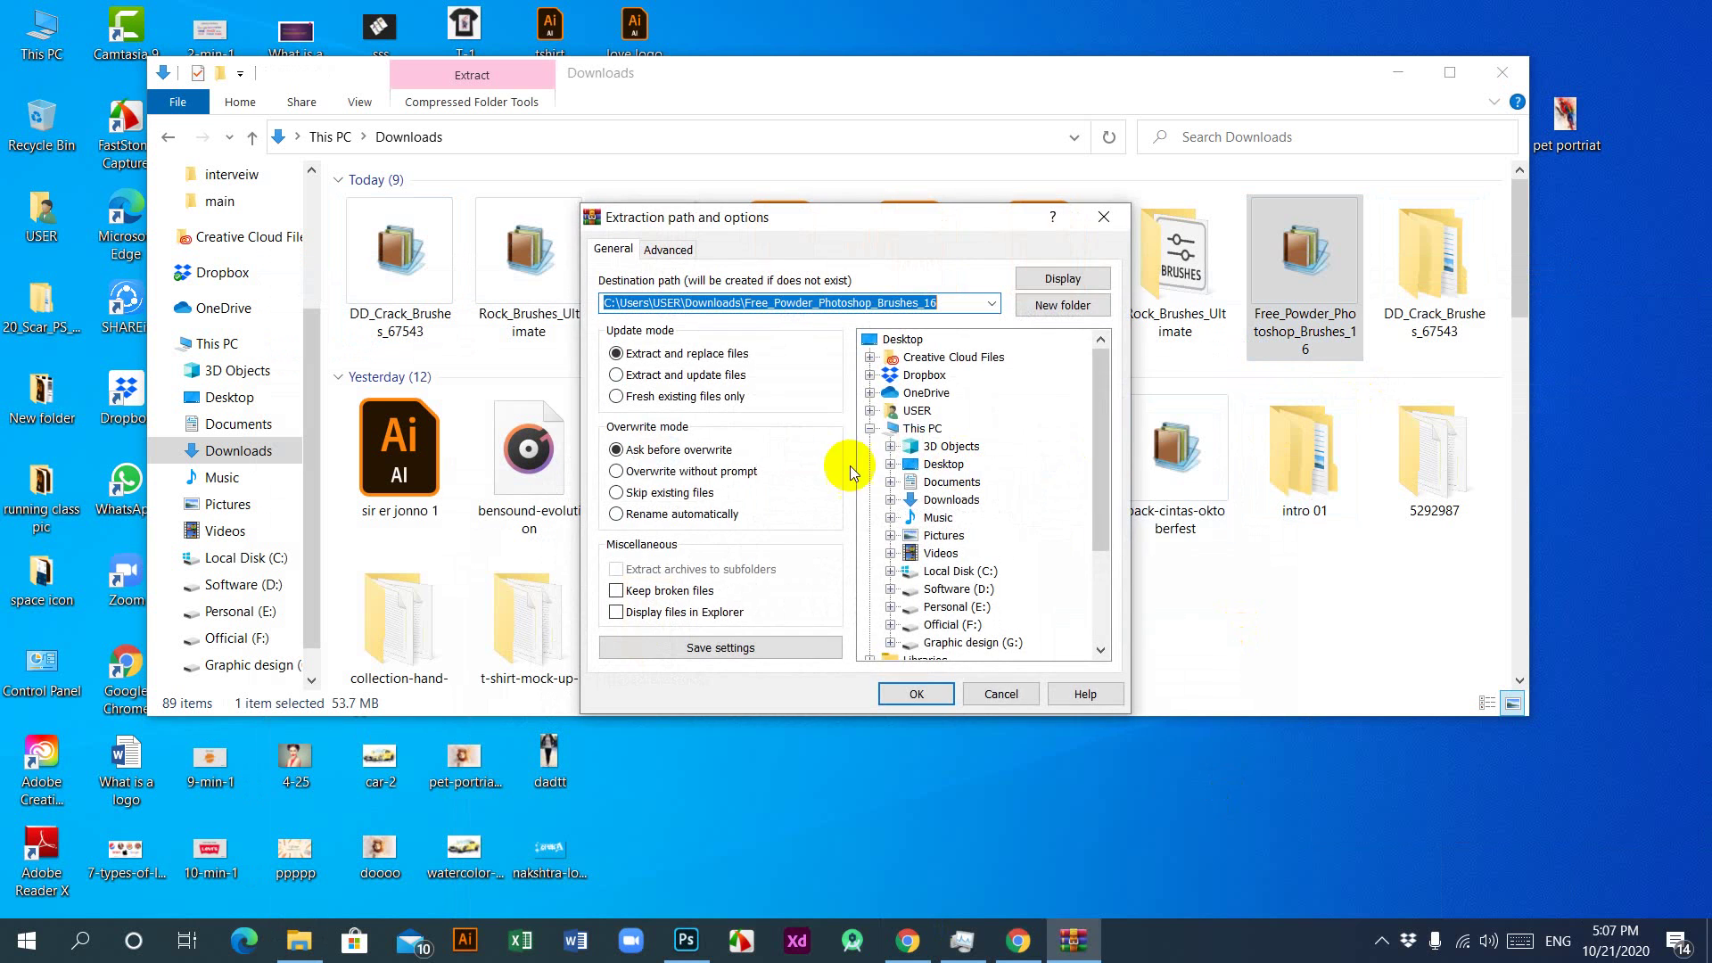
{"action": "left_click", "coordinate": [918, 694]}
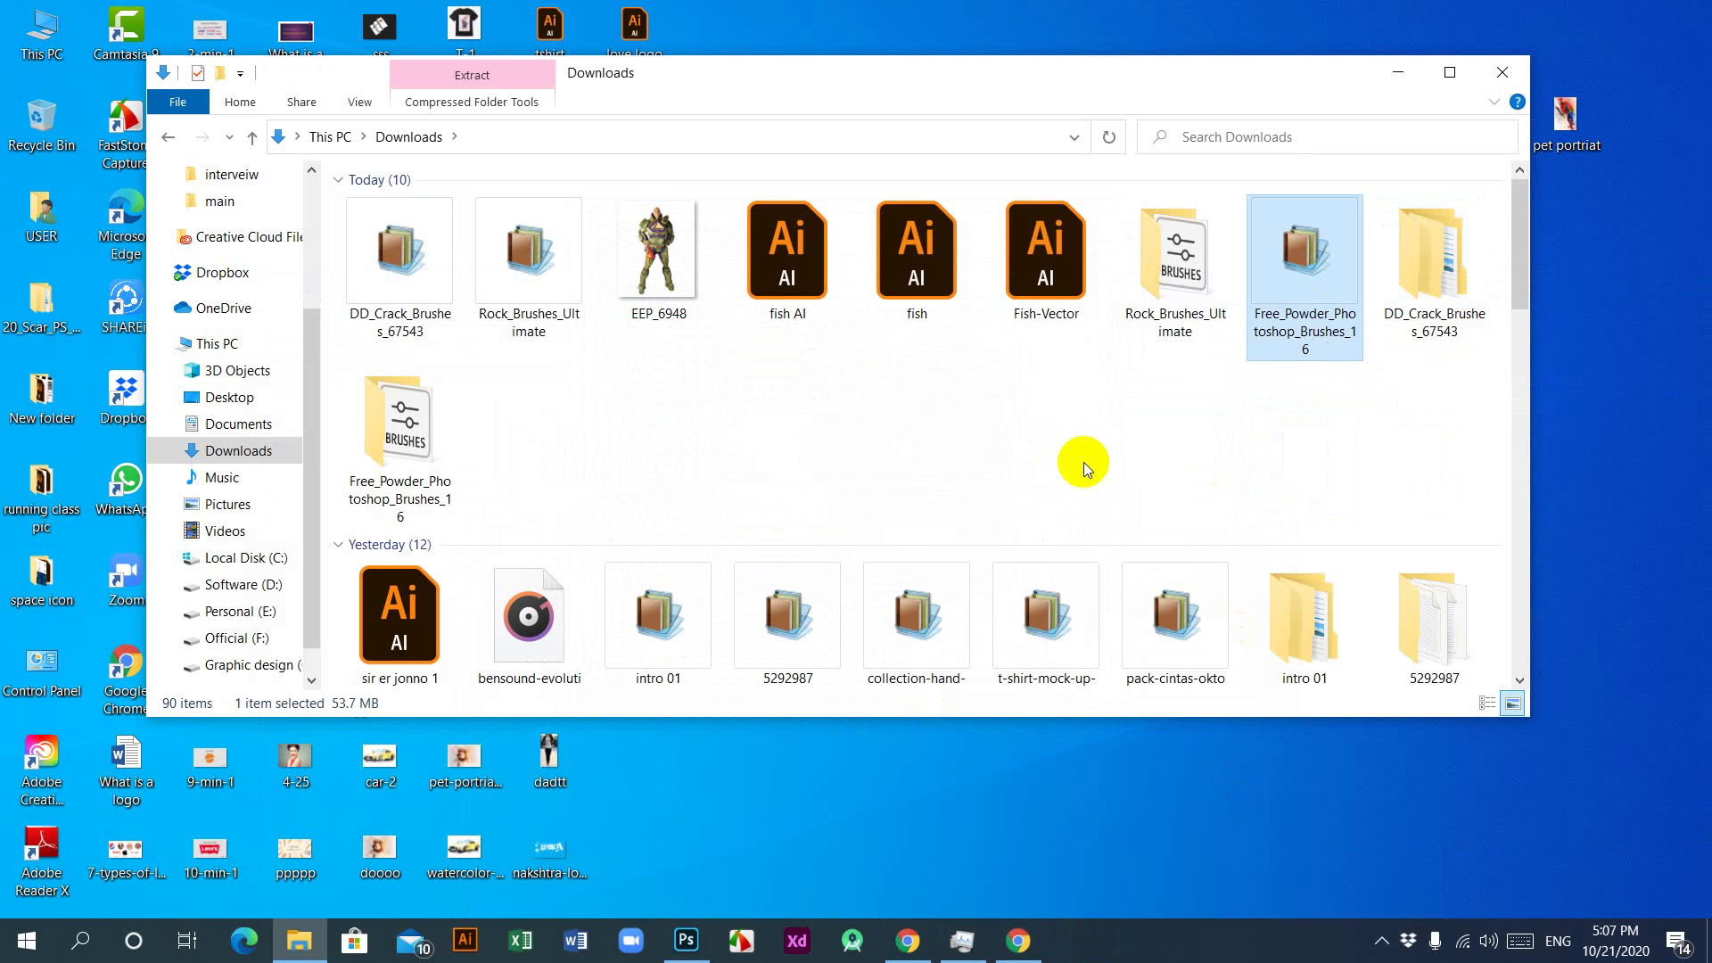
Step: Switch to Photoshop and import the DD Crack Brushes 67543 ABR file from the extracted folder in Downloads
{"action": "left_click", "coordinate": [685, 940]}
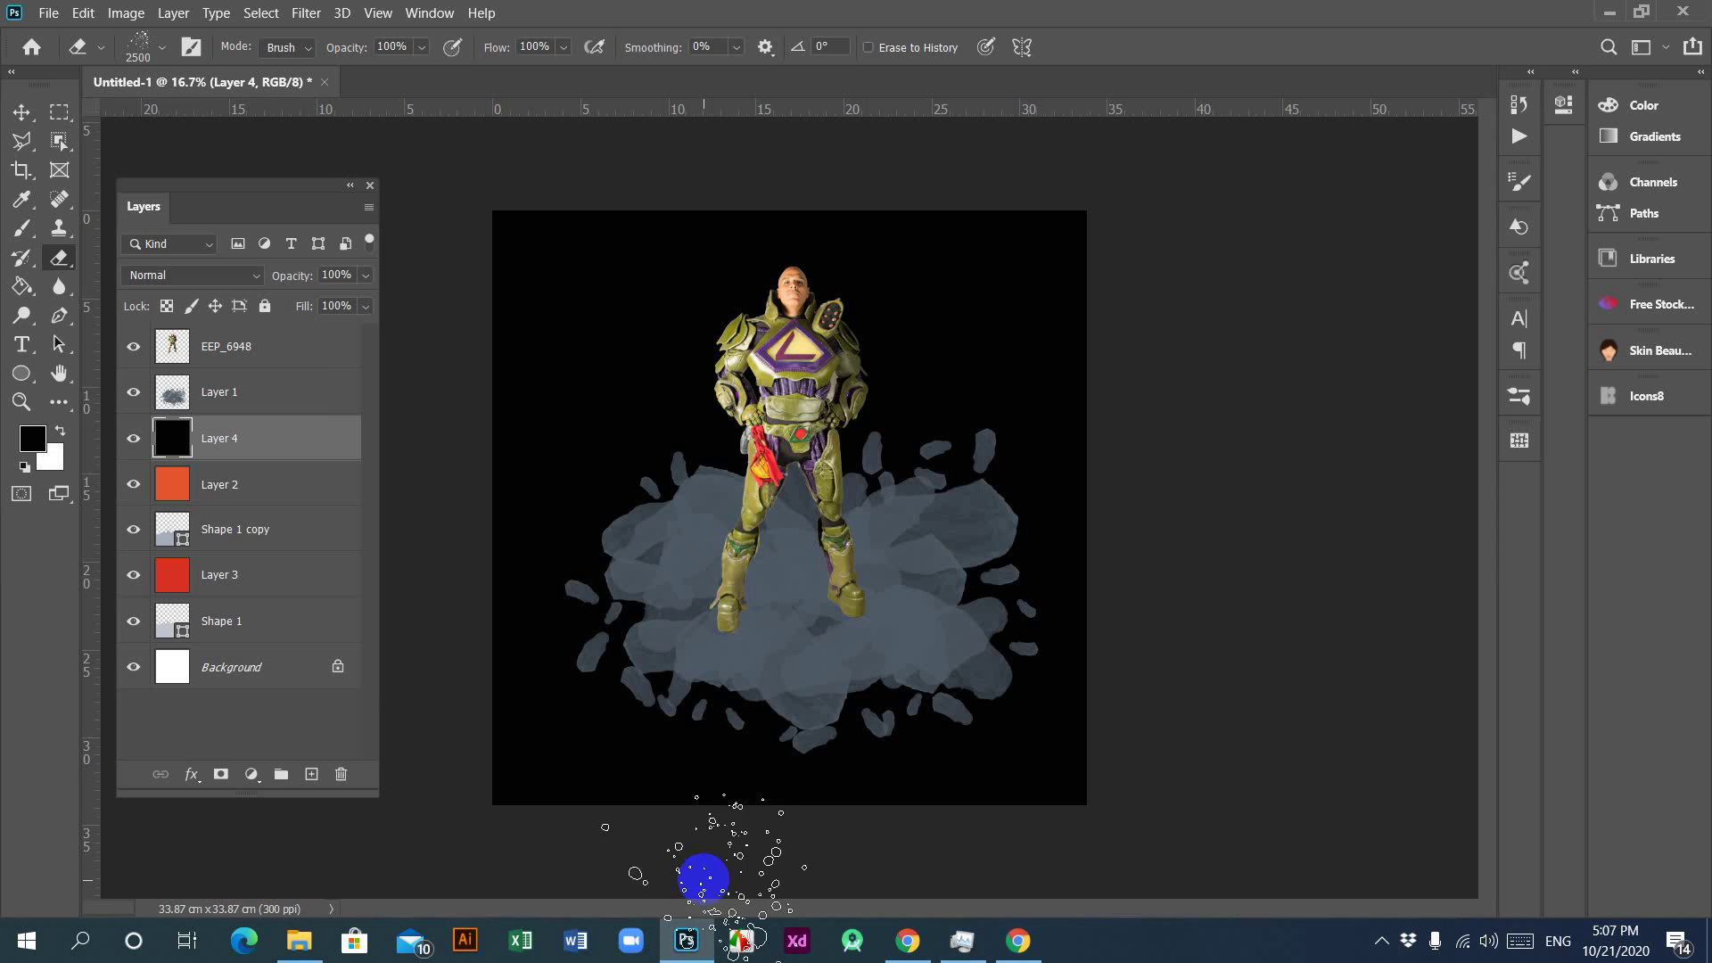
{"action": "left_click", "coordinate": [163, 51]}
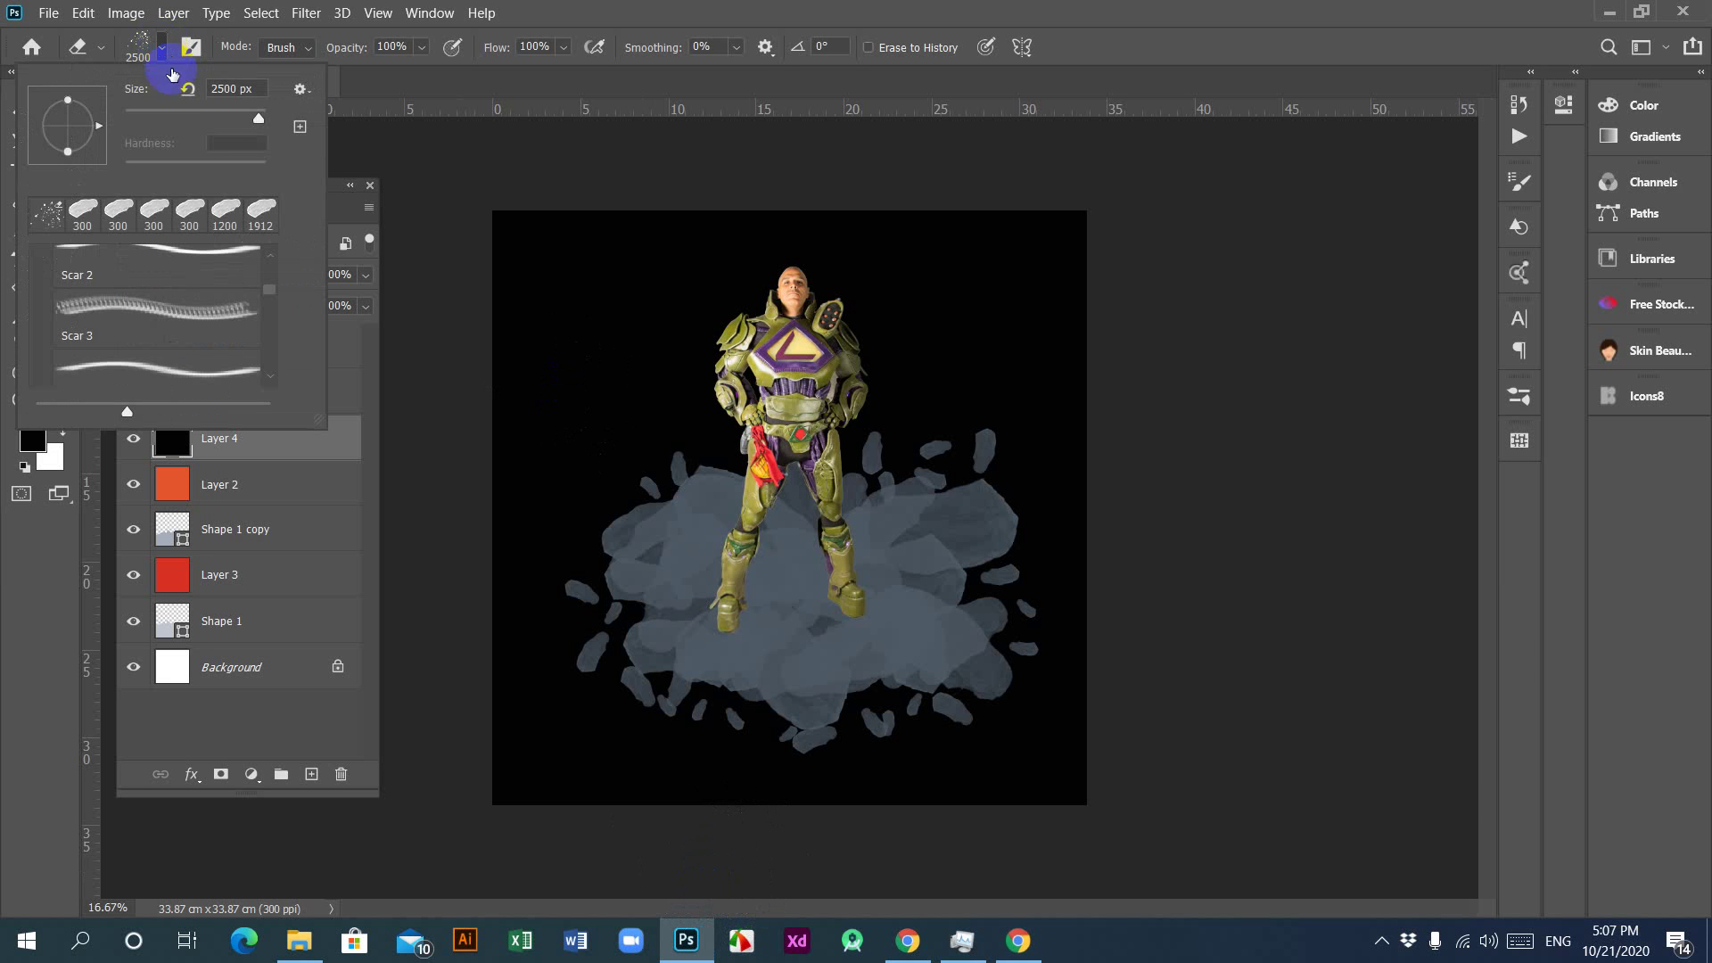
{"action": "left_click", "coordinate": [303, 91]}
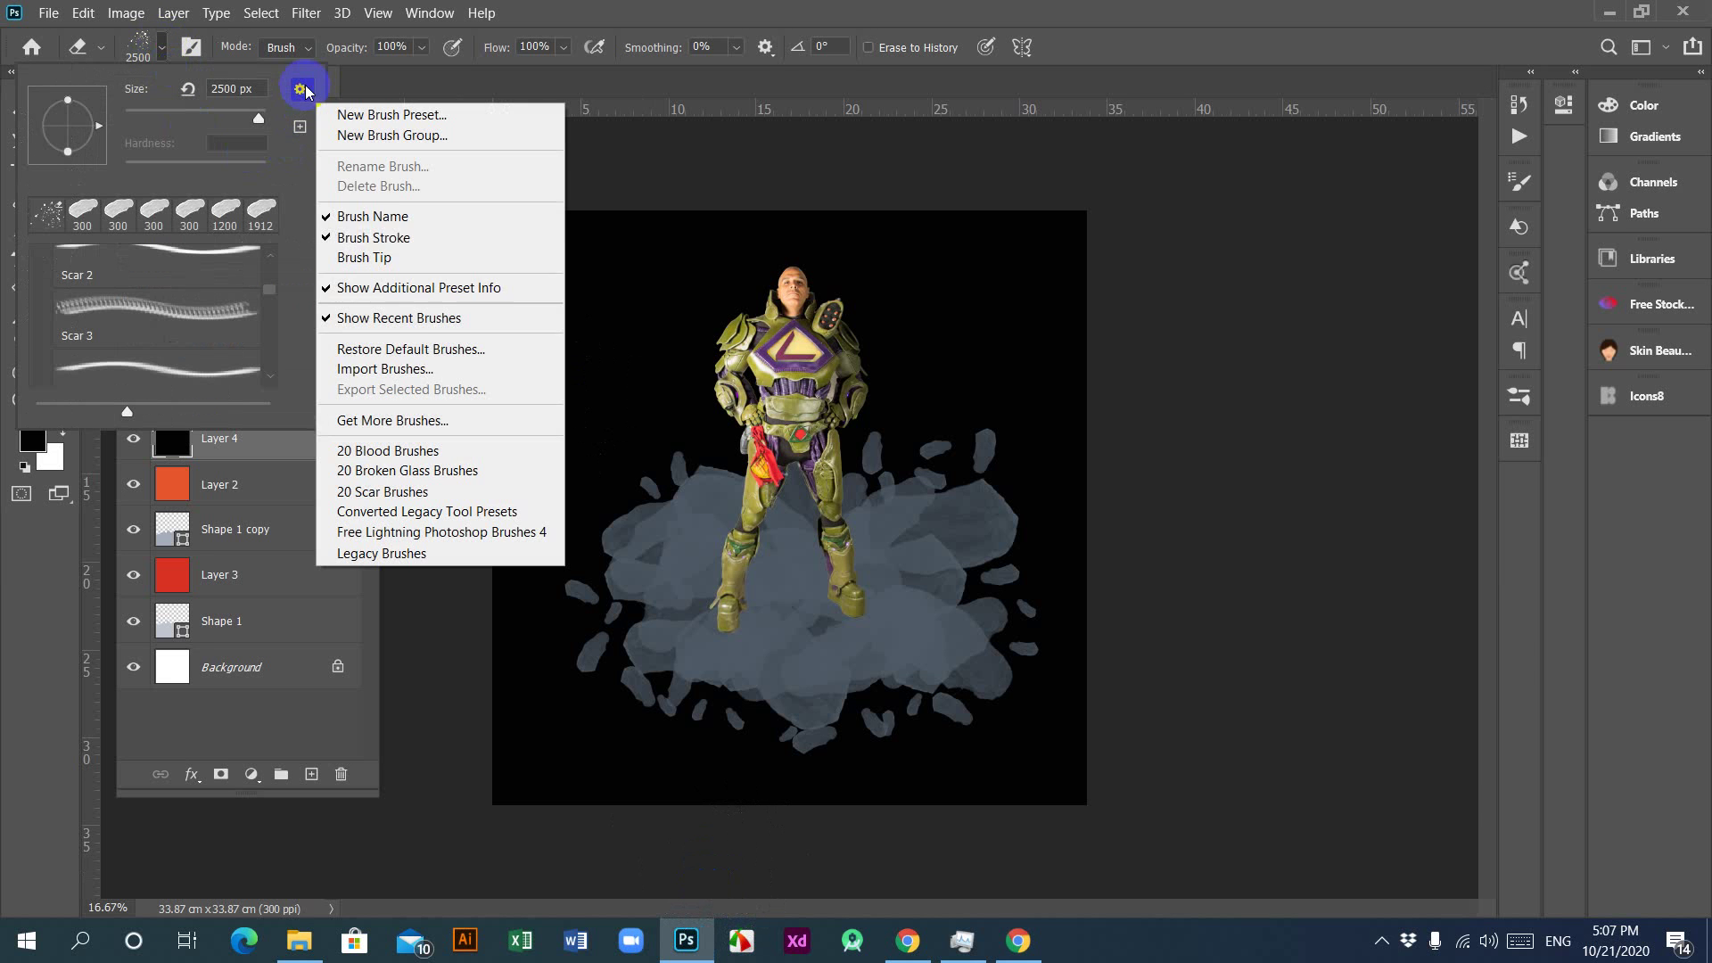
{"action": "left_click", "coordinate": [415, 366]}
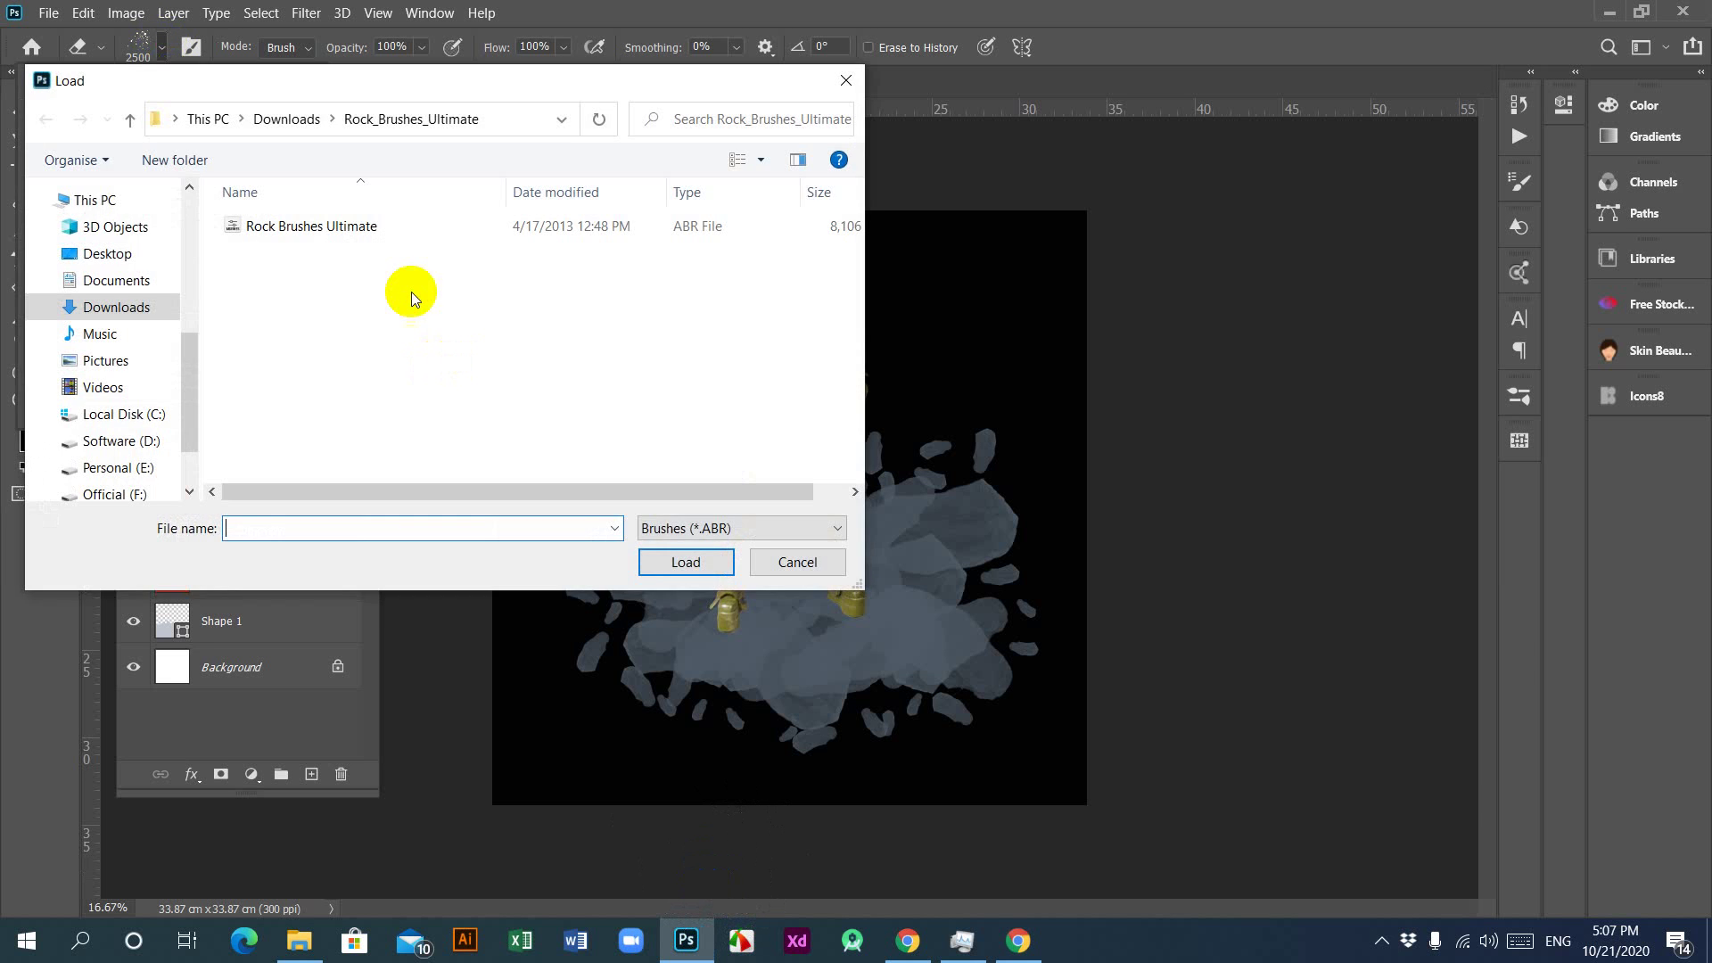
{"action": "left_click", "coordinate": [114, 305]}
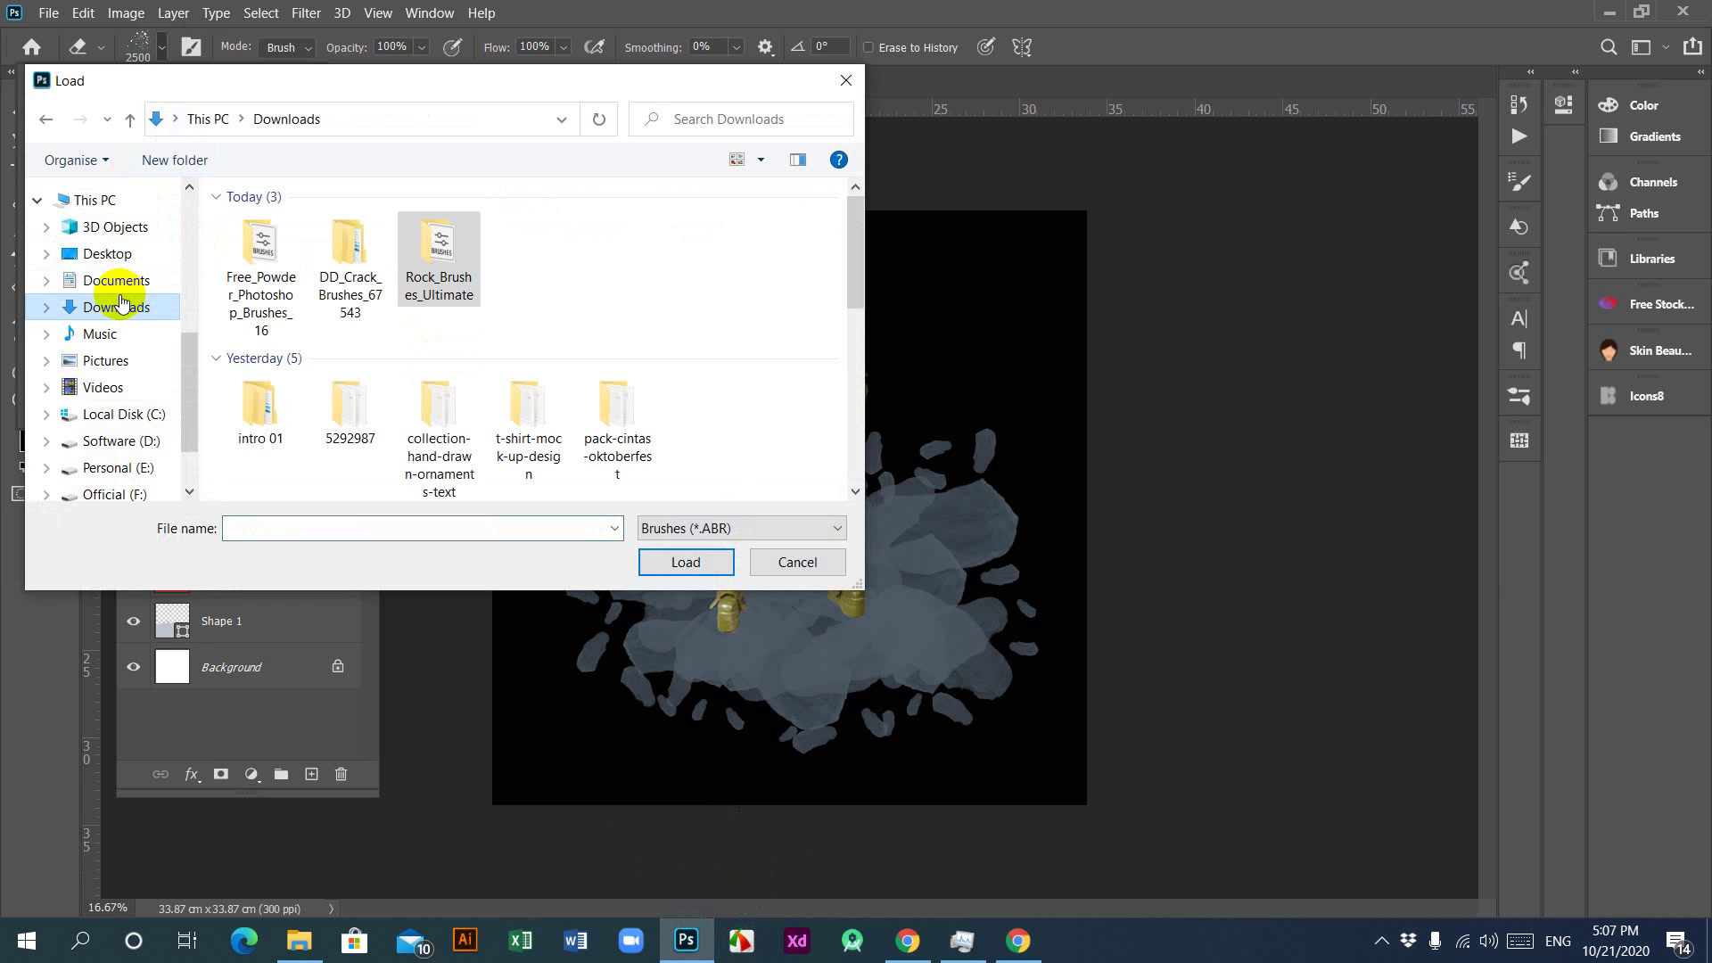
{"action": "double_click", "coordinate": [335, 268]}
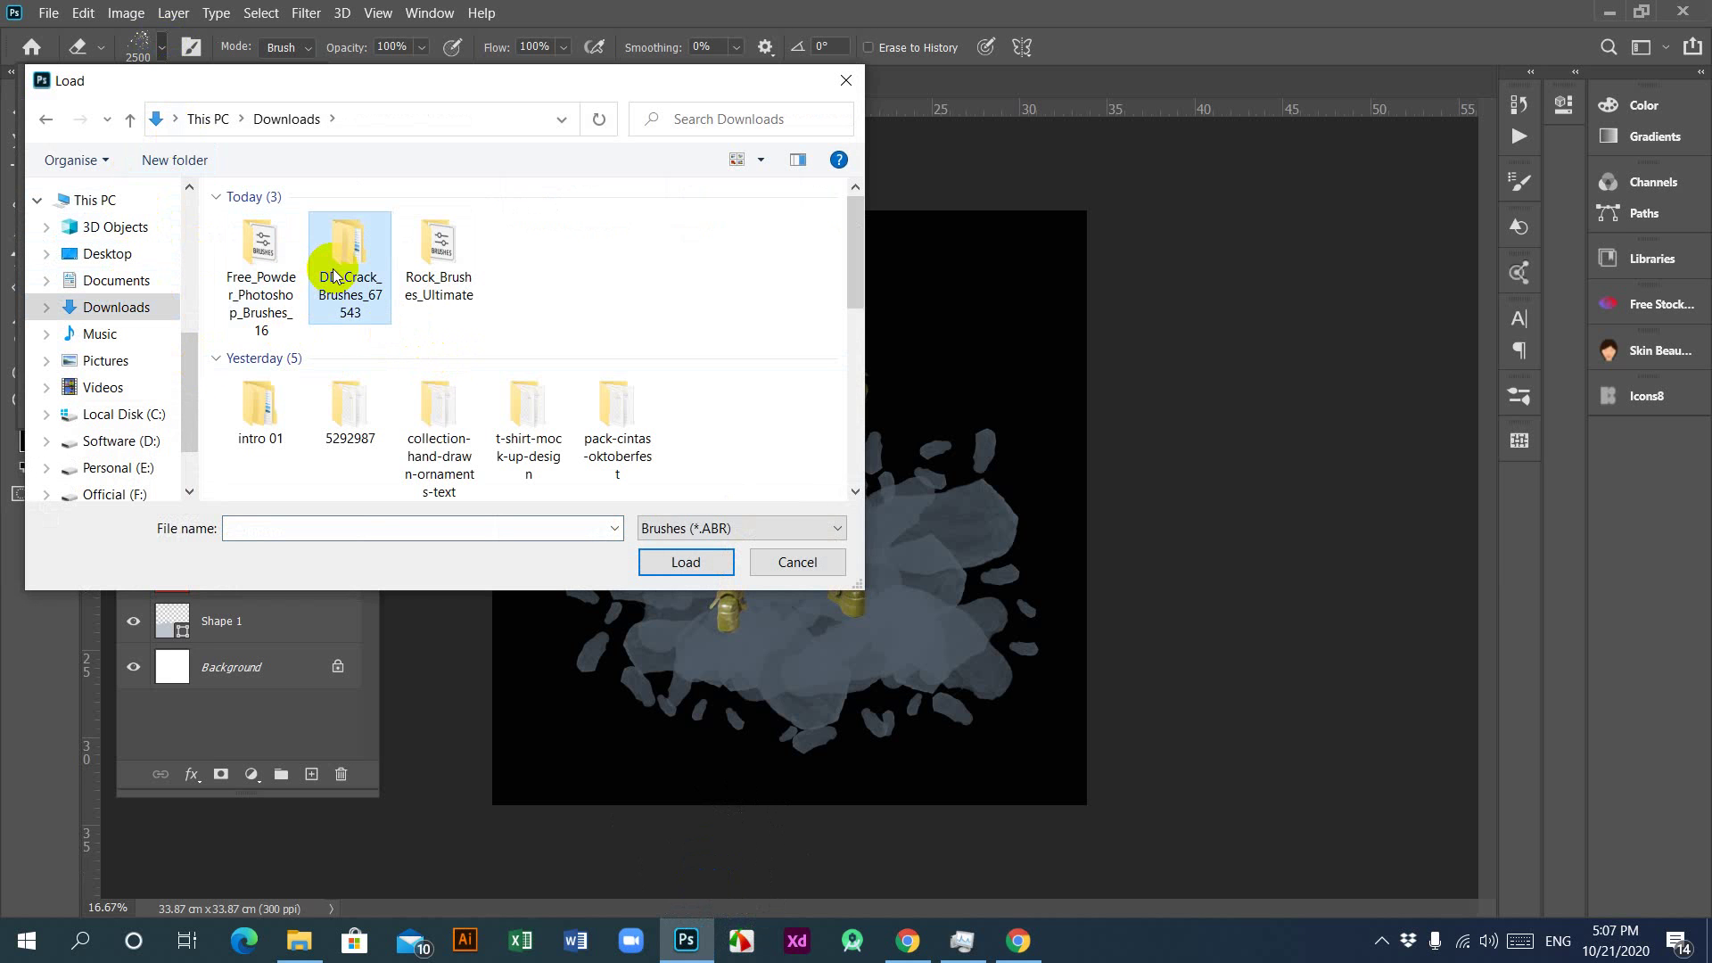
{"action": "double_click", "coordinate": [318, 229]}
{"action": "left_click", "coordinate": [319, 230]}
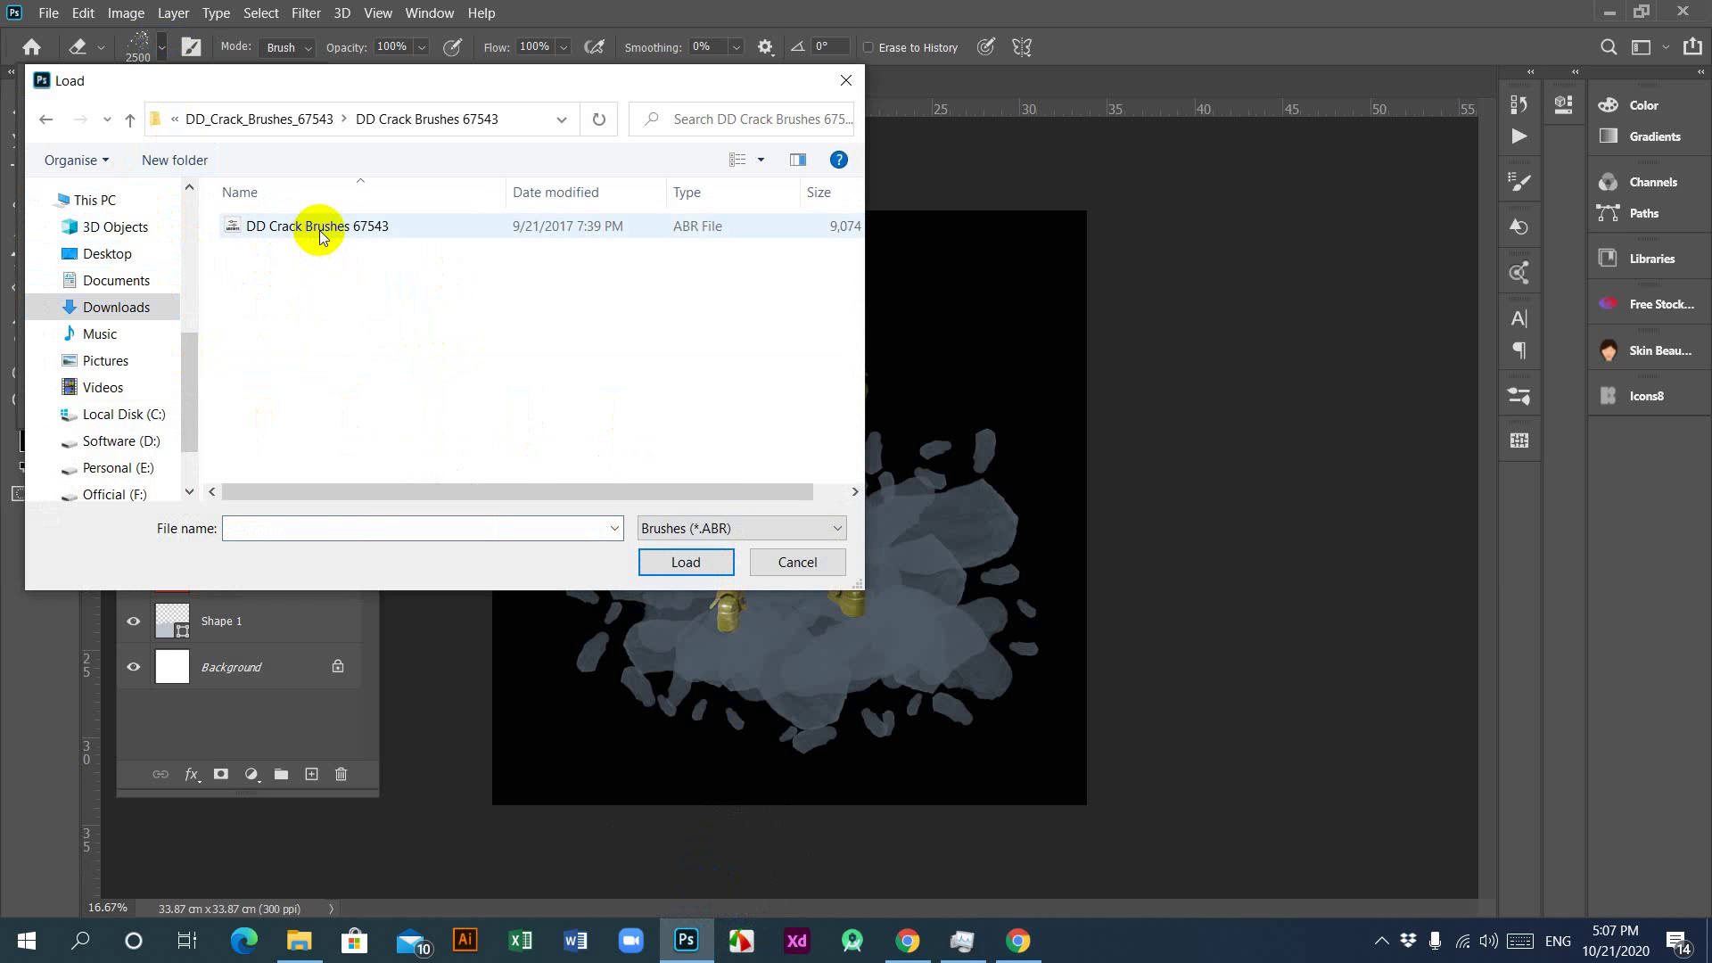
{"action": "left_click", "coordinate": [685, 561]}
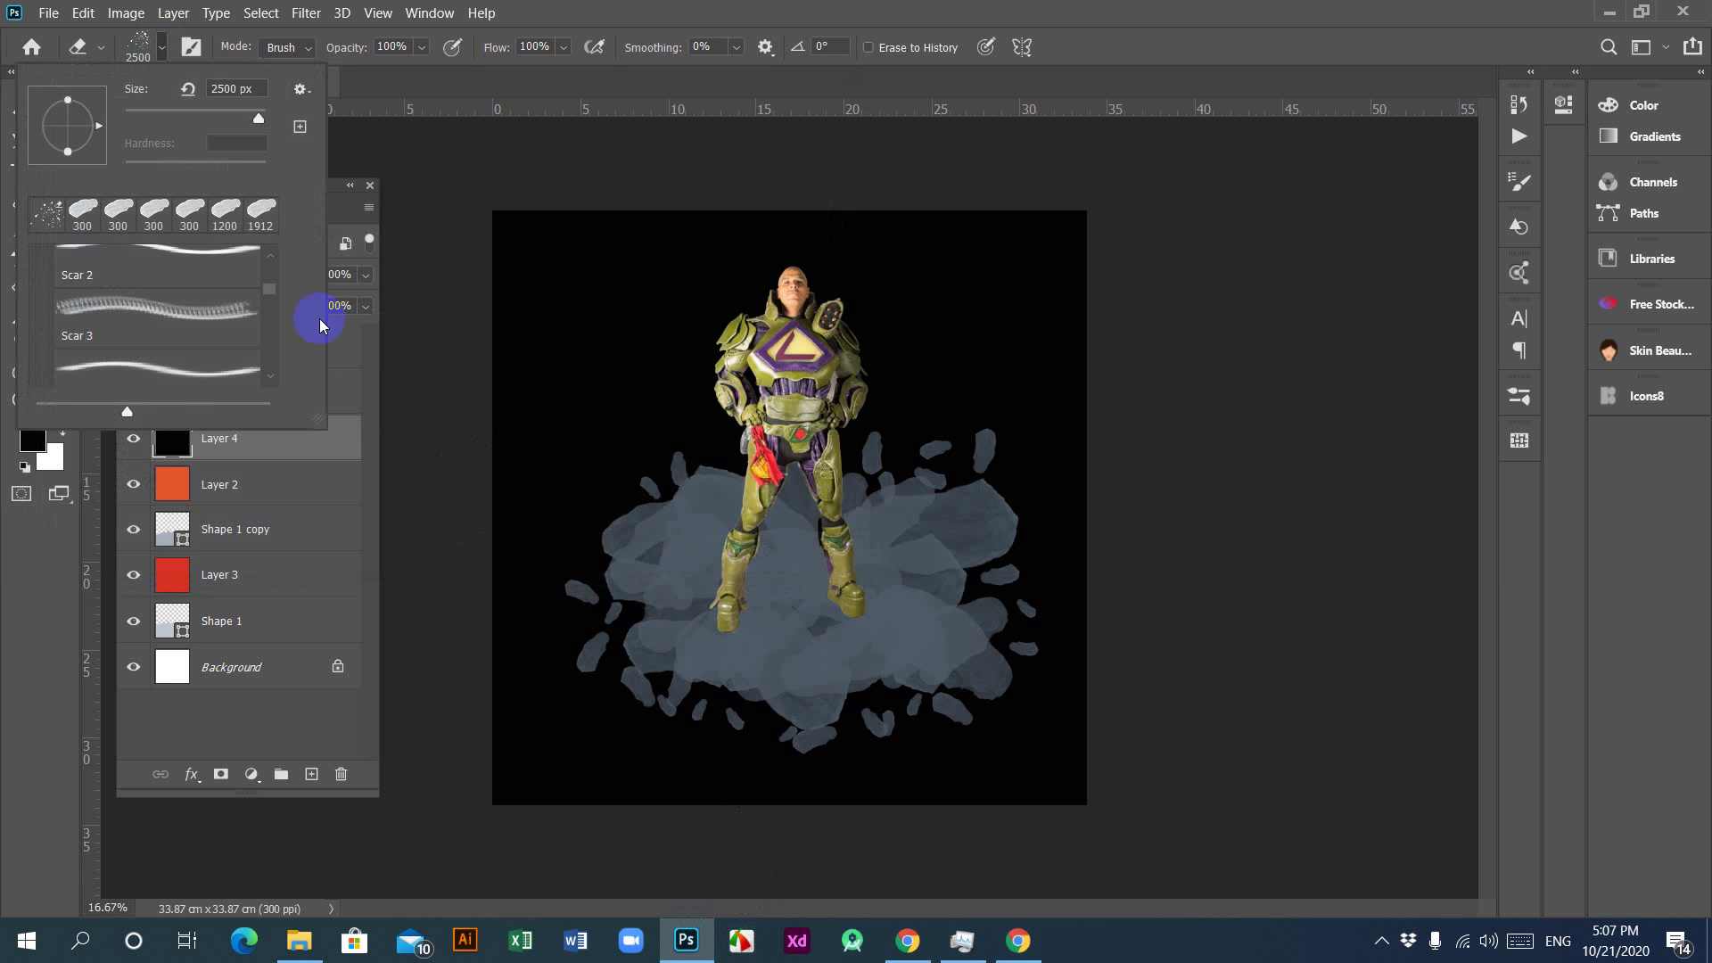
Step: Import the Free Powder Photoshop Brushes 16 ABR file from its extracted folder in Downloads
{"action": "left_click", "coordinate": [300, 89]}
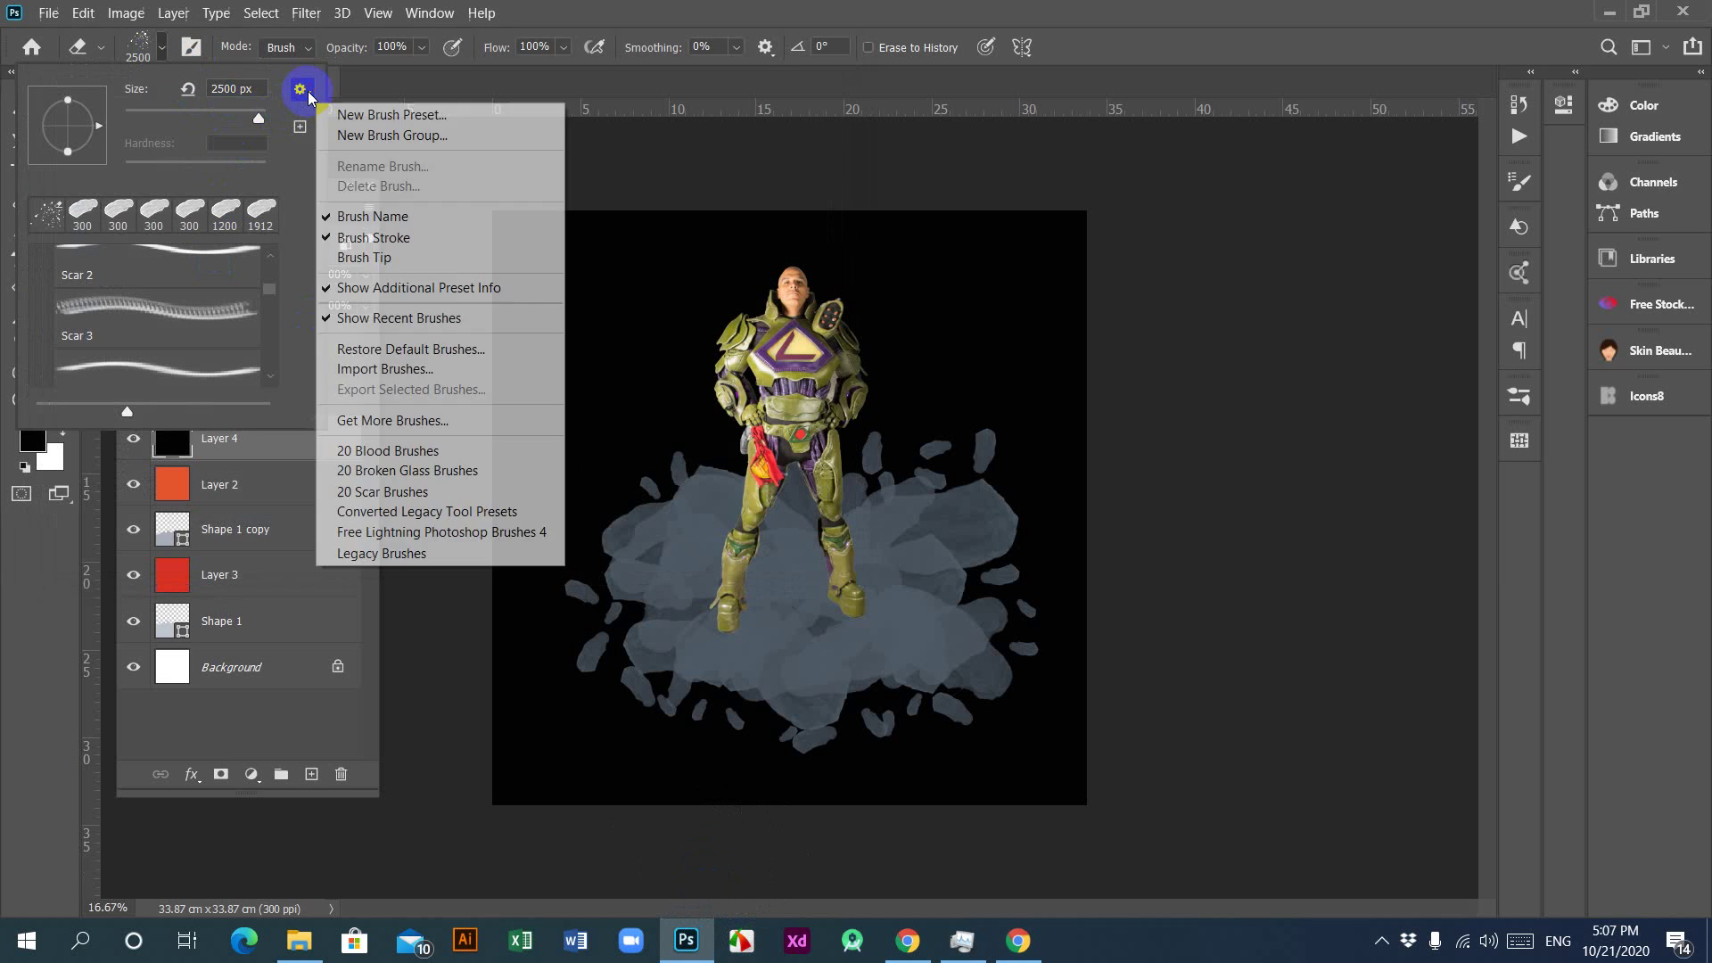
{"action": "left_click", "coordinate": [413, 368]}
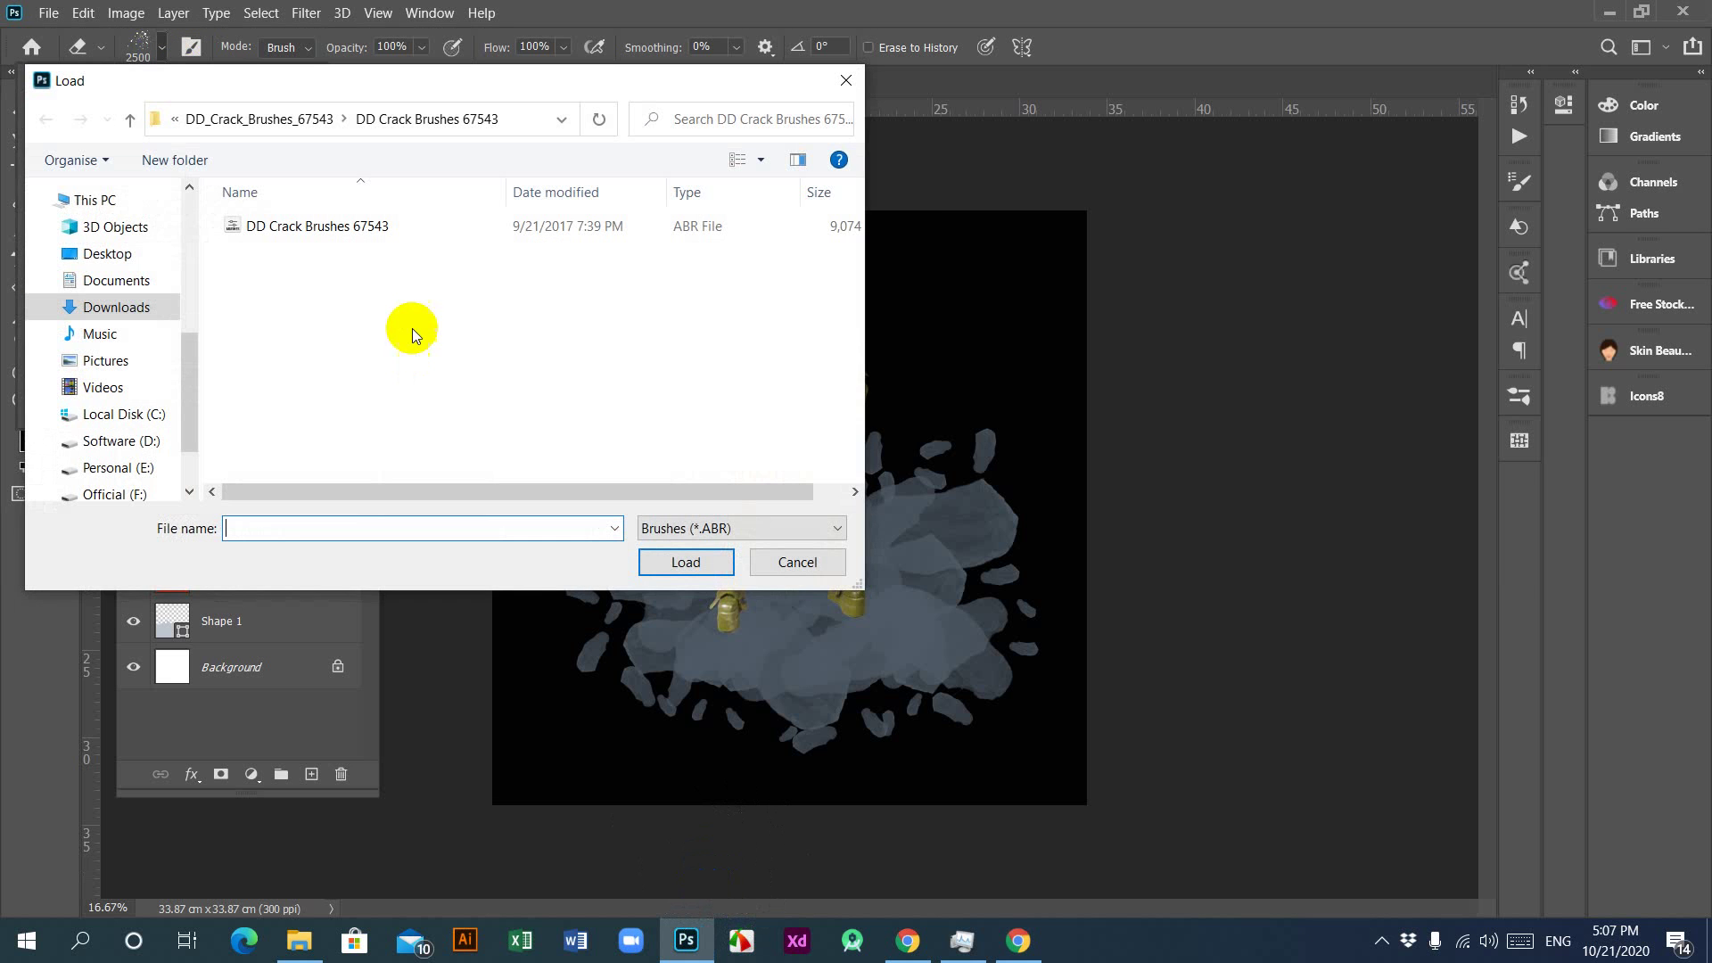
{"action": "left_click", "coordinate": [125, 308]}
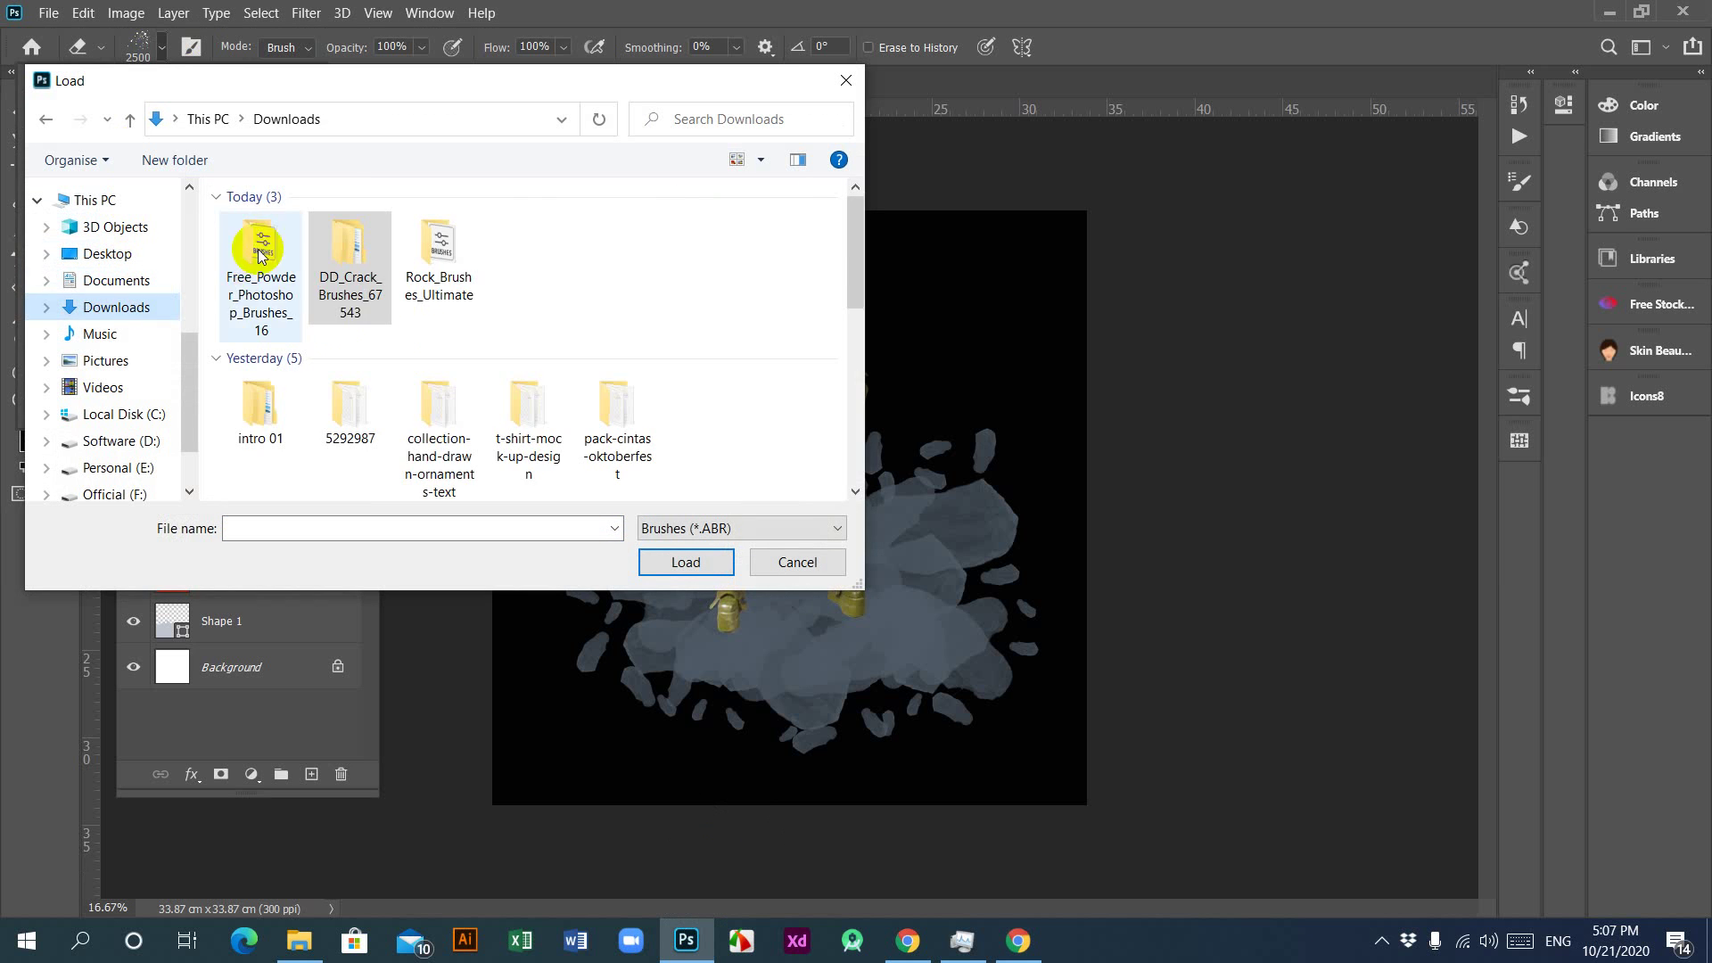
{"action": "double_click", "coordinate": [263, 307]}
{"action": "left_click", "coordinate": [339, 226]}
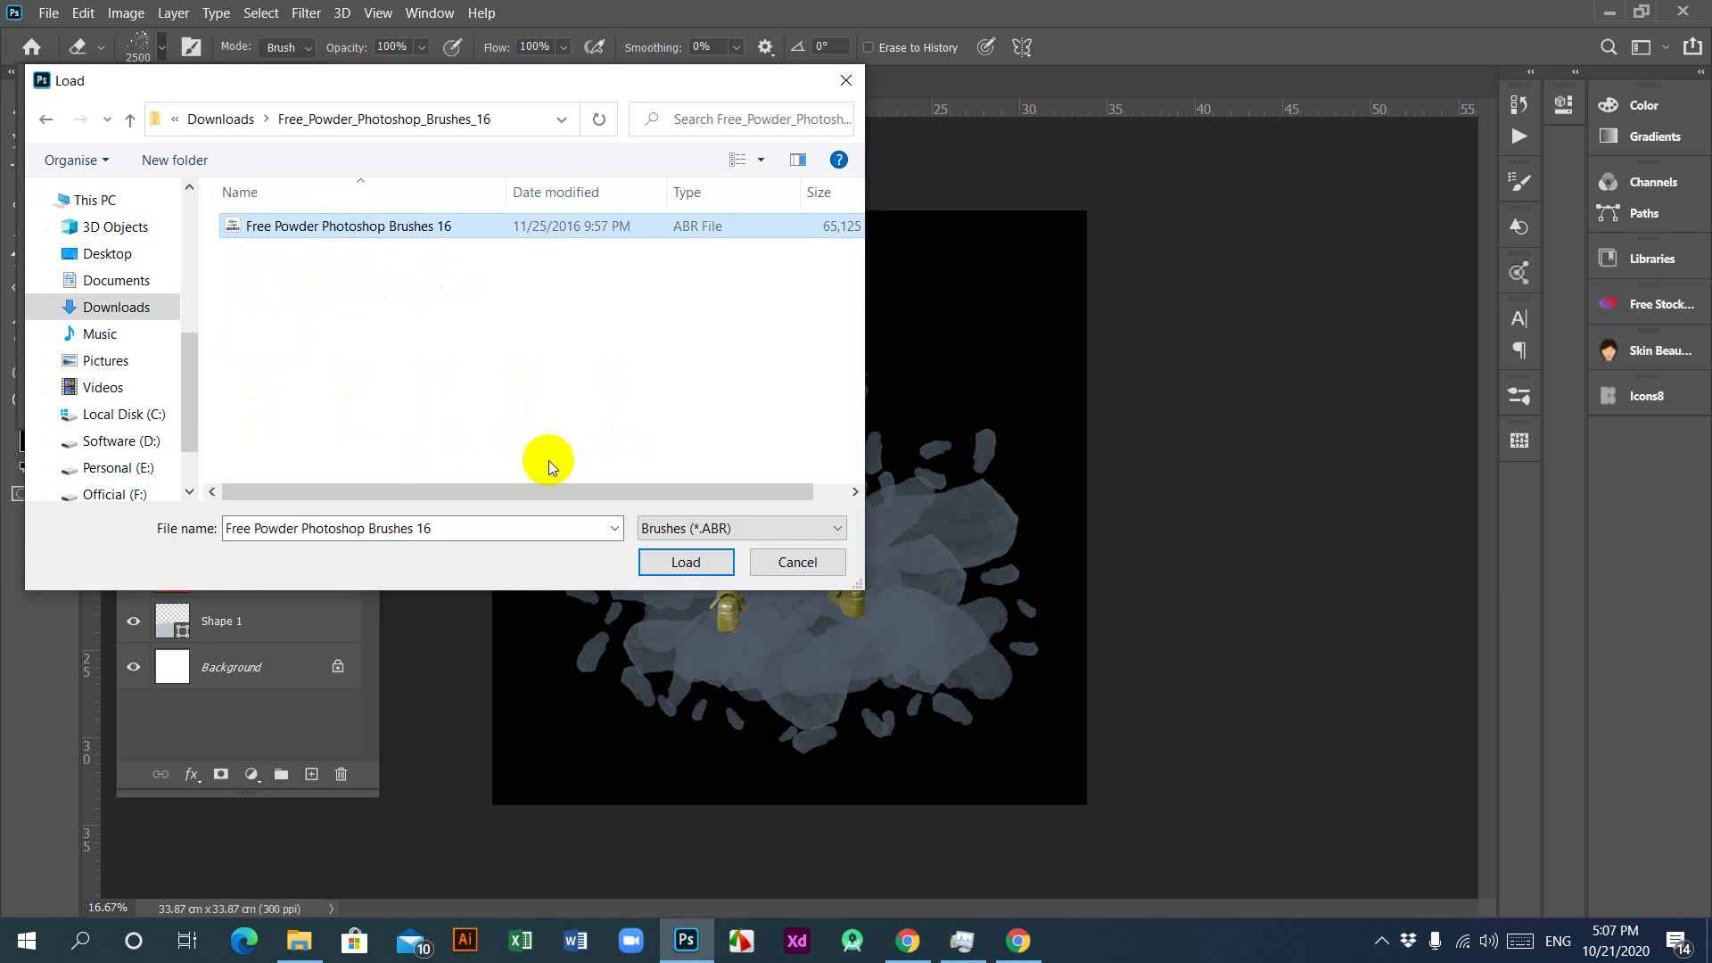
{"action": "left_click", "coordinate": [686, 562]}
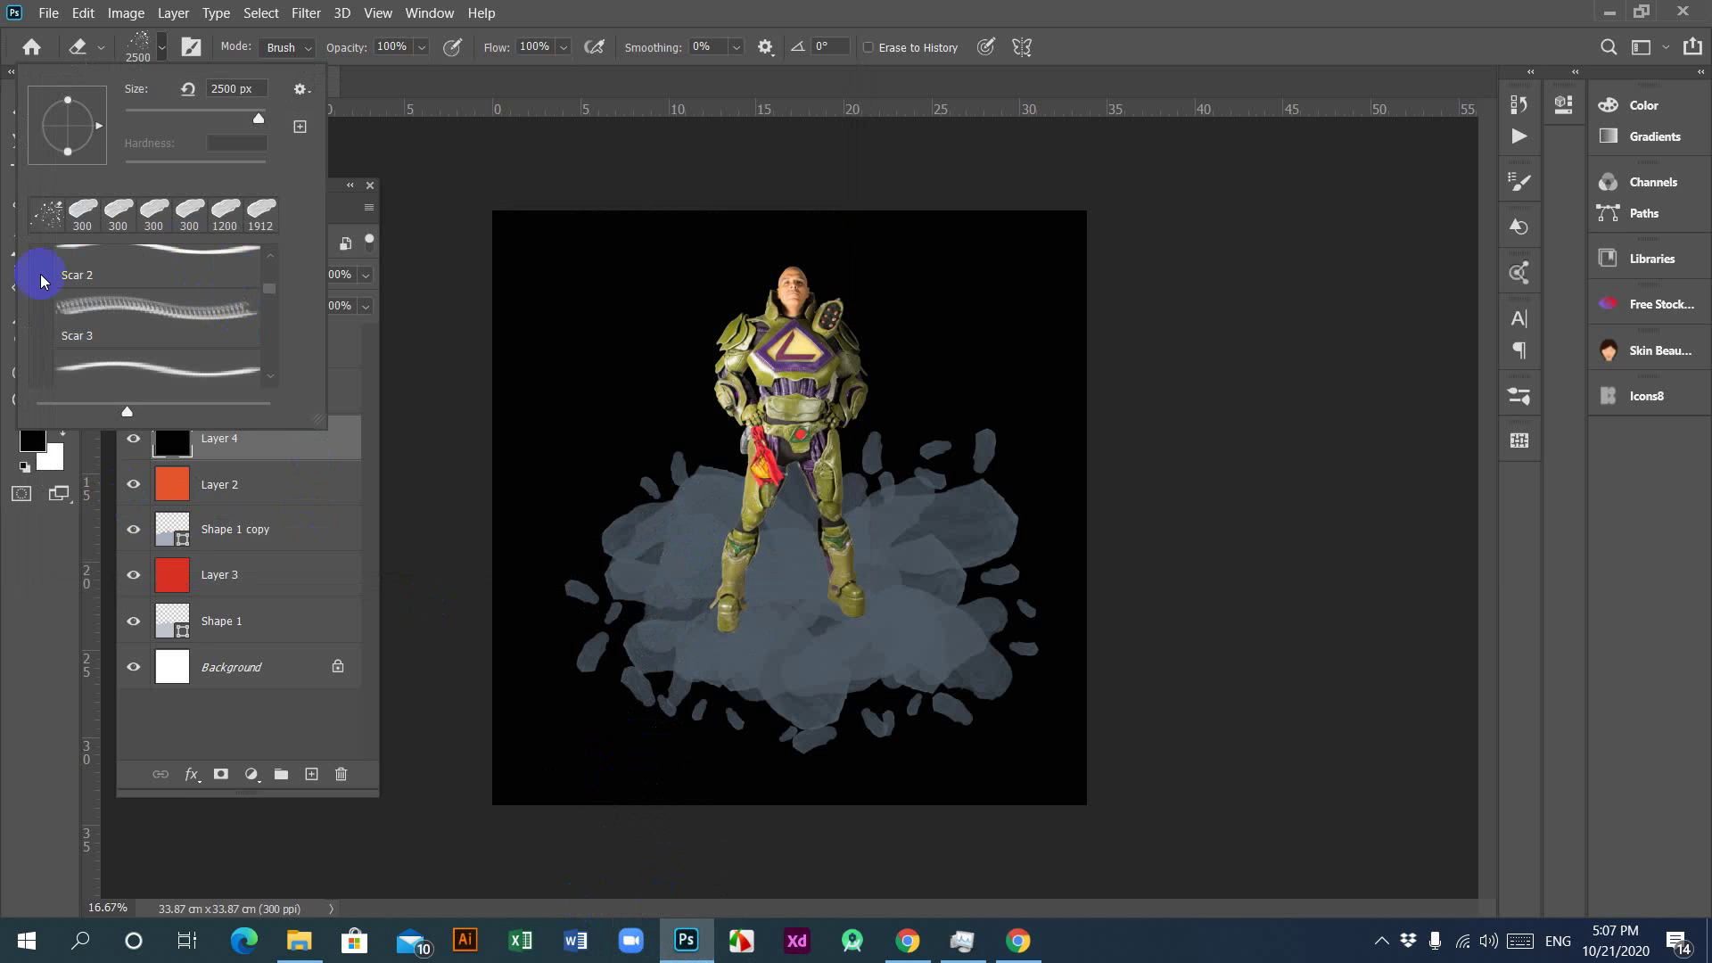
Step: Preview Cracks 4 from the DD Crack Brushes 67543 group, choose Cracks 3 for the Eraser instead, and show its brush settings
{"action": "left_click", "coordinate": [270, 257]}
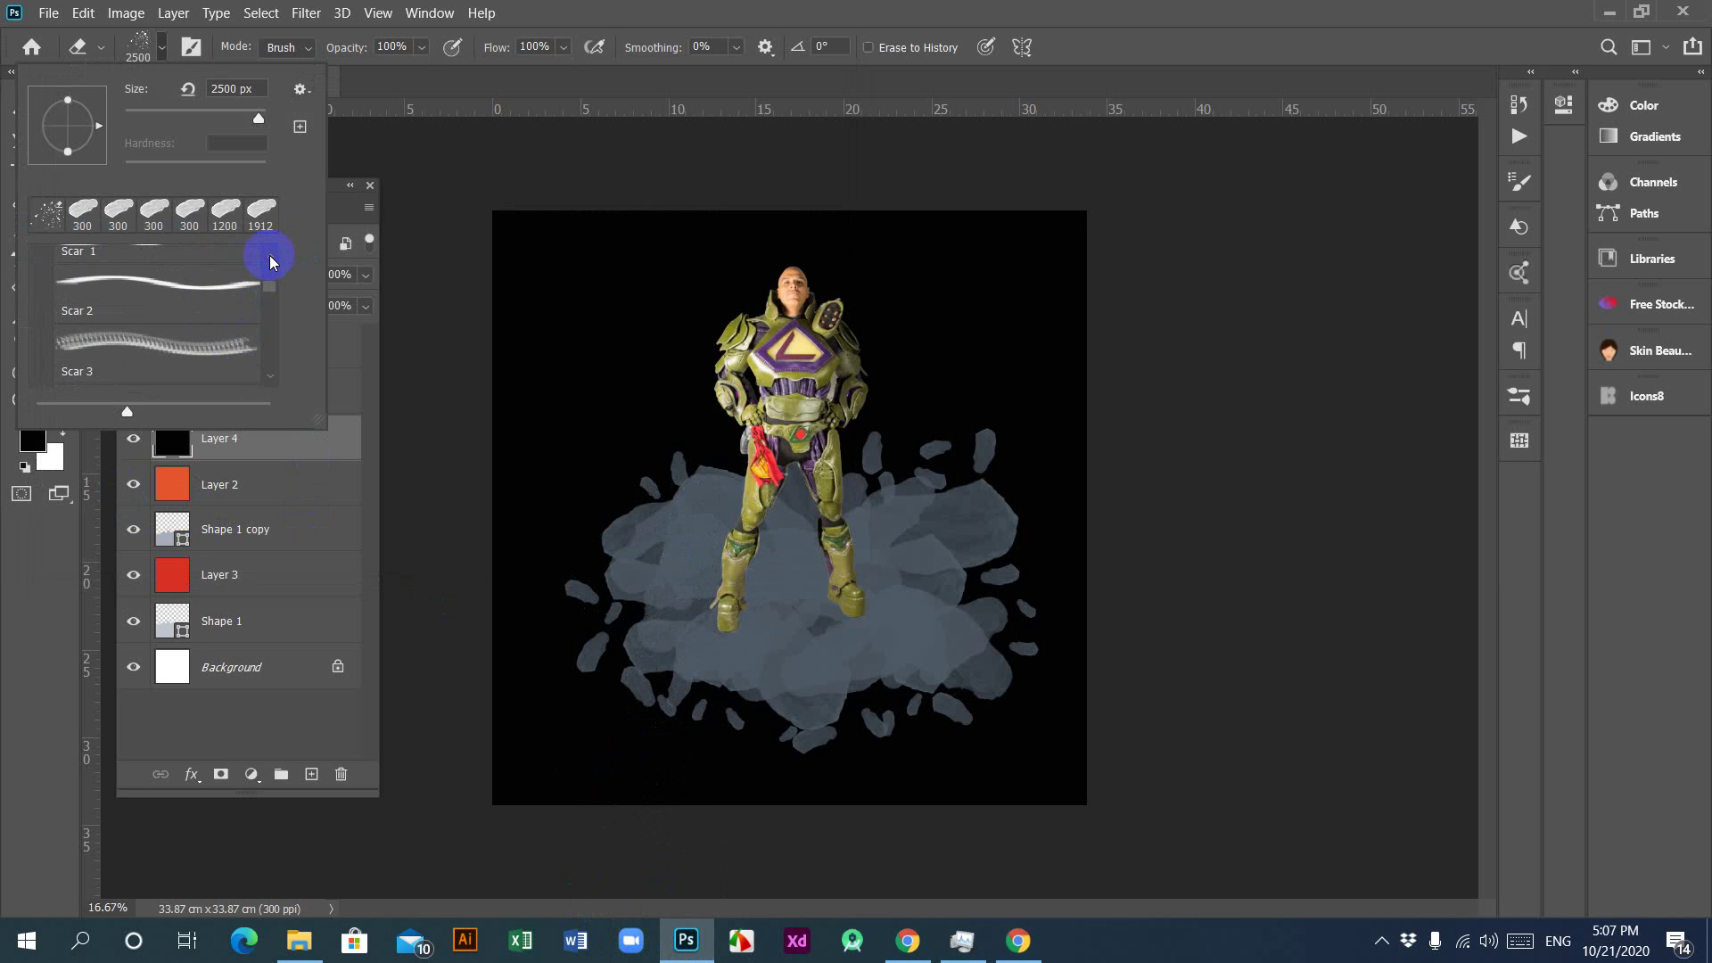
{"action": "left_click", "coordinate": [270, 257]}
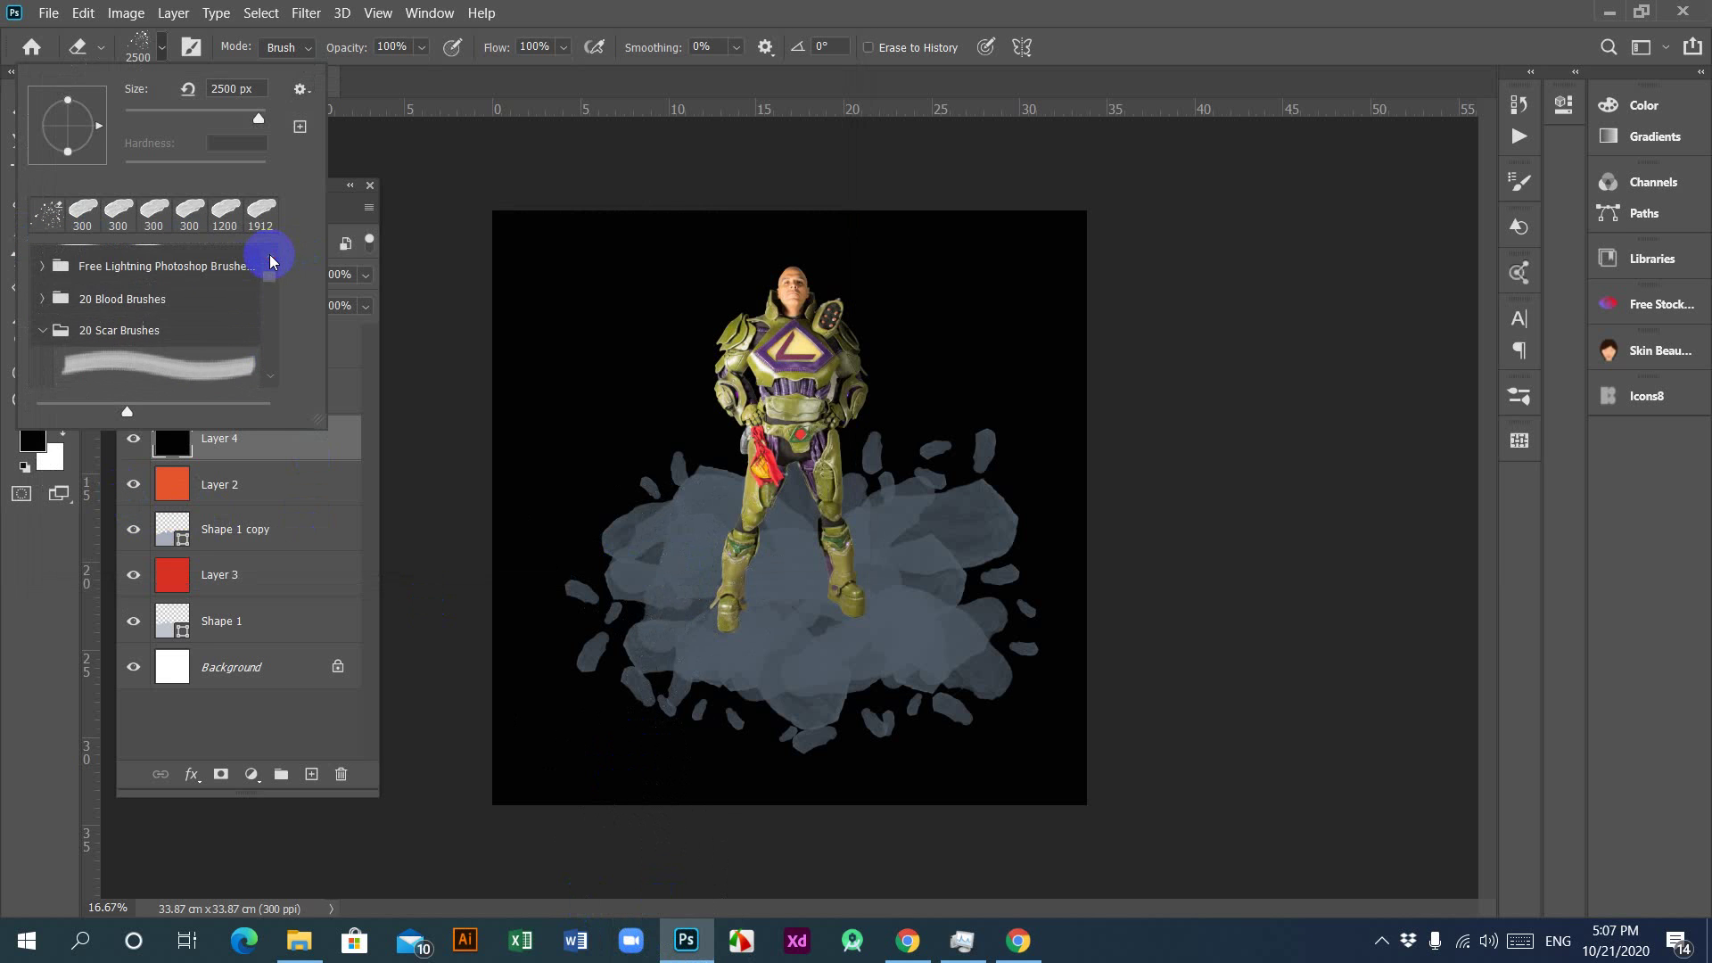
{"action": "left_click", "coordinate": [42, 330]}
{"action": "left_click_drag", "start_coordinate": [267, 313], "coordinate": [273, 357]}
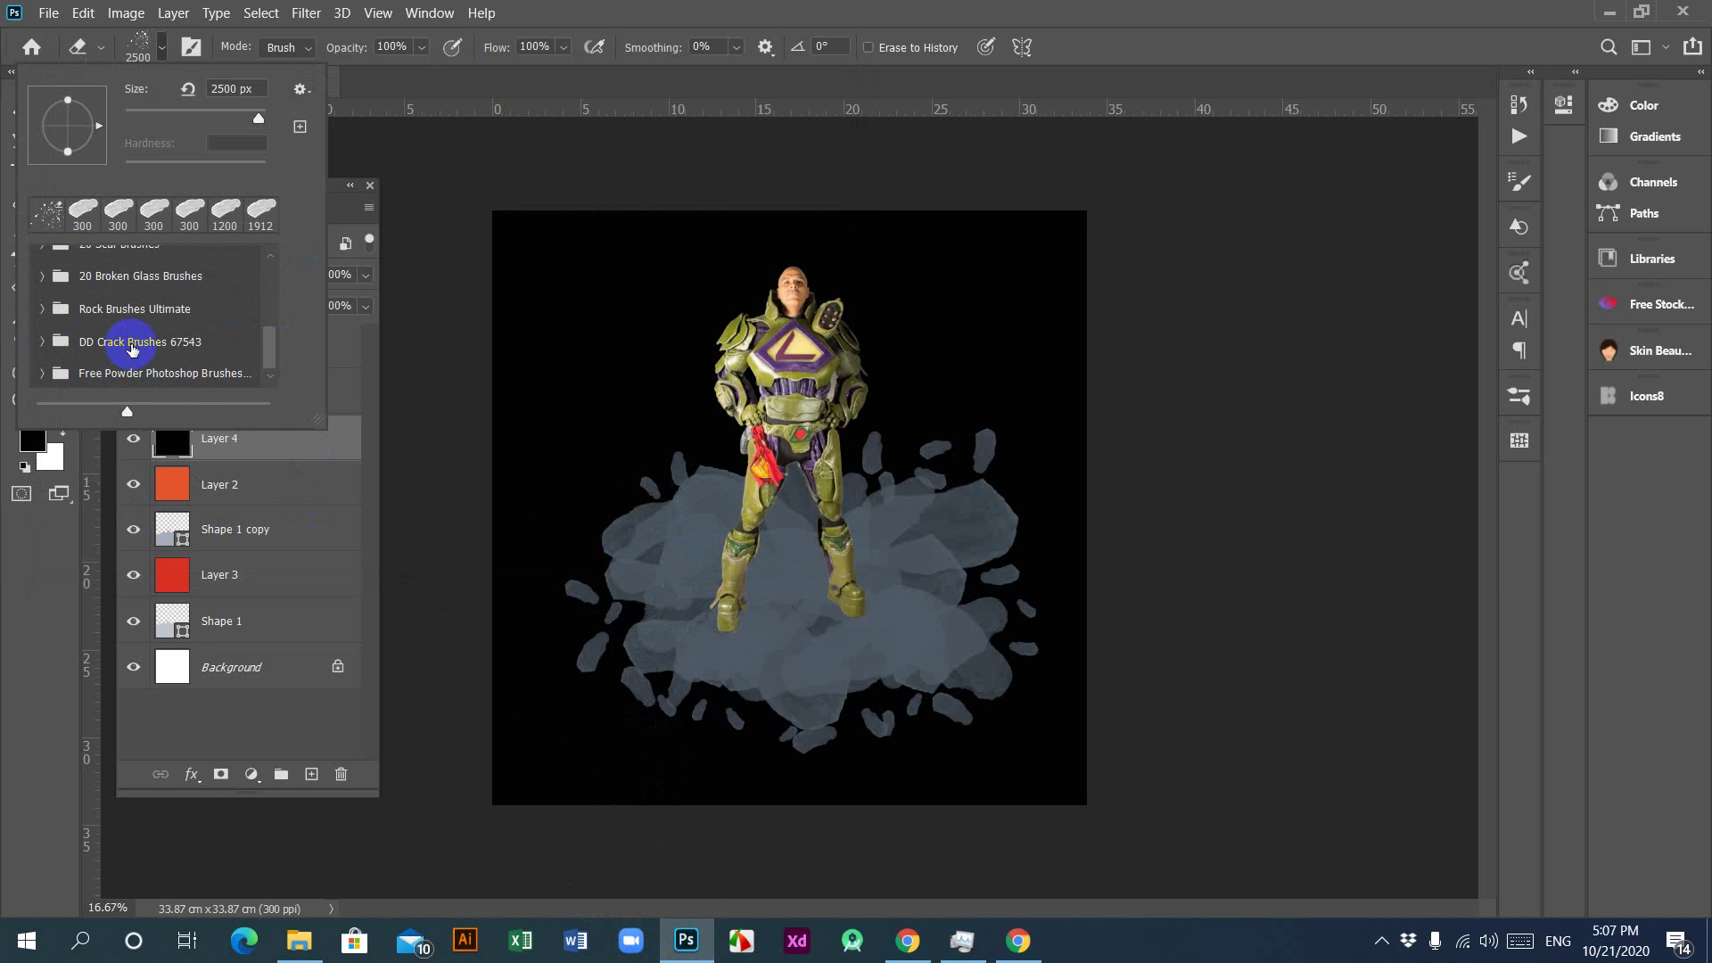
{"action": "left_click", "coordinate": [59, 351]}
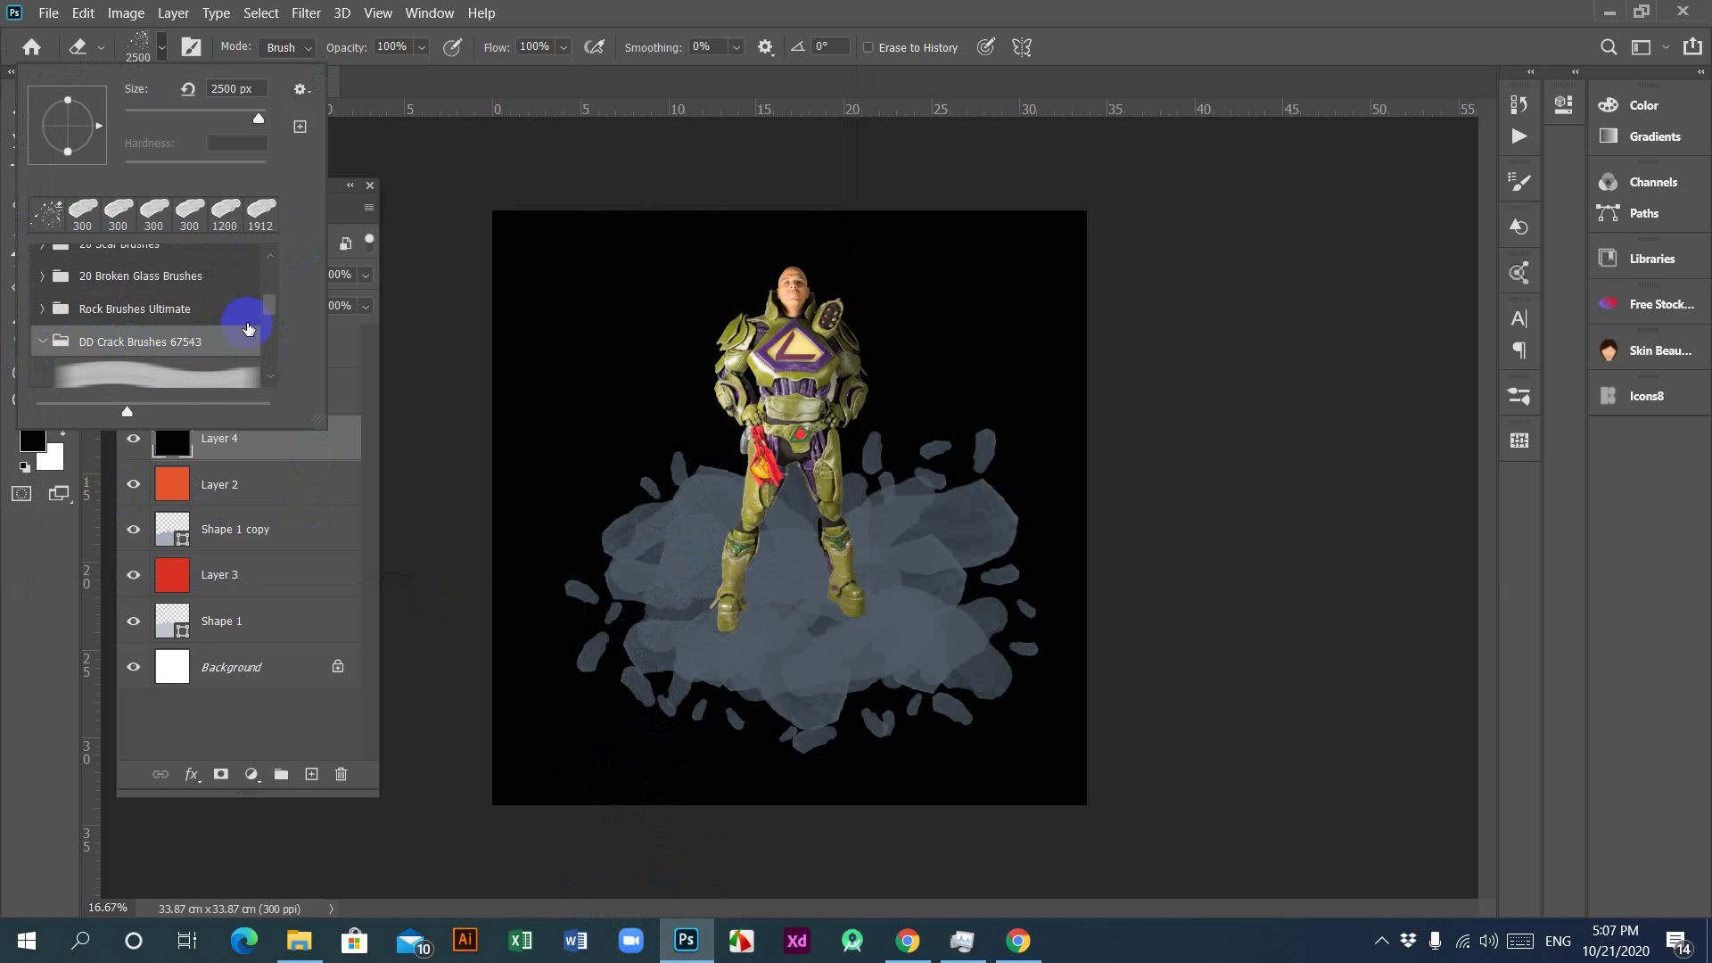
{"action": "mouse_move", "coordinate": [267, 303]}
{"action": "left_mouse_down"}
{"action": "mouse_move", "coordinate": [275, 358]}
{"action": "mouse_move", "coordinate": [275, 336]}
{"action": "left_mouse_up"}
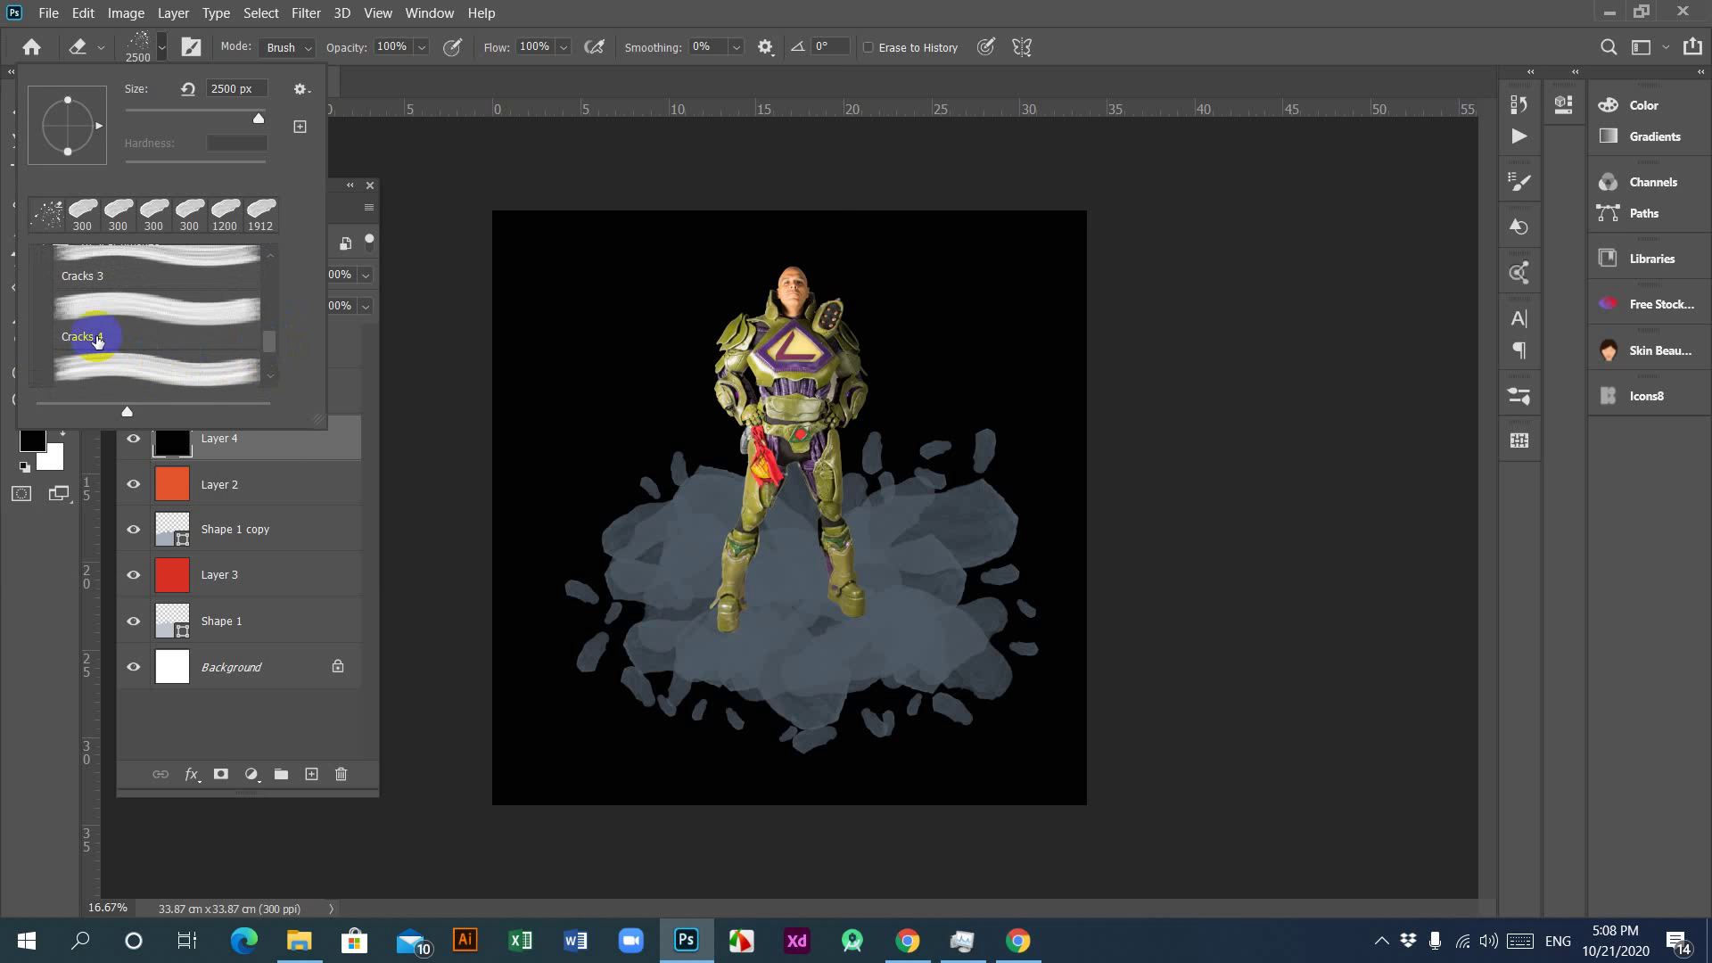
{"action": "left_click", "coordinate": [115, 308]}
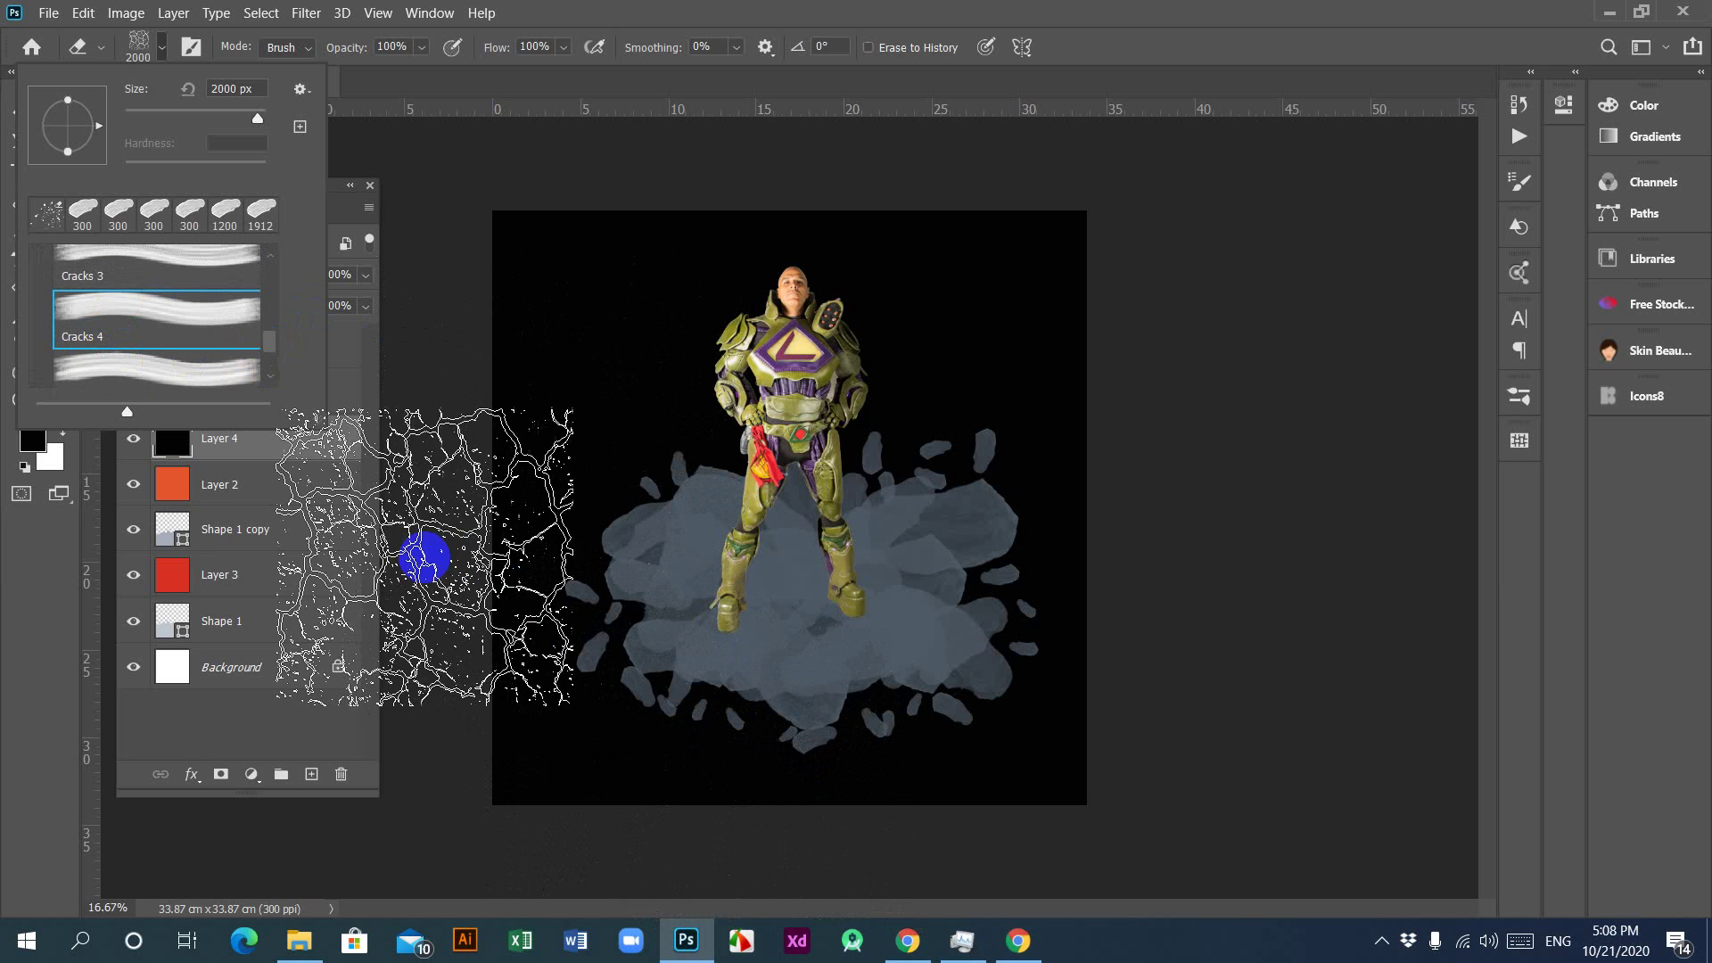
{"action": "left_click", "coordinate": [147, 272]}
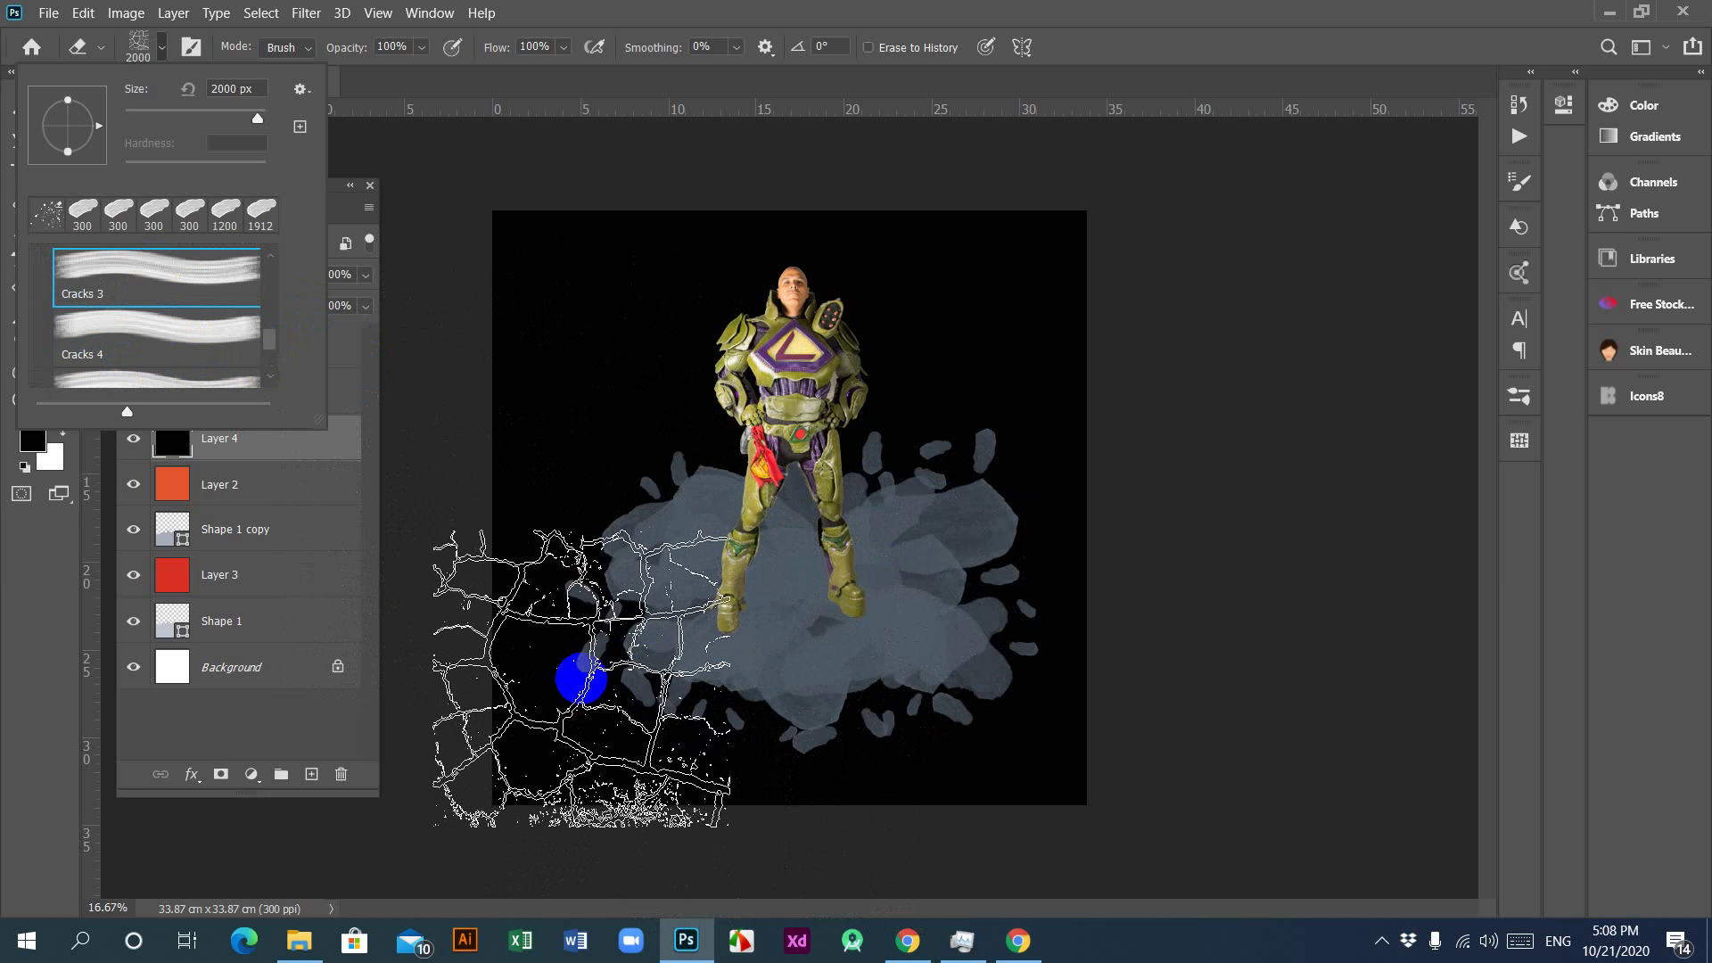
{"action": "left_click", "coordinate": [1520, 185]}
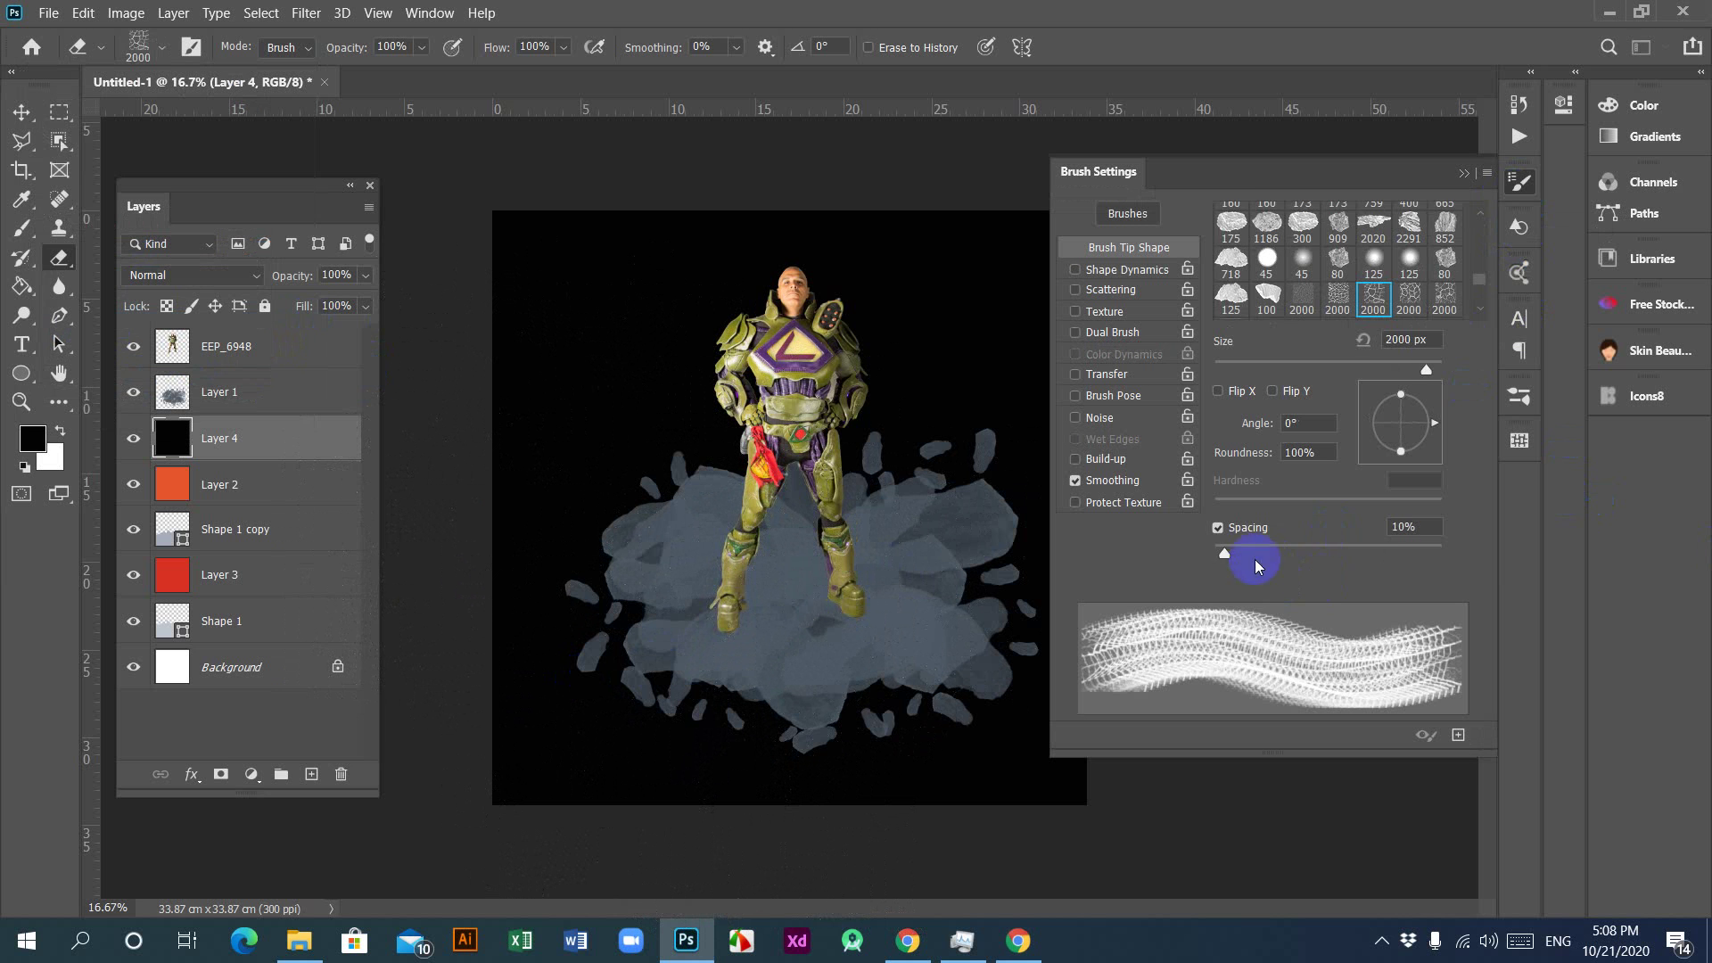
{"action": "mouse_move", "coordinate": [1223, 551]}
{"action": "left_mouse_down"}
{"action": "mouse_move", "coordinate": [1329, 552]}
{"action": "mouse_move", "coordinate": [1231, 554]}
{"action": "mouse_move", "coordinate": [1288, 554]}
{"action": "left_mouse_up"}
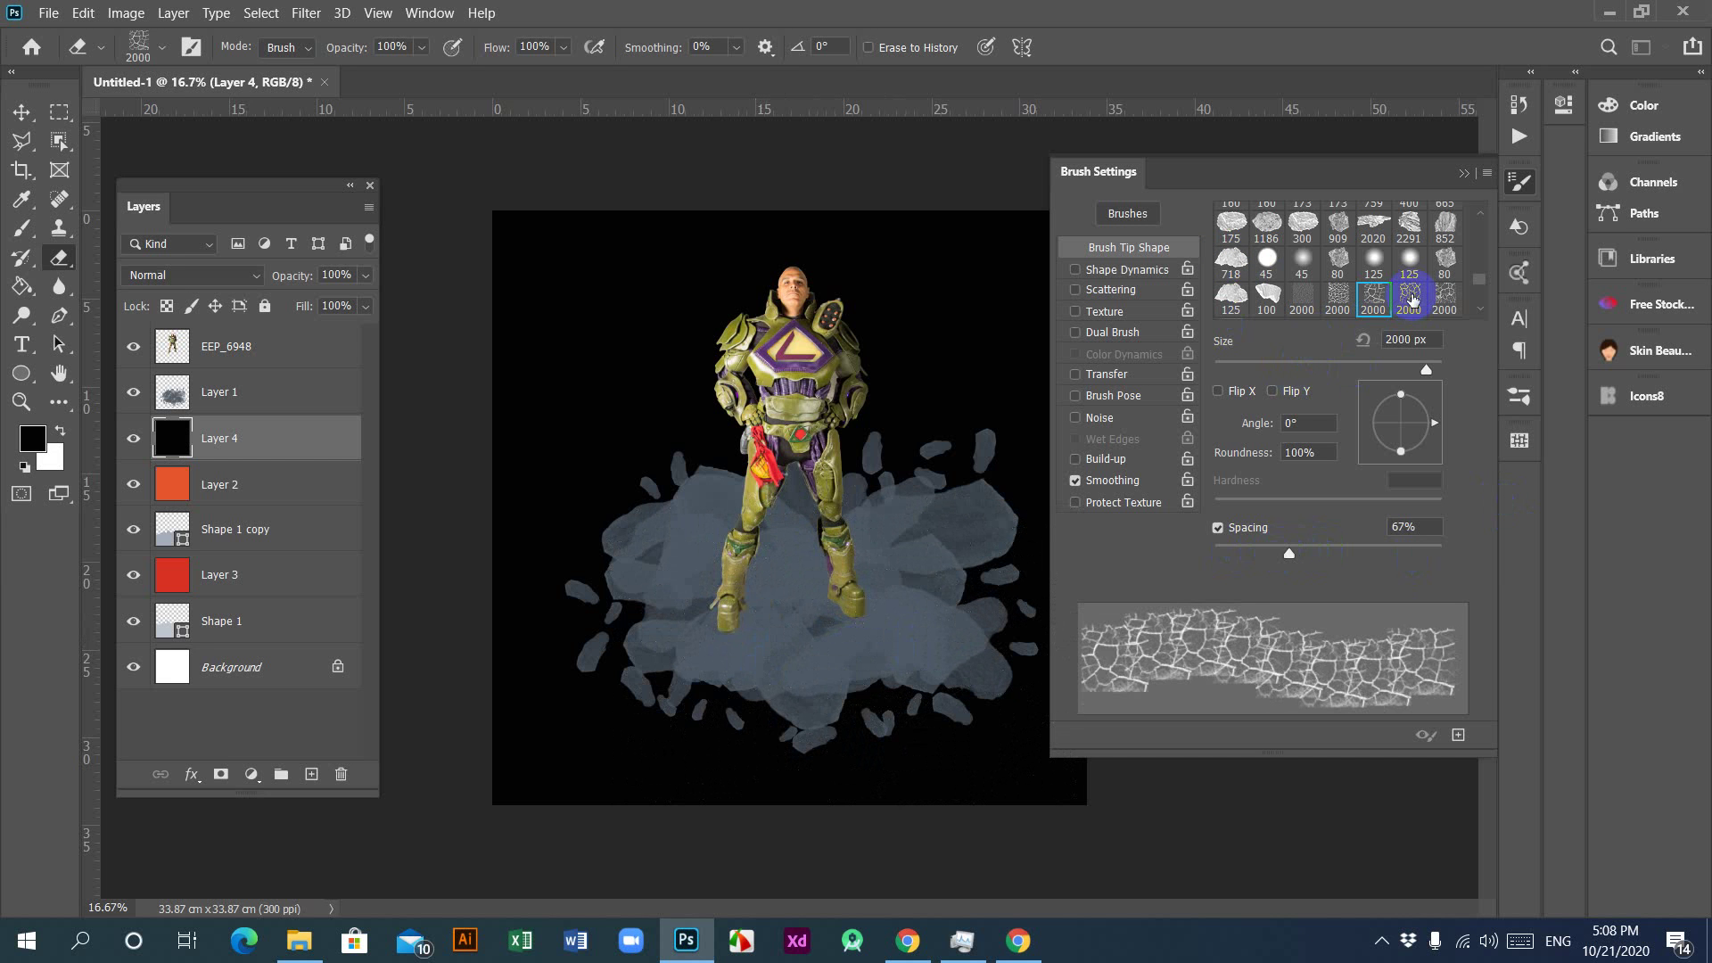
{"action": "left_click", "coordinate": [1409, 297]}
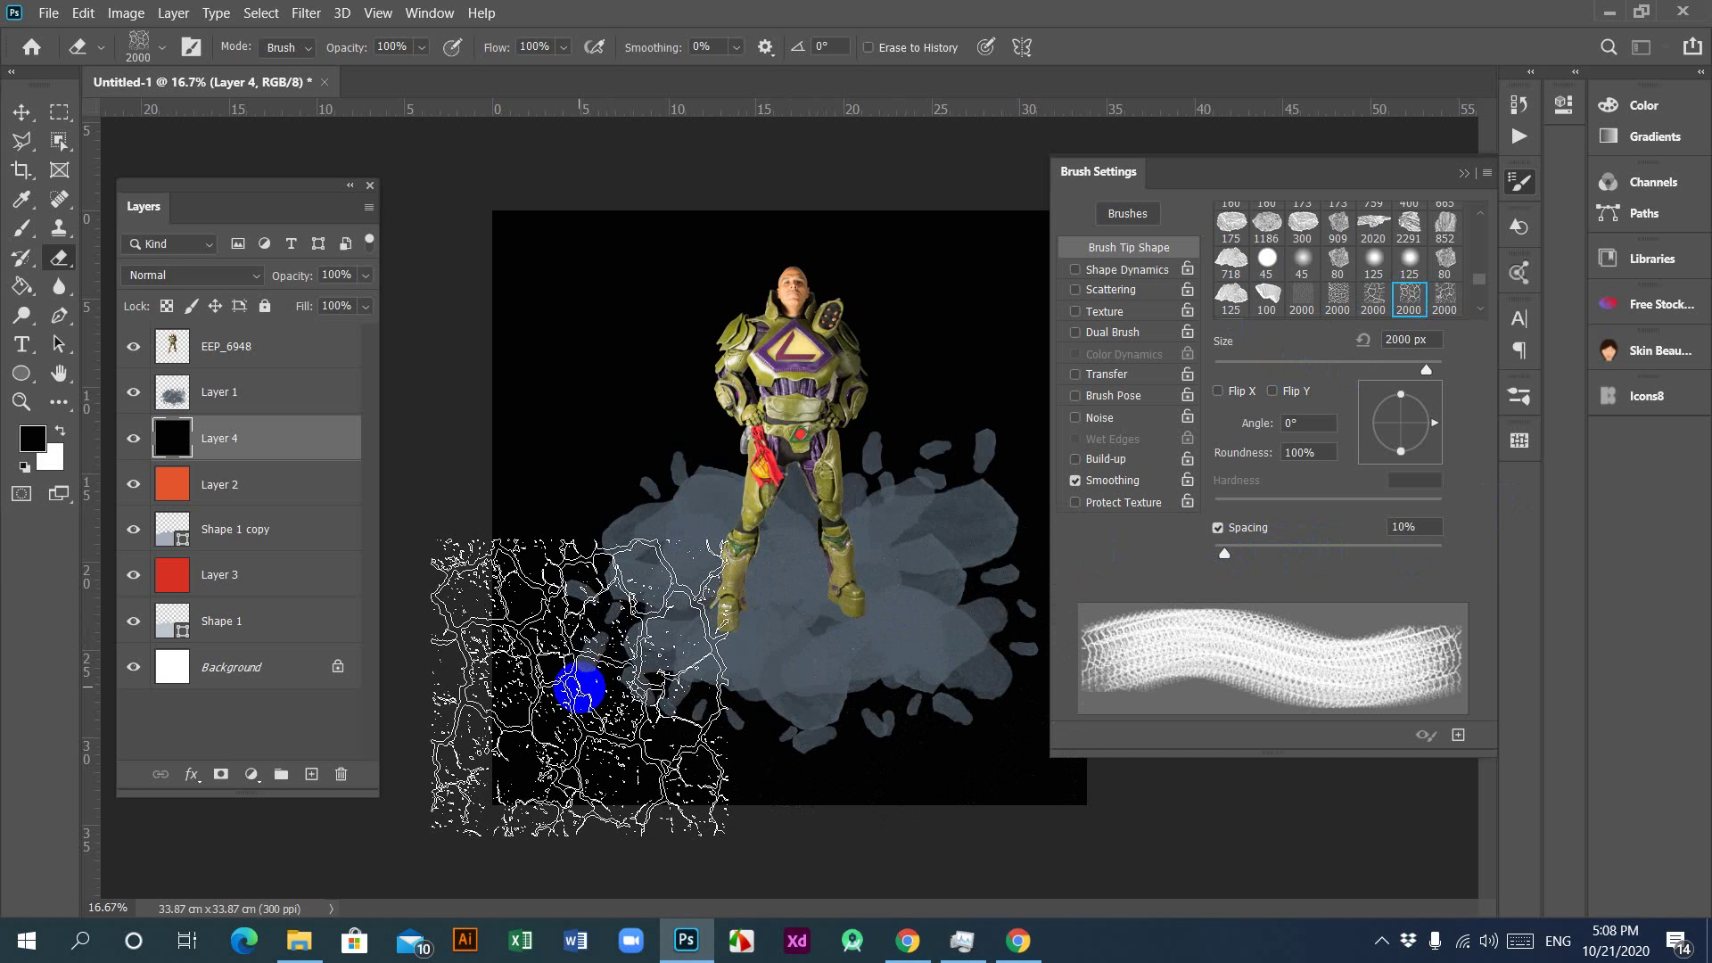
{"action": "left_click", "coordinate": [1374, 297]}
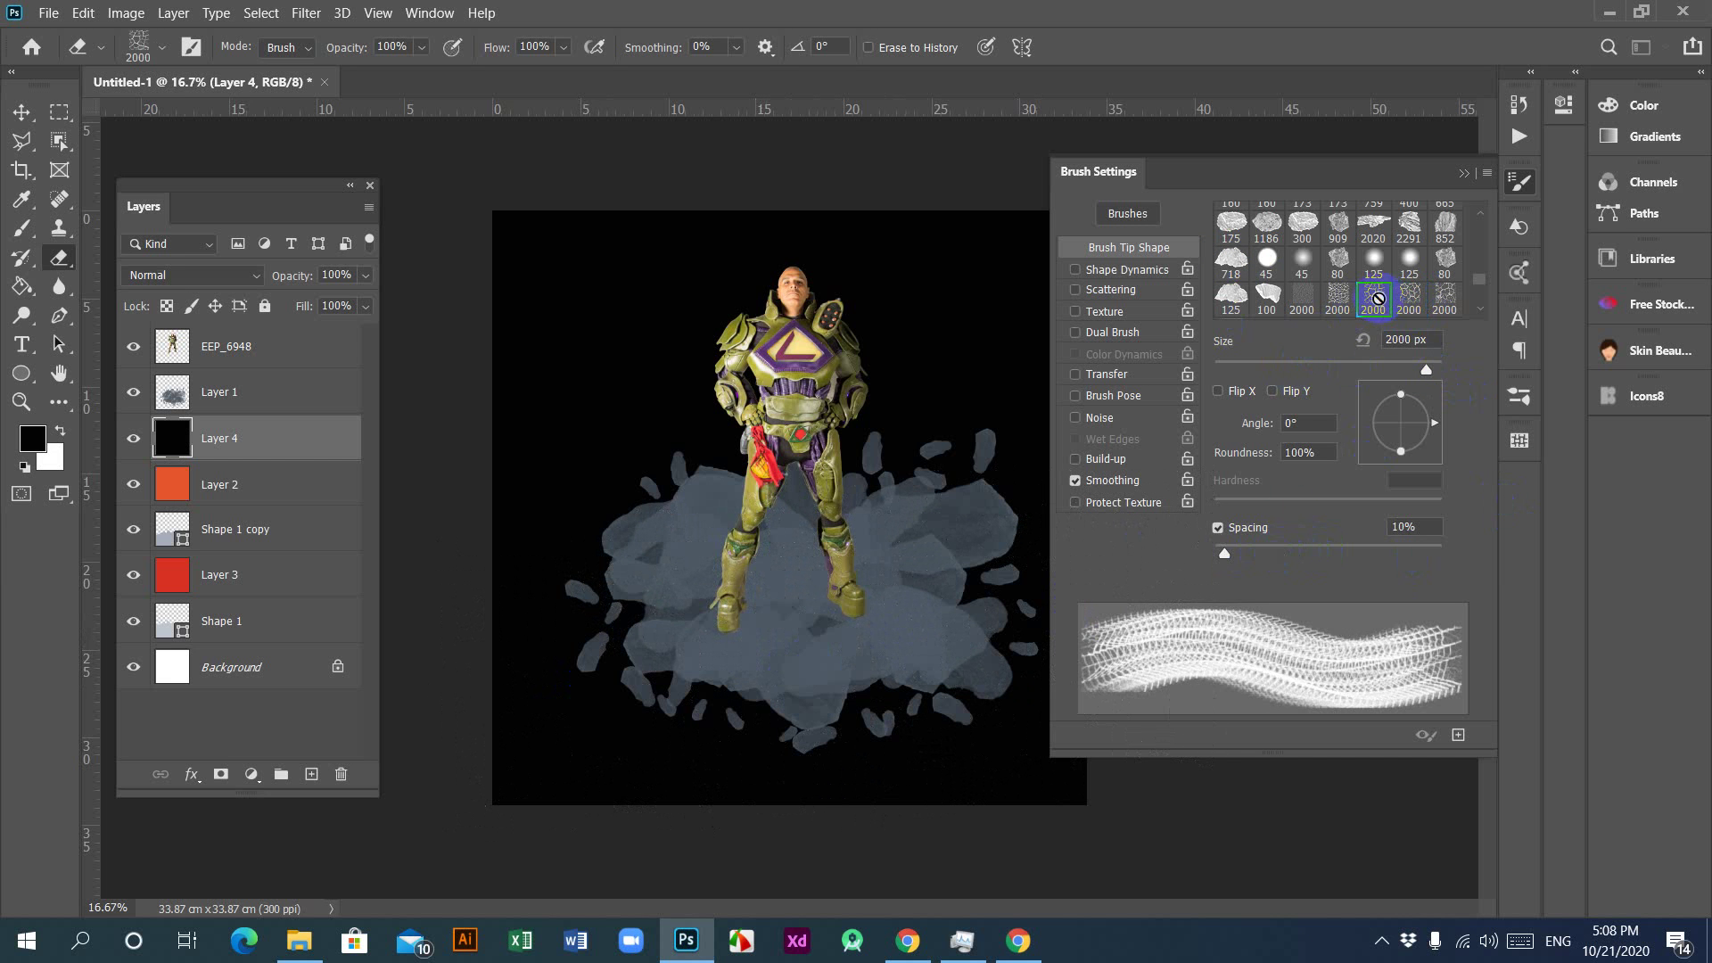
Step: Set the crack Eraser tip to 72% spacing and 3456 px, and stamp cracks into Layer 4 across both sides of the lower canvas
{"action": "left_click", "coordinate": [1251, 564]}
{"action": "left_click_drag", "start_coordinate": [1231, 557], "coordinate": [1295, 557]}
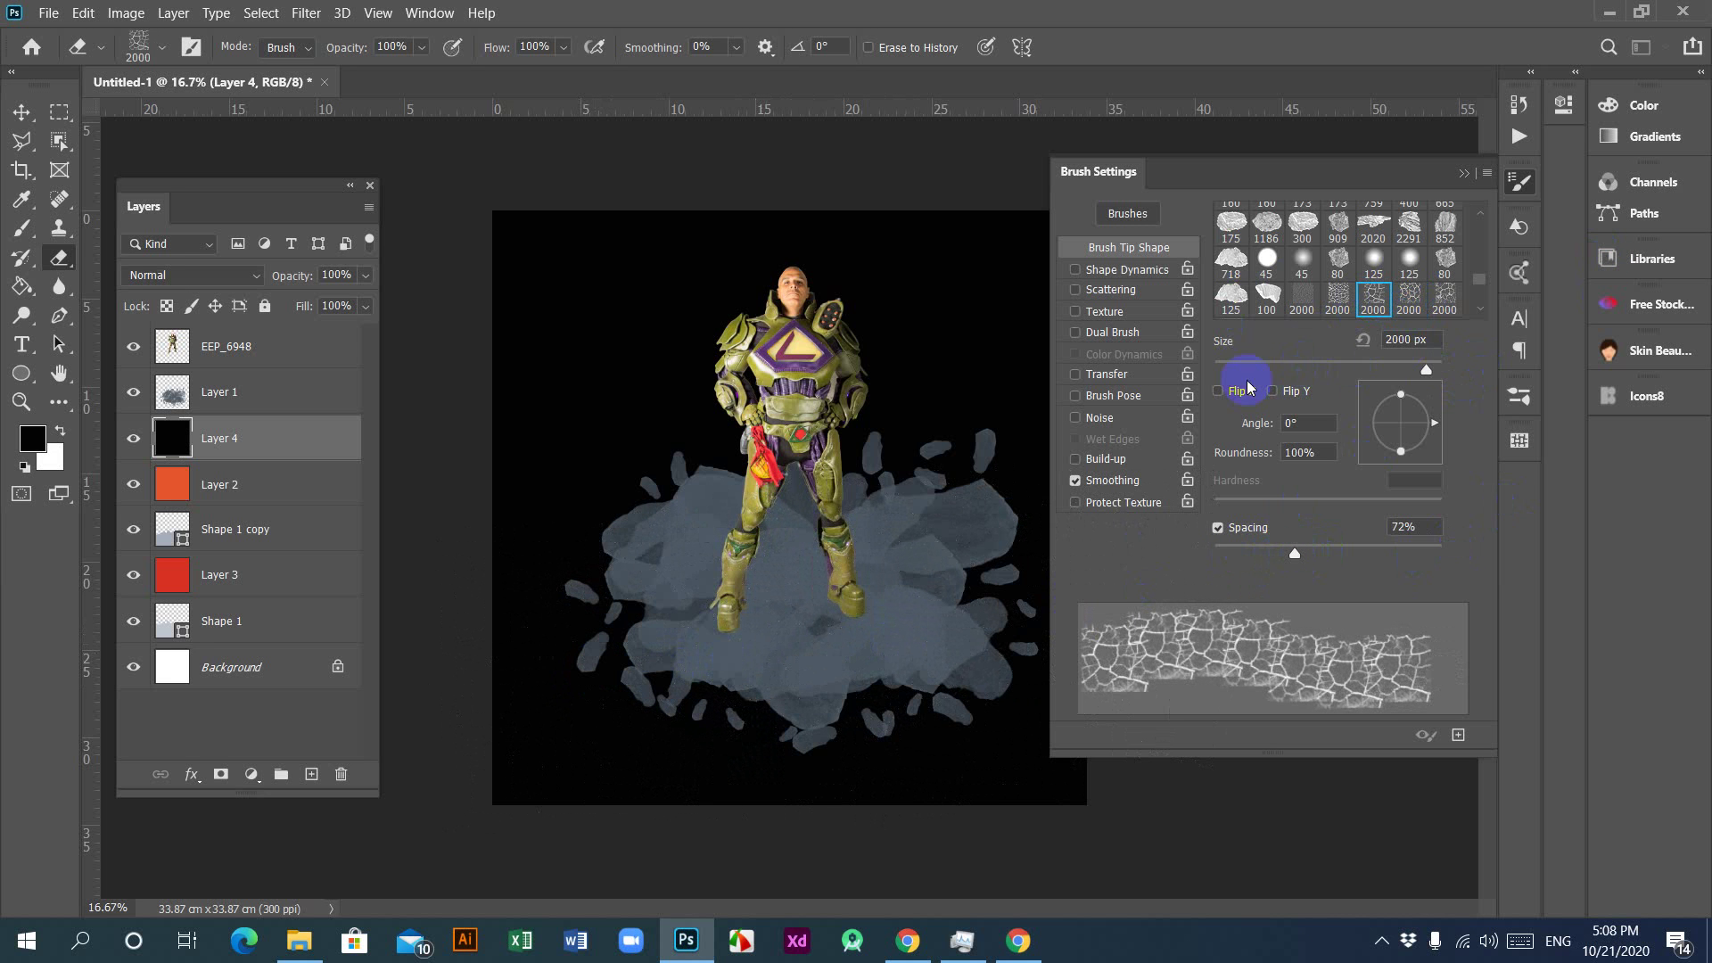
{"action": "left_click", "coordinate": [1426, 369]}
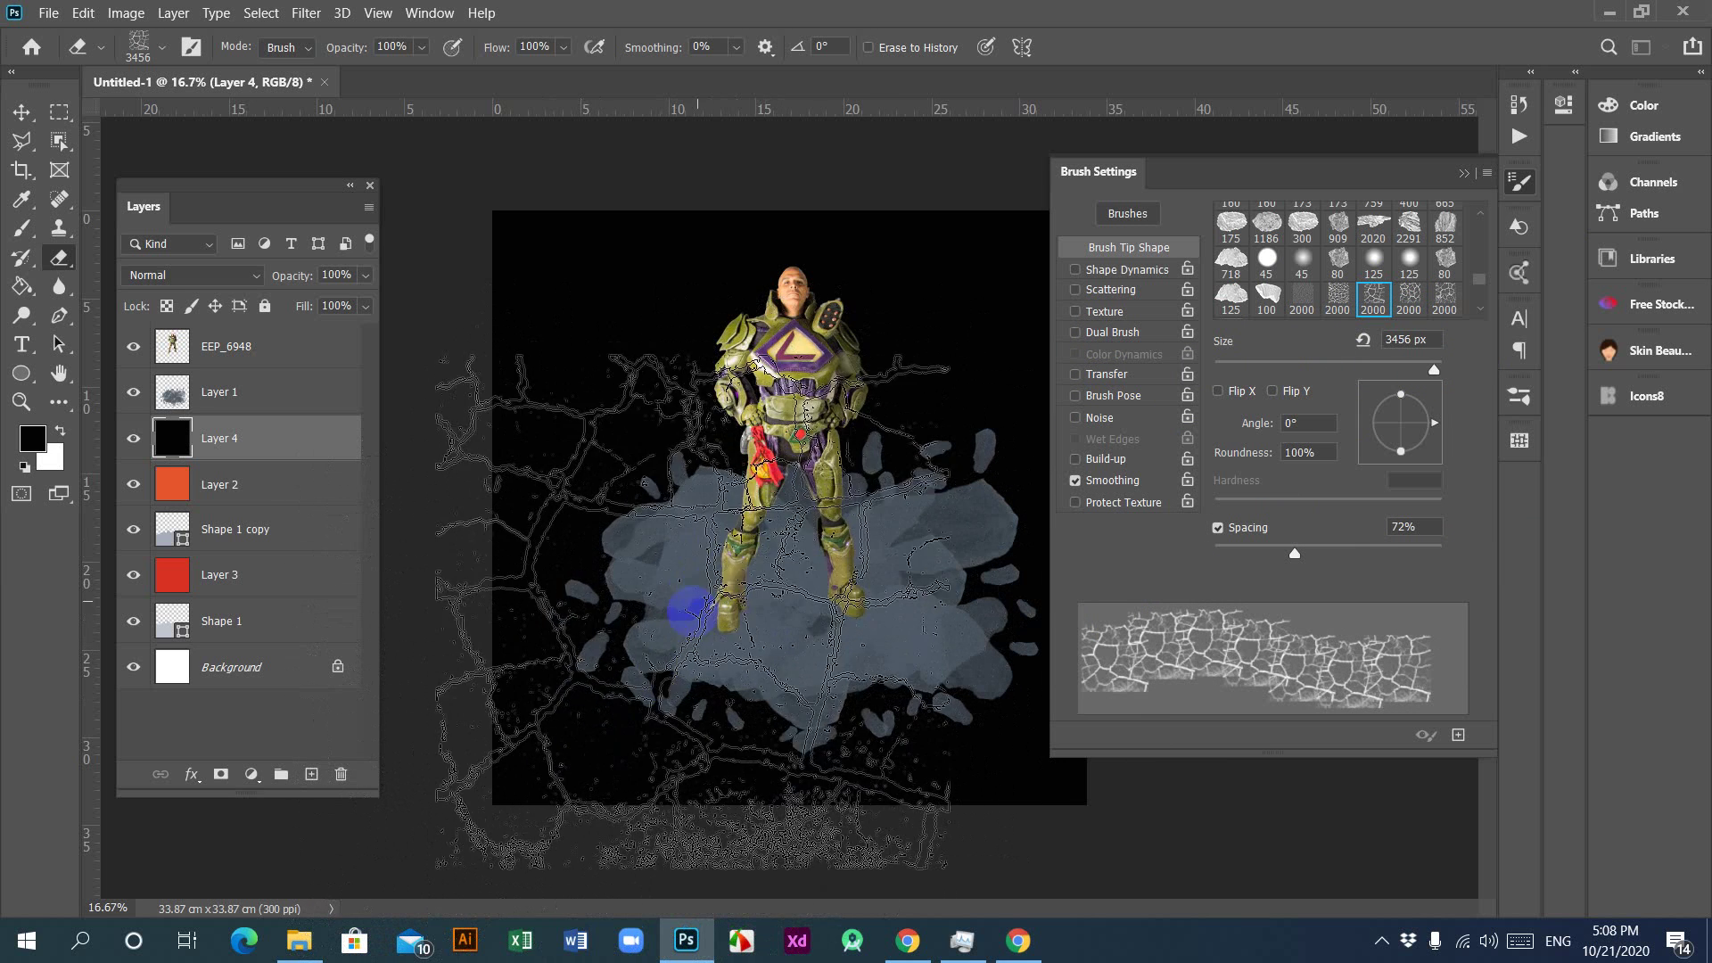
{"action": "left_click", "coordinate": [1466, 173]}
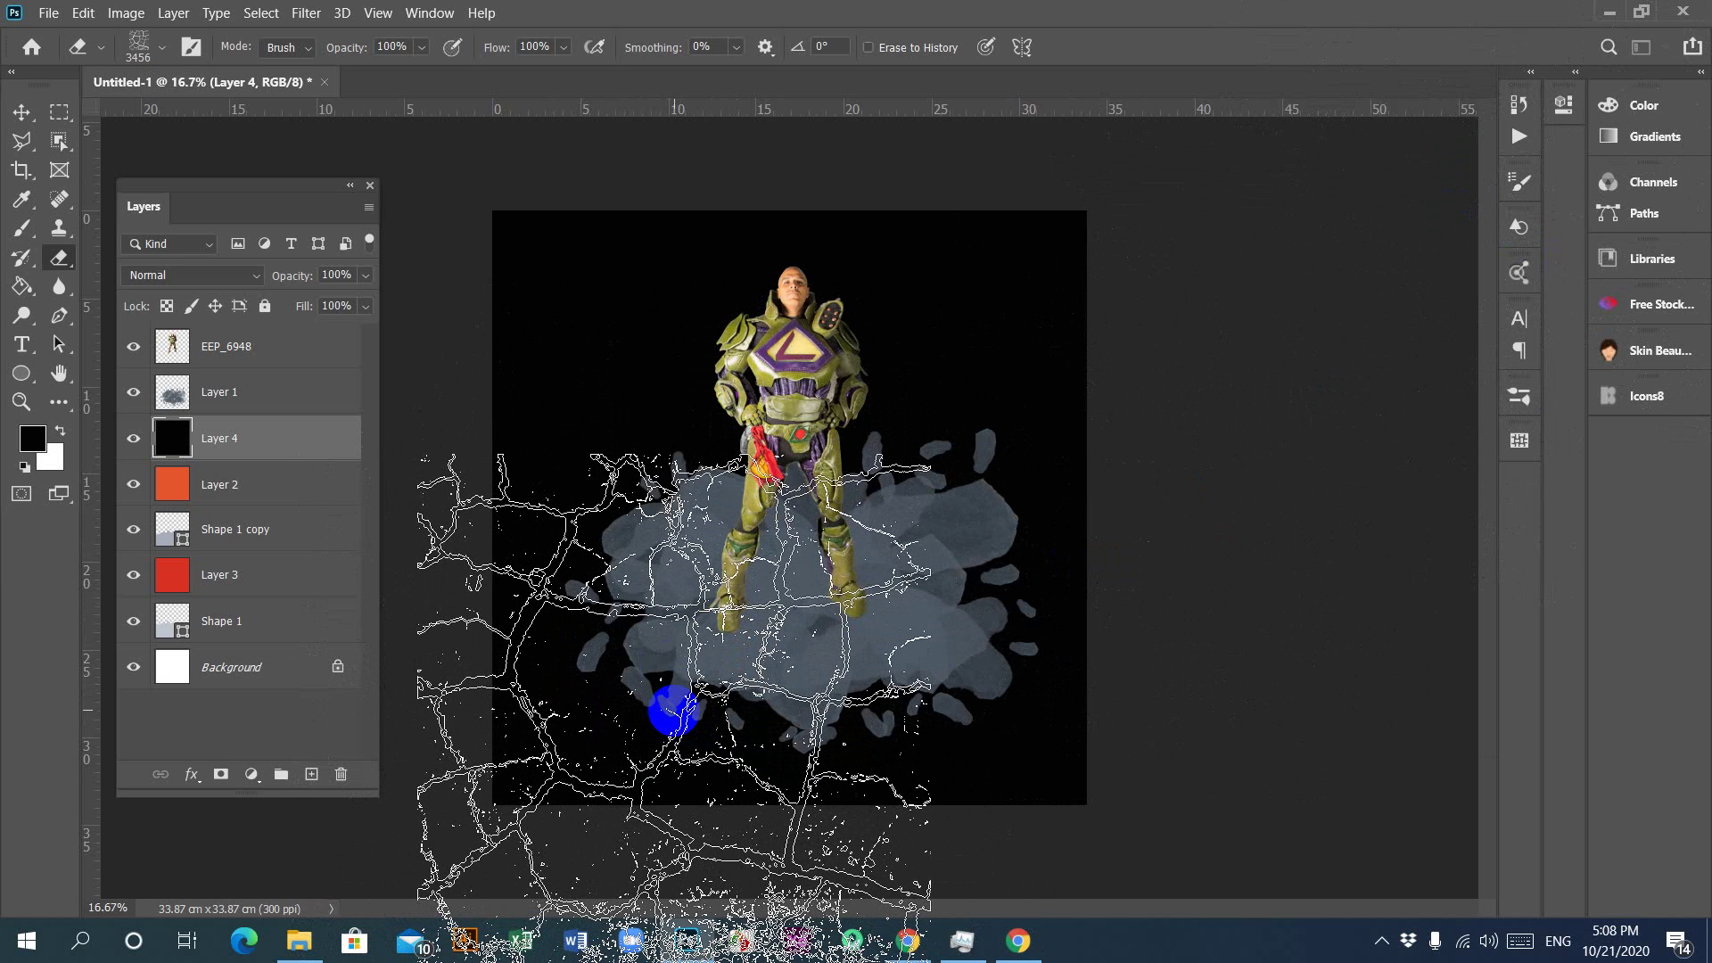
{"action": "left_click", "coordinate": [694, 701]}
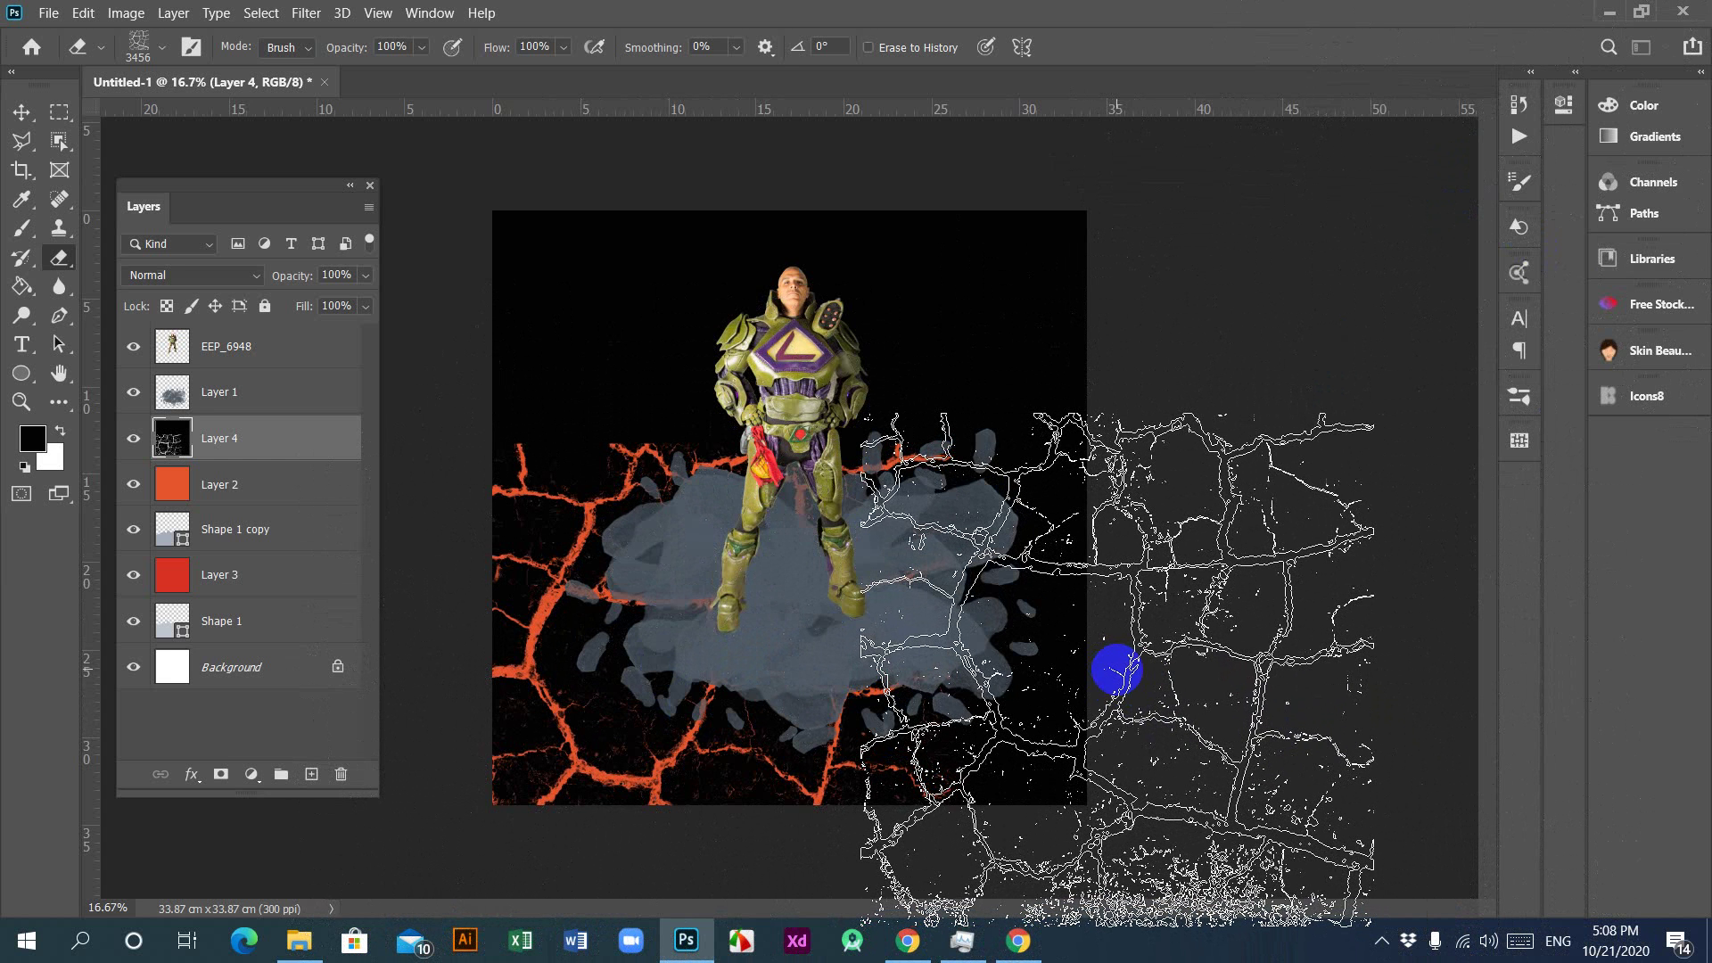
{"action": "left_click", "coordinate": [1116, 671]}
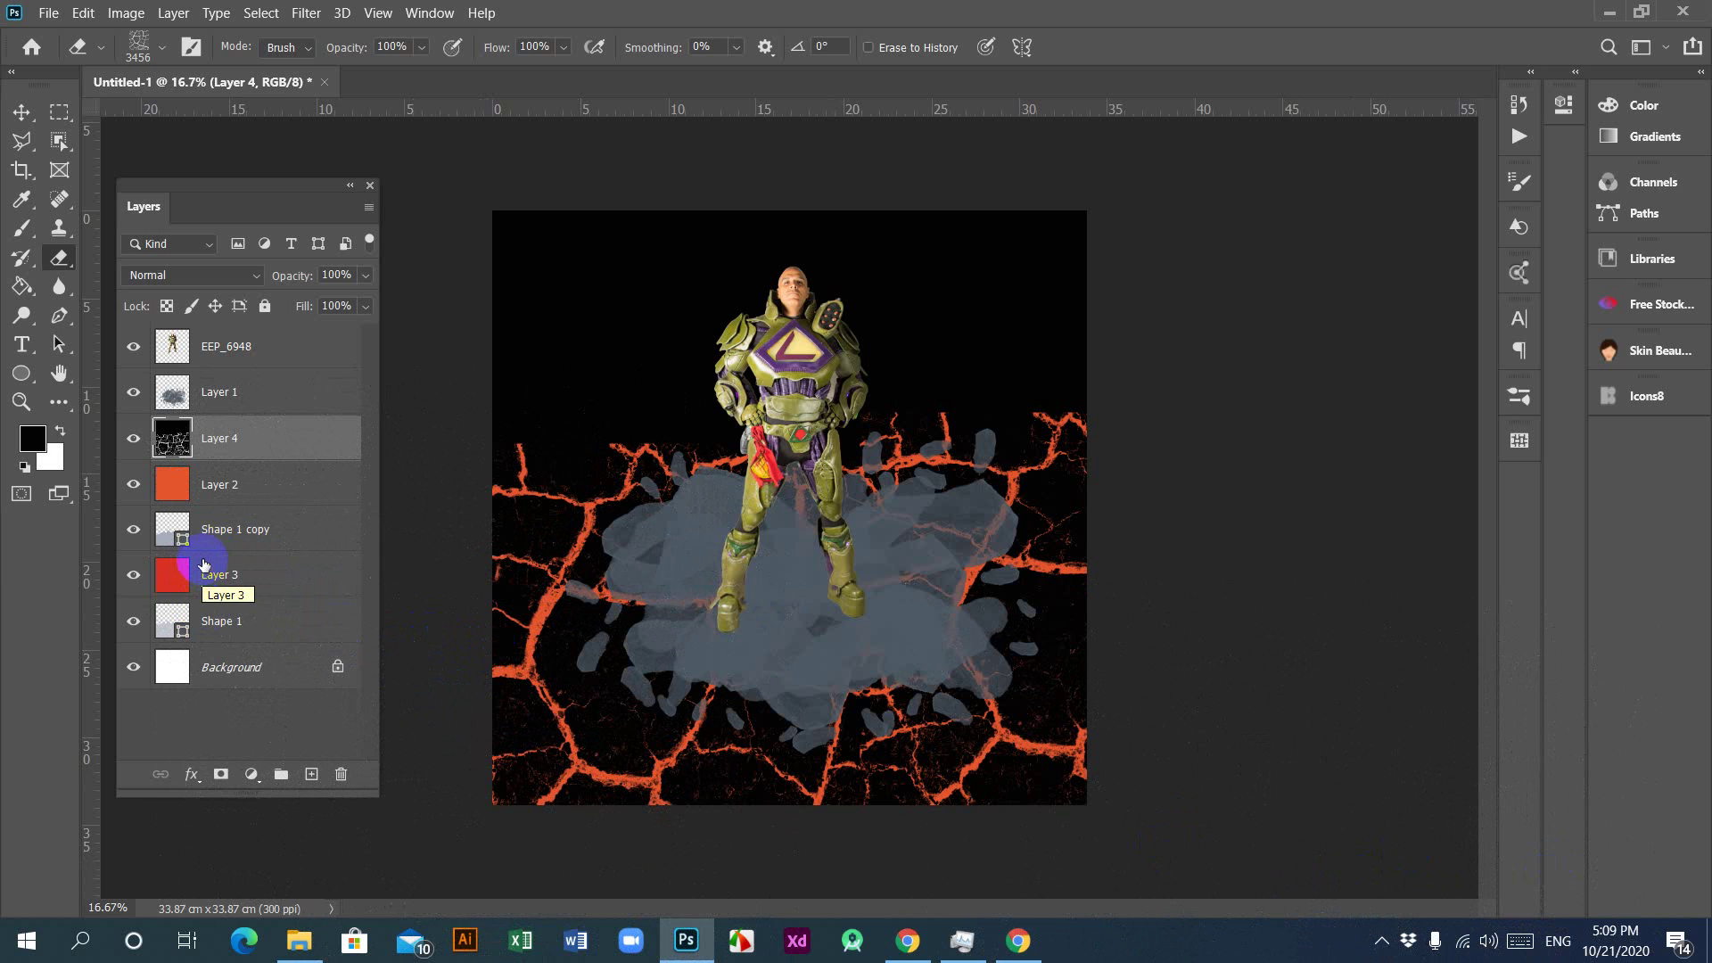
Step: Hide the Shape 1 copy layer
{"action": "left_click", "coordinate": [226, 535]}
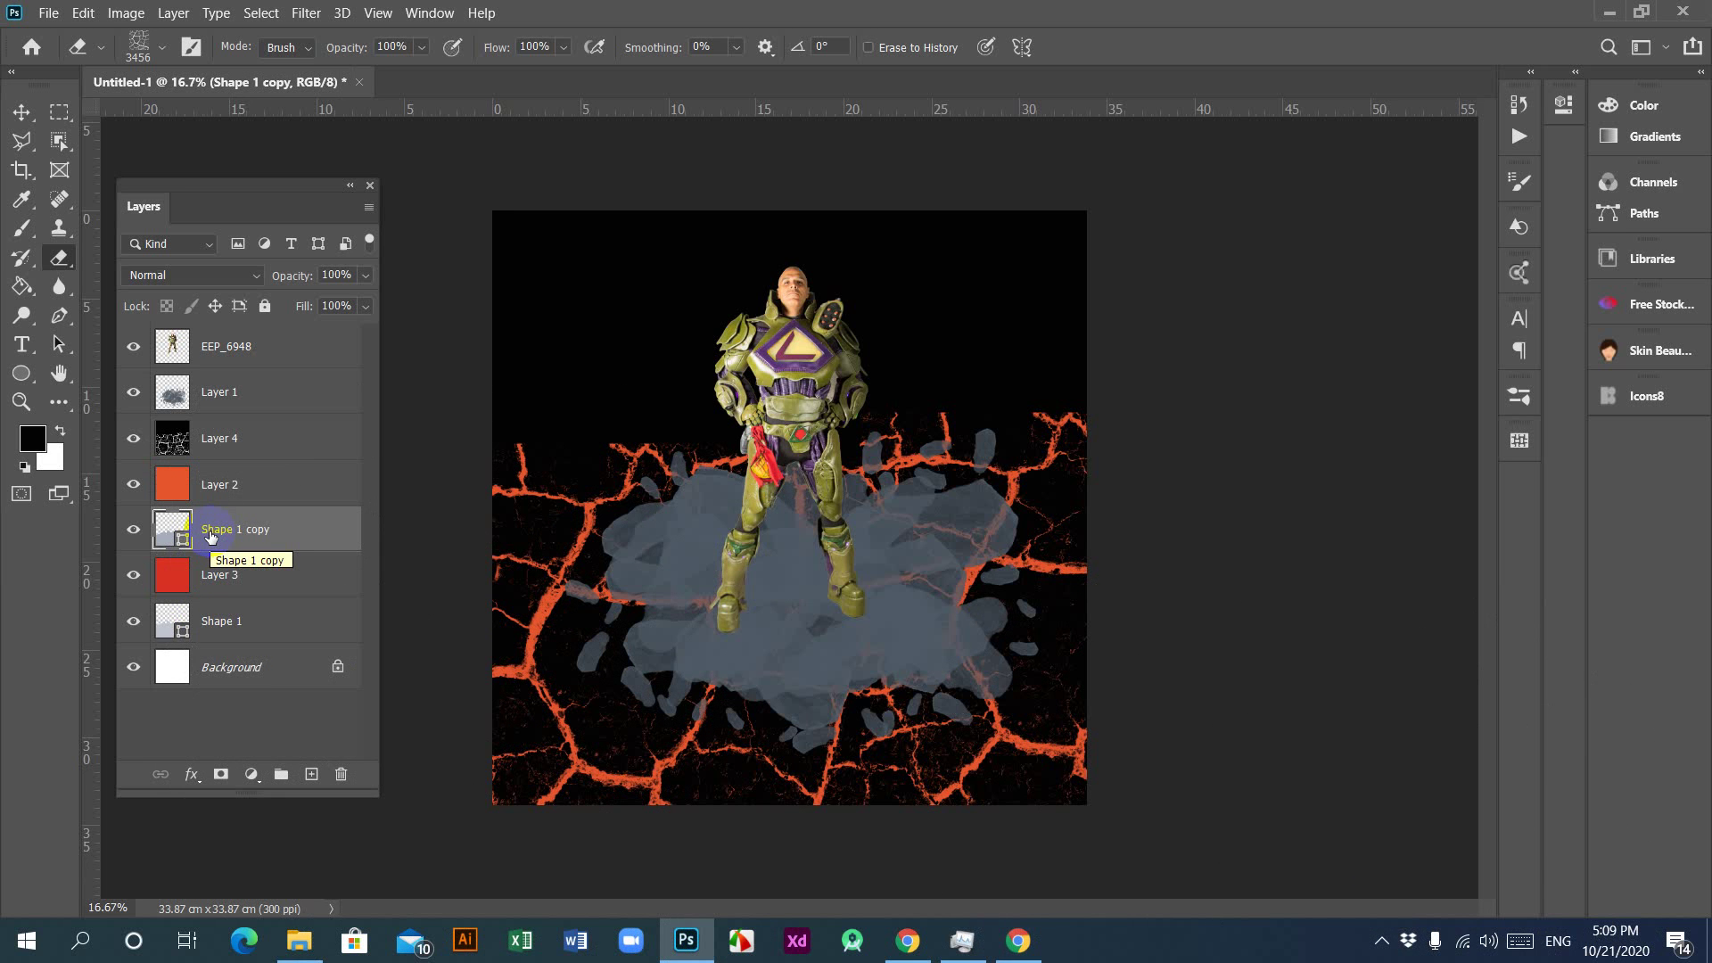
{"action": "left_click", "coordinate": [135, 533]}
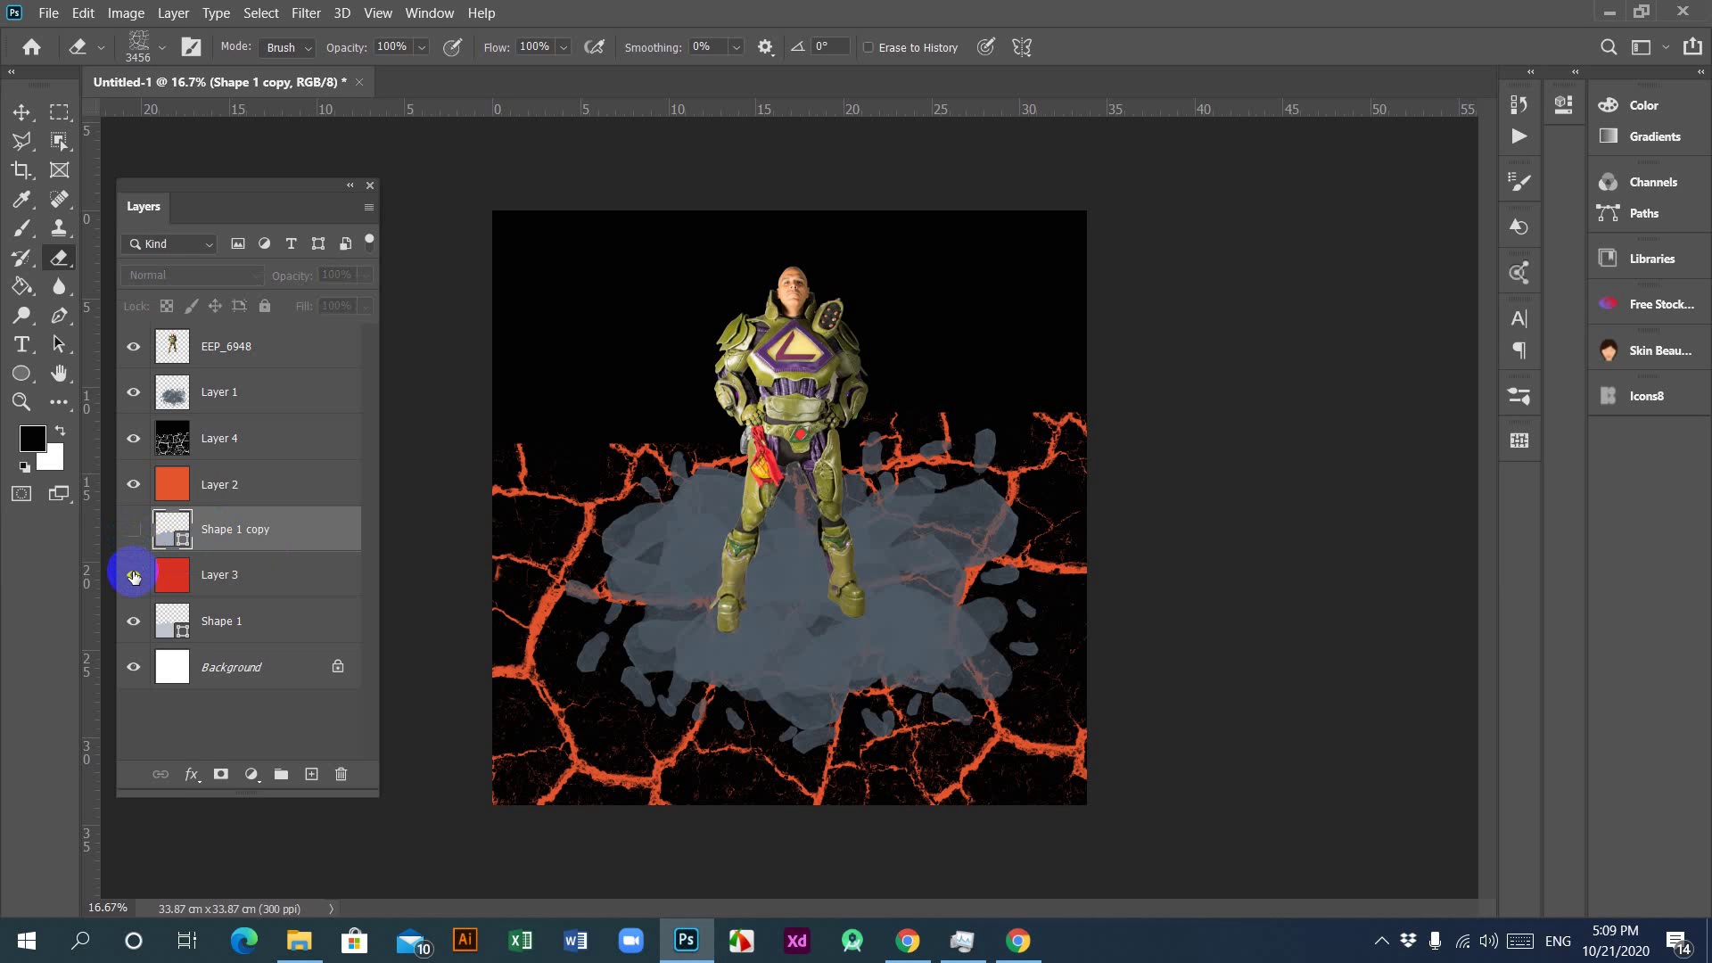
Step: Toggle Layer 2's visibility repeatedly to compare the orange cracks with the red of Layer 3, leaving Layer 2 shown
{"action": "left_click", "coordinate": [210, 487]}
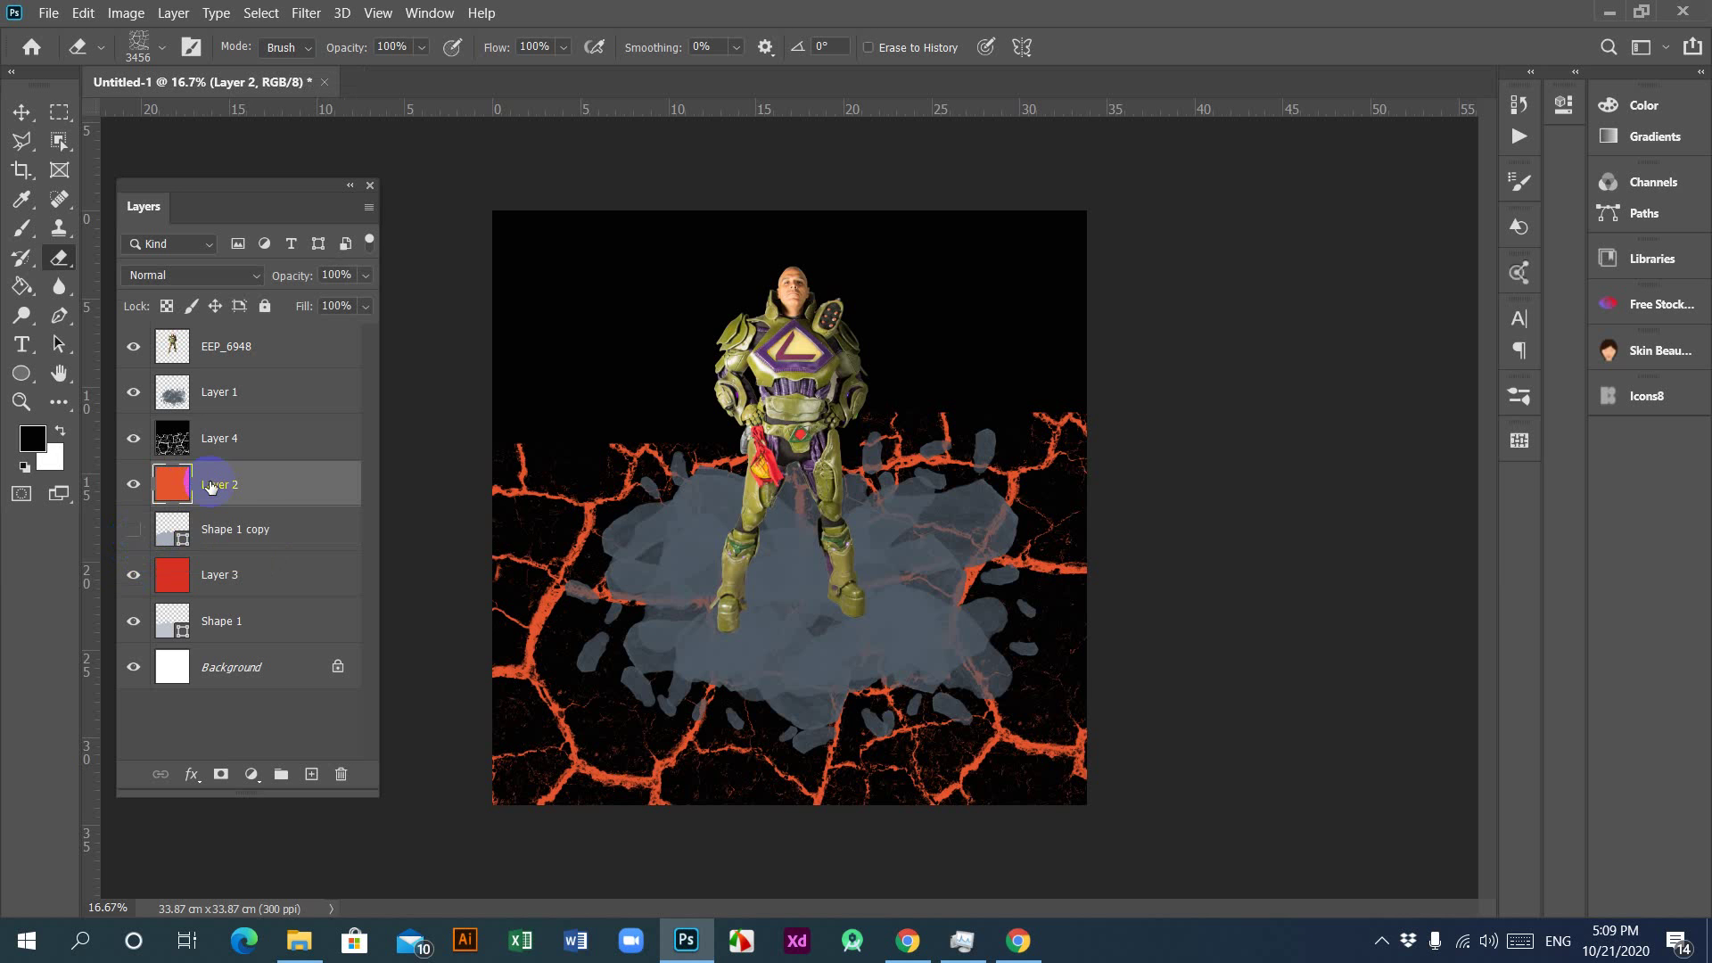
{"action": "left_click", "coordinate": [134, 485]}
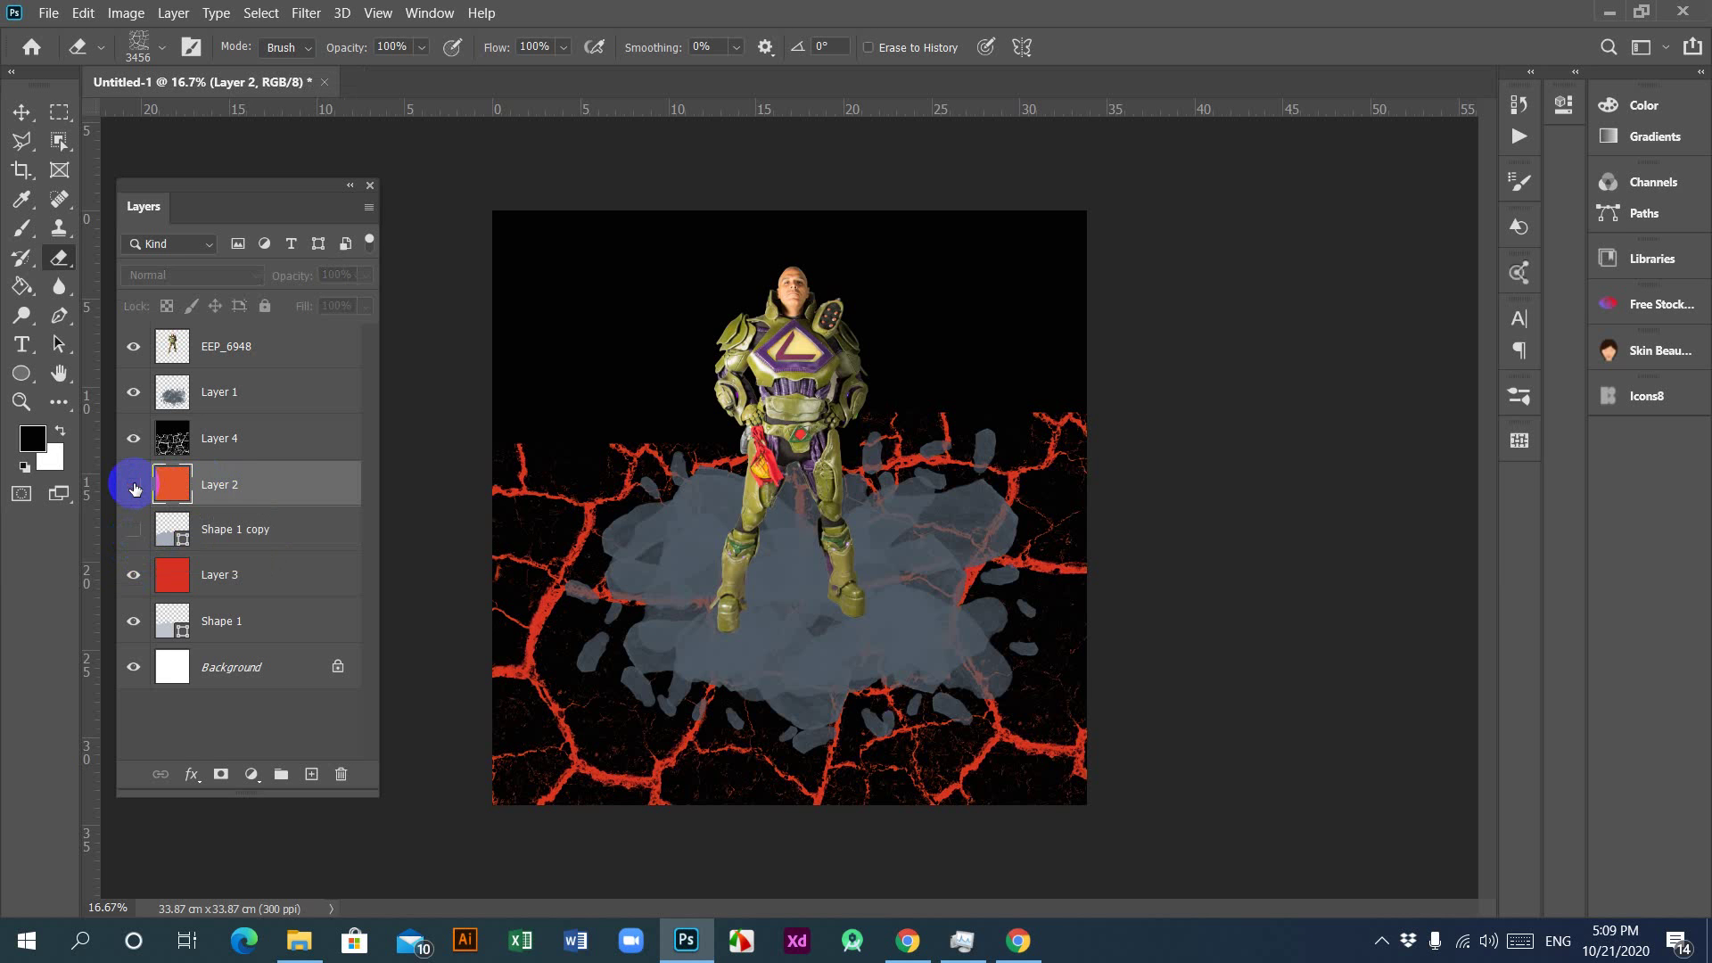
{"action": "left_click", "coordinate": [134, 485]}
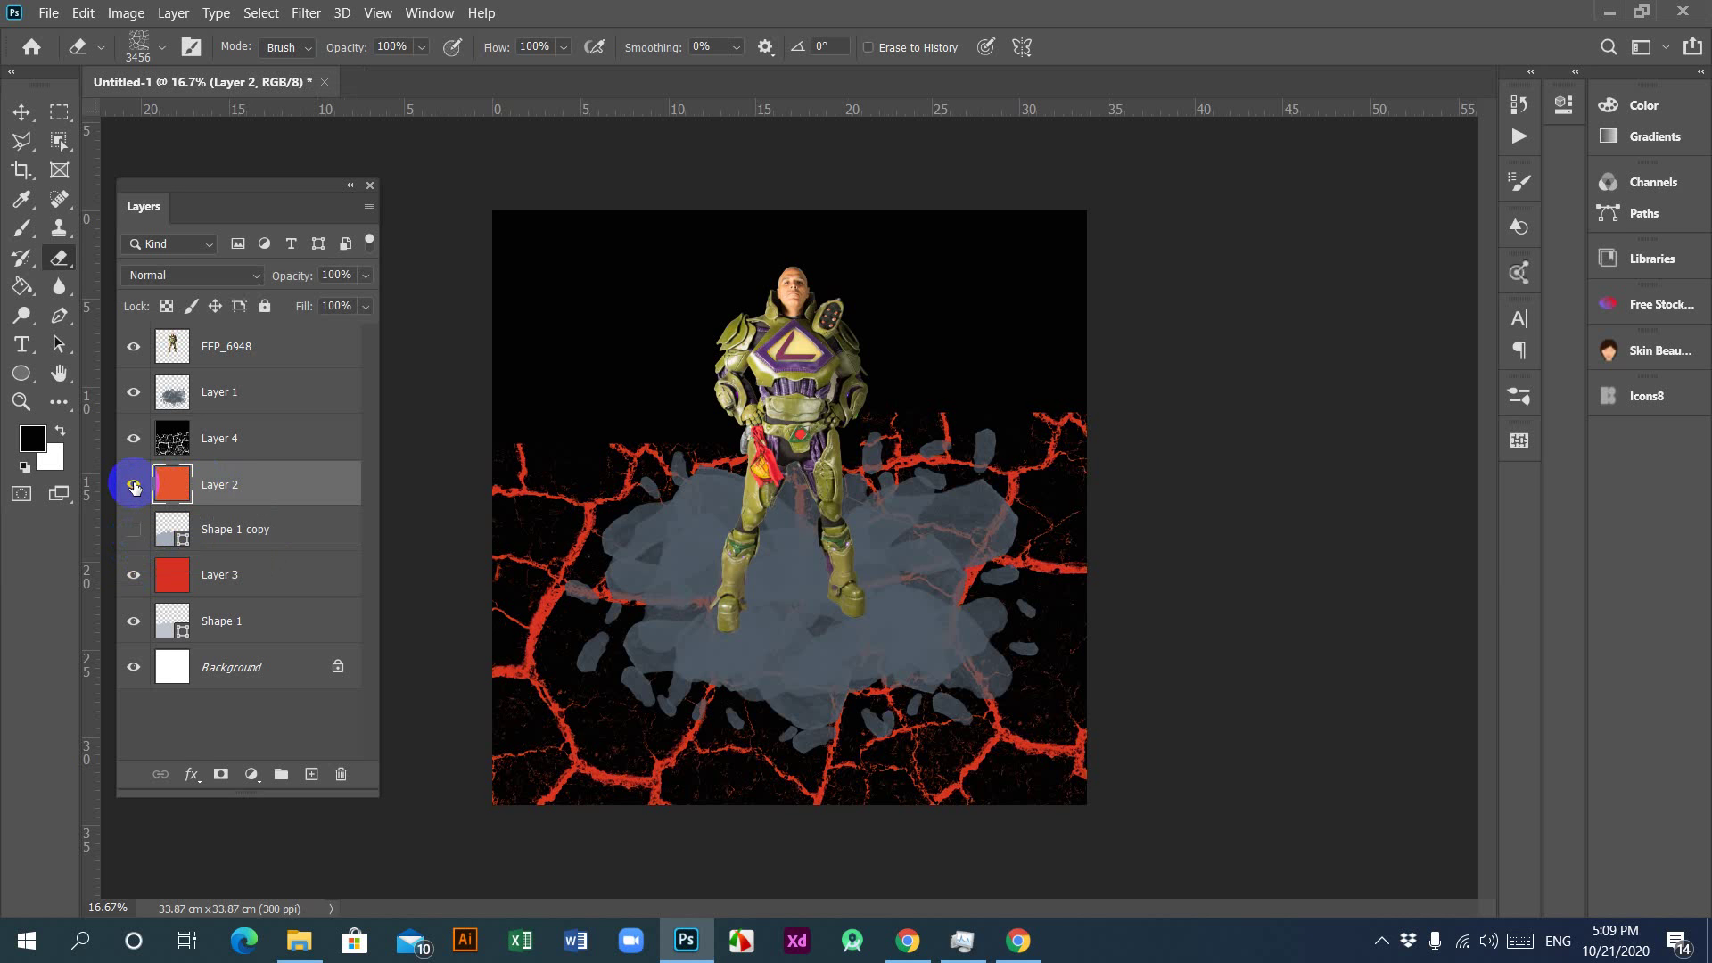
{"action": "left_click", "coordinate": [133, 485]}
{"action": "left_click", "coordinate": [134, 485]}
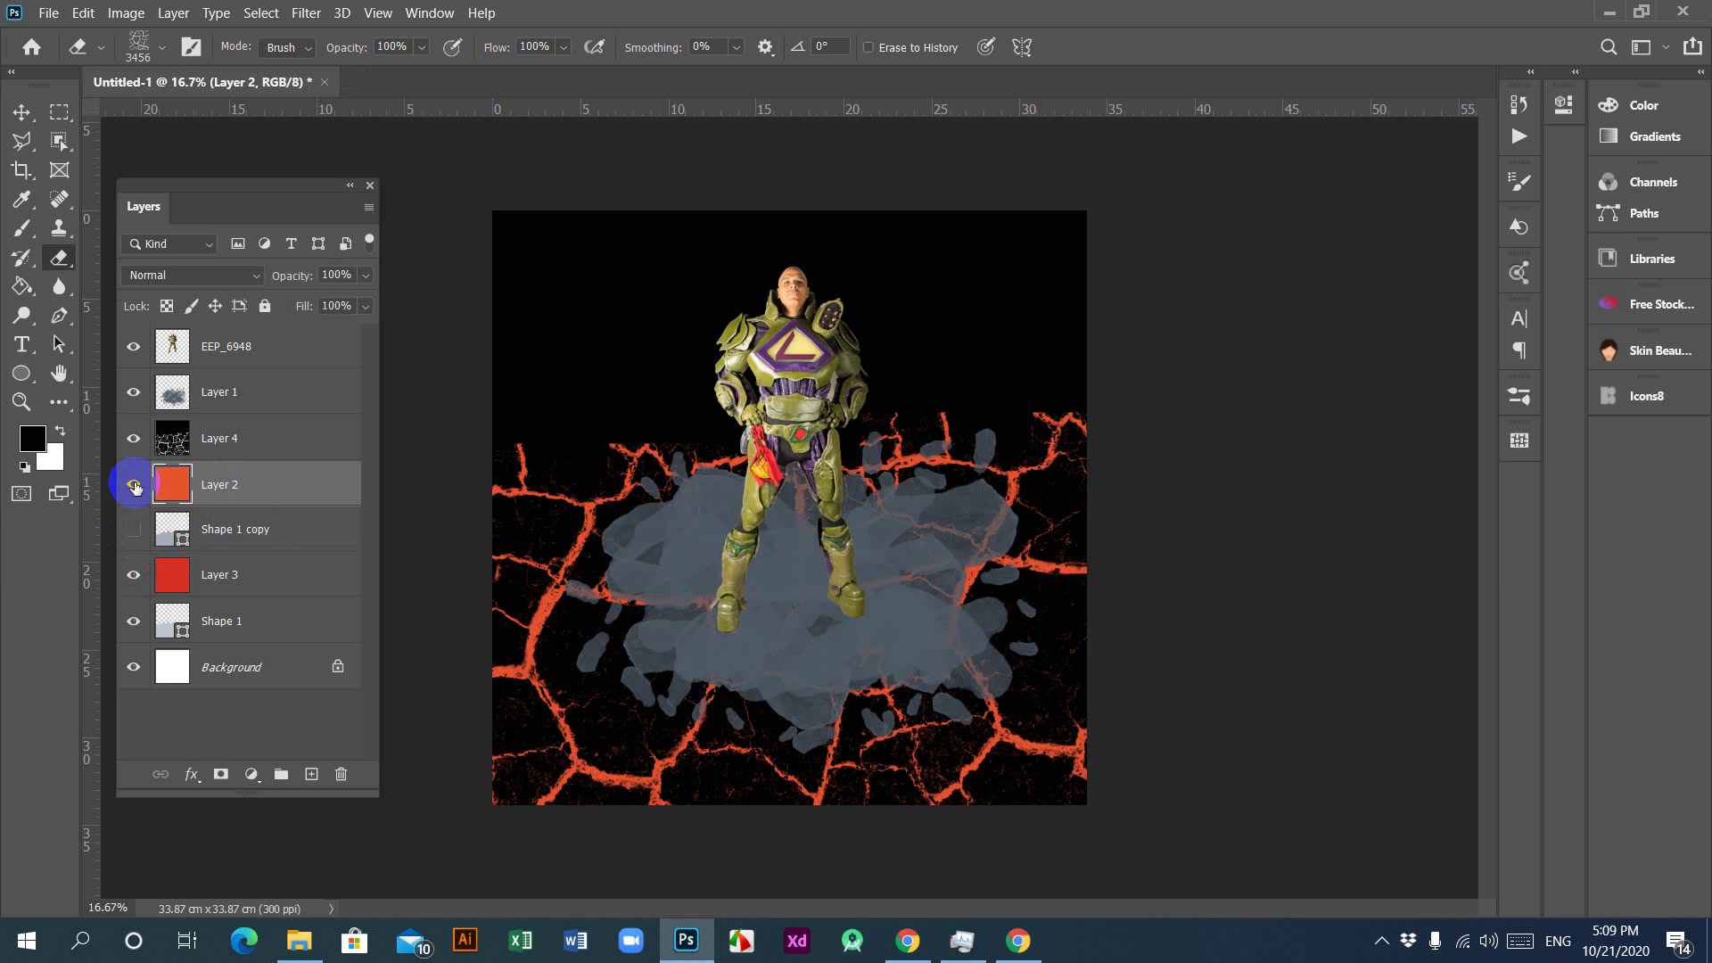
{"action": "left_click", "coordinate": [134, 485]}
{"action": "left_click", "coordinate": [134, 485]}
{"action": "left_click", "coordinate": [133, 485]}
{"action": "left_click", "coordinate": [133, 485]}
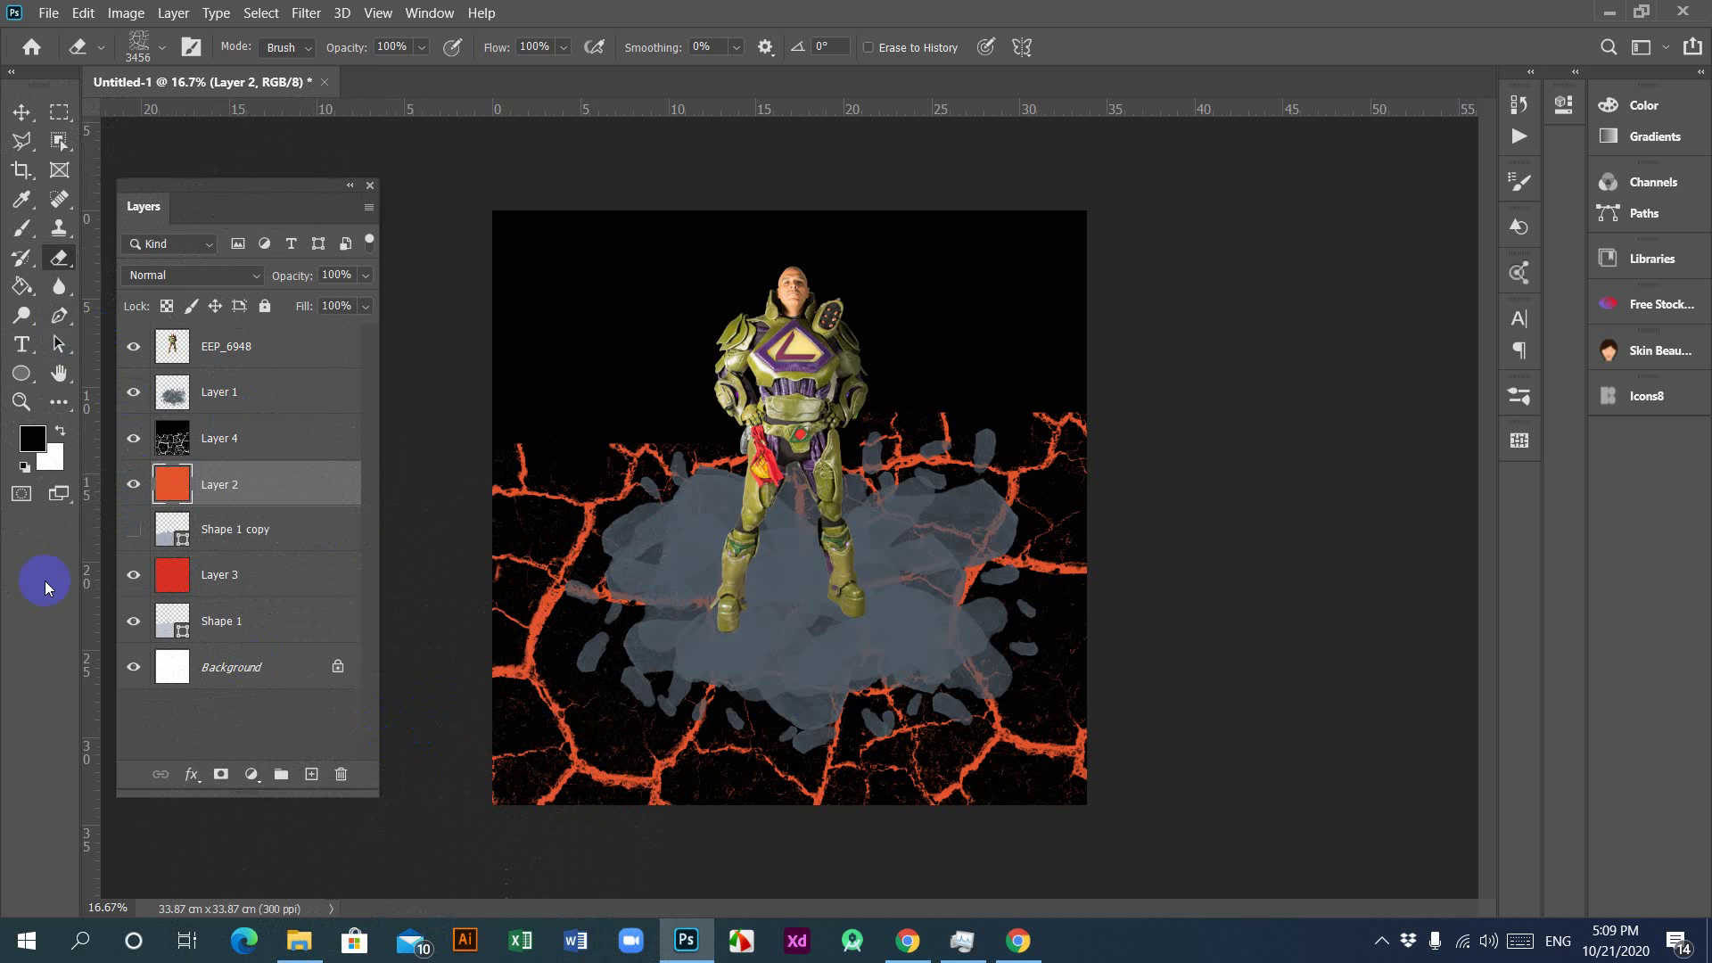
{"action": "left_click_drag", "start_coordinate": [35, 575], "coordinate": [646, 528]}
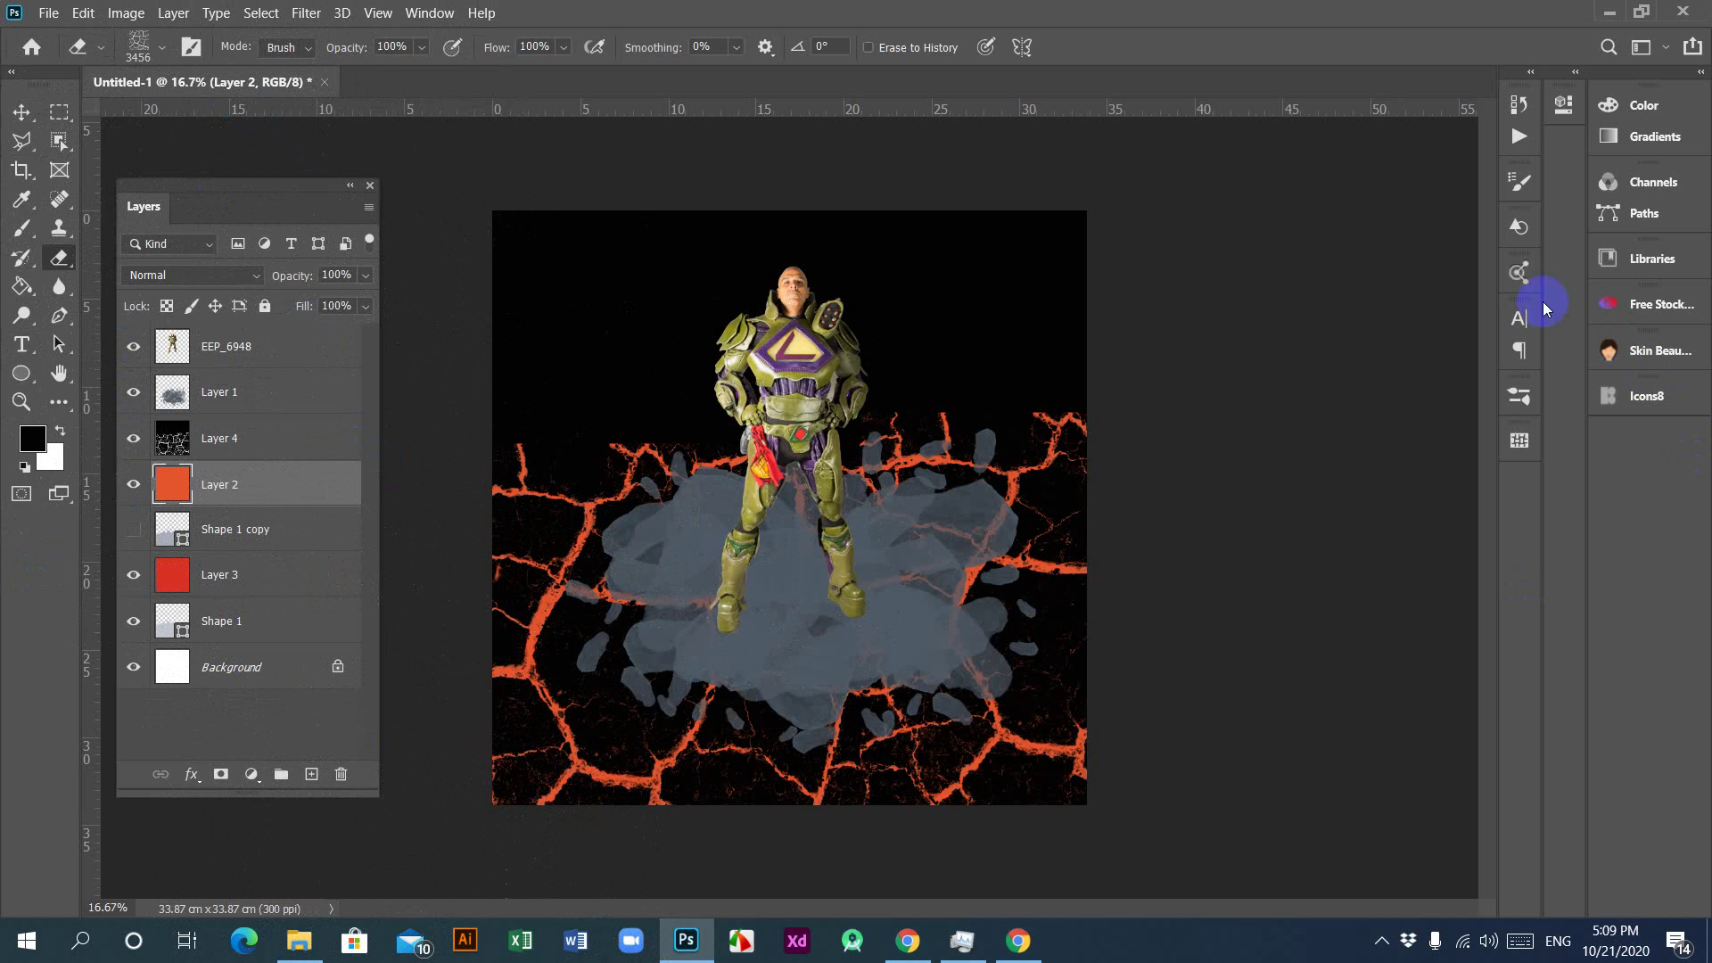
Step: Try erasing along the bottom of Layer 4 with a 2500 px powder brush tip
{"action": "left_click", "coordinate": [1523, 184]}
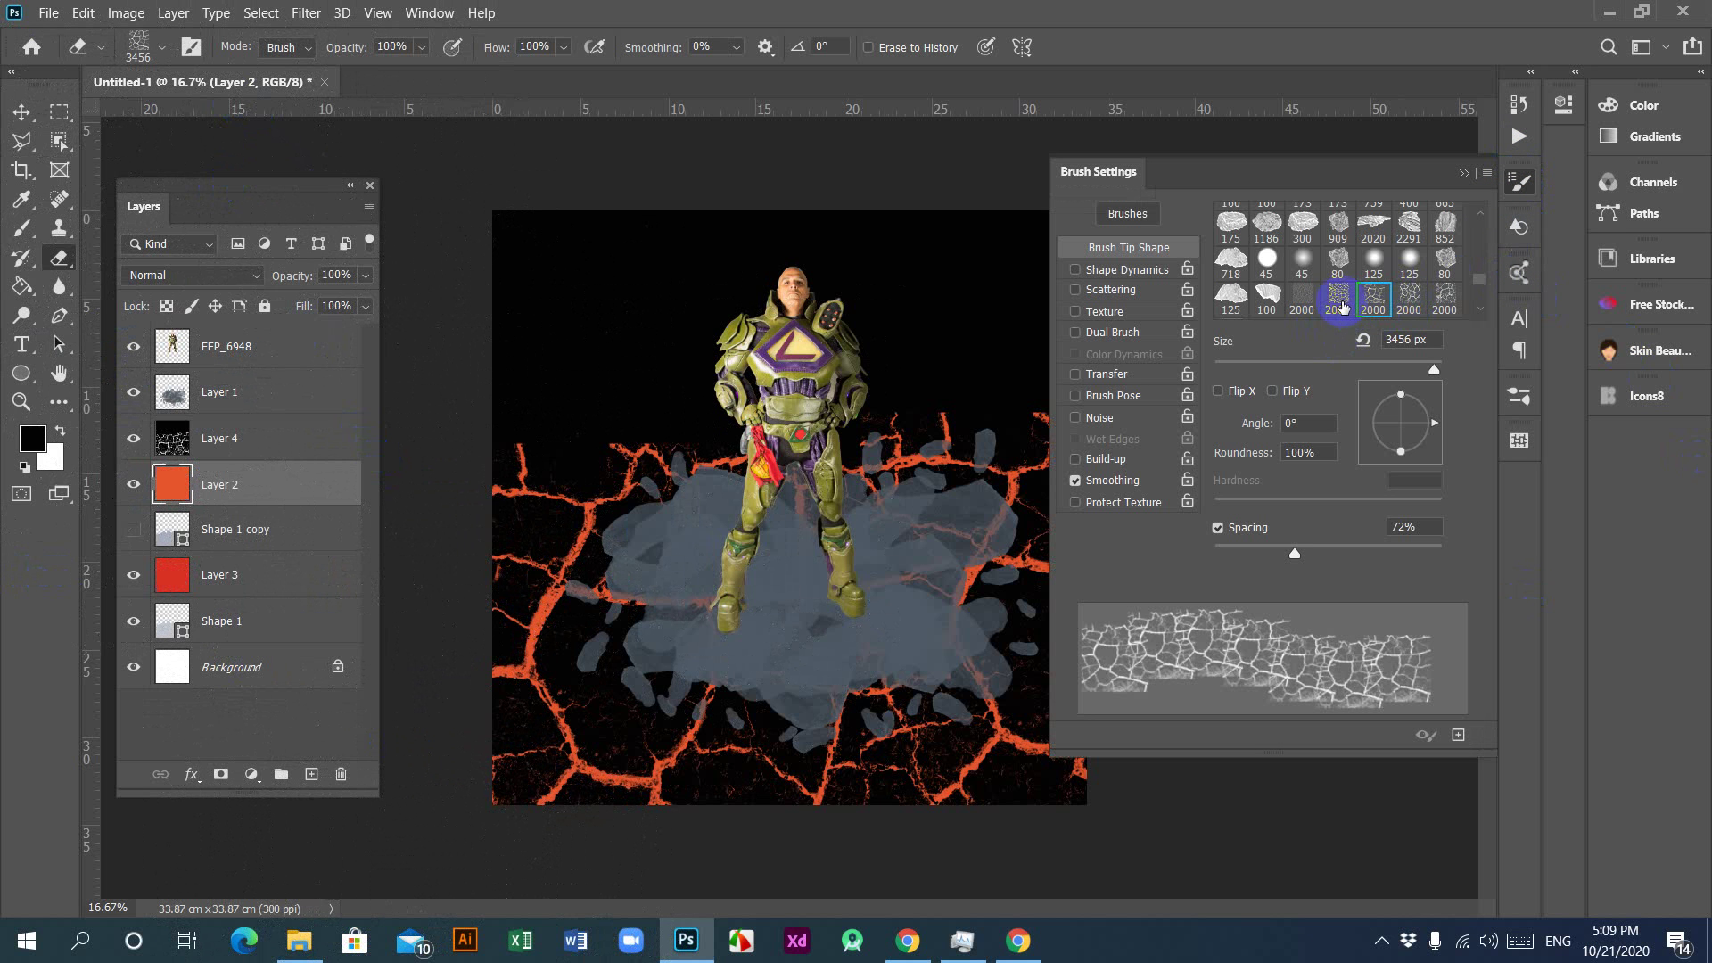
{"action": "scroll", "coordinate": [1471, 287], "scroll_direction": "down", "scroll_amount": 1}
{"action": "scroll", "coordinate": [1482, 287], "scroll_direction": "down", "scroll_amount": 1}
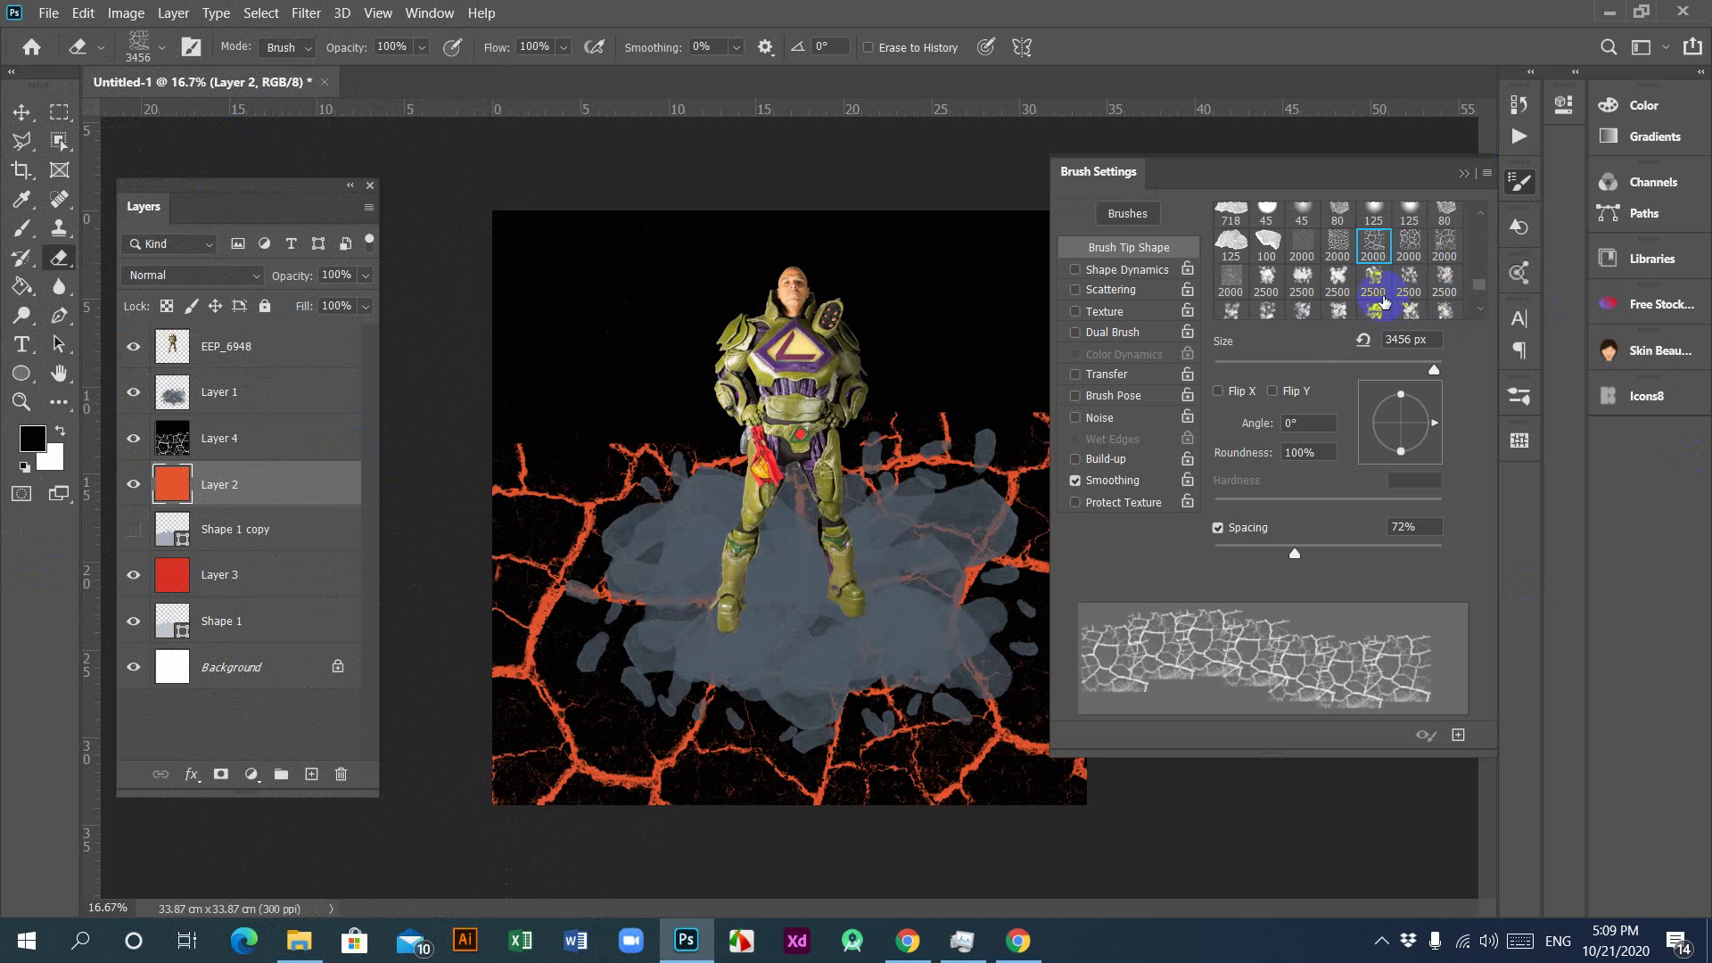
{"action": "left_click", "coordinate": [1281, 282]}
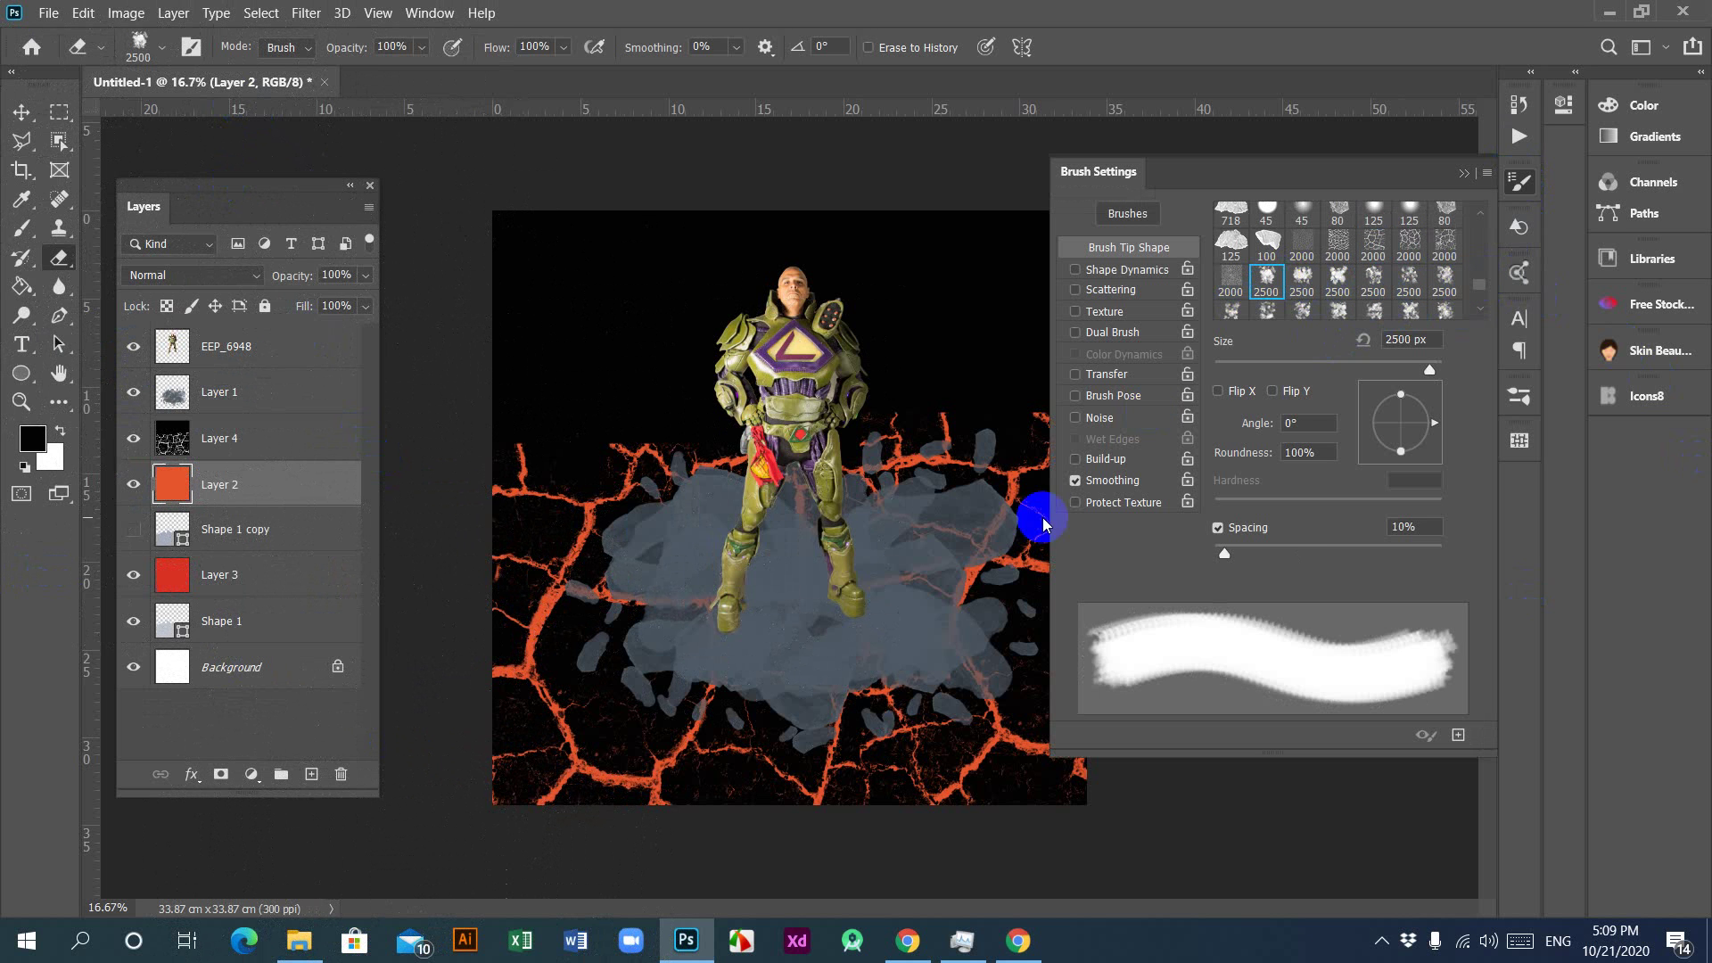
{"action": "left_click", "coordinate": [592, 714]}
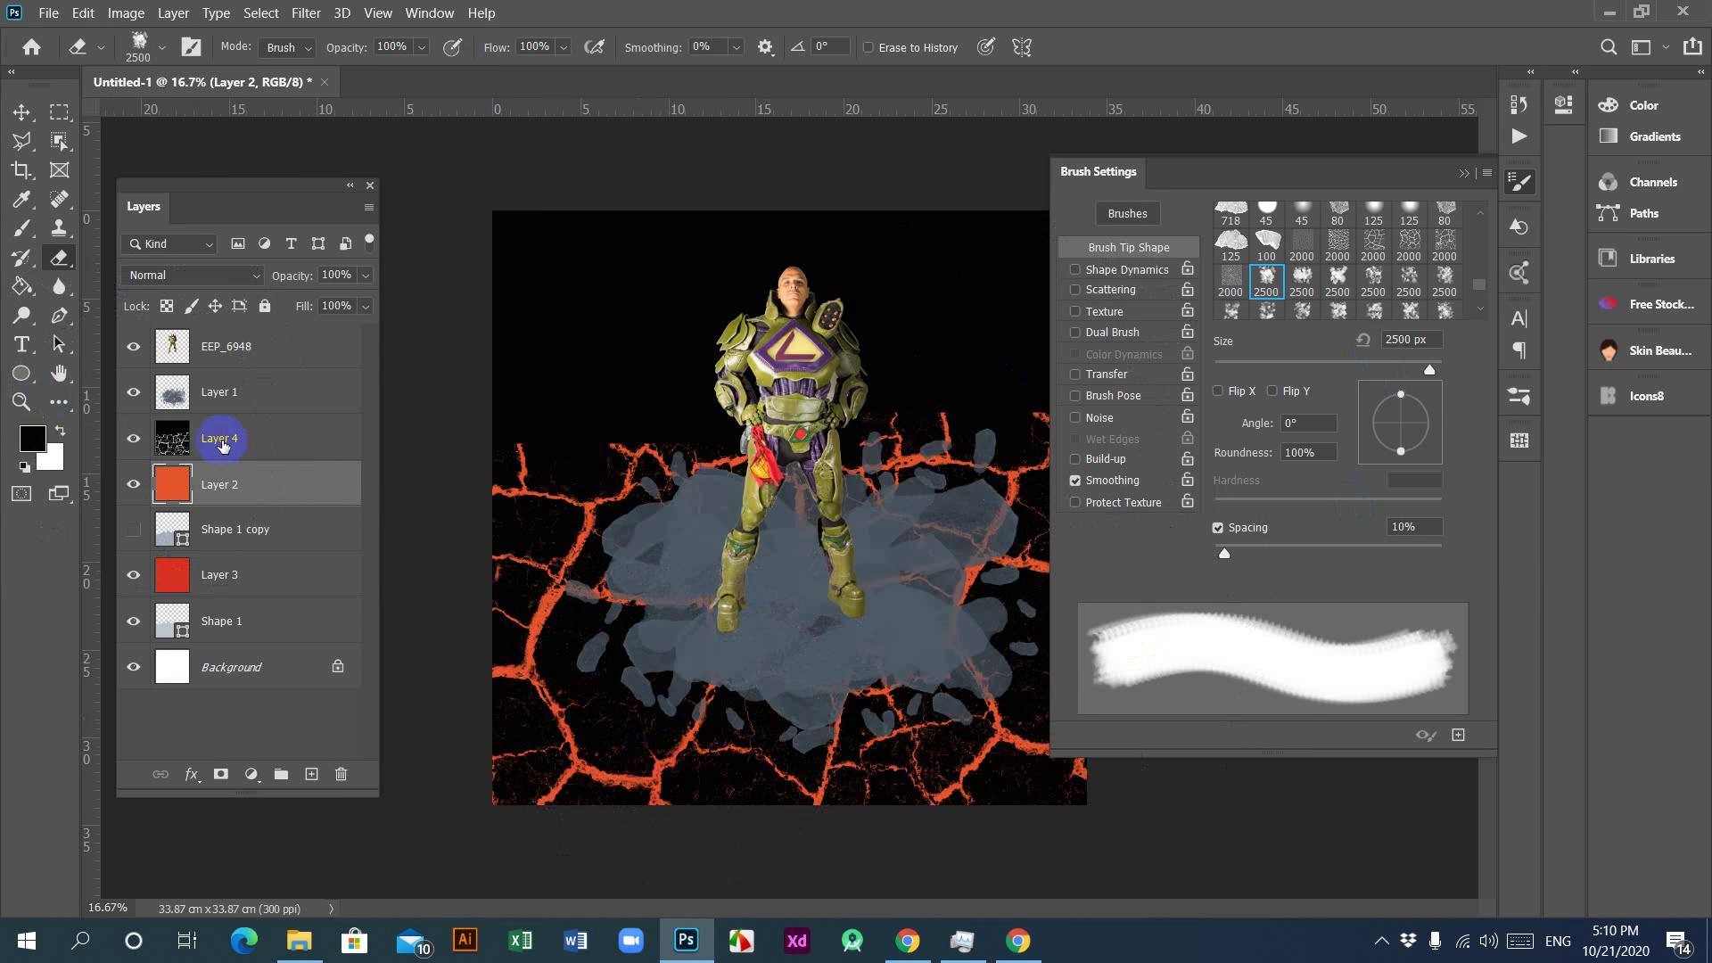
{"action": "left_click", "coordinate": [219, 438]}
{"action": "left_click", "coordinate": [497, 768]}
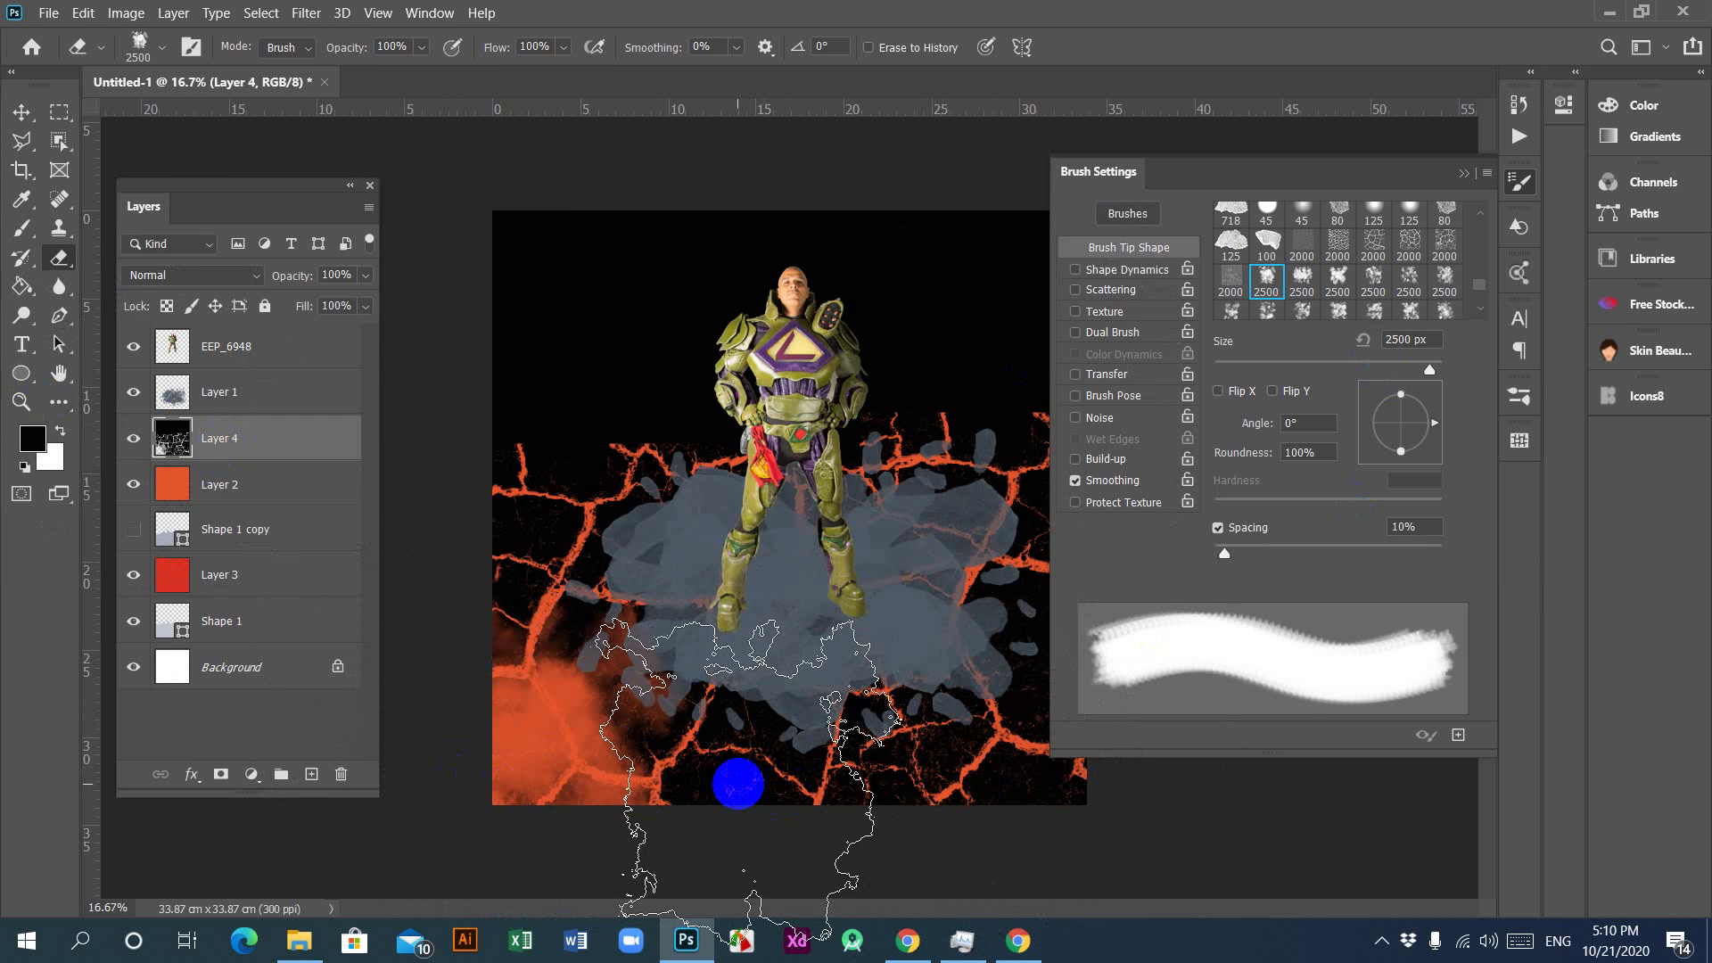
{"action": "mouse_move", "coordinate": [738, 784]}
{"action": "left_mouse_down"}
{"action": "mouse_move", "coordinate": [1015, 785]}
{"action": "mouse_move", "coordinate": [840, 803]}
{"action": "left_mouse_up"}
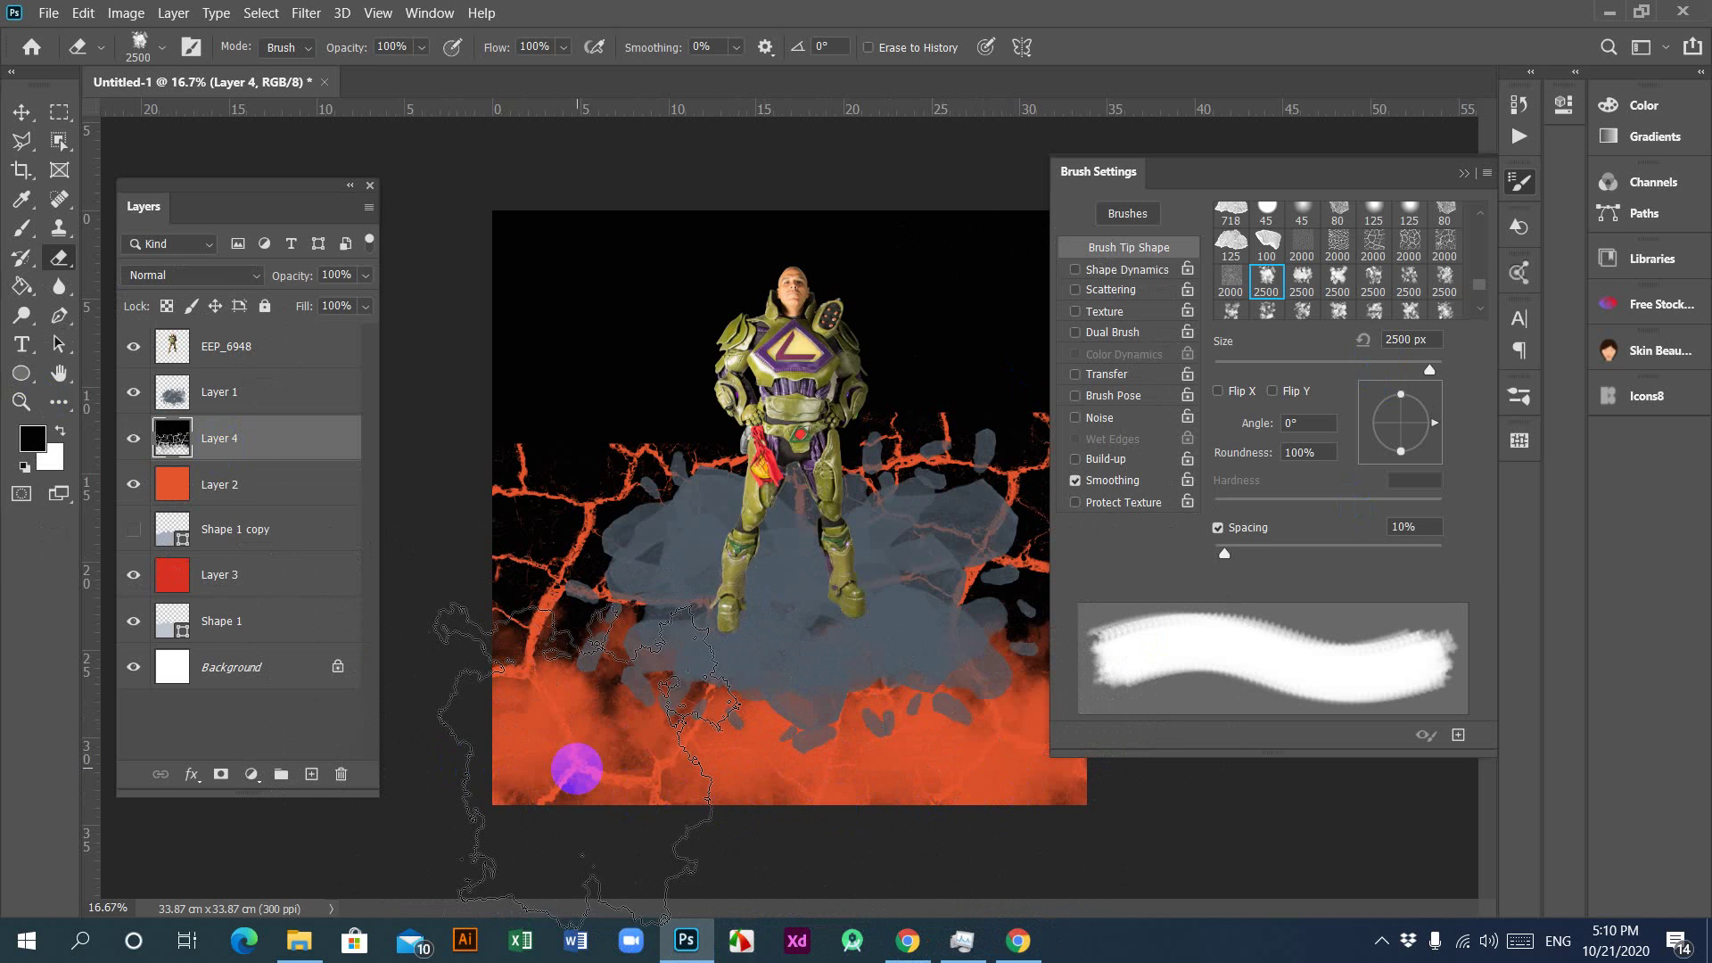
Step: Undo the powder-tip erasing on Layer 4 and collapse the brush settings
{"action": "key", "text": "ctrl+z"}
{"action": "key", "text": "ctrl+z"}
{"action": "key", "text": "ctrl+z"}
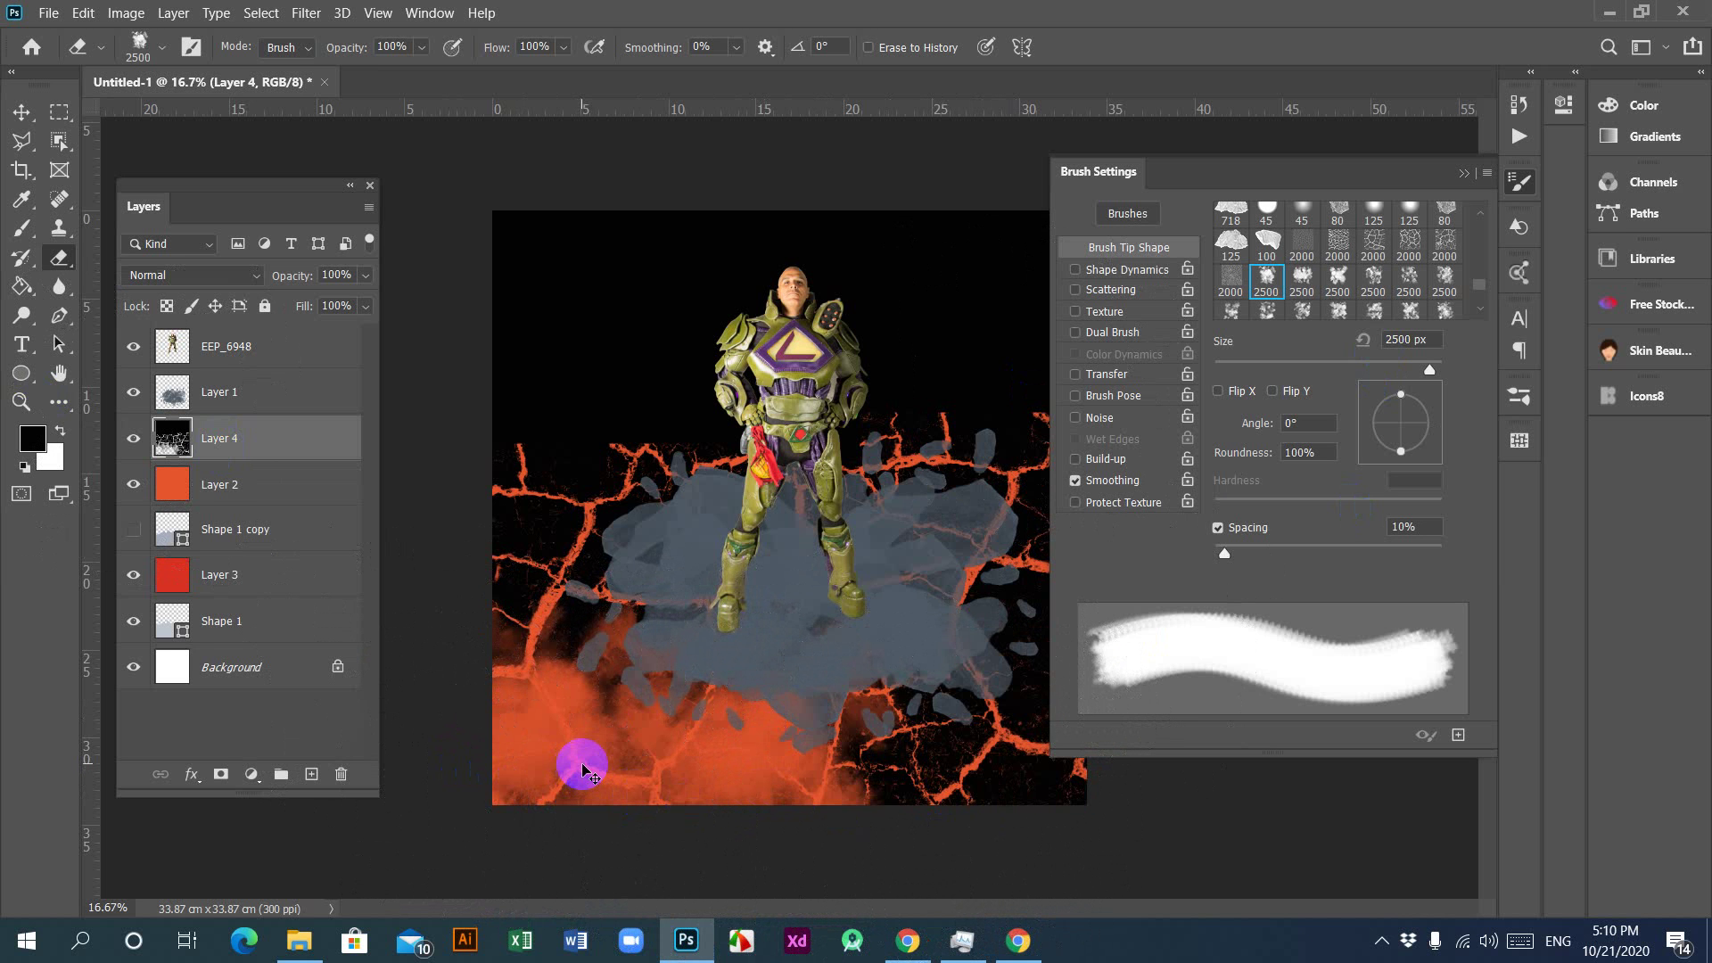
{"action": "key", "text": "ctrl+z"}
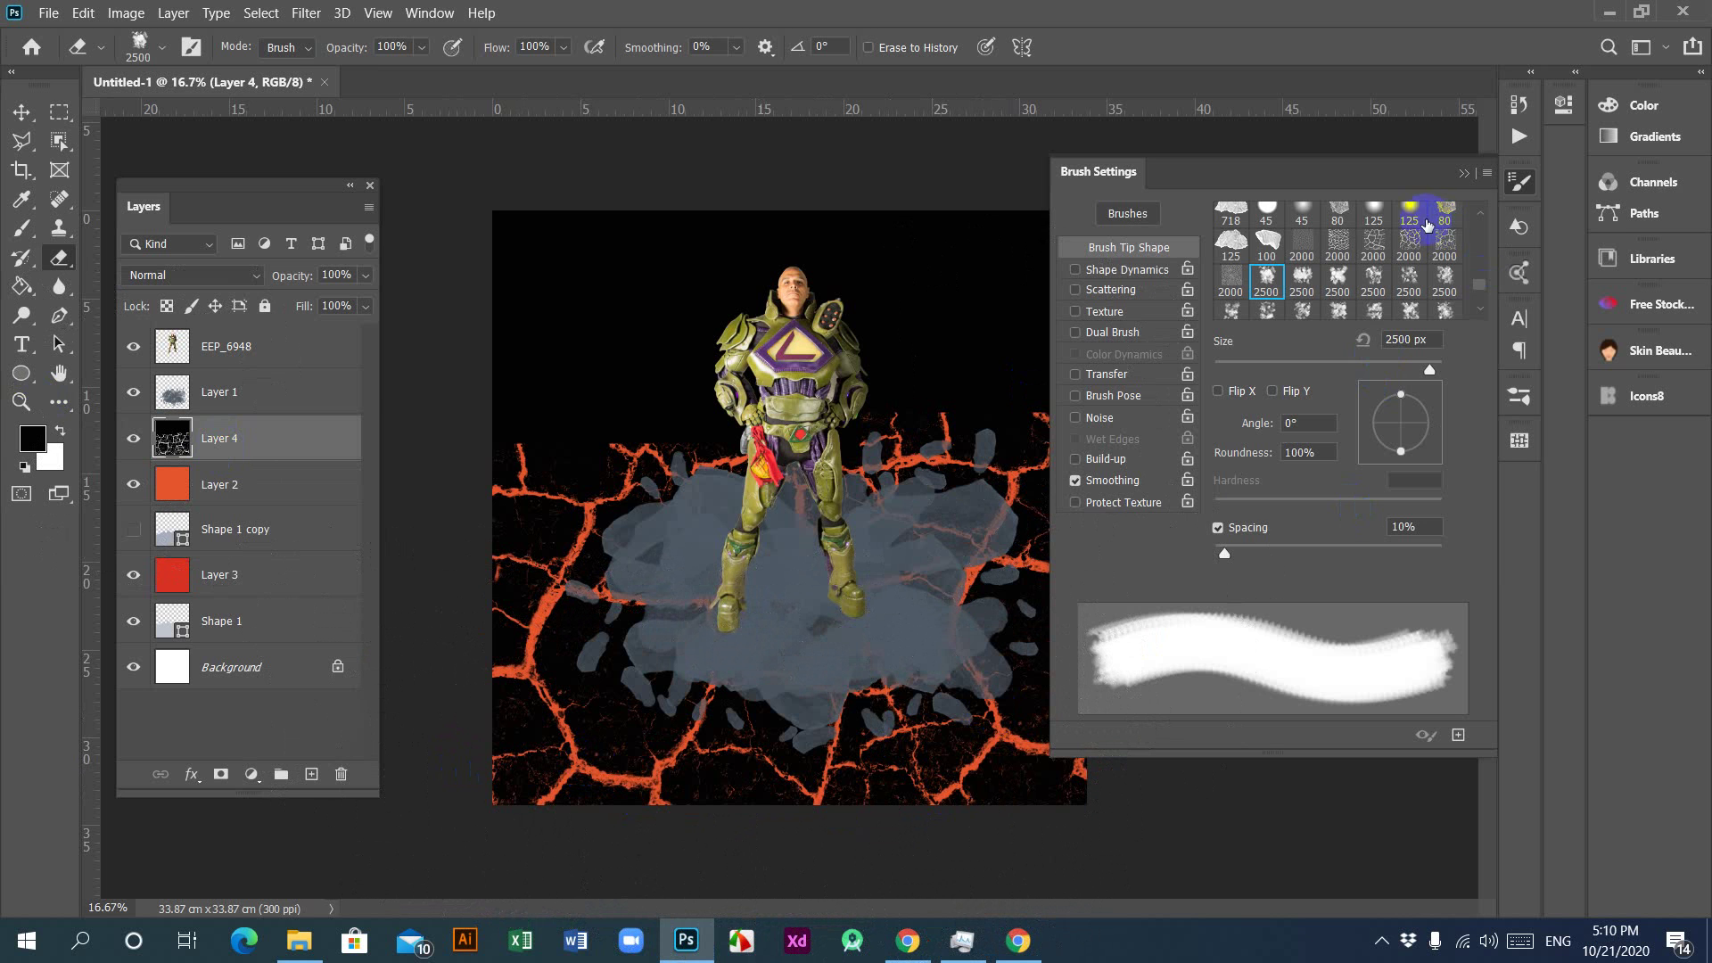
{"action": "left_click", "coordinate": [1463, 173]}
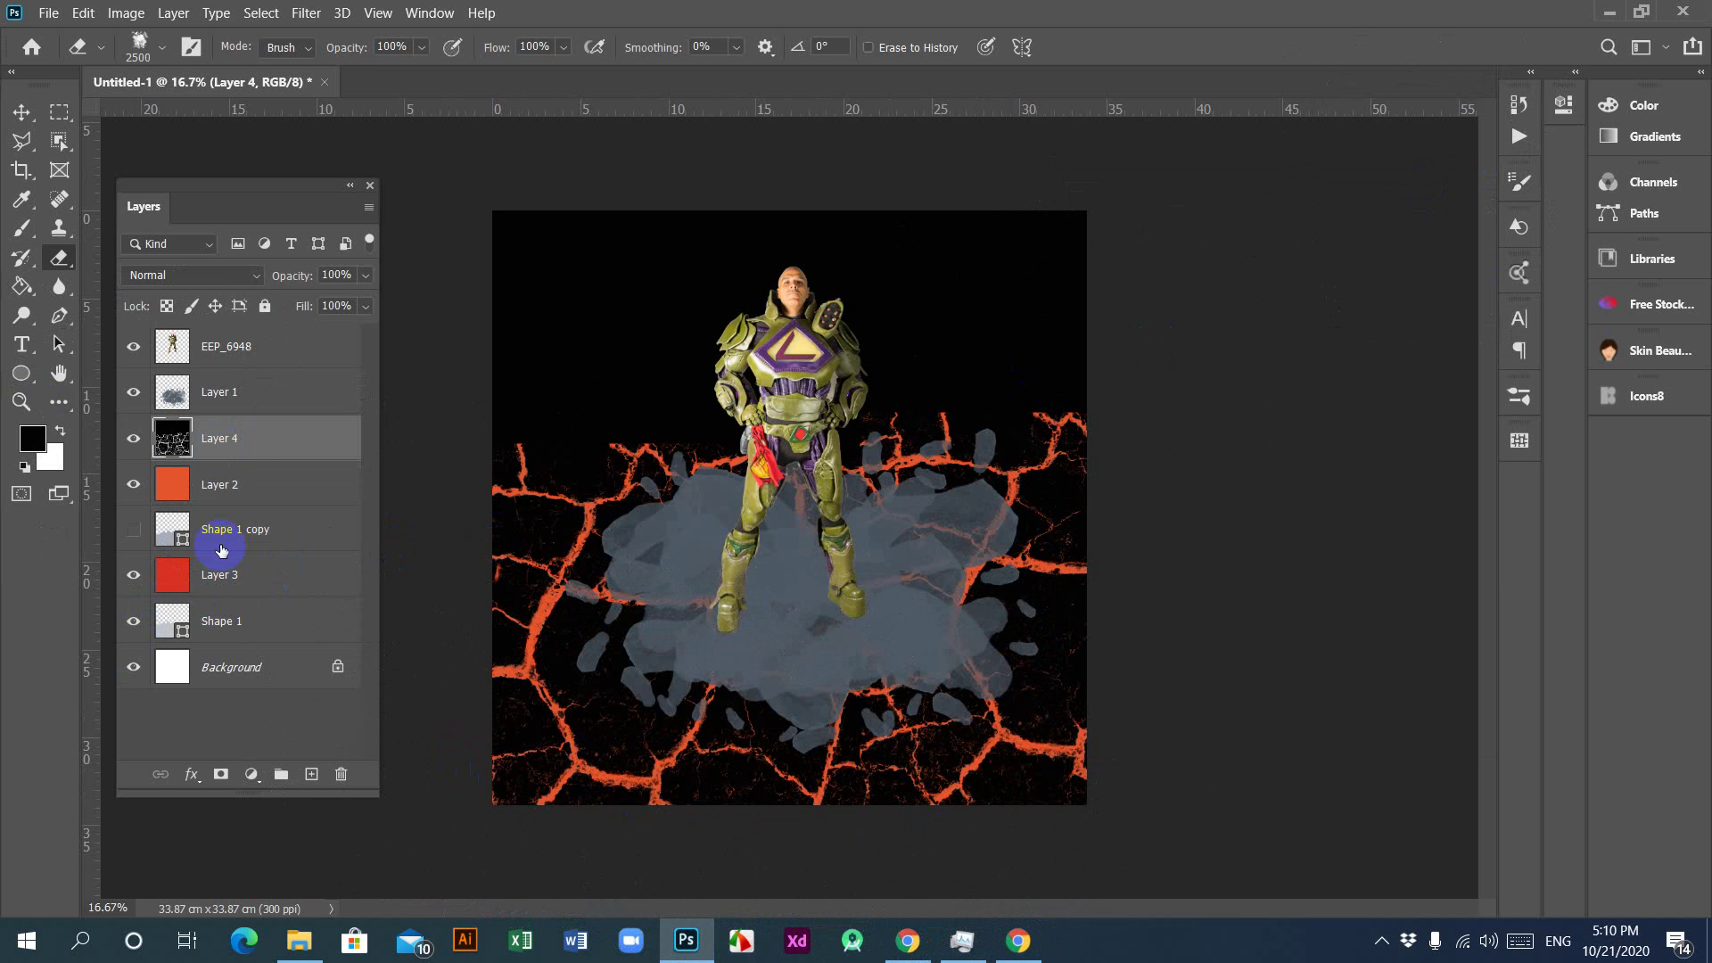
Step: Move the red Layer 3 above the orange Layer 2, directly beneath Layer 4
{"action": "left_click_drag", "start_coordinate": [218, 578], "coordinate": [219, 502]}
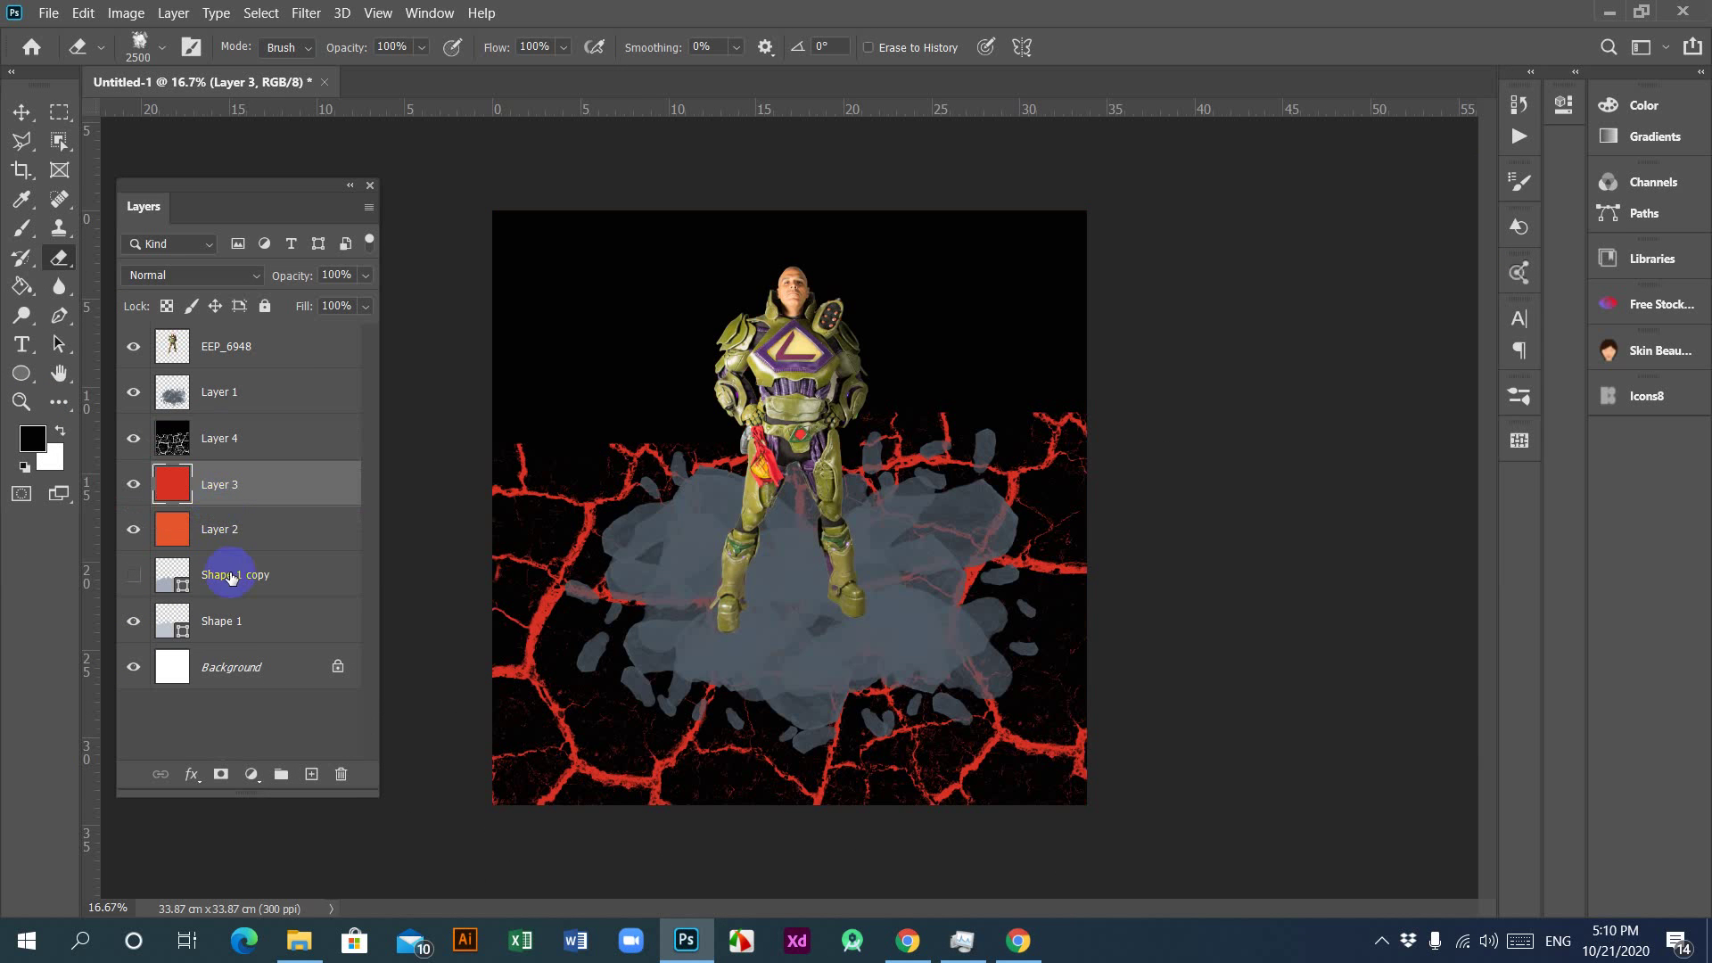
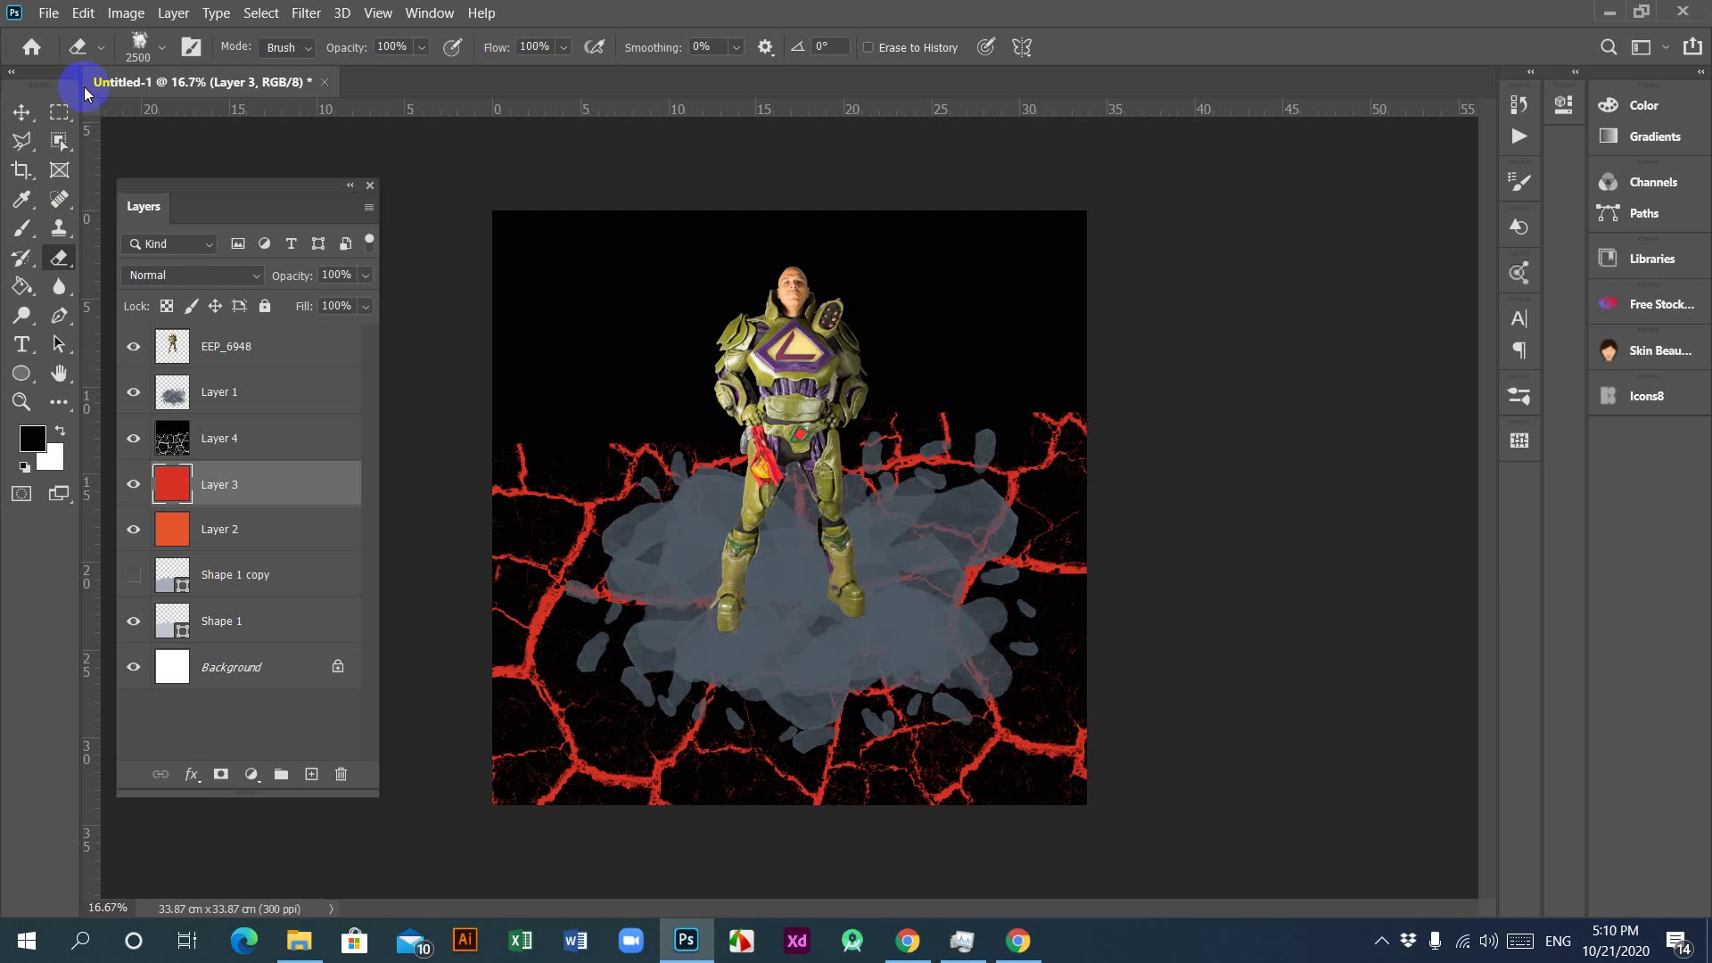
{"action": "left_click", "coordinate": [101, 49]}
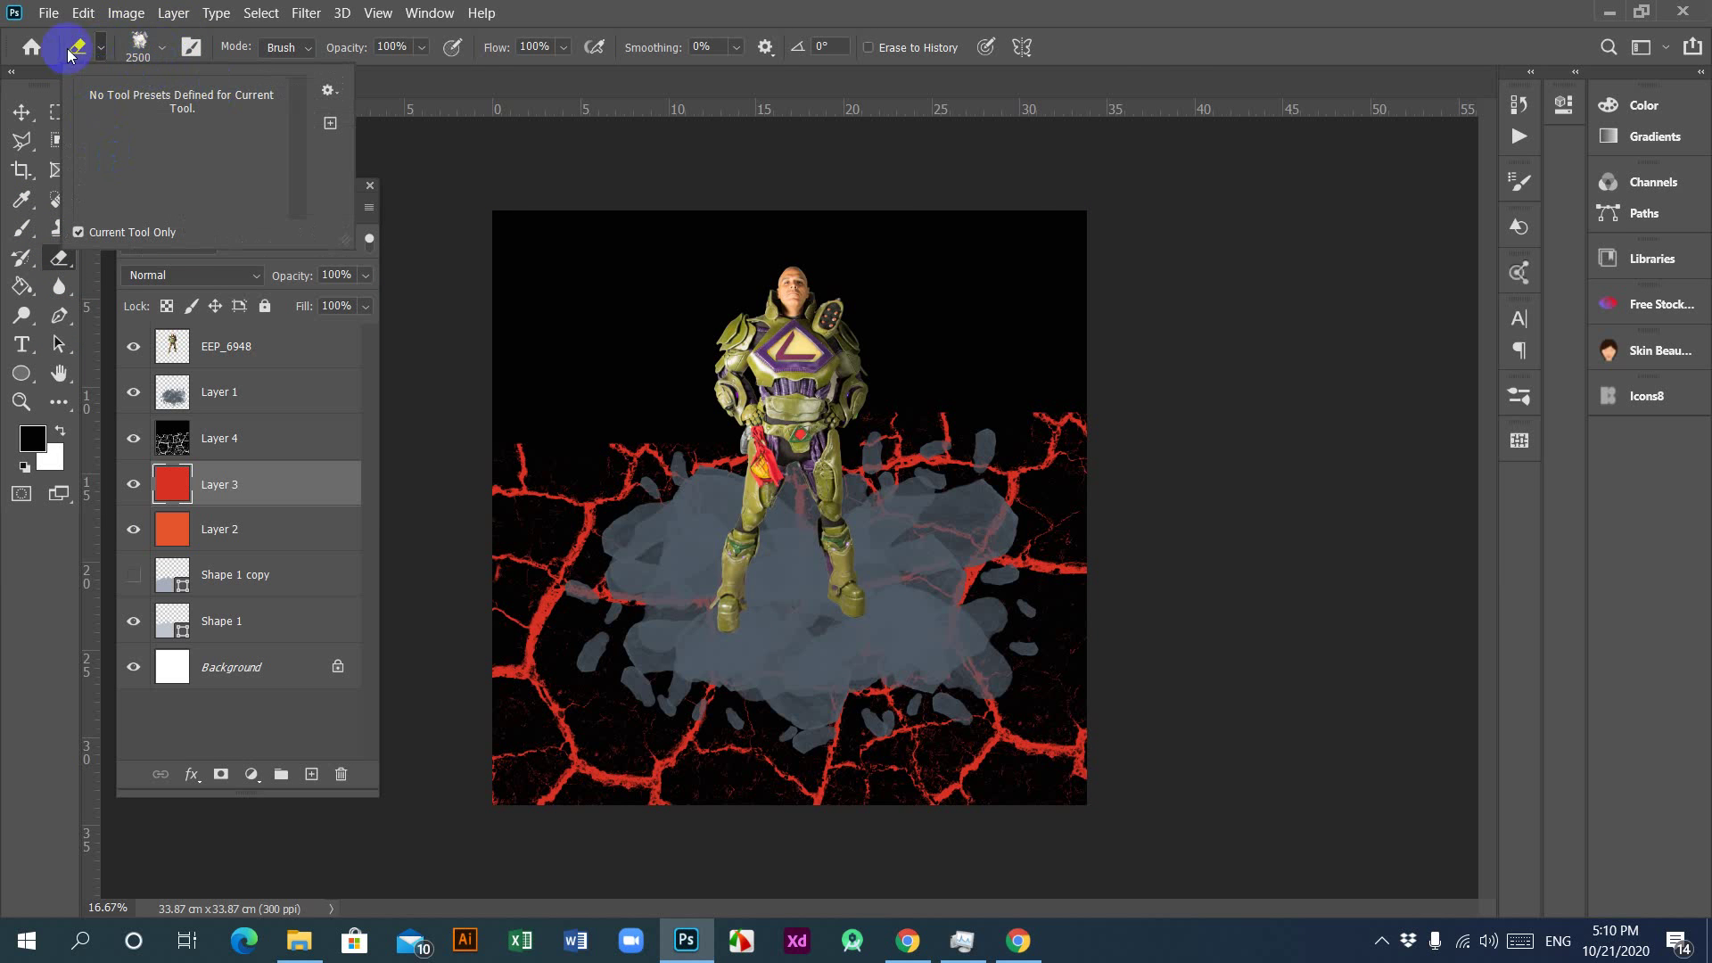
{"action": "left_click", "coordinate": [1173, 78]}
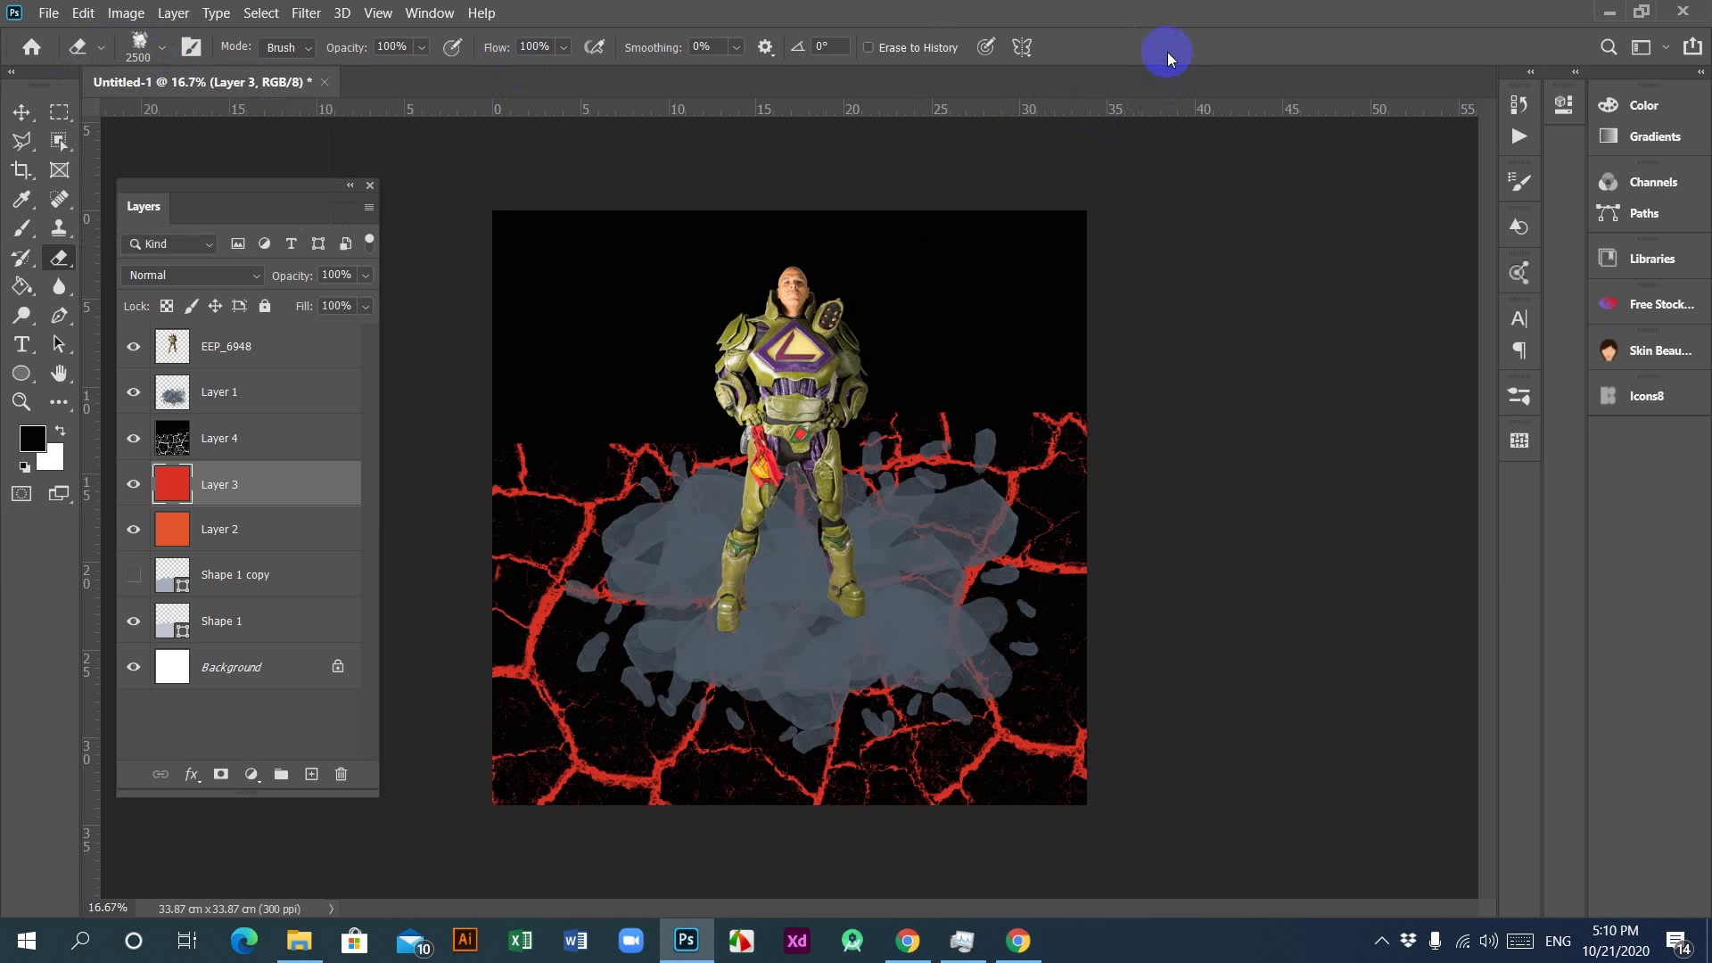
Step: Choose the soft round 45 px tip with 0% hardness for the Eraser and enlarge it to 1300 px
{"action": "left_click", "coordinate": [1519, 180]}
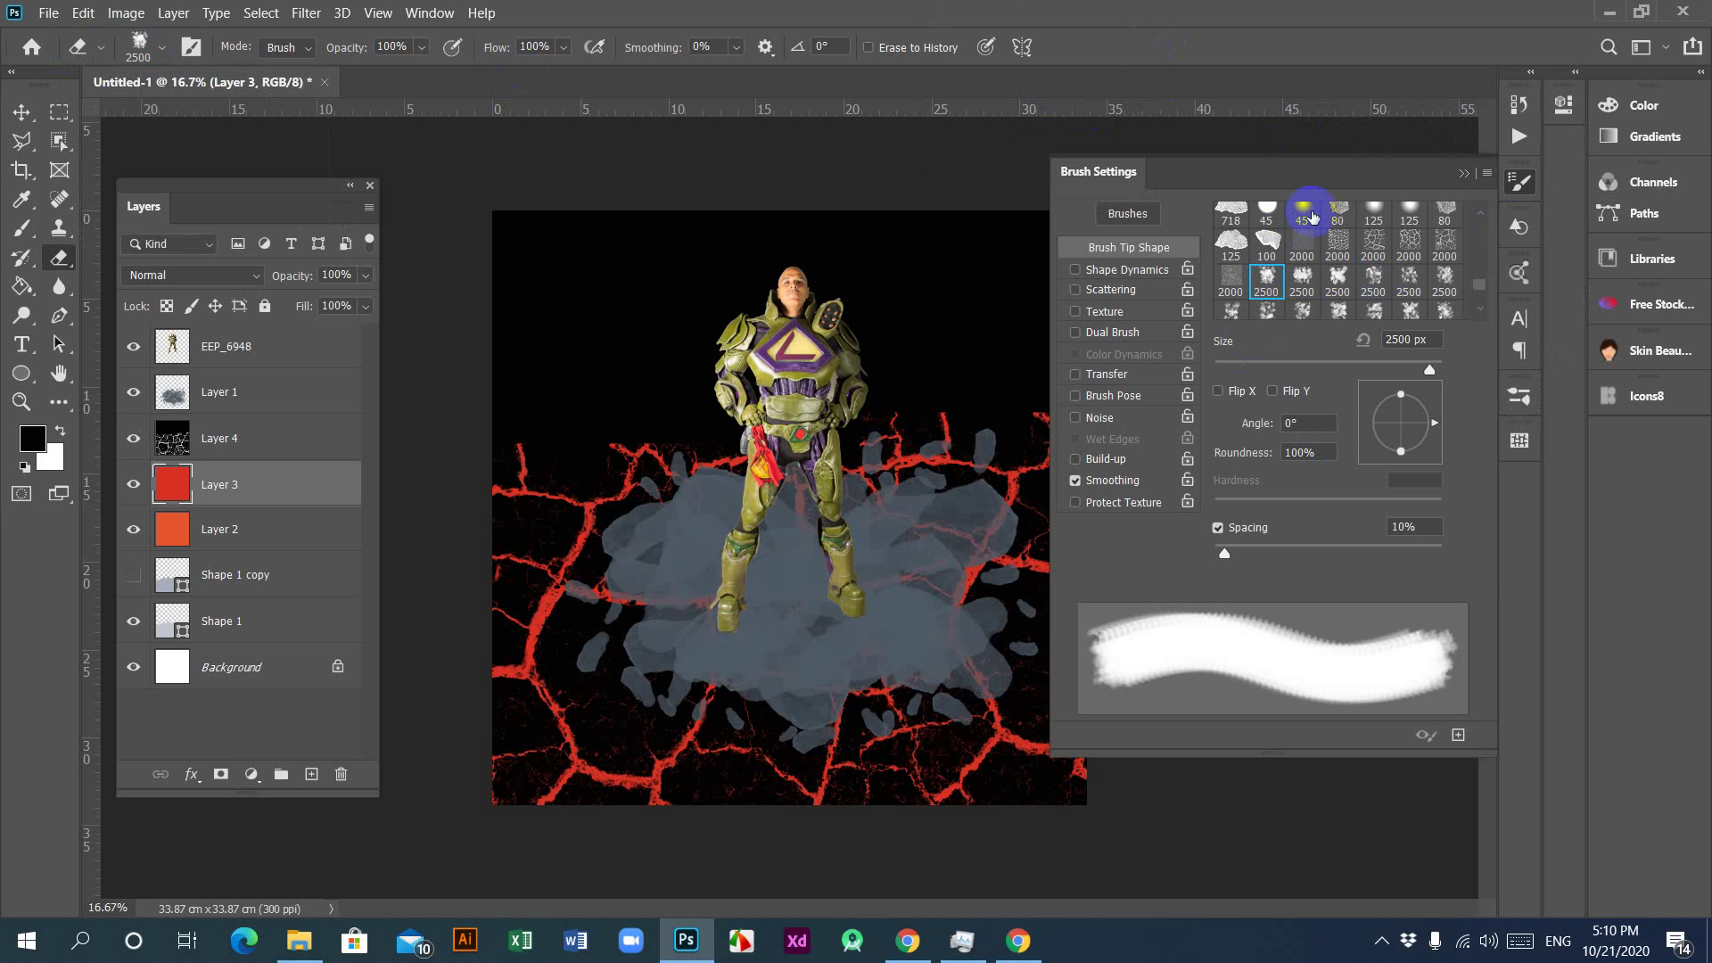
{"action": "left_click", "coordinate": [1303, 214]}
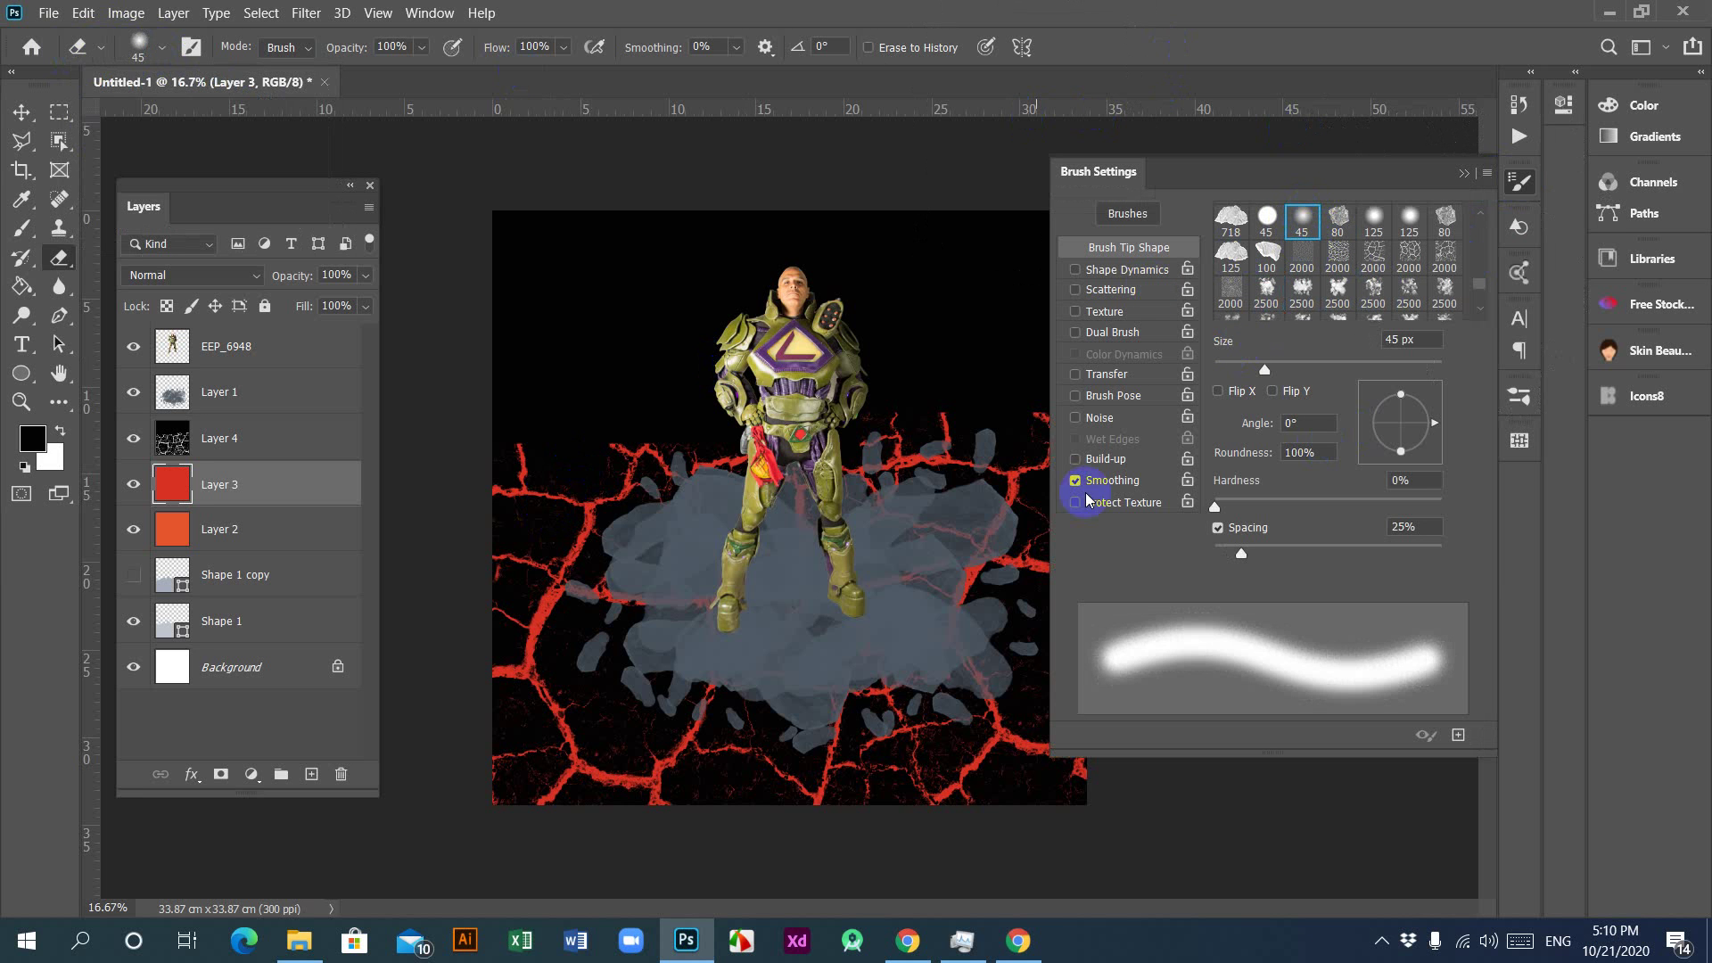
{"action": "left_click_drag", "start_coordinate": [1264, 369], "coordinate": [1406, 375]}
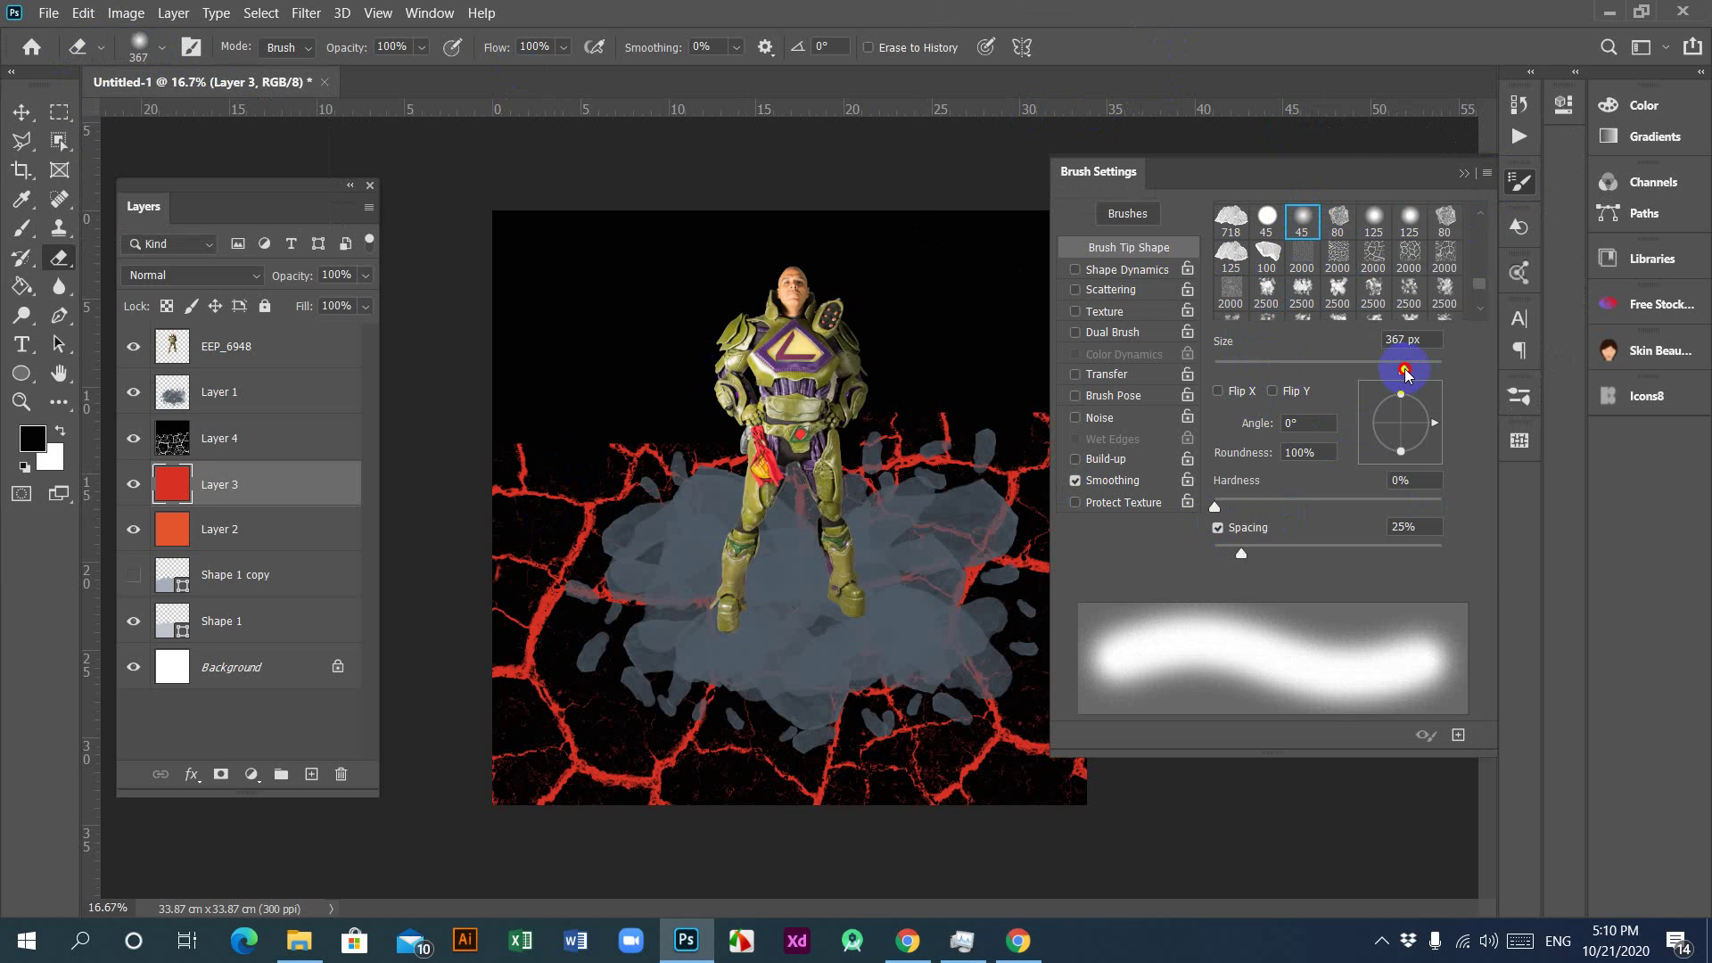
{"action": "left_click", "coordinate": [1462, 173]}
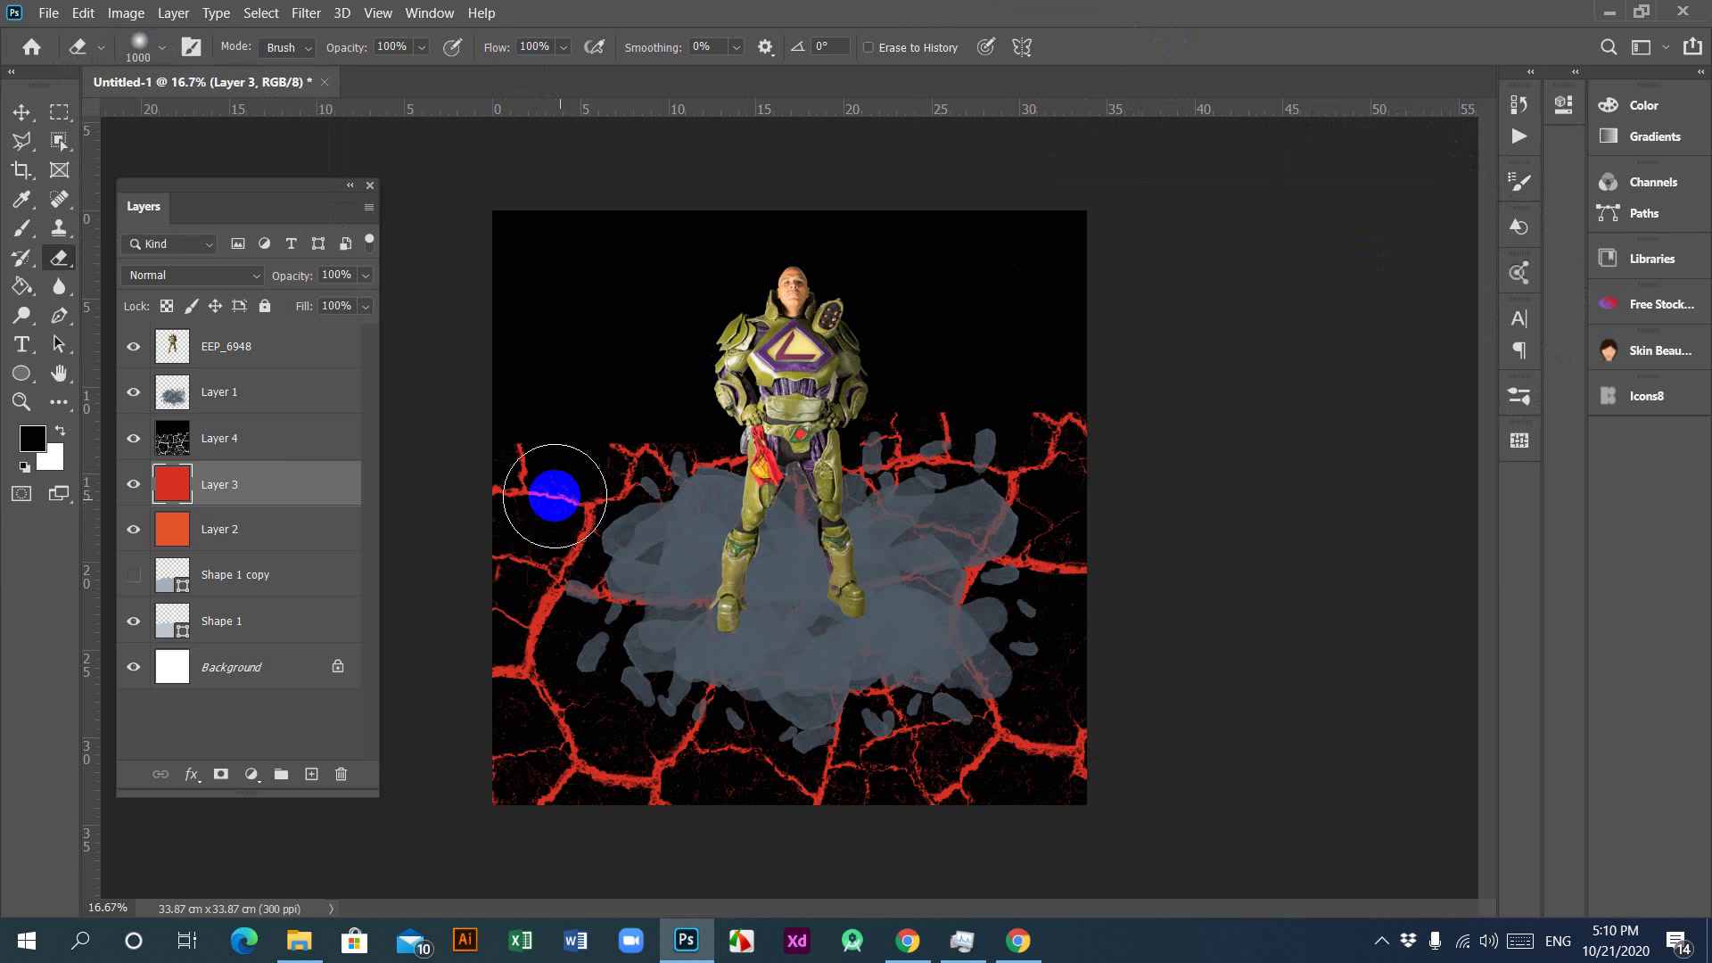
{"action": "key", "text": "bracketright"}
{"action": "key", "text": "bracketright"}
{"action": "key", "text": "bracketright"}
{"action": "key", "text": "bracketright"}
{"action": "key", "text": "bracketright"}
{"action": "key", "text": "bracketright"}
{"action": "key", "text": "bracketright"}
{"action": "key", "text": "bracketright"}
{"action": "key", "text": "bracketright"}
{"action": "key", "text": "bracketright"}
{"action": "key", "text": "bracketright"}
{"action": "key", "text": "bracketright"}
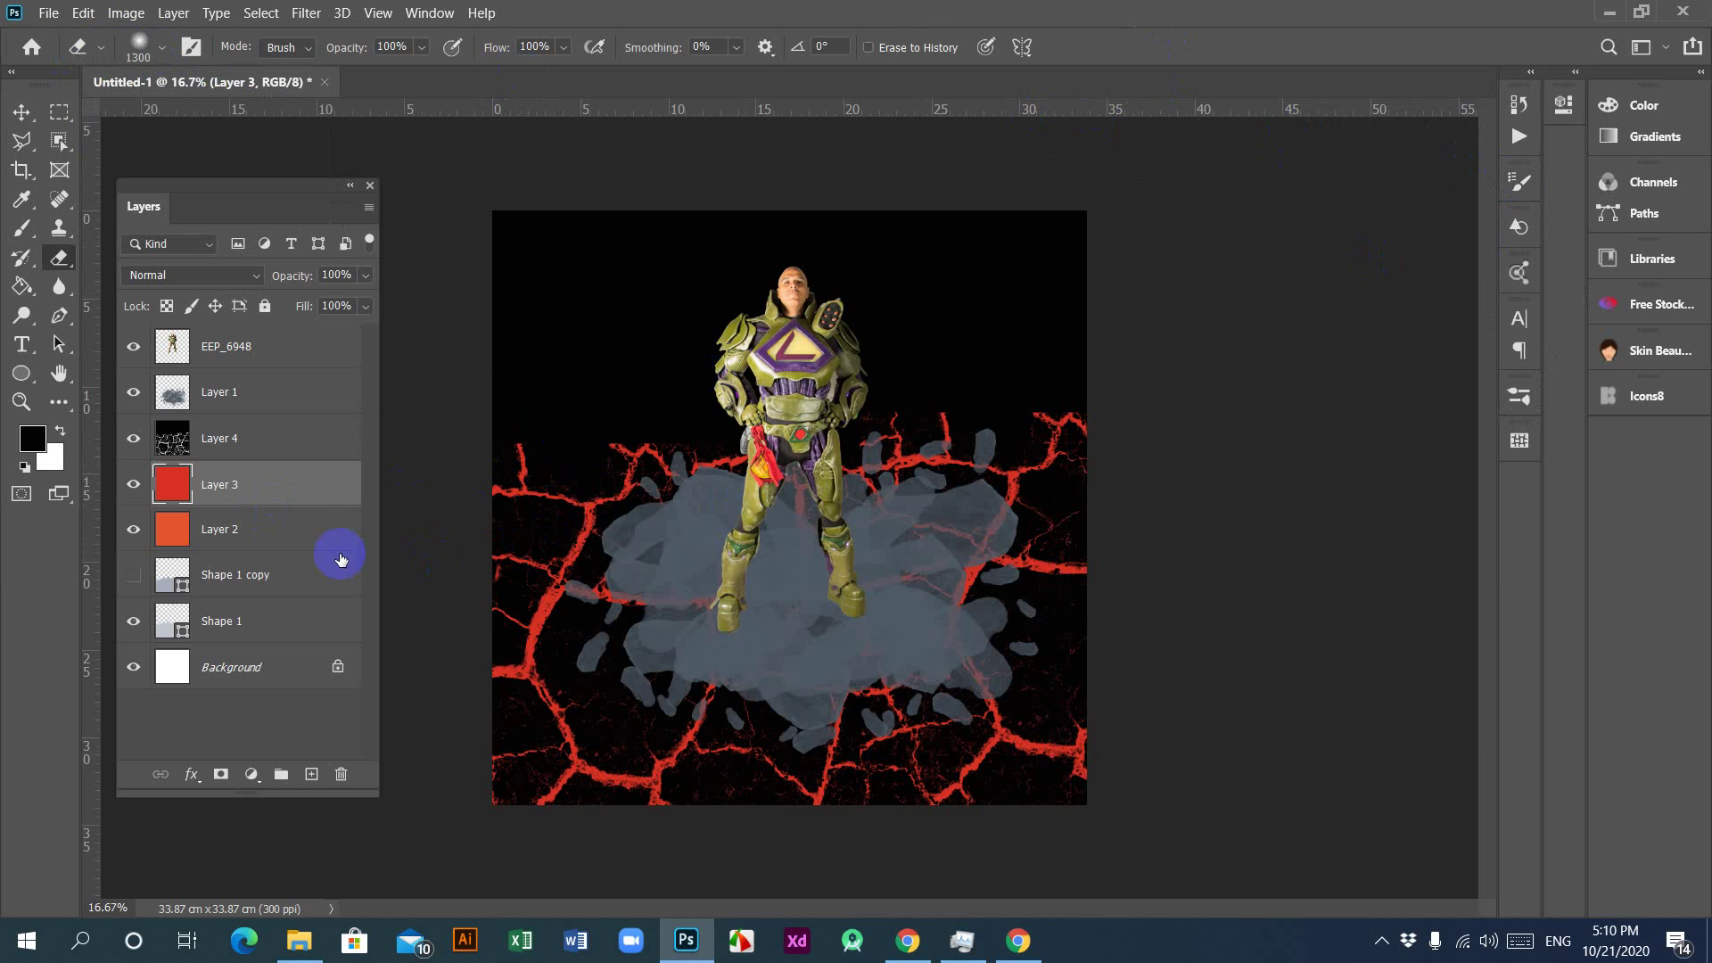
Step: Try erasing a soft 1300 px stroke above the cracks on Layer 4 beside the figure, and undo it
{"action": "left_click", "coordinate": [234, 441]}
{"action": "left_click_drag", "start_coordinate": [603, 432], "coordinate": [463, 428]}
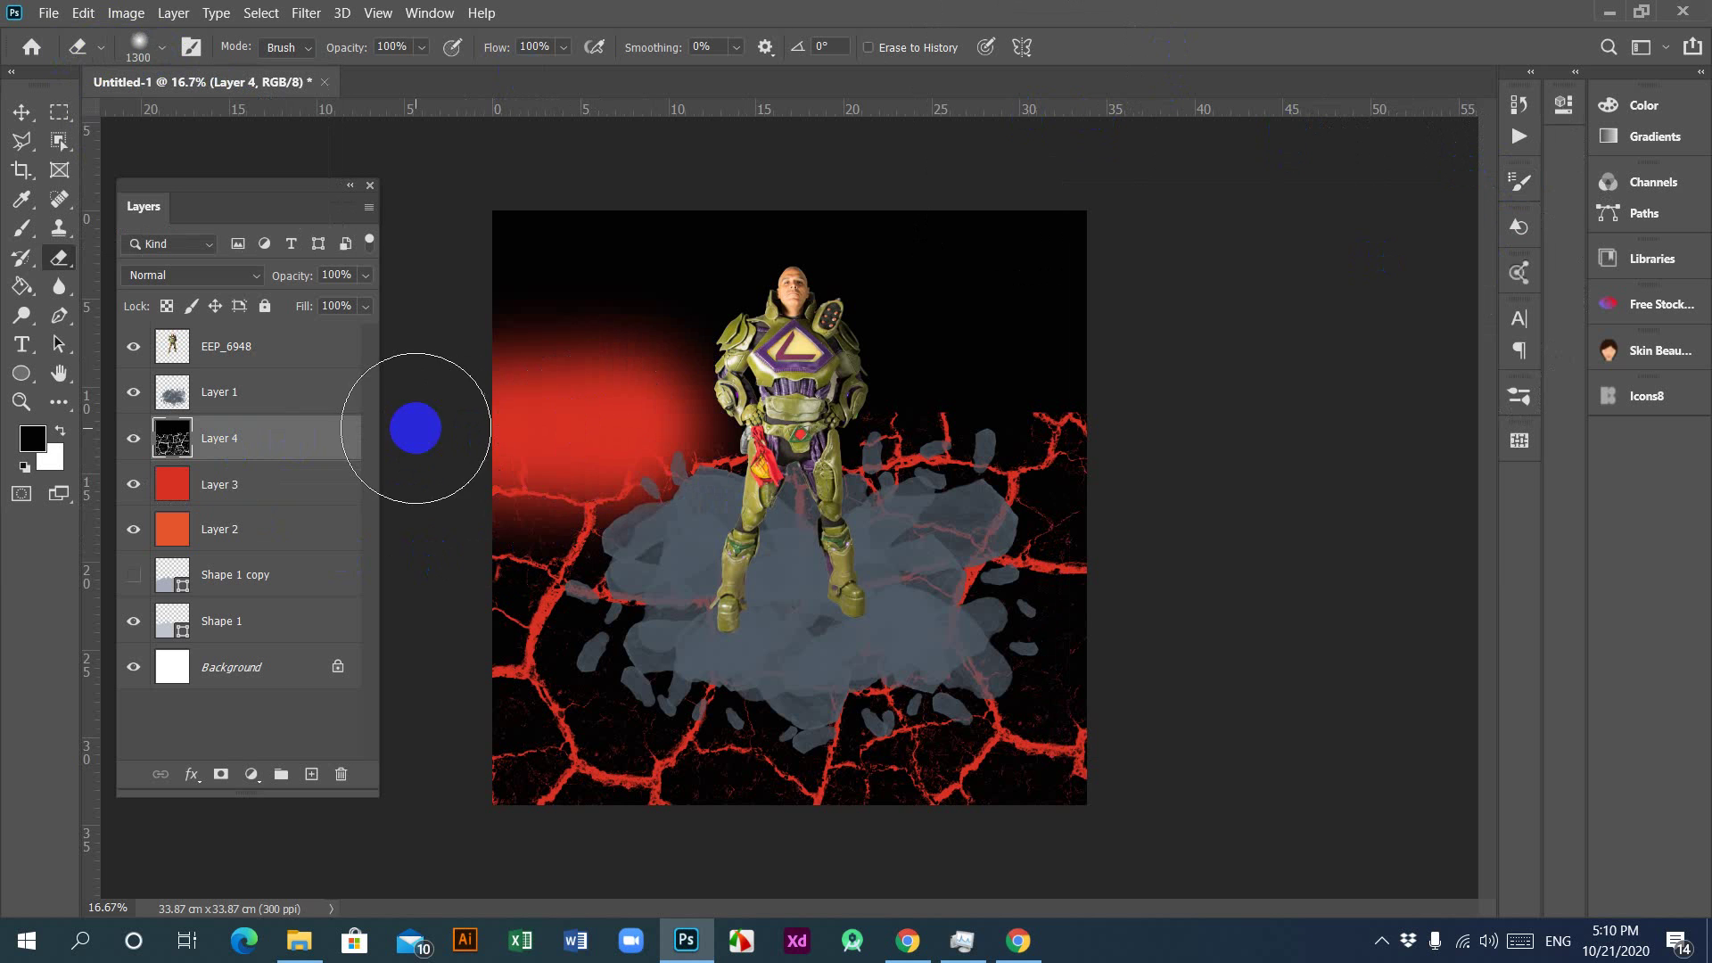
{"action": "key", "text": "ctrl+z"}
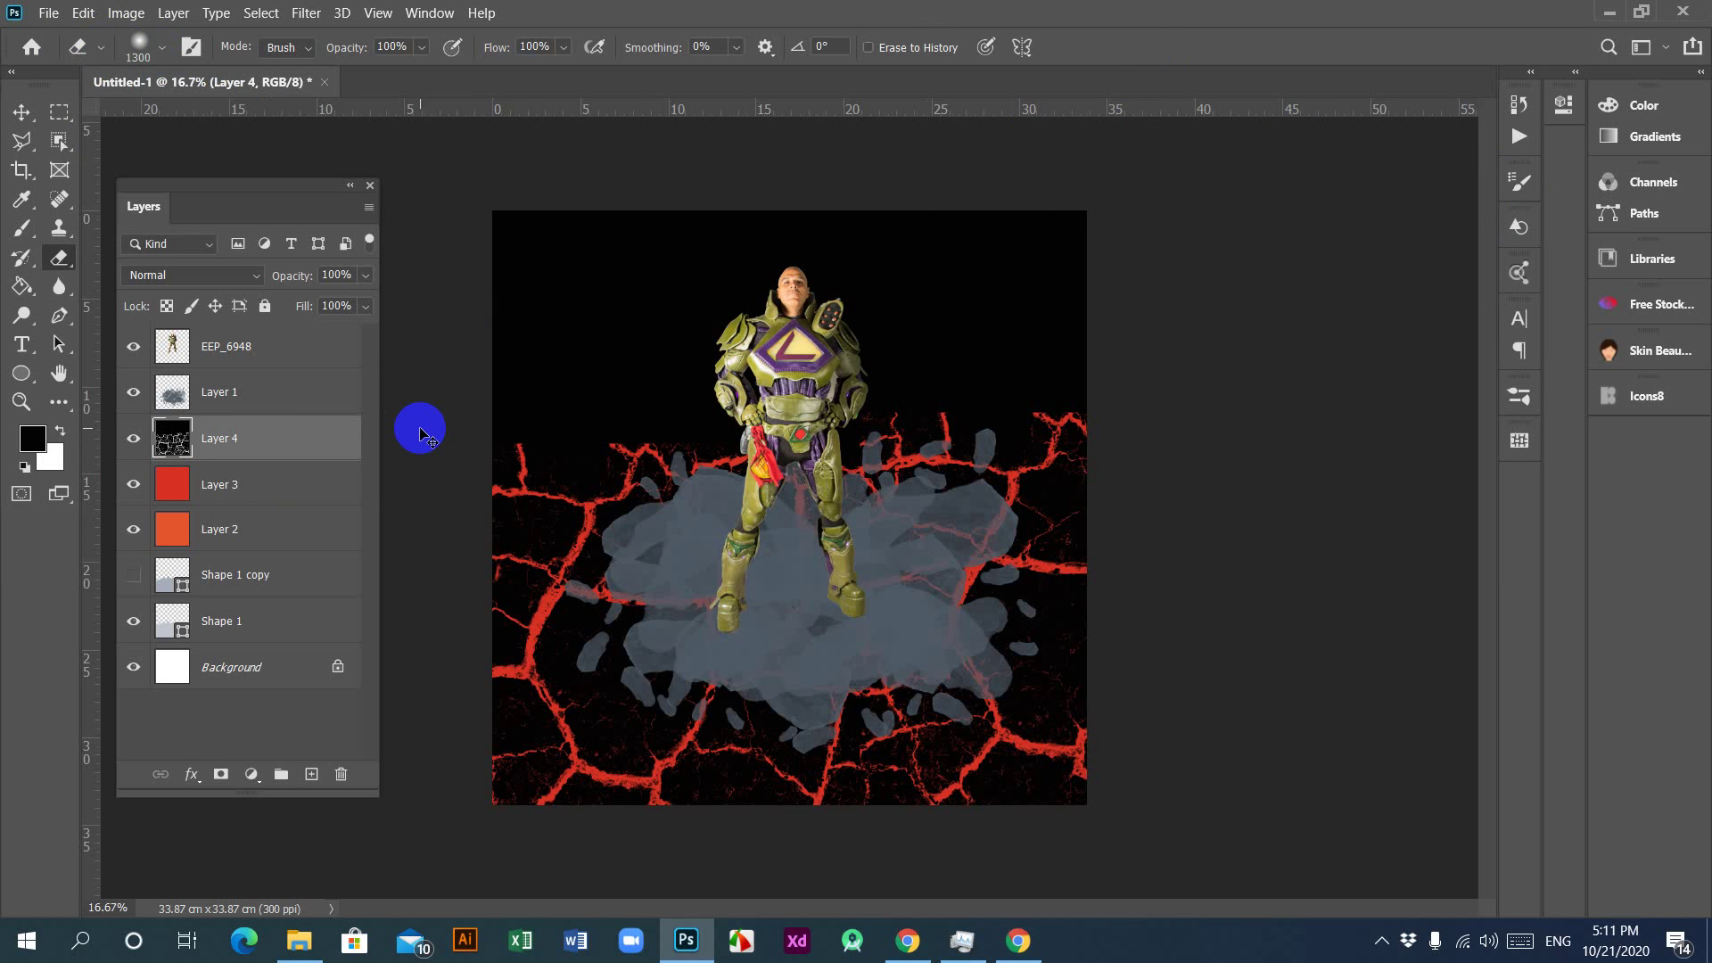
{"action": "left_click_drag", "start_coordinate": [515, 440], "coordinate": [532, 453]}
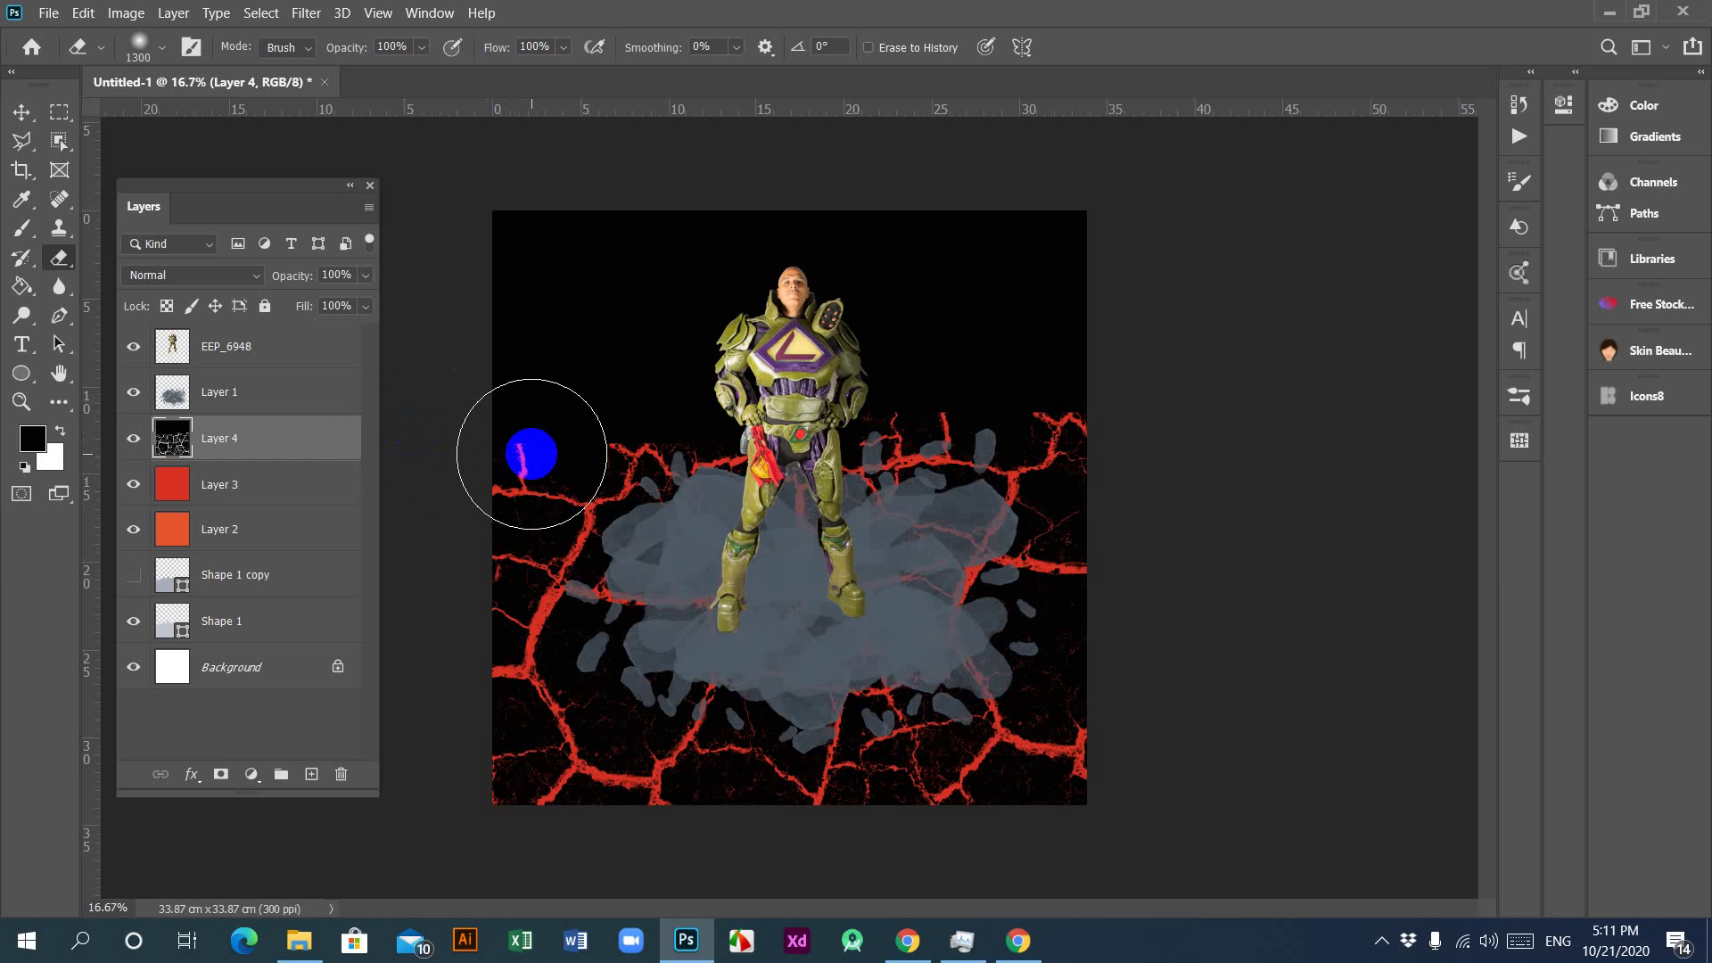
Step: Choose the round 50 px tip for the Brush and set it to 95 px, 61% hardness and 5% spacing
{"action": "left_click", "coordinate": [21, 229]}
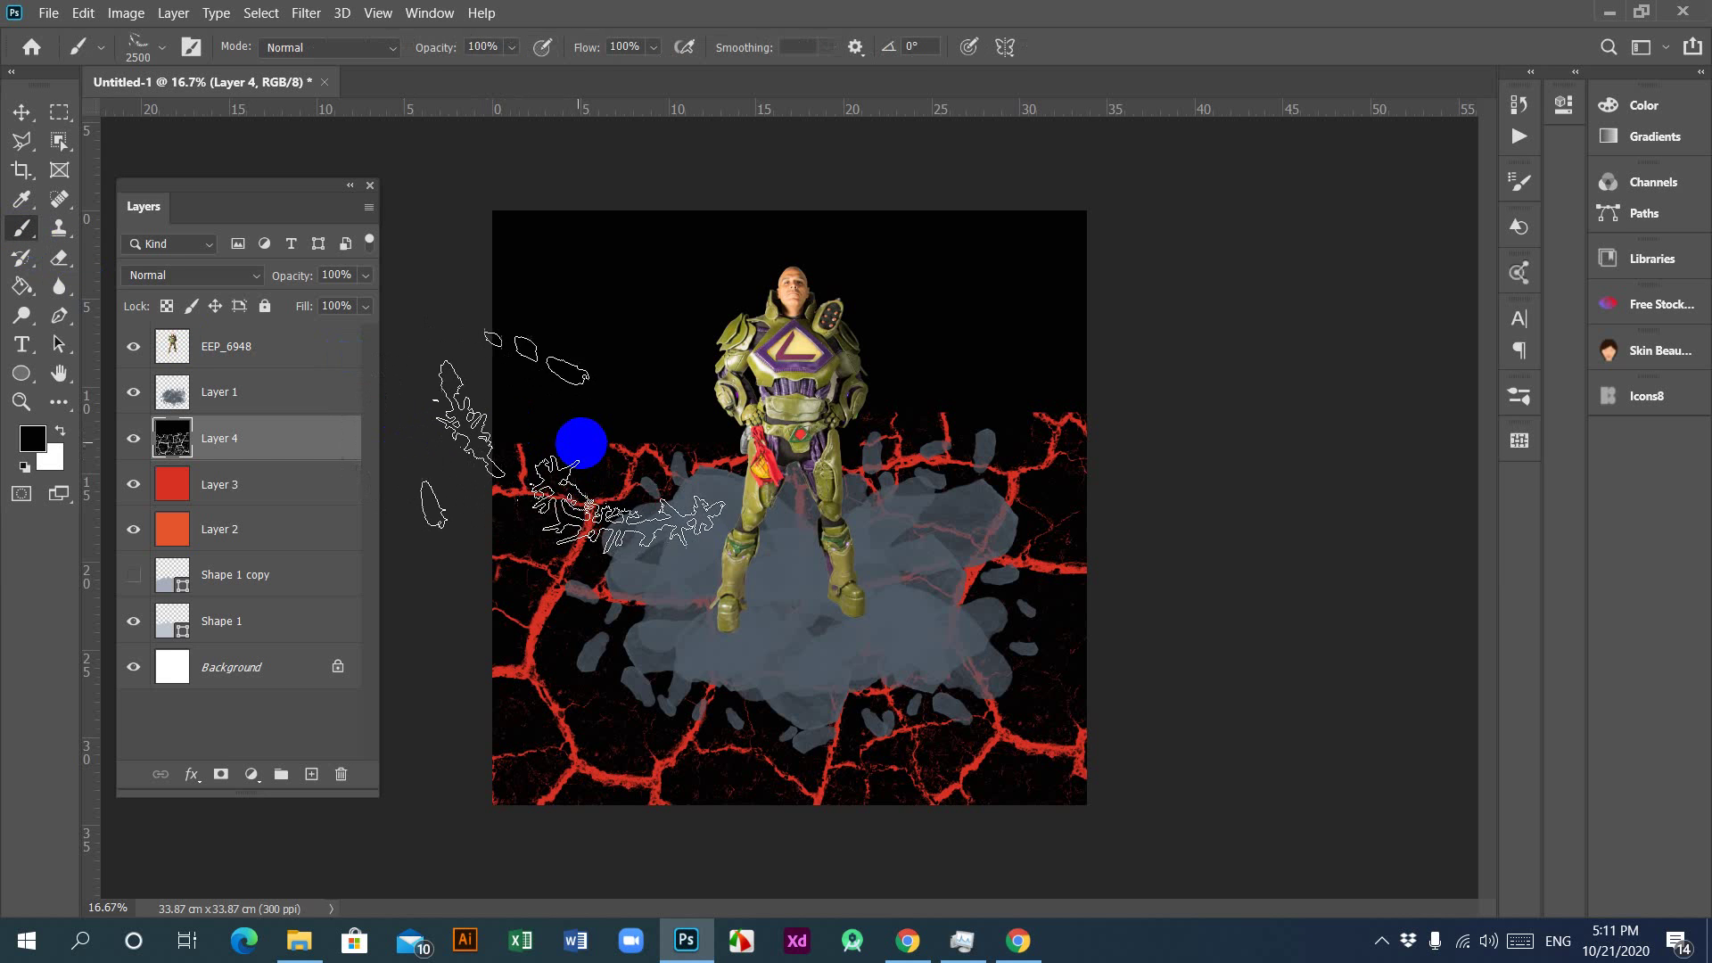
{"action": "left_click", "coordinate": [1529, 187]}
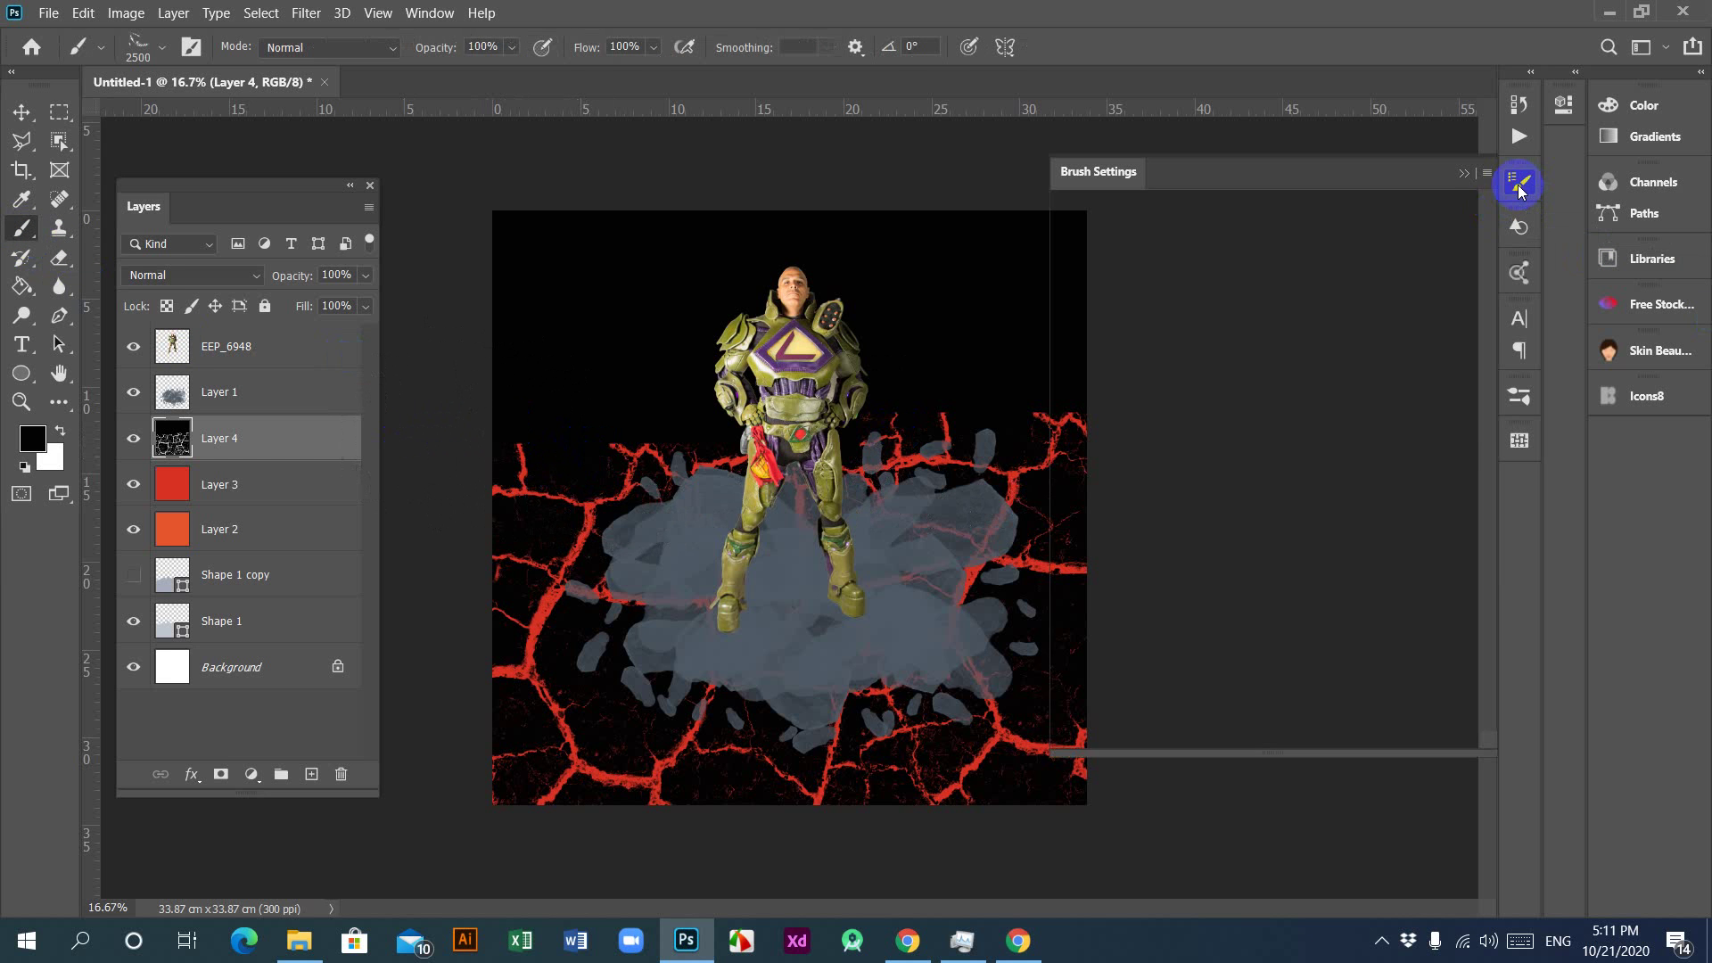
{"action": "left_click", "coordinate": [1266, 221]}
{"action": "left_click", "coordinate": [1302, 223]}
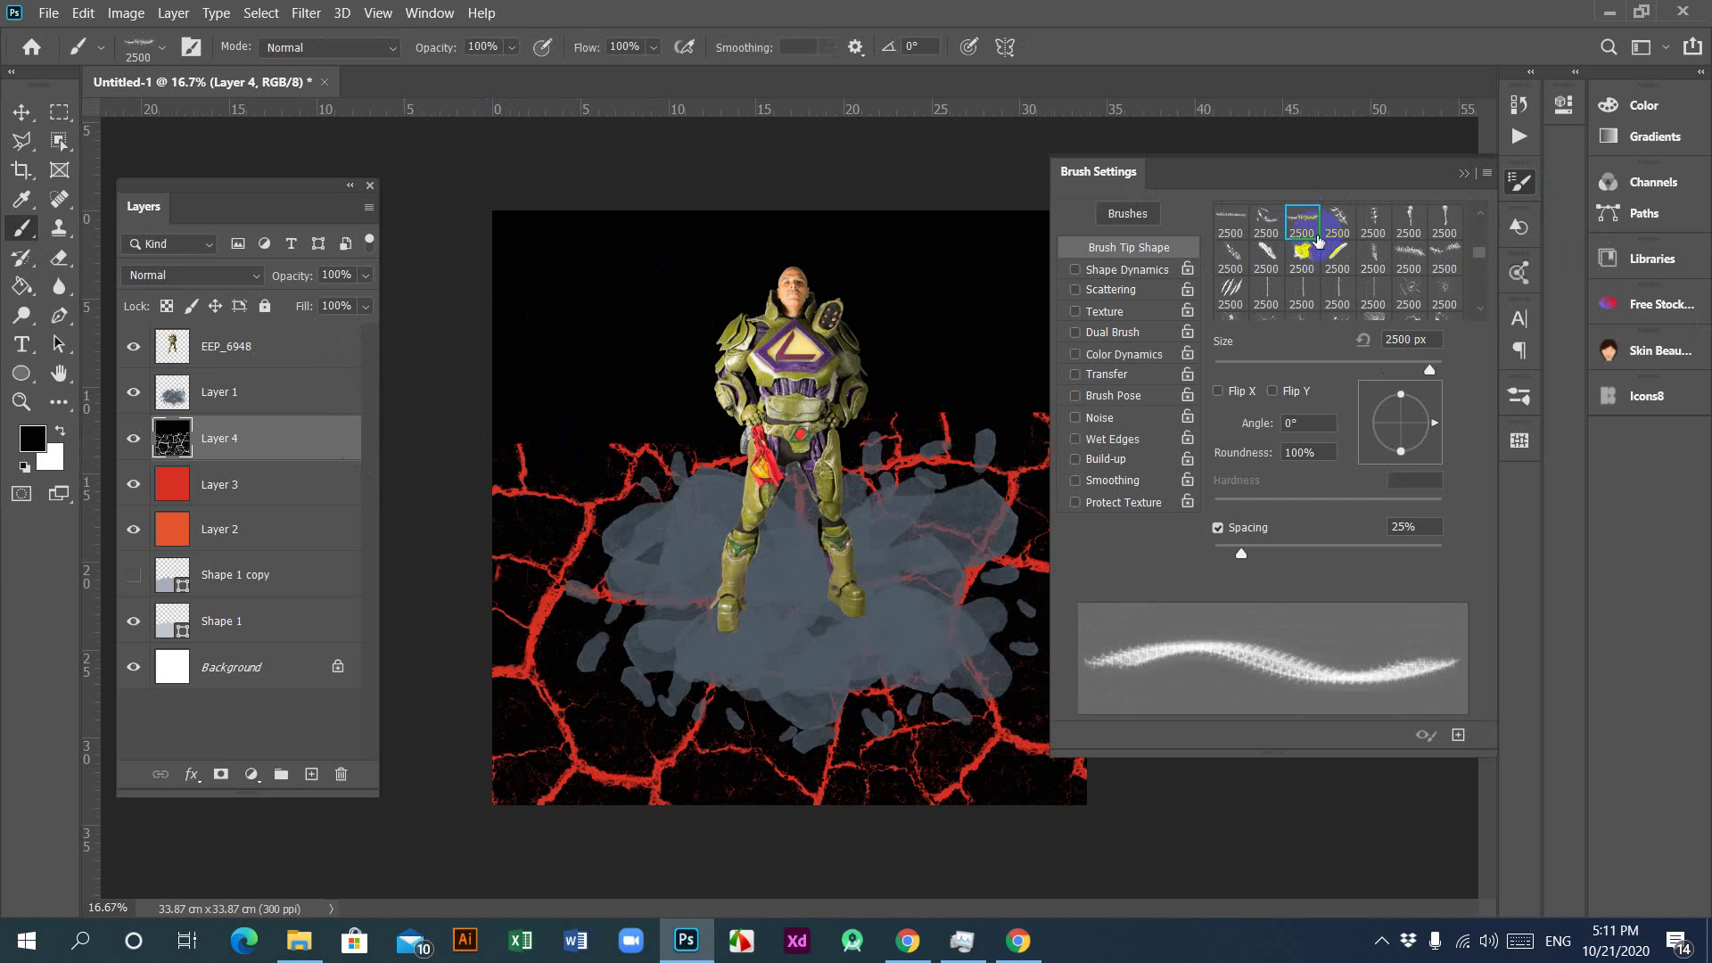
{"action": "mouse_move", "coordinate": [1477, 263]}
{"action": "left_mouse_down"}
{"action": "mouse_move", "coordinate": [1475, 217]}
{"action": "mouse_move", "coordinate": [1445, 252]}
{"action": "mouse_move", "coordinate": [1487, 268]}
{"action": "mouse_move", "coordinate": [1486, 296]}
{"action": "mouse_move", "coordinate": [1486, 199]}
{"action": "left_mouse_up"}
{"action": "left_click", "coordinate": [1409, 250]}
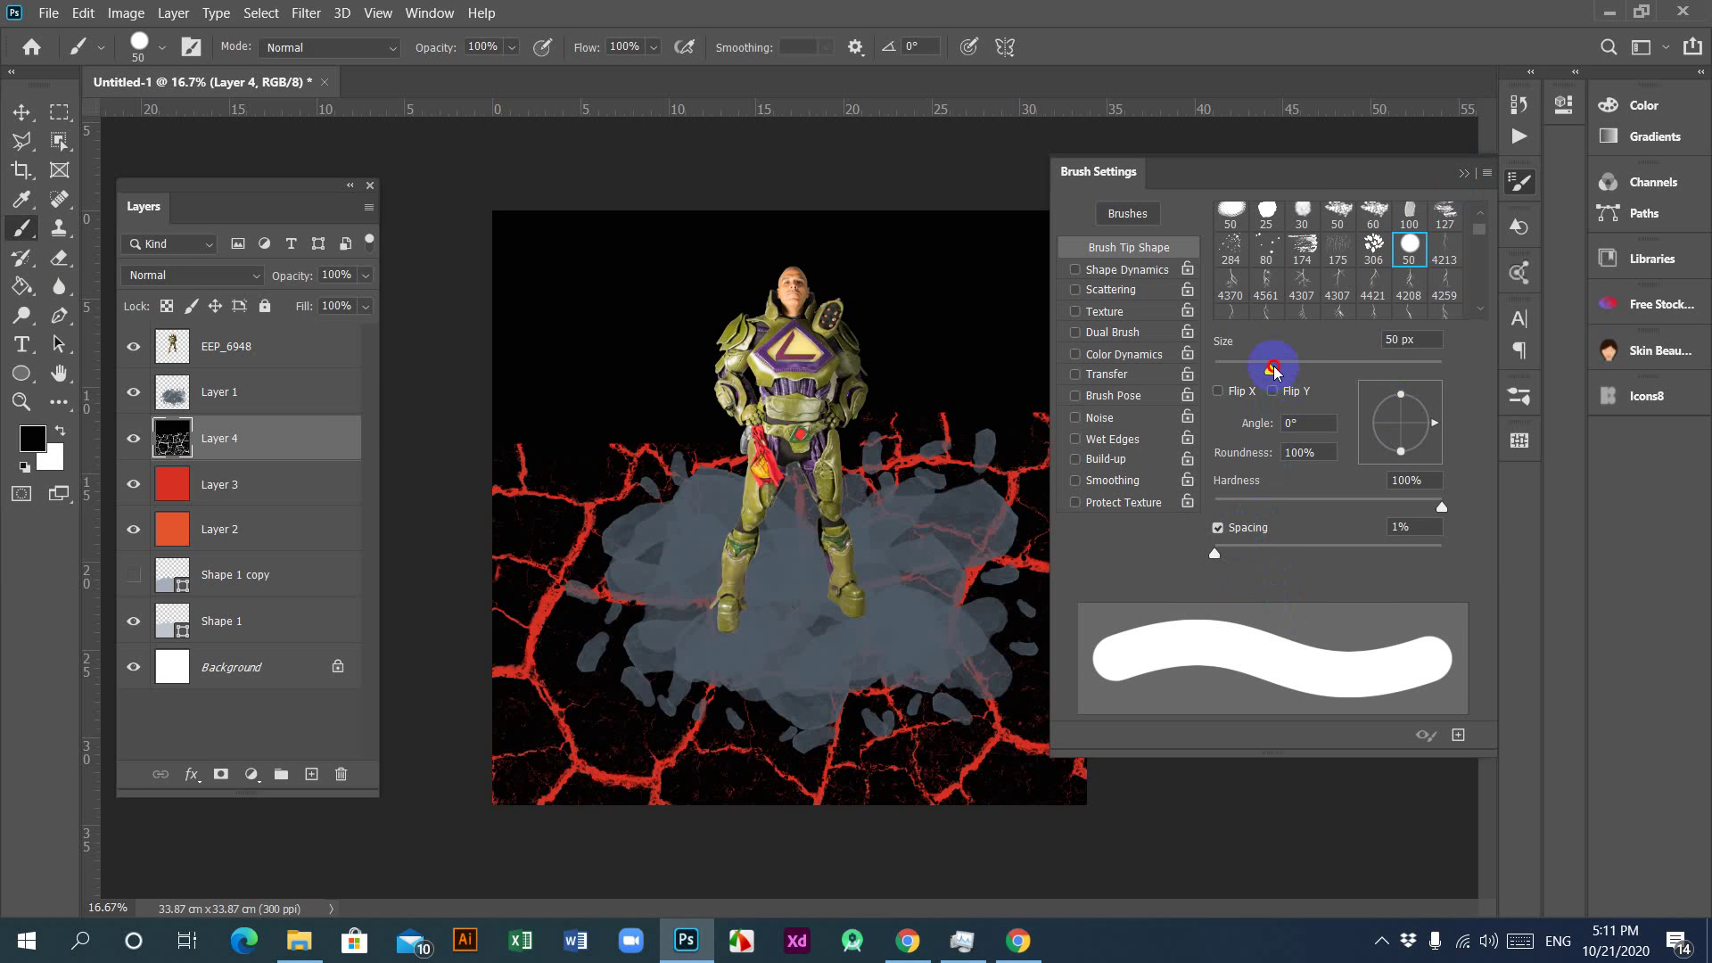
{"action": "left_click_drag", "start_coordinate": [1273, 370], "coordinate": [1319, 369]}
{"action": "mouse_move", "coordinate": [1214, 557]}
{"action": "left_mouse_down"}
{"action": "mouse_move", "coordinate": [1345, 558]}
{"action": "mouse_move", "coordinate": [1219, 555]}
{"action": "left_mouse_up"}
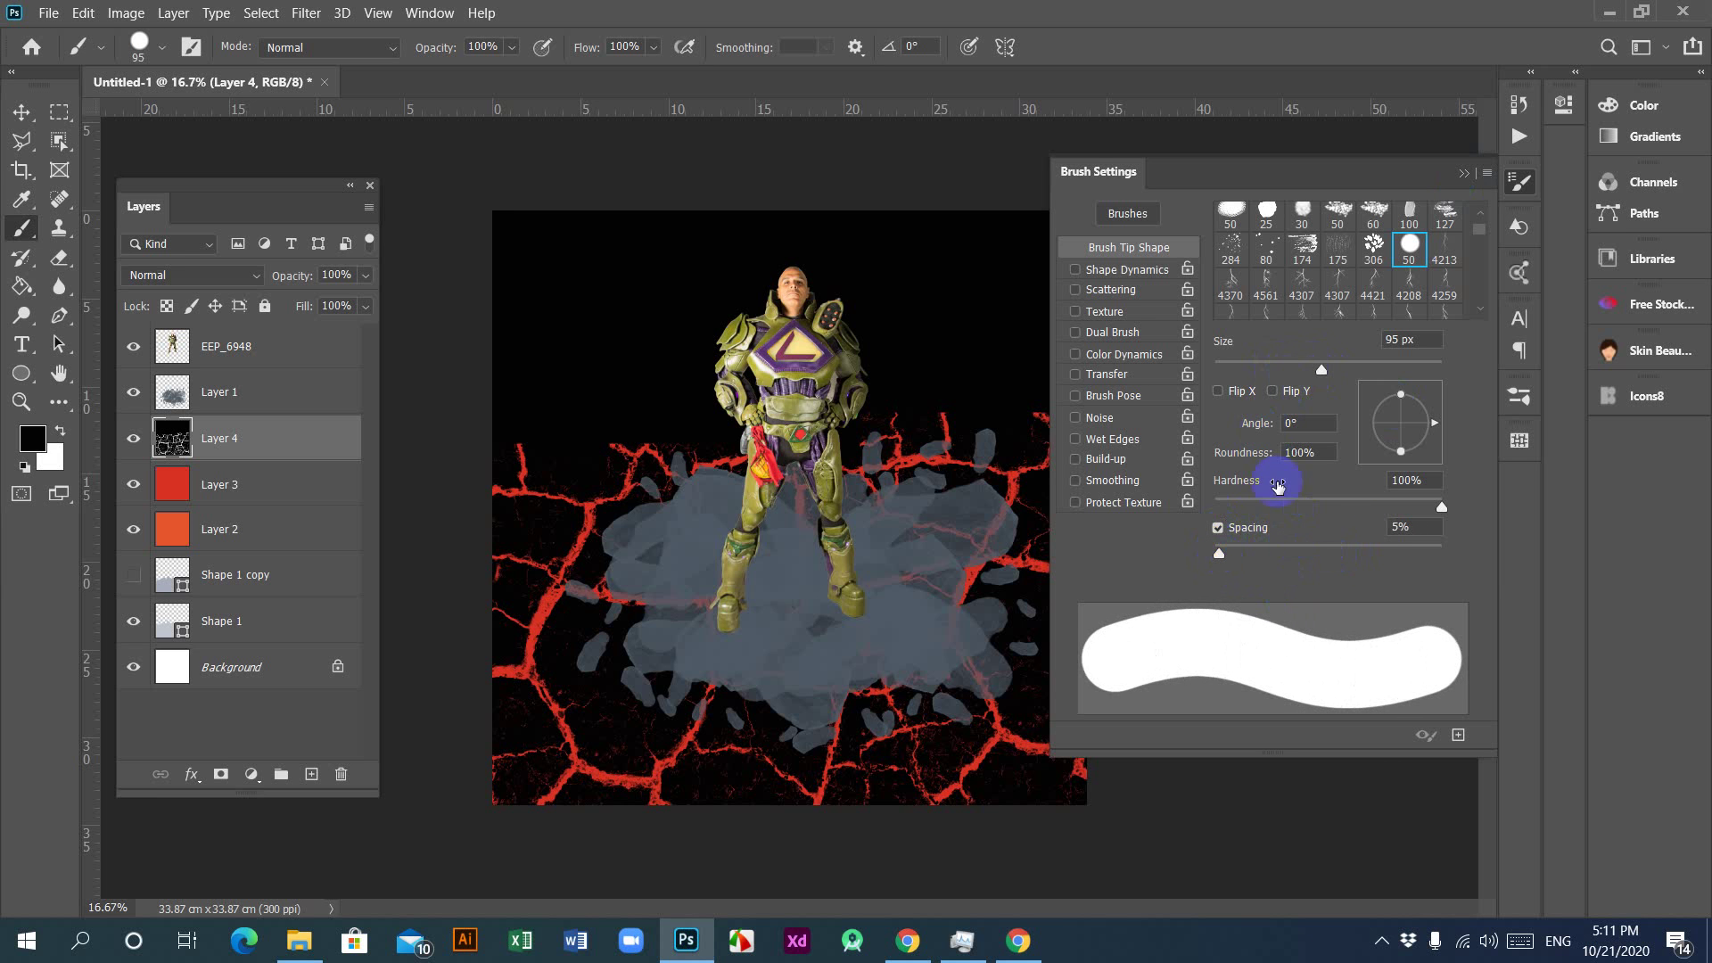
{"action": "left_click_drag", "start_coordinate": [1441, 506], "coordinate": [1353, 506]}
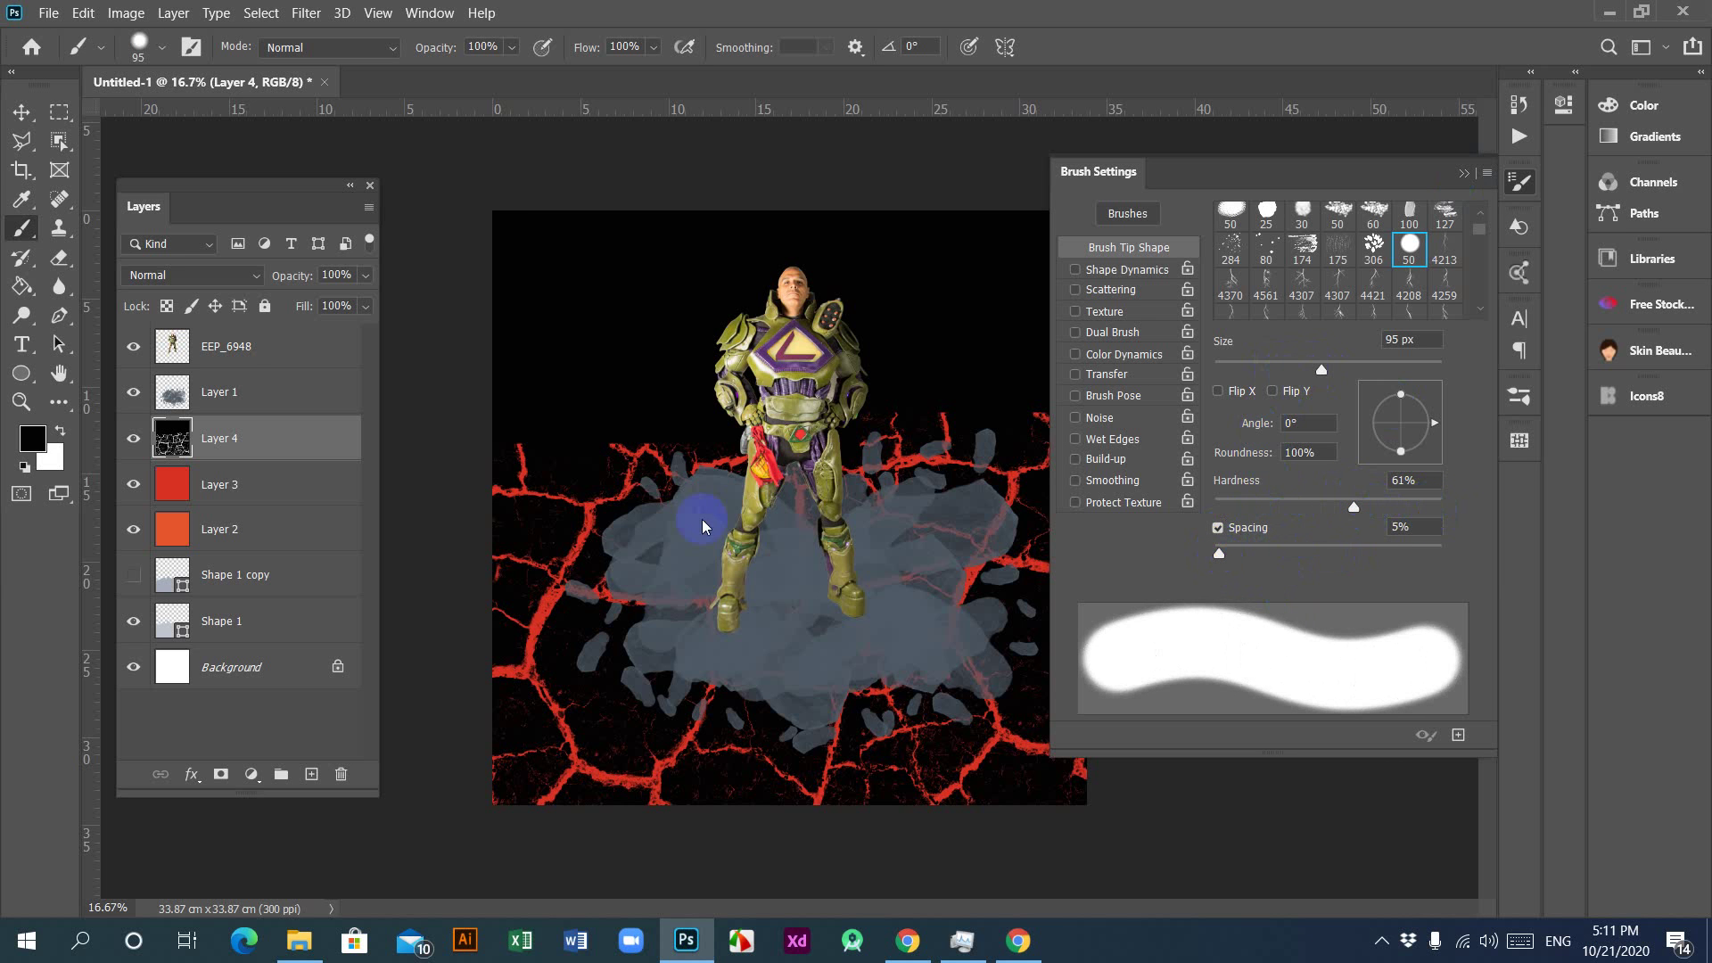
Step: Enlarge the round brush to 1000 px and paint black over the upper cracks on Layer 4, around and behind the figure
{"action": "key", "text": "bracketright"}
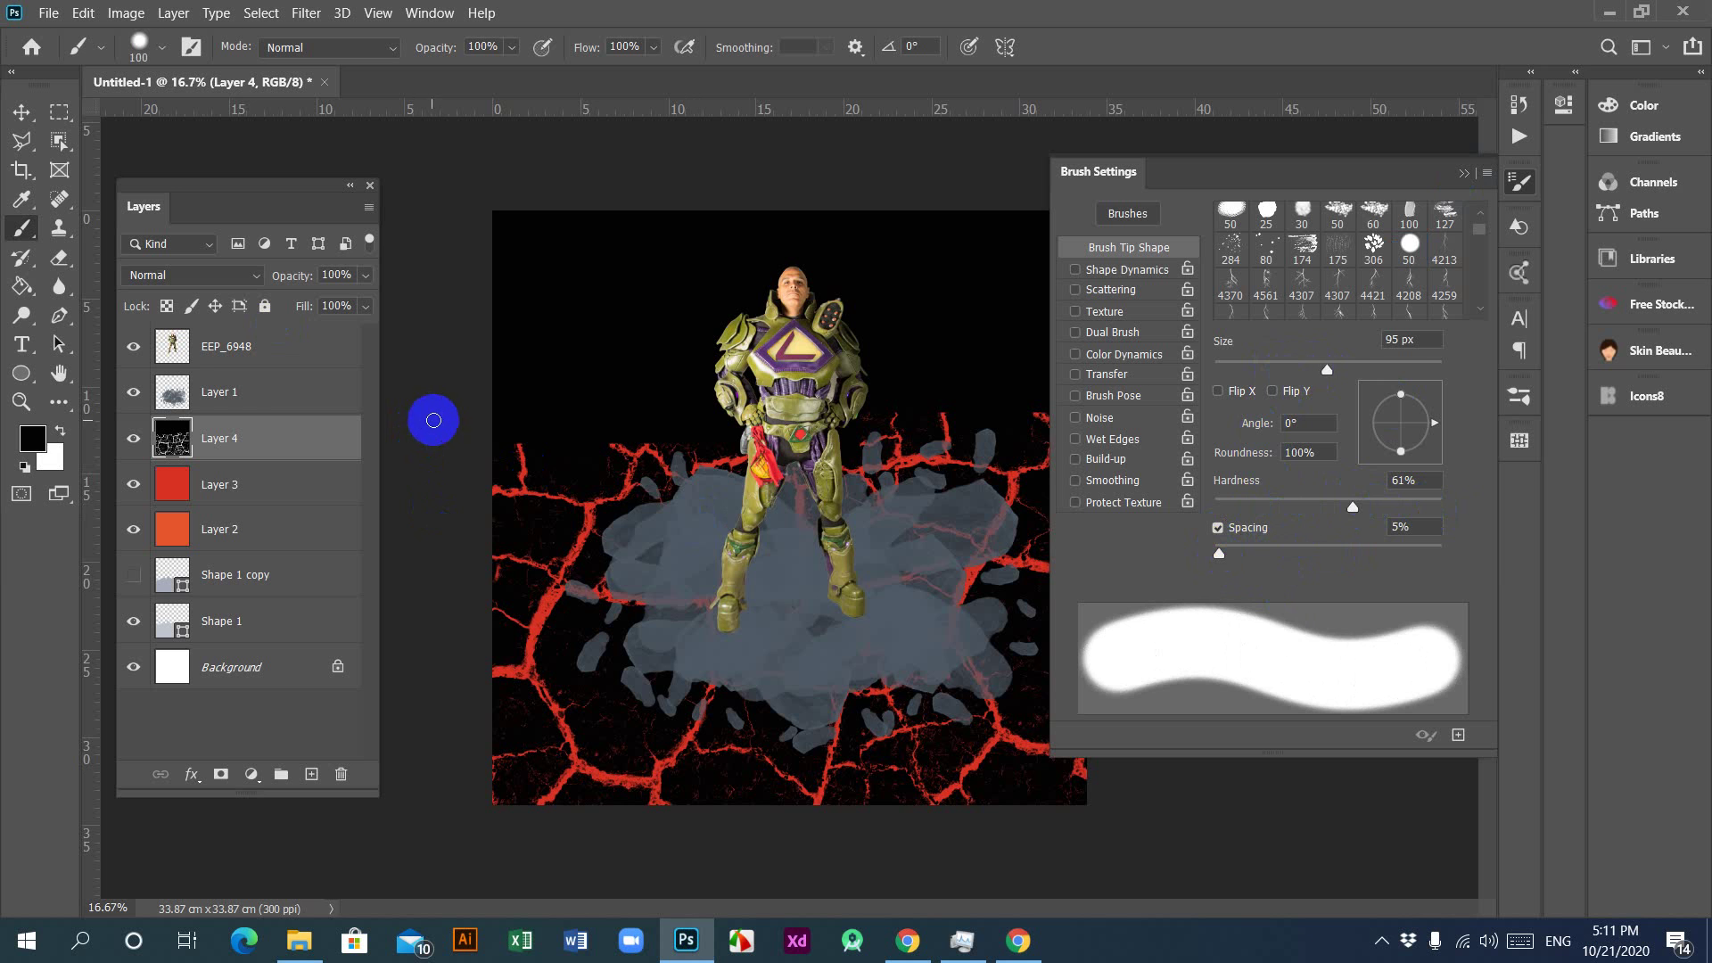
{"action": "key", "text": "bracketright"}
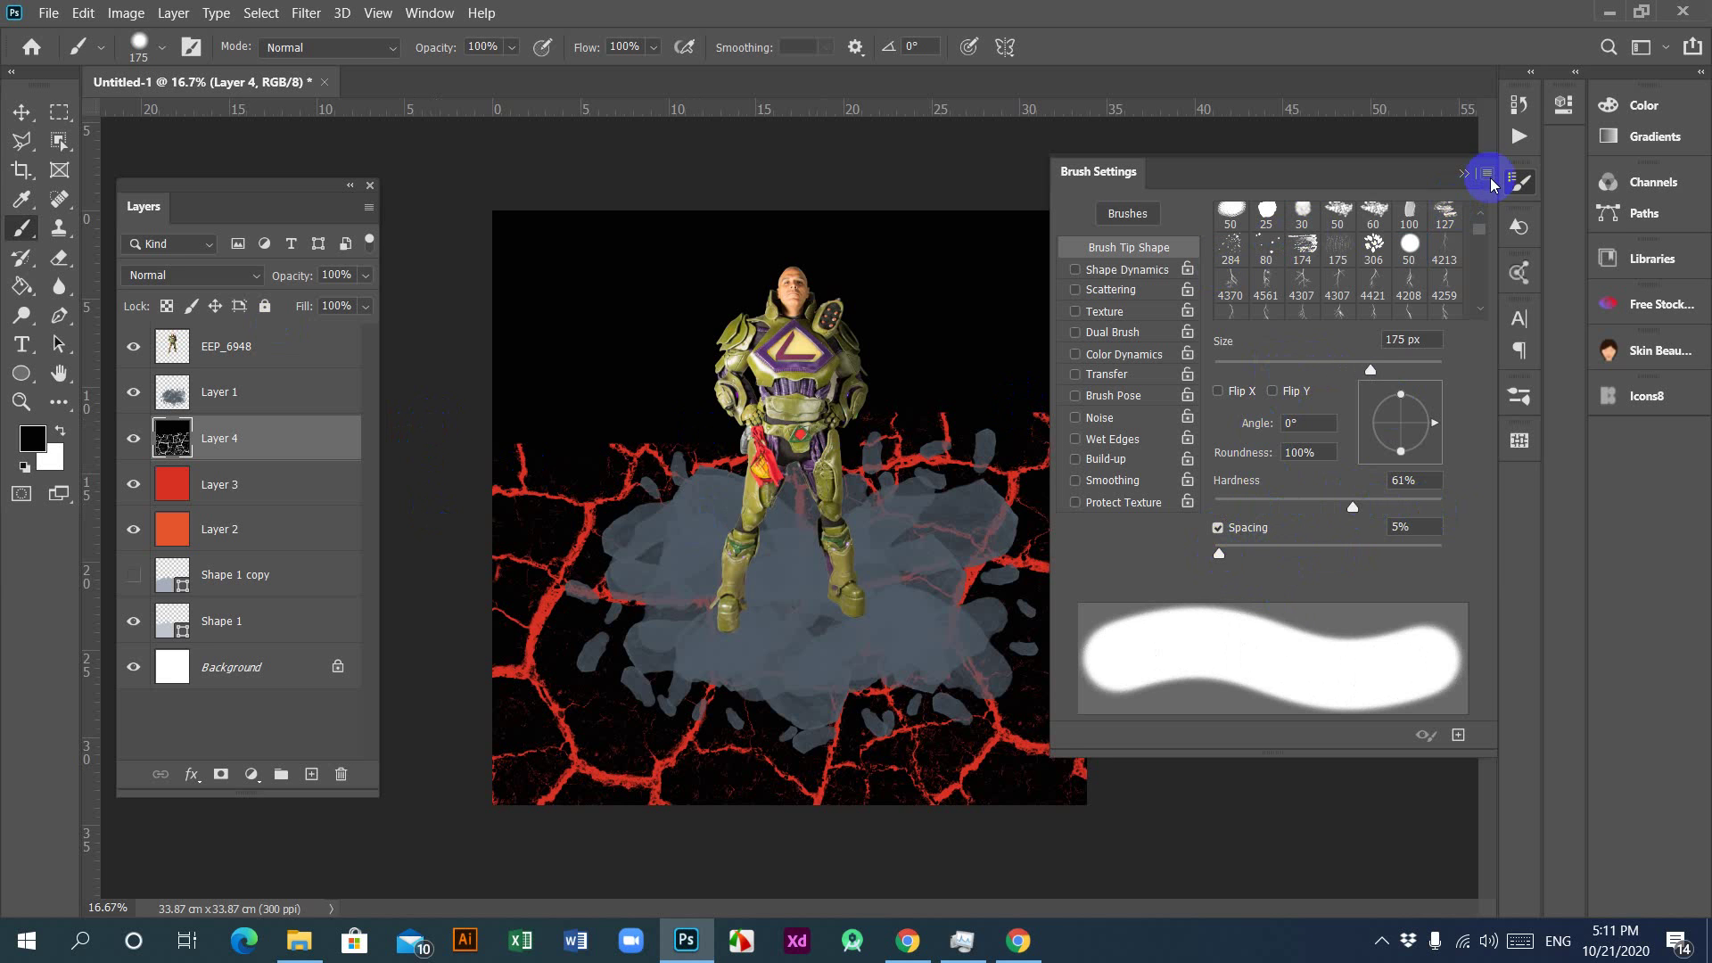
{"action": "left_click", "coordinate": [1465, 173]}
{"action": "key", "text": "bracketright"}
{"action": "key", "text": "bracketright"}
{"action": "key", "text": "bracketright"}
{"action": "key", "text": "bracketright"}
{"action": "key", "text": "bracketright"}
{"action": "key", "text": "bracketright"}
{"action": "key", "text": "bracketright"}
{"action": "key", "text": "bracketright"}
{"action": "key", "text": "bracketright"}
{"action": "key", "text": "bracketright"}
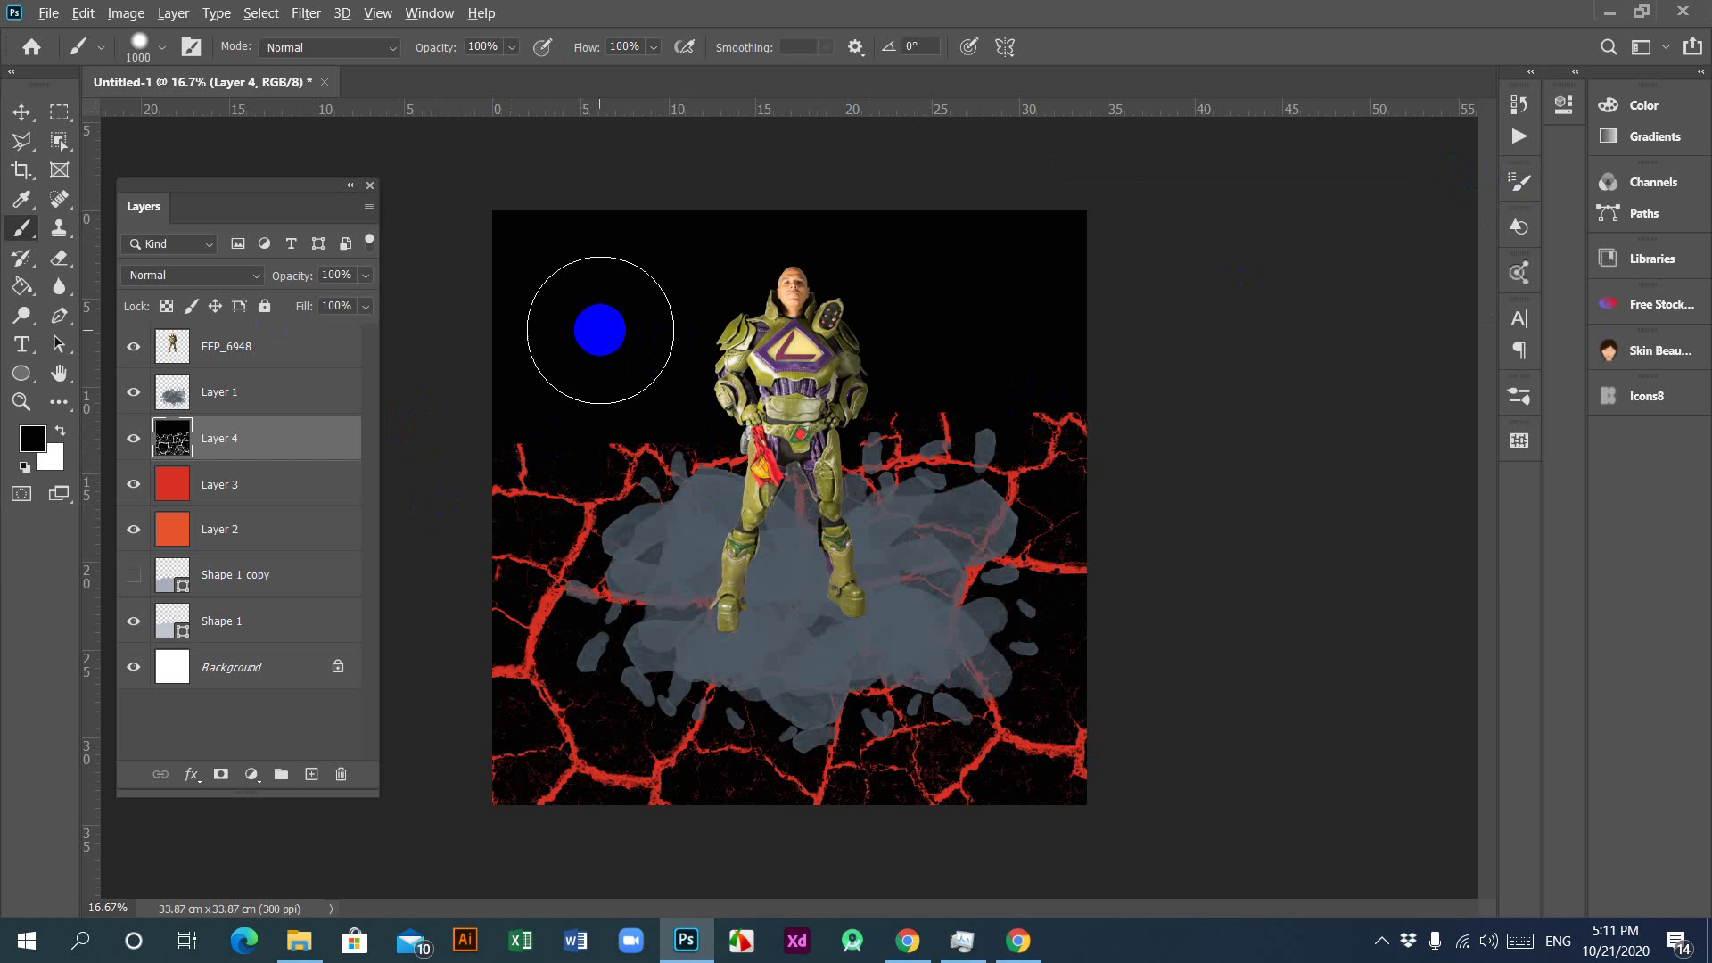
{"action": "mouse_move", "coordinate": [600, 333]}
{"action": "left_mouse_down"}
{"action": "mouse_move", "coordinate": [519, 444]}
{"action": "mouse_move", "coordinate": [477, 442]}
{"action": "mouse_move", "coordinate": [637, 430]}
{"action": "mouse_move", "coordinate": [481, 428]}
{"action": "mouse_move", "coordinate": [506, 427]}
{"action": "mouse_move", "coordinate": [1146, 433]}
{"action": "mouse_move", "coordinate": [637, 461]}
{"action": "mouse_move", "coordinate": [622, 447]}
{"action": "mouse_move", "coordinate": [659, 455]}
{"action": "left_mouse_up"}
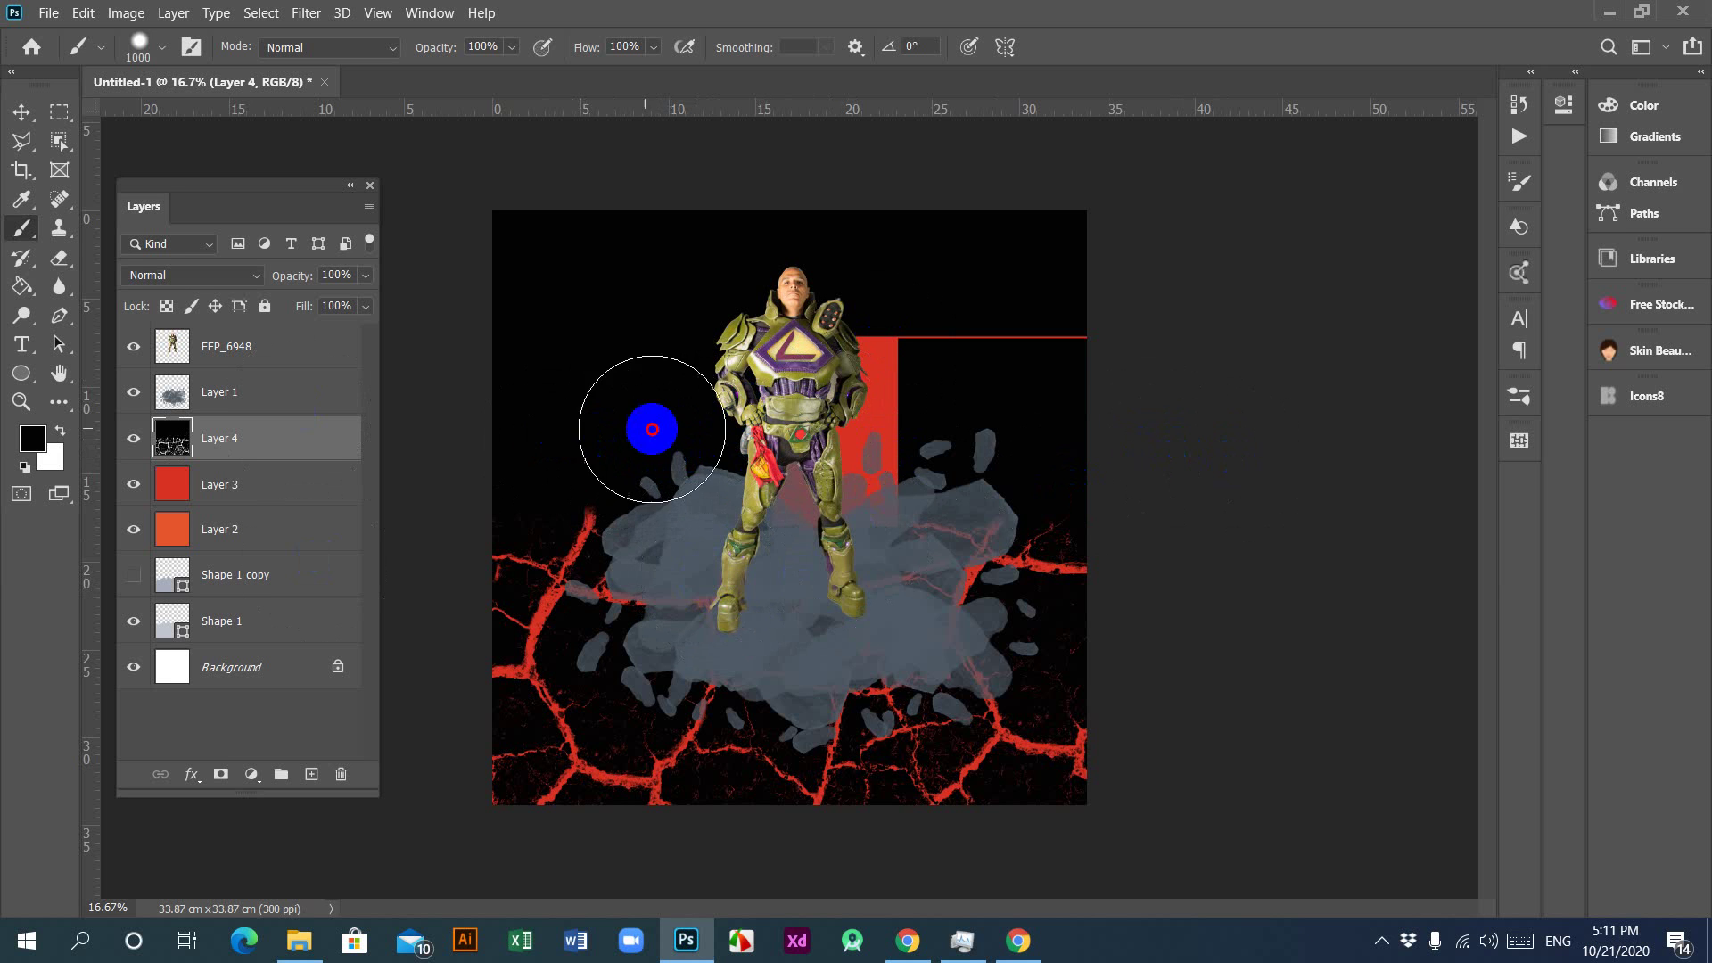
{"action": "mouse_move", "coordinate": [650, 428]}
{"action": "left_mouse_down"}
{"action": "mouse_move", "coordinate": [1157, 424]}
{"action": "mouse_move", "coordinate": [1062, 458]}
{"action": "left_mouse_up"}
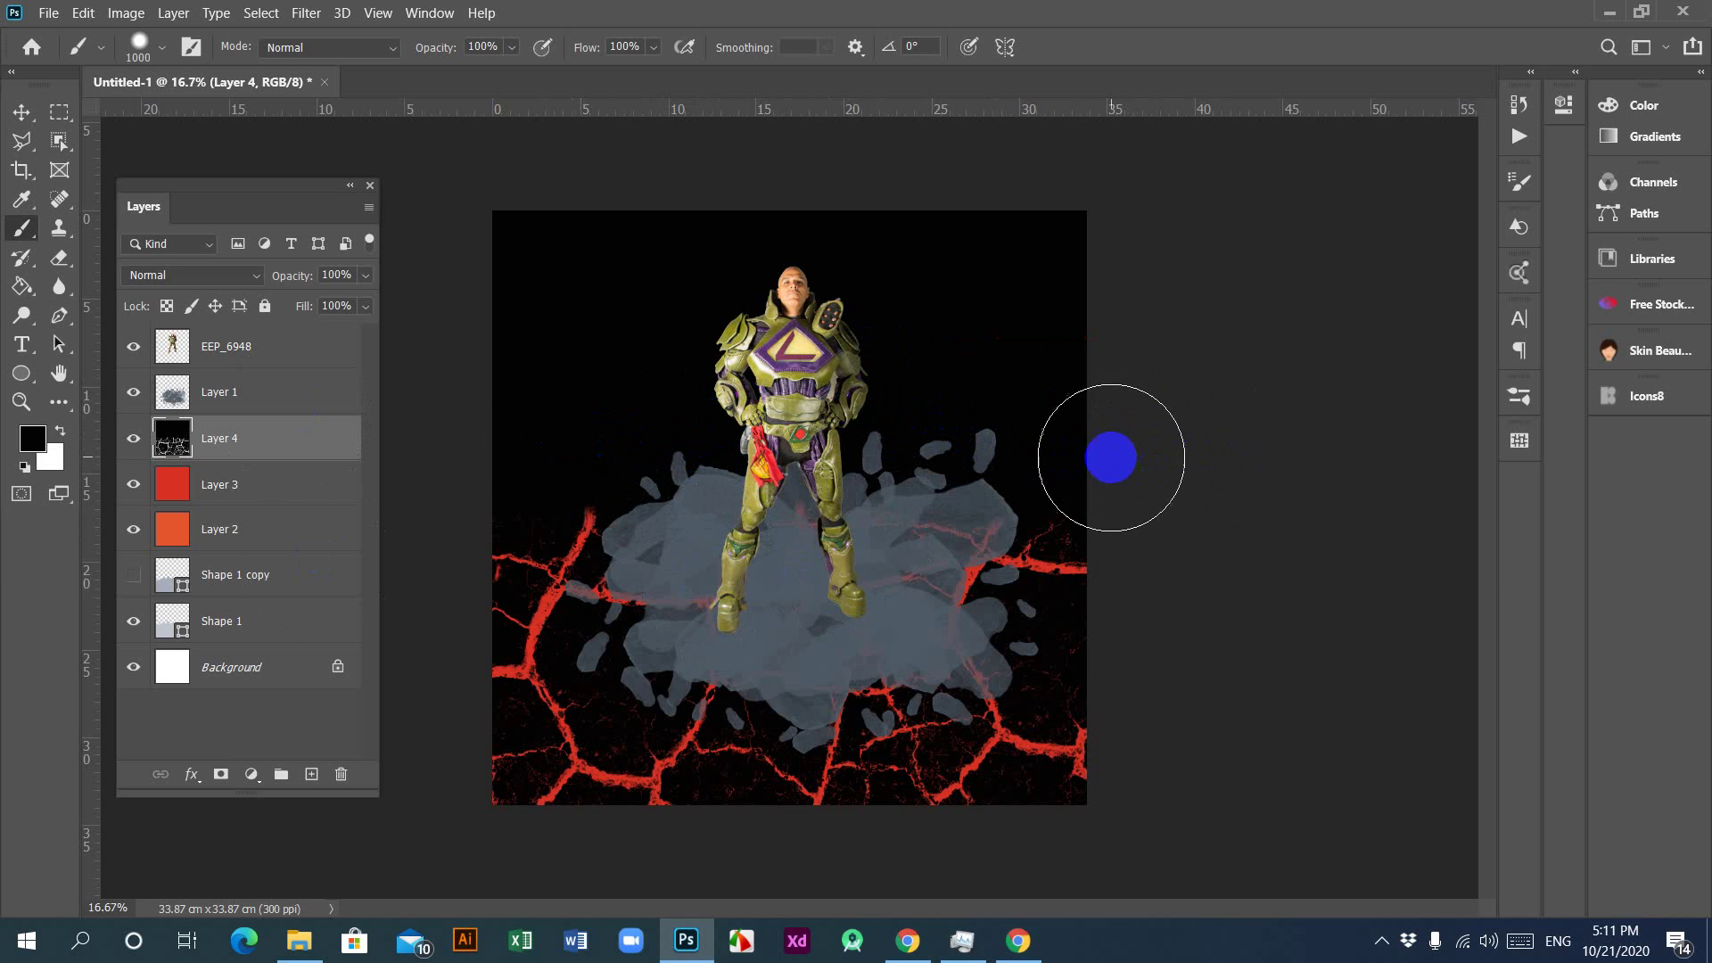
{"action": "left_click_drag", "start_coordinate": [573, 478], "coordinate": [386, 478]}
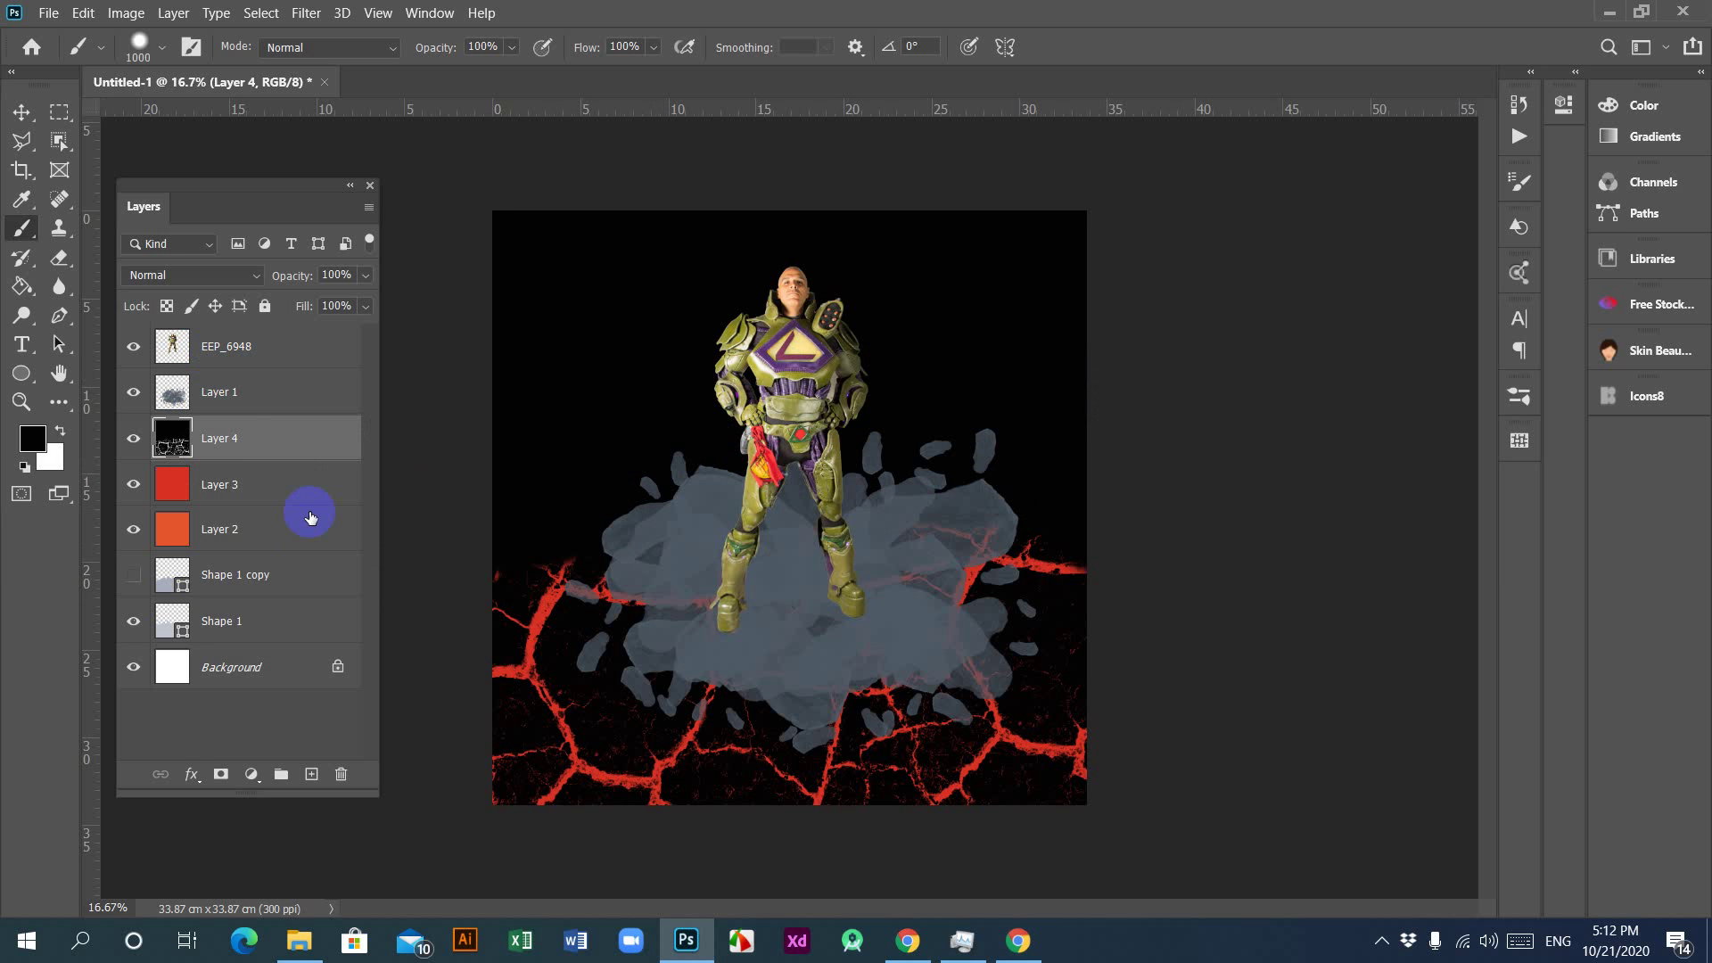
Step: Choose the 25 px spatter tip for the Brush and set it to 327 px with 36% spacing
{"action": "left_click", "coordinate": [1520, 184]}
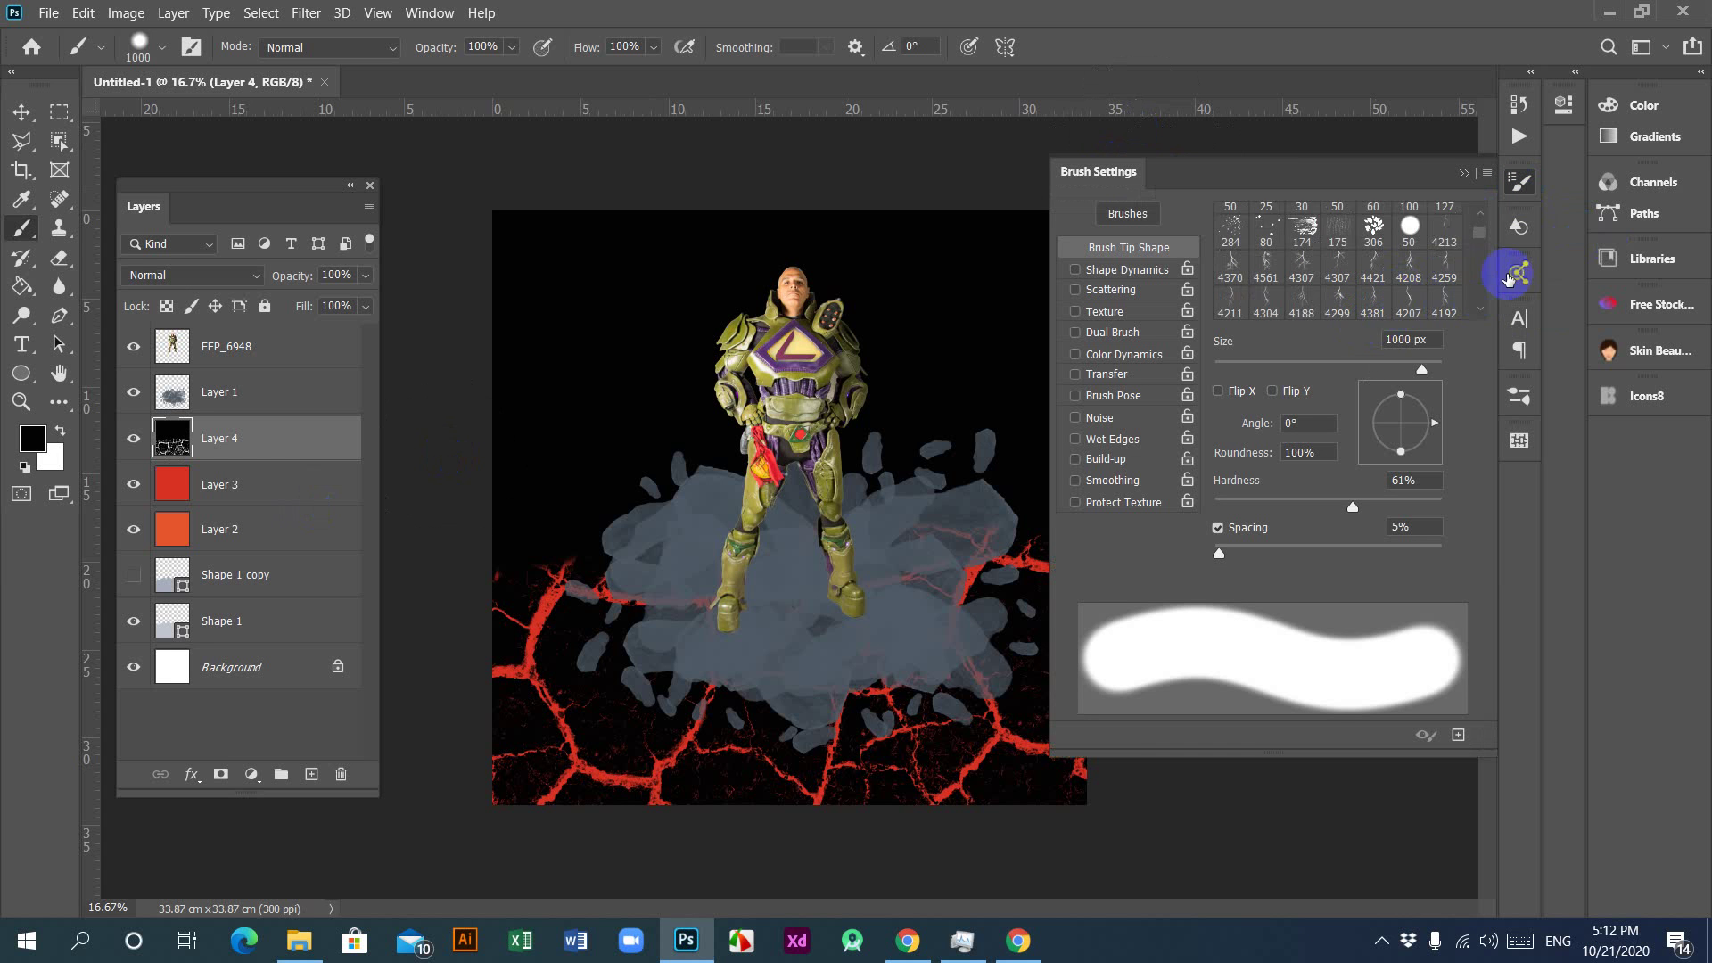
{"action": "scroll", "coordinate": [1479, 237], "scroll_direction": "down", "scroll_amount": 1}
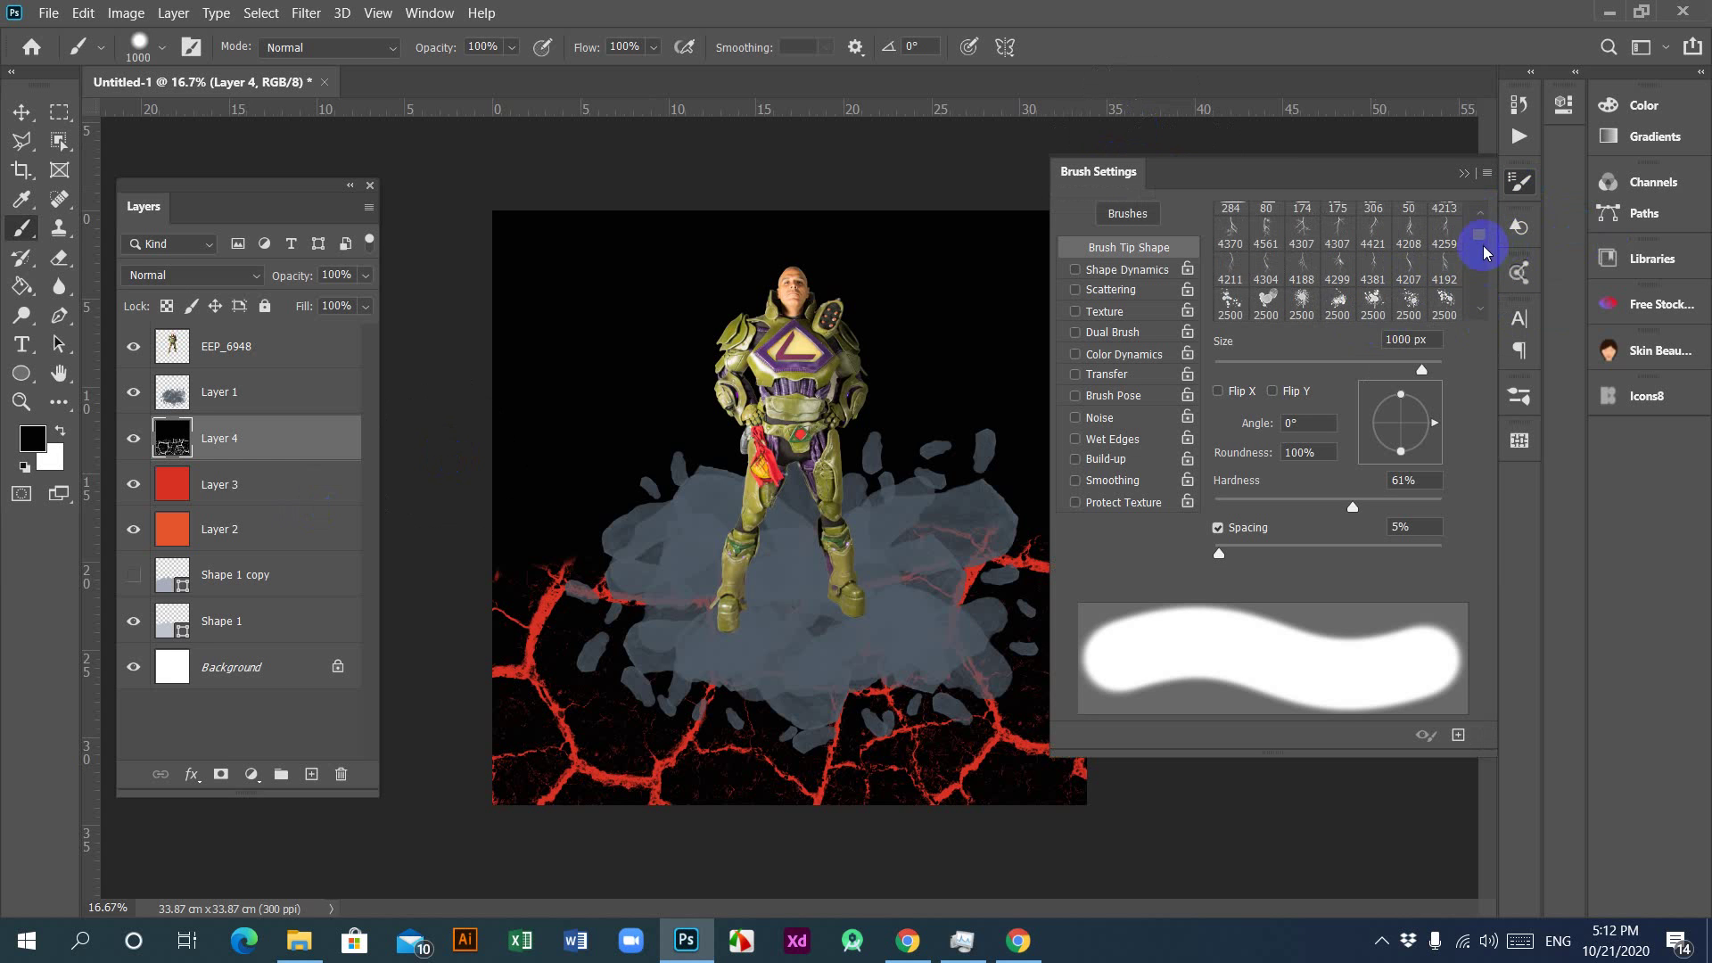
{"action": "left_click_drag", "start_coordinate": [1477, 237], "coordinate": [1483, 306]}
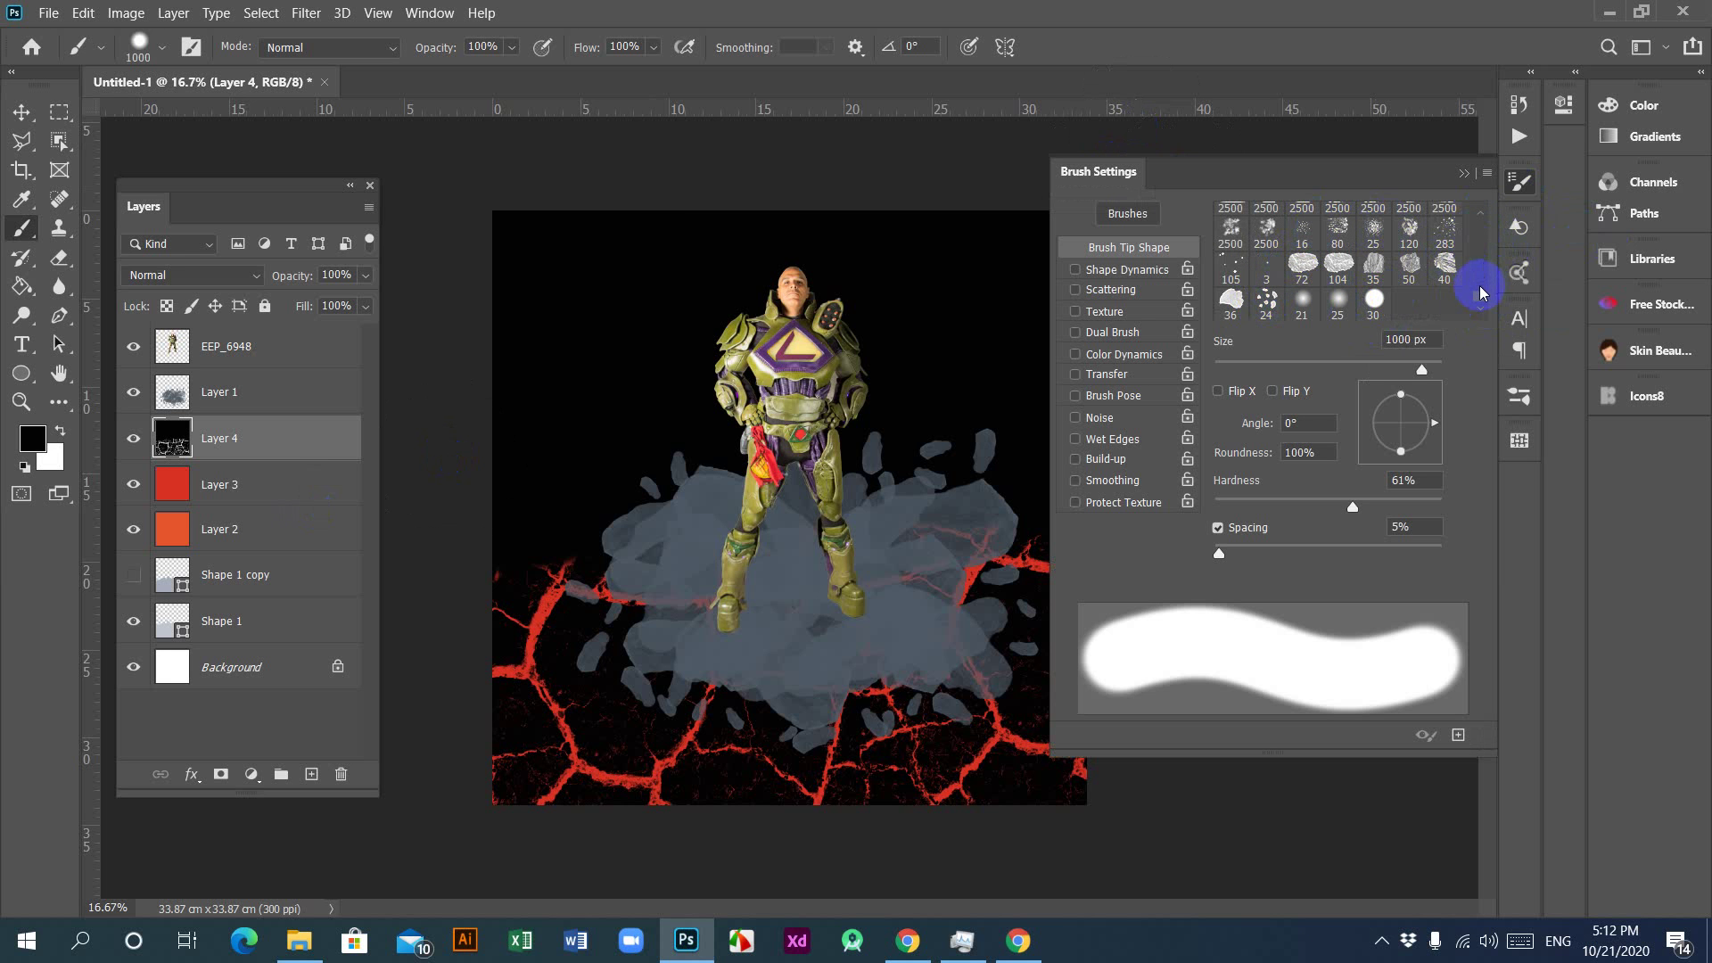
{"action": "scroll", "coordinate": [1476, 294], "scroll_direction": "down", "scroll_amount": 5}
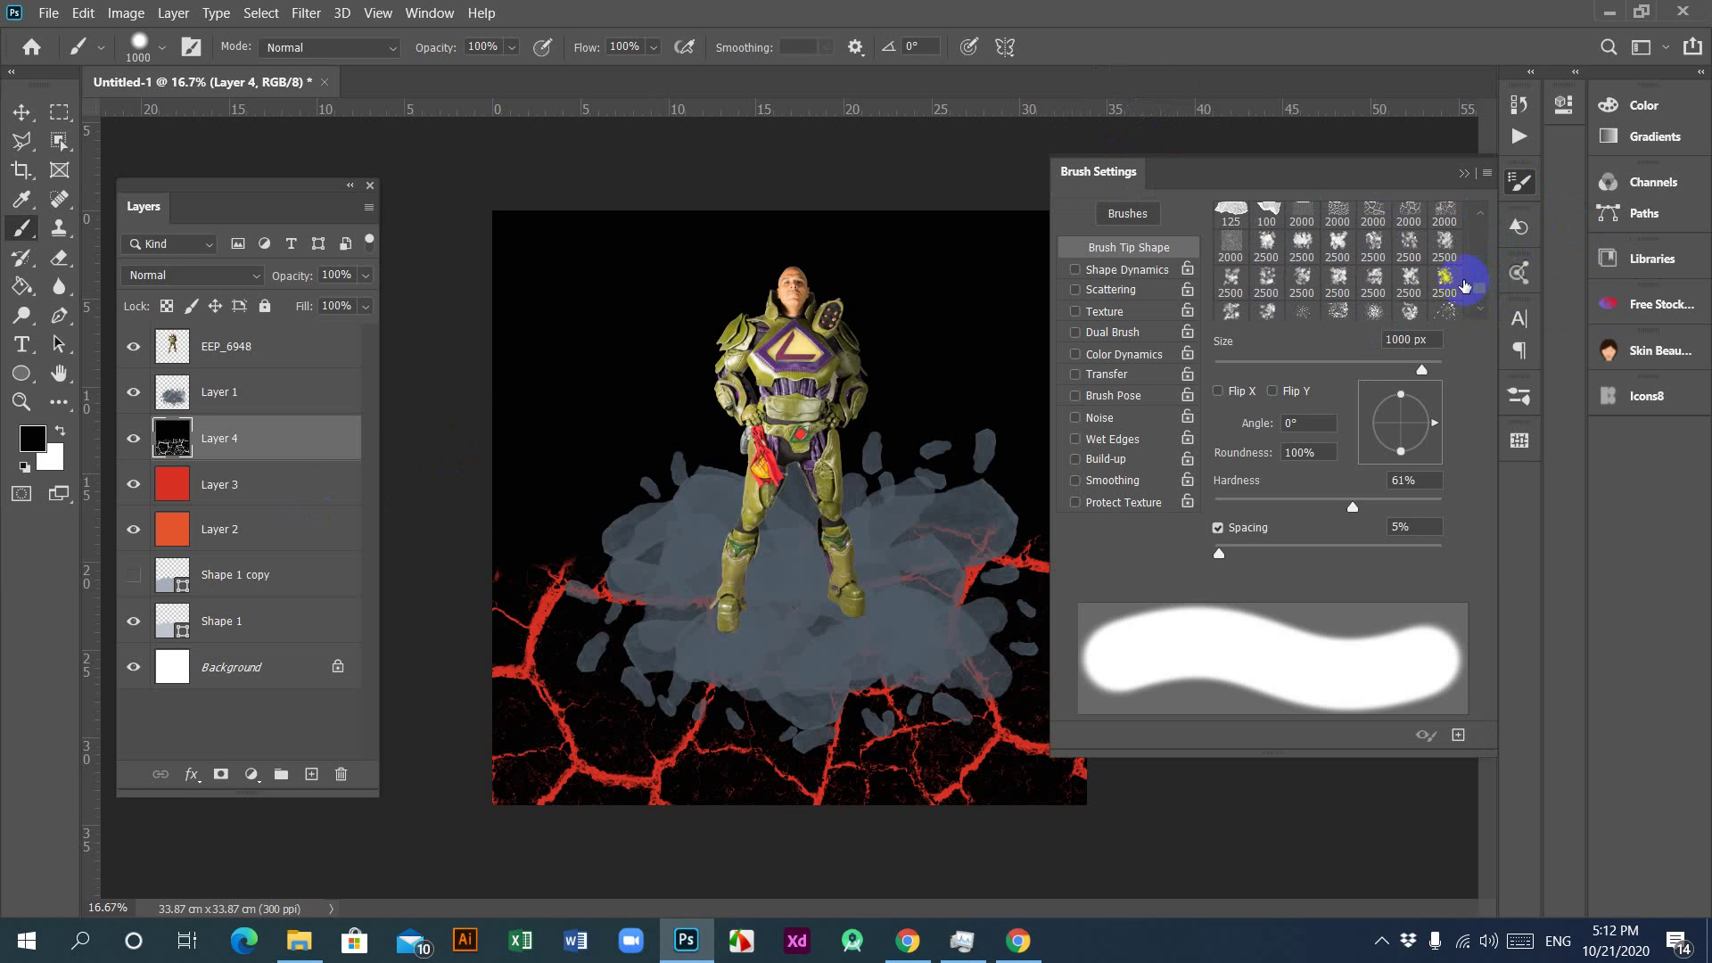
{"action": "left_click", "coordinate": [1451, 309]}
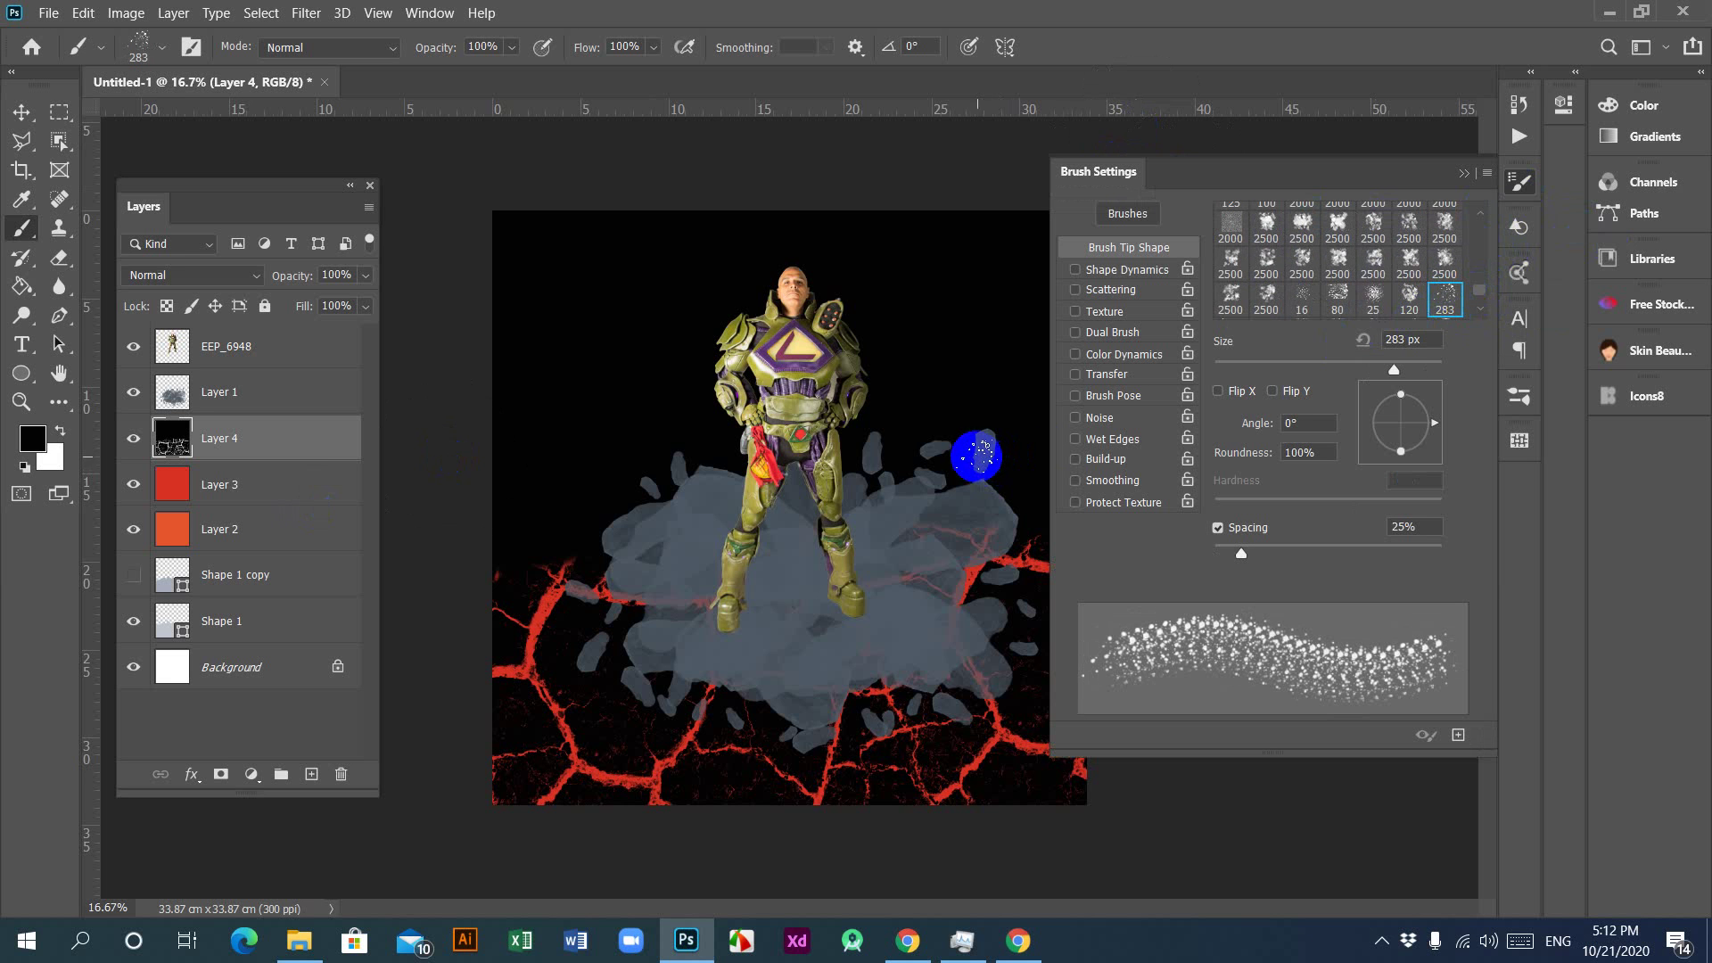
{"action": "left_click", "coordinate": [1373, 309]}
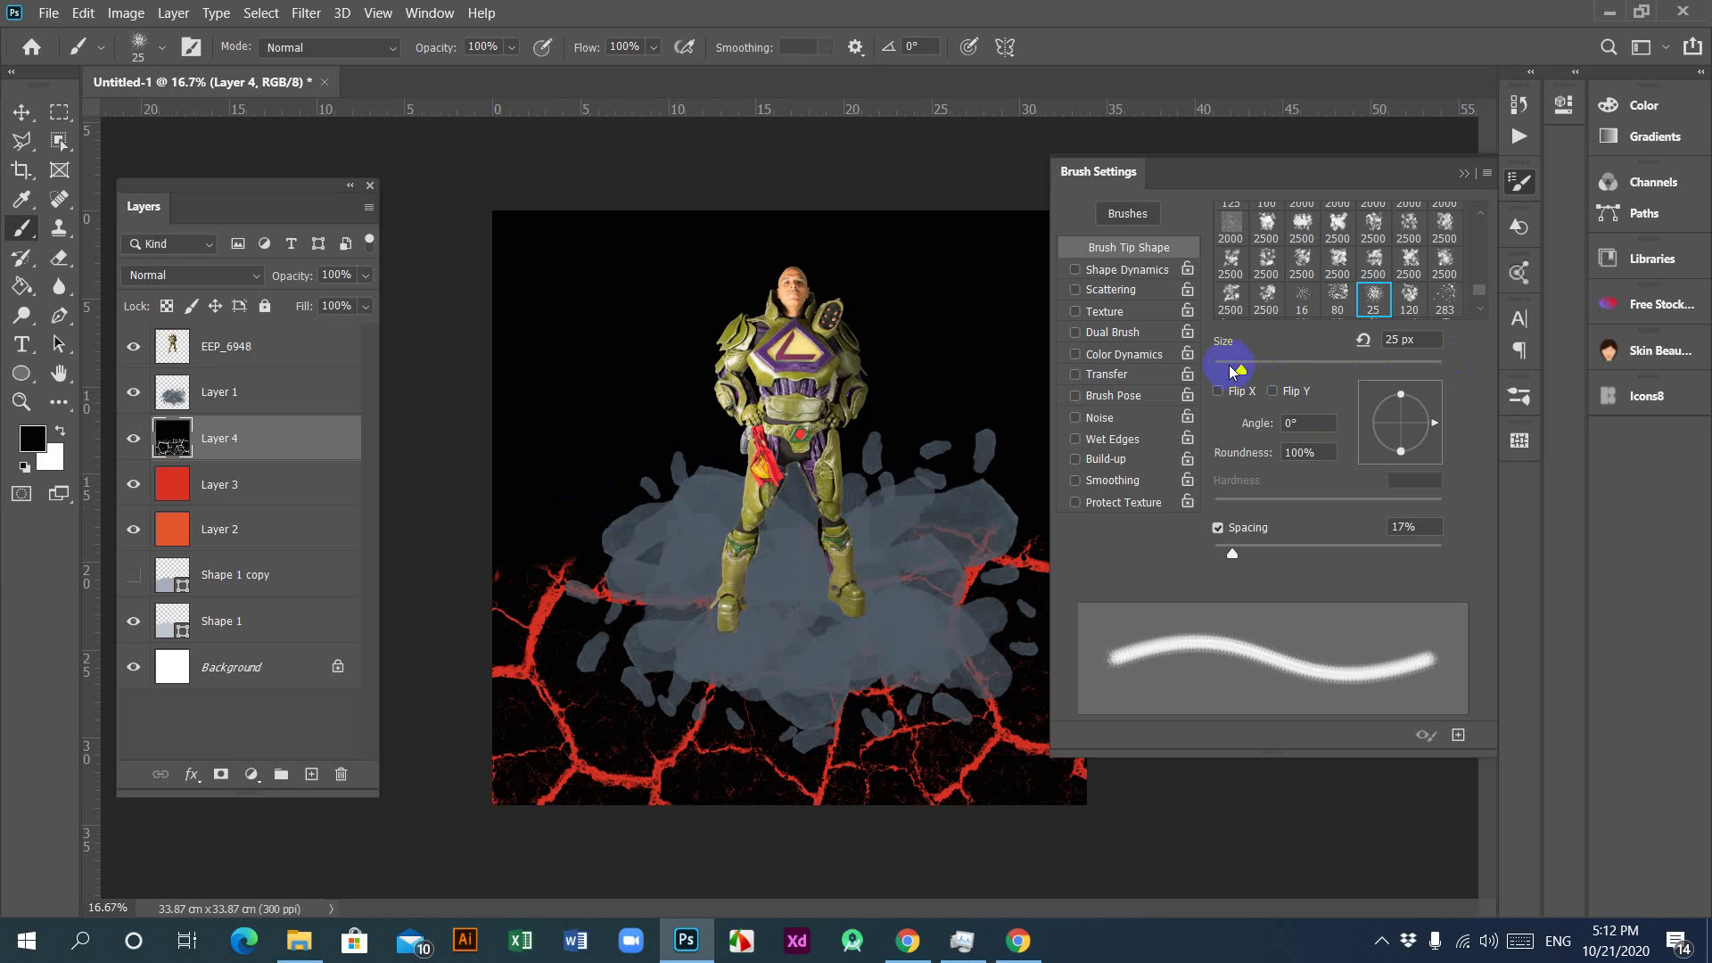
{"action": "left_click_drag", "start_coordinate": [1247, 368], "coordinate": [1399, 369]}
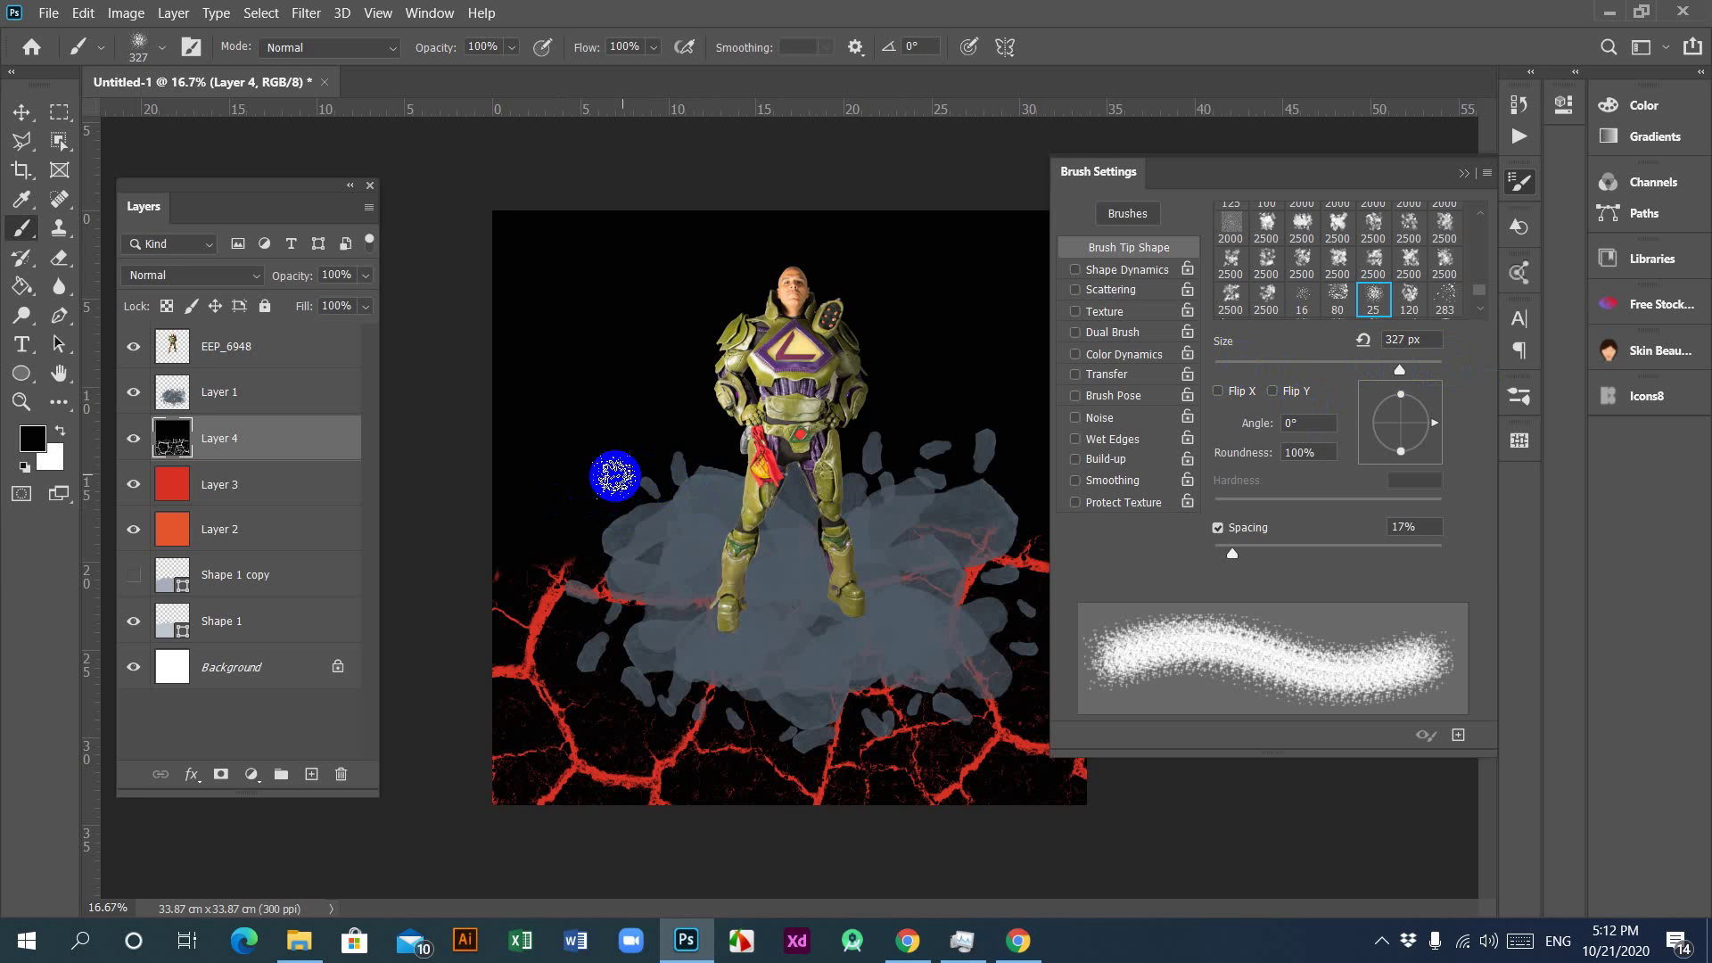
{"action": "left_click_drag", "start_coordinate": [1234, 553], "coordinate": [1254, 554]}
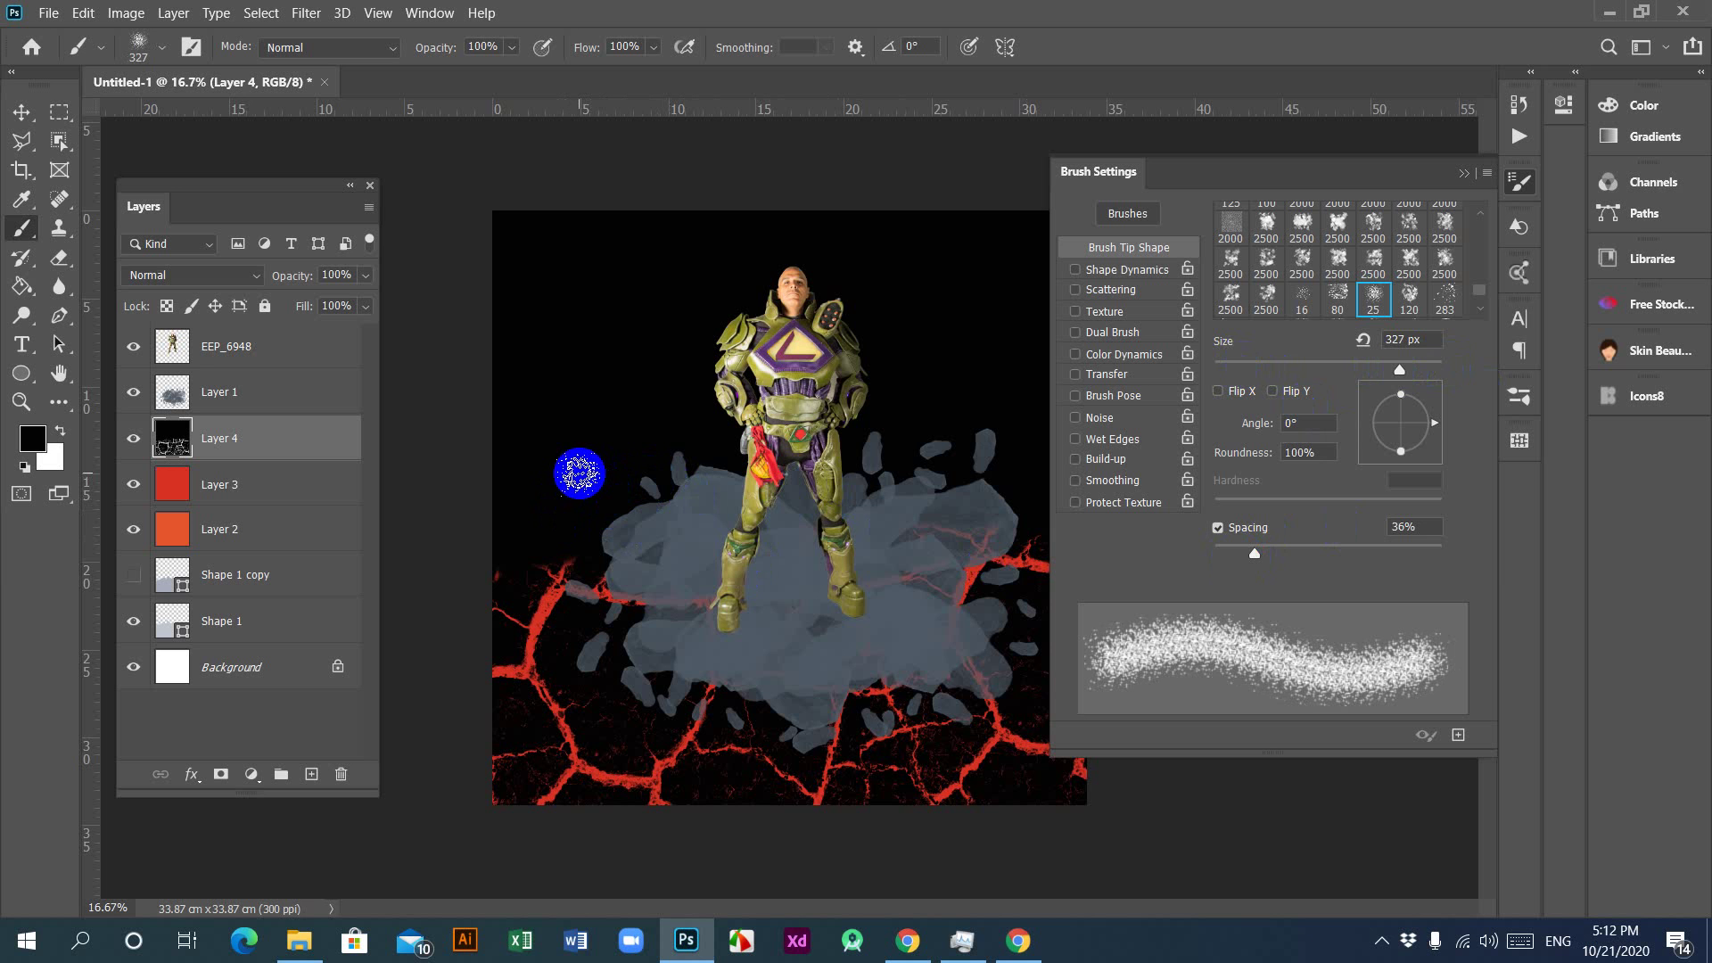
Step: Enlarge the spatter brush to 1500 px
{"action": "key", "text": "bracketright"}
{"action": "key", "text": "bracketright"}
{"action": "key", "text": "bracketright"}
{"action": "key", "text": "bracketright"}
{"action": "key", "text": "bracketright"}
{"action": "key", "text": "bracketright"}
{"action": "key", "text": "bracketright"}
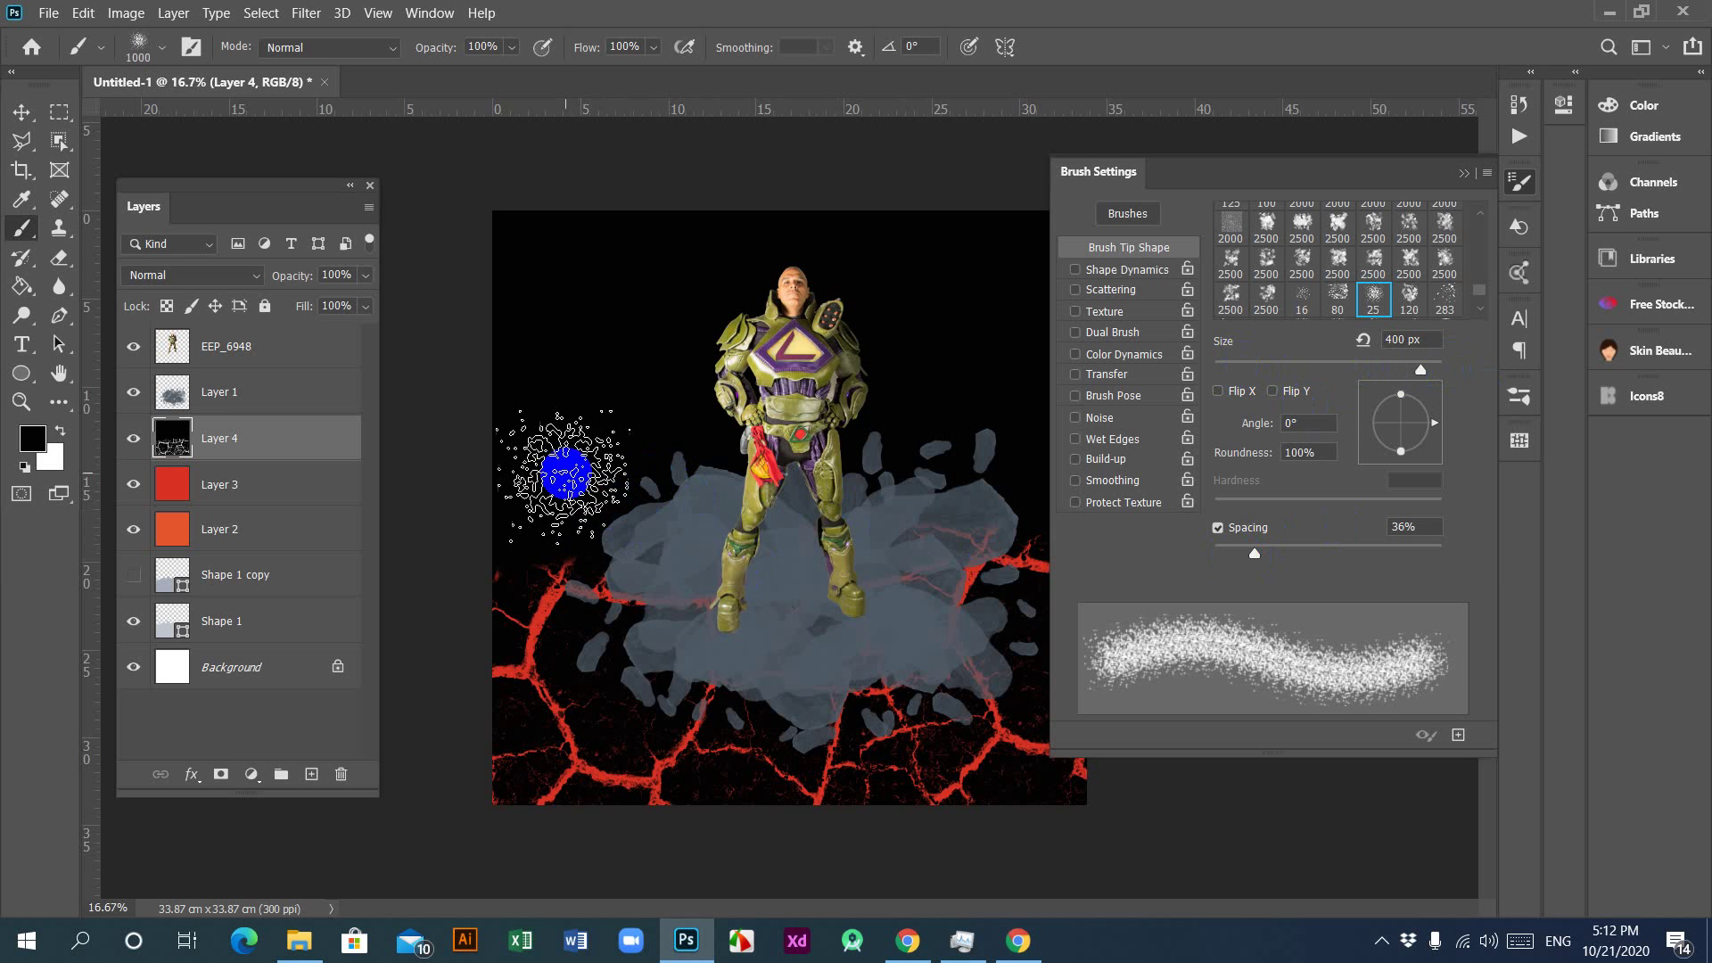
{"action": "key", "text": "bracketright"}
{"action": "key", "text": "bracketright"}
{"action": "key", "text": "bracketright"}
{"action": "key", "text": "bracketright"}
{"action": "key", "text": "bracketright"}
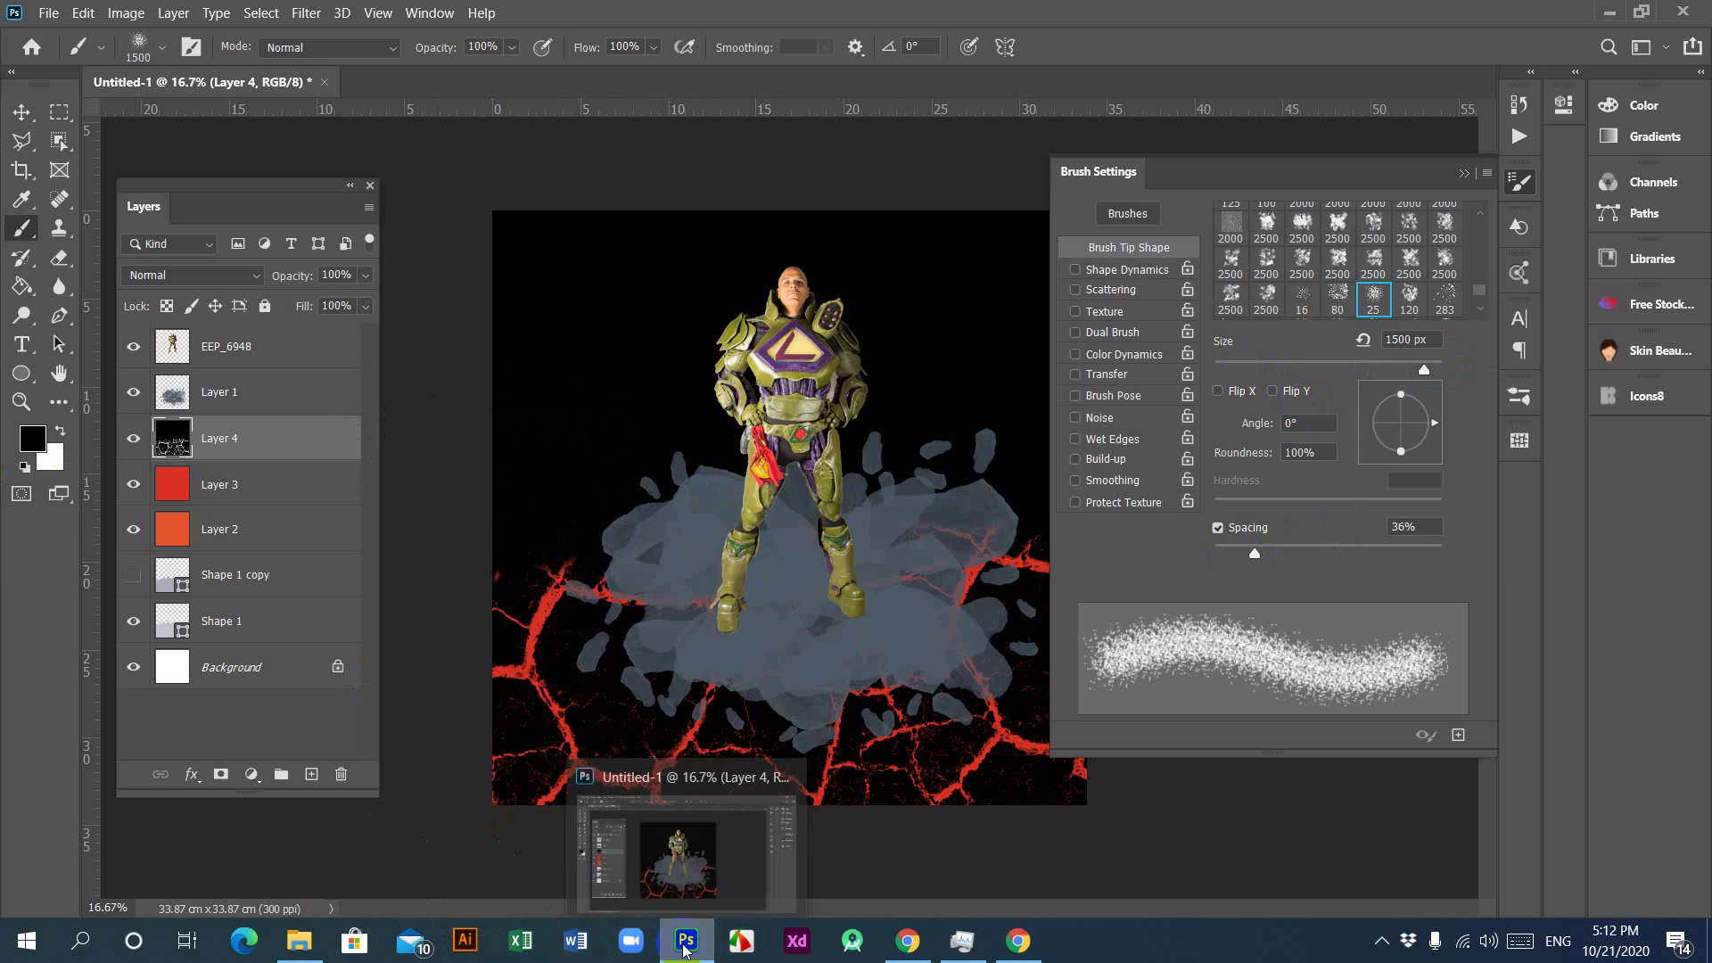
Step: Switch to Chrome, review the lava and ground layer requirements in the Gmail brief, and return to Photoshop
{"action": "left_click", "coordinate": [917, 947]}
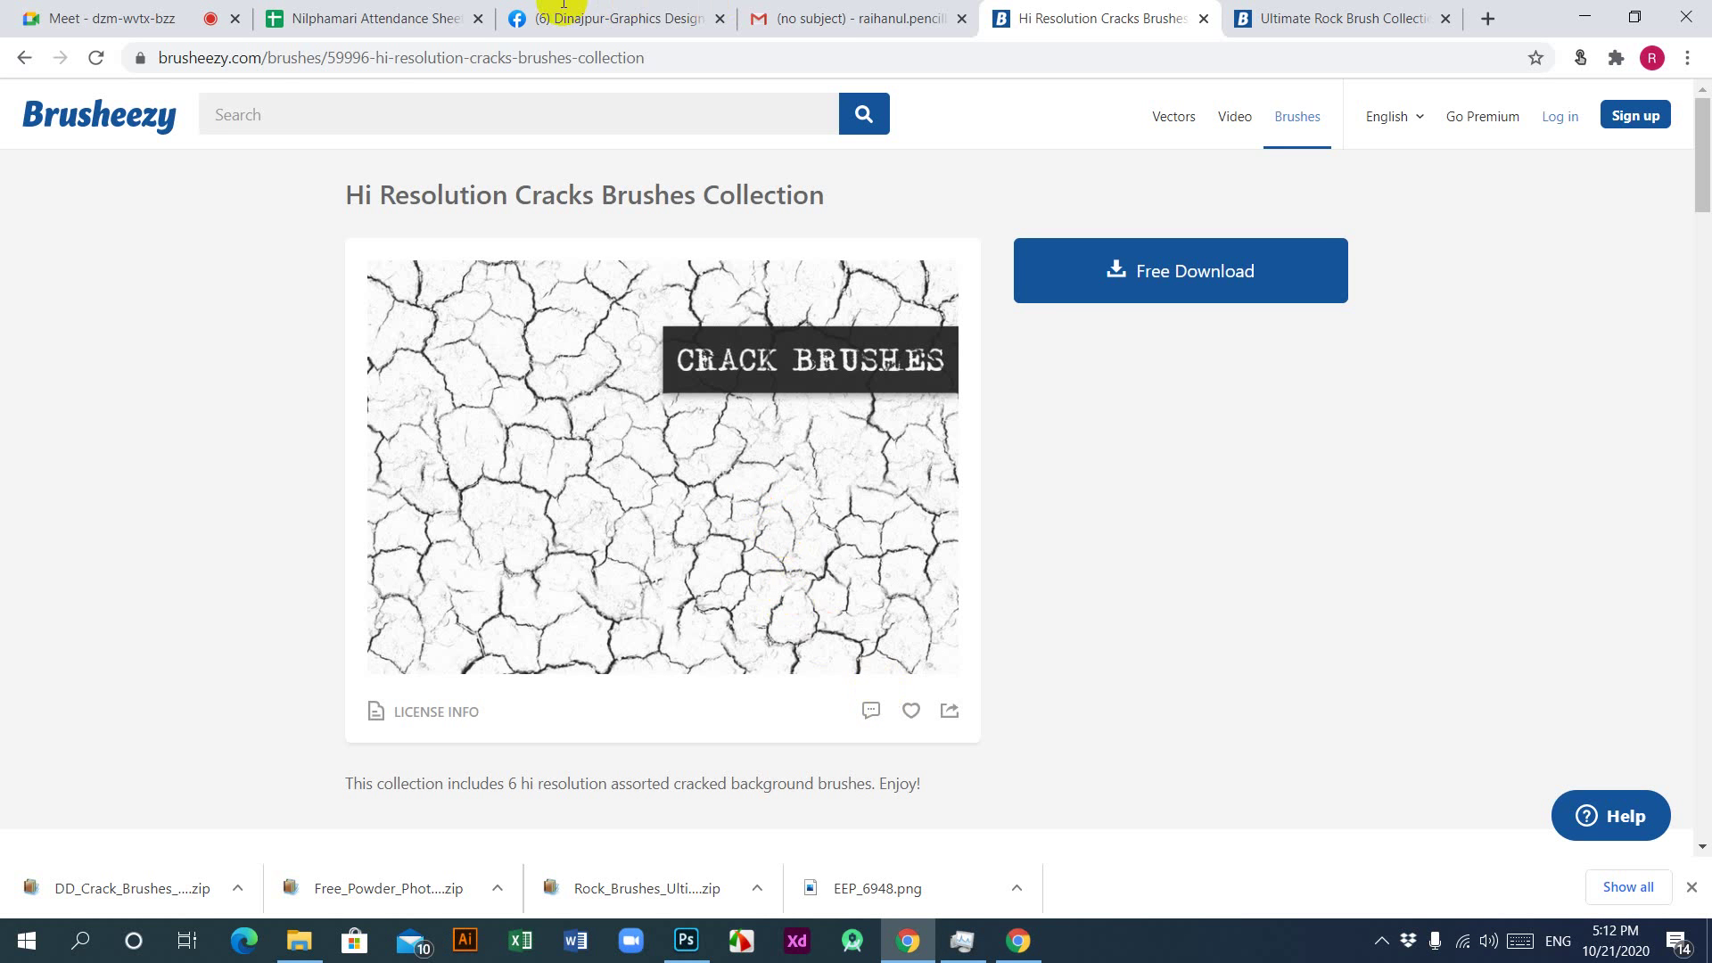
{"action": "left_click", "coordinate": [833, 19]}
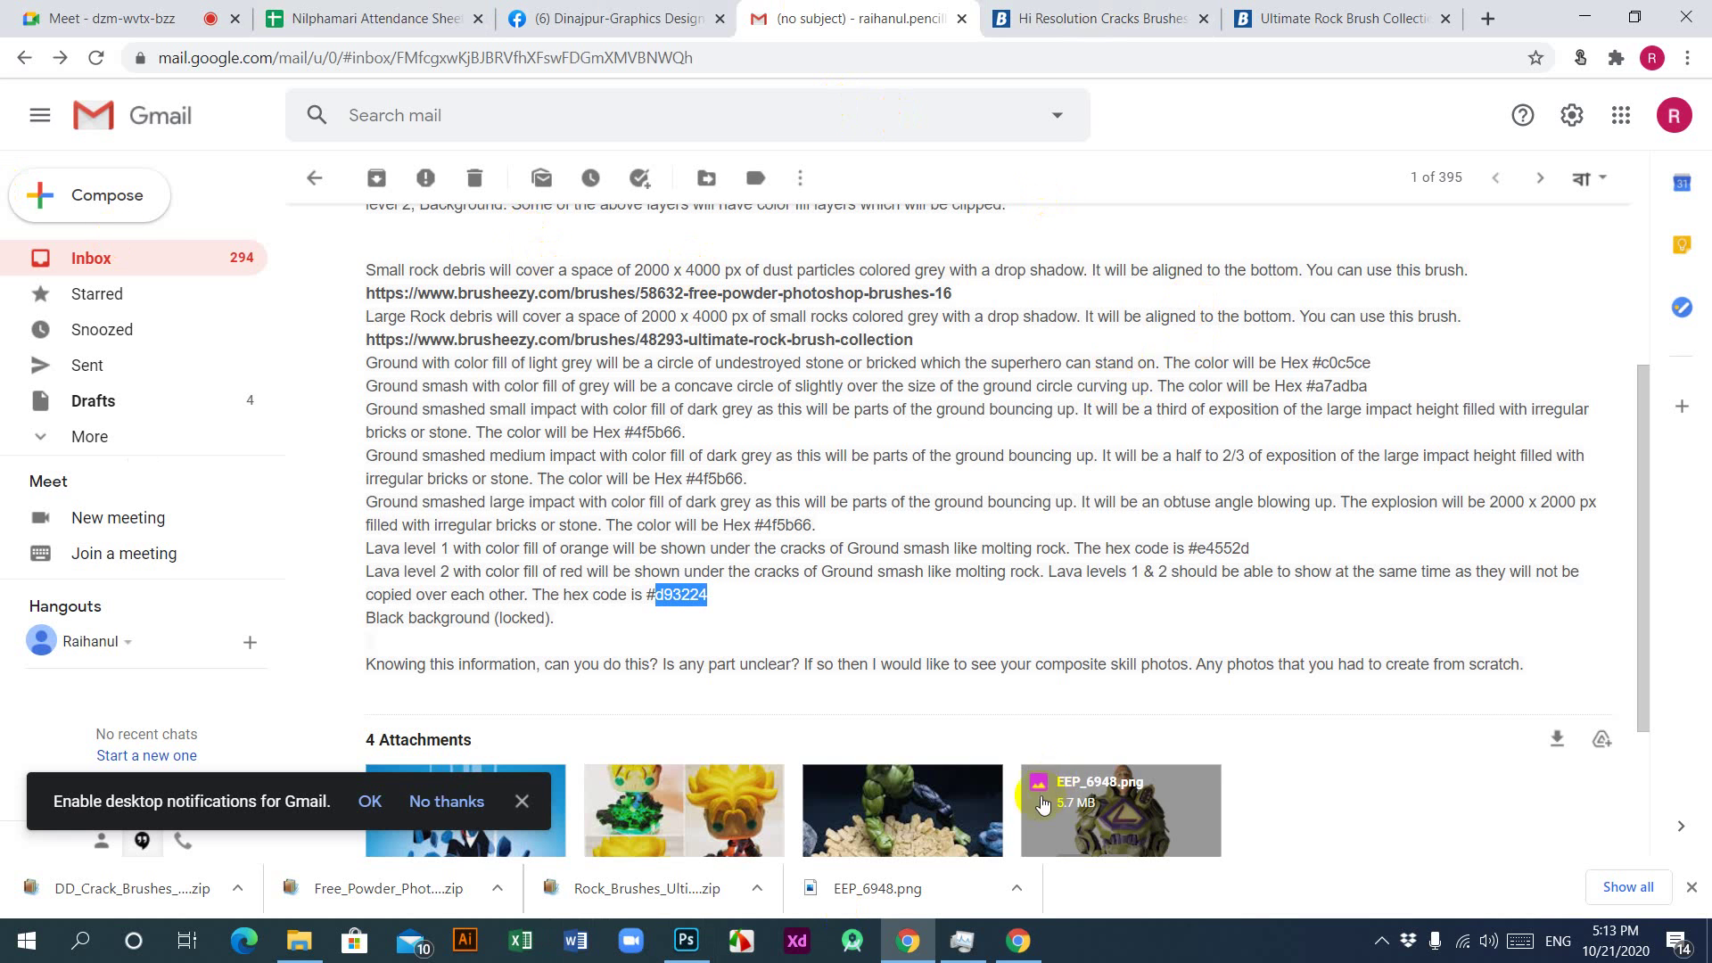
{"action": "left_click", "coordinate": [906, 947]}
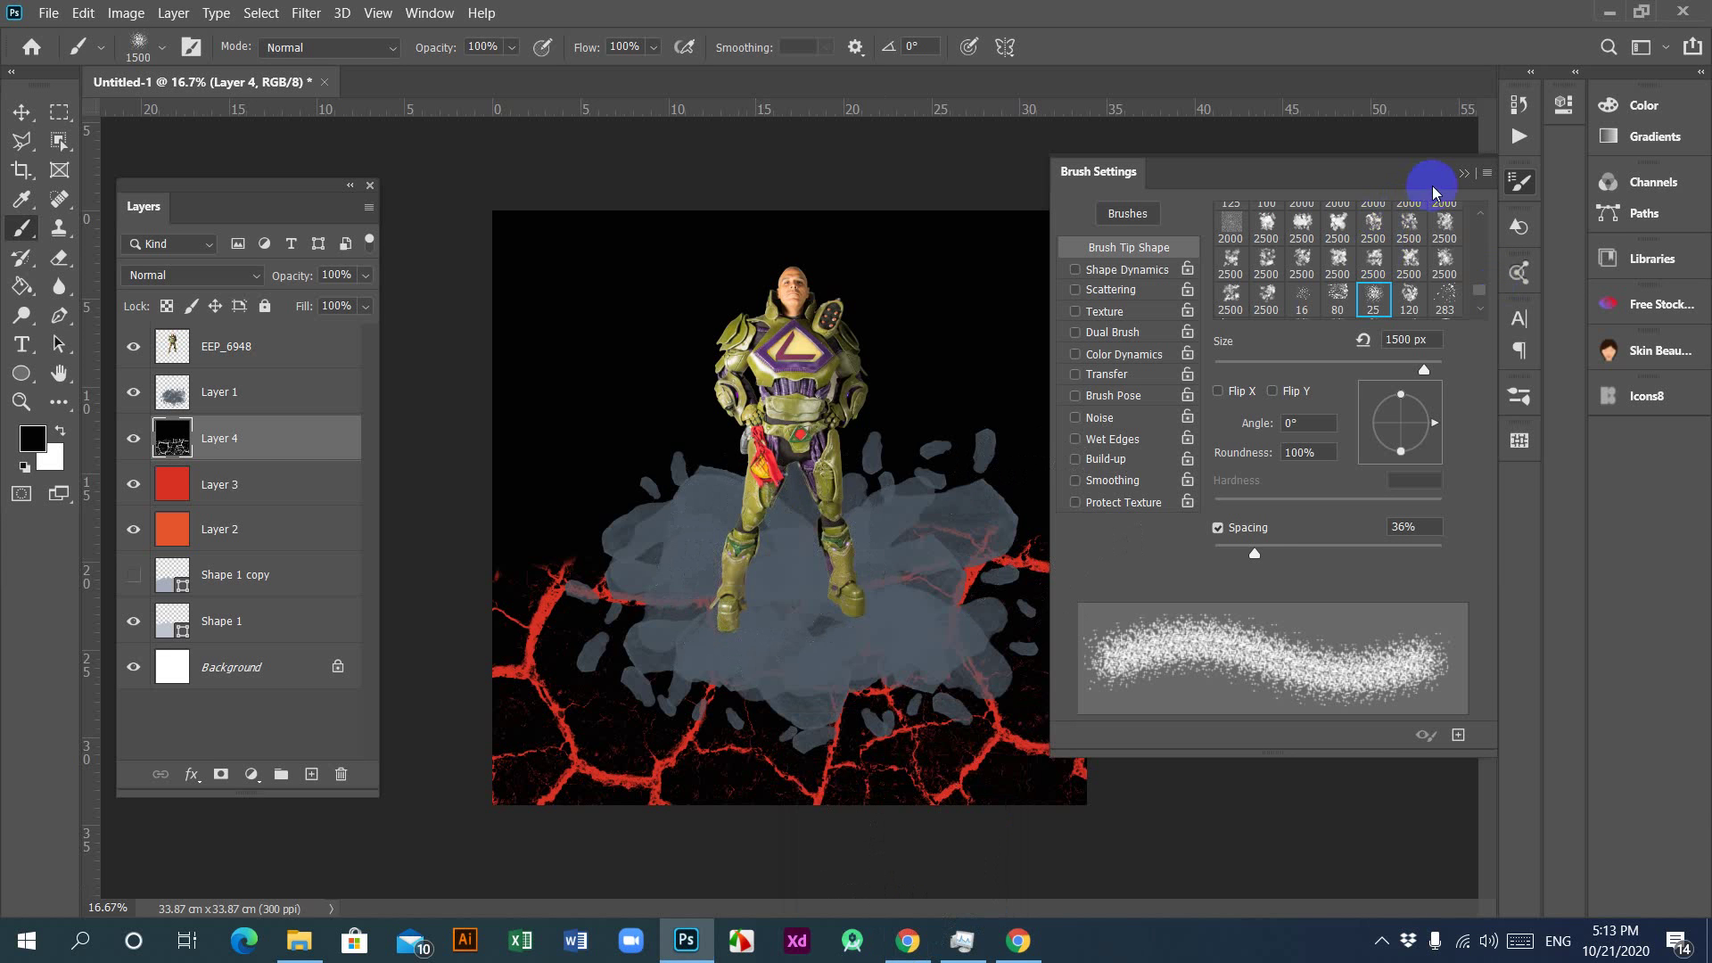
Step: Collapse the brush settings and delete the red Layer 3
{"action": "left_click", "coordinate": [1462, 173]}
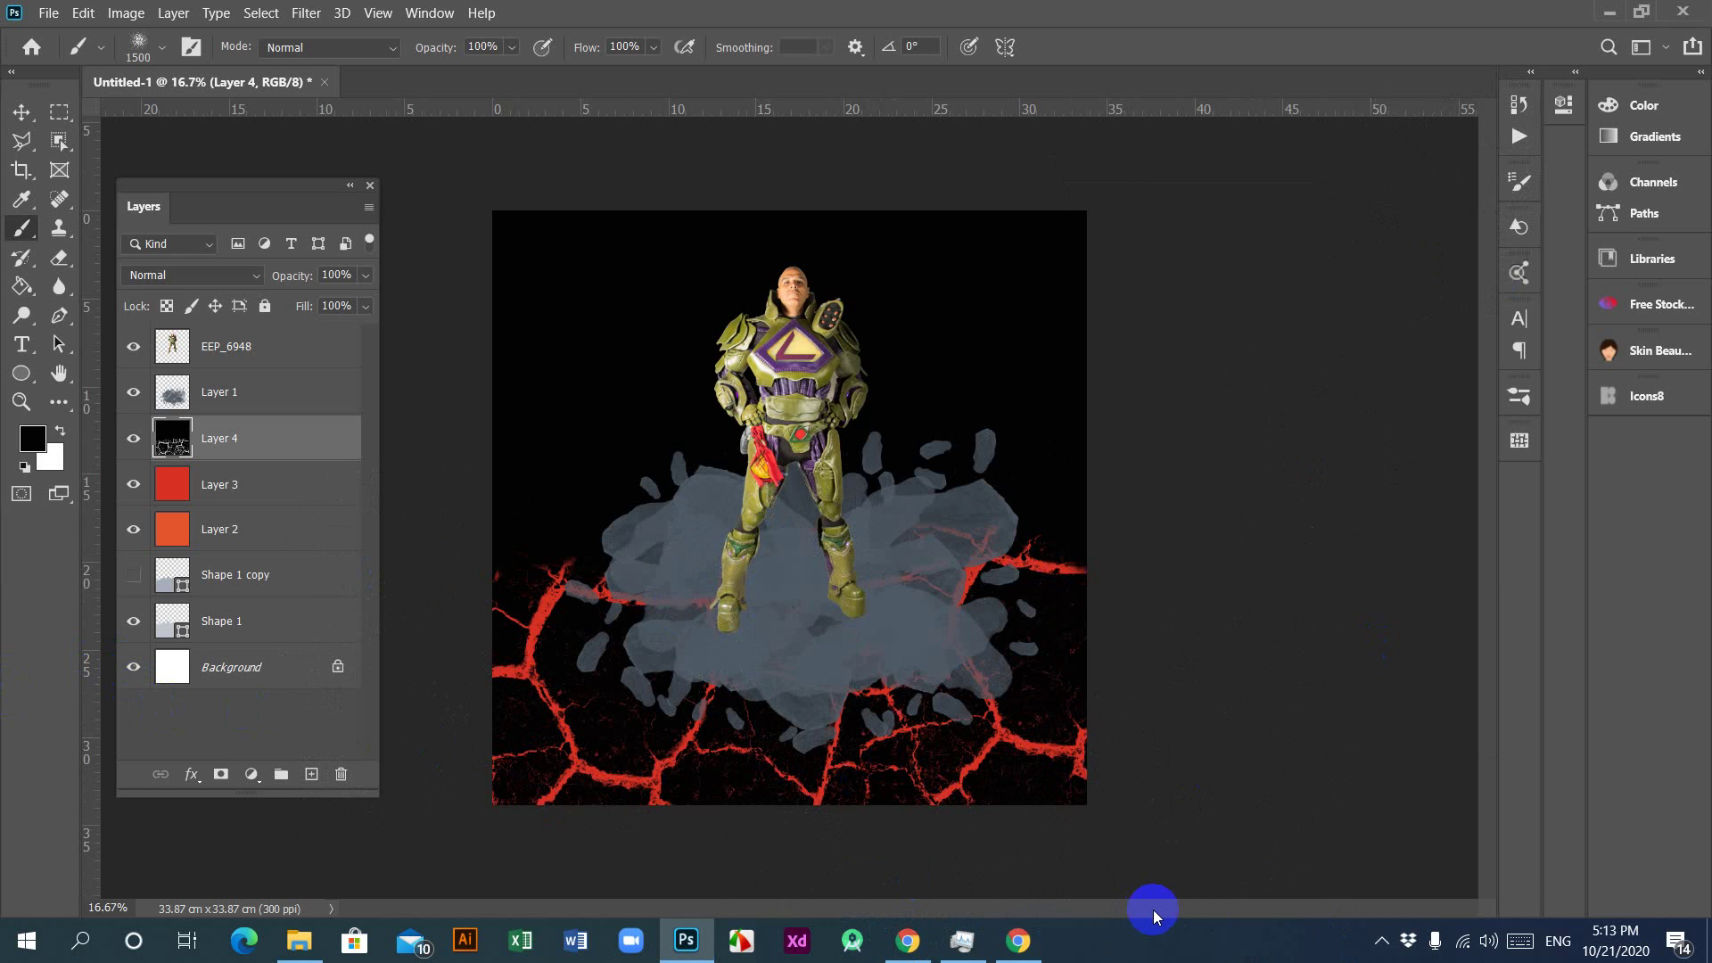
{"action": "left_click", "coordinate": [219, 485]}
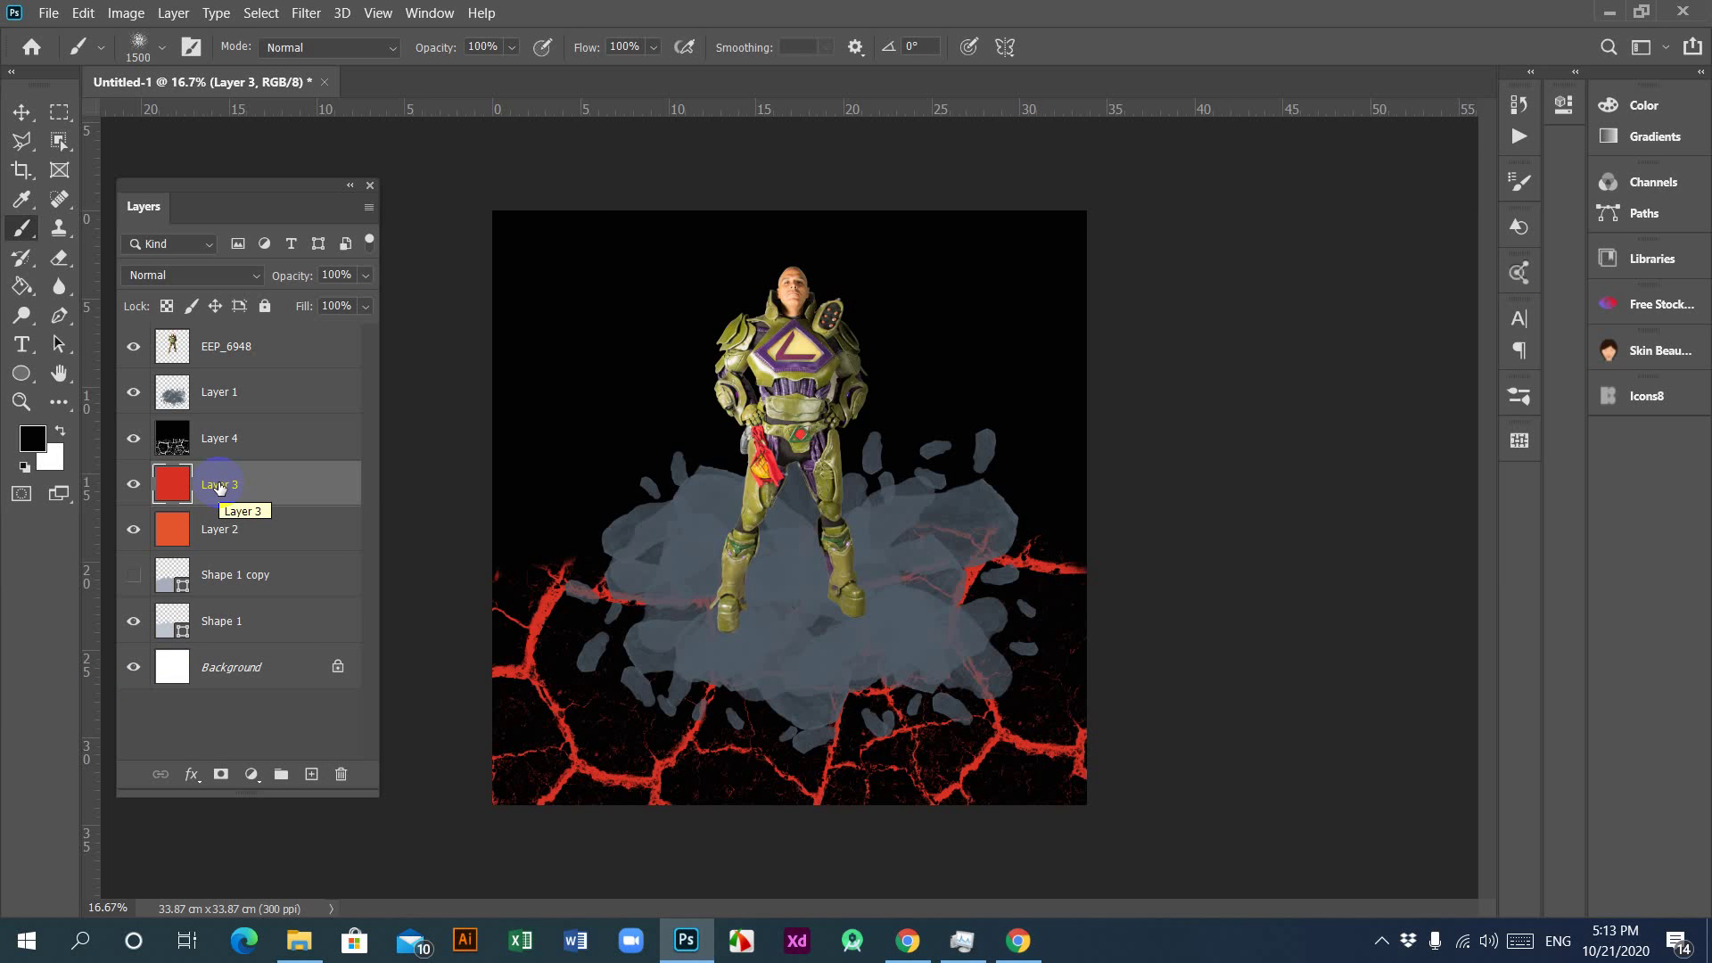
{"action": "key", "text": "Delete"}
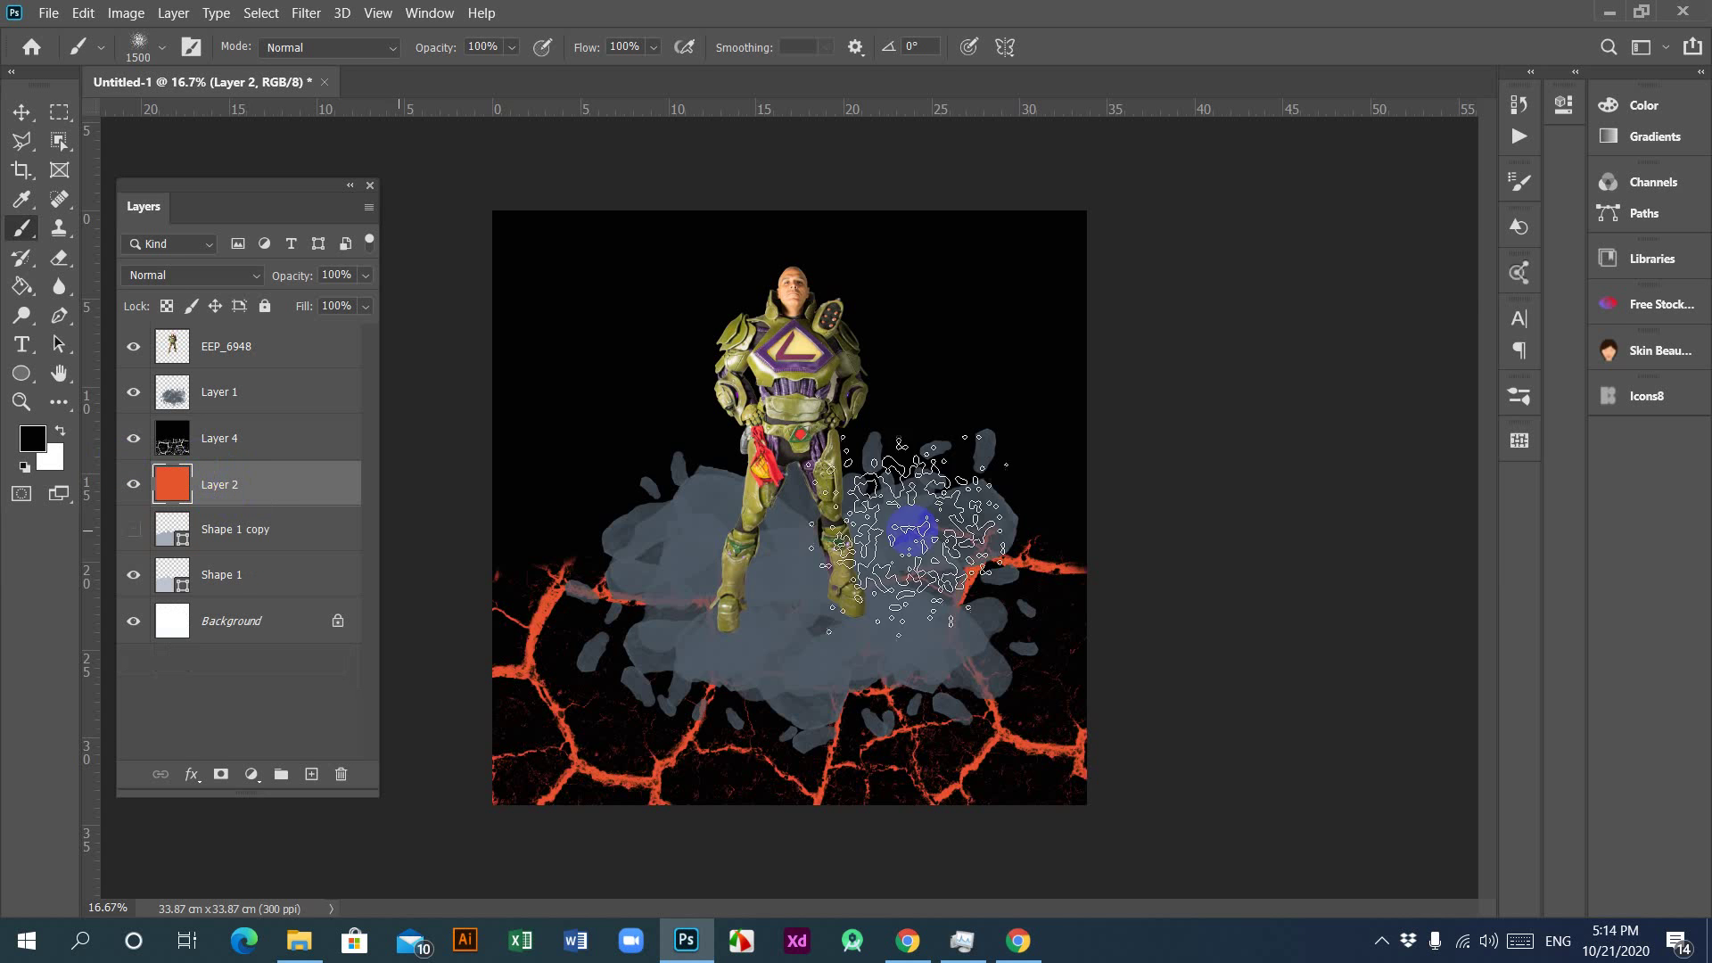
{"action": "left_click", "coordinate": [126, 535]}
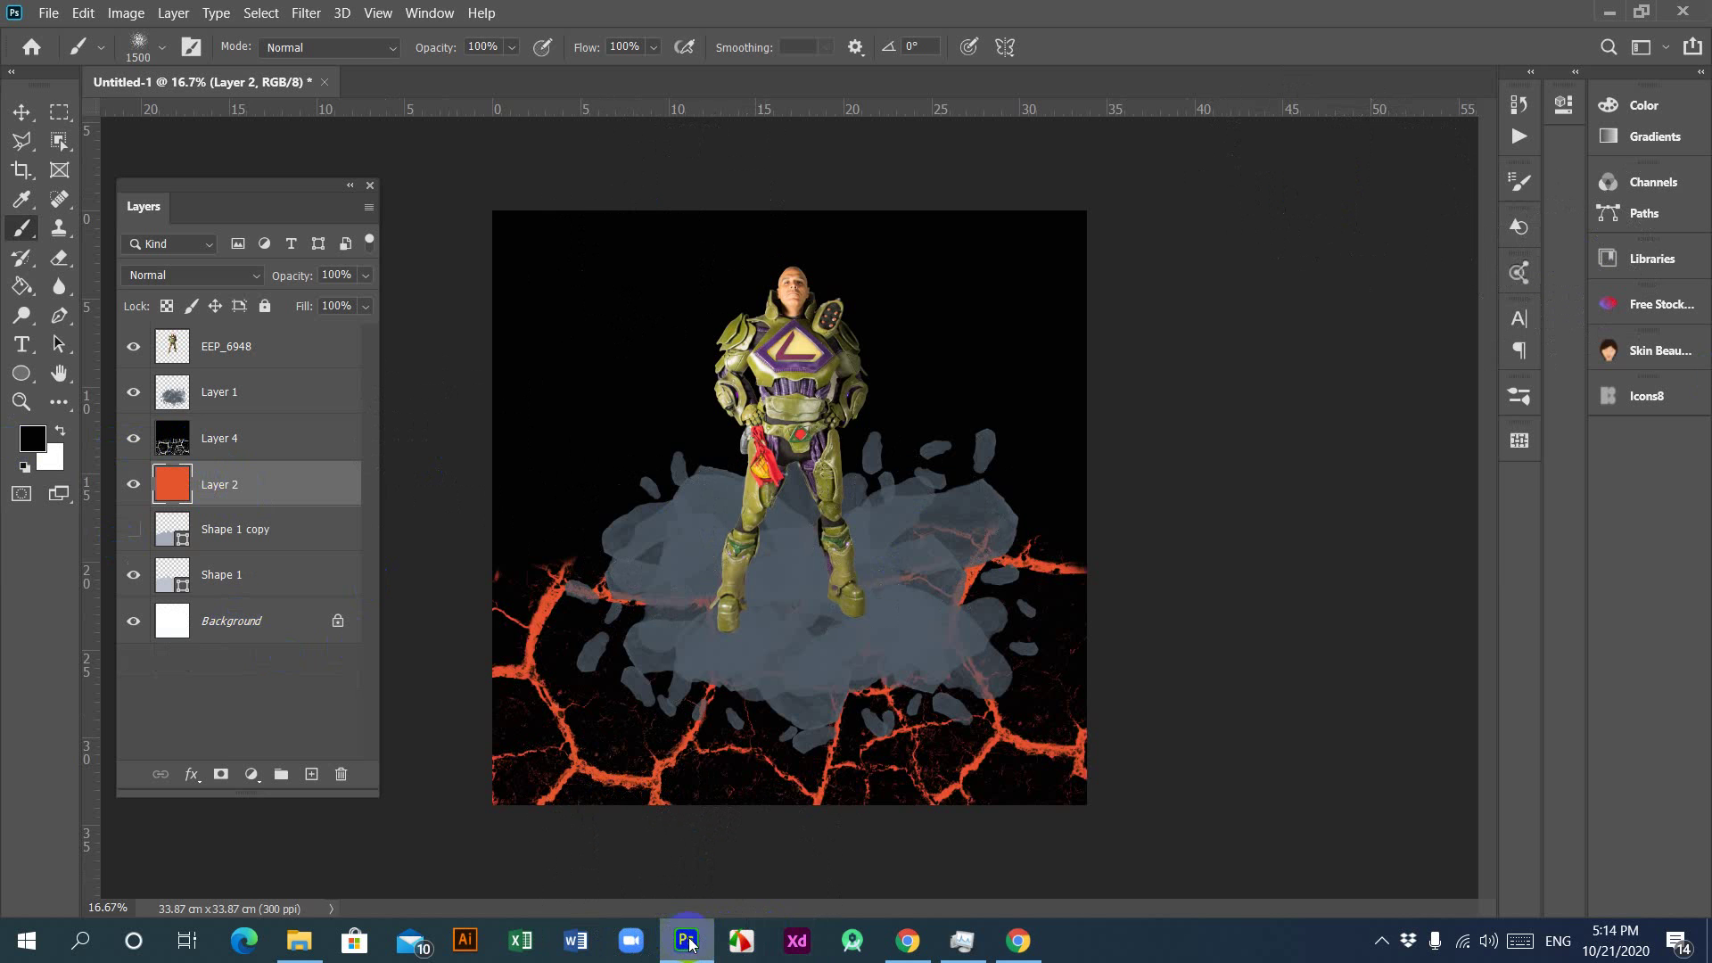
Step: Switch to Chrome for the red lava hex code in the Gmail brief, return to Photoshop, and set the foreground colour to d93224
{"action": "left_click", "coordinate": [906, 940]}
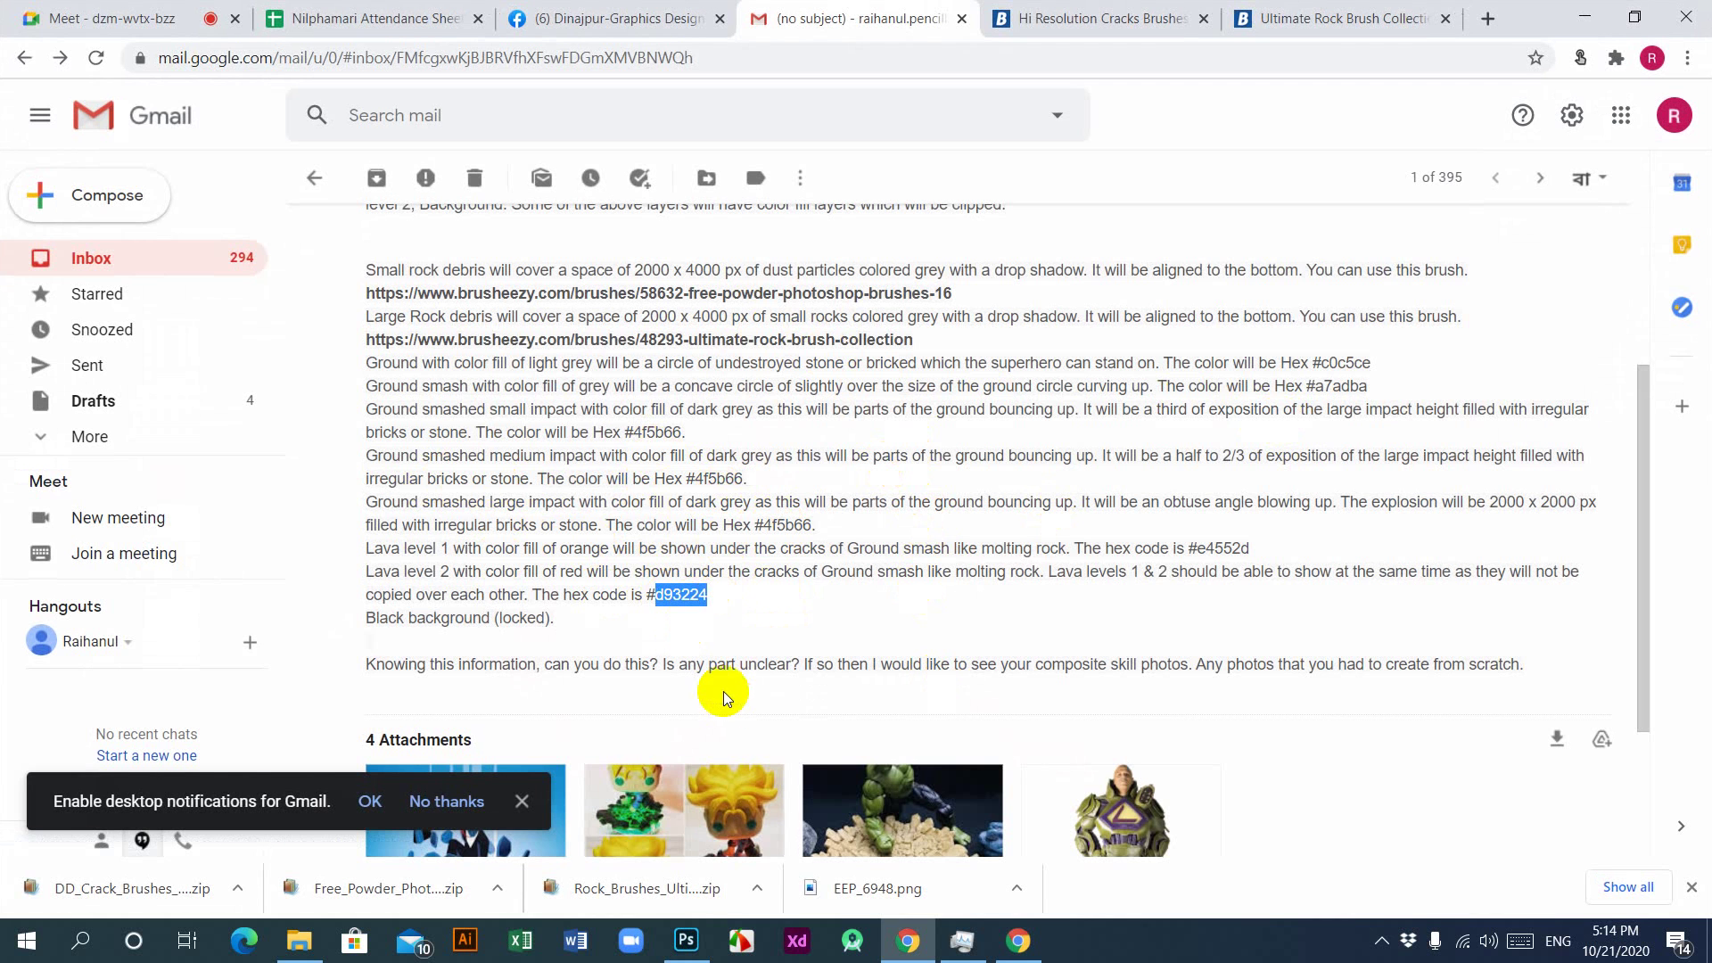
{"action": "left_click", "coordinate": [691, 946]}
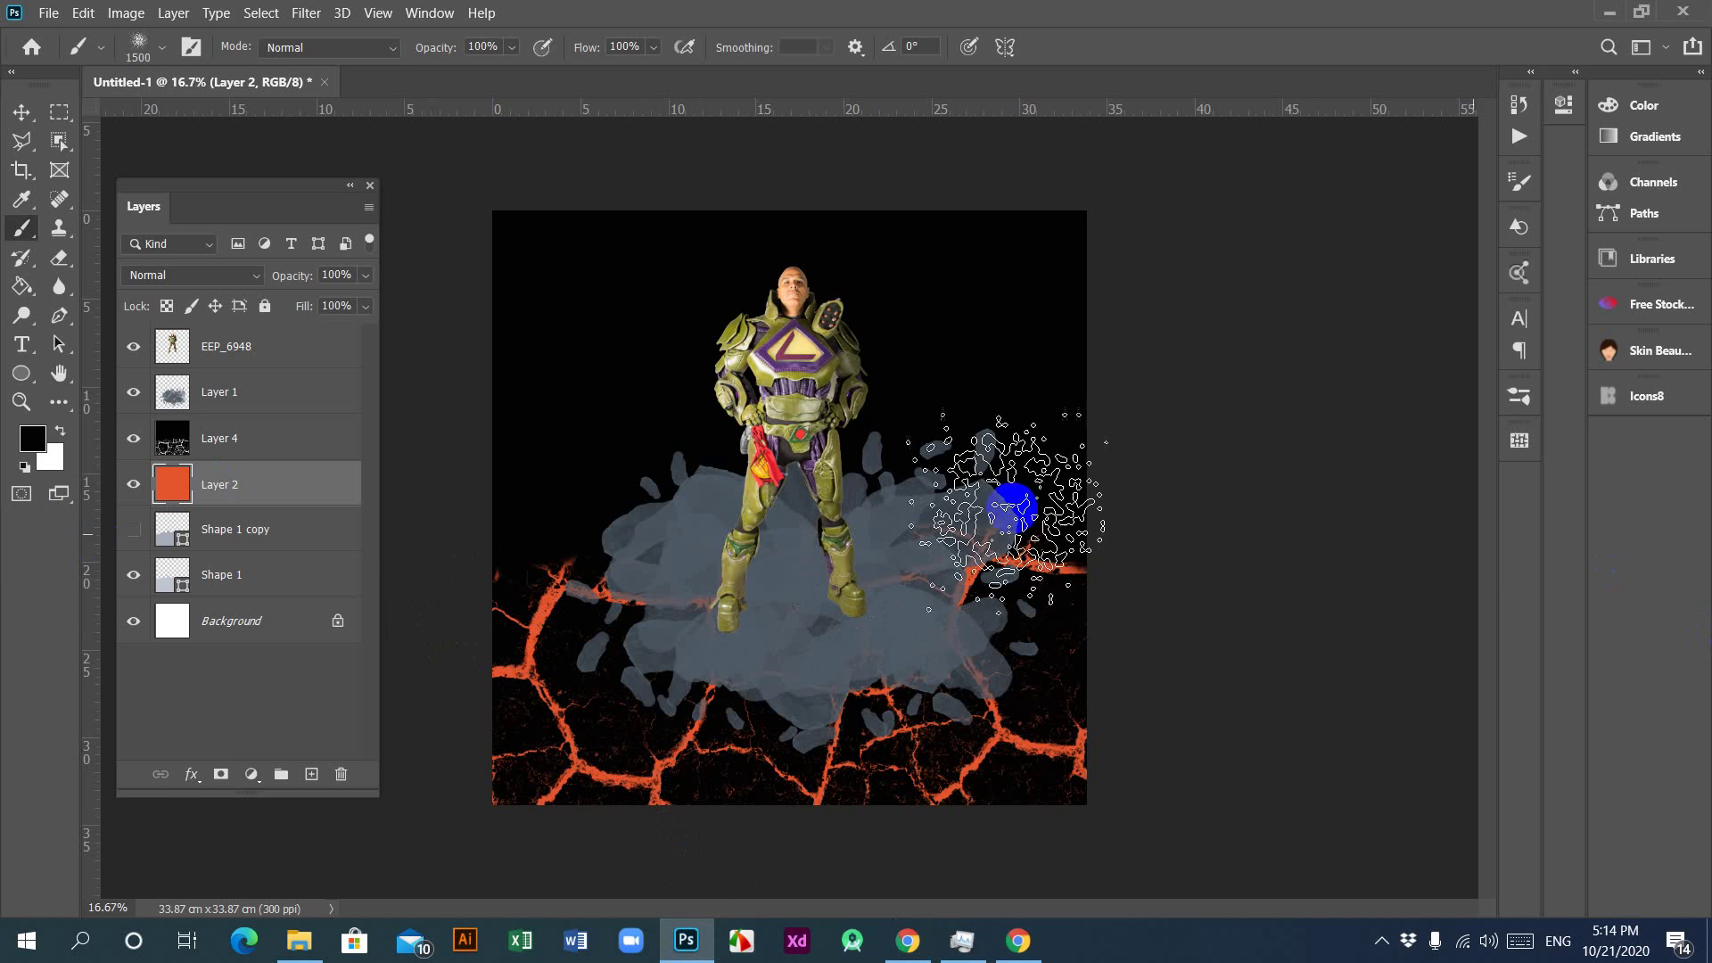
{"action": "left_click", "coordinate": [32, 439]}
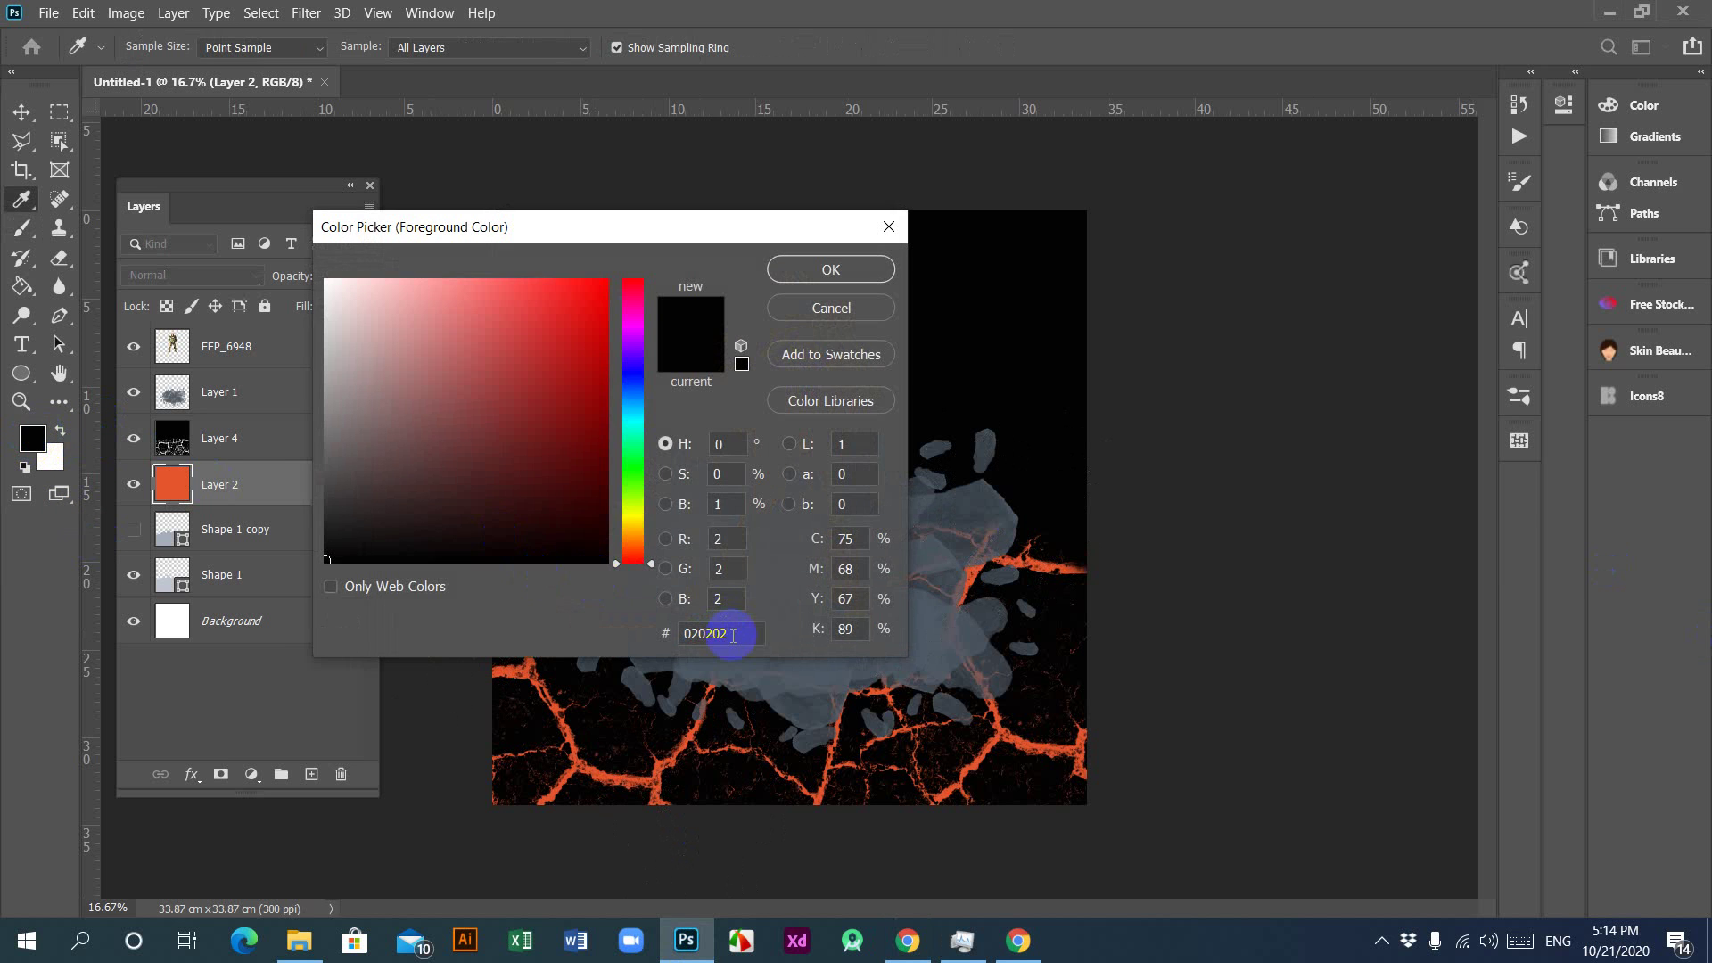
{"action": "left_click_drag", "start_coordinate": [733, 634], "coordinate": [620, 636]}
{"action": "key", "text": "ctrl+v"}
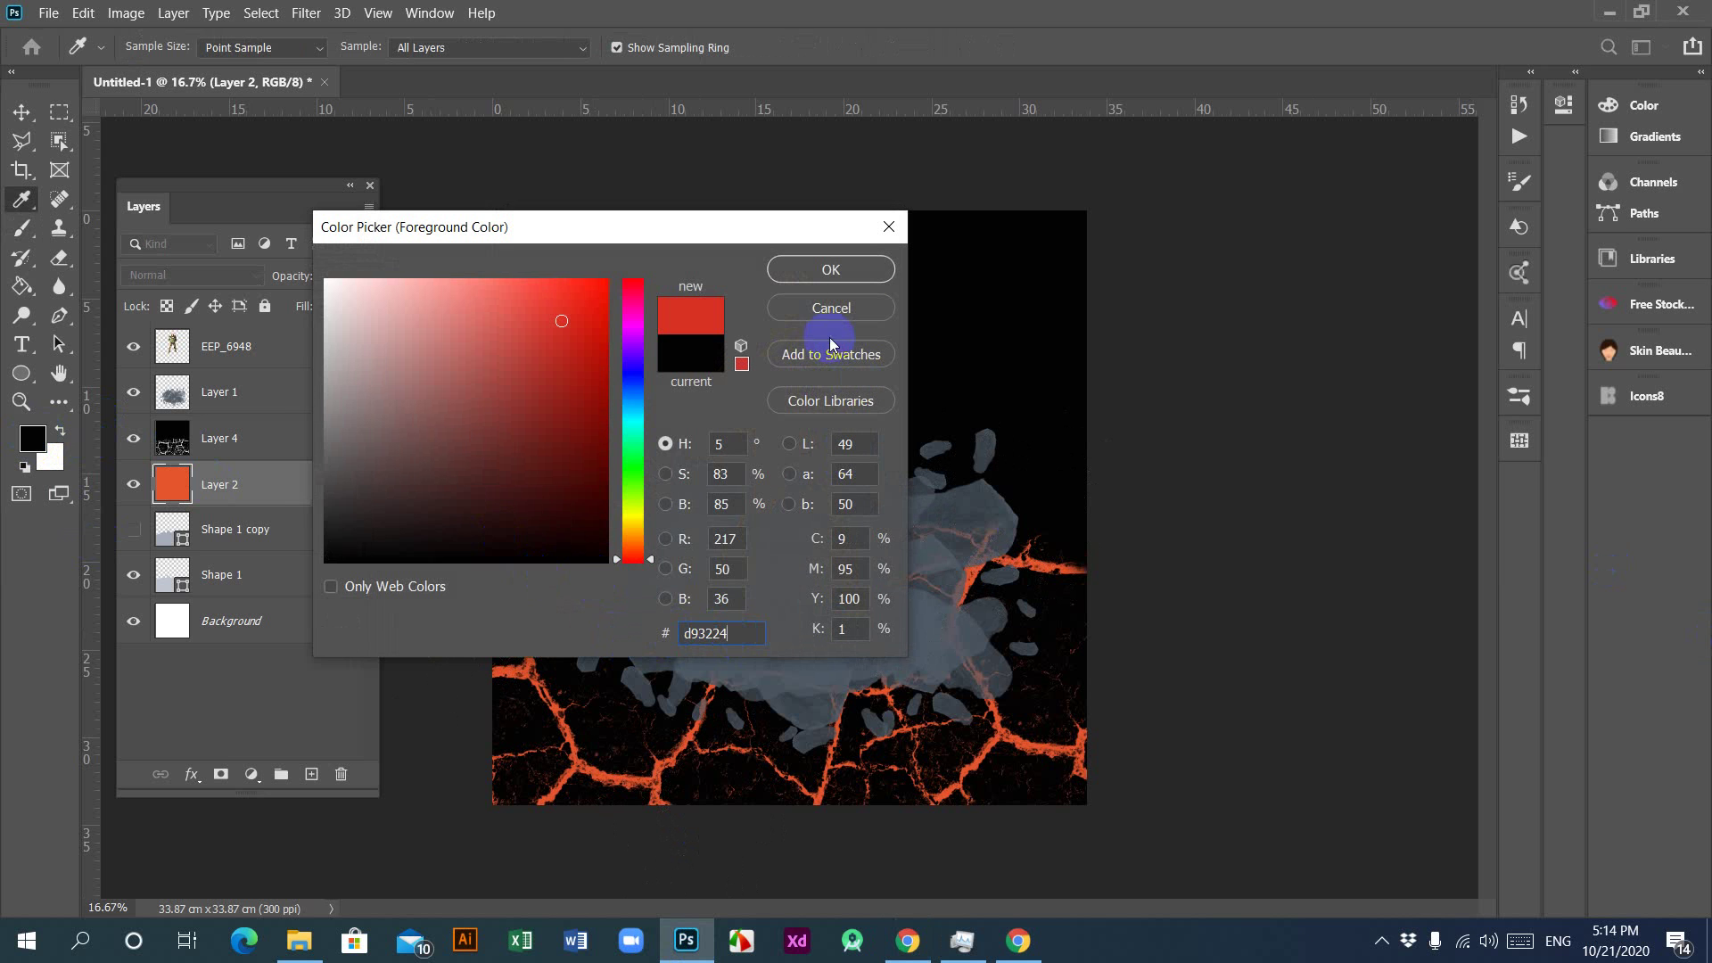
{"action": "left_click", "coordinate": [851, 269]}
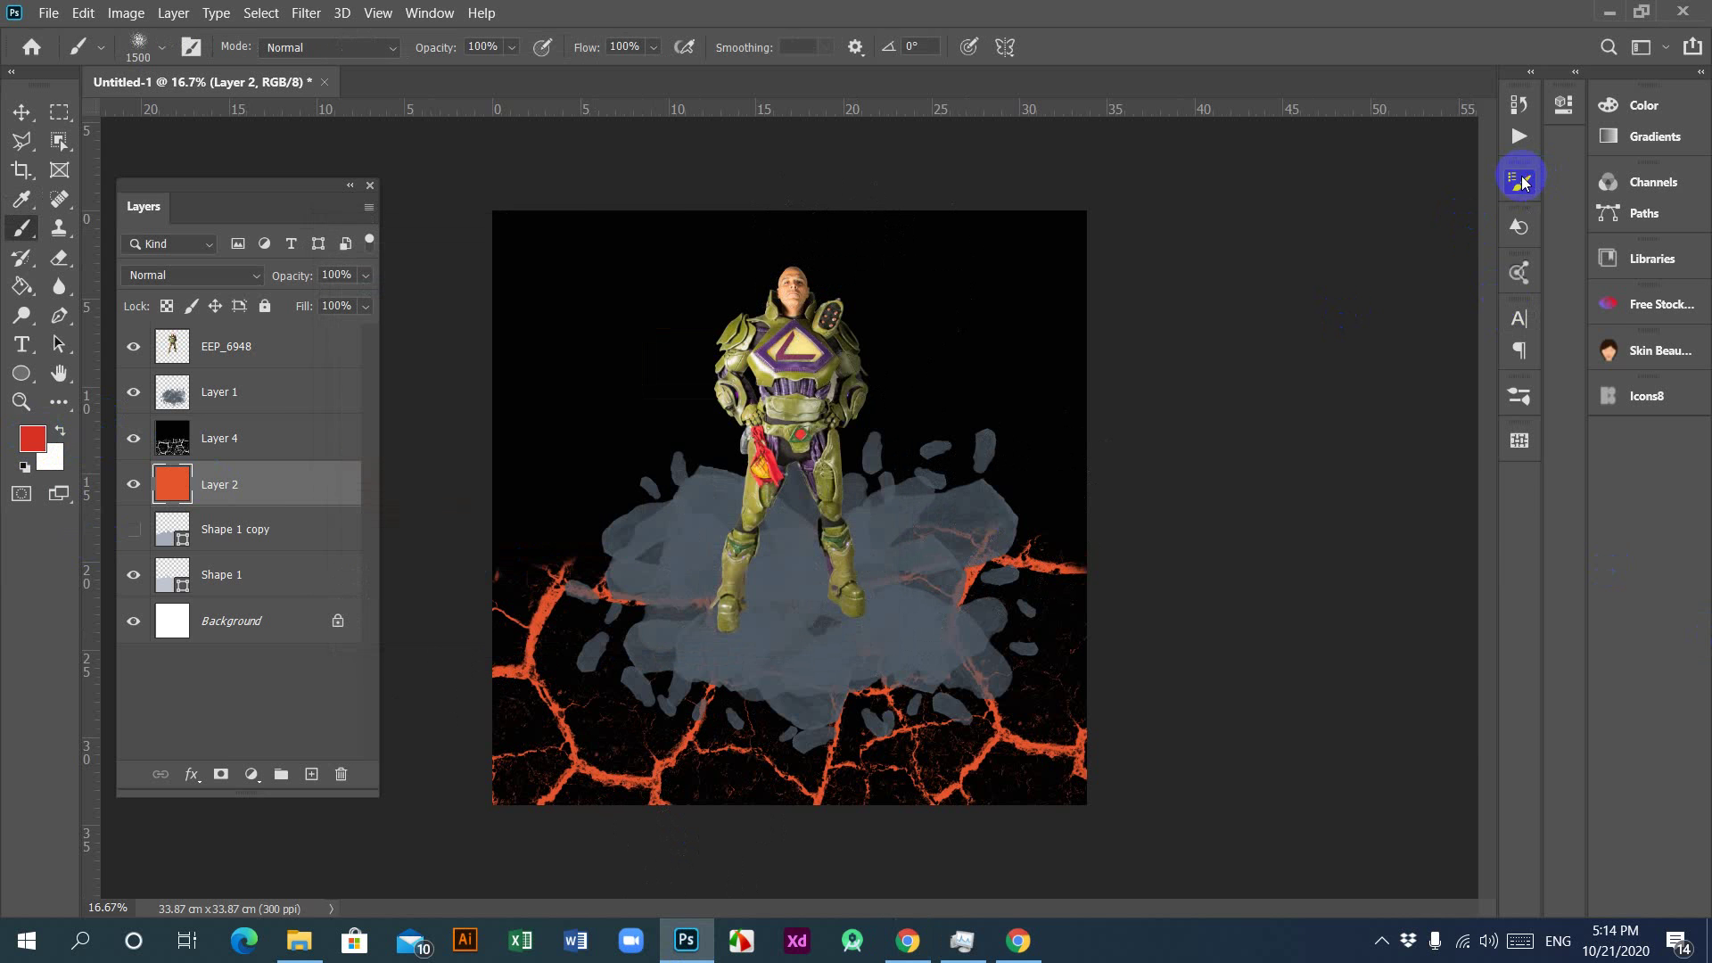
Step: Browse the crack and shatter tips and choose a 2000 px ground-crack tip for the Brush
{"action": "left_click", "coordinate": [1520, 181]}
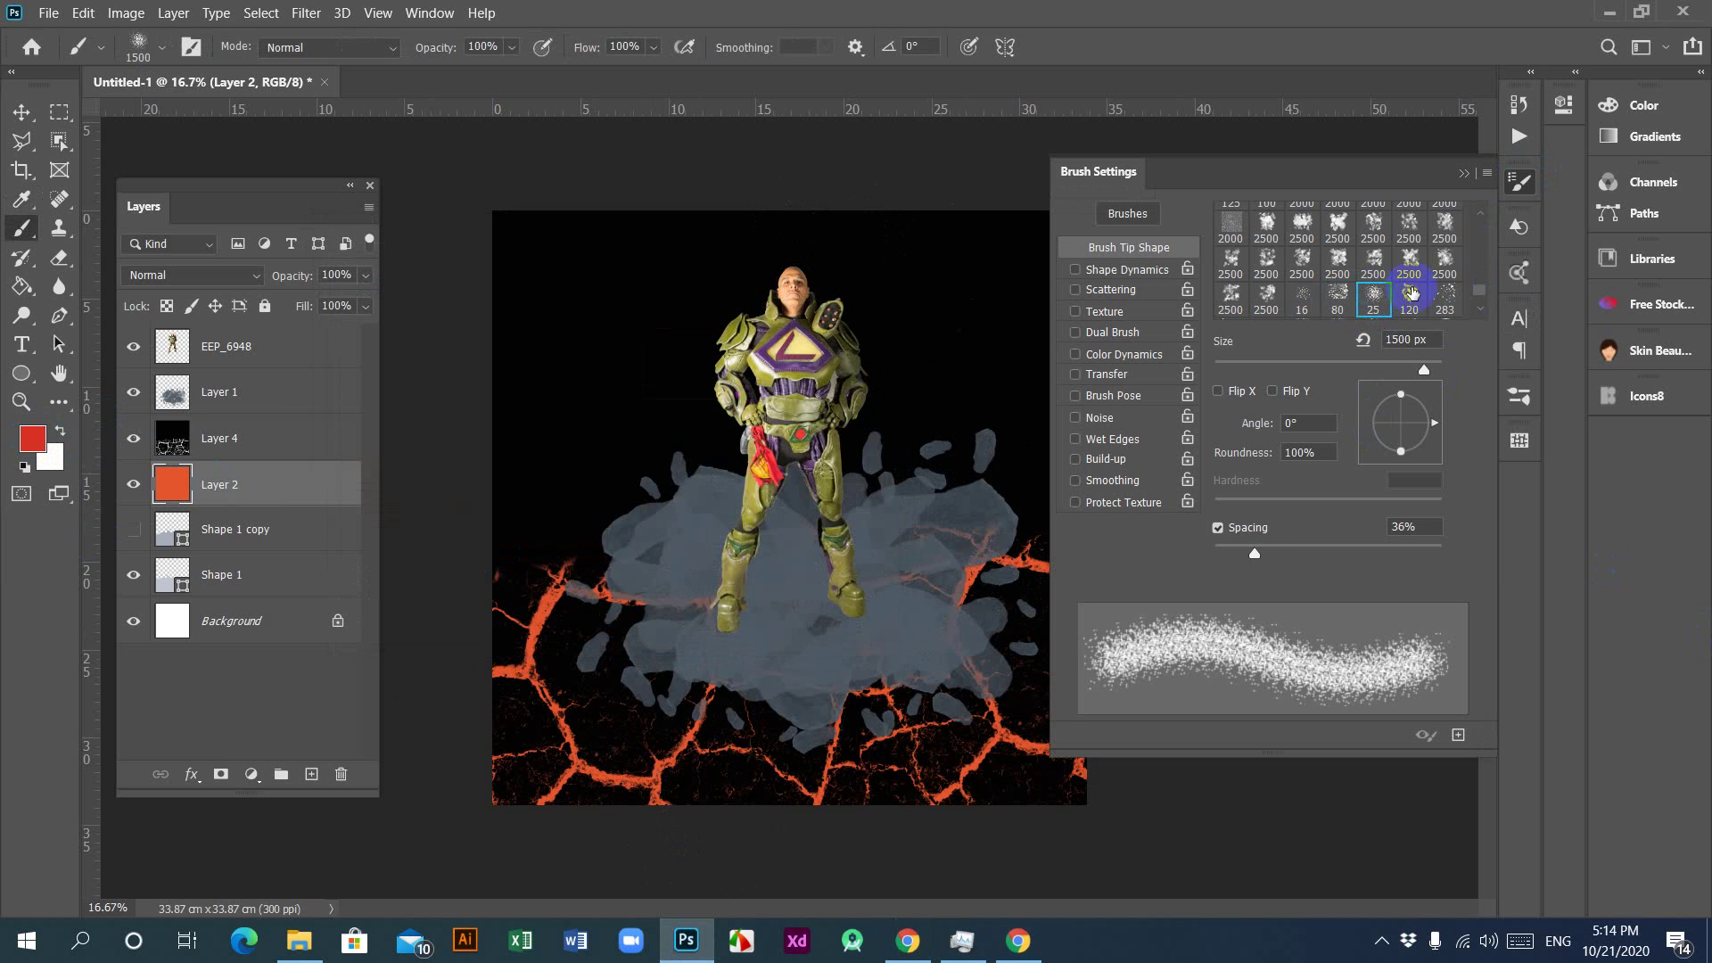
{"action": "mouse_move", "coordinate": [1479, 291]}
{"action": "left_mouse_down"}
{"action": "mouse_move", "coordinate": [1480, 306]}
{"action": "mouse_move", "coordinate": [1487, 261]}
{"action": "left_mouse_up"}
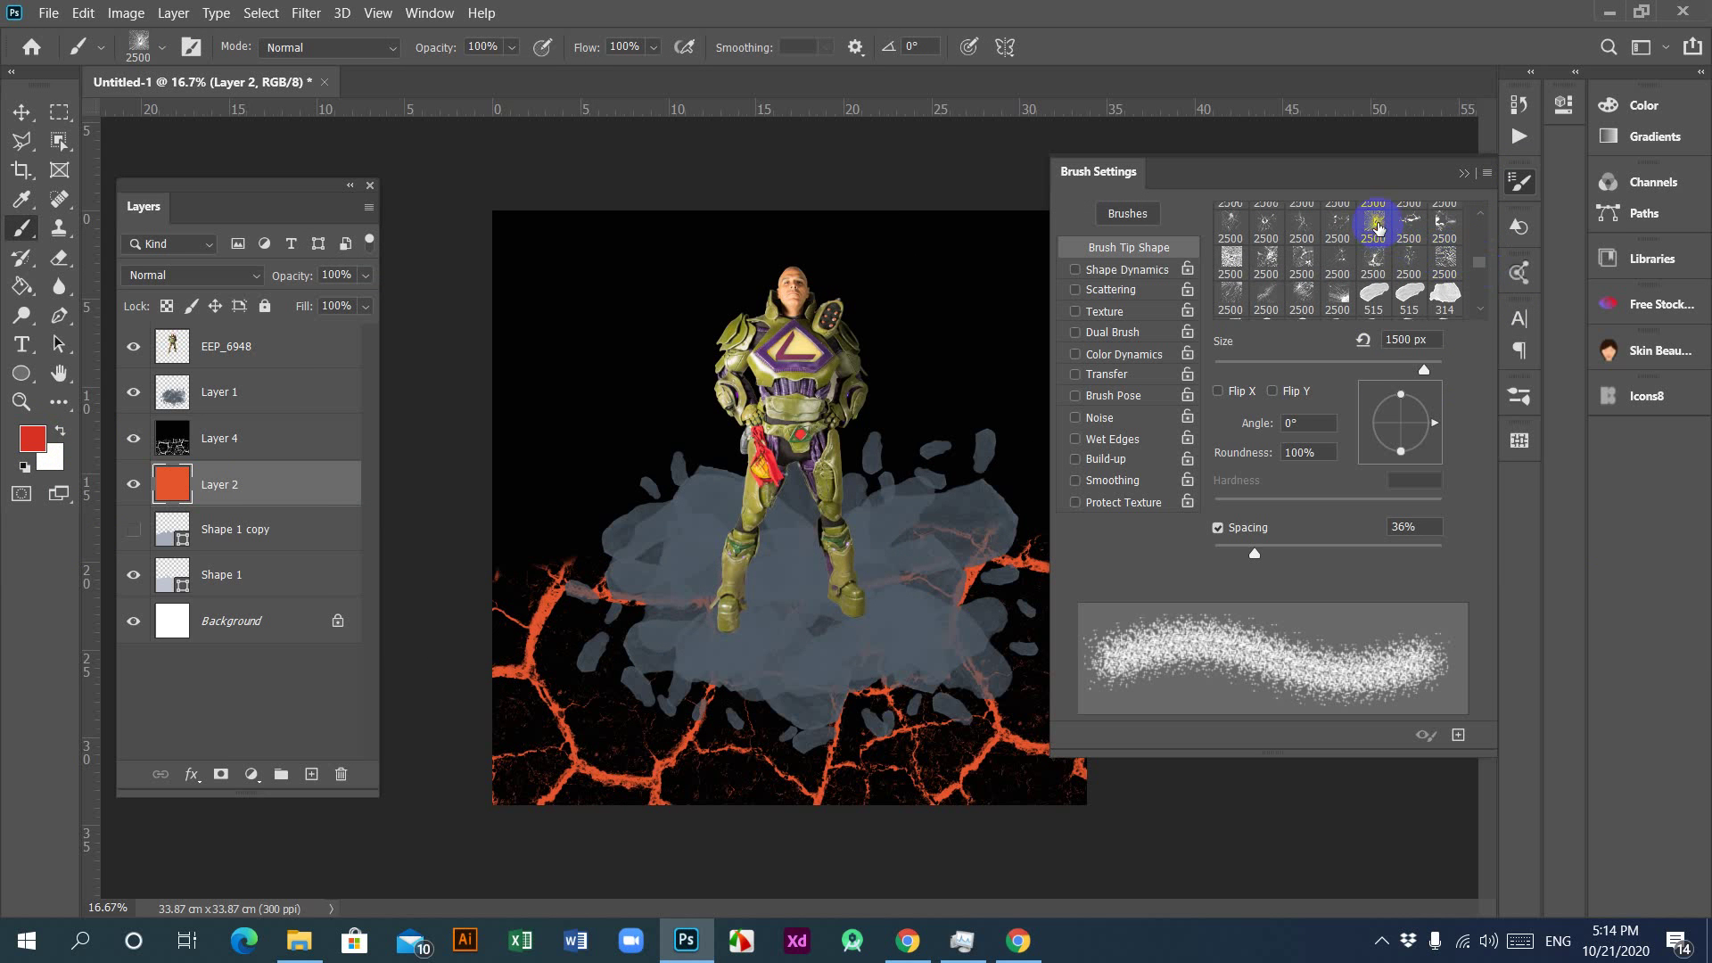
{"action": "left_click", "coordinate": [1378, 228]}
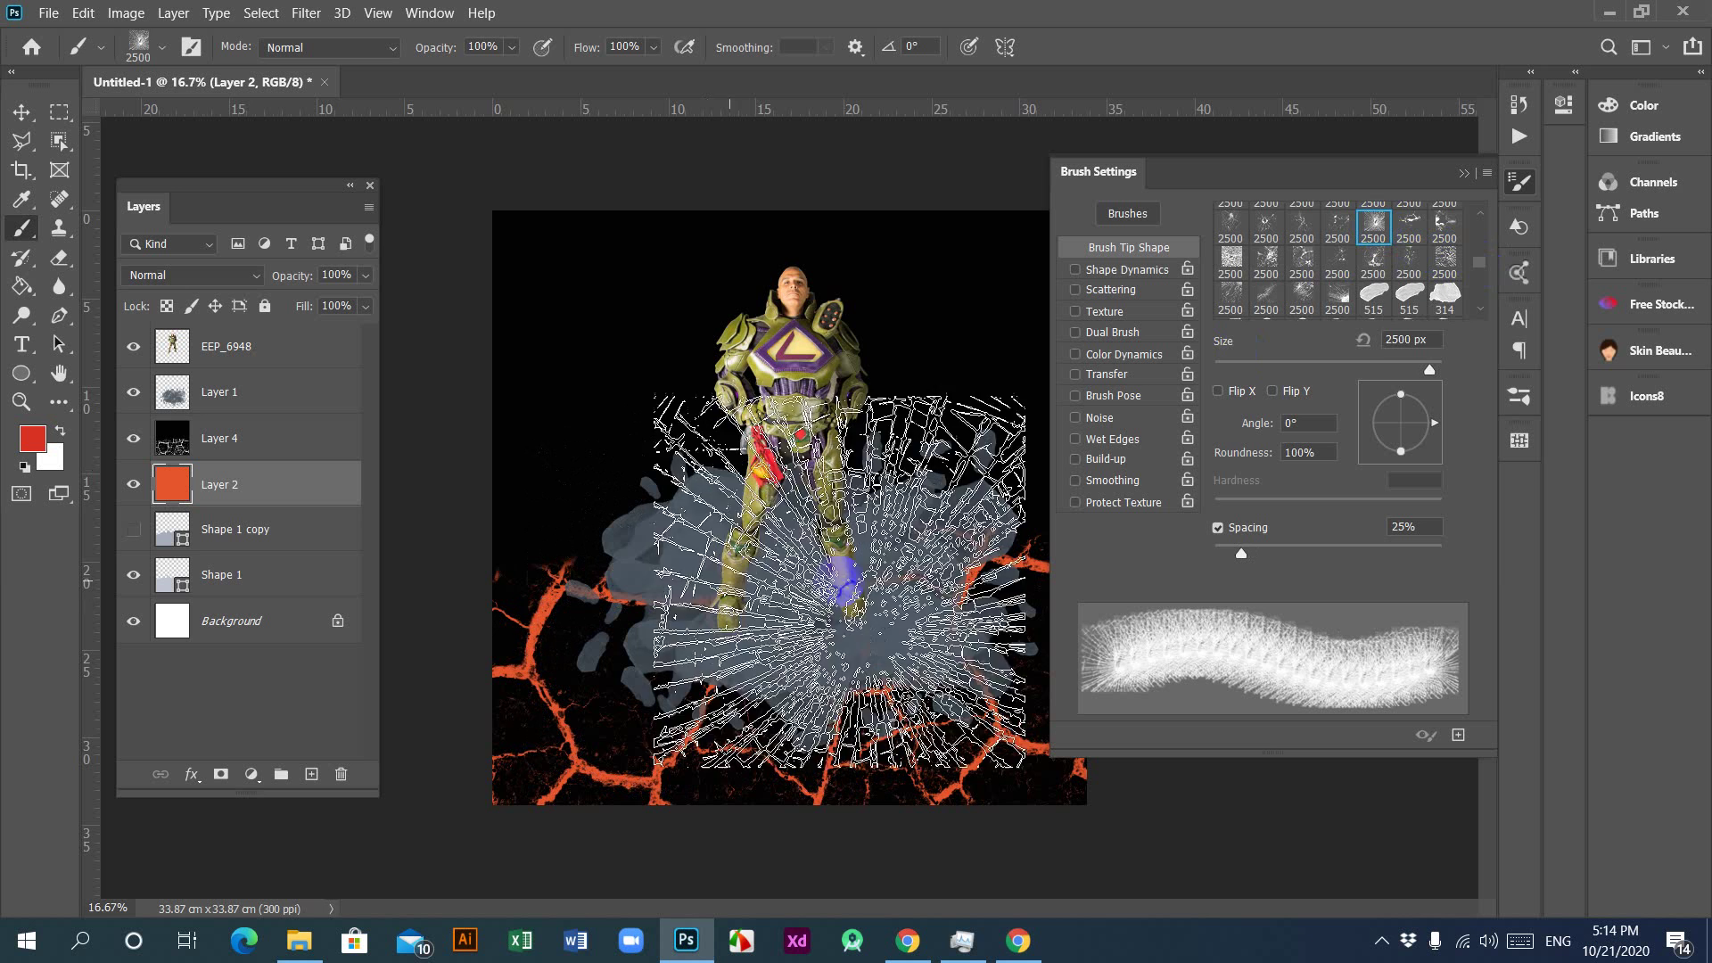
{"action": "left_click_drag", "start_coordinate": [1480, 267], "coordinate": [1483, 287]}
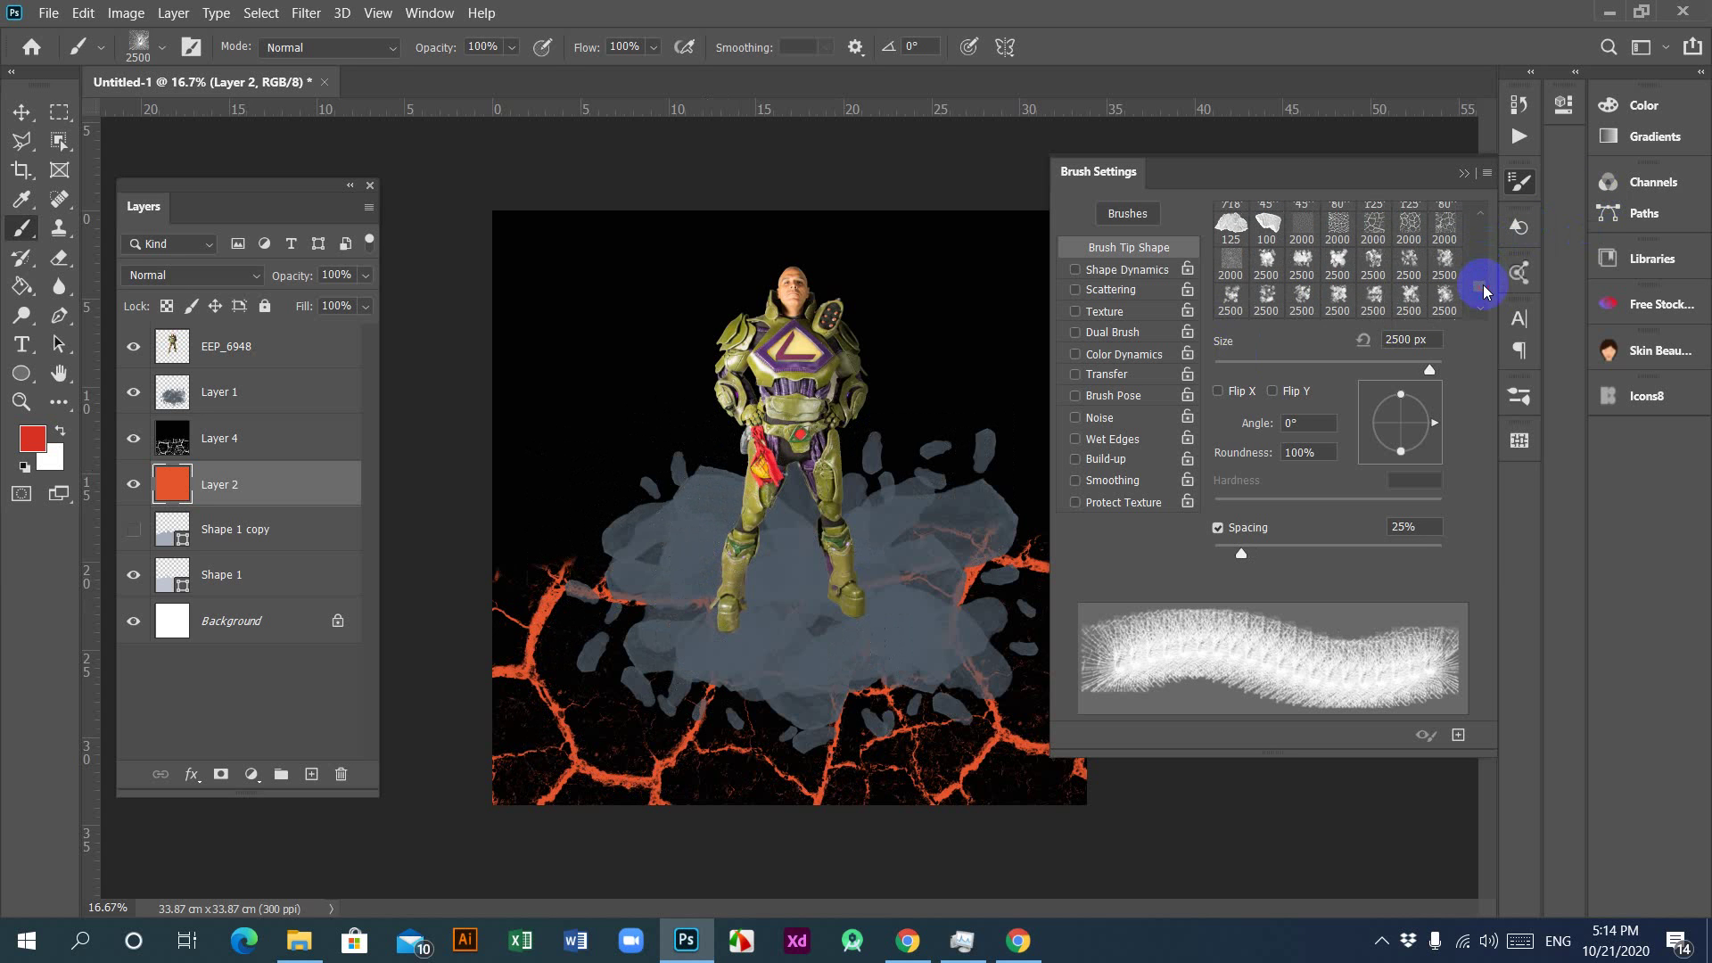
{"action": "left_click", "coordinate": [1446, 226]}
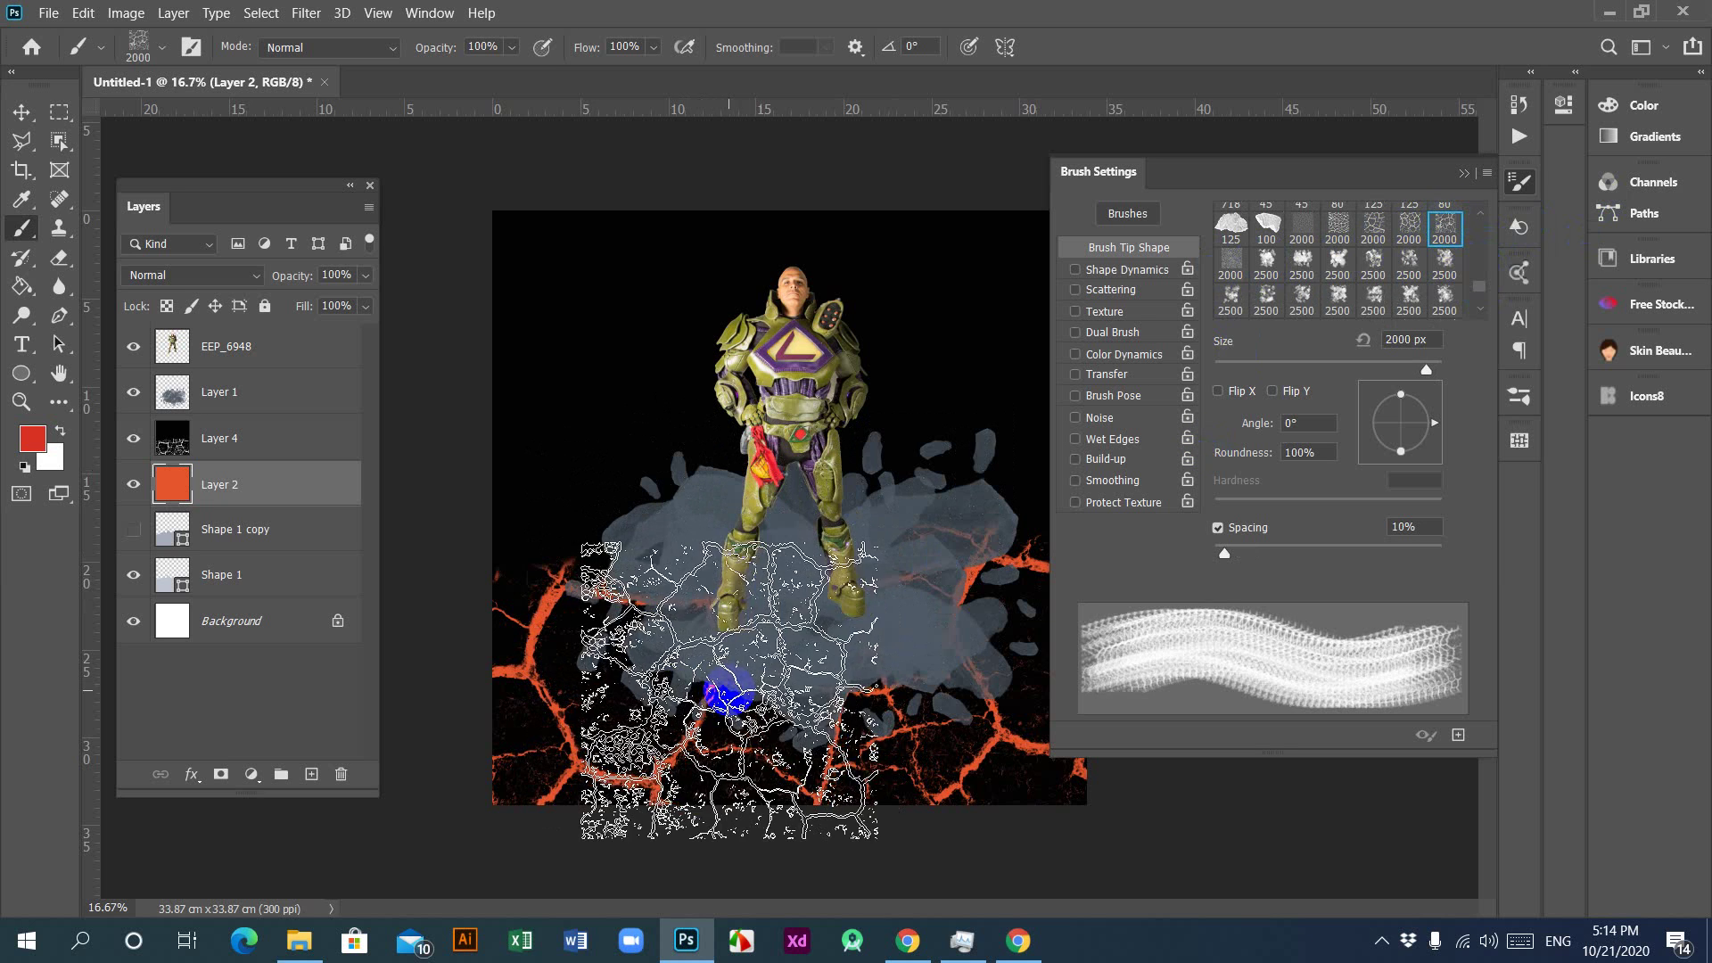
Step: Enlarge the crack brush to 3000 px and collapse the brush settings
{"action": "key", "text": "bracketright"}
{"action": "key", "text": "bracketright"}
{"action": "key", "text": "bracketright"}
{"action": "key", "text": "bracketright"}
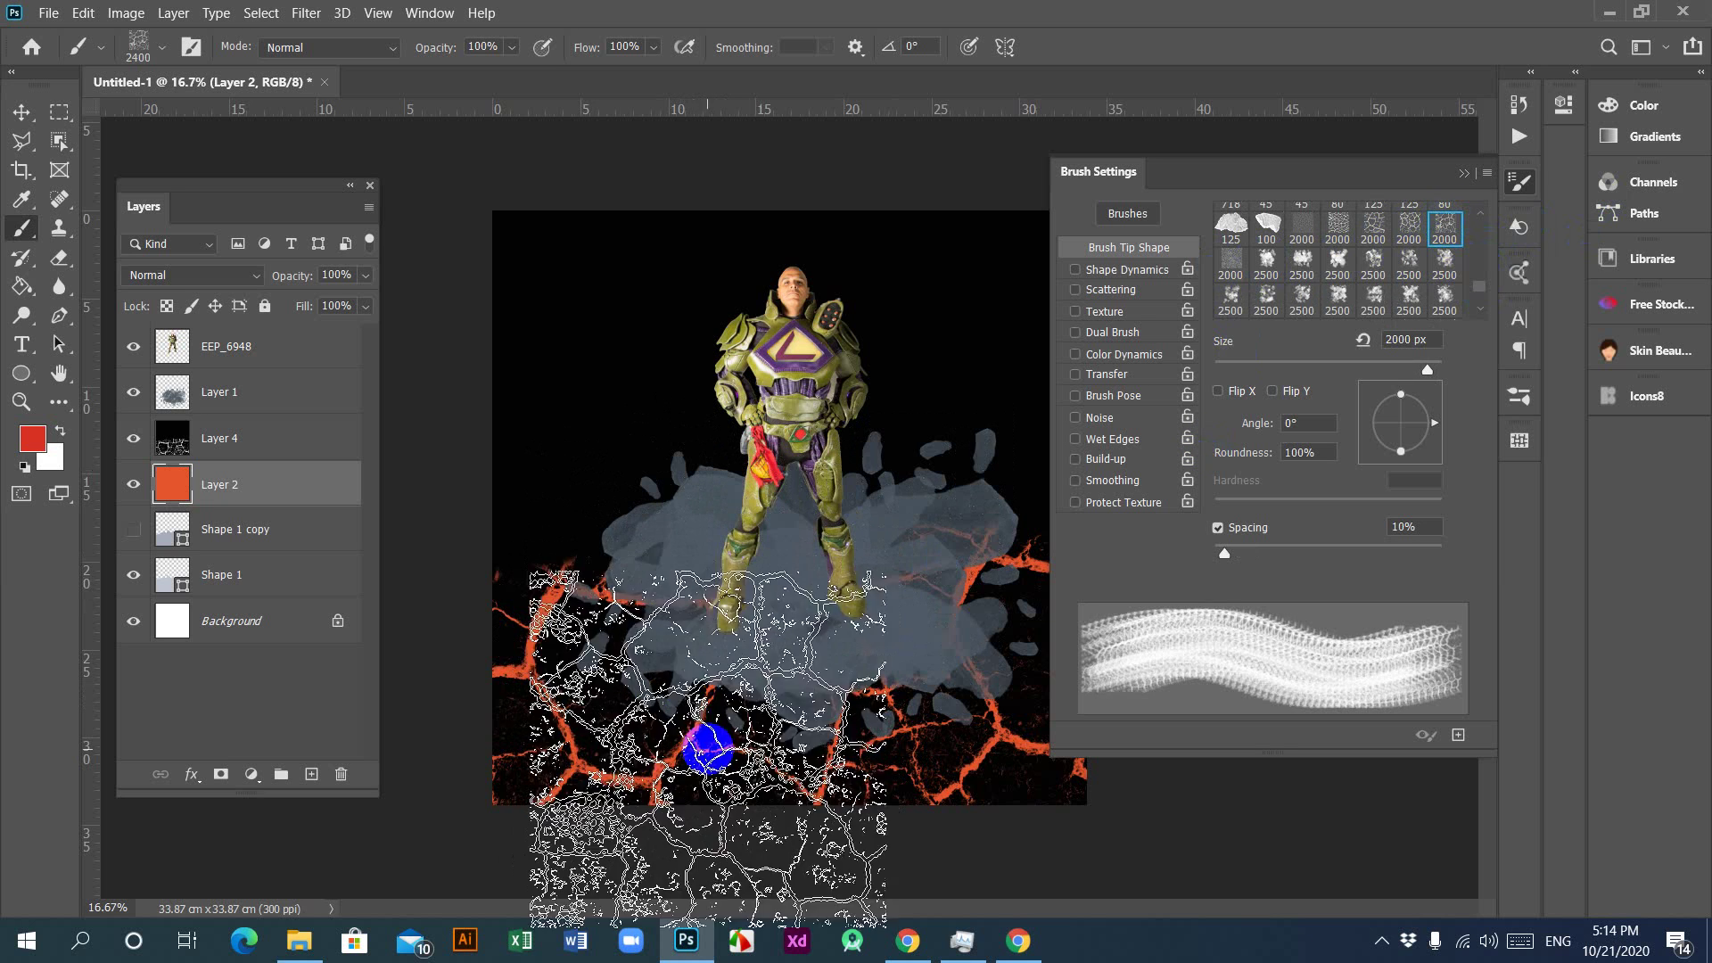
{"action": "key", "text": "bracketright"}
{"action": "key", "text": "bracketright"}
{"action": "key", "text": "bracketright"}
{"action": "key", "text": "bracketright"}
{"action": "key", "text": "bracketright"}
{"action": "key", "text": "bracketright"}
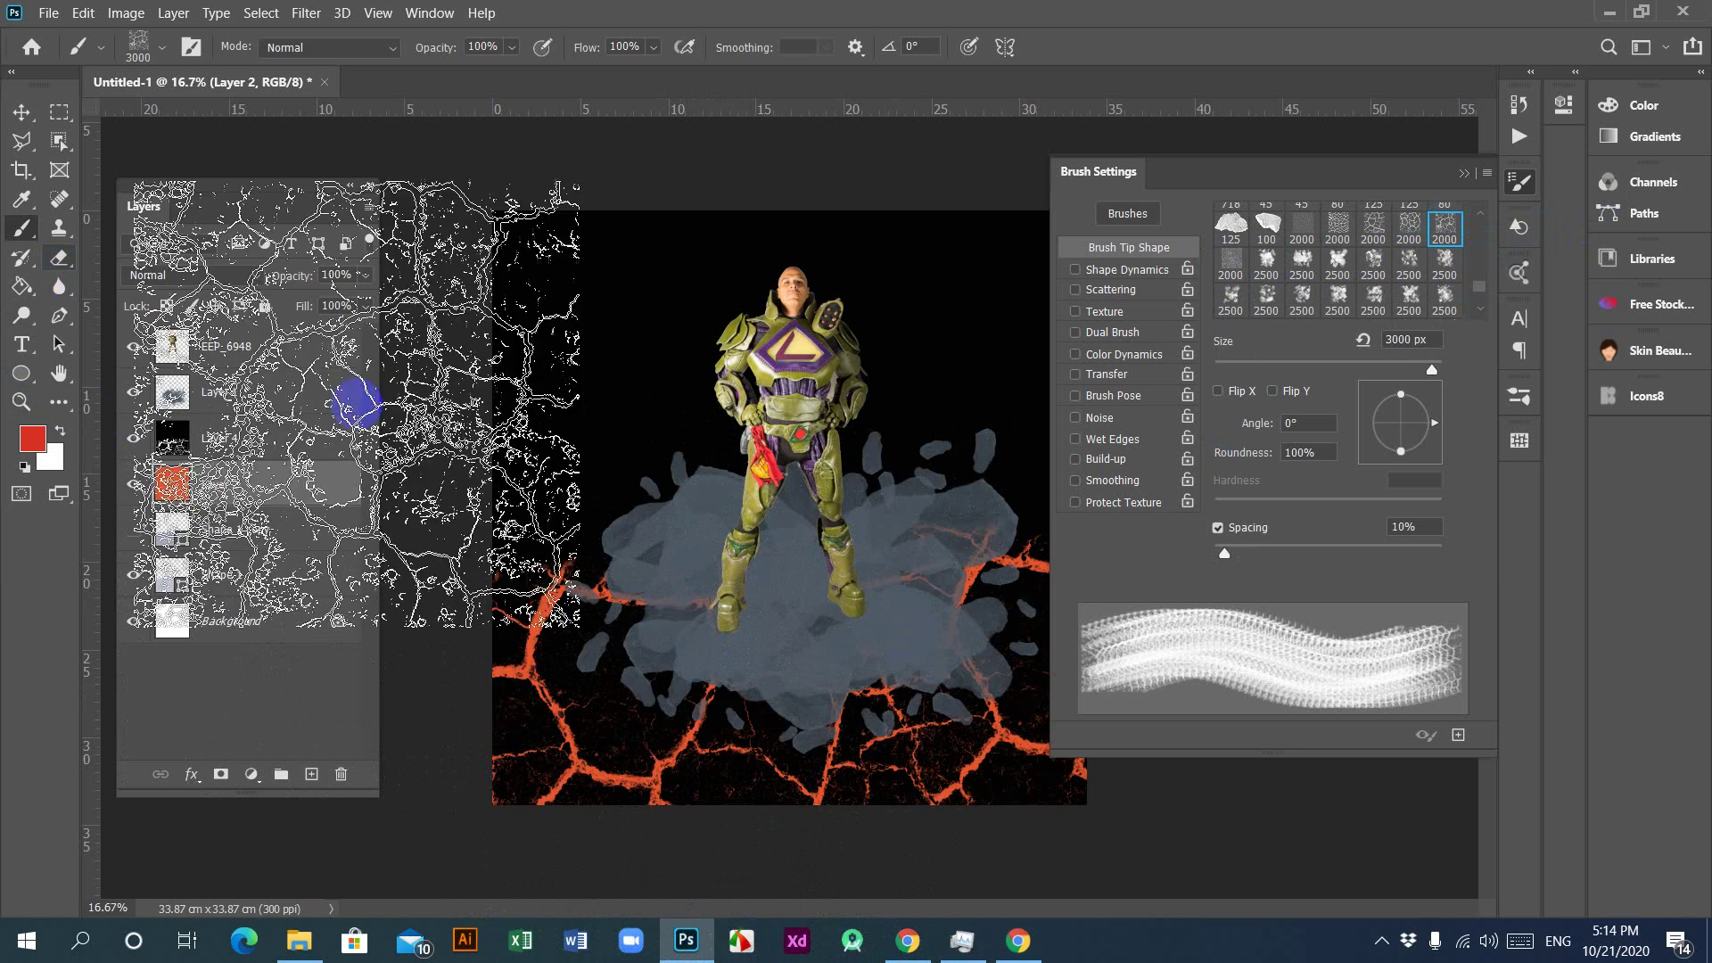
{"action": "left_click", "coordinate": [1462, 173]}
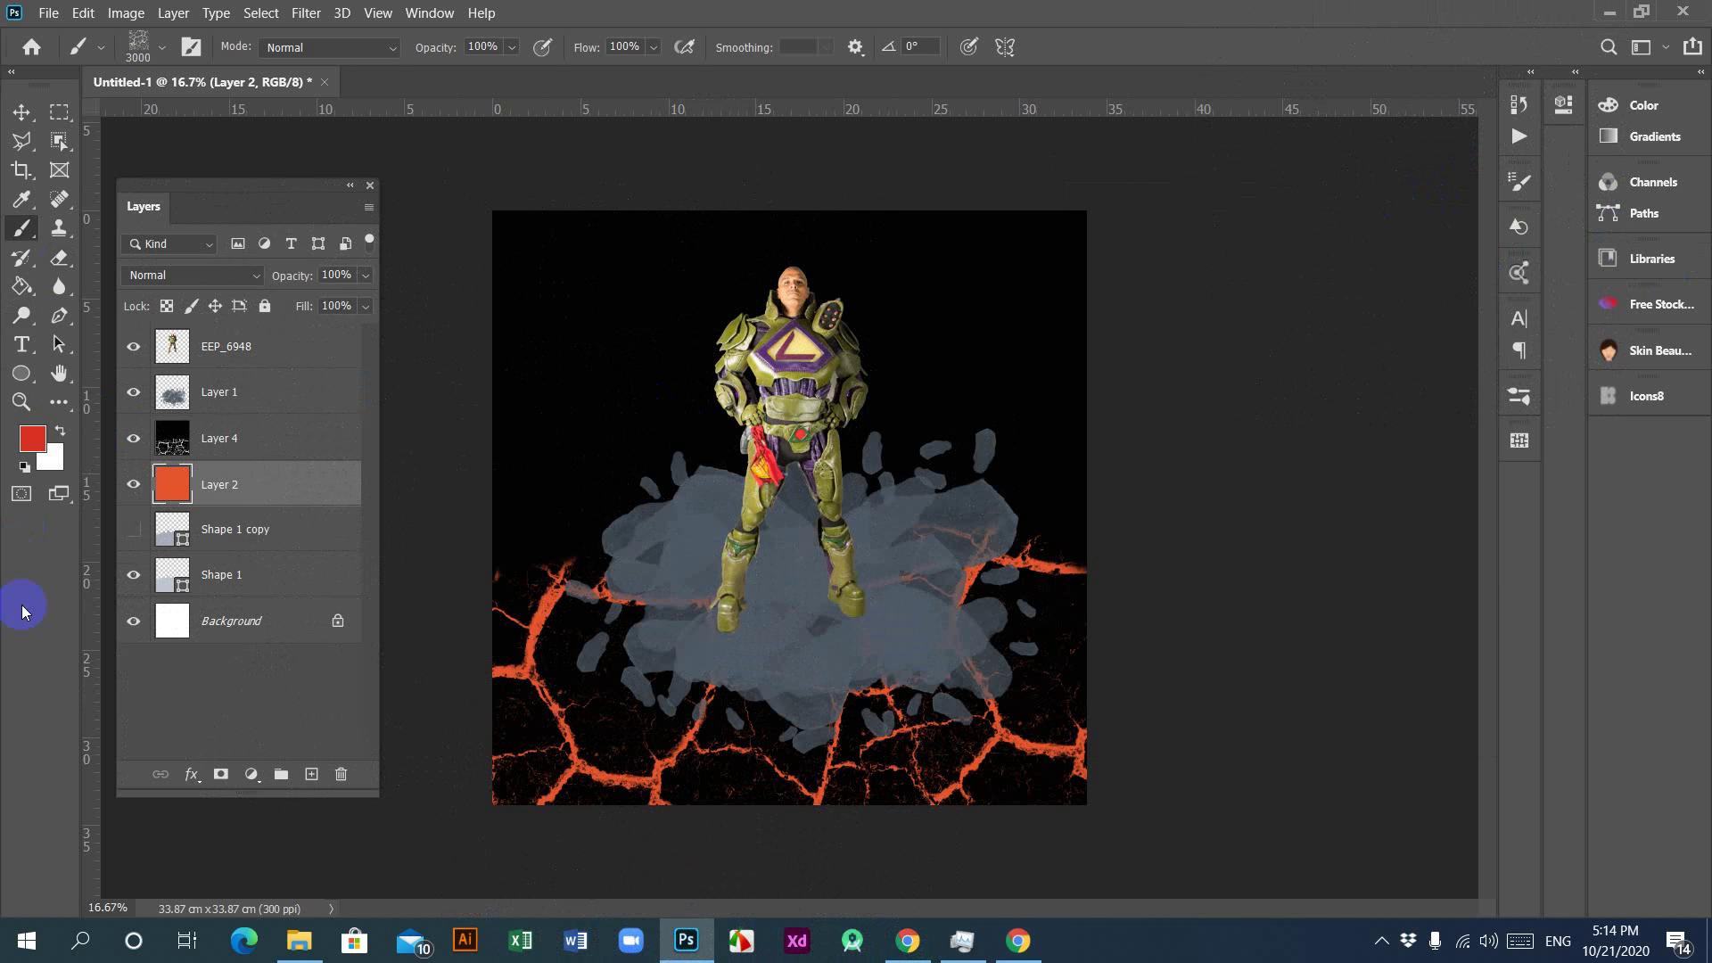
Step: Add a new layer above Layer 4 and stamp red cracks across the lower part of the canvas
{"action": "left_click", "coordinate": [247, 447]}
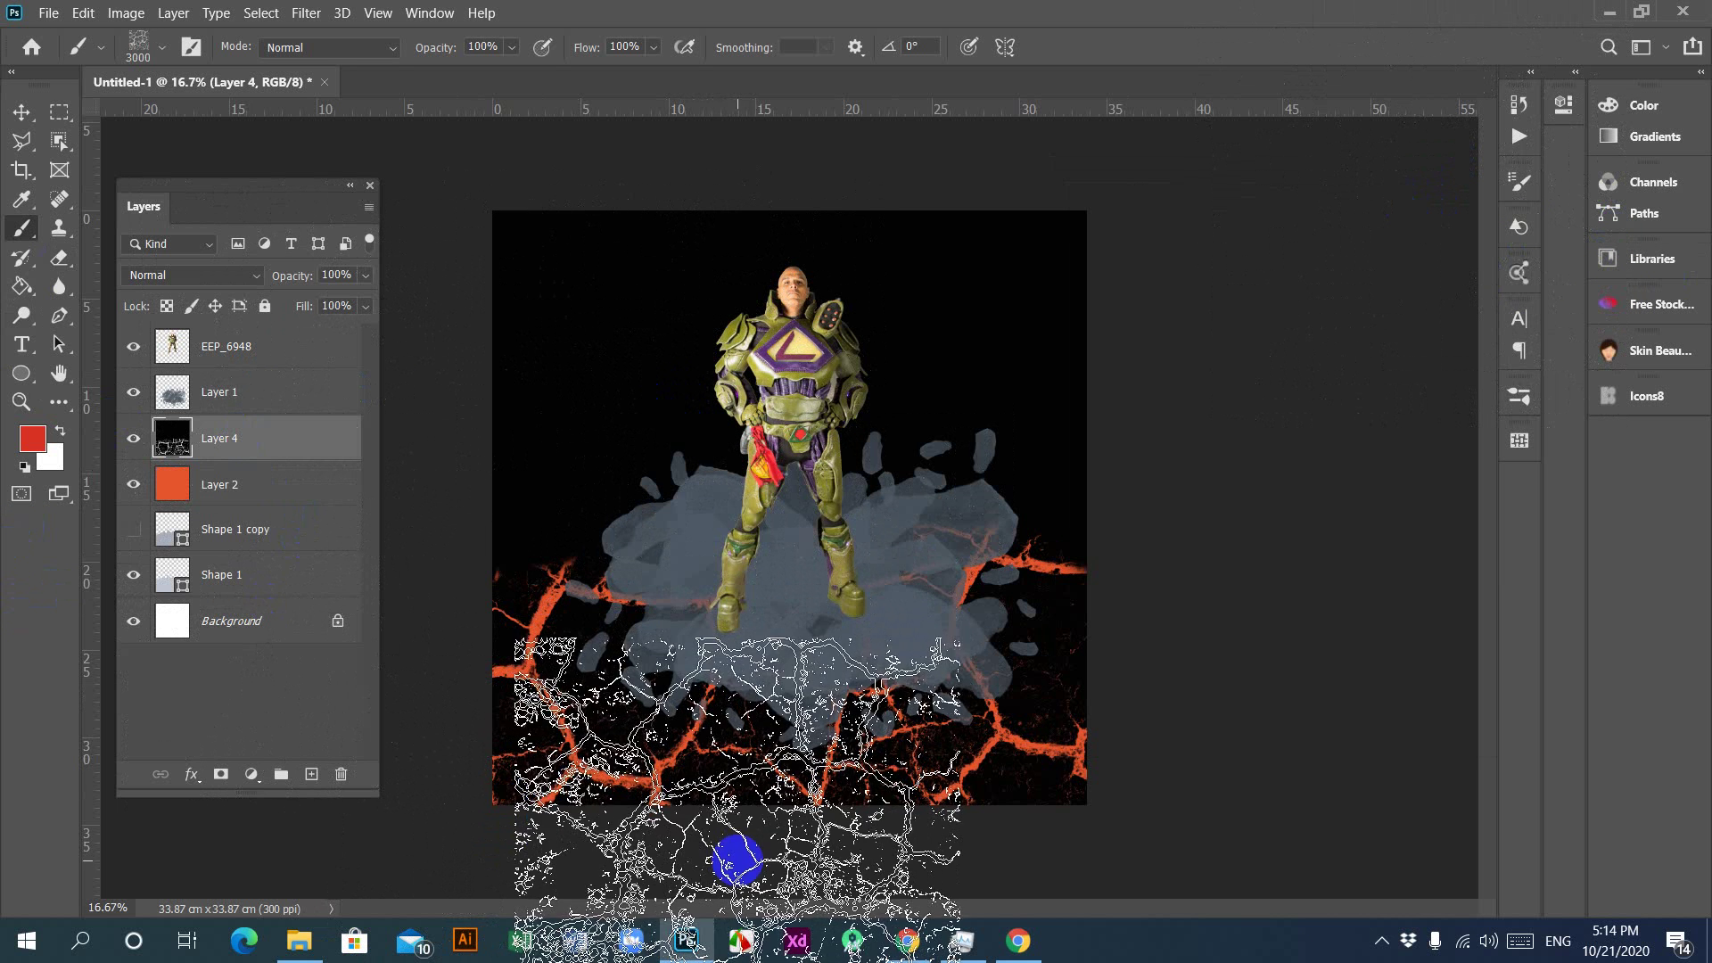
{"action": "left_click", "coordinate": [176, 631]}
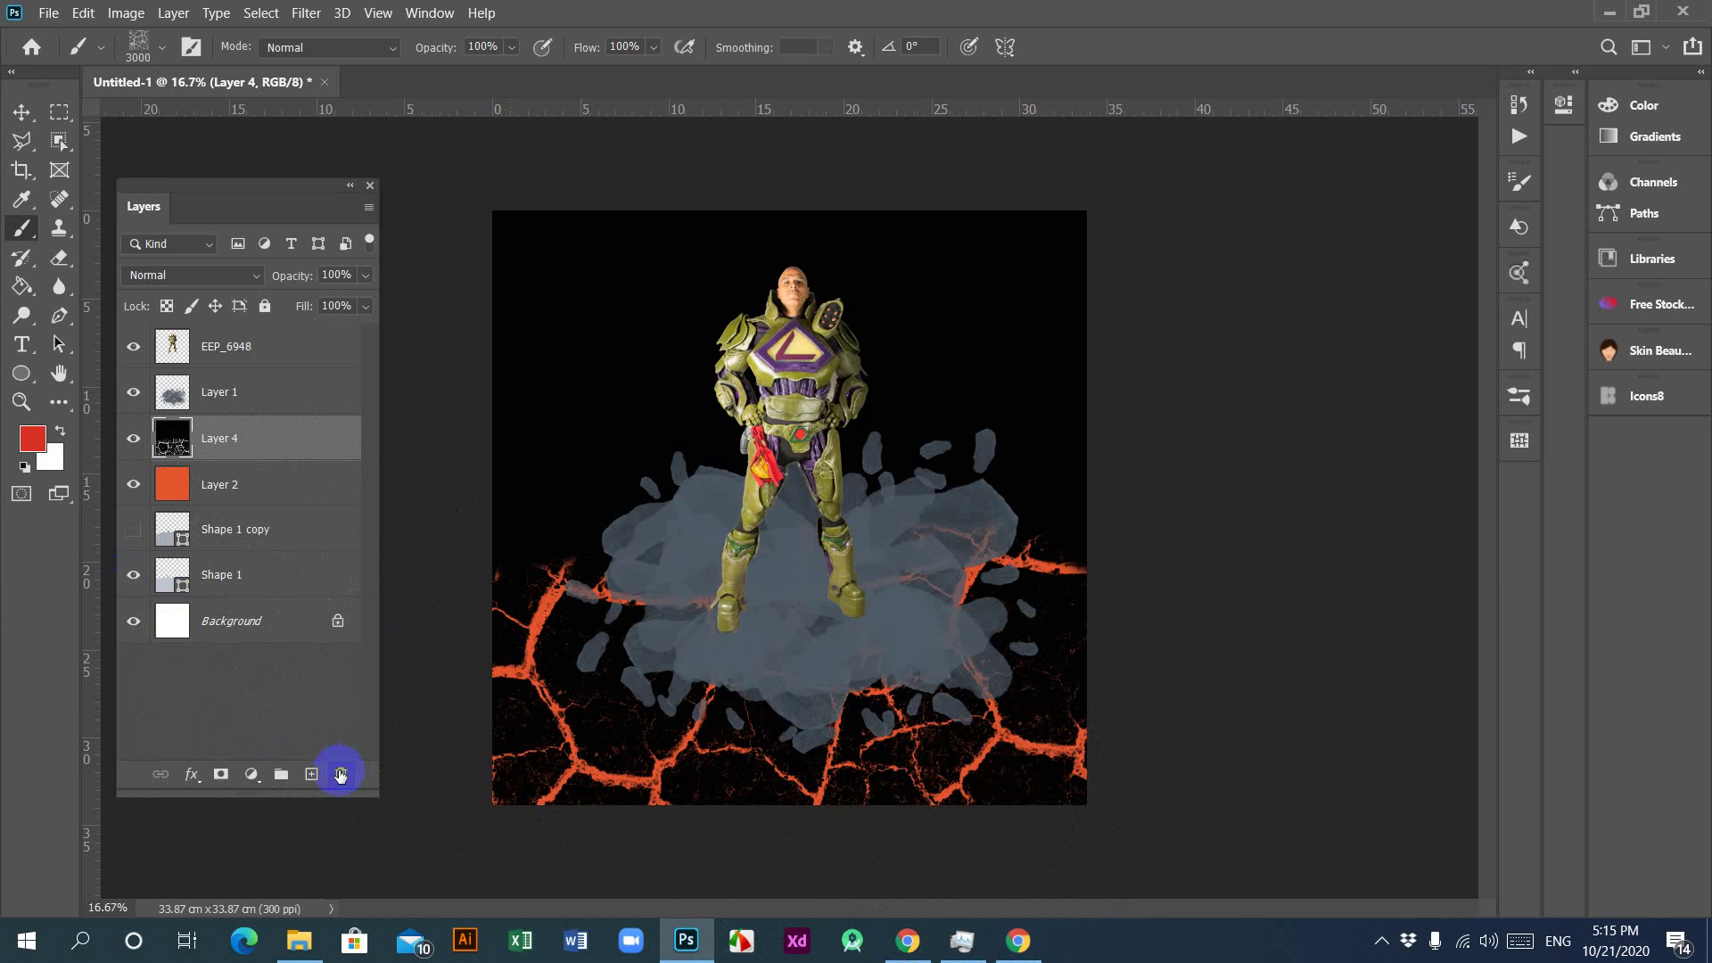
{"action": "left_click", "coordinate": [312, 774]}
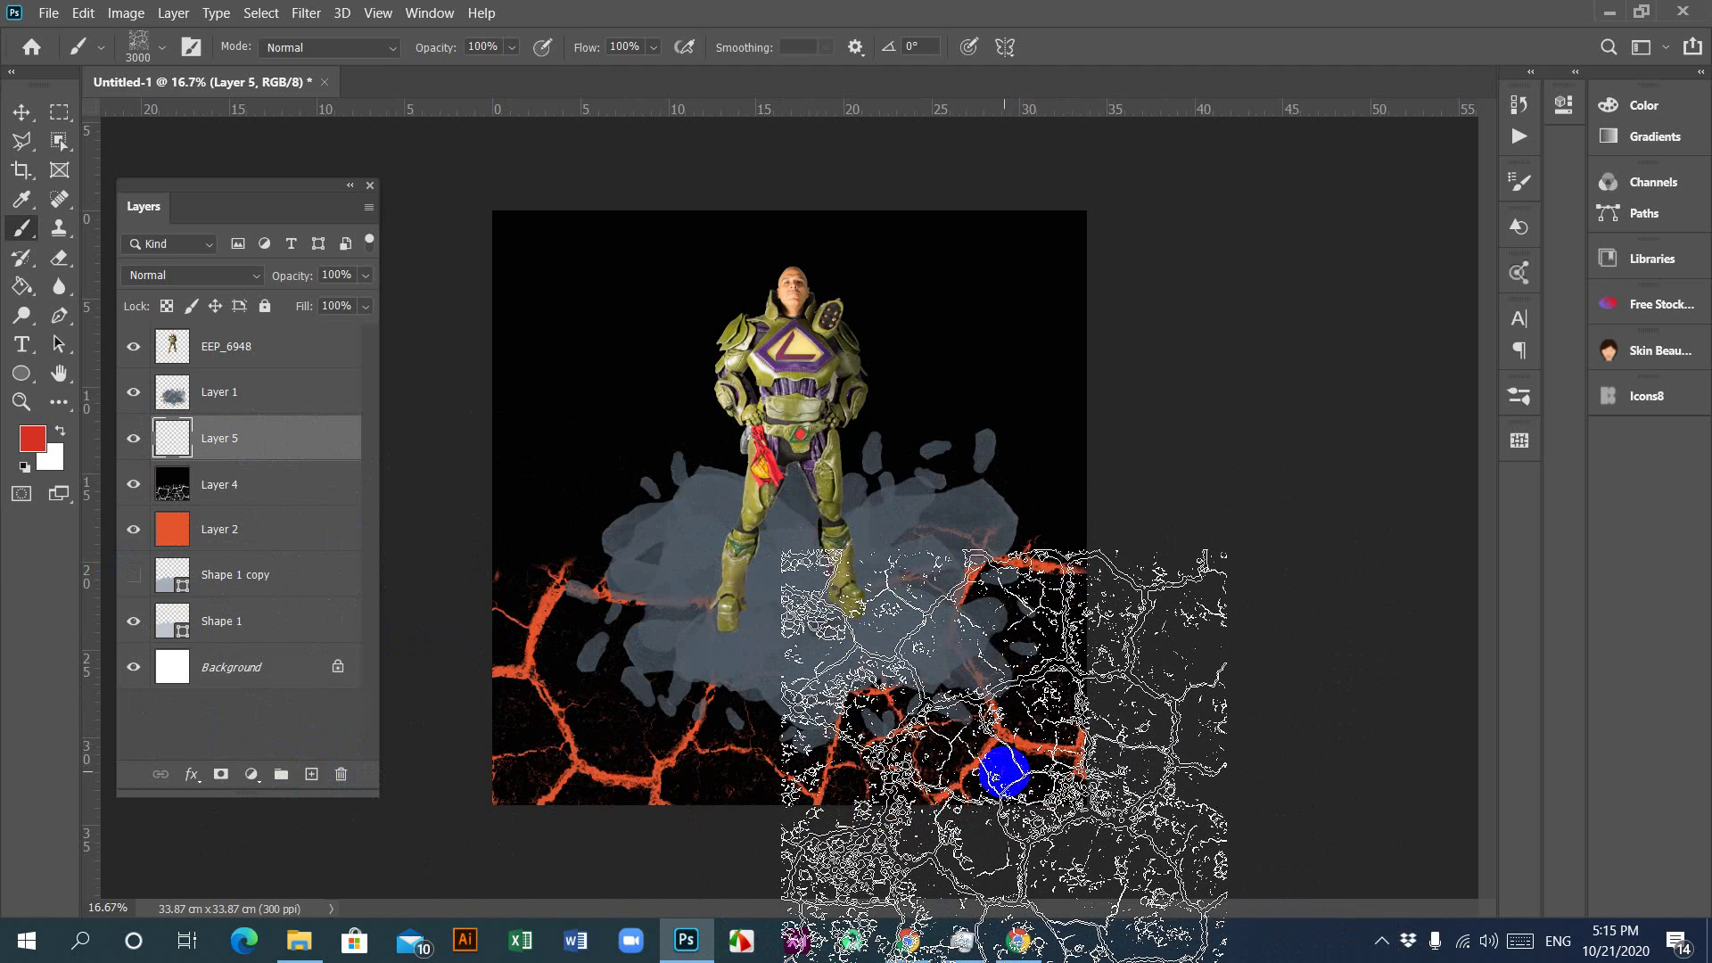
{"action": "left_click", "coordinate": [1003, 772]}
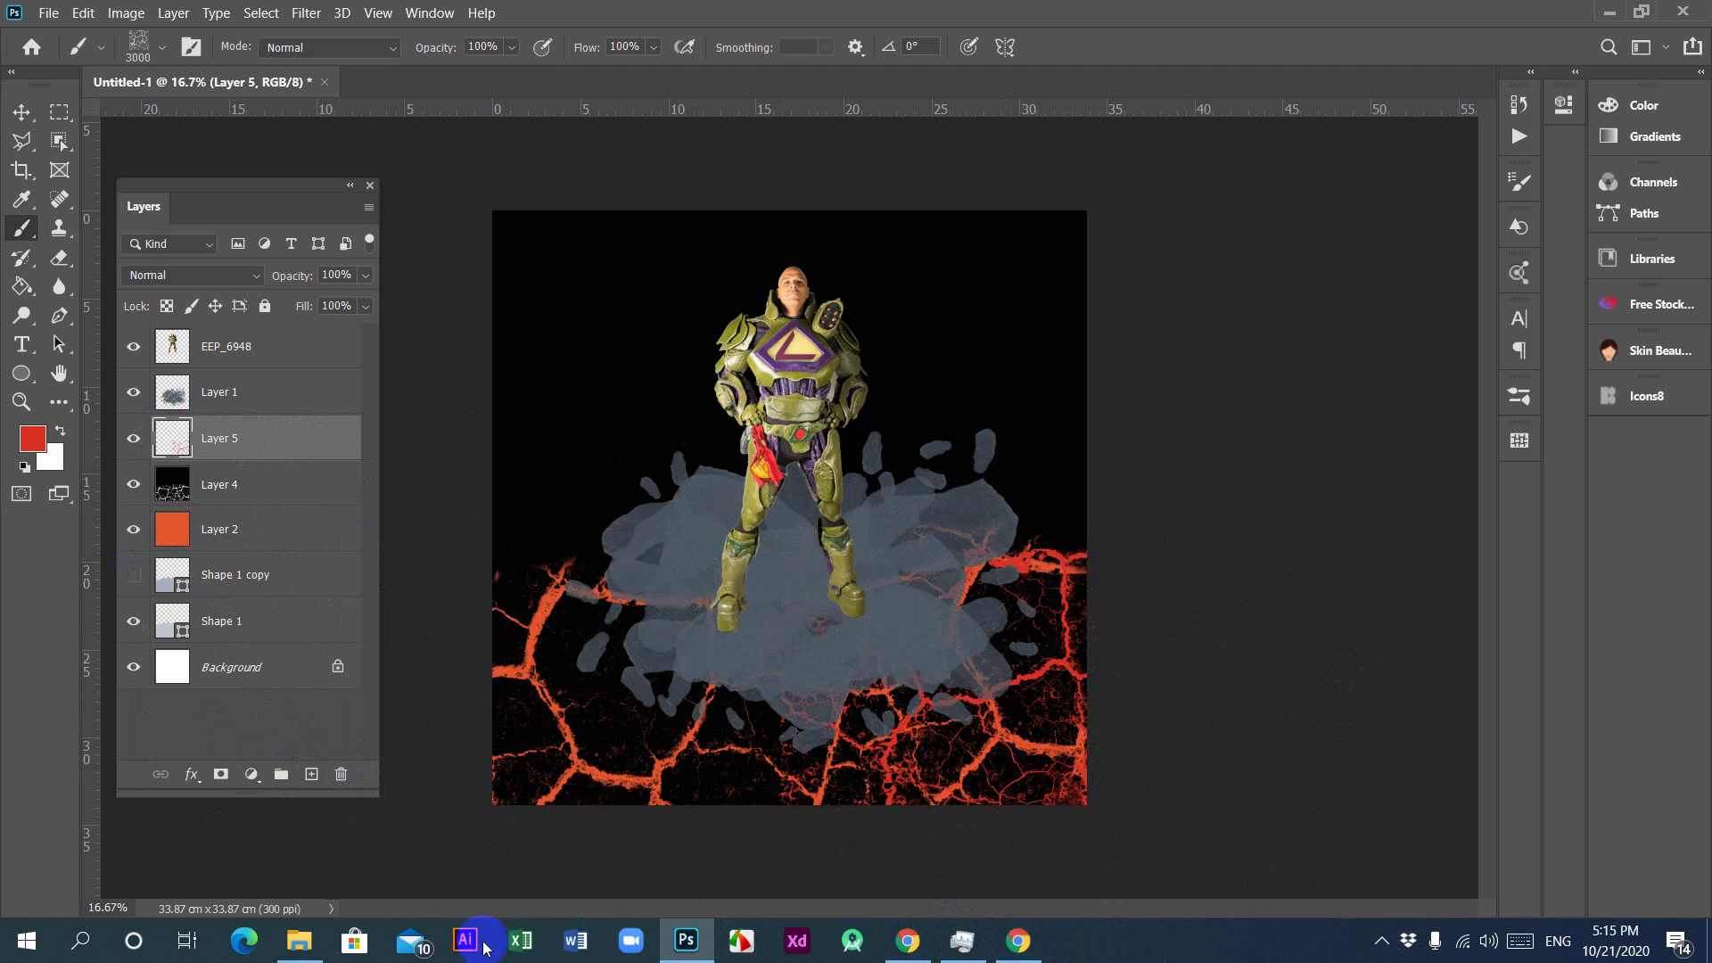
{"action": "mouse_move", "coordinate": [482, 833]}
{"action": "left_mouse_down"}
{"action": "mouse_move", "coordinate": [536, 791]}
{"action": "mouse_move", "coordinate": [580, 787]}
{"action": "left_mouse_up"}
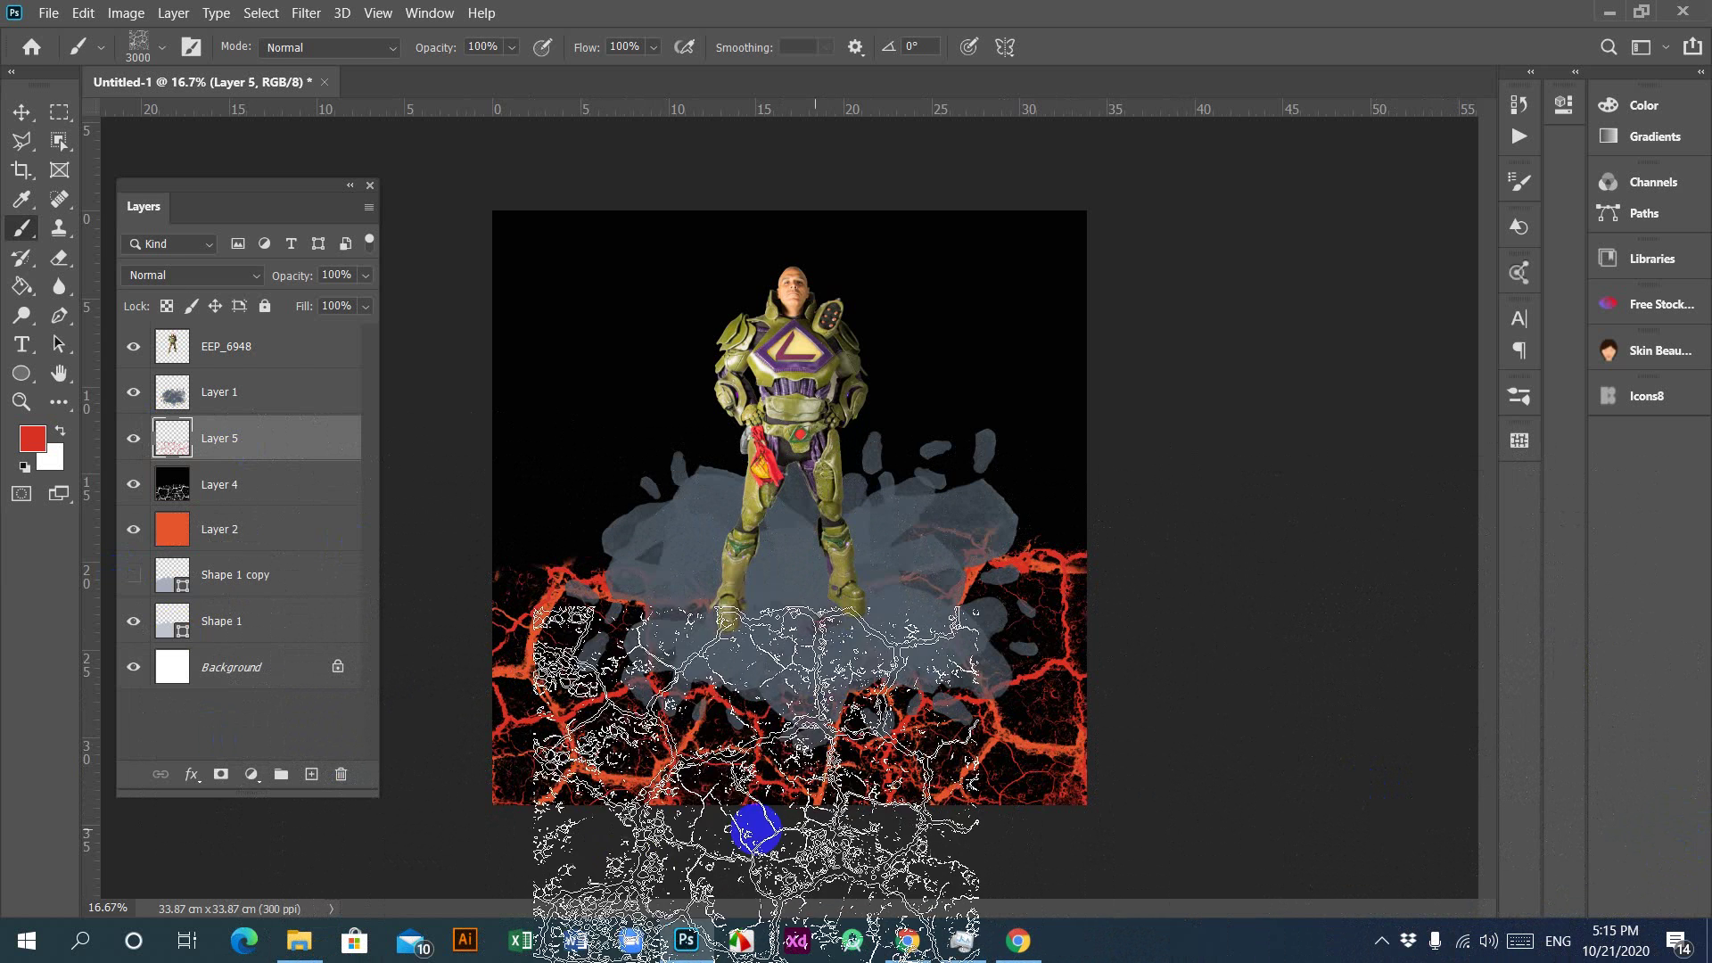
Step: Show the Shape 1 copy layer and move both shape layers above Layer 4, with Shape 1 on top
{"action": "left_click", "coordinate": [19, 114]}
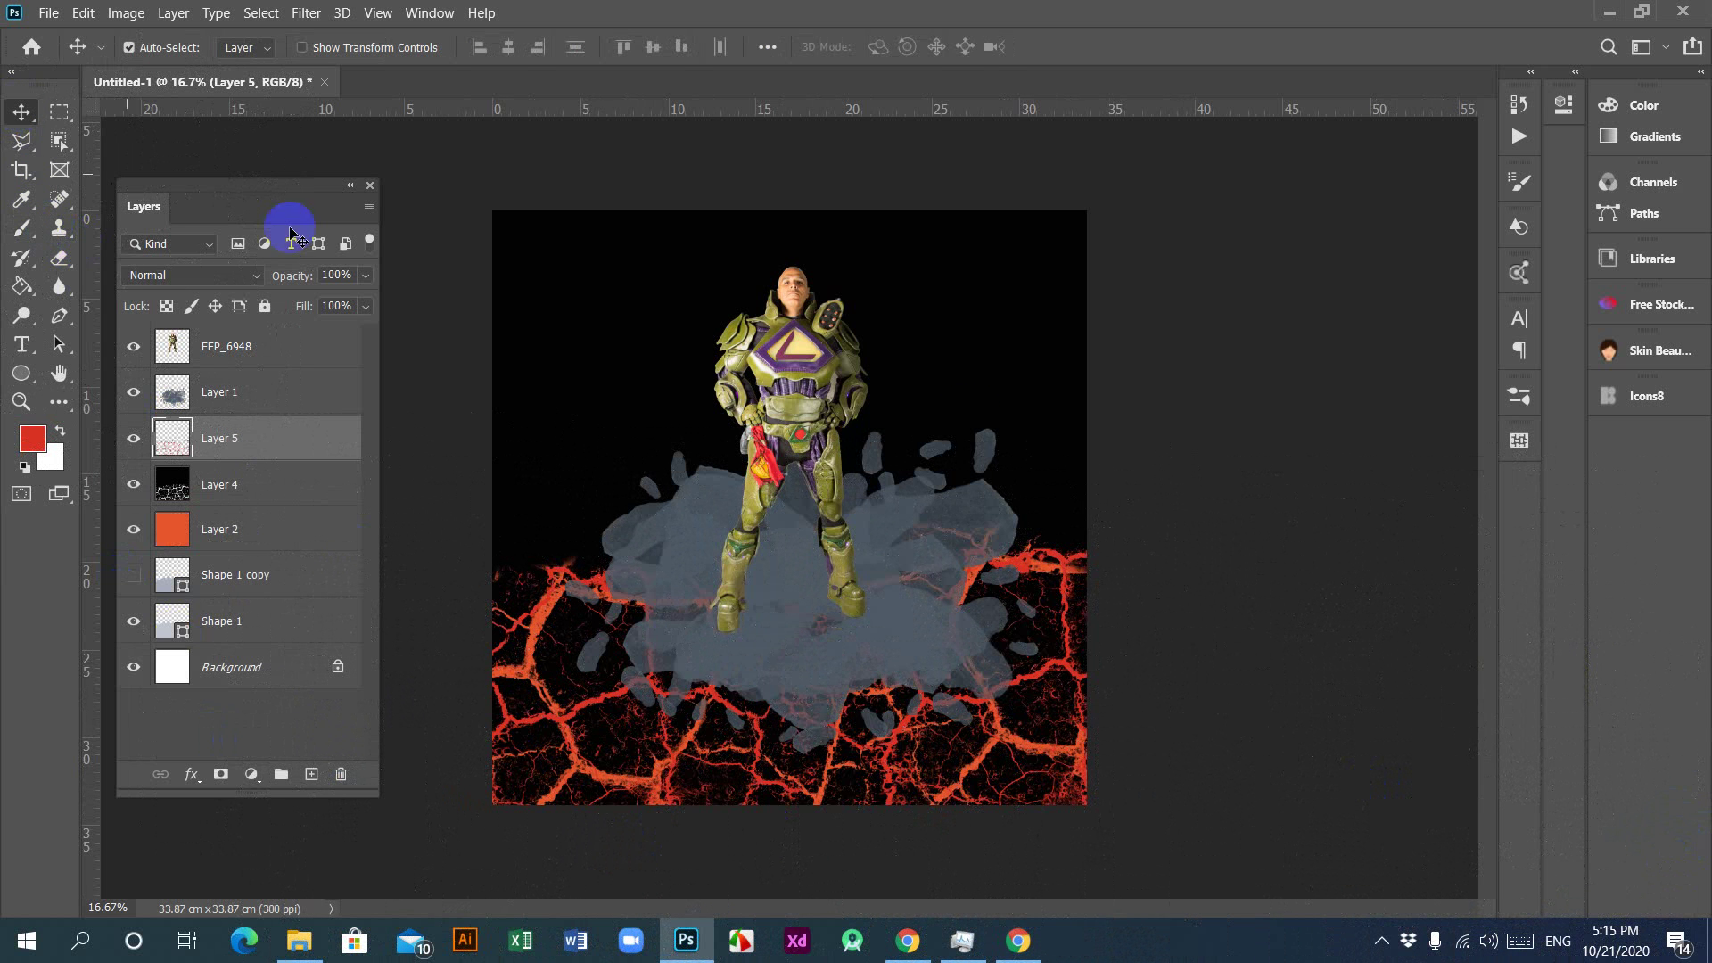
{"action": "left_click", "coordinate": [1227, 393]}
{"action": "left_click", "coordinate": [562, 260]}
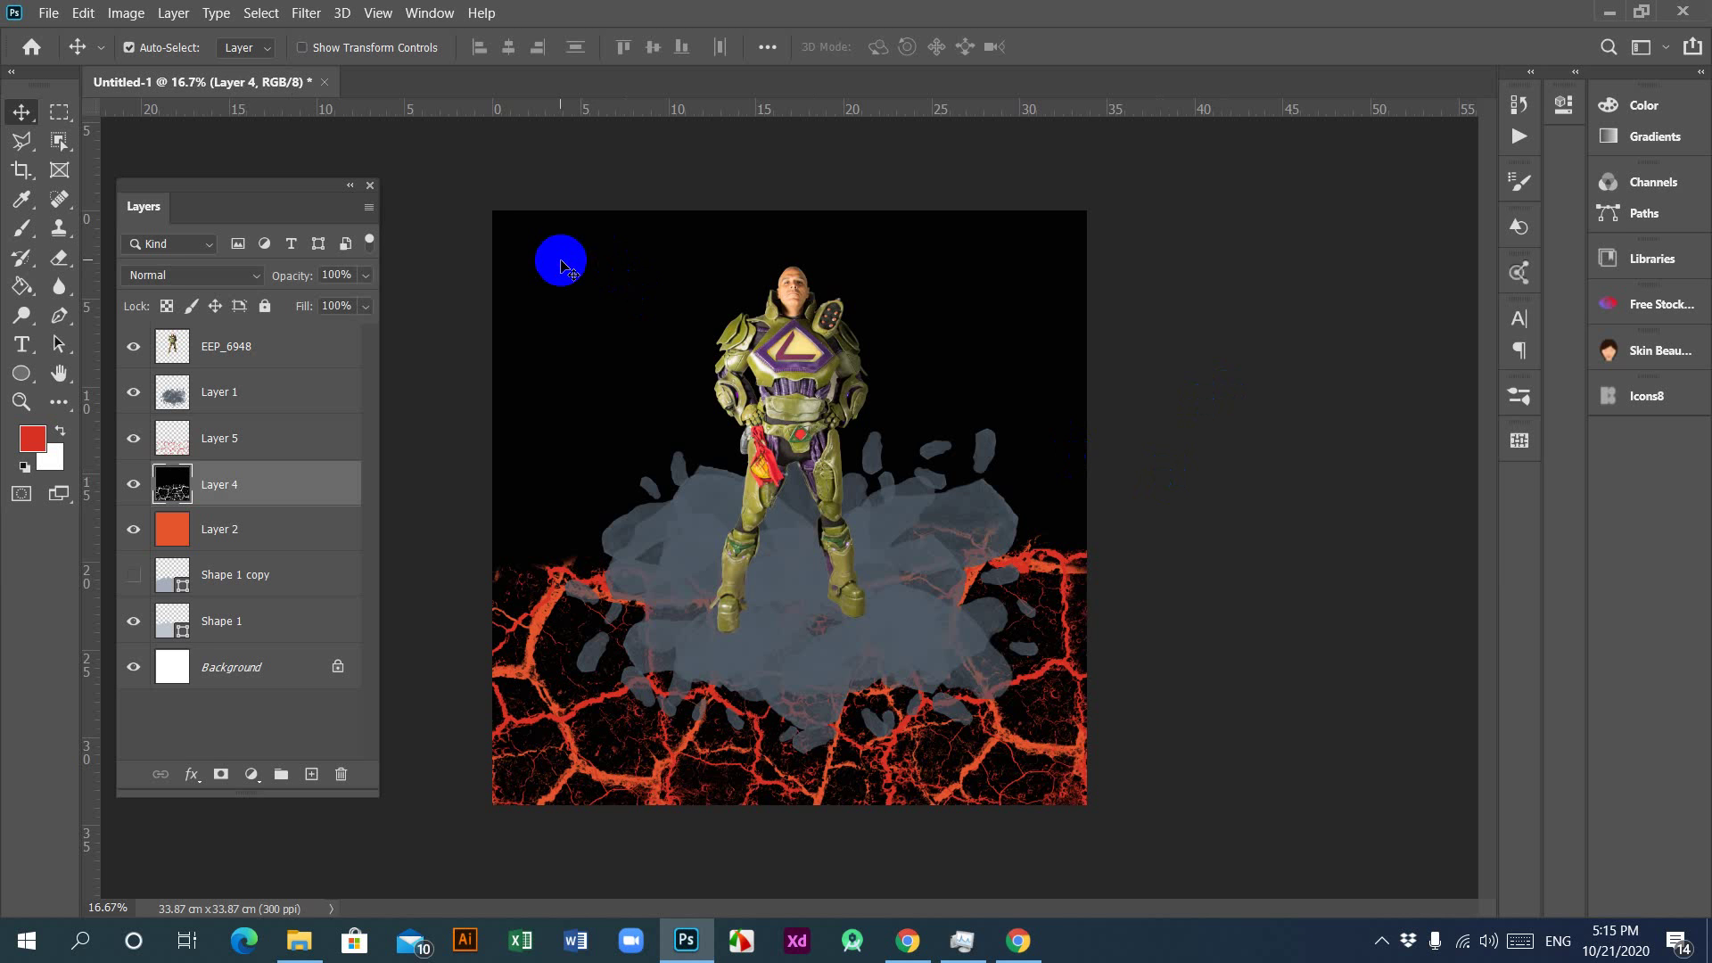
{"action": "left_click_drag", "start_coordinate": [562, 261], "coordinate": [938, 593]}
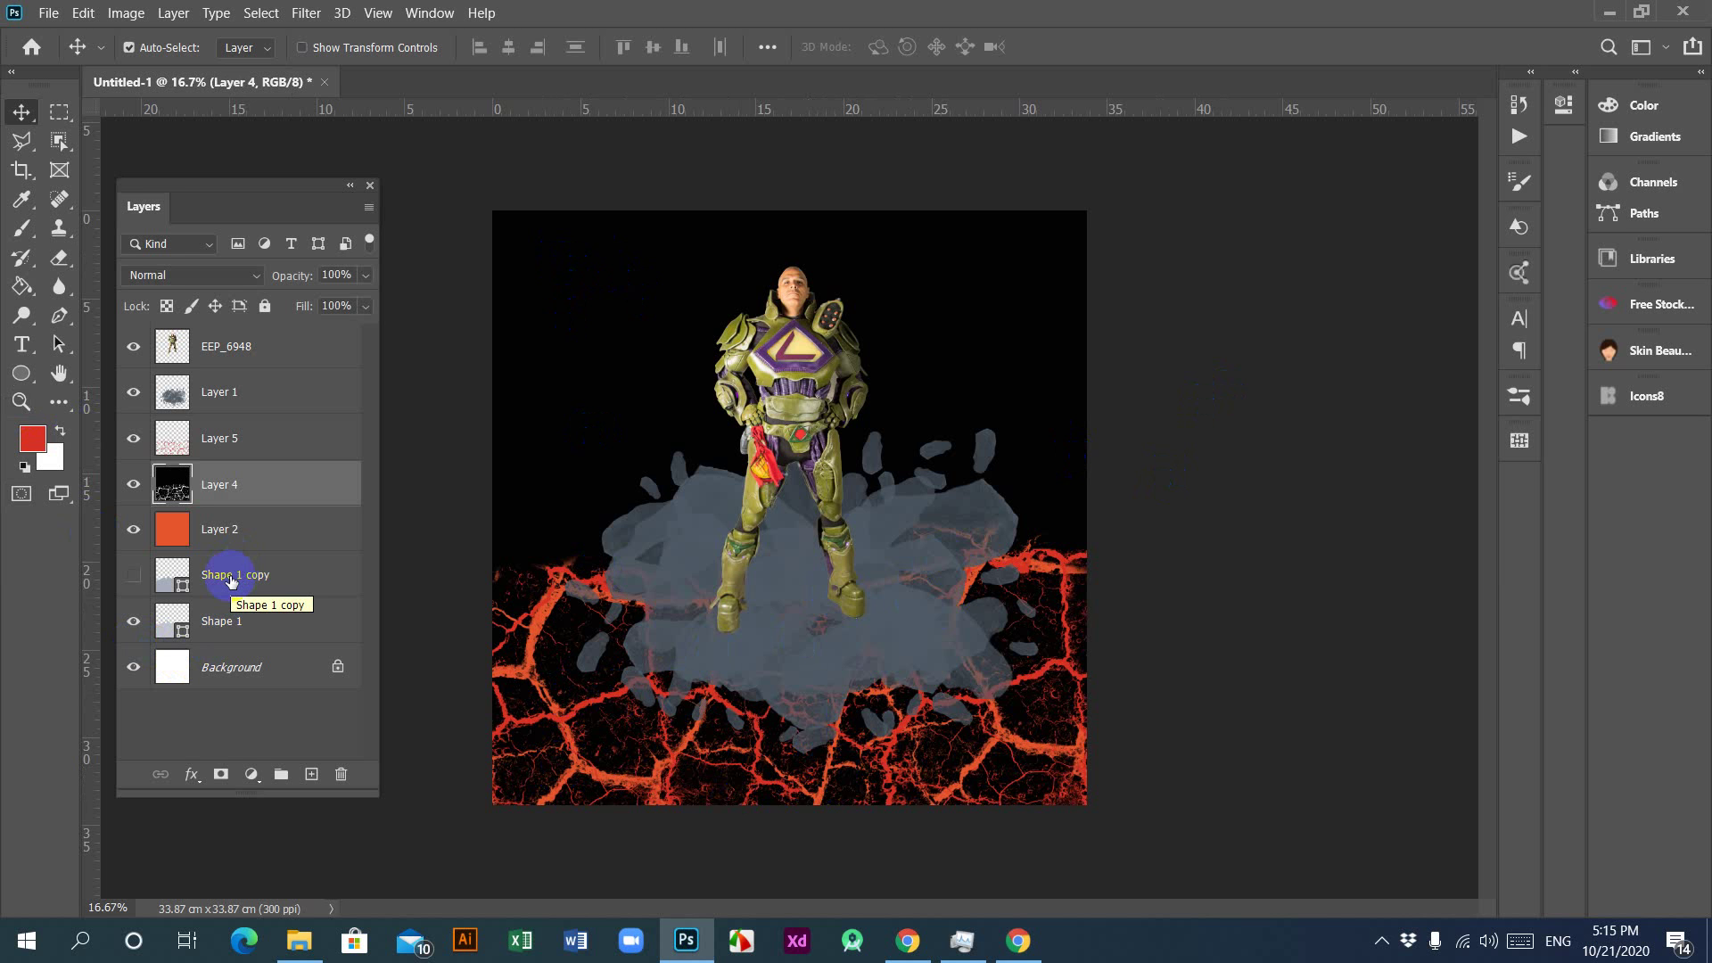
{"action": "left_click", "coordinate": [133, 575]}
{"action": "left_click_drag", "start_coordinate": [231, 581], "coordinate": [240, 507]}
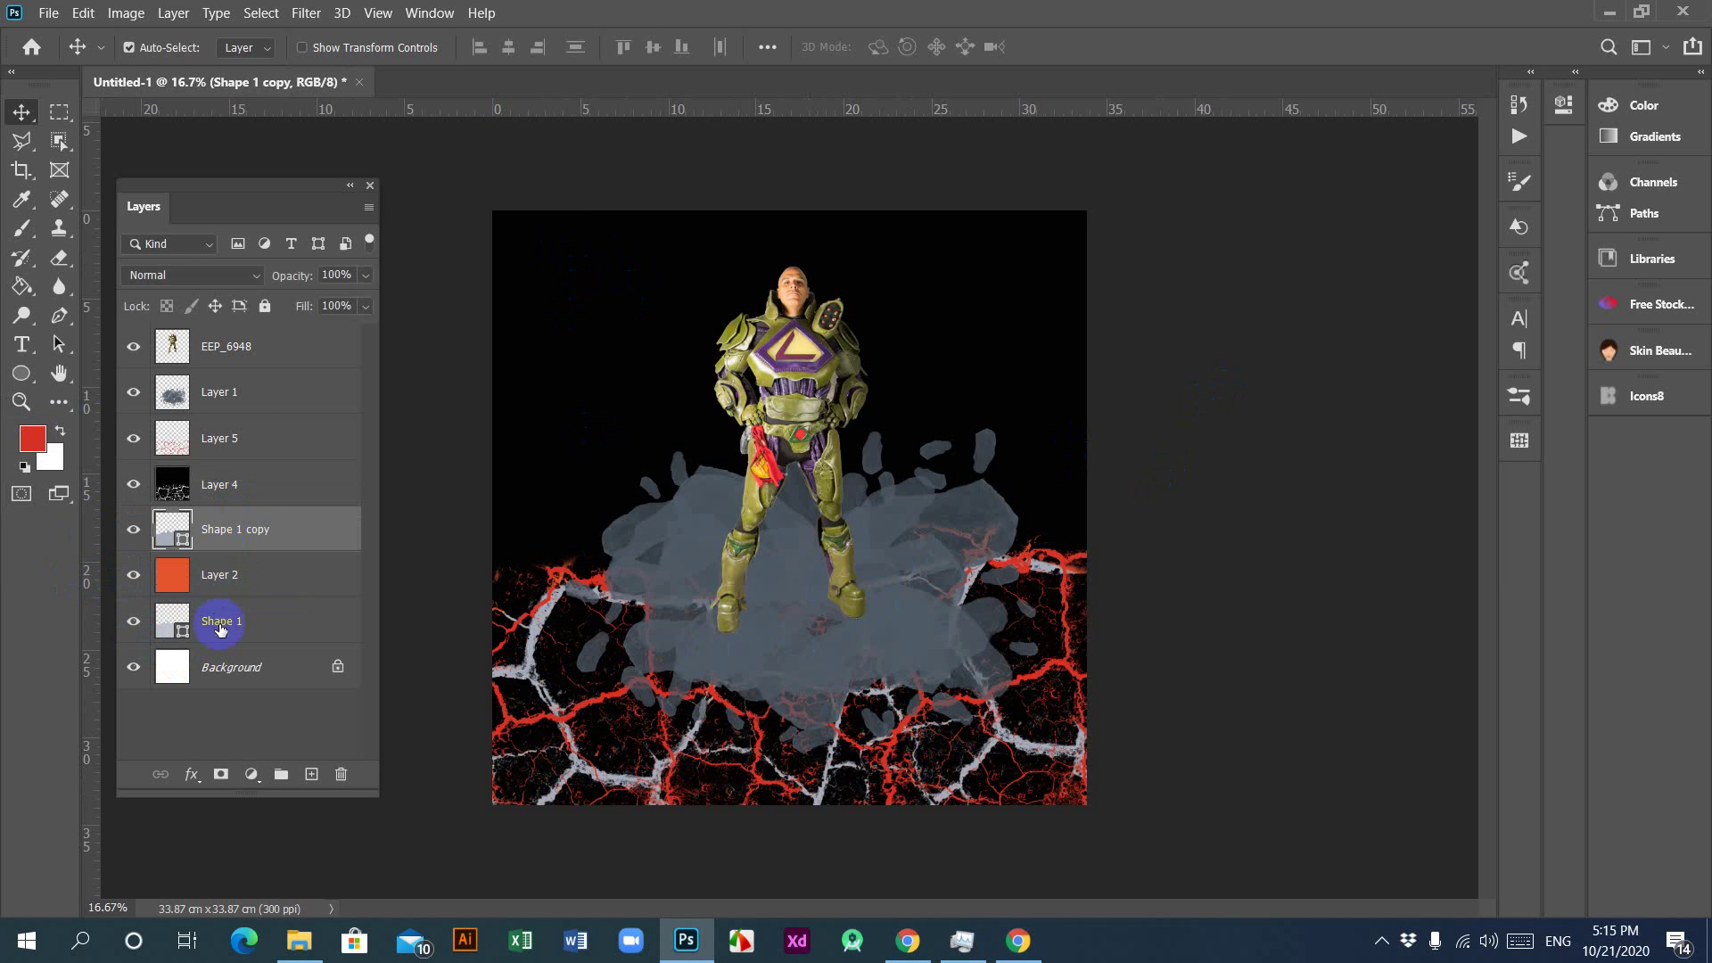
{"action": "left_click_drag", "start_coordinate": [220, 628], "coordinate": [246, 459]}
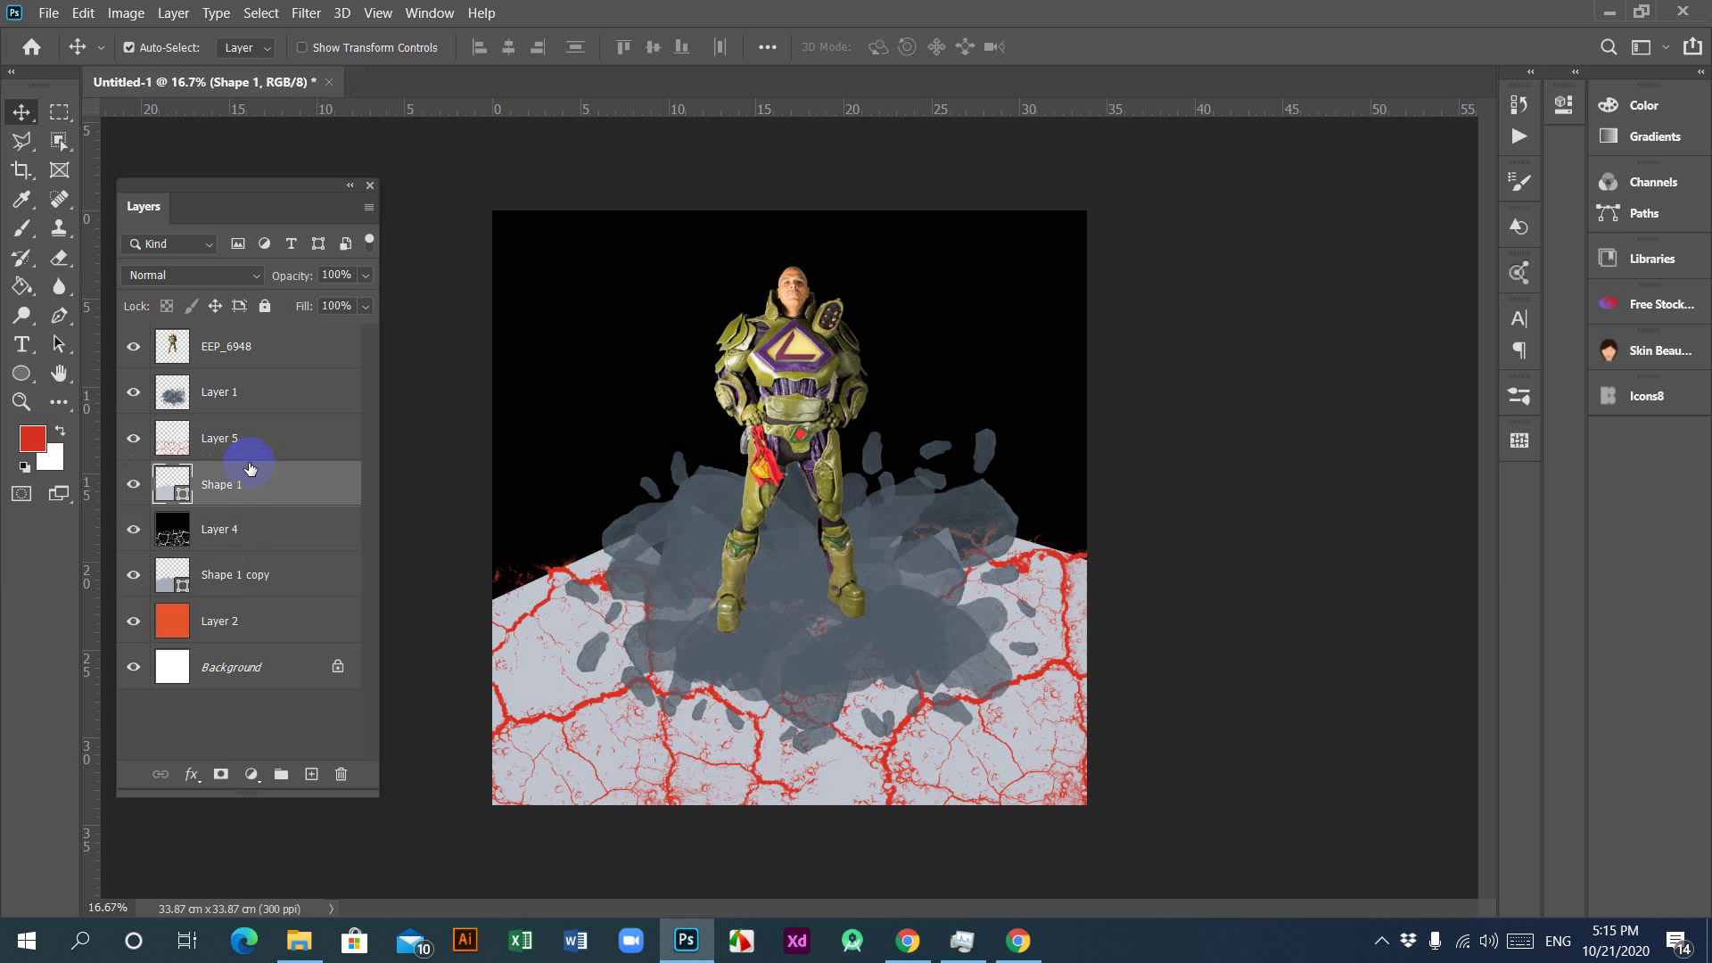
{"action": "left_click_drag", "start_coordinate": [218, 575], "coordinate": [235, 475]}
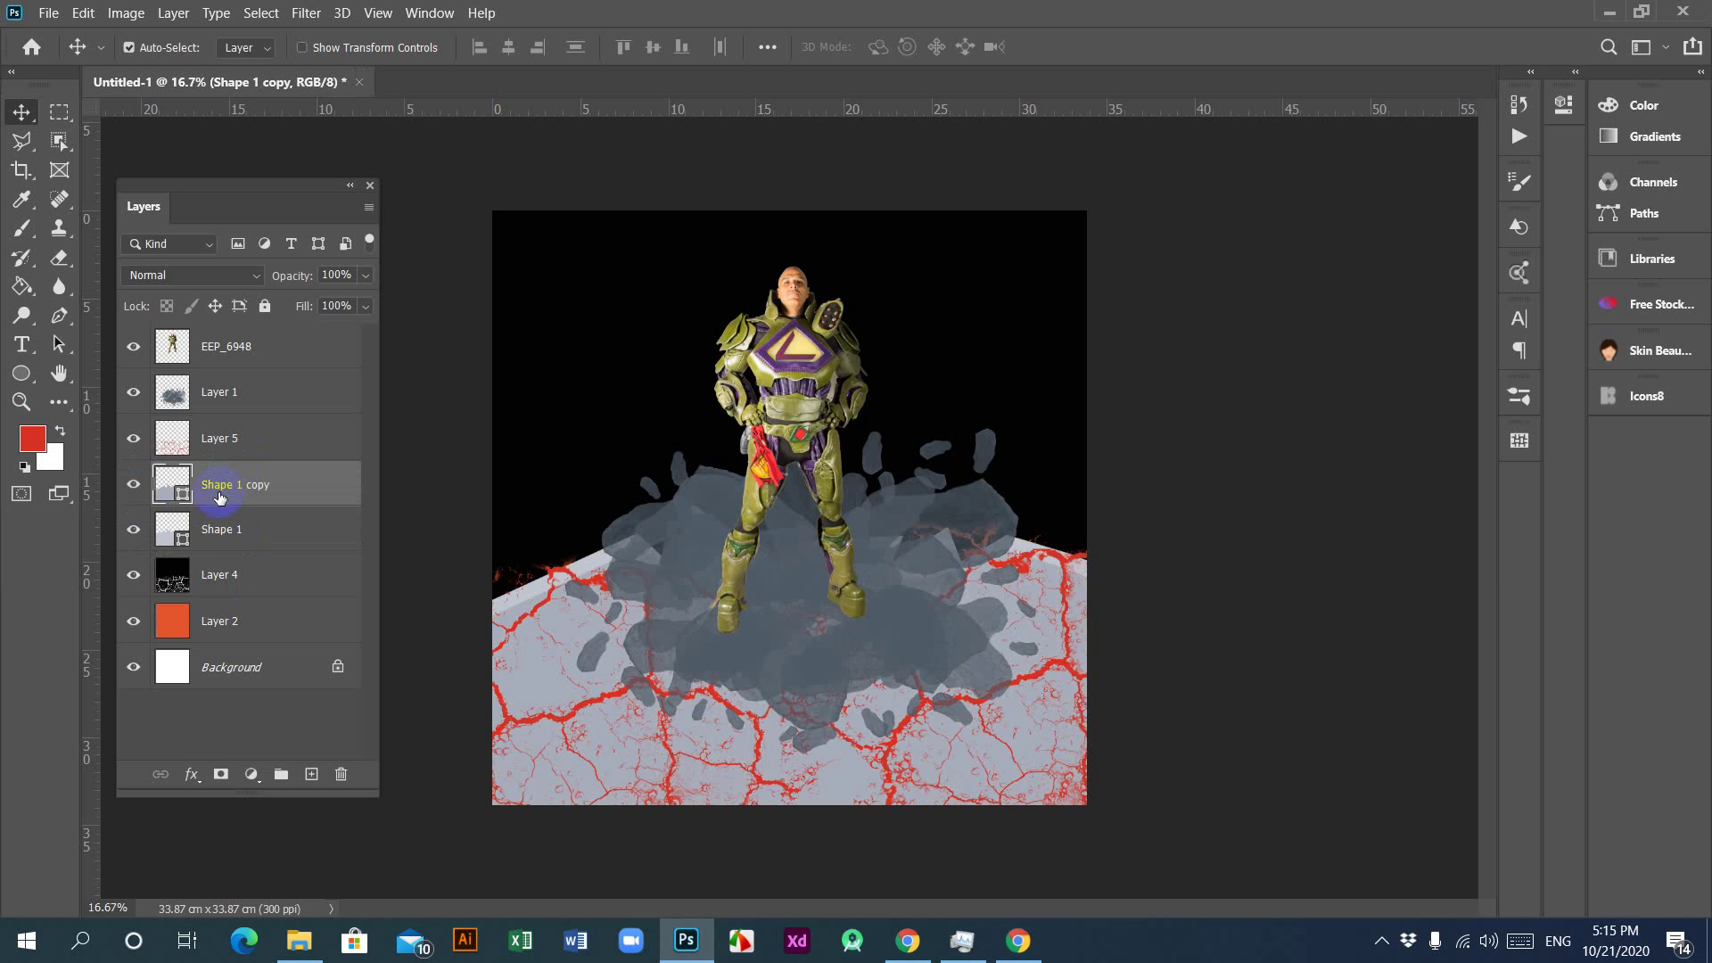
{"action": "left_click_drag", "start_coordinate": [232, 489], "coordinate": [240, 559]}
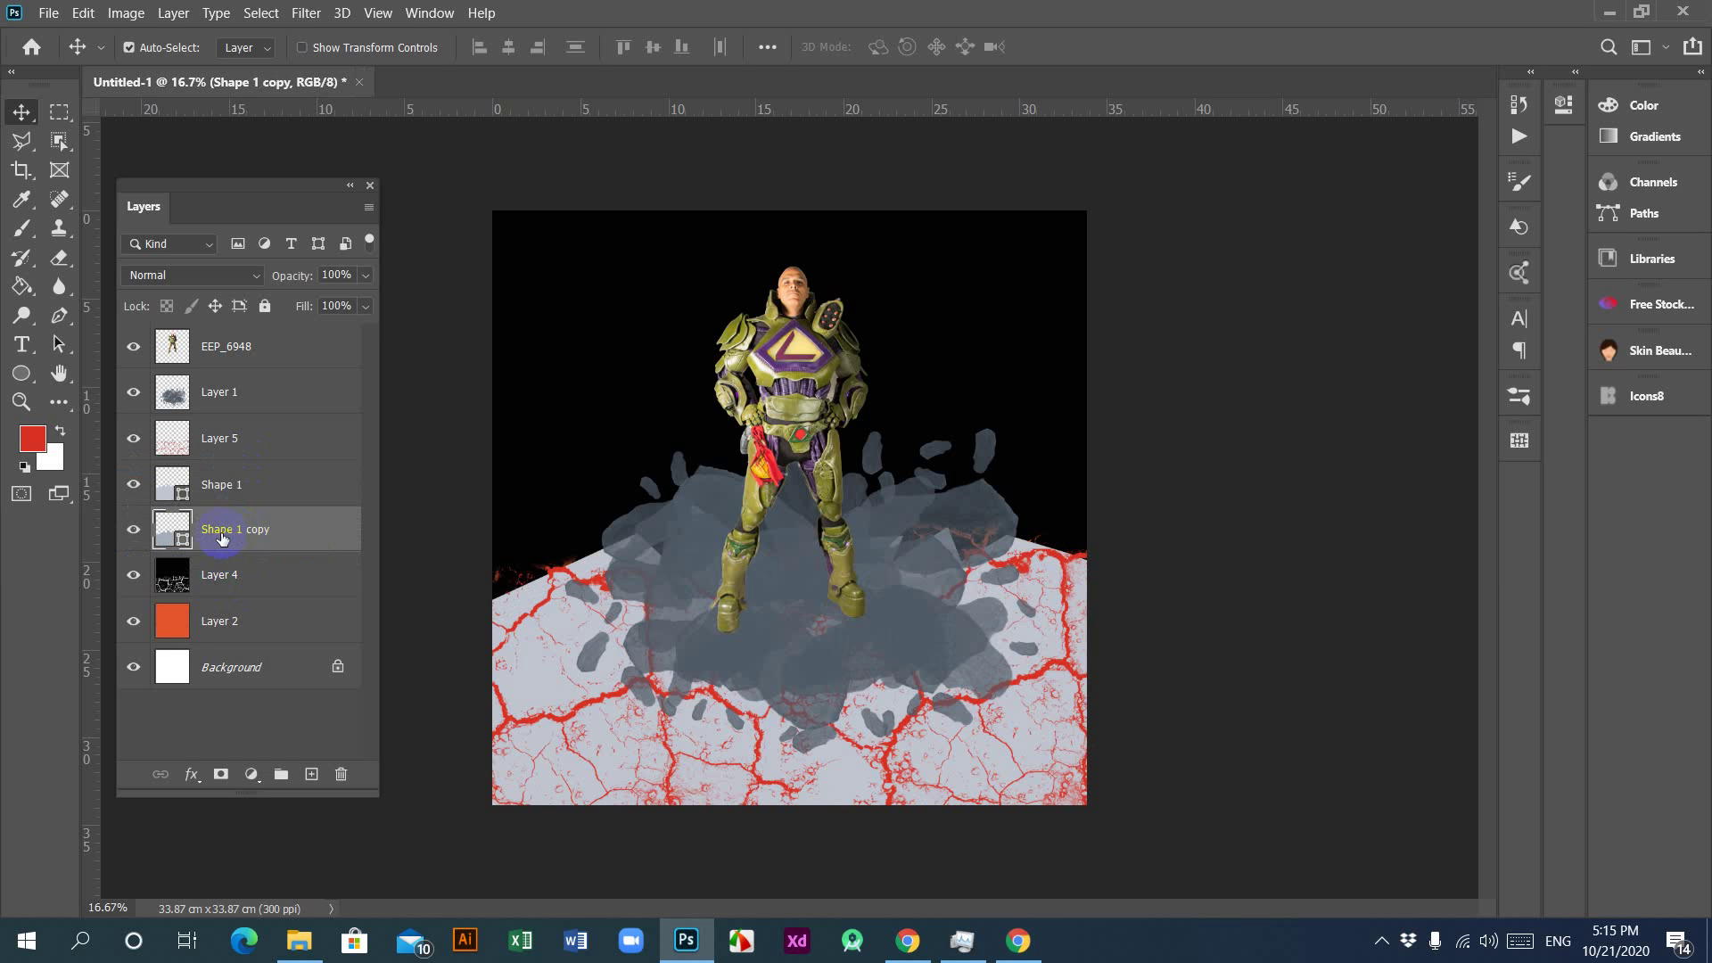
Step: Copy the hex code a7adba from the fill colour of the Shape 1 copy layer
{"action": "double_click", "coordinate": [166, 529]}
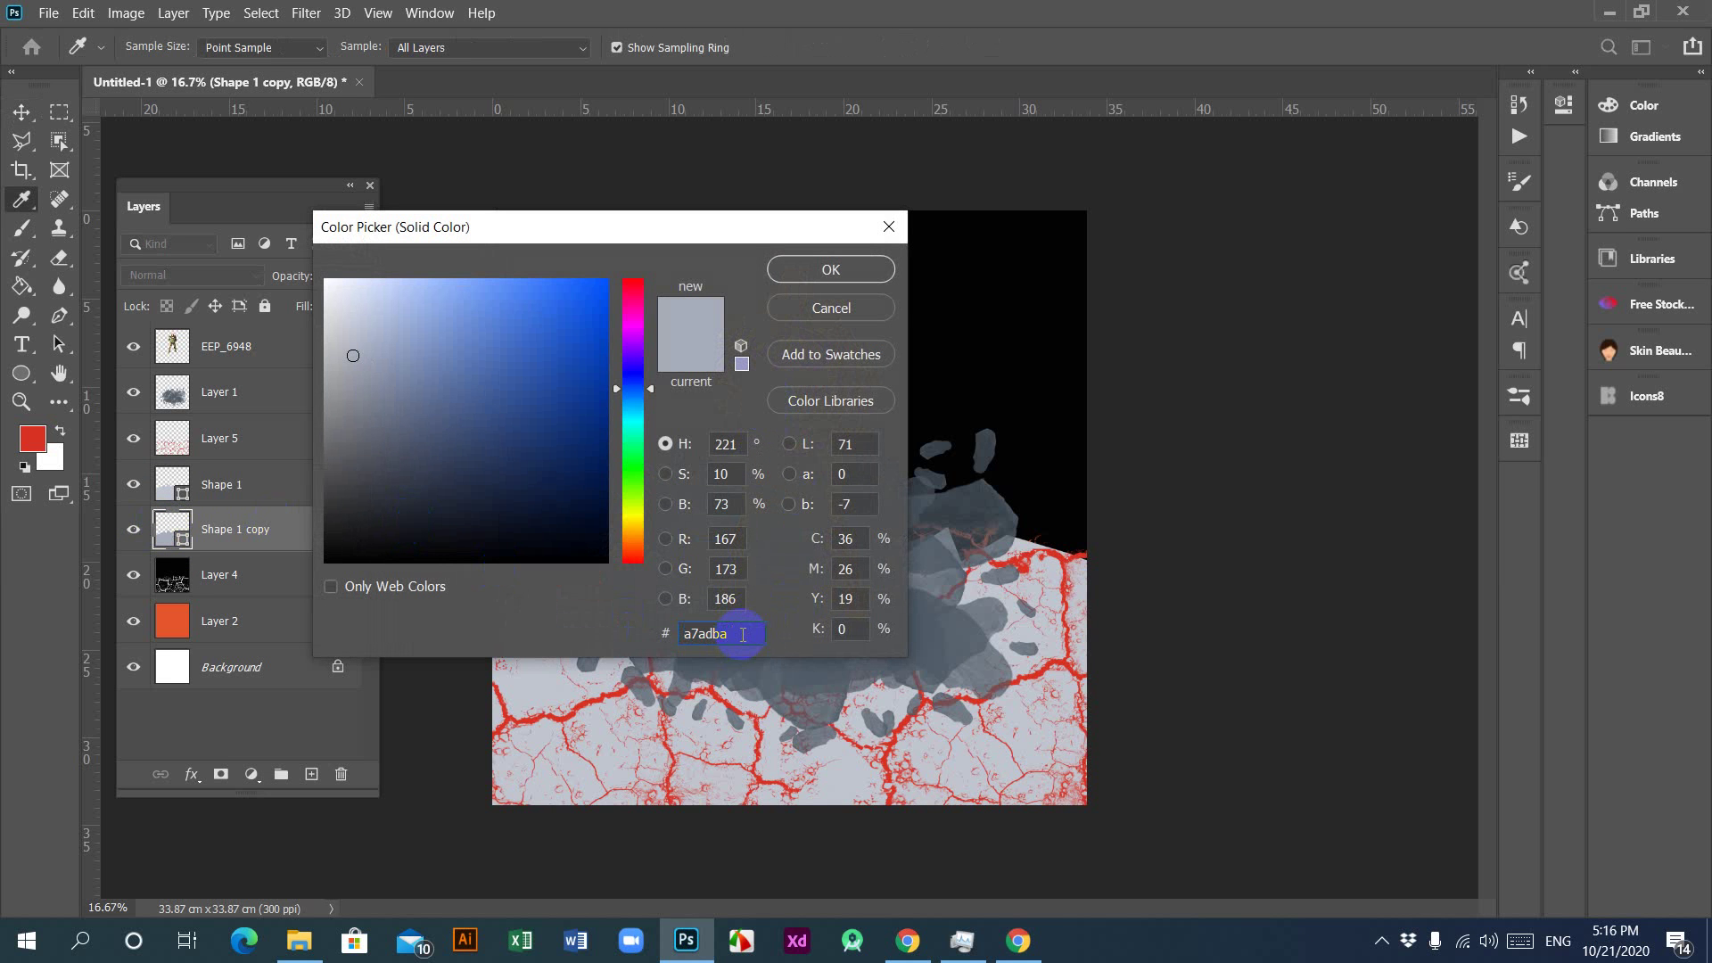
{"action": "left_click_drag", "start_coordinate": [750, 632], "coordinate": [669, 635]}
{"action": "key", "text": "ctrl+c"}
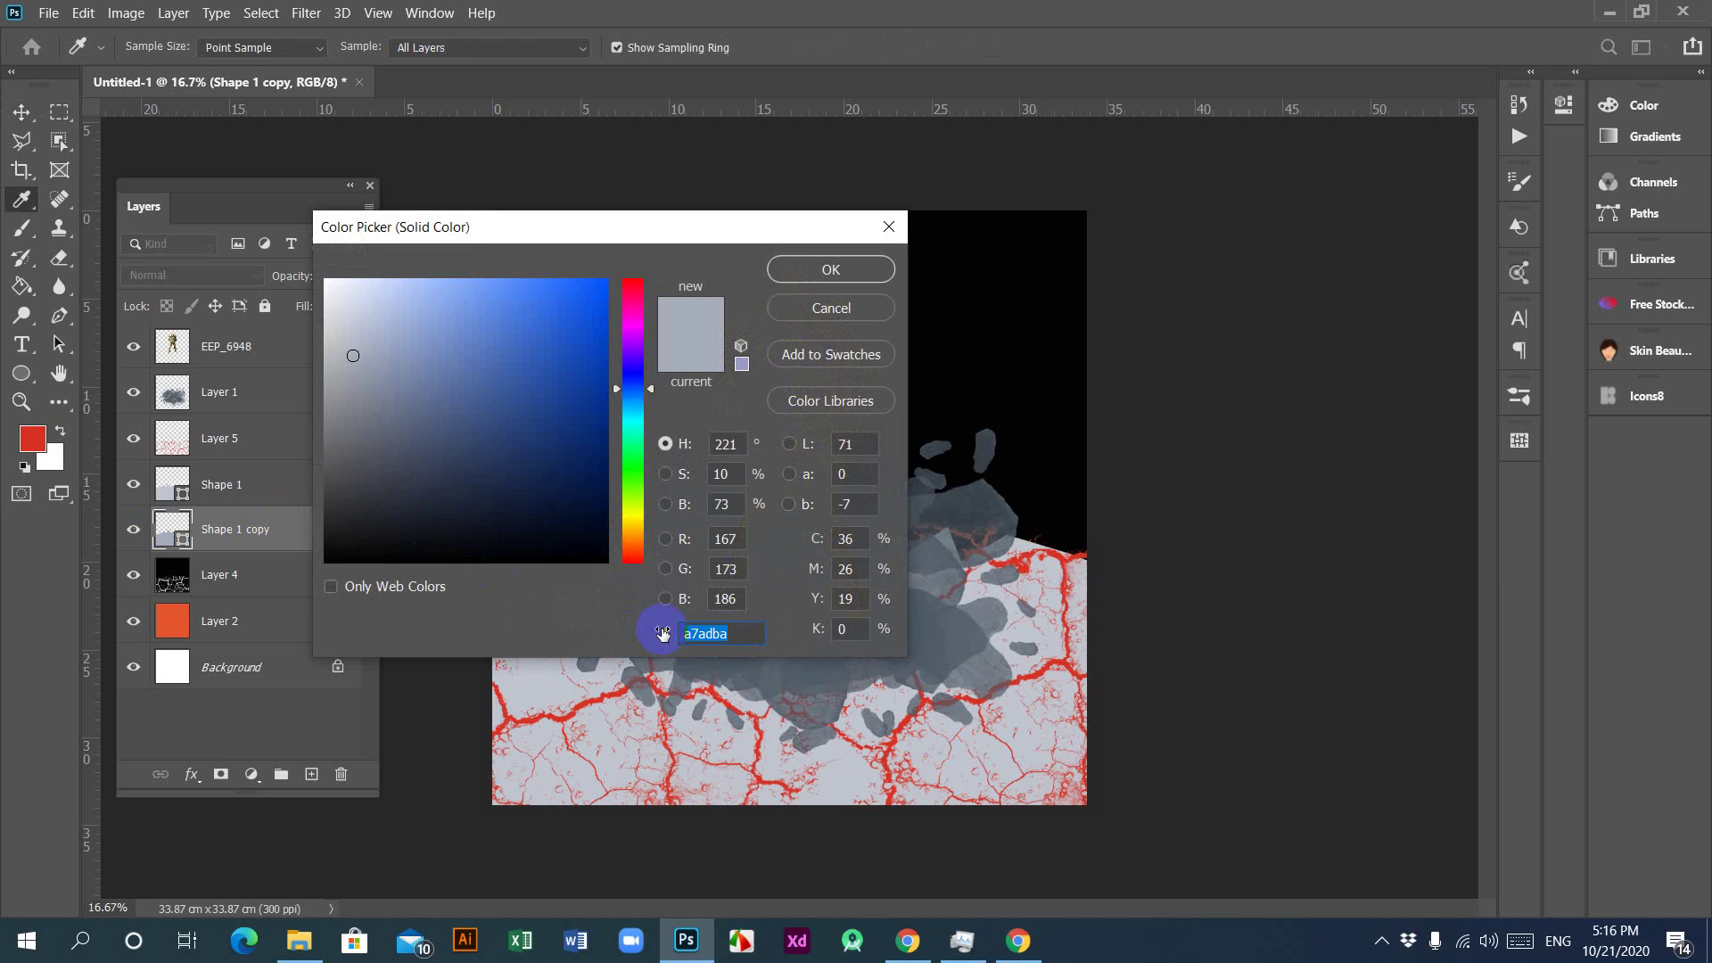
{"action": "left_click", "coordinate": [831, 269]}
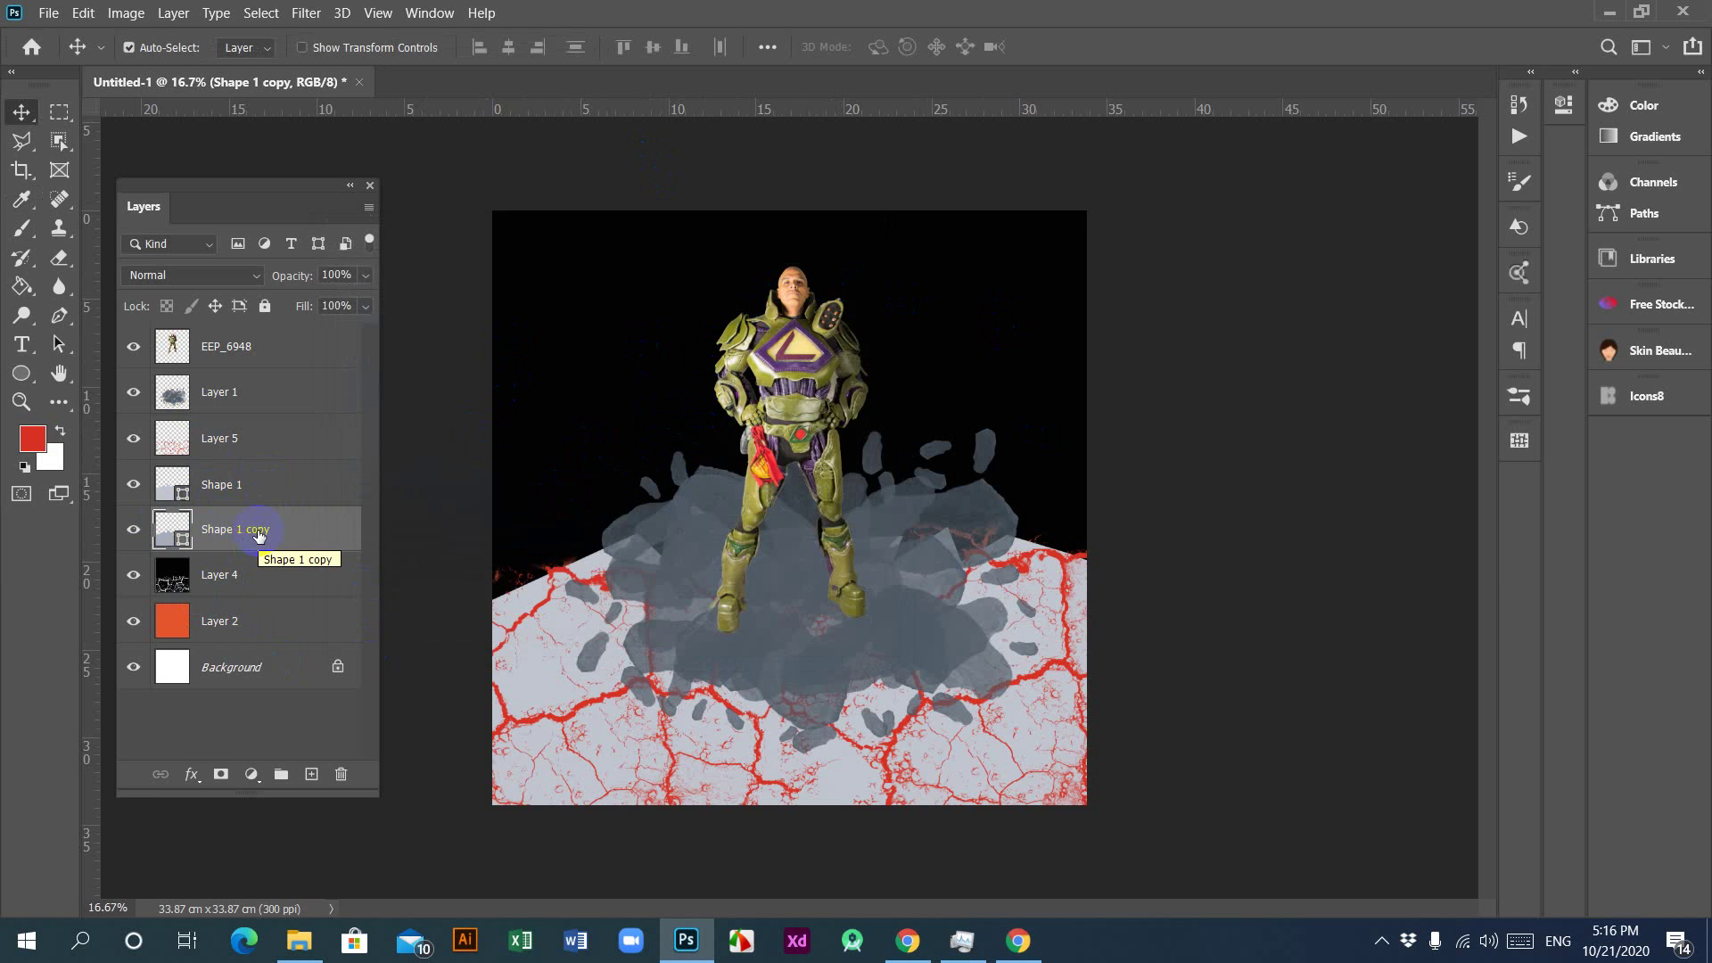
Step: Delete the Shape 1 copy and Shape 1 layers
{"action": "key", "text": "Delete"}
{"action": "left_click", "coordinate": [240, 493]}
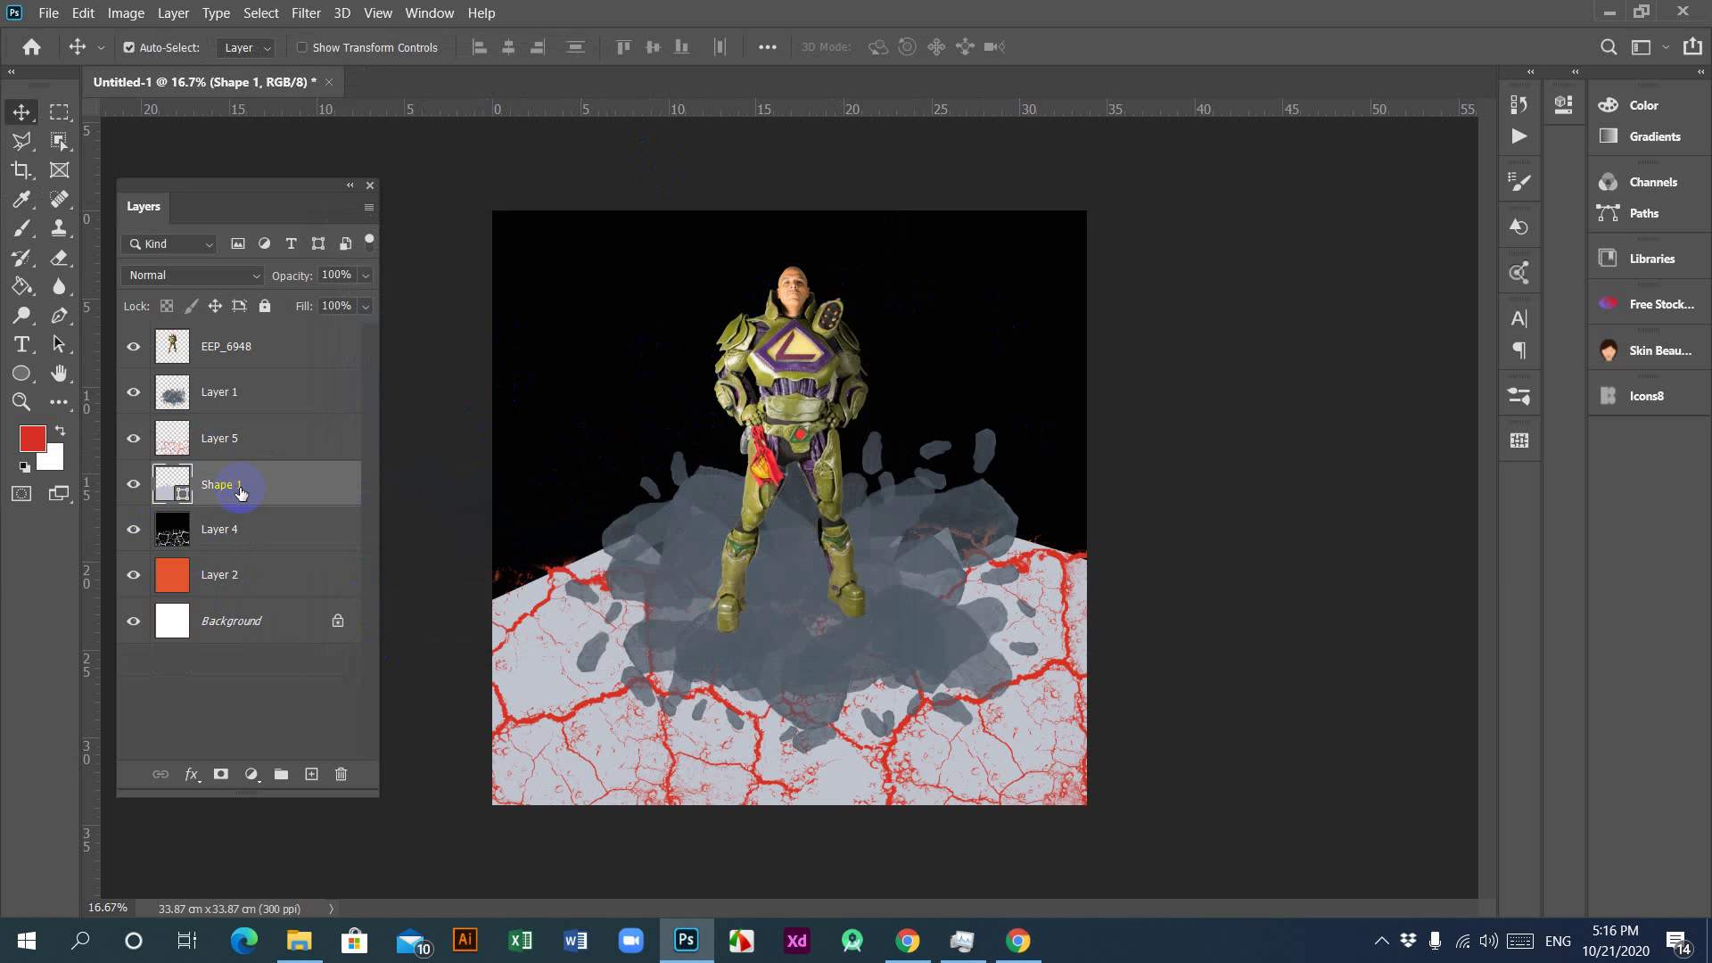
{"action": "key", "text": "Delete"}
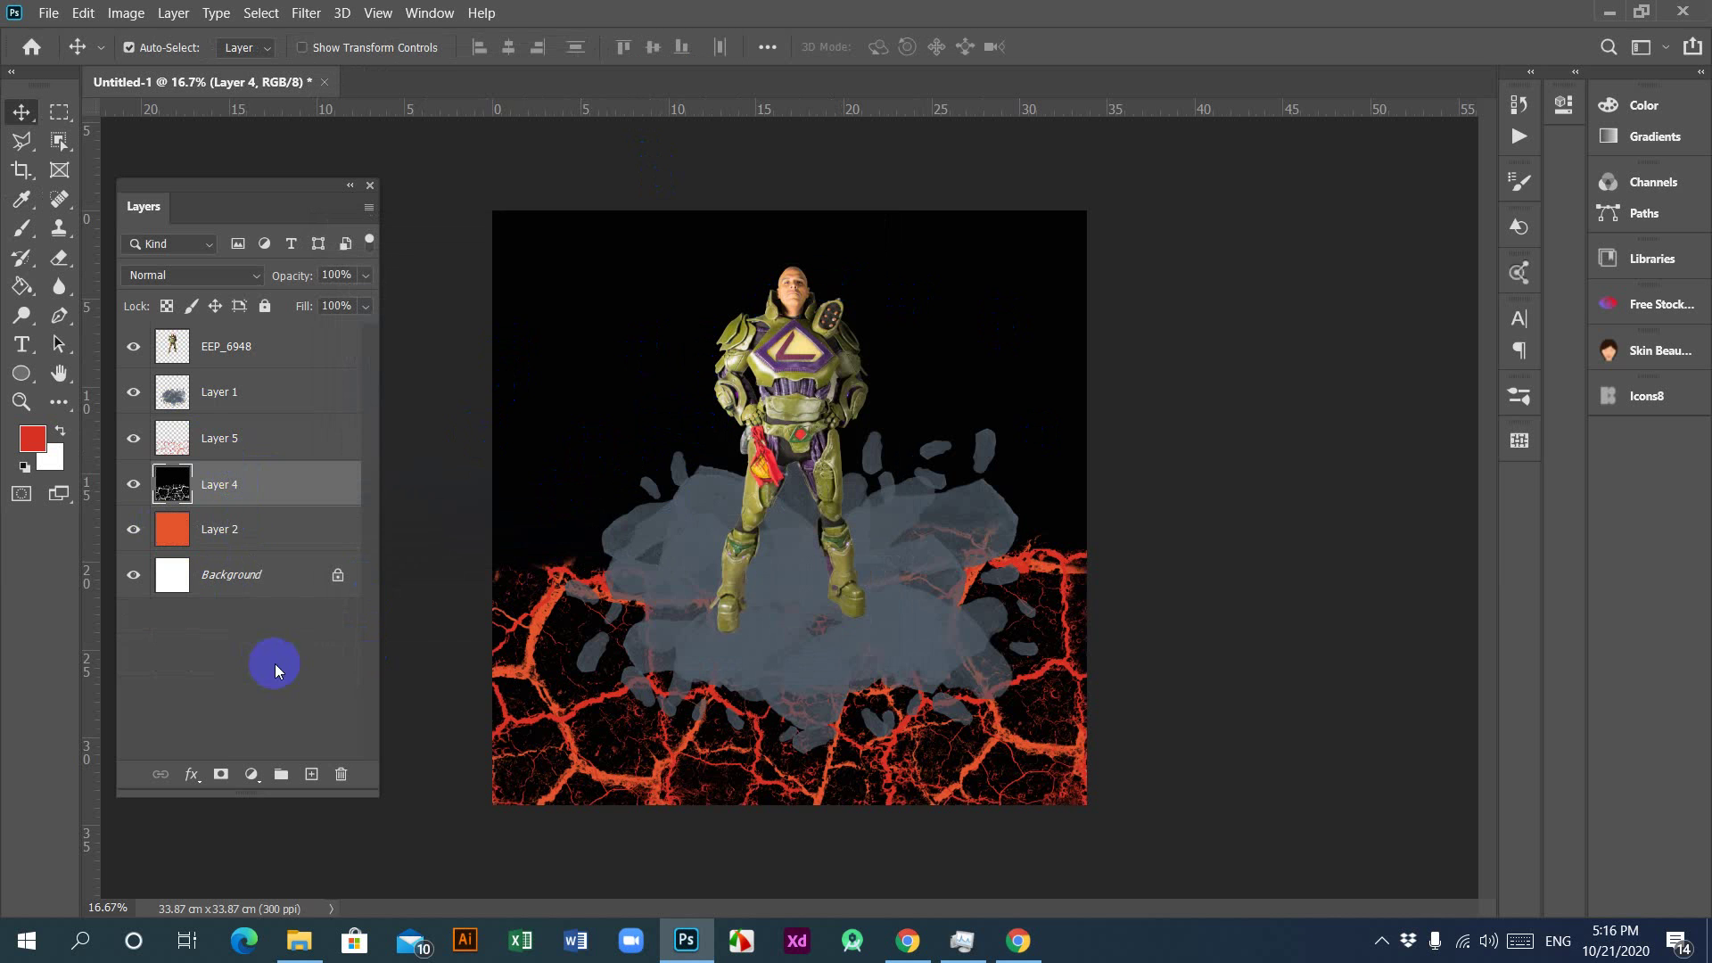
Step: Add a new layer above Layer 4 and choose the Powd 1 brush from the Free Powder Photoshop Brushes set
{"action": "left_click", "coordinate": [312, 773]}
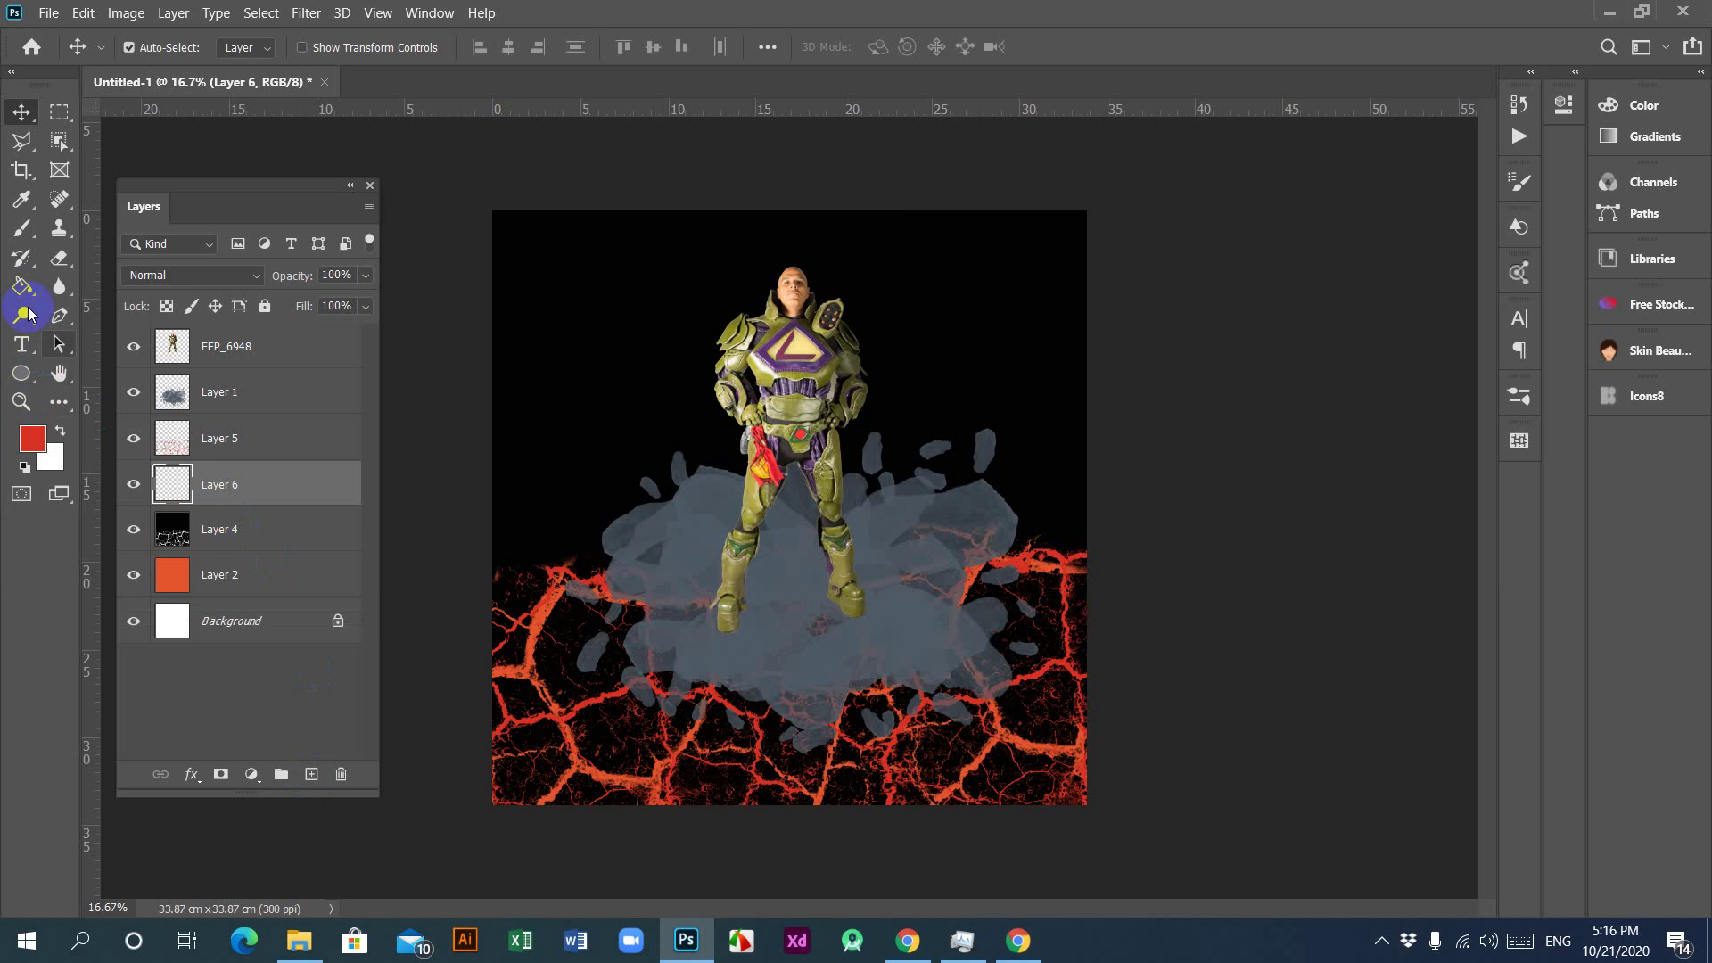
{"action": "left_click", "coordinate": [23, 236]}
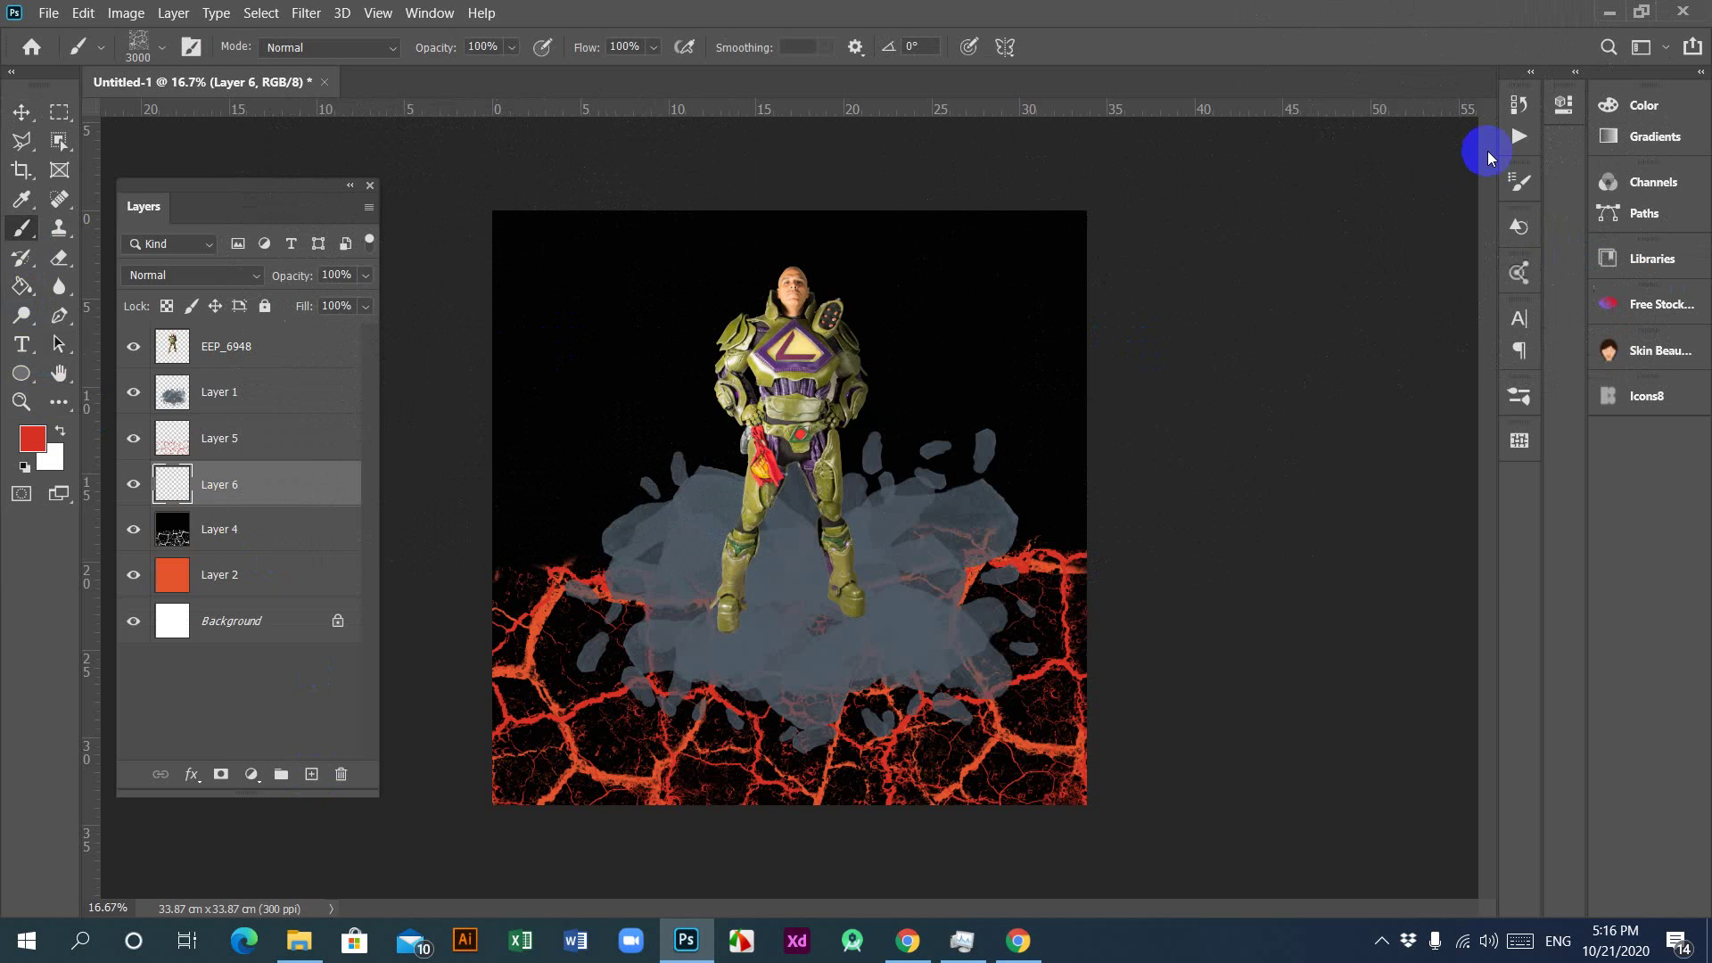
{"action": "left_click", "coordinate": [161, 47]}
{"action": "scroll", "coordinate": [267, 331], "scroll_direction": "up", "scroll_amount": 5}
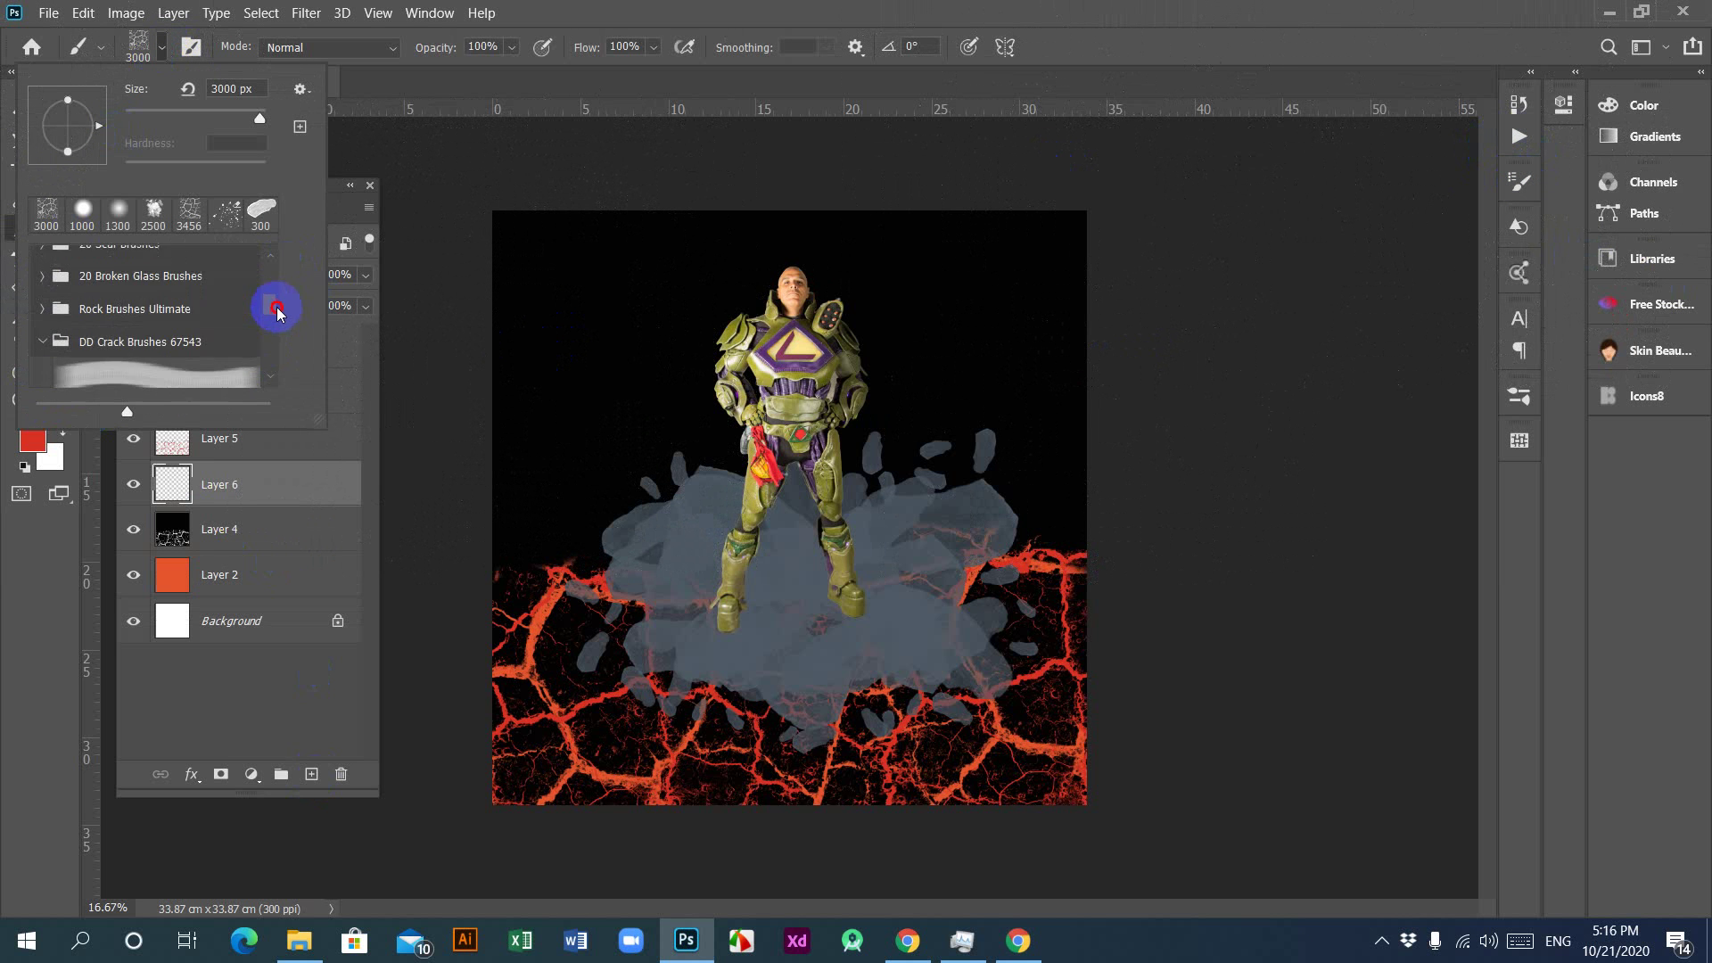
{"action": "scroll", "coordinate": [269, 298], "scroll_direction": "down", "scroll_amount": 2}
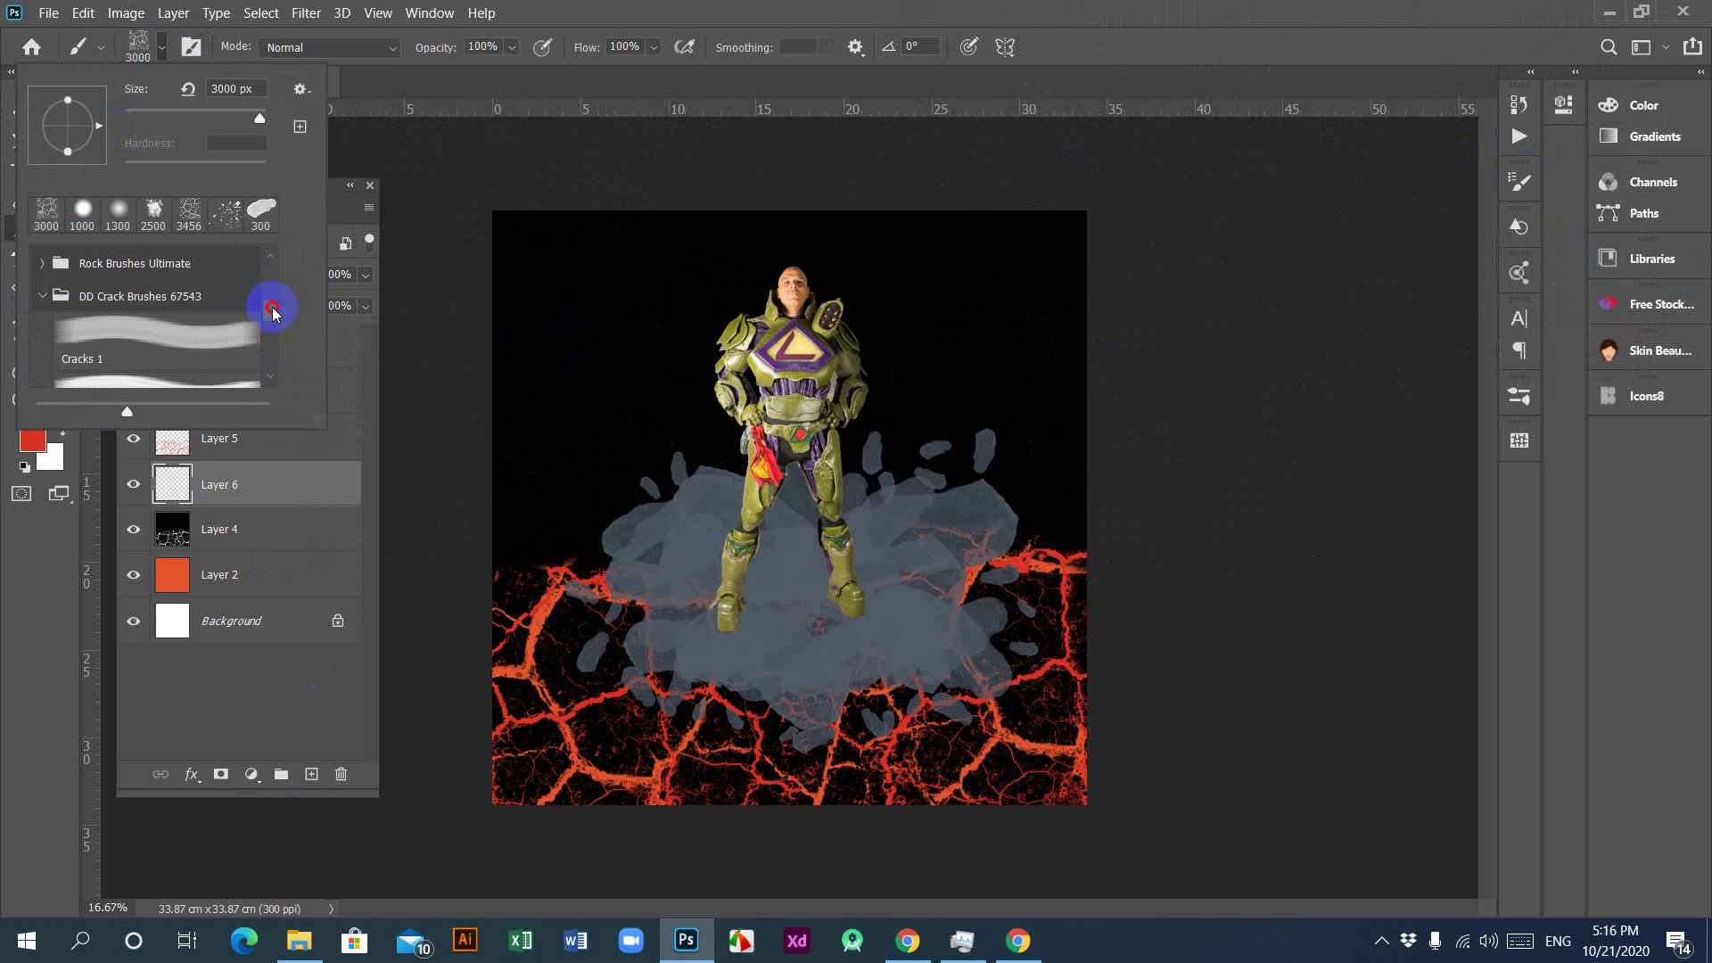
{"action": "left_click", "coordinate": [41, 300]}
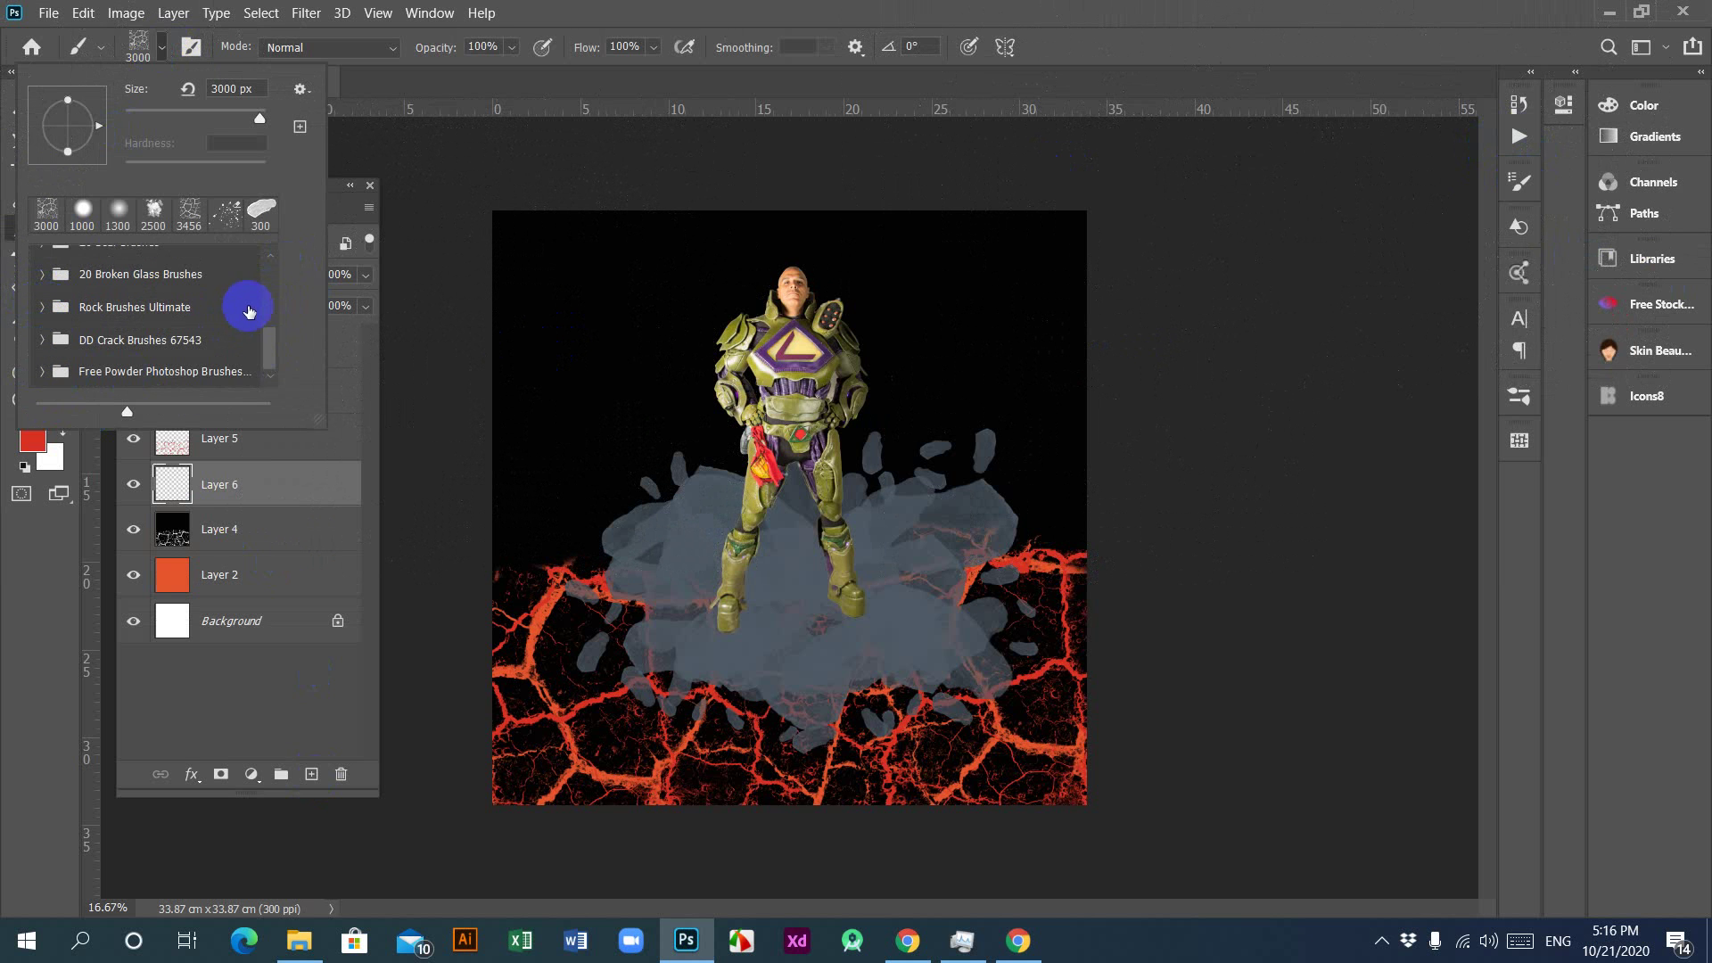
{"action": "left_click", "coordinate": [40, 376]}
{"action": "left_click", "coordinate": [174, 314]}
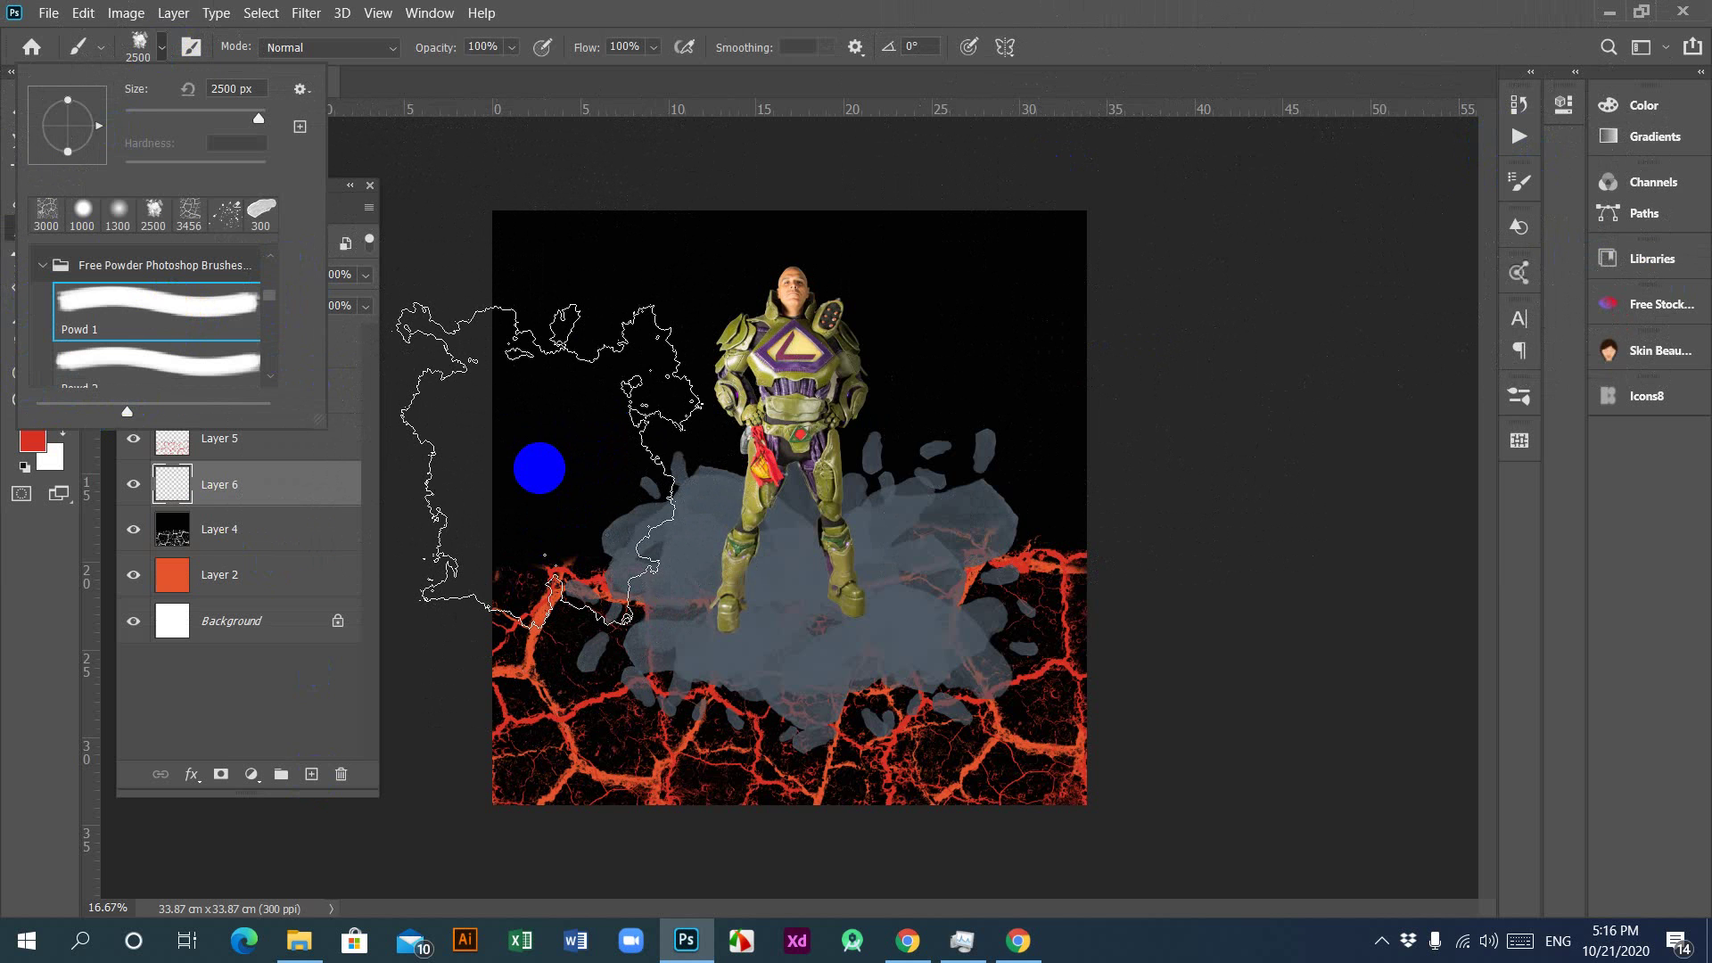
Step: Try stamping red powder beside the armoured figure on the new layer, and undo the stamp
{"action": "left_click", "coordinate": [538, 468]}
{"action": "left_click", "coordinate": [538, 468]}
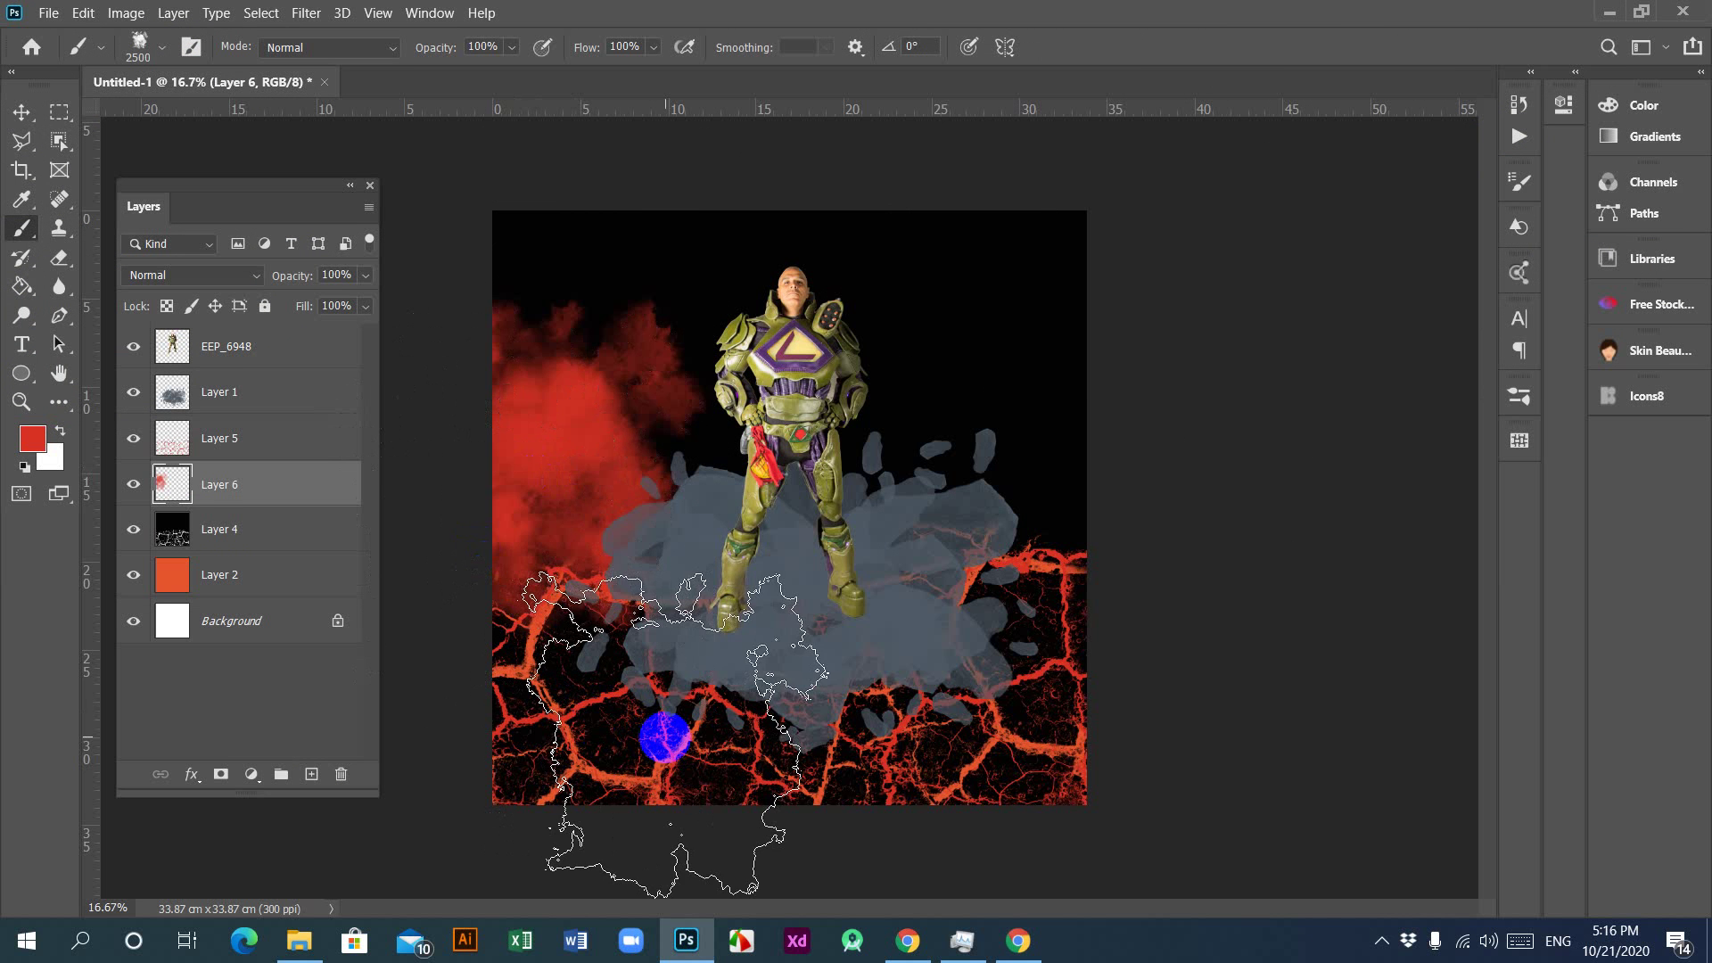
{"action": "key", "text": "ctrl+z"}
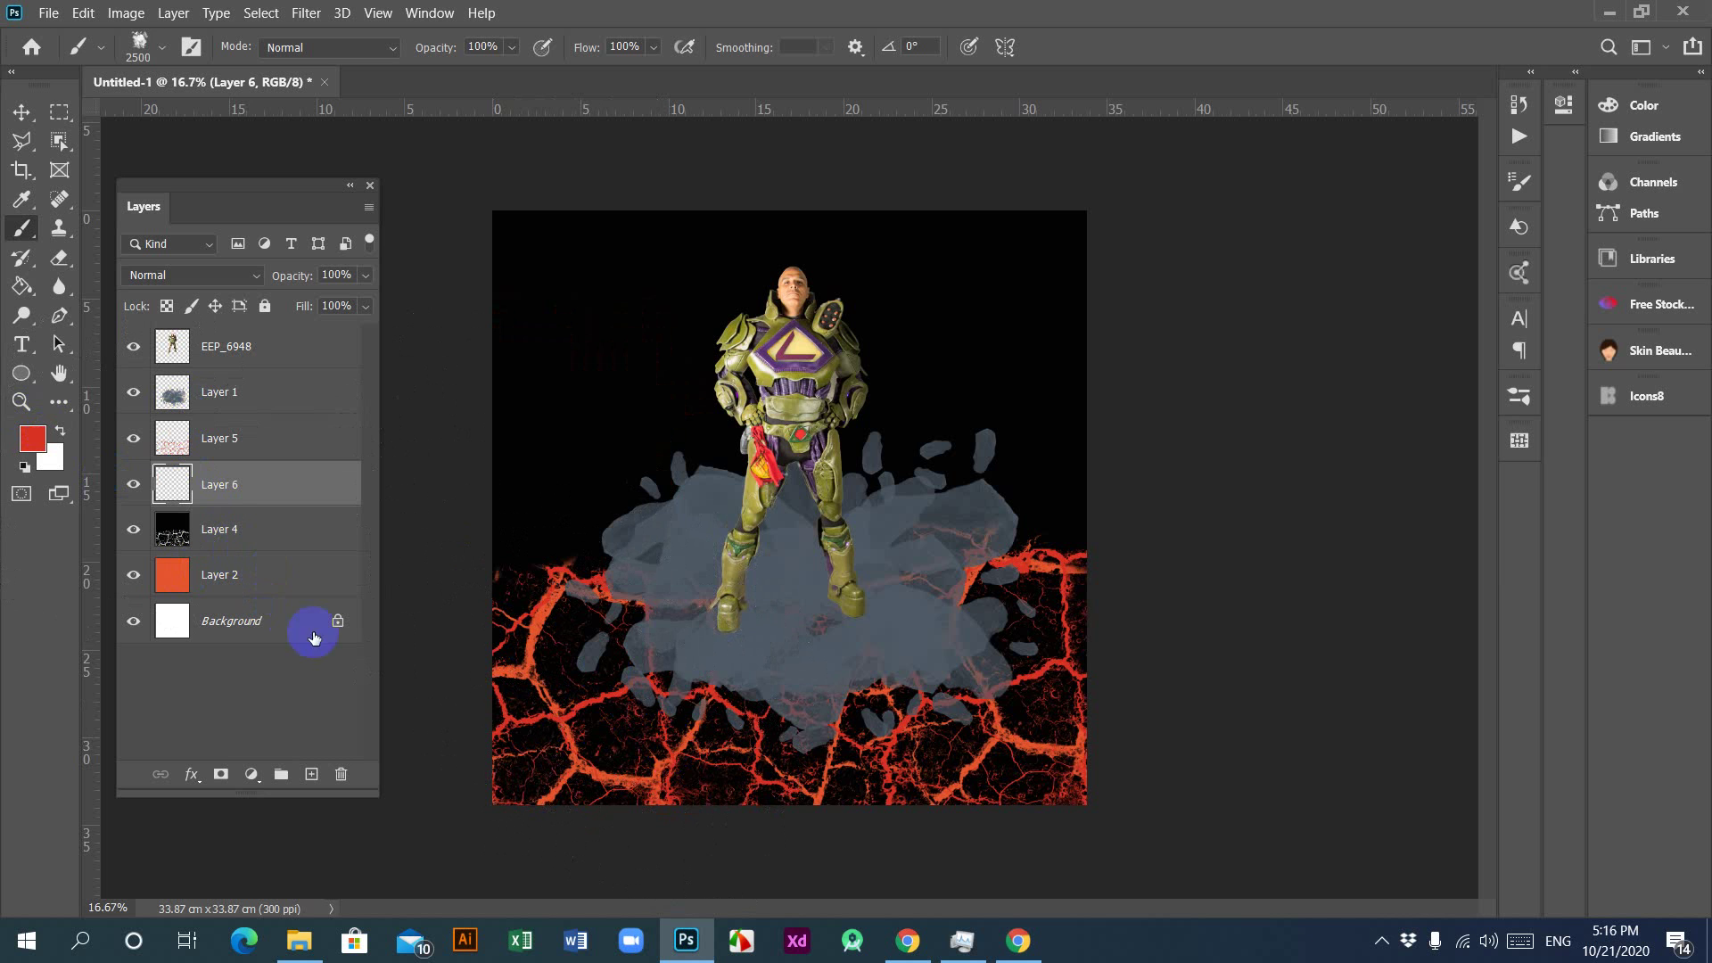
Step: Set the foreground colour to a7adba and paint a band of smoke across the middle of the canvas on Layer 6
{"action": "left_click", "coordinate": [32, 438]}
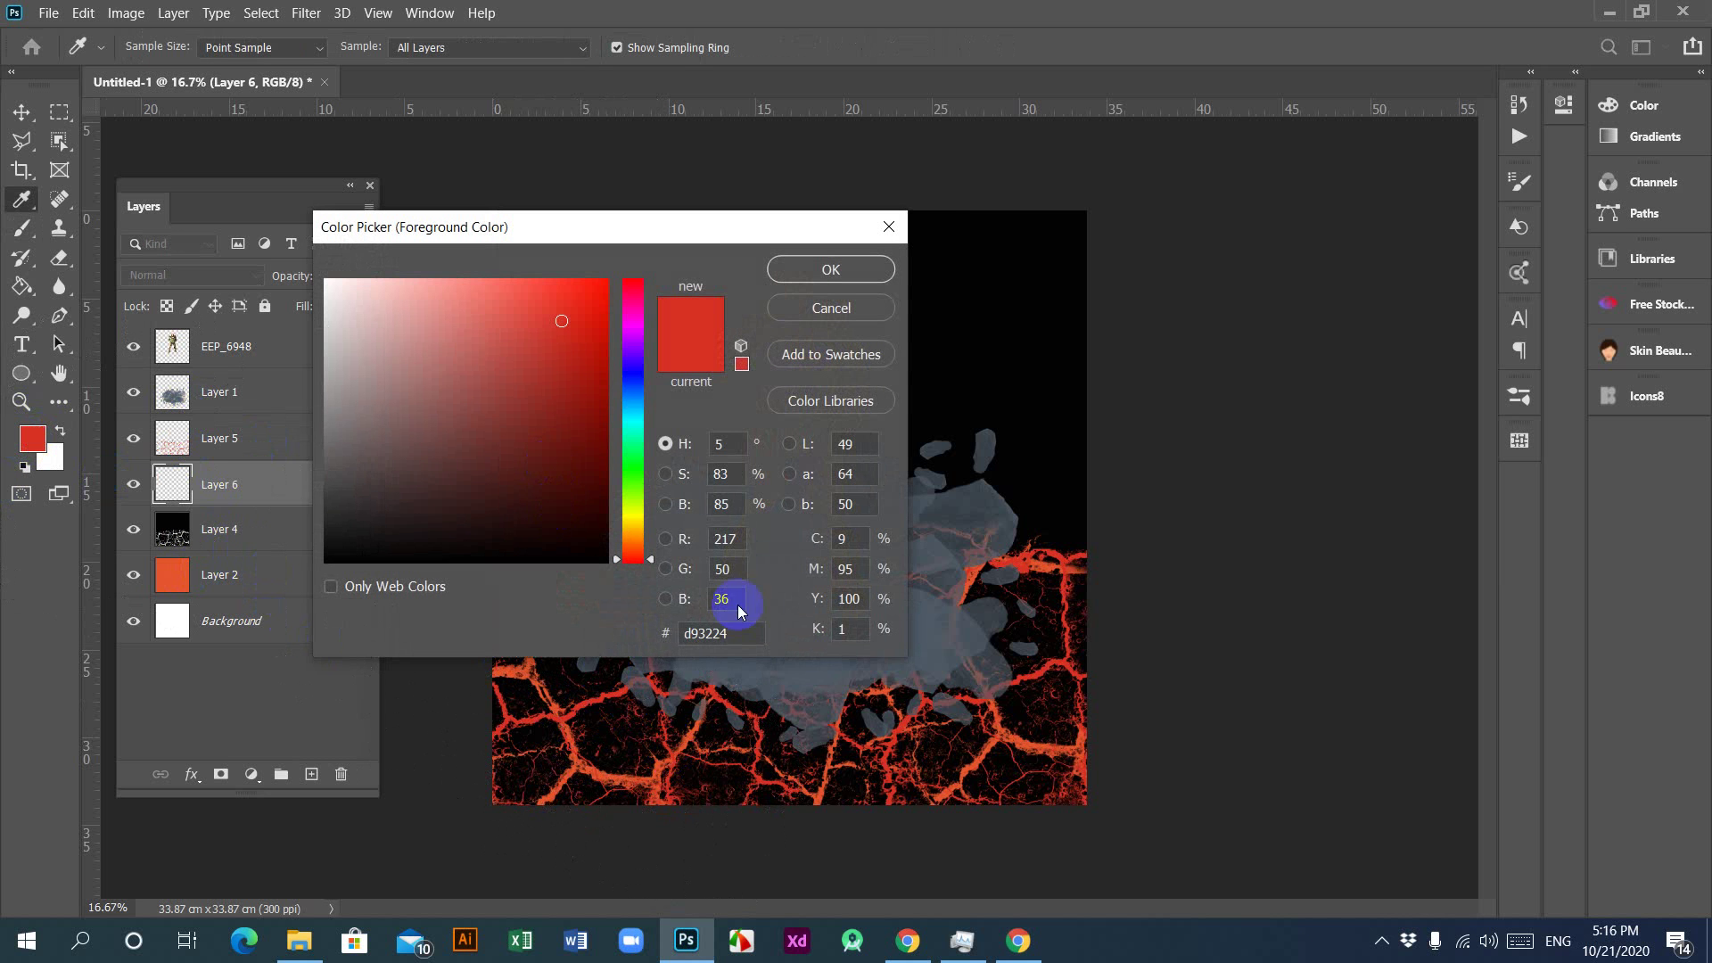
{"action": "key", "text": "ctrl+v"}
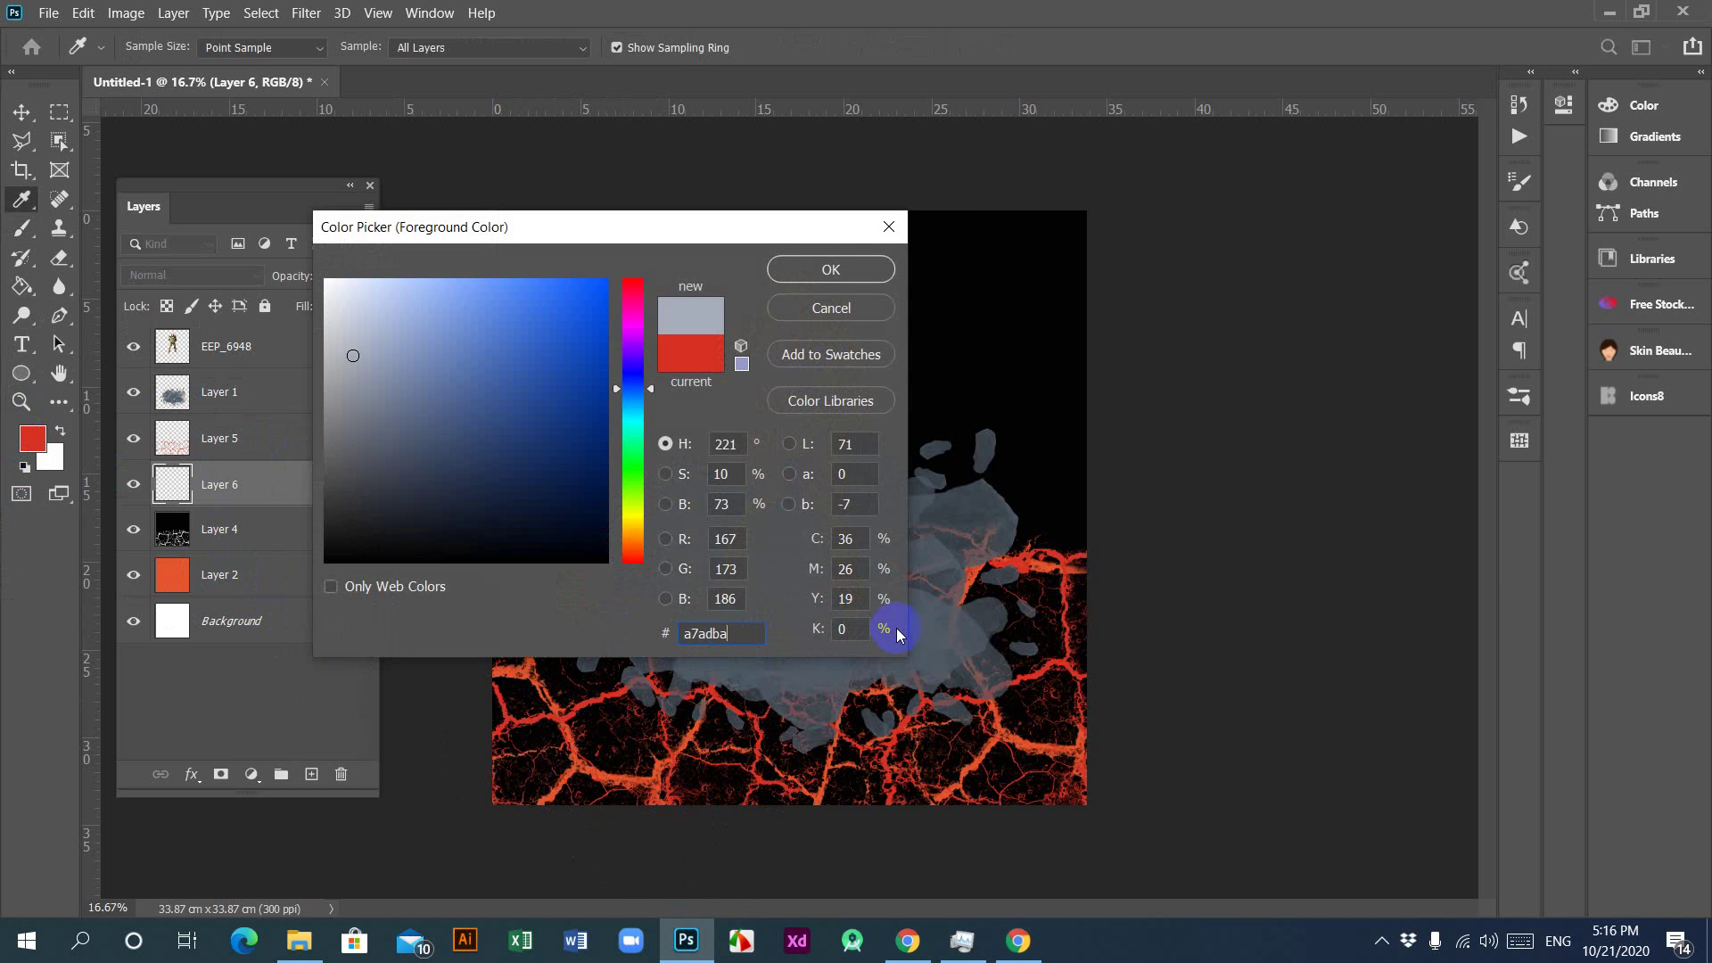
{"action": "left_click", "coordinate": [830, 269]}
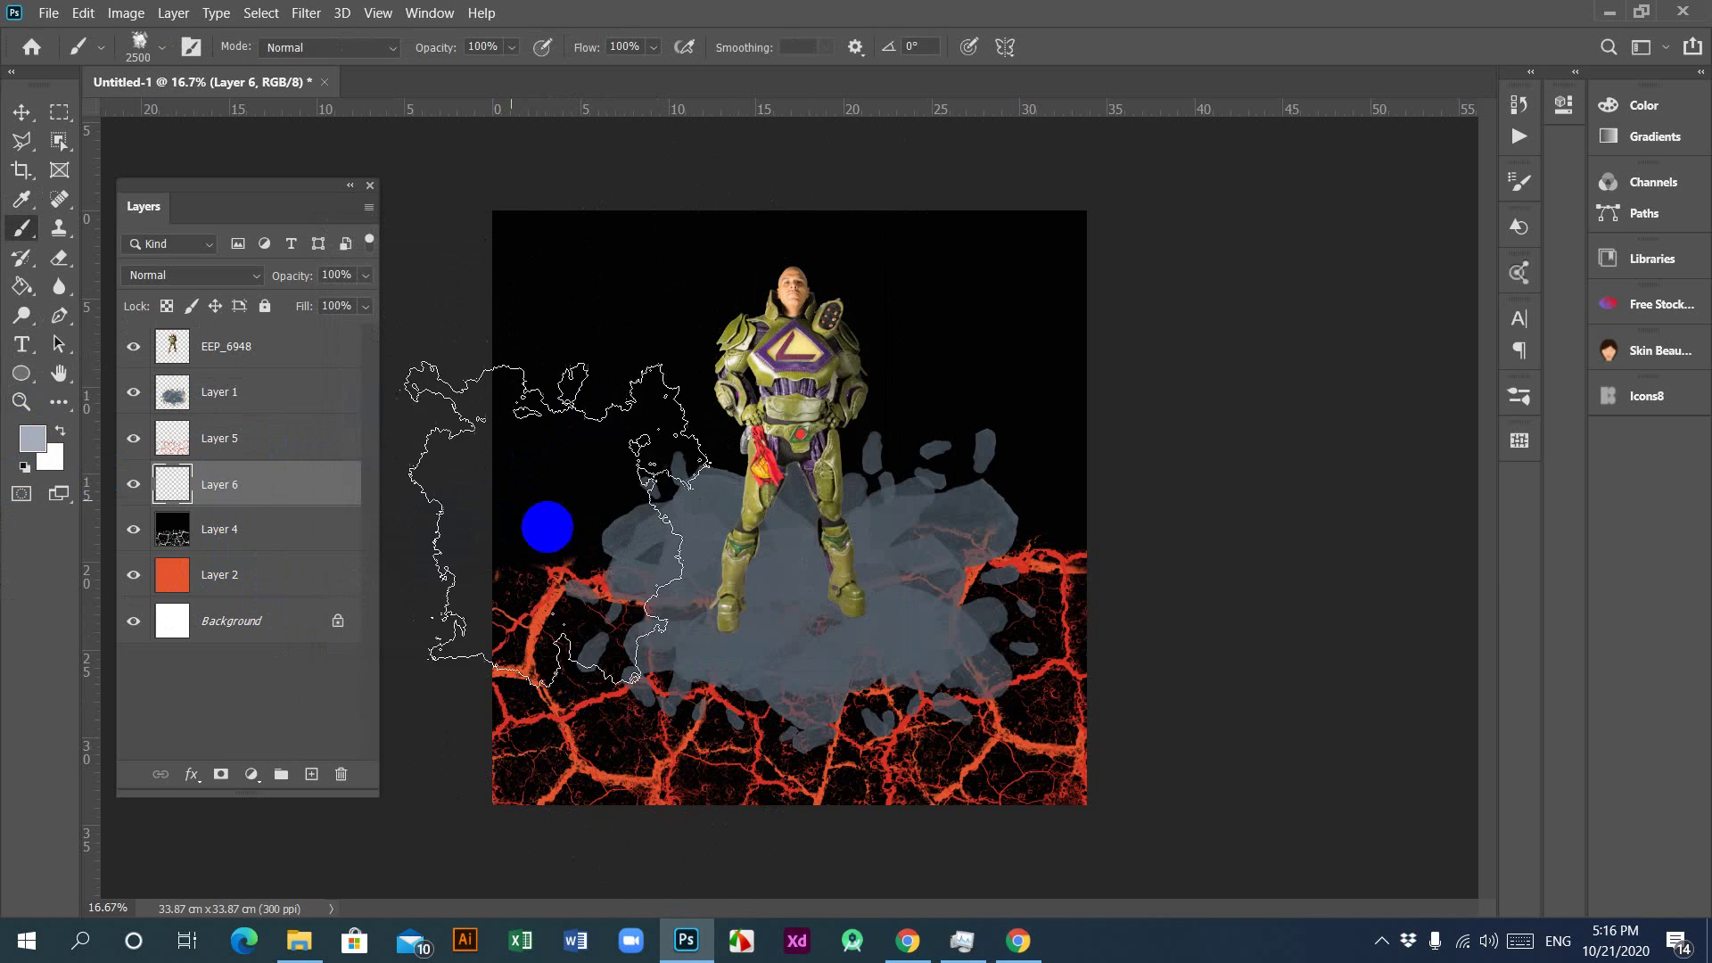
{"action": "left_click", "coordinate": [571, 542]}
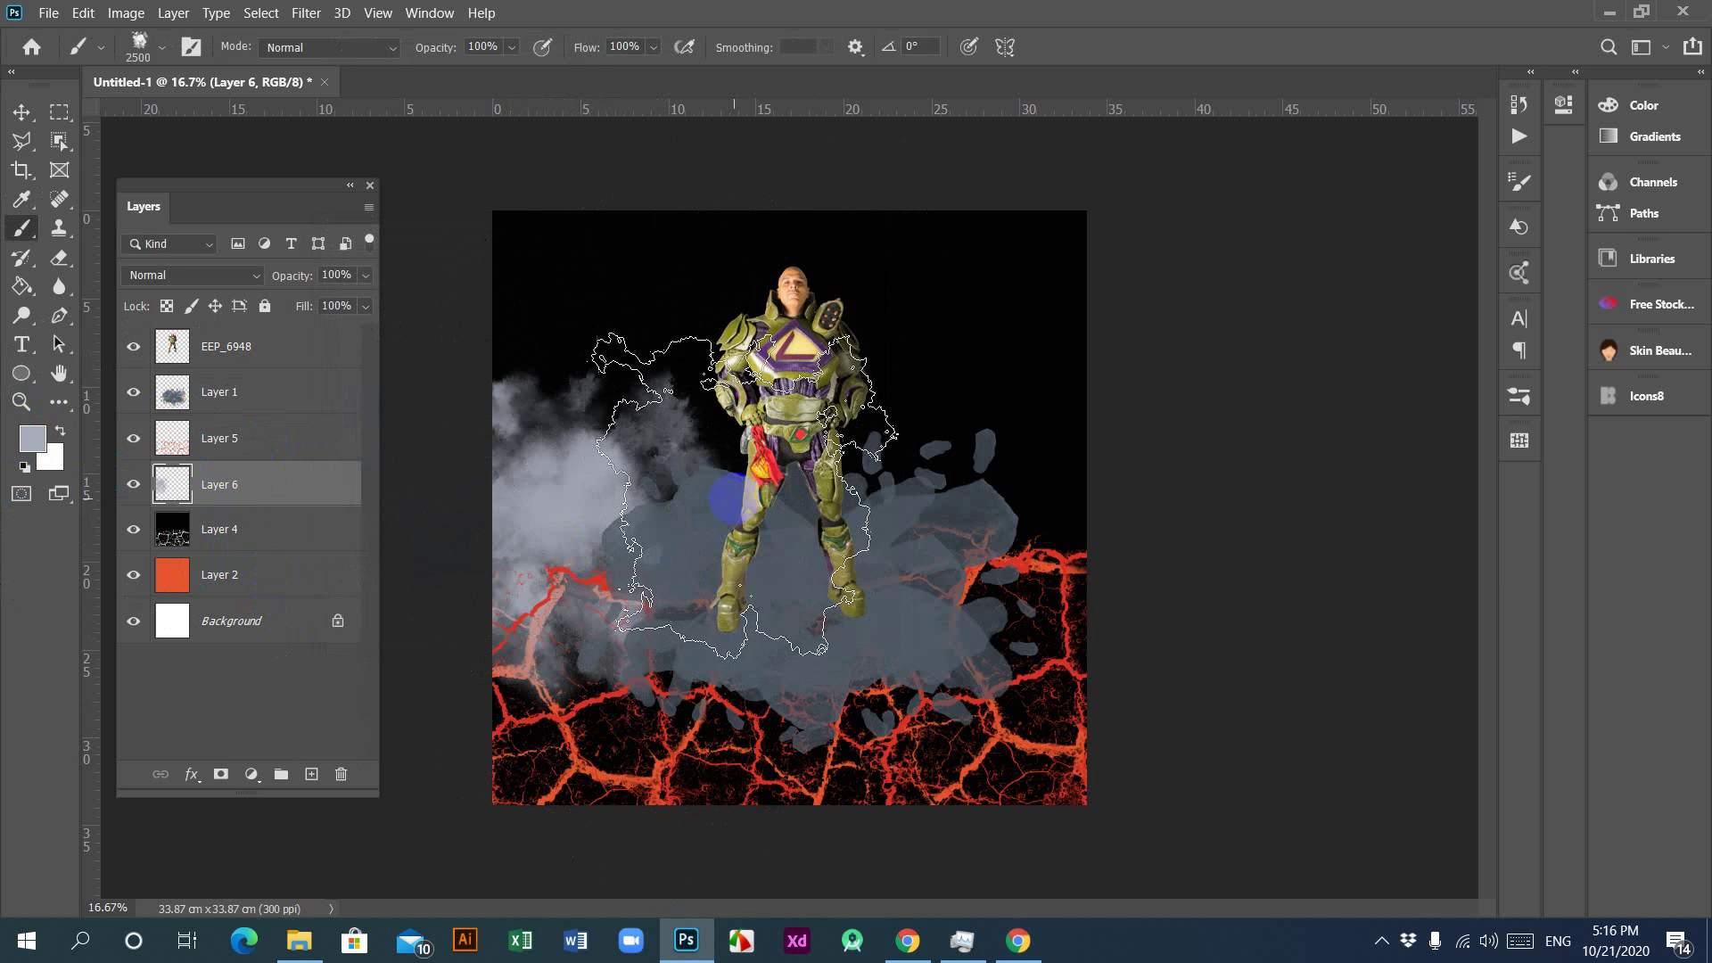
{"action": "left_click", "coordinate": [939, 469]}
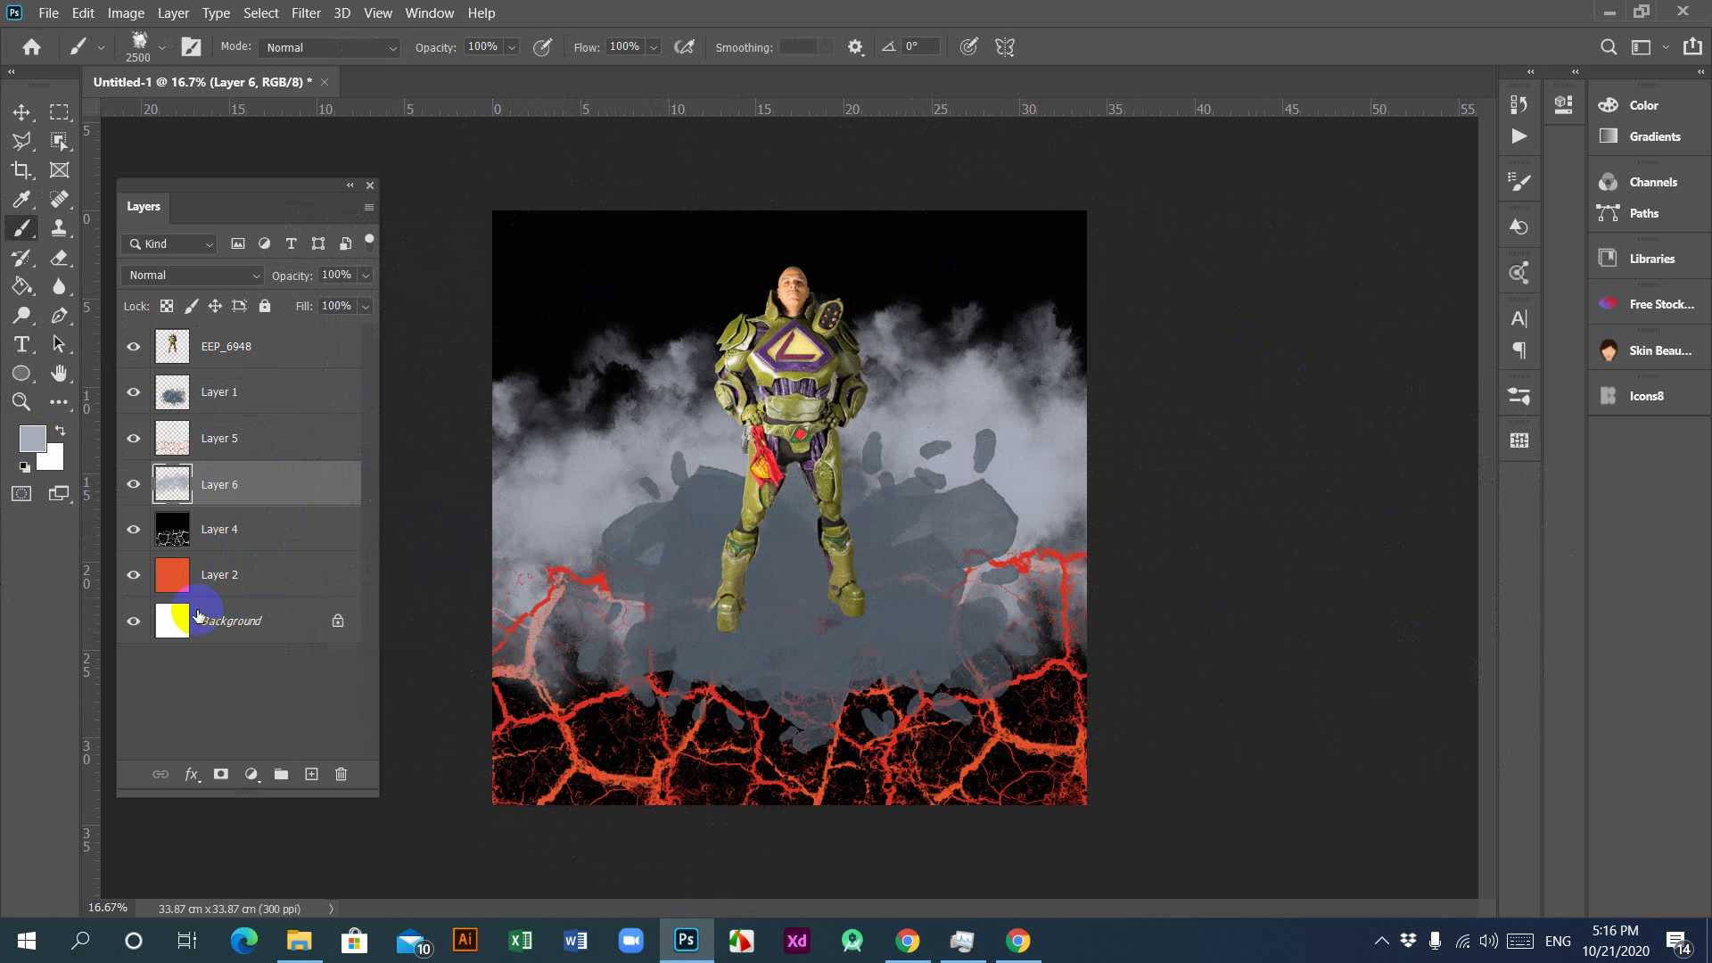
Step: Create a new empty layer and place it directly below Layer 6
{"action": "left_click", "coordinate": [173, 486]}
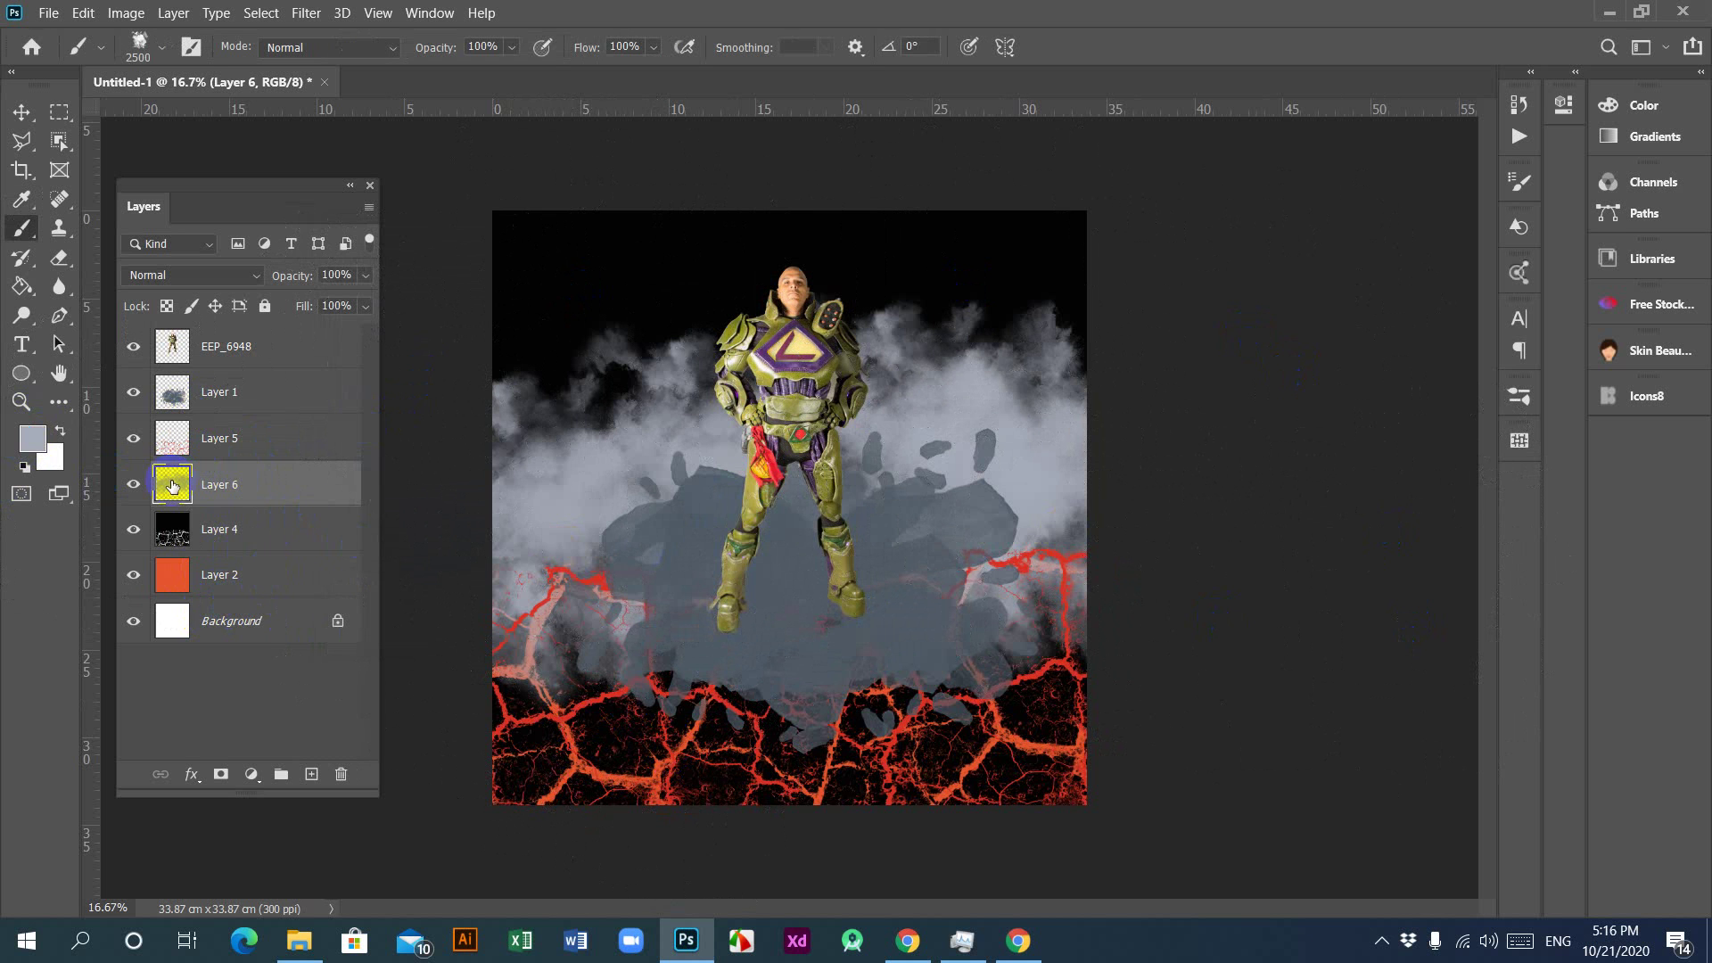
{"action": "left_click", "coordinate": [24, 466]}
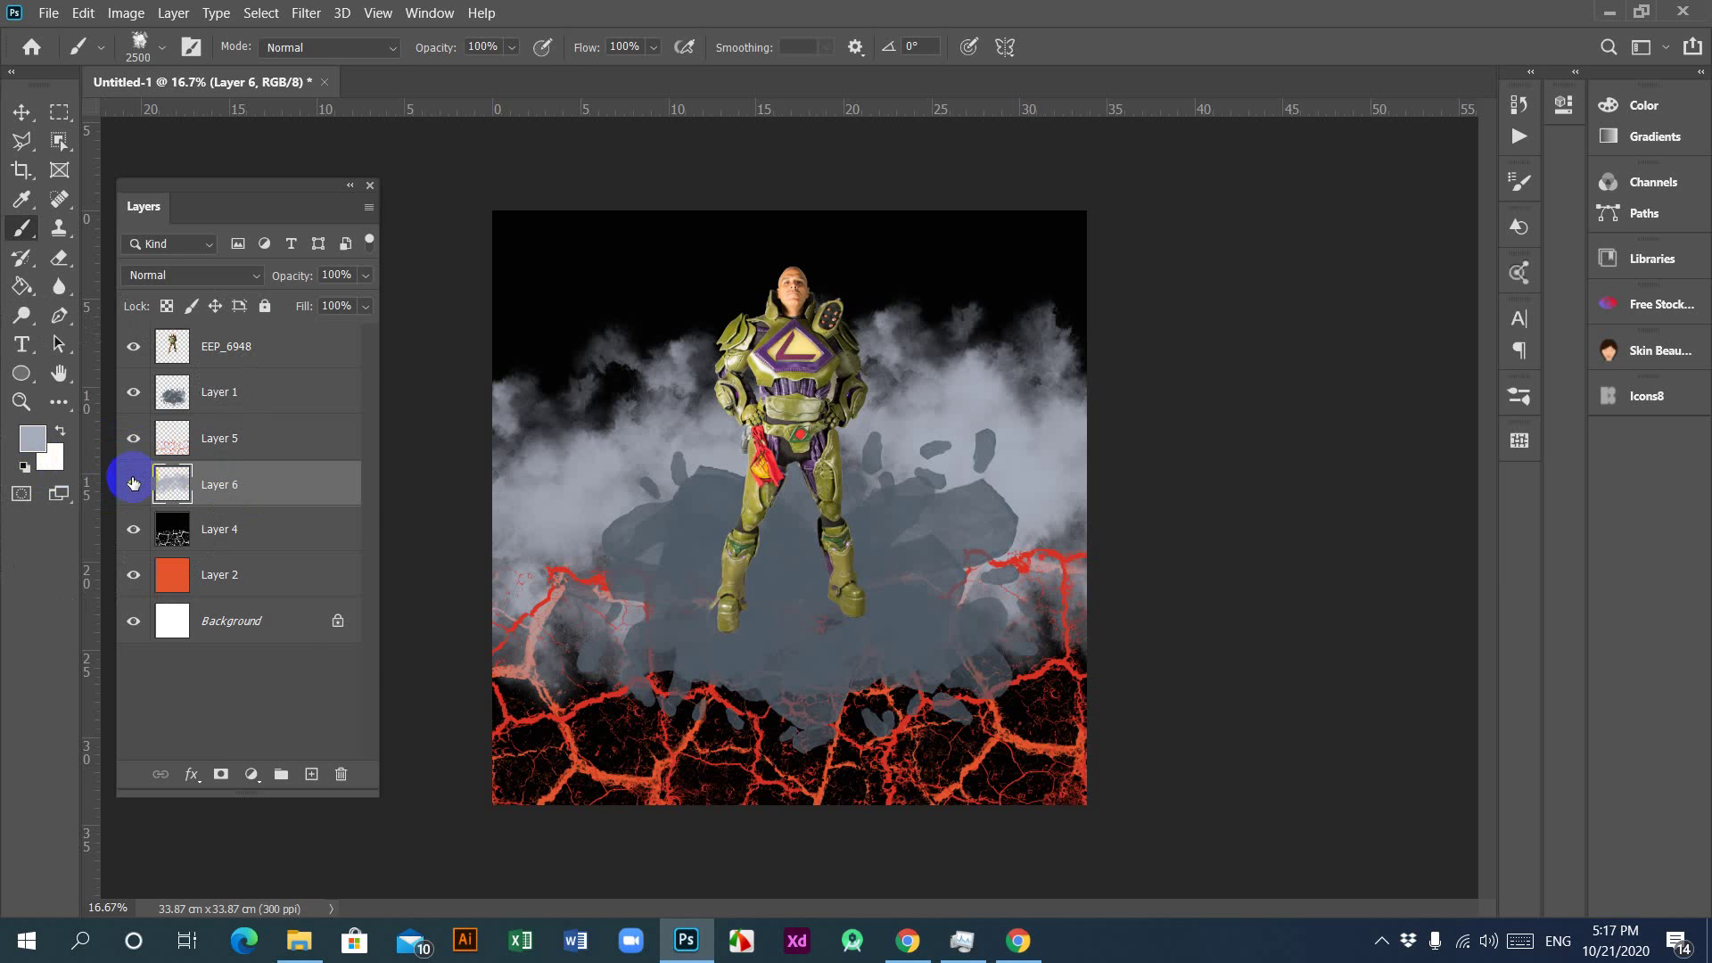
{"action": "left_click_drag", "start_coordinate": [133, 483], "coordinate": [820, 627]}
{"action": "key", "text": "ctrl+d"}
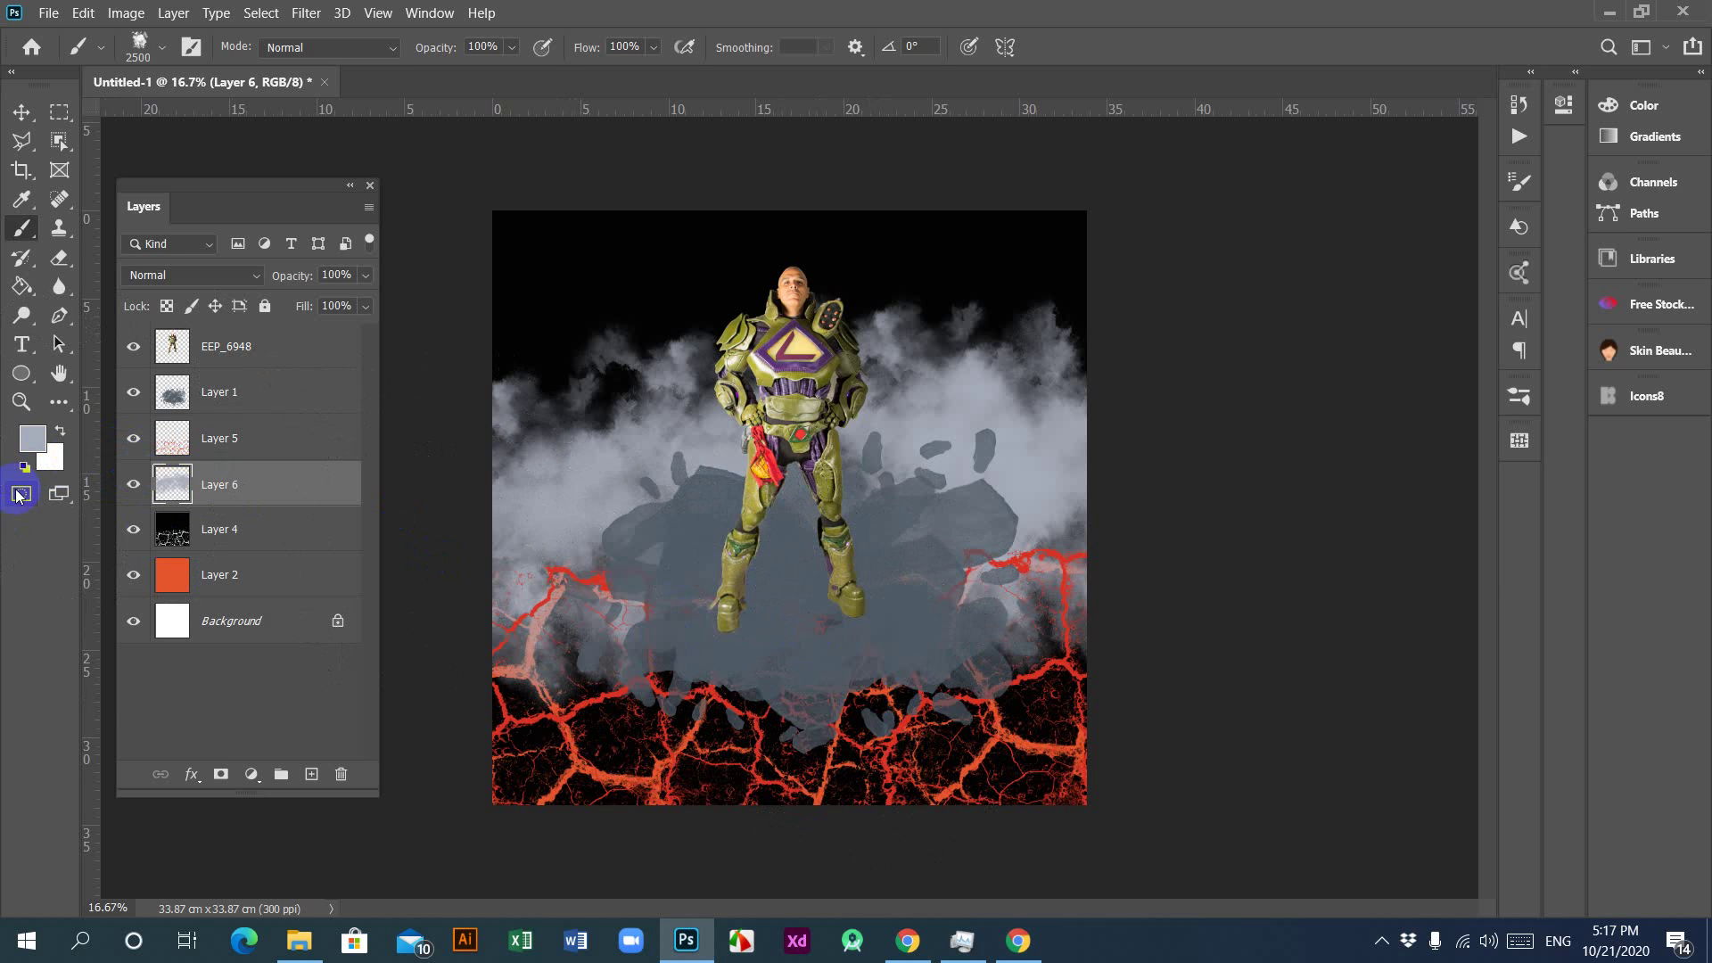
{"action": "left_click", "coordinate": [310, 772]}
{"action": "left_click_drag", "start_coordinate": [222, 485], "coordinate": [261, 560]}
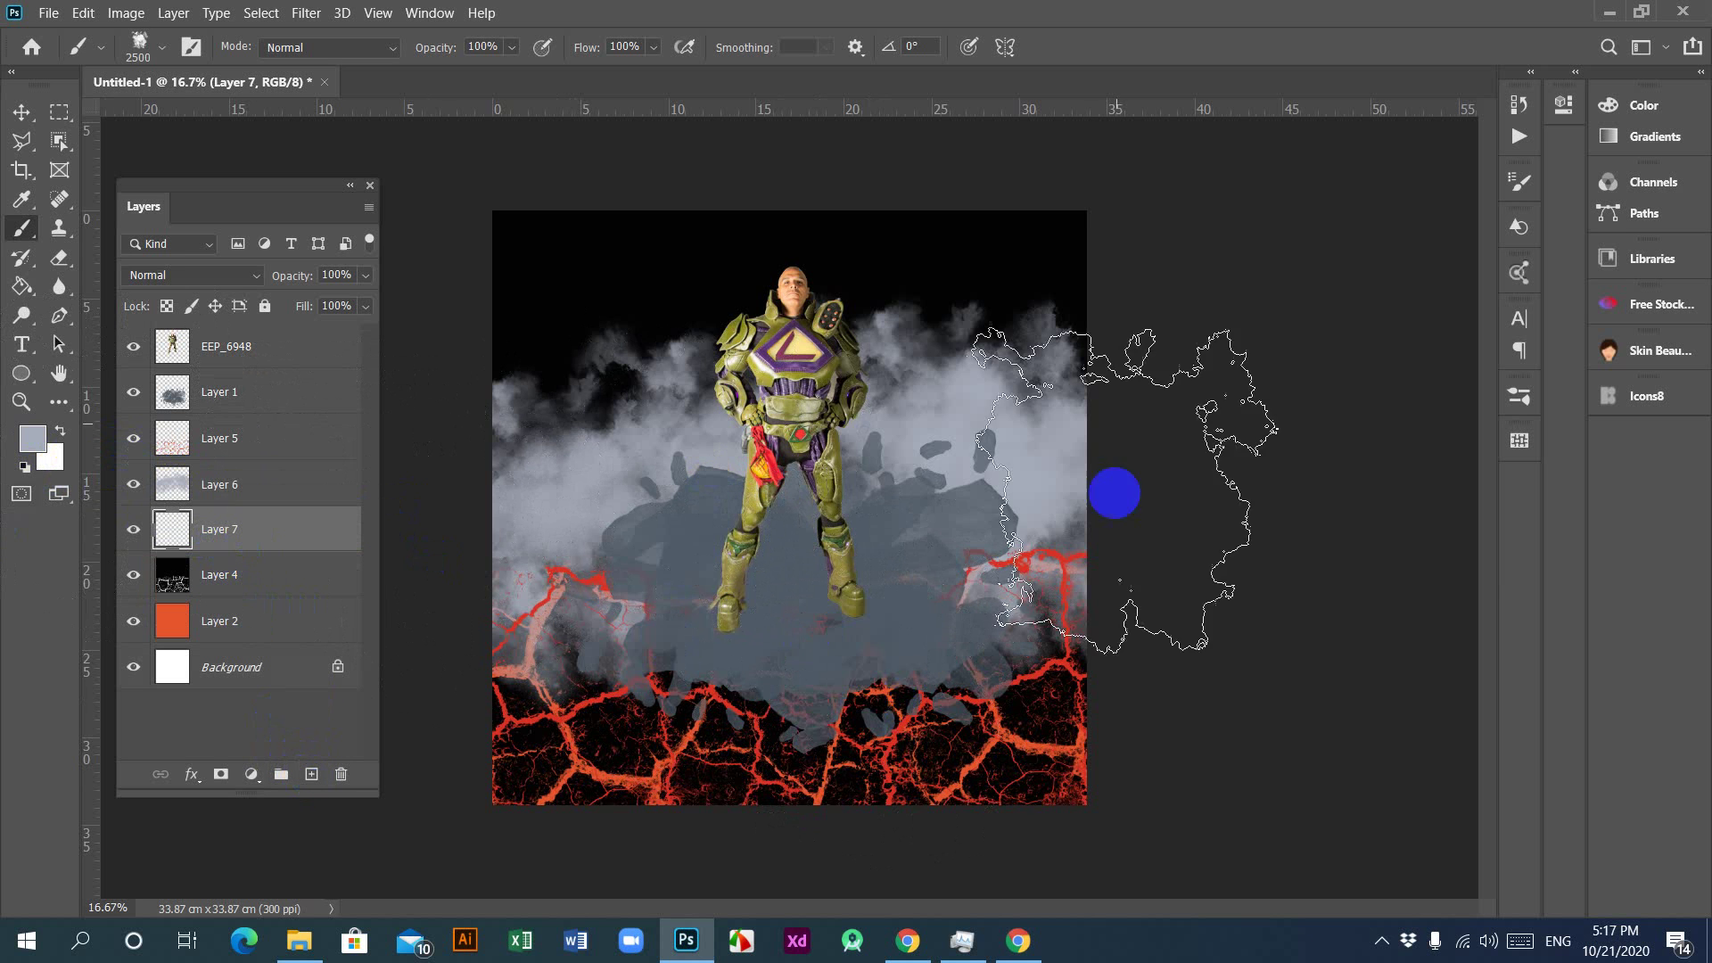
Step: Copy the light grey ground hex code c0c5ce from the brief in Gmail and set it as Photoshop's foreground colour
{"action": "left_click", "coordinate": [908, 947]}
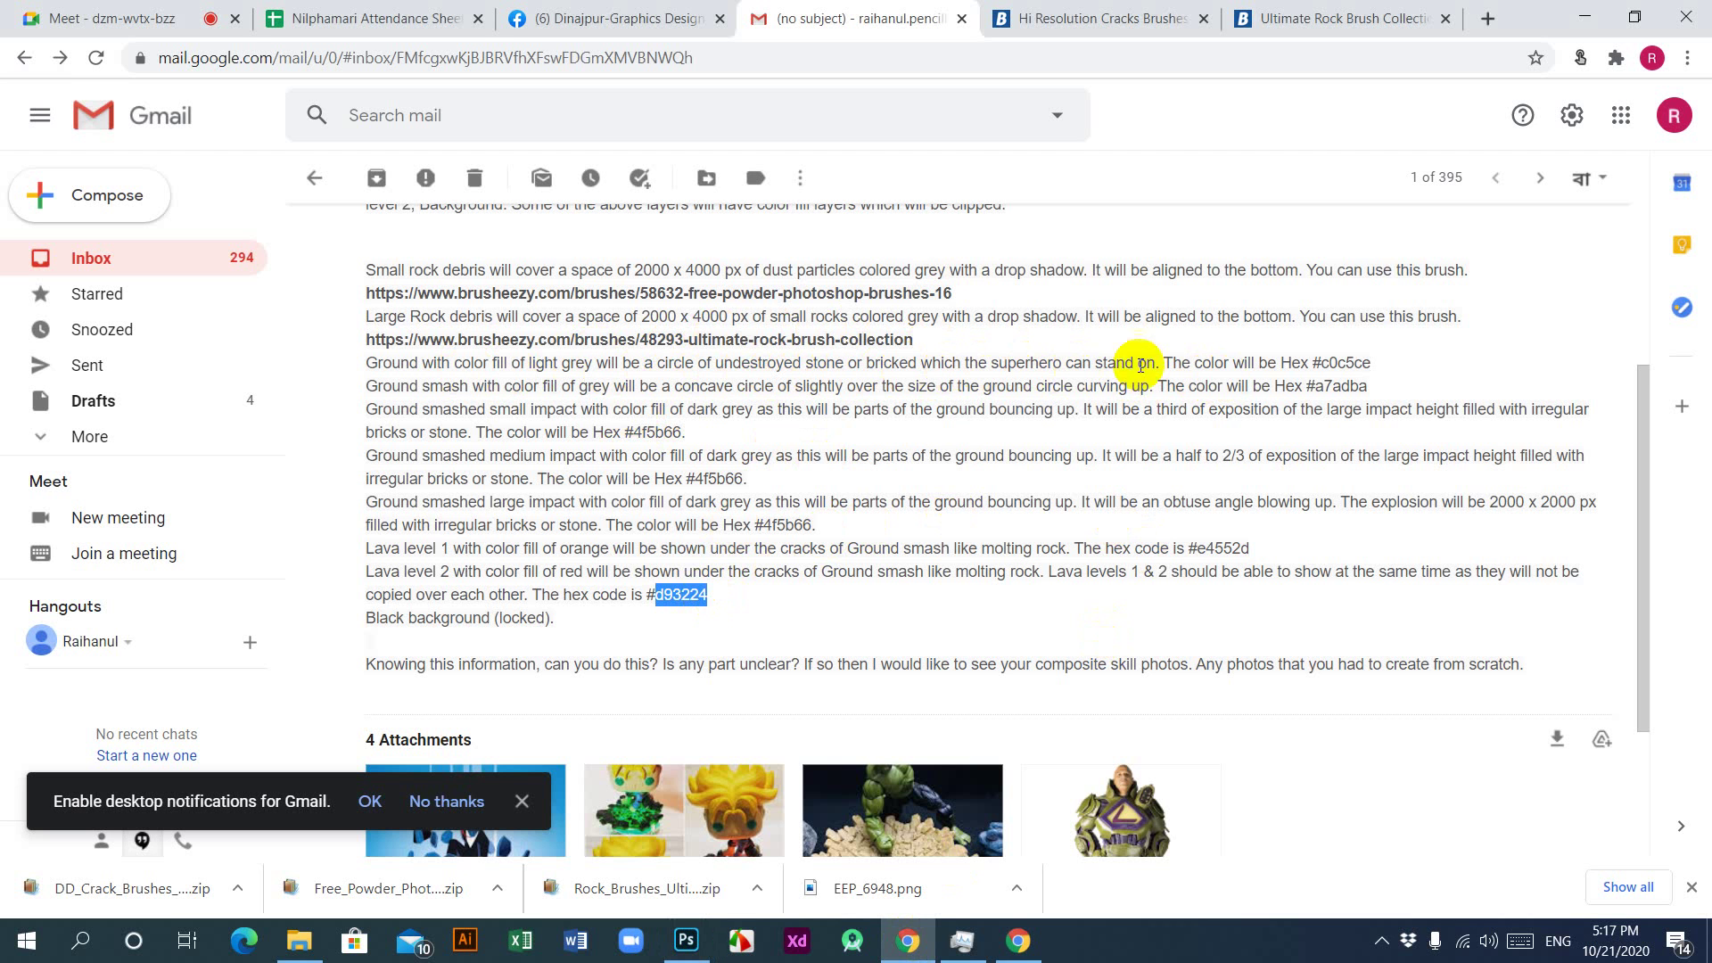
{"action": "left_click_drag", "start_coordinate": [1323, 362], "coordinate": [1373, 363]}
{"action": "key", "text": "ctrl+c"}
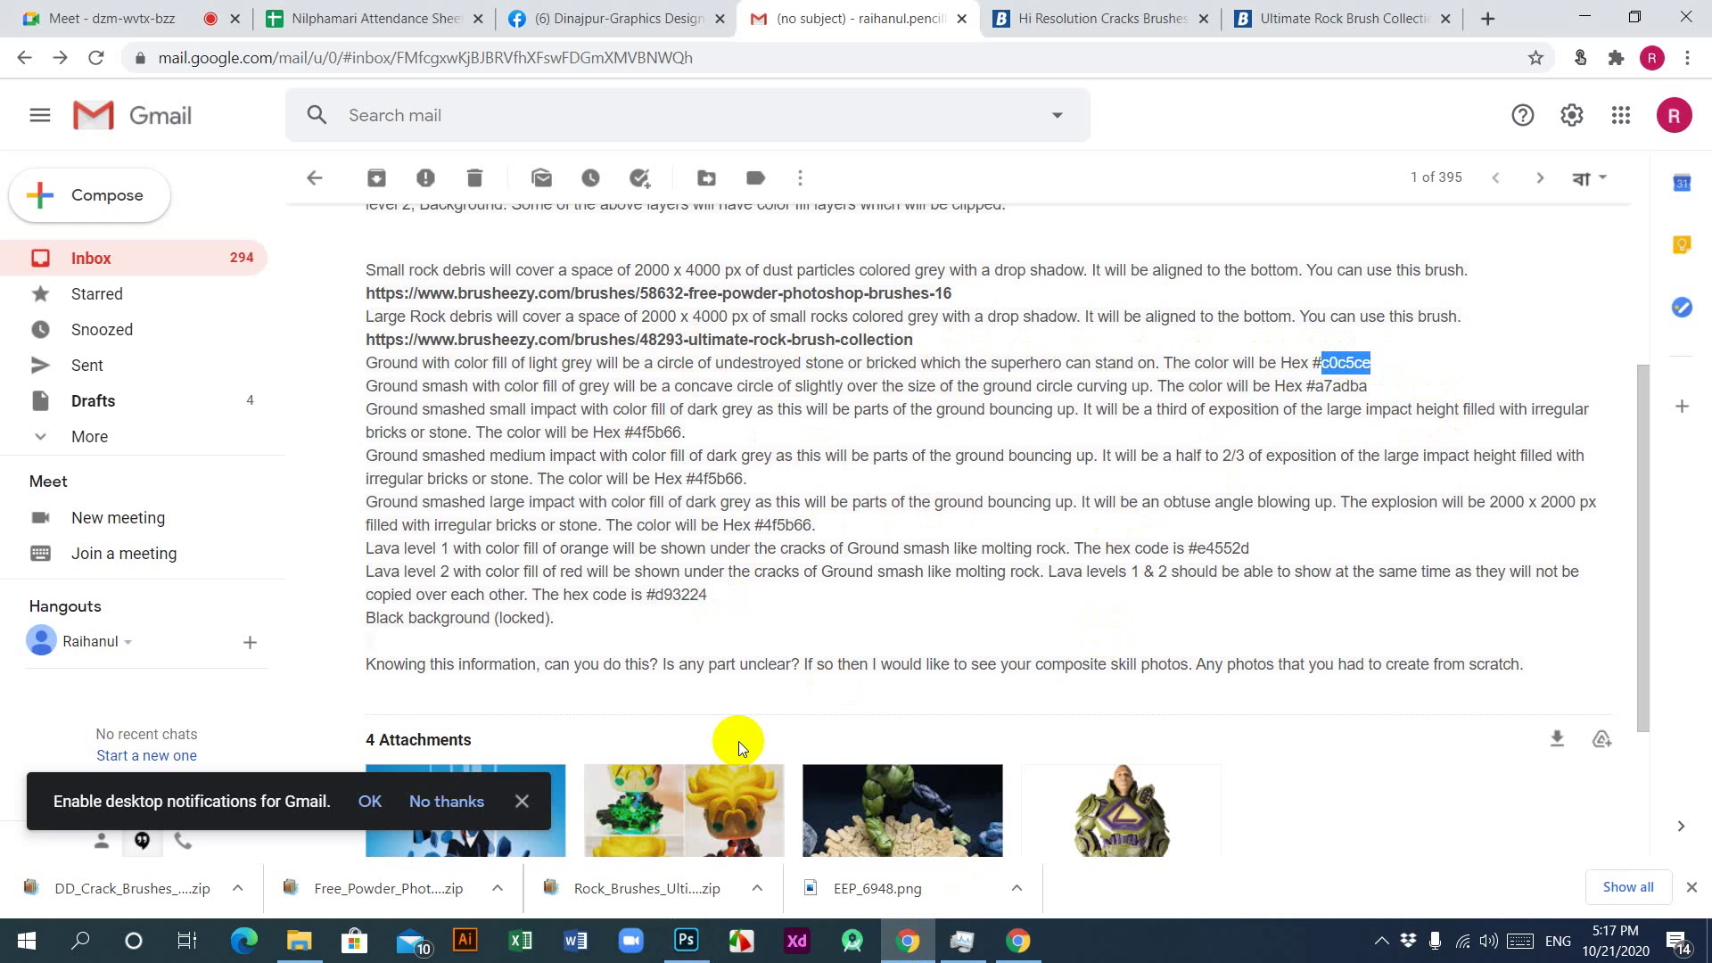
{"action": "left_click", "coordinate": [686, 941]}
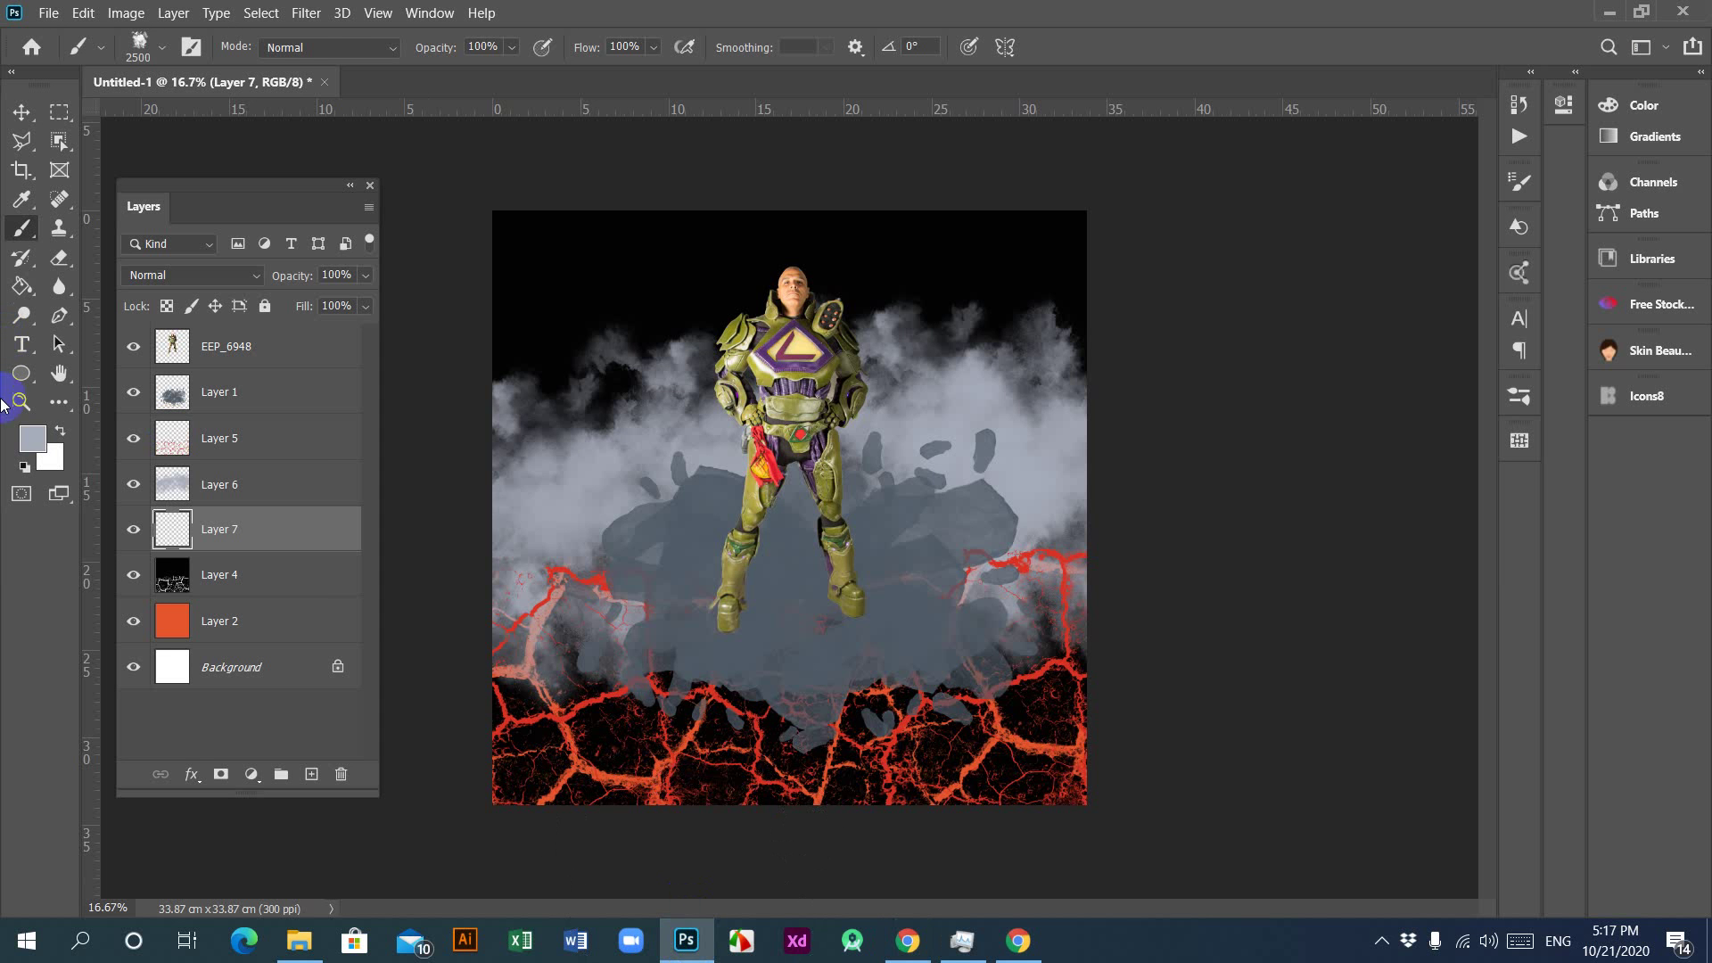
{"action": "left_click", "coordinate": [32, 437]}
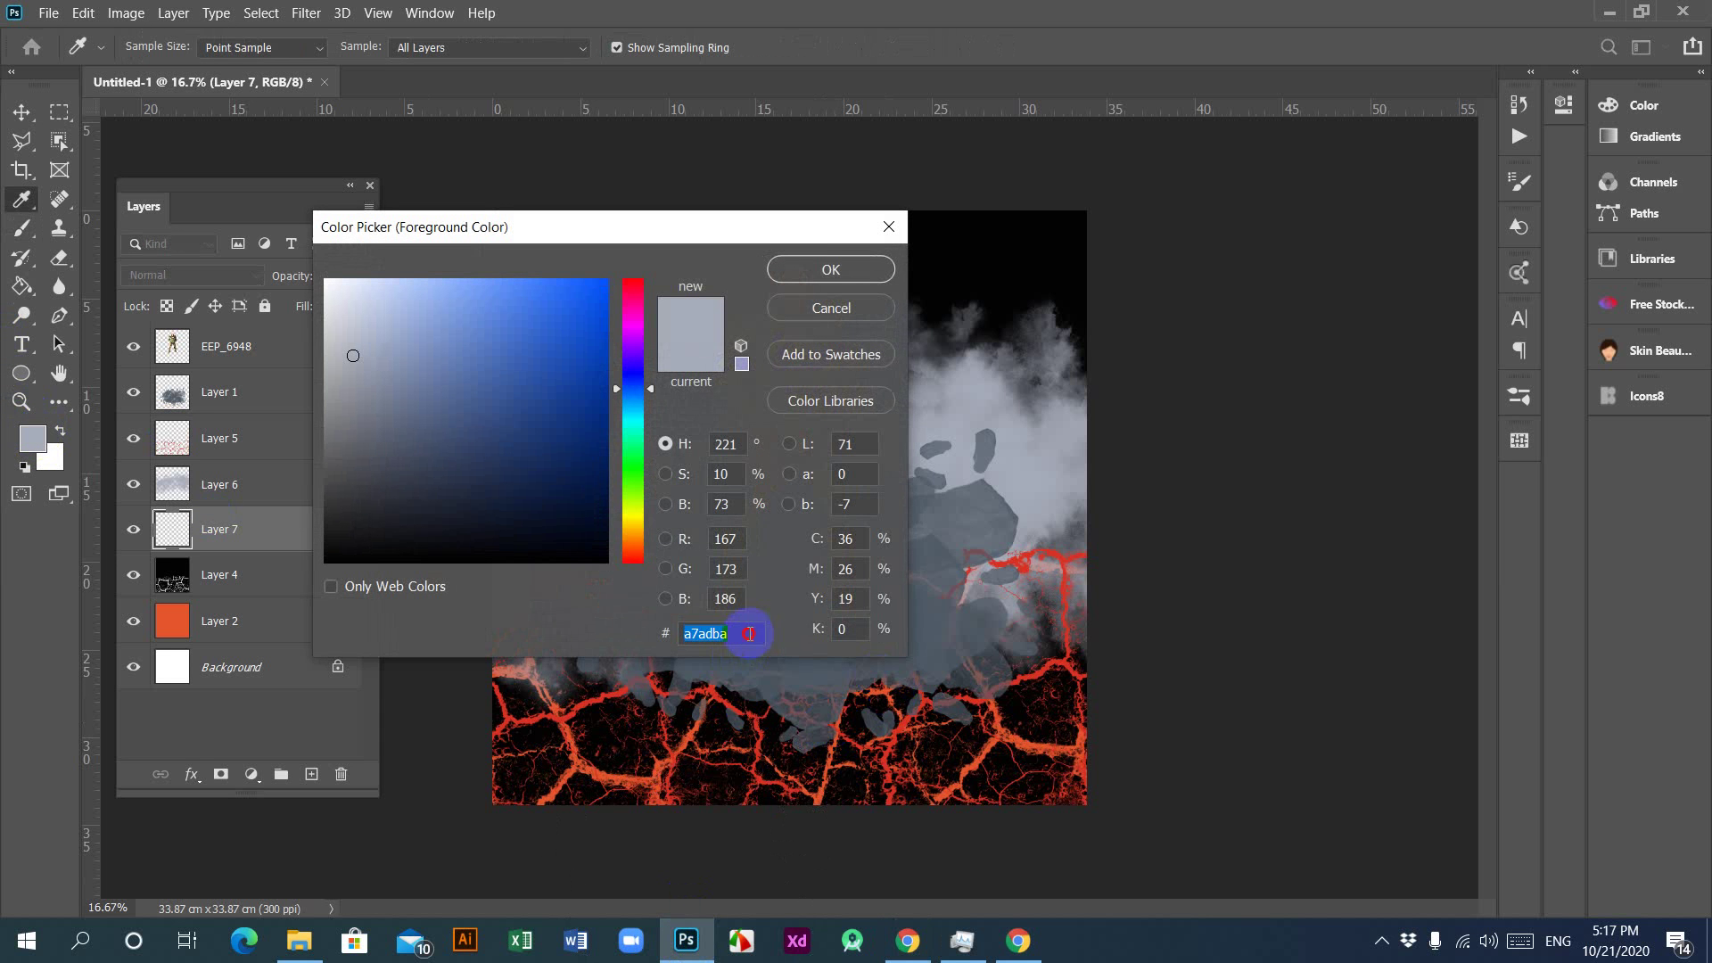
{"action": "key", "text": "ctrl+v"}
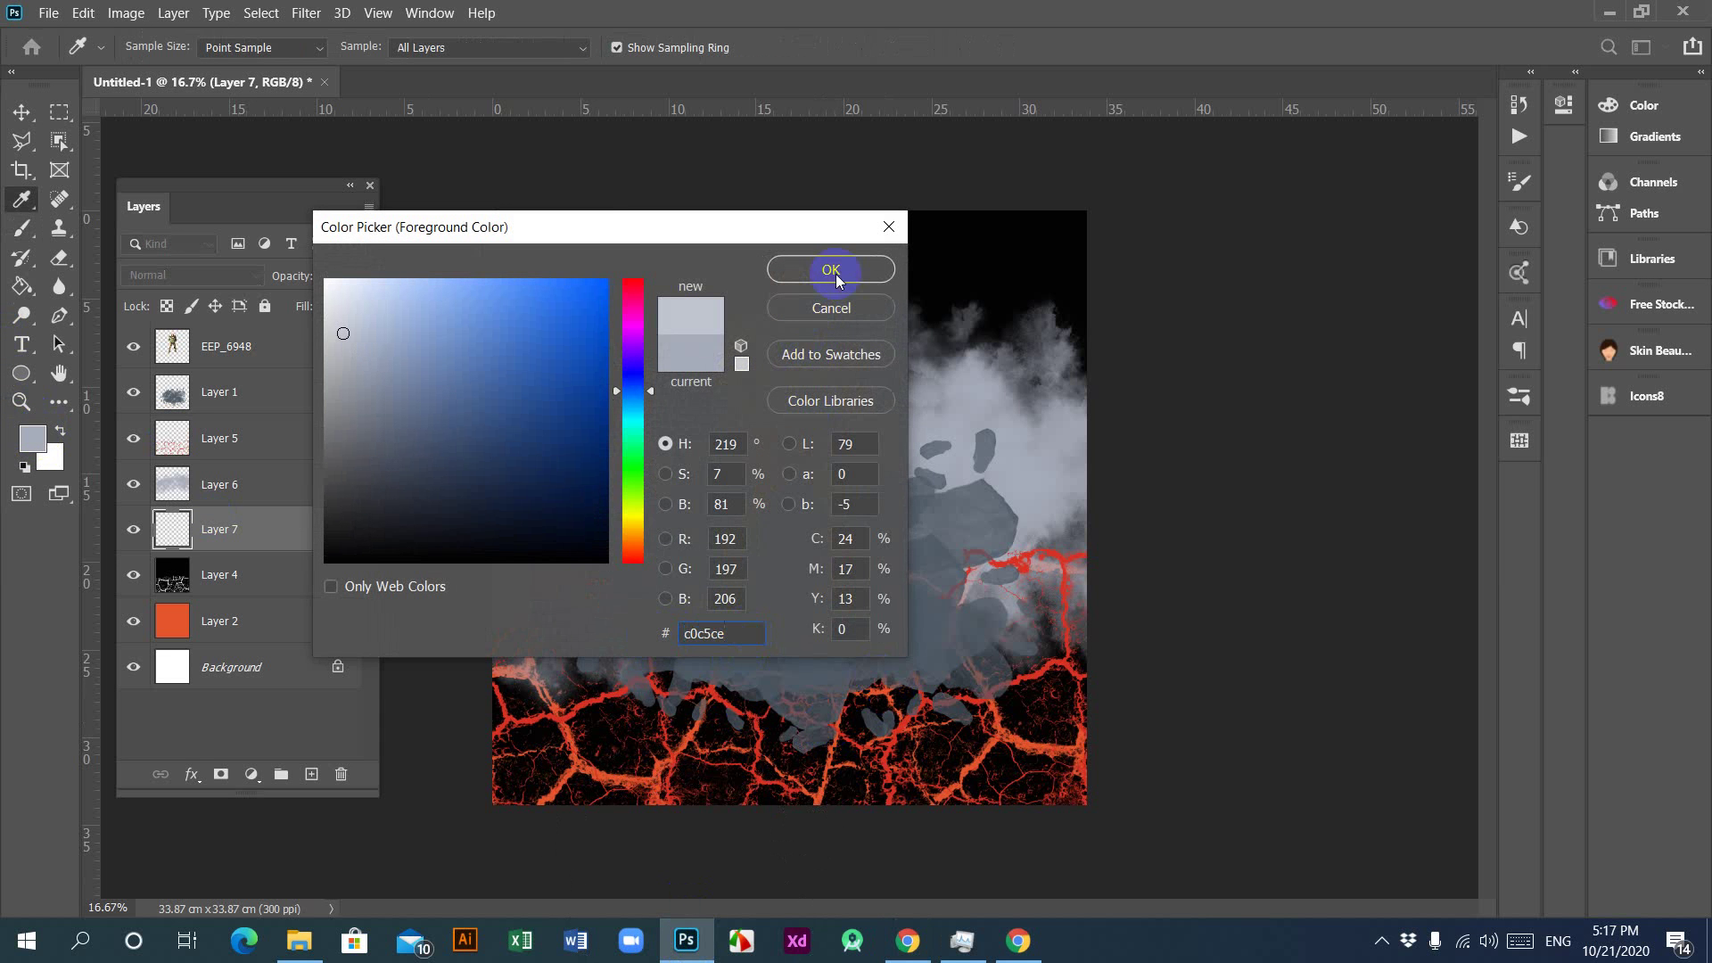
{"action": "left_click", "coordinate": [831, 269]}
Step: Paint smoke across the upper part of the canvas on Layer 7 with the 2500 px smoke brush
{"action": "key", "text": "b"}
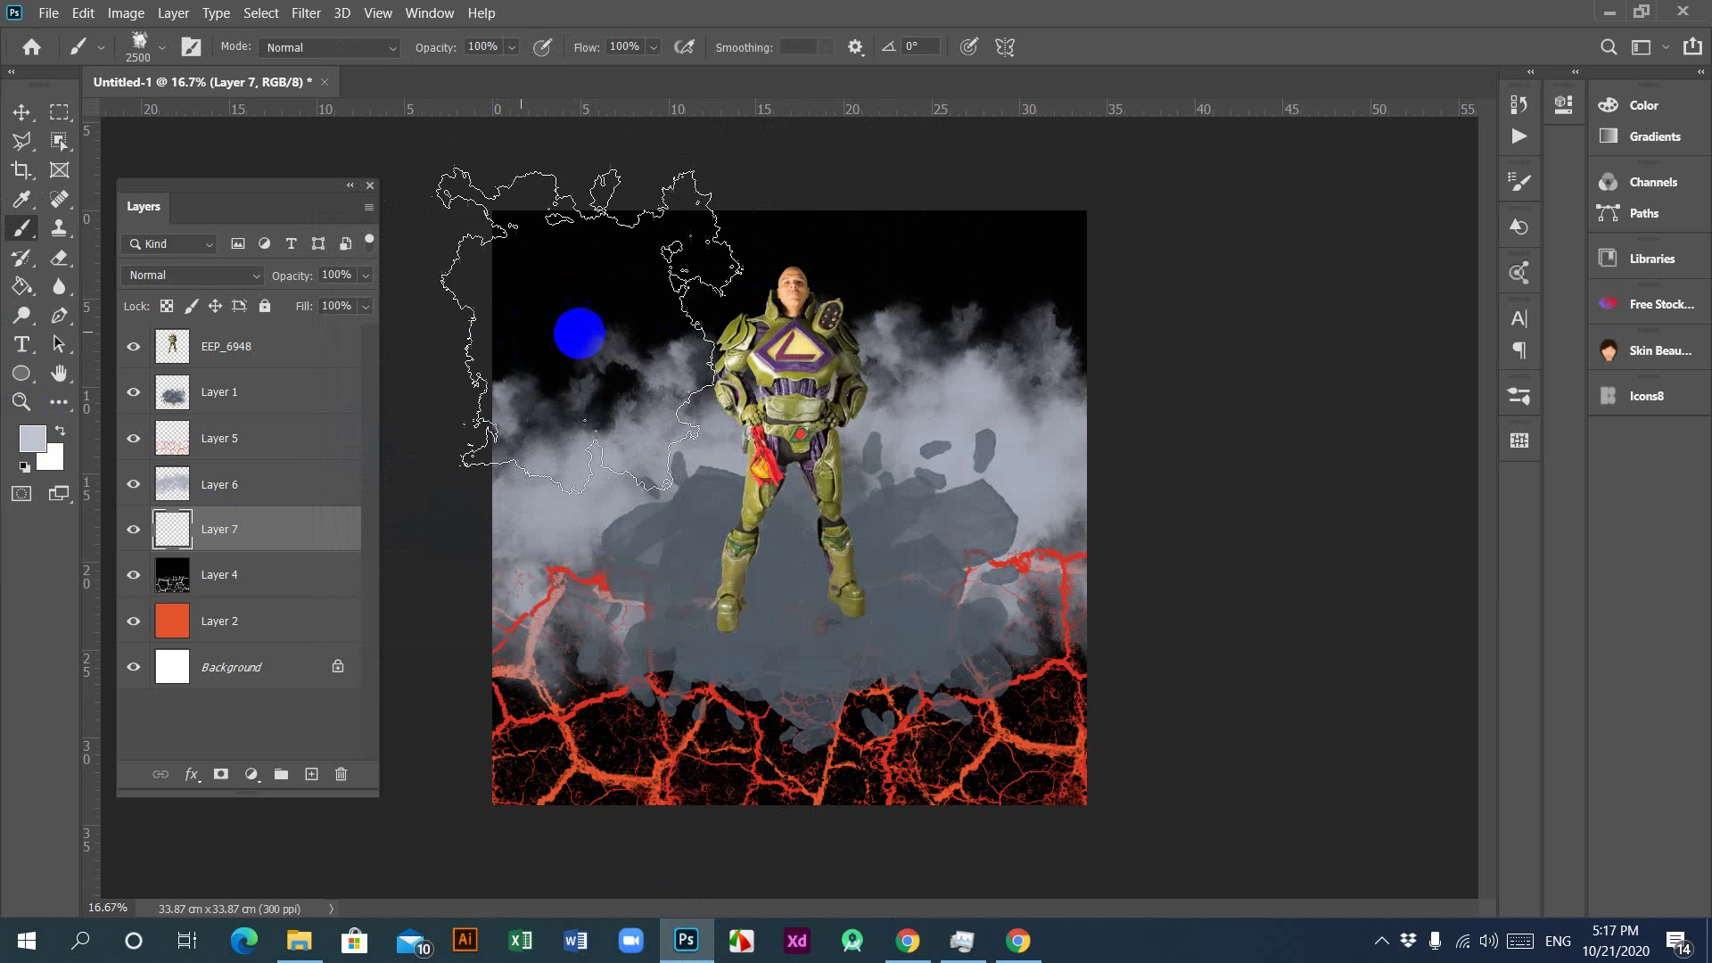
{"action": "left_click", "coordinate": [584, 331]}
{"action": "left_click", "coordinate": [820, 307]}
{"action": "left_click", "coordinate": [1061, 317]}
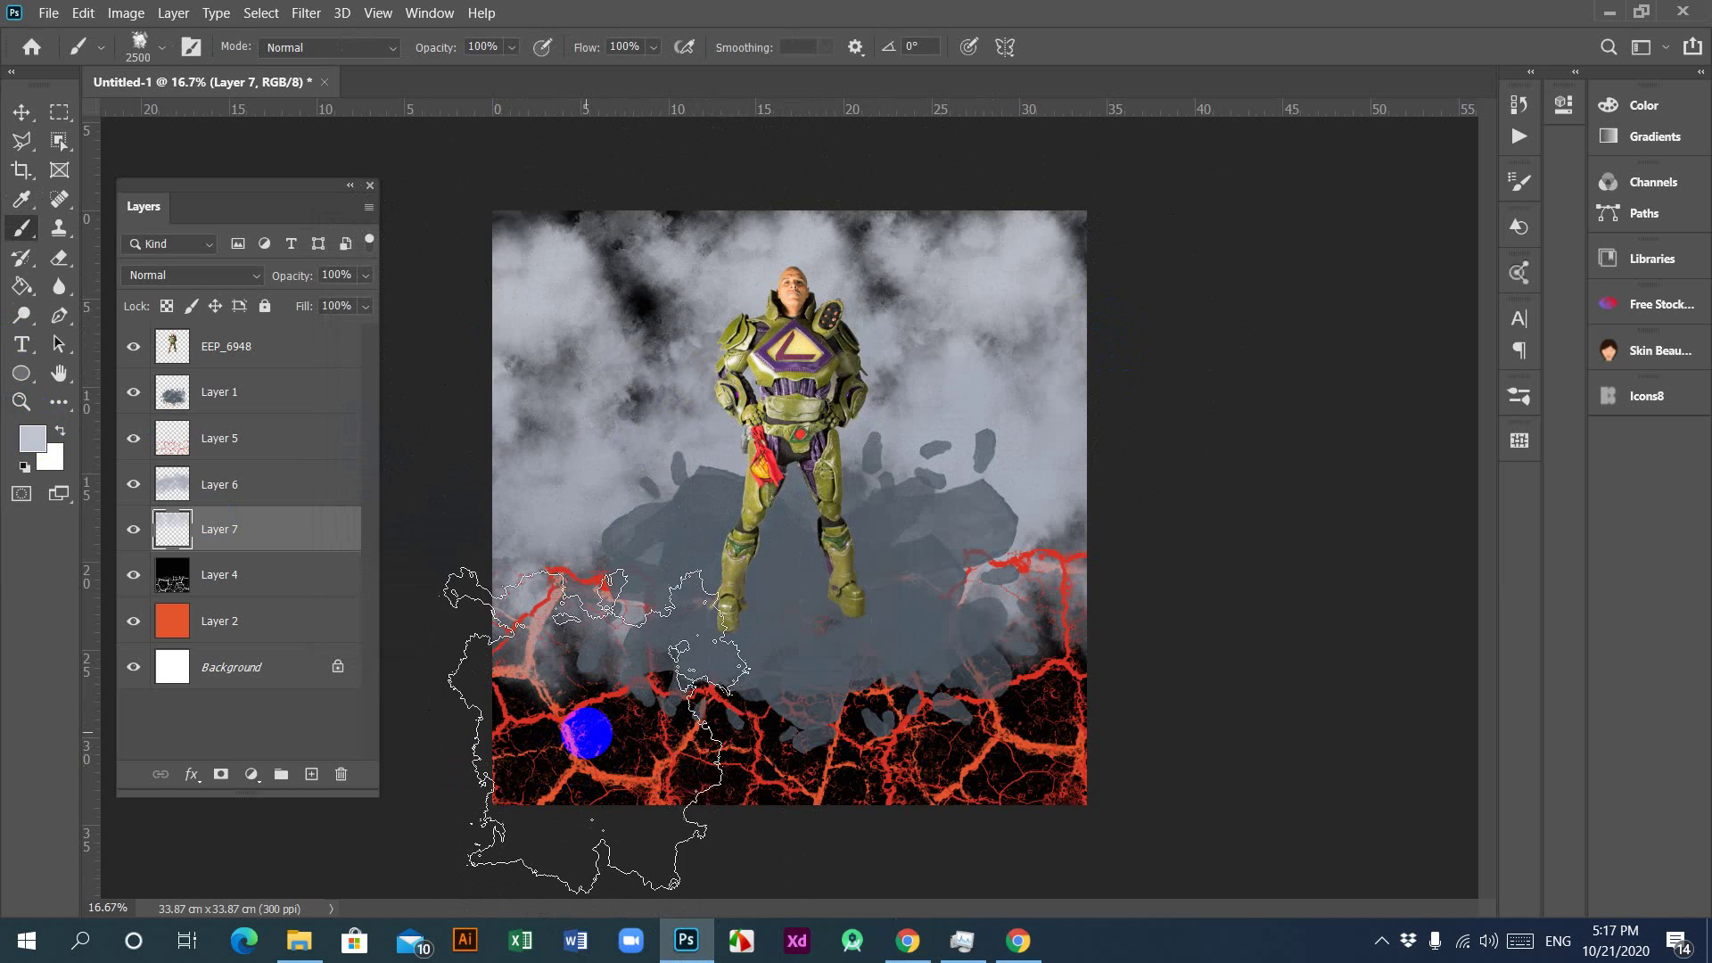
Step: Try painting smoke over the lava cracks along the lower part of the canvas, and undo those strokes
{"action": "left_click", "coordinate": [575, 729]}
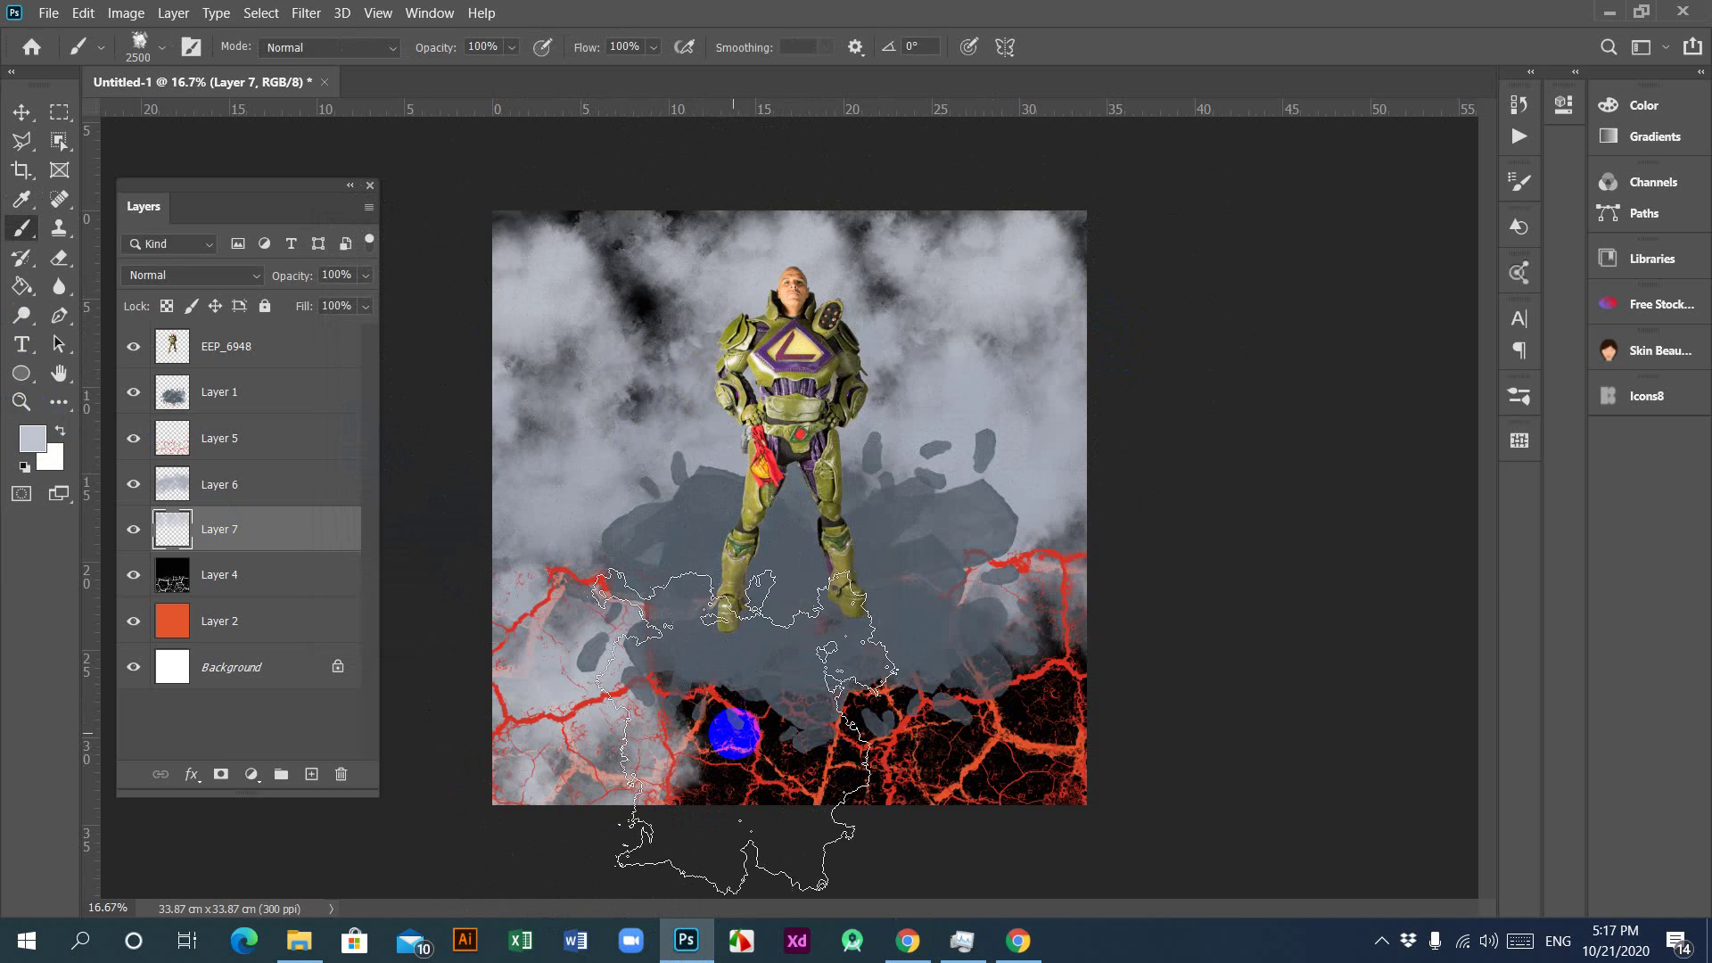
{"action": "left_click", "coordinate": [734, 733]}
{"action": "left_click", "coordinate": [963, 726]}
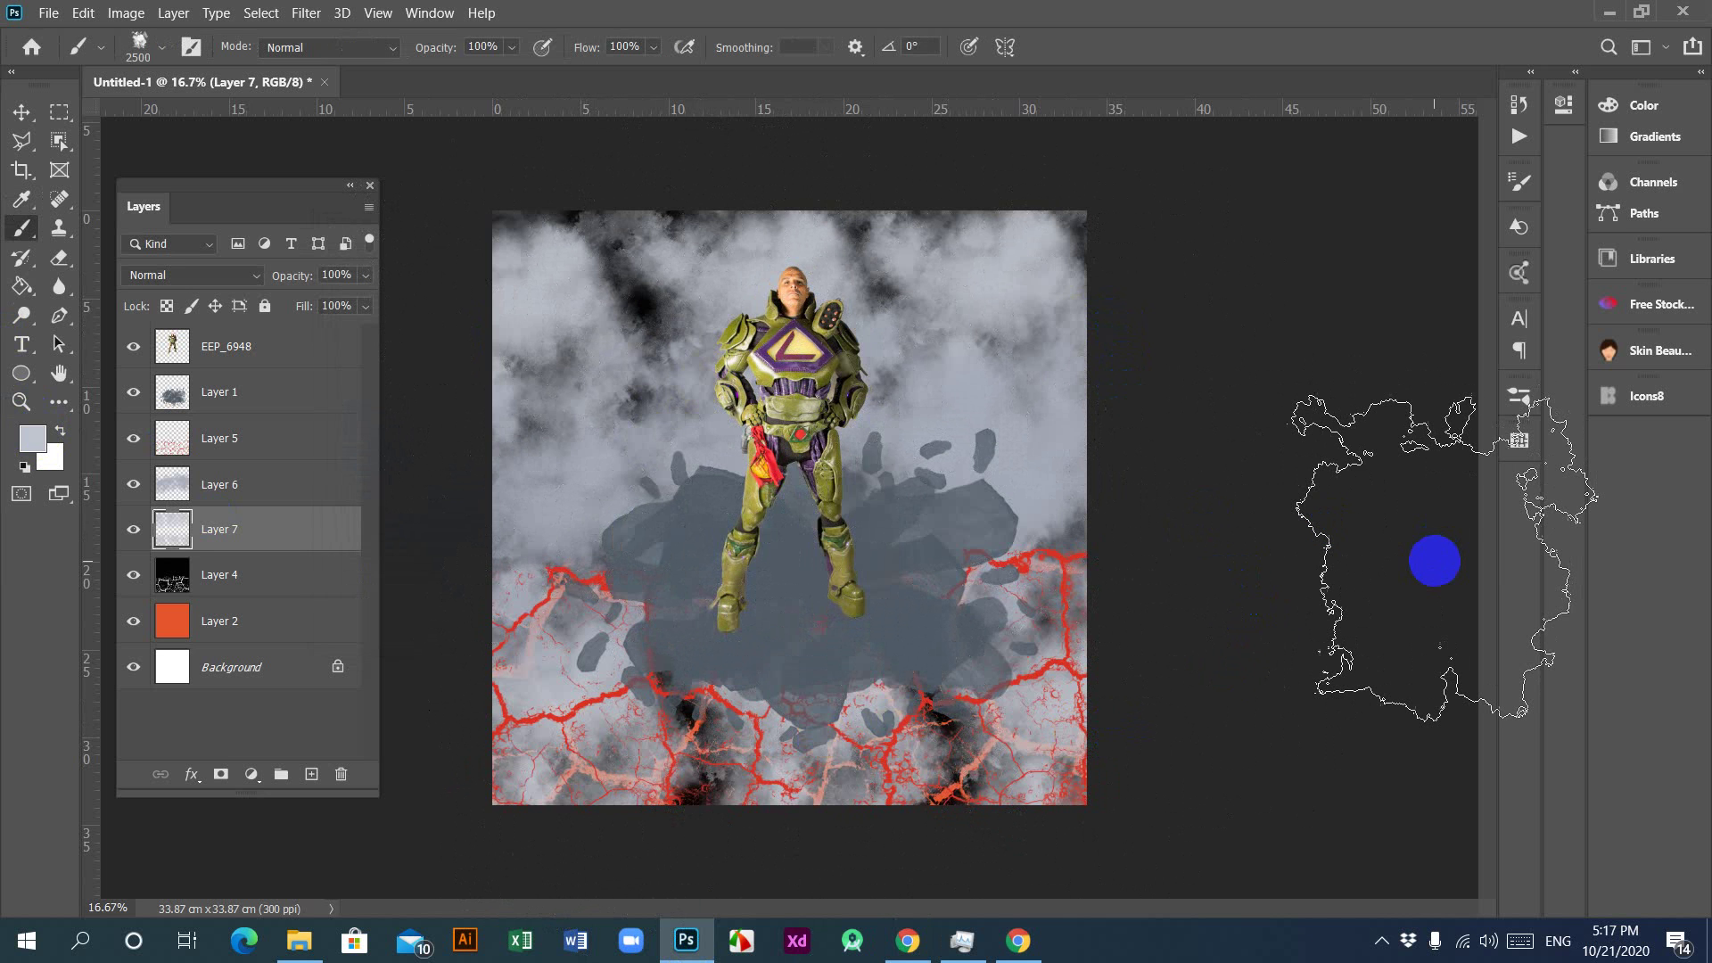
{"action": "key", "text": "ctrl+z"}
{"action": "key", "text": "ctrl+z"}
{"action": "key", "text": "ctrl+z"}
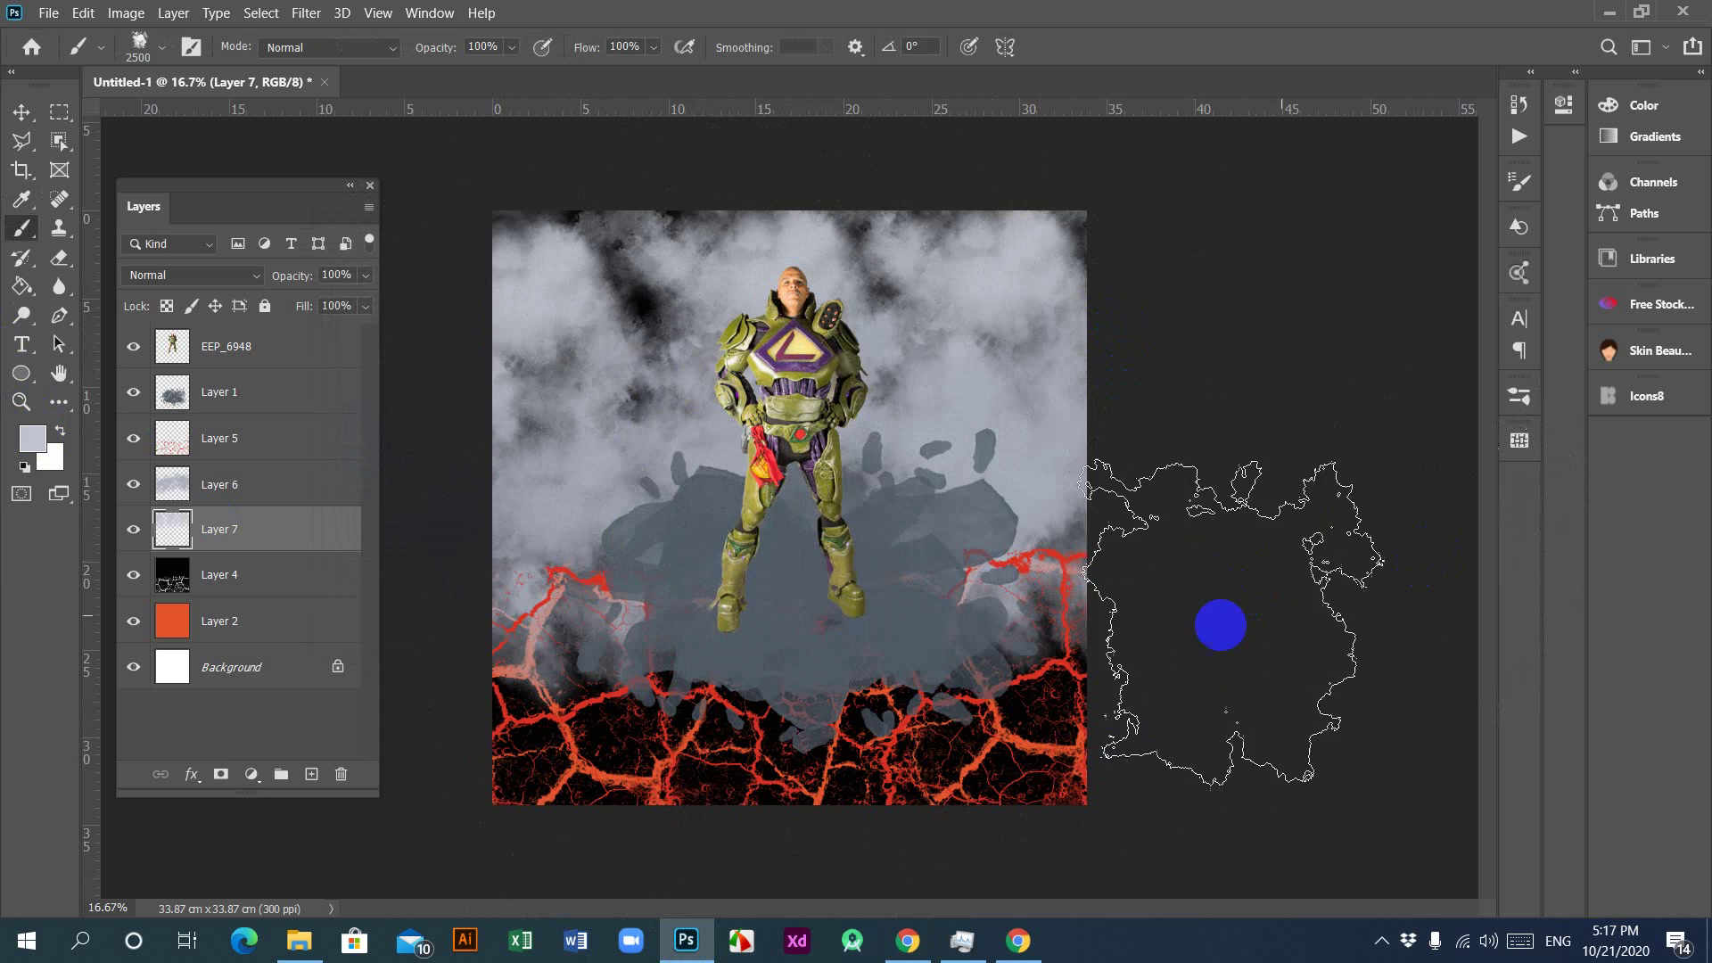
{"action": "left_click", "coordinate": [23, 121]}
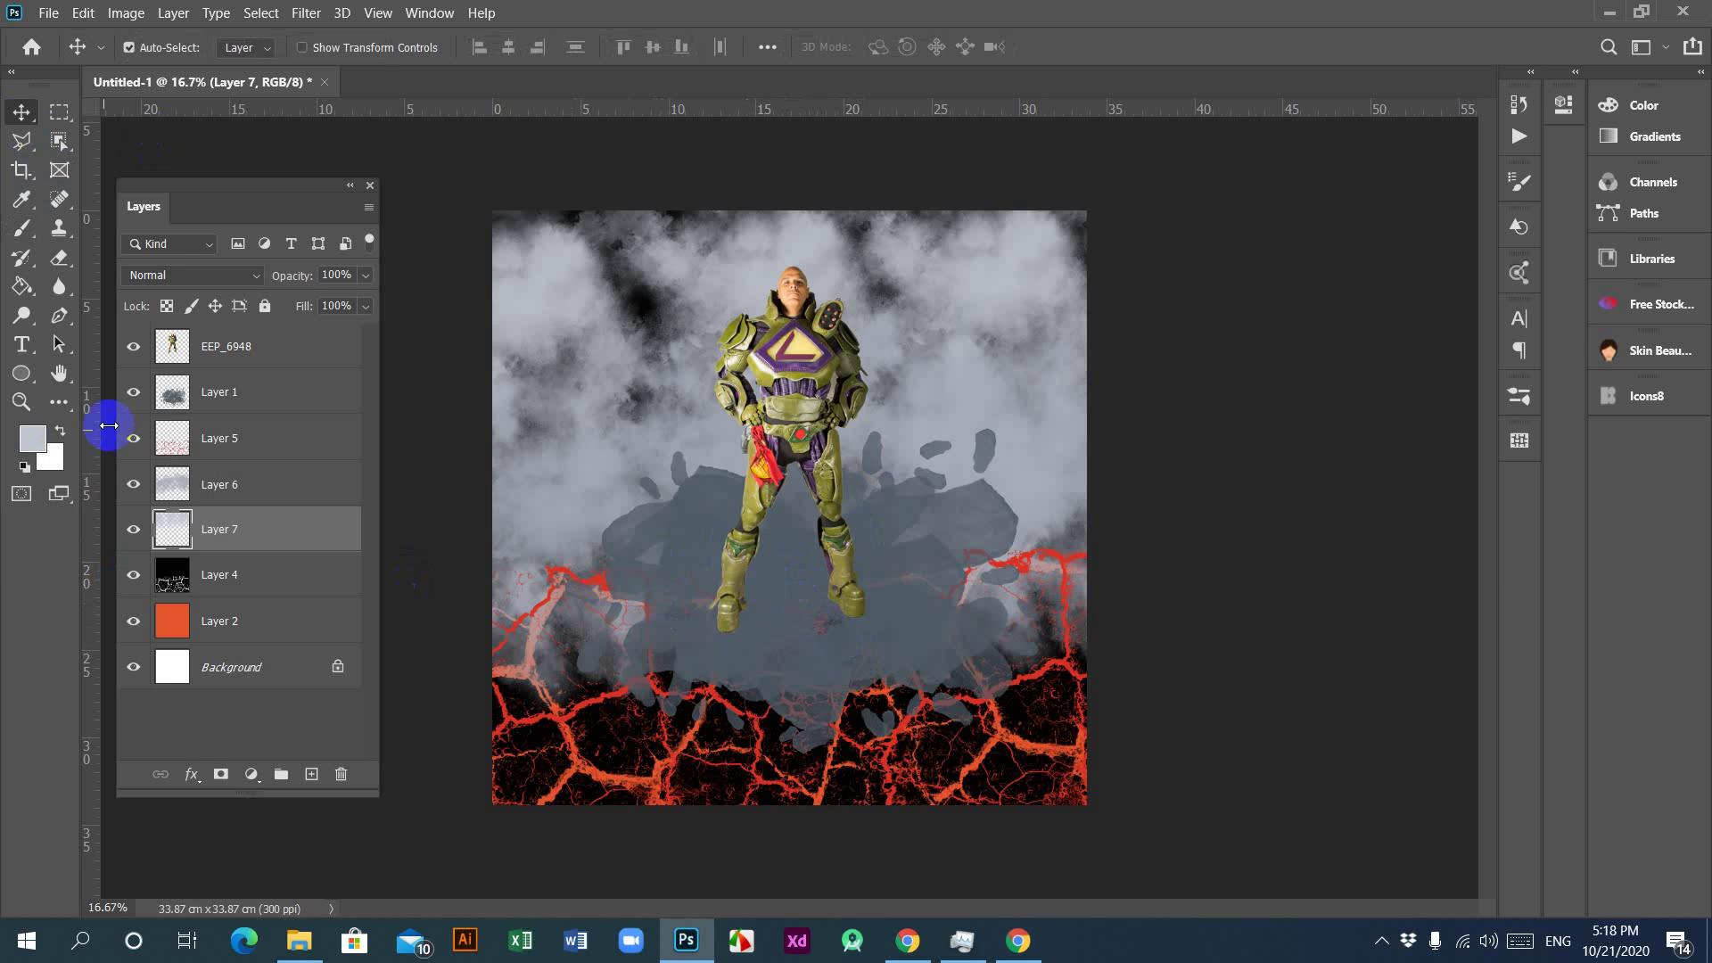
{"action": "left_click", "coordinate": [135, 394]}
{"action": "left_click", "coordinate": [135, 393]}
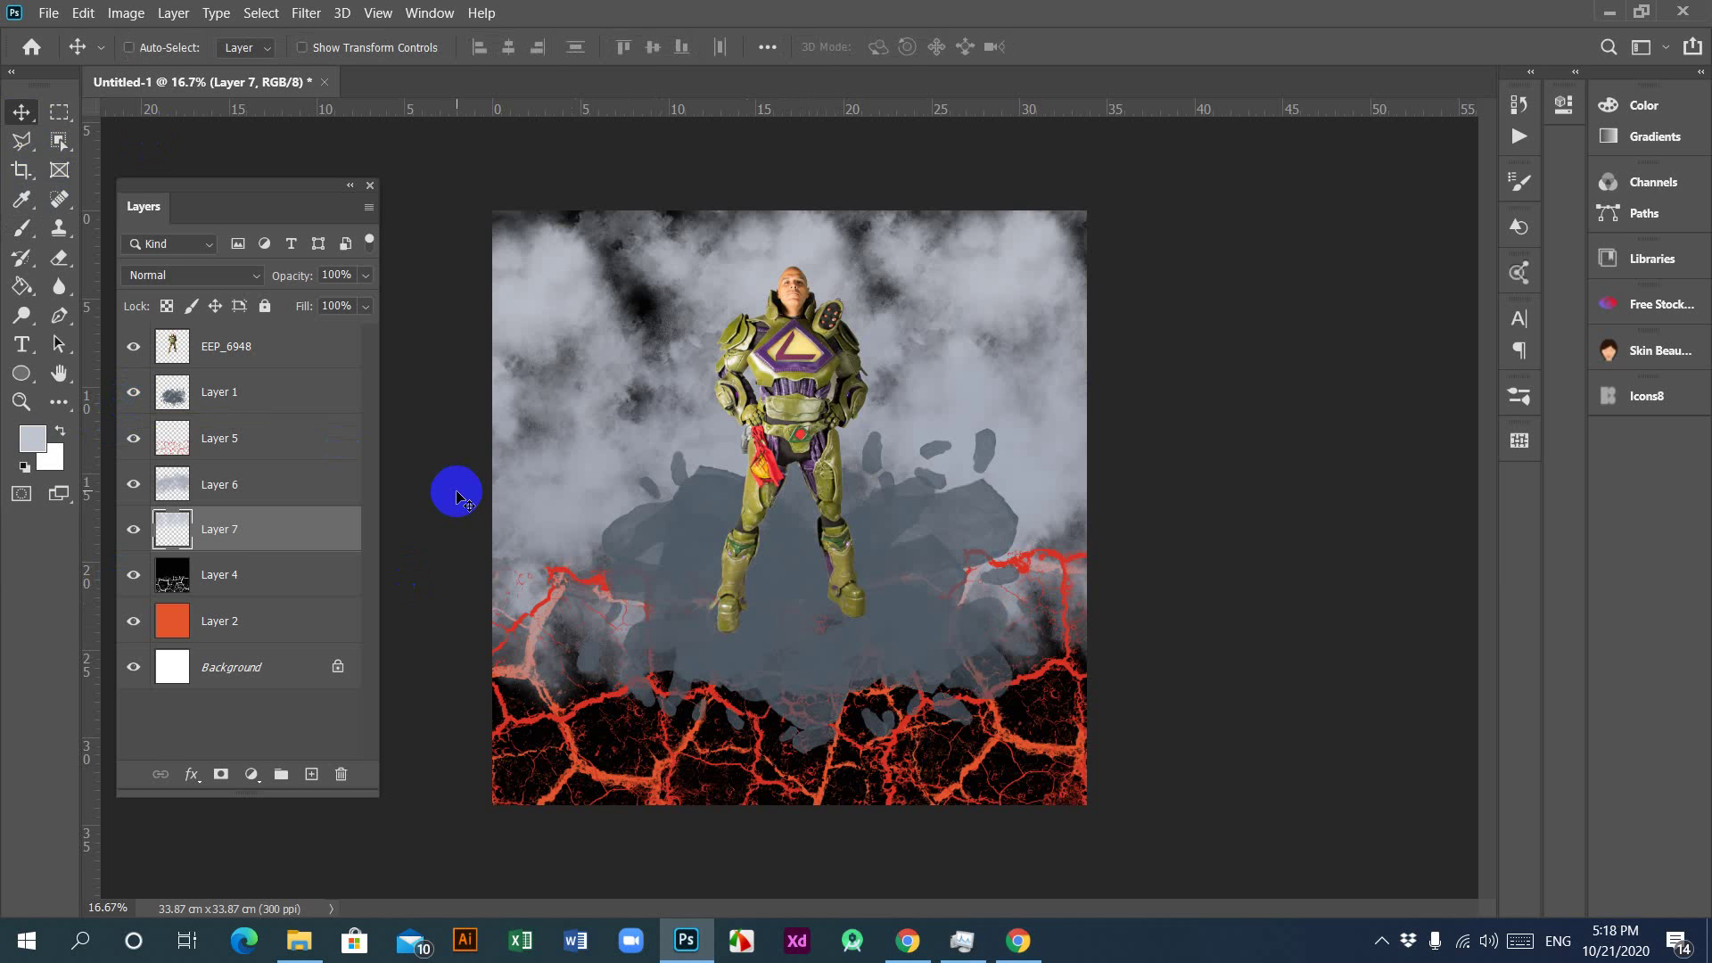
{"action": "key", "text": "ctrl+t"}
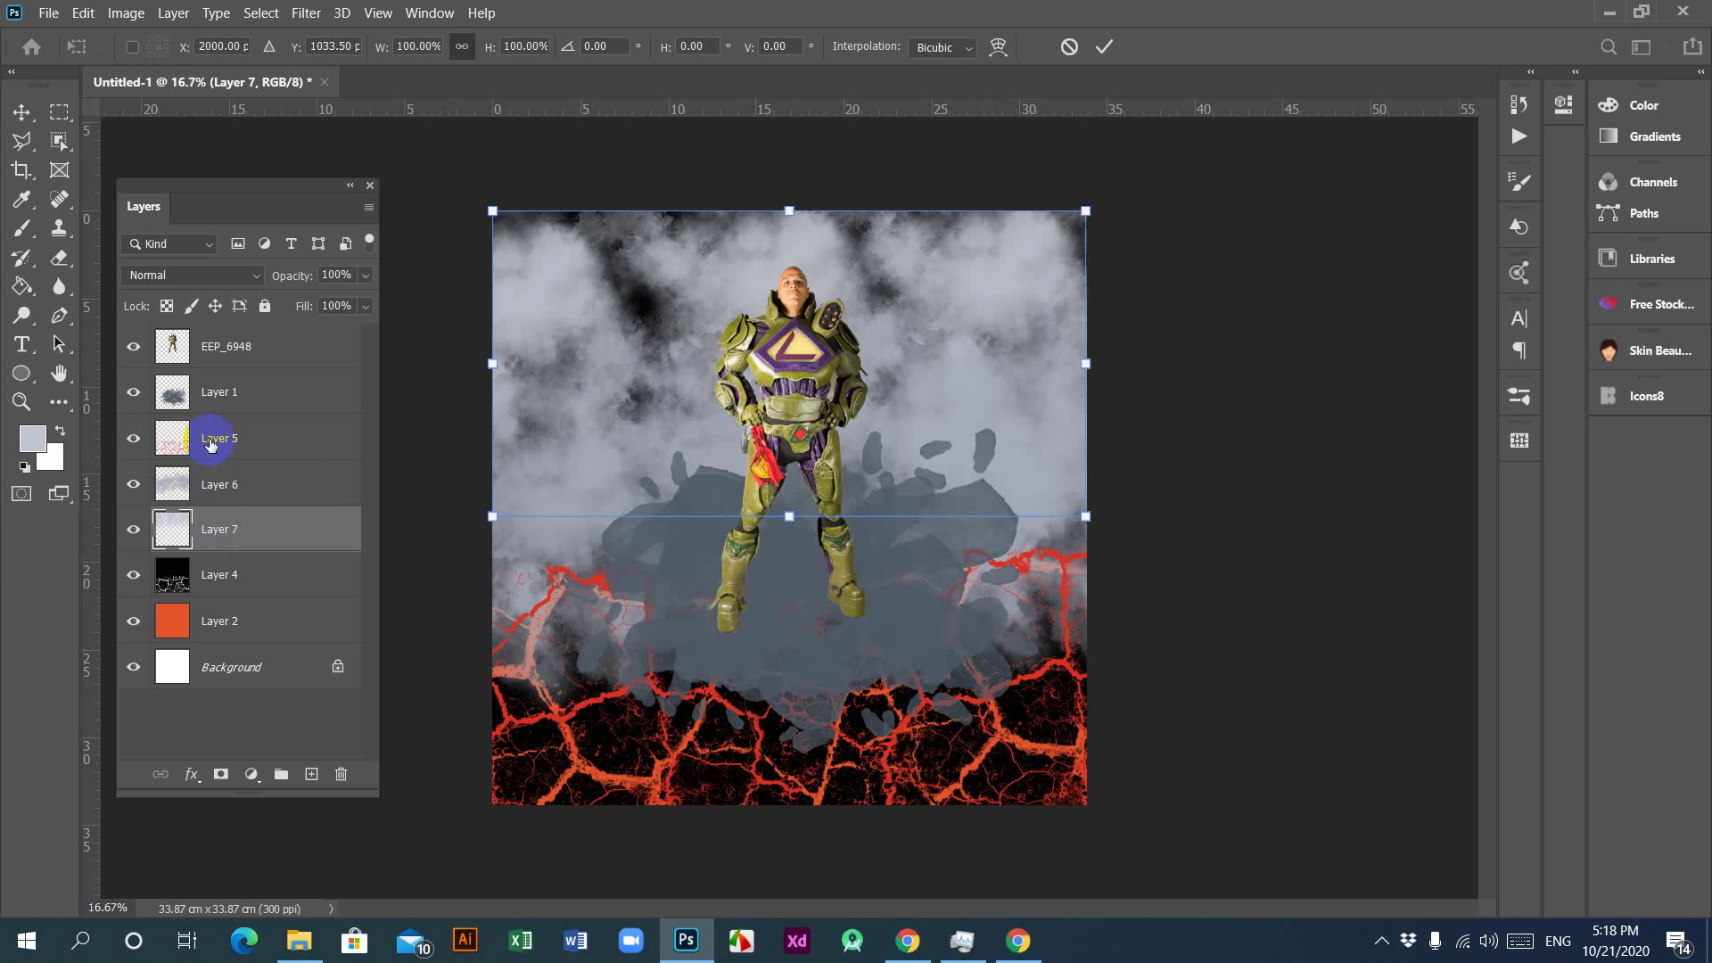
{"action": "left_click", "coordinate": [1104, 46]}
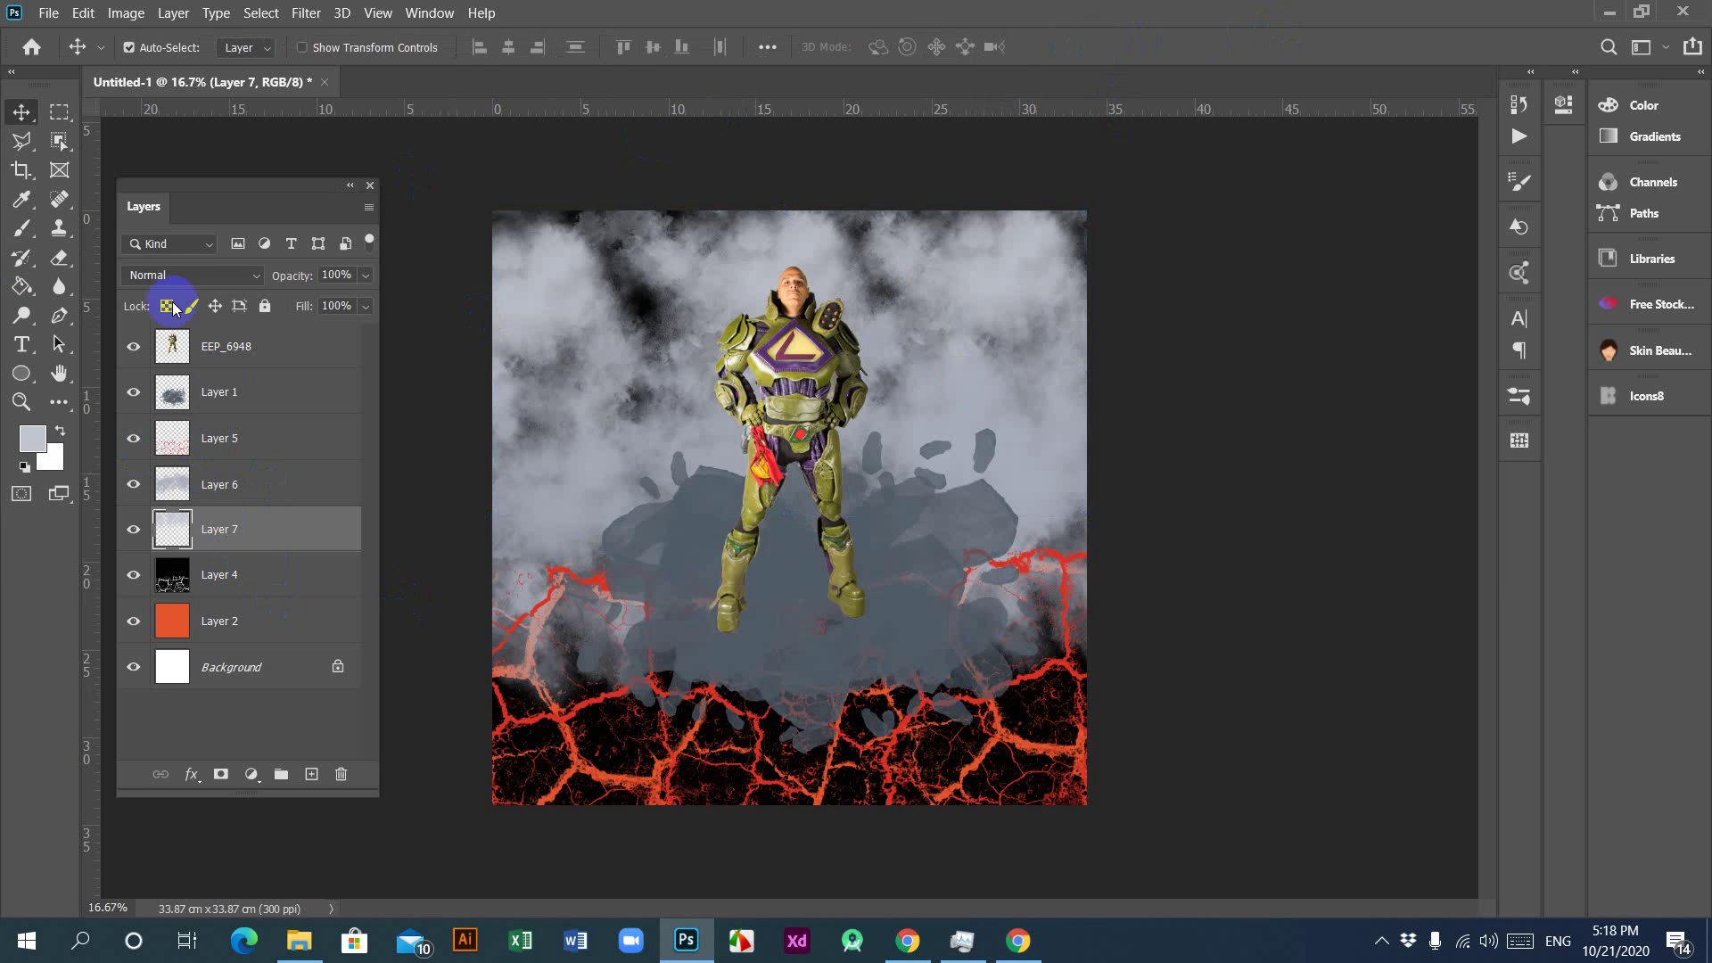
Step: Scale the grey rock splatter on Layer 1 to about 107.5%, centre it beneath the figure, and duplicate the layer
{"action": "left_click", "coordinate": [225, 396]}
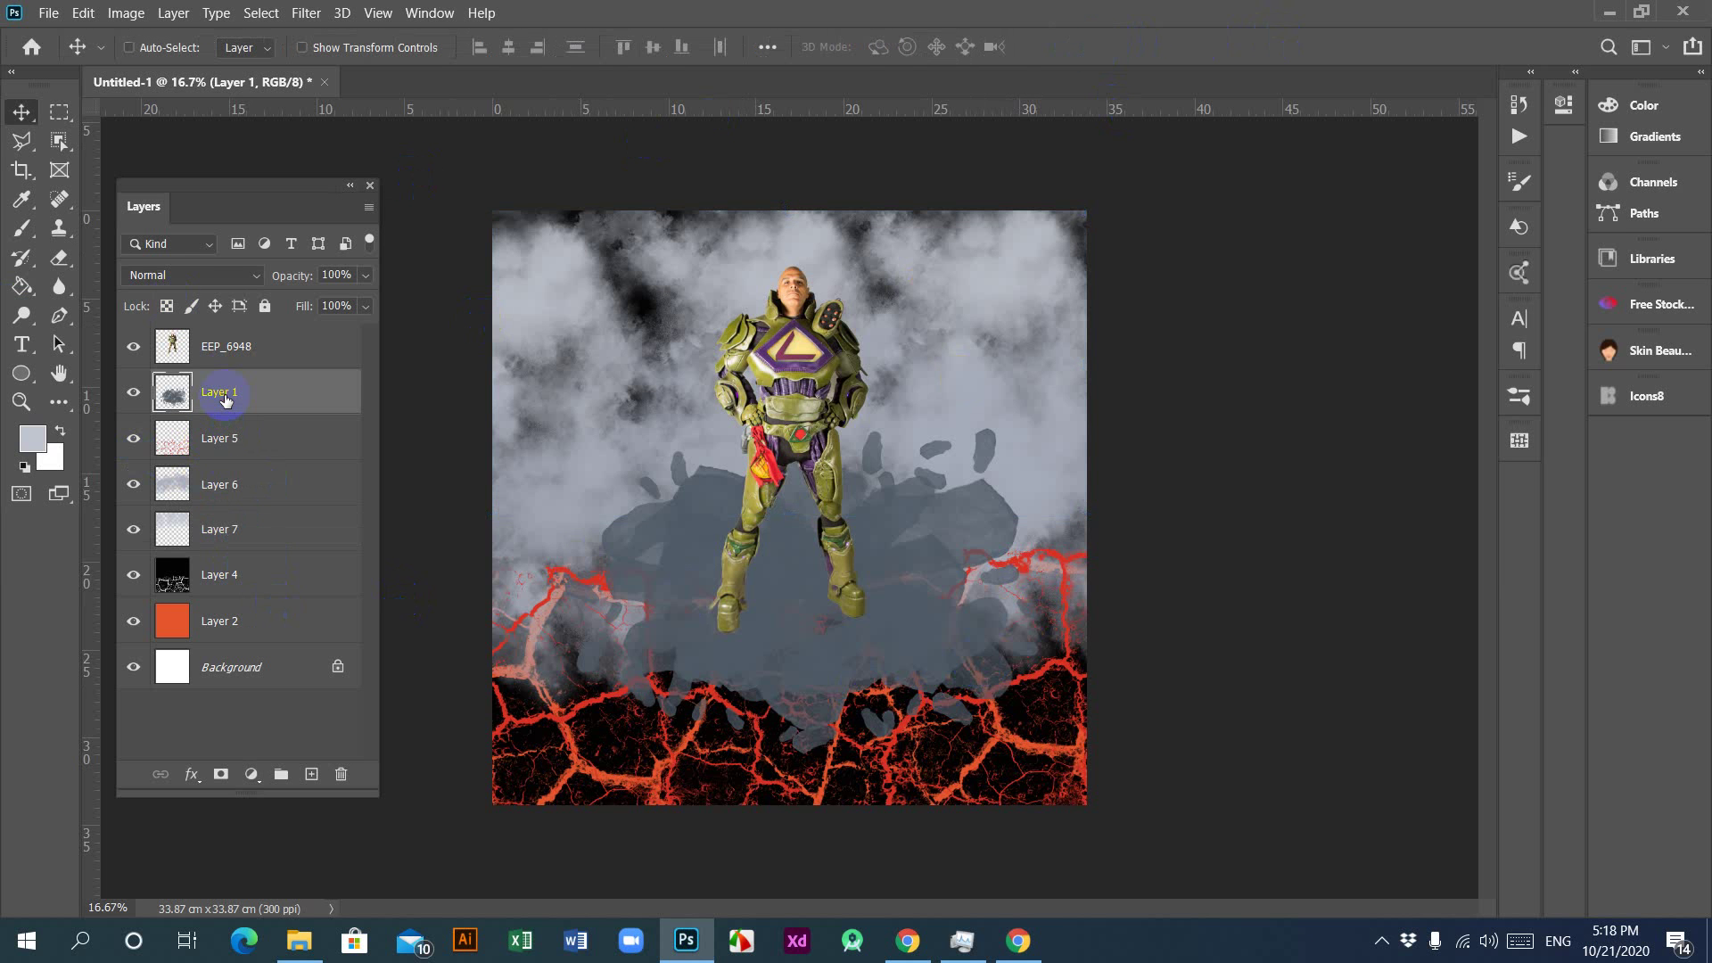
{"action": "key", "text": "ctrl+t"}
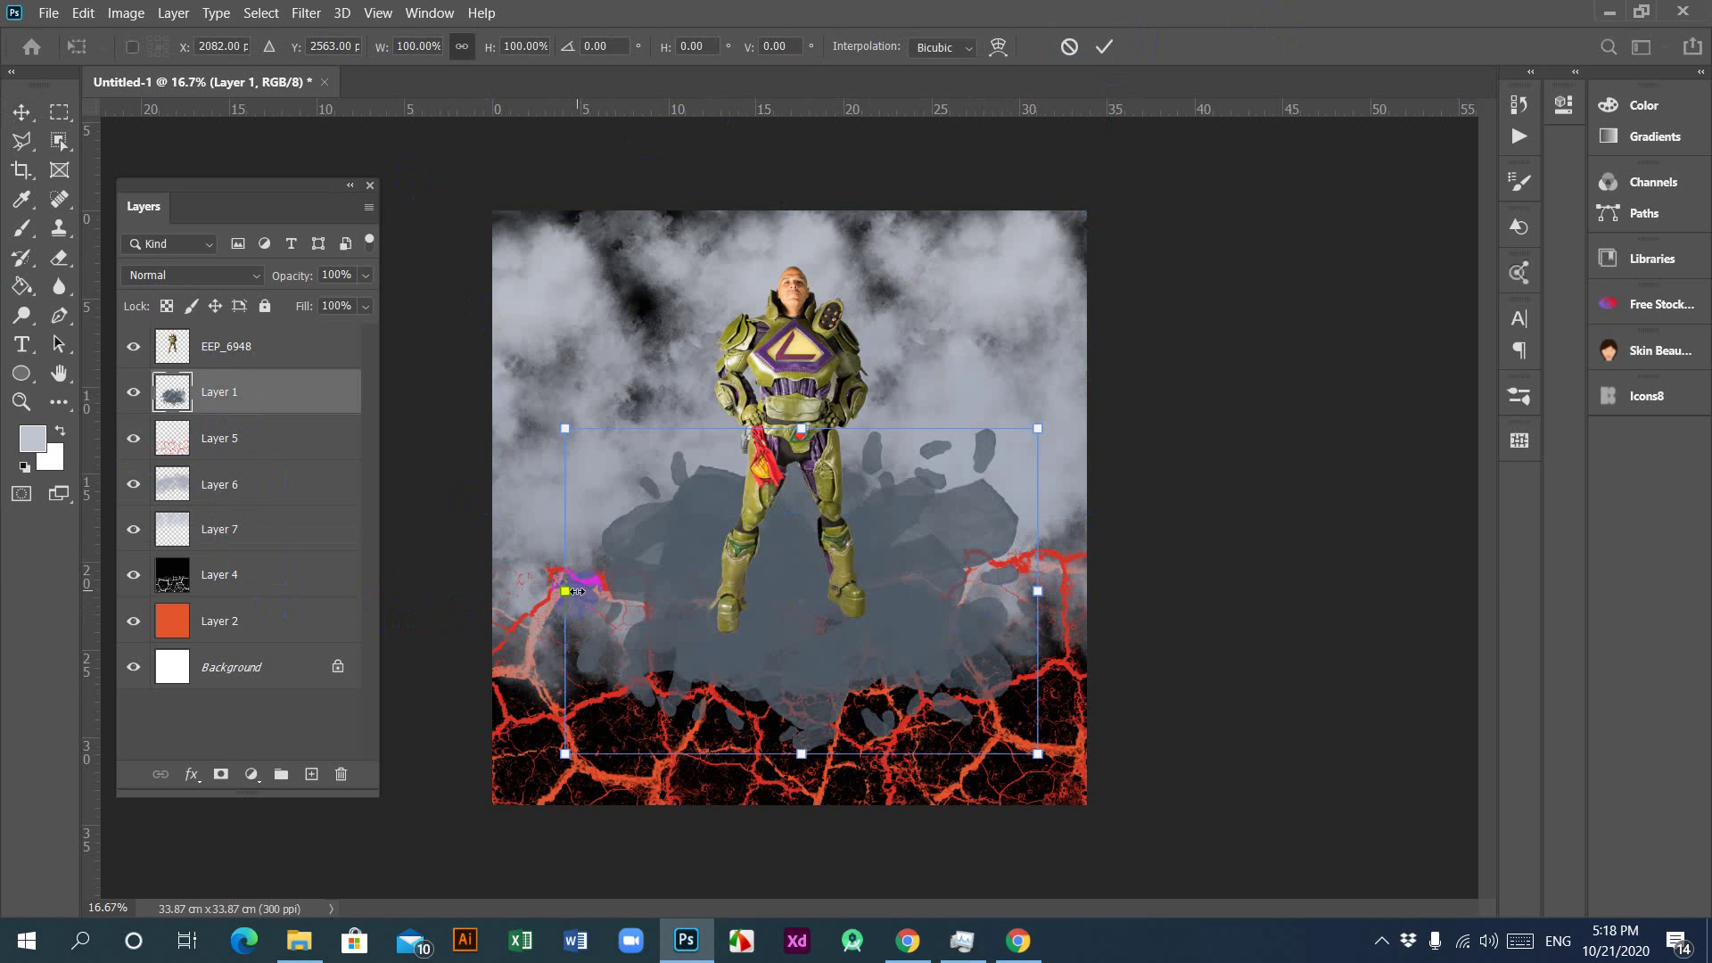
{"action": "left_click_drag", "start_coordinate": [567, 591], "coordinate": [531, 591]}
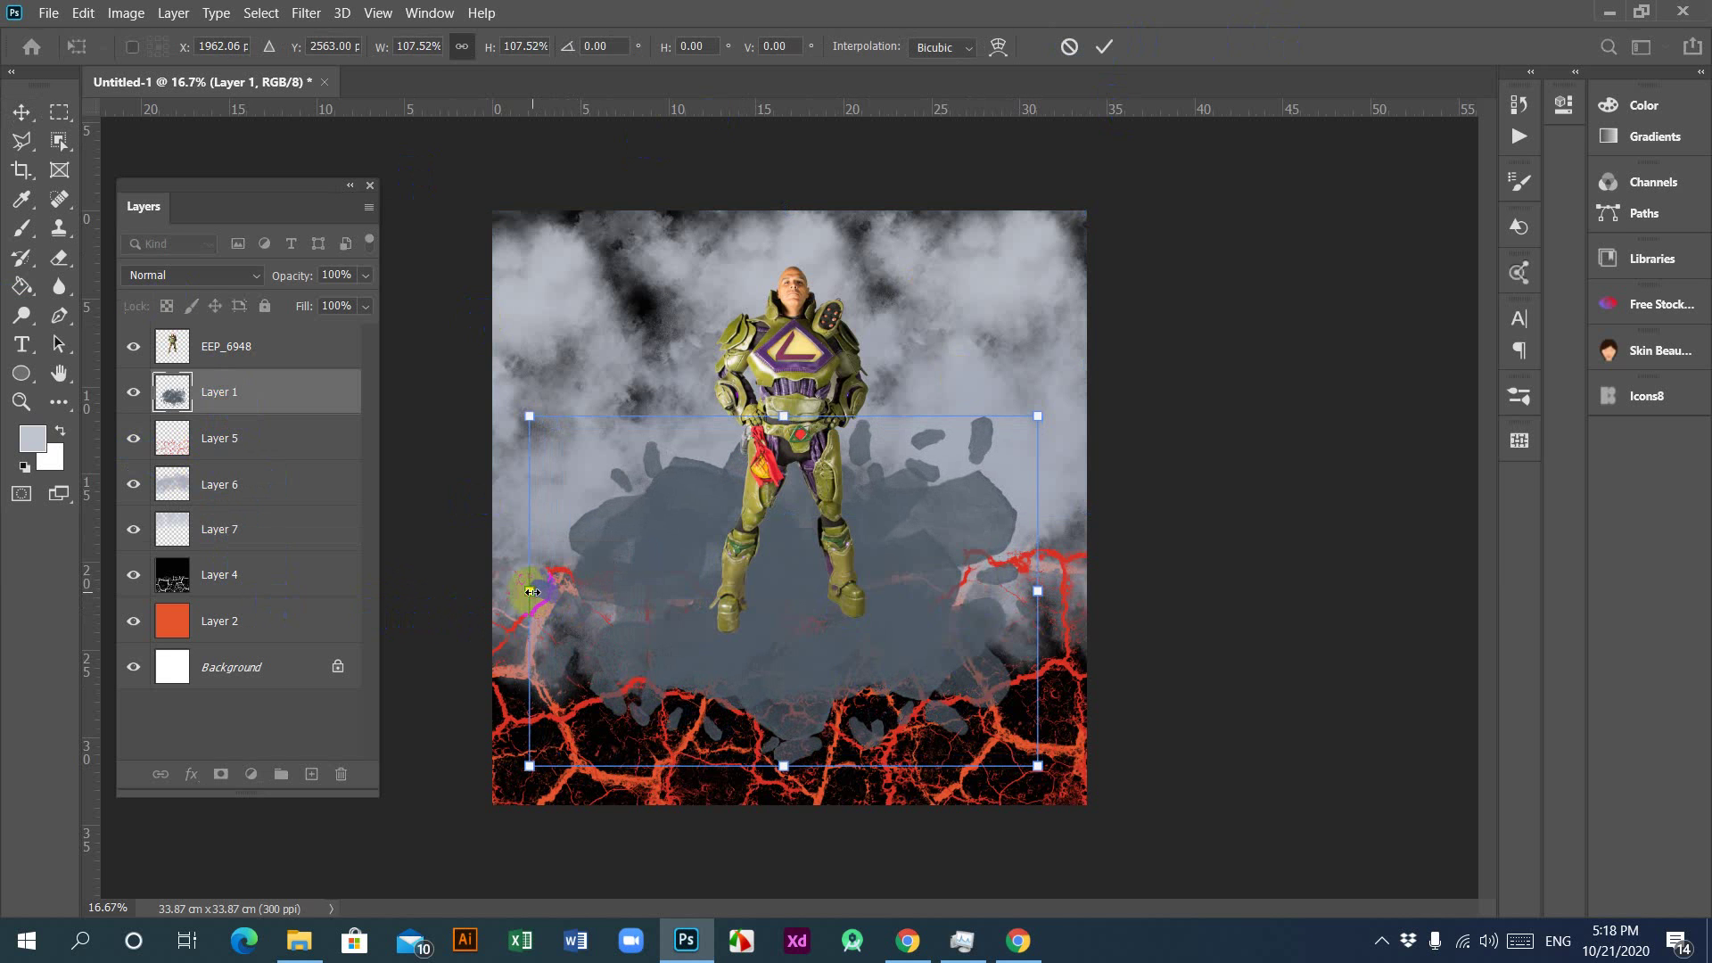
{"action": "left_click_drag", "start_coordinate": [792, 604], "coordinate": [792, 611]}
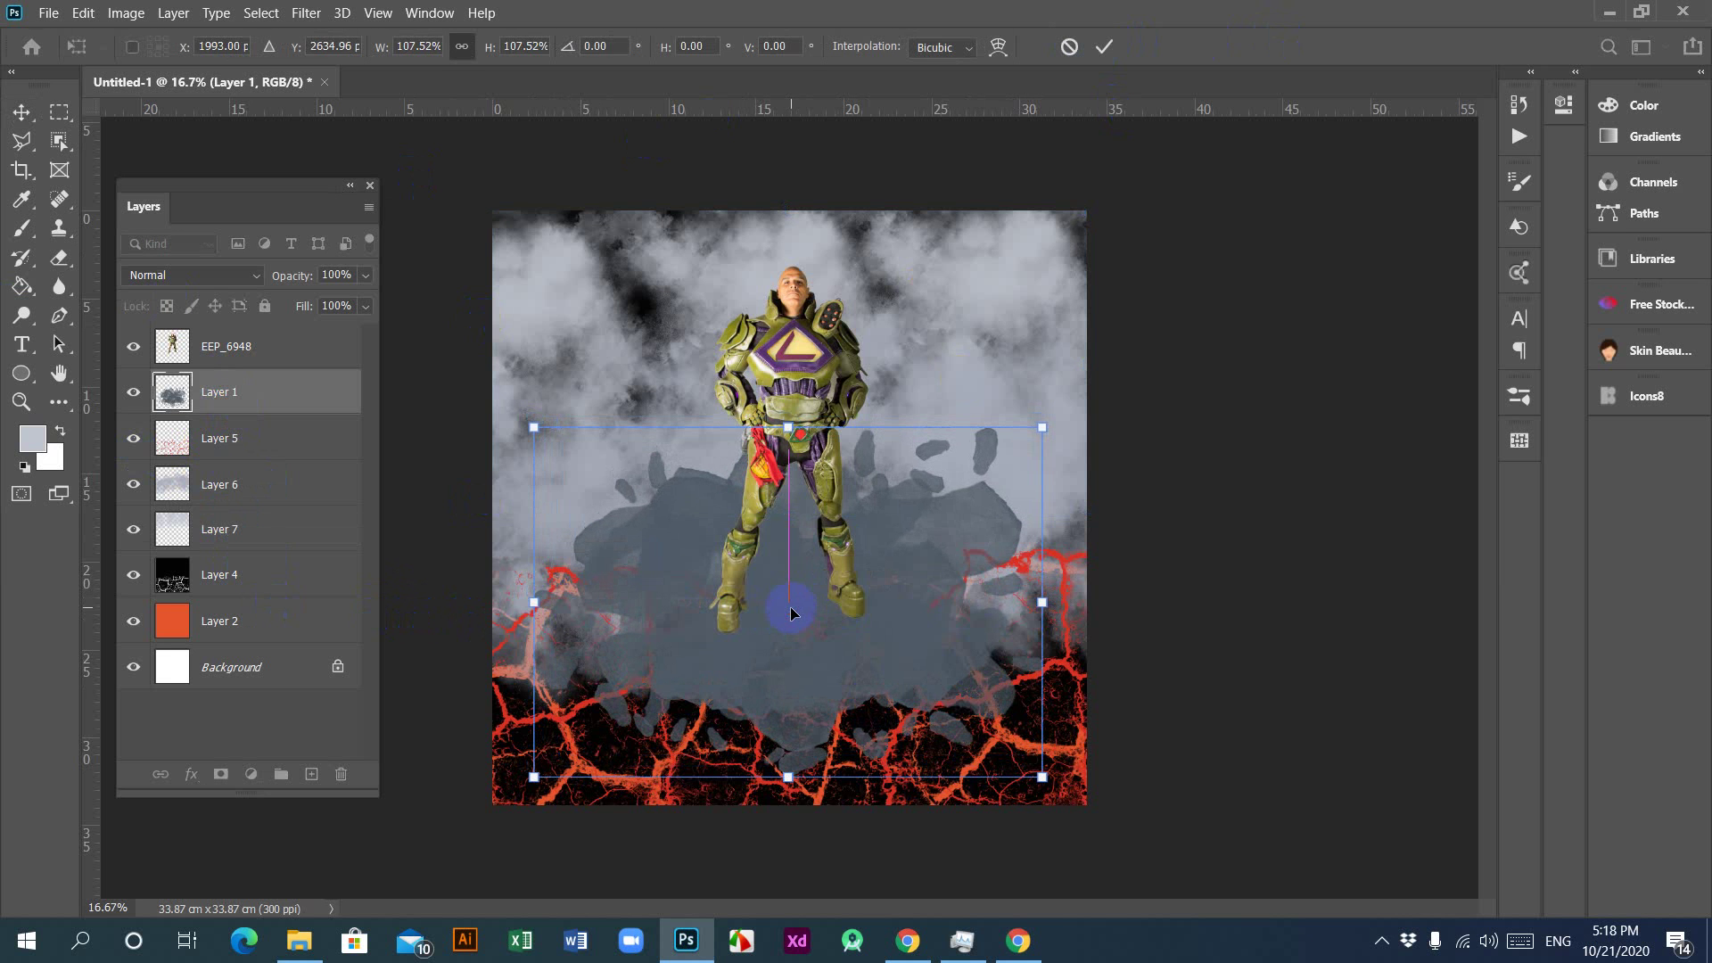
{"action": "left_click", "coordinate": [1104, 48]}
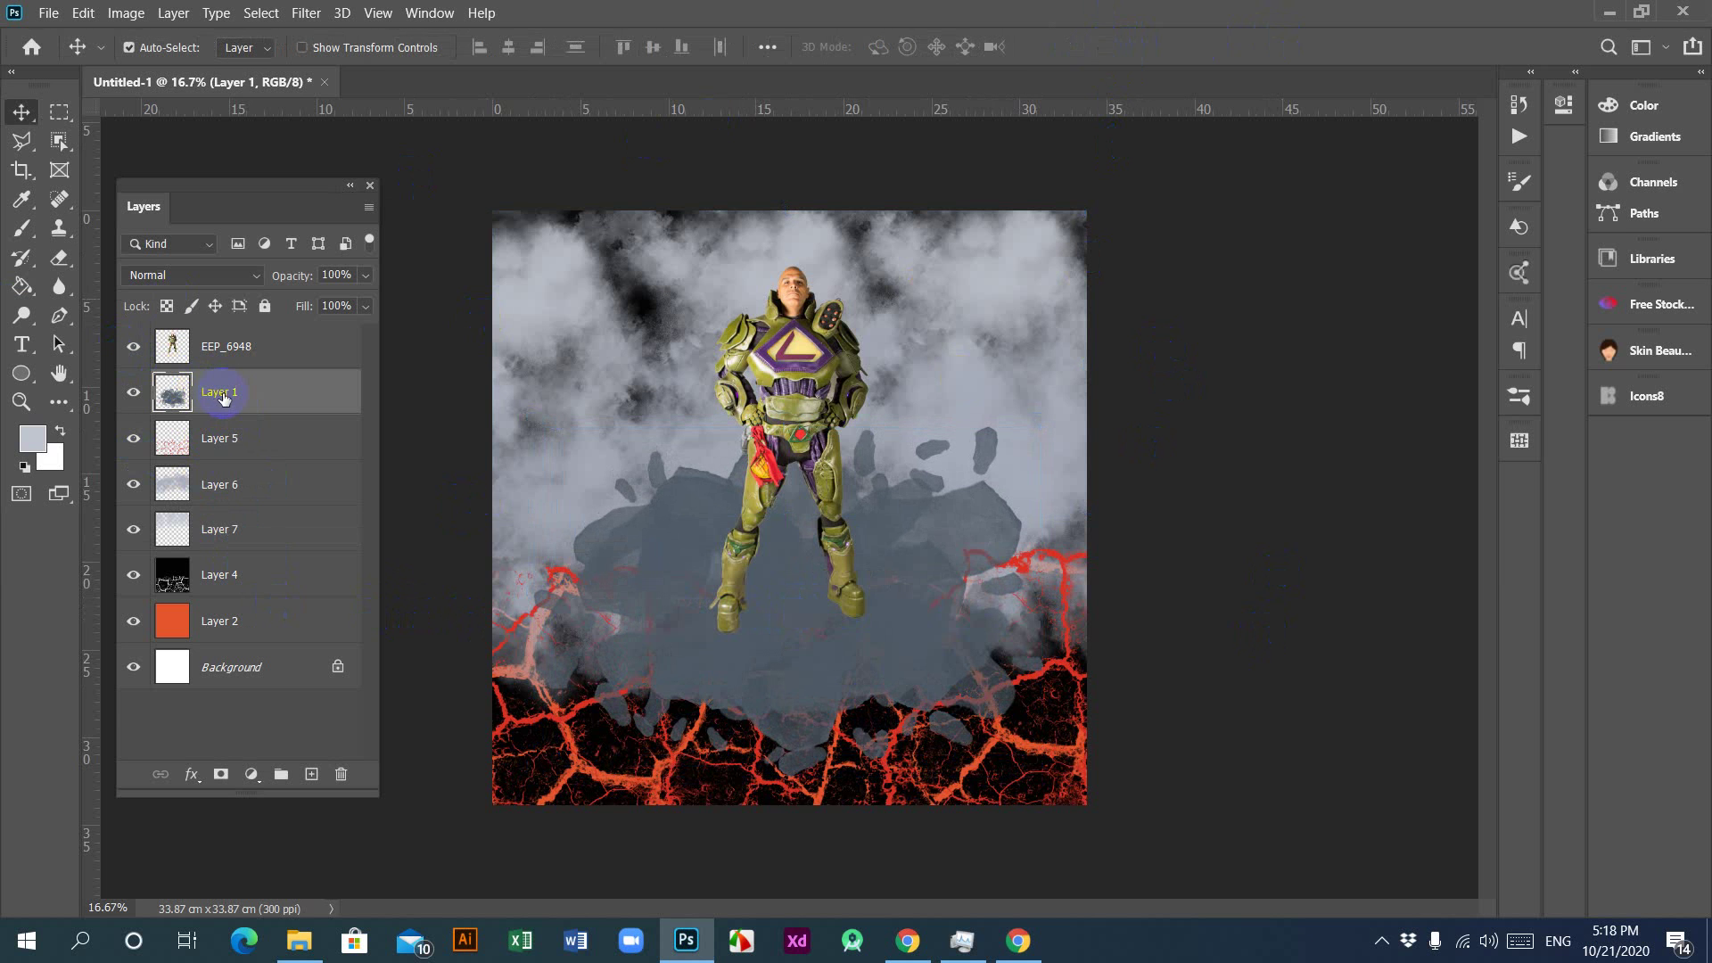
{"action": "key", "text": "ctrl+j"}
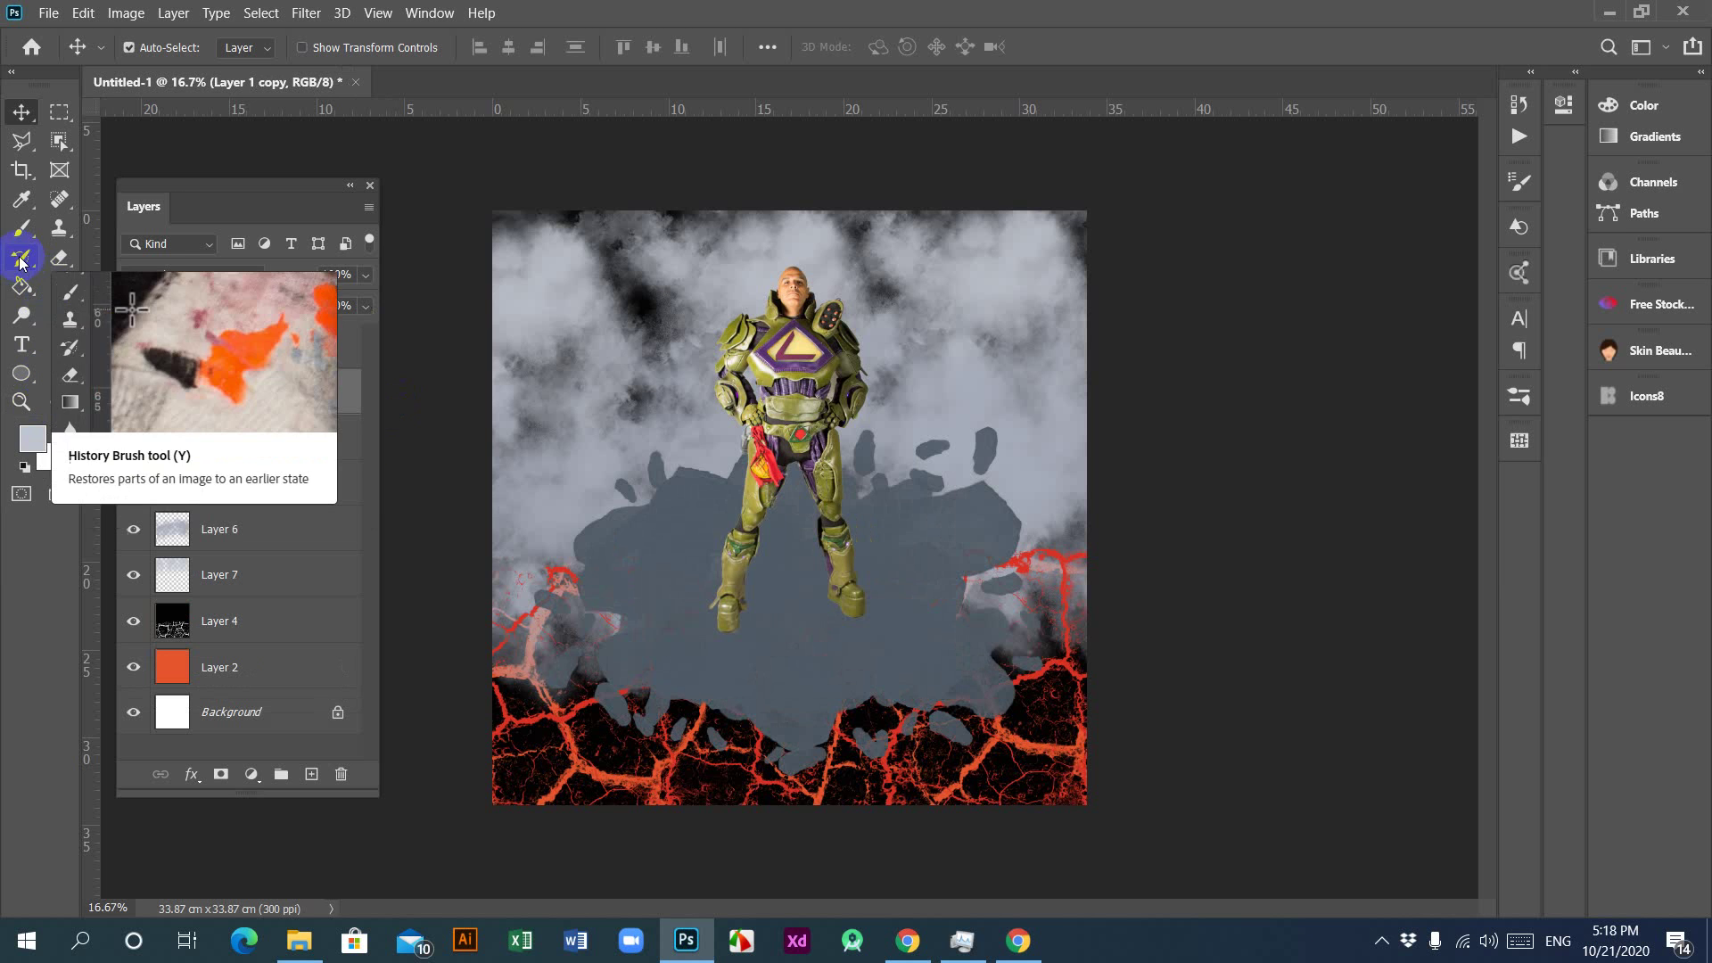
Step: Reduce the smoke brush size to 600 px
{"action": "left_click", "coordinate": [21, 228]}
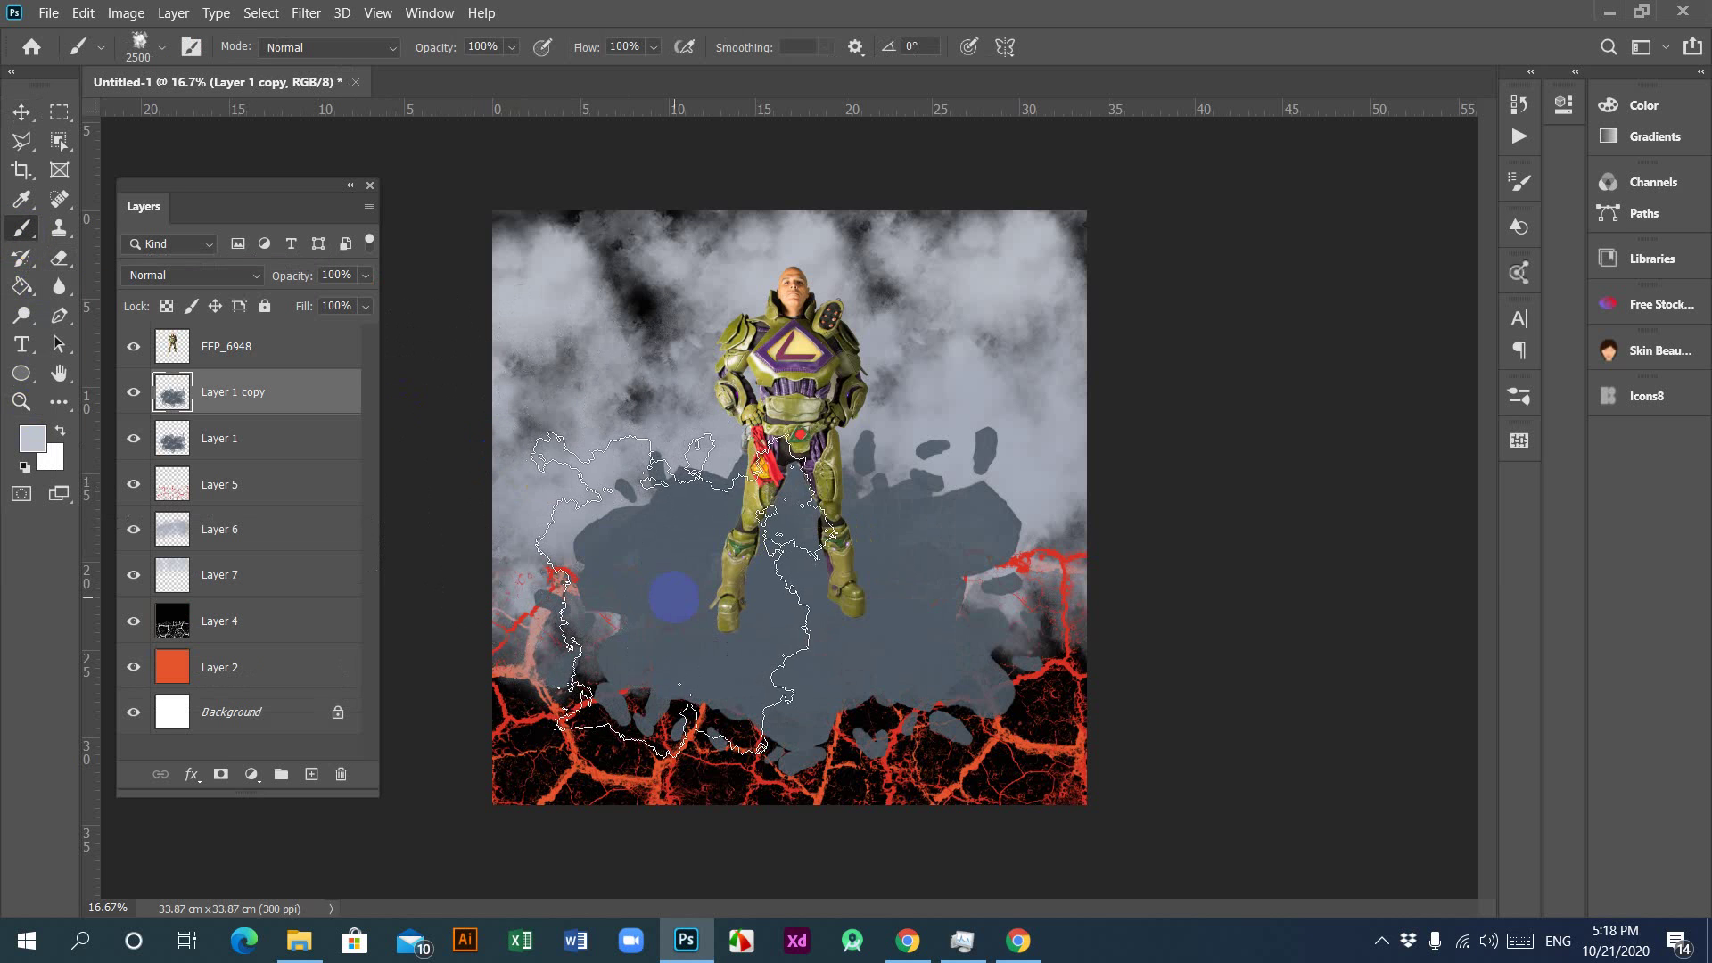
{"action": "key", "text": "bracketleft"}
{"action": "key", "text": "bracketleft"}
{"action": "key", "text": "bracketleft"}
{"action": "key", "text": "bracketleft"}
{"action": "key", "text": "bracketleft"}
{"action": "key", "text": "bracketleft"}
{"action": "key", "text": "bracketleft"}
{"action": "key", "text": "bracketleft"}
{"action": "key", "text": "bracketleft"}
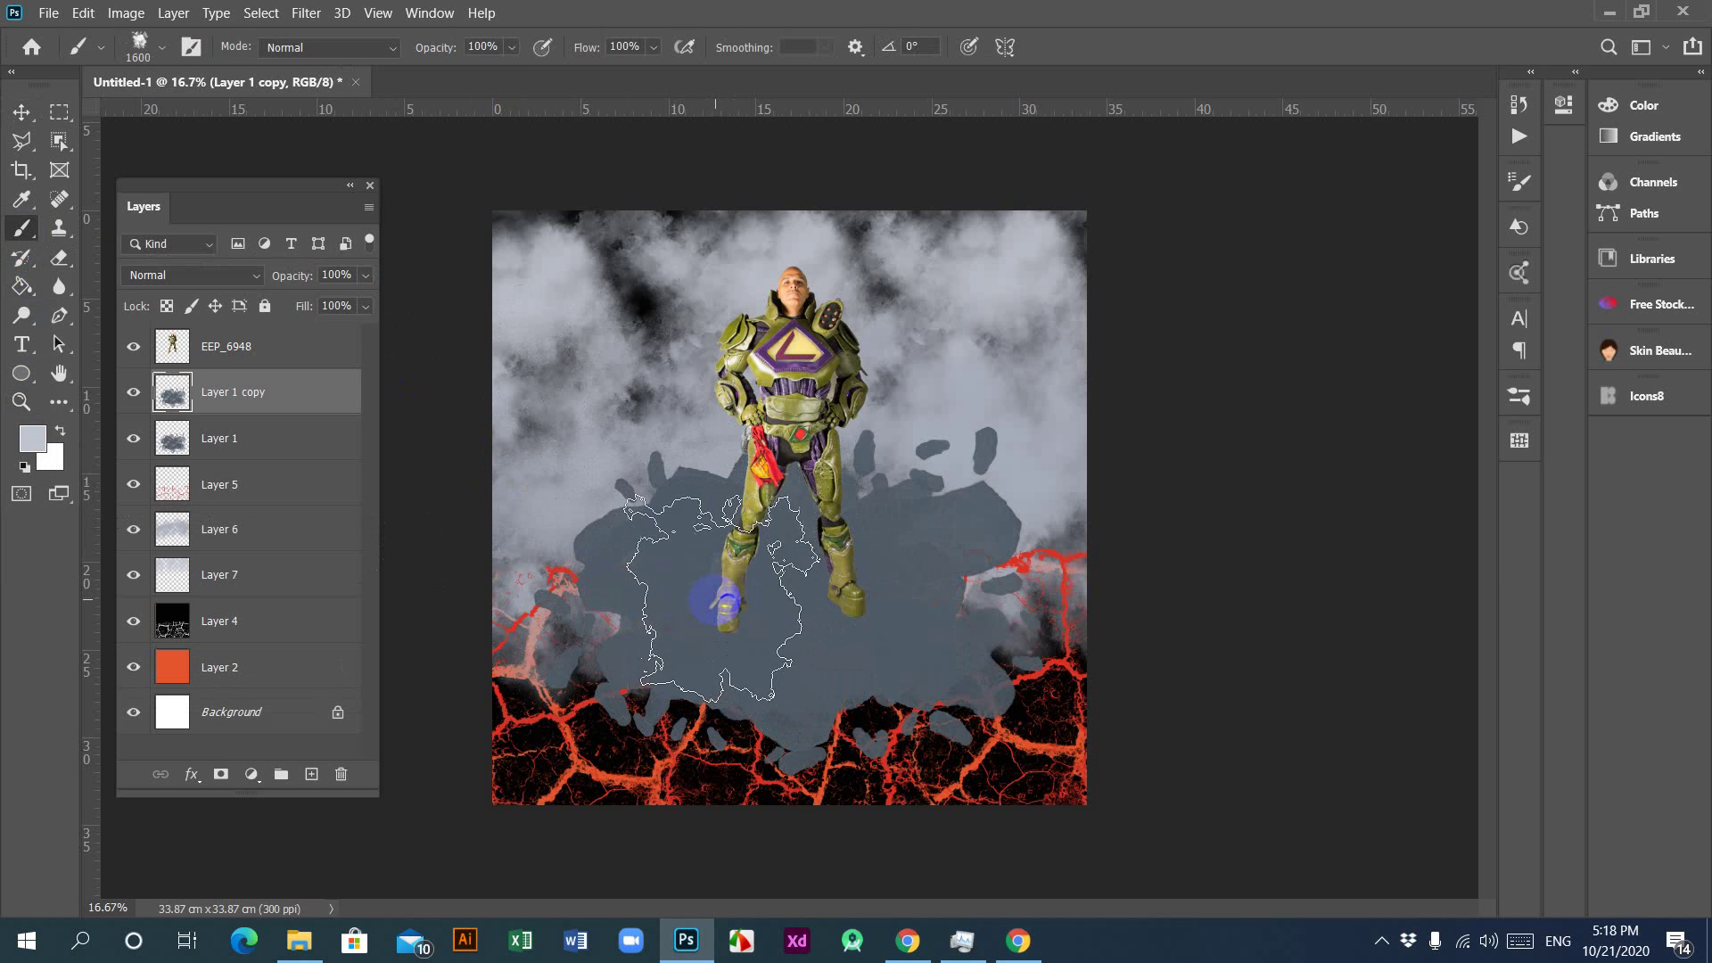
{"action": "key", "text": "bracketleft"}
{"action": "key", "text": "bracketleft"}
{"action": "key", "text": "bracketleft"}
{"action": "key", "text": "bracketleft"}
{"action": "key", "text": "bracketleft"}
{"action": "key", "text": "bracketleft"}
{"action": "key", "text": "bracketleft"}
{"action": "key", "text": "bracketleft"}
{"action": "key", "text": "bracketleft"}
{"action": "key", "text": "bracketleft"}
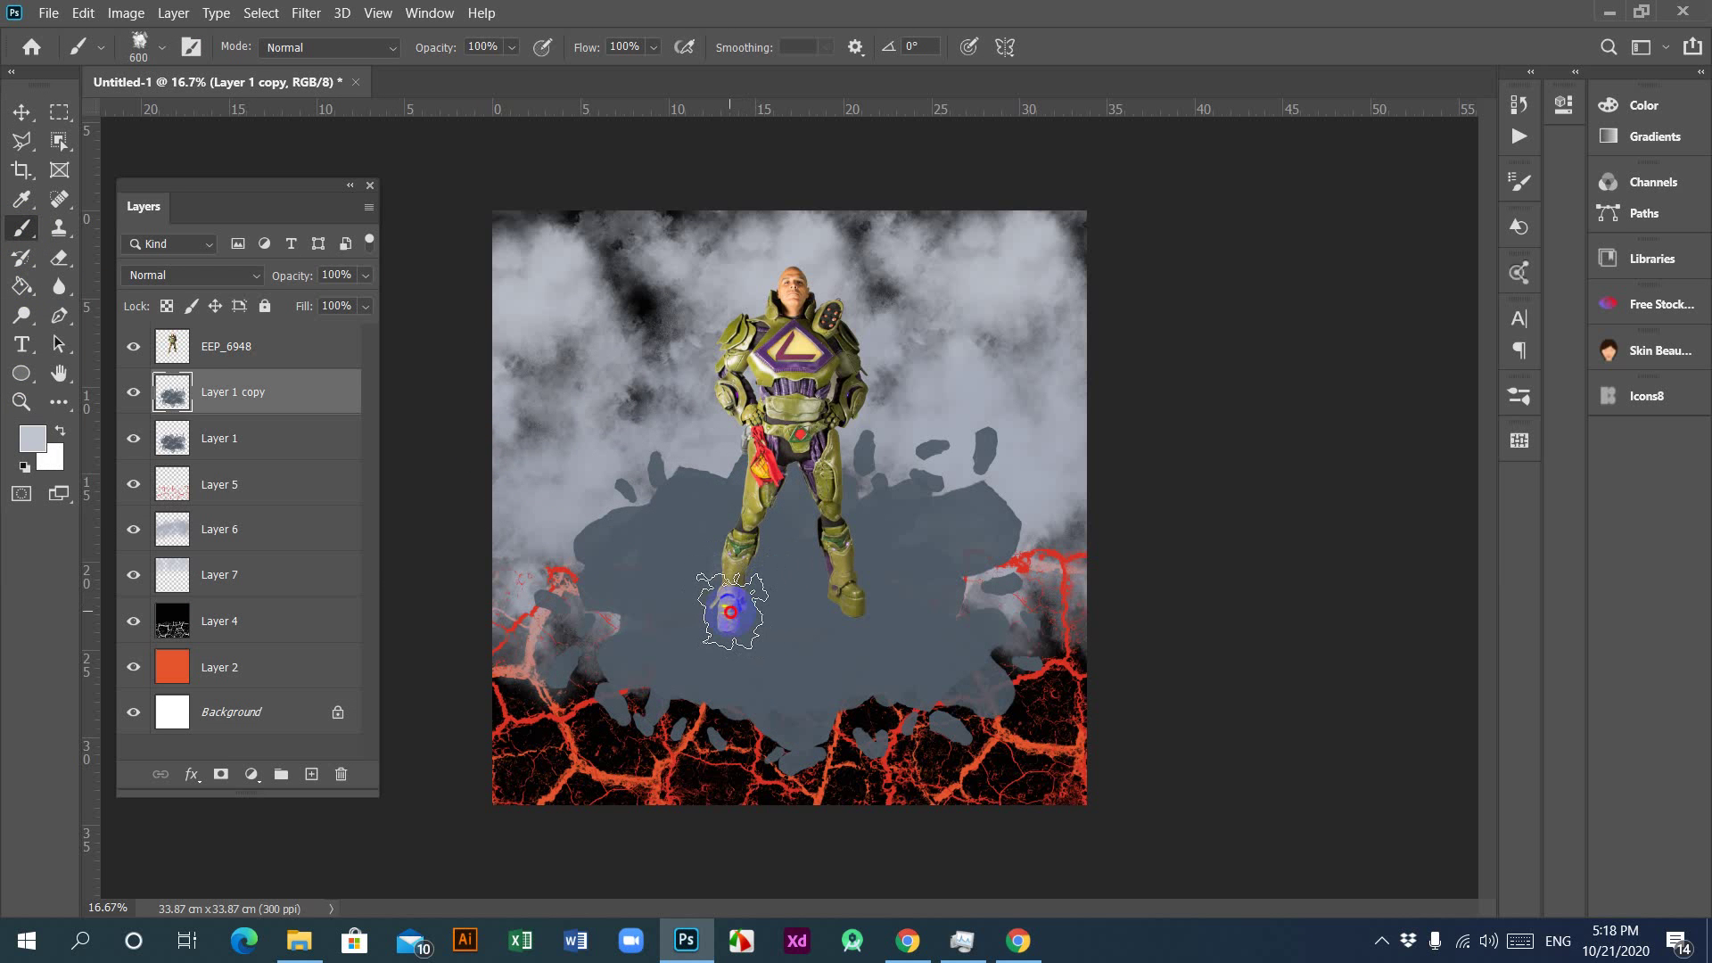
Step: Try painting small smoke puffs around the figure's boots on Layer 1 copy, and undo them
{"action": "left_click", "coordinate": [731, 612]}
{"action": "left_click", "coordinate": [863, 594]}
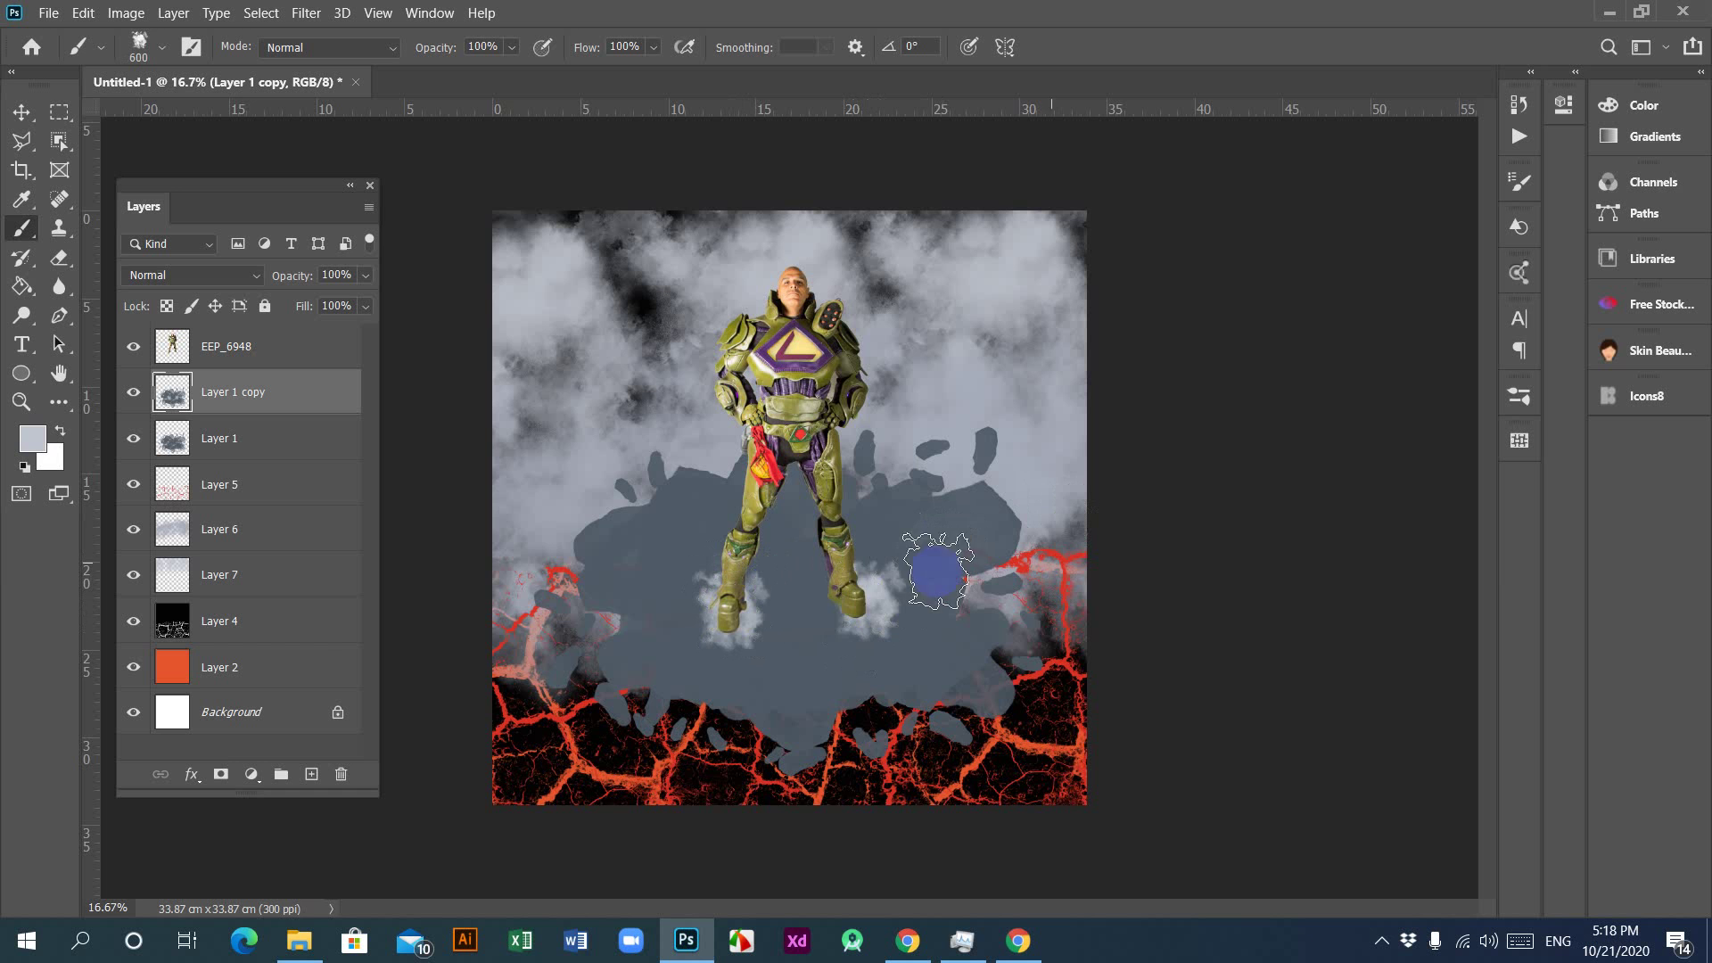
{"action": "left_click", "coordinate": [838, 594]}
{"action": "left_click", "coordinate": [1032, 590]}
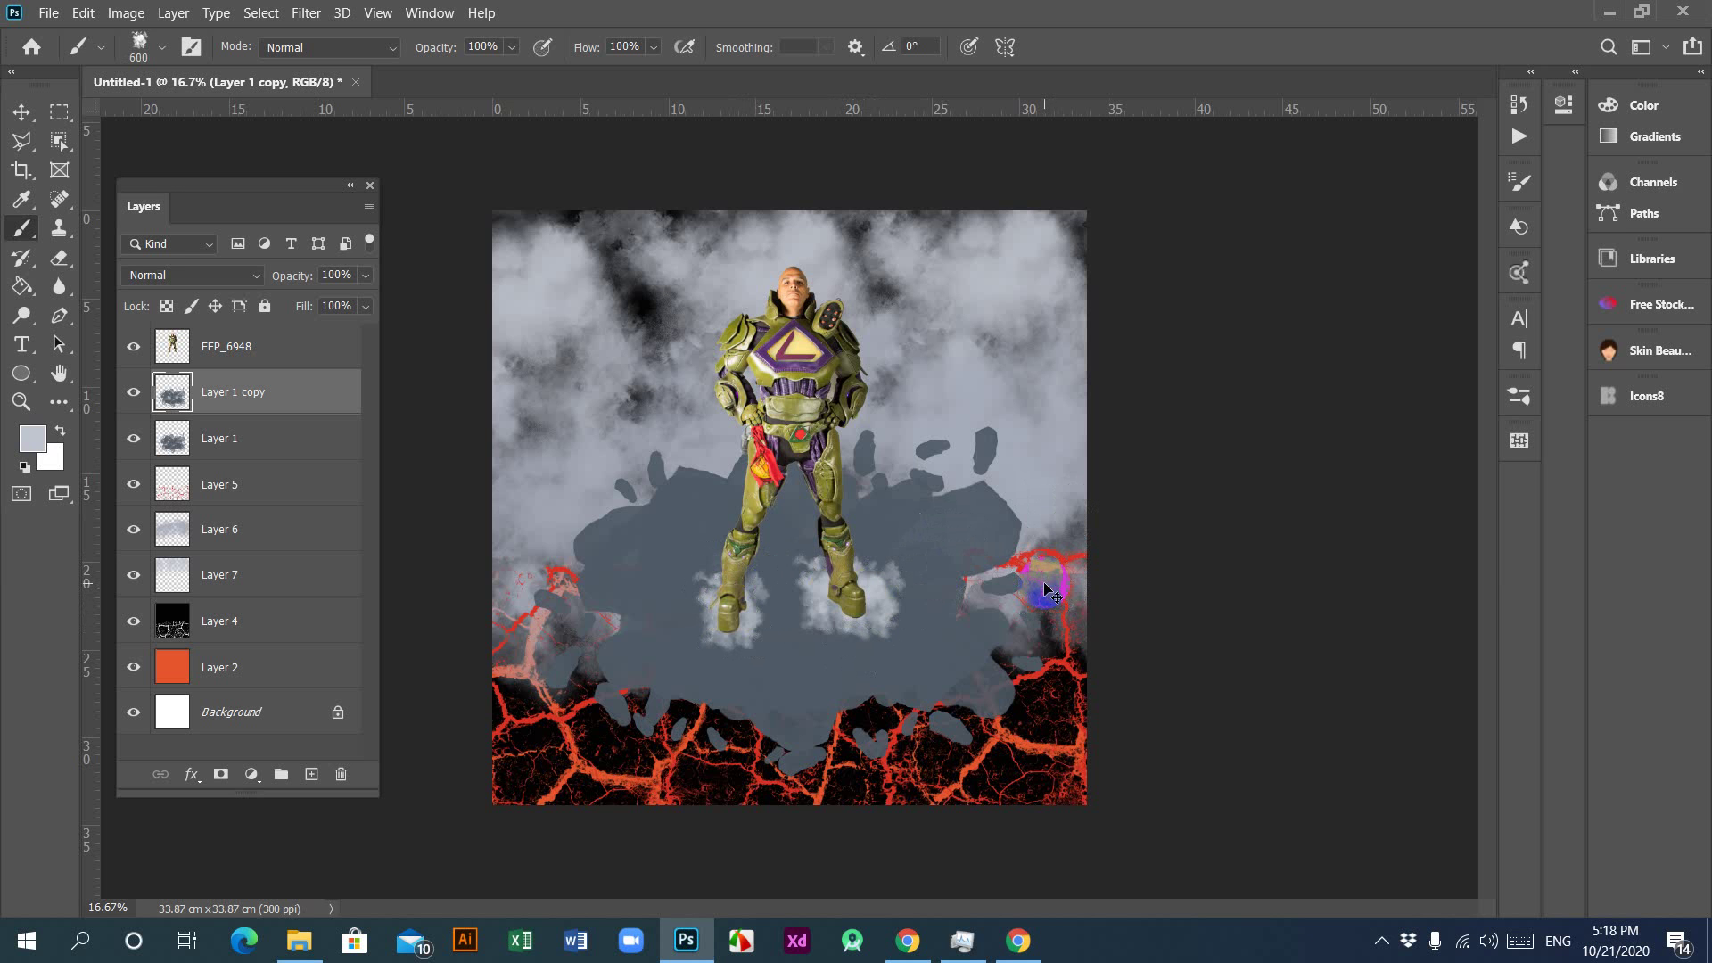
{"action": "key", "text": "ctrl+z"}
{"action": "key", "text": "ctrl+z"}
{"action": "key", "text": "ctrl+z"}
{"action": "key", "text": "ctrl+z"}
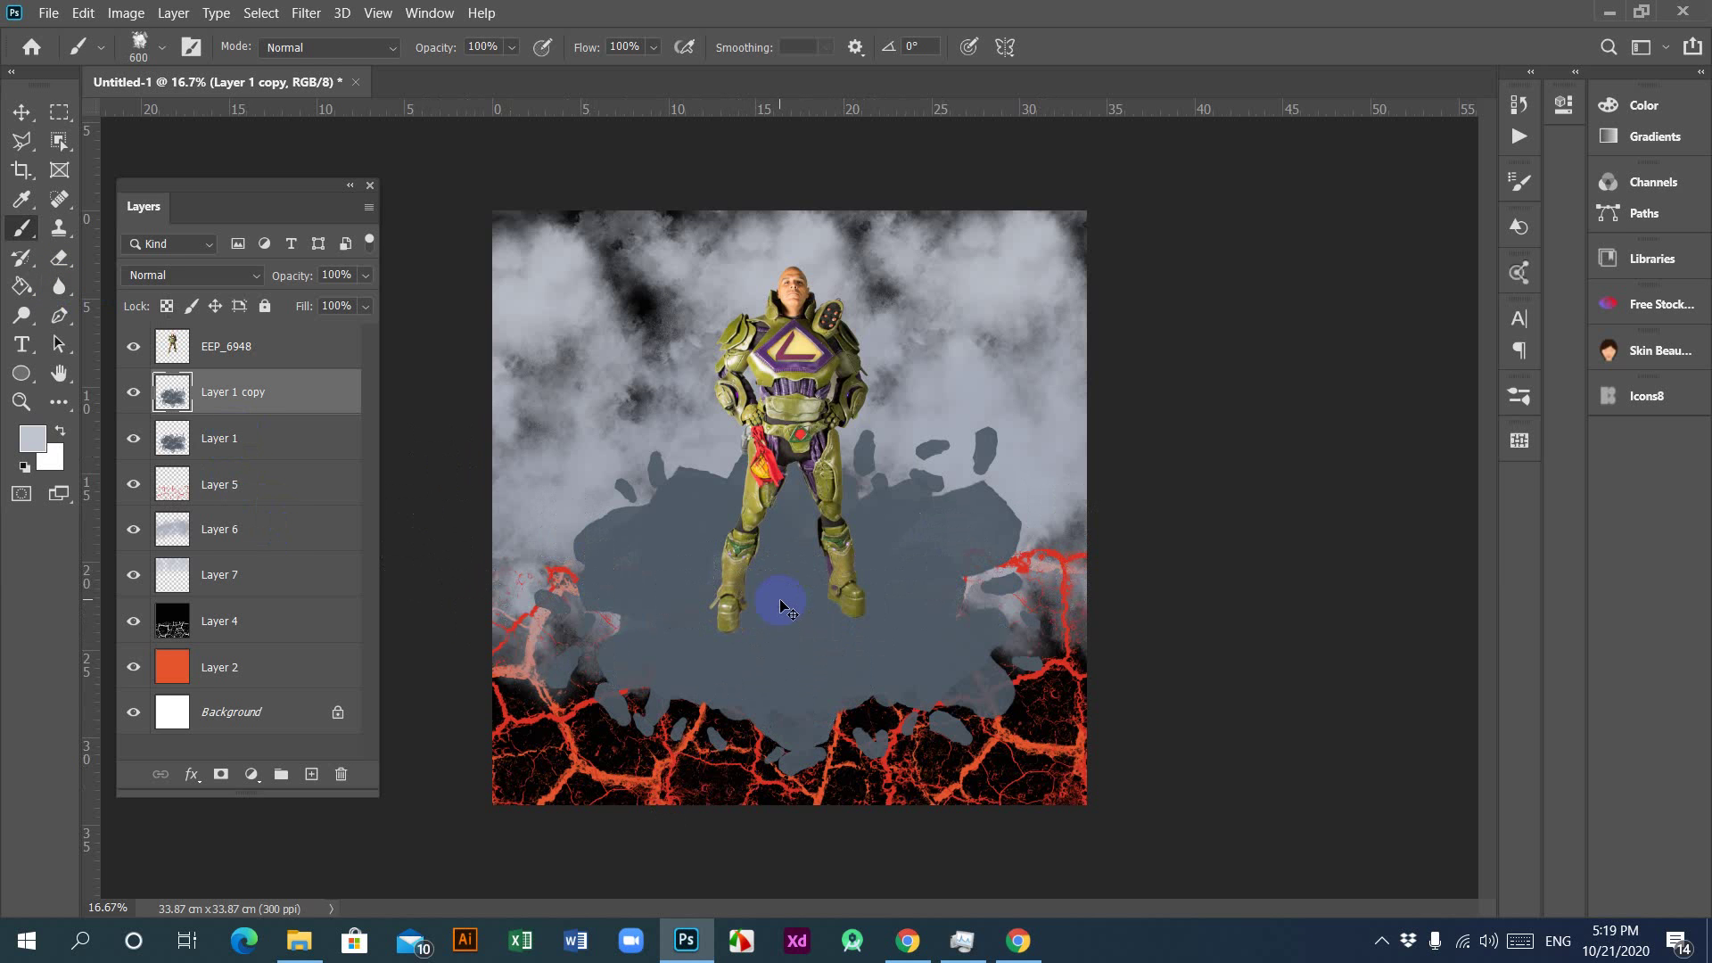
Step: Scale the rock splatter on Layer 1 copy down to about 94.2%, keeping it roughly centred beneath the figure
{"action": "key", "text": "ctrl+t"}
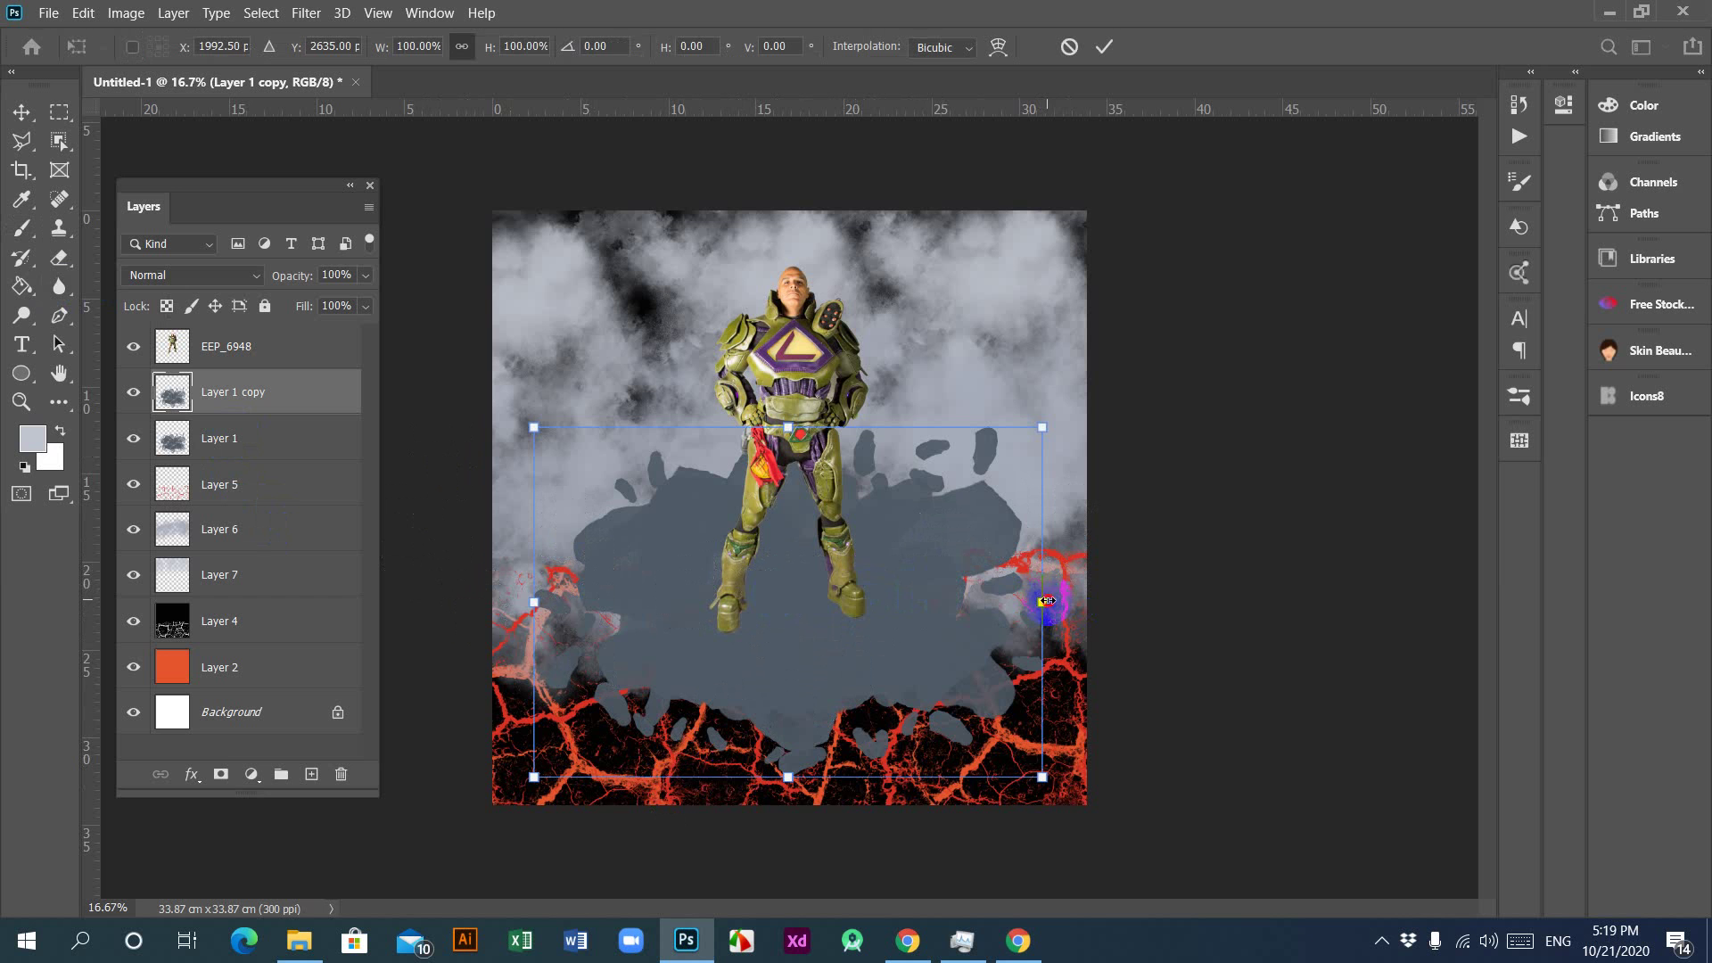
{"action": "left_click_drag", "start_coordinate": [1041, 602], "coordinate": [1031, 602]}
{"action": "left_click_drag", "start_coordinate": [531, 601], "coordinate": [543, 598]}
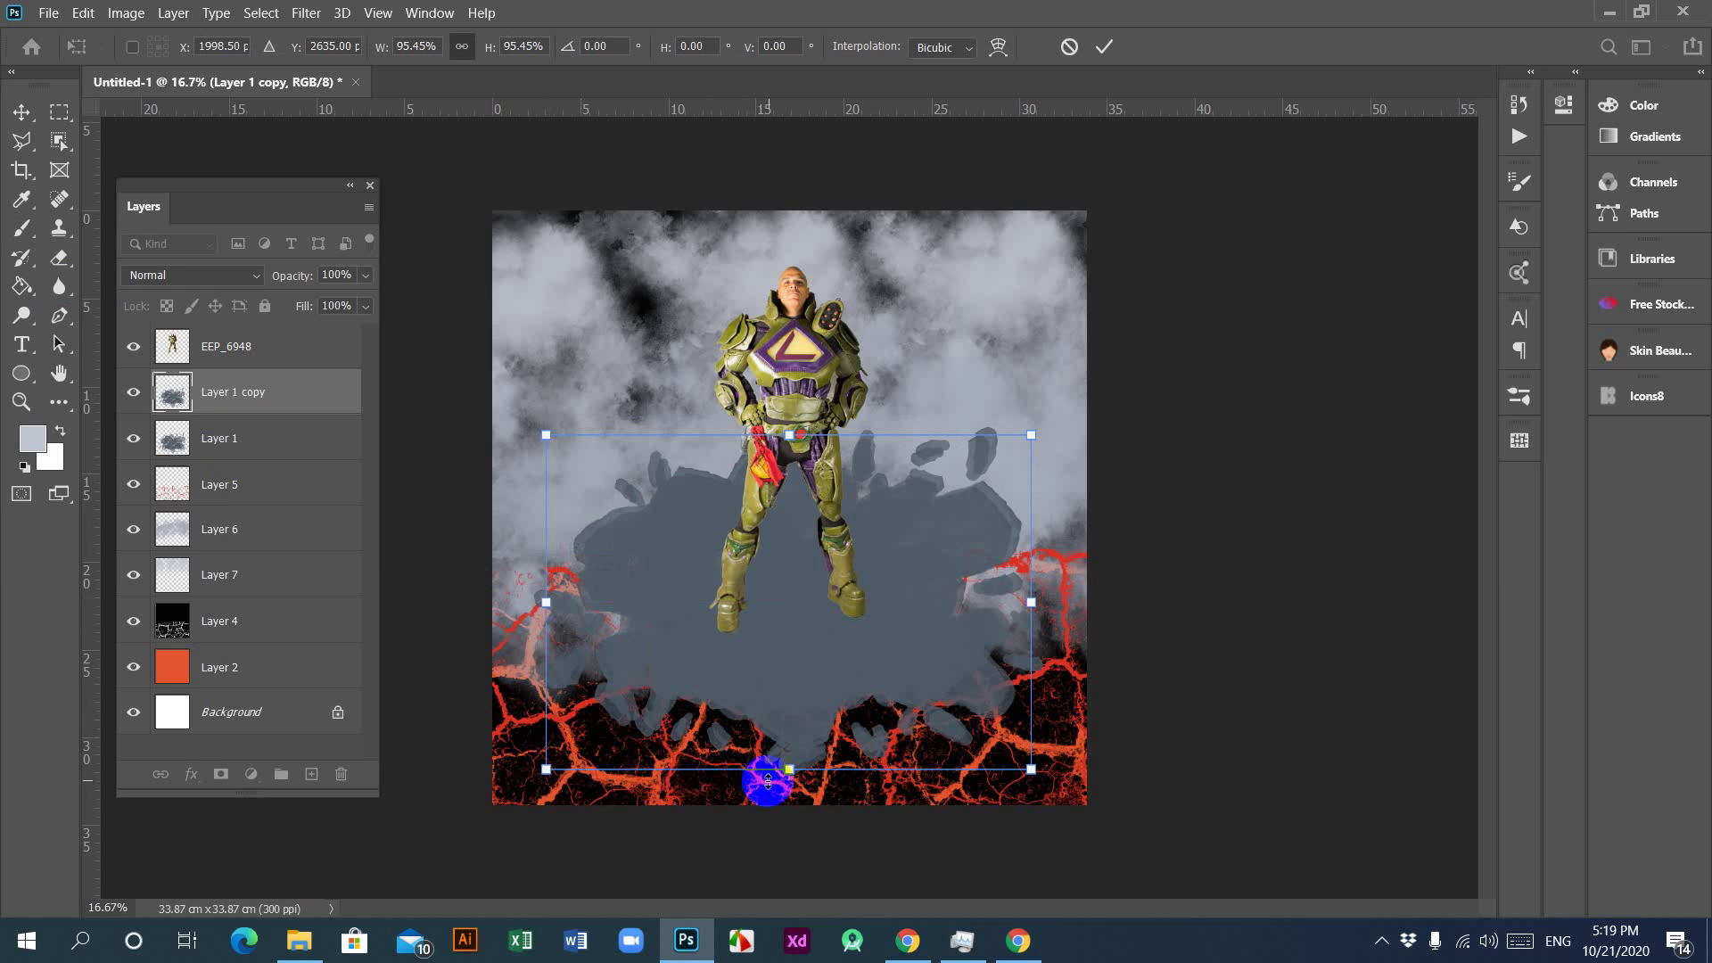
{"action": "left_click_drag", "start_coordinate": [793, 764], "coordinate": [790, 759]}
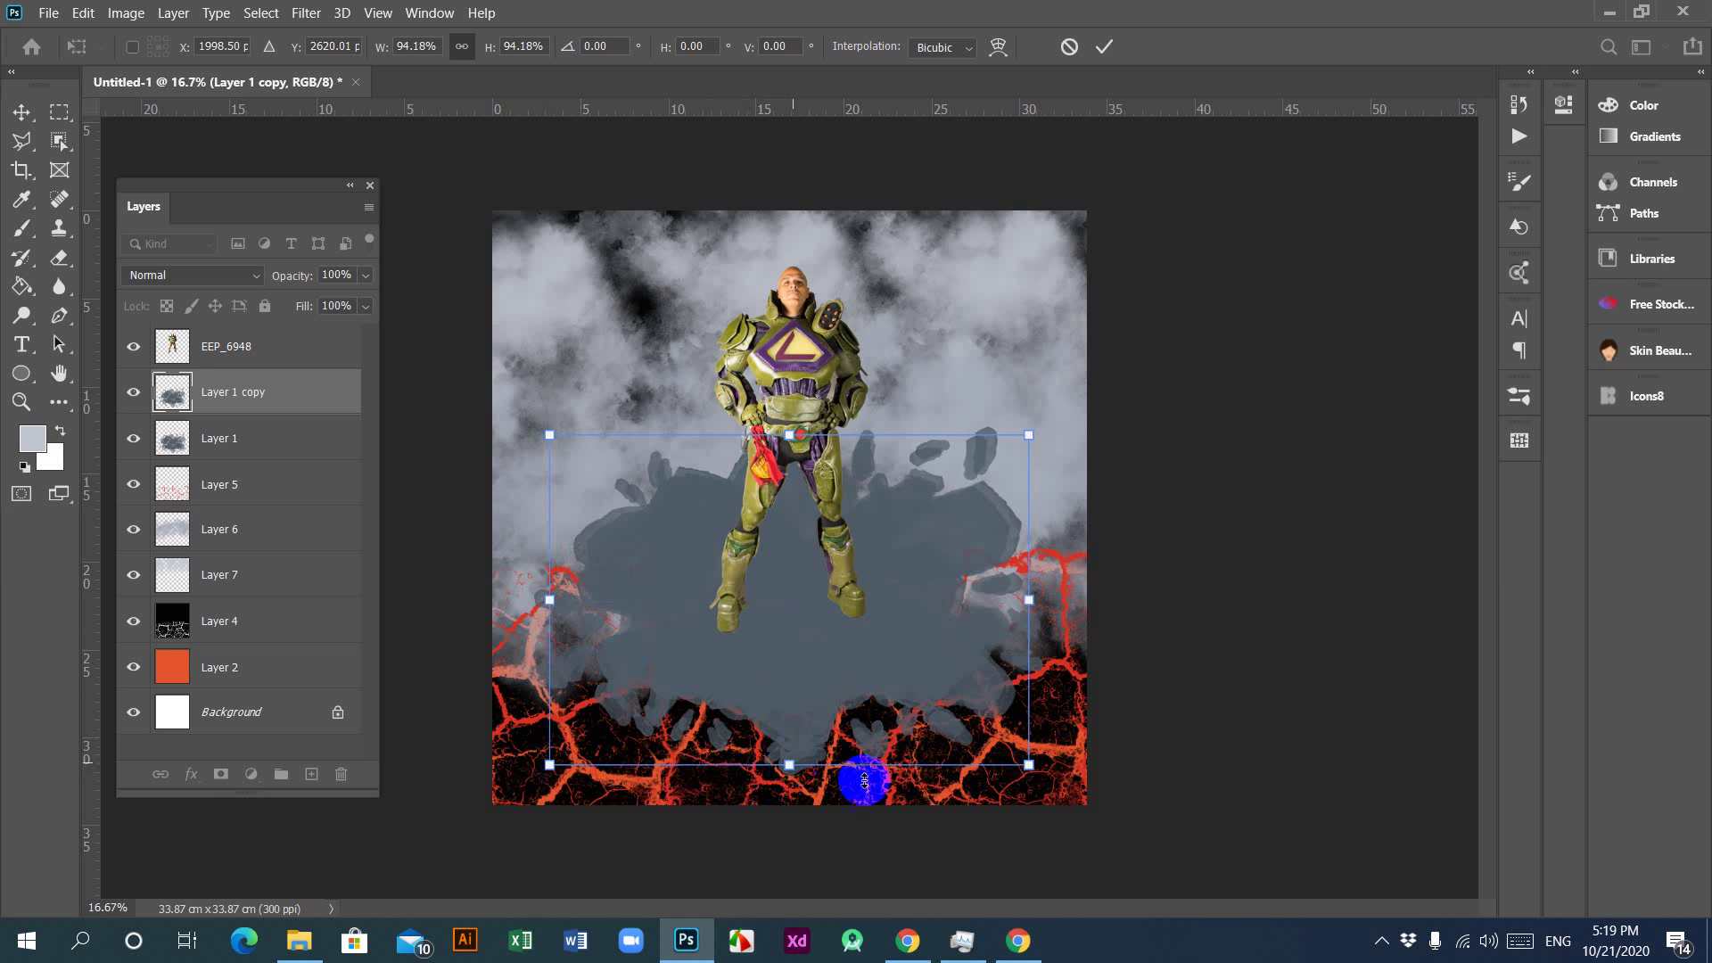
{"action": "key", "text": "Return"}
{"action": "key", "text": "b"}
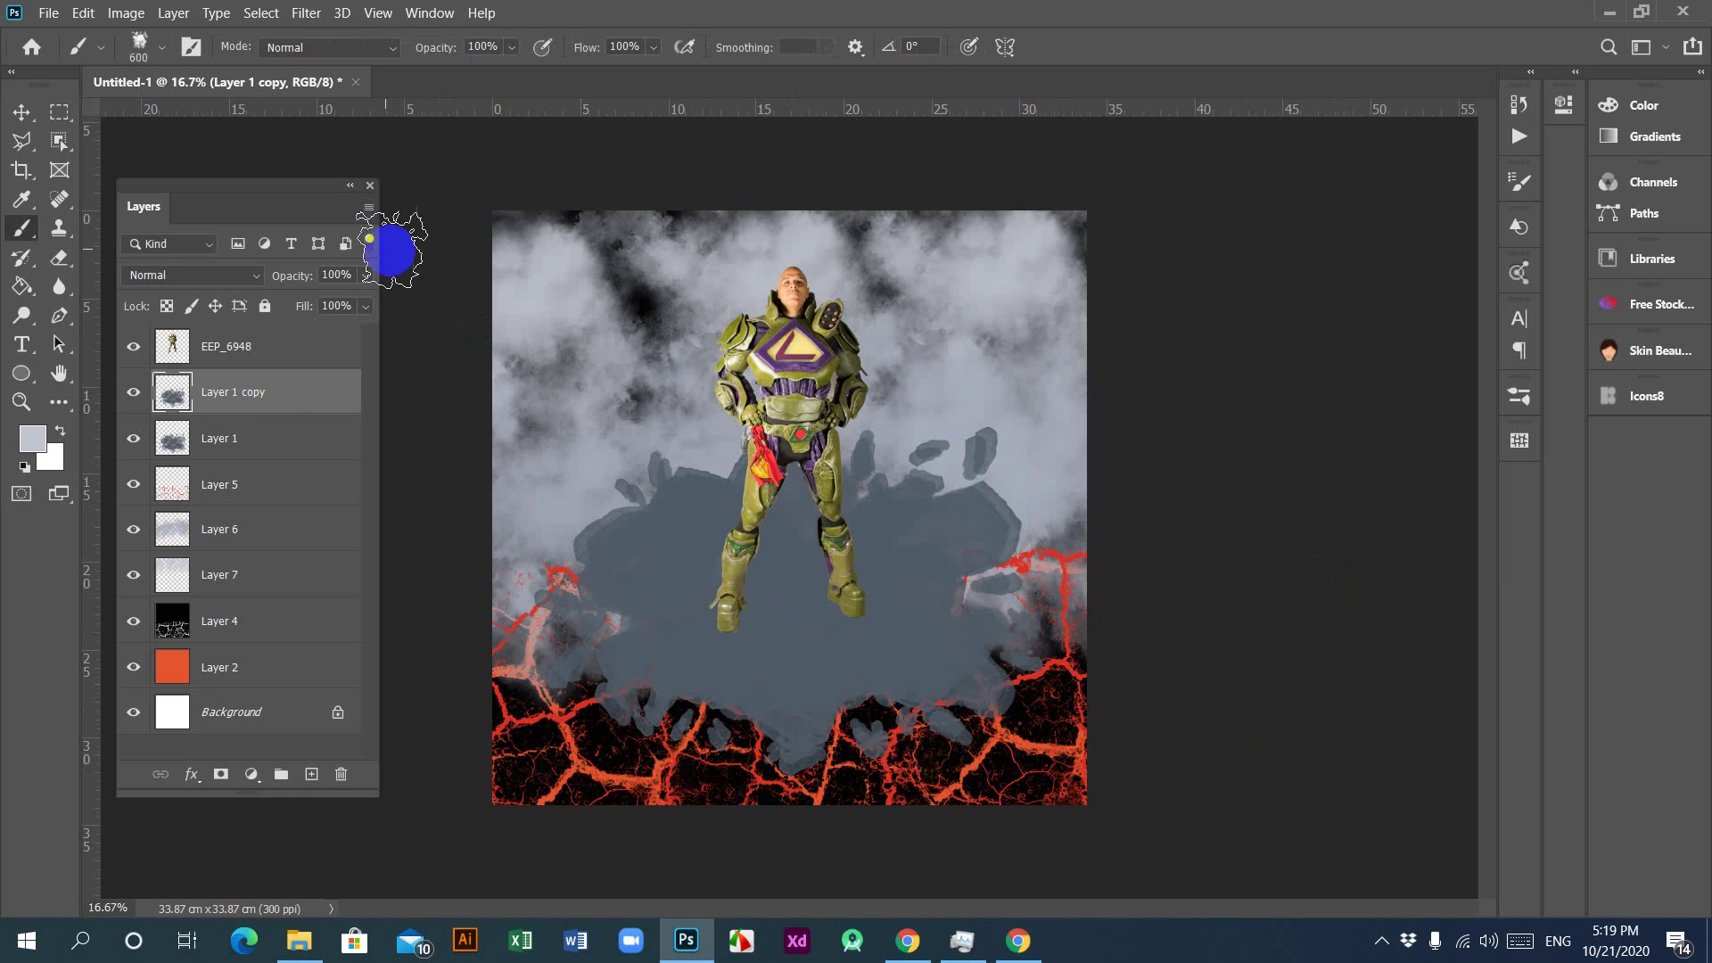
Step: Add a new layer above Layer 1 copy and choose the Rock Group brush from the Rock Brushes Ultimate set
{"action": "left_click", "coordinate": [310, 770]}
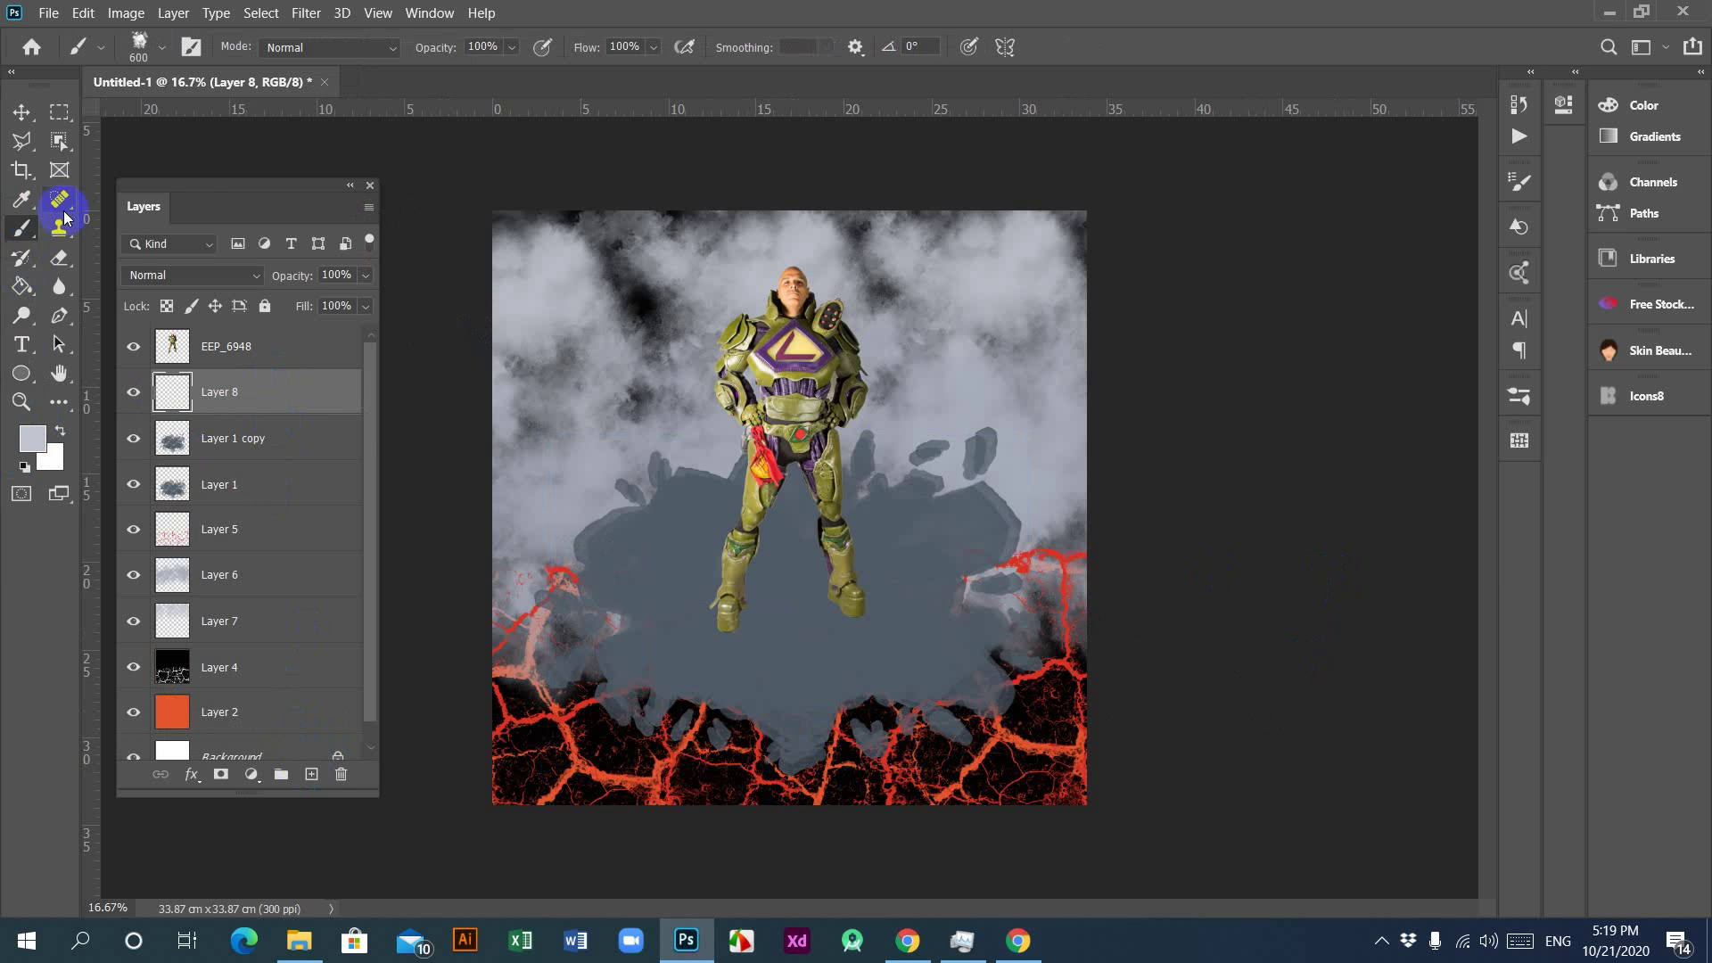
{"action": "left_click", "coordinate": [162, 50]}
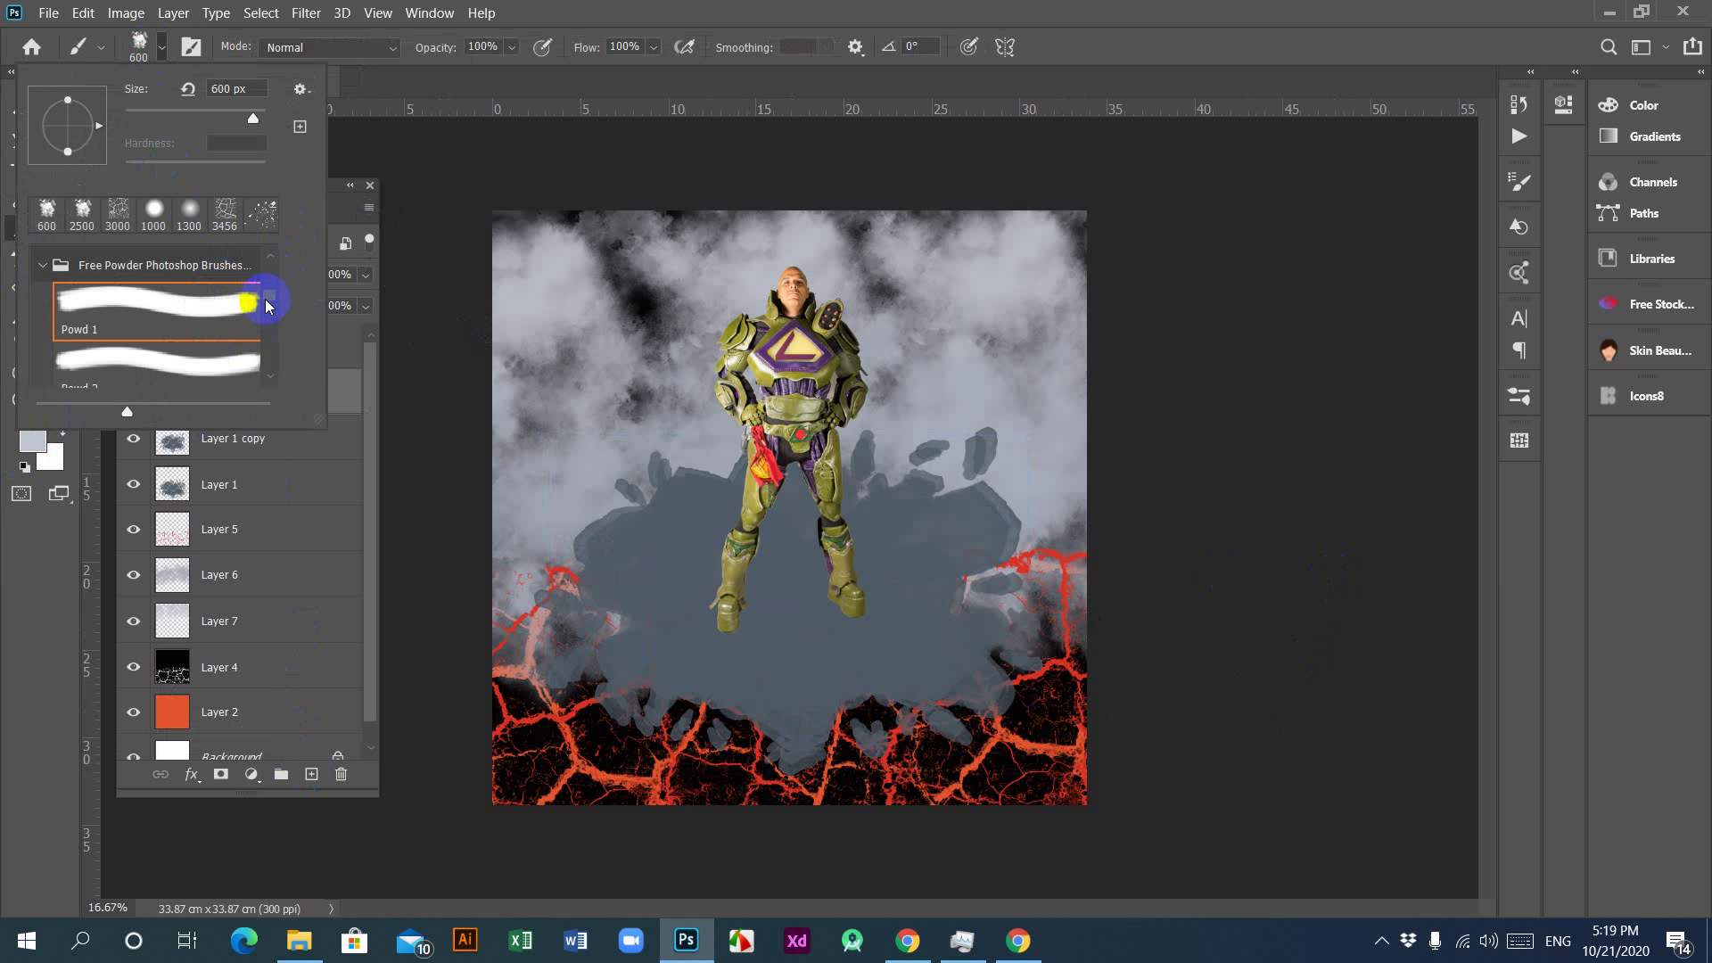
{"action": "left_click", "coordinate": [42, 265]}
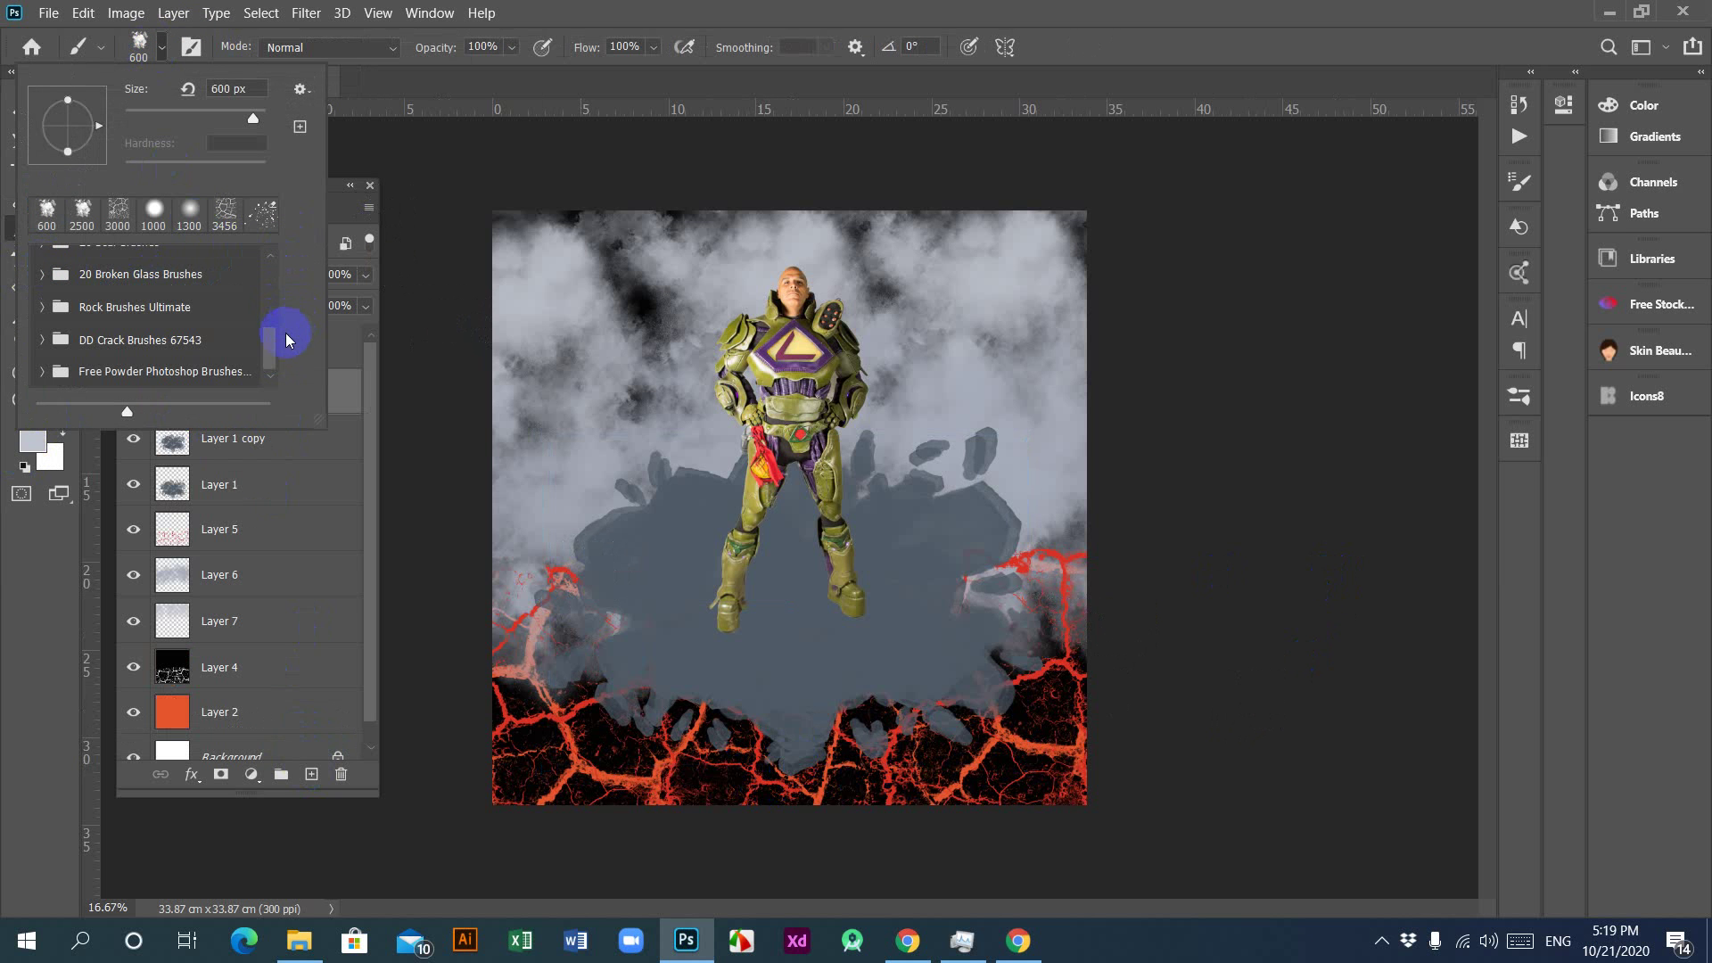
{"action": "left_click_drag", "start_coordinate": [265, 354], "coordinate": [270, 346]}
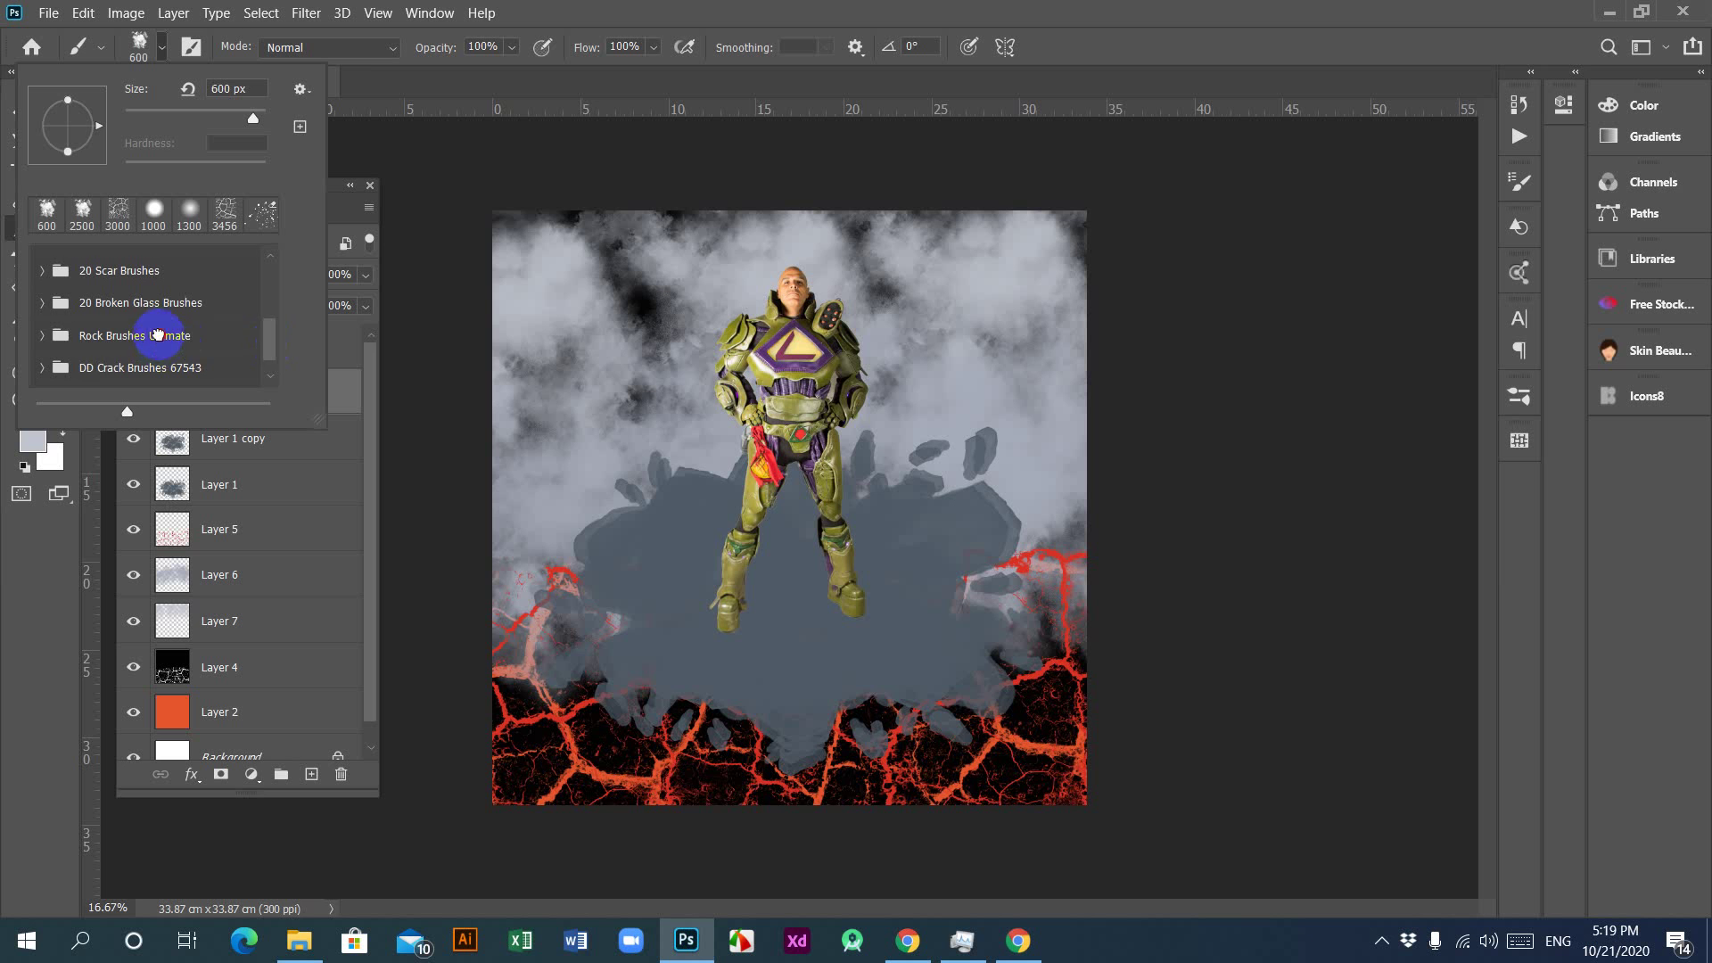
{"action": "left_click", "coordinate": [41, 335]}
{"action": "left_click_drag", "start_coordinate": [281, 297], "coordinate": [281, 327]}
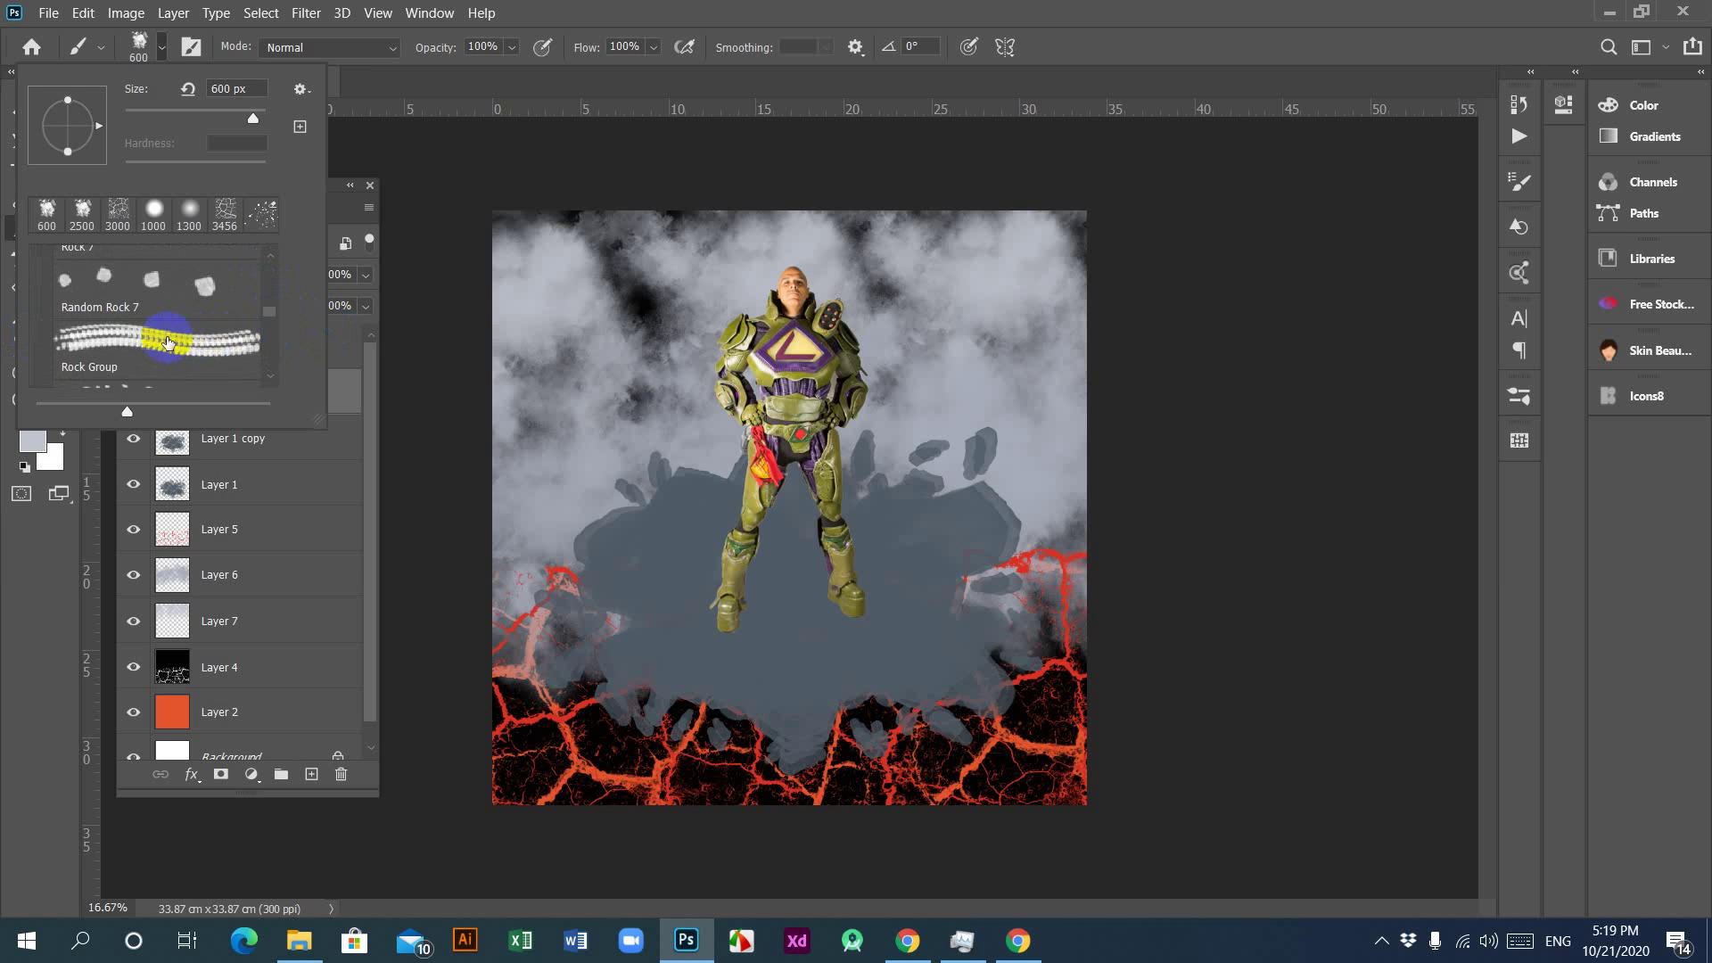
{"action": "left_click", "coordinate": [143, 347]}
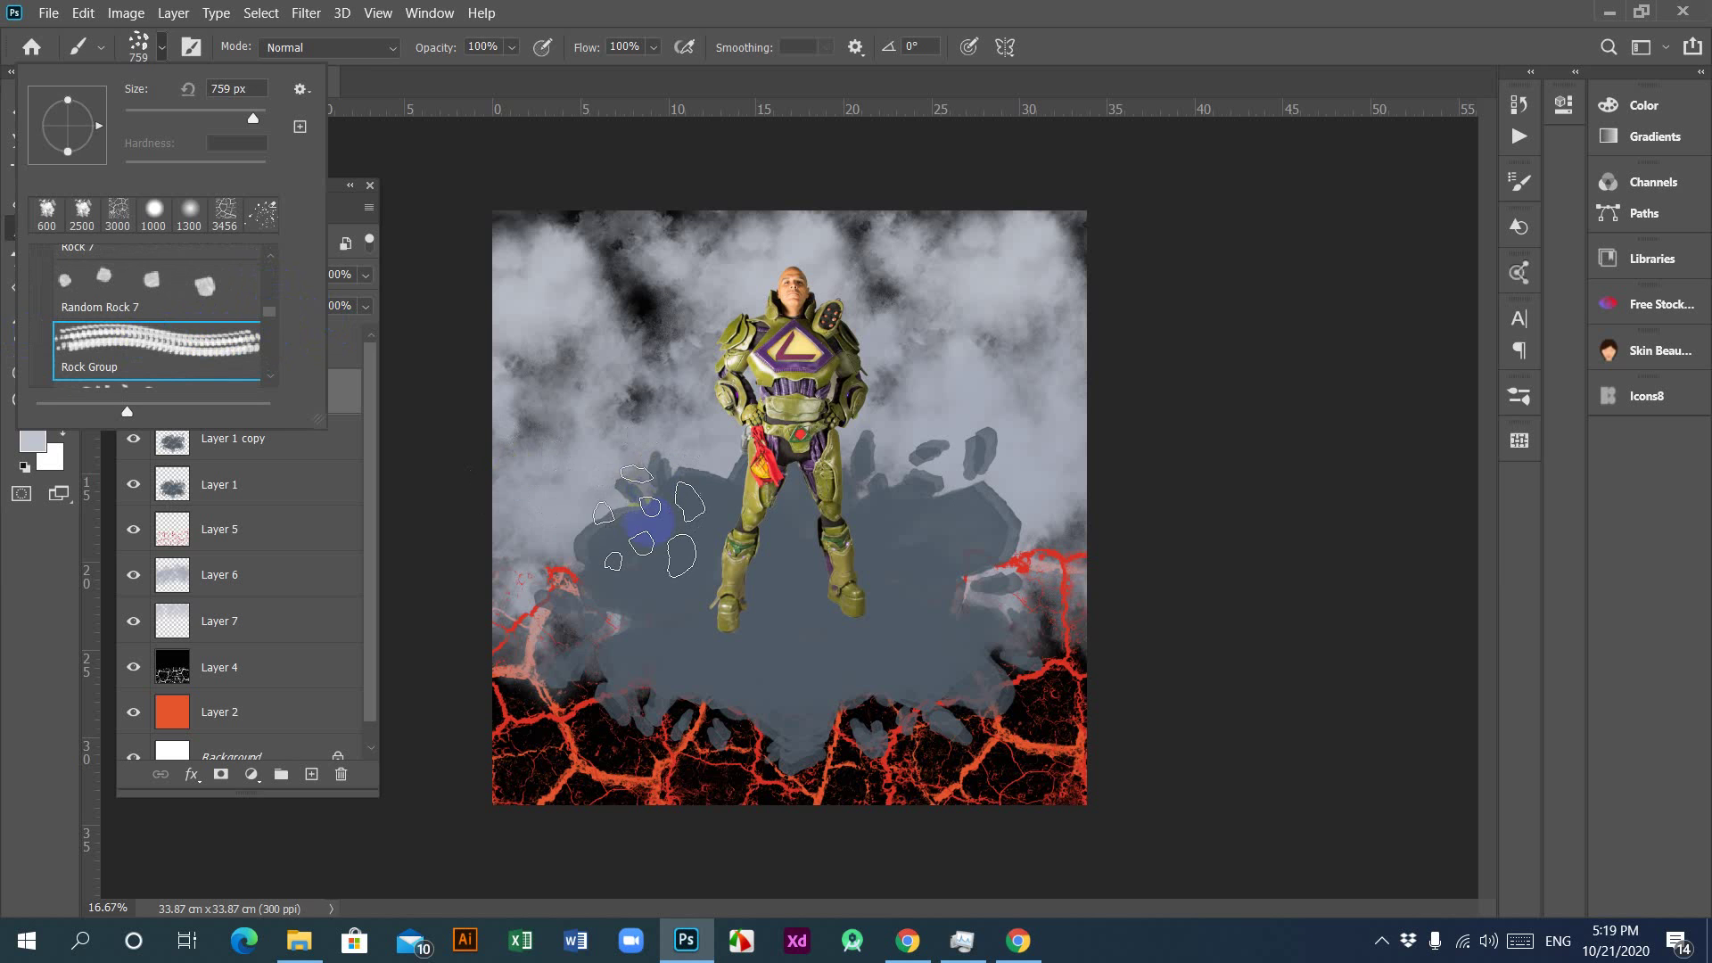
{"action": "left_click", "coordinate": [651, 524]}
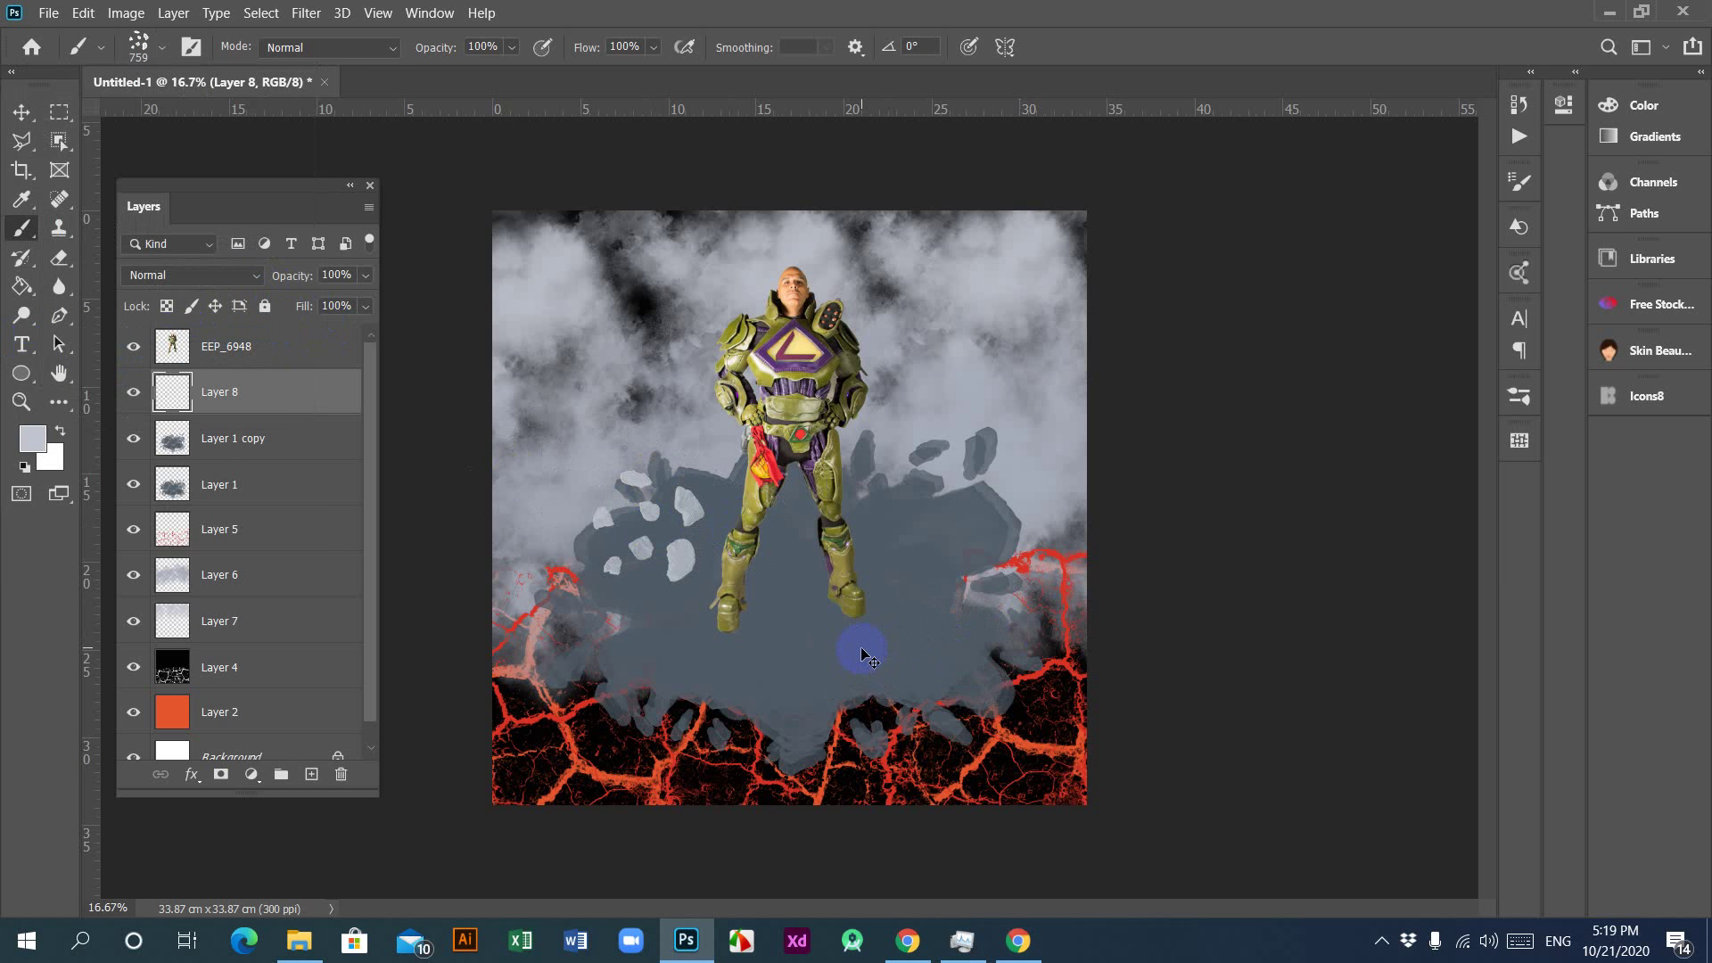
{"action": "key", "text": "ctrl+z"}
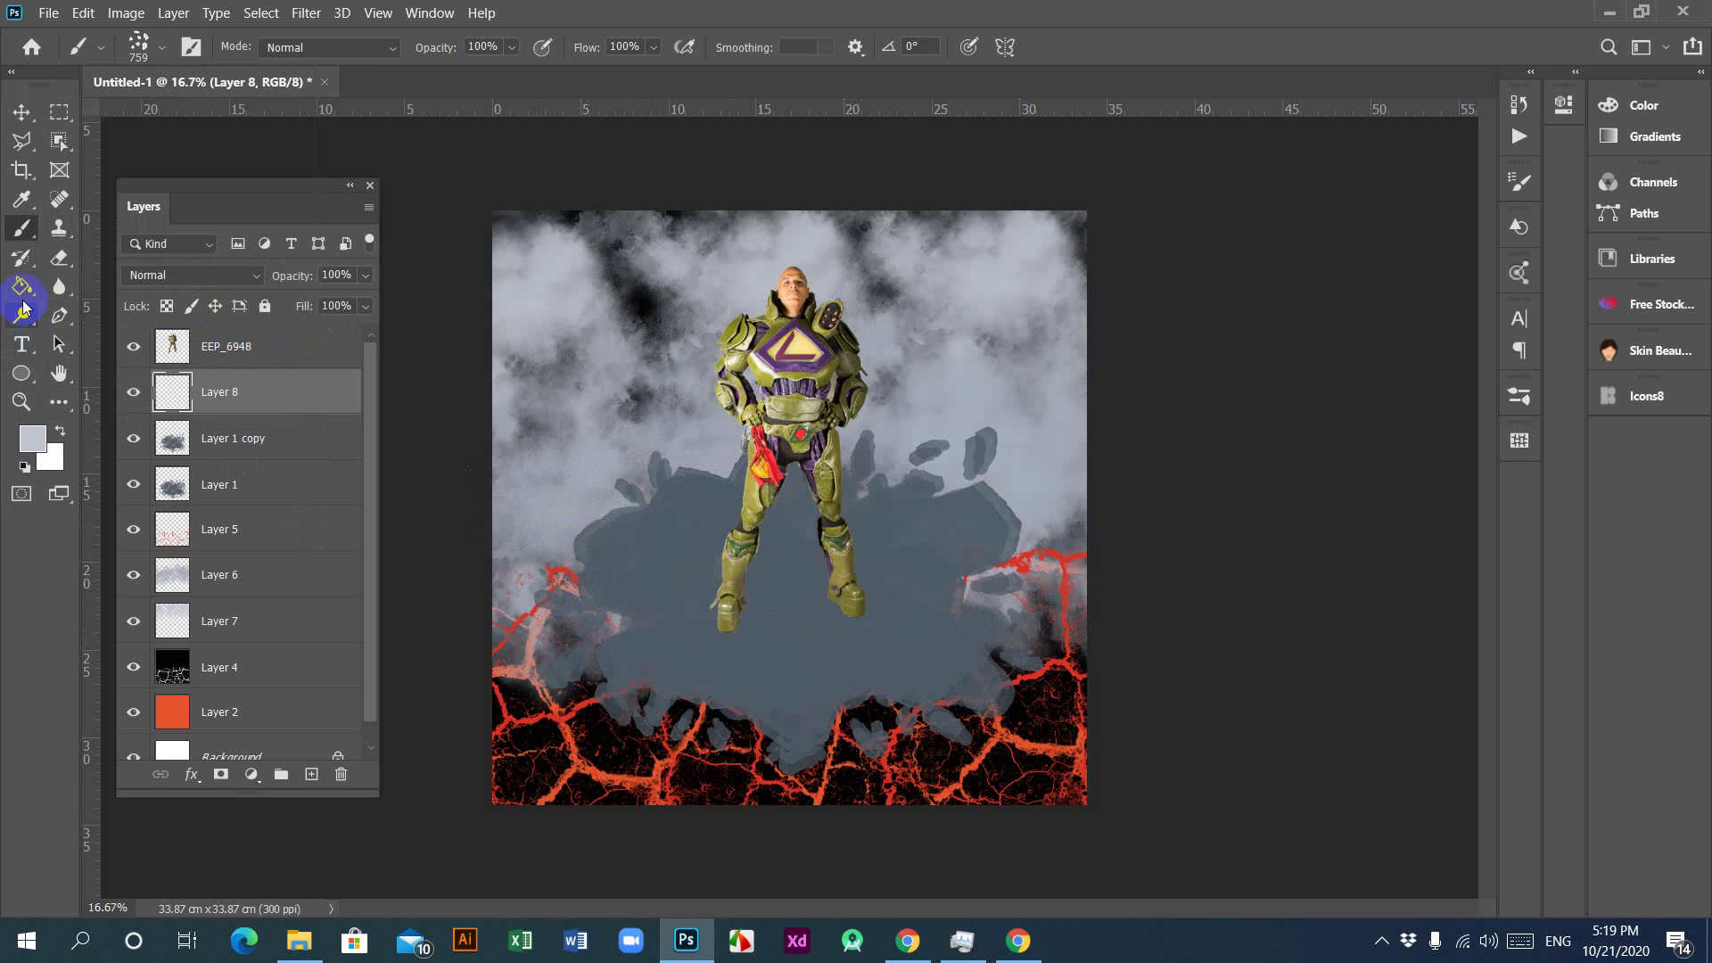
Step: Copy the dark grey hex code 4f5b66 from the e-mail brief in Chrome and set it as Photoshop's foreground colour
{"action": "left_click", "coordinate": [908, 941]}
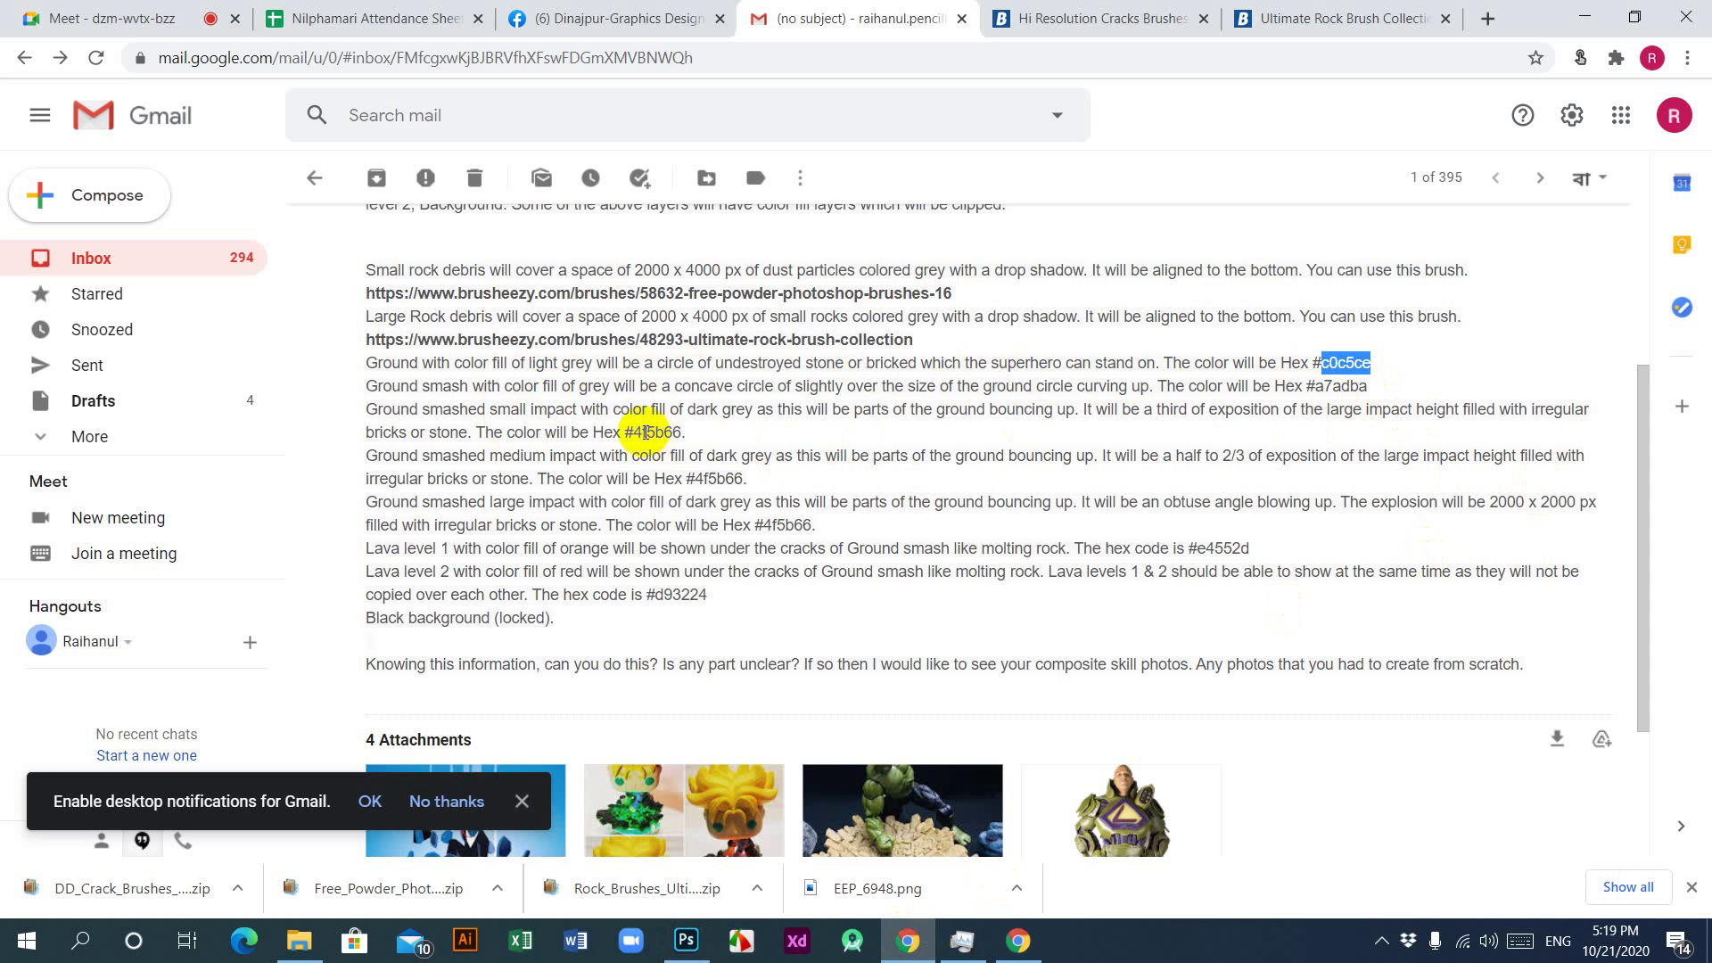
{"action": "left_click_drag", "start_coordinate": [633, 431], "coordinate": [698, 436]}
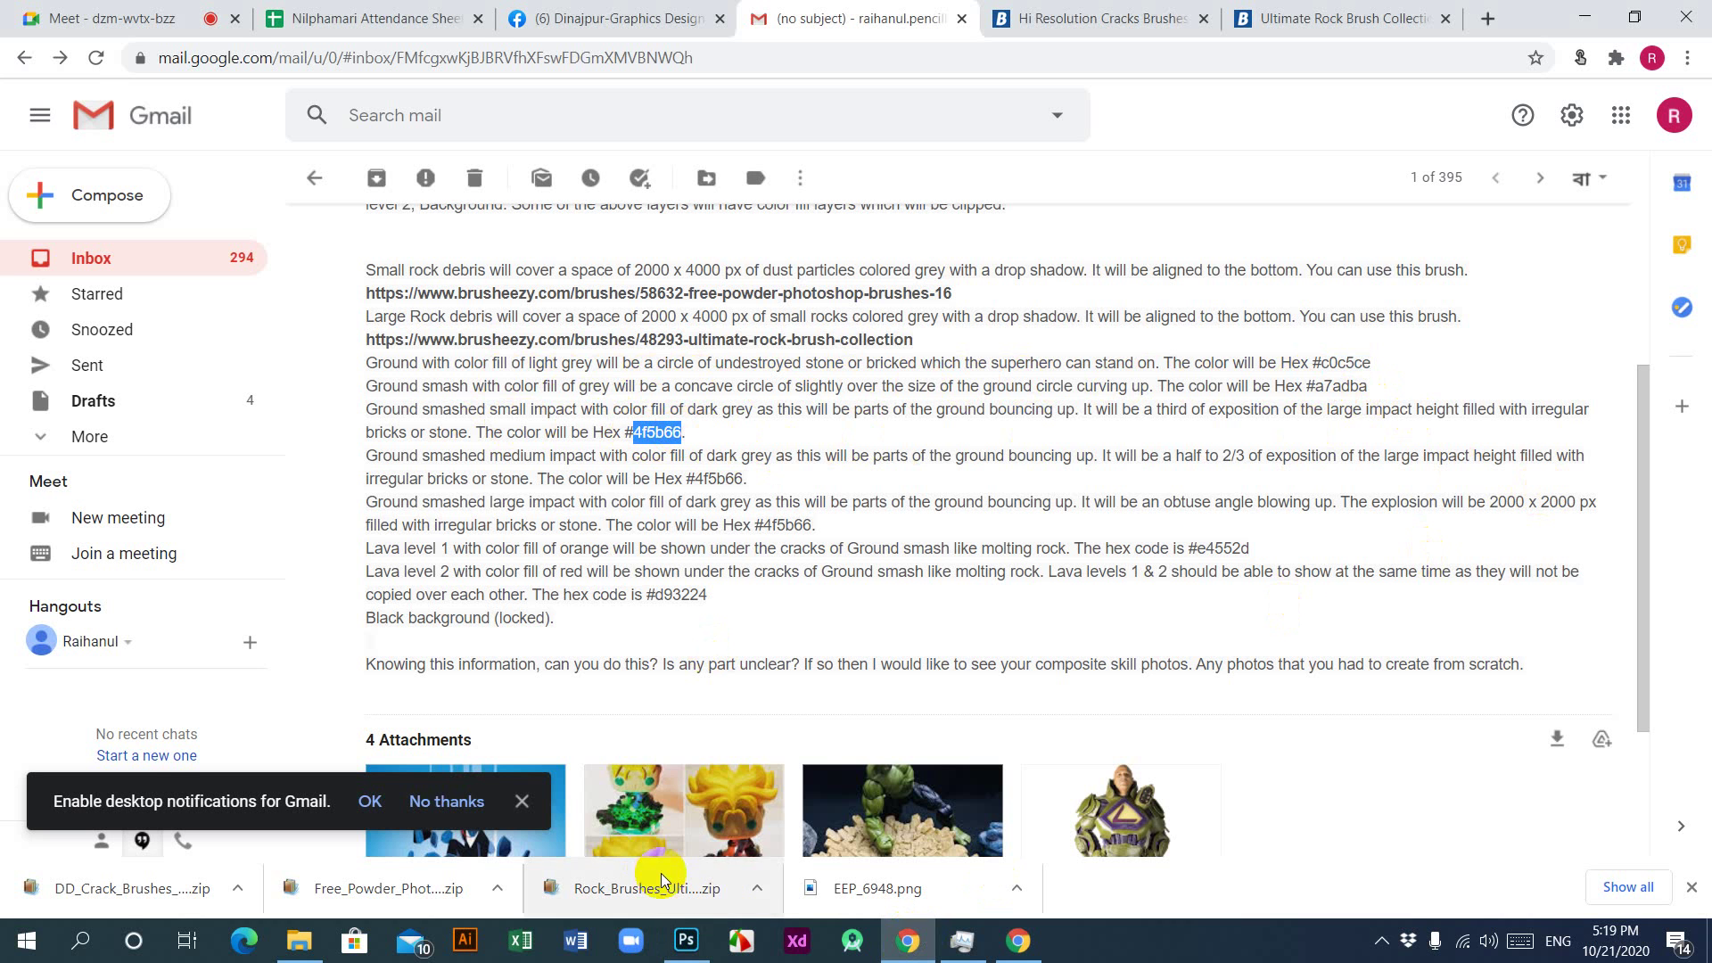
{"action": "left_click", "coordinate": [685, 940]}
{"action": "left_click", "coordinate": [455, 545]}
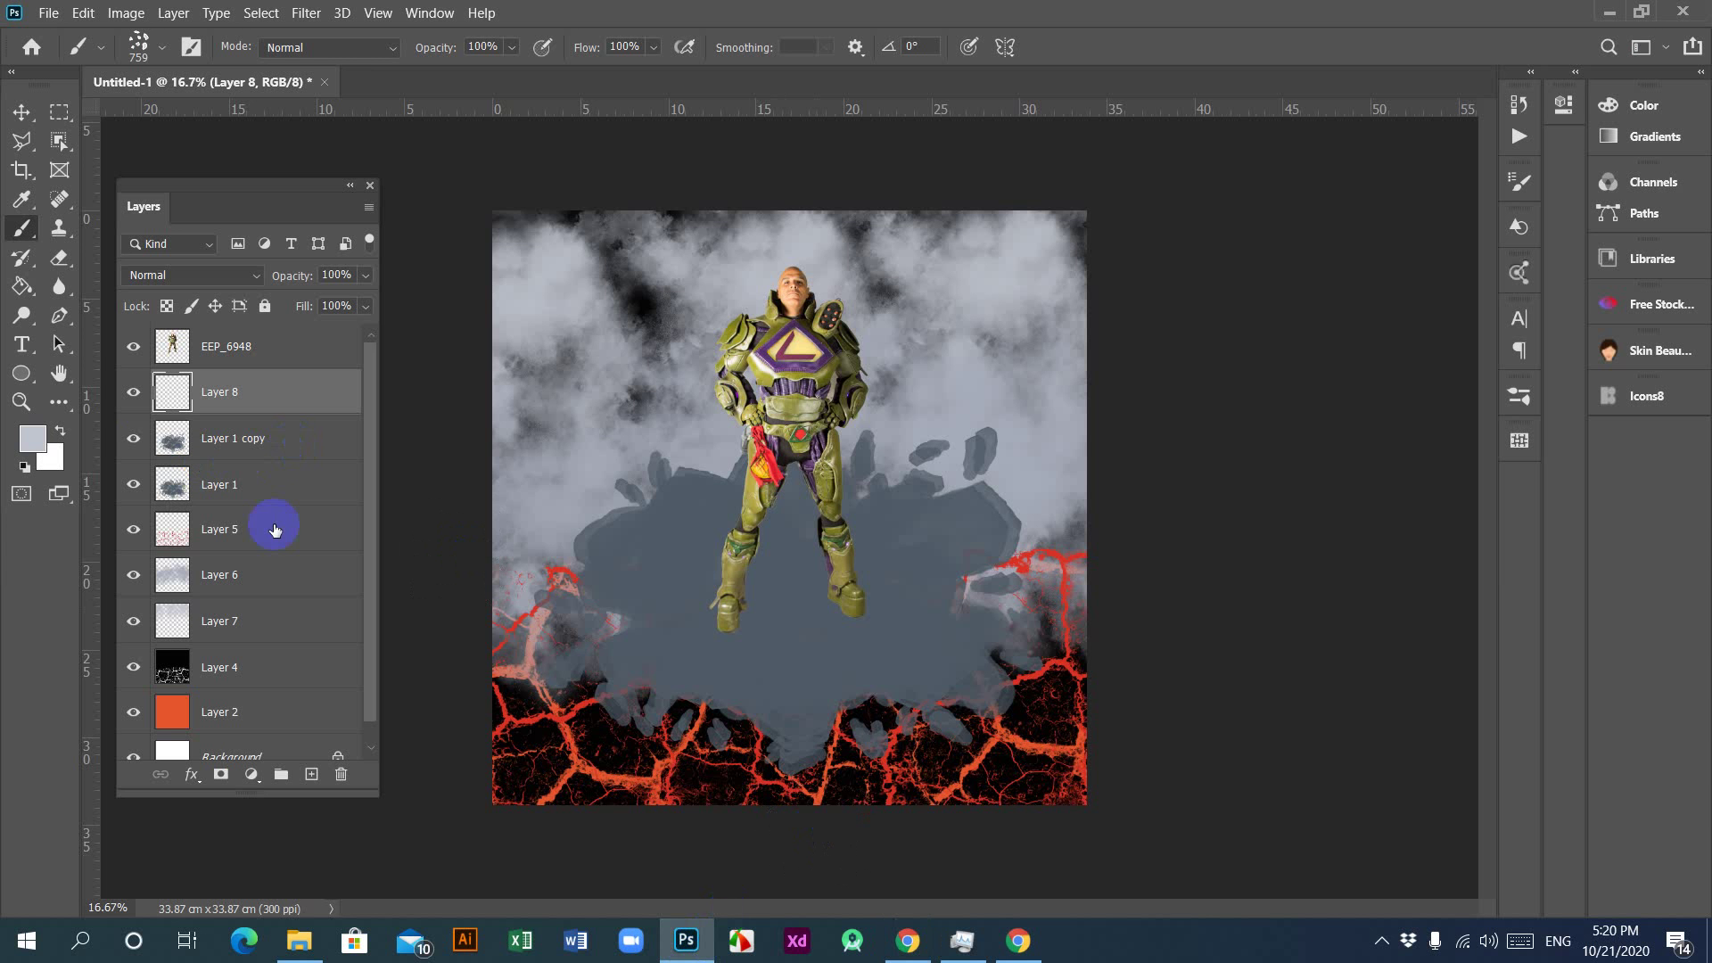
{"action": "left_click", "coordinate": [40, 437]}
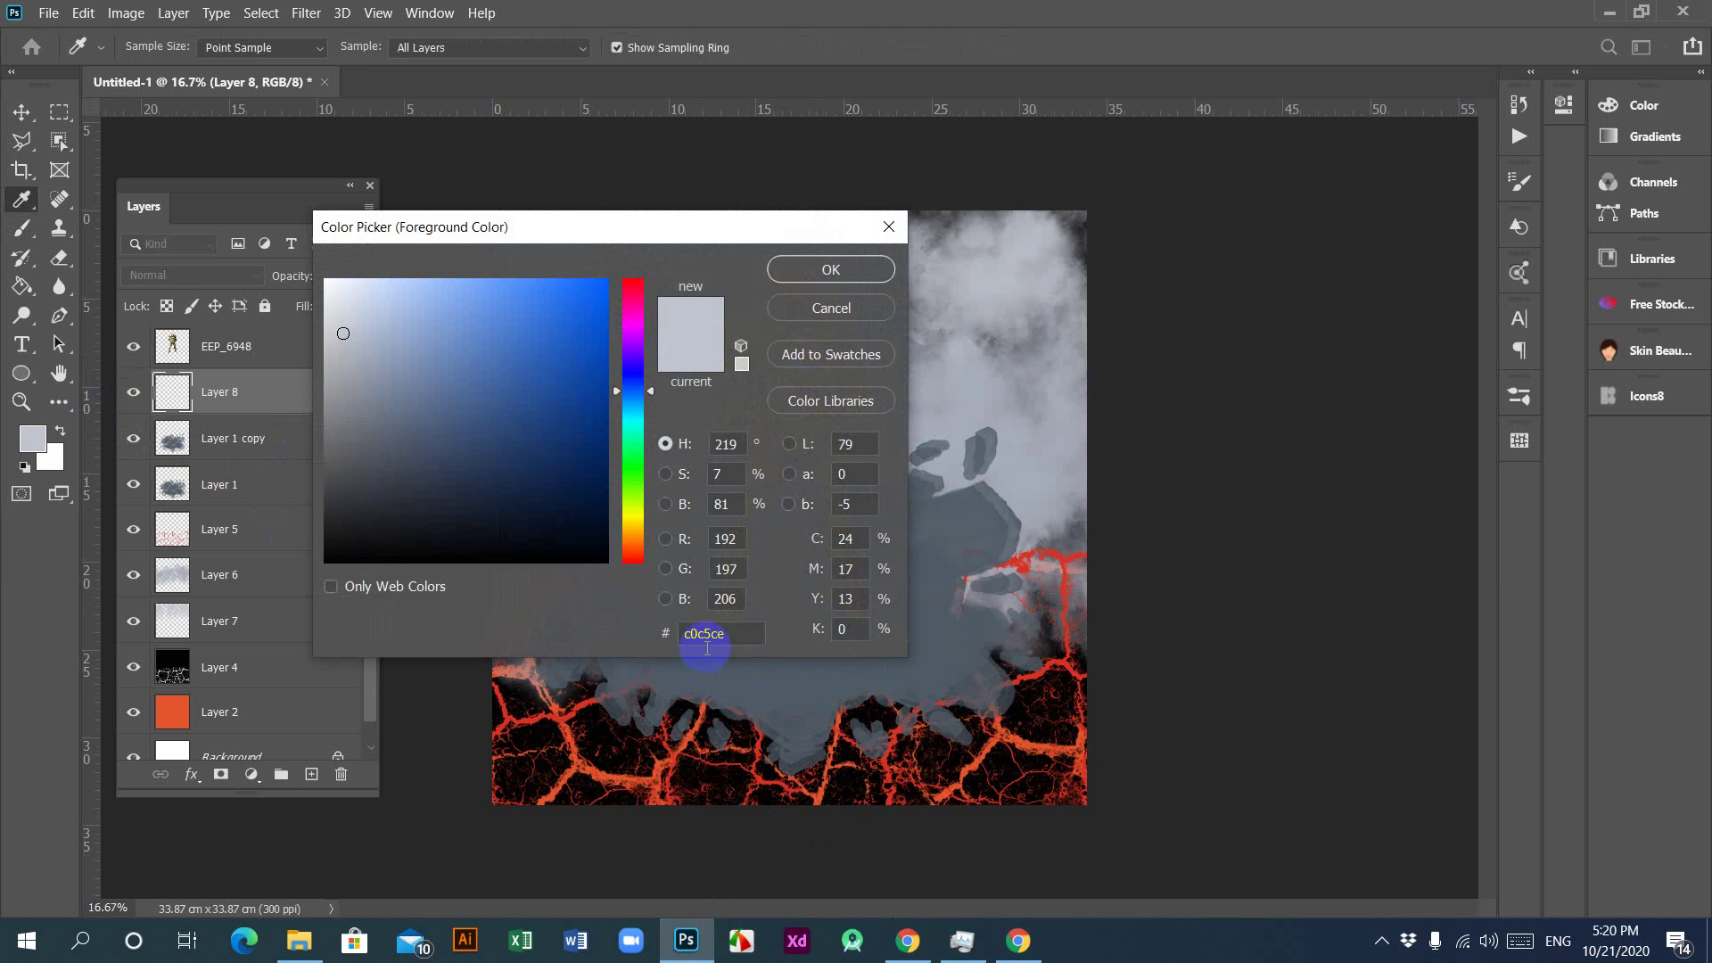
{"action": "left_click_drag", "start_coordinate": [745, 635], "coordinate": [648, 635]}
{"action": "key", "text": "ctrl+v"}
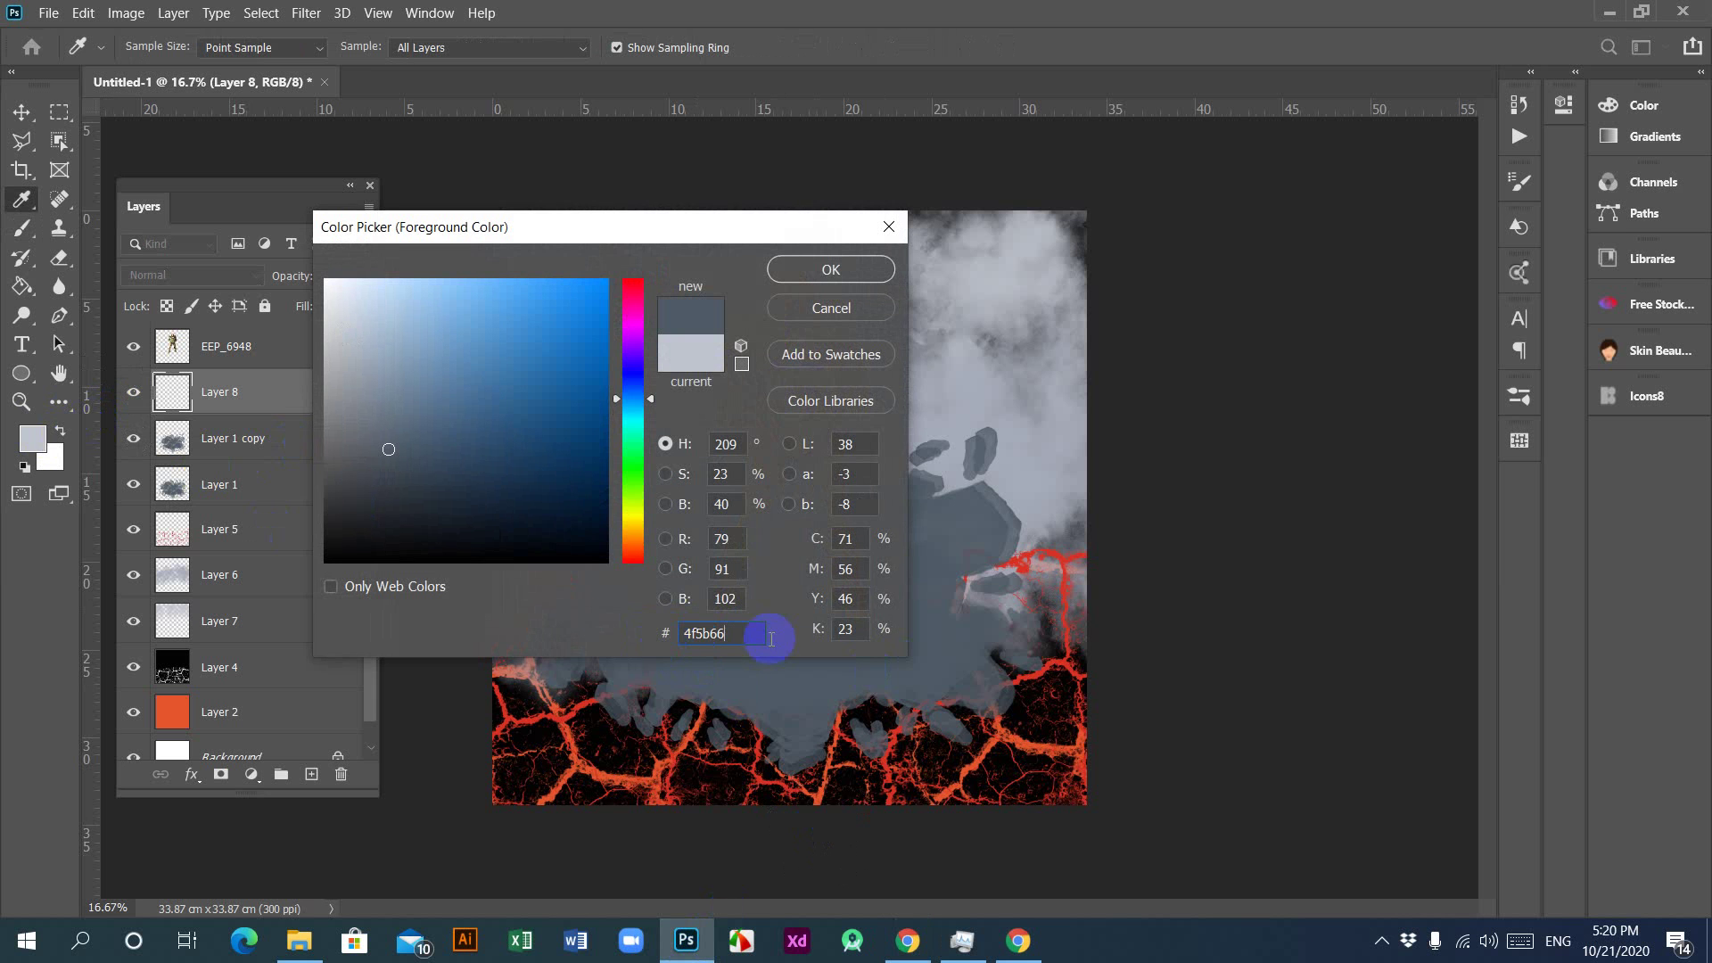
{"action": "left_click", "coordinate": [823, 269]}
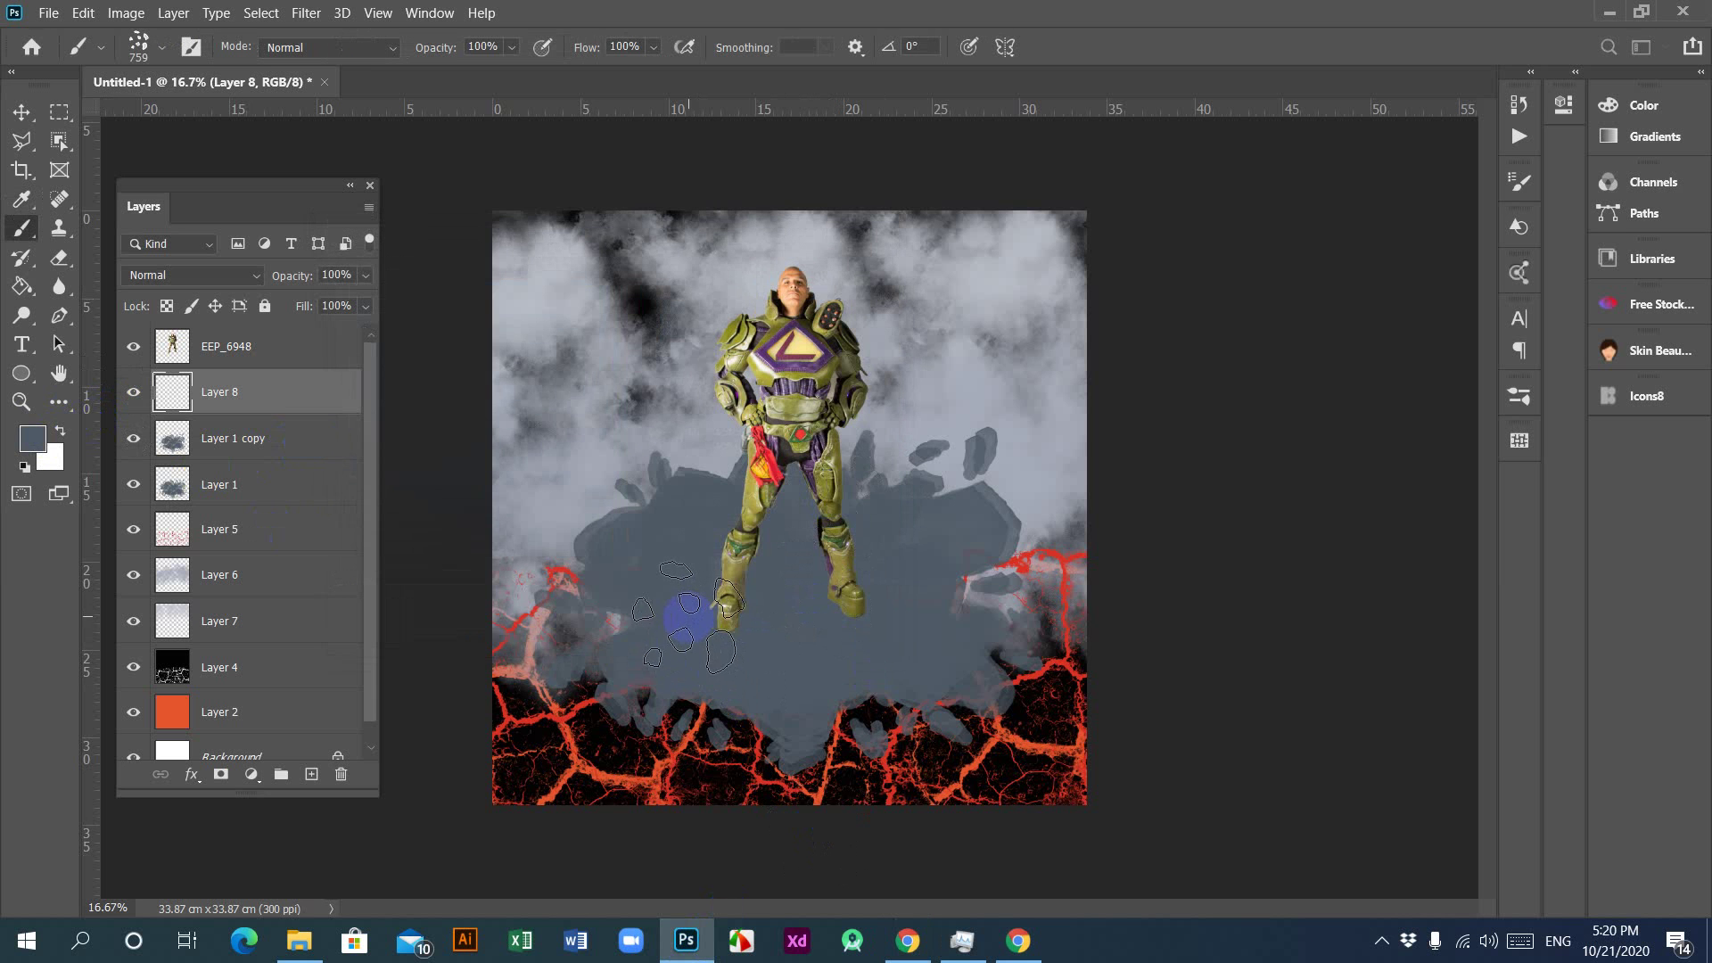
Step: Paint dark grey rocks with the Rock Group brush around the figure's boots and the splatter's edges on Layer 8
{"action": "mouse_move", "coordinate": [687, 615]}
{"action": "left_mouse_down"}
{"action": "mouse_move", "coordinate": [879, 603]}
{"action": "mouse_move", "coordinate": [845, 601]}
{"action": "mouse_move", "coordinate": [912, 586]}
{"action": "mouse_move", "coordinate": [939, 496]}
{"action": "mouse_move", "coordinate": [923, 504]}
{"action": "mouse_move", "coordinate": [982, 506]}
{"action": "mouse_move", "coordinate": [673, 522]}
{"action": "mouse_move", "coordinate": [679, 657]}
{"action": "mouse_move", "coordinate": [653, 657]}
{"action": "mouse_move", "coordinate": [653, 632]}
{"action": "mouse_move", "coordinate": [693, 611]}
{"action": "mouse_move", "coordinate": [773, 620]}
{"action": "left_mouse_up"}
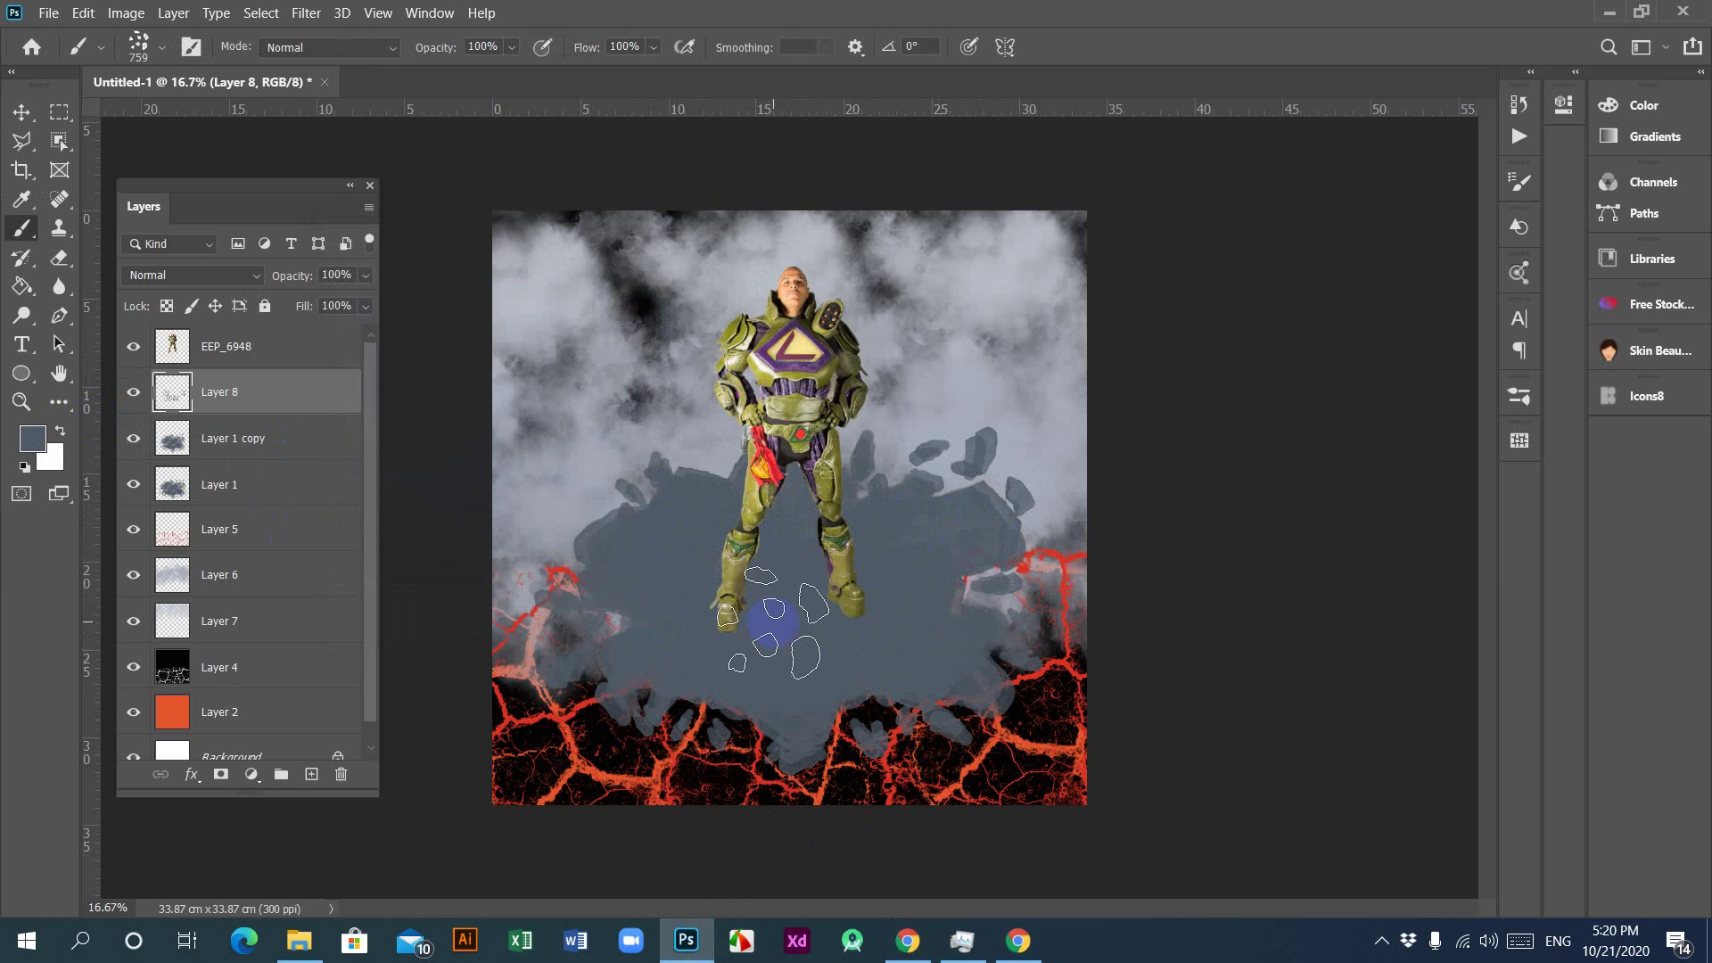
{"action": "left_click", "coordinate": [32, 437]}
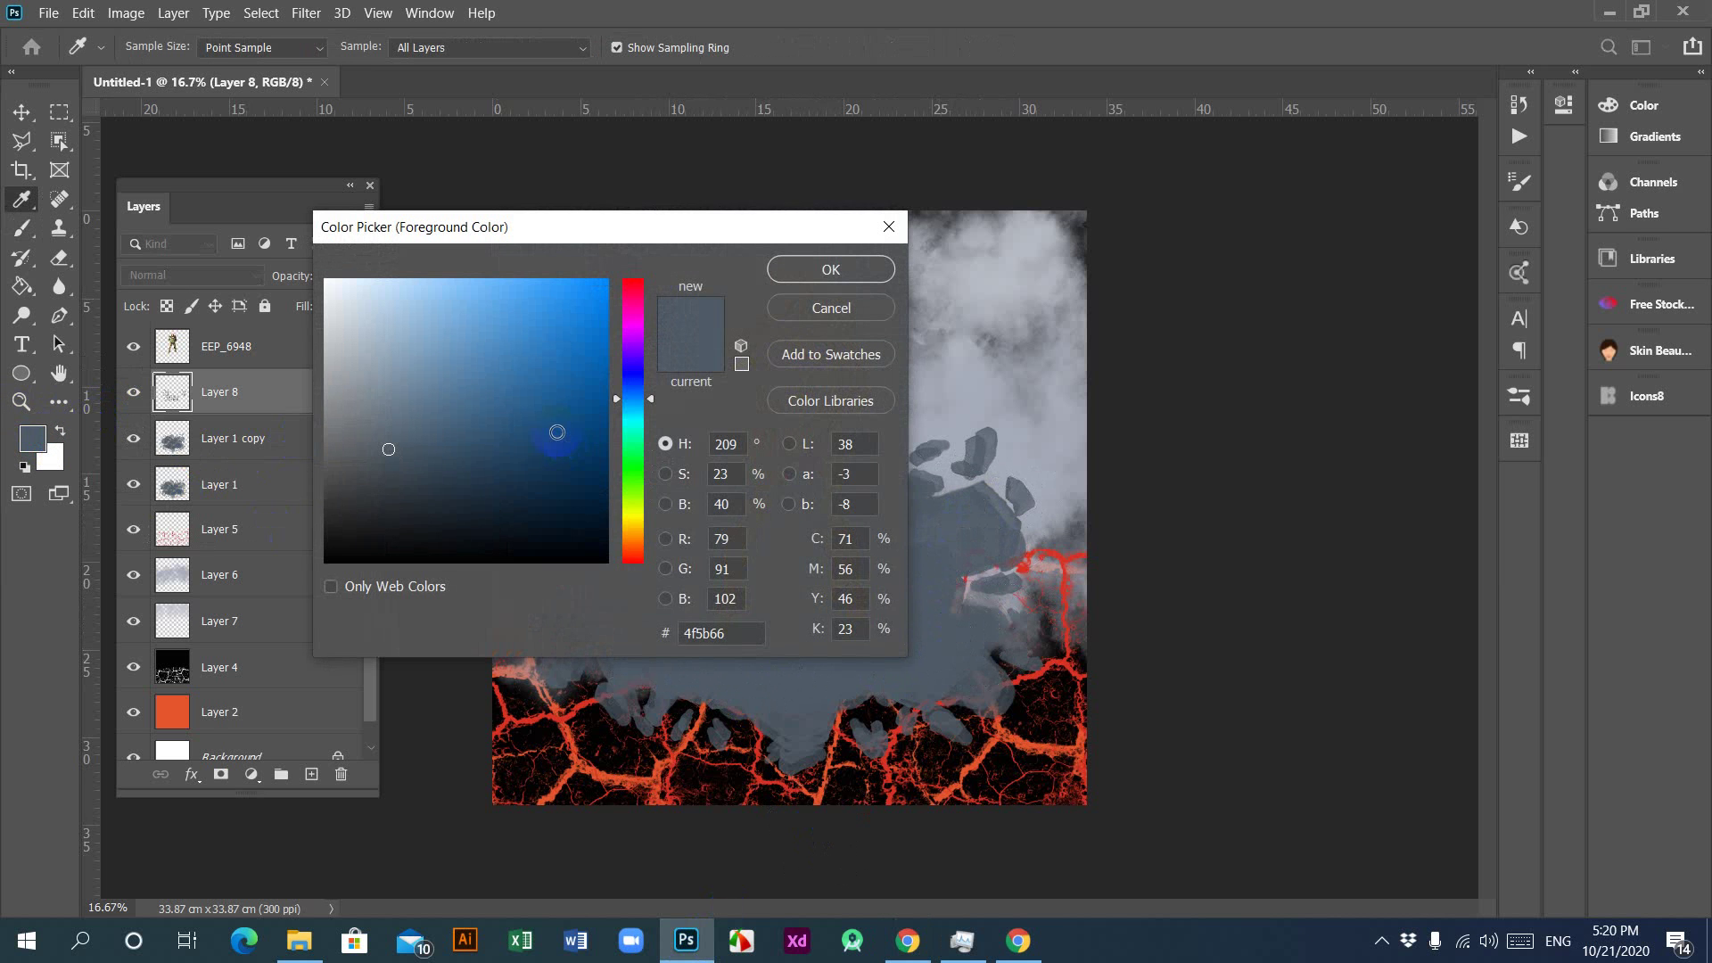
{"action": "left_click", "coordinate": [842, 312]}
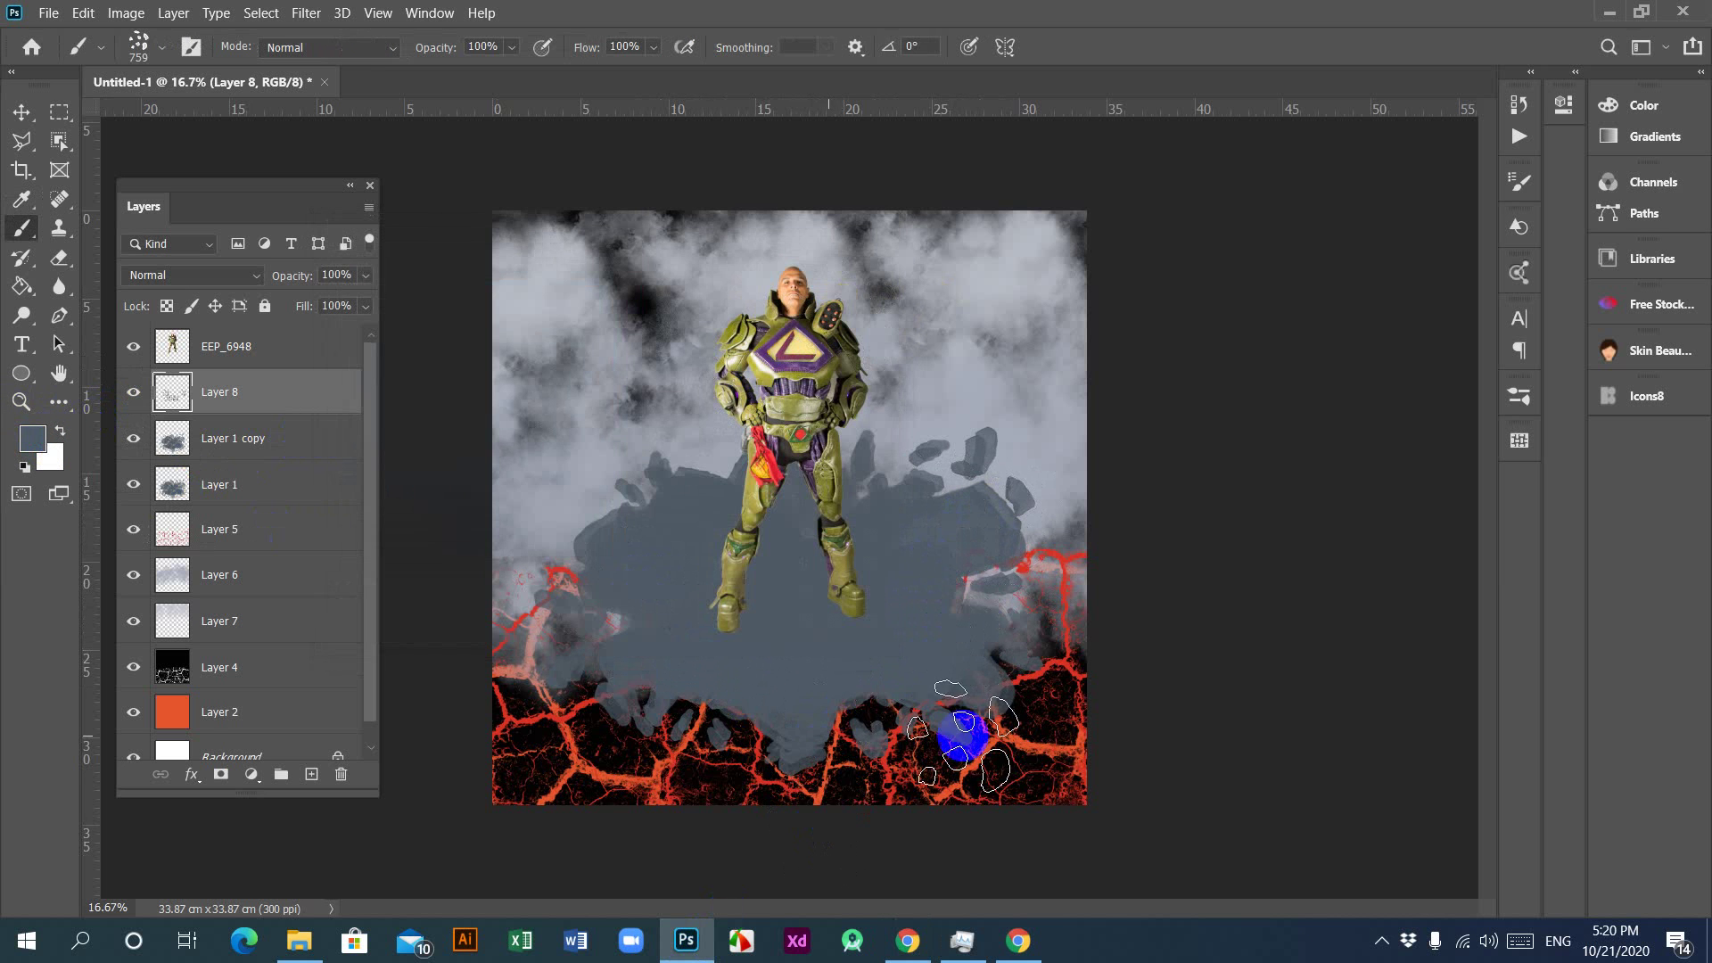
{"action": "left_click_drag", "start_coordinate": [963, 735], "coordinate": [954, 726]}
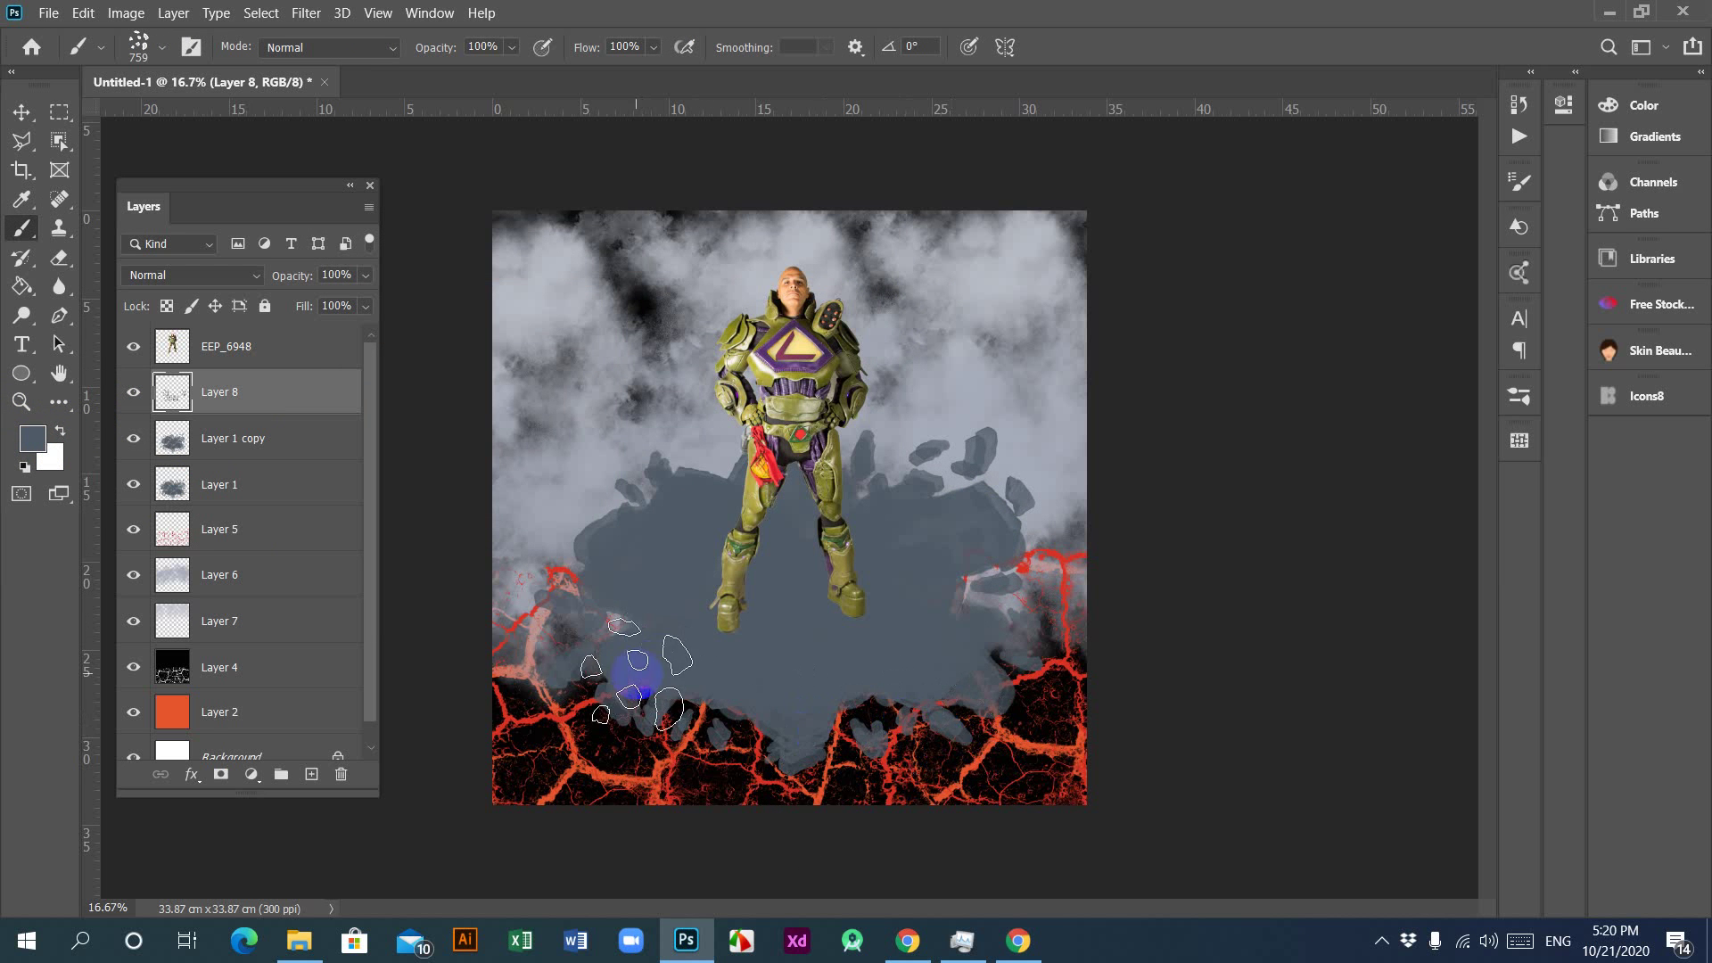
{"action": "left_click", "coordinate": [184, 507]}
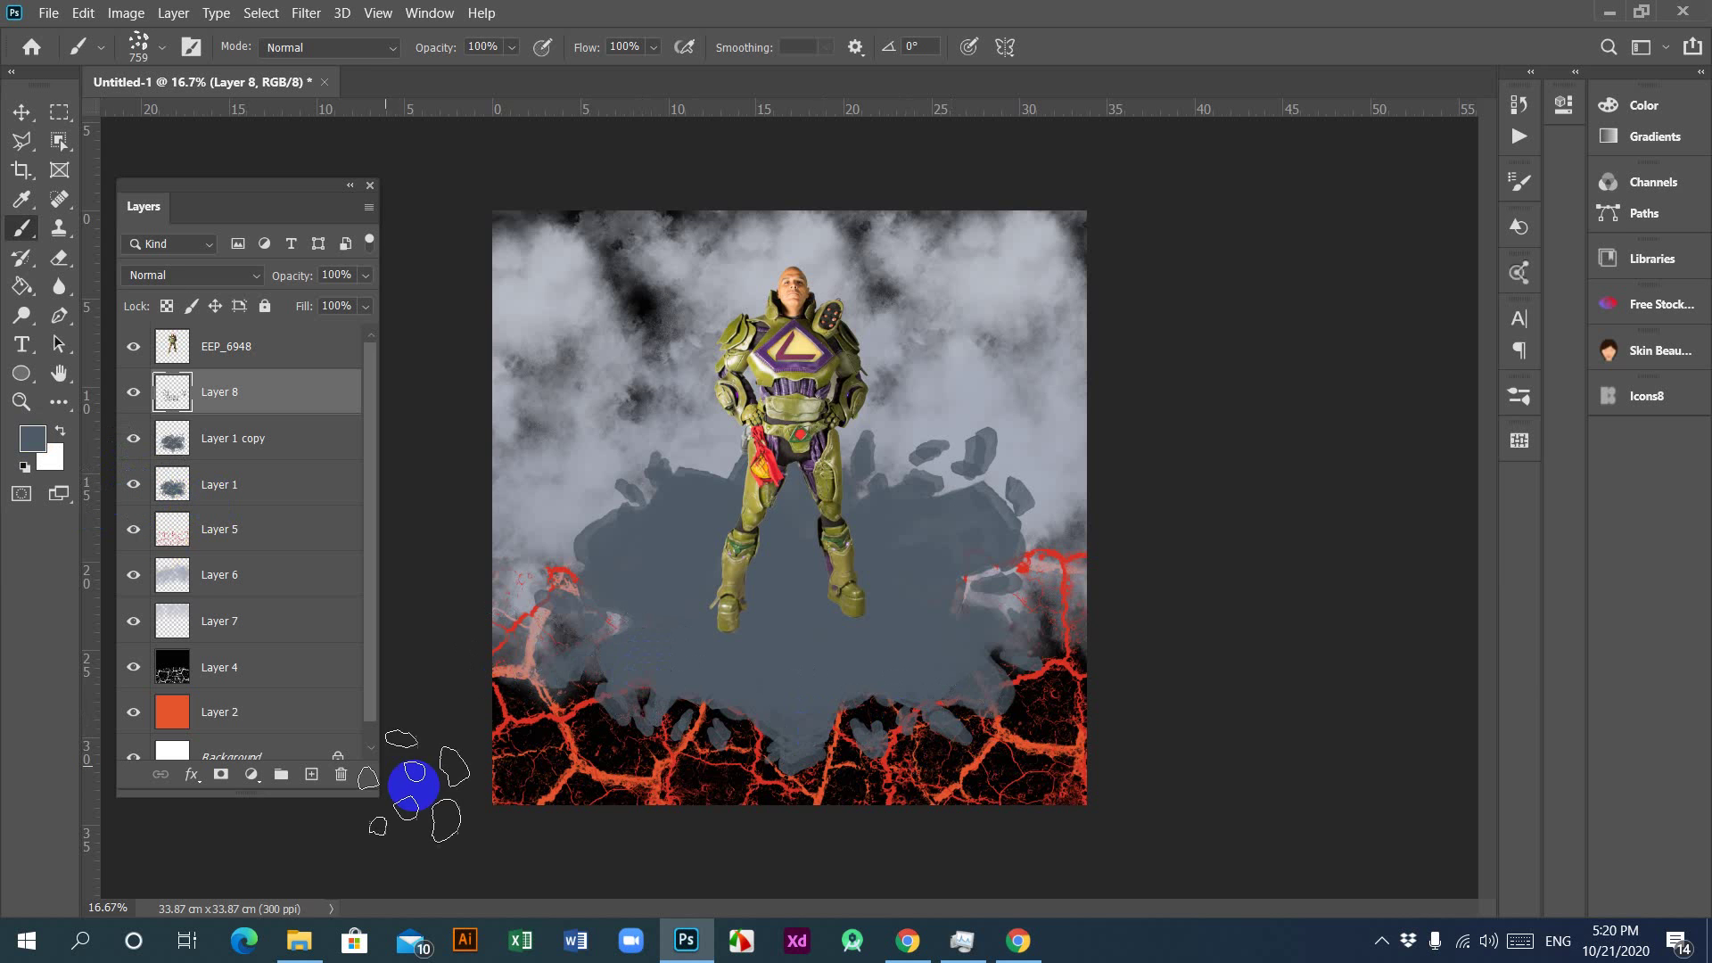
Step: Recheck the ground-smash requirements in the e-mail brief in Chrome, and hide Layer 1 copy and Layer 1 in Photoshop
{"action": "left_click", "coordinate": [907, 941]}
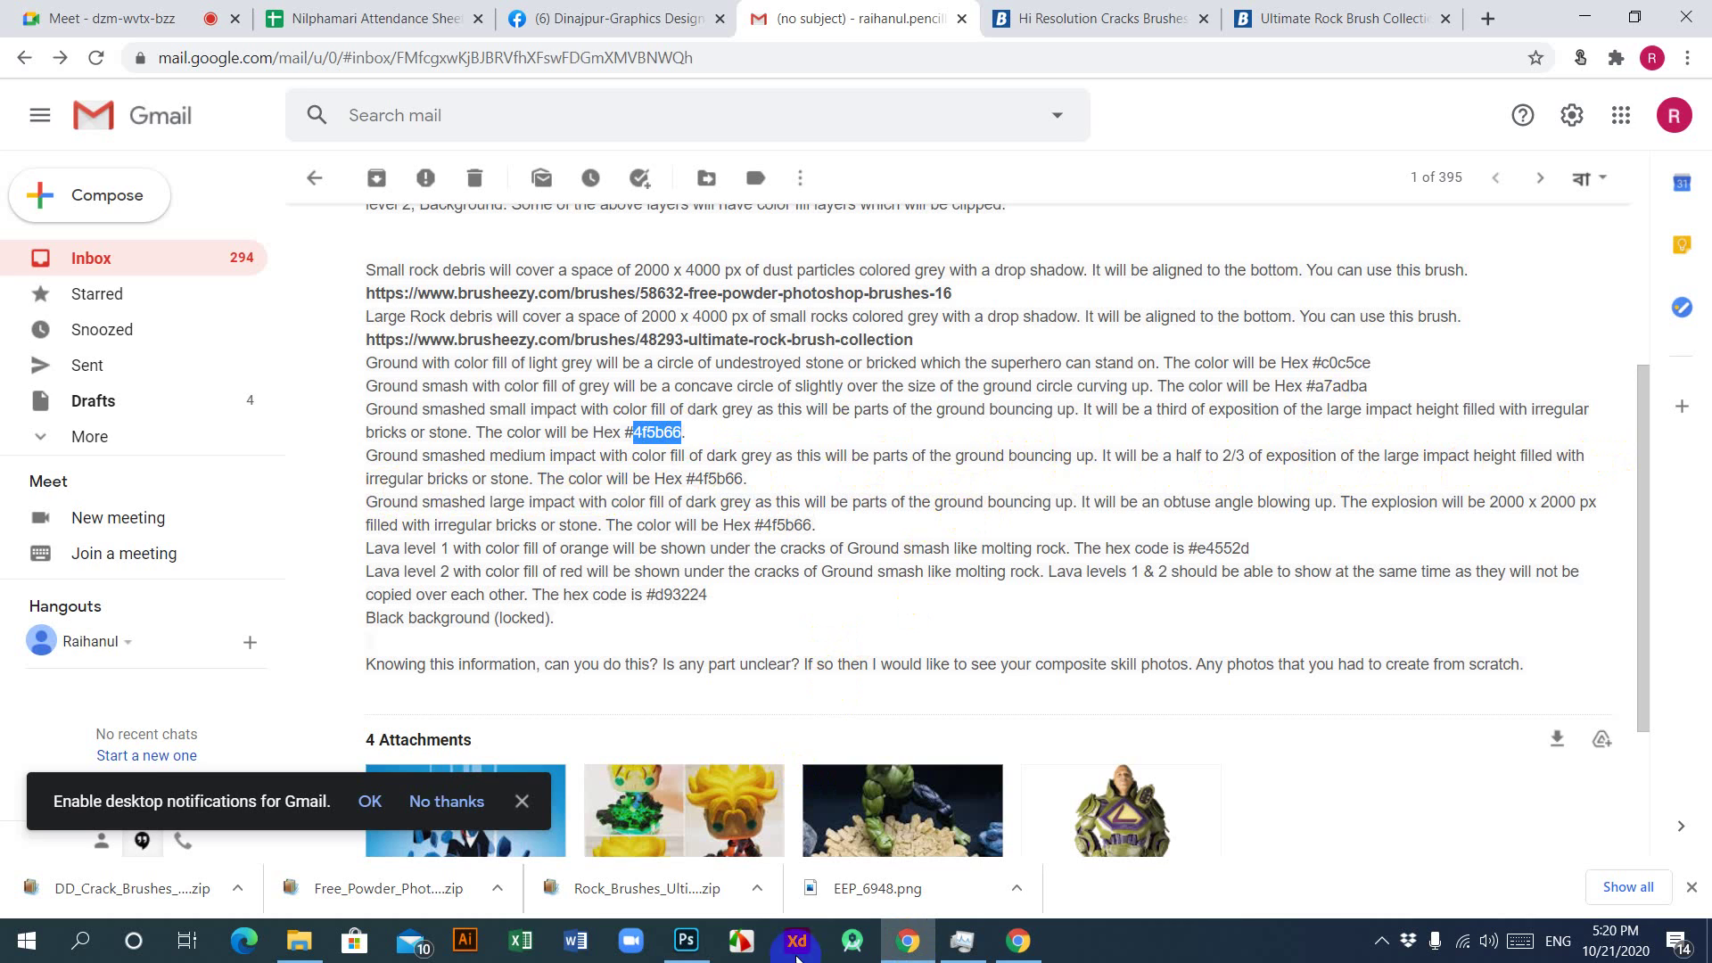
{"action": "left_click", "coordinate": [686, 940]}
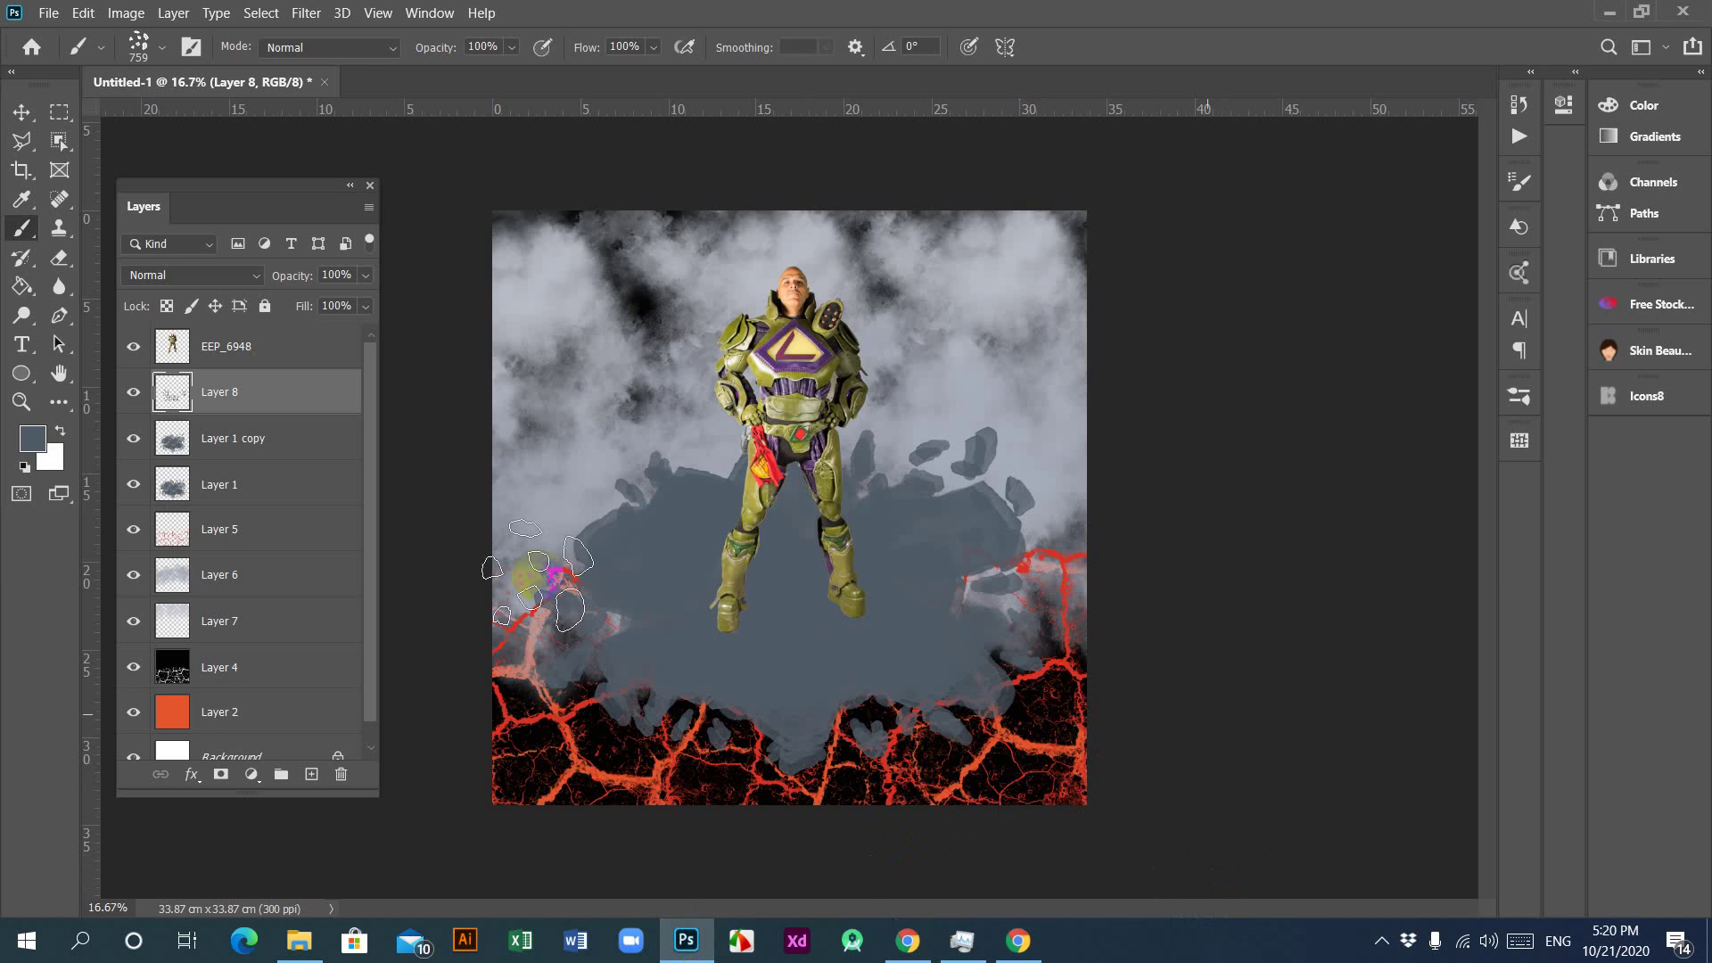
{"action": "left_click", "coordinate": [134, 440]}
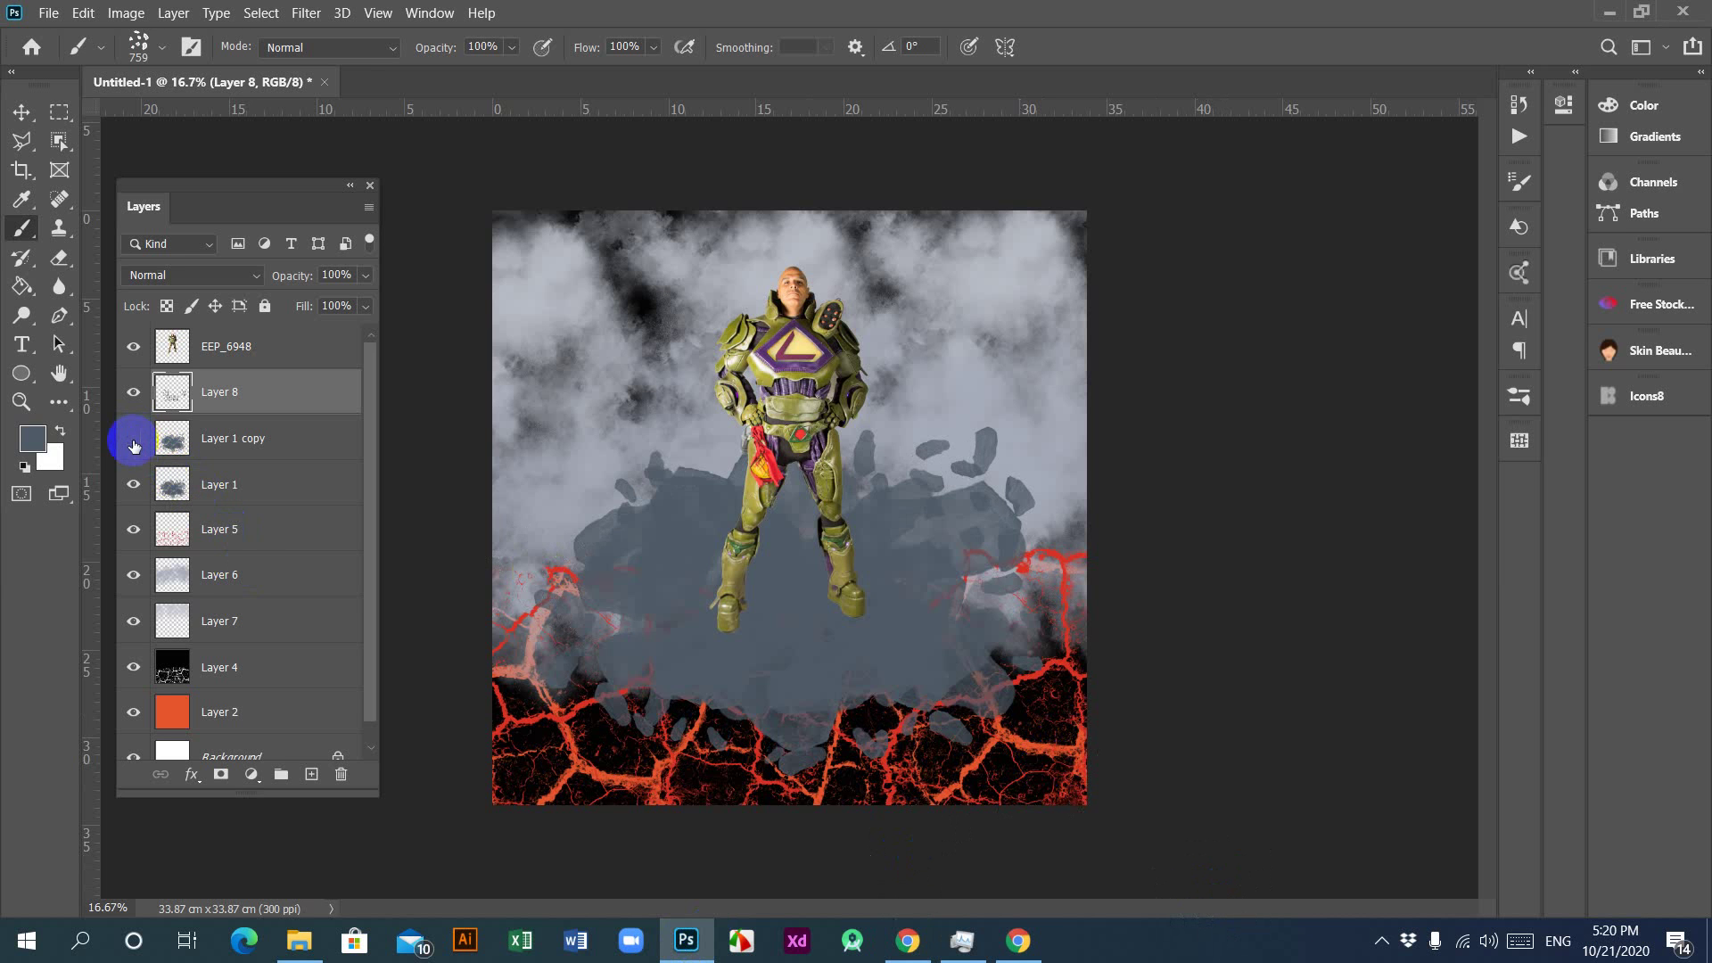
{"action": "left_click", "coordinate": [133, 489]}
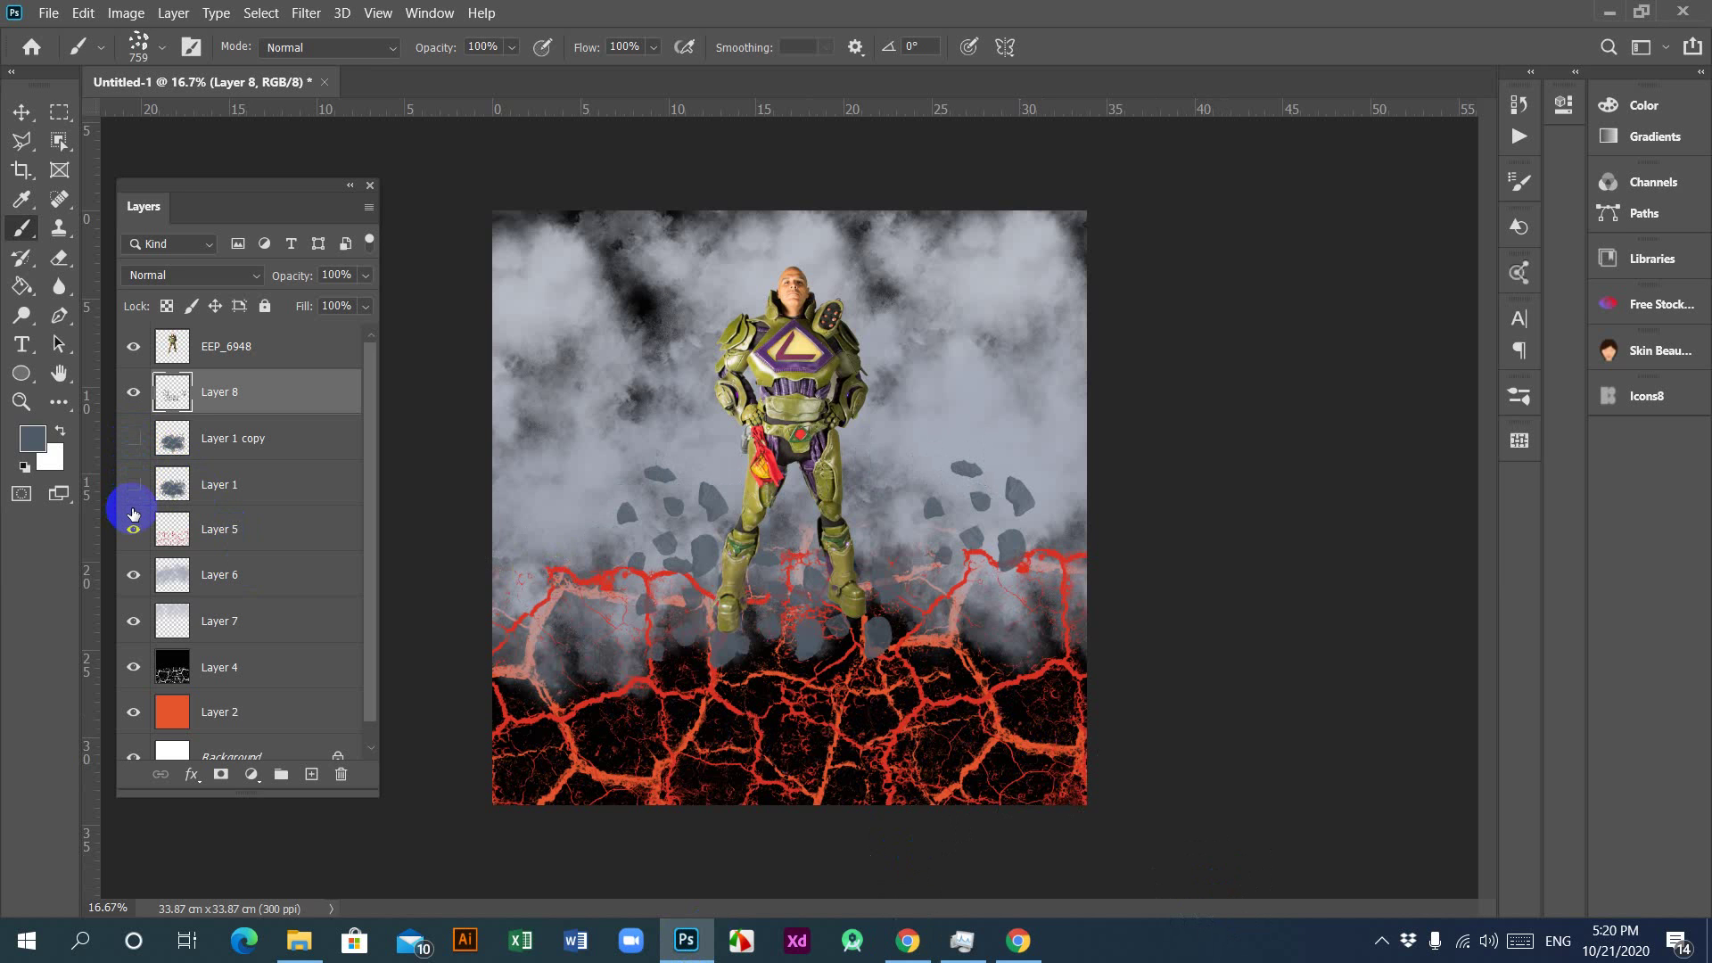
Step: Paint more dark grey rocks over the lava cracks around and below the figure's boots on Layer 8
{"action": "left_click", "coordinate": [197, 489]}
{"action": "left_click", "coordinate": [208, 417], "text": "ctrl"}
{"action": "mouse_move", "coordinate": [678, 629]}
{"action": "left_mouse_down"}
{"action": "mouse_move", "coordinate": [694, 664]}
{"action": "mouse_move", "coordinate": [768, 636]}
{"action": "mouse_move", "coordinate": [690, 646]}
{"action": "mouse_move", "coordinate": [800, 643]}
{"action": "mouse_move", "coordinate": [752, 657]}
{"action": "mouse_move", "coordinate": [792, 582]}
{"action": "mouse_move", "coordinate": [761, 544]}
{"action": "mouse_move", "coordinate": [832, 584]}
{"action": "mouse_move", "coordinate": [837, 606]}
{"action": "mouse_move", "coordinate": [884, 591]}
{"action": "mouse_move", "coordinate": [937, 646]}
{"action": "mouse_move", "coordinate": [902, 689]}
{"action": "mouse_move", "coordinate": [819, 713]}
{"action": "mouse_move", "coordinate": [776, 707]}
{"action": "mouse_move", "coordinate": [781, 678]}
{"action": "mouse_move", "coordinate": [686, 670]}
{"action": "mouse_move", "coordinate": [599, 577]}
{"action": "mouse_move", "coordinate": [654, 615]}
{"action": "mouse_move", "coordinate": [630, 596]}
{"action": "mouse_move", "coordinate": [894, 528]}
{"action": "mouse_move", "coordinate": [989, 531]}
{"action": "mouse_move", "coordinate": [935, 513]}
{"action": "mouse_move", "coordinate": [796, 542]}
{"action": "left_mouse_up"}
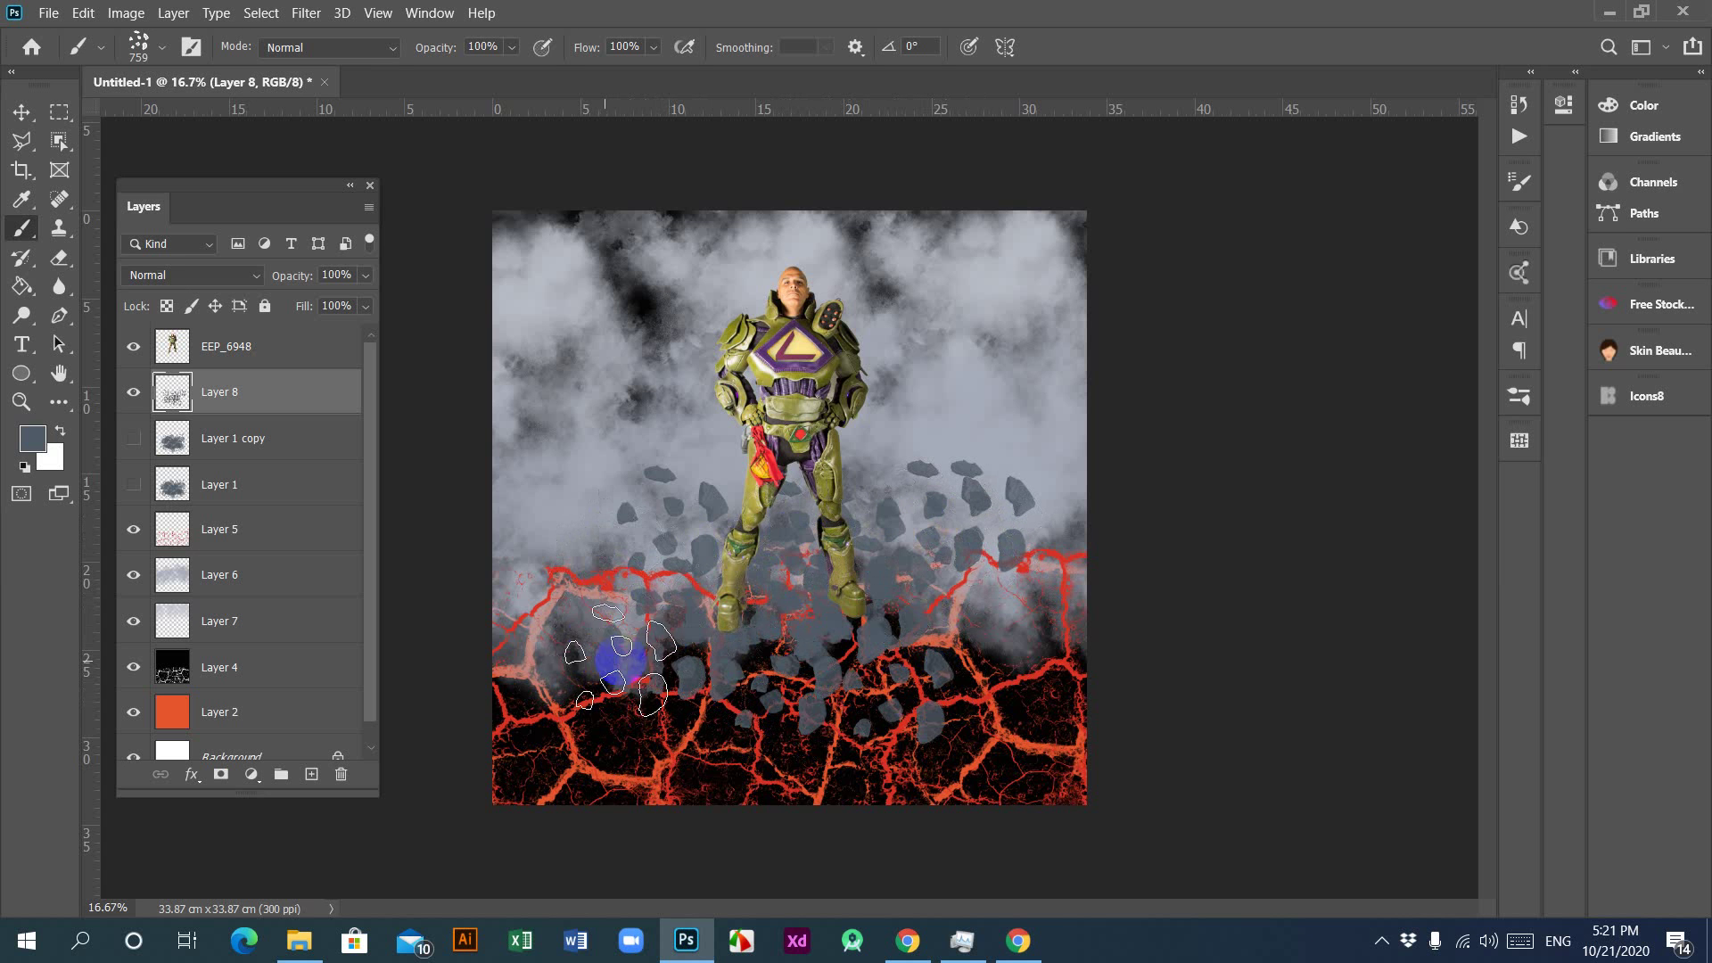
{"action": "mouse_move", "coordinate": [1019, 713]}
{"action": "left_mouse_down"}
{"action": "mouse_move", "coordinate": [979, 648]}
{"action": "mouse_move", "coordinate": [936, 650]}
{"action": "left_mouse_up"}
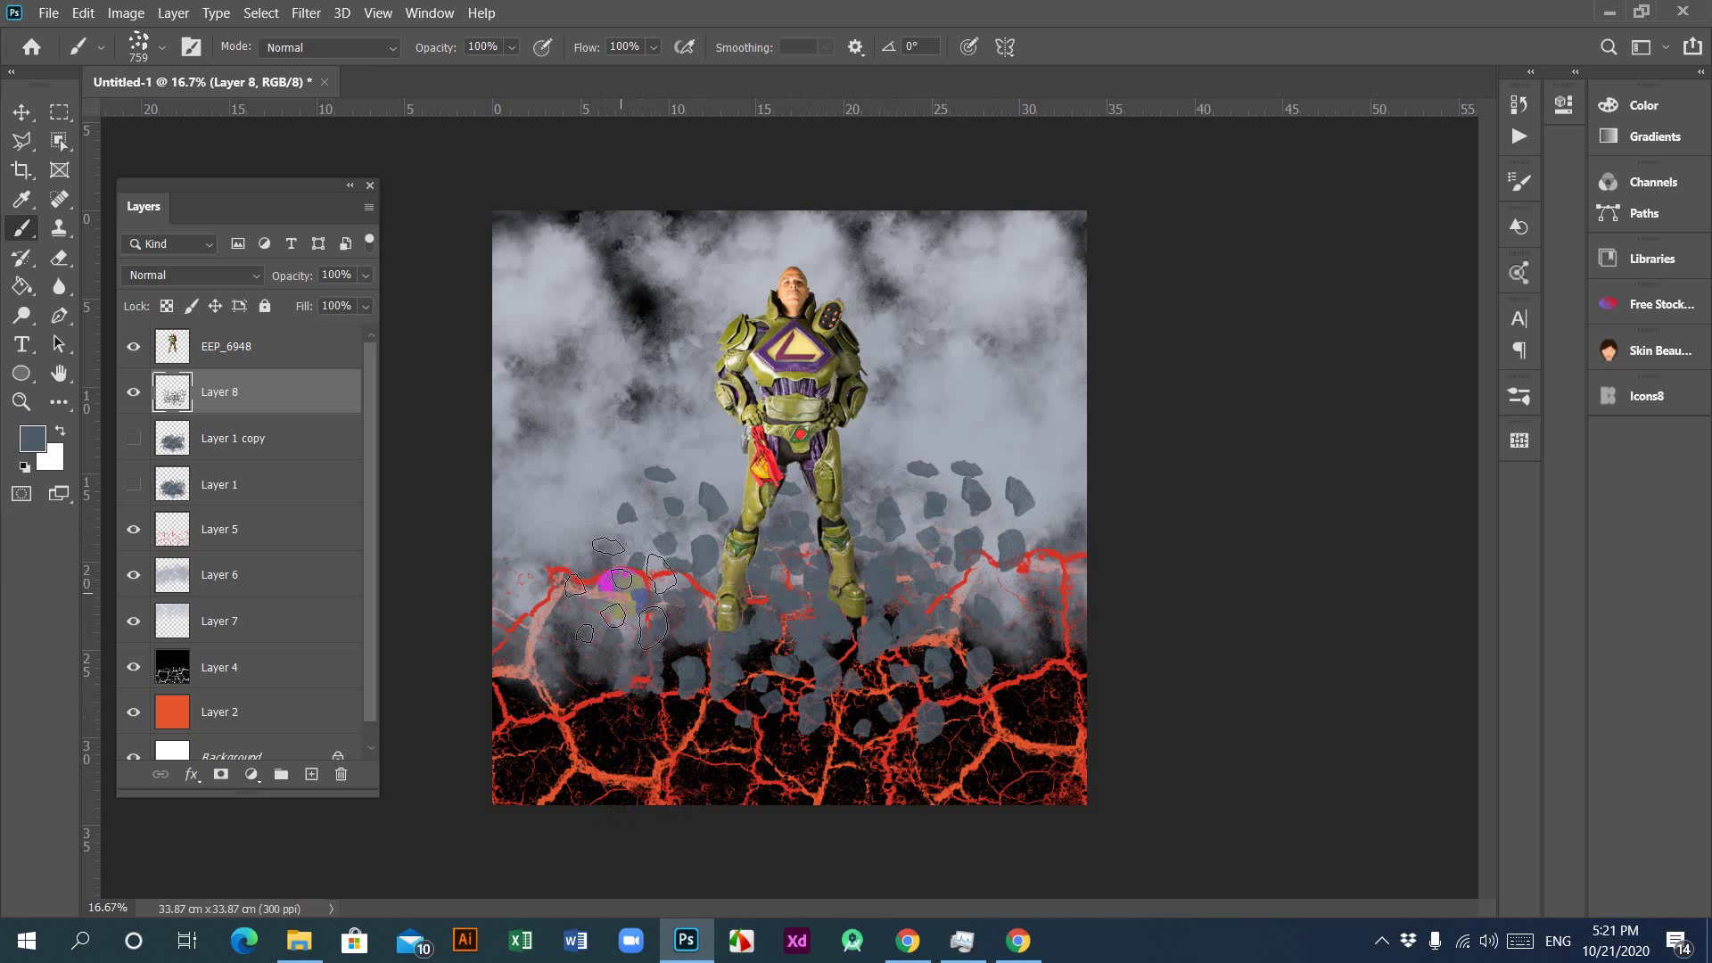
Step: Enlarge the rock brush to 1400 px and paint larger rocks around the legs and down to the canvas's lower edge
{"action": "key", "text": "bracketright"}
{"action": "key", "text": "bracketright"}
{"action": "key", "text": "bracketright"}
{"action": "key", "text": "bracketright"}
{"action": "key", "text": "bracketright"}
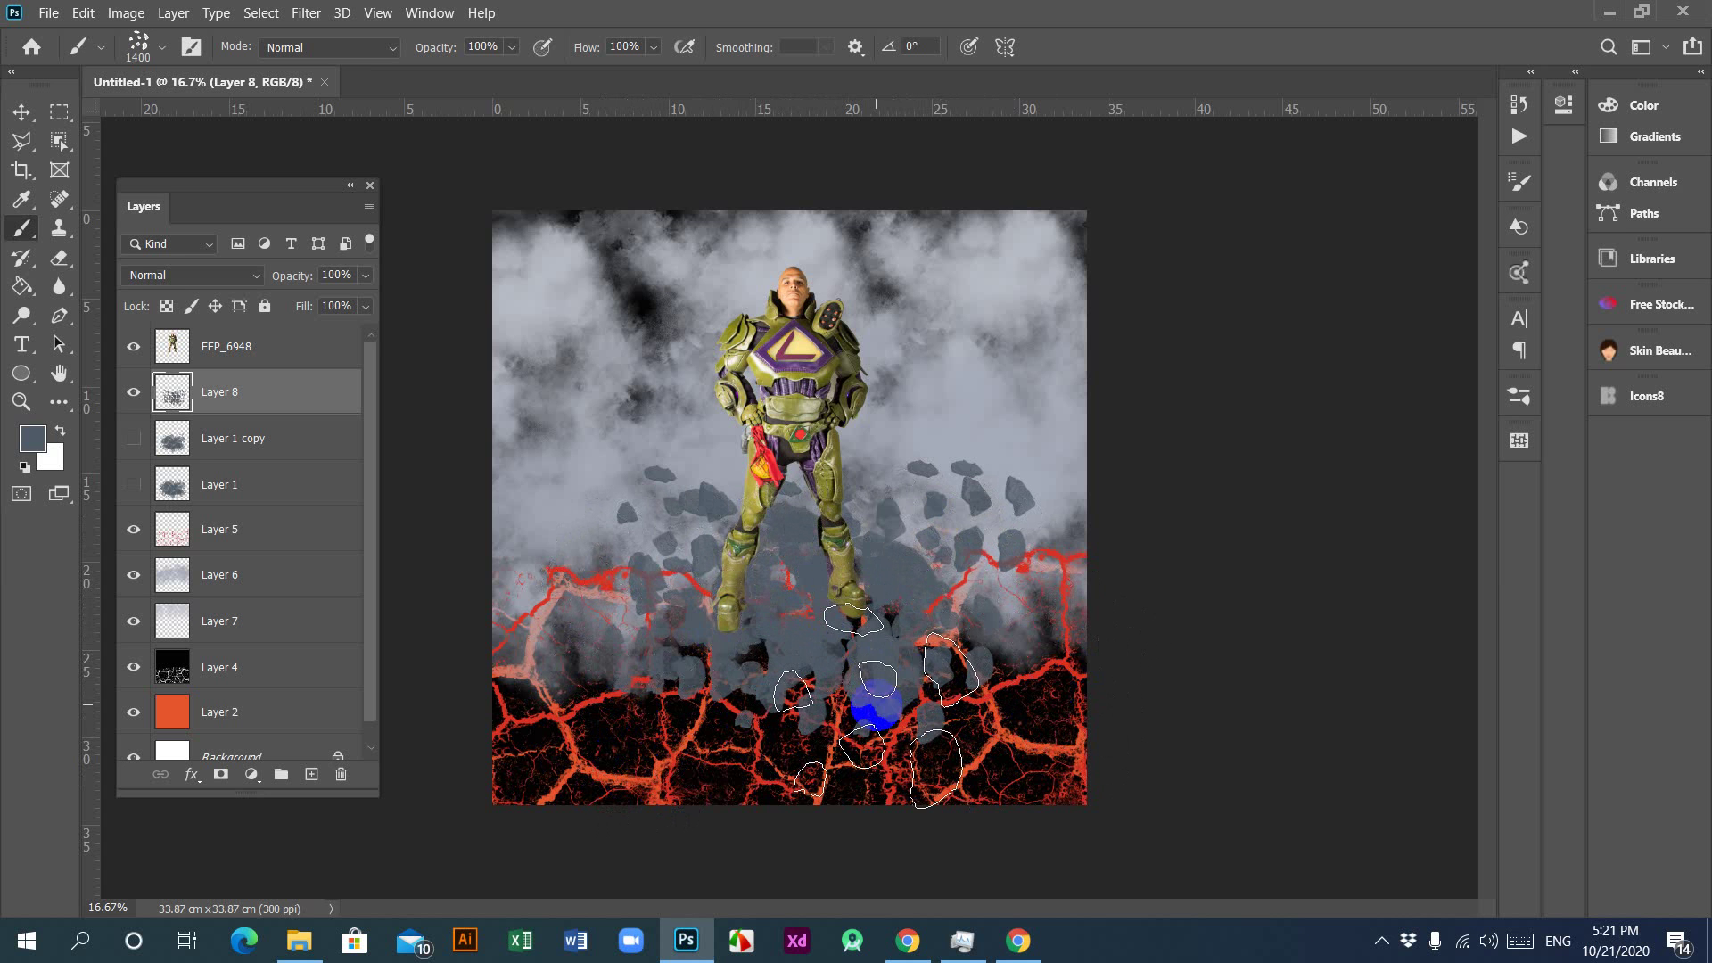
{"action": "mouse_move", "coordinate": [876, 704]}
{"action": "left_mouse_down"}
{"action": "mouse_move", "coordinate": [756, 687]}
{"action": "mouse_move", "coordinate": [714, 647]}
{"action": "mouse_move", "coordinate": [657, 704]}
{"action": "mouse_move", "coordinate": [633, 634]}
{"action": "mouse_move", "coordinate": [656, 567]}
{"action": "mouse_move", "coordinate": [562, 573]}
{"action": "left_mouse_up"}
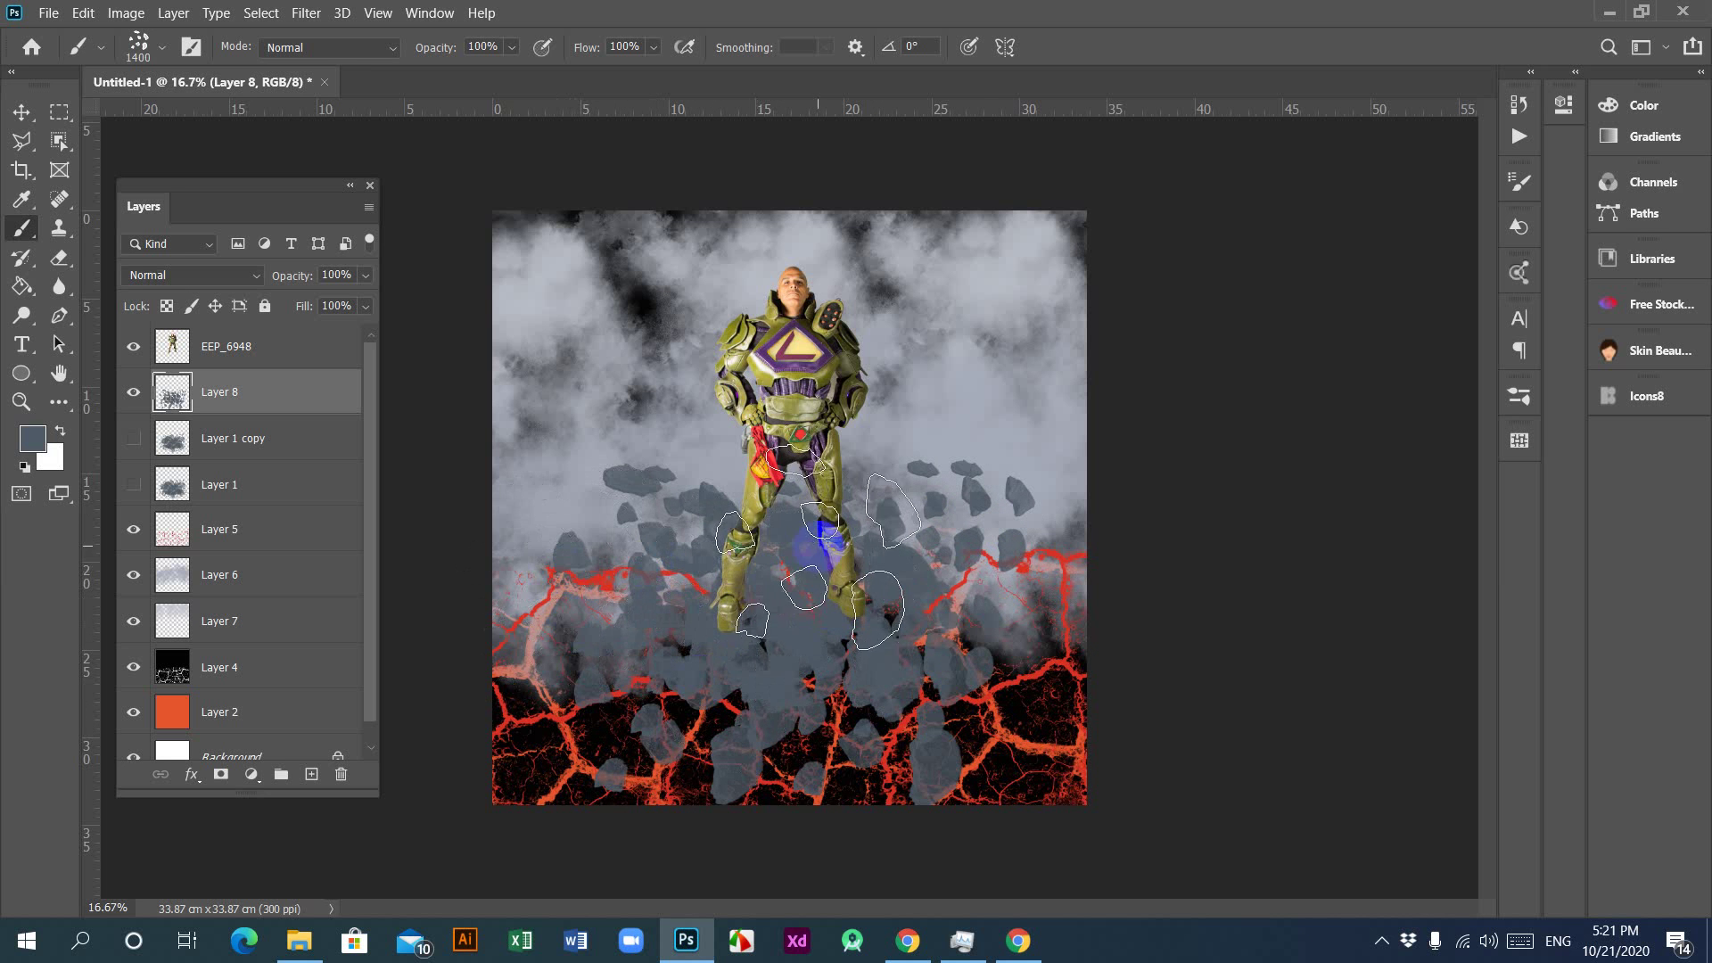
{"action": "mouse_move", "coordinate": [824, 534]}
{"action": "left_mouse_down"}
{"action": "mouse_move", "coordinate": [933, 522]}
{"action": "mouse_move", "coordinate": [874, 599]}
{"action": "mouse_move", "coordinate": [833, 619]}
{"action": "mouse_move", "coordinate": [773, 725]}
{"action": "mouse_move", "coordinate": [1053, 735]}
{"action": "mouse_move", "coordinate": [779, 693]}
{"action": "mouse_move", "coordinate": [861, 685]}
{"action": "mouse_move", "coordinate": [896, 704]}
{"action": "mouse_move", "coordinate": [793, 637]}
{"action": "mouse_move", "coordinate": [748, 575]}
{"action": "mouse_move", "coordinate": [686, 573]}
{"action": "mouse_move", "coordinate": [688, 611]}
{"action": "mouse_move", "coordinate": [755, 611]}
{"action": "left_mouse_up"}
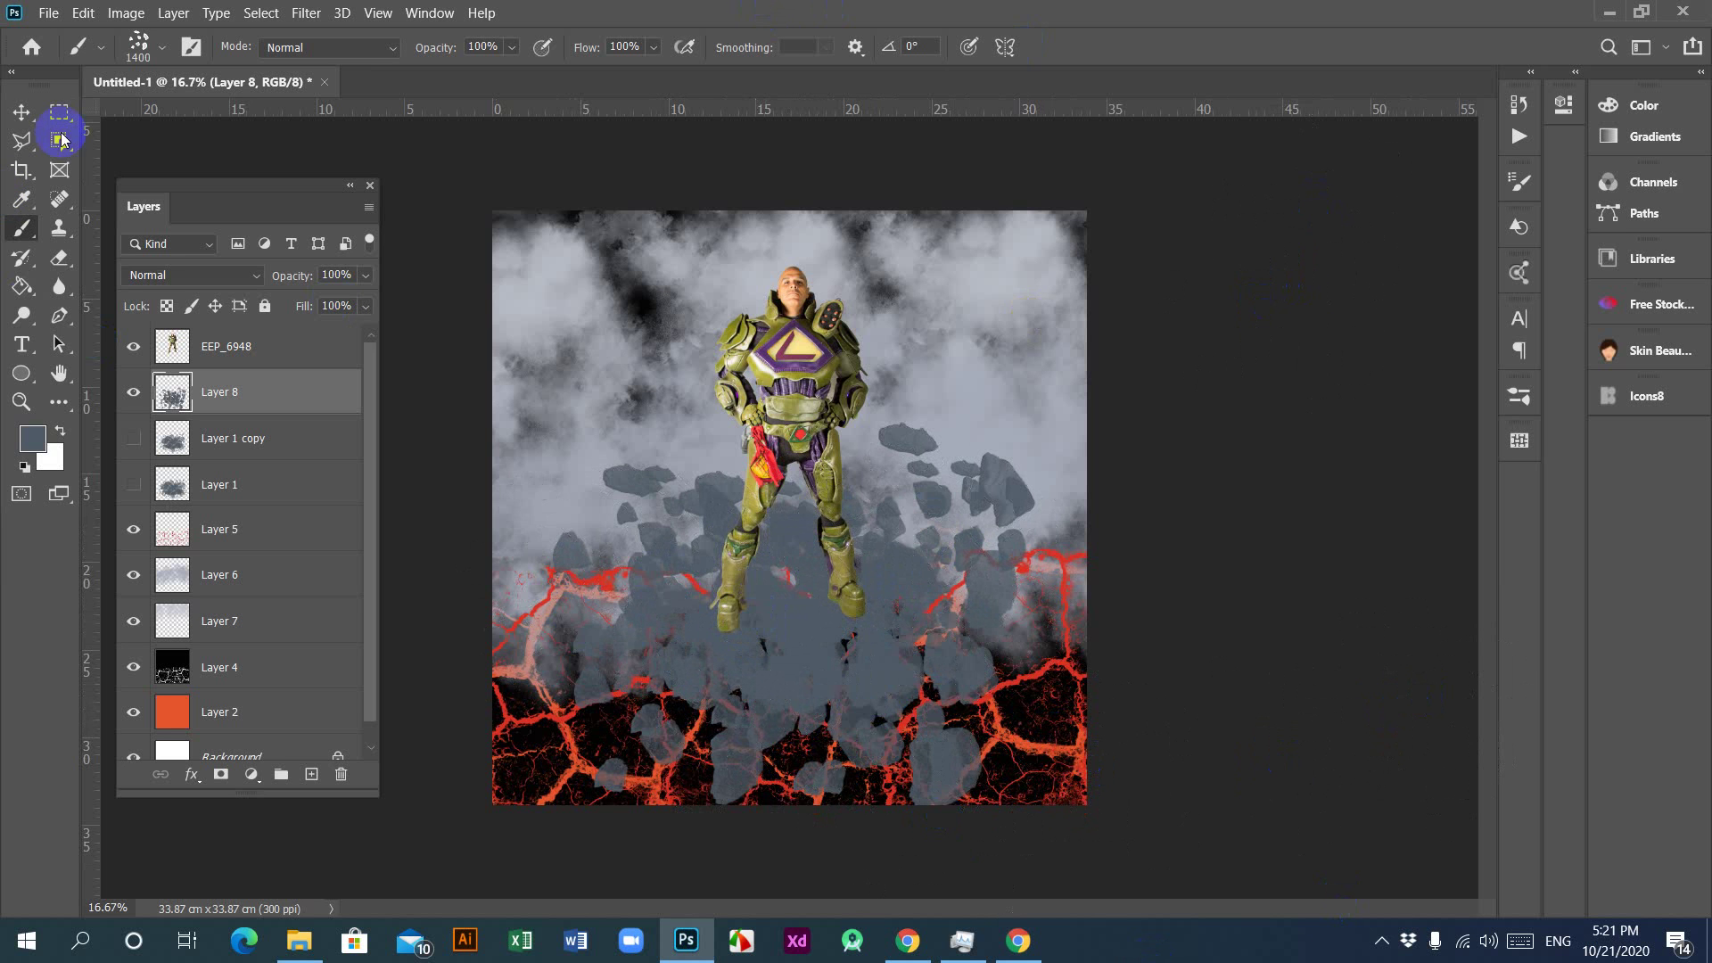
{"action": "left_click", "coordinate": [20, 113]}
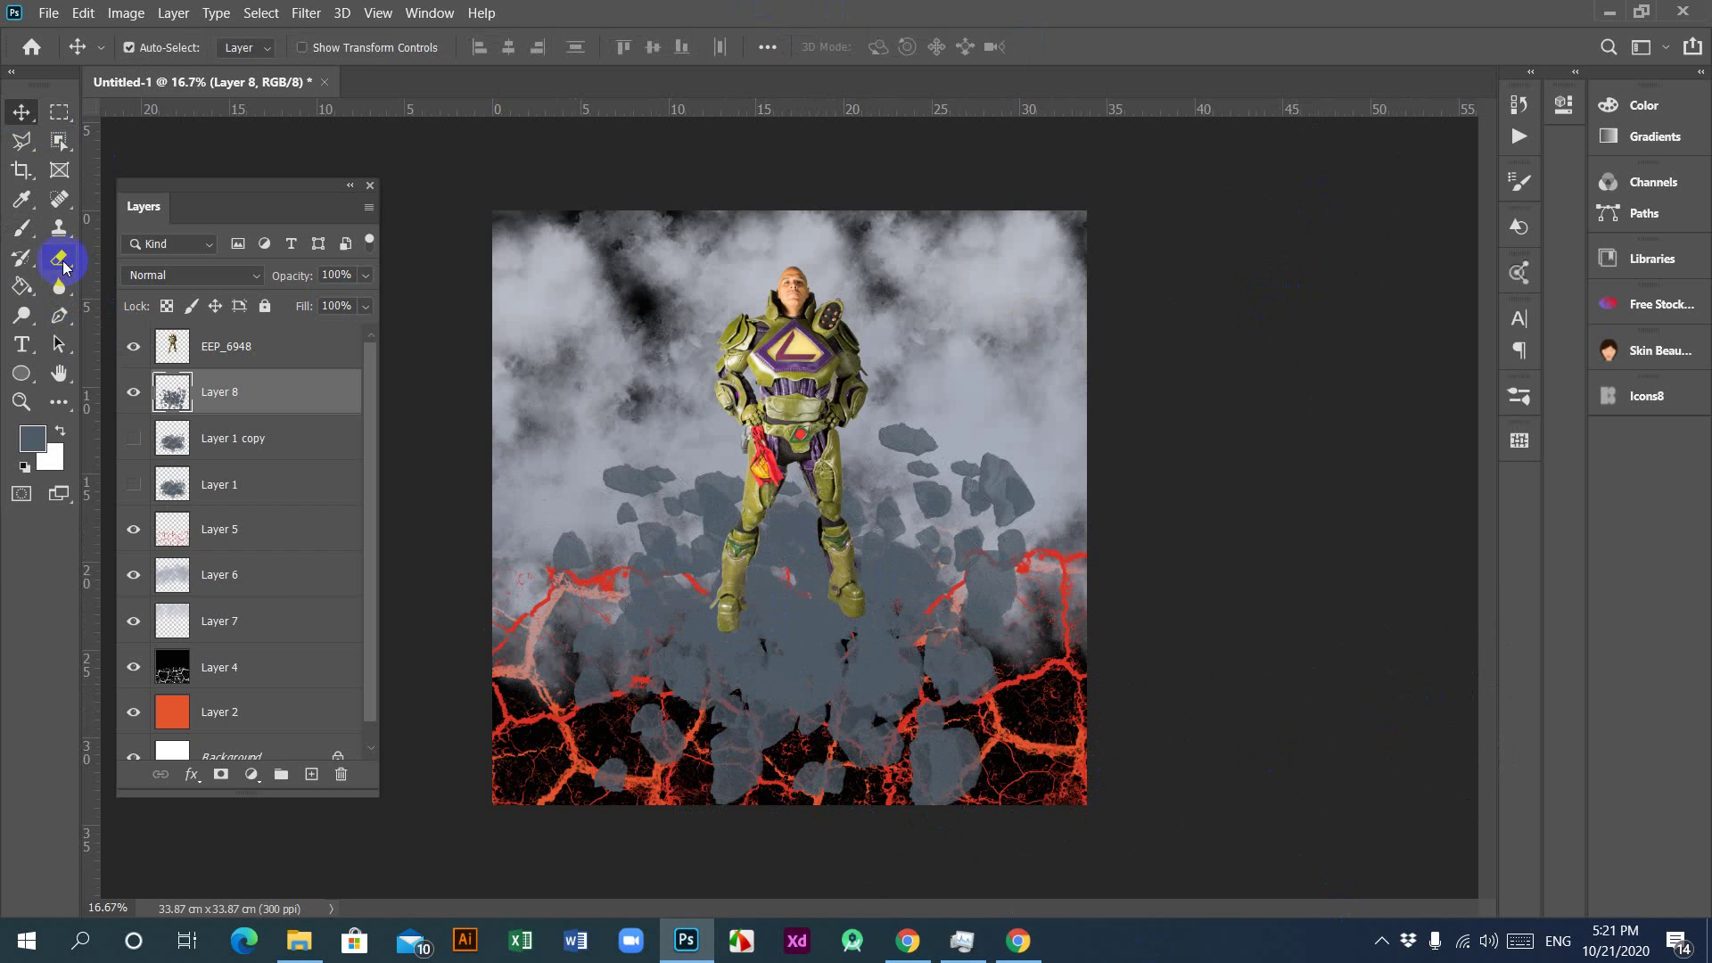
{"action": "left_click", "coordinate": [59, 259]}
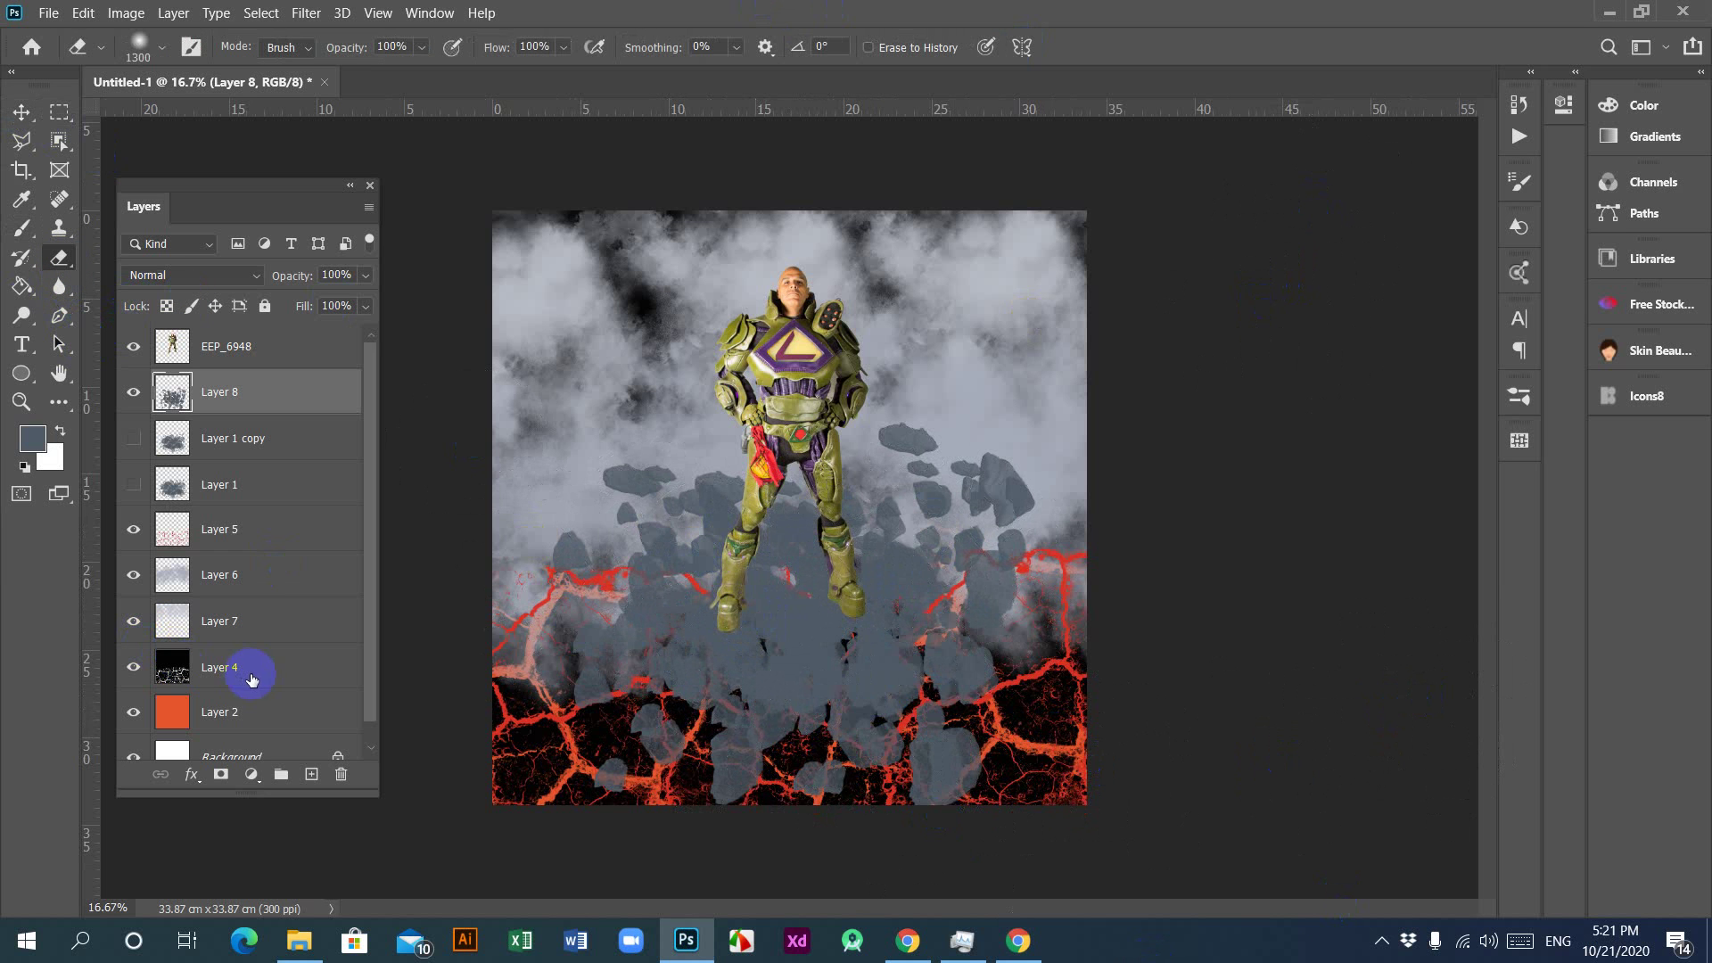
{"action": "left_click", "coordinate": [225, 655]}
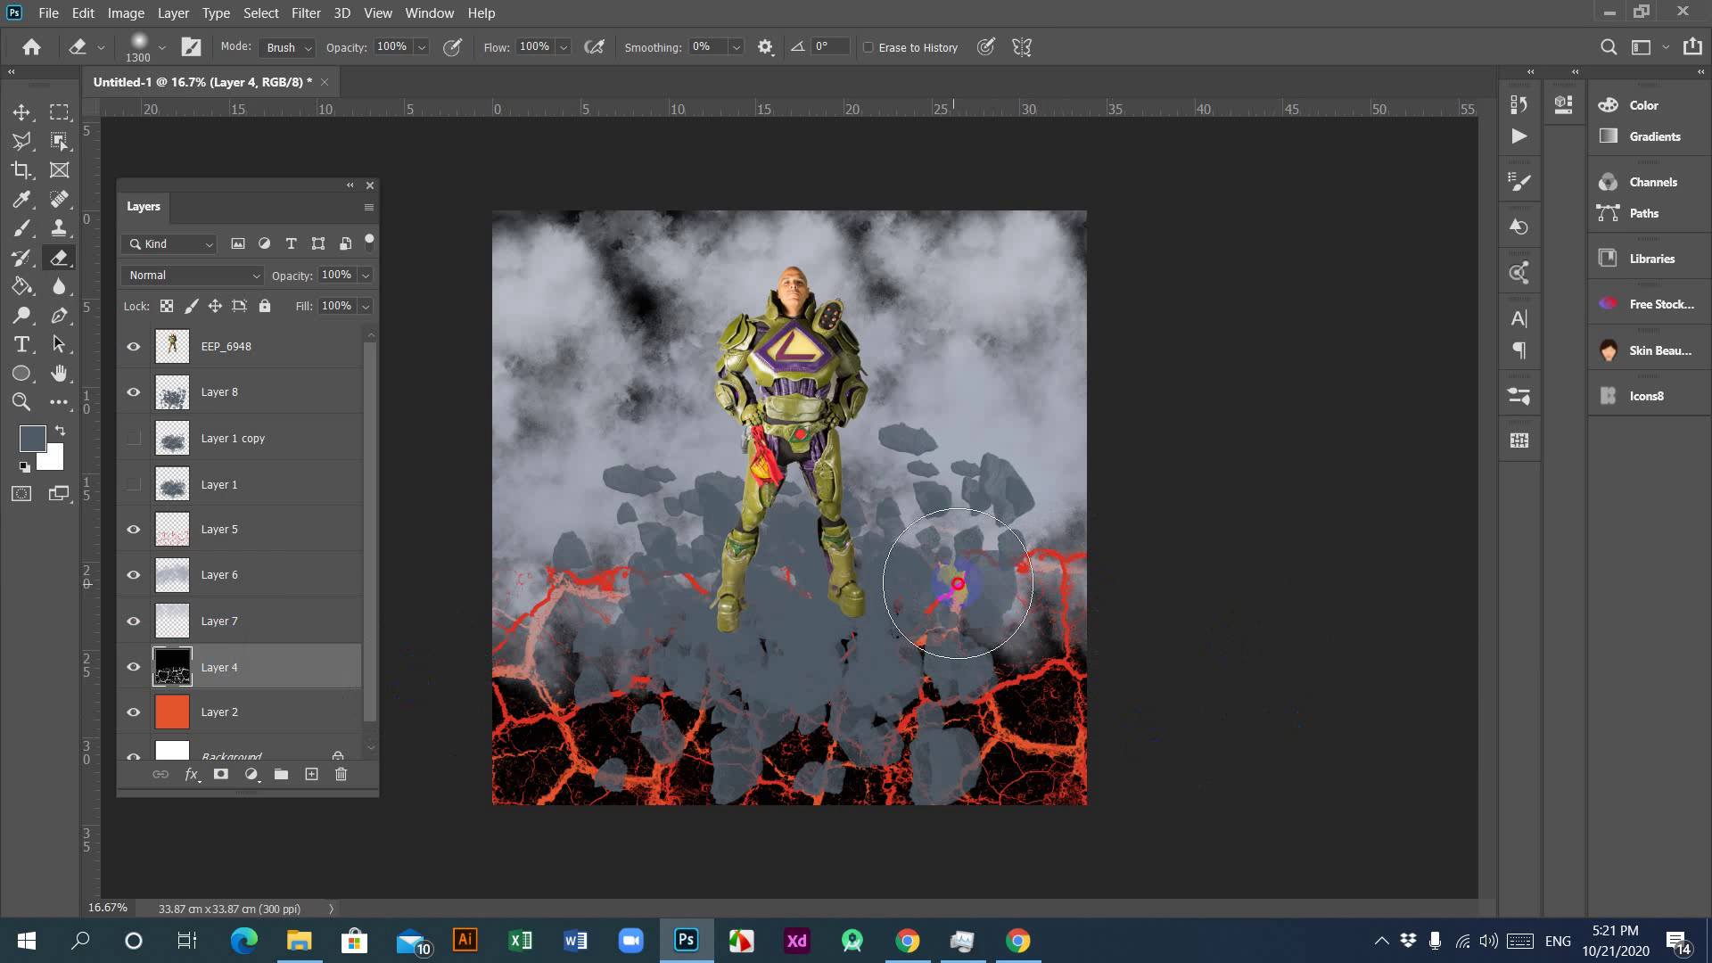
{"action": "left_click", "coordinate": [1089, 578]}
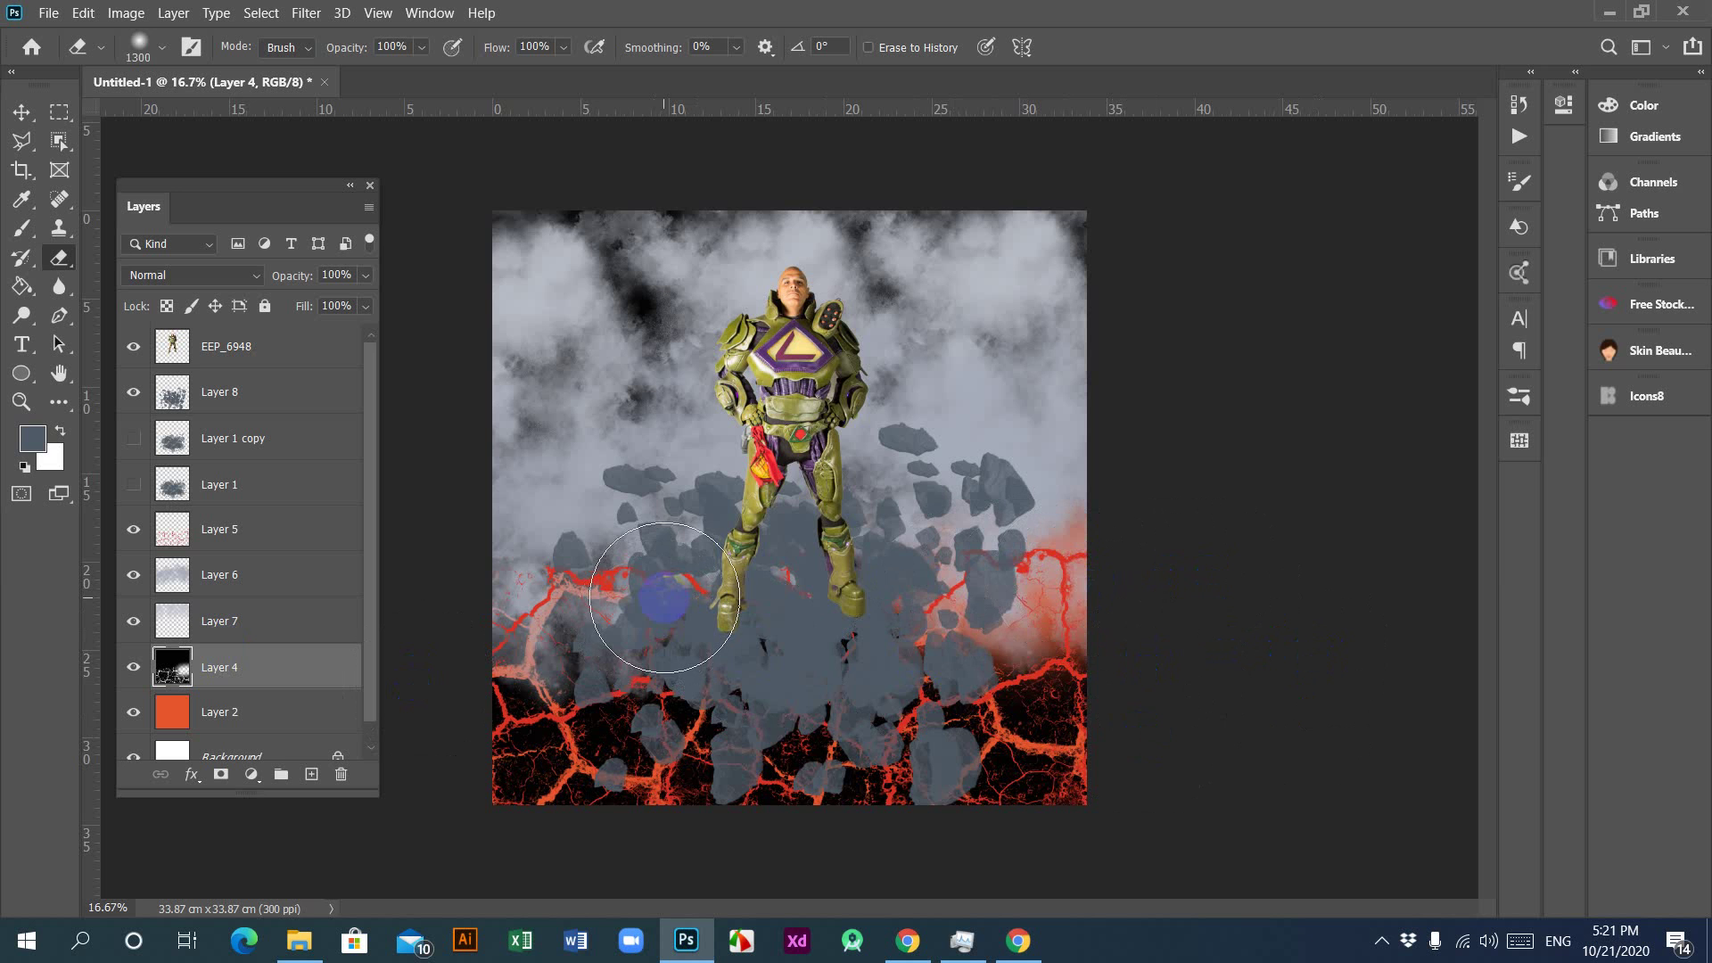
{"action": "key", "text": "ctrl+z"}
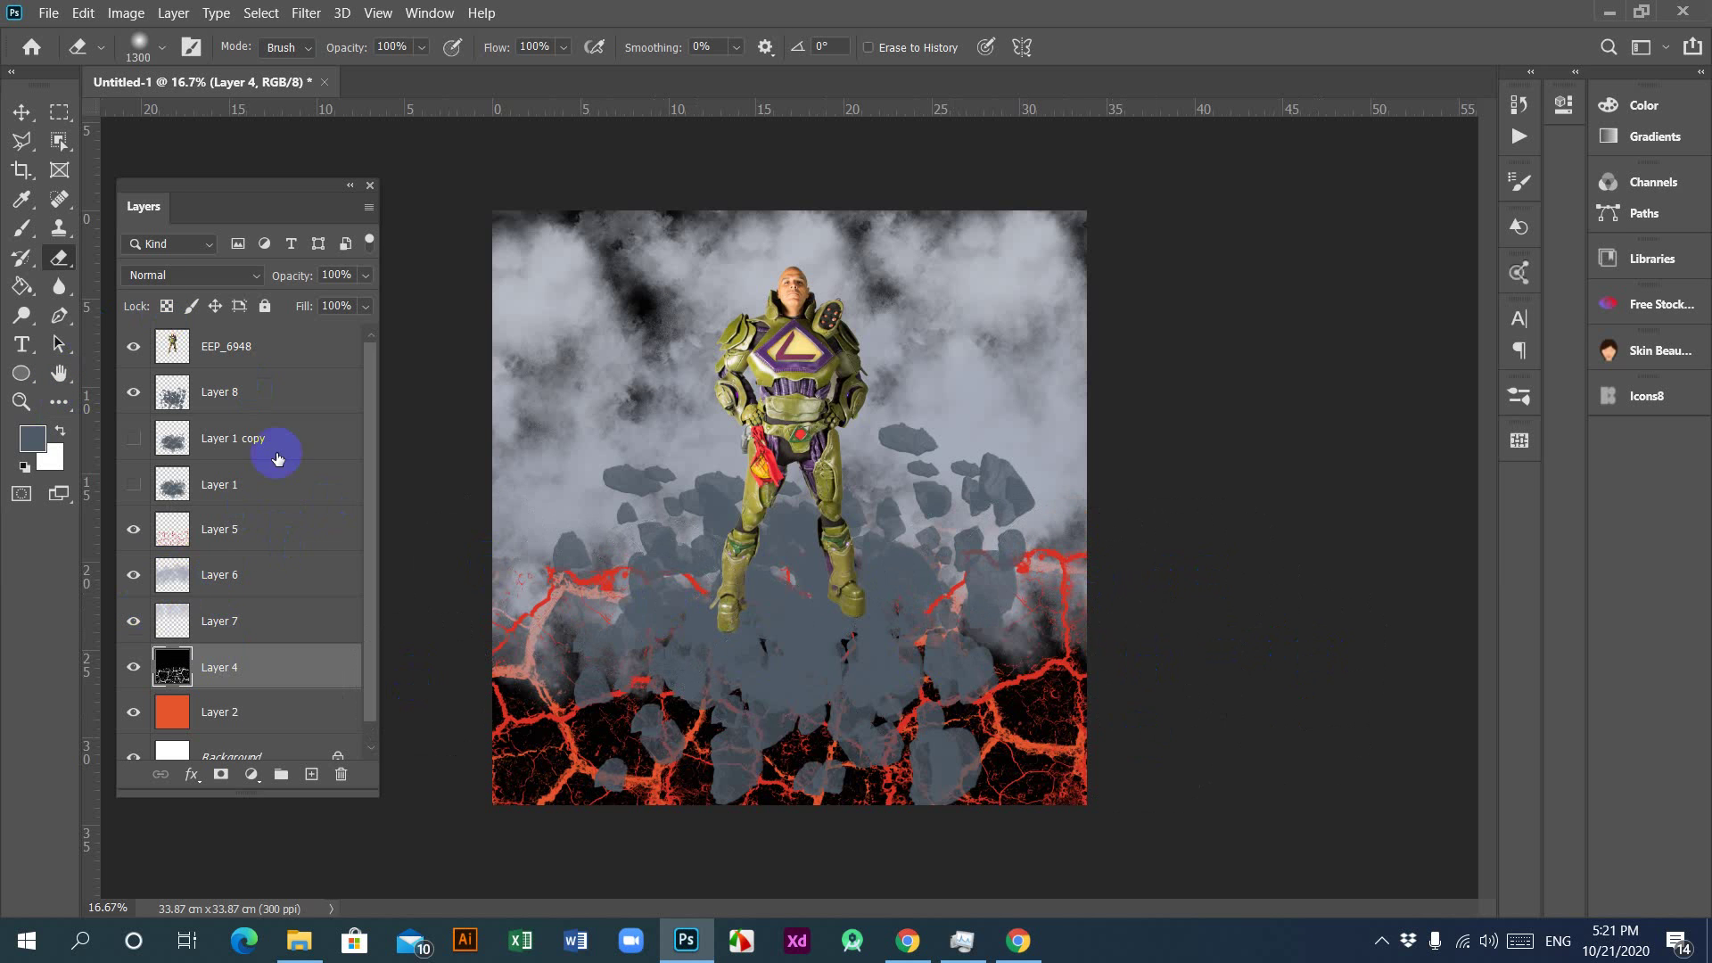
Step: Set the foreground colour to black (000000) and paint over parts of the lava cracks on Layer 4 with the rock brush
{"action": "left_click", "coordinate": [22, 230]}
{"action": "left_click", "coordinate": [34, 437]}
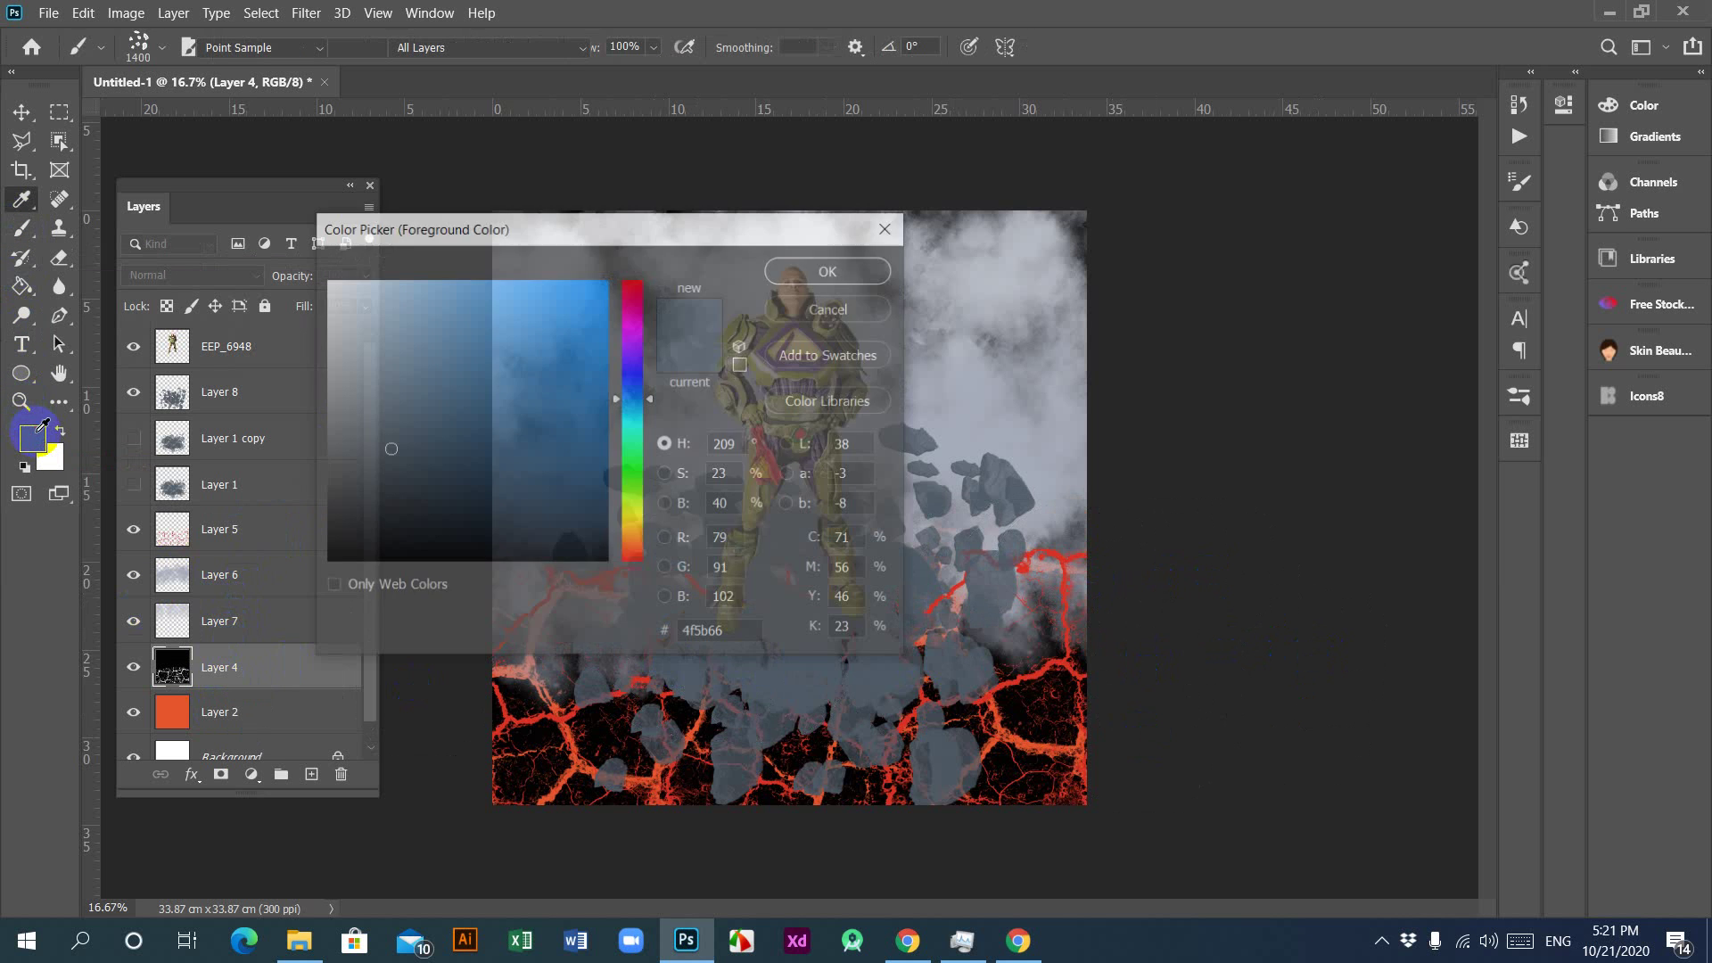
{"action": "left_click_drag", "start_coordinate": [330, 558], "coordinate": [280, 576]}
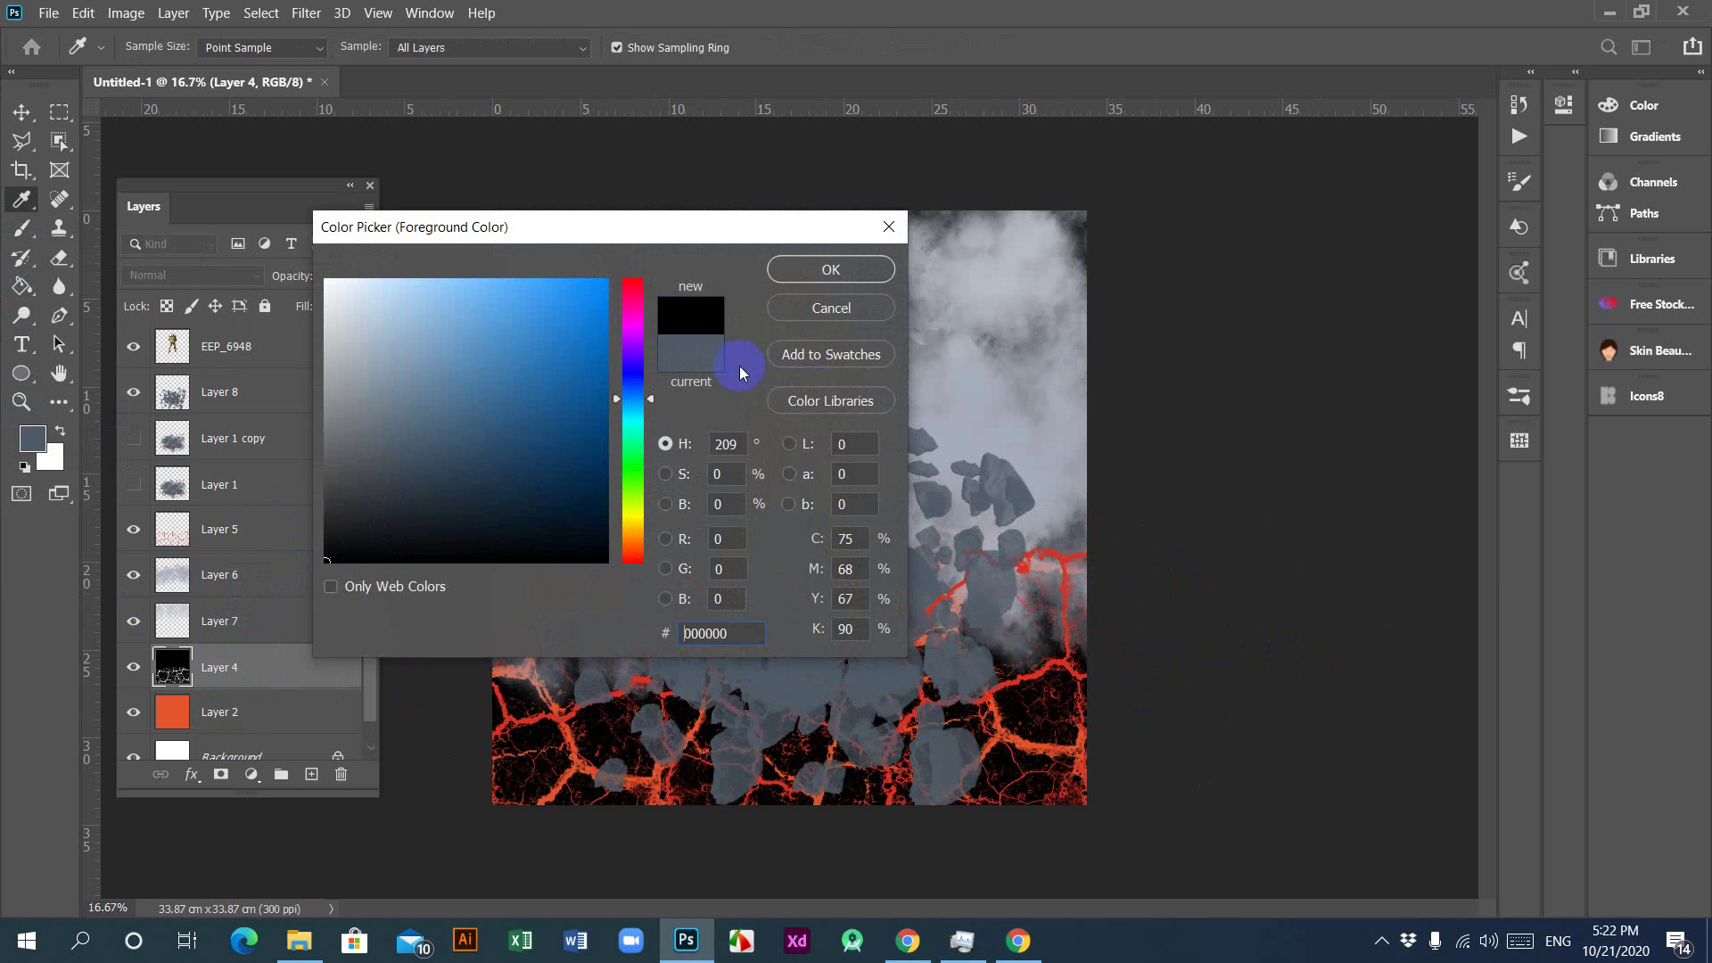
{"action": "left_click", "coordinate": [807, 282]}
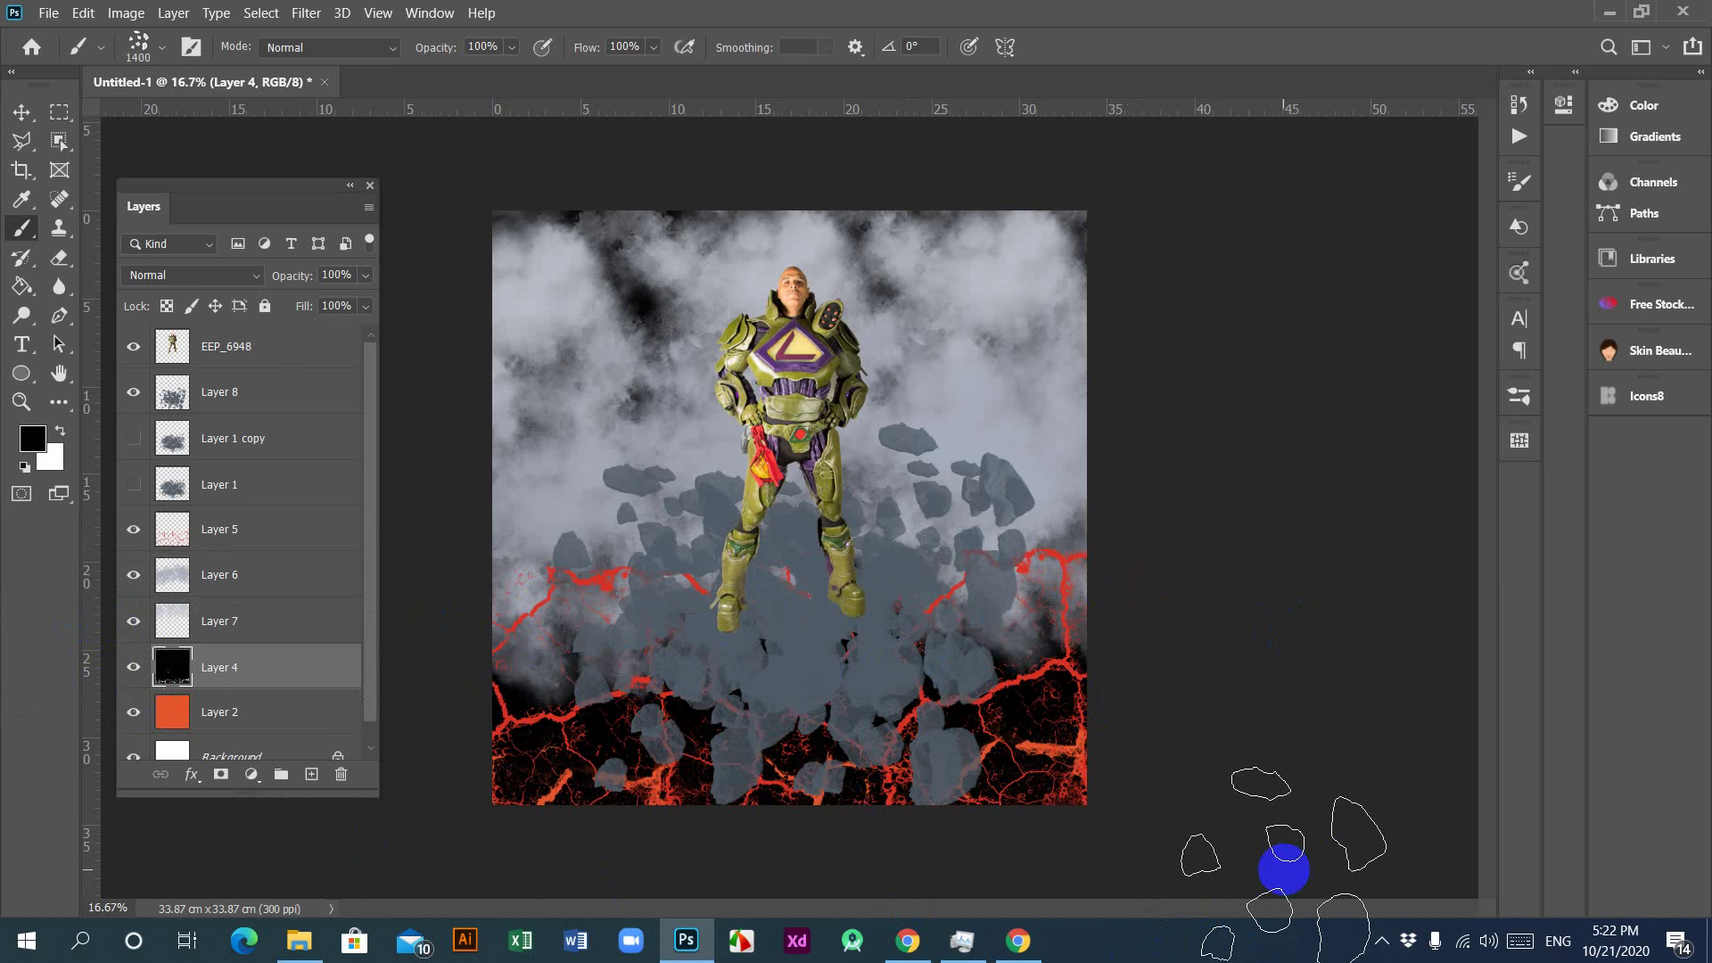
{"action": "left_click", "coordinate": [22, 113]}
{"action": "left_click", "coordinate": [1251, 419]}
{"action": "key", "text": "ctrl+minus"}
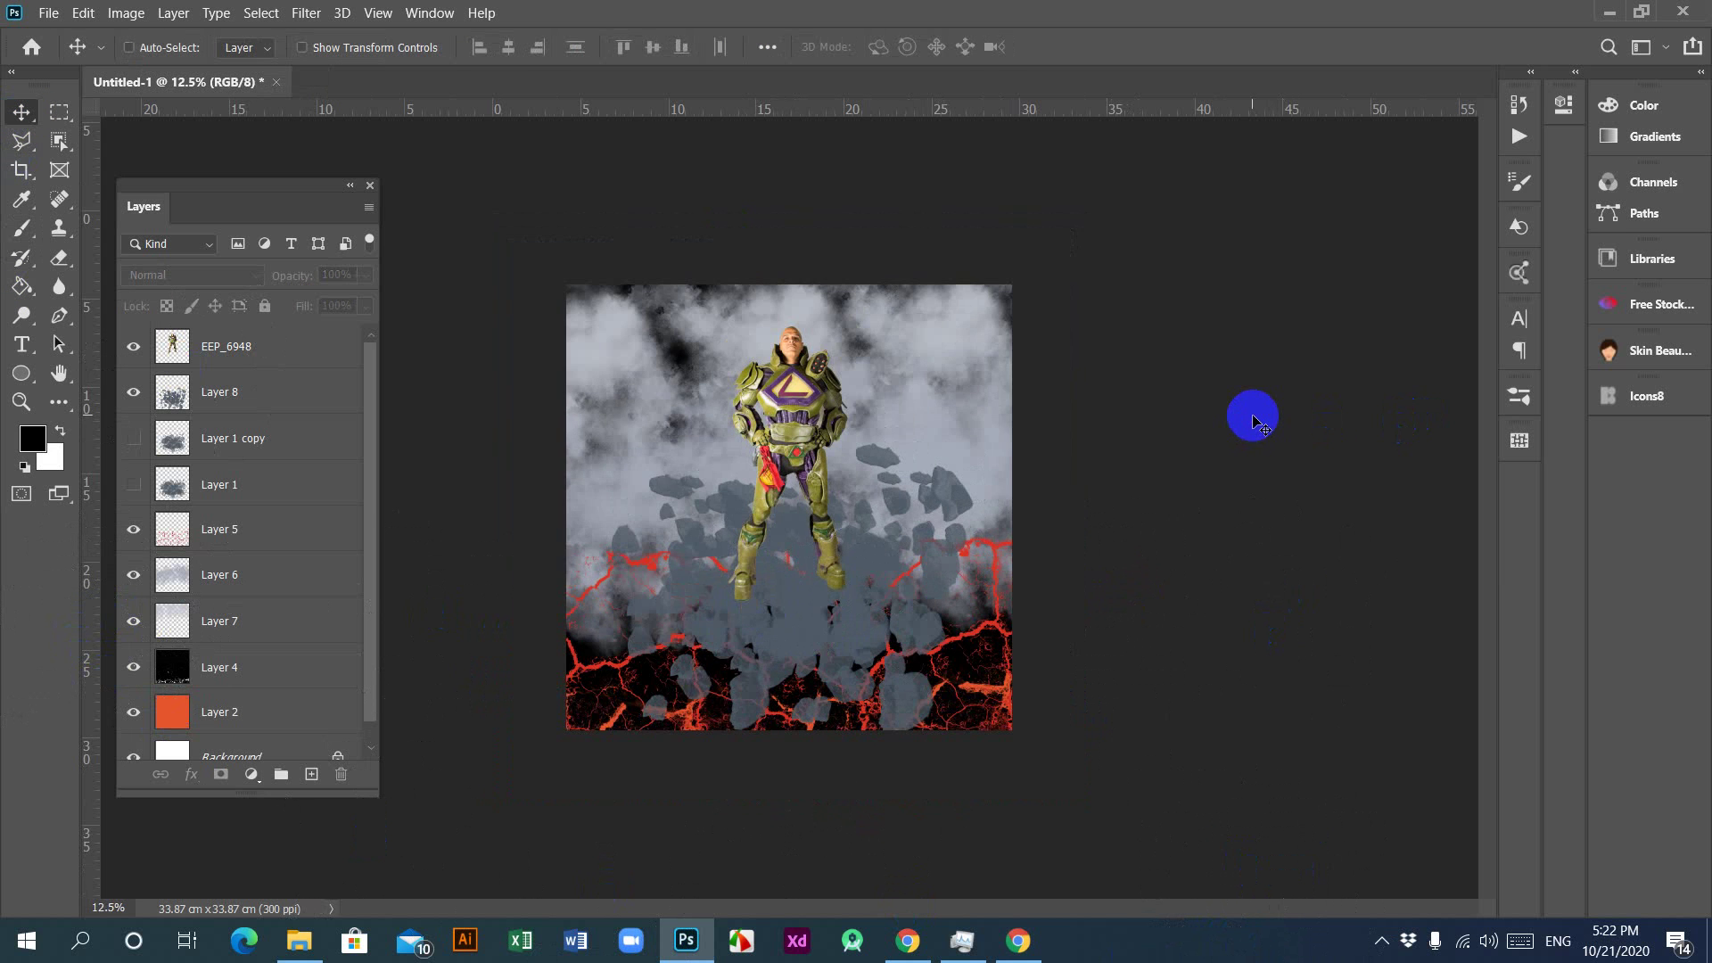
{"action": "key", "text": "ctrl+minus"}
{"action": "key", "text": "ctrl+plus"}
{"action": "key", "text": "ctrl+plus"}
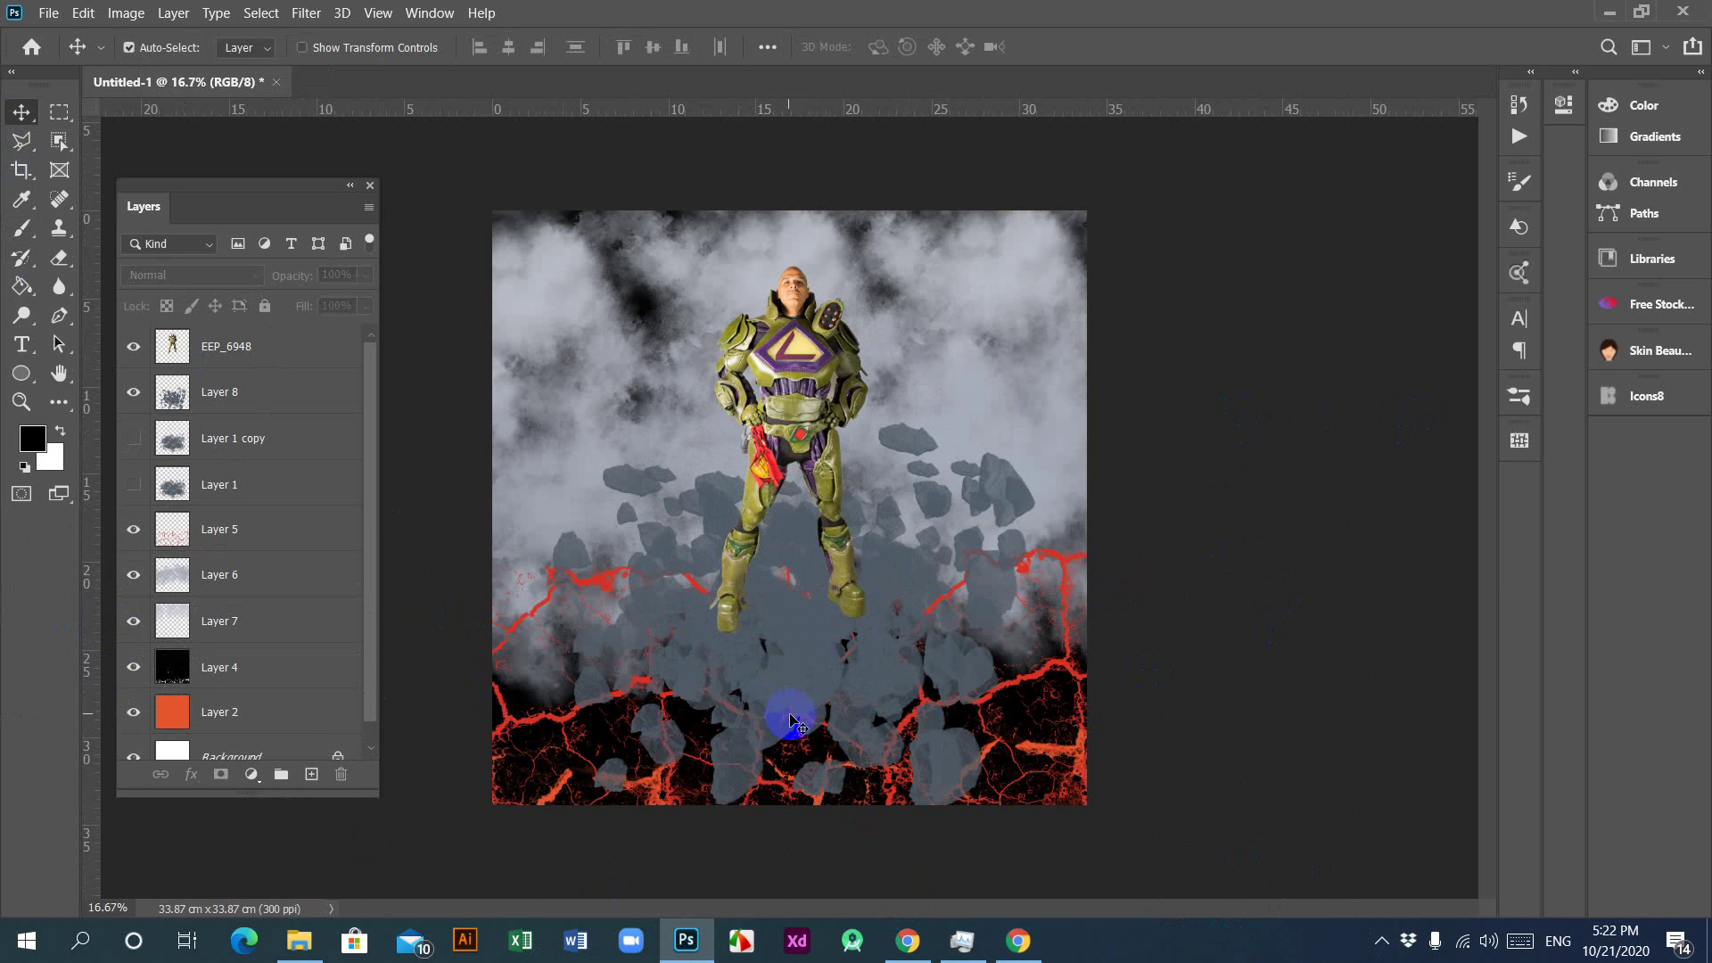
Step: Switch the brush tip to a soft round 45 px brush
{"action": "left_click", "coordinate": [23, 238]}
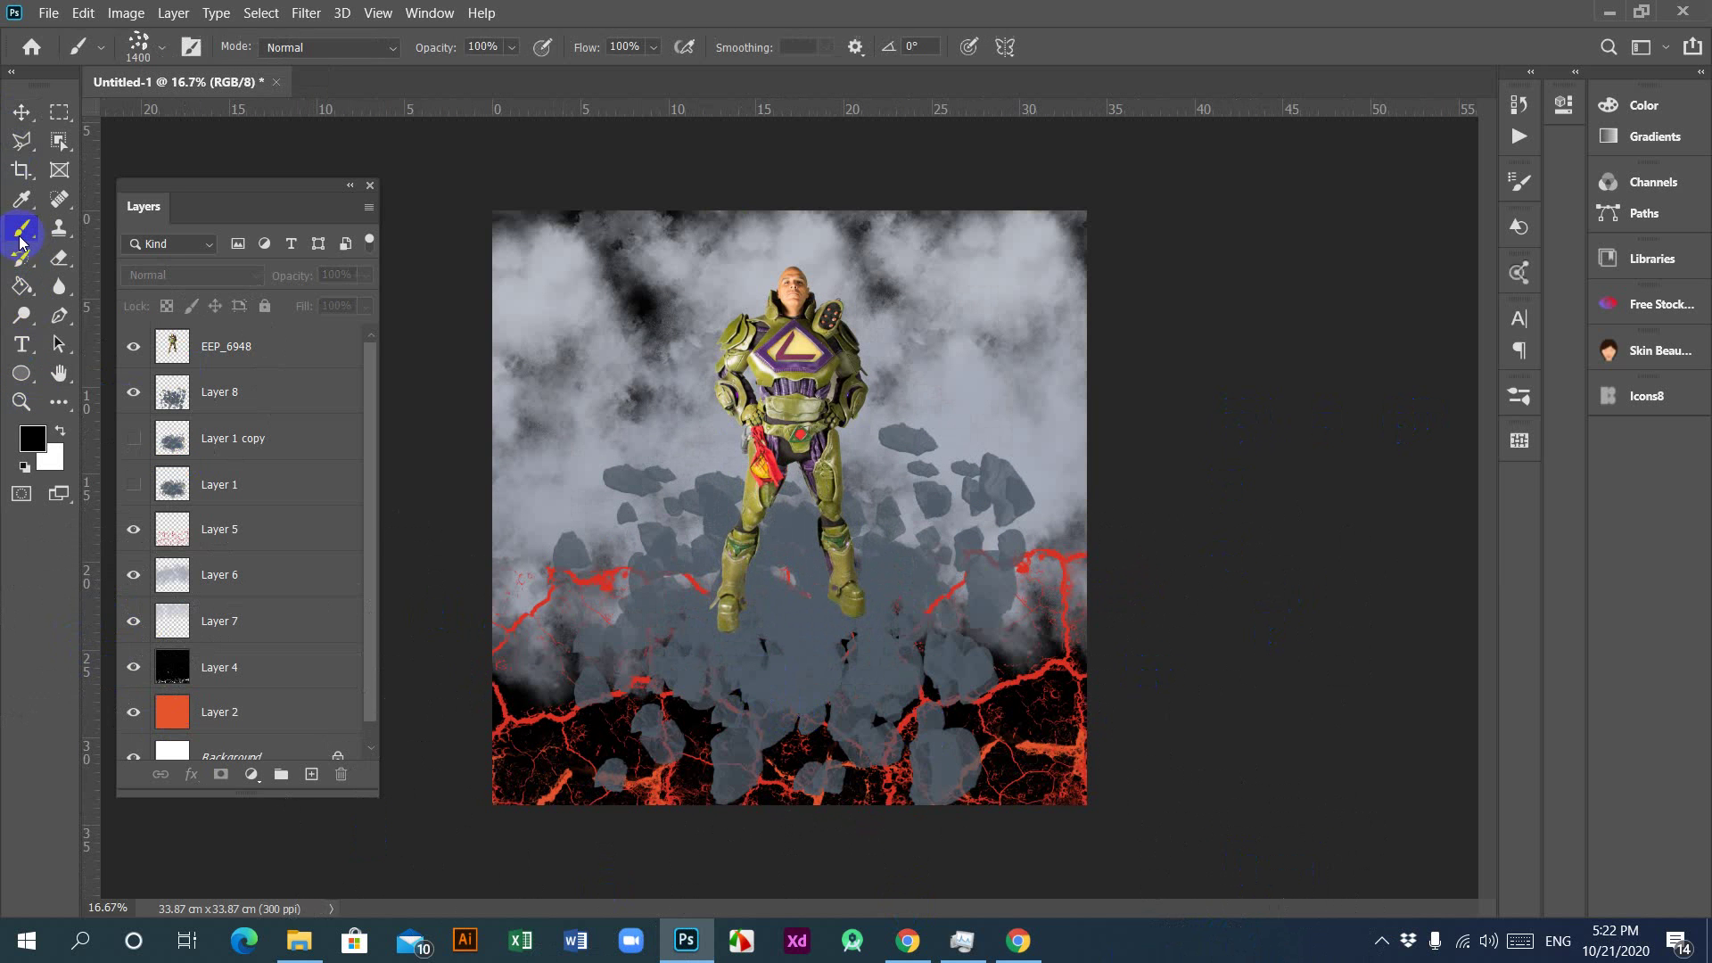
{"action": "left_click", "coordinate": [1520, 187]}
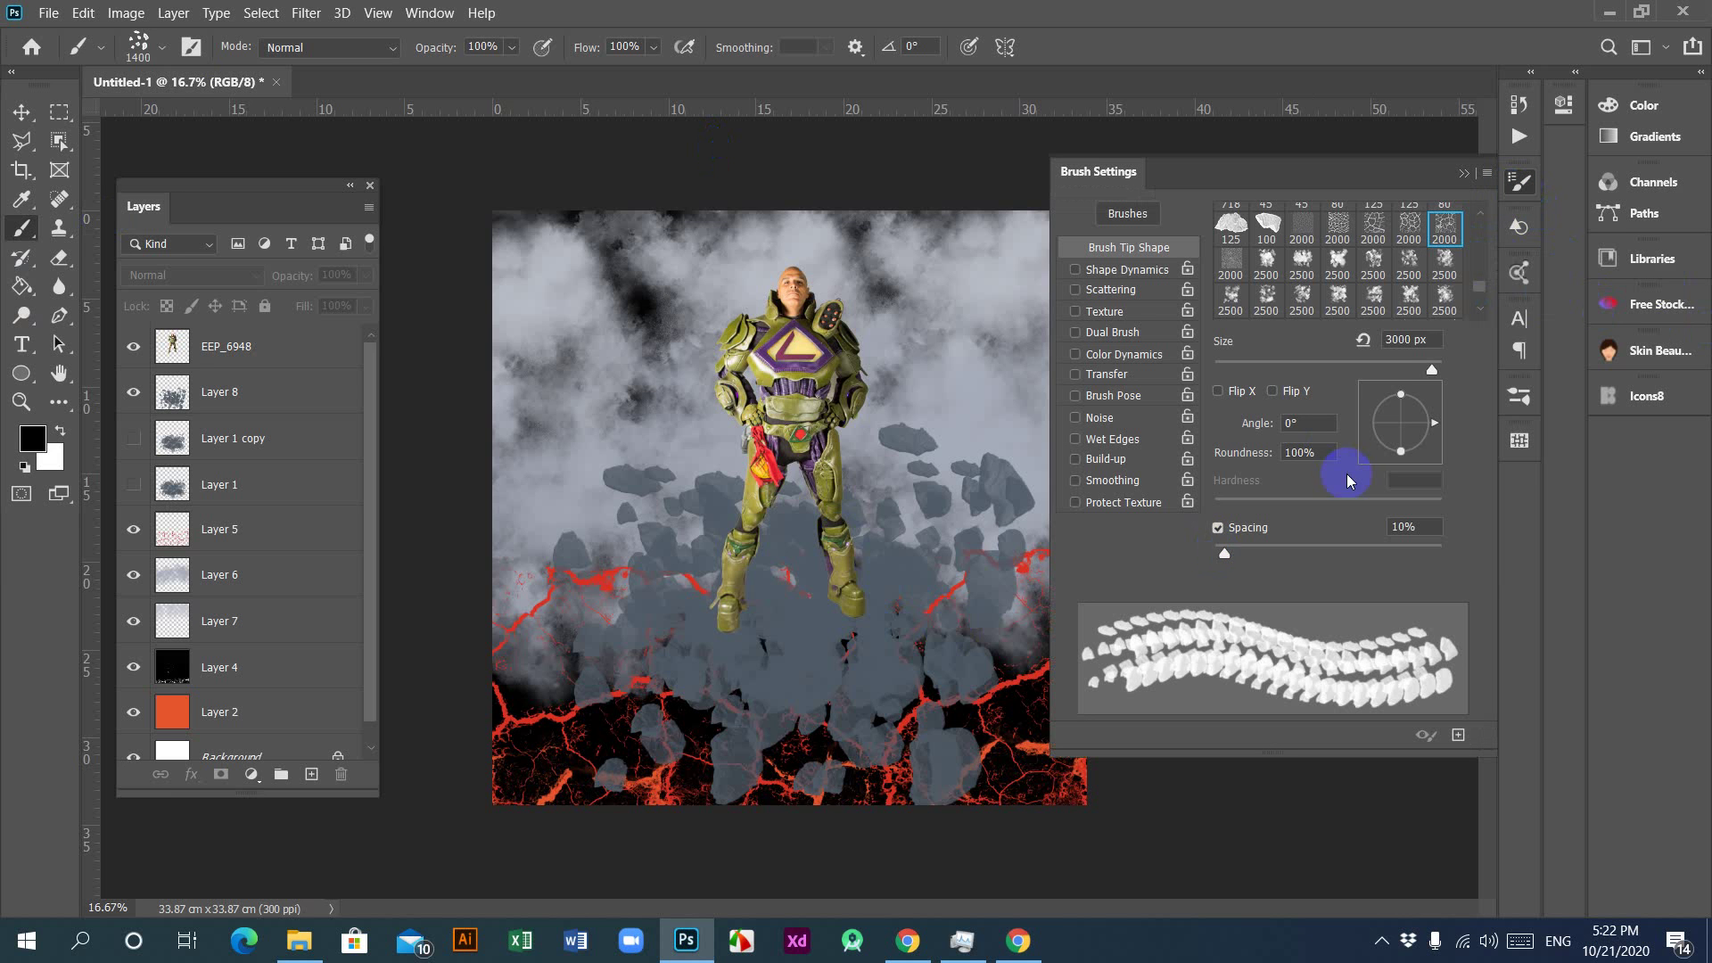
{"action": "left_click", "coordinate": [1302, 291]}
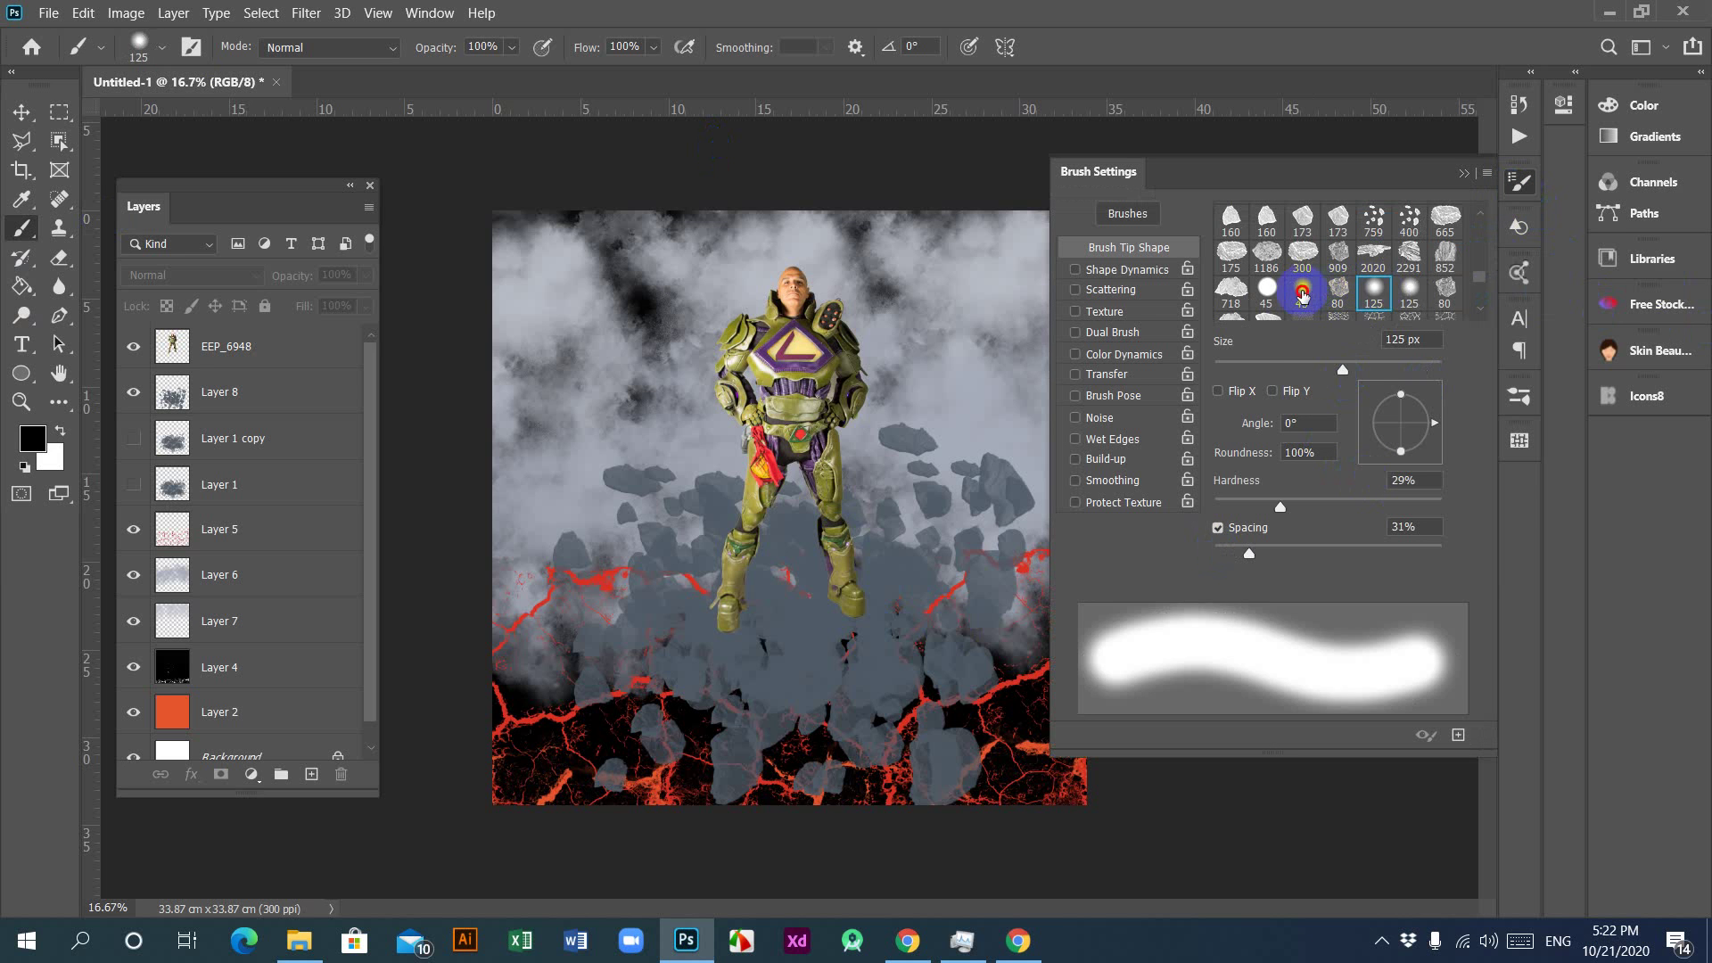
{"action": "left_click", "coordinate": [1463, 173]}
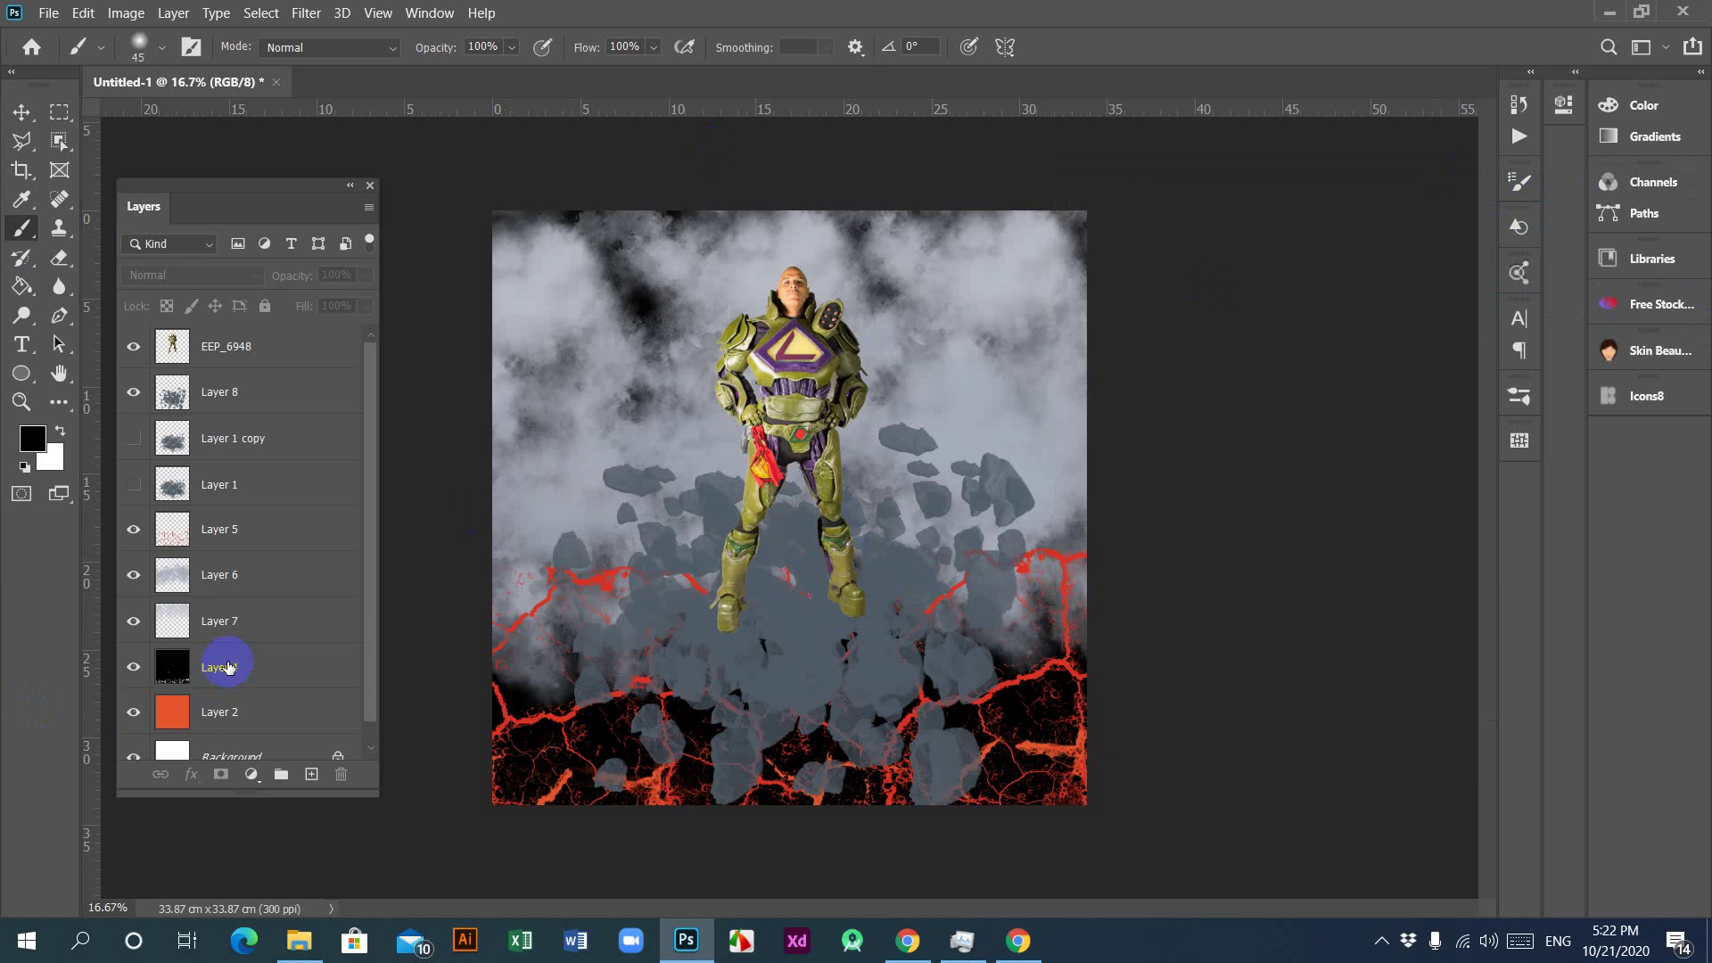
Step: Create a new layer and place it directly beneath the EEP_6948 figure layer
{"action": "left_click", "coordinate": [243, 351]}
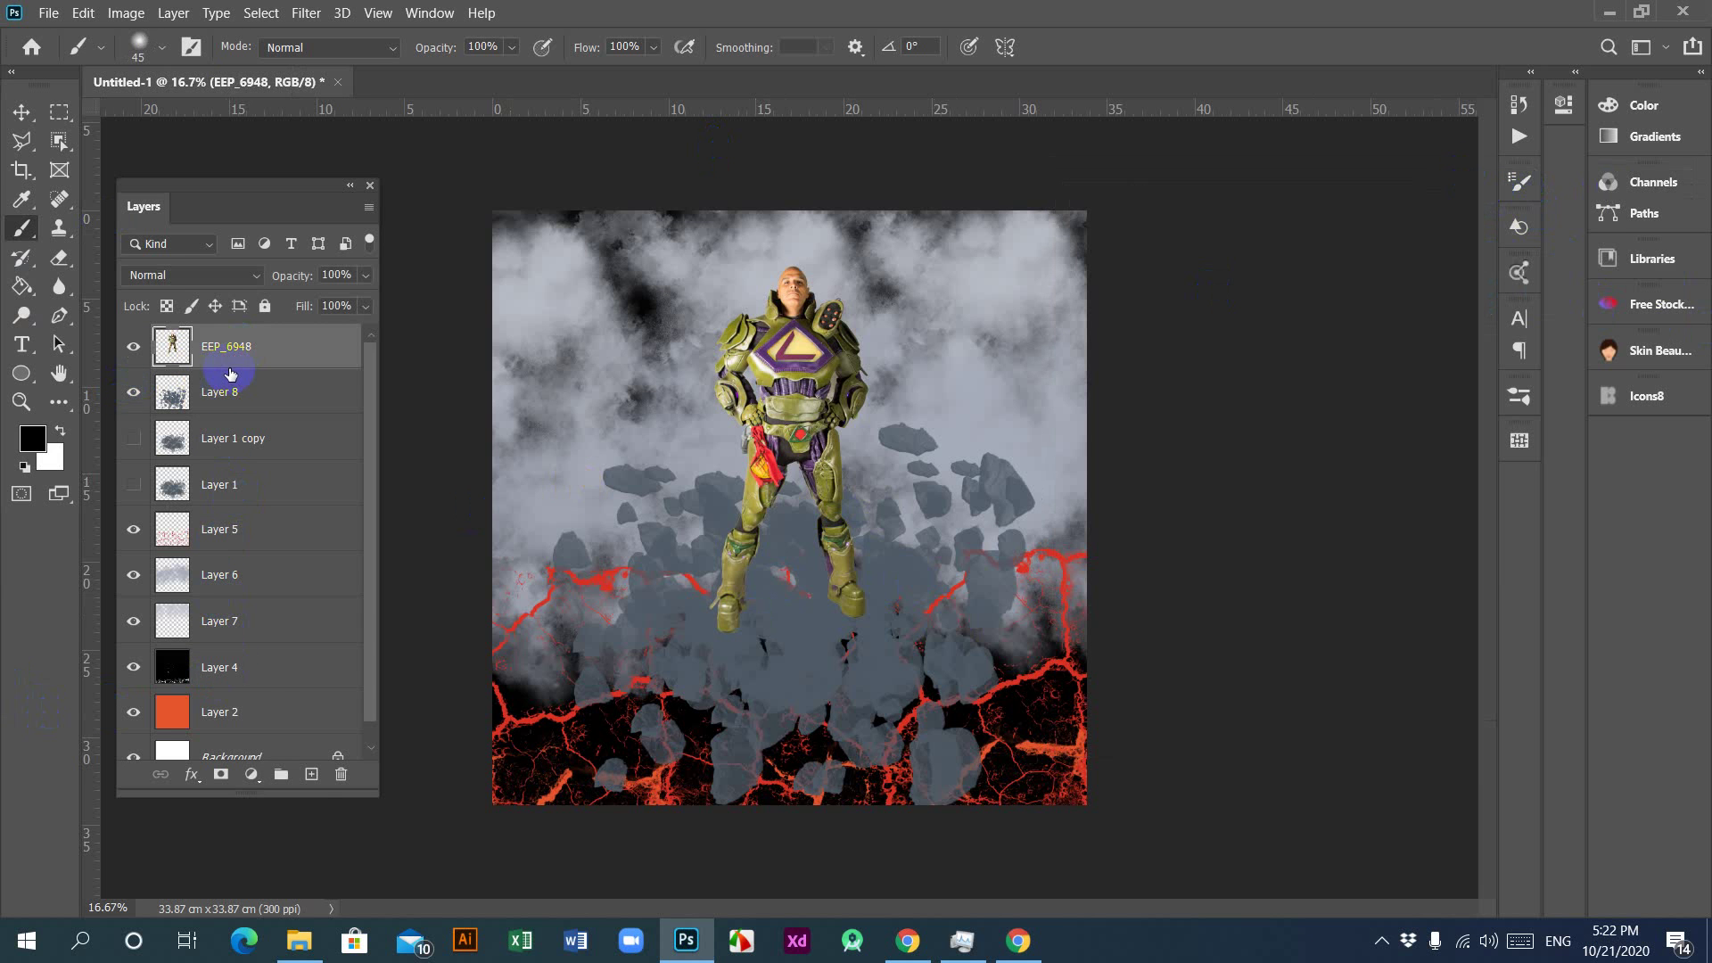
{"action": "left_click", "coordinate": [311, 773]}
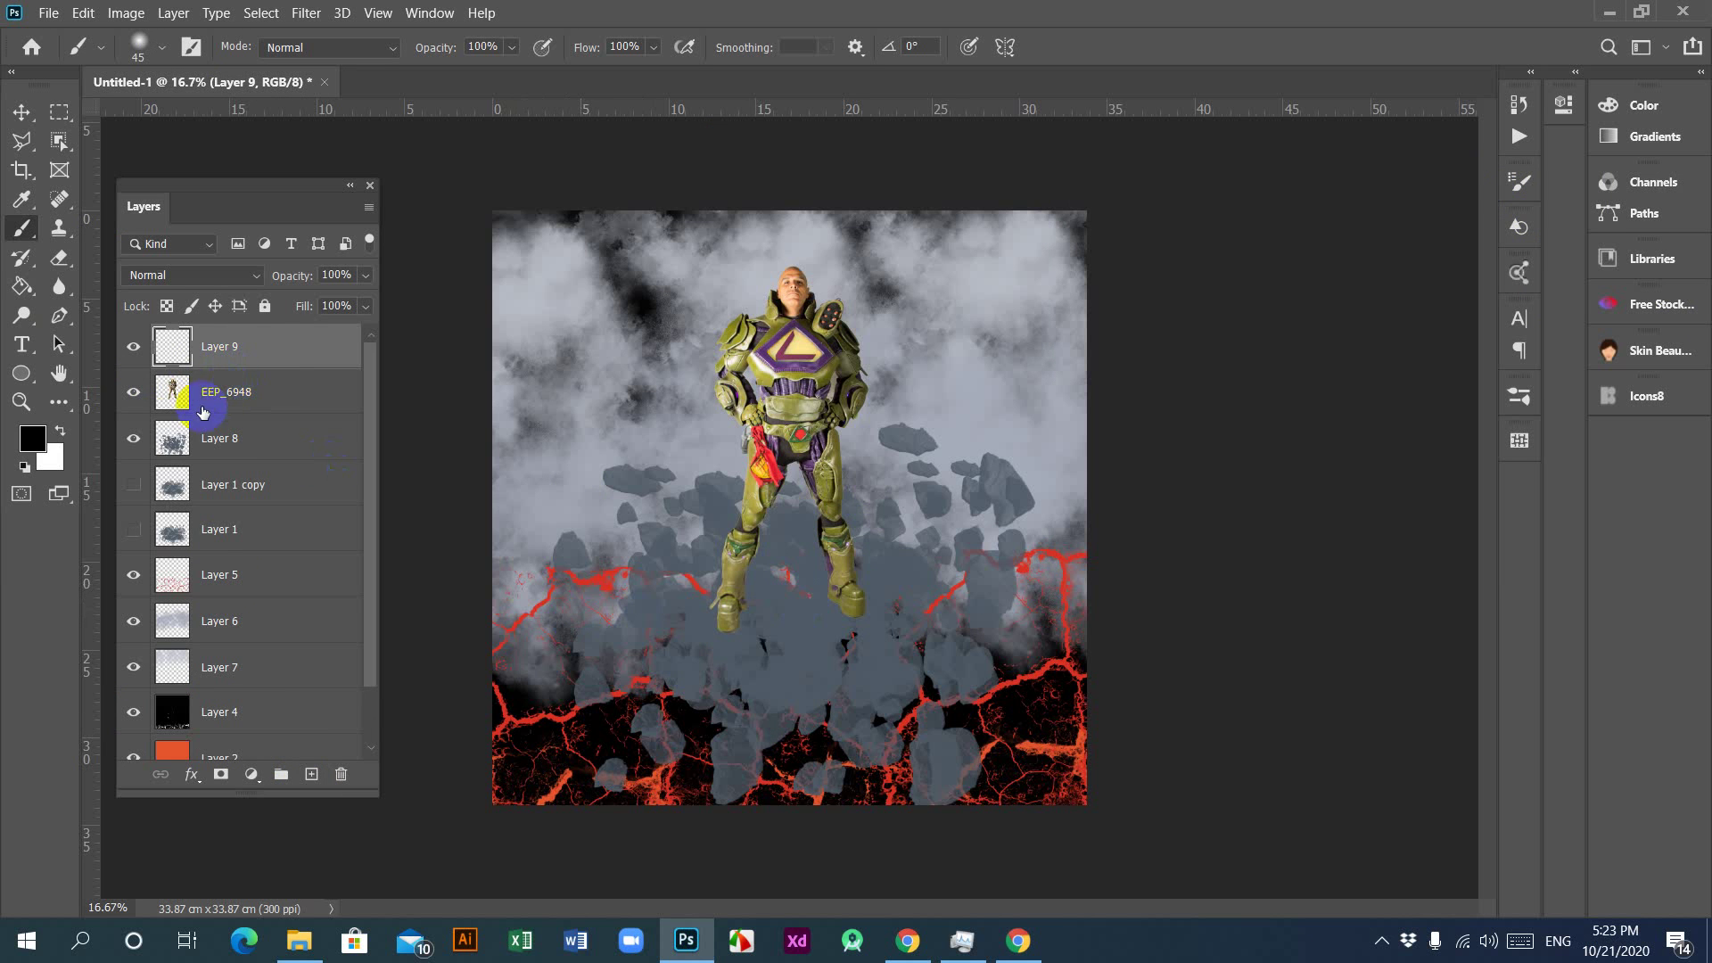
{"action": "left_click_drag", "start_coordinate": [203, 411], "coordinate": [241, 397]}
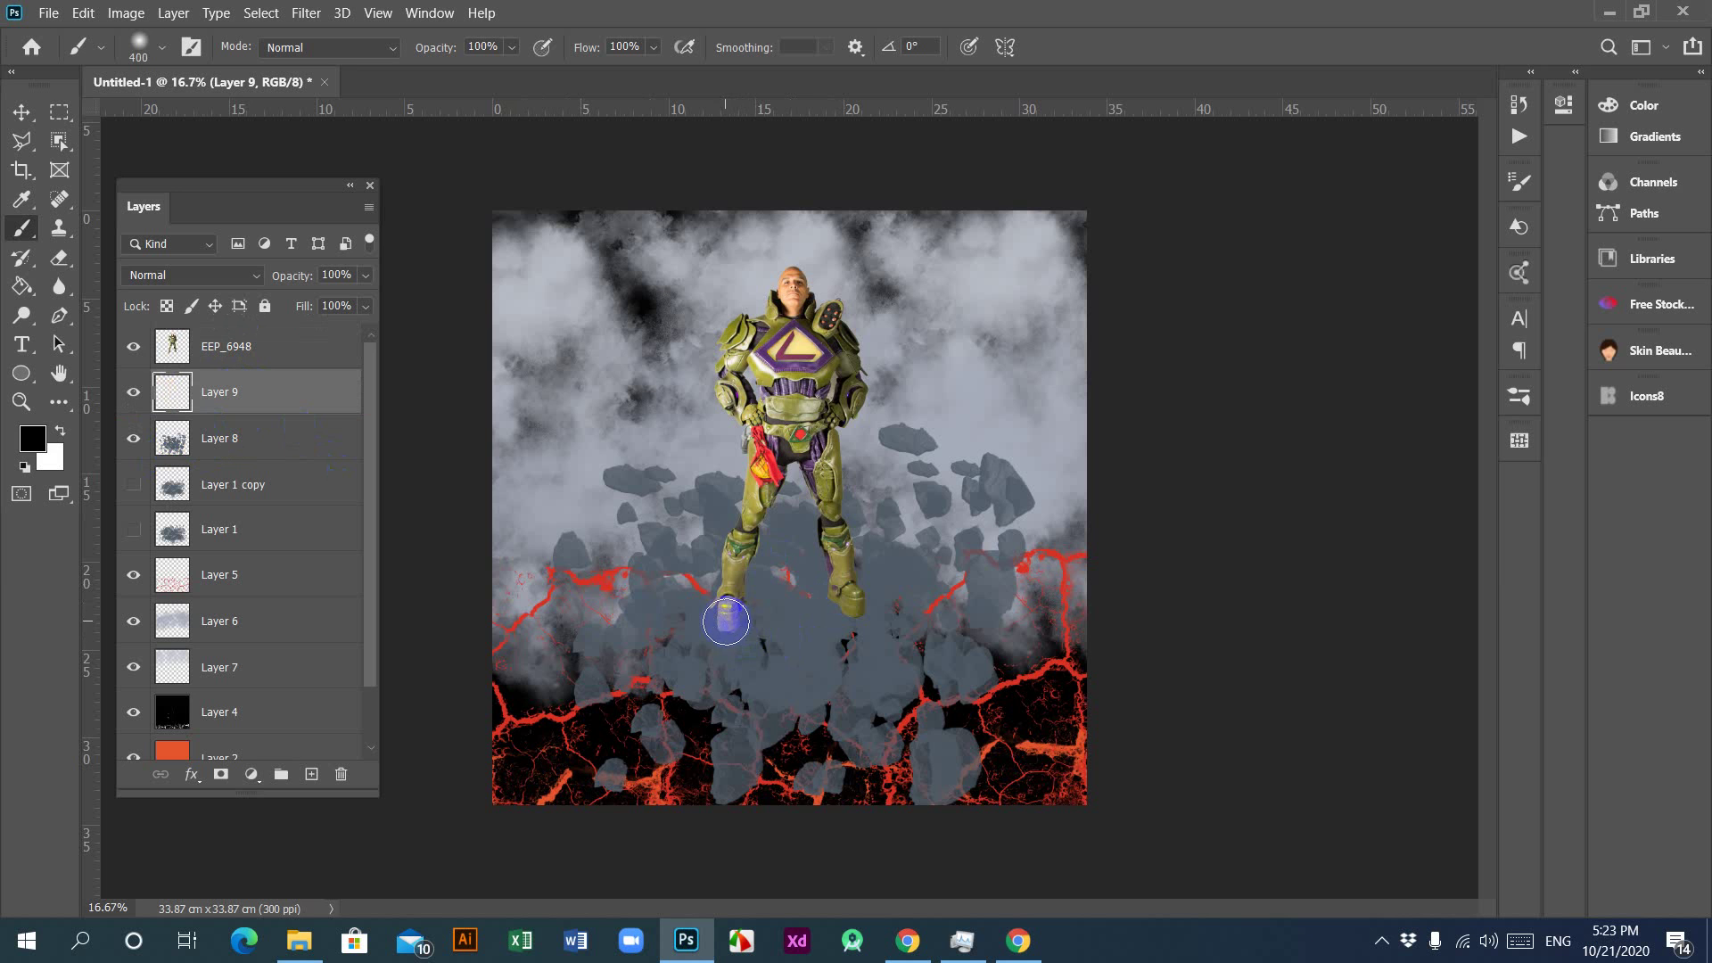
{"action": "left_click", "coordinate": [740, 610]}
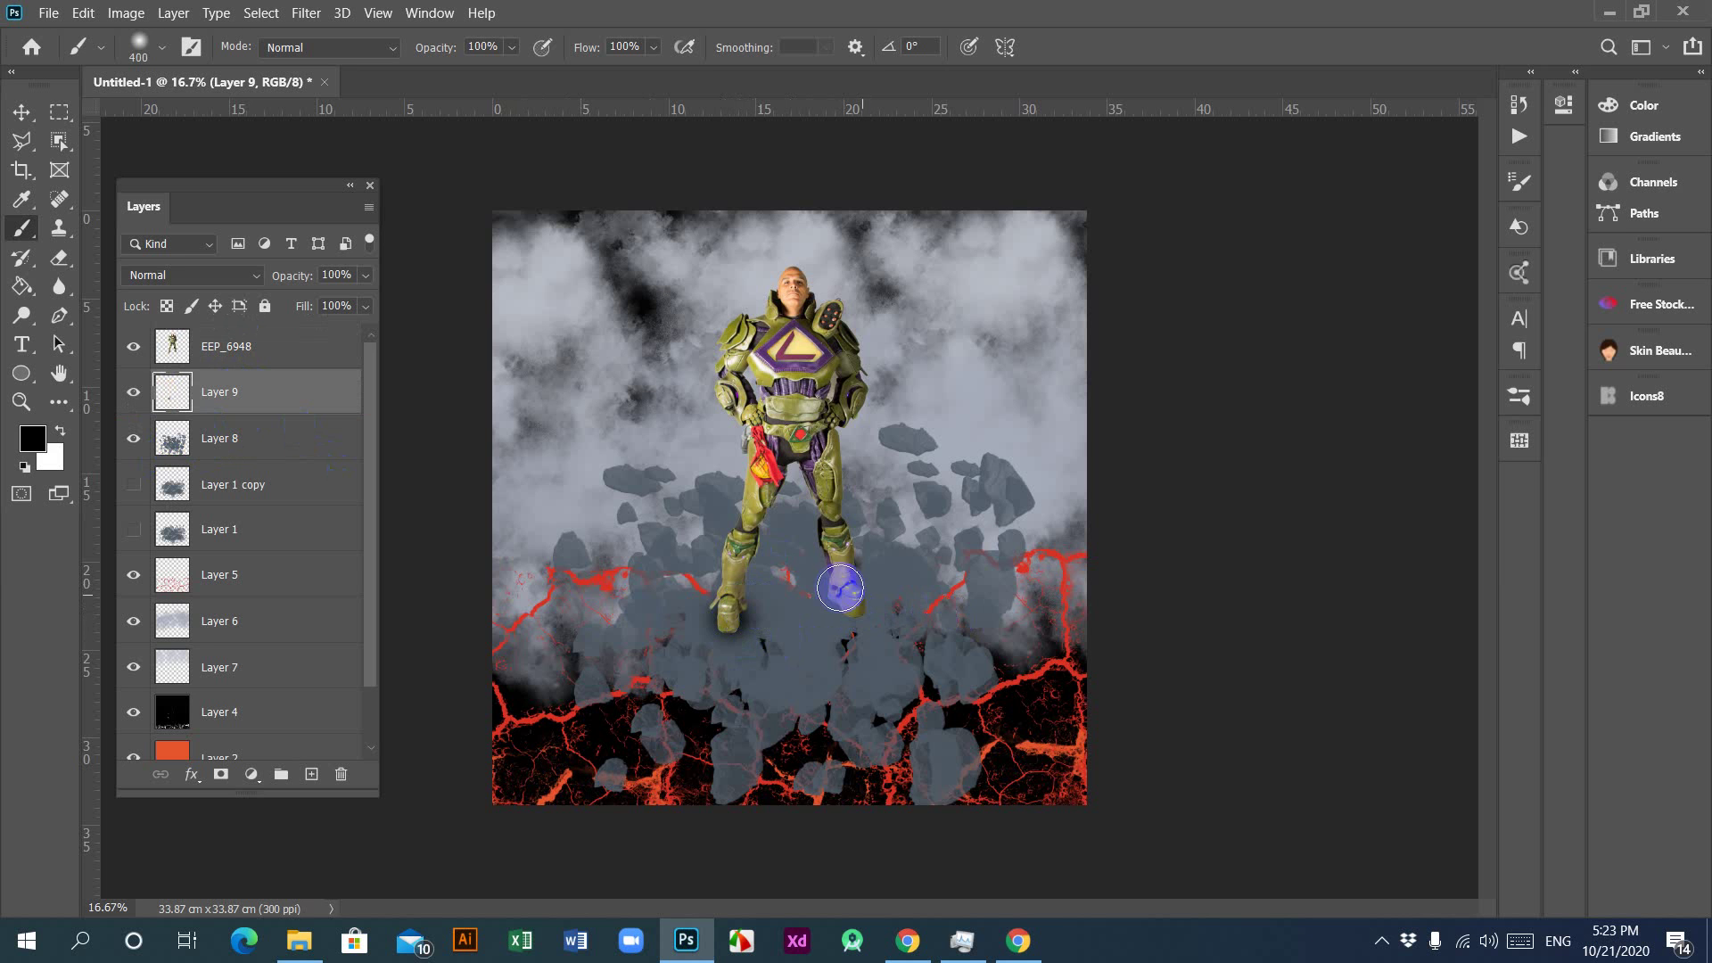
{"action": "left_click", "coordinate": [842, 597]}
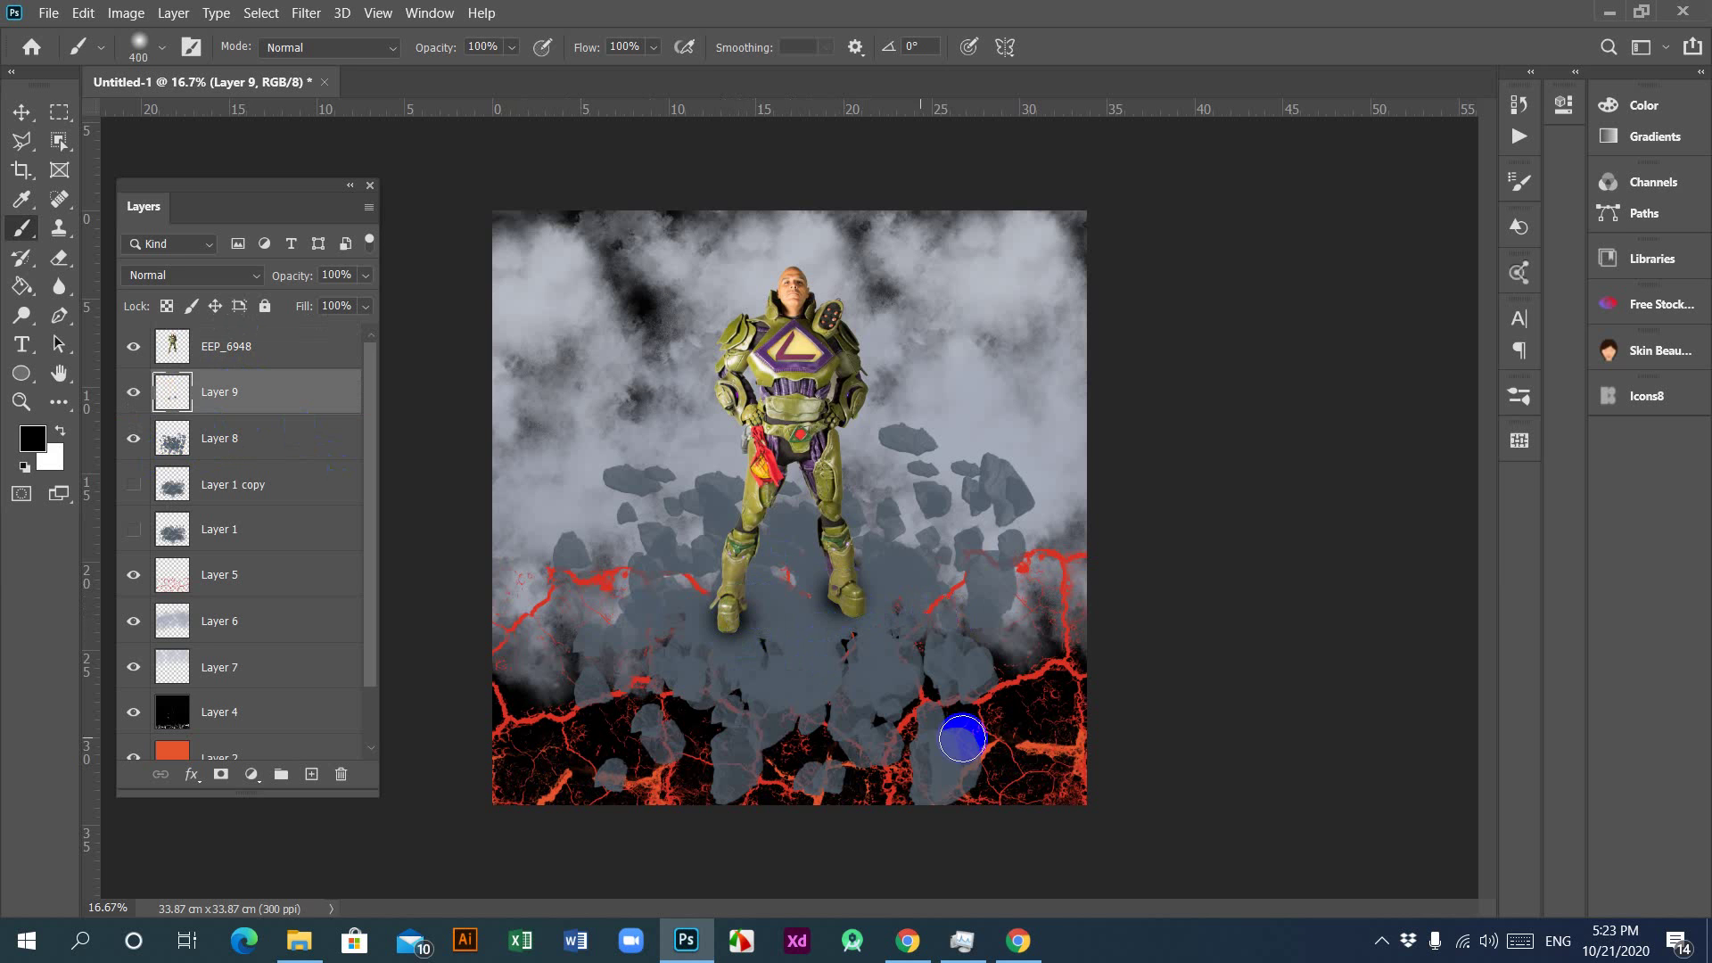
{"action": "left_click", "coordinate": [828, 623]}
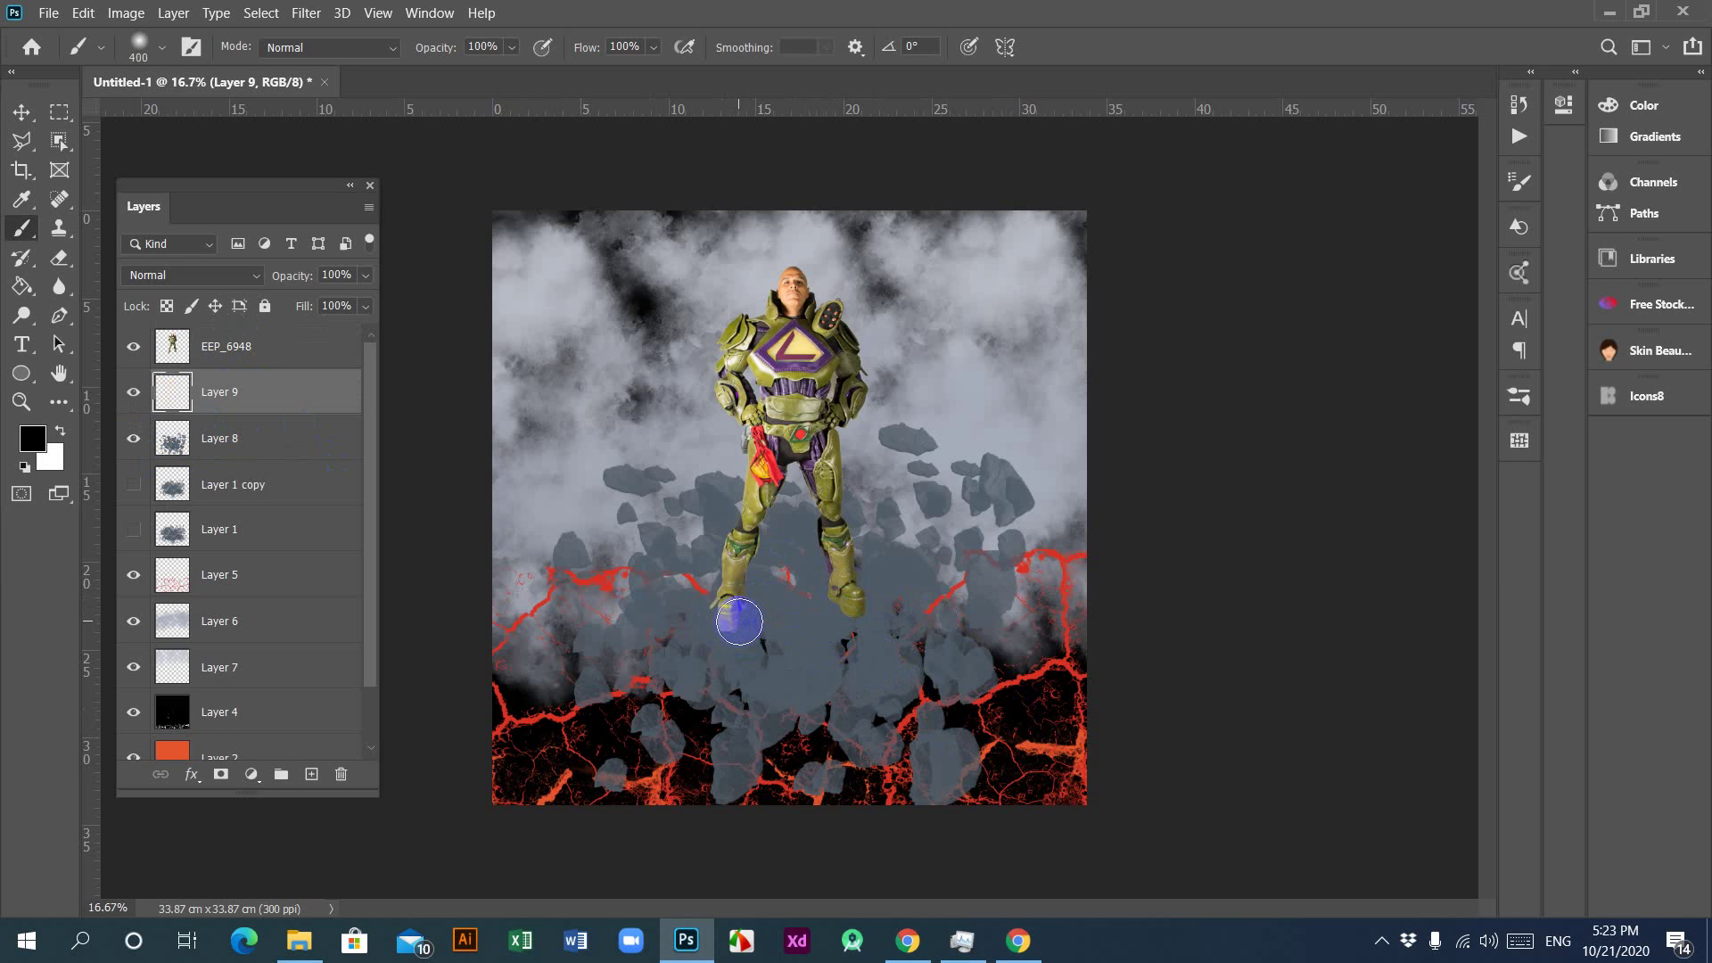
Step: Set the 500 px soft brush to 52% roundness and a 79° angle, and paint black shadows under both boots on Layer 9
{"action": "left_click", "coordinate": [1518, 181]}
{"action": "left_click_drag", "start_coordinate": [1404, 448], "coordinate": [1407, 416]}
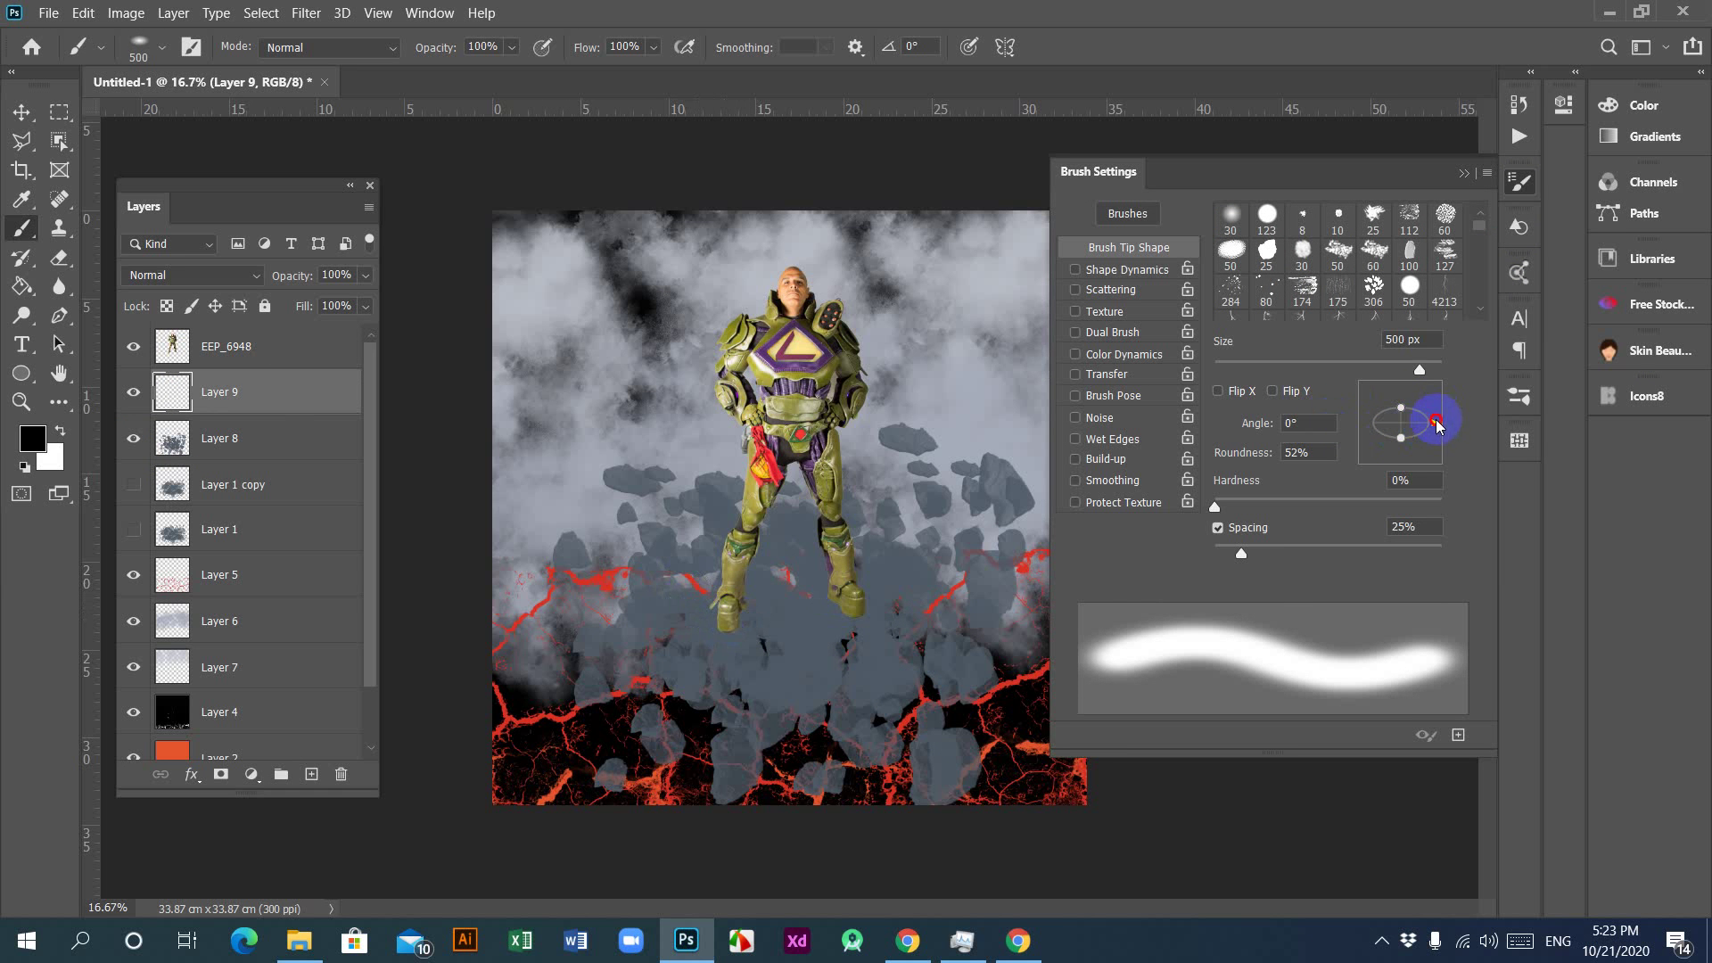
{"action": "left_click_drag", "start_coordinate": [1437, 425], "coordinate": [1405, 392]}
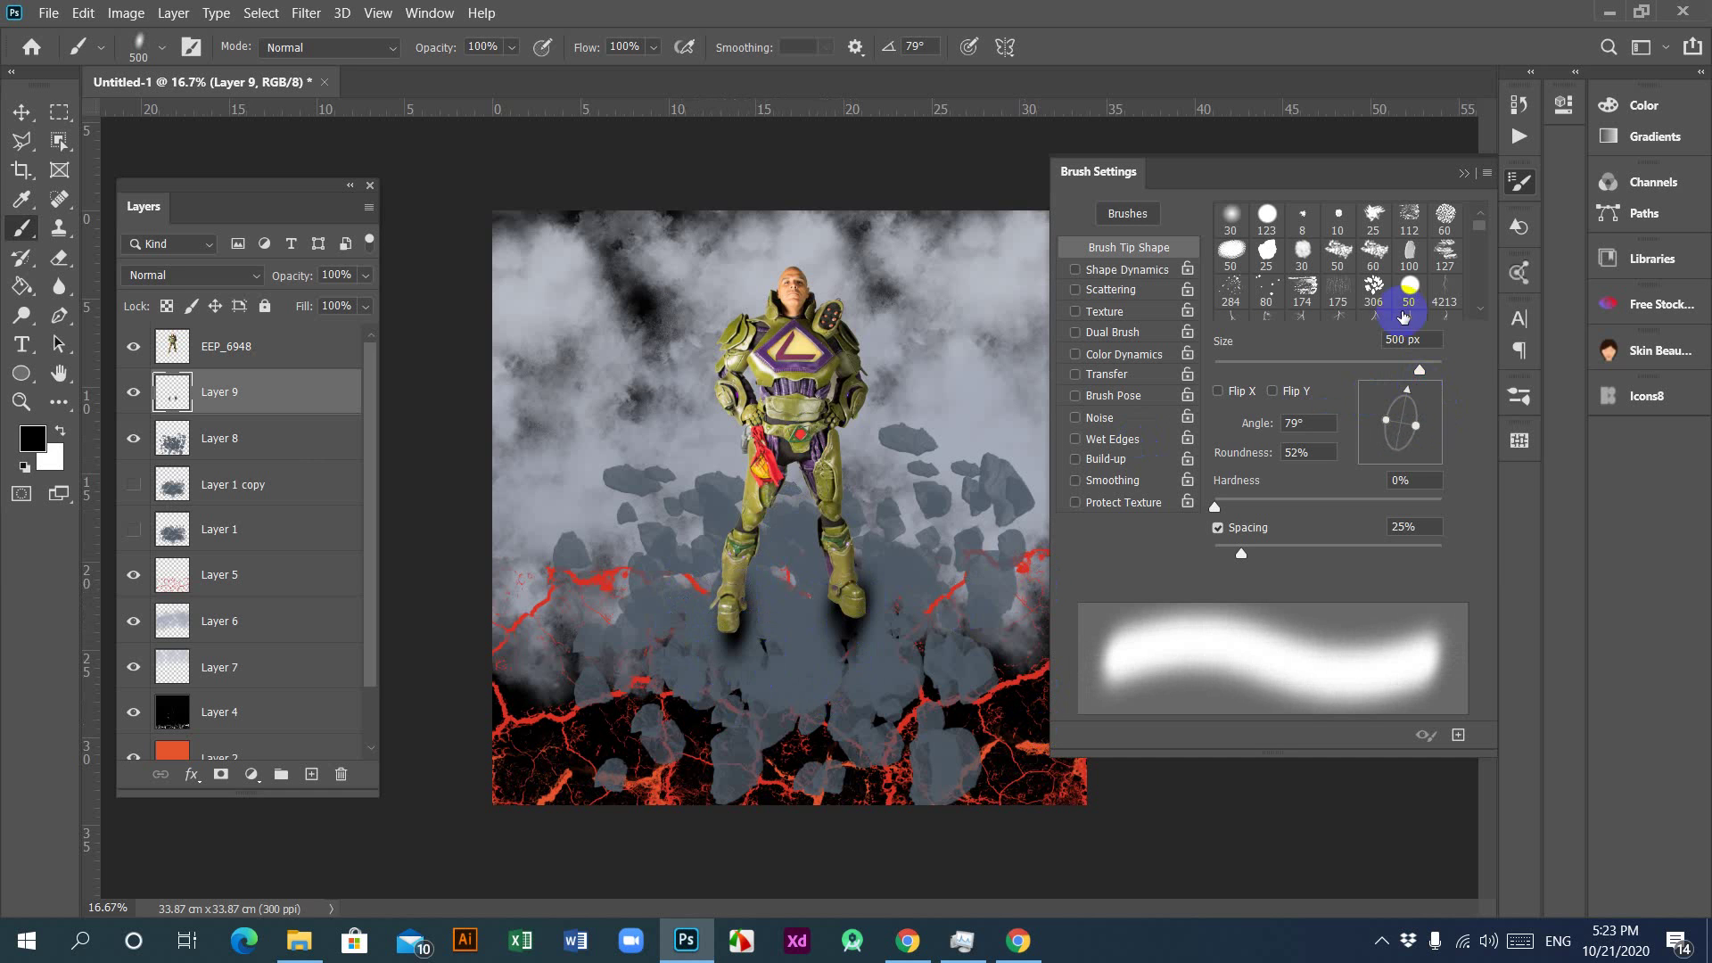
{"action": "left_click", "coordinate": [1625, 259]}
Step: Lower the opacity of the boot-shadow layer, Layer 9, to 47%
{"action": "left_click", "coordinate": [161, 404]}
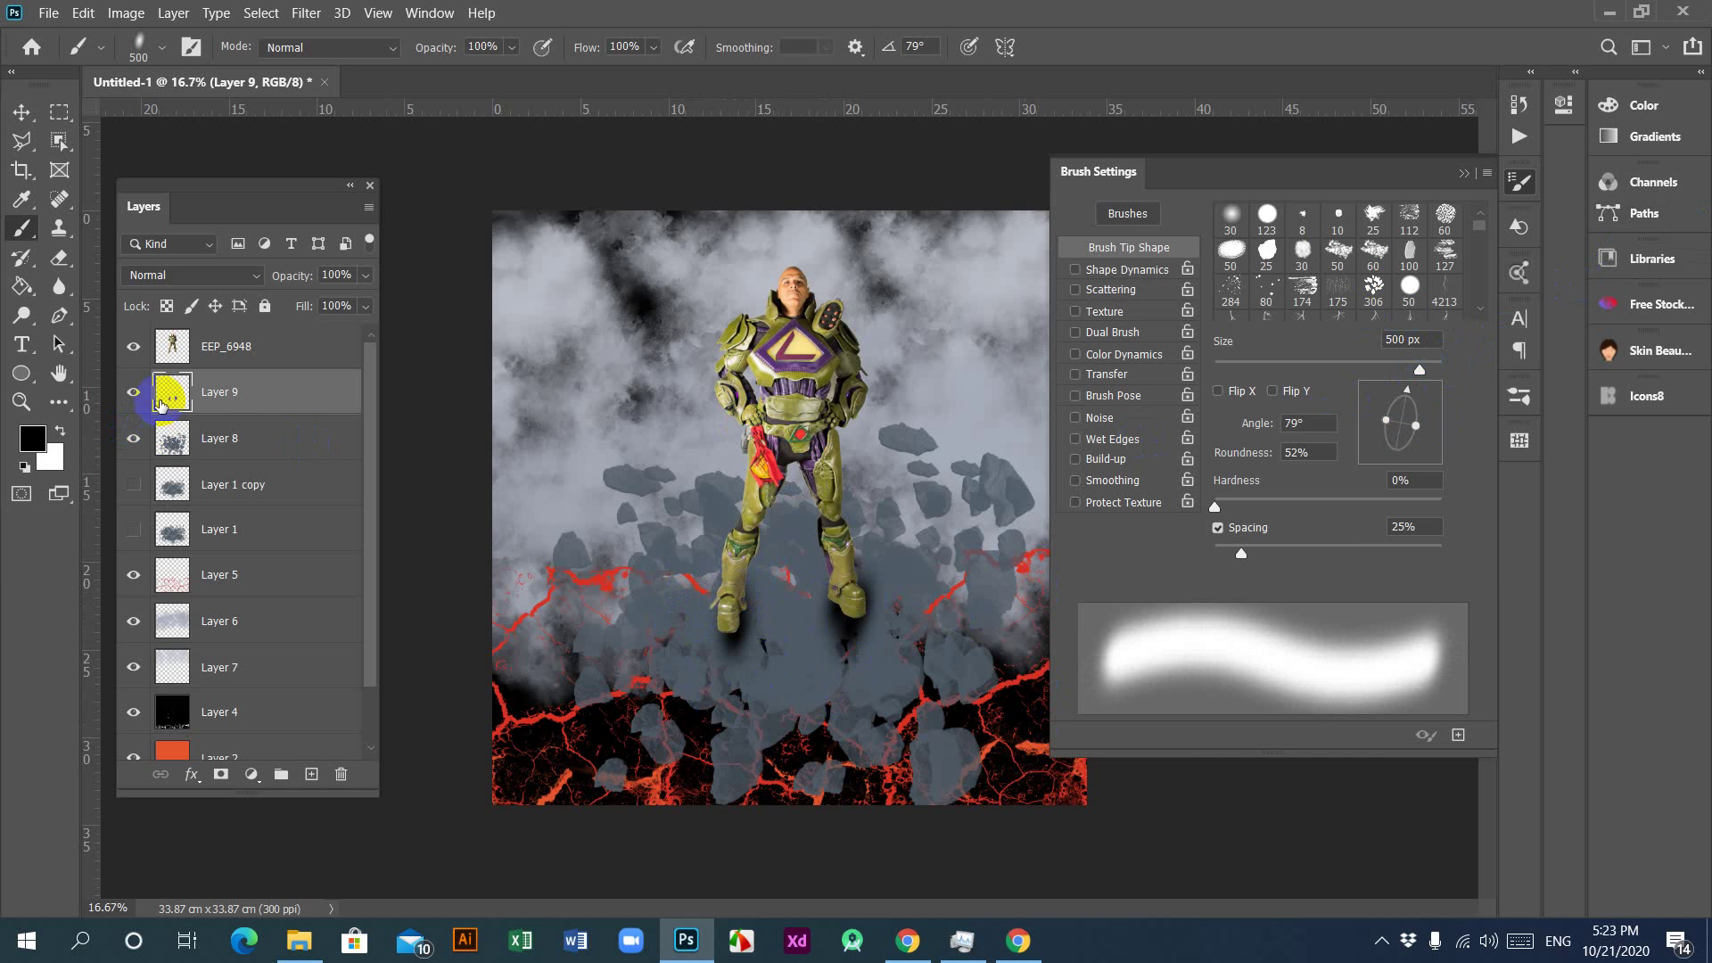
{"action": "left_click", "coordinate": [366, 276]}
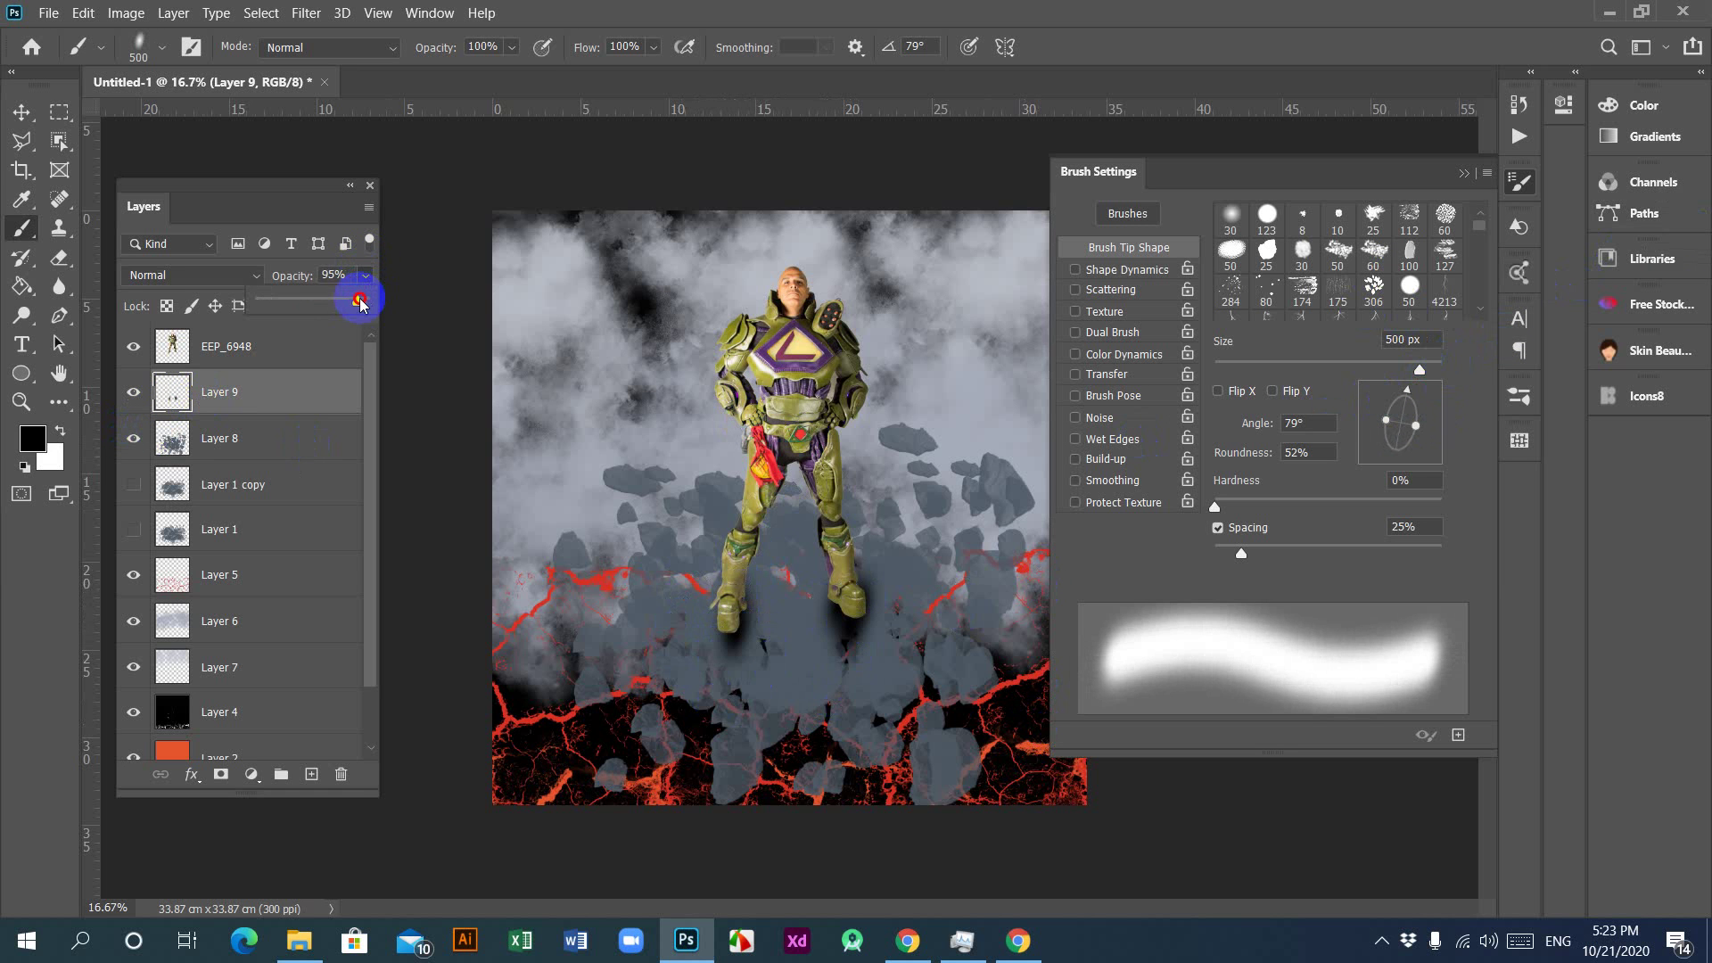
{"action": "left_click_drag", "start_coordinate": [312, 307], "coordinate": [302, 308]}
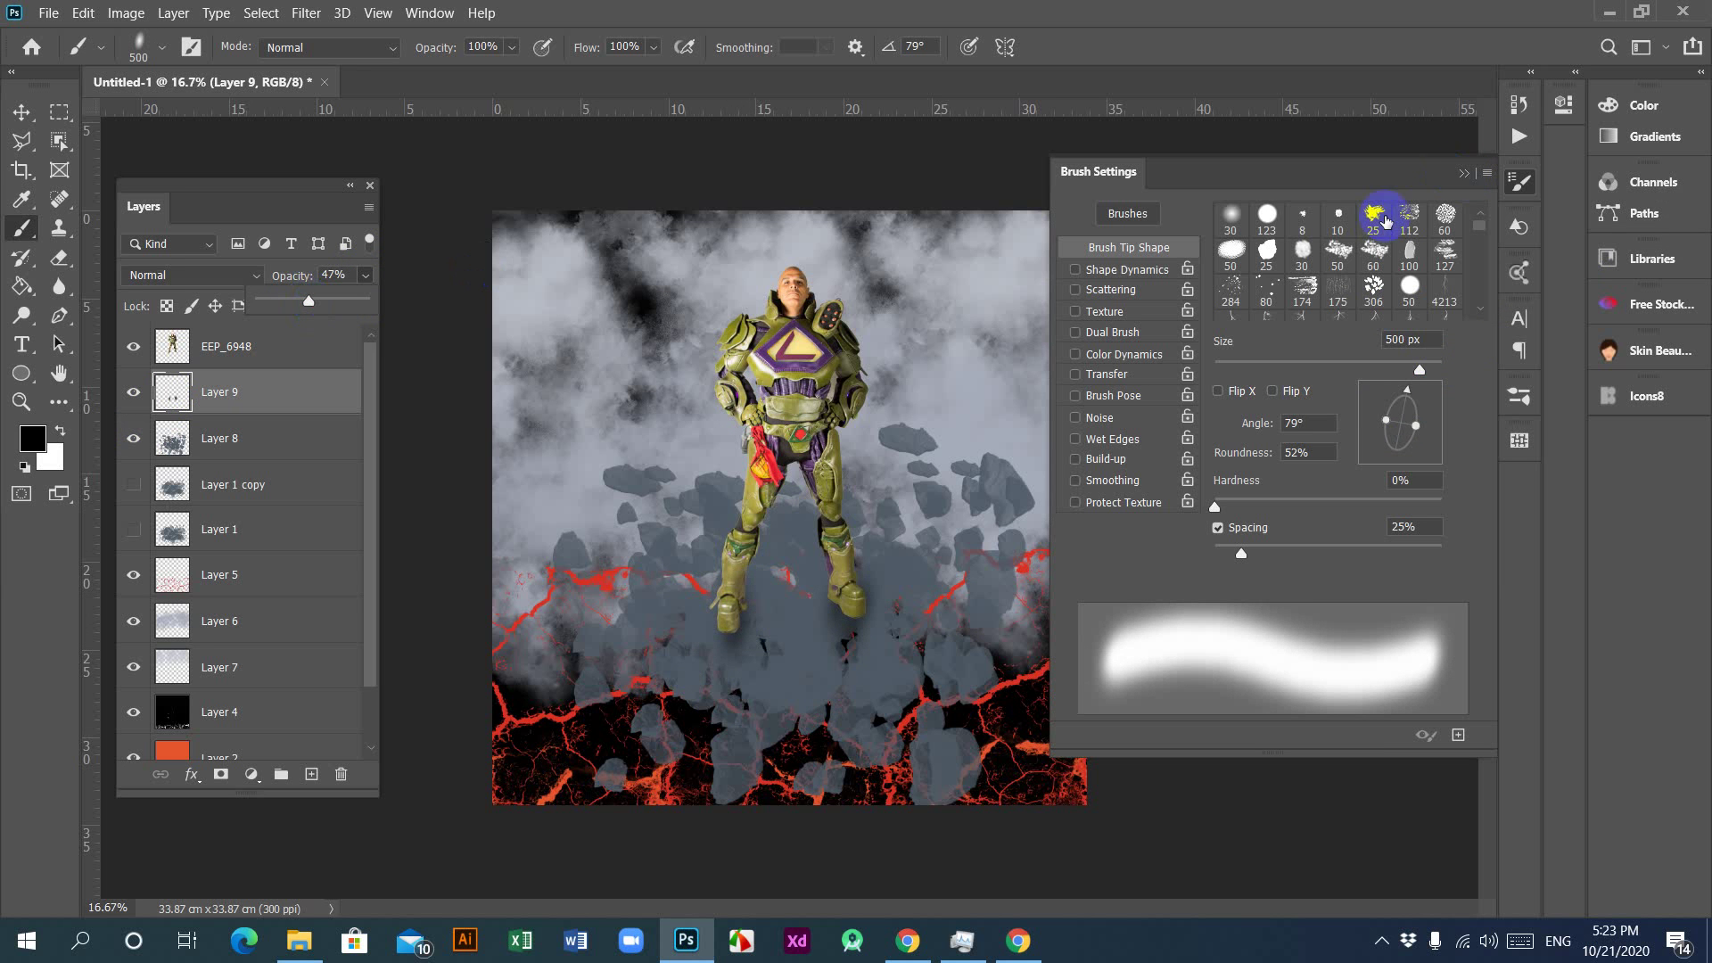
{"action": "left_click", "coordinate": [1463, 173]}
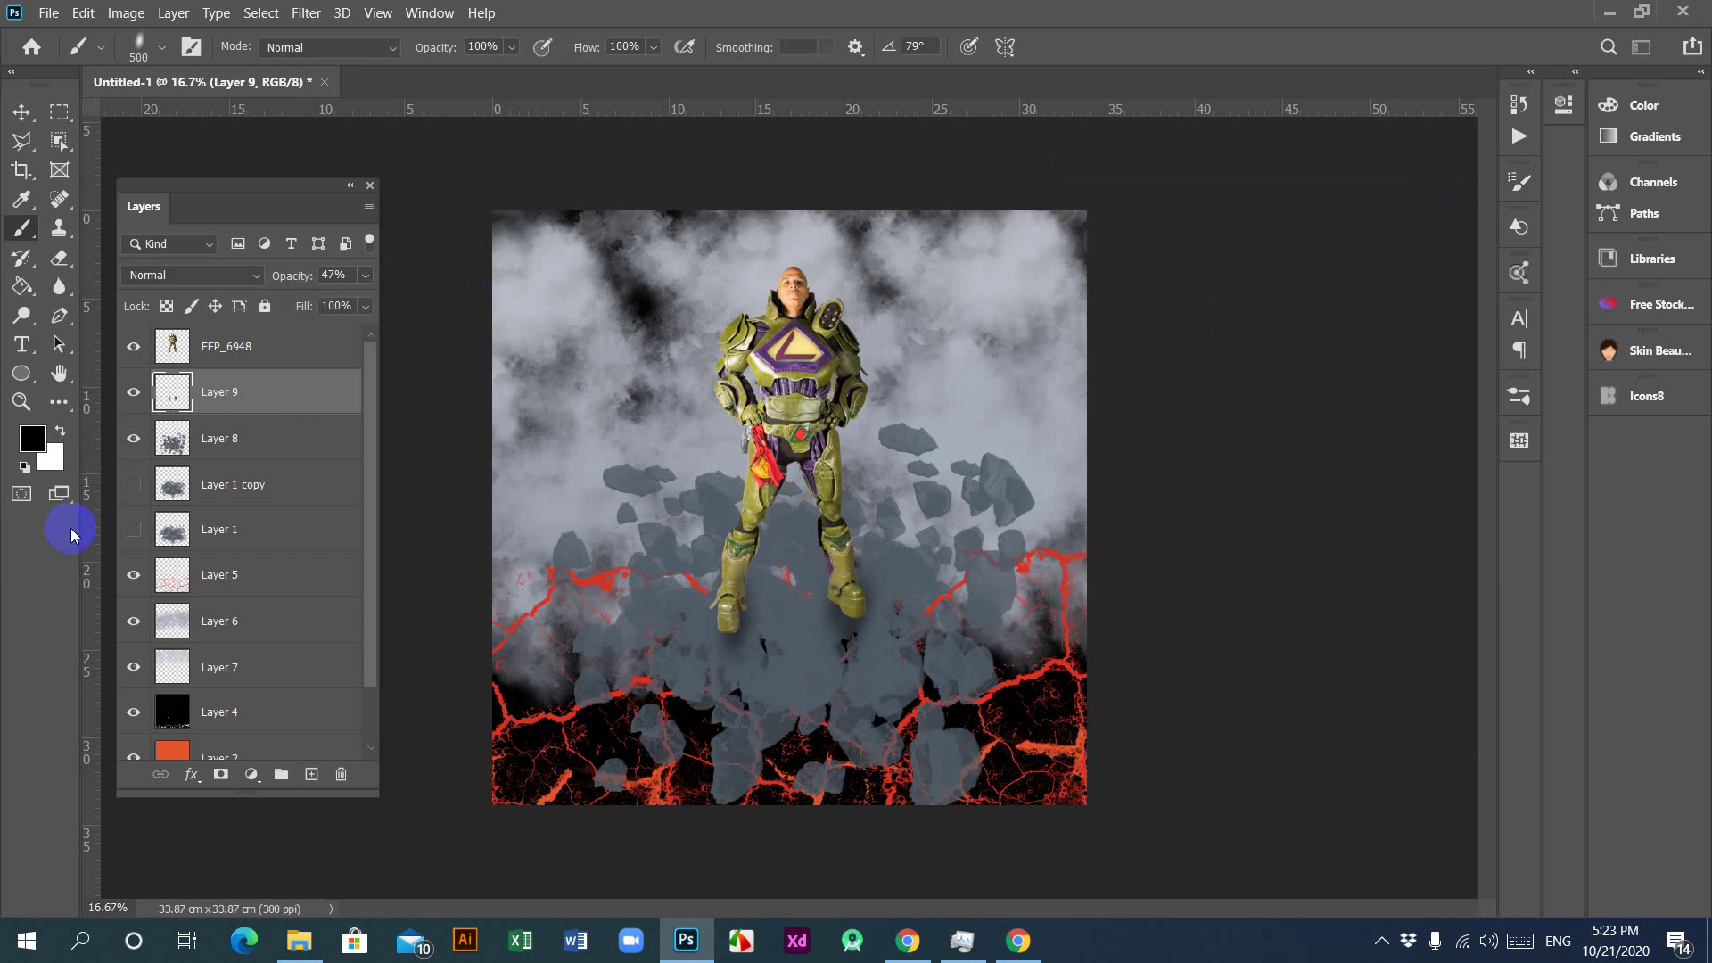
Step: Delete the hidden layers Layer 1 copy and Layer 1
{"action": "left_click", "coordinate": [21, 112]}
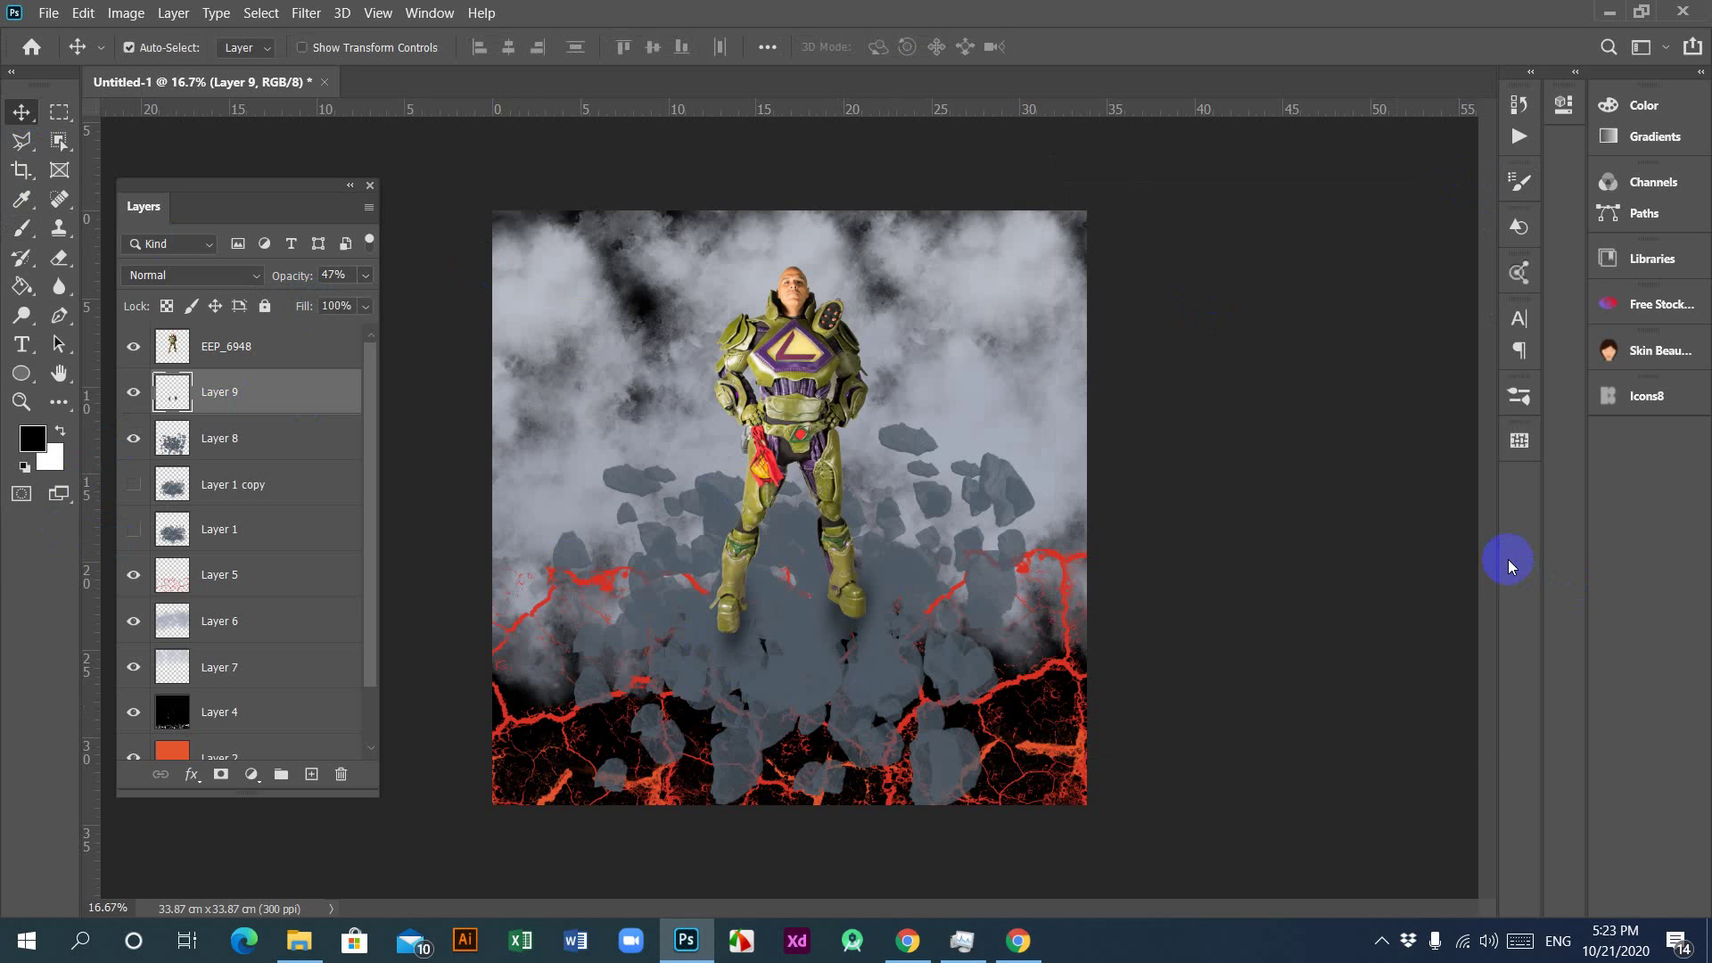
{"action": "left_click", "coordinate": [170, 489]}
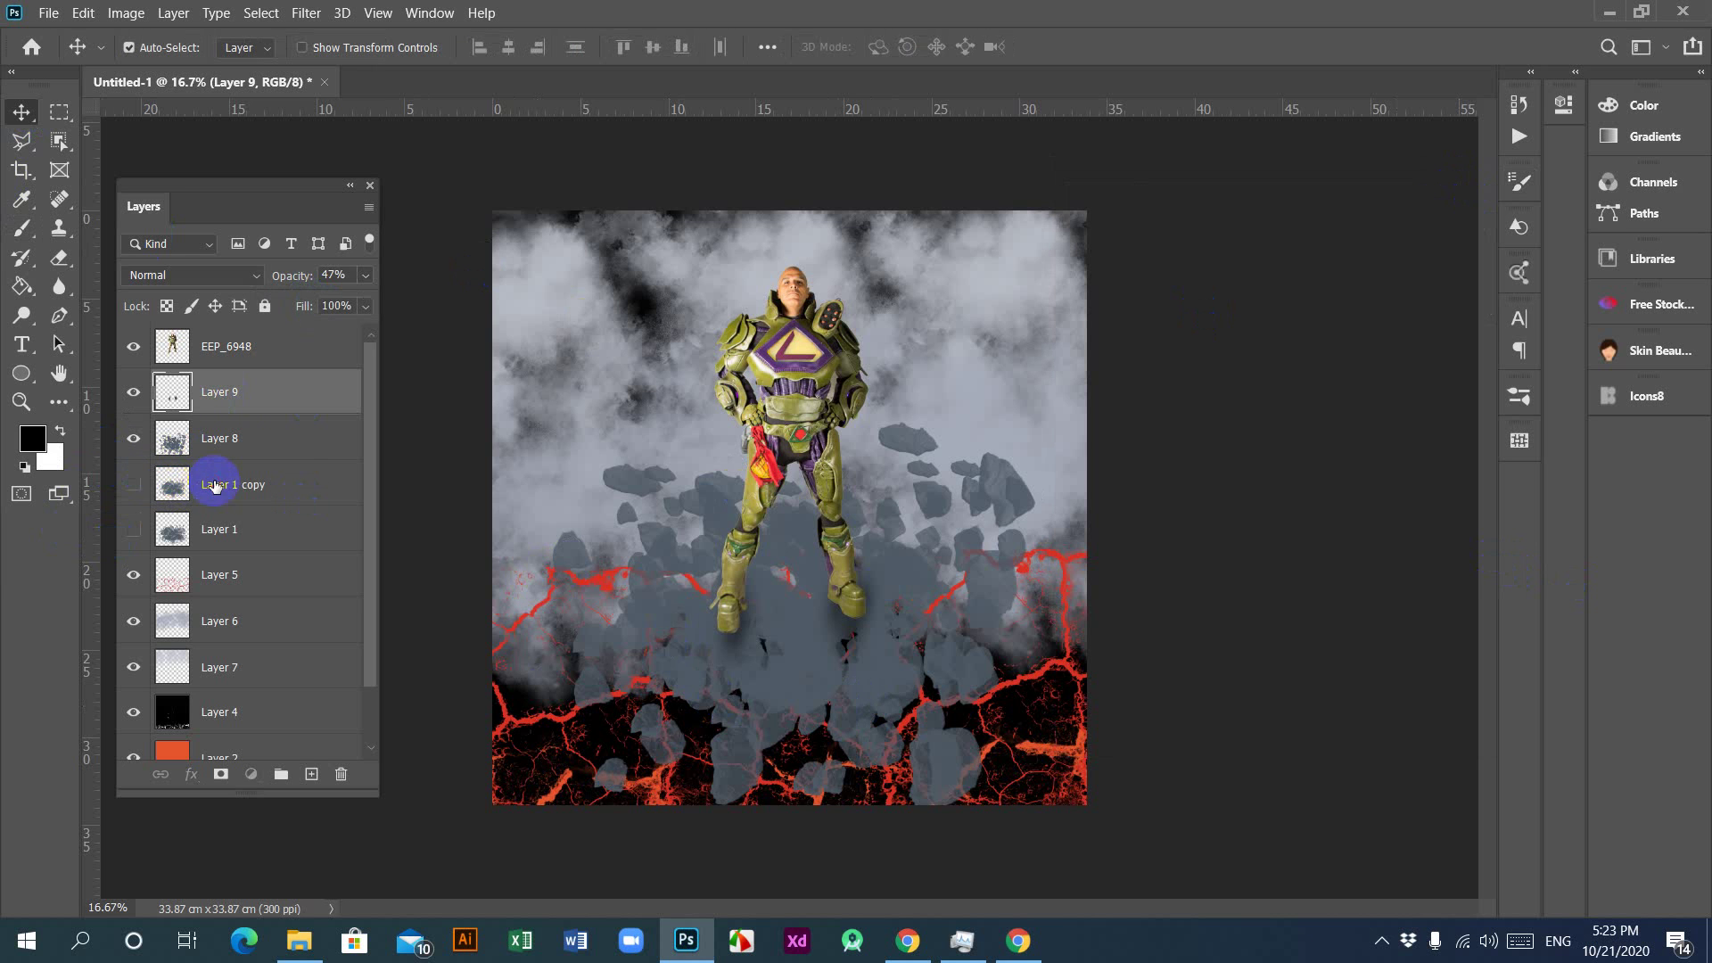
{"action": "left_click", "coordinate": [208, 485]}
{"action": "key", "text": "Delete"}
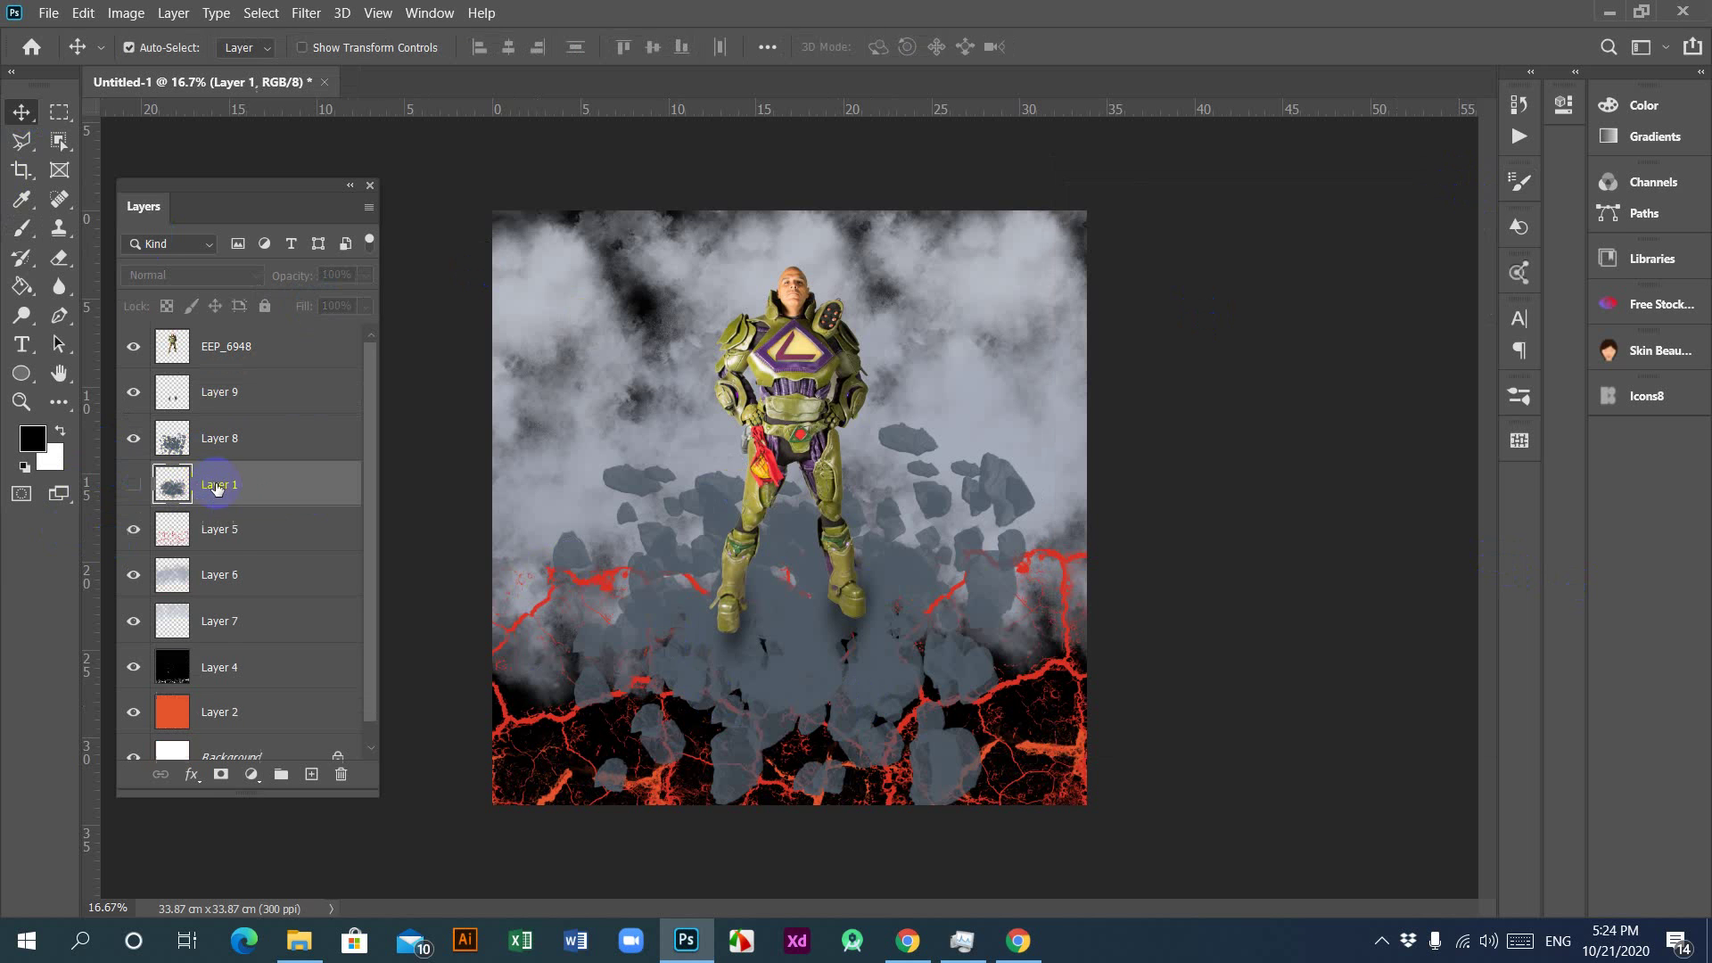
{"action": "key", "text": "Delete"}
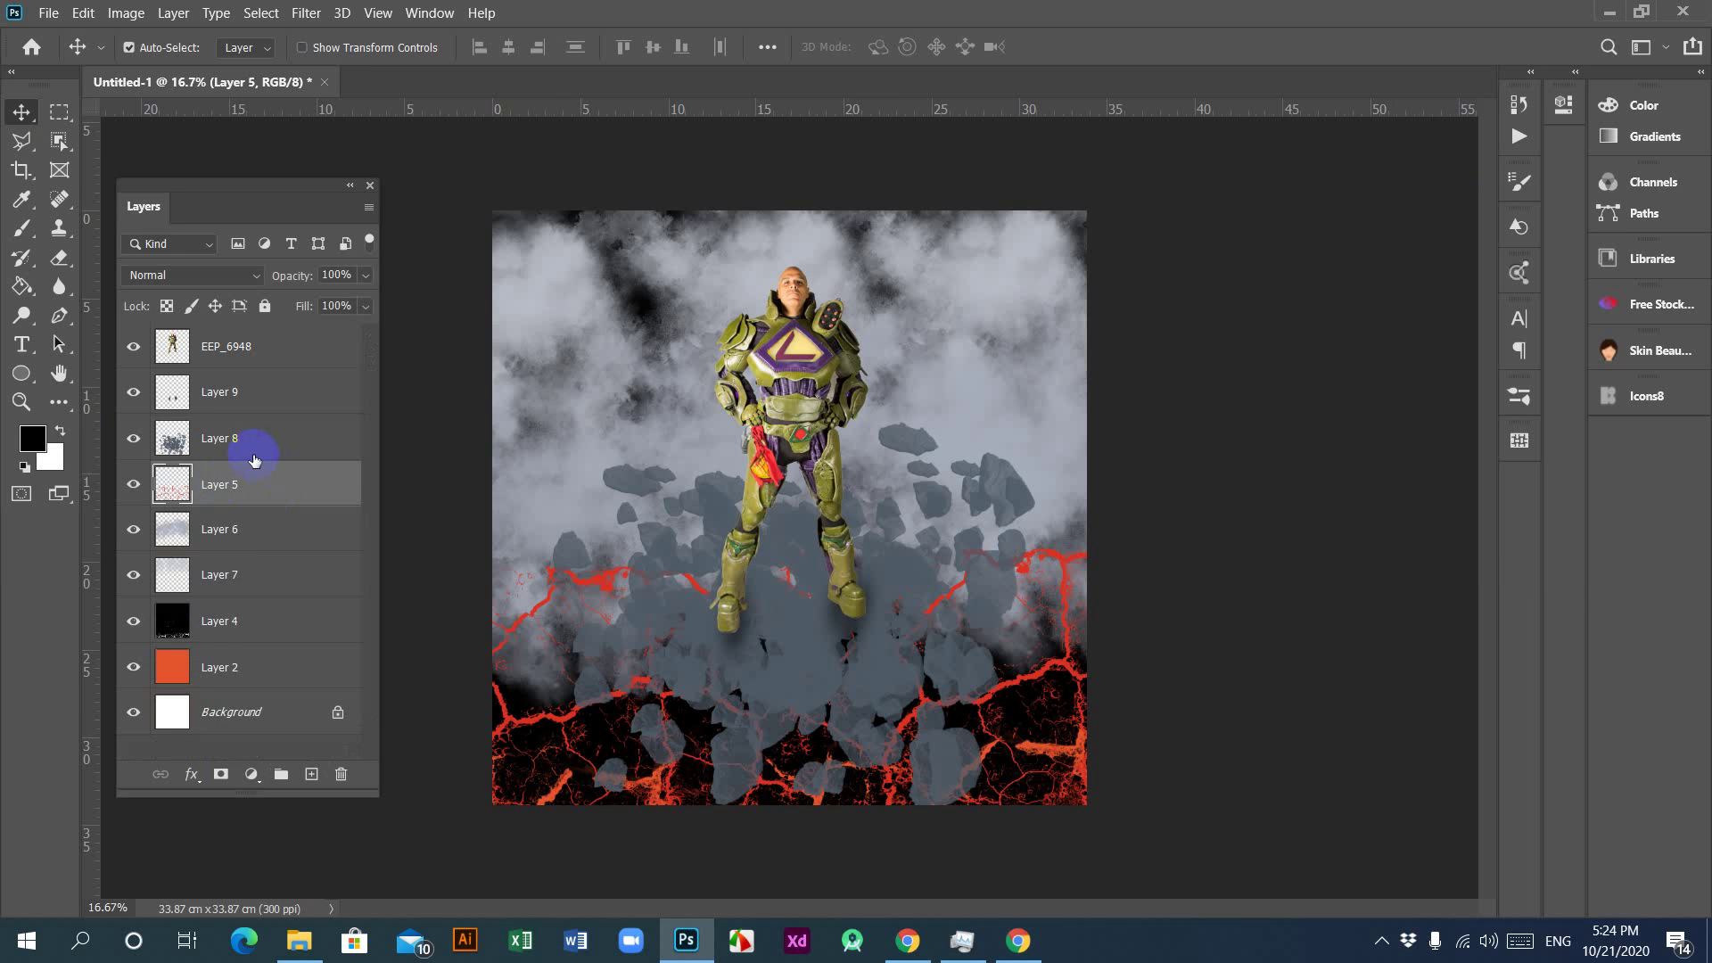
Step: Free-transform the rocks on Layer 8, rotating them about 12° clockwise and rescaling them around the figure's legs
{"action": "left_click", "coordinate": [232, 443]}
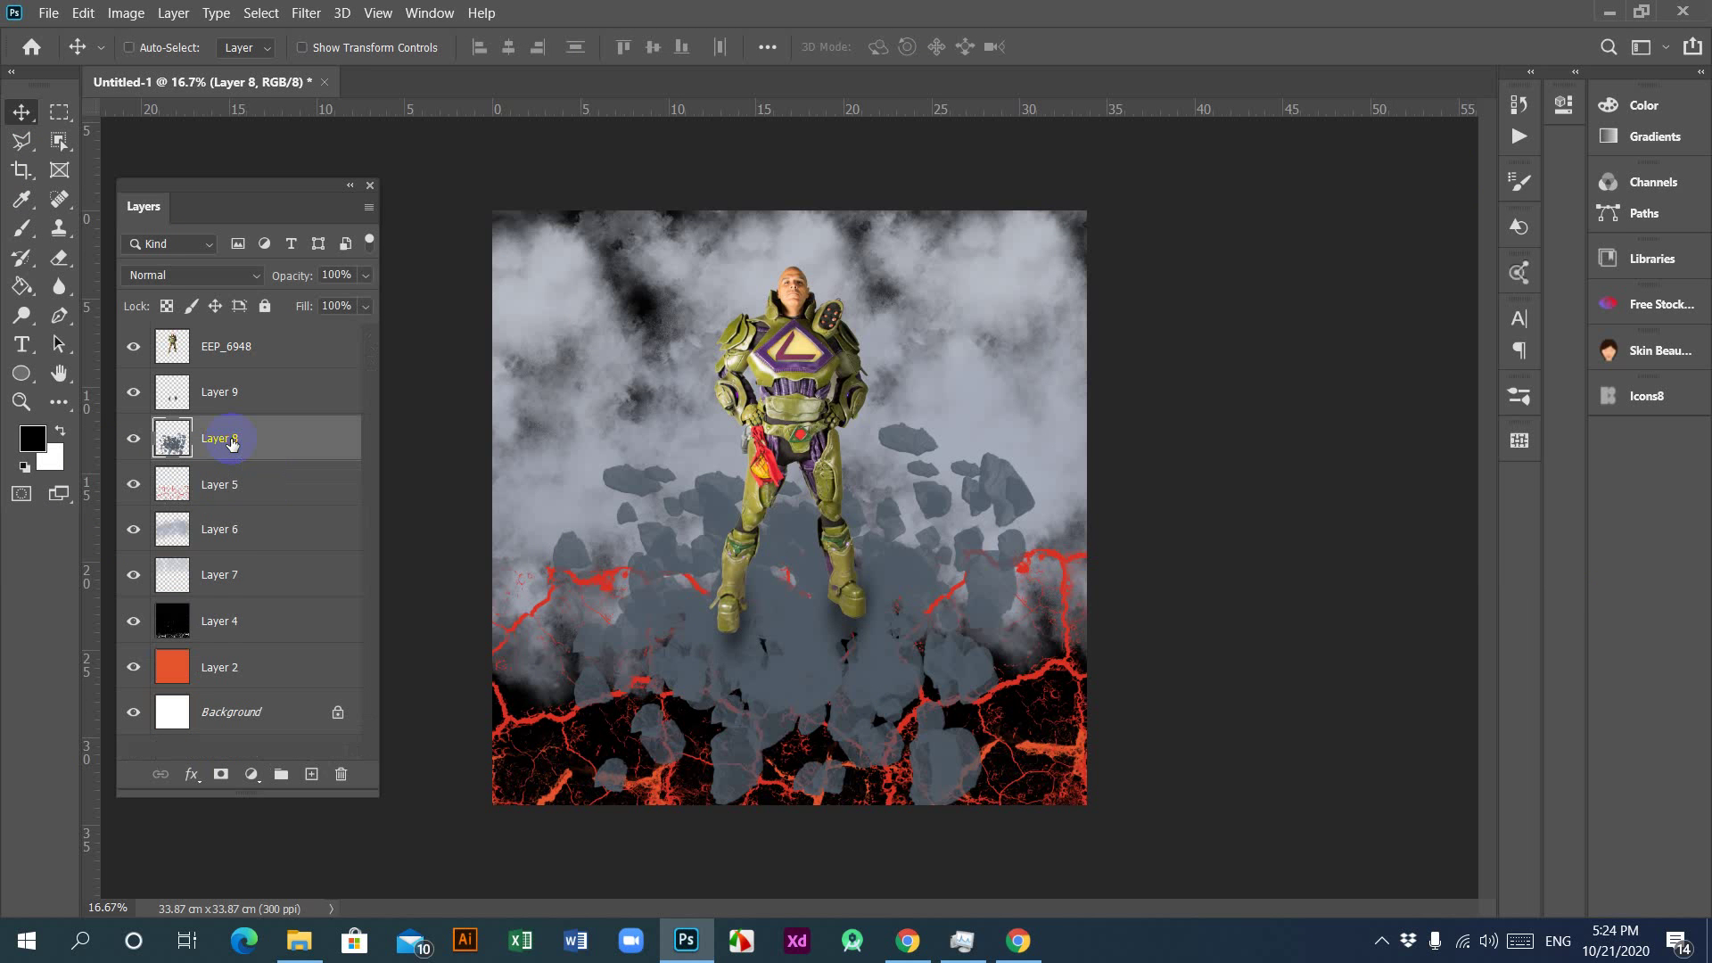
{"action": "key", "text": "ctrl+t"}
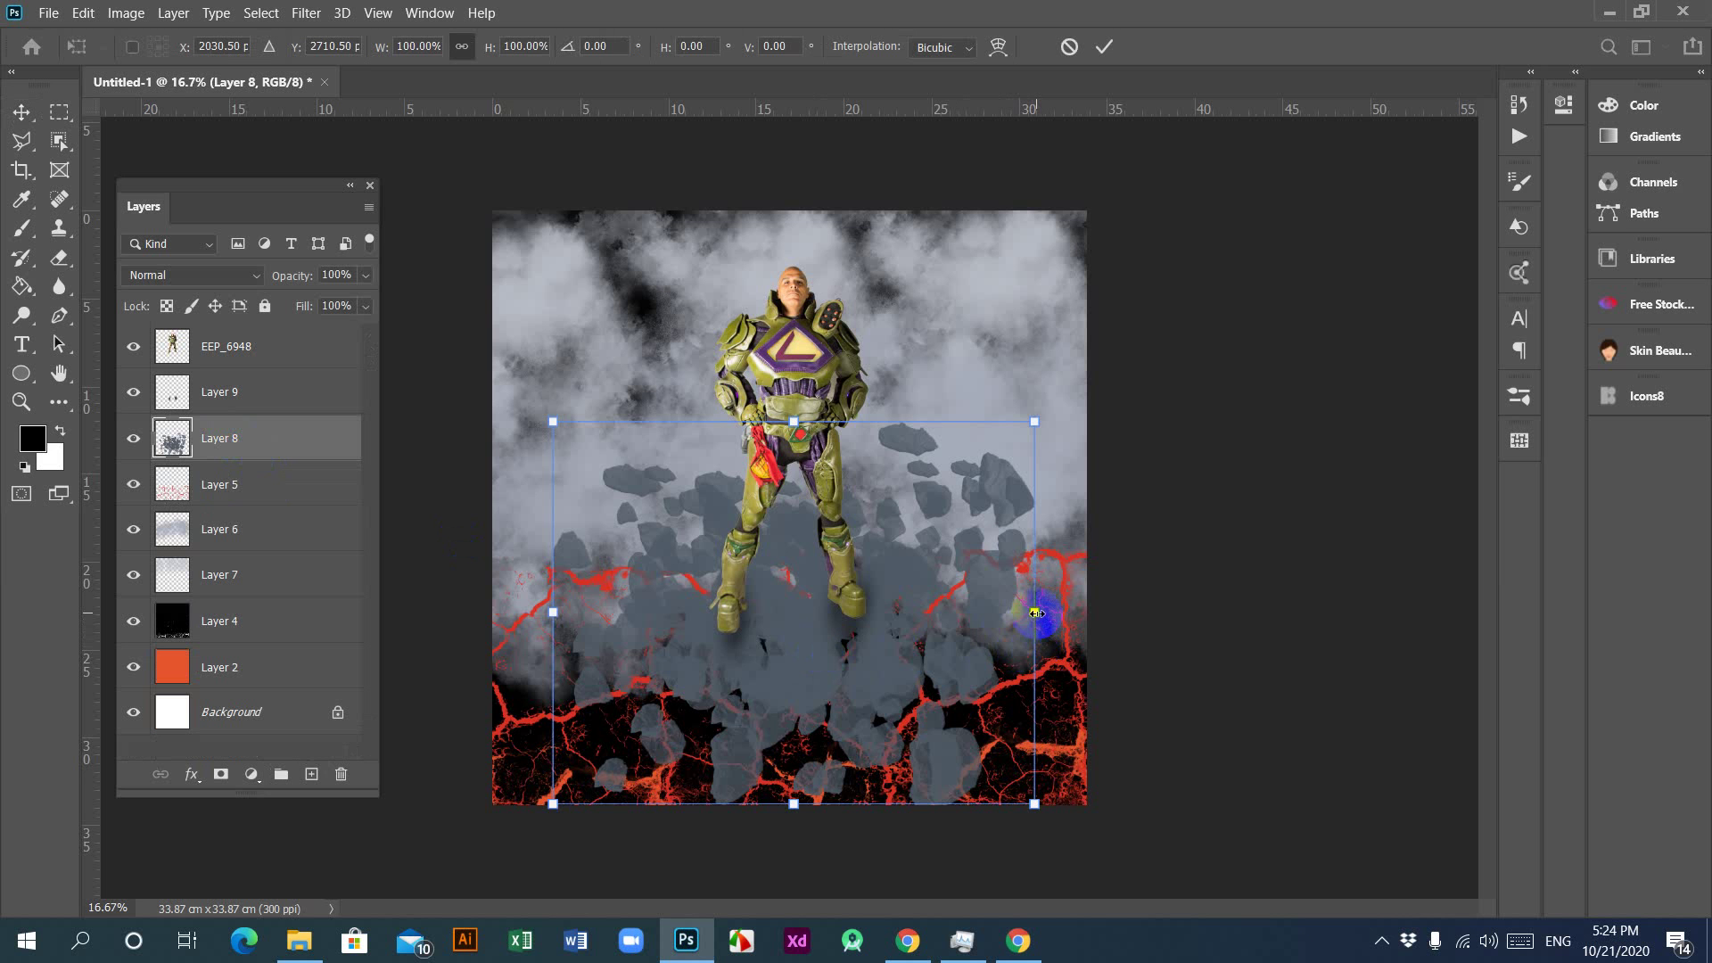
{"action": "left_click_drag", "start_coordinate": [1035, 612], "coordinate": [977, 613]}
{"action": "left_click_drag", "start_coordinate": [554, 613], "coordinate": [606, 613]}
{"action": "left_click_drag", "start_coordinate": [799, 609], "coordinate": [797, 622]}
{"action": "left_click_drag", "start_coordinate": [788, 485], "coordinate": [786, 452]}
{"action": "left_click_drag", "start_coordinate": [1039, 783], "coordinate": [947, 811]}
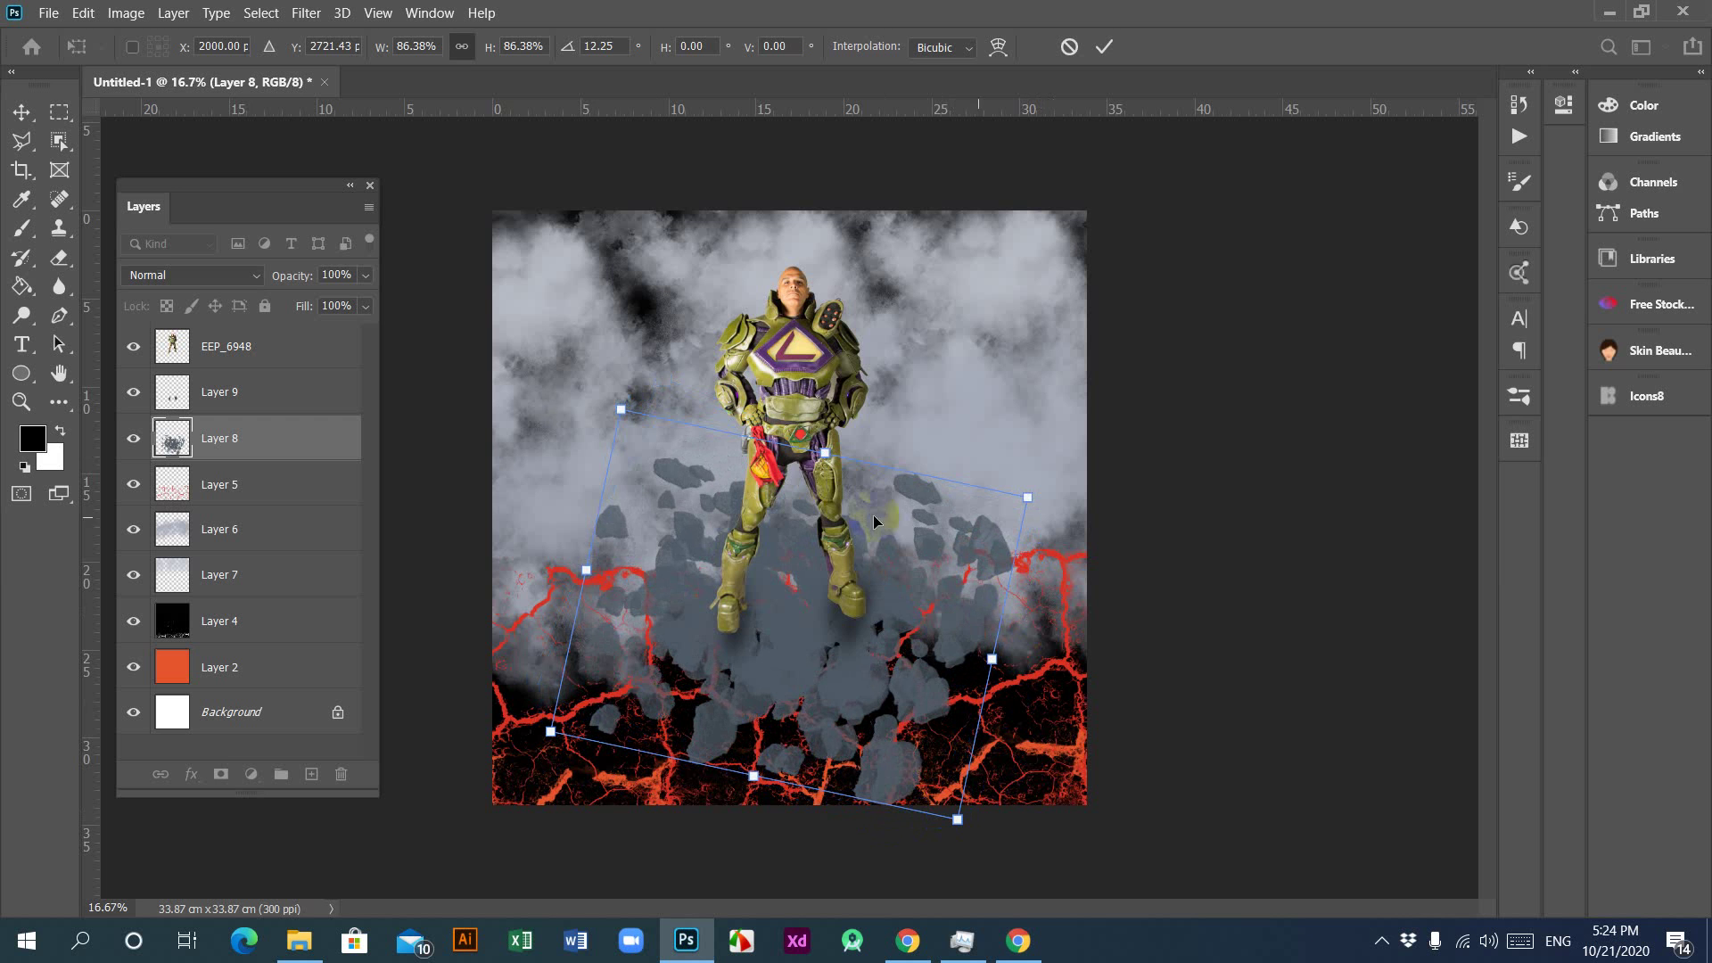
{"action": "left_click_drag", "start_coordinate": [620, 409], "coordinate": [589, 372]}
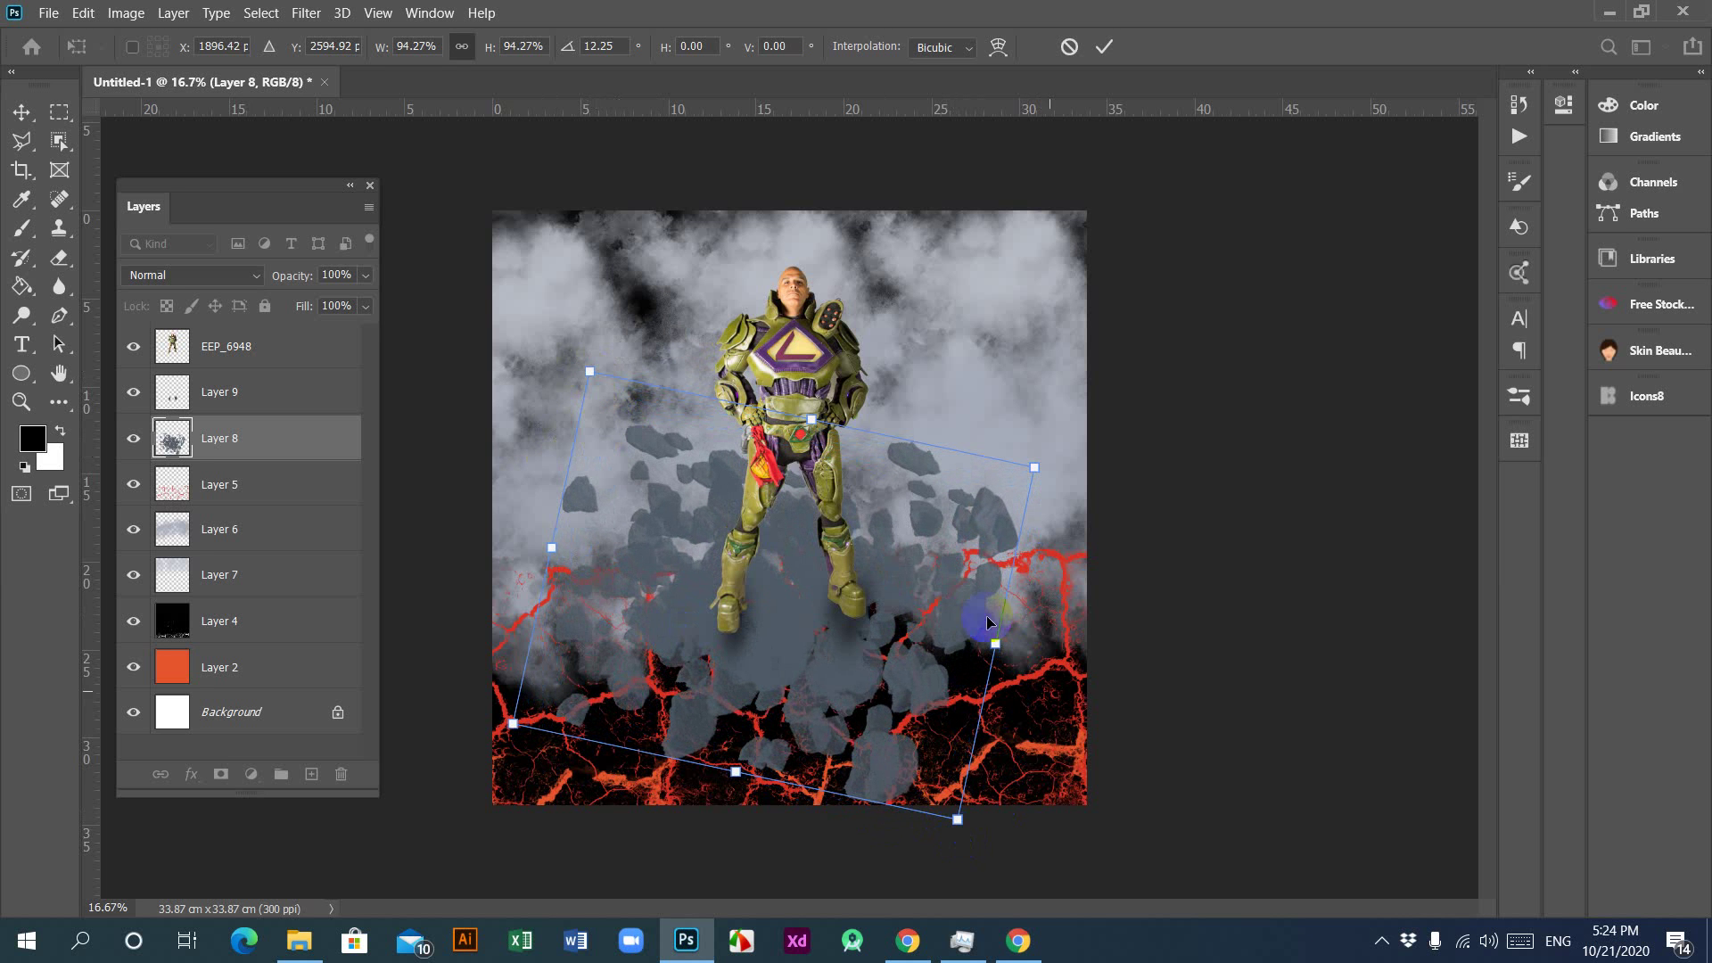
{"action": "left_click_drag", "start_coordinate": [999, 641], "coordinate": [1044, 654]}
{"action": "key", "text": "Return"}
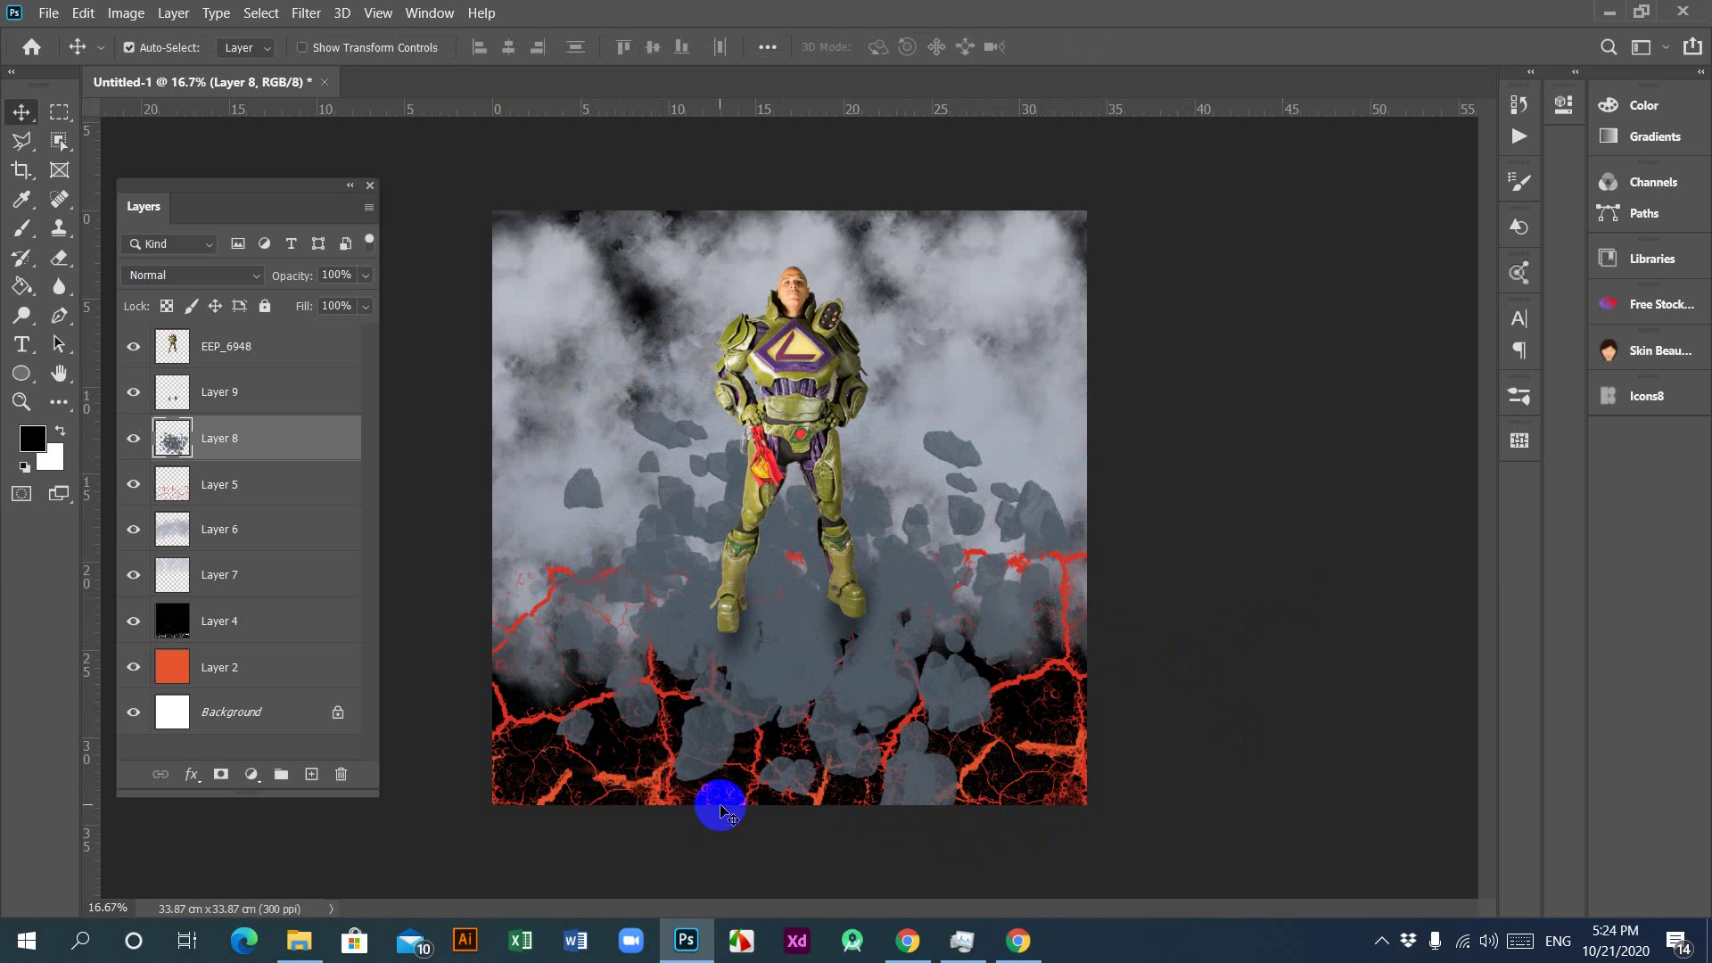
Step: Save the composite on the computer's Desktop as a layered Photoshop file named stone
{"action": "left_click", "coordinate": [136, 533]}
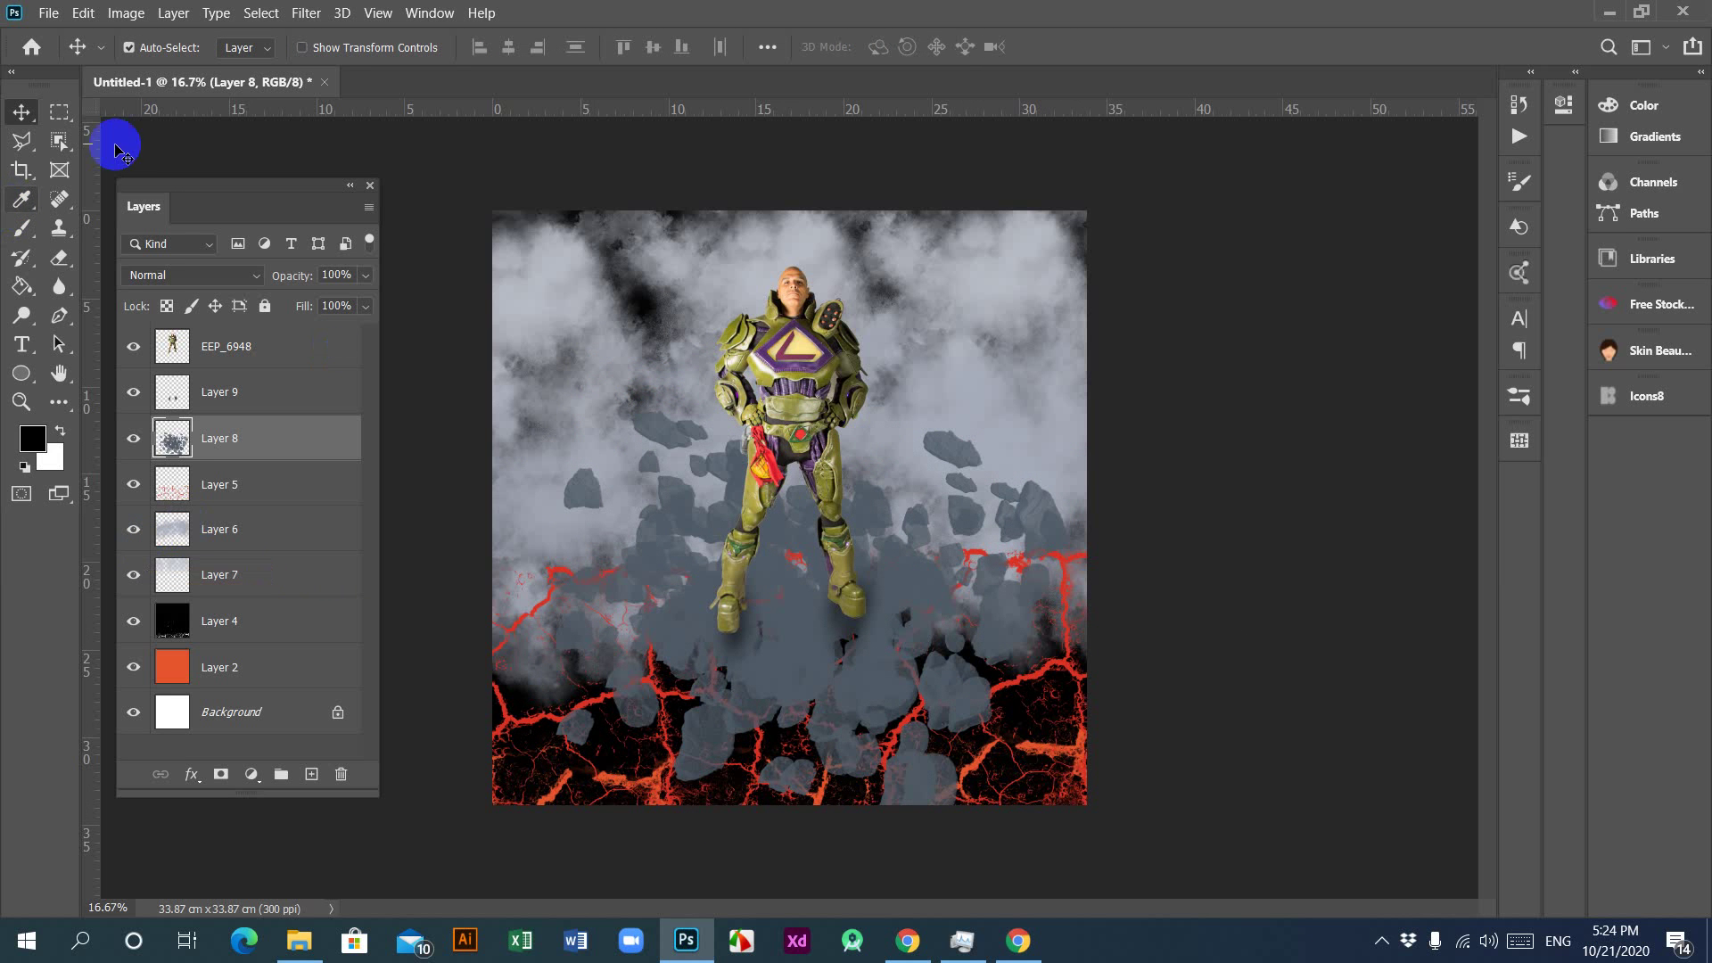
{"action": "left_click", "coordinate": [49, 13]}
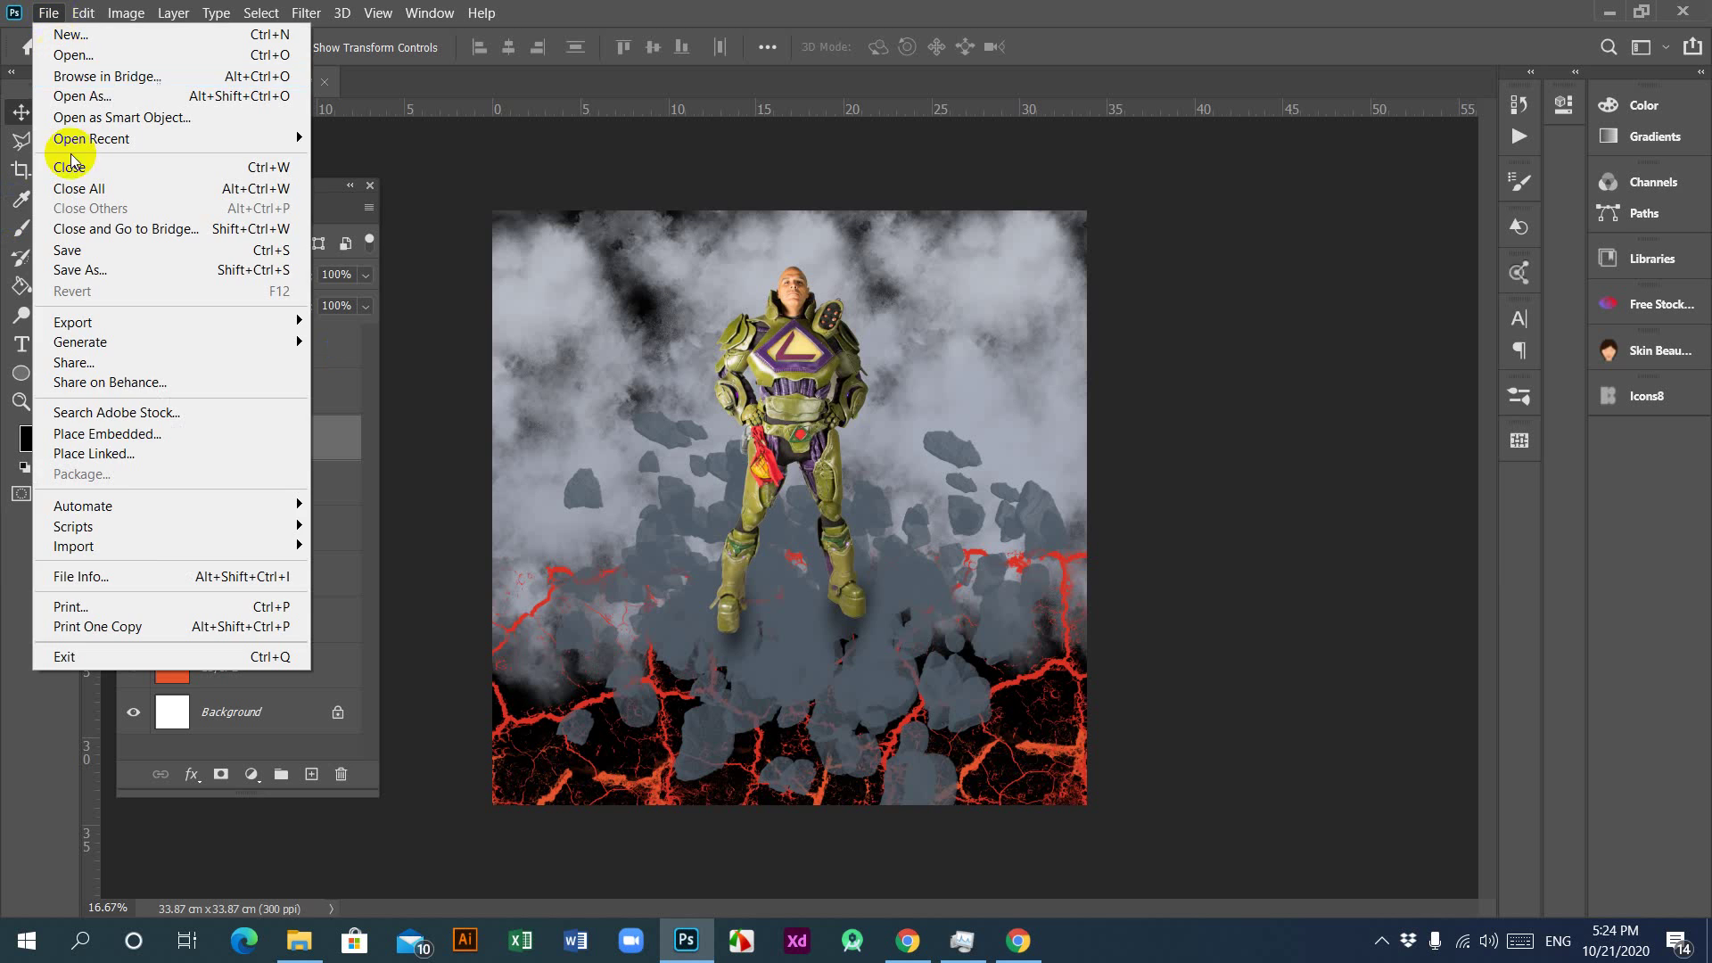
{"action": "left_click", "coordinate": [112, 269]}
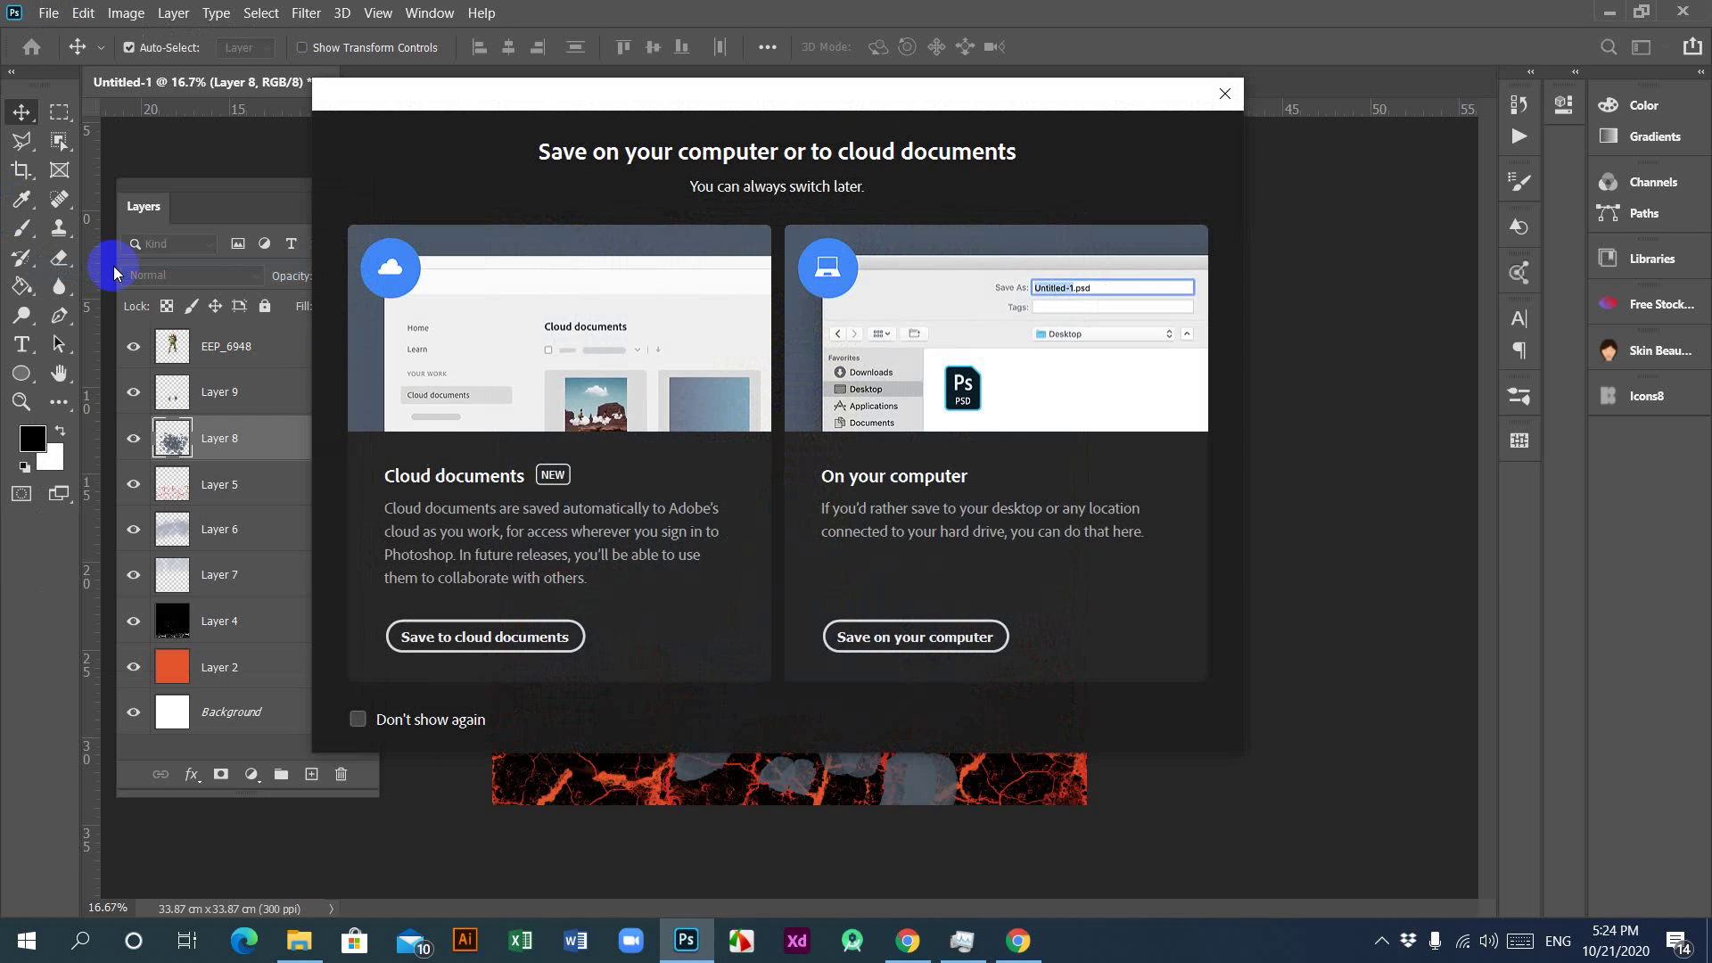
{"action": "left_click", "coordinate": [881, 635]}
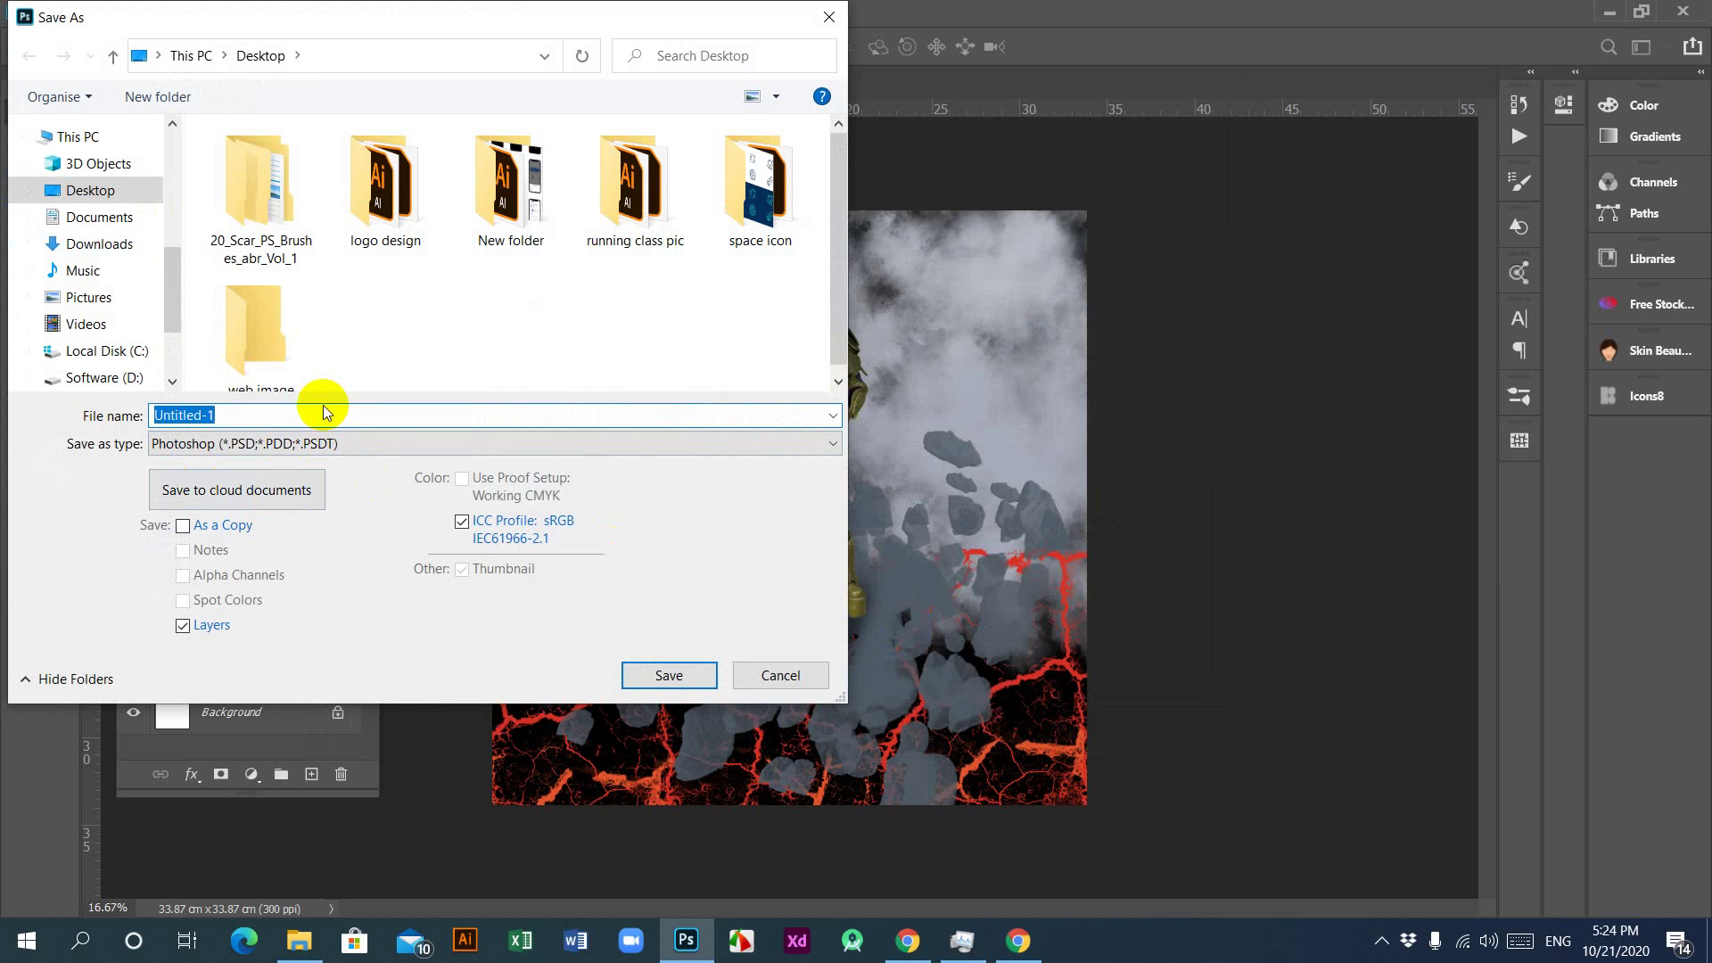
{"action": "type", "text": "stone"}
{"action": "key", "text": "Return"}
{"action": "key", "text": "Return"}
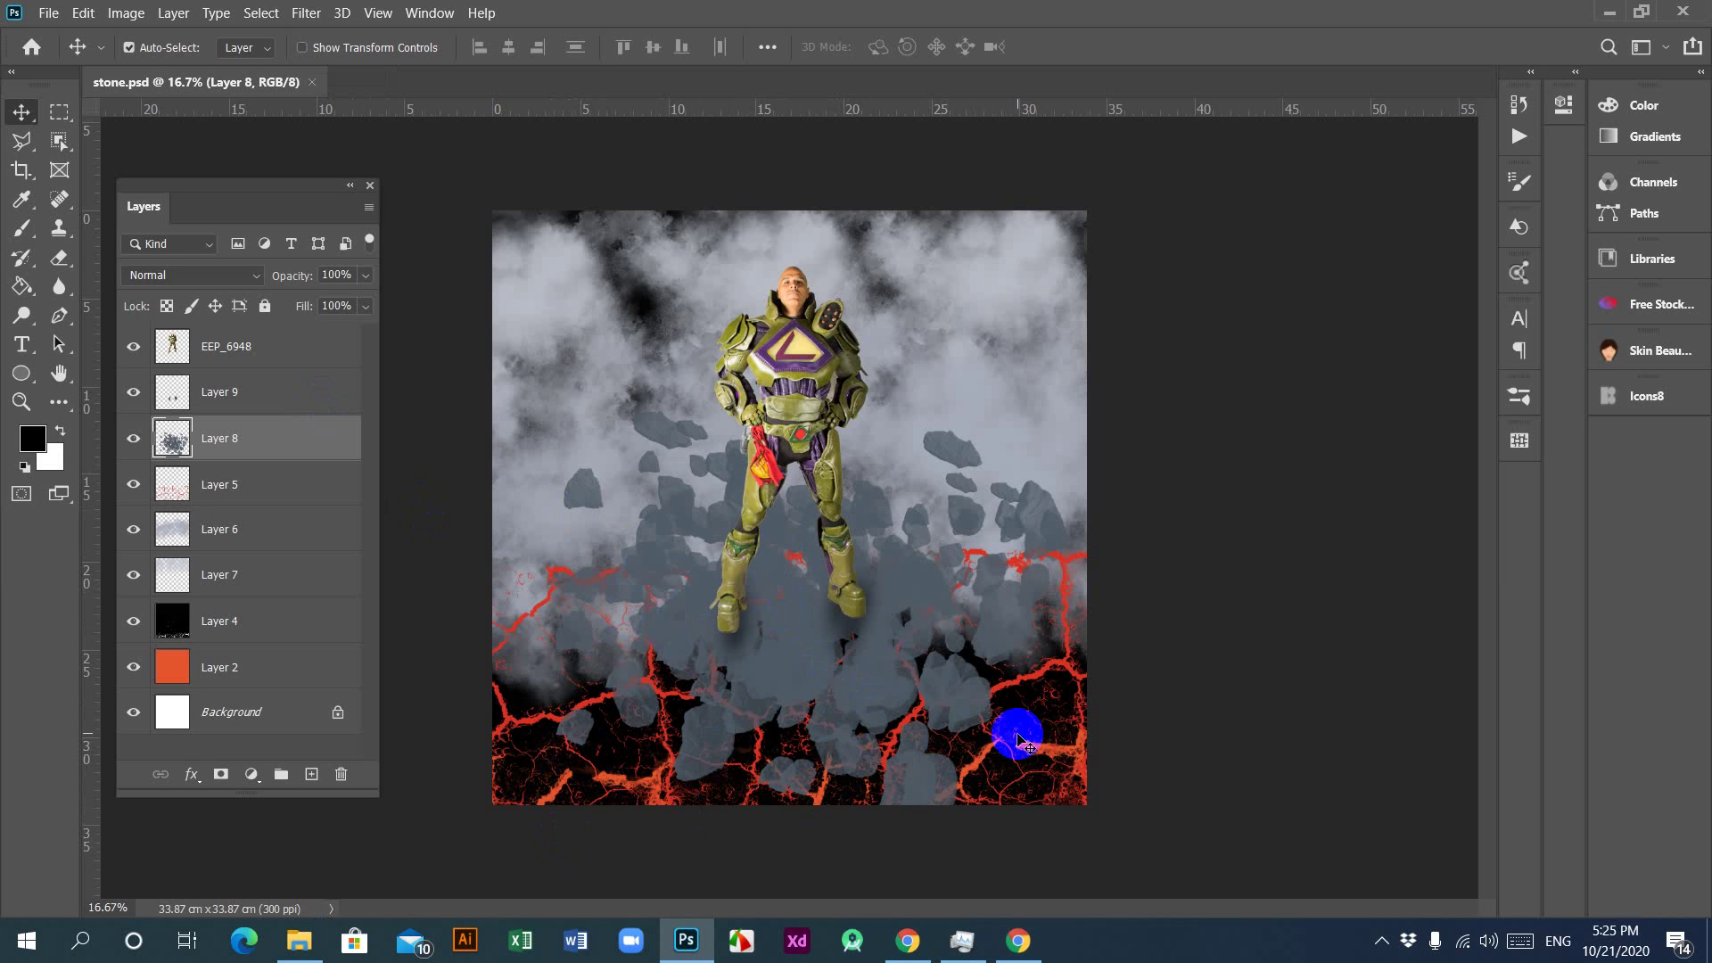
Step: Add a new empty layer directly above Layer 4 and switch to the Brush tool
{"action": "left_click", "coordinate": [522, 539]}
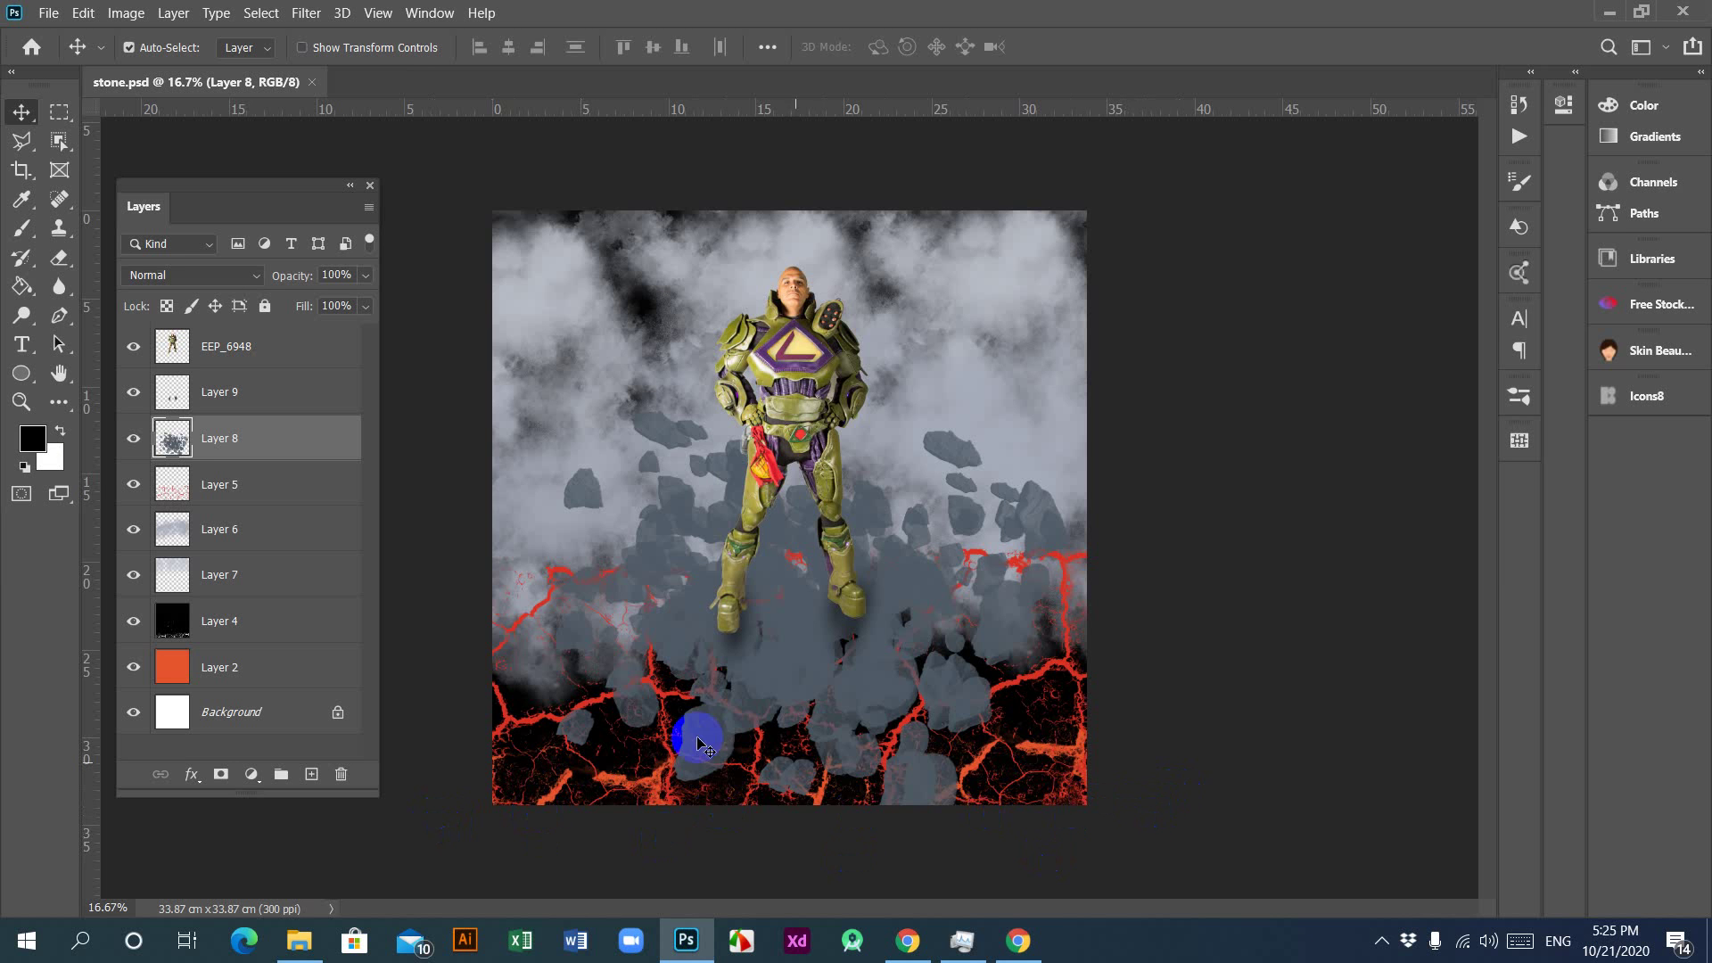
{"action": "left_click", "coordinate": [230, 622]}
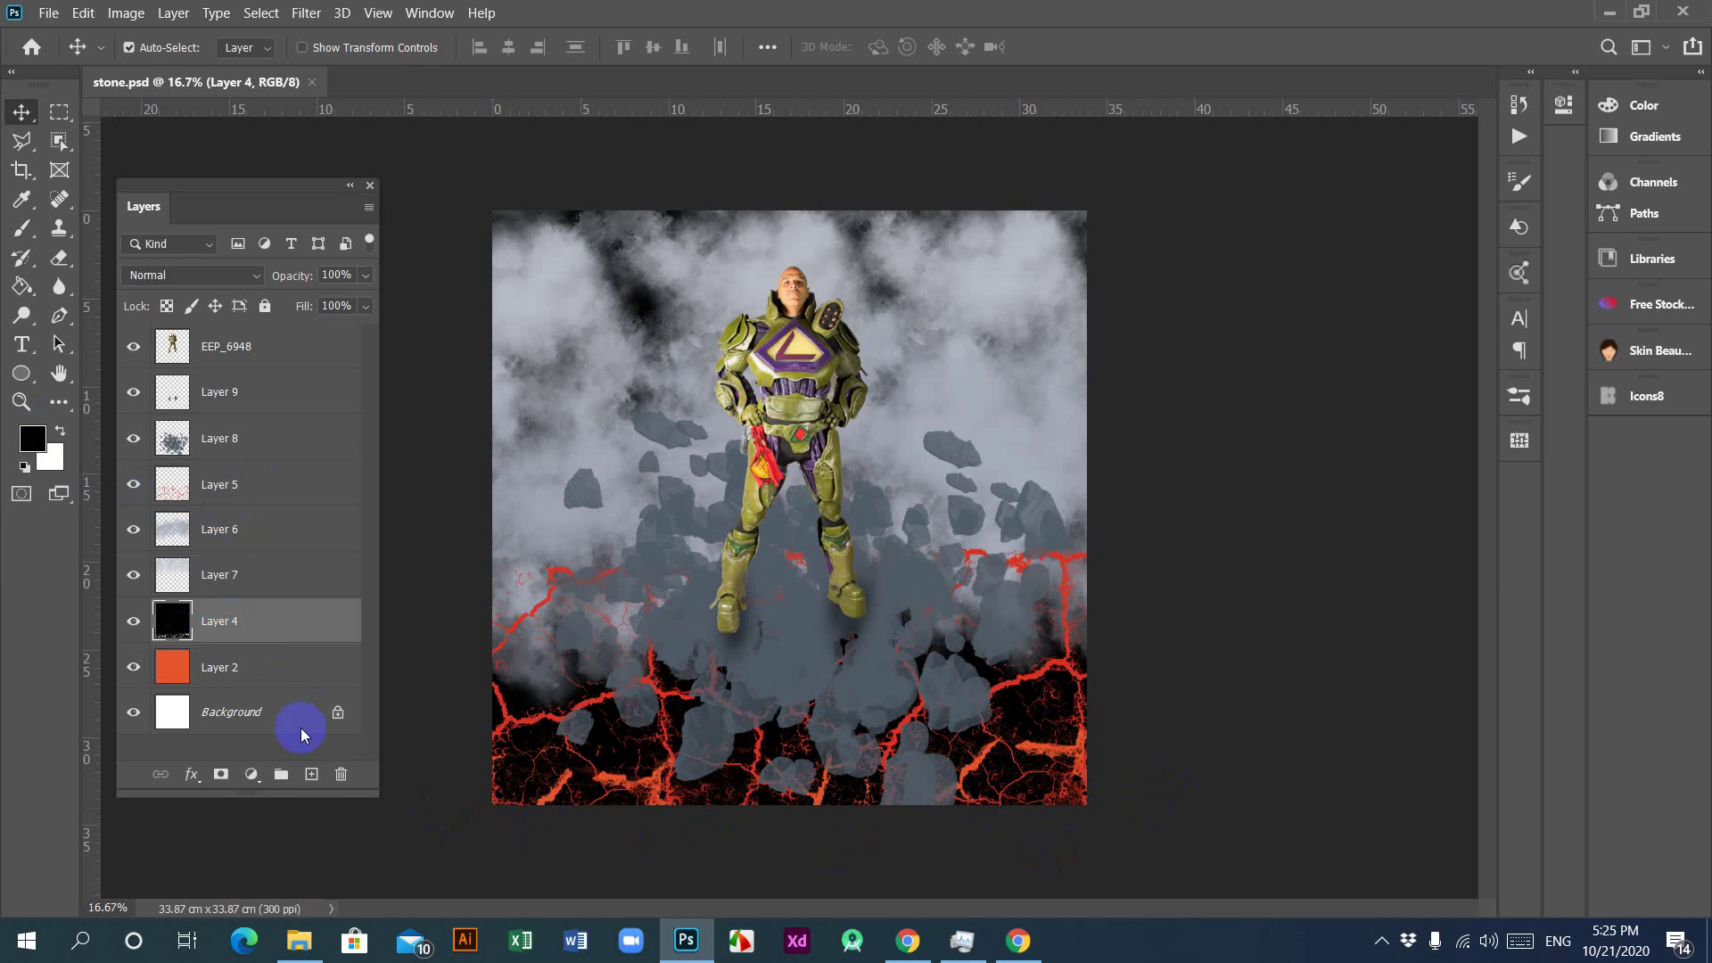
{"action": "left_click", "coordinate": [311, 774]}
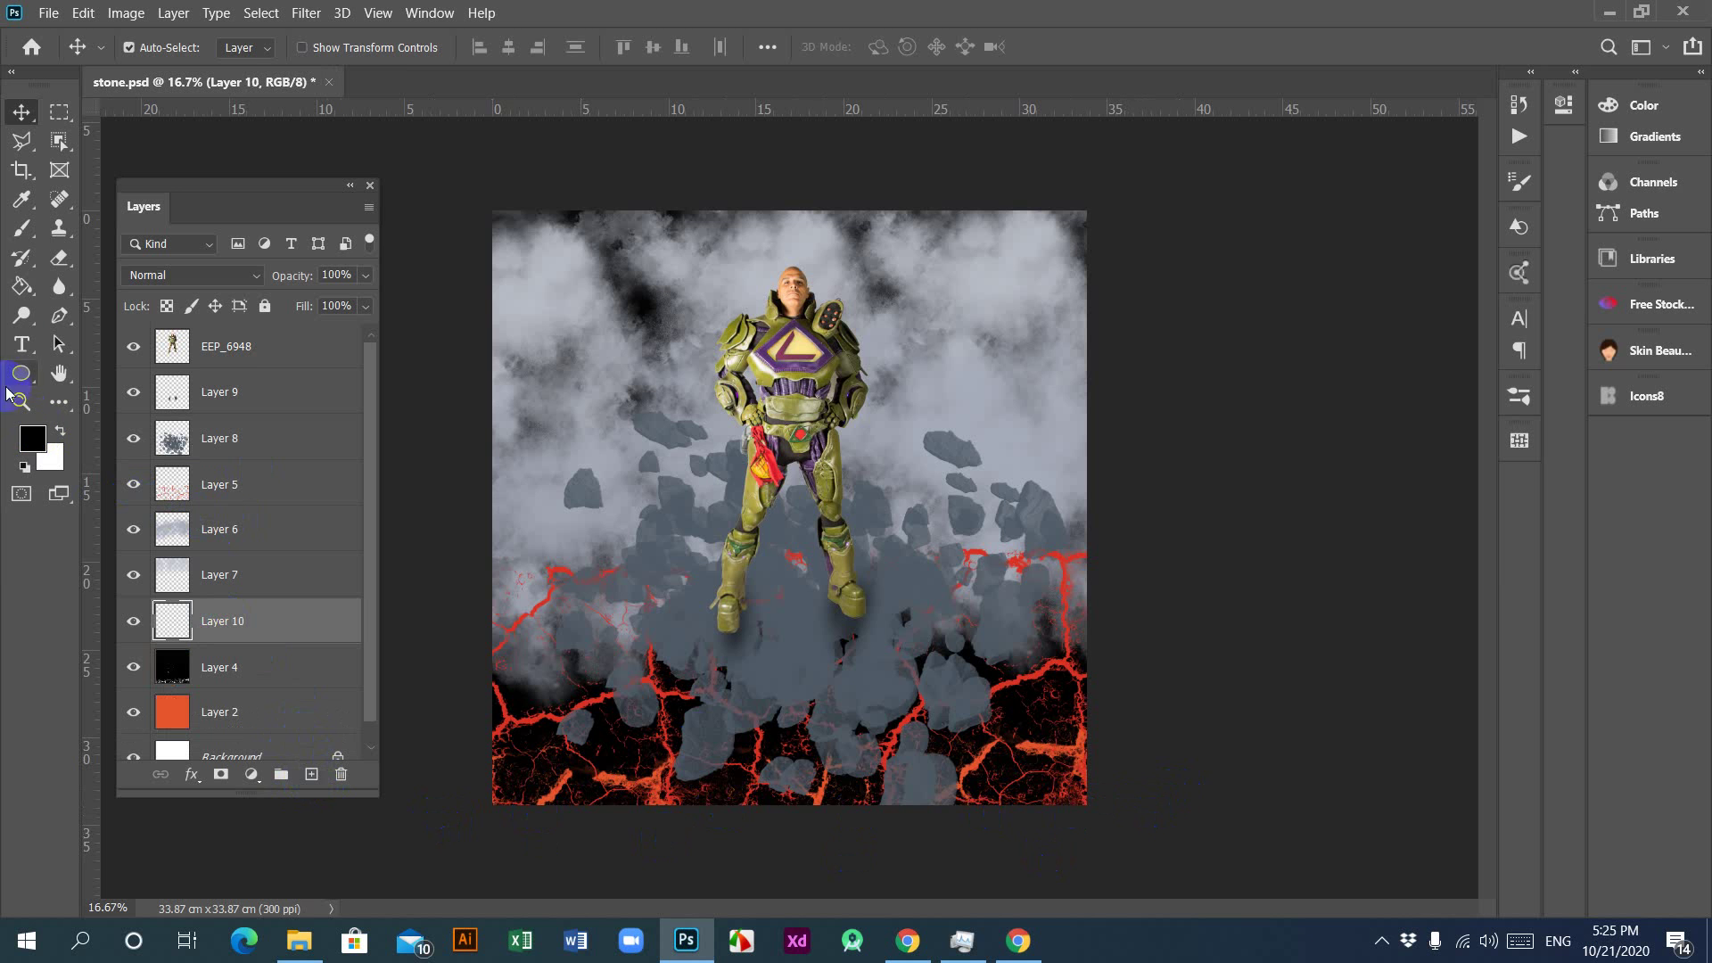
{"action": "left_click", "coordinate": [20, 234]}
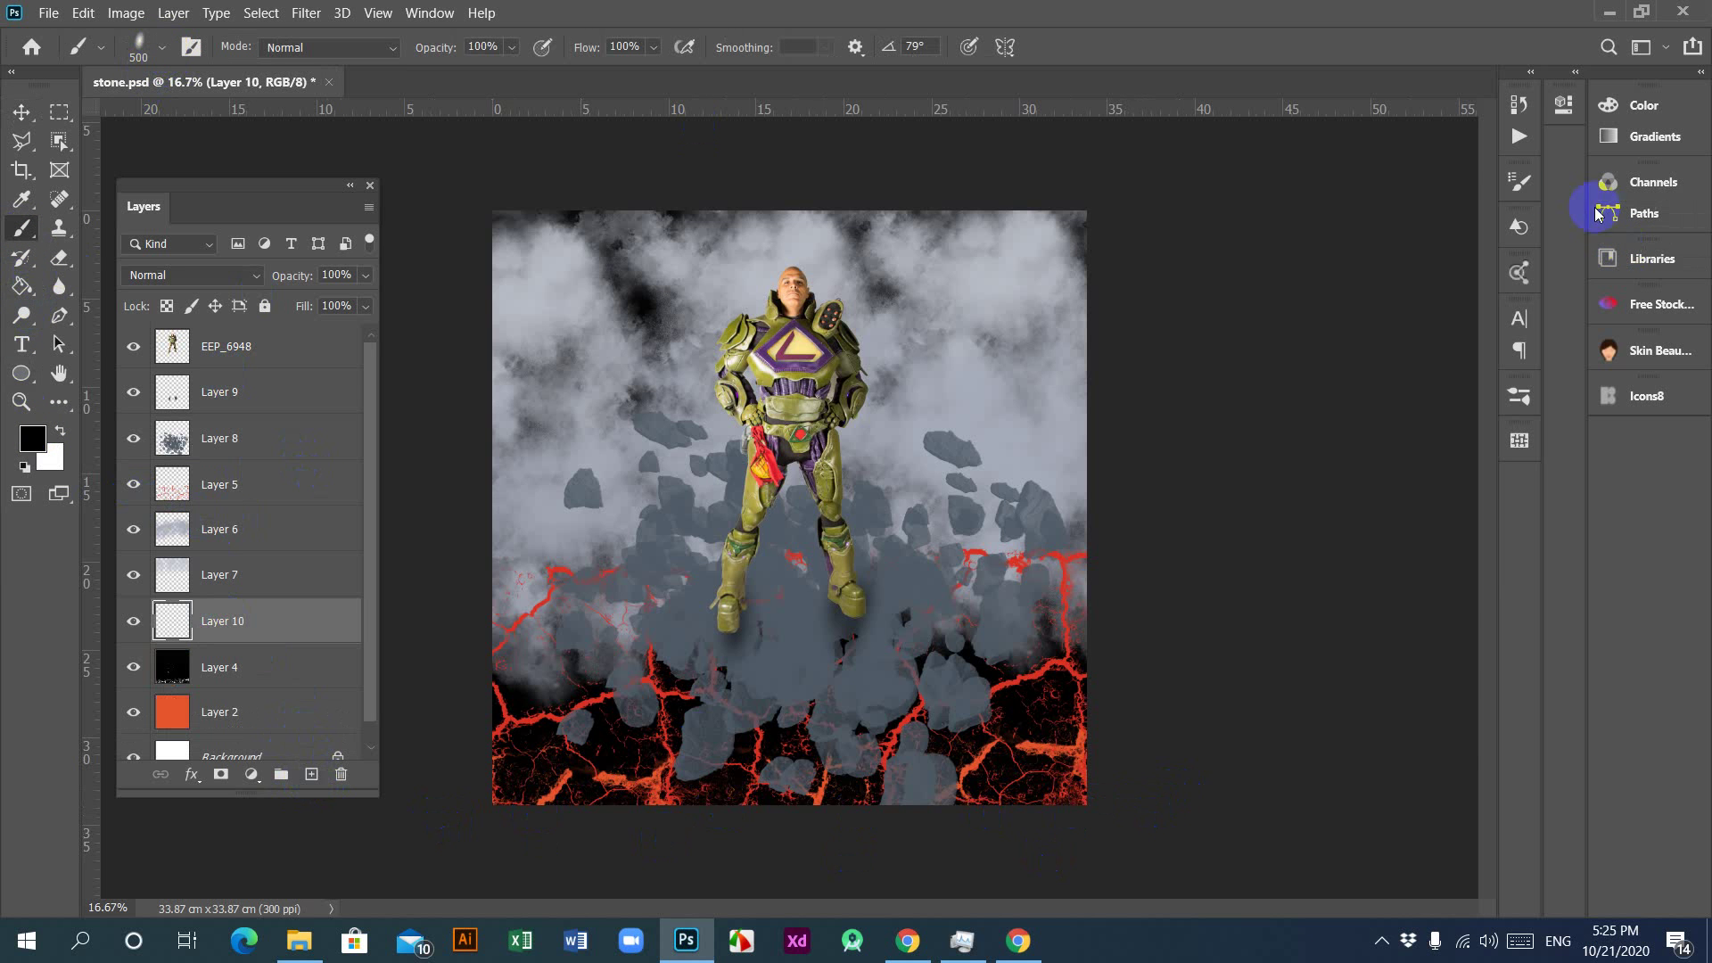
Step: Try the 25 px spatter brush tip enlarged to 139 px
{"action": "left_click", "coordinate": [1519, 182]}
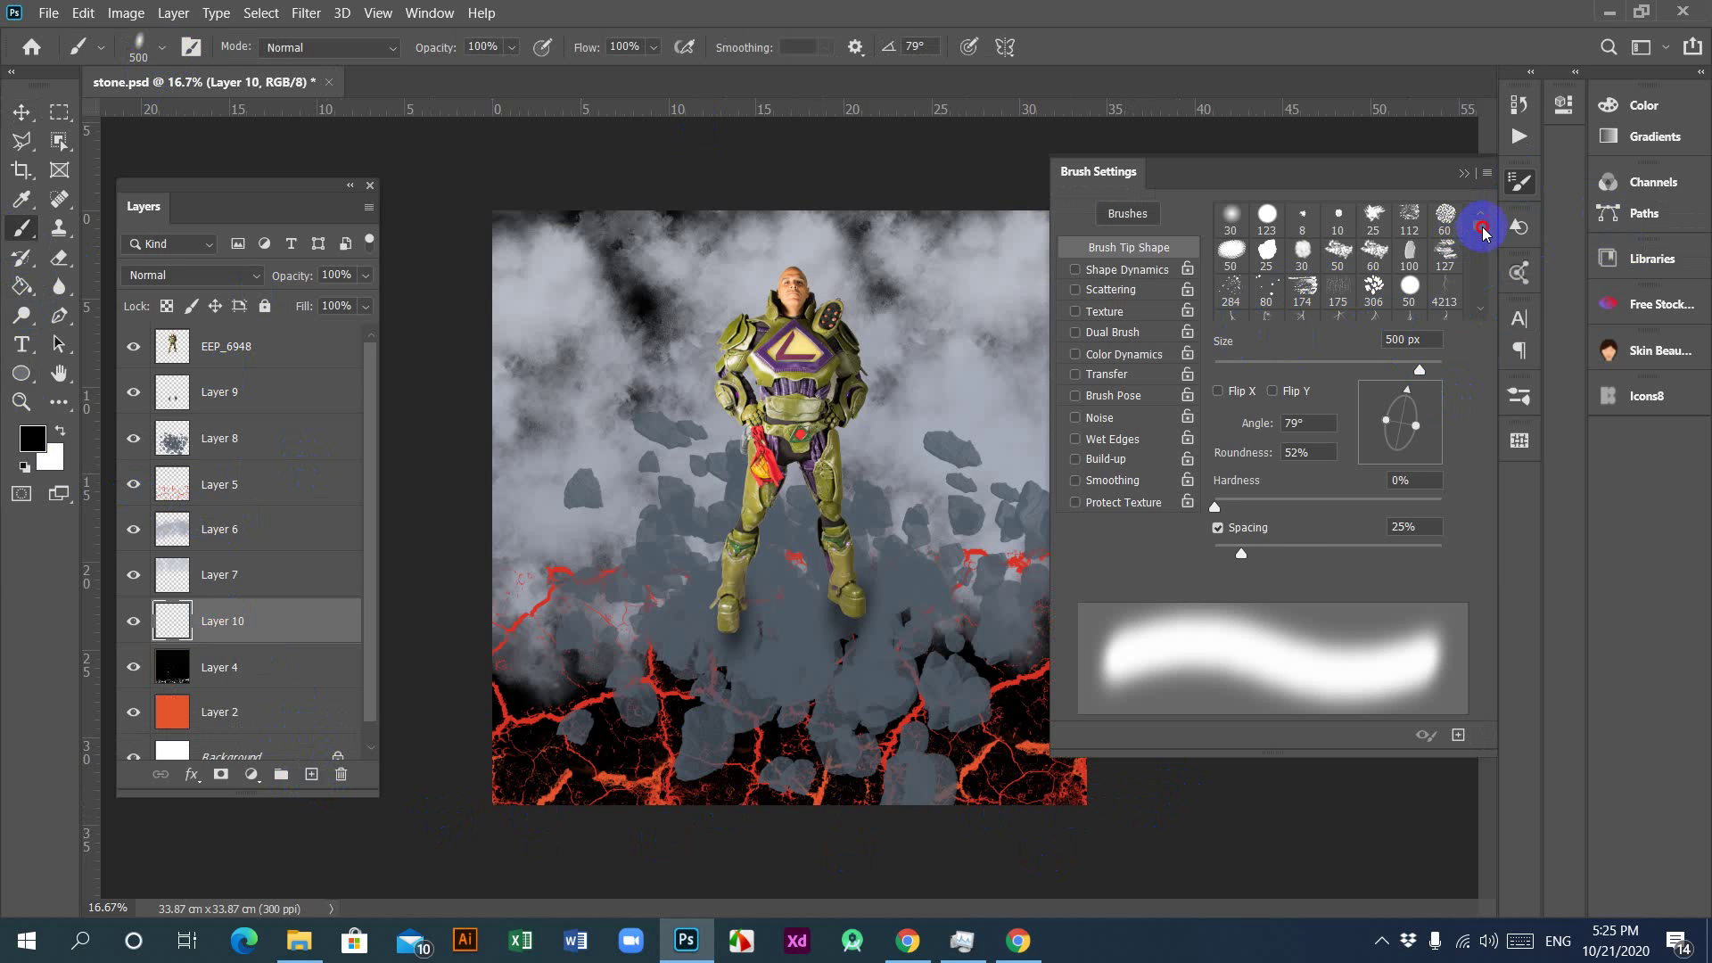
{"action": "left_click", "coordinate": [1303, 219]}
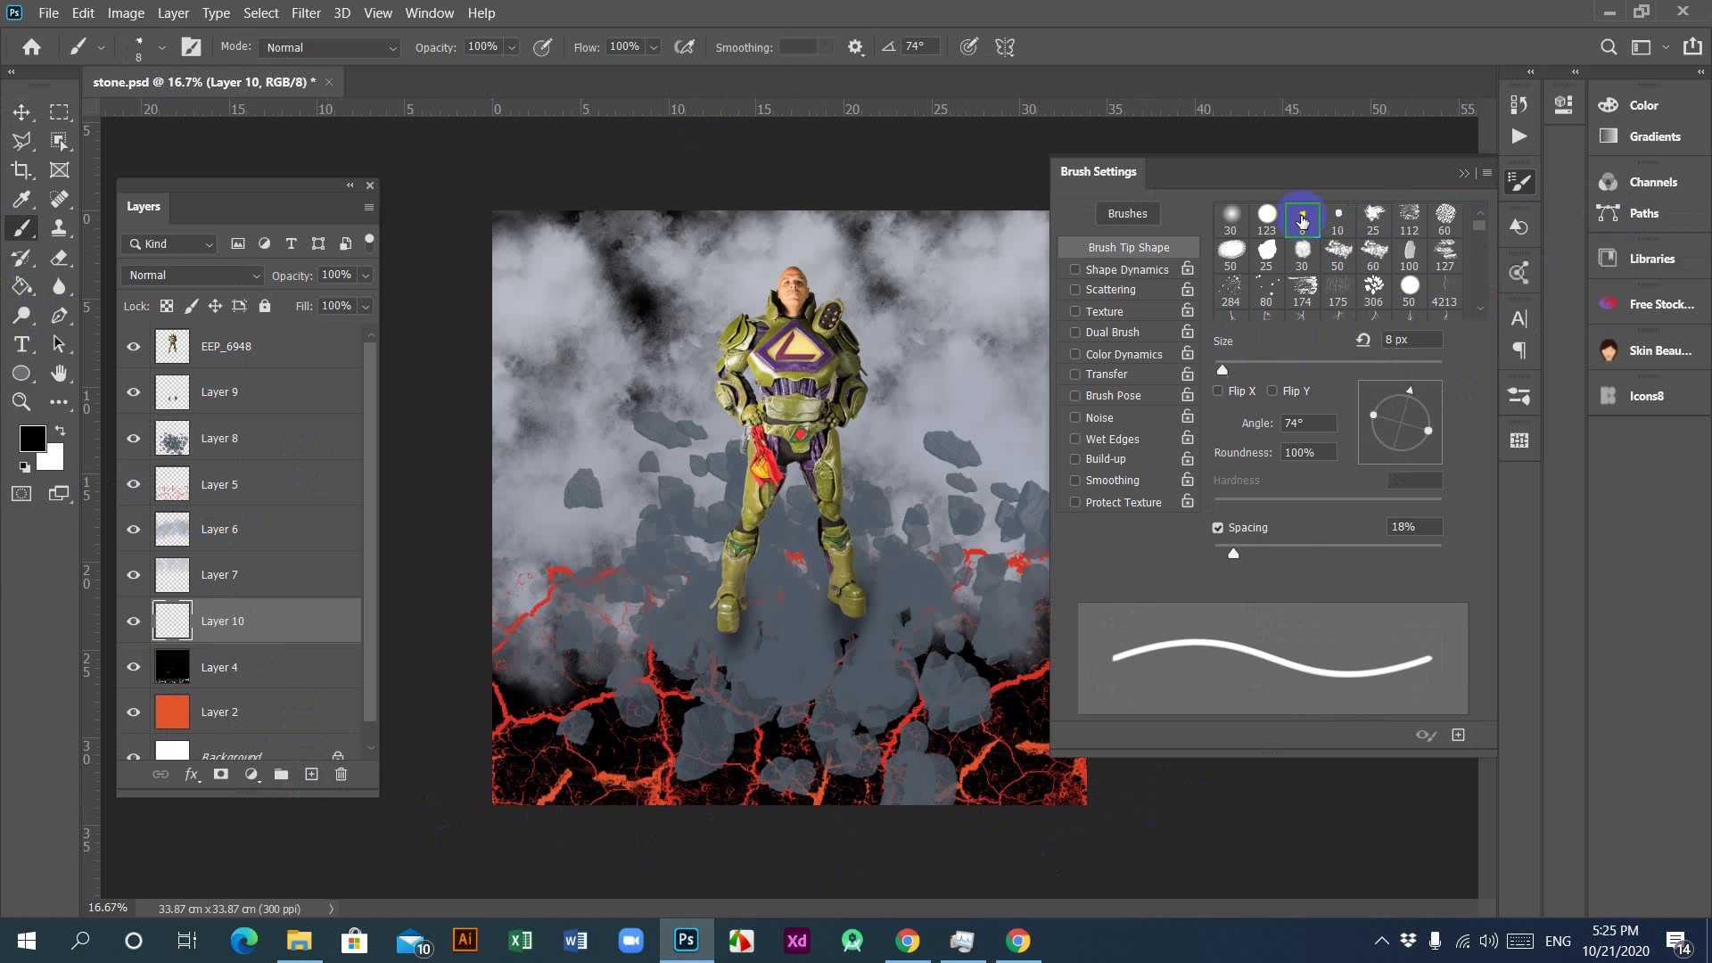
{"action": "left_click", "coordinate": [1372, 220]}
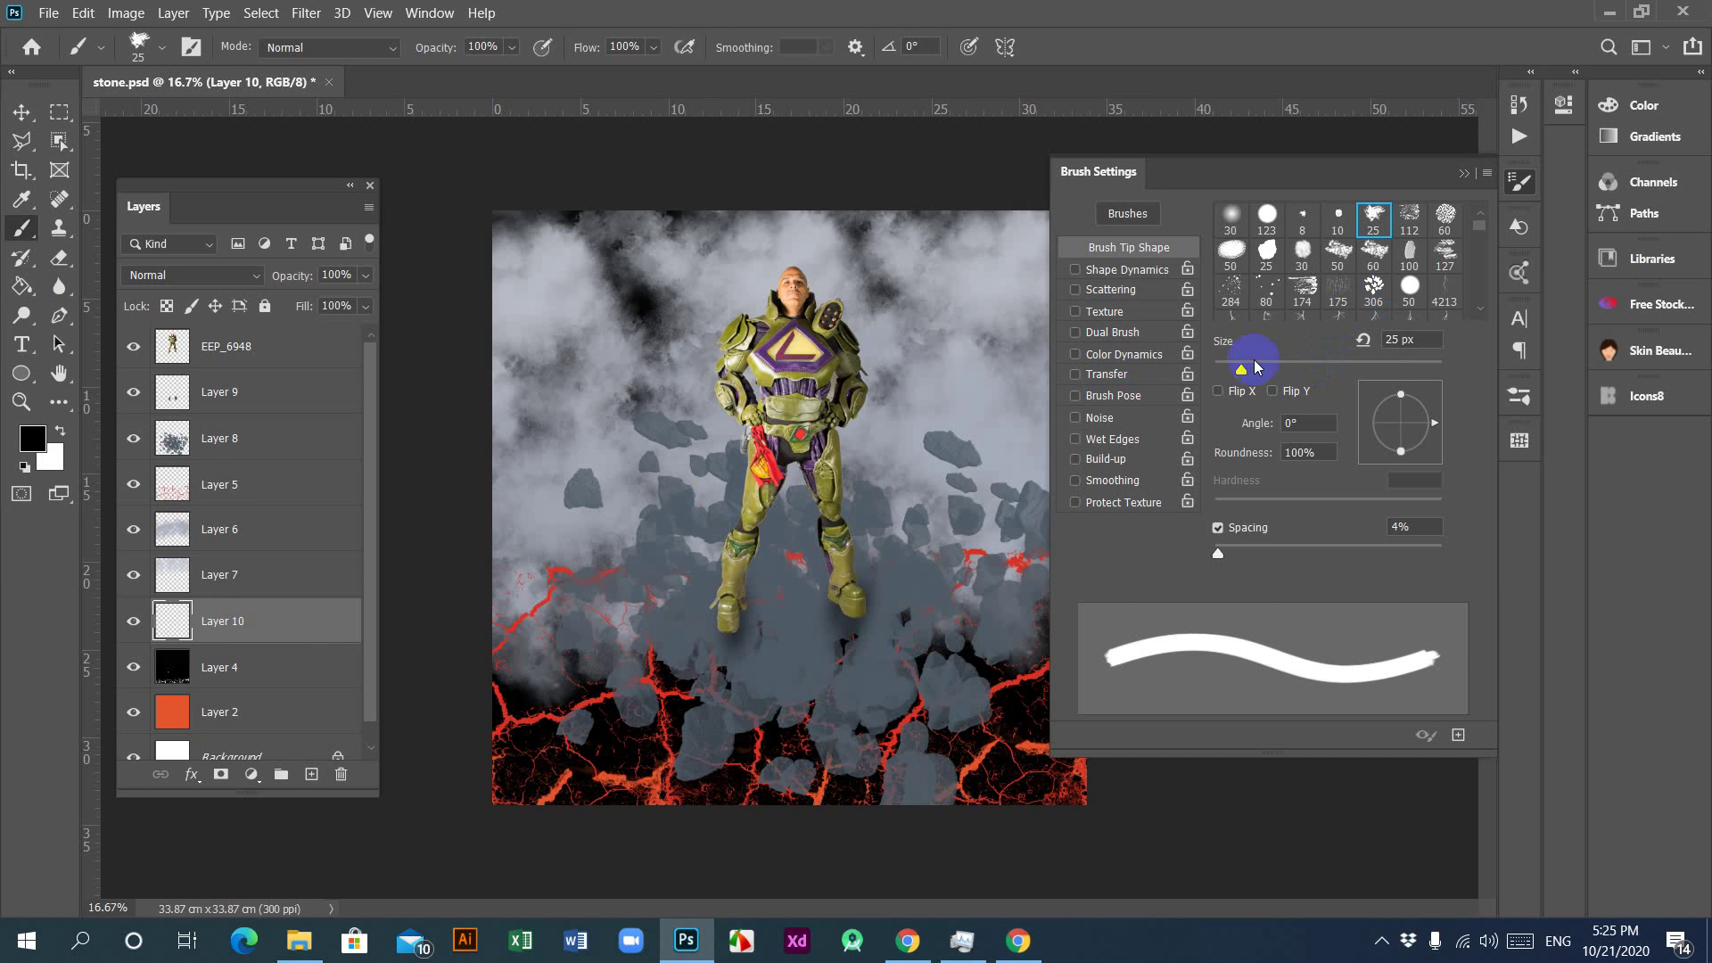
{"action": "left_click_drag", "start_coordinate": [1240, 368], "coordinate": [1351, 365]}
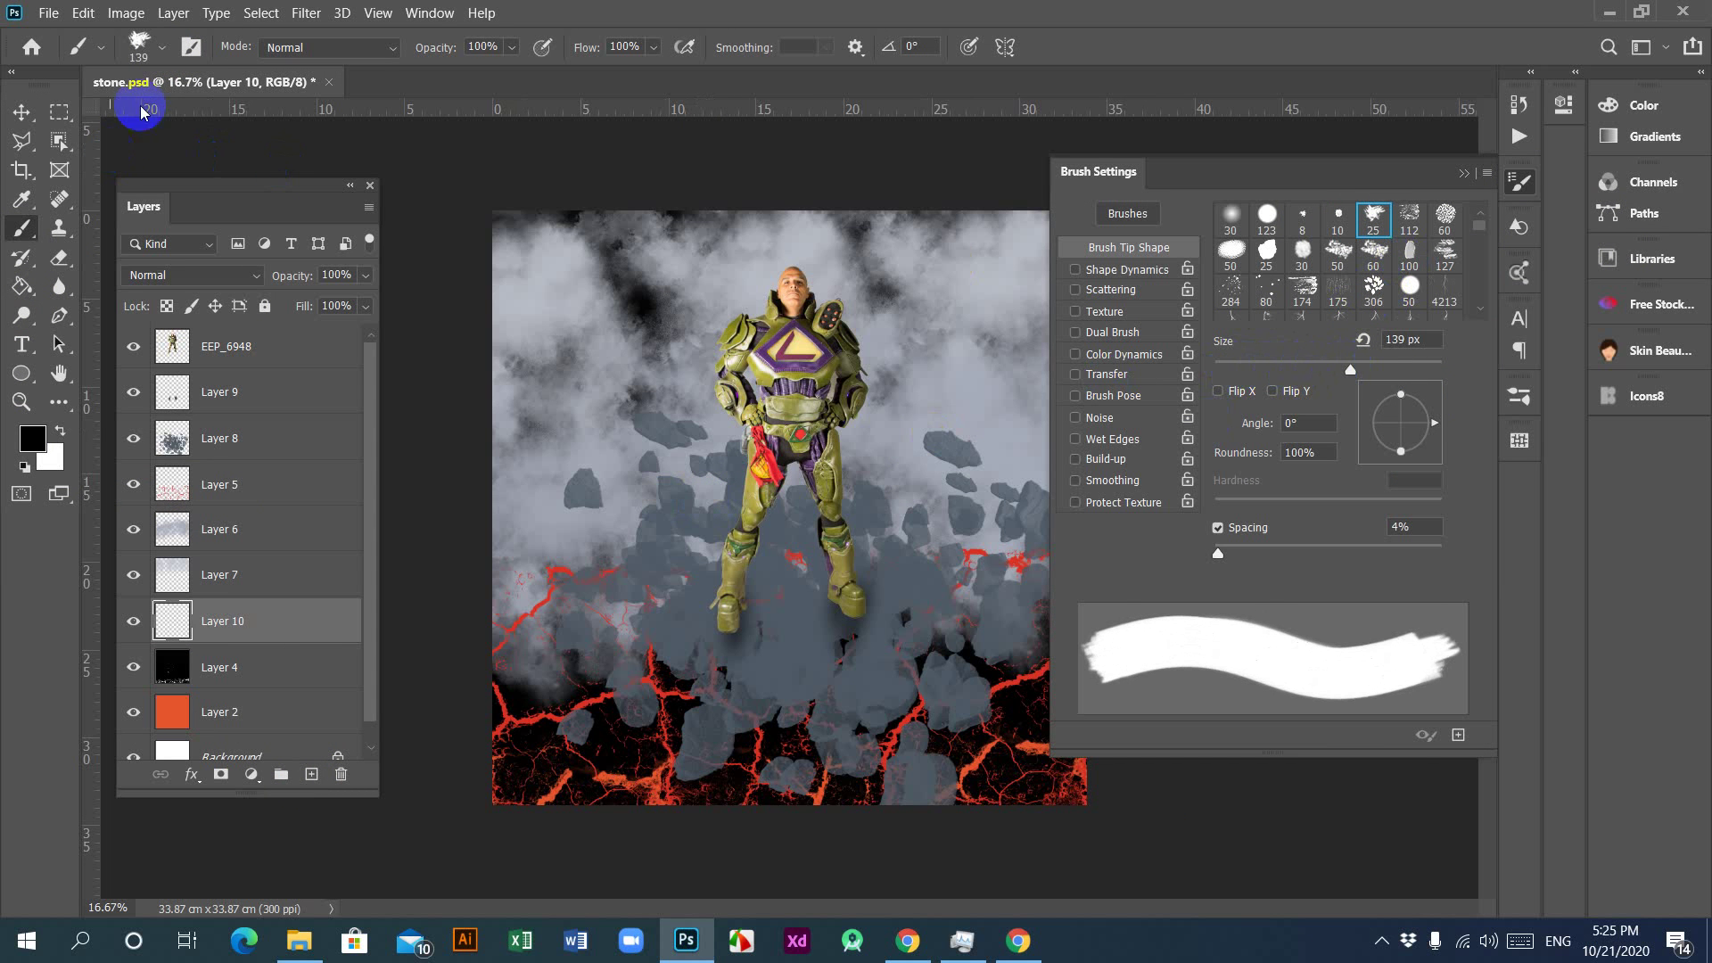
Step: Browse the rock and crack brush presets and try Cracks 4 from the DD Crack Brushes 67543 set
{"action": "left_click", "coordinate": [146, 53]}
{"action": "left_click", "coordinate": [238, 327]}
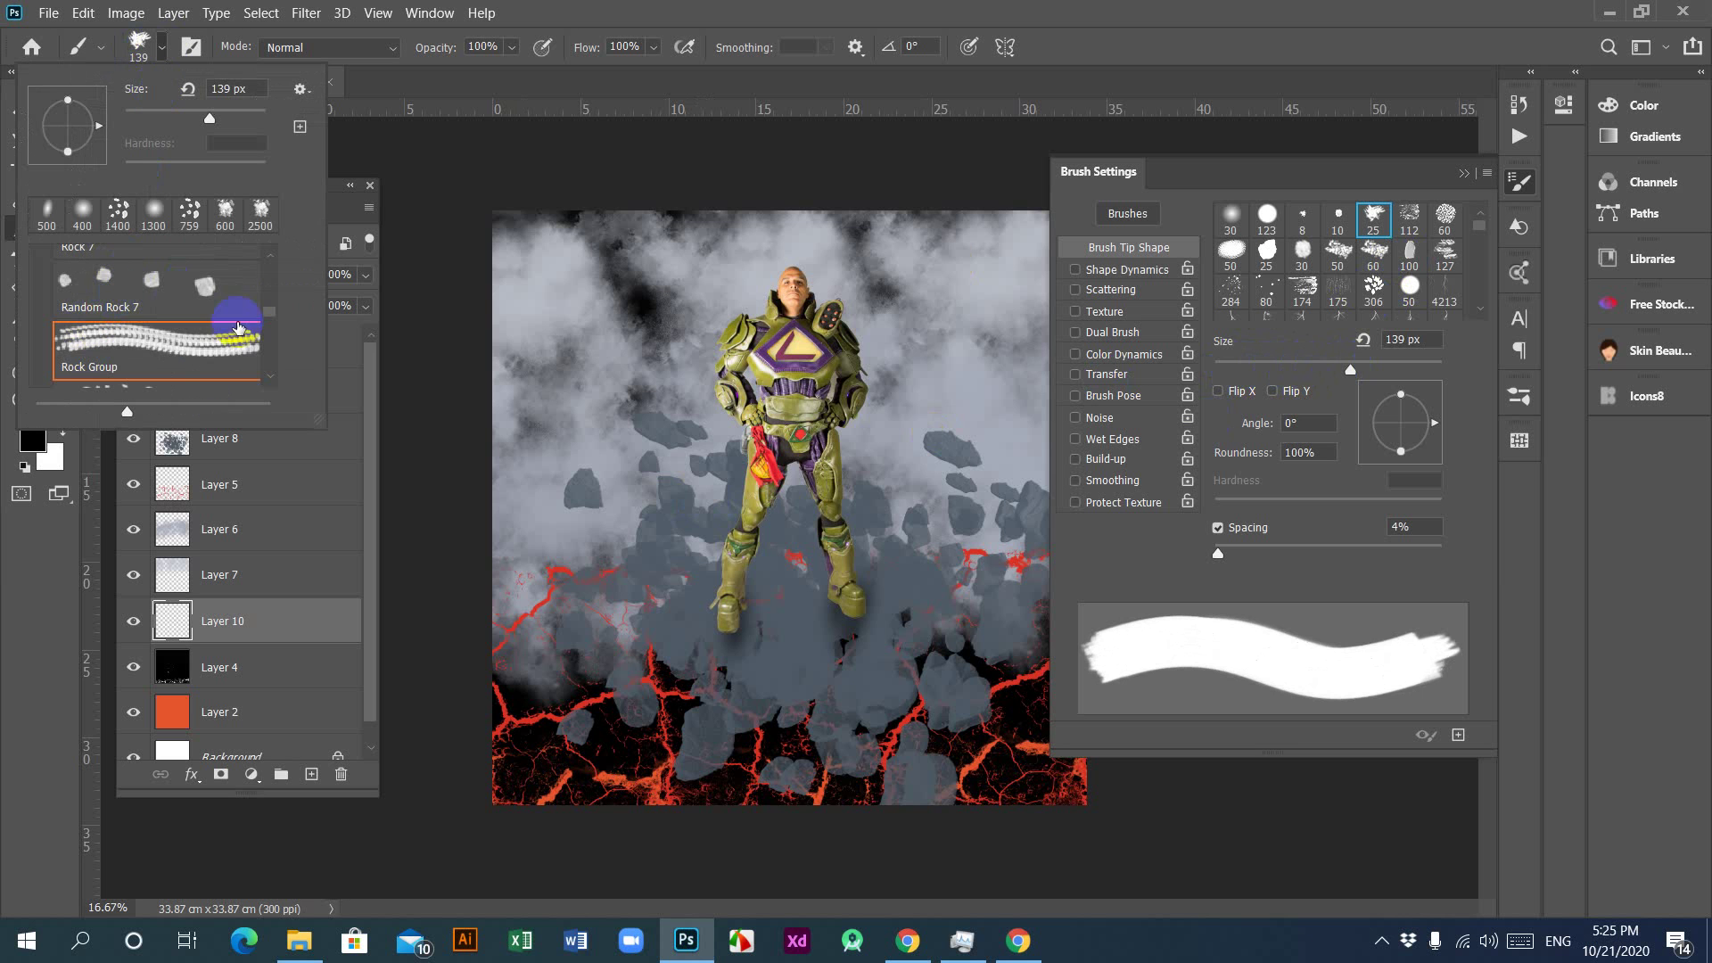
{"action": "left_click_drag", "start_coordinate": [272, 318], "coordinate": [277, 278]}
{"action": "scroll", "coordinate": [277, 274], "scroll_direction": "down", "scroll_amount": 1}
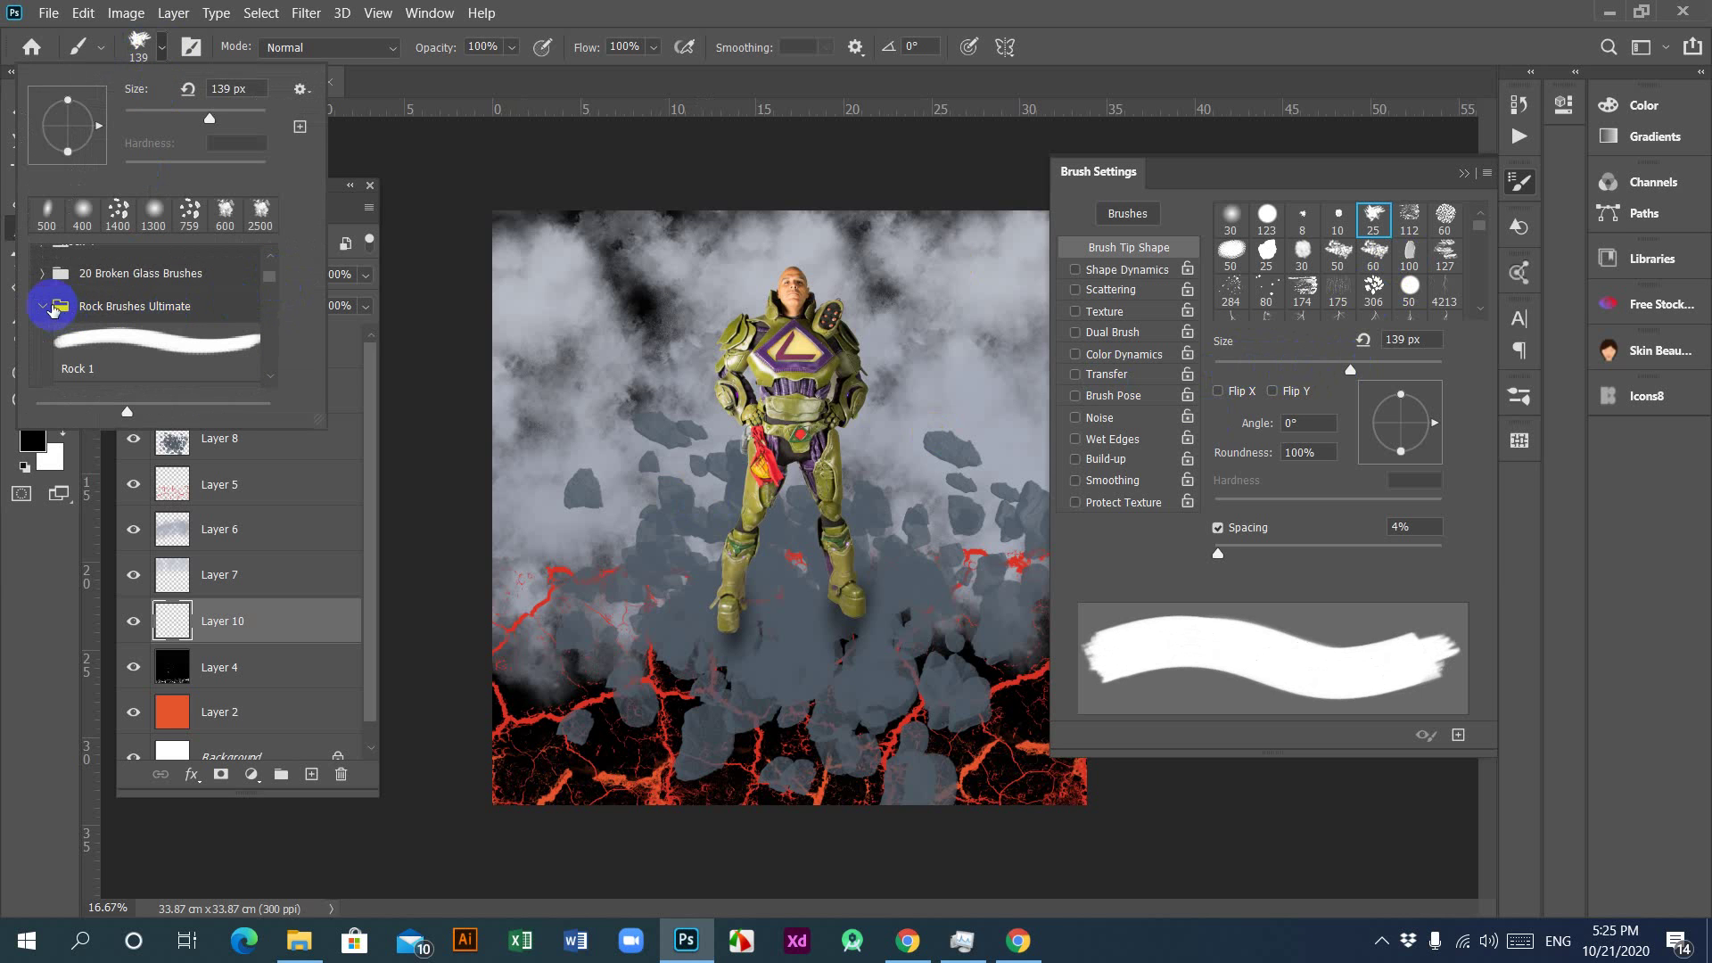
{"action": "left_click", "coordinate": [41, 305]}
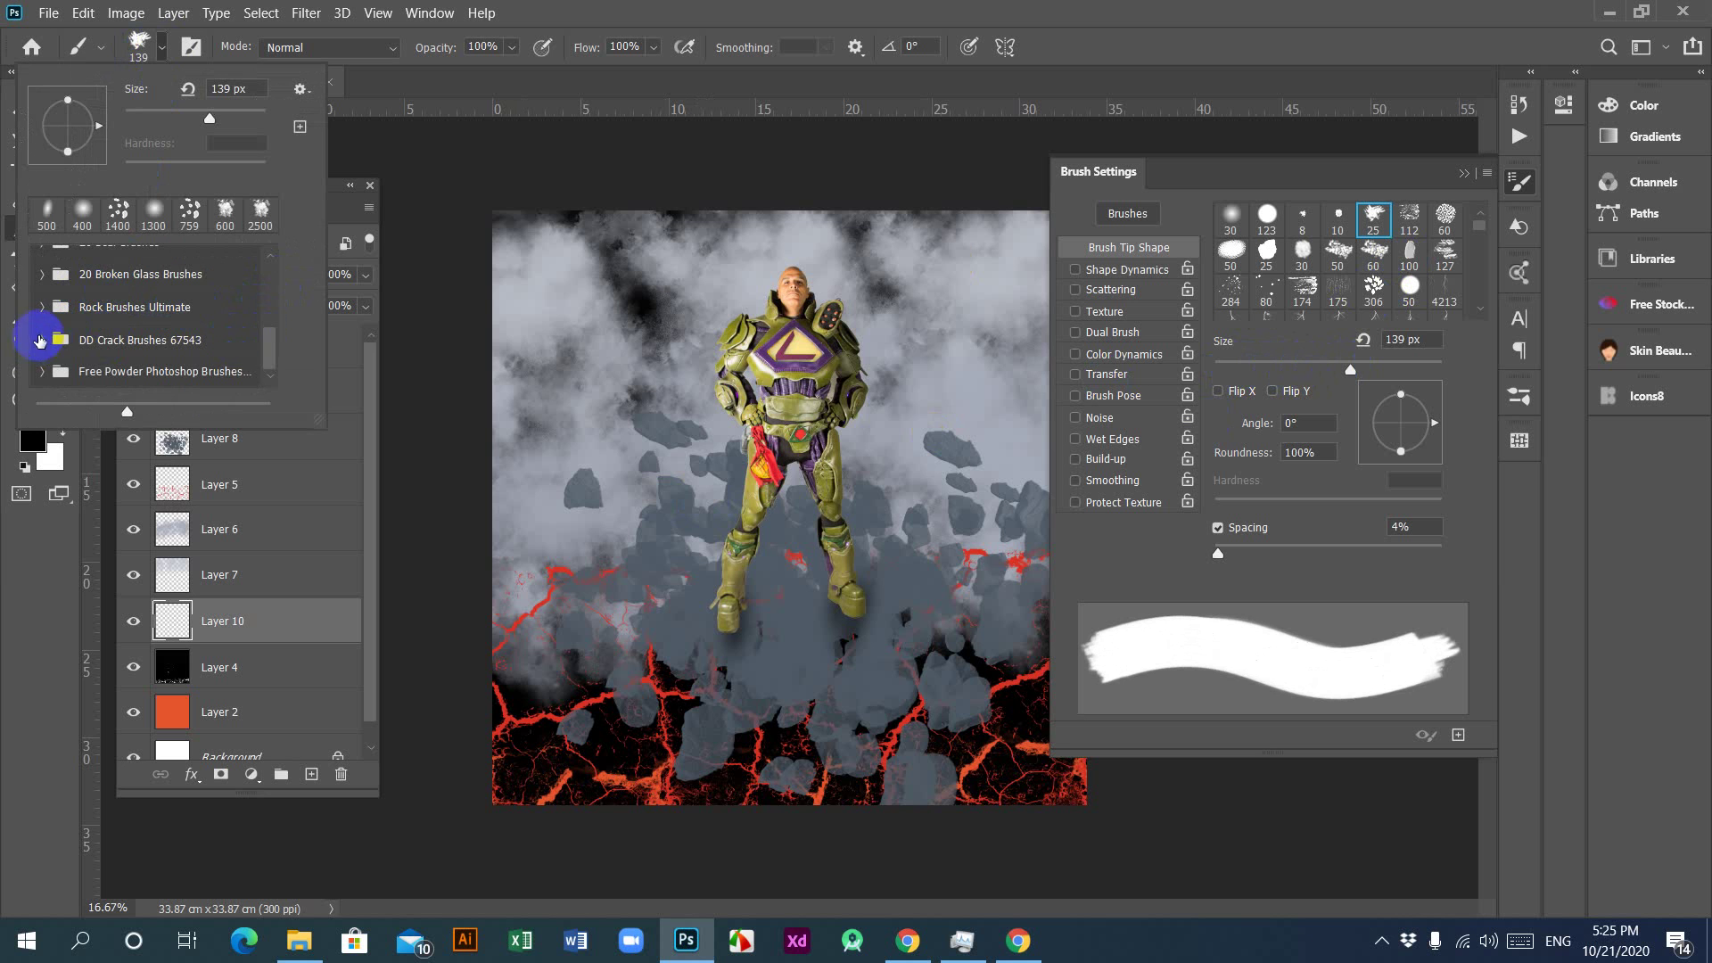
{"action": "left_click", "coordinate": [39, 336]}
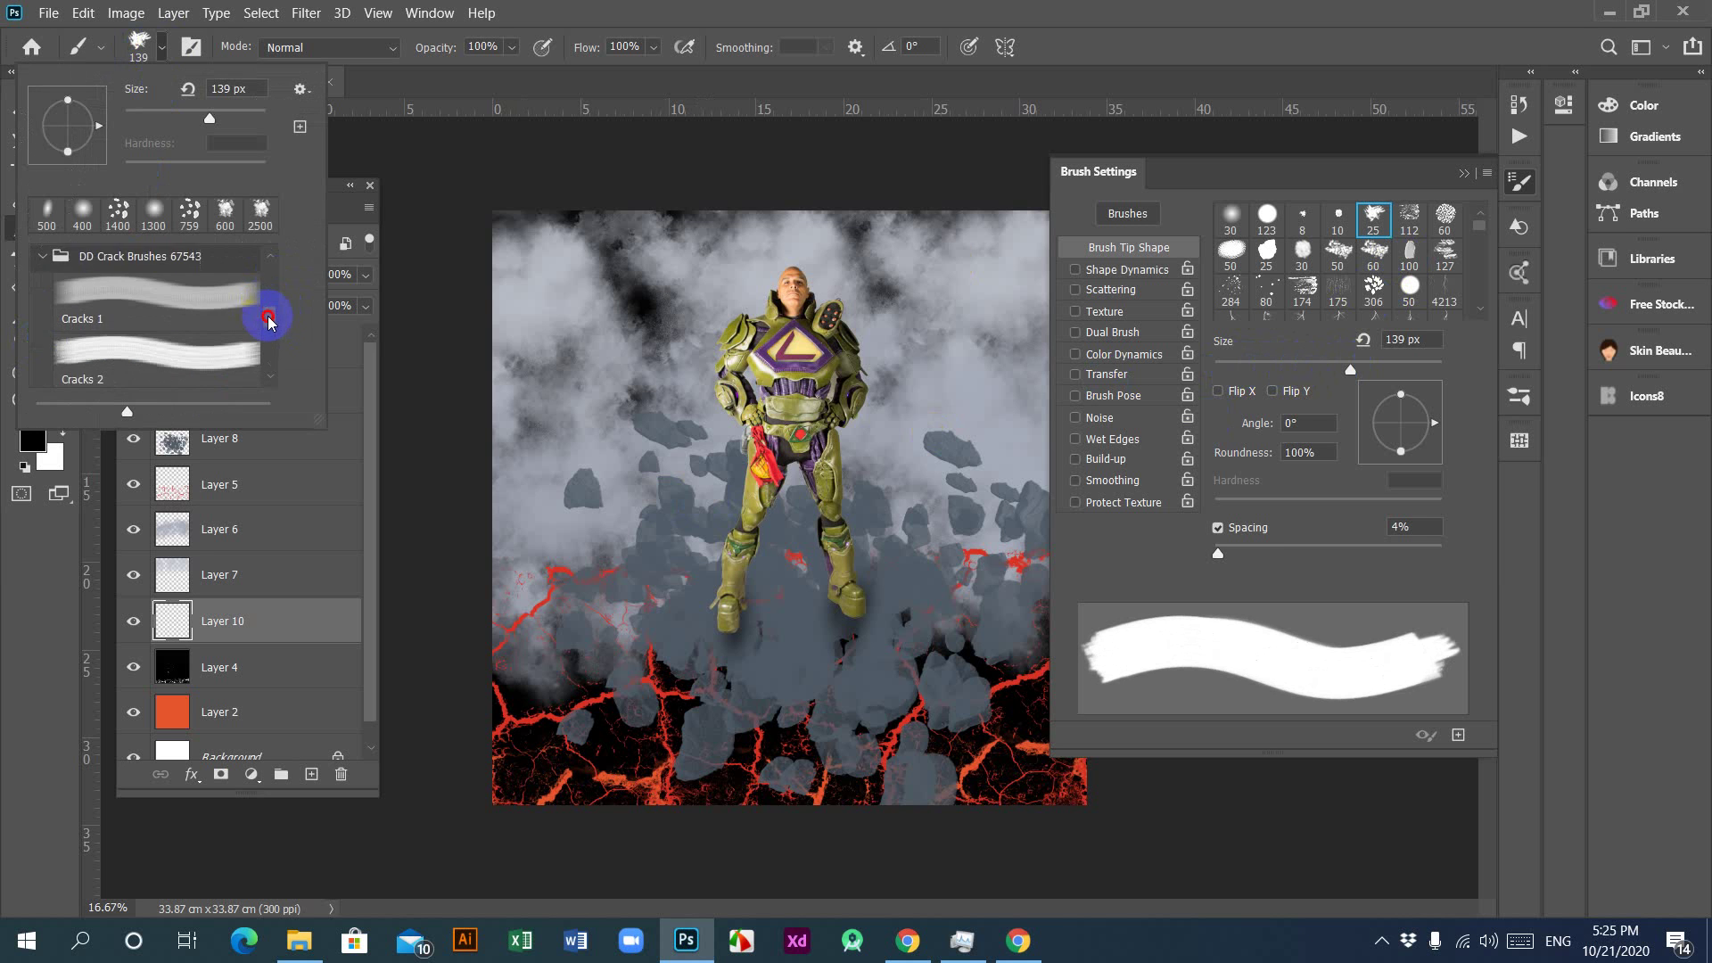
{"action": "scroll", "coordinate": [270, 320], "scroll_direction": "down", "scroll_amount": 2}
{"action": "left_click", "coordinate": [157, 346]}
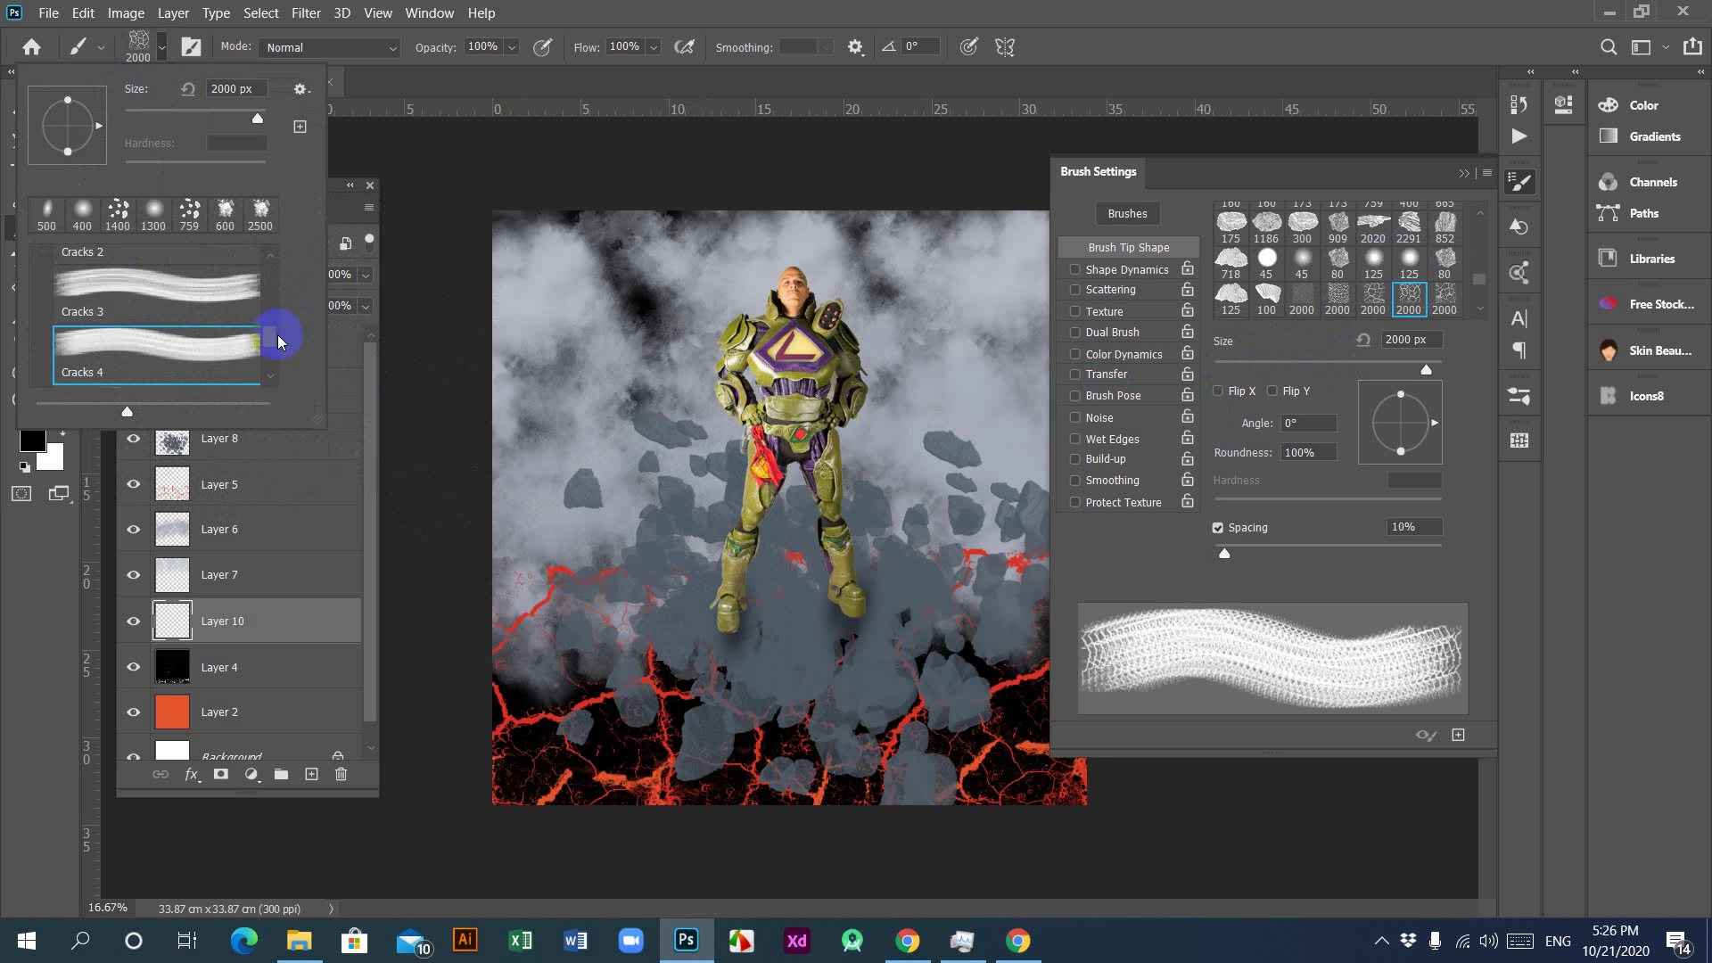
{"action": "left_click_drag", "start_coordinate": [273, 339], "coordinate": [267, 306]}
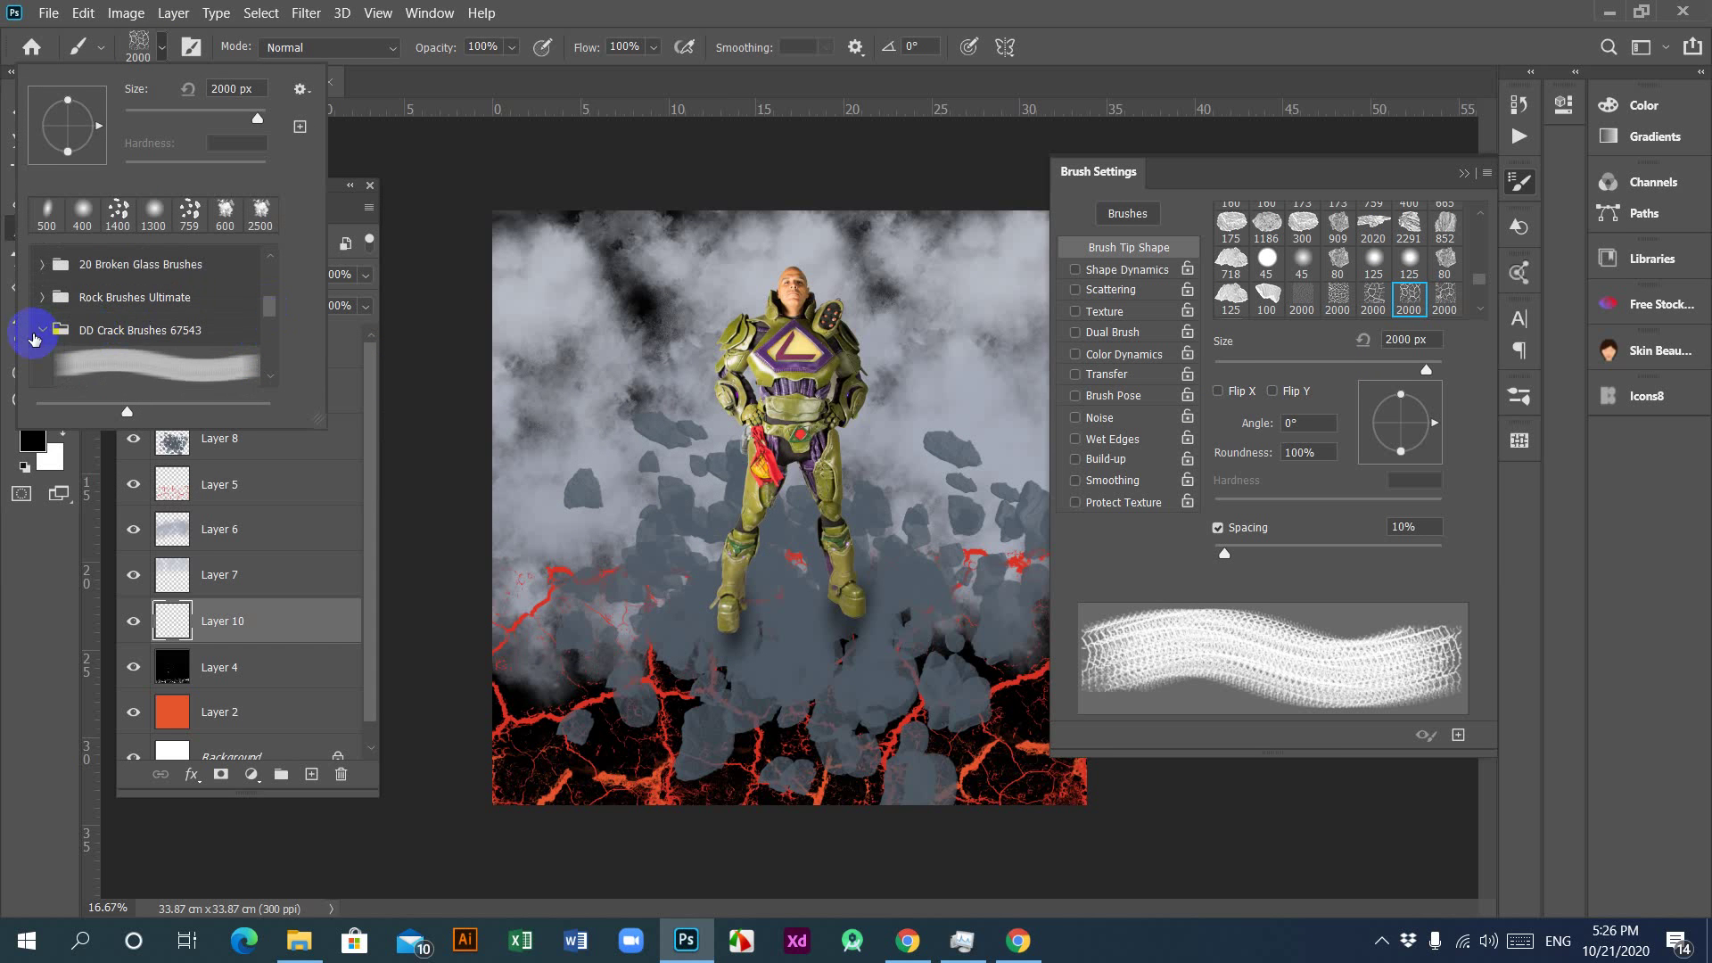
{"action": "left_click", "coordinate": [43, 338]}
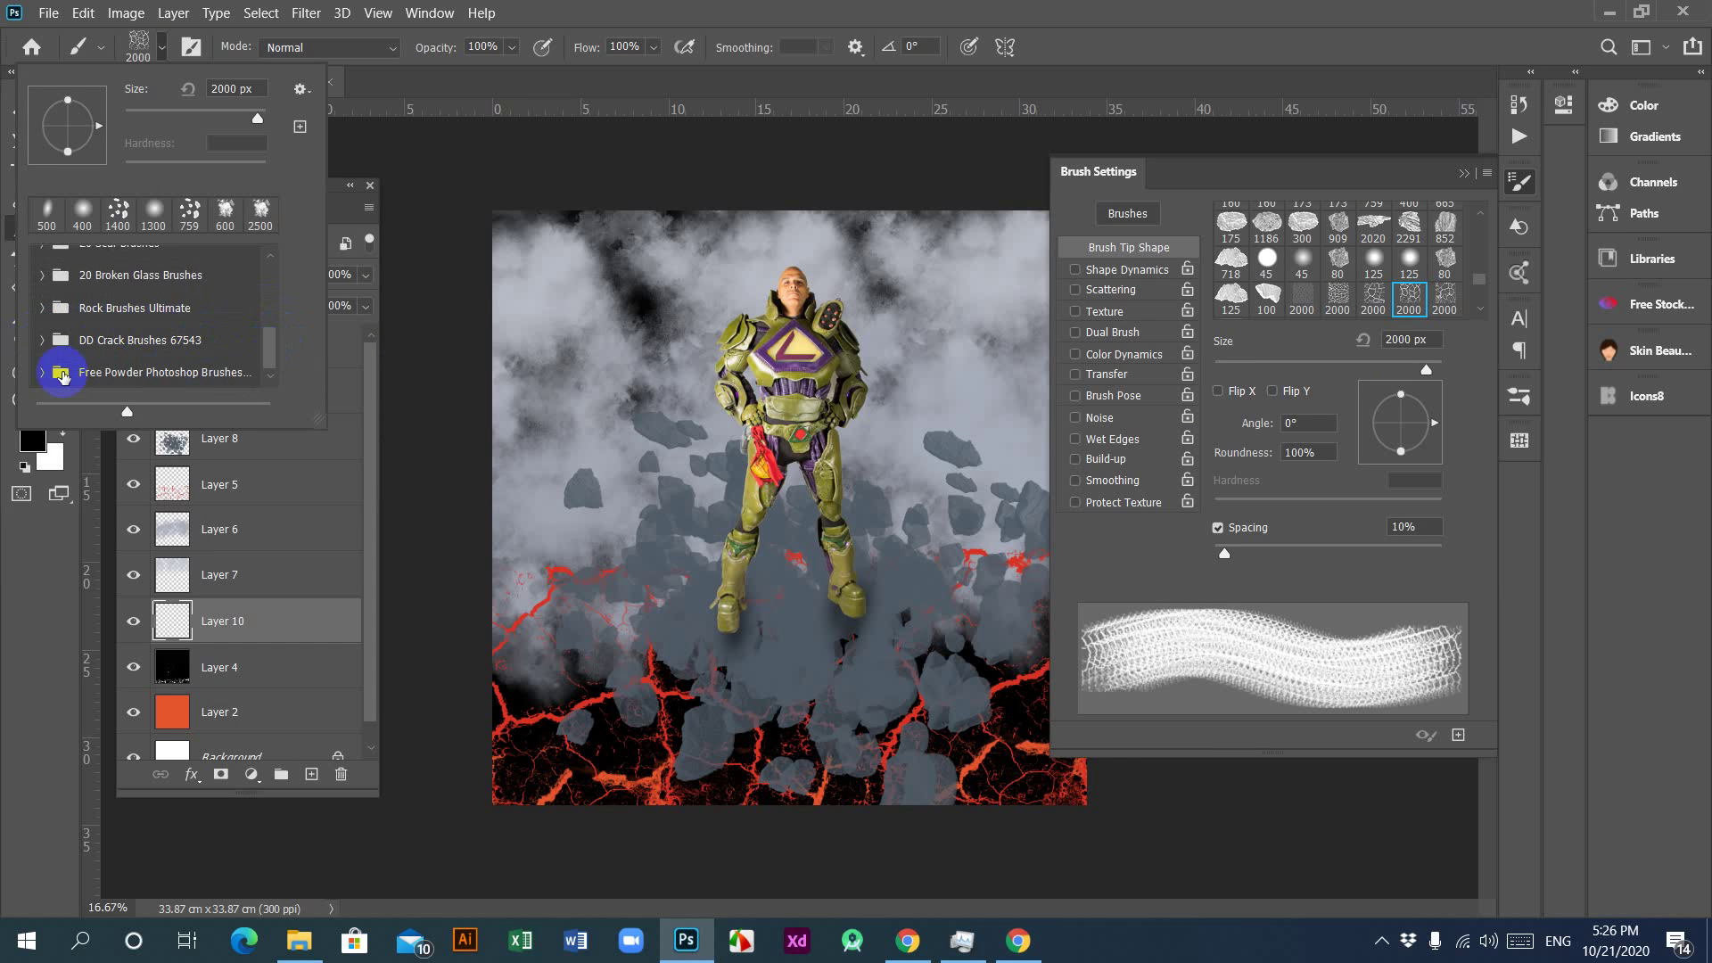
Step: Choose the Powd 3 brush from the Free Powder Photoshop Brushes set and reduce its size to 1200 px
{"action": "left_click", "coordinate": [42, 377]}
{"action": "left_click_drag", "start_coordinate": [268, 285], "coordinate": [271, 310]}
{"action": "left_click", "coordinate": [154, 320]}
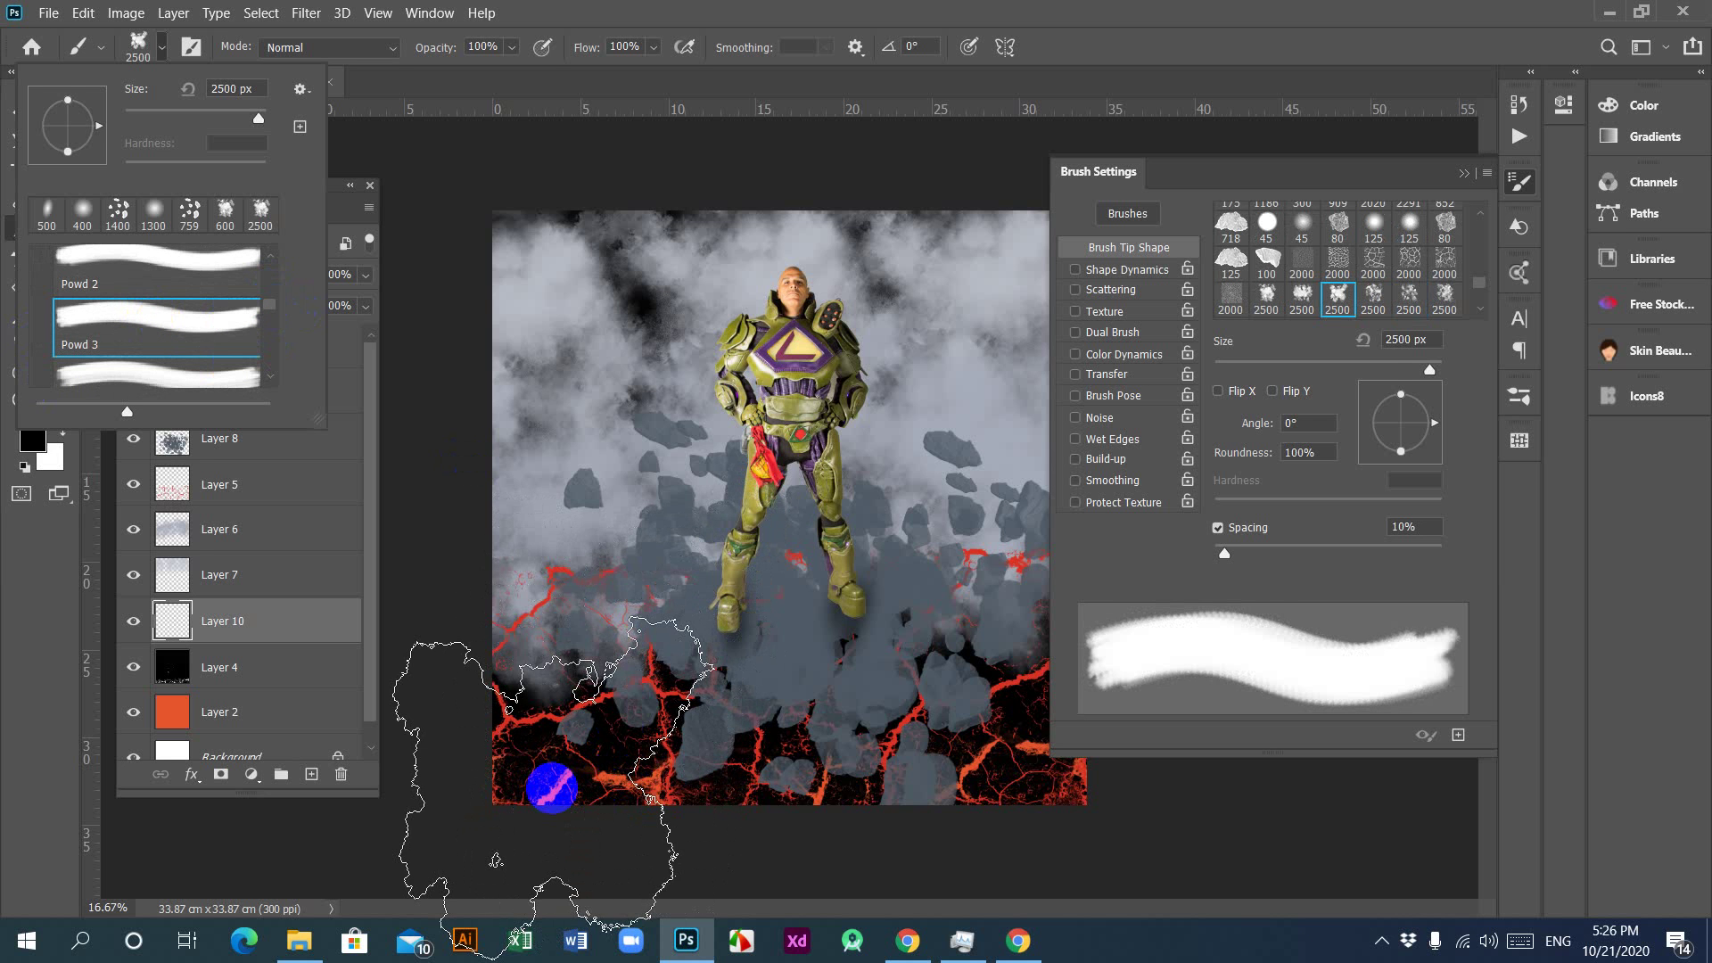
{"action": "left_click", "coordinate": [889, 105]}
{"action": "key", "text": "bracketleft"}
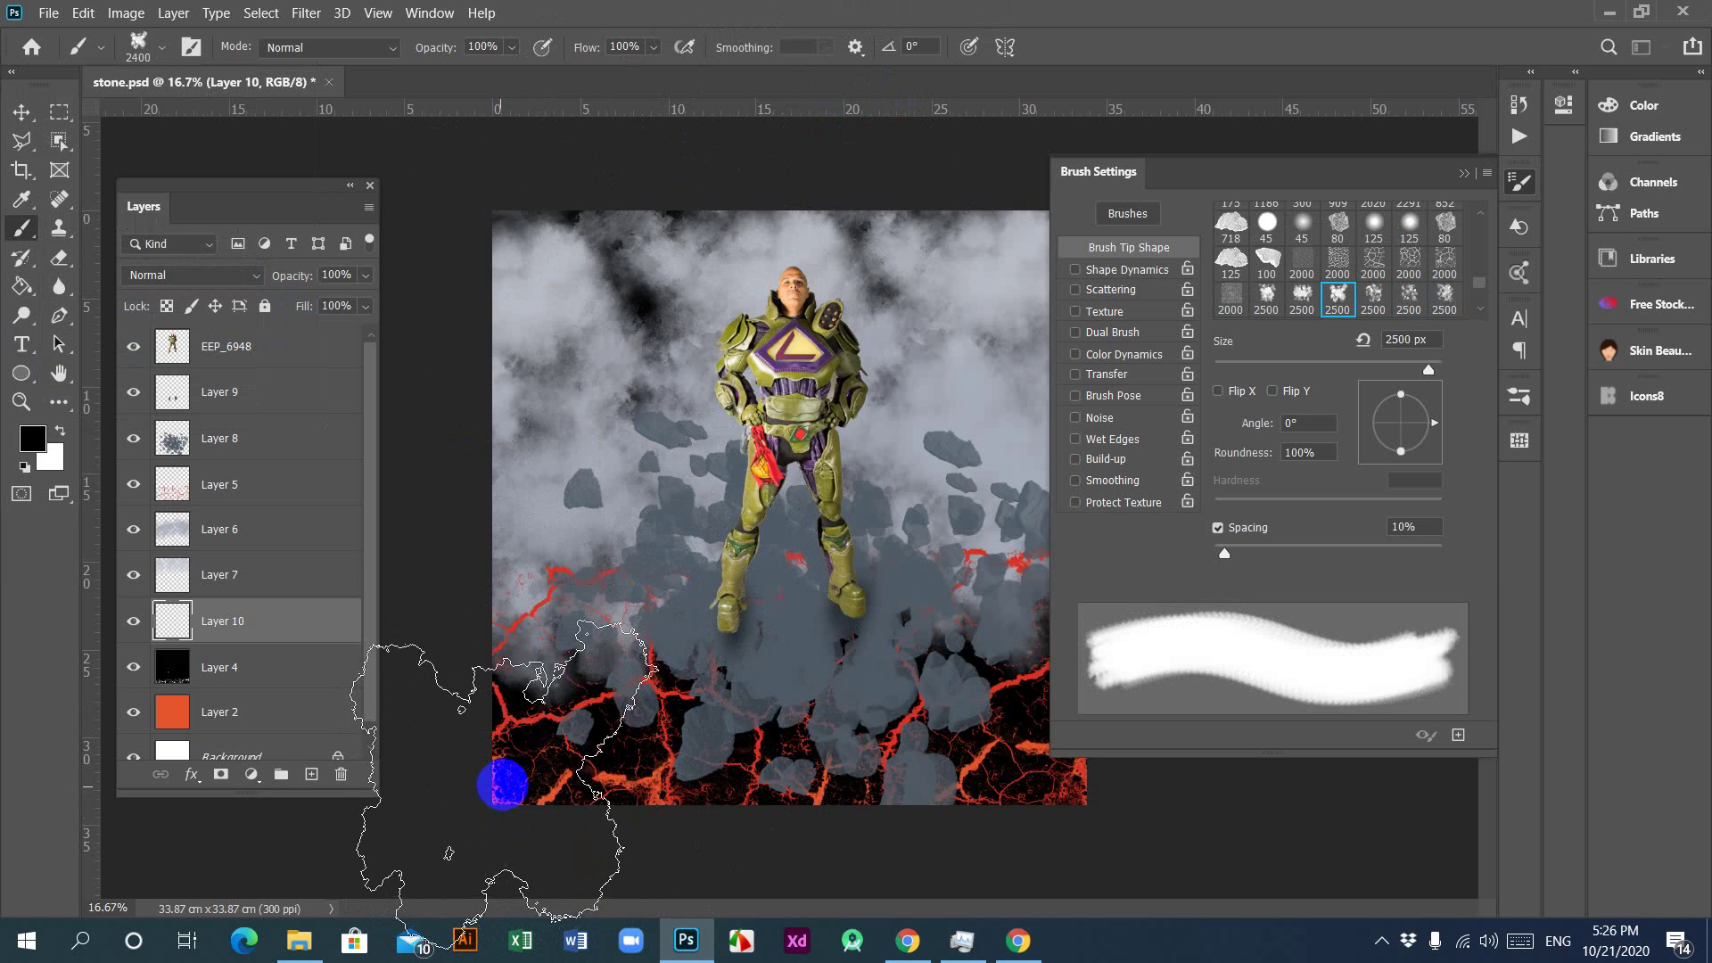
{"action": "key", "text": "bracketleft"}
{"action": "key", "text": "bracketleft"}
{"action": "key", "text": "bracketleft"}
{"action": "key", "text": "bracketleft"}
{"action": "key", "text": "bracketleft"}
{"action": "key", "text": "bracketleft"}
{"action": "key", "text": "bracketleft"}
{"action": "key", "text": "bracketleft"}
{"action": "key", "text": "bracketleft"}
{"action": "key", "text": "bracketleft"}
{"action": "key", "text": "bracketleft"}
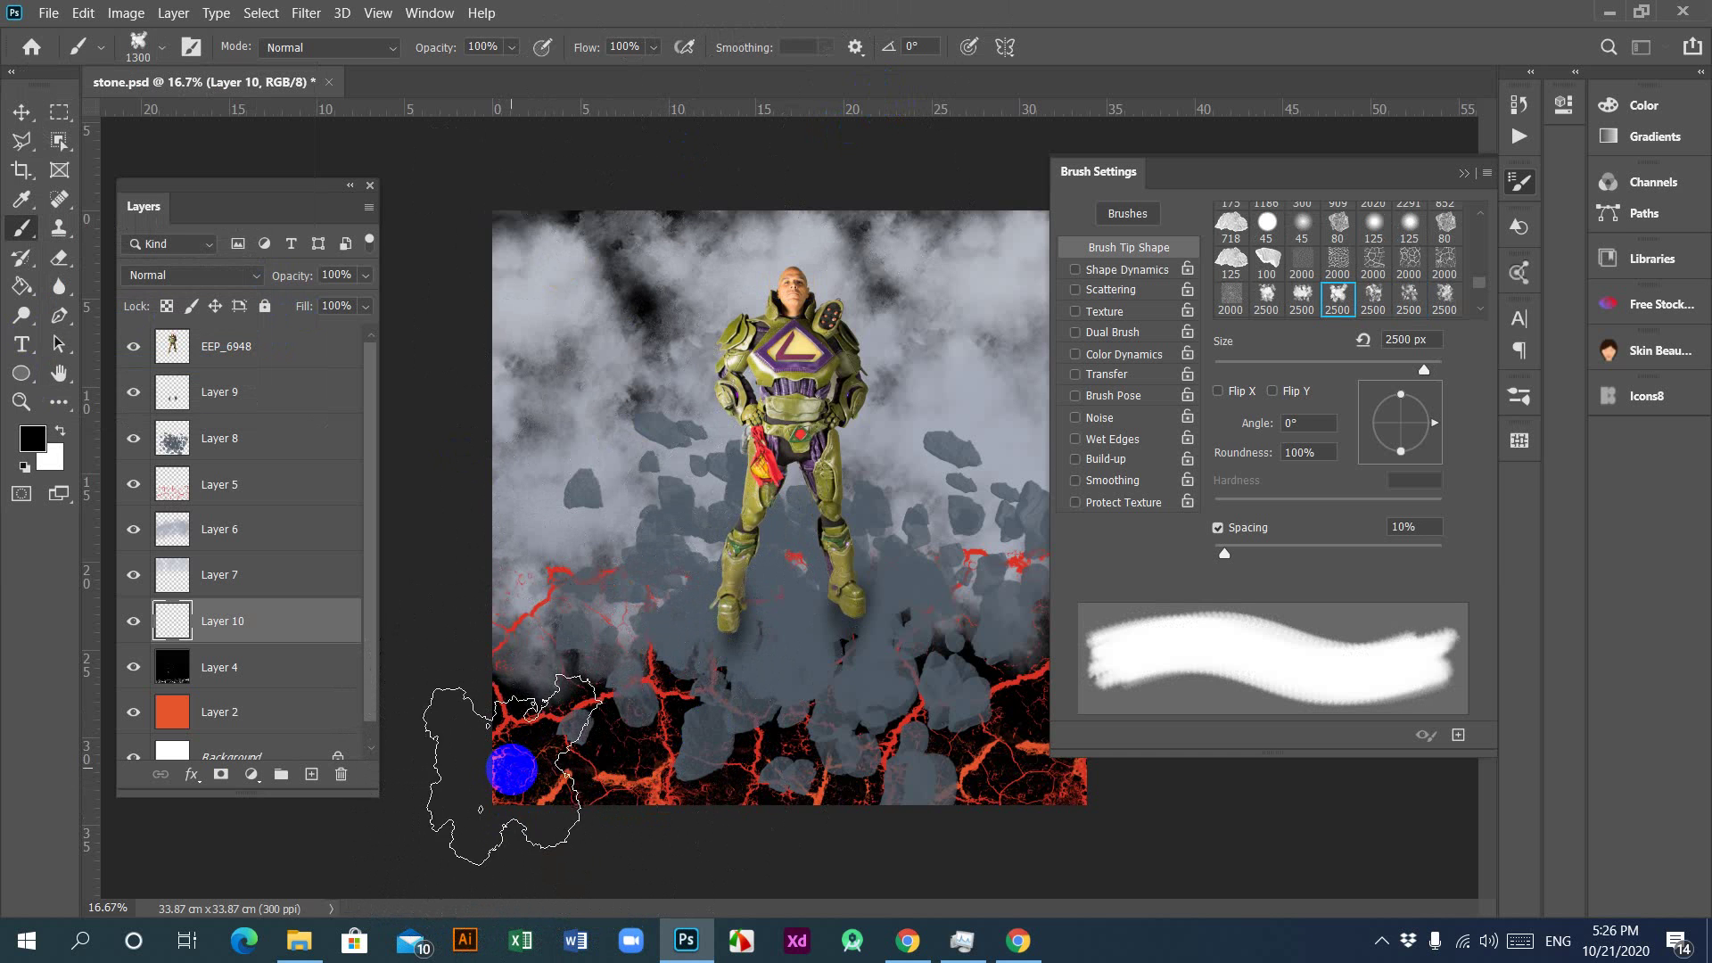
{"action": "key", "text": "bracketleft"}
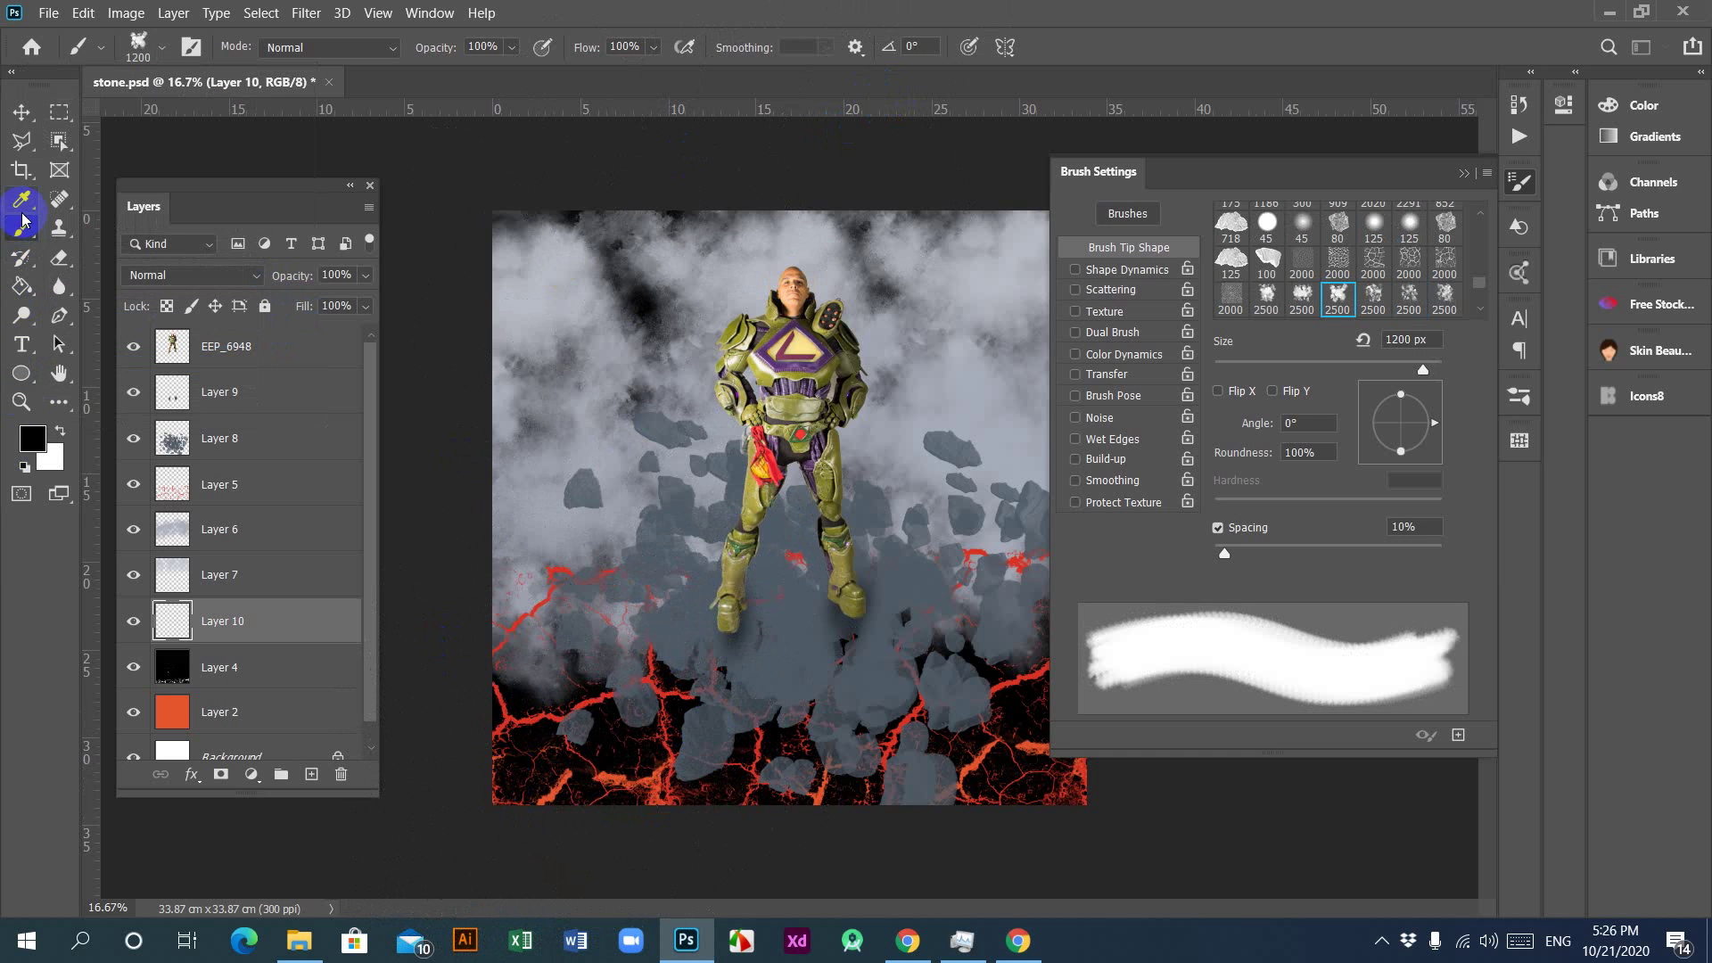
Step: Sample the light grey smoke colour and paint powder smoke on Layer 10 along the right and bottom edges of the canvas
{"action": "left_click", "coordinate": [21, 198]}
{"action": "left_click", "coordinate": [544, 303]}
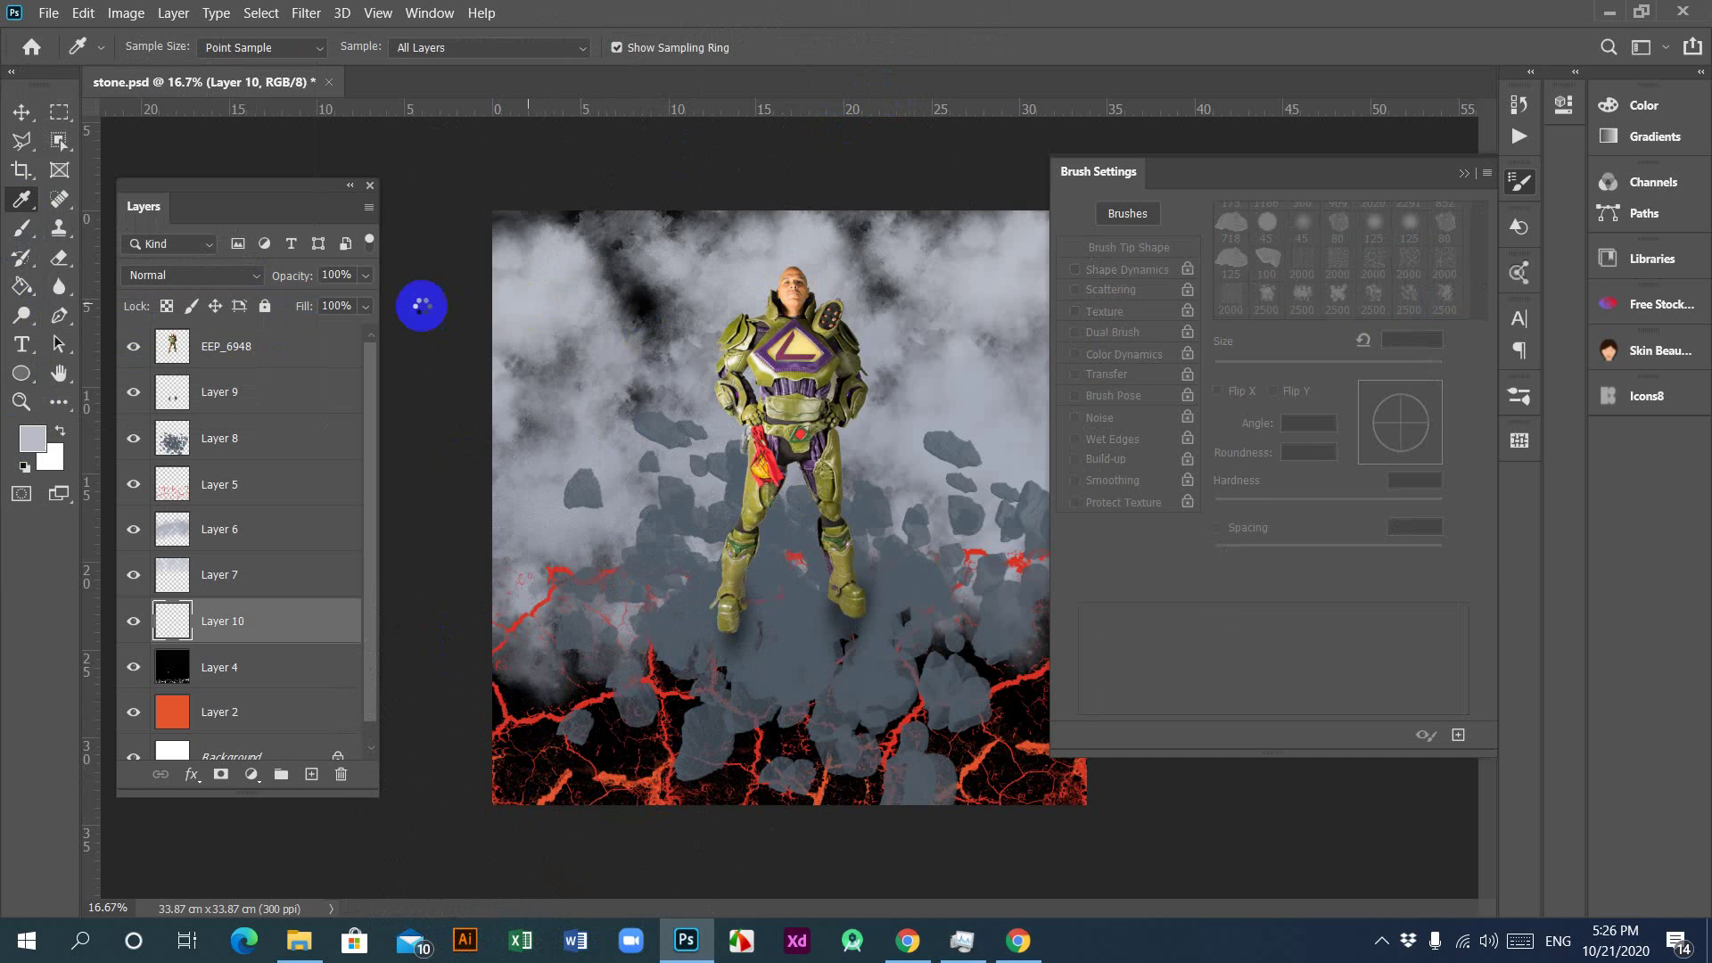
{"action": "left_click", "coordinate": [21, 228]}
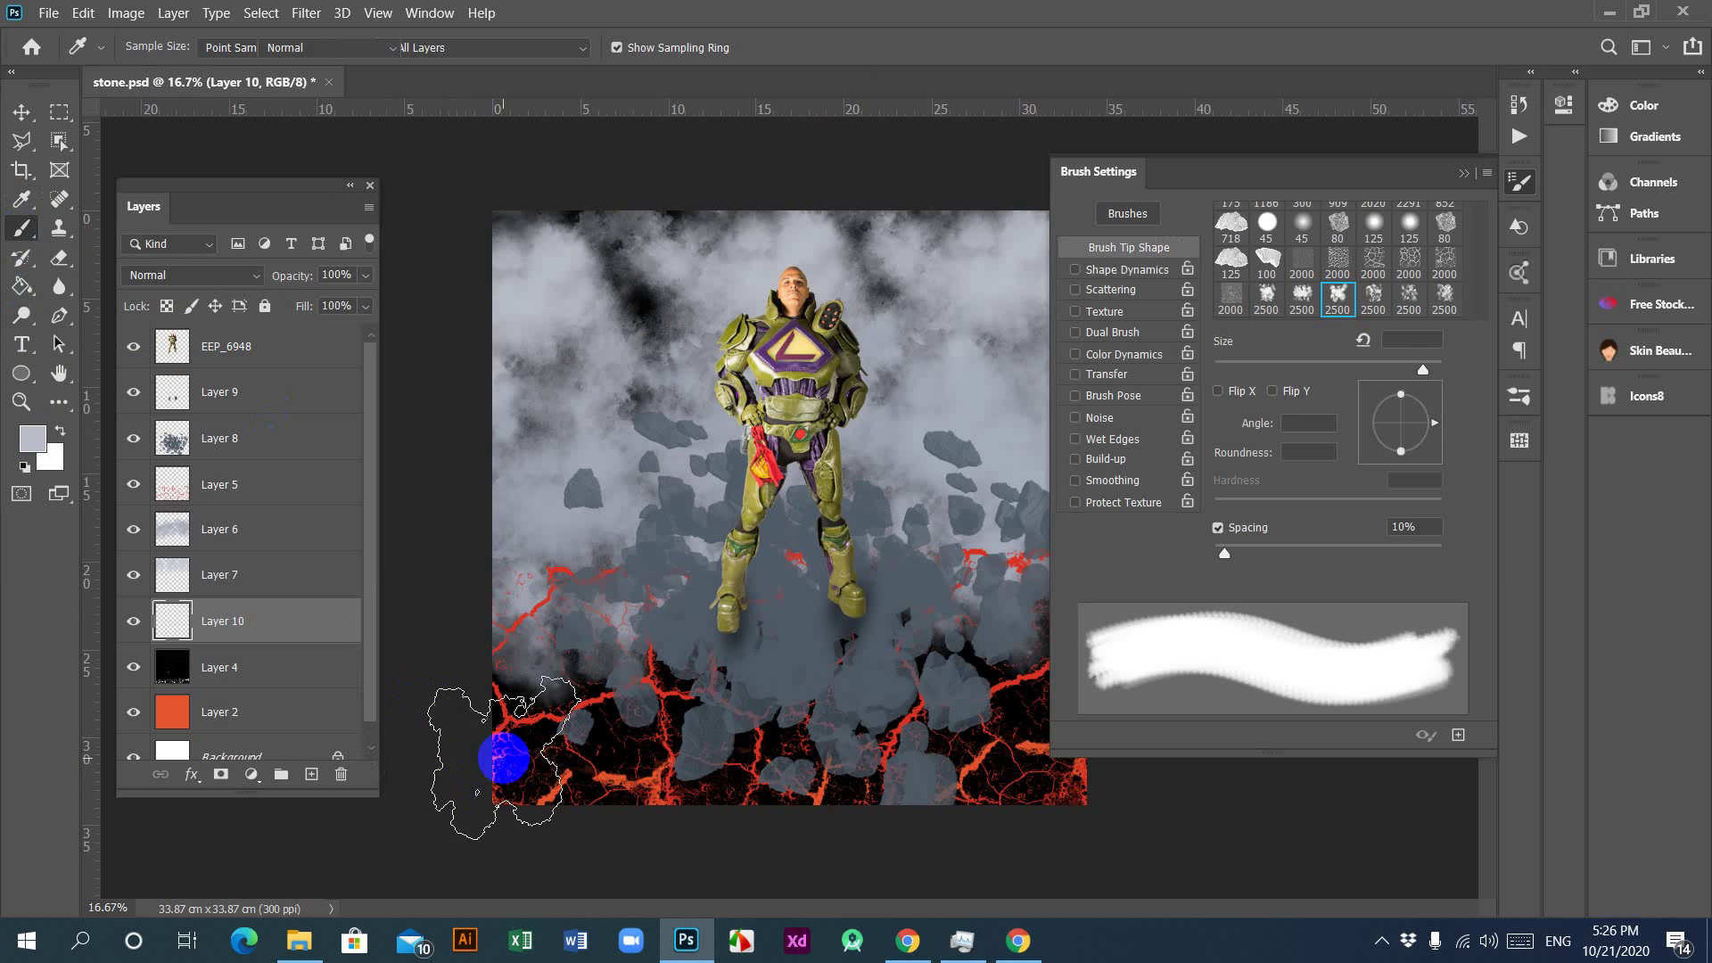
{"action": "mouse_move", "coordinate": [510, 795]}
{"action": "left_mouse_down"}
{"action": "mouse_move", "coordinate": [588, 814]}
{"action": "mouse_move", "coordinate": [537, 835]}
{"action": "mouse_move", "coordinate": [544, 854]}
{"action": "mouse_move", "coordinate": [518, 820]}
{"action": "left_mouse_up"}
{"action": "key", "text": "ctrl+z"}
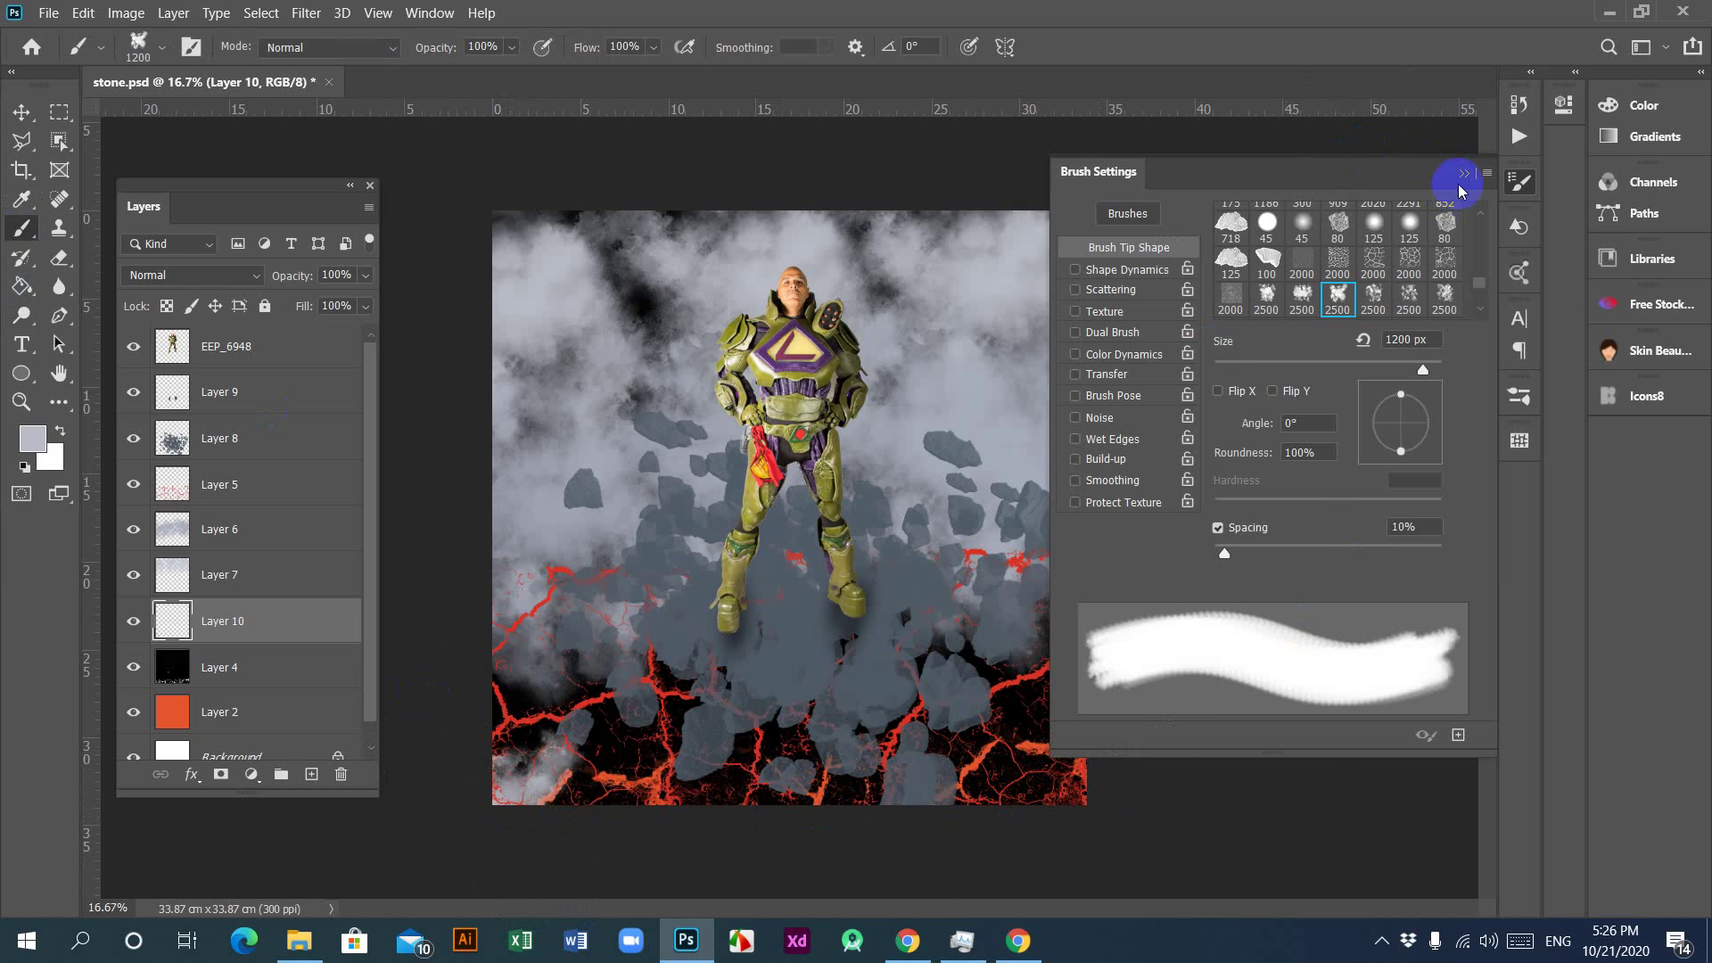
{"action": "left_click", "coordinate": [1463, 173]}
{"action": "left_click_drag", "start_coordinate": [1127, 784], "coordinate": [1129, 609]}
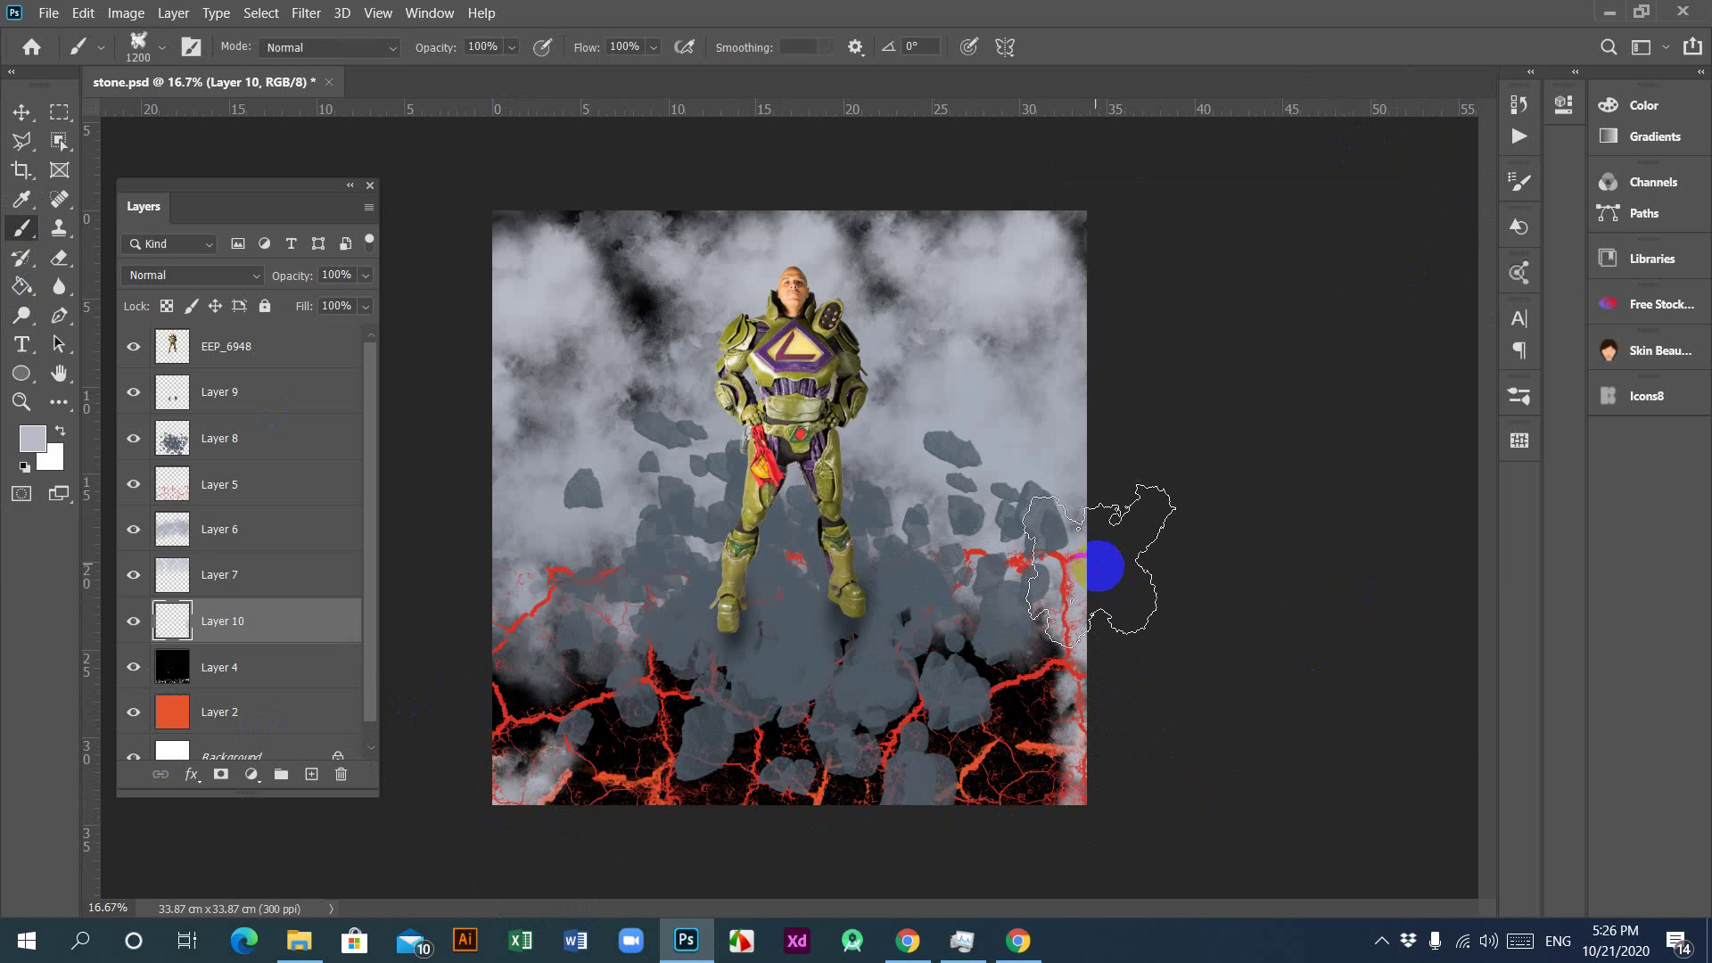
{"action": "mouse_move", "coordinate": [1133, 649]}
{"action": "left_mouse_down"}
{"action": "mouse_move", "coordinate": [1136, 736]}
{"action": "mouse_move", "coordinate": [1052, 832]}
{"action": "mouse_move", "coordinate": [867, 841]}
{"action": "mouse_move", "coordinate": [1056, 832]}
{"action": "mouse_move", "coordinate": [497, 847]}
{"action": "left_mouse_up"}
Step: Try covering the remaining black ground on Layer 10 with light grey powder, and compare the image with Layer 4 hidden and shown
{"action": "mouse_move", "coordinate": [478, 485]}
{"action": "left_mouse_down"}
{"action": "mouse_move", "coordinate": [499, 730]}
{"action": "mouse_move", "coordinate": [570, 748]}
{"action": "mouse_move", "coordinate": [1382, 708]}
{"action": "mouse_move", "coordinate": [1094, 748]}
{"action": "mouse_move", "coordinate": [1090, 733]}
{"action": "mouse_move", "coordinate": [1275, 701]}
{"action": "mouse_move", "coordinate": [955, 686]}
{"action": "mouse_move", "coordinate": [545, 841]}
{"action": "mouse_move", "coordinate": [468, 725]}
{"action": "mouse_move", "coordinate": [562, 662]}
{"action": "mouse_move", "coordinate": [1547, 638]}
{"action": "left_mouse_up"}
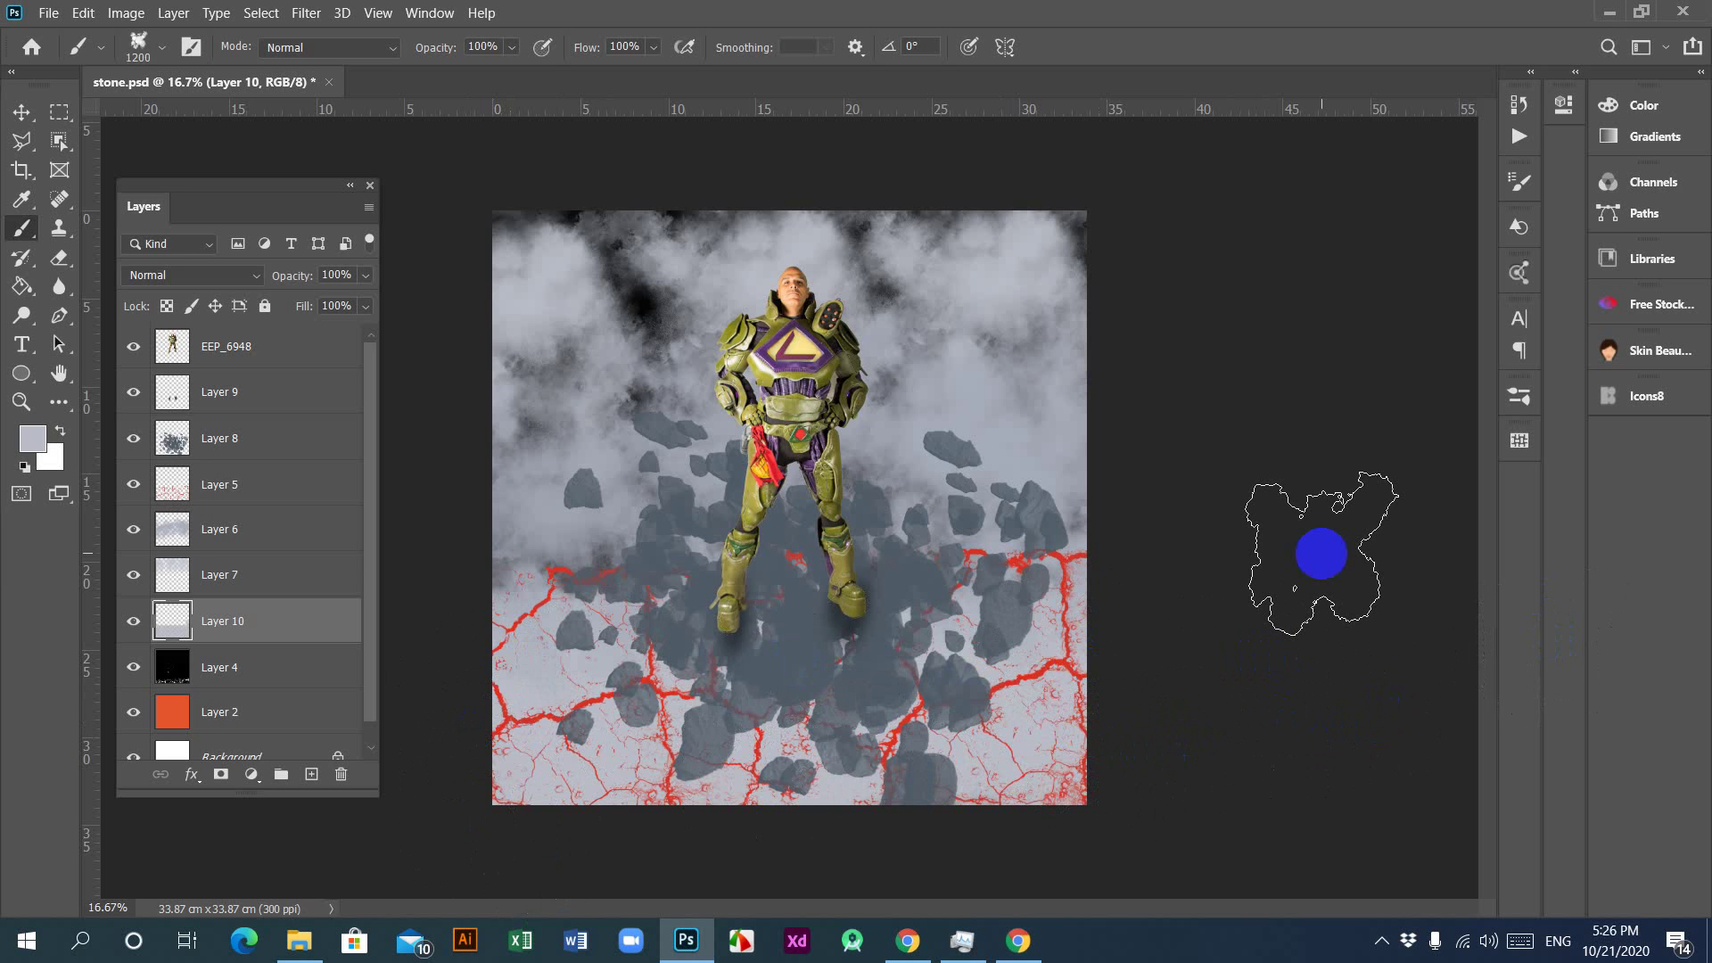
{"action": "left_click", "coordinate": [134, 675]}
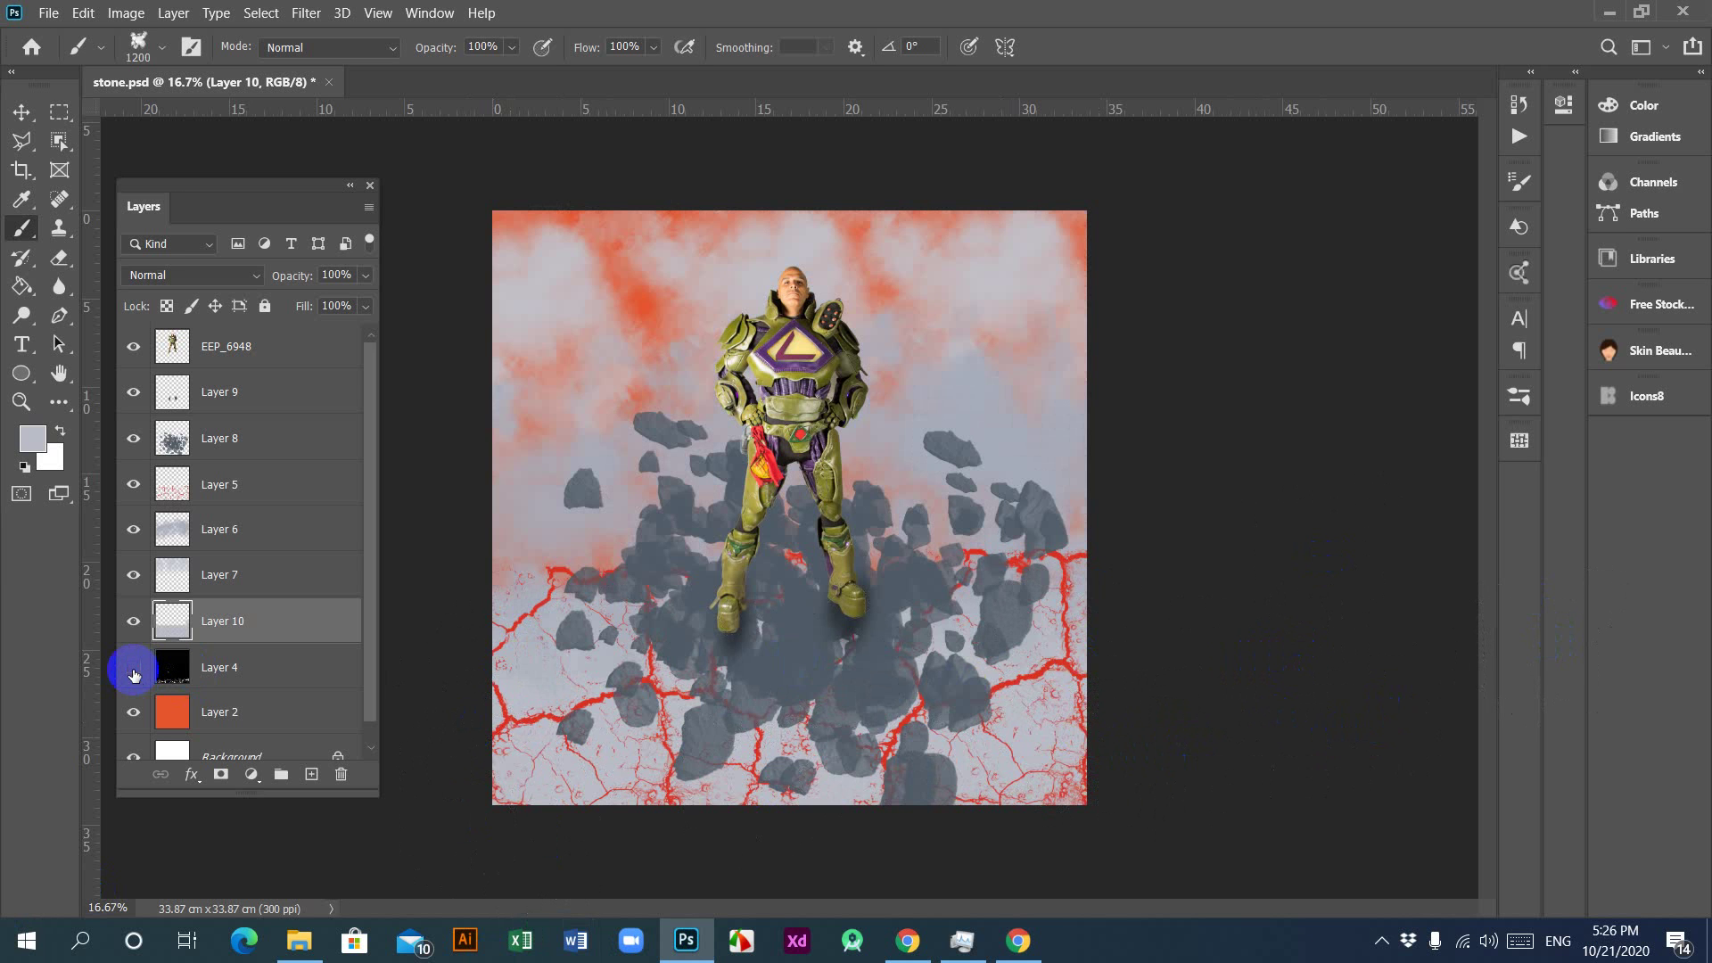
{"action": "left_click", "coordinate": [134, 669]}
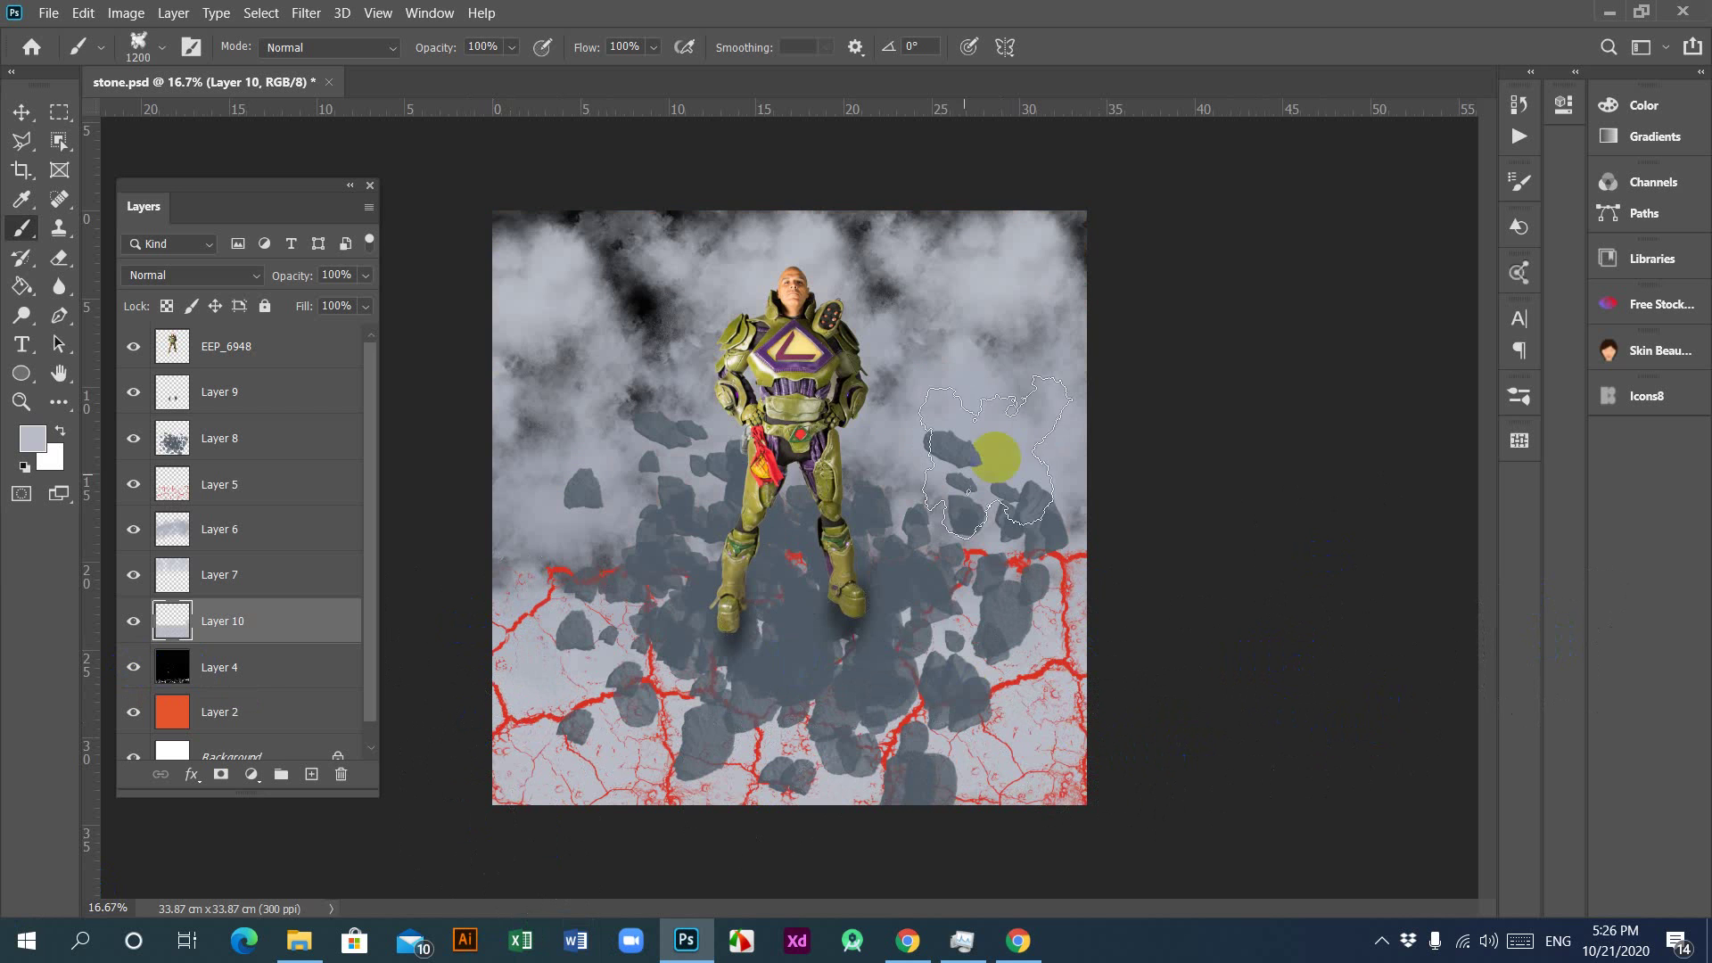
Step: Undo the Layer 4 visibility changes and the most recent powder strokes on Layer 10, restoring the black ground around the rocks
{"action": "key", "text": "ctrl+z"}
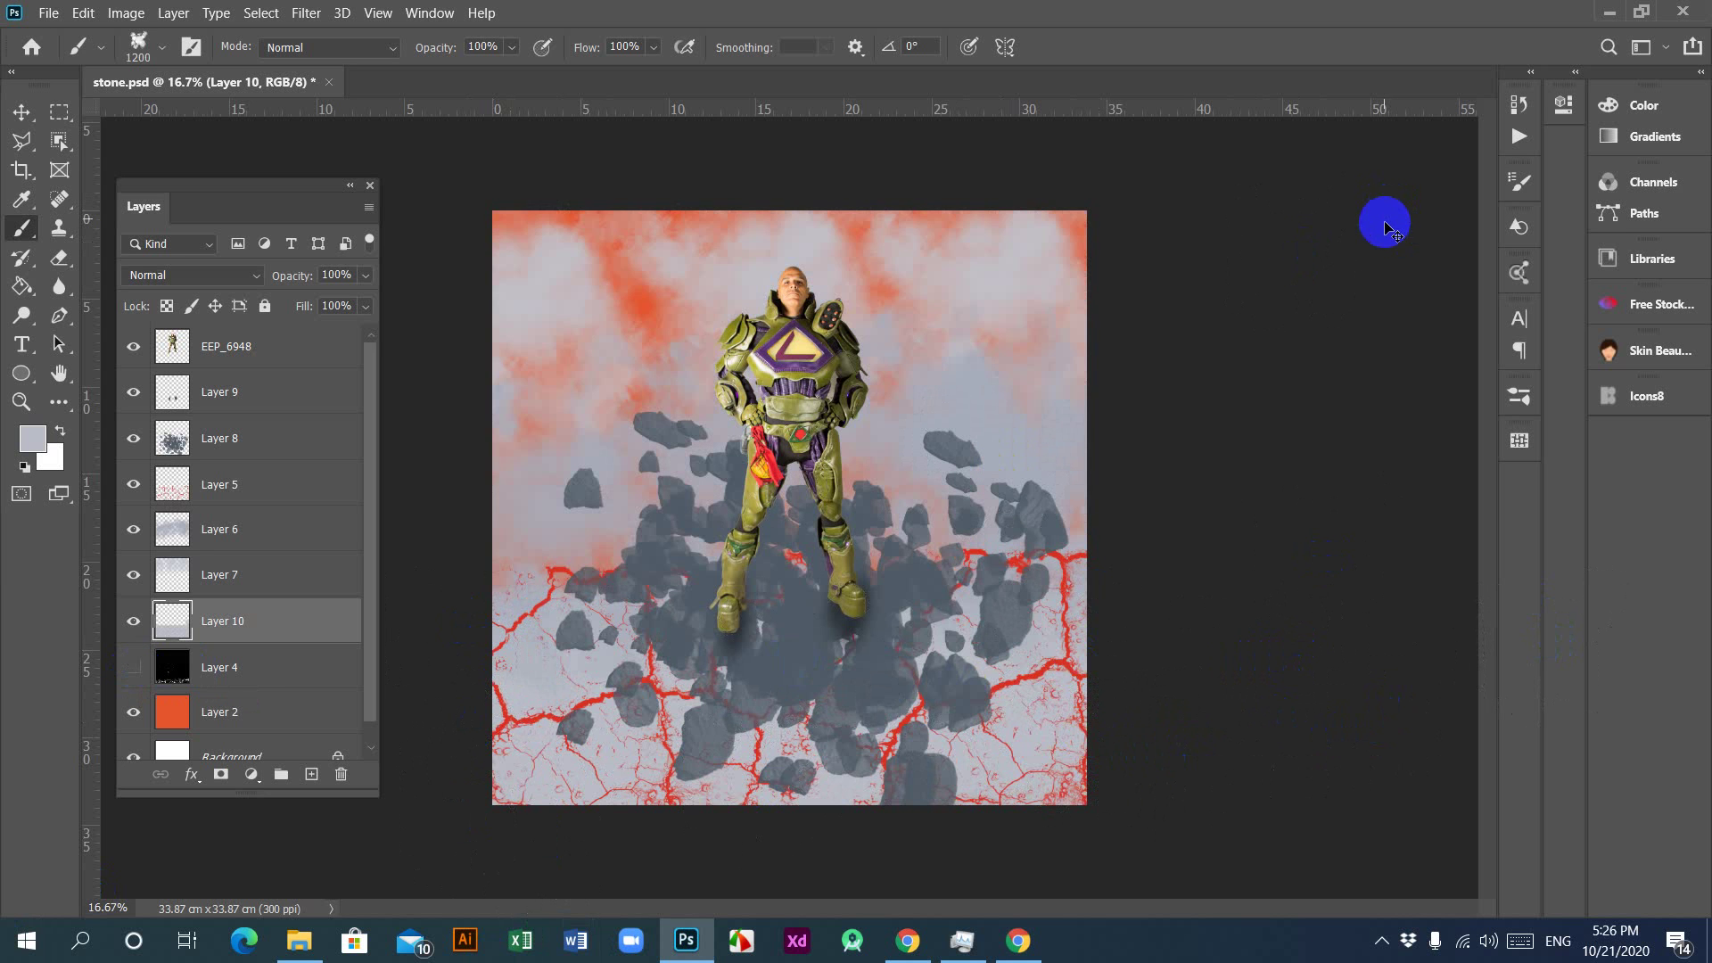
{"action": "key", "text": "ctrl+z"}
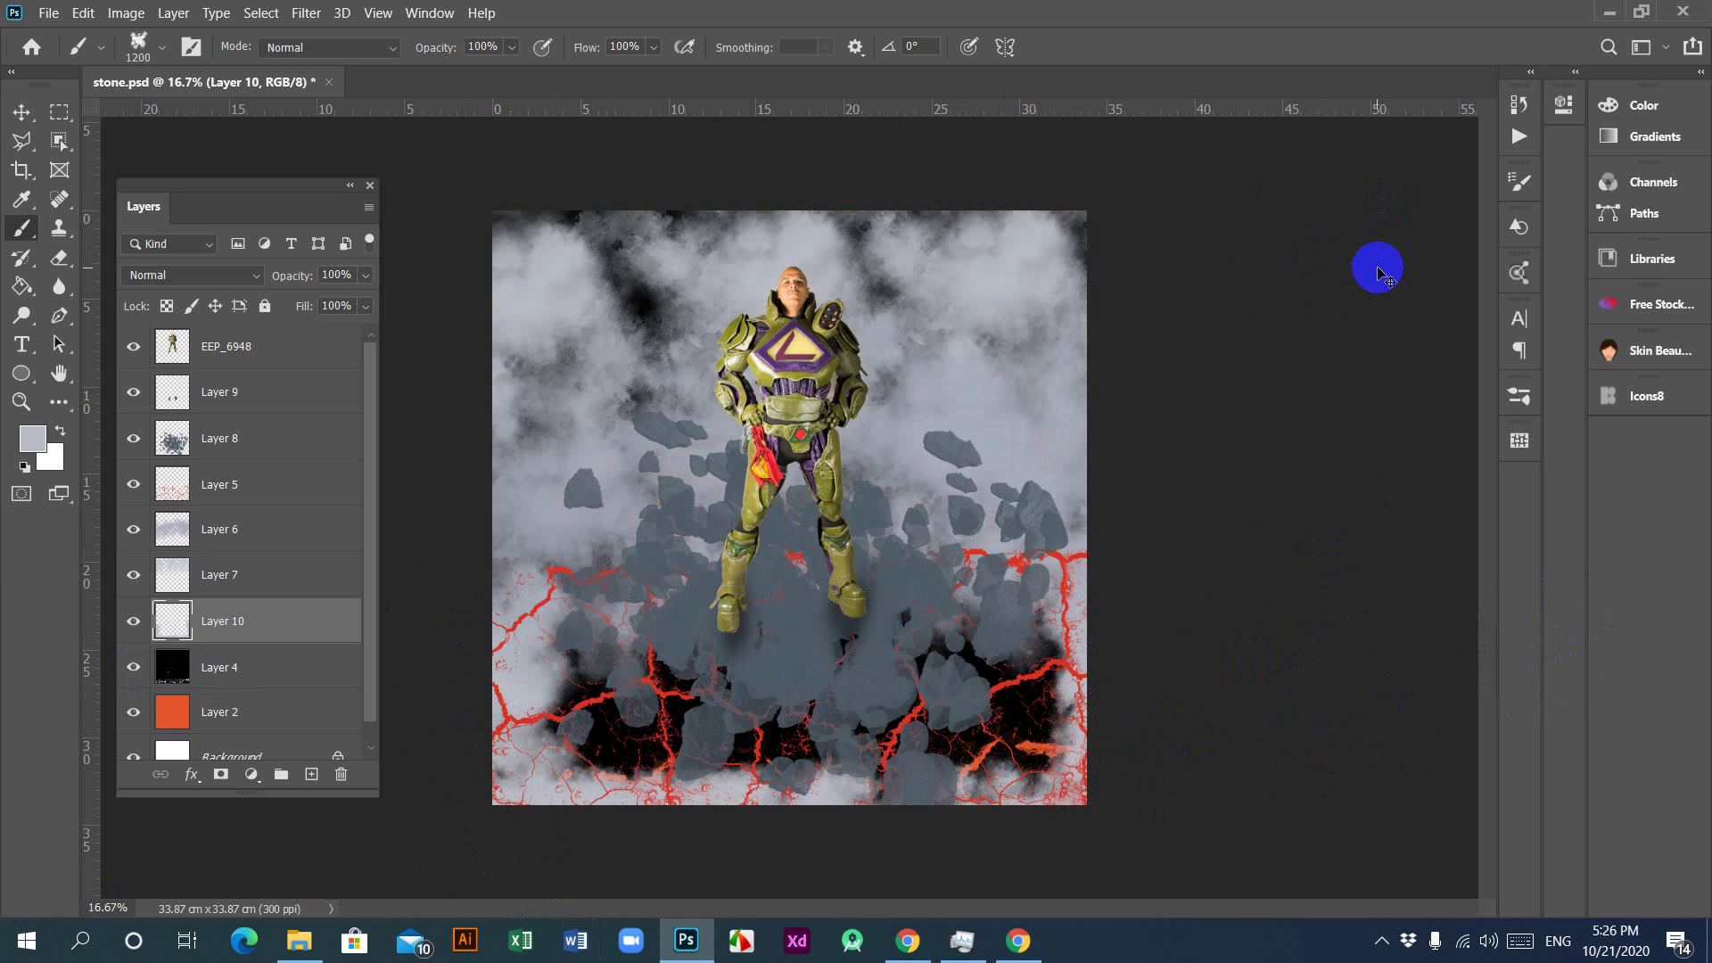
{"action": "key", "text": "ctrl+z"}
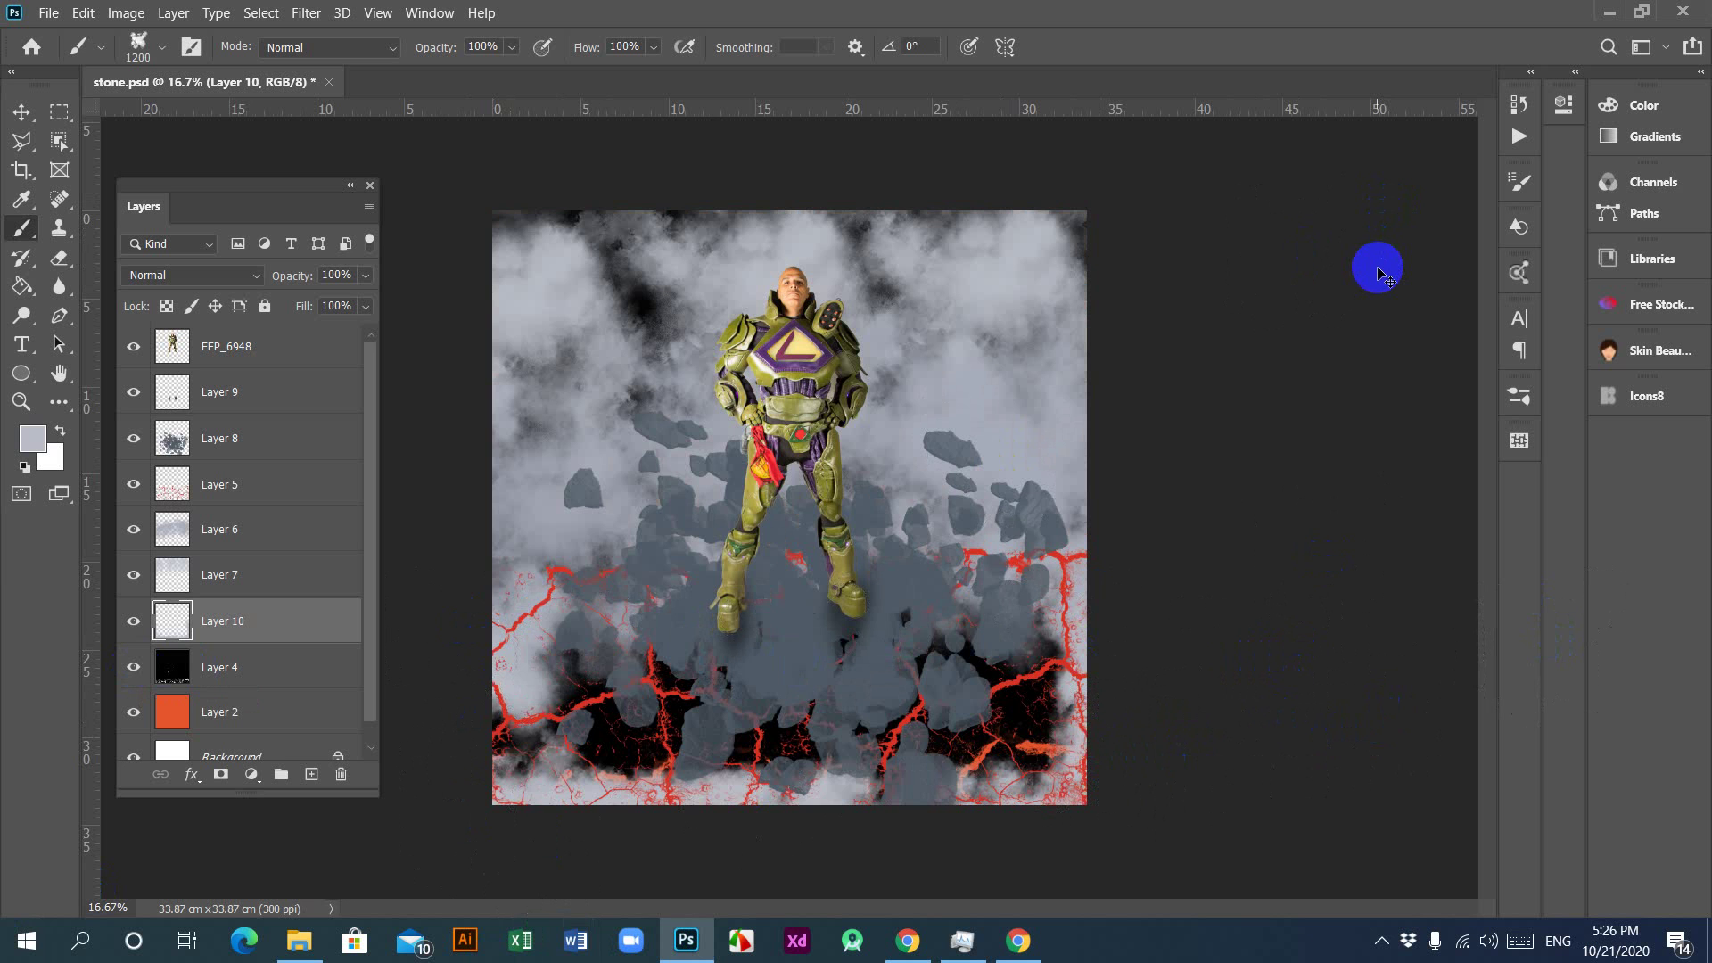
{"action": "key", "text": "ctrl+z"}
{"action": "key", "text": "ctrl+z"}
{"action": "key", "text": "ctrl+z"}
{"action": "key", "text": "ctrl+z"}
{"action": "key", "text": "ctrl+z"}
{"action": "key", "text": "ctrl+z"}
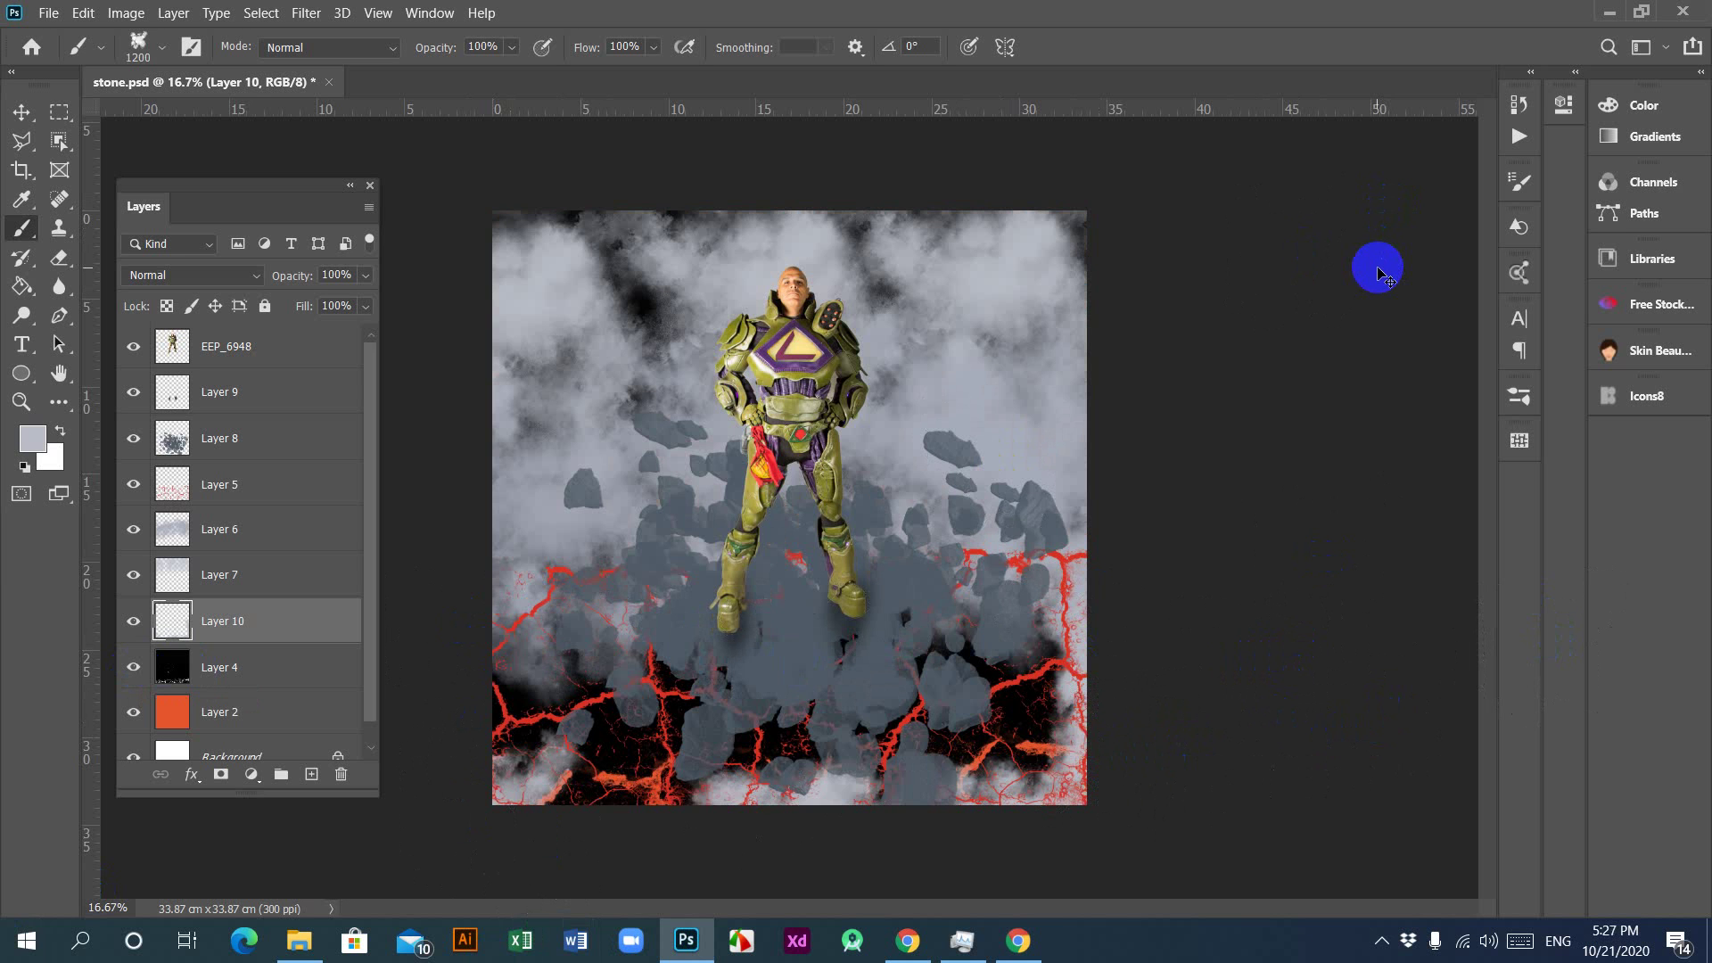
Step: Undo the remaining powder strokes, the creation of Layer 10 and the latest rock changes on Layer 8
{"action": "key", "text": "ctrl+z"}
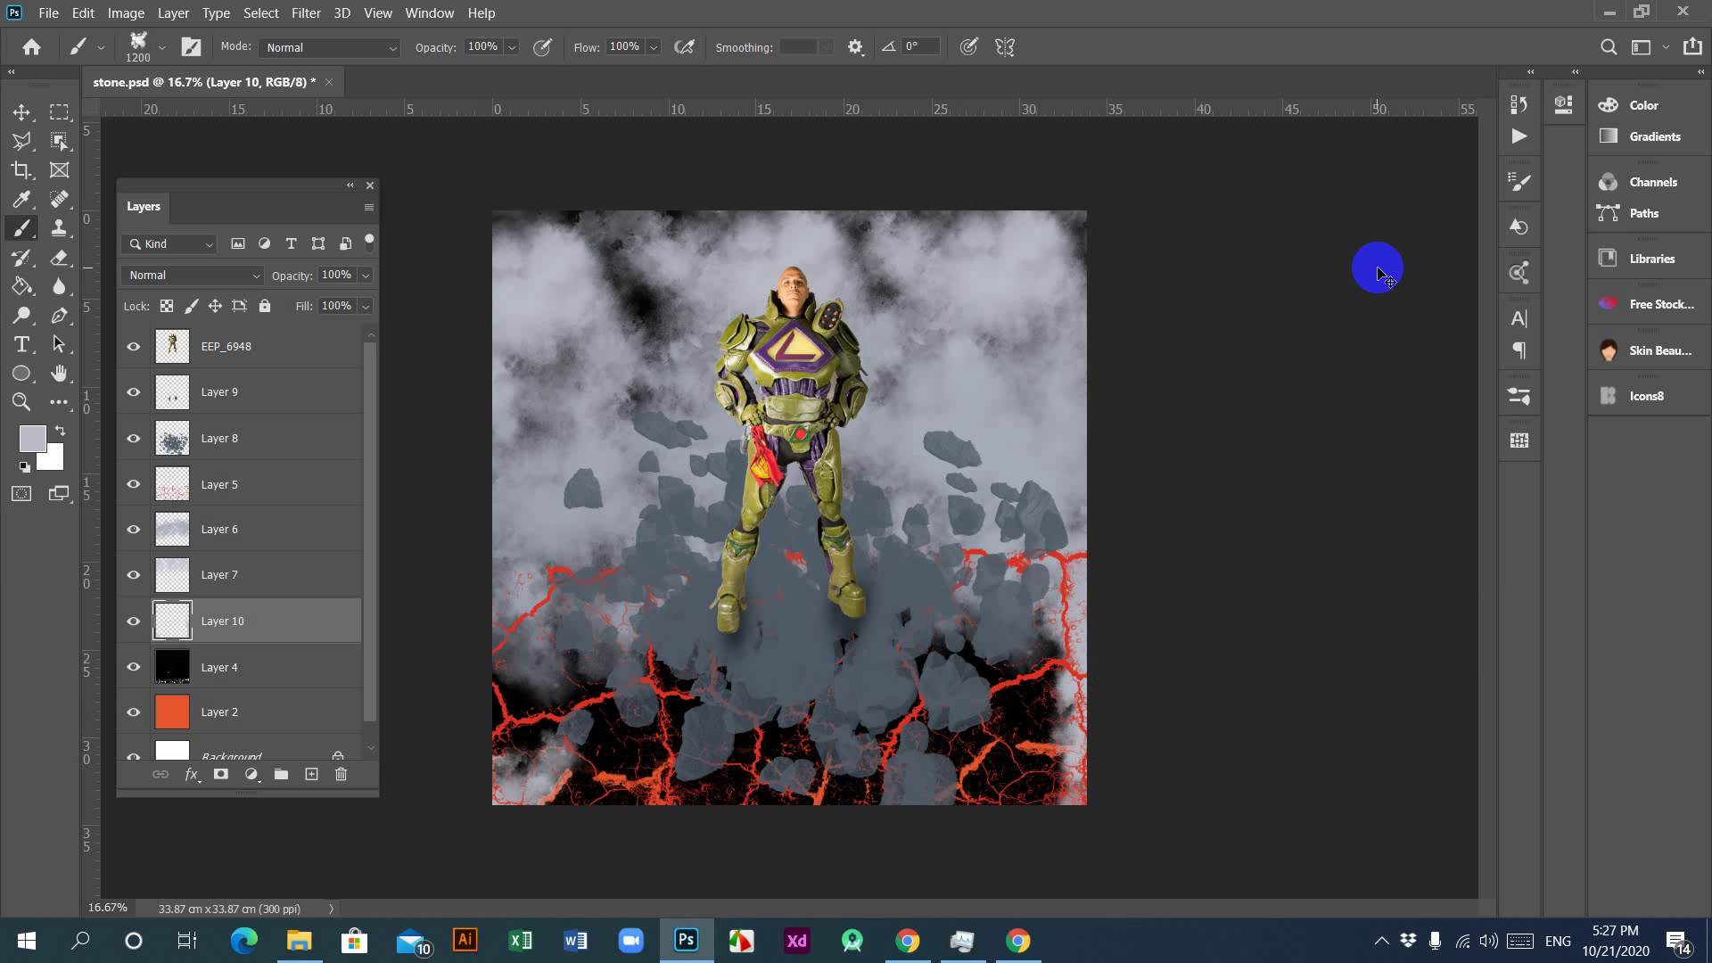
{"action": "key", "text": "ctrl+z"}
{"action": "key", "text": "ctrl+z"}
{"action": "key", "text": "ctrl+z"}
{"action": "key", "text": "ctrl+z"}
{"action": "key", "text": "ctrl+z"}
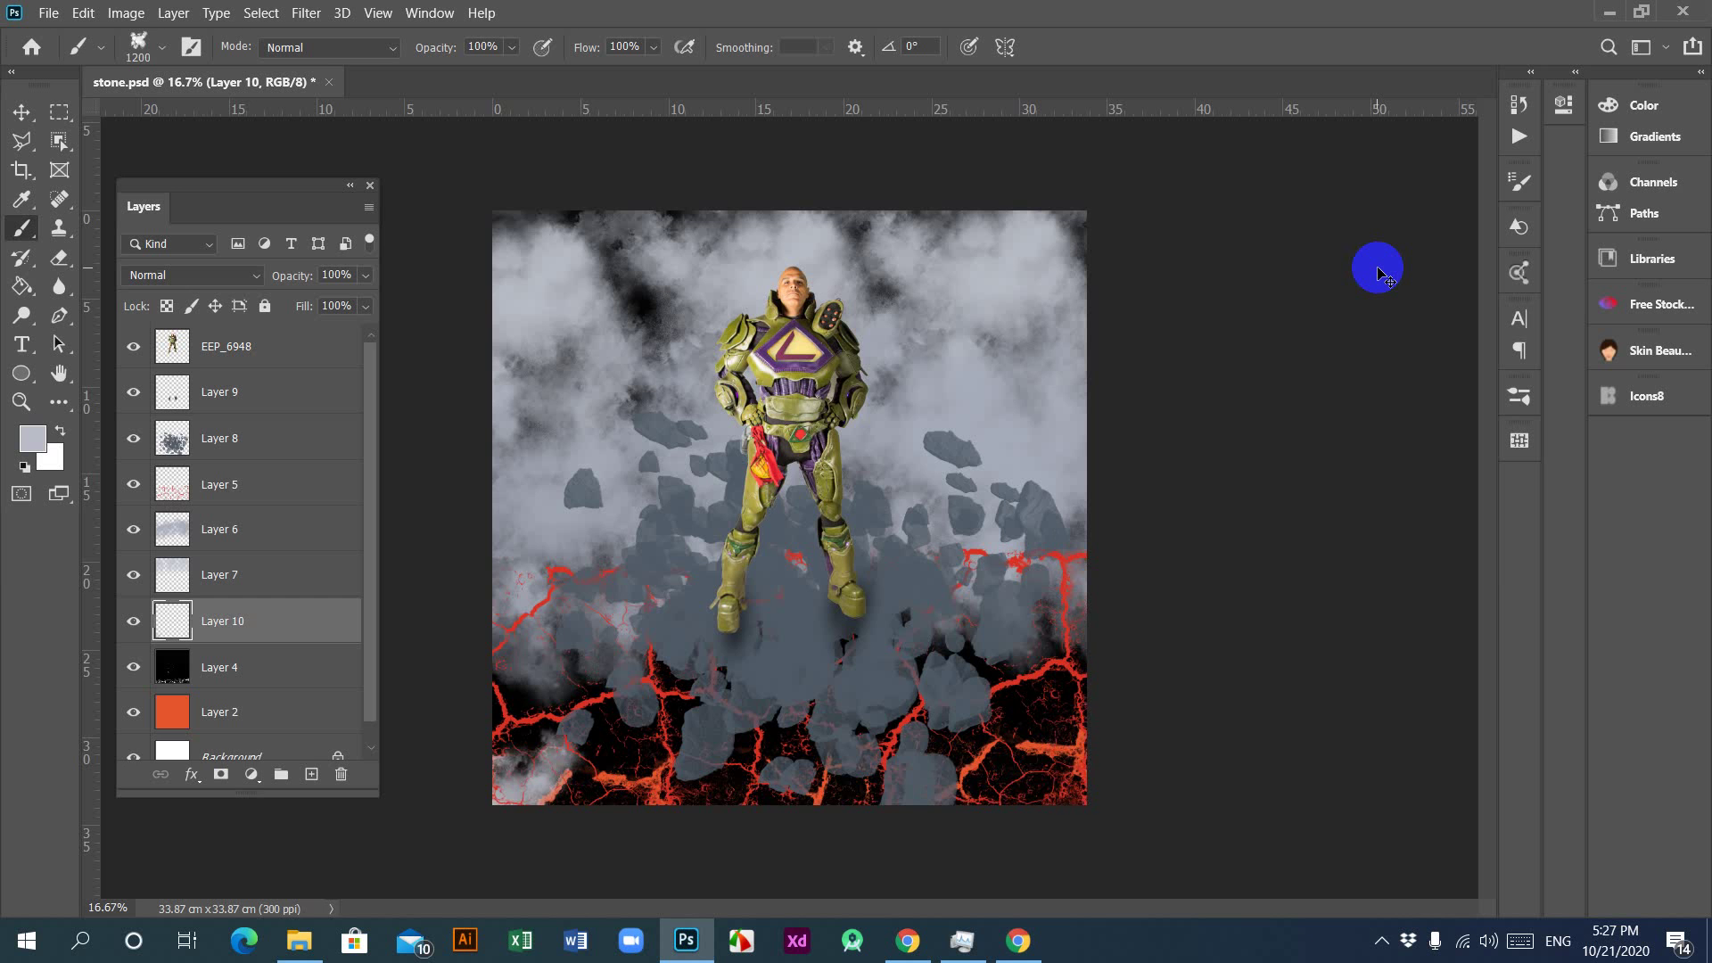
{"action": "key", "text": "ctrl+z"}
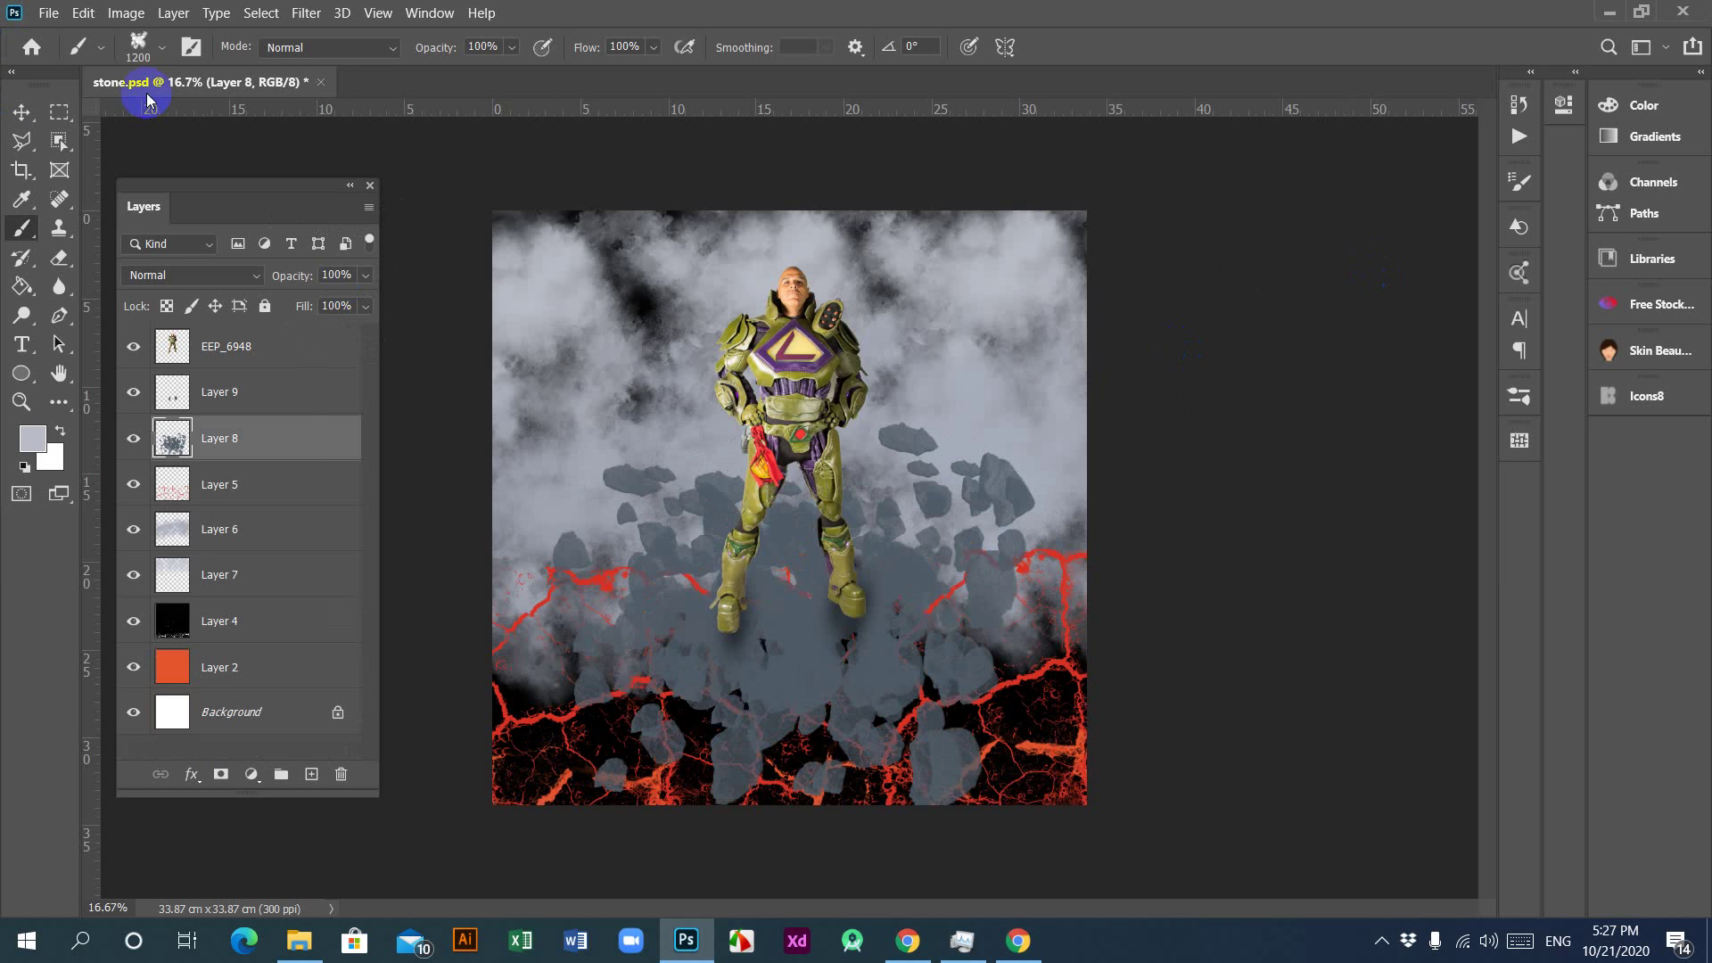
Step: Quit Photoshop without saving the changes to stone.psd
{"action": "left_click", "coordinate": [42, 12]}
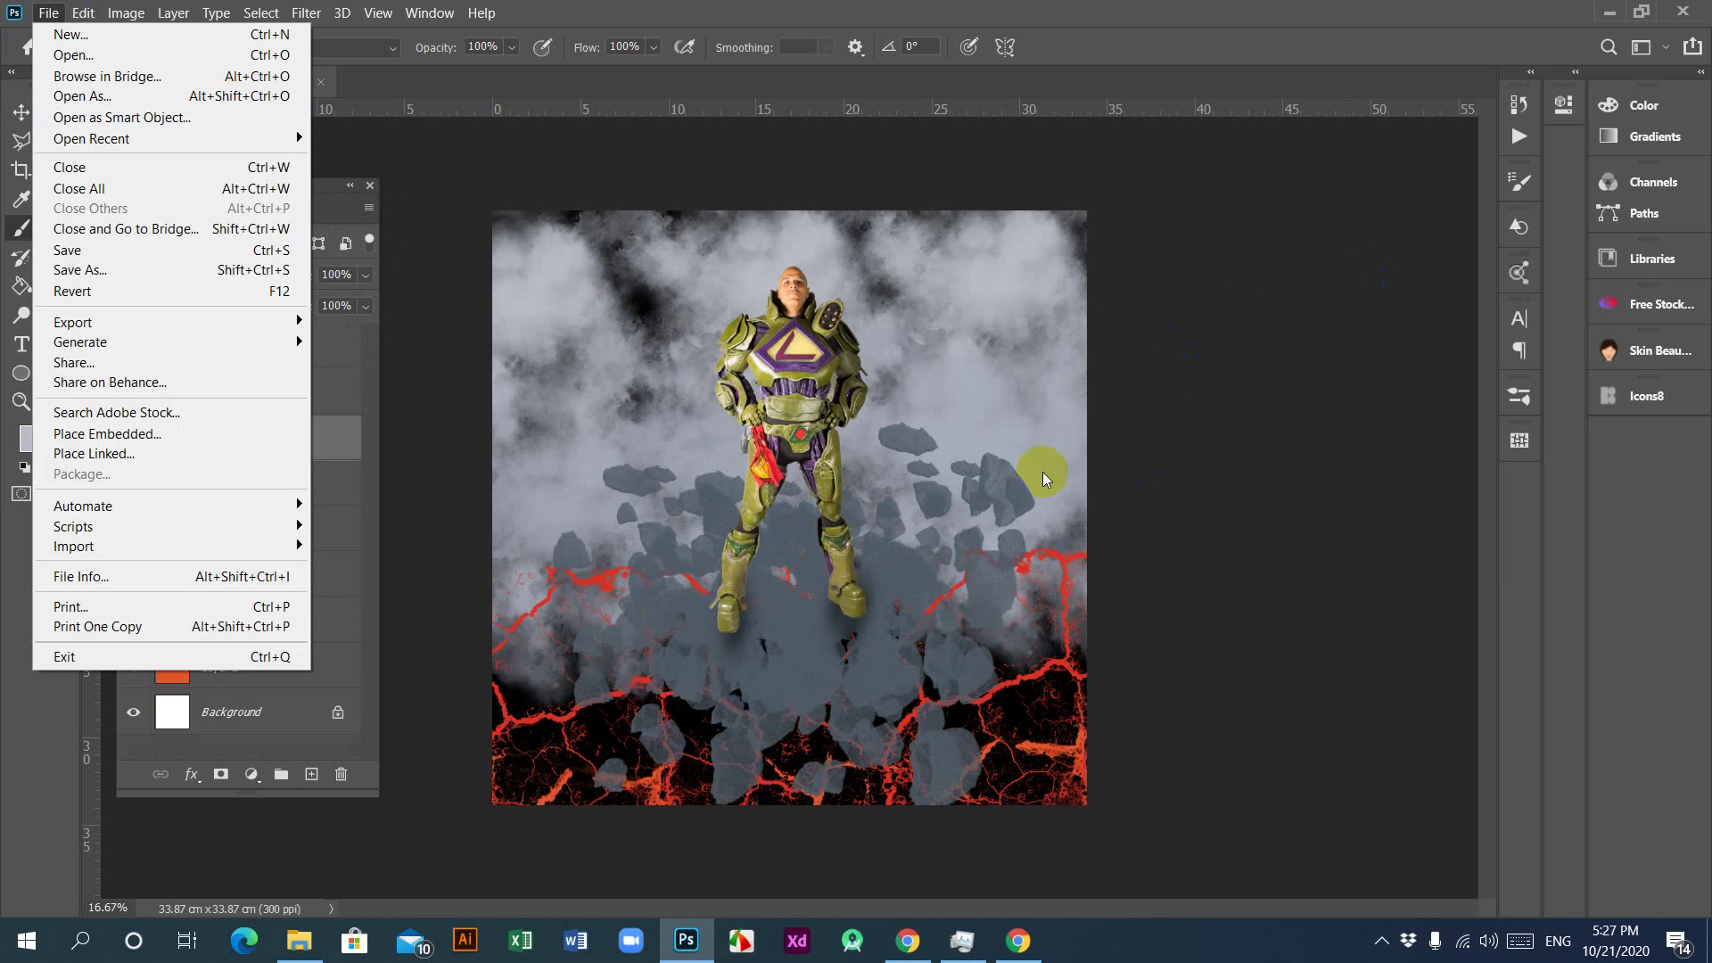
{"action": "left_click", "coordinate": [1265, 352]}
{"action": "left_click", "coordinate": [1682, 10]}
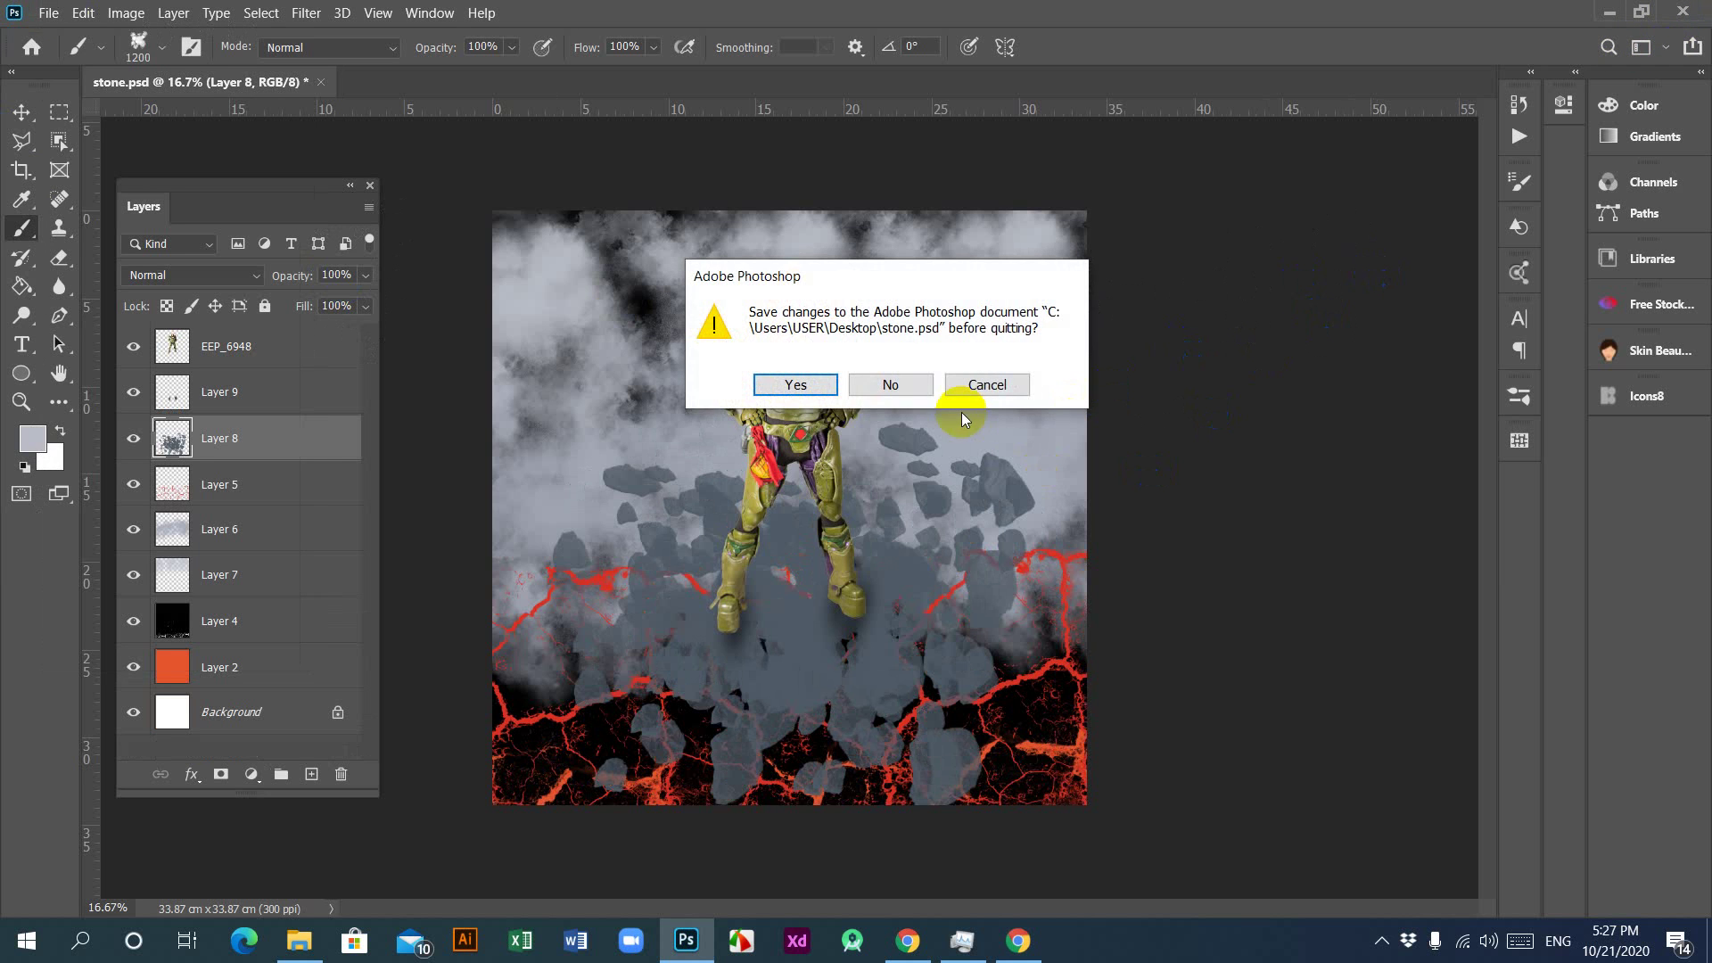
{"action": "left_click", "coordinate": [909, 388]}
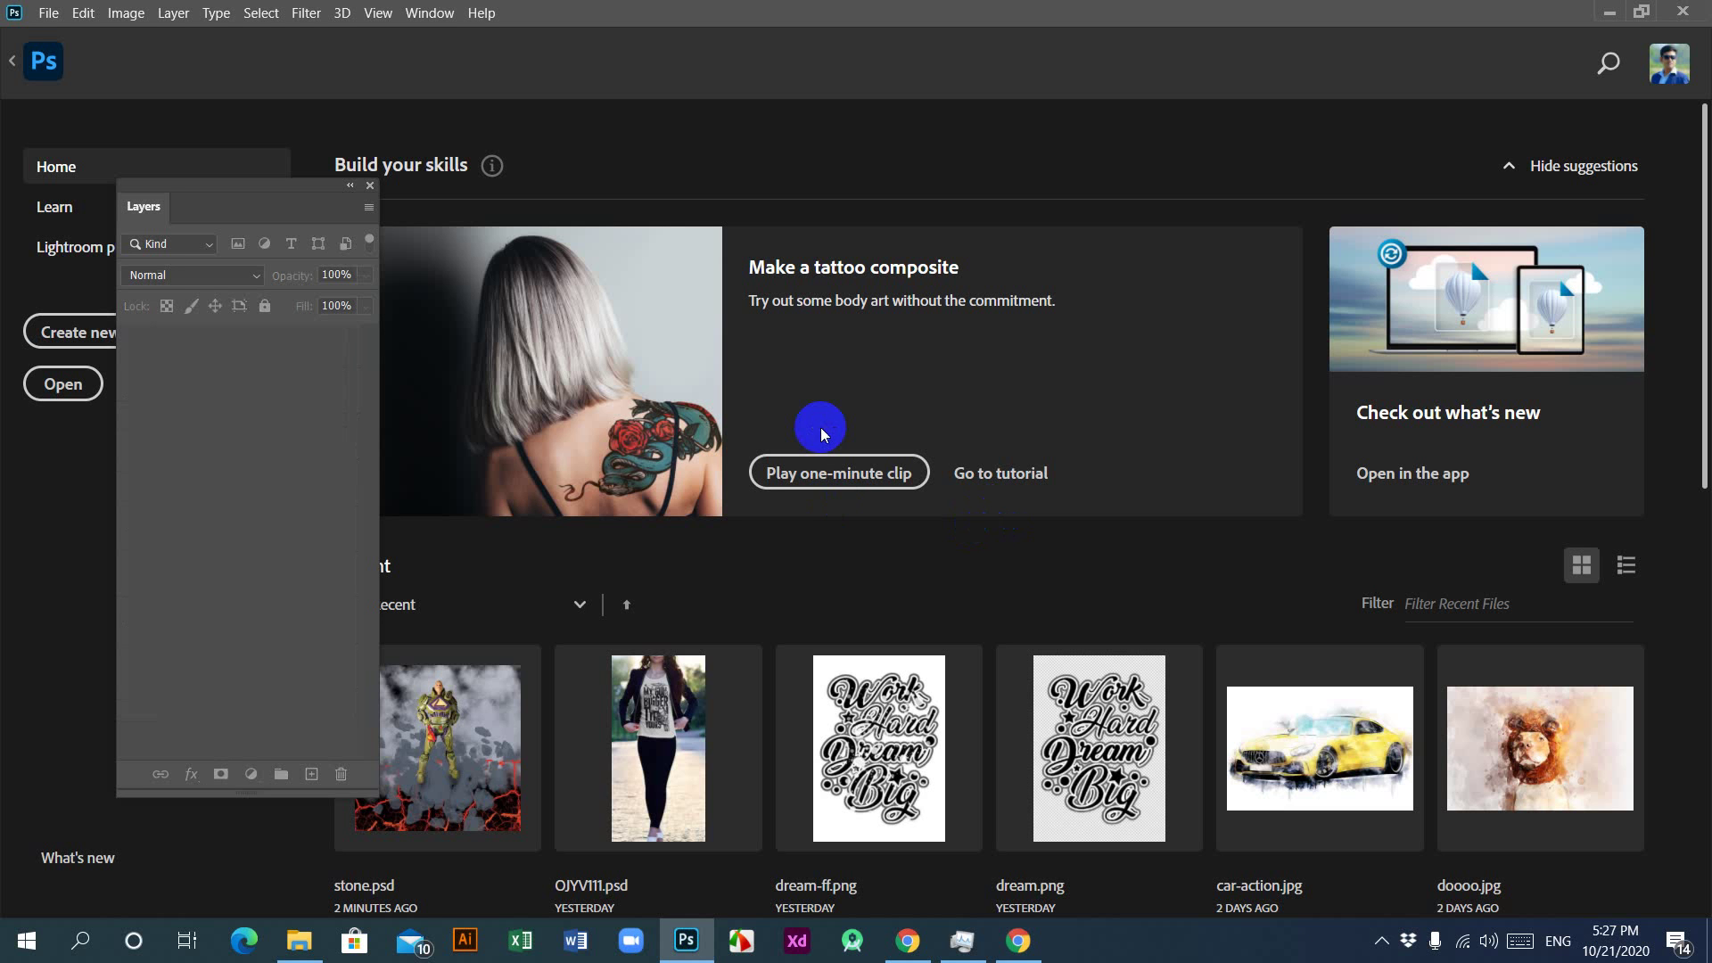
{"action": "left_click", "coordinate": [1688, 11]}
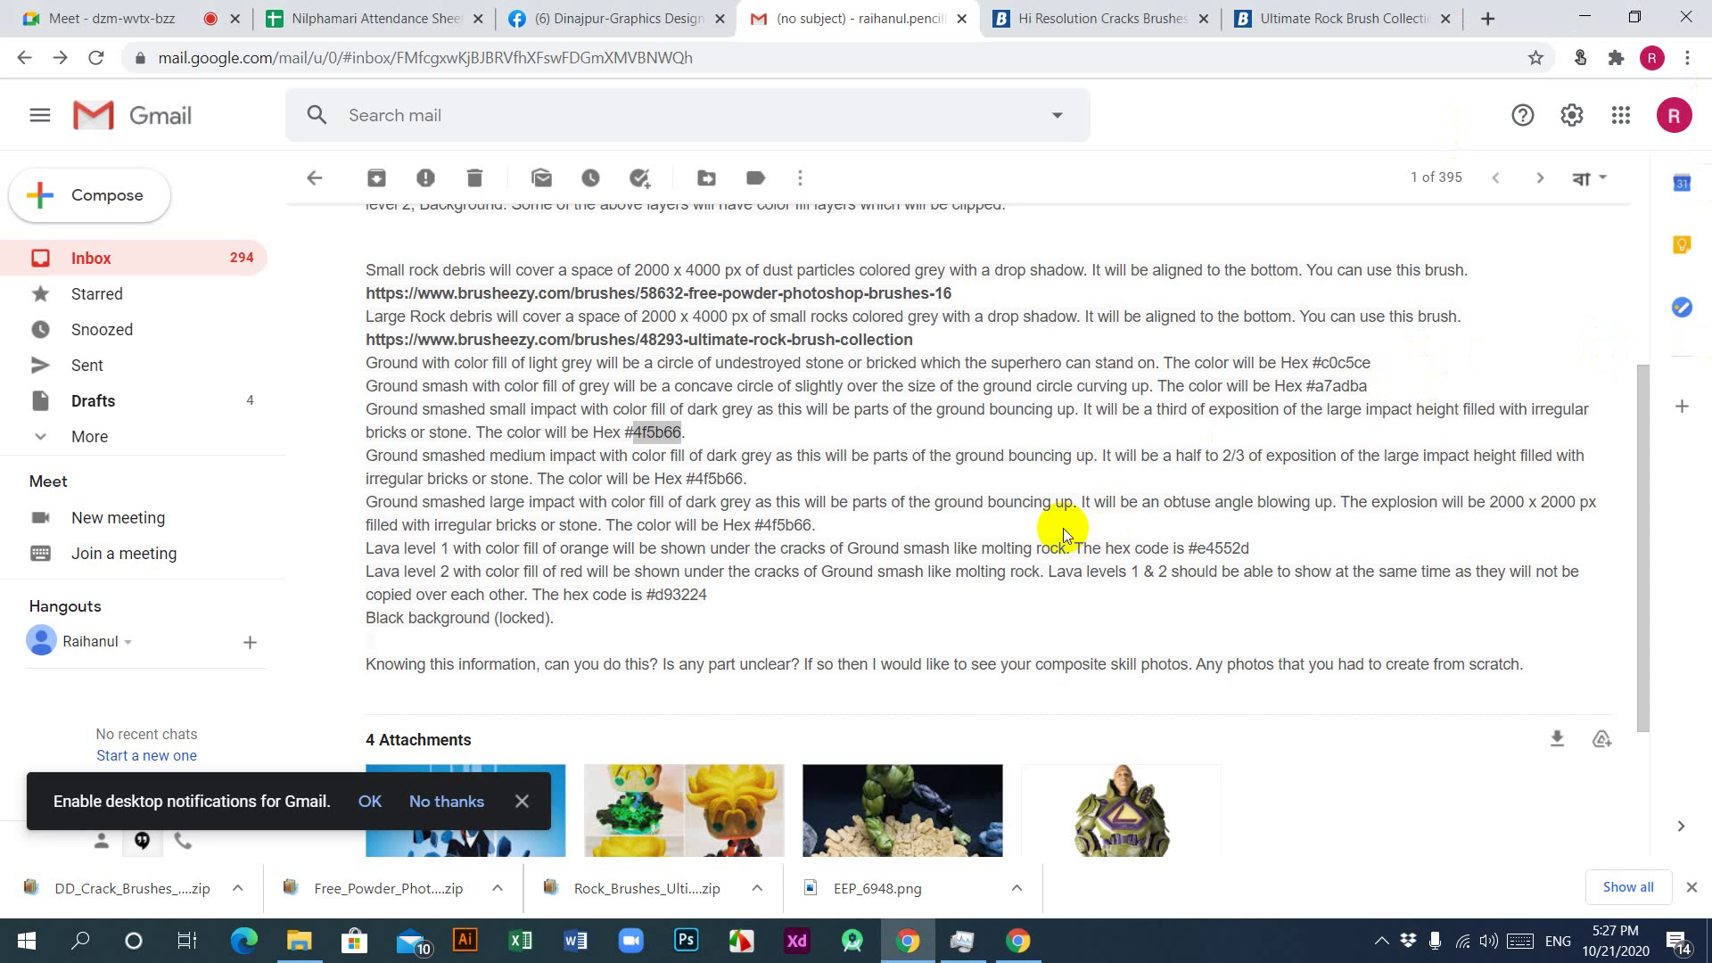
Step: Examine the reference images attached to the client's email for how the ground impact, glowing cracks and smashed stone should look
{"action": "scroll", "coordinate": [1065, 510], "scroll_direction": "down", "scroll_amount": 3}
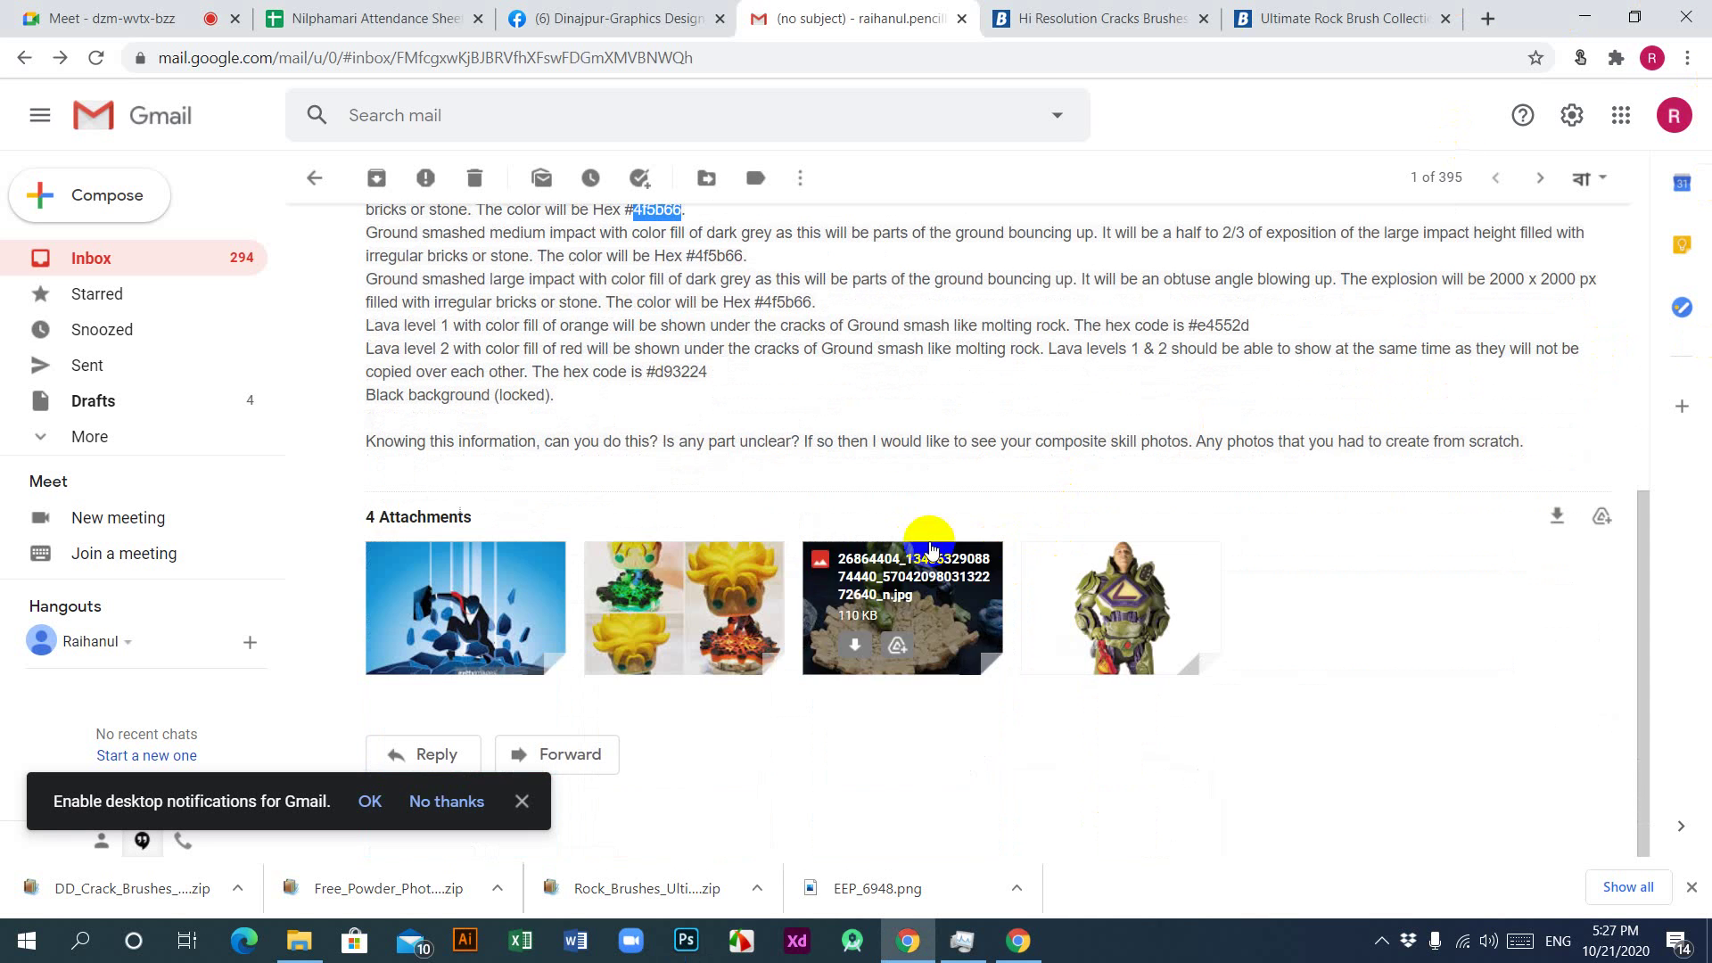
{"action": "left_click", "coordinate": [510, 595]}
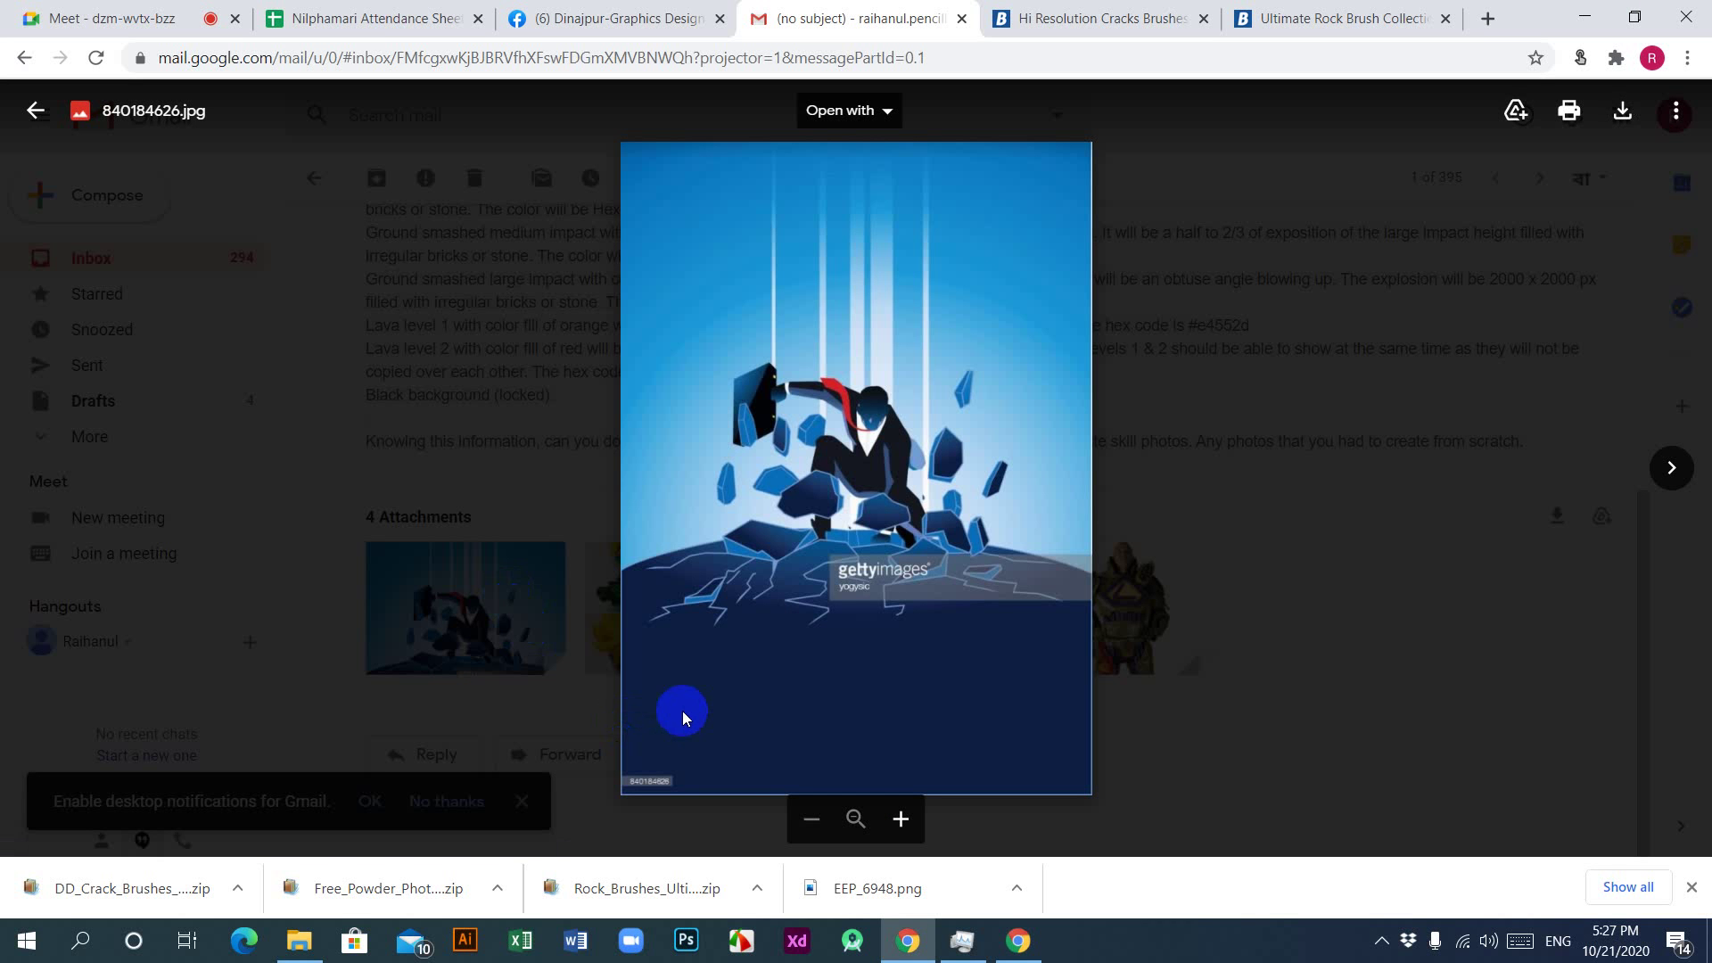
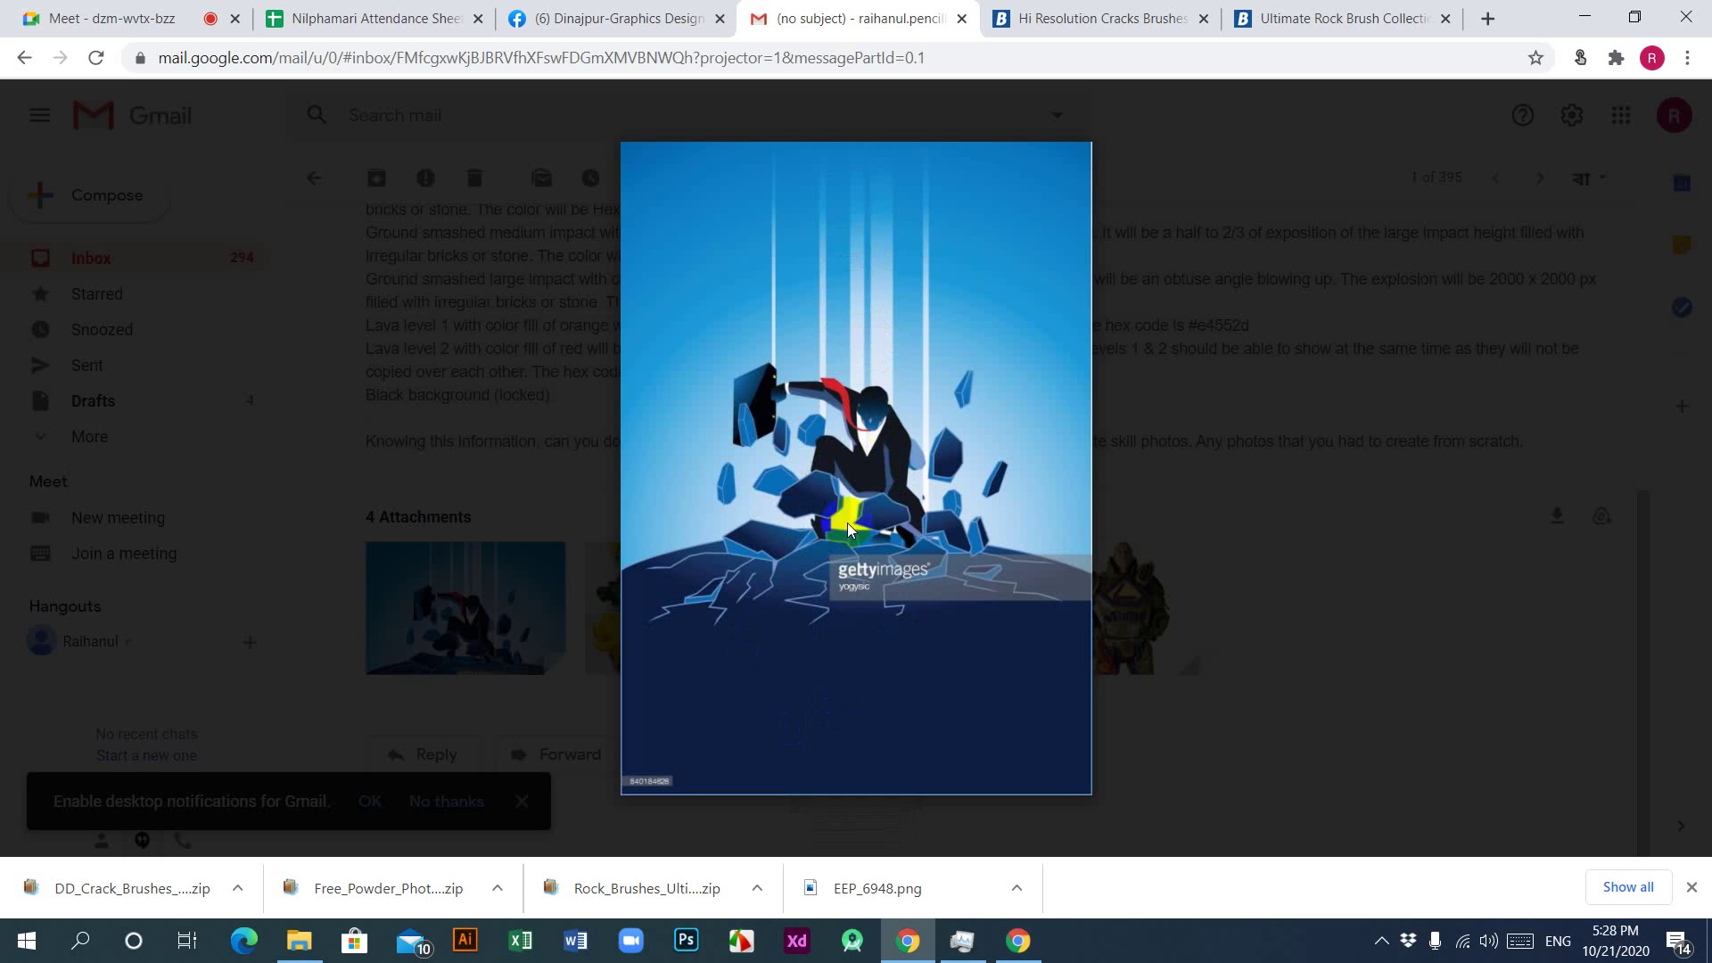
{"action": "left_click", "coordinate": [879, 460]}
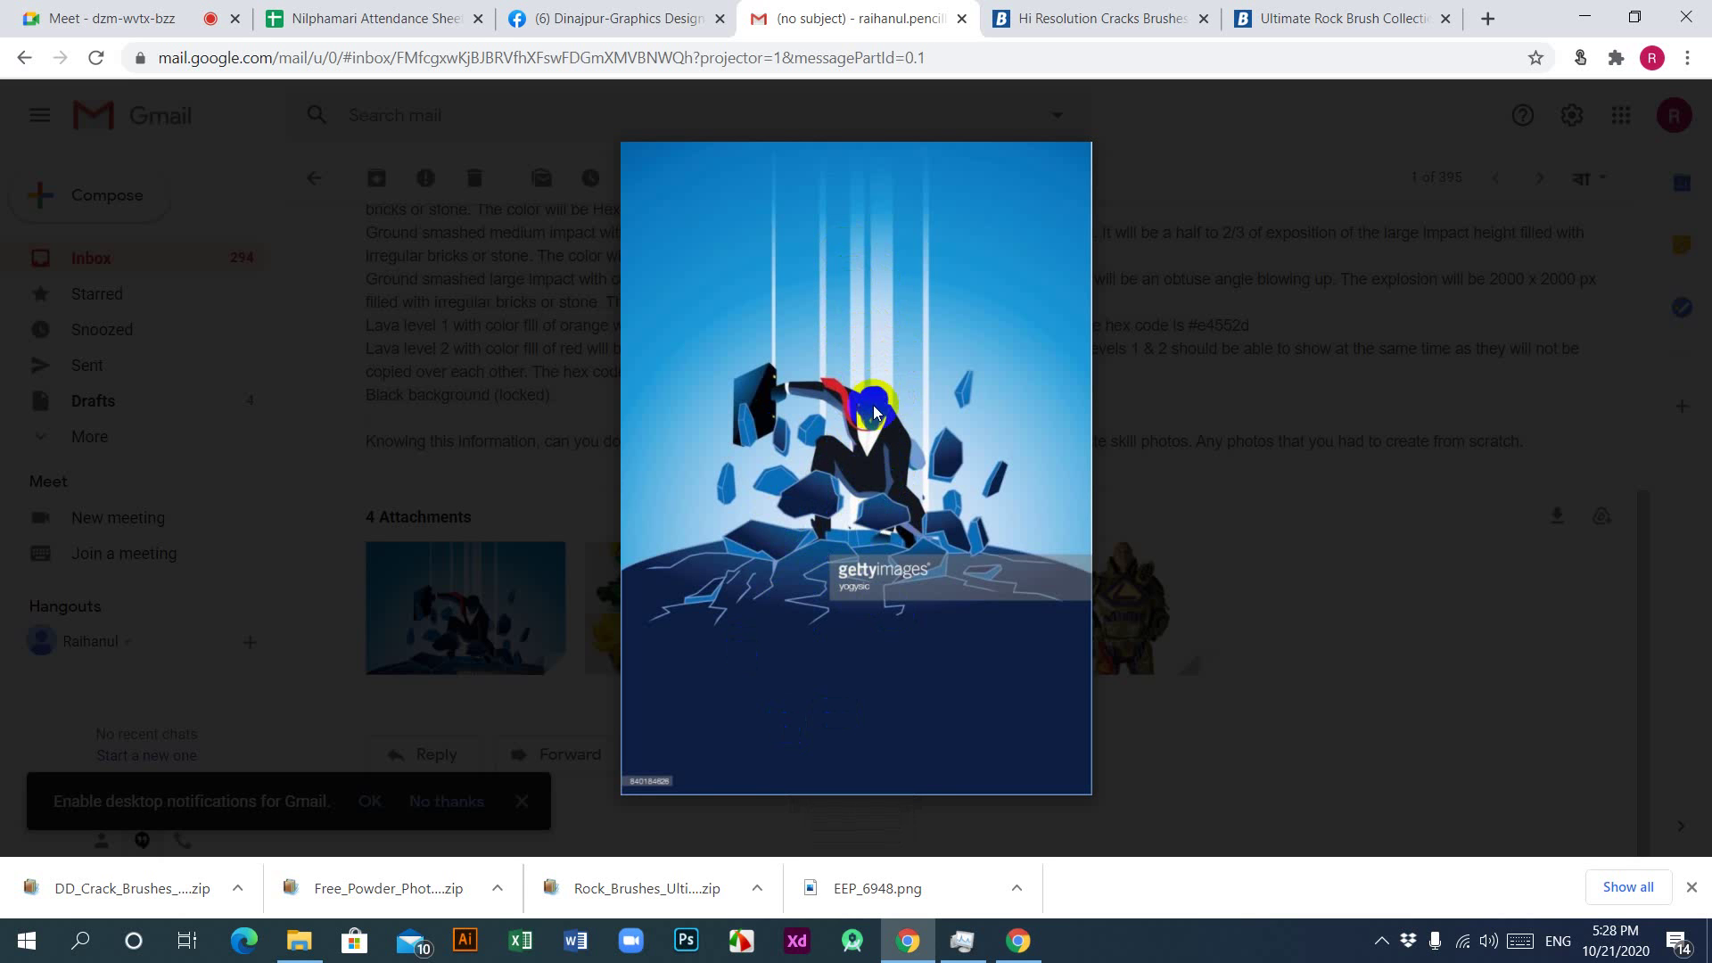
{"action": "left_click", "coordinate": [847, 436]}
{"action": "left_click", "coordinate": [1667, 463]}
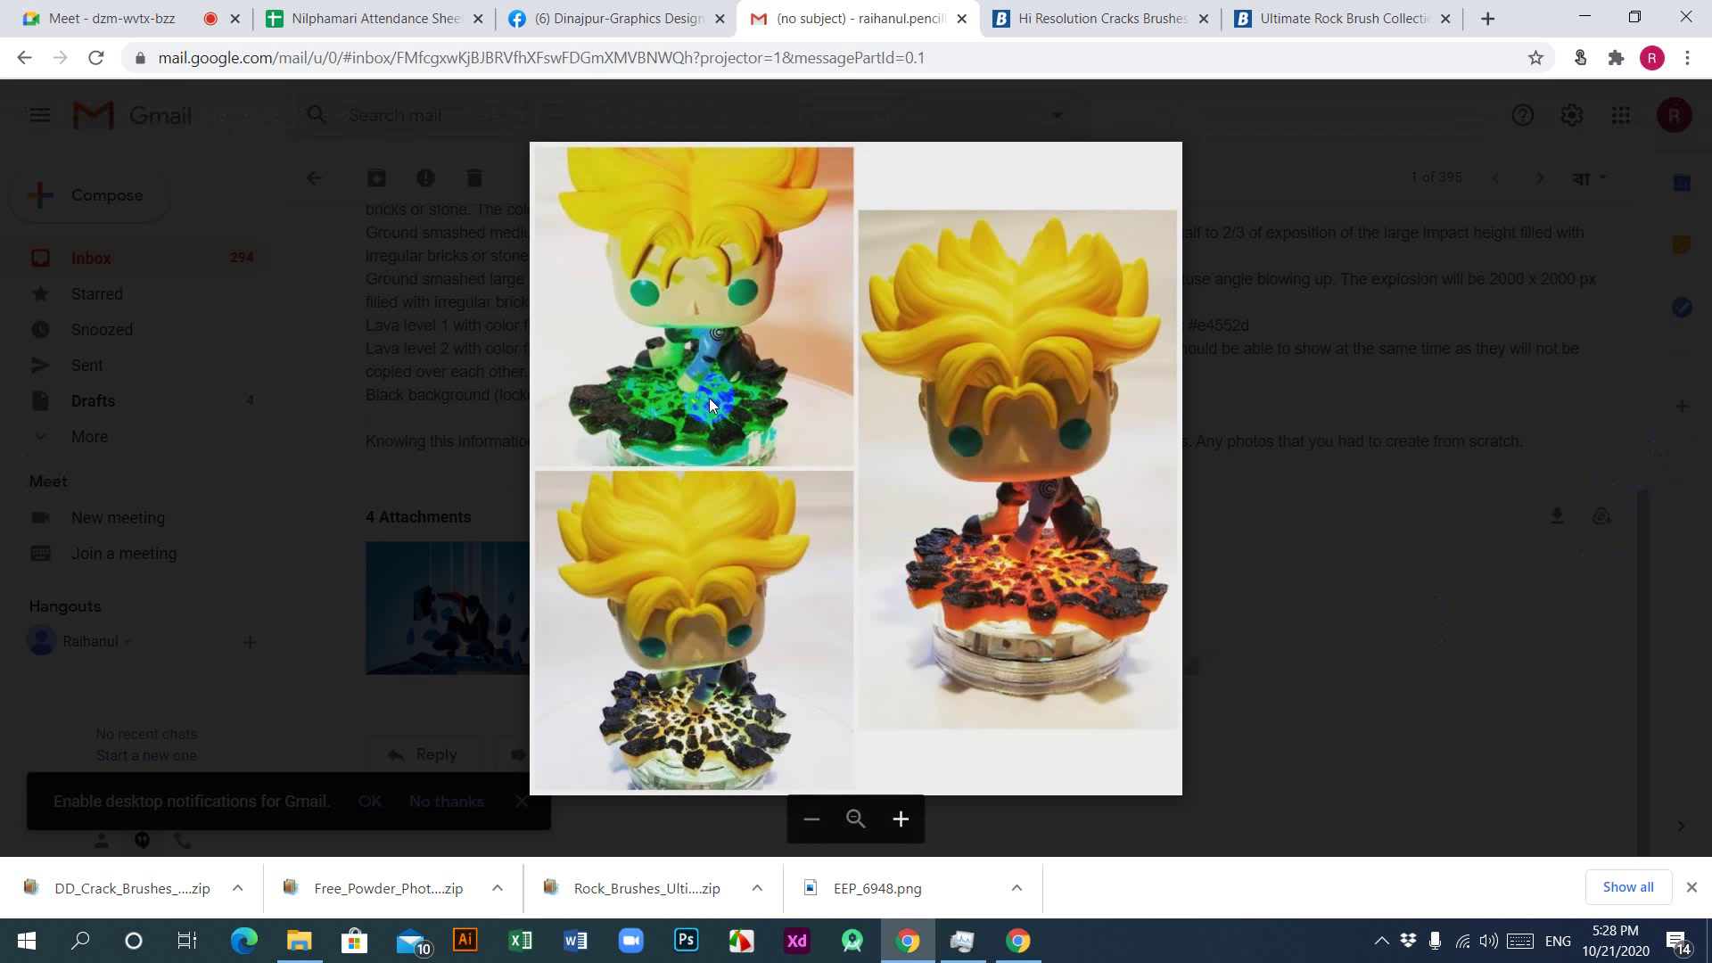
{"action": "left_click", "coordinate": [1672, 465]}
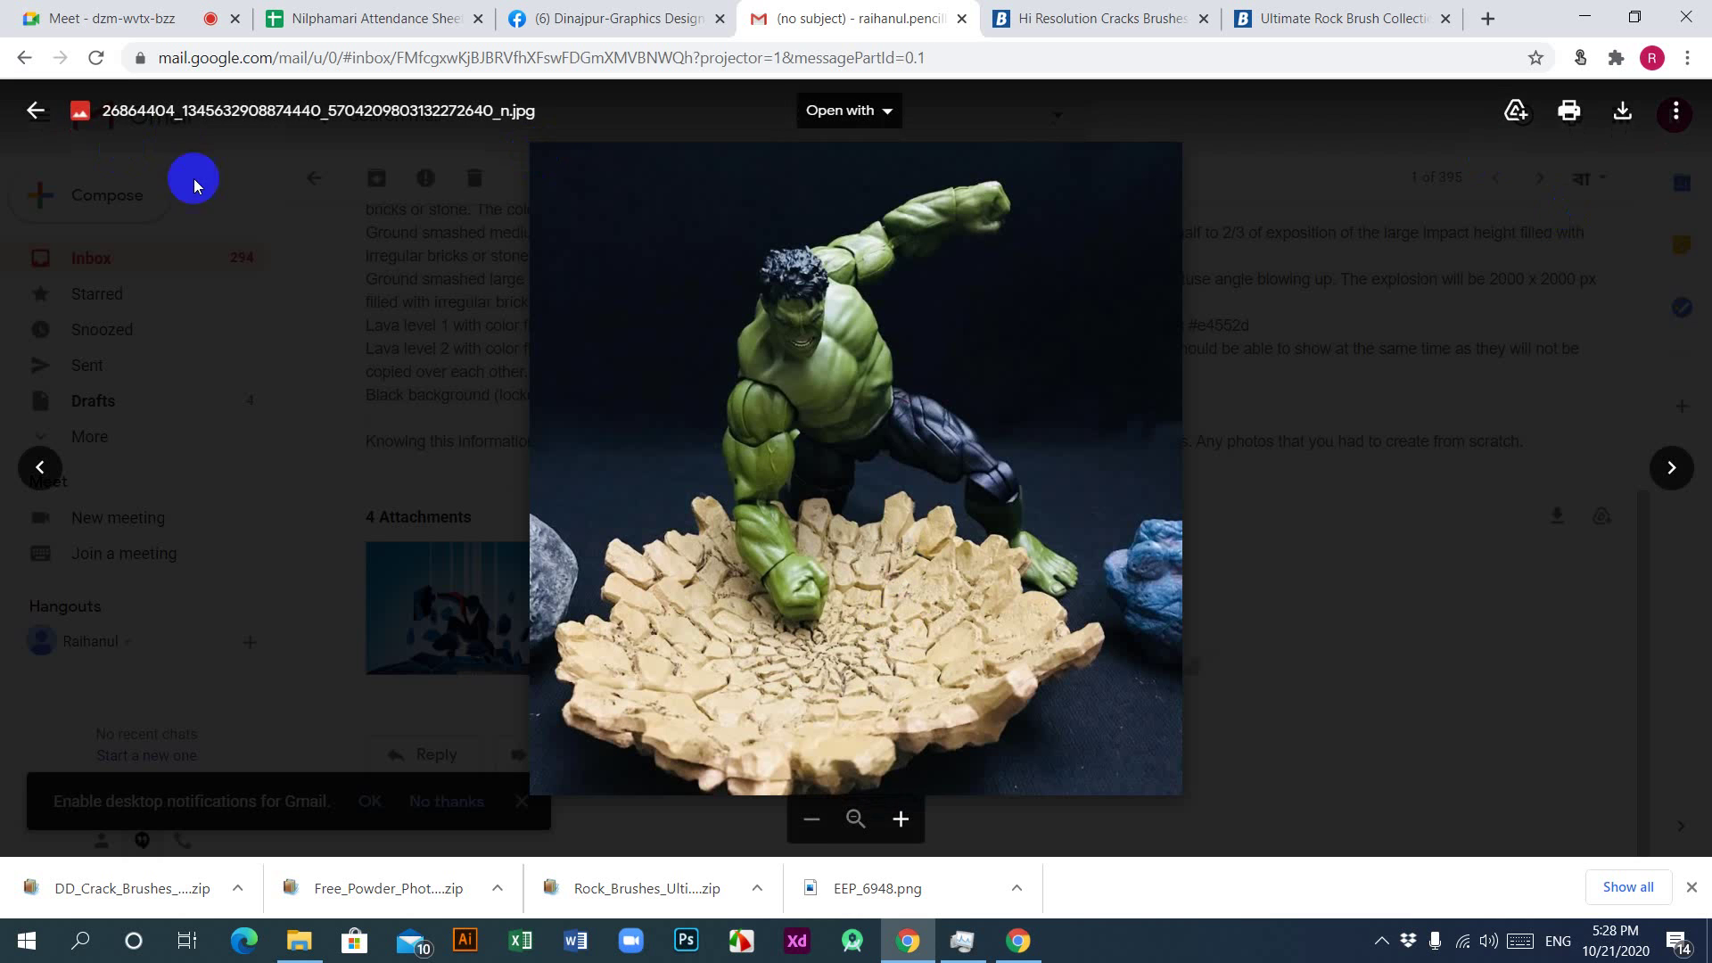
{"action": "left_click", "coordinate": [30, 107]}
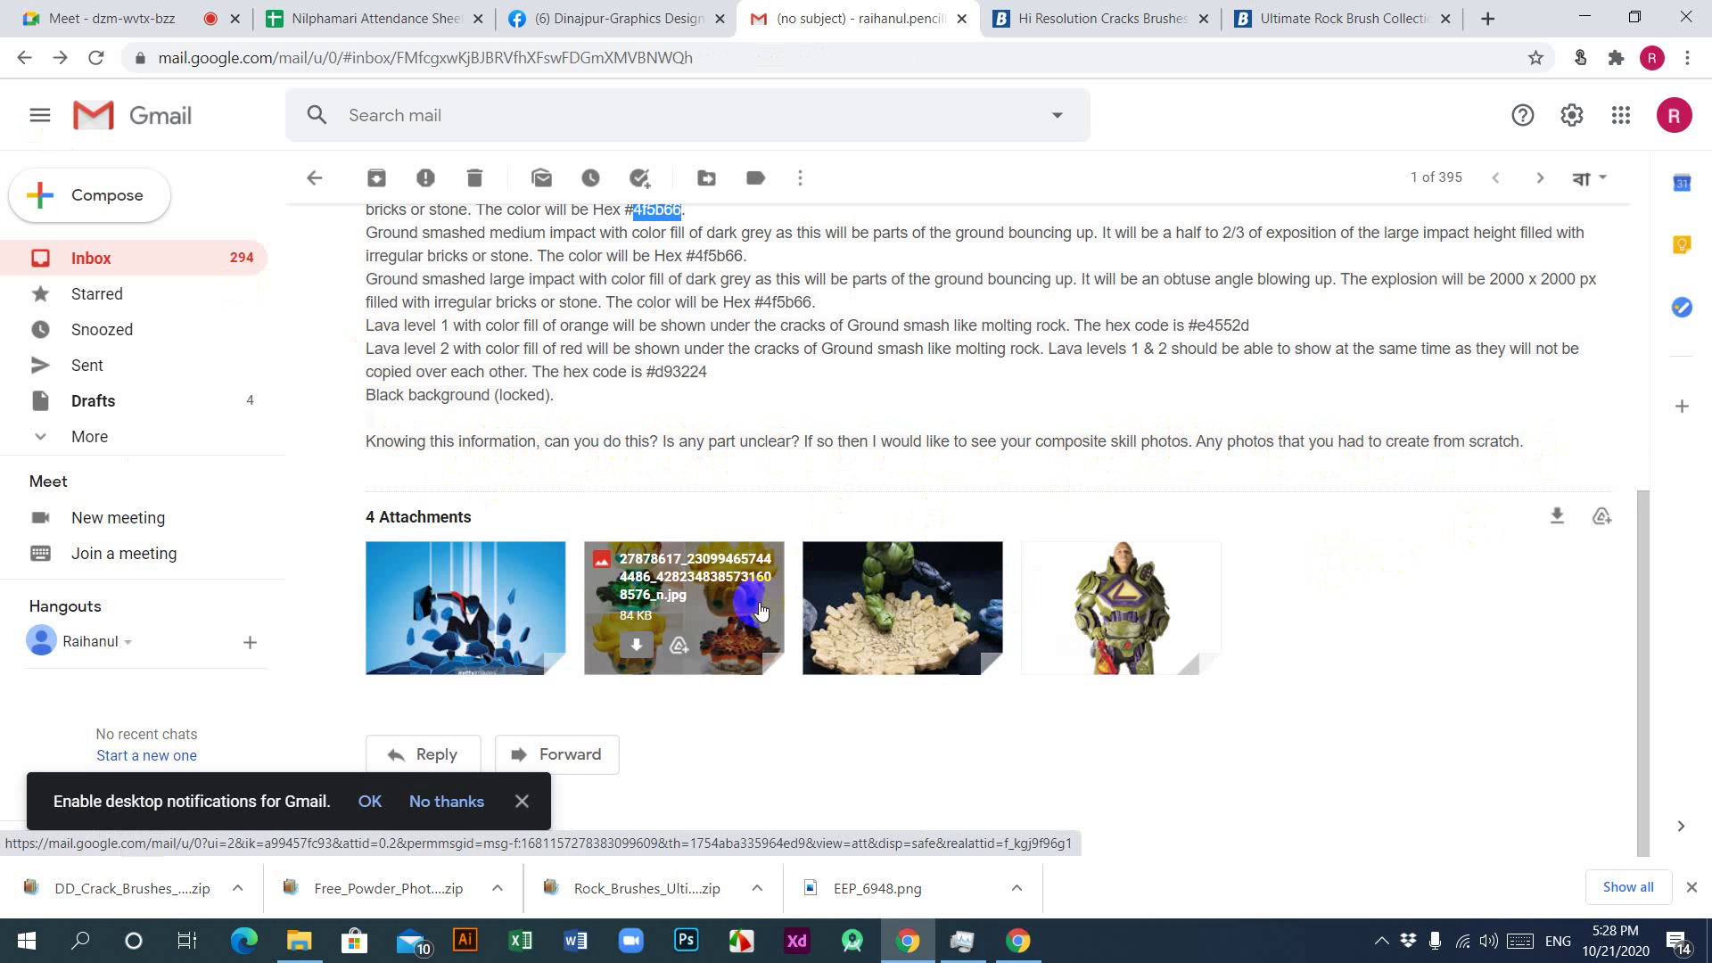
Step: Reread the client's brief, checking the canvas requirements, the required layer names and the description of each layer
{"action": "scroll", "coordinate": [713, 593], "scroll_direction": "up", "scroll_amount": 6}
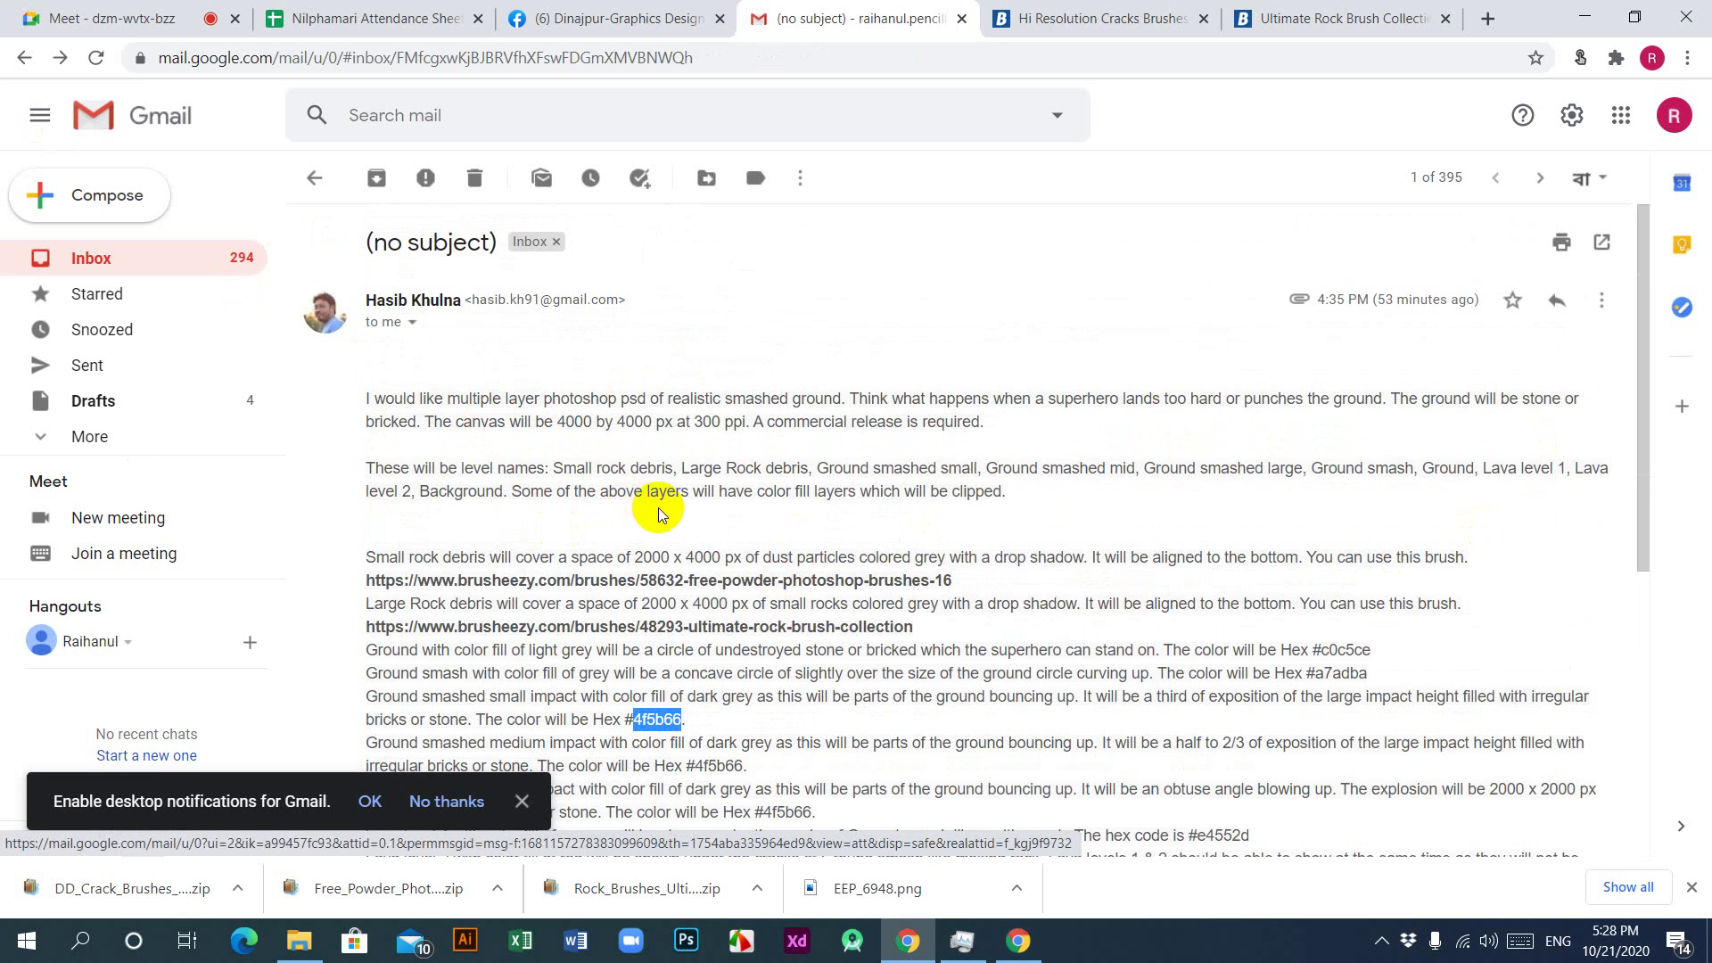
{"action": "left_click_drag", "start_coordinate": [834, 427], "coordinate": [954, 428]}
{"action": "left_click", "coordinate": [1001, 428]}
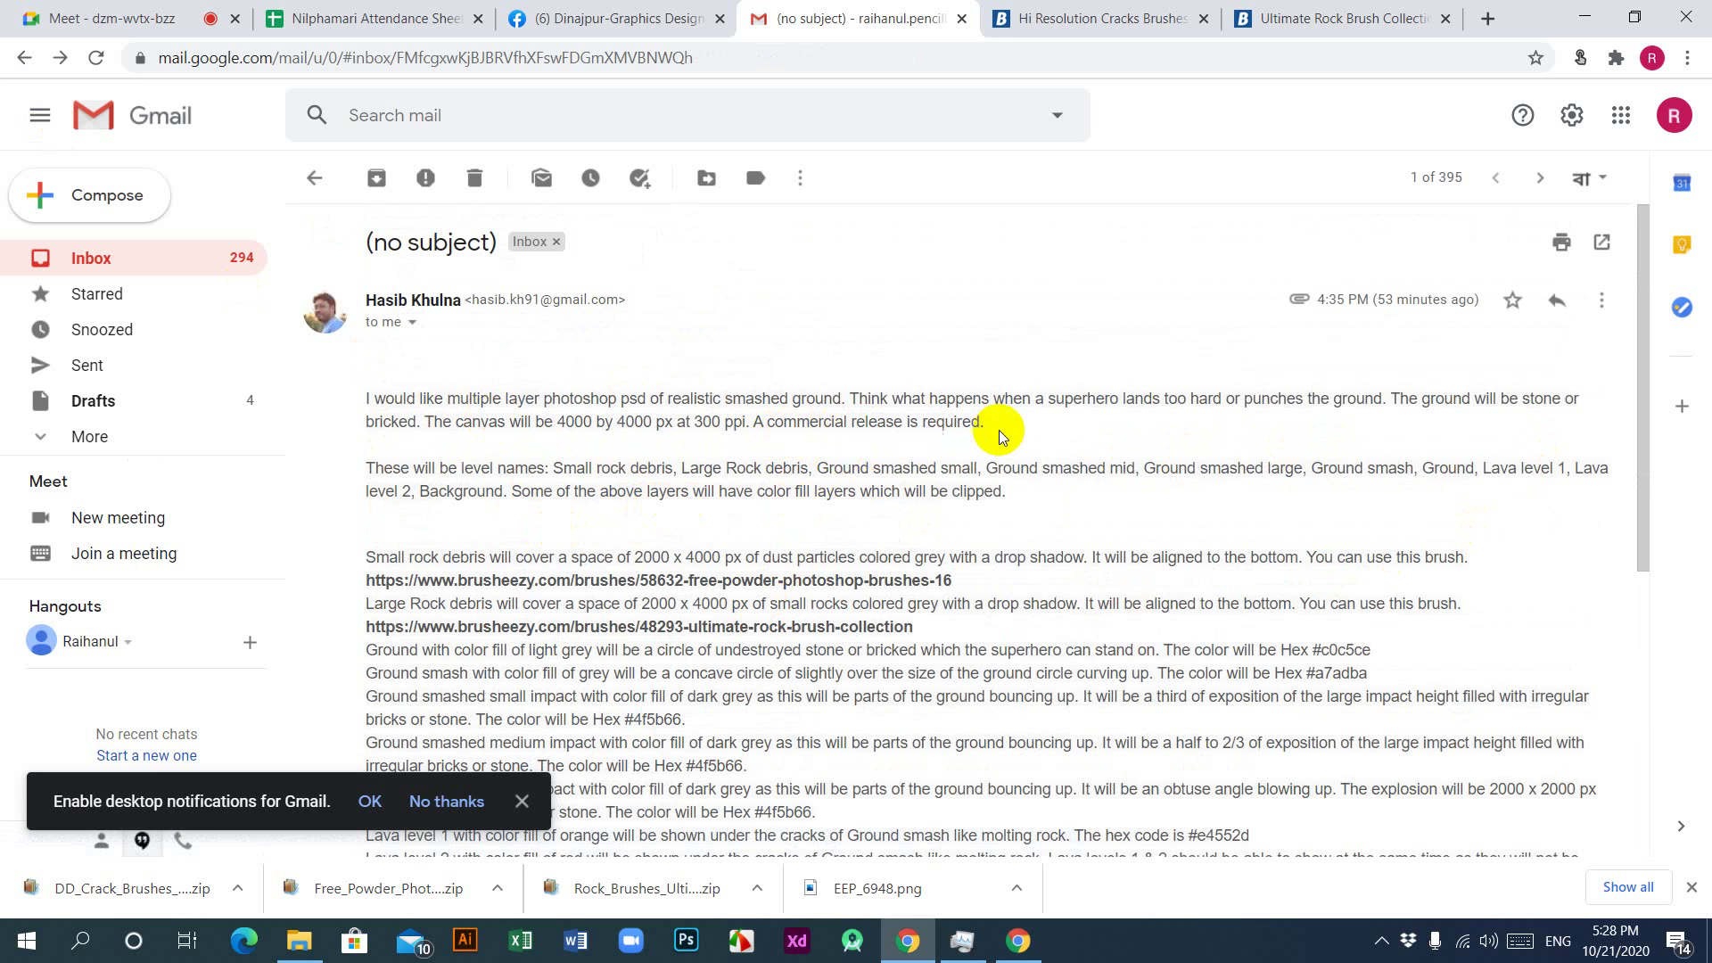
{"action": "left_click_drag", "start_coordinate": [681, 473], "coordinate": [805, 473]}
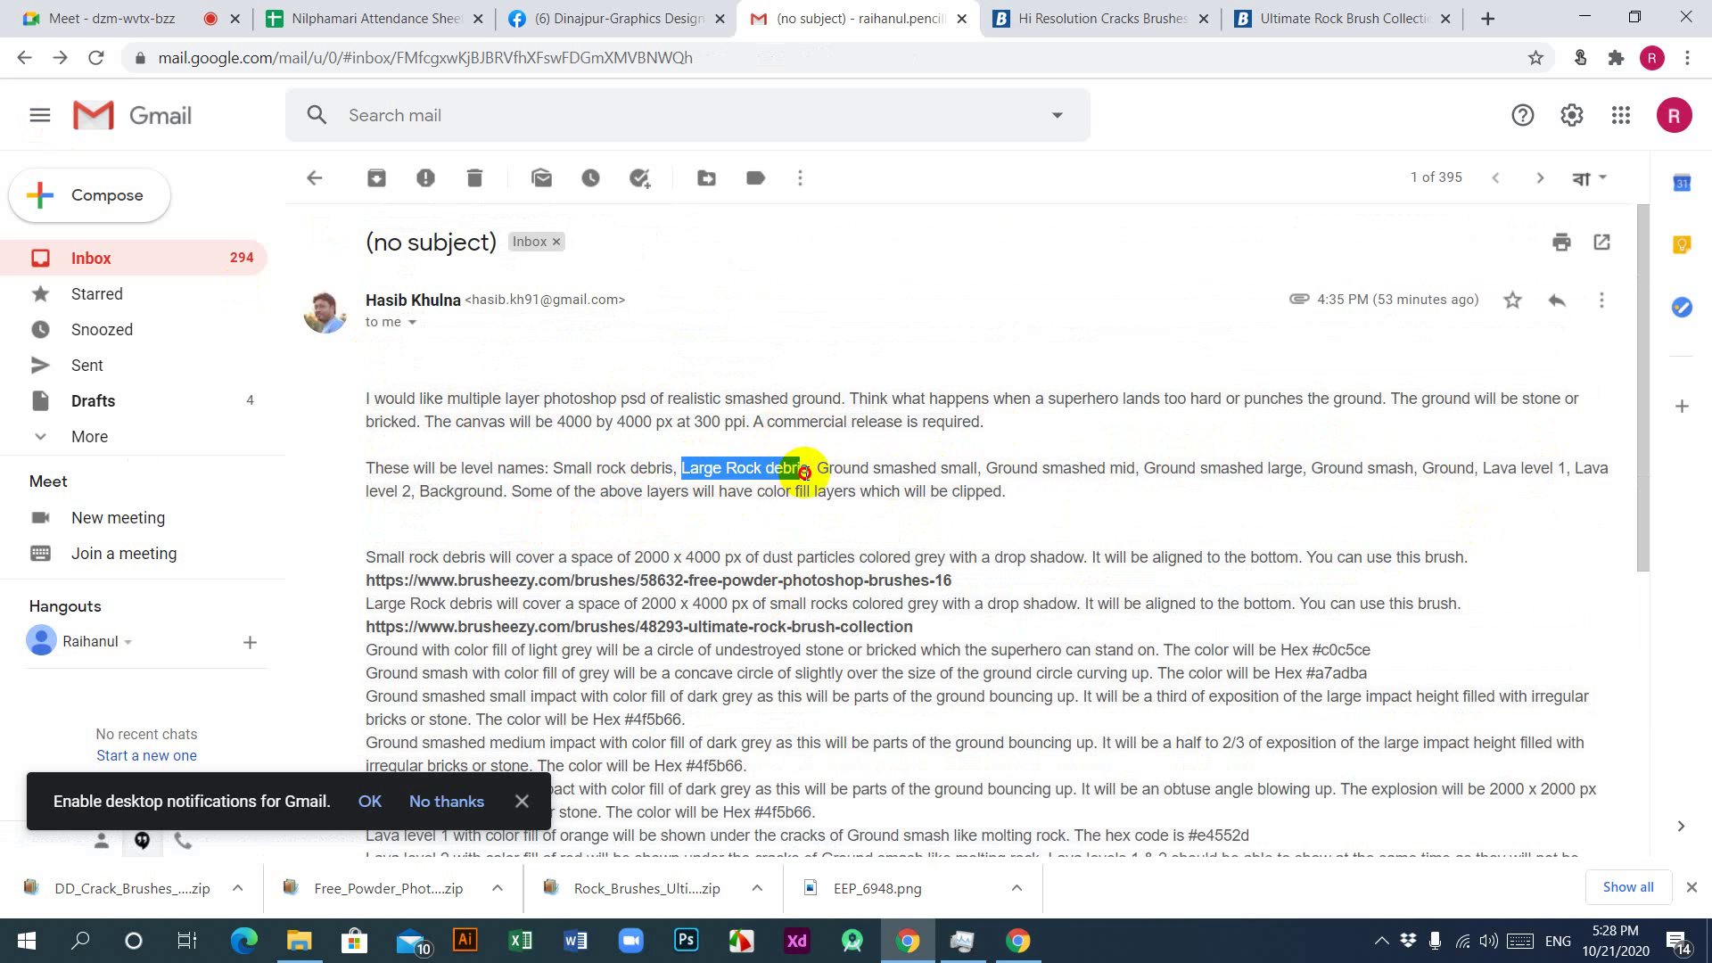
{"action": "left_click", "coordinate": [748, 527]}
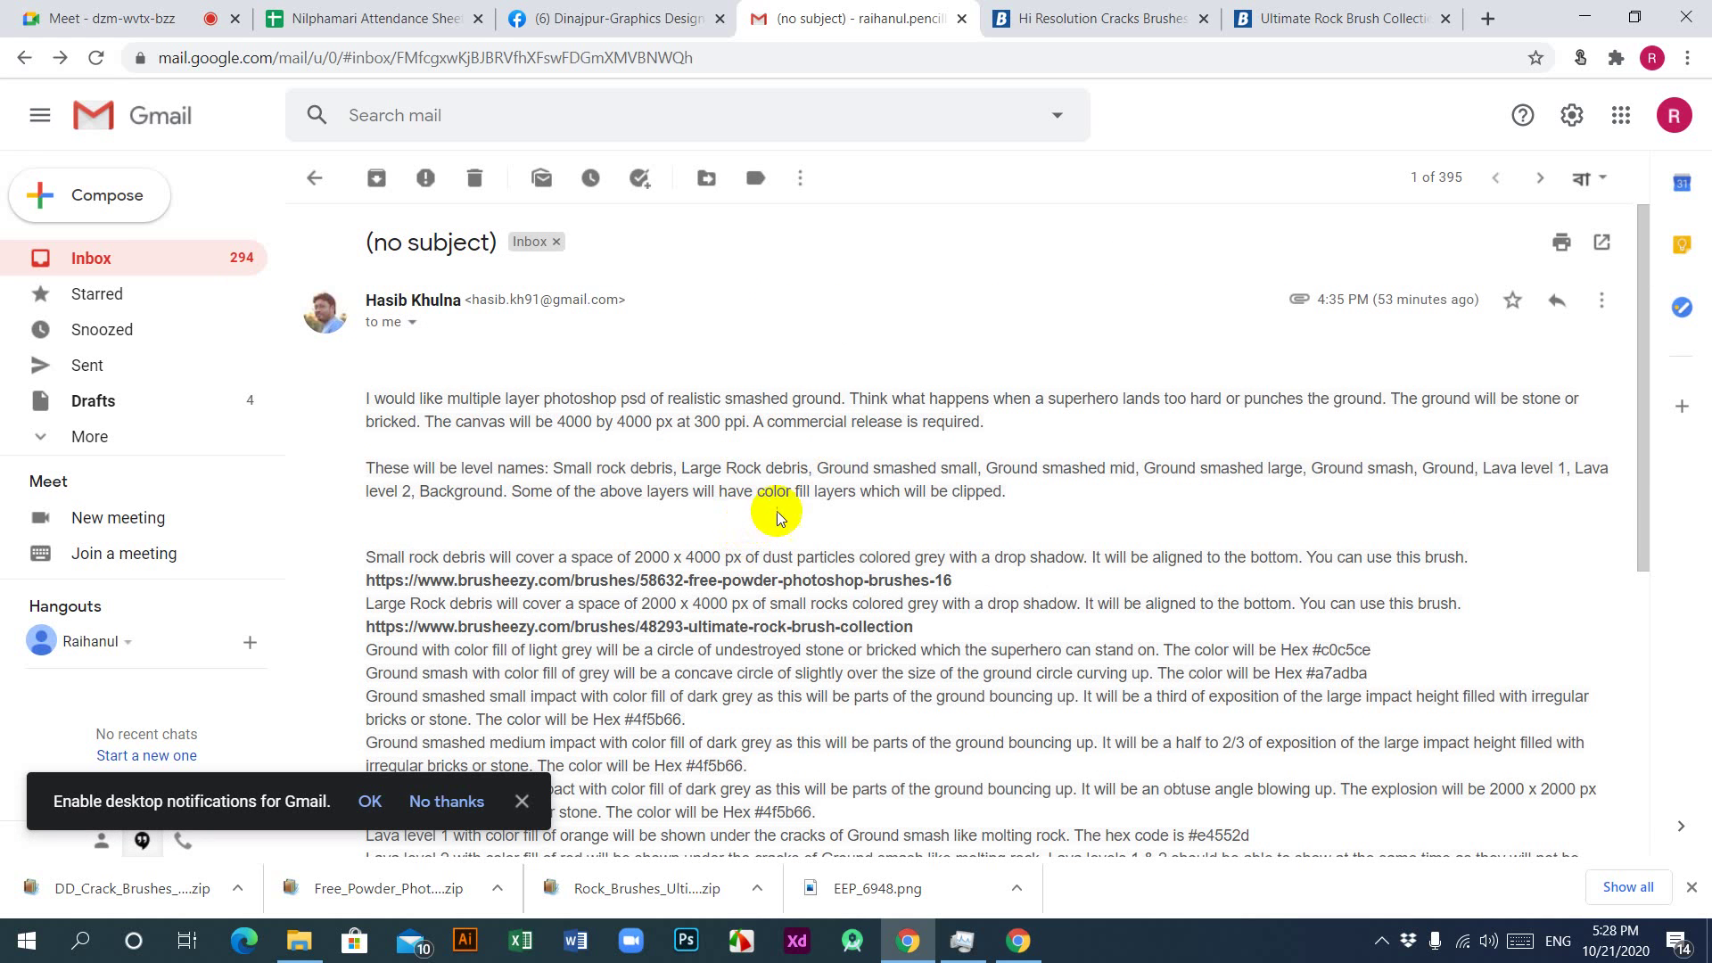
{"action": "left_click_drag", "start_coordinate": [819, 470], "coordinate": [1310, 467]}
{"action": "left_click", "coordinate": [1383, 477]}
{"action": "left_click_drag", "start_coordinate": [1432, 470], "coordinate": [1505, 486]}
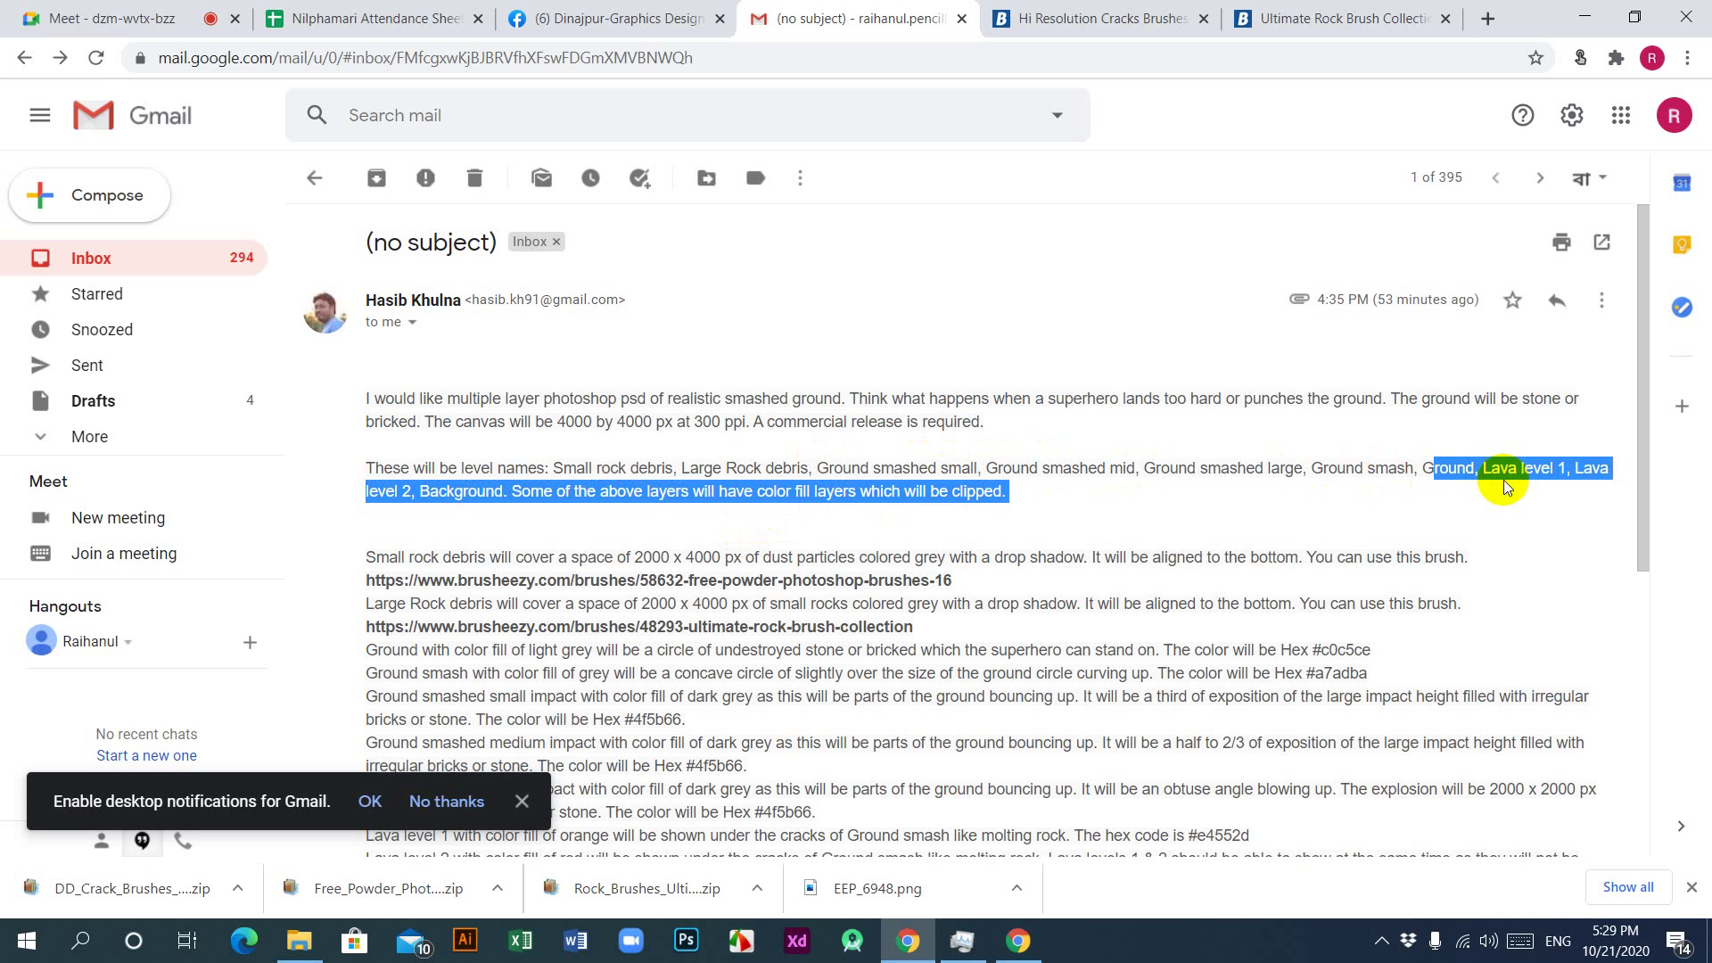
{"action": "left_click", "coordinate": [1503, 488]}
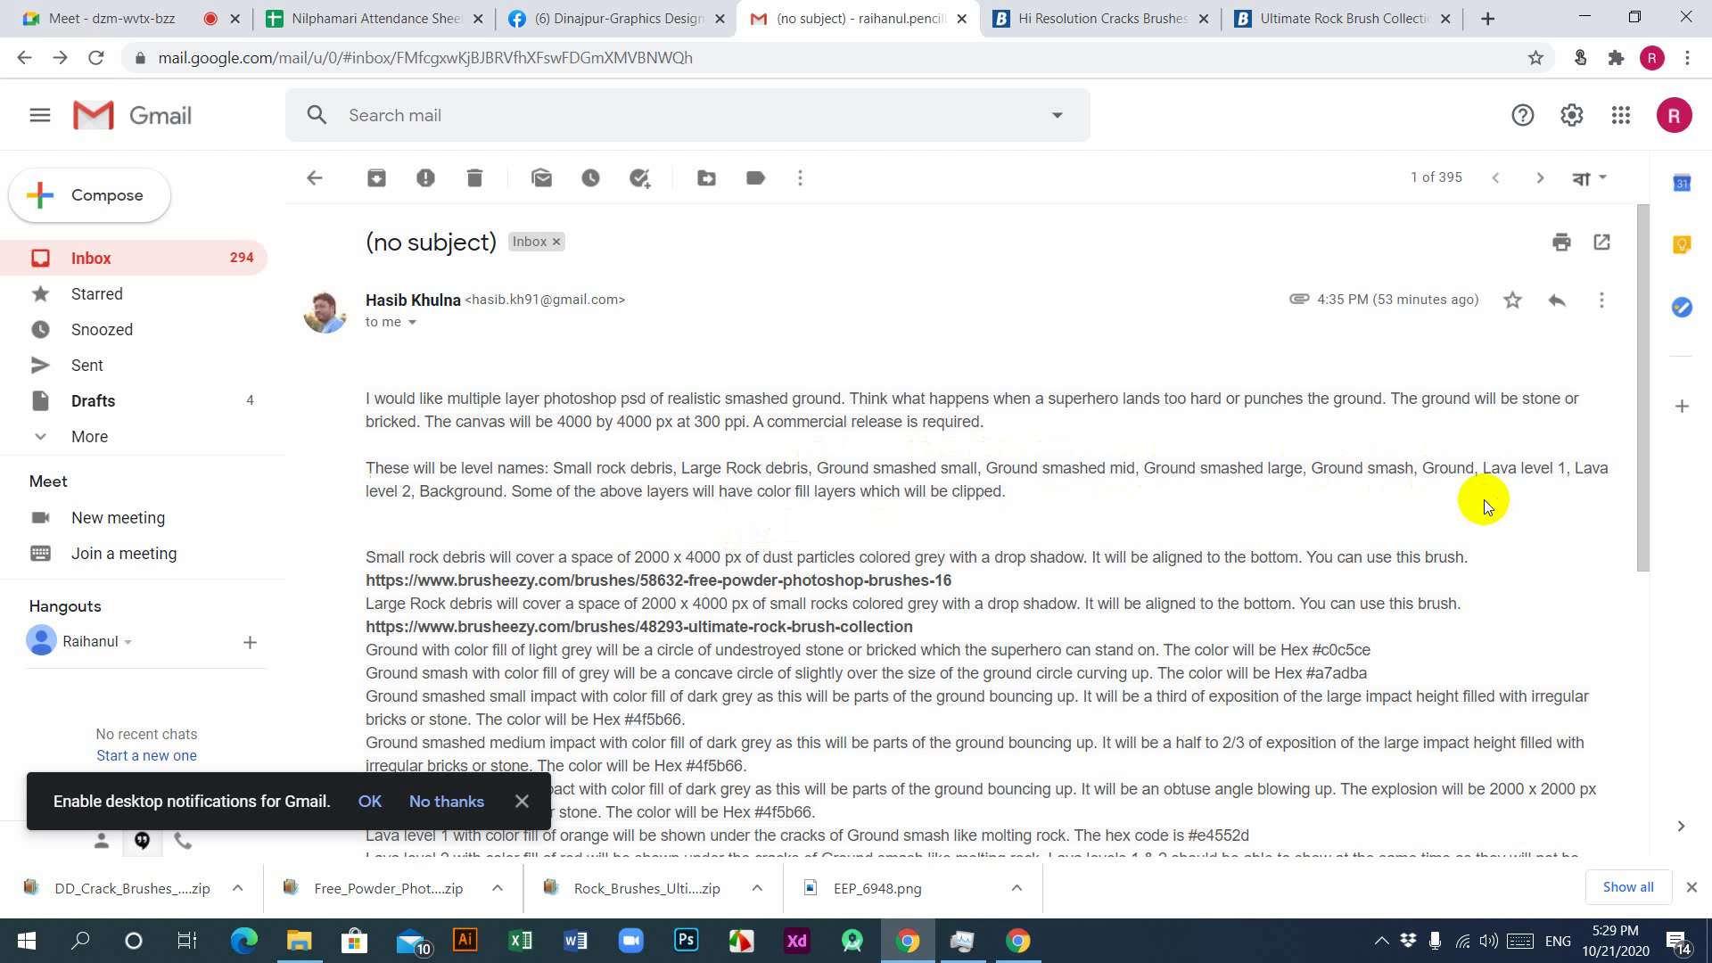
{"action": "double_click", "coordinate": [423, 488]}
{"action": "left_click", "coordinate": [891, 519]}
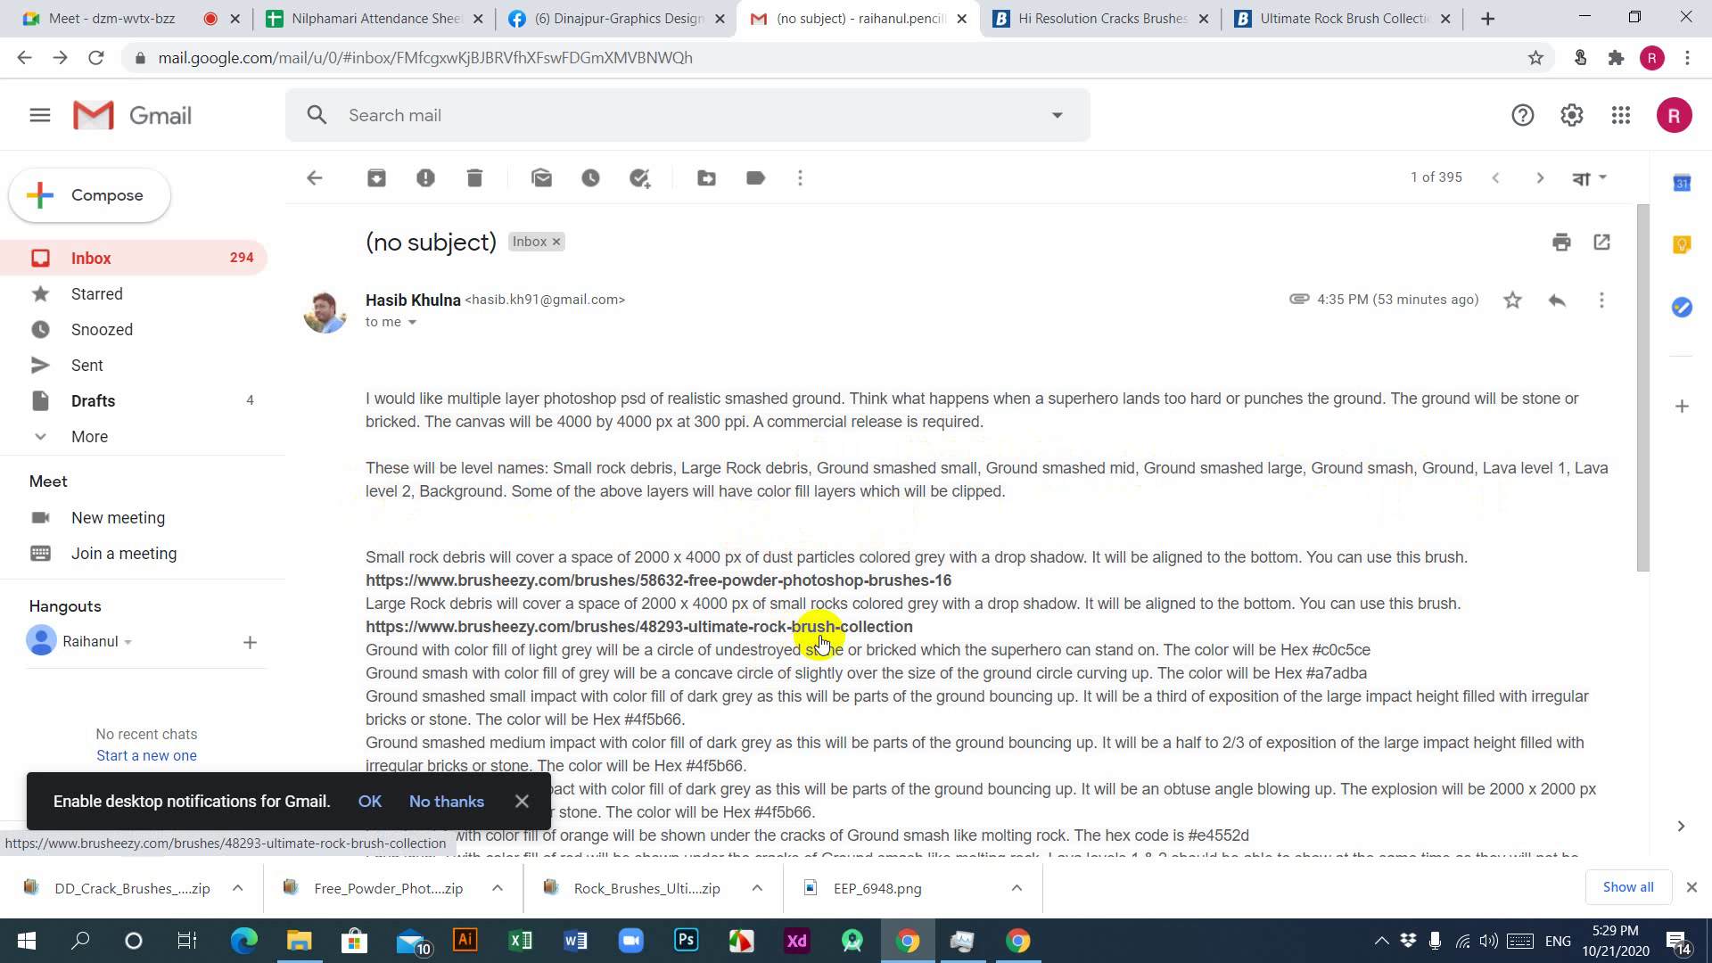
{"action": "scroll", "coordinate": [763, 549], "scroll_direction": "down", "scroll_amount": 6}
{"action": "scroll", "coordinate": [764, 551], "scroll_direction": "up", "scroll_amount": 4}
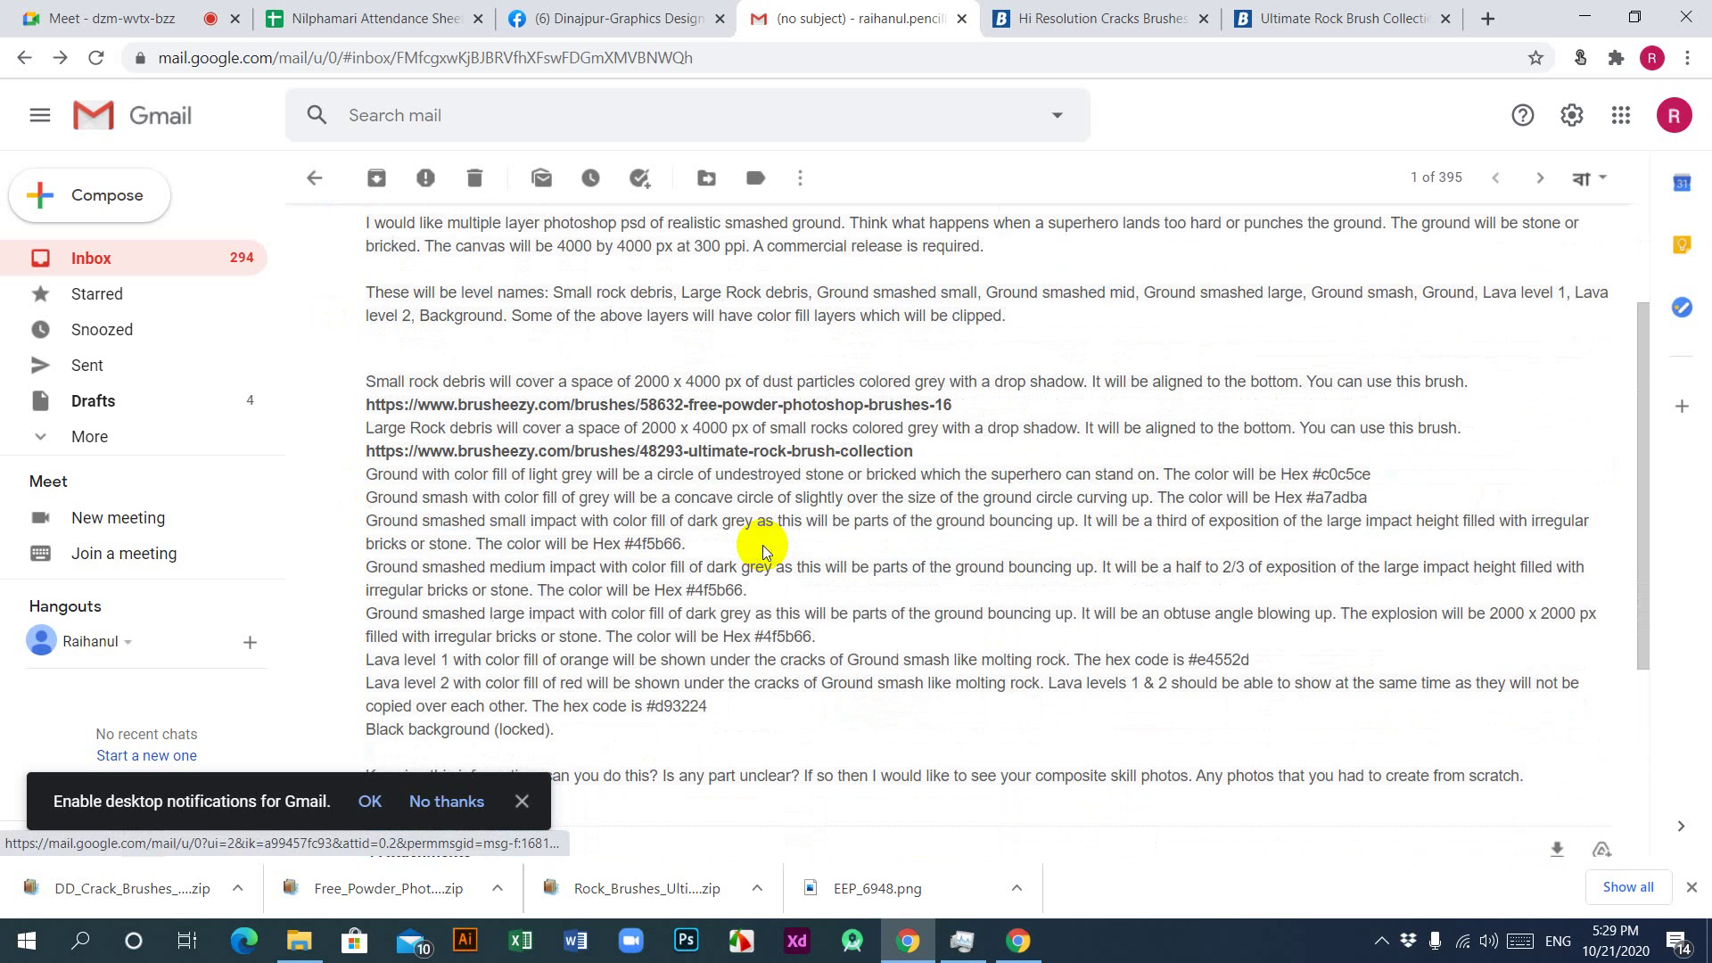
{"action": "scroll", "coordinate": [762, 548], "scroll_direction": "down", "scroll_amount": 5}
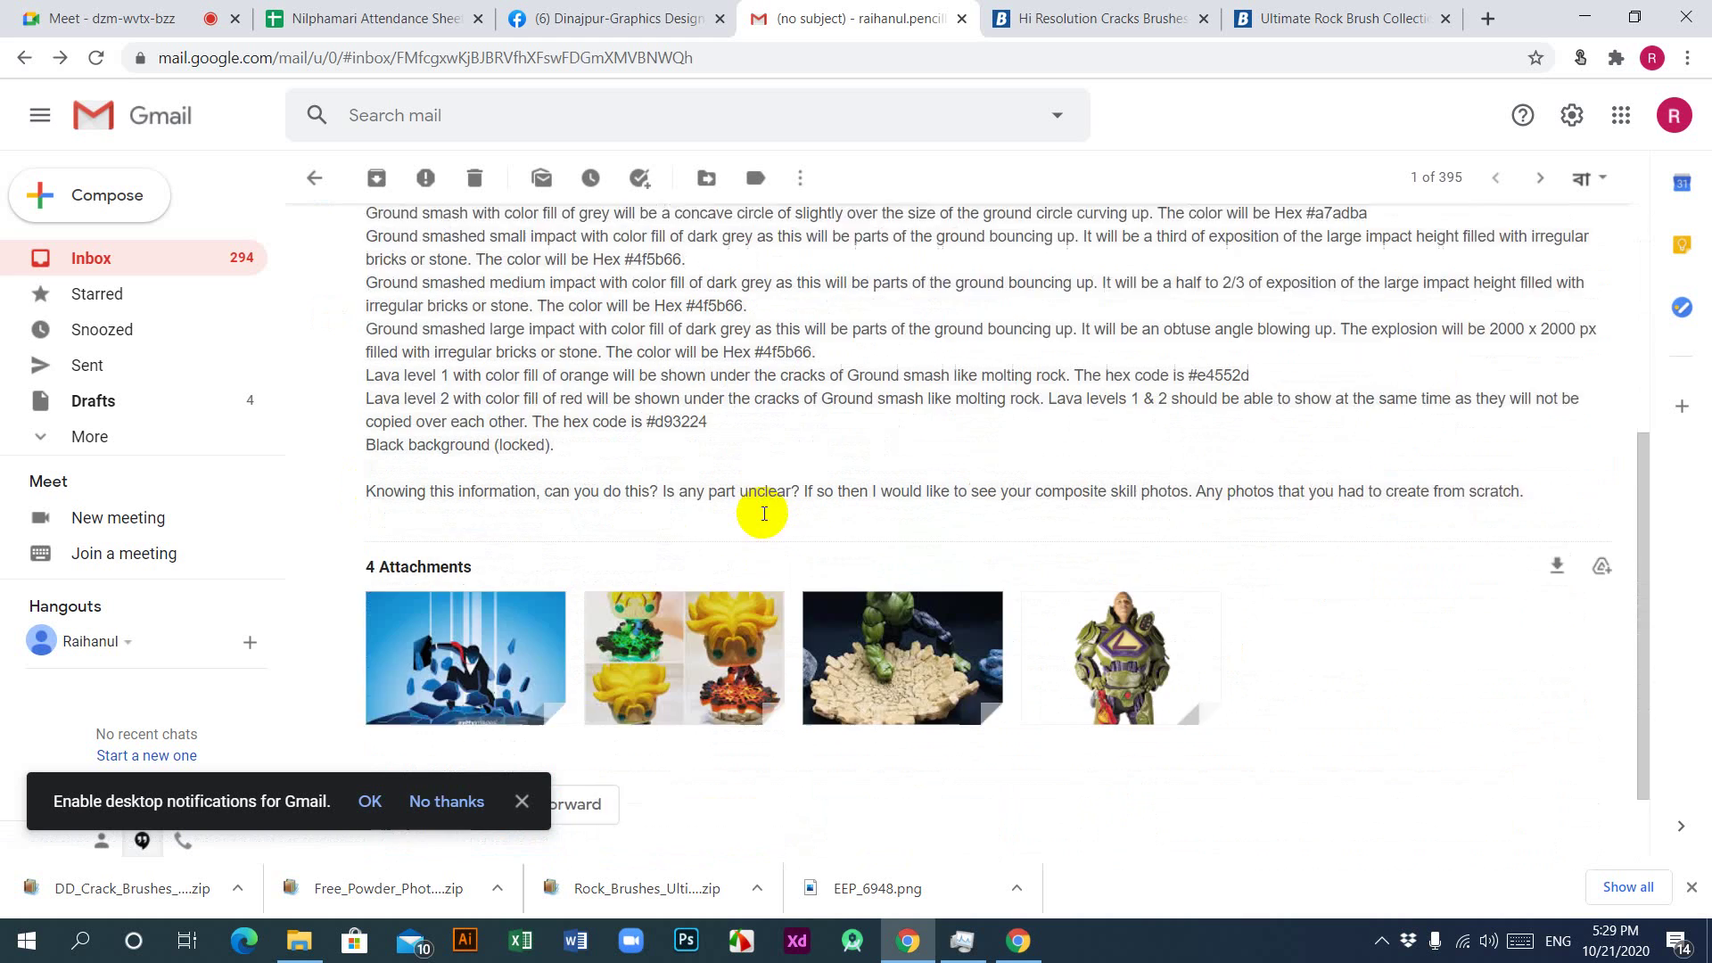
{"action": "scroll", "coordinate": [764, 526], "scroll_direction": "up", "scroll_amount": 8}
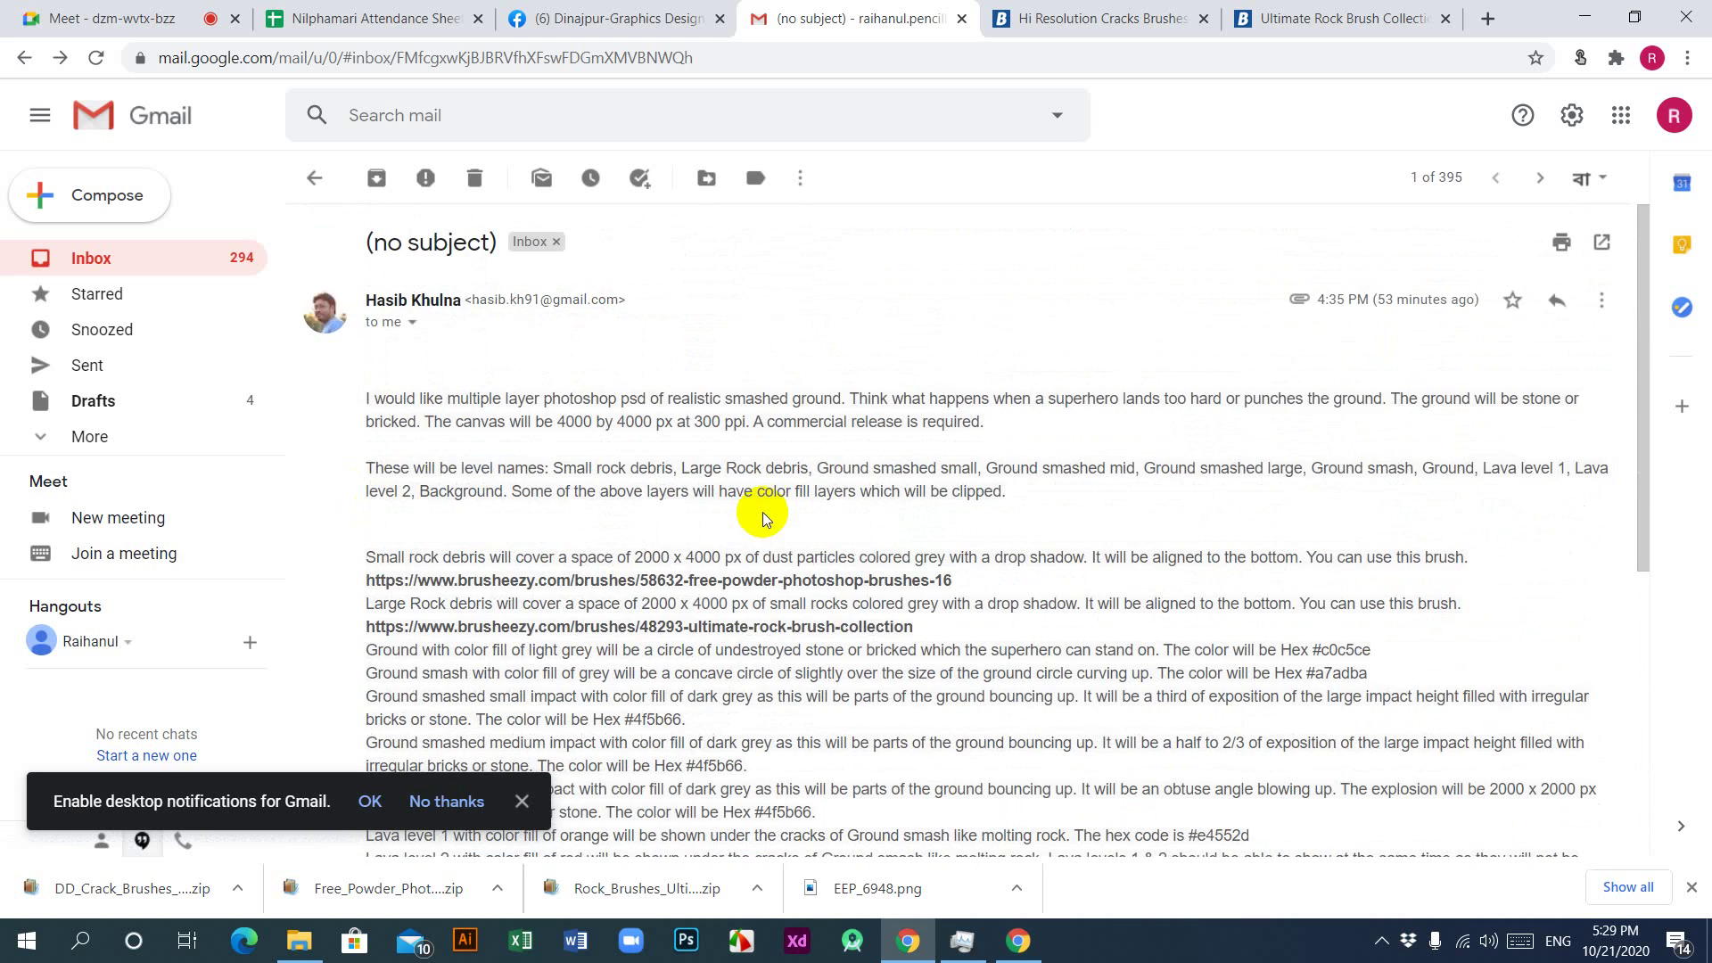
Step: Minimise the browser and close the Downloads folder window
{"action": "left_click", "coordinate": [1584, 16]}
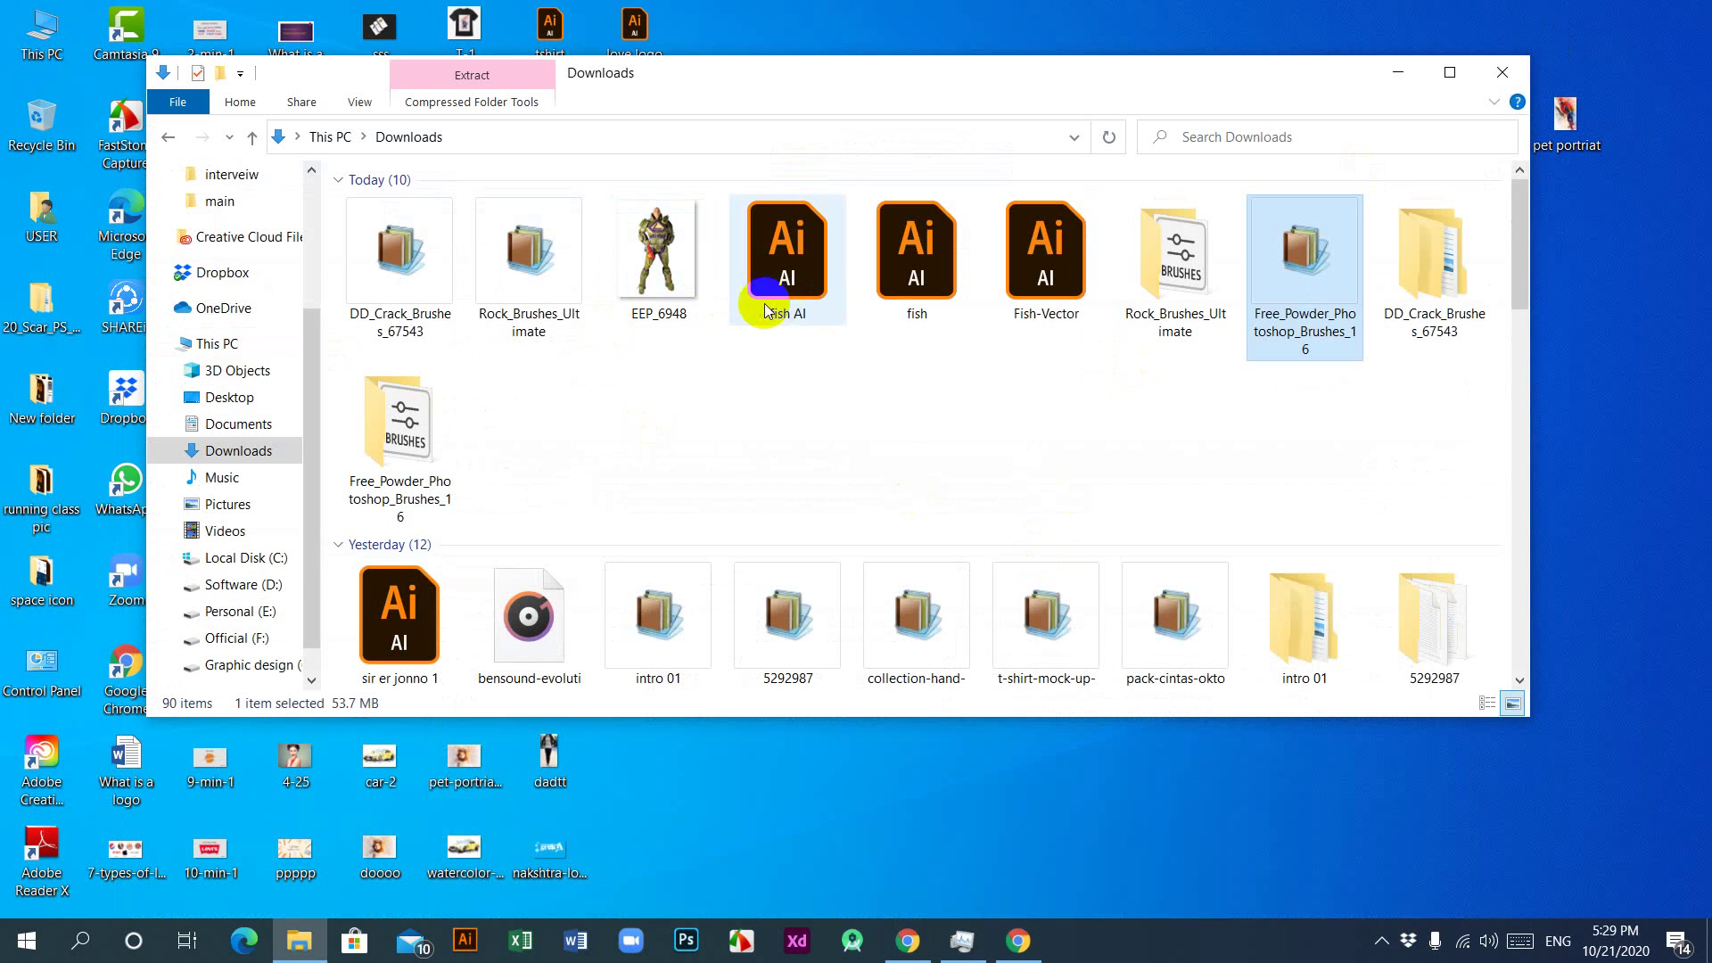
{"action": "left_click", "coordinate": [1503, 74]}
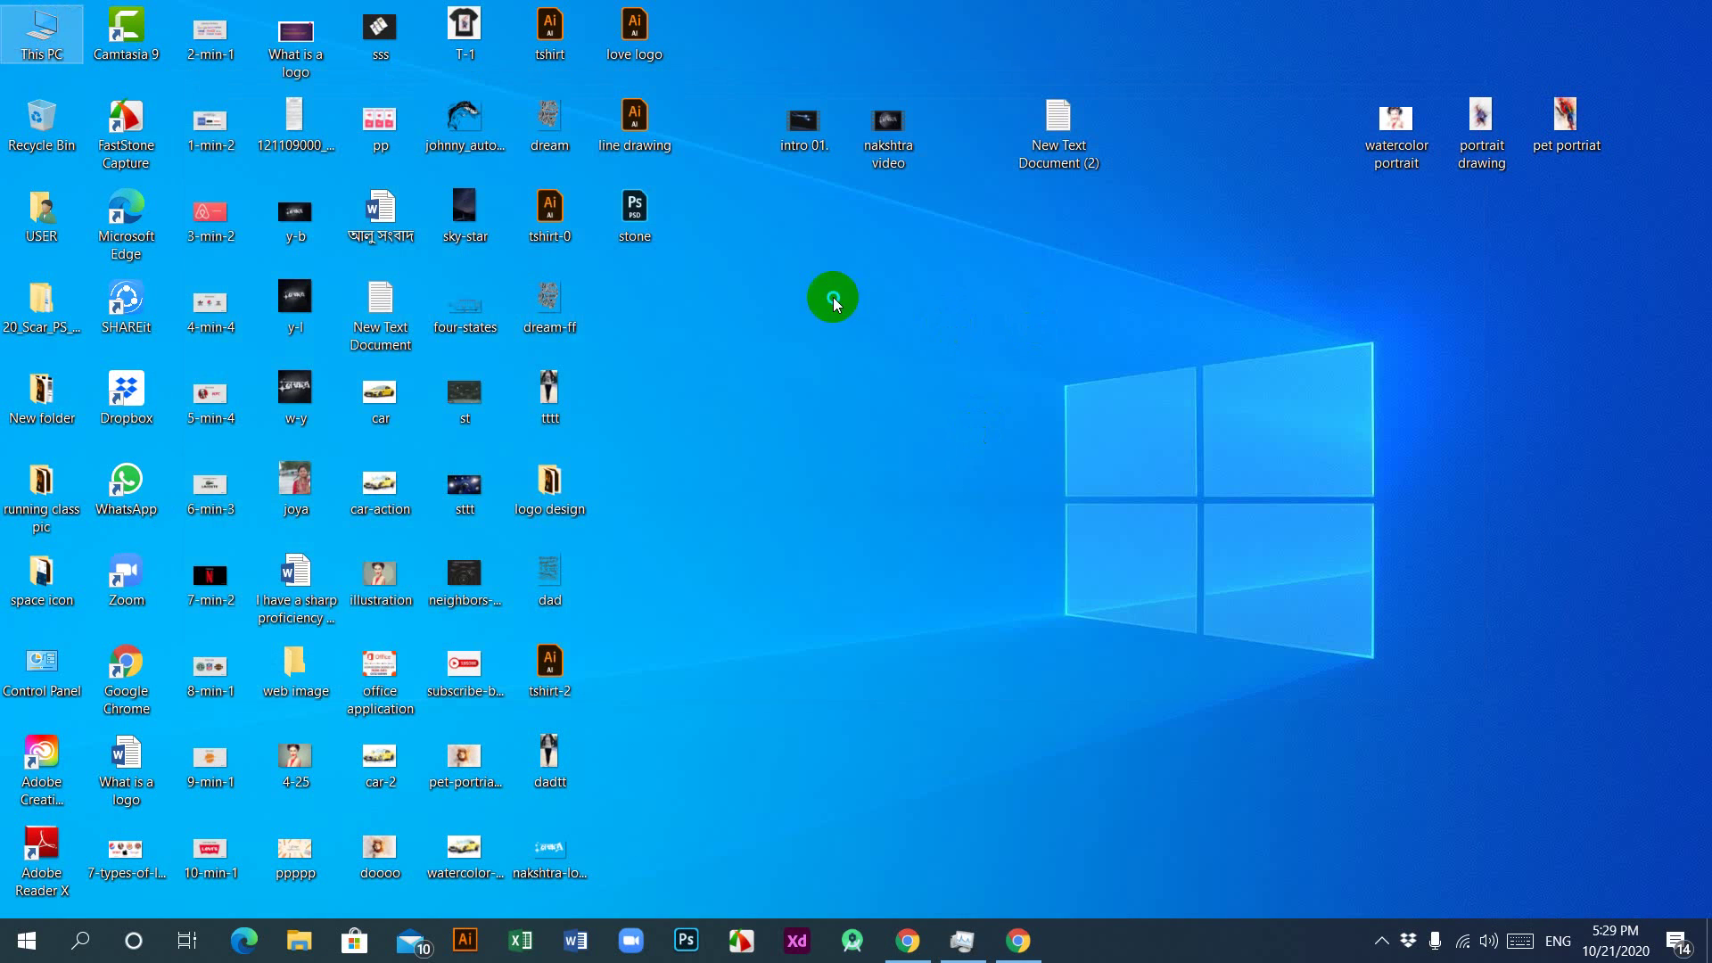
{"action": "right_click", "coordinate": [867, 312]}
{"action": "left_click", "coordinate": [901, 365]}
{"action": "right_click", "coordinate": [789, 301]}
{"action": "left_click", "coordinate": [834, 367]}
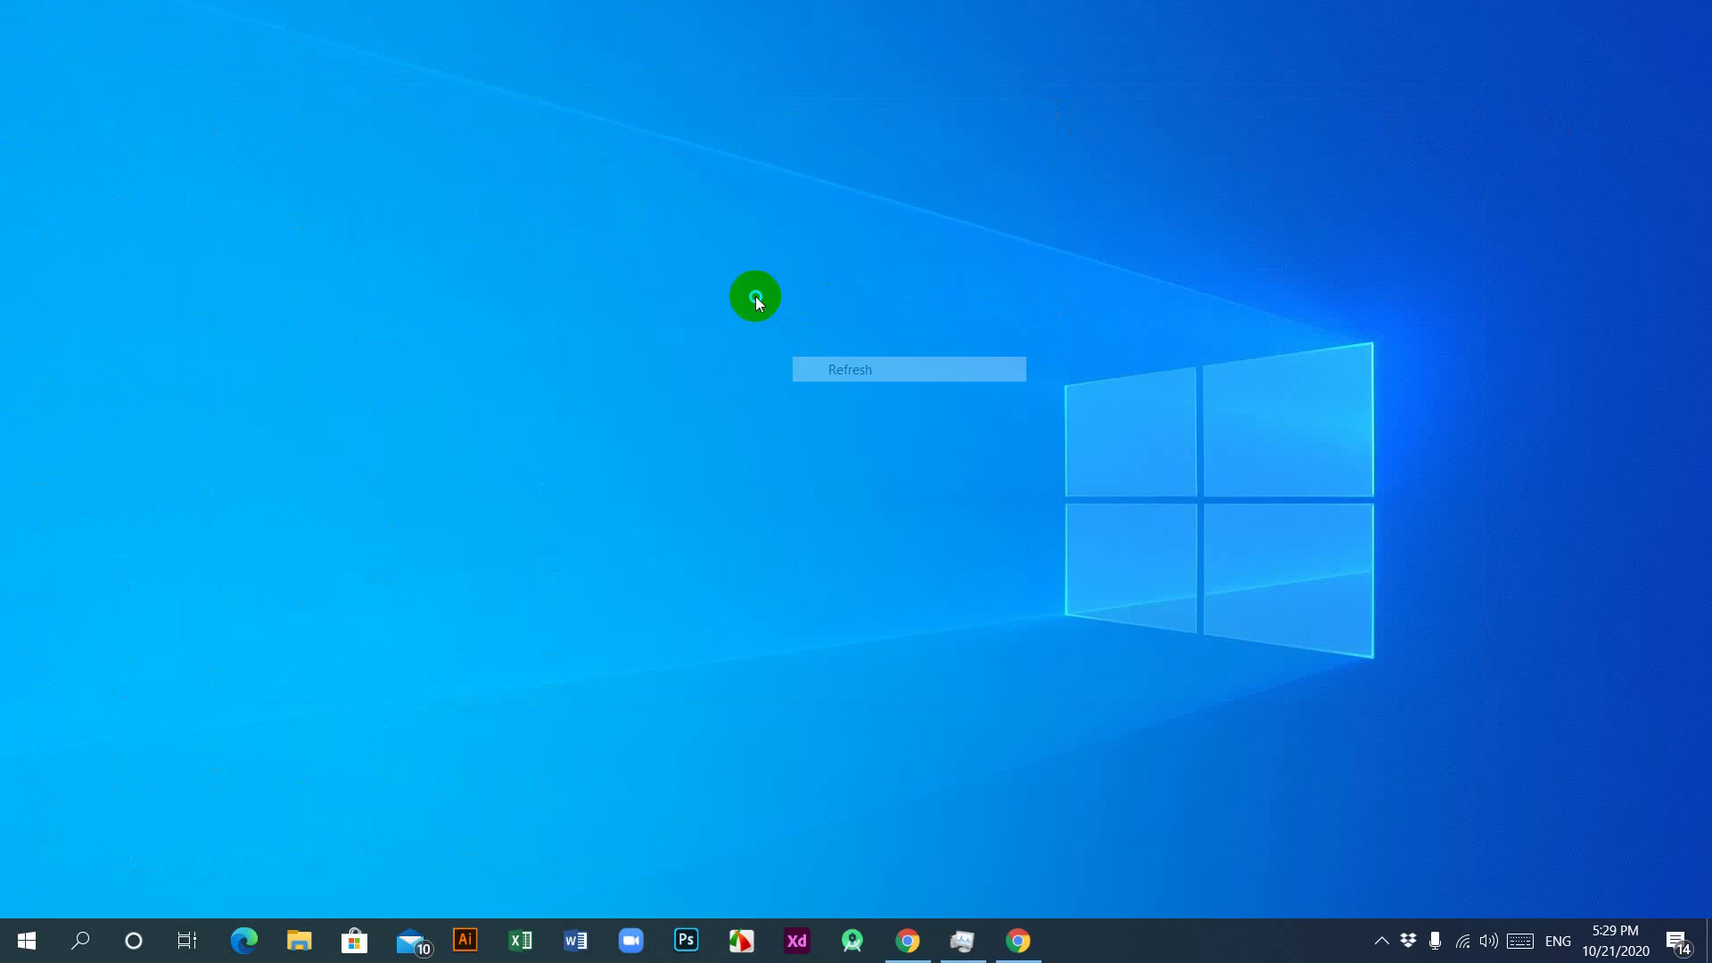
{"action": "right_click", "coordinate": [756, 296]}
{"action": "left_click", "coordinate": [789, 366]}
{"action": "right_click", "coordinate": [760, 321]}
{"action": "left_click", "coordinate": [814, 393]}
{"action": "right_click", "coordinate": [731, 326]}
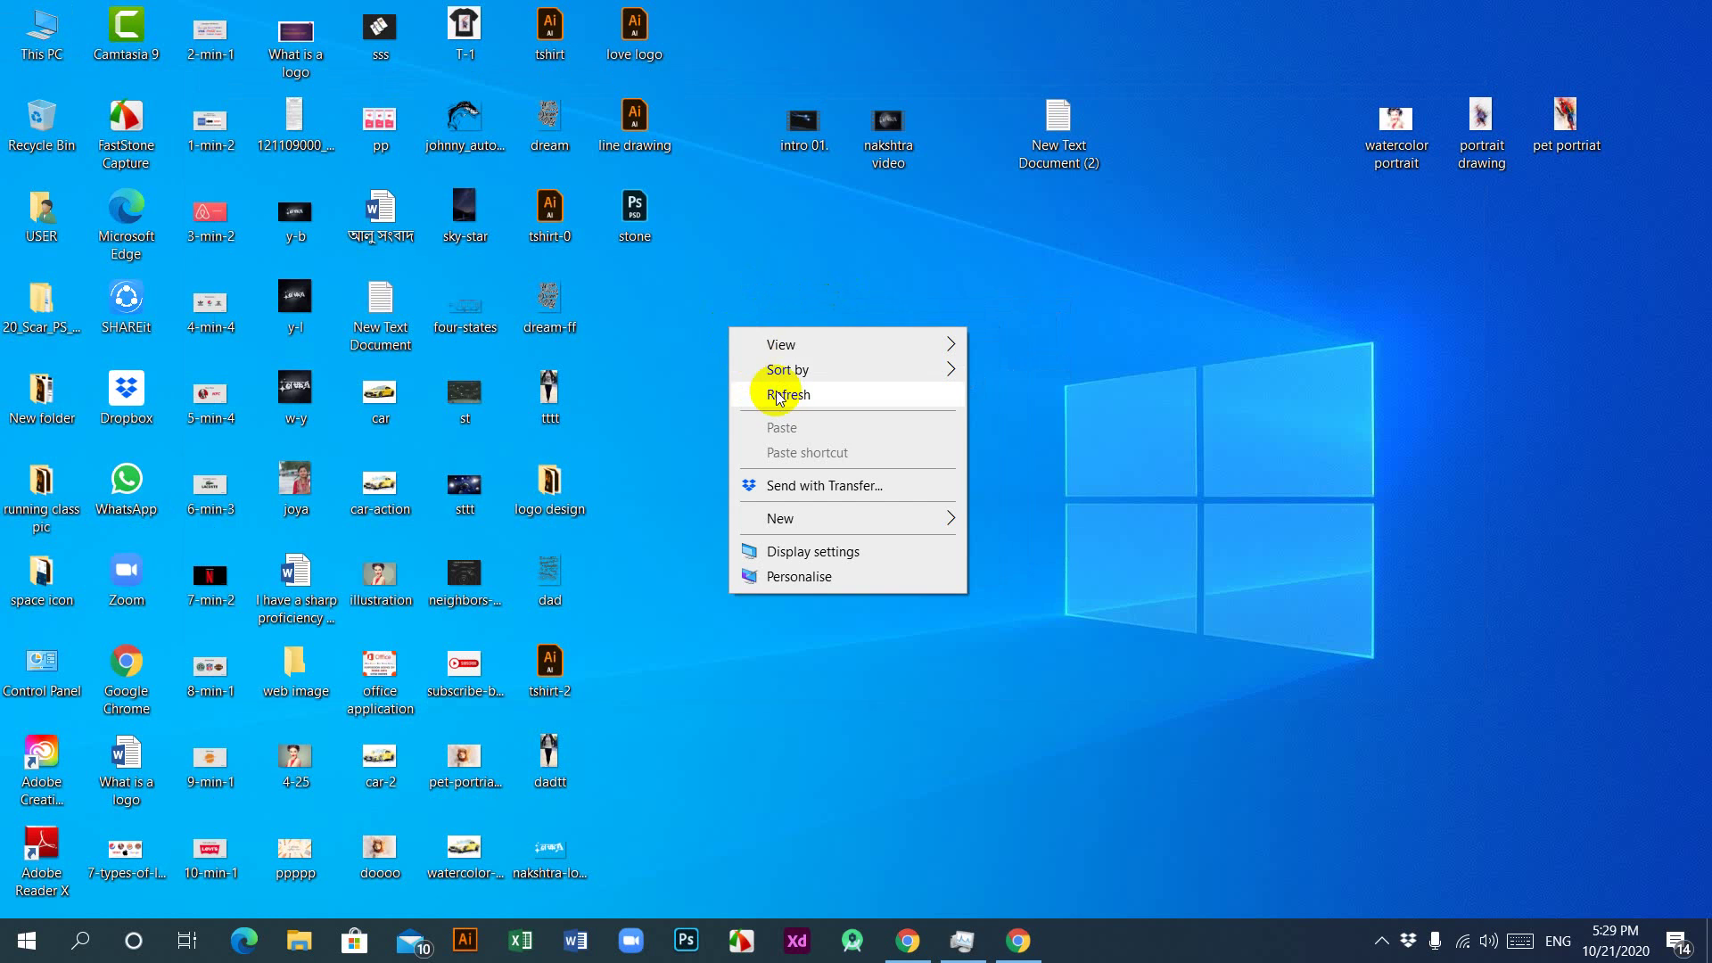
{"action": "left_click", "coordinate": [778, 393]}
{"action": "right_click", "coordinate": [731, 326]}
{"action": "left_click", "coordinate": [781, 394]}
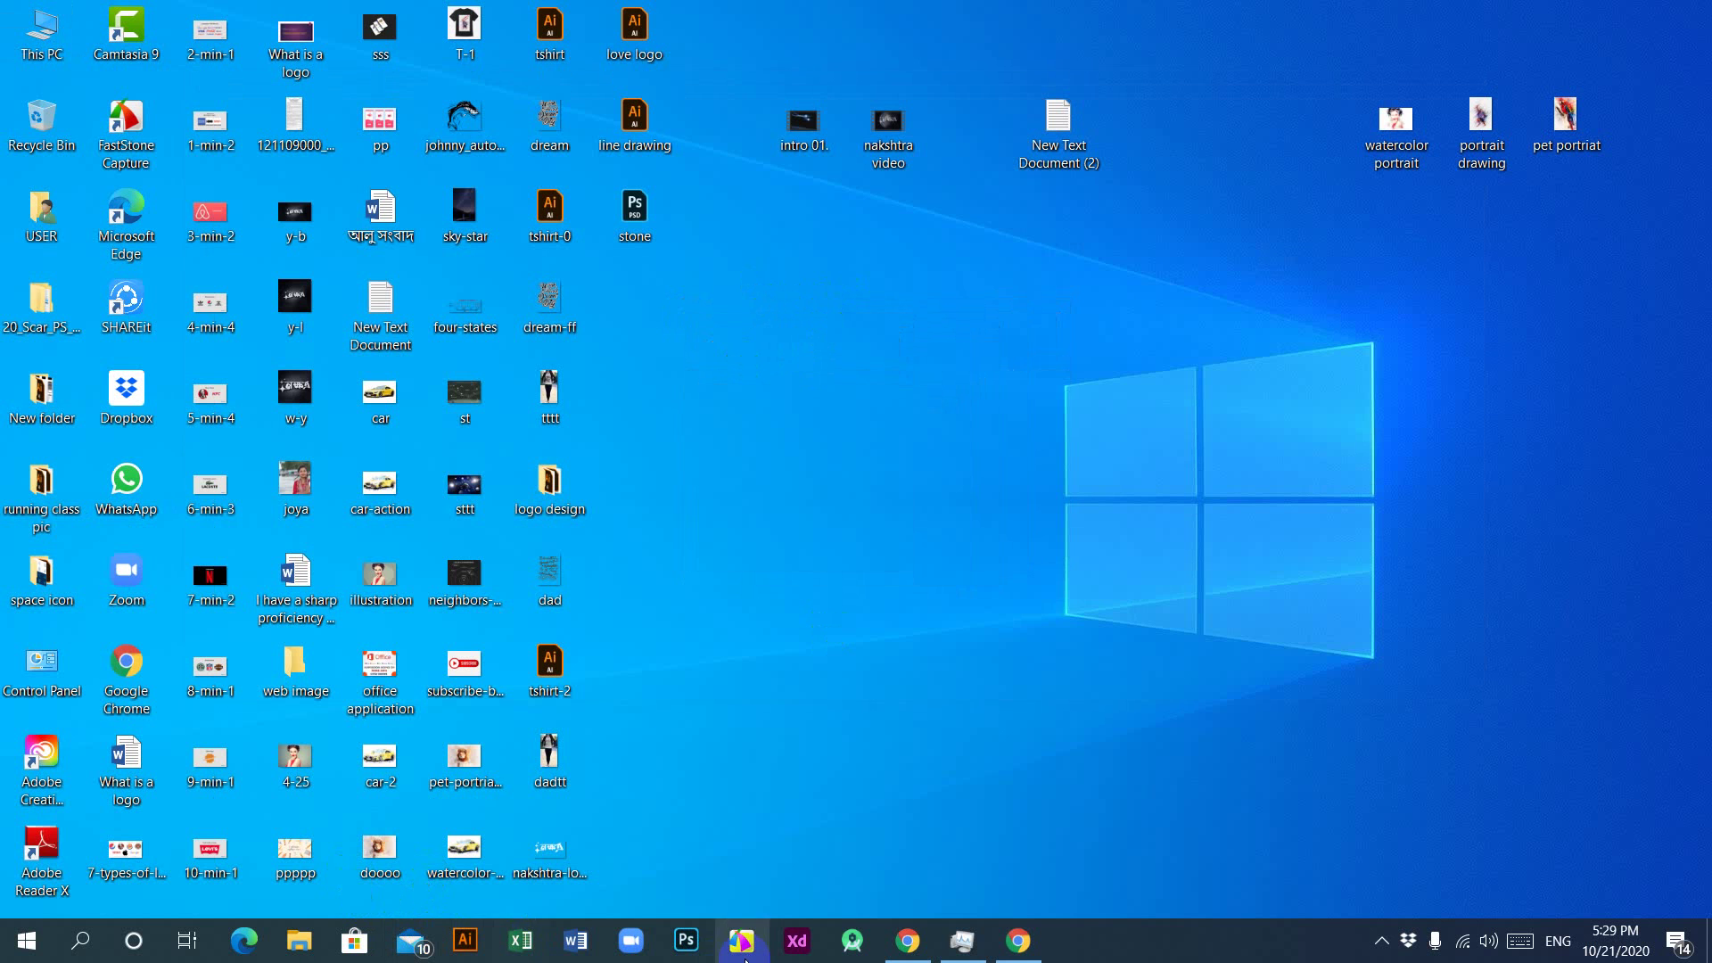
Step: Return to the client's message in Gmail and copy the sender's email address
{"action": "left_click", "coordinate": [907, 943]}
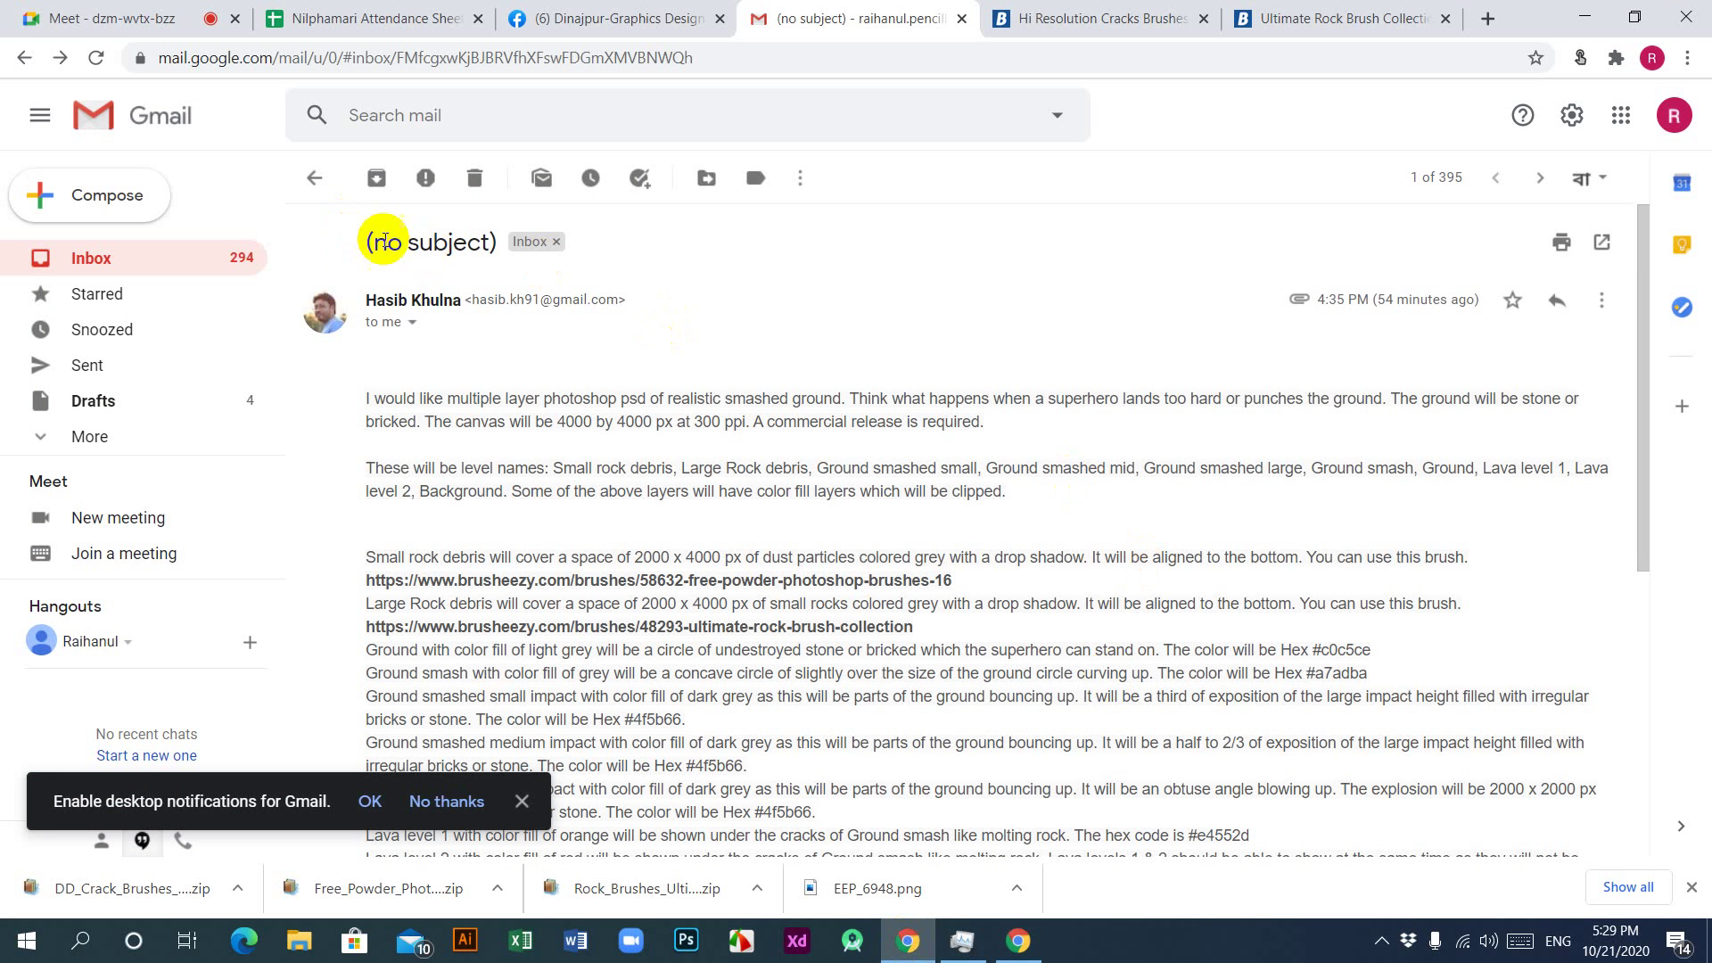
{"action": "left_click_drag", "start_coordinate": [470, 297], "coordinate": [619, 299]}
{"action": "right_click", "coordinate": [590, 303]}
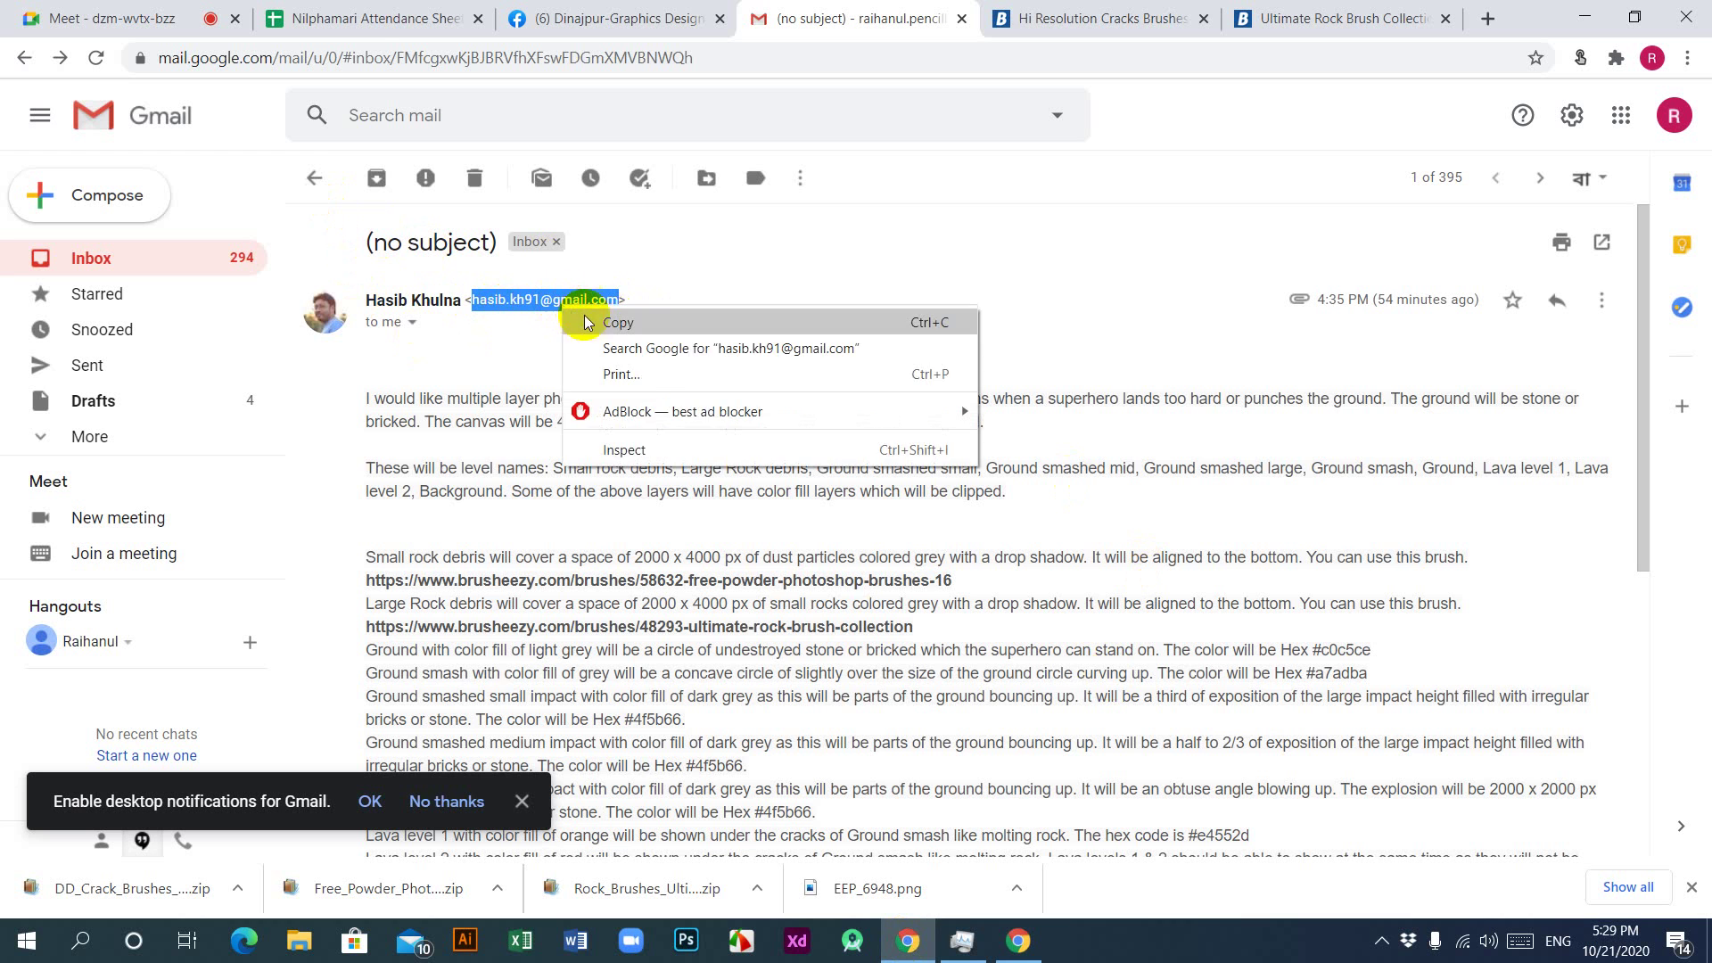
{"action": "left_click", "coordinate": [651, 321]}
Step: Return to the inbox, start a new email and attach stone.psd from the Desktop folder
{"action": "left_click", "coordinate": [314, 178]}
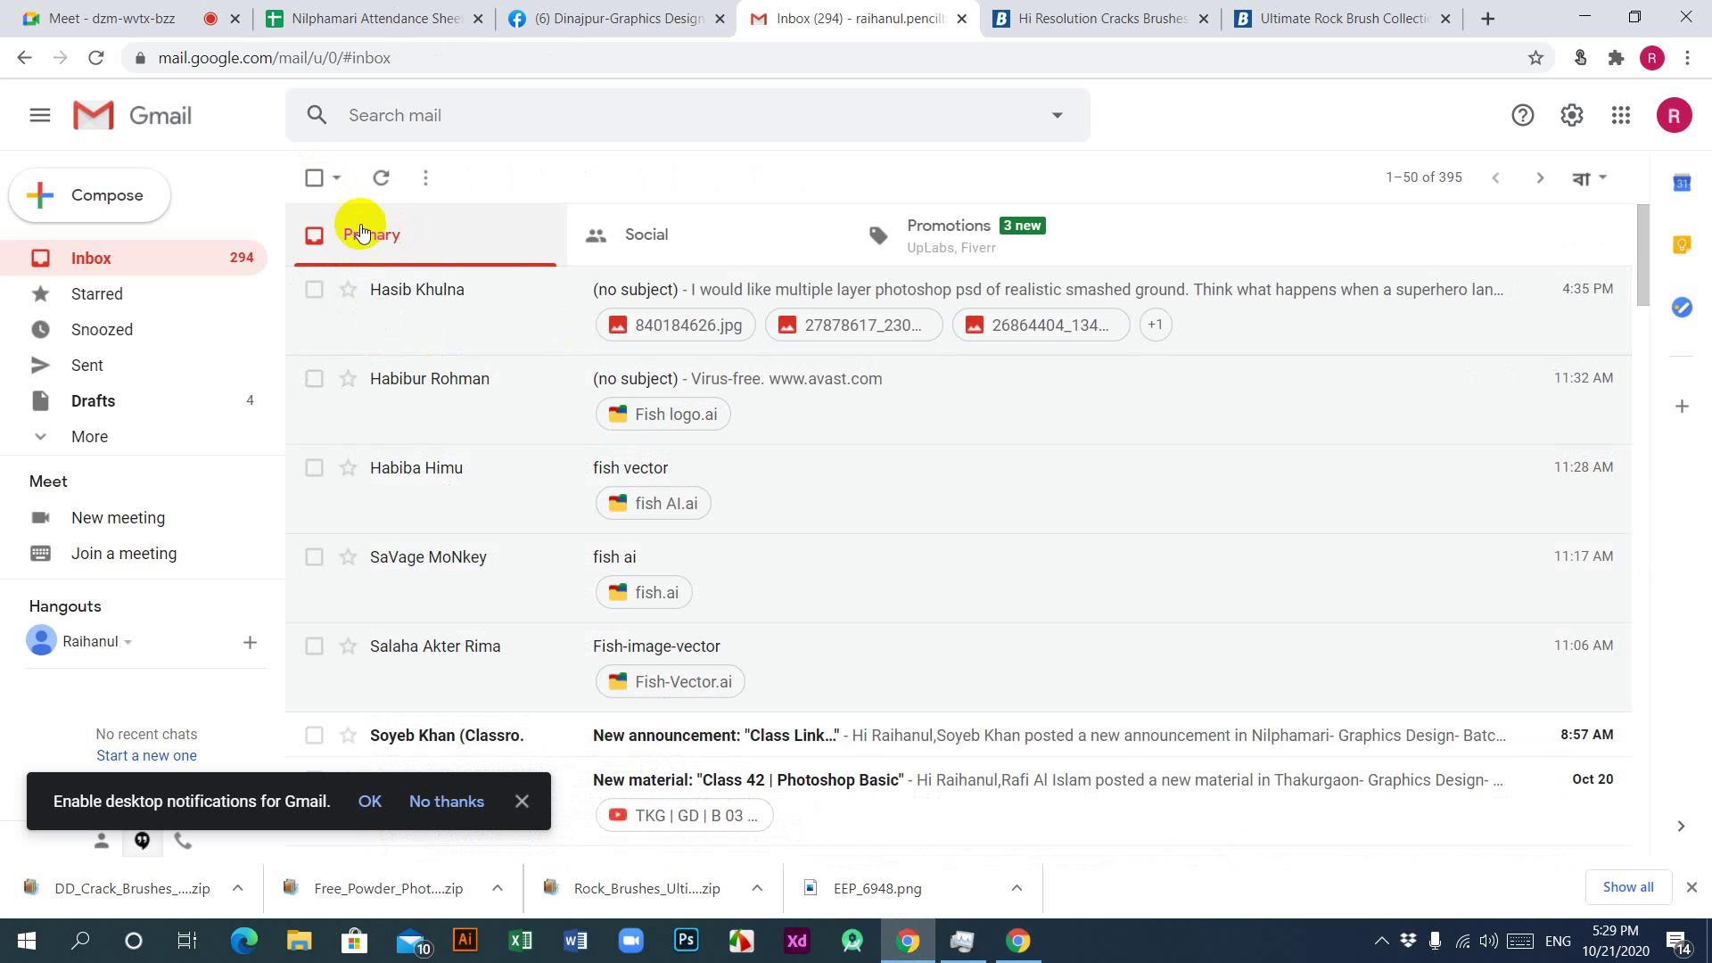
{"action": "left_click", "coordinate": [102, 195]}
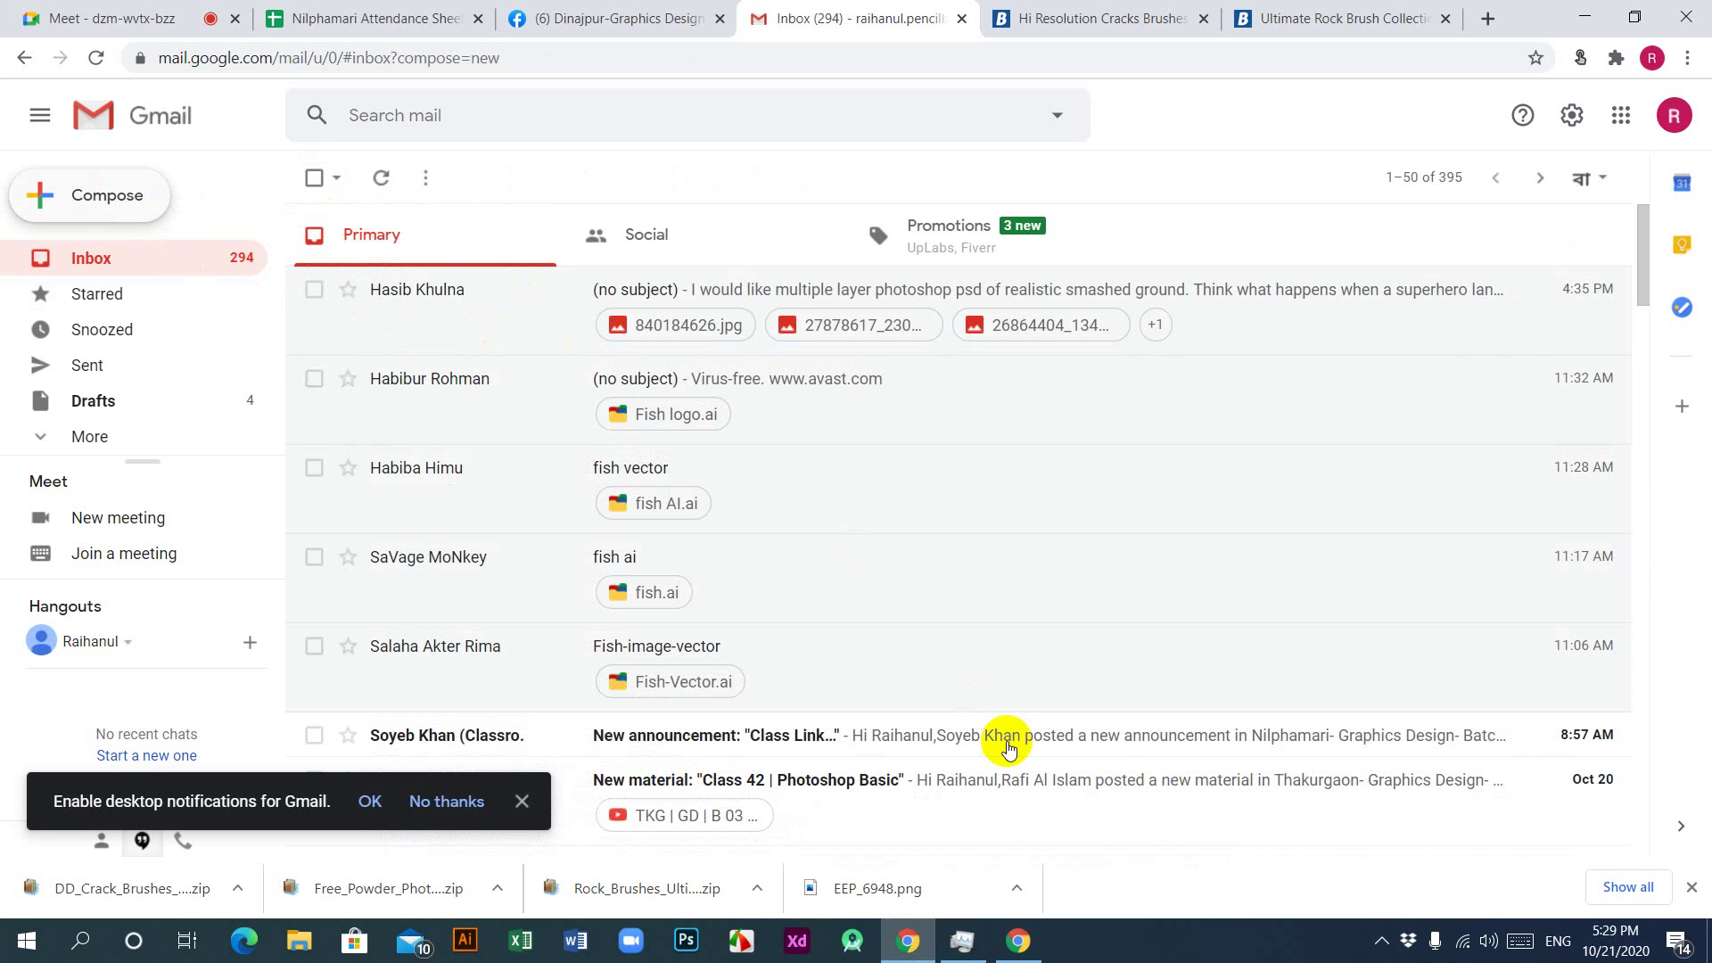
{"action": "left_click", "coordinate": [1221, 821]}
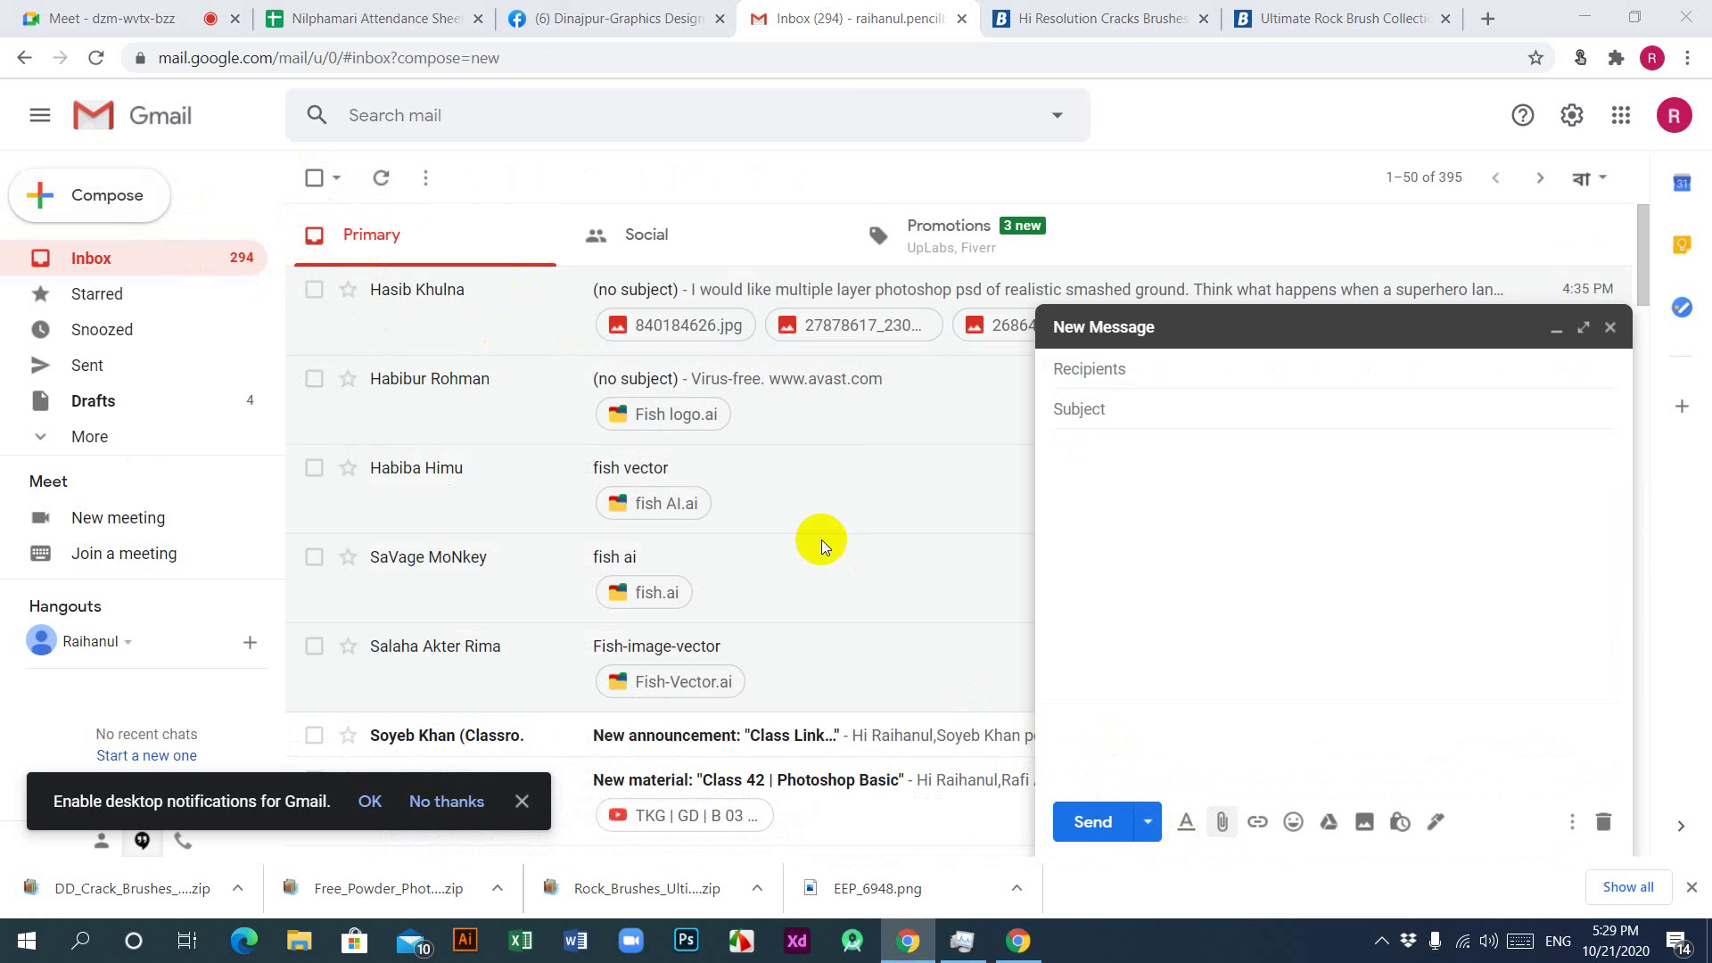
{"action": "left_click", "coordinate": [86, 190]}
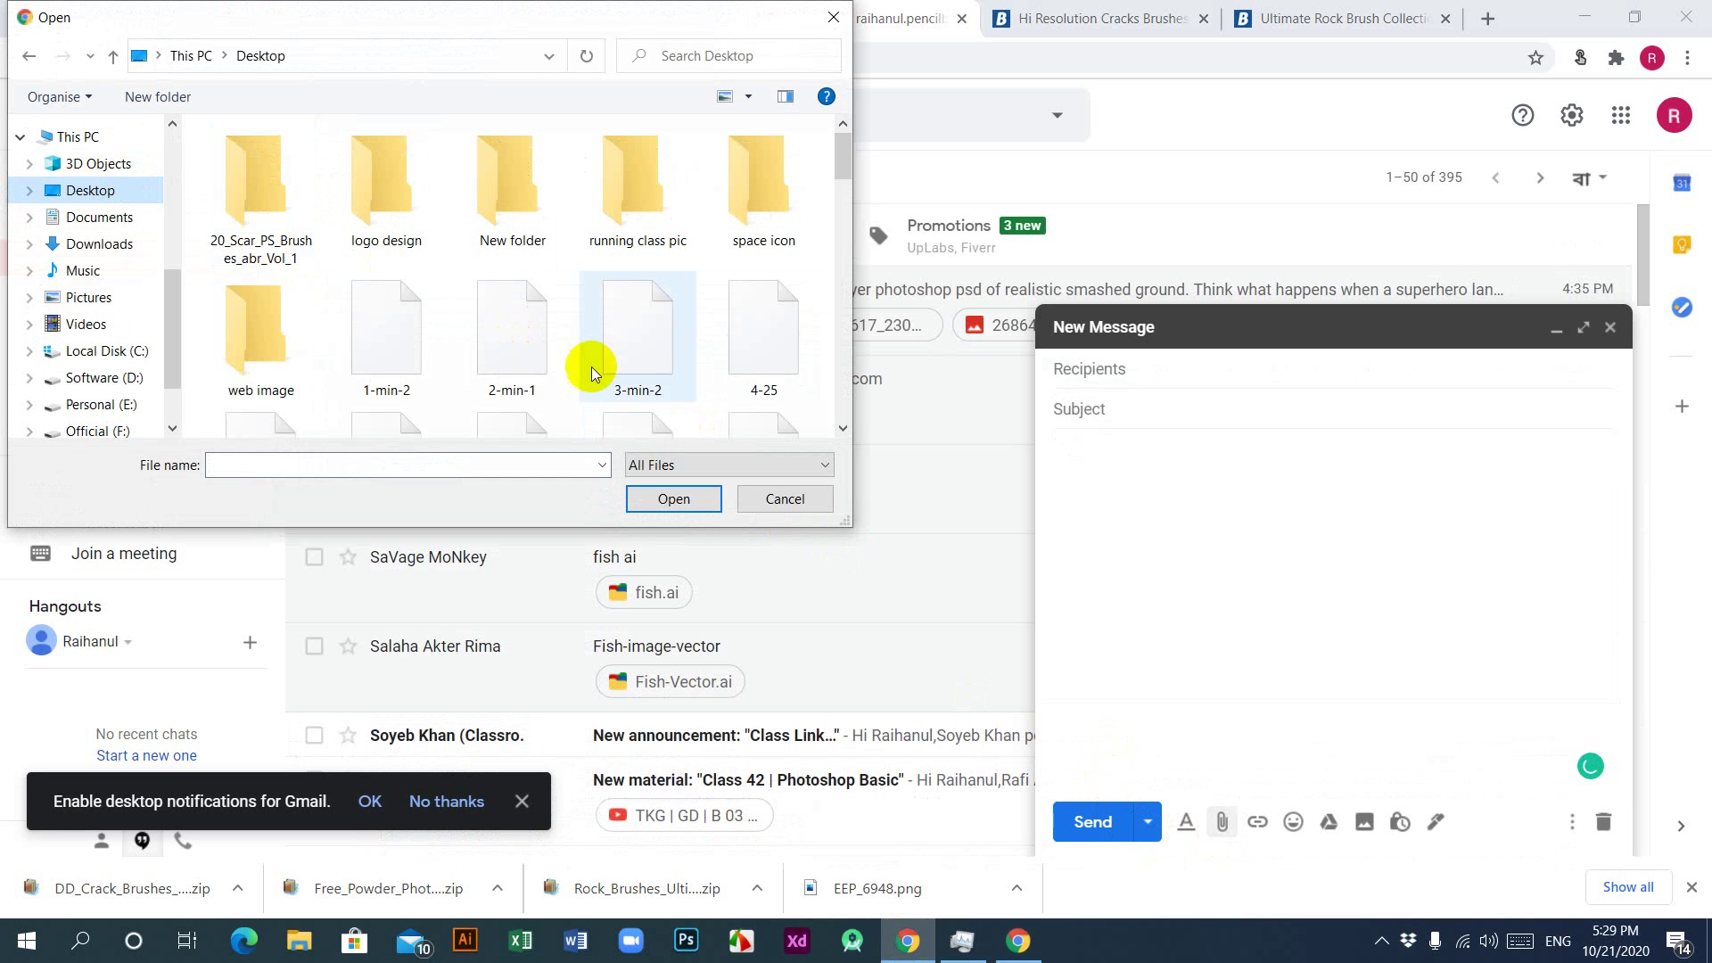
{"action": "left_click", "coordinate": [457, 462]}
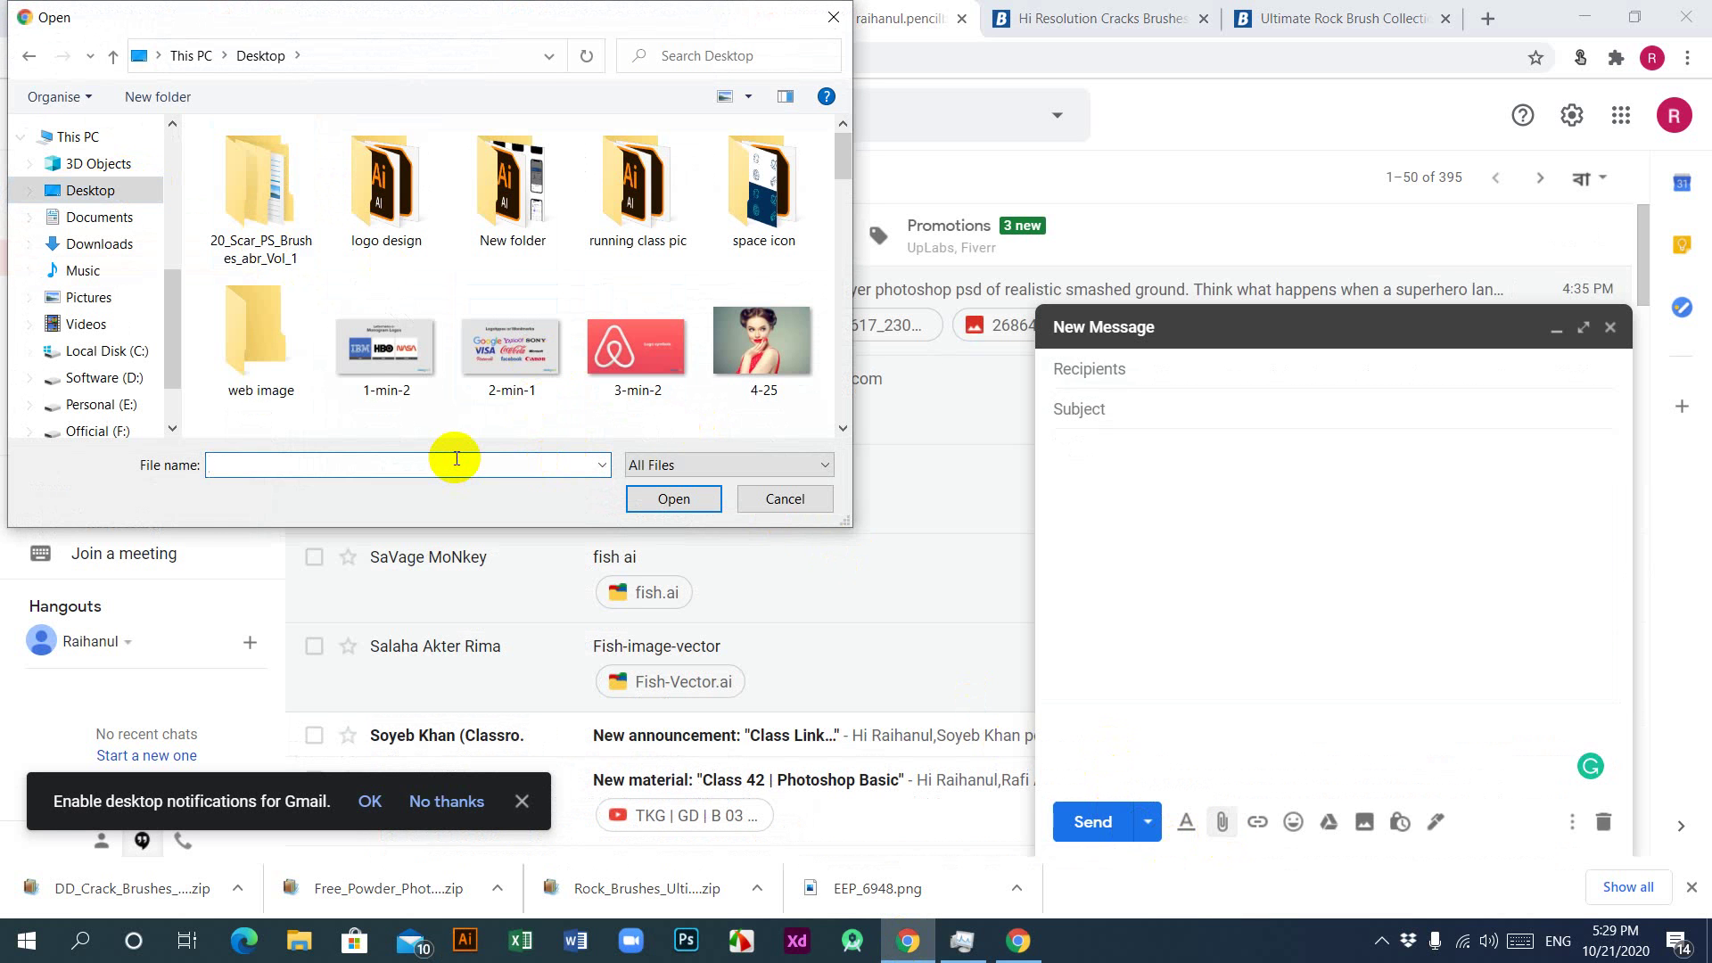
{"action": "type", "text": "s"}
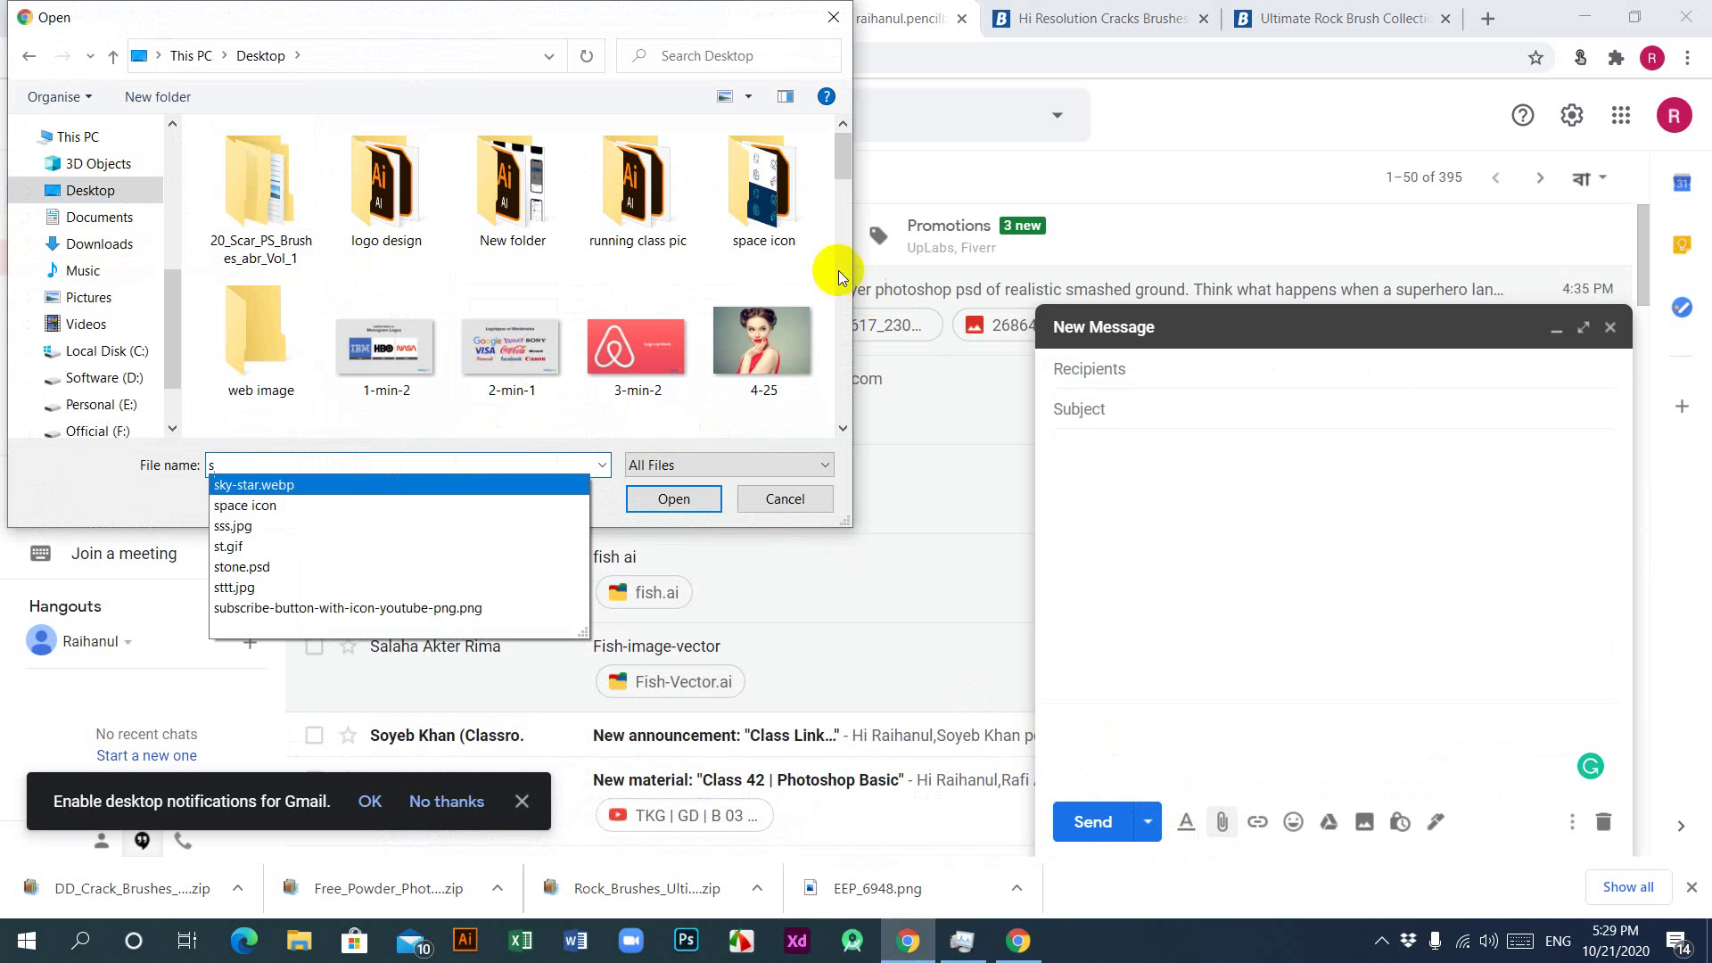
{"action": "left_click_drag", "start_coordinate": [845, 162], "coordinate": [813, 224]}
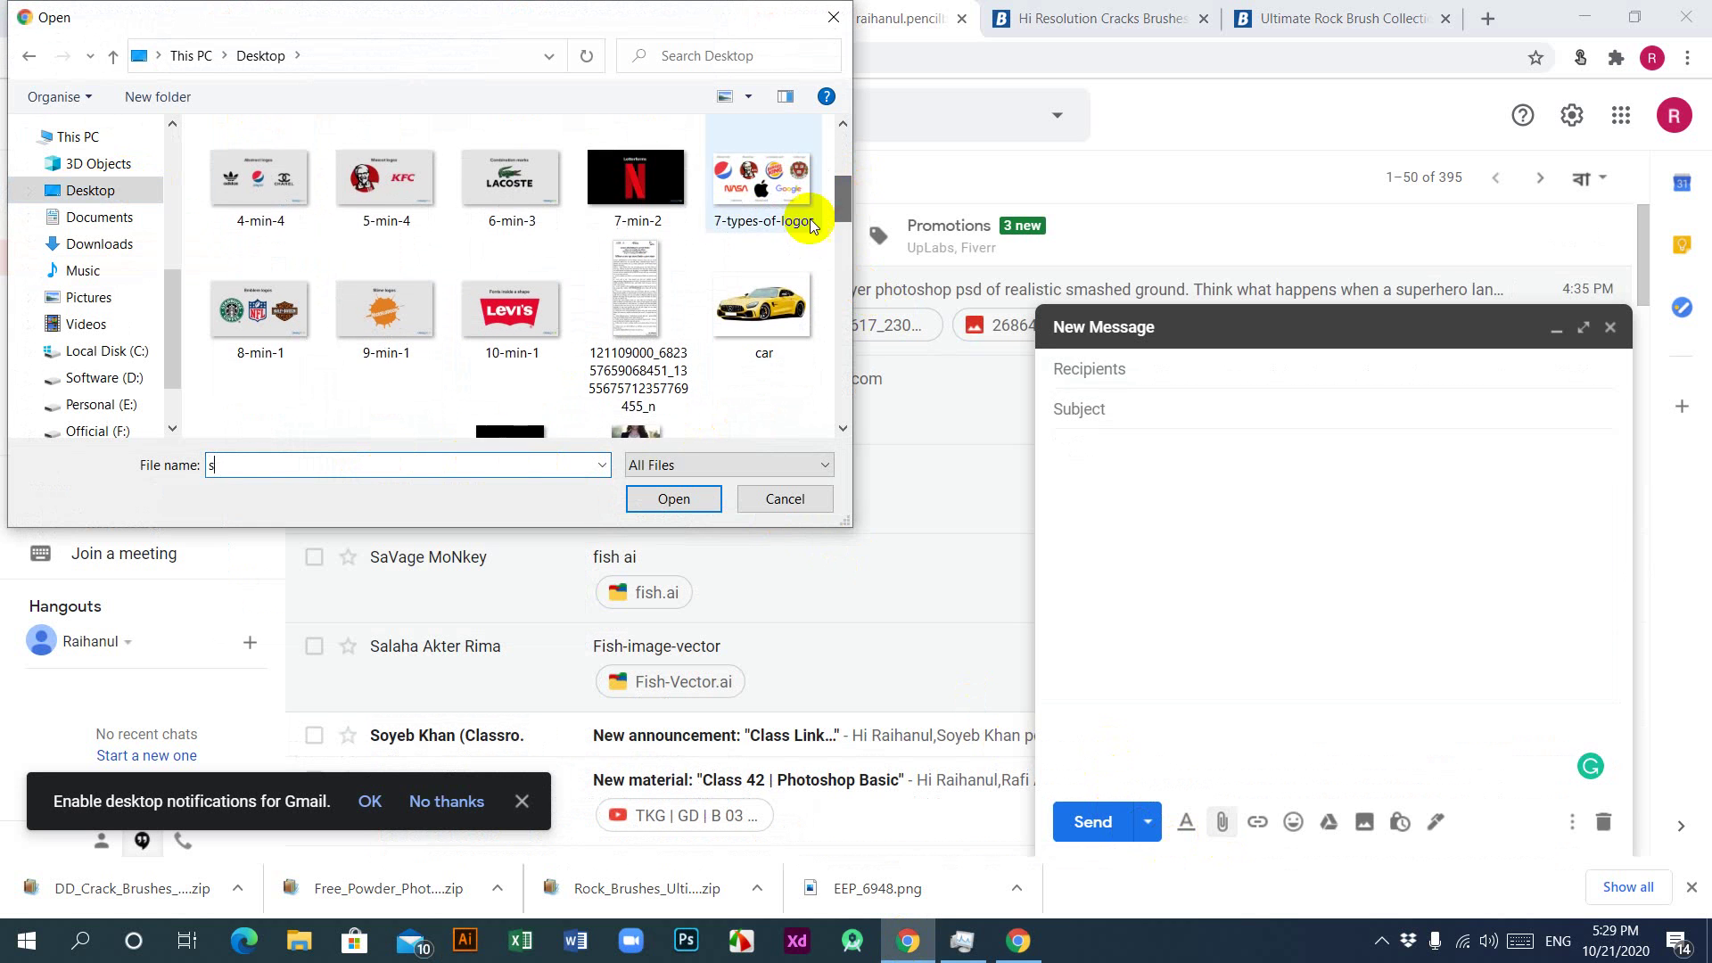
{"action": "left_click", "coordinate": [647, 191]}
{"action": "scroll", "coordinate": [644, 190], "scroll_direction": "down", "scroll_amount": 5}
{"action": "left_click", "coordinate": [644, 190]}
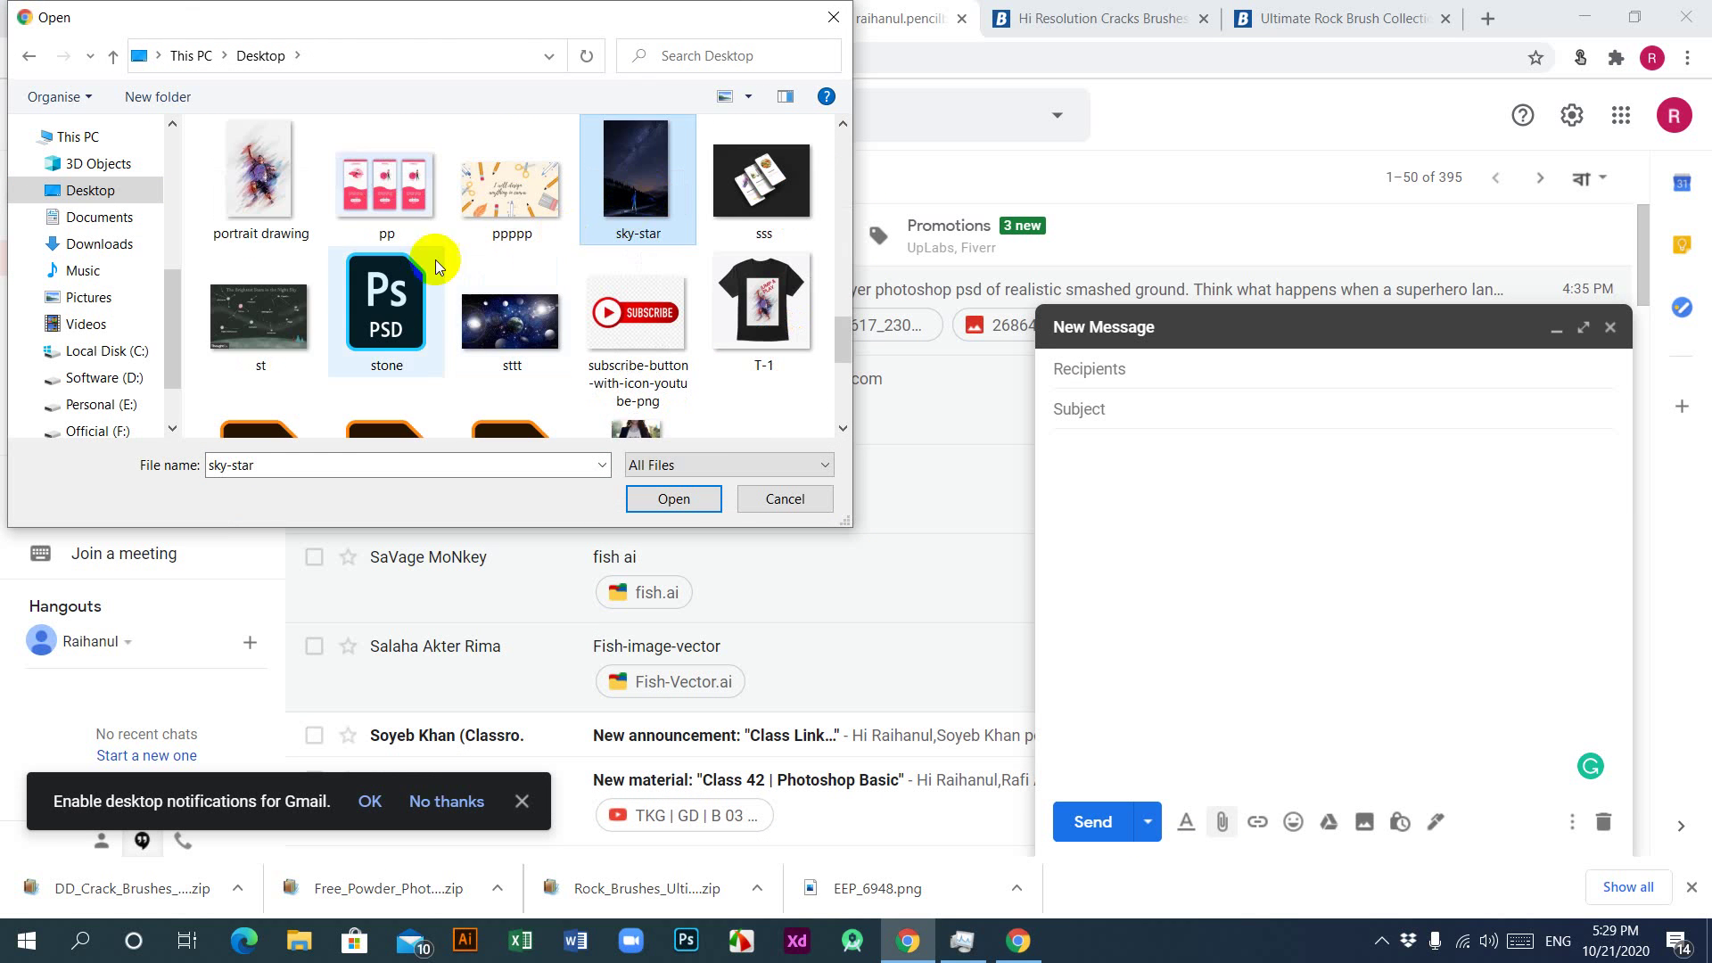
{"action": "left_click", "coordinate": [389, 301]}
{"action": "left_click", "coordinate": [698, 514]}
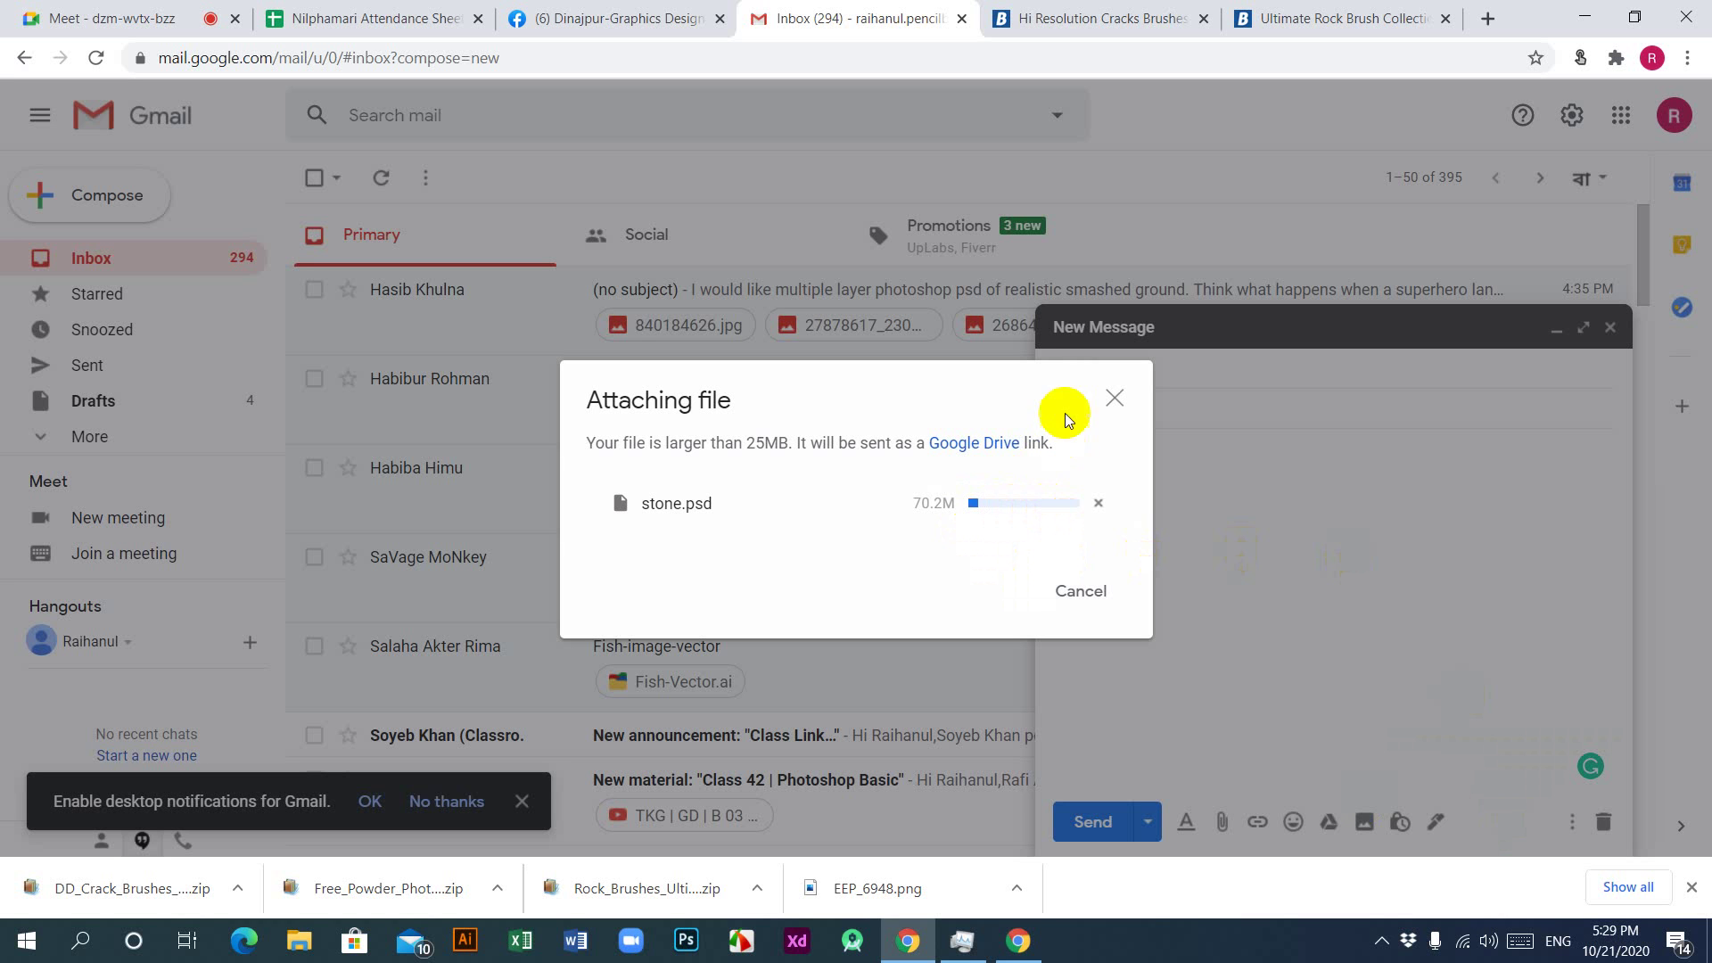
Step: Open the GraphicRiver website, graphicriver.net, in the empty browser tab
{"action": "left_click", "coordinate": [1380, 942]}
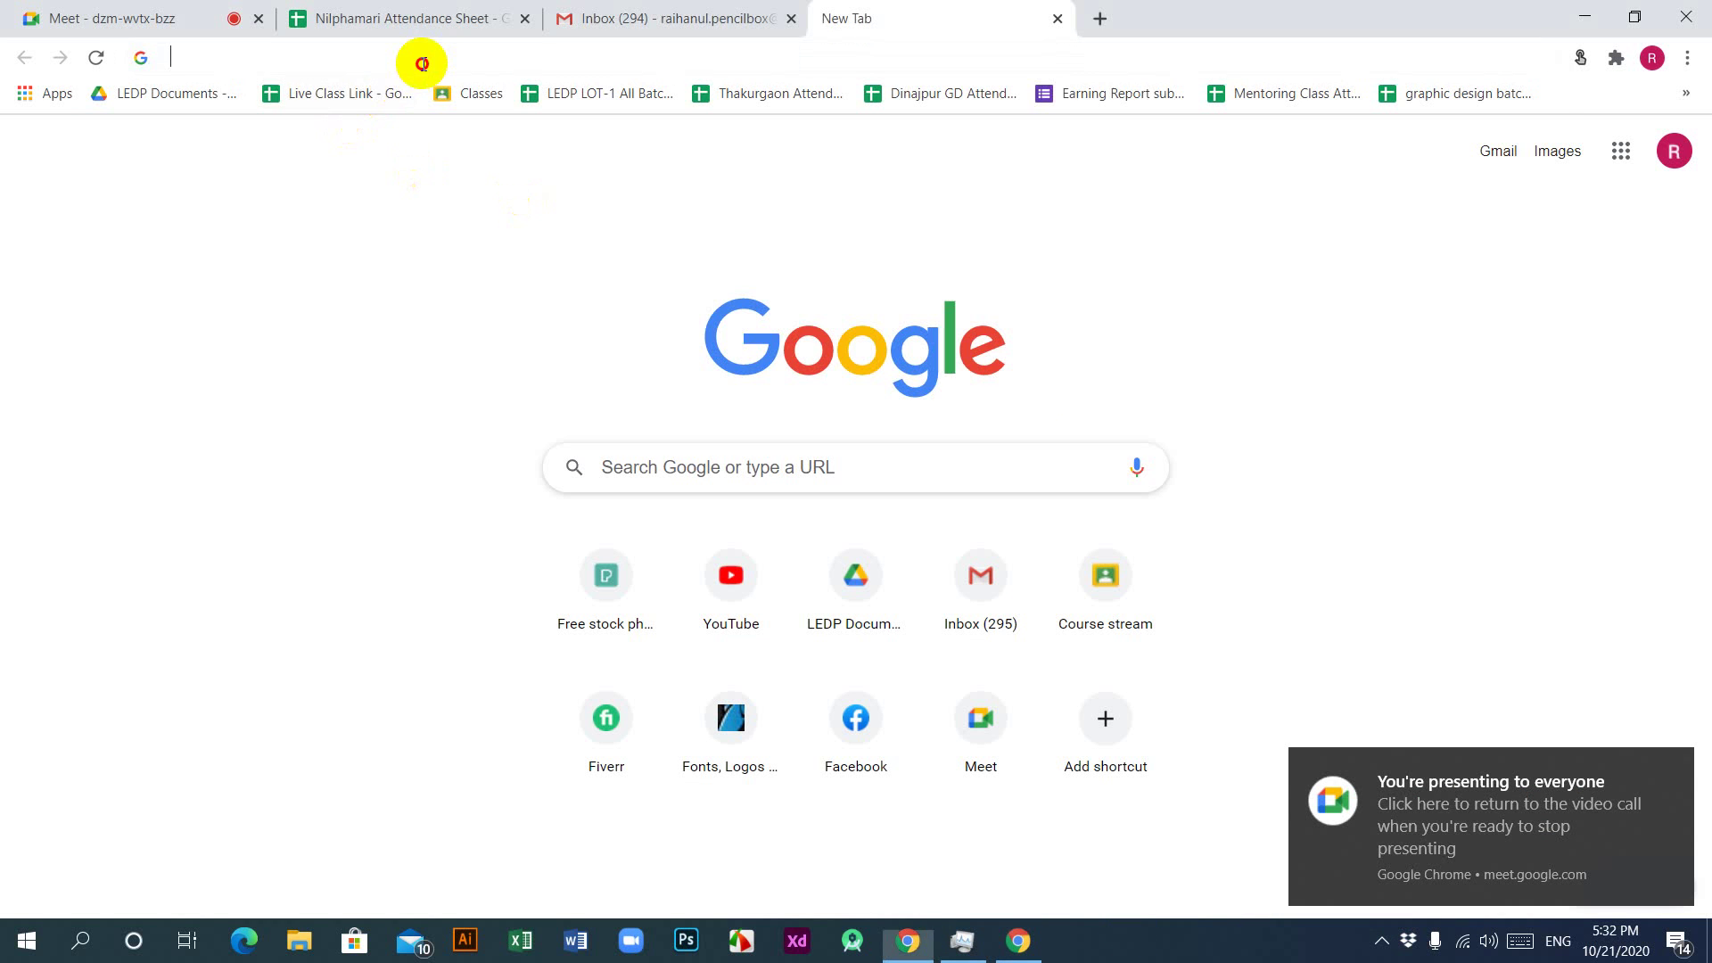
{"action": "left_click", "coordinate": [423, 61]}
{"action": "type", "text": "log"}
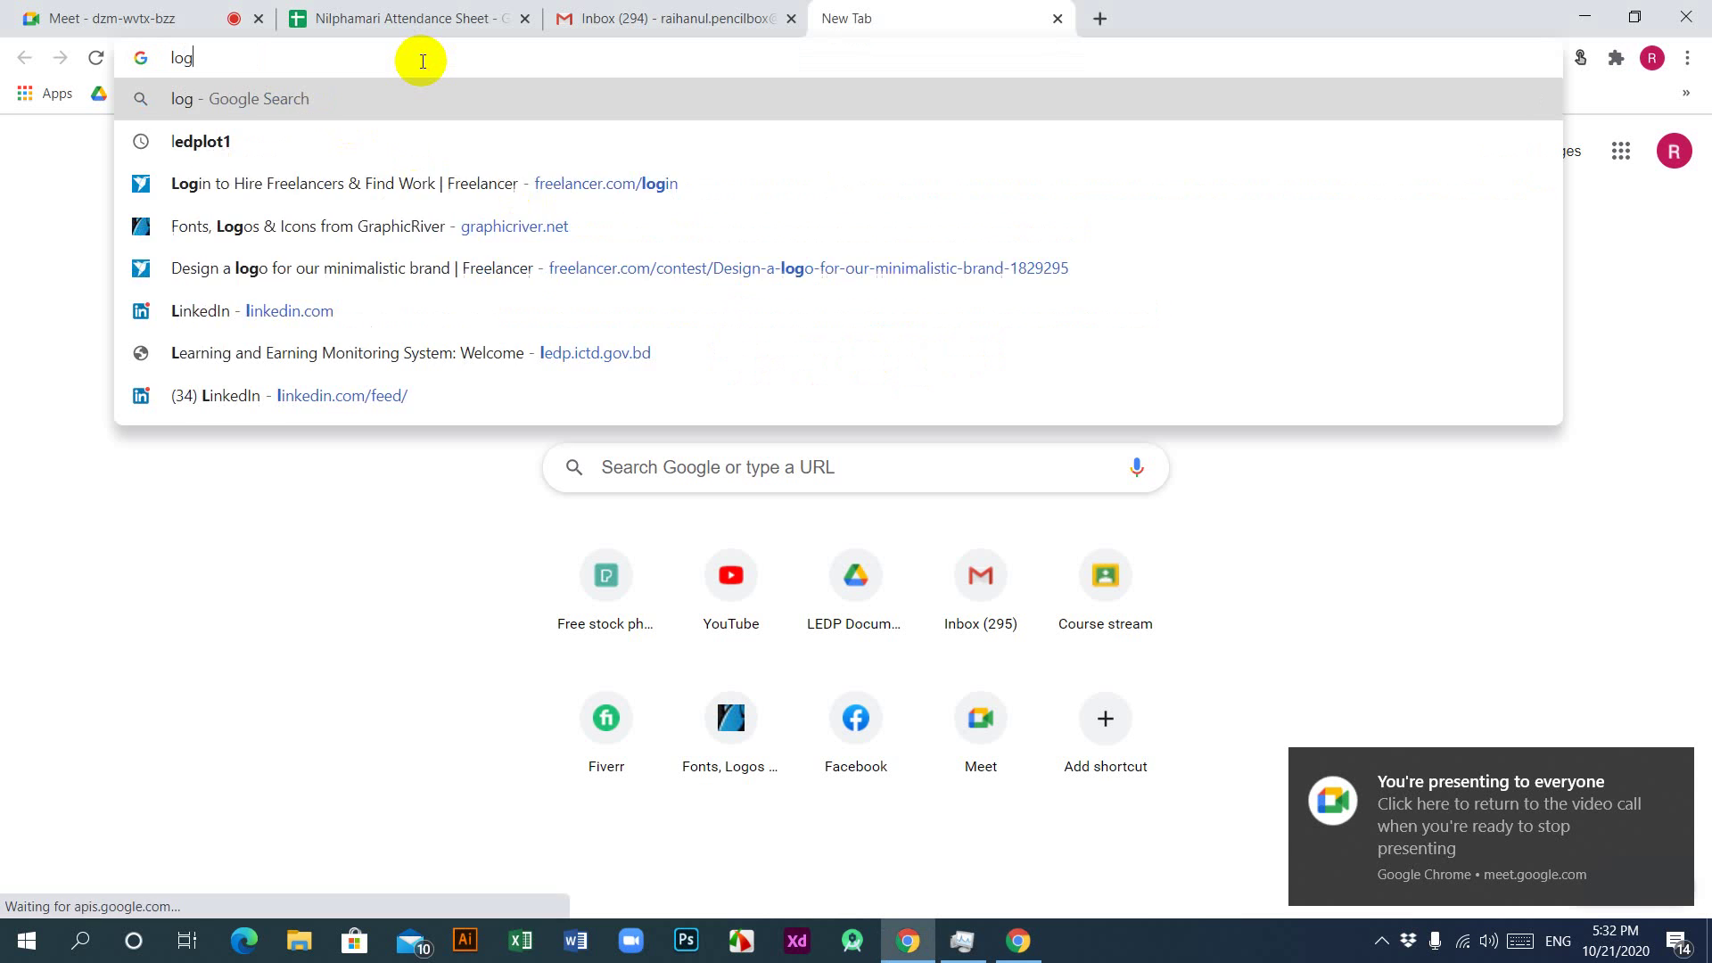
{"action": "key", "text": "Escape"}
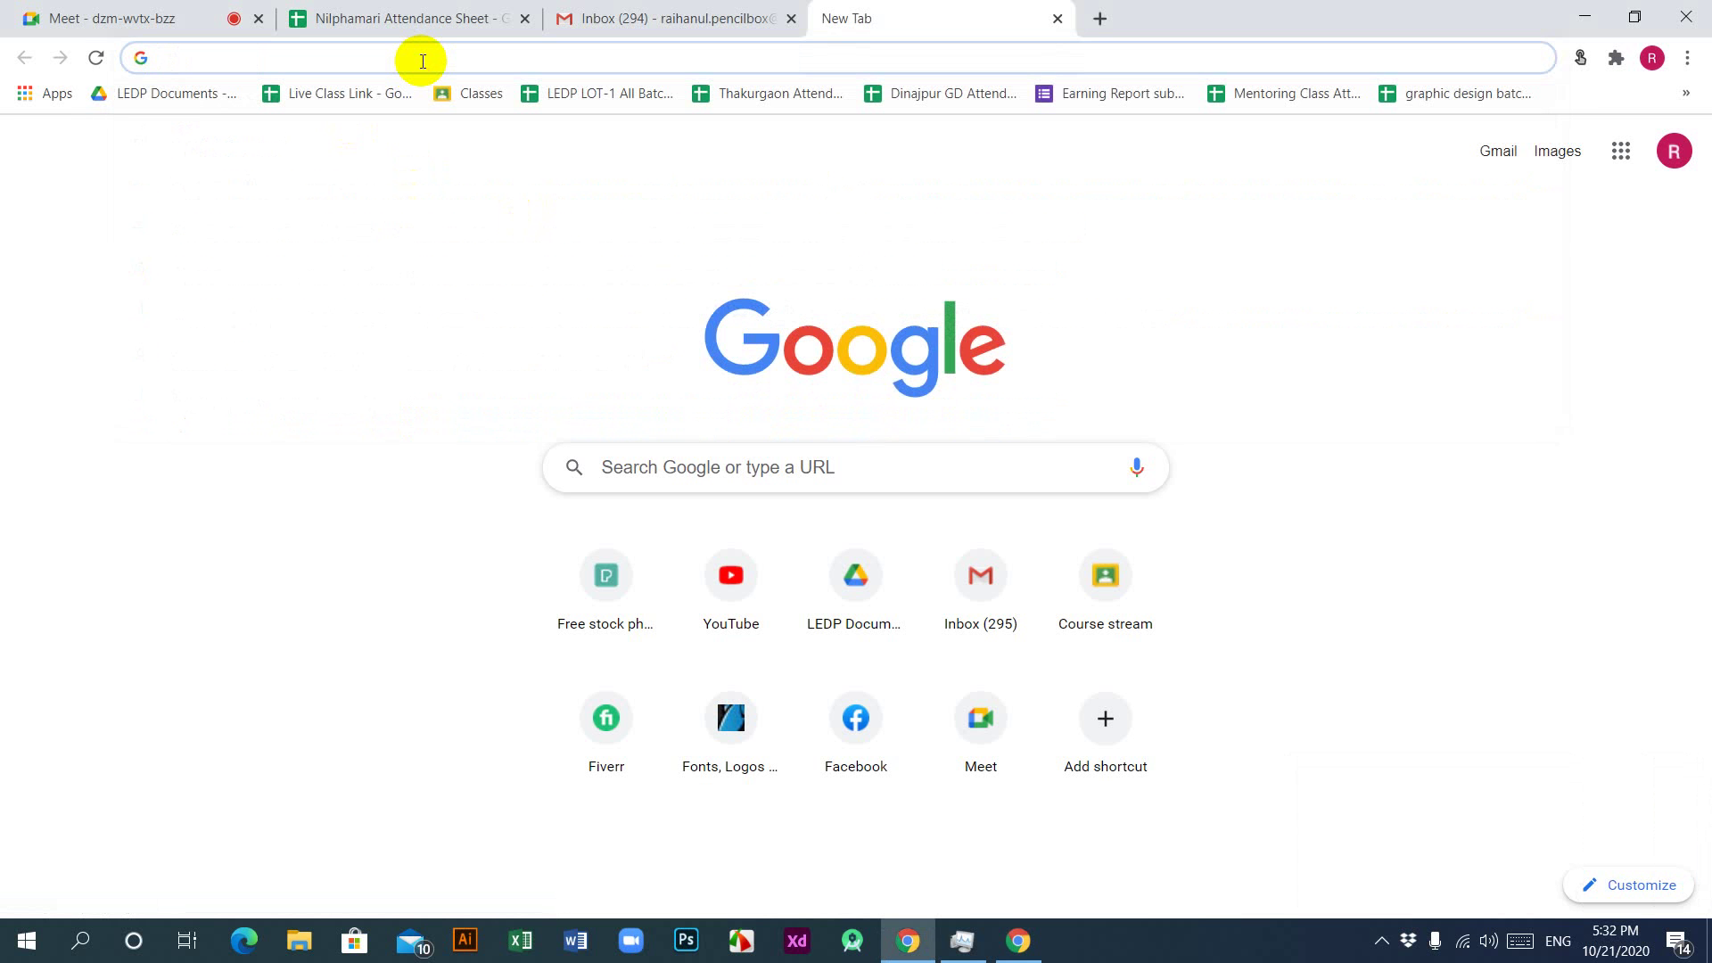
{"action": "type", "text": "gra"}
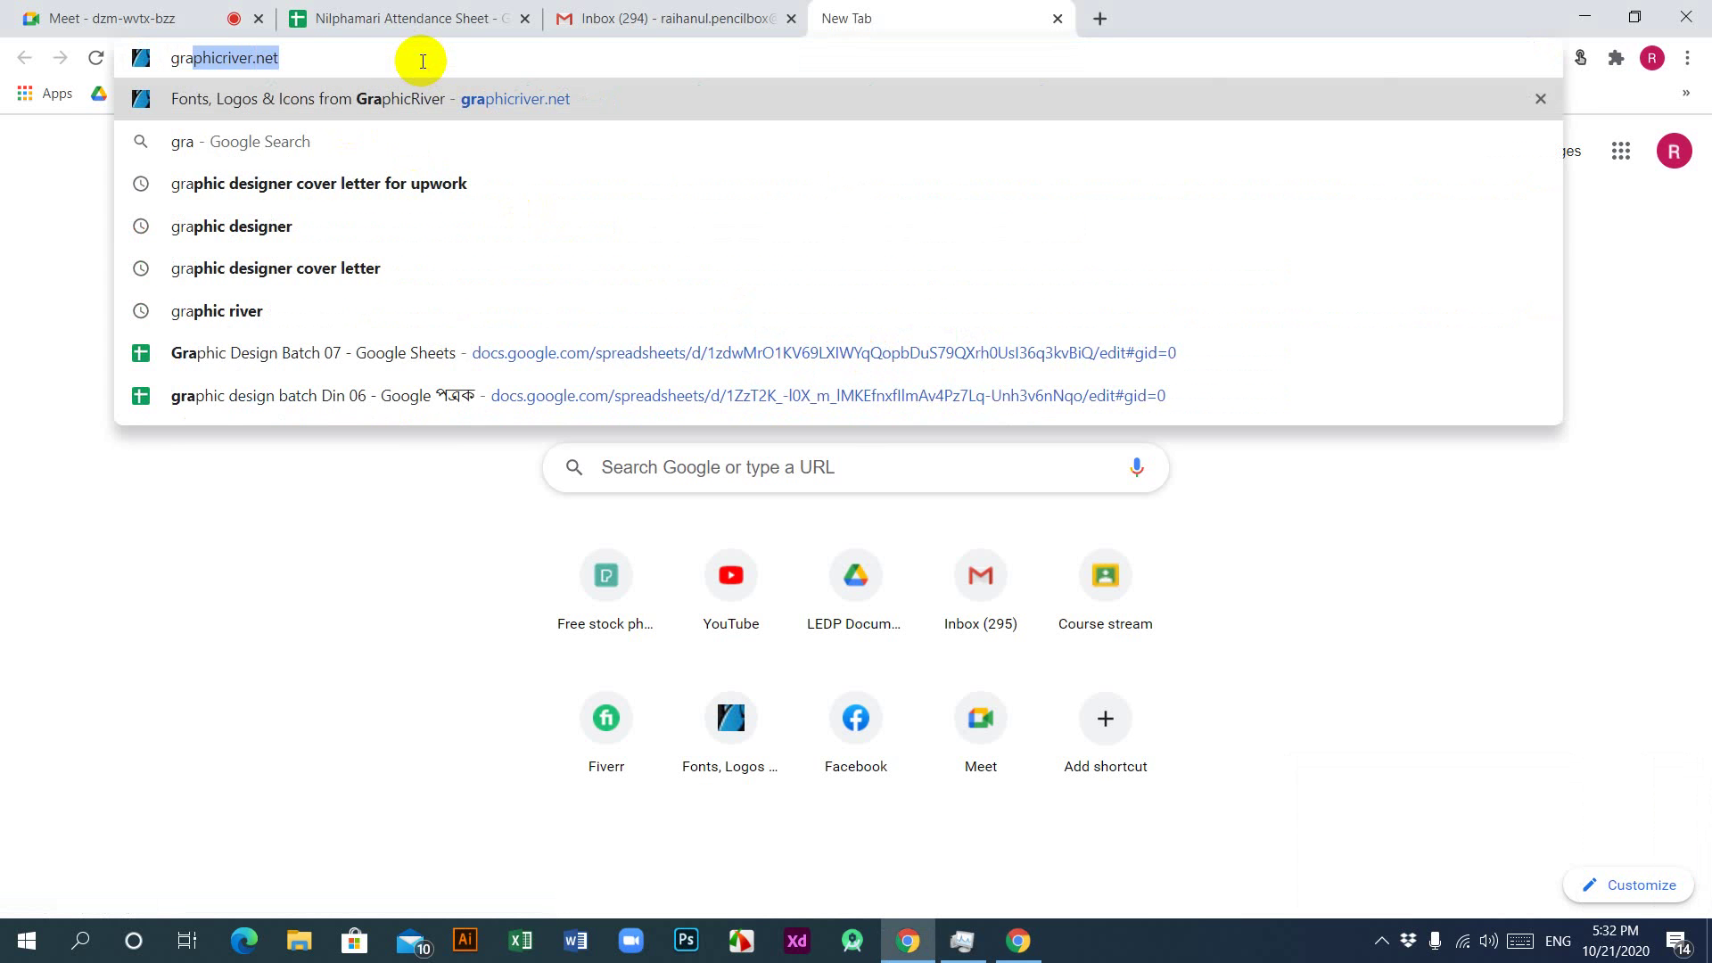
{"action": "key", "text": "Return"}
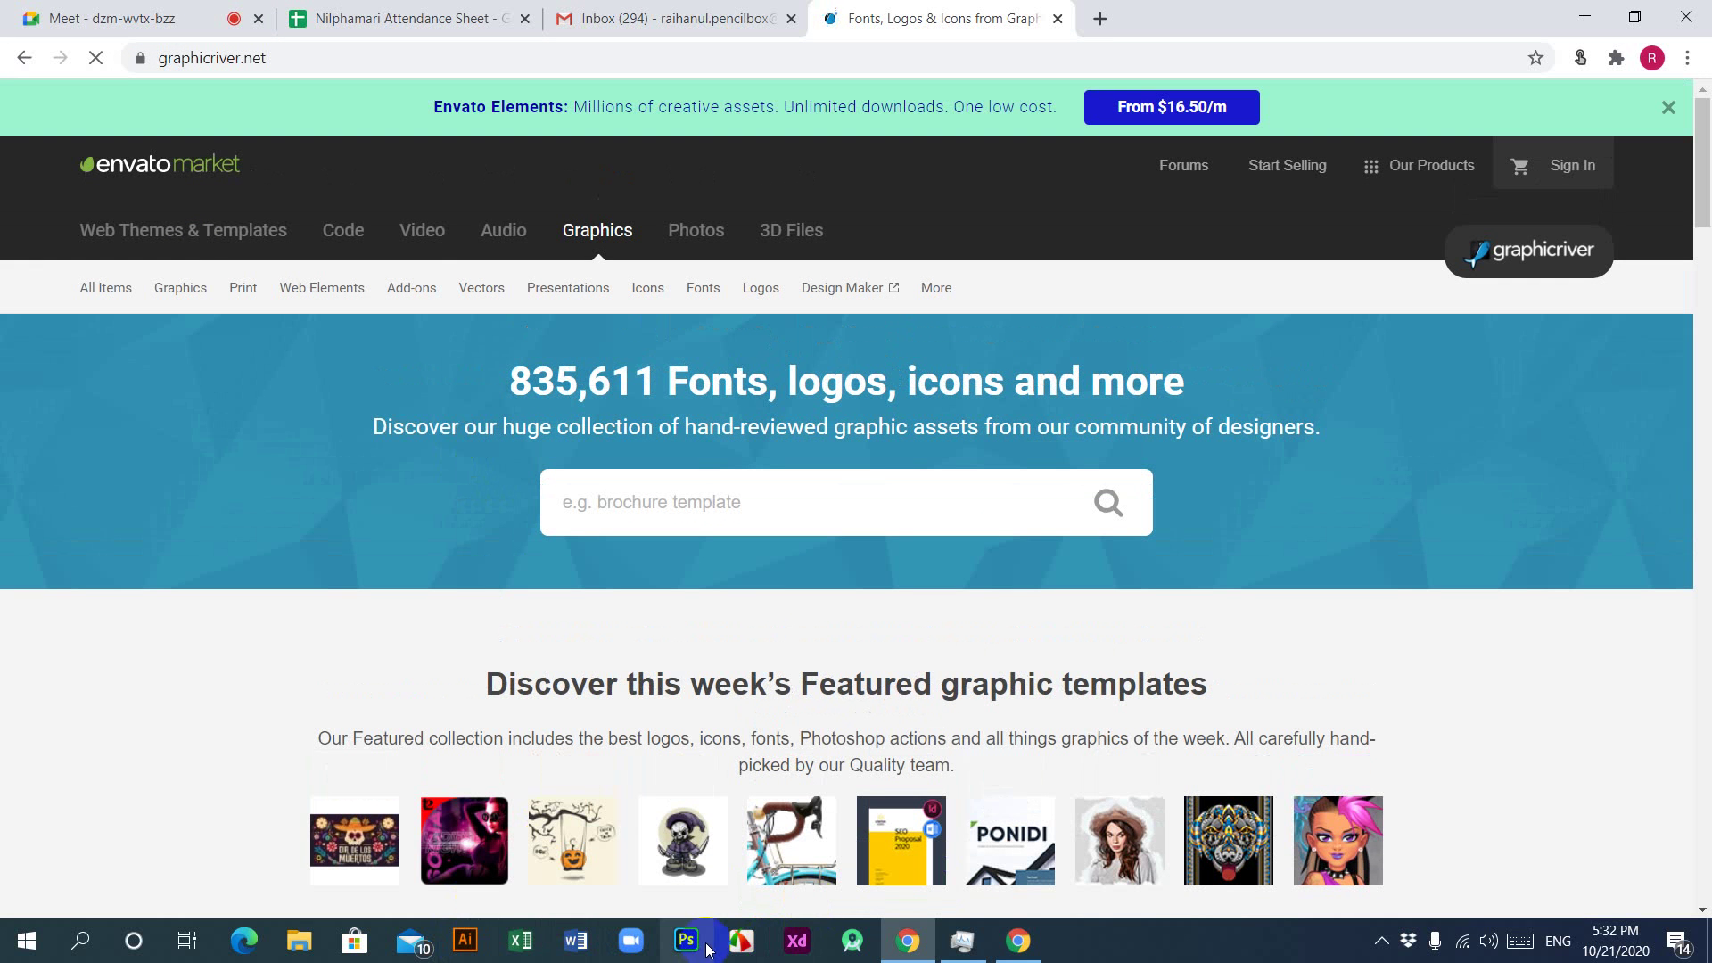
Step: Switch to Illustrator and create a new 1000 x 1000 px document
{"action": "left_click", "coordinate": [463, 949]}
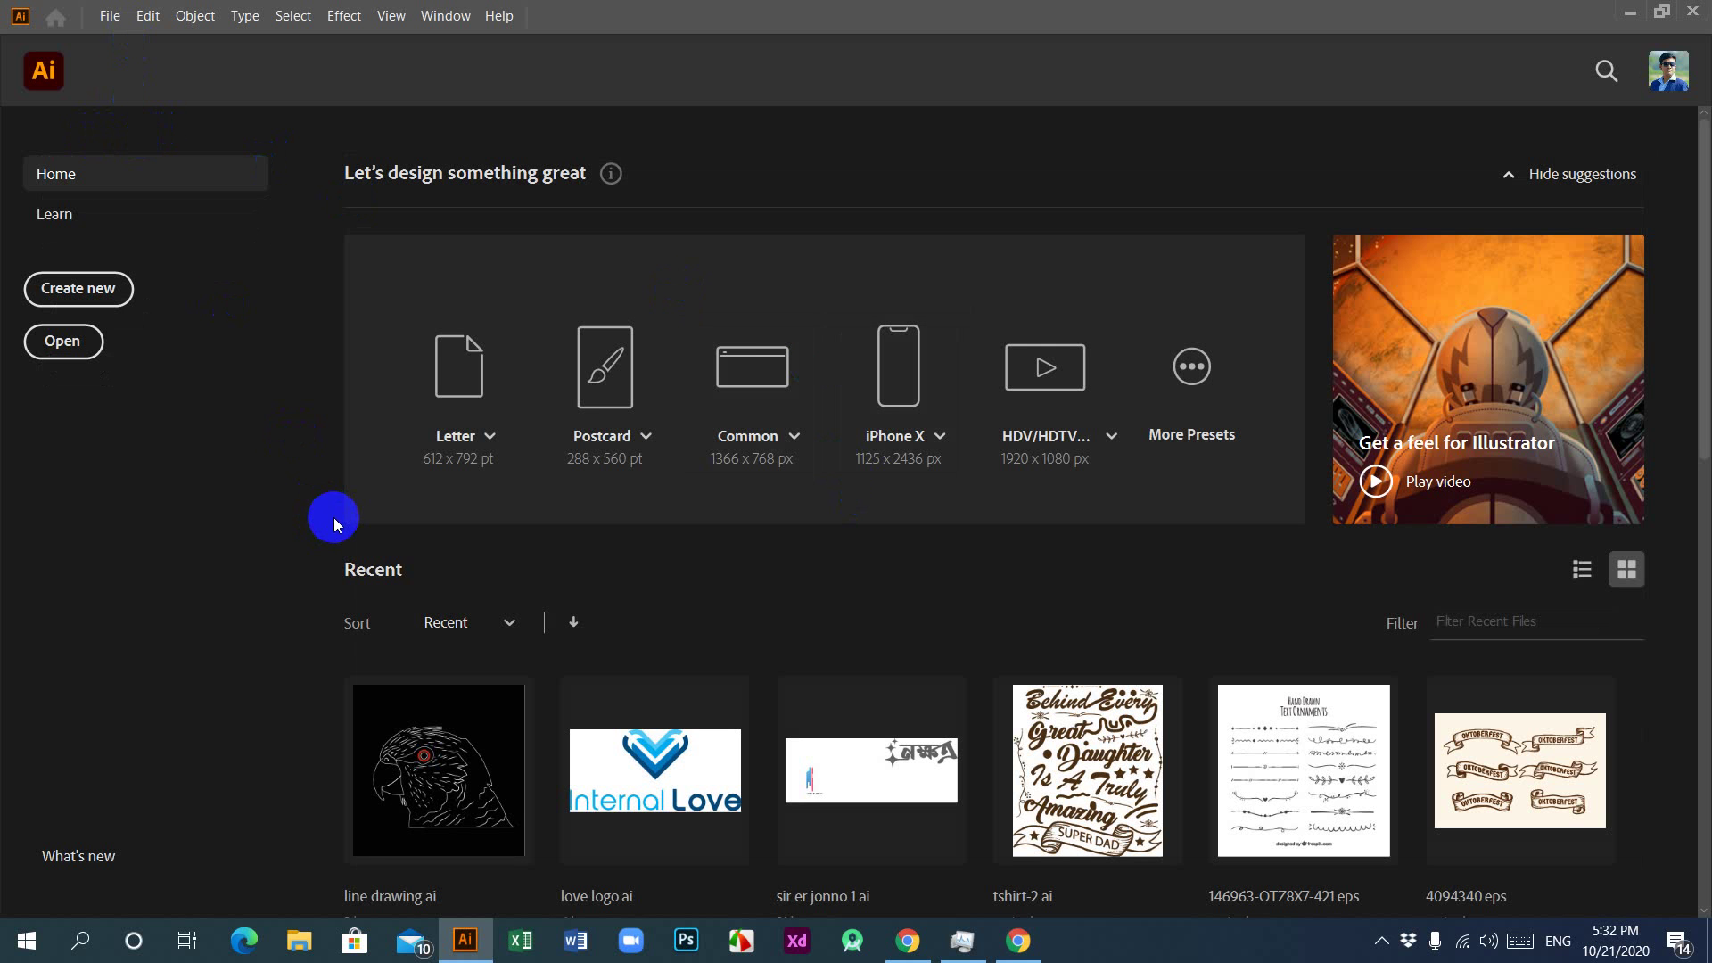
{"action": "left_click", "coordinate": [110, 18]}
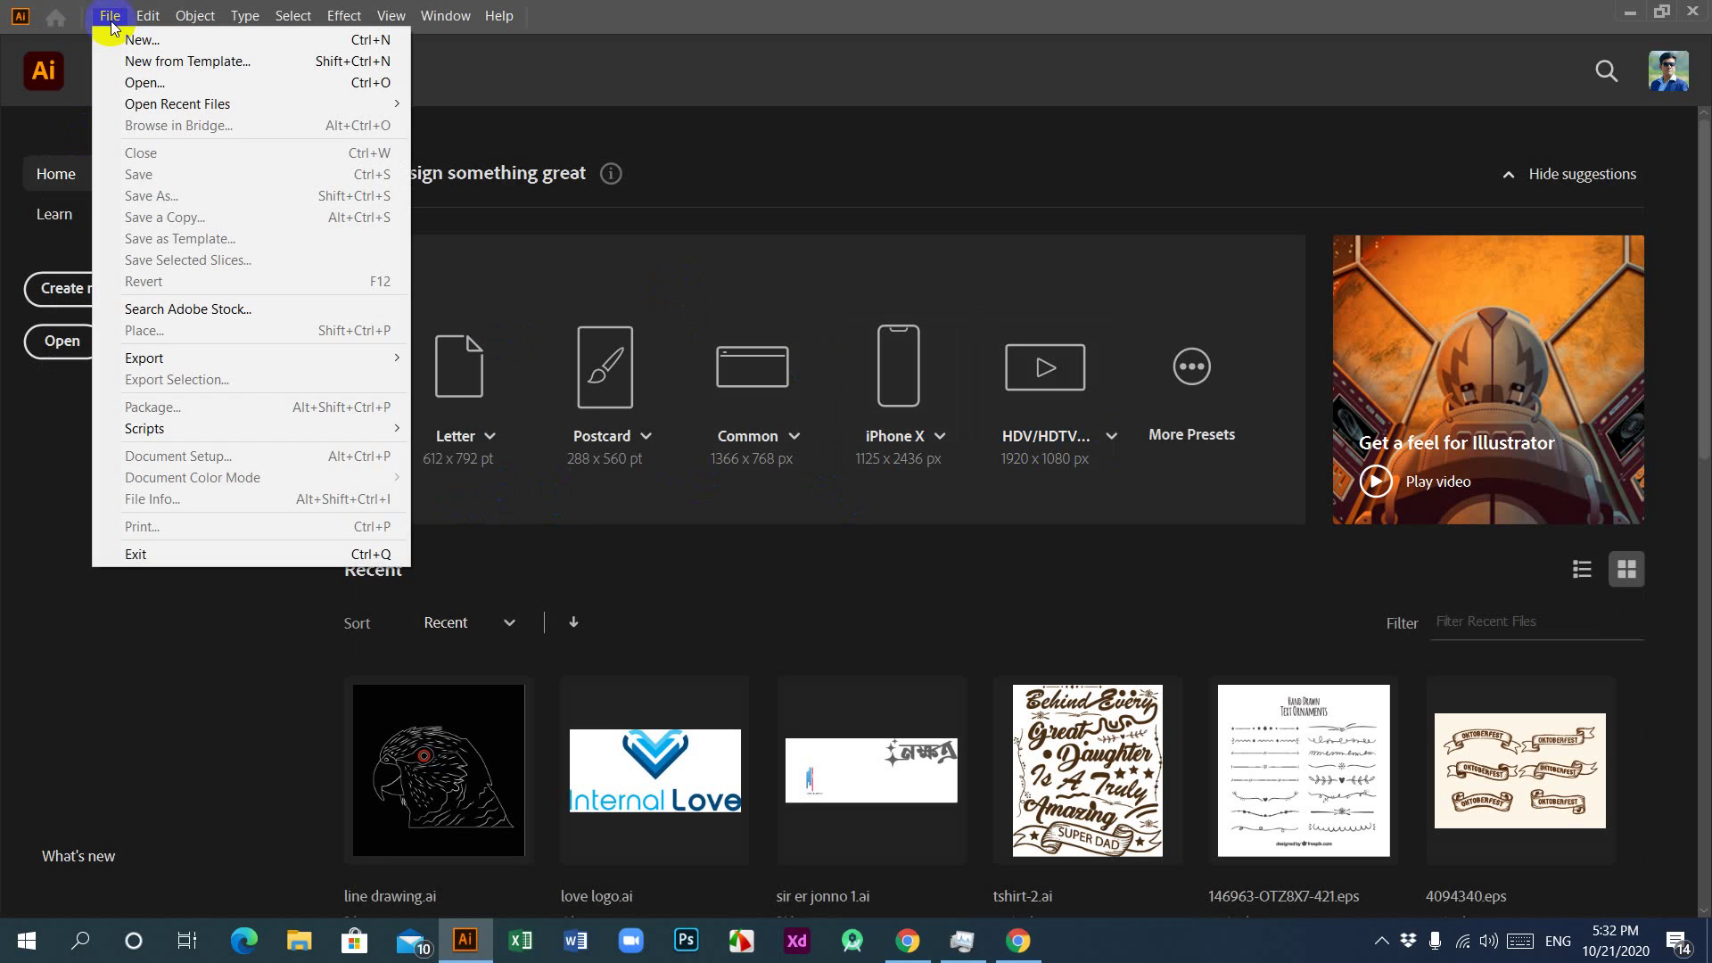
{"action": "left_click", "coordinate": [176, 45]}
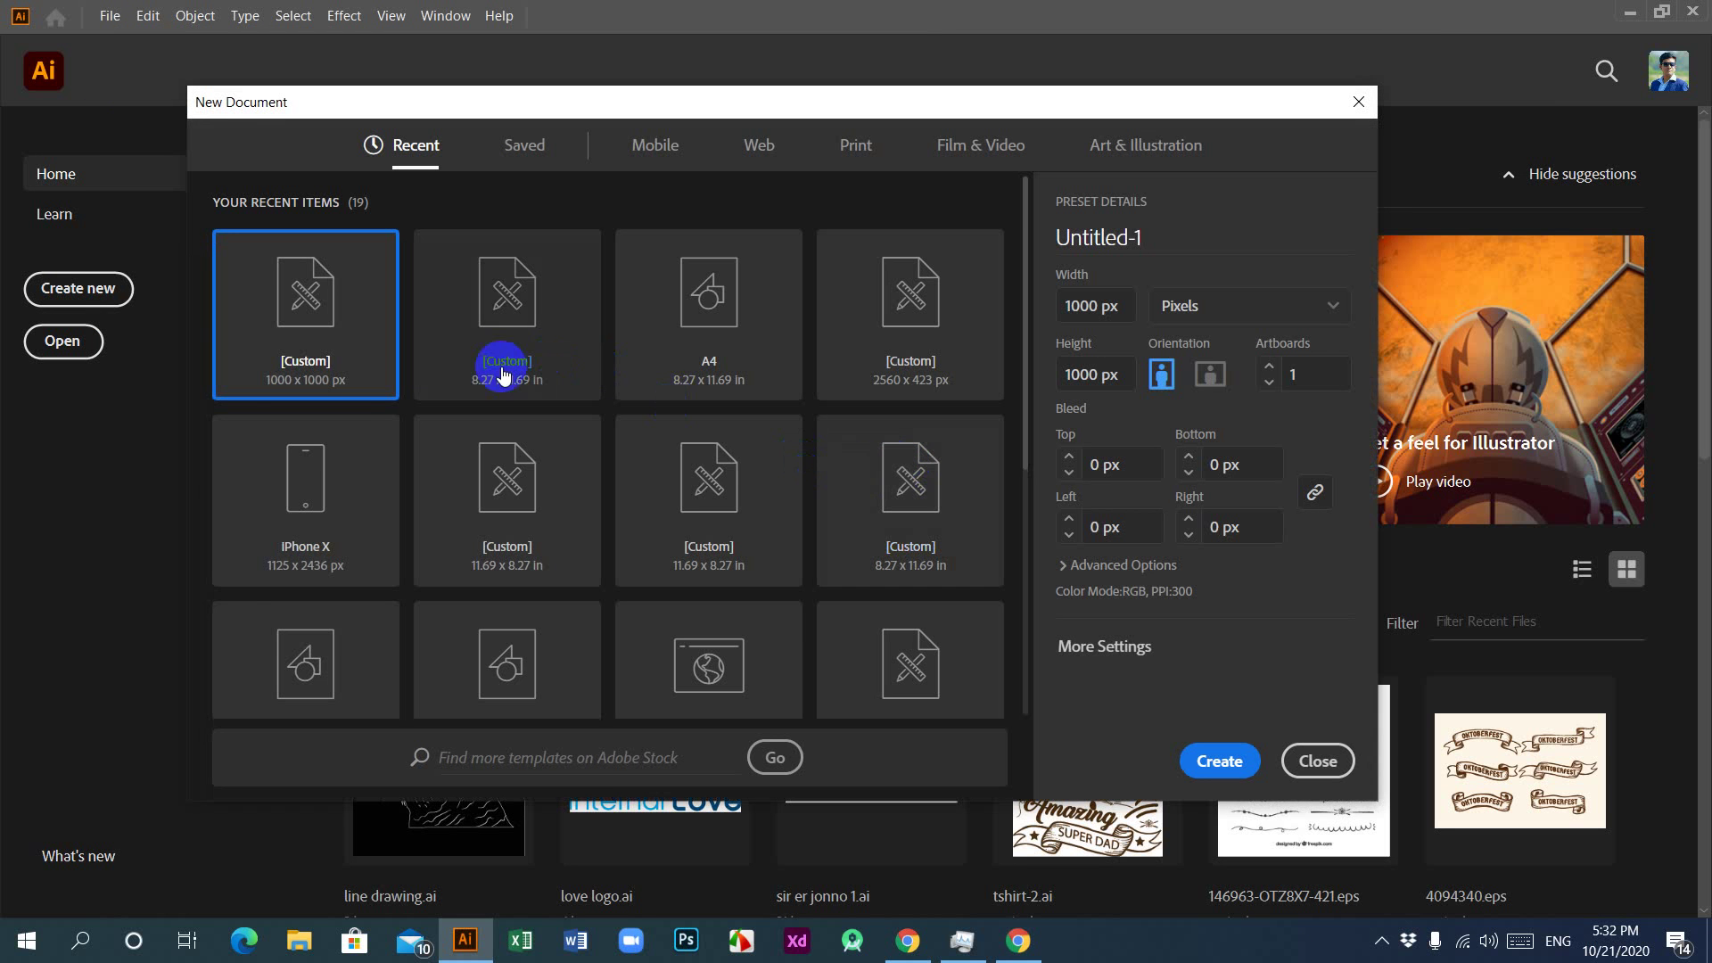
{"action": "left_click", "coordinate": [1220, 759]}
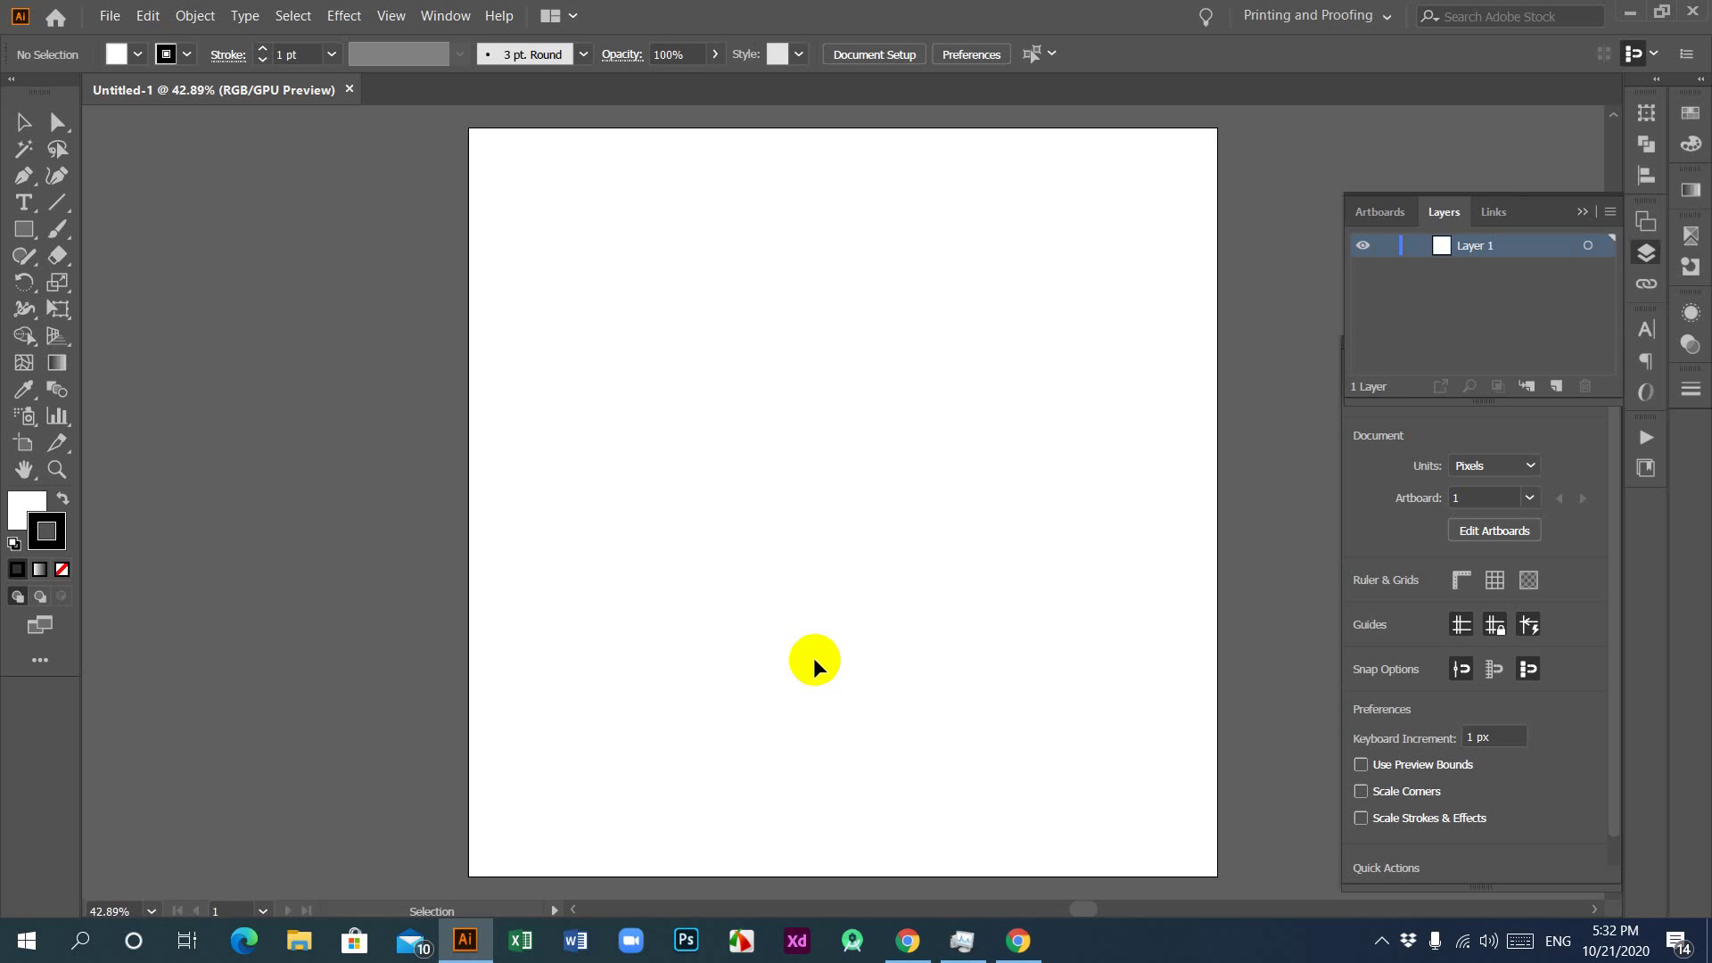
Step: Switch back to Chrome and open the Symbols category of GraphicRiver's logo templates
{"action": "left_click", "coordinate": [903, 937]}
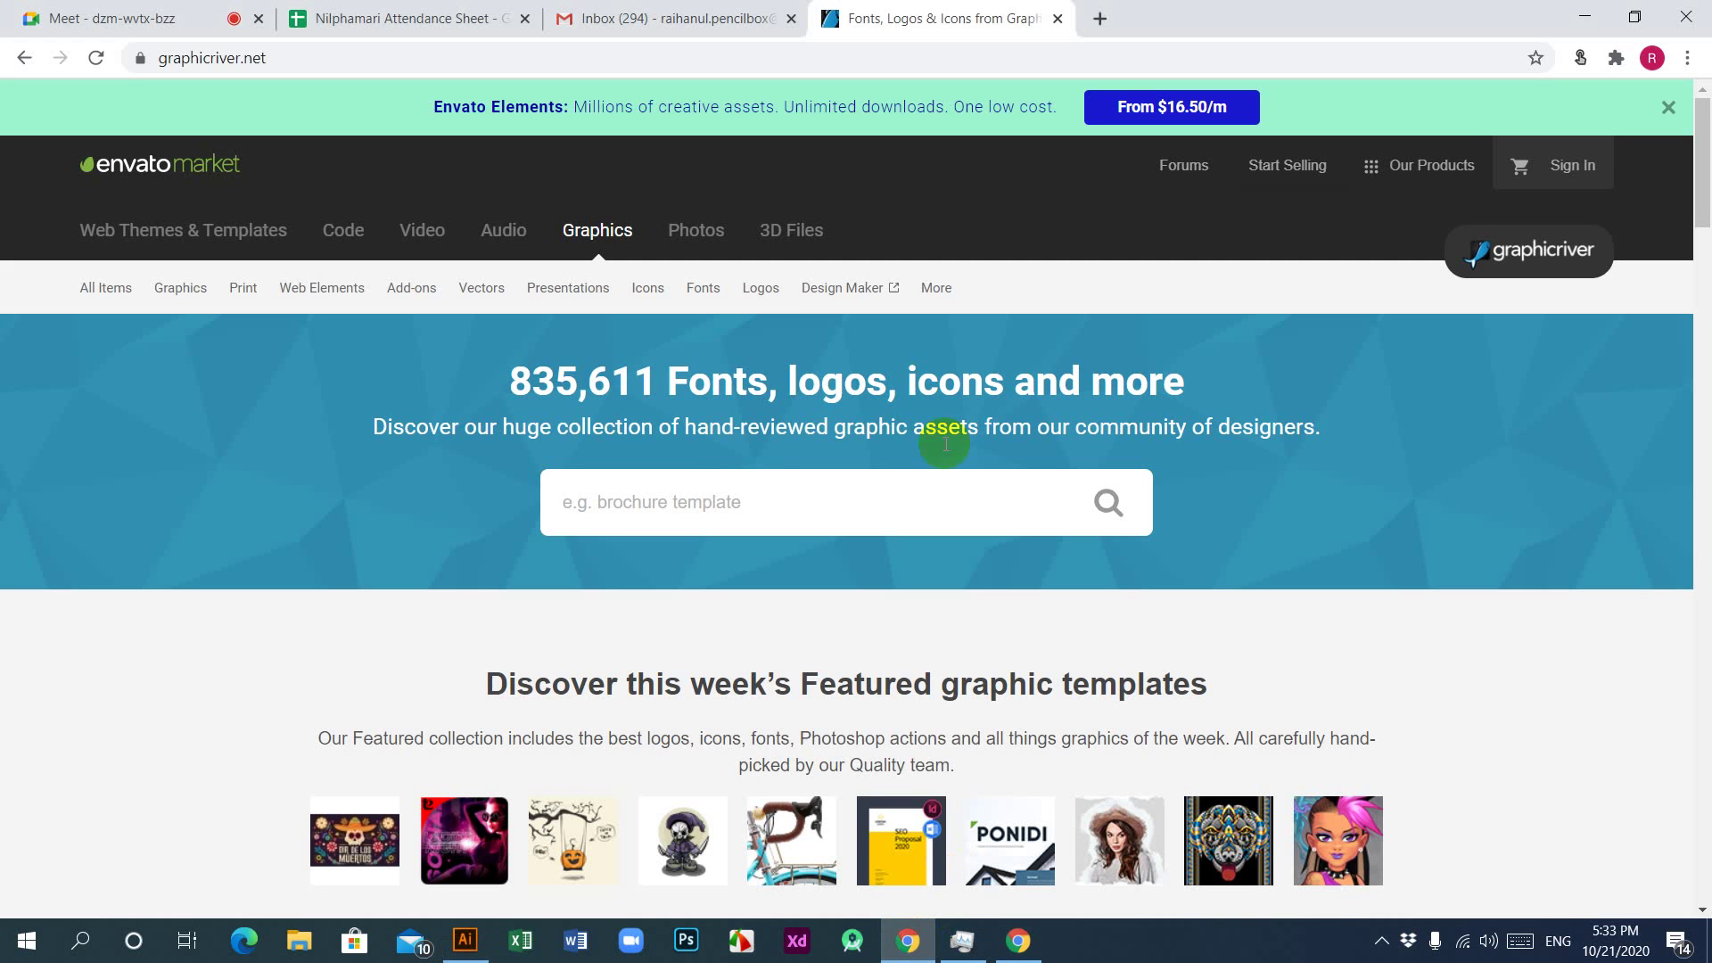
{"action": "mouse_move", "coordinate": [761, 291]}
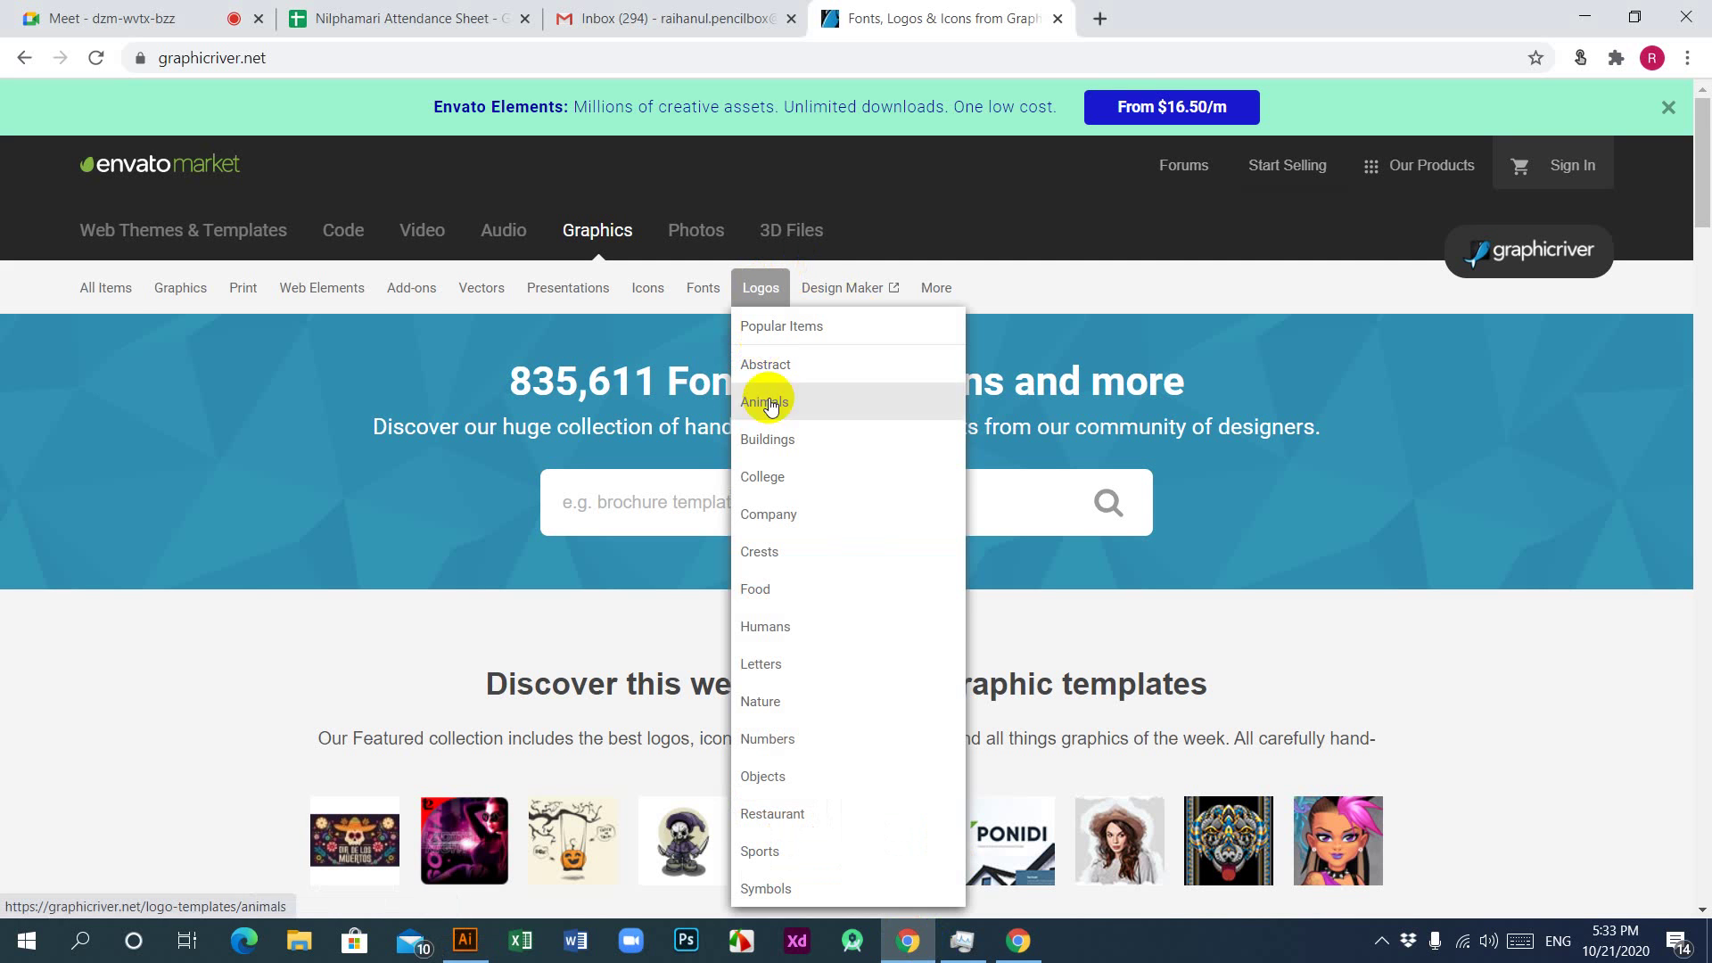
{"action": "scroll", "coordinate": [789, 579], "scroll_direction": "down", "scroll_amount": 1}
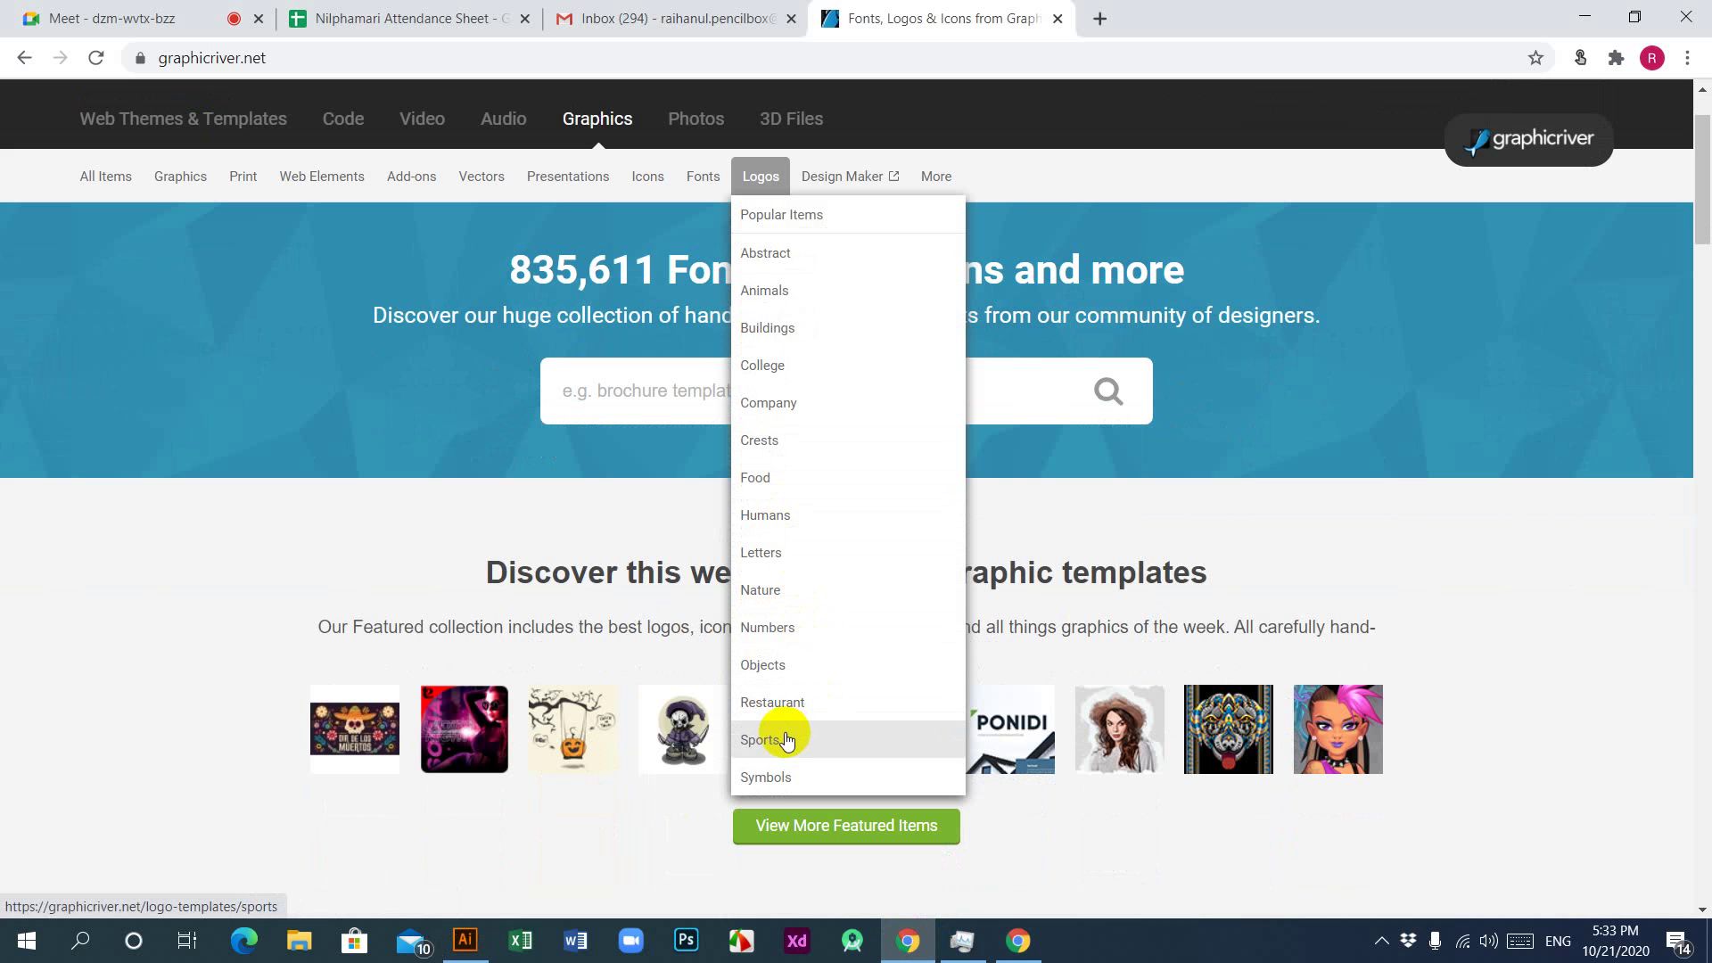
{"action": "left_click", "coordinate": [772, 784]}
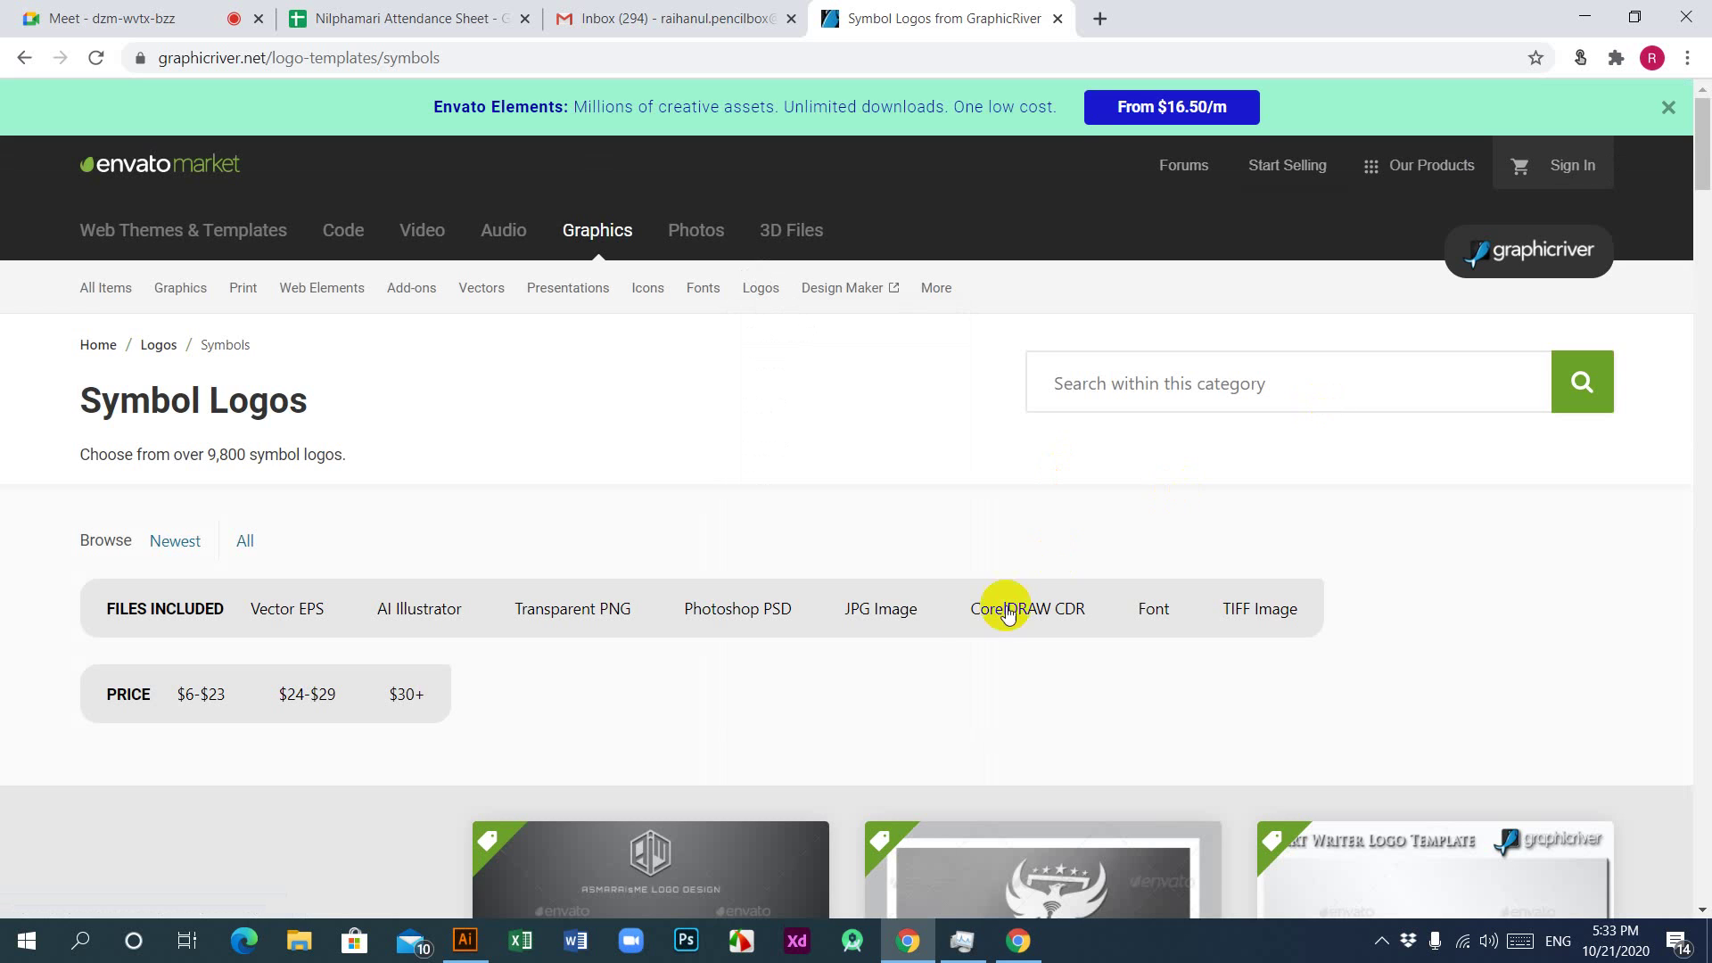
Step: Browse the symbol logo templates, comparing styles and prices across the bestsellers, Hot under $29, Rising stars and New releases sections
{"action": "scroll", "coordinate": [980, 606], "scroll_direction": "down", "scroll_amount": 6}
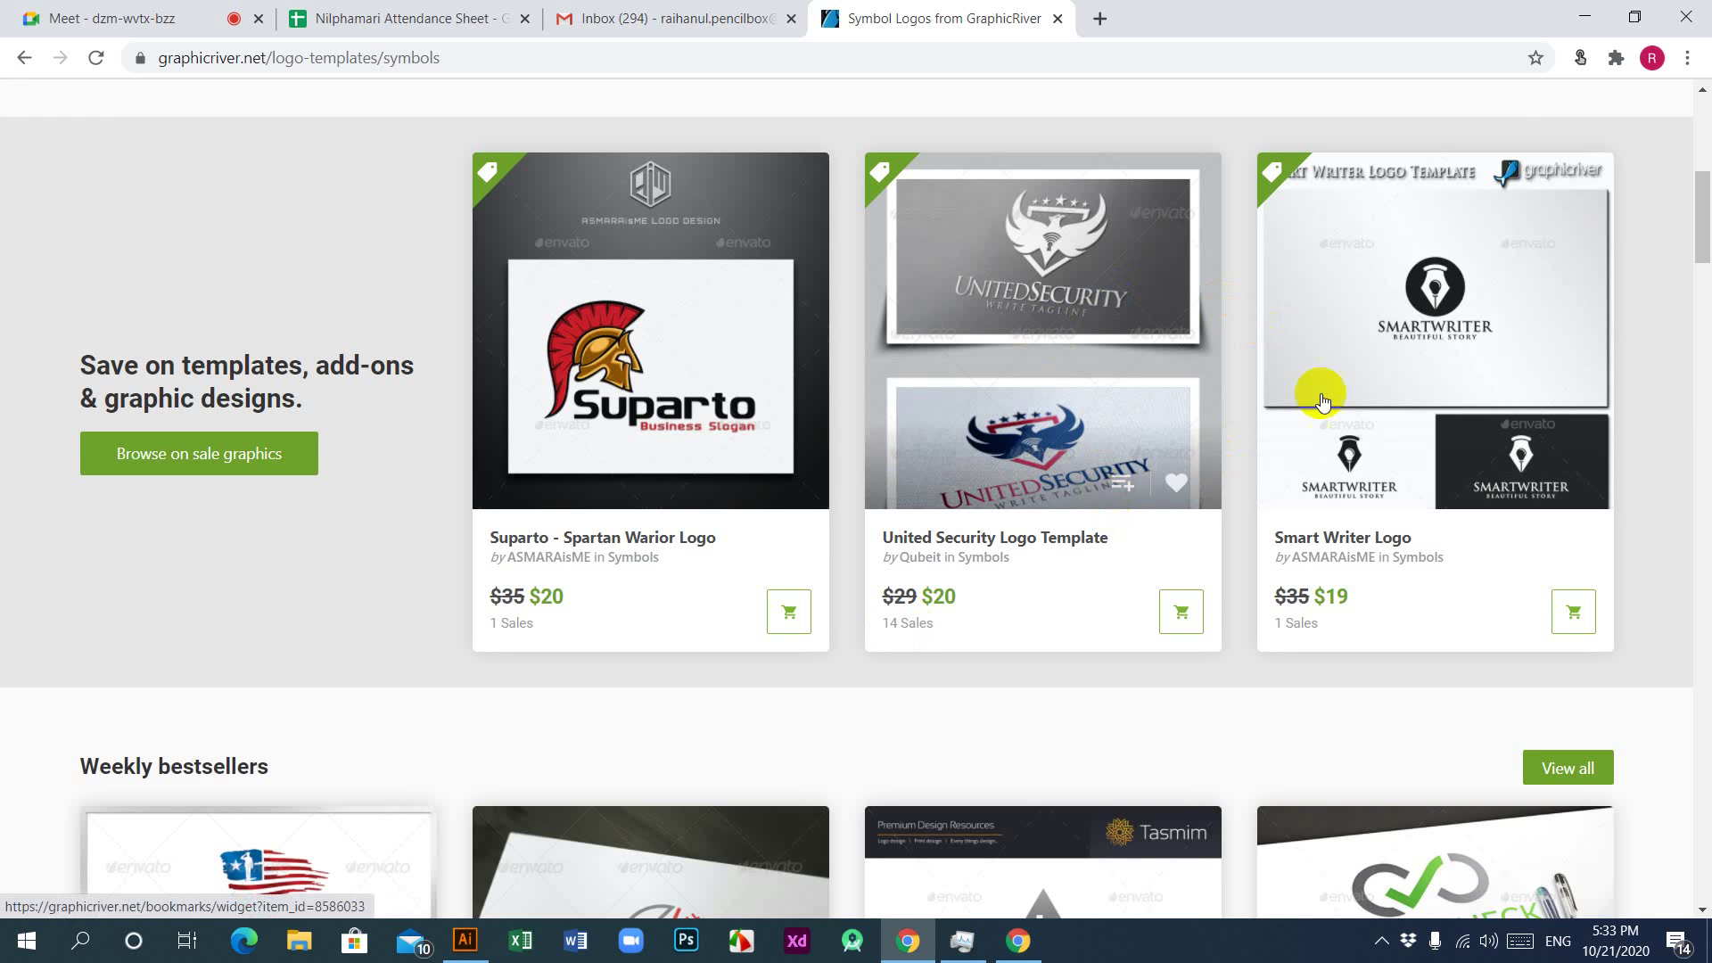
{"action": "scroll", "coordinate": [1346, 486], "scroll_direction": "down", "scroll_amount": 7}
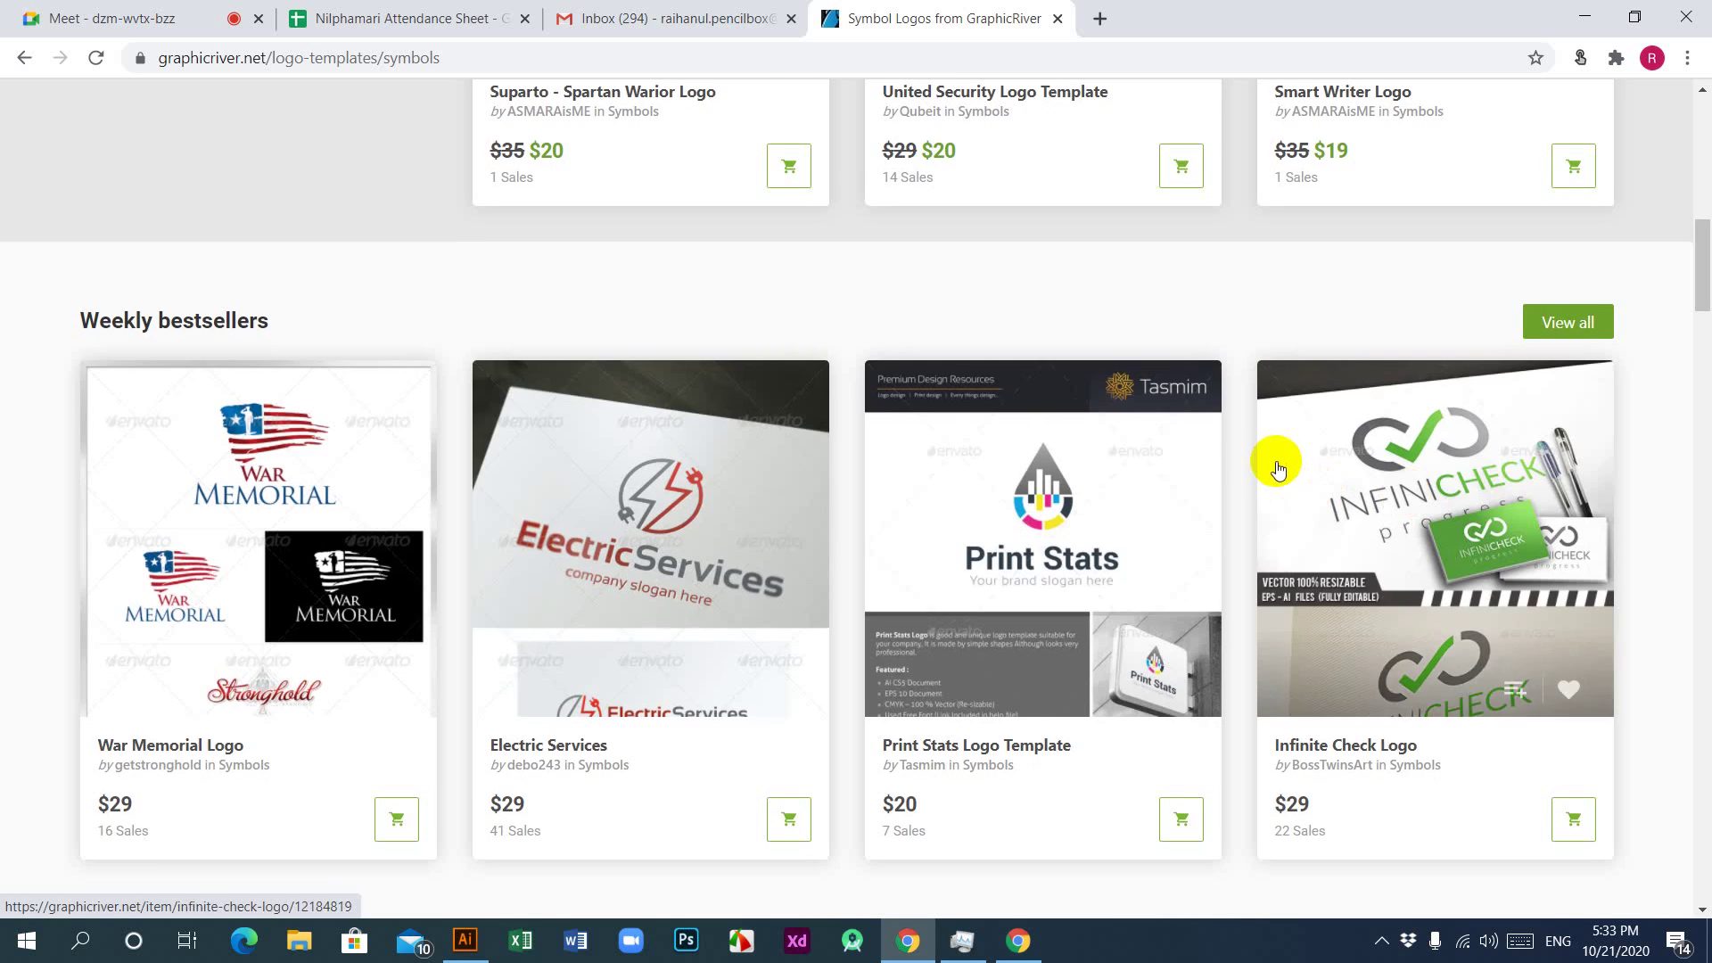
{"action": "scroll", "coordinate": [979, 456], "scroll_direction": "up", "scroll_amount": 2}
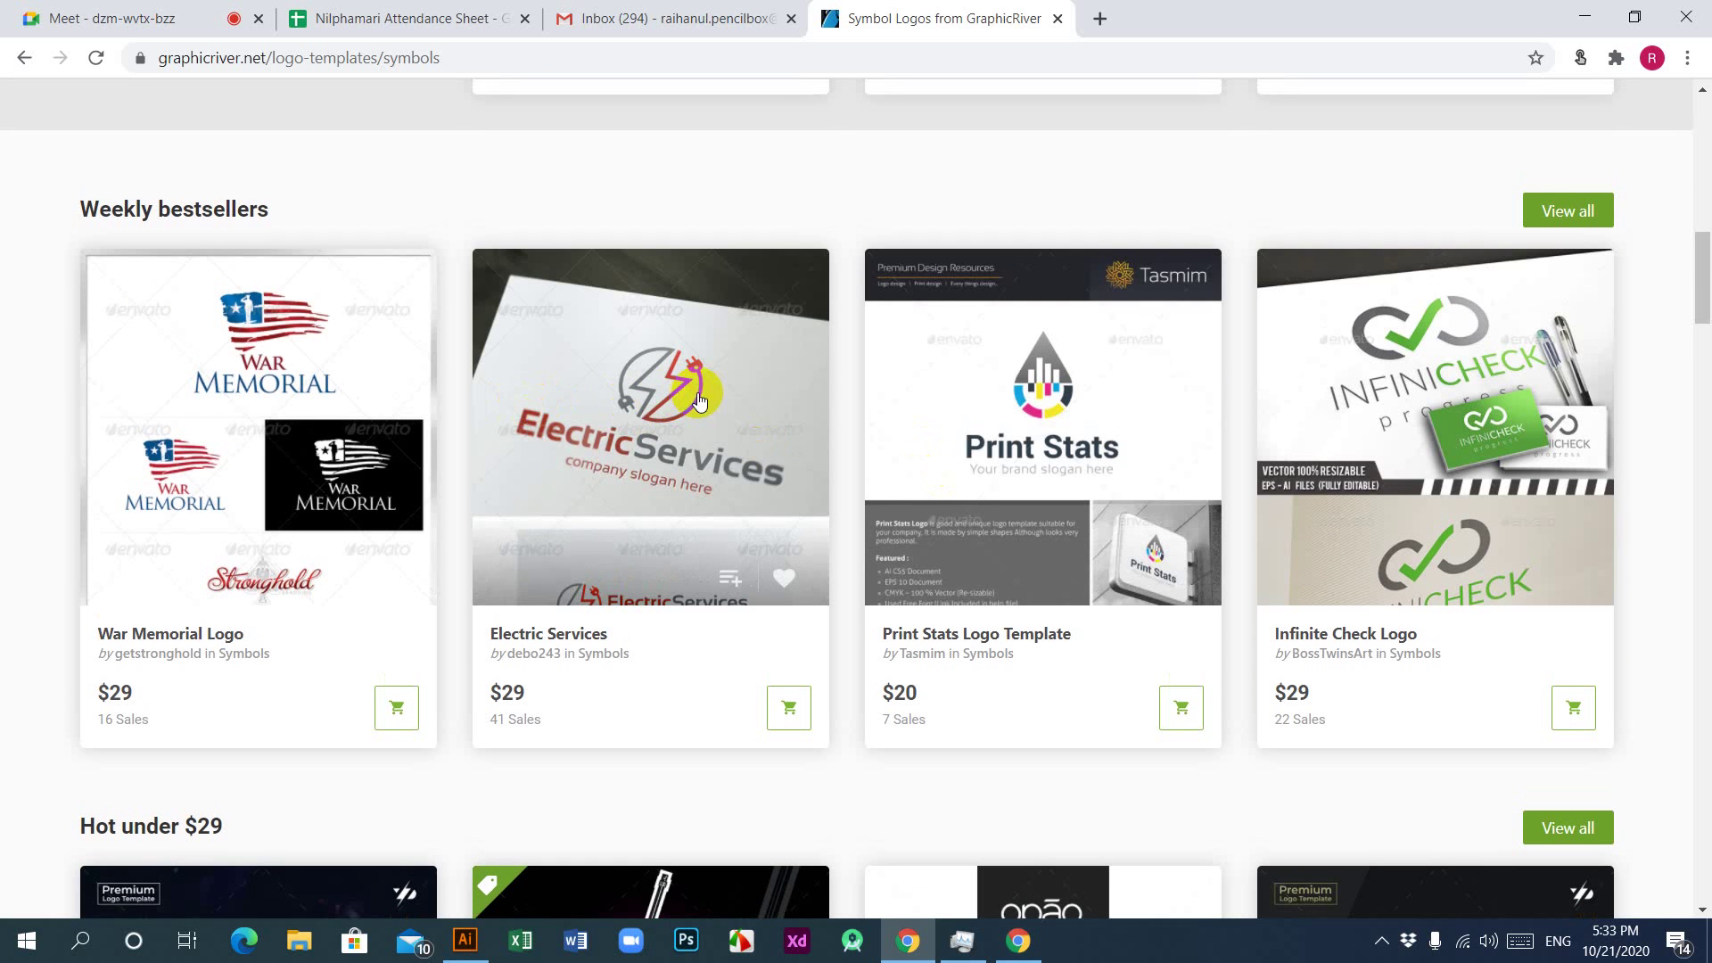
{"action": "scroll", "coordinate": [720, 504], "scroll_direction": "down", "scroll_amount": 5}
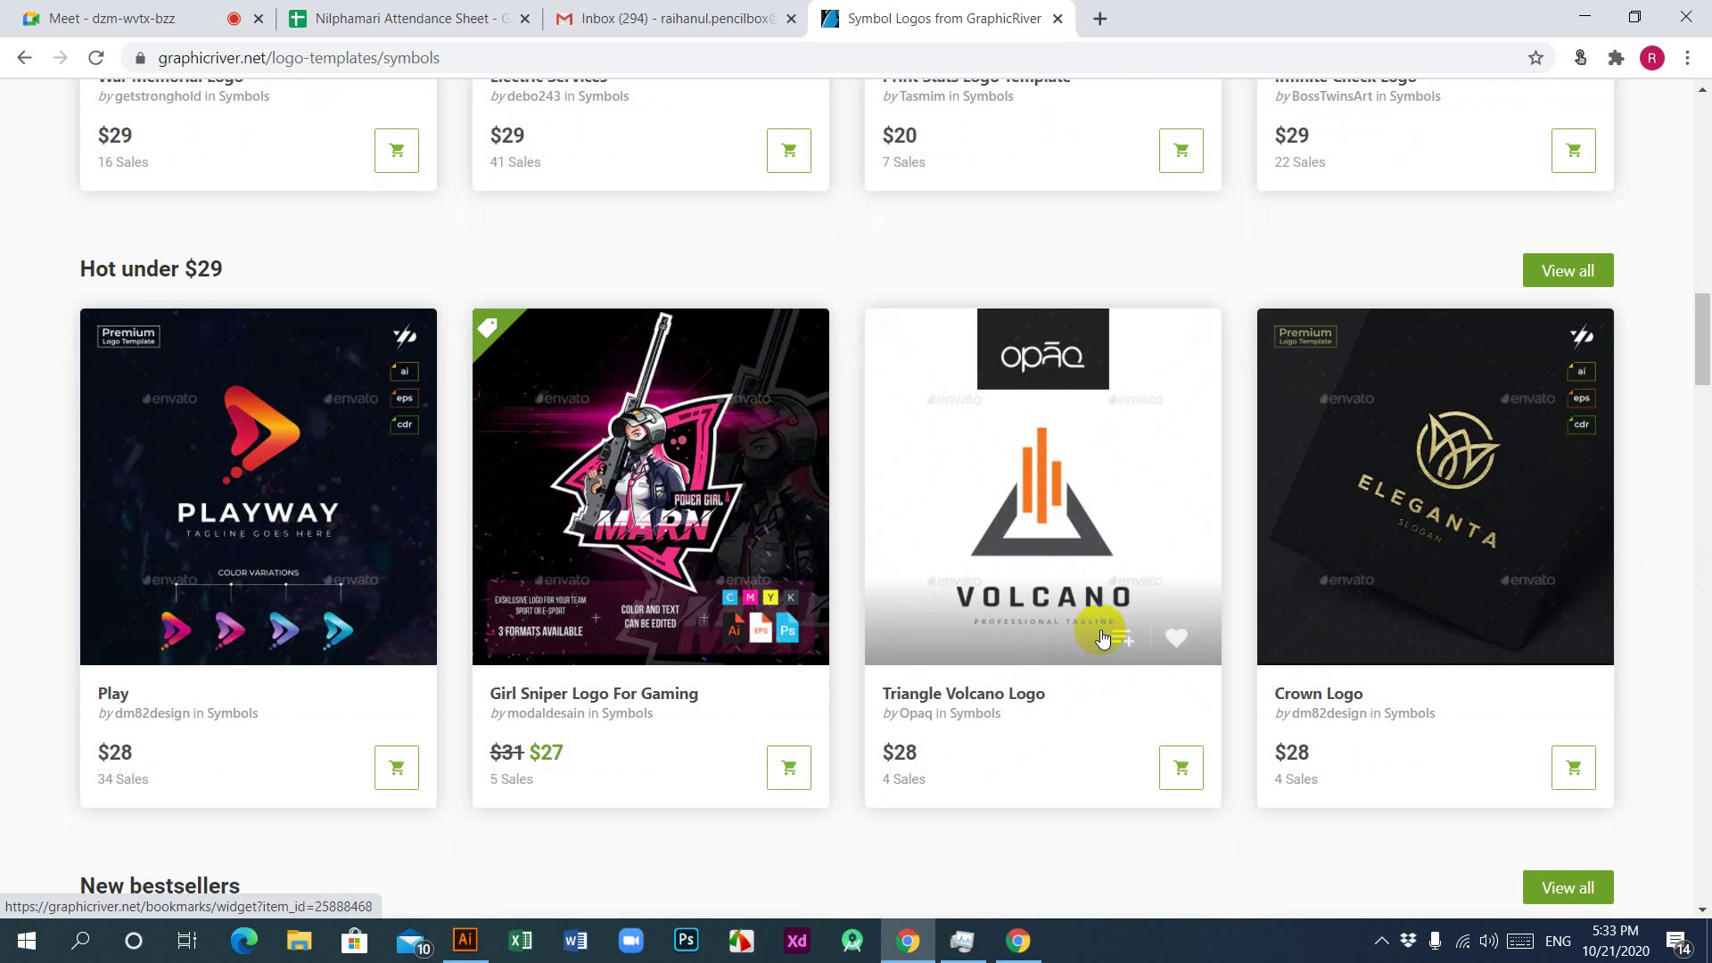
{"action": "scroll", "coordinate": [1102, 638], "scroll_direction": "down", "scroll_amount": 5}
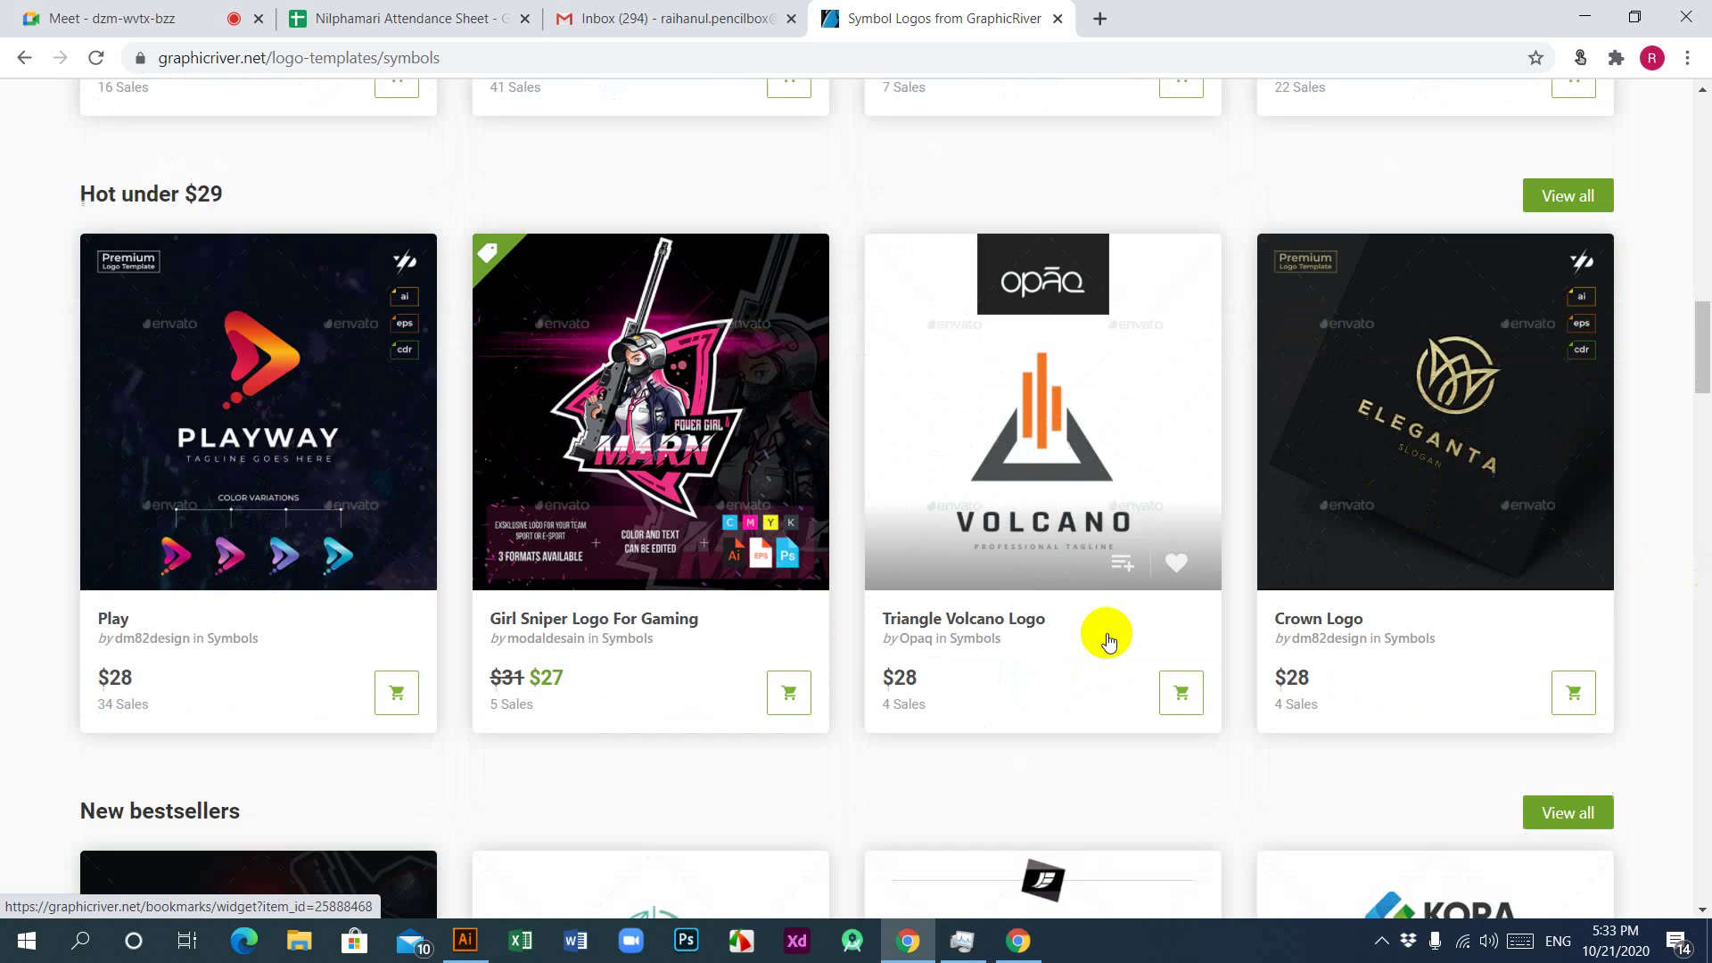
{"action": "scroll", "coordinate": [1108, 640], "scroll_direction": "down", "scroll_amount": 2}
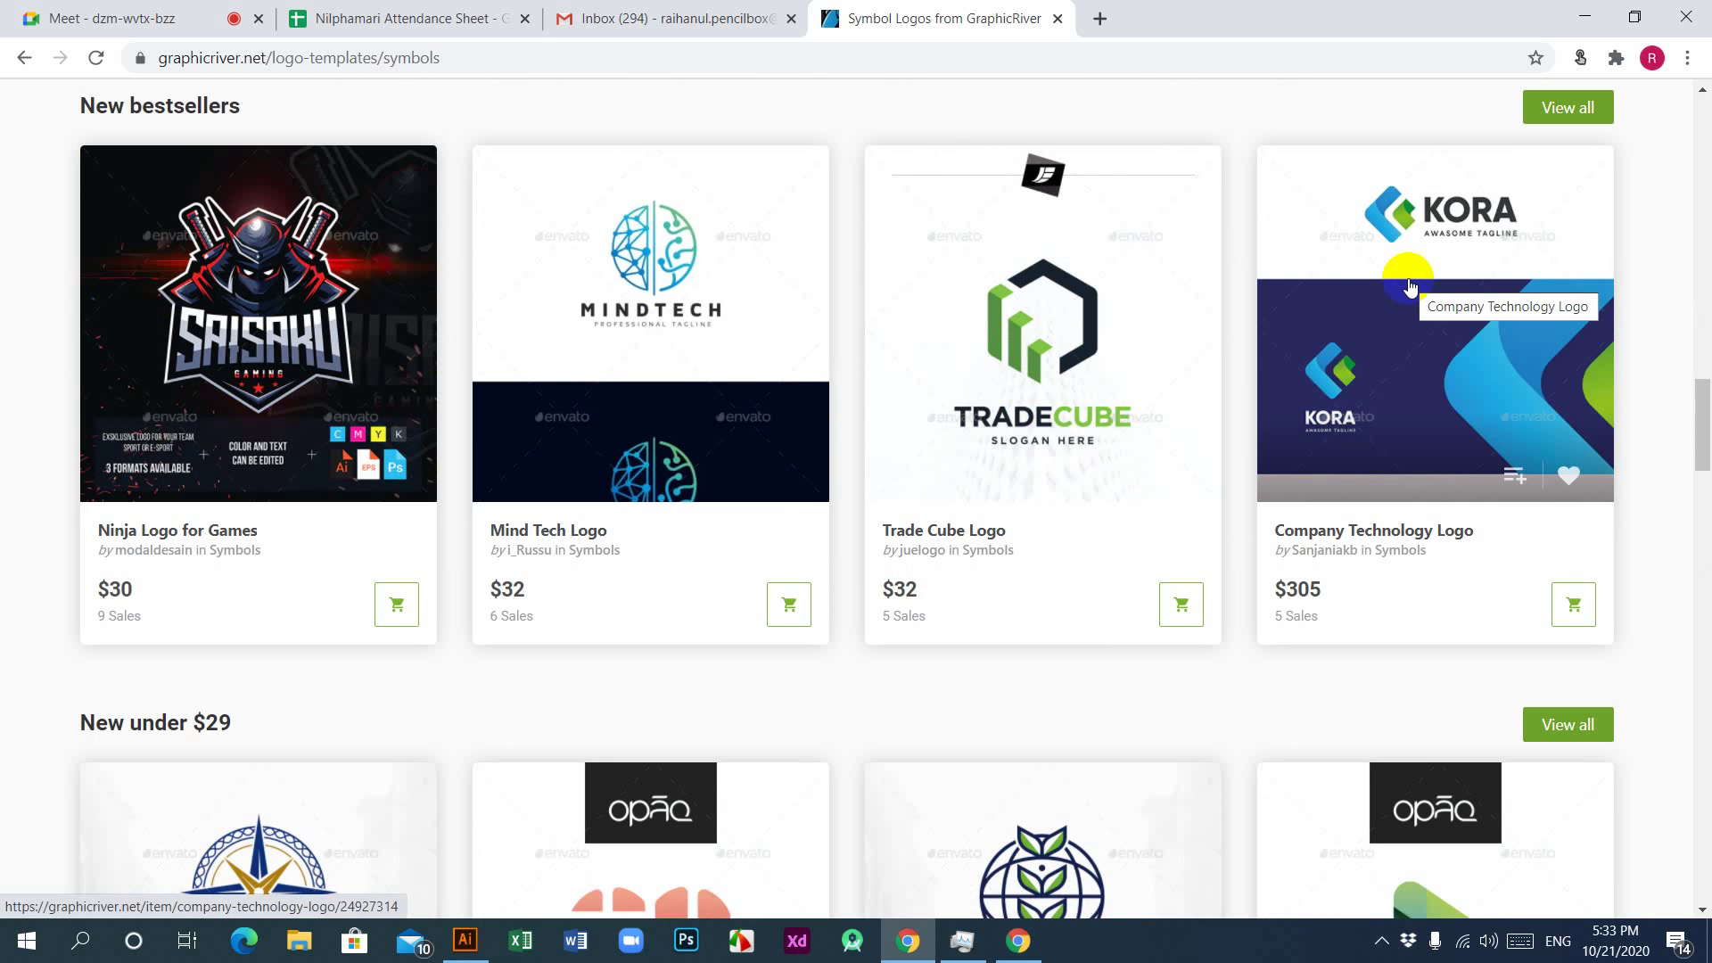
{"action": "scroll", "coordinate": [923, 339], "scroll_direction": "down", "scroll_amount": 7}
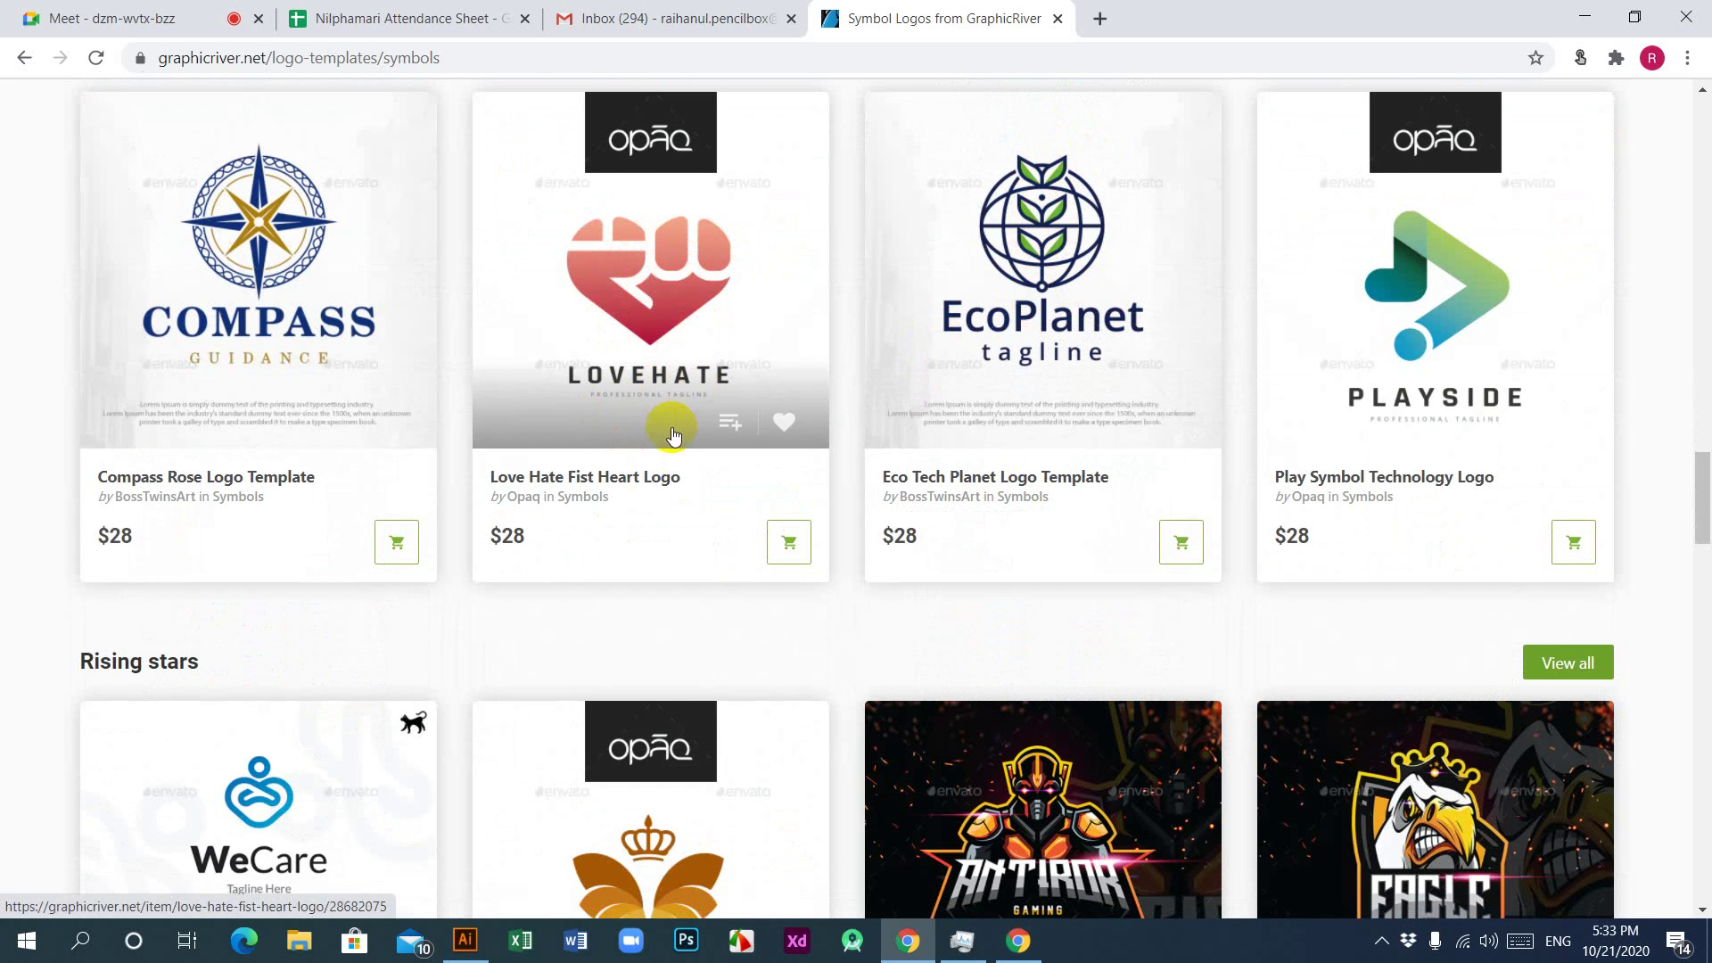
{"action": "scroll", "coordinate": [686, 414], "scroll_direction": "down", "scroll_amount": 6}
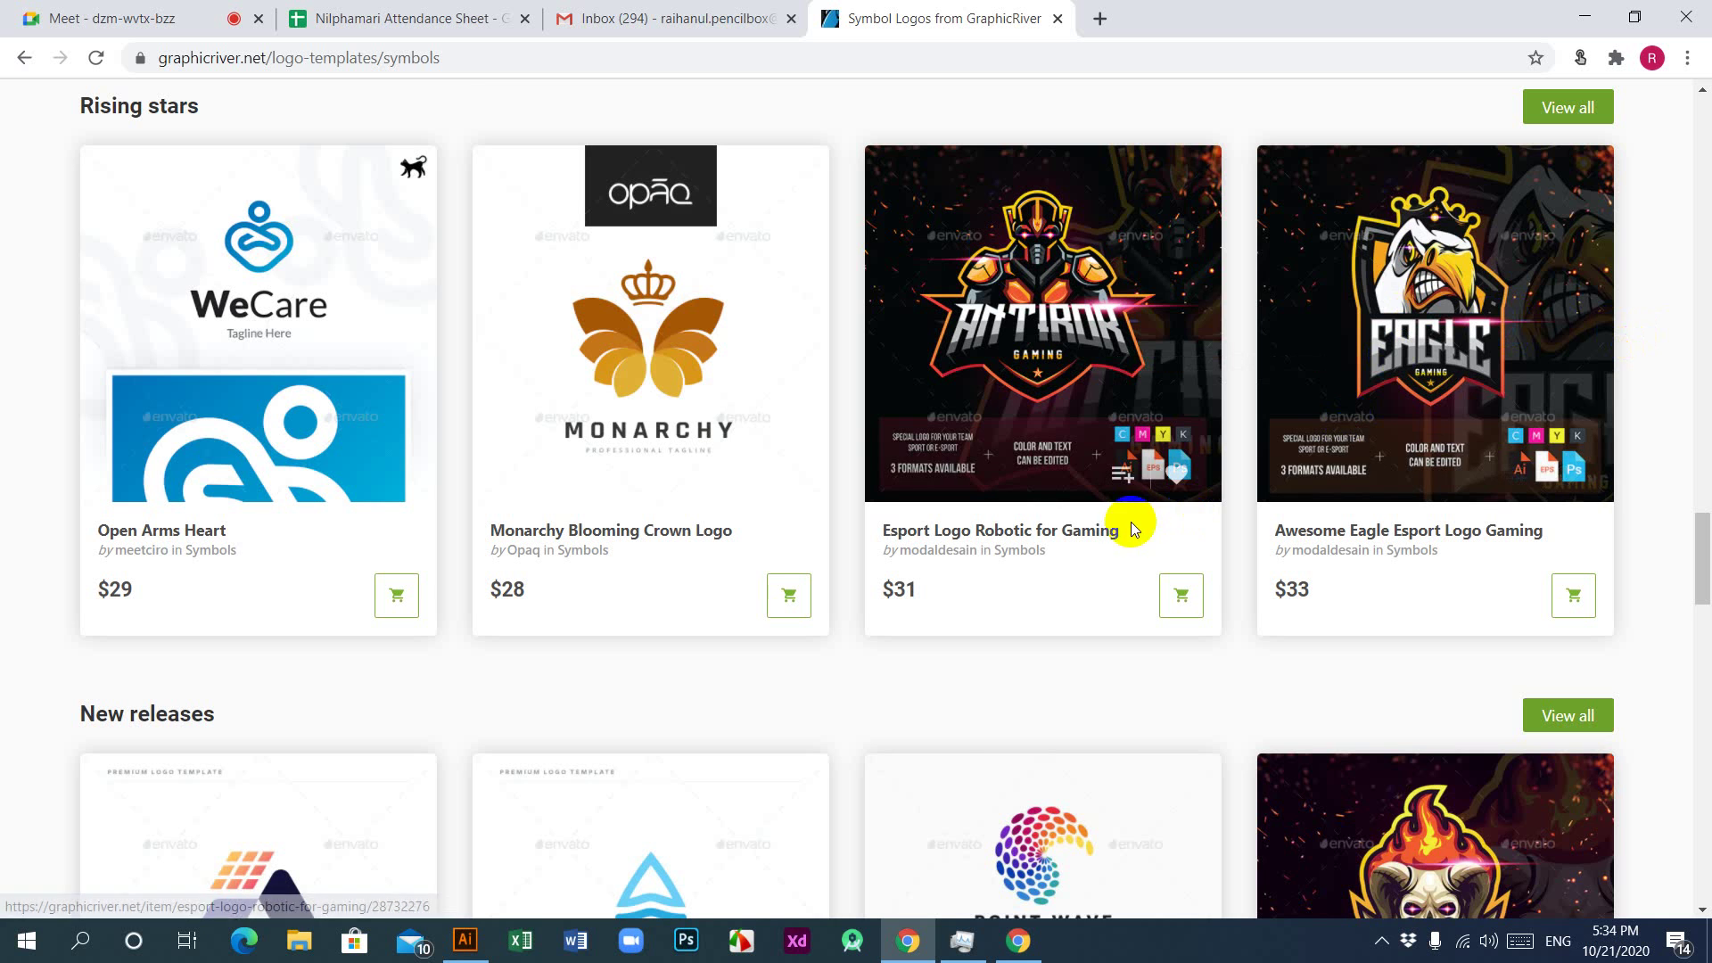
{"action": "scroll", "coordinate": [992, 419], "scroll_direction": "down", "scroll_amount": 5}
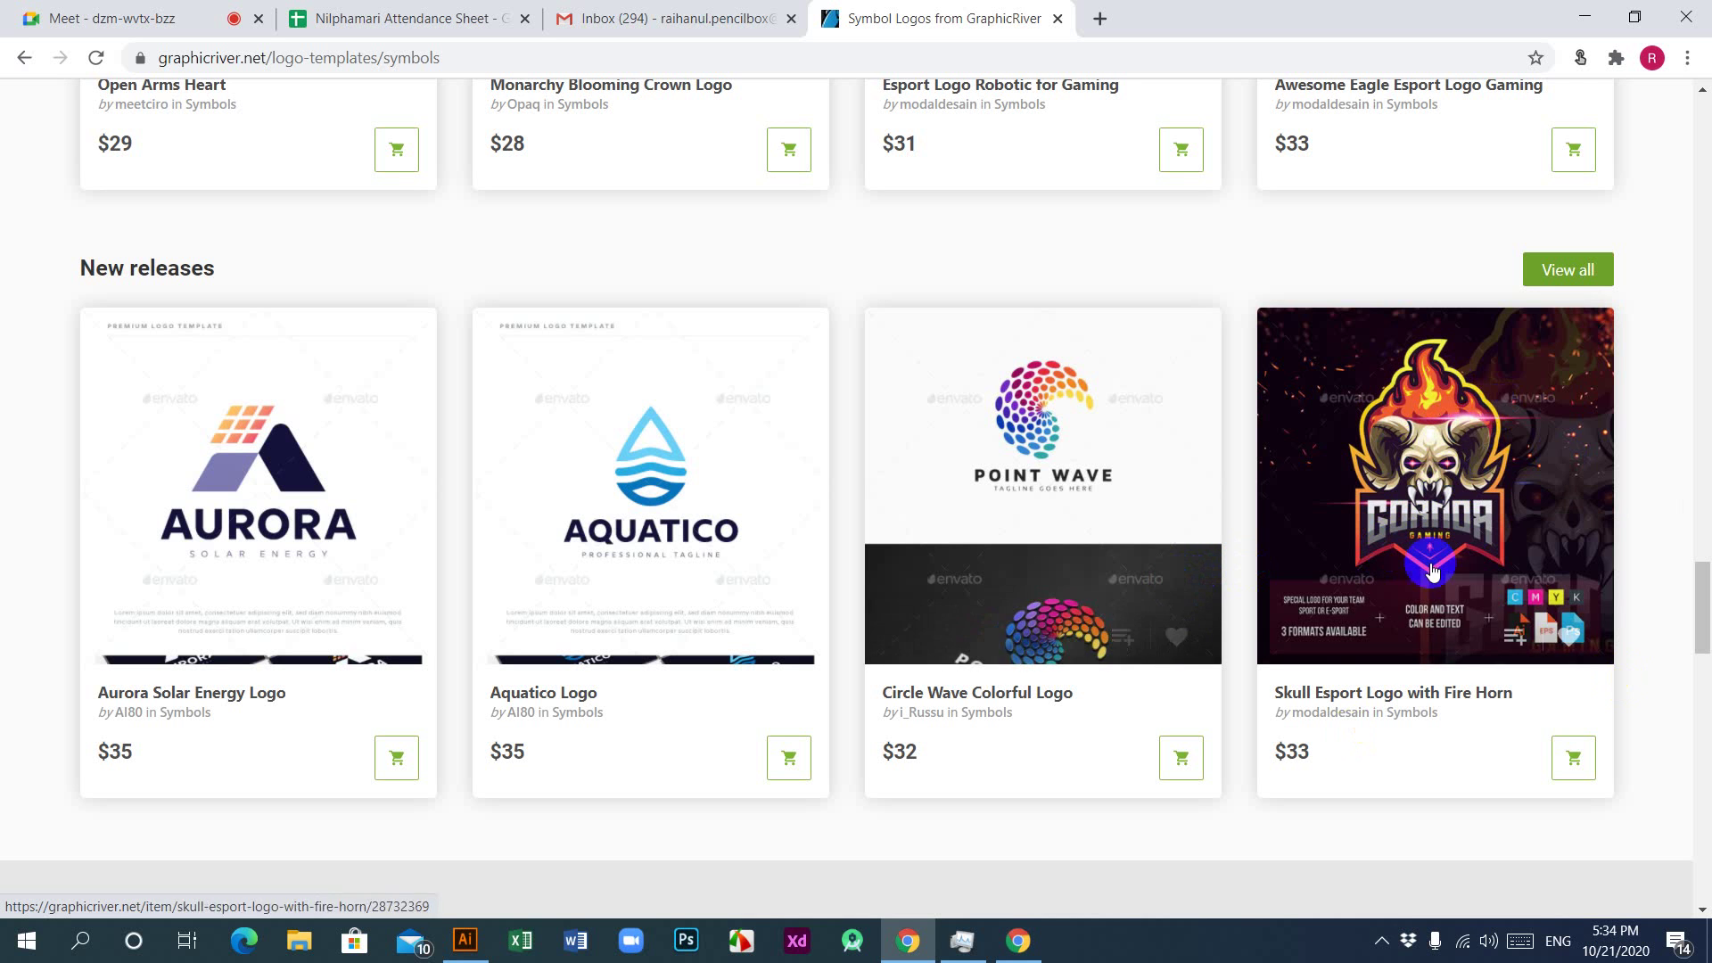
{"action": "scroll", "coordinate": [986, 593], "scroll_direction": "down", "scroll_amount": 6}
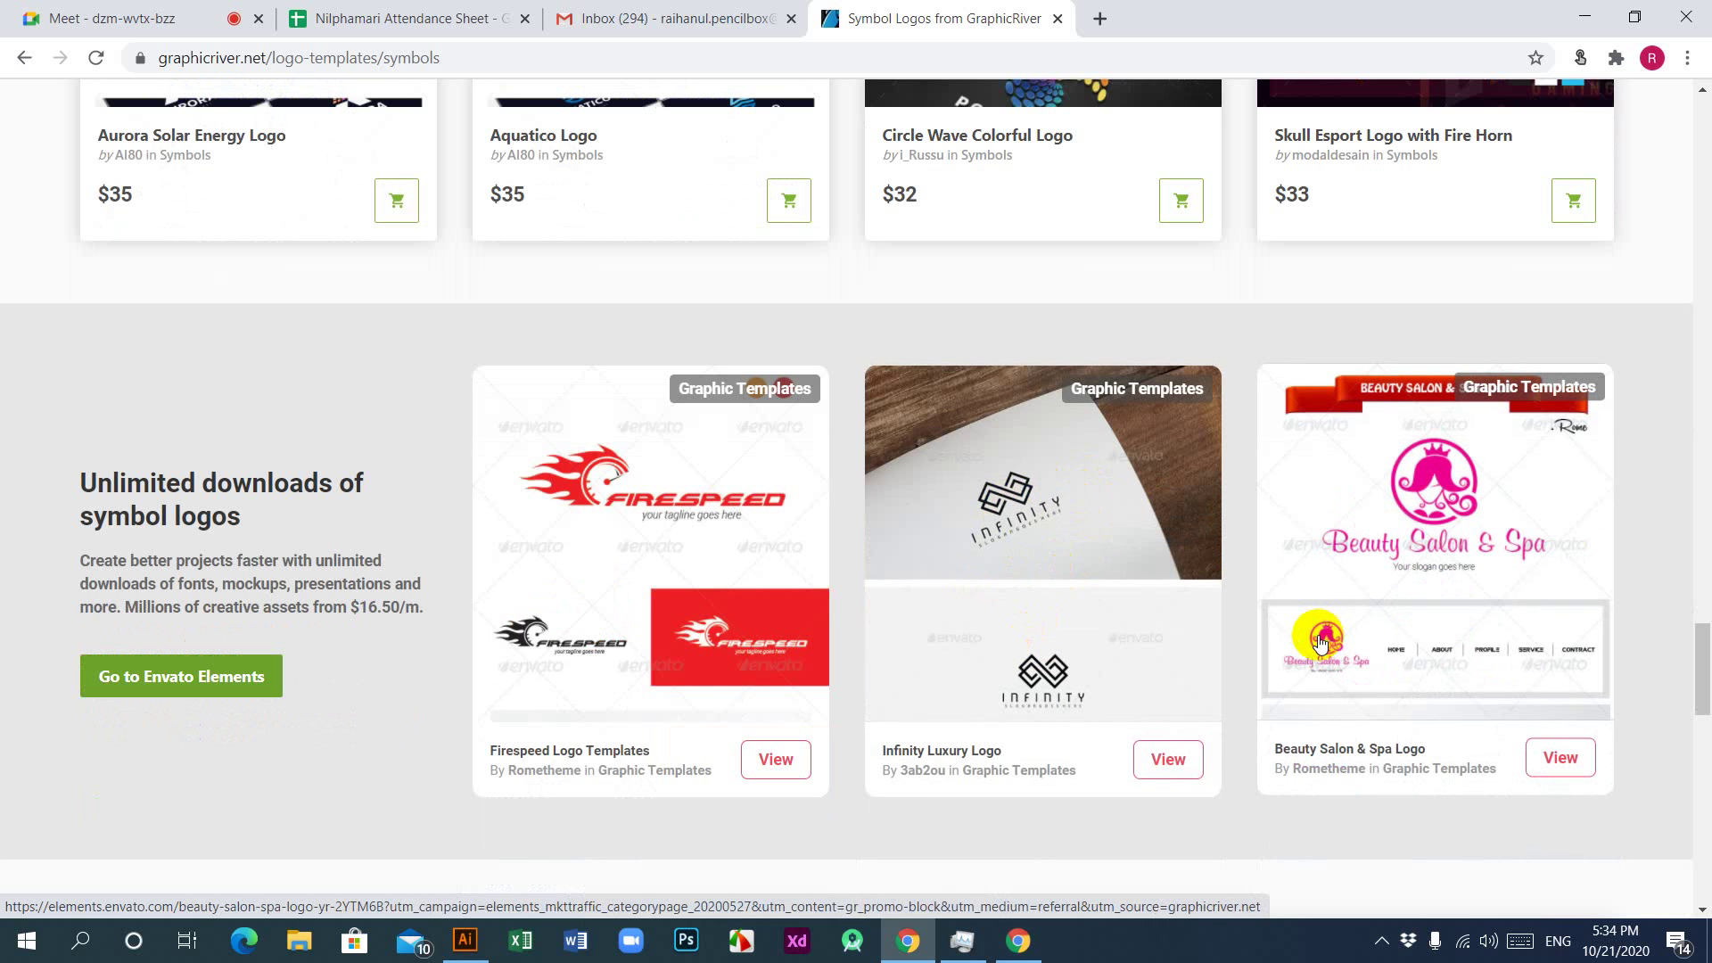
{"action": "scroll", "coordinate": [1199, 616], "scroll_direction": "down", "scroll_amount": 5}
{"action": "scroll", "coordinate": [1195, 612], "scroll_direction": "up", "scroll_amount": 5}
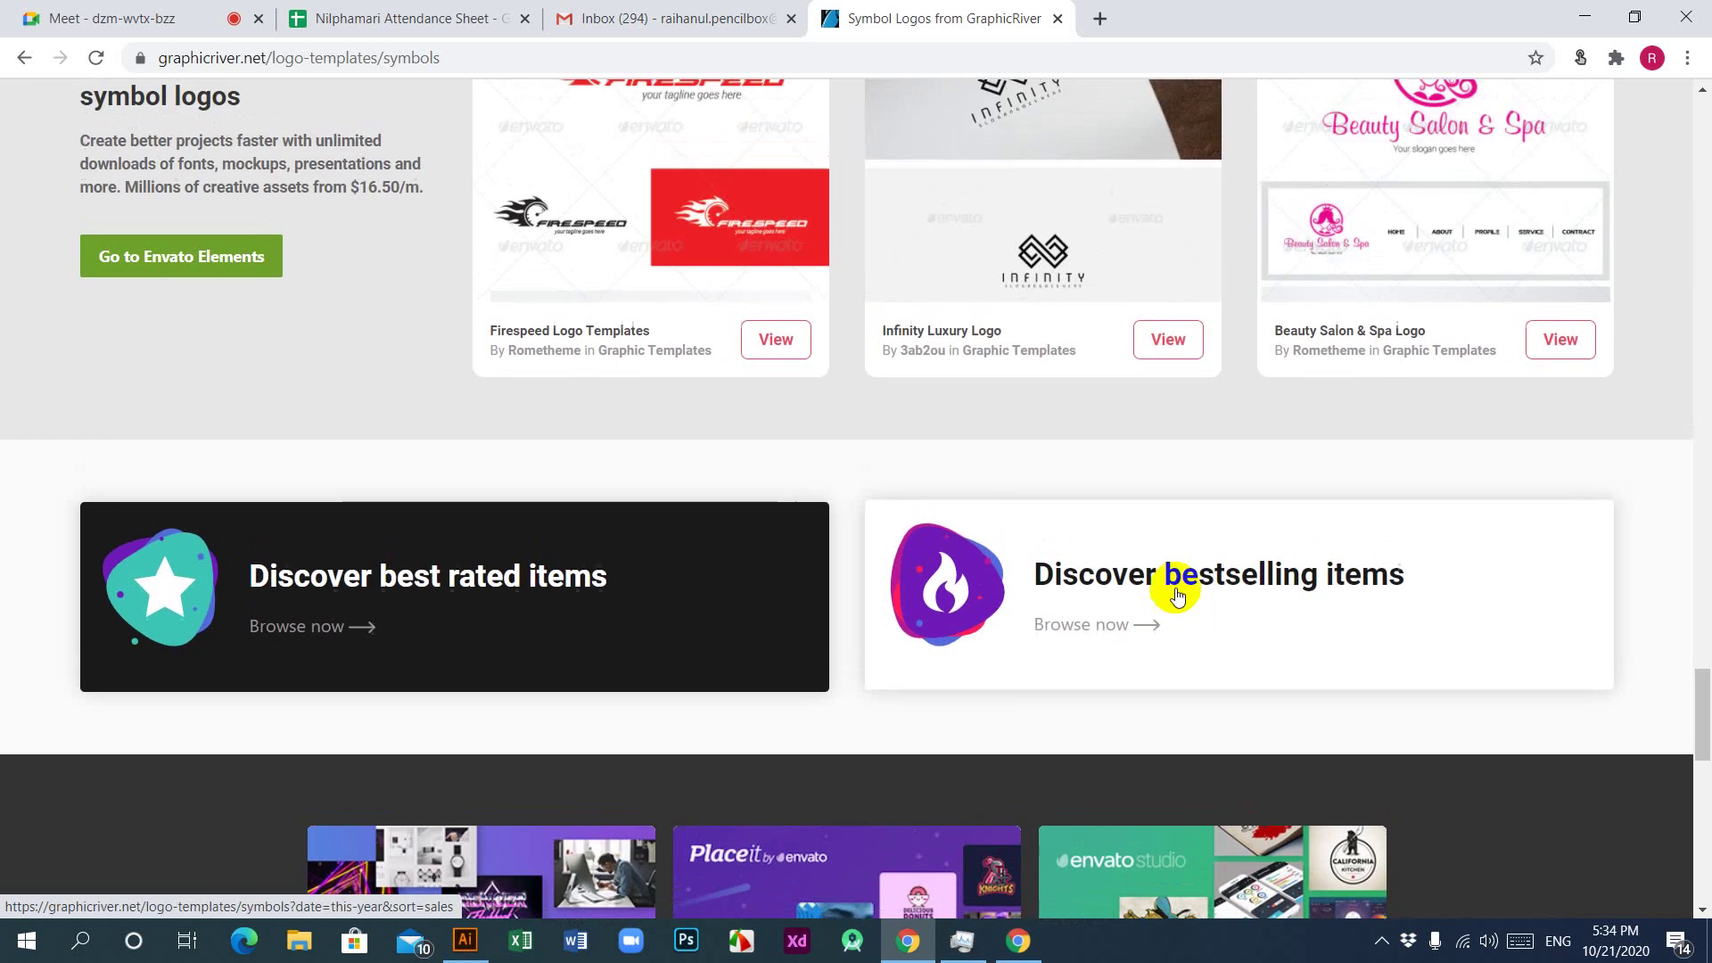
{"action": "scroll", "coordinate": [524, 459], "scroll_direction": "up", "scroll_amount": 10}
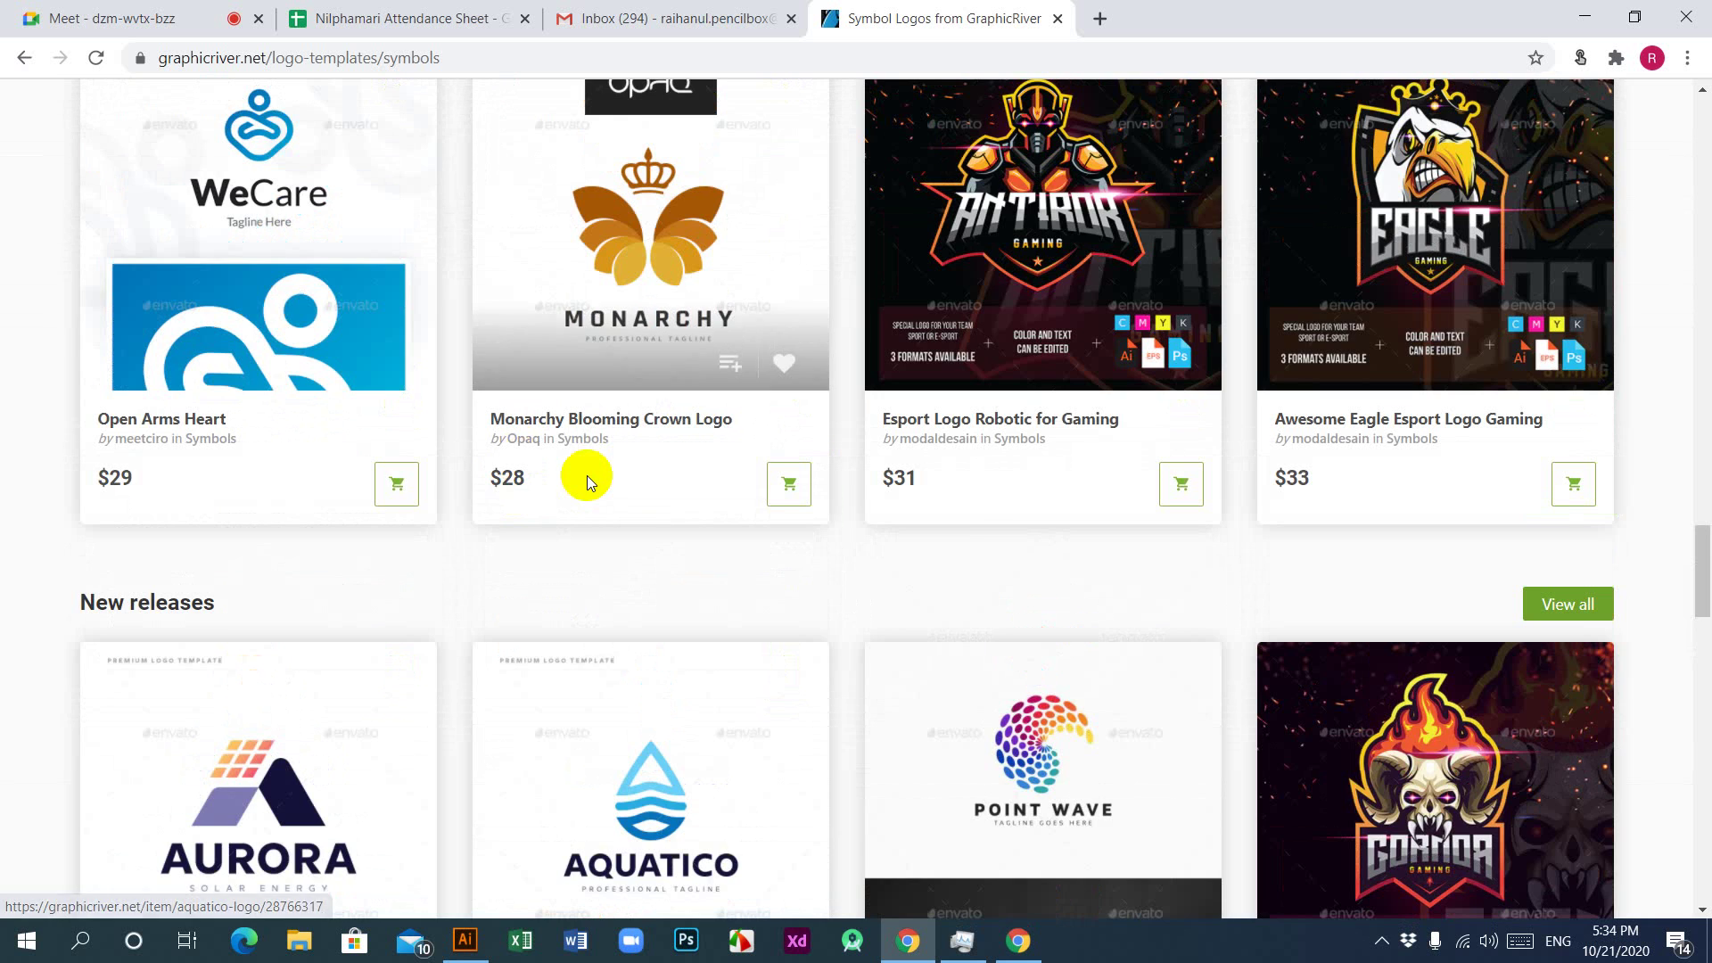
{"action": "scroll", "coordinate": [579, 472], "scroll_direction": "down", "scroll_amount": 4}
{"action": "scroll", "coordinate": [420, 565], "scroll_direction": "up", "scroll_amount": 5}
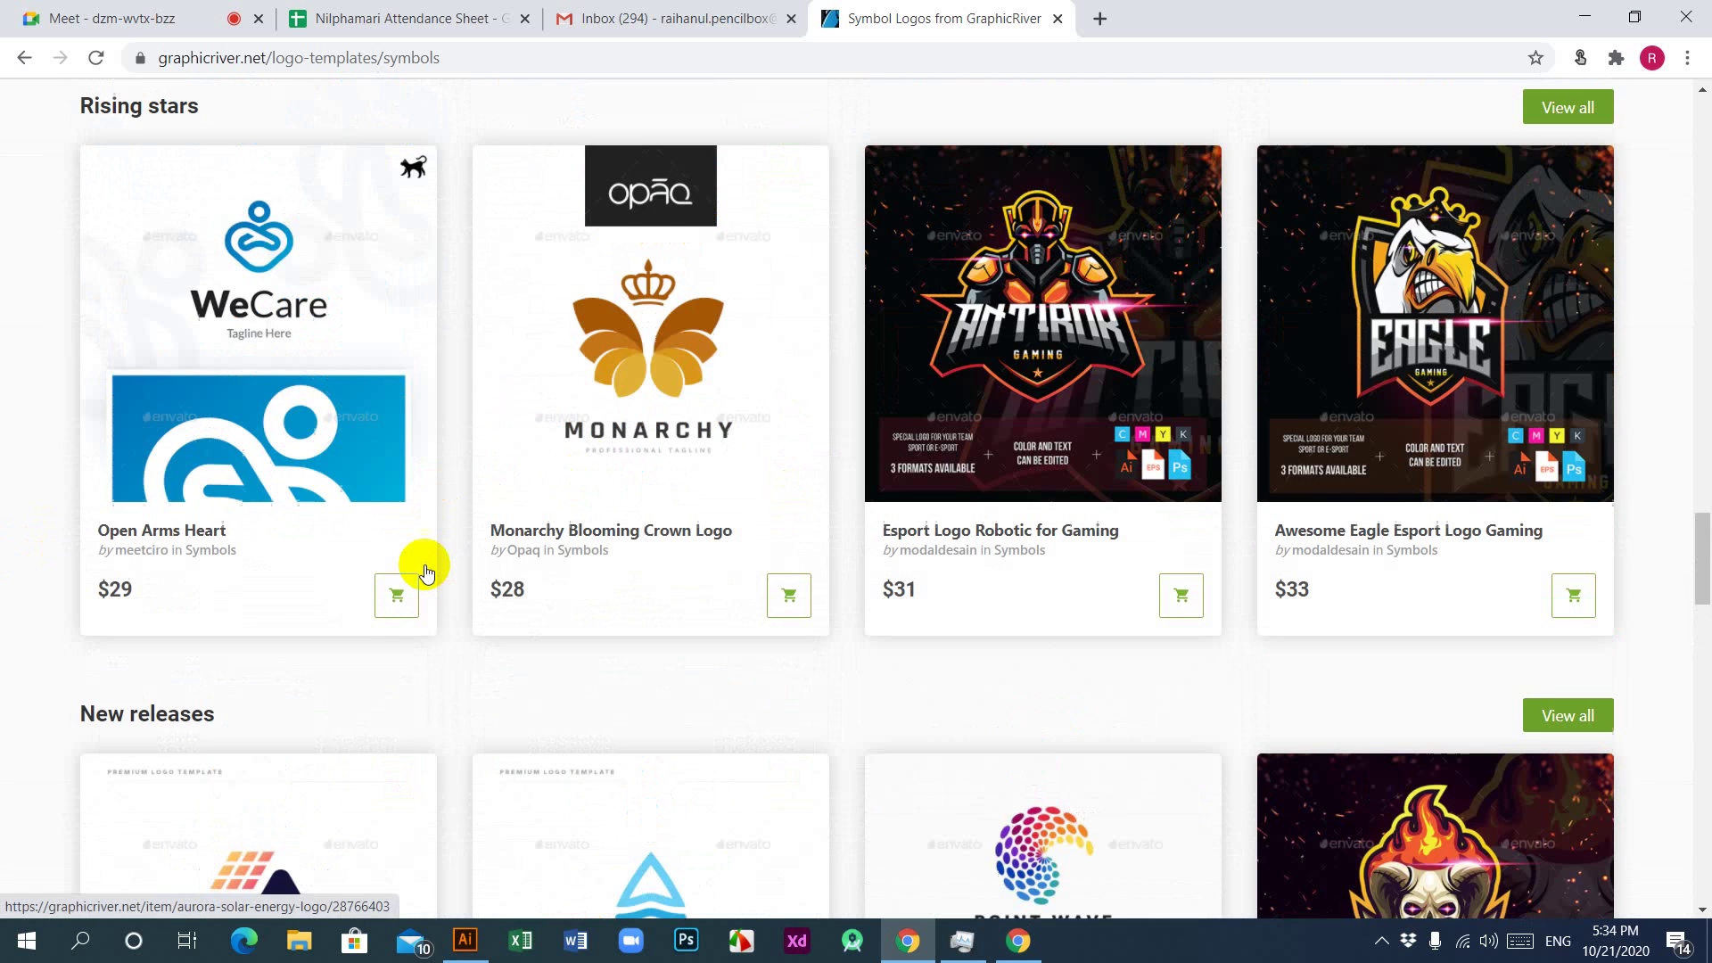
Step: Open the full New releases listing of symbol logos and look over its first logo templates
{"action": "scroll", "coordinate": [114, 335], "scroll_direction": "down", "scroll_amount": 4}
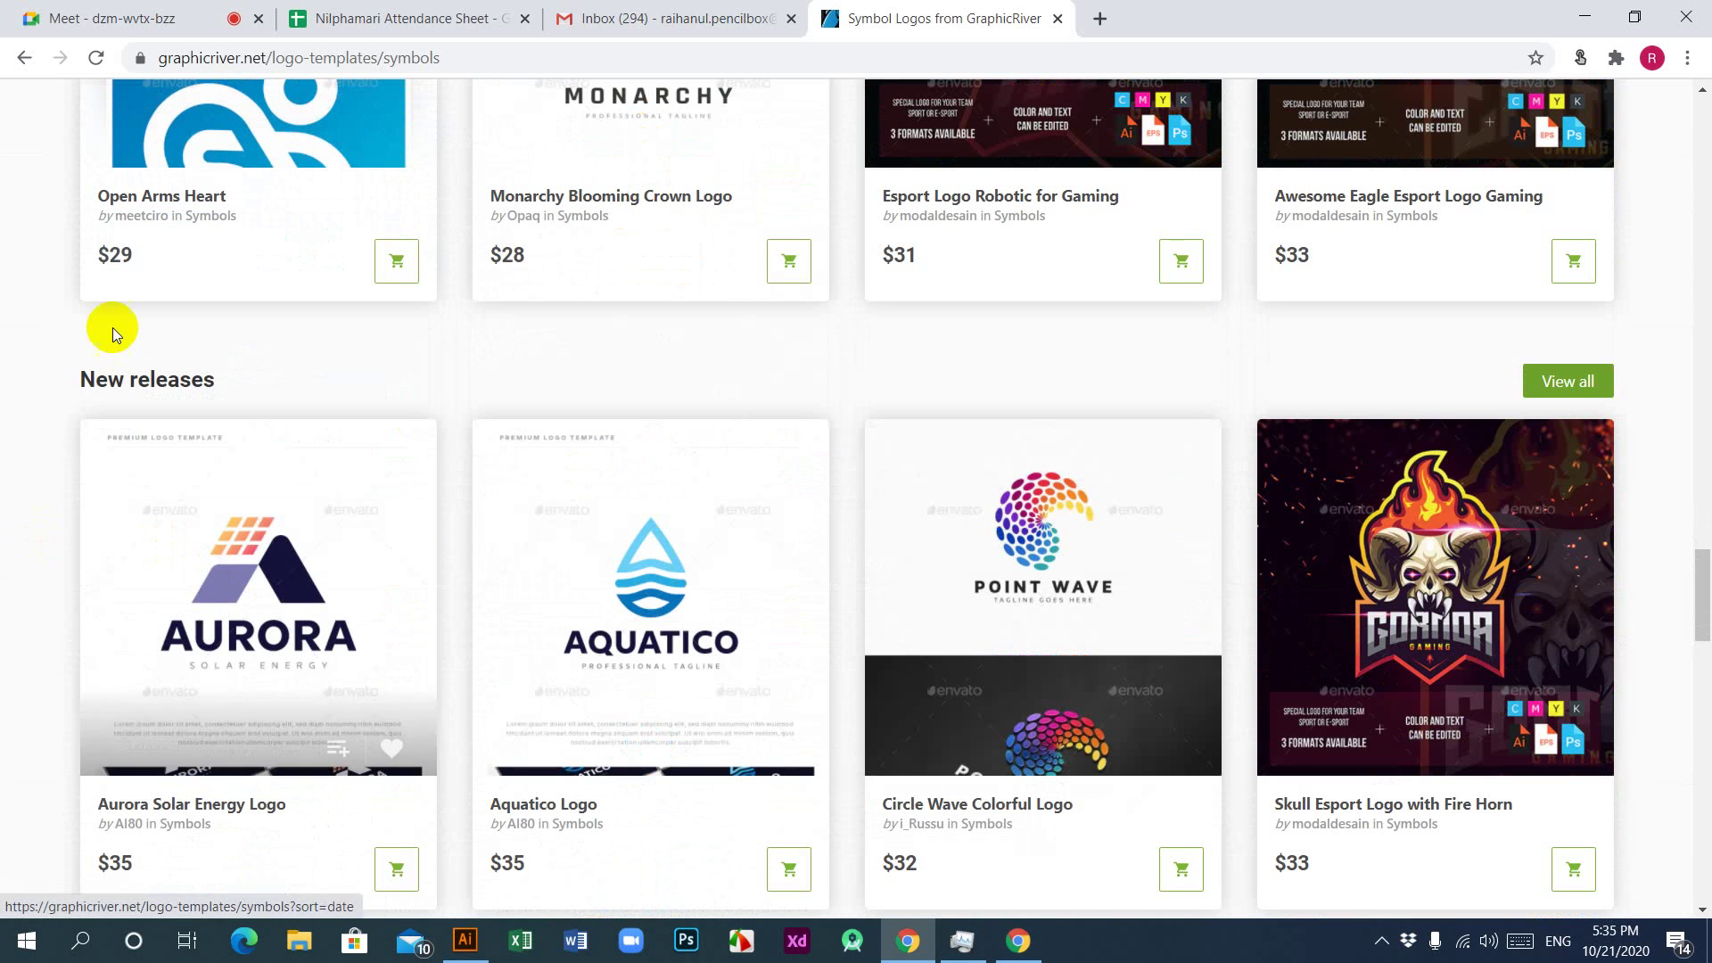
{"action": "left_click", "coordinate": [168, 383]}
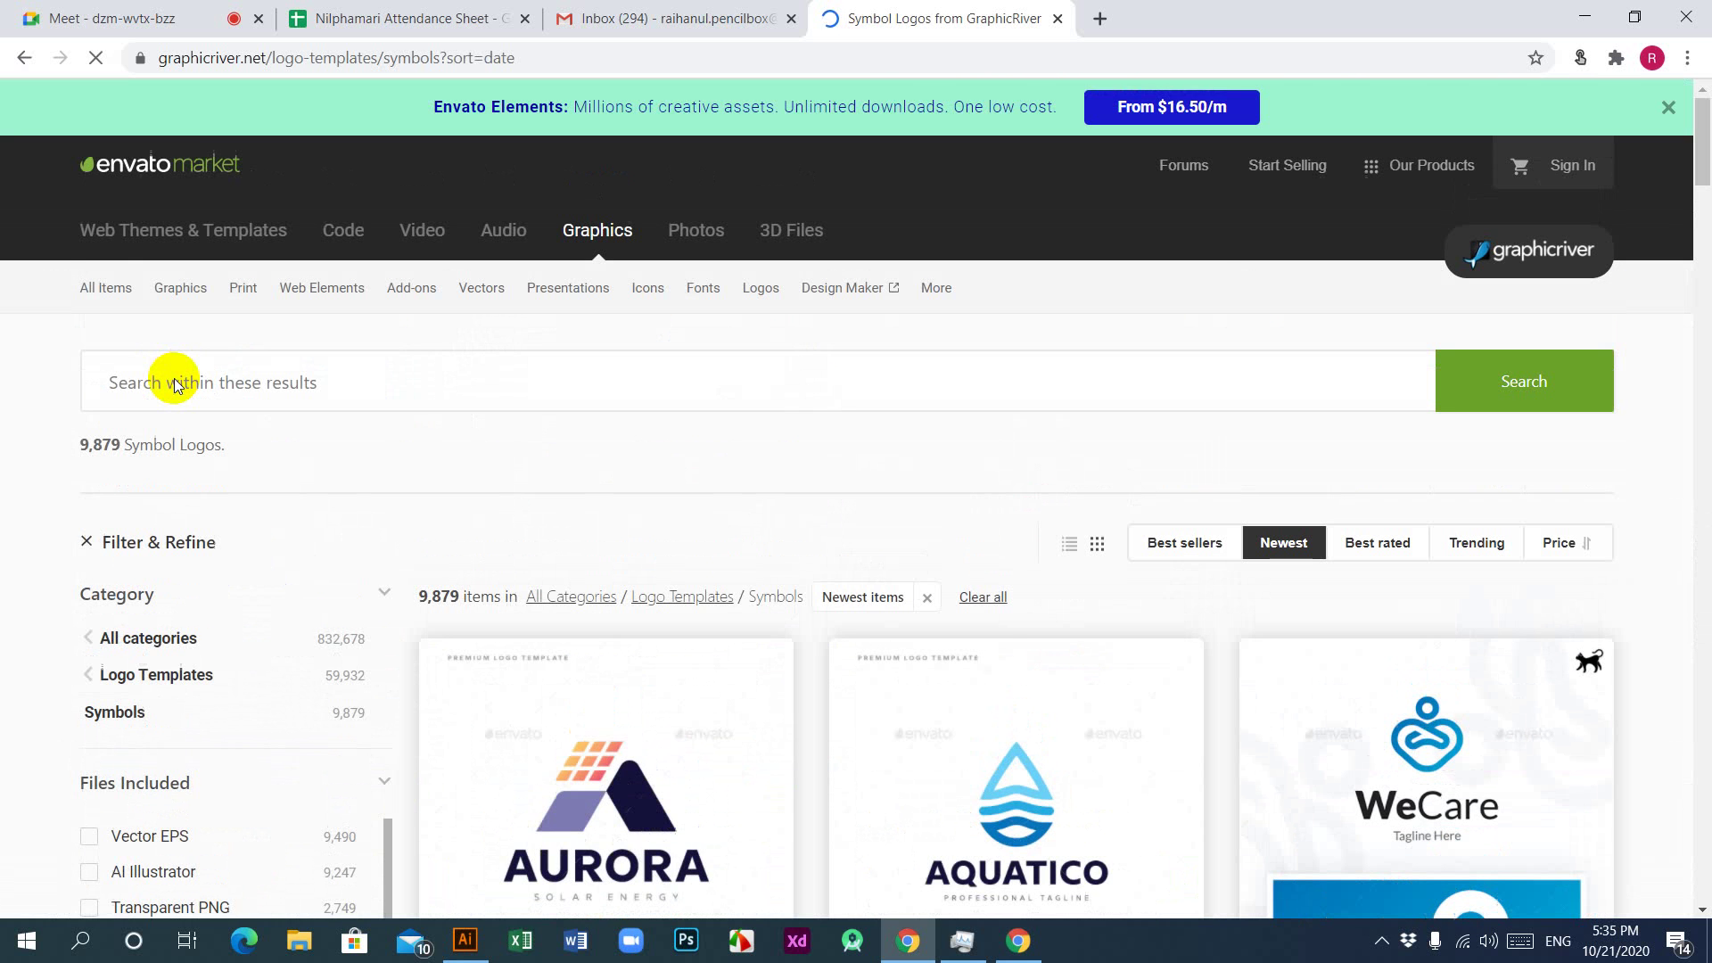
{"action": "scroll", "coordinate": [891, 589], "scroll_direction": "down", "scroll_amount": 1}
{"action": "scroll", "coordinate": [891, 593], "scroll_direction": "down", "scroll_amount": 3}
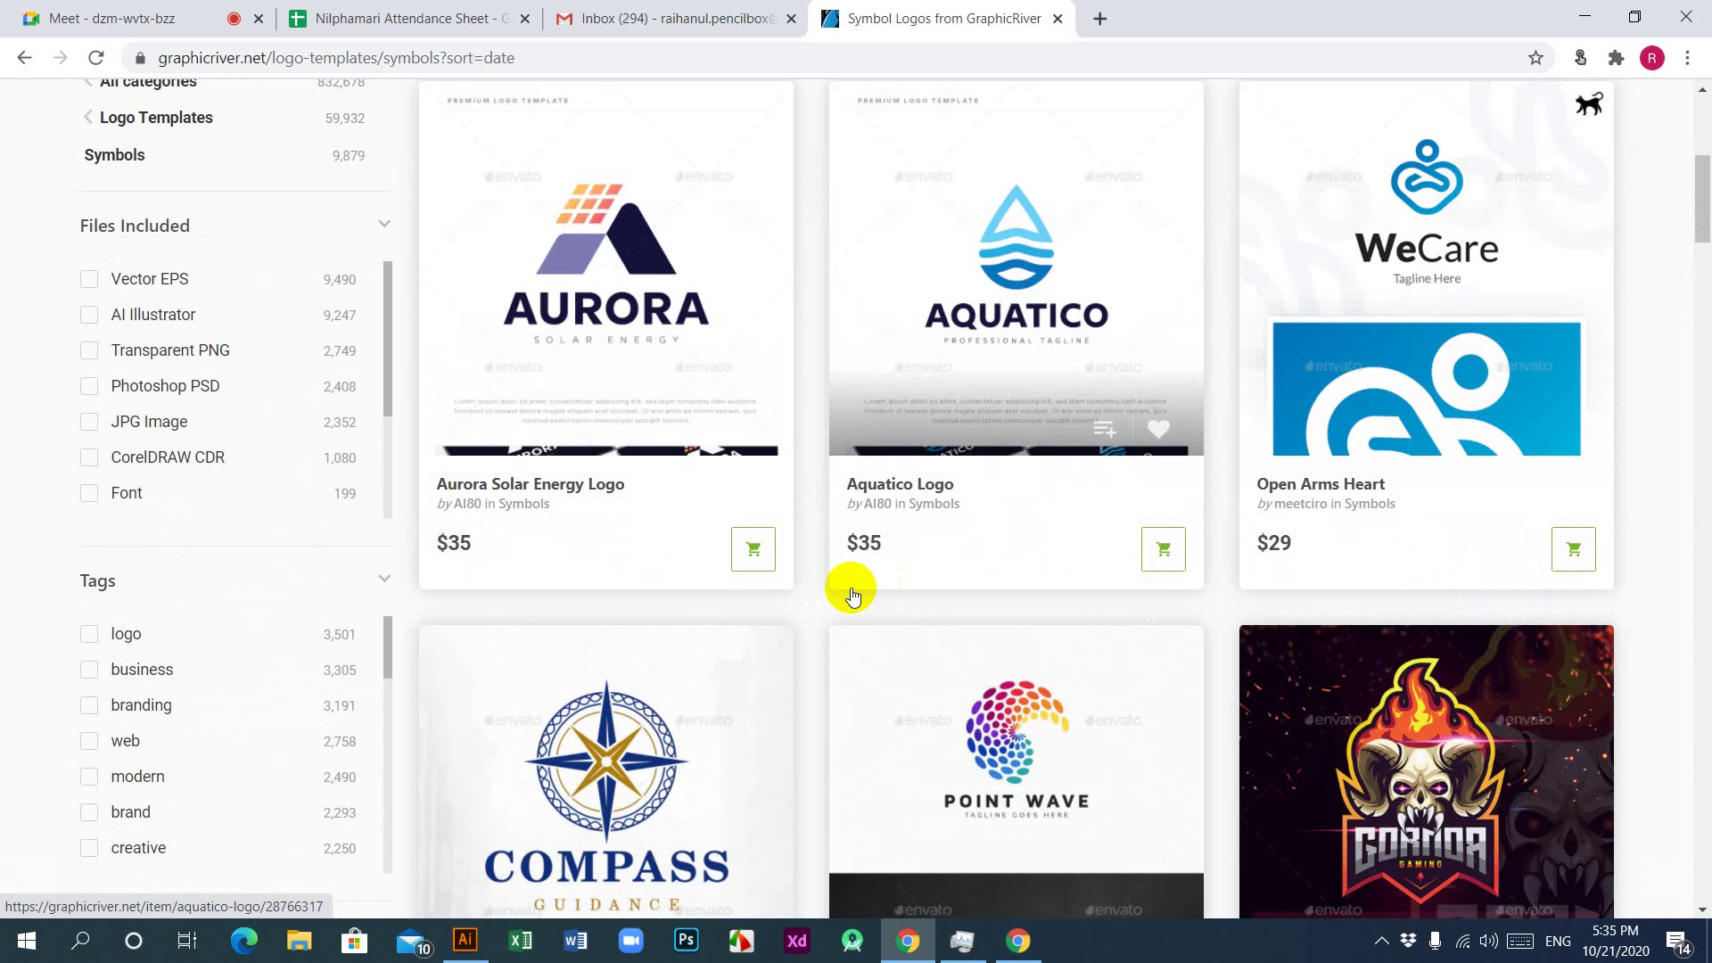
{"action": "scroll", "coordinate": [936, 535], "scroll_direction": "up", "scroll_amount": 1}
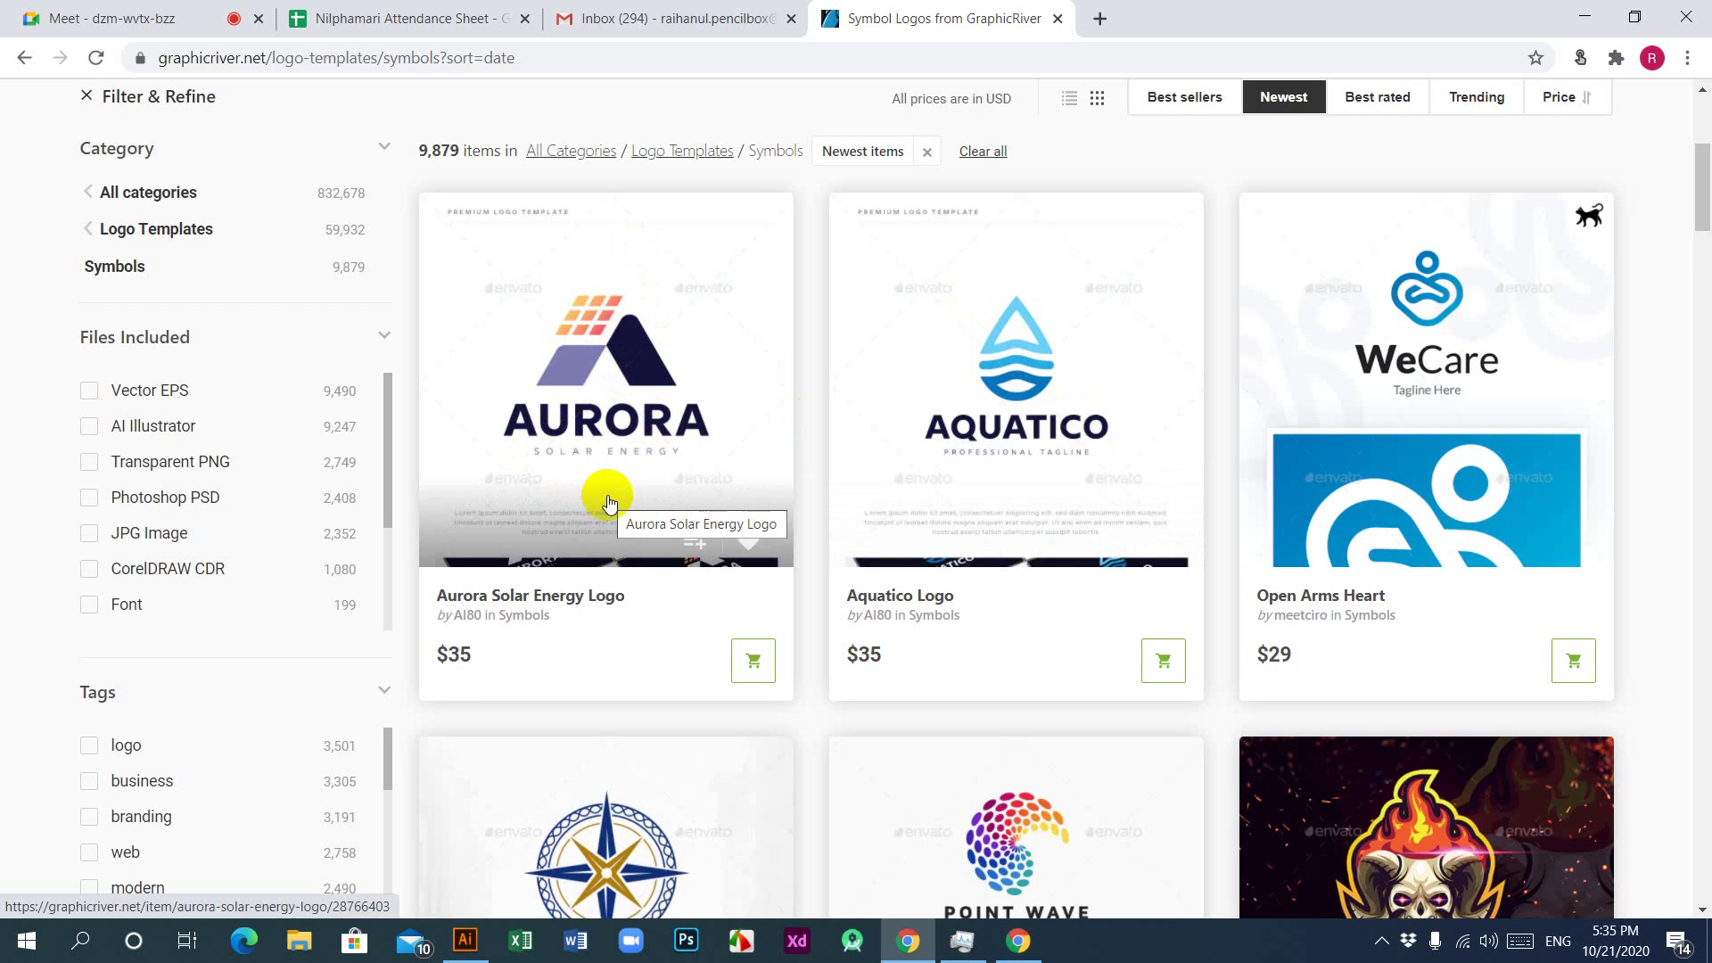
Step: Browse the newest symbol logos for simple shapes to use as reference, examining the Up Chat logo and its neighbours
{"action": "scroll", "coordinate": [608, 504], "scroll_direction": "down", "scroll_amount": 5}
{"action": "scroll", "coordinate": [609, 503], "scroll_direction": "down", "scroll_amount": 7}
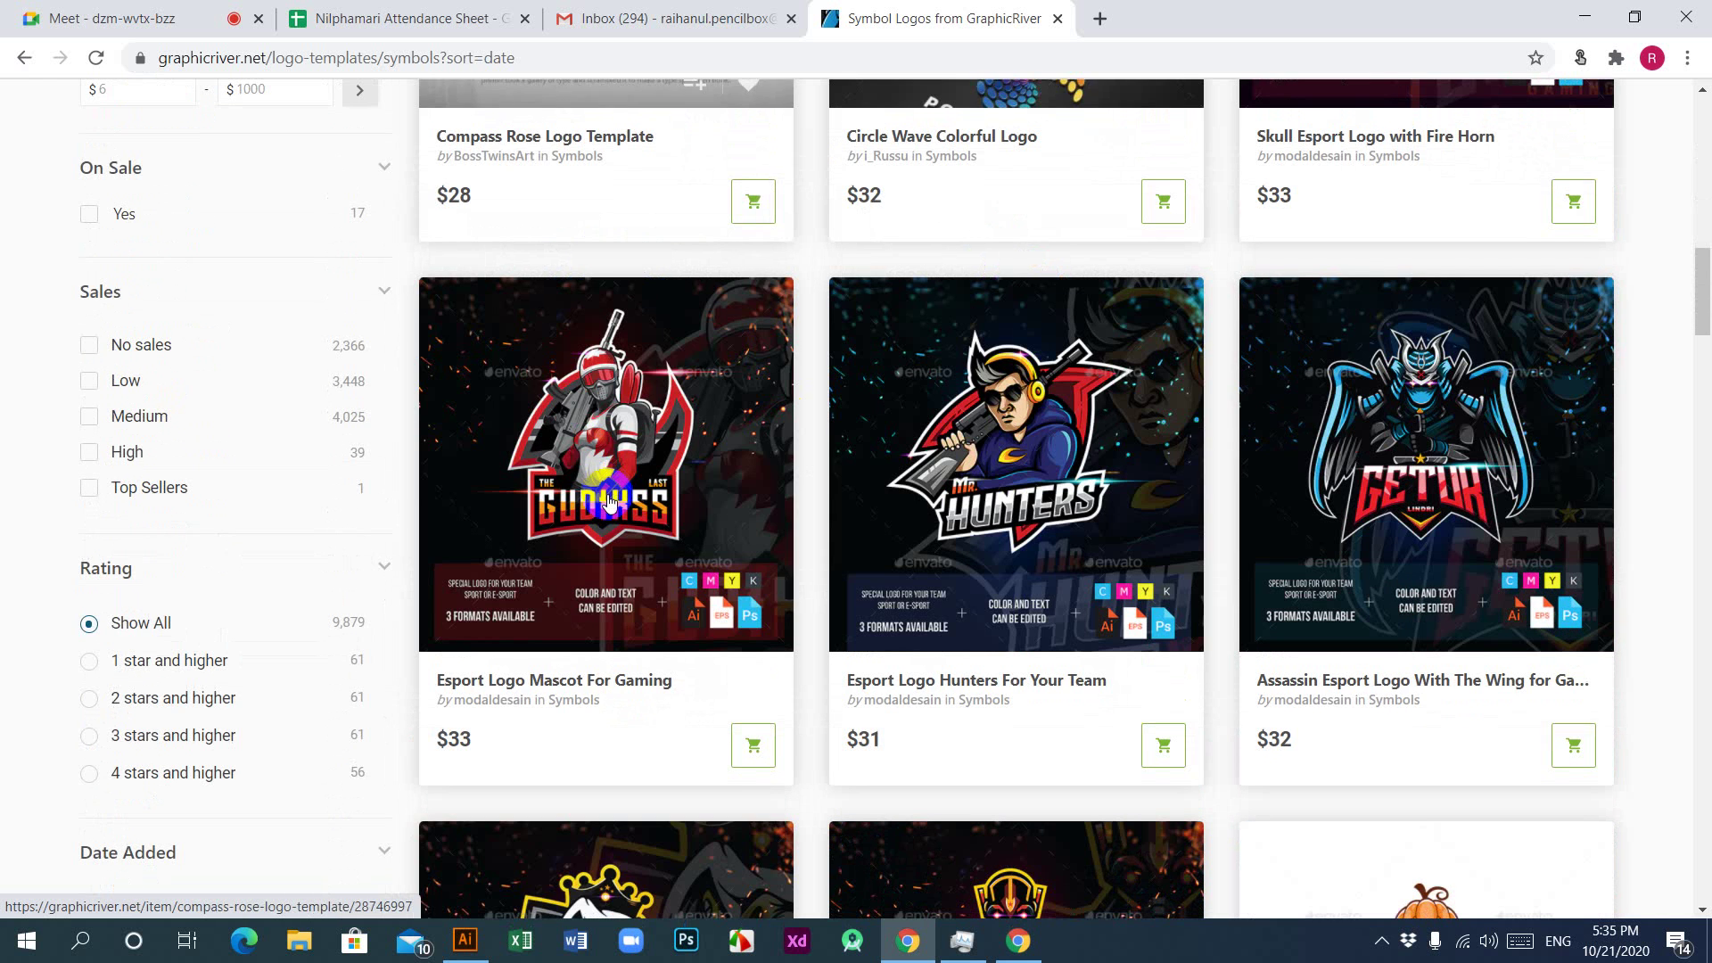
{"action": "scroll", "coordinate": [609, 504], "scroll_direction": "down", "scroll_amount": 7}
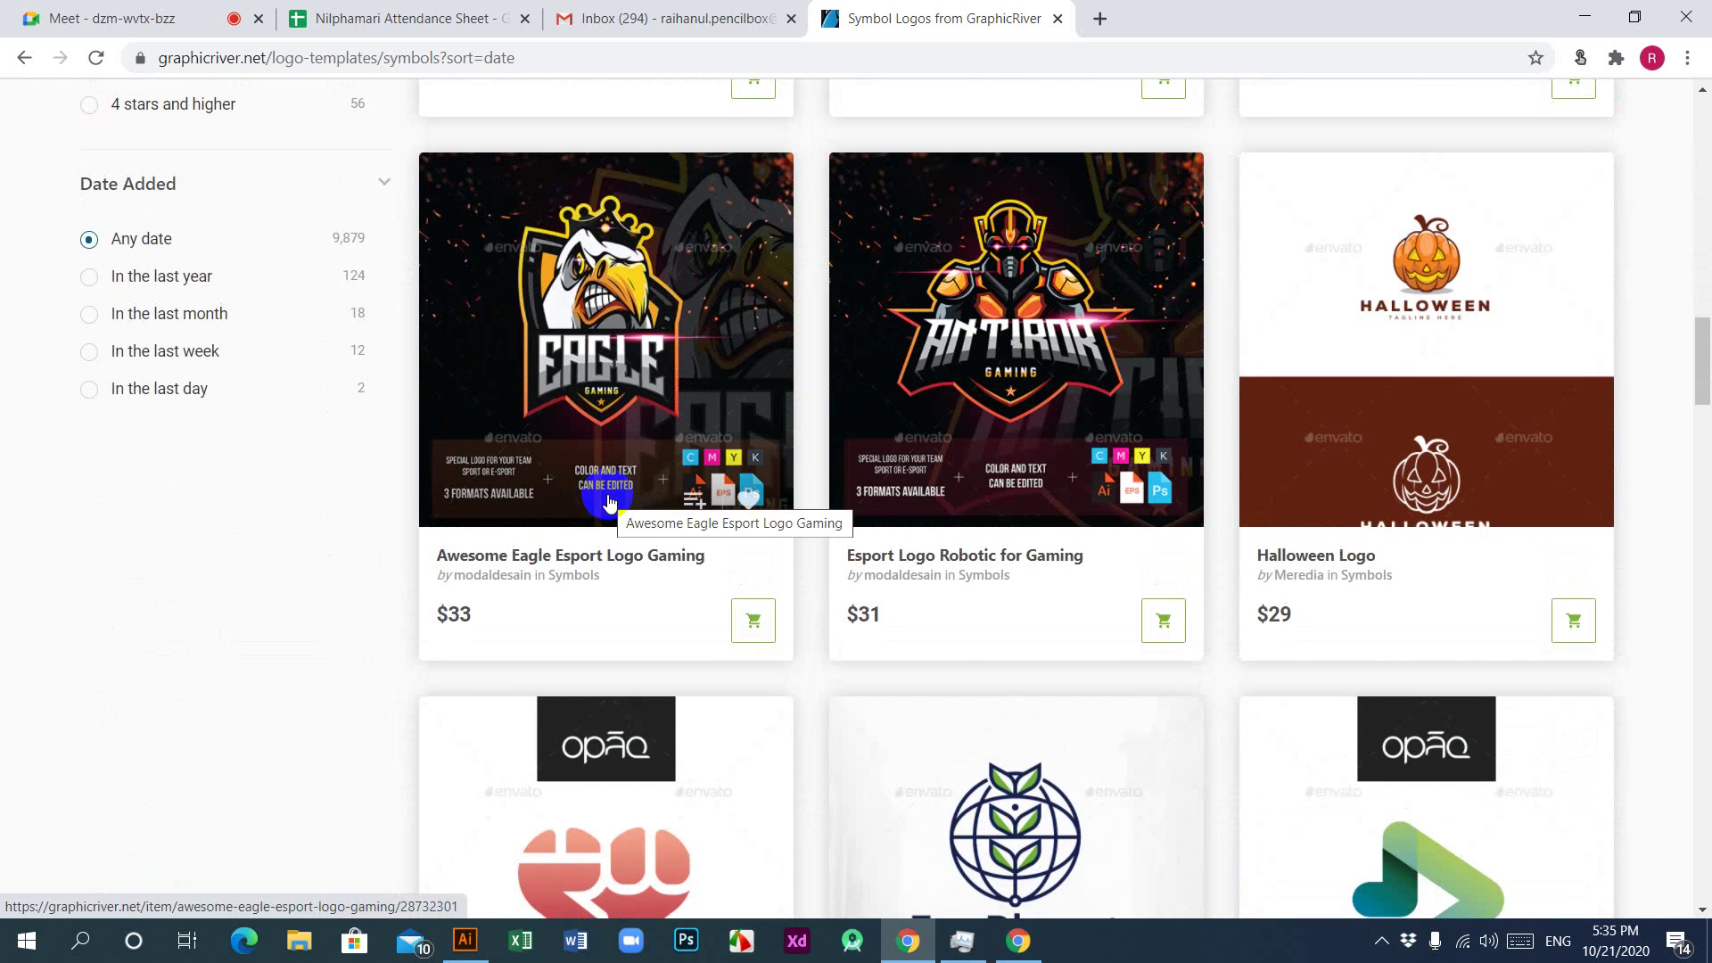
{"action": "scroll", "coordinate": [609, 504], "scroll_direction": "down", "scroll_amount": 6}
{"action": "scroll", "coordinate": [609, 504], "scroll_direction": "down", "scroll_amount": 7}
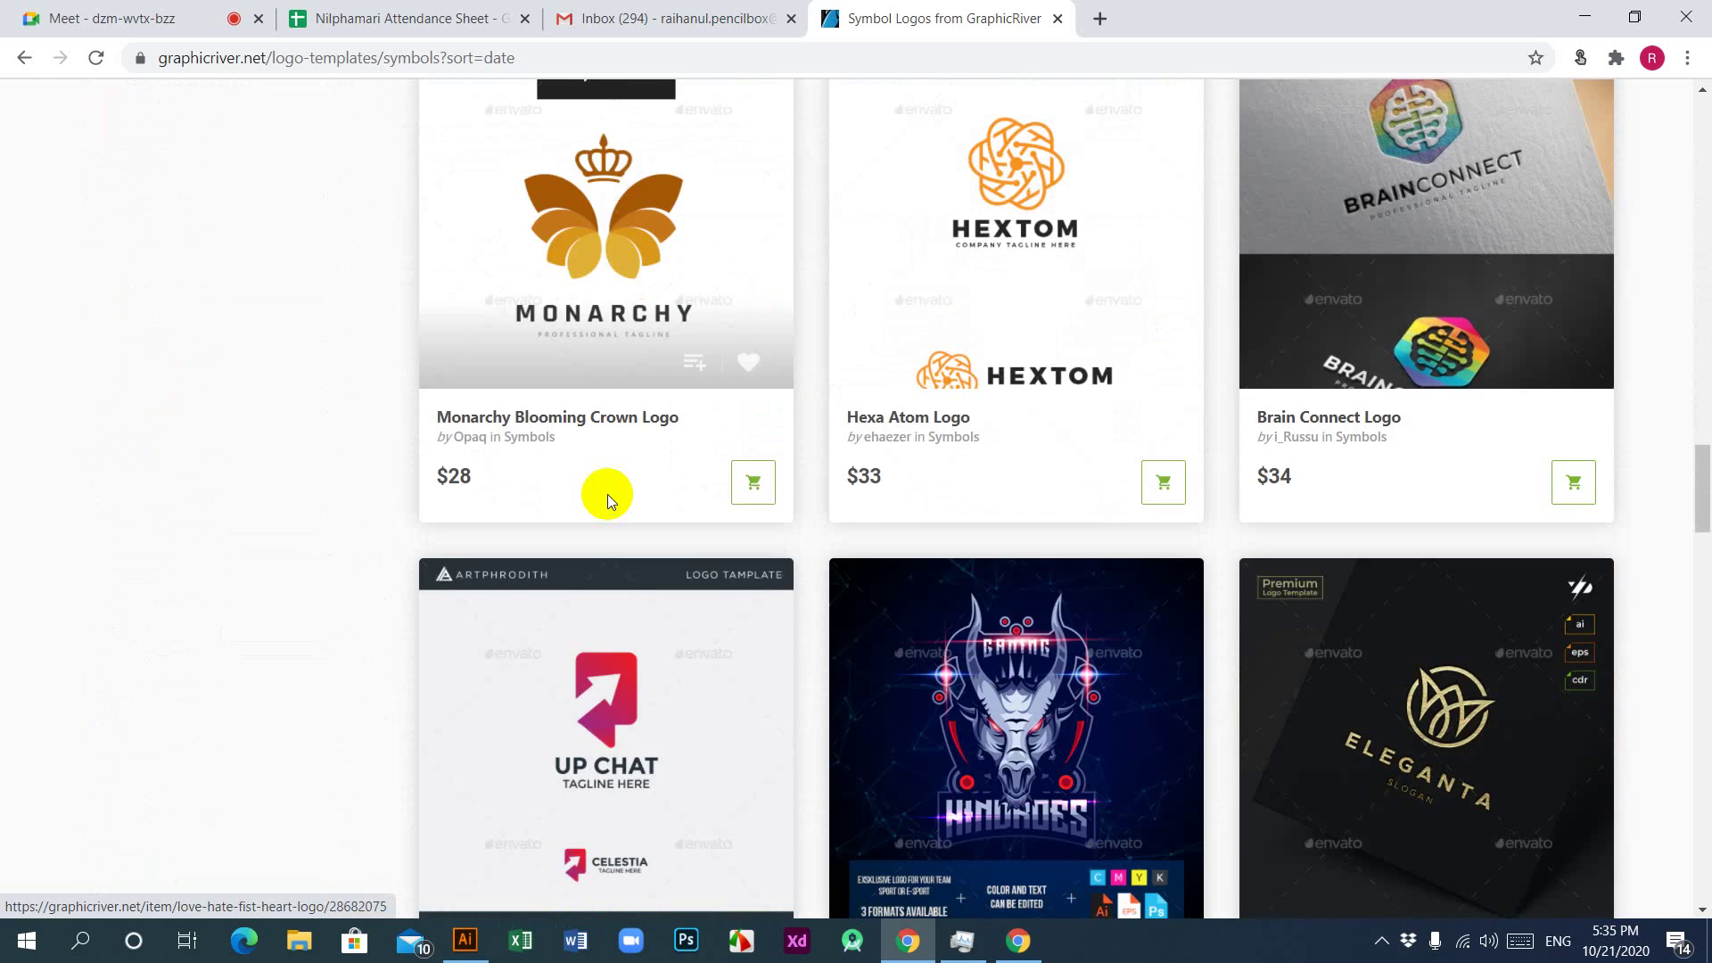
{"action": "scroll", "coordinate": [609, 502], "scroll_direction": "down", "scroll_amount": 4}
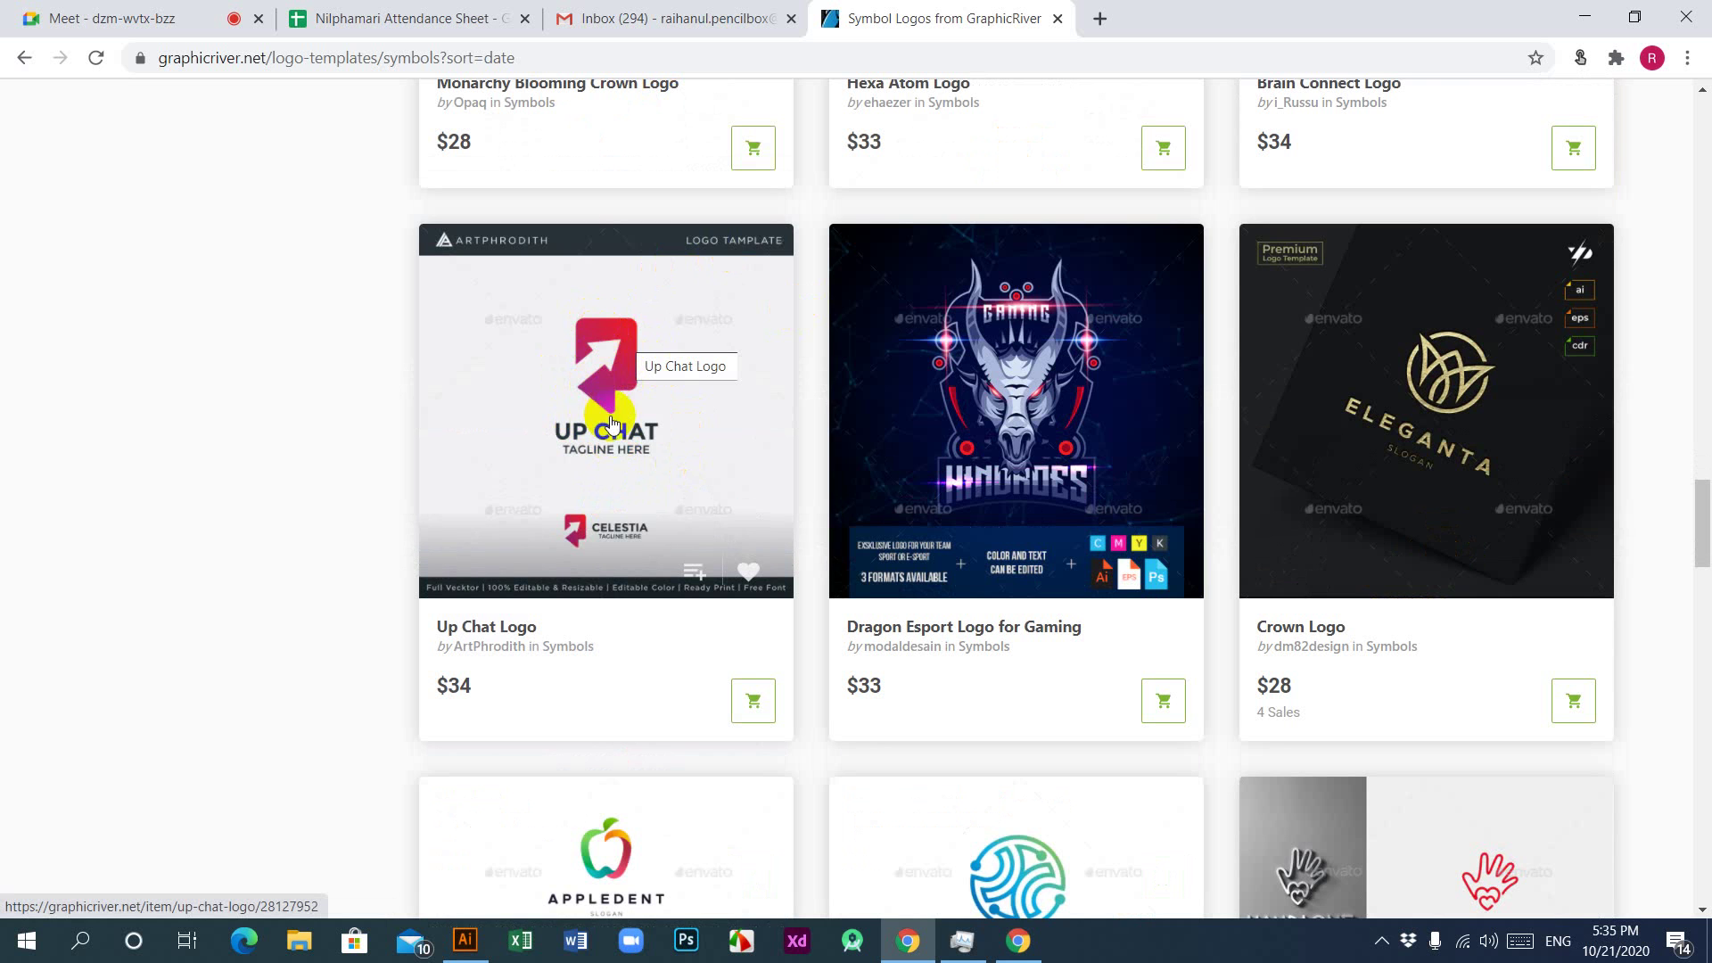
{"action": "scroll", "coordinate": [614, 344], "scroll_direction": "down", "scroll_amount": 4}
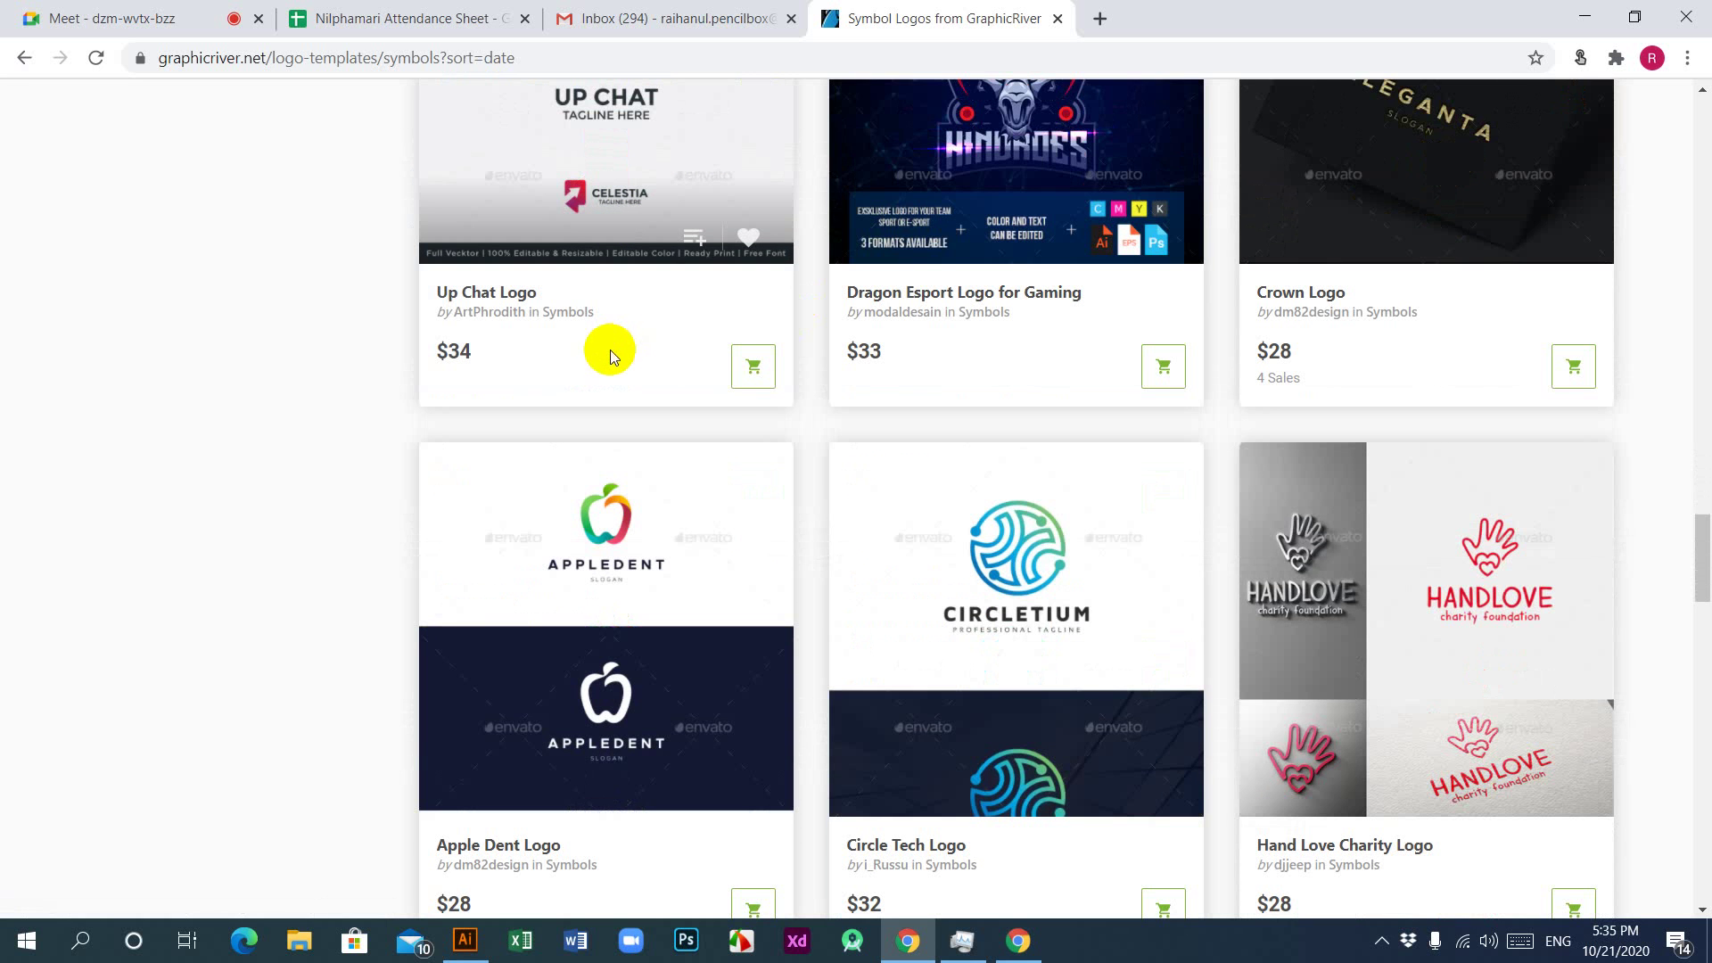
{"action": "scroll", "coordinate": [650, 365], "scroll_direction": "up", "scroll_amount": 4}
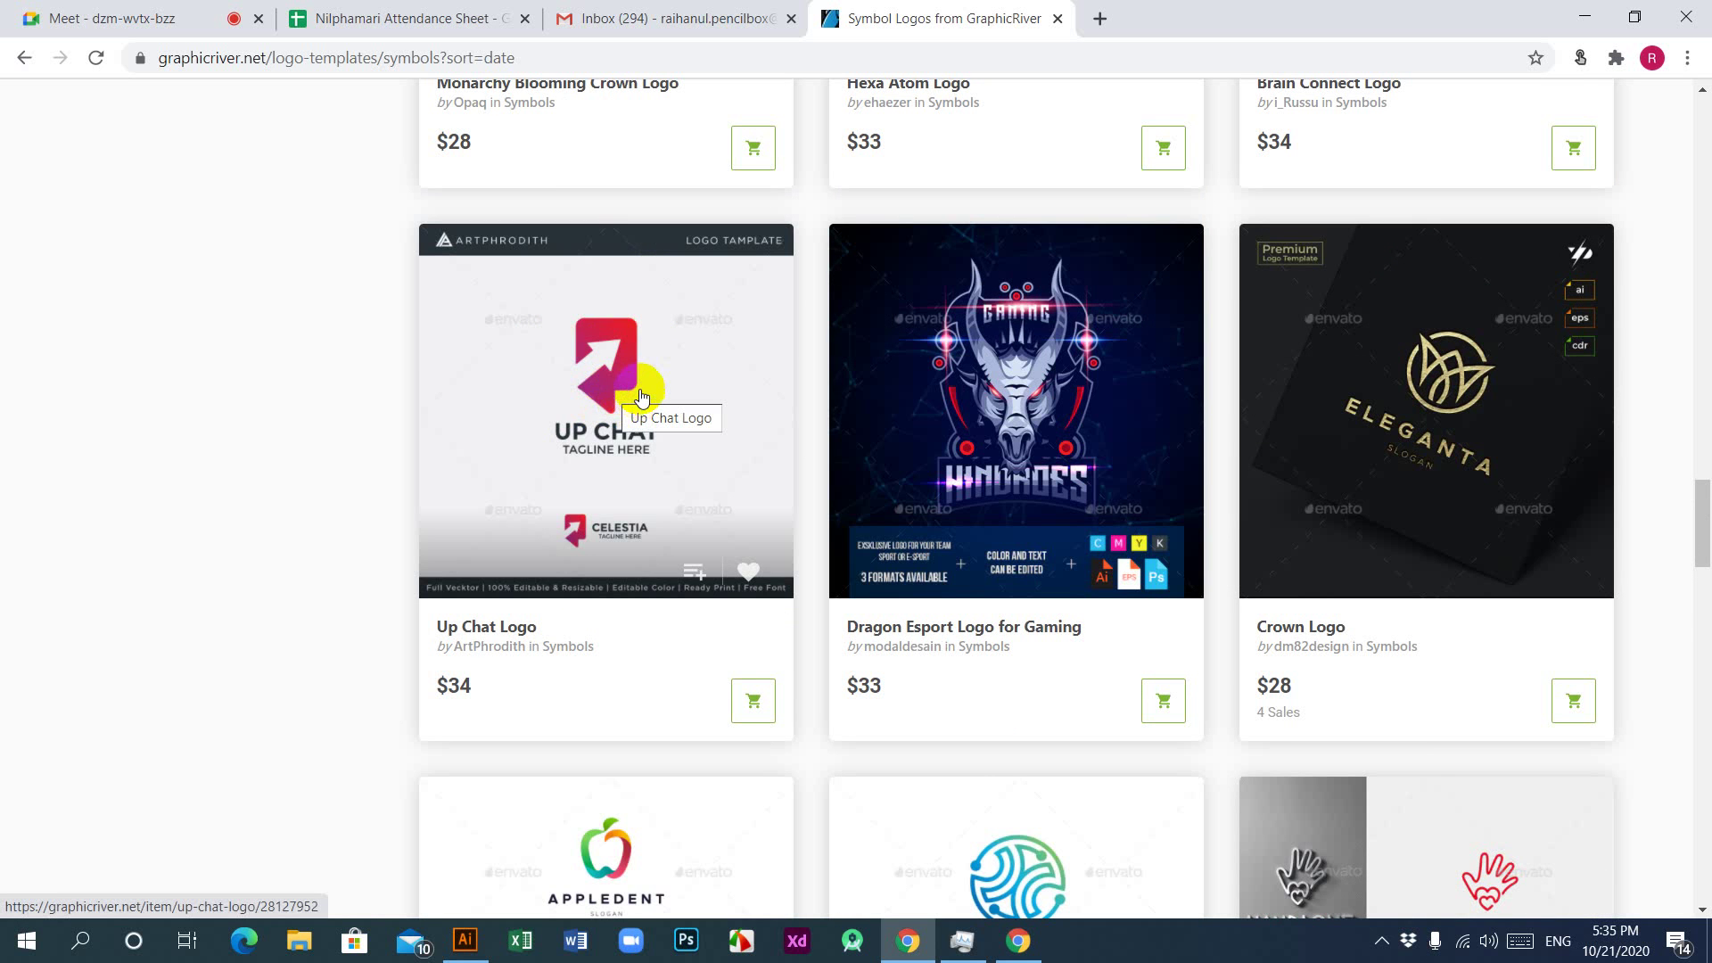
{"action": "scroll", "coordinate": [642, 397], "scroll_direction": "down", "scroll_amount": 6}
{"action": "scroll", "coordinate": [637, 383], "scroll_direction": "up", "scroll_amount": 5}
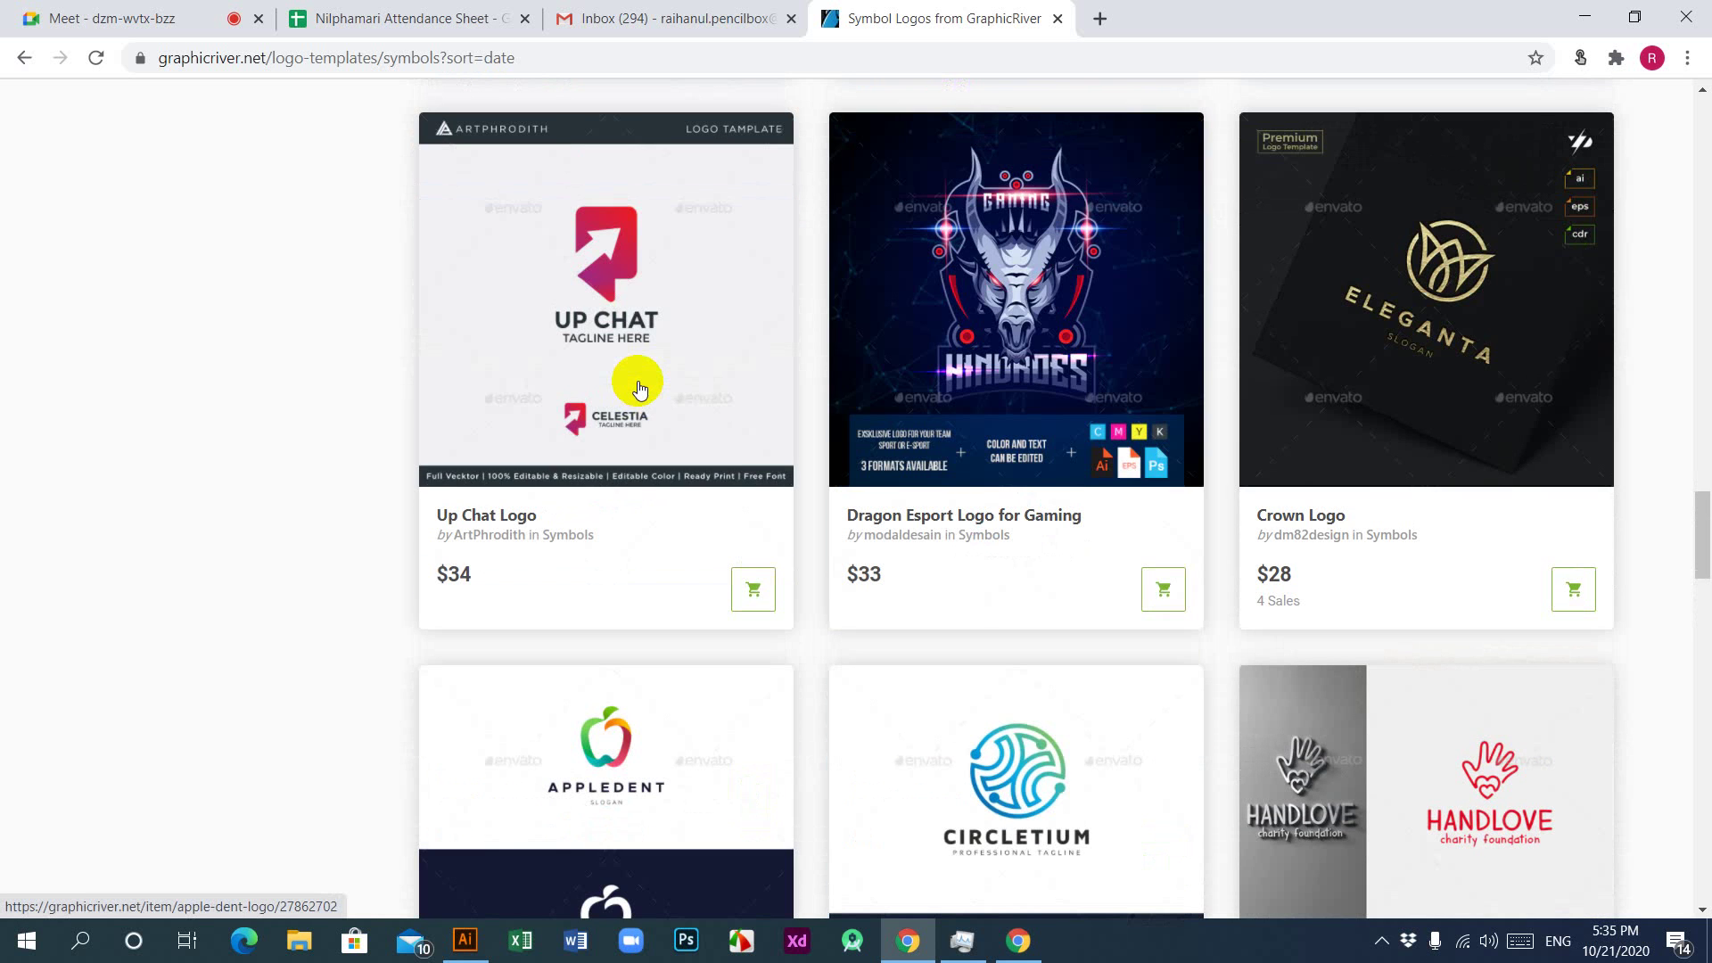
{"action": "mouse_move", "coordinate": [635, 385]}
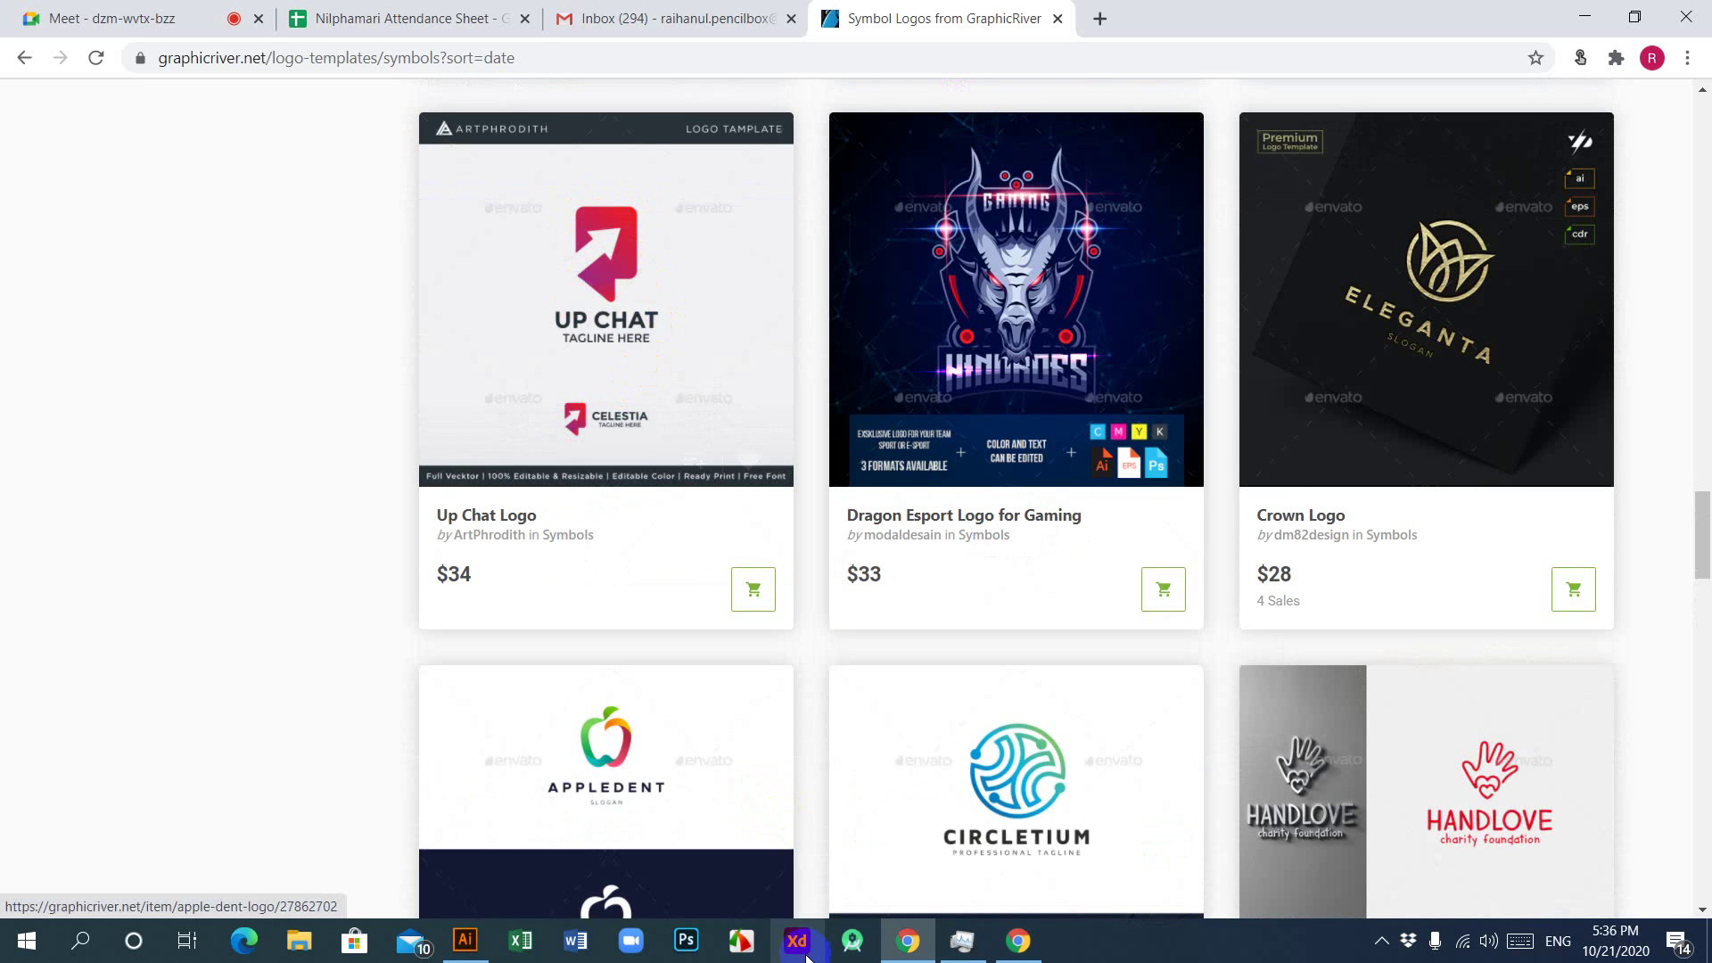
Step: Switch to Illustrator and show the grid in the blank document
{"action": "left_click", "coordinate": [465, 940]}
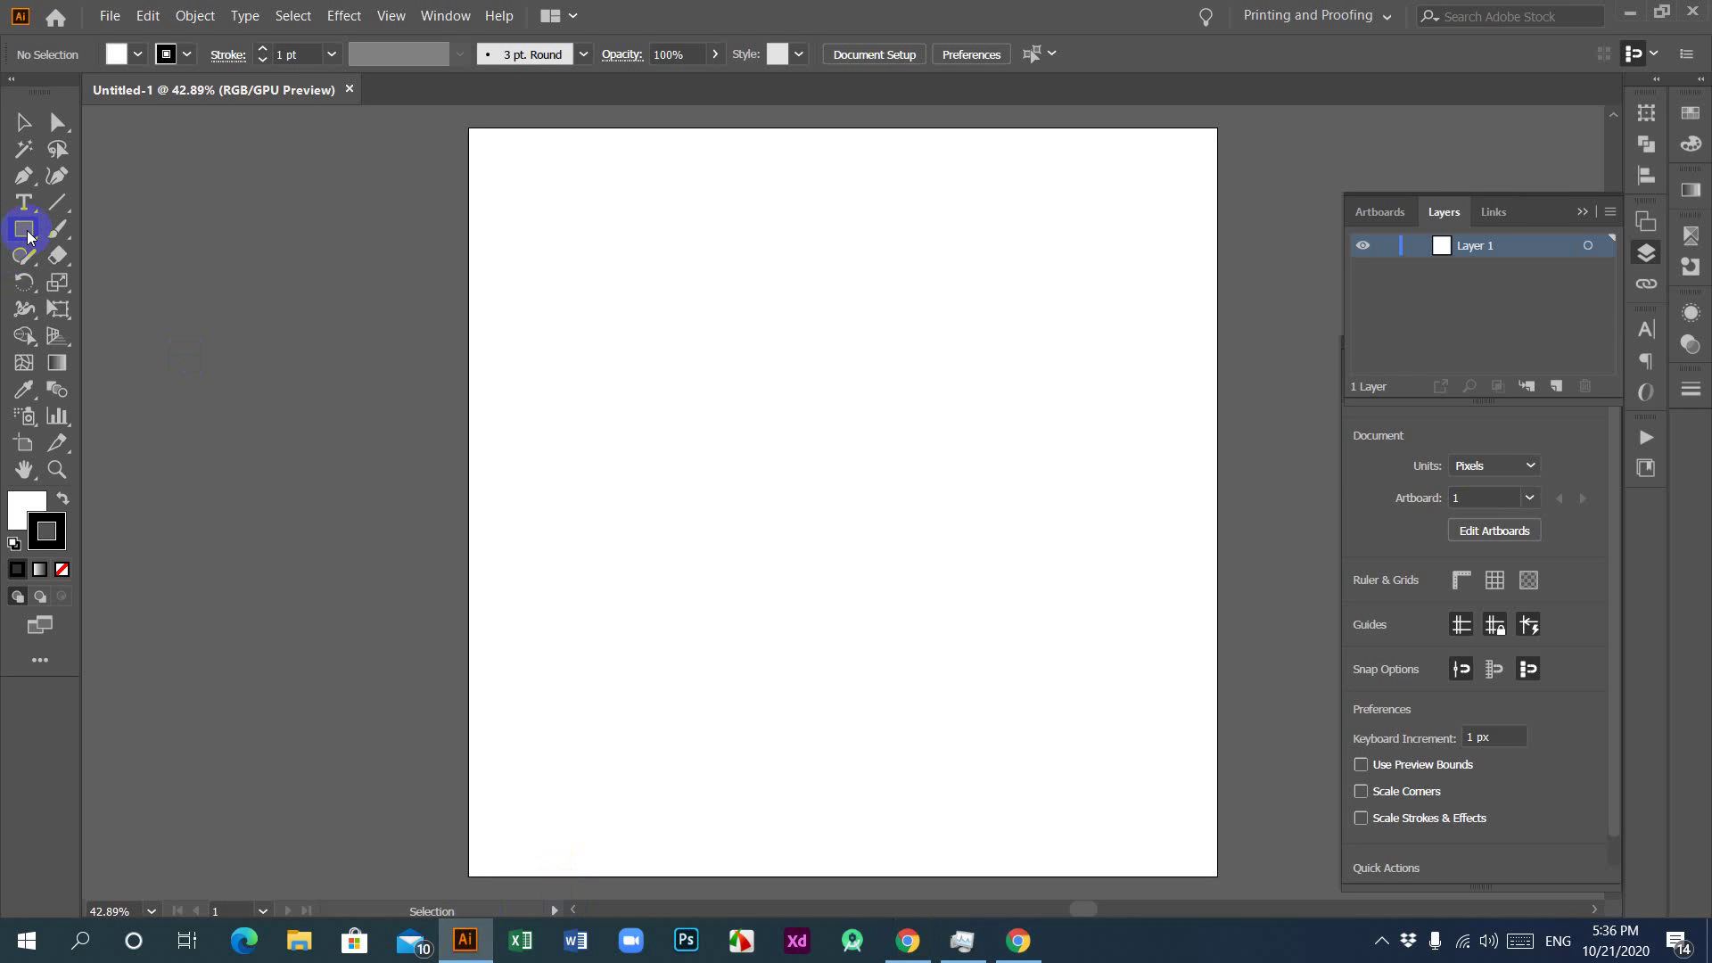
{"action": "left_click_drag", "start_coordinate": [28, 234], "coordinate": [88, 236]}
{"action": "left_click", "coordinate": [385, 25]}
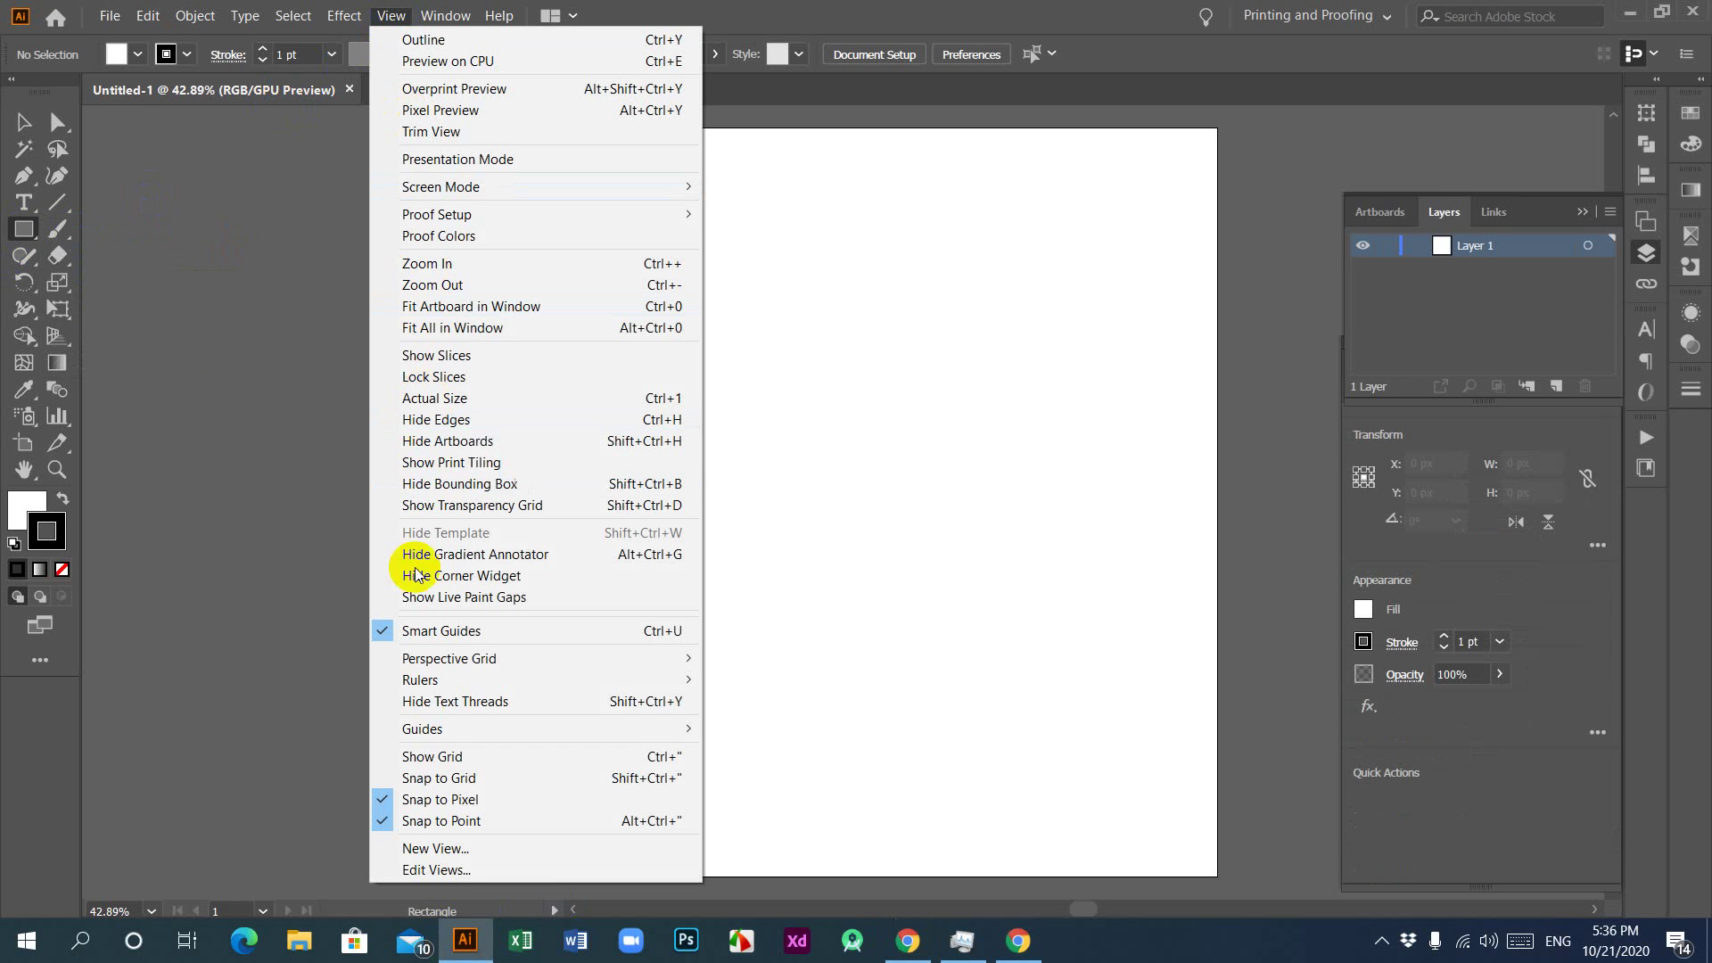
{"action": "left_click", "coordinate": [443, 759]}
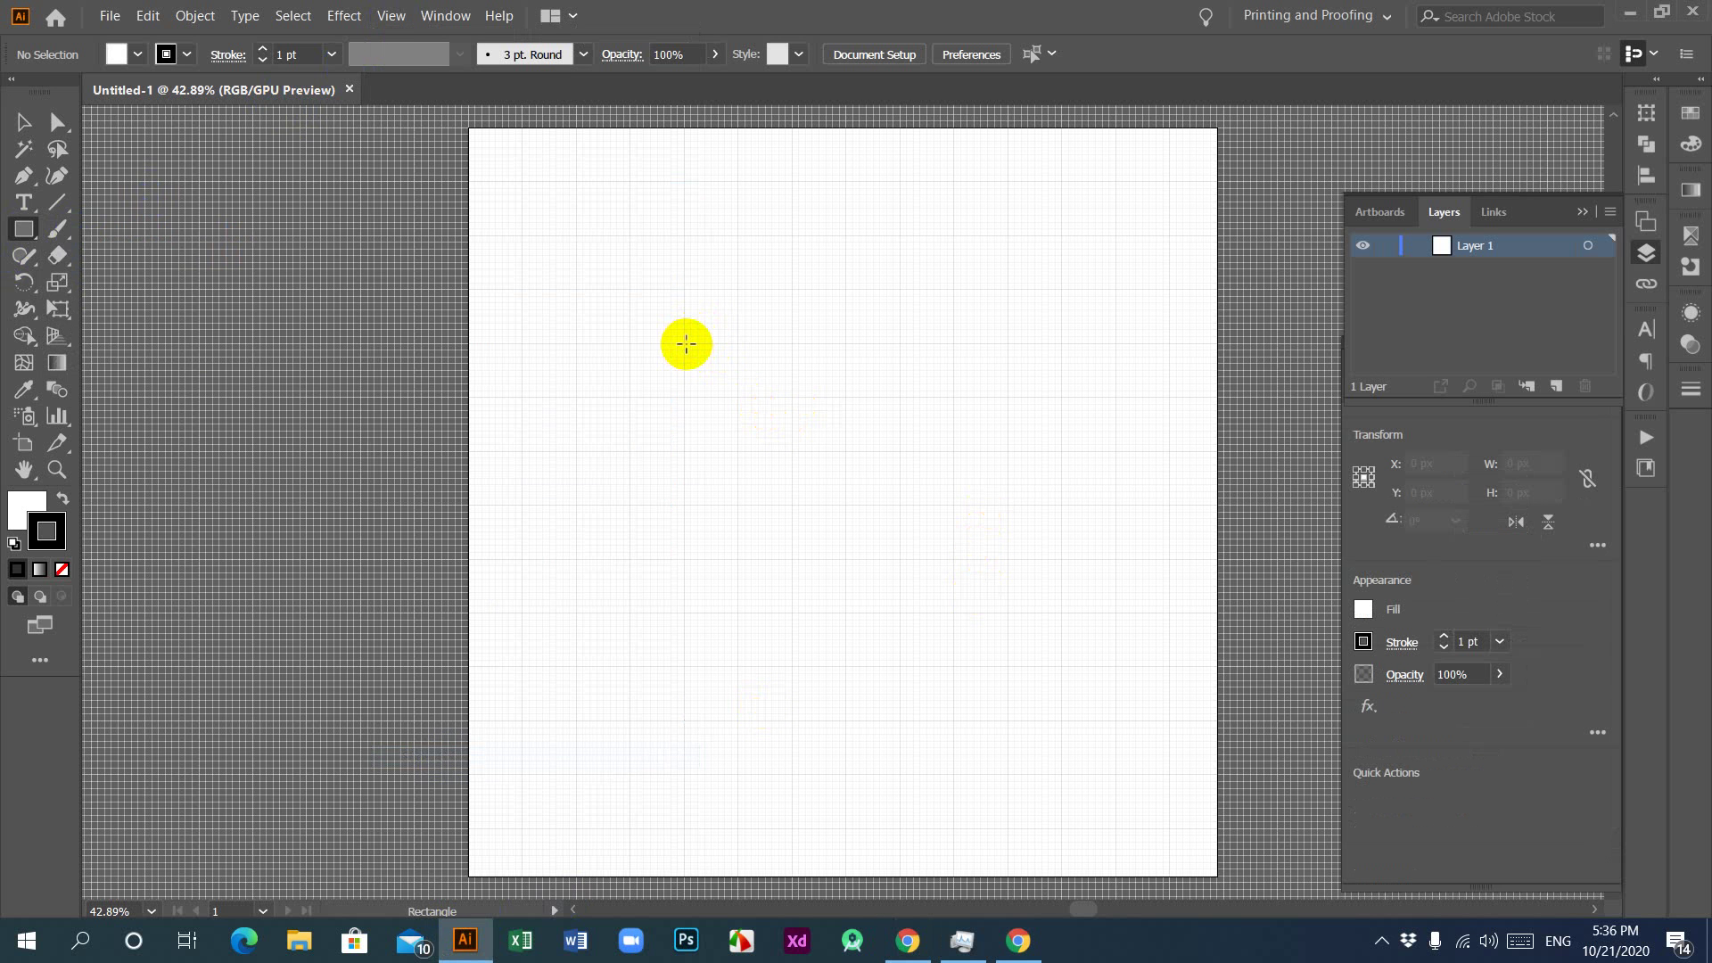
Step: Draw an upright rectangle about 71 x 140 px along the gridlines in the upper part of the artboard
{"action": "key", "text": "ctrl+plus"}
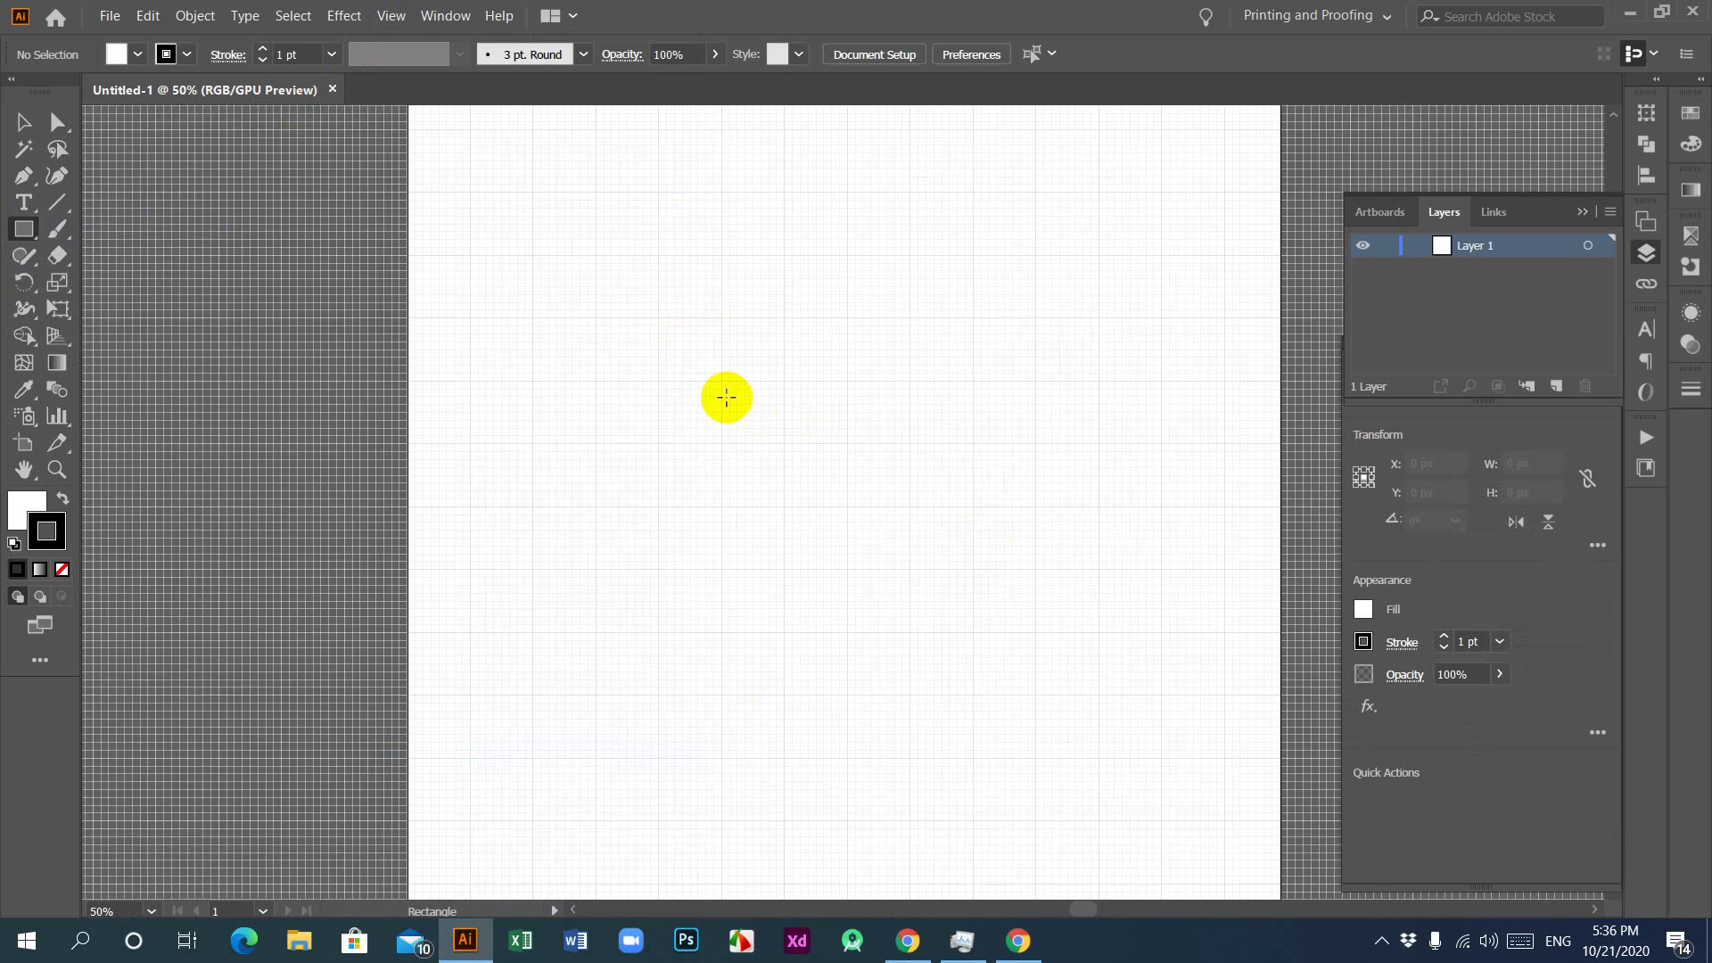
{"action": "key", "text": "ctrl+plus"}
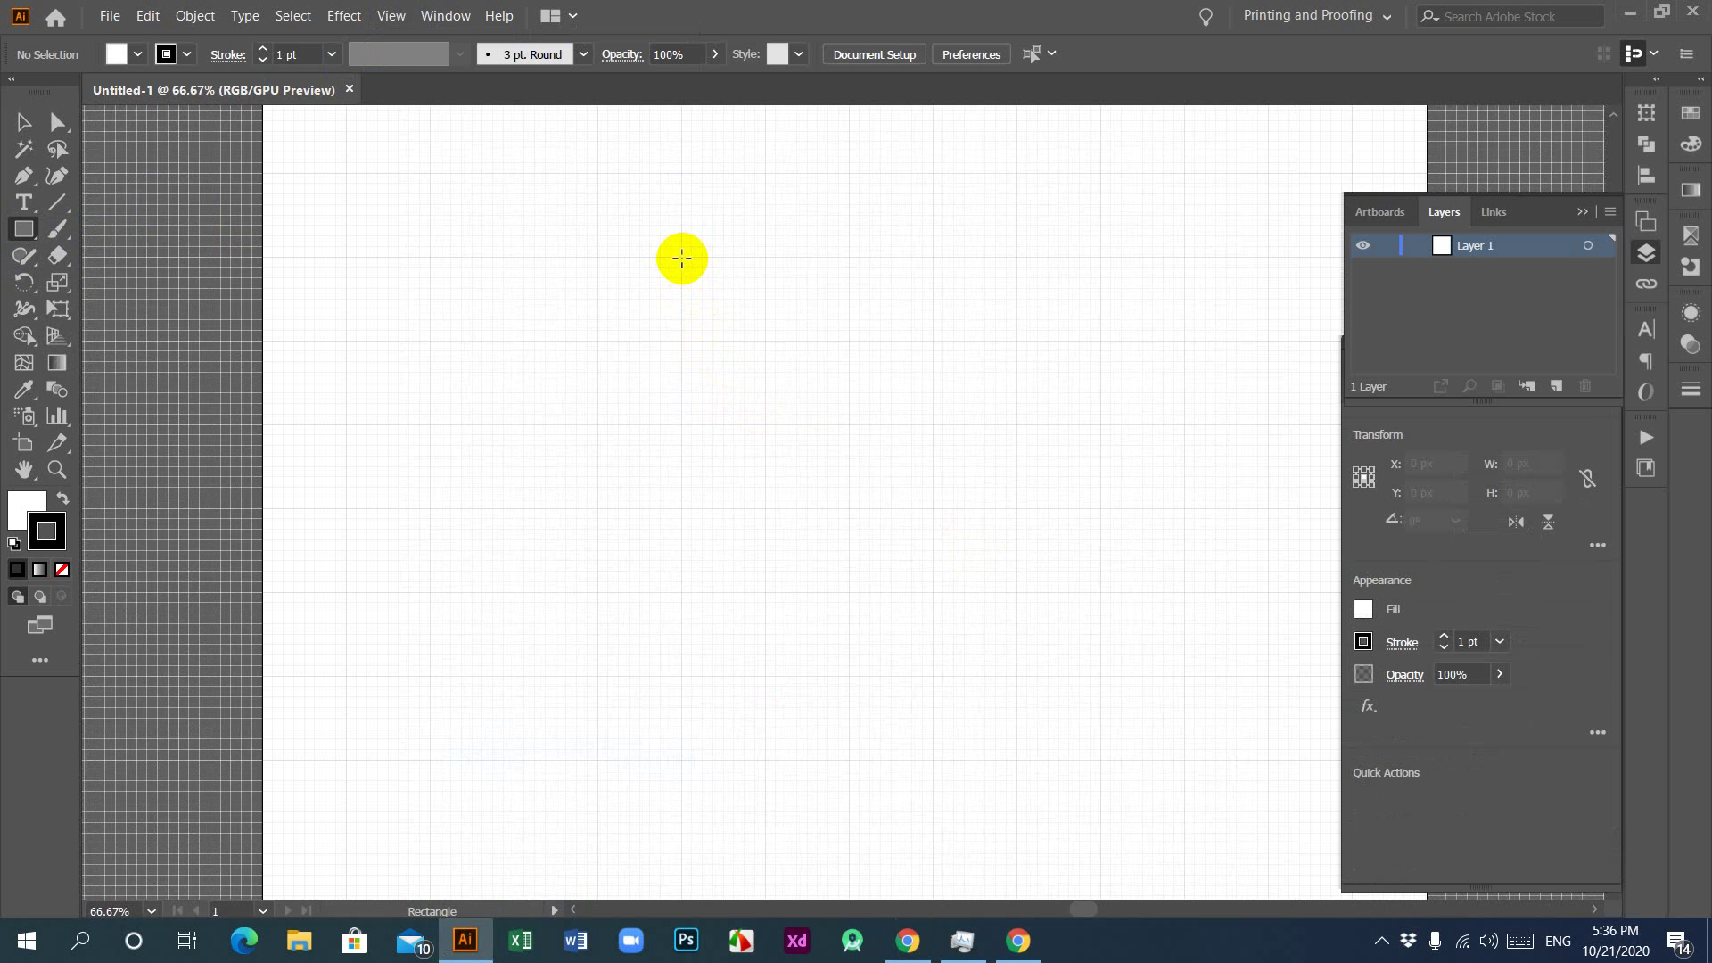
{"action": "left_click_drag", "start_coordinate": [681, 259], "coordinate": [764, 422]}
{"action": "key", "text": "ctrl+1"}
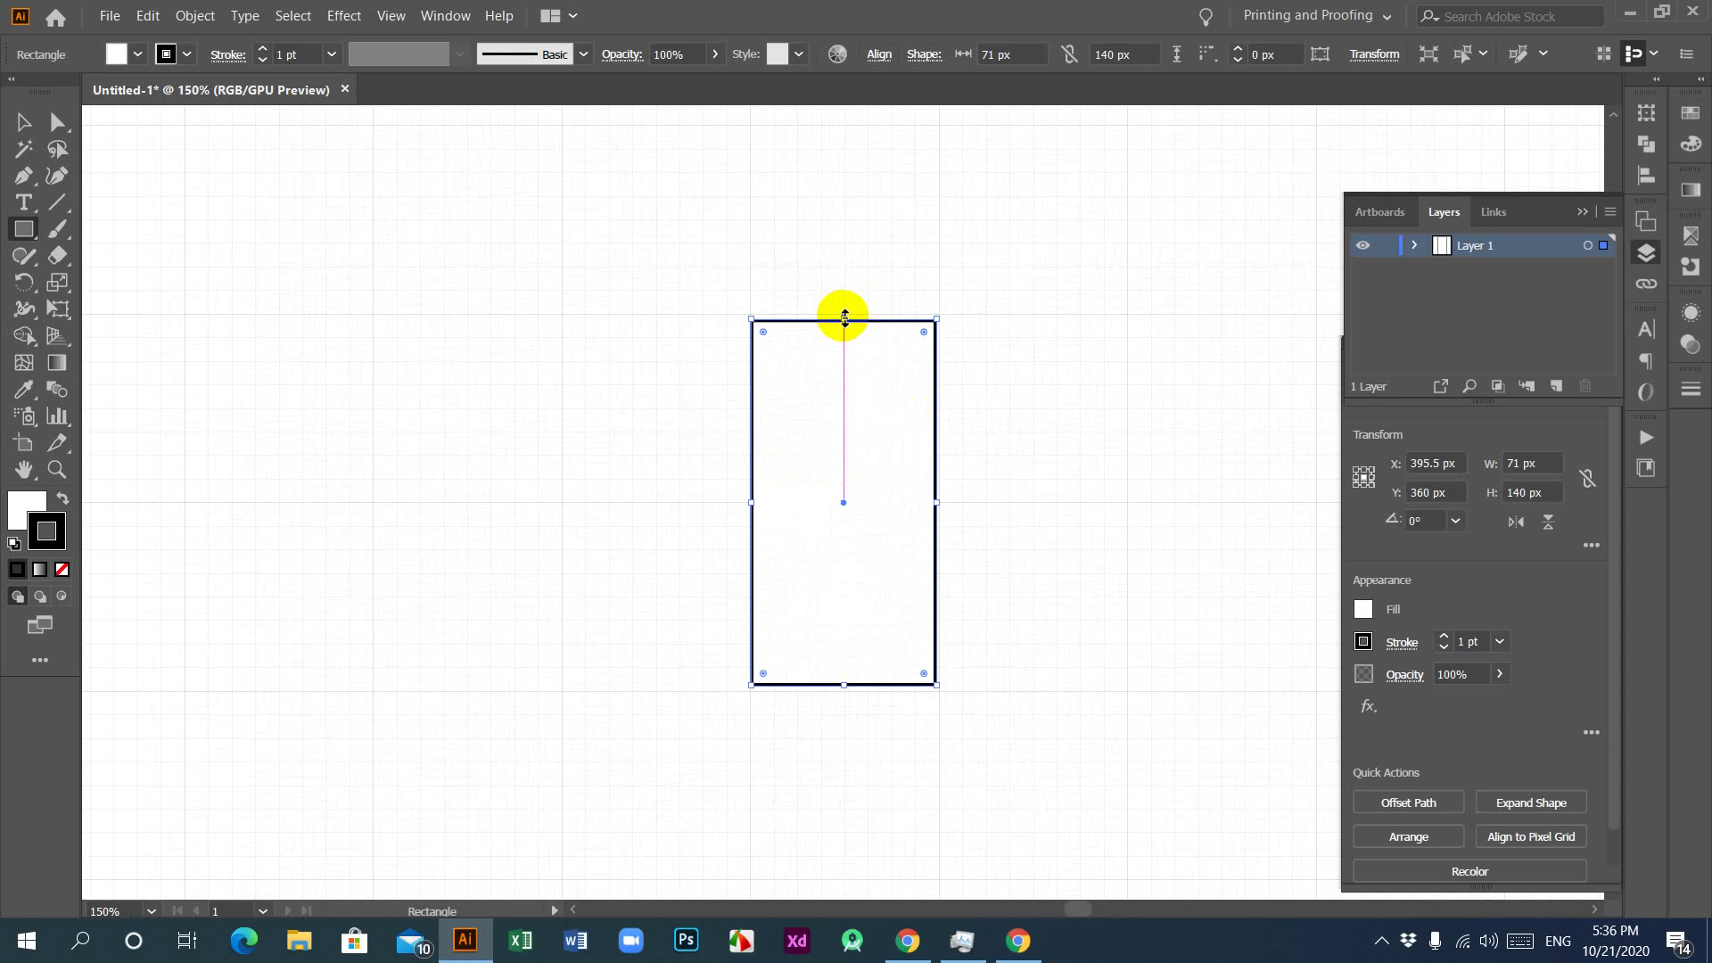
Step: Stretch the rectangle's edges to match the gridlines, making it 72 px wide and 144 px high
{"action": "left_click_drag", "start_coordinate": [844, 316], "coordinate": [844, 315]}
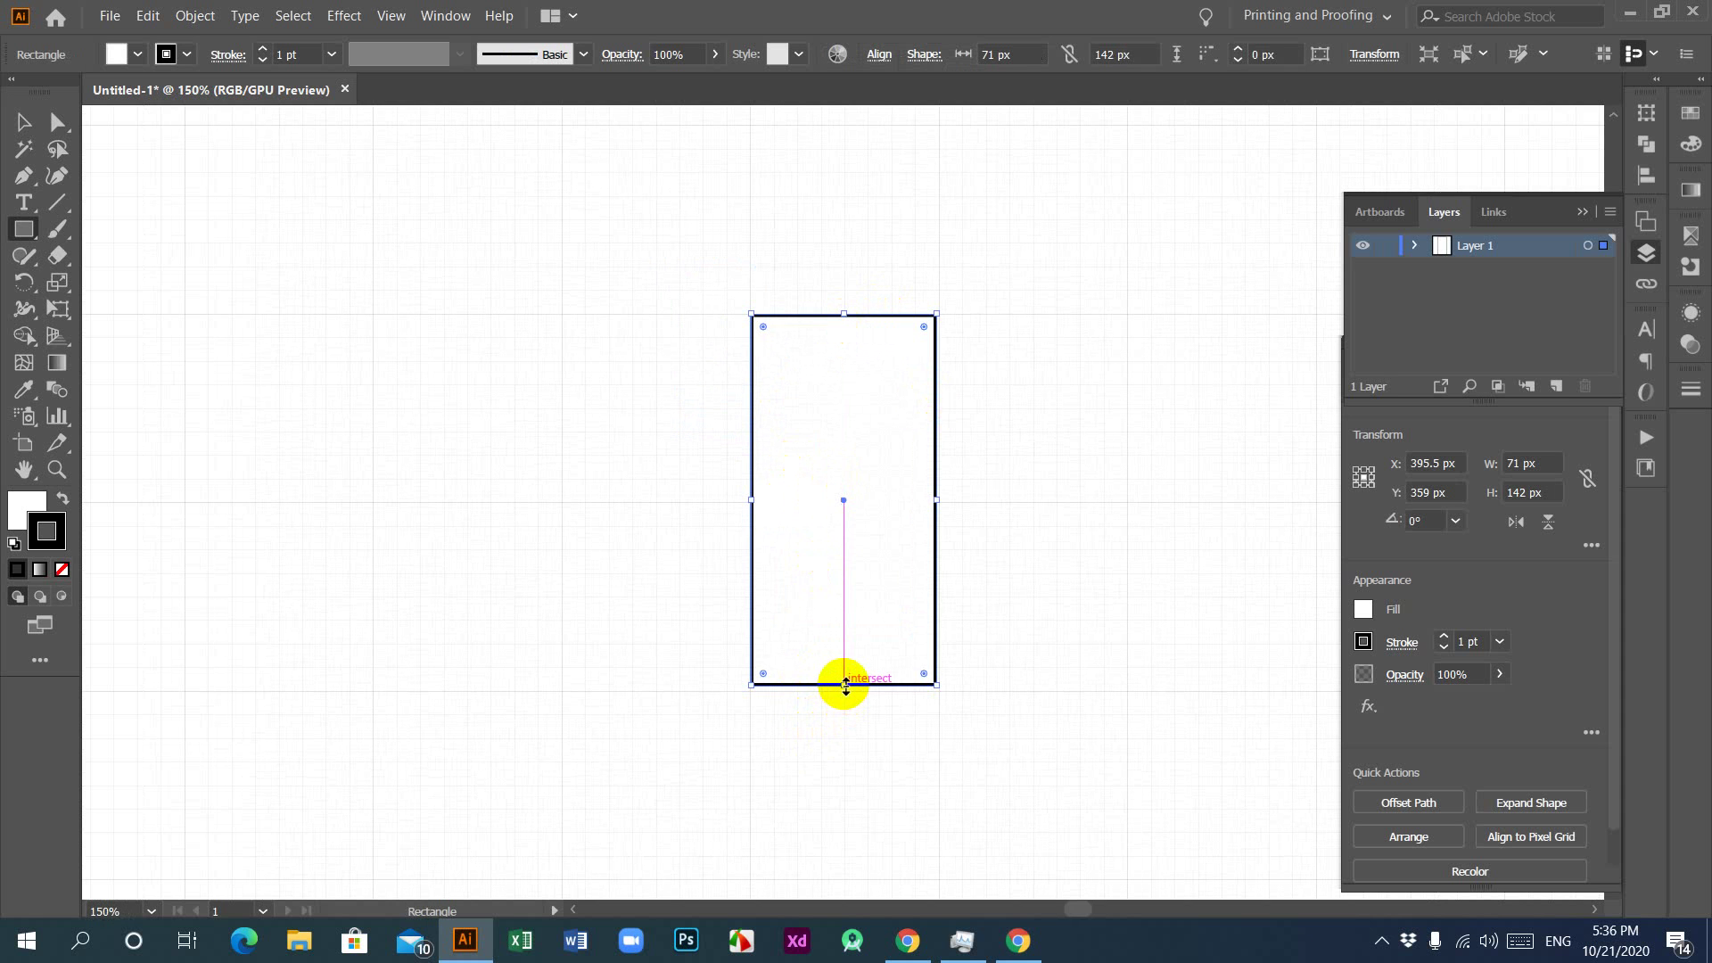
{"action": "left_click_drag", "start_coordinate": [844, 684], "coordinate": [844, 693]}
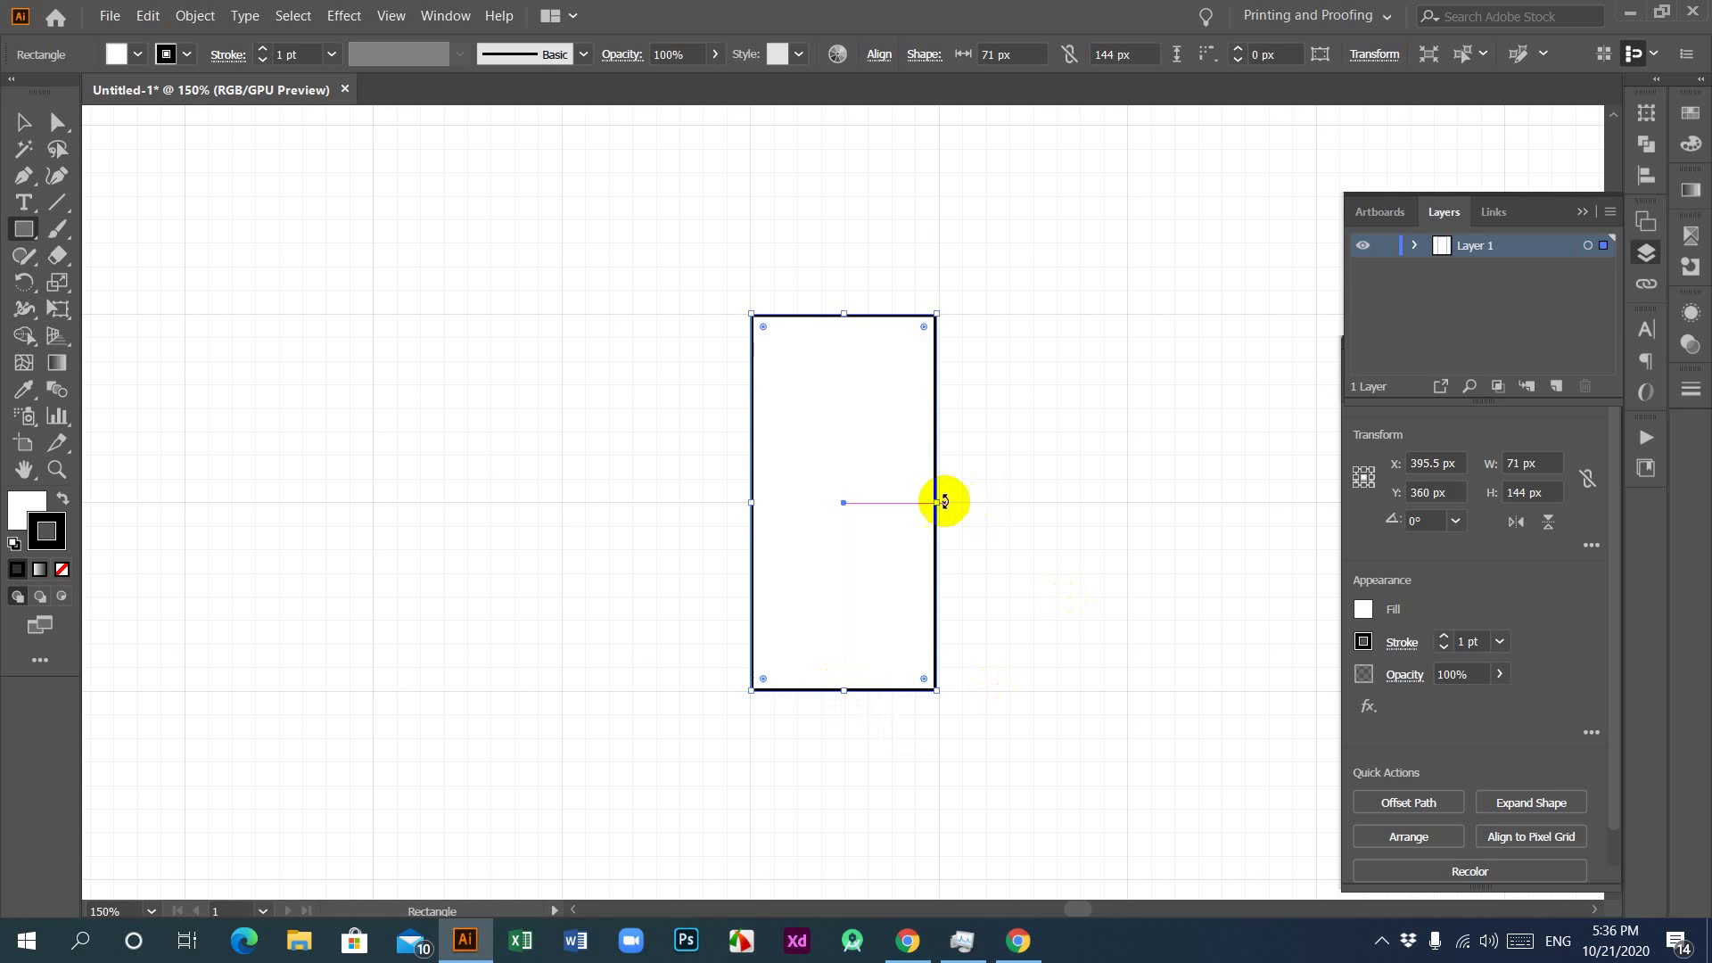
{"action": "left_click_drag", "start_coordinate": [936, 503], "coordinate": [938, 502]}
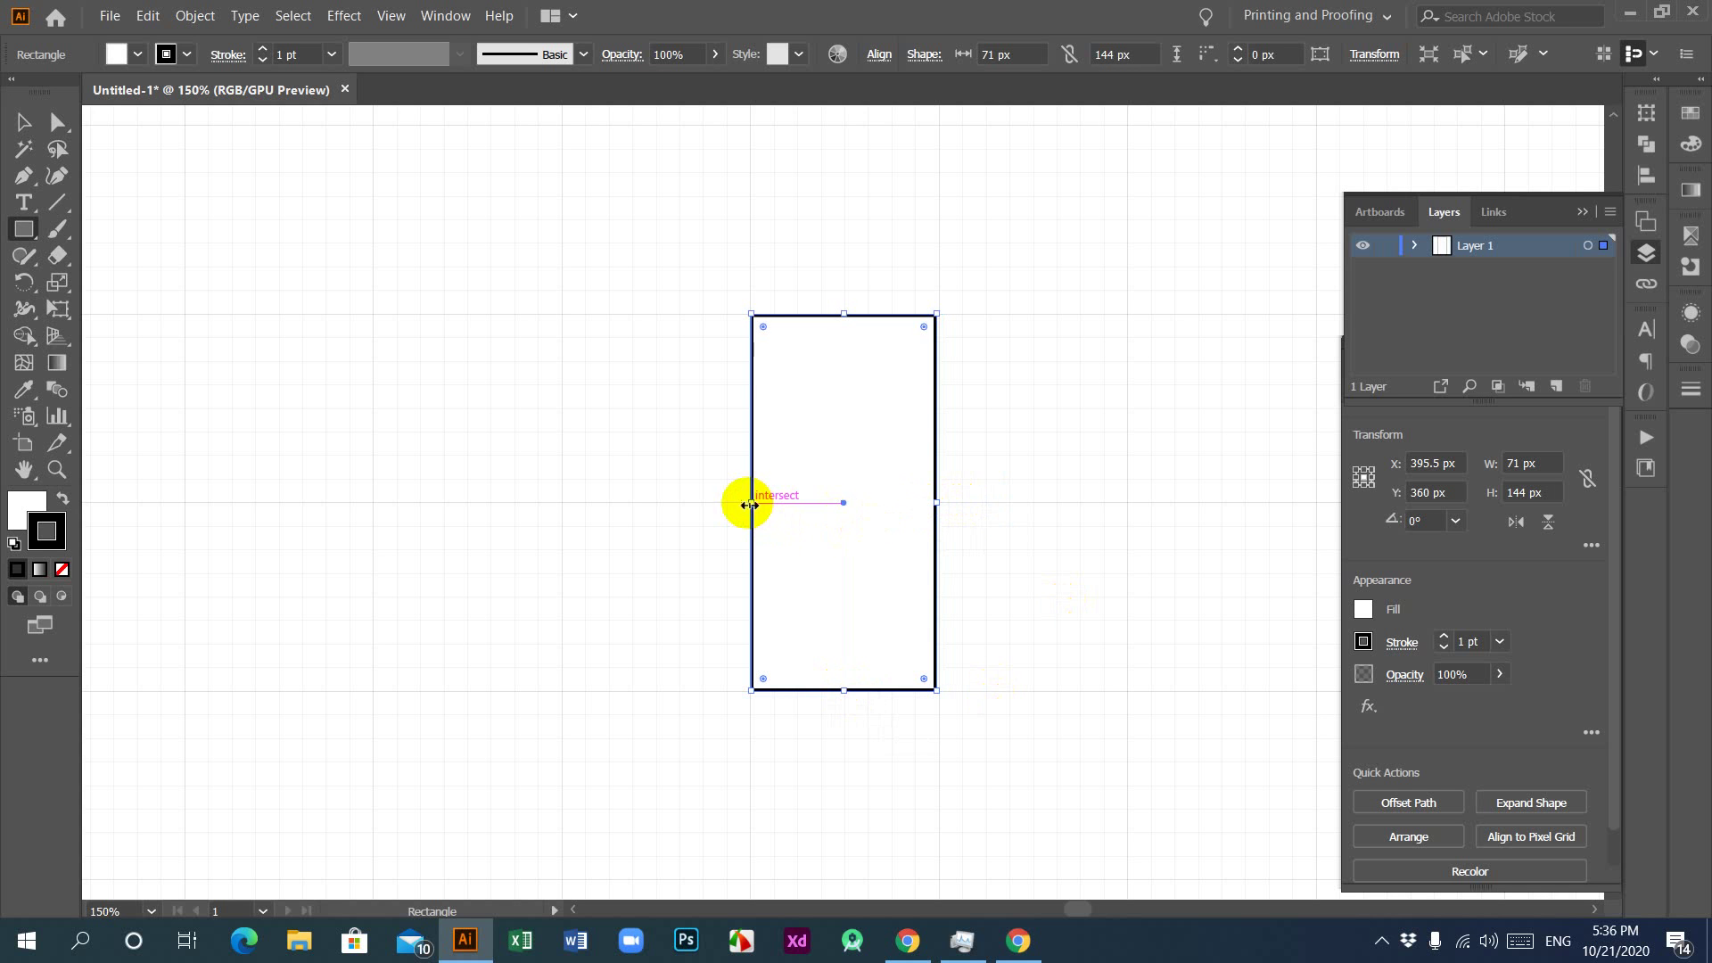
{"action": "mouse_move", "coordinate": [753, 502]}
{"action": "left_mouse_down"}
{"action": "mouse_move", "coordinate": [777, 502]}
{"action": "mouse_move", "coordinate": [753, 503]}
{"action": "left_mouse_up"}
{"action": "mouse_move", "coordinate": [934, 504]}
{"action": "left_mouse_down"}
{"action": "mouse_move", "coordinate": [880, 502]}
{"action": "mouse_move", "coordinate": [939, 503]}
{"action": "left_mouse_up"}
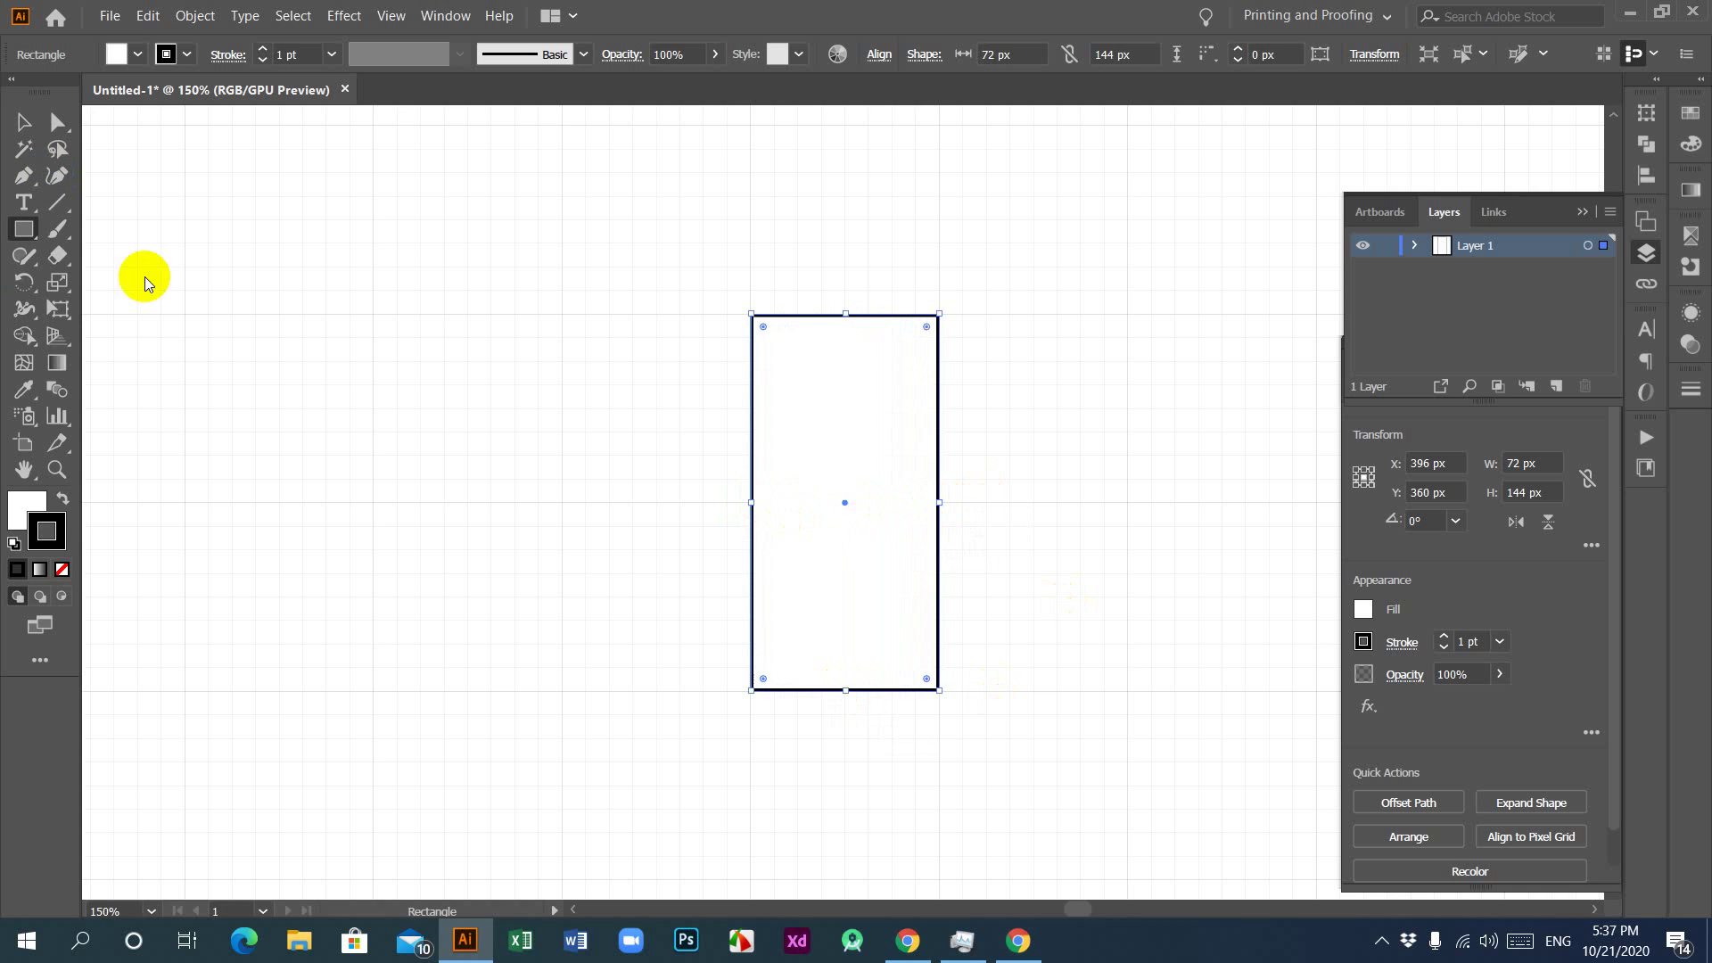
Step: Give the rectangle a black fill with no stroke and deselect it
{"action": "left_click", "coordinate": [63, 502]}
{"action": "left_click", "coordinate": [61, 568]}
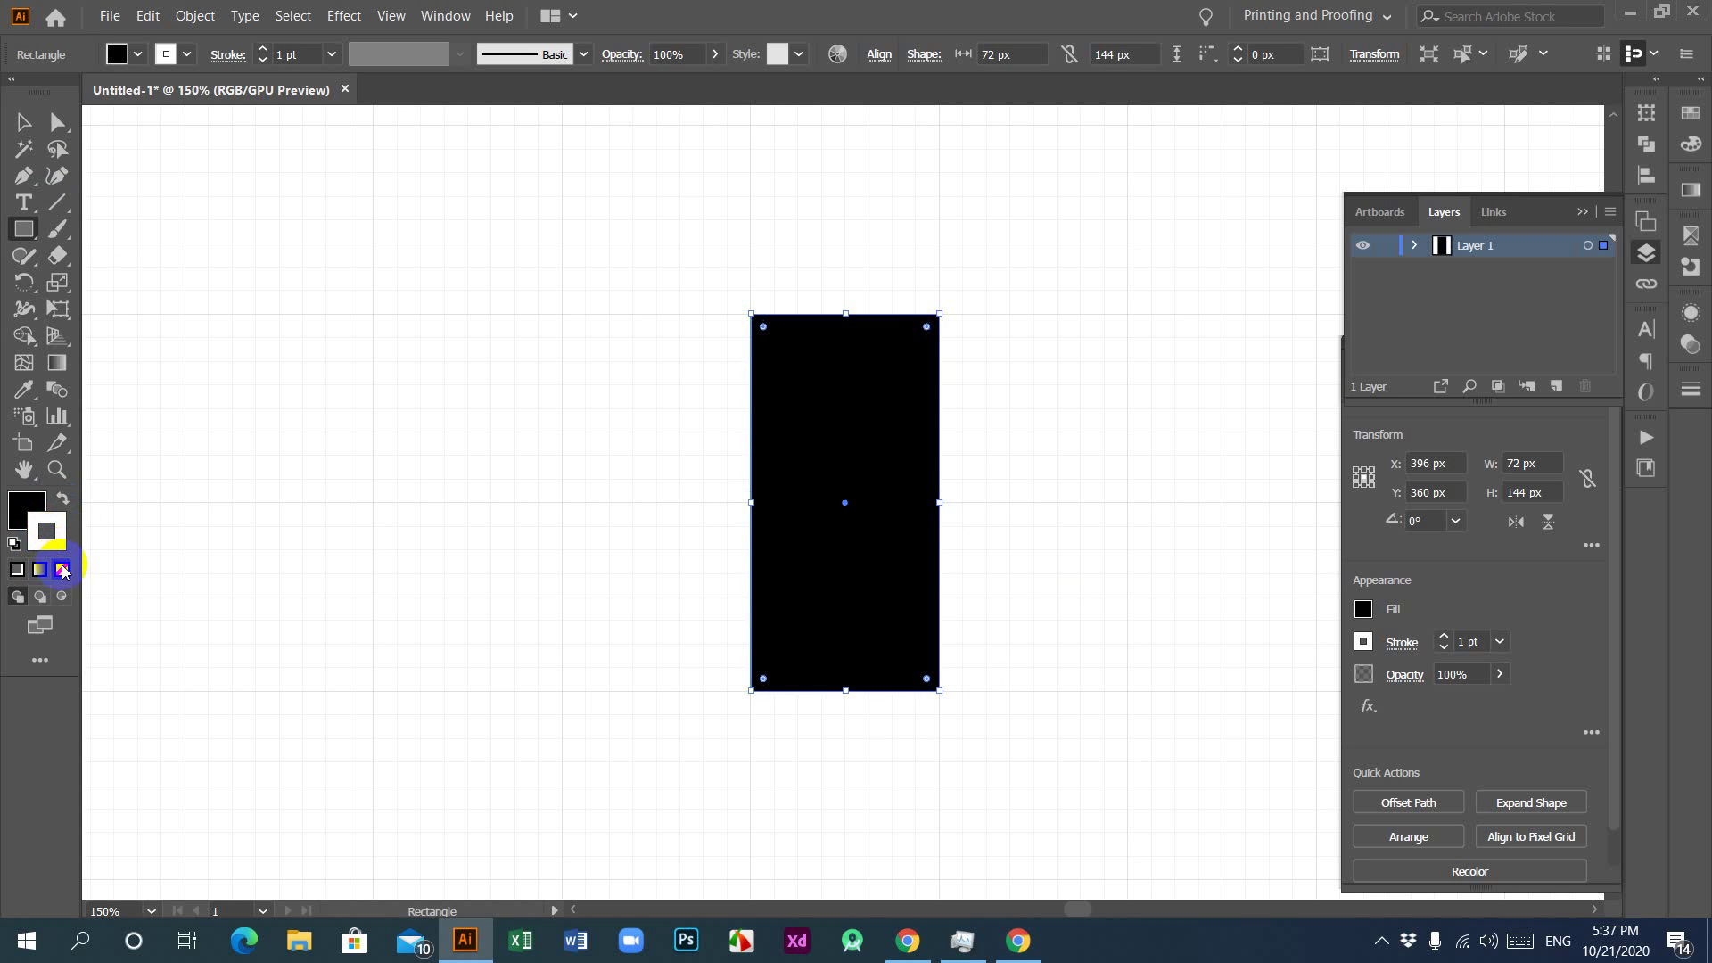
{"action": "left_click", "coordinate": [24, 122]}
{"action": "left_click", "coordinate": [484, 640]}
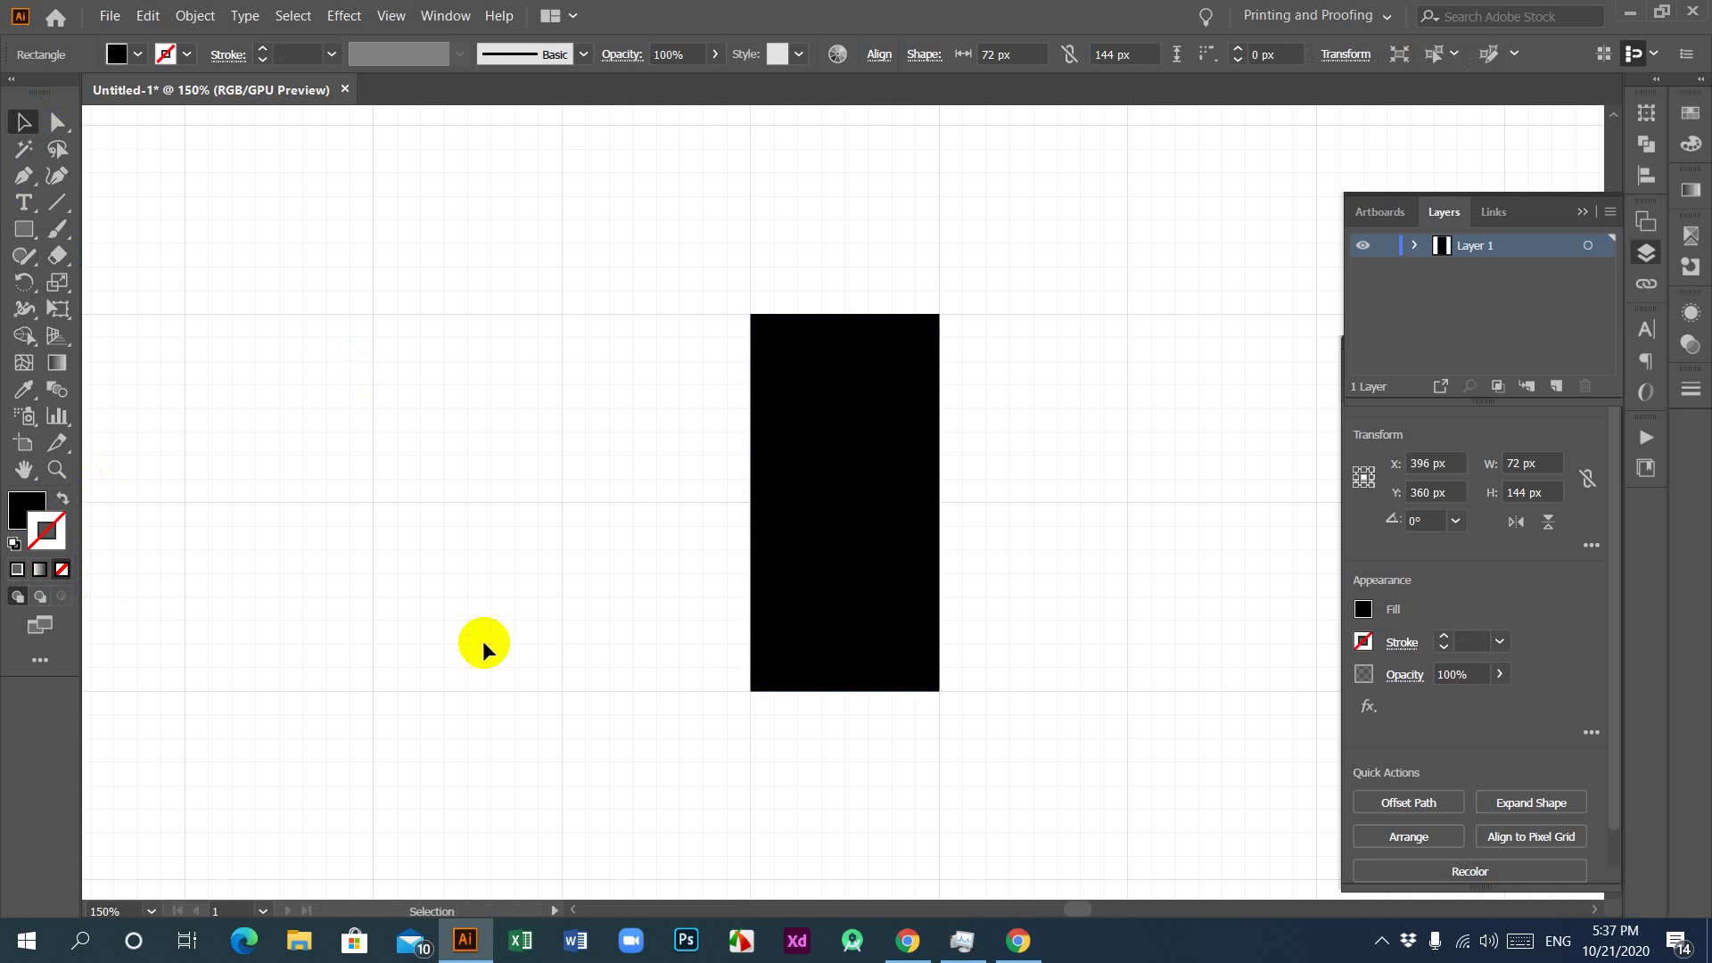
Step: Round the rectangle's top edge into an arch with the Curvature tool, bringing the shape's height to 181 px
{"action": "left_click", "coordinate": [809, 495]}
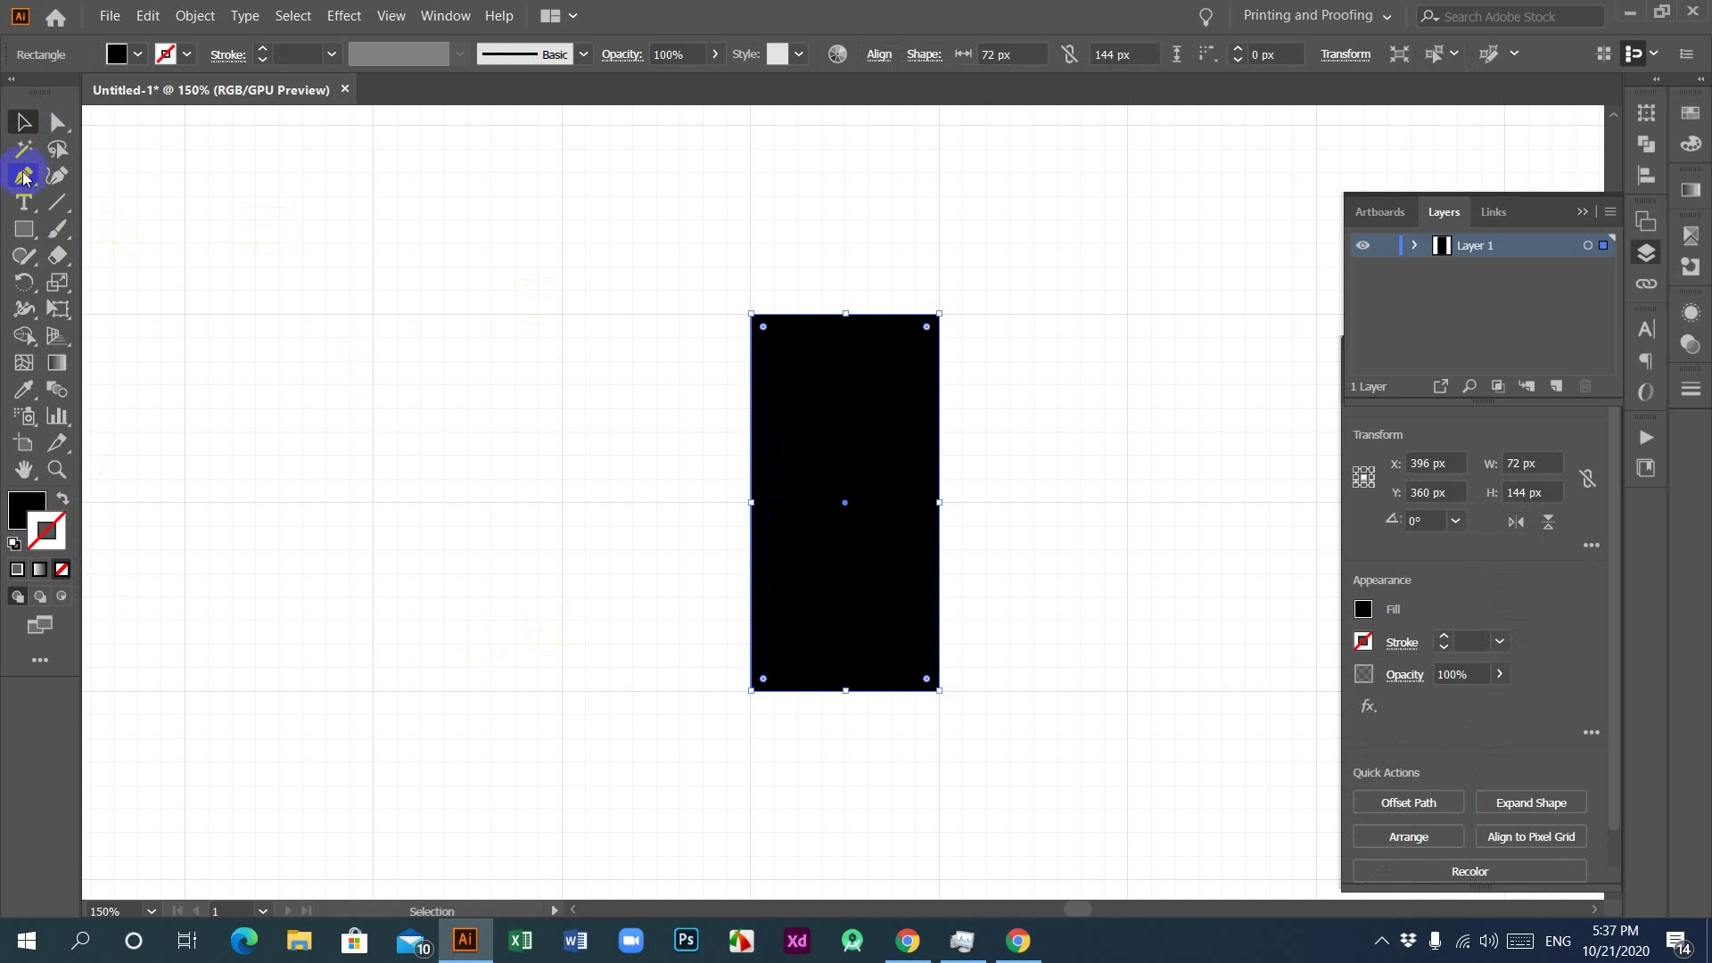
{"action": "left_click", "coordinate": [59, 175]}
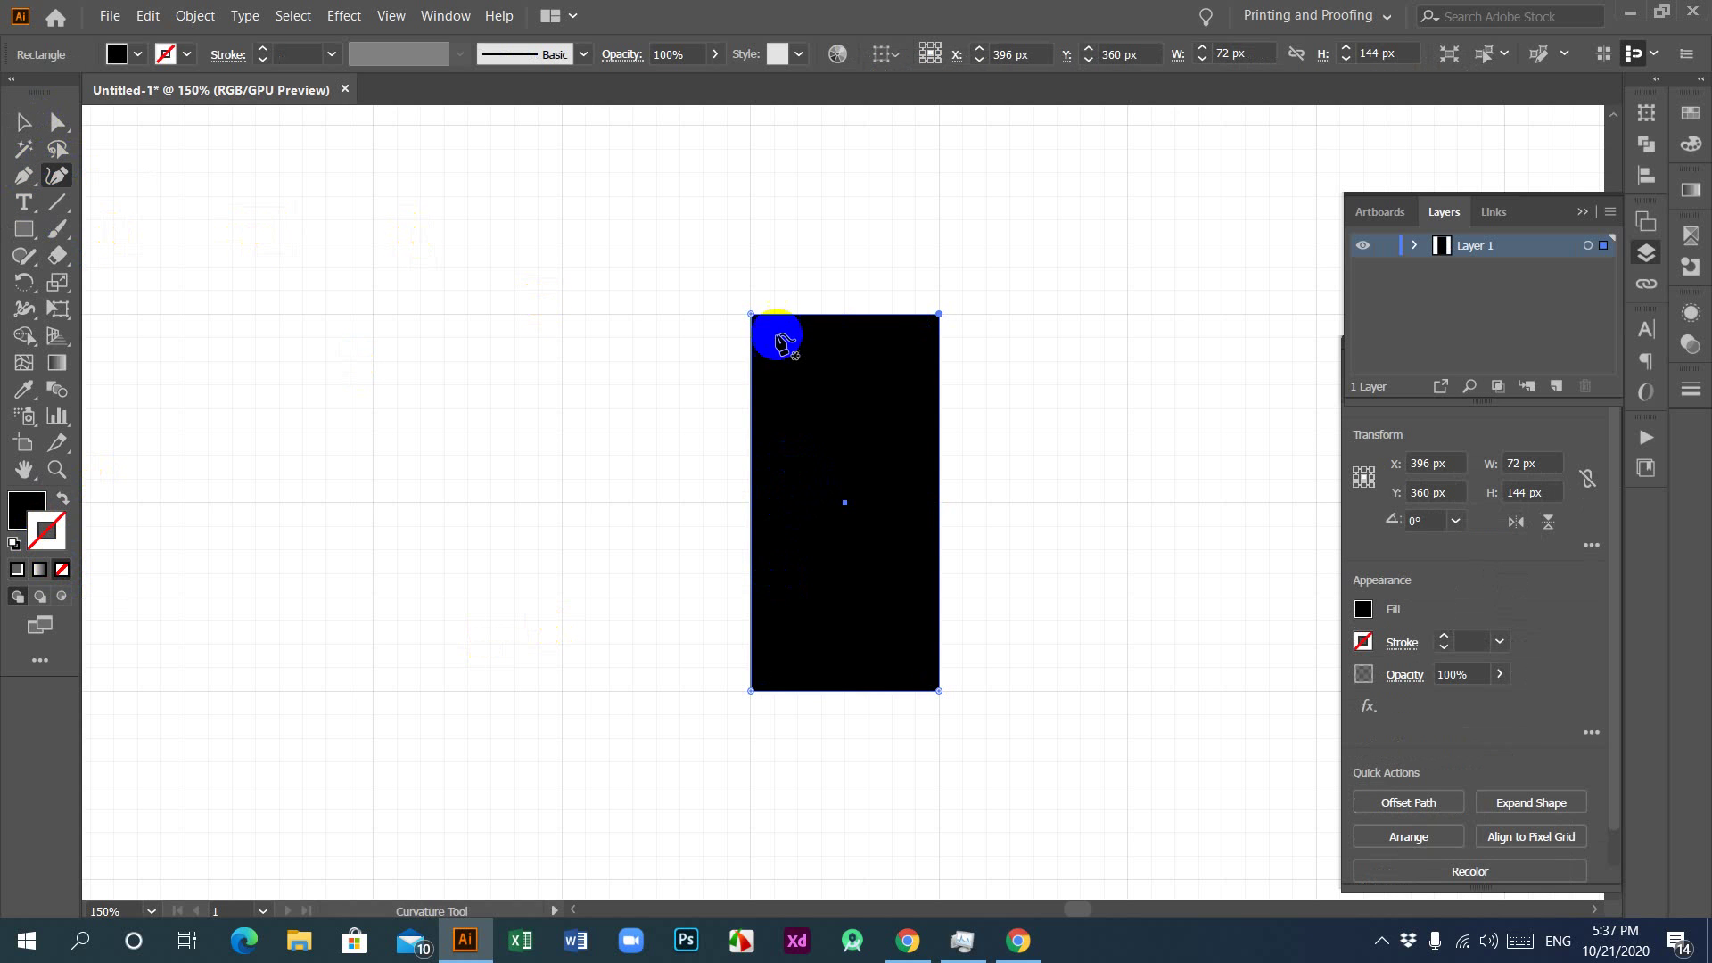
{"action": "left_click", "coordinate": [845, 315]}
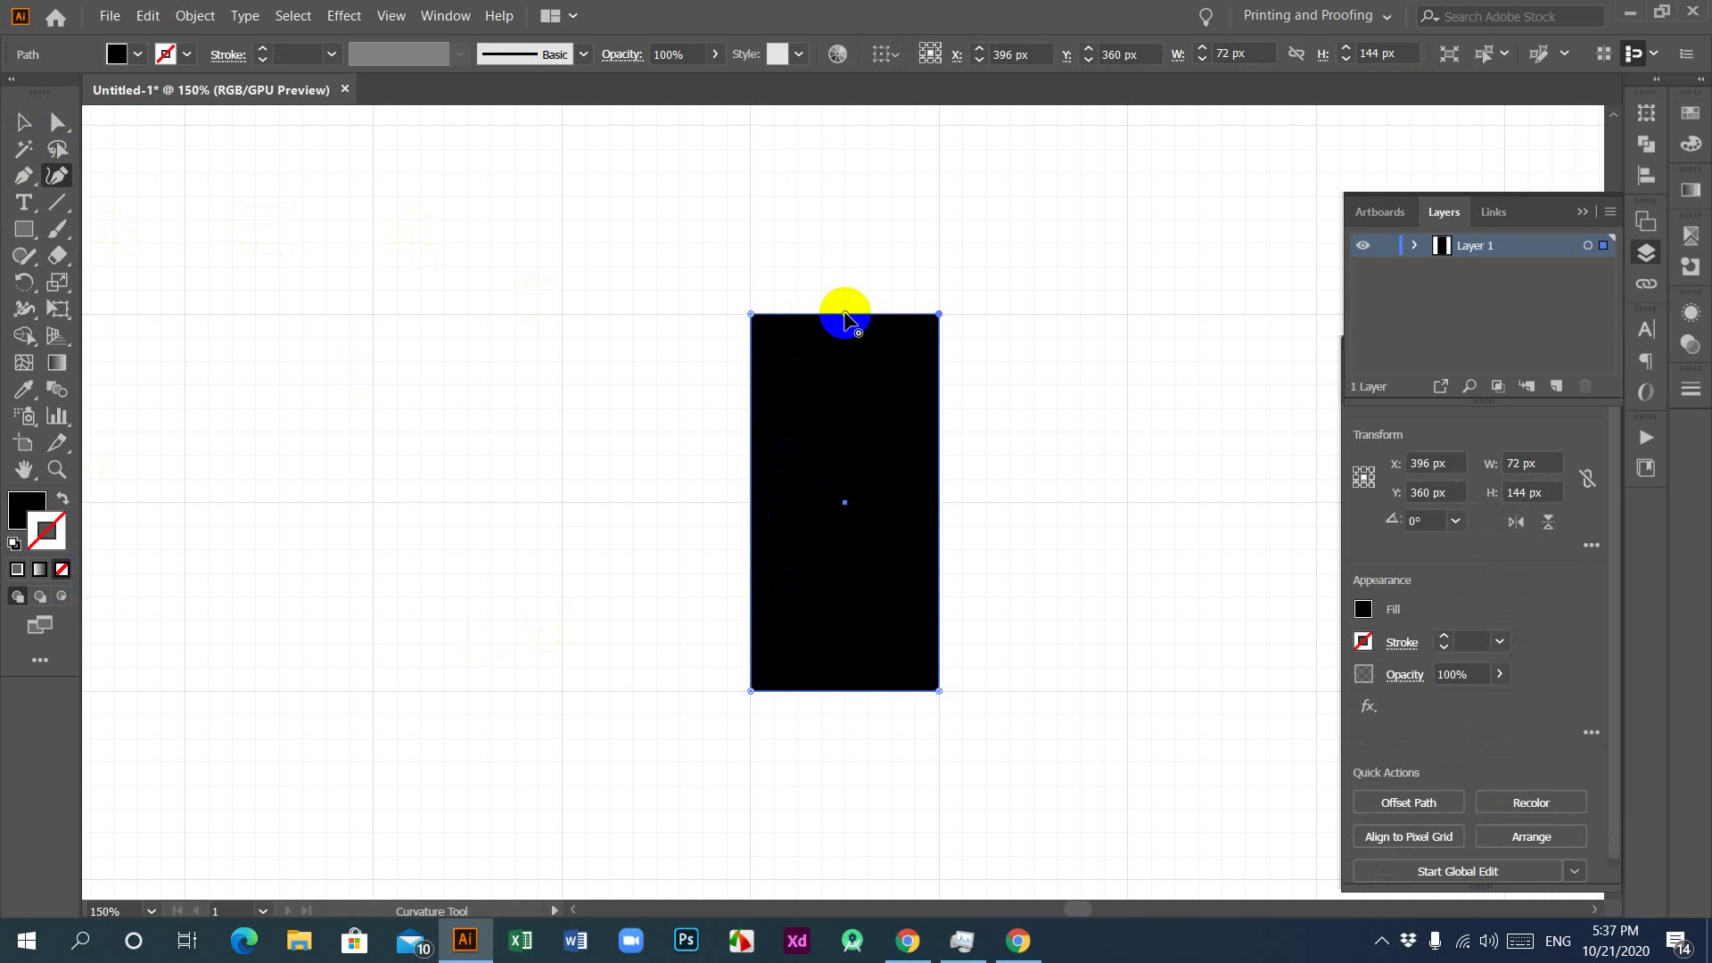
{"action": "left_click_drag", "start_coordinate": [845, 314], "coordinate": [845, 219]}
{"action": "left_click", "coordinate": [23, 122]}
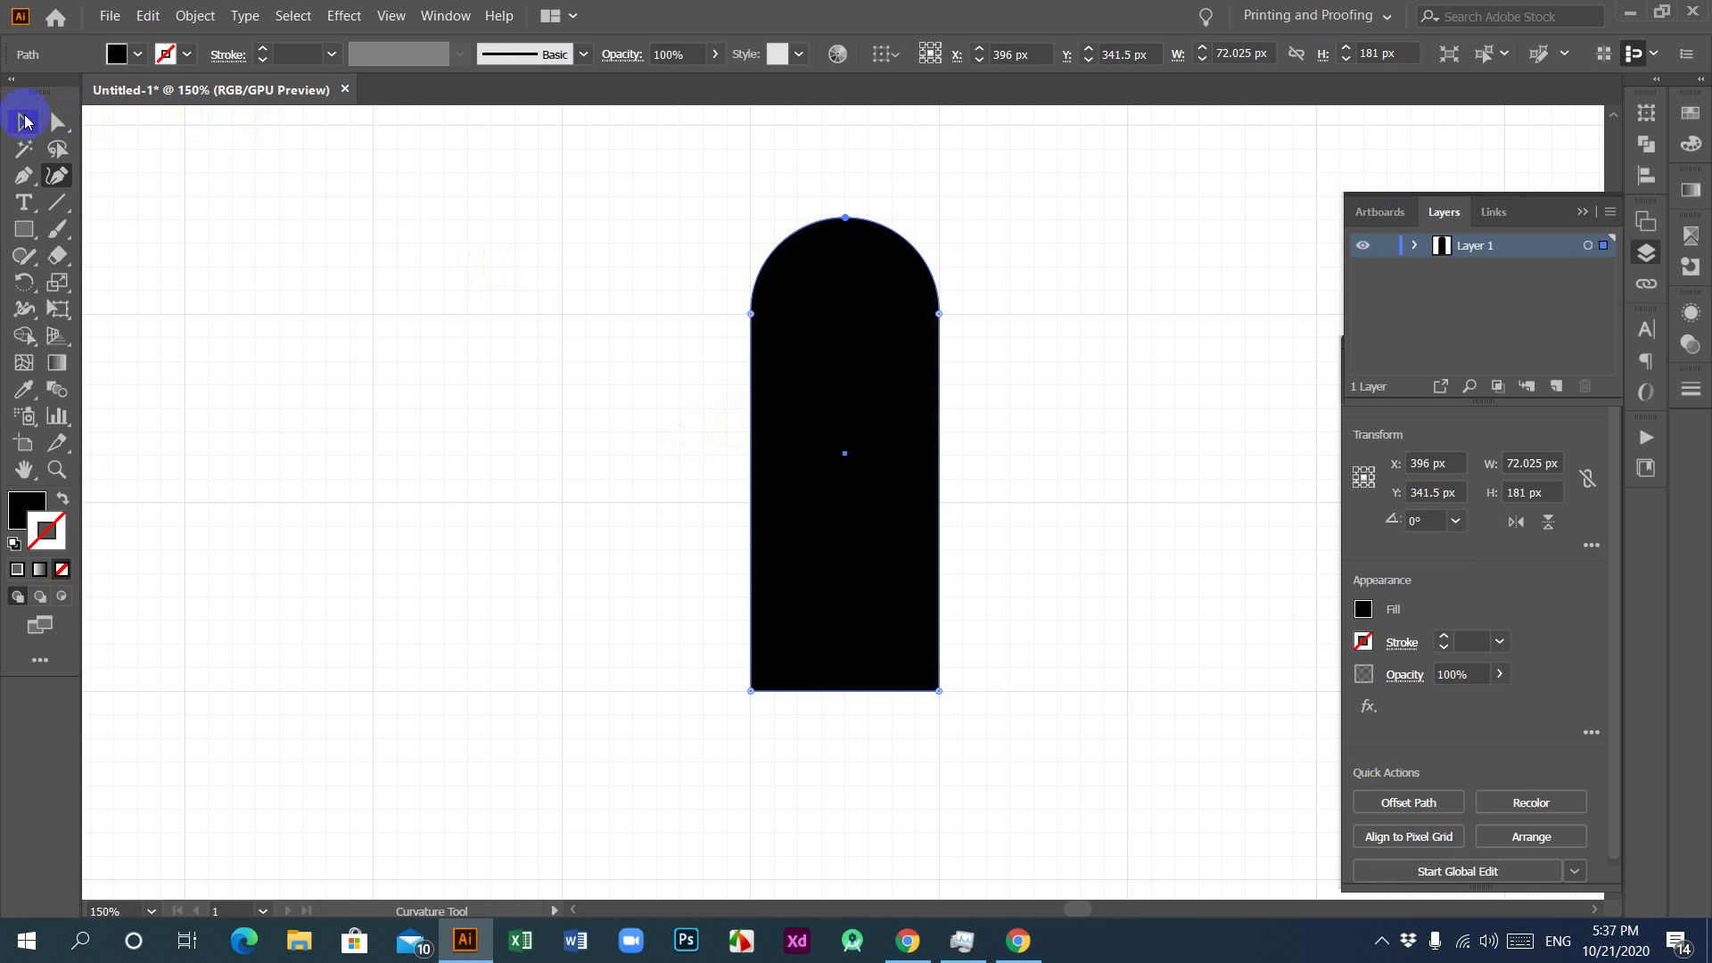
{"action": "left_click", "coordinate": [519, 405]}
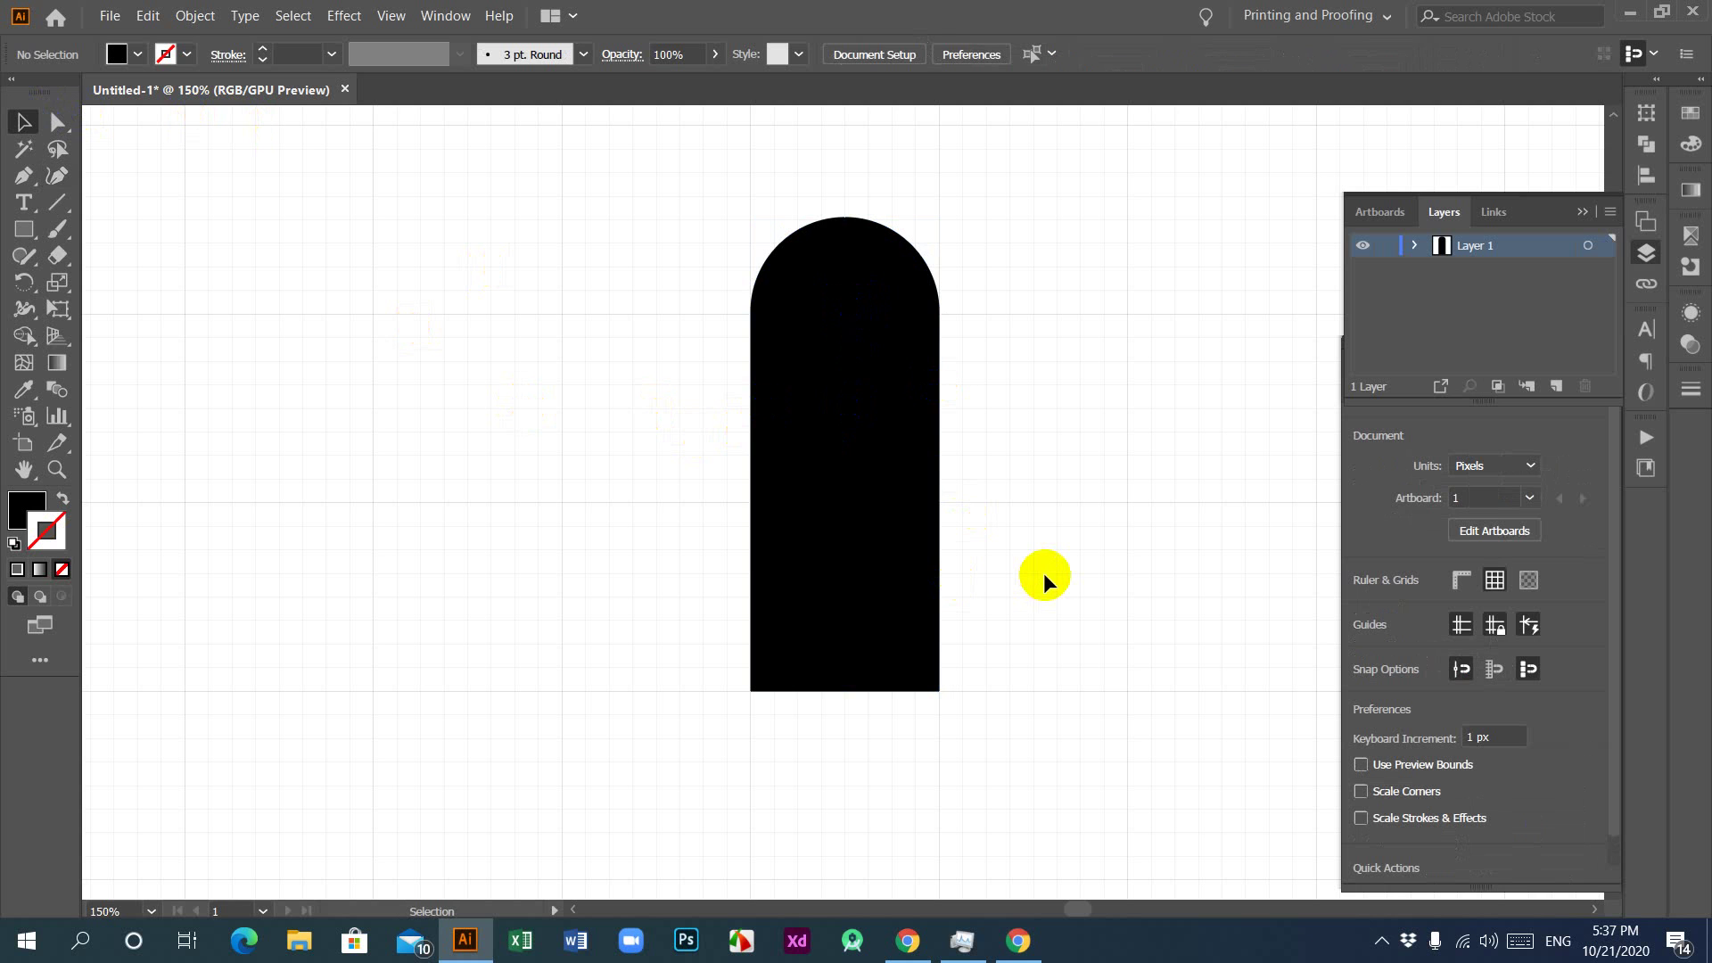
Step: Rotate the round-topped shape by 45° about a pivot near its center
{"action": "left_click", "coordinate": [892, 534]}
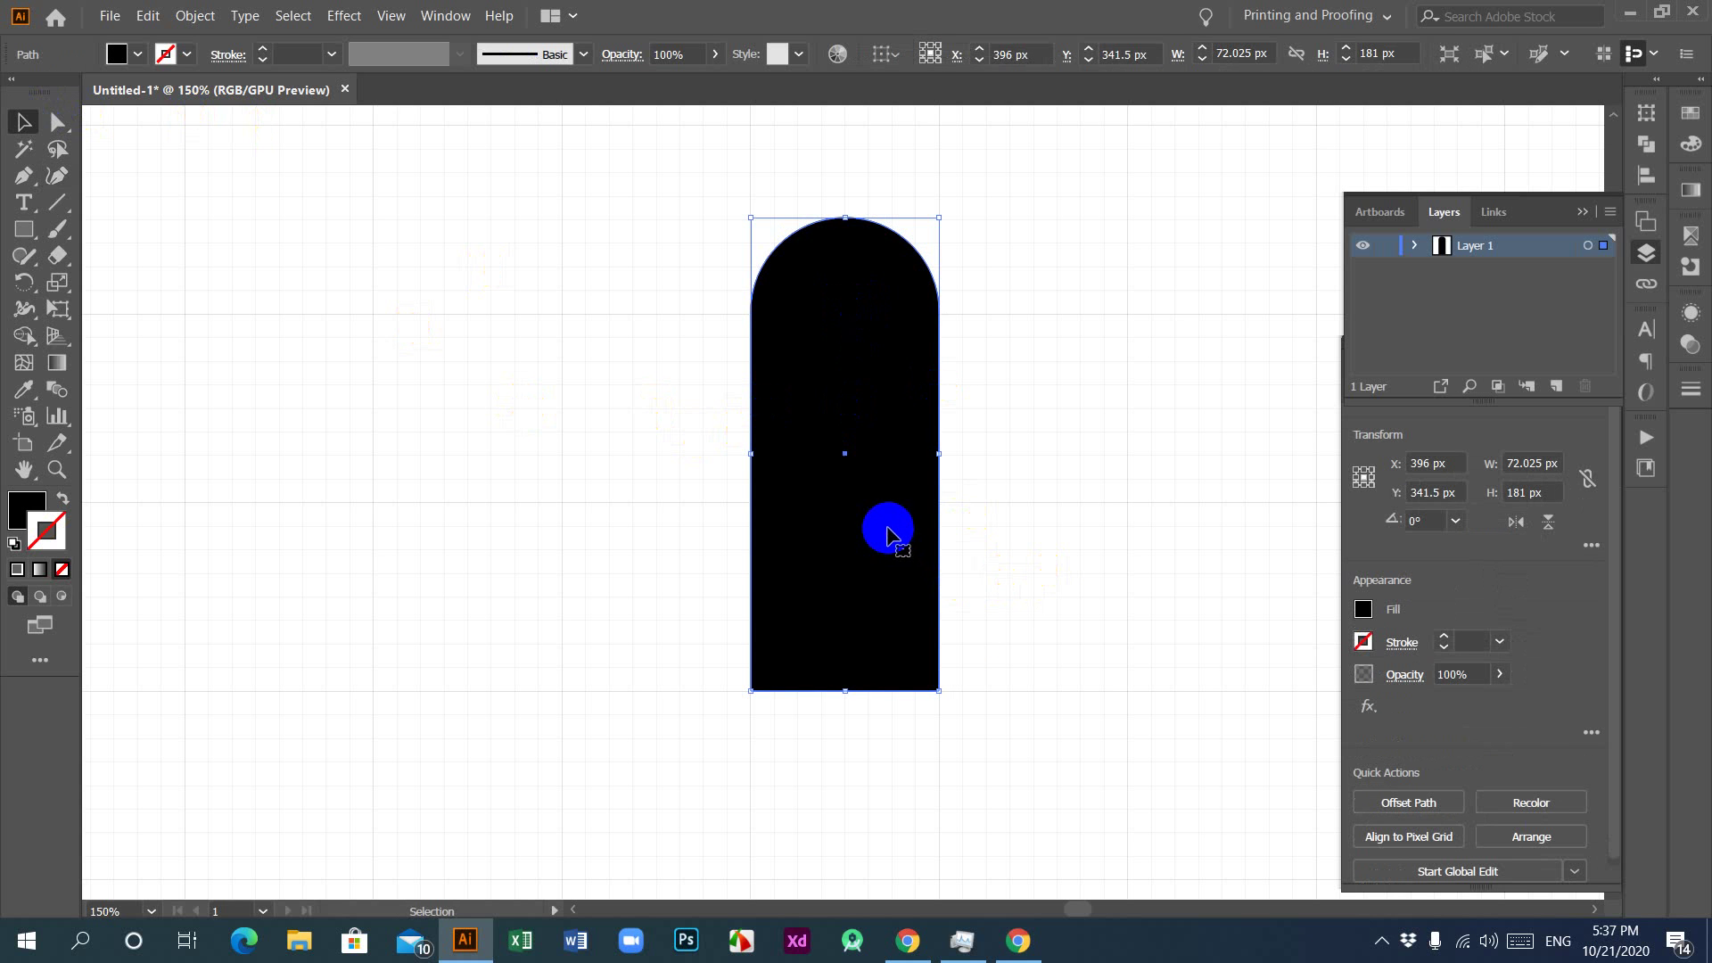
{"action": "left_click", "coordinate": [24, 282]}
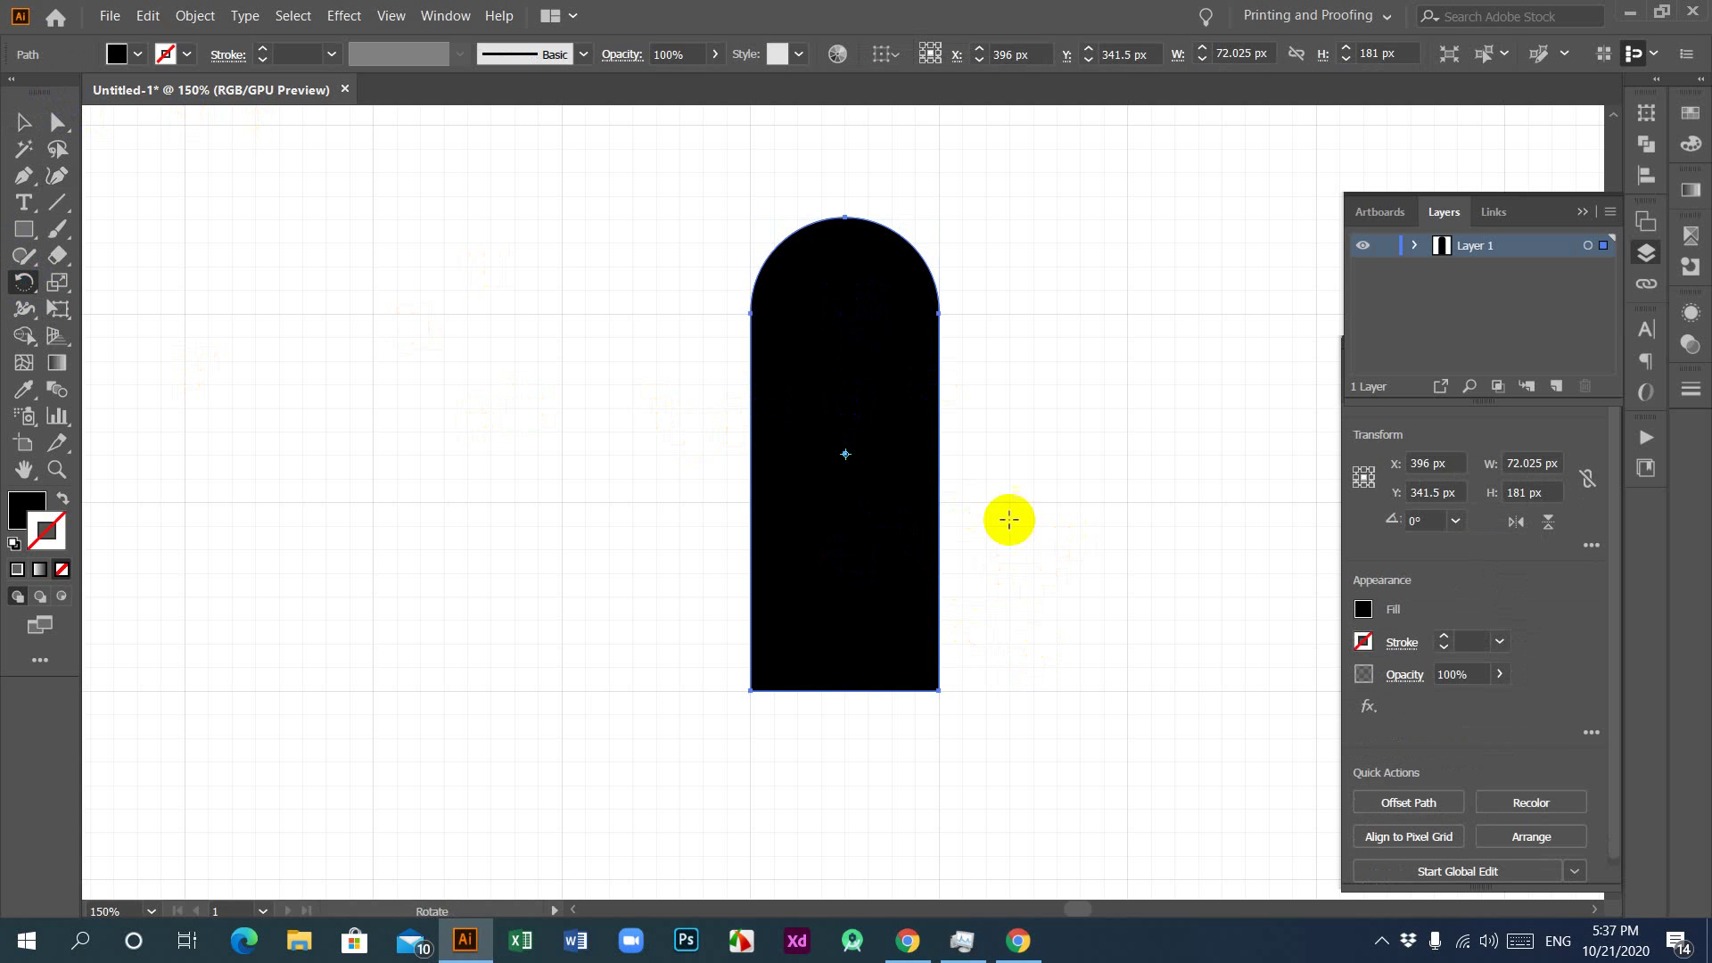
{"action": "left_click_drag", "start_coordinate": [846, 456], "coordinate": [847, 455]}
{"action": "left_click", "coordinate": [1224, 419]}
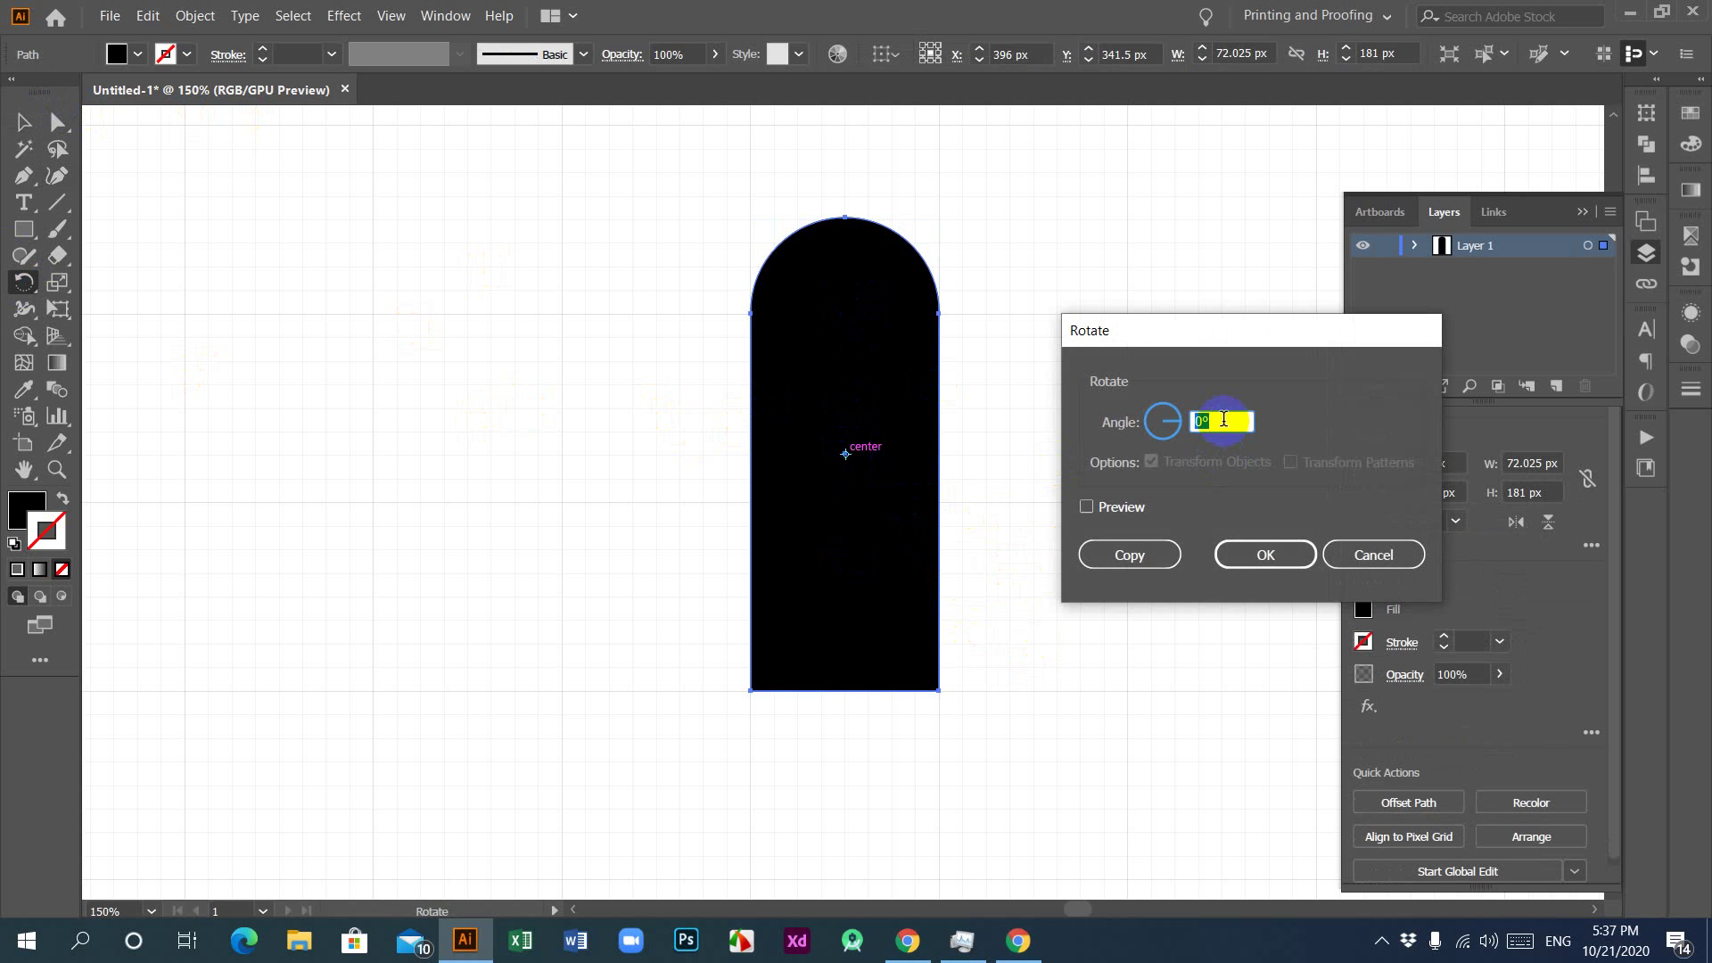
{"action": "left_click", "coordinate": [1232, 558]}
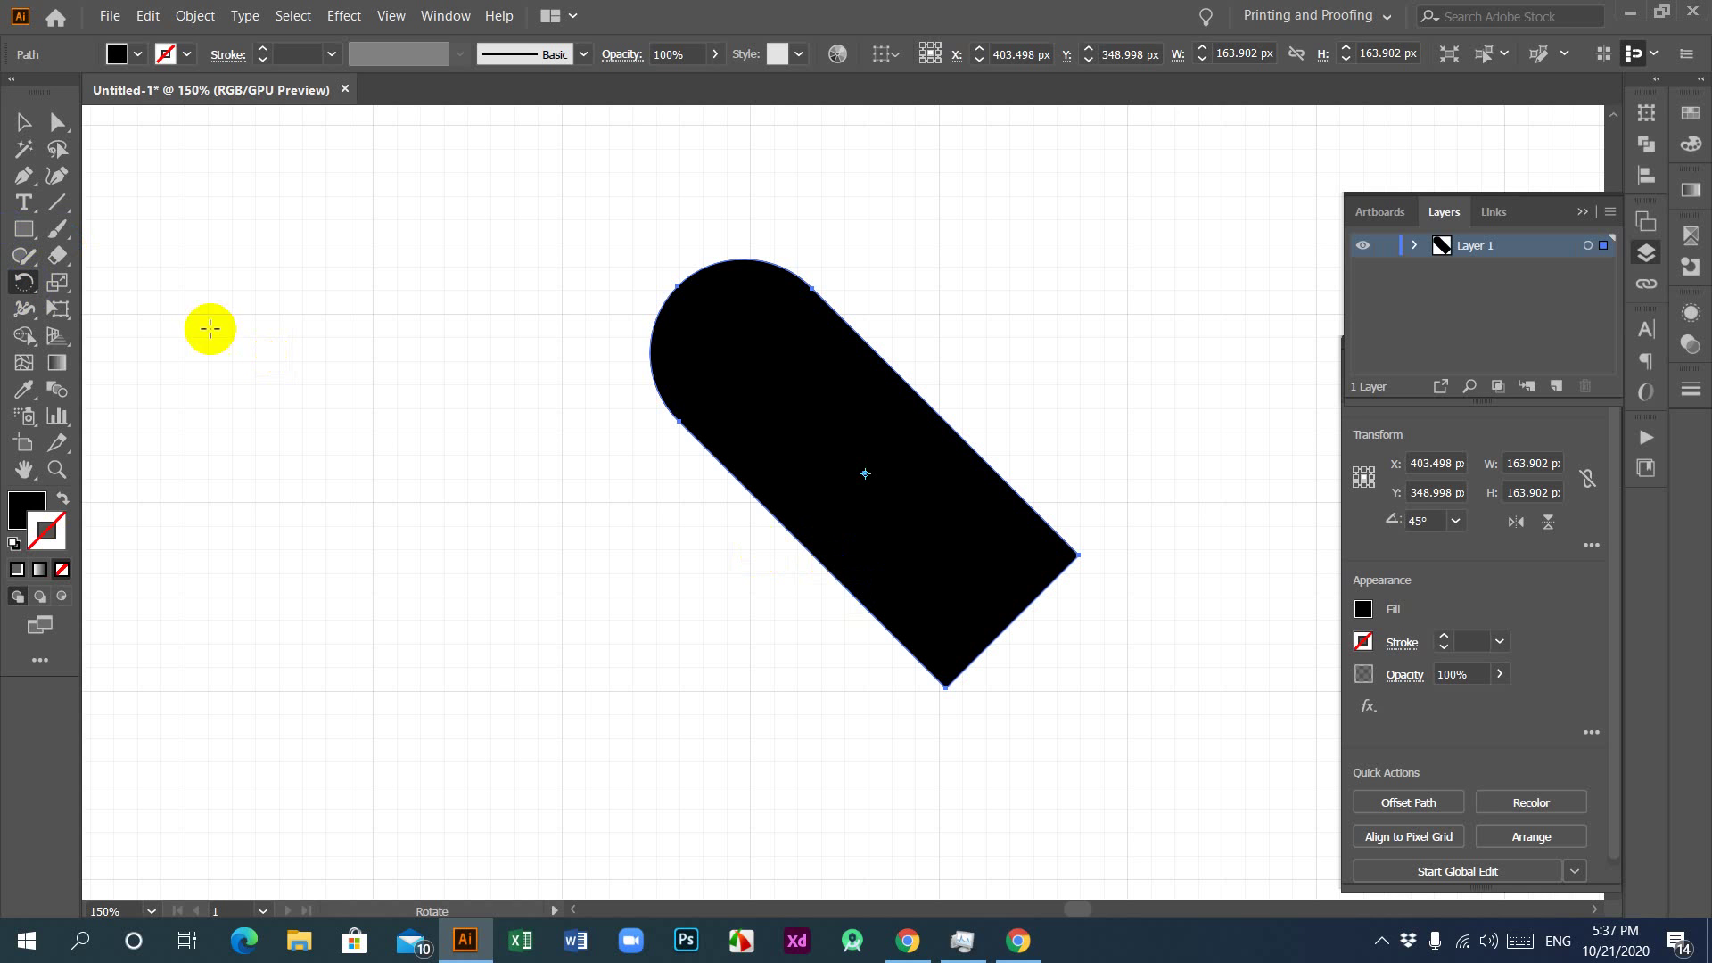
Step: Create a copy of the round-topped shape rotated by -90° about a pivot near its center, crossing the original
{"action": "left_click", "coordinate": [872, 499], "text": "alt"}
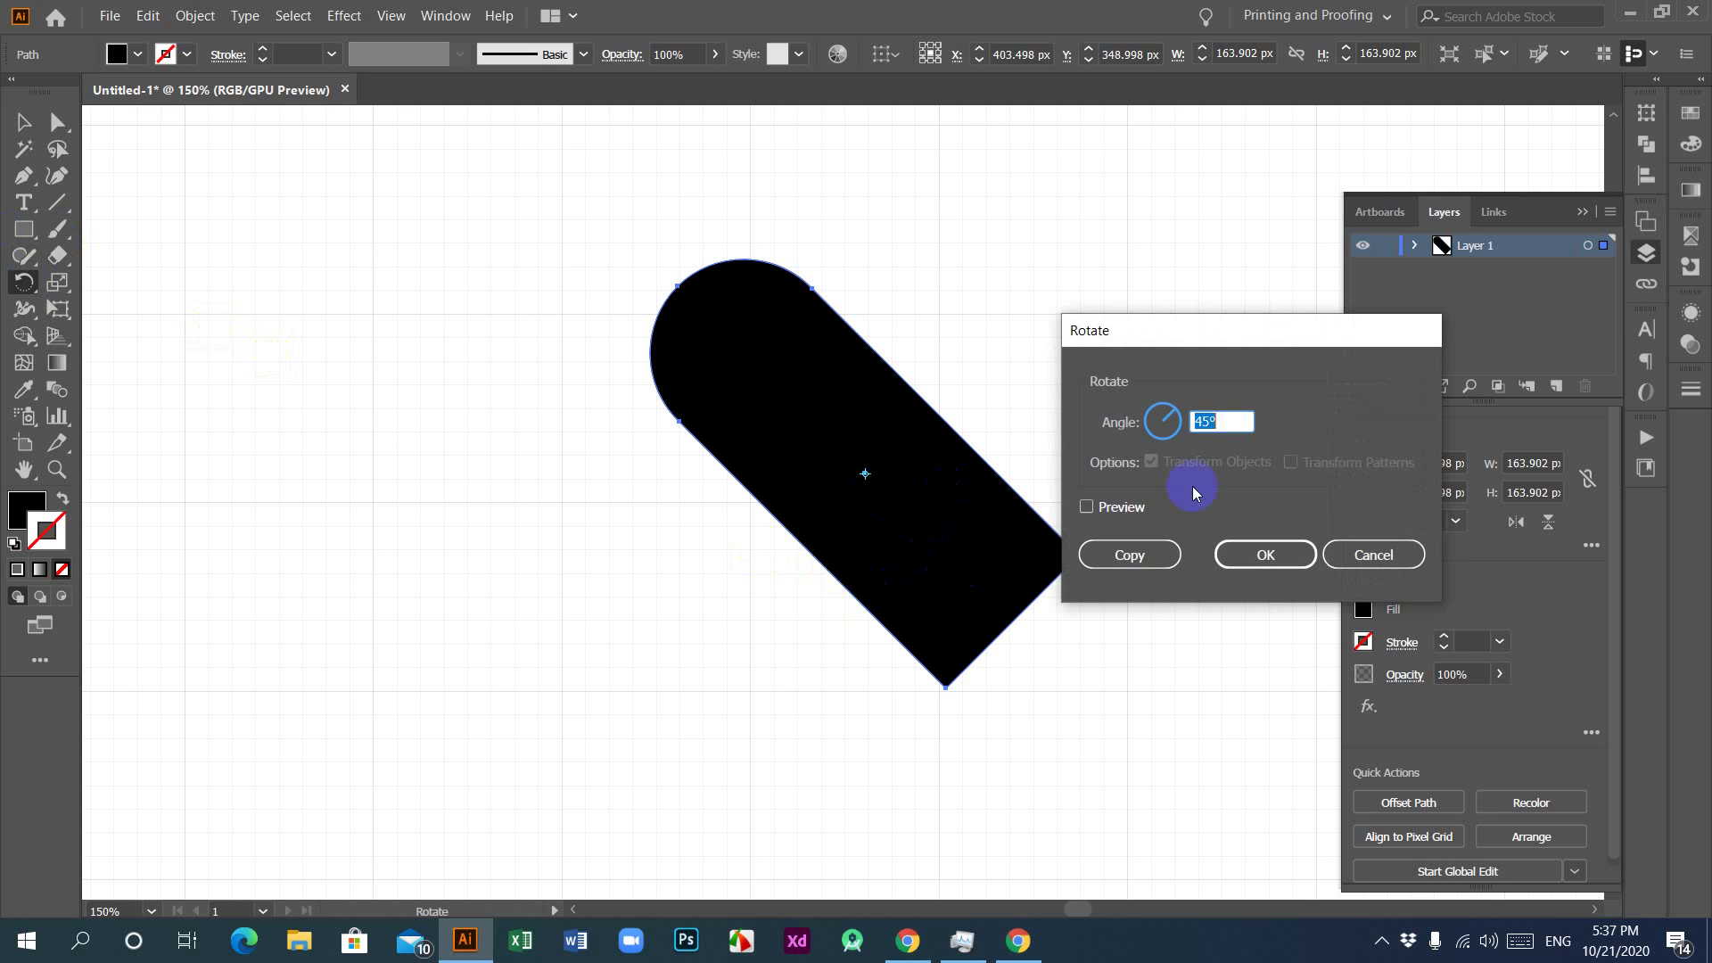
{"action": "left_click", "coordinate": [1203, 420]}
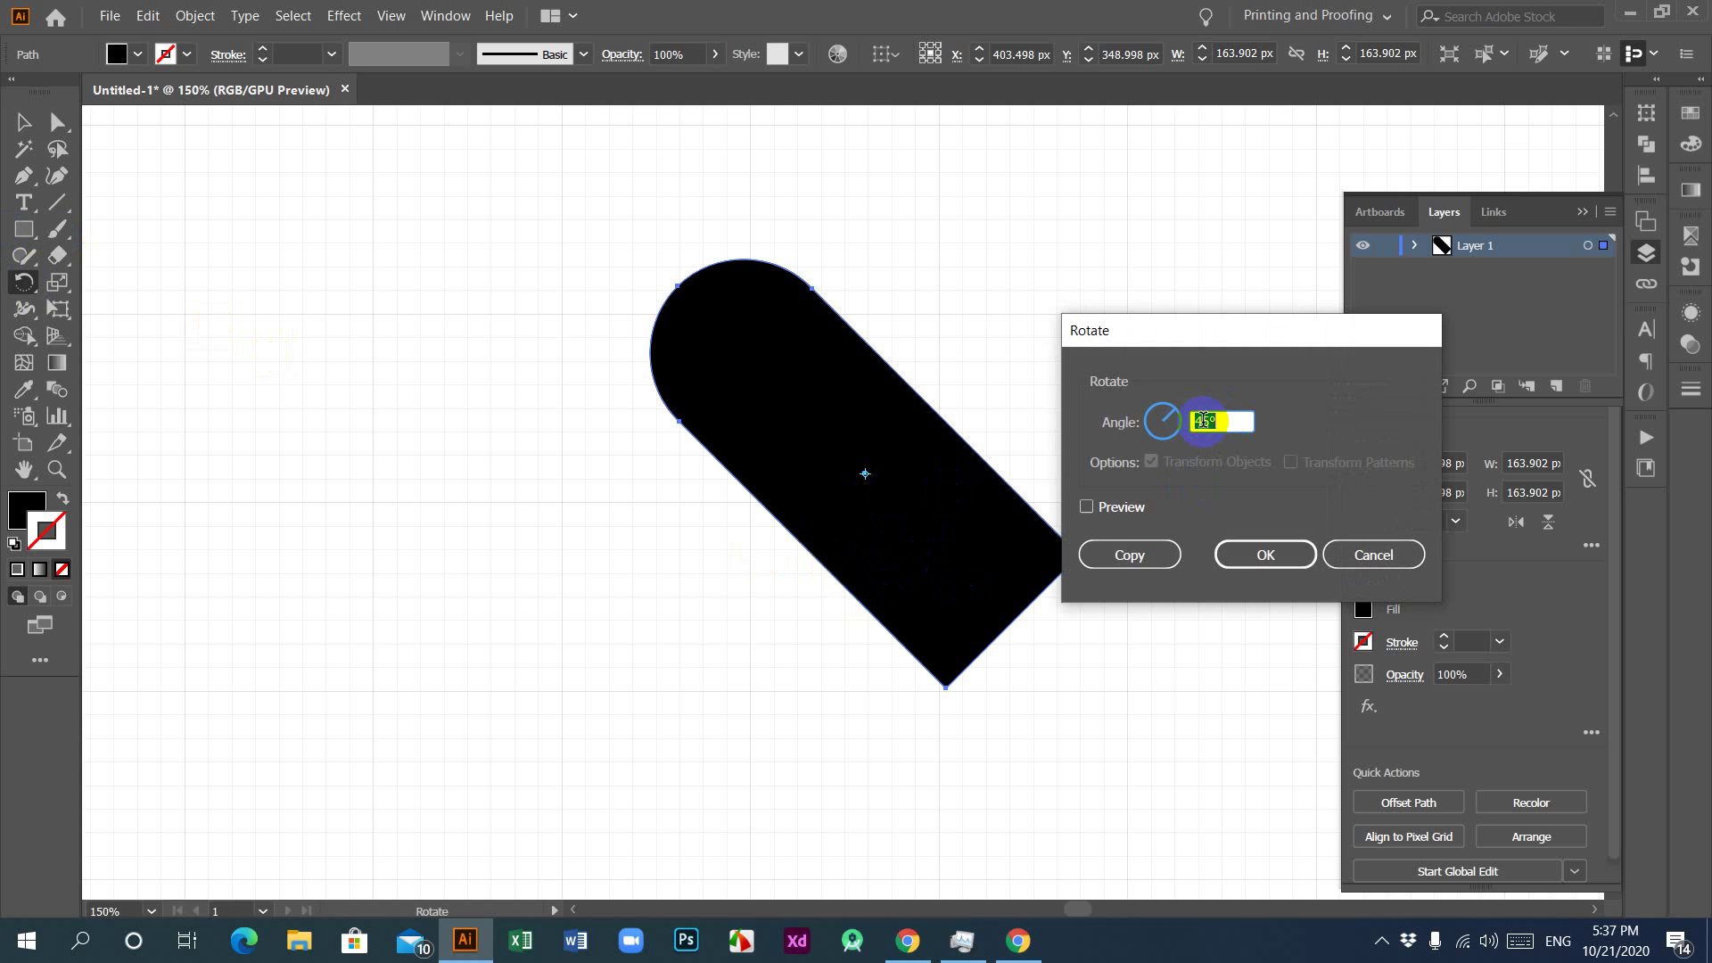
{"action": "left_click", "coordinate": [1087, 507]}
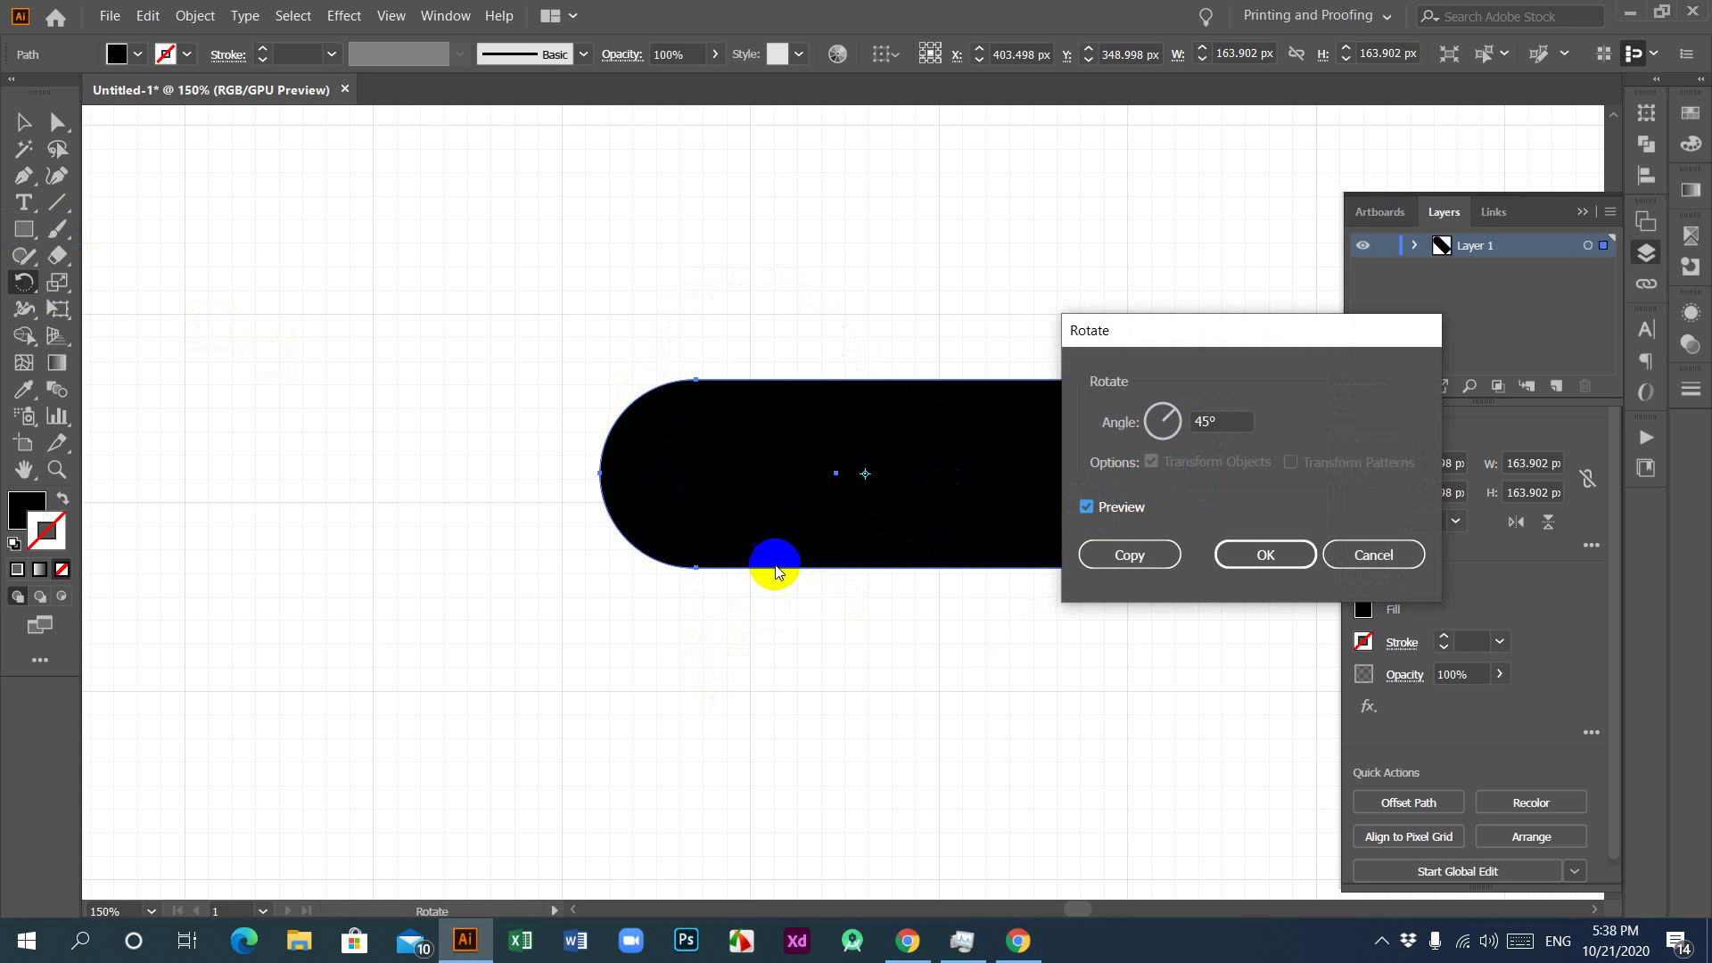
{"action": "double_click", "coordinate": [1205, 421]}
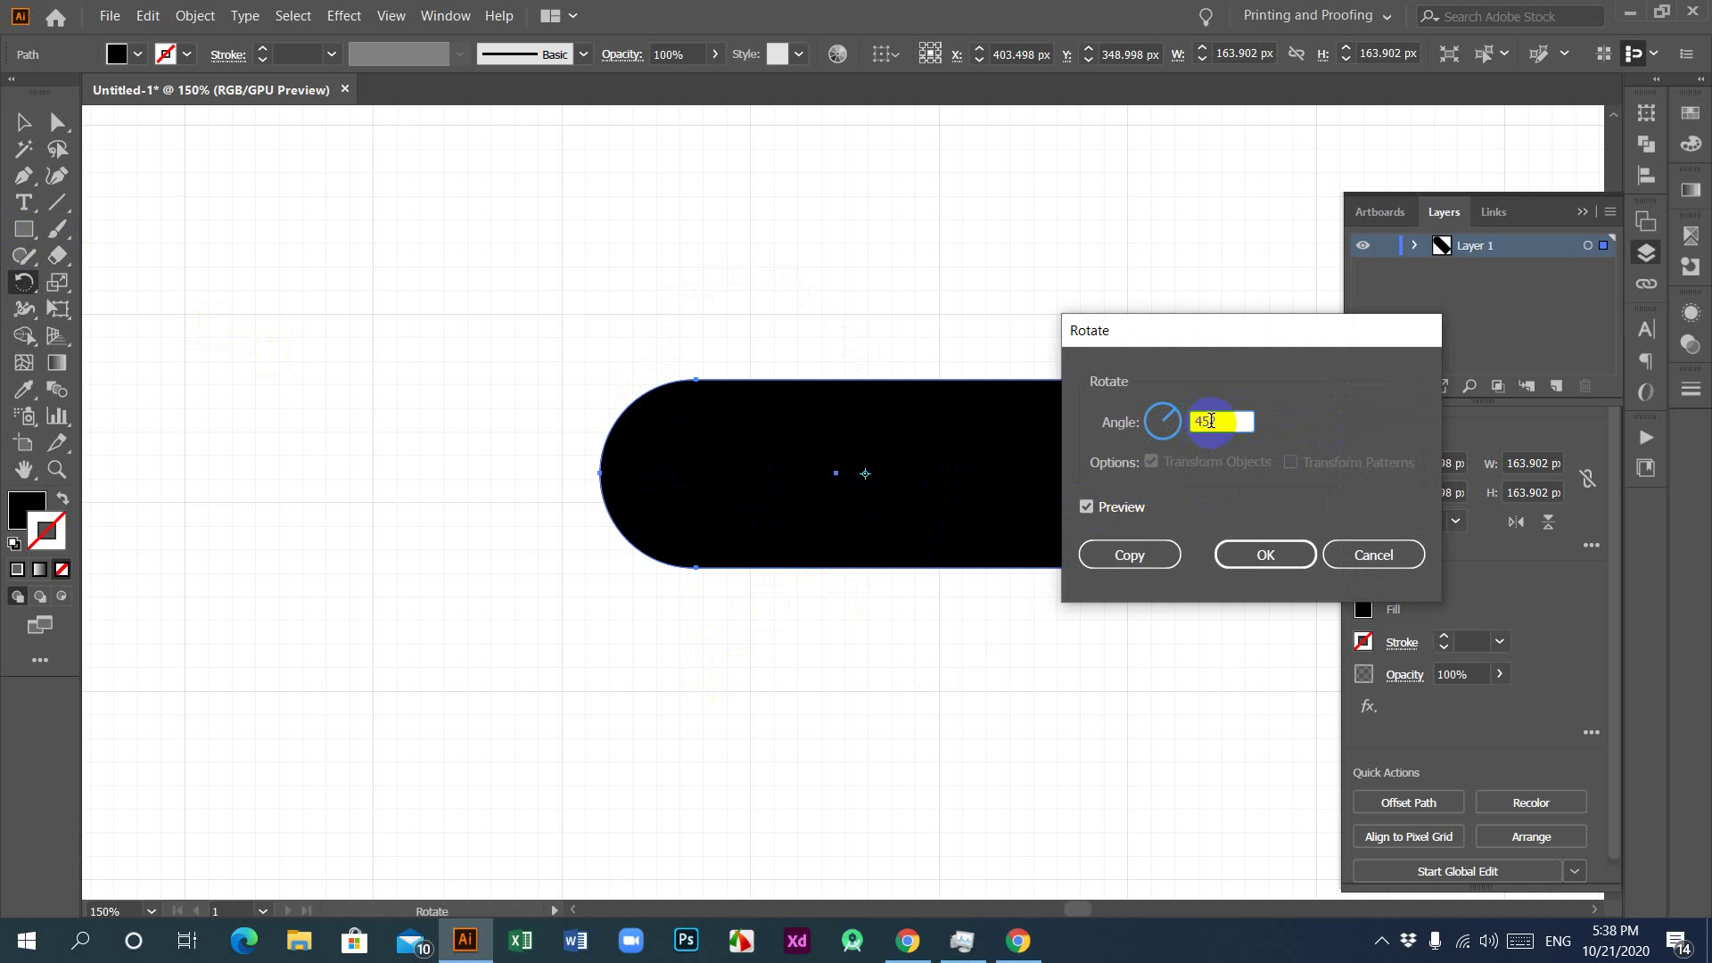
{"action": "type", "text": "-45"}
{"action": "left_click", "coordinate": [1086, 506]}
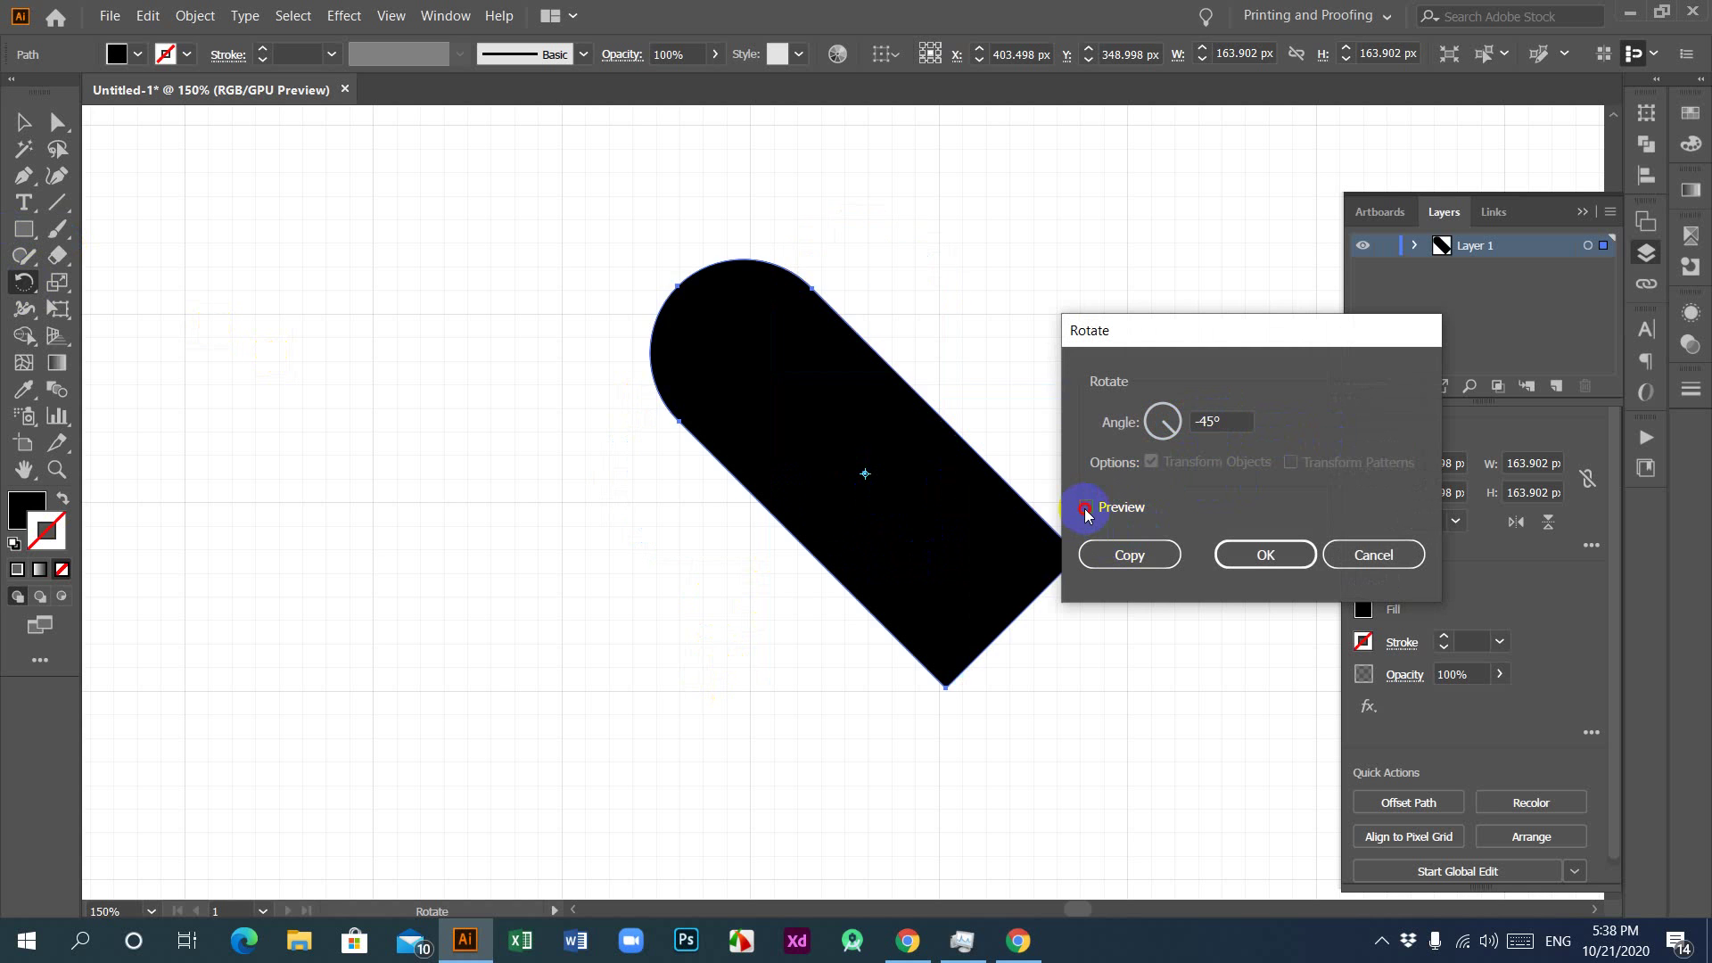
{"action": "left_click", "coordinate": [1086, 506]}
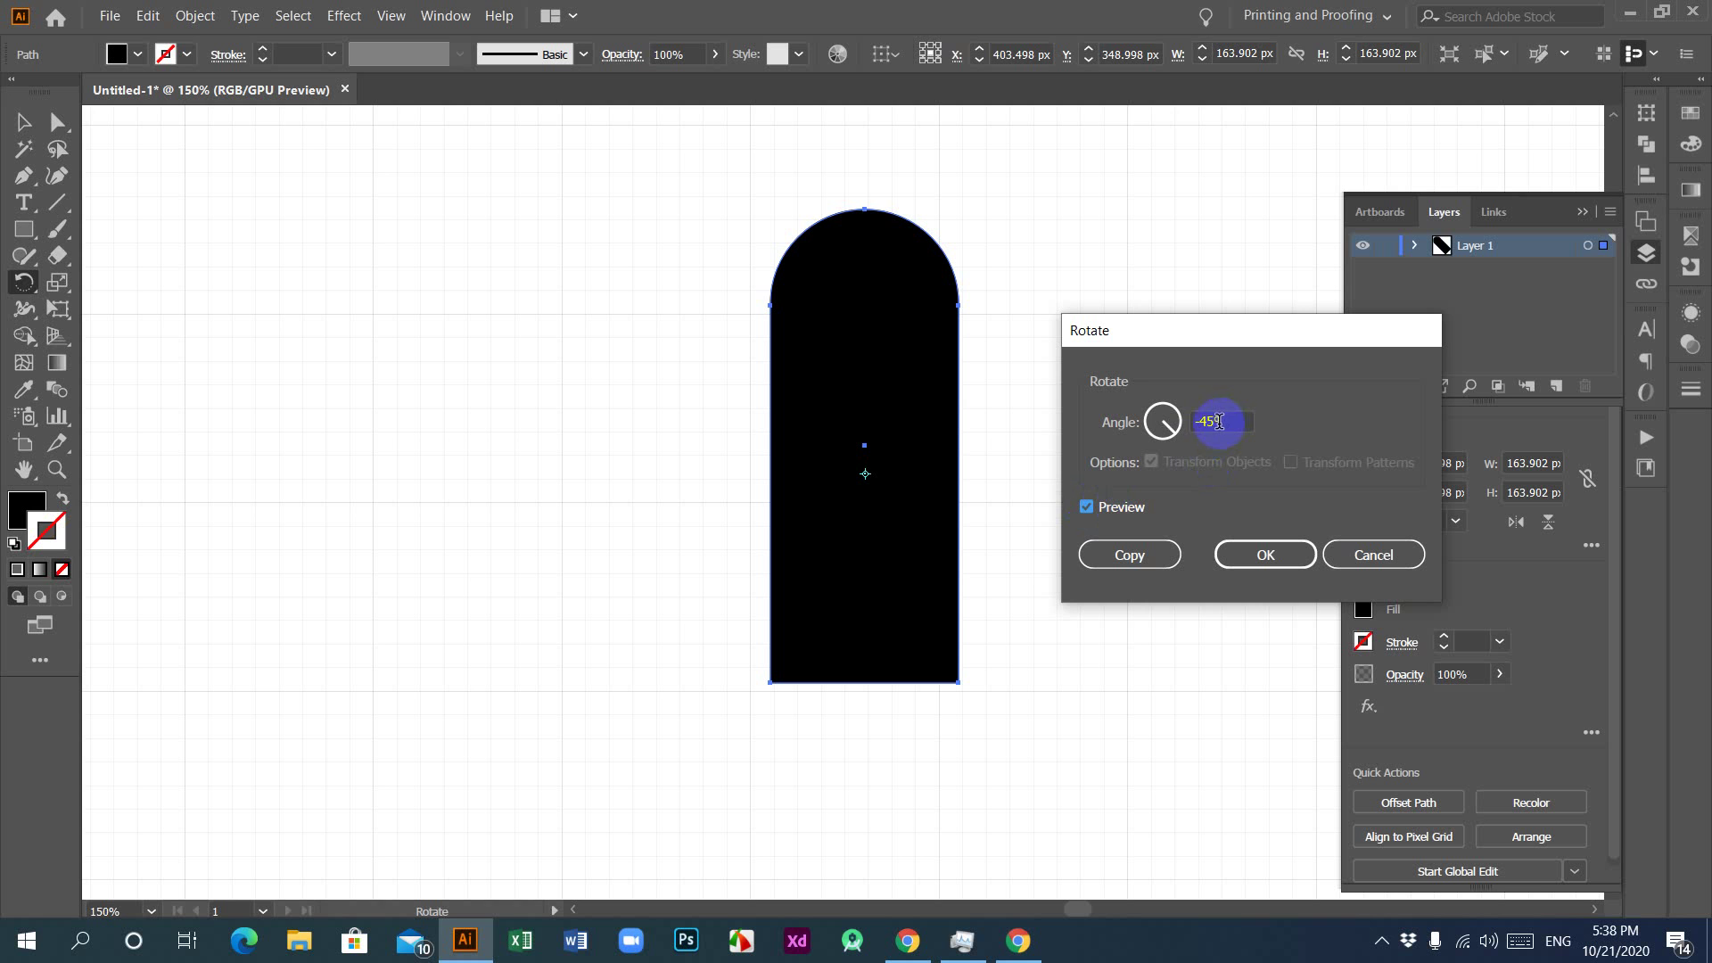
{"action": "double_click", "coordinate": [1211, 421]}
{"action": "type", "text": "-90"}
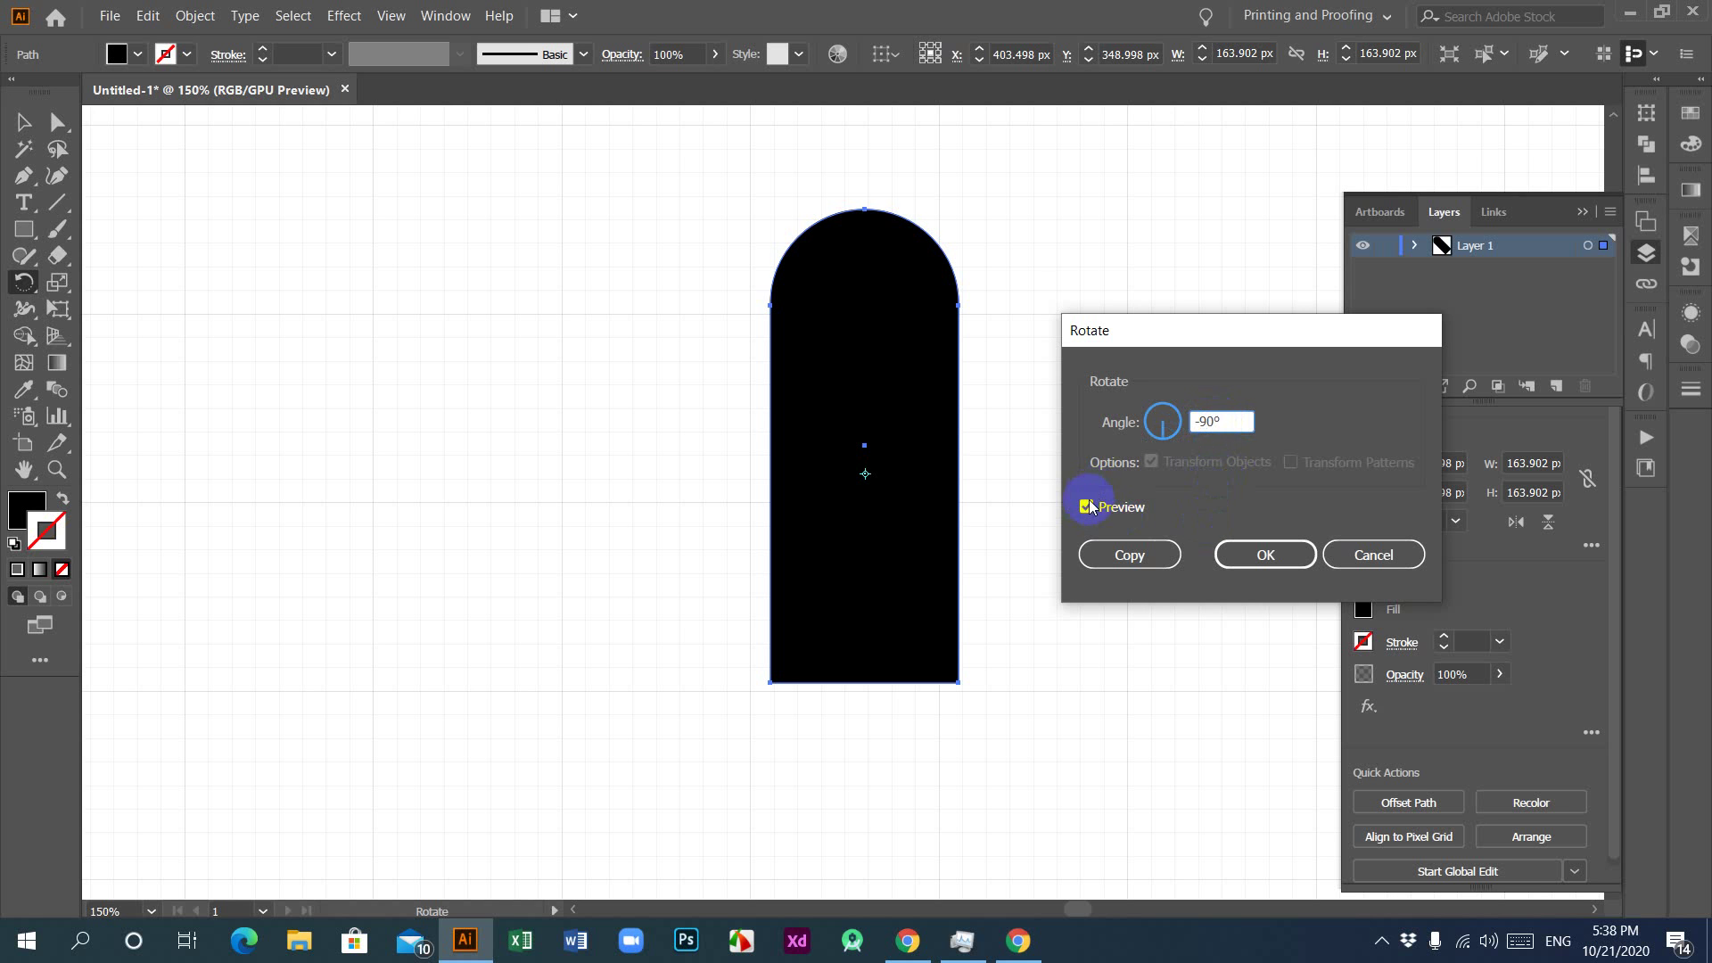
{"action": "key", "text": "Tab"}
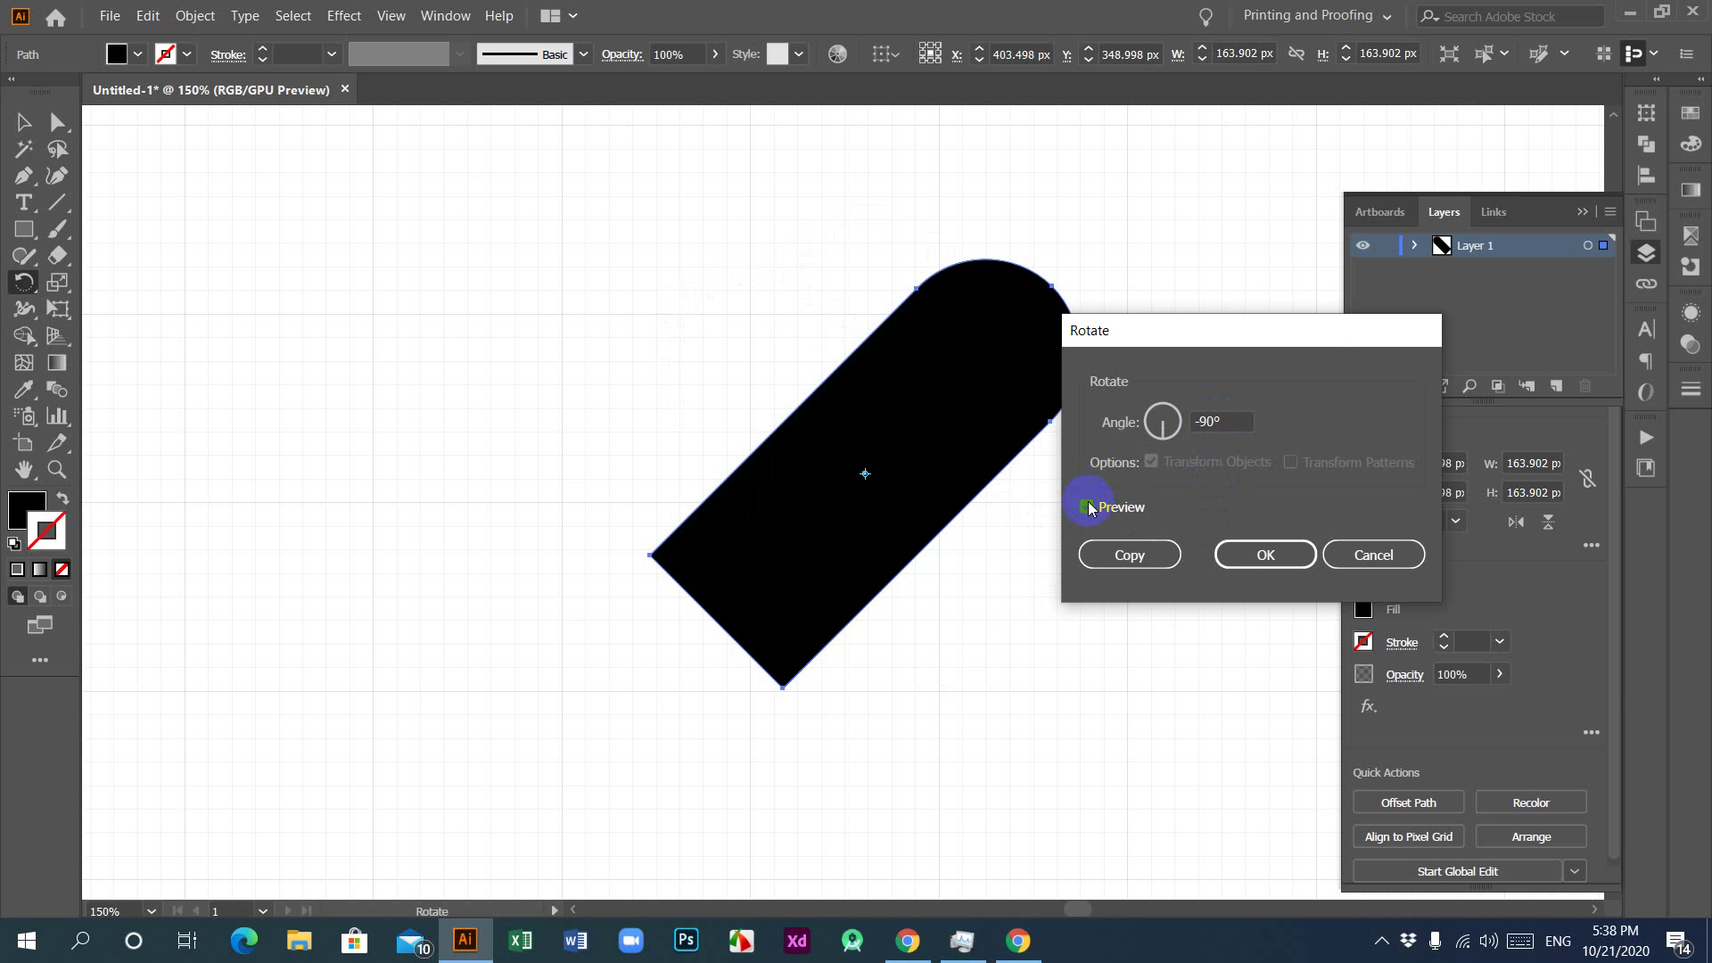
{"action": "left_click", "coordinate": [1127, 553]}
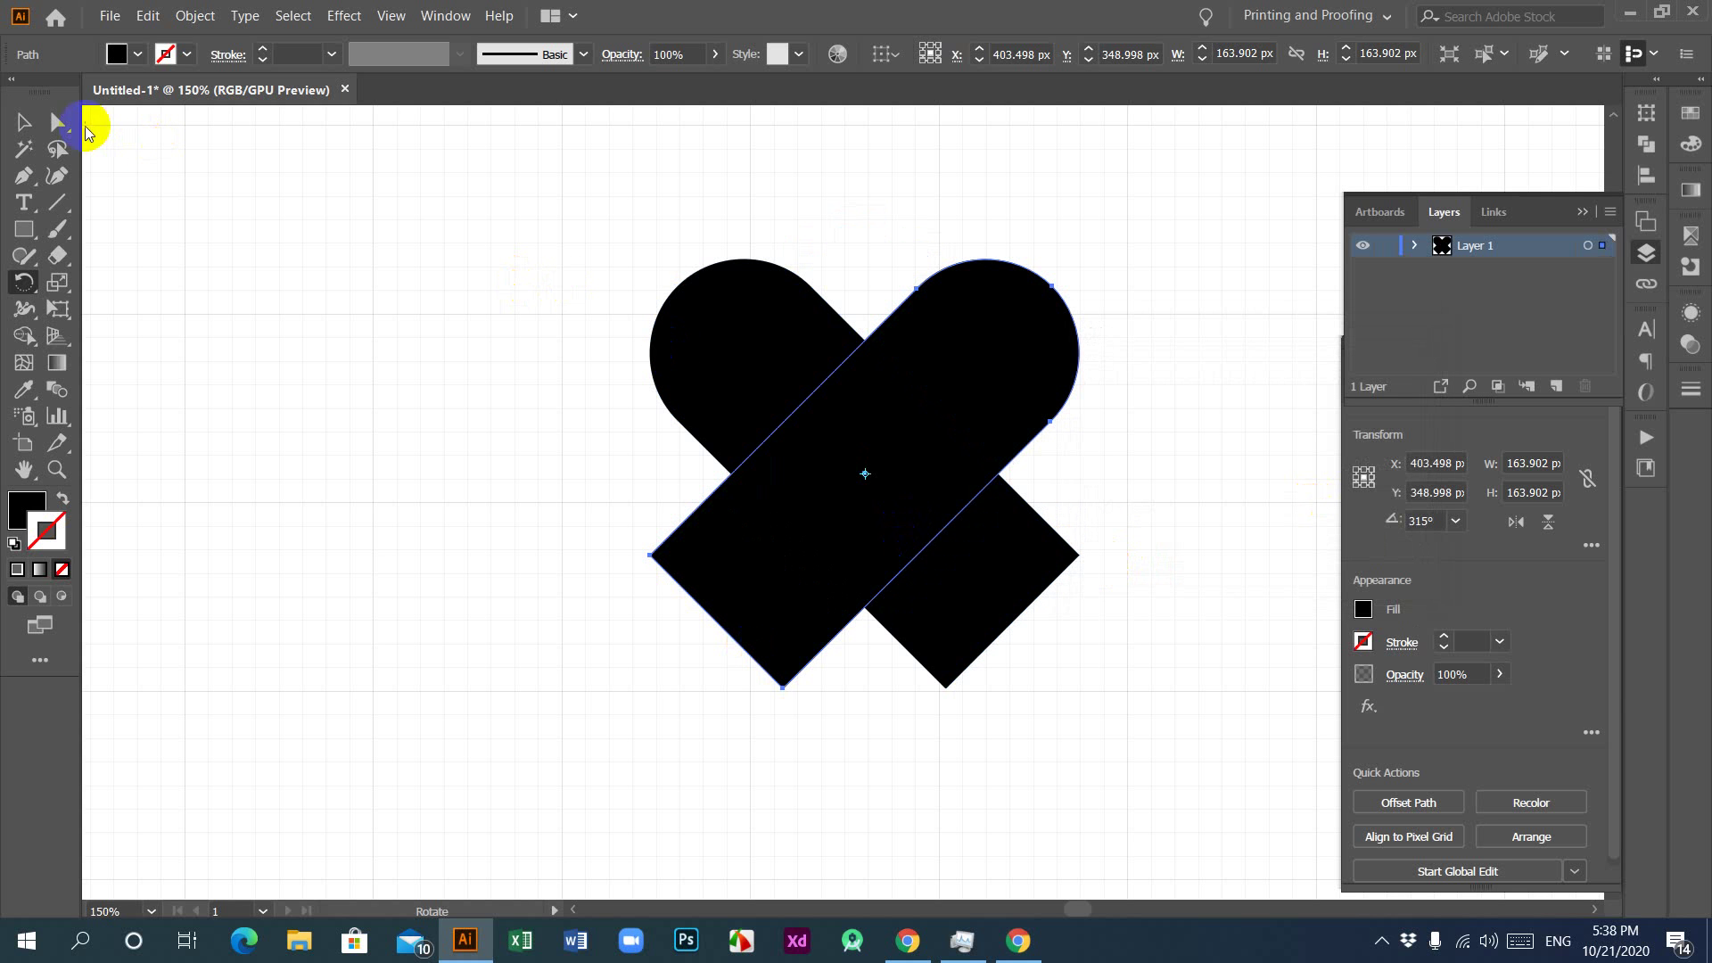
{"action": "left_click", "coordinate": [23, 122]}
{"action": "left_click", "coordinate": [826, 713]}
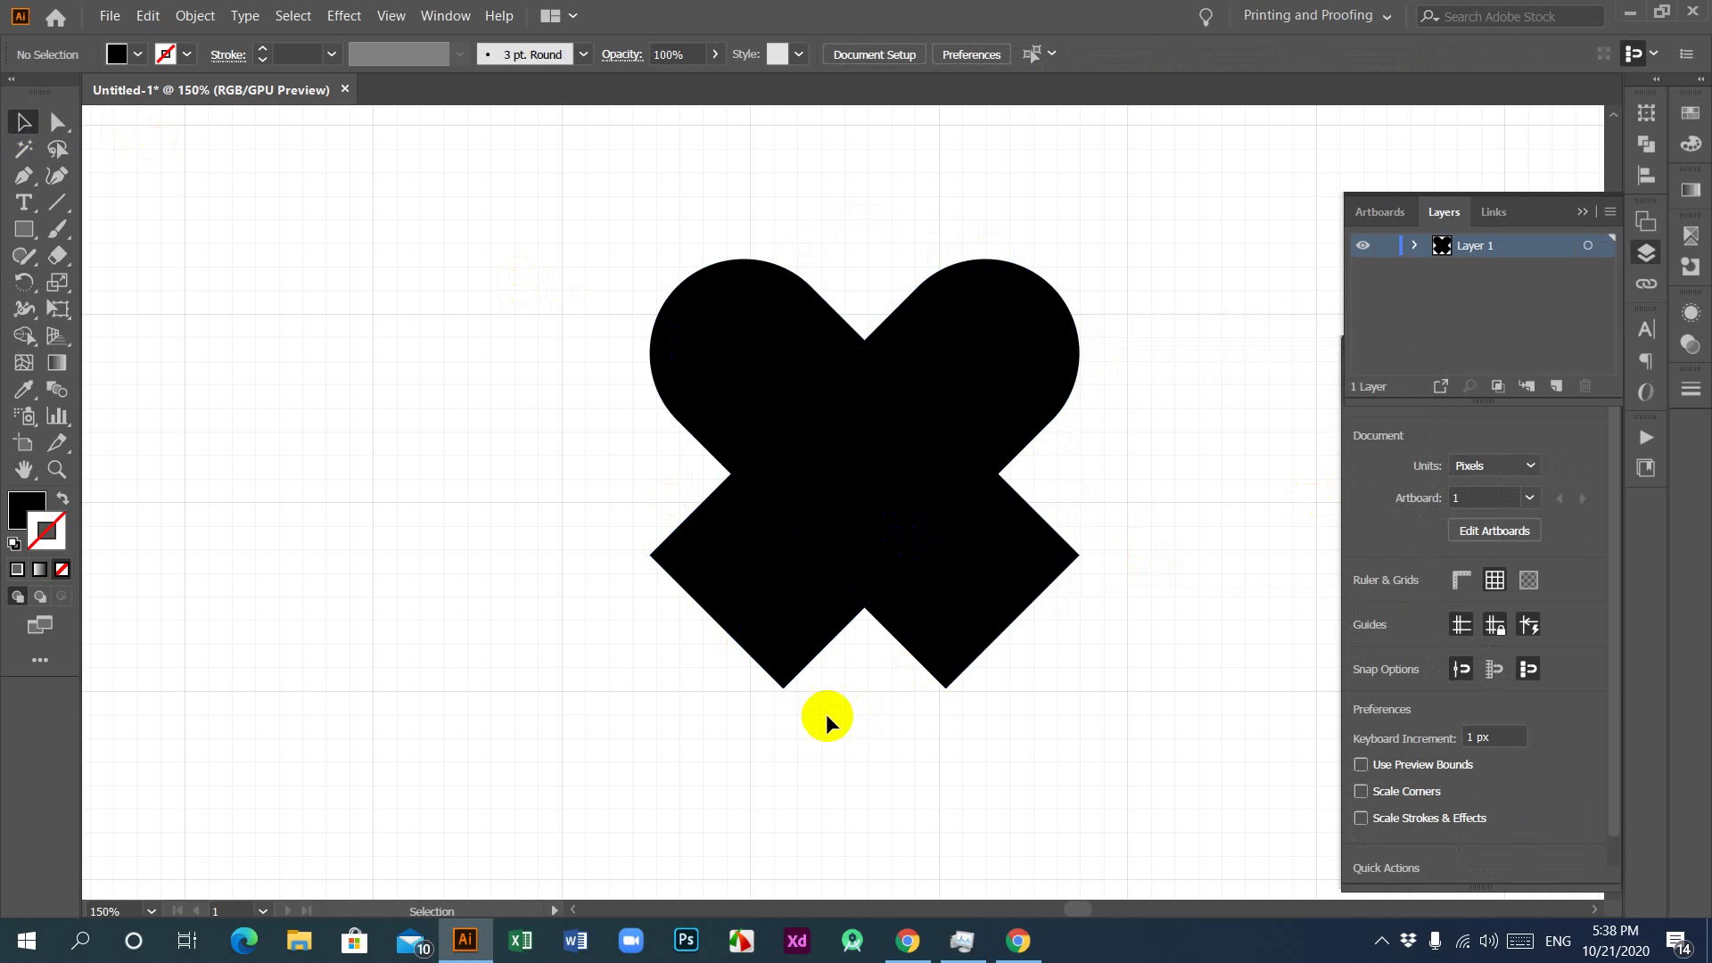
Step: Select both crossed shapes and remove the two square lower ends with the Shape Builder tool
{"action": "left_click_drag", "start_coordinate": [794, 764], "coordinate": [1000, 432]}
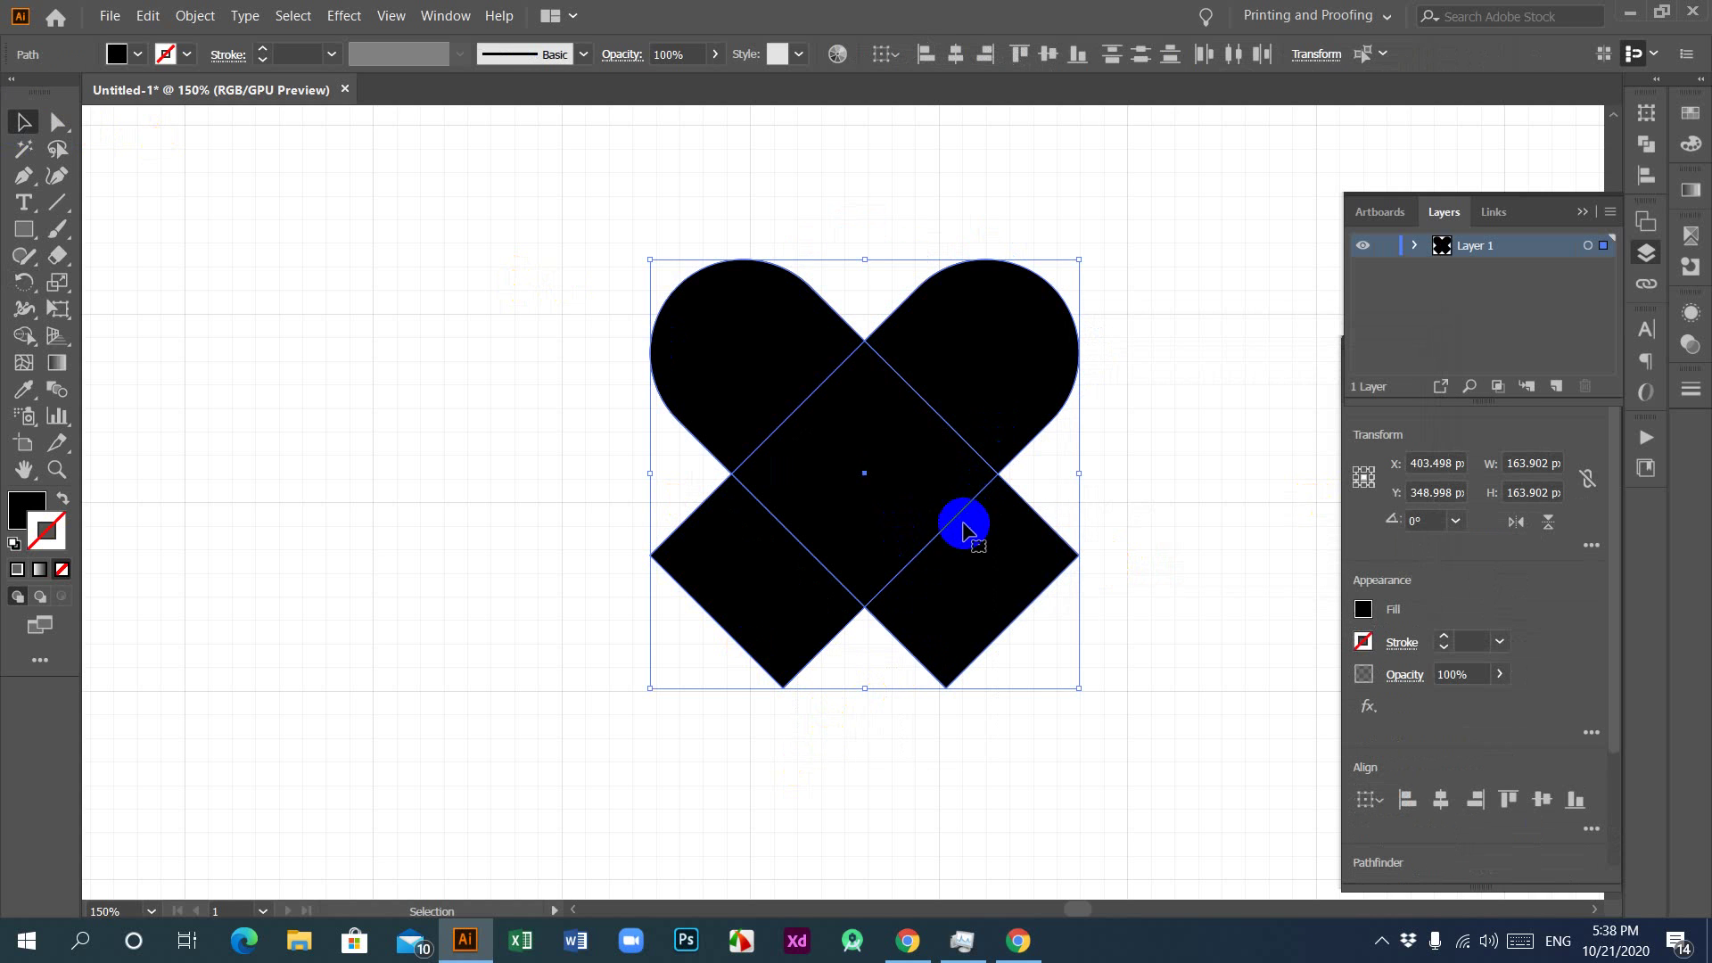
{"action": "left_click", "coordinate": [1001, 574]}
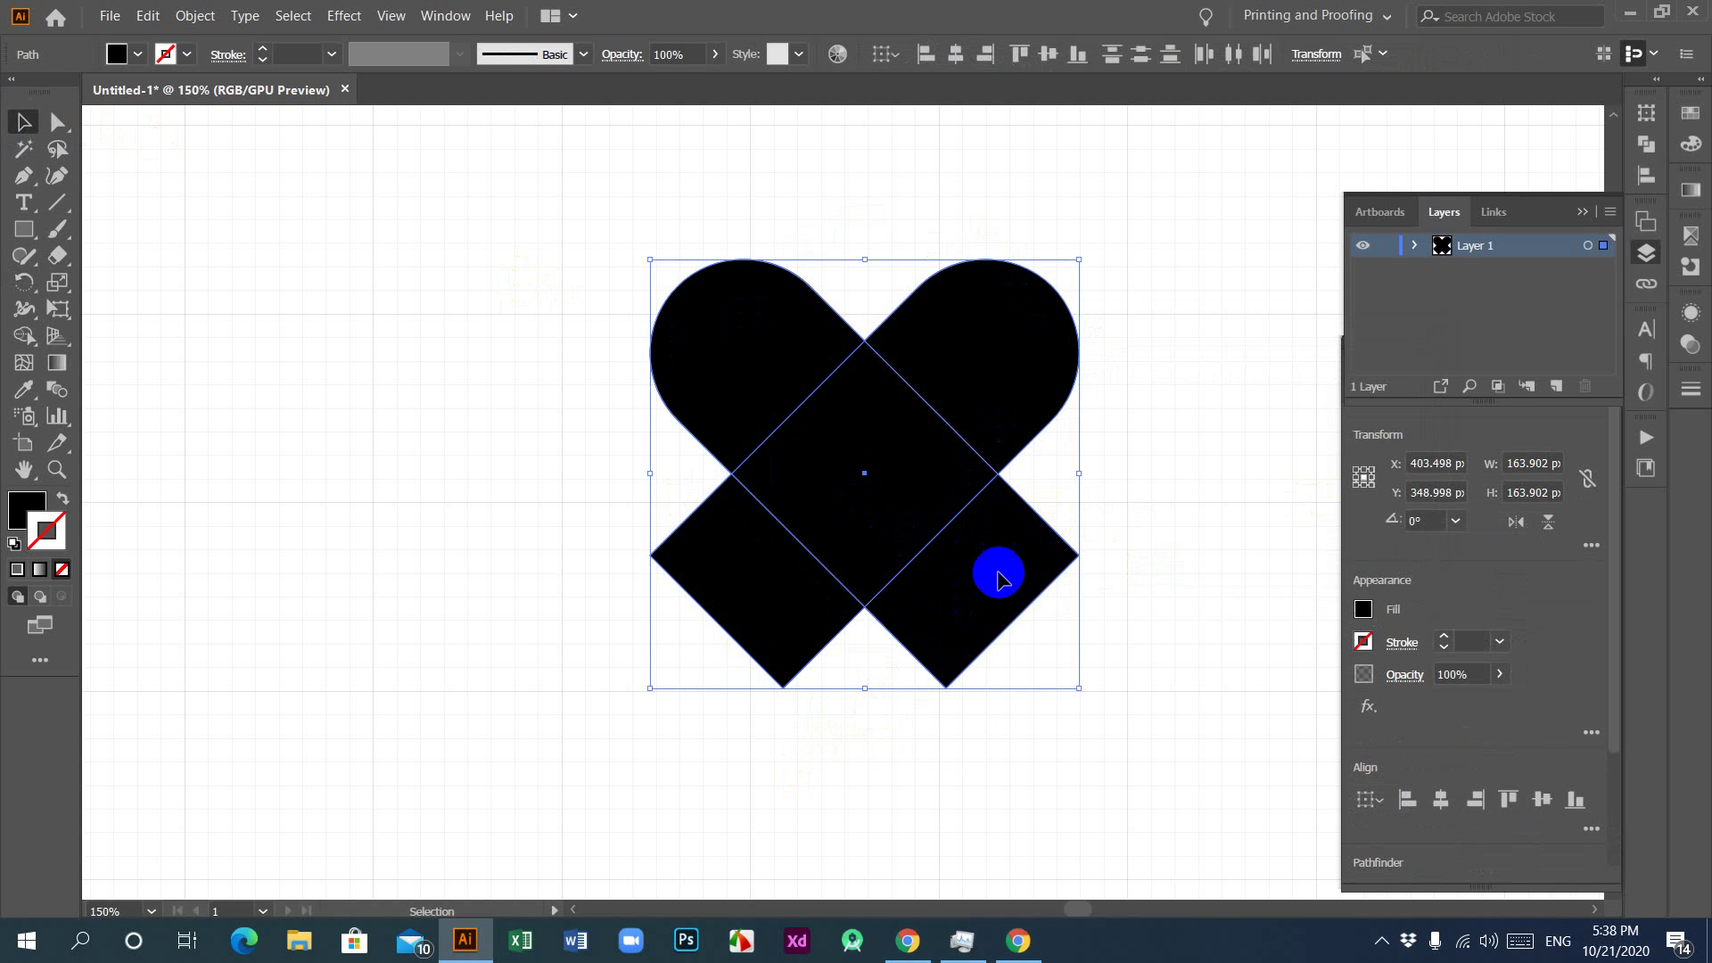
{"action": "left_click", "coordinate": [806, 366]}
{"action": "left_click", "coordinate": [978, 631]}
{"action": "left_click", "coordinate": [938, 284]}
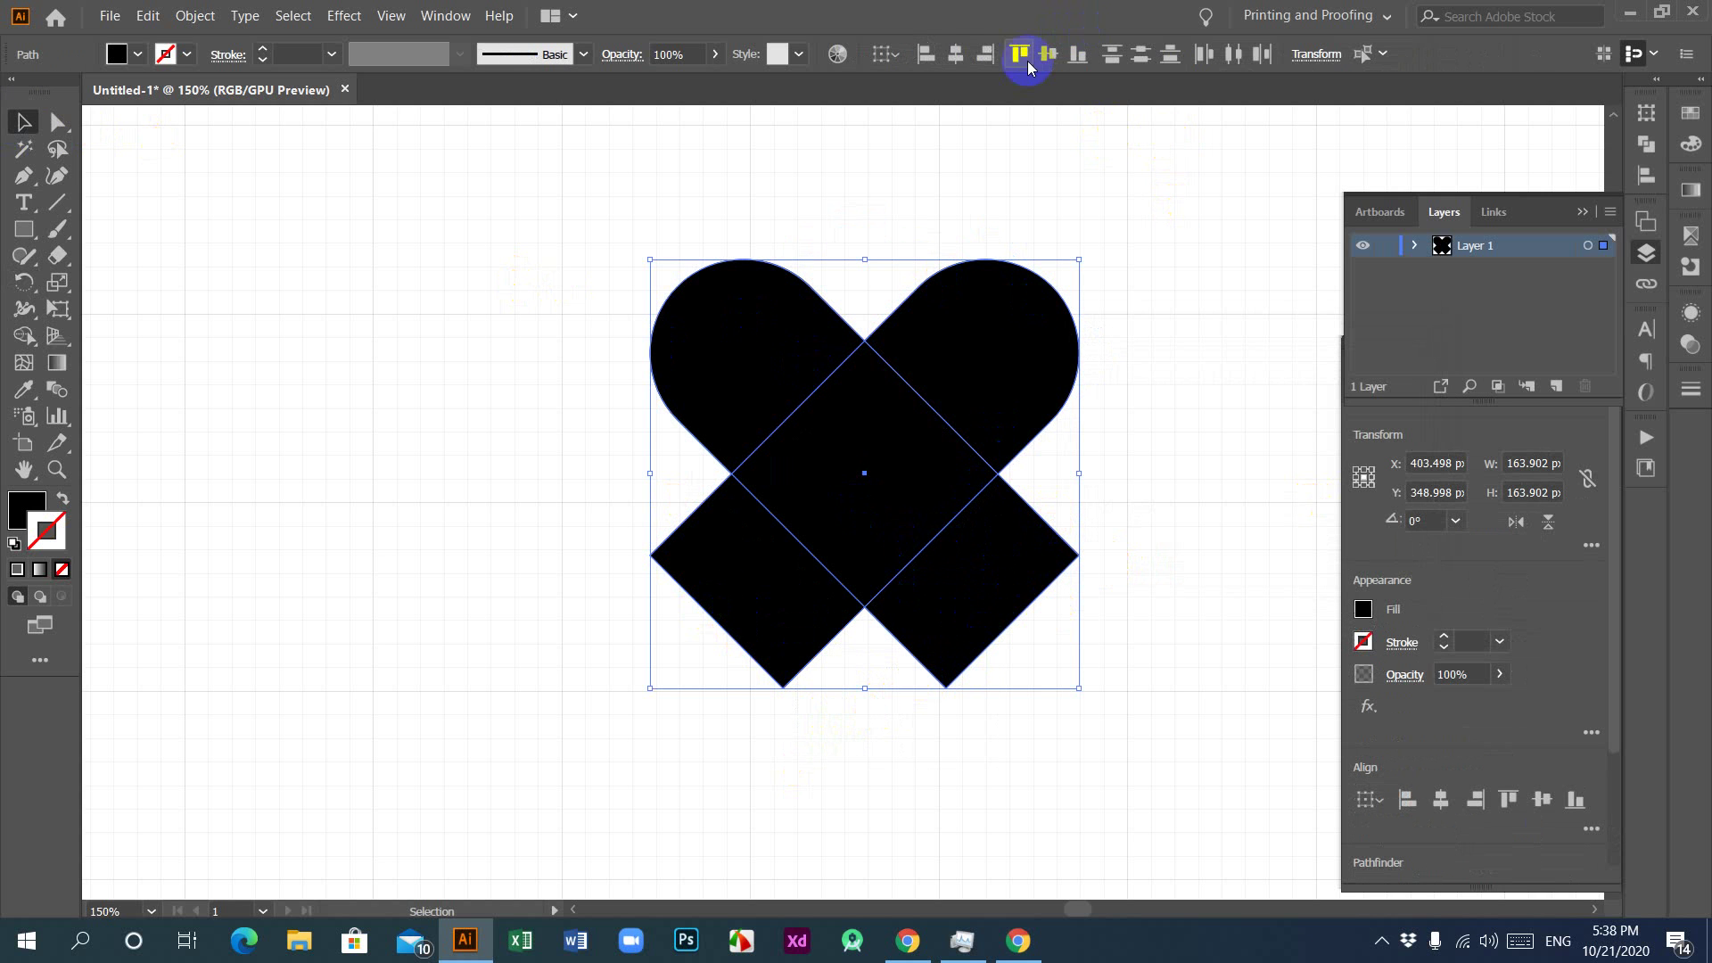
{"action": "left_click", "coordinate": [945, 60]}
{"action": "left_click", "coordinate": [962, 565]}
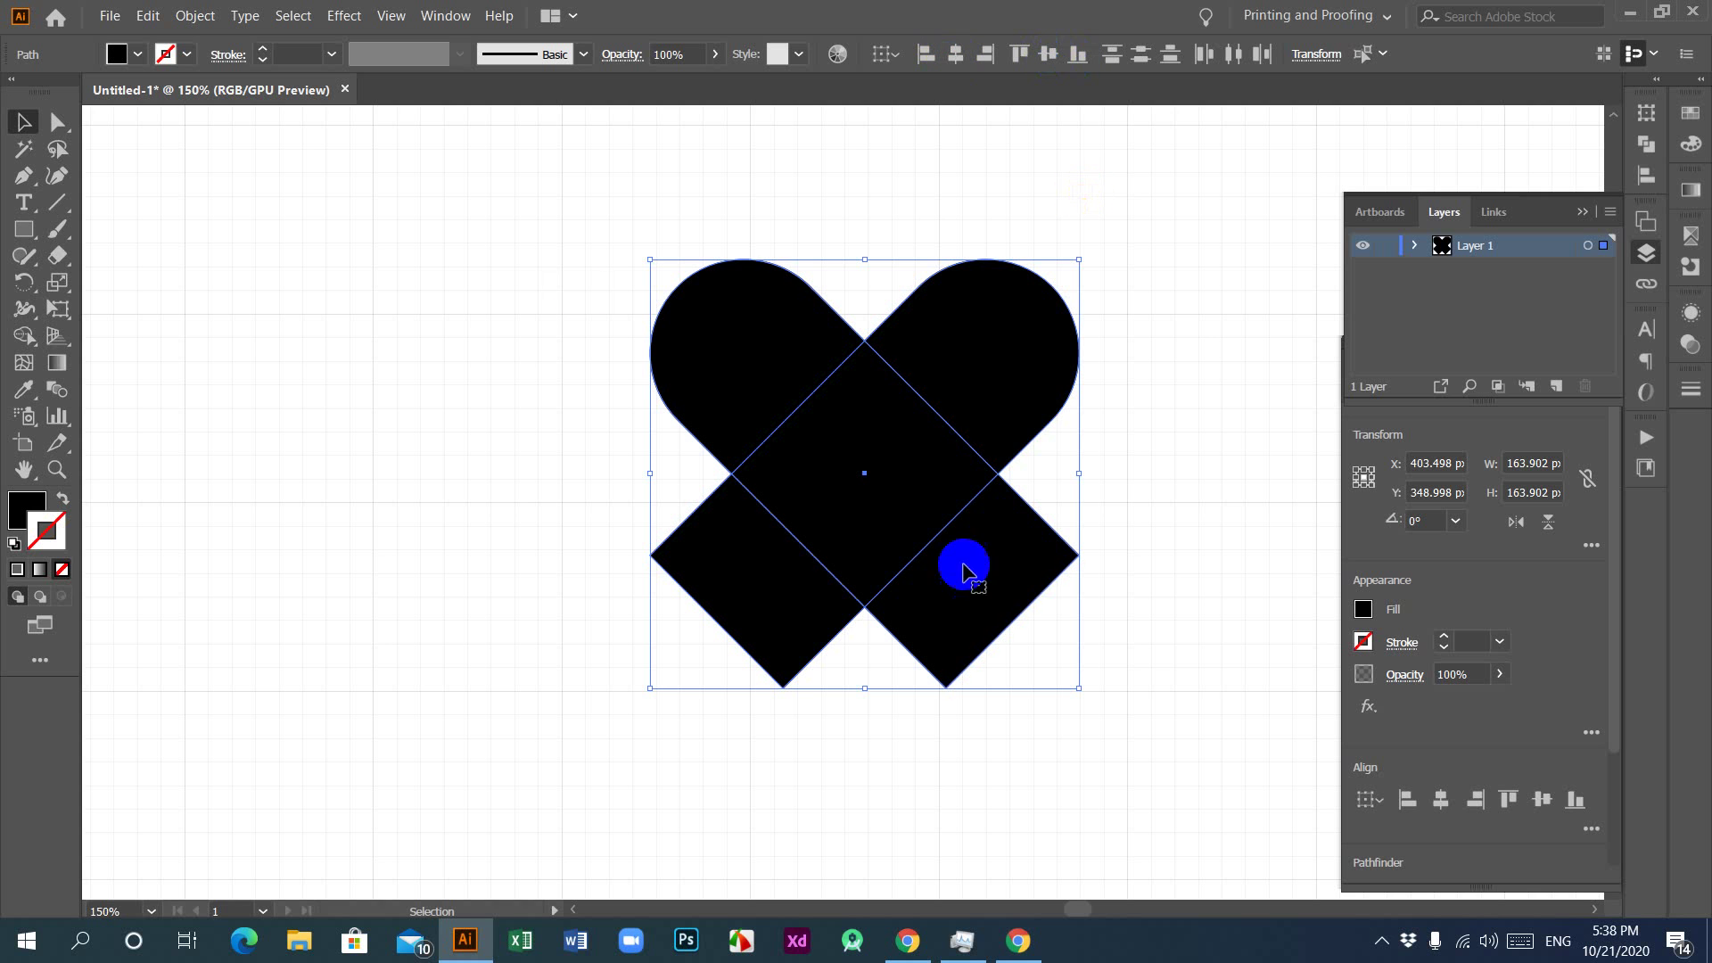
{"action": "left_click", "coordinate": [1035, 599]}
{"action": "left_click", "coordinate": [24, 342]}
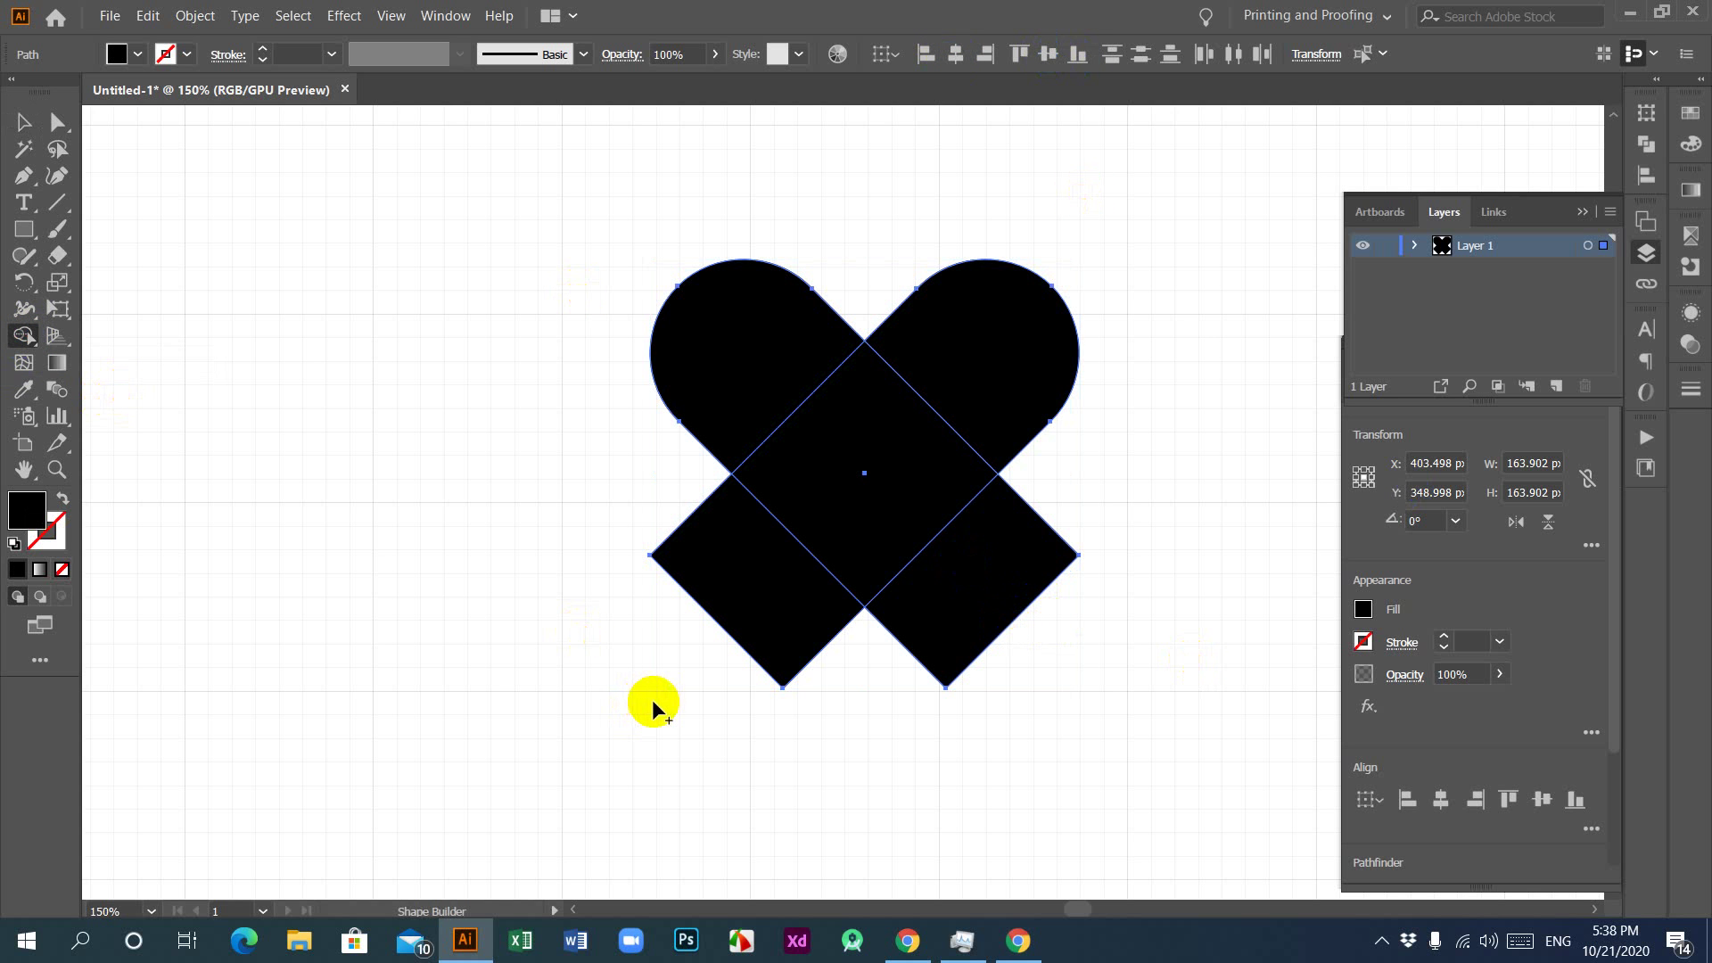
{"action": "left_click", "coordinate": [752, 600], "text": "alt"}
{"action": "left_click_drag", "start_coordinate": [892, 675], "coordinate": [927, 635]}
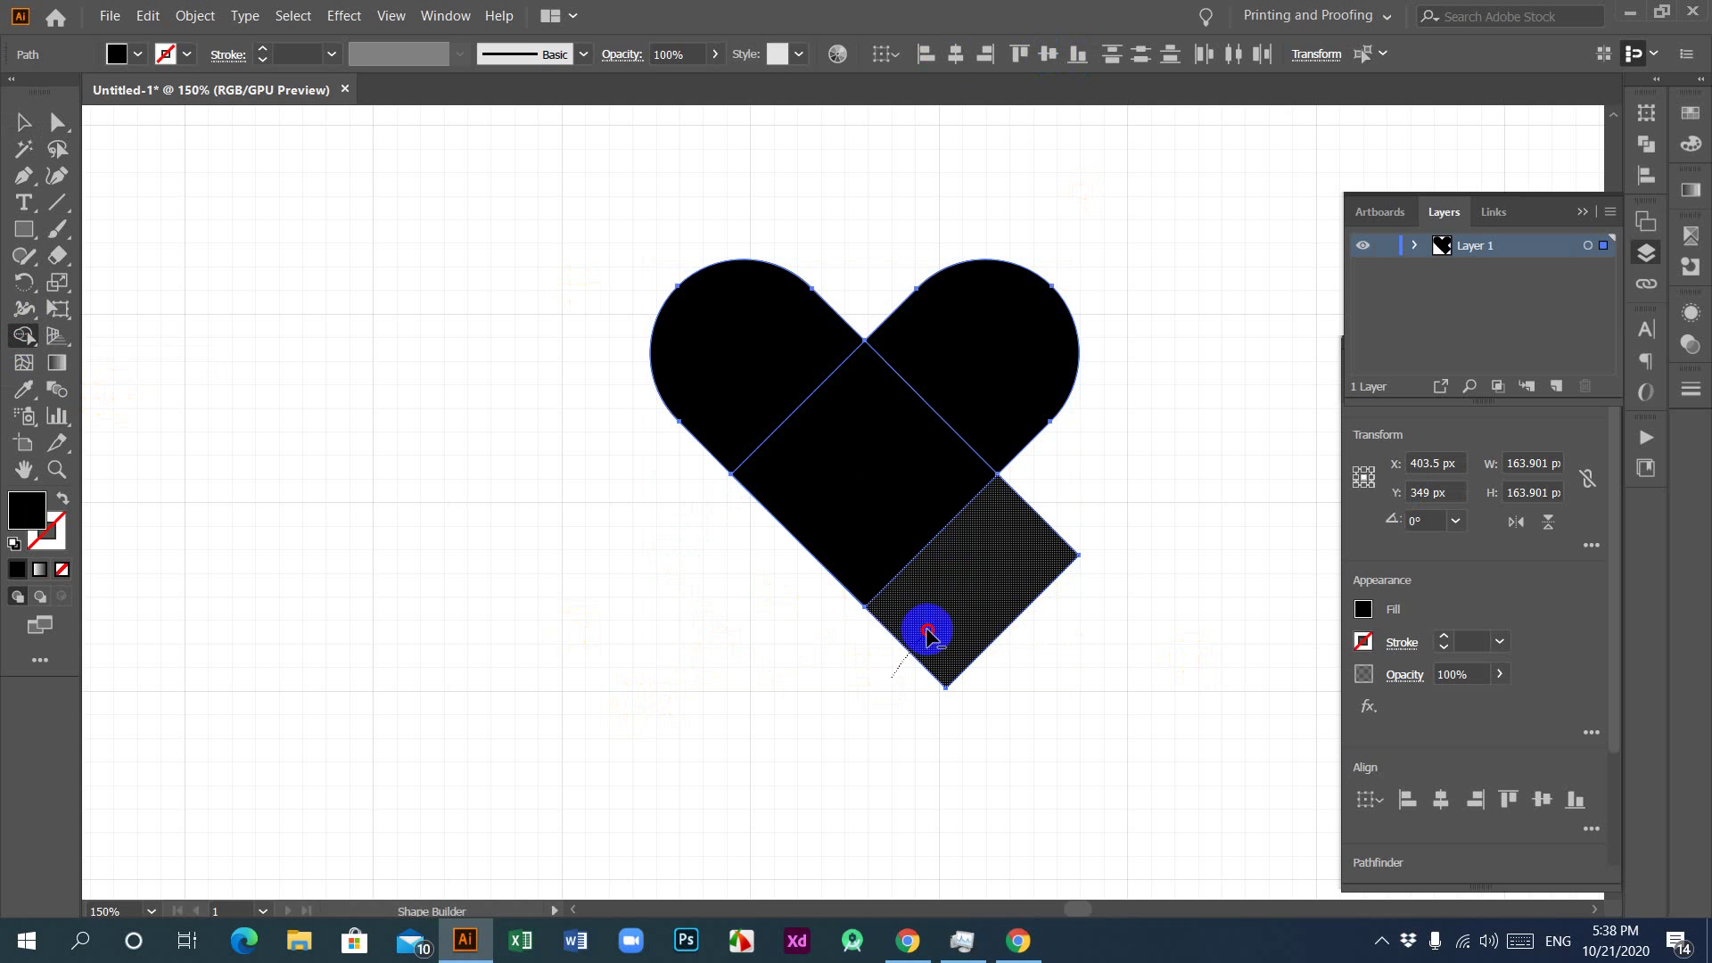
Step: Merge the two rounded lobes and the central square into one heart with the Shape Builder tool and deselect it
{"action": "left_click", "coordinate": [1060, 350]}
{"action": "left_click", "coordinate": [1024, 366]}
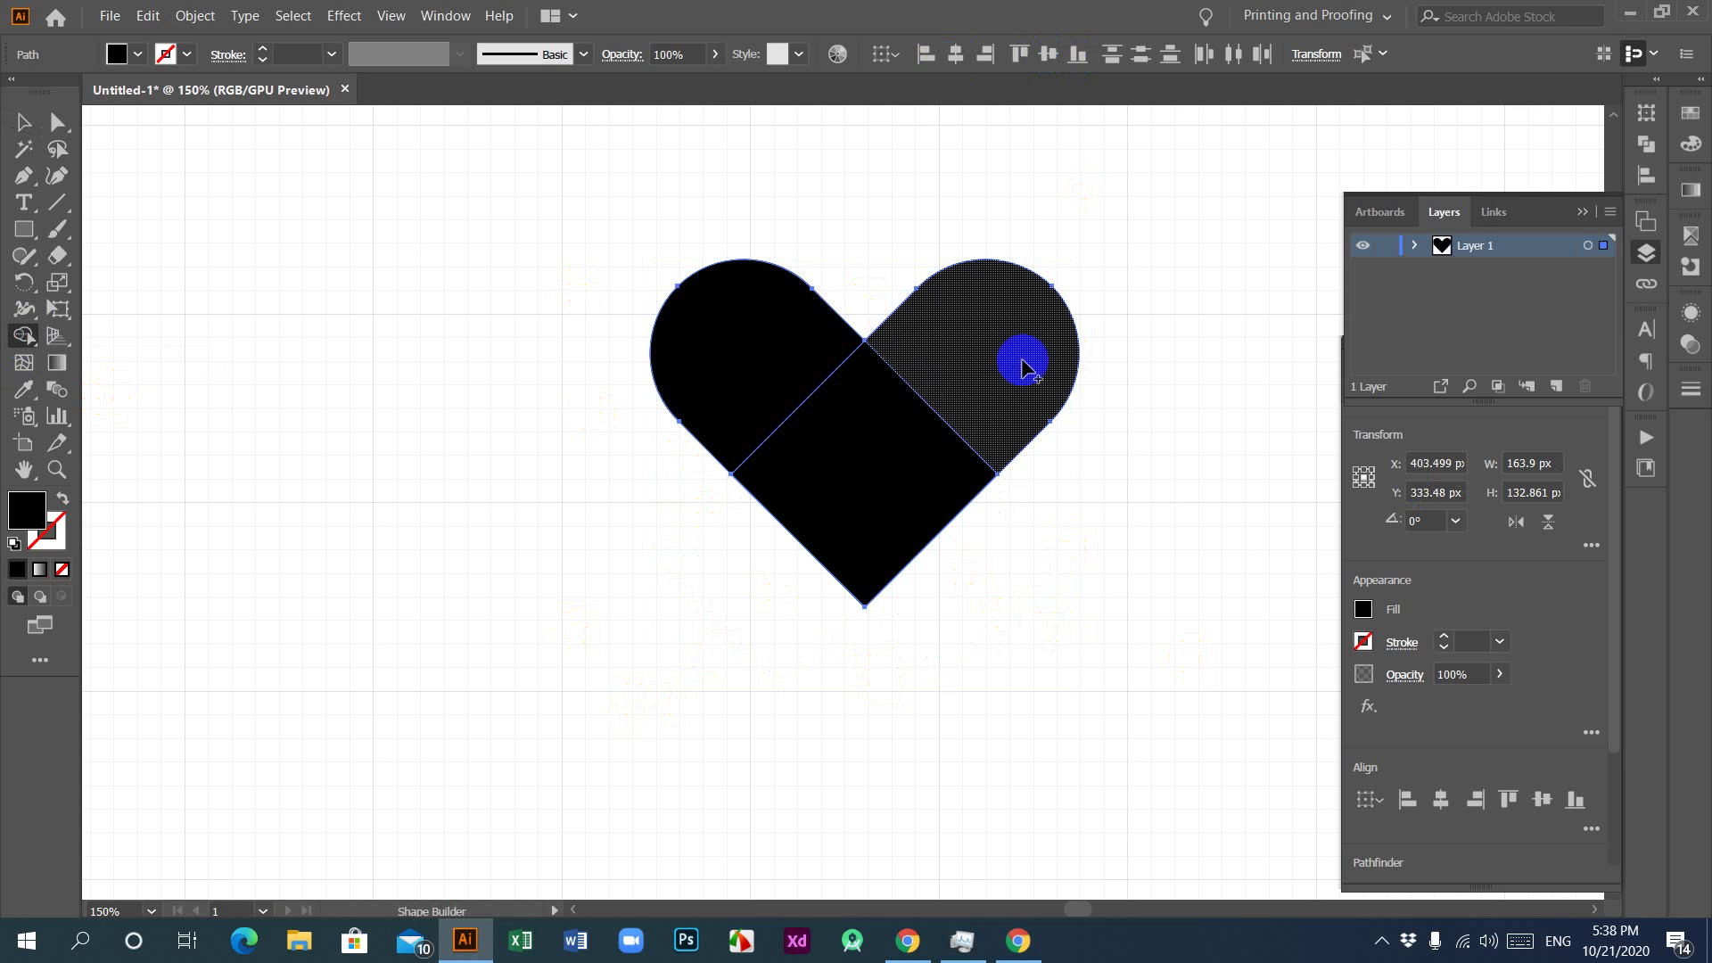
{"action": "left_click", "coordinate": [917, 463]}
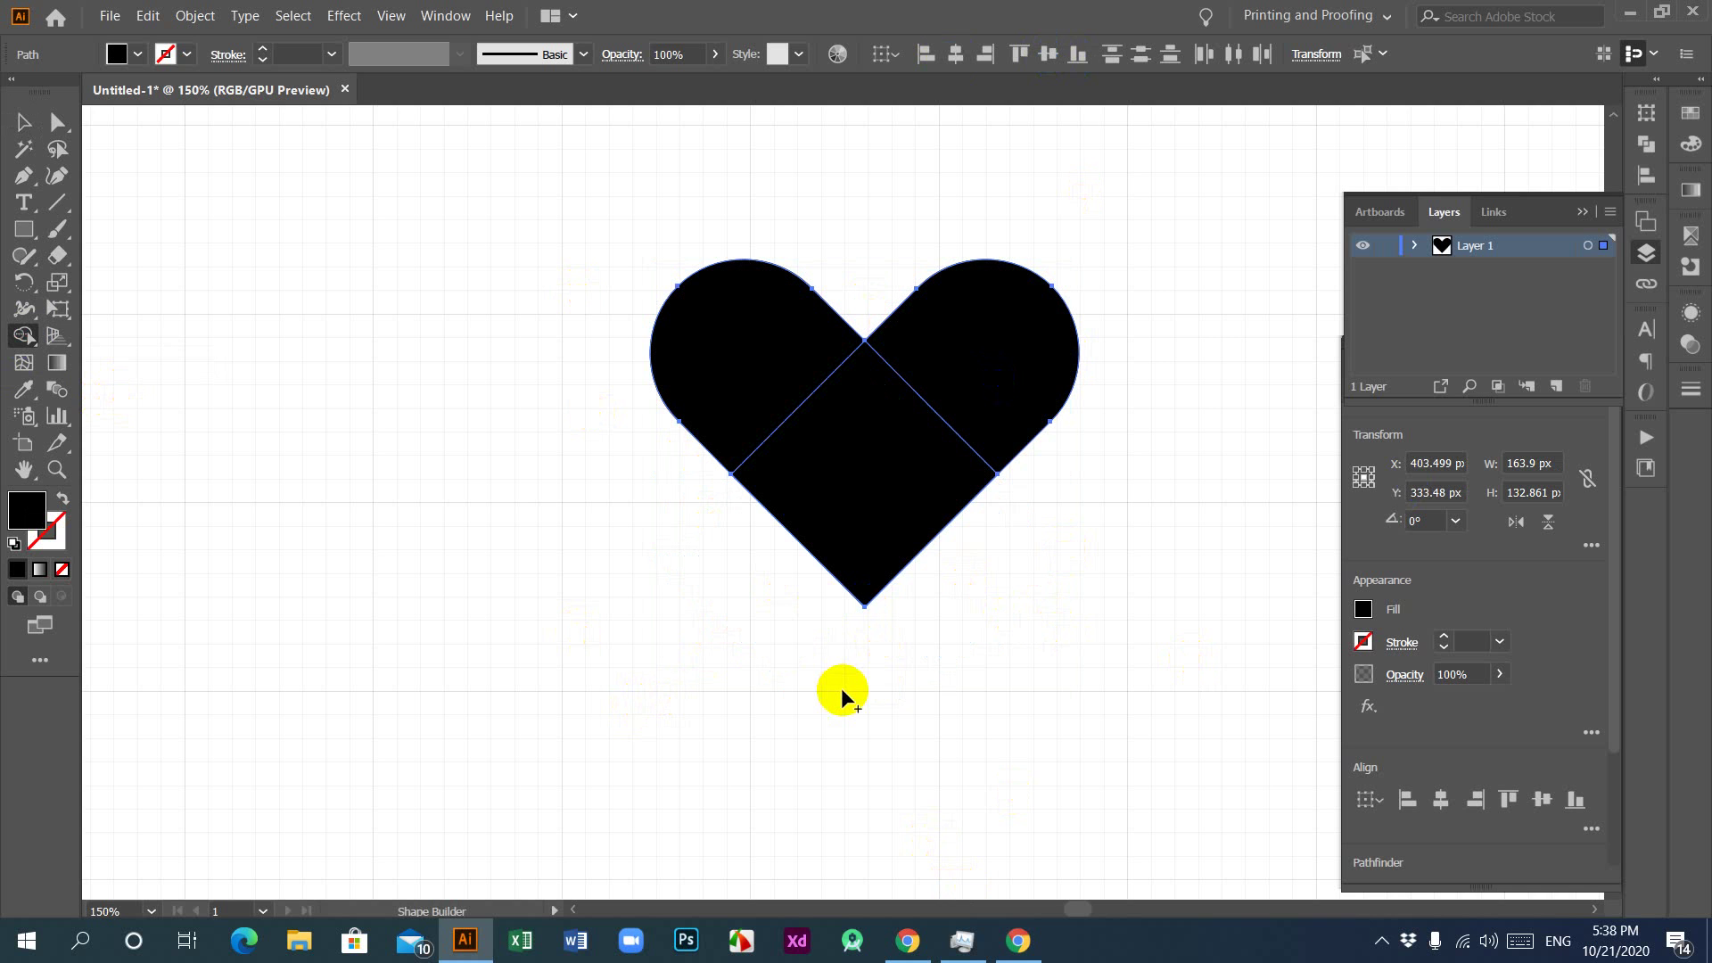
{"action": "left_click", "coordinate": [776, 478]}
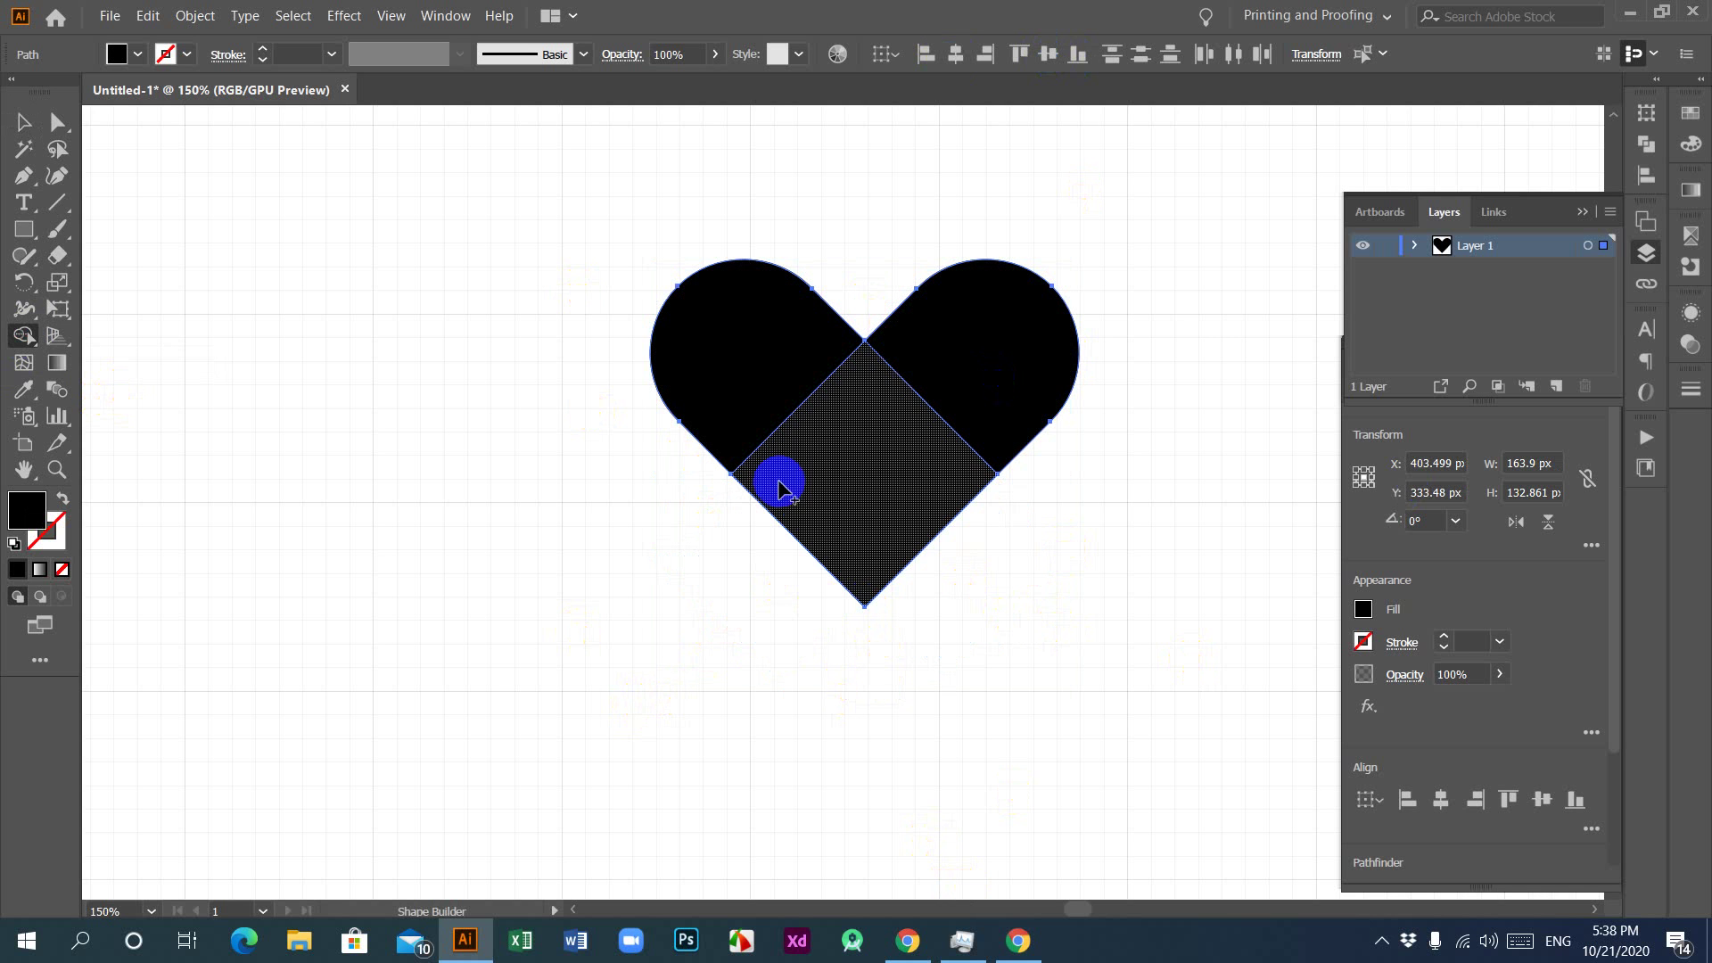
{"action": "left_click", "coordinate": [784, 381]}
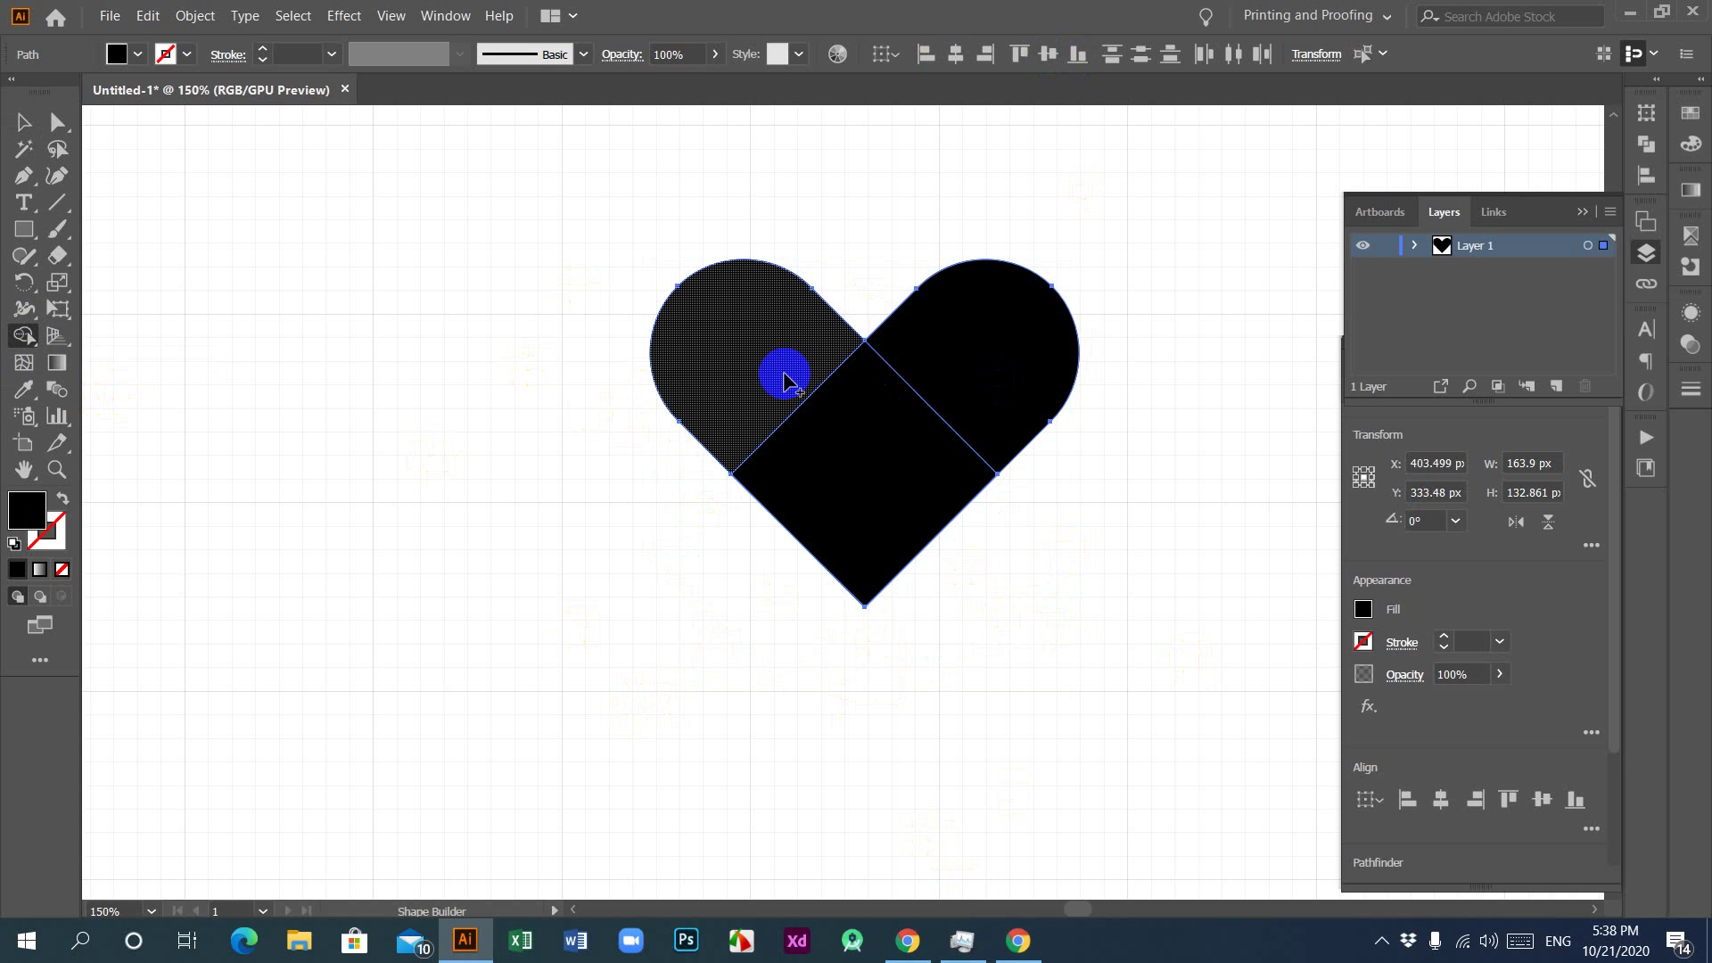
{"action": "mouse_move", "coordinate": [783, 382]}
{"action": "left_mouse_down"}
{"action": "mouse_move", "coordinate": [747, 361]}
{"action": "mouse_move", "coordinate": [848, 446]}
{"action": "mouse_move", "coordinate": [1024, 375]}
{"action": "left_mouse_up"}
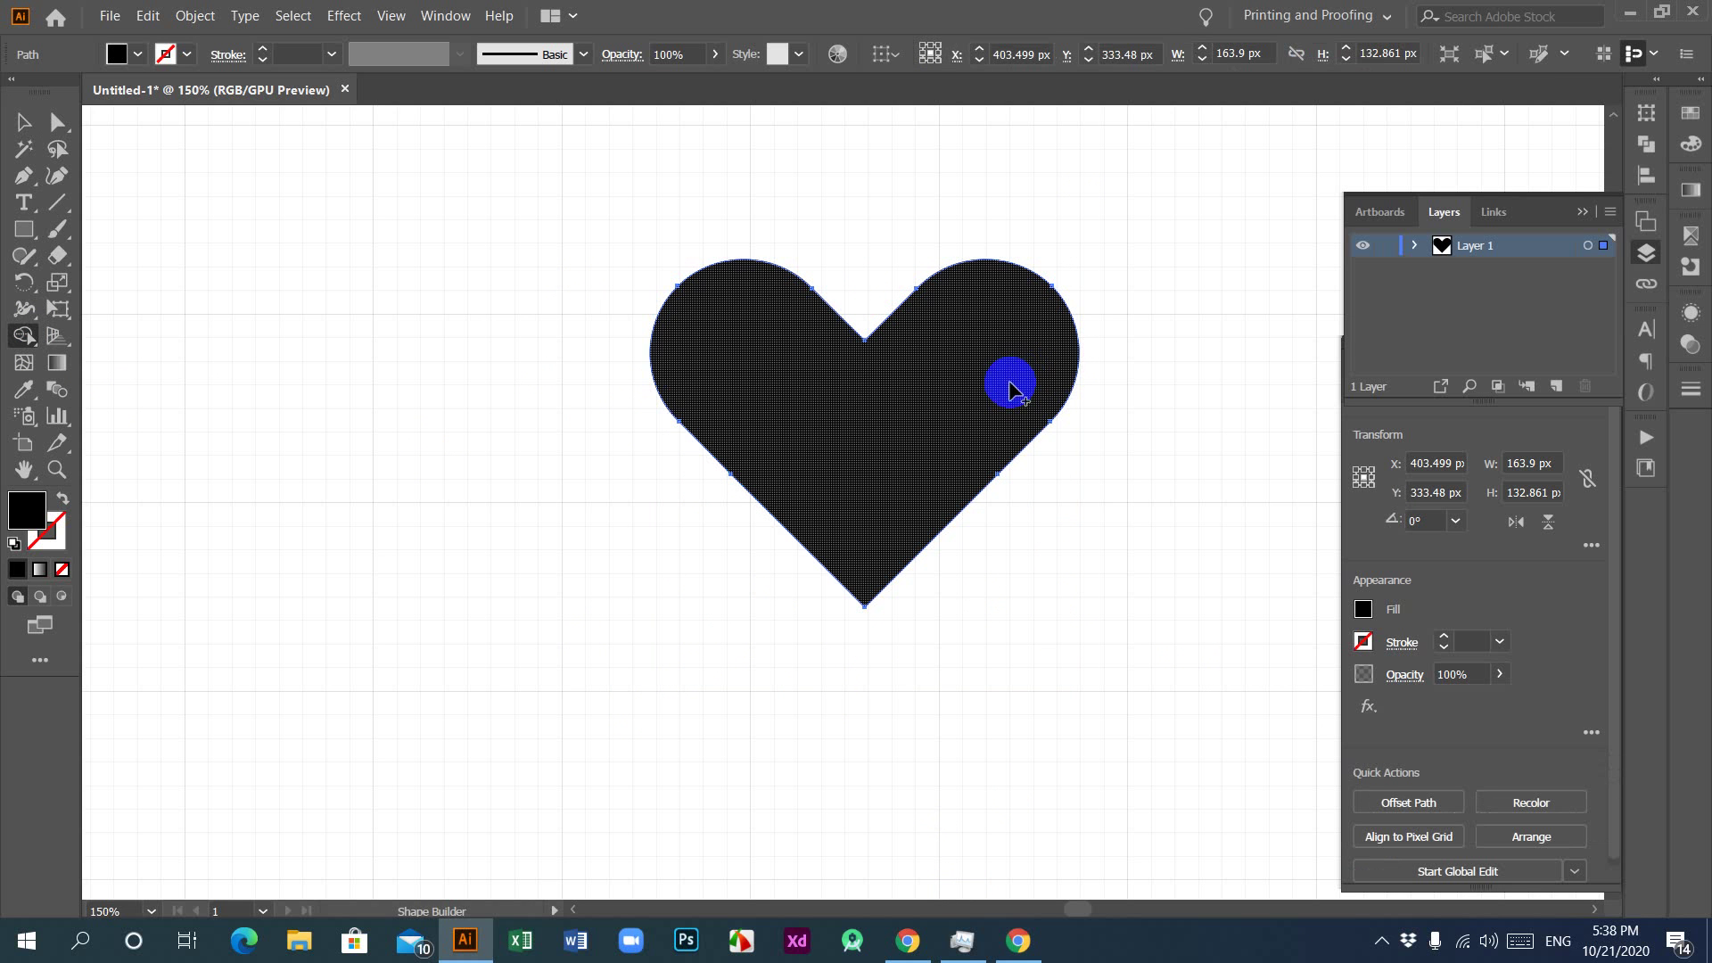
{"action": "left_click", "coordinate": [23, 122]}
{"action": "left_click", "coordinate": [873, 657]}
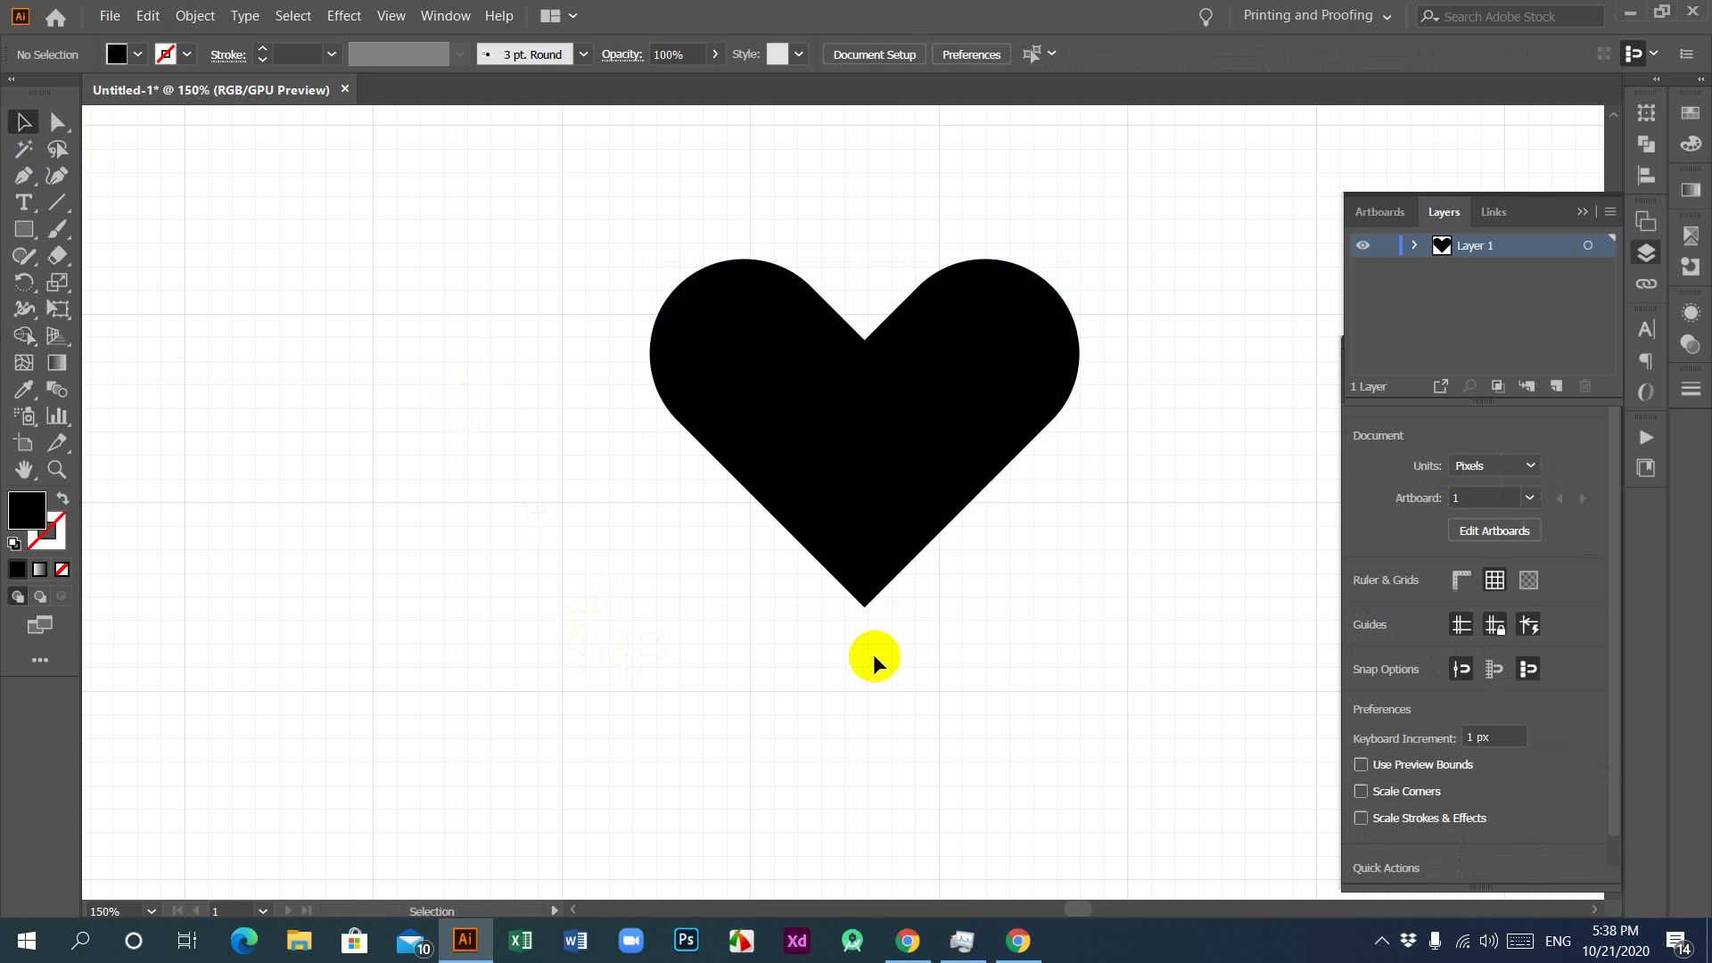
Step: Enlarge the heart proportionally from its center to about 189 px wide and 153 px high
{"action": "left_click", "coordinate": [898, 458]}
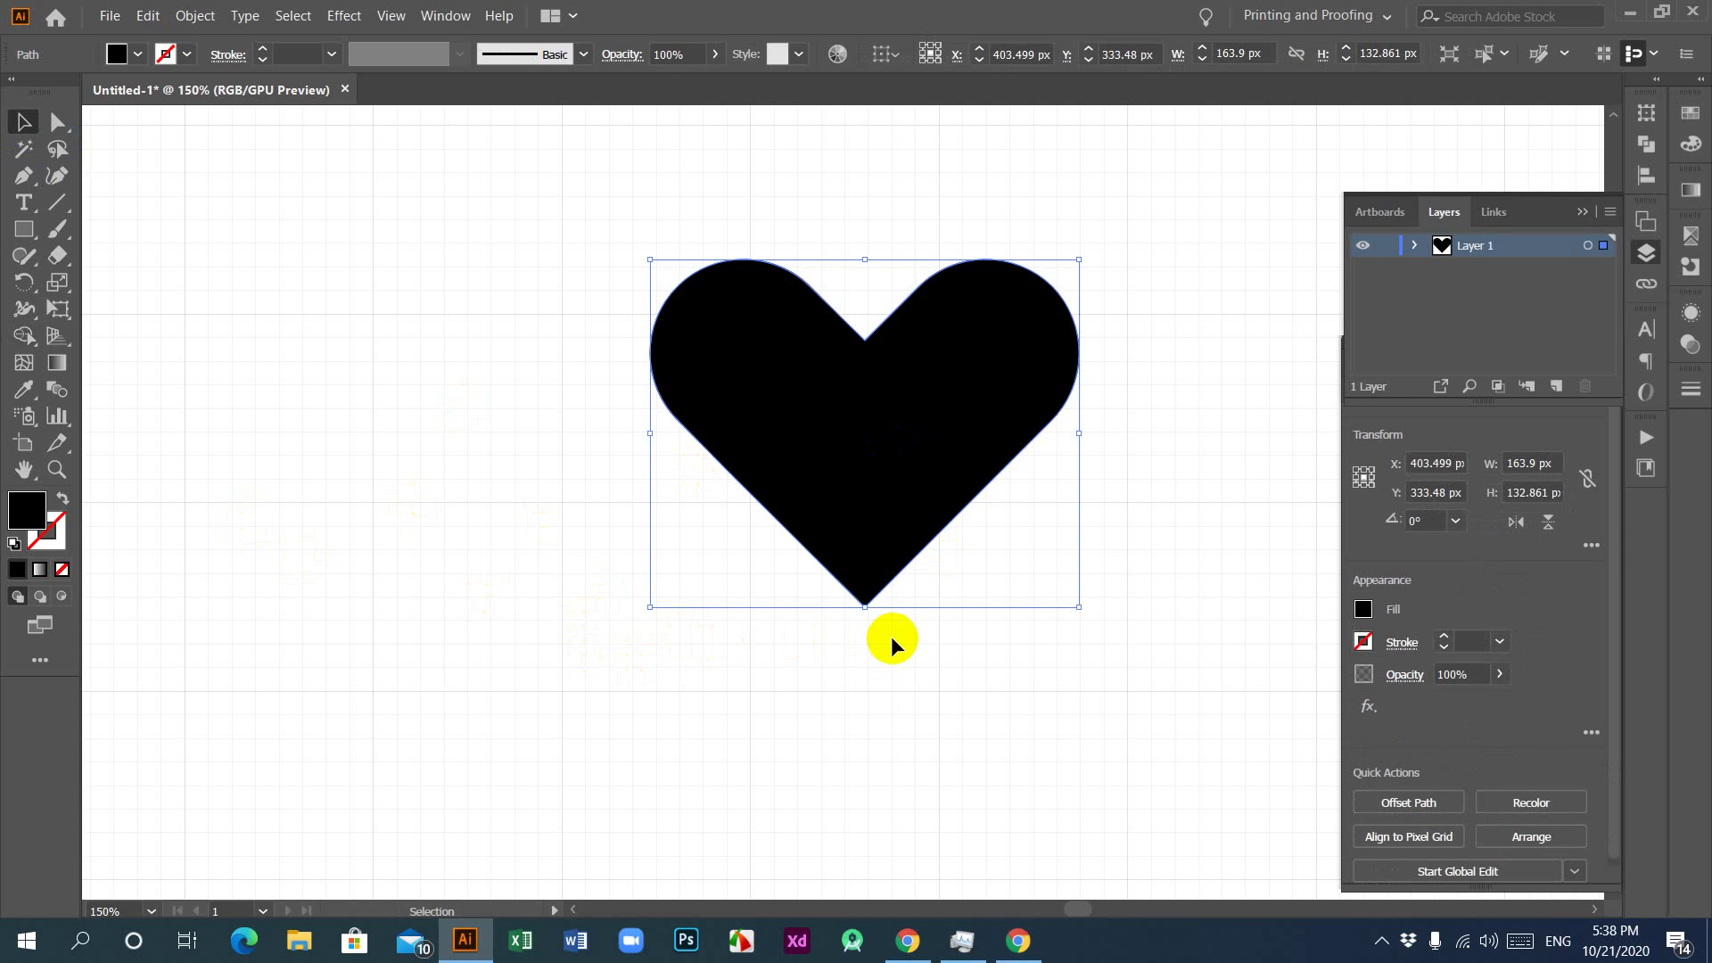
{"action": "left_click", "coordinate": [791, 526]}
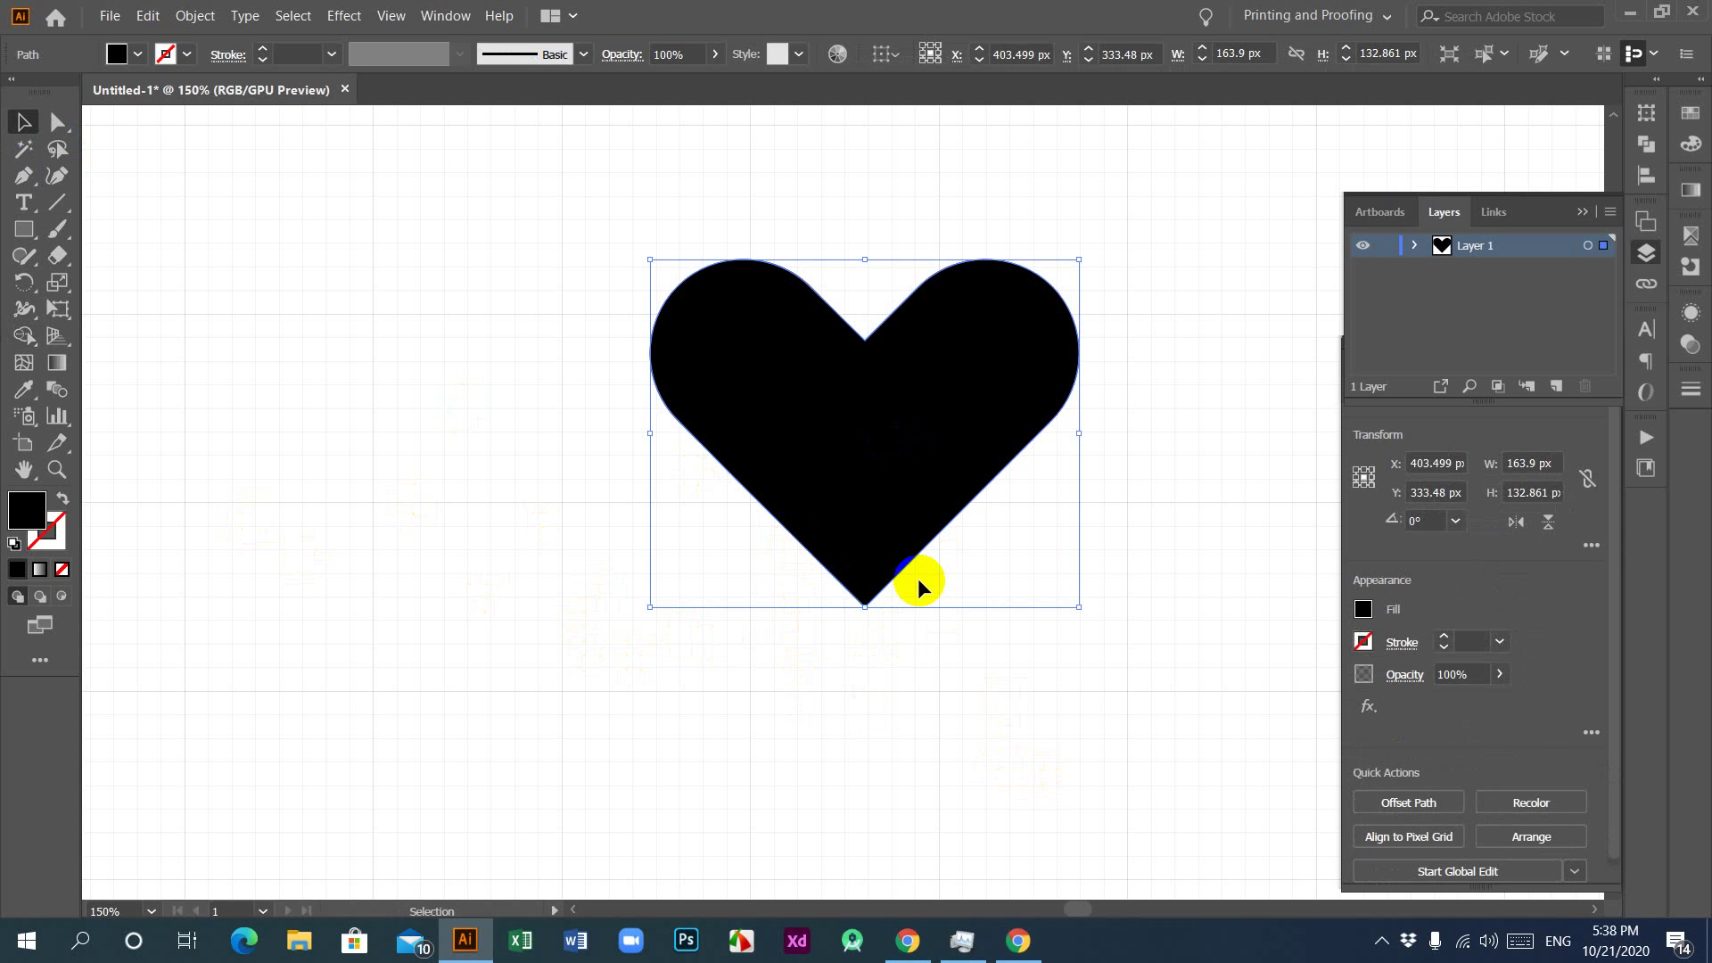
{"action": "left_click", "coordinate": [903, 491]}
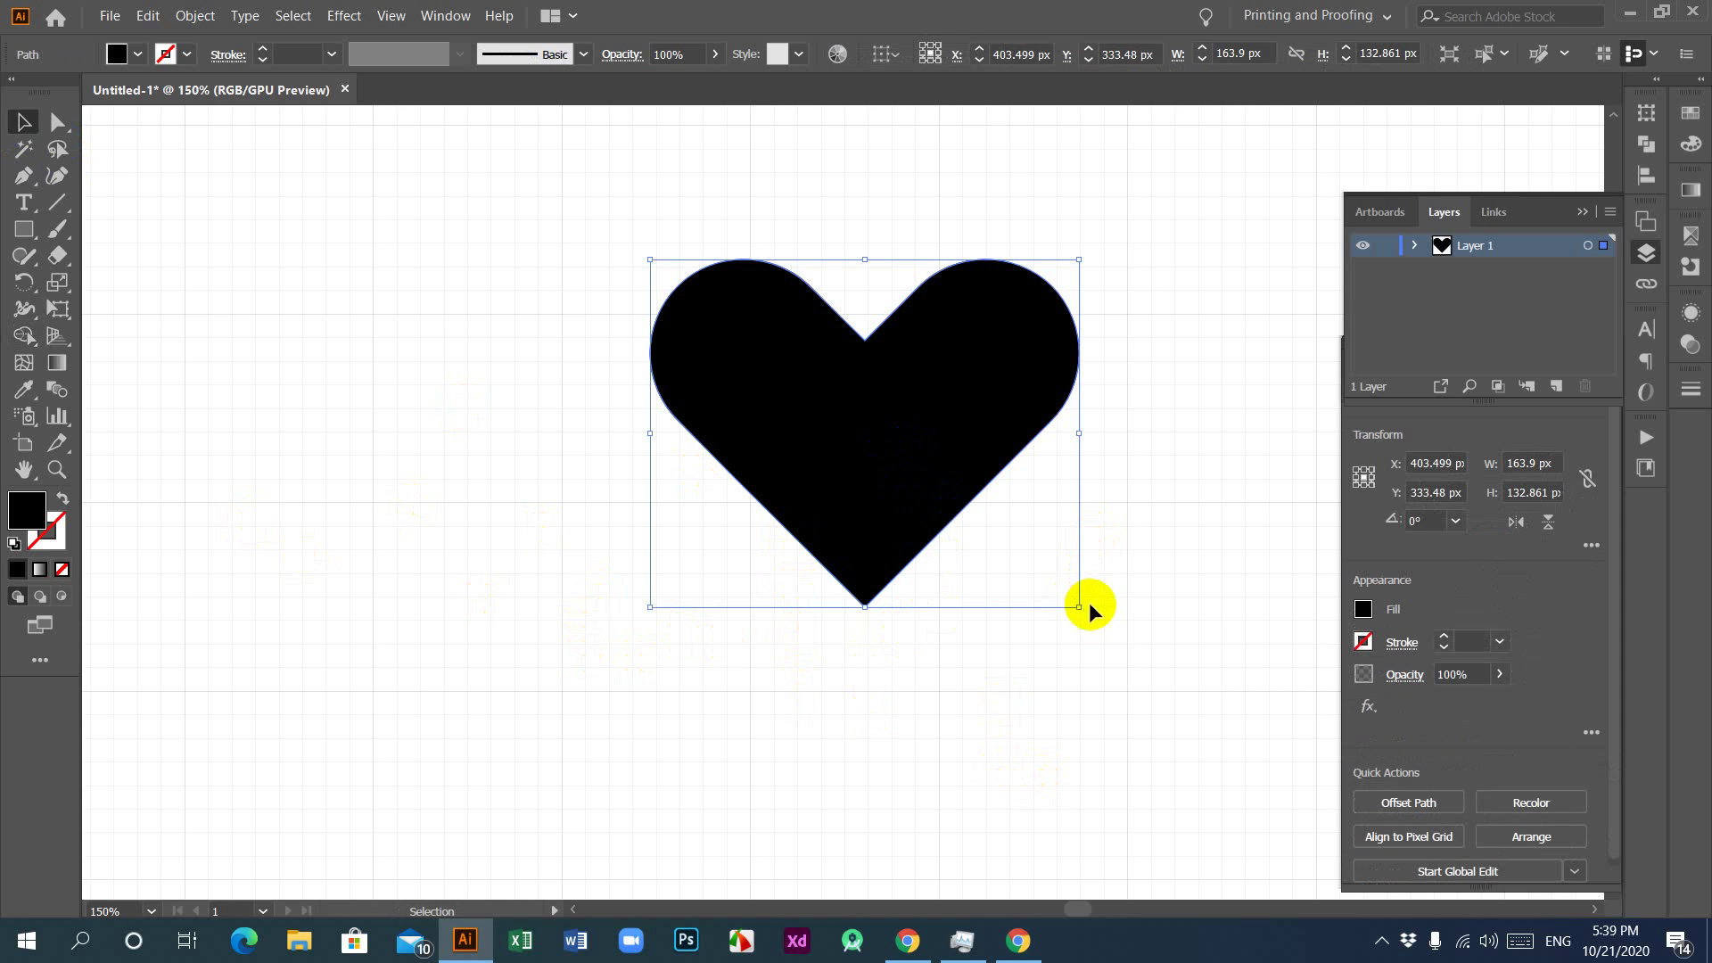
{"action": "left_click_drag", "start_coordinate": [1076, 607], "coordinate": [1110, 695]}
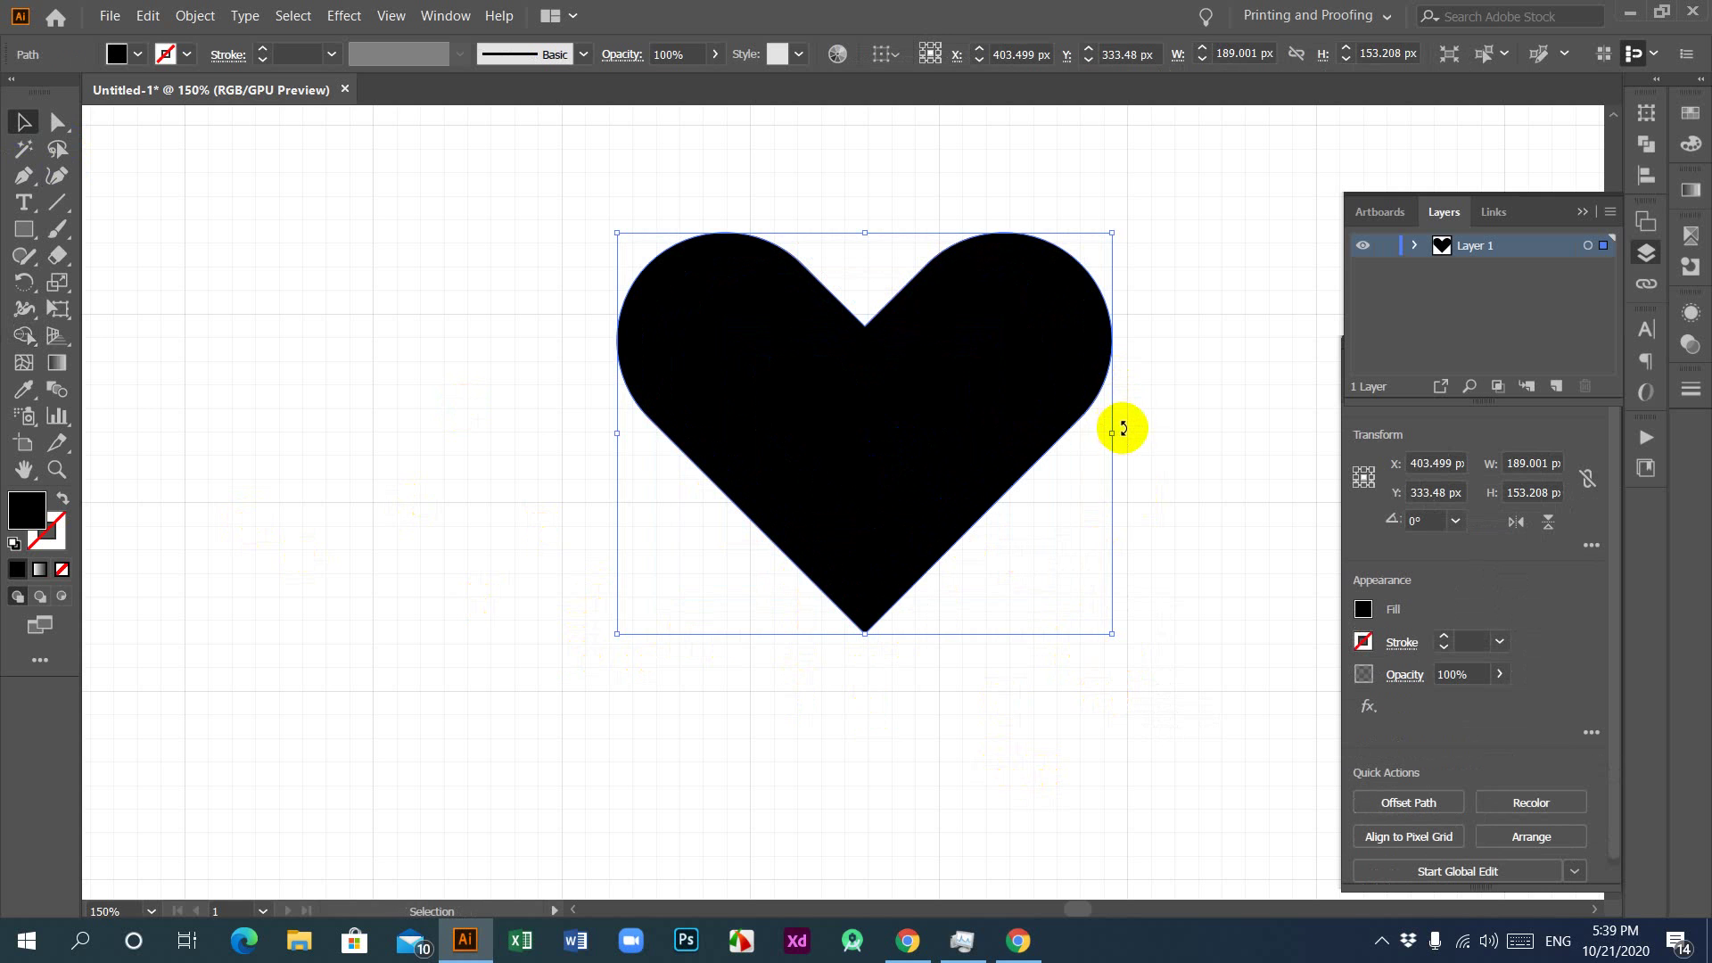
Step: Rotate the heart about 45° counterclockwise and move it left so its straight right edge lines up with a vertical gridline
{"action": "left_click_drag", "start_coordinate": [1116, 429], "coordinate": [1016, 295]}
{"action": "left_click_drag", "start_coordinate": [883, 405], "coordinate": [602, 433]}
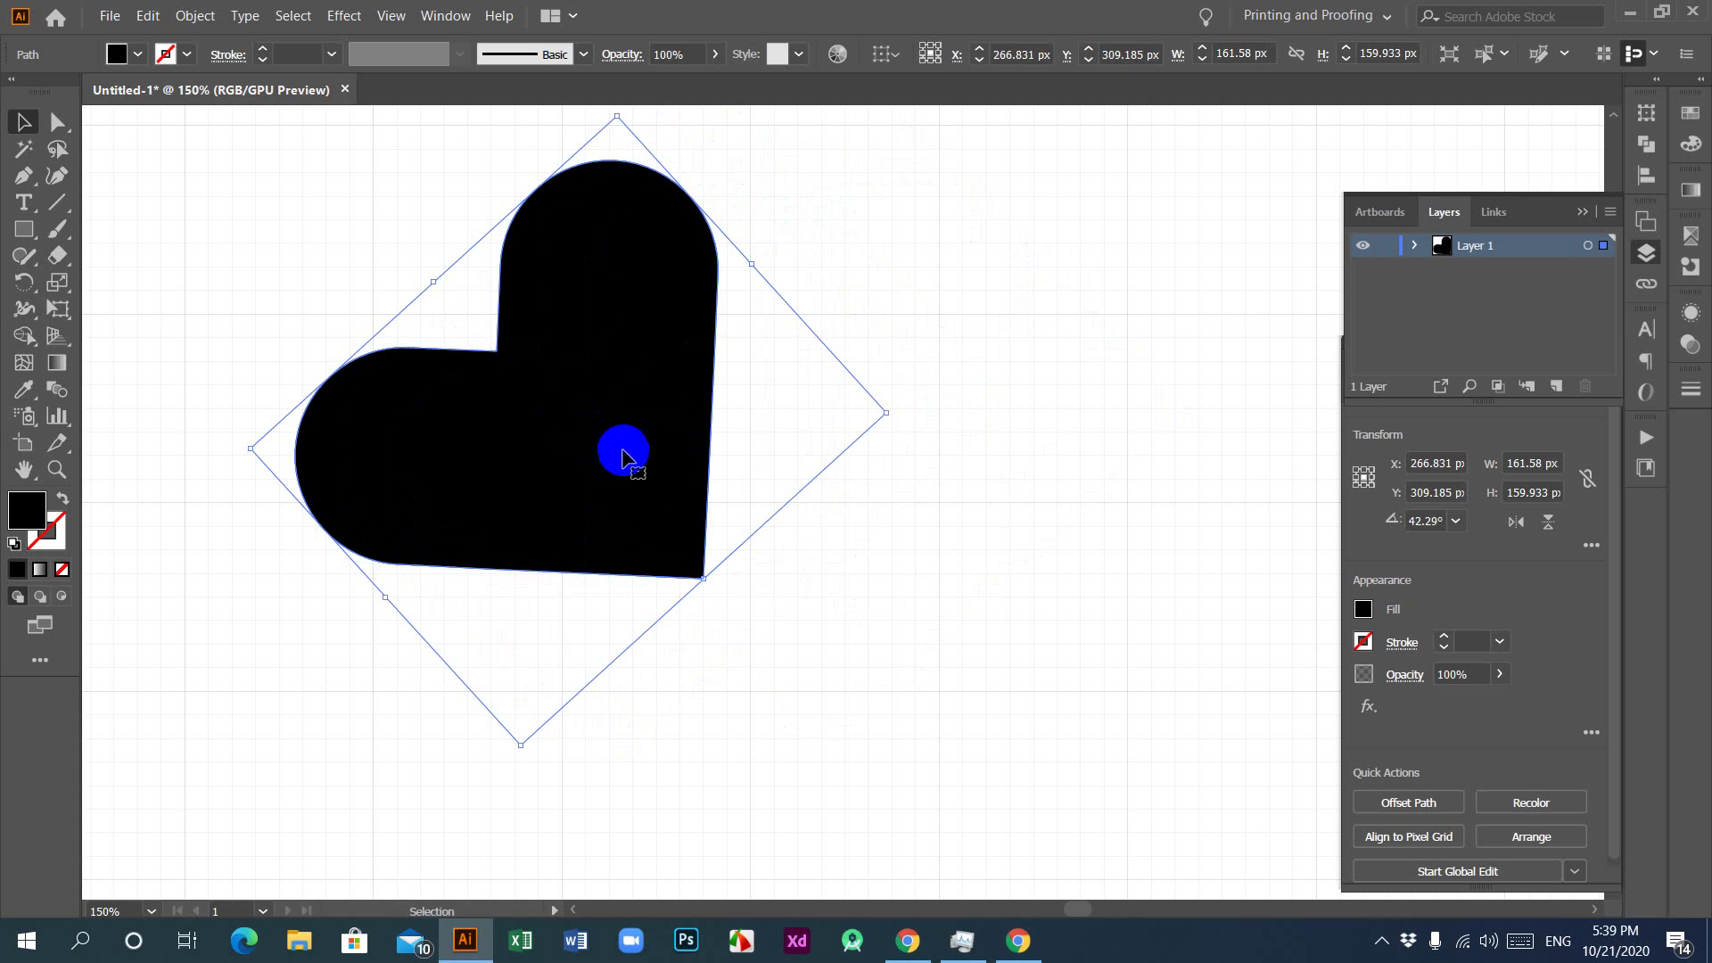
{"action": "left_click_drag", "start_coordinate": [712, 586], "coordinate": [718, 581]}
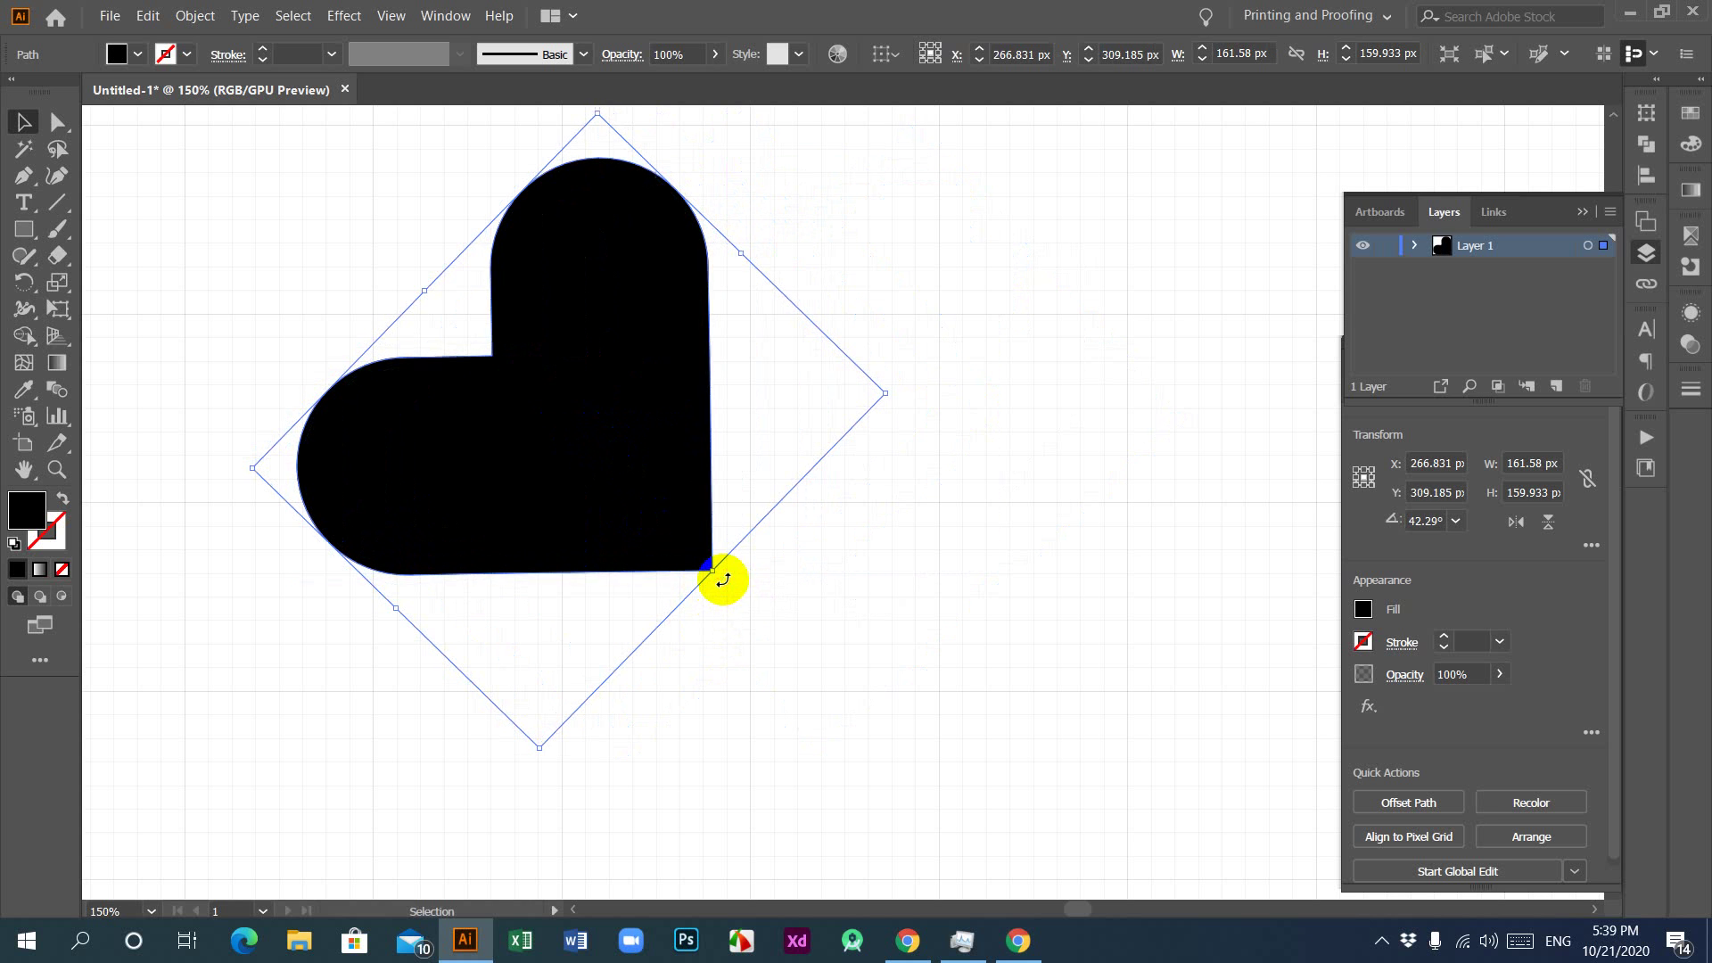
{"action": "left_click_drag", "start_coordinate": [643, 447], "coordinate": [681, 443]}
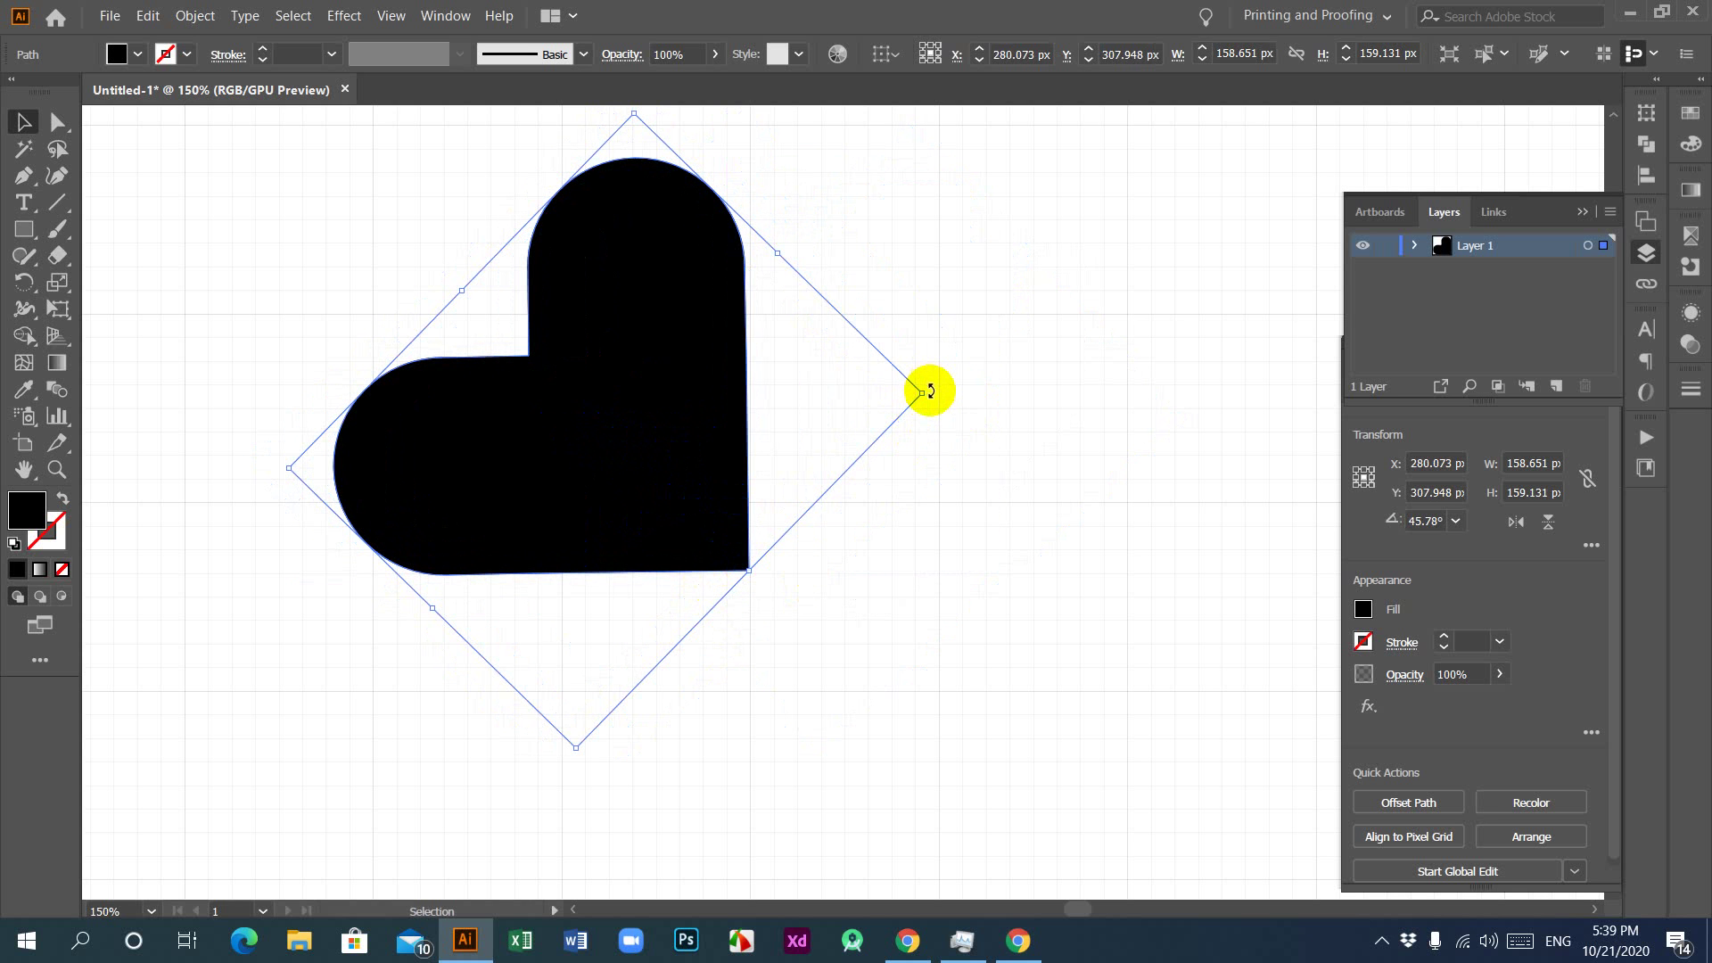
{"action": "left_click_drag", "start_coordinate": [930, 390], "coordinate": [931, 397]}
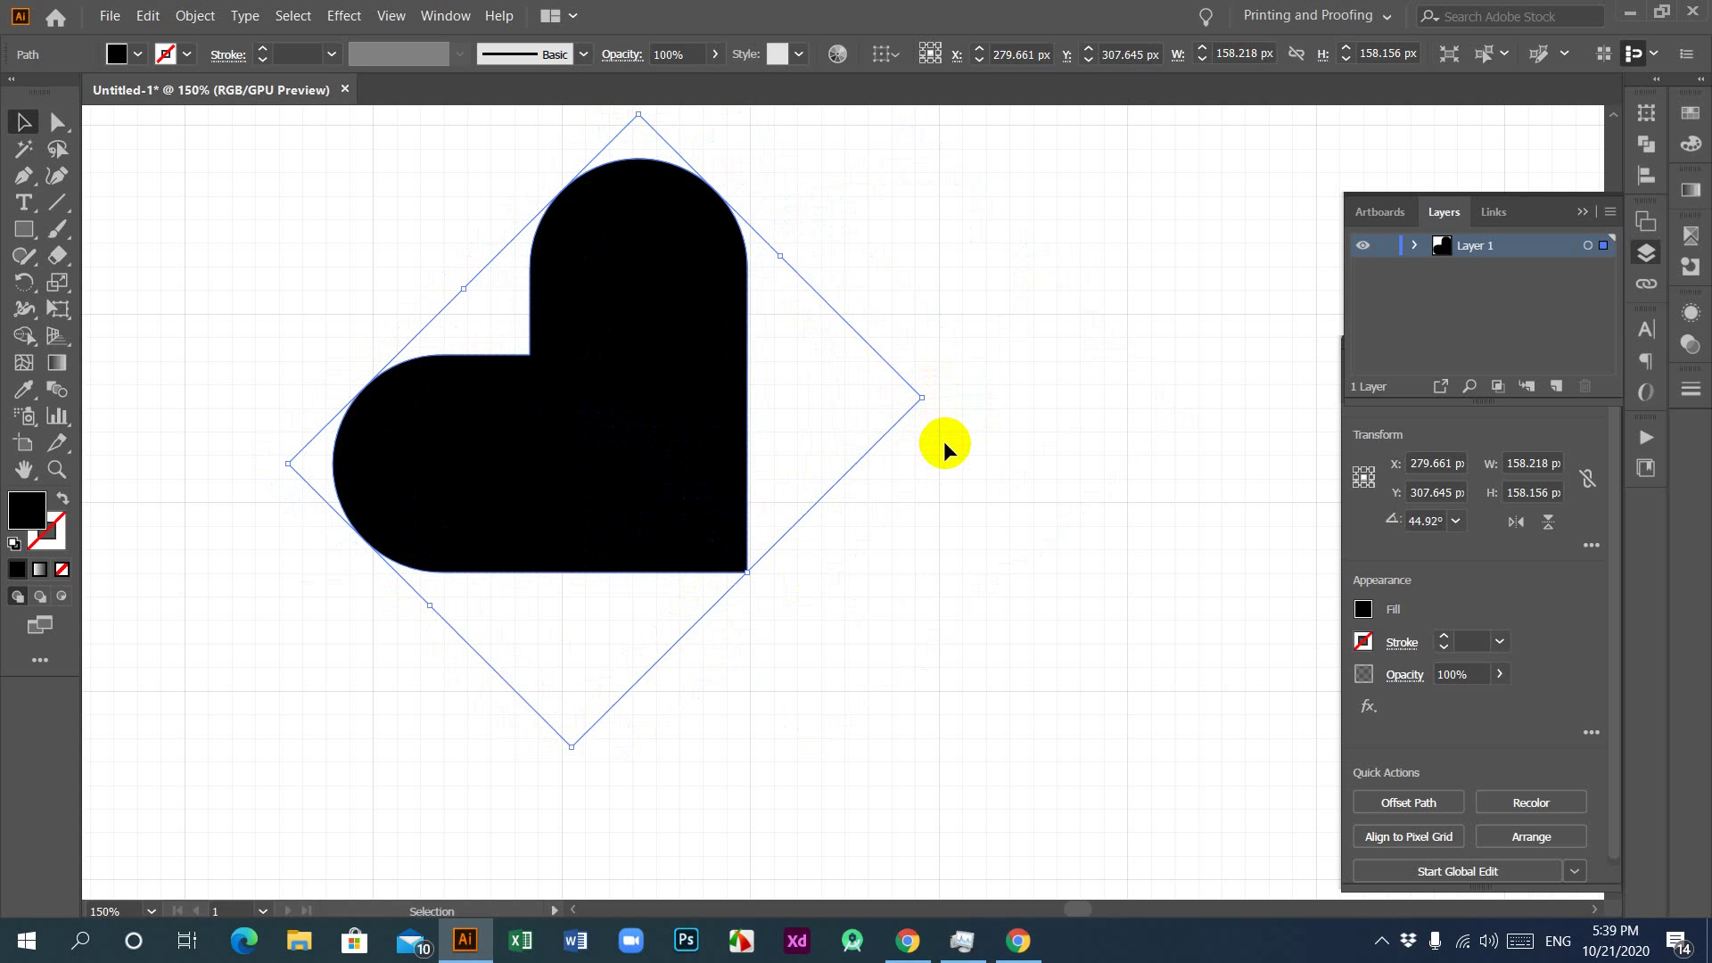
{"action": "left_click", "coordinate": [864, 623]}
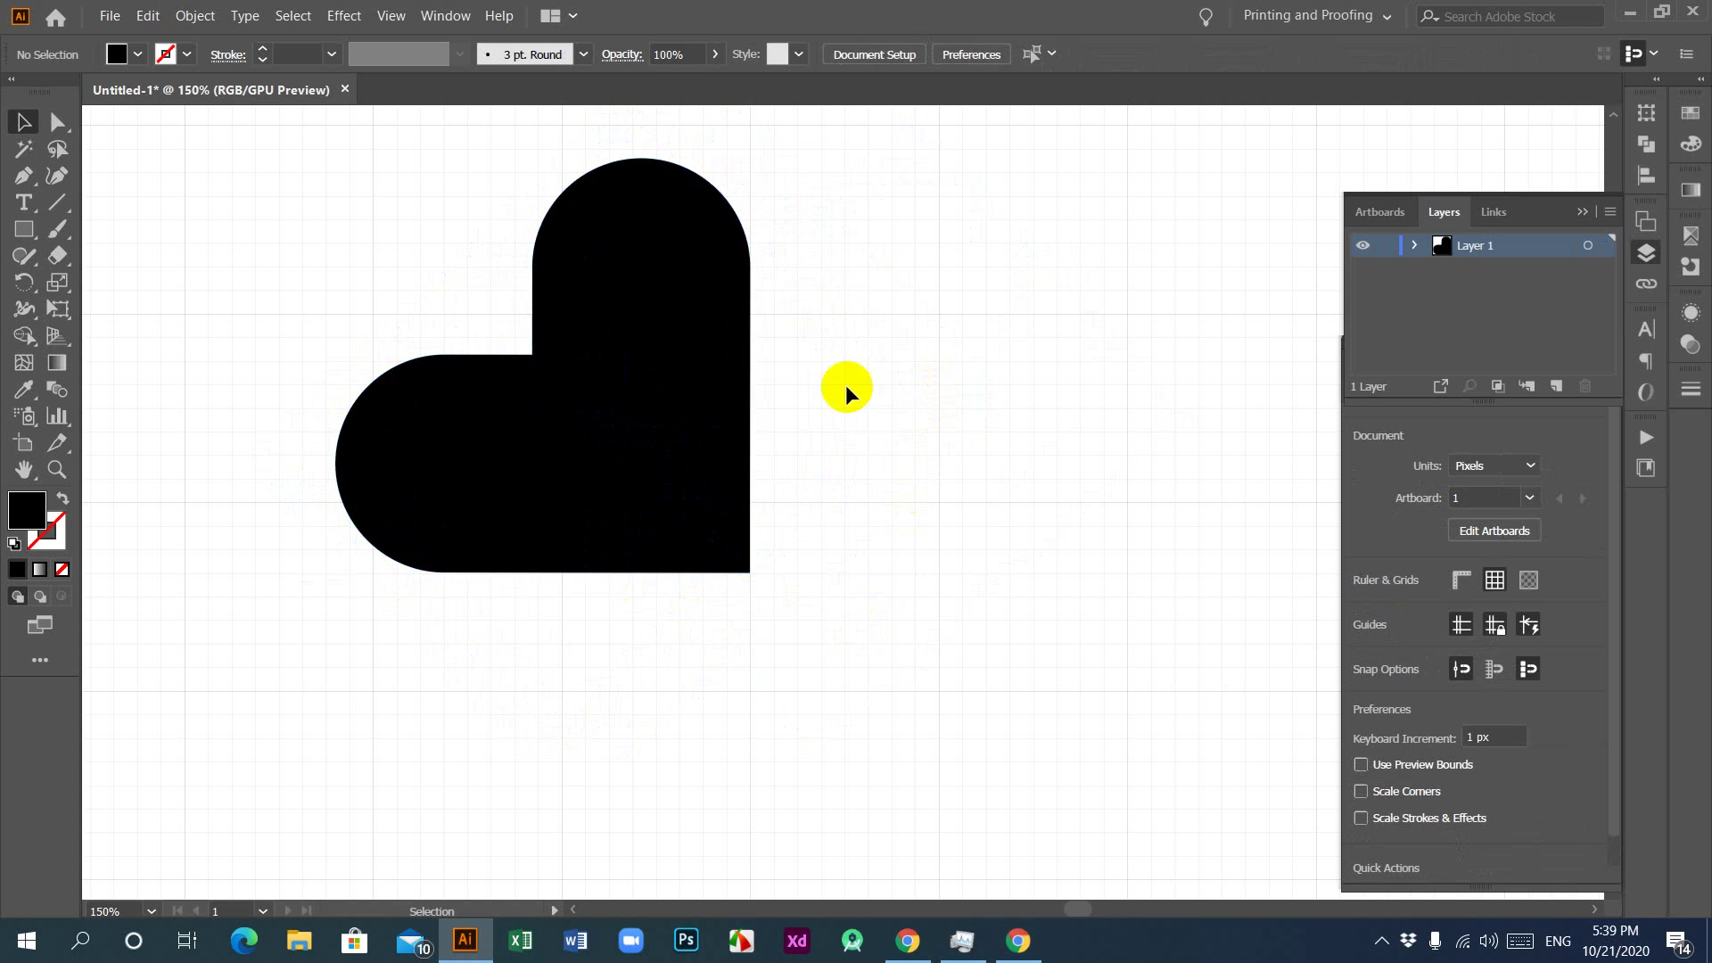
Step: Duplicate the heart to its right and reflect the copy across the vertical axis
{"action": "left_click", "coordinate": [699, 473]}
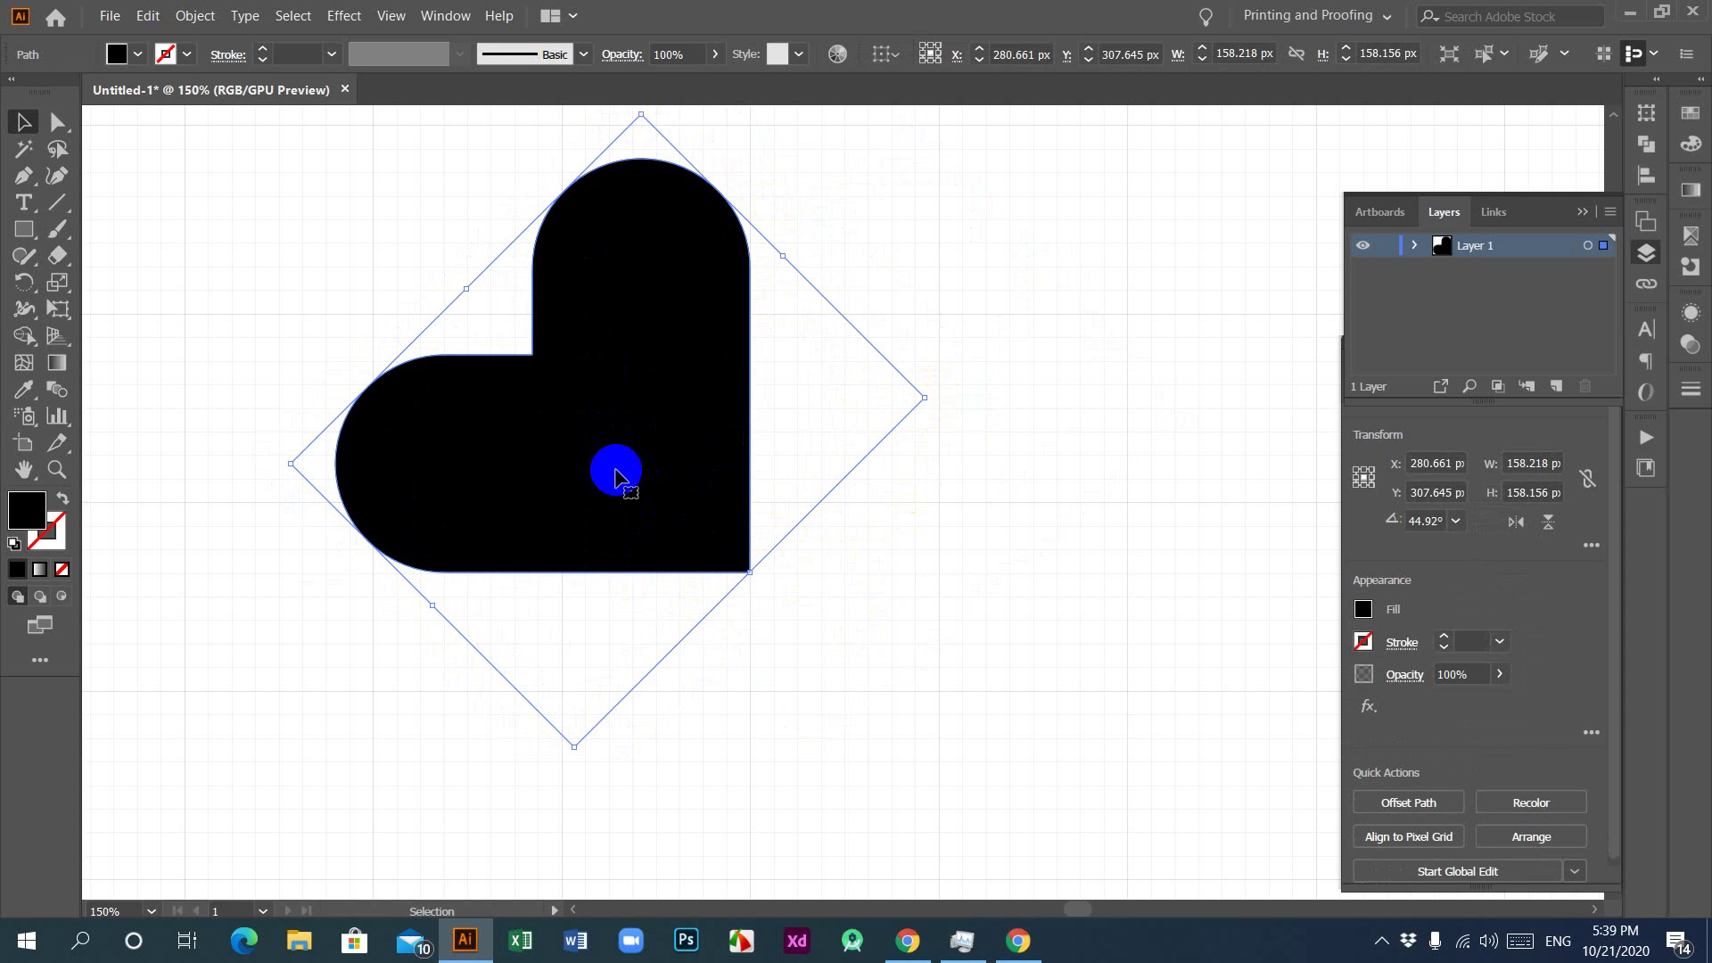
{"action": "left_click_drag", "start_coordinate": [590, 470], "coordinate": [1063, 486]}
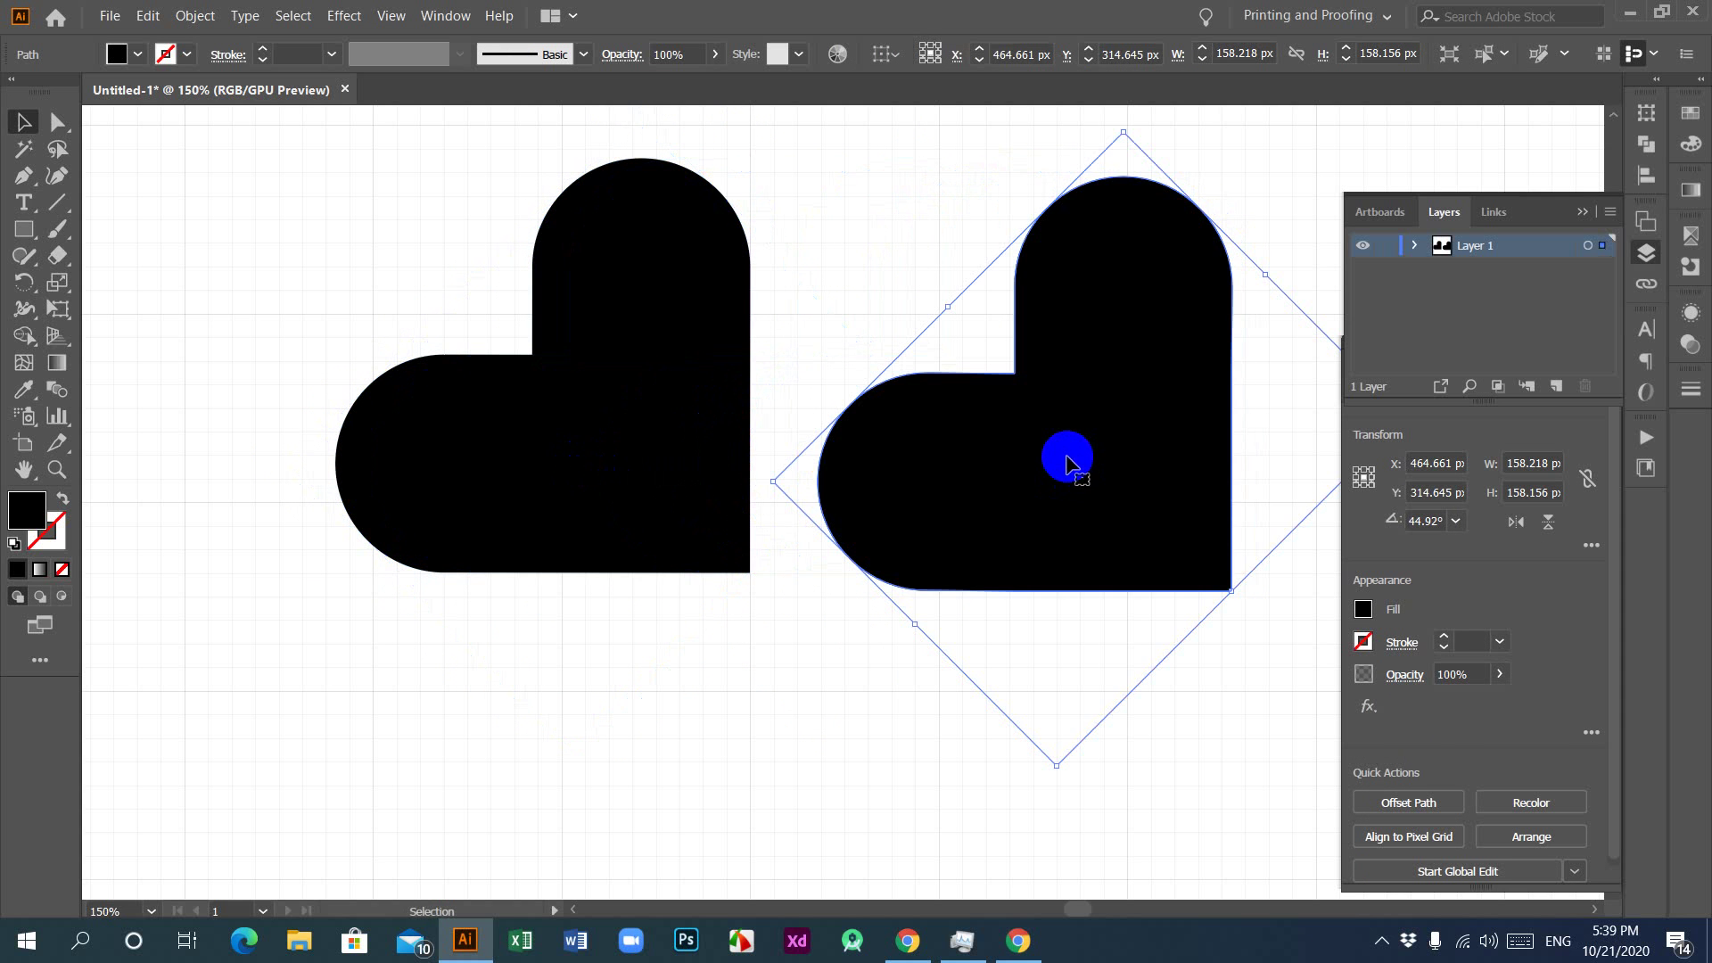
{"action": "right_click", "coordinate": [1067, 458]}
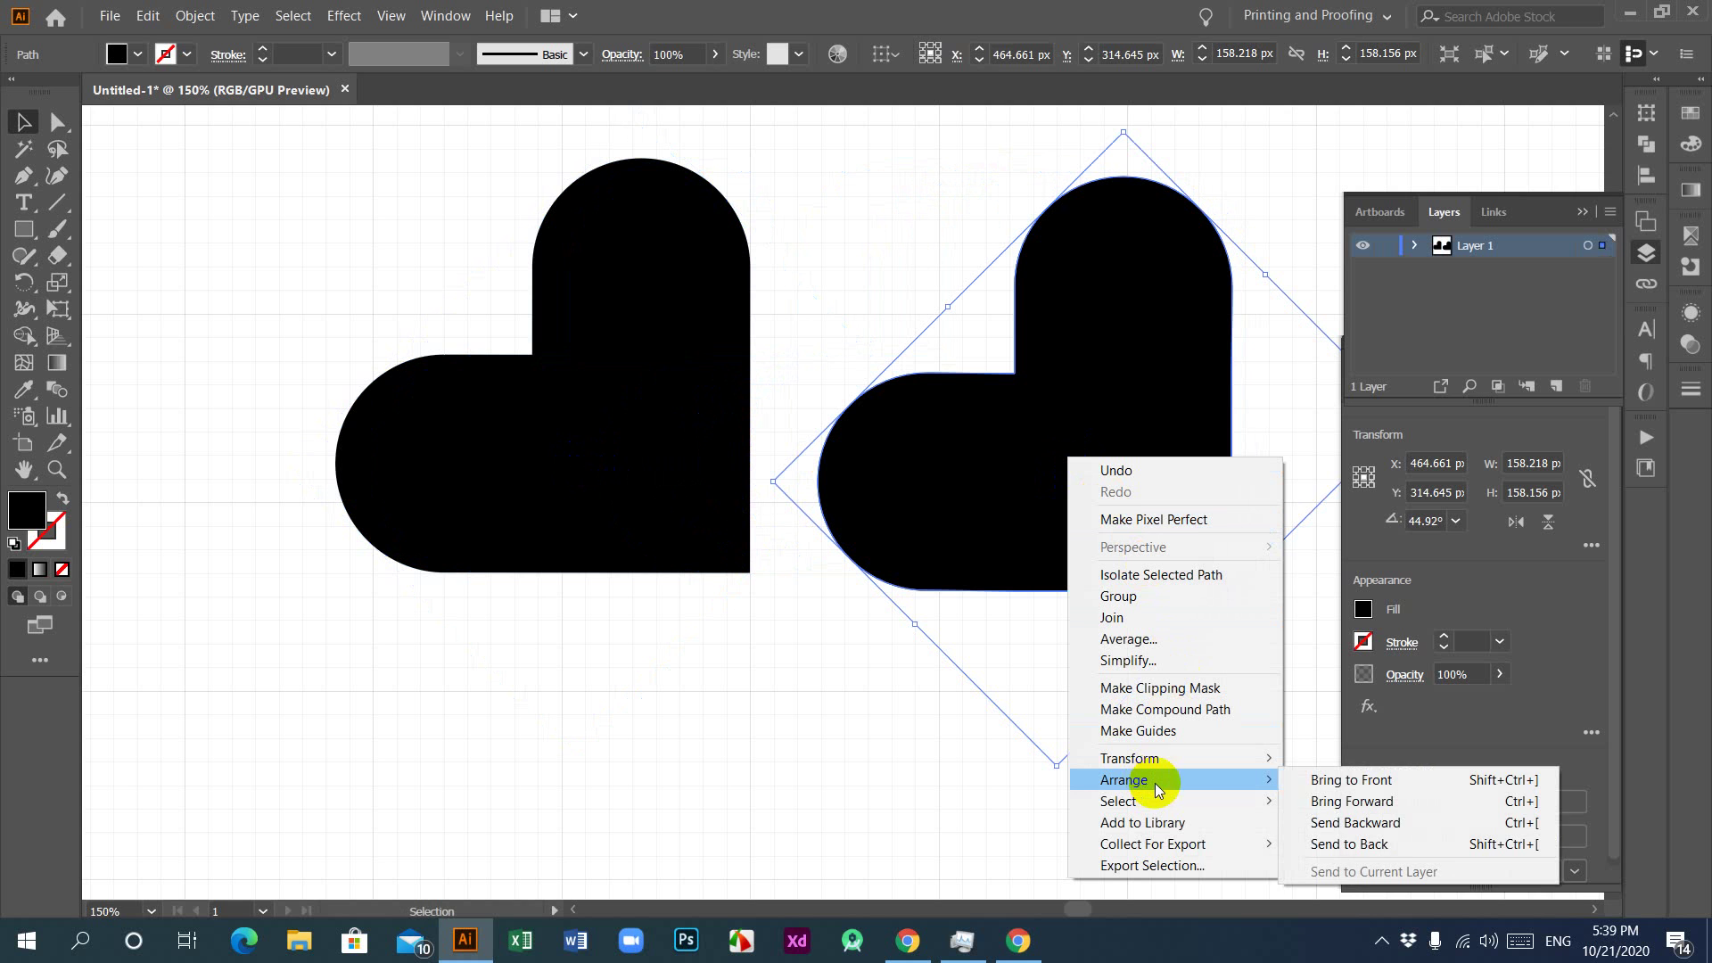
{"action": "mouse_move", "coordinate": [1200, 762]}
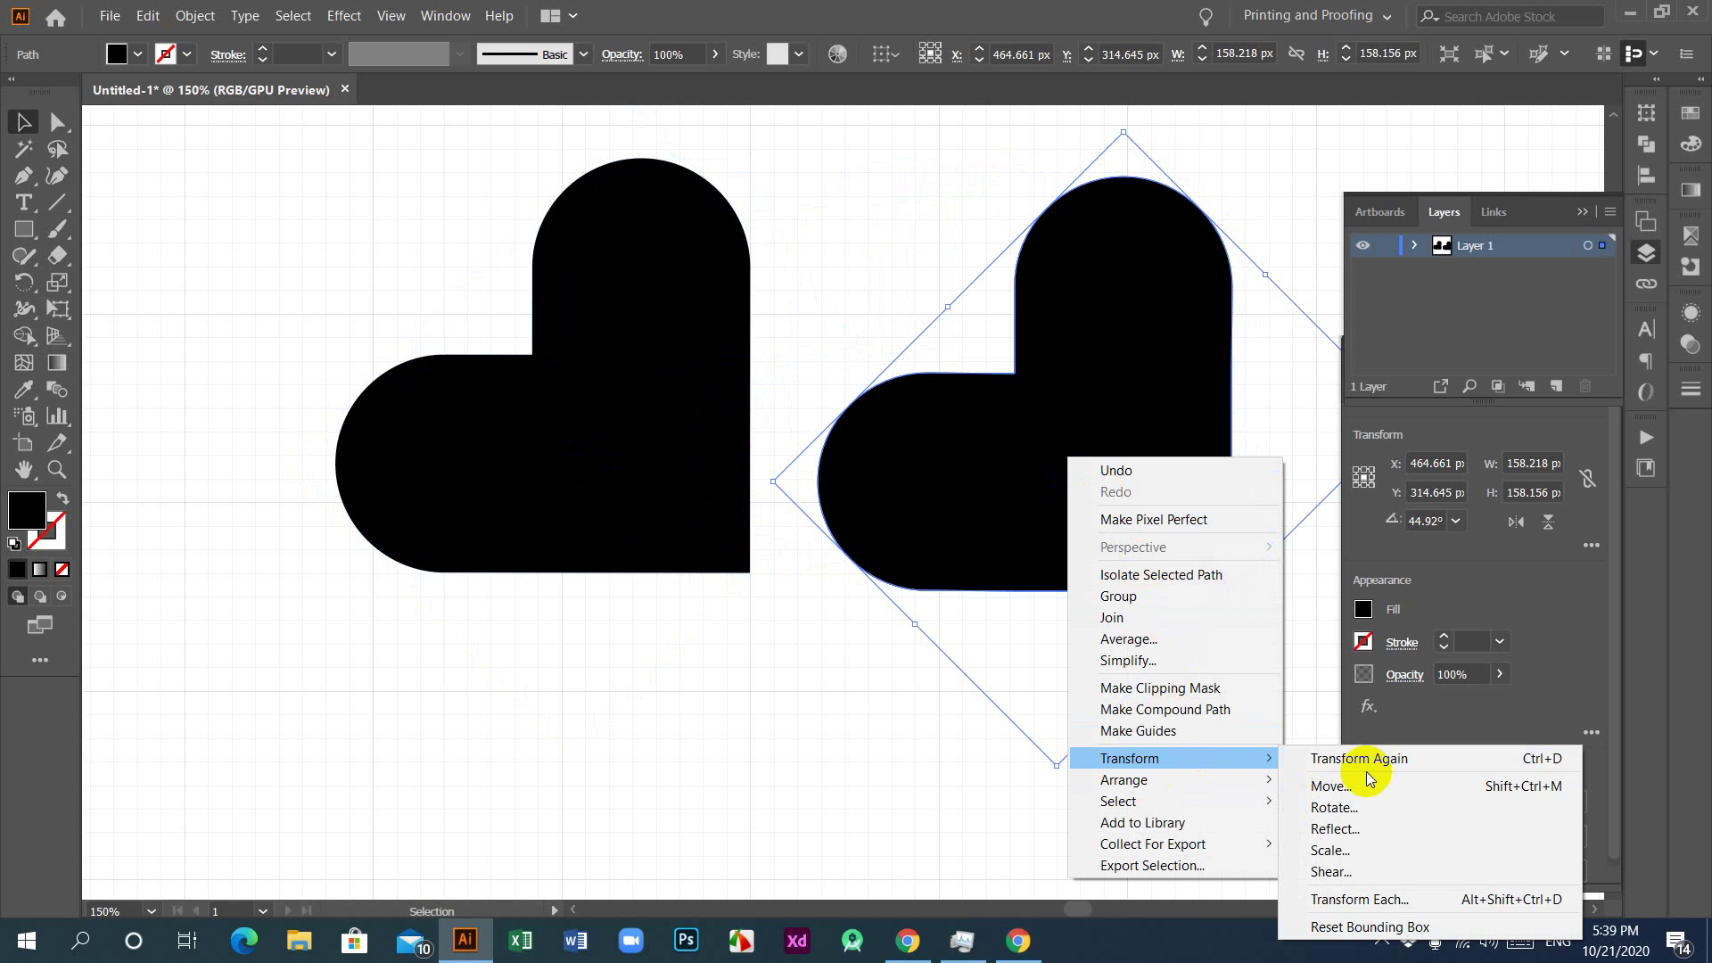
{"action": "left_click", "coordinate": [1324, 828]}
{"action": "left_click", "coordinate": [1230, 747]}
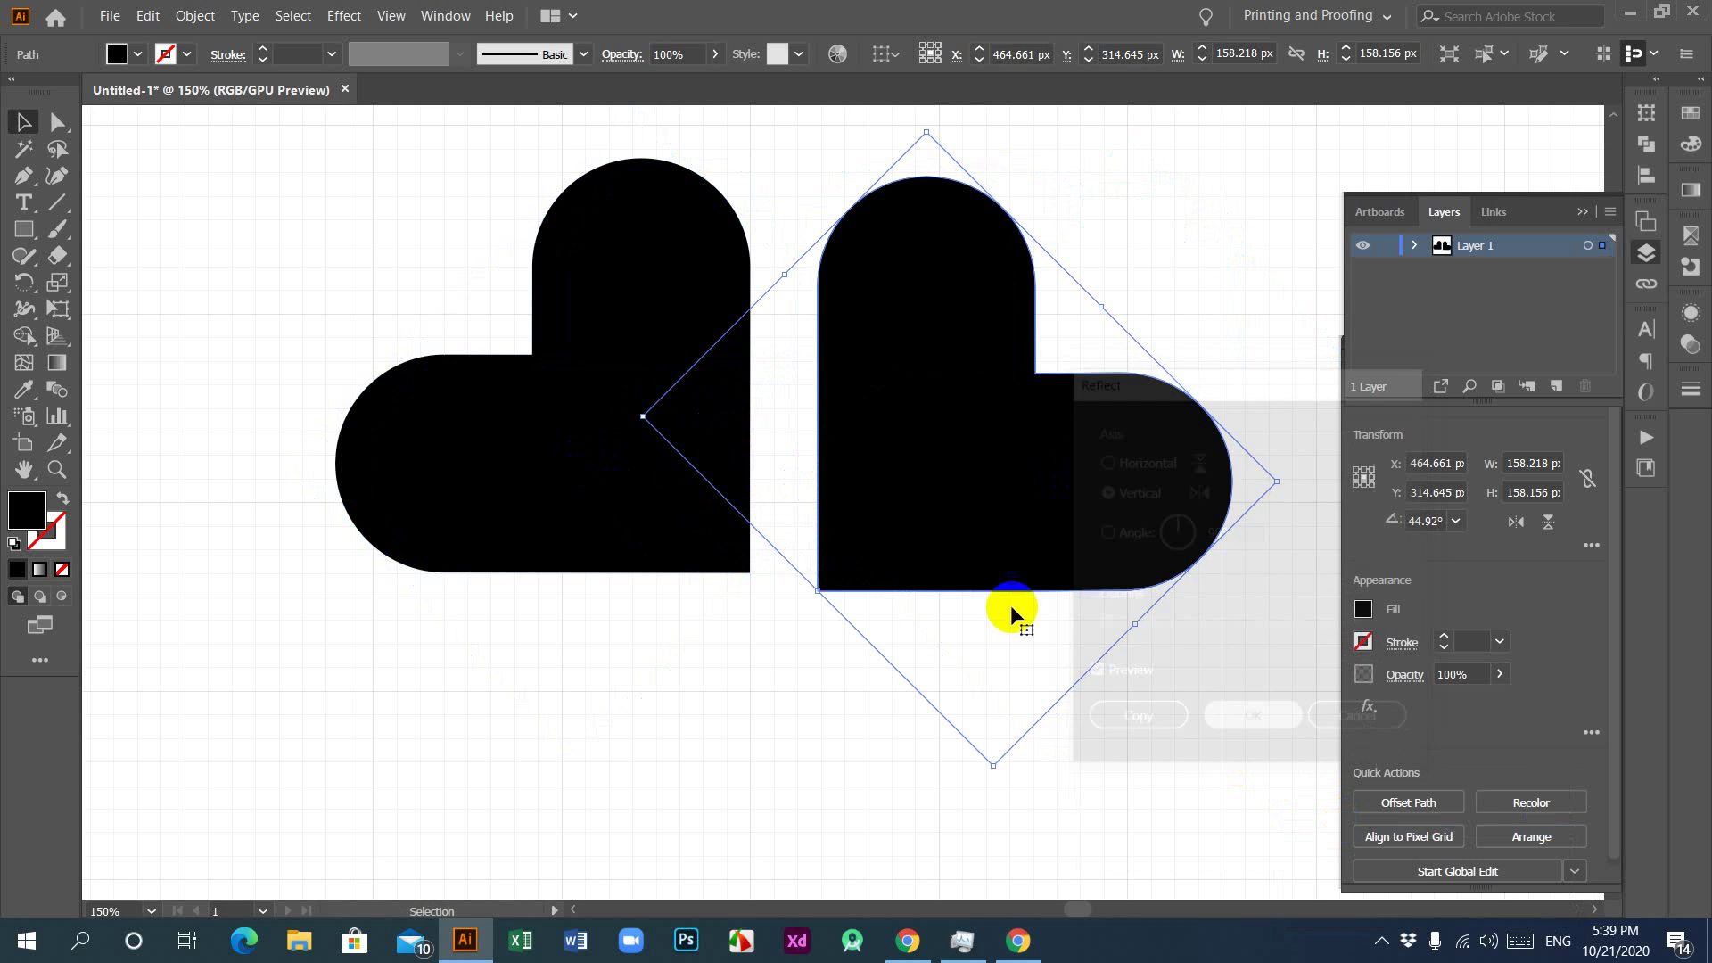
Step: Move the mirrored heart flush against the original heart's straight right edge with their bases level
{"action": "left_click_drag", "start_coordinate": [906, 485], "coordinate": [839, 482]}
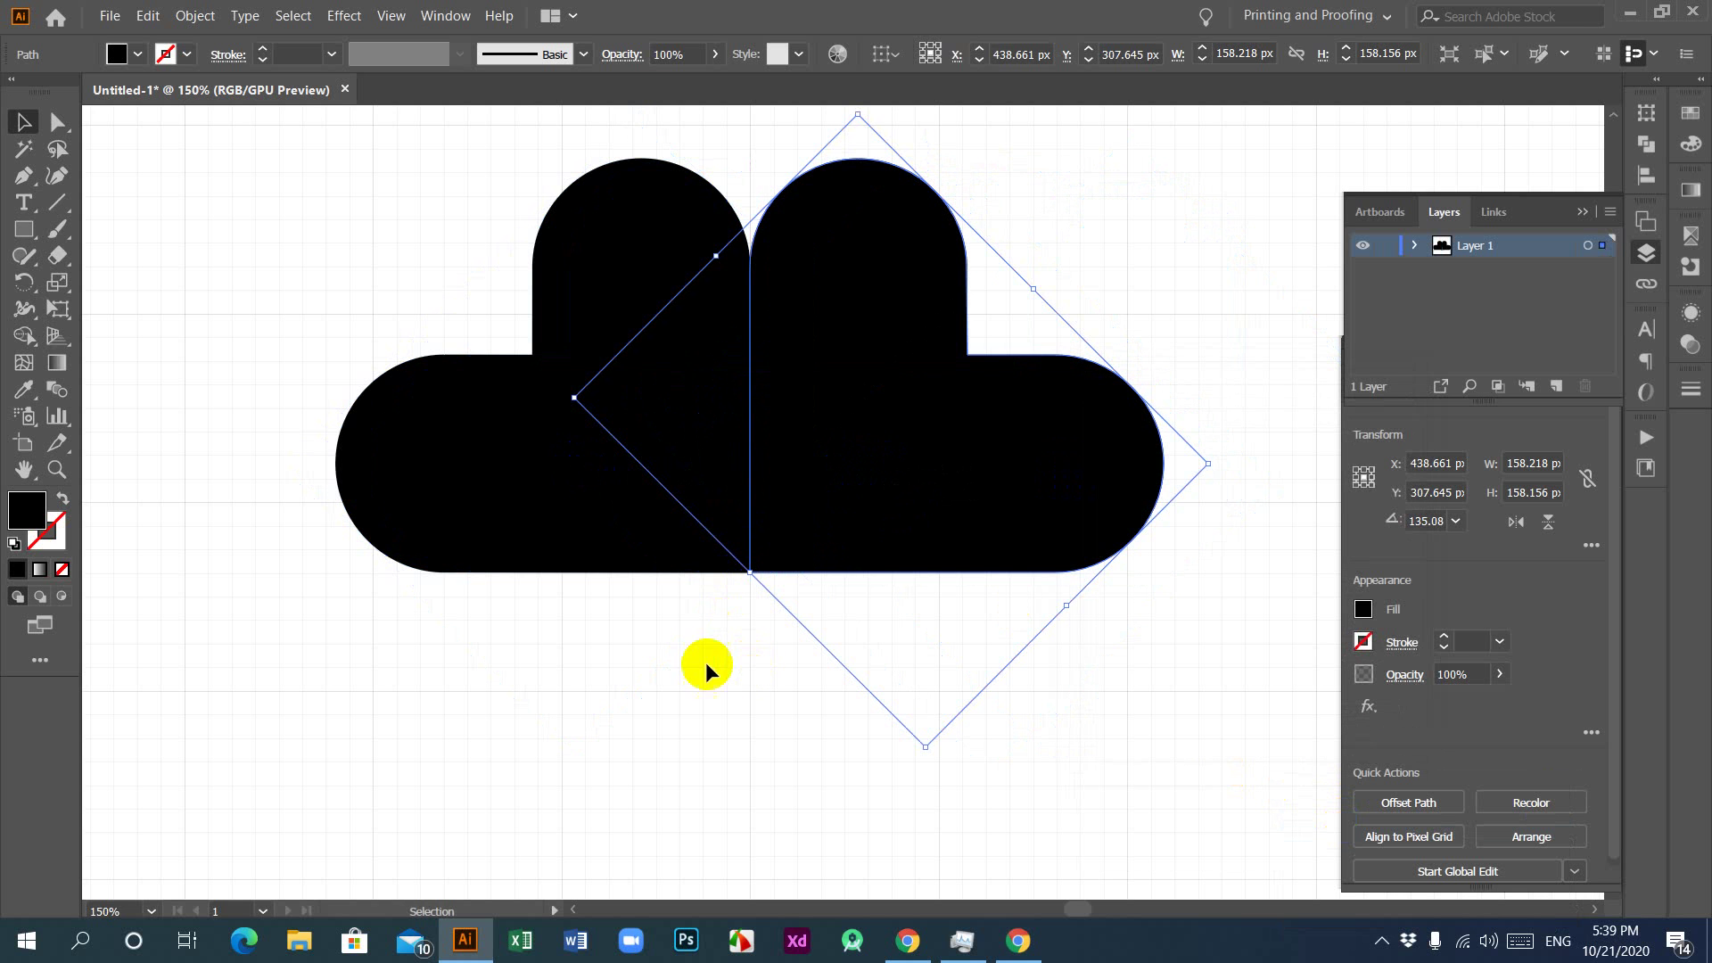
{"action": "left_click", "coordinate": [654, 655]}
{"action": "left_click_drag", "start_coordinate": [624, 676], "coordinate": [1025, 414]}
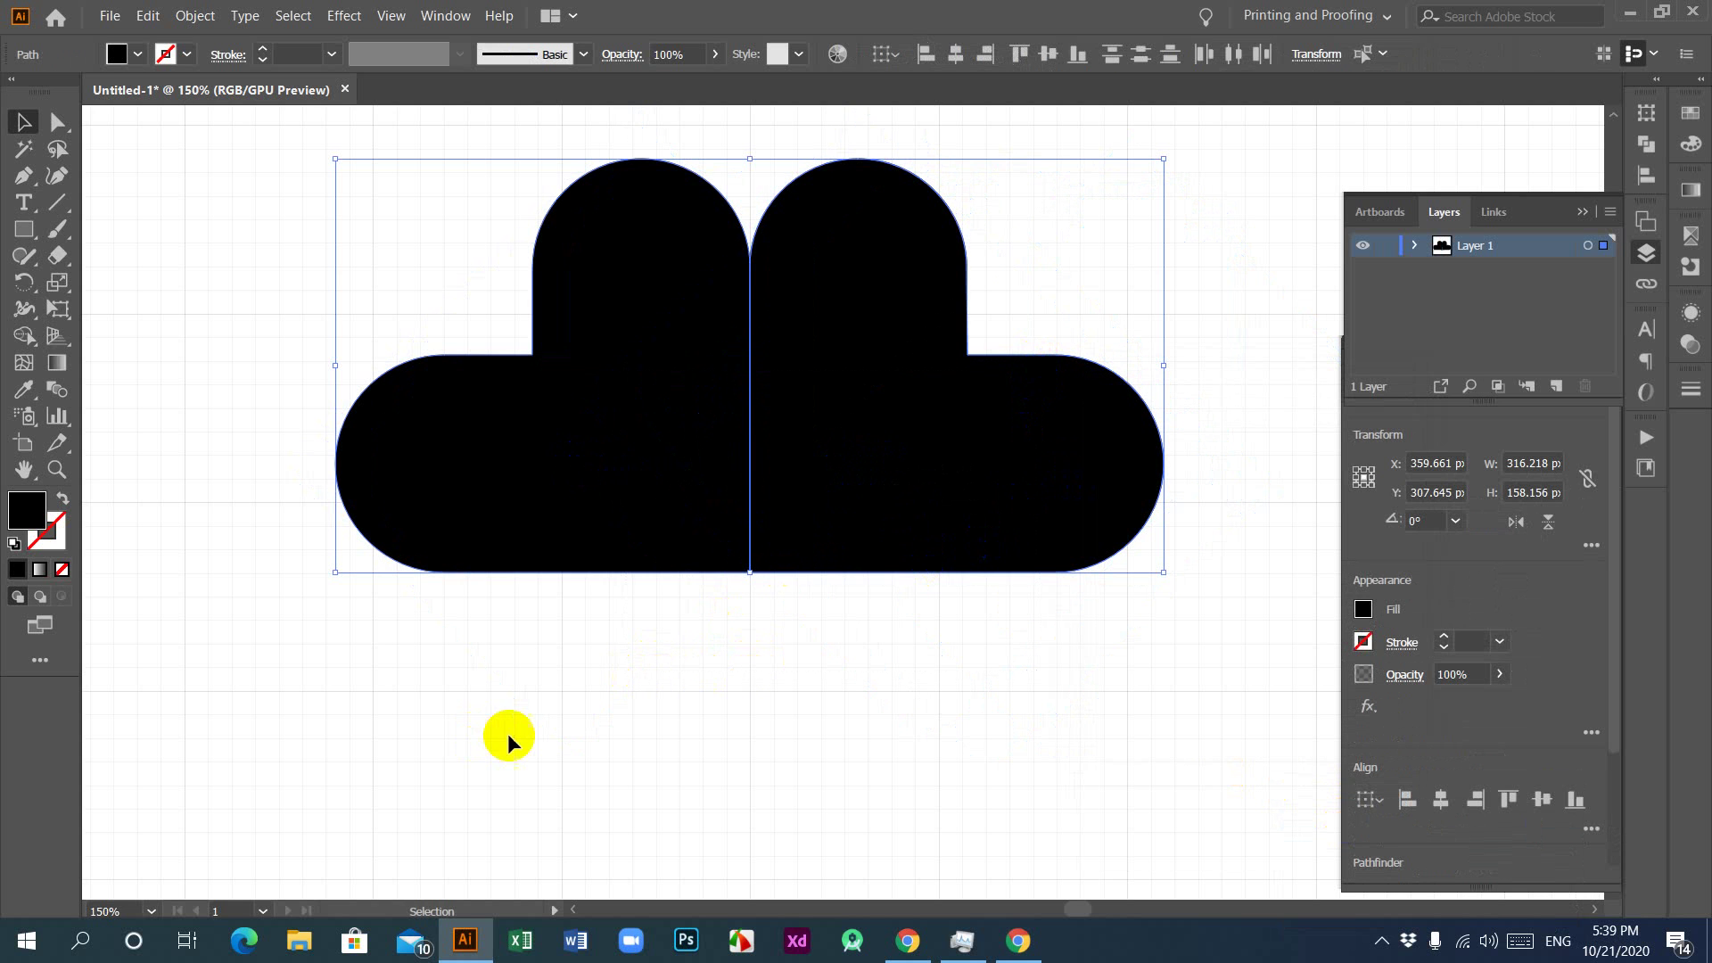
{"action": "left_click", "coordinate": [883, 617]}
Step: Select both hearts and shrink them proportionally from their center to about 119 px wide and 59 px high
{"action": "left_click", "coordinate": [902, 452]}
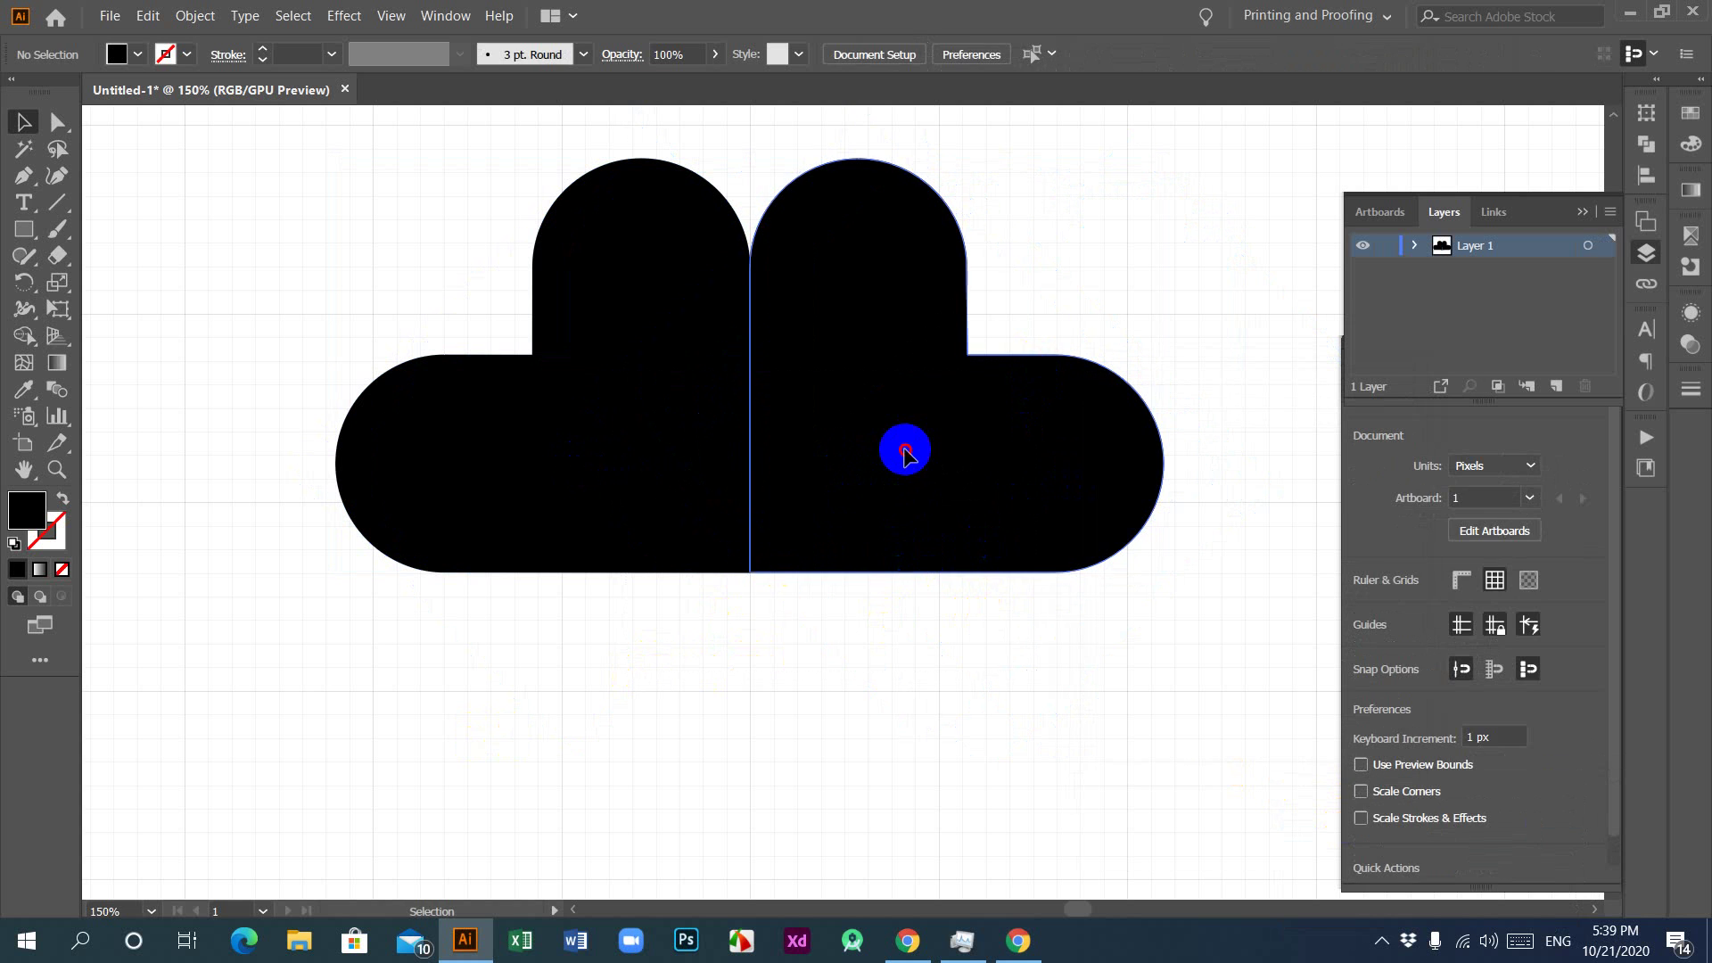
{"action": "left_click", "coordinate": [745, 641]}
{"action": "left_click", "coordinate": [906, 454]}
{"action": "left_click", "coordinate": [600, 661]}
{"action": "left_click", "coordinate": [940, 466]}
{"action": "scroll", "coordinate": [993, 382], "scroll_direction": "down", "scroll_amount": 2}
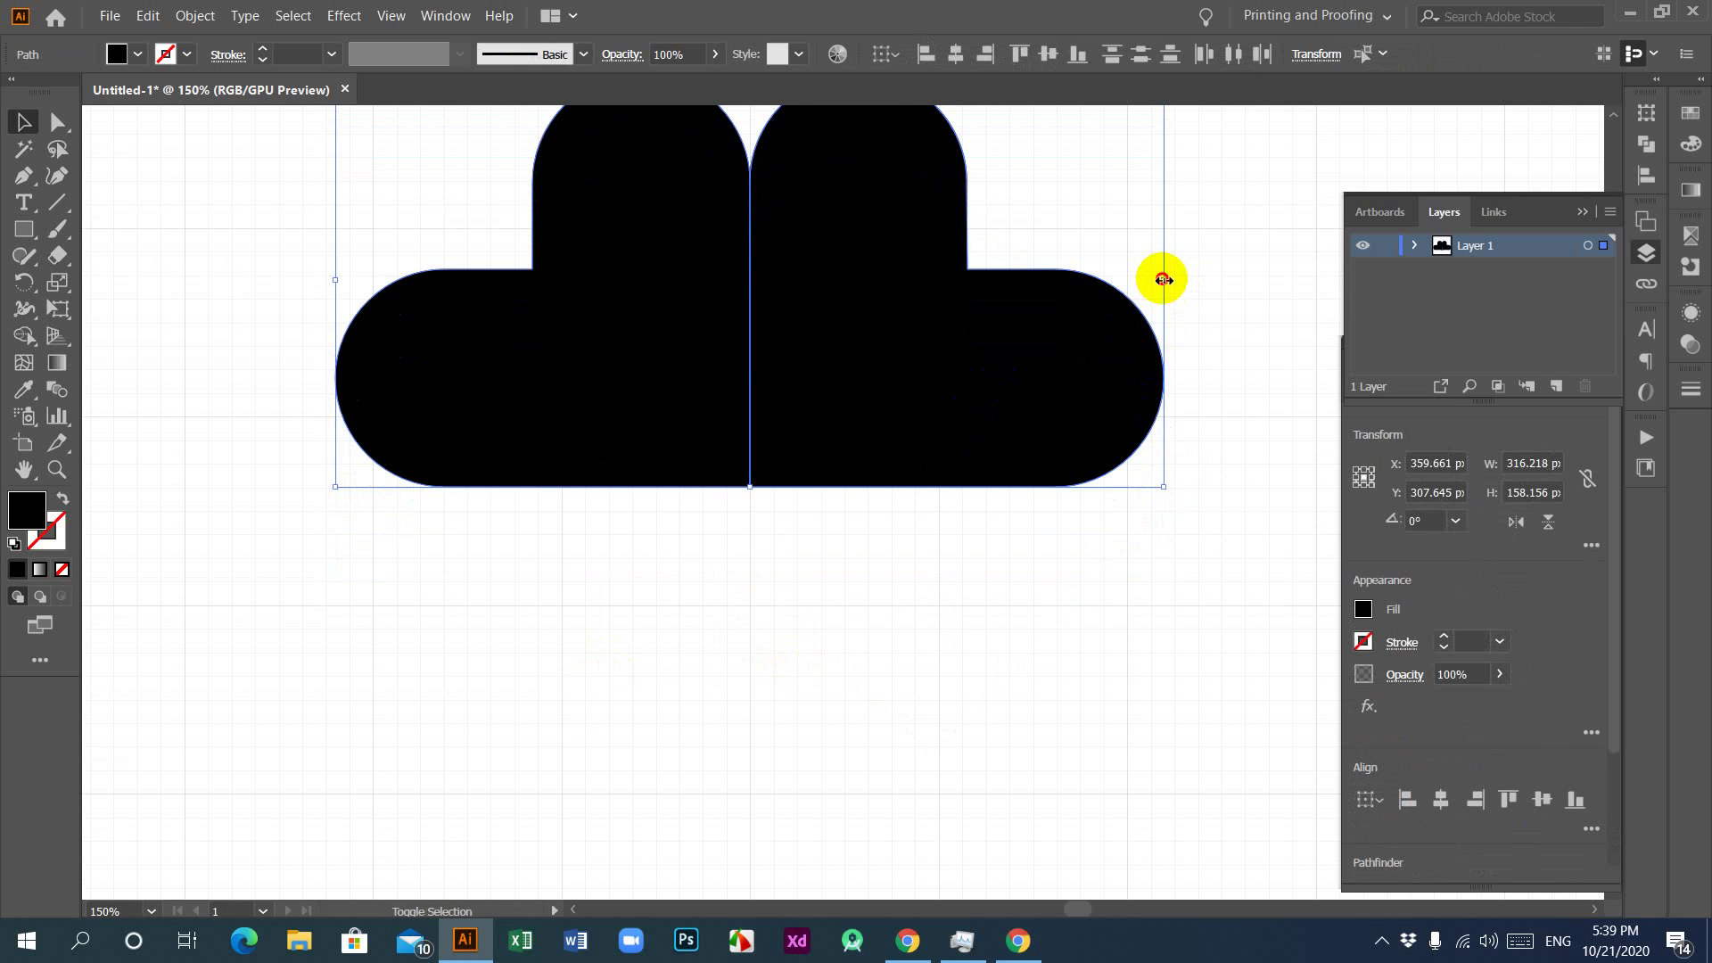
{"action": "left_click_drag", "start_coordinate": [1163, 279], "coordinate": [906, 303]}
{"action": "left_click", "coordinate": [816, 499]}
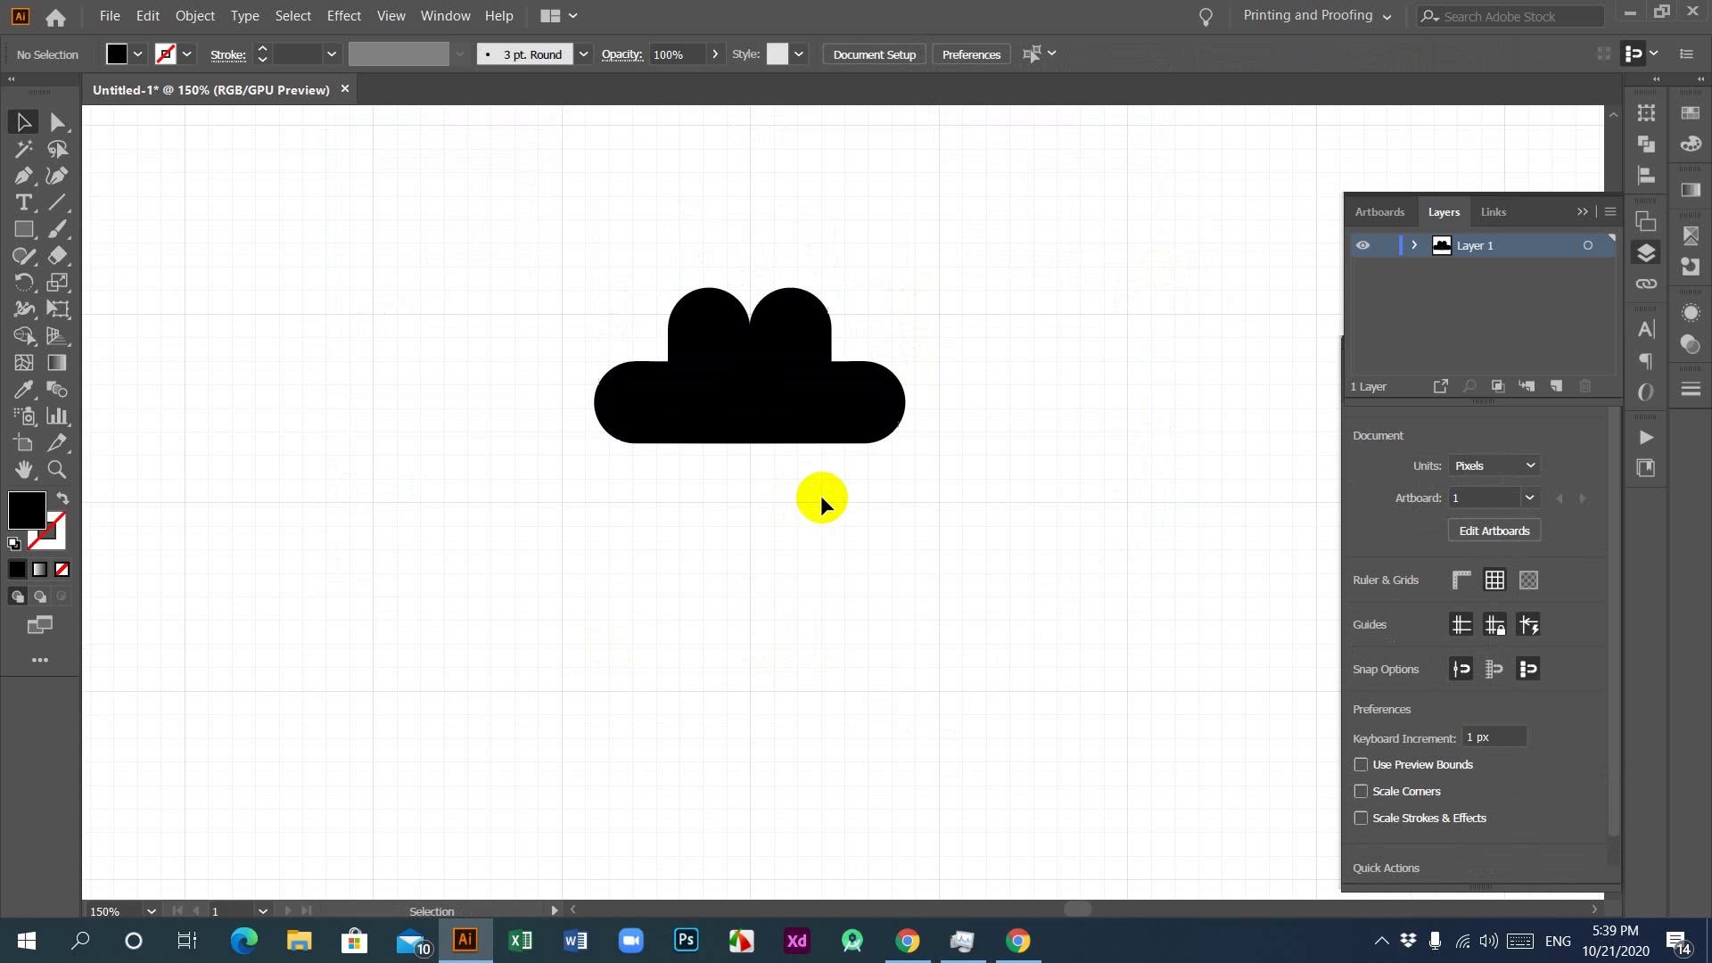
Step: Duplicate the pair of hearts directly below itself and flip the copy upside down
{"action": "scroll", "coordinate": [821, 501], "scroll_direction": "up", "scroll_amount": 2}
{"action": "left_click_drag", "start_coordinate": [738, 609], "coordinate": [933, 458]}
{"action": "left_click", "coordinate": [813, 469]}
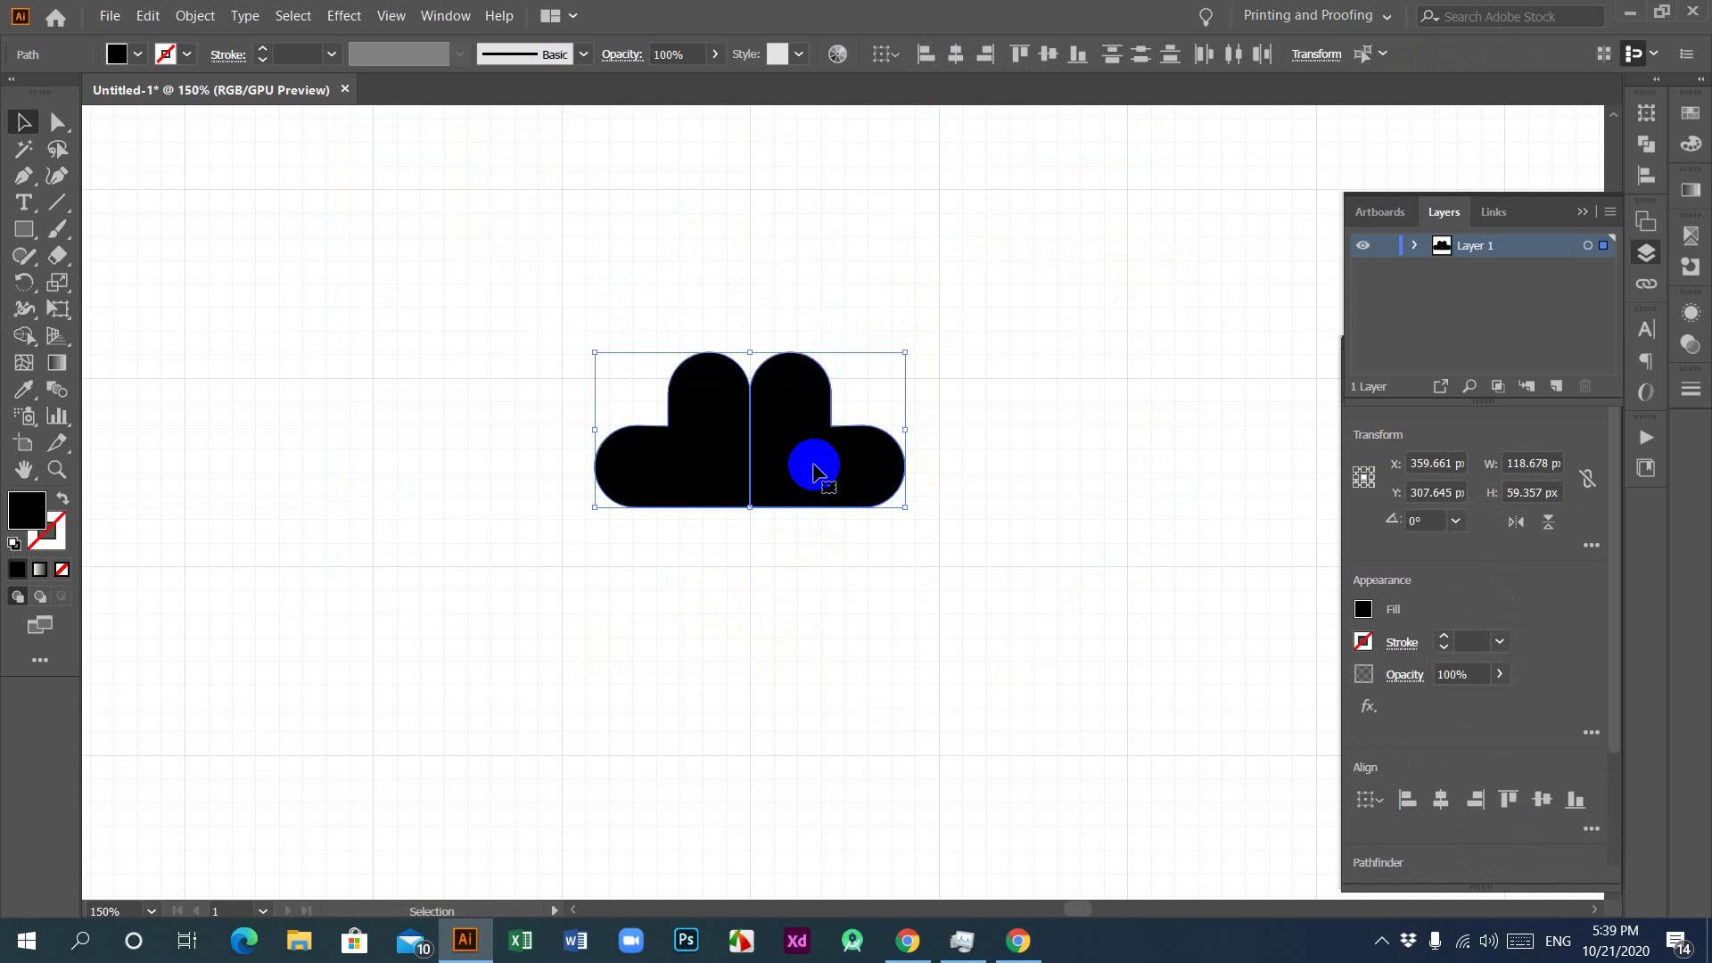
{"action": "left_click_drag", "start_coordinate": [813, 464], "coordinate": [807, 702]}
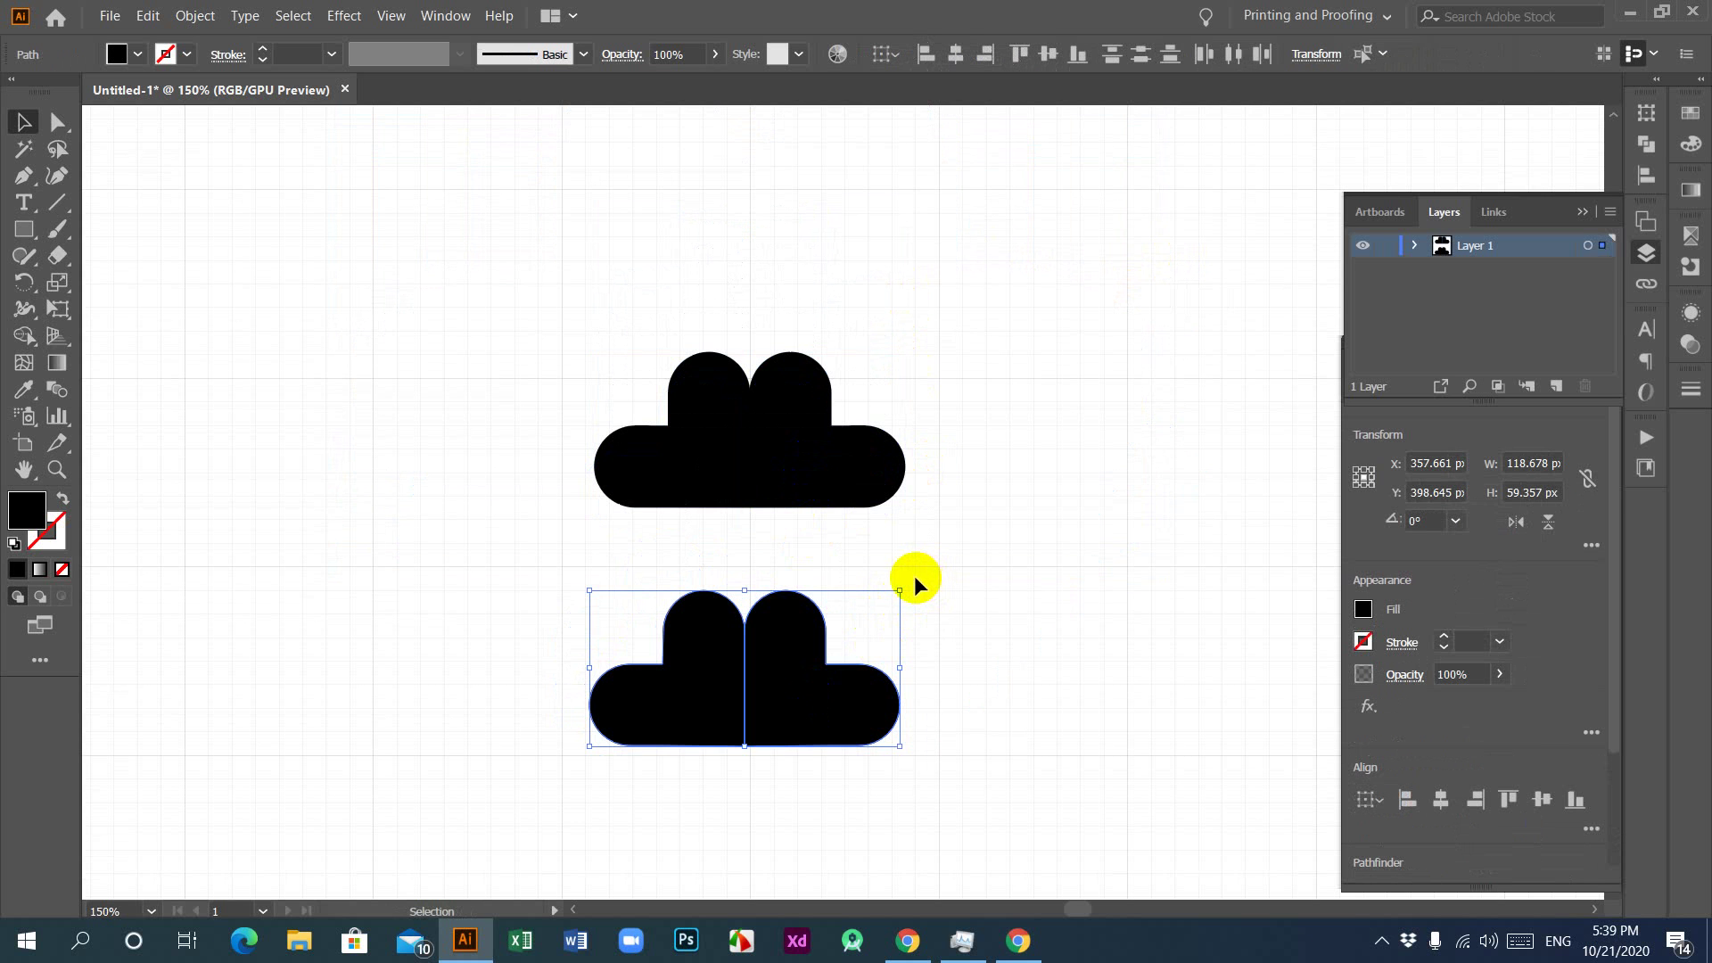
{"action": "left_click_drag", "start_coordinate": [908, 579], "coordinate": [531, 752]}
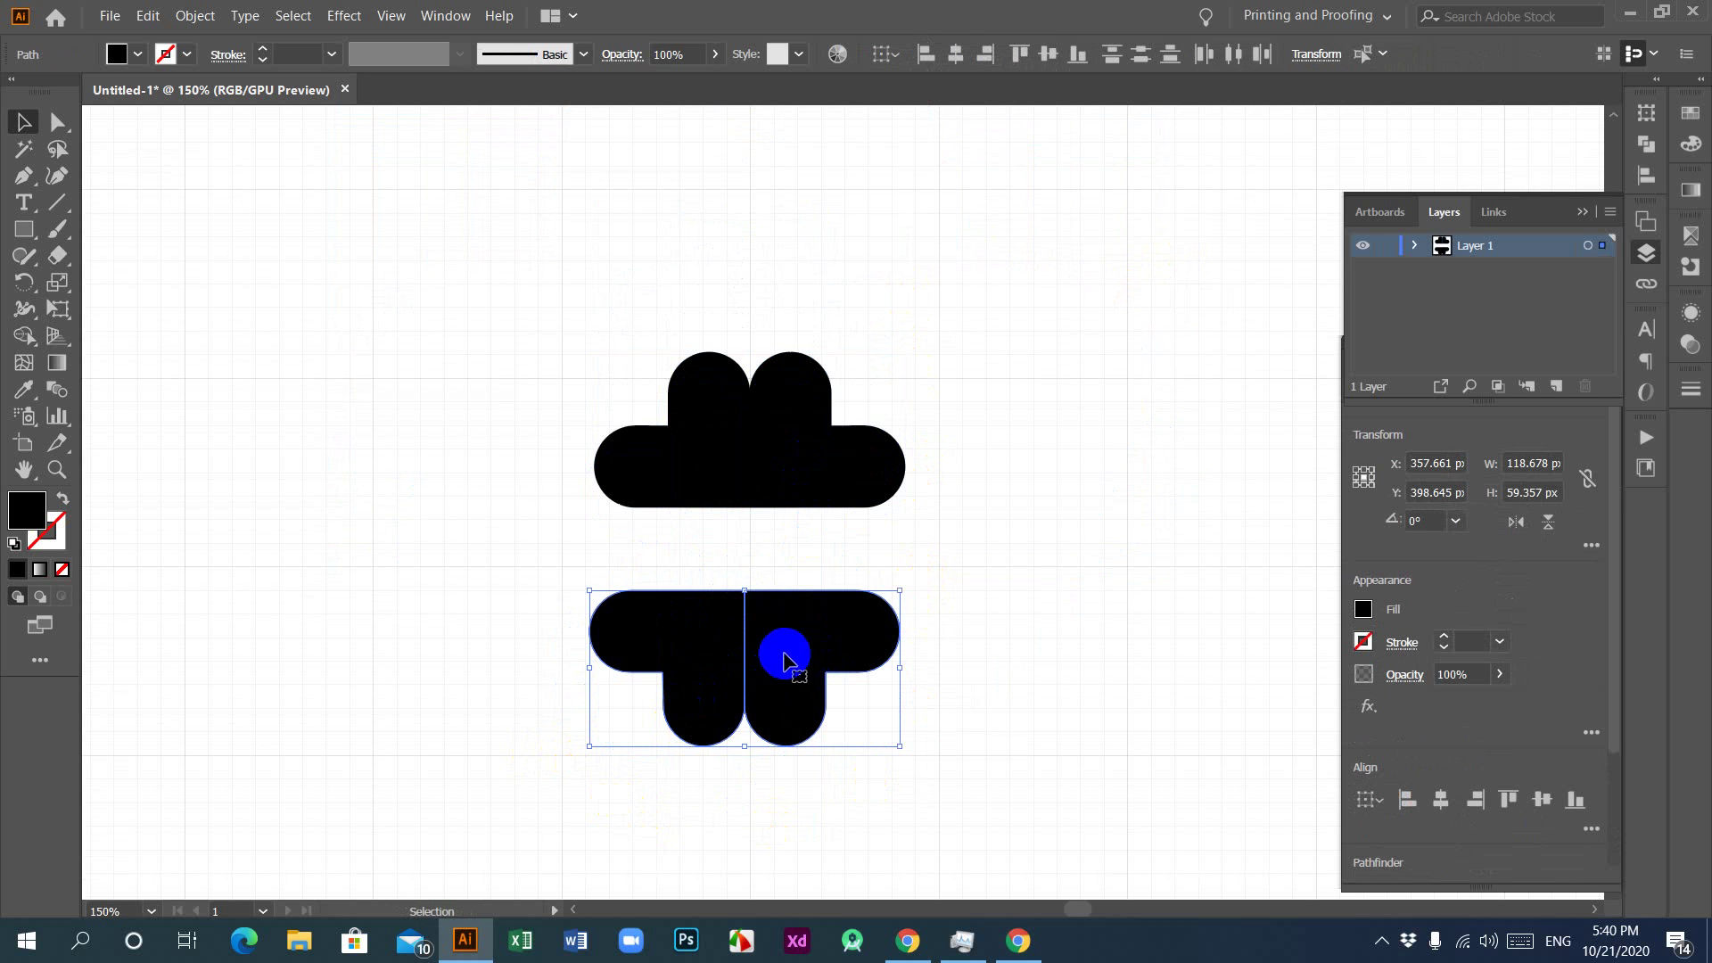
Step: Move the flipped pair up flush against the upper pair's base to form a four-heart clover, and select it all
{"action": "left_click_drag", "start_coordinate": [789, 651], "coordinate": [788, 576]}
{"action": "left_click", "coordinate": [1032, 559]}
{"action": "left_click_drag", "start_coordinate": [473, 291], "coordinate": [1081, 713]}
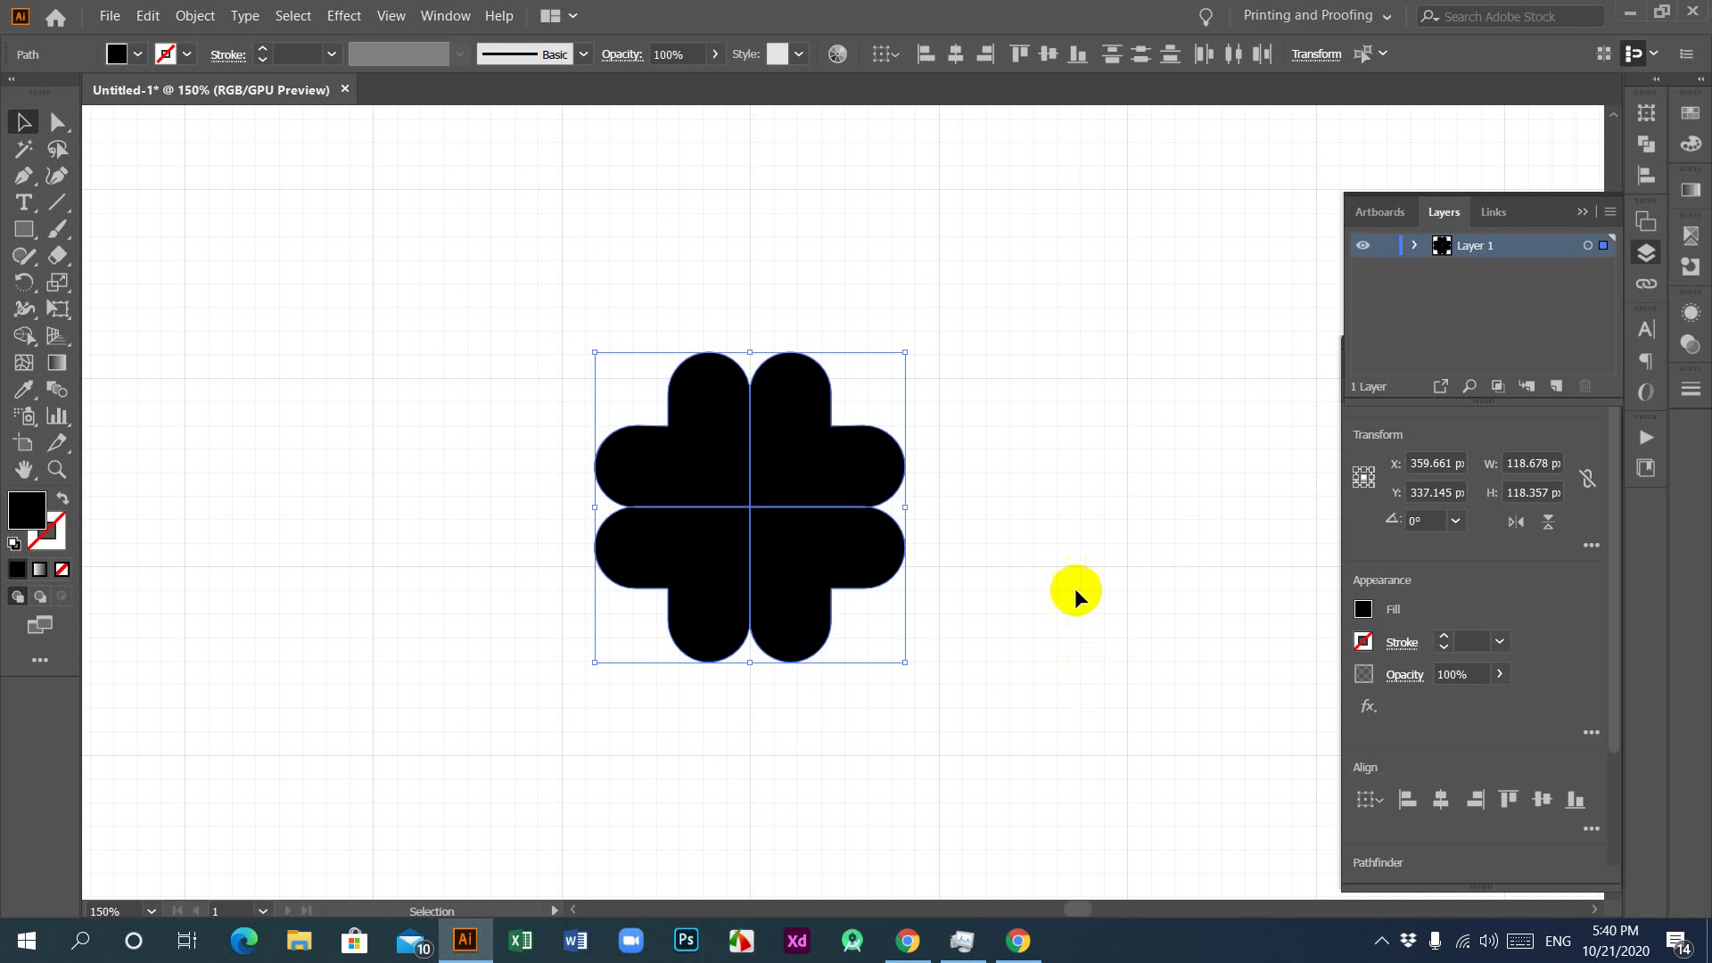
Step: Fill the clover's upper-right heart with bright red and deselect it
{"action": "left_click", "coordinate": [810, 470]}
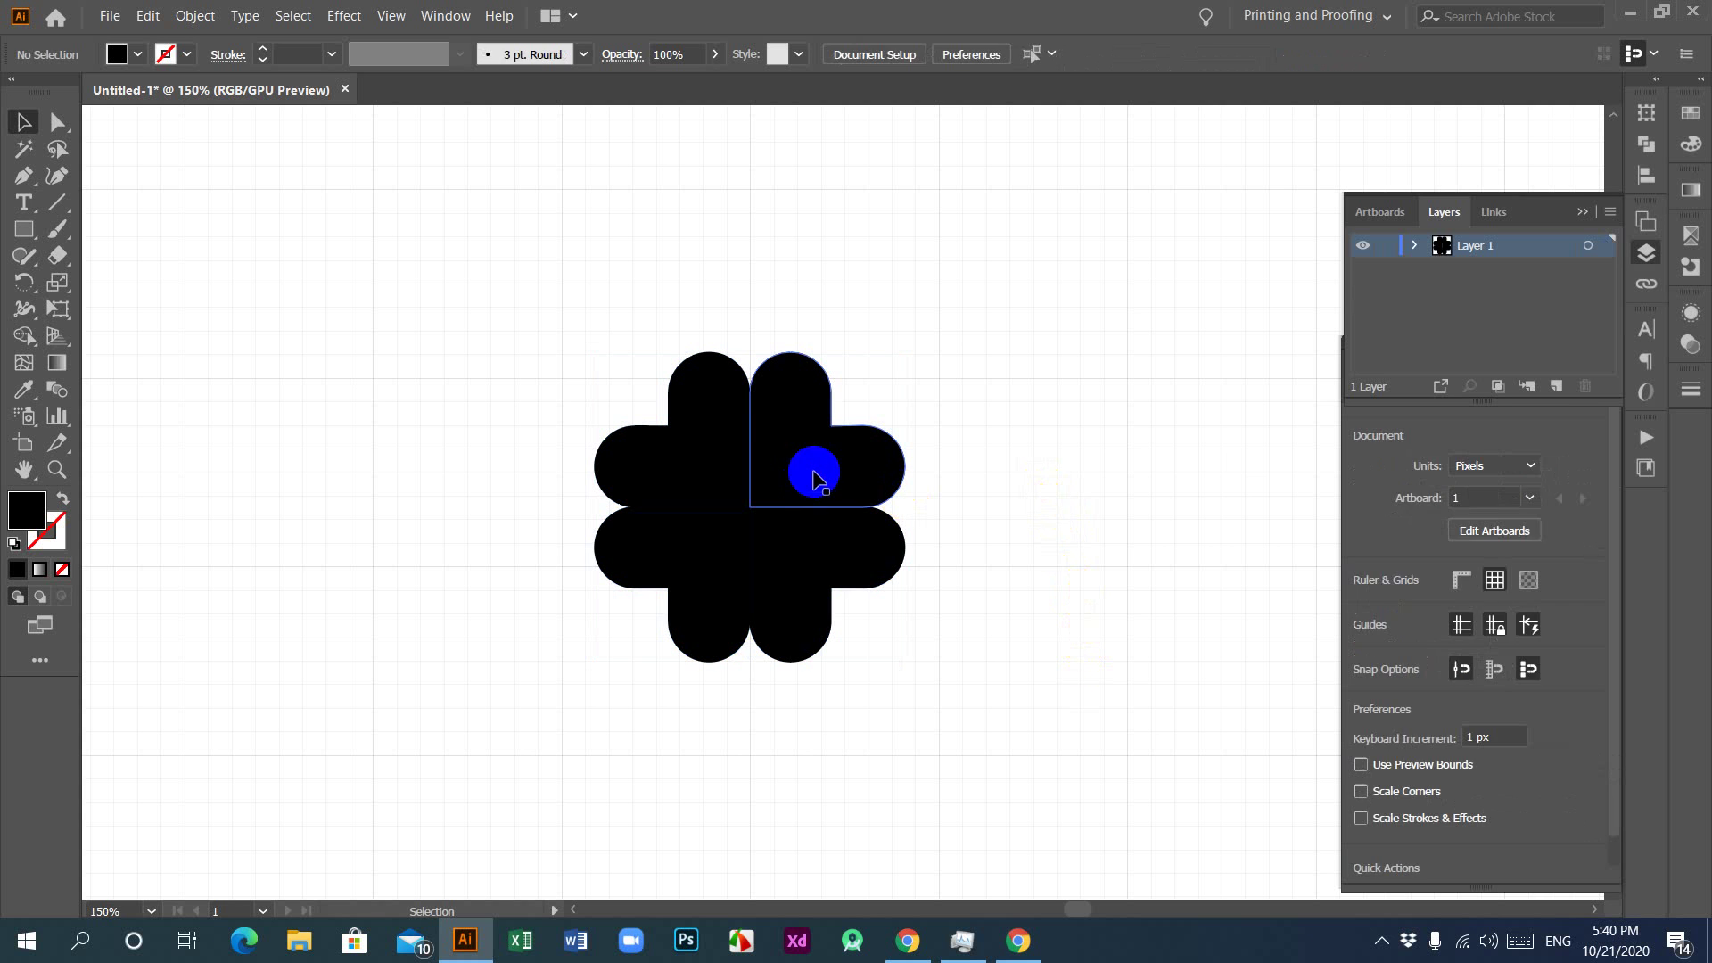
{"action": "double_click", "coordinate": [29, 508]}
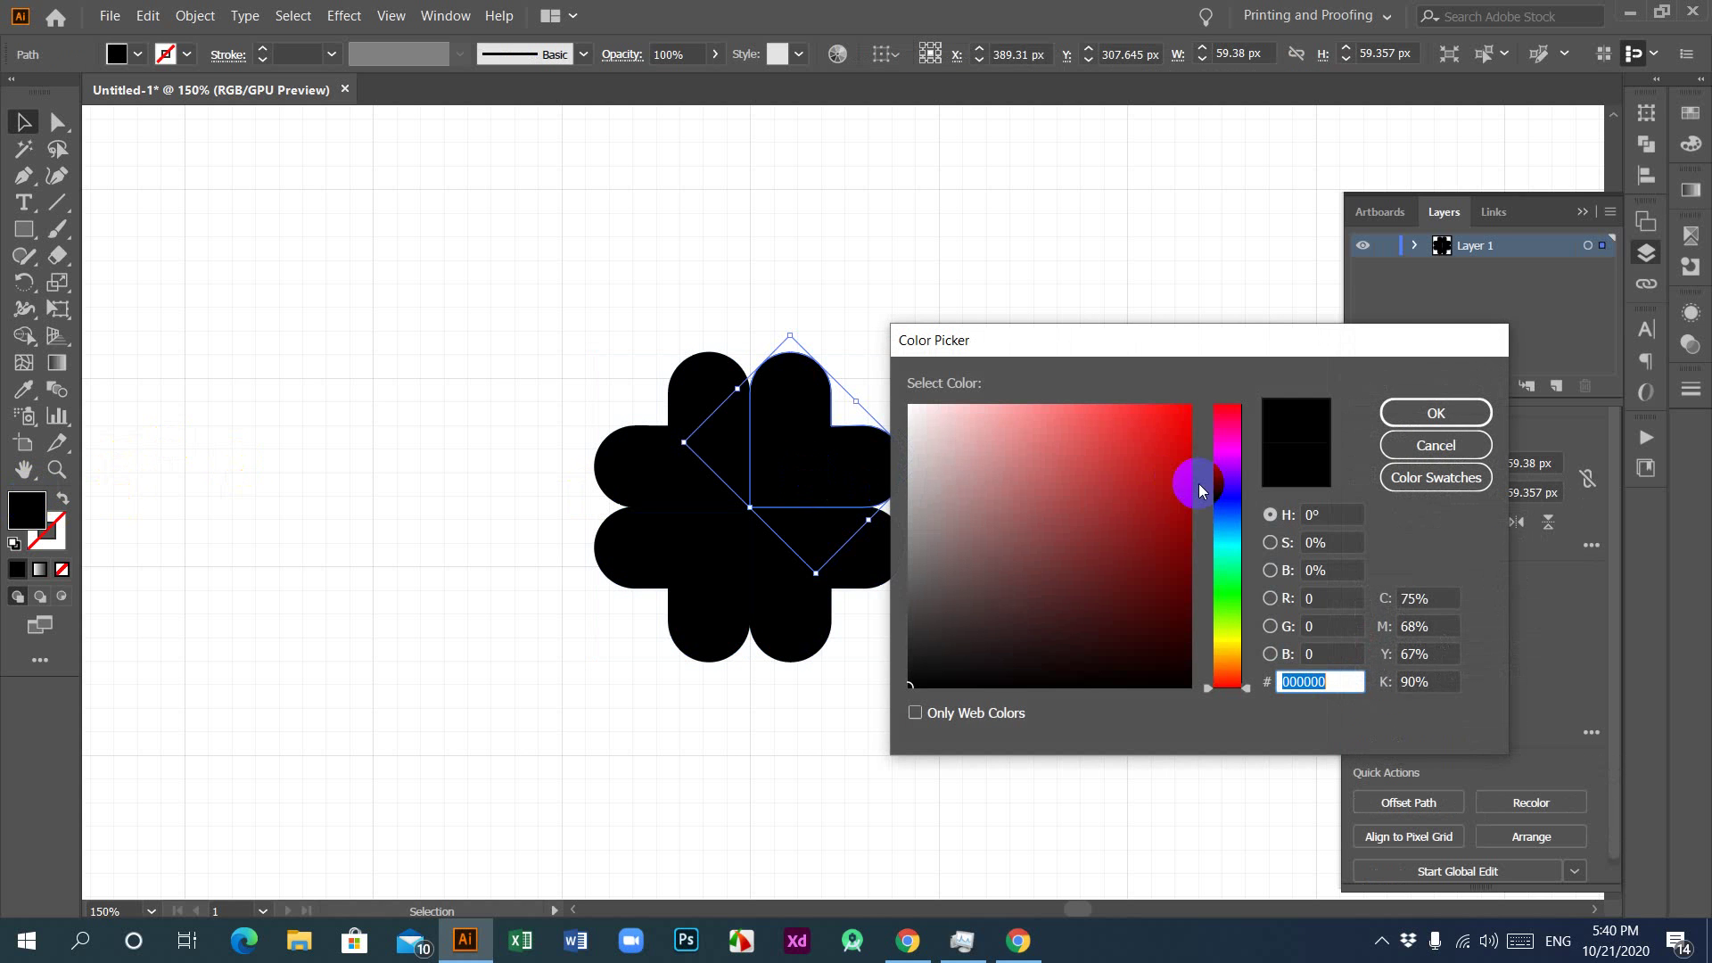
{"action": "left_click_drag", "start_coordinate": [1181, 421], "coordinate": [1198, 404]}
{"action": "left_click", "coordinate": [1410, 412]}
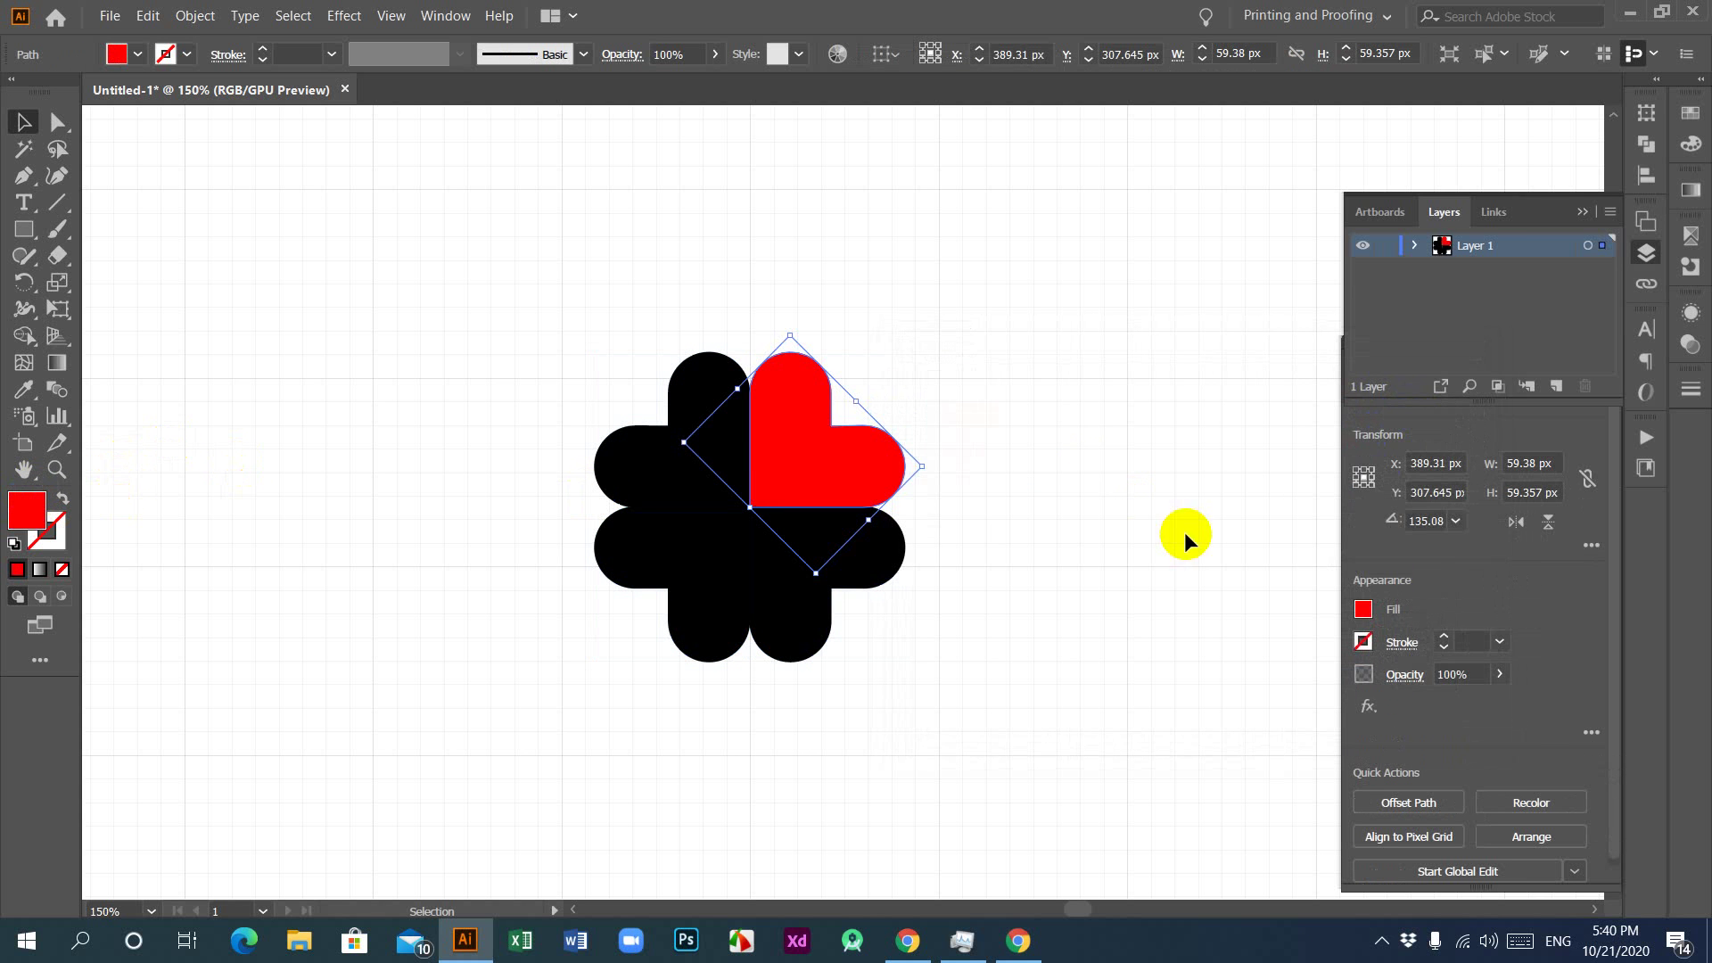
{"action": "left_click", "coordinate": [980, 553]}
Step: Copy the bright red fill to the lower-left heart with the Eyedropper tool and deselect it
{"action": "left_click", "coordinate": [711, 558]}
{"action": "left_click", "coordinate": [24, 389]}
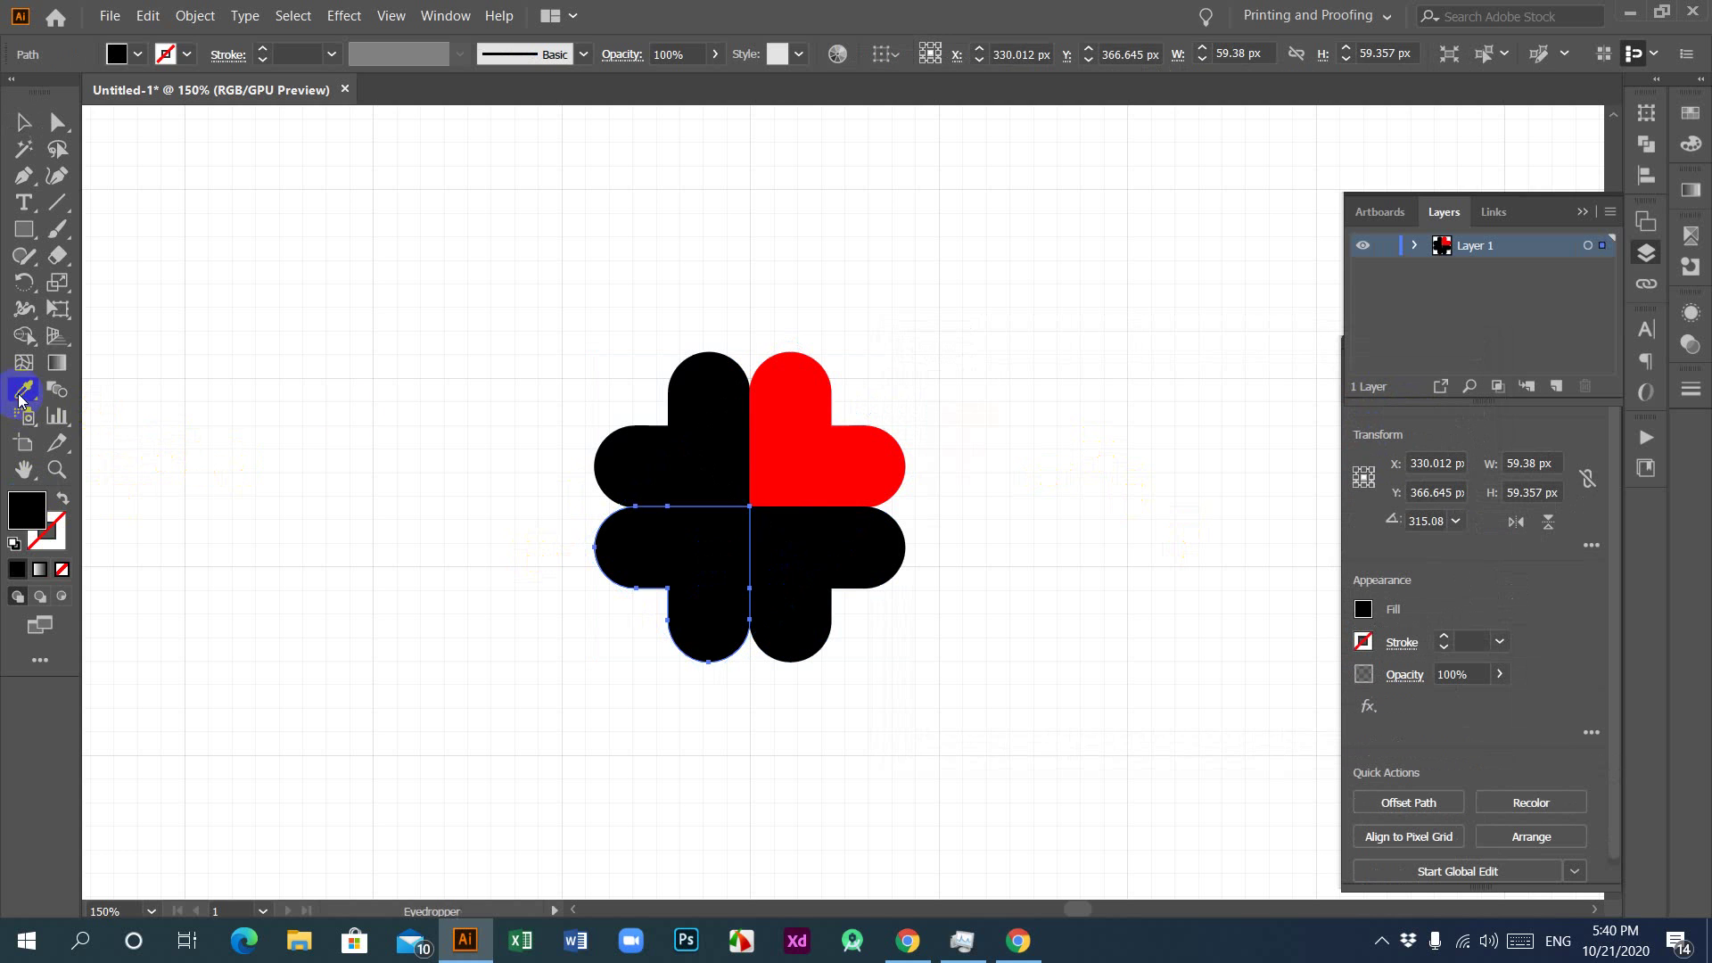
{"action": "left_click", "coordinate": [764, 447]}
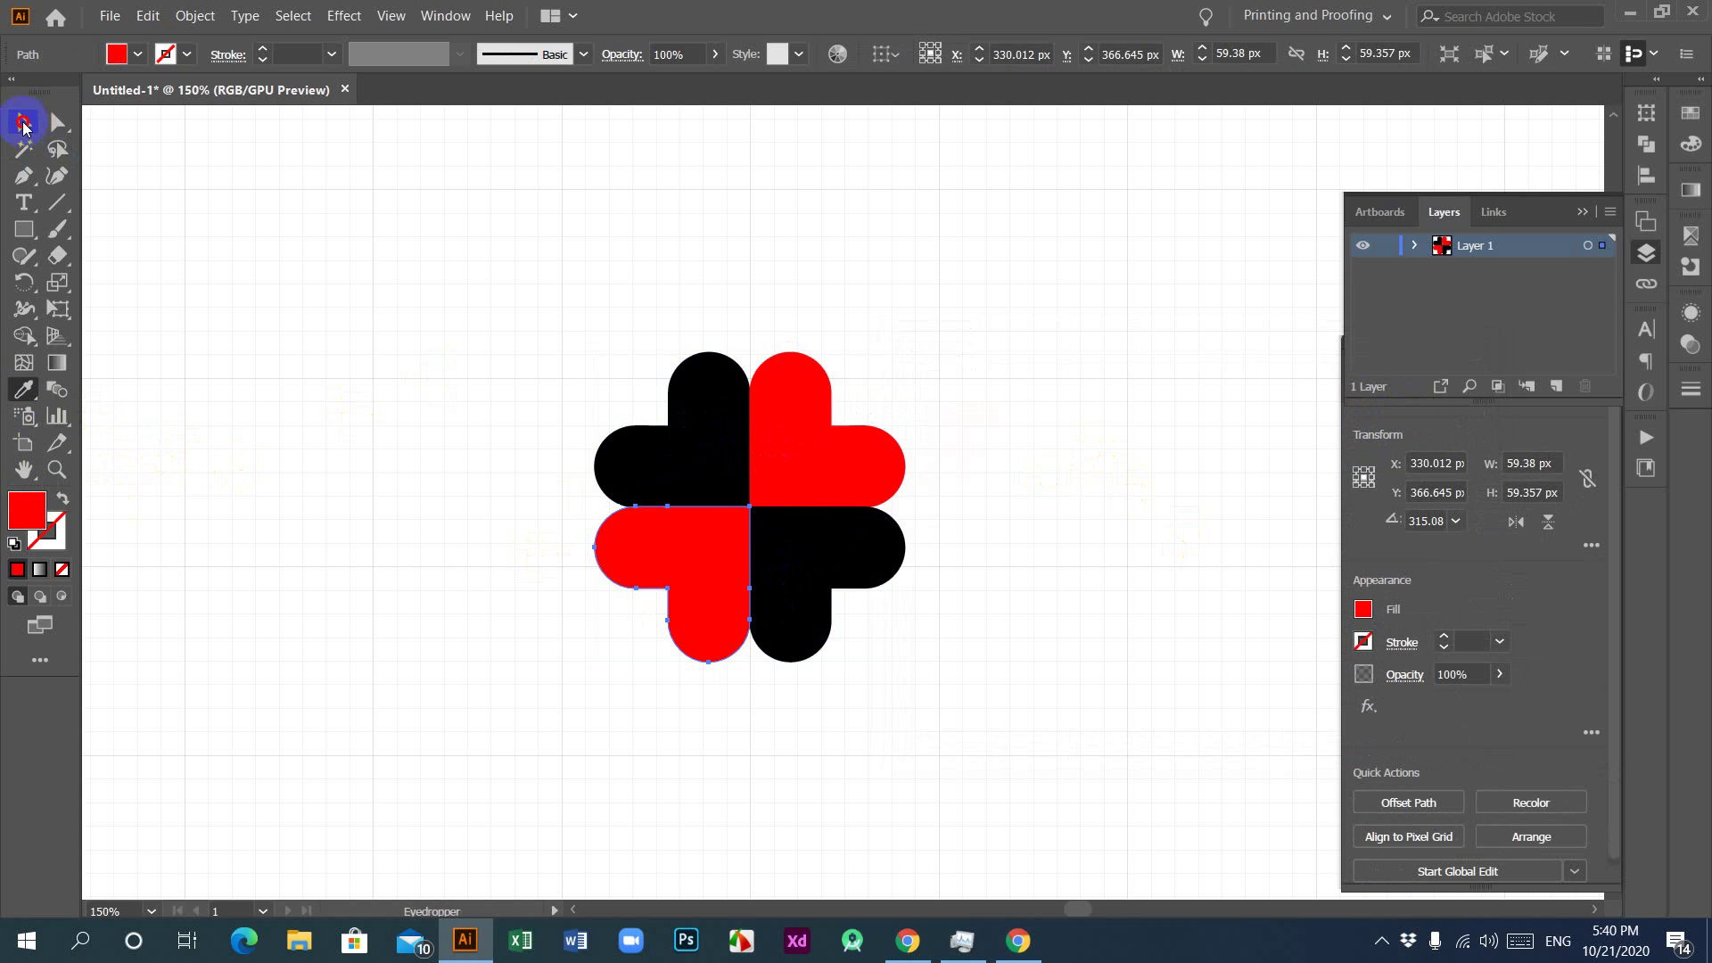
{"action": "left_click", "coordinate": [24, 122]}
{"action": "left_click", "coordinate": [1004, 443]}
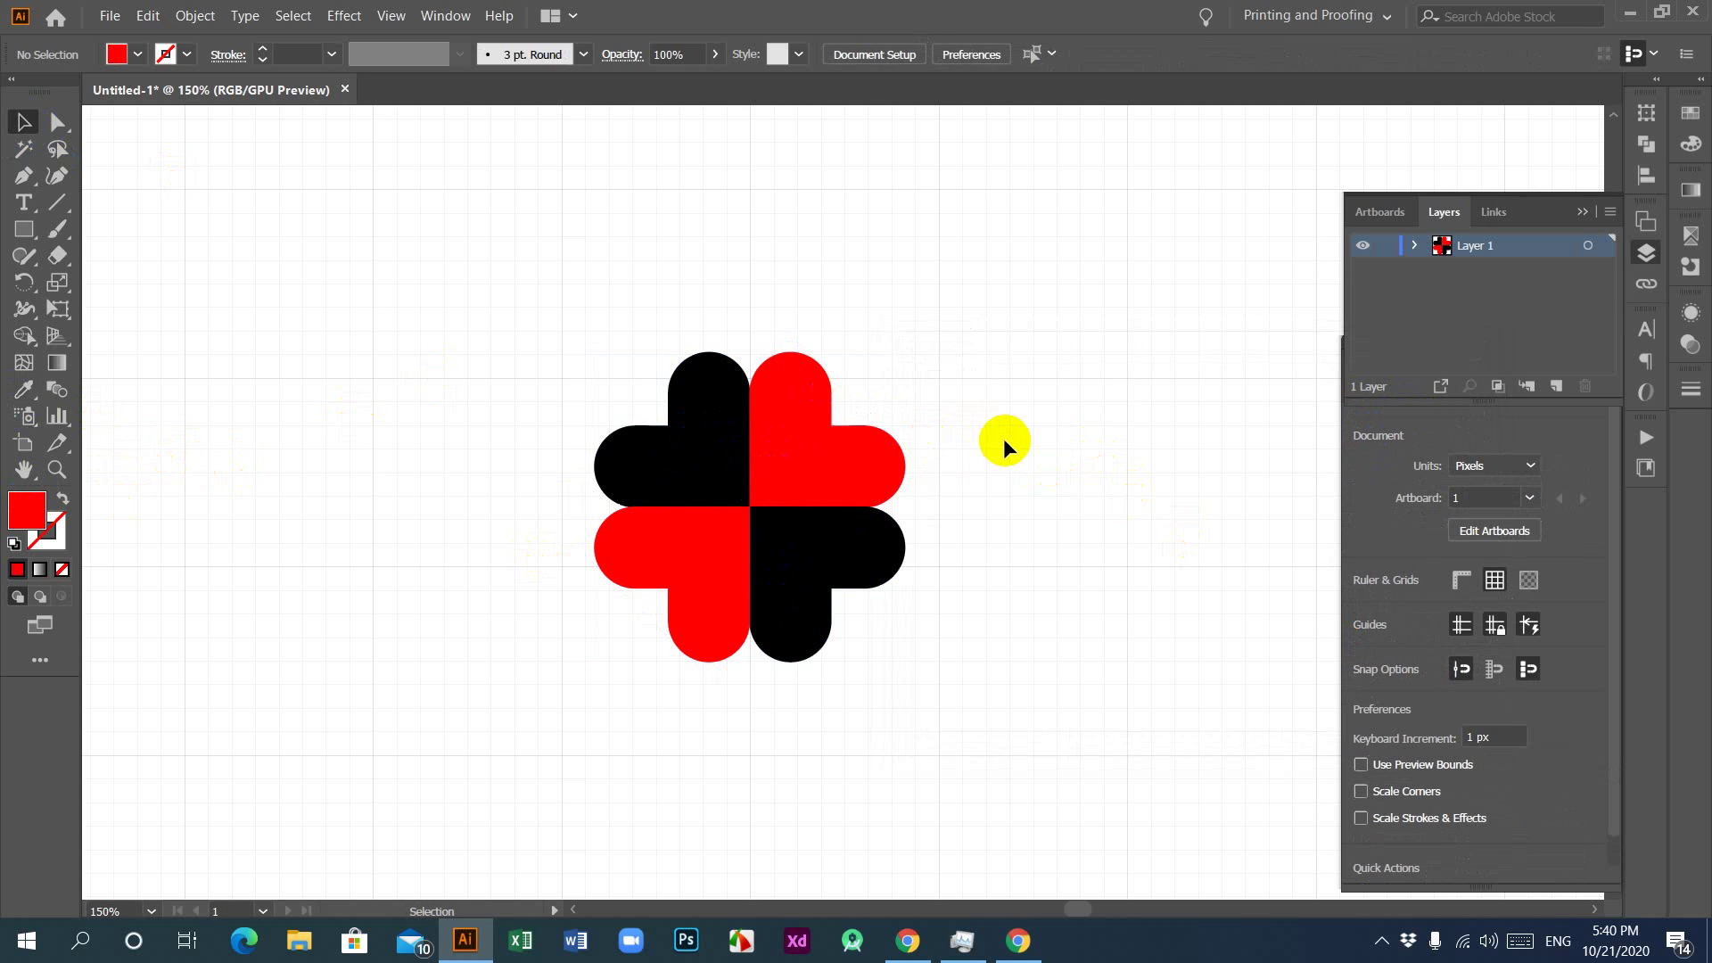
Step: Fill the clover's upper-left heart with dark red 9E0404
{"action": "left_click", "coordinate": [661, 462]}
{"action": "left_click", "coordinate": [36, 500]}
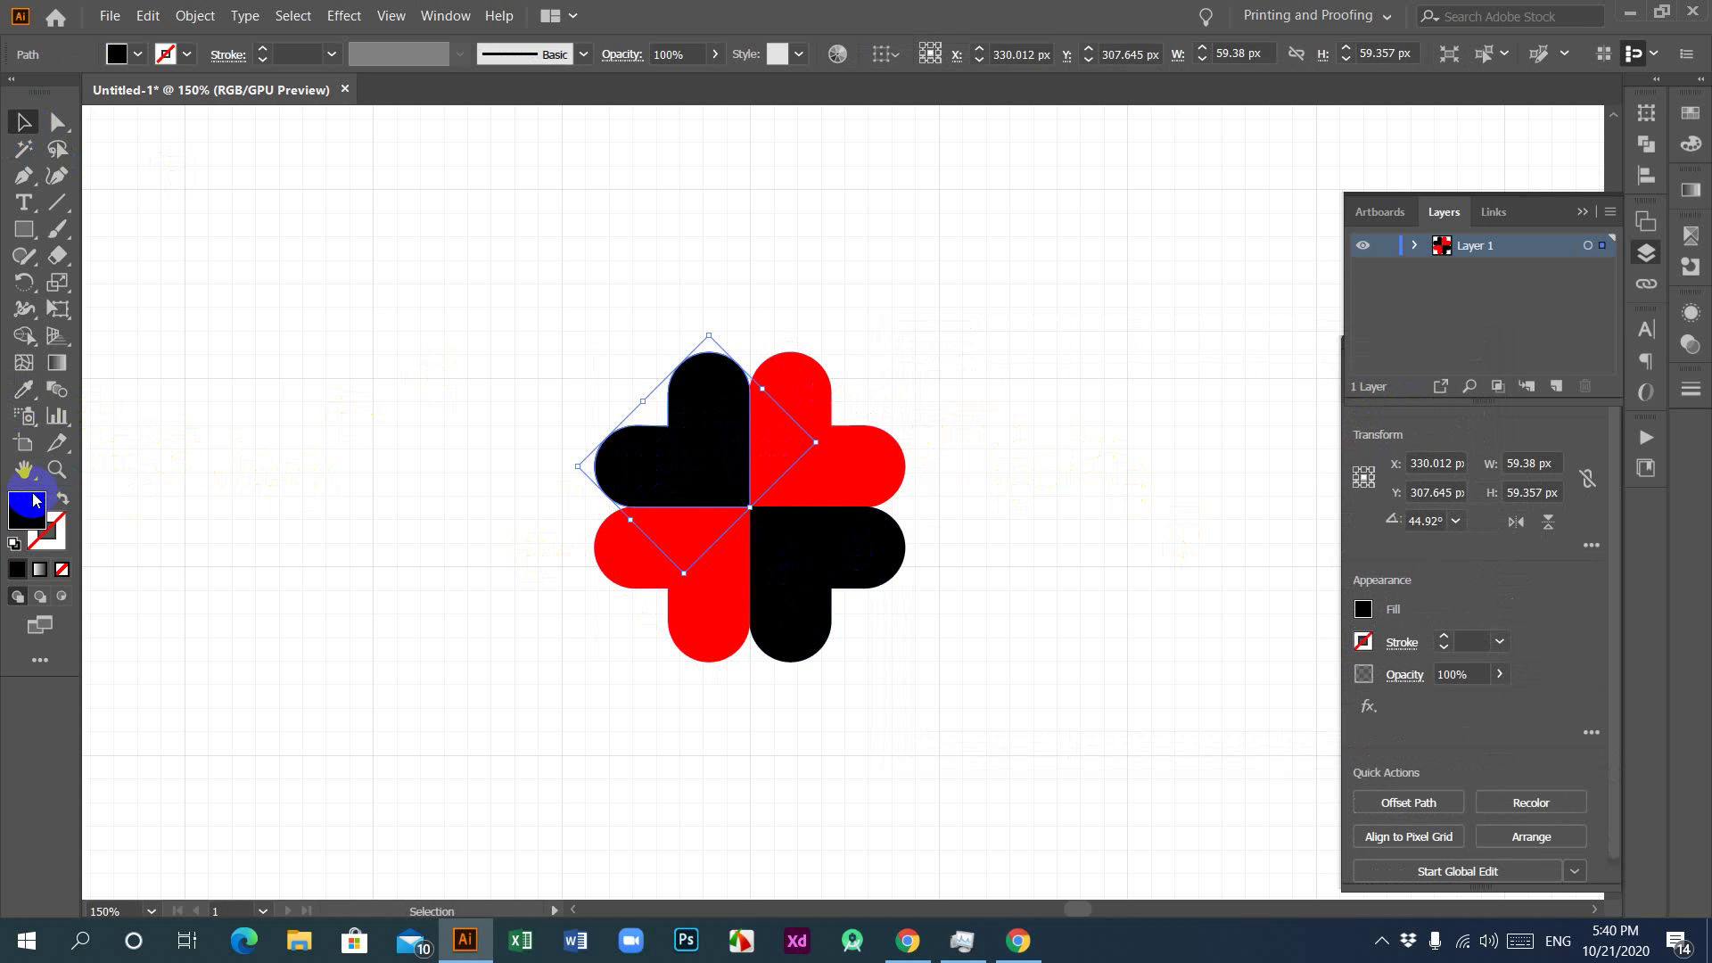
{"action": "double_click", "coordinate": [24, 506]}
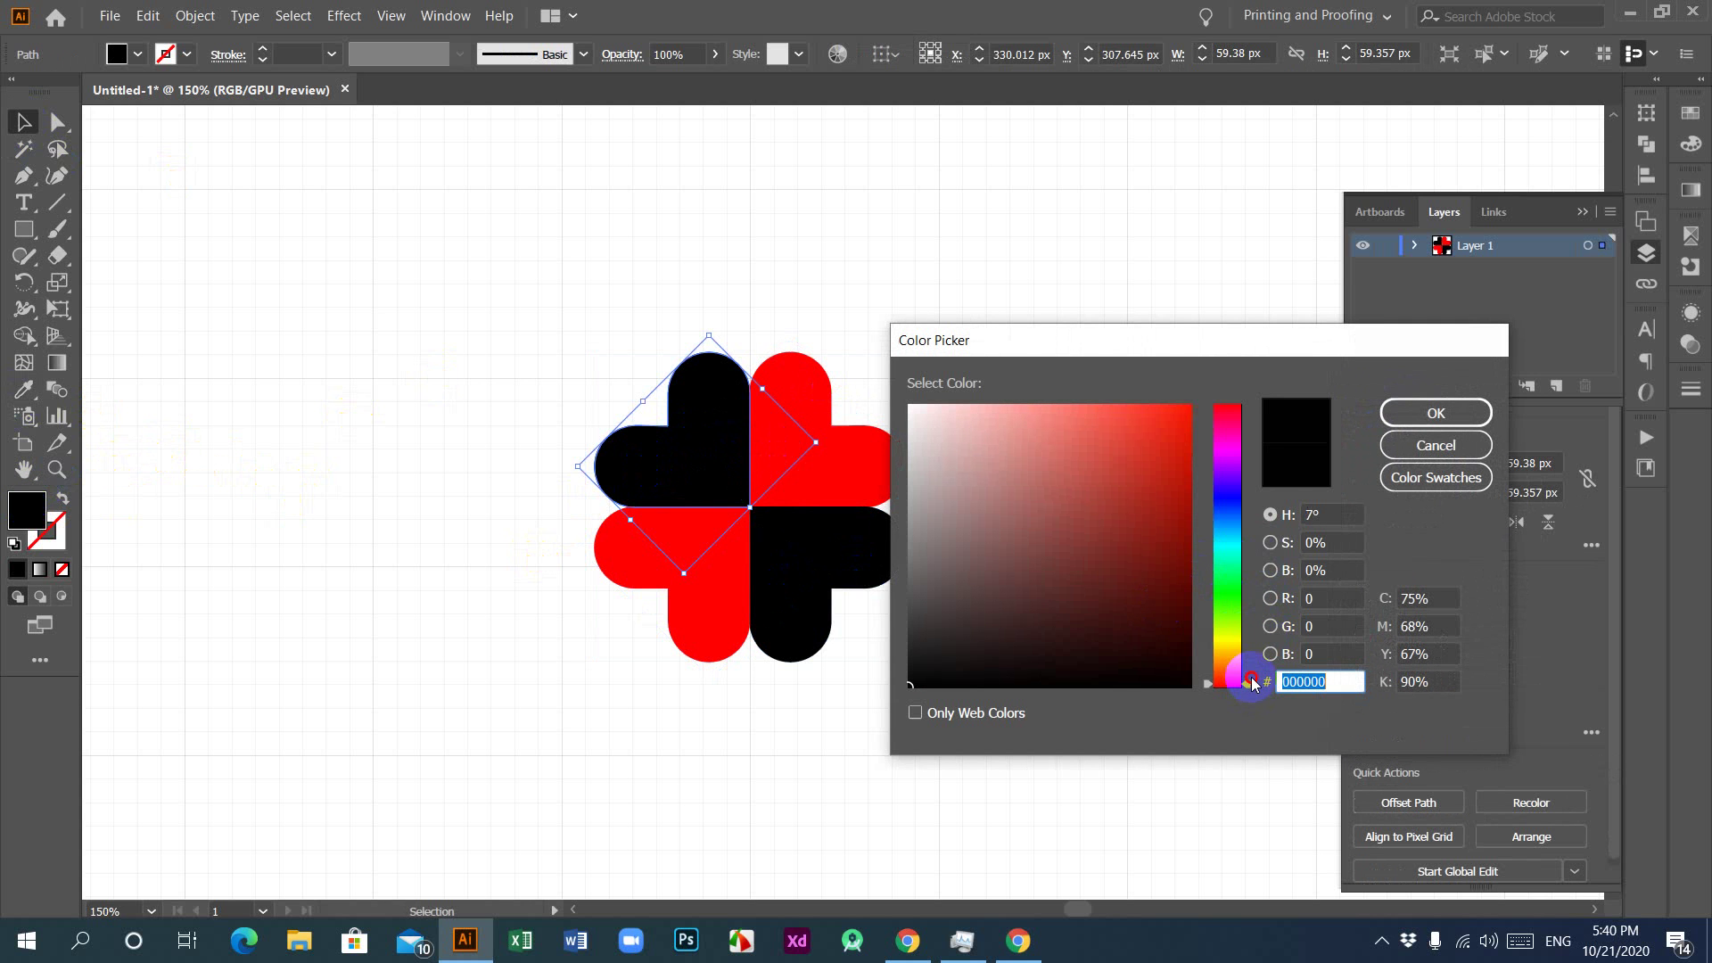
{"action": "left_click", "coordinate": [1184, 511]}
{"action": "left_click", "coordinate": [1404, 423]}
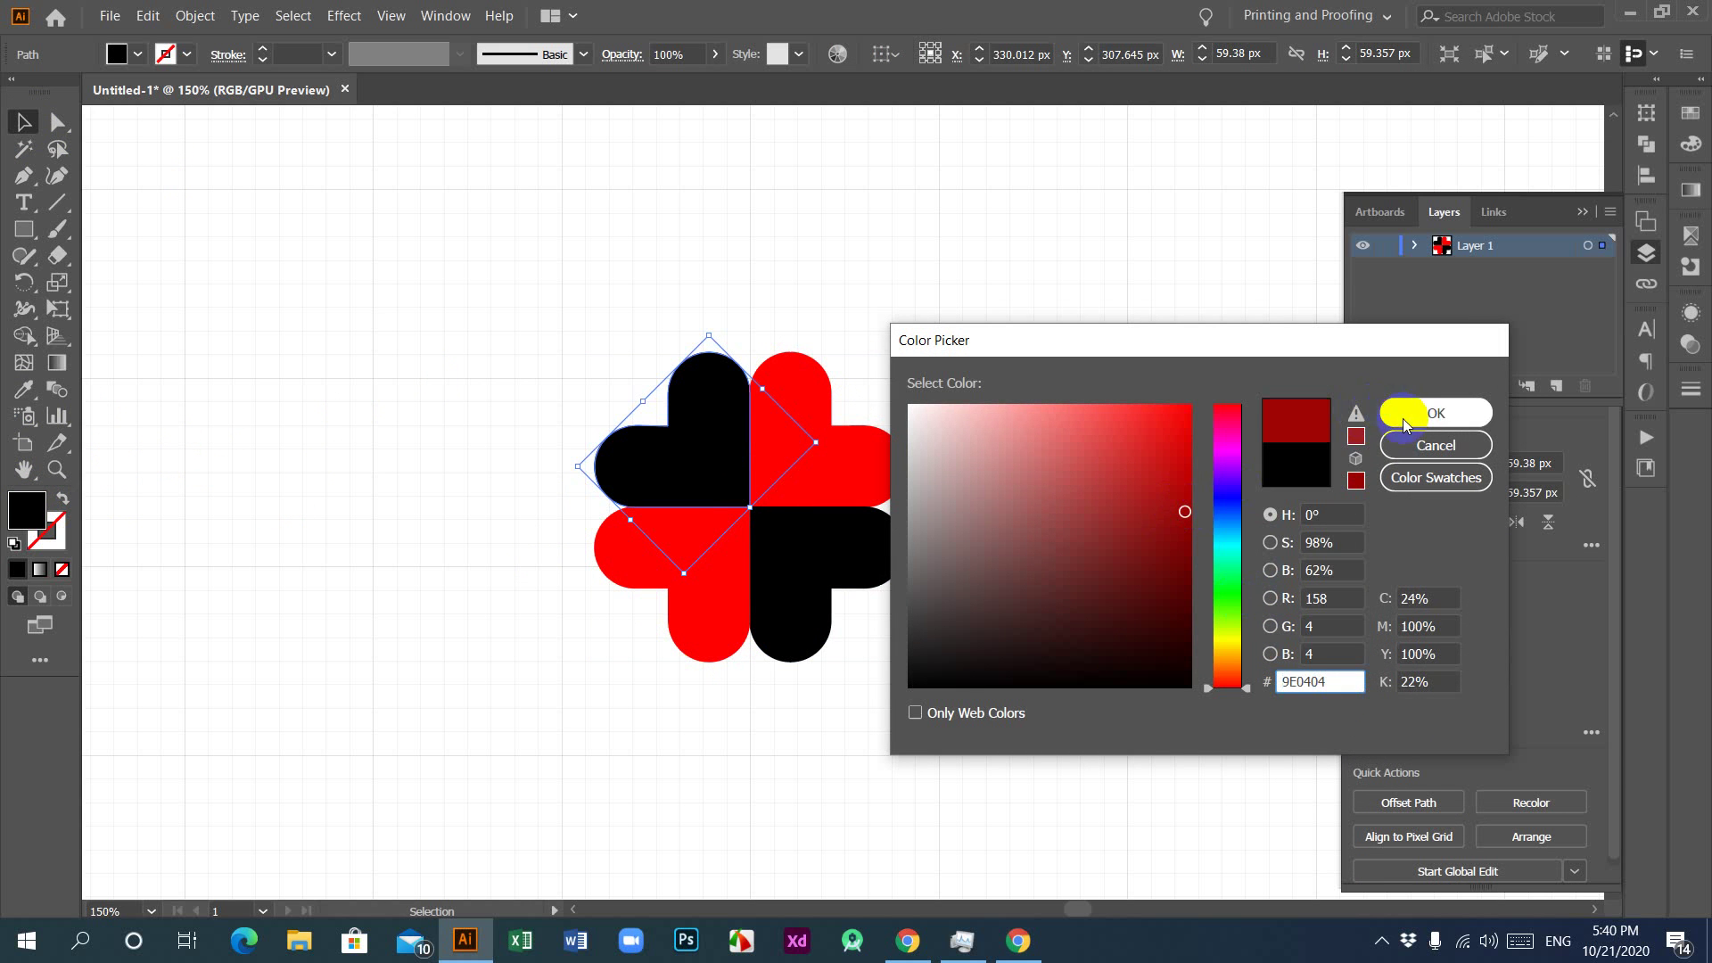
Step: Copy the dark red fill to the lower-right heart with the Eyedropper tool and deselect it
{"action": "left_click", "coordinate": [811, 574]}
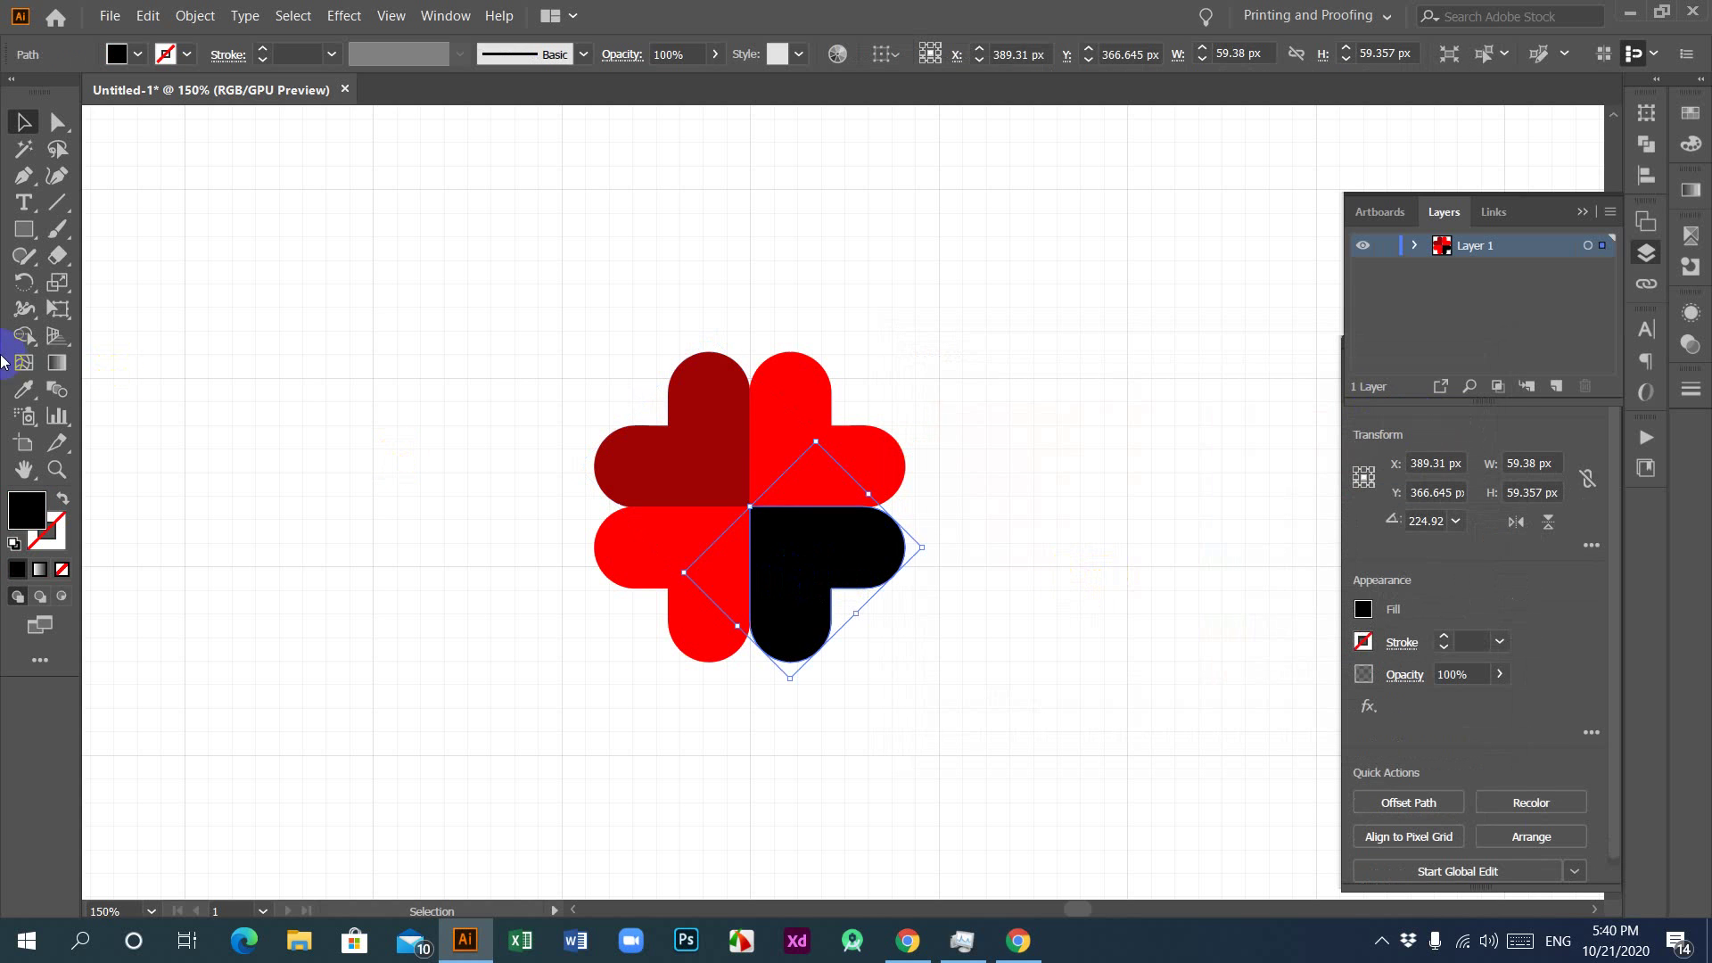
{"action": "left_click", "coordinate": [24, 389]}
{"action": "left_click", "coordinate": [683, 455]}
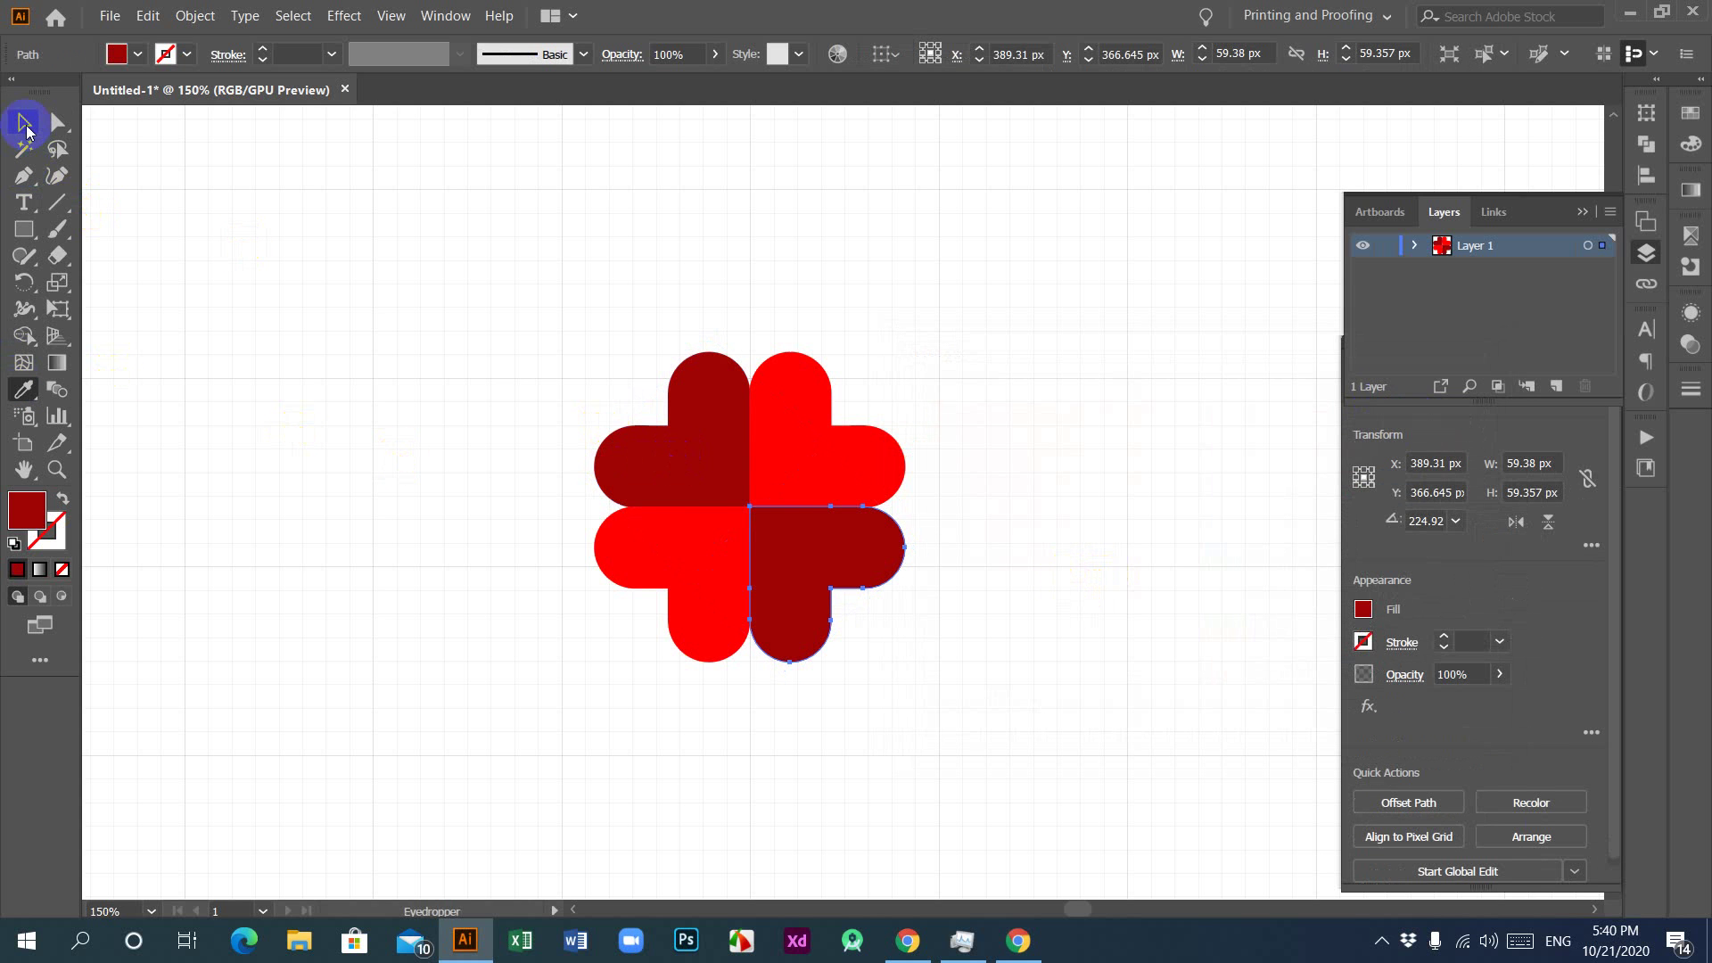
{"action": "left_click", "coordinate": [24, 122]}
{"action": "left_click", "coordinate": [1036, 485]}
Step: Shrink the whole four-heart clover to about half its size and move it to the left side of the artboard
{"action": "left_click_drag", "start_coordinate": [469, 326], "coordinate": [729, 491]}
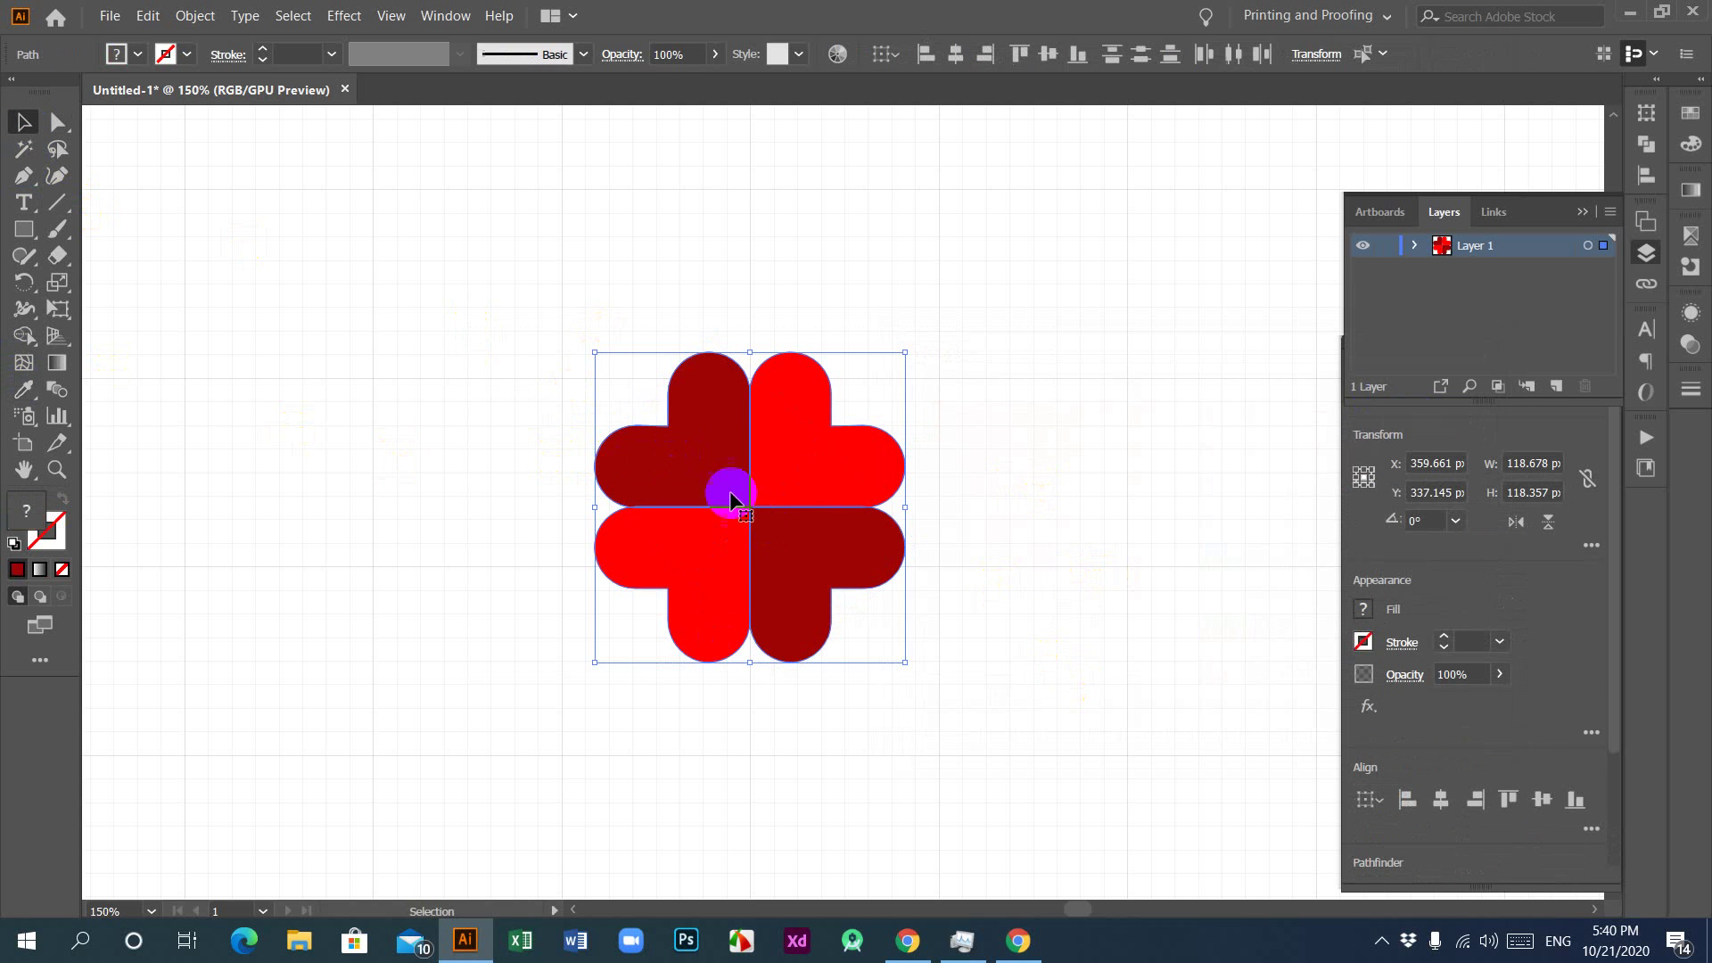
{"action": "left_click_drag", "start_coordinate": [841, 470], "coordinate": [688, 403]}
{"action": "left_click", "coordinate": [668, 617]}
{"action": "left_click_drag", "start_coordinate": [426, 289], "coordinate": [775, 562]}
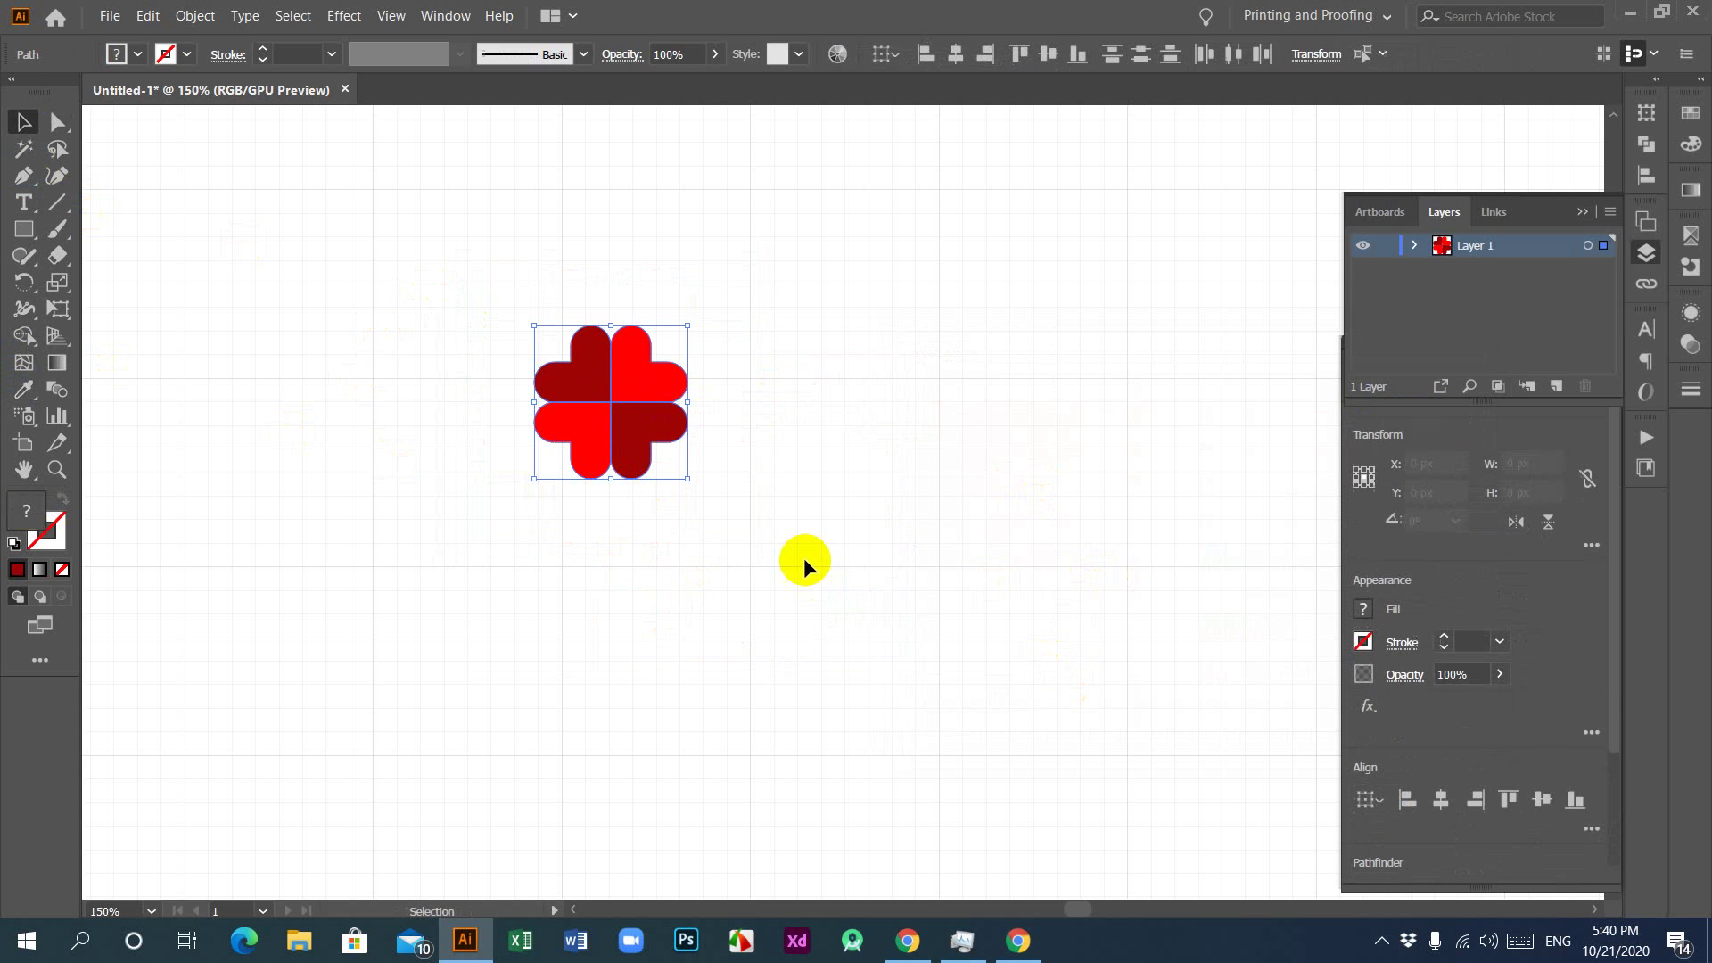
{"action": "left_click", "coordinate": [766, 524]}
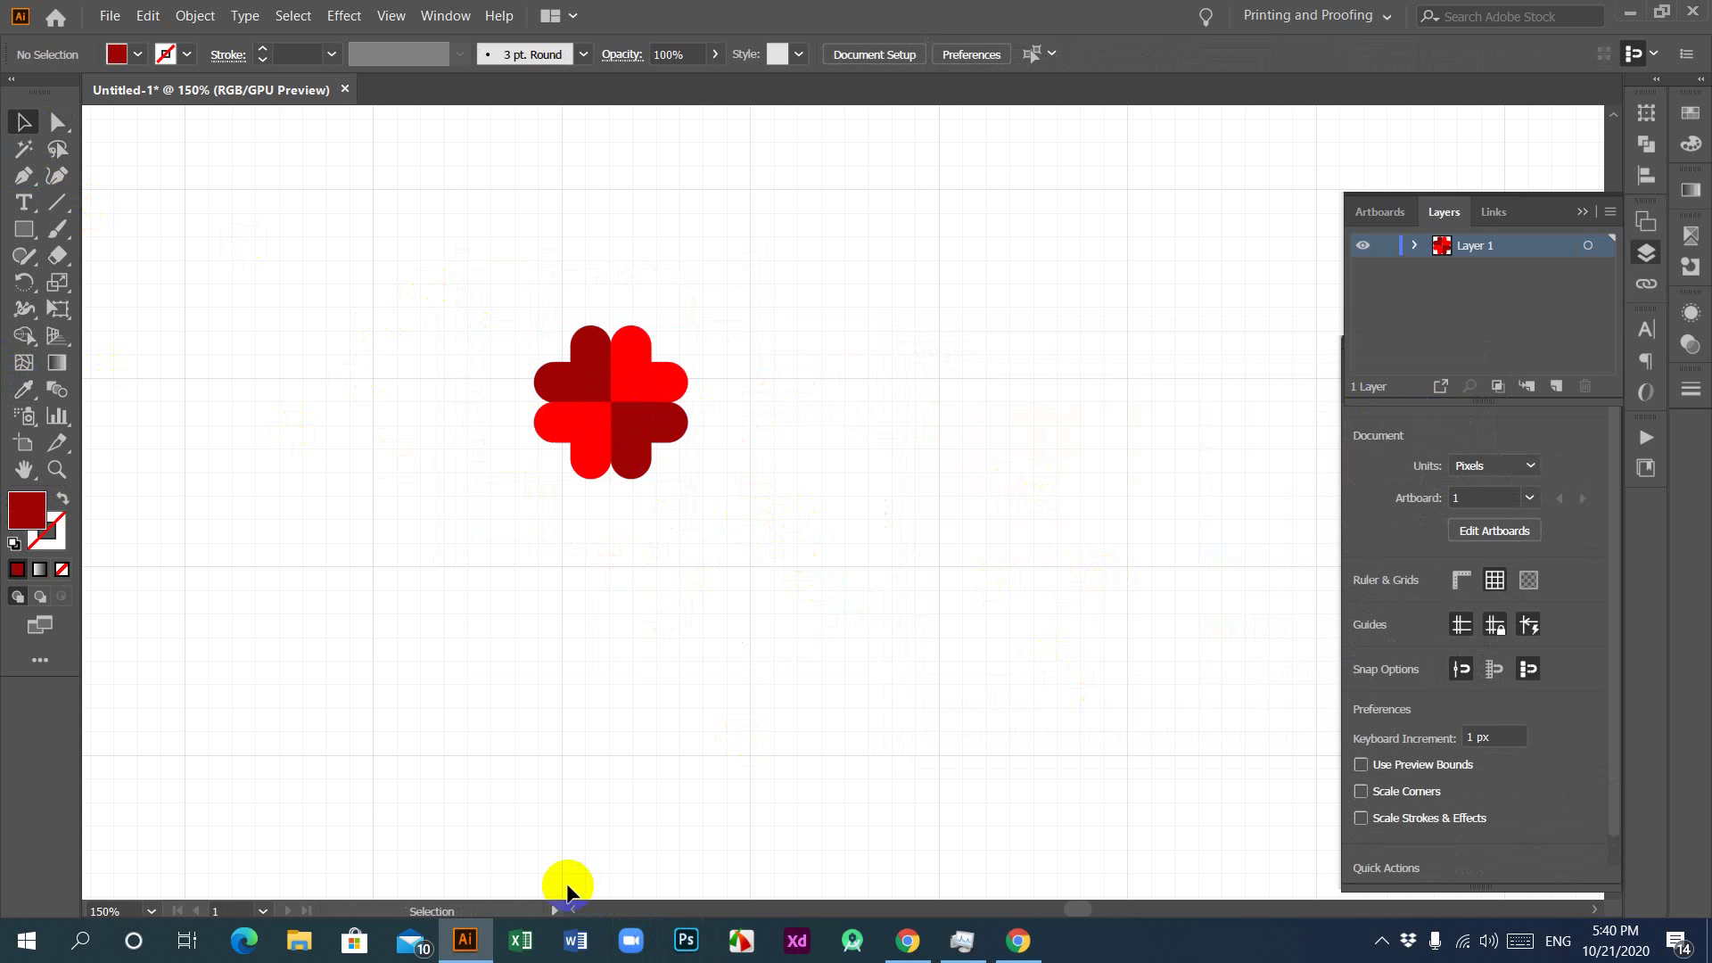
{"action": "left_click_drag", "start_coordinate": [433, 279], "coordinate": [665, 539]}
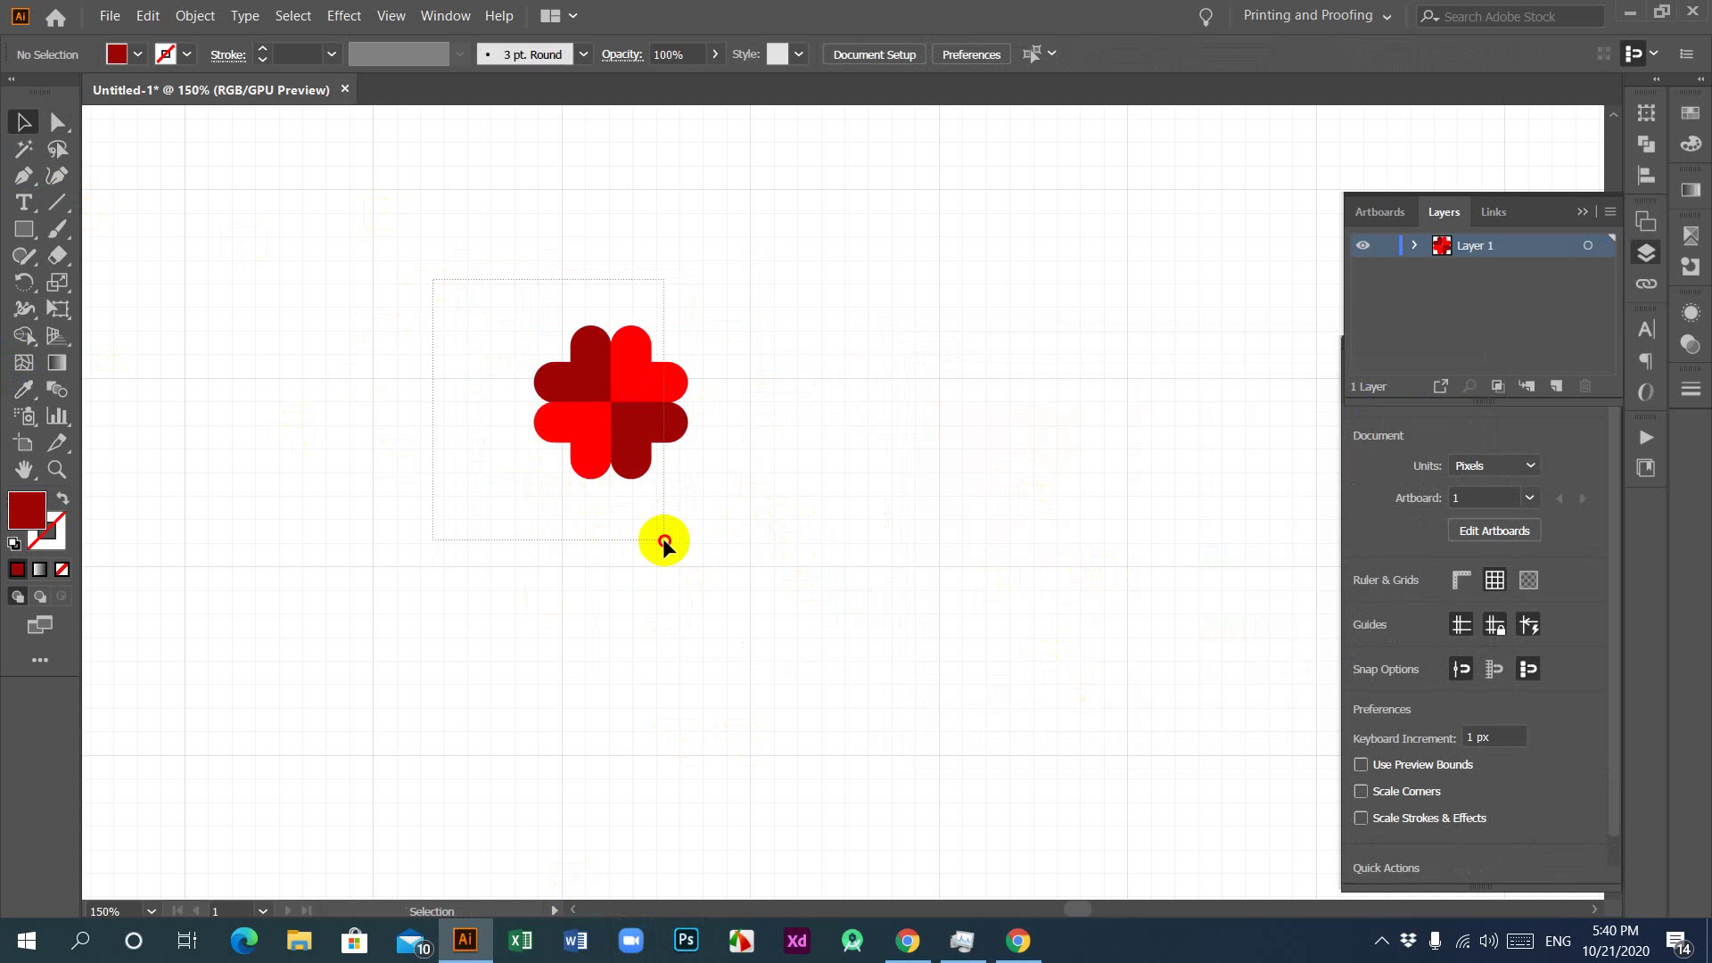
{"action": "left_click_drag", "start_coordinate": [630, 404], "coordinate": [437, 469]}
{"action": "left_click", "coordinate": [453, 604]}
Step: Place a copy of the clover's upper-right red heart in the empty area to its right and deselect it
{"action": "left_click", "coordinate": [453, 457]}
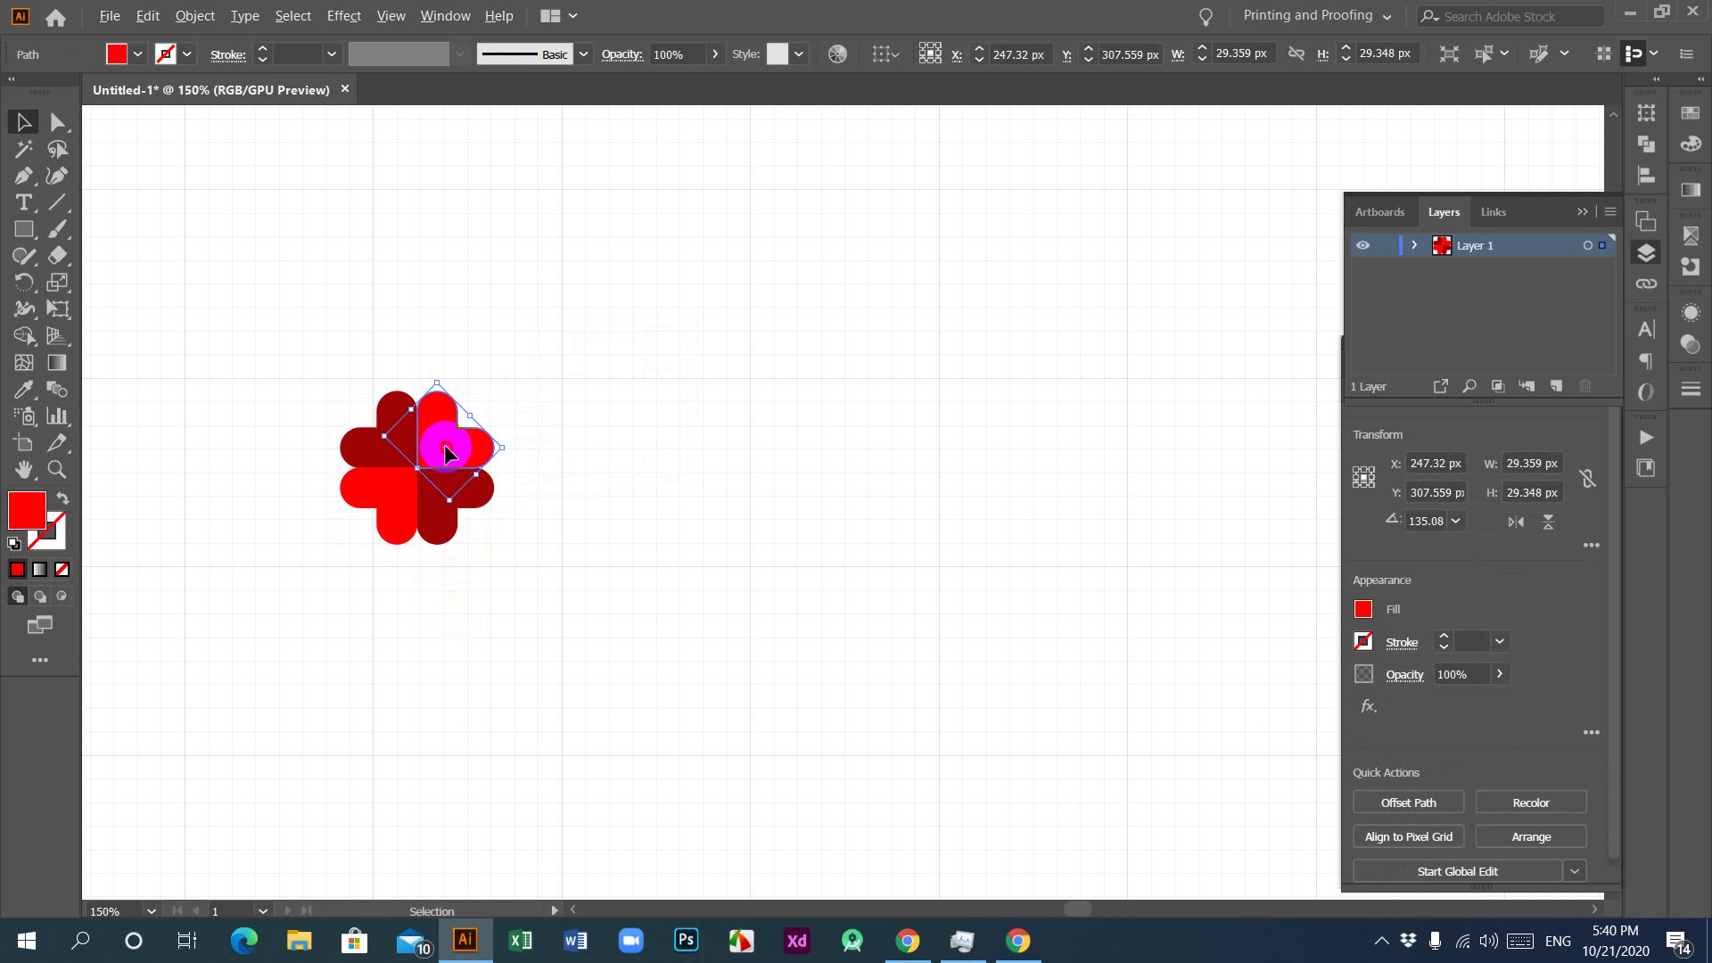
{"action": "left_click_drag", "start_coordinate": [446, 453], "coordinate": [874, 435]}
{"action": "left_click", "coordinate": [789, 596]}
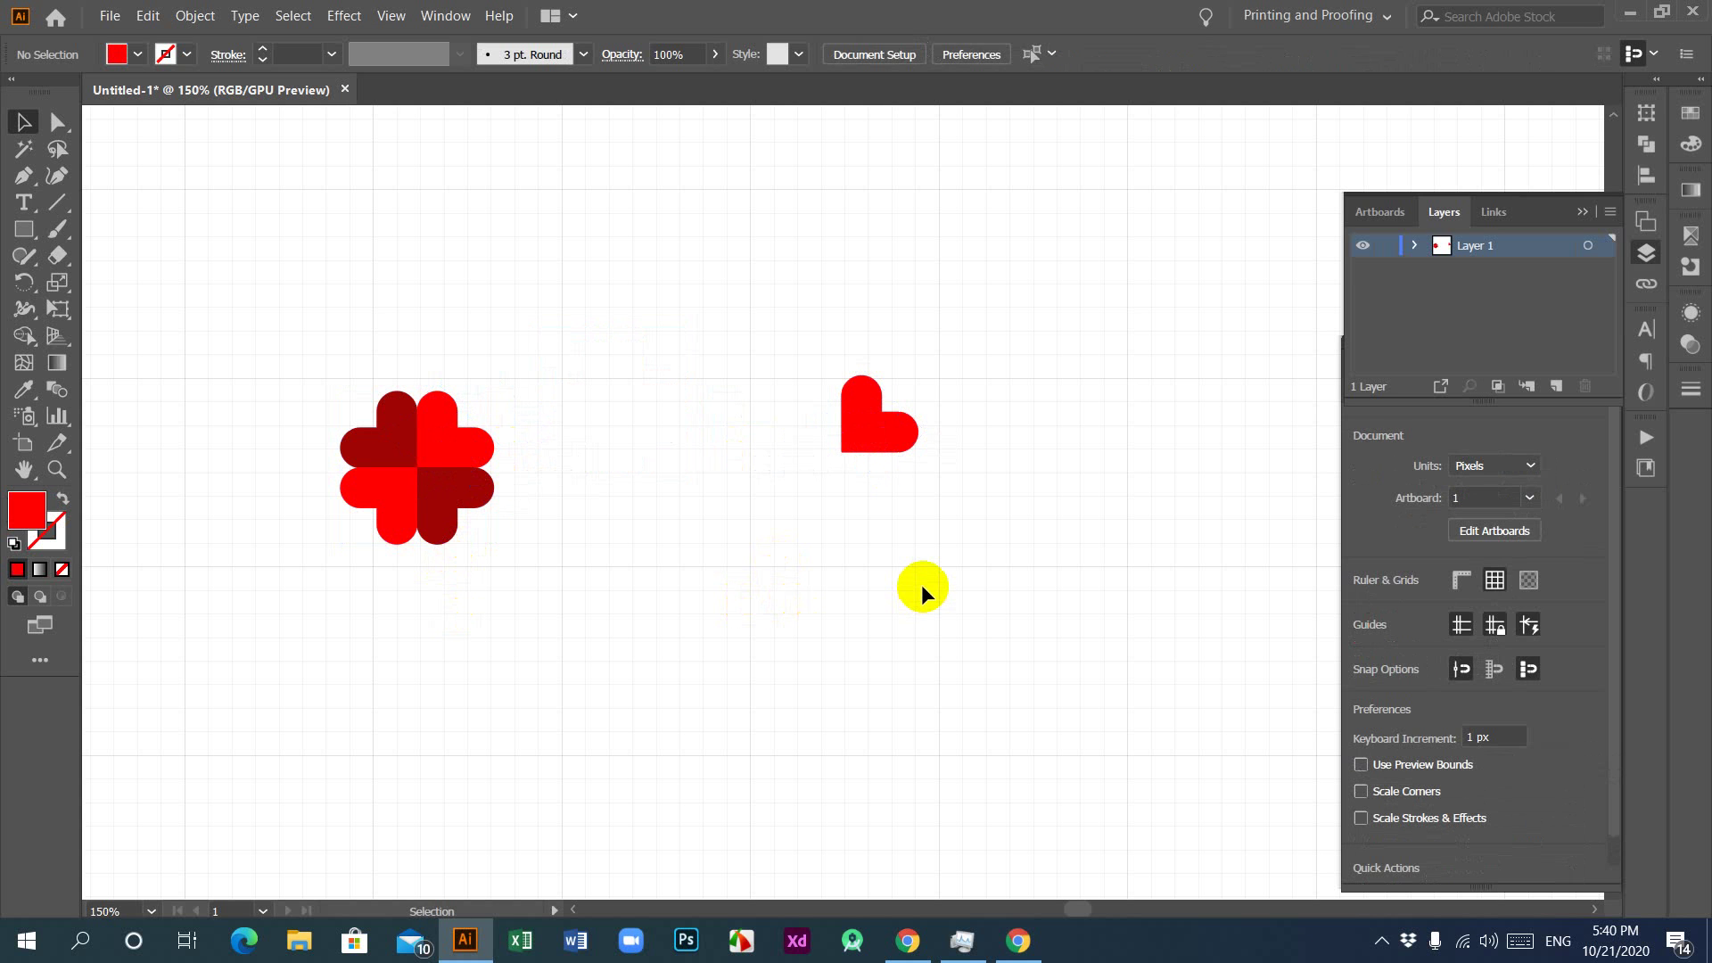
Step: Draw a closed four-sided red stem shape below the tilted heart's lower-left corner with the Pen tool
{"action": "key", "text": "ctrl+equal"}
{"action": "key", "text": "ctrl+equal"}
{"action": "key", "text": "ctrl+equal"}
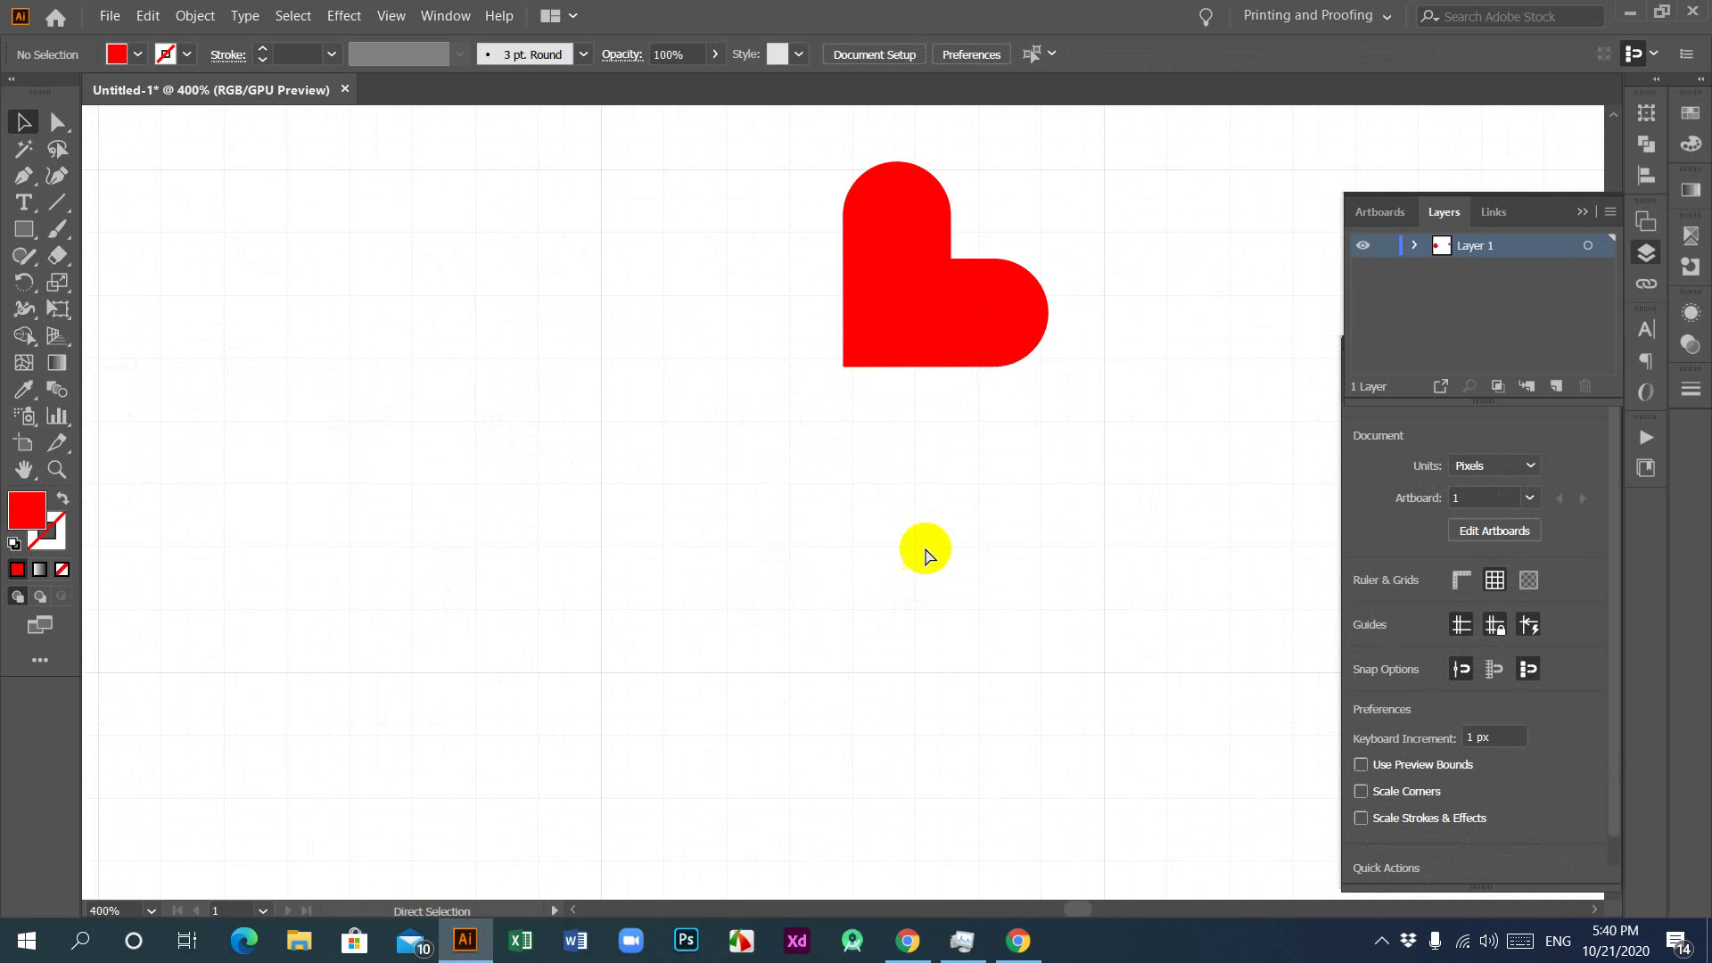
{"action": "left_click_drag", "start_coordinate": [968, 359], "coordinate": [793, 430]}
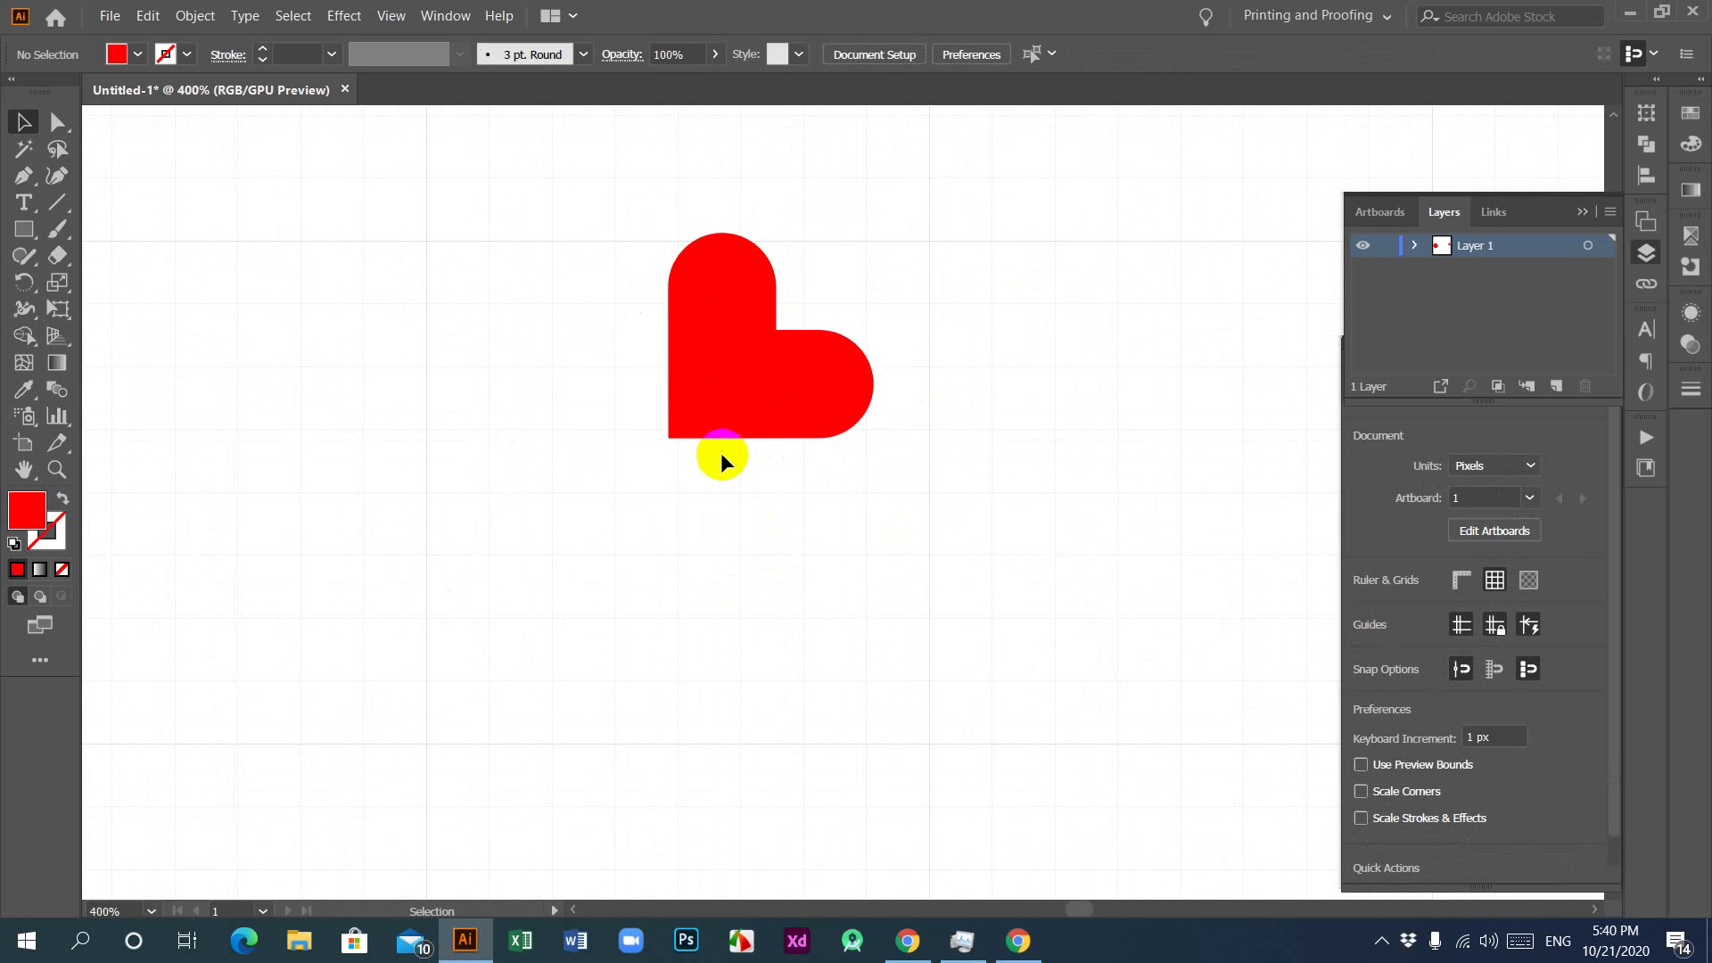
{"action": "left_click", "coordinate": [27, 174]}
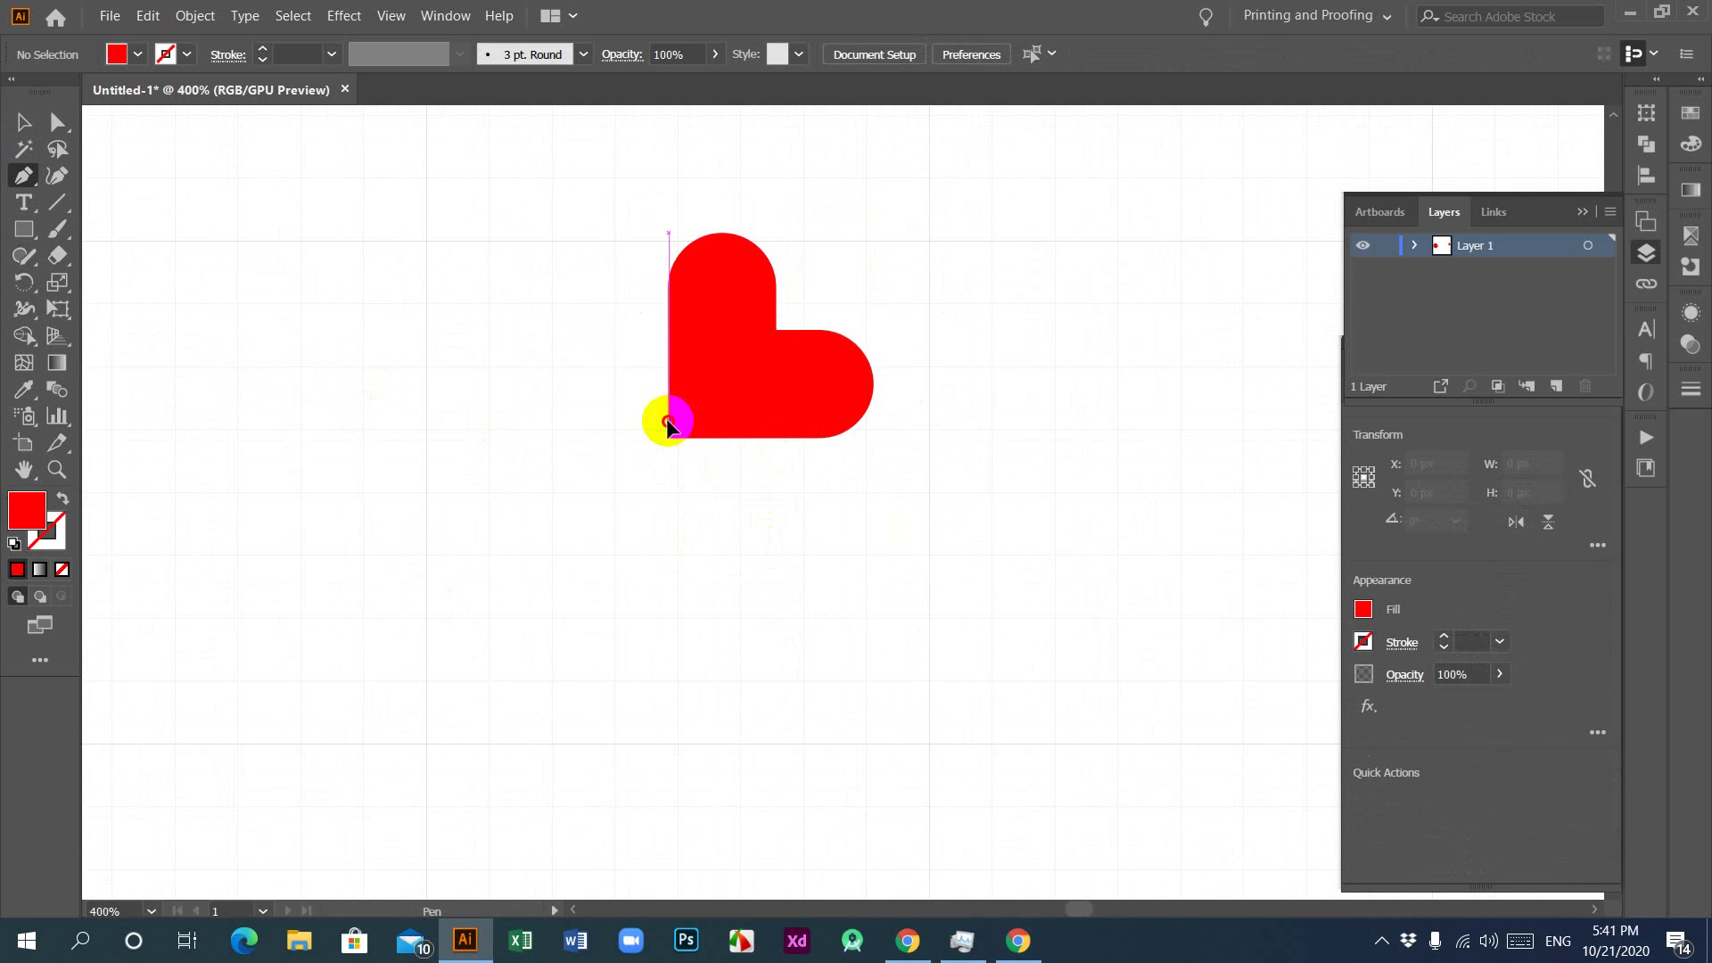
{"action": "left_click", "coordinate": [669, 421]}
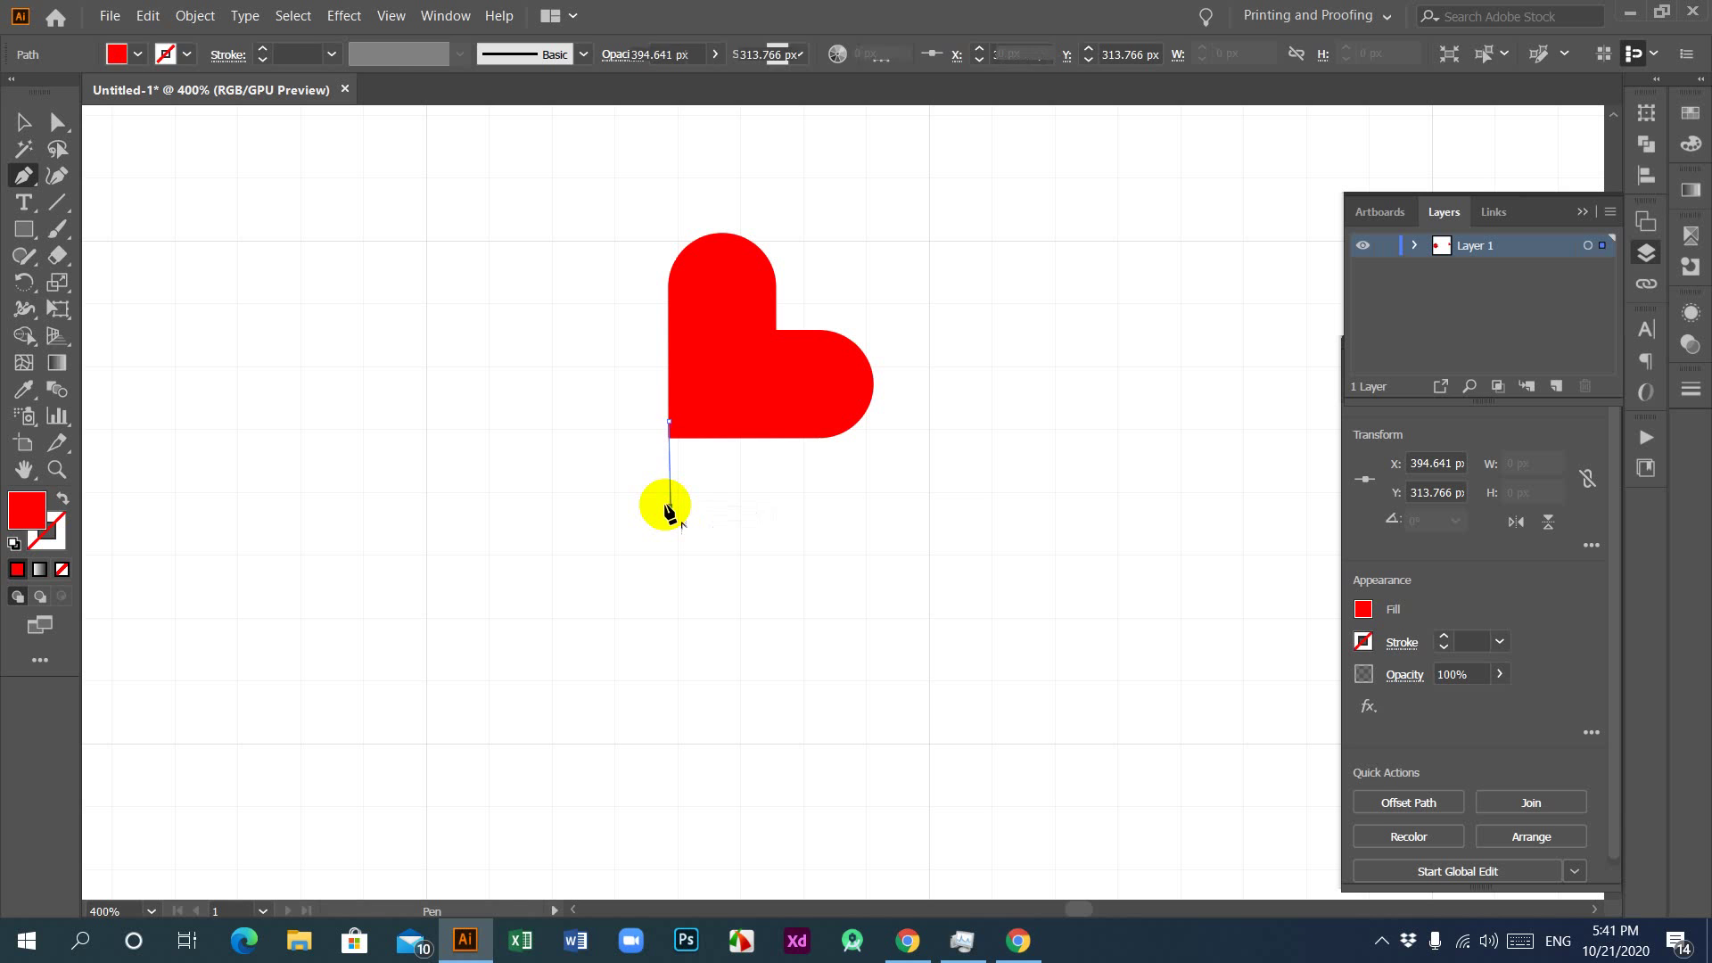
{"action": "left_click", "coordinate": [669, 506]}
{"action": "left_click", "coordinate": [747, 540]}
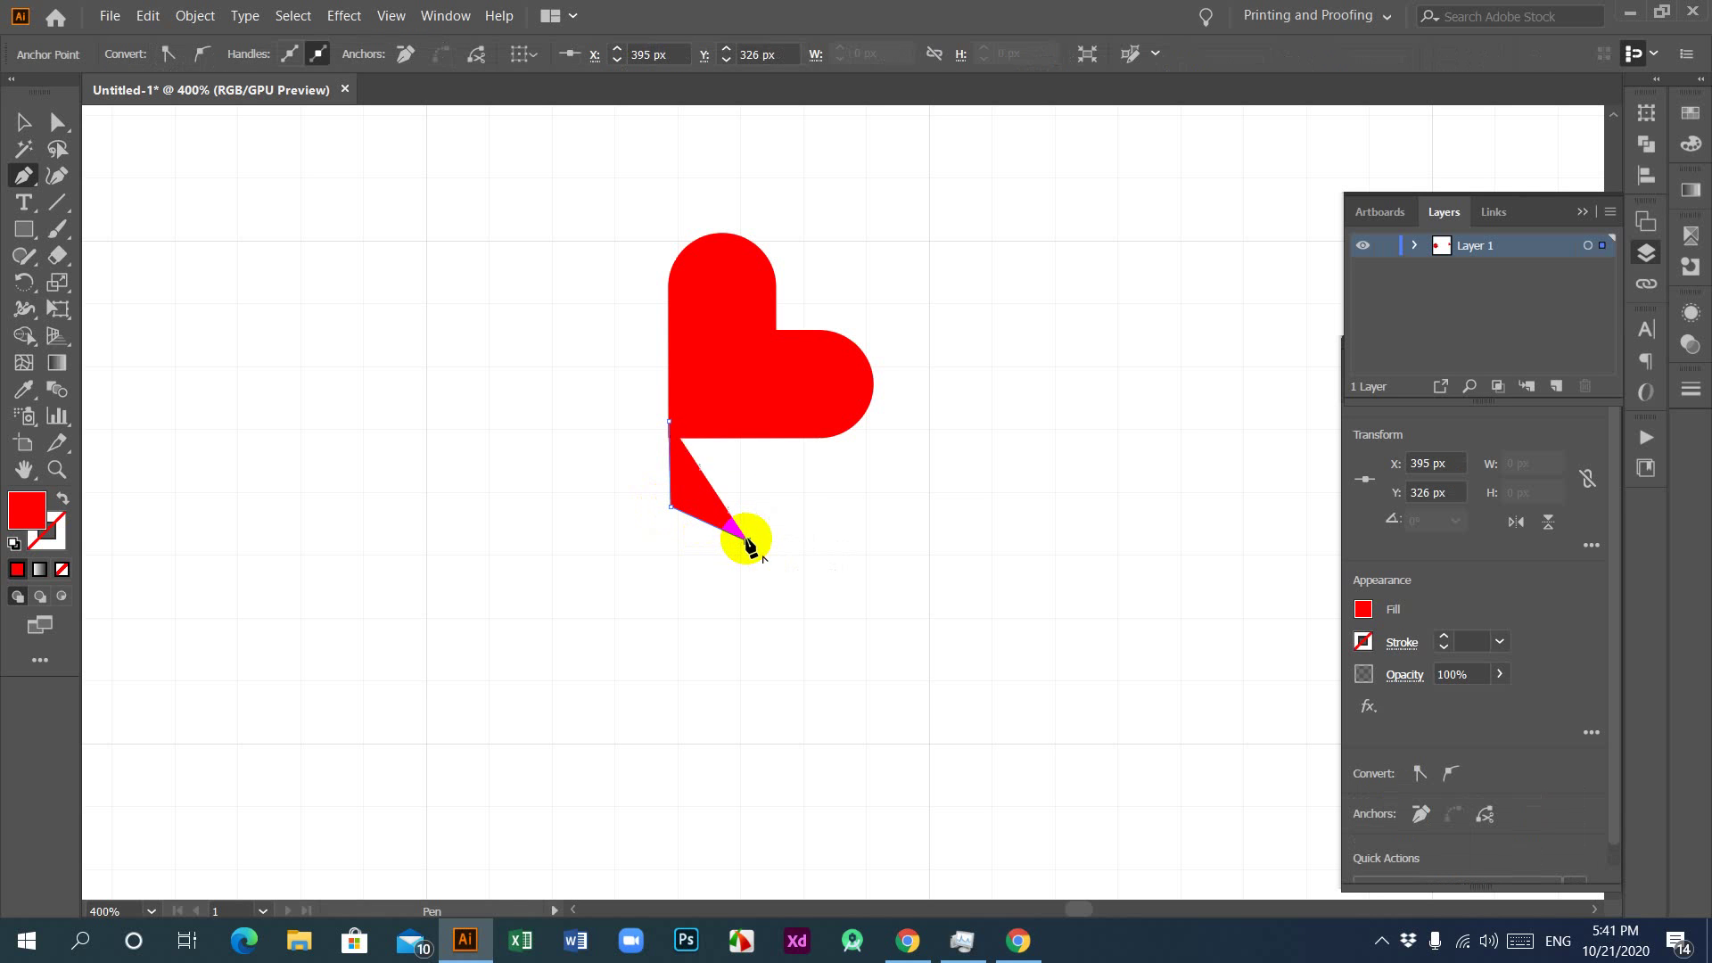
{"action": "left_click", "coordinate": [706, 411]}
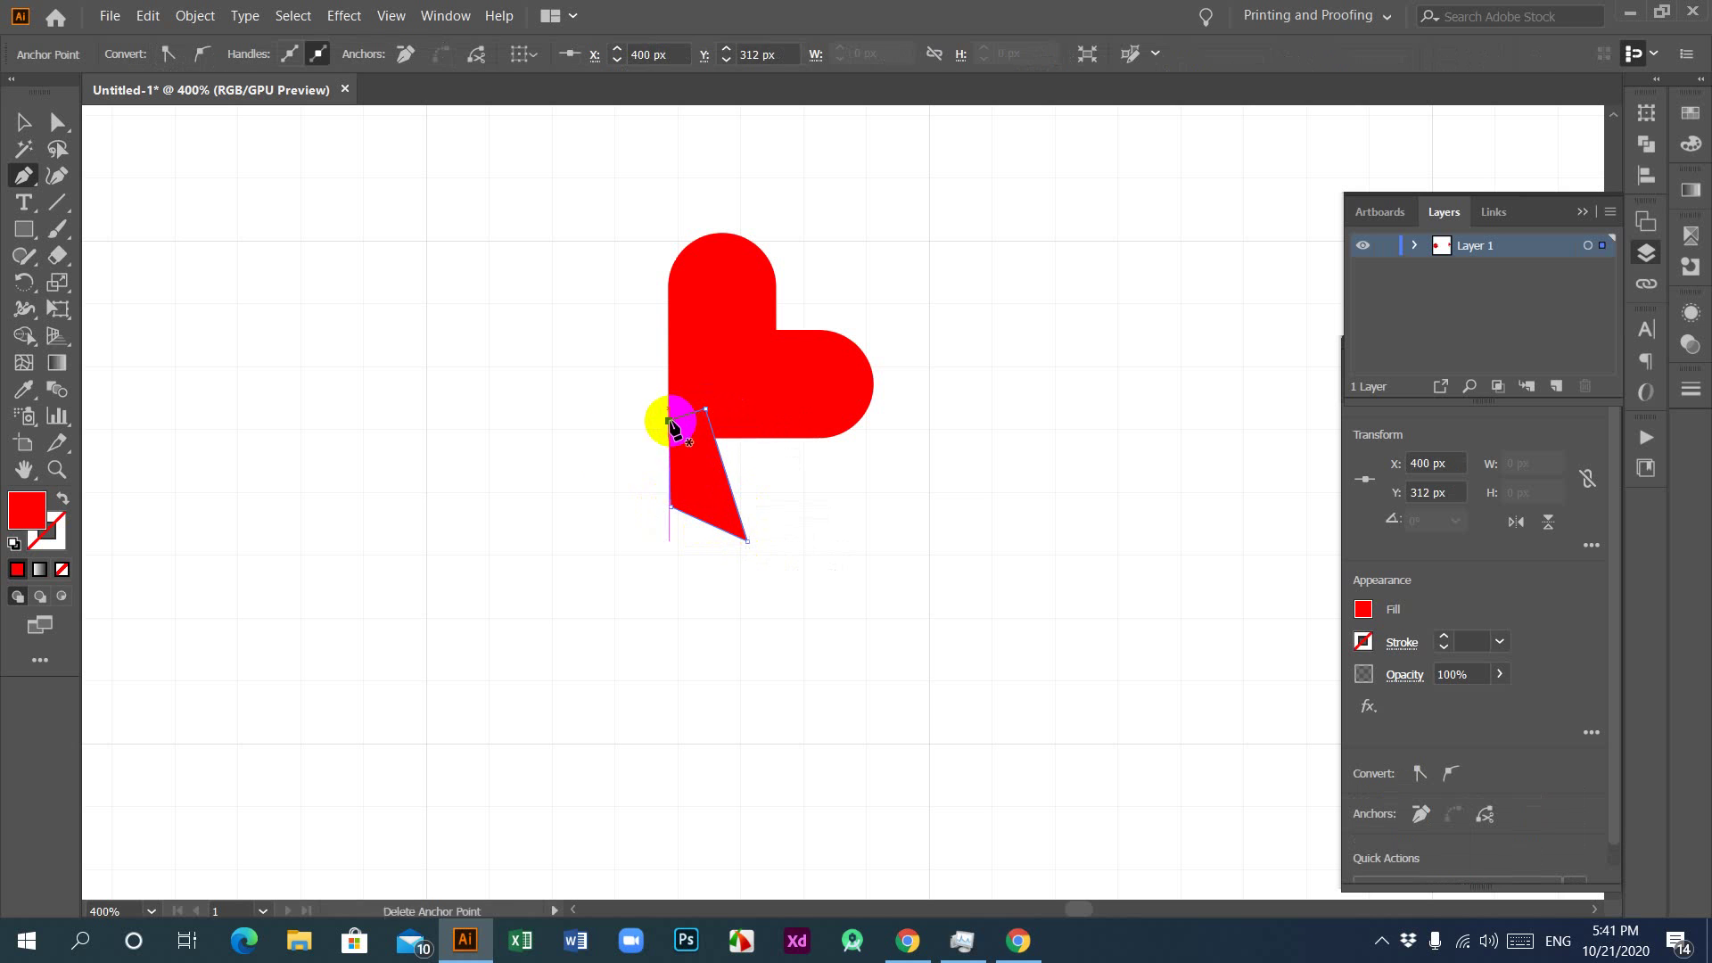
{"action": "left_click", "coordinate": [668, 419]}
Step: Delete the four-sided stem shape below the tilted heart
{"action": "left_click", "coordinate": [22, 123]}
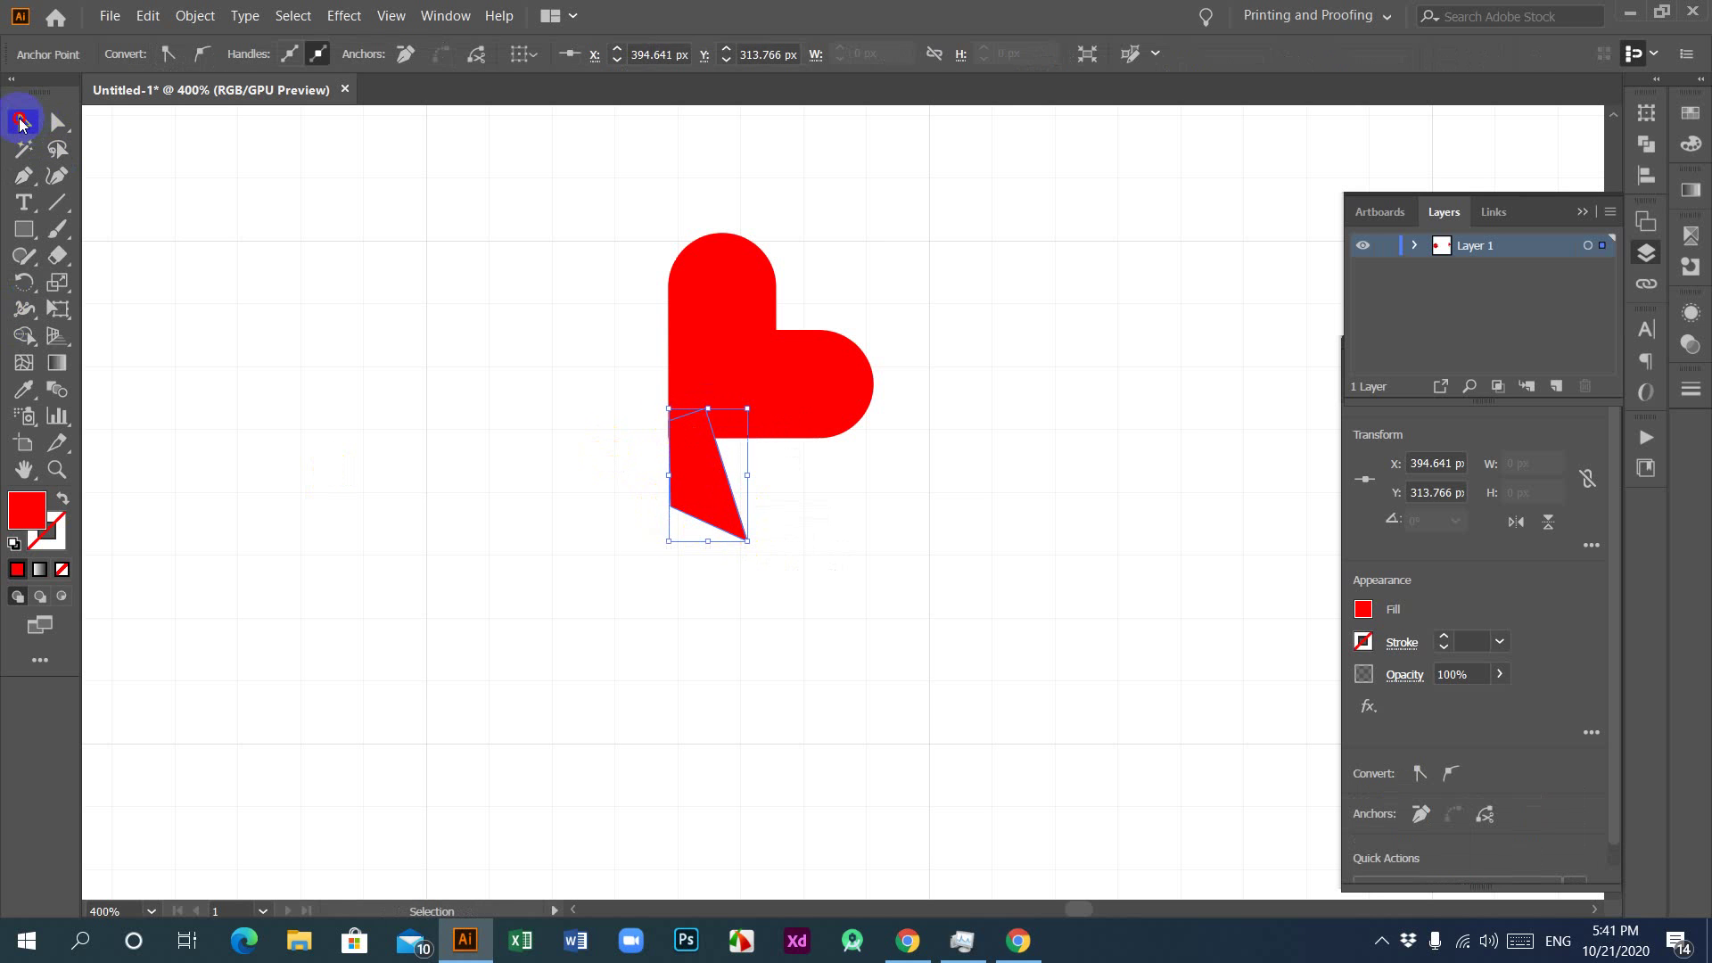
{"action": "left_click", "coordinate": [483, 601]}
{"action": "left_click", "coordinate": [721, 512]}
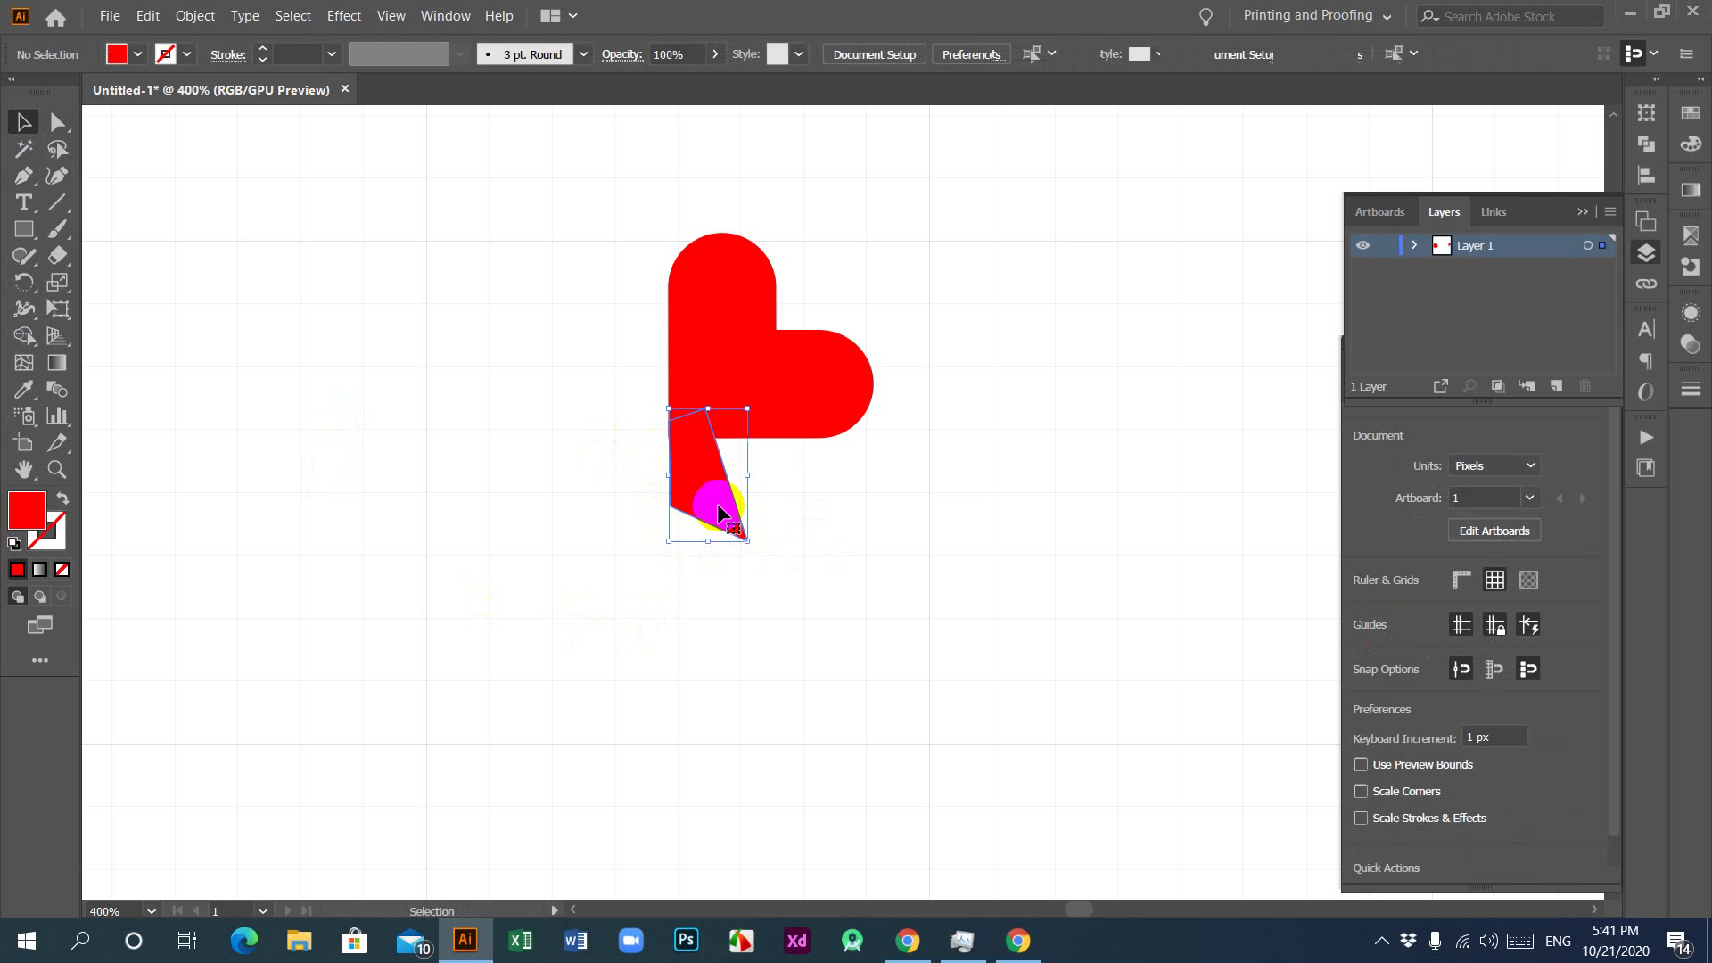
{"action": "left_click", "coordinate": [775, 485]}
Step: Rotate the red heart about 45° counterclockwise so its tip points straight down, and deselect it
{"action": "left_click", "coordinate": [838, 410]}
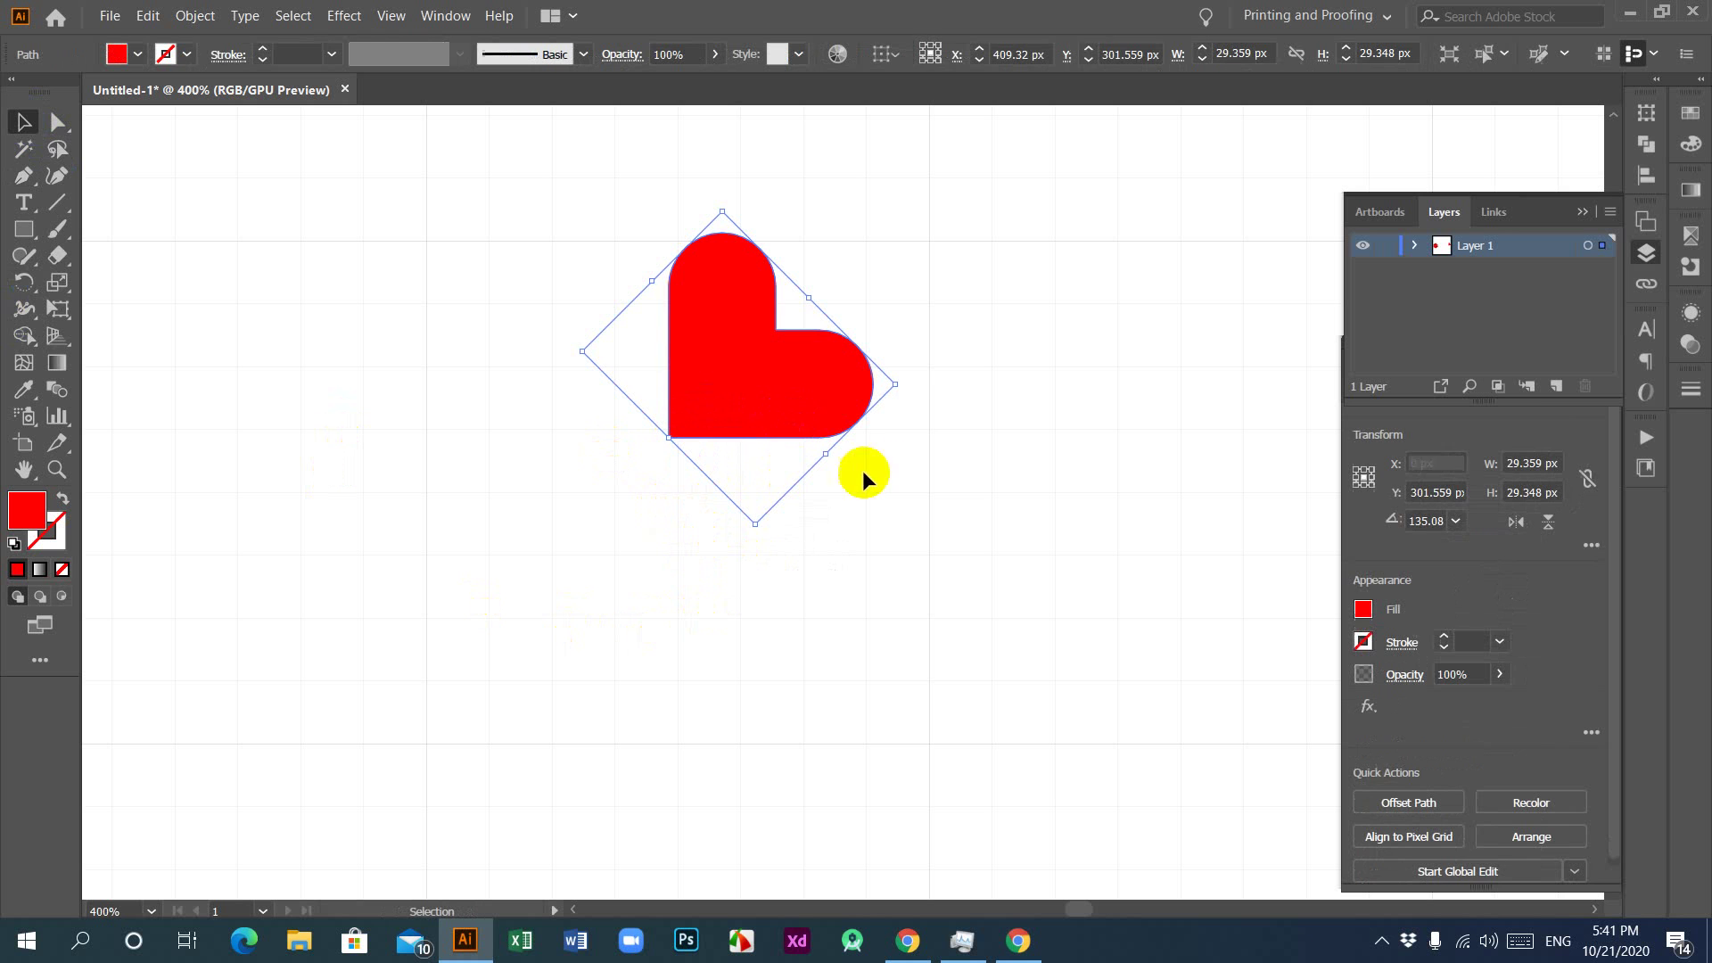
{"action": "left_click_drag", "start_coordinate": [904, 385], "coordinate": [810, 404]}
{"action": "left_click", "coordinate": [741, 579]}
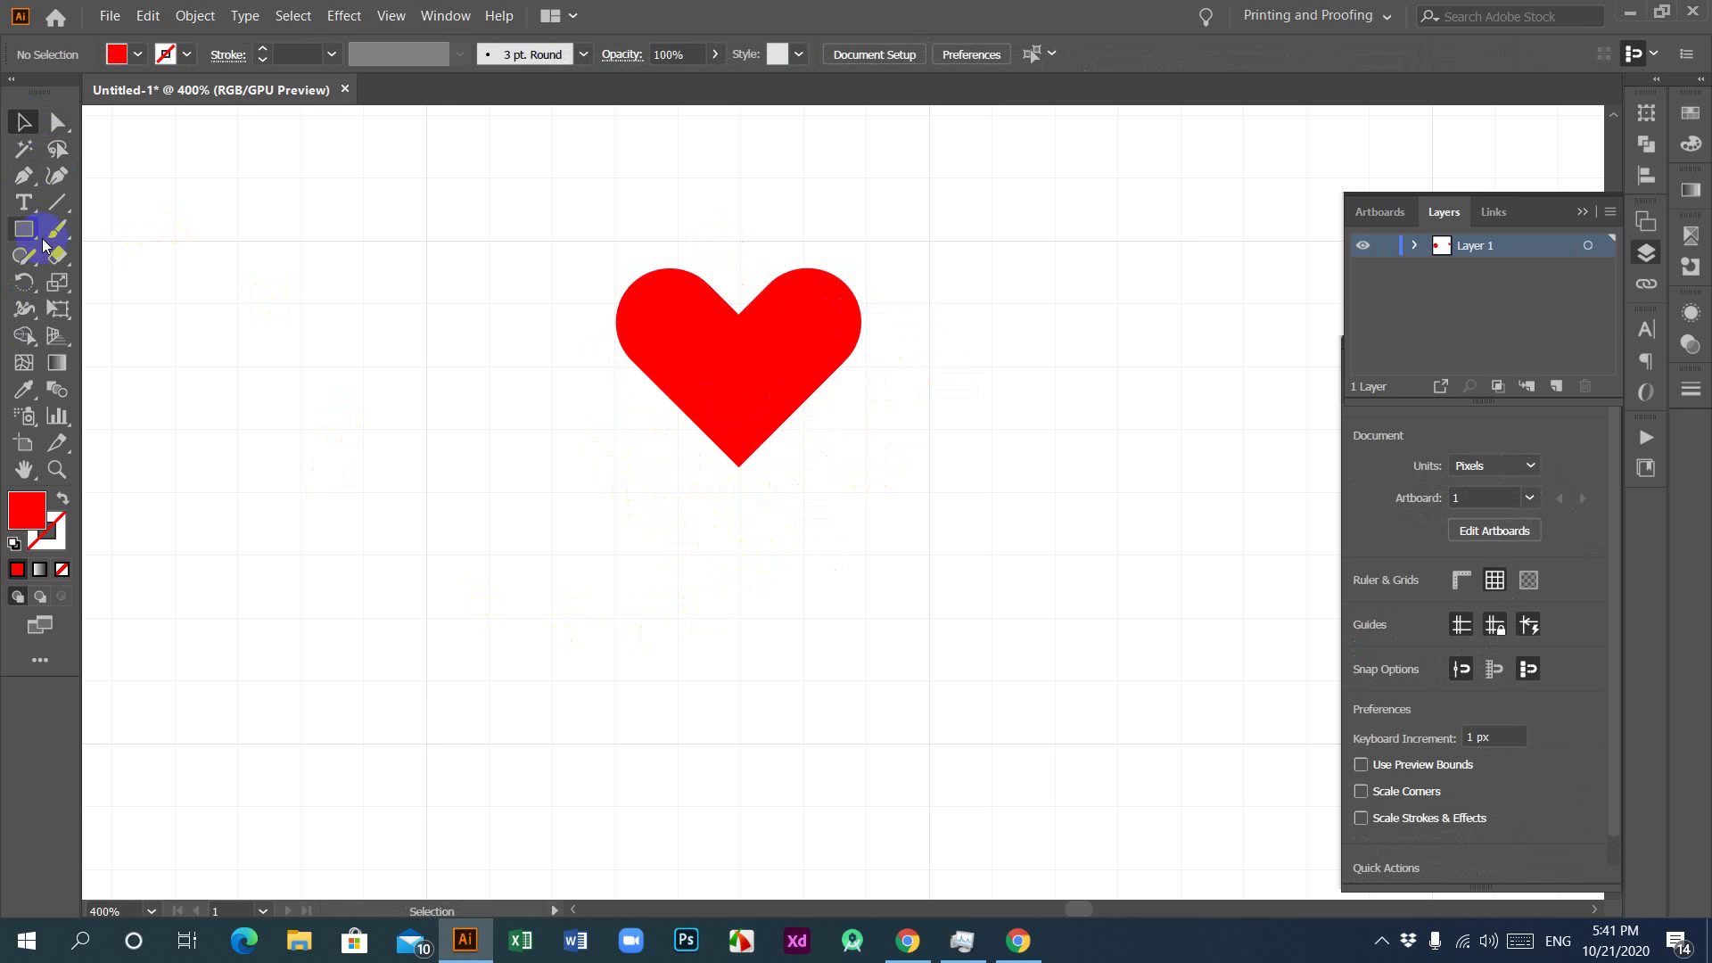
Step: Draw a red stem path from the upright heart's bottom tip with the Pen tool, curving its side up into the heart
{"action": "left_click", "coordinate": [24, 176]}
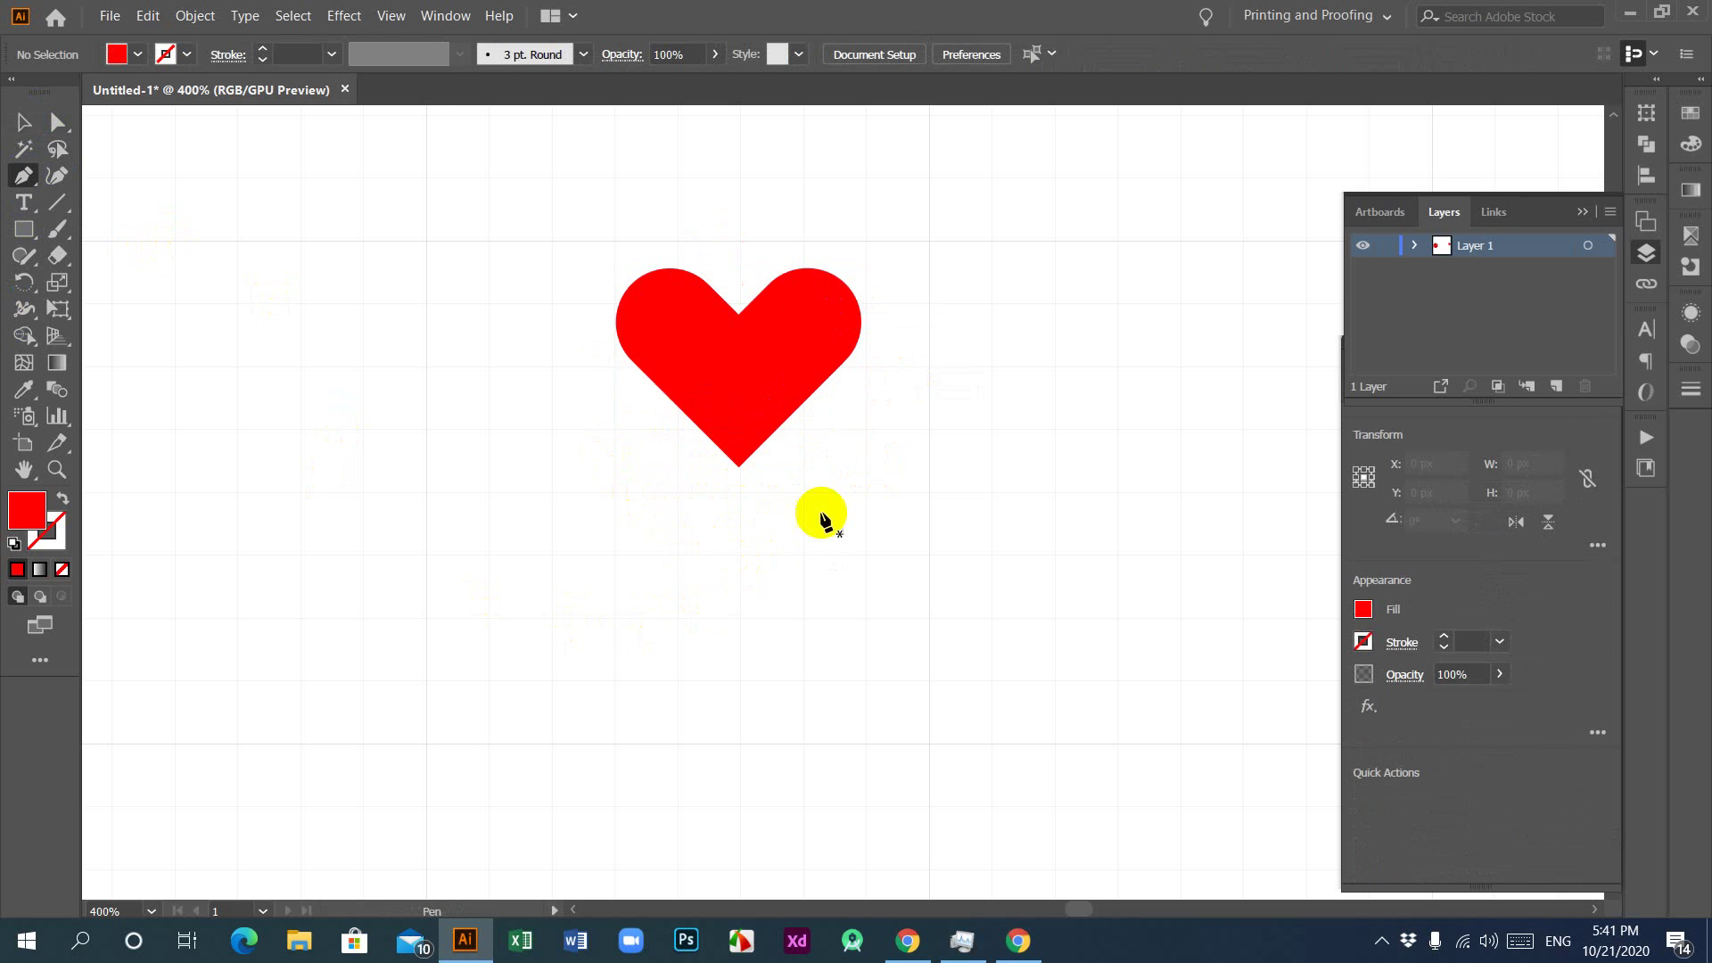
{"action": "left_click", "coordinate": [739, 465]}
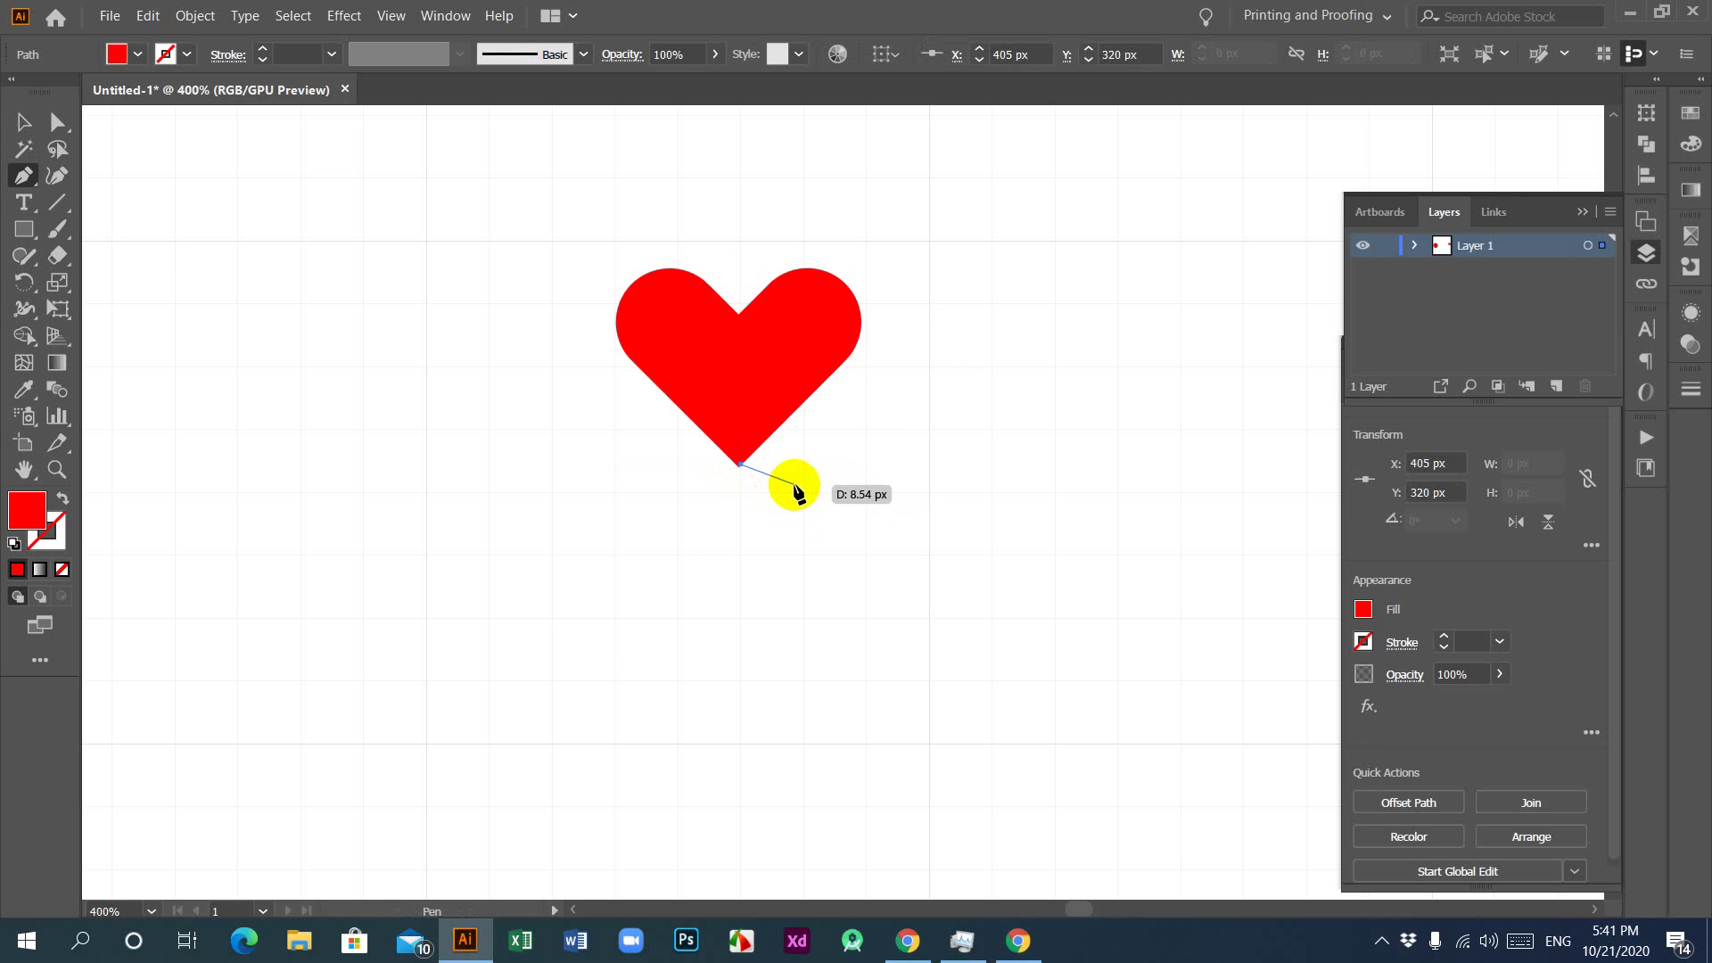
{"action": "left_click_drag", "start_coordinate": [796, 485], "coordinate": [775, 381]}
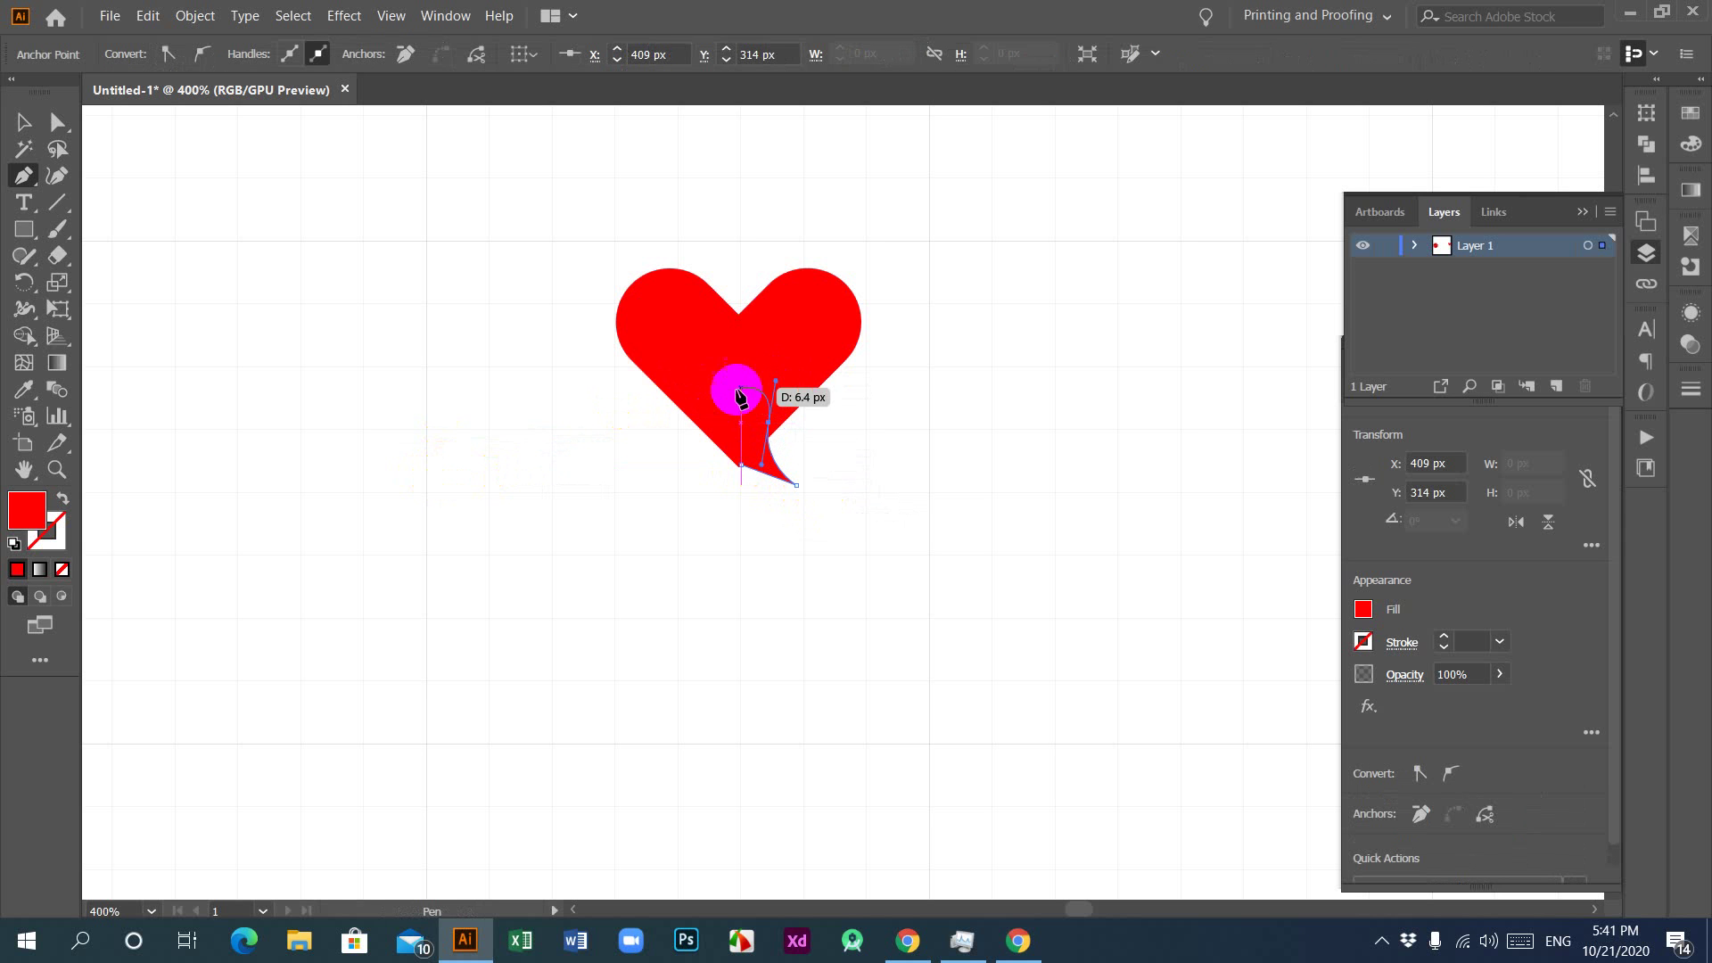
Step: Finish the curved tail shape with a Pen tool anchor at the heart's bottom tip and deselect it
{"action": "left_click", "coordinate": [737, 464]}
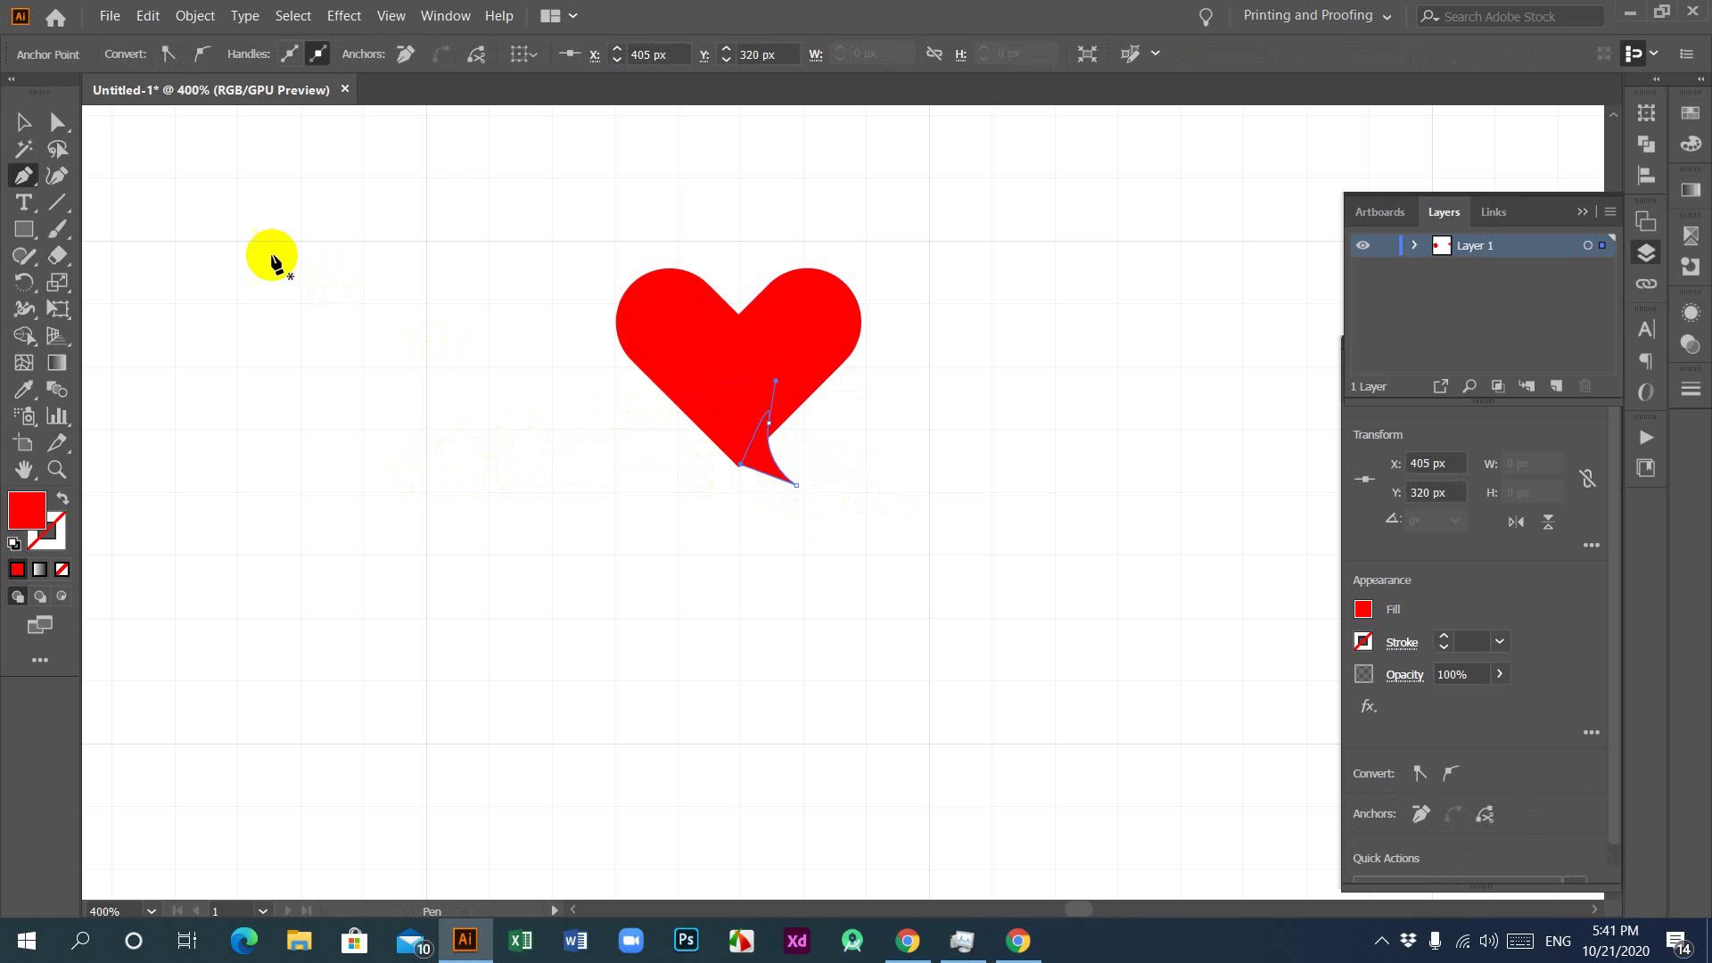
{"action": "left_click", "coordinate": [23, 124]}
{"action": "left_click", "coordinate": [537, 586]}
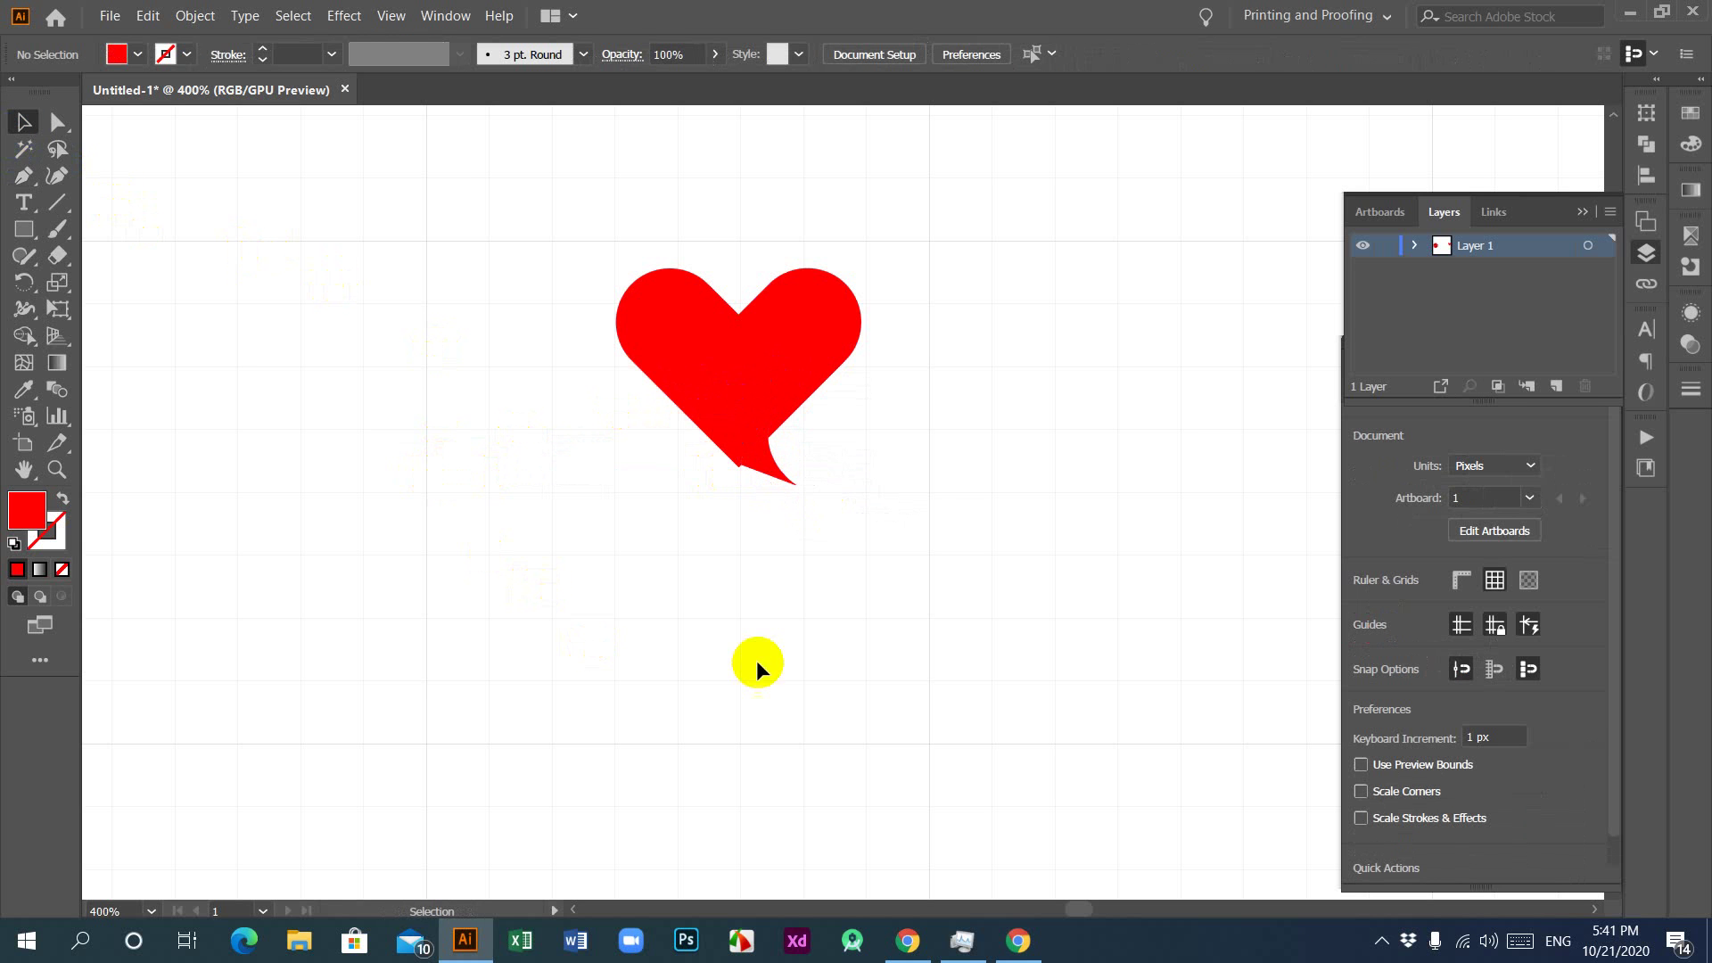
Step: Move the tail's corner anchor near the heart's bottom tip down and outward to X 404 px, Y 321 px
{"action": "key", "text": "ctrl+plus"}
{"action": "key", "text": "ctrl+plus"}
{"action": "key", "text": "ctrl+plus"}
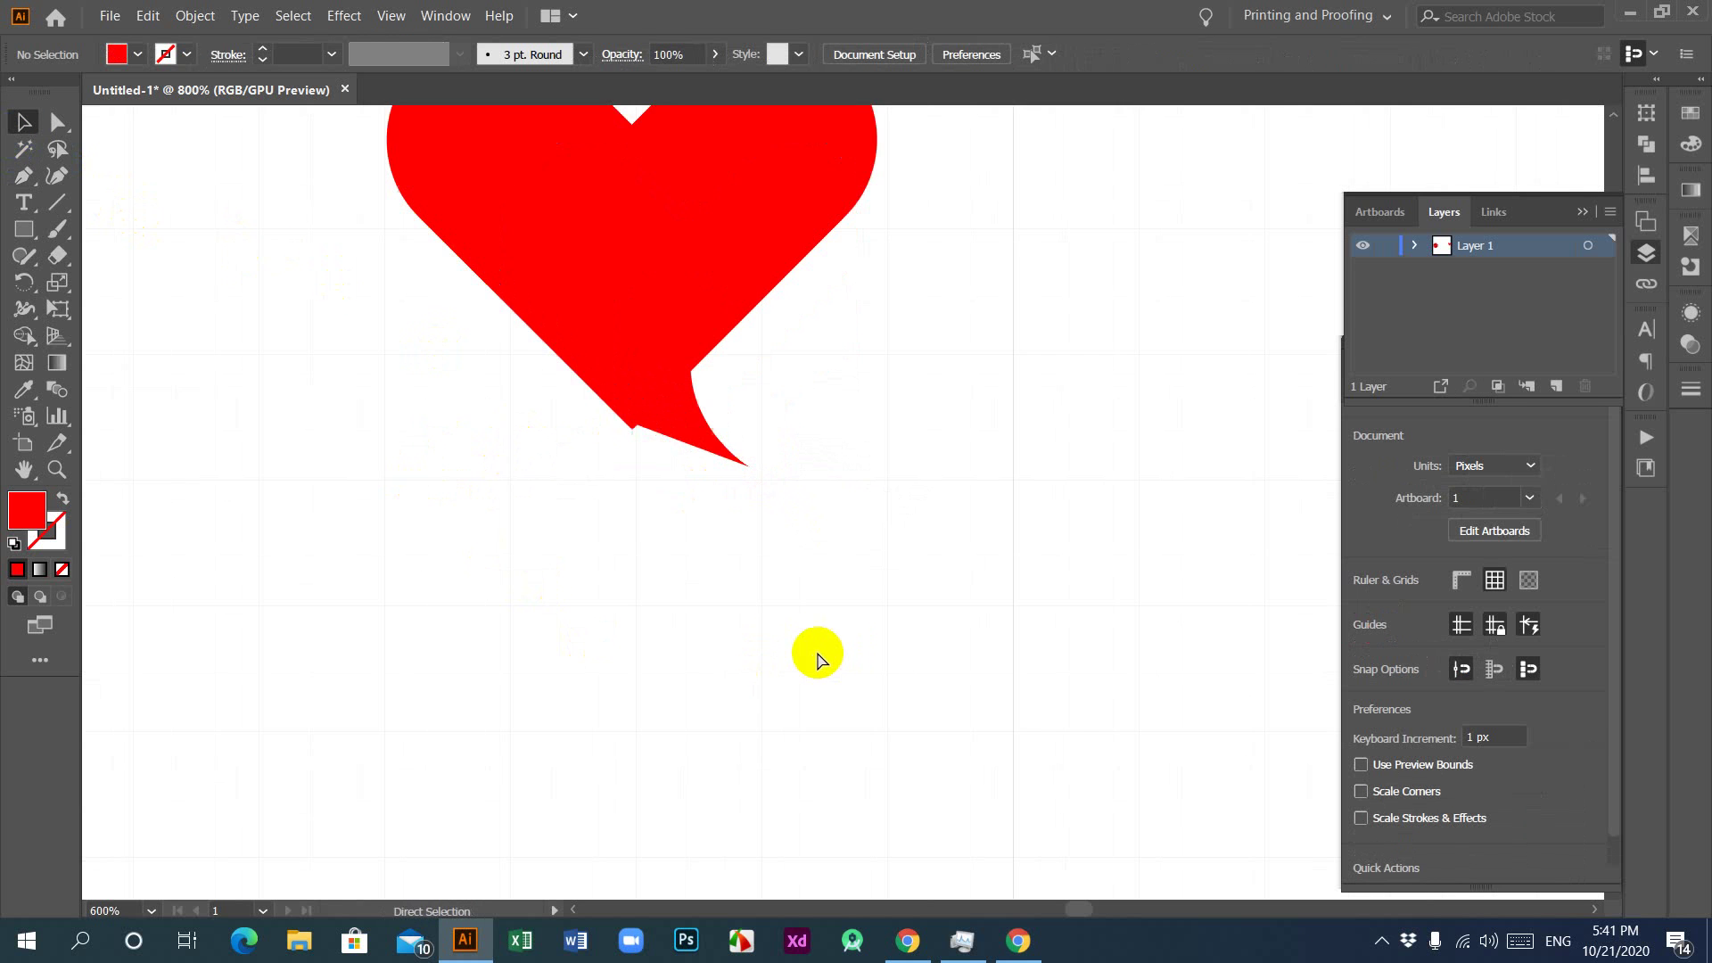
{"action": "left_click_drag", "start_coordinate": [726, 635], "coordinate": [839, 706]}
{"action": "key", "text": "ctrl+plus"}
{"action": "left_click", "coordinate": [871, 564]}
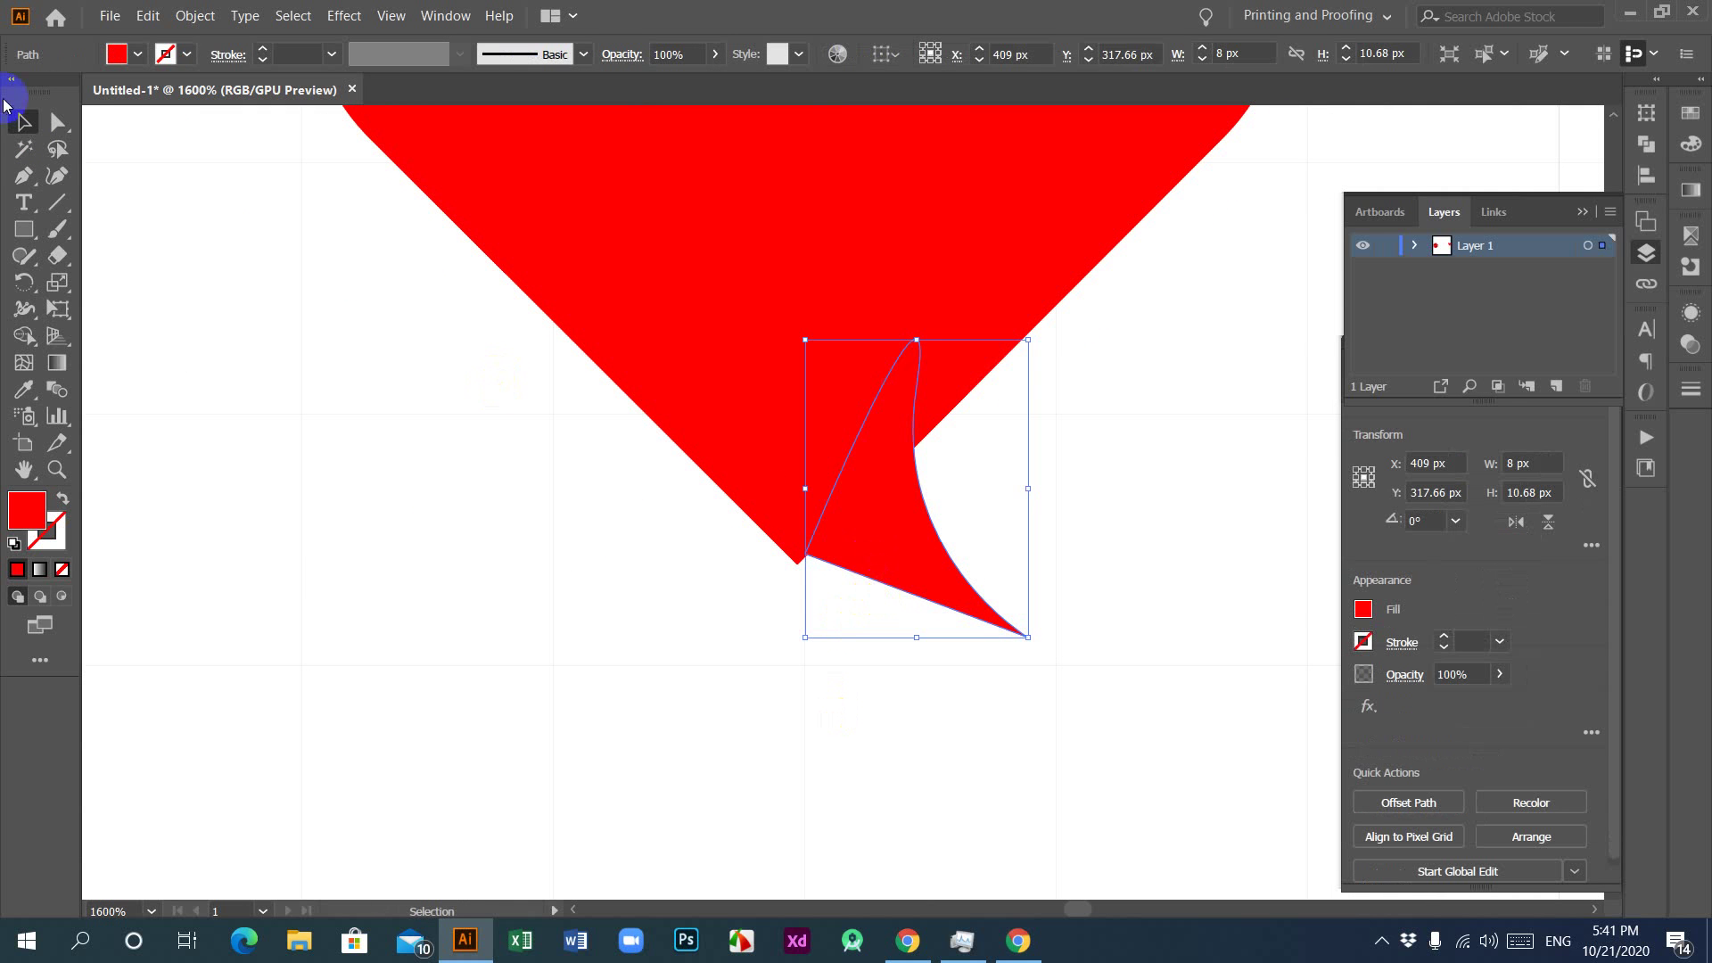
{"action": "left_click", "coordinate": [57, 123]}
{"action": "left_click", "coordinate": [806, 554]}
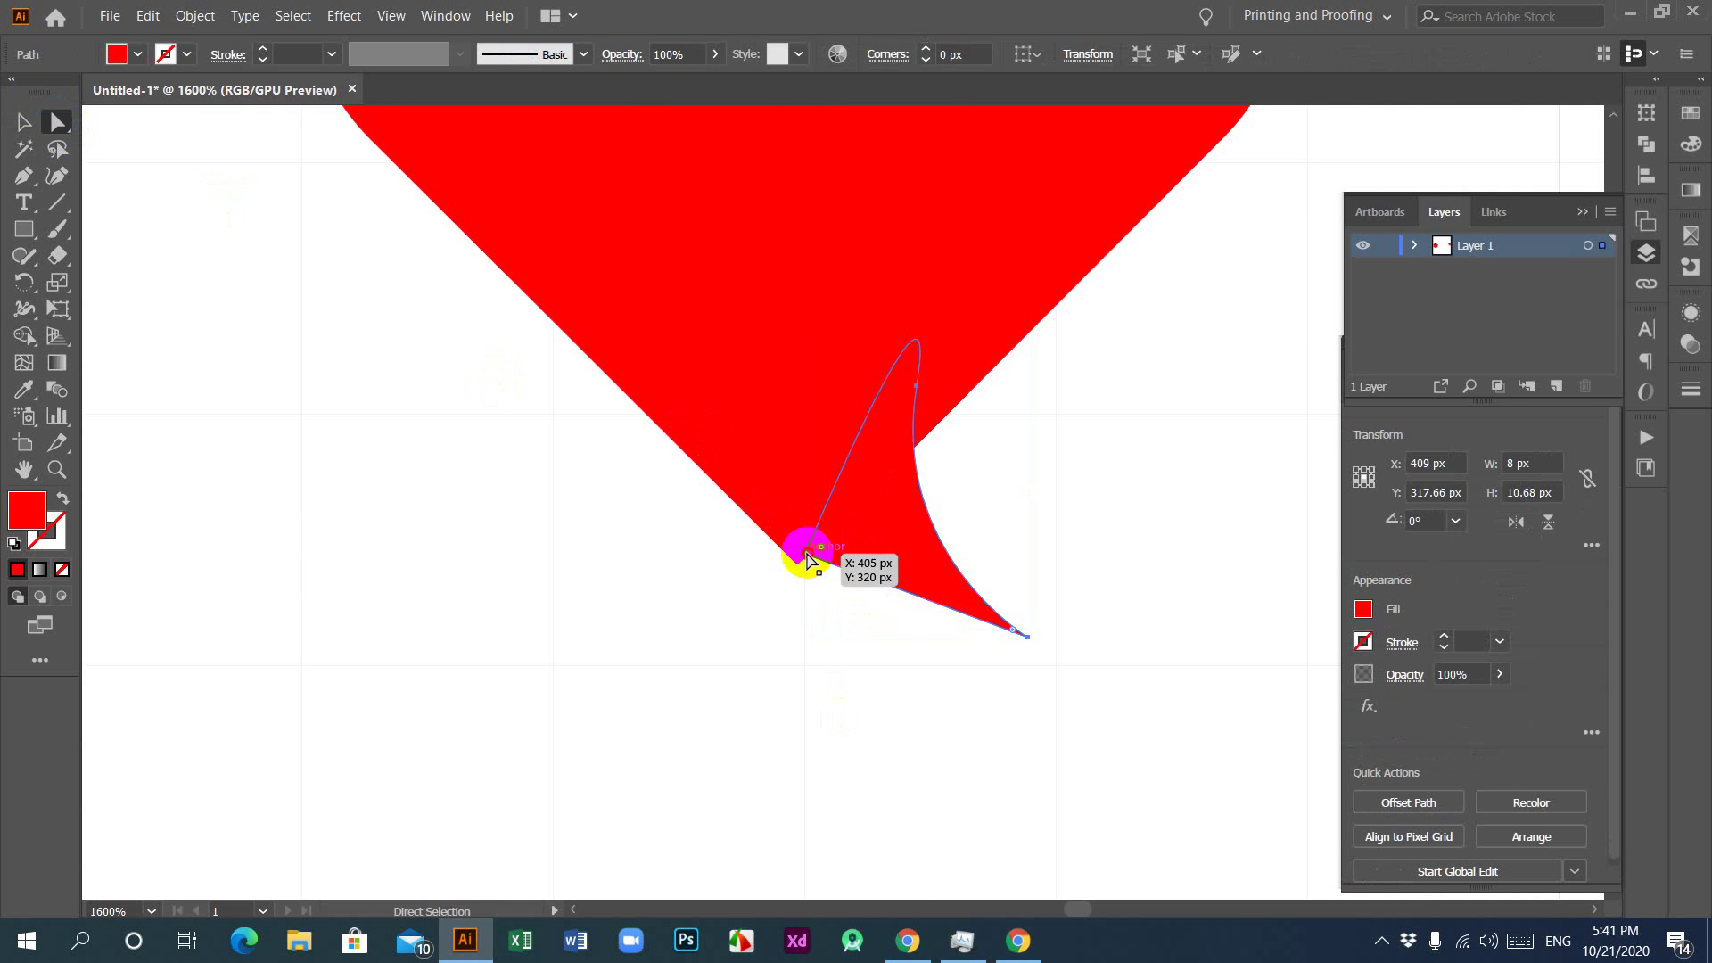
{"action": "mouse_move", "coordinate": [803, 562]}
{"action": "left_mouse_down"}
{"action": "mouse_move", "coordinate": [795, 536]}
{"action": "mouse_move", "coordinate": [821, 533]}
{"action": "mouse_move", "coordinate": [783, 578]}
{"action": "left_mouse_up"}
{"action": "left_click", "coordinate": [806, 560]}
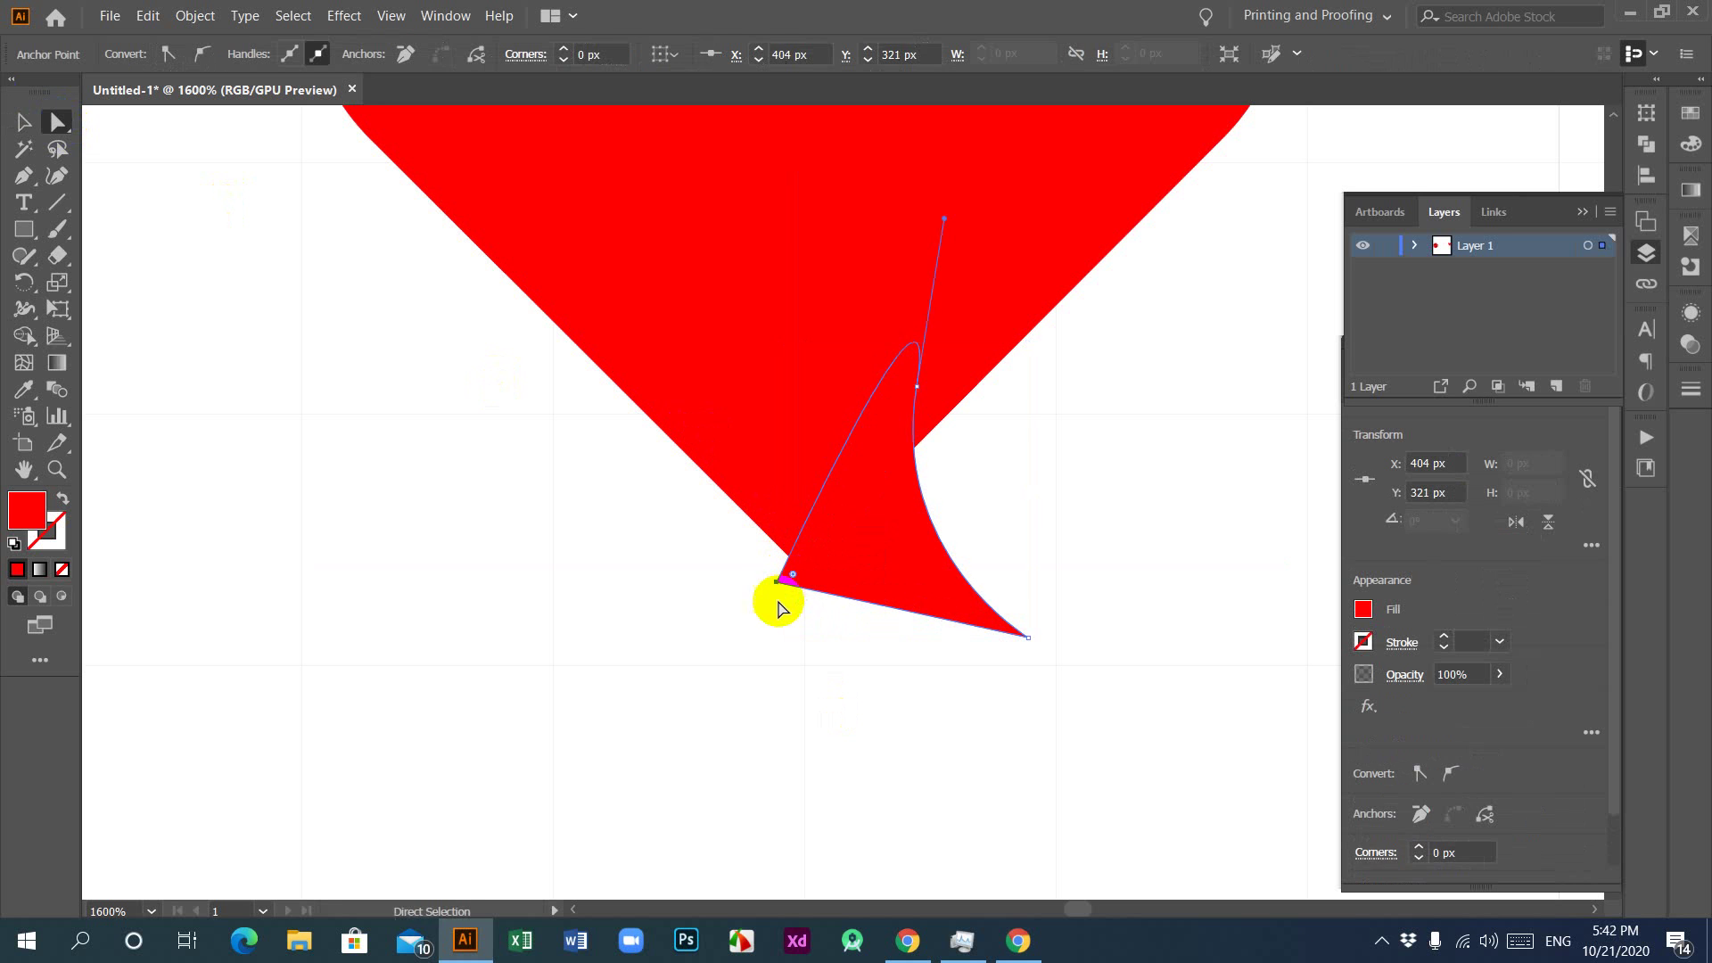
Step: Shift the whole tail slightly up and to the right so its corner sits beside the heart's bottom tip
{"action": "left_click", "coordinate": [726, 630]}
{"action": "left_click_drag", "start_coordinate": [890, 543], "coordinate": [875, 543]}
{"action": "left_click", "coordinate": [814, 665]}
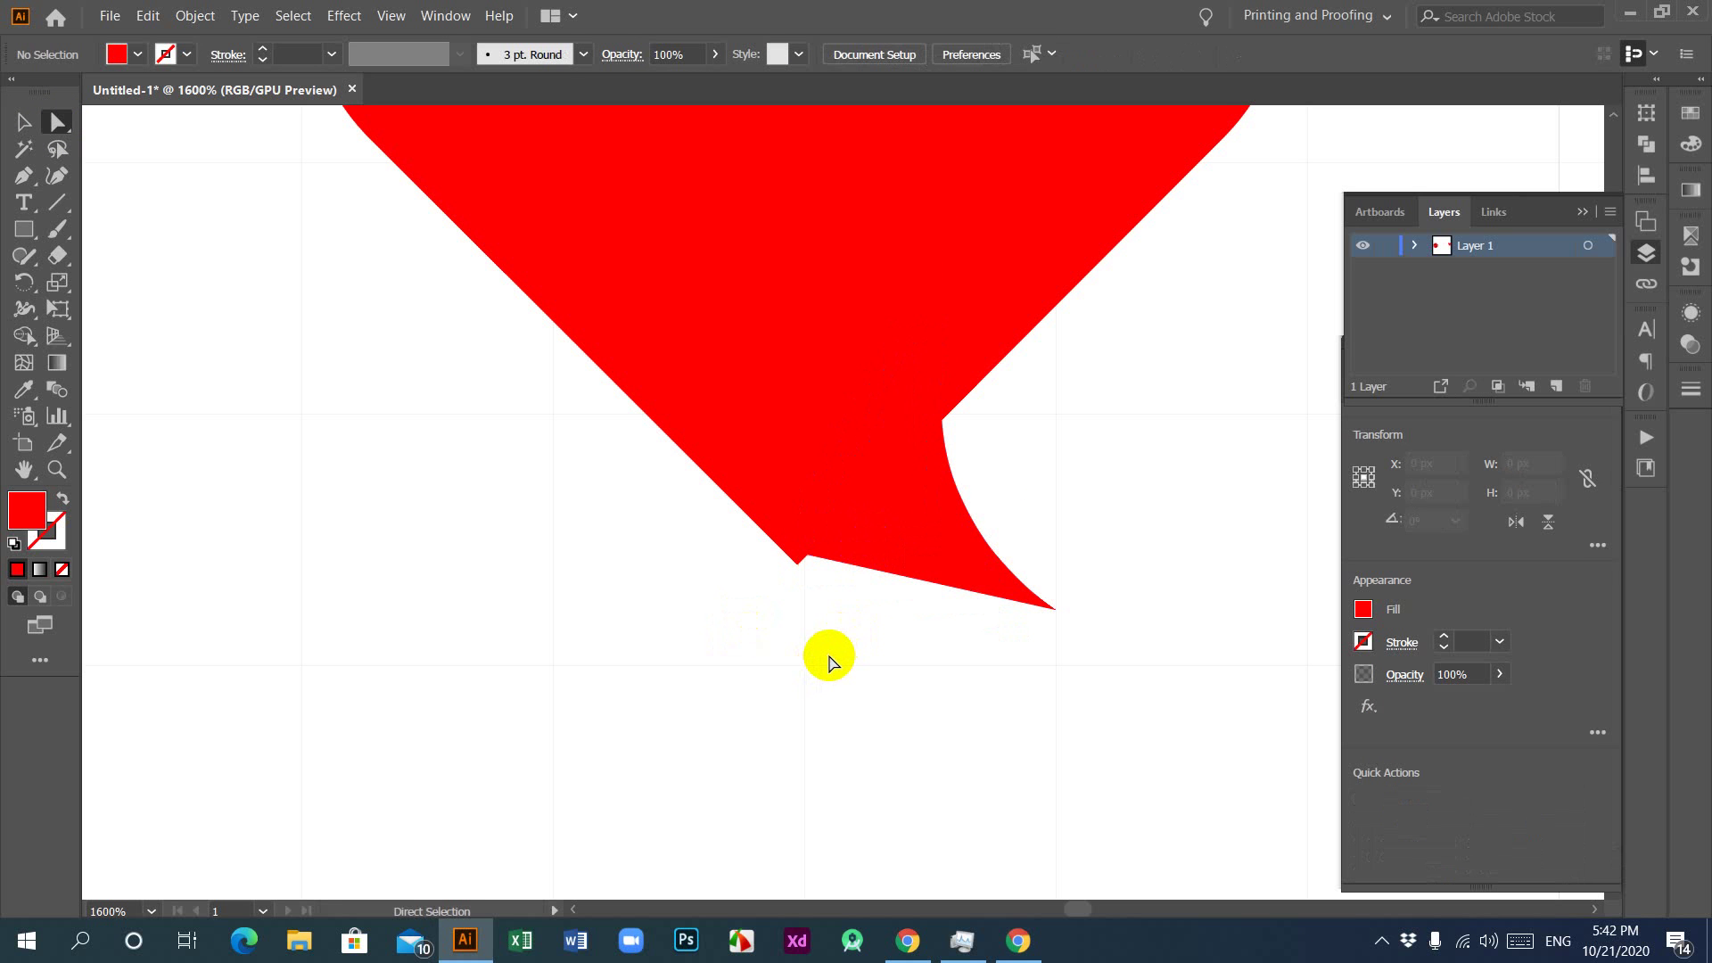
Step: Select the heart and its tail together and scale them up proportionally to about 165 by 141 px
{"action": "key", "text": "ctrl+minus"}
{"action": "key", "text": "ctrl+minus"}
{"action": "key", "text": "ctrl+minus"}
{"action": "key", "text": "ctrl+minus"}
{"action": "key", "text": "ctrl+minus"}
{"action": "key", "text": "ctrl+minus"}
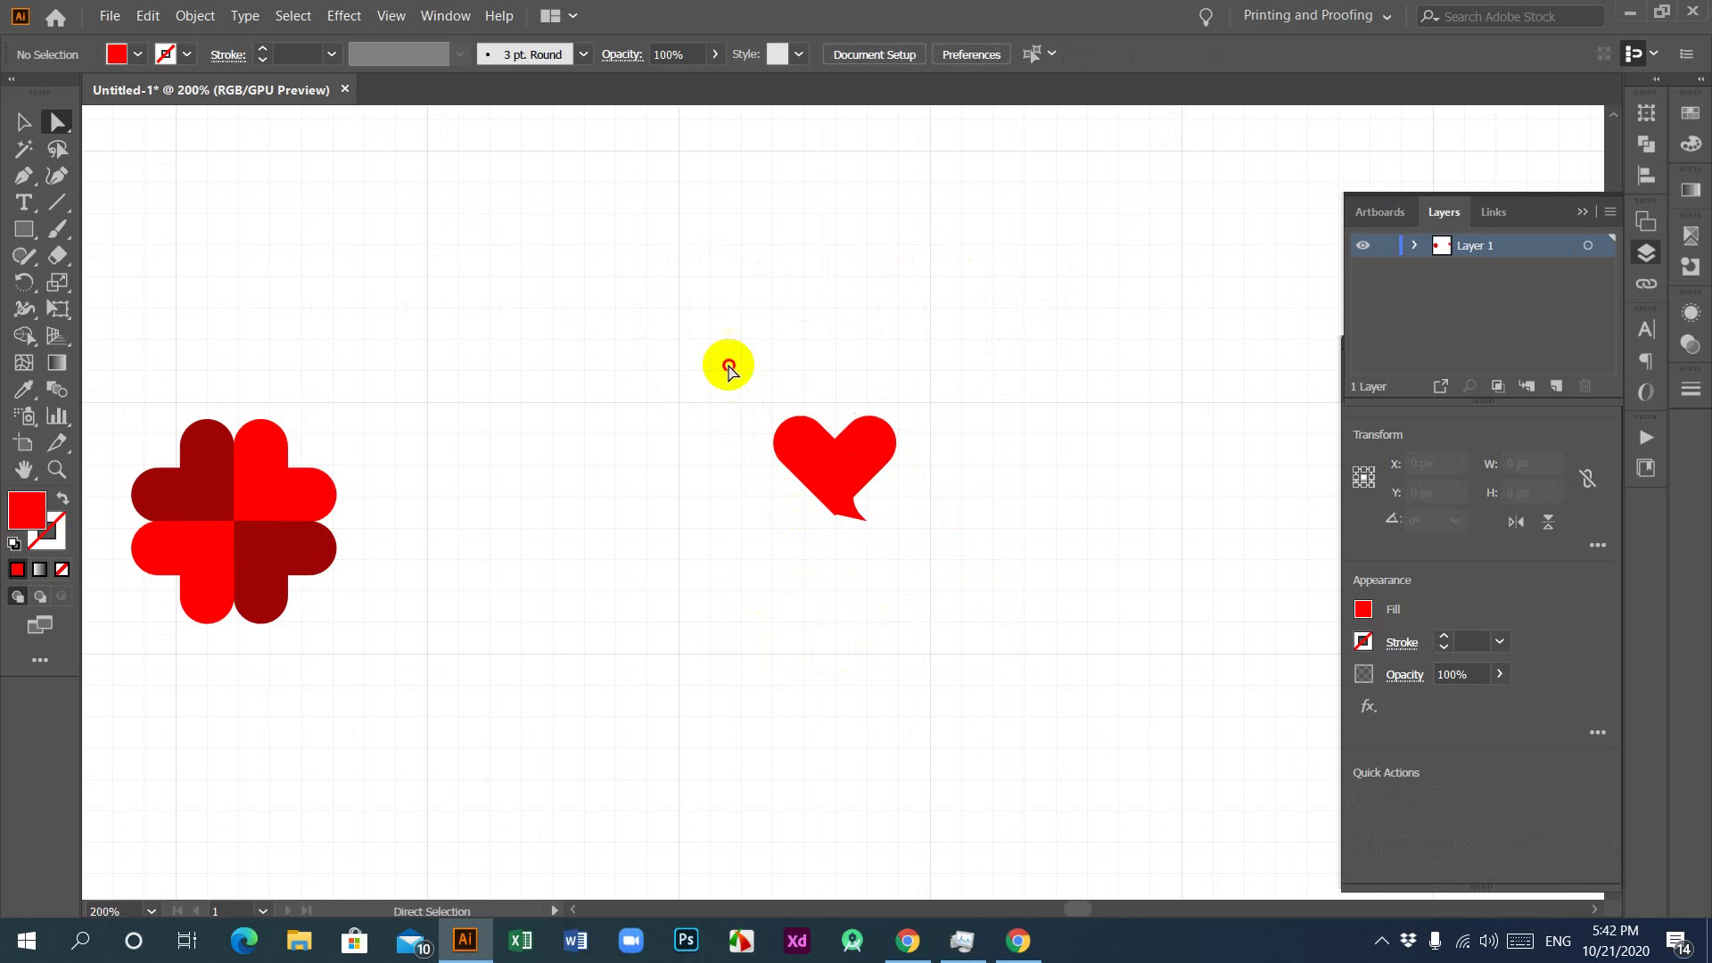
{"action": "left_click_drag", "start_coordinate": [725, 363], "coordinate": [928, 580]}
{"action": "left_click", "coordinate": [24, 122]}
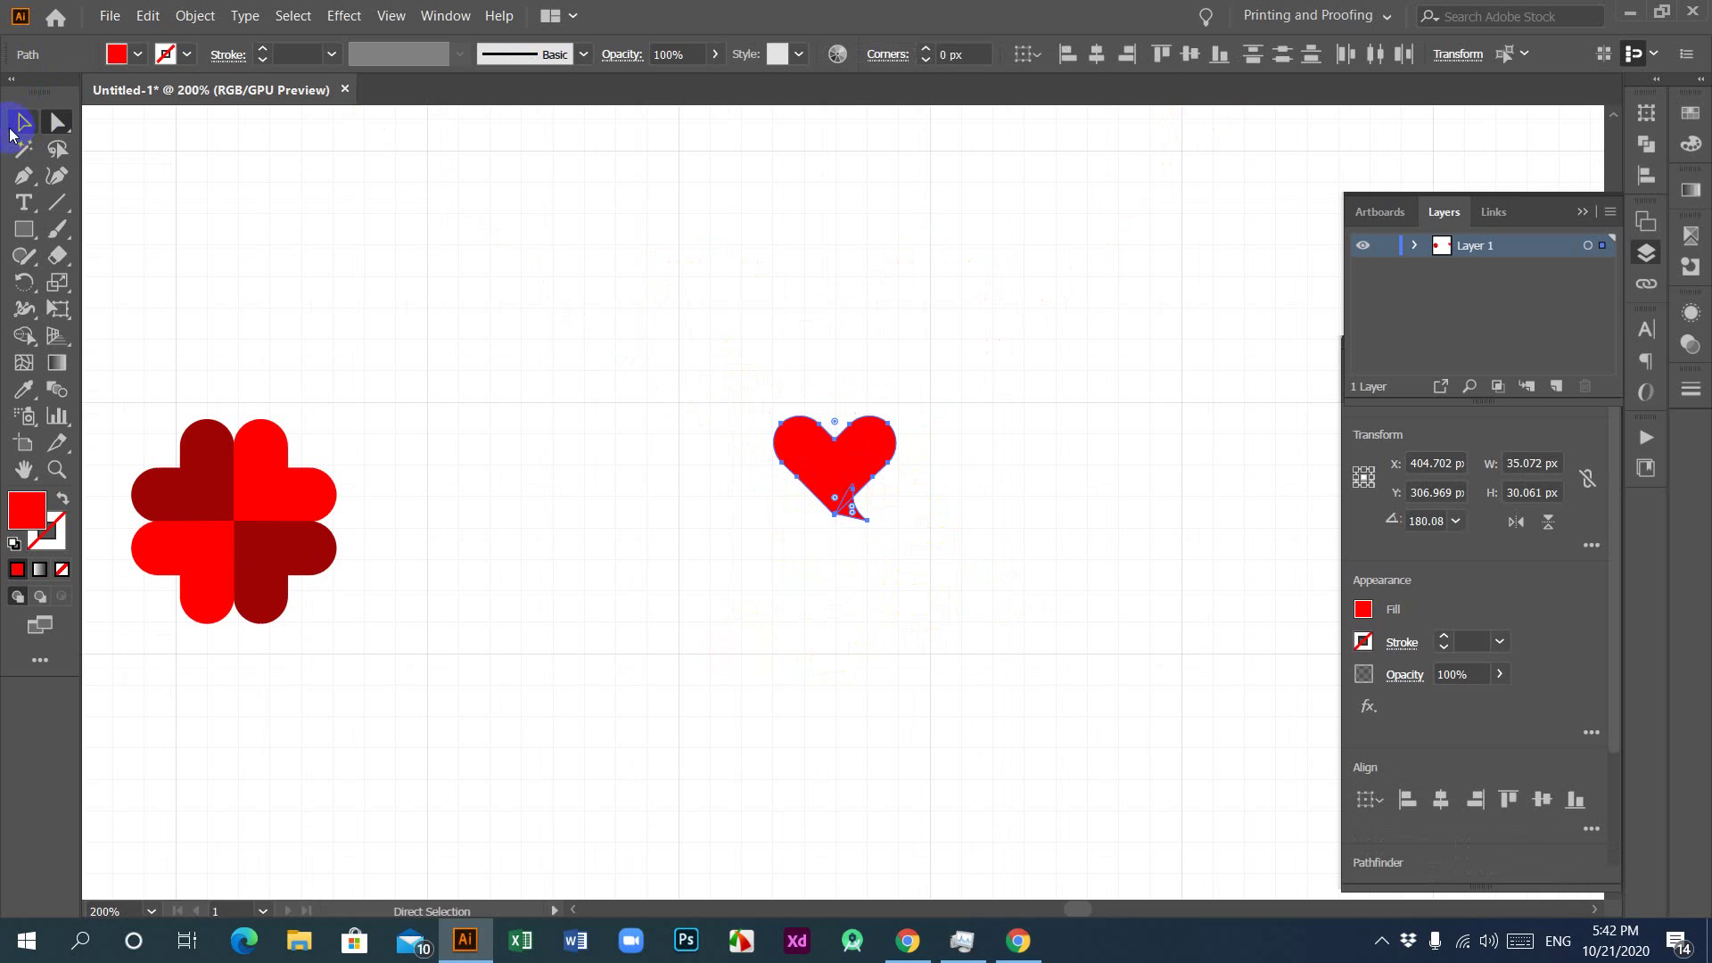
{"action": "left_click", "coordinate": [381, 590]}
{"action": "left_click_drag", "start_coordinate": [735, 377], "coordinate": [998, 592]}
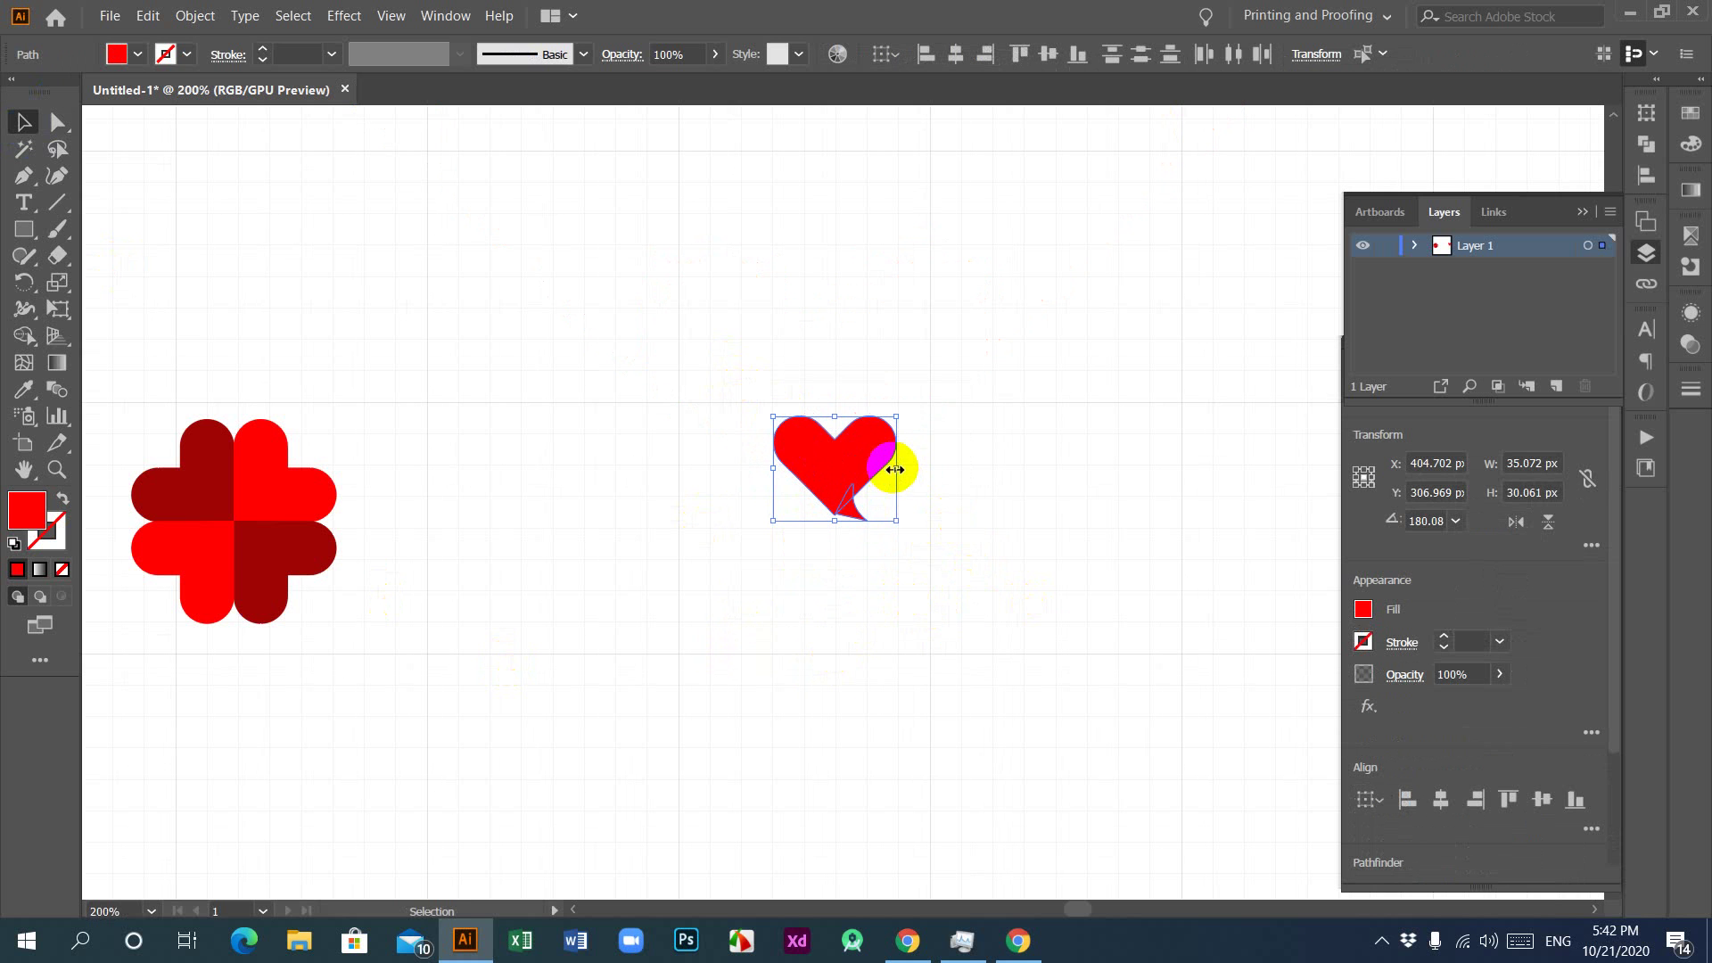
{"action": "left_click_drag", "start_coordinate": [895, 468], "coordinate": [1089, 542]}
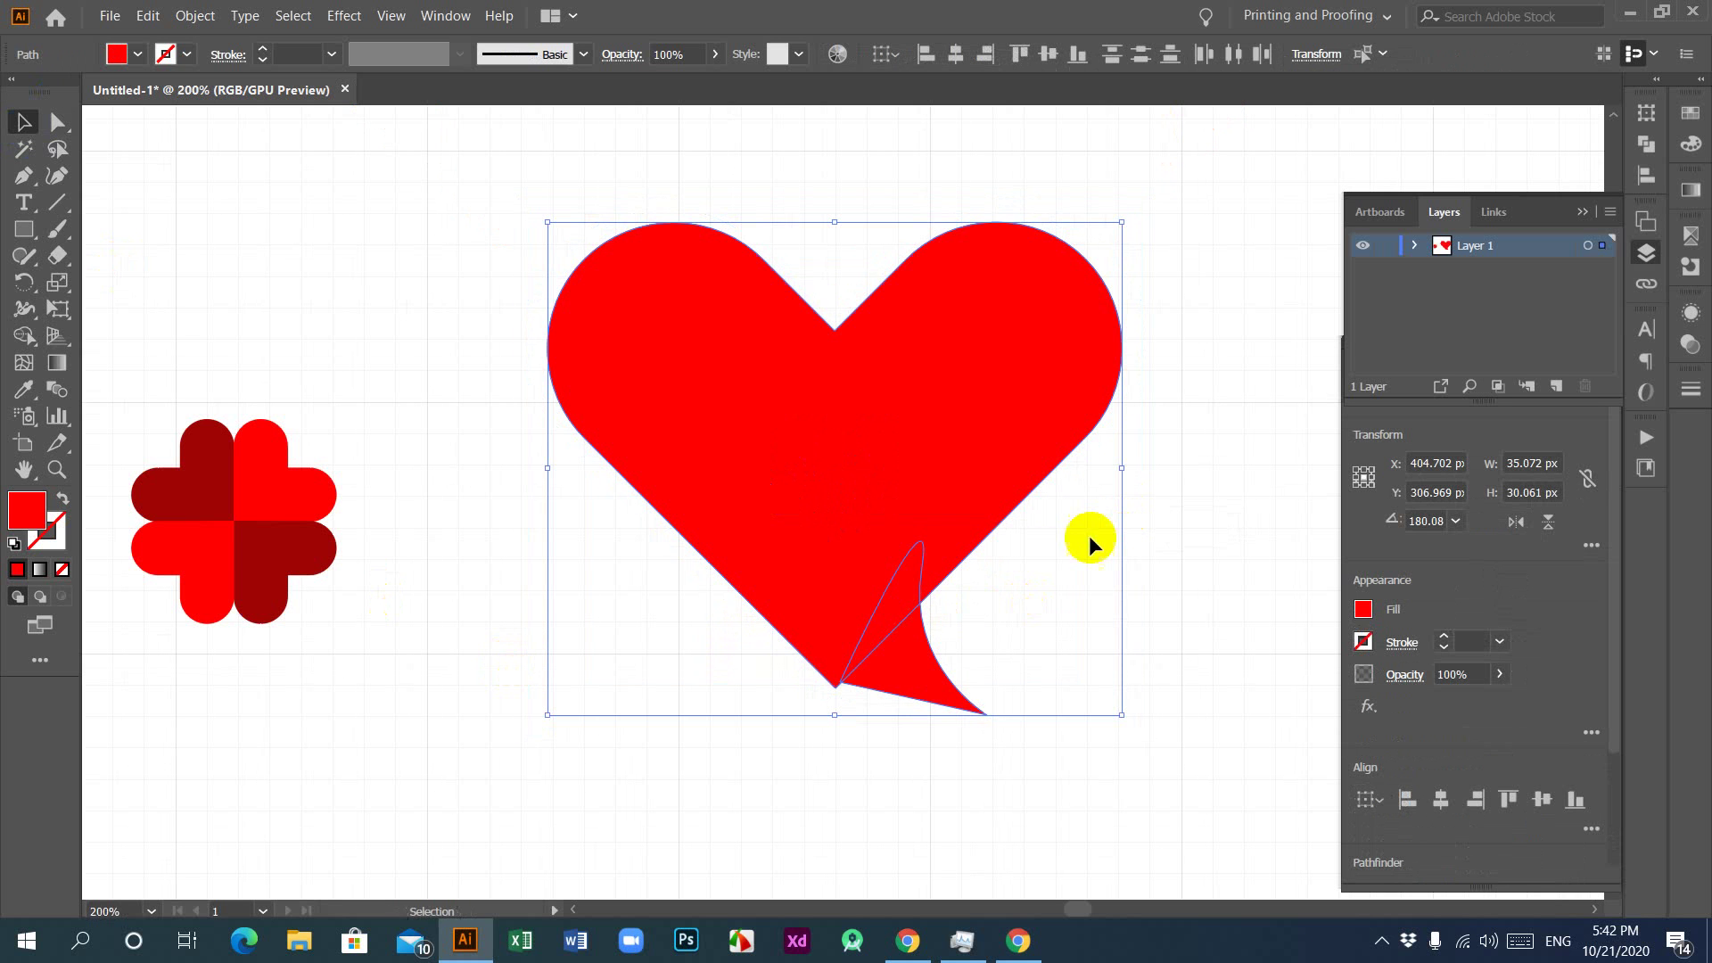
Step: Move the enlarged heart and tail up and left to about X 389 px, Y 285 px, and deselect them
{"action": "left_click_drag", "start_coordinate": [895, 498], "coordinate": [839, 420]}
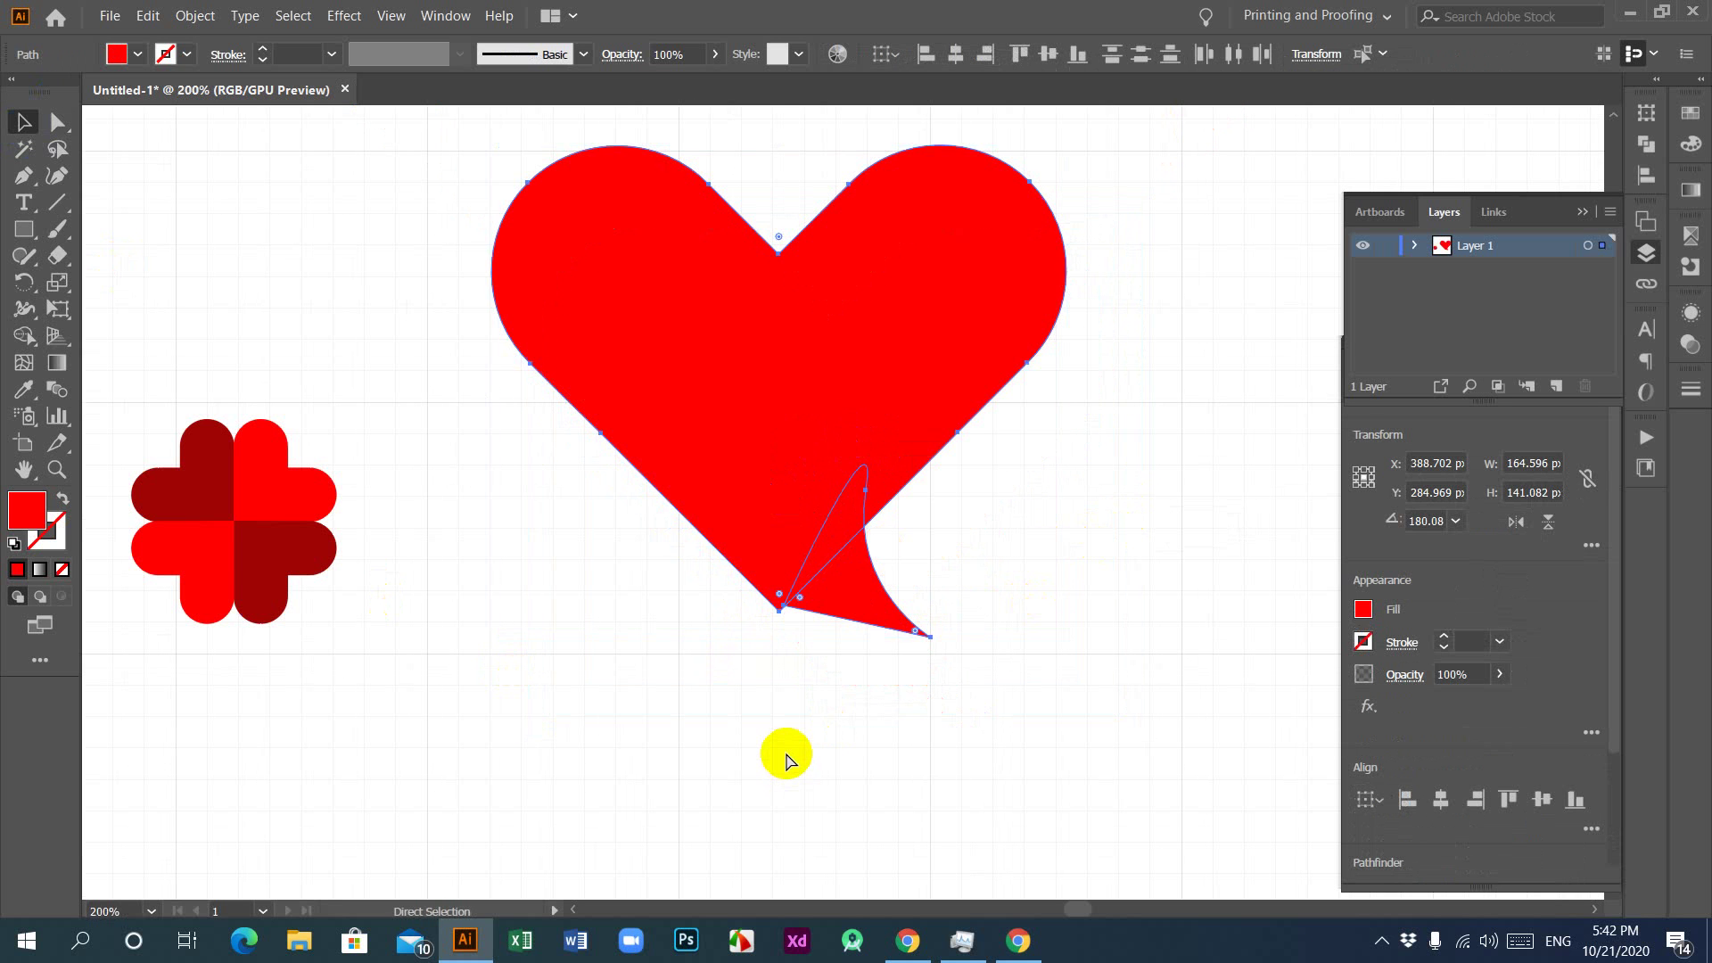
{"action": "left_click_drag", "start_coordinate": [785, 751], "coordinate": [790, 692]}
{"action": "left_click", "coordinate": [790, 691]}
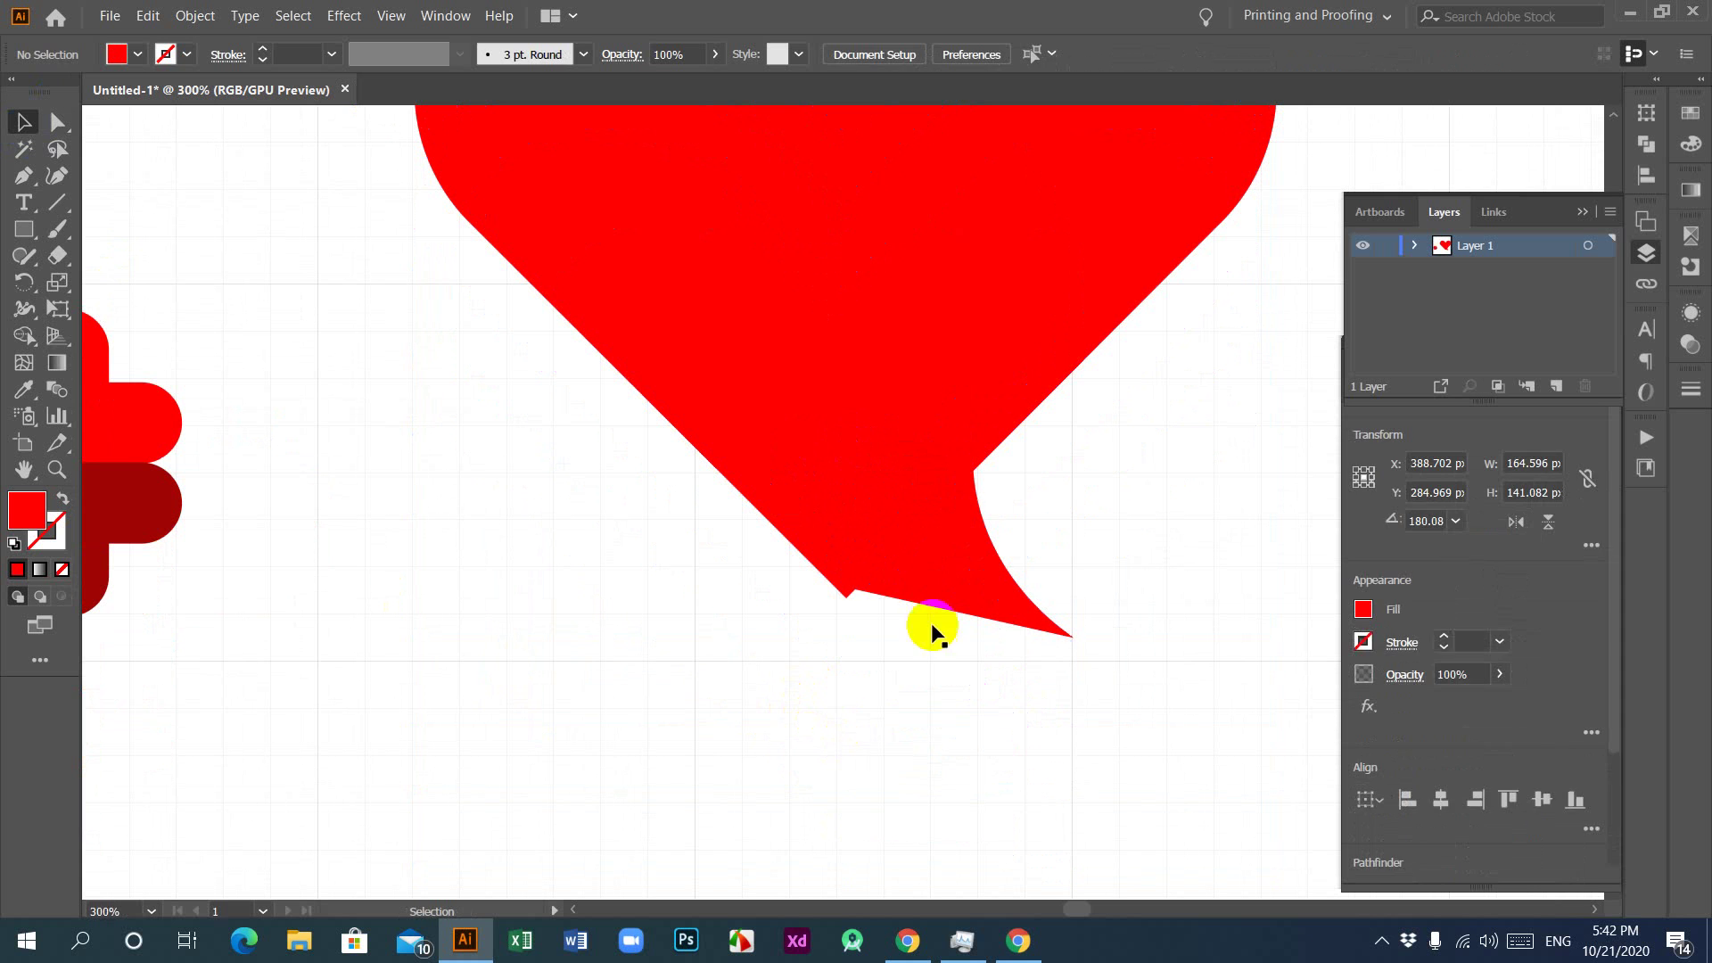
Step: Stretch the tail leftward past the heart's bottom tip to a width of about 53 px
{"action": "left_click", "coordinate": [894, 573]}
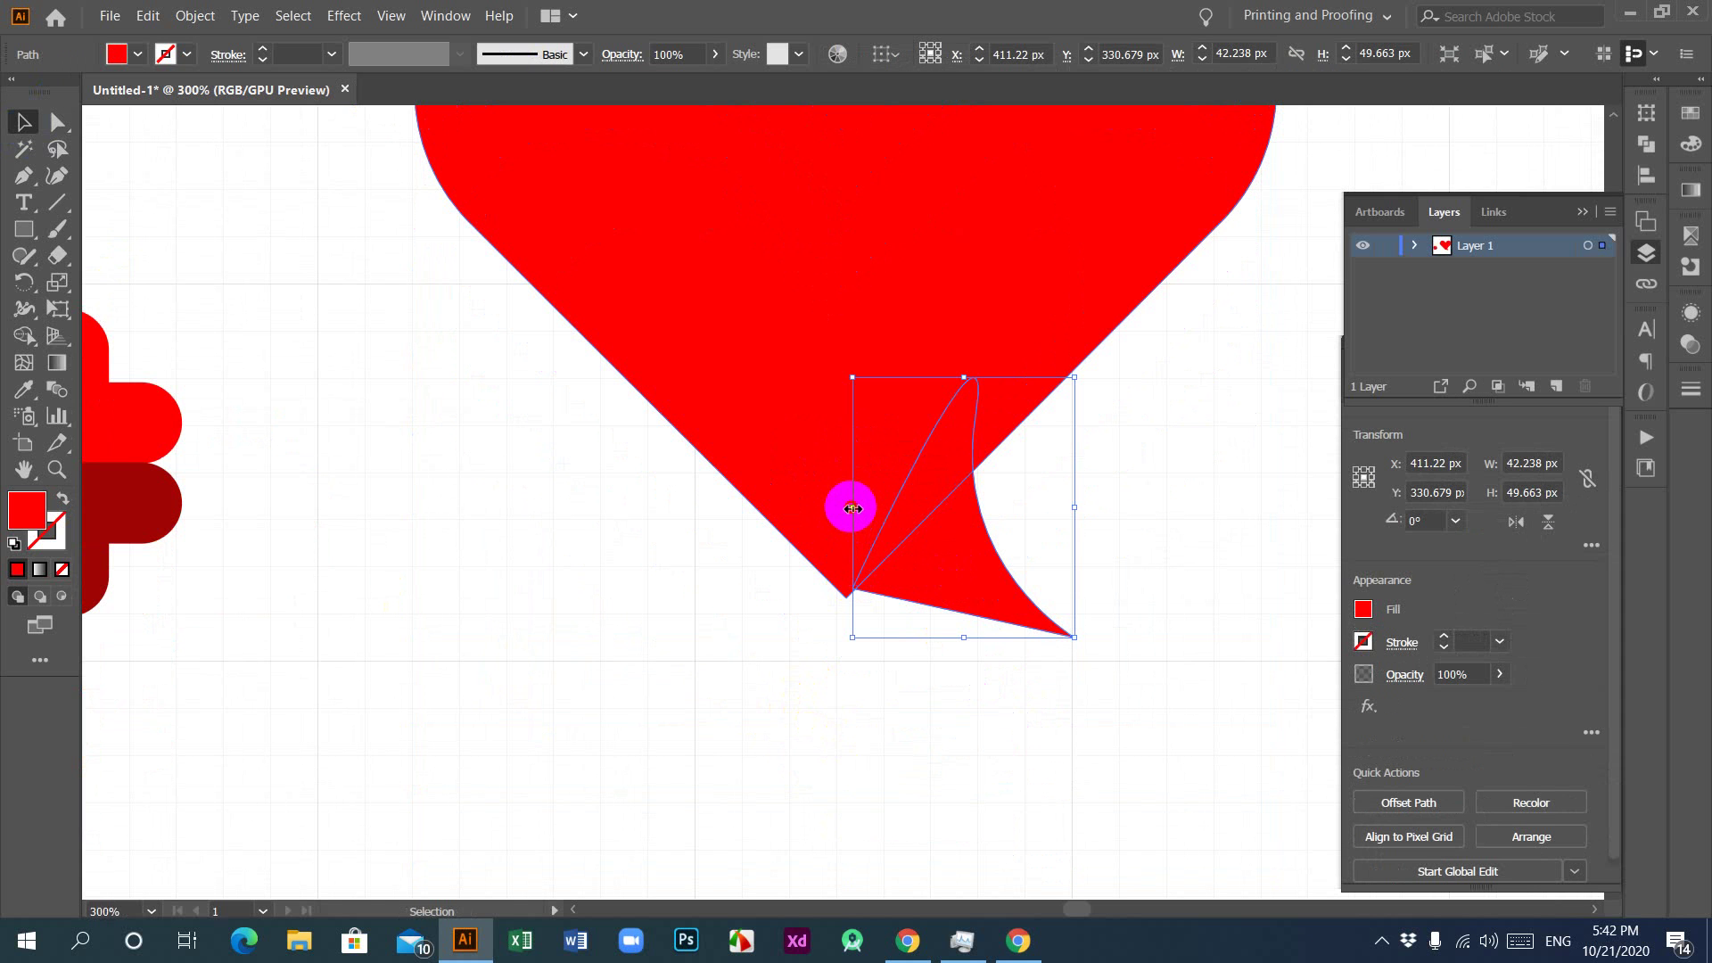
{"action": "left_click_drag", "start_coordinate": [851, 508], "coordinate": [797, 509]}
{"action": "left_click", "coordinate": [617, 613]}
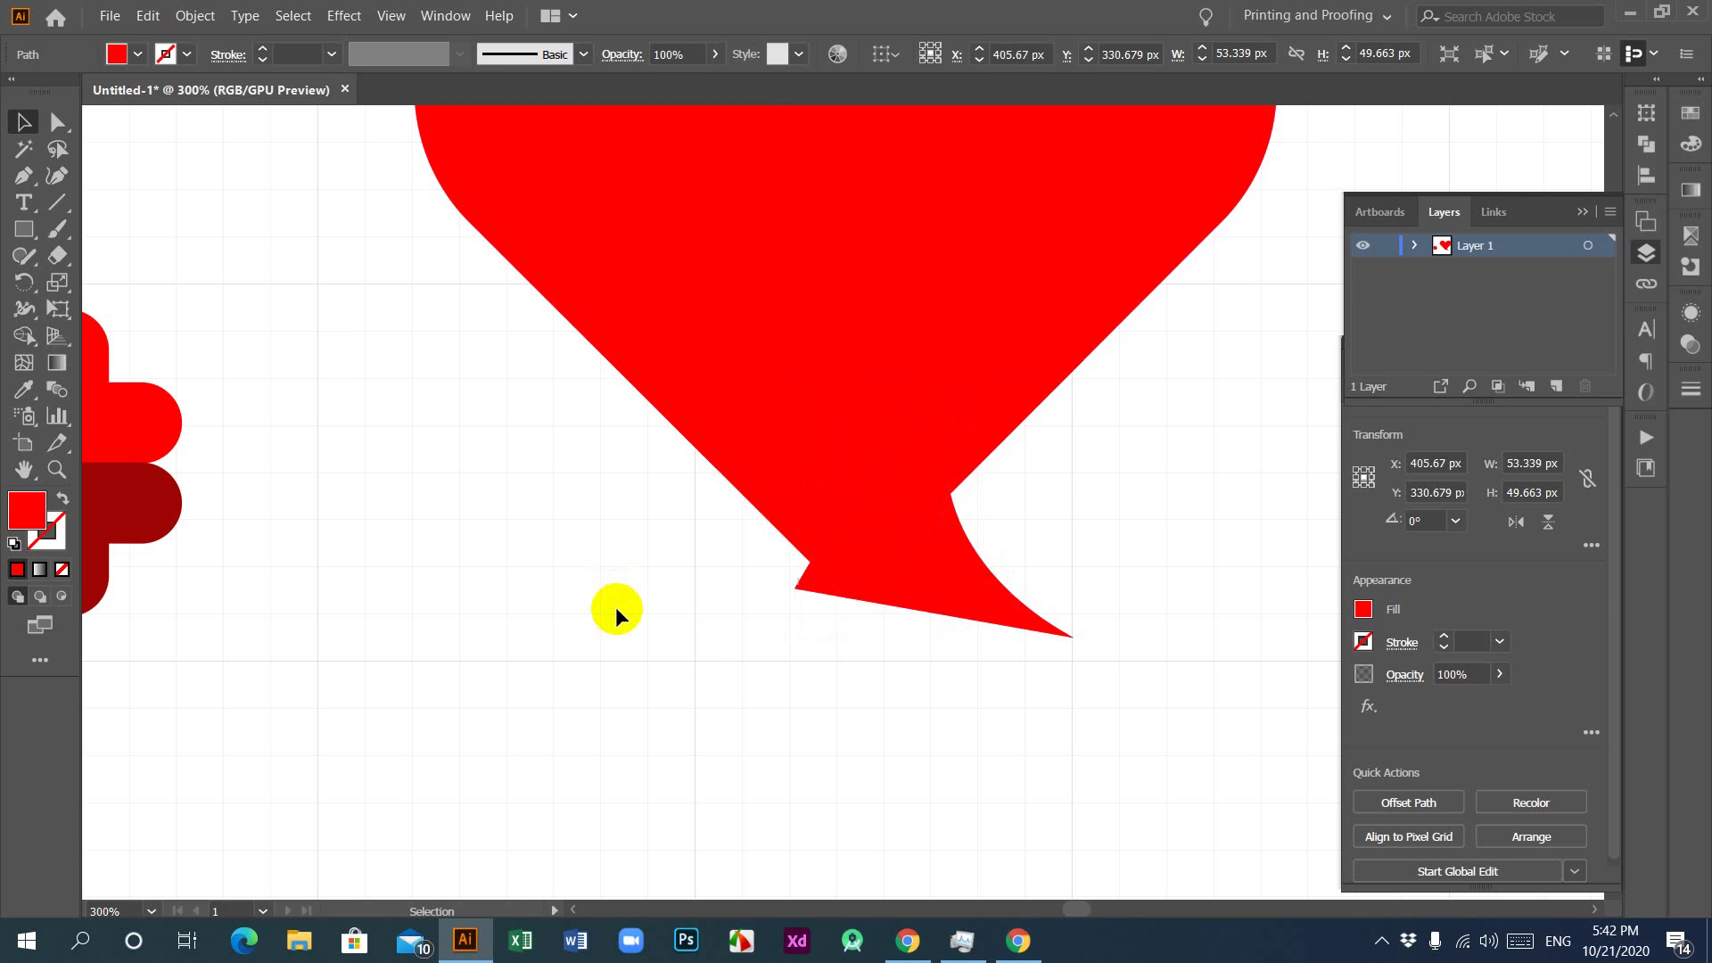
Step: Remove the part of the tail protruding beyond the heart's lower-left edge using the Shape Builder tool
{"action": "left_click_drag", "start_coordinate": [634, 726], "coordinate": [1036, 403]}
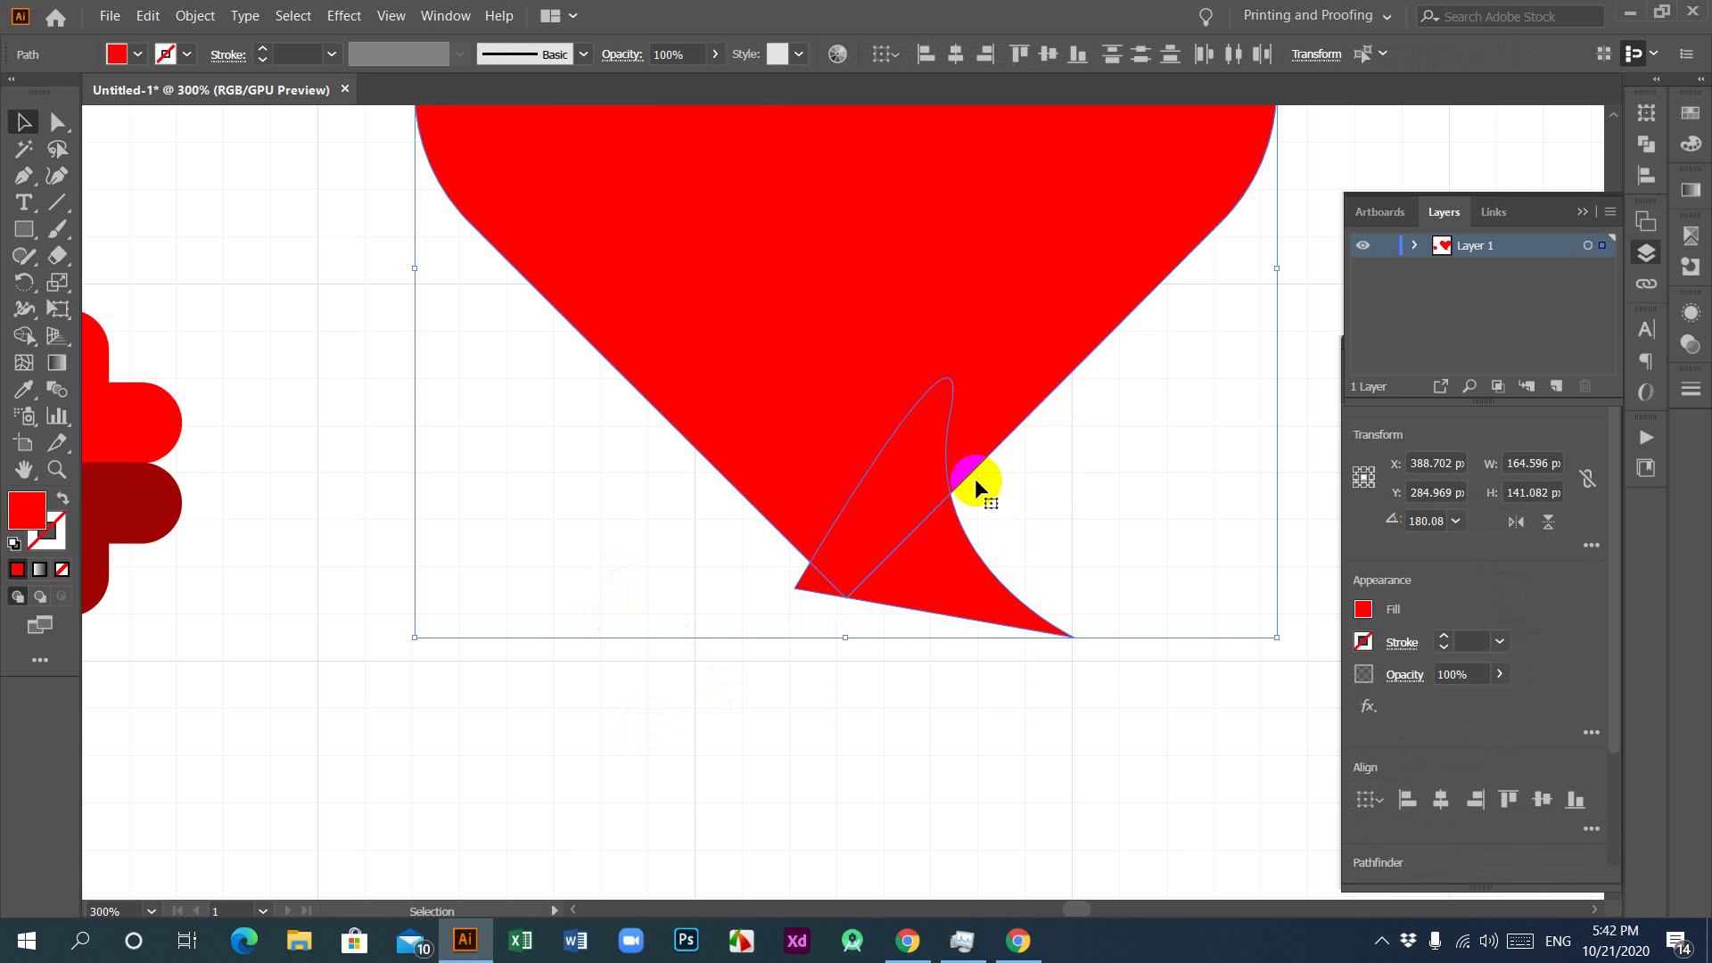
{"action": "left_click", "coordinate": [23, 336]}
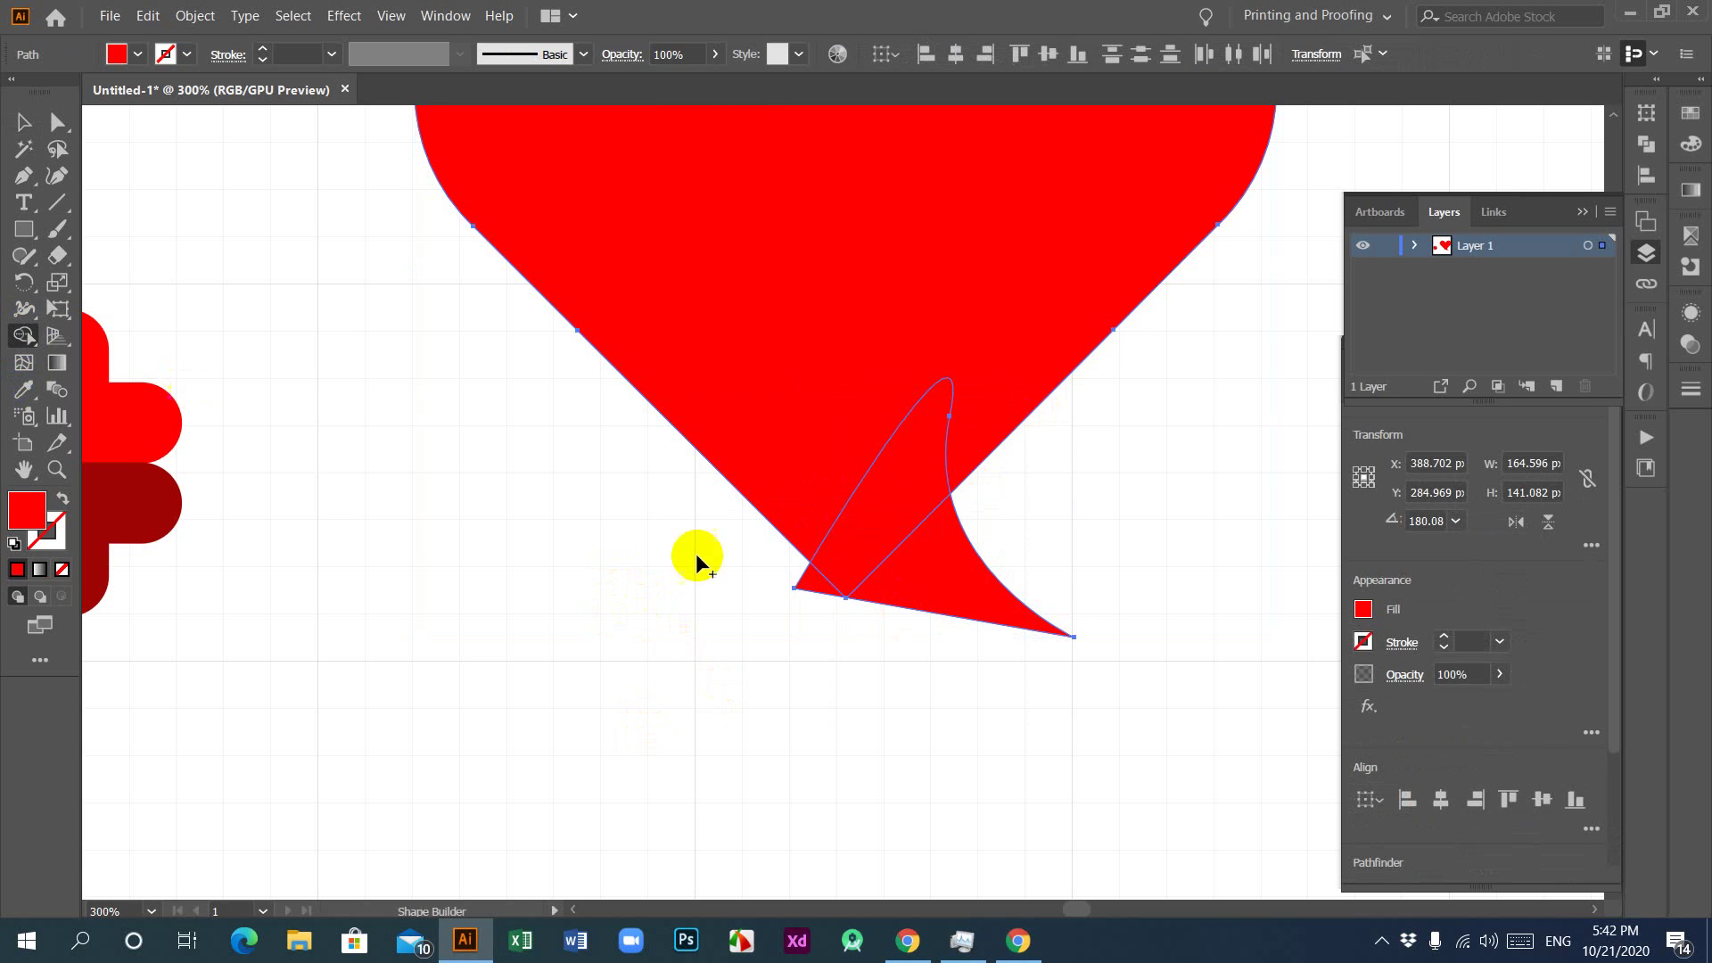
{"action": "left_click", "coordinate": [816, 589], "text": "alt"}
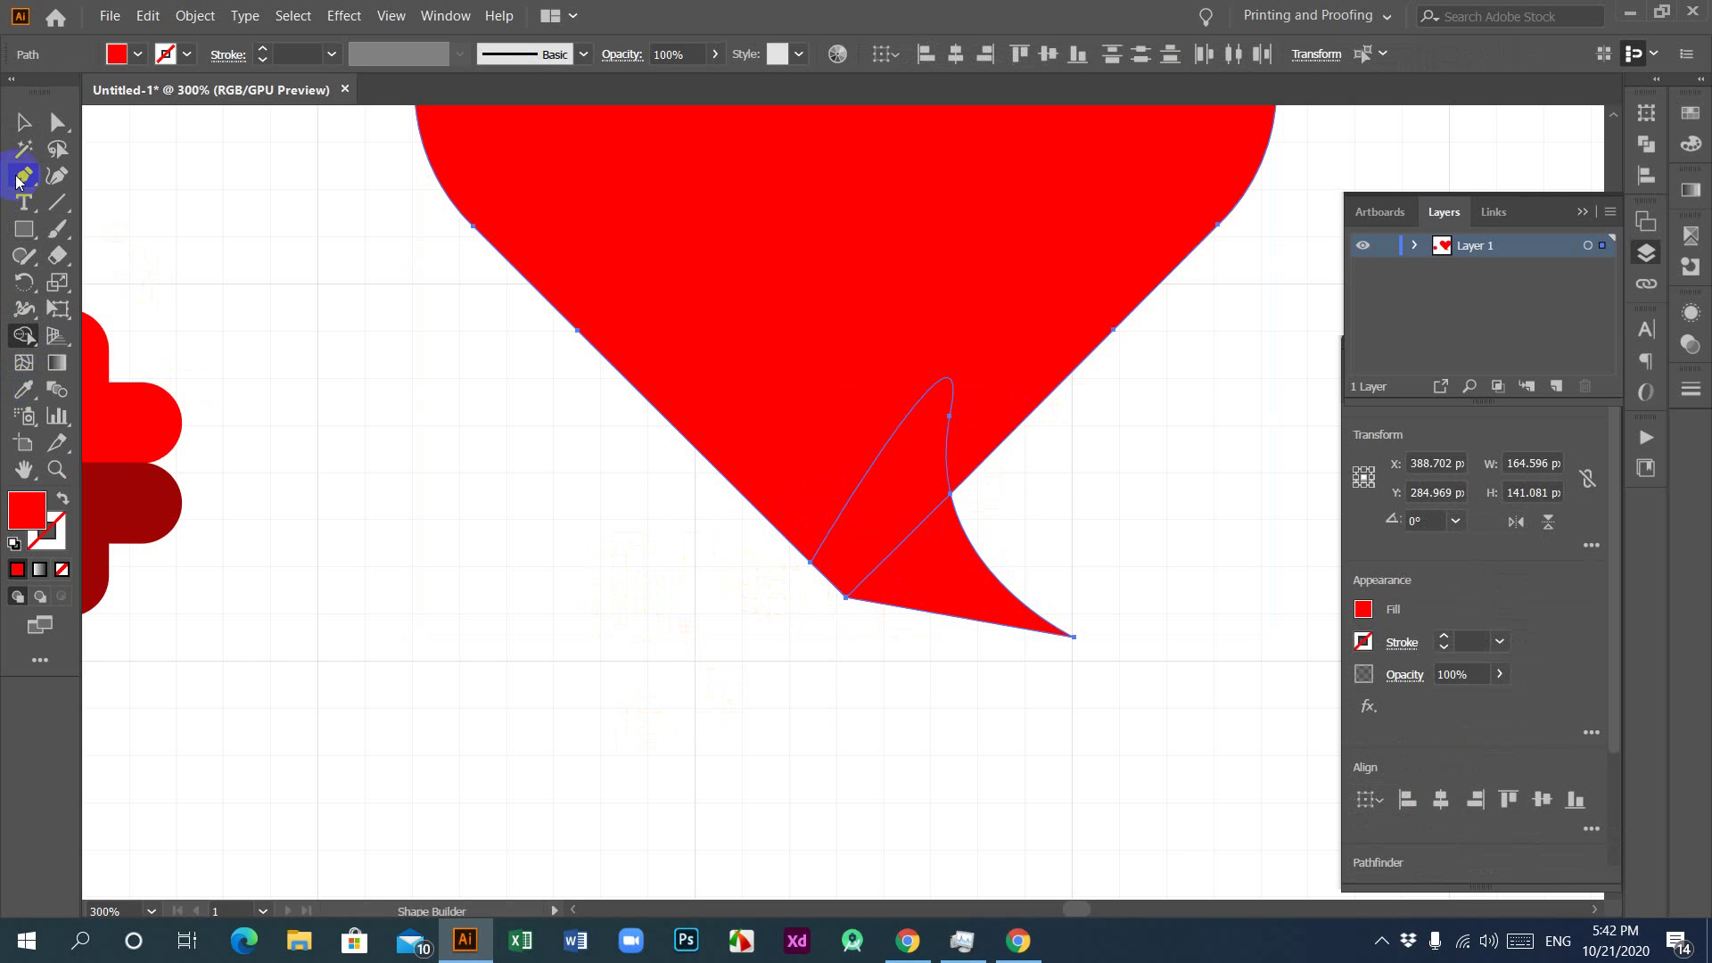
{"action": "left_click", "coordinate": [23, 125]}
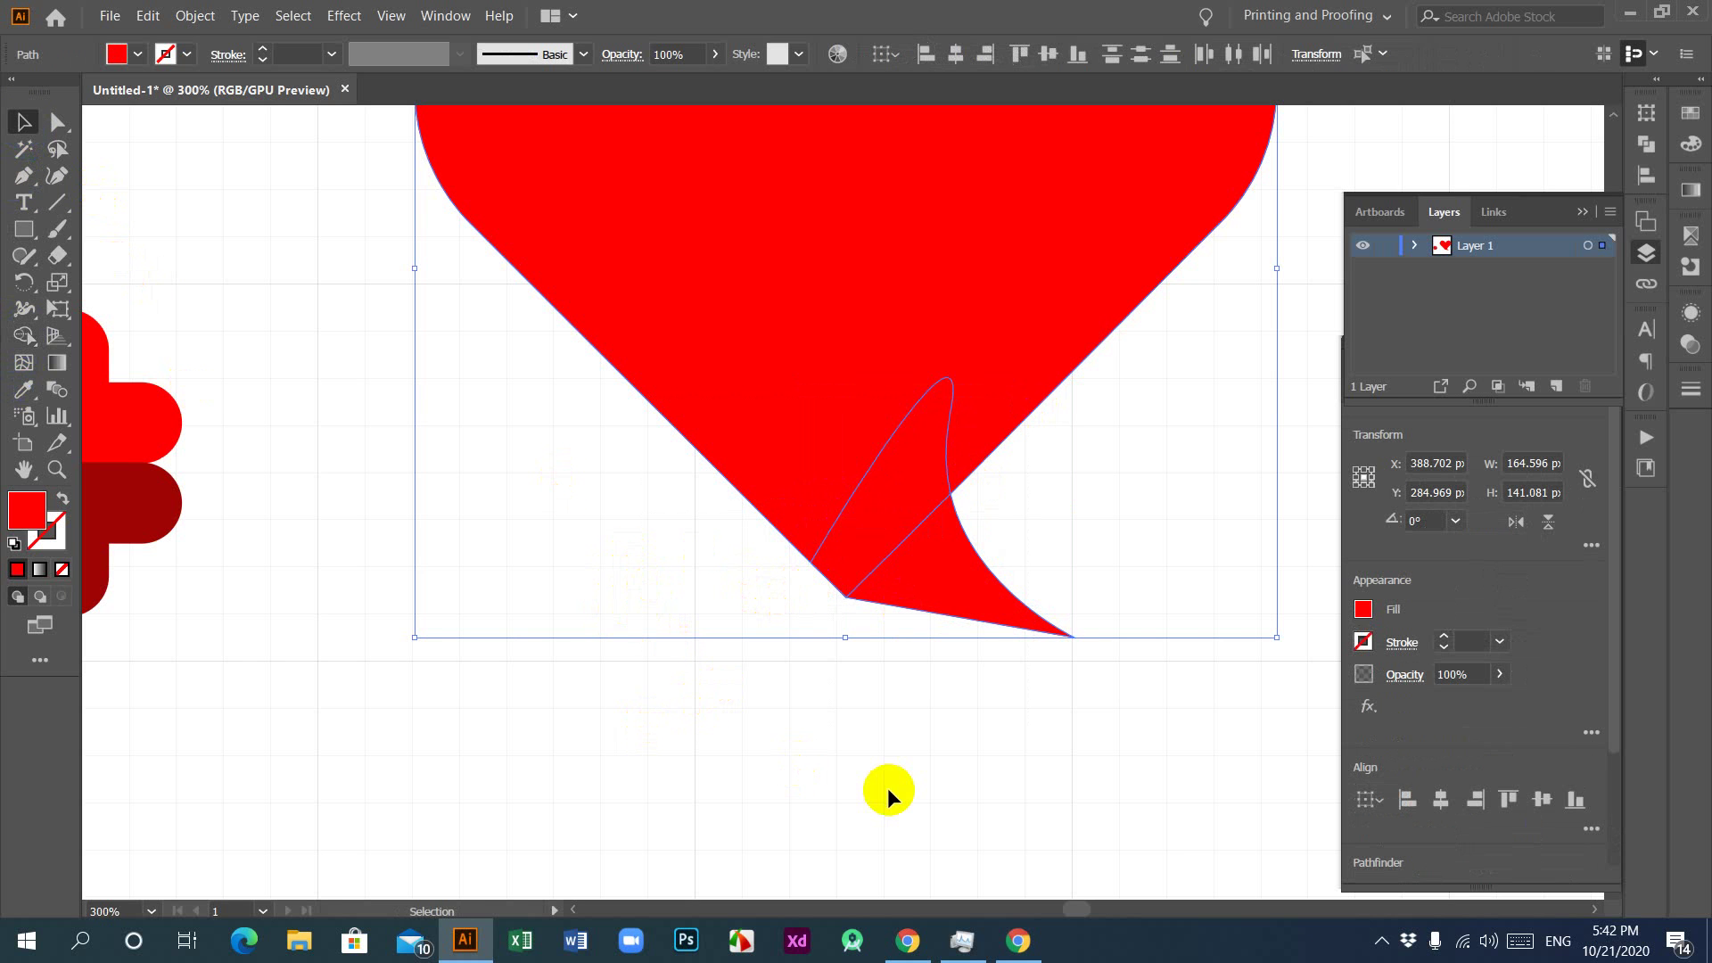
Step: Merge the tail's overlapping area into the heart with the Shape Builder tool, keeping the outer tail separate
{"action": "left_click", "coordinate": [23, 335]}
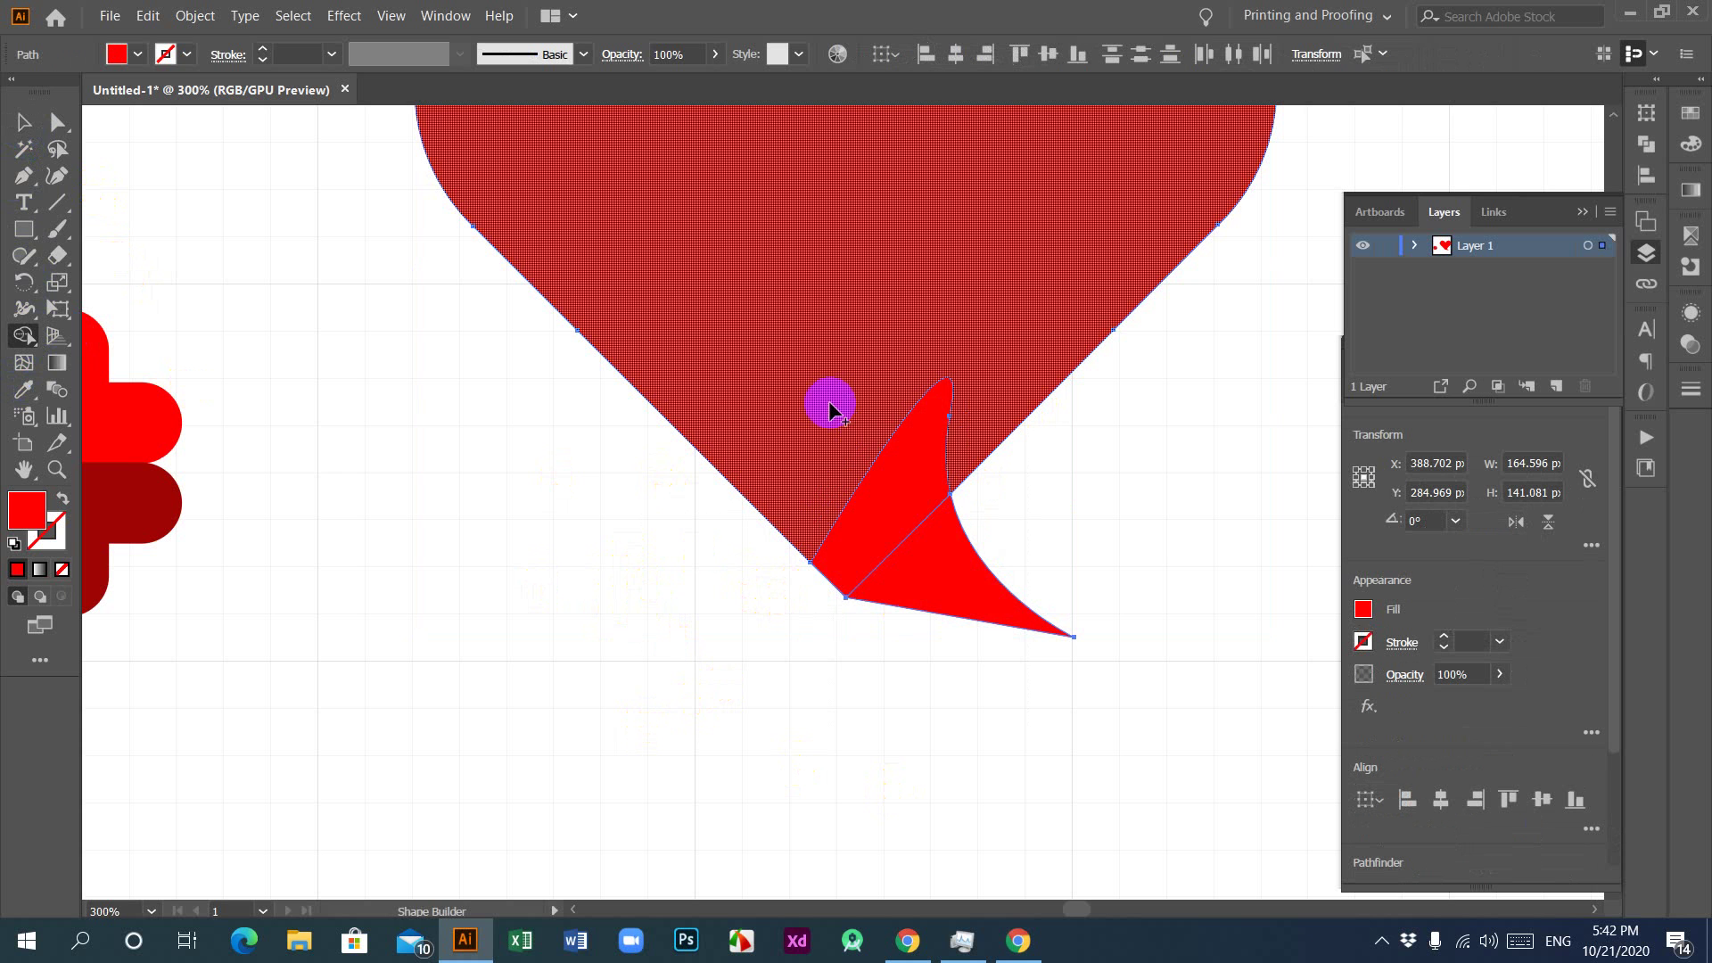
{"action": "left_click_drag", "start_coordinate": [829, 401], "coordinate": [898, 497]}
{"action": "left_click", "coordinate": [24, 122]}
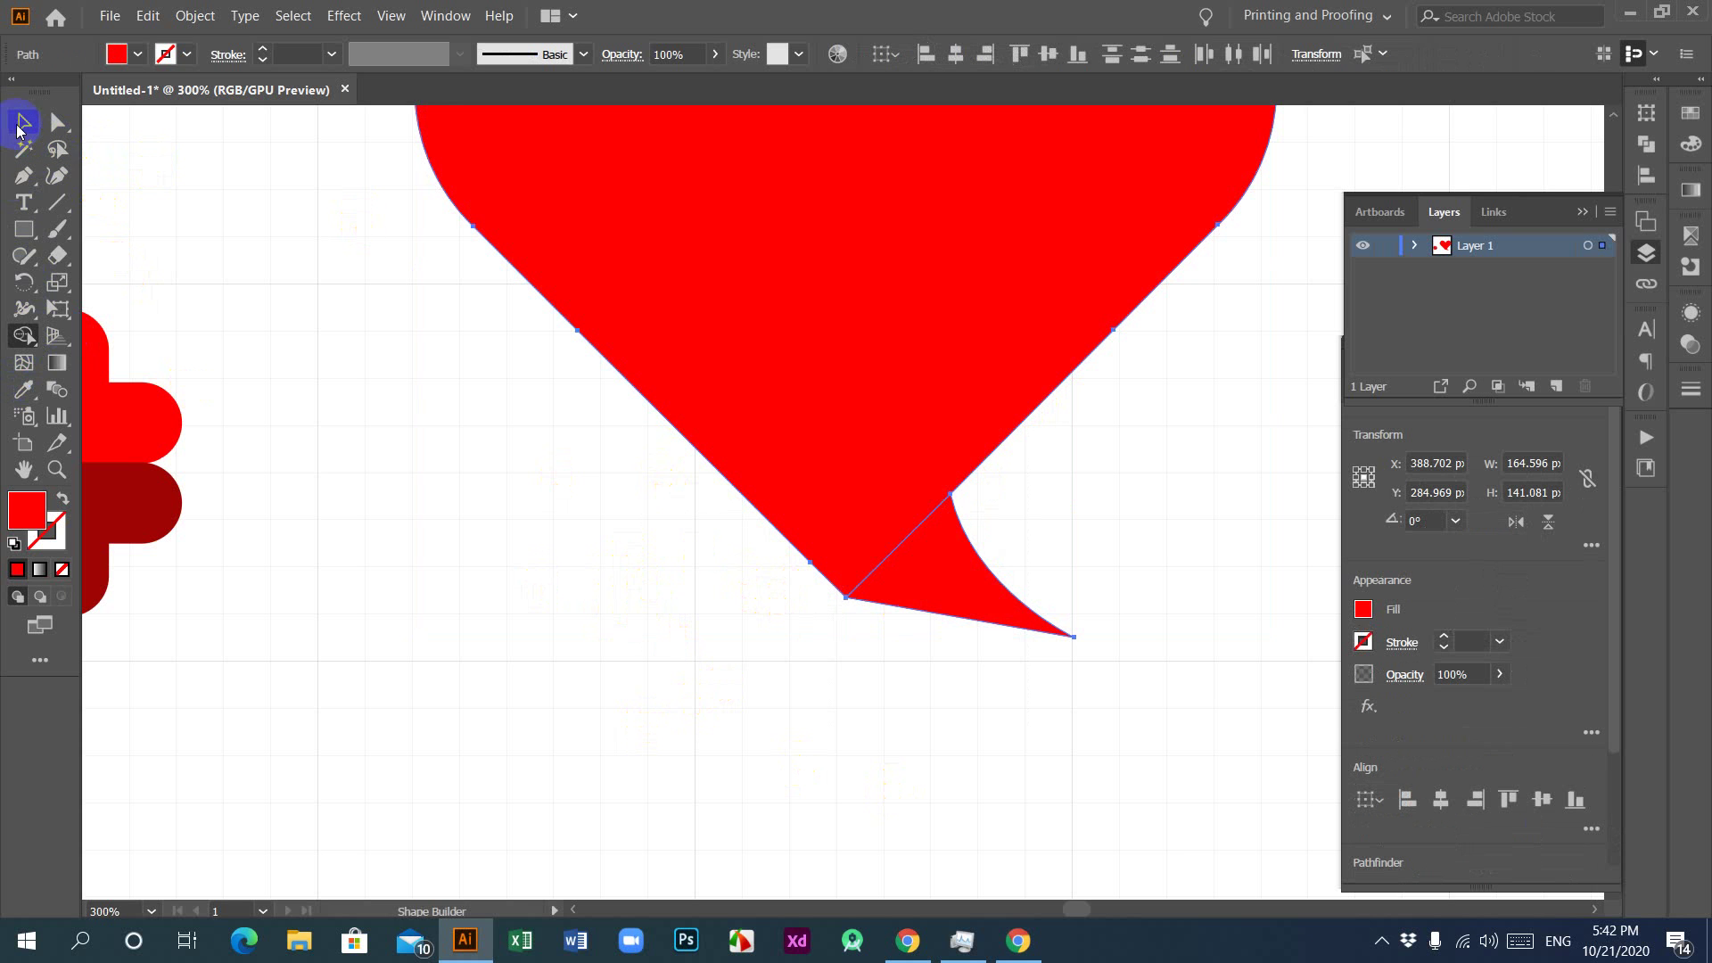
{"action": "left_click", "coordinate": [972, 731]}
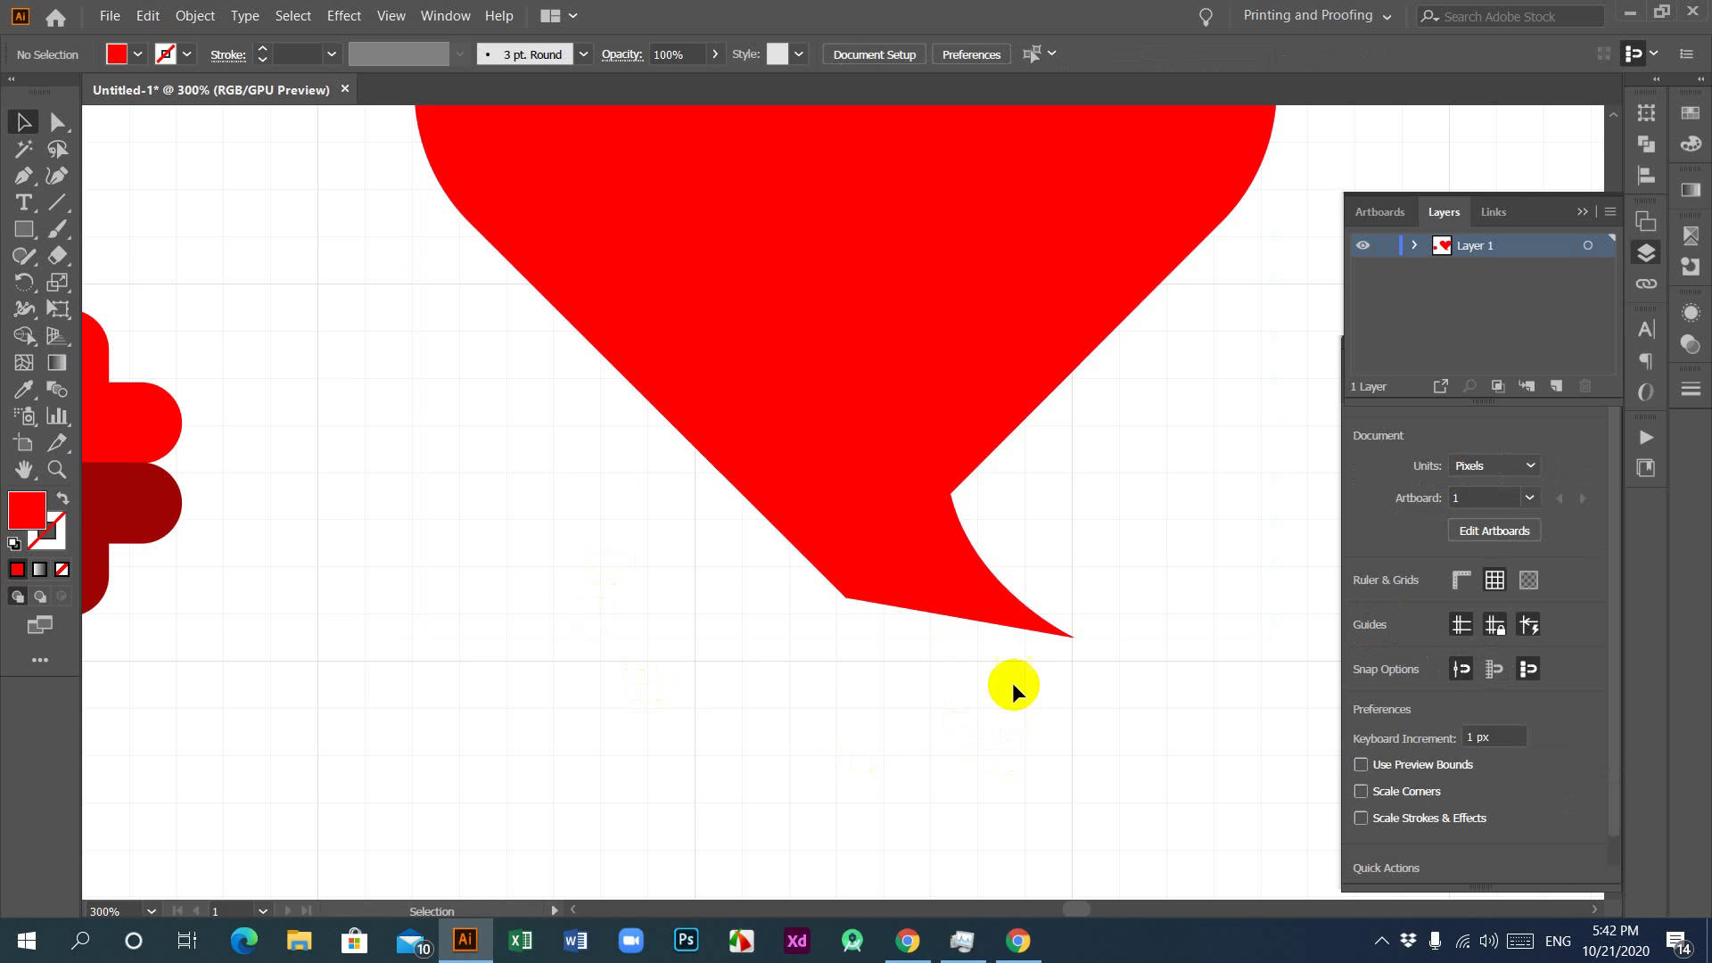
Step: Fill the heart with a linear gradient that starts with red at 0% and ends in black
{"action": "key", "text": "ctrl+minus"}
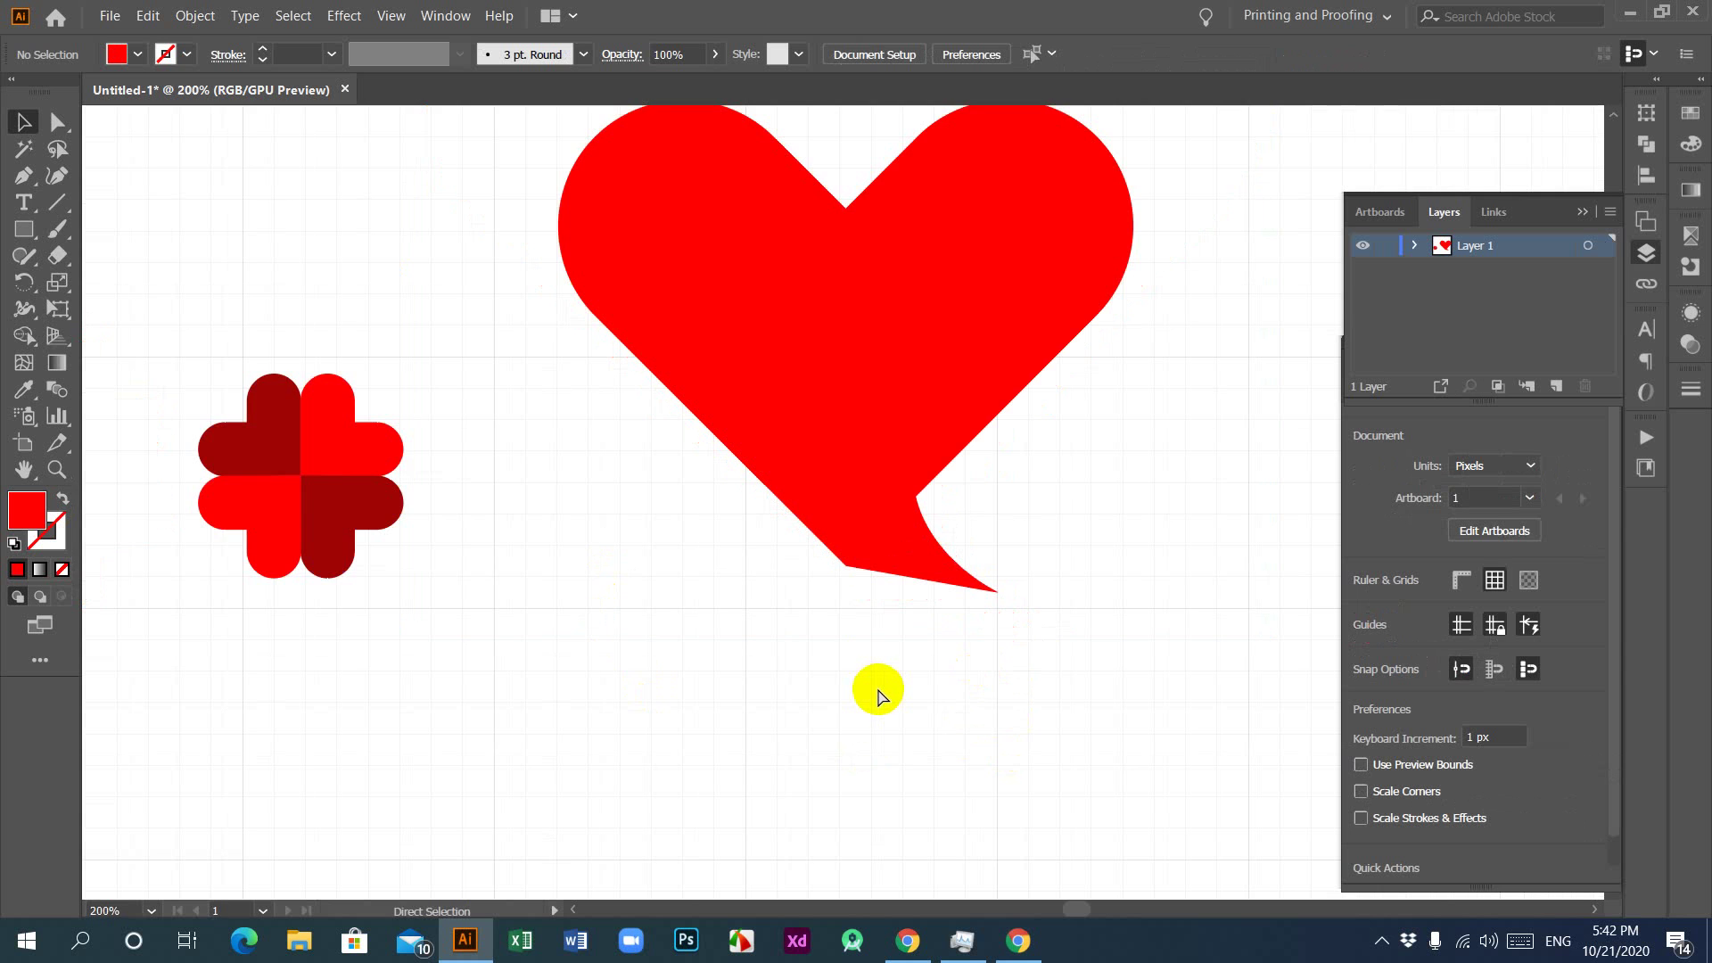
{"action": "key", "text": "ctrl+minus"}
{"action": "left_click", "coordinate": [928, 393]}
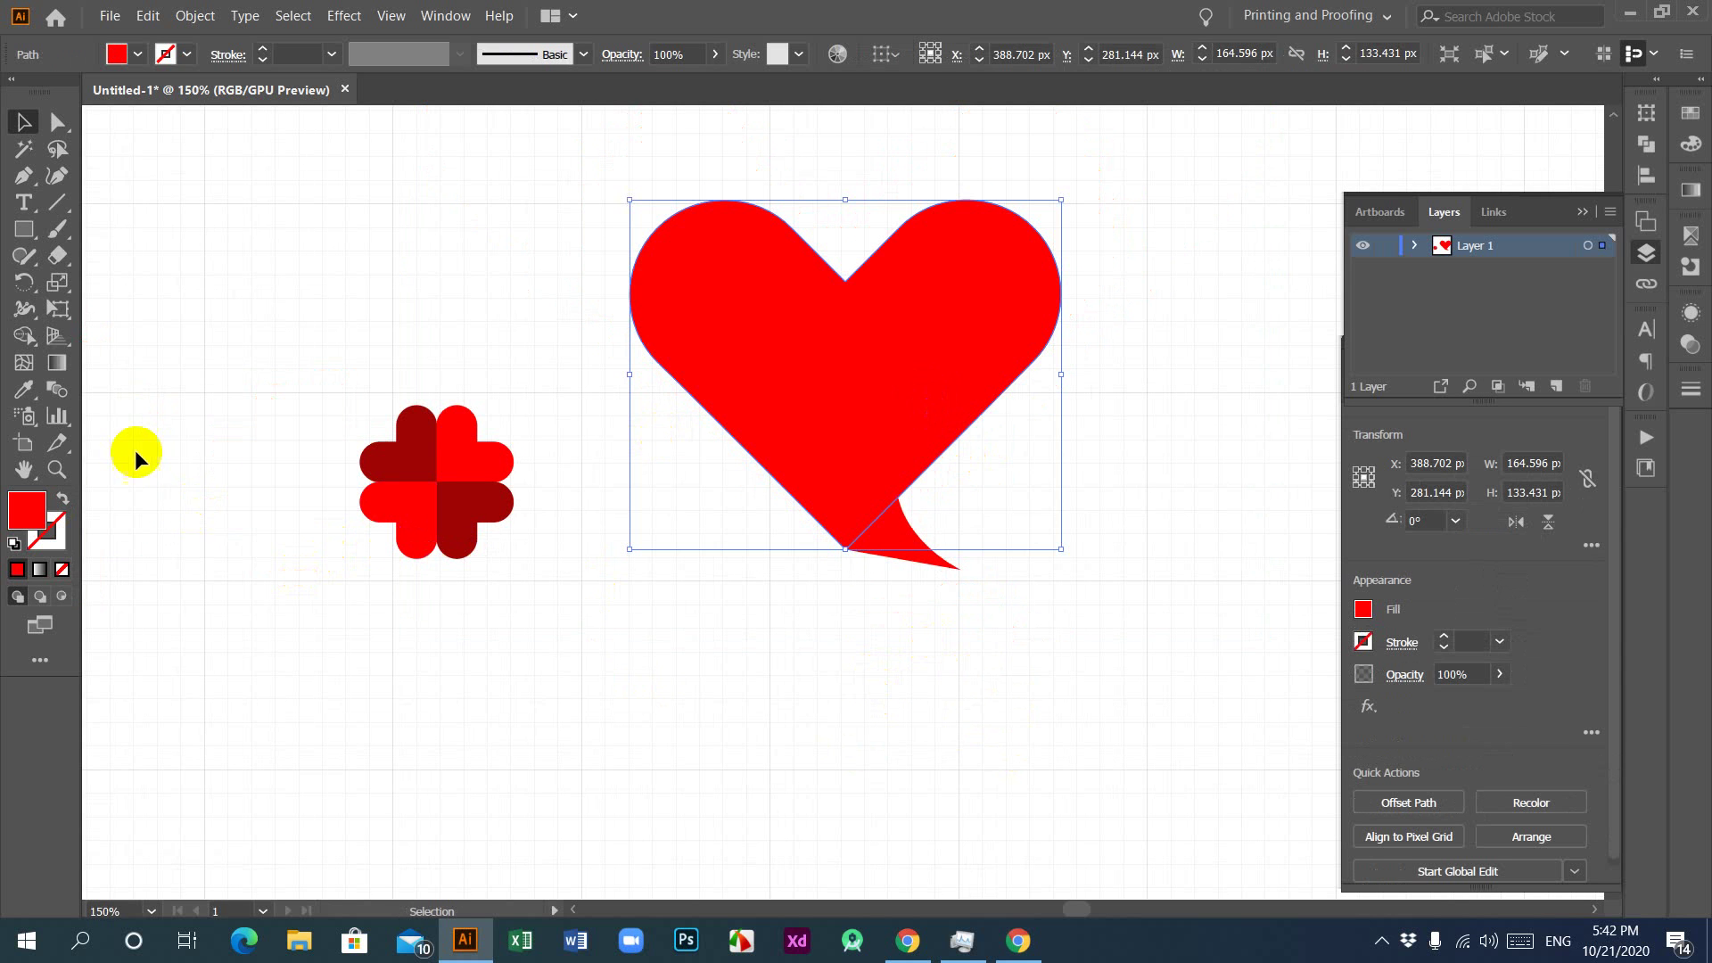
{"action": "left_click", "coordinate": [24, 389]}
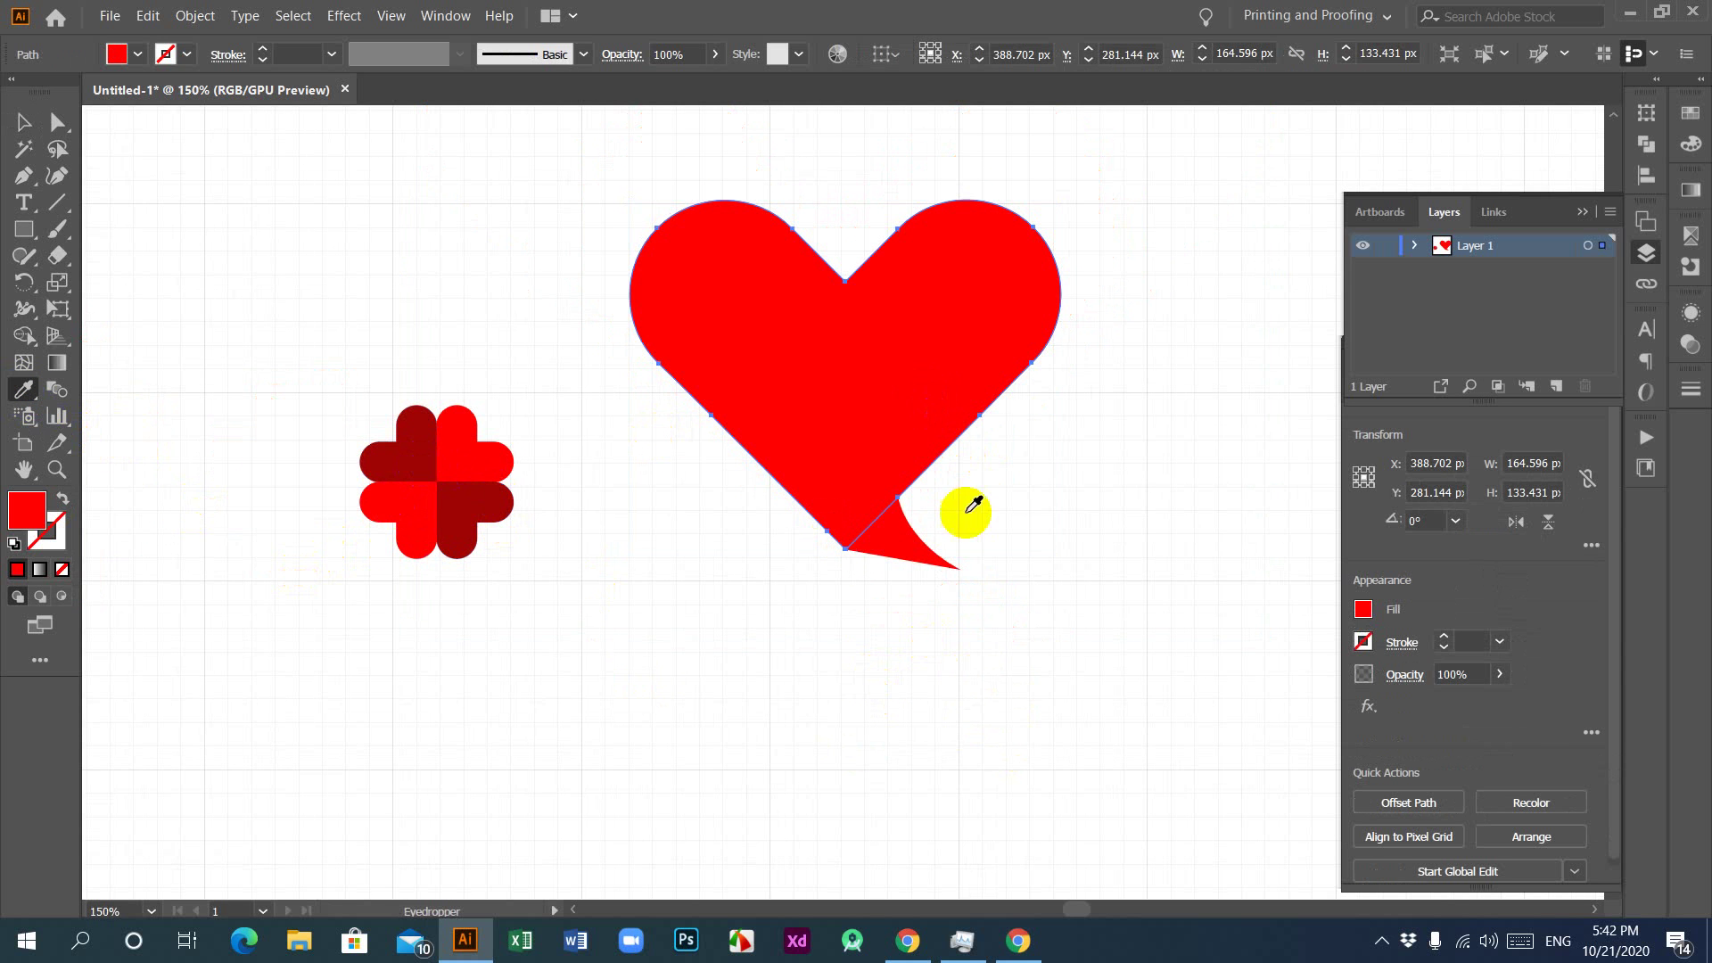
{"action": "left_click", "coordinate": [23, 123]}
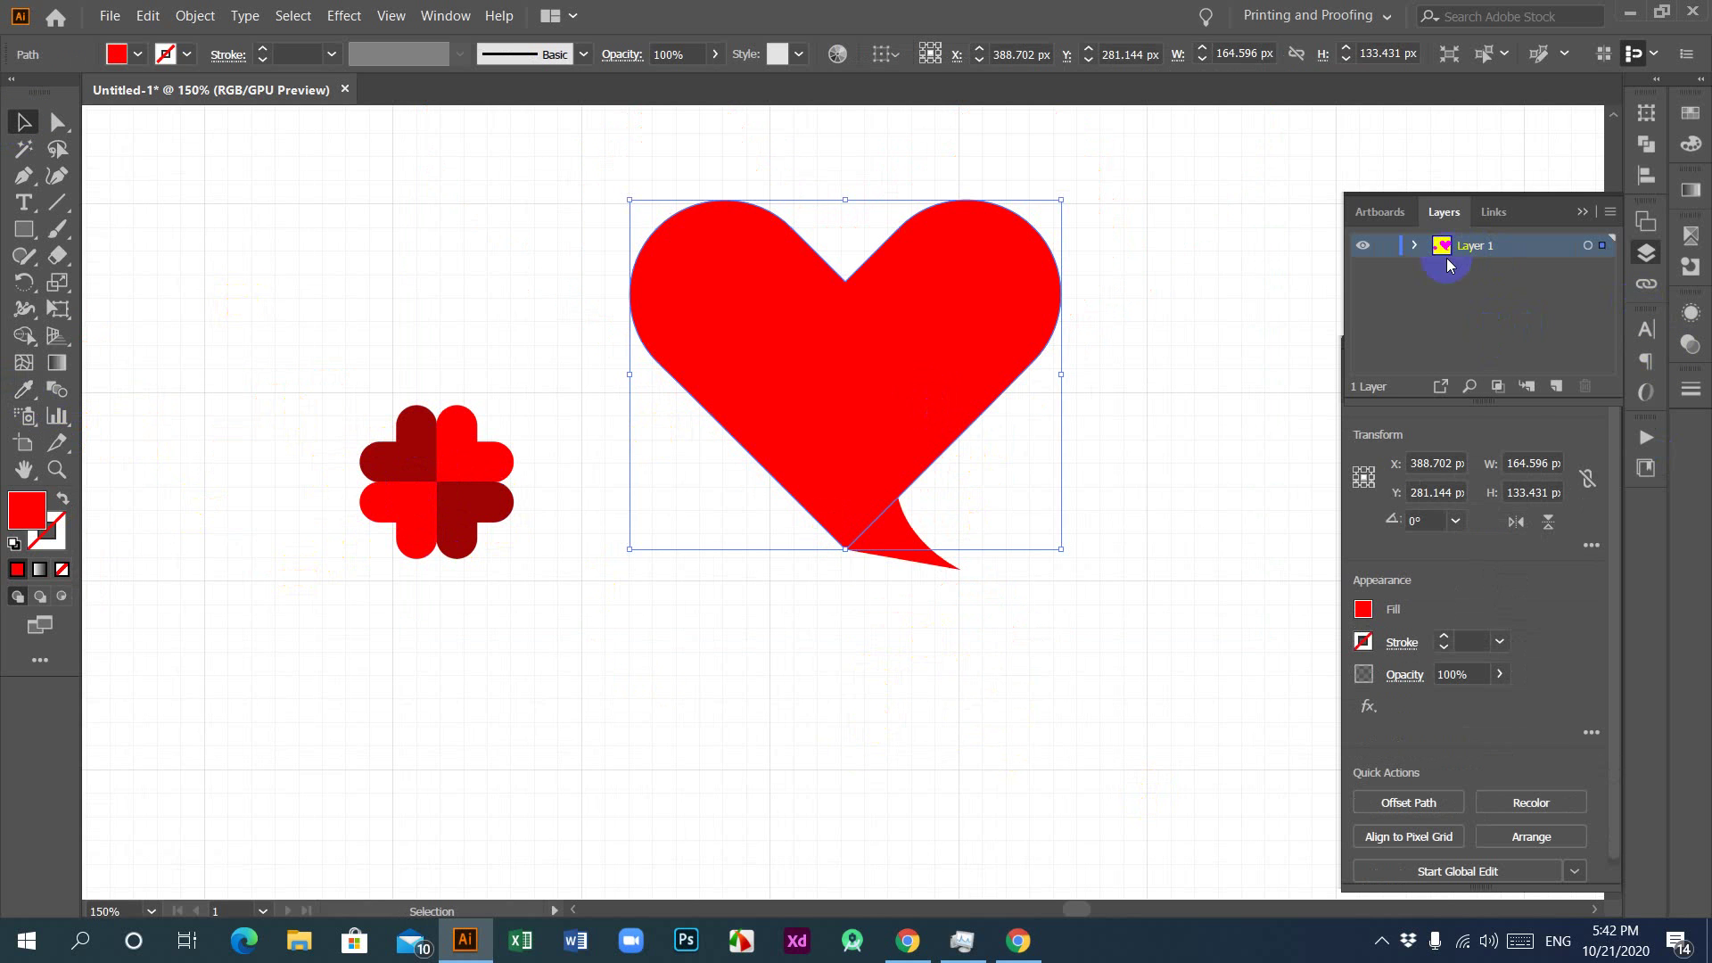
{"action": "left_click", "coordinate": [1691, 198]}
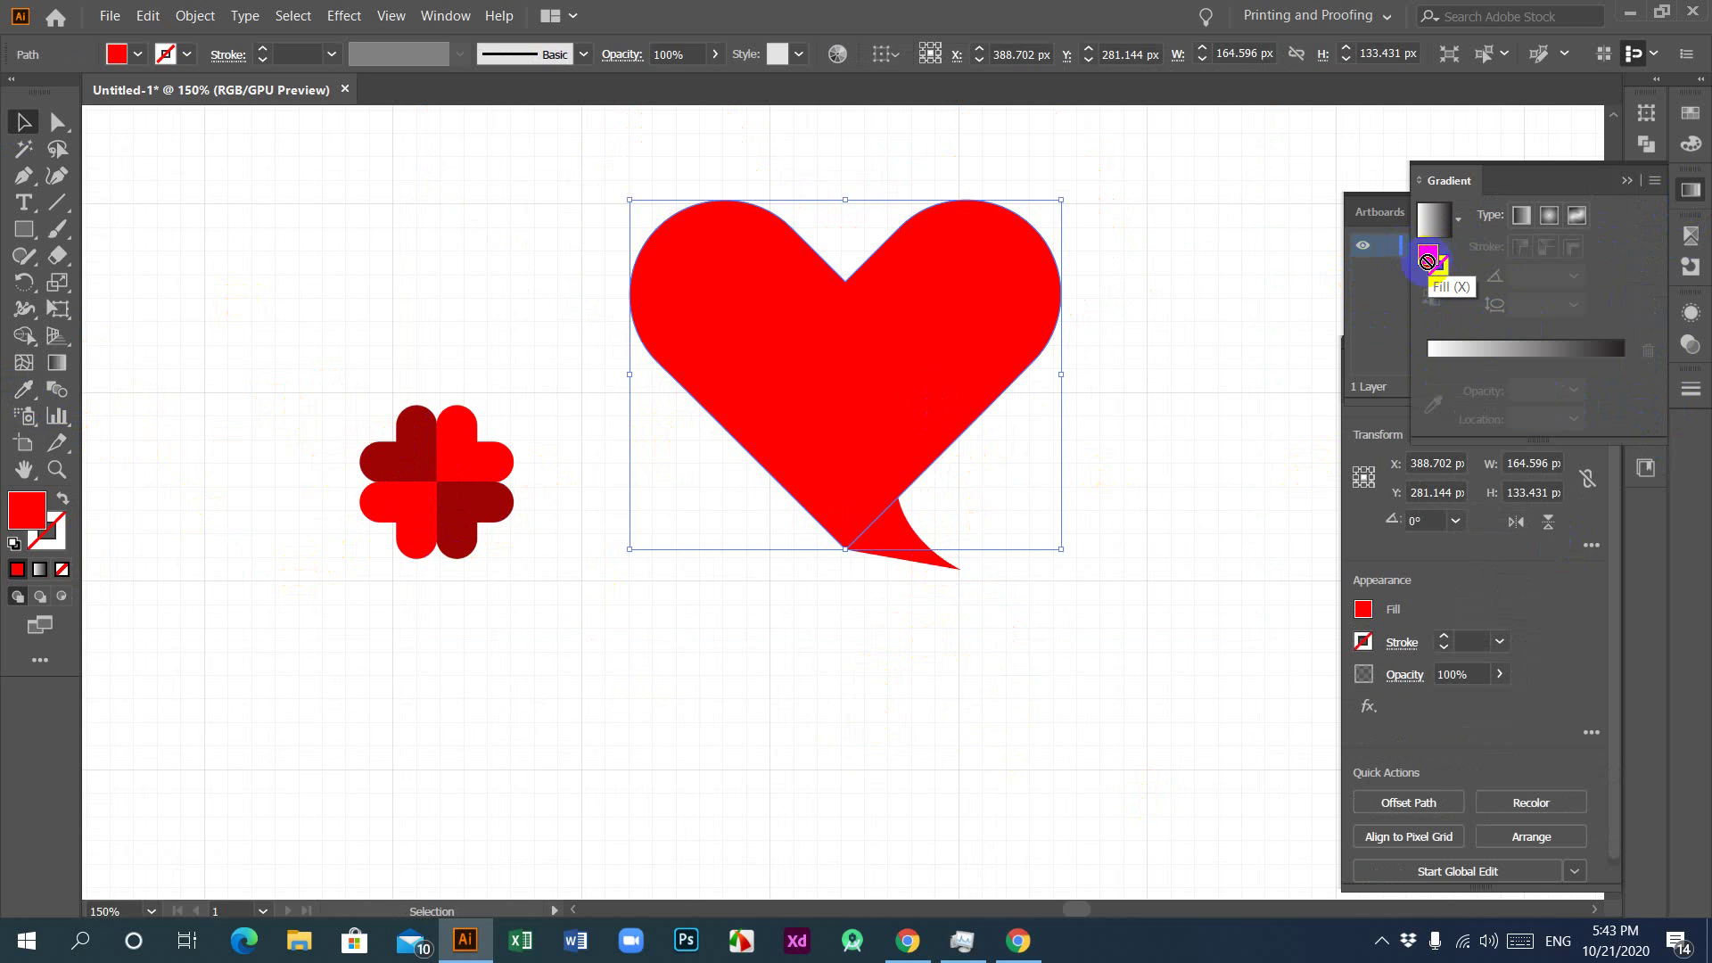
{"action": "left_click", "coordinate": [1442, 349]}
{"action": "left_click_drag", "start_coordinate": [1427, 388], "coordinate": [1187, 450]}
{"action": "left_click", "coordinate": [1441, 391]}
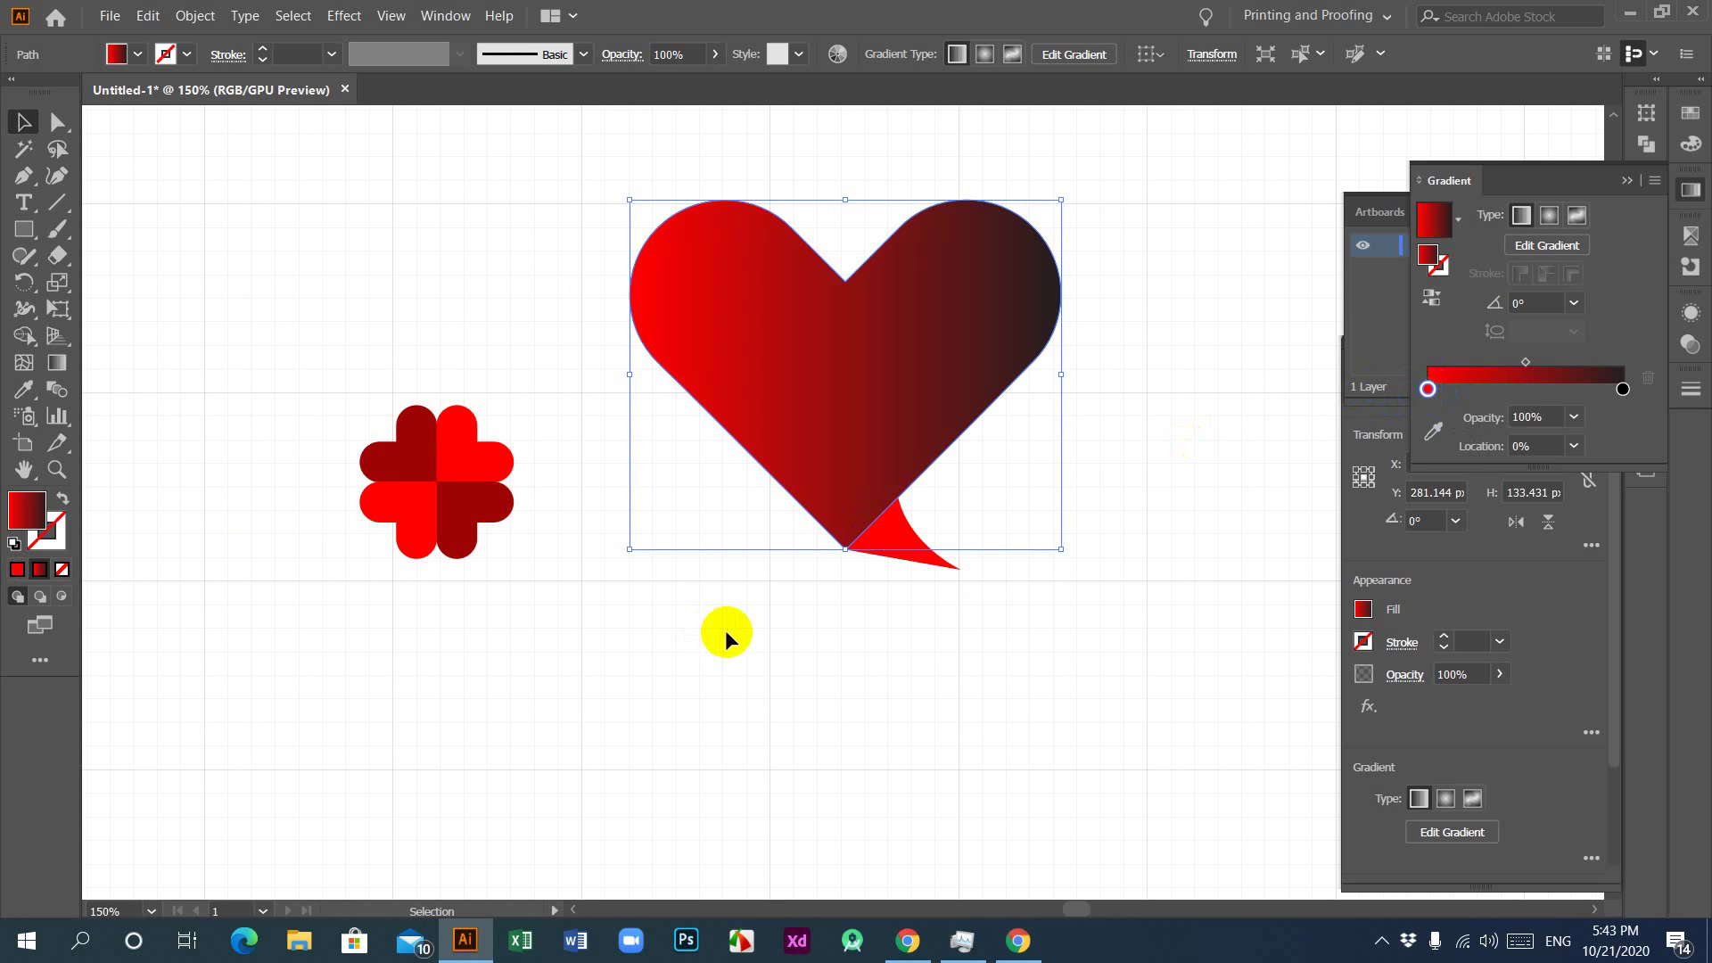
Step: Apply the linear gradient fill to the upper-left dark red heart of the four-leaf clover
{"action": "left_click", "coordinate": [405, 455]}
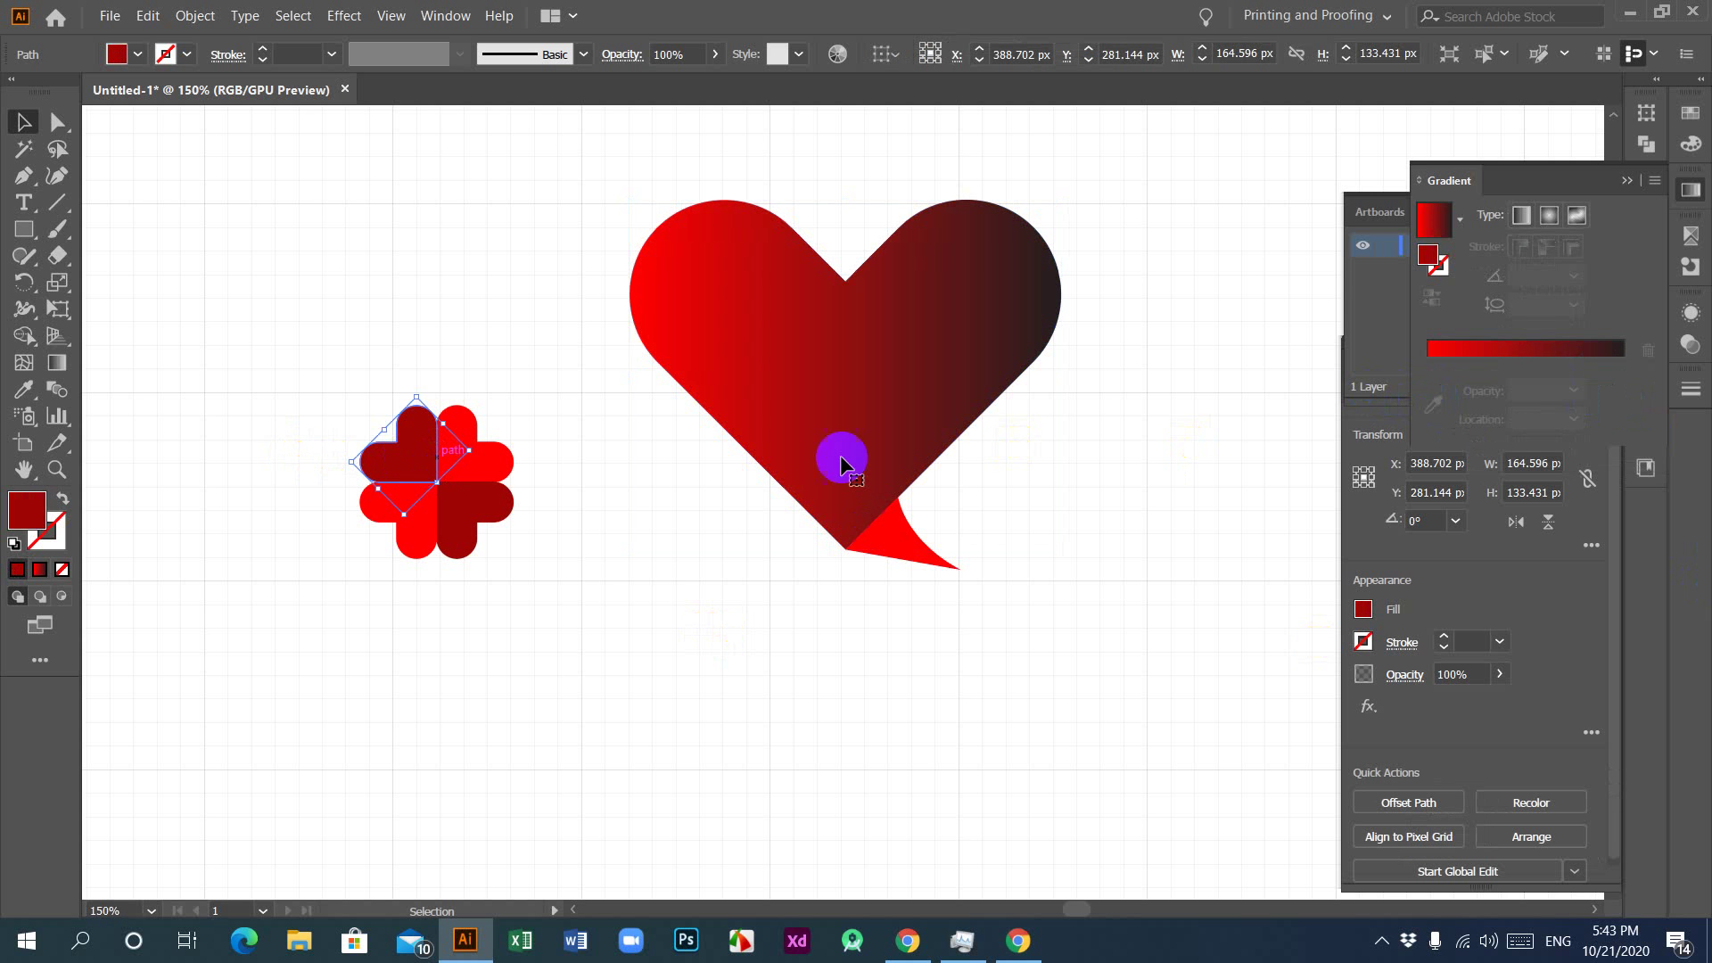
{"action": "left_click", "coordinate": [1531, 387]}
{"action": "left_click_drag", "start_coordinate": [1532, 389], "coordinate": [1658, 393]}
Step: Set the large heart's gradient end stop at 100% to the clover's dark red with the Eyedropper
{"action": "left_click", "coordinate": [896, 366]}
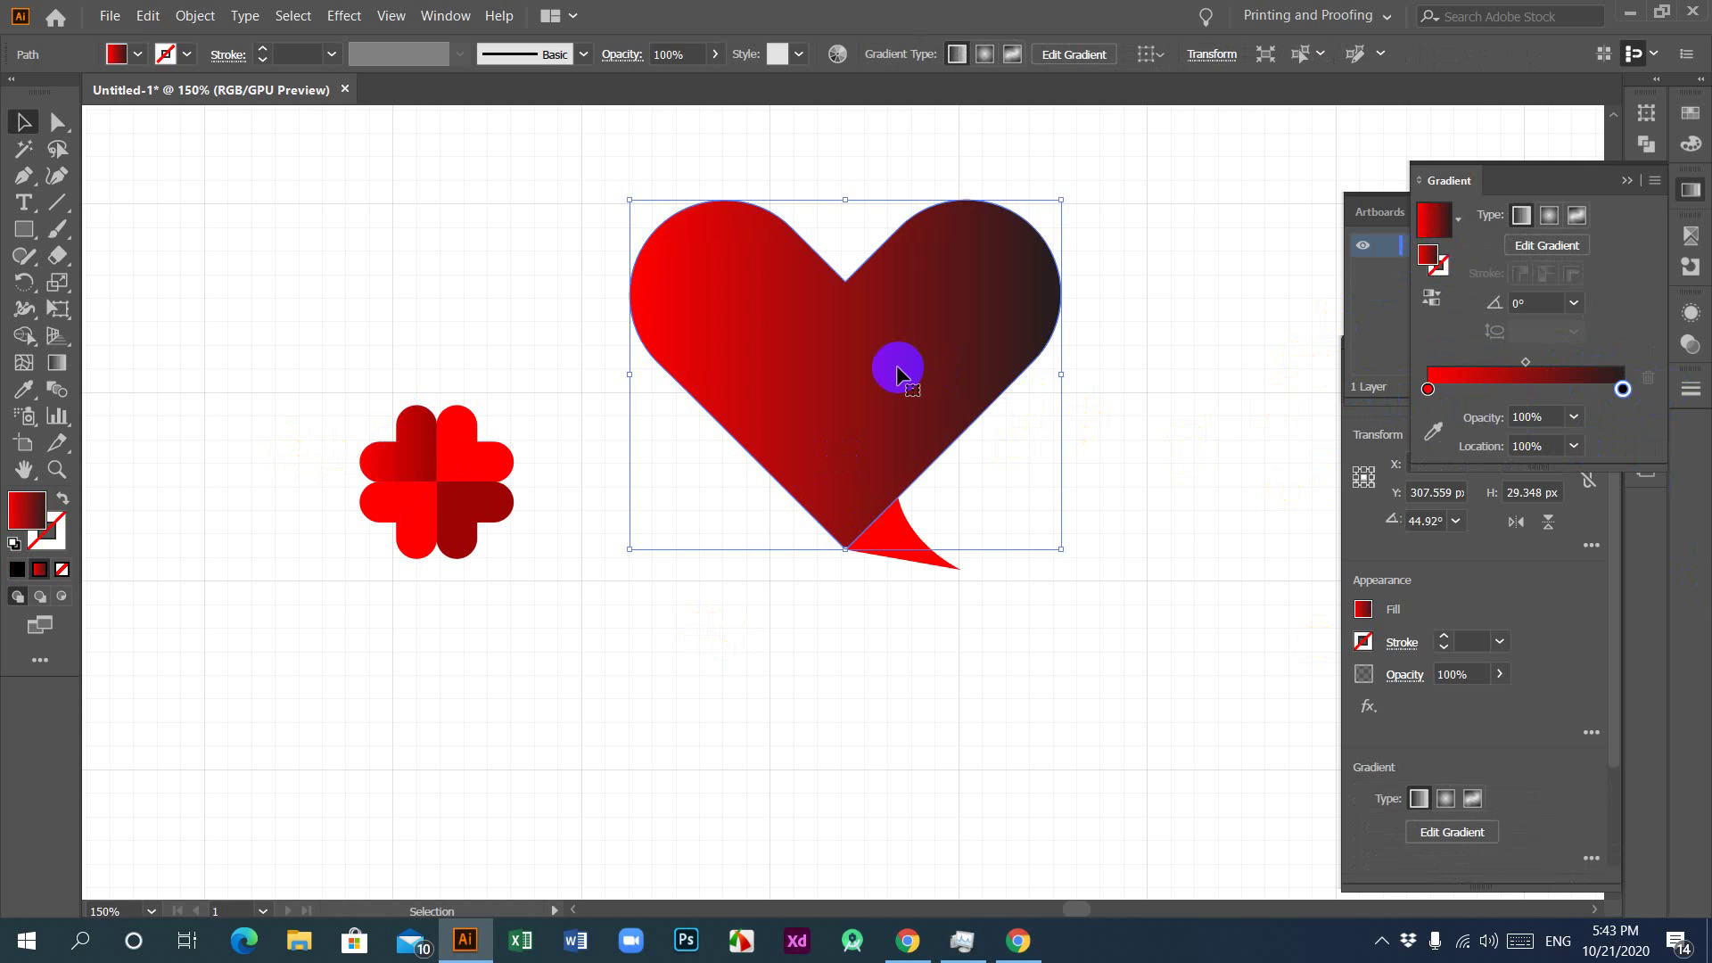
{"action": "left_click", "coordinate": [22, 392]}
{"action": "left_click", "coordinate": [386, 450]}
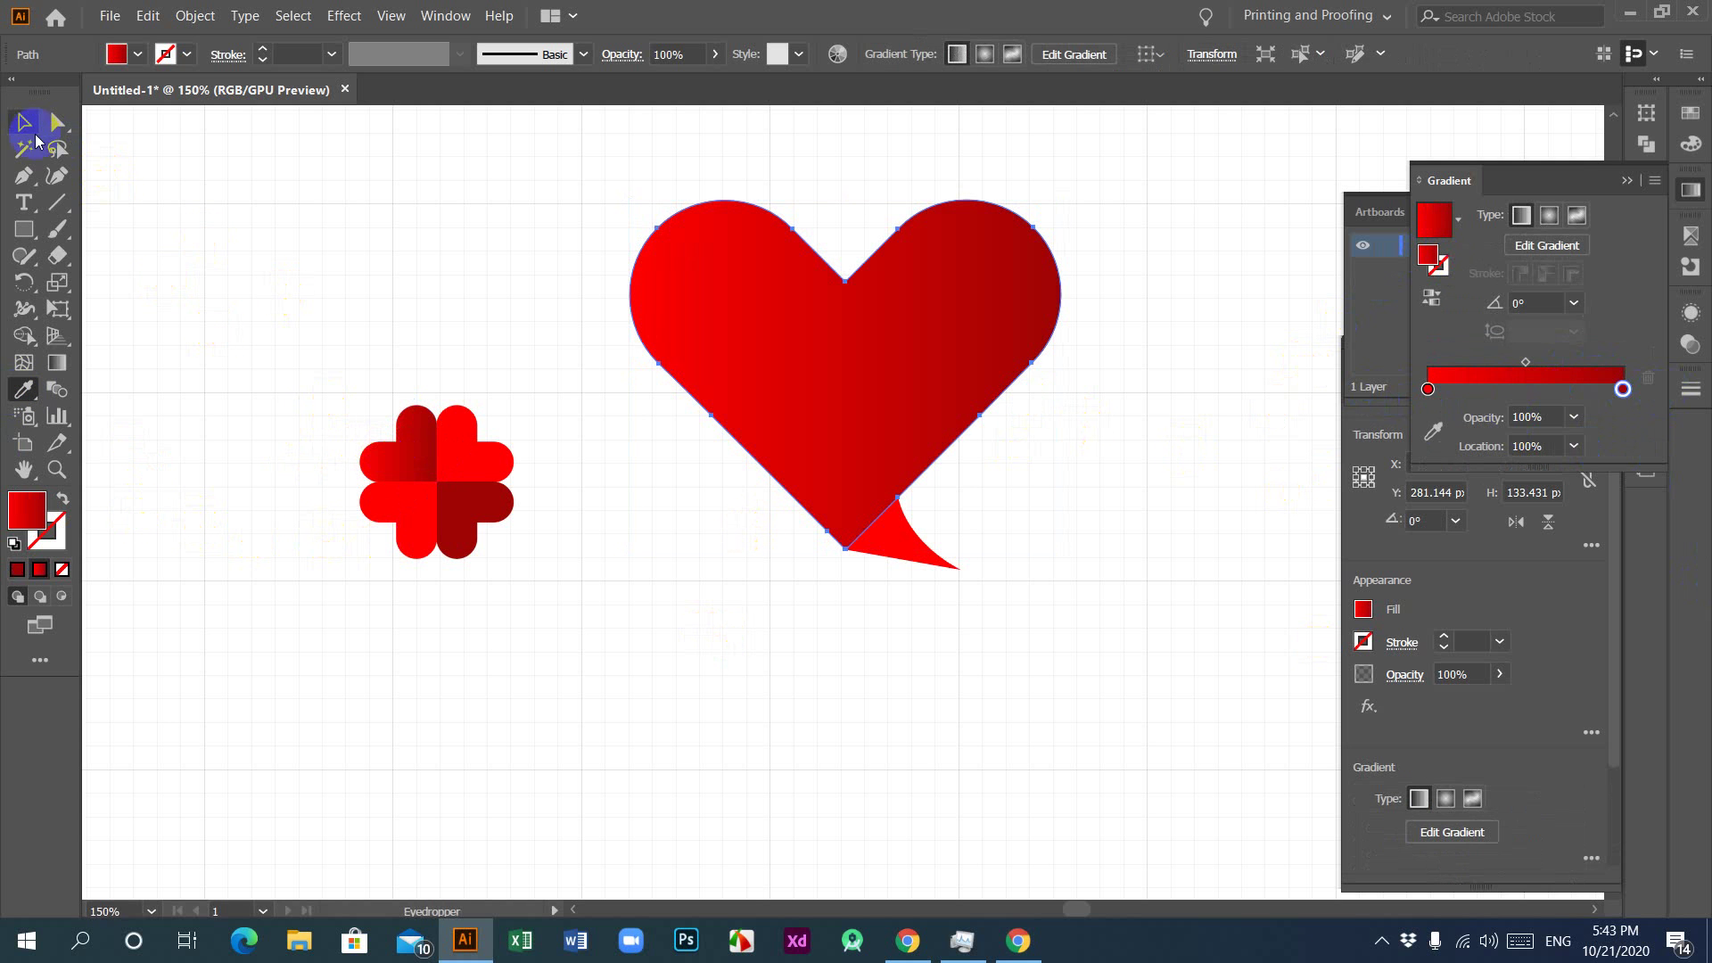
{"action": "left_click", "coordinate": [29, 130]}
{"action": "left_click", "coordinate": [179, 249]}
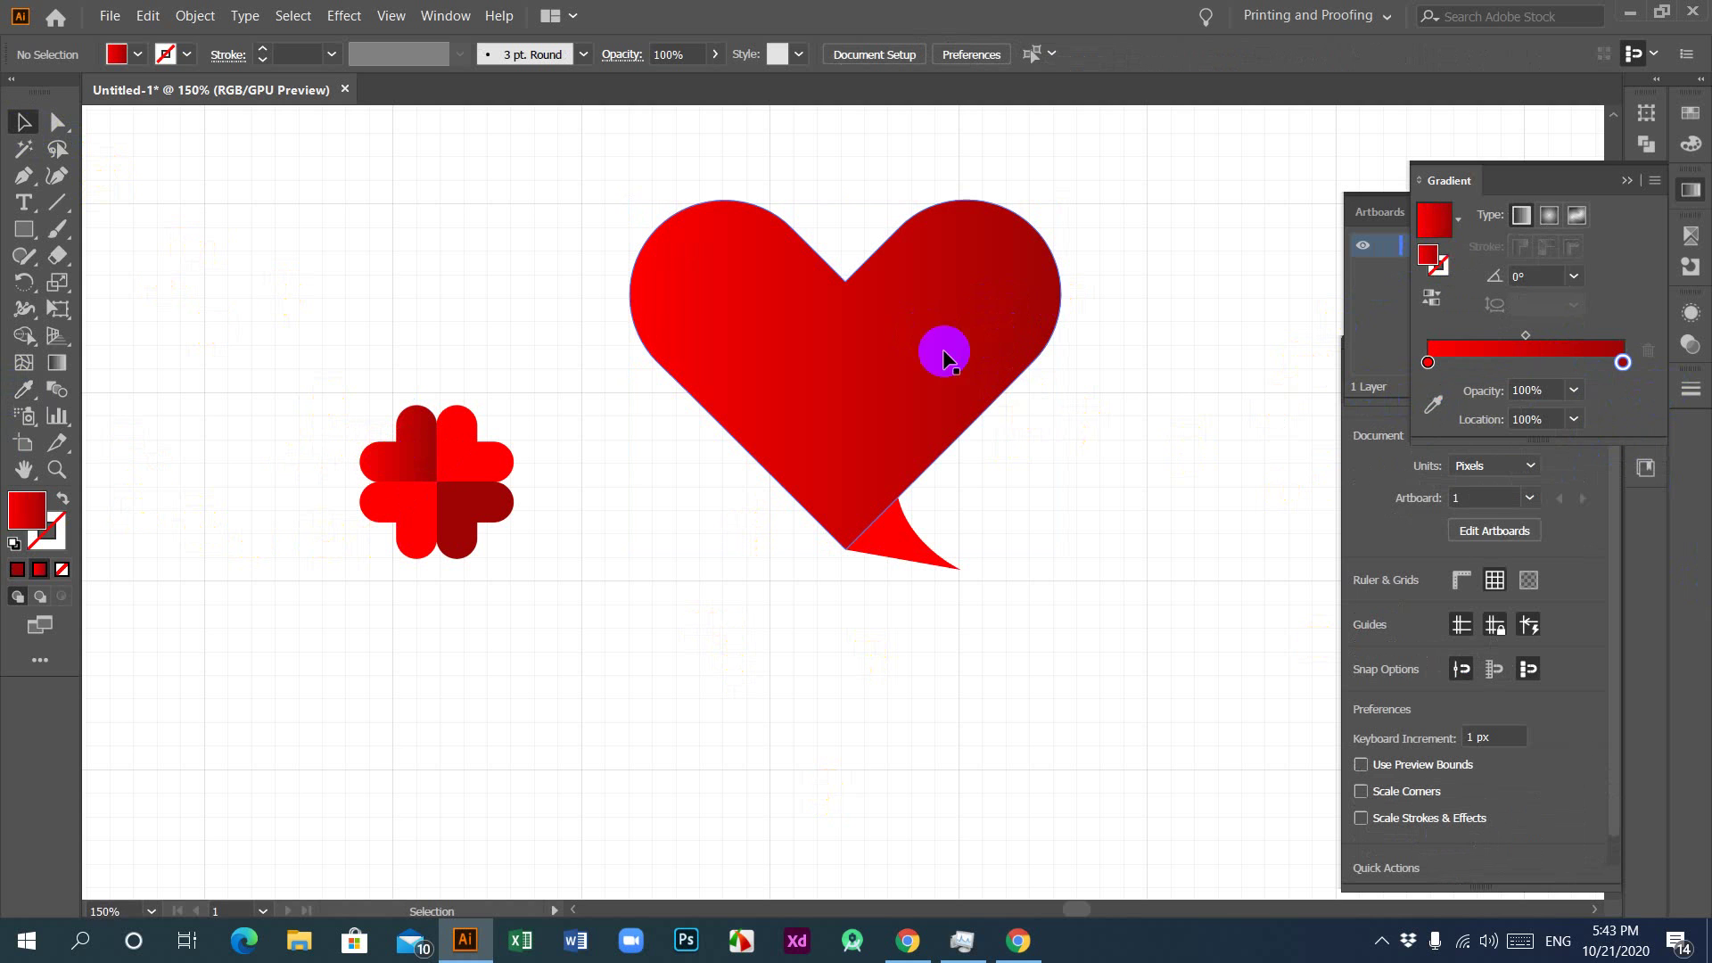
Step: Copy the large heart's red-to-dark-red gradient onto the tail with the Eyedropper and deselect it
{"action": "left_click", "coordinate": [890, 554]}
{"action": "left_click", "coordinate": [12, 398]}
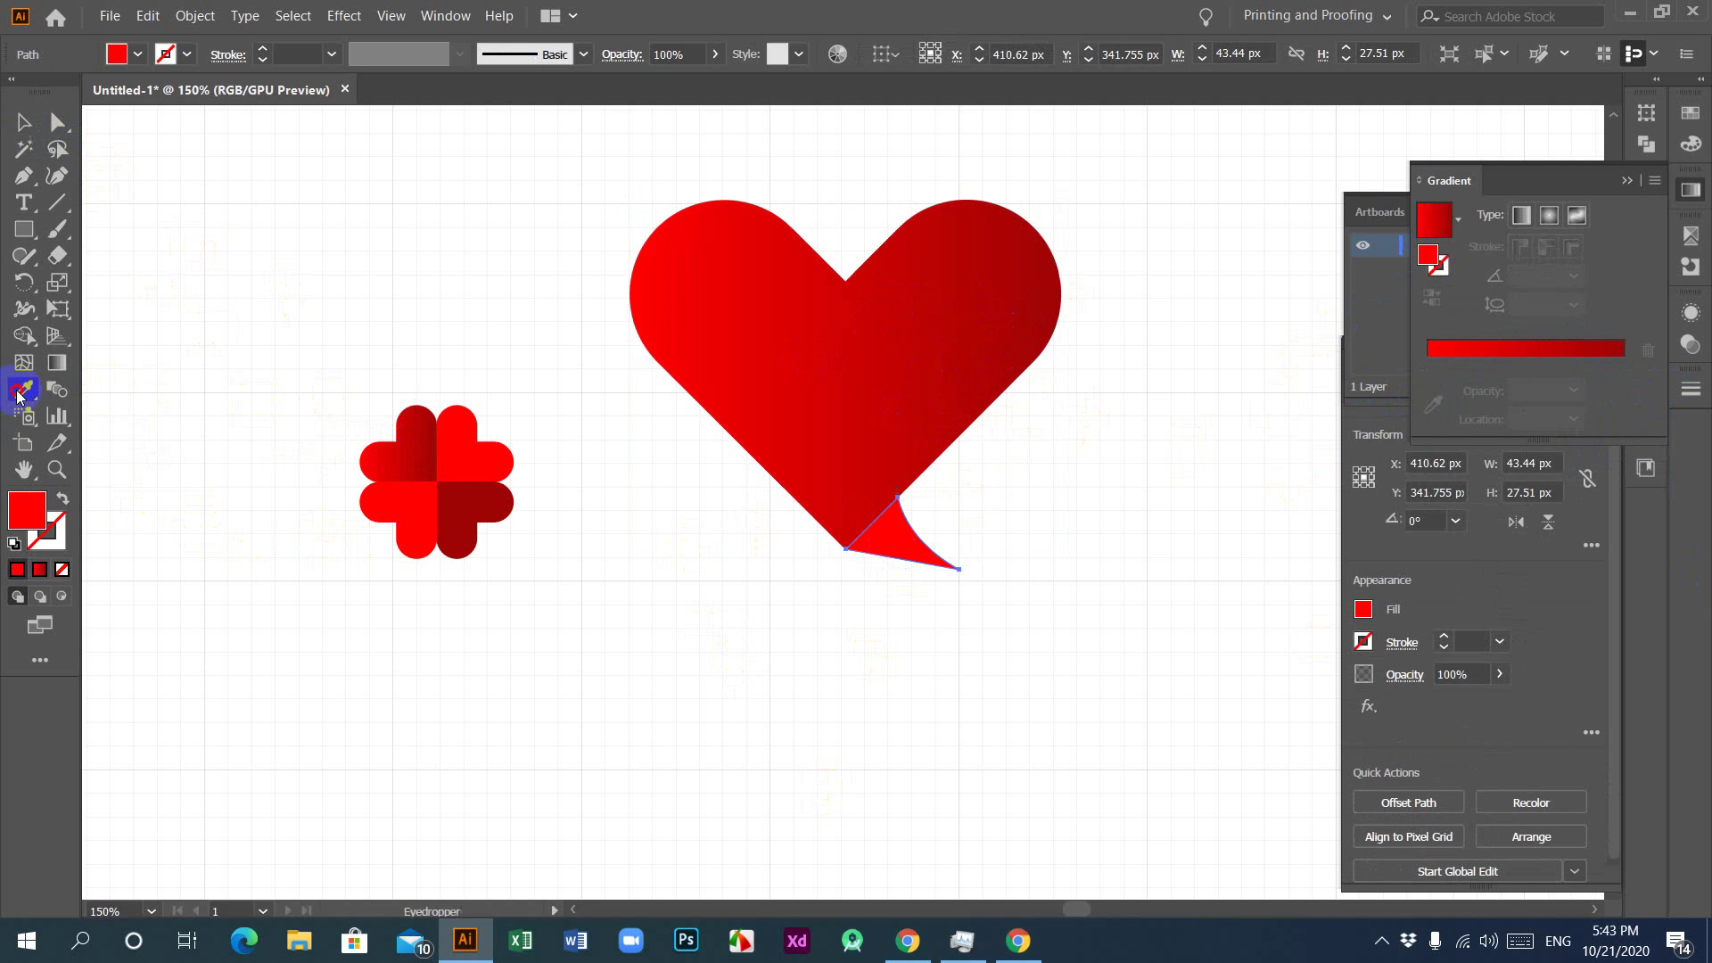
{"action": "left_click", "coordinate": [1040, 306]}
{"action": "left_click", "coordinate": [22, 122]}
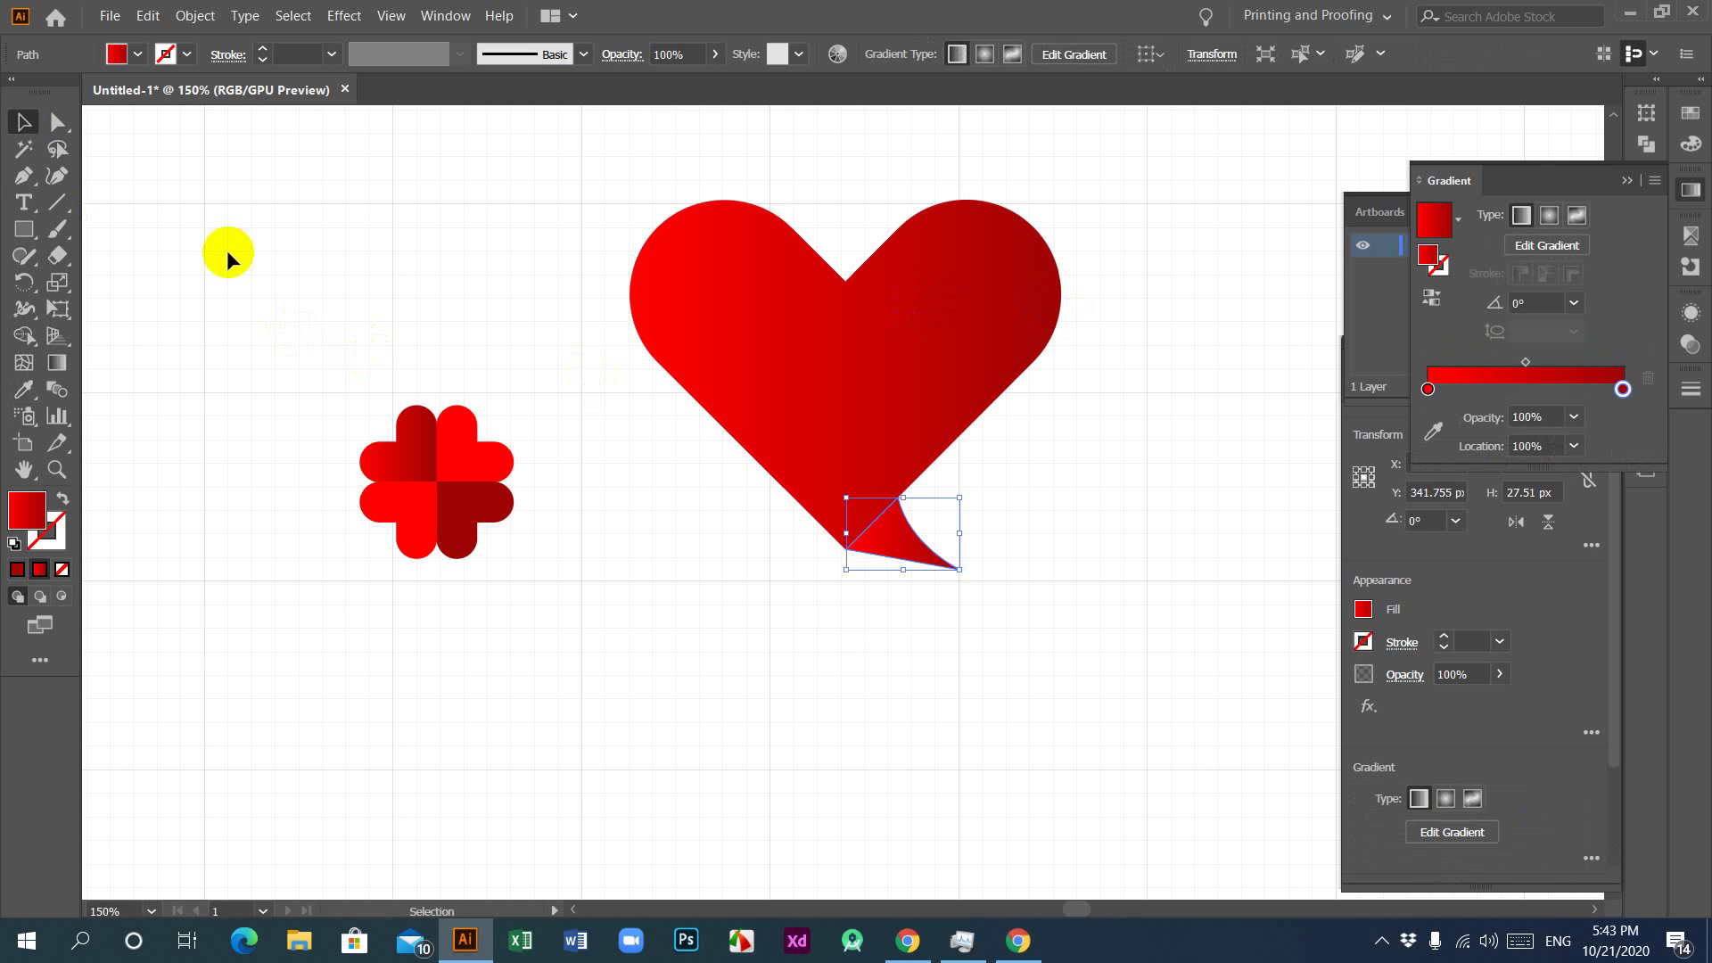
{"action": "left_click", "coordinate": [901, 675]}
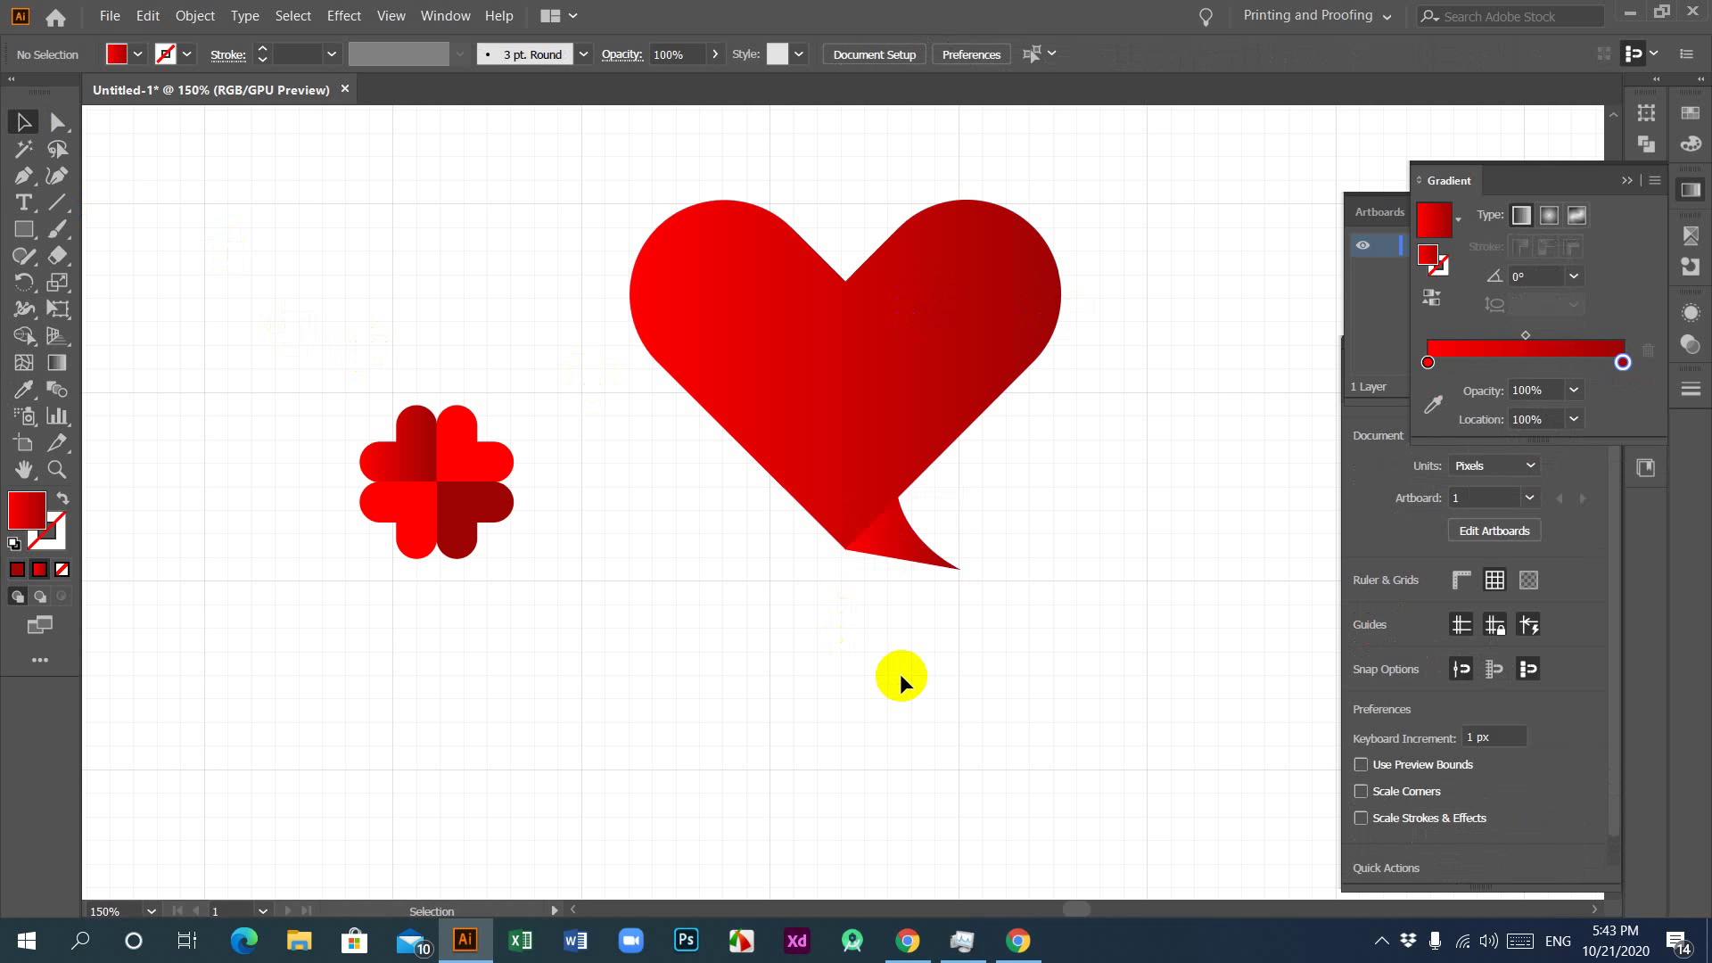
Step: Scale the heart down proportionally to about 103 px wide and 84 px high, keeping its lower tip at the tail
{"action": "left_click", "coordinate": [910, 542]}
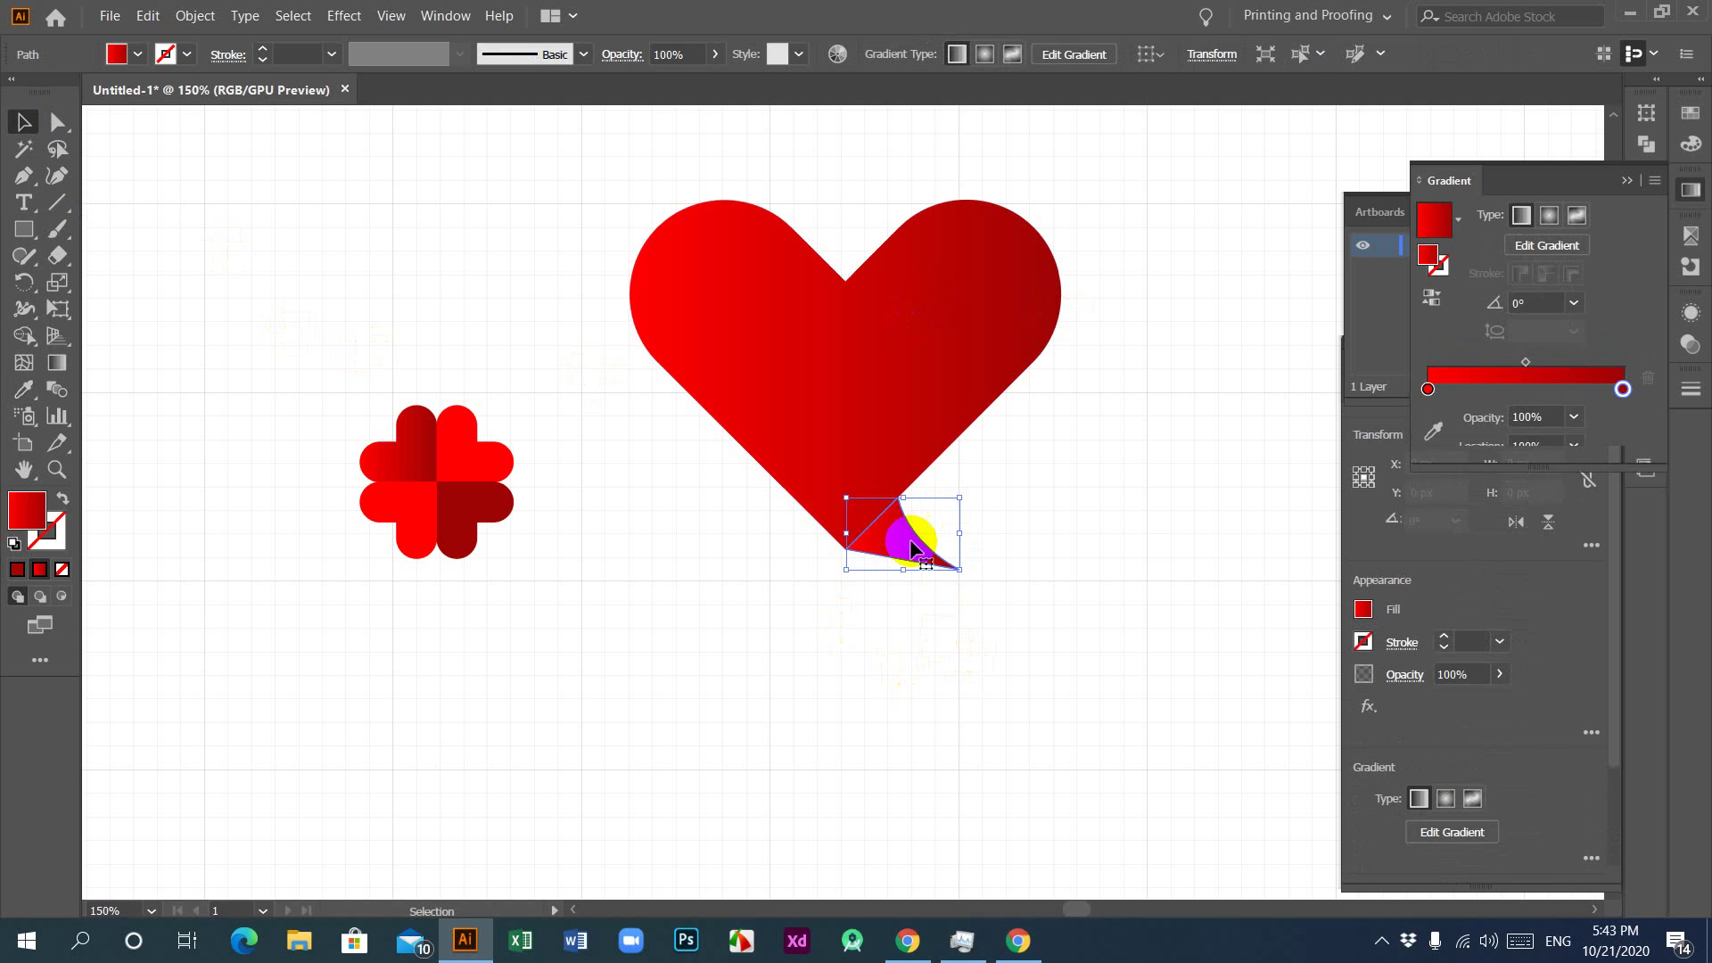
{"action": "left_click", "coordinate": [929, 344]}
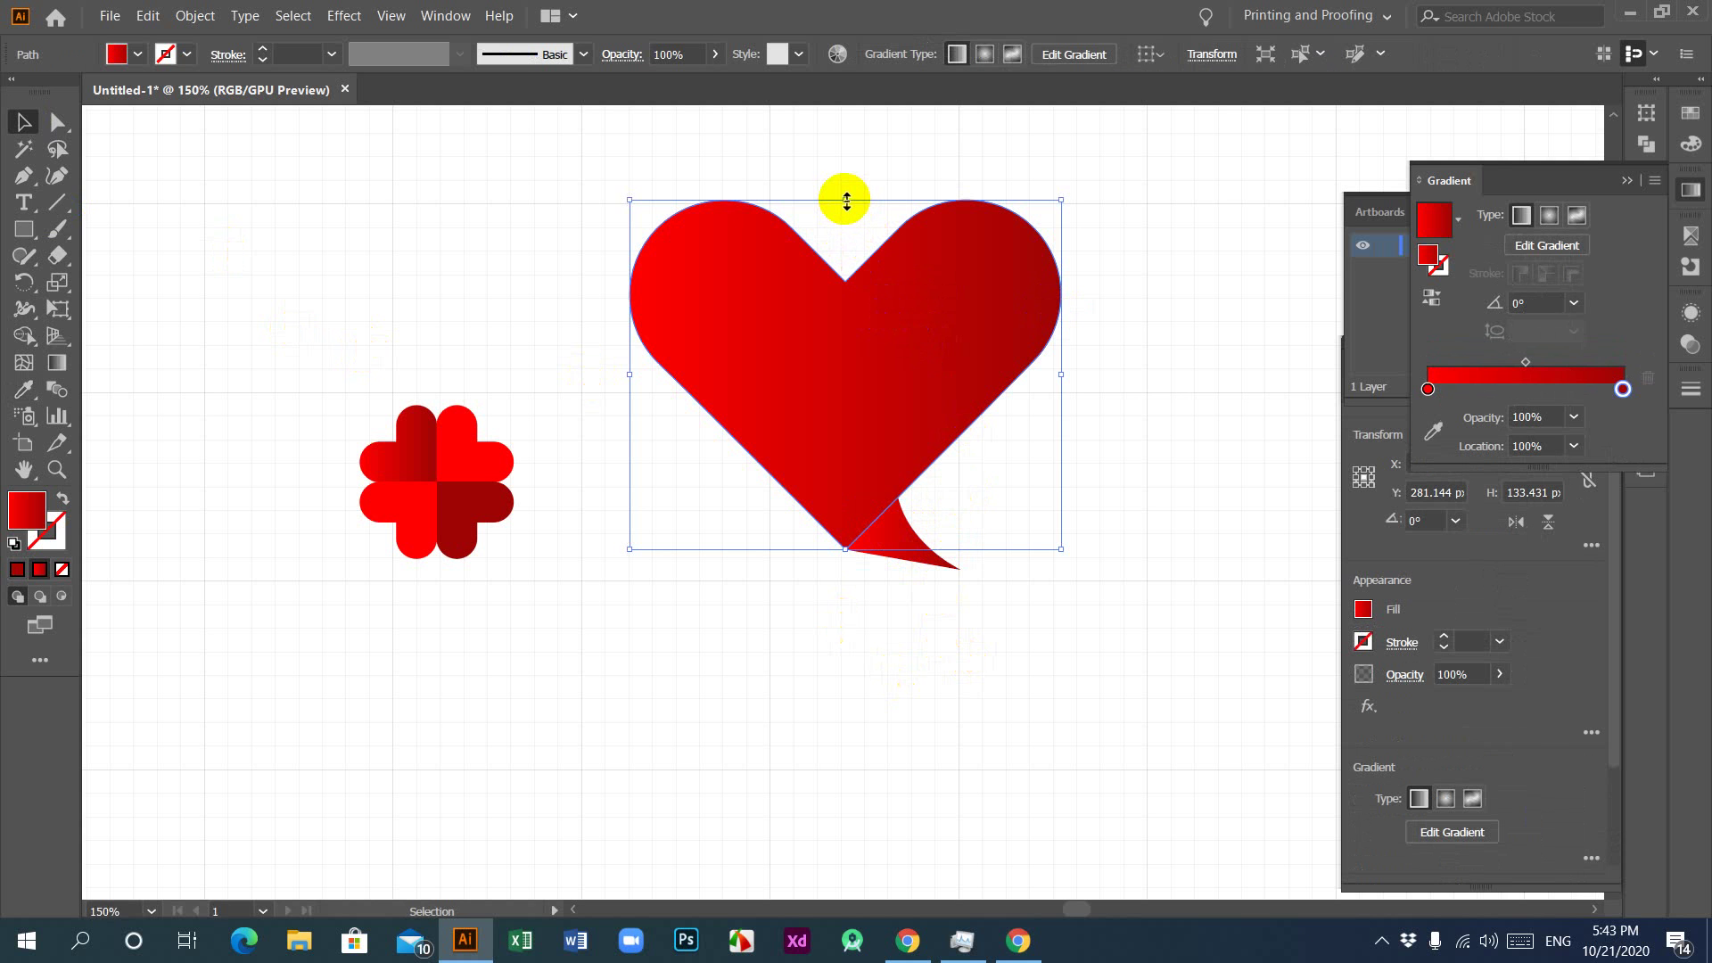
{"action": "left_click_drag", "start_coordinate": [845, 199], "coordinate": [811, 377]}
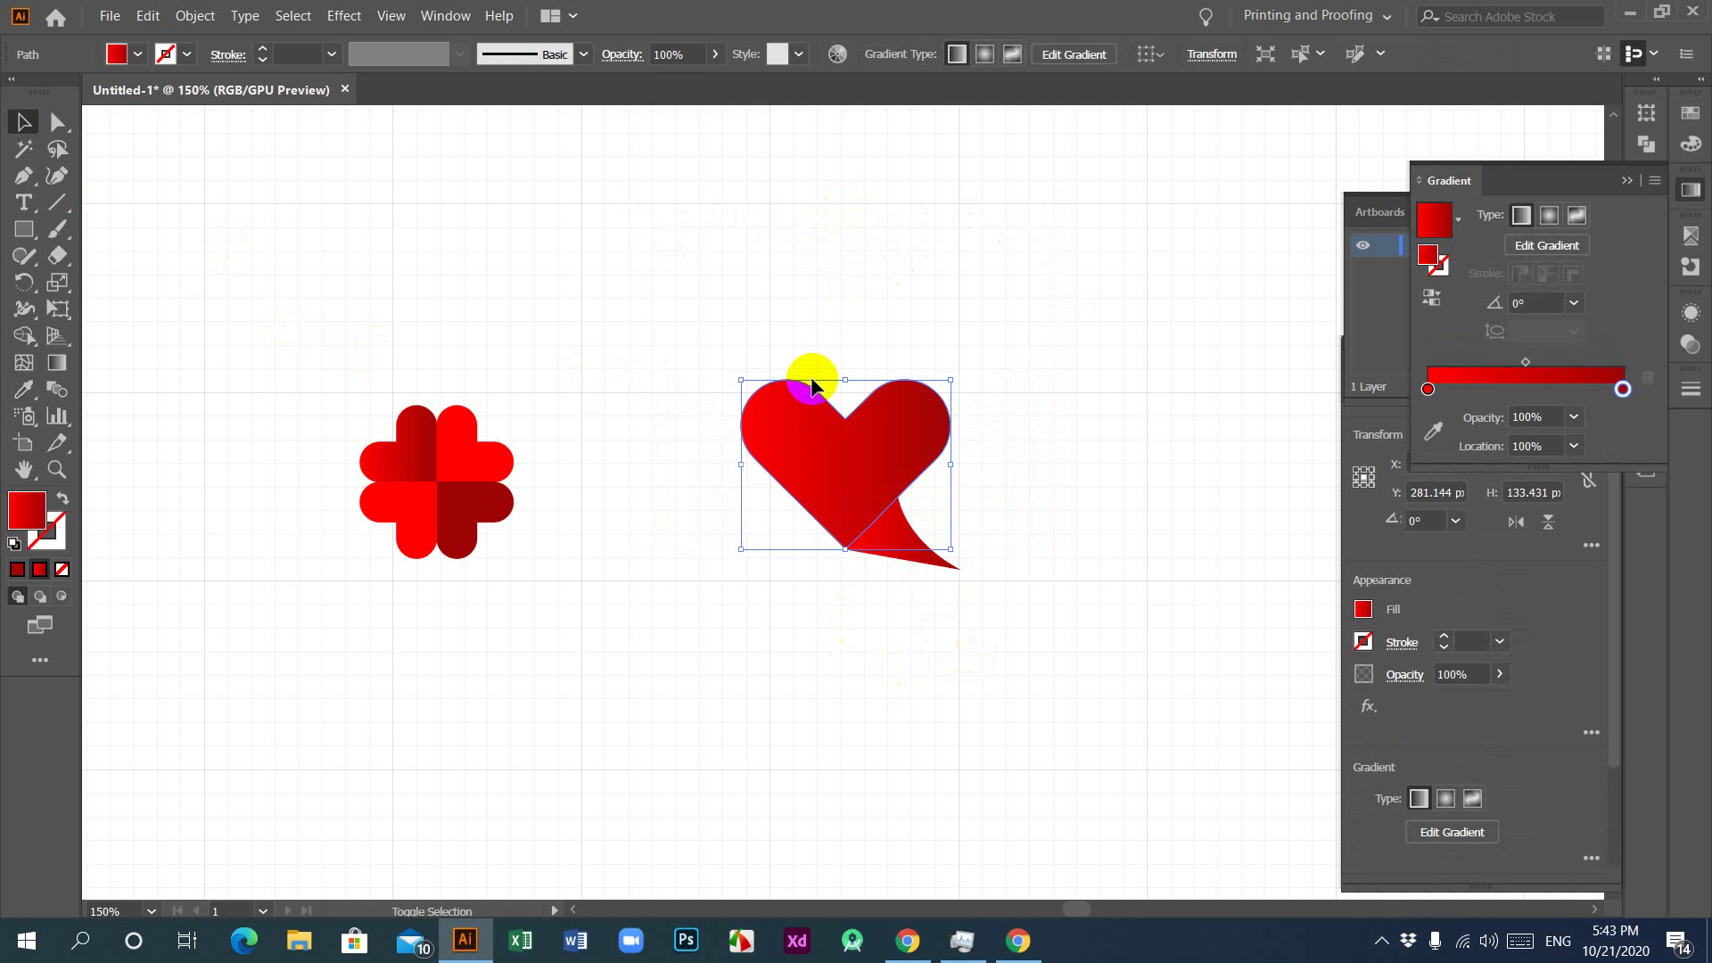
{"action": "left_click", "coordinate": [1060, 406]}
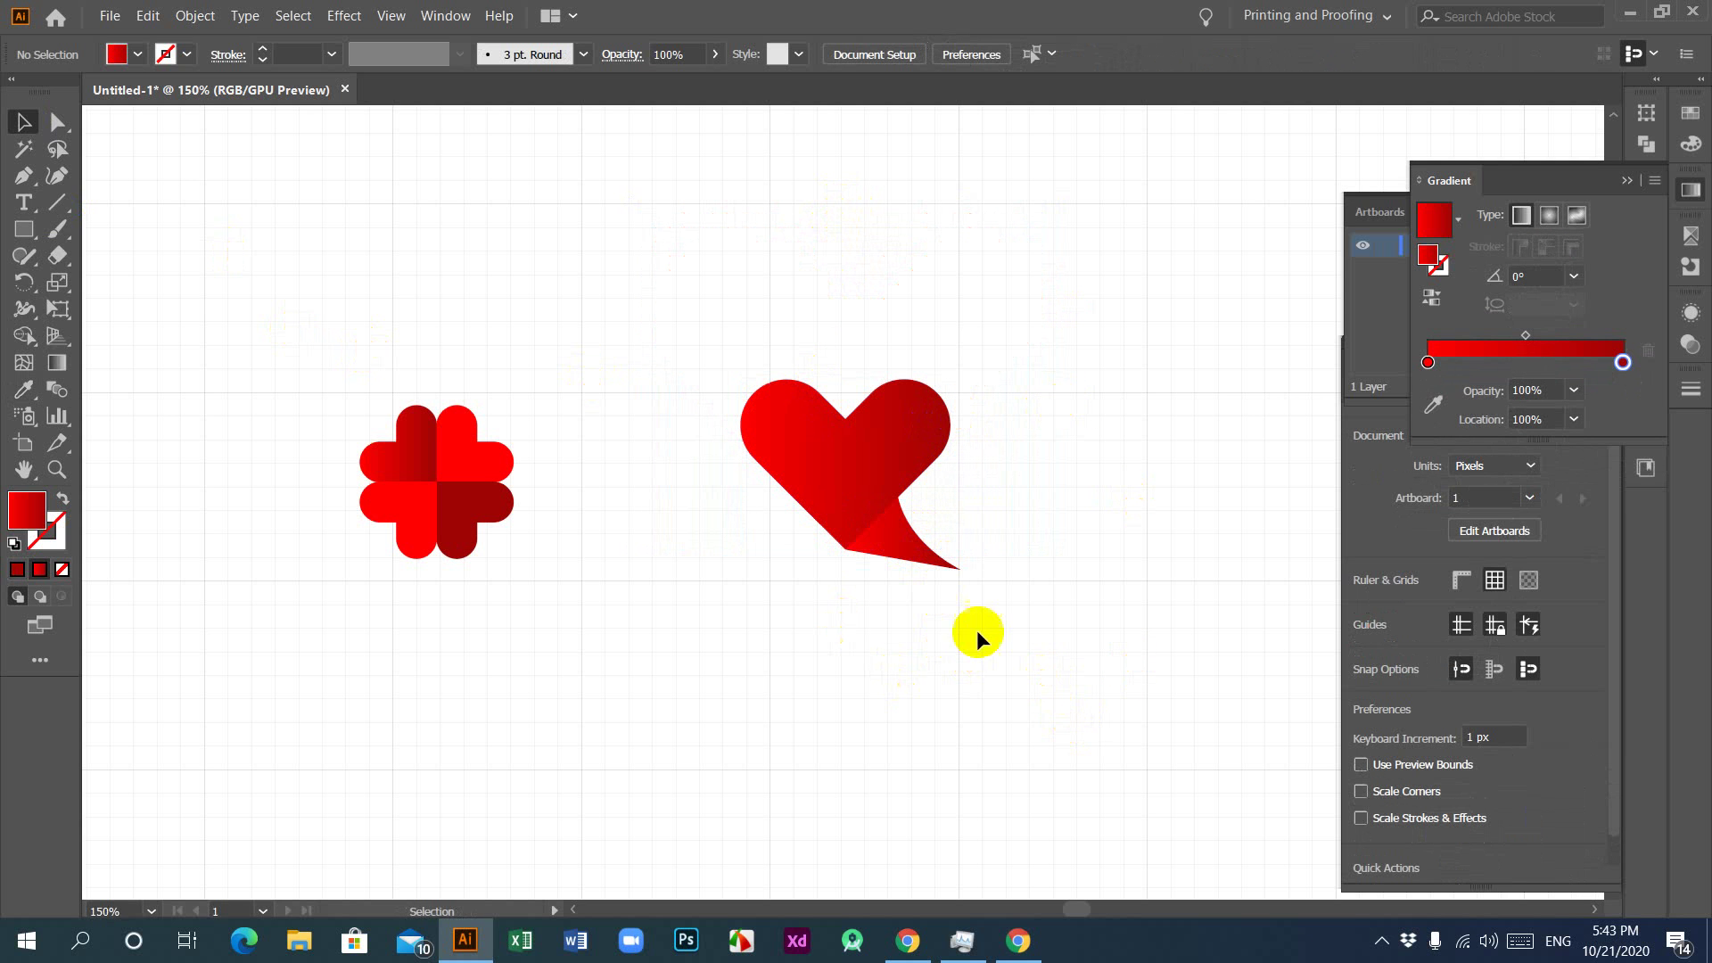
{"action": "left_click", "coordinate": [816, 398]}
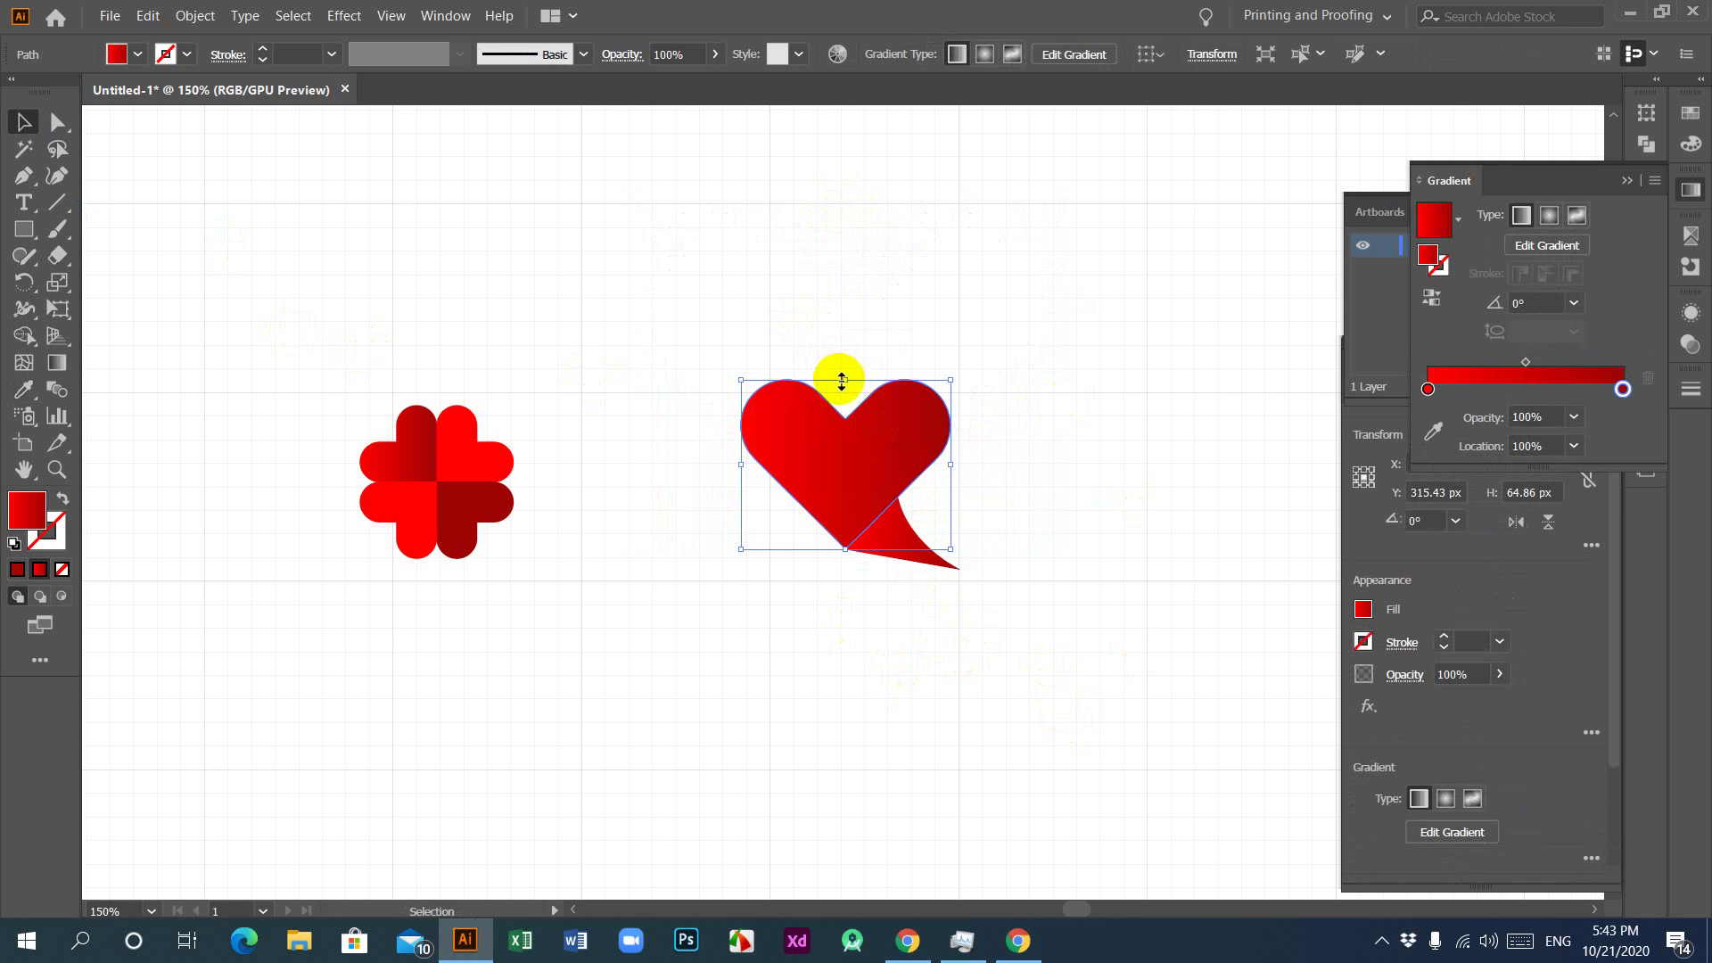
{"action": "left_click_drag", "start_coordinate": [845, 381], "coordinate": [834, 328]}
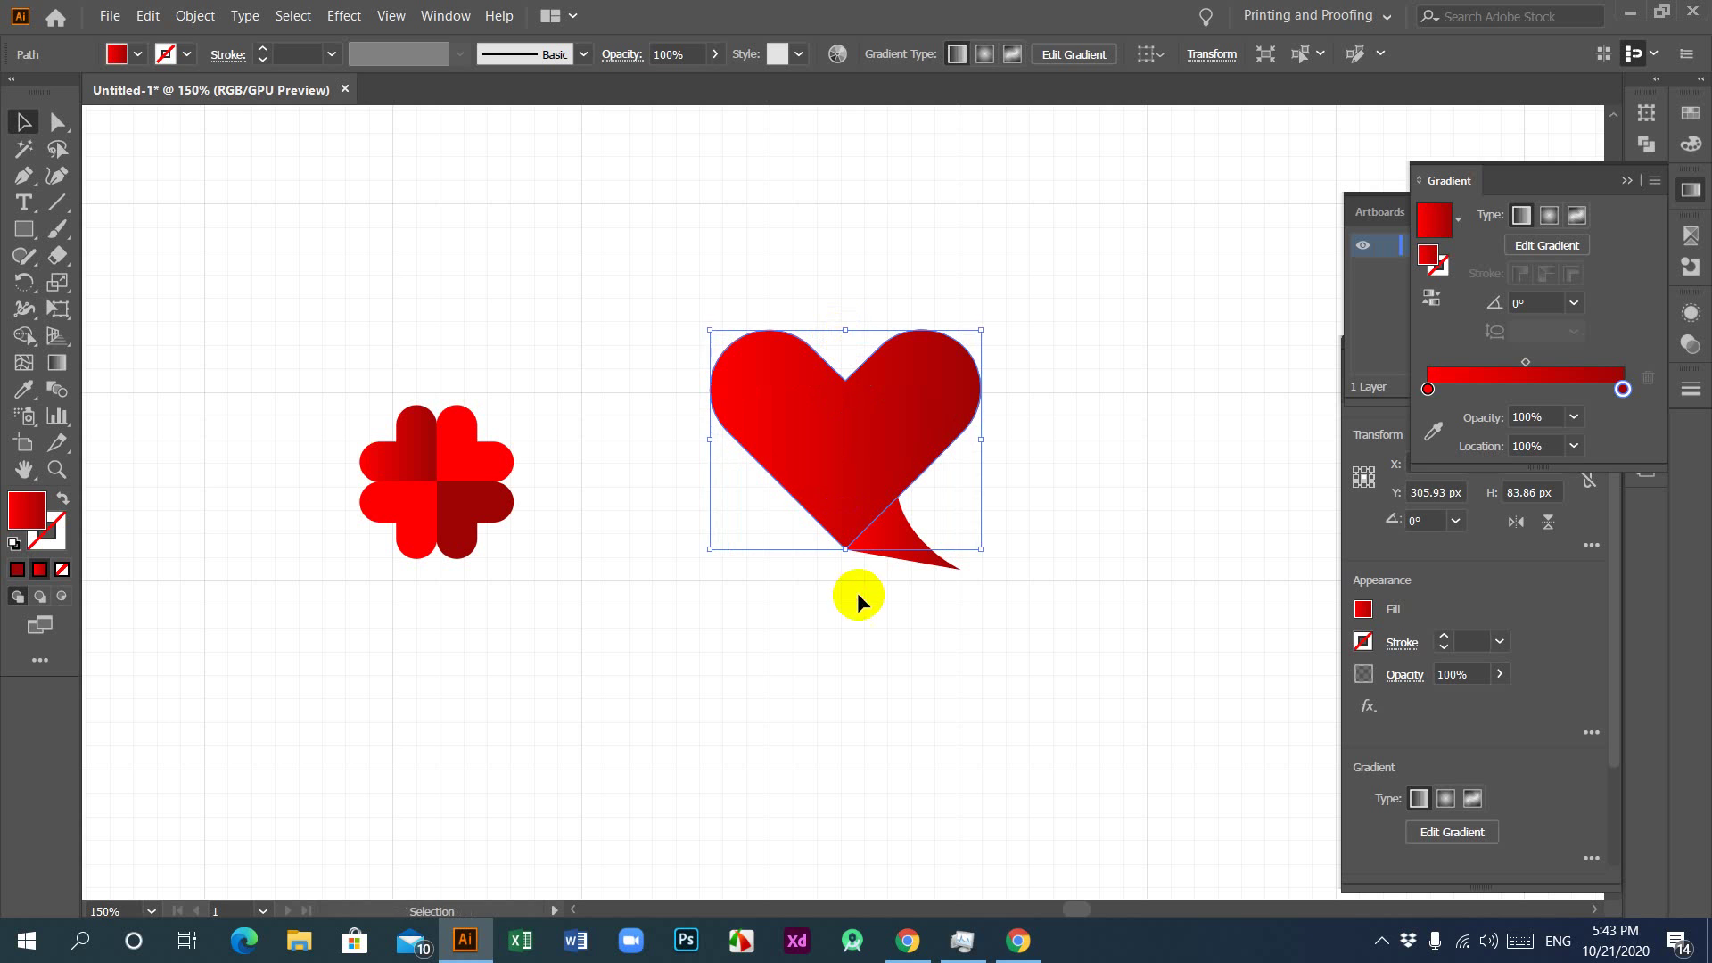
{"action": "left_click", "coordinate": [901, 560]}
{"action": "left_click", "coordinate": [901, 553]}
{"action": "left_click", "coordinate": [874, 629]}
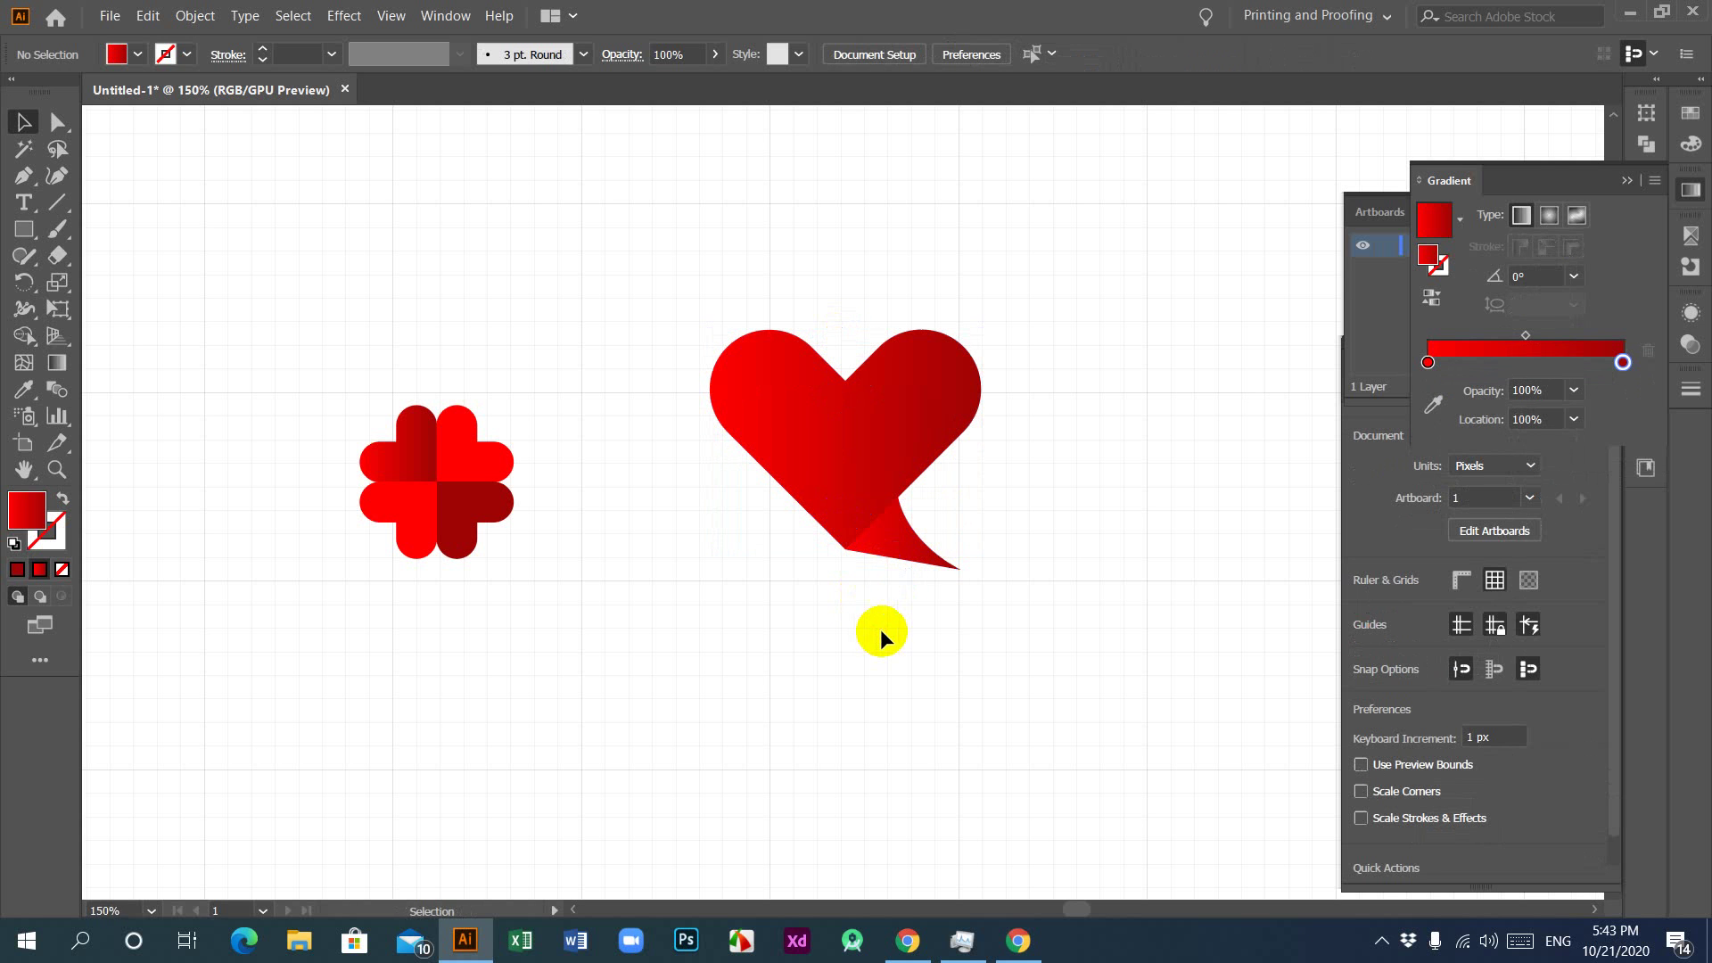
Step: Redirect the tail's gradient diagonally to about 121.7° with the Gradient tool, running from red below the tail to dark red at the heart
{"action": "left_click", "coordinate": [907, 552]}
{"action": "left_click", "coordinate": [56, 363]}
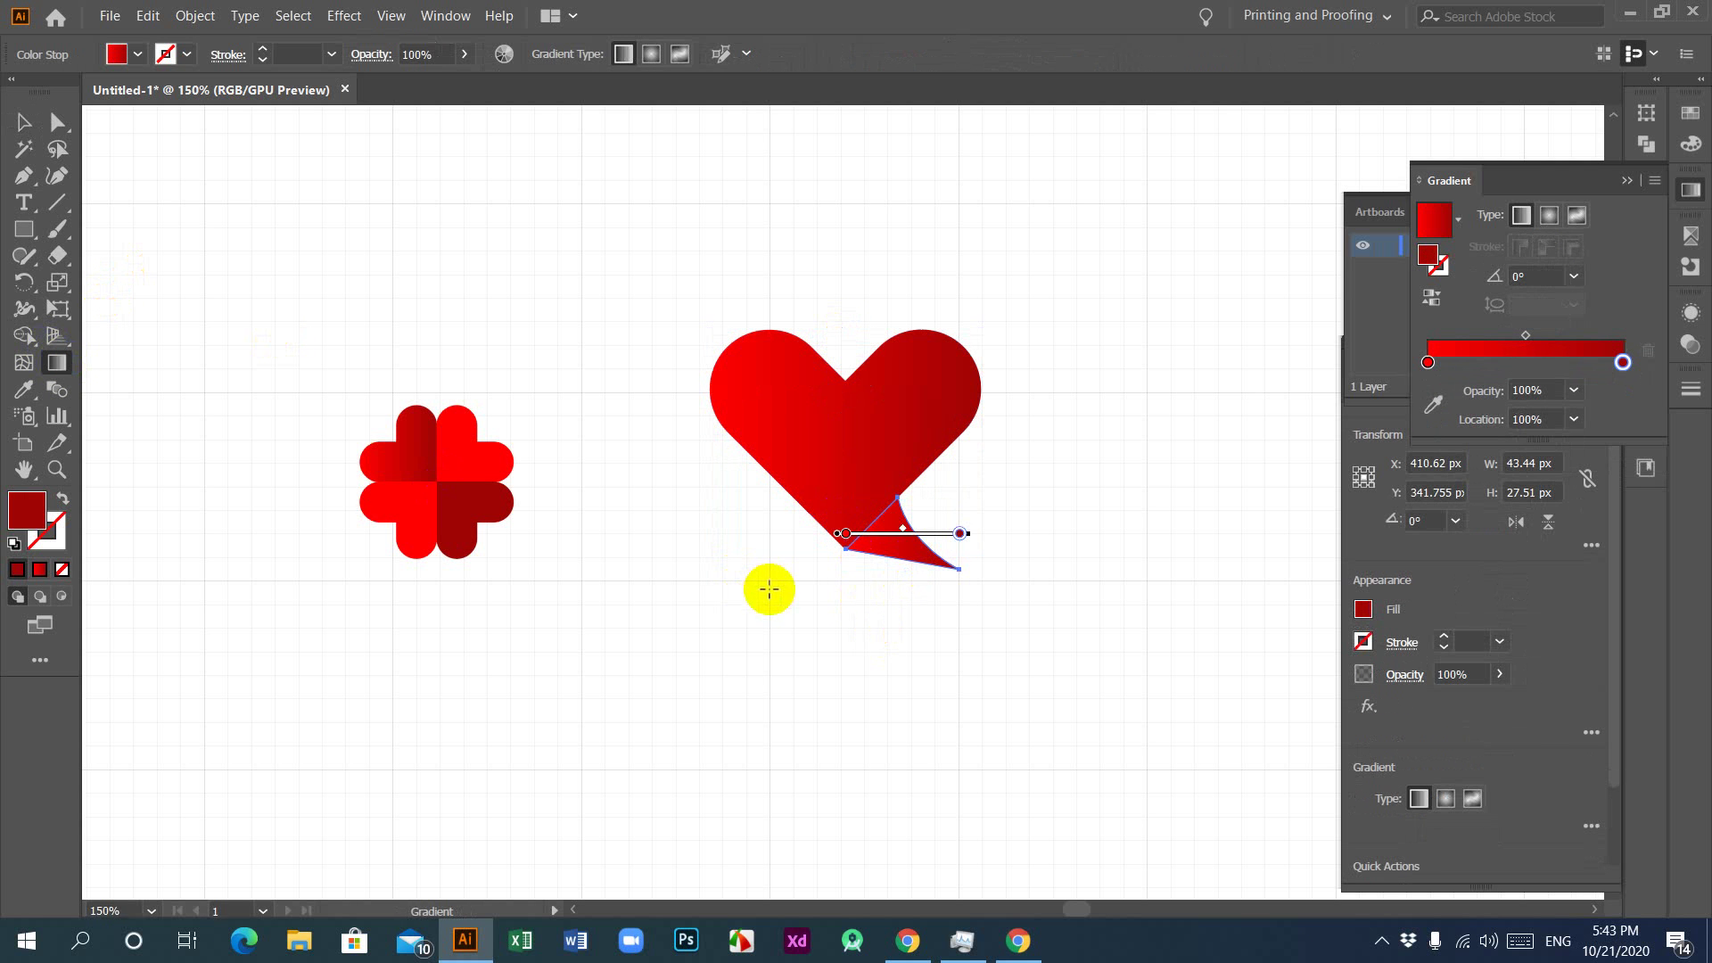
{"action": "left_click_drag", "start_coordinate": [927, 600], "coordinate": [866, 503]}
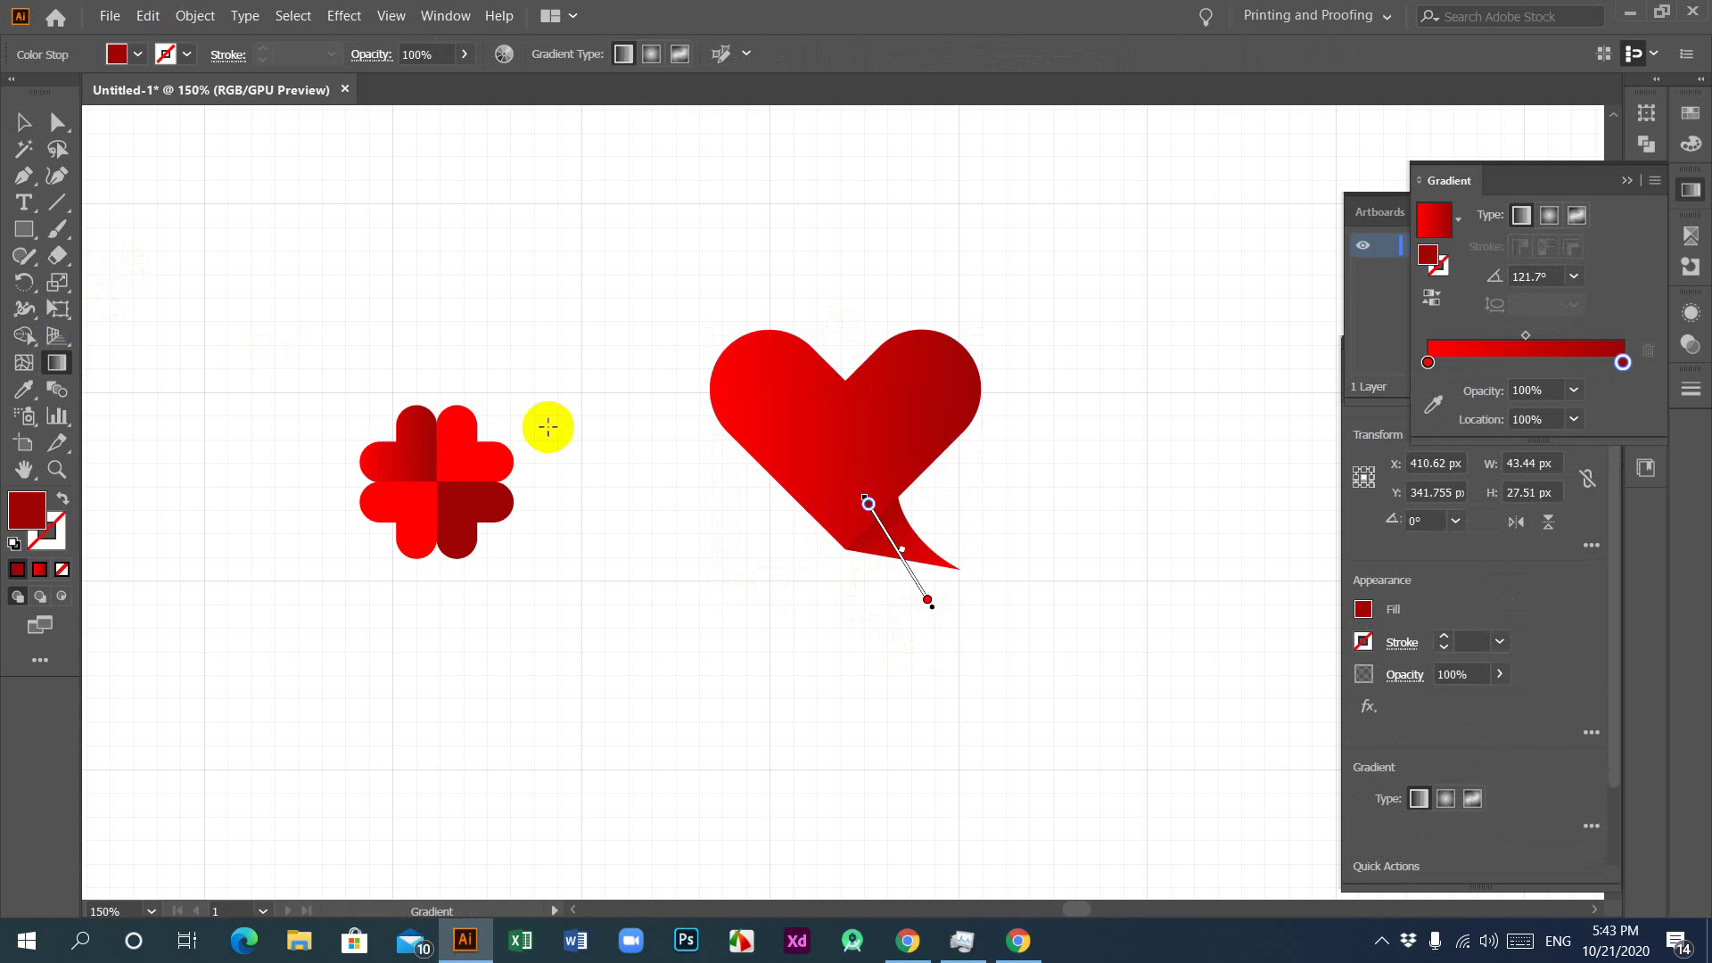
{"action": "left_click", "coordinate": [24, 122]}
{"action": "left_click", "coordinate": [713, 622]}
Step: Redirect the heart's gradient with the Gradient tool to about 125.9°, from red at the lower right to dark red at the upper-left lobe
{"action": "left_click", "coordinate": [866, 432]}
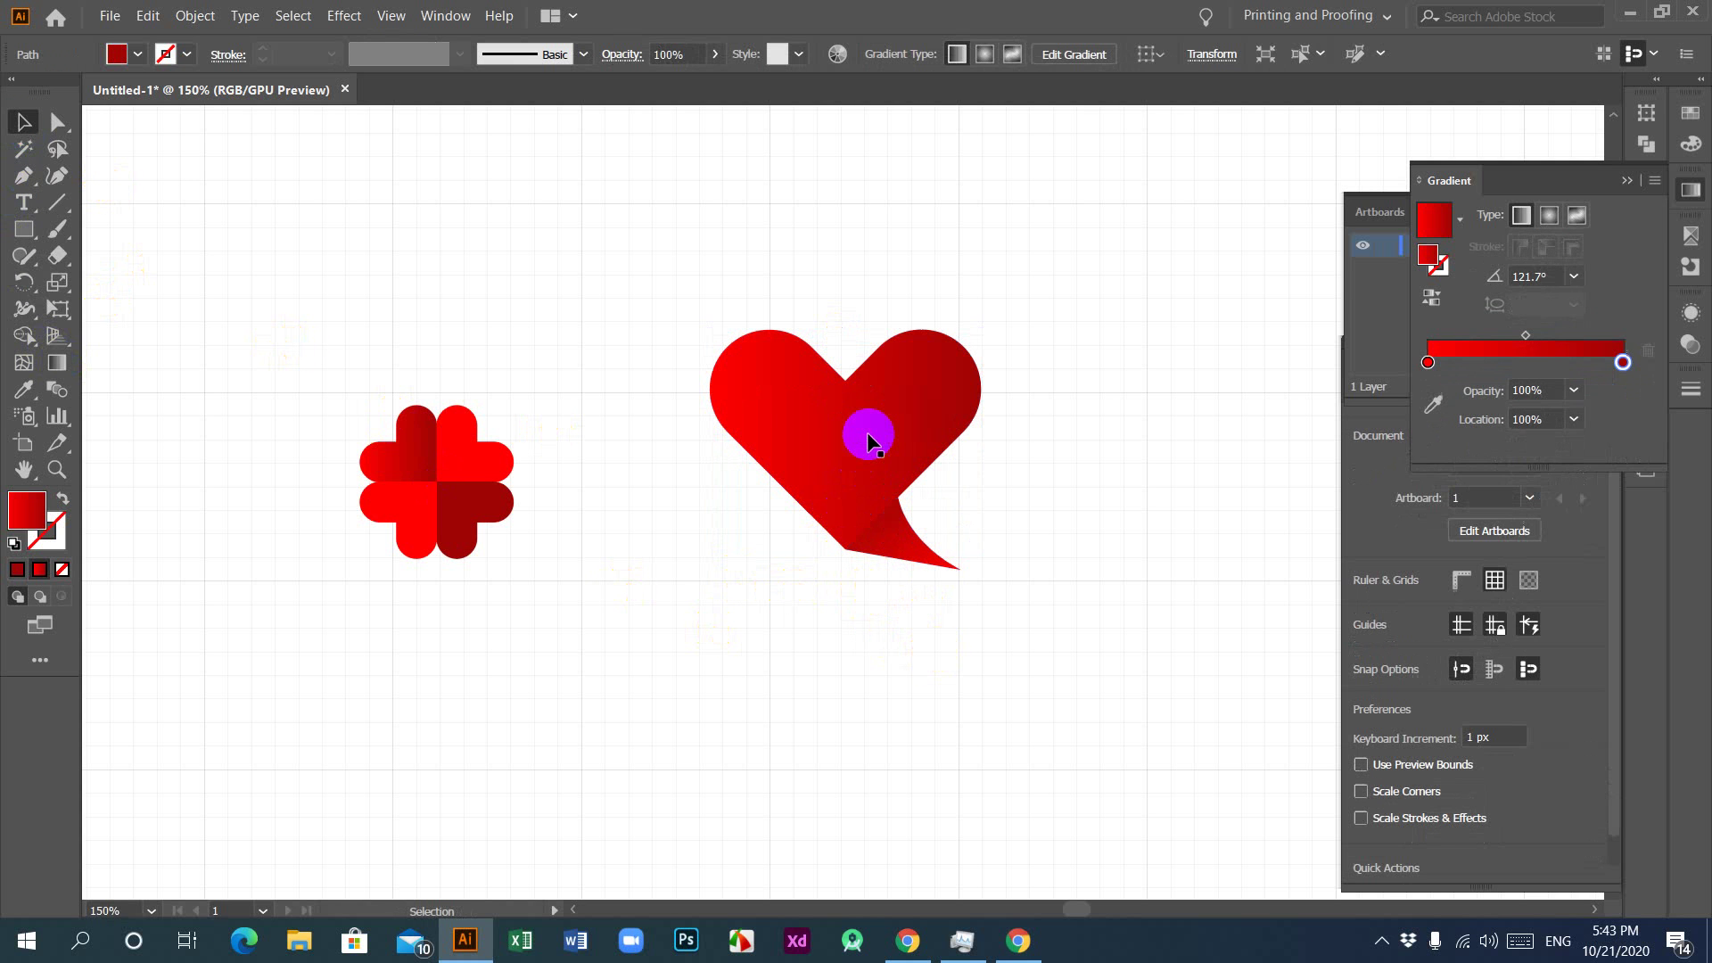
{"action": "left_click", "coordinate": [875, 402]}
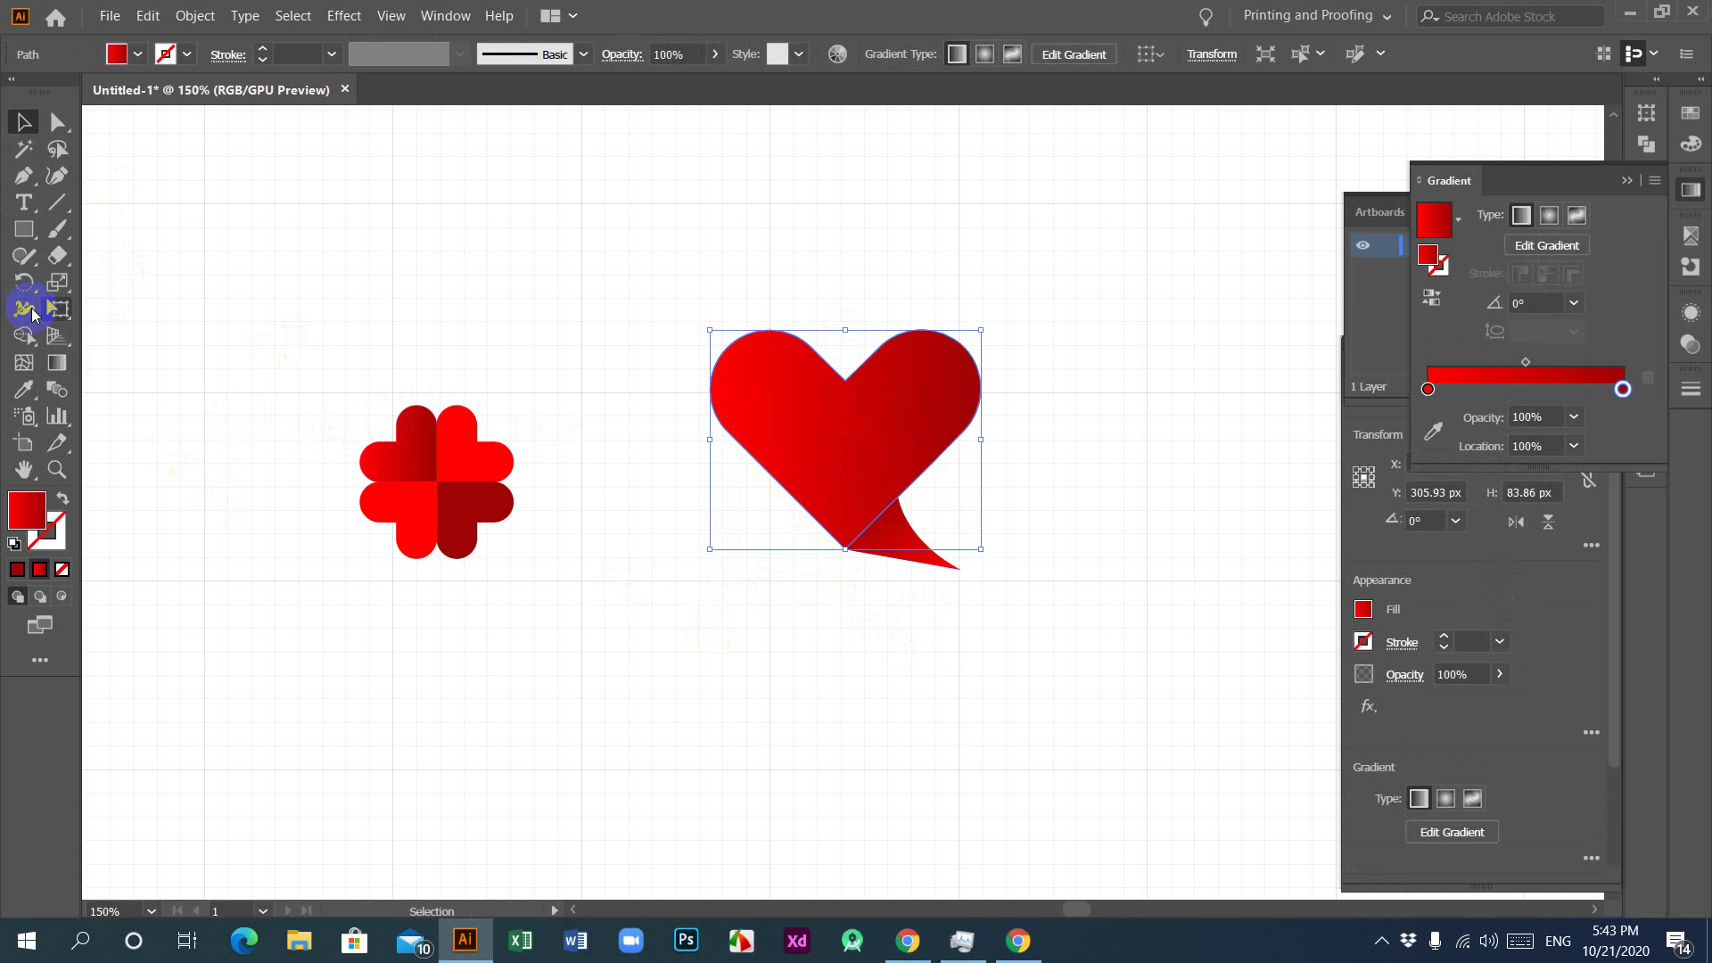
{"action": "left_click", "coordinate": [57, 365]}
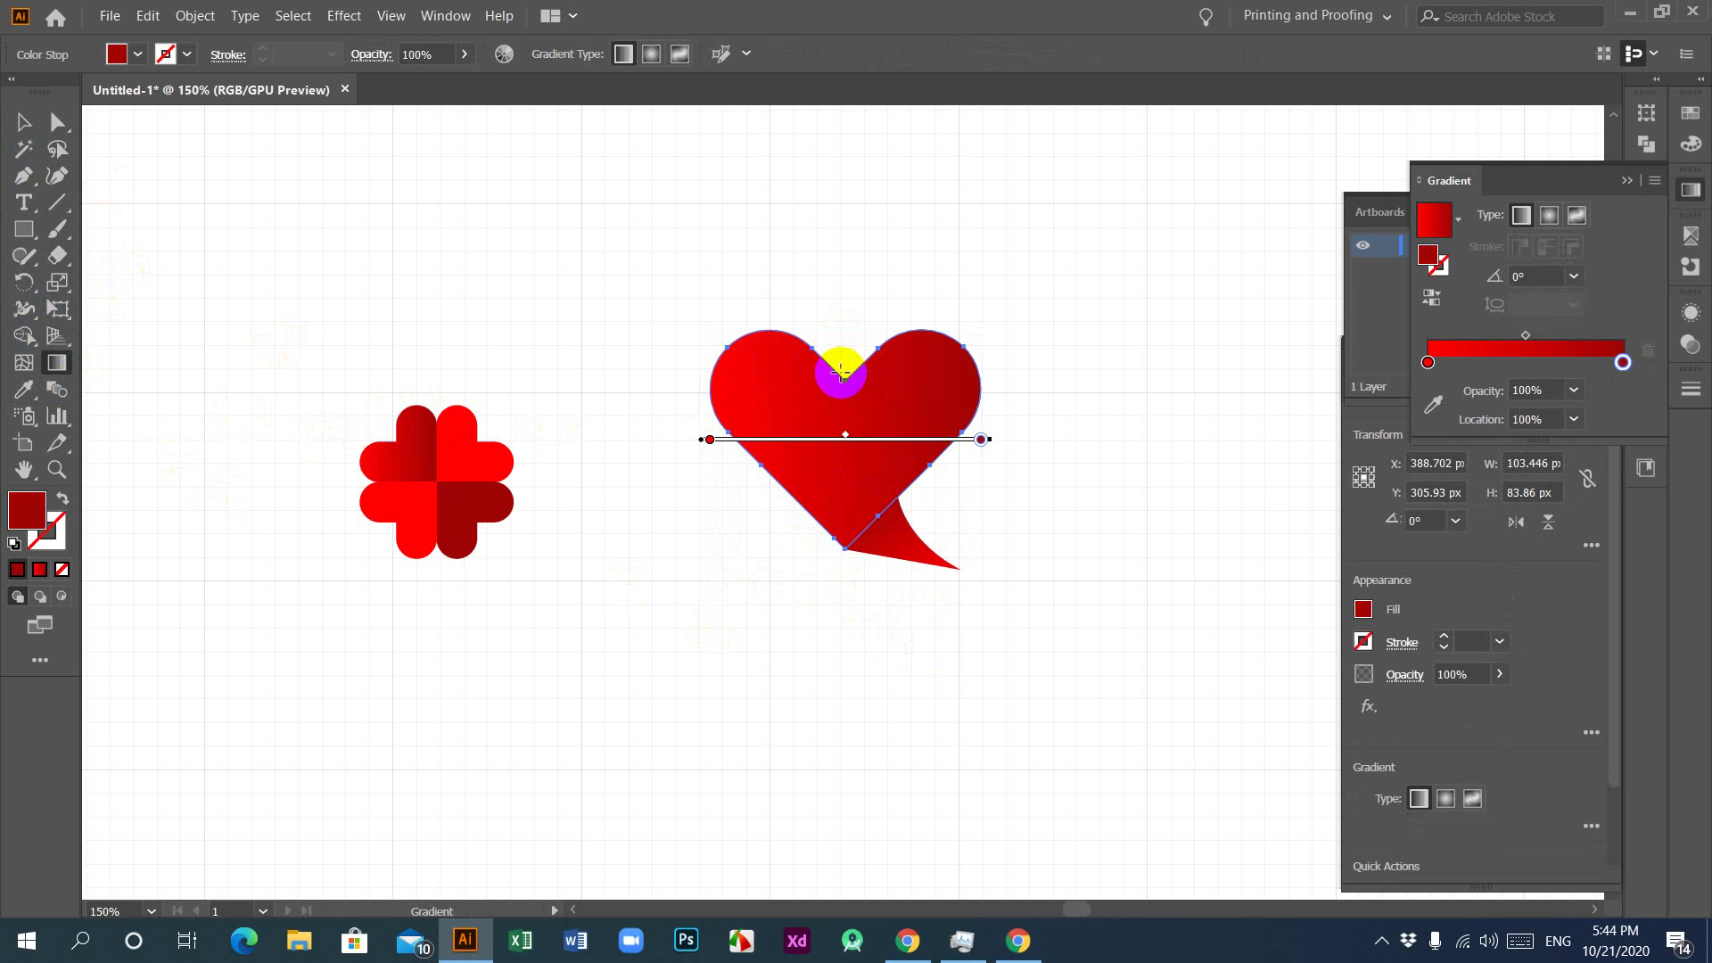
{"action": "left_click_drag", "start_coordinate": [840, 370], "coordinate": [849, 537]}
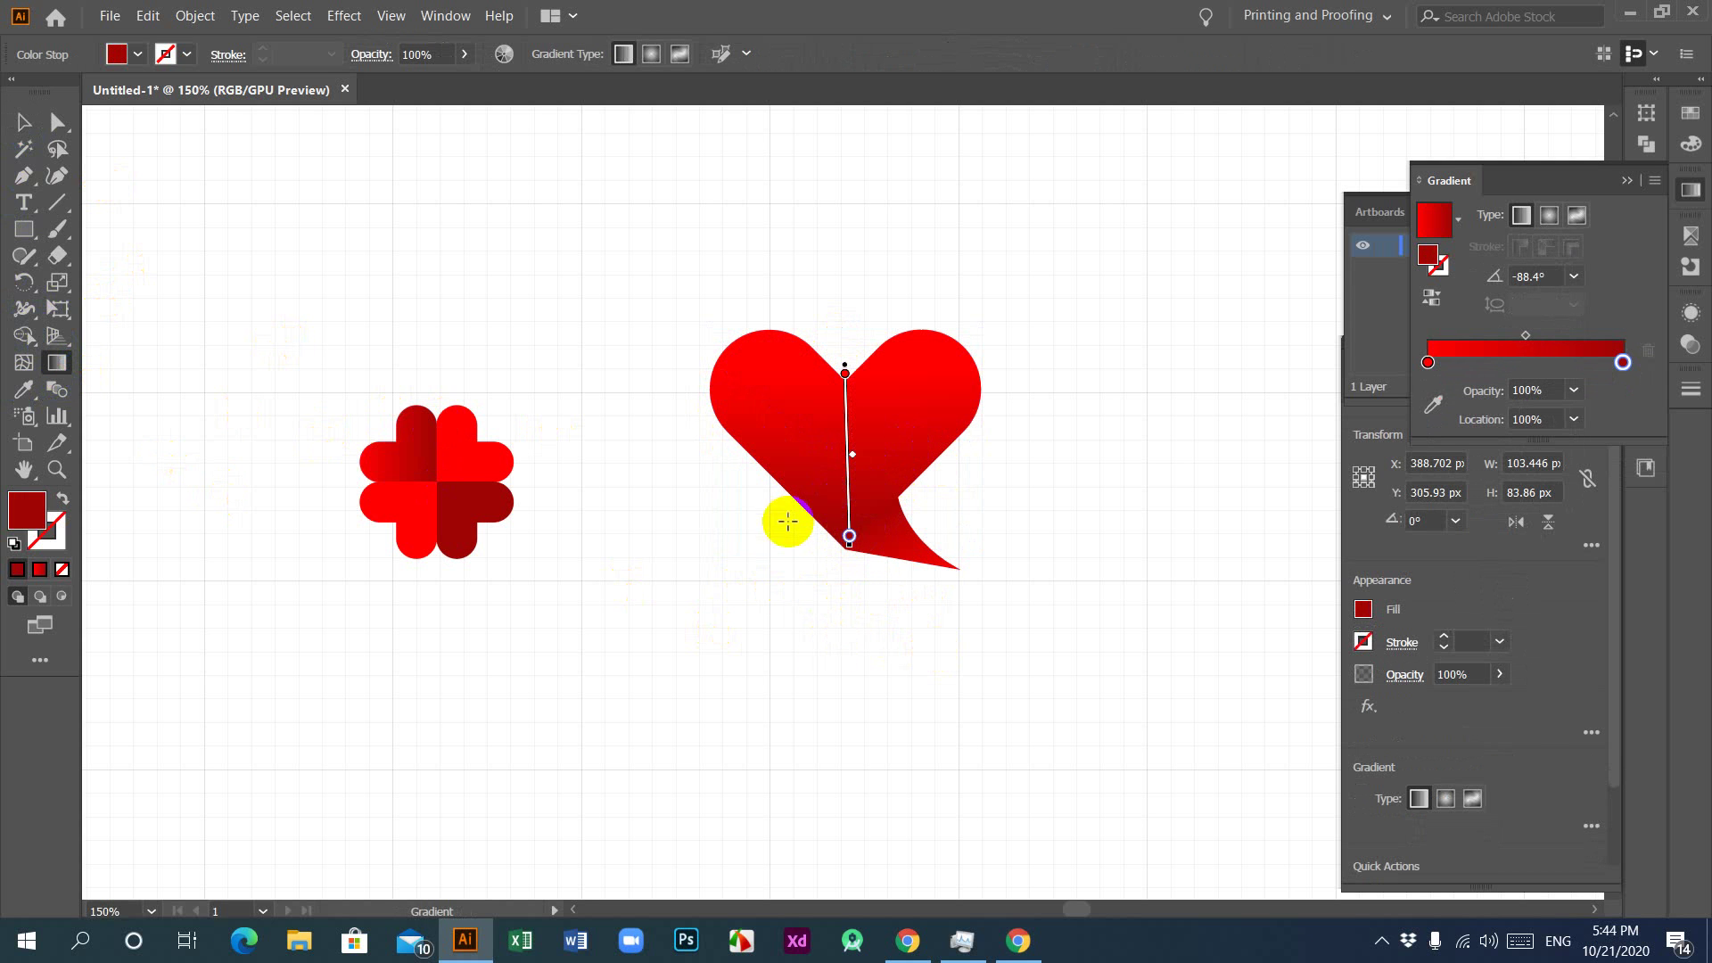
{"action": "left_click_drag", "start_coordinate": [800, 482], "coordinate": [913, 322]}
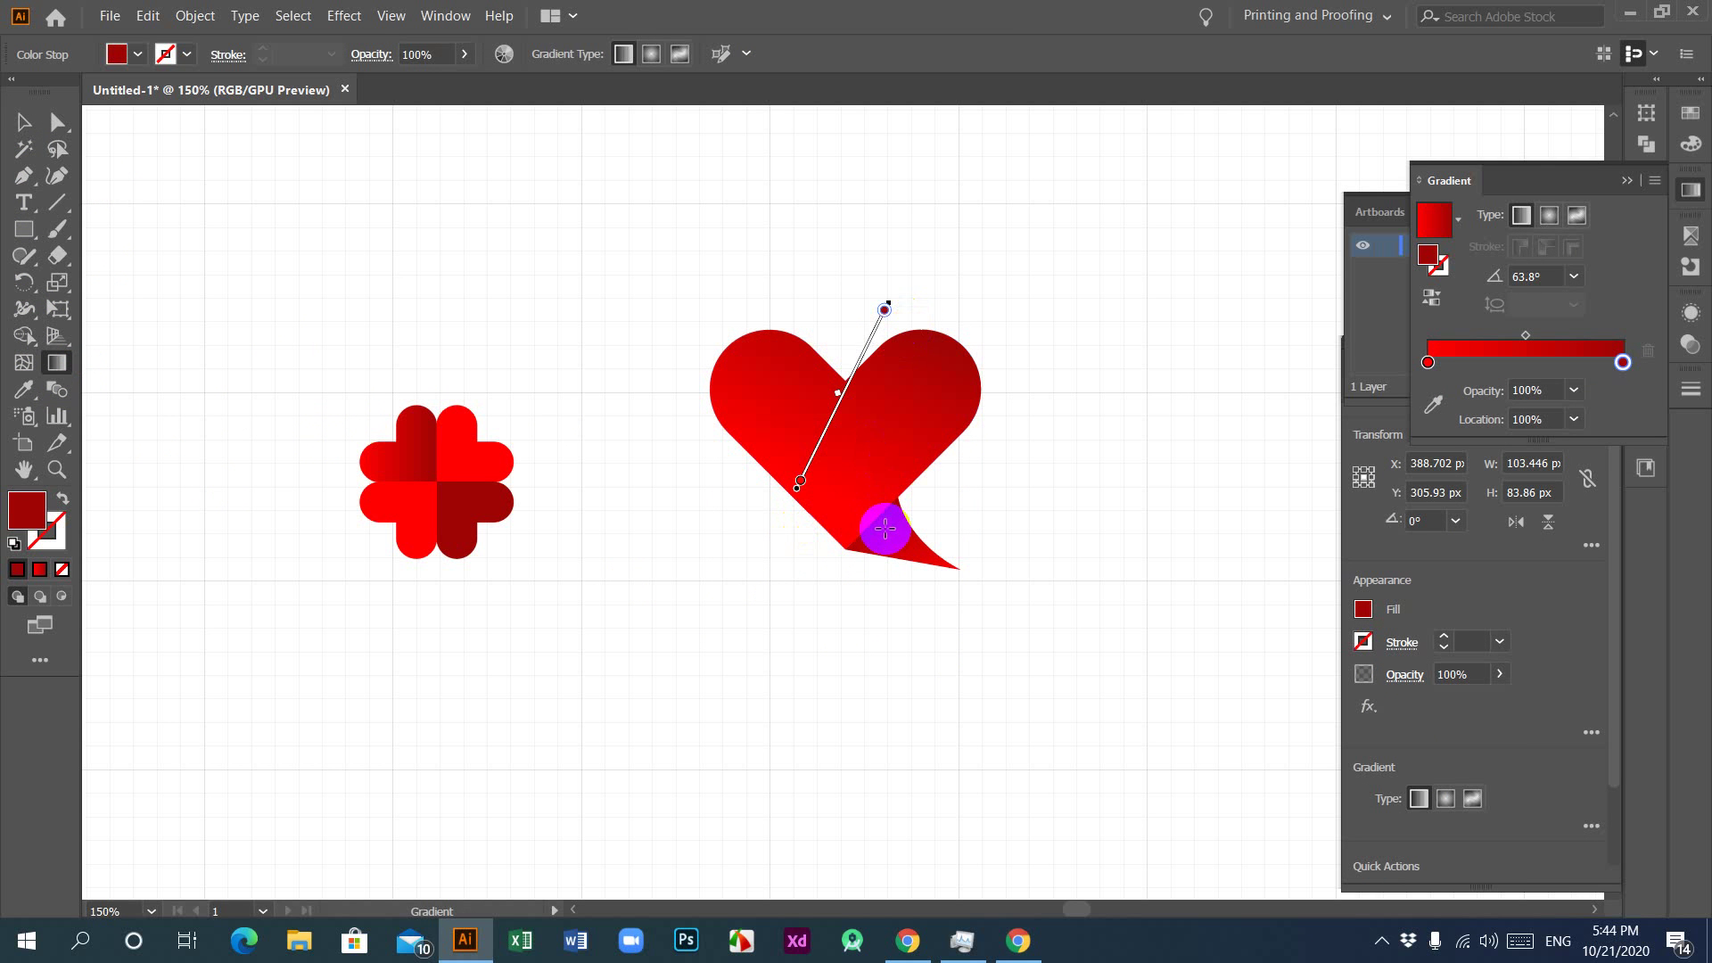
{"action": "left_click_drag", "start_coordinate": [907, 475], "coordinate": [742, 337]}
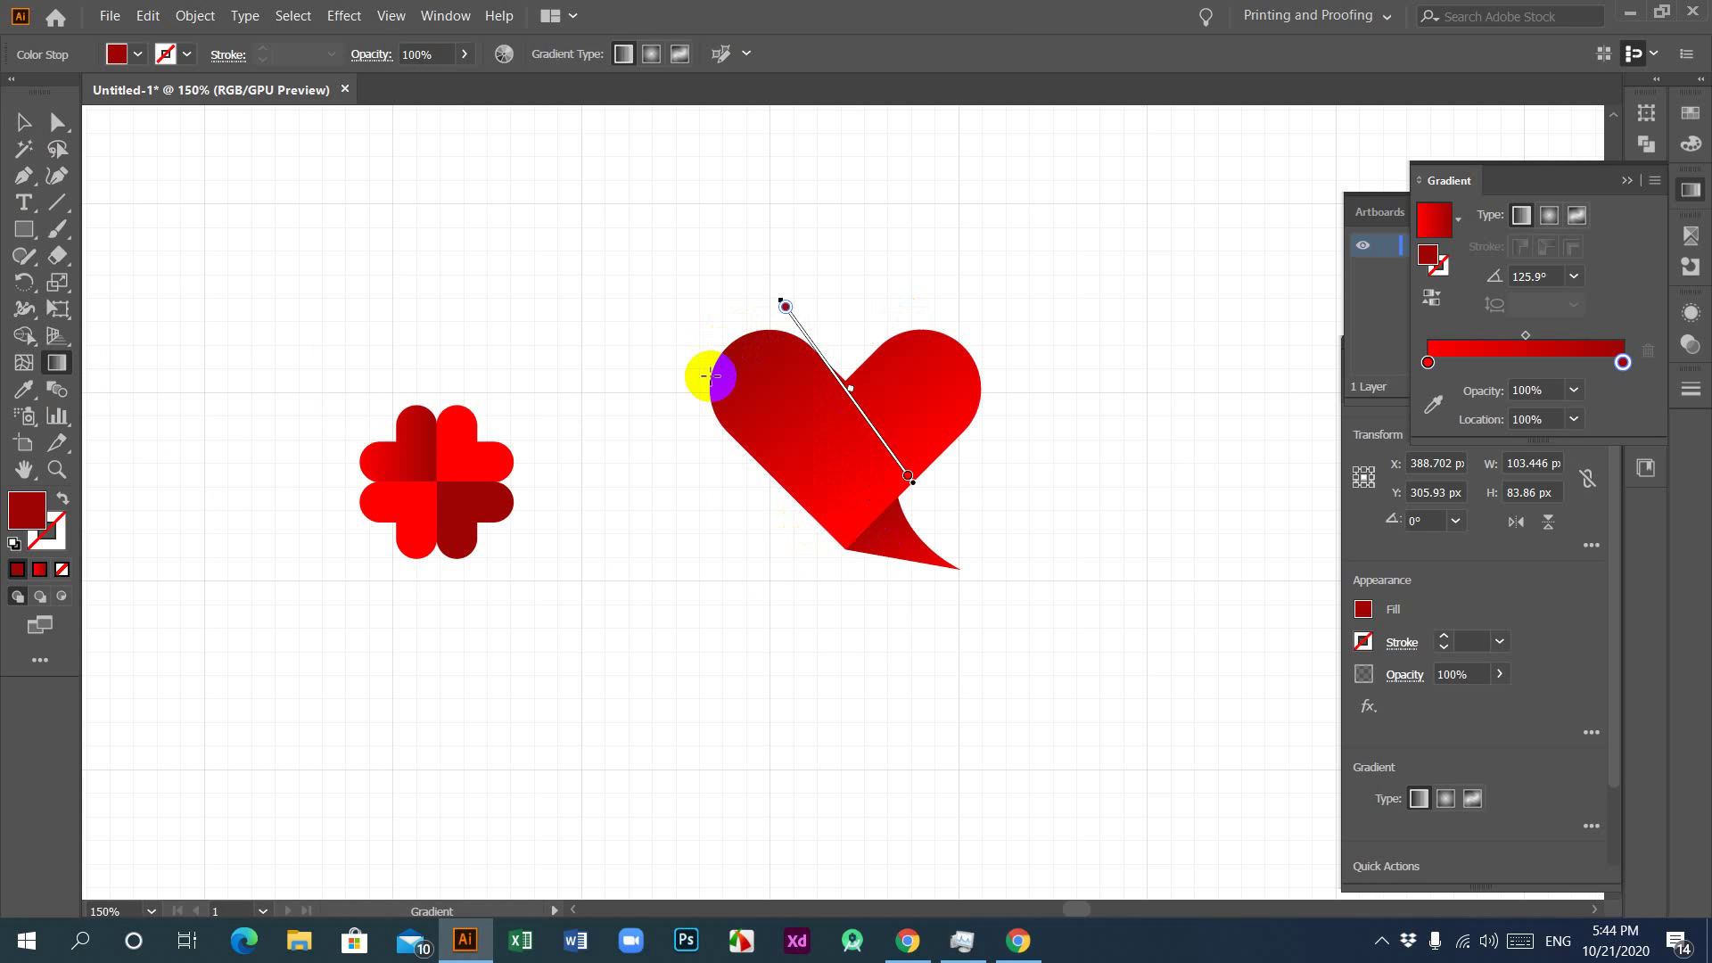
{"action": "left_click", "coordinate": [24, 123]}
{"action": "left_click", "coordinate": [852, 667]}
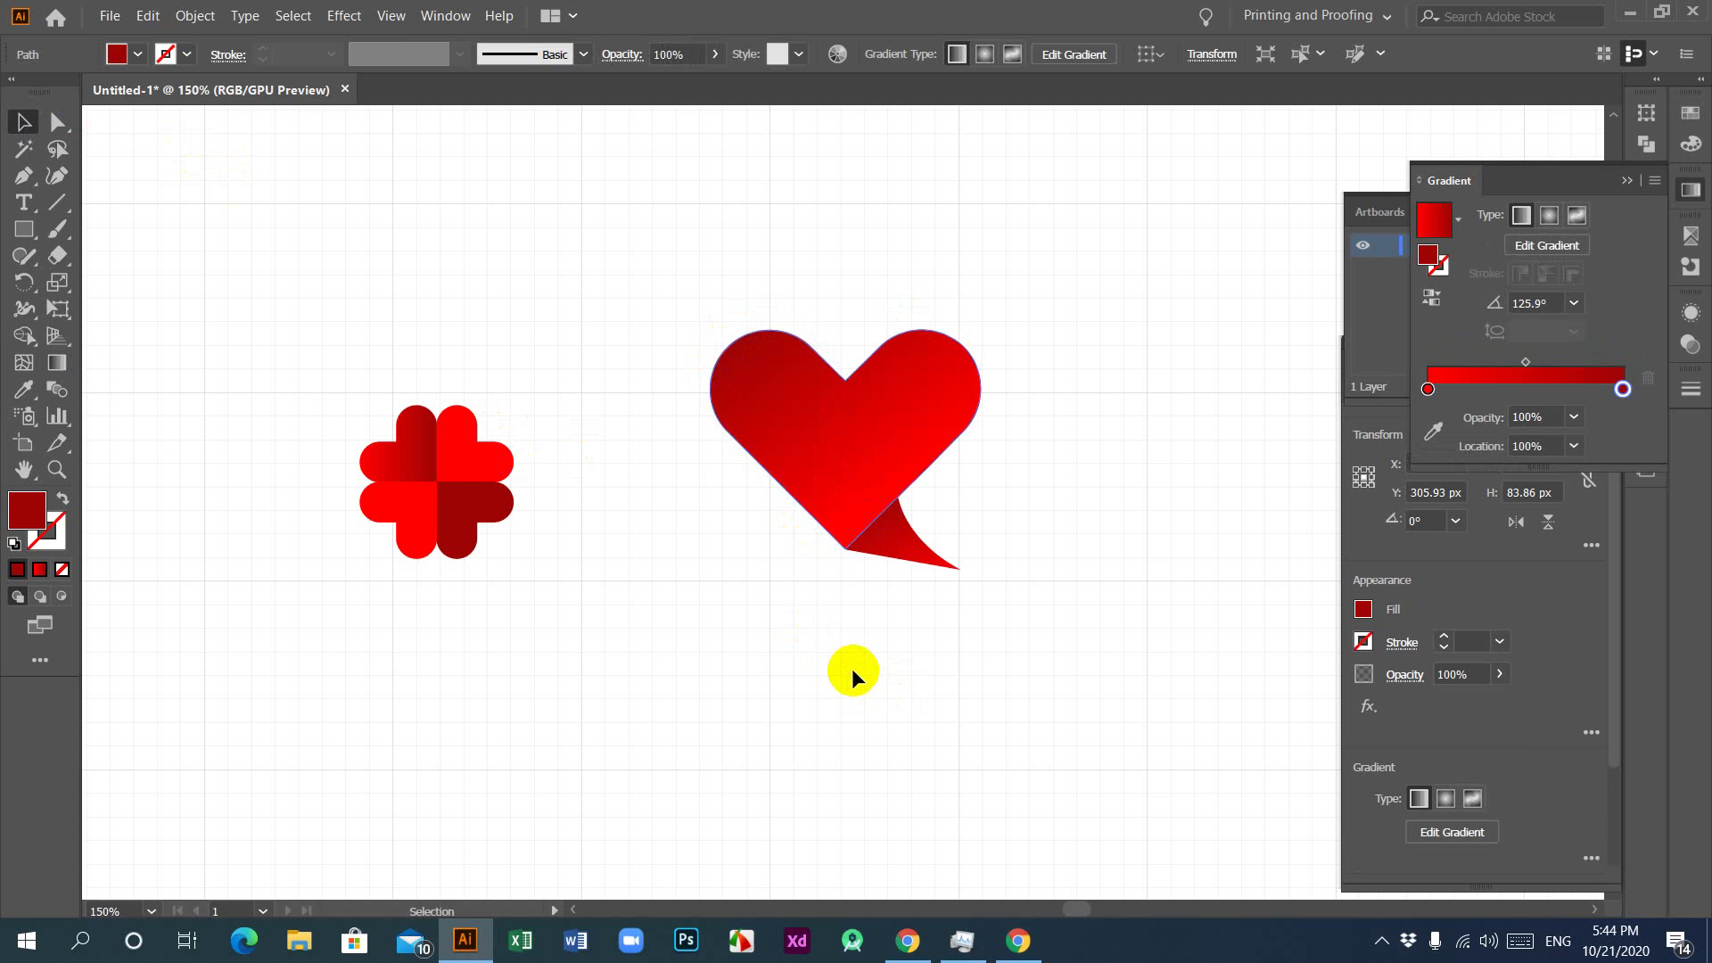
{"action": "left_click_drag", "start_coordinate": [894, 434], "coordinate": [1110, 622]}
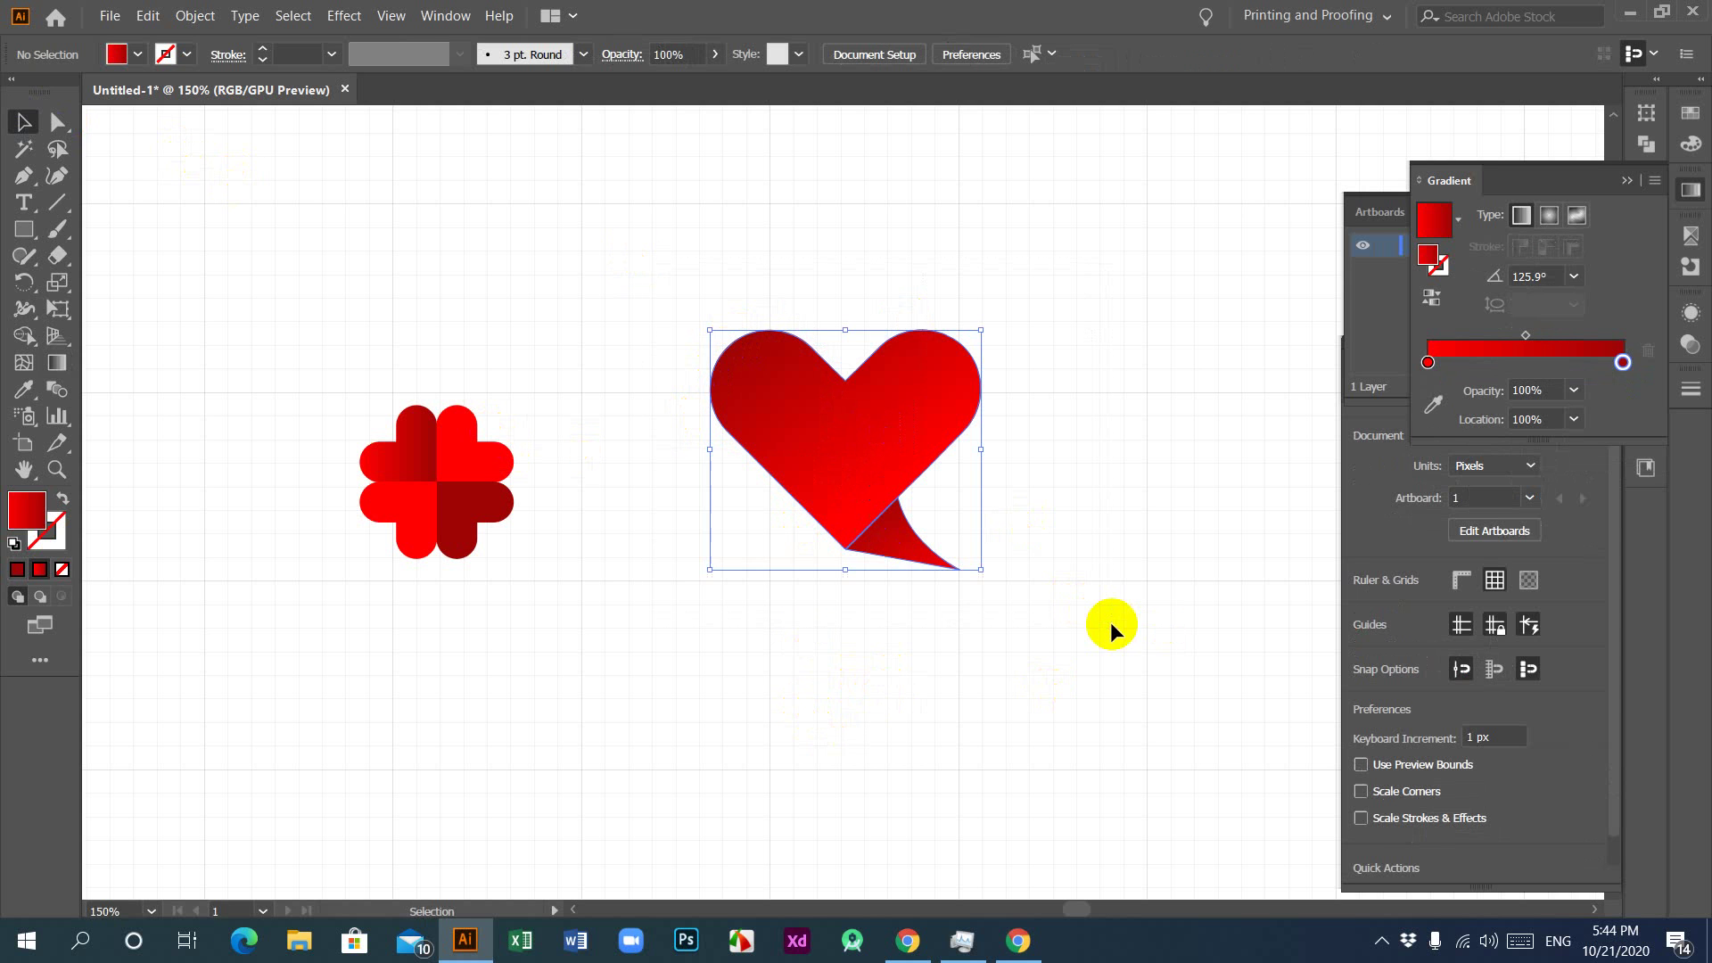
{"action": "left_click", "coordinate": [1110, 622]}
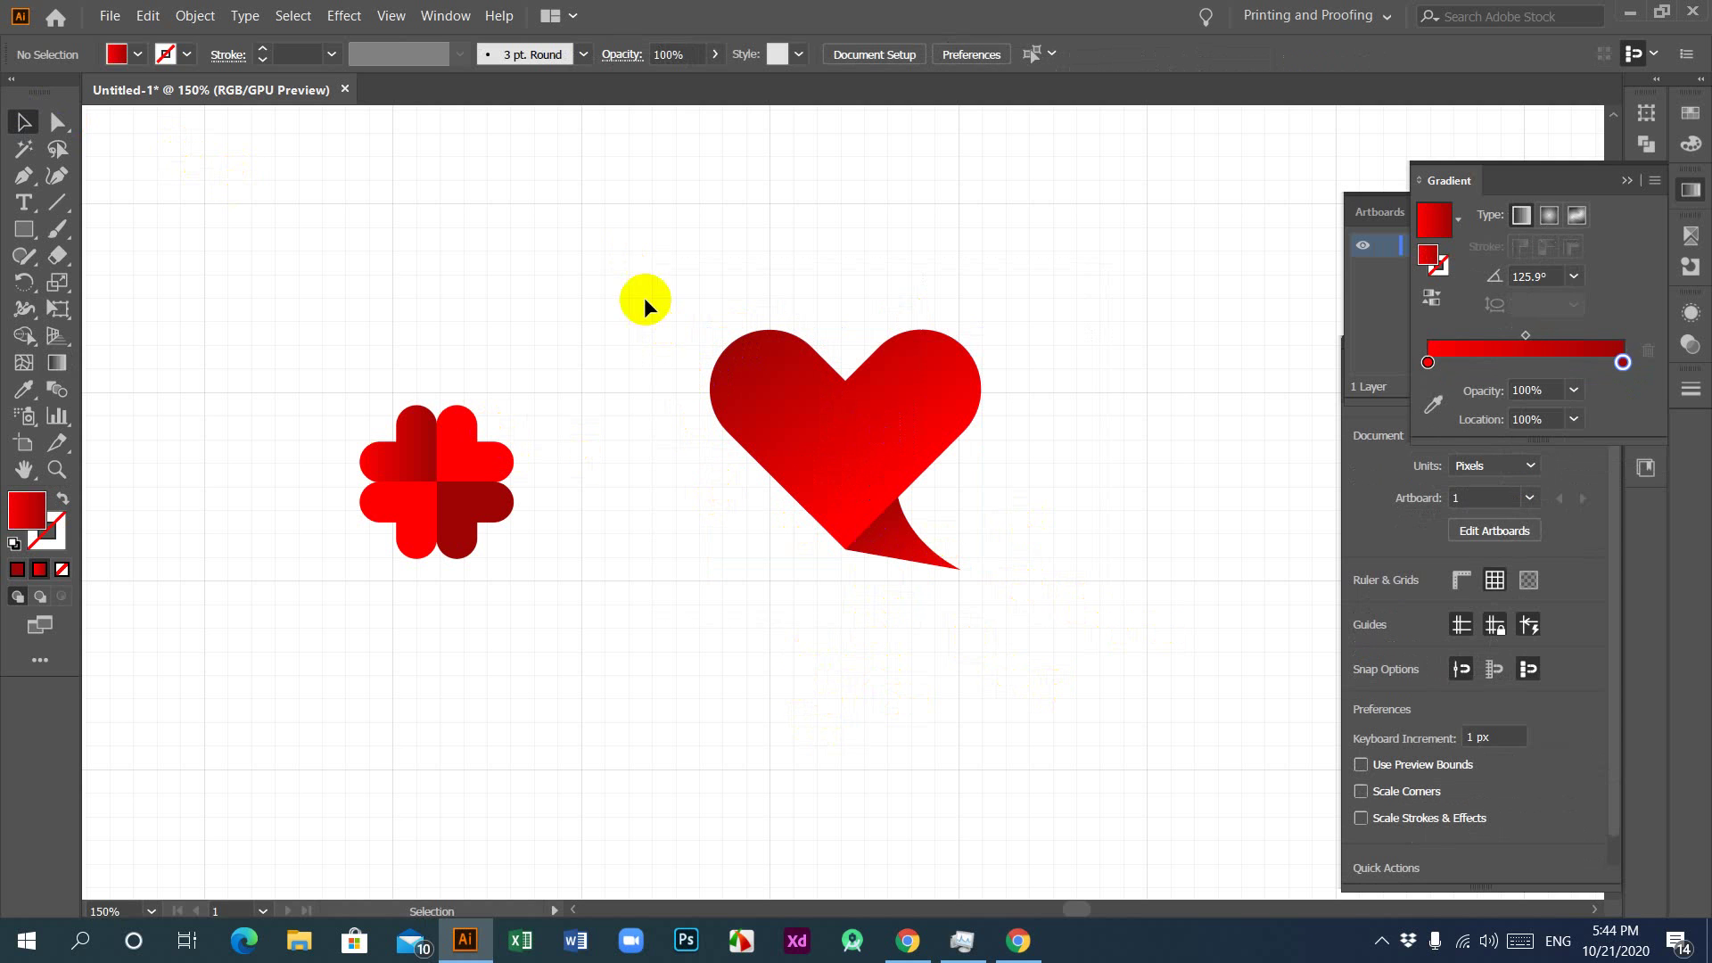
{"action": "left_click_drag", "start_coordinate": [643, 297], "coordinate": [1018, 664]}
{"action": "left_click", "coordinate": [830, 649]}
Step: Draw a narrow upright rectangle about 45 px high above the four-leaf clover
{"action": "left_click", "coordinate": [24, 228]}
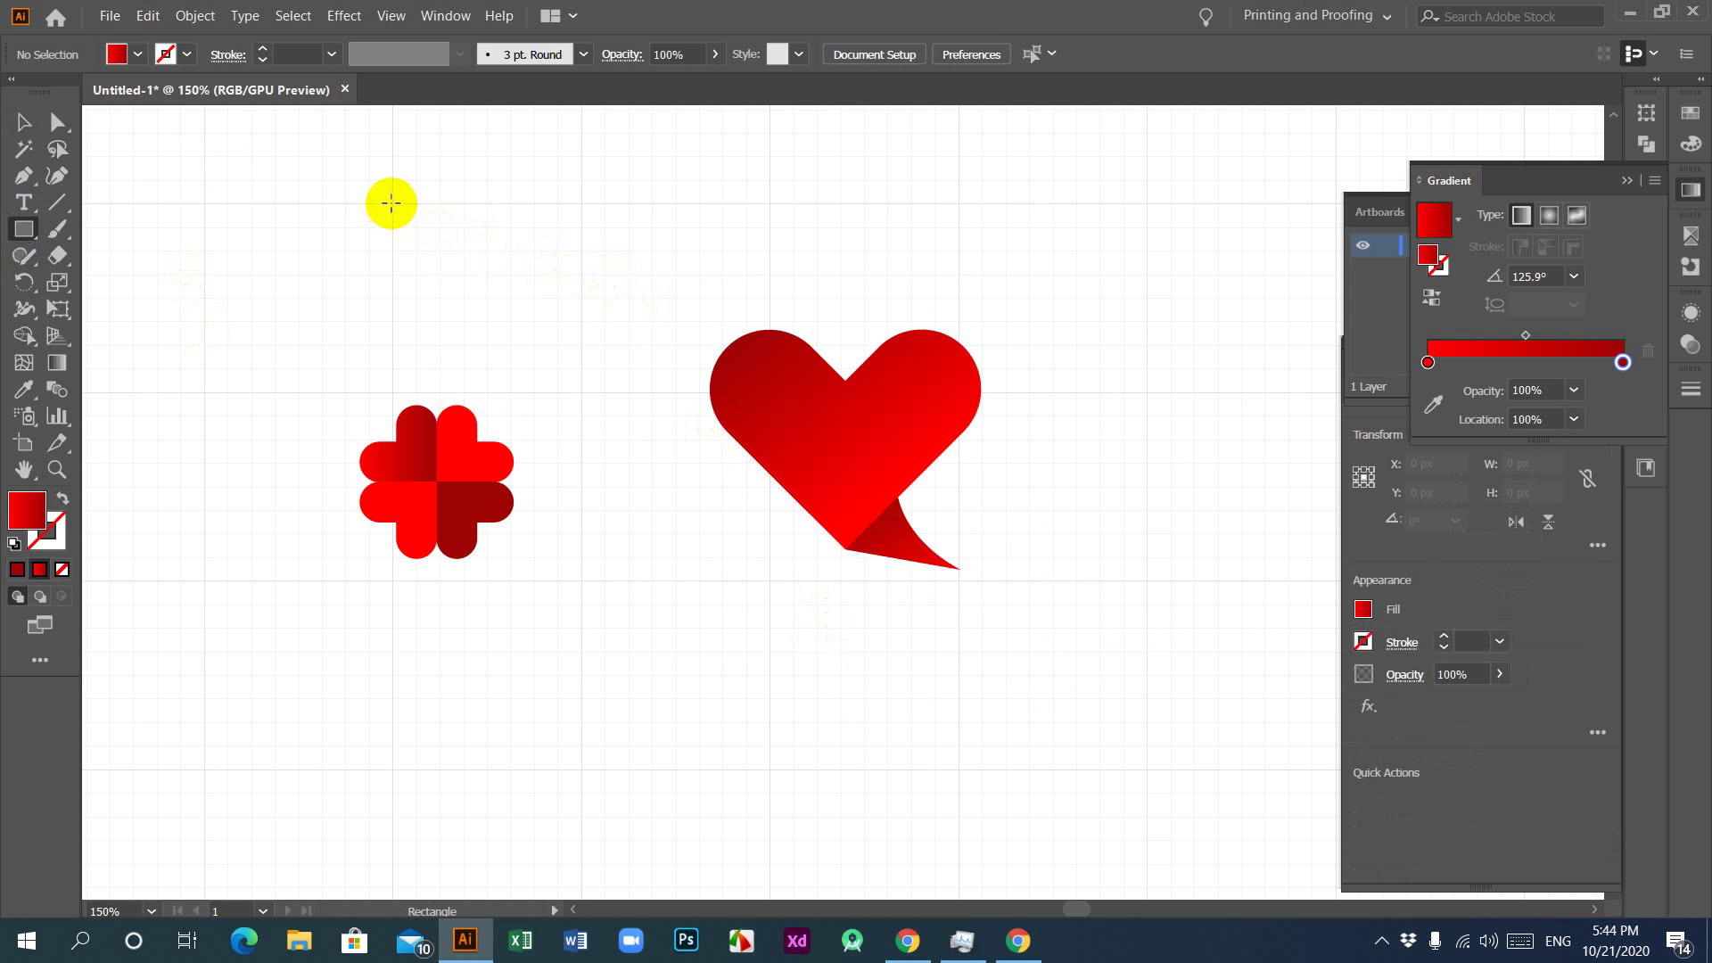
{"action": "left_click_drag", "start_coordinate": [391, 203], "coordinate": [437, 322]}
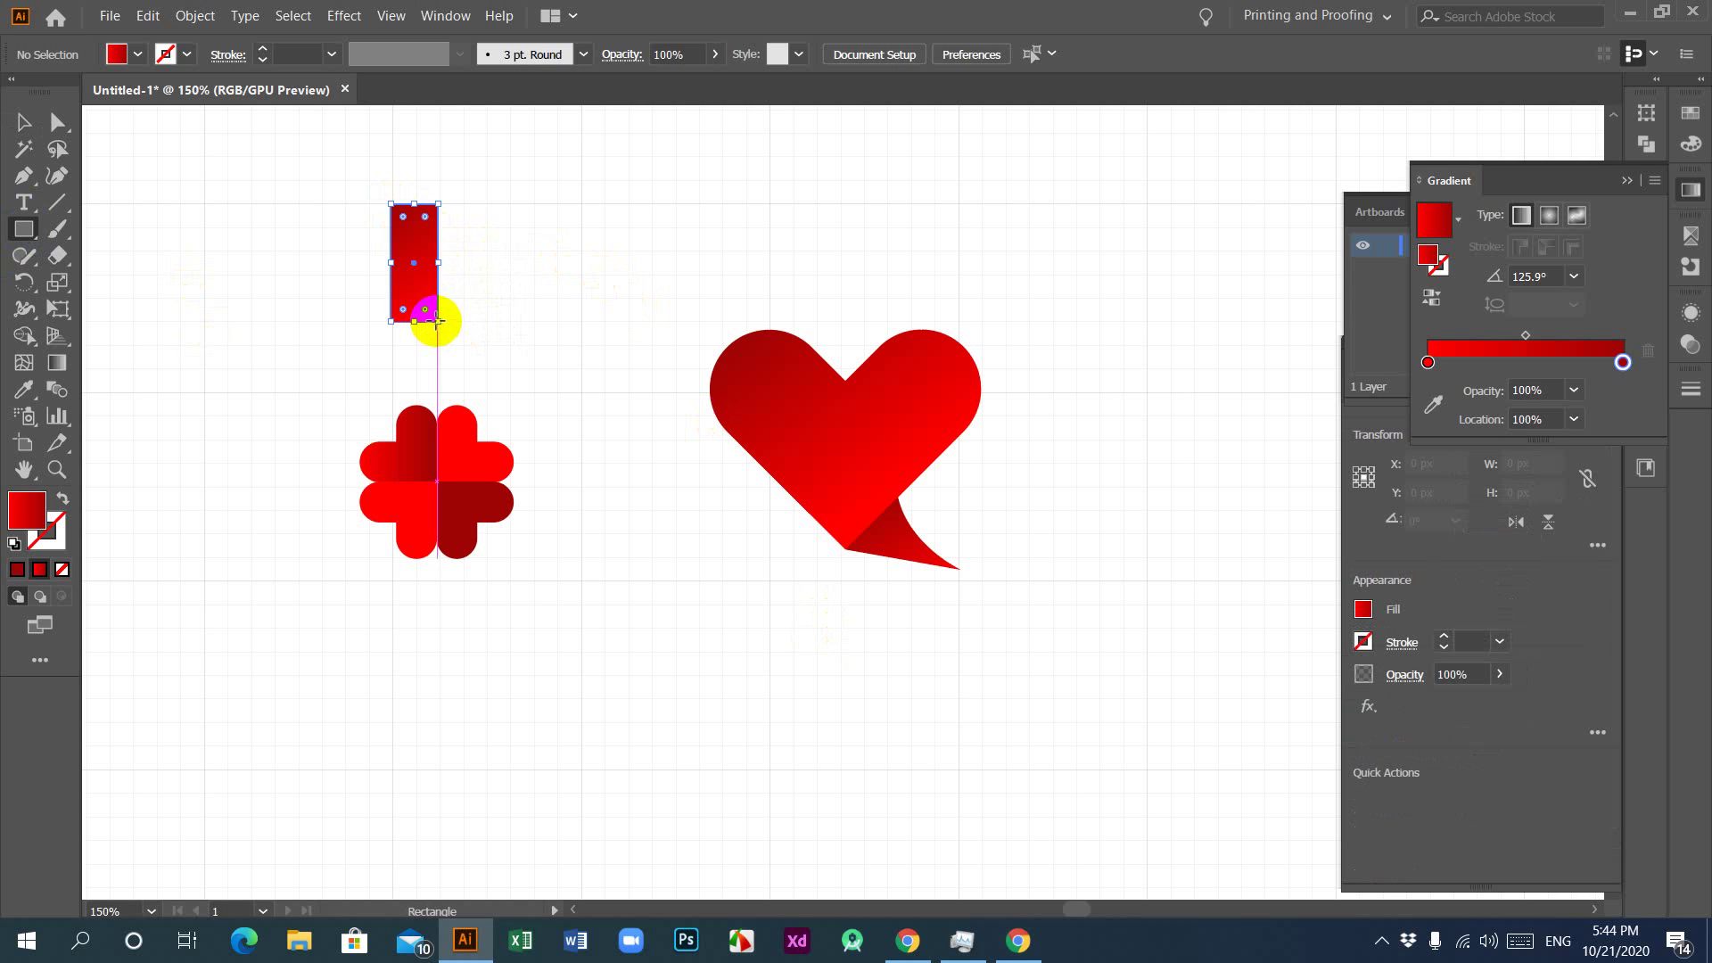
{"action": "left_click", "coordinate": [24, 122]}
{"action": "left_click", "coordinate": [302, 283]}
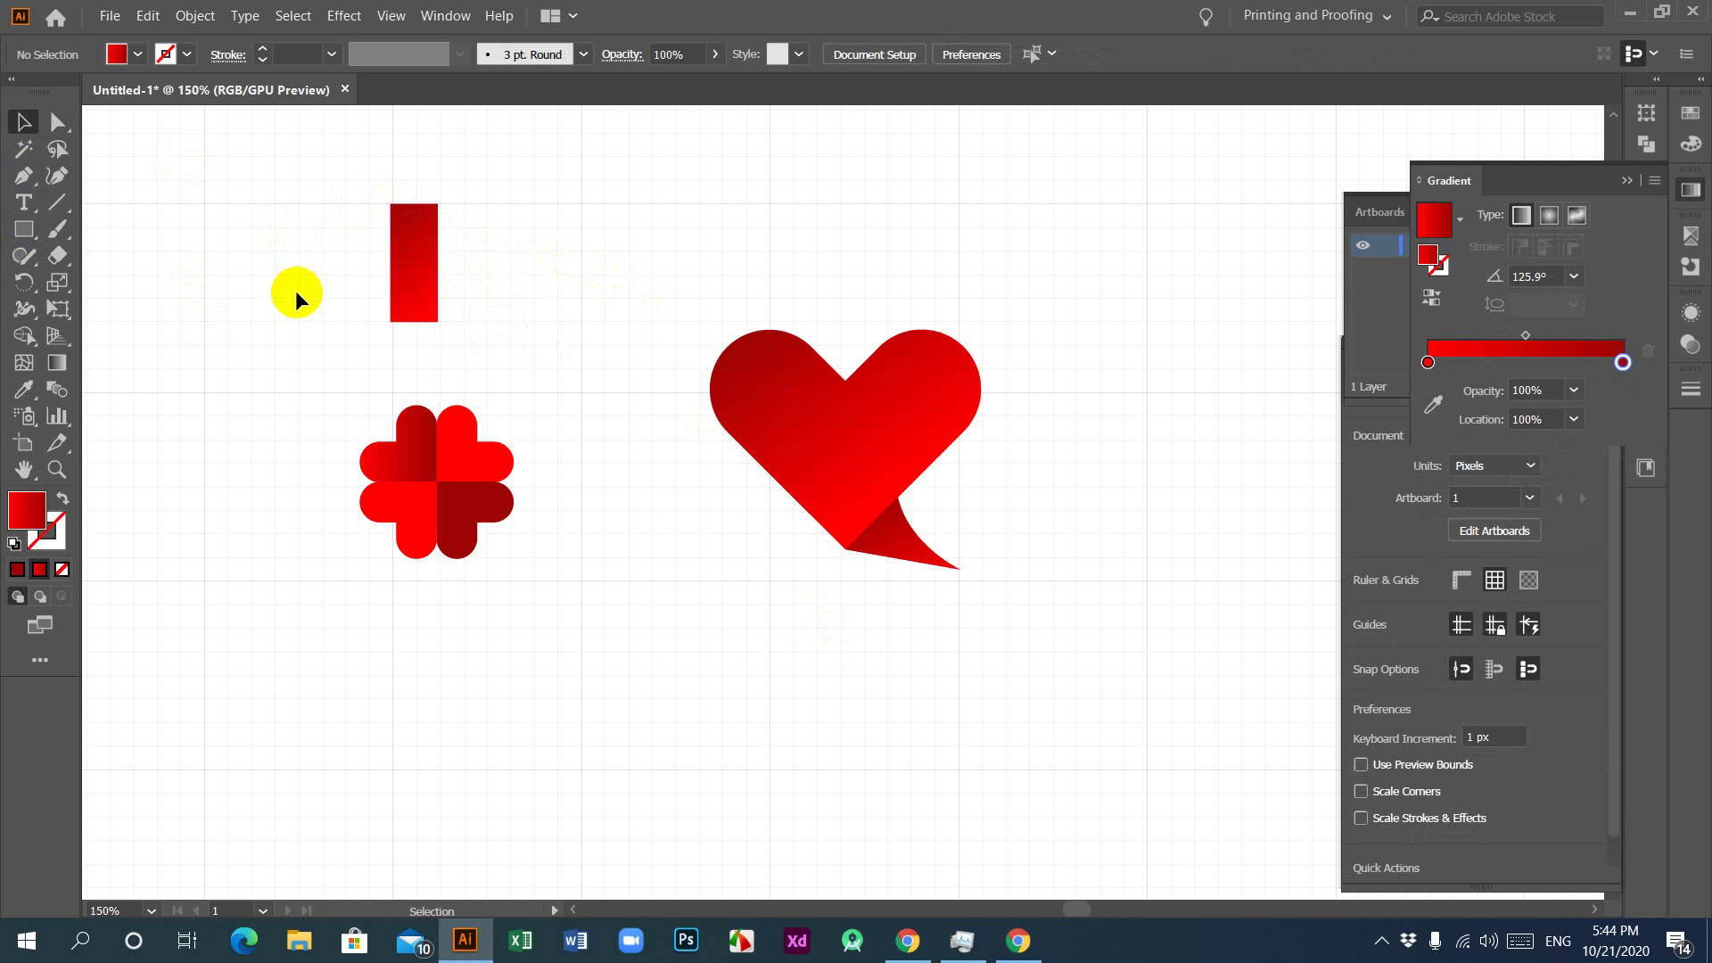
Step: Draw a closed triangle on the rectangle's top edge with the Pen tool, its apex centred about 9 px above the edge
{"action": "left_click", "coordinate": [25, 178]}
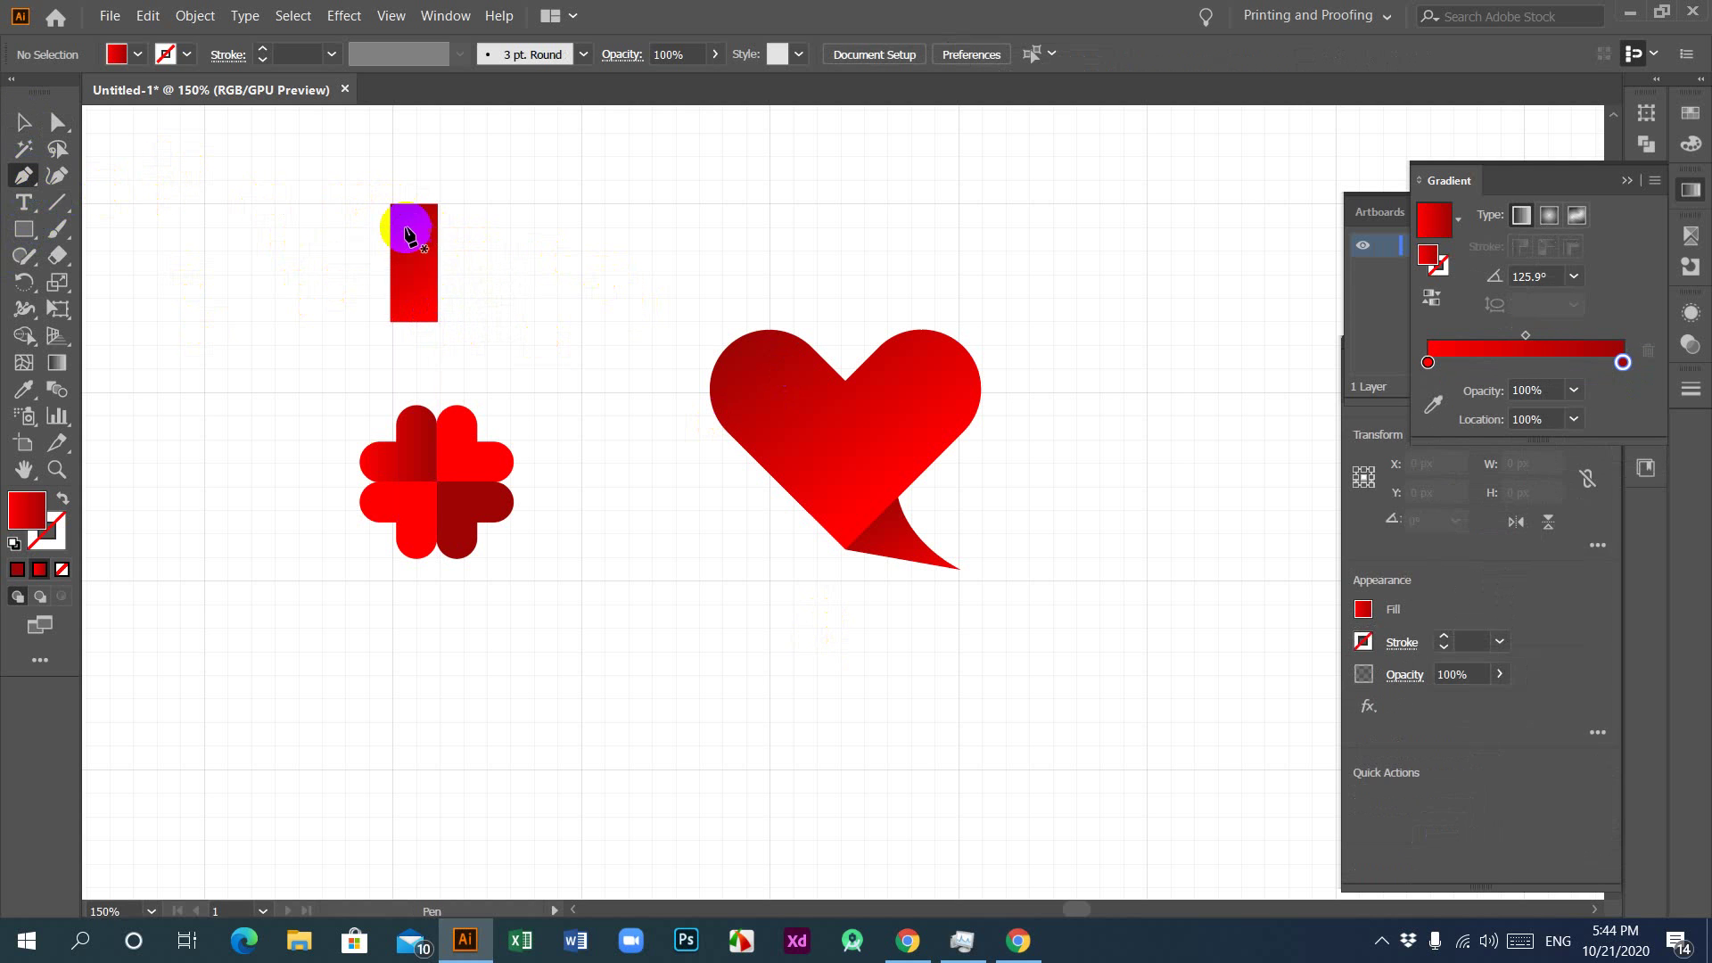
{"action": "left_click", "coordinate": [390, 205]}
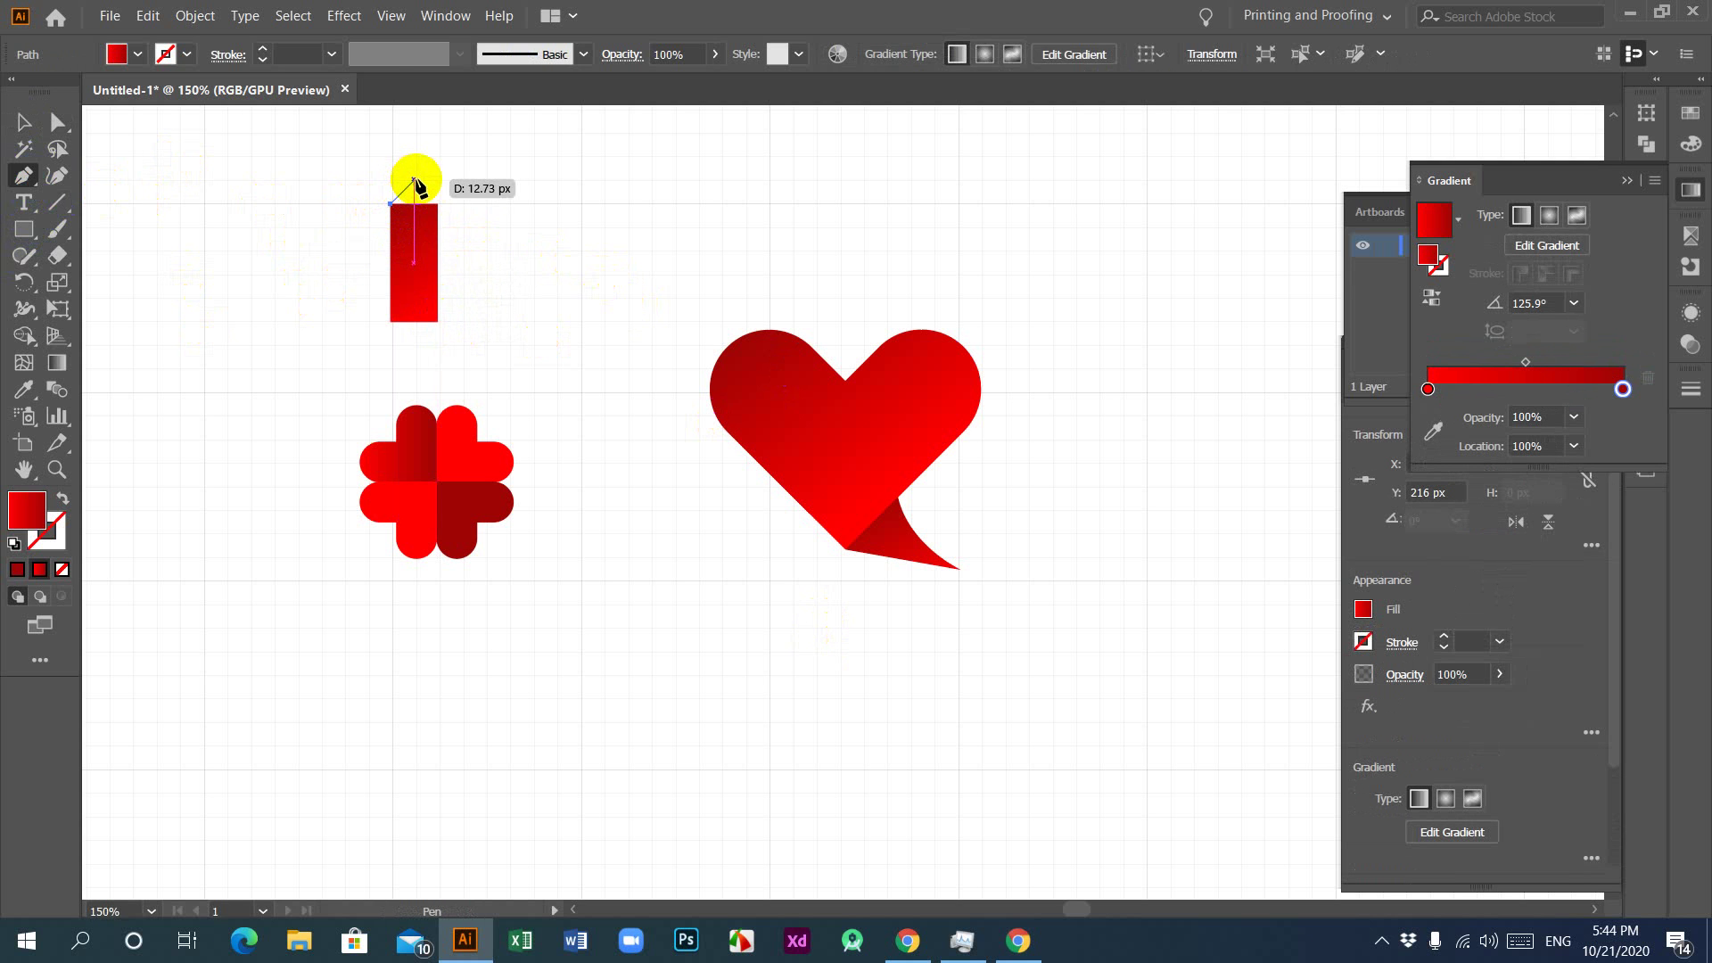
{"action": "left_click", "coordinate": [412, 181]}
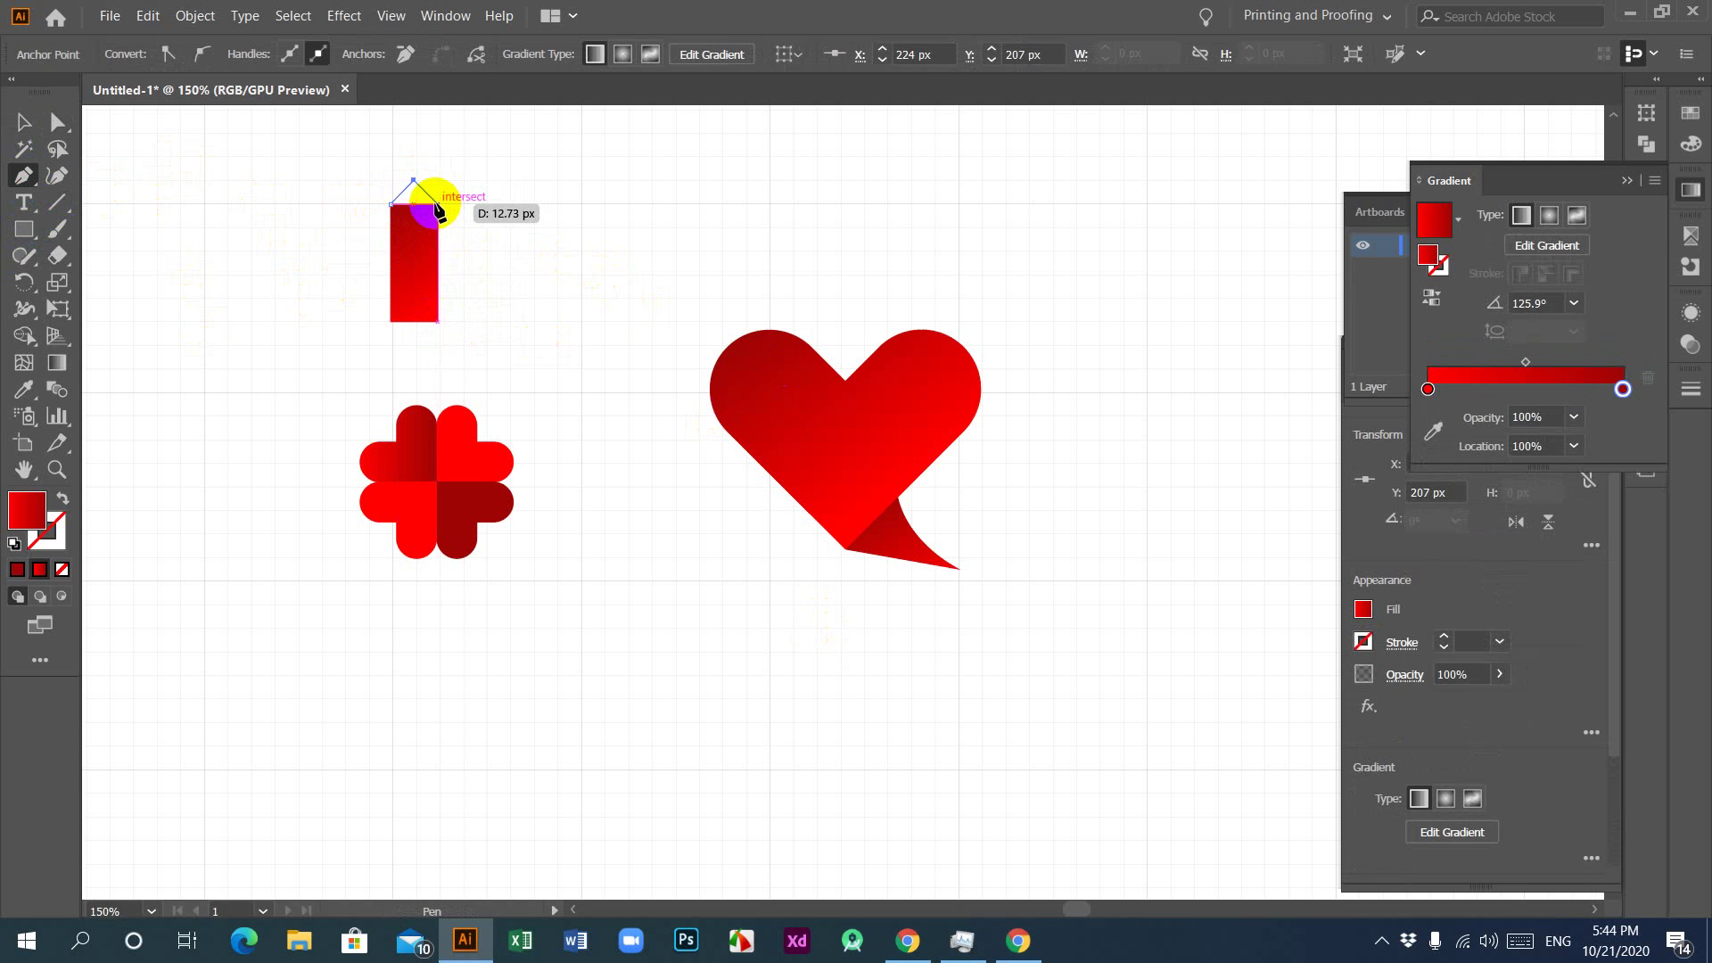
{"action": "left_click", "coordinate": [437, 207]}
{"action": "left_click", "coordinate": [391, 205]}
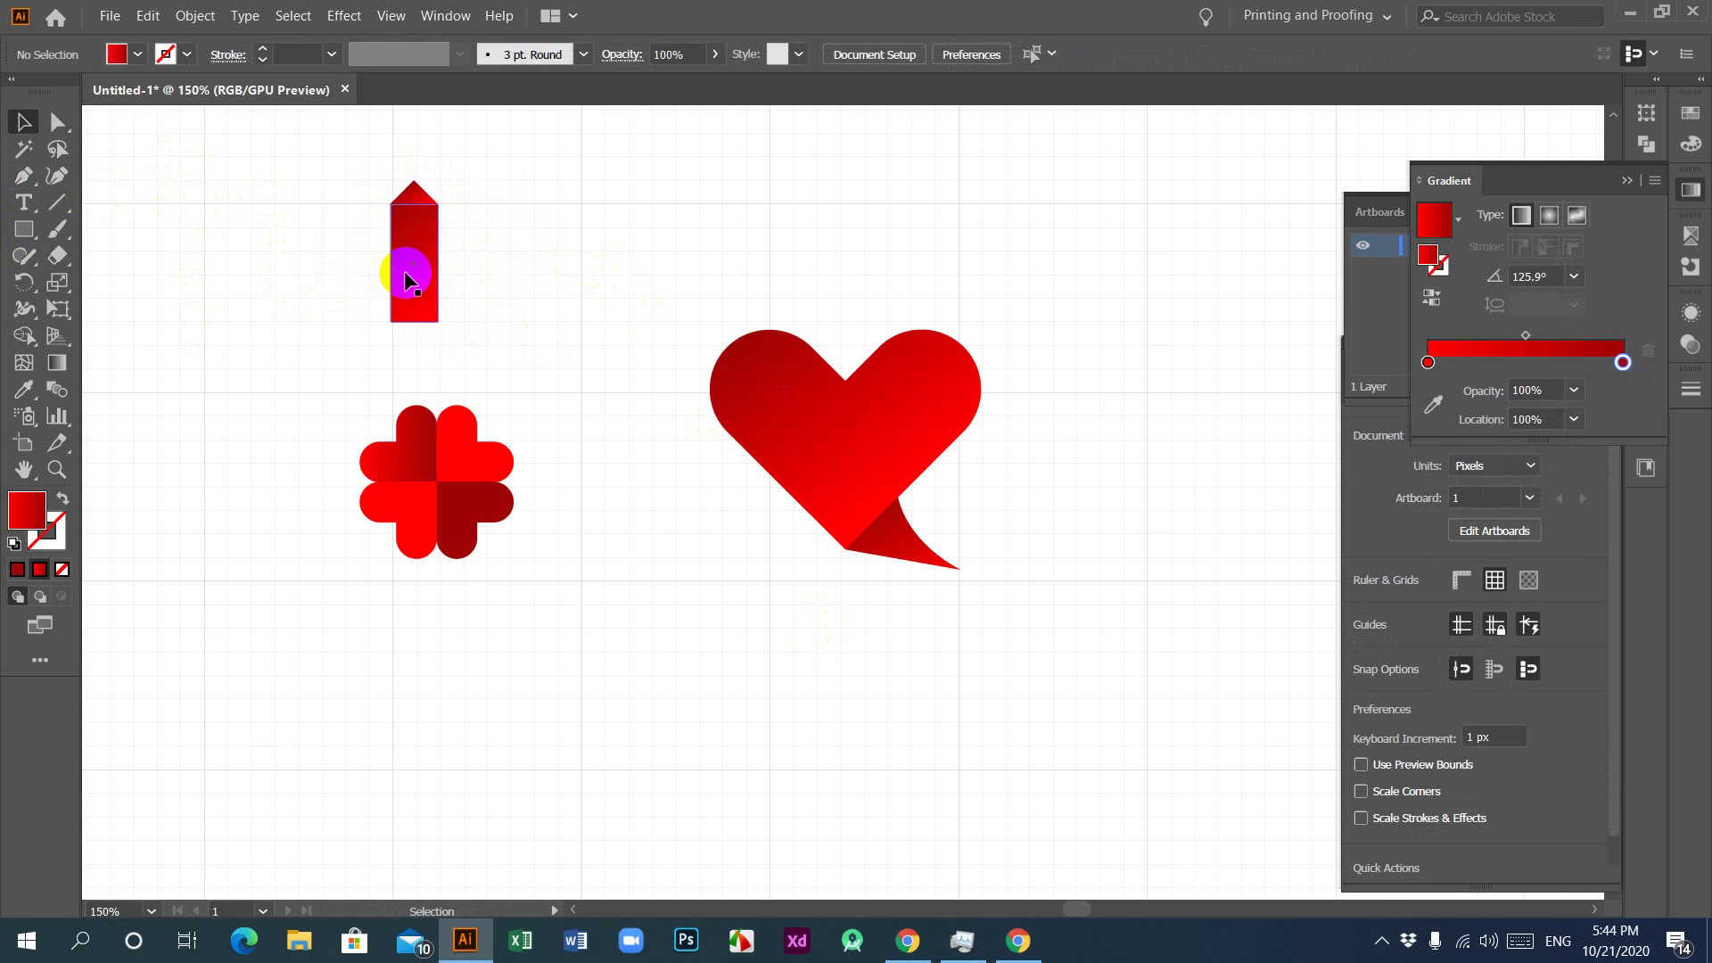
Step: Move the rectangle away between the clover and the heart, then enlarge the triangle to about 28 by 14 px and nudge it right
{"action": "left_click_drag", "start_coordinate": [402, 288], "coordinate": [627, 406]}
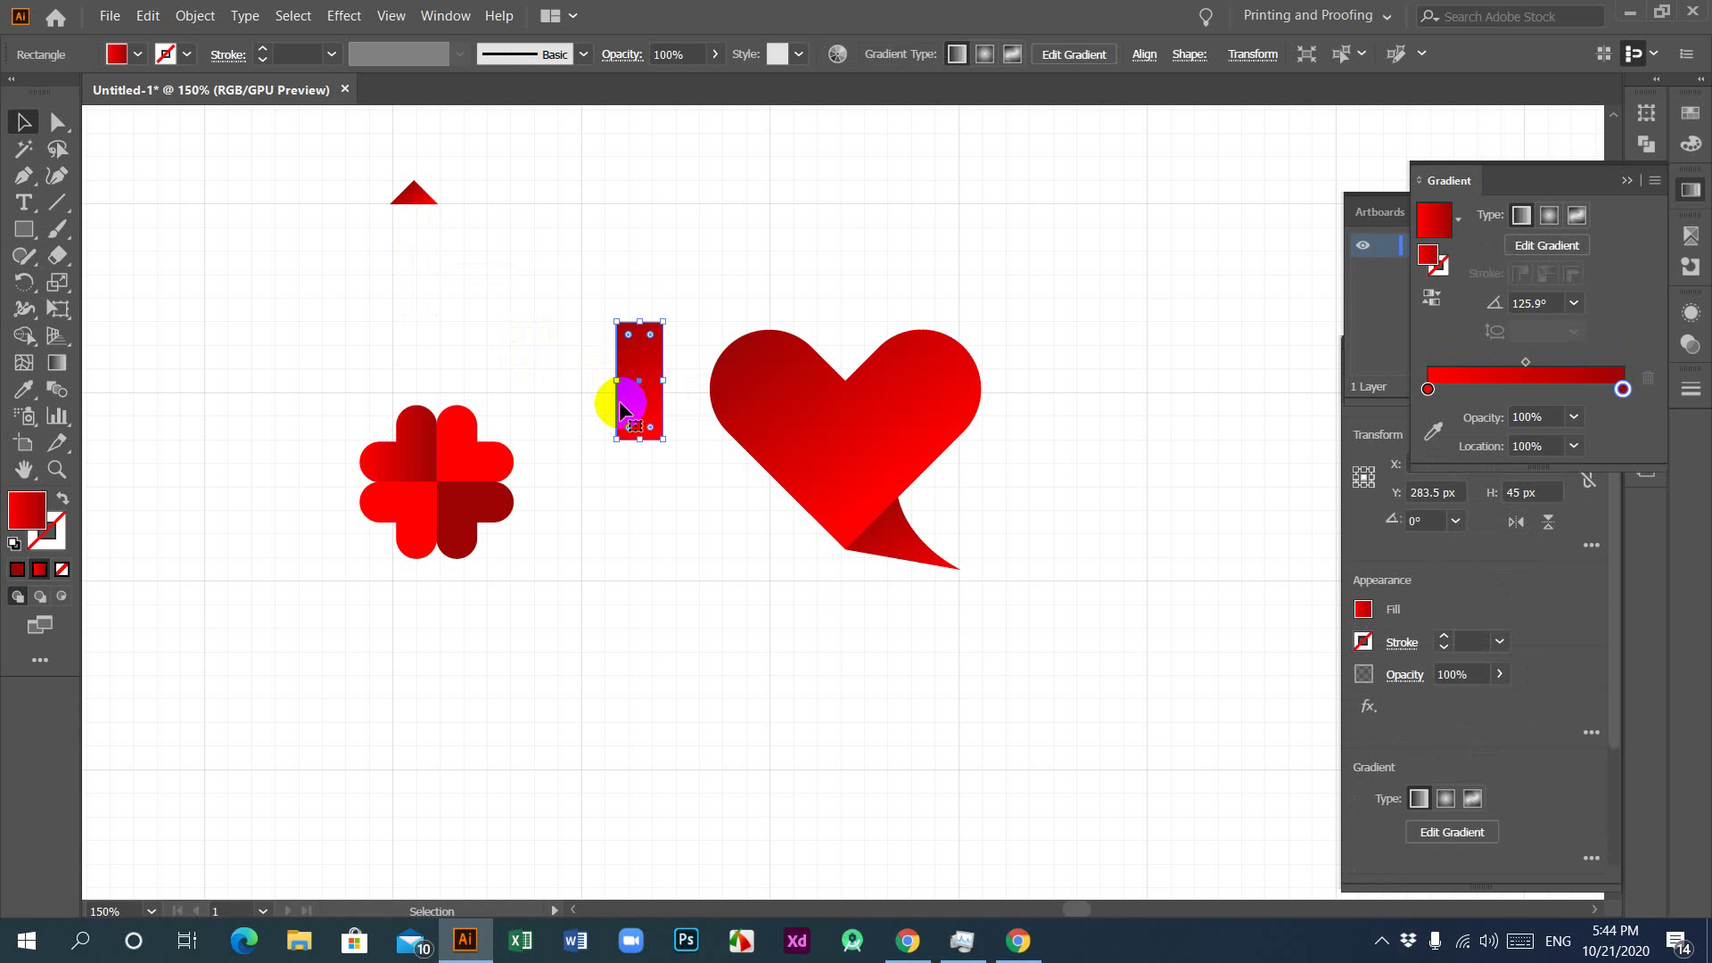
{"action": "left_click", "coordinate": [419, 194]}
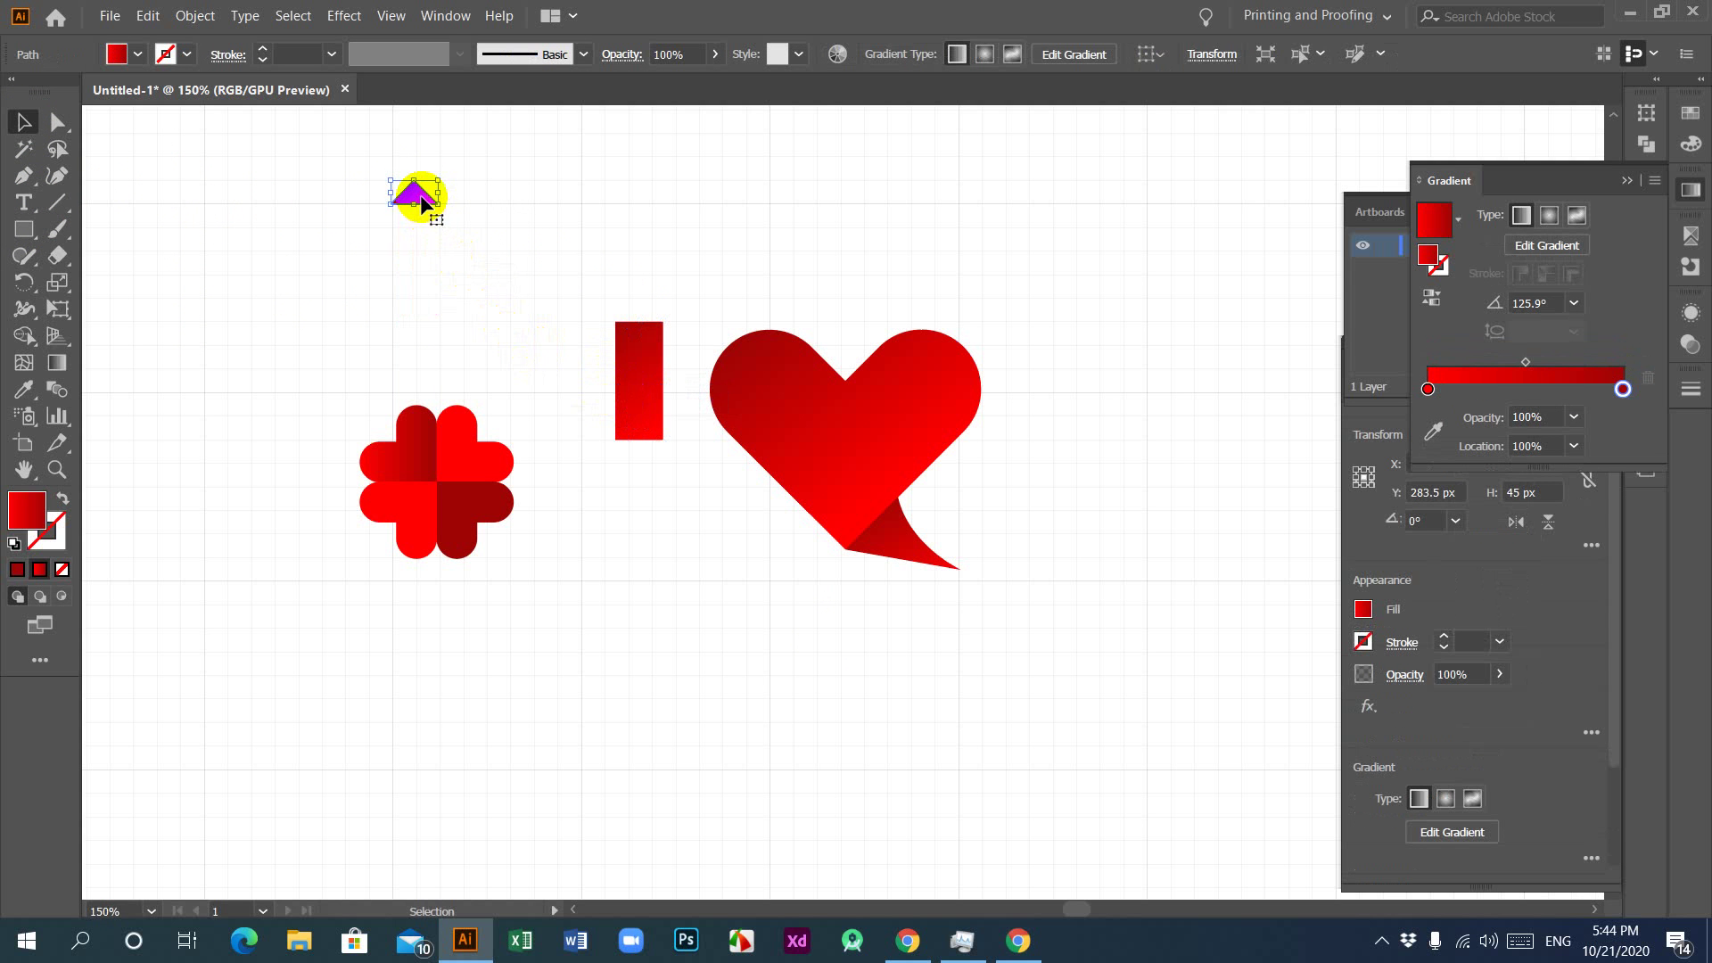
{"action": "mouse_move", "coordinate": [436, 191]}
{"action": "left_mouse_down"}
{"action": "mouse_move", "coordinate": [466, 192]}
{"action": "mouse_move", "coordinate": [431, 193]}
{"action": "left_mouse_up"}
{"action": "left_click", "coordinate": [432, 249]}
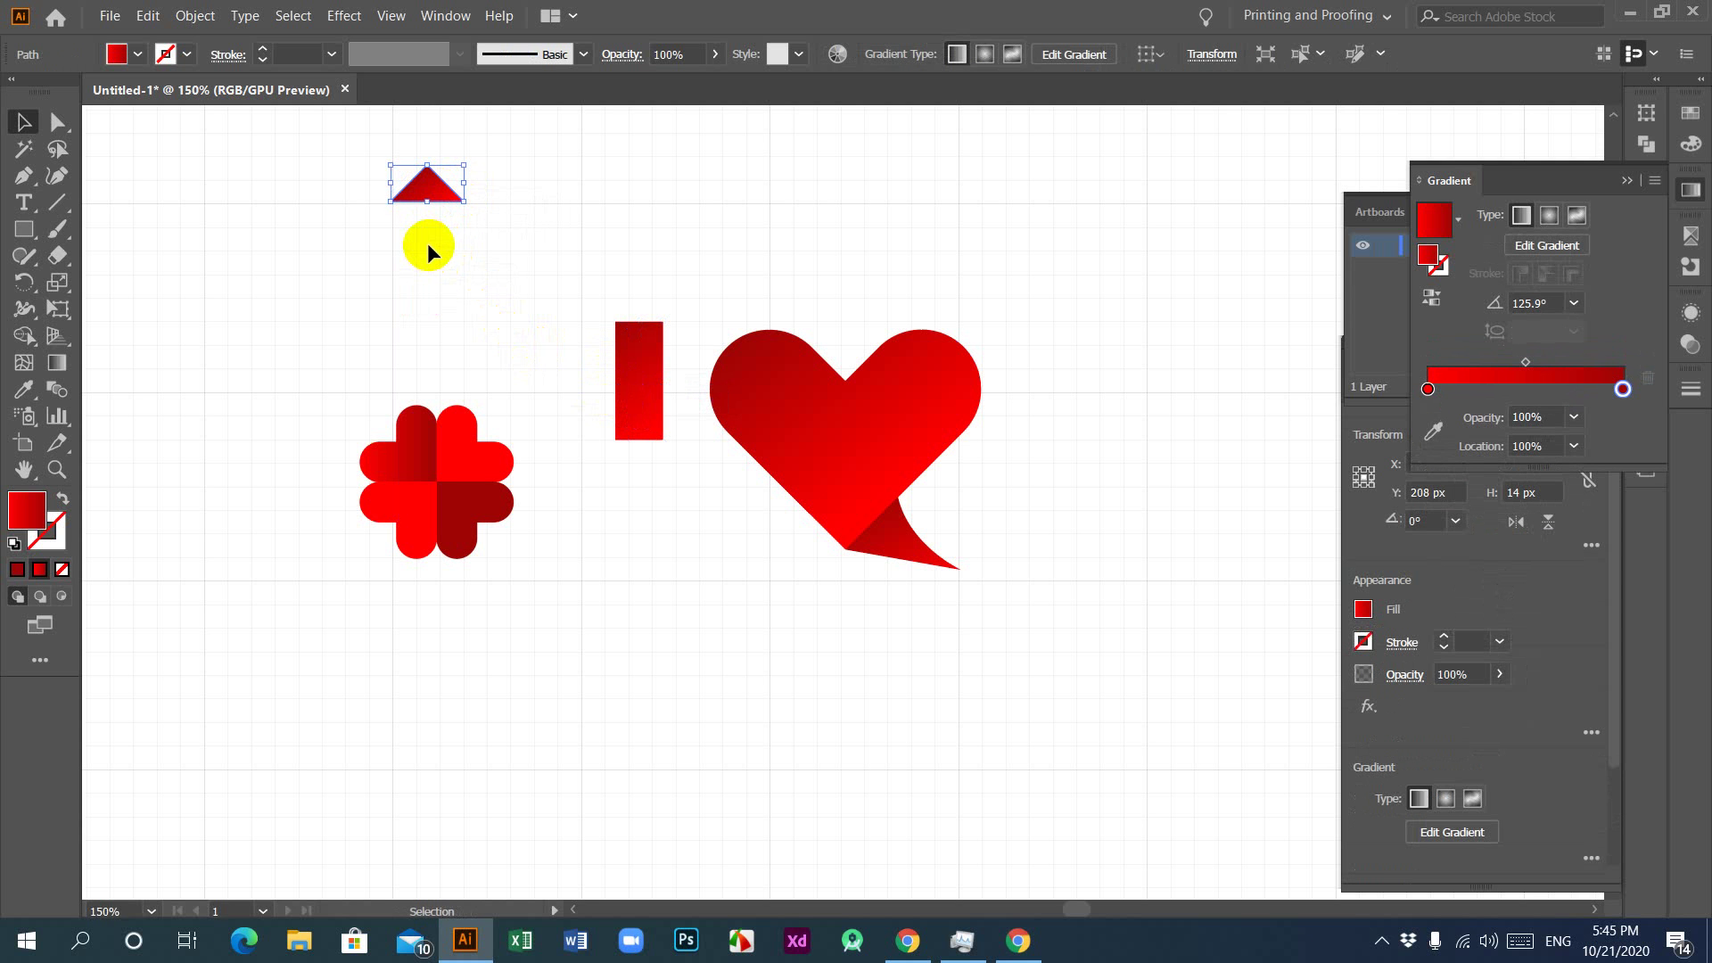
{"action": "key", "text": "Right"}
{"action": "key", "text": "Right"}
{"action": "left_click", "coordinate": [426, 243]}
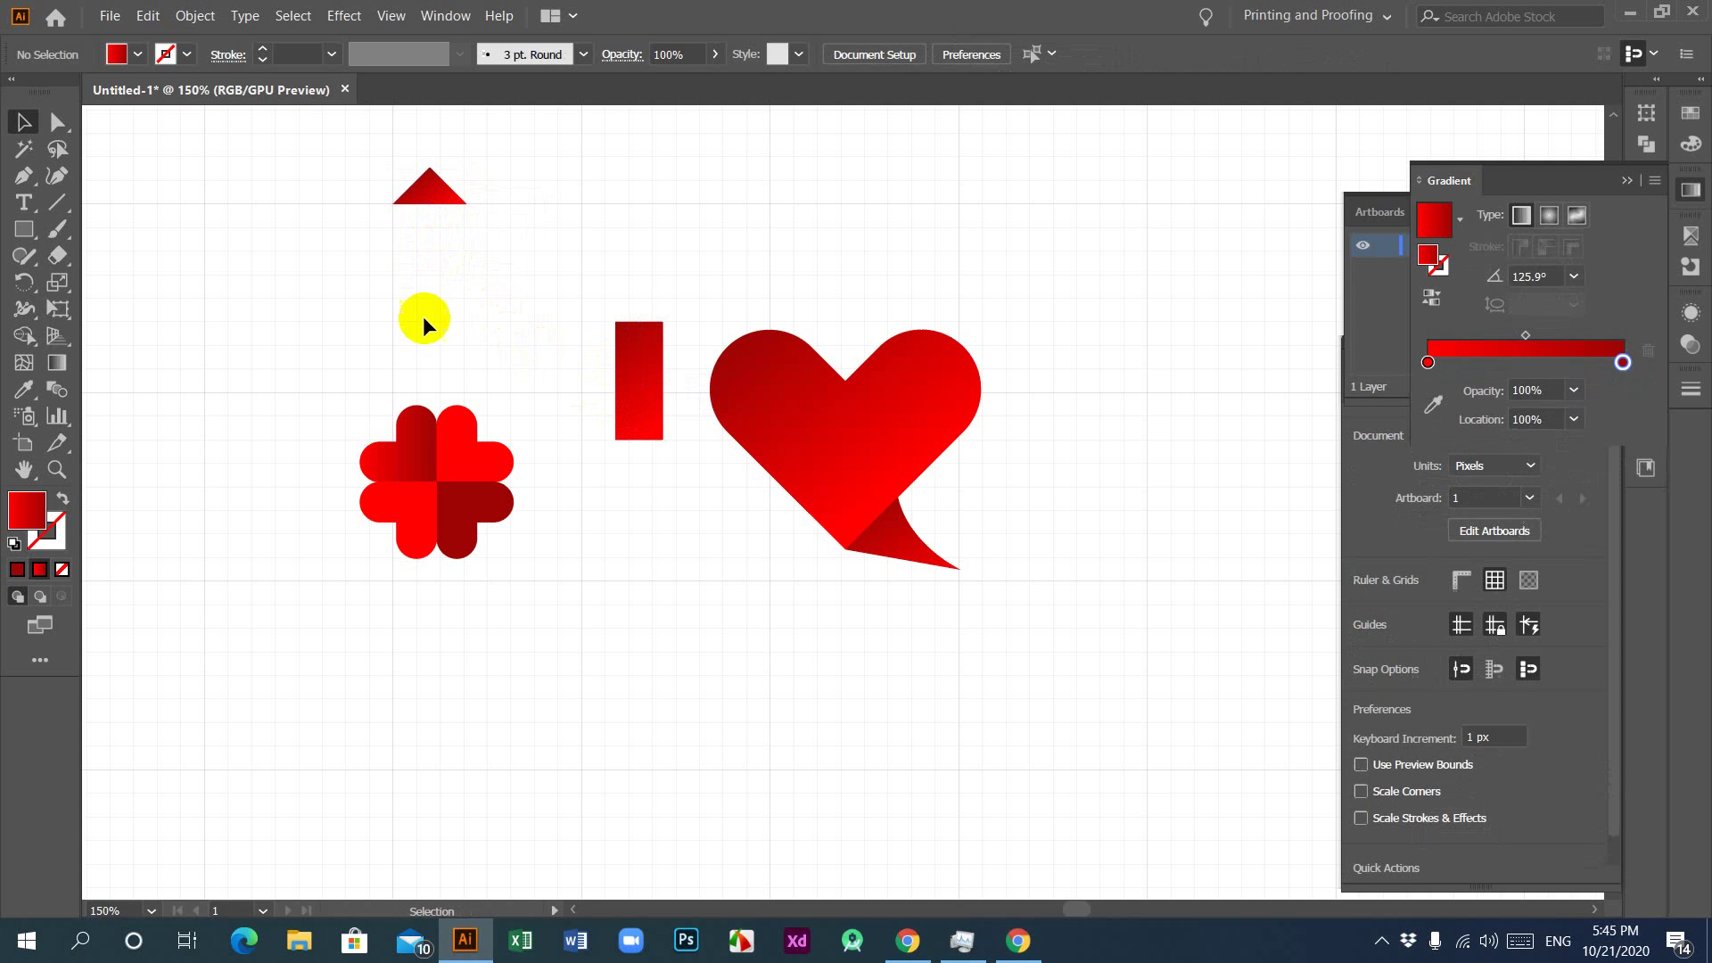
Step: Draw a thin rectangle about 45 px high below the triangle as the arrow's shaft
{"action": "left_click", "coordinate": [24, 227]}
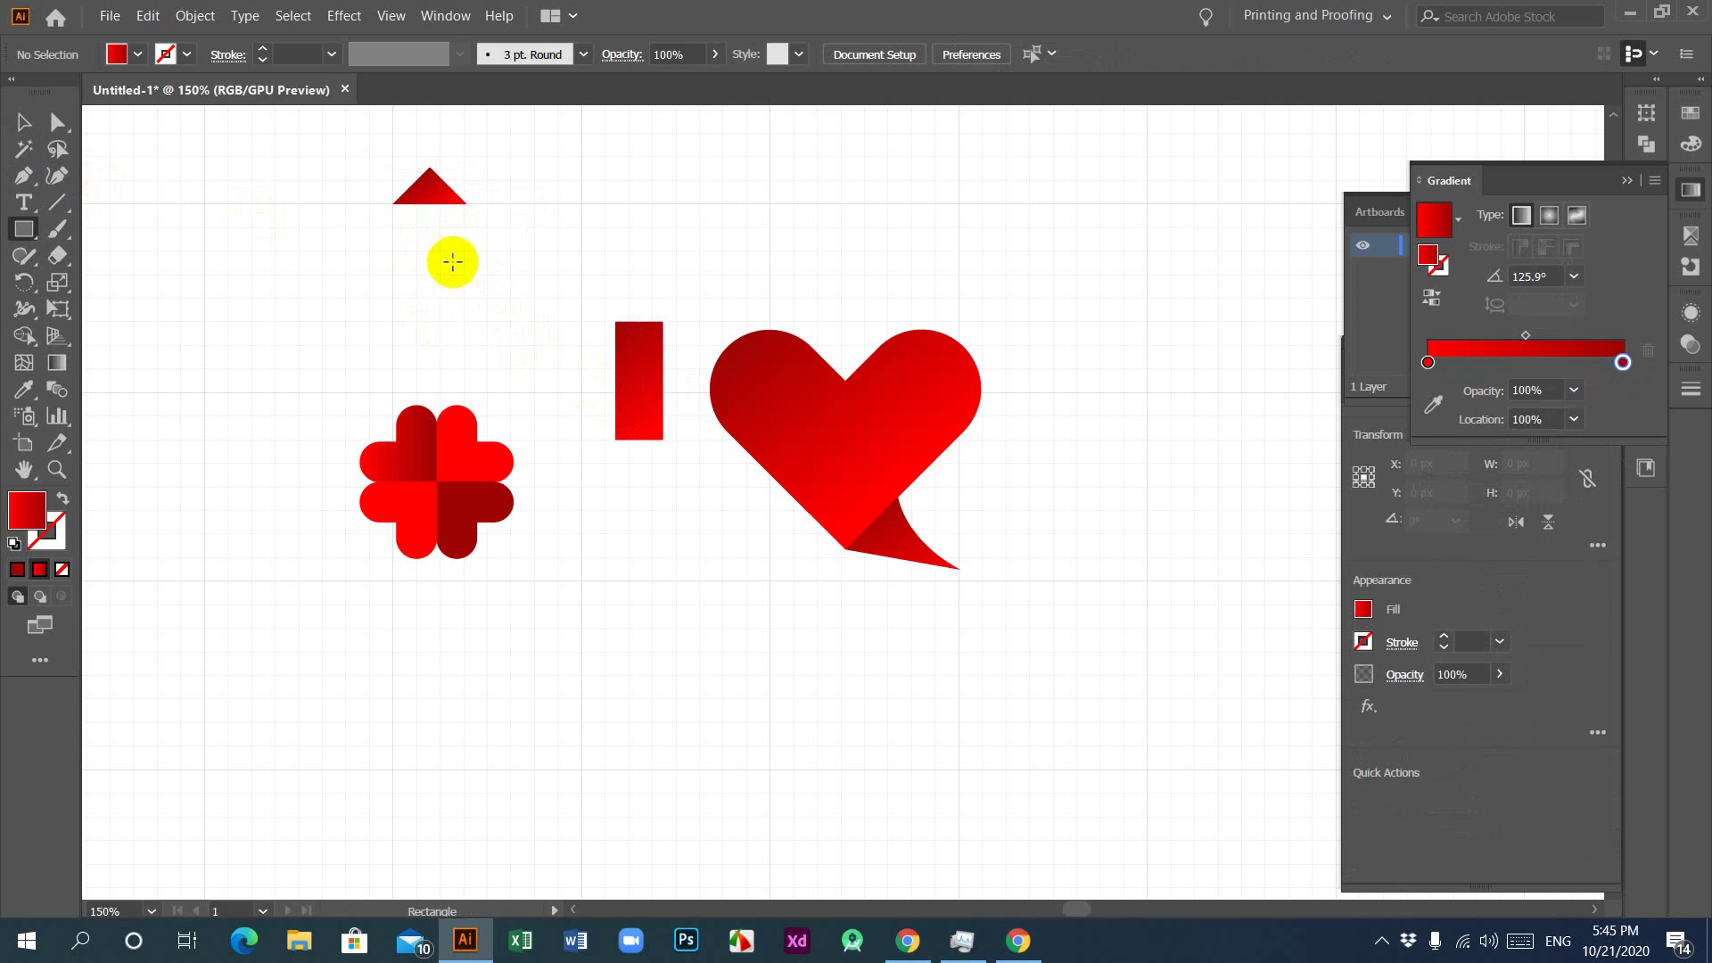
{"action": "left_click_drag", "start_coordinate": [417, 204], "coordinate": [437, 321]}
{"action": "key", "text": "v"}
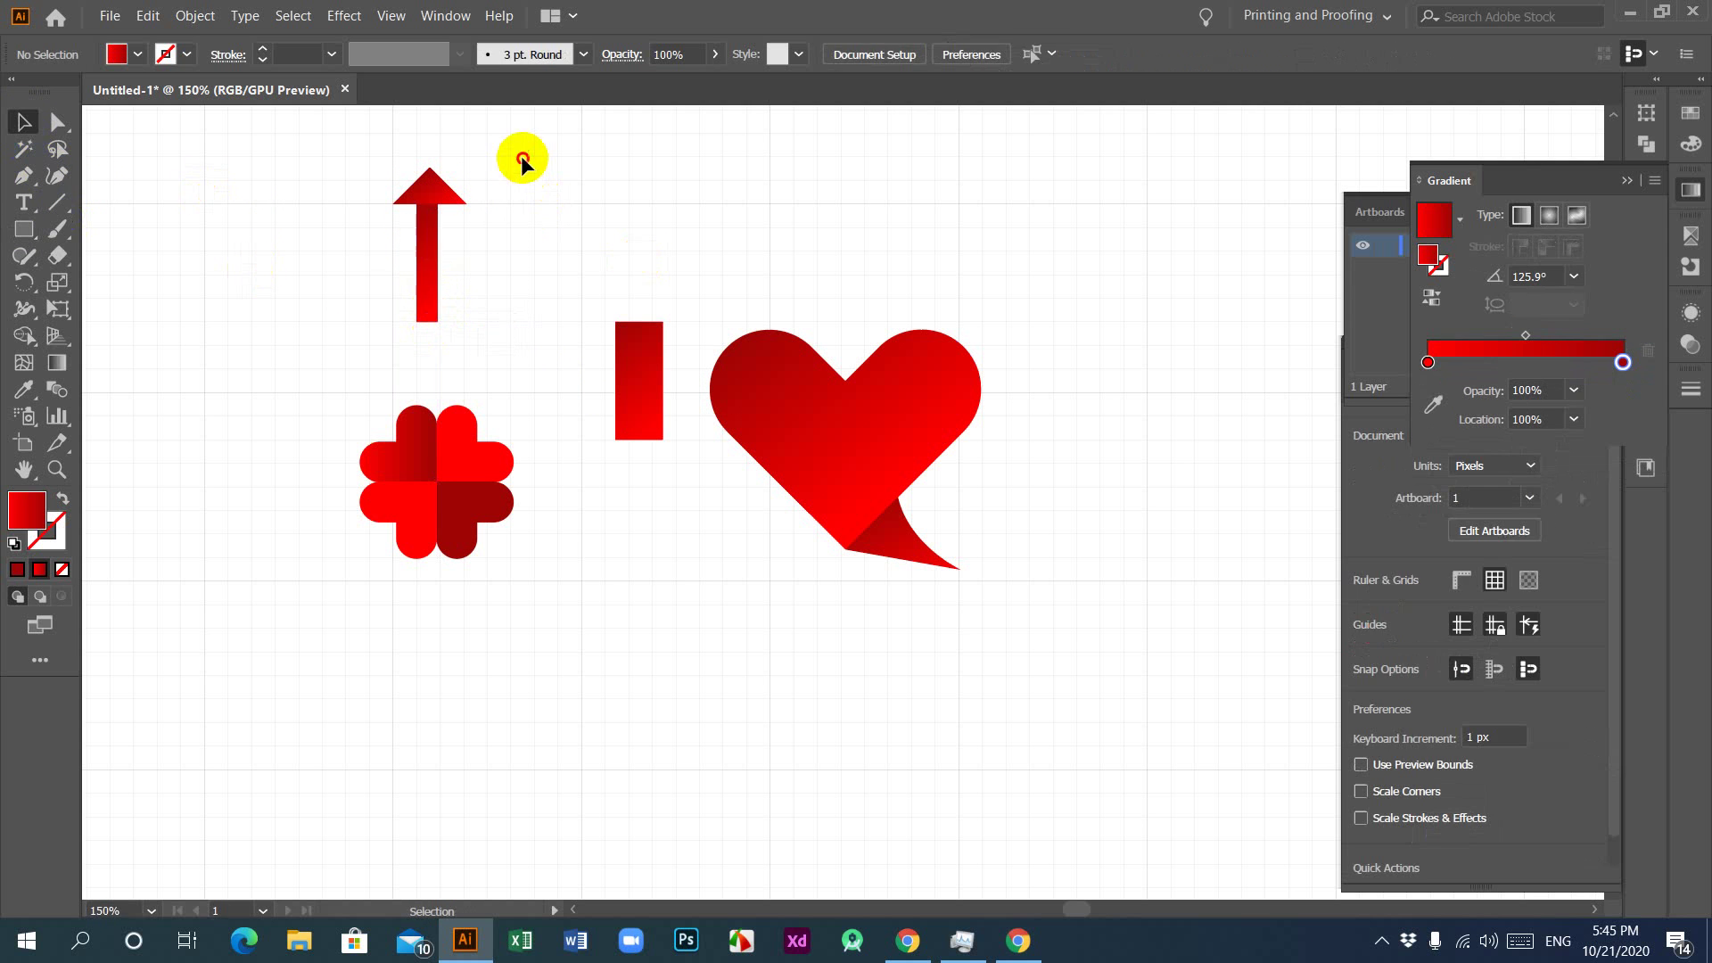
Step: Fill the arrow's triangle and shaft with white by sampling the blank canvas with the Eyedropper
{"action": "left_click_drag", "start_coordinate": [521, 155], "coordinate": [329, 317]}
{"action": "left_click", "coordinate": [25, 390]}
{"action": "left_click", "coordinate": [354, 593]}
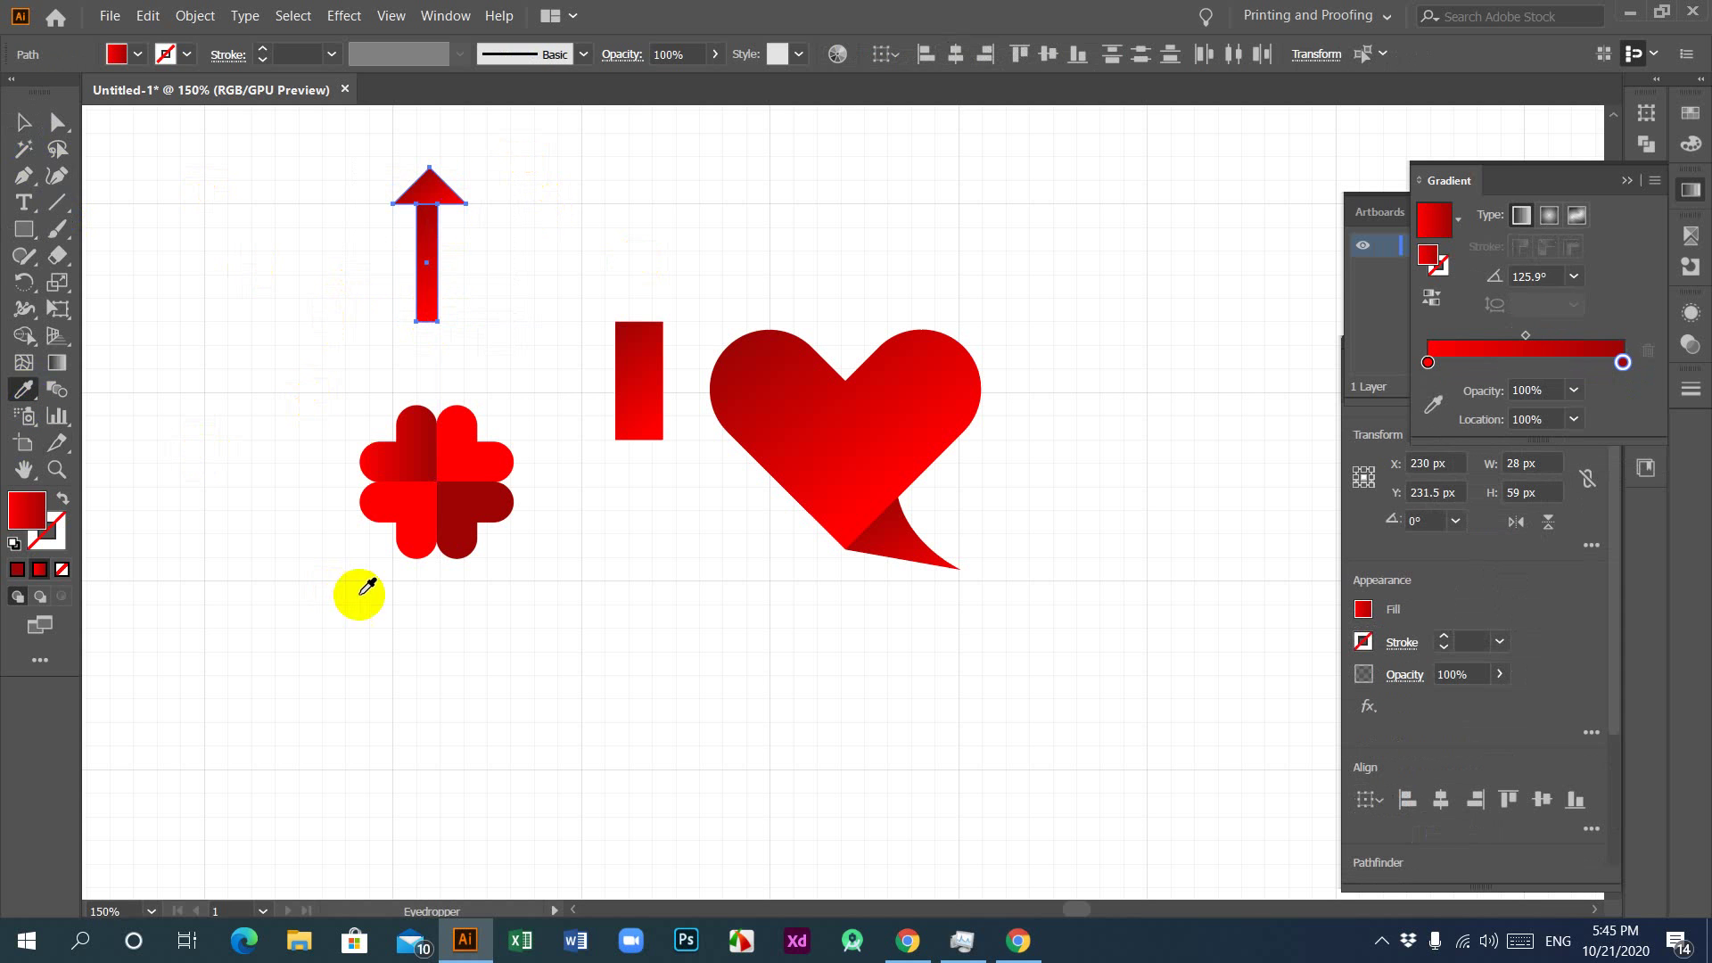
{"action": "left_click", "coordinate": [25, 124]}
Step: Move the white arrow onto the left half of the heart and align its head and shaft on their horizontal centres
{"action": "left_click", "coordinate": [301, 153]}
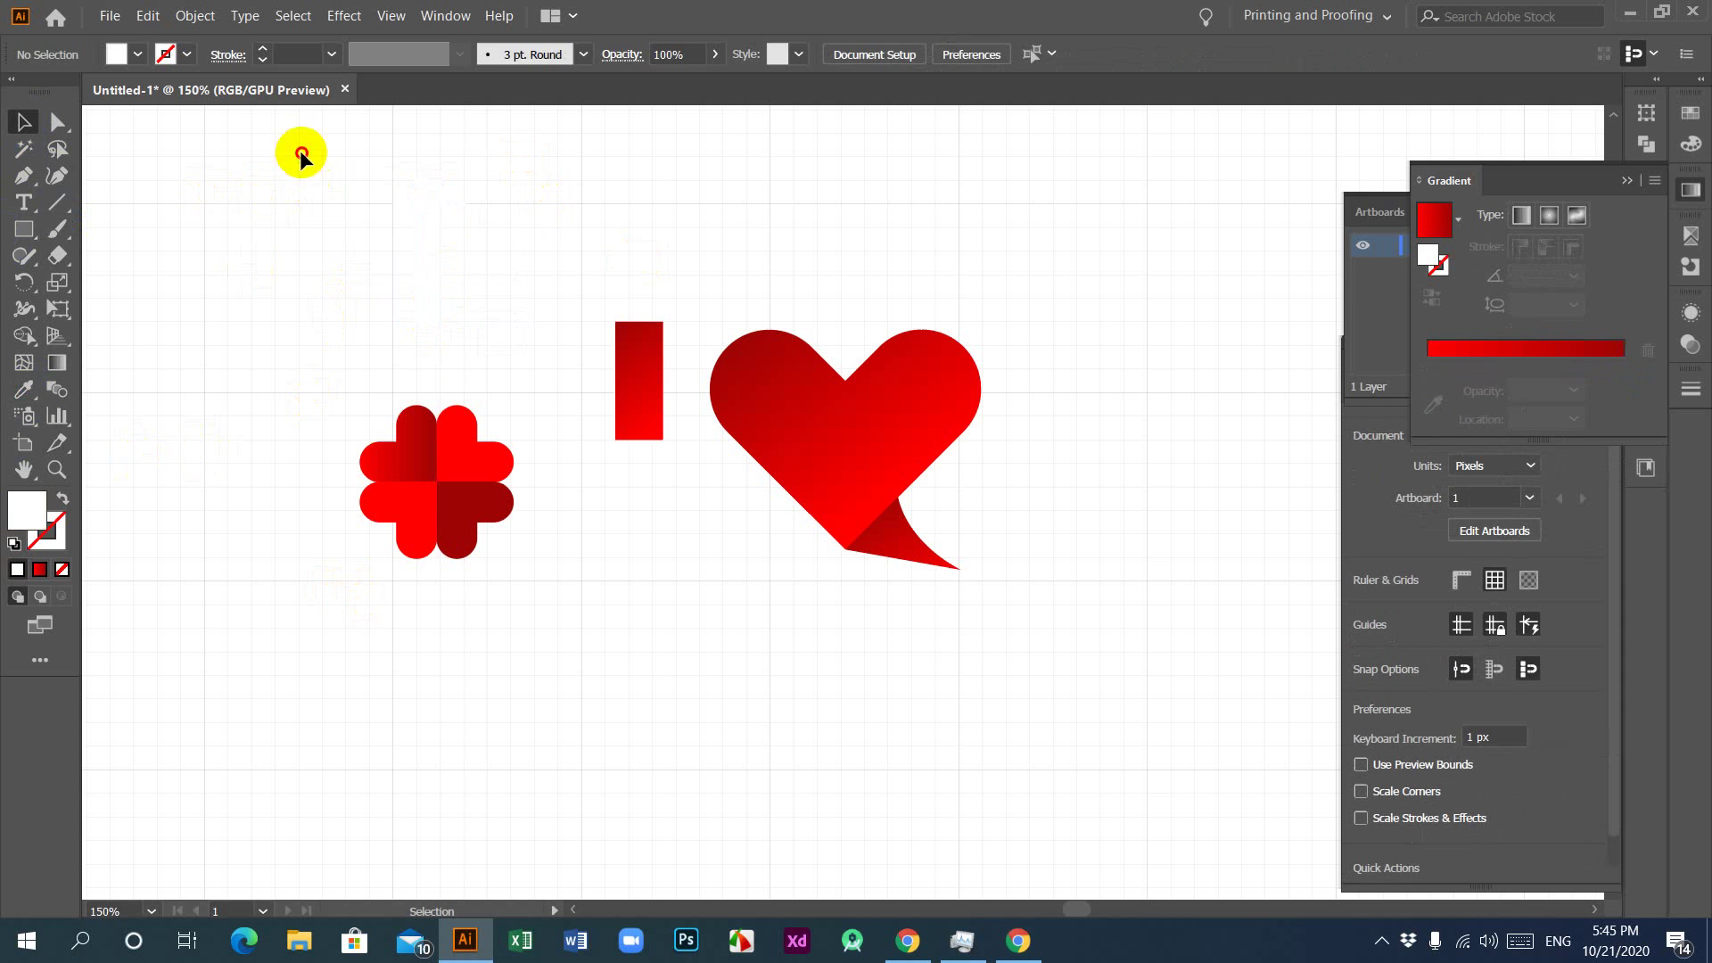
{"action": "left_click_drag", "start_coordinate": [430, 210], "coordinate": [788, 433]}
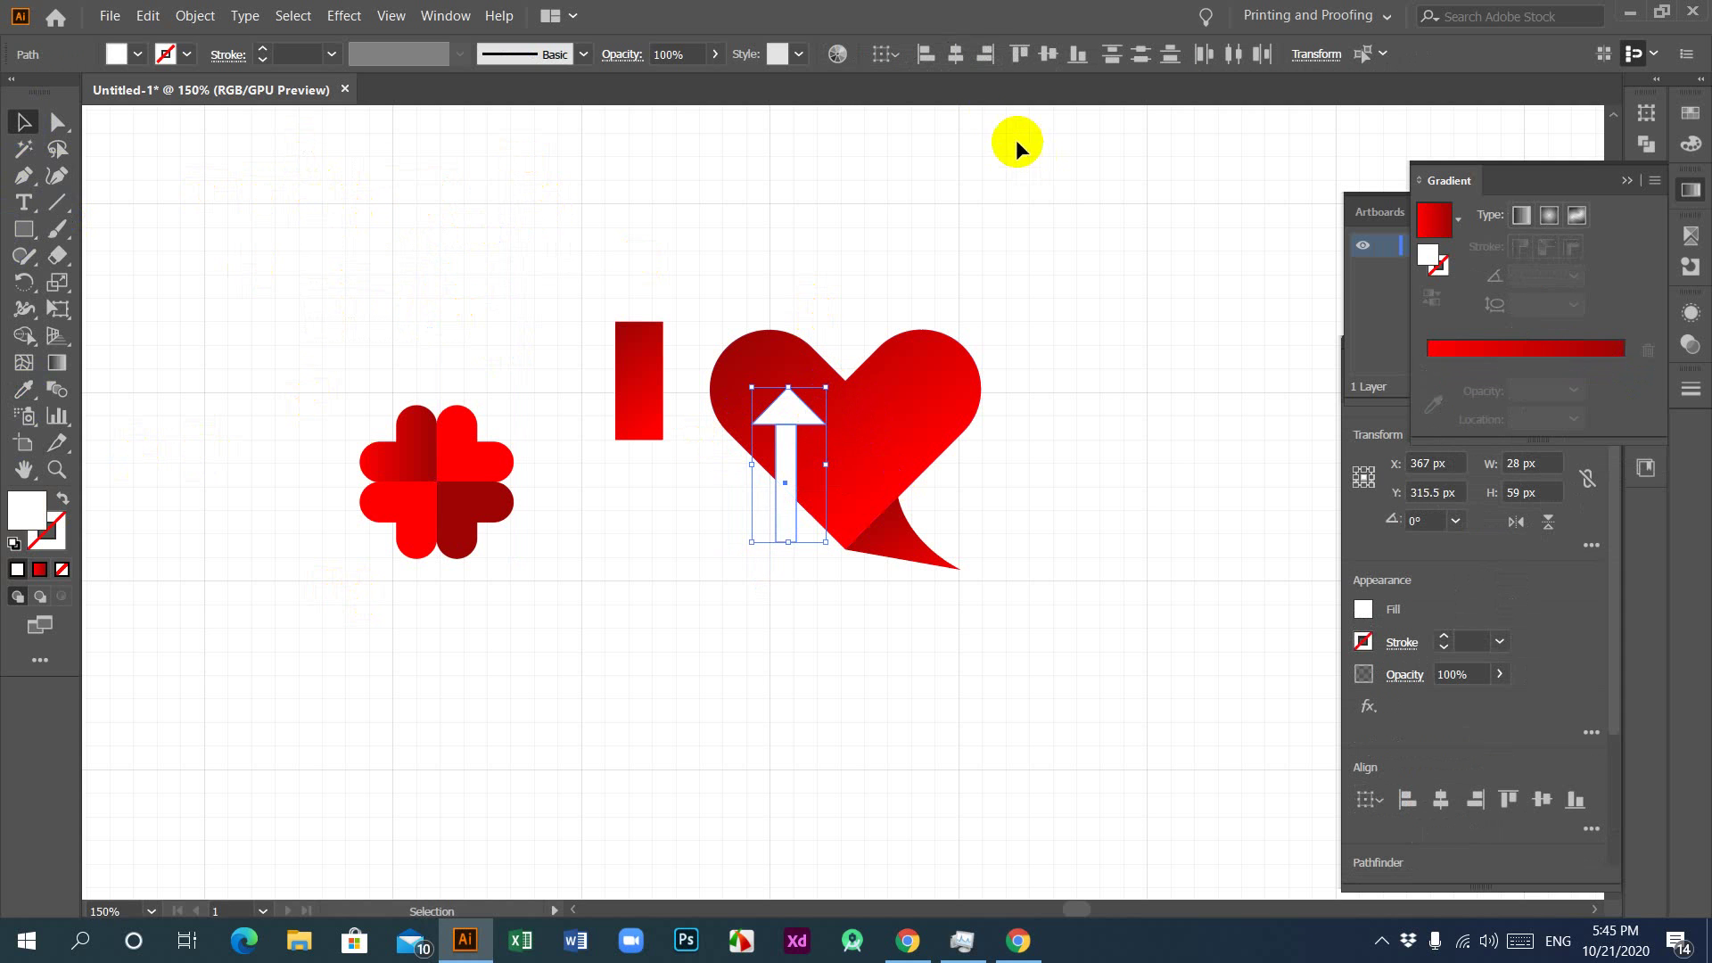
{"action": "left_click", "coordinate": [960, 57]}
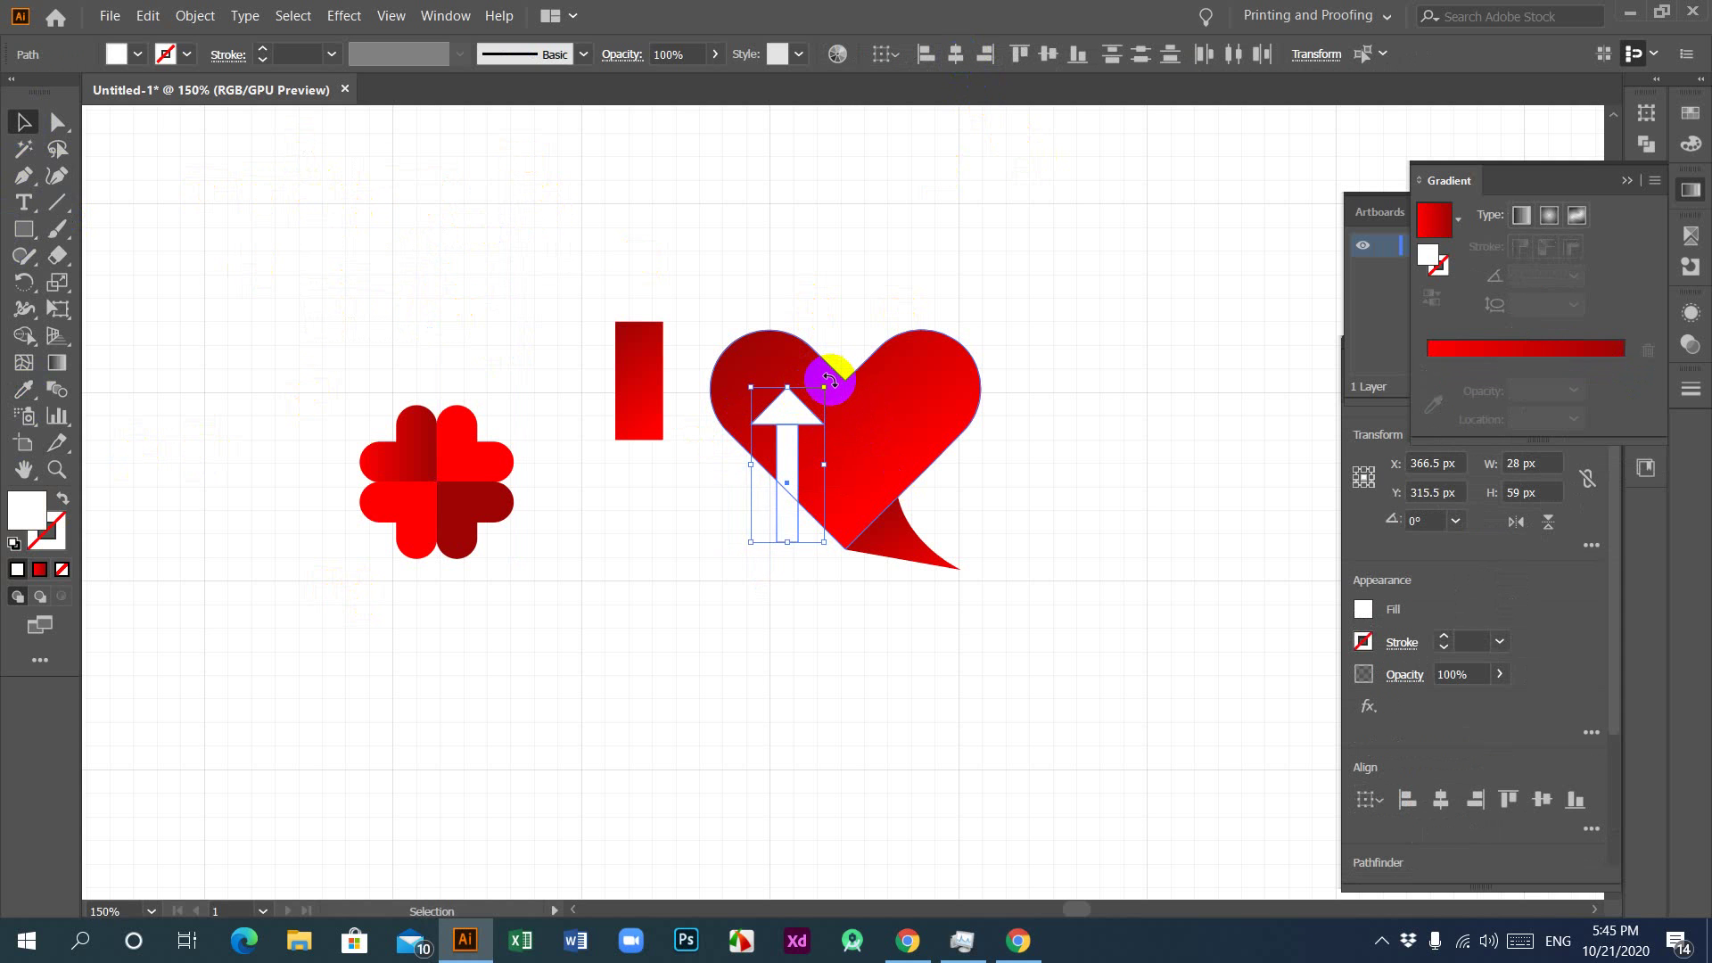
Step: Rotate the white arrow to about 314.4° so it points diagonally up across the heart toward the right lobe
{"action": "left_click_drag", "start_coordinate": [829, 380], "coordinate": [868, 434]}
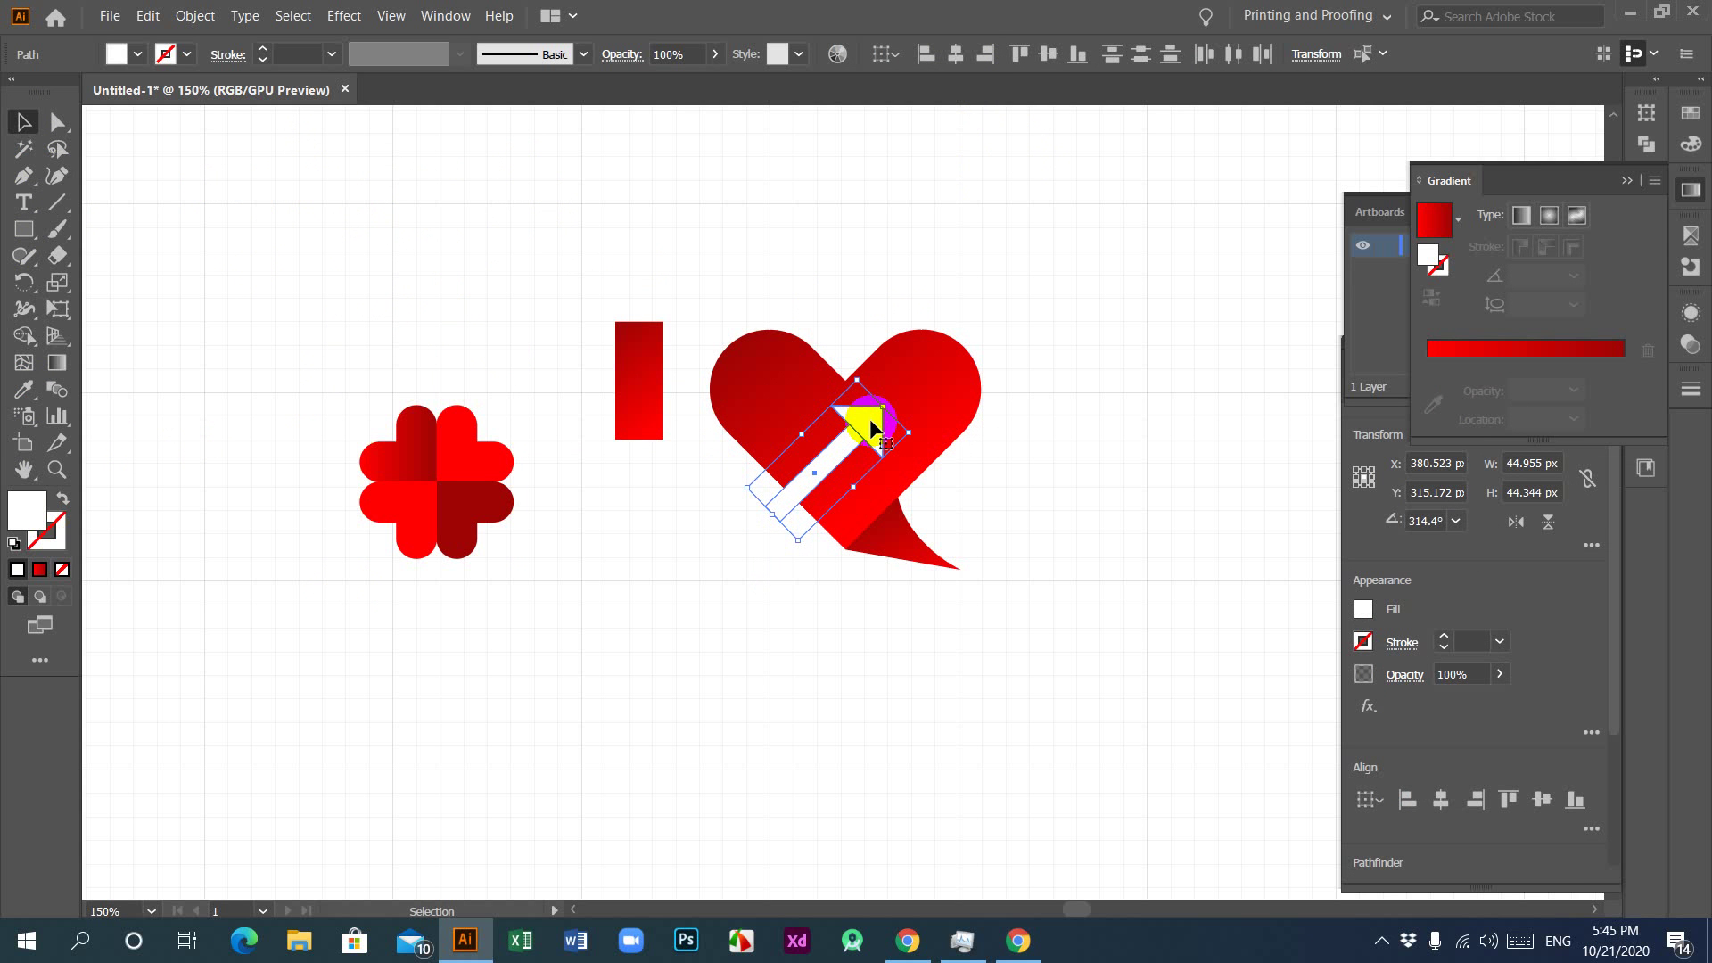
{"action": "left_click", "coordinate": [874, 428]}
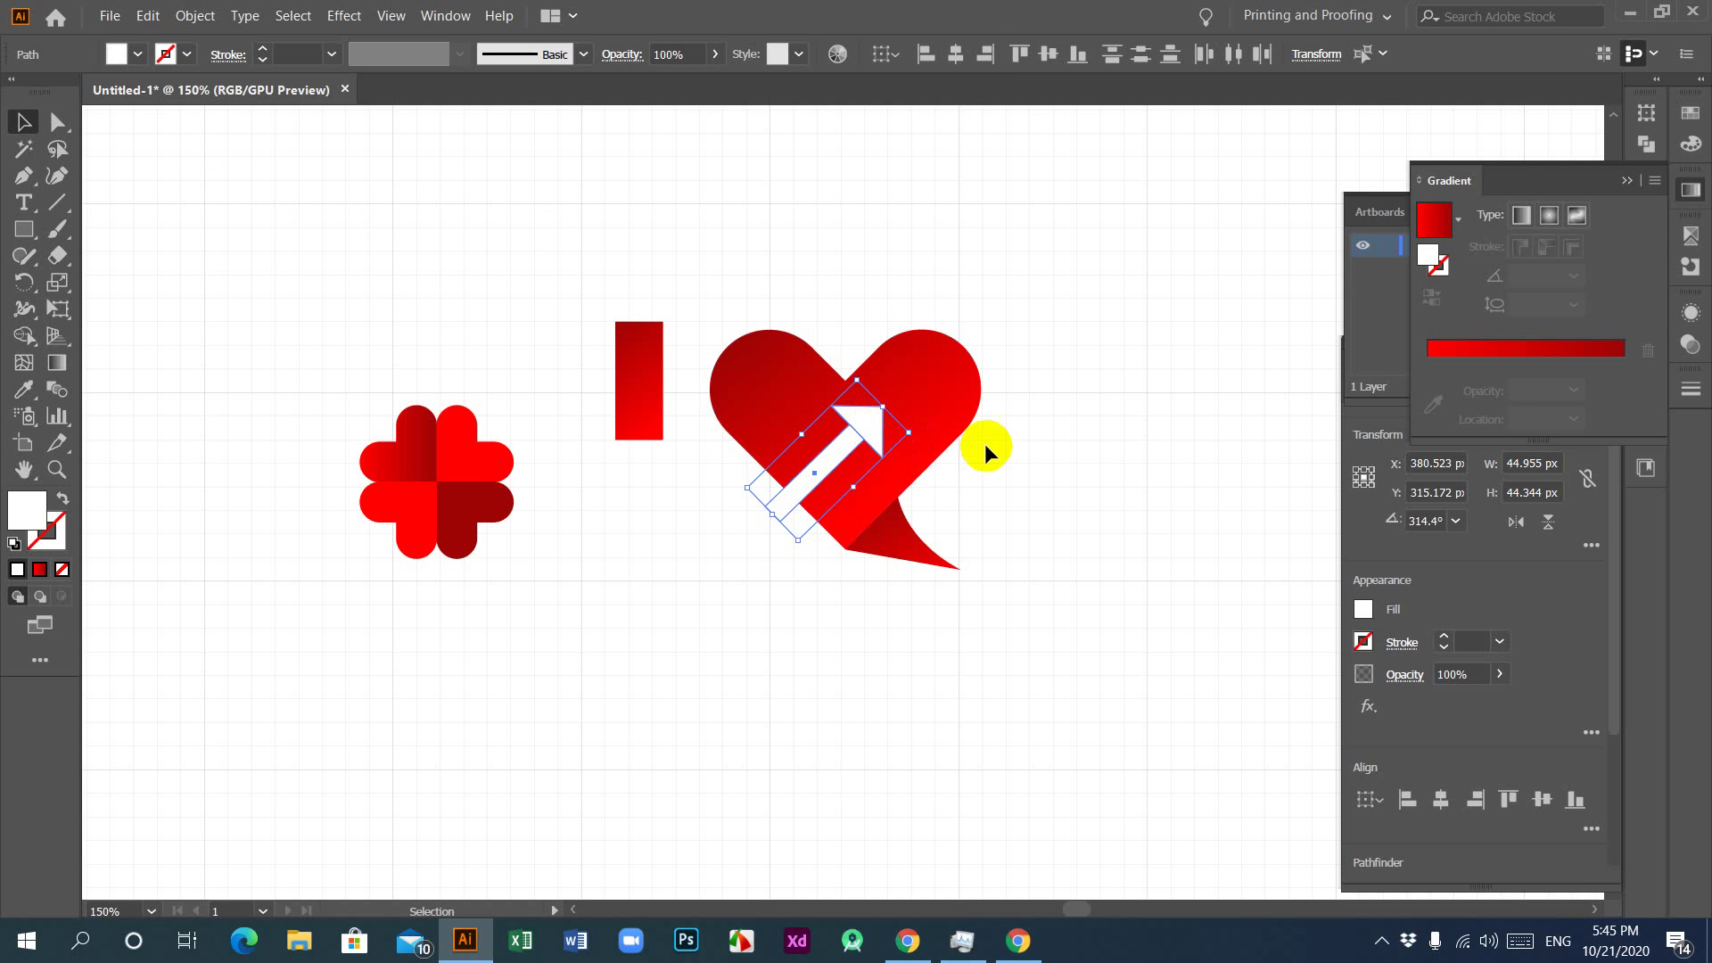
{"action": "left_click", "coordinate": [1025, 491]}
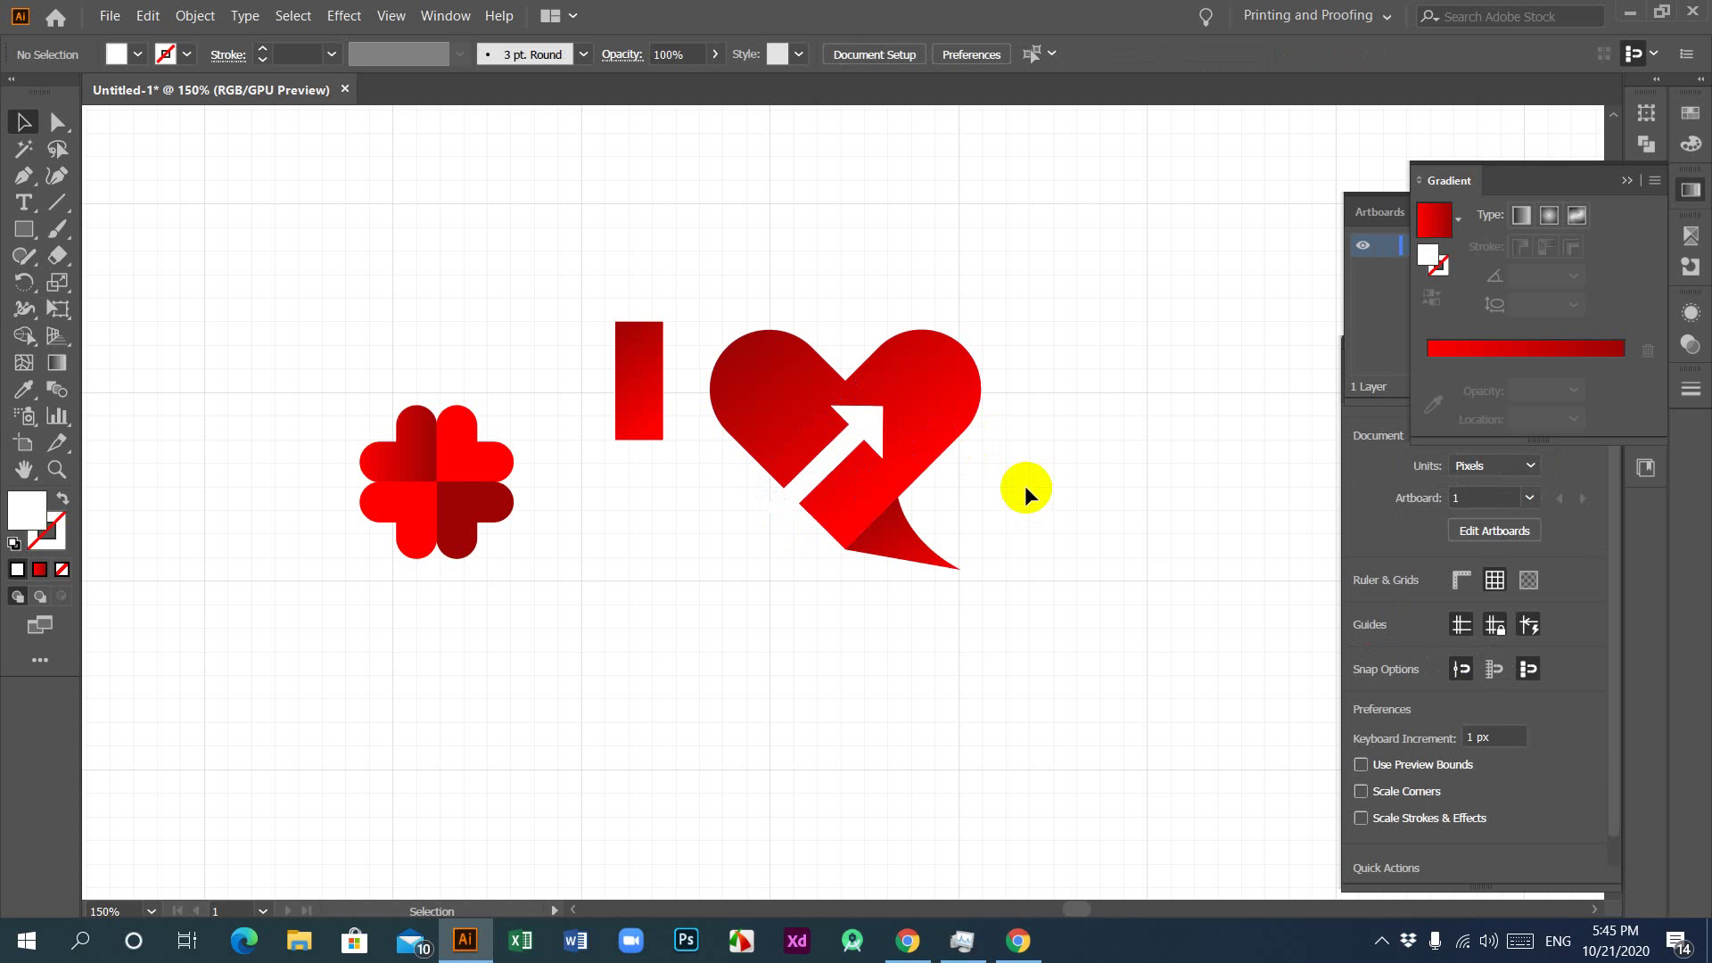
{"action": "left_click", "coordinate": [787, 506]}
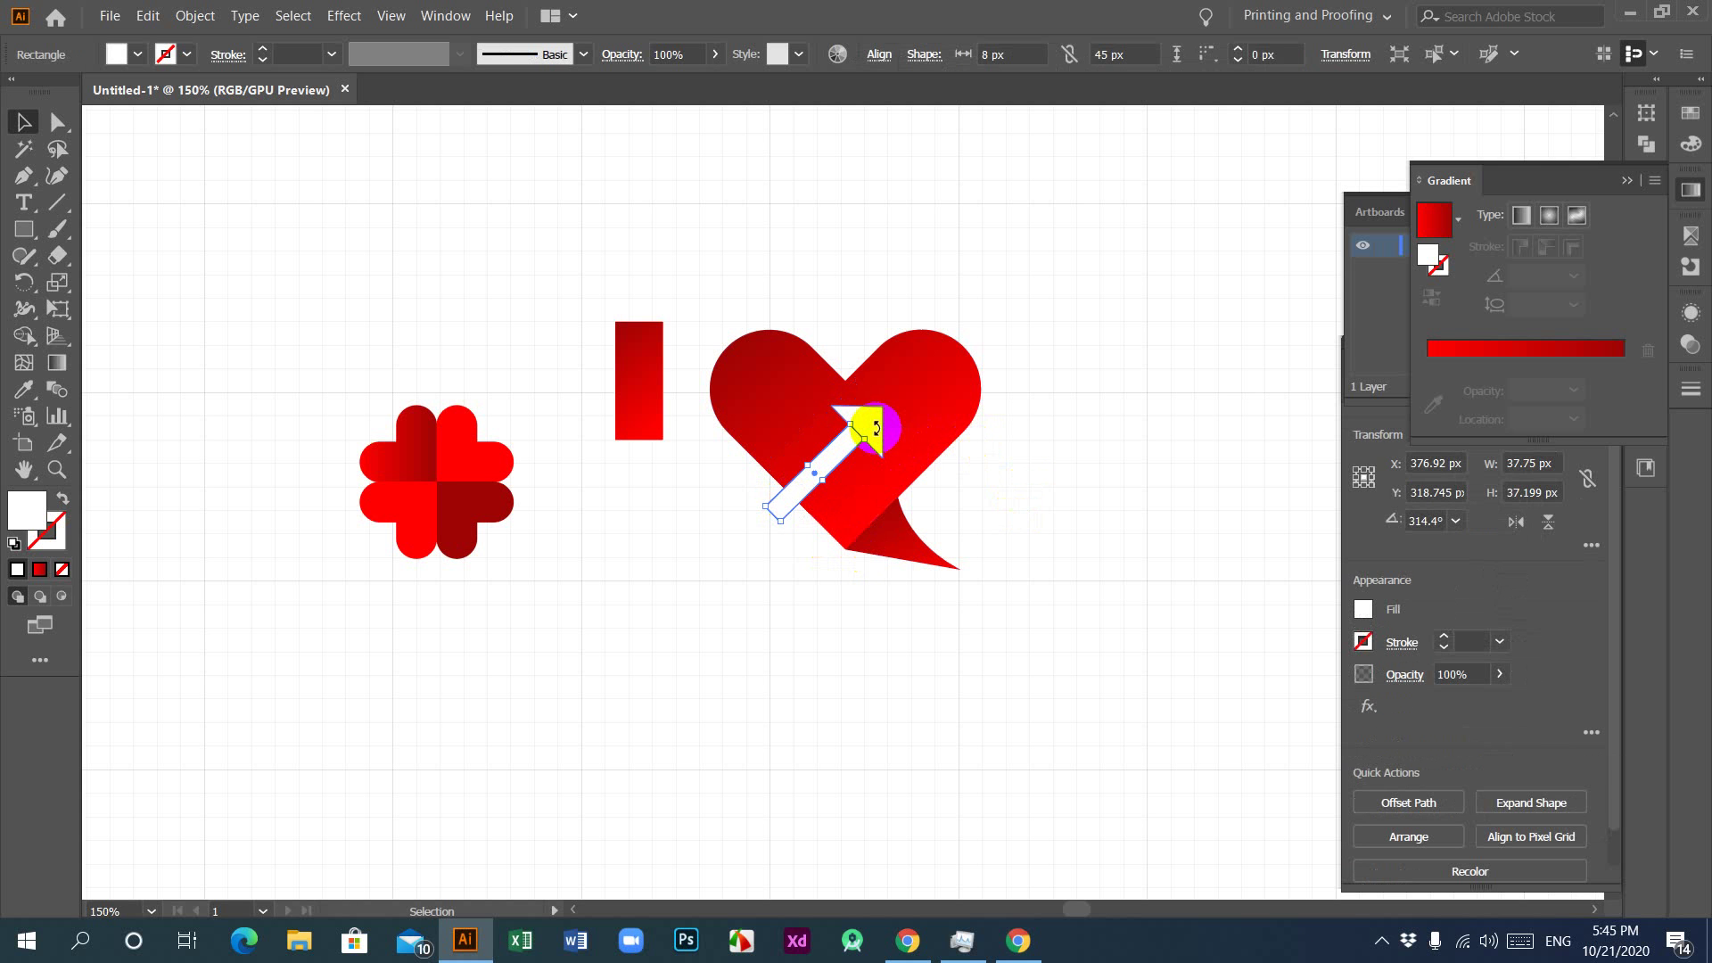
{"action": "left_click", "coordinate": [736, 494]}
Step: Cut the arrow out of the heart with the Shape Builder, including the part of the shaft overhanging the heart's edge
{"action": "left_click_drag", "start_coordinate": [711, 275], "coordinate": [1014, 665]}
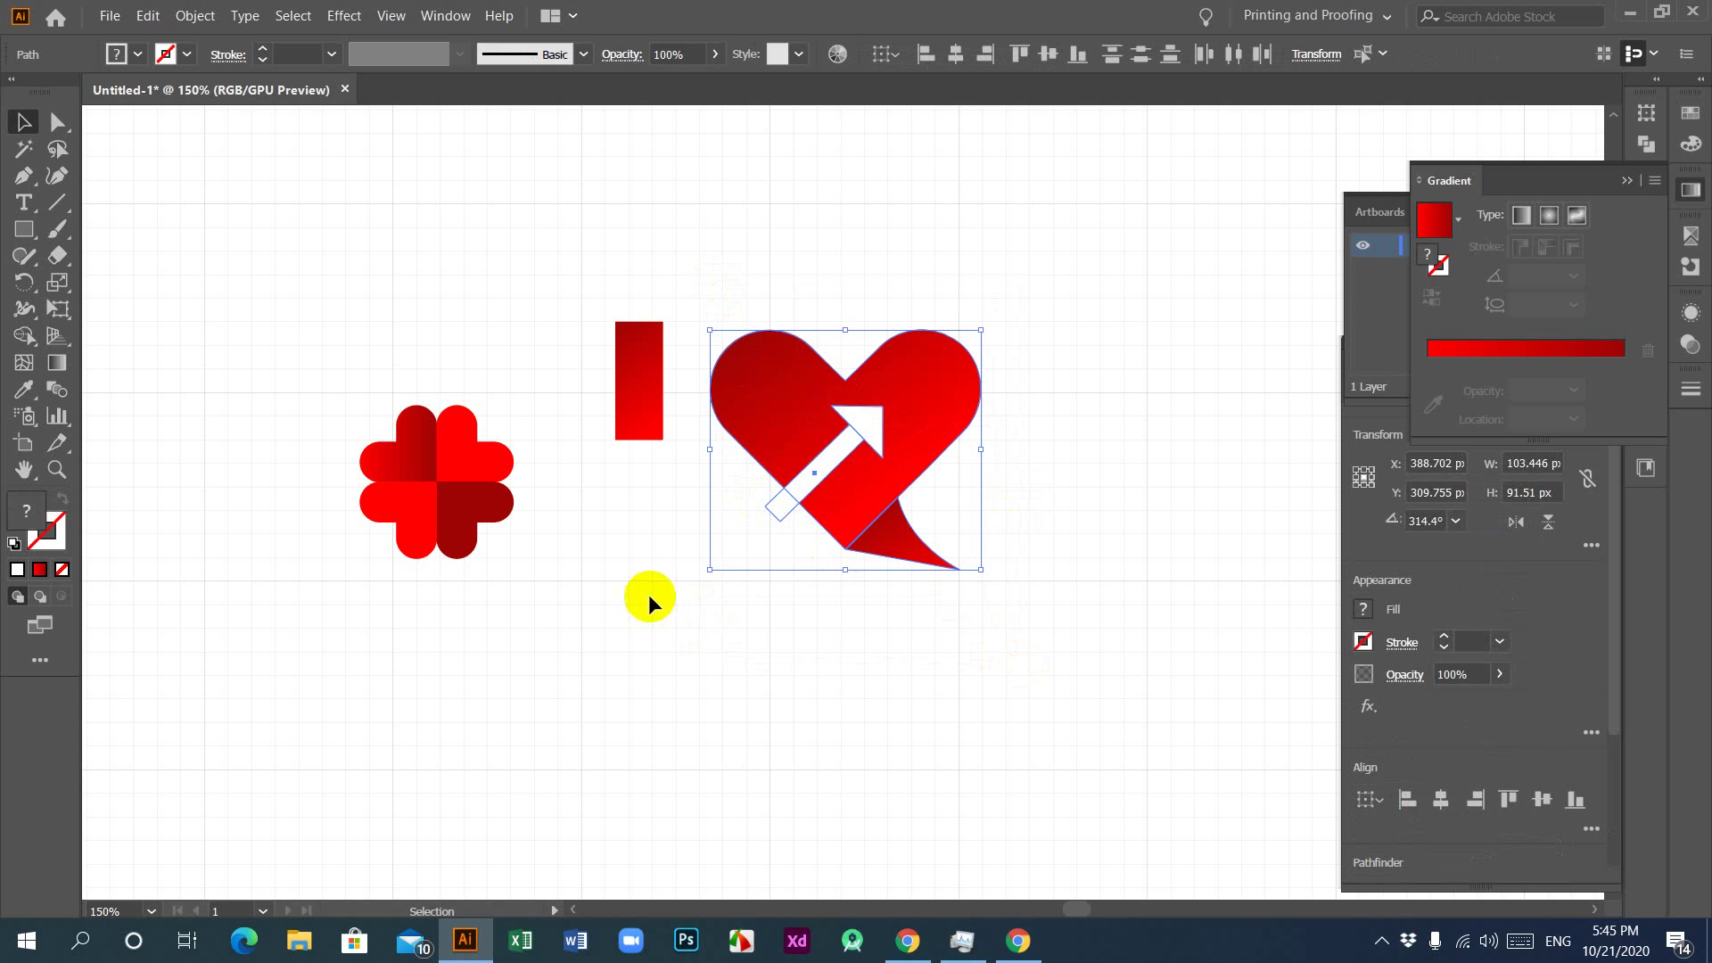
{"action": "left_click", "coordinate": [23, 336]}
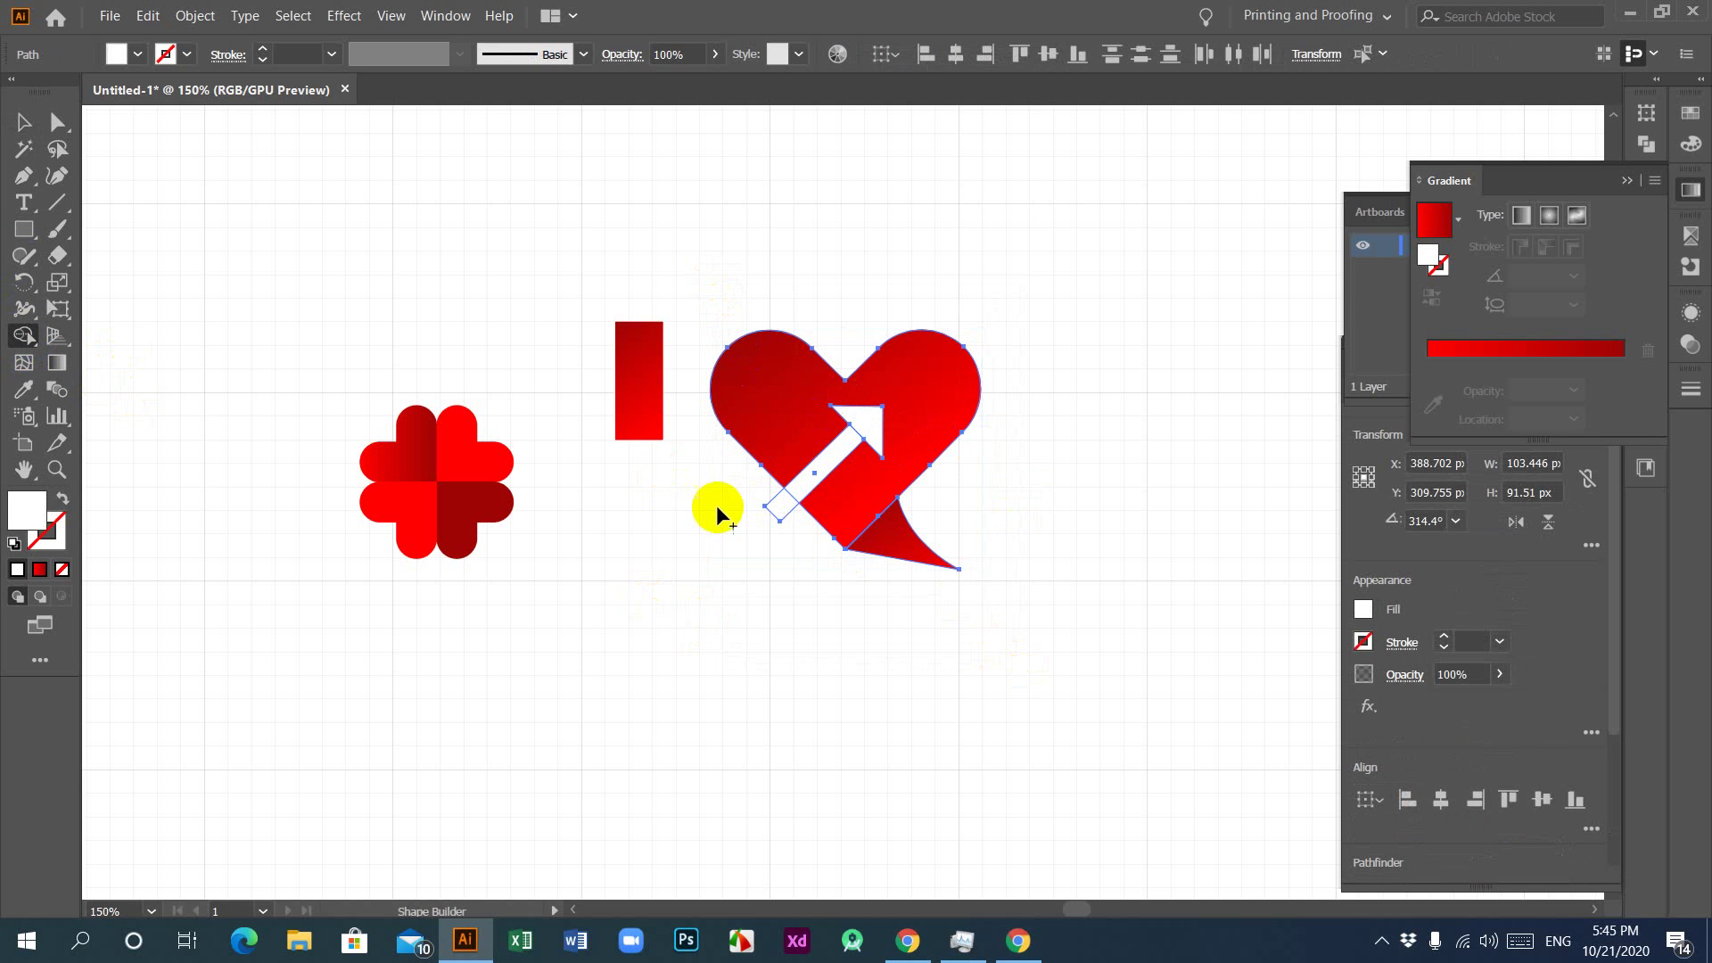
{"action": "mouse_move", "coordinate": [757, 519]}
{"action": "left_mouse_down"}
{"action": "mouse_move", "coordinate": [821, 451]}
{"action": "mouse_move", "coordinate": [861, 437]}
{"action": "left_mouse_up"}
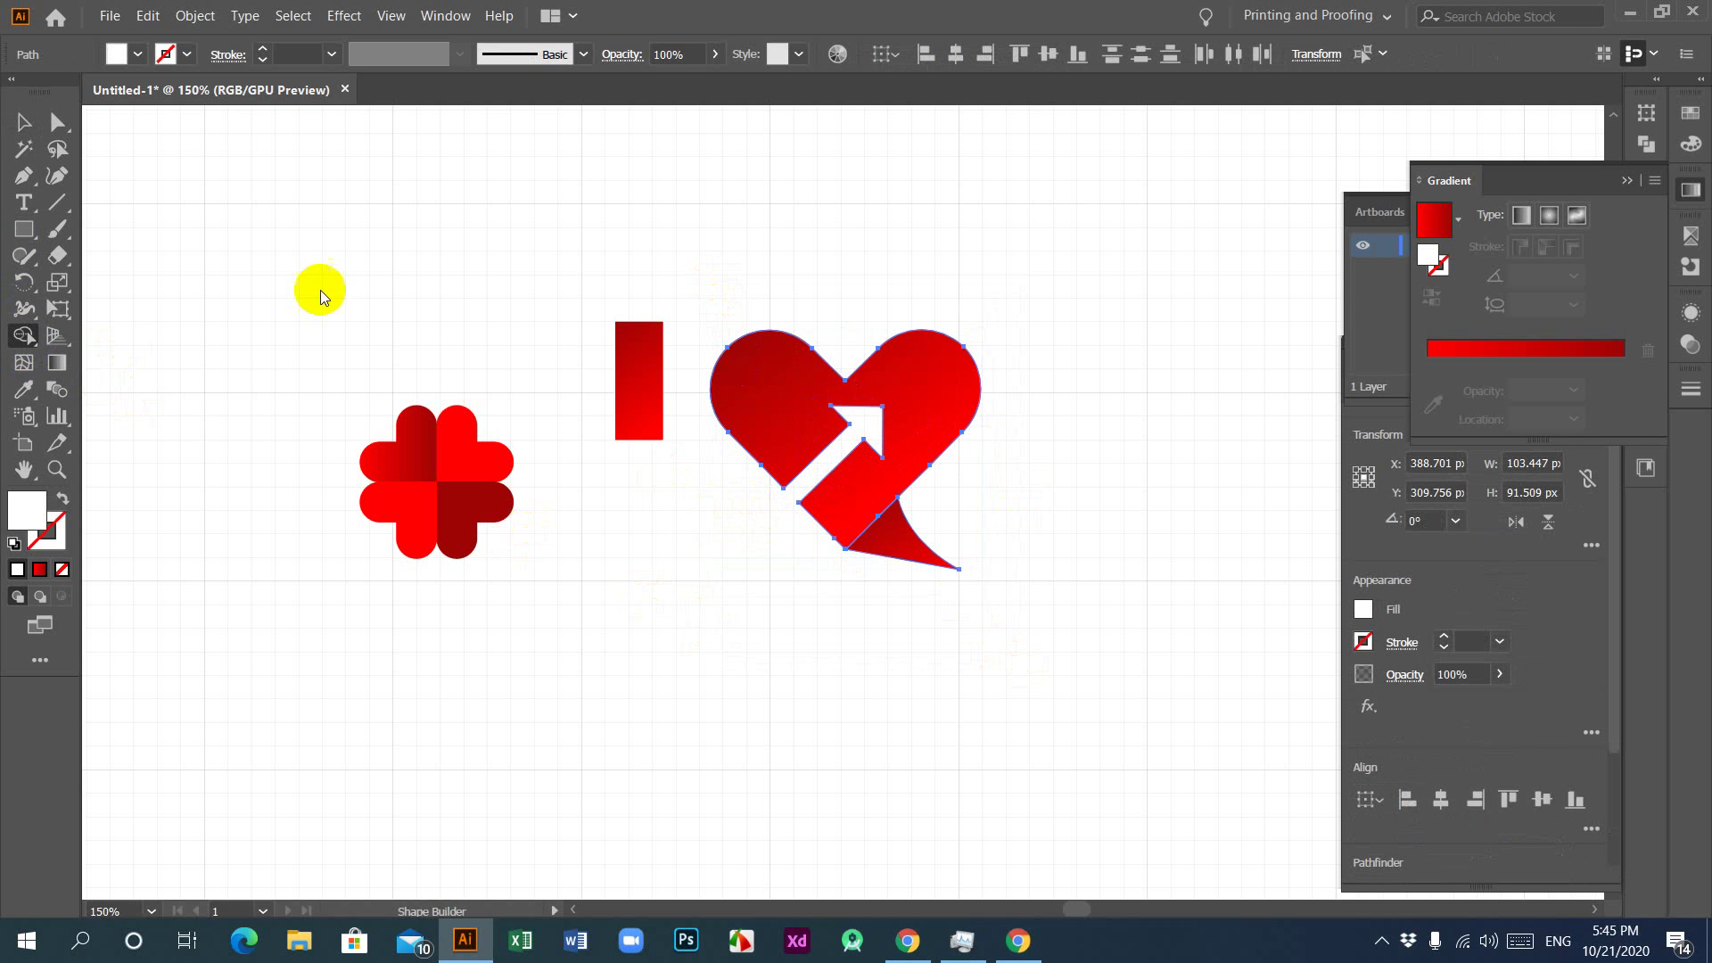
{"action": "key", "text": "v"}
{"action": "left_click", "coordinate": [814, 485]}
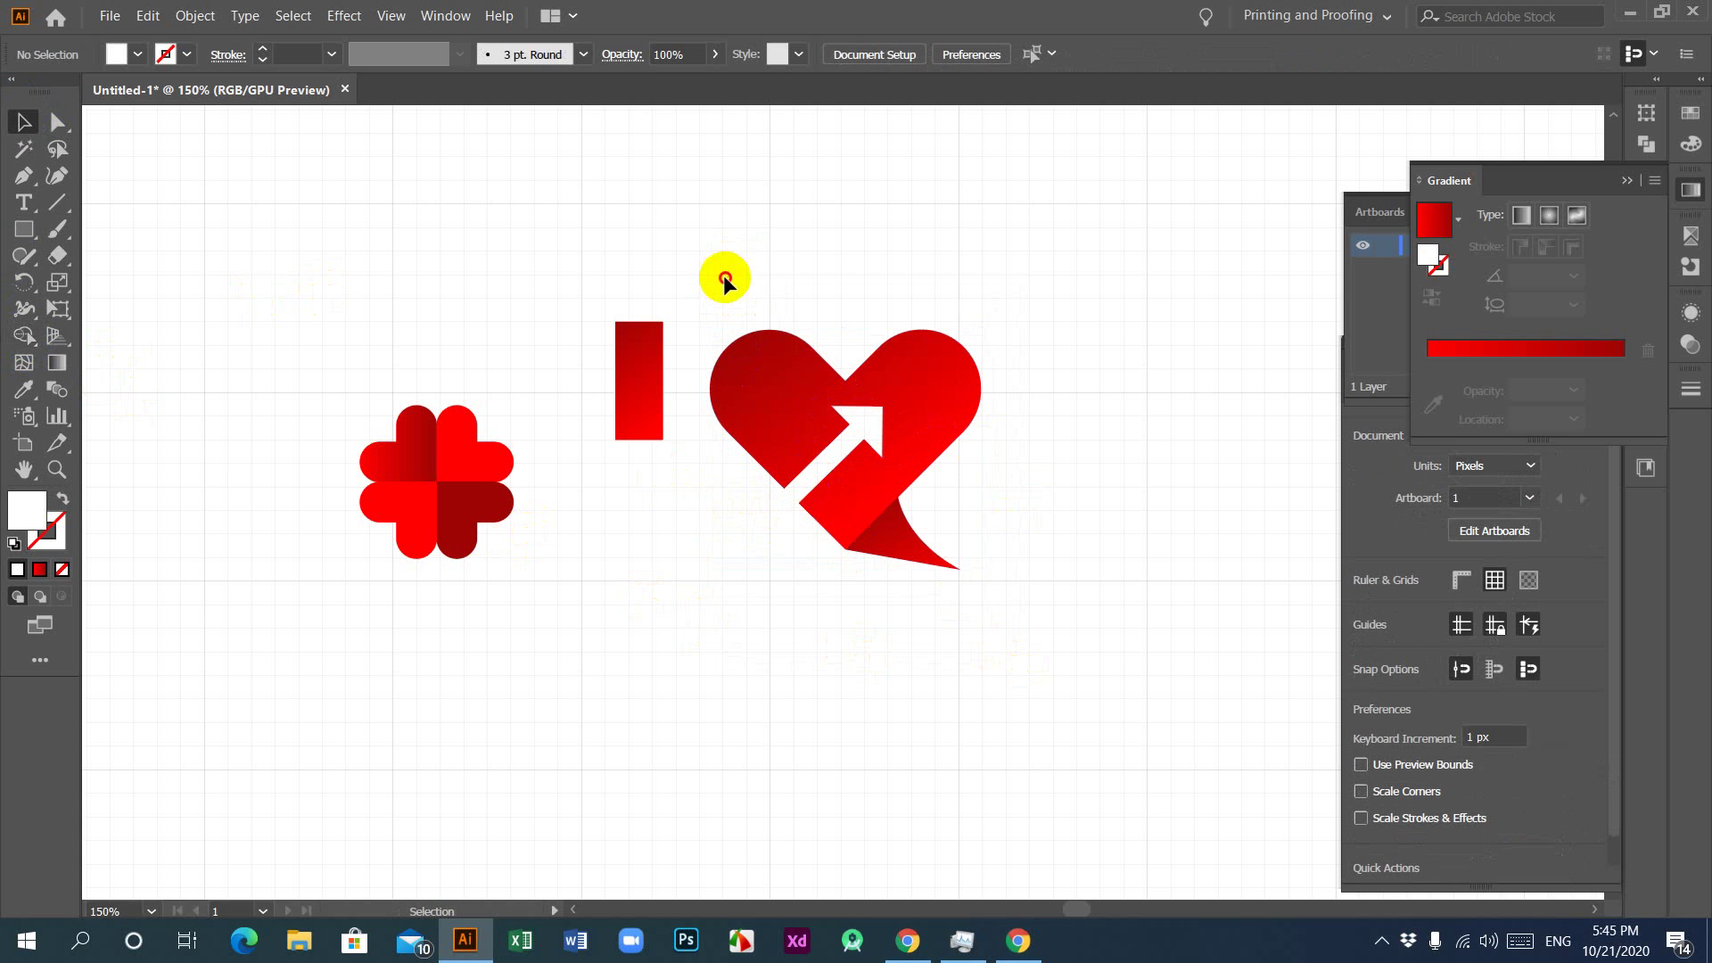
Step: Scale the whole heart speech bubble down proportionally about its centre to about 61 by 54 px
{"action": "left_click_drag", "start_coordinate": [722, 271], "coordinate": [1009, 562]}
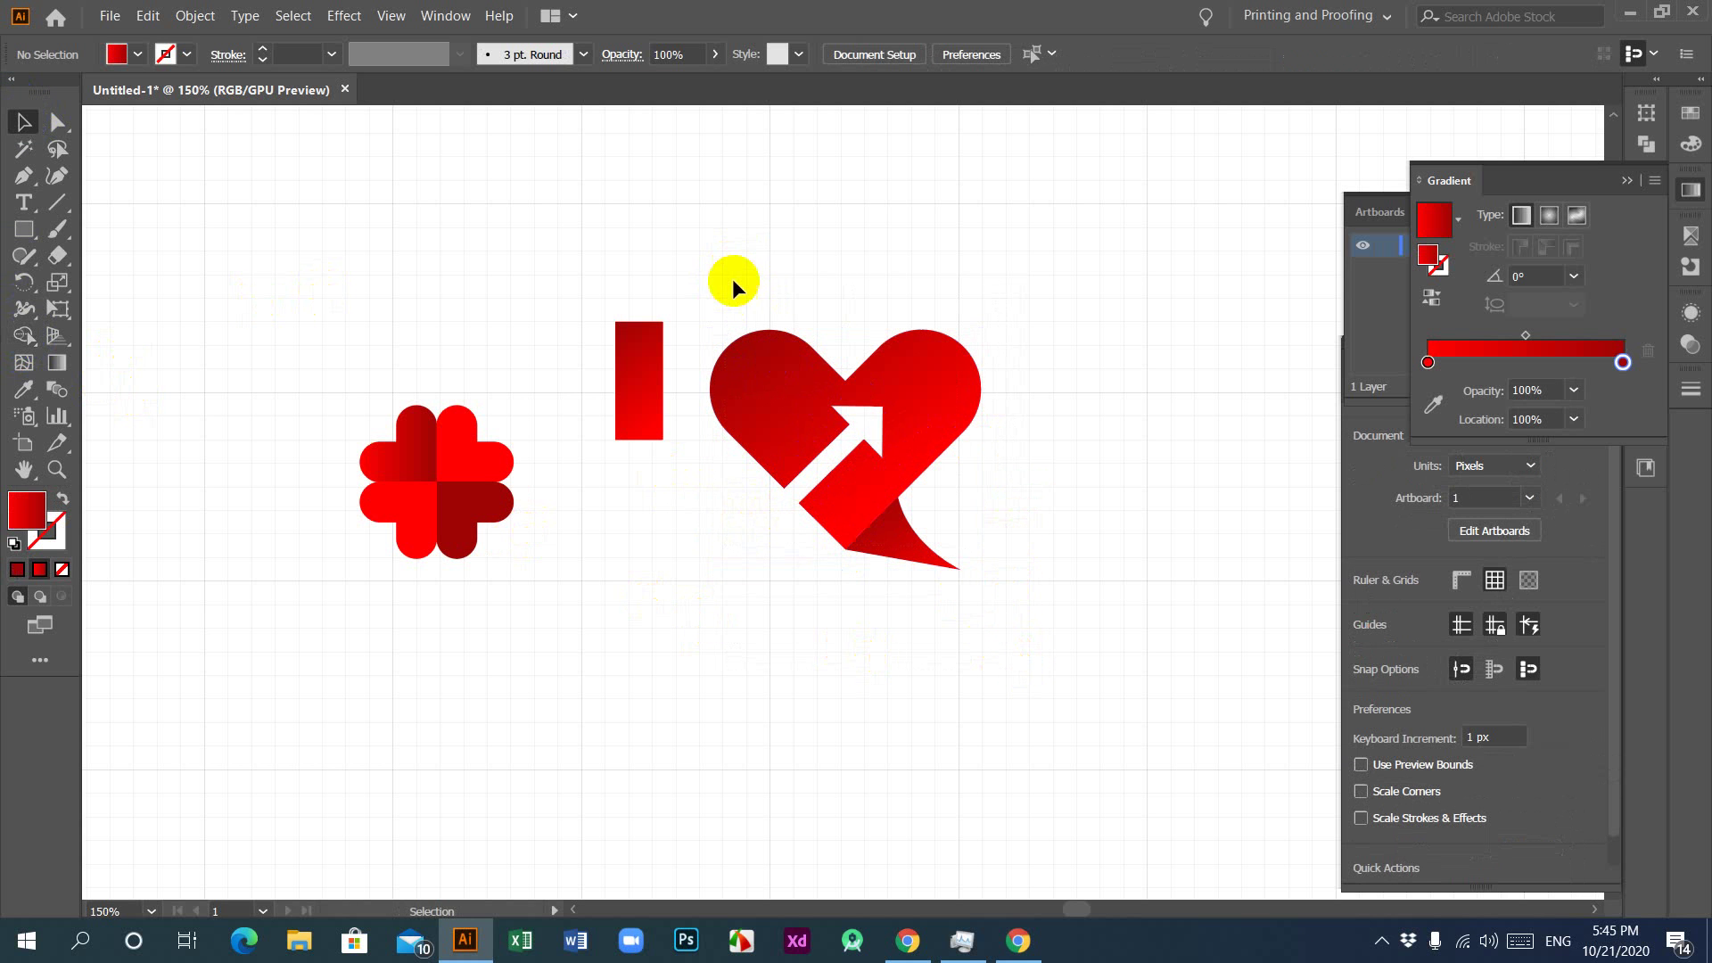
{"action": "left_click", "coordinate": [952, 564]}
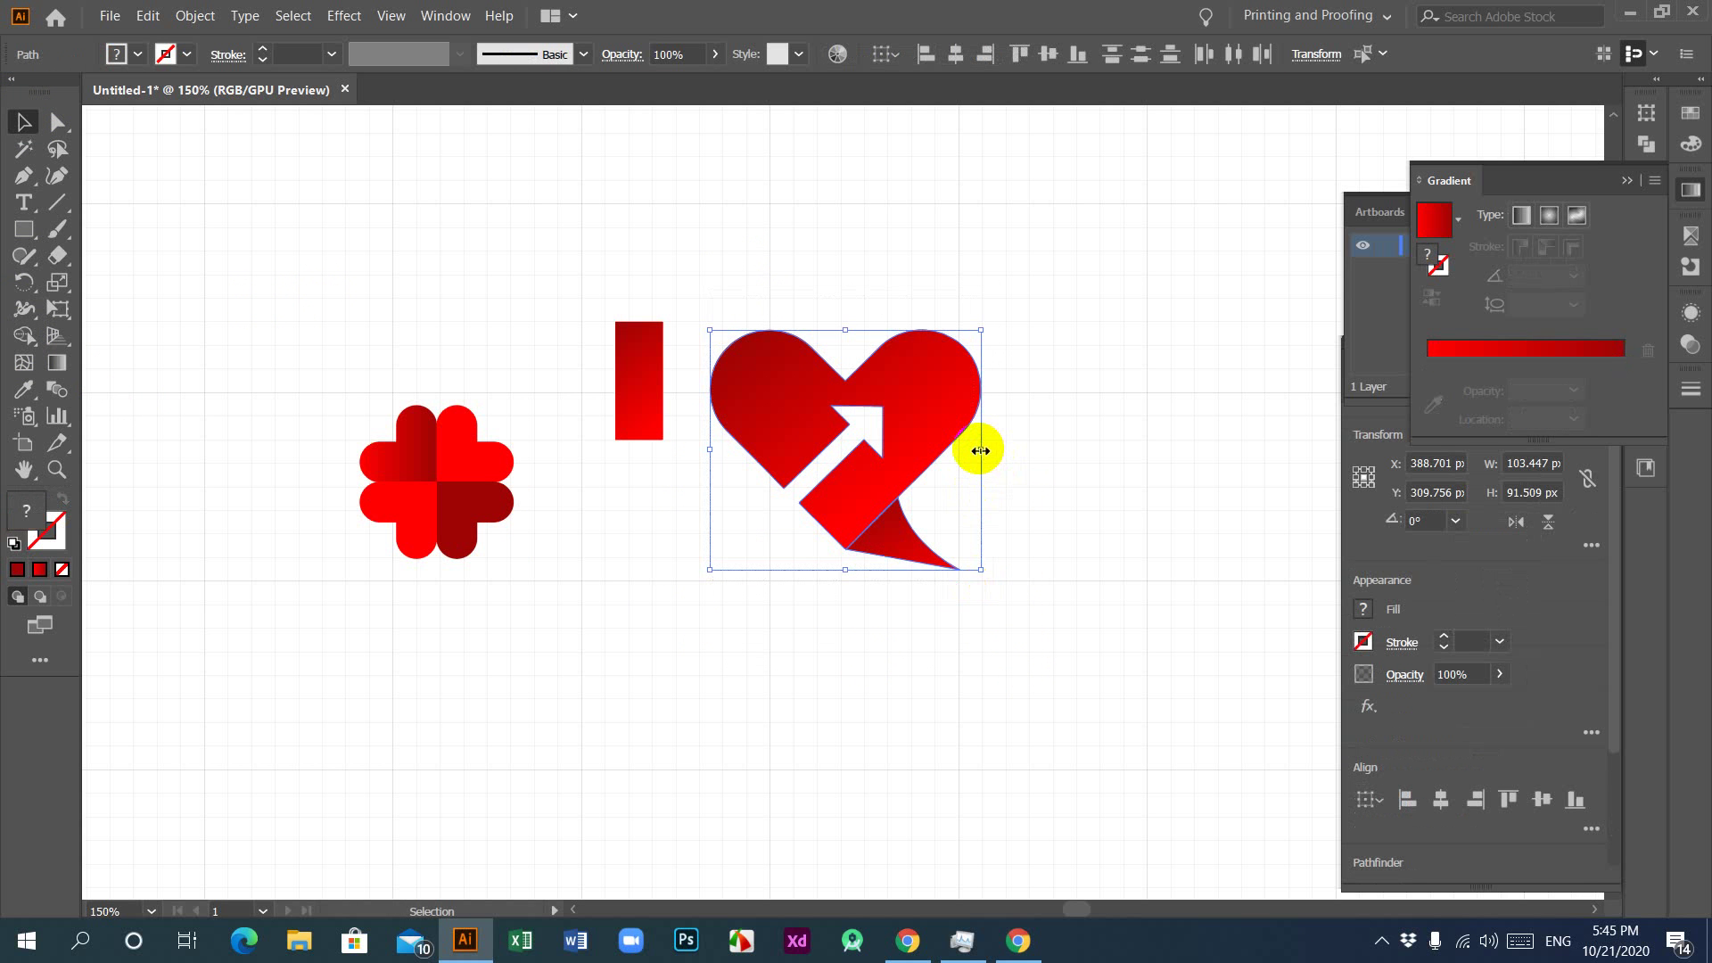
{"action": "left_click_drag", "start_coordinate": [979, 450], "coordinate": [925, 448]}
{"action": "left_click", "coordinate": [817, 668]}
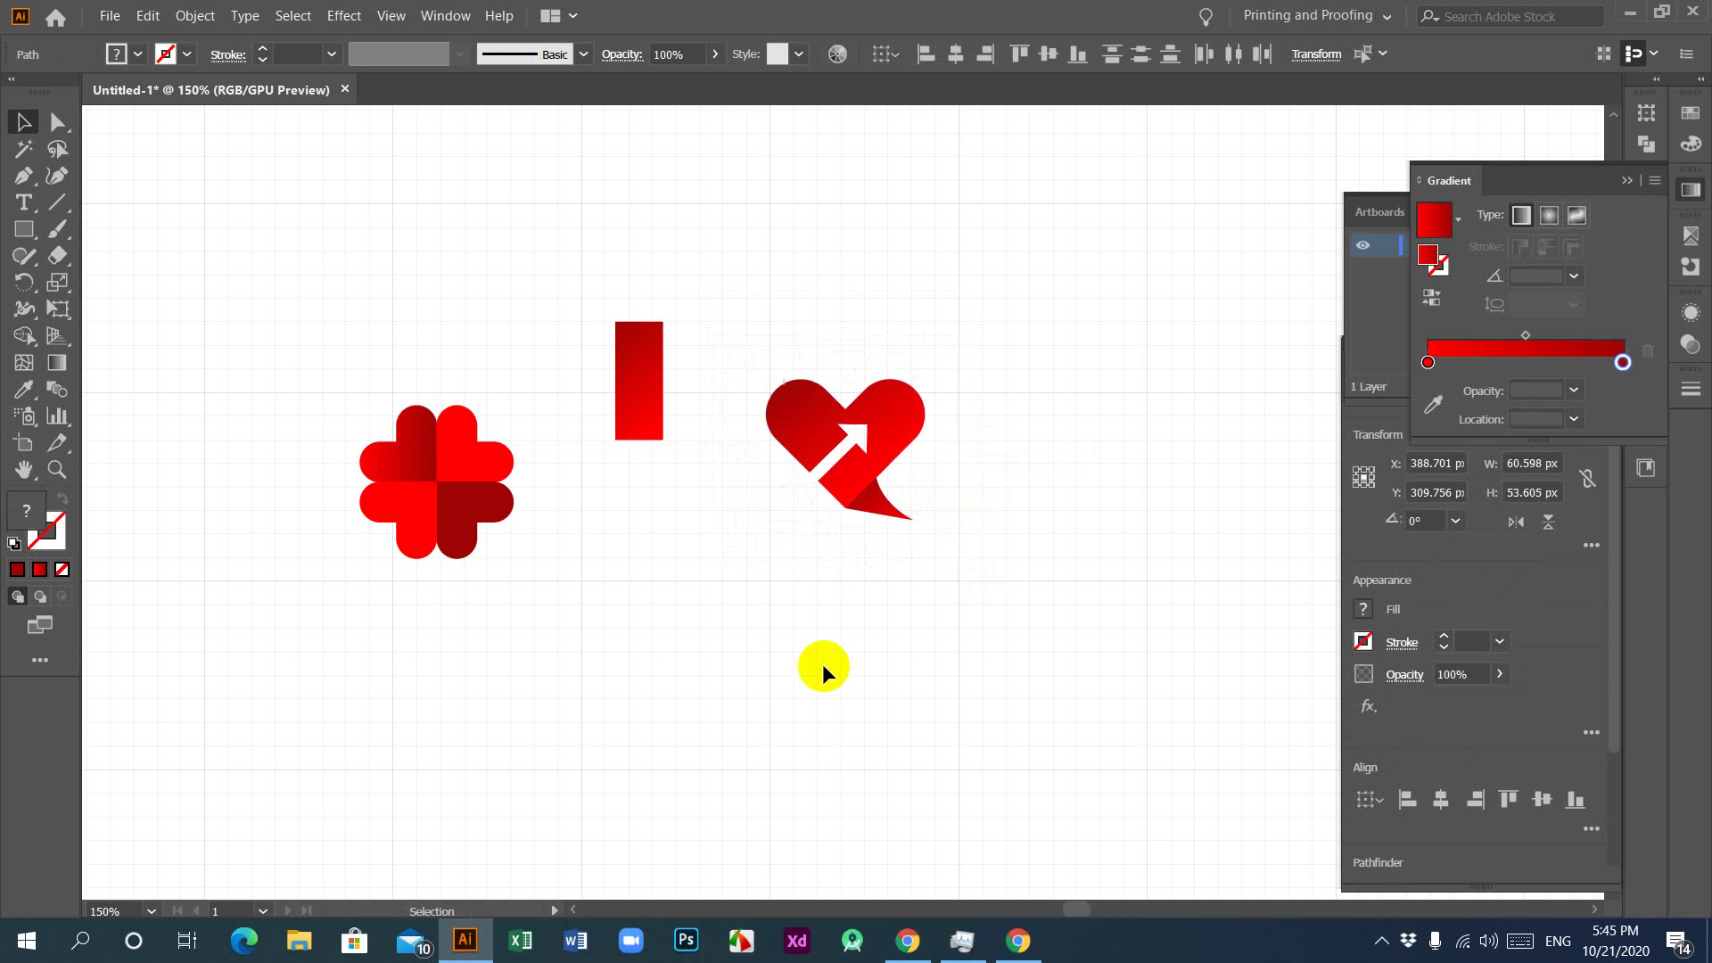
Step: Add the text "Love Up Chat" on the empty canvas below the heart
{"action": "left_click", "coordinate": [25, 203]}
{"action": "left_click_drag", "start_coordinate": [748, 626], "coordinate": [808, 640]}
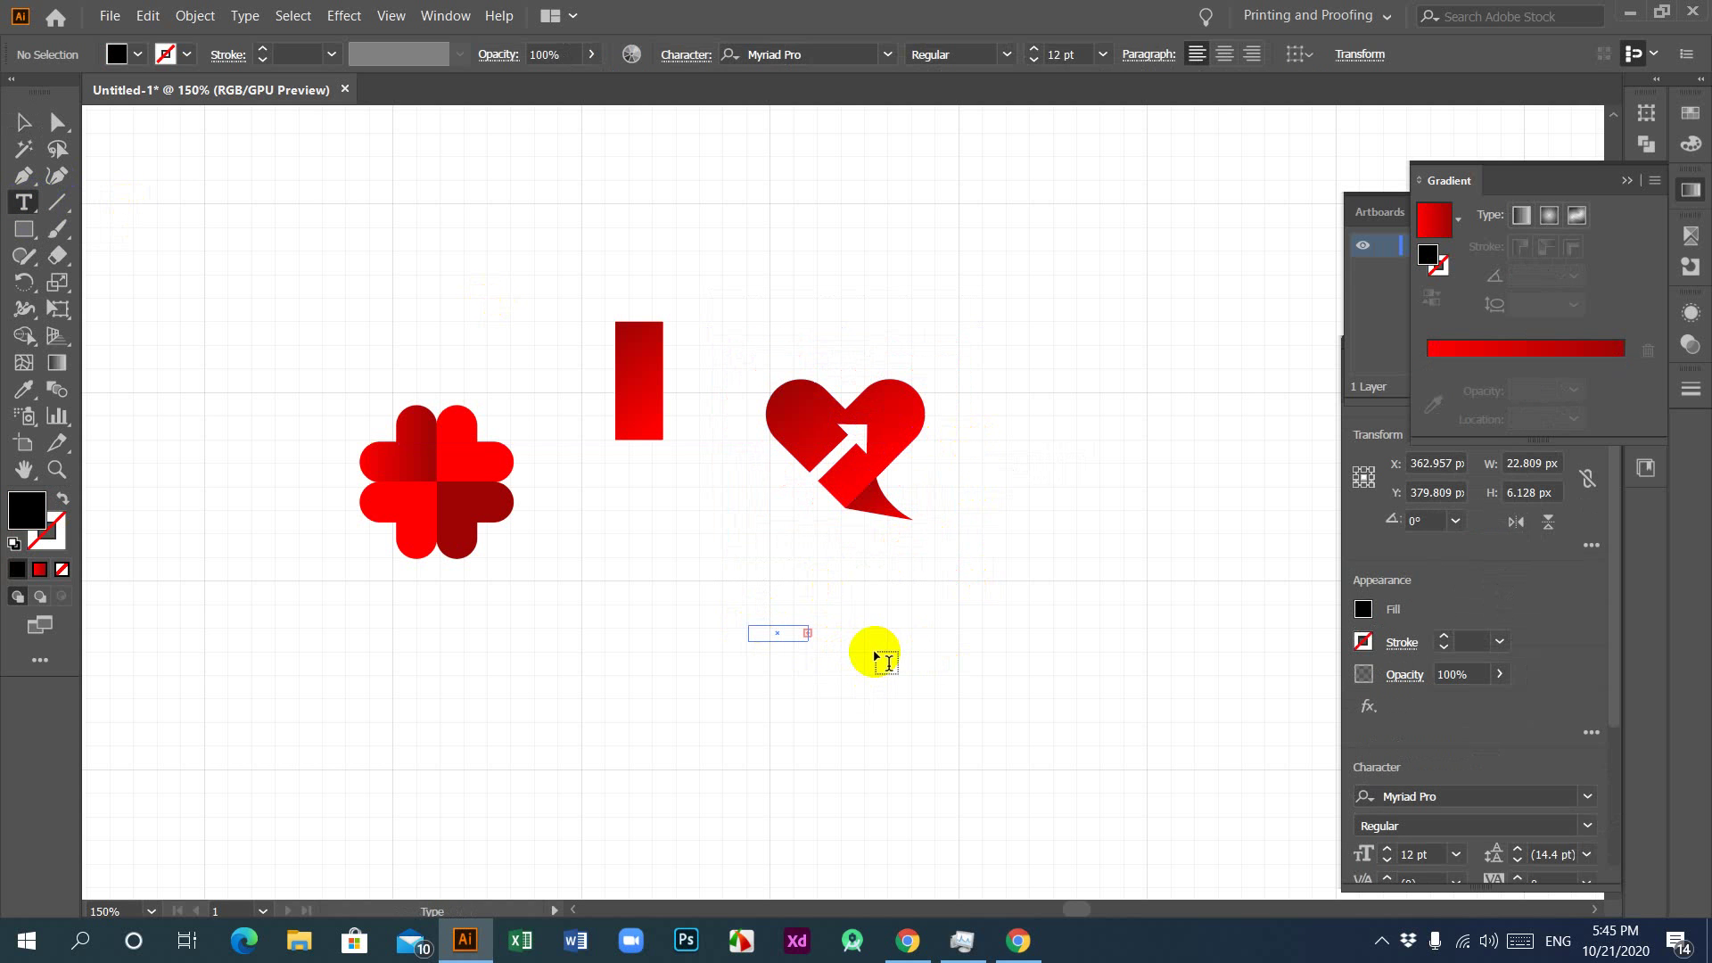
{"action": "key", "text": "Escape"}
{"action": "left_click", "coordinate": [875, 652]}
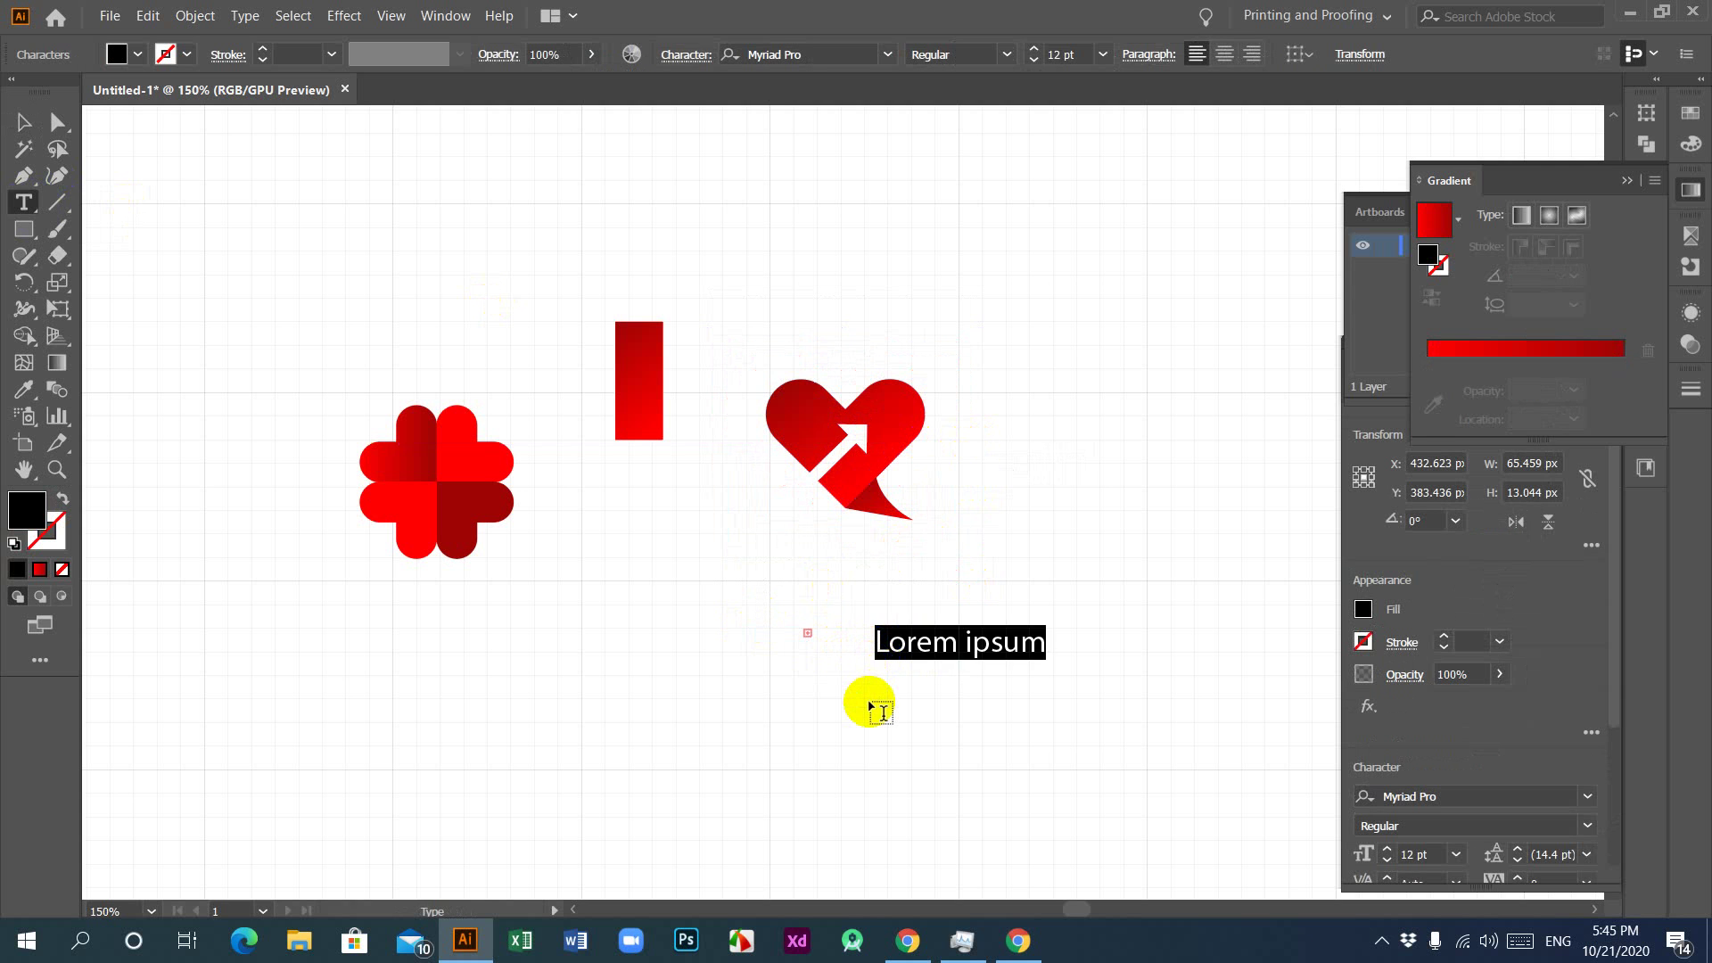
{"action": "type", "text": "L"}
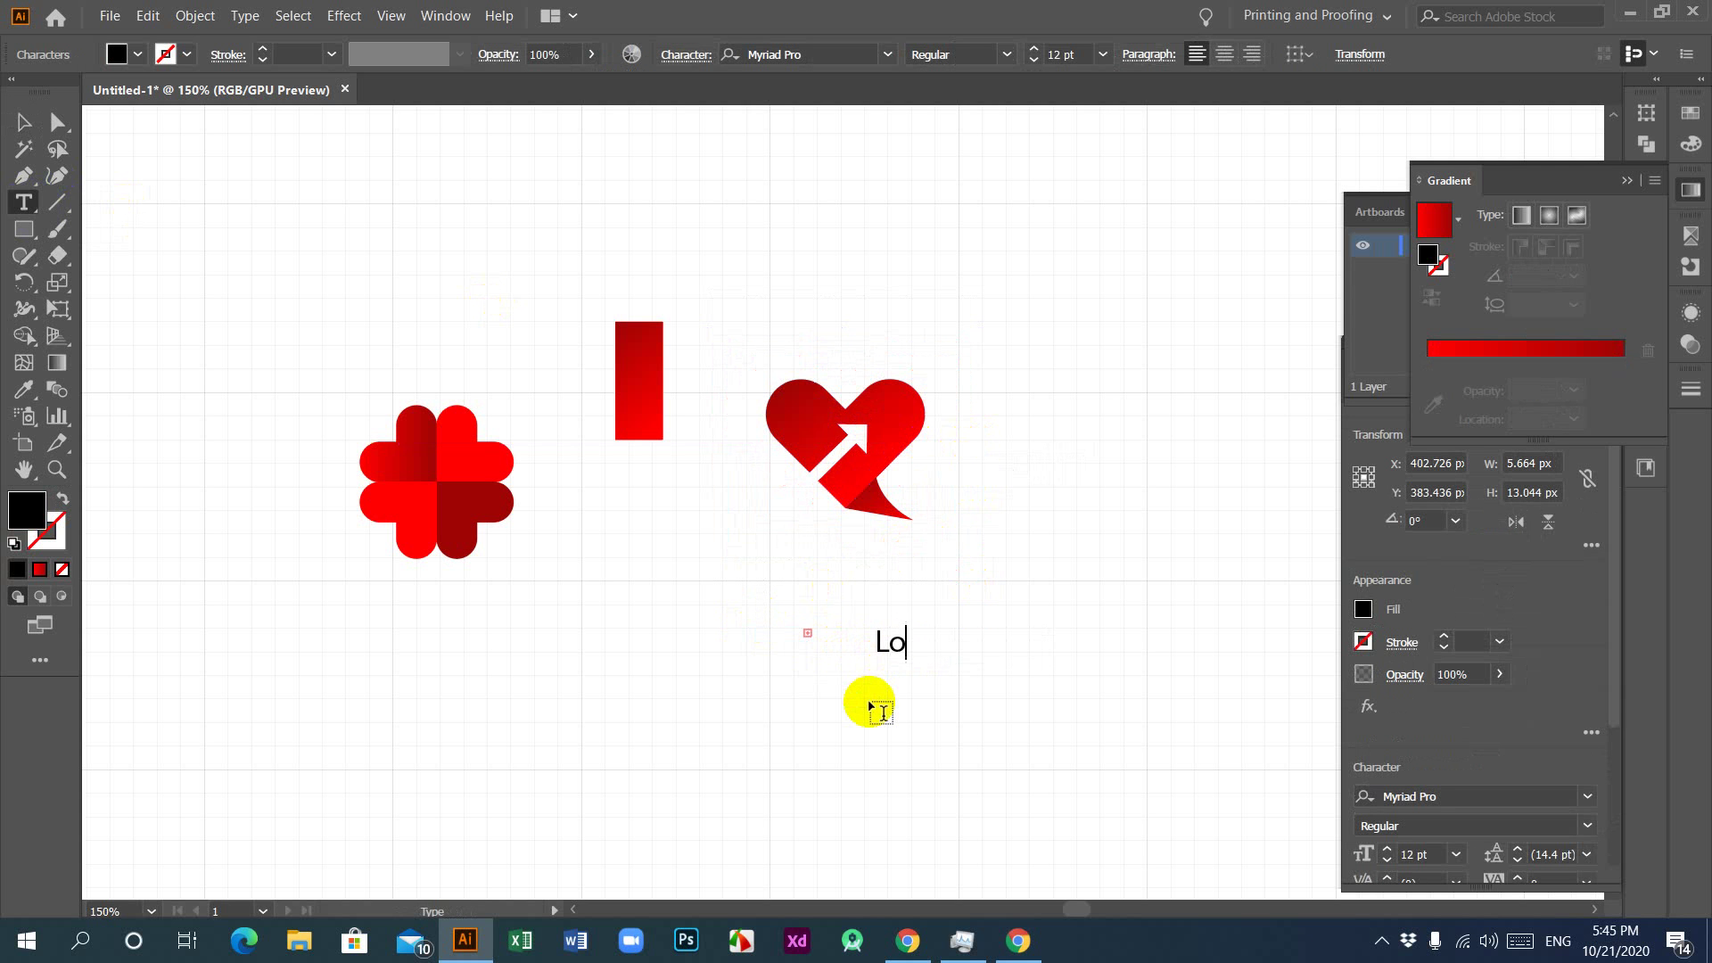
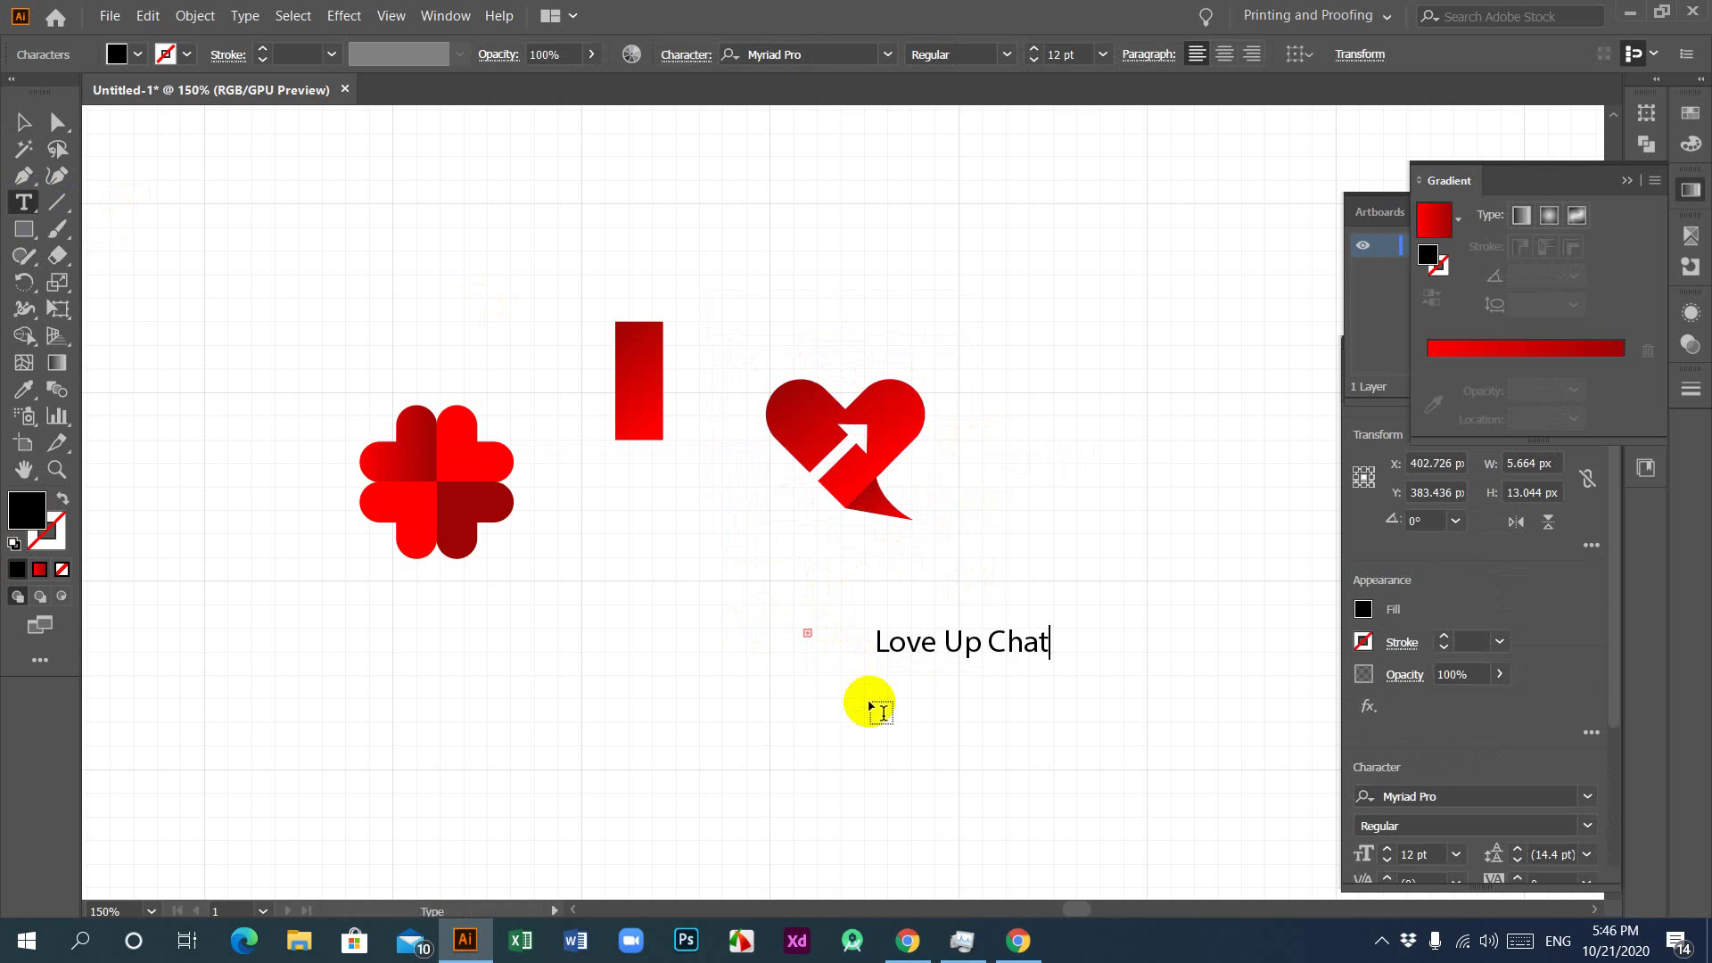
{"action": "type", "text": "ove Up Chat"}
{"action": "left_click", "coordinate": [24, 122]}
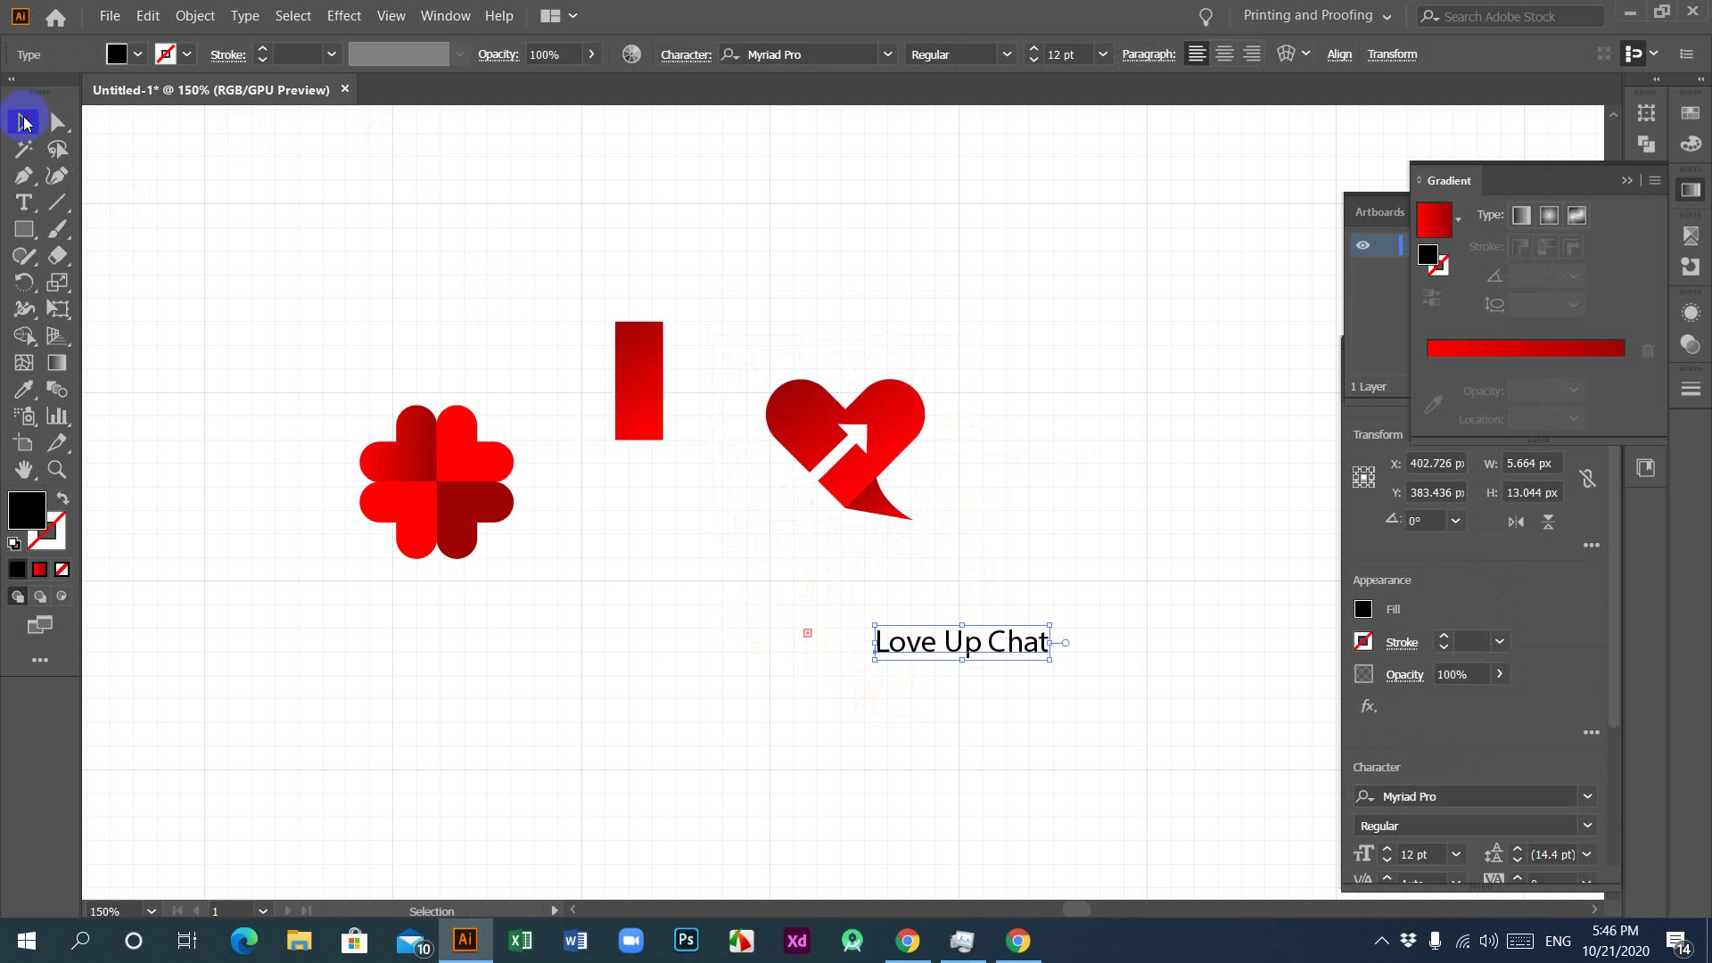
Step: Move the text up beside the heart's tail and set its font to Nexa Bold
{"action": "left_click_drag", "start_coordinate": [959, 644], "coordinate": [991, 481]}
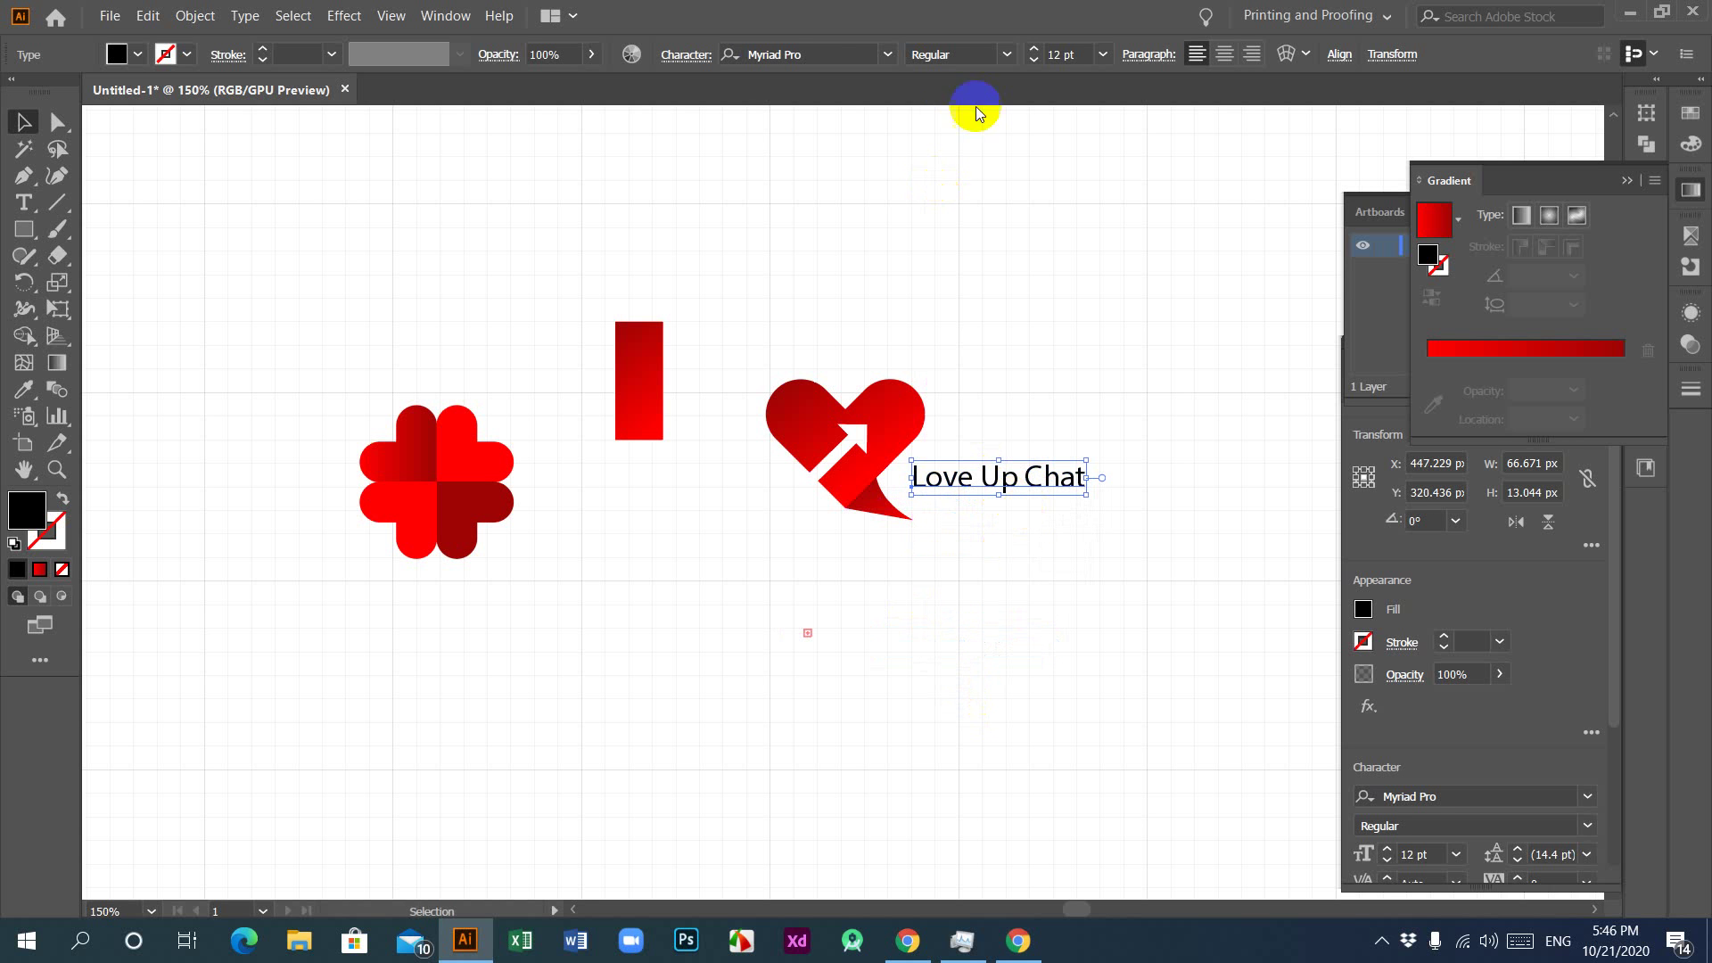
{"action": "left_click", "coordinate": [885, 54]}
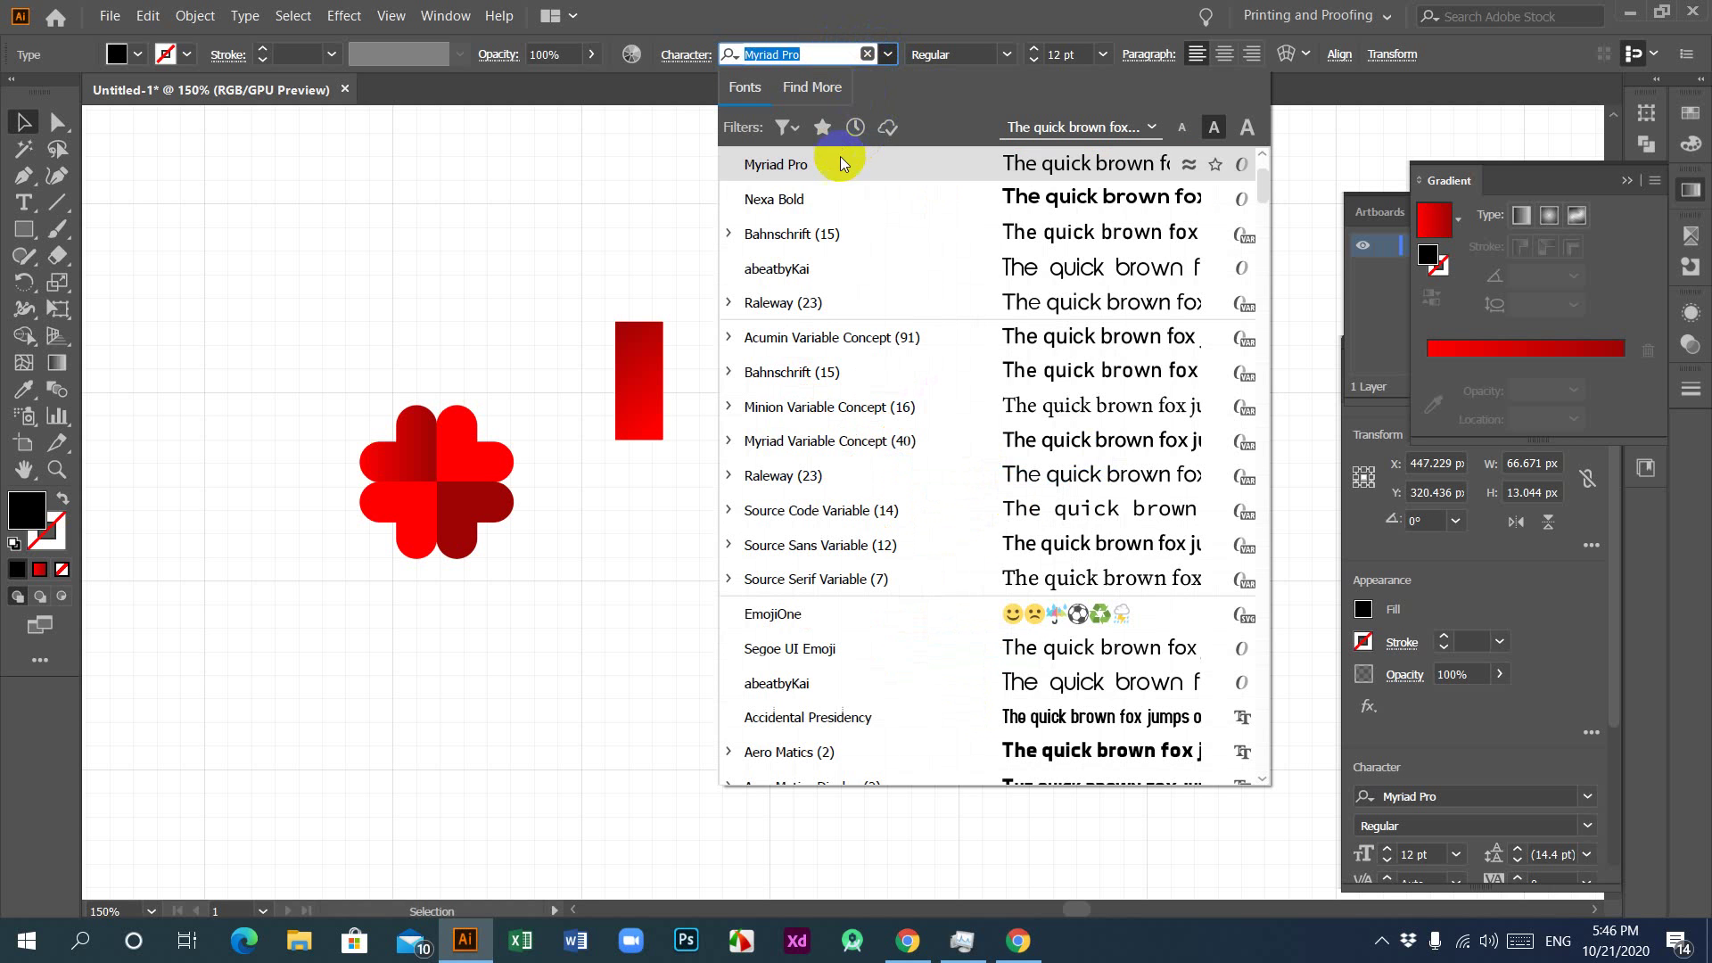
{"action": "left_click", "coordinate": [844, 200]}
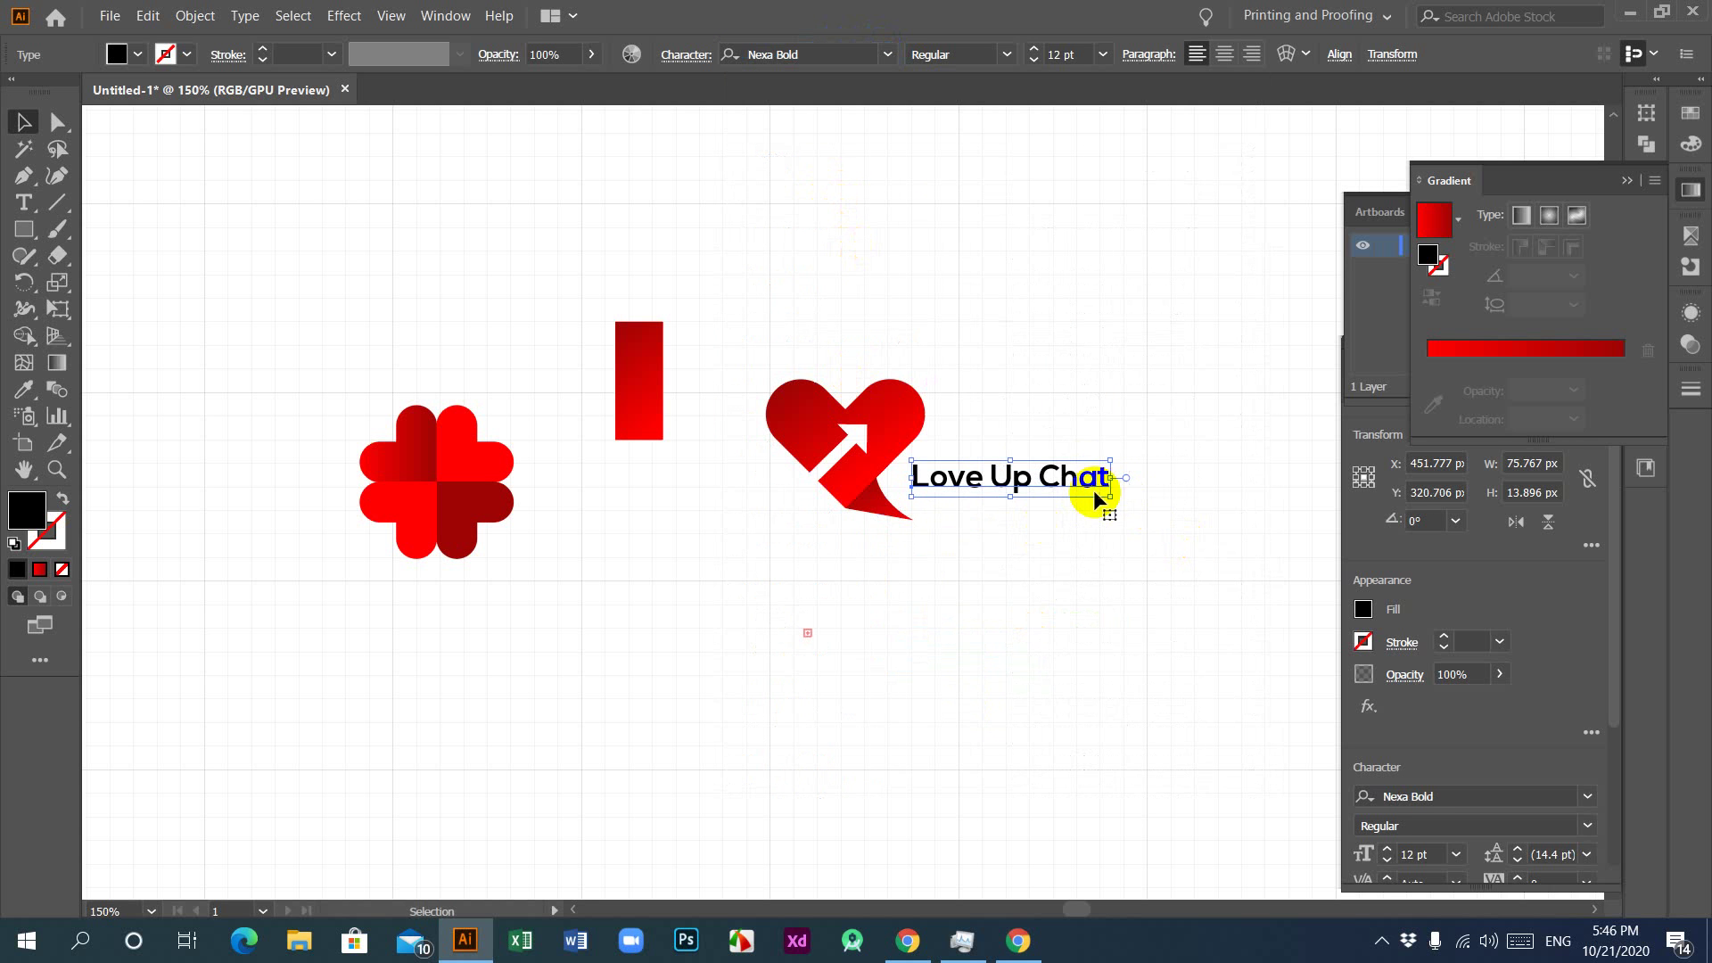
Step: Break the text into two lines, with "Love" above "Up Chat"
{"action": "left_click", "coordinate": [992, 484]}
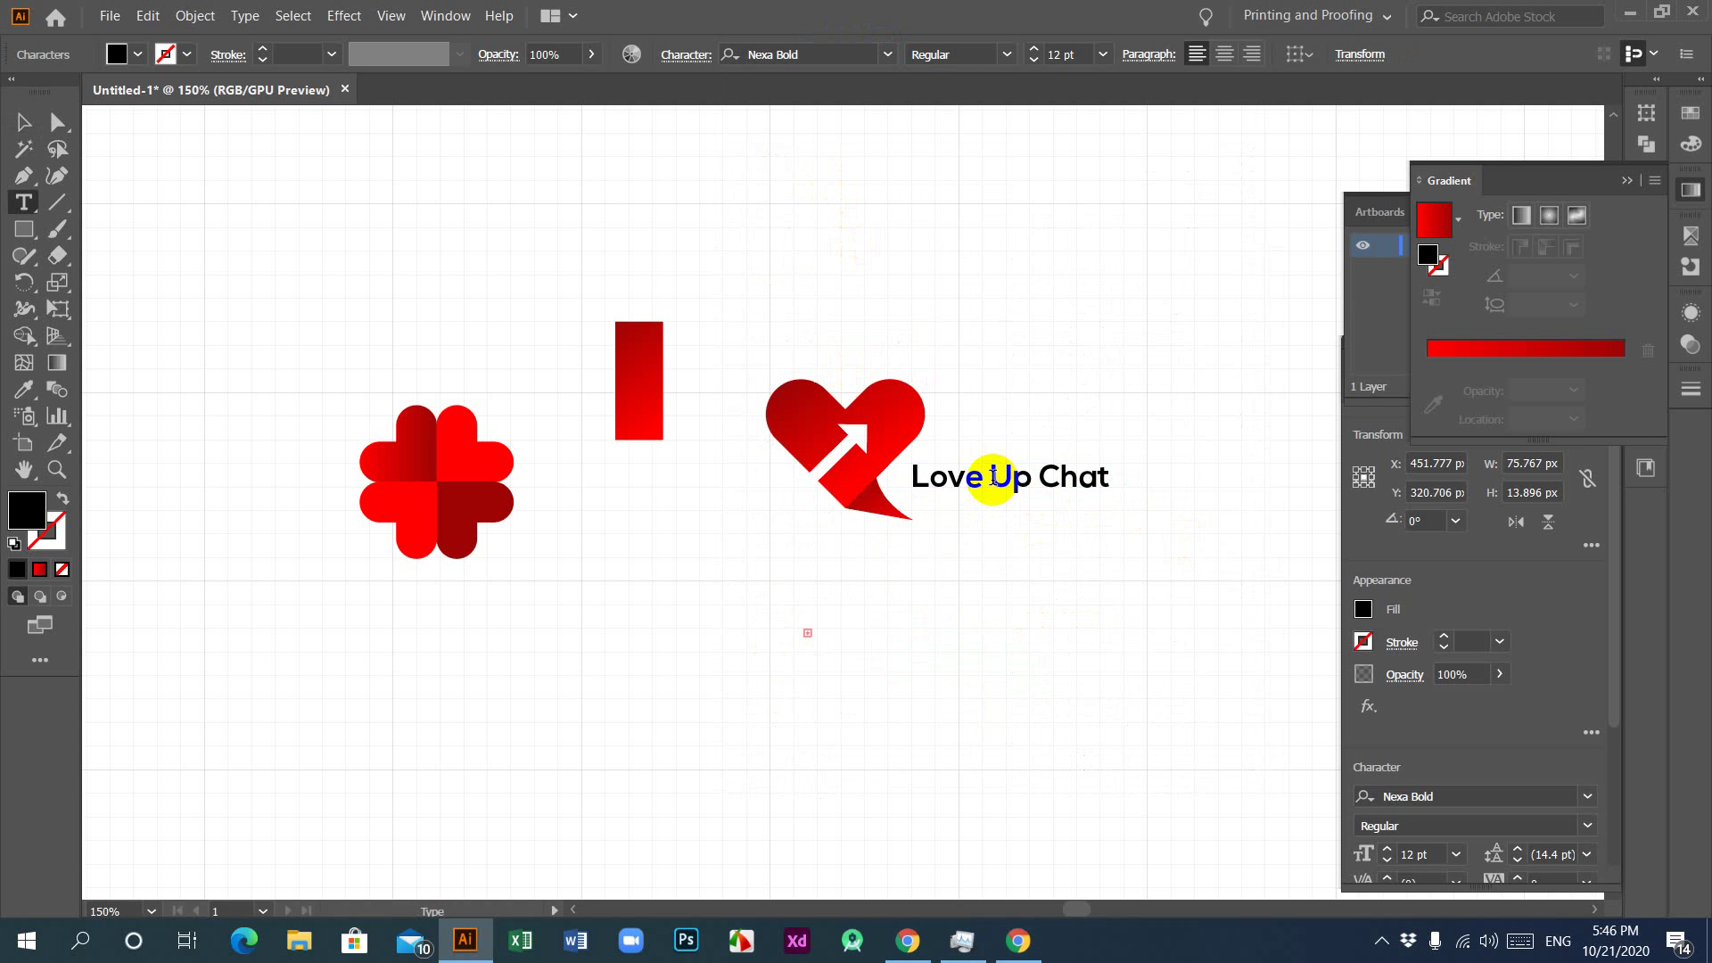
{"action": "key", "text": "BackSpace"}
{"action": "key", "text": "Return"}
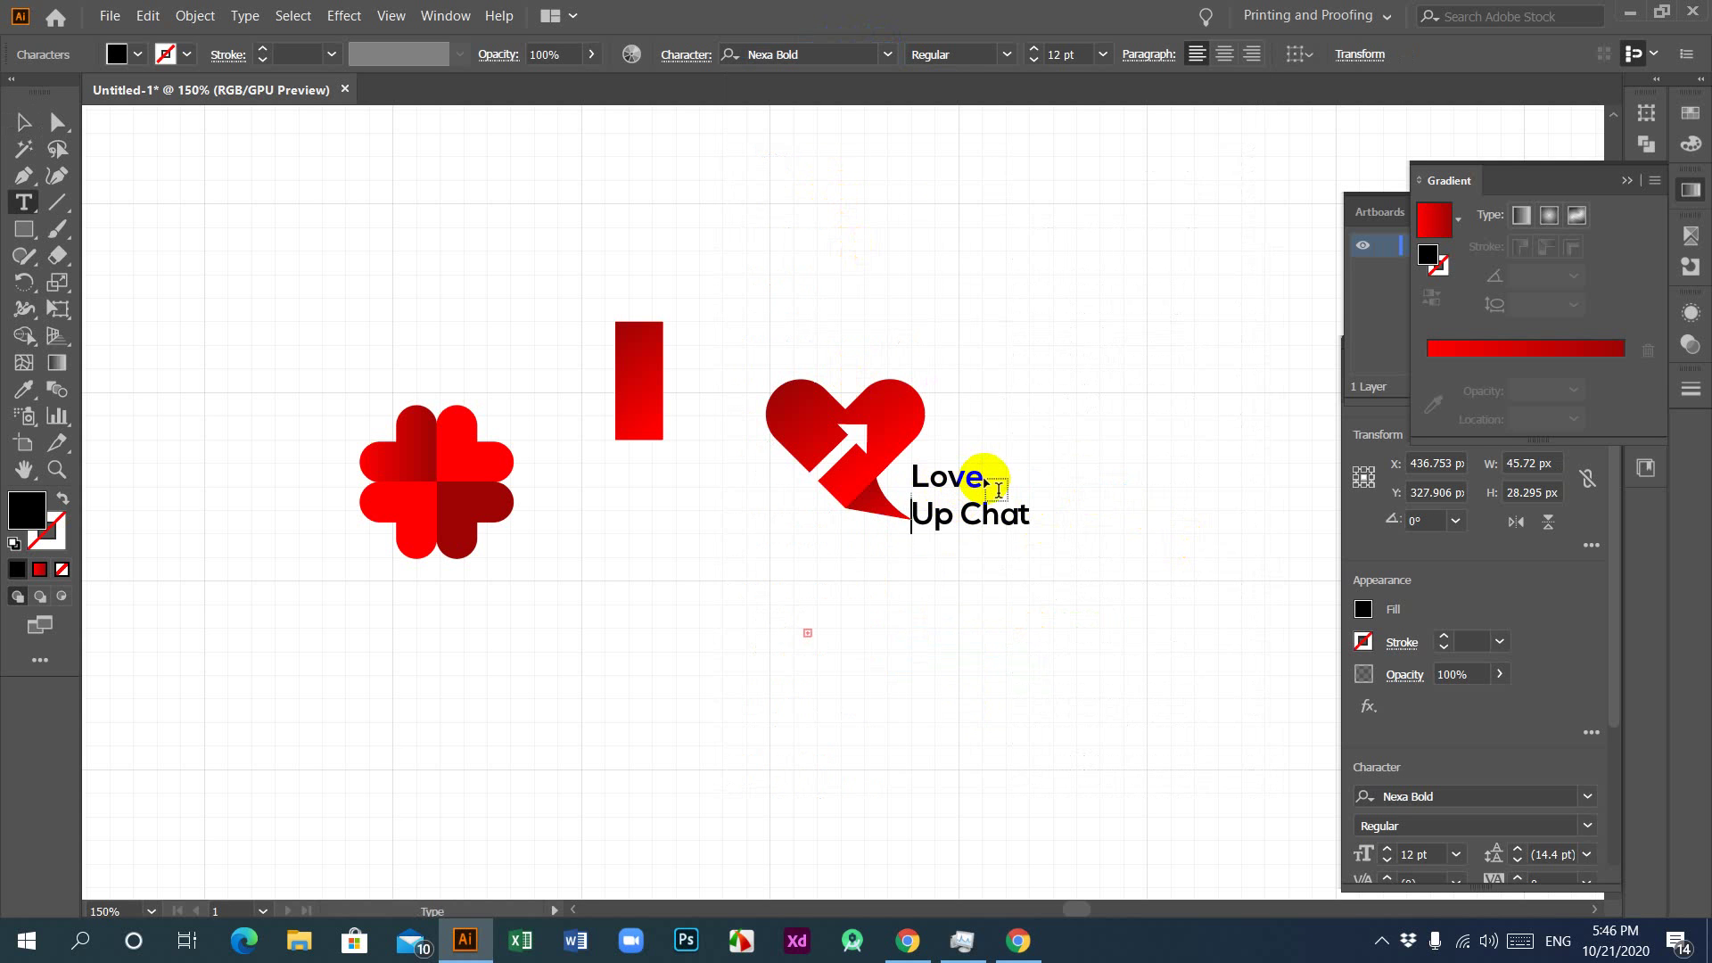
{"action": "key", "text": "Escape"}
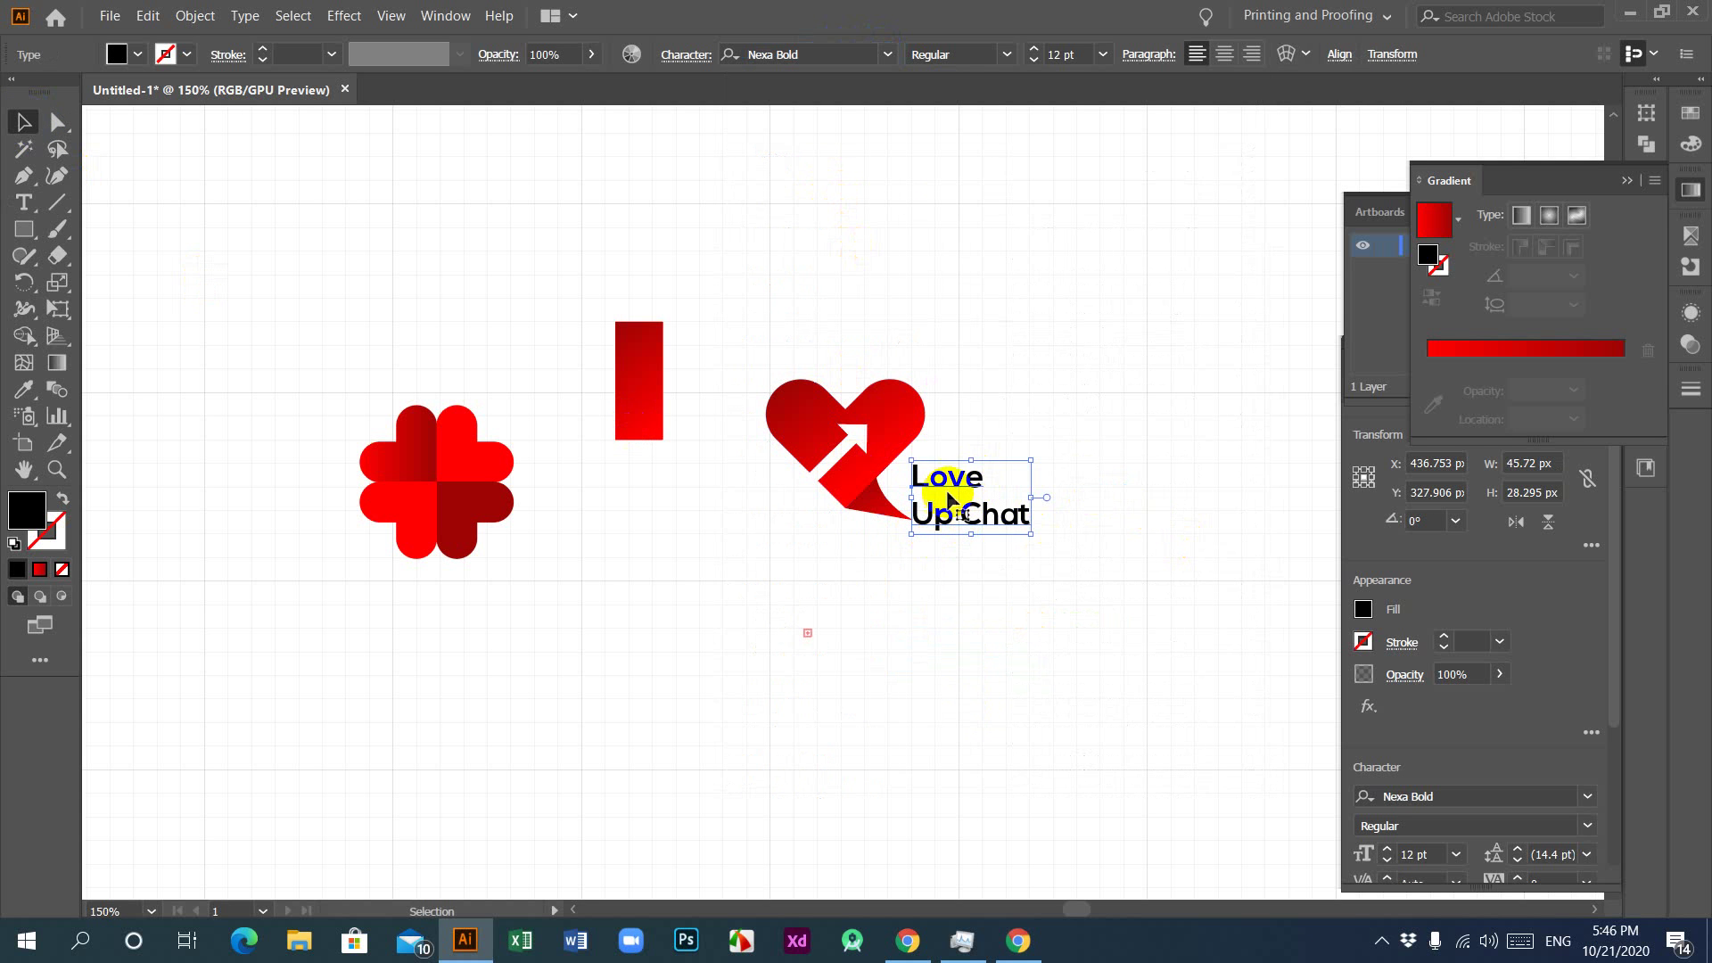
Step: Enlarge the two-line text to about 22.86 pt and place it level with the heart on its right side
{"action": "left_click_drag", "start_coordinate": [1034, 498], "coordinate": [1141, 497]}
{"action": "left_click_drag", "start_coordinate": [1017, 457], "coordinate": [1027, 415]}
Step: Convert the two-line text to outlines and ungroup the resulting shapes
{"action": "right_click", "coordinate": [1040, 422]}
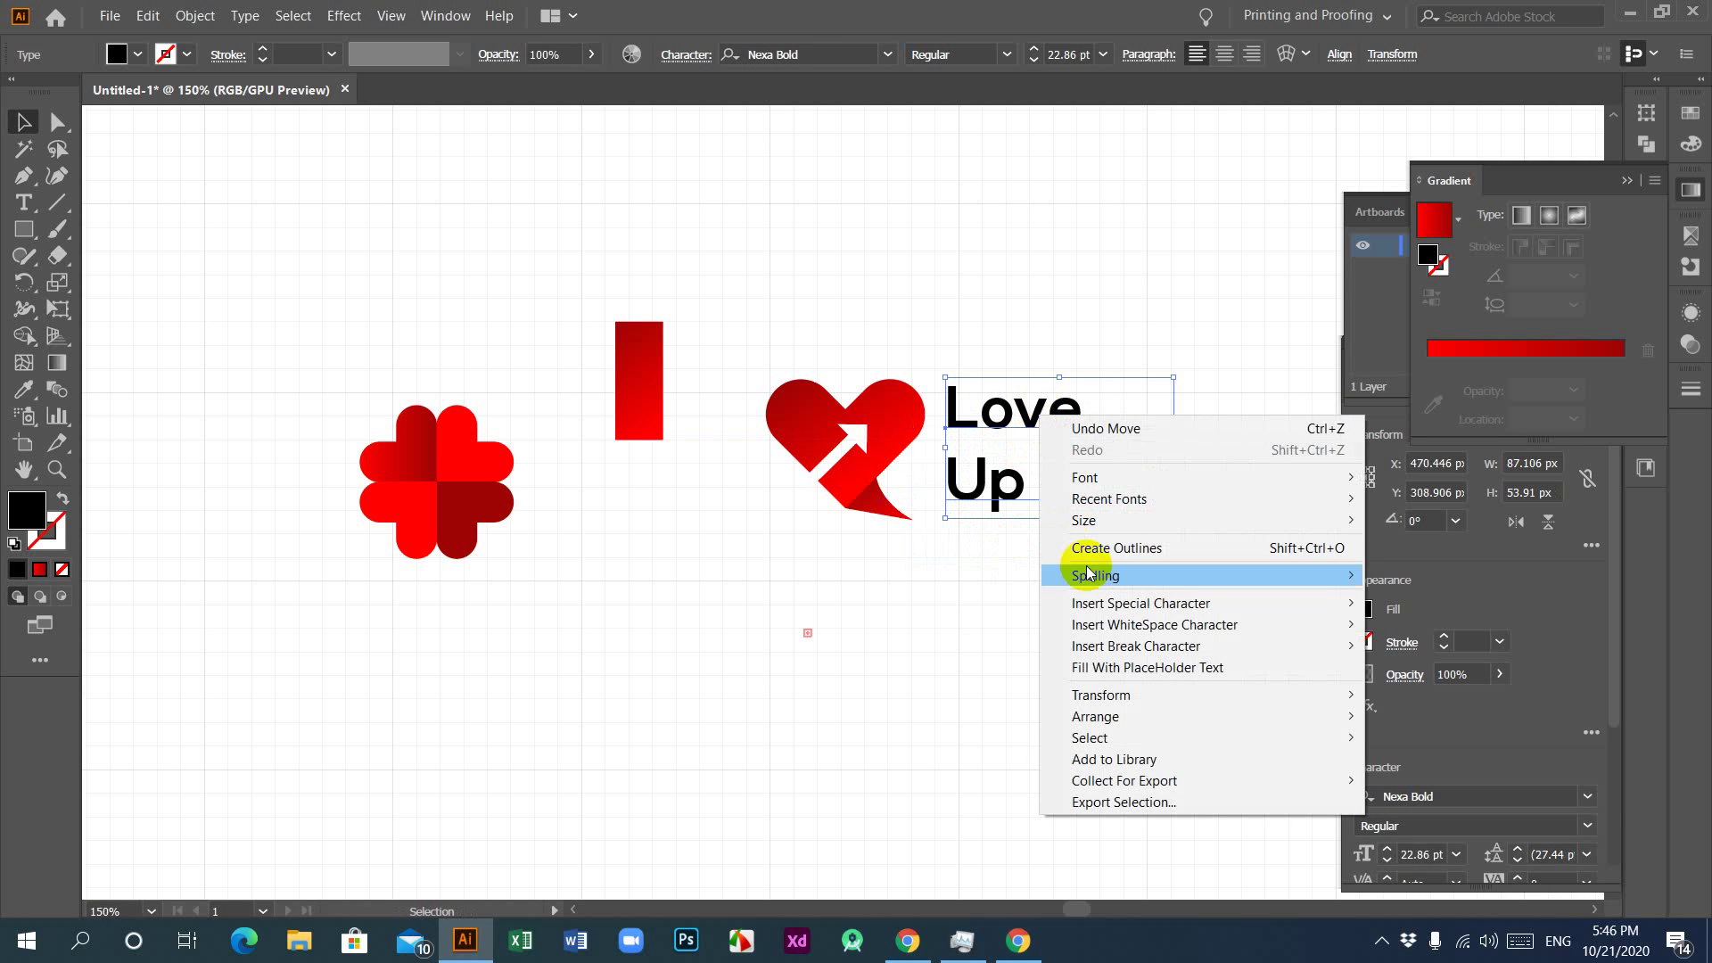
{"action": "left_click", "coordinate": [1084, 546]}
{"action": "right_click", "coordinate": [1030, 419]}
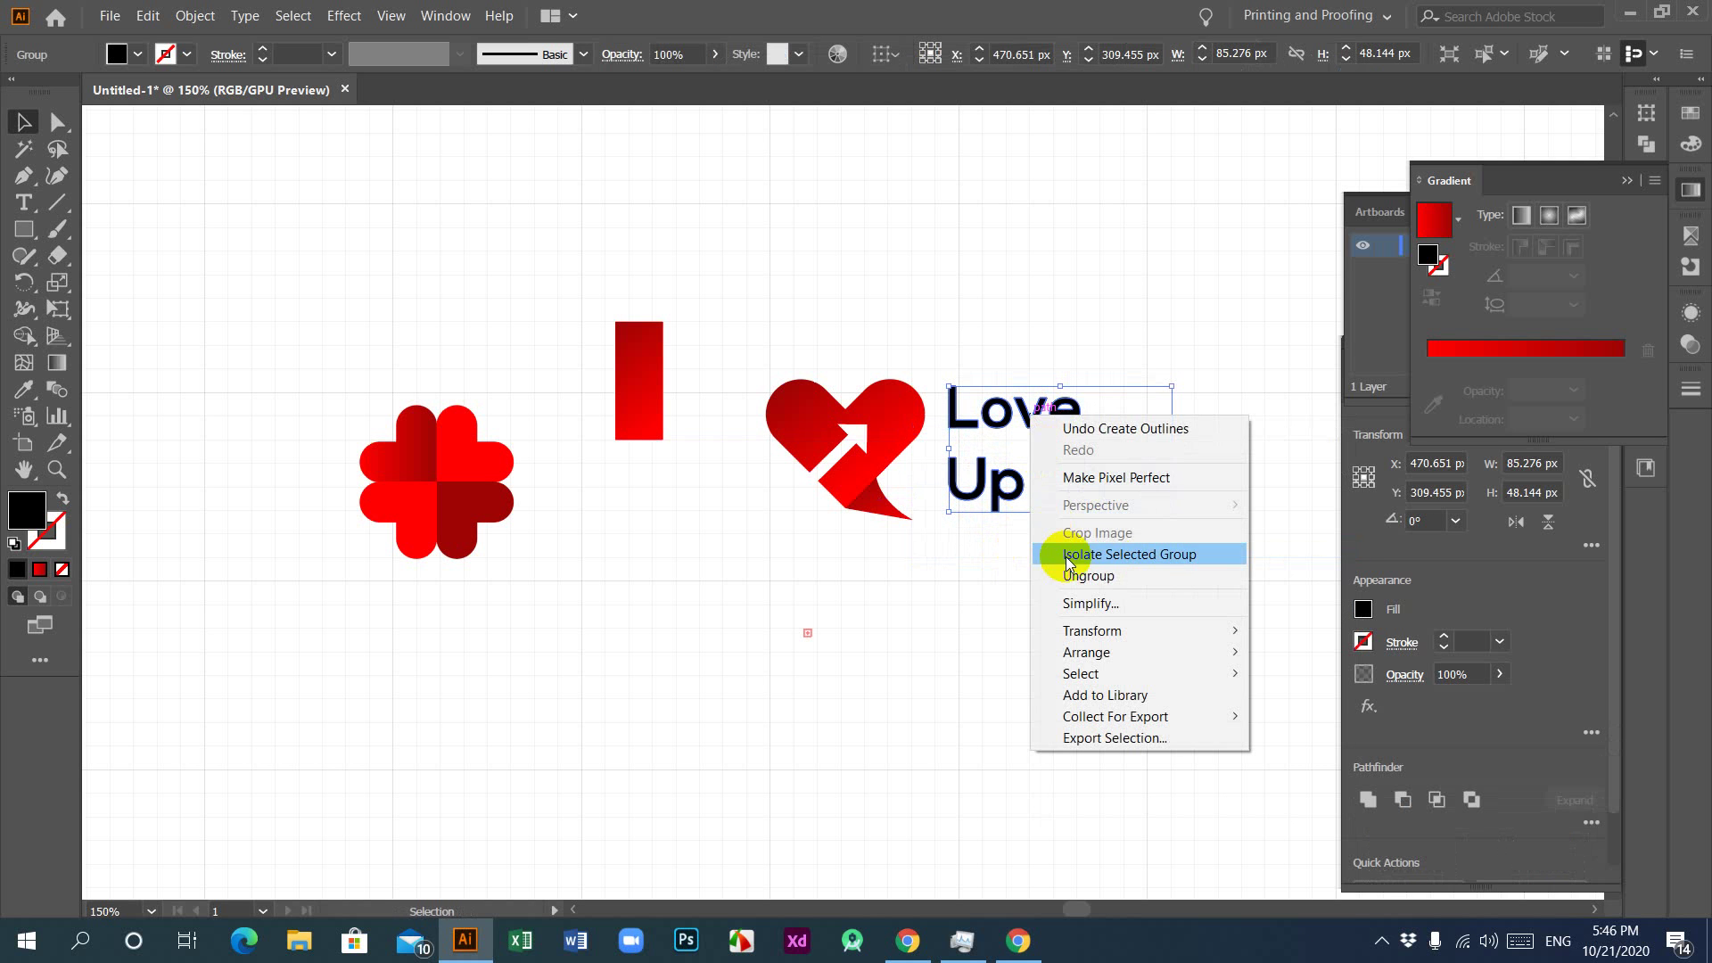
{"action": "left_click", "coordinate": [1055, 577]}
{"action": "left_click", "coordinate": [1058, 584]}
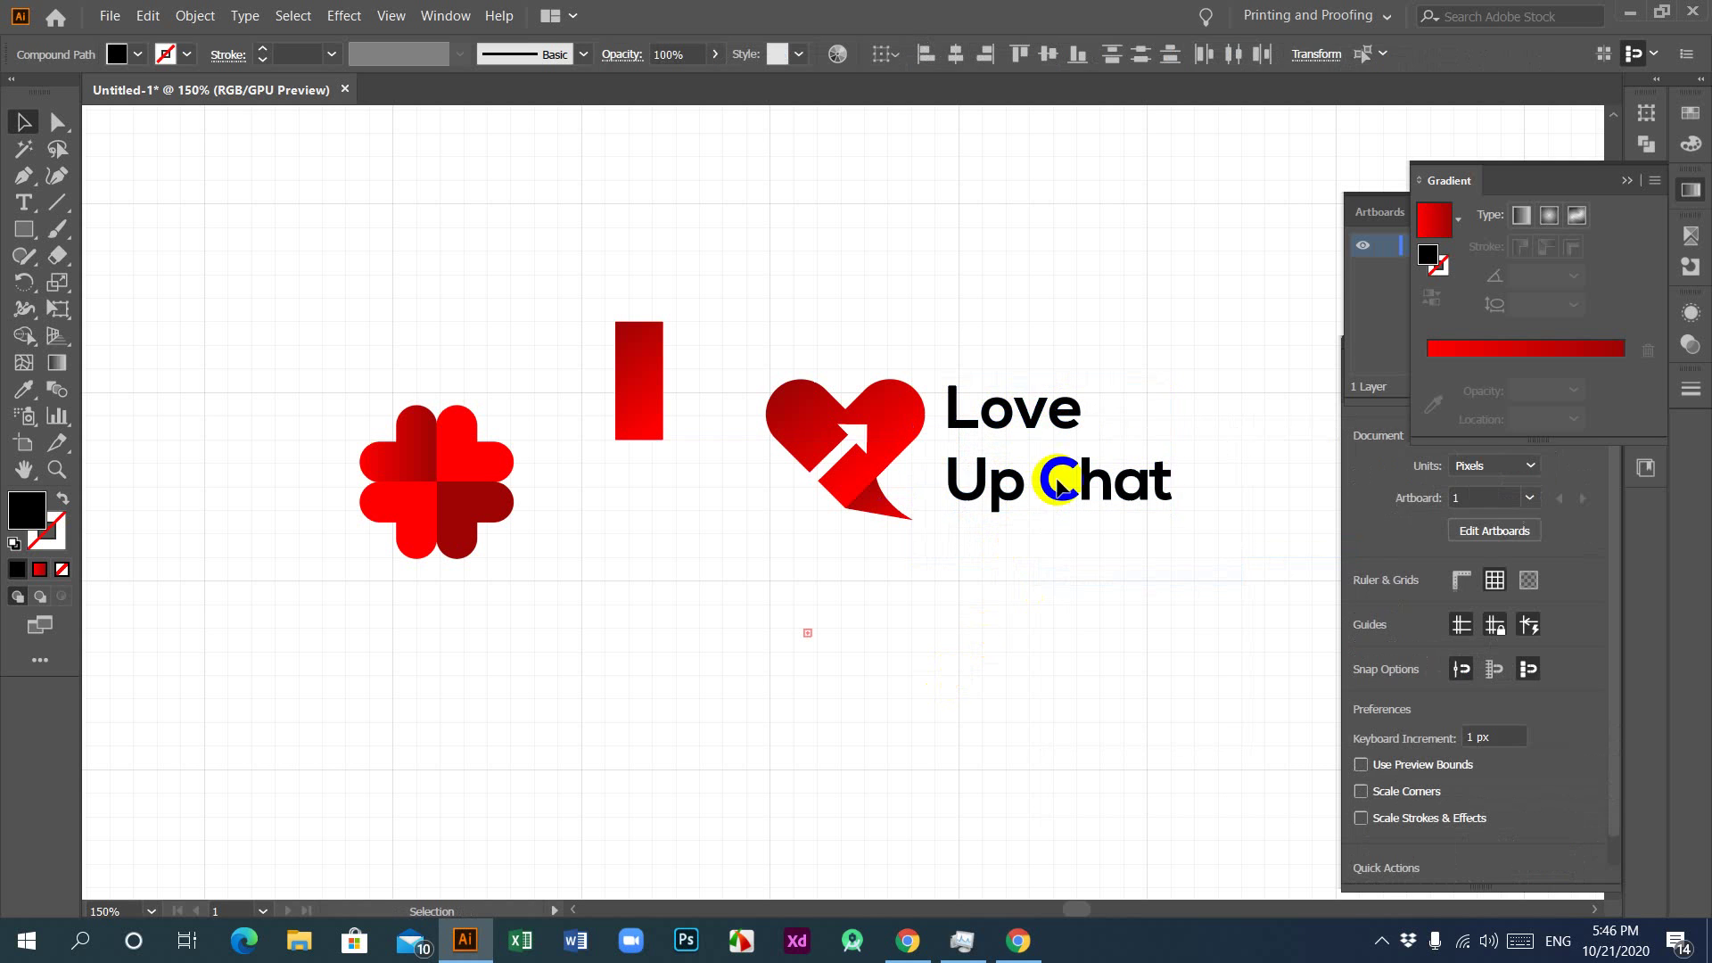
Step: Enlarge "Love" and shrink "Up Chat" so that both lines are about 76 px wide
{"action": "left_click", "coordinate": [1070, 412]}
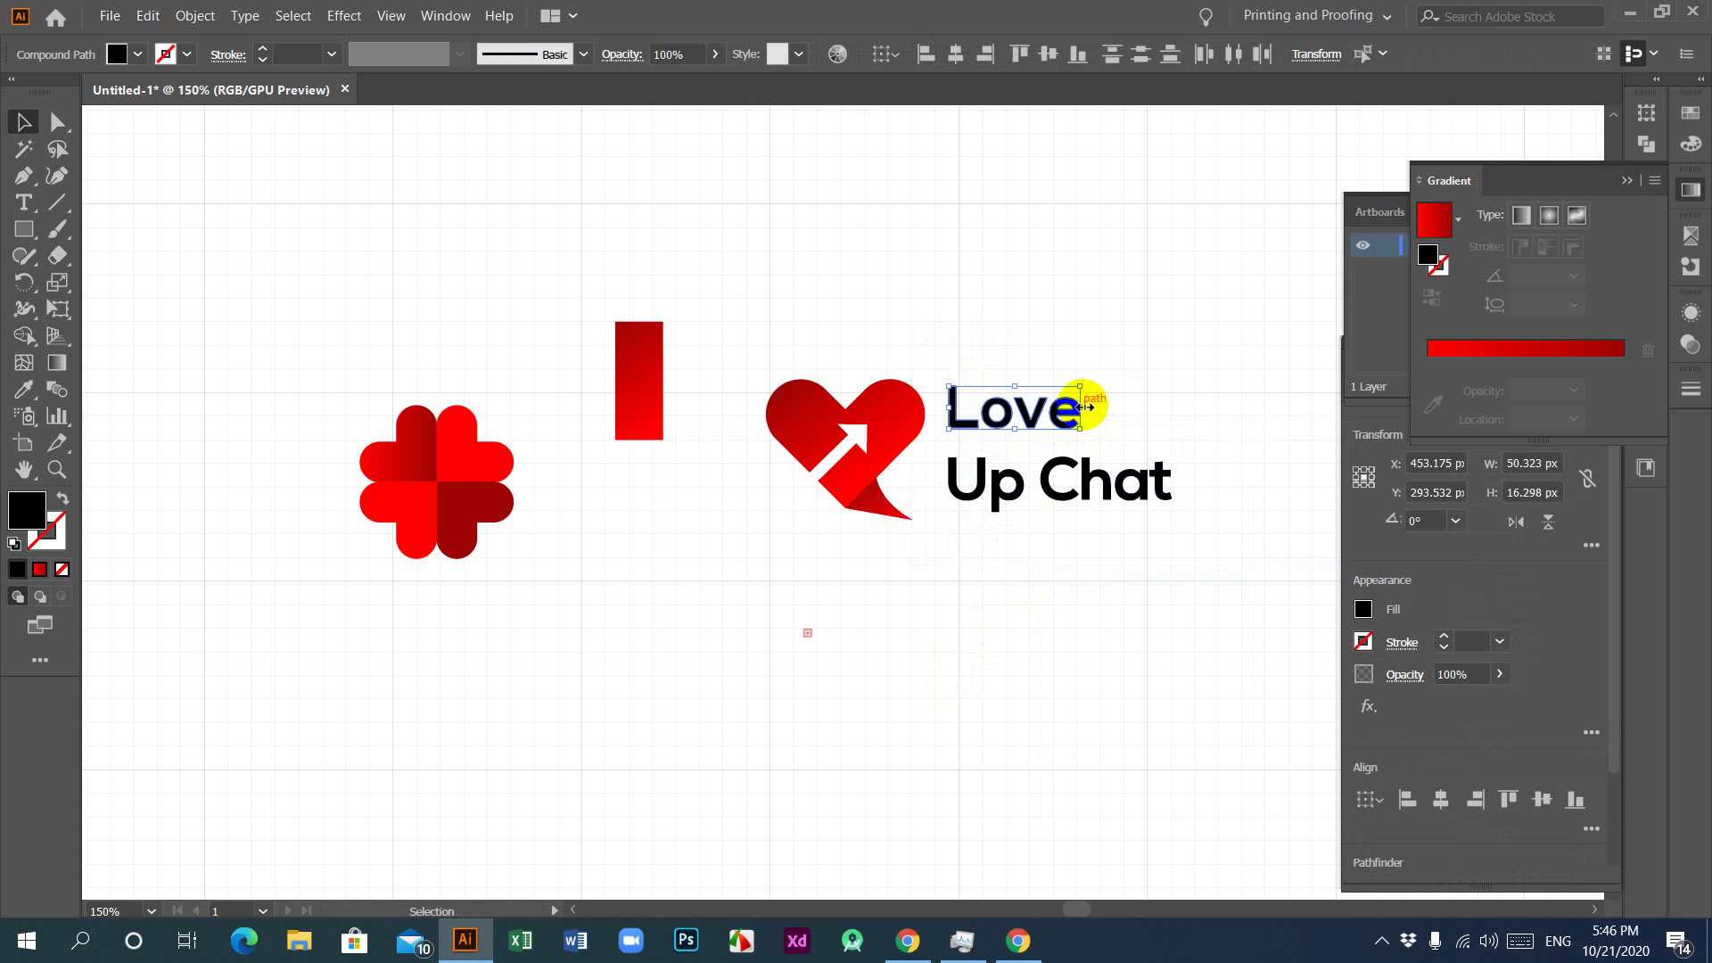
{"action": "left_click_drag", "start_coordinate": [1084, 407], "coordinate": [1148, 407]}
{"action": "left_click", "coordinate": [950, 572]}
{"action": "left_click", "coordinate": [1176, 470]}
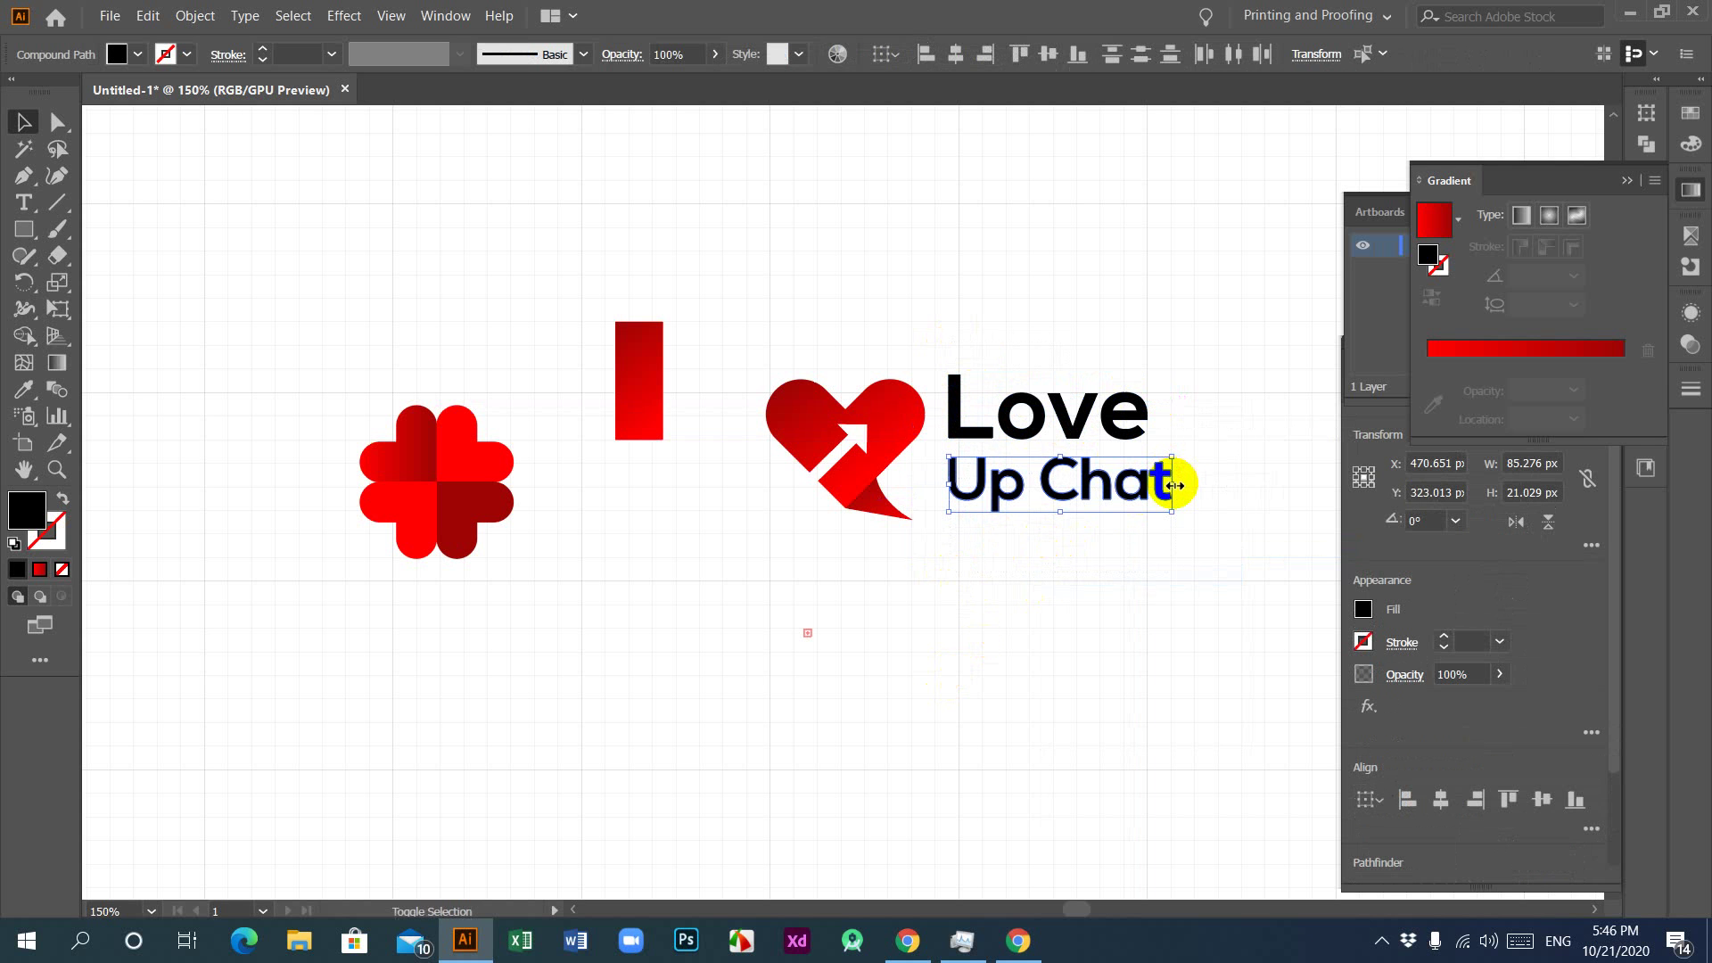
{"action": "left_click_drag", "start_coordinate": [1175, 484], "coordinate": [1147, 484]}
{"action": "left_click", "coordinate": [1063, 563]}
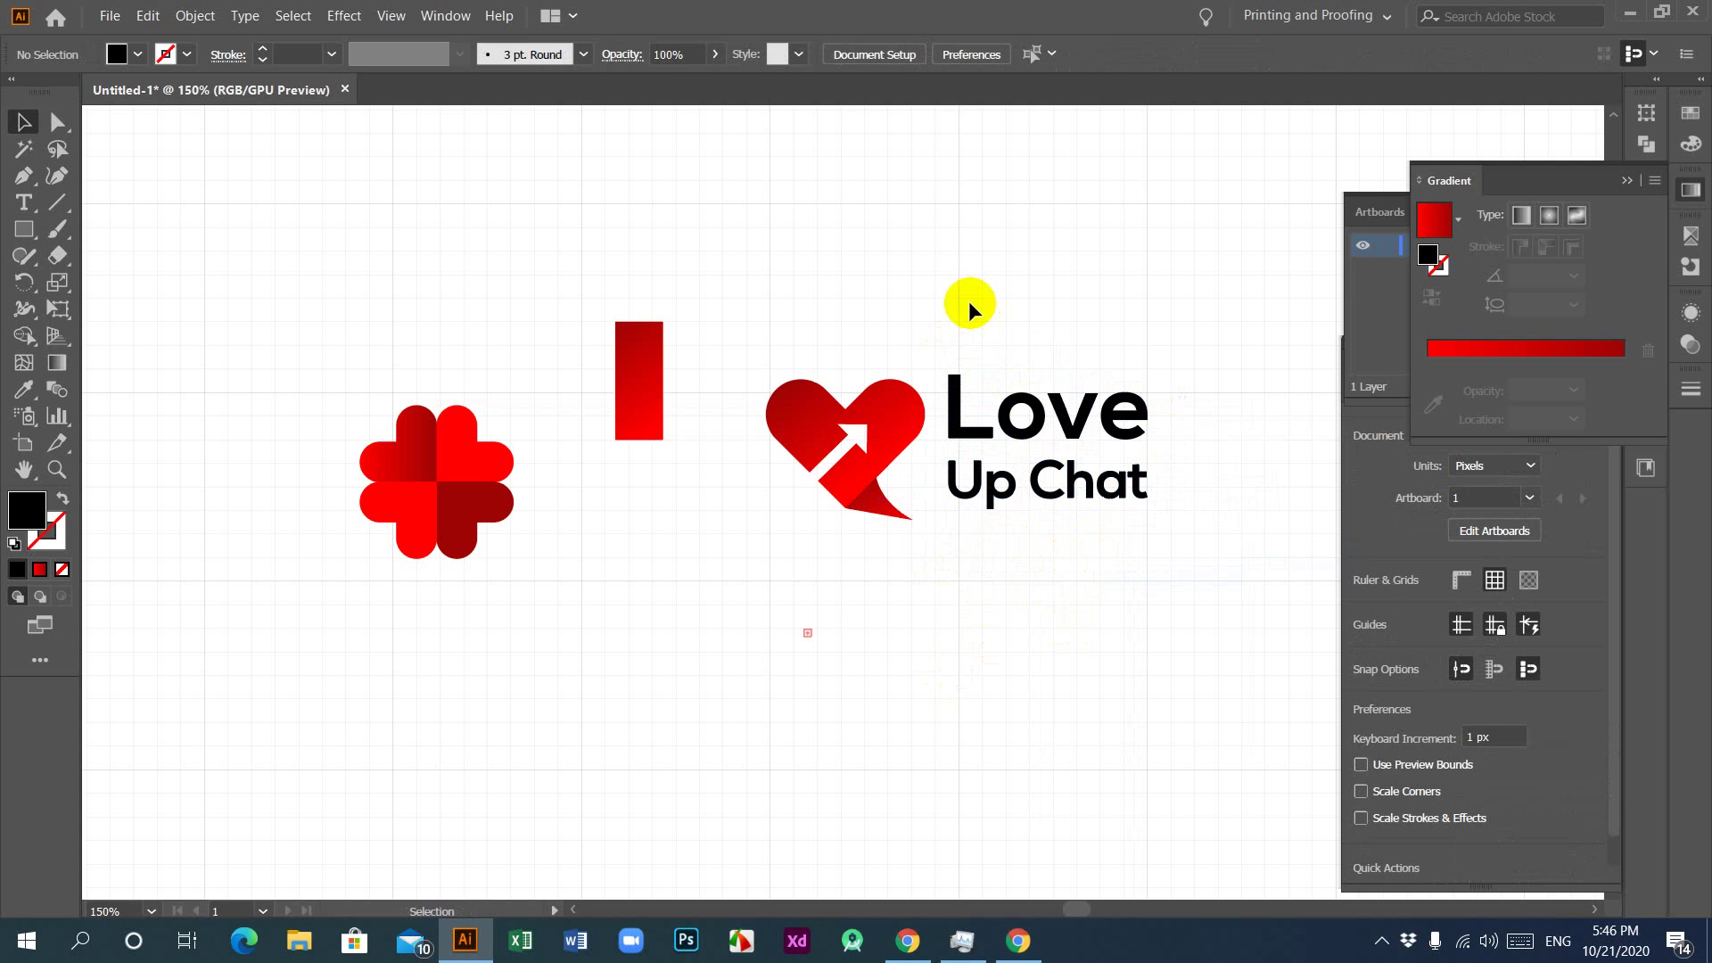
Step: Group the heart's parts together, and group the two outlined text lines as a separate group
{"action": "left_click_drag", "start_coordinate": [957, 324], "coordinate": [1175, 565]}
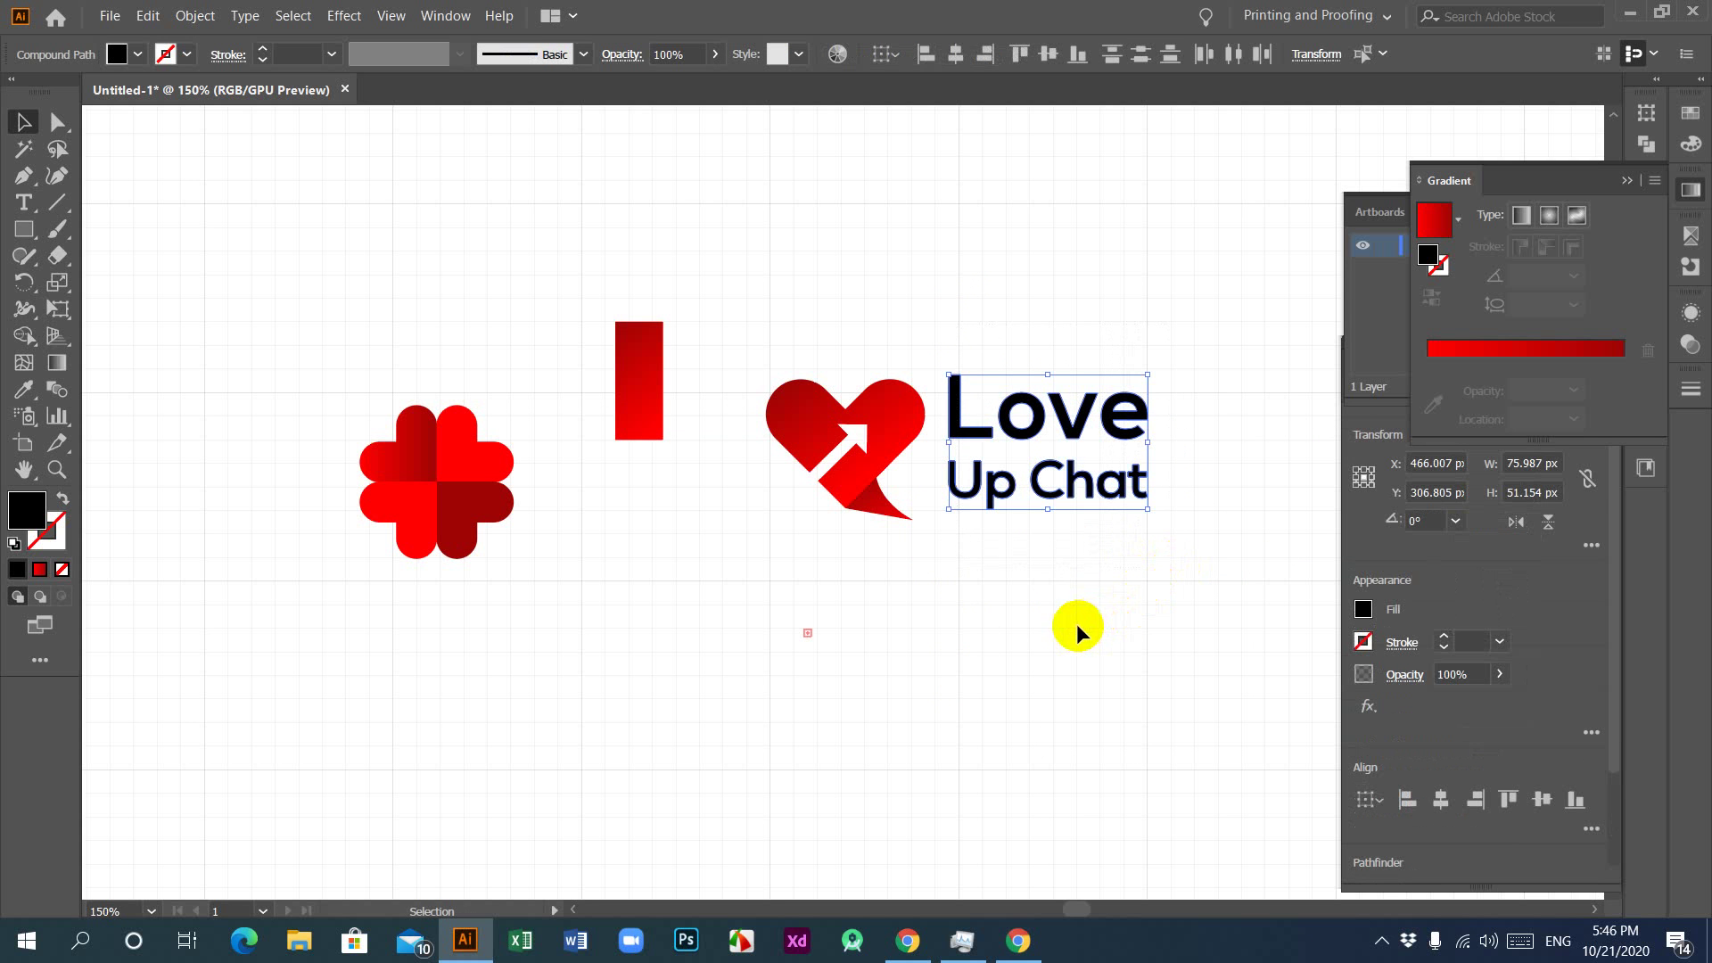
{"action": "left_click", "coordinate": [1074, 621]}
{"action": "left_click_drag", "start_coordinate": [756, 314], "coordinate": [931, 623]}
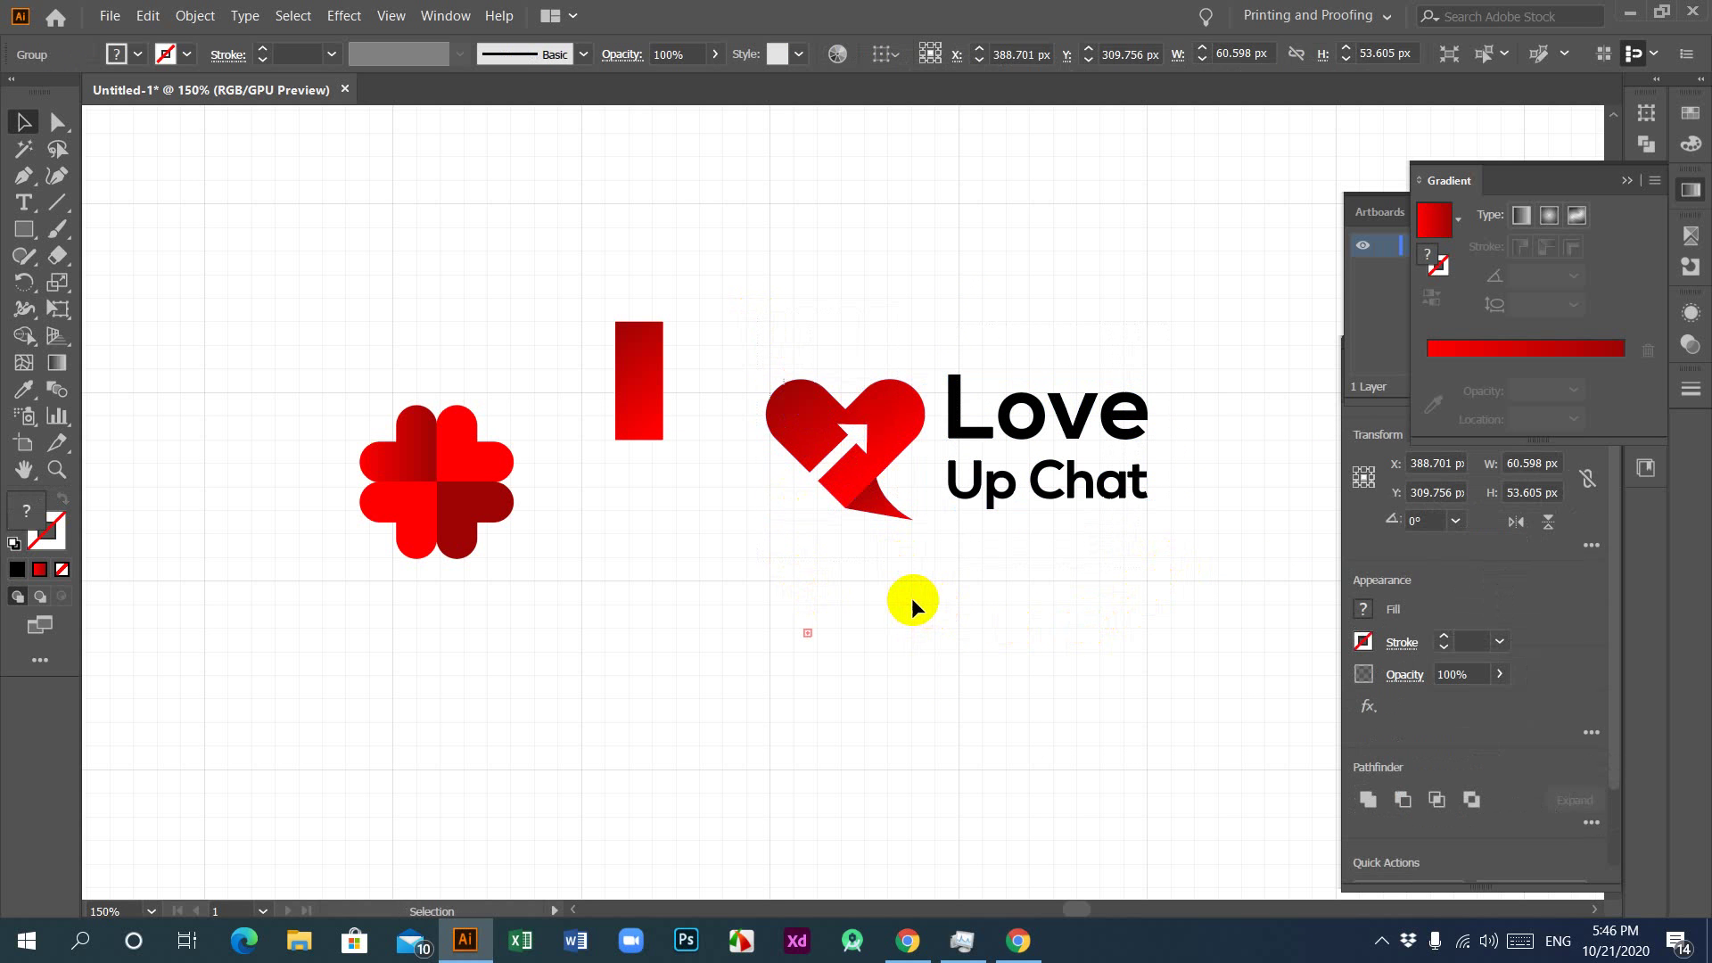
{"action": "left_click_drag", "start_coordinate": [966, 328], "coordinate": [1142, 585]}
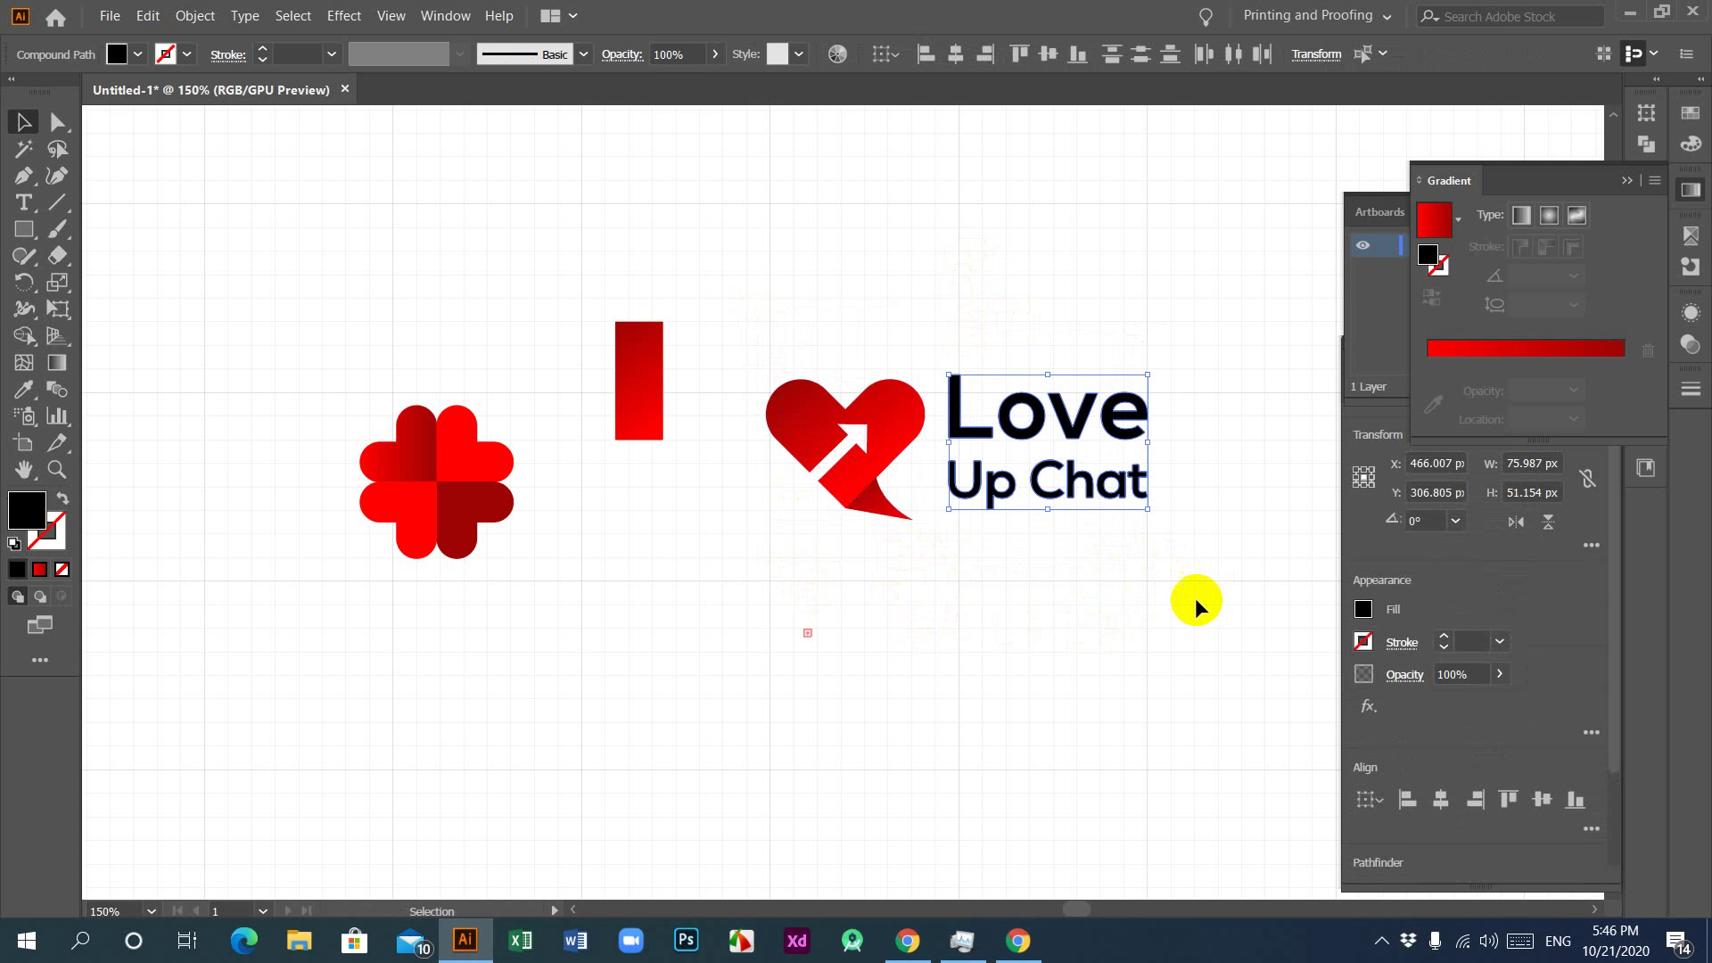
{"action": "left_click", "coordinate": [1101, 631]}
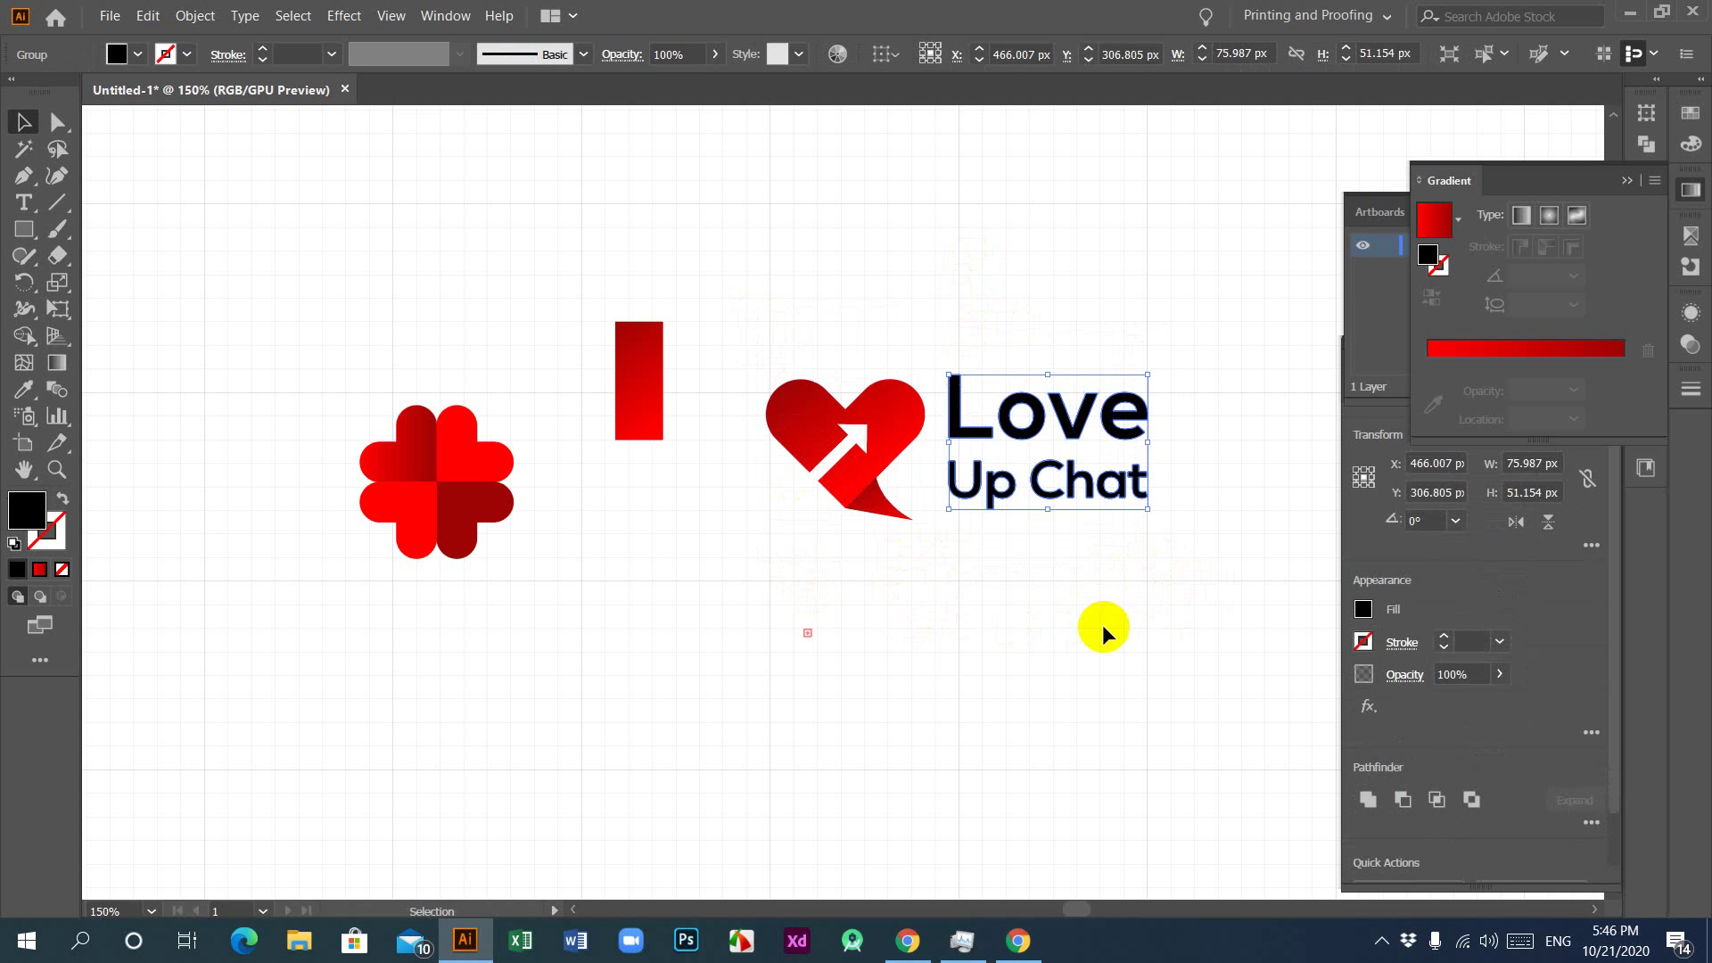
Step: Cut the heart and outlined-text logo from the canvas and hide the grid
{"action": "left_click_drag", "start_coordinate": [717, 316], "coordinate": [1043, 633]}
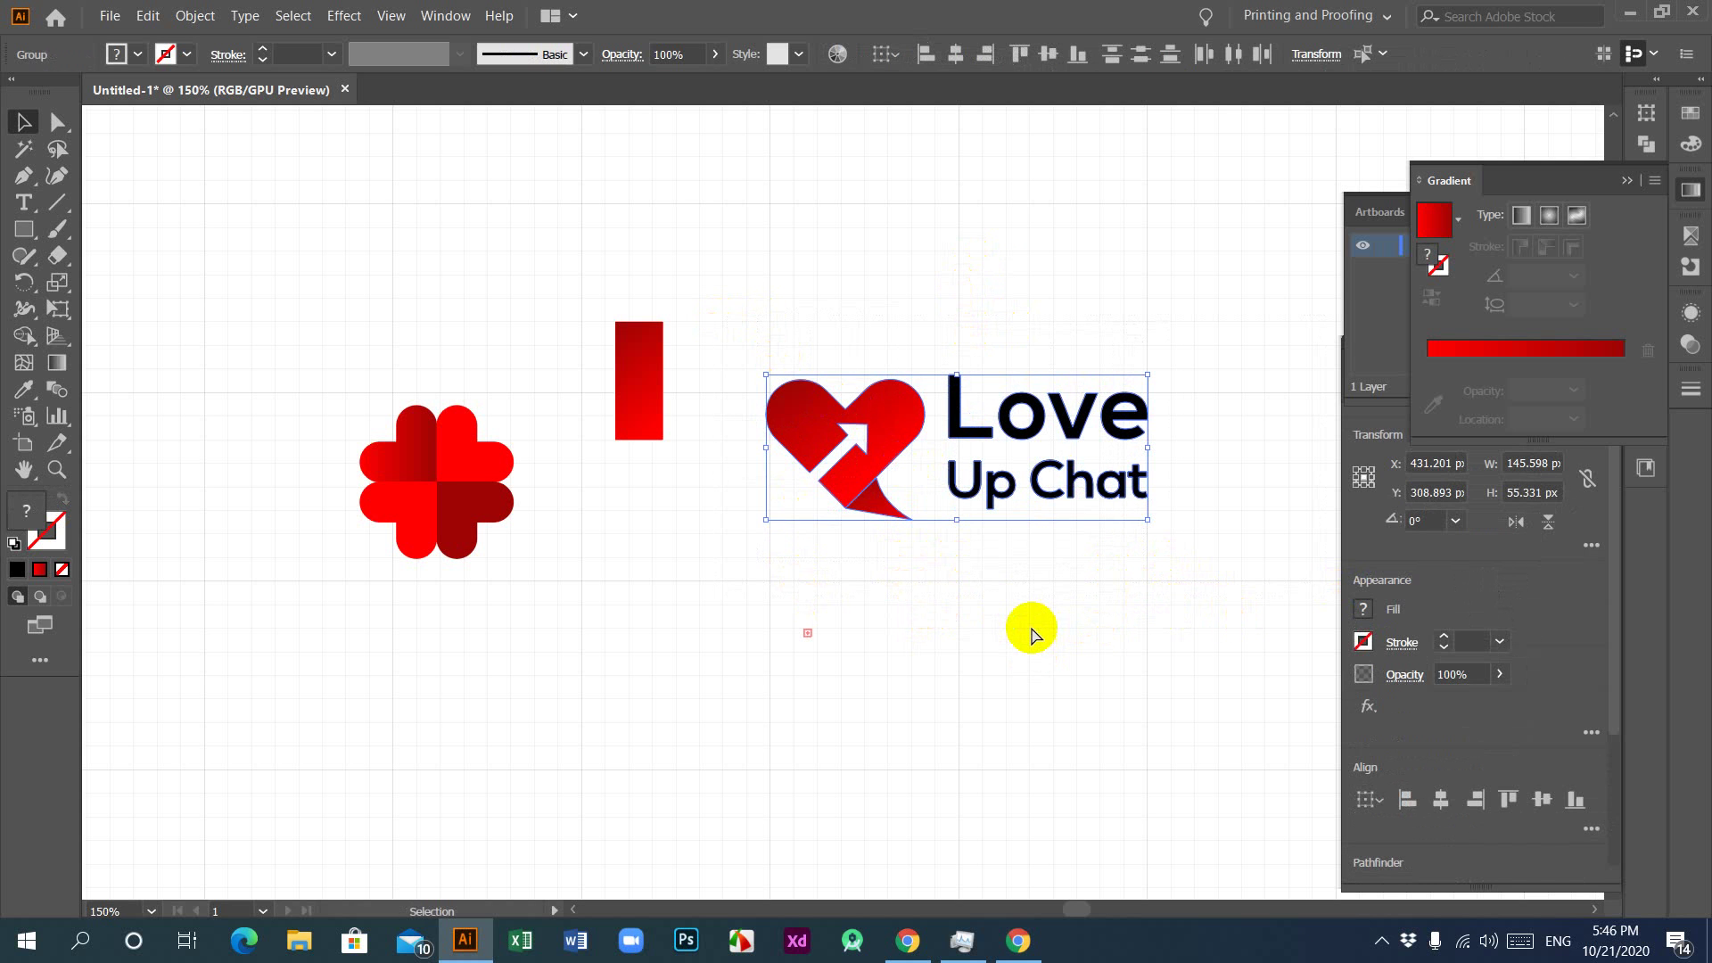
{"action": "key", "text": "Delete"}
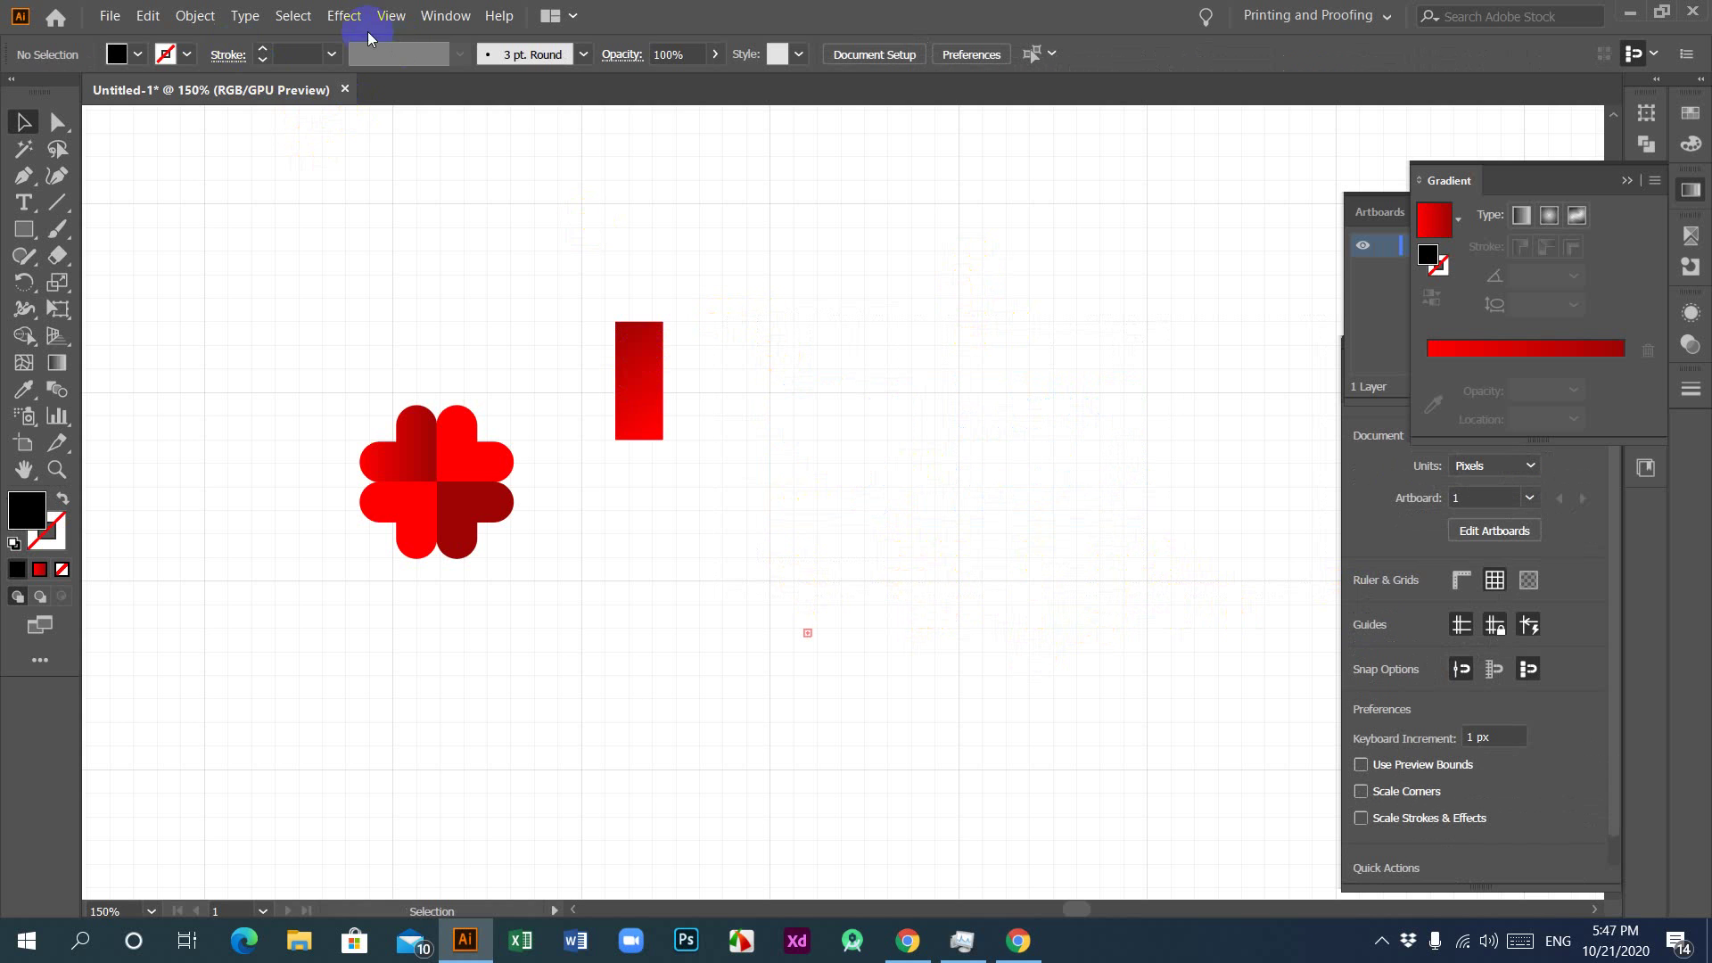
{"action": "left_click", "coordinate": [390, 15]}
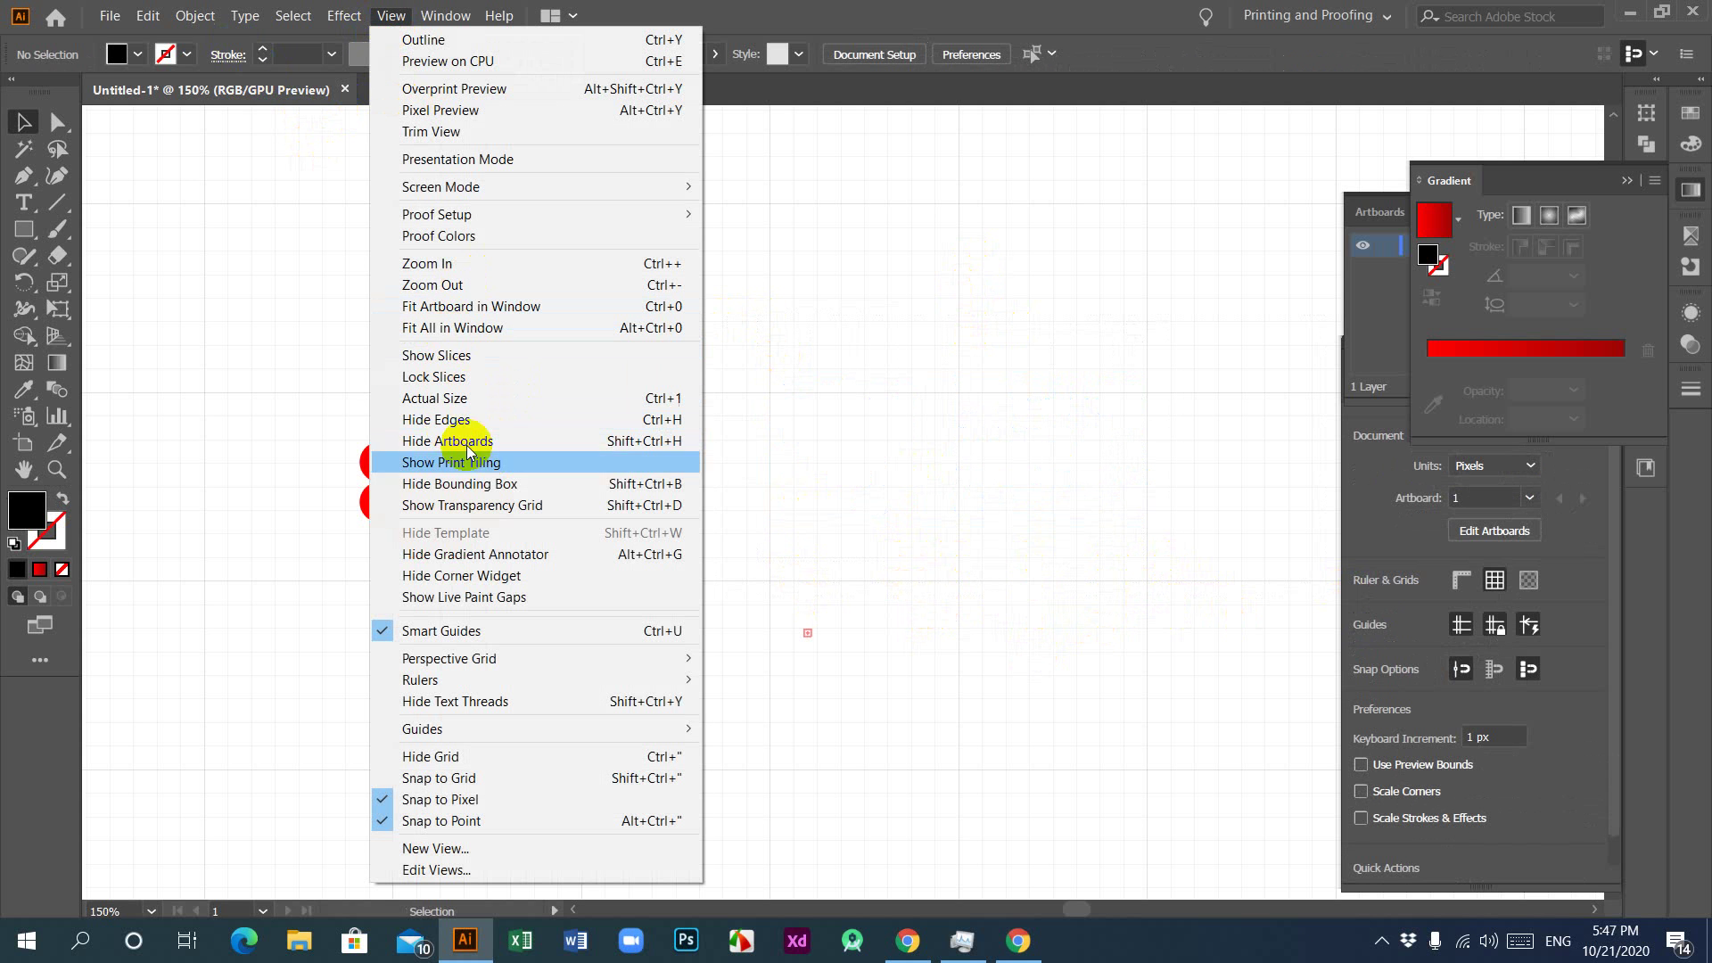
{"action": "left_click", "coordinate": [495, 758]}
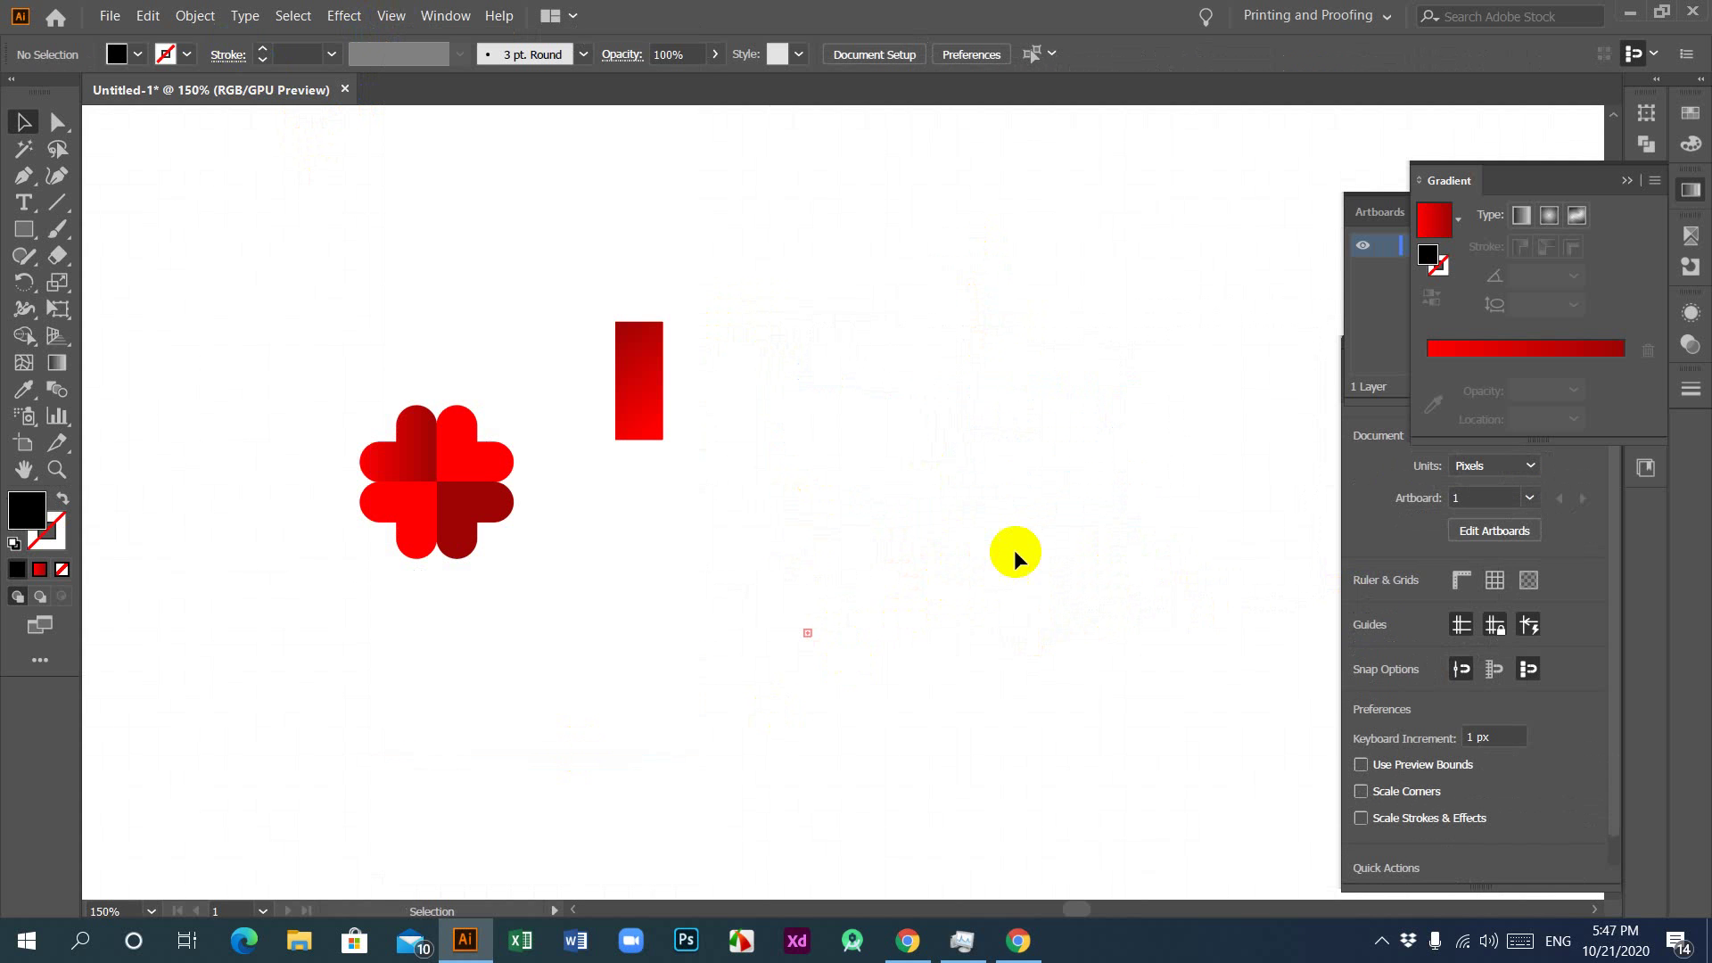
Step: Delete the stray point left on the artboard and move the four-petal flower and the gradient rectangle off the artboard
{"action": "left_click_drag", "start_coordinate": [692, 593], "coordinate": [968, 738]}
{"action": "key", "text": "Delete"}
{"action": "scroll", "coordinate": [892, 660], "scroll_direction": "right", "scroll_amount": 5}
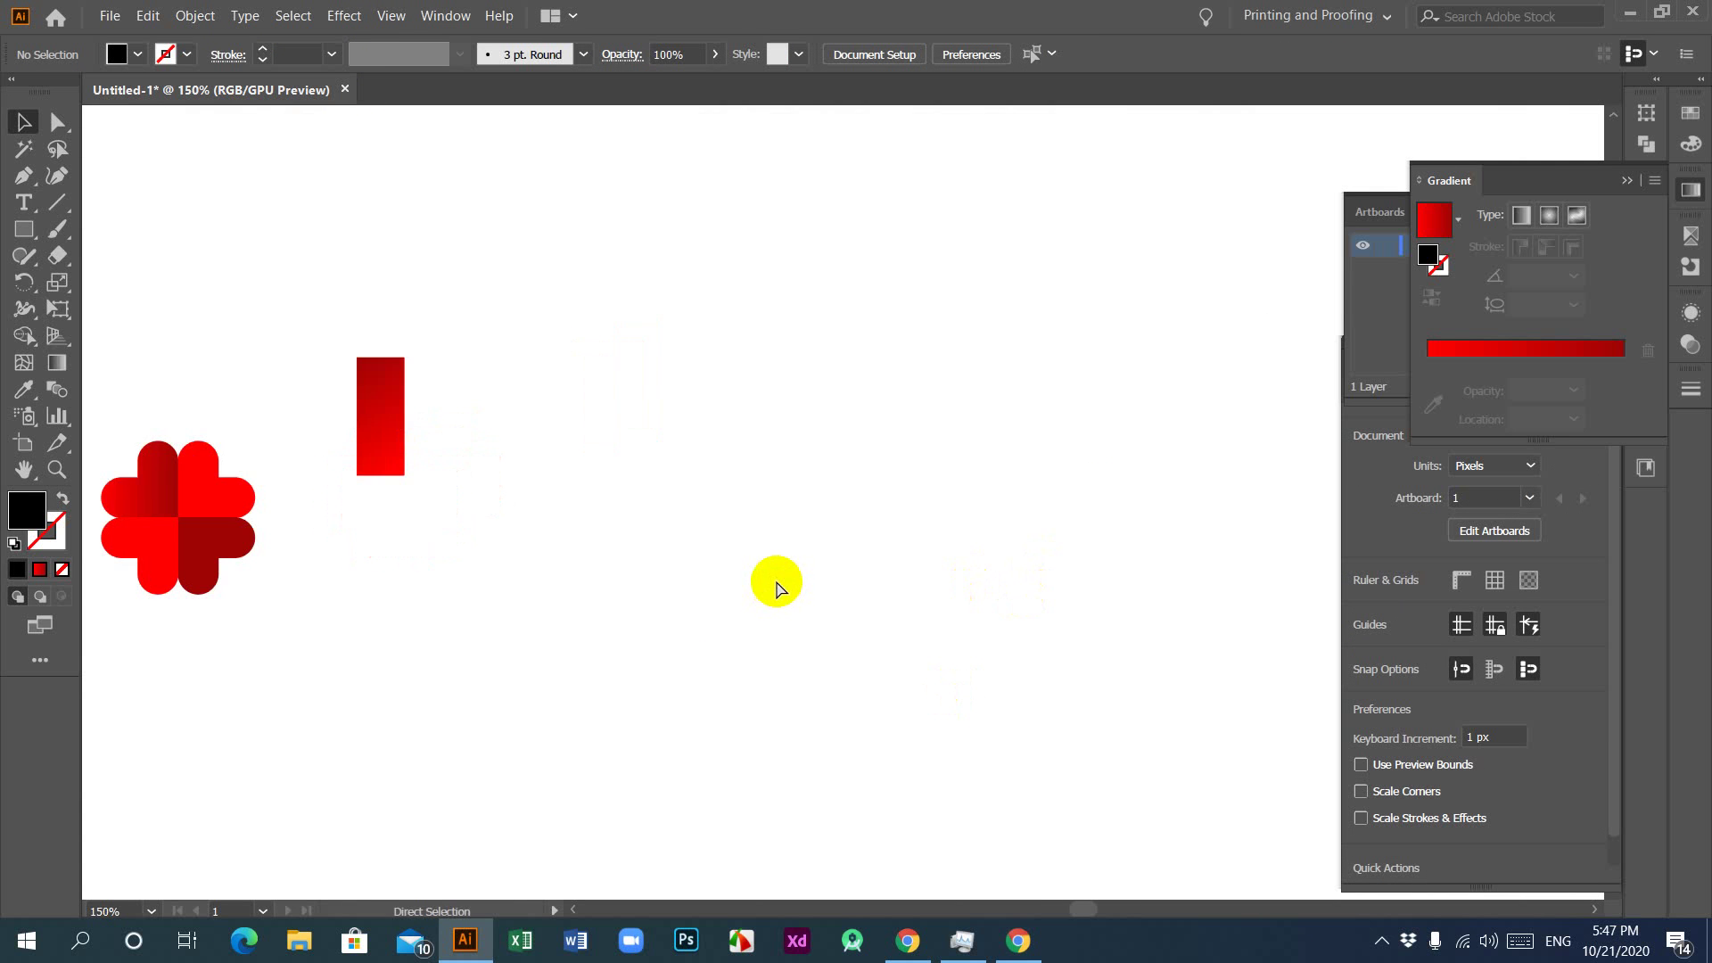
{"action": "key", "text": "ctrl+minus"}
{"action": "key", "text": "ctrl+minus"}
{"action": "key", "text": "ctrl+minus"}
{"action": "key", "text": "ctrl+minus"}
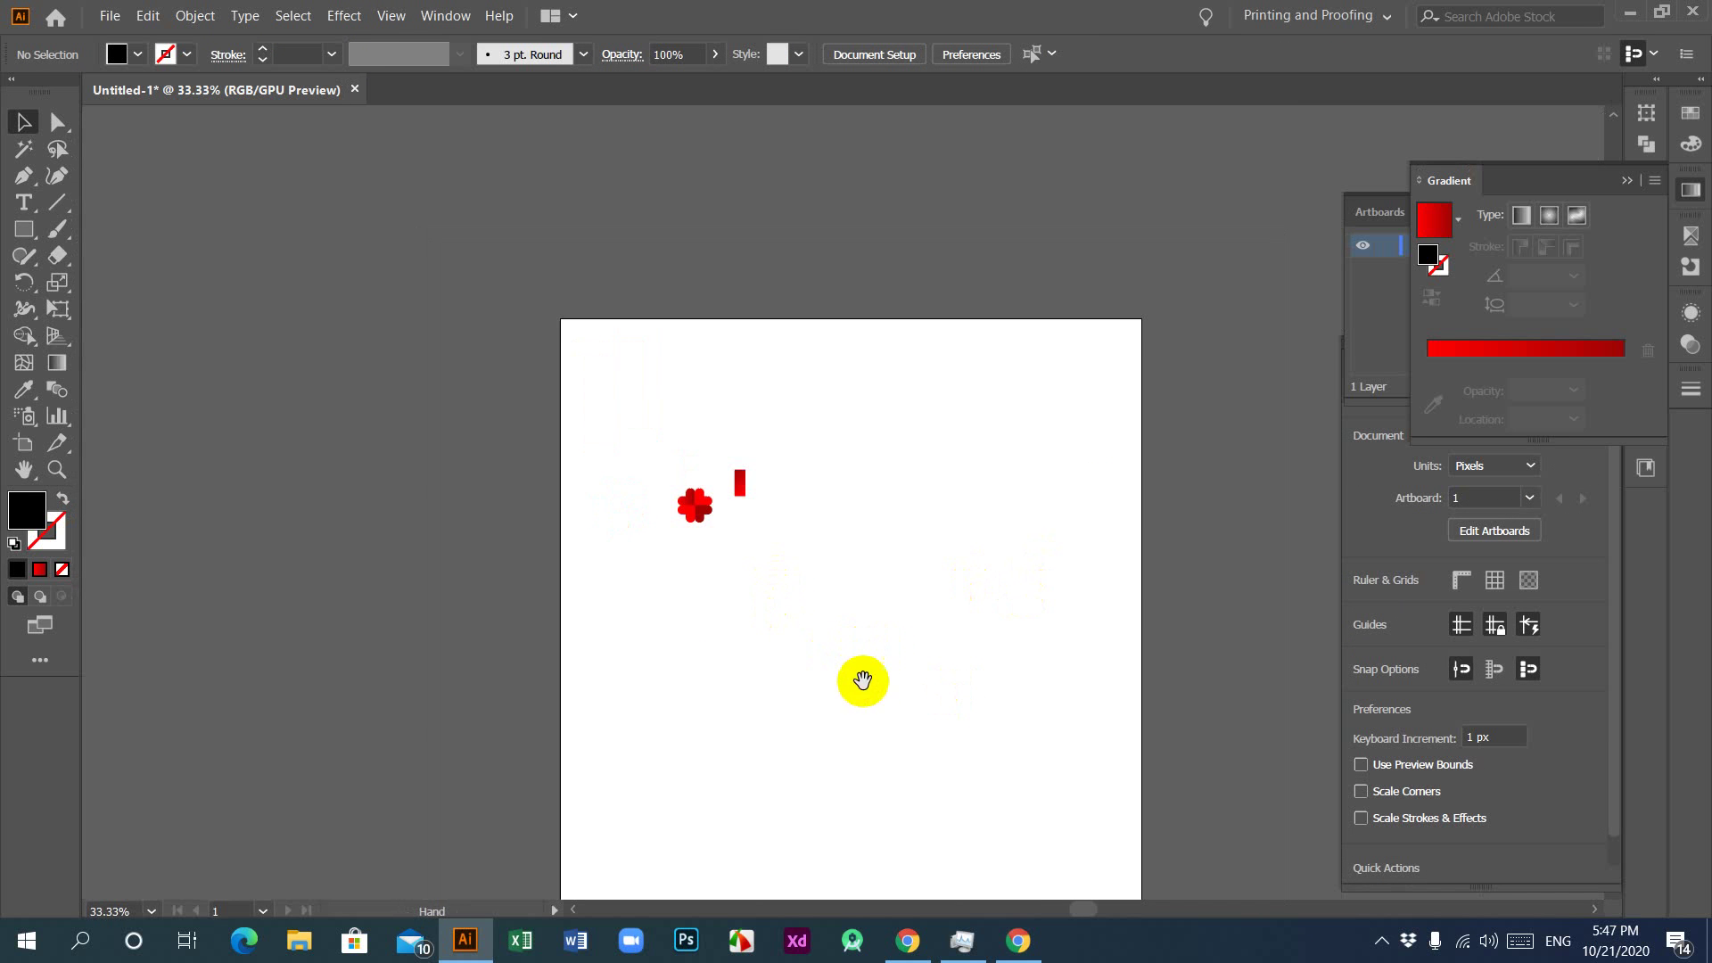
{"action": "left_click_drag", "start_coordinate": [862, 680], "coordinate": [814, 573]}
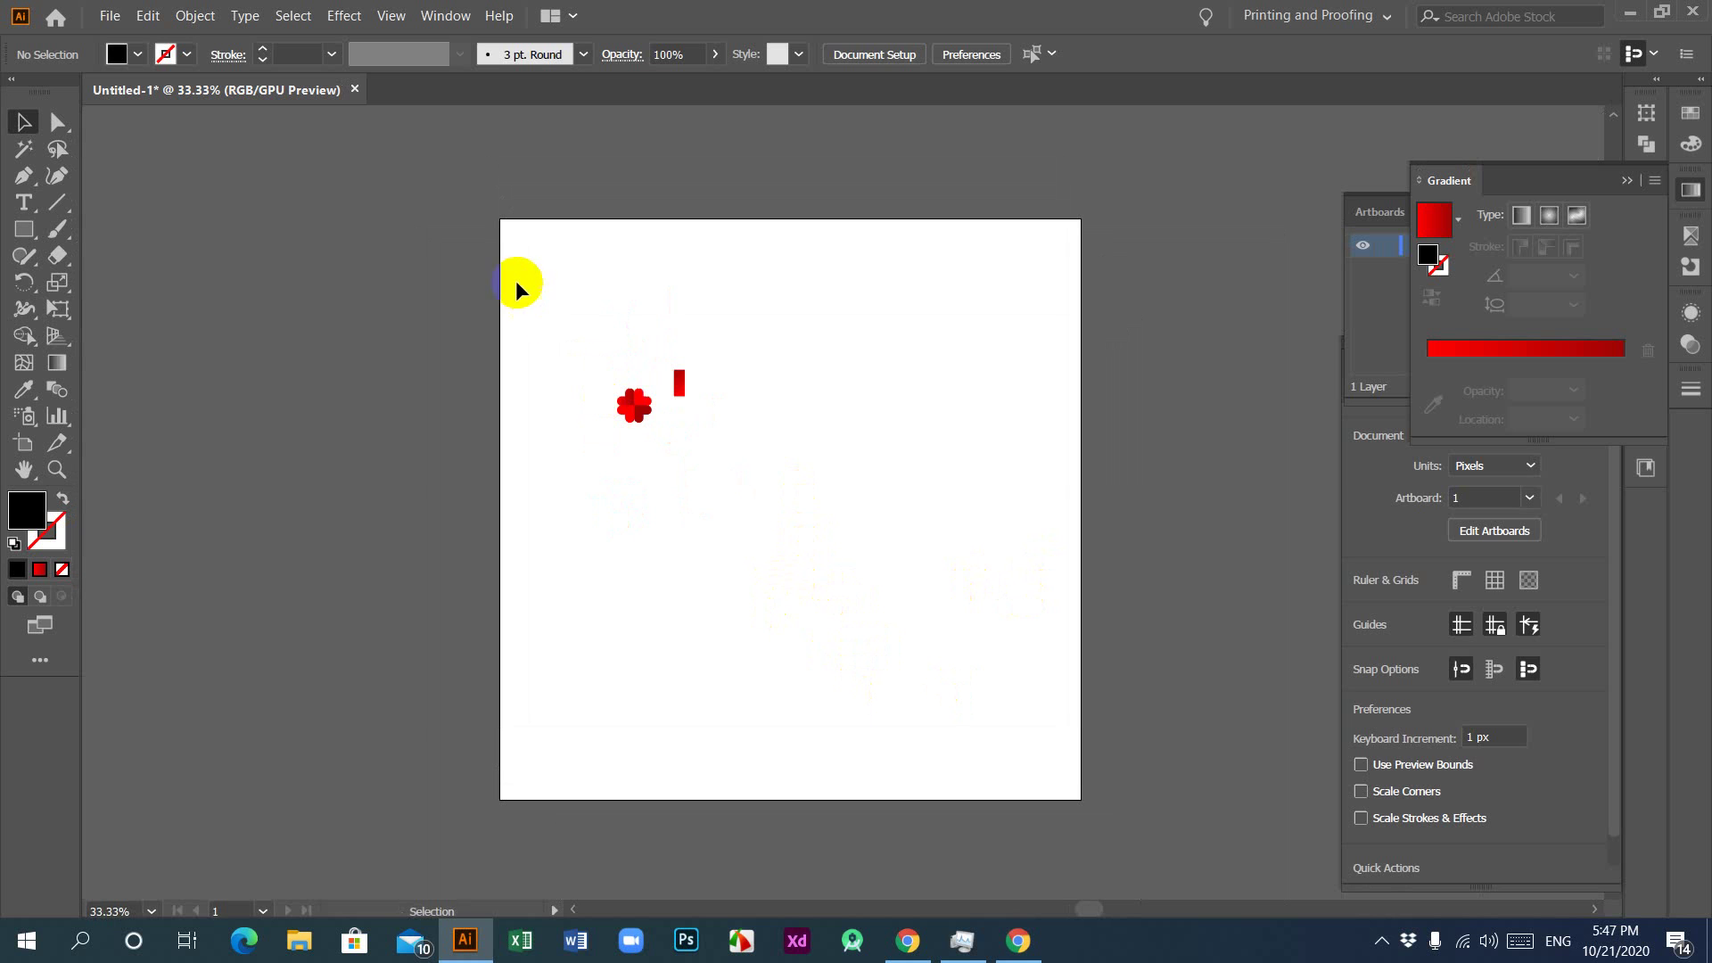
{"action": "left_click_drag", "start_coordinate": [516, 280], "coordinate": [717, 504]}
{"action": "left_click_drag", "start_coordinate": [629, 401], "coordinate": [202, 387]}
{"action": "left_click", "coordinate": [854, 533]}
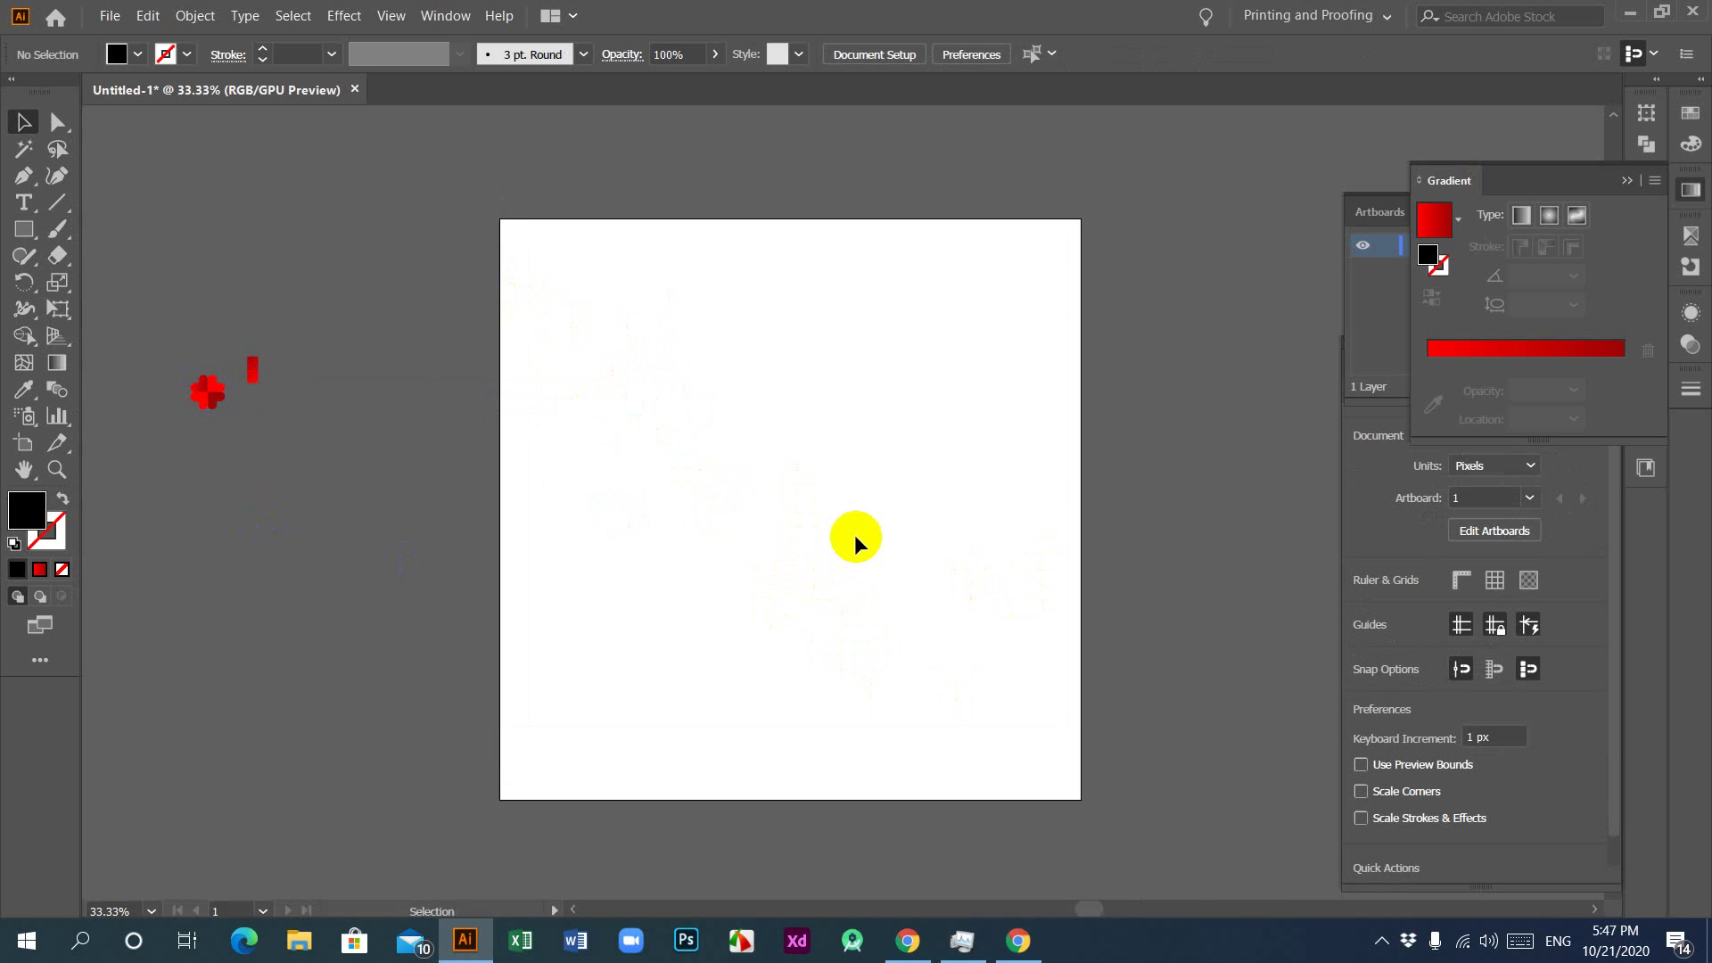
Step: Paste the heart and text logo onto the empty artboard and enlarge it so the heart is about 158 px wide
{"action": "scroll", "coordinate": [845, 526], "scroll_direction": "up", "scroll_amount": 1}
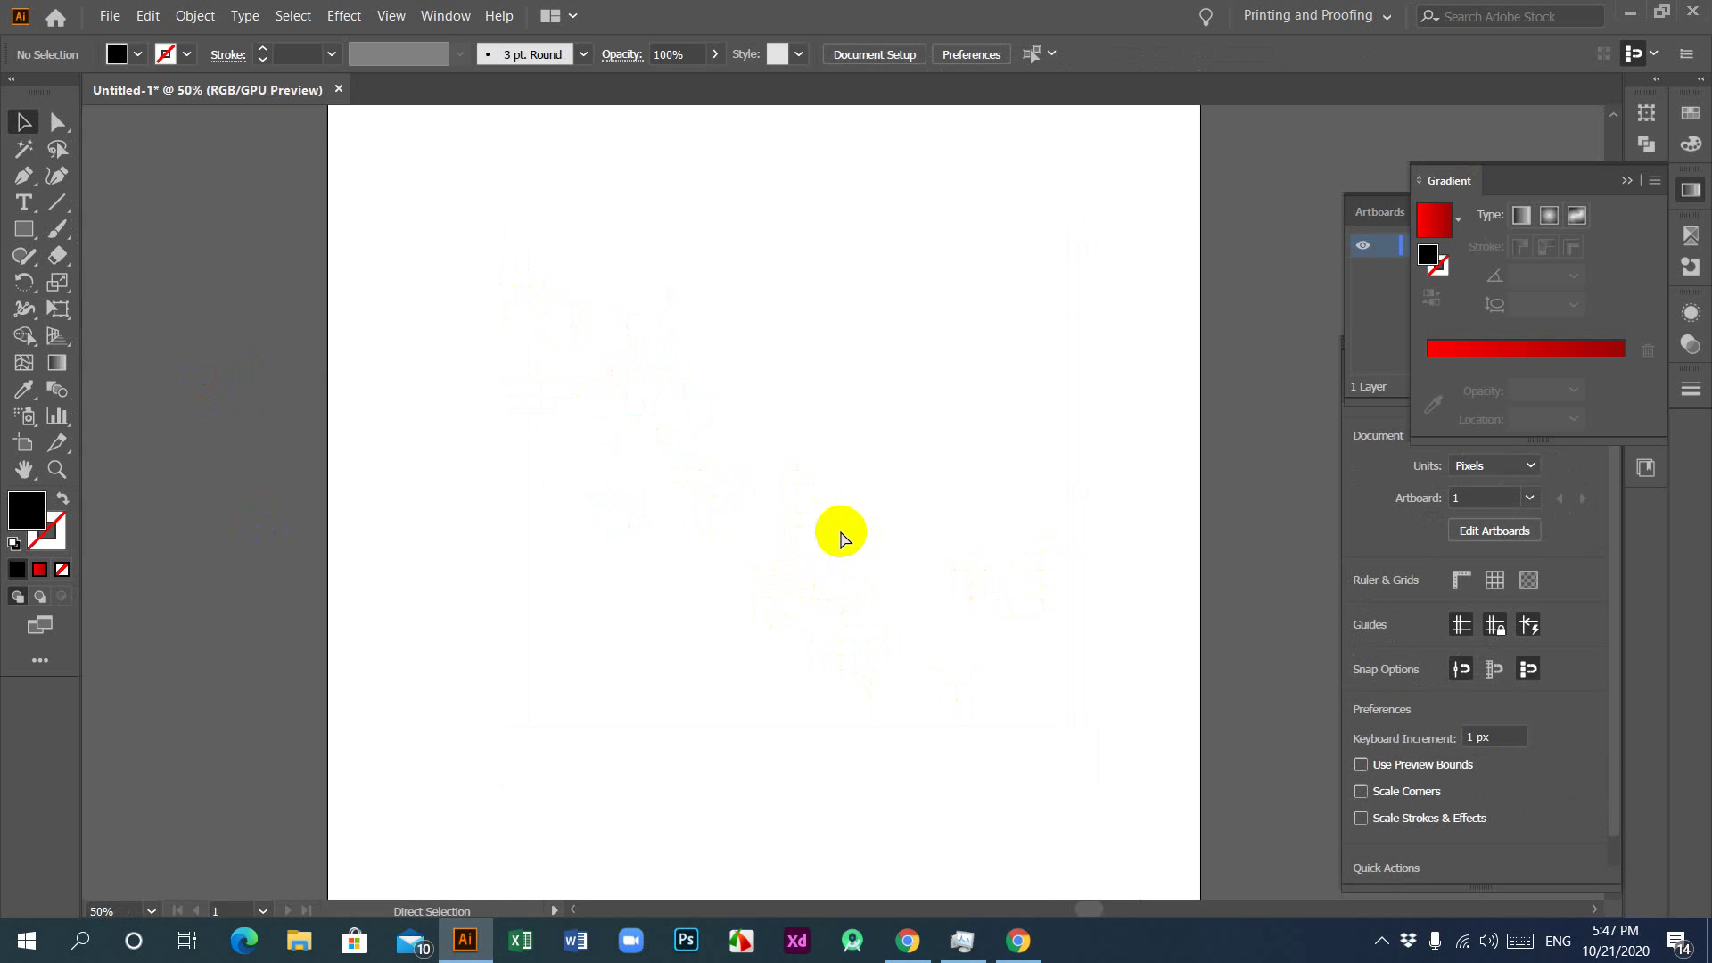
{"action": "key", "text": "ctrl+v"}
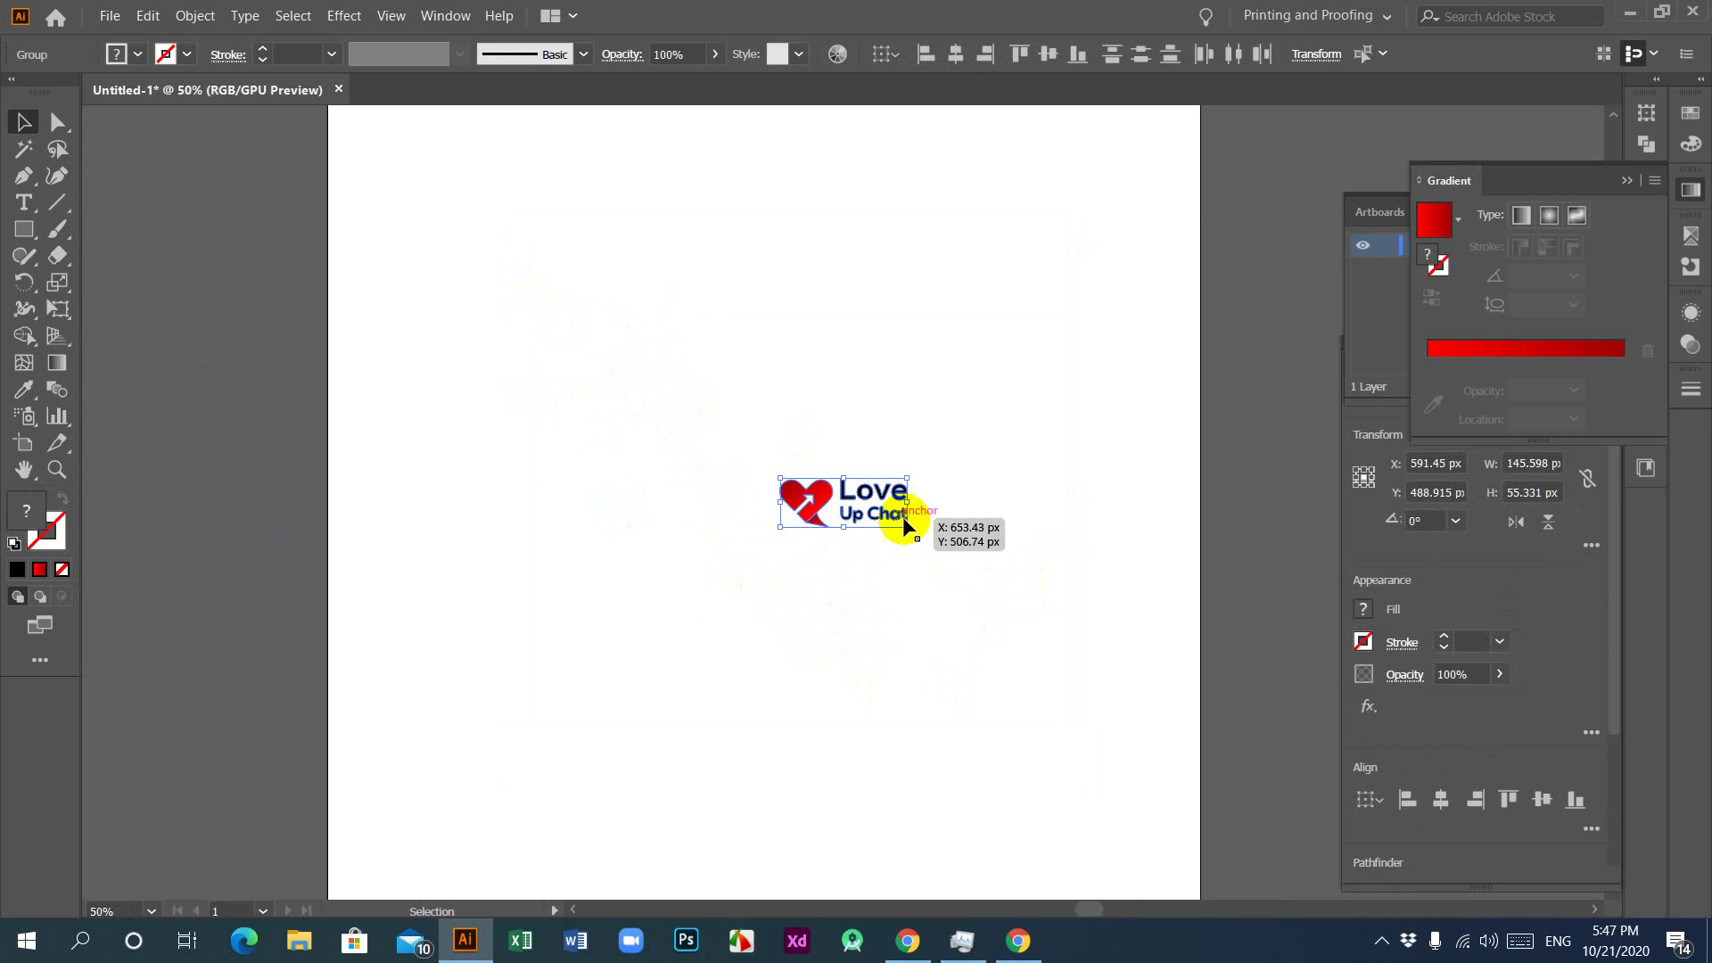
{"action": "left_click_drag", "start_coordinate": [780, 502], "coordinate": [584, 510]}
{"action": "left_click", "coordinate": [723, 638]}
Step: Align the top edges of the heart group and the two-line text group
{"action": "left_click_drag", "start_coordinate": [489, 367], "coordinate": [713, 636]}
{"action": "left_click", "coordinate": [714, 651]}
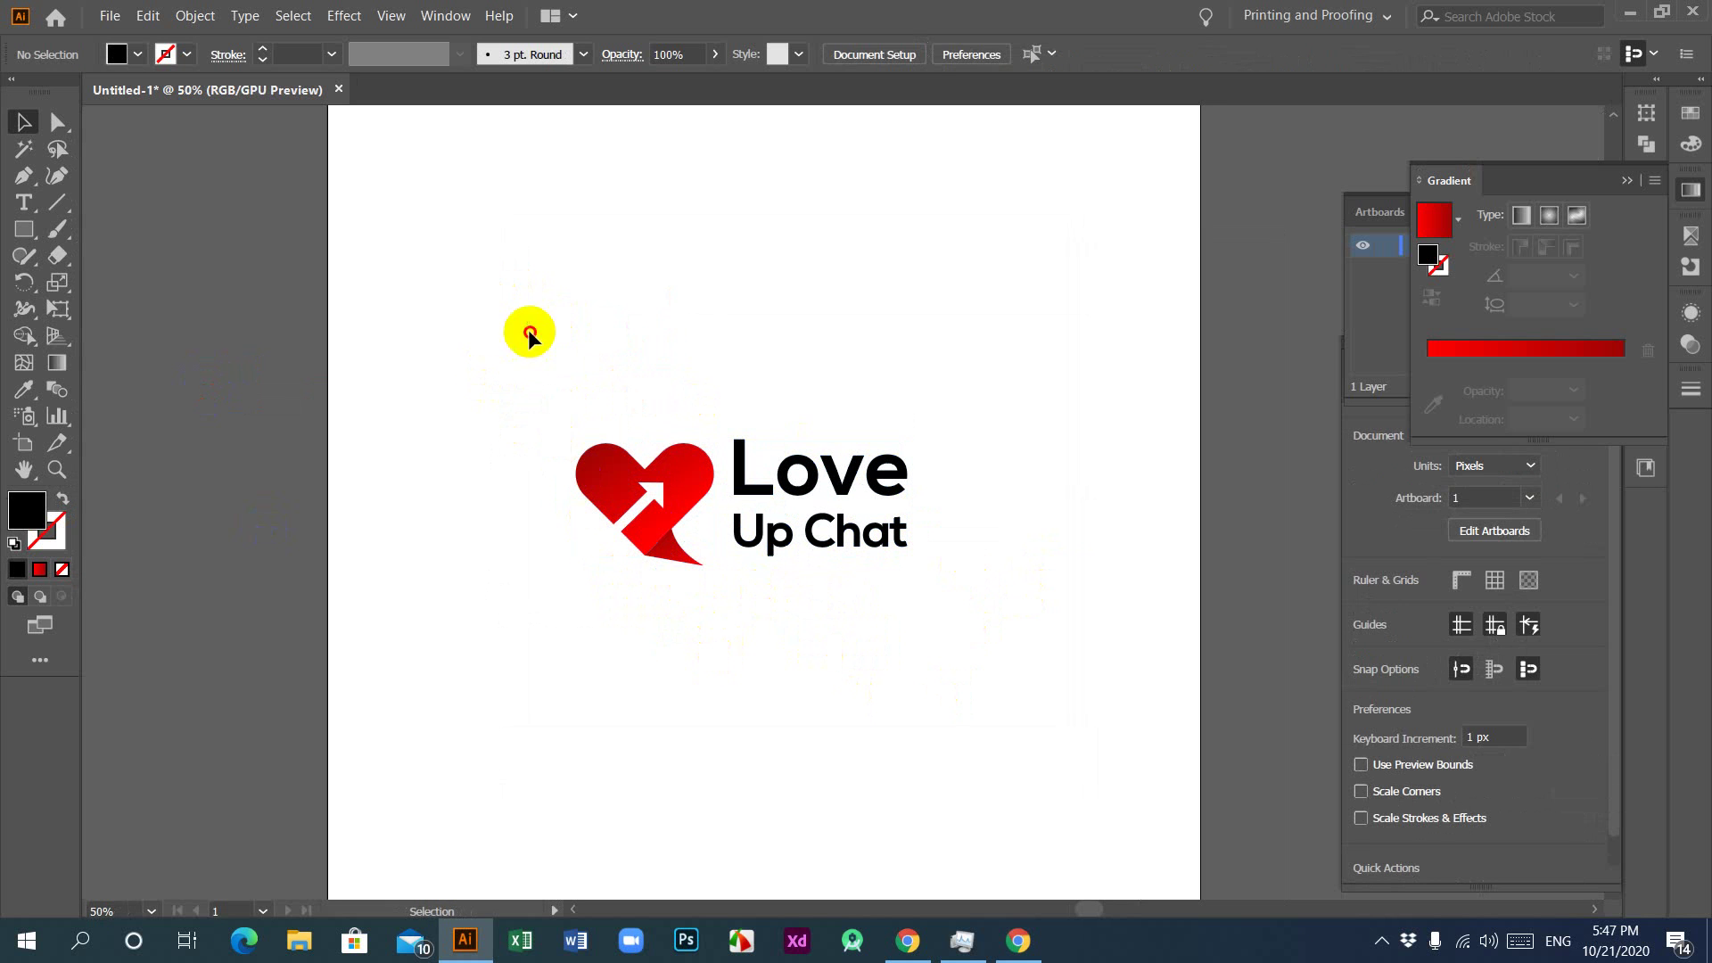
{"action": "left_click_drag", "start_coordinate": [528, 329], "coordinate": [699, 610]}
{"action": "left_click_drag", "start_coordinate": [546, 351], "coordinate": [853, 484]}
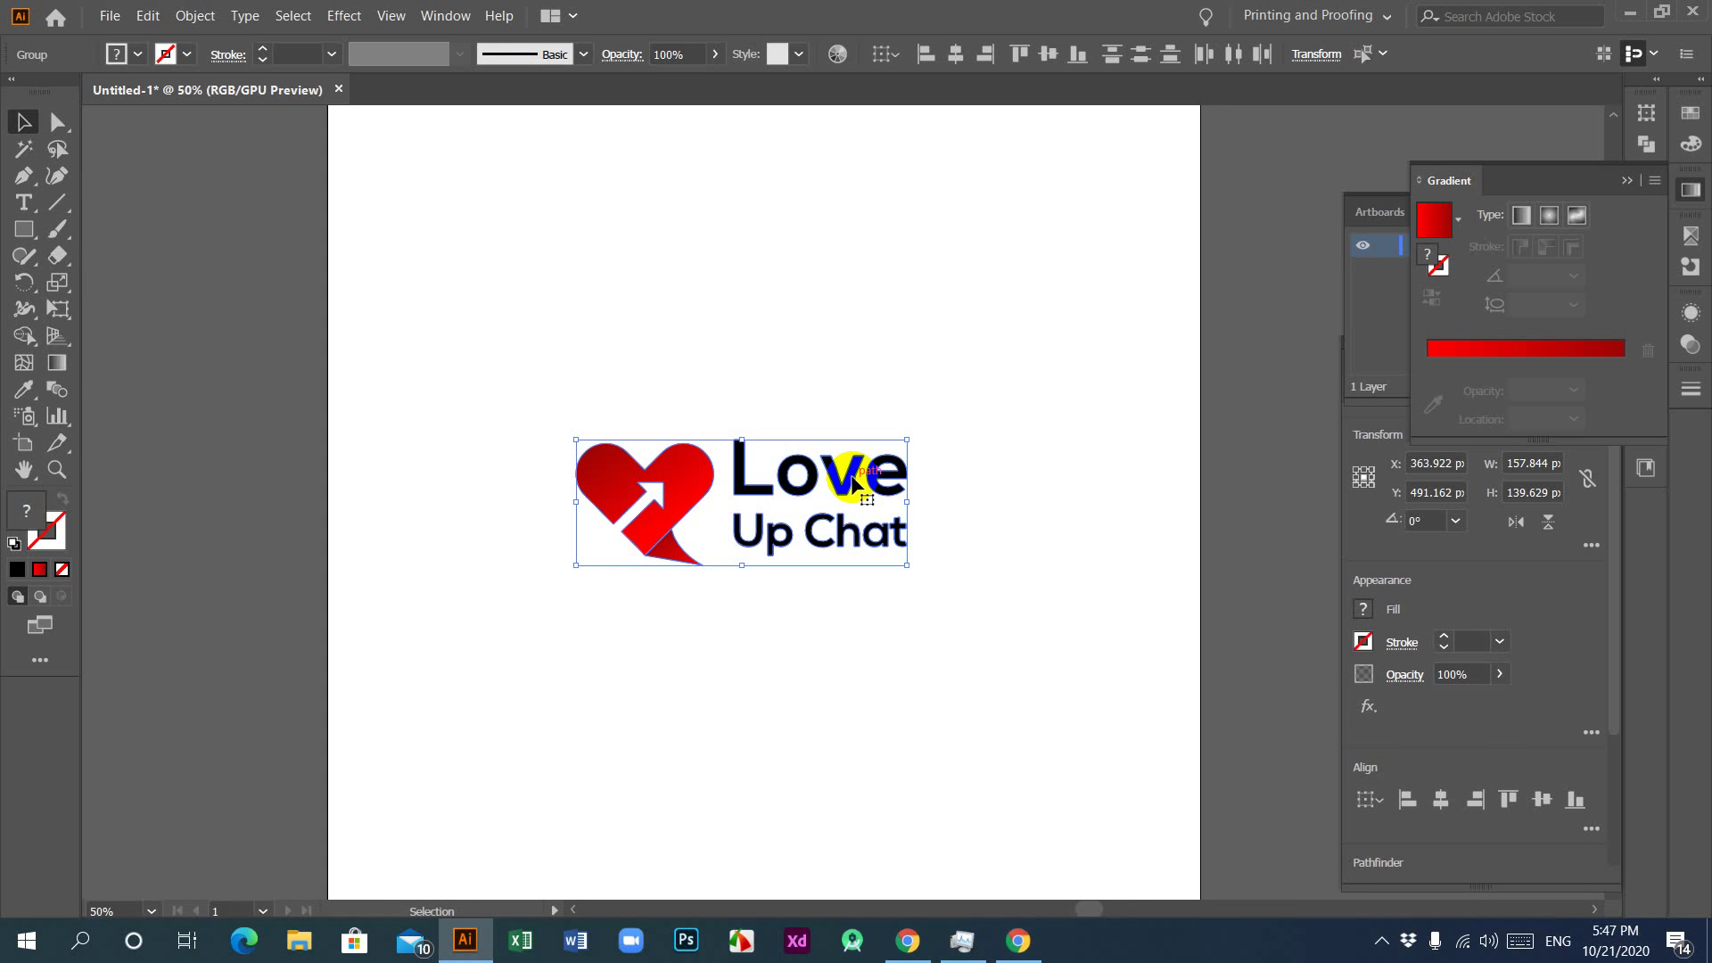
{"action": "left_click", "coordinate": [1021, 49]}
{"action": "left_click", "coordinate": [782, 607]}
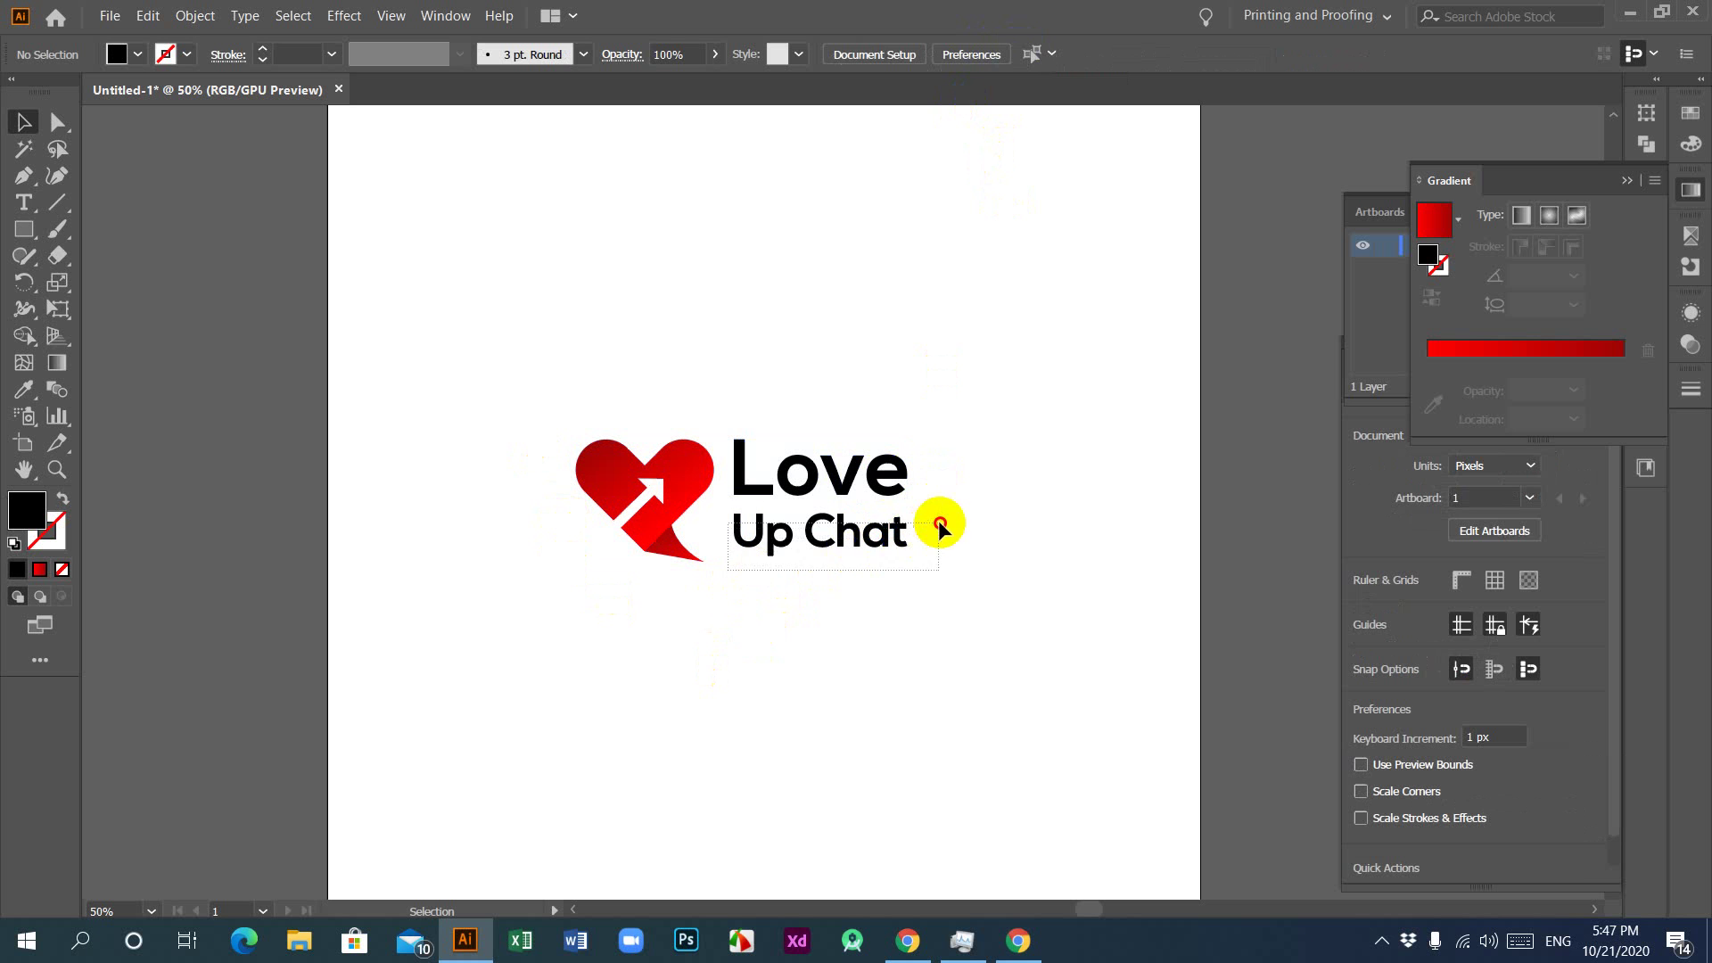
Step: Scale the heart down proportionally until its height matches the two-line text block, keeping the top edges level
{"action": "left_click_drag", "start_coordinate": [938, 521], "coordinate": [938, 523]}
{"action": "left_click", "coordinate": [822, 602]}
{"action": "left_click_drag", "start_coordinate": [734, 390], "coordinate": [894, 625]}
{"action": "left_click", "coordinate": [564, 567]}
{"action": "left_click_drag", "start_coordinate": [591, 541], "coordinate": [676, 658]}
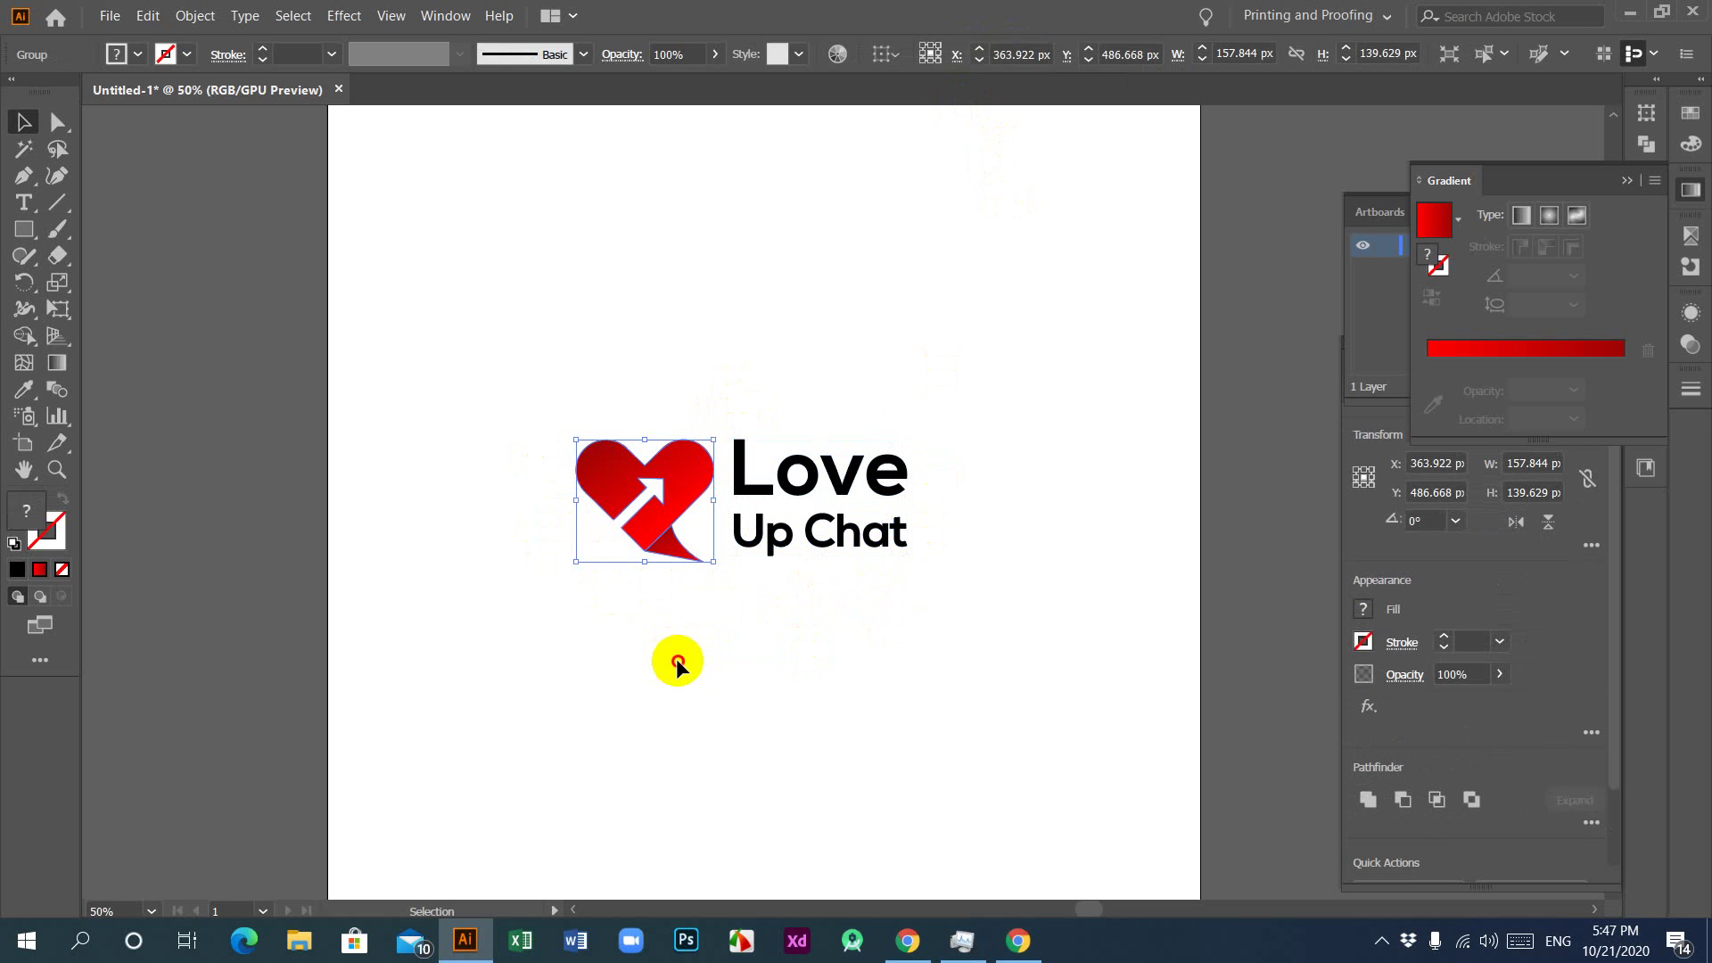
{"action": "left_click", "coordinate": [676, 660]}
{"action": "left_click_drag", "start_coordinate": [573, 469], "coordinate": [644, 554]}
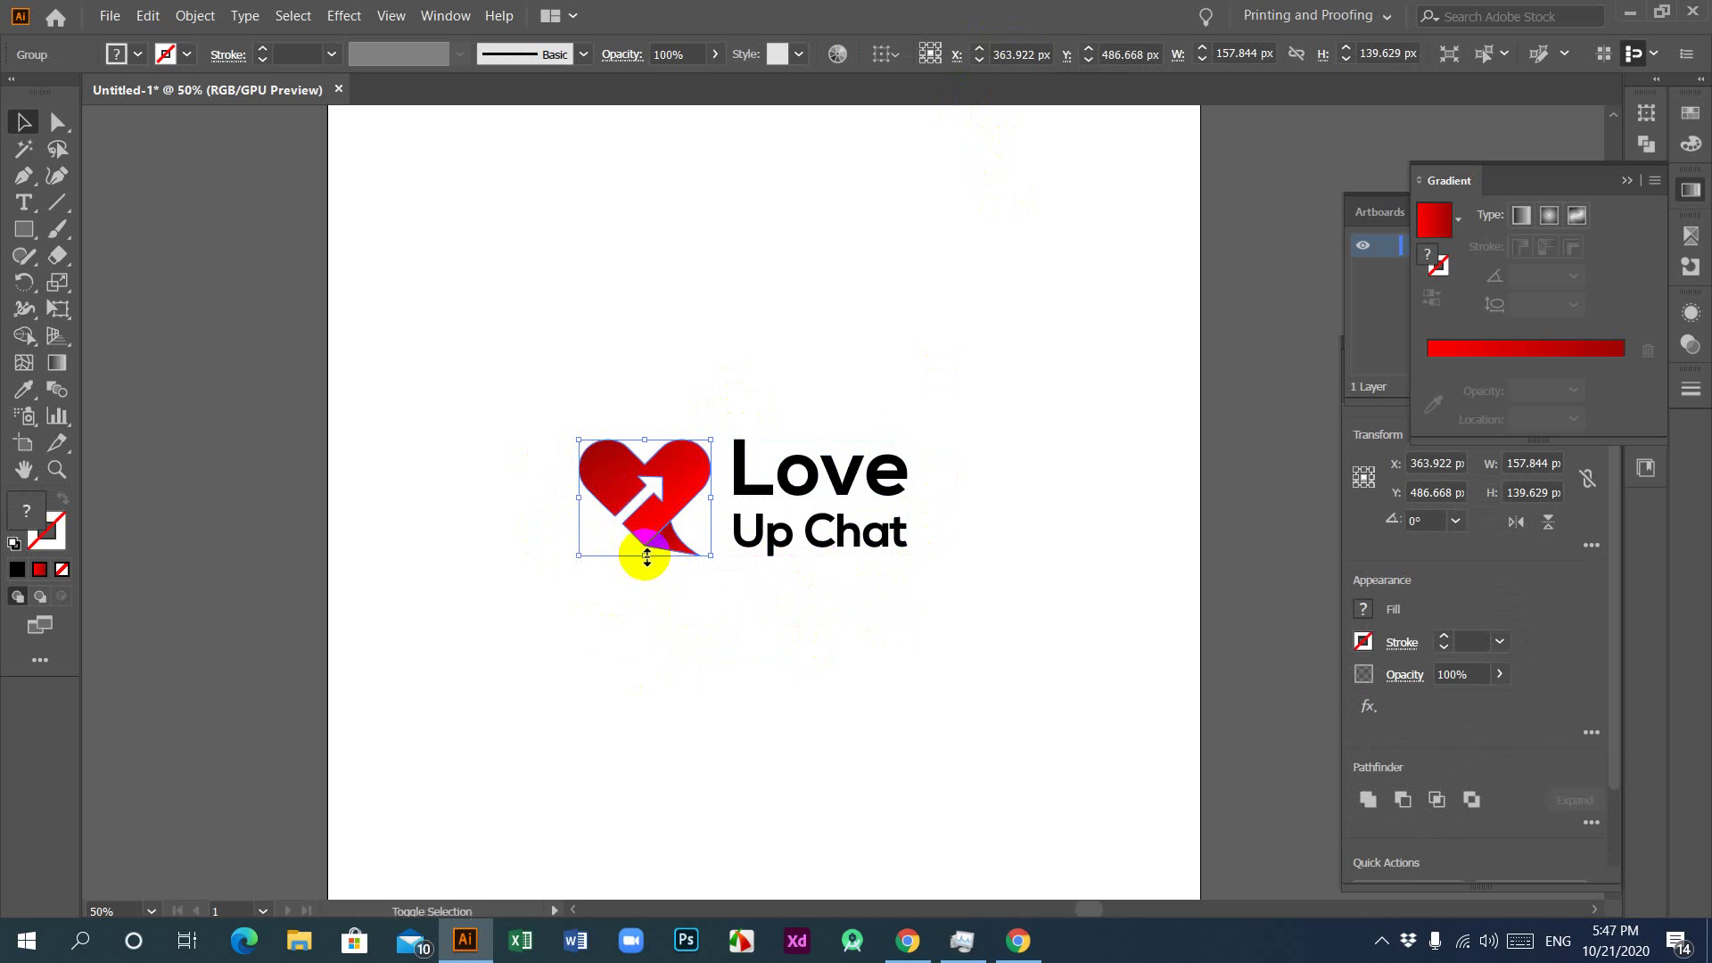
{"action": "left_click", "coordinate": [629, 638]}
{"action": "left_click_drag", "start_coordinate": [488, 404], "coordinate": [1049, 676]}
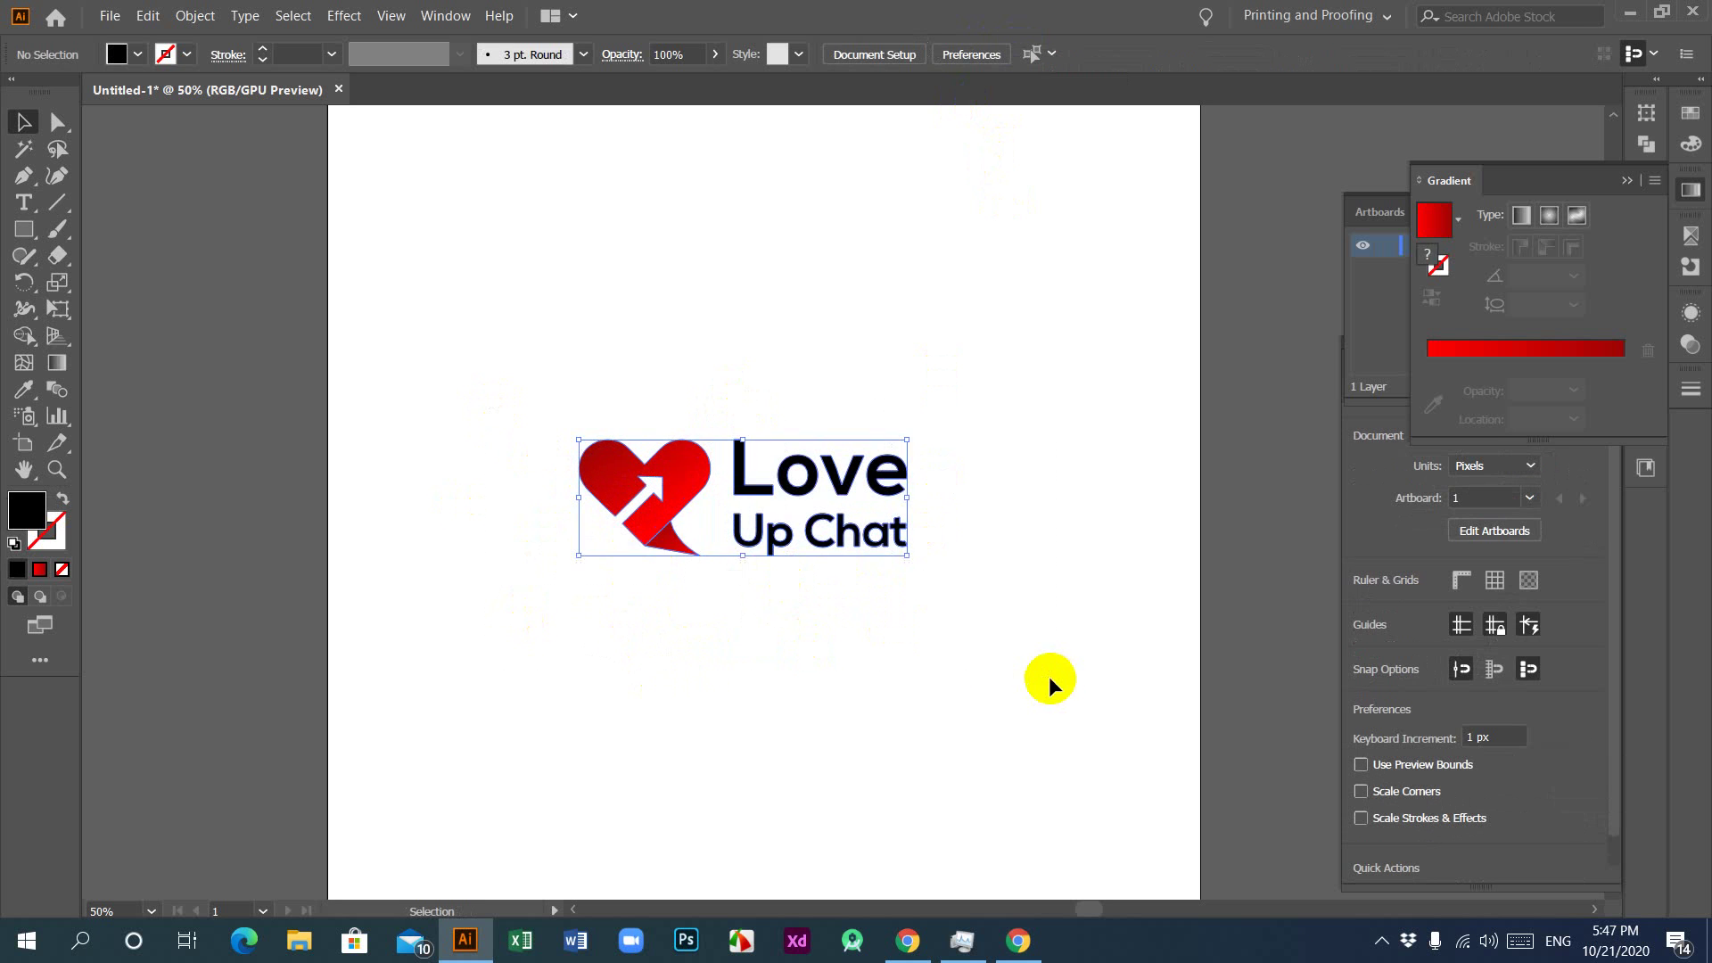
{"action": "left_click", "coordinate": [936, 665]}
Step: Ungroup the outlined text into separate "Love" and "Up Chat" lines
{"action": "left_click_drag", "start_coordinate": [729, 389], "coordinate": [938, 473]}
{"action": "right_click", "coordinate": [831, 475]}
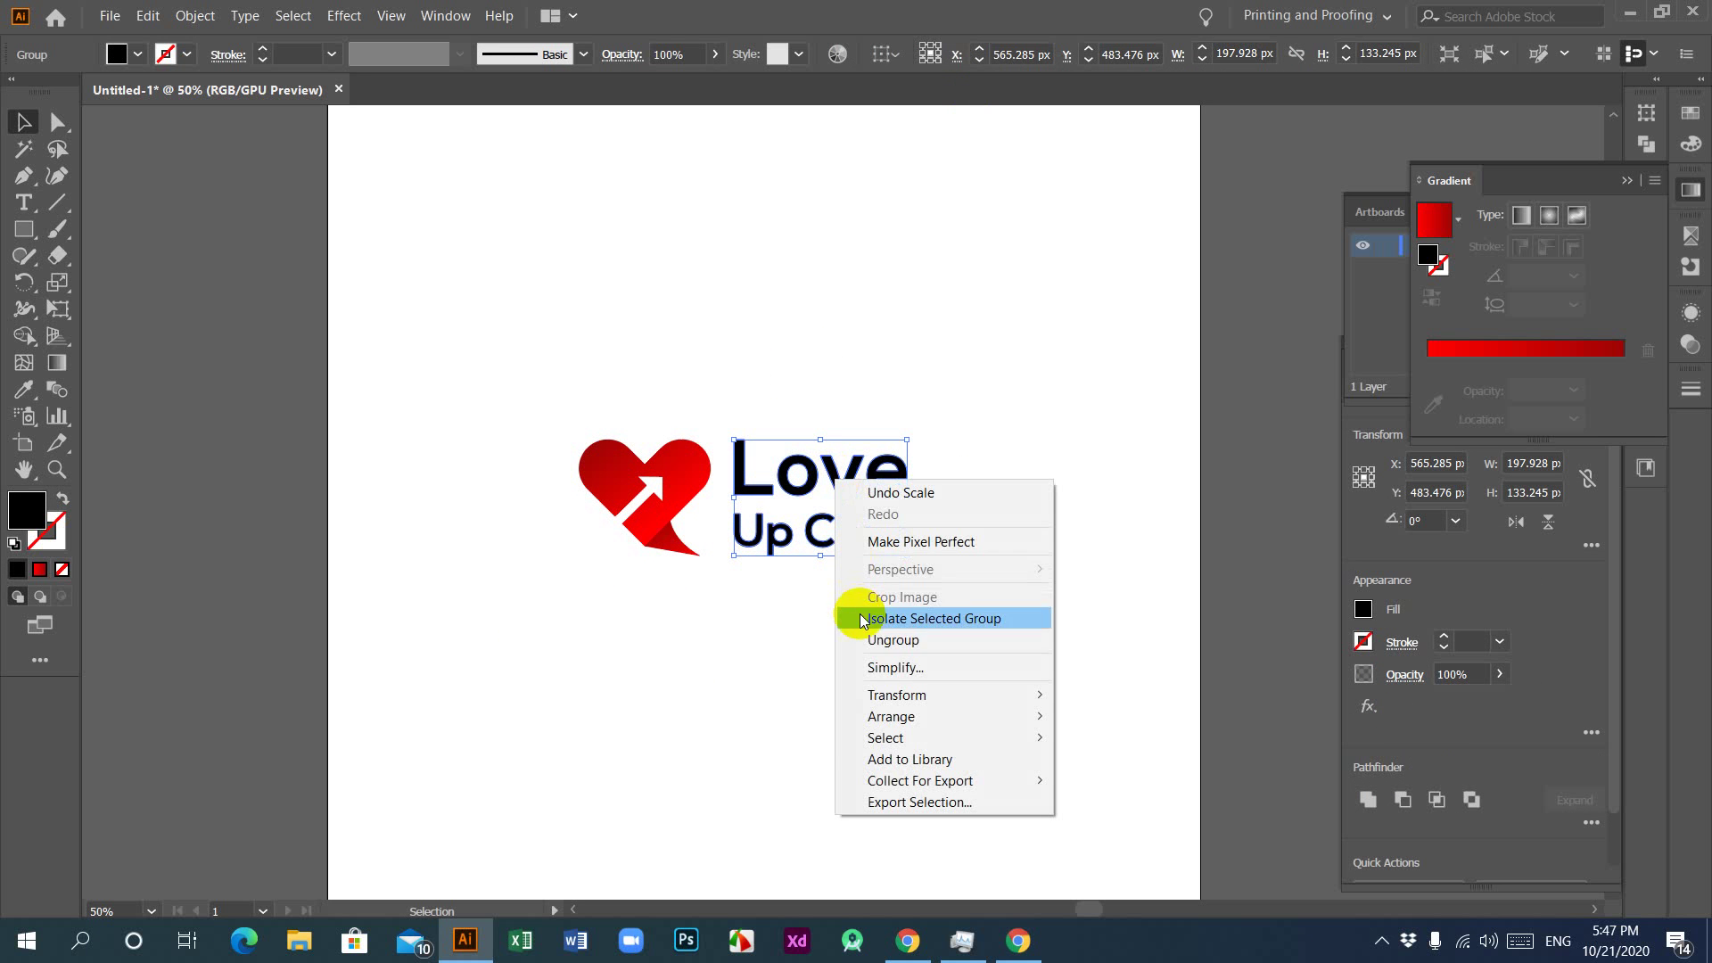
{"action": "left_click", "coordinate": [859, 639]}
{"action": "left_click", "coordinate": [762, 645]}
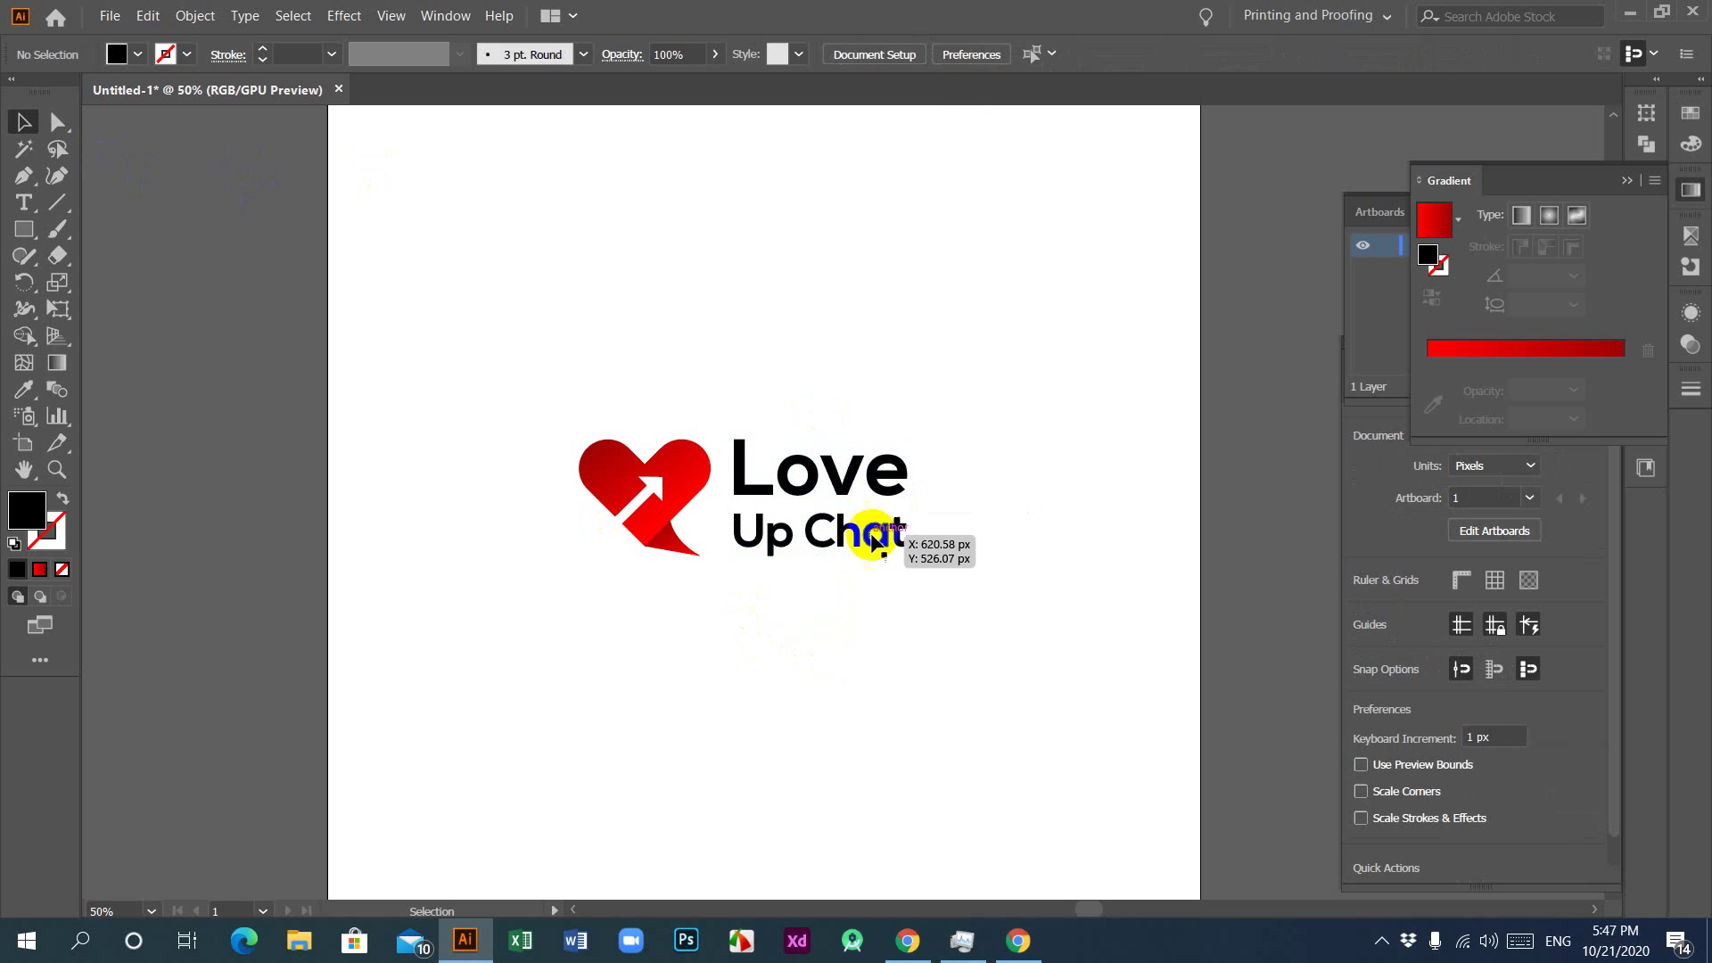
{"action": "left_click_drag", "start_coordinate": [729, 412], "coordinate": [900, 548]}
{"action": "right_click", "coordinate": [772, 443]}
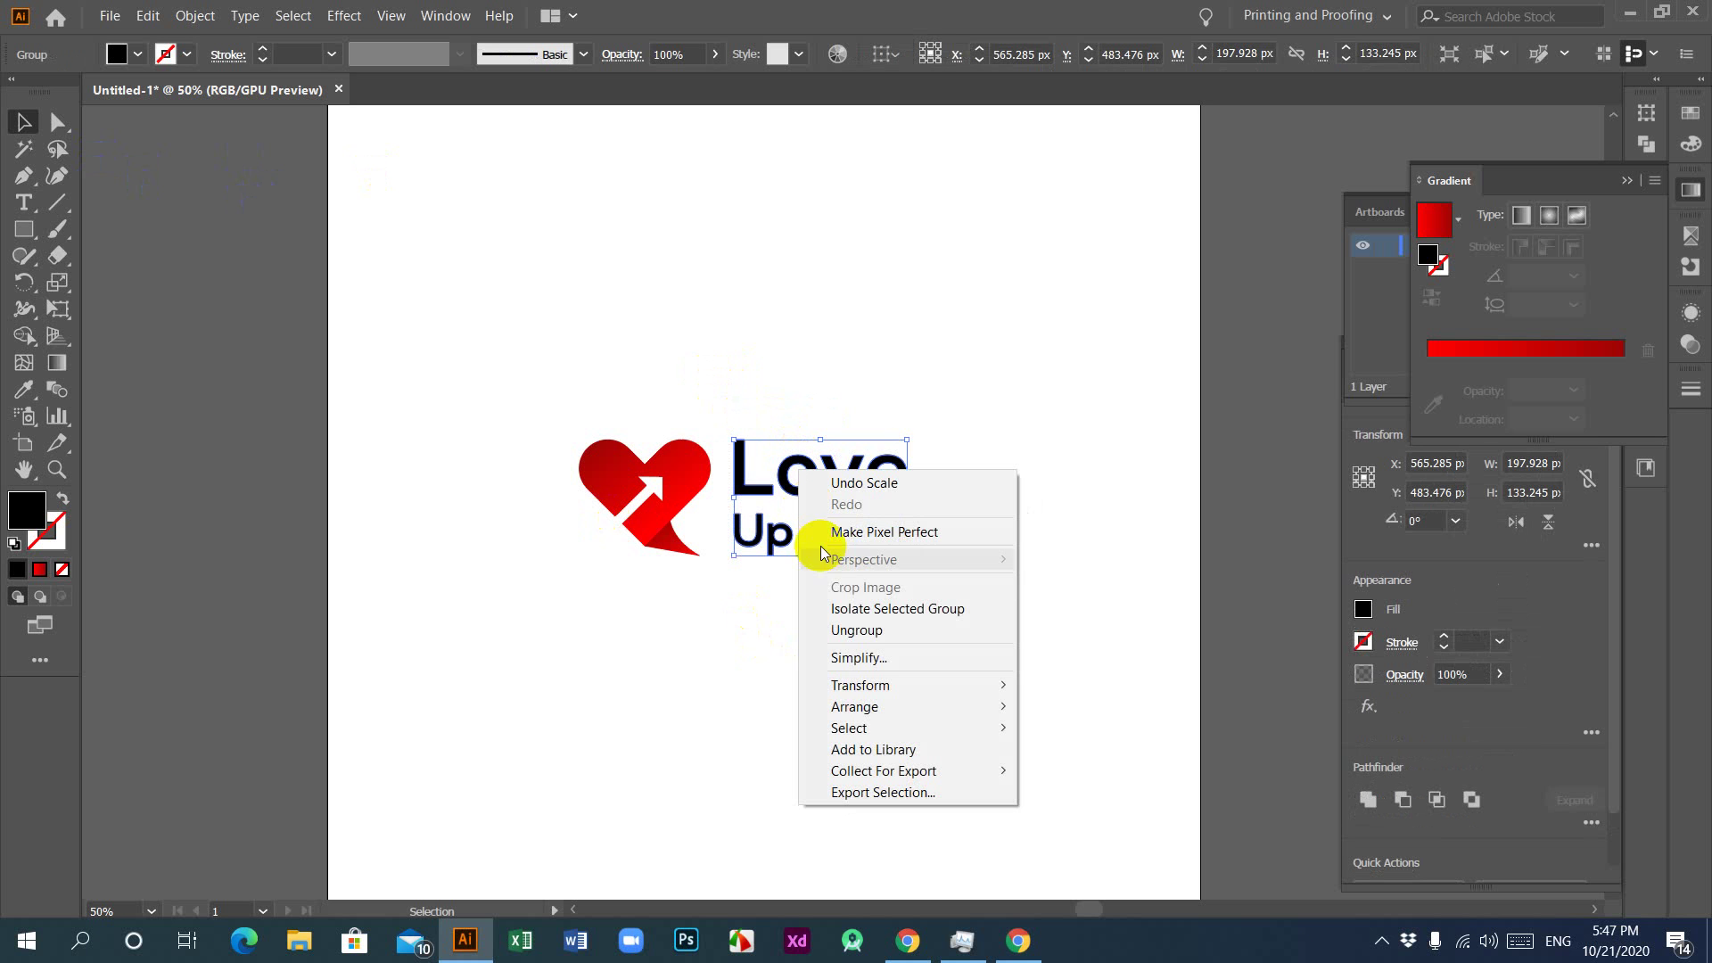
{"action": "left_click", "coordinate": [849, 639]}
Step: Fill "Love" with the heart's red gradient at about -170.7°, running dark to bright across the word
{"action": "left_click_drag", "start_coordinate": [721, 405], "coordinate": [919, 476]}
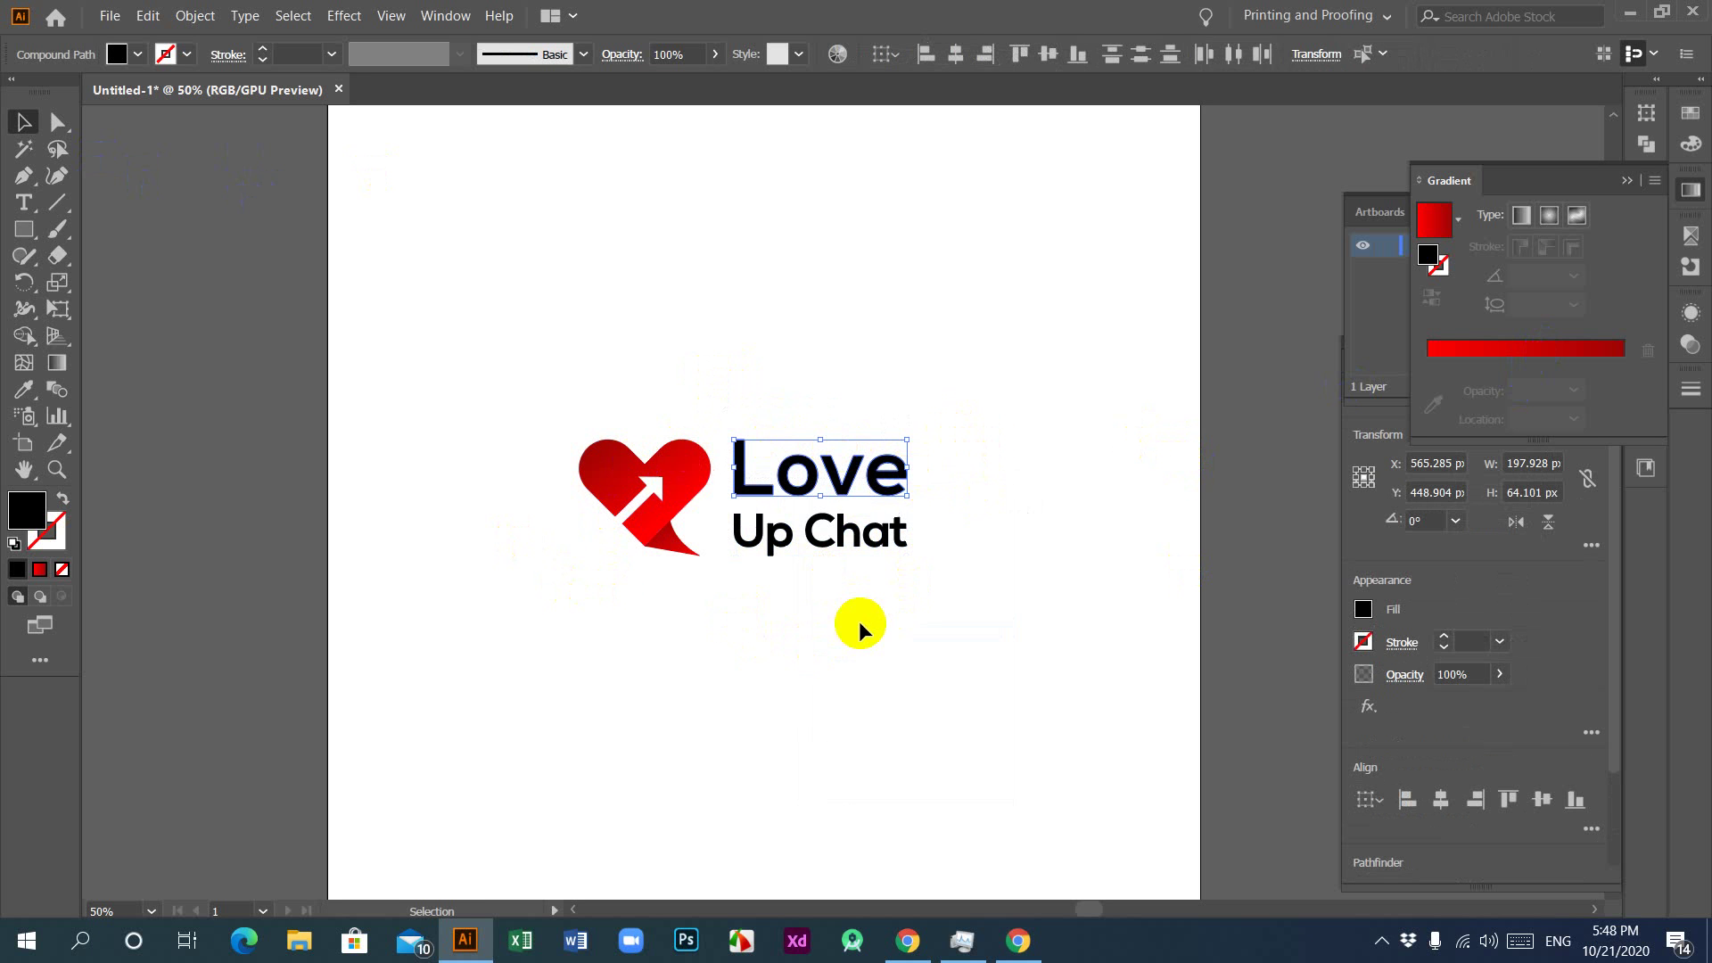
{"action": "left_click", "coordinate": [23, 389]}
{"action": "left_click", "coordinate": [603, 467]}
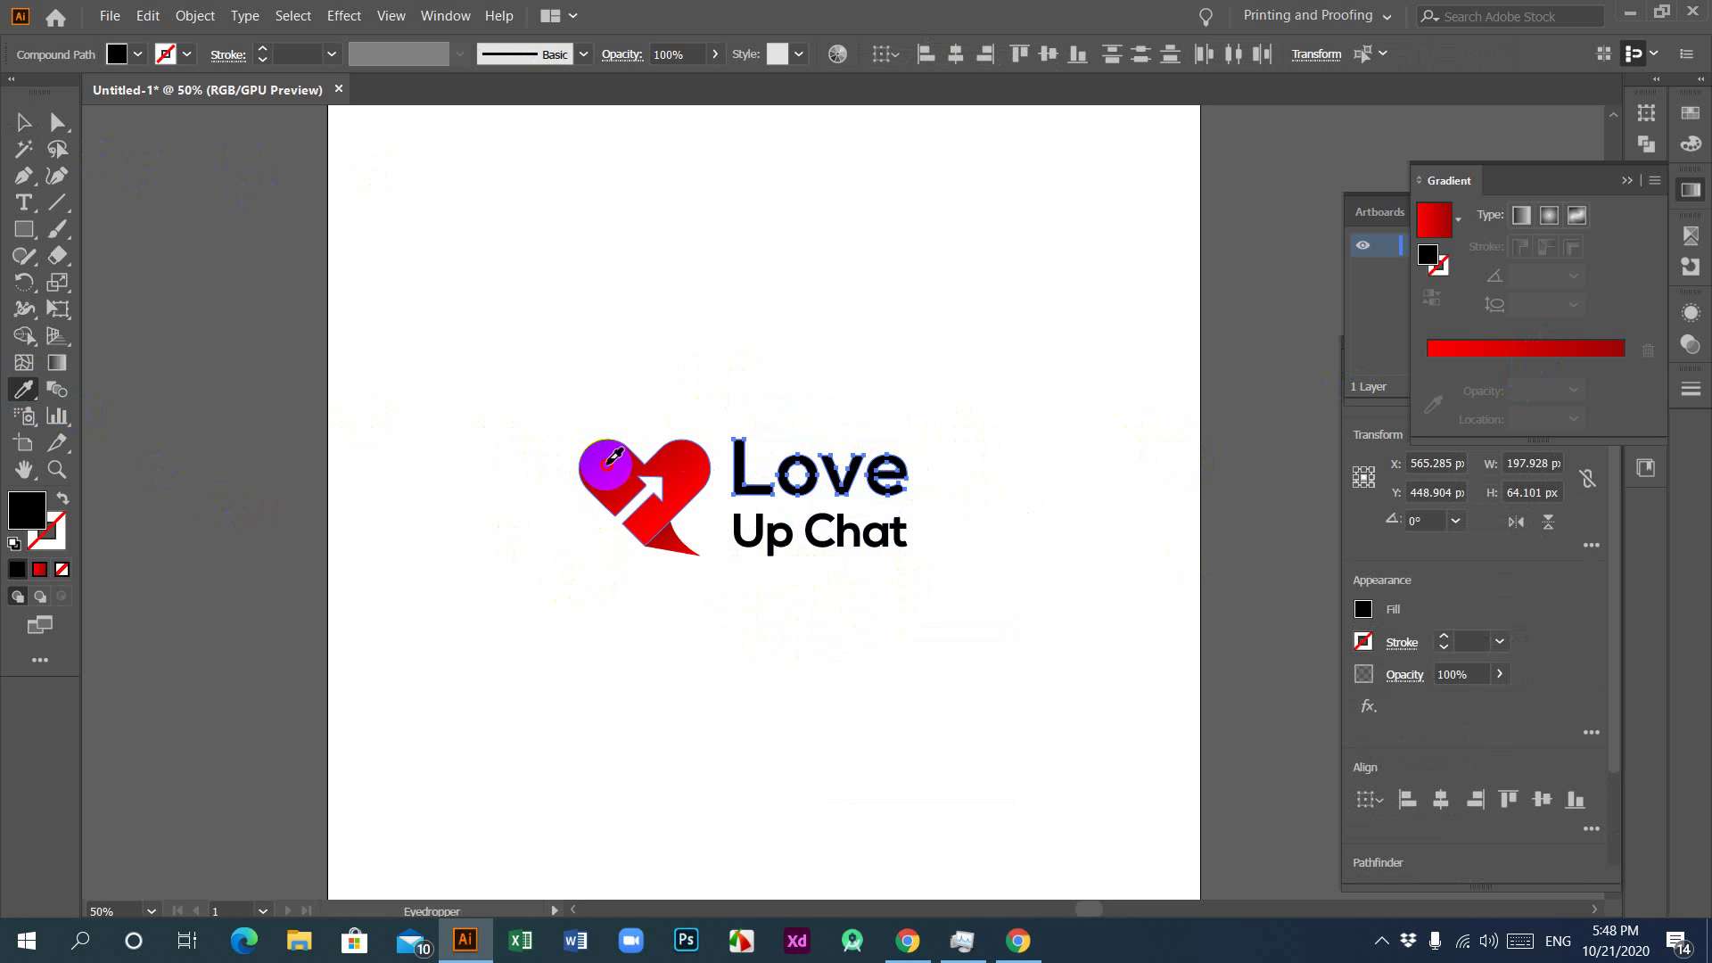
{"action": "left_click", "coordinate": [56, 368]}
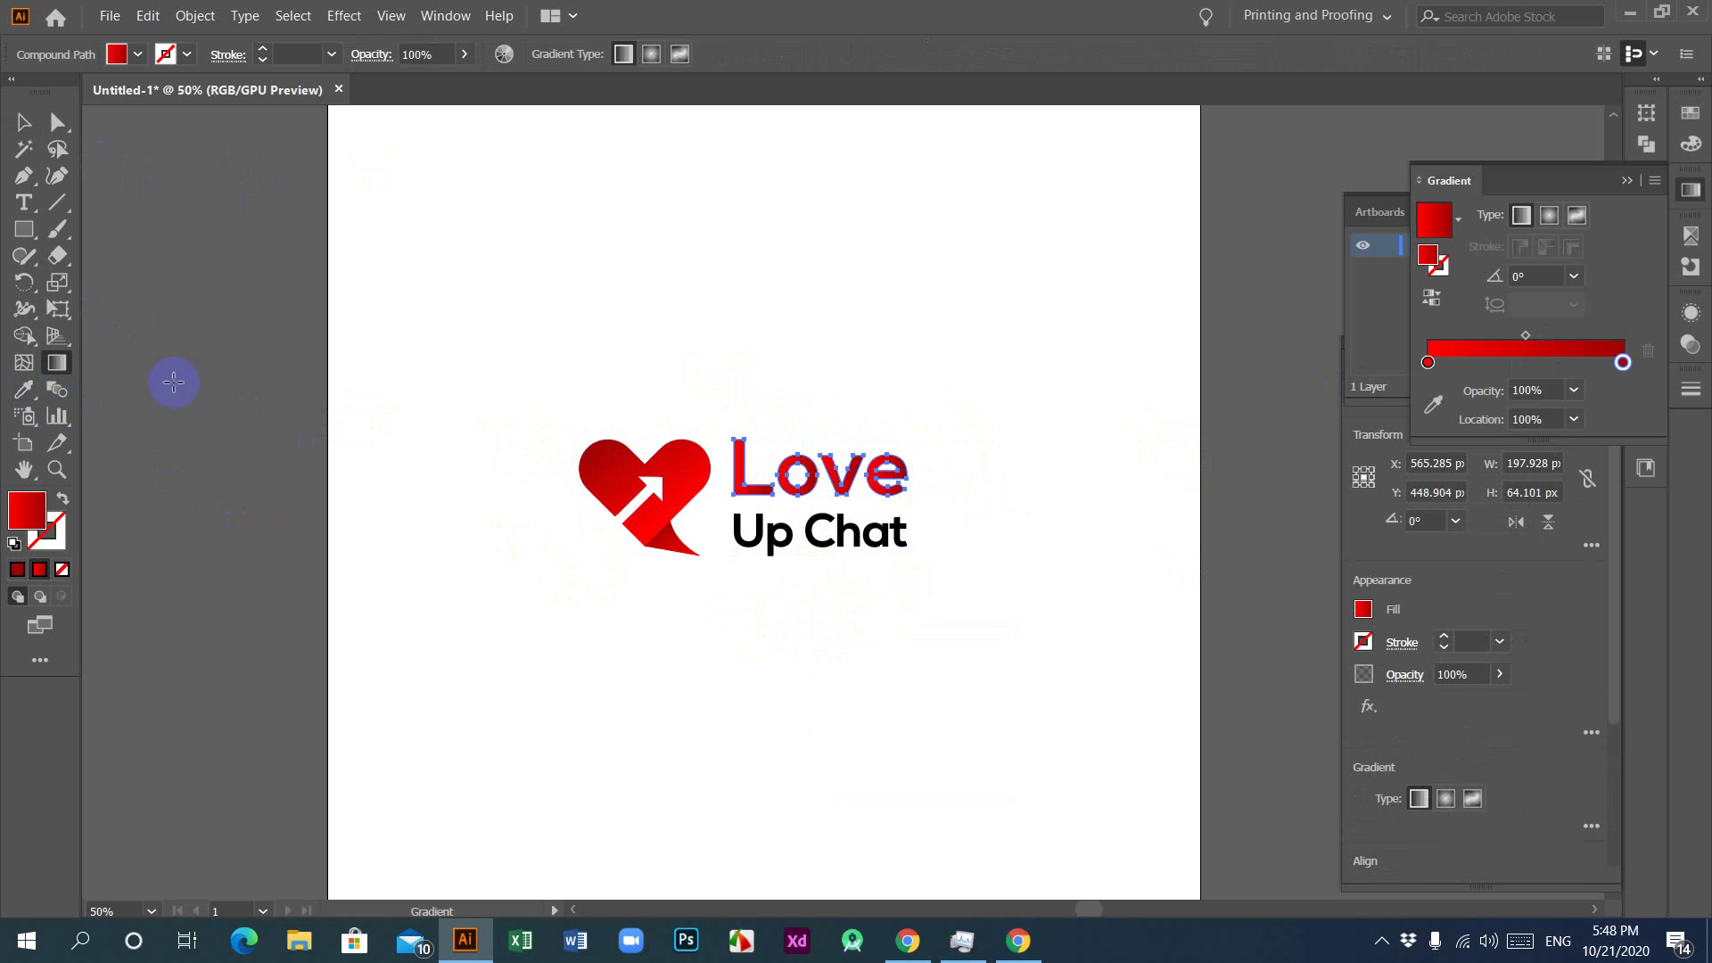
{"action": "left_click_drag", "start_coordinate": [807, 477], "coordinate": [874, 470]}
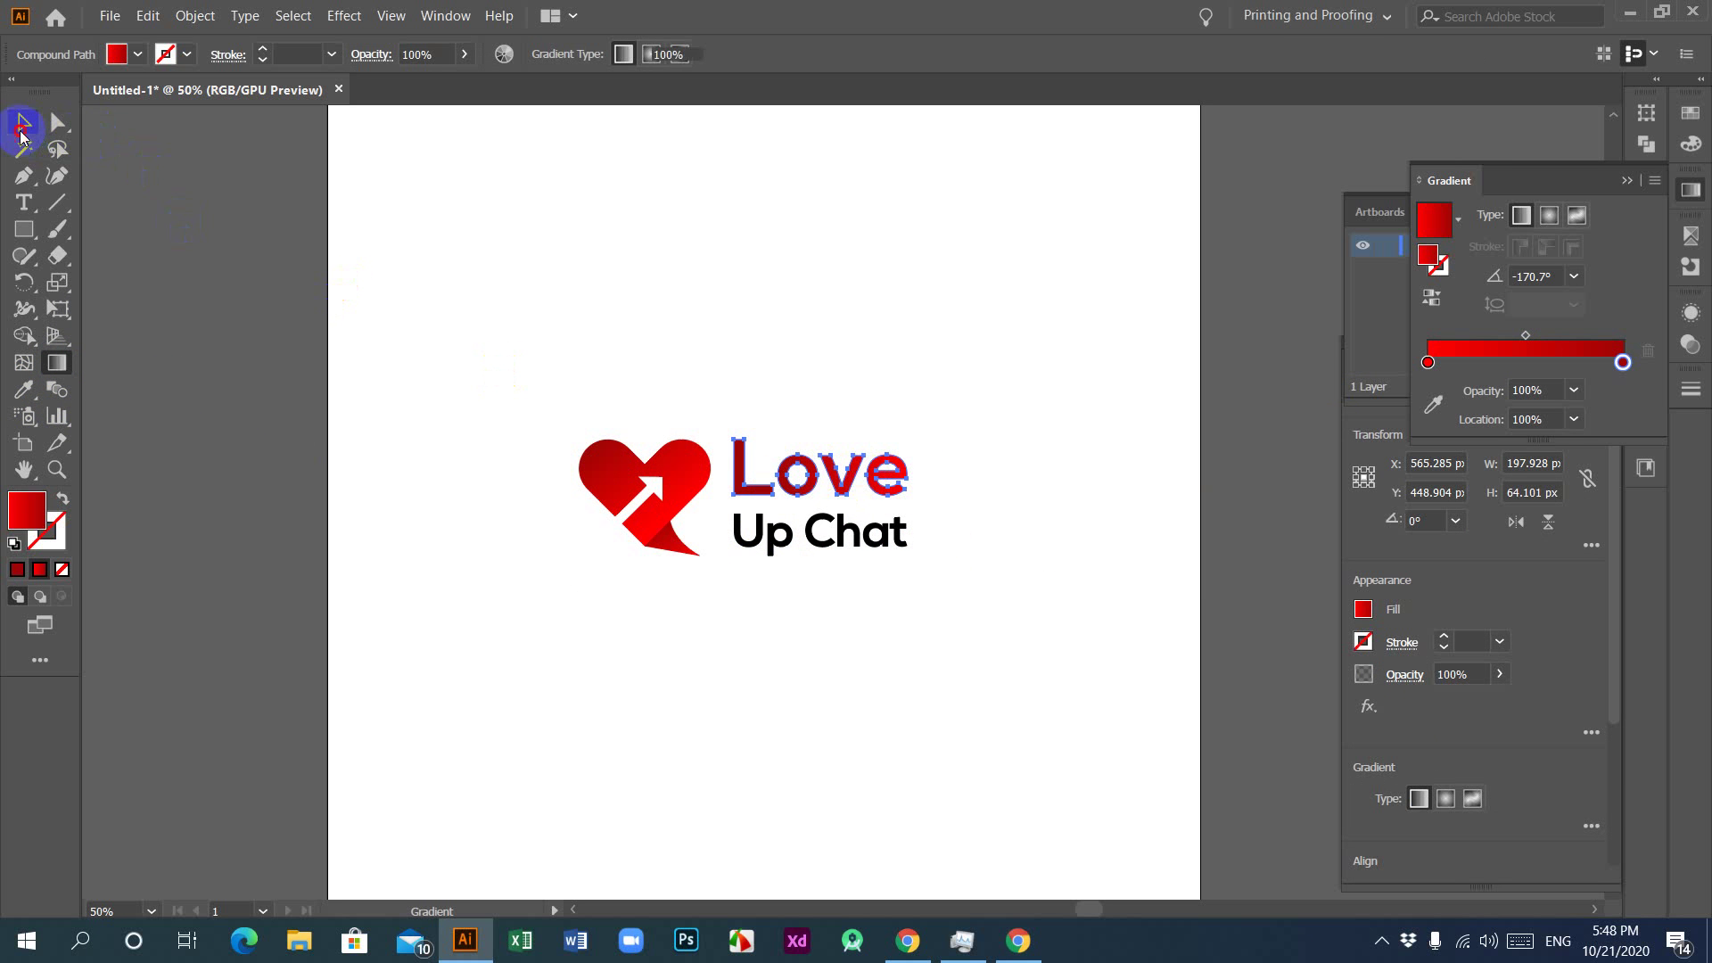
{"action": "left_click", "coordinate": [23, 122]}
{"action": "left_click", "coordinate": [737, 683]}
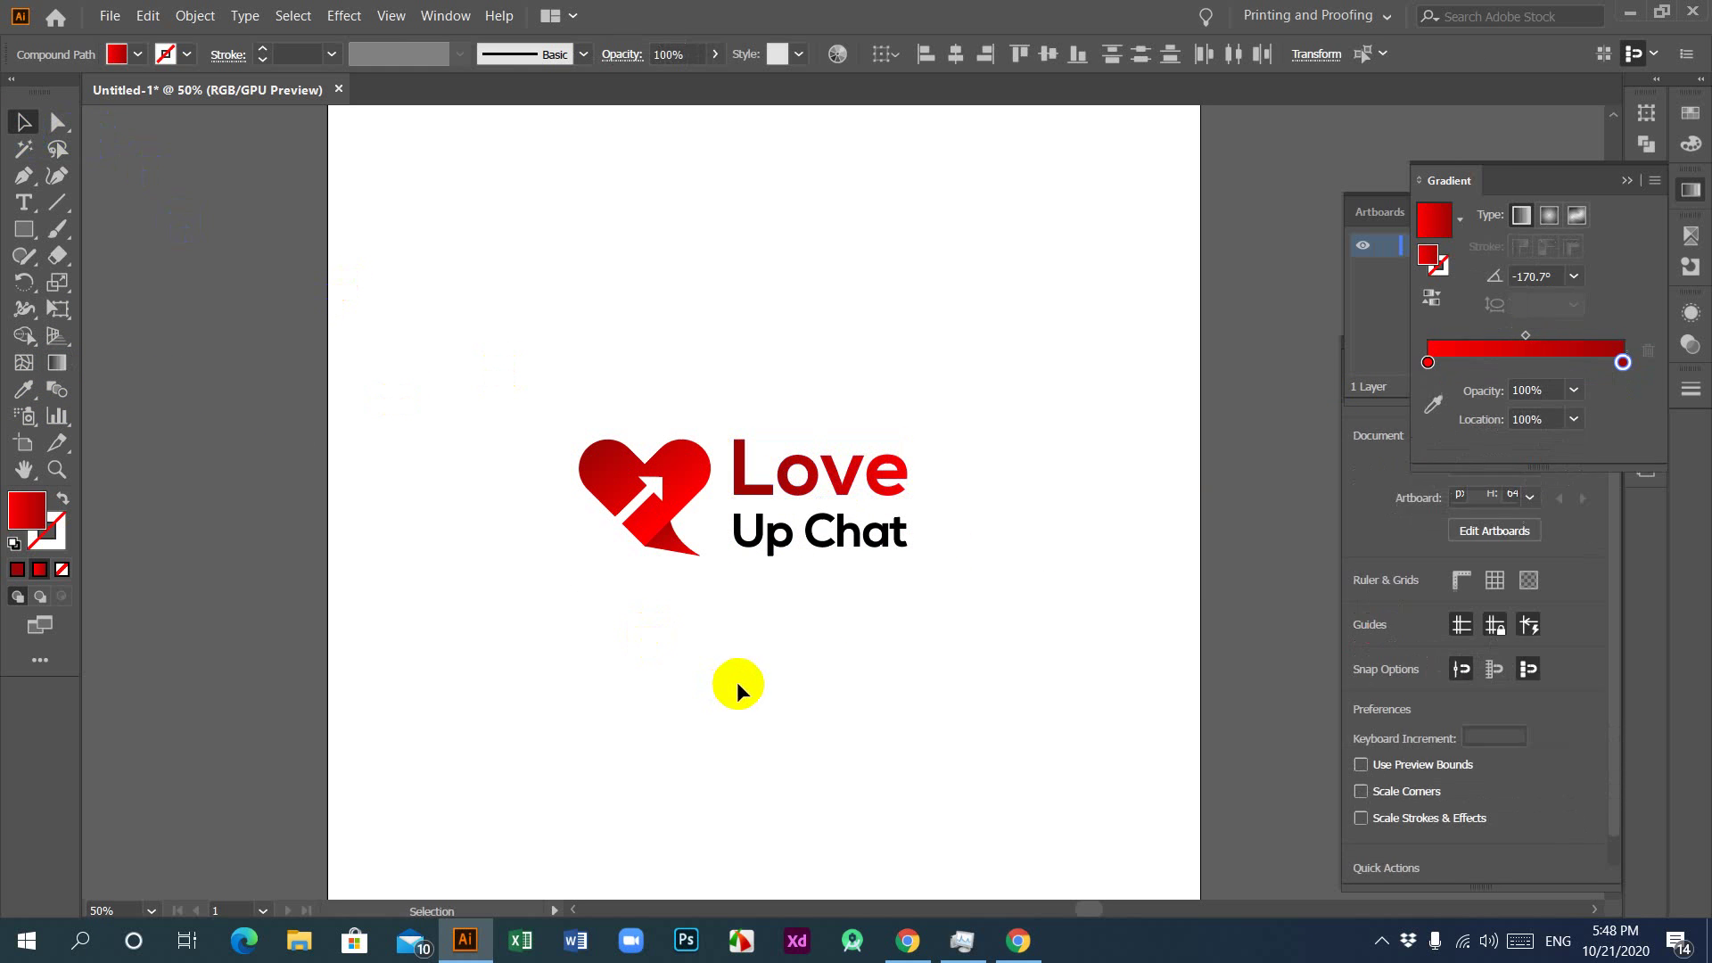
Step: Try filling "Up Chat" with the heart's red gradient at an angle of about -6.8°
{"action": "left_click", "coordinate": [879, 535]}
{"action": "left_click", "coordinate": [55, 371]}
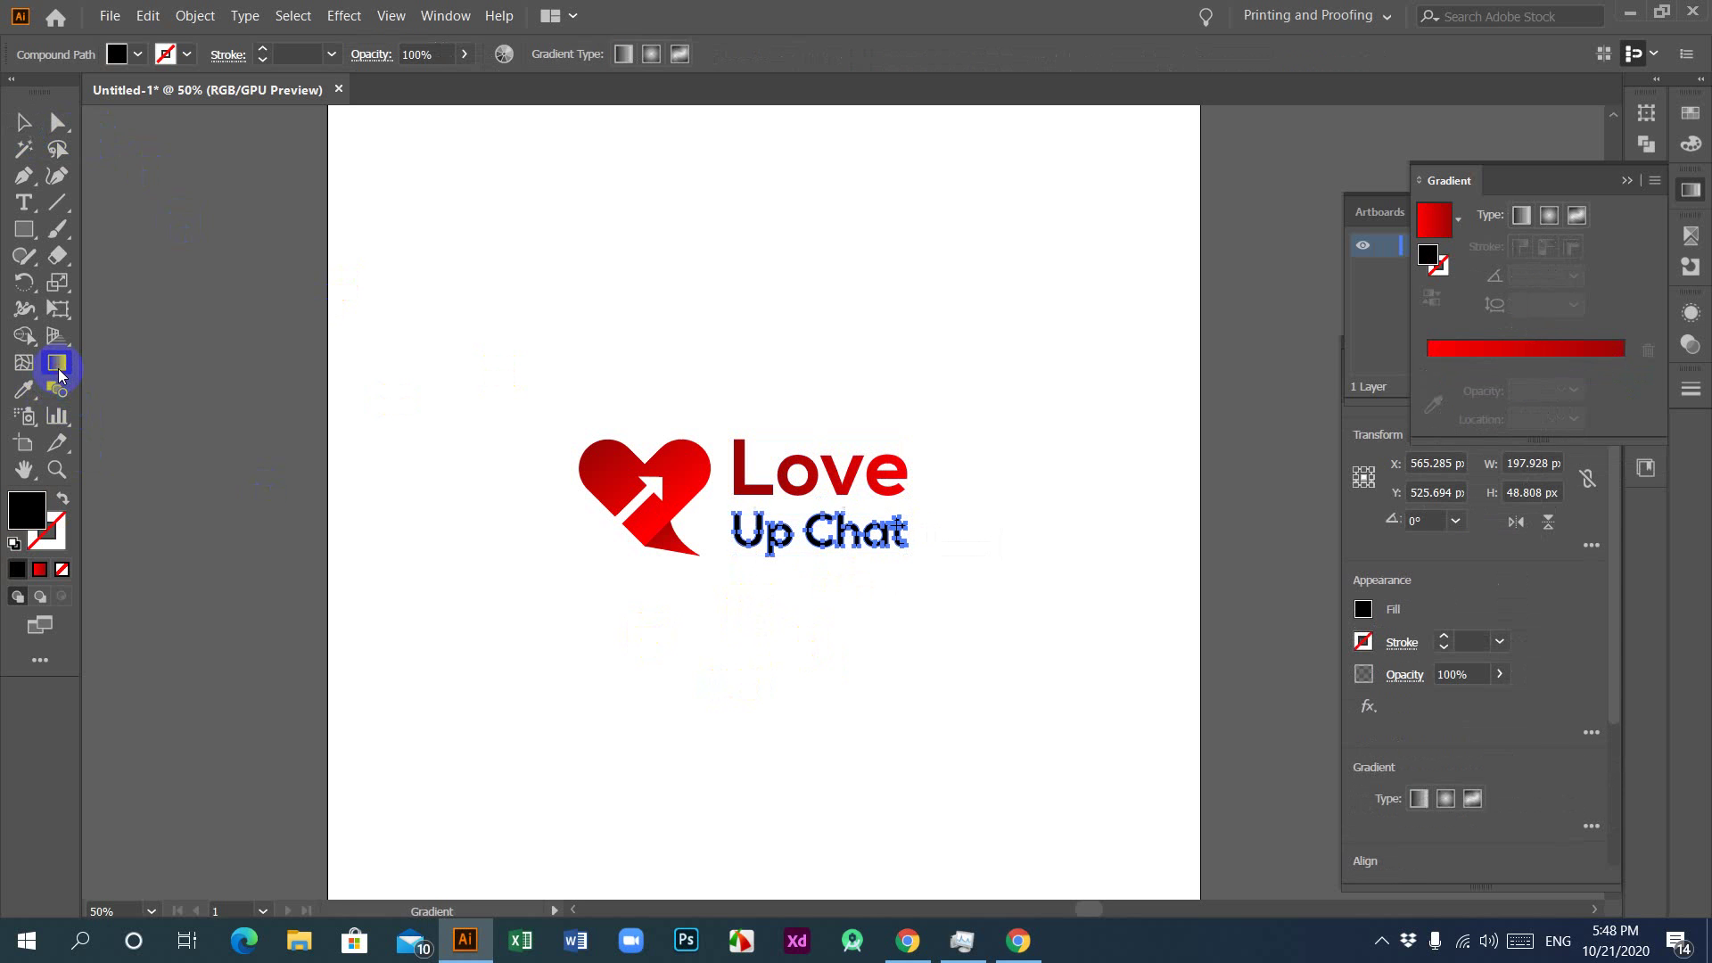
{"action": "left_click", "coordinate": [23, 390]}
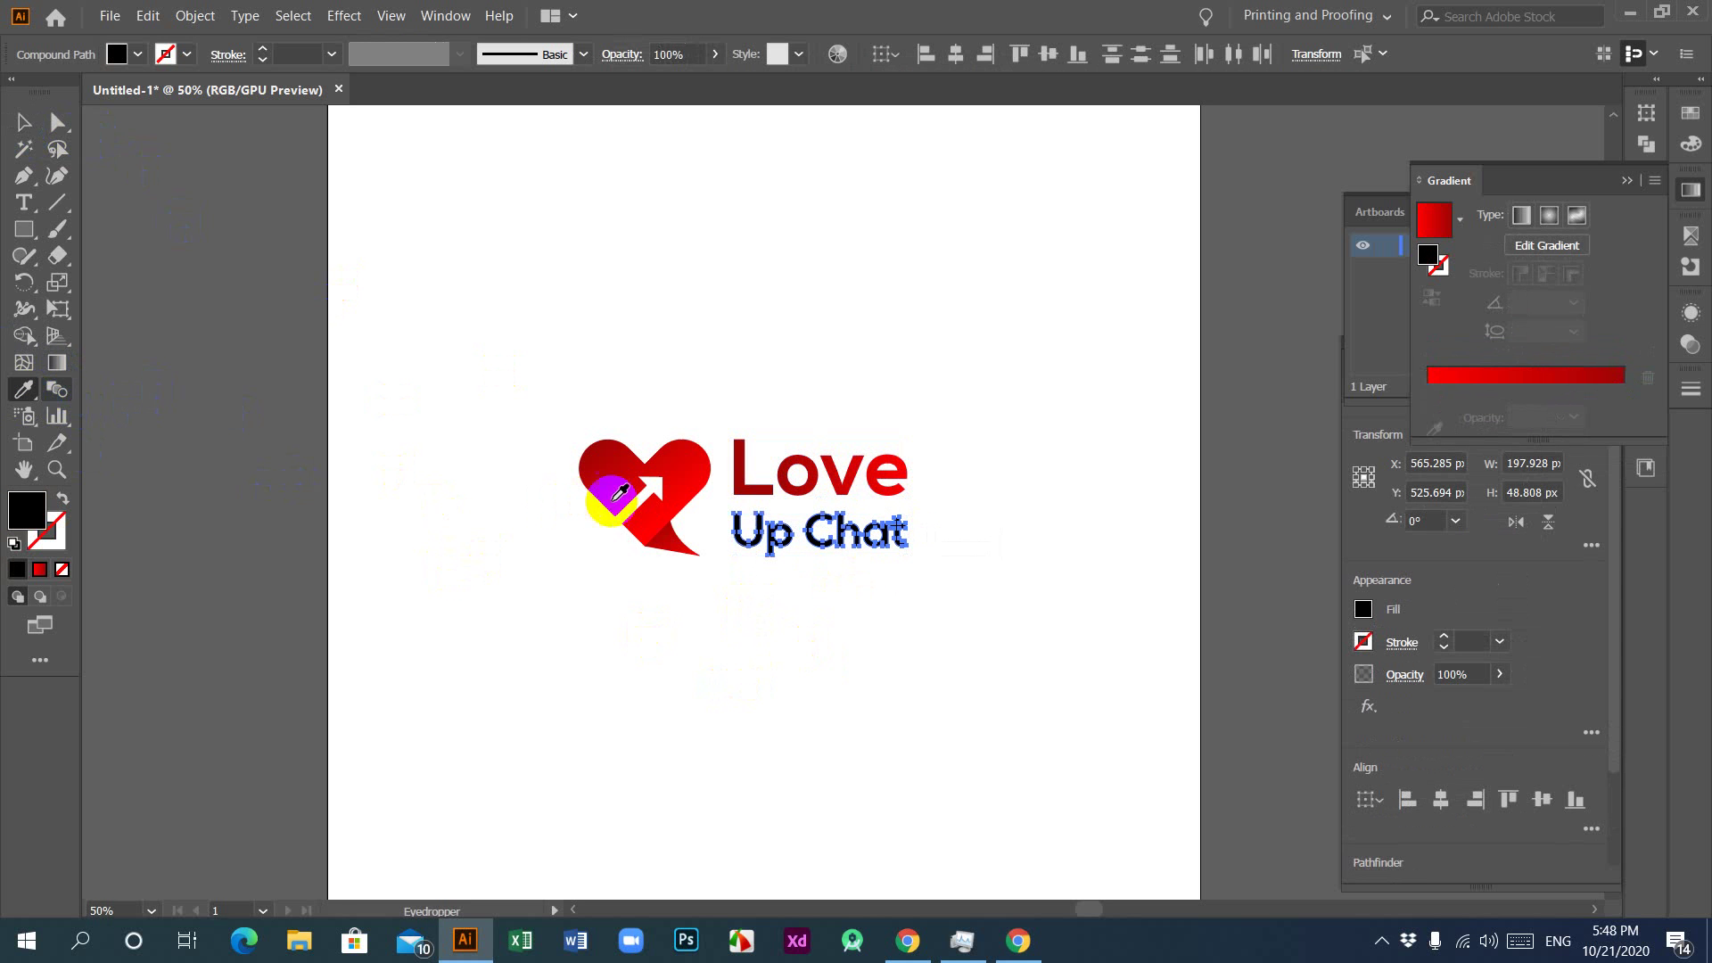
{"action": "left_click", "coordinate": [612, 500]}
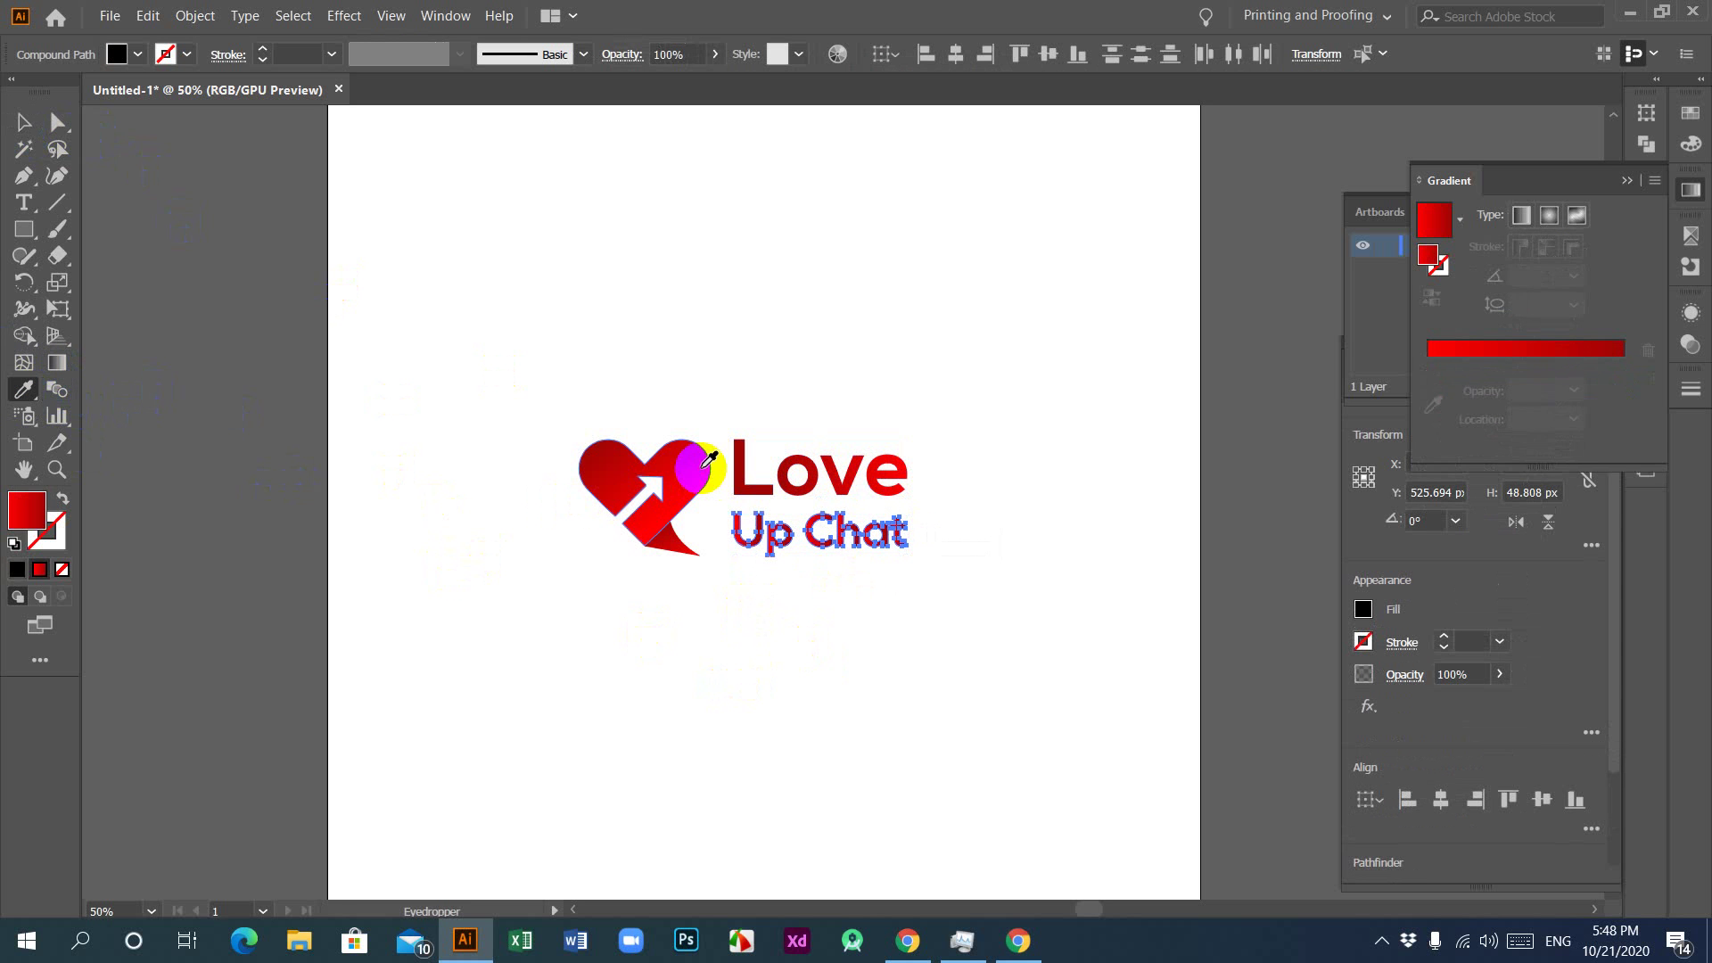
{"action": "left_click", "coordinate": [57, 363]}
{"action": "left_click_drag", "start_coordinate": [723, 526], "coordinate": [871, 542]}
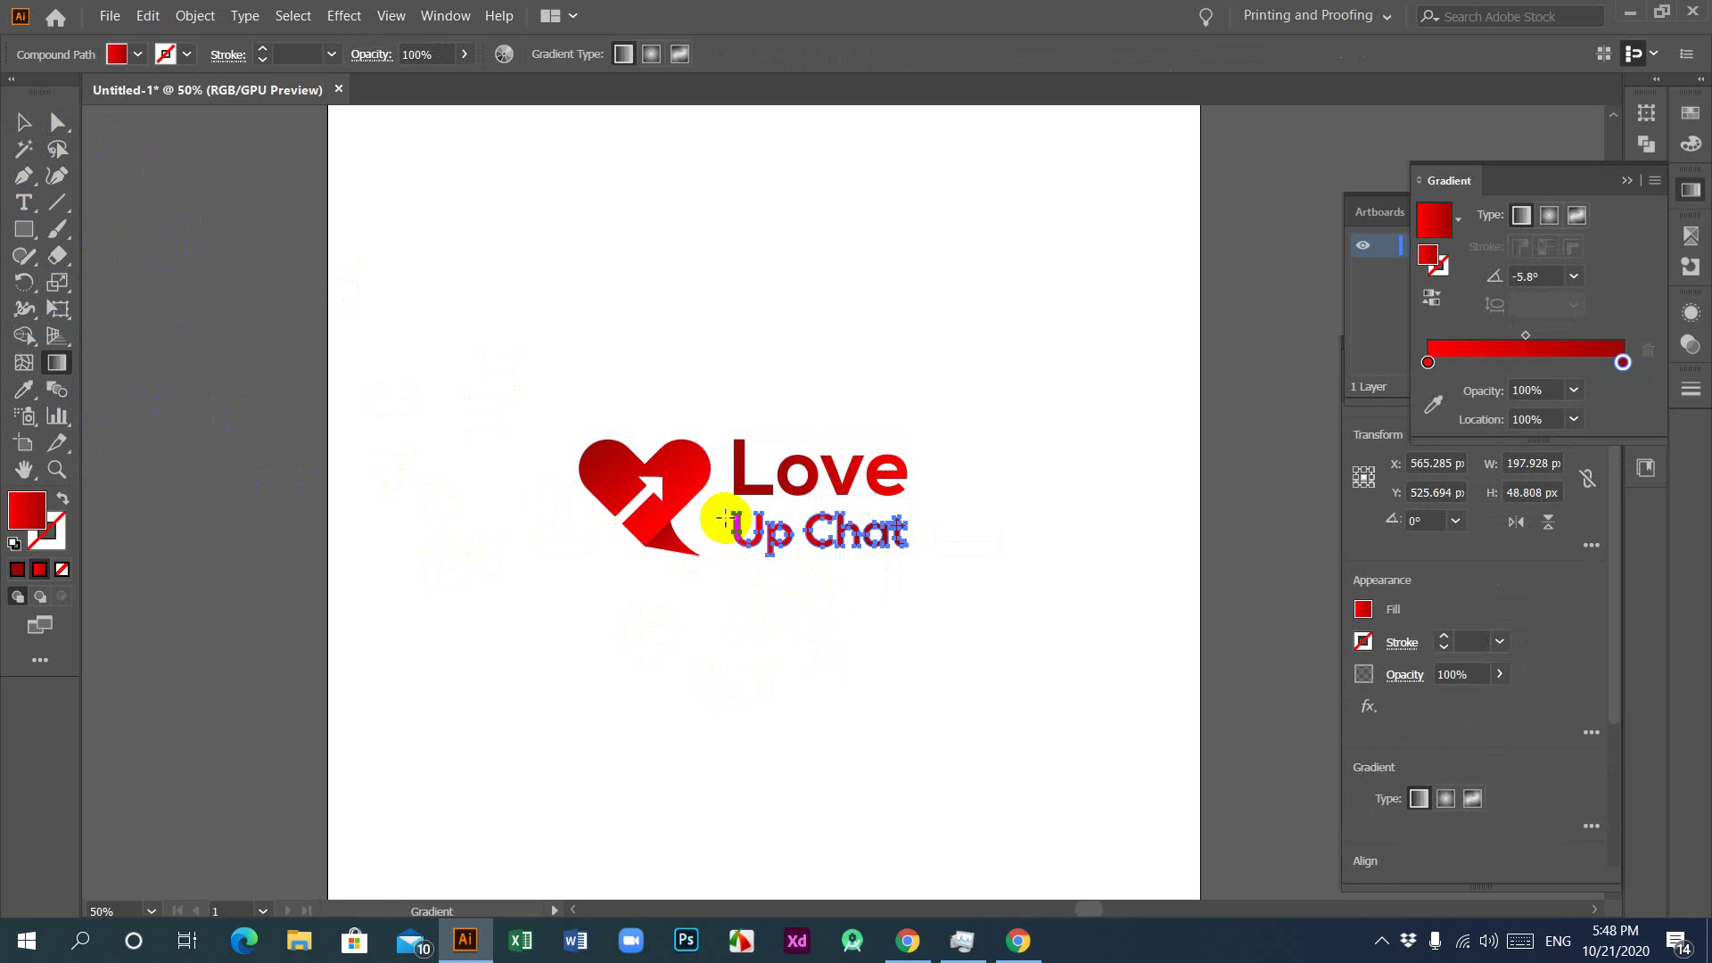
{"action": "left_click_drag", "start_coordinate": [718, 520], "coordinate": [905, 540]}
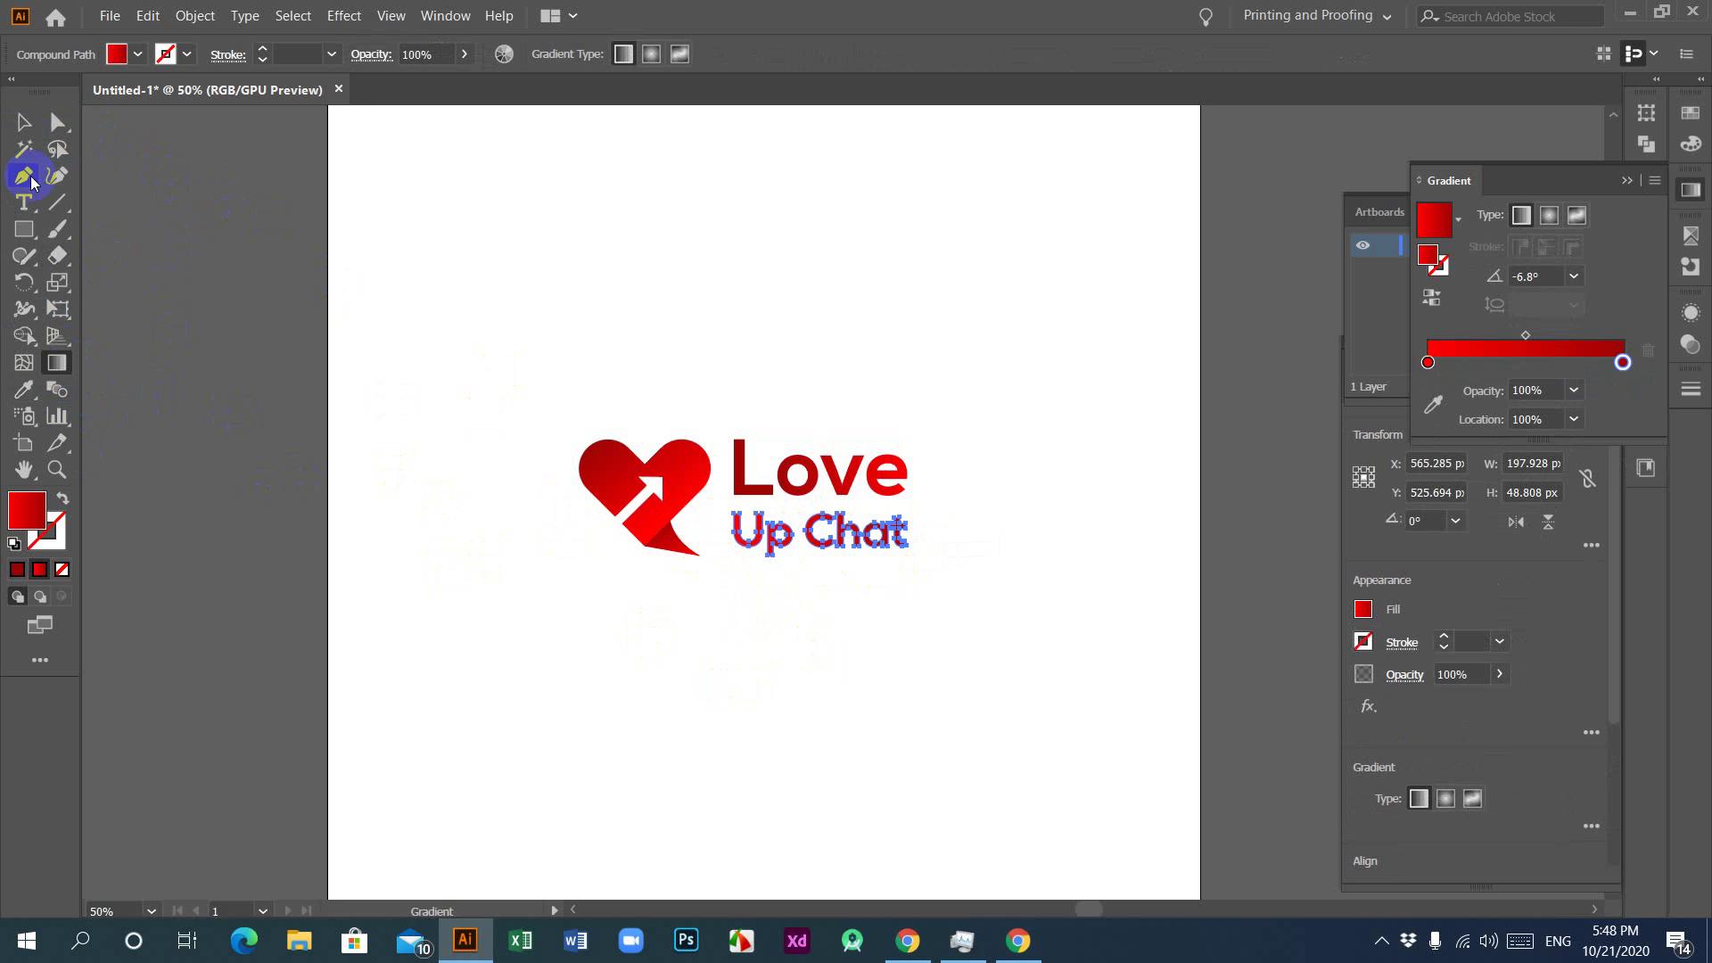
{"action": "left_click", "coordinate": [23, 122]}
{"action": "left_click", "coordinate": [842, 758]}
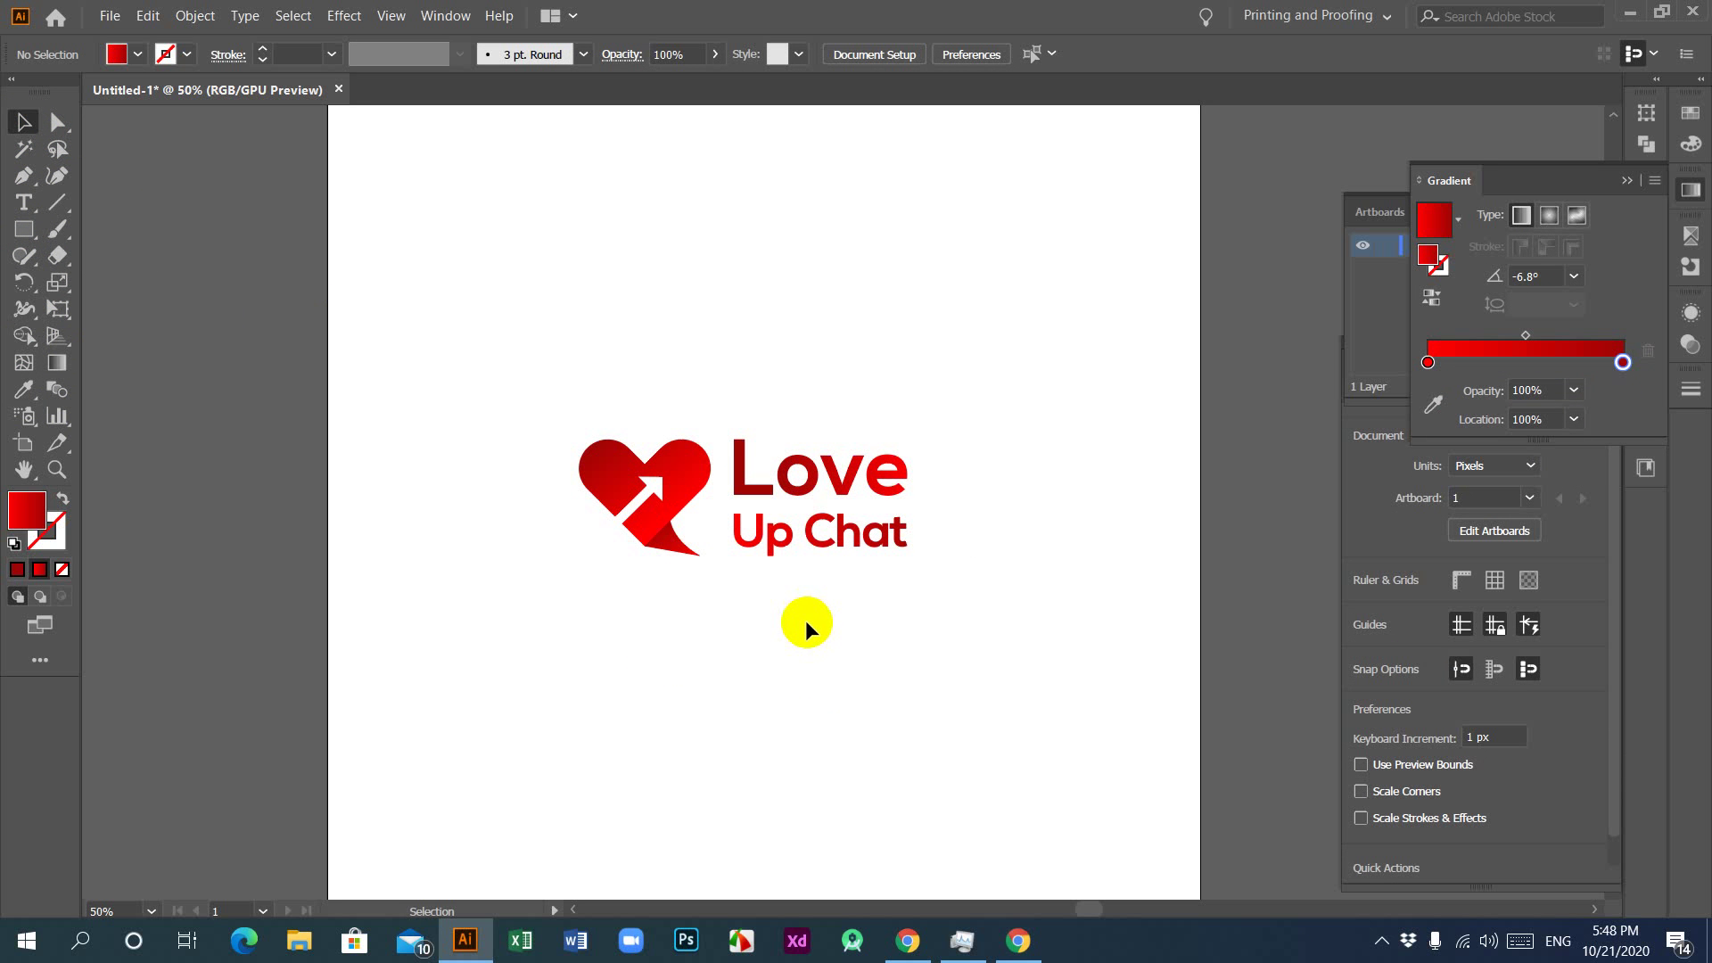
Step: Undo the last gradient changes on "Up Chat" and fill it with the dark grey sampled from the area outside the artboard
{"action": "key", "text": "a"}
{"action": "key", "text": "ctrl+z"}
{"action": "key", "text": "v"}
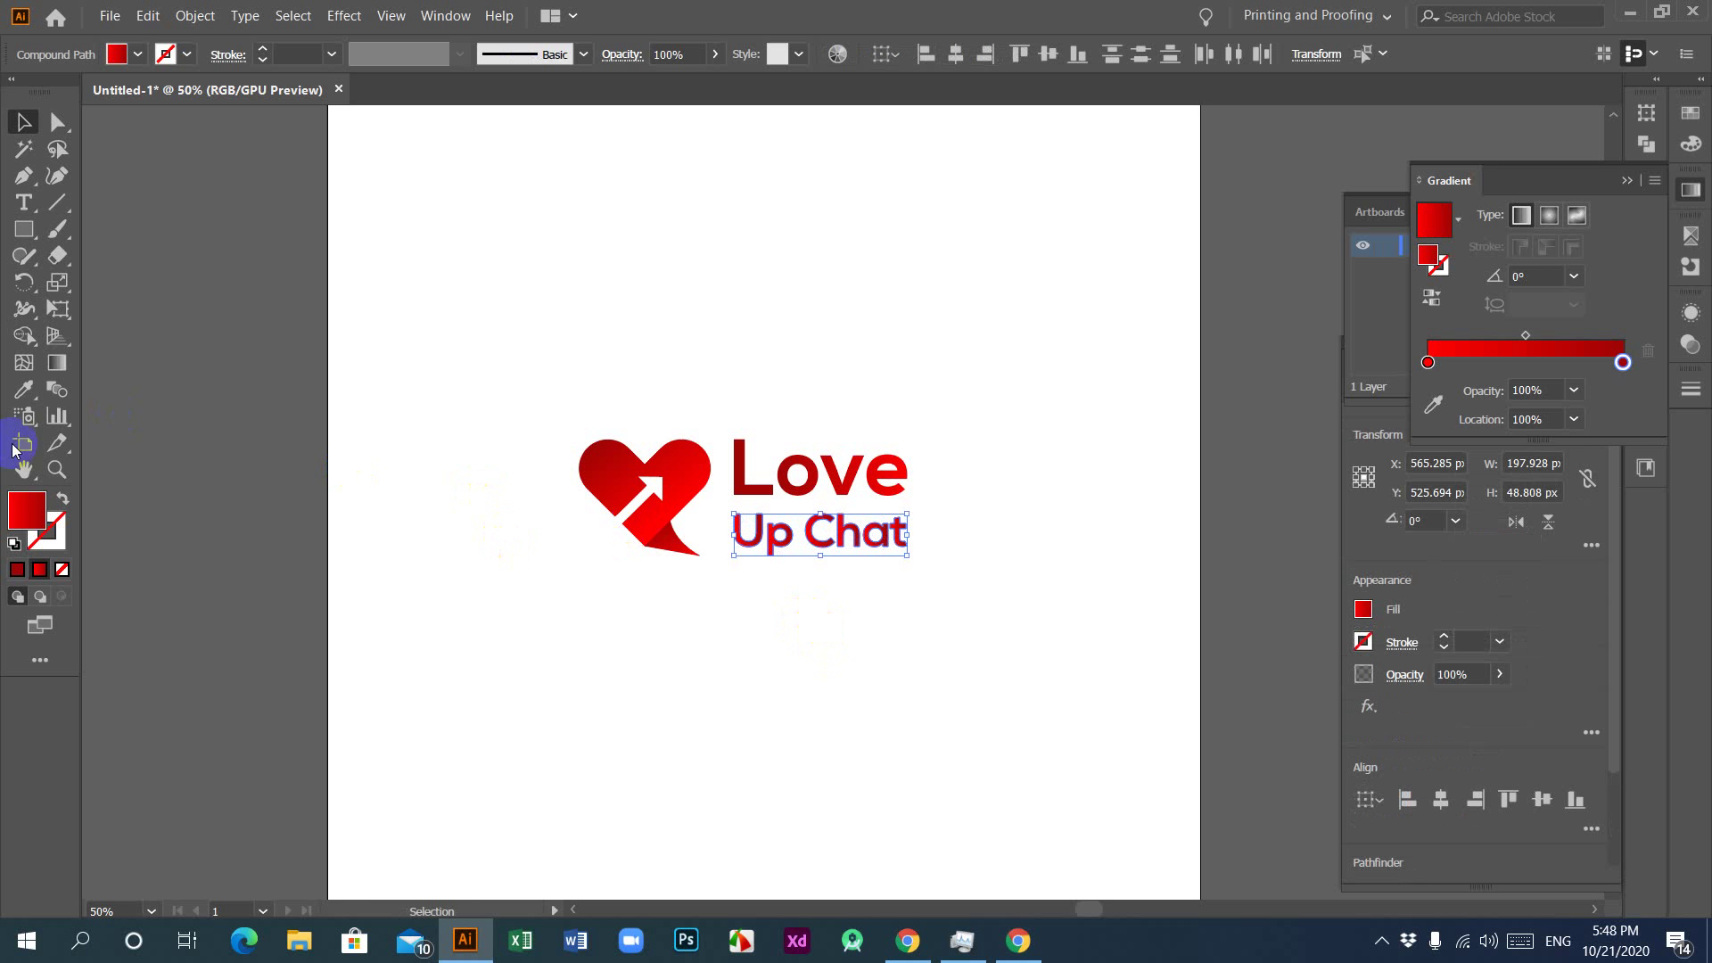
{"action": "left_click", "coordinate": [23, 389]}
{"action": "left_click", "coordinate": [196, 400]}
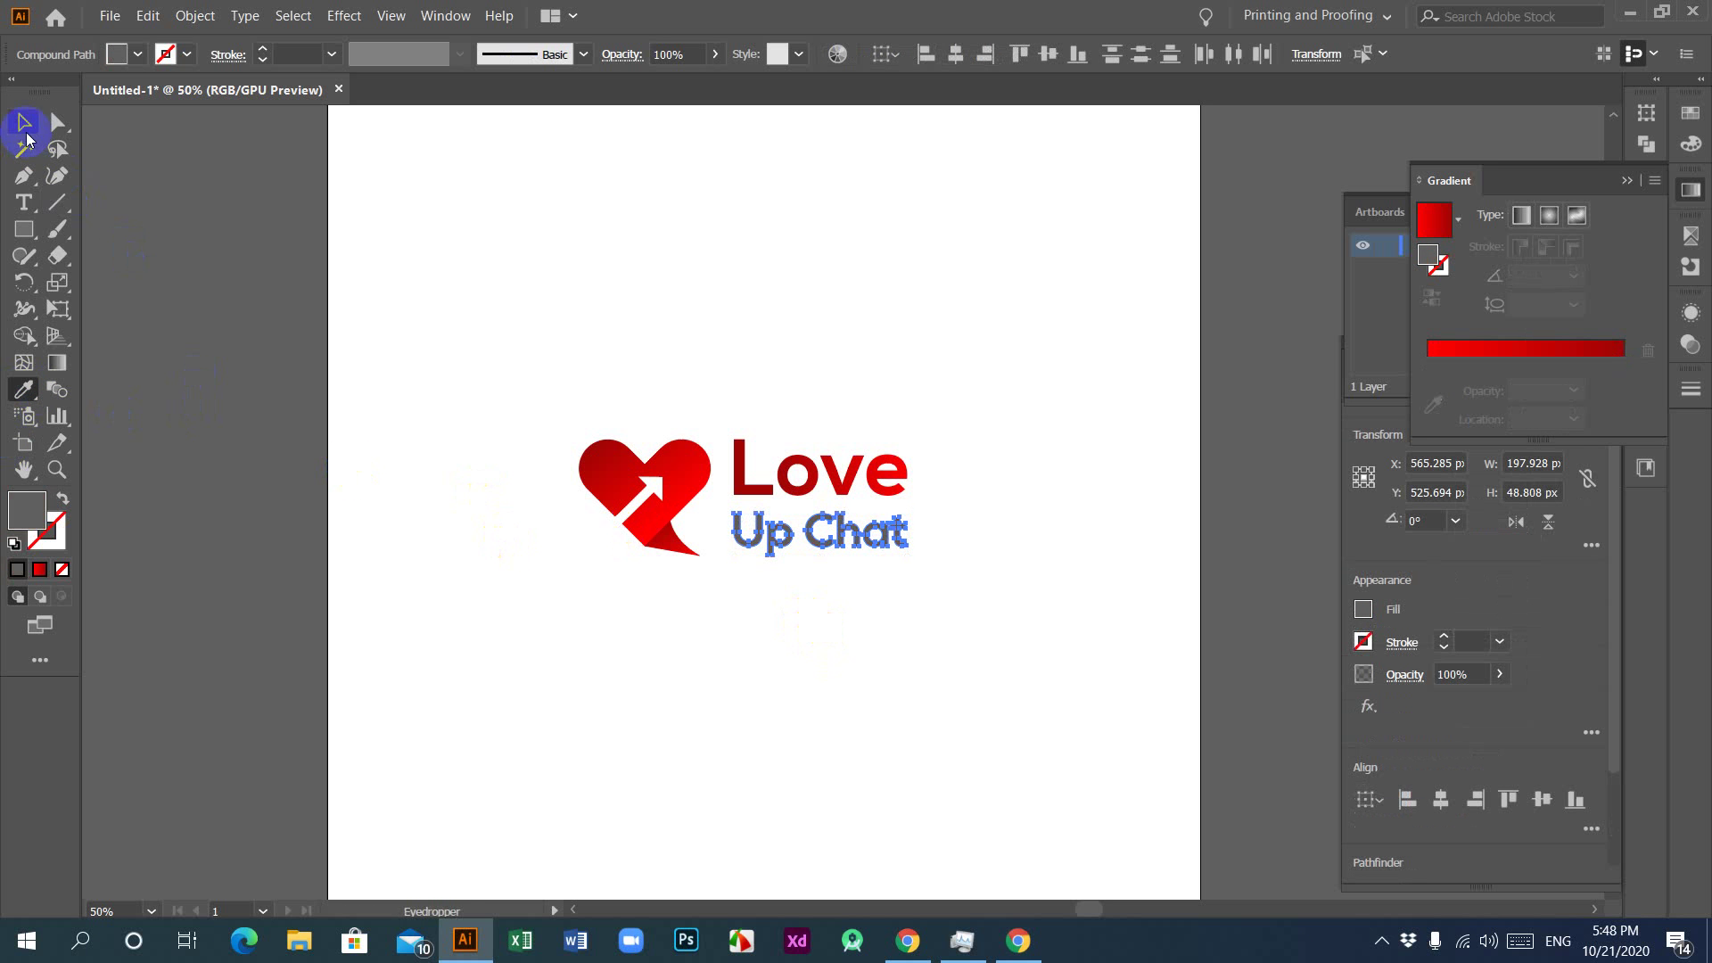
{"action": "left_click", "coordinate": [22, 124]}
{"action": "left_click", "coordinate": [556, 627]}
Step: Replace the gradient fill of the "Love" text with solid bright red FF0000
{"action": "left_click", "coordinate": [871, 470]}
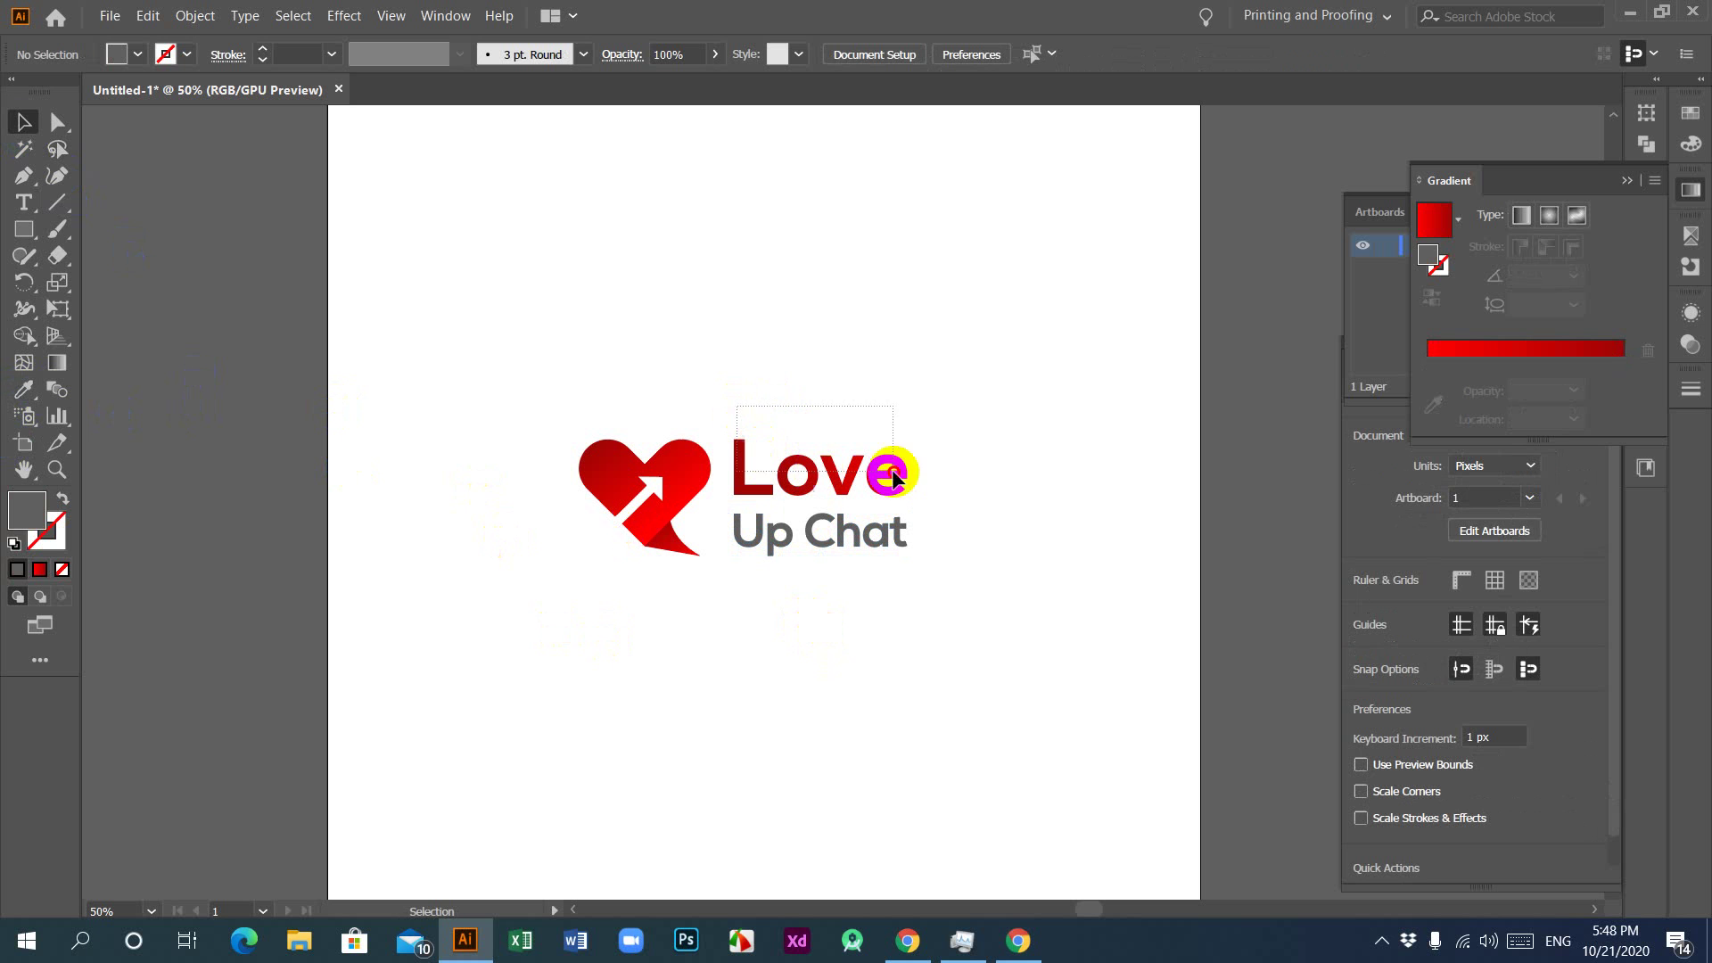
{"action": "left_click", "coordinate": [24, 390]}
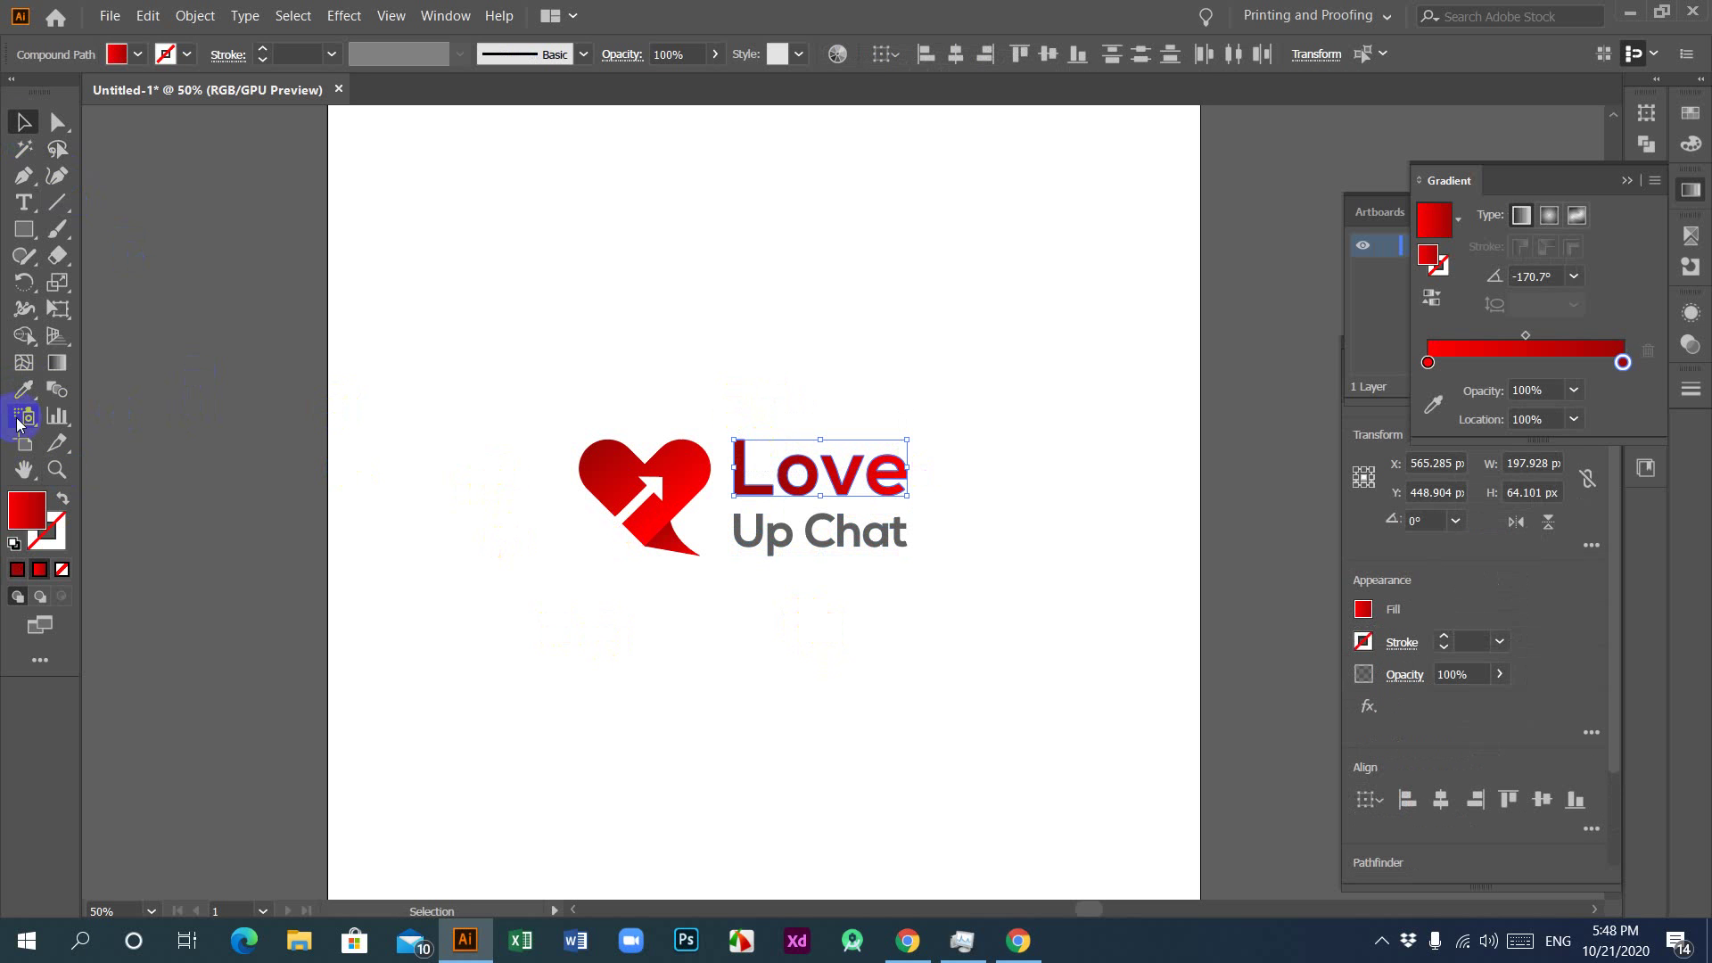
{"action": "left_click", "coordinate": [231, 460]}
{"action": "double_click", "coordinate": [24, 510]}
{"action": "left_click_drag", "start_coordinate": [951, 681], "coordinate": [875, 691]}
{"action": "left_click_drag", "start_coordinate": [1176, 470], "coordinate": [1186, 408]}
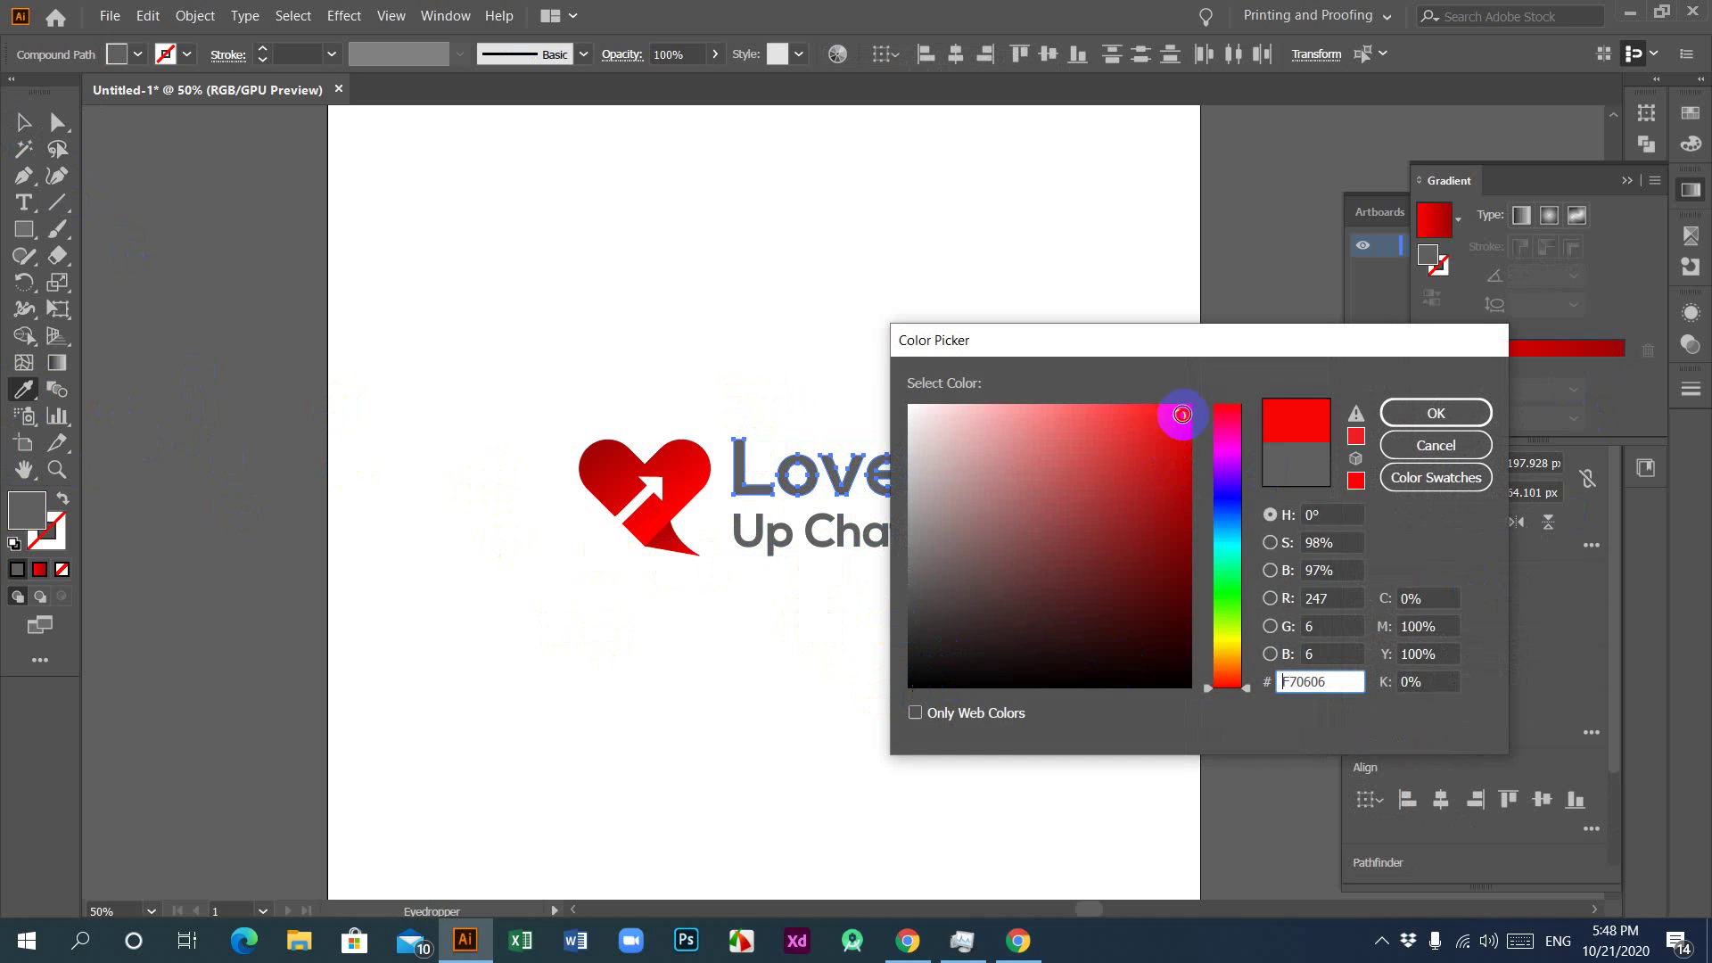
{"action": "key", "text": "Return"}
{"action": "left_click", "coordinate": [24, 122]}
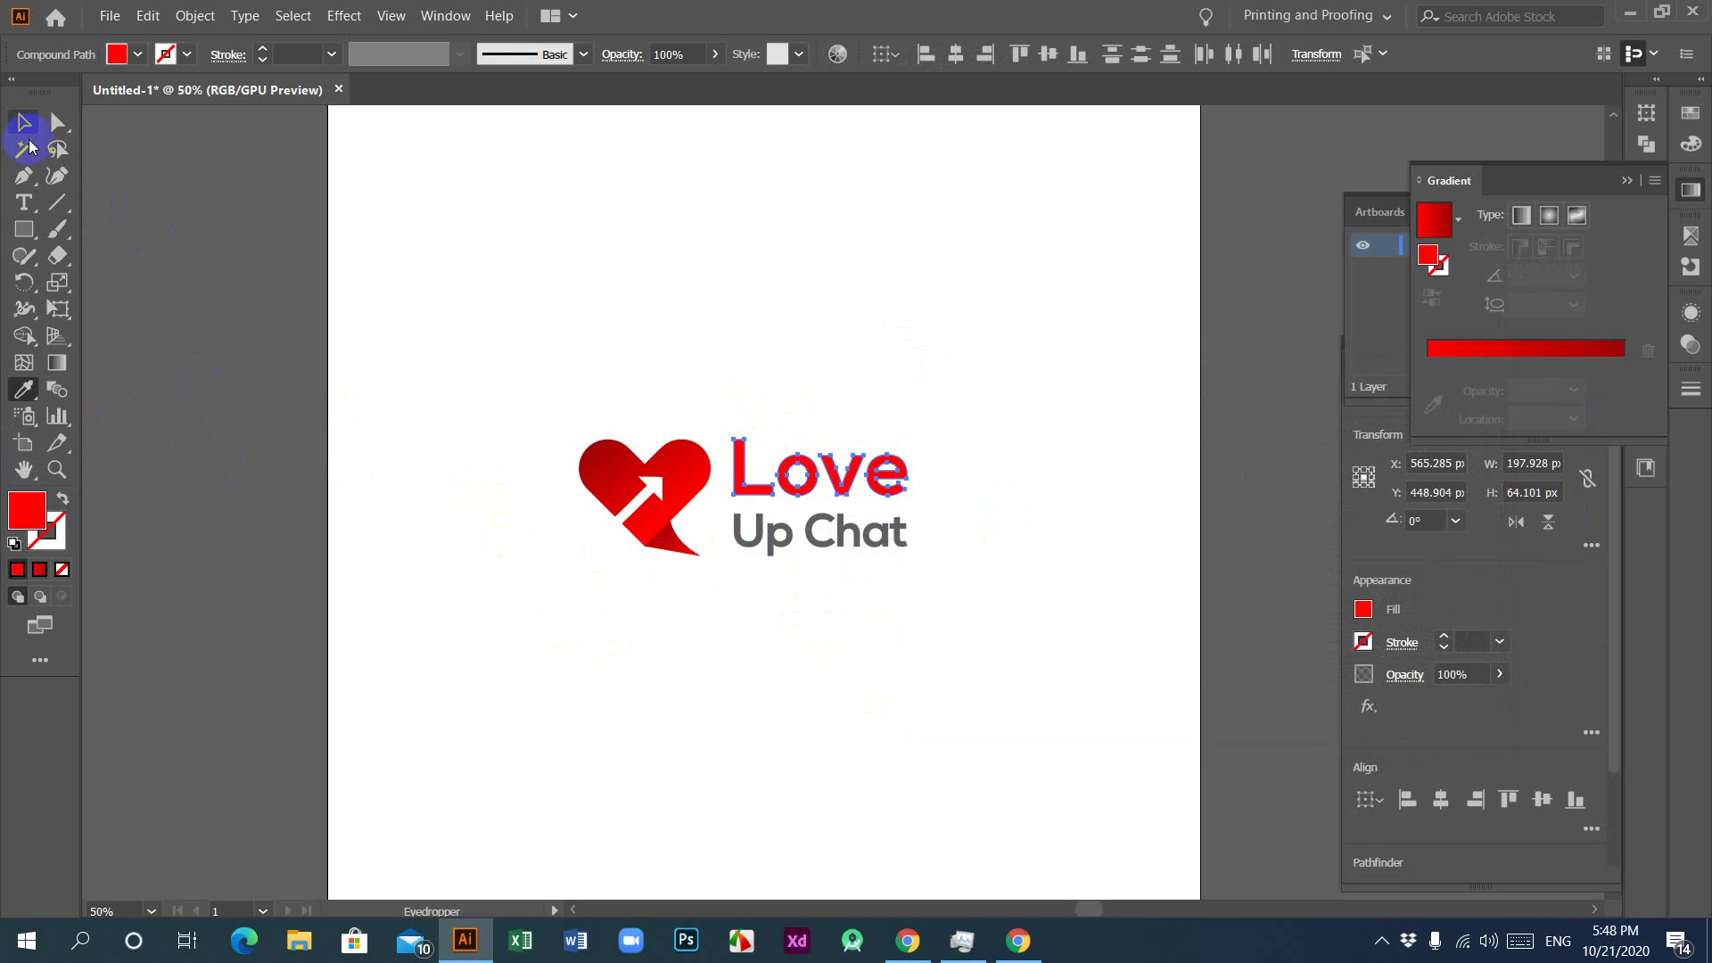
Step: Fill the "Up Chat" text with solid dark red 9B0202
{"action": "left_click", "coordinate": [768, 628]}
{"action": "left_click_drag", "start_coordinate": [749, 568], "coordinate": [909, 519]}
{"action": "left_click", "coordinate": [24, 390]}
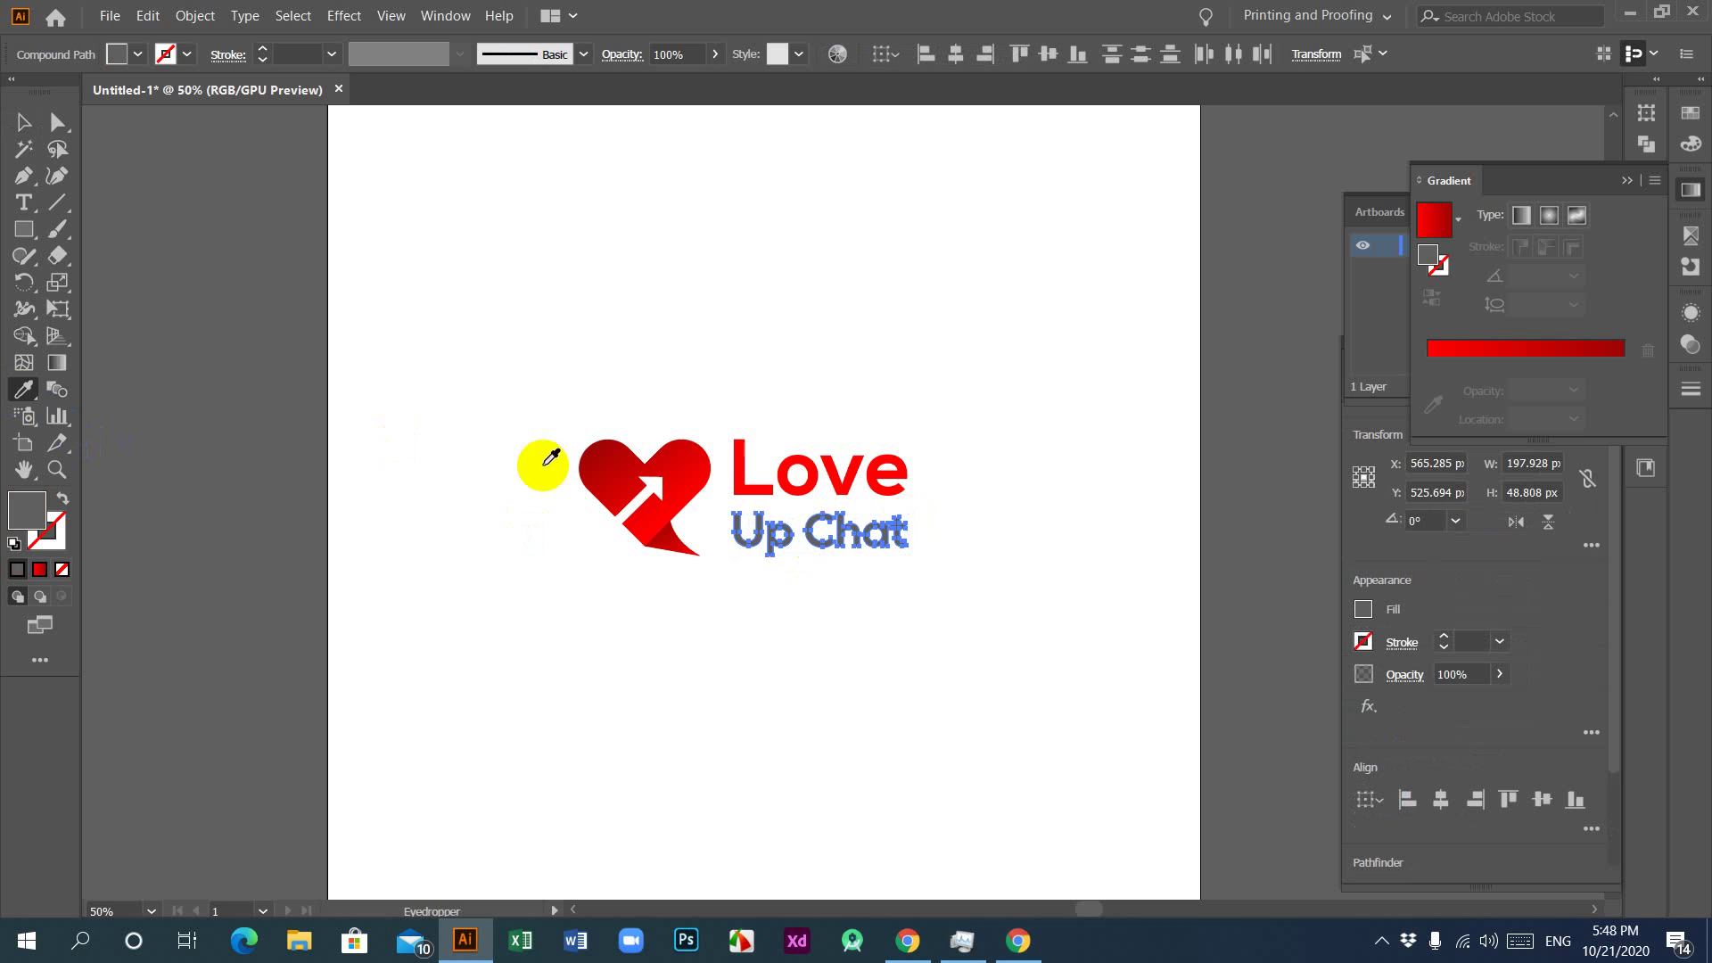
{"action": "left_click", "coordinate": [774, 481]}
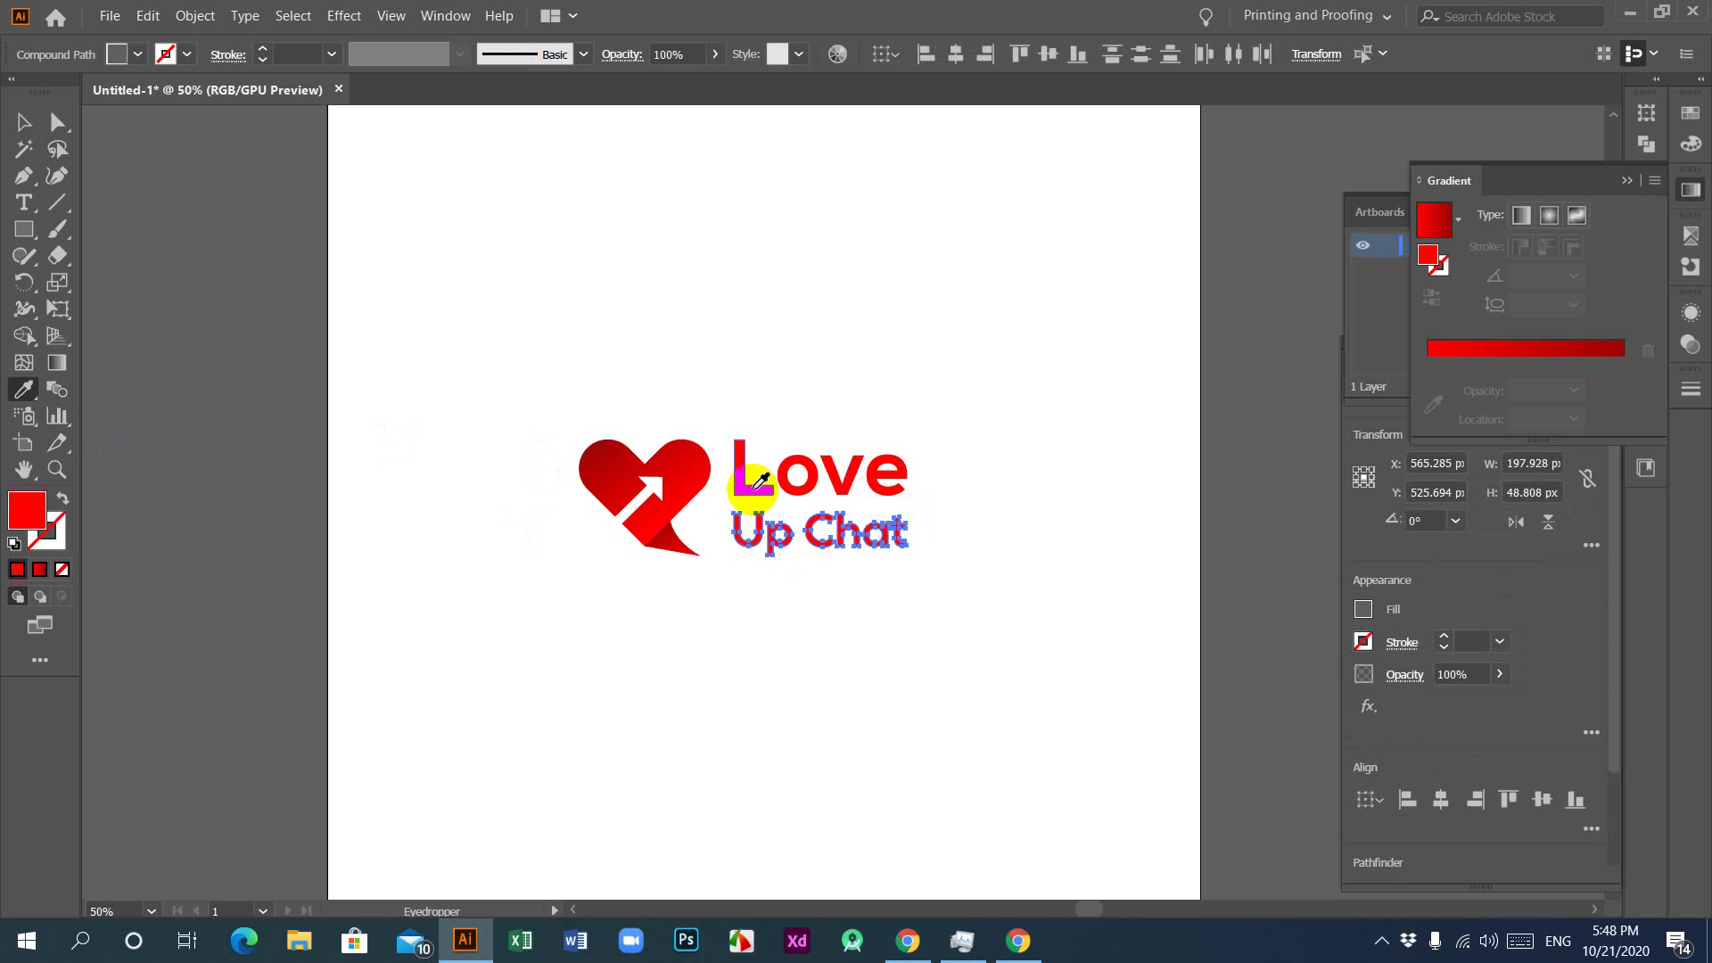
{"action": "double_click", "coordinate": [26, 508]}
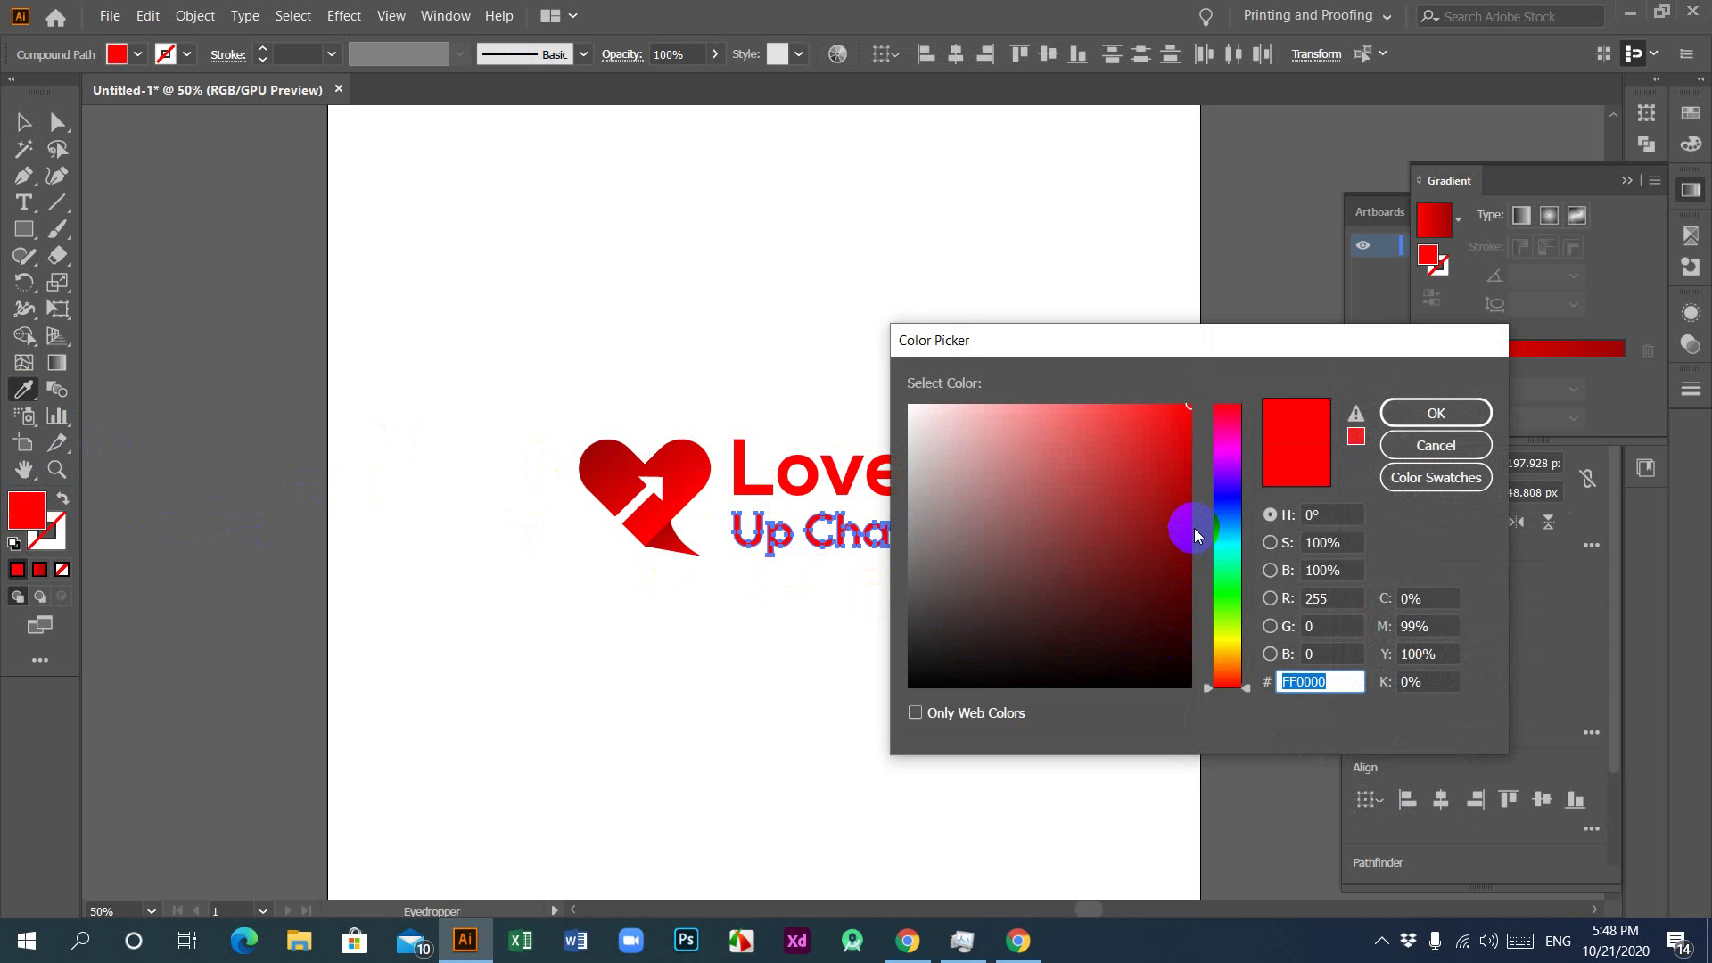
{"action": "left_click", "coordinate": [1190, 517]}
{"action": "left_click", "coordinate": [1404, 415]}
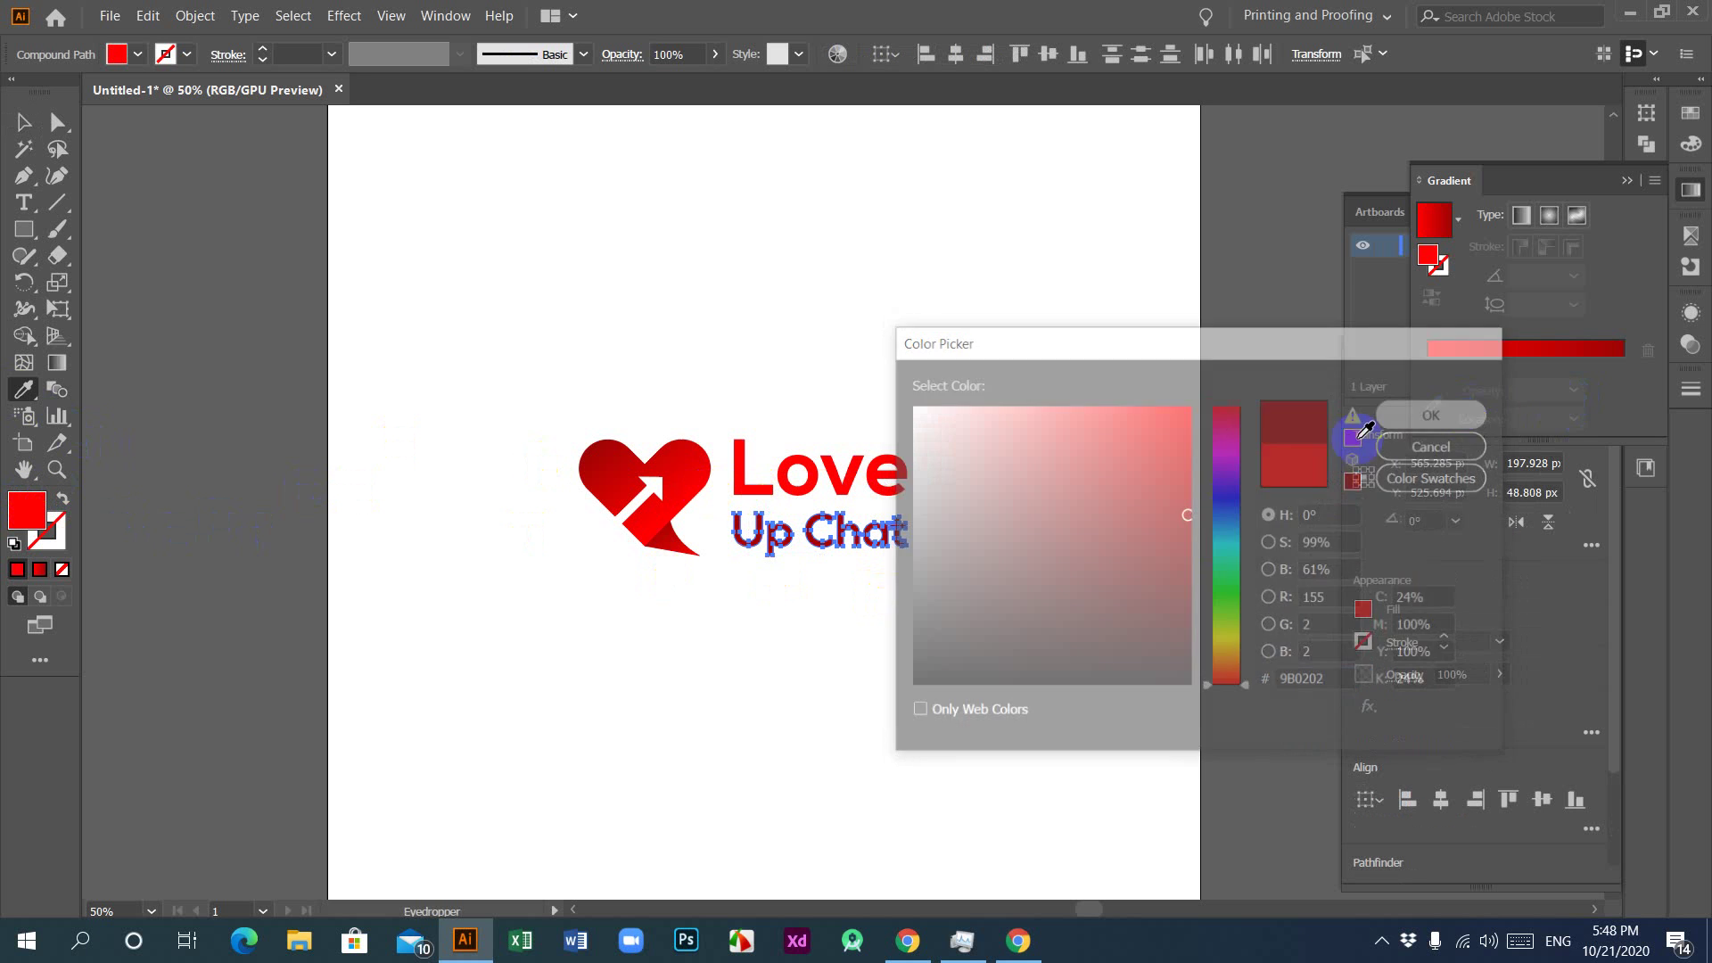
{"action": "left_click", "coordinate": [21, 122]}
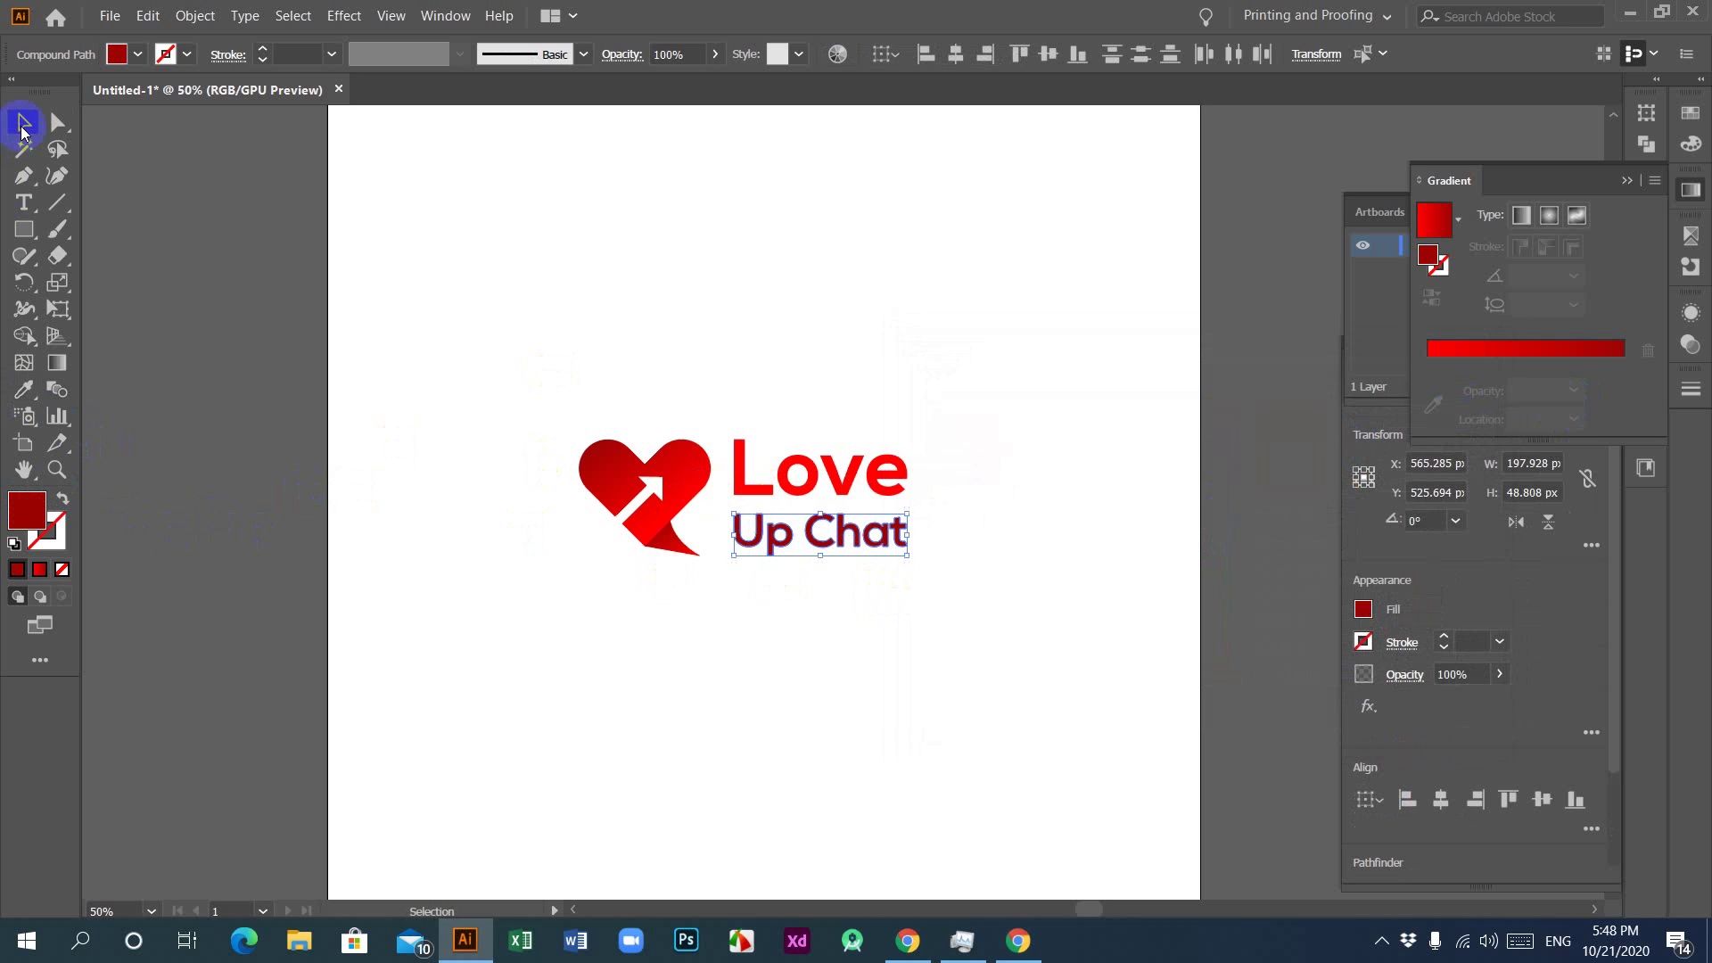
{"action": "left_click", "coordinate": [783, 772]}
Step: Group the heart speech bubble with the "Love" and "Up Chat" text into one logo group
{"action": "left_click_drag", "start_coordinate": [491, 428], "coordinate": [996, 640]}
{"action": "key", "text": "a"}
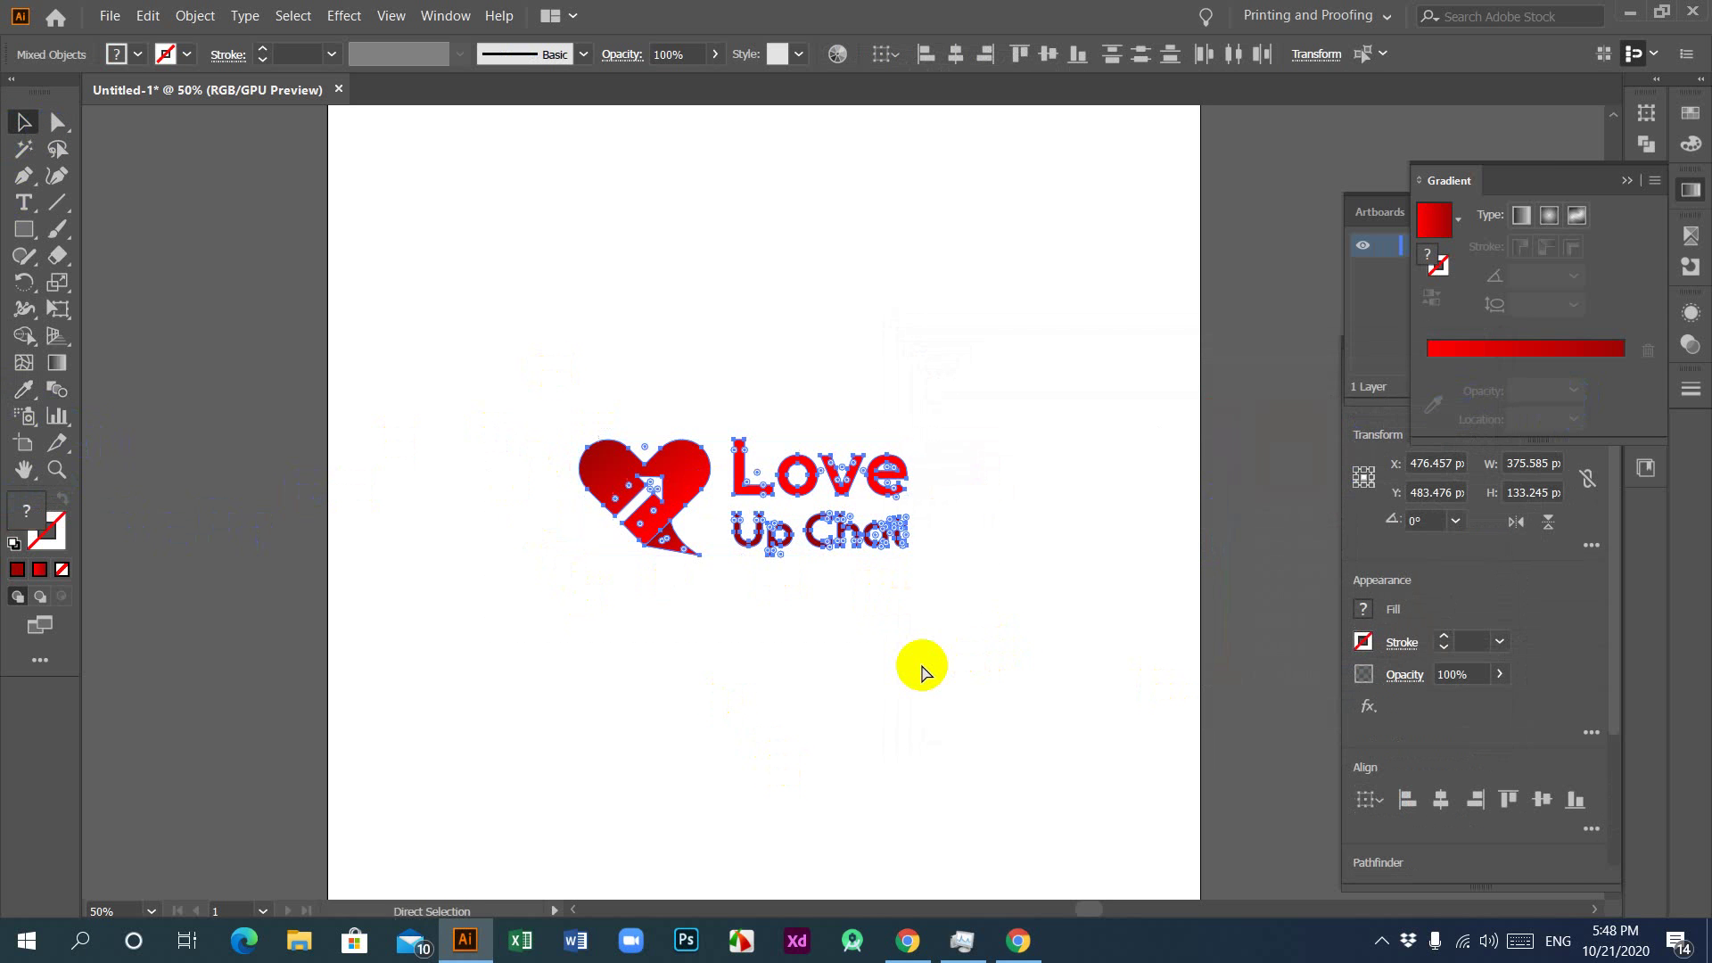
{"action": "key", "text": "v"}
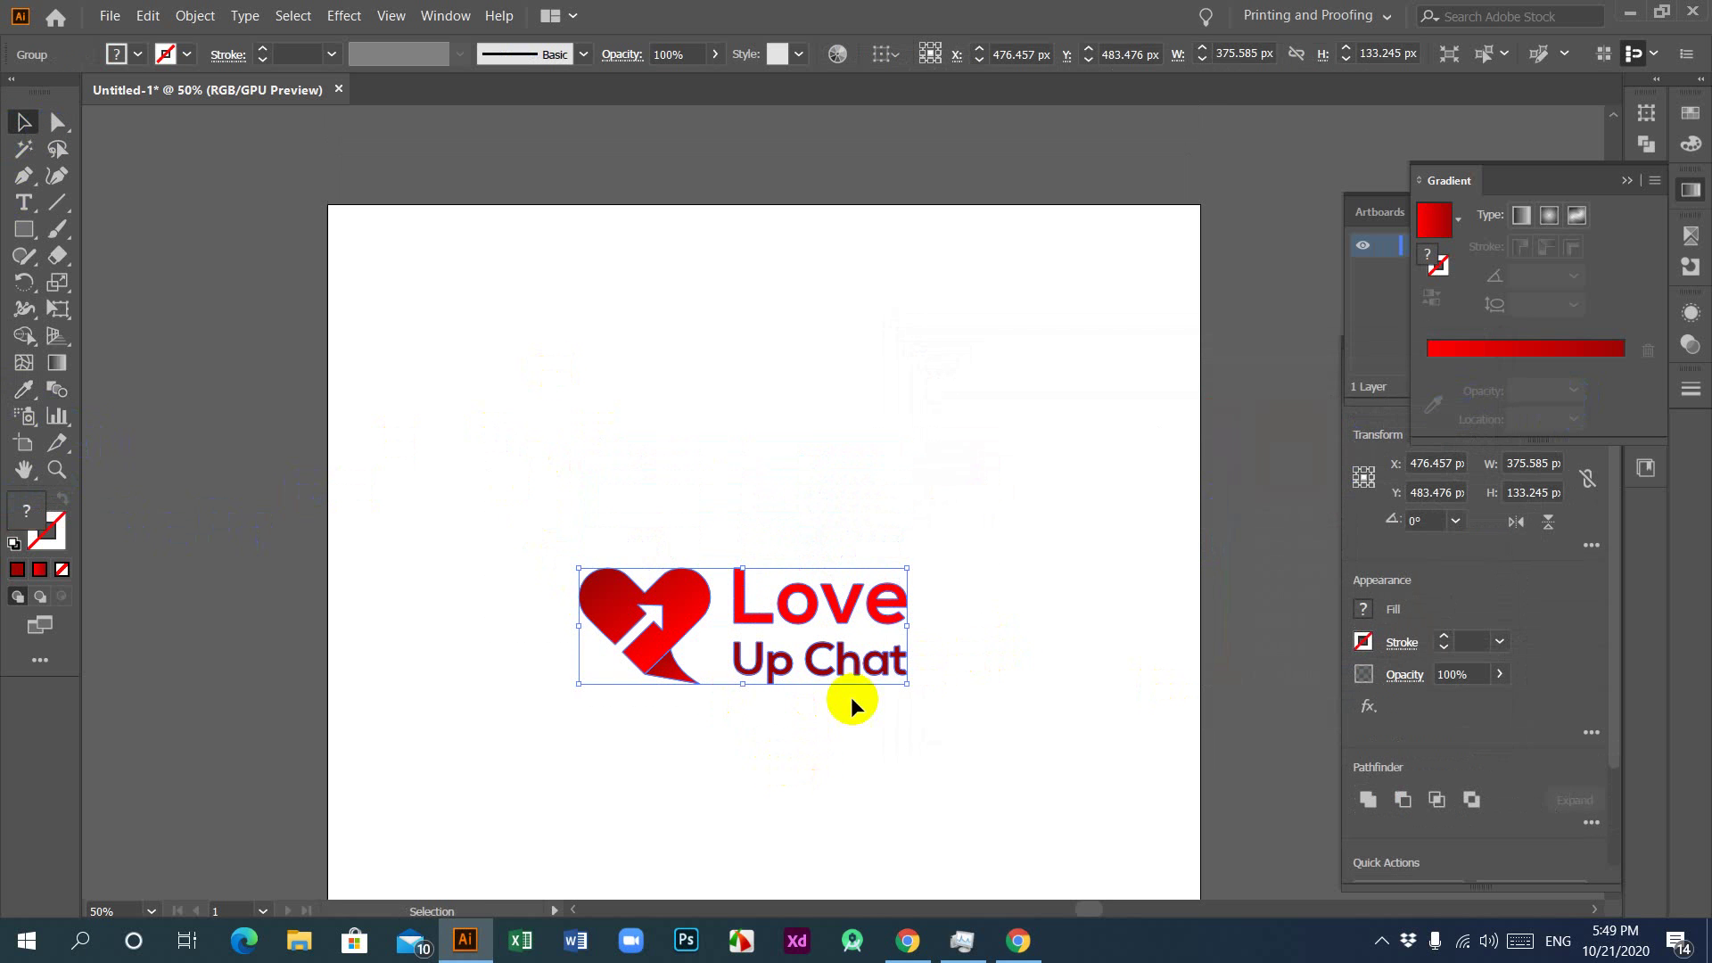
{"action": "left_click", "coordinate": [857, 686]}
{"action": "key", "text": "ctrl+minus"}
{"action": "scroll", "coordinate": [725, 729], "scroll_direction": "up", "scroll_amount": 1}
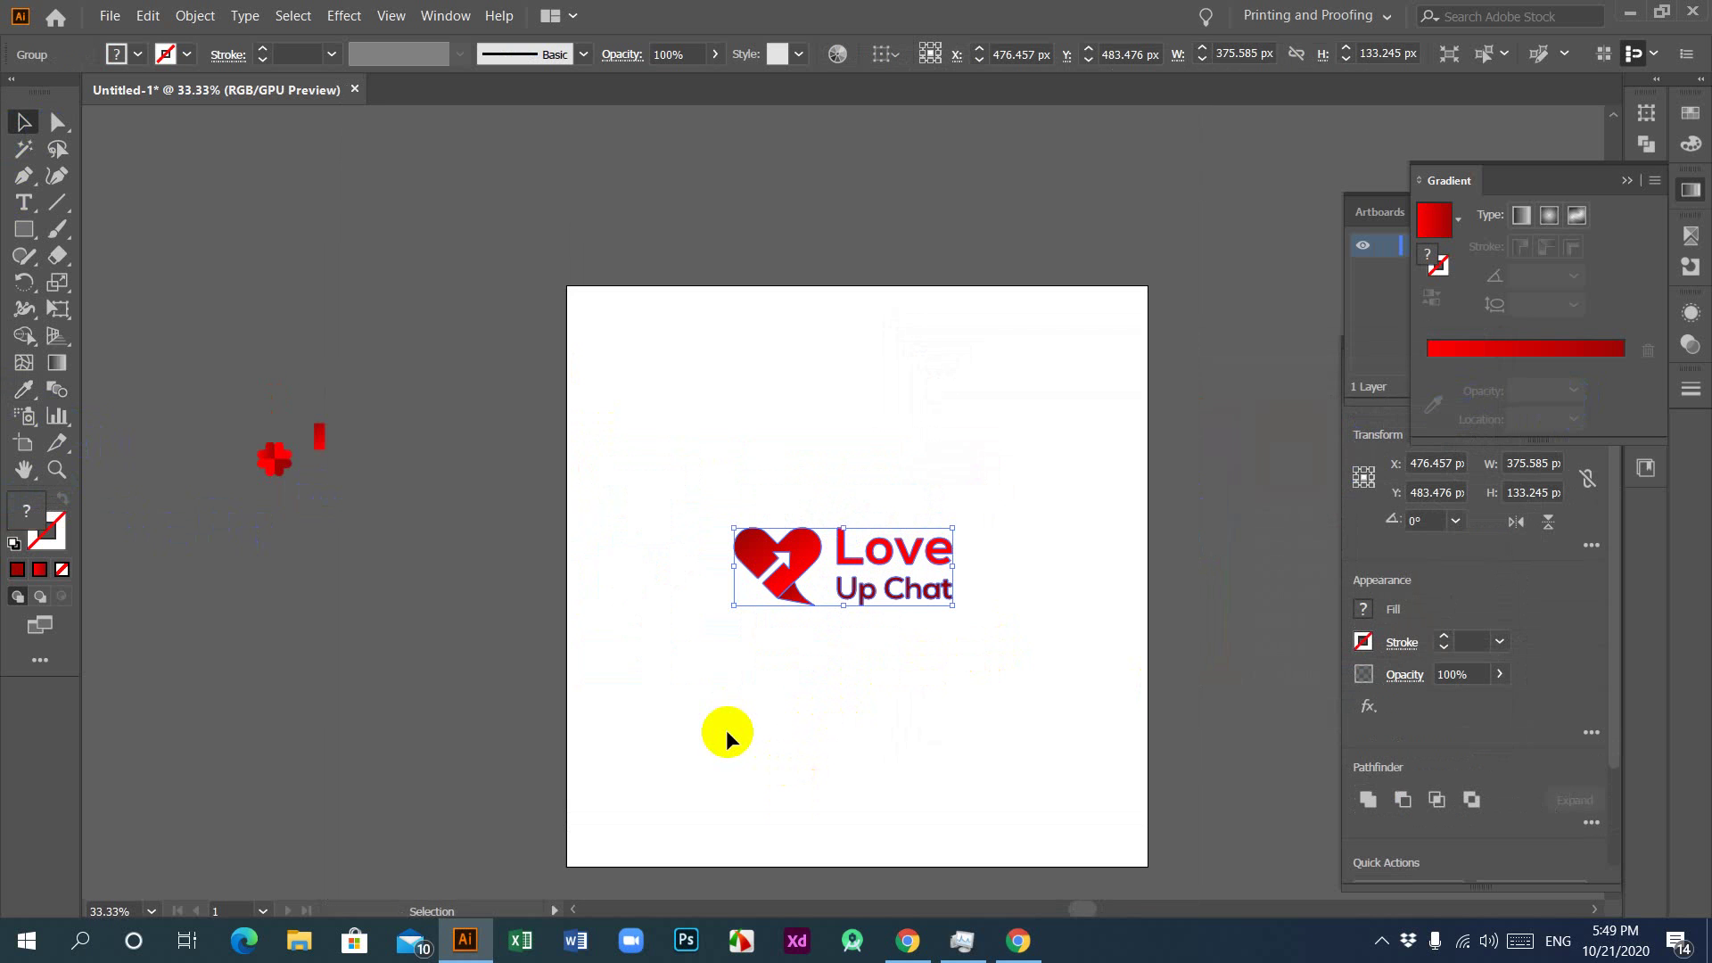
{"action": "left_click", "coordinate": [721, 733]}
{"action": "left_click_drag", "start_coordinate": [656, 466], "coordinate": [972, 675]}
{"action": "left_click", "coordinate": [993, 726]}
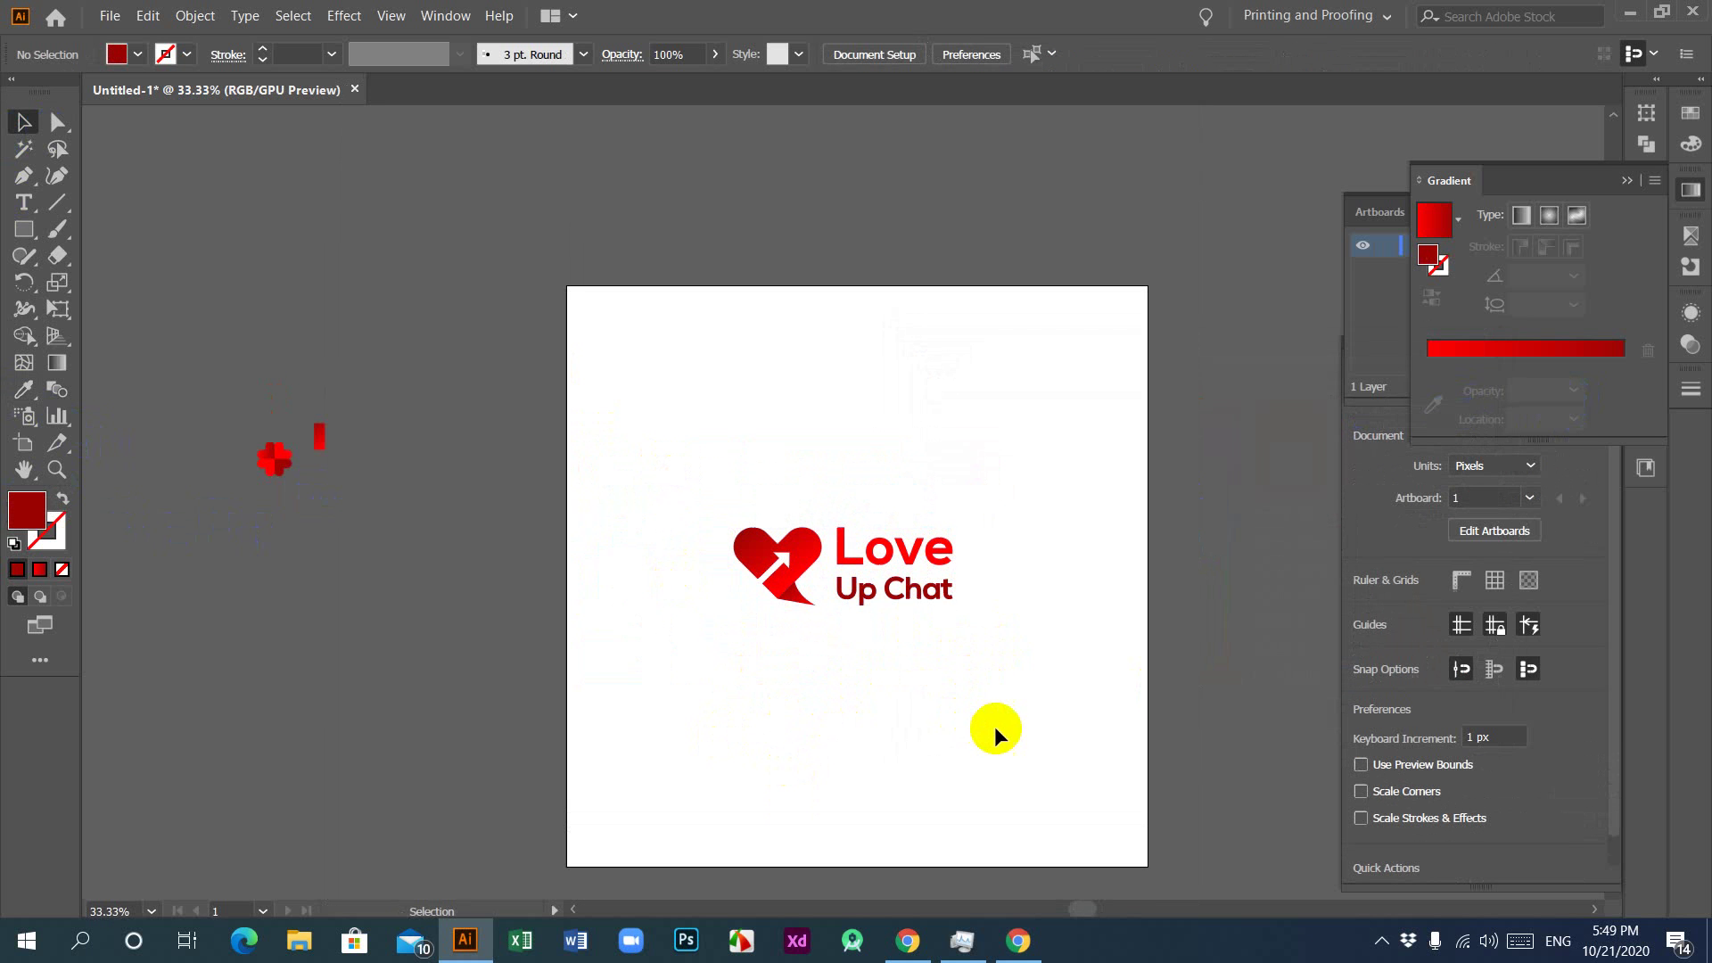
{"action": "key", "text": "ctrl+plus"}
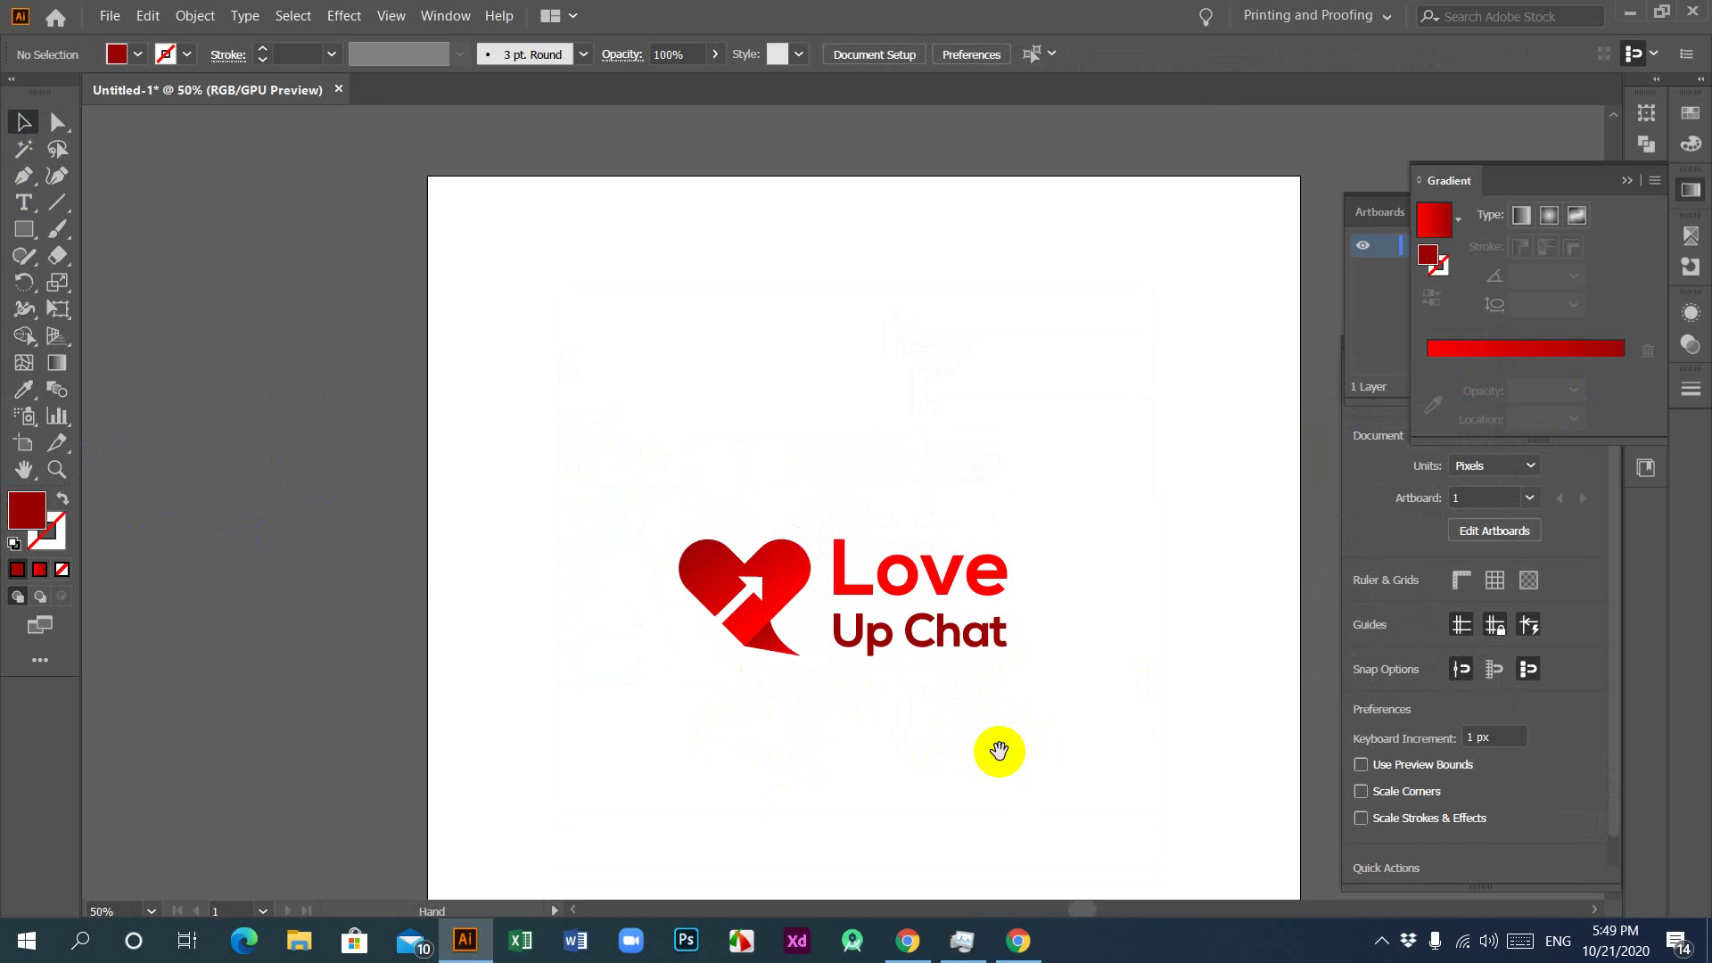
{"action": "key", "text": "space"}
{"action": "left_click_drag", "start_coordinate": [1001, 730], "coordinate": [838, 604]}
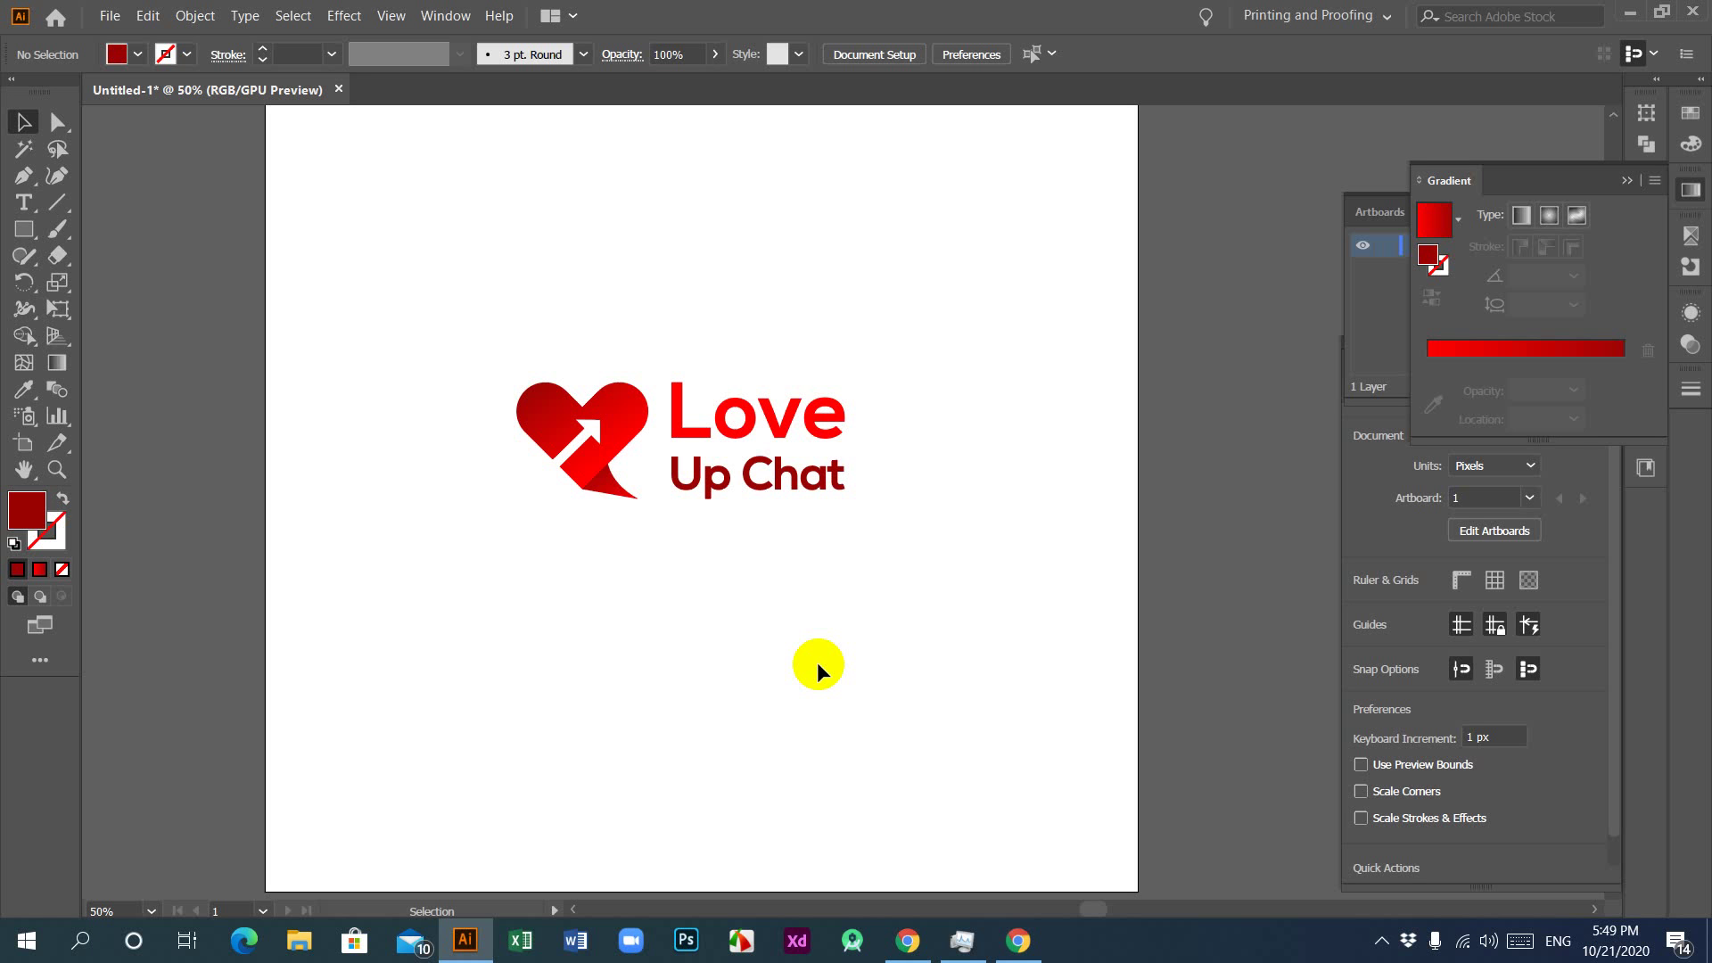
{"action": "scroll", "coordinate": [817, 661], "scroll_direction": "down", "scroll_amount": 1}
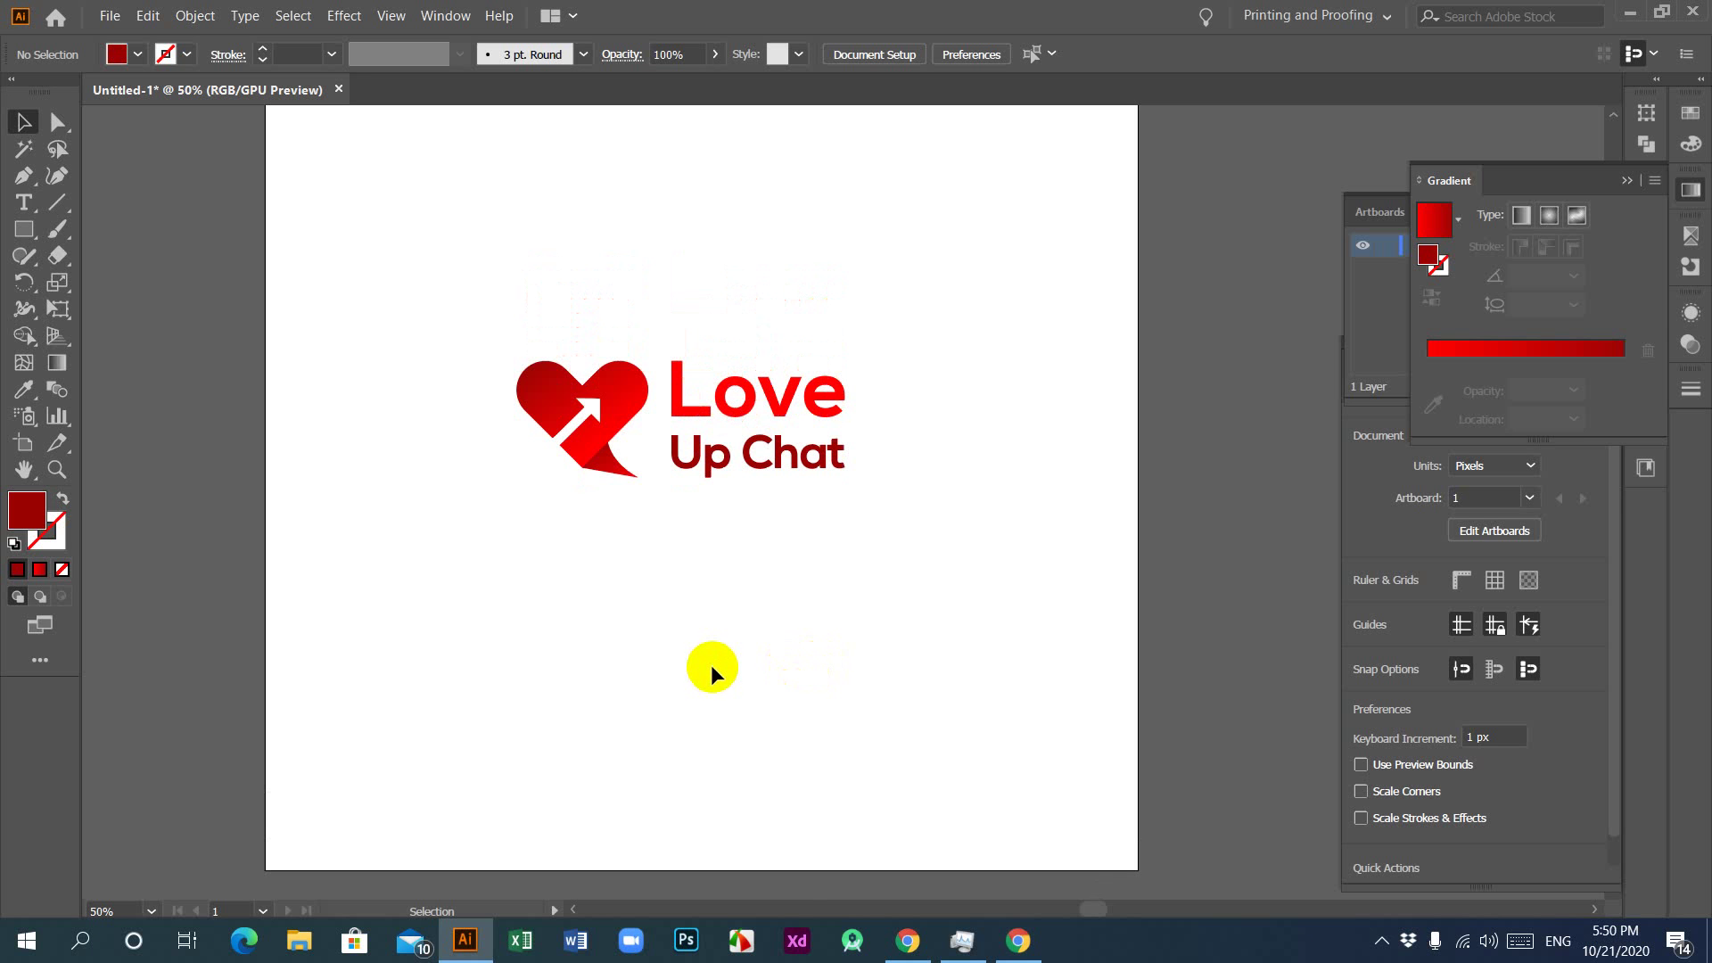
Step: Switch to Chrome, reload the GraphicRiver symbol logos page and browse the newest logo templates
{"action": "left_click", "coordinate": [819, 945]}
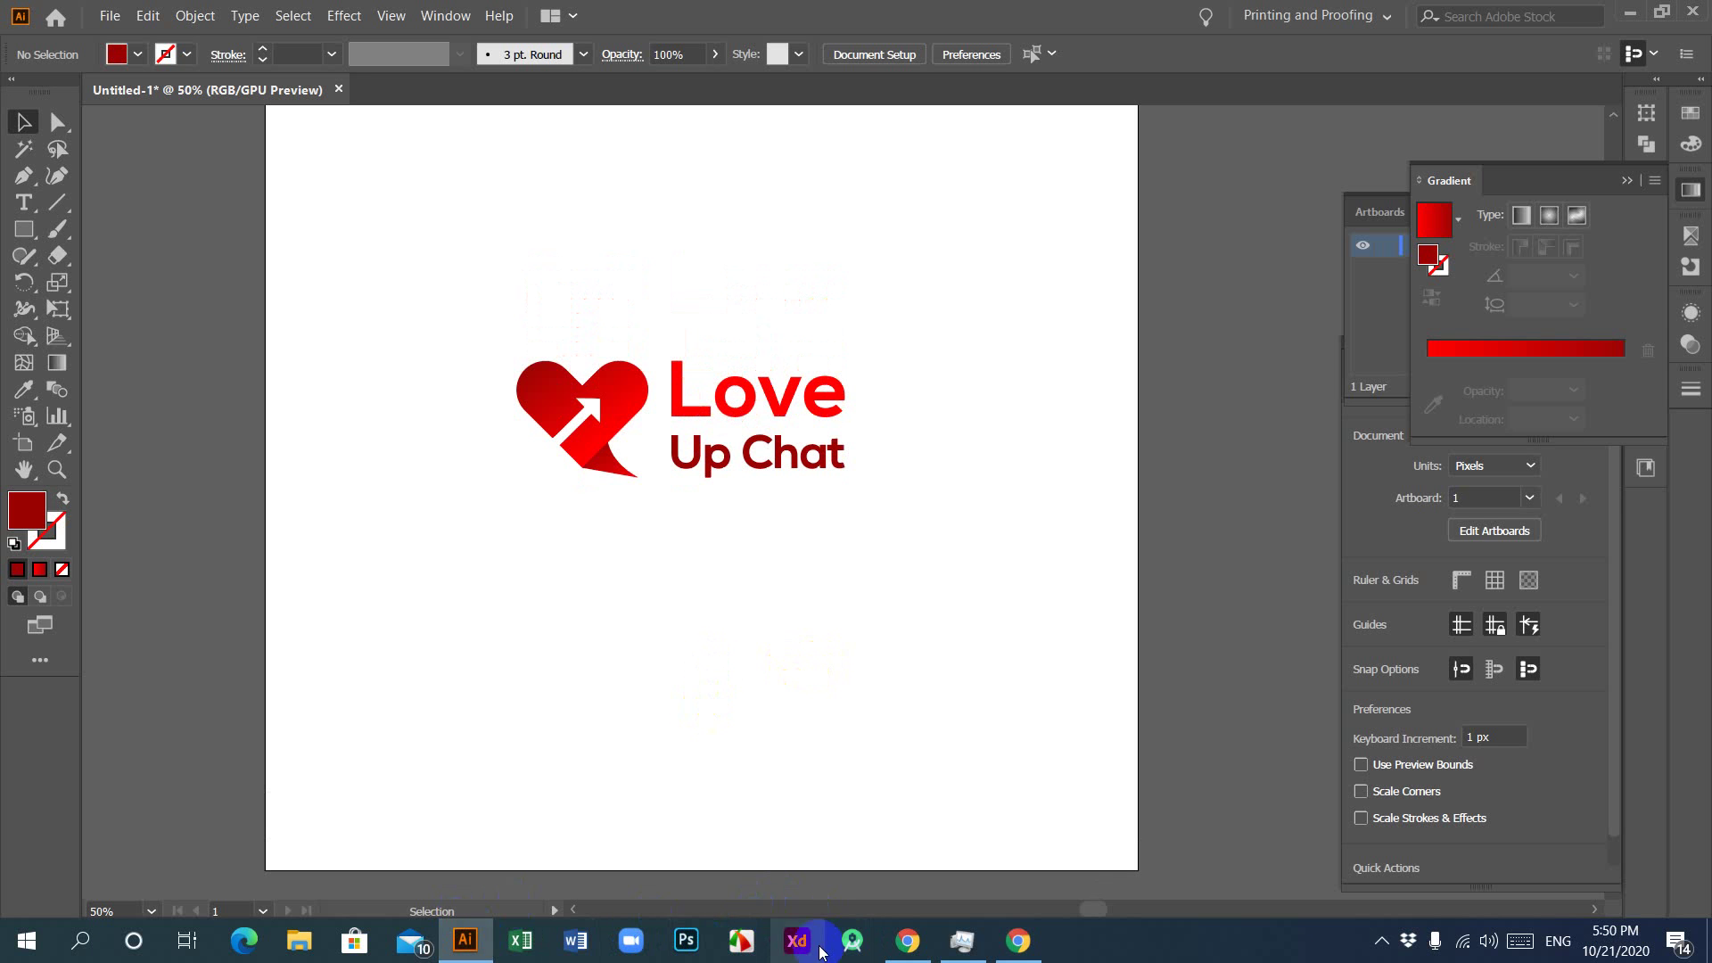
{"action": "left_click", "coordinate": [909, 947]}
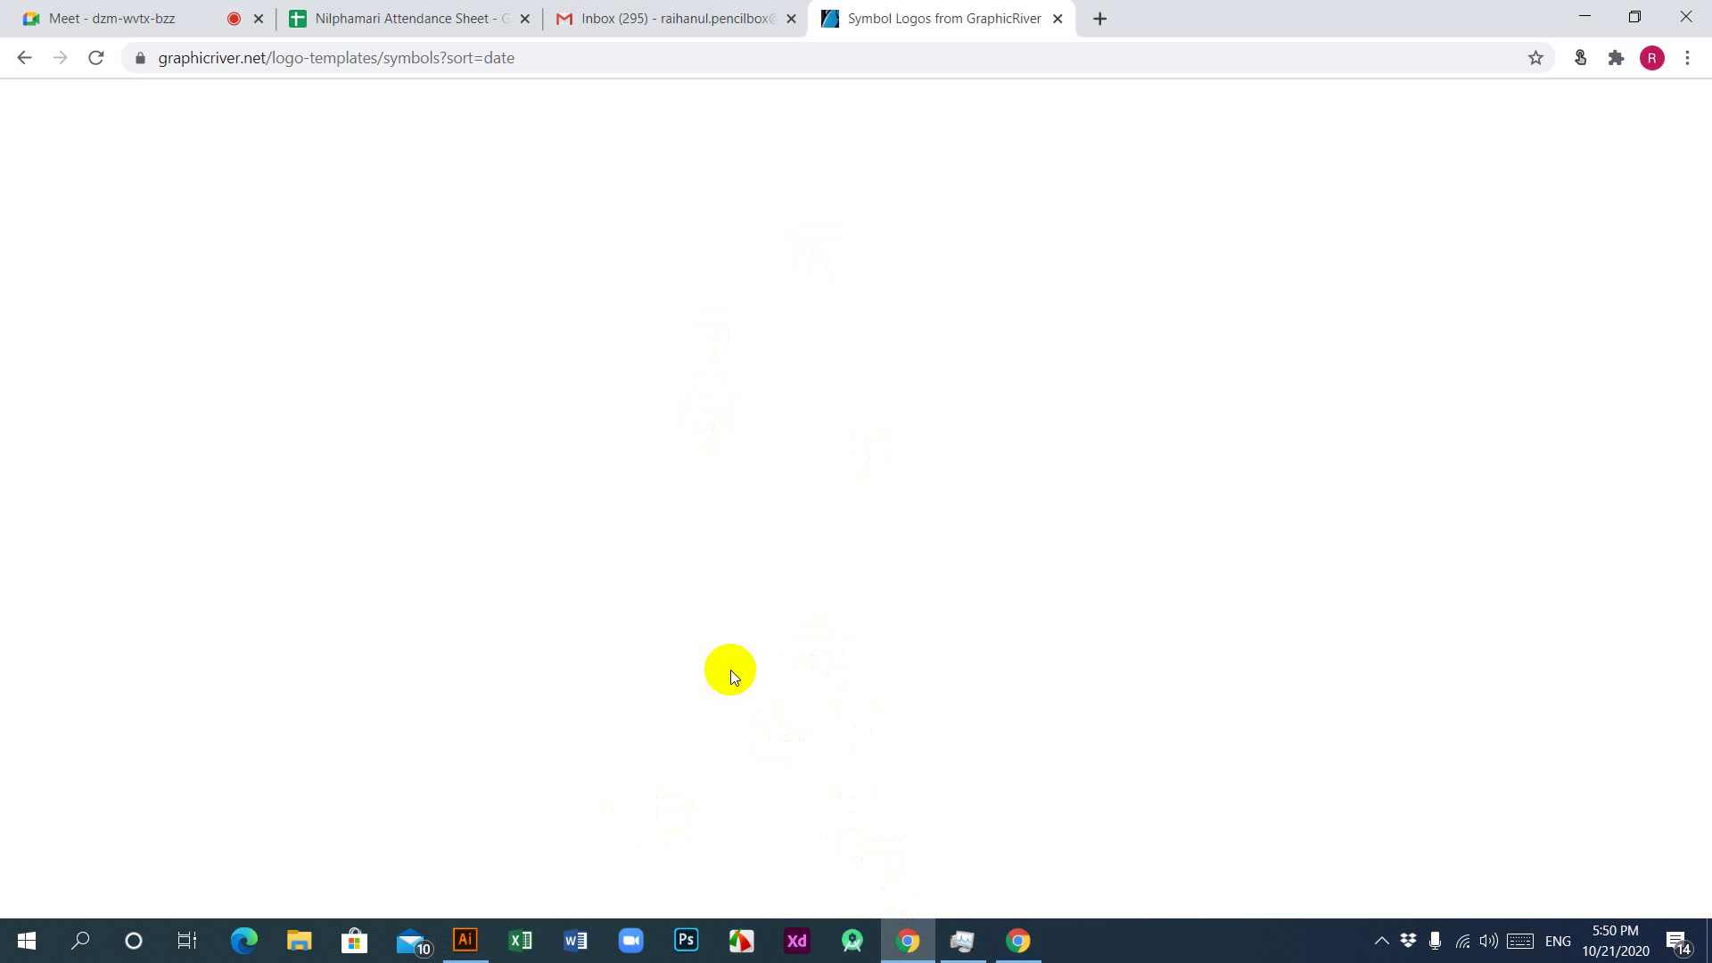
{"action": "left_click", "coordinate": [910, 943]}
{"action": "left_click", "coordinate": [911, 943]}
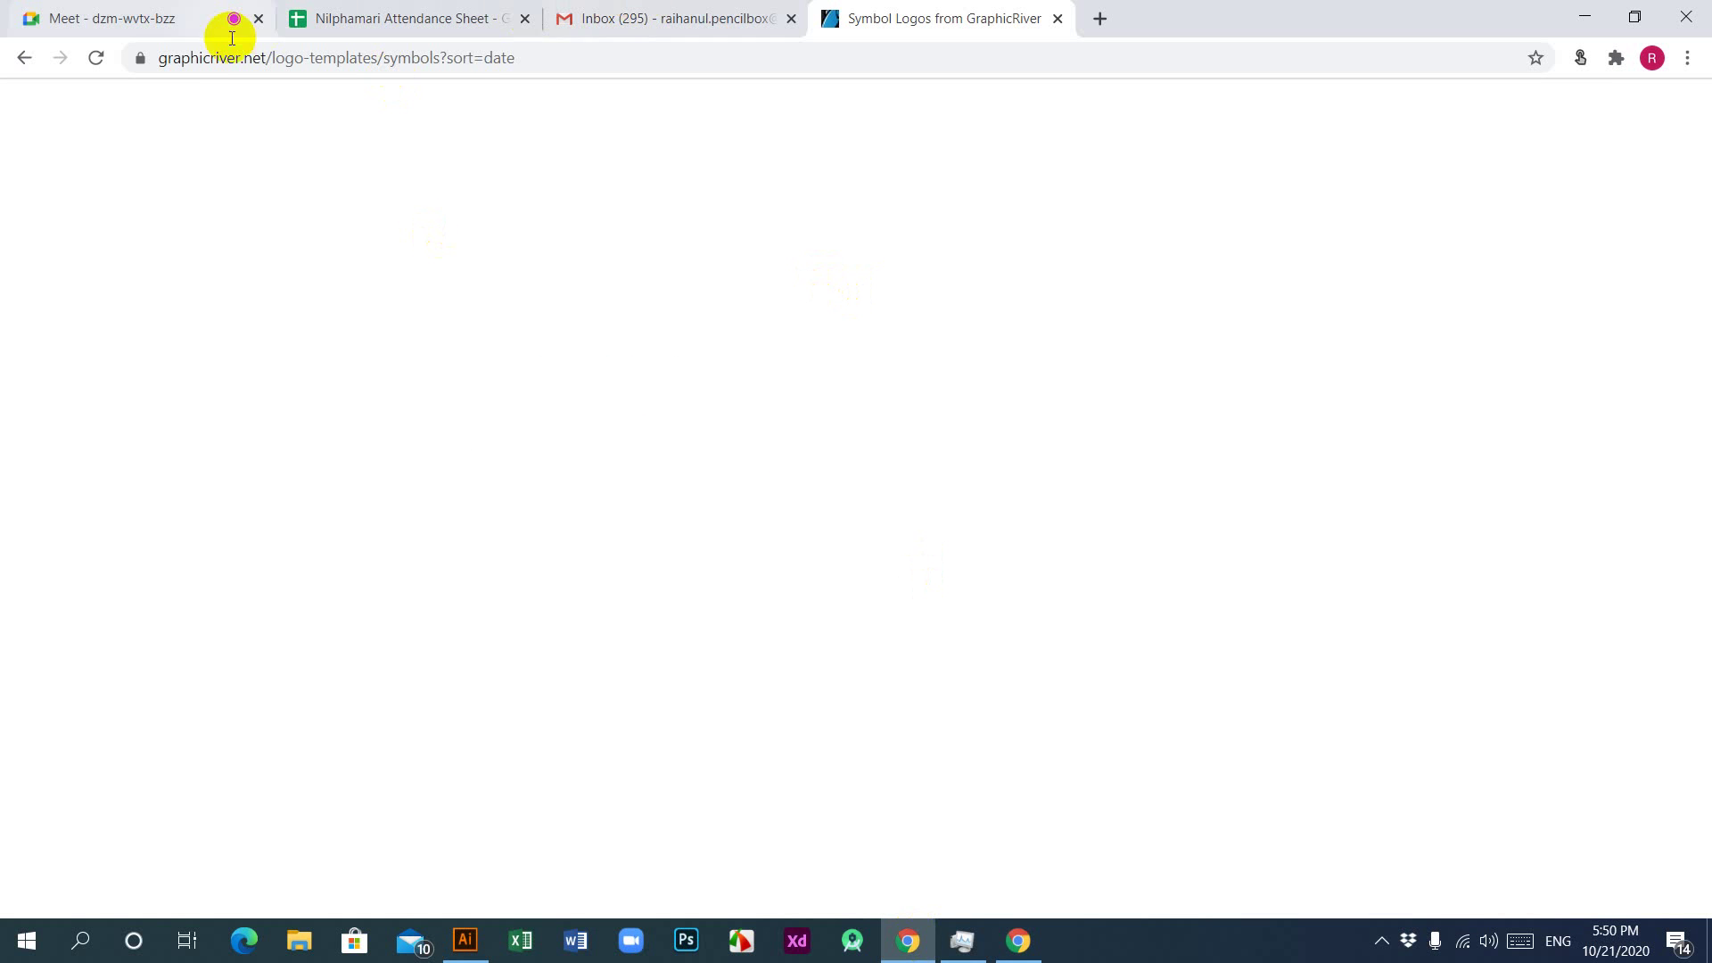
{"action": "left_click", "coordinate": [97, 60]}
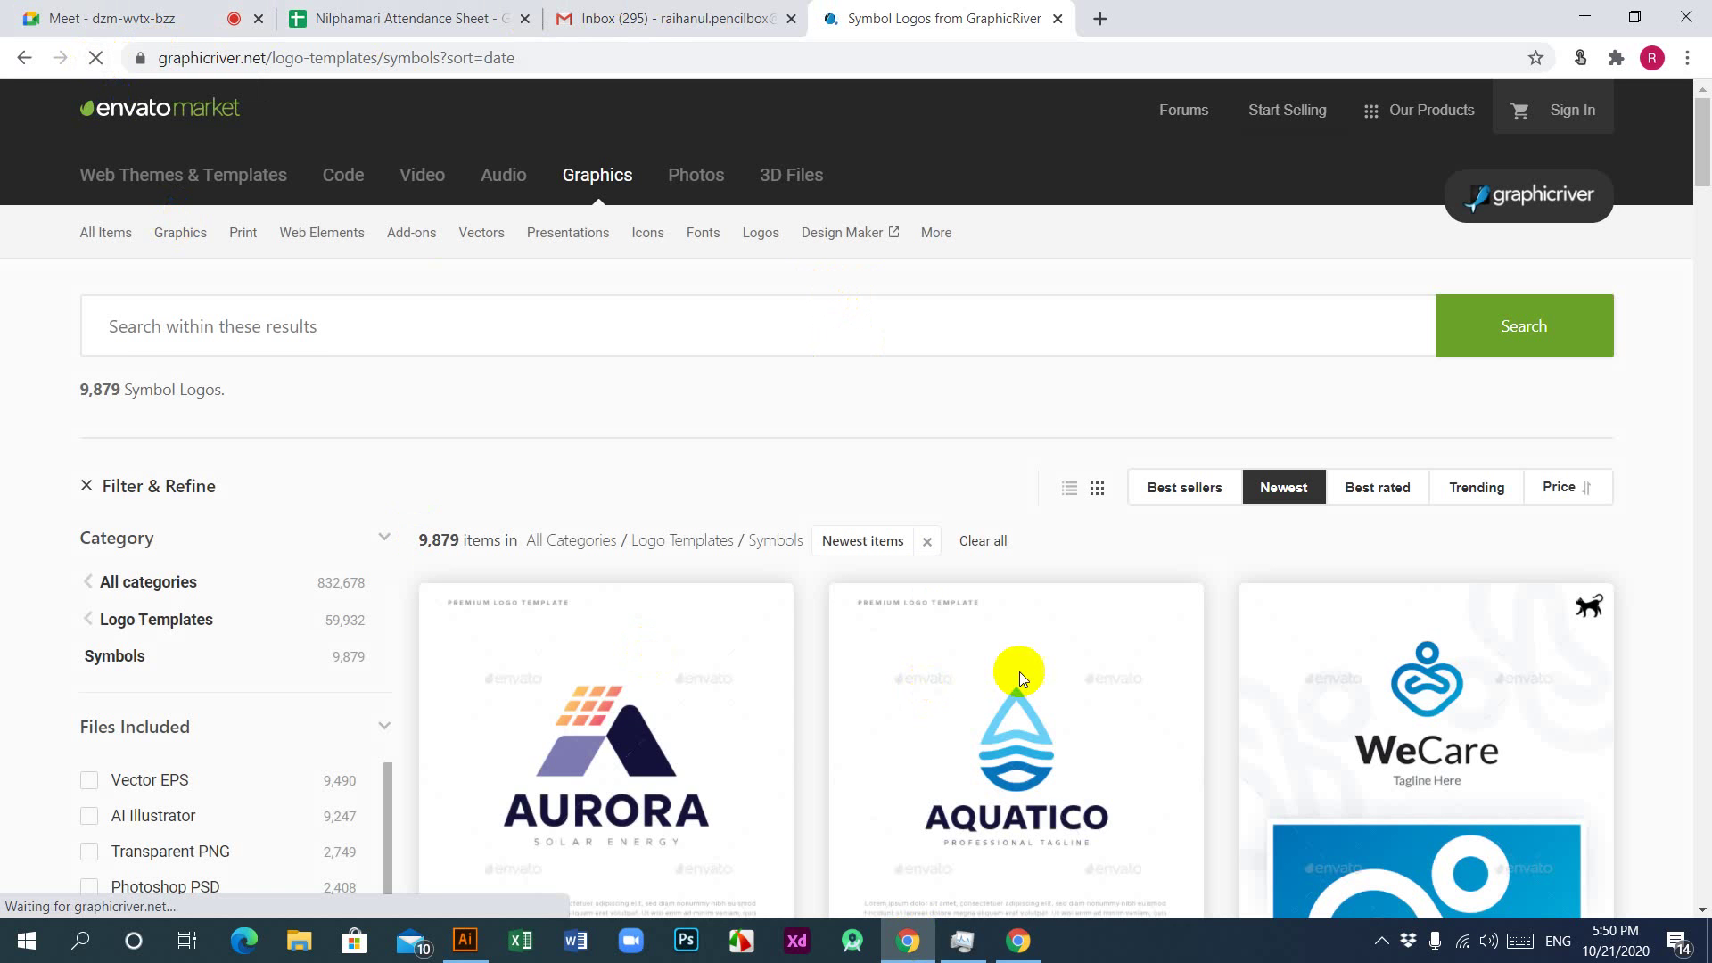
{"action": "scroll", "coordinate": [1004, 619], "scroll_direction": "down", "scroll_amount": 5}
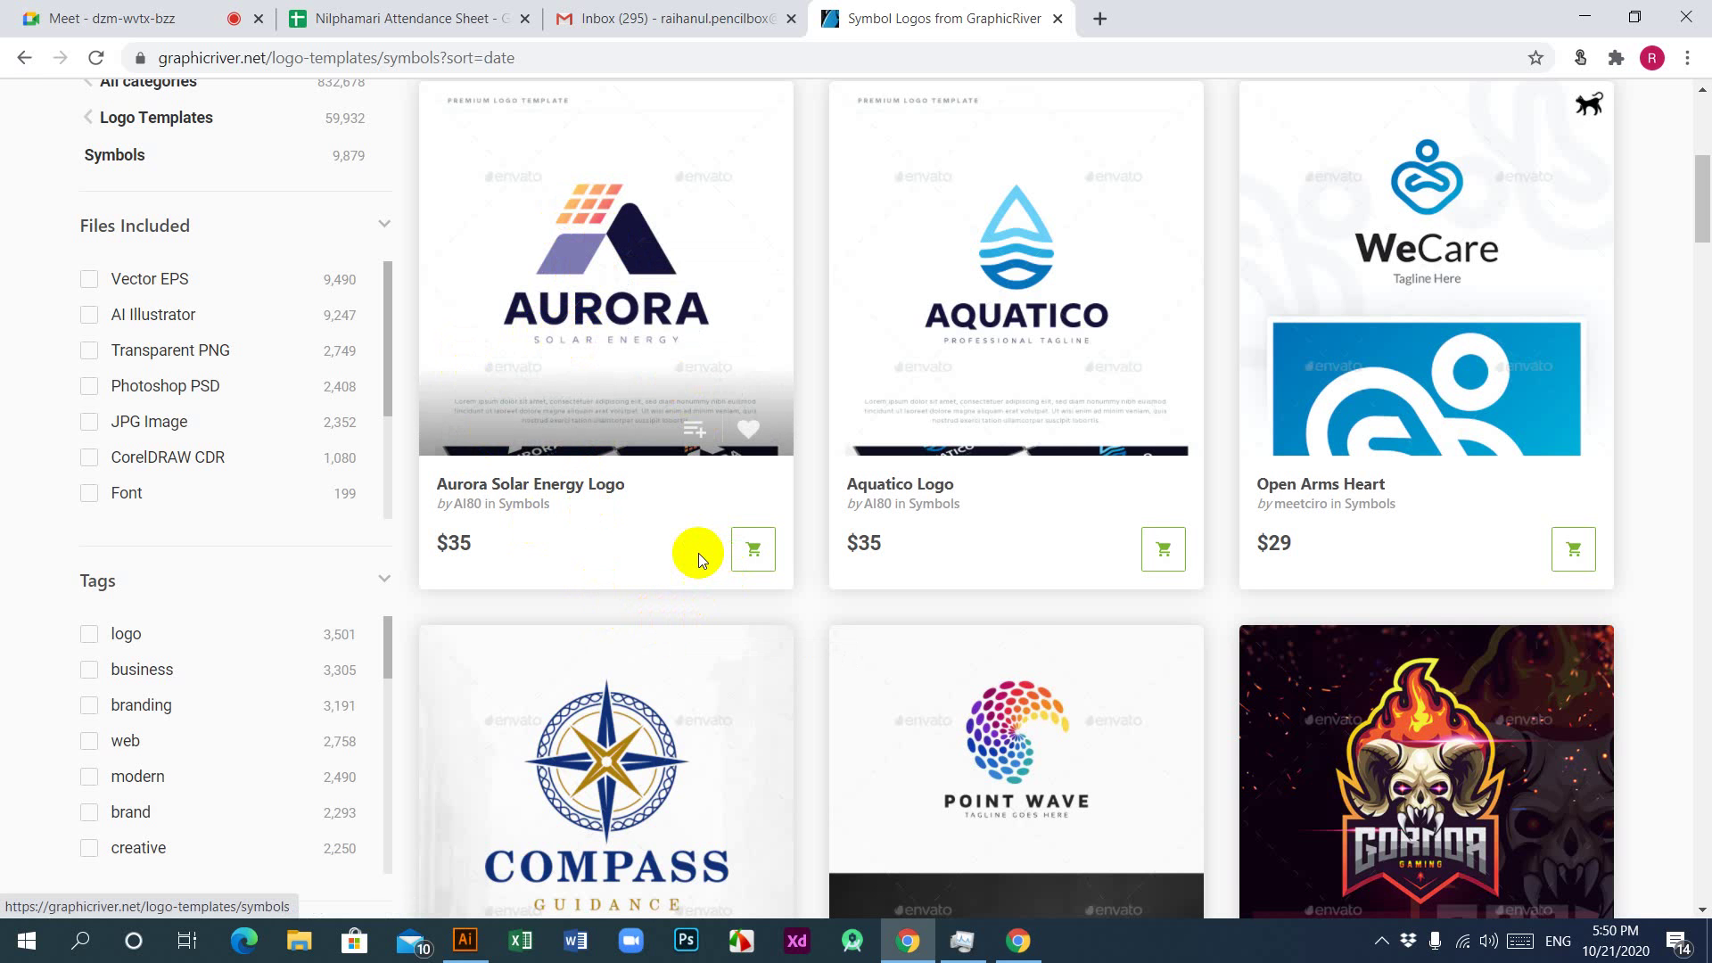
{"action": "scroll", "coordinate": [699, 560], "scroll_direction": "down", "scroll_amount": 5}
{"action": "scroll", "coordinate": [701, 560], "scroll_direction": "down", "scroll_amount": 7}
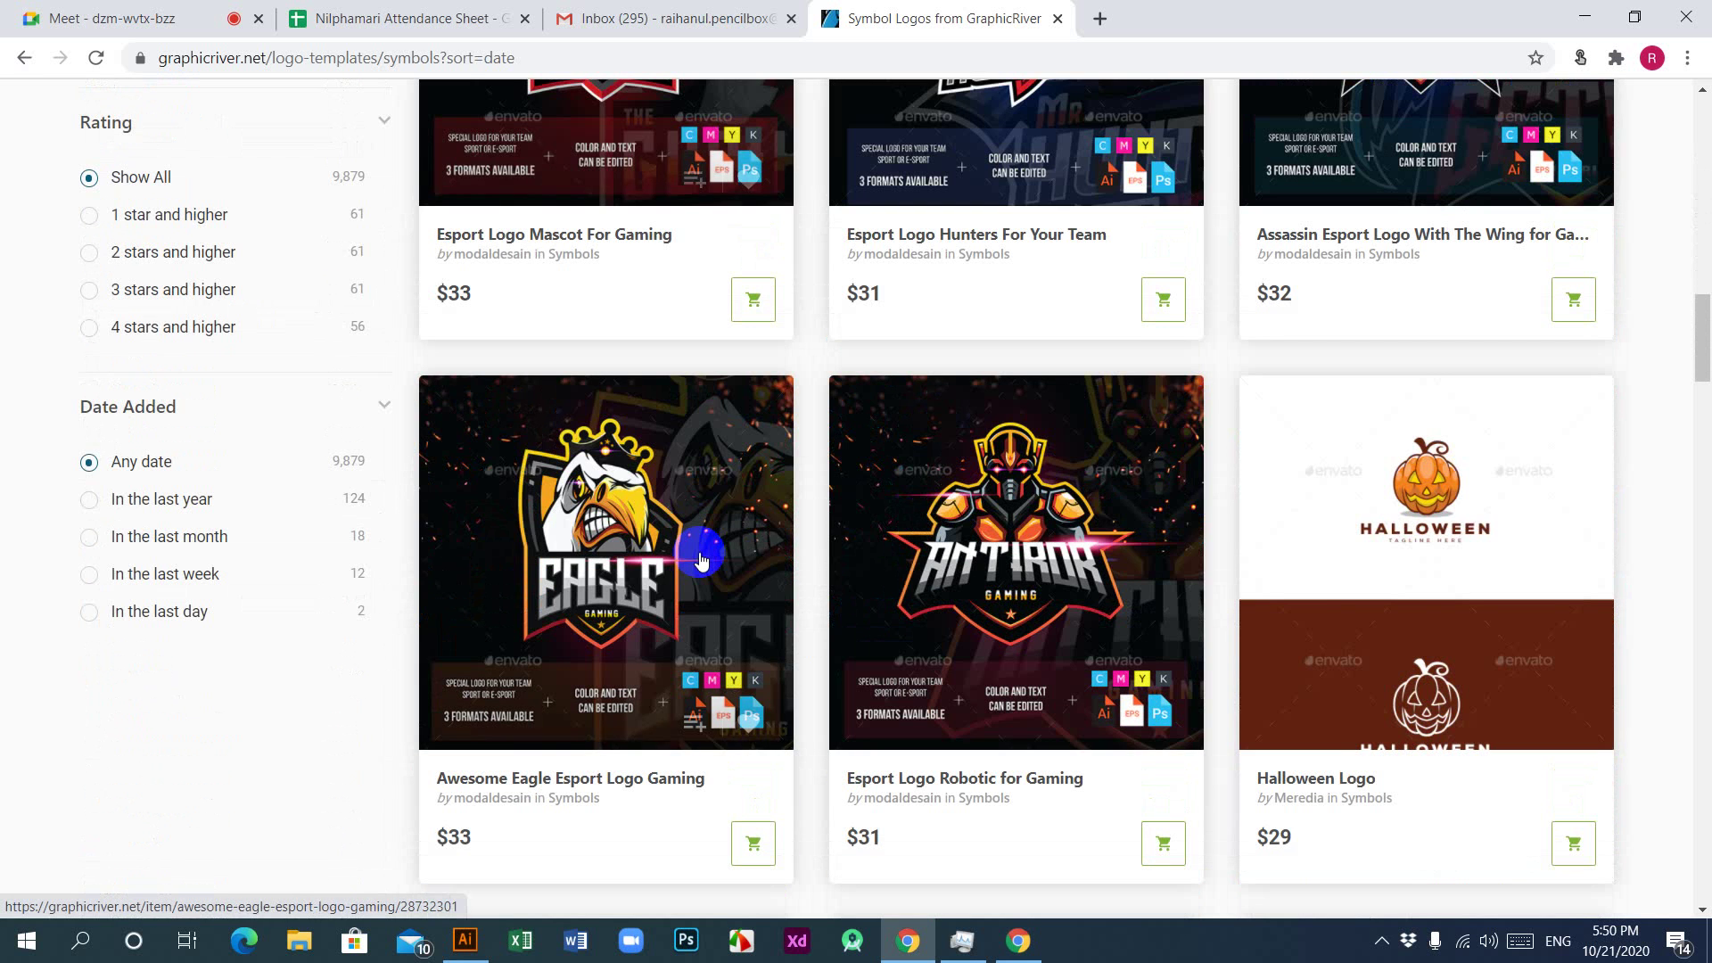
{"action": "scroll", "coordinate": [699, 560], "scroll_direction": "up", "scroll_amount": 8}
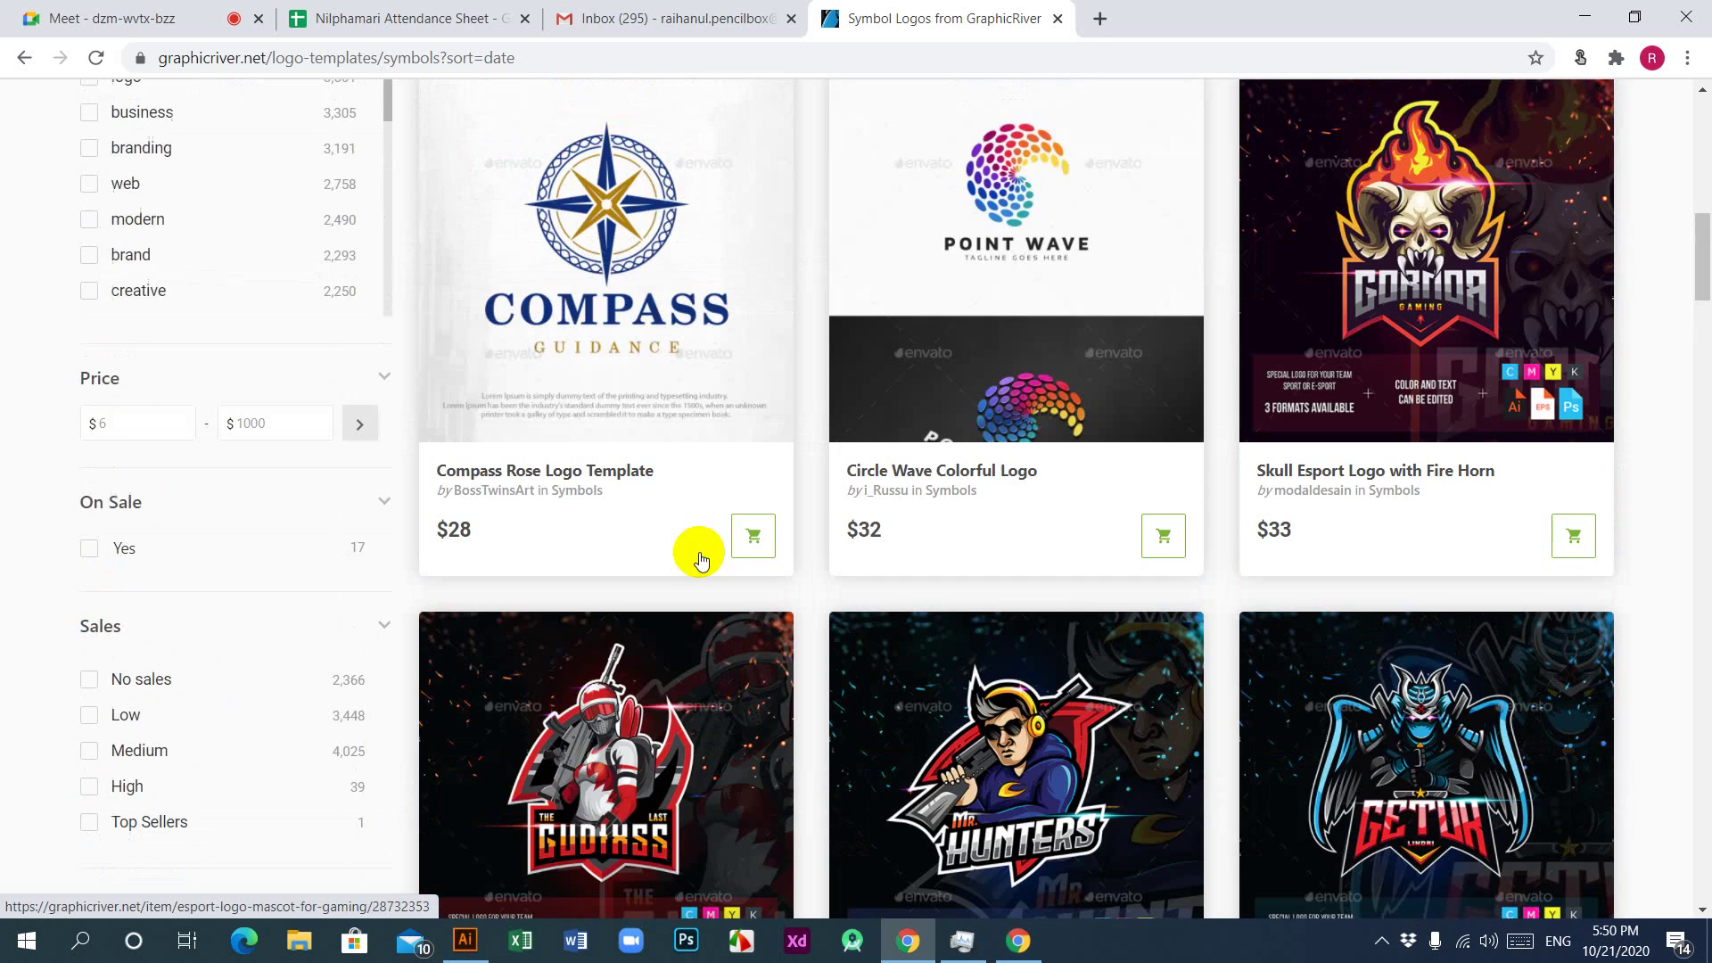
{"action": "scroll", "coordinate": [699, 560], "scroll_direction": "up", "scroll_amount": 4}
{"action": "scroll", "coordinate": [699, 560], "scroll_direction": "up", "scroll_amount": 5}
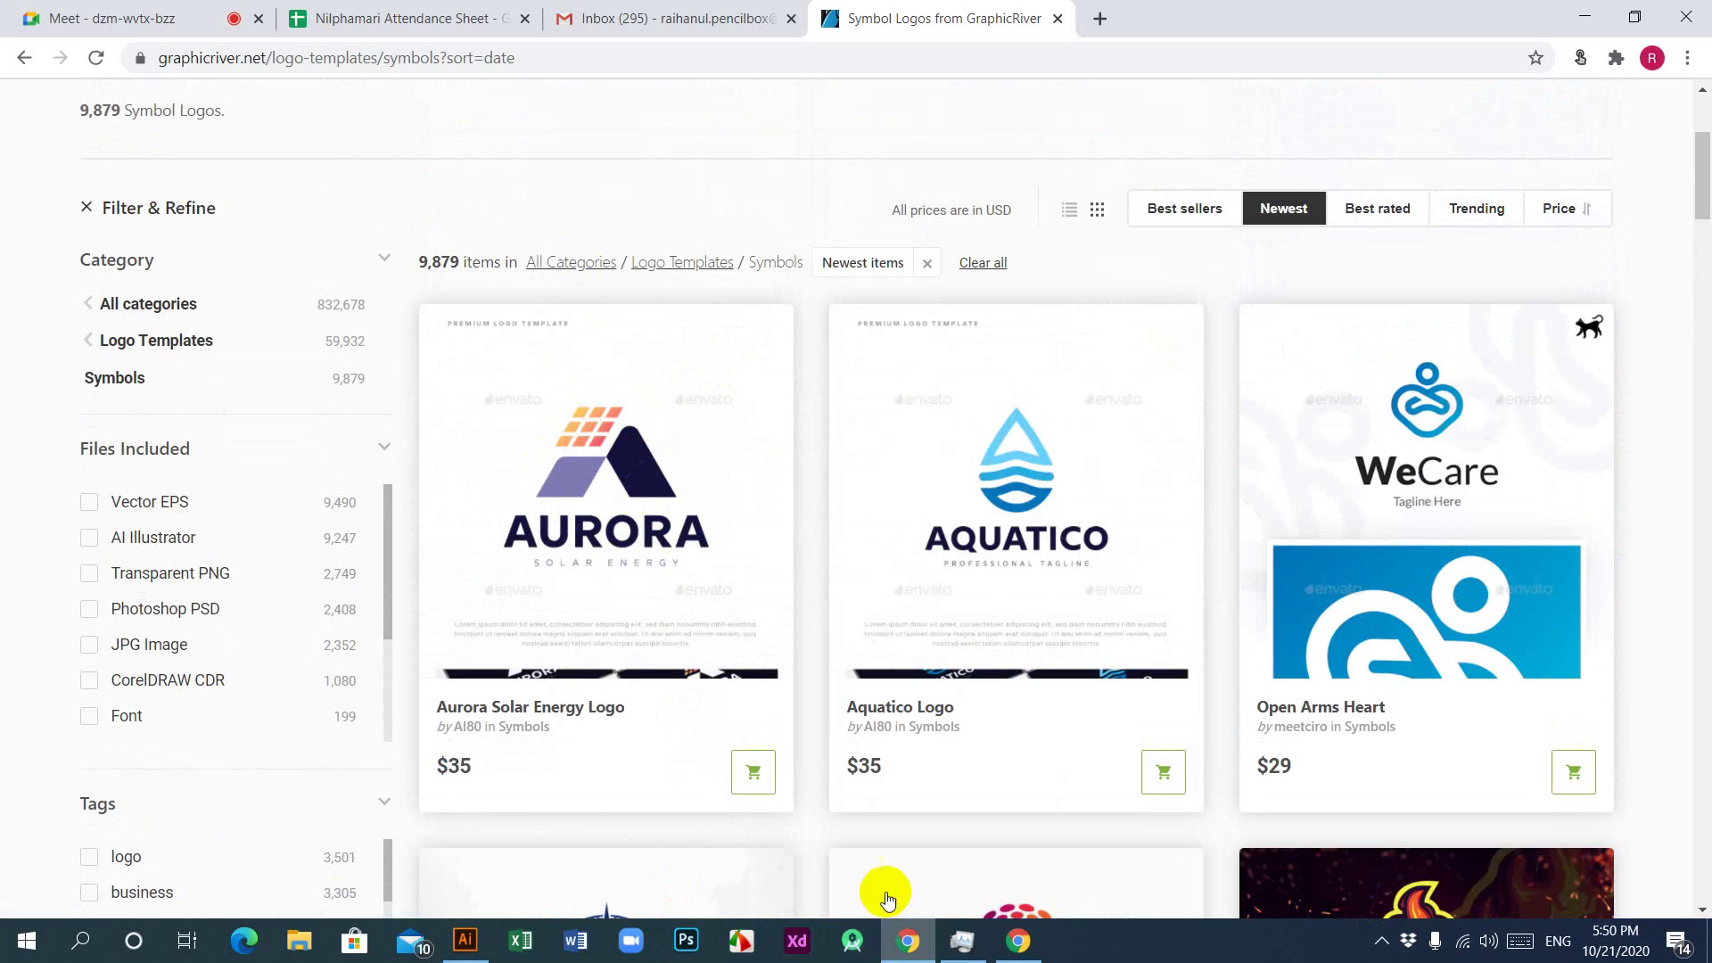
Step: Switch to Illustrator and draw a dark red 64 px square on the artboard, below and to the left of the logo
{"action": "left_click", "coordinate": [464, 940]}
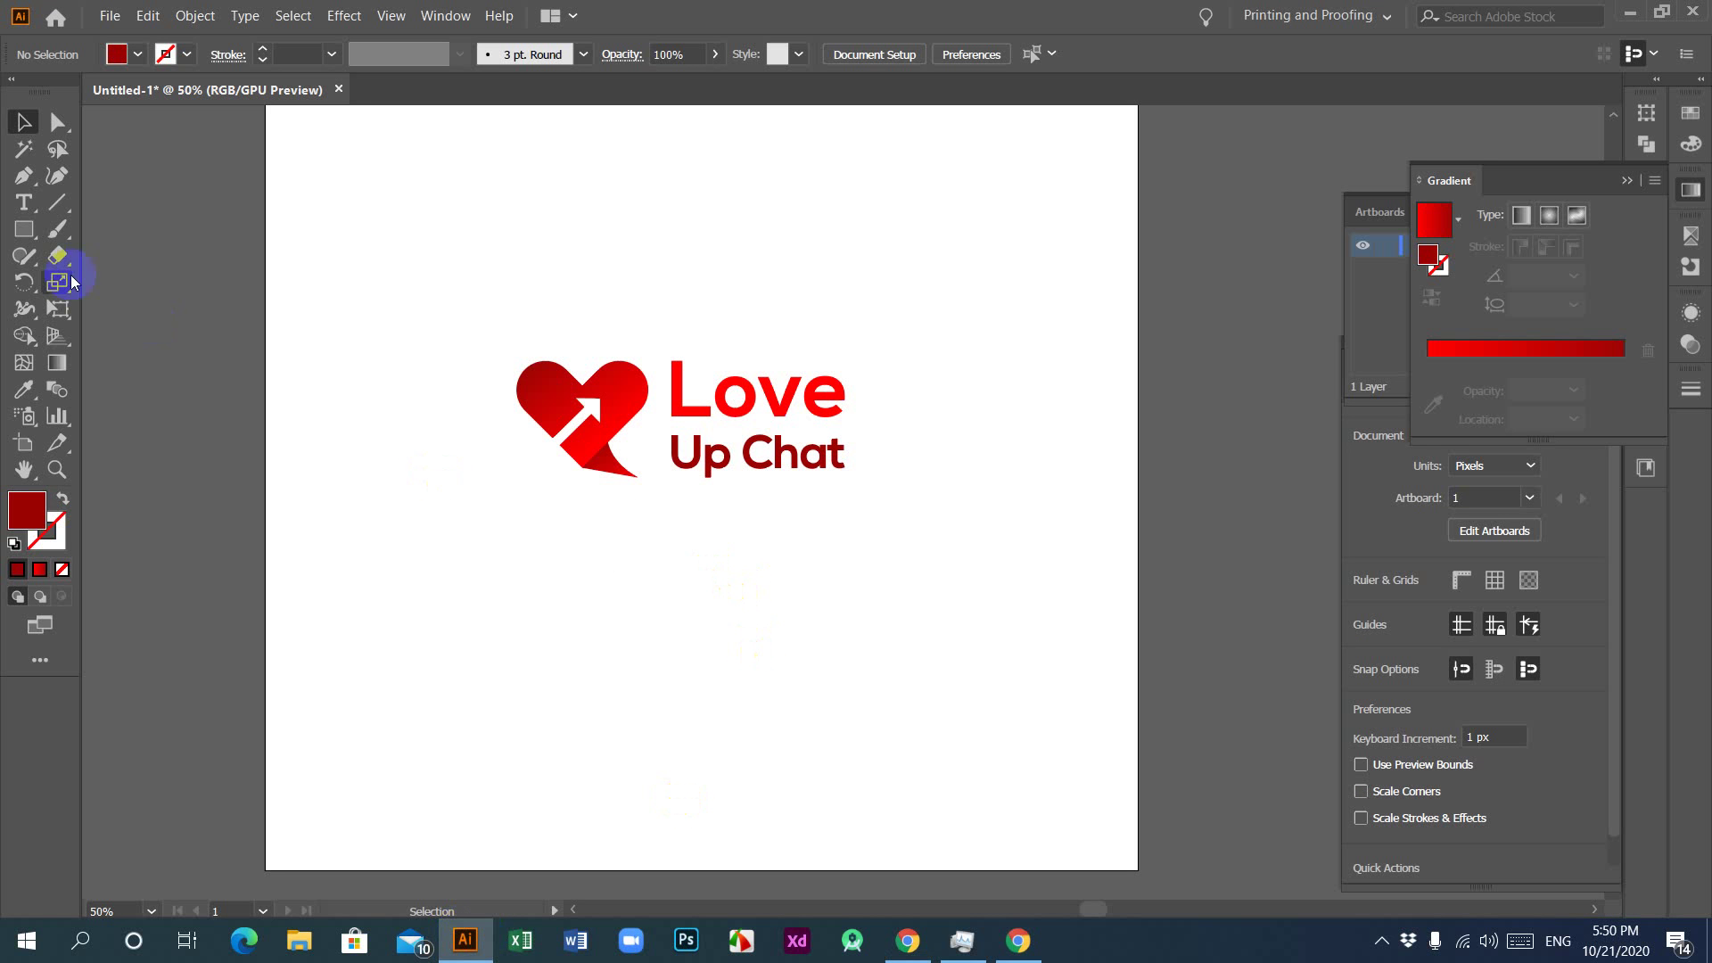
{"action": "left_click", "coordinate": [21, 230]}
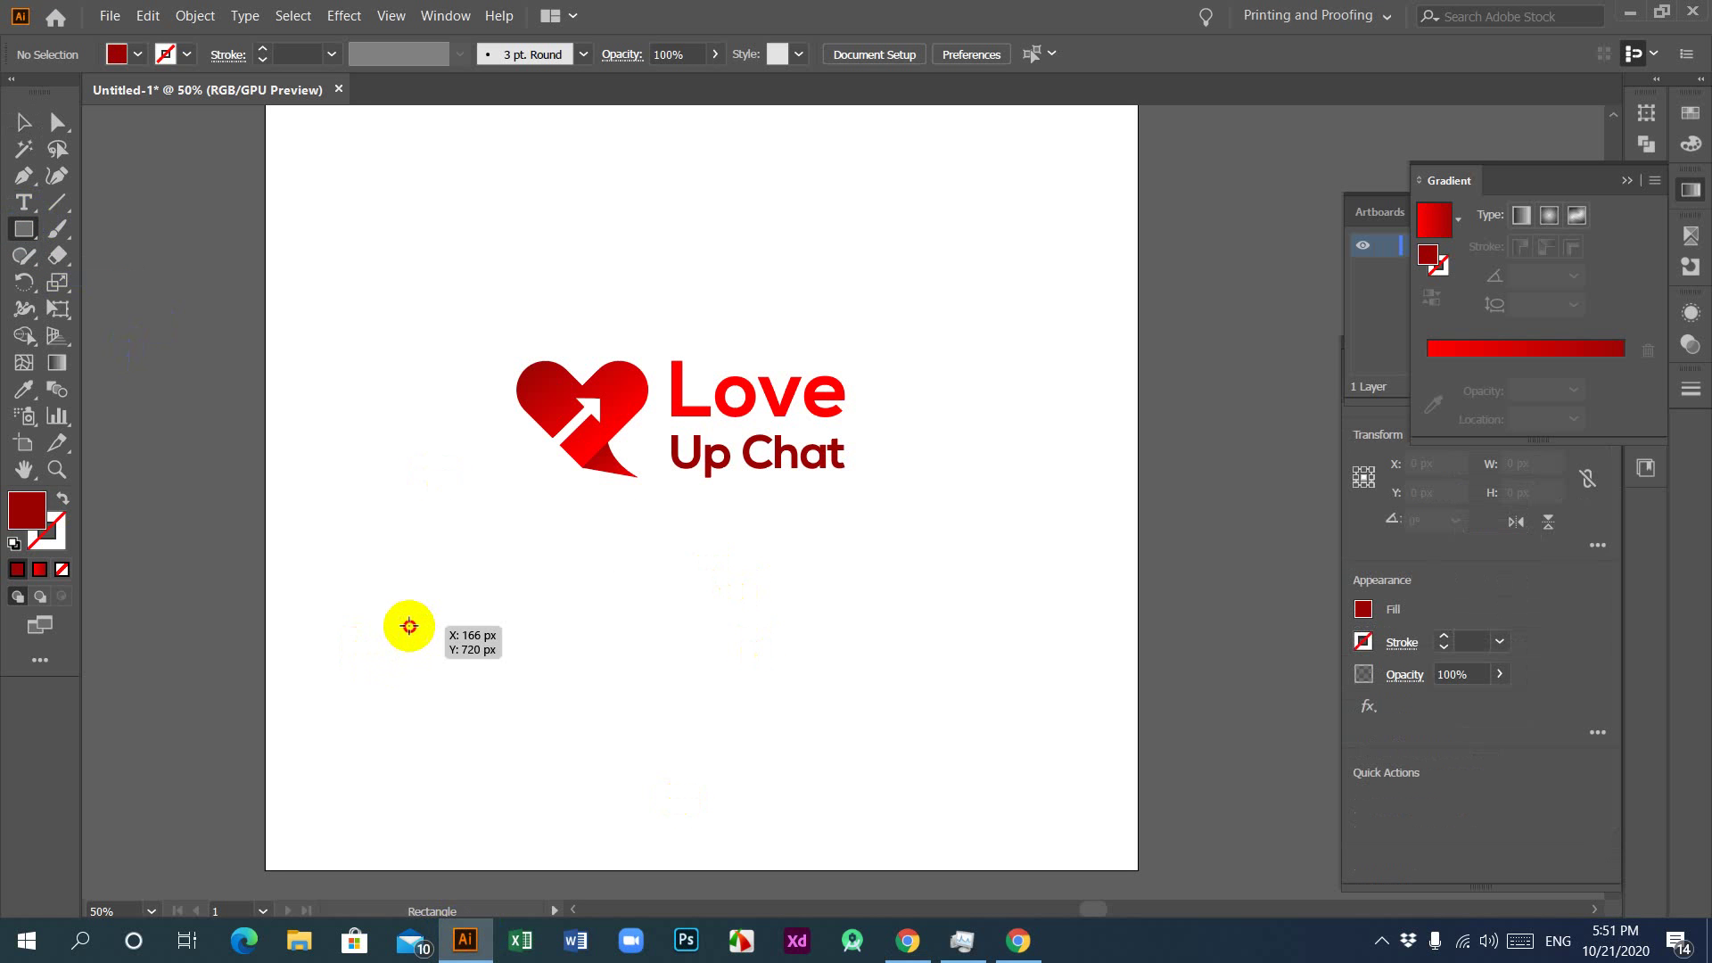
{"action": "mouse_move", "coordinate": [409, 626]}
{"action": "left_mouse_down"}
{"action": "mouse_move", "coordinate": [413, 653]}
{"action": "mouse_move", "coordinate": [439, 655]}
{"action": "left_mouse_up"}
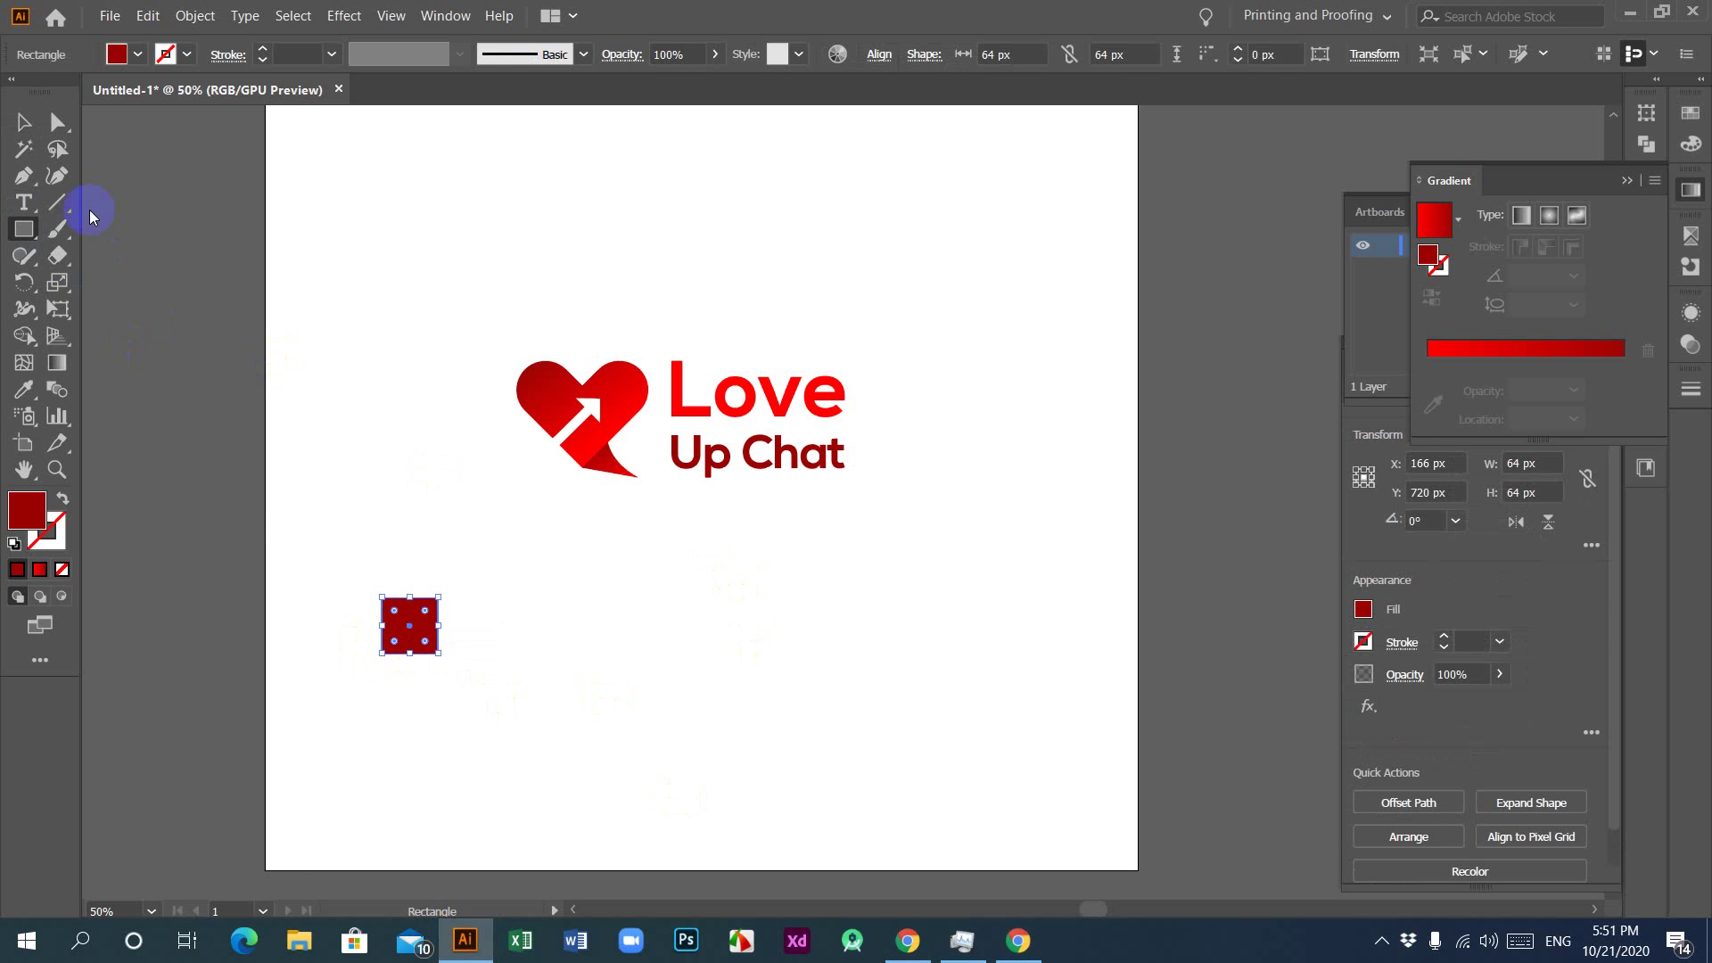
{"action": "left_click", "coordinate": [24, 122]}
{"action": "left_click", "coordinate": [501, 703]}
{"action": "left_click", "coordinate": [412, 640]}
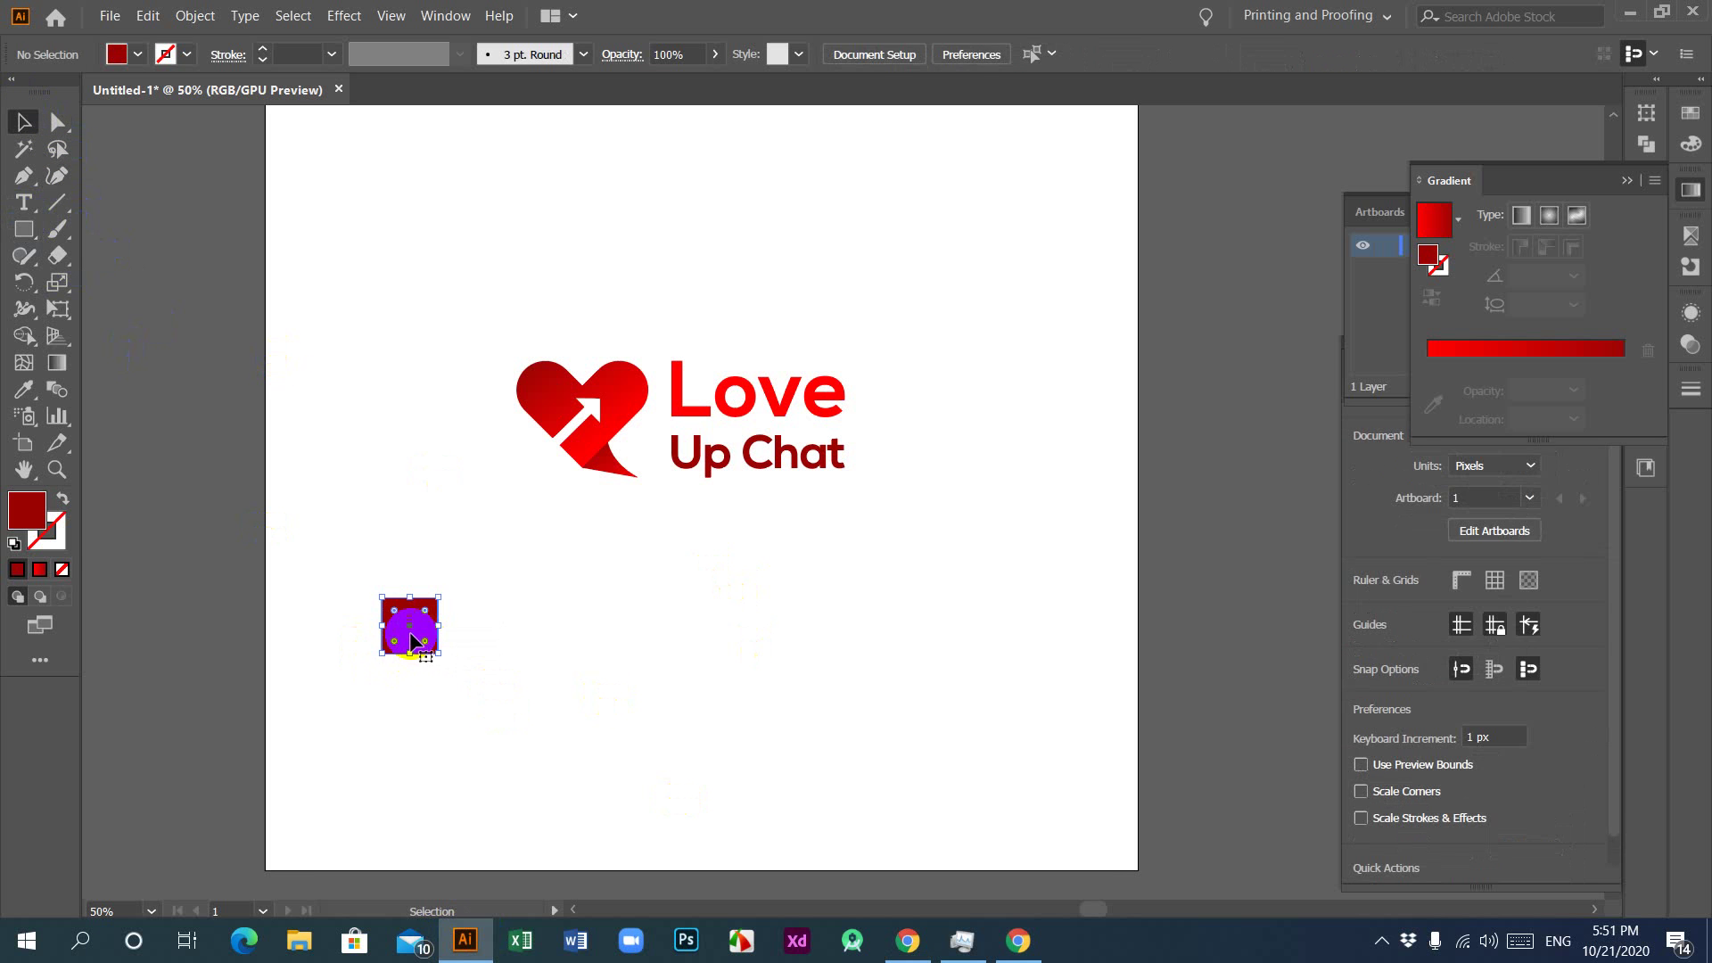
Step: Copy the square 83 px to the right, repeat the copy to form a row of four, and space the squares evenly
{"action": "left_click_drag", "start_coordinate": [412, 640], "coordinate": [482, 635]}
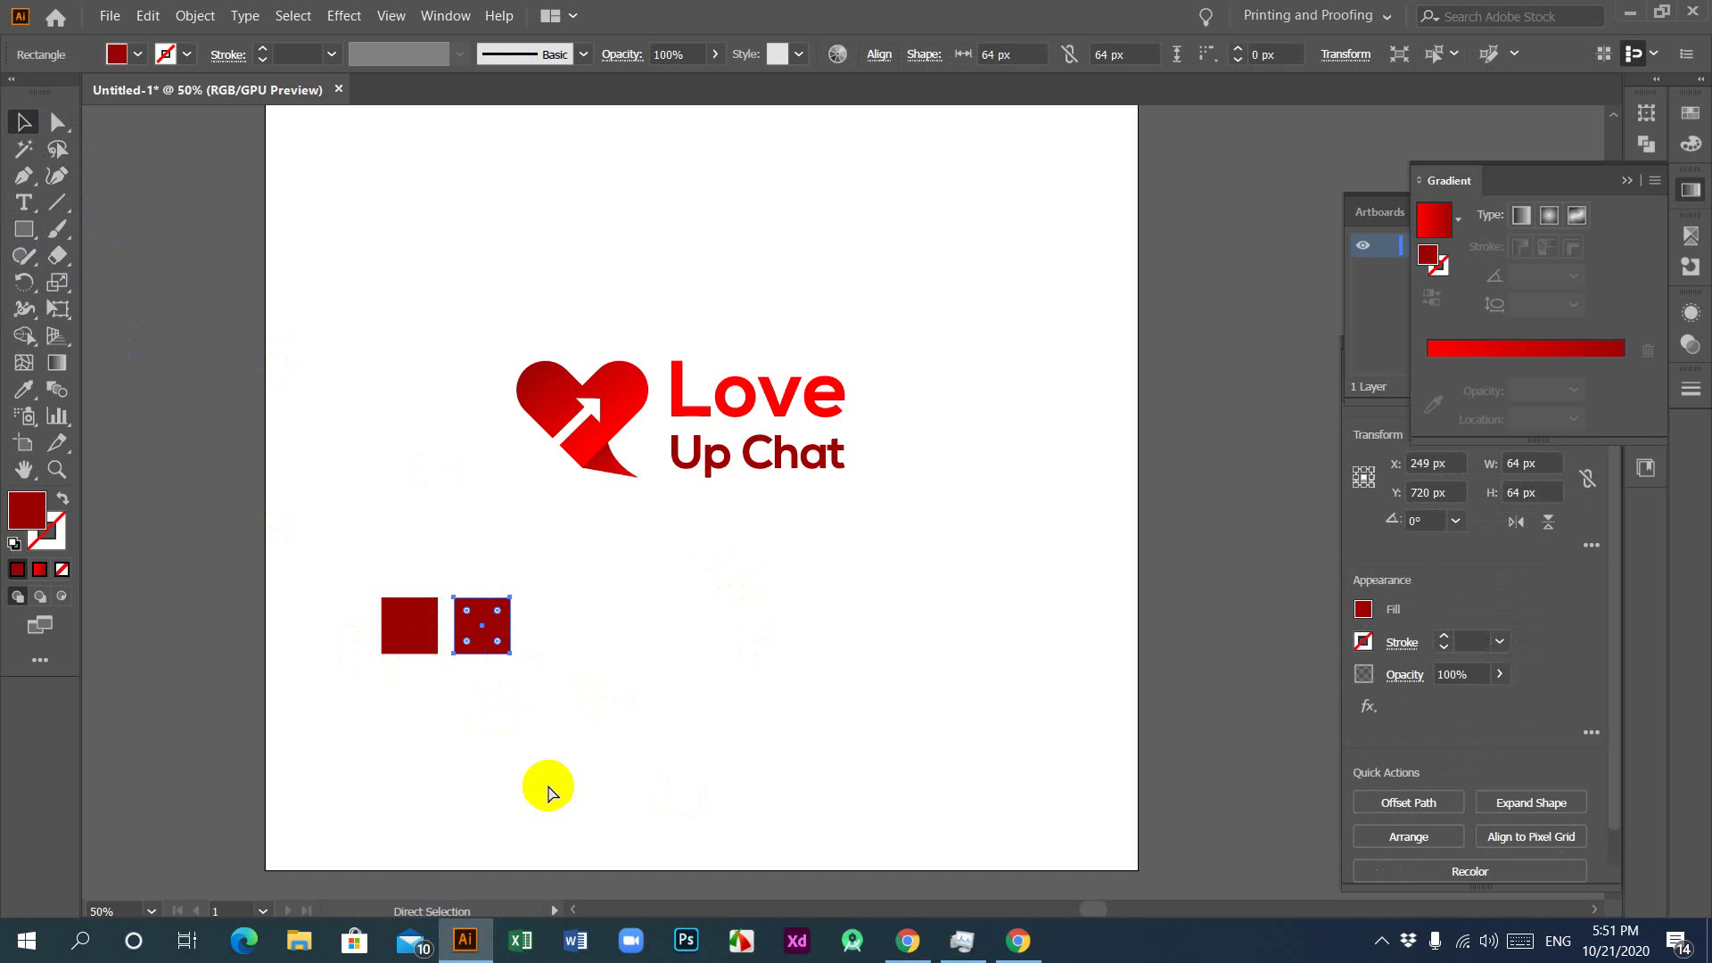
{"action": "key", "text": "ctrl+d"}
{"action": "key", "text": "ctrl+d"}
{"action": "left_click_drag", "start_coordinate": [376, 694], "coordinate": [660, 596]}
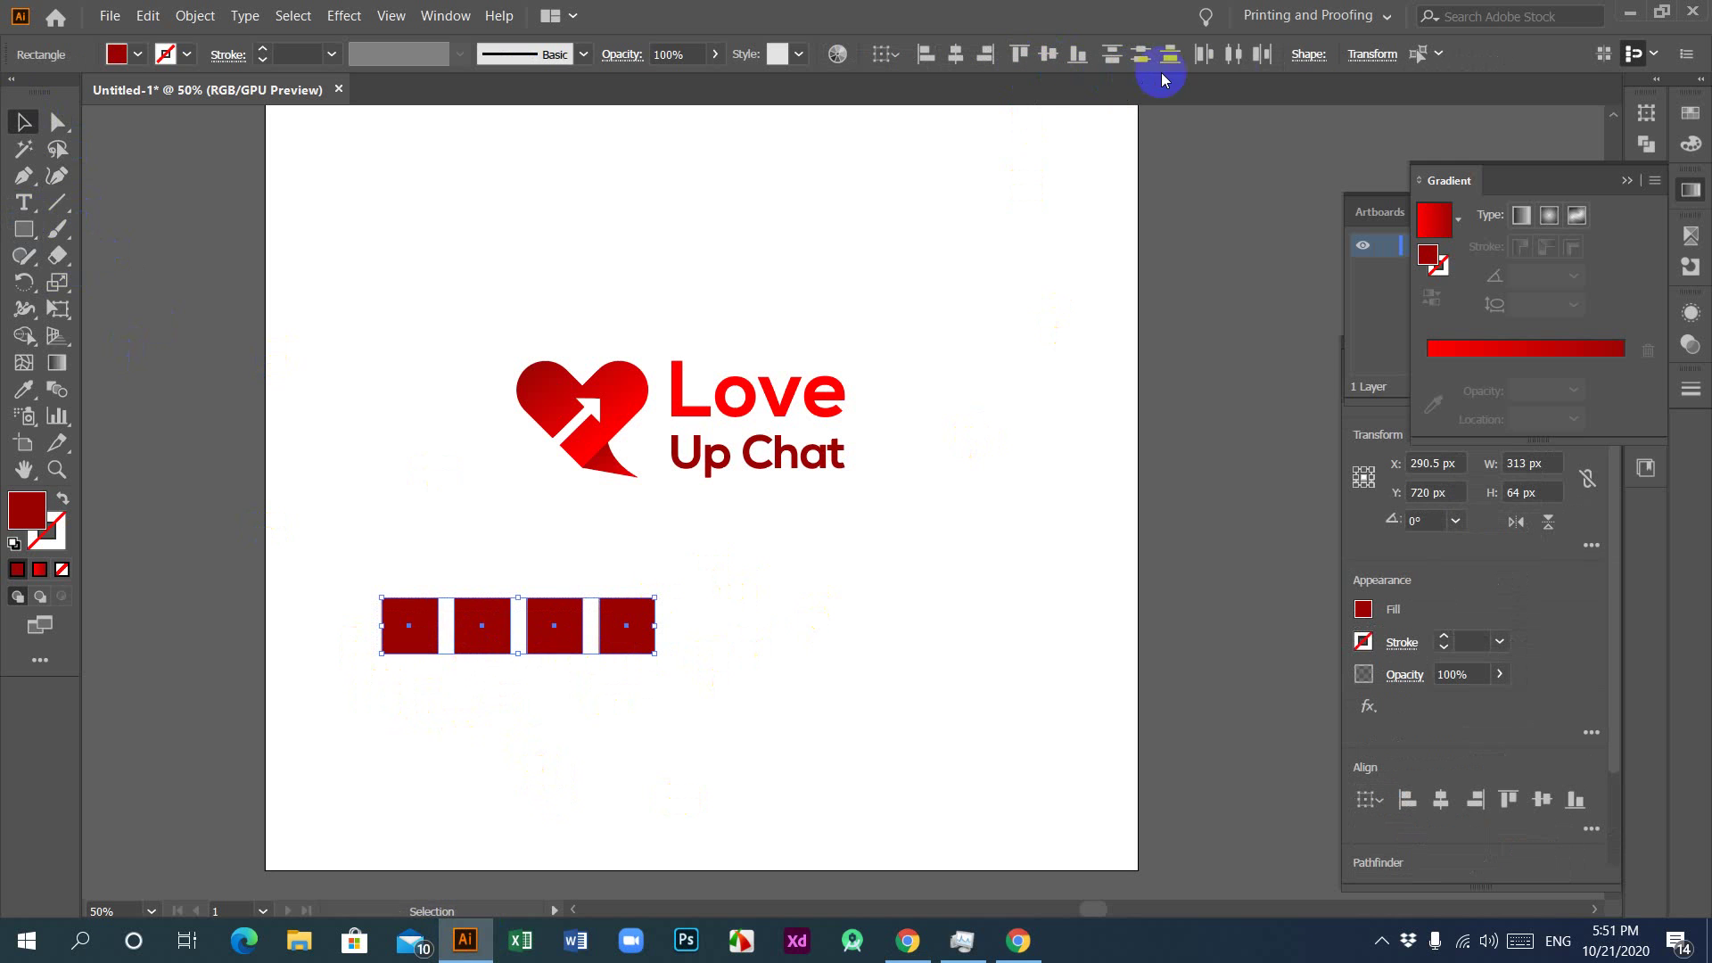
{"action": "left_click", "coordinate": [1251, 68]}
{"action": "left_click", "coordinate": [901, 612]}
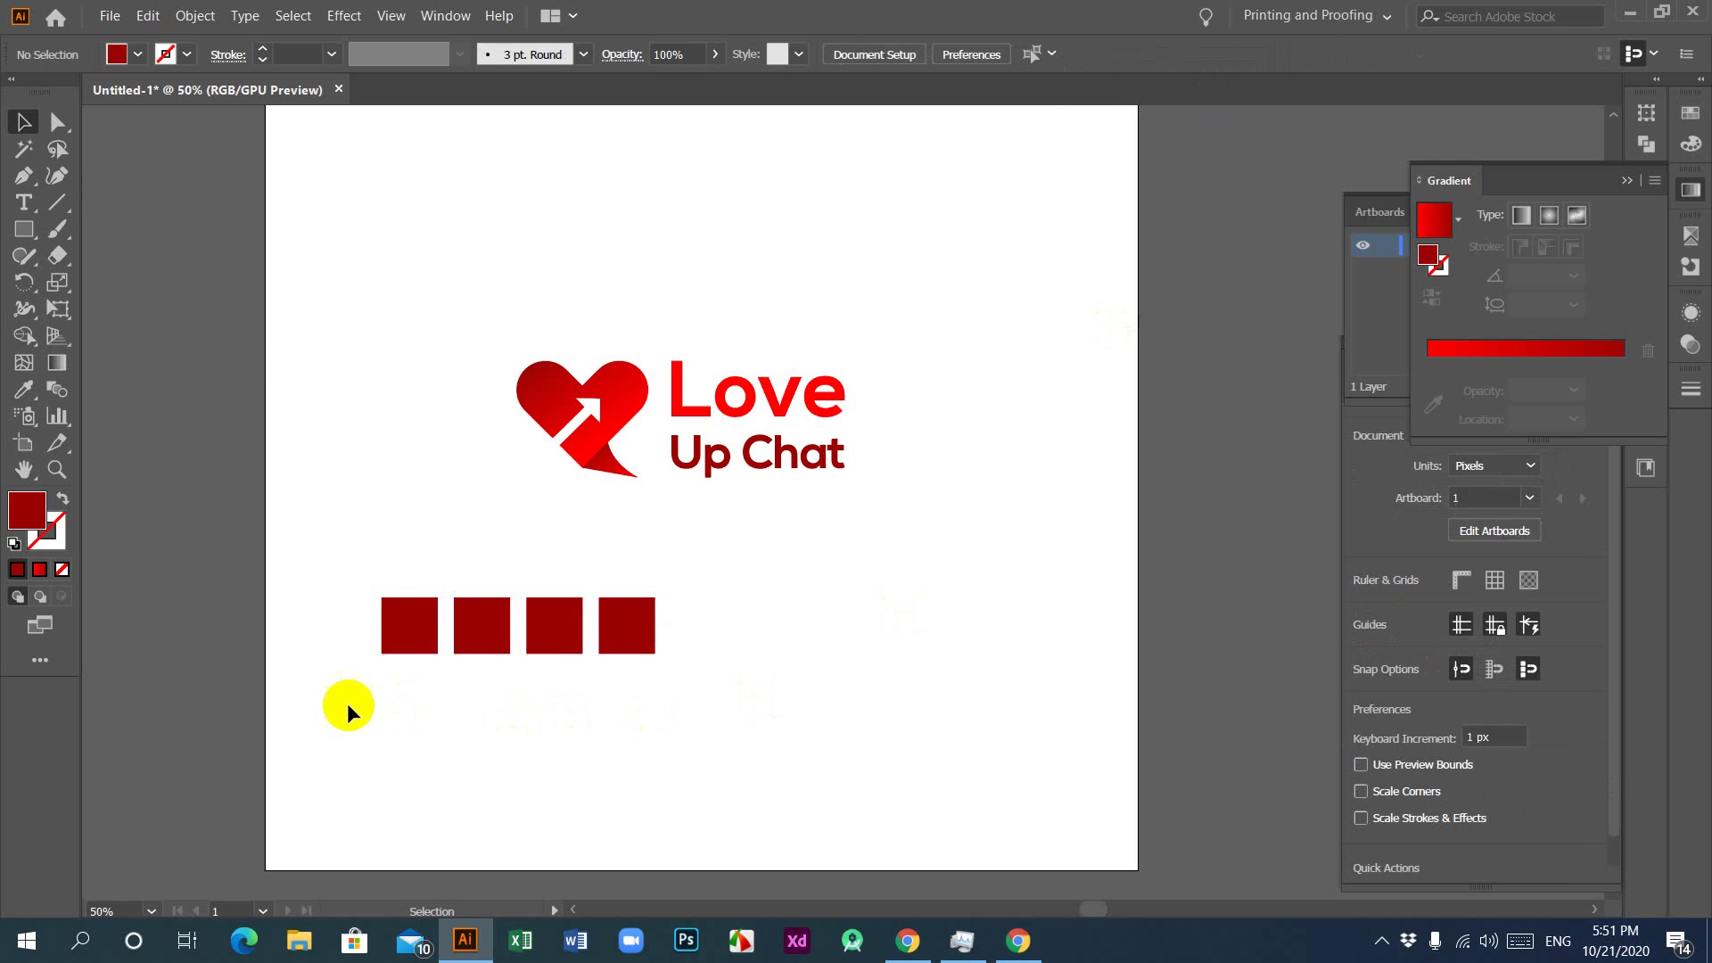
Step: Copy the row of squares down about 81 px, repeat into a 4 × 4 grid, and move the grid to the artboard's lower right
{"action": "left_click_drag", "start_coordinate": [337, 703], "coordinate": [612, 630]}
{"action": "left_click_drag", "start_coordinate": [554, 624], "coordinate": [558, 713]}
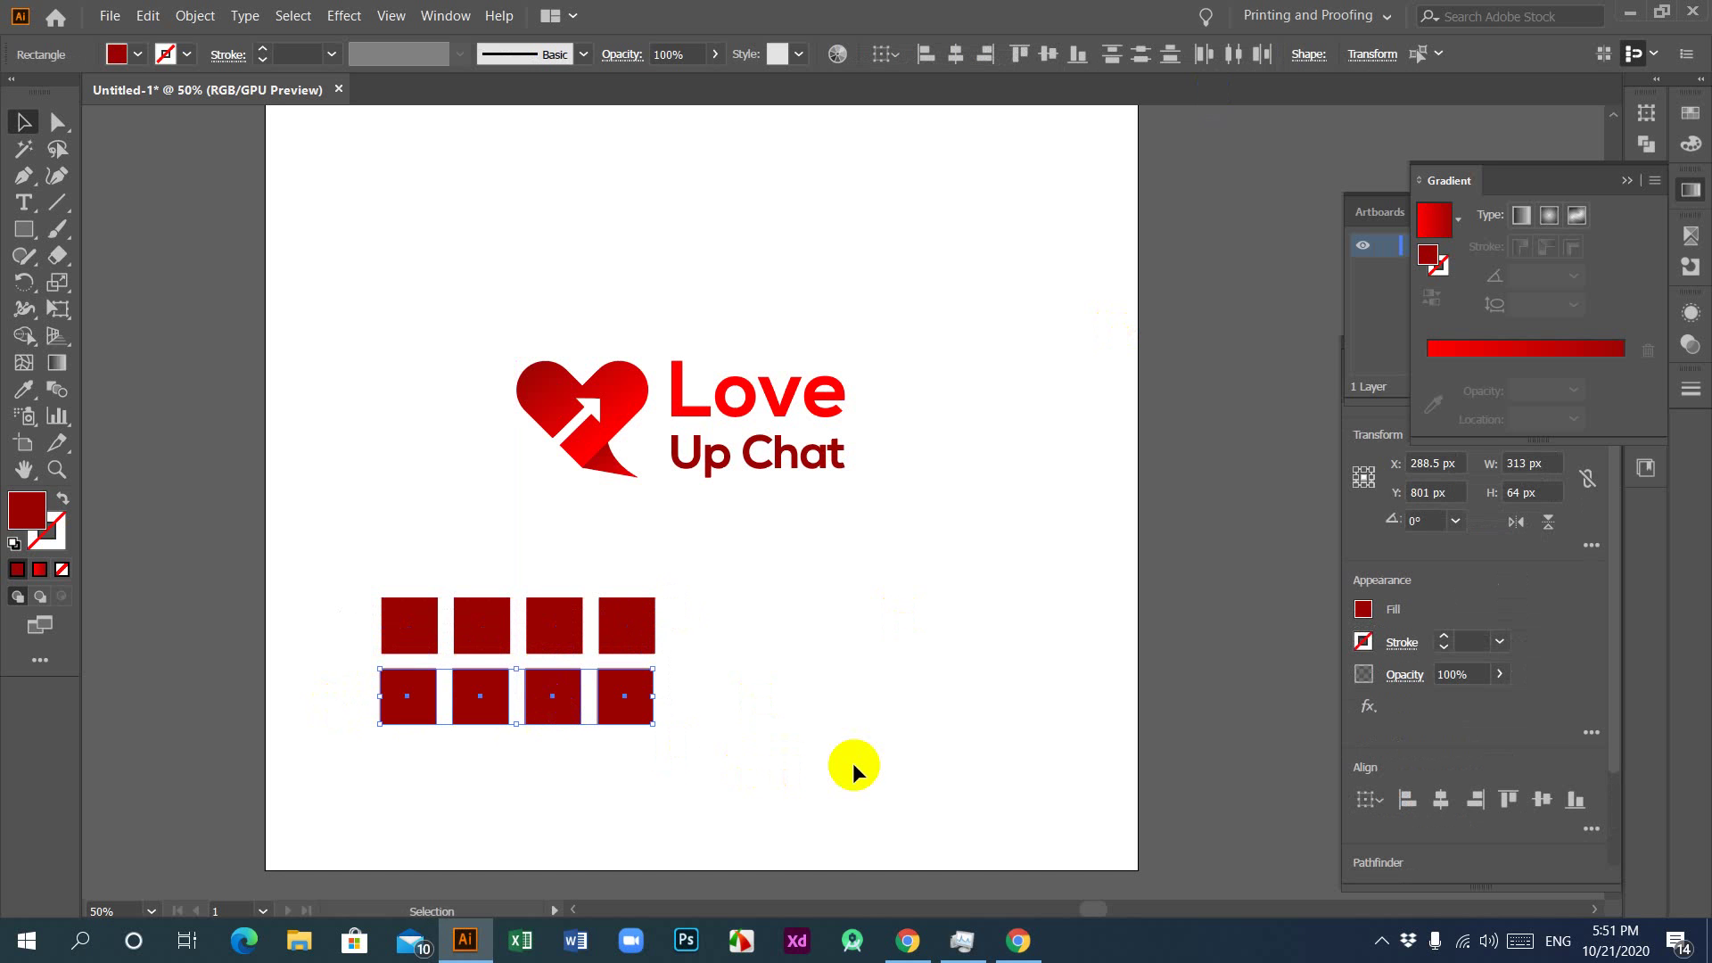
{"action": "key", "text": "ctrl+d"}
{"action": "key", "text": "ctrl+d"}
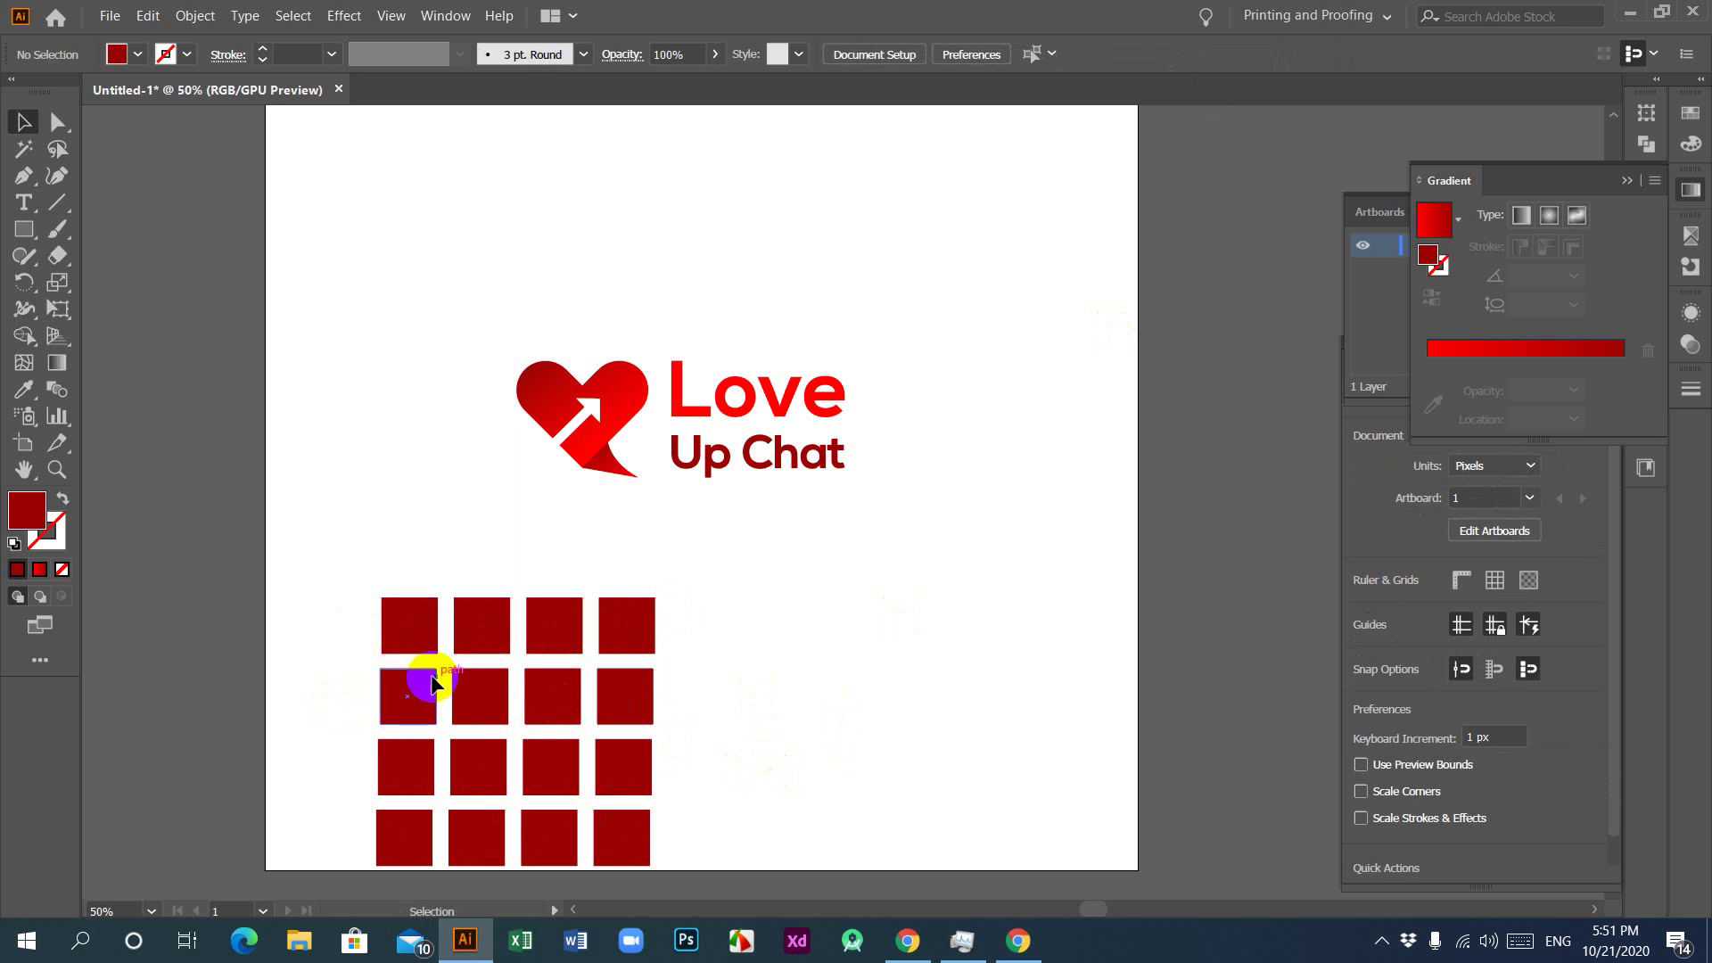
{"action": "left_click_drag", "start_coordinate": [324, 592], "coordinate": [662, 866]}
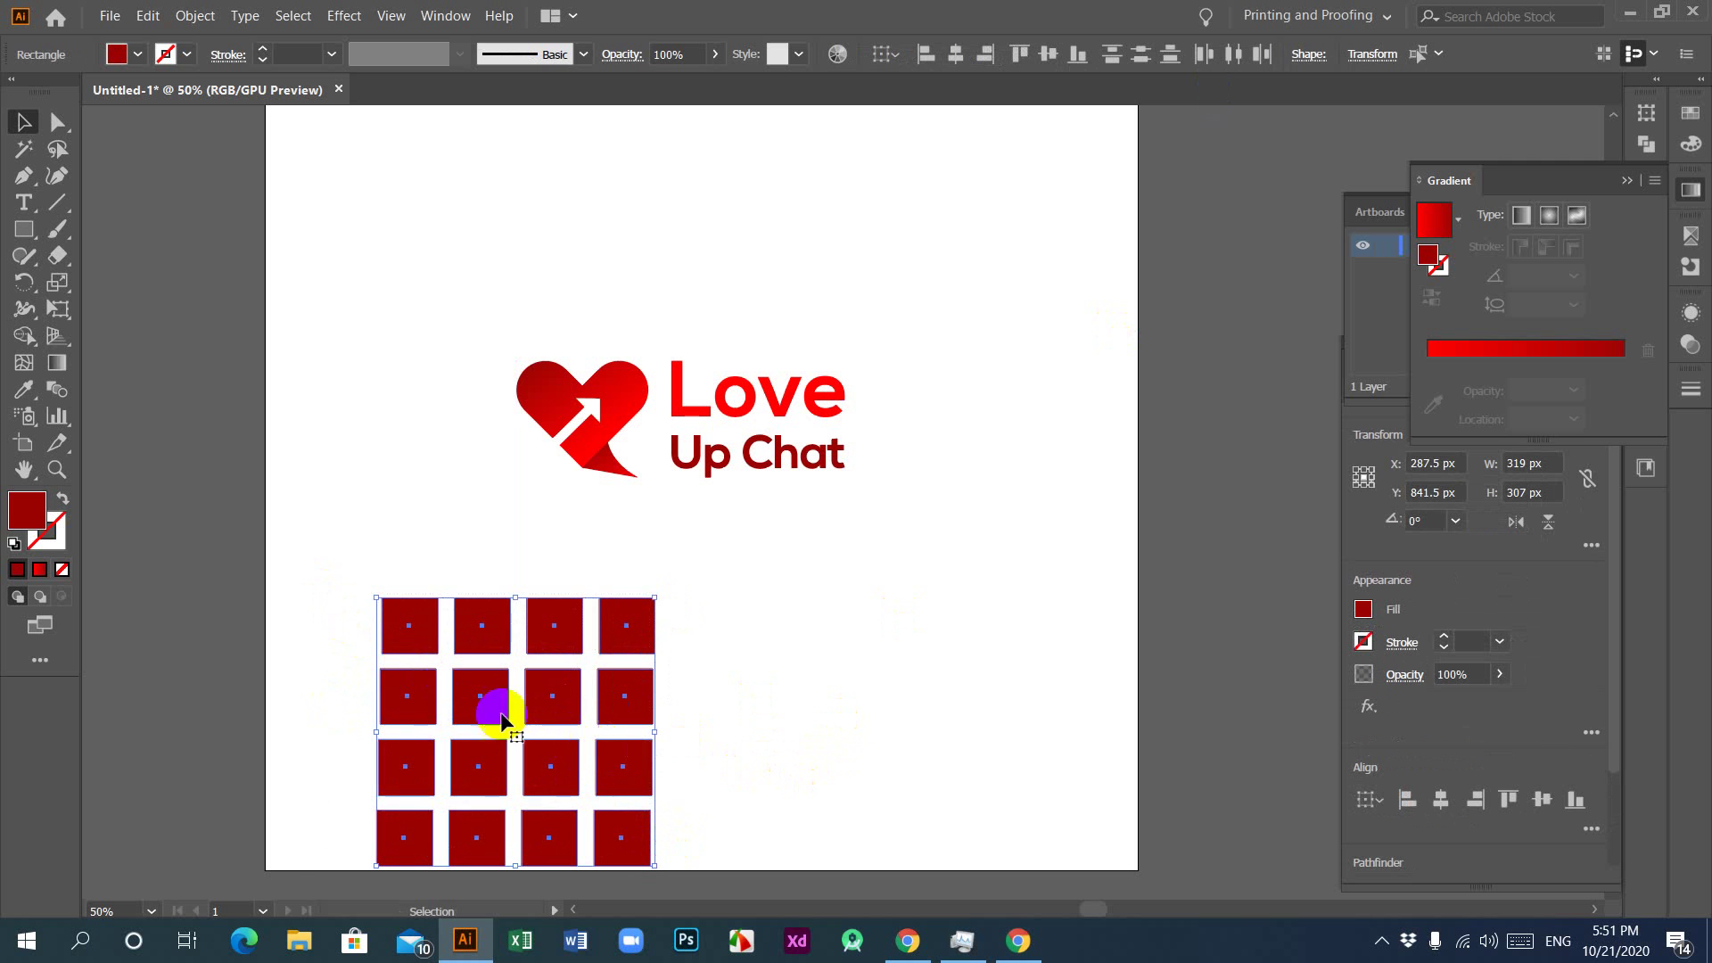
{"action": "left_click_drag", "start_coordinate": [540, 693], "coordinate": [938, 642]}
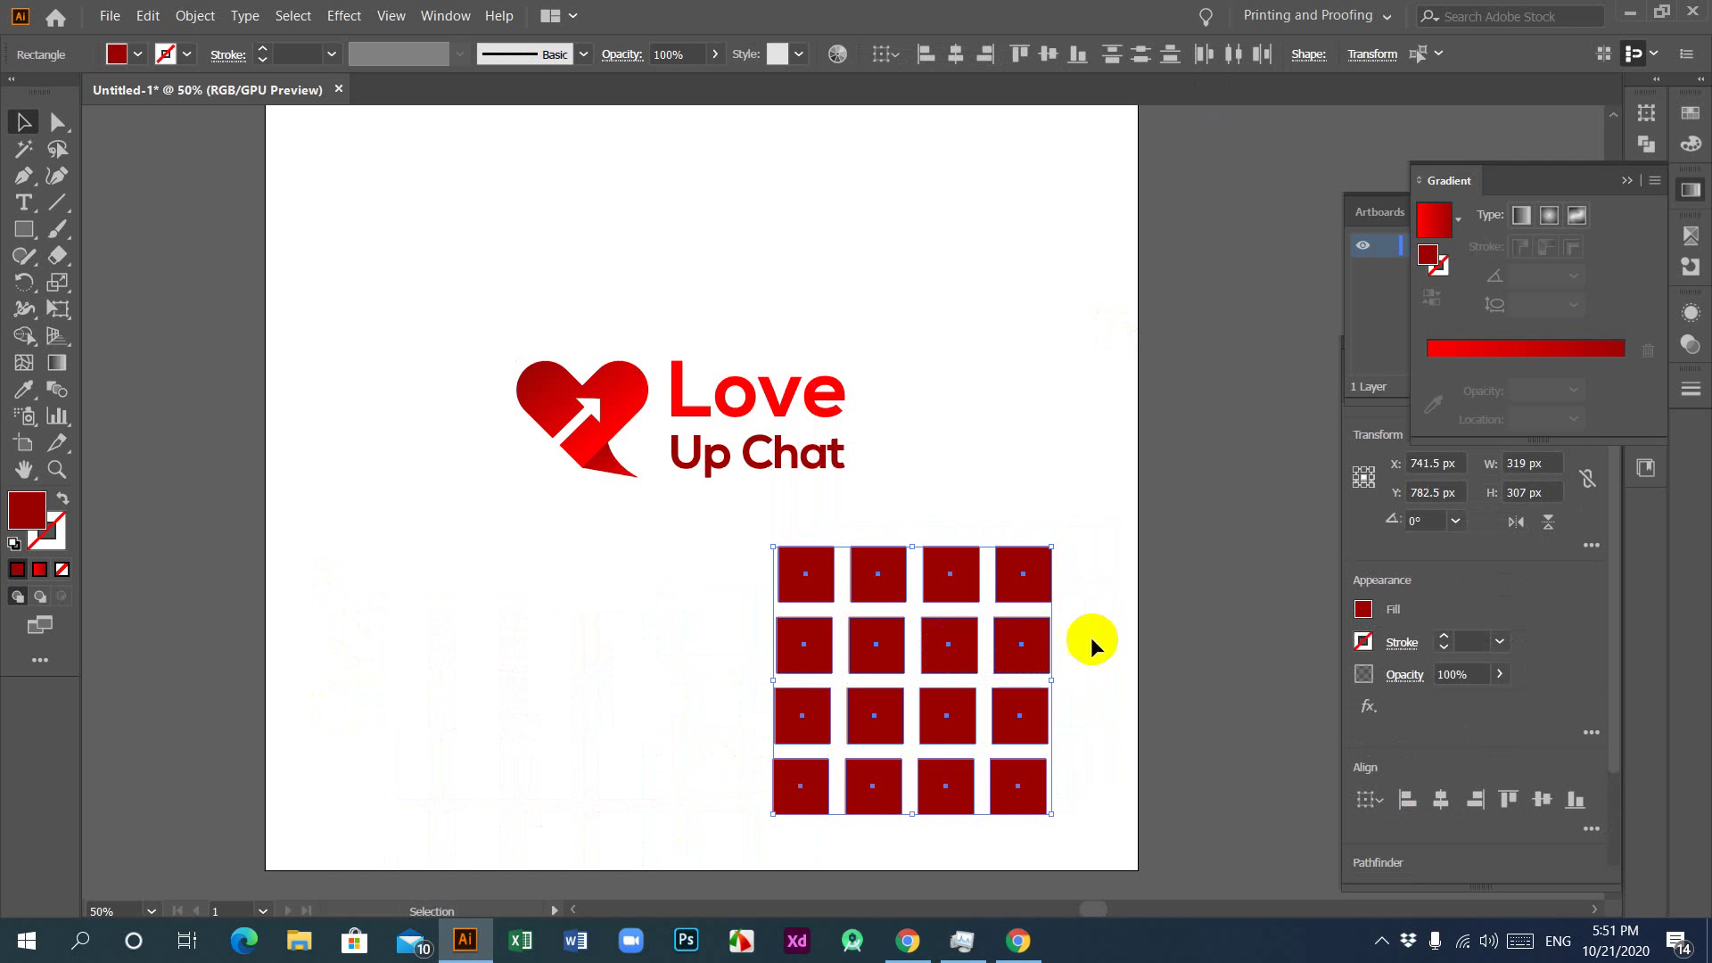
Step: Center-align the squares horizontally within each of the four grid columns
{"action": "left_click", "coordinate": [737, 639]}
{"action": "left_click_drag", "start_coordinate": [746, 546], "coordinate": [787, 822]}
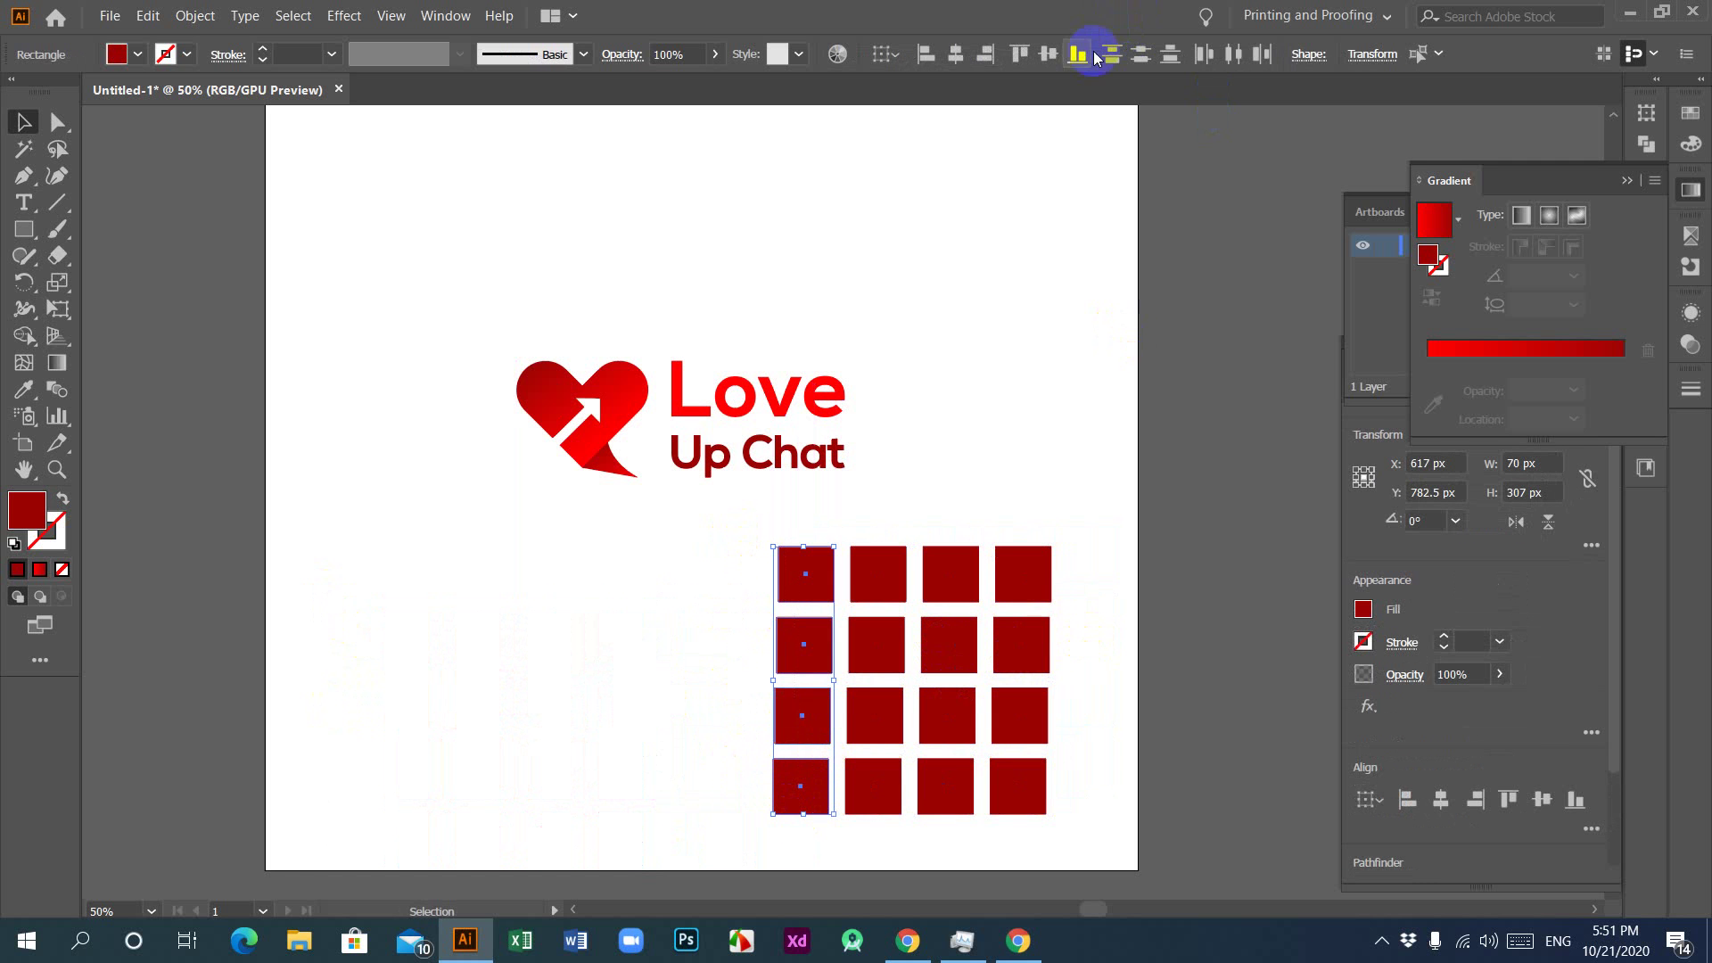
{"action": "left_click", "coordinate": [955, 53]}
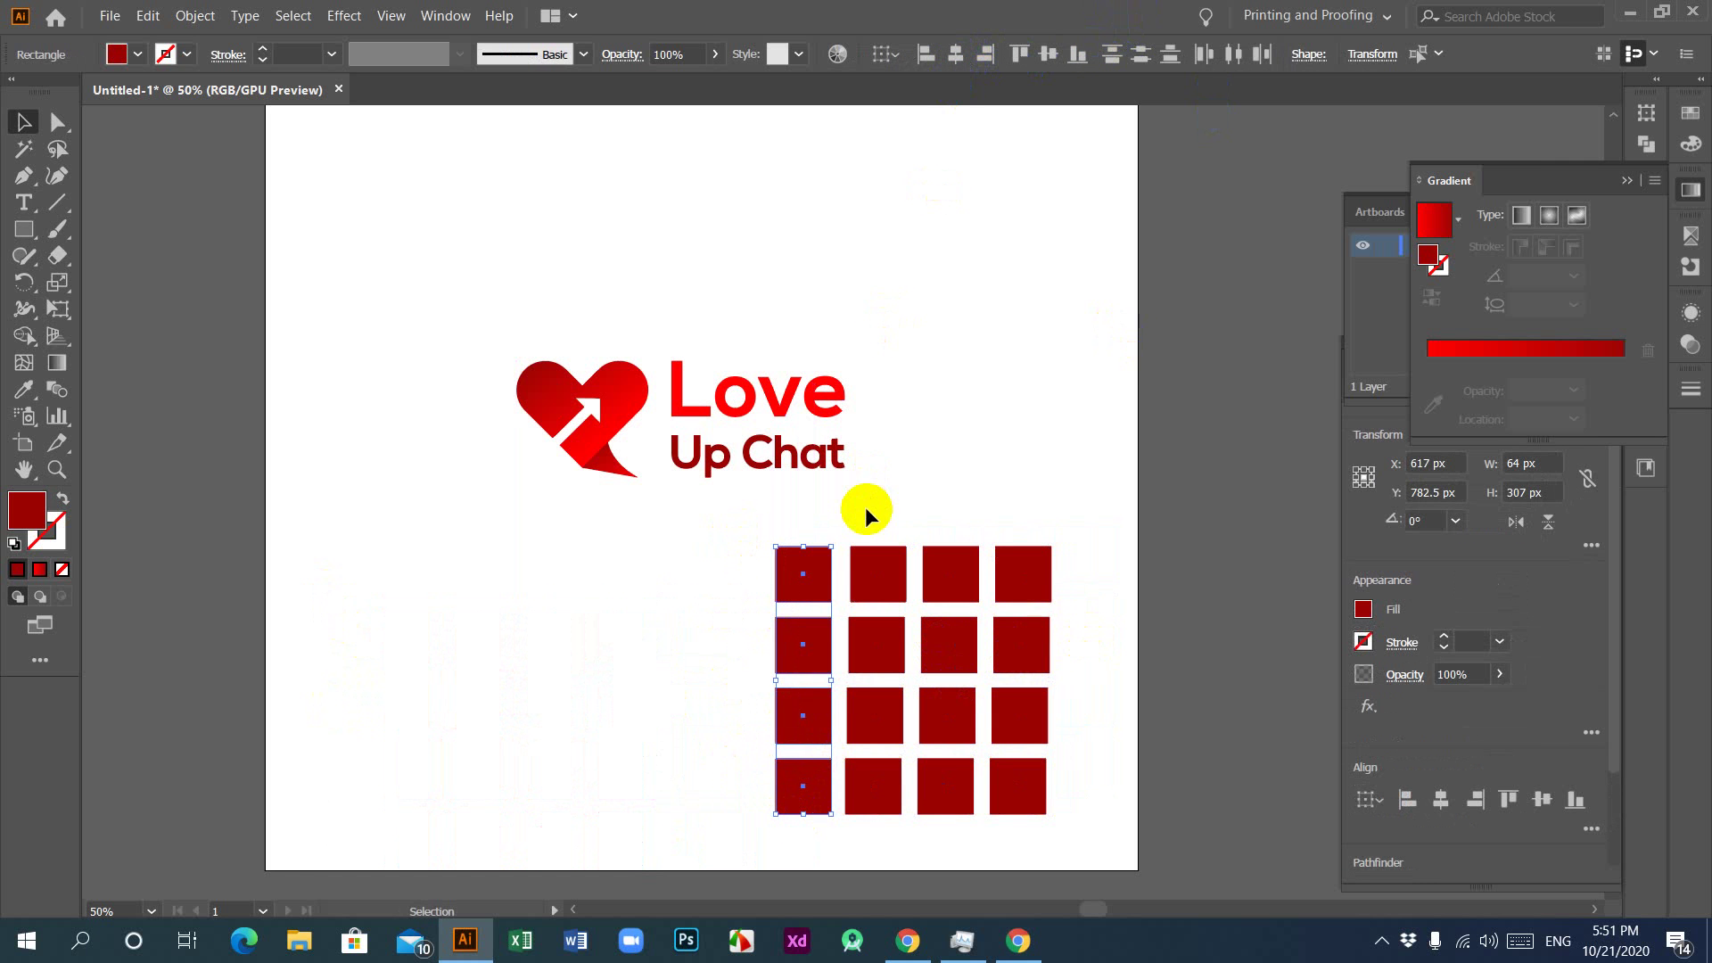
{"action": "left_click_drag", "start_coordinate": [864, 506], "coordinate": [874, 834]}
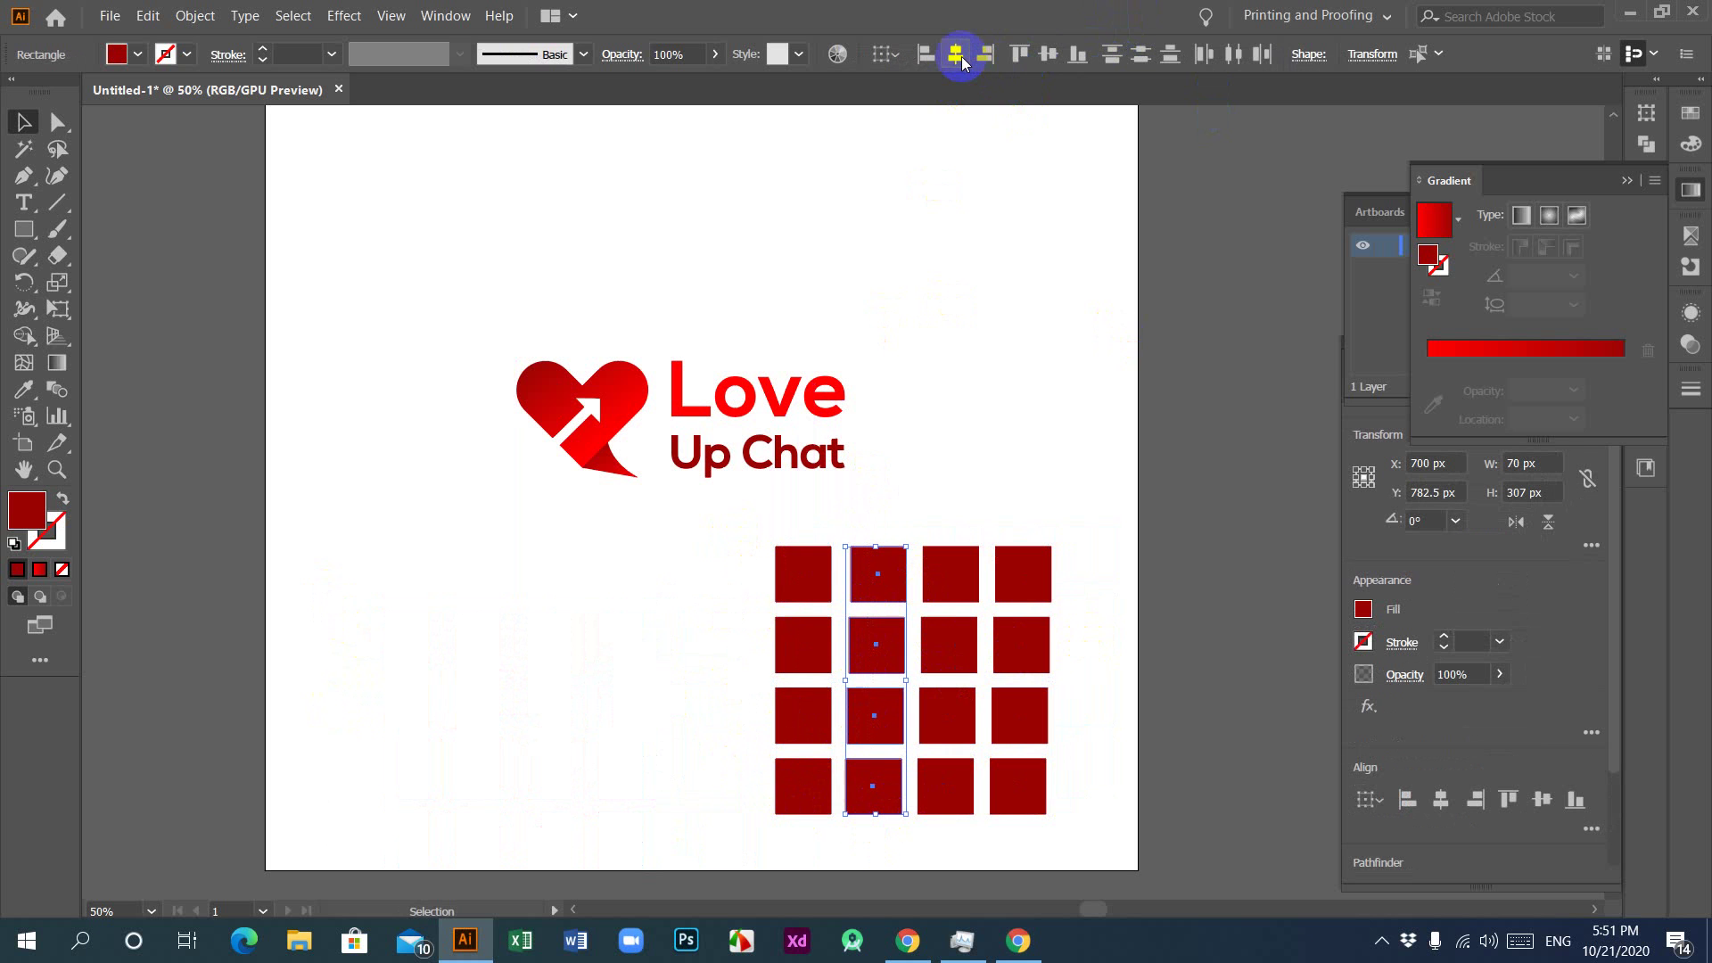
{"action": "left_click", "coordinate": [954, 54]}
{"action": "left_click_drag", "start_coordinate": [939, 486], "coordinate": [968, 830]}
{"action": "left_click", "coordinate": [957, 53]}
{"action": "left_click_drag", "start_coordinate": [1021, 477], "coordinate": [1040, 810]}
{"action": "left_click", "coordinate": [955, 54]}
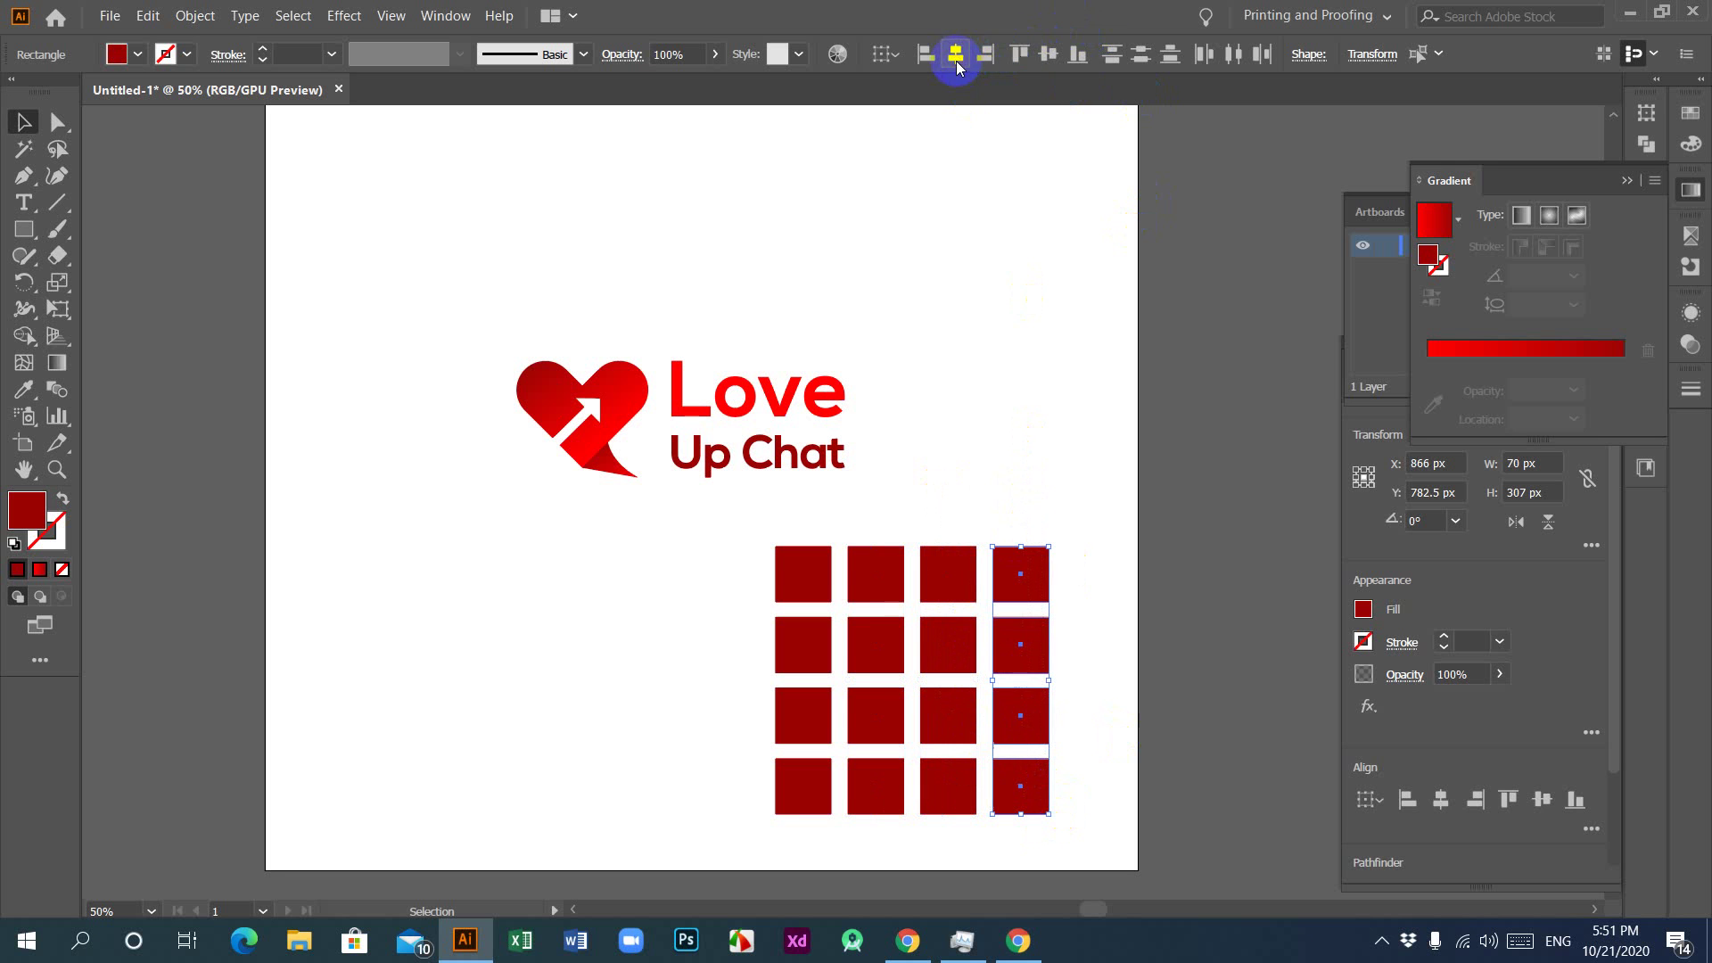
Step: Center-align the squares vertically within each of the four grid rows
{"action": "left_click", "coordinate": [959, 503]}
{"action": "left_click_drag", "start_coordinate": [731, 565], "coordinate": [1052, 589]}
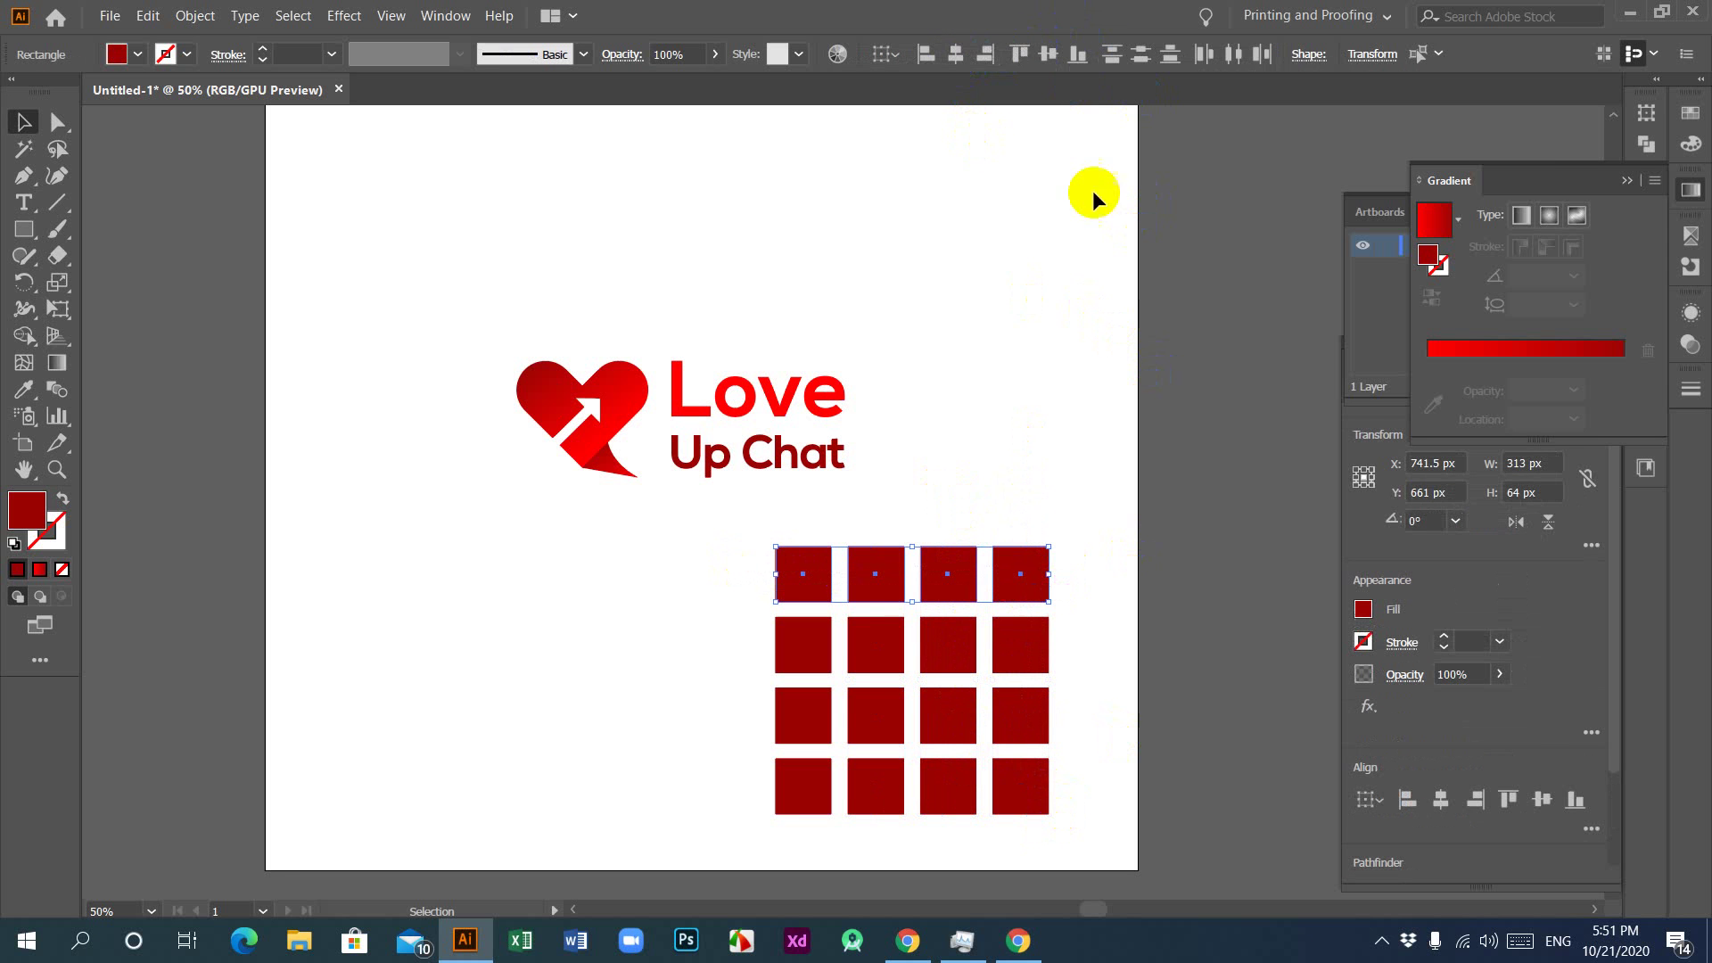
{"action": "left_click", "coordinate": [1049, 54]}
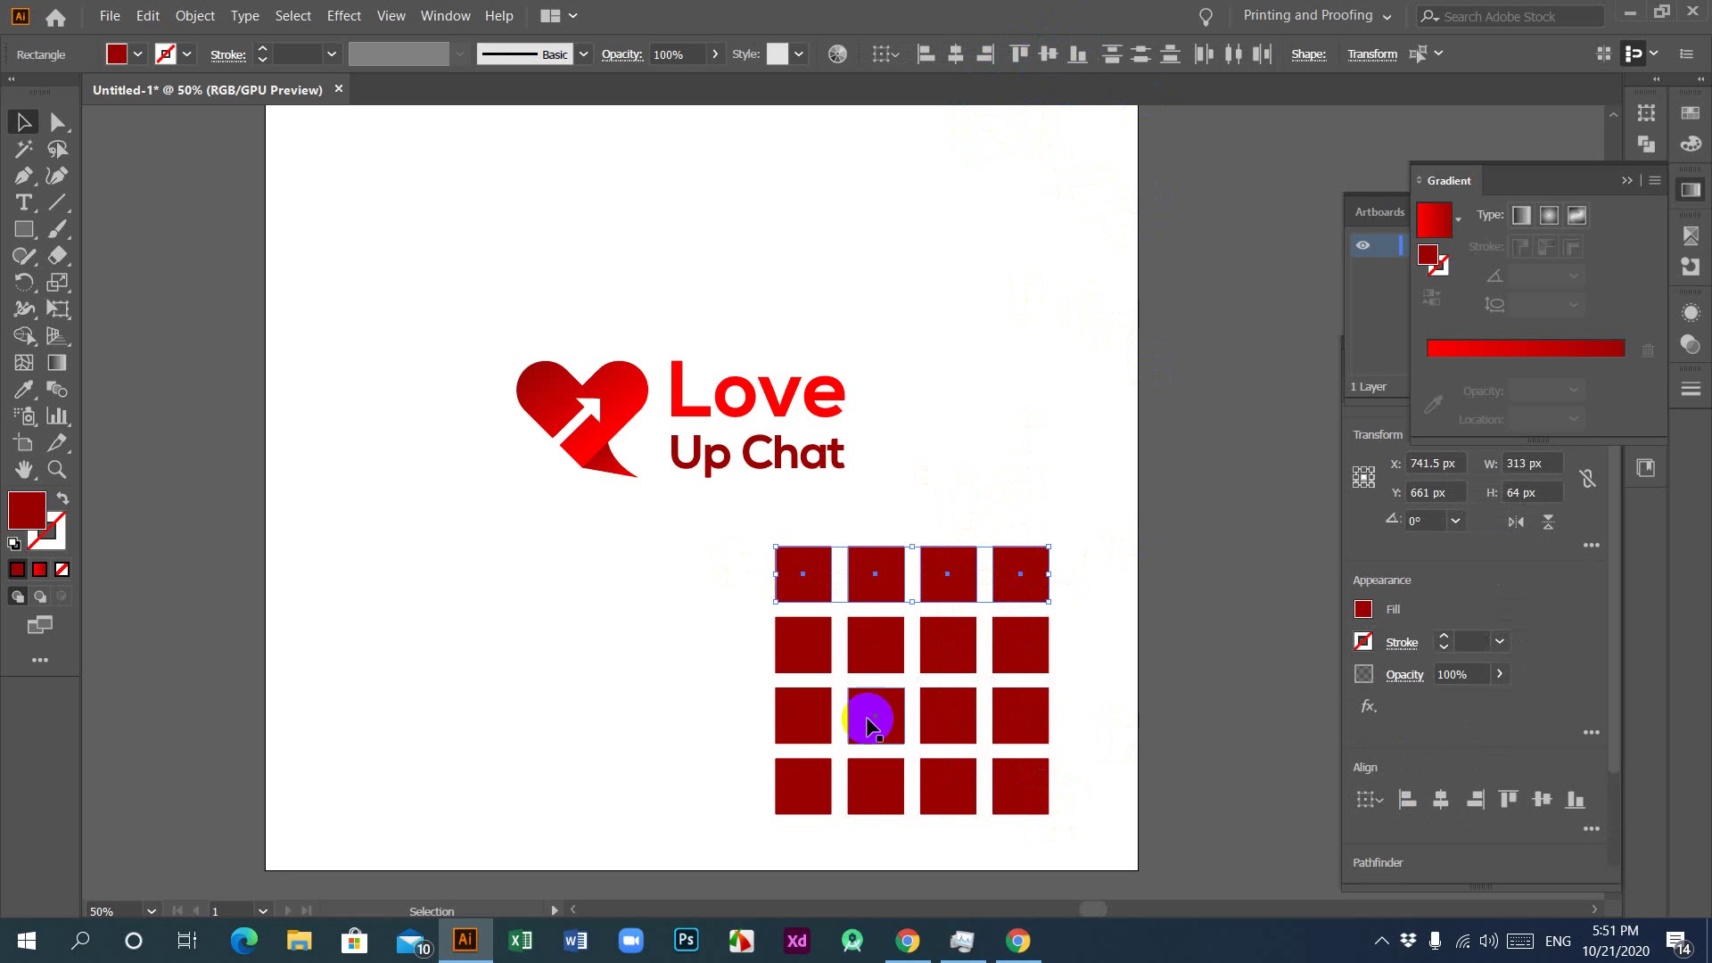
{"action": "left_click_drag", "start_coordinate": [726, 643], "coordinate": [1077, 657]}
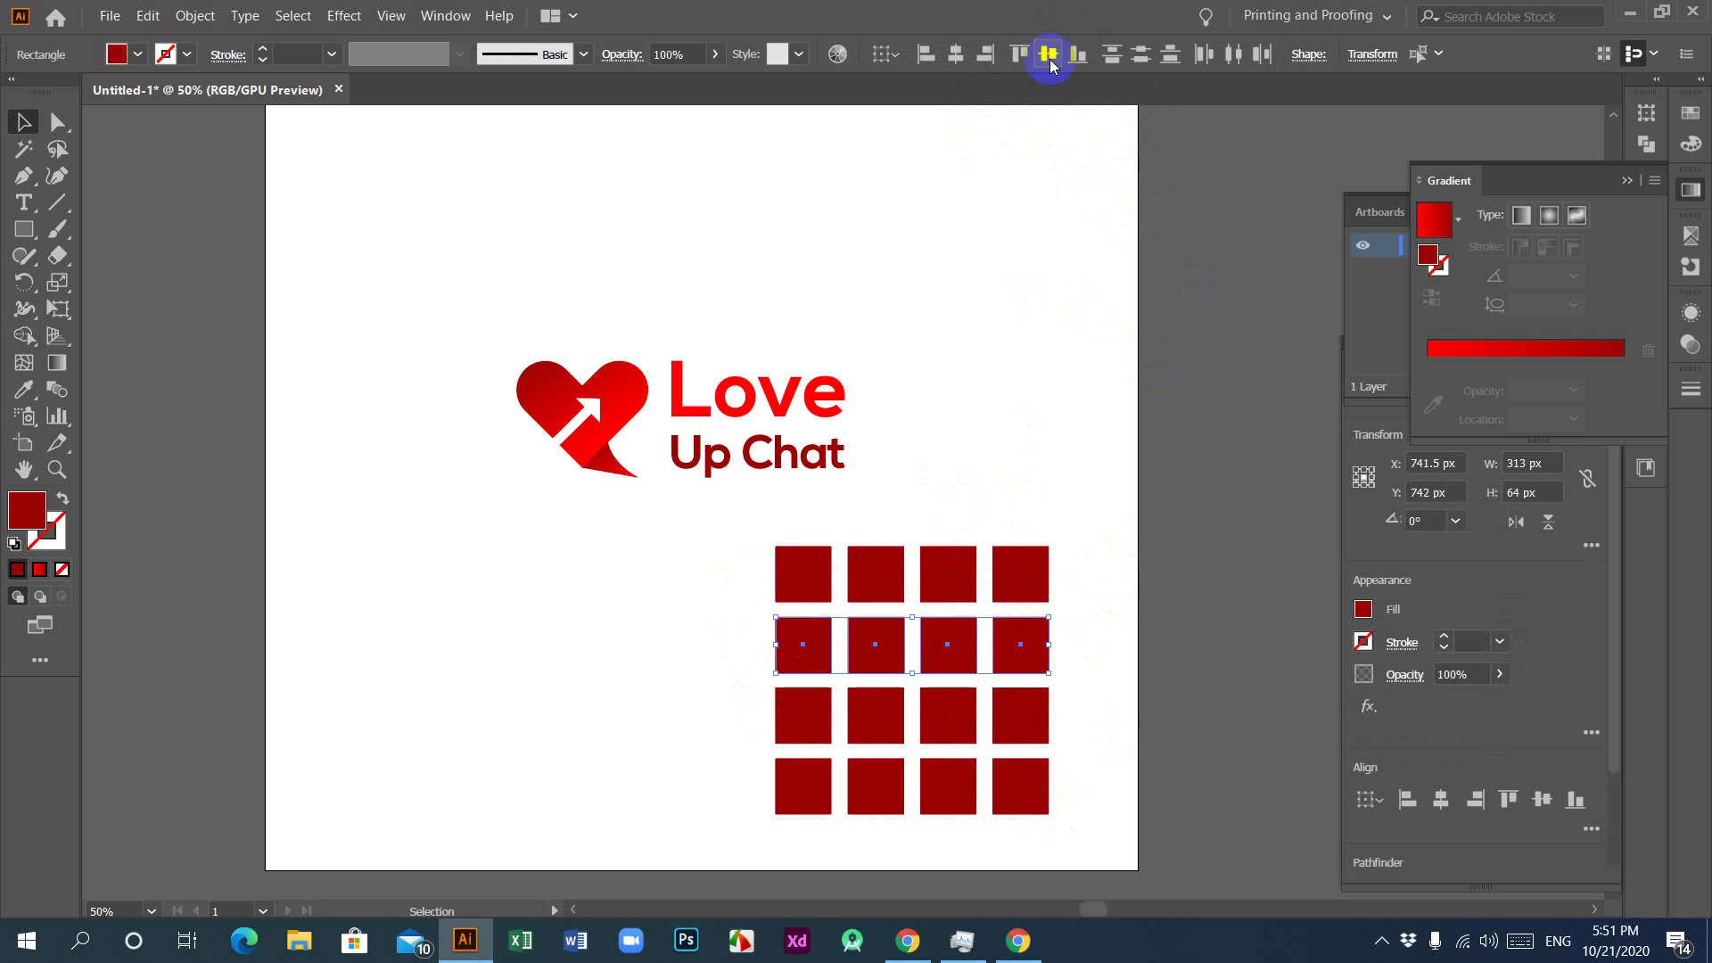
{"action": "left_click_drag", "start_coordinate": [711, 713], "coordinate": [1083, 740]}
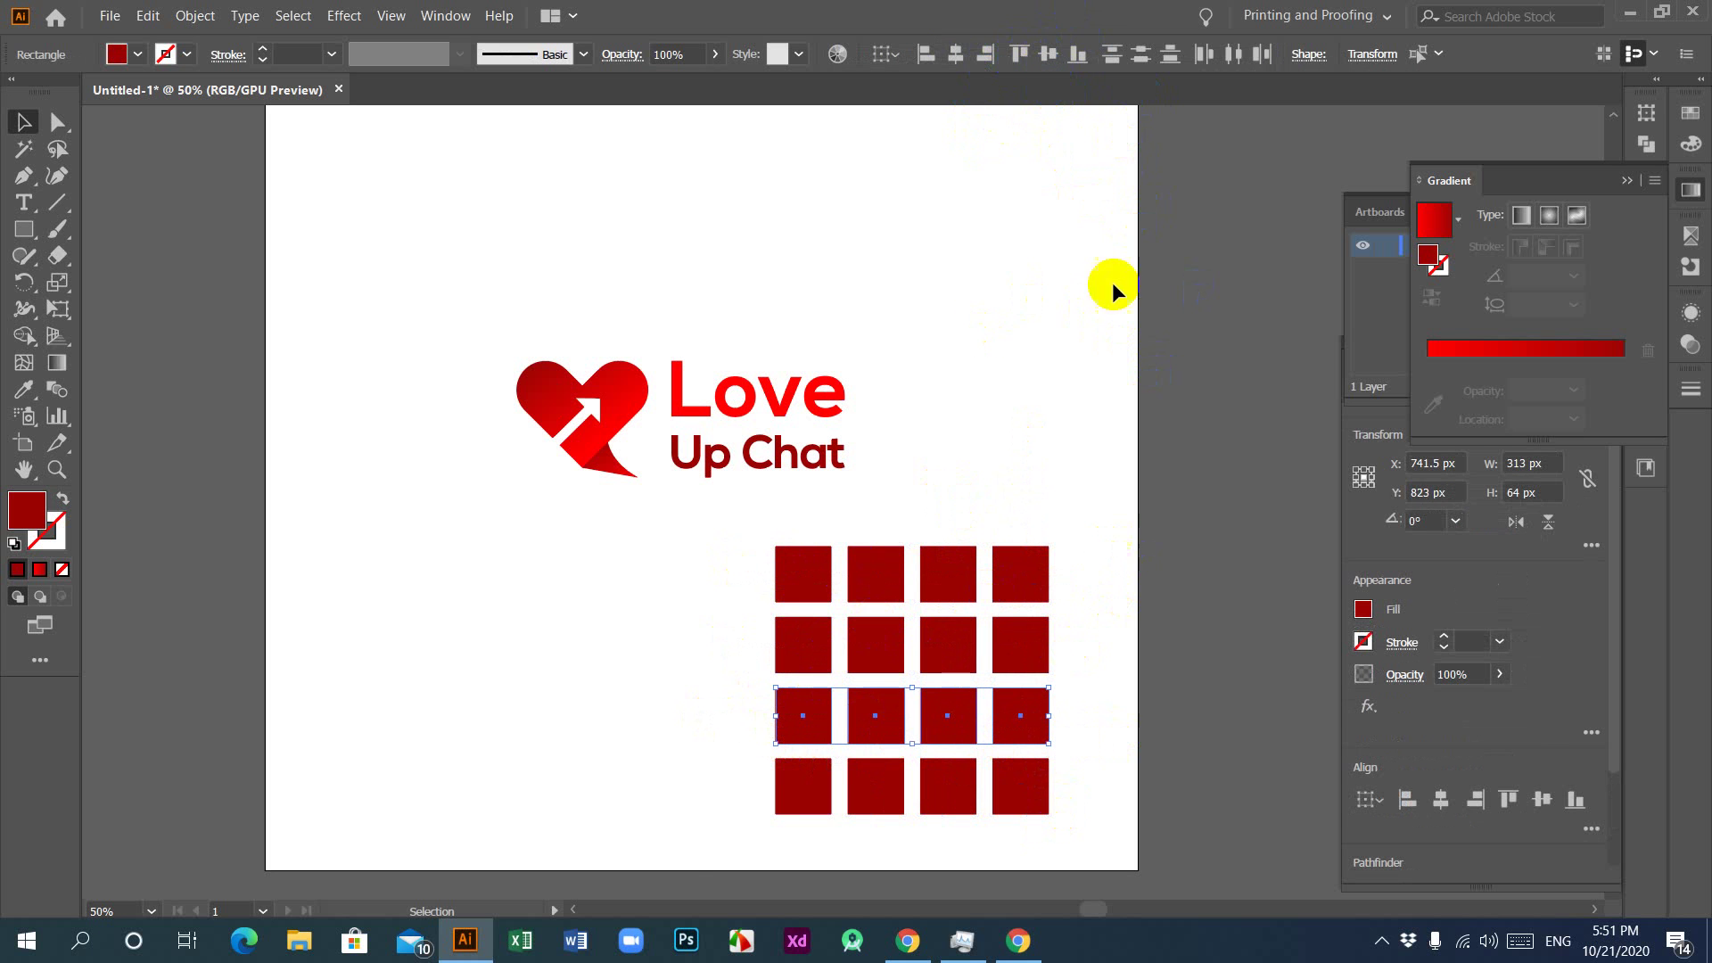
{"action": "left_click", "coordinate": [1049, 55]}
{"action": "left_click_drag", "start_coordinate": [724, 772], "coordinate": [1132, 825]}
{"action": "left_click", "coordinate": [1047, 54]}
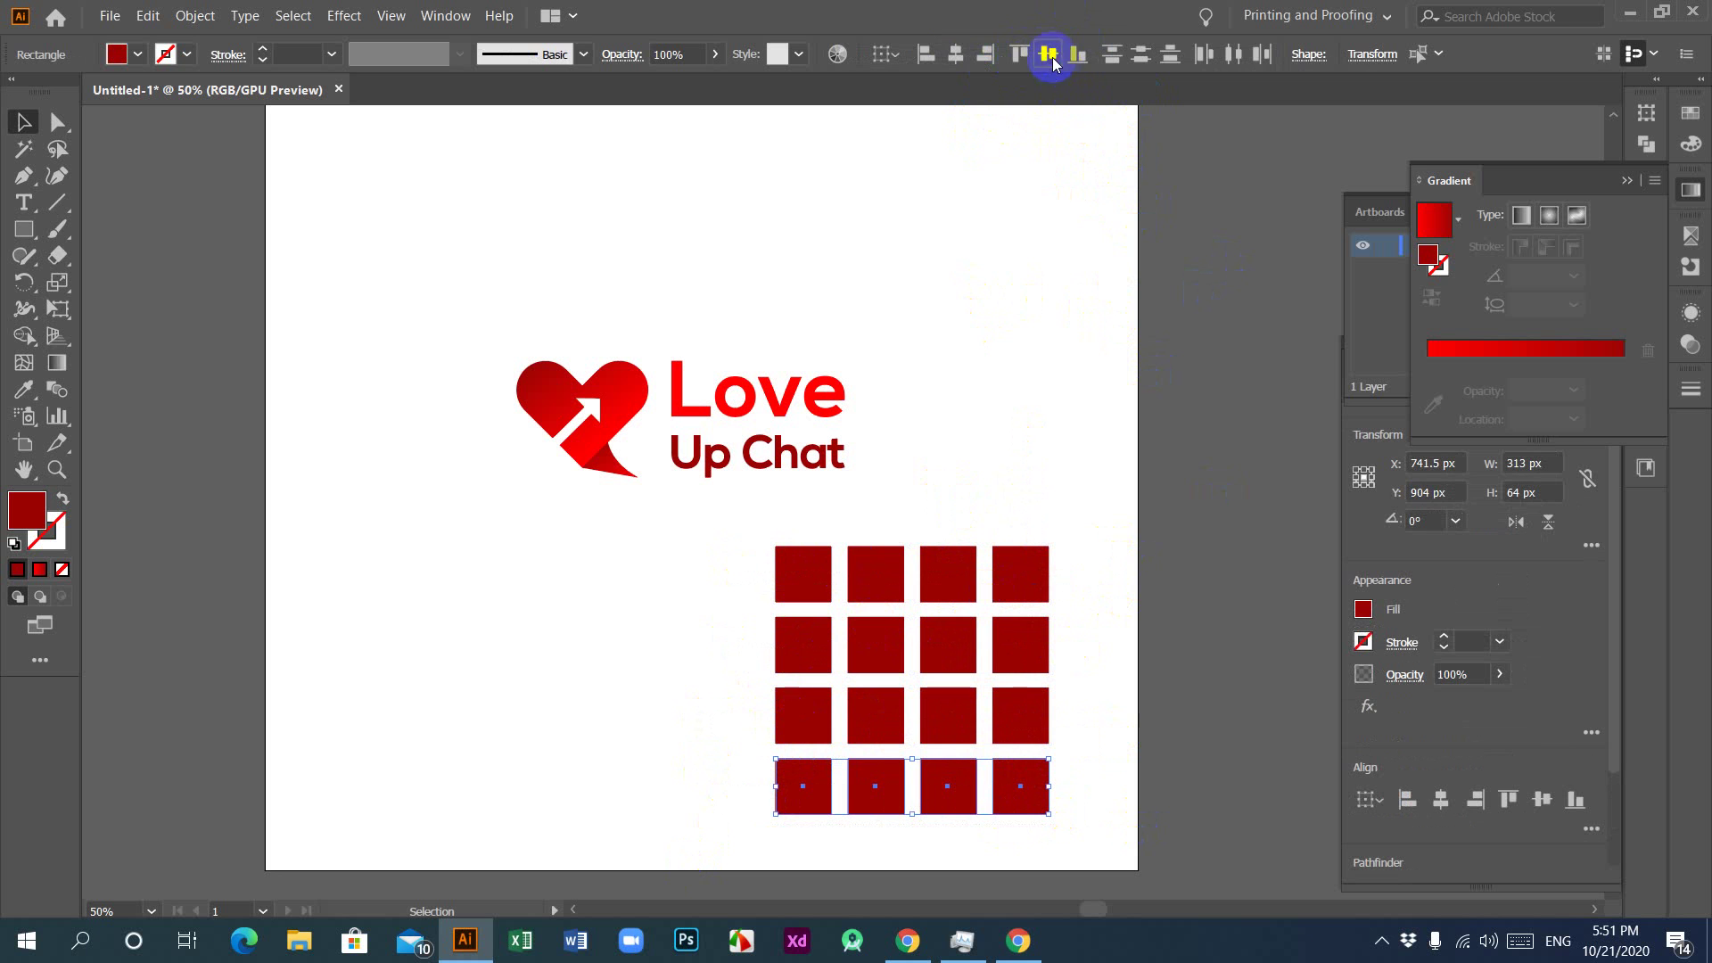
Step: Group all sixteen squares of the grid
{"action": "left_click", "coordinate": [500, 783]}
{"action": "left_click_drag", "start_coordinate": [715, 569], "coordinate": [1053, 825]}
{"action": "left_click", "coordinate": [803, 792]}
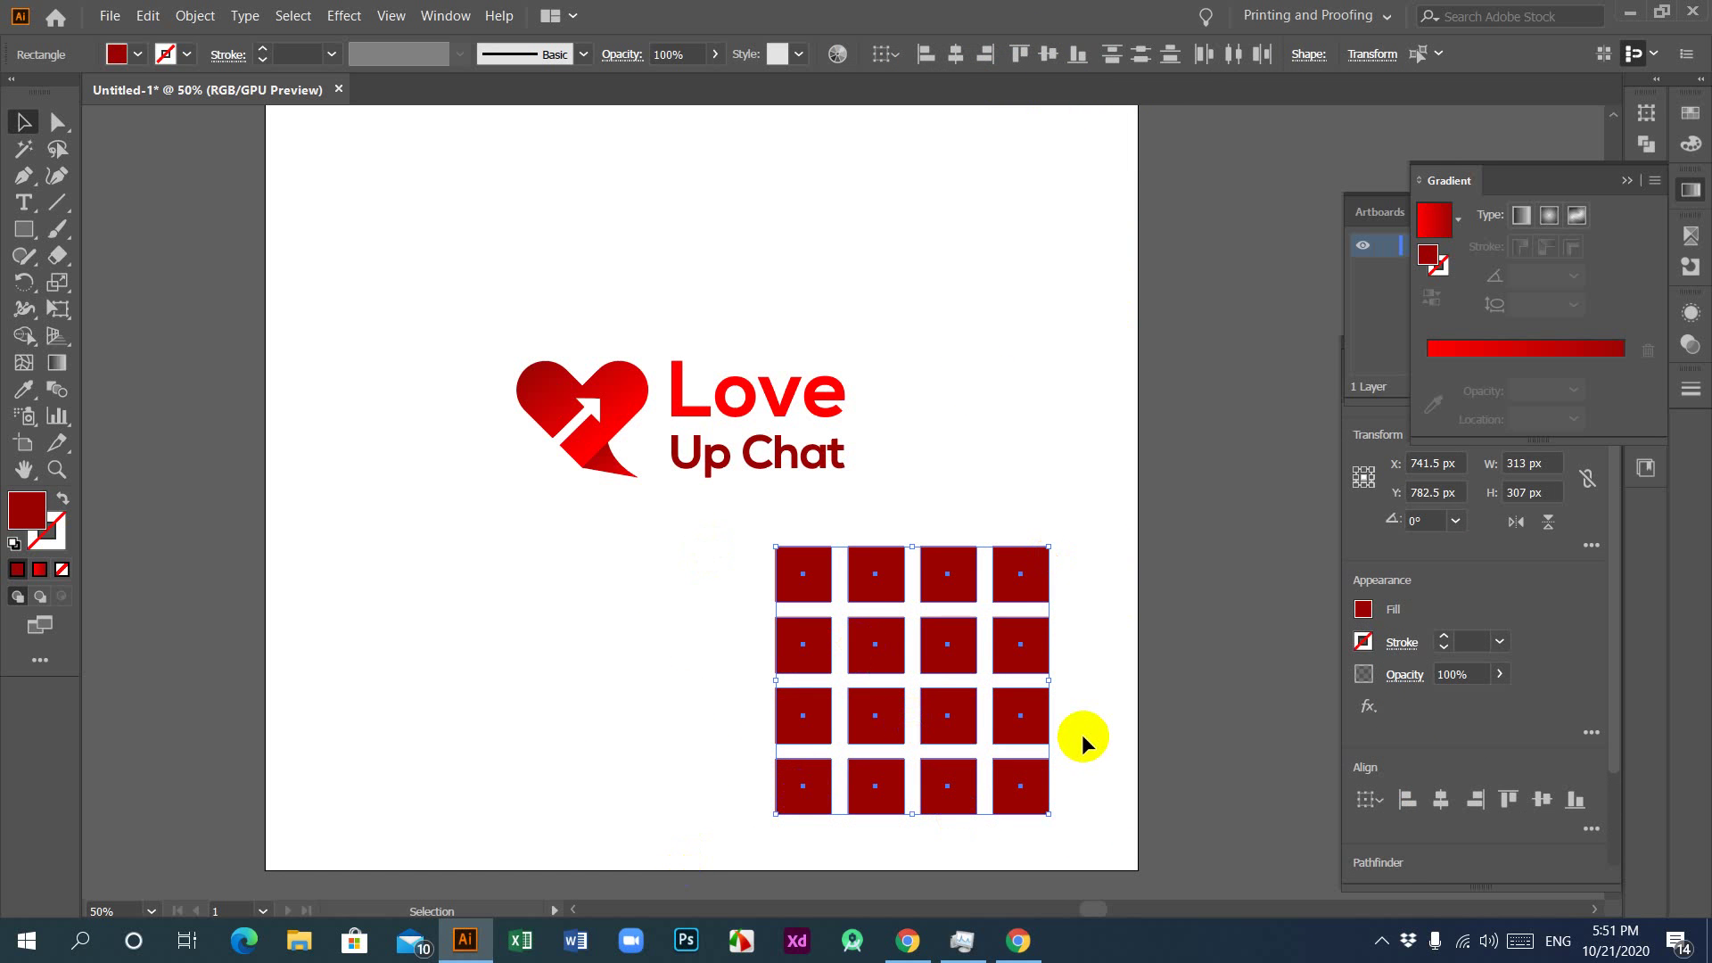
{"action": "key", "text": "a"}
{"action": "key", "text": "ctrl+g"}
{"action": "key", "text": "v"}
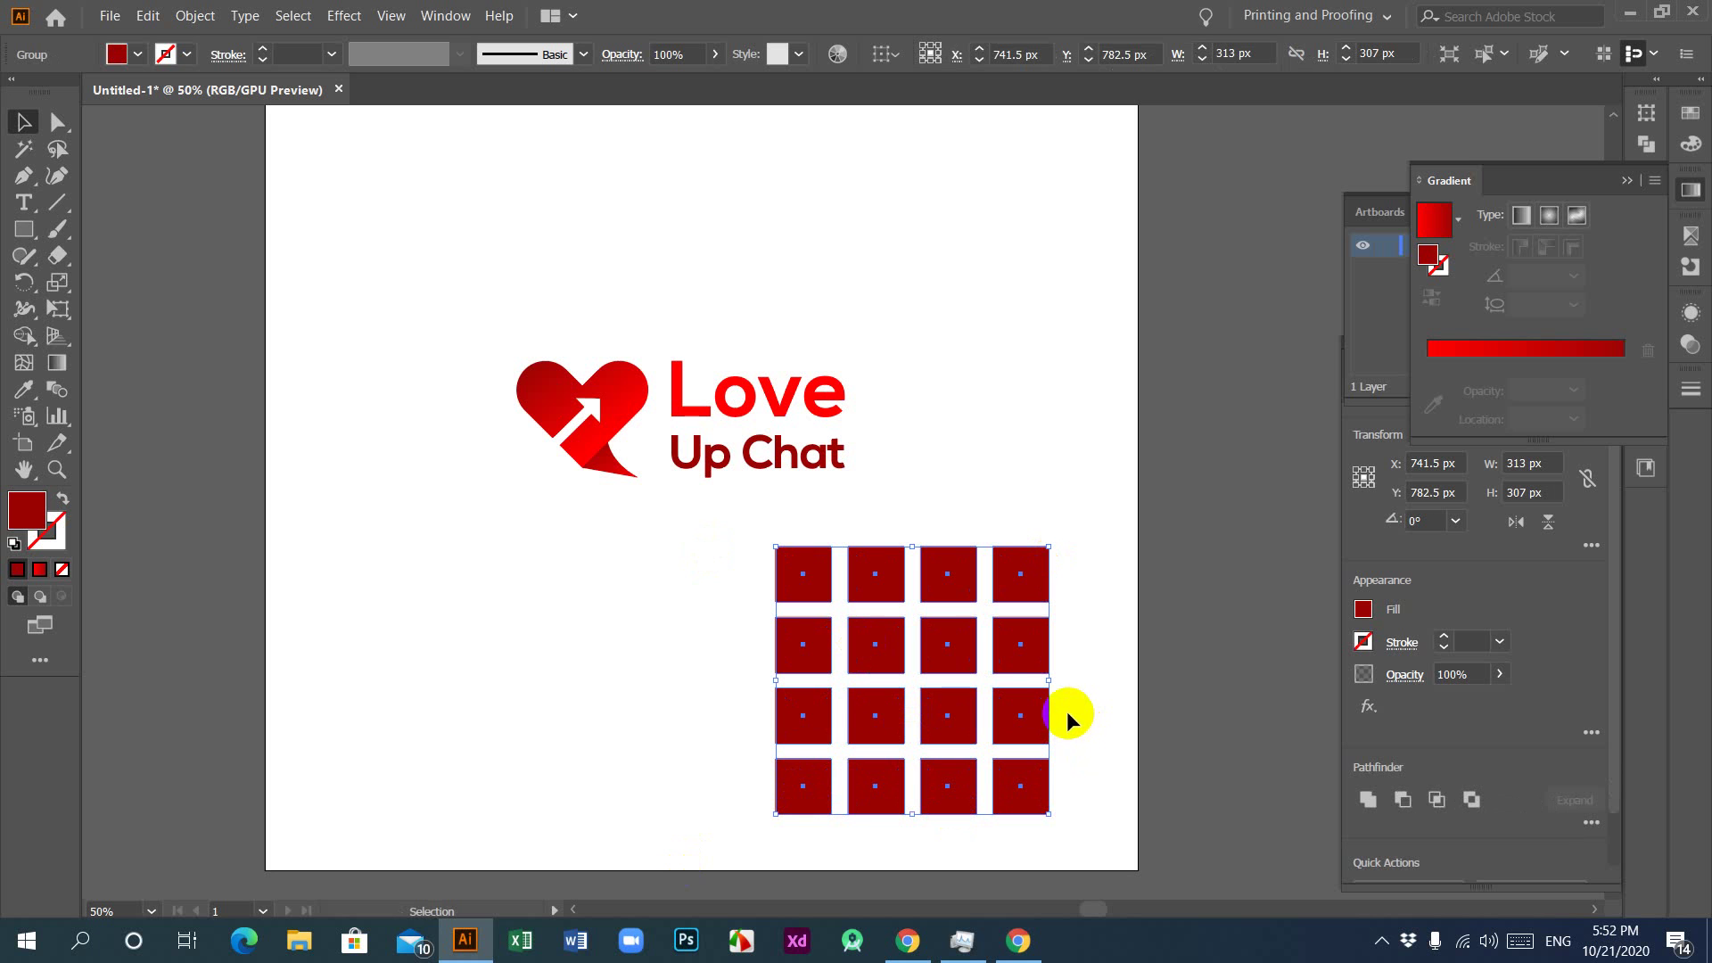
Step: Shear the grid group horizontally so its columns lean to the right, about 366 px wide overall
{"action": "left_click", "coordinate": [58, 308]}
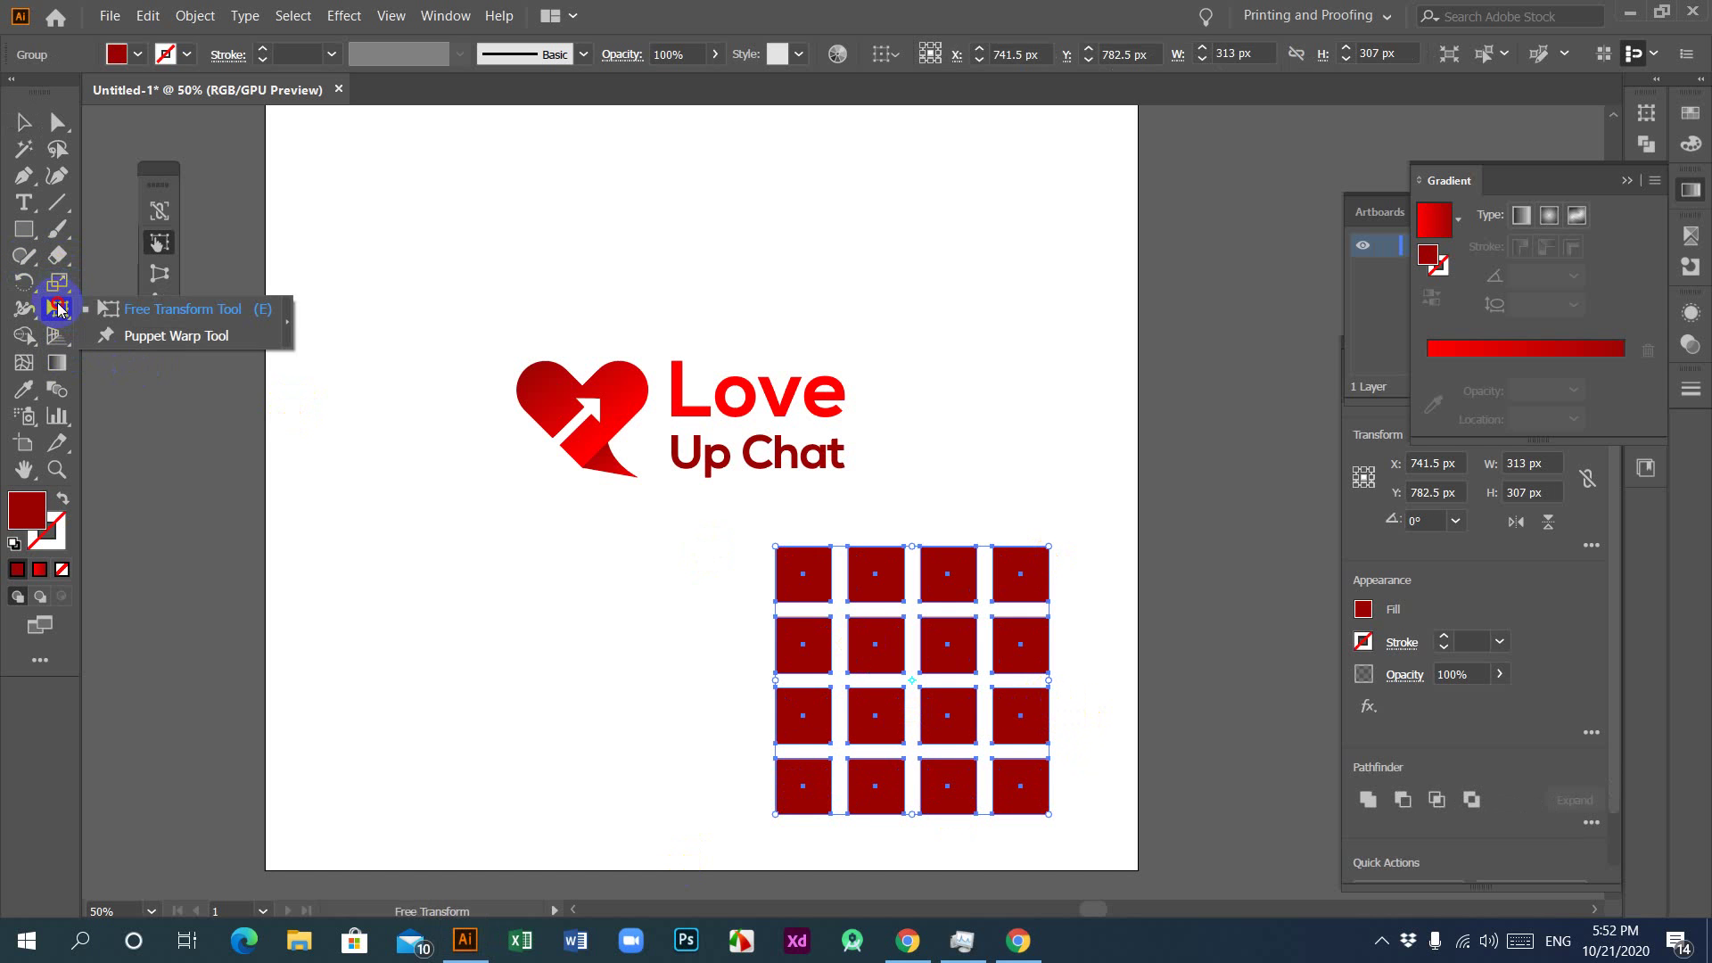
{"action": "left_click", "coordinate": [57, 282]}
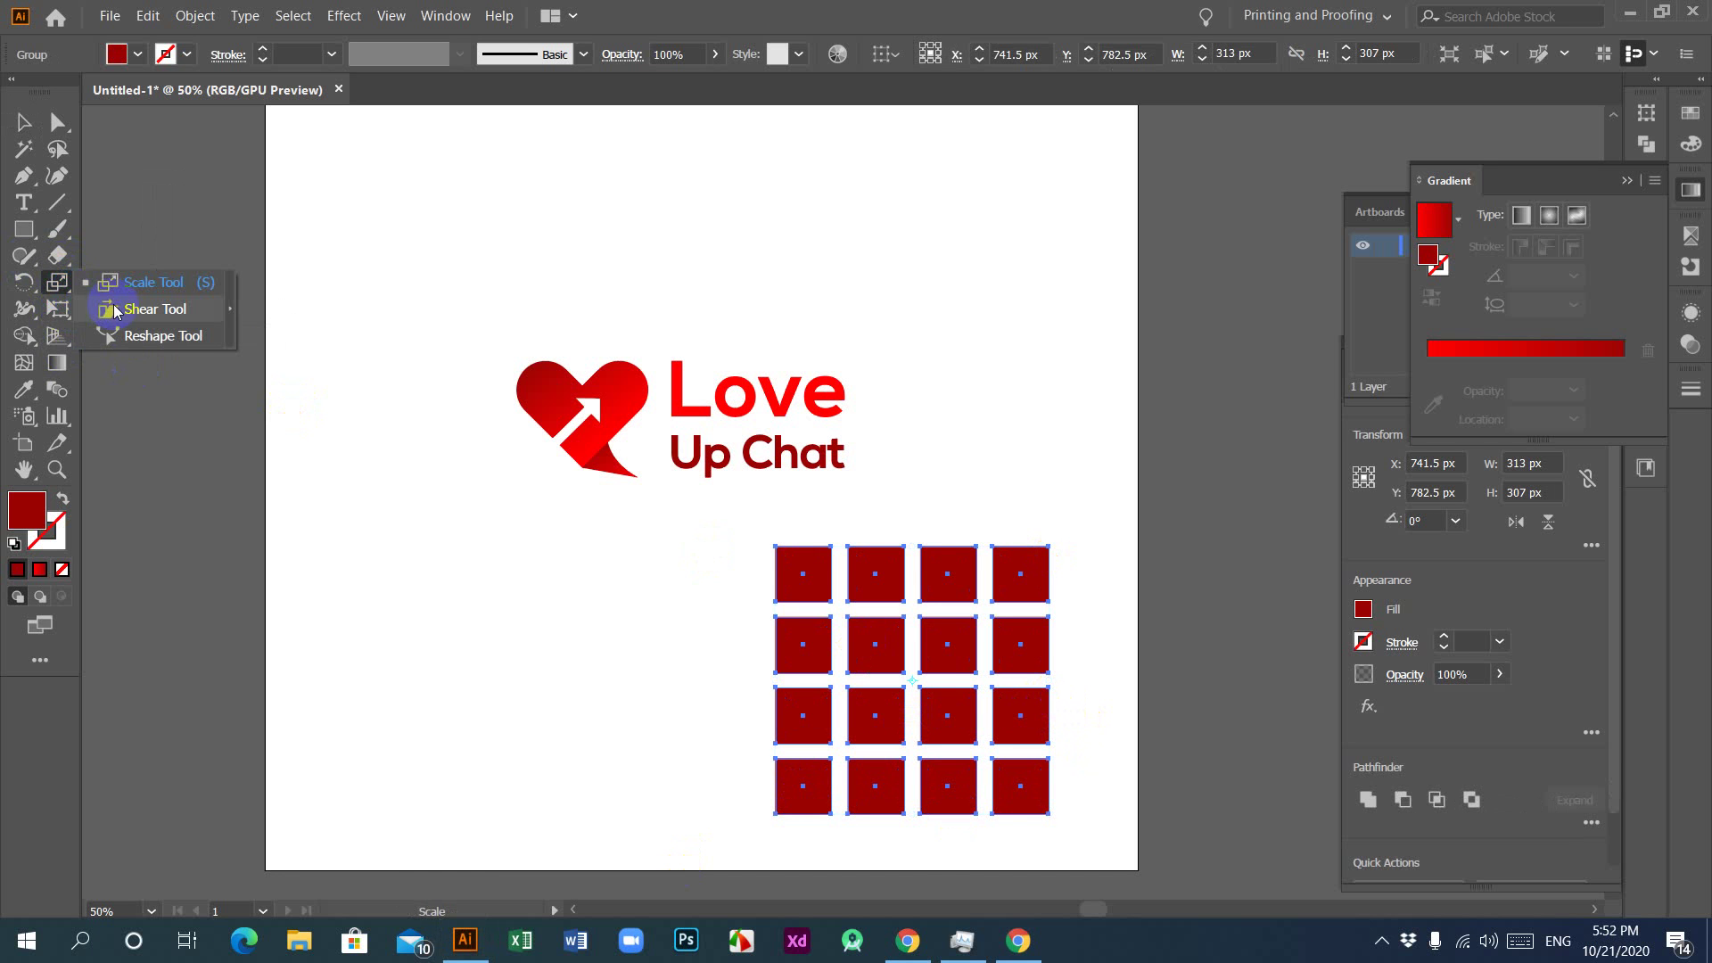
{"action": "left_click", "coordinate": [114, 310]}
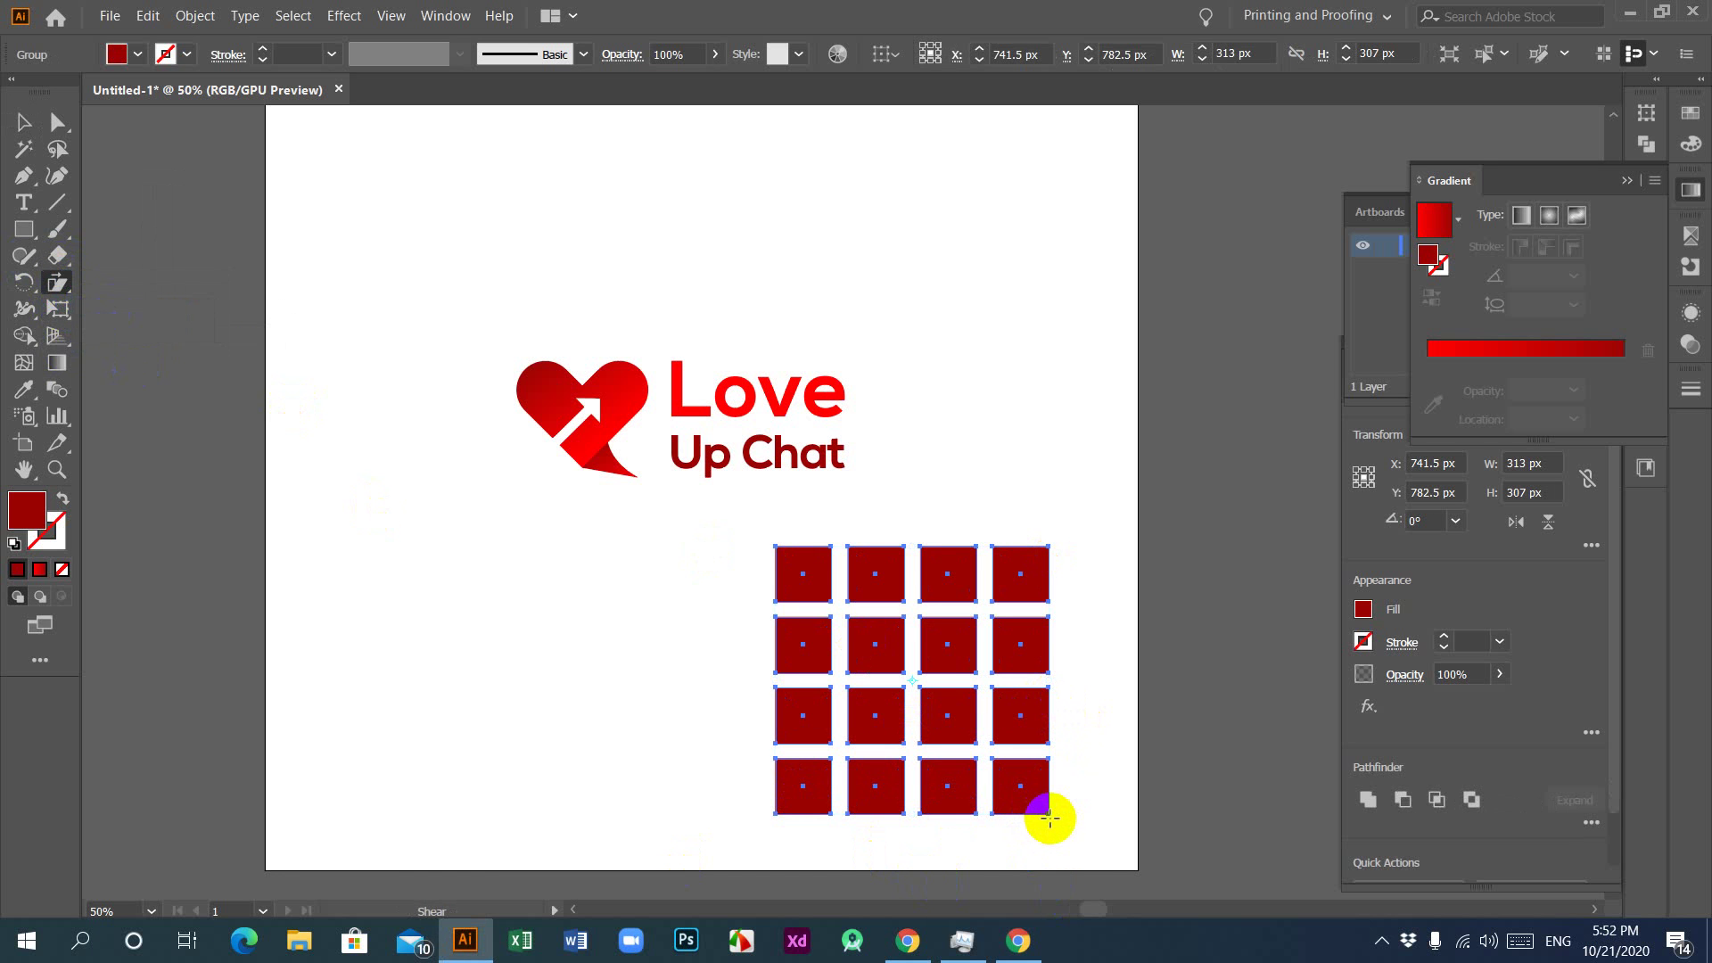
{"action": "left_click_drag", "start_coordinate": [1048, 815], "coordinate": [1023, 814]}
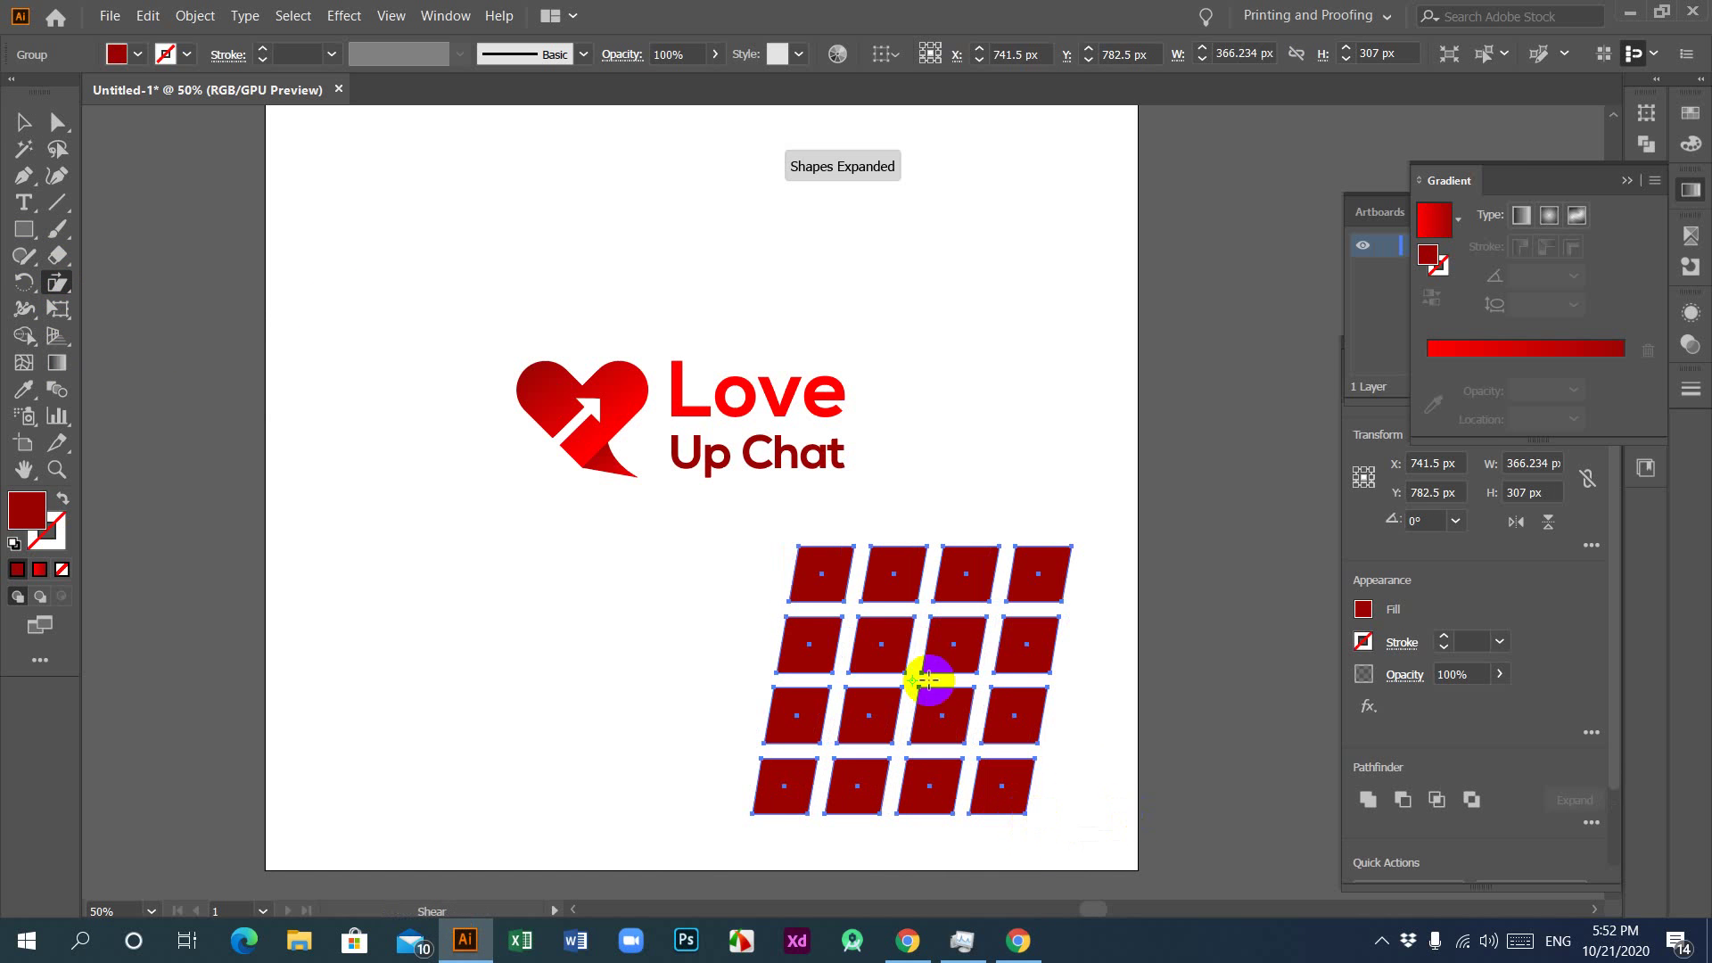
{"action": "left_click", "coordinate": [23, 122]}
{"action": "left_click", "coordinate": [660, 623]}
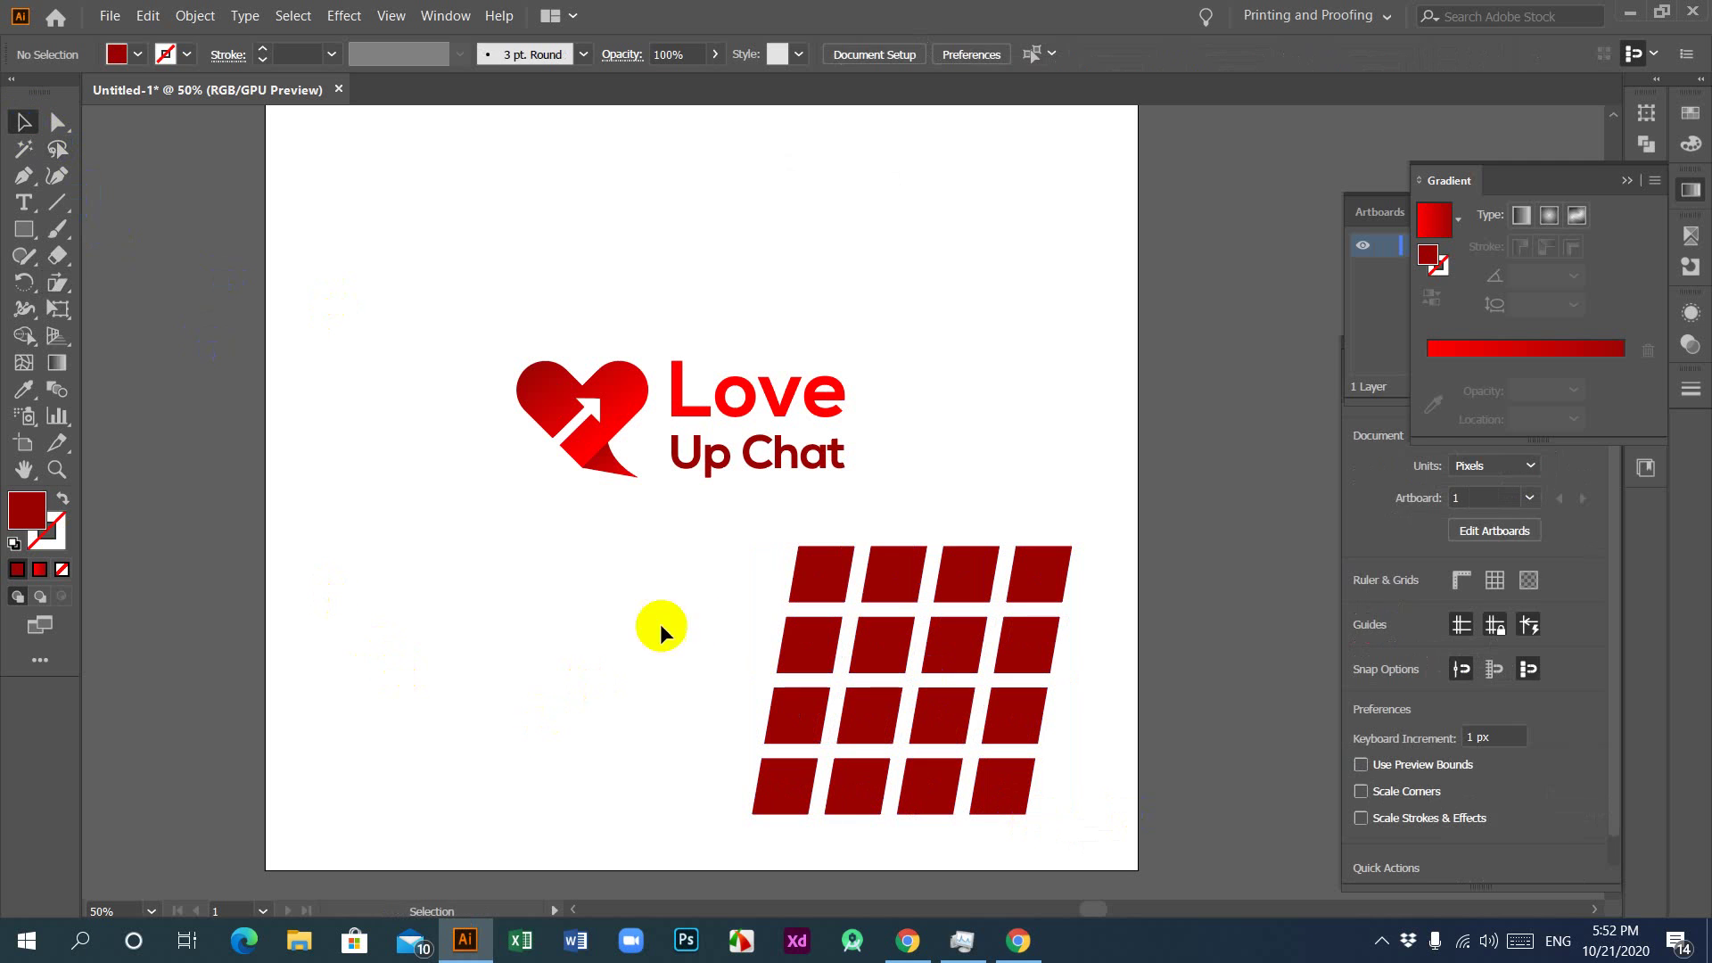
Step: Apply the heart's red gradient to the slanted grid and angle it at about -50.5° toward the lower-right squares
{"action": "left_click_drag", "start_coordinate": [724, 580], "coordinate": [1089, 705]}
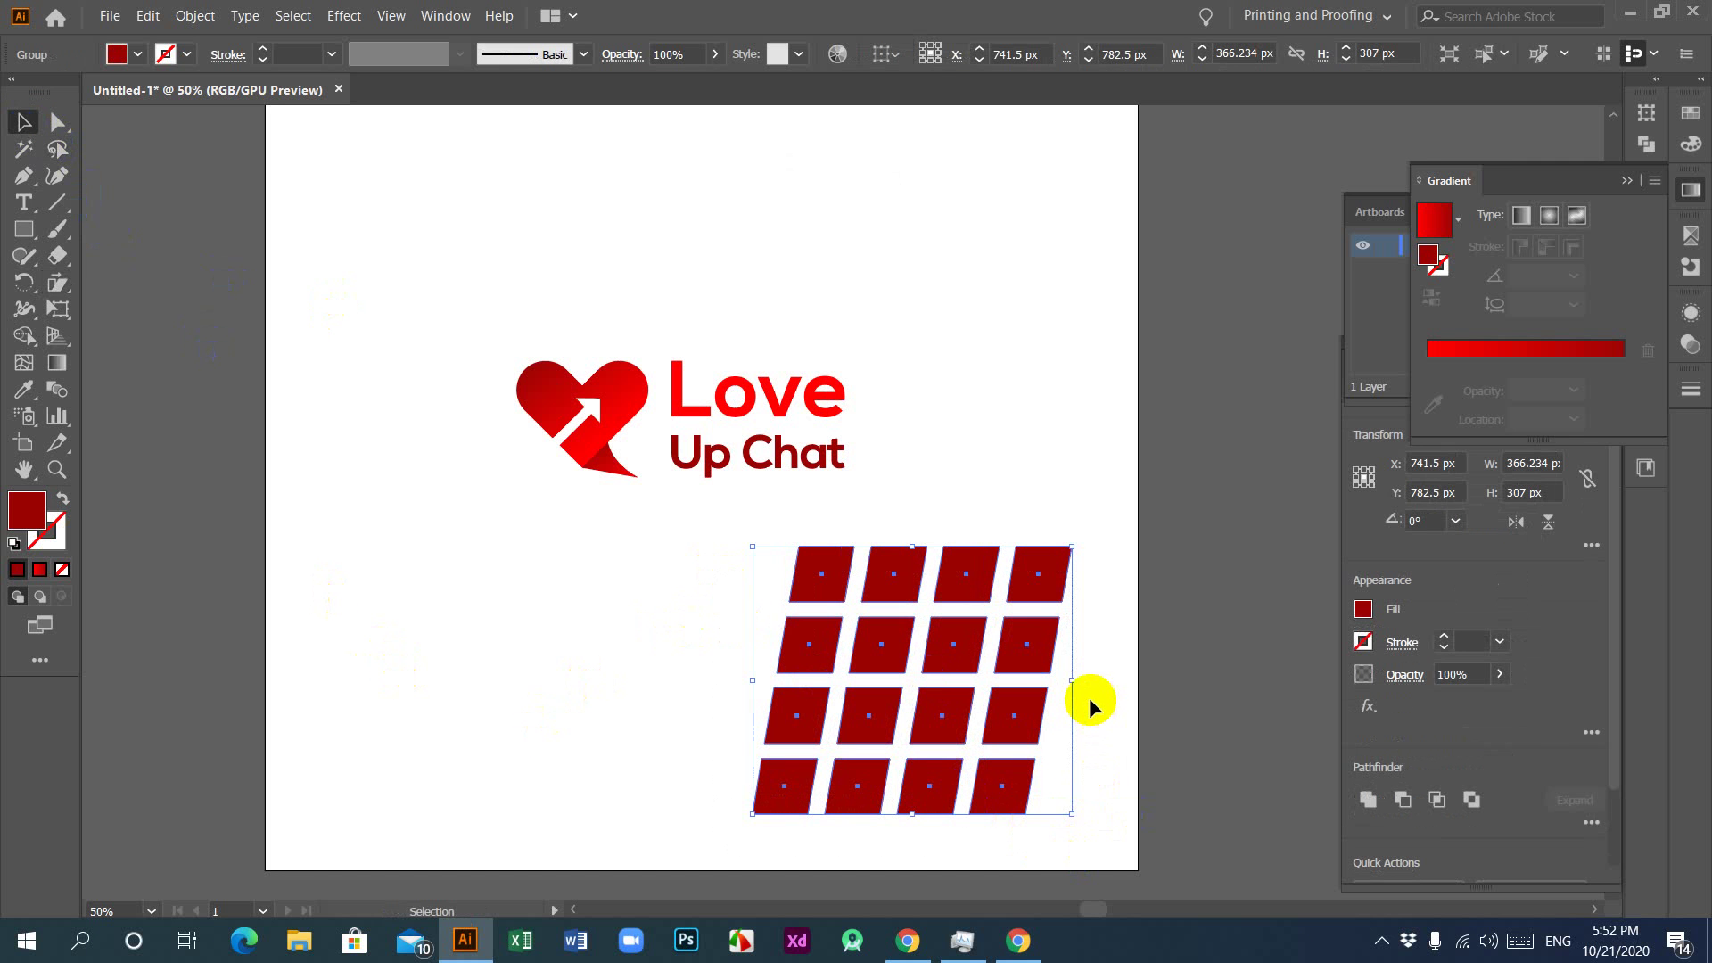
{"action": "left_click", "coordinate": [23, 390]}
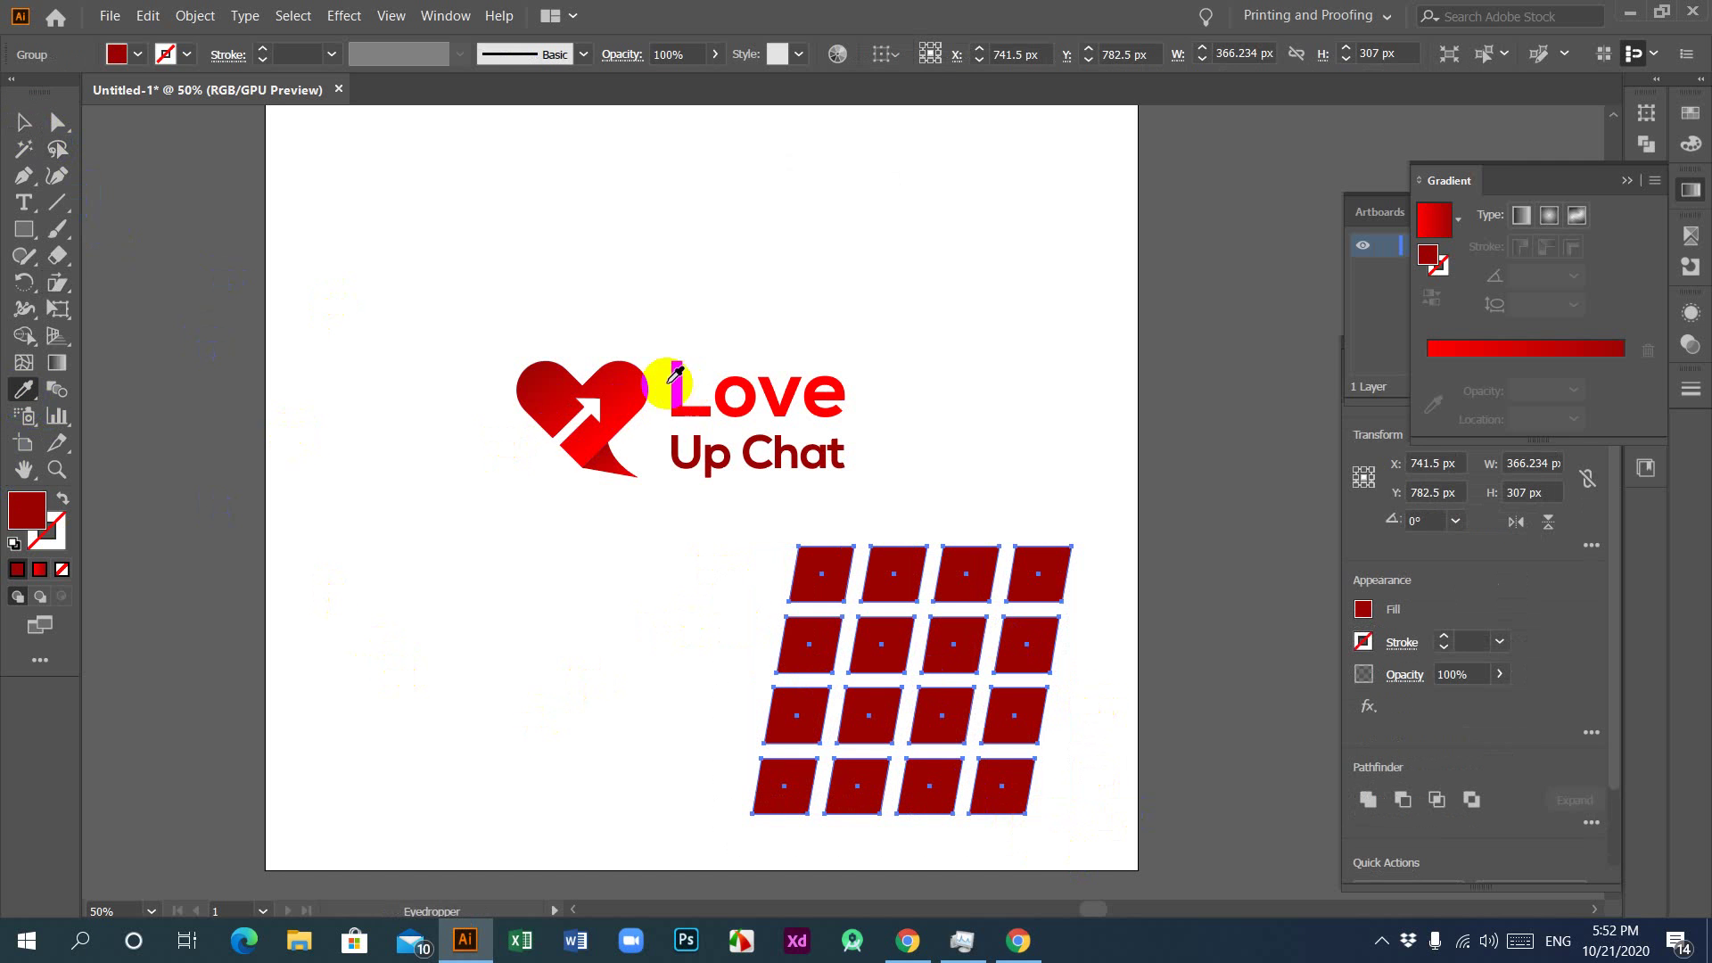
{"action": "left_click", "coordinate": [633, 381]}
{"action": "left_click", "coordinate": [56, 362]}
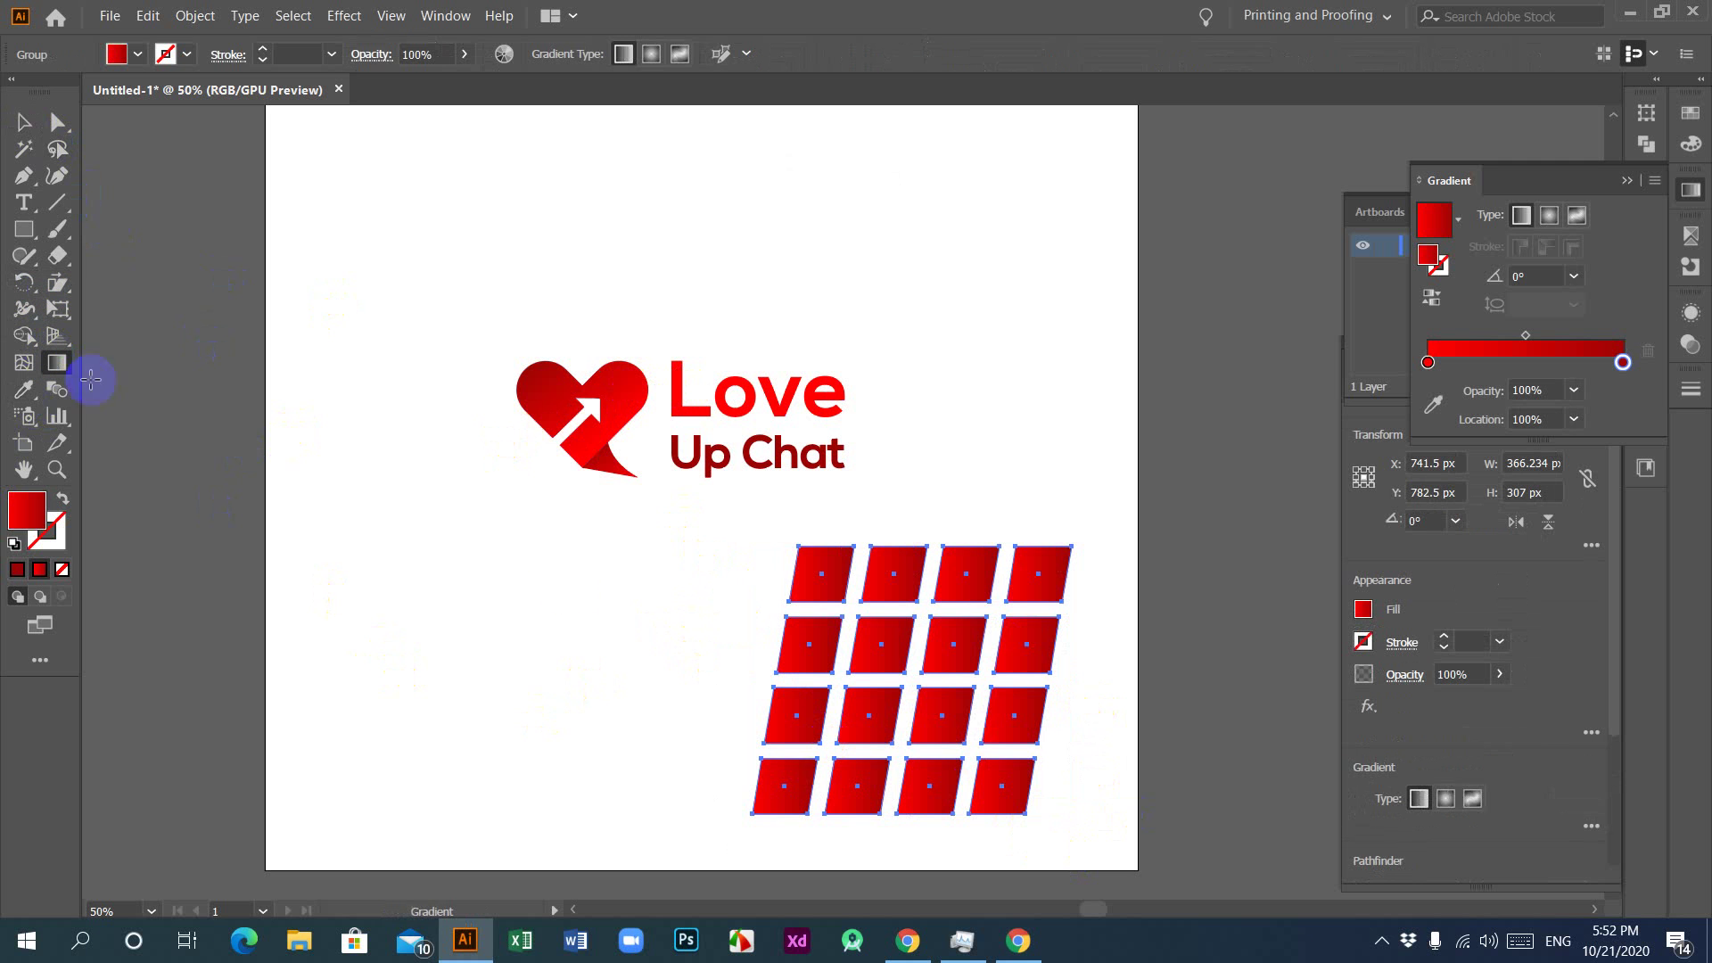
{"action": "left_click_drag", "start_coordinate": [947, 744], "coordinate": [1001, 794]}
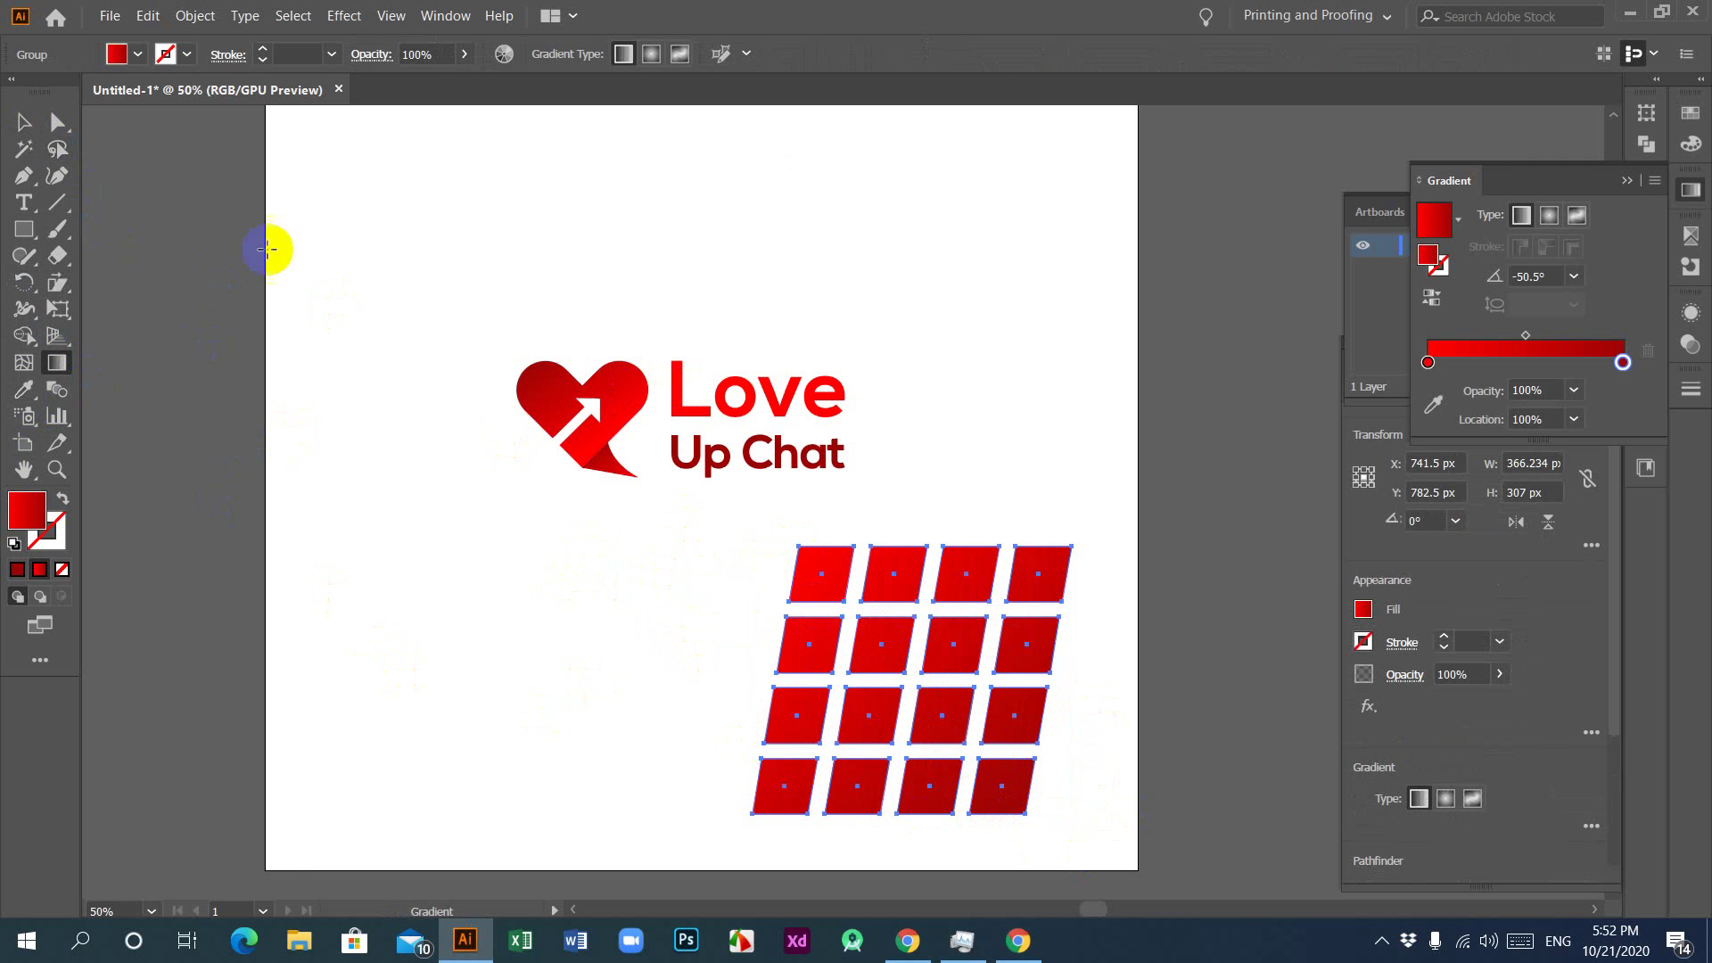
Step: Scale the grid proportionally to about 291 × 244 px and move it directly below the Love Up Chat logo
{"action": "left_click", "coordinate": [21, 123]}
{"action": "left_click", "coordinate": [929, 739]}
{"action": "left_click_drag", "start_coordinate": [650, 585], "coordinate": [1143, 782]}
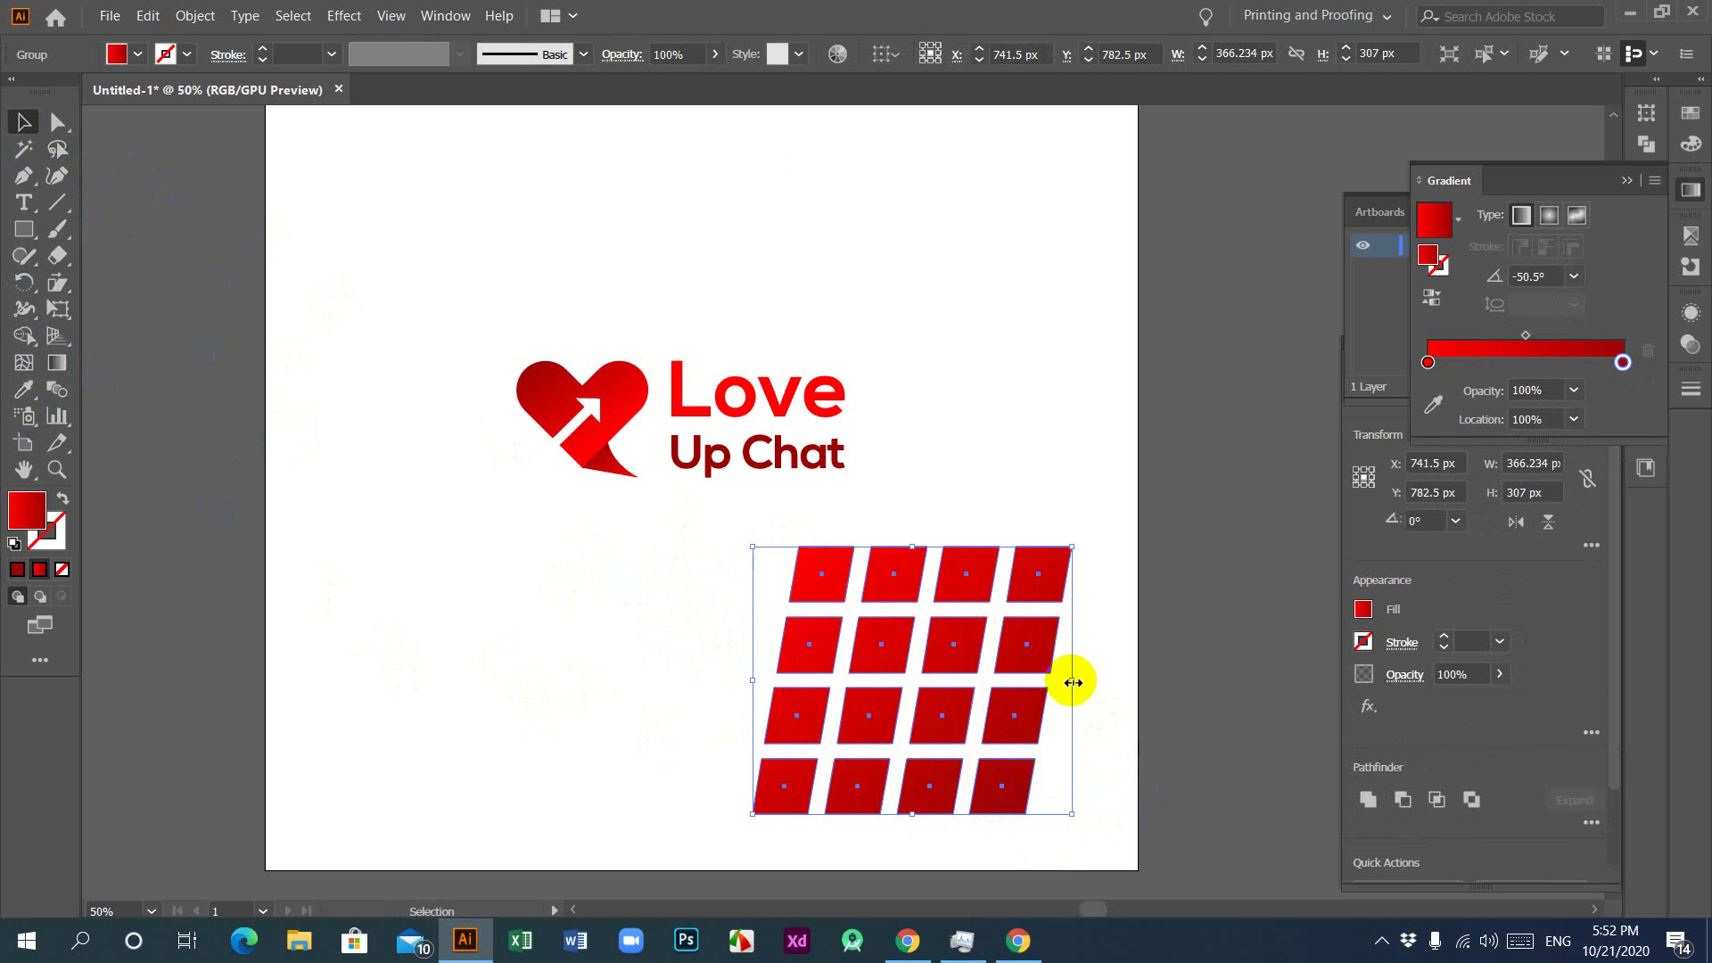
{"action": "mouse_move", "coordinate": [1072, 682]}
{"action": "left_mouse_down"}
{"action": "mouse_move", "coordinate": [975, 680]}
{"action": "mouse_move", "coordinate": [1024, 699]}
{"action": "mouse_move", "coordinate": [1038, 682]}
{"action": "left_mouse_up"}
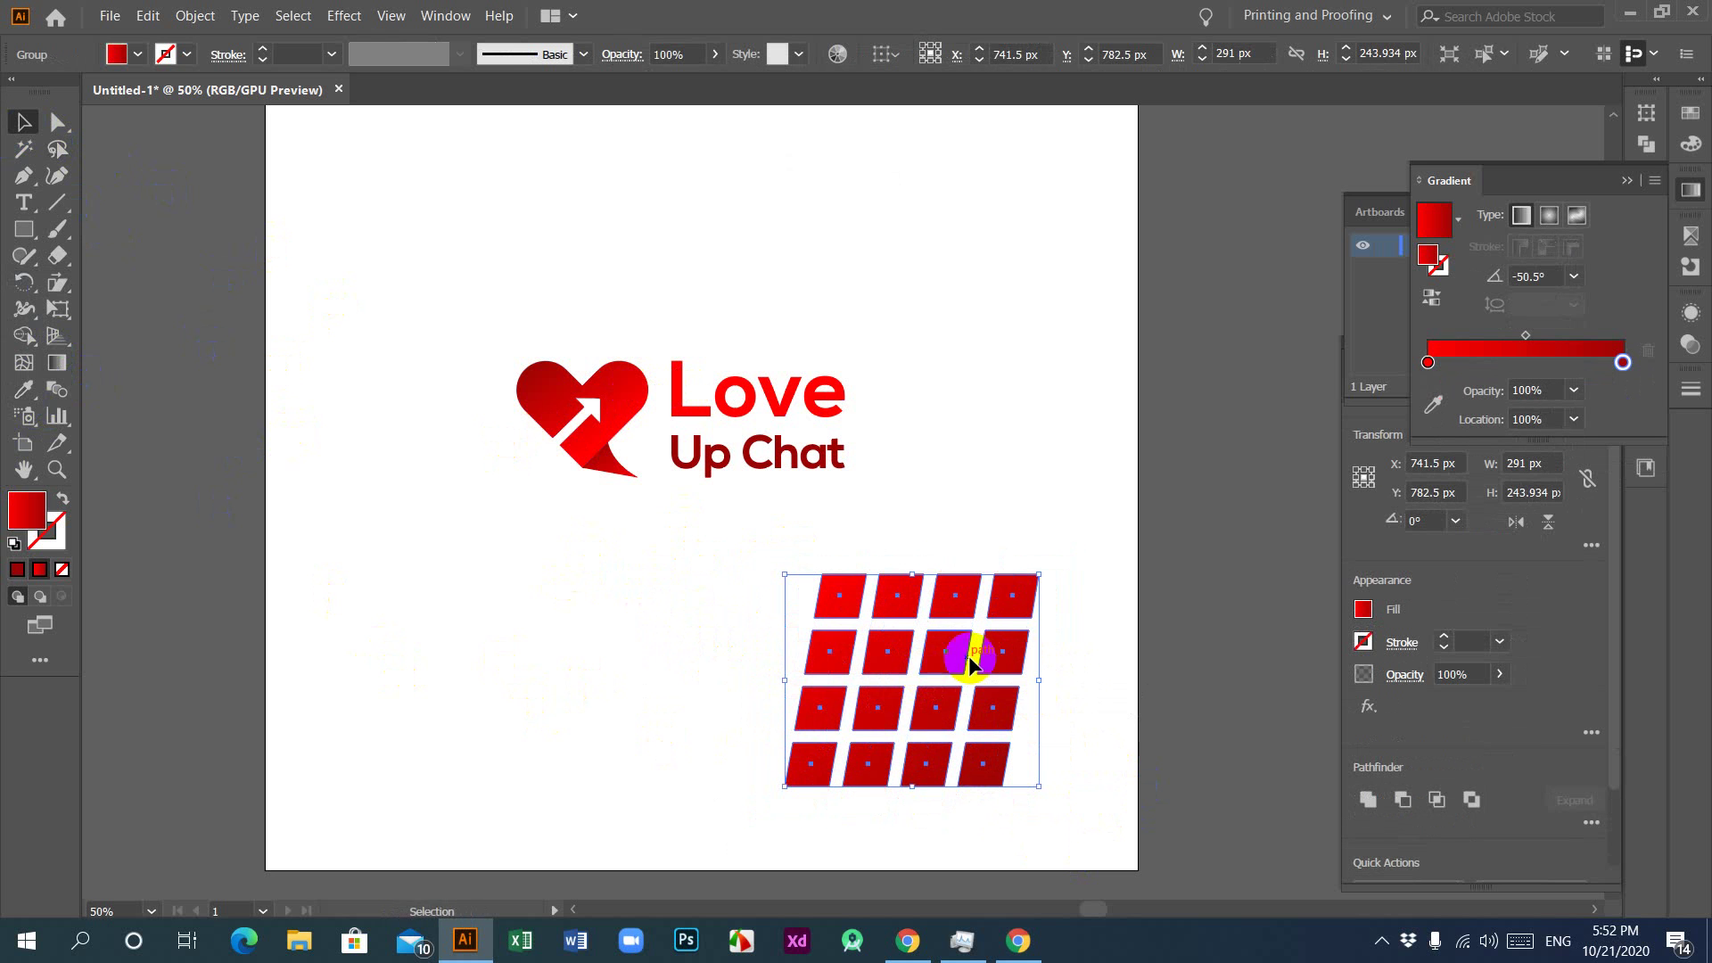
{"action": "left_click_drag", "start_coordinate": [928, 662], "coordinate": [606, 656]}
{"action": "left_click_drag", "start_coordinate": [871, 688], "coordinate": [780, 689]}
{"action": "left_click", "coordinate": [3, 122]}
Step: Add a black letter R in Nexa Bold, enlarge it to about 166 pt and place it to the right of the grid
{"action": "left_click", "coordinate": [24, 202]}
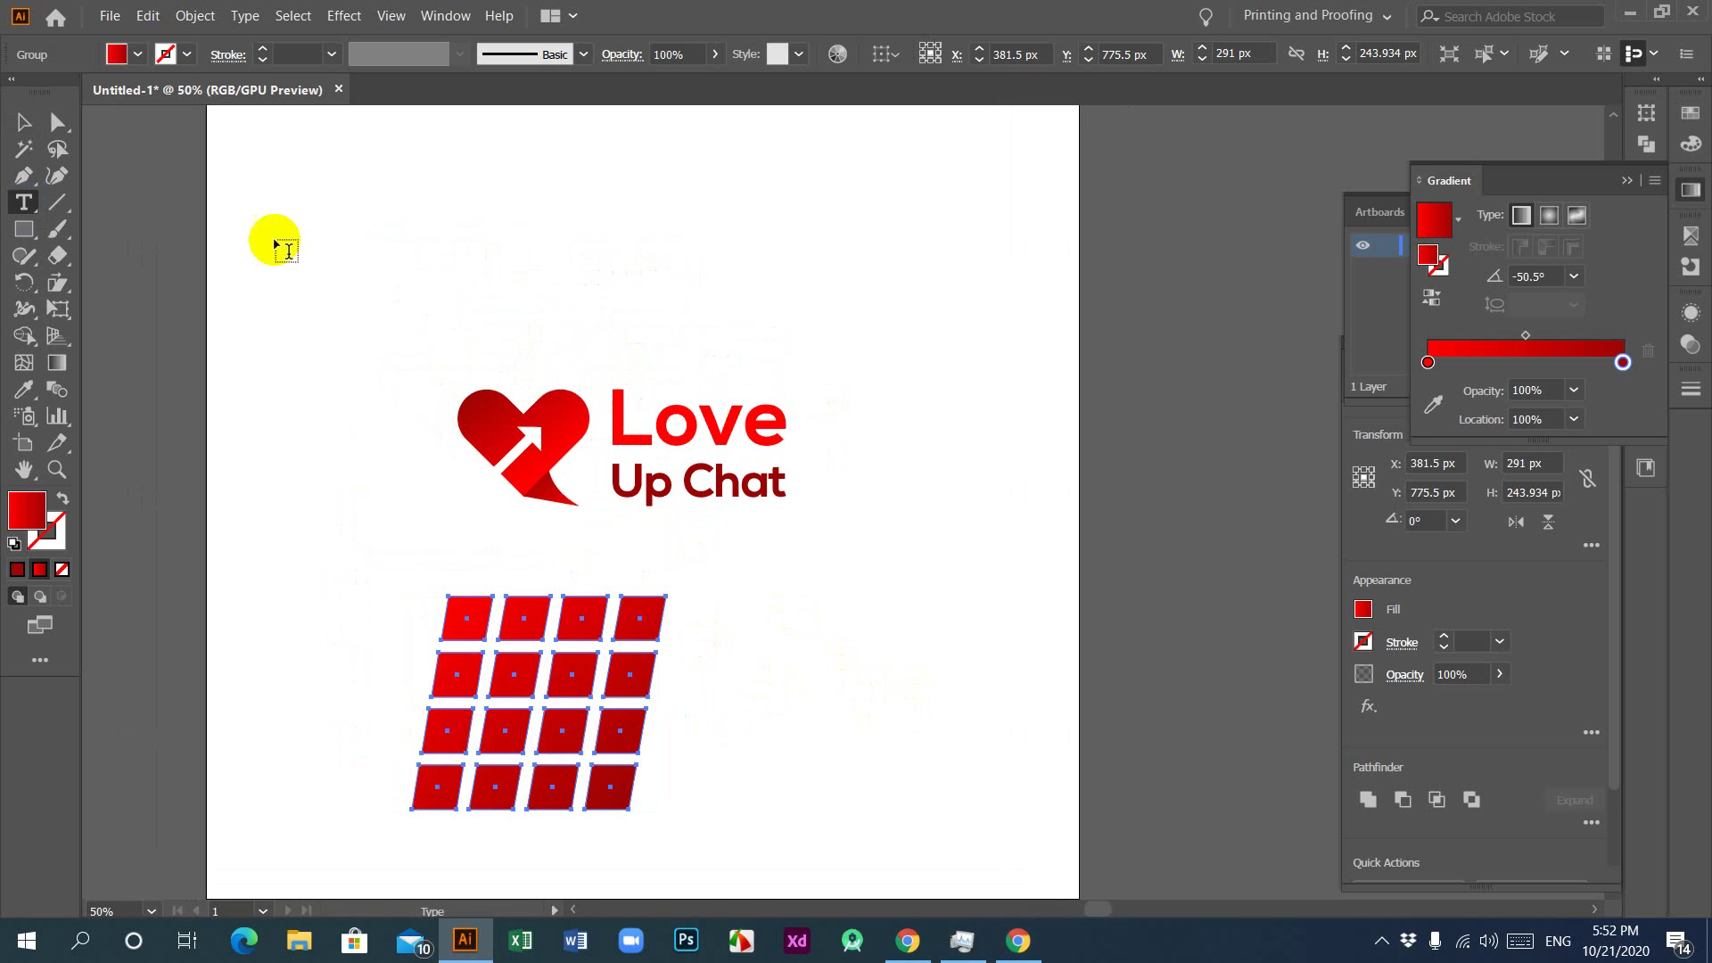
{"action": "left_click", "coordinate": [368, 239]}
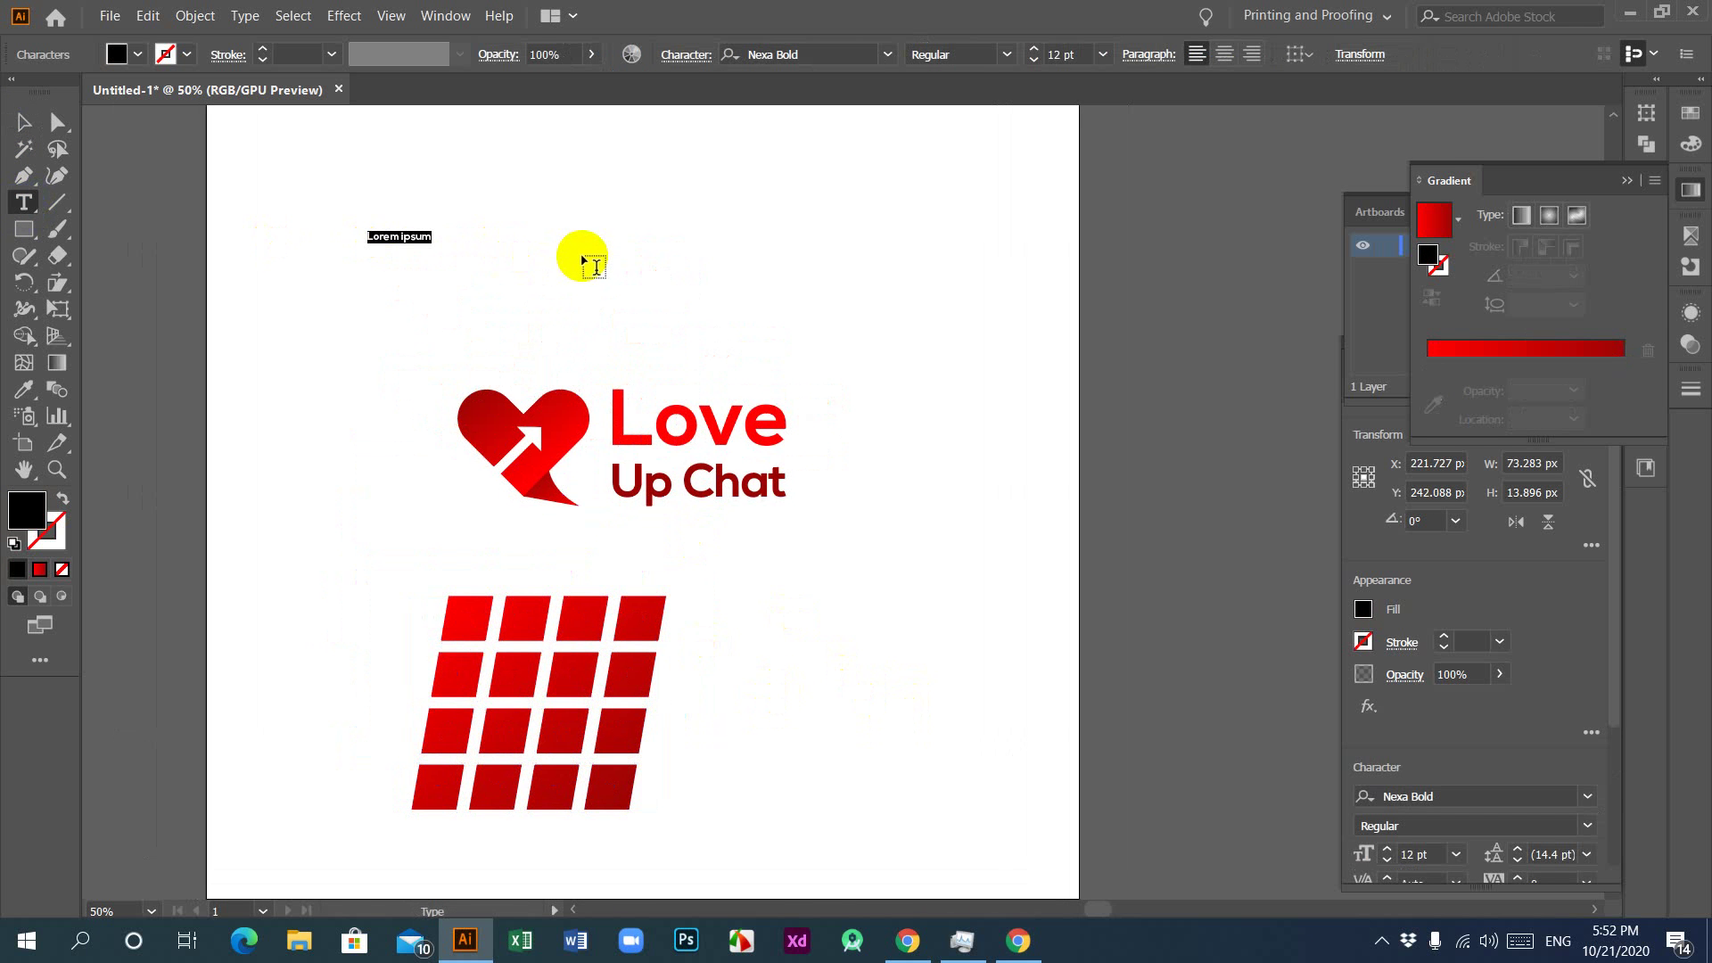
{"action": "key", "text": "BackSpace"}
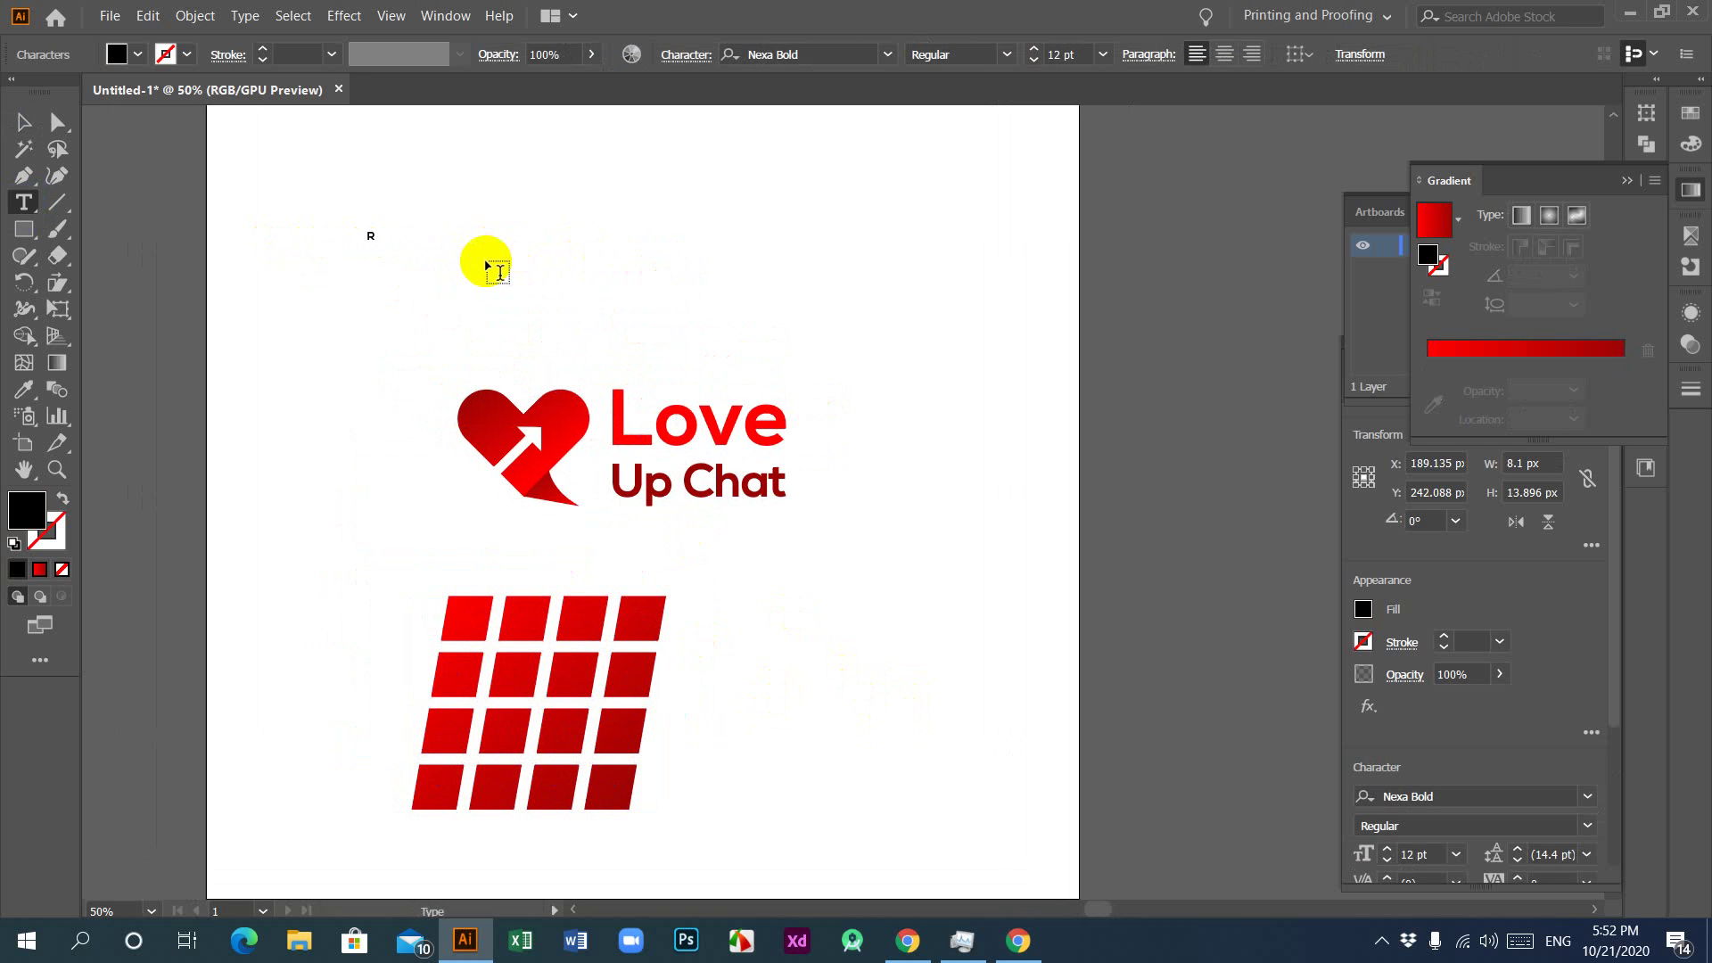
{"action": "left_click", "coordinate": [25, 122]}
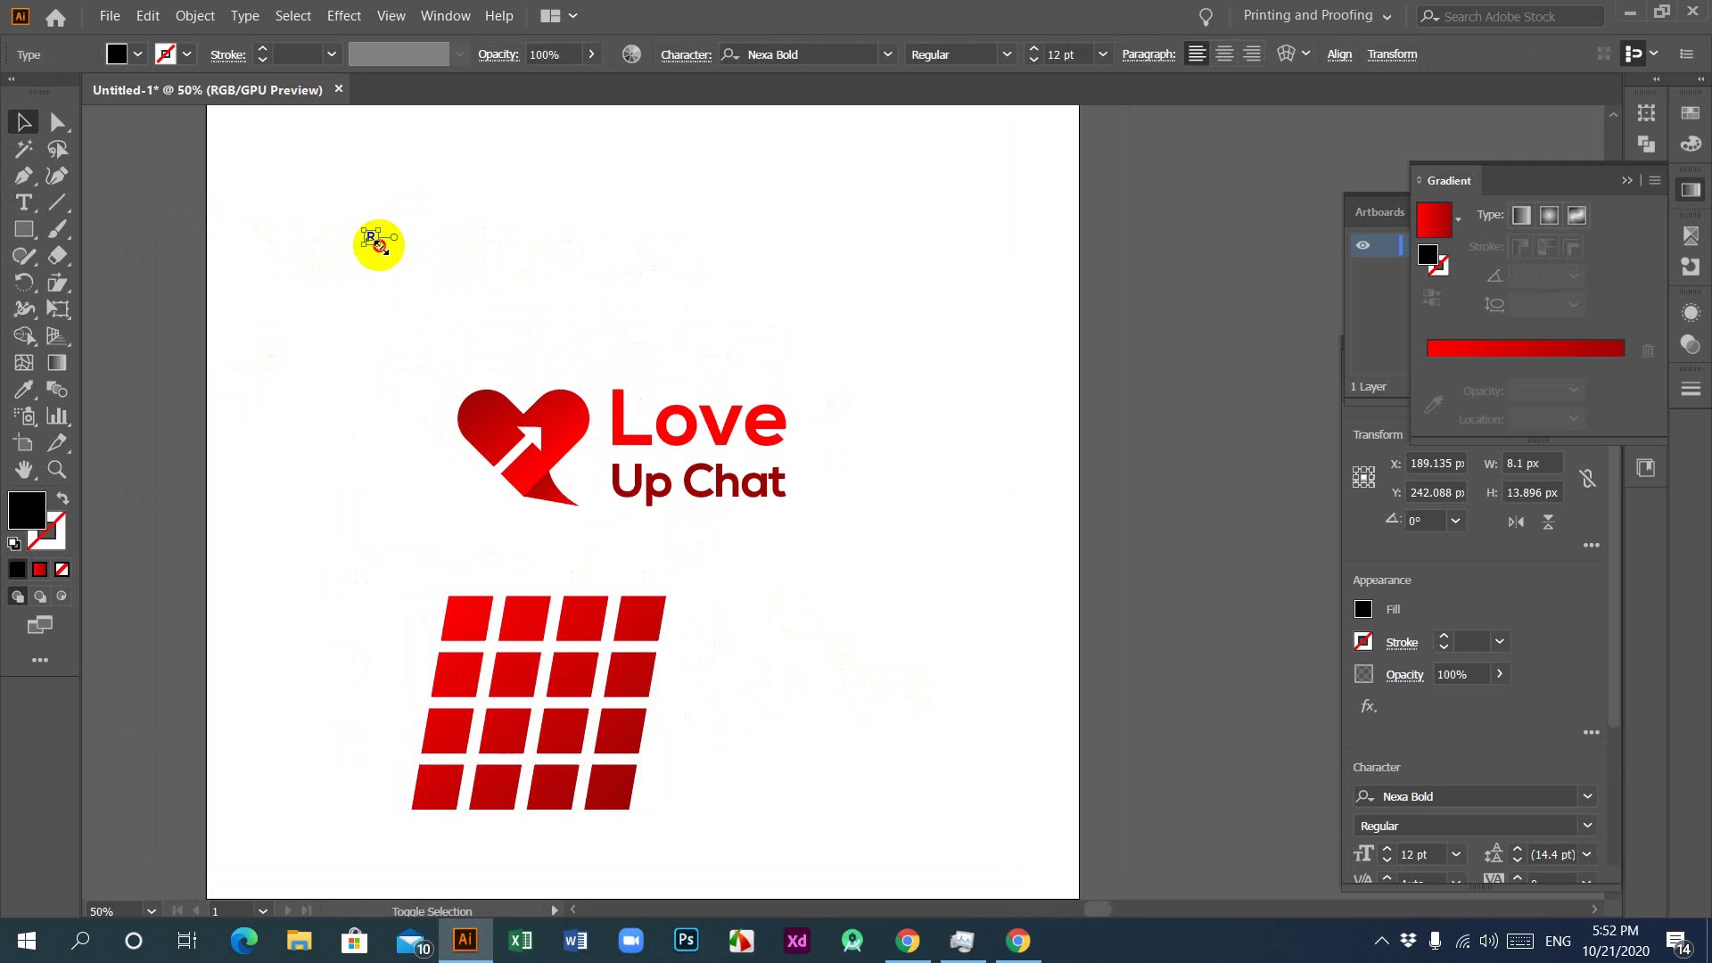
{"action": "left_click_drag", "start_coordinate": [380, 247], "coordinate": [880, 695]}
{"action": "scroll", "coordinate": [918, 655], "scroll_direction": "down", "scroll_amount": 3}
Step: Convert the letter R to outlines
{"action": "right_click", "coordinate": [894, 575]}
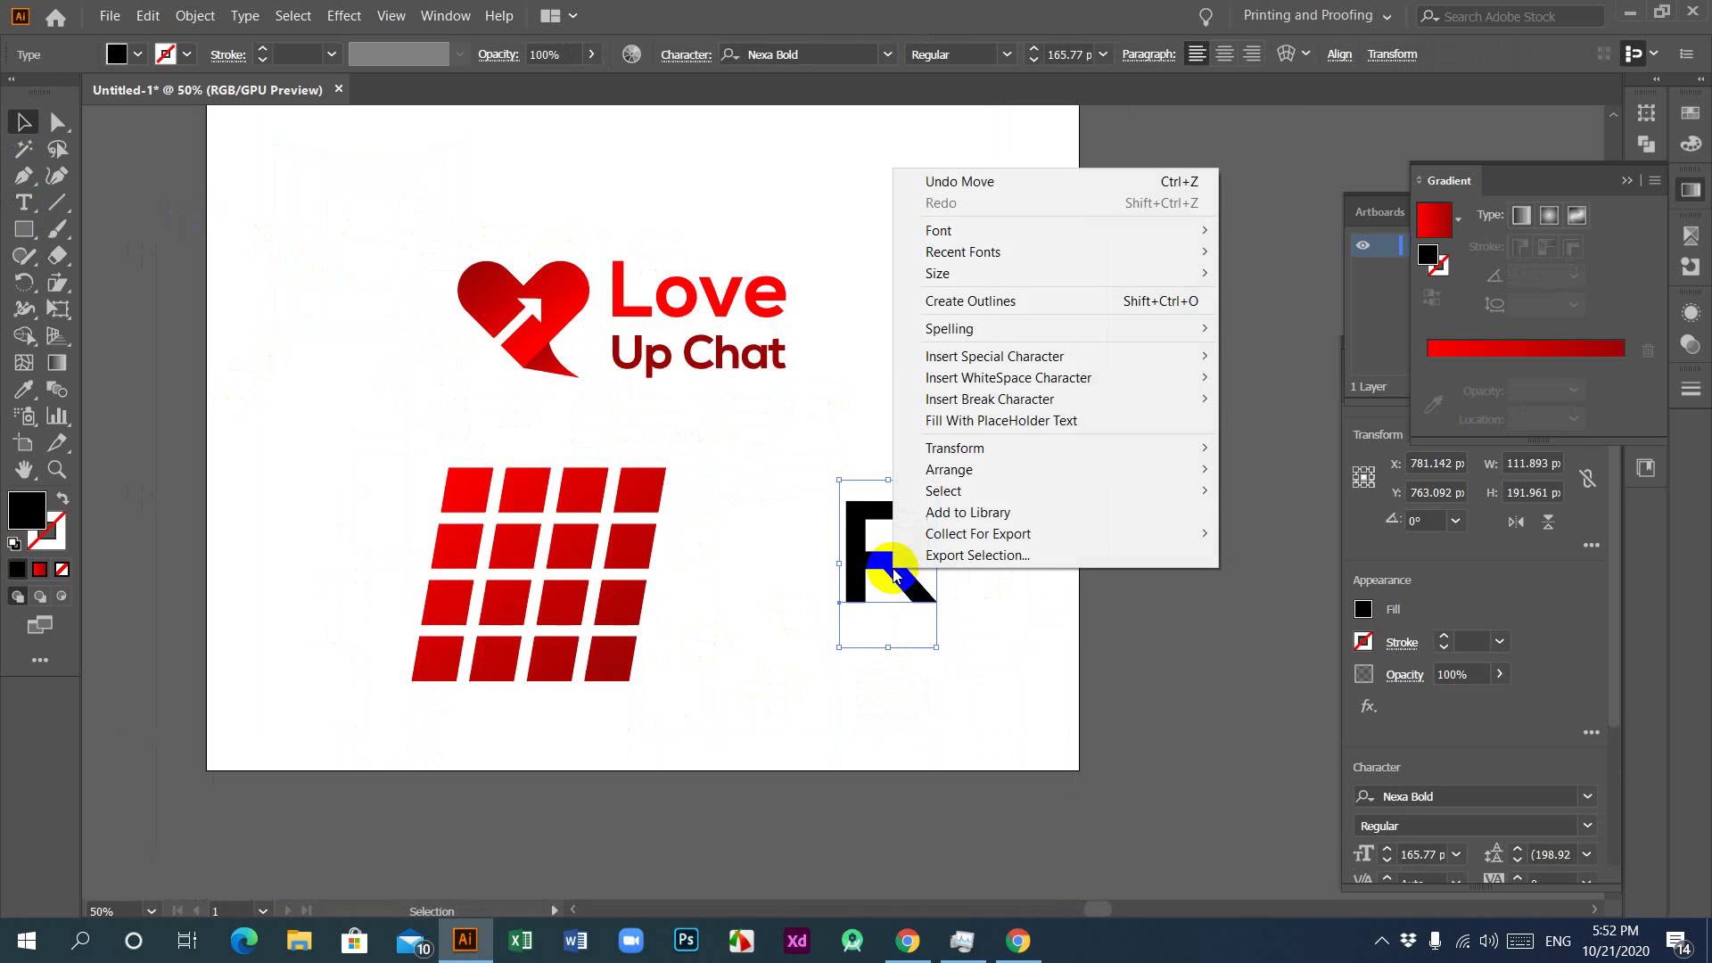
{"action": "left_click", "coordinate": [964, 517]}
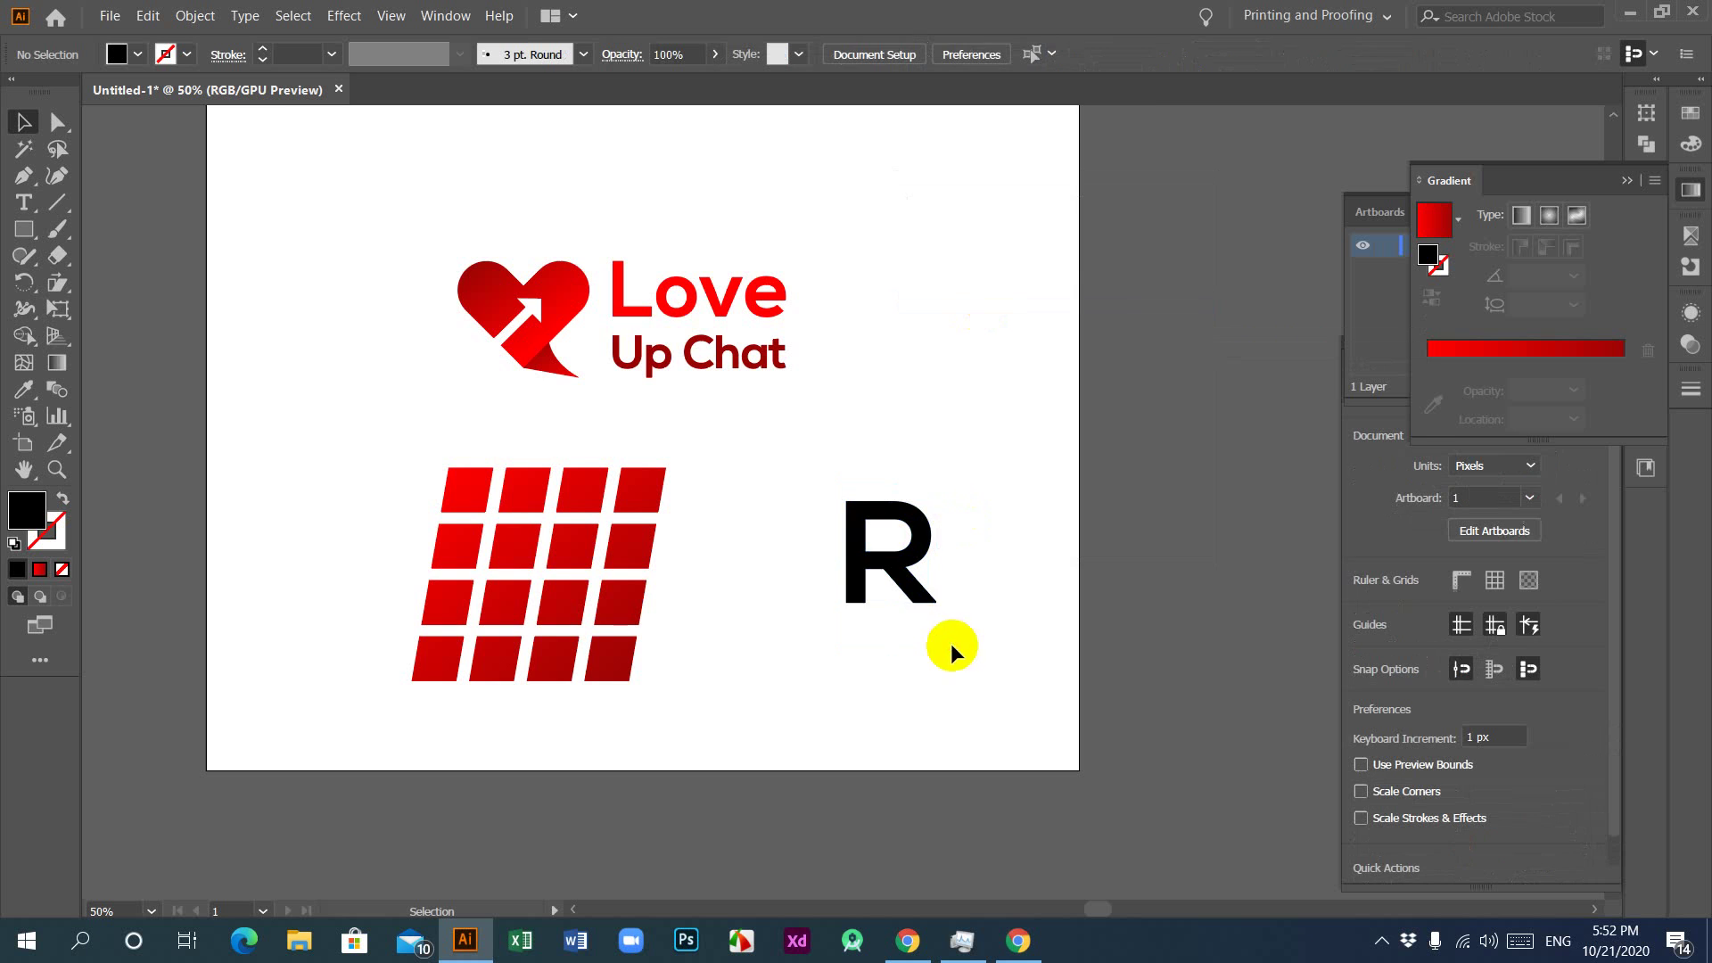
{"action": "left_click_drag", "start_coordinate": [745, 725], "coordinate": [897, 592]}
{"action": "left_click", "coordinate": [1067, 412]}
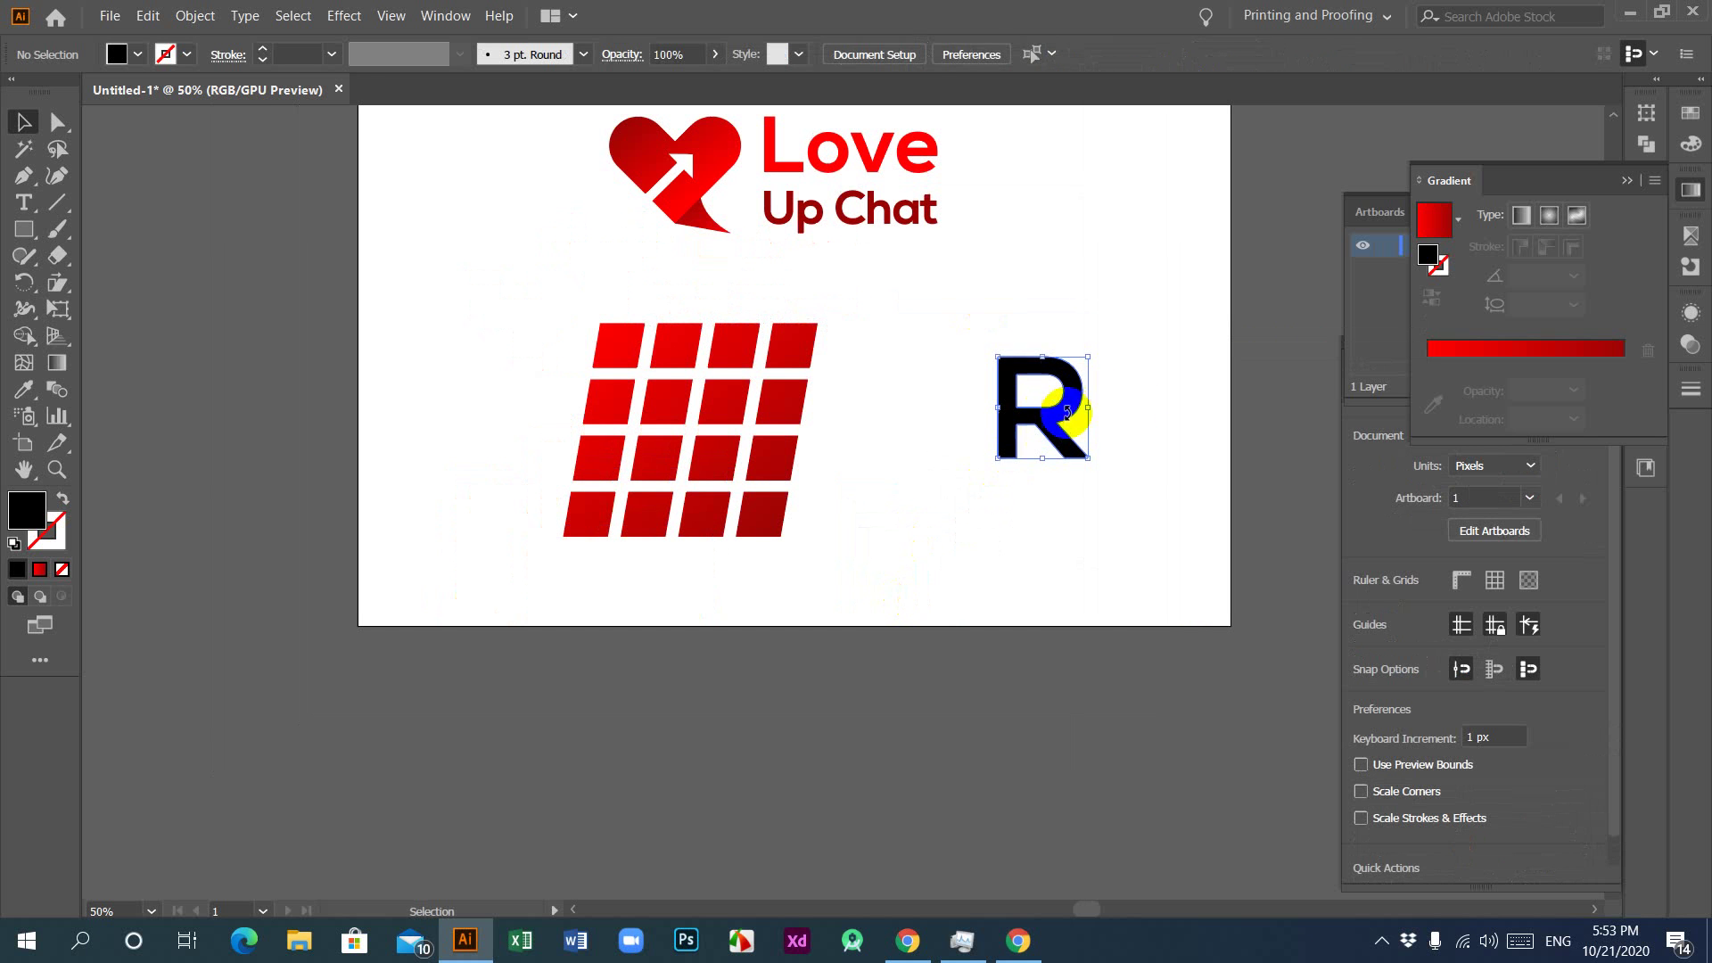
Step: Scale the slanted grid down proportionally to about 105 × 88 px
{"action": "left_click", "coordinate": [631, 420]}
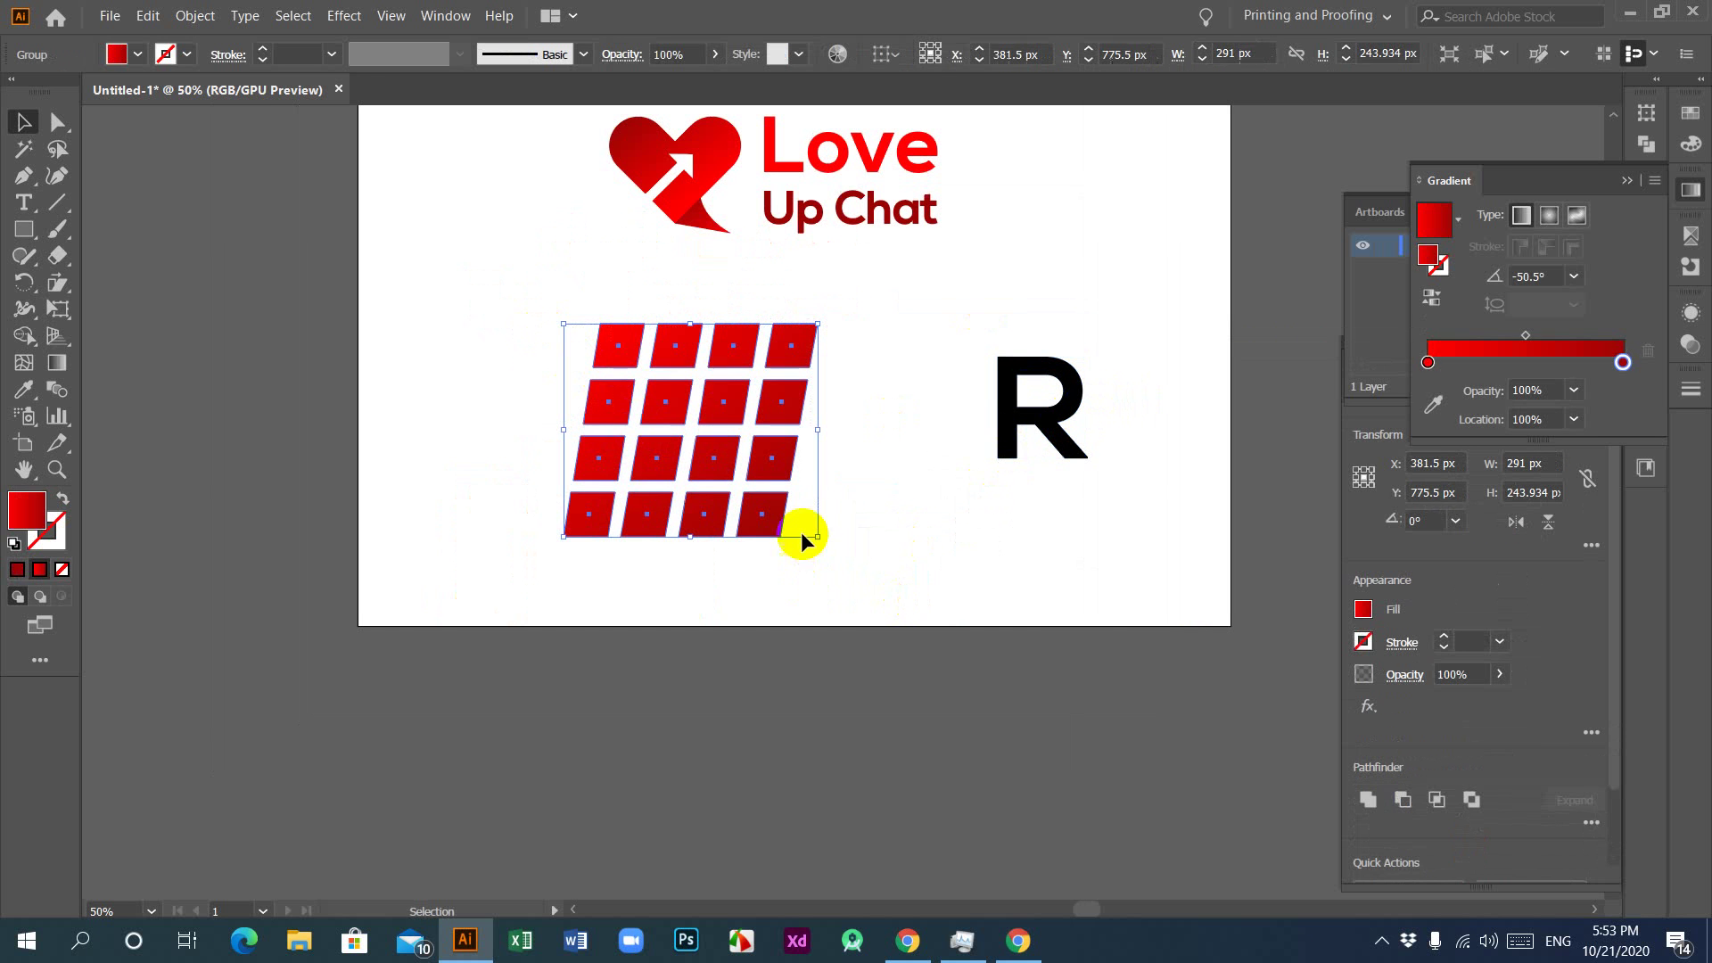
{"action": "left_click_drag", "start_coordinate": [817, 429], "coordinate": [737, 431]}
{"action": "key", "text": "ctrl+plus"}
{"action": "key", "text": "ctrl+plus"}
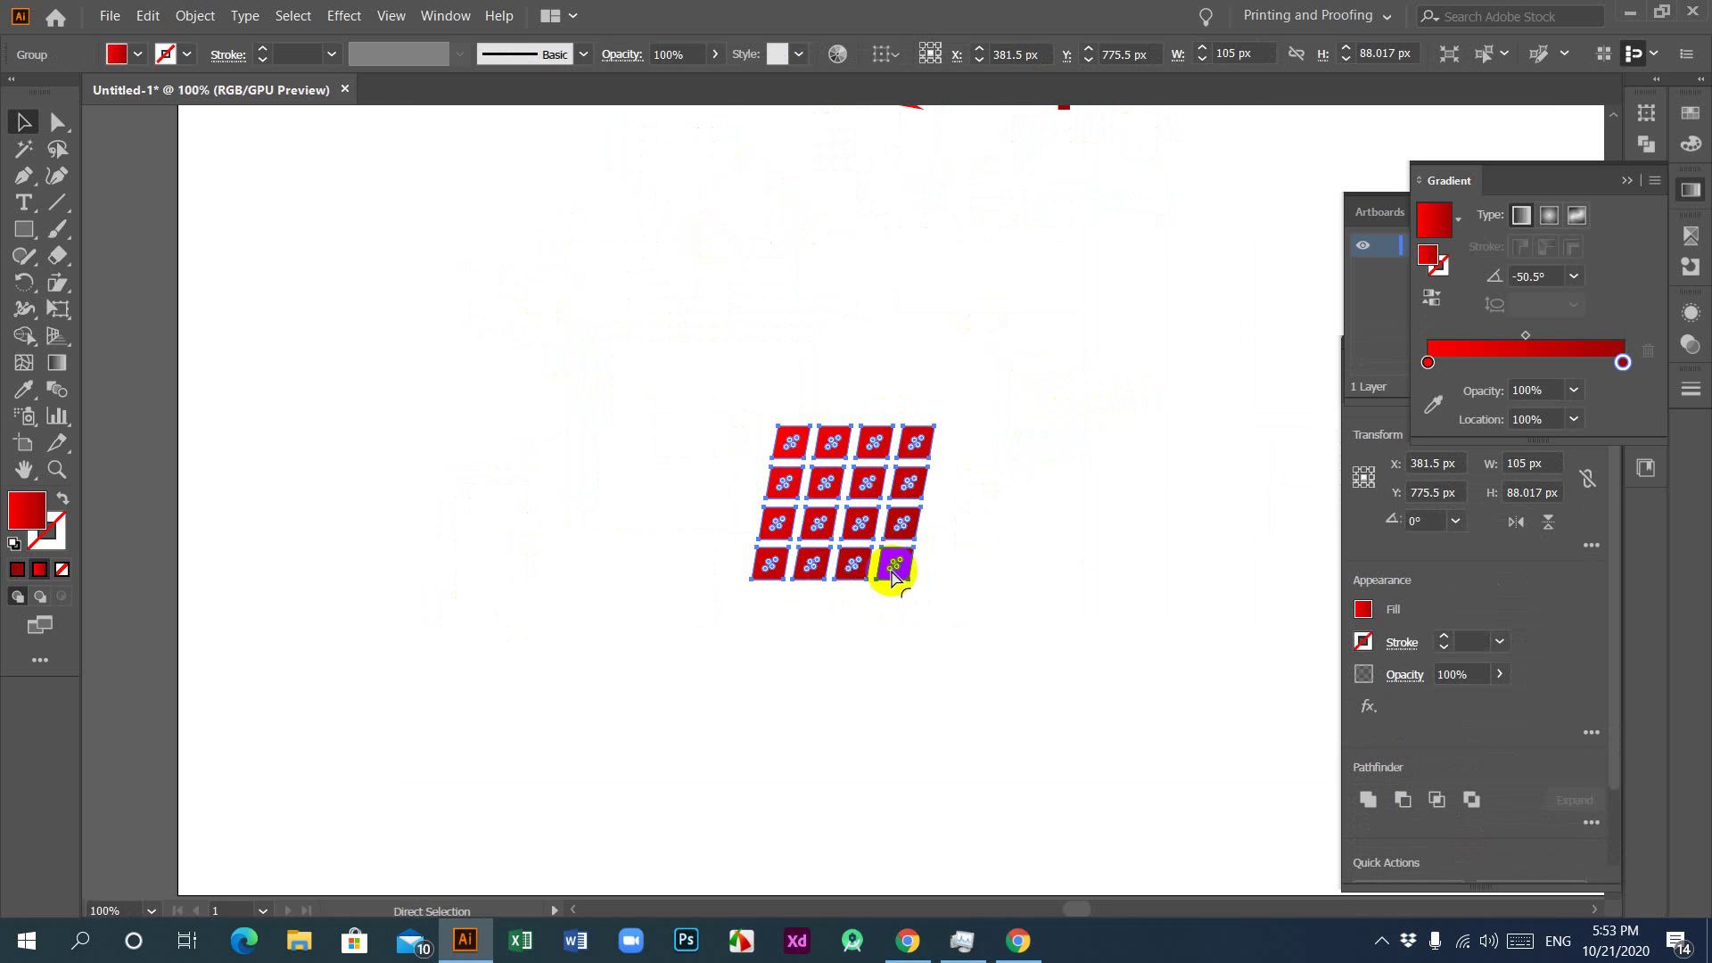
Step: Move the letter R close to the right side of the grid and enlarge it to about twice the grid's height
{"action": "left_click_drag", "start_coordinate": [986, 642], "coordinate": [736, 579]}
{"action": "left_click_drag", "start_coordinate": [1186, 482], "coordinate": [767, 535]}
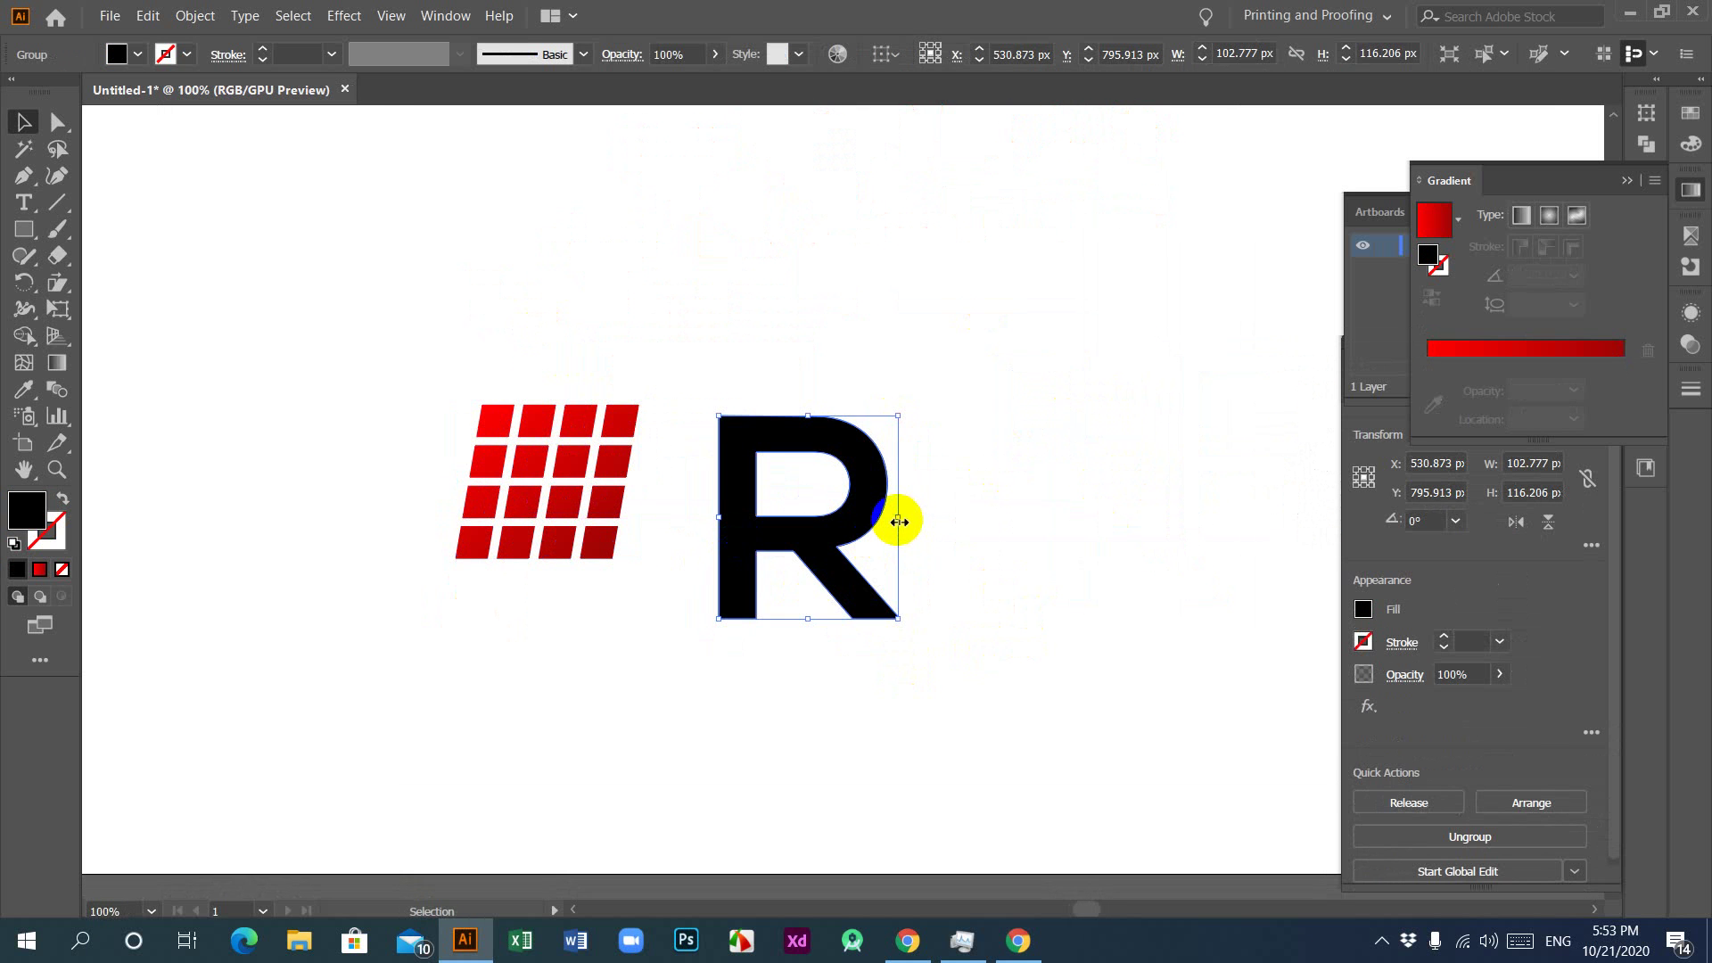
{"action": "left_click_drag", "start_coordinate": [898, 517], "coordinate": [1026, 547]}
Step: Move the slanted grid over the upper-left part of the R and enlarge it proportionally to about 120 × 100.5 px
{"action": "left_click_drag", "start_coordinate": [412, 381], "coordinate": [660, 632]}
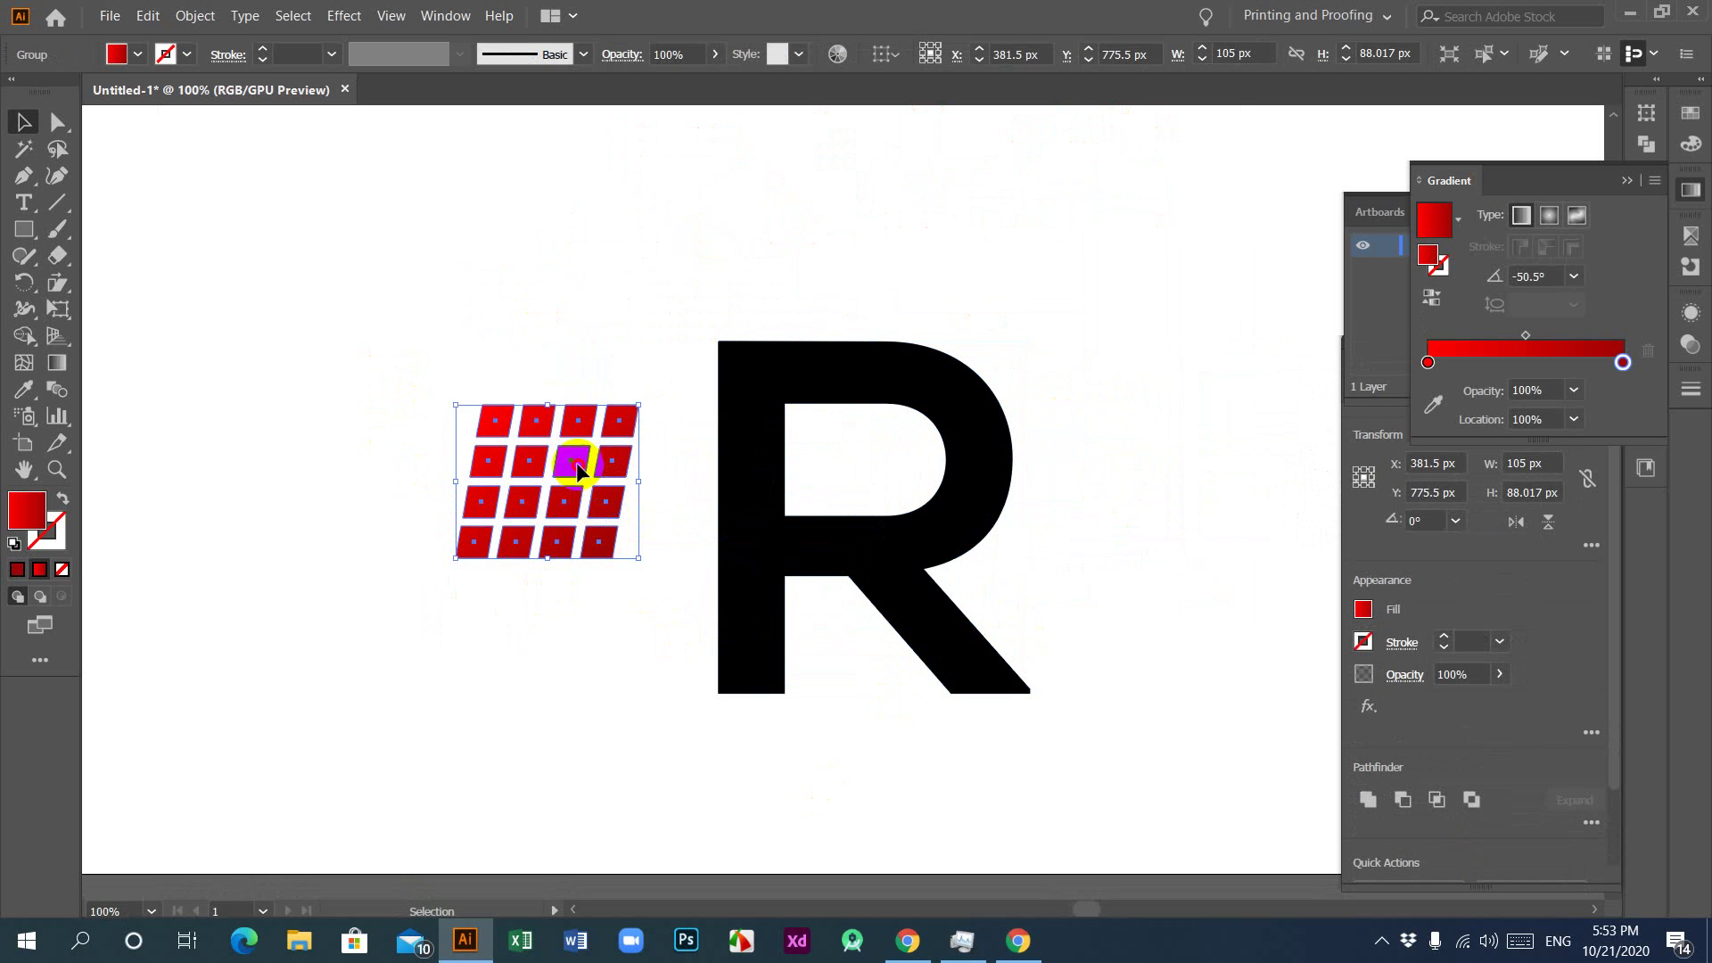
{"action": "left_click_drag", "start_coordinate": [576, 471], "coordinate": [783, 426]}
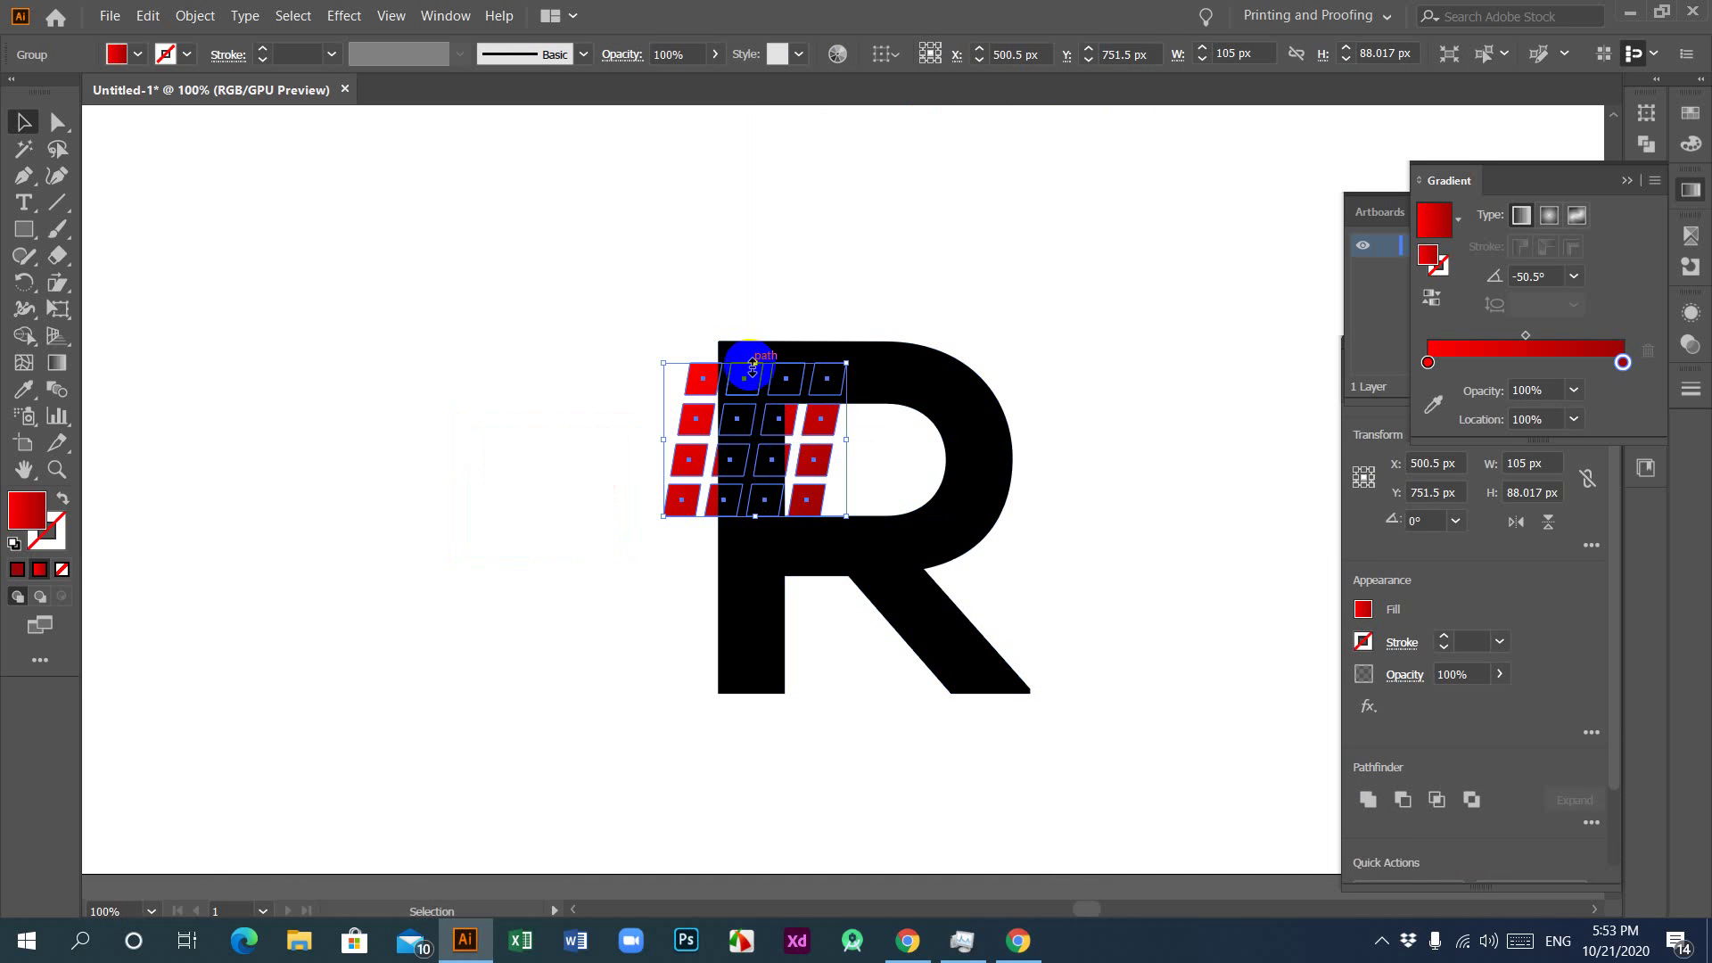
{"action": "left_click_drag", "start_coordinate": [755, 363], "coordinate": [761, 343]}
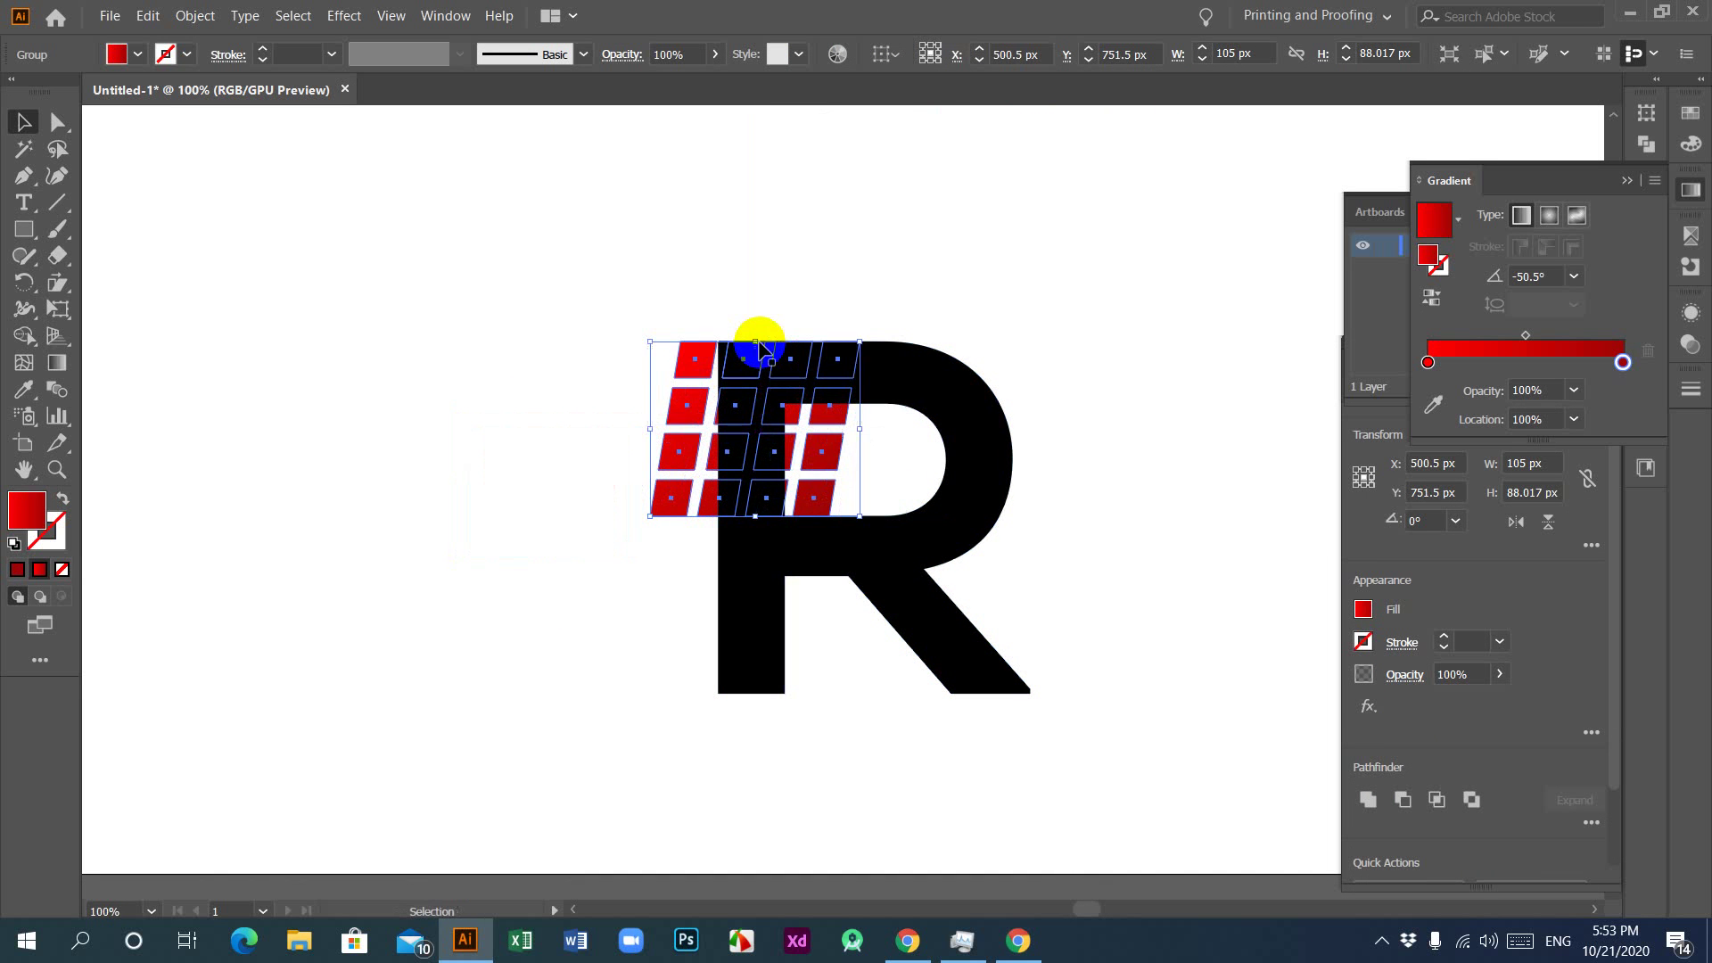
Step: Send the black R behind the red grid
{"action": "left_click", "coordinate": [545, 474]}
{"action": "left_click", "coordinate": [745, 603]}
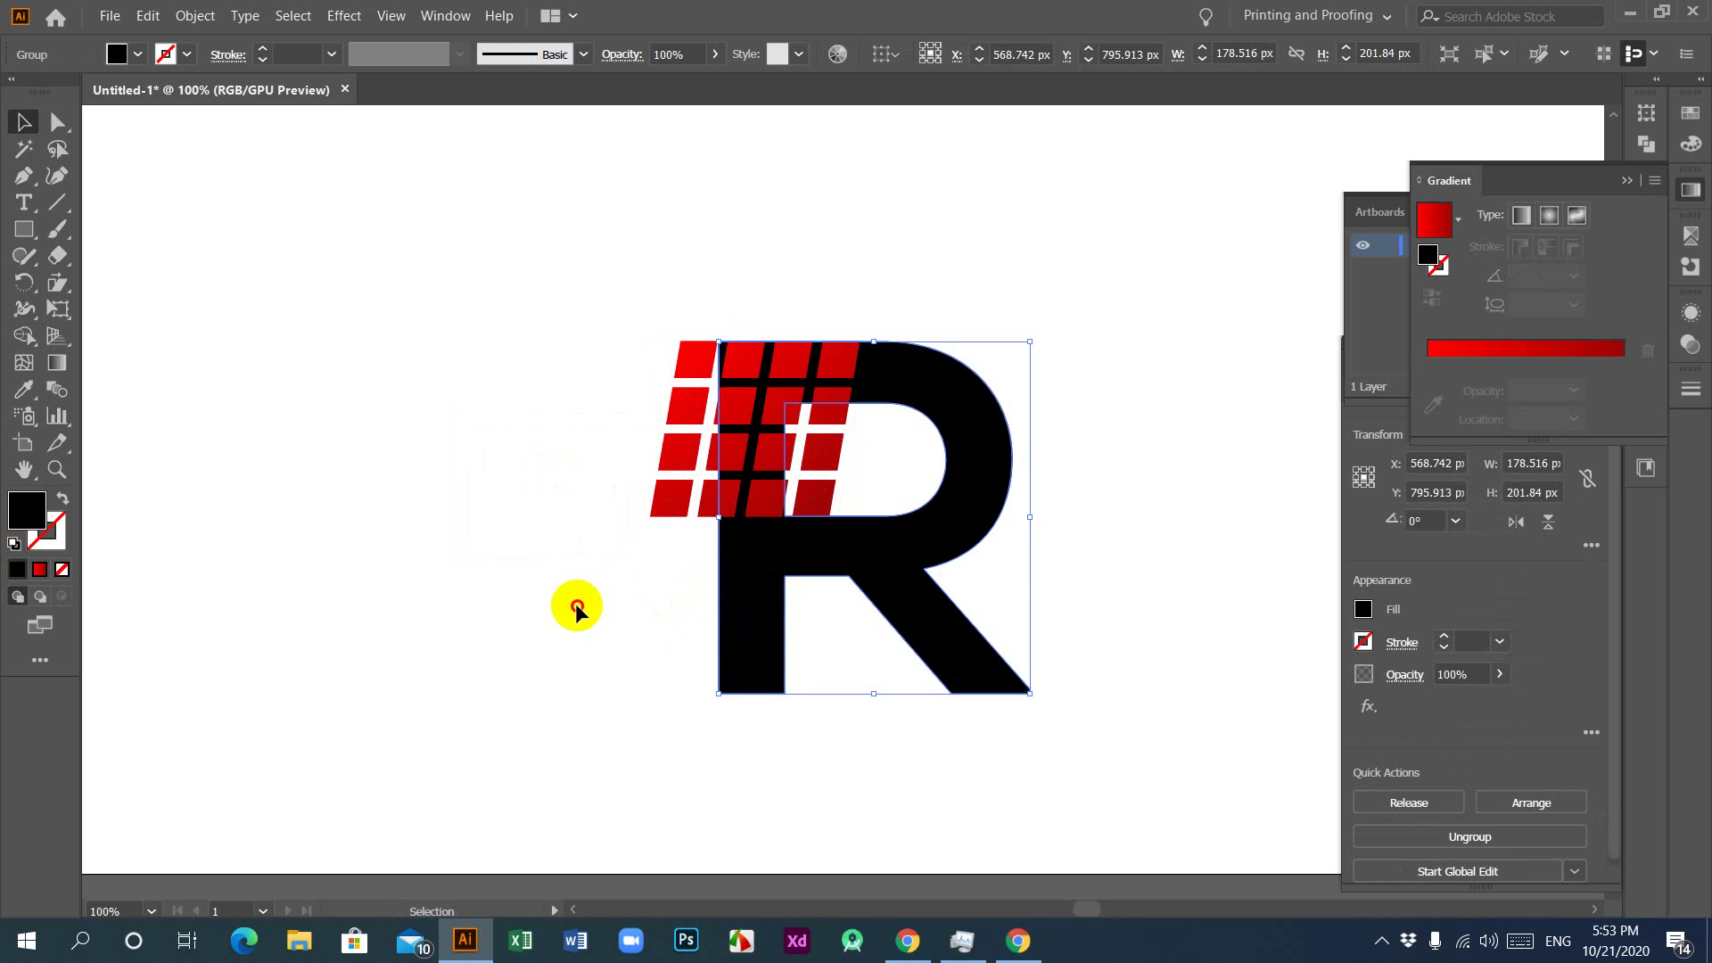
{"action": "left_click", "coordinate": [577, 535]}
Step: Nudge the grid right across the R until its X position is about 521.5 px
{"action": "left_click_drag", "start_coordinate": [665, 531], "coordinate": [665, 532]}
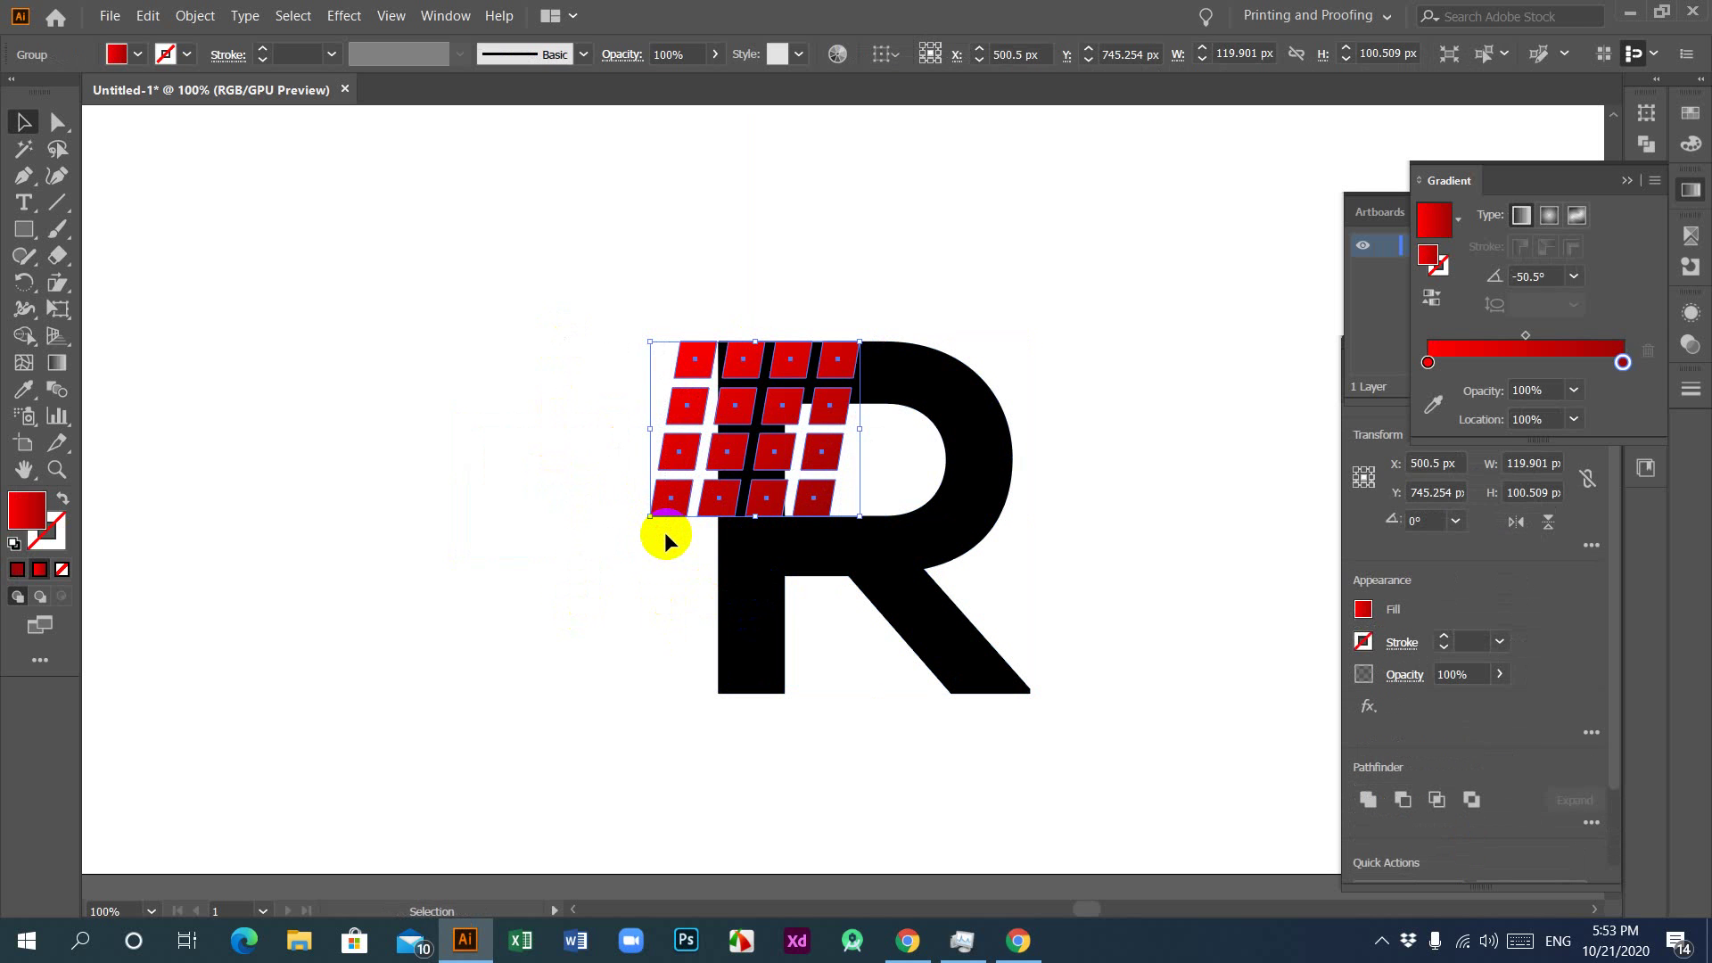
{"action": "key", "text": "Right"}
{"action": "key", "text": "Right"}
{"action": "key", "text": "Right"}
{"action": "key", "text": "Right"}
{"action": "key", "text": "Right"}
{"action": "key", "text": "Right"}
{"action": "key", "text": "Right"}
{"action": "key", "text": "Right"}
{"action": "key", "text": "Right"}
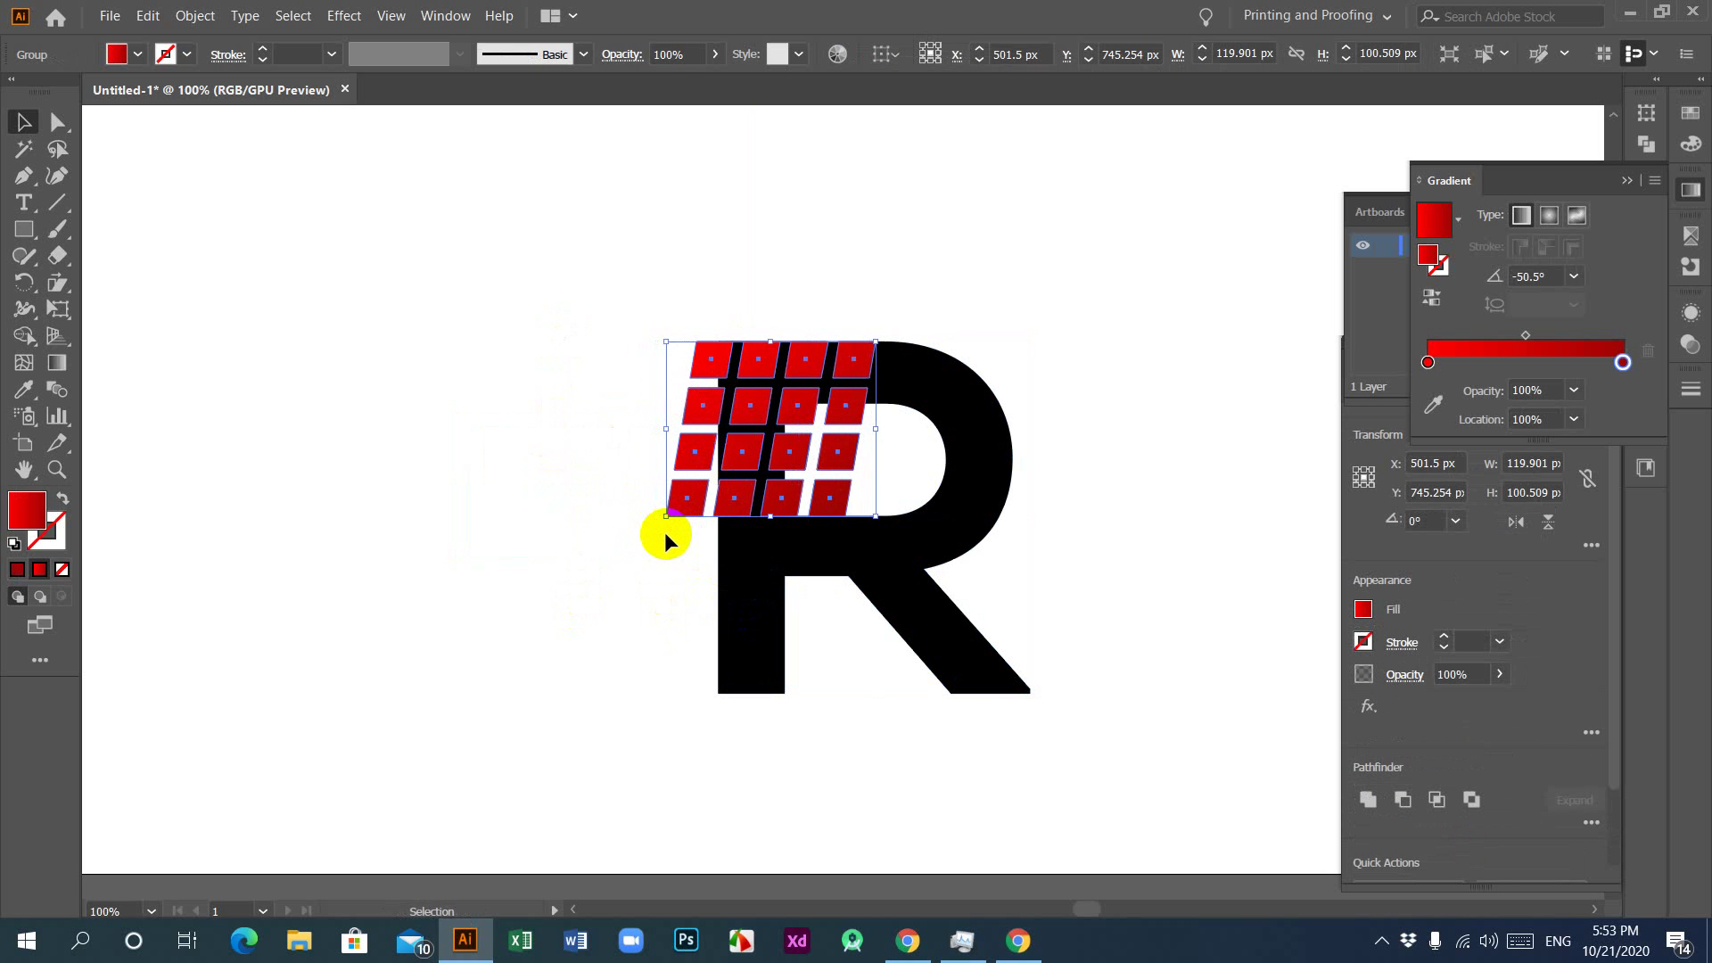
{"action": "key", "text": "Right"}
{"action": "key", "text": "Right"}
{"action": "key", "text": "Right"}
{"action": "key", "text": "Right"}
{"action": "key", "text": "Right"}
{"action": "key", "text": "Right"}
{"action": "key", "text": "Right"}
{"action": "key", "text": "Right"}
{"action": "key", "text": "Right"}
{"action": "key", "text": "Right"}
{"action": "key", "text": "Right"}
{"action": "key", "text": "Right"}
{"action": "key", "text": "Right"}
{"action": "key", "text": "Right"}
{"action": "key", "text": "Right"}
{"action": "key", "text": "Right"}
{"action": "key", "text": "Right"}
{"action": "key", "text": "Right"}
{"action": "key", "text": "Right"}
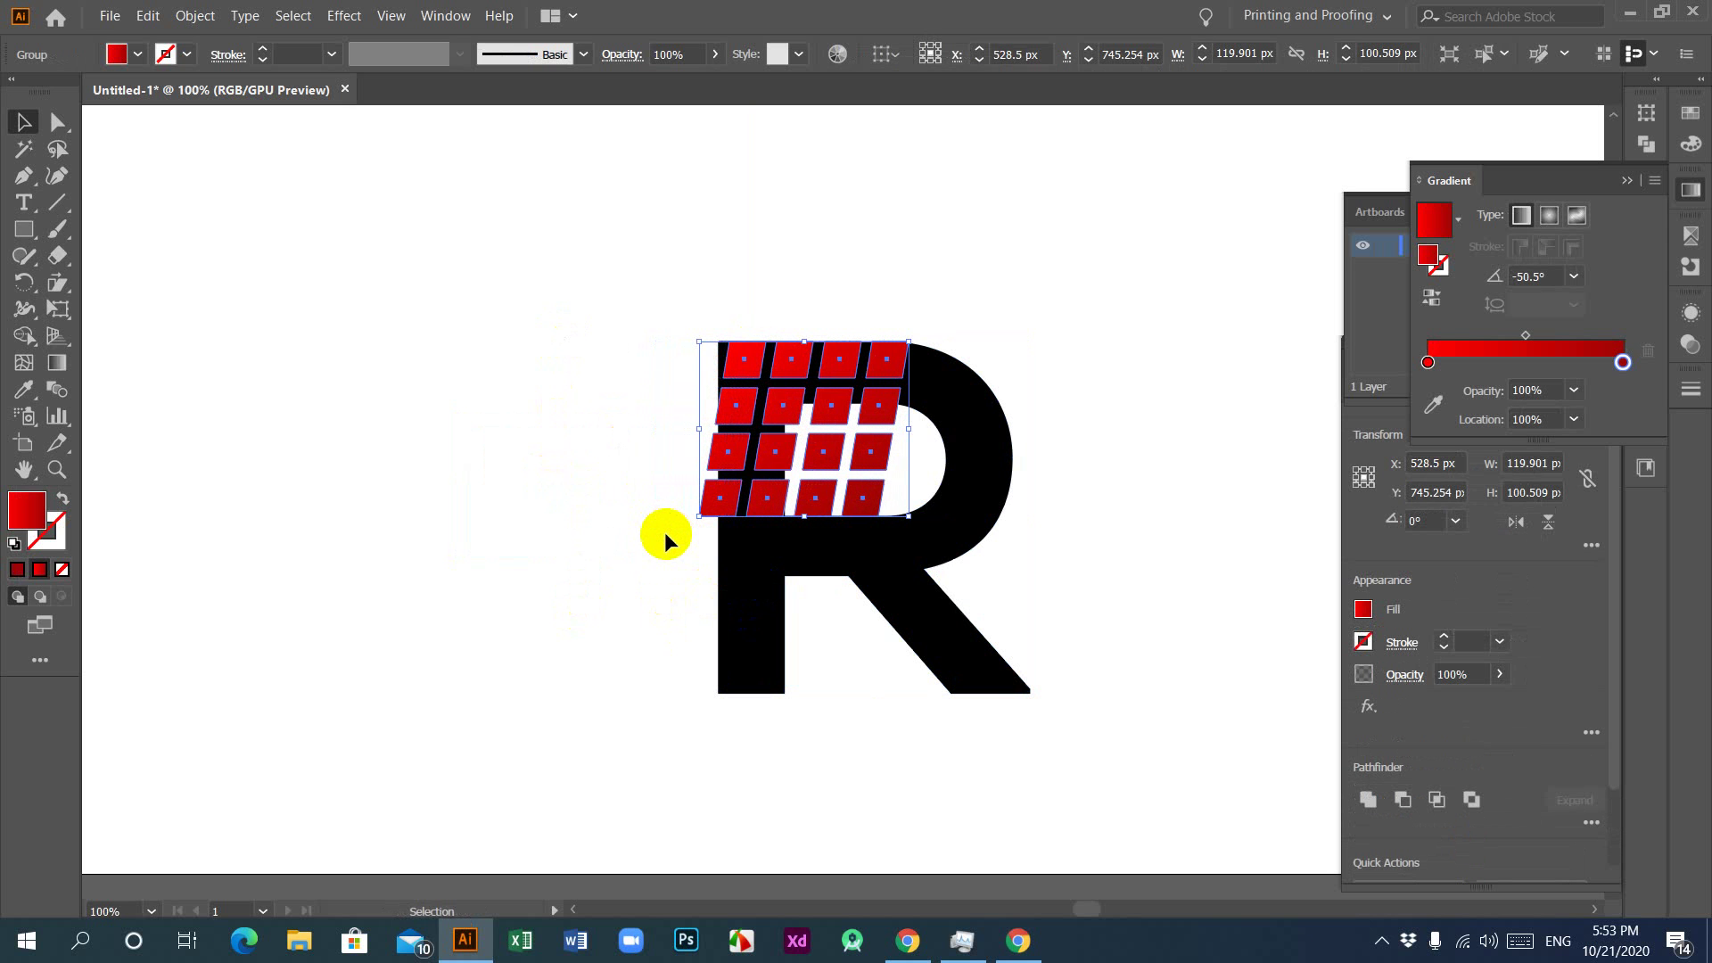
{"action": "key", "text": "Left"}
{"action": "key", "text": "Left"}
{"action": "key", "text": "Left"}
{"action": "key", "text": "Left"}
{"action": "key", "text": "Left"}
{"action": "key", "text": "Left"}
{"action": "key", "text": "Left"}
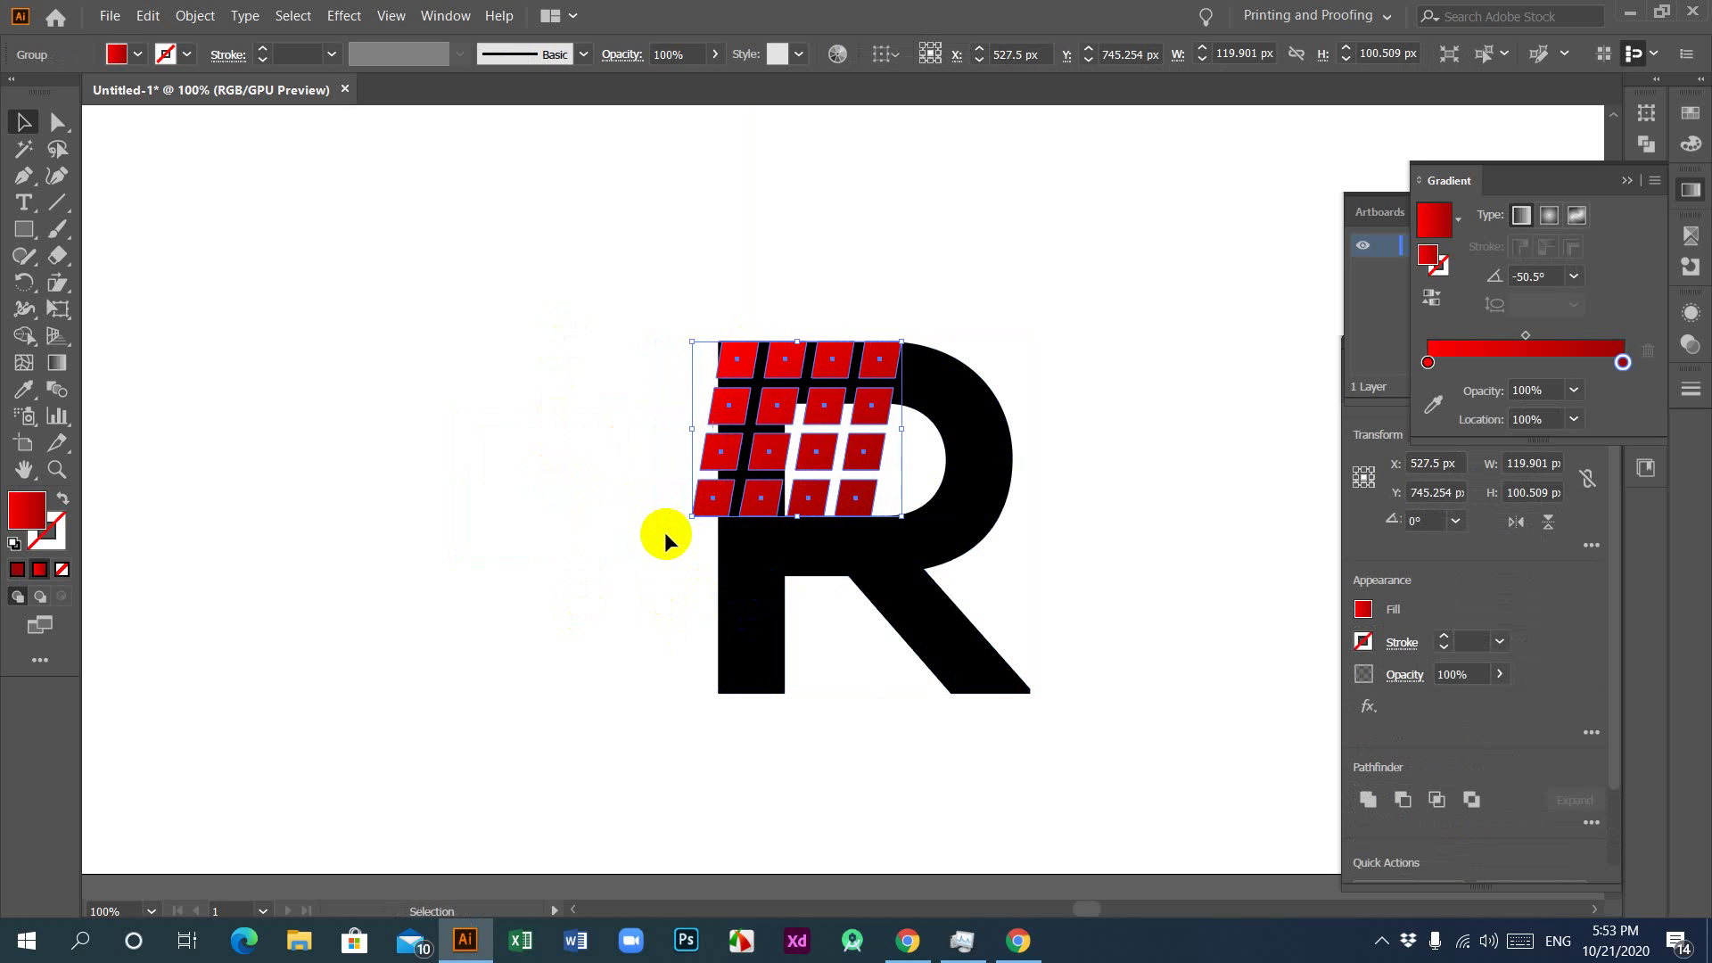
{"action": "left_click", "coordinate": [611, 527]}
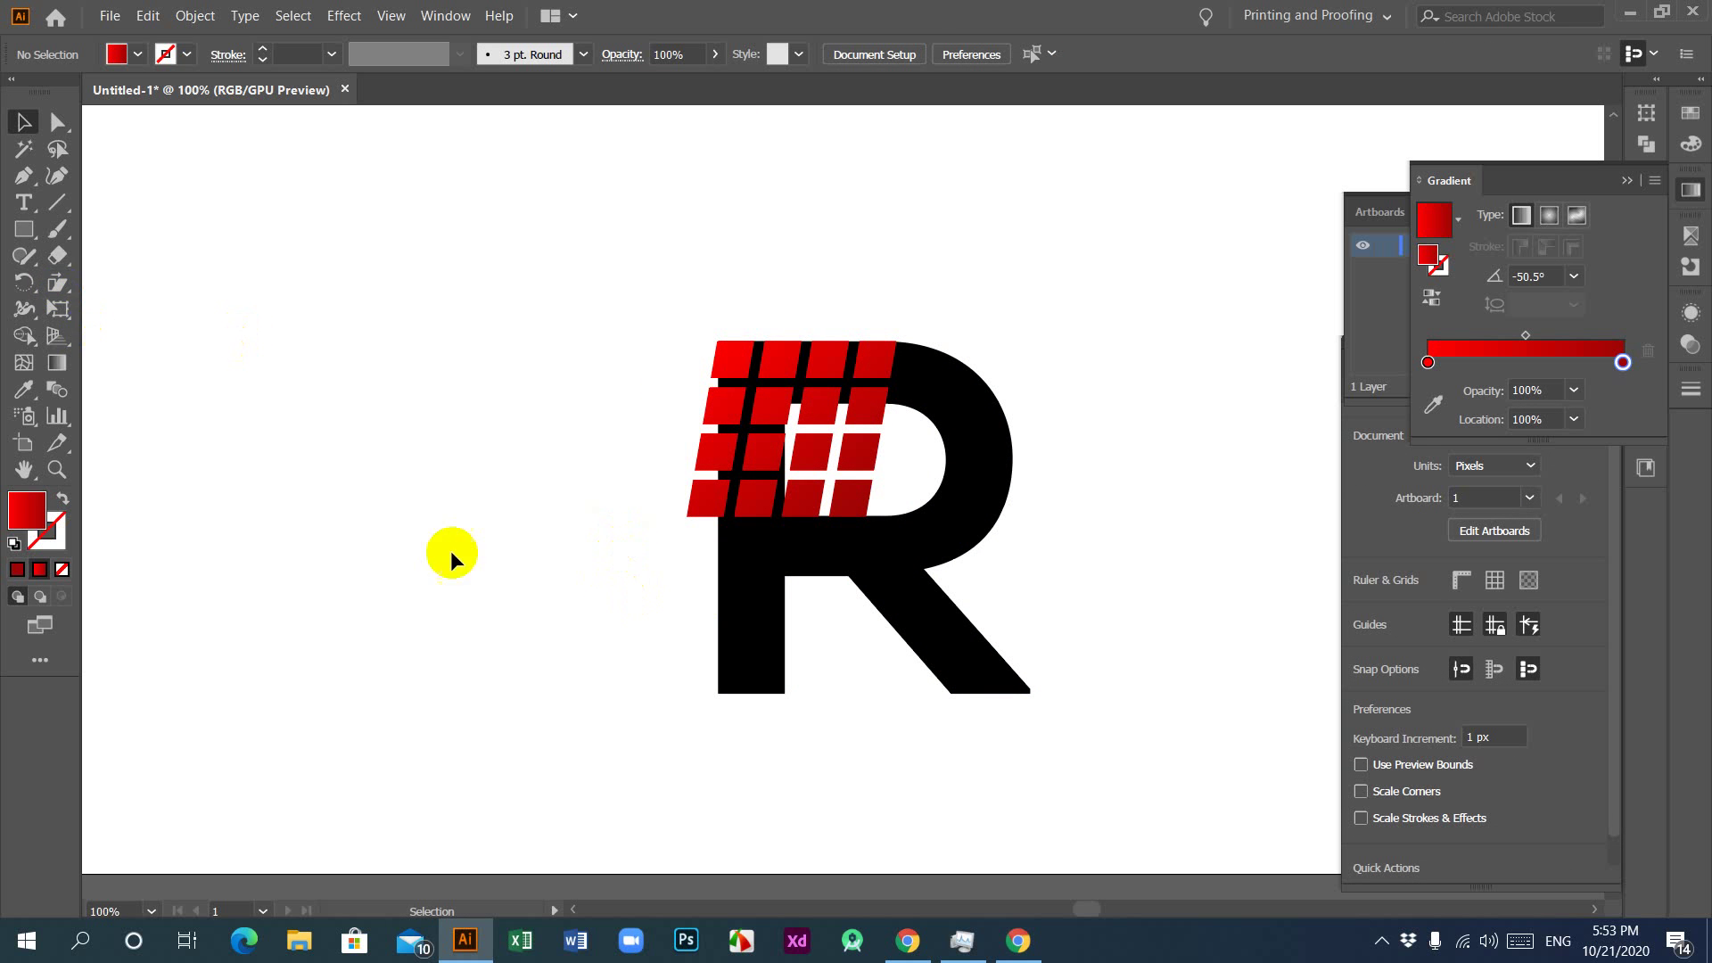
Step: Draw a horizontal line about 238 px long along the grid's lower edge and a slanted line about 27 × 161 px along its right edge
{"action": "left_click", "coordinate": [56, 204]}
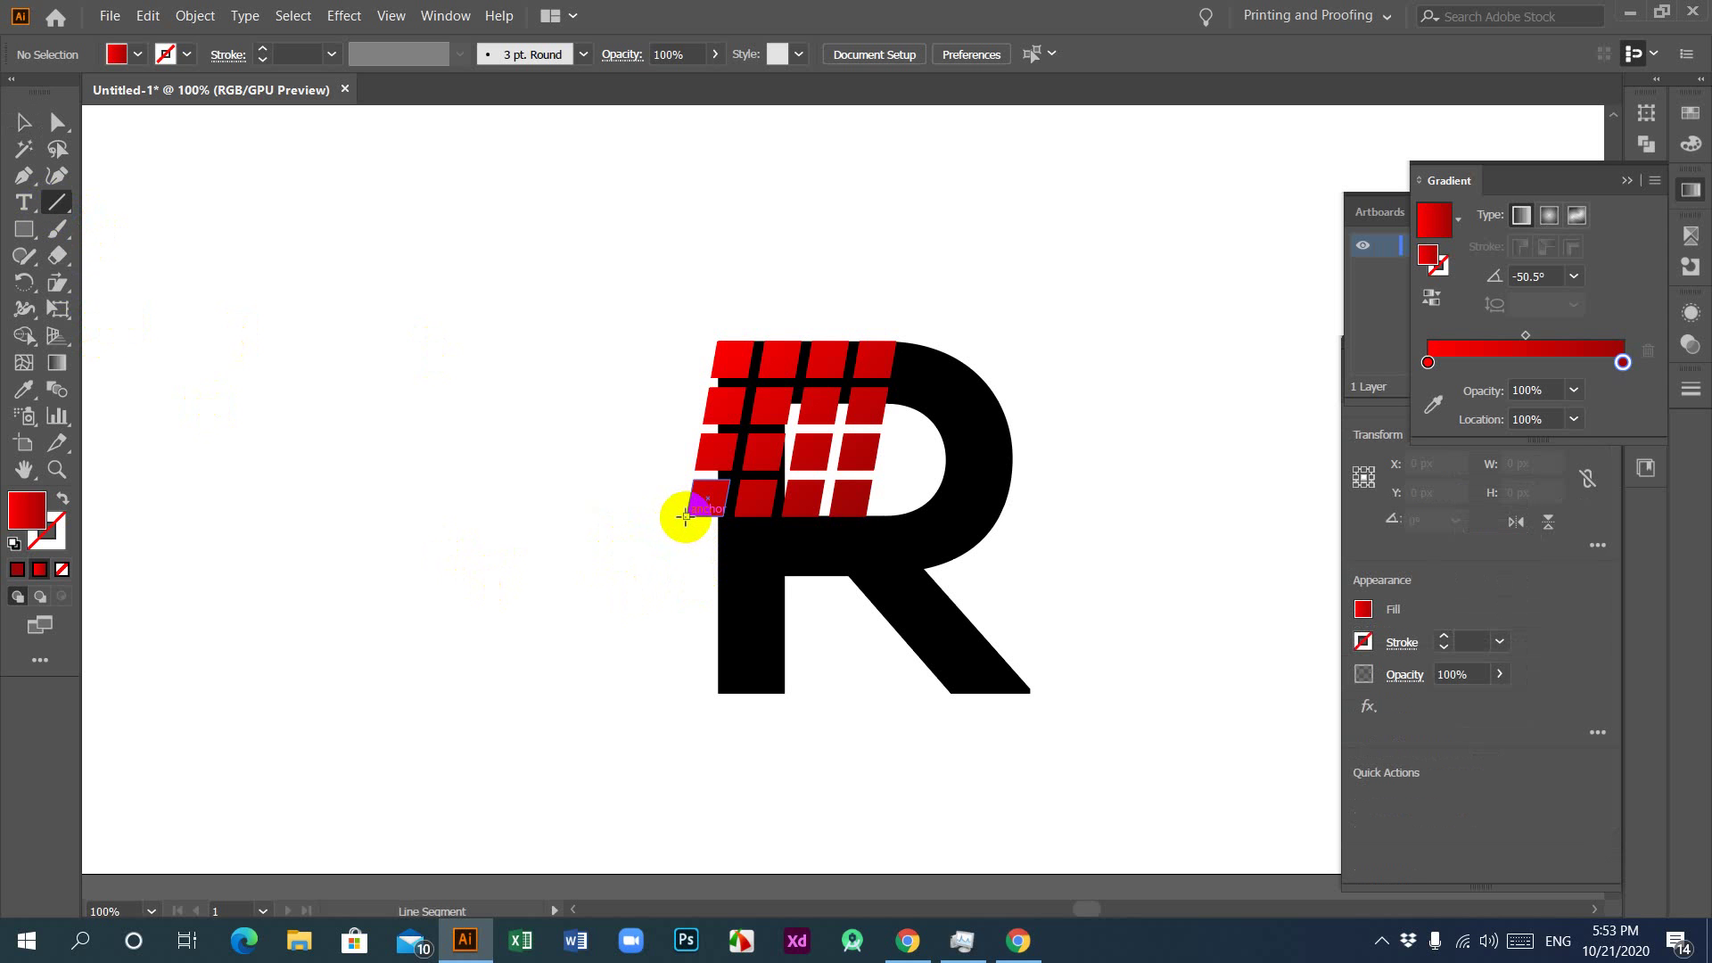
{"action": "left_click_drag", "start_coordinate": [684, 516], "coordinate": [1104, 515]}
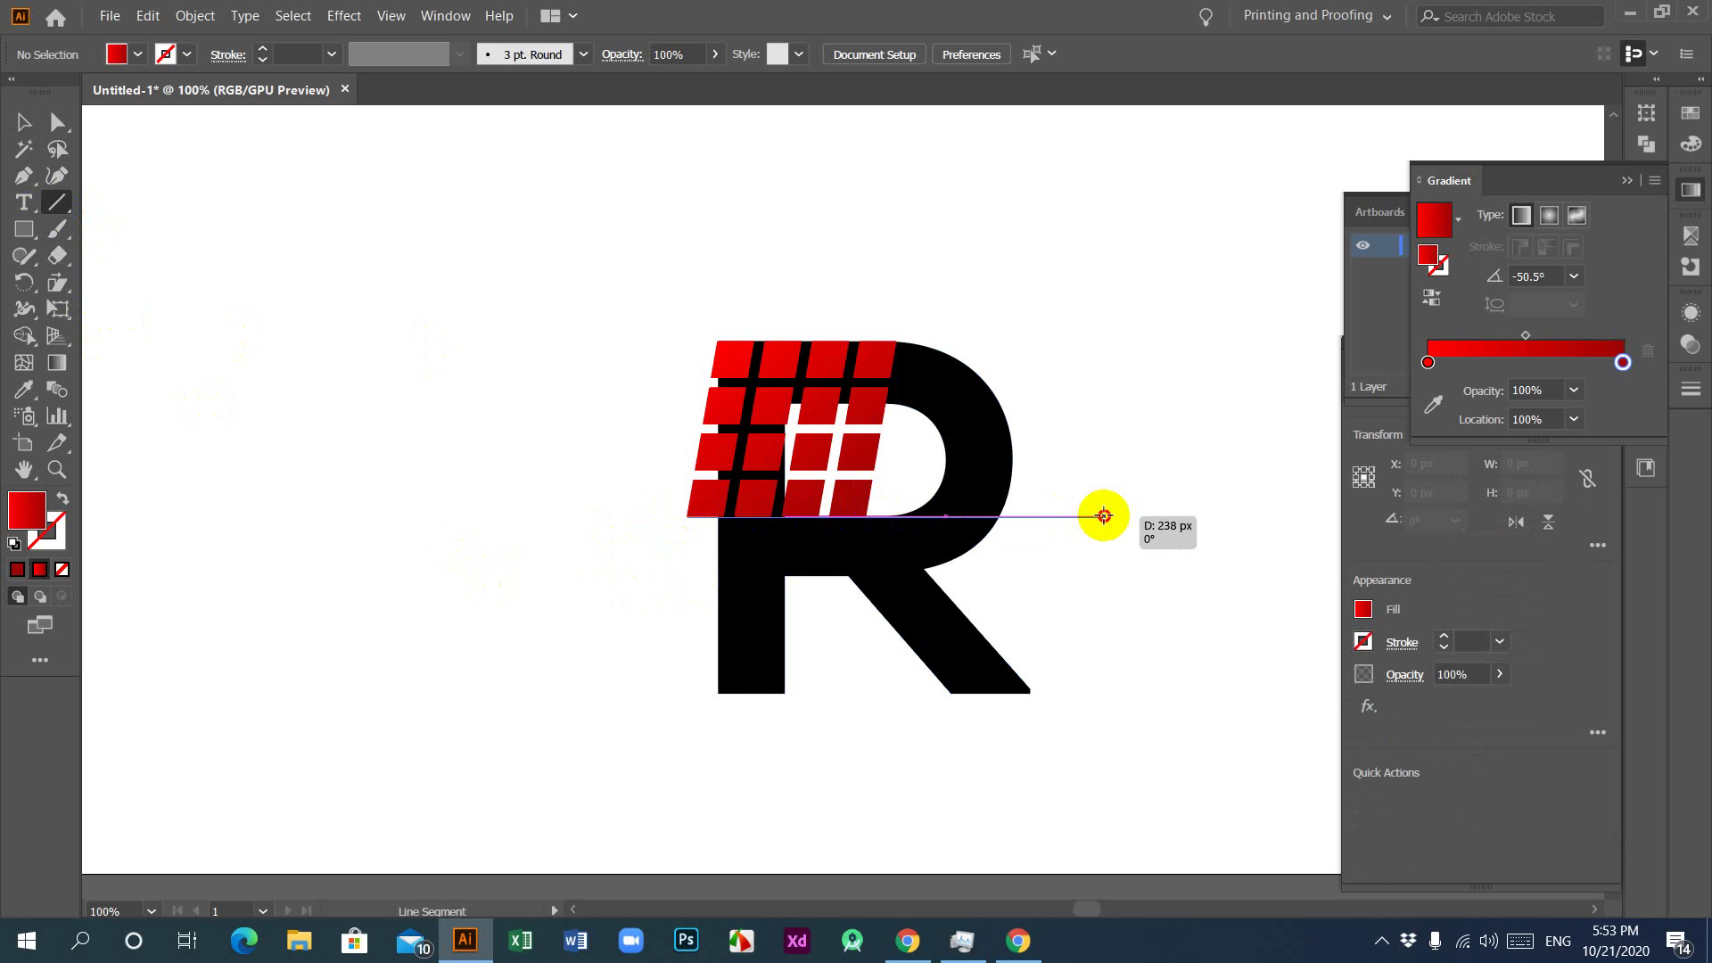
{"action": "left_click_drag", "start_coordinate": [1104, 515], "coordinate": [1104, 516]}
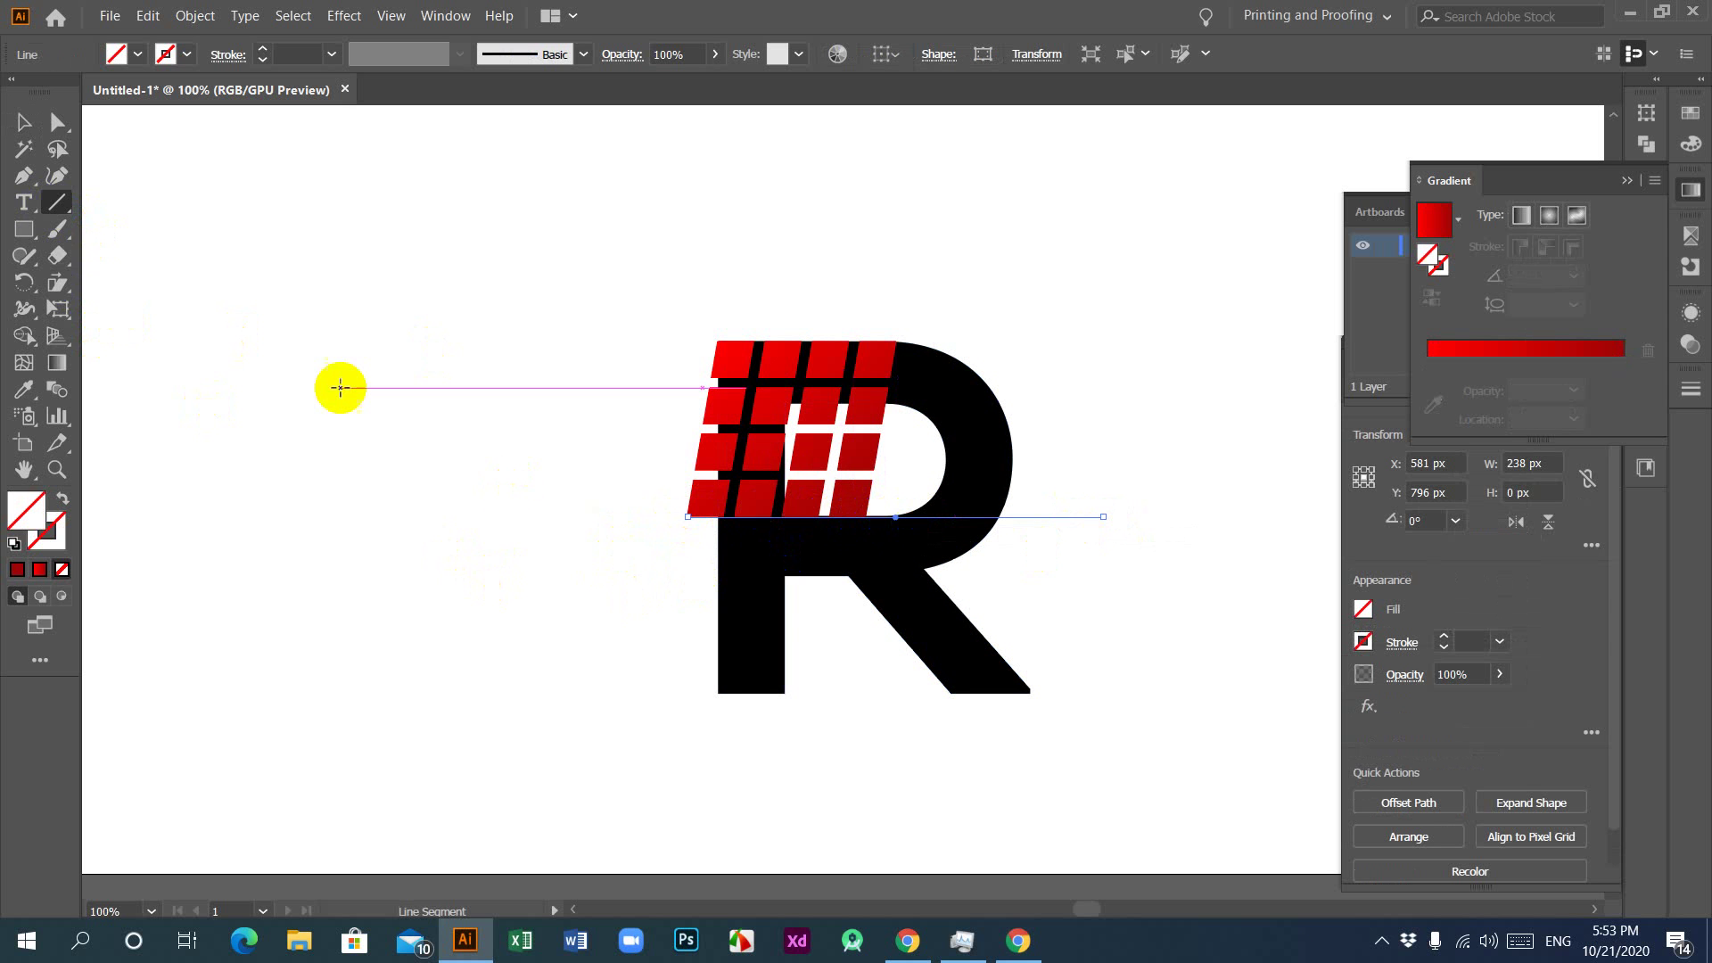
{"action": "left_click_drag", "start_coordinate": [898, 343], "coordinate": [847, 621]}
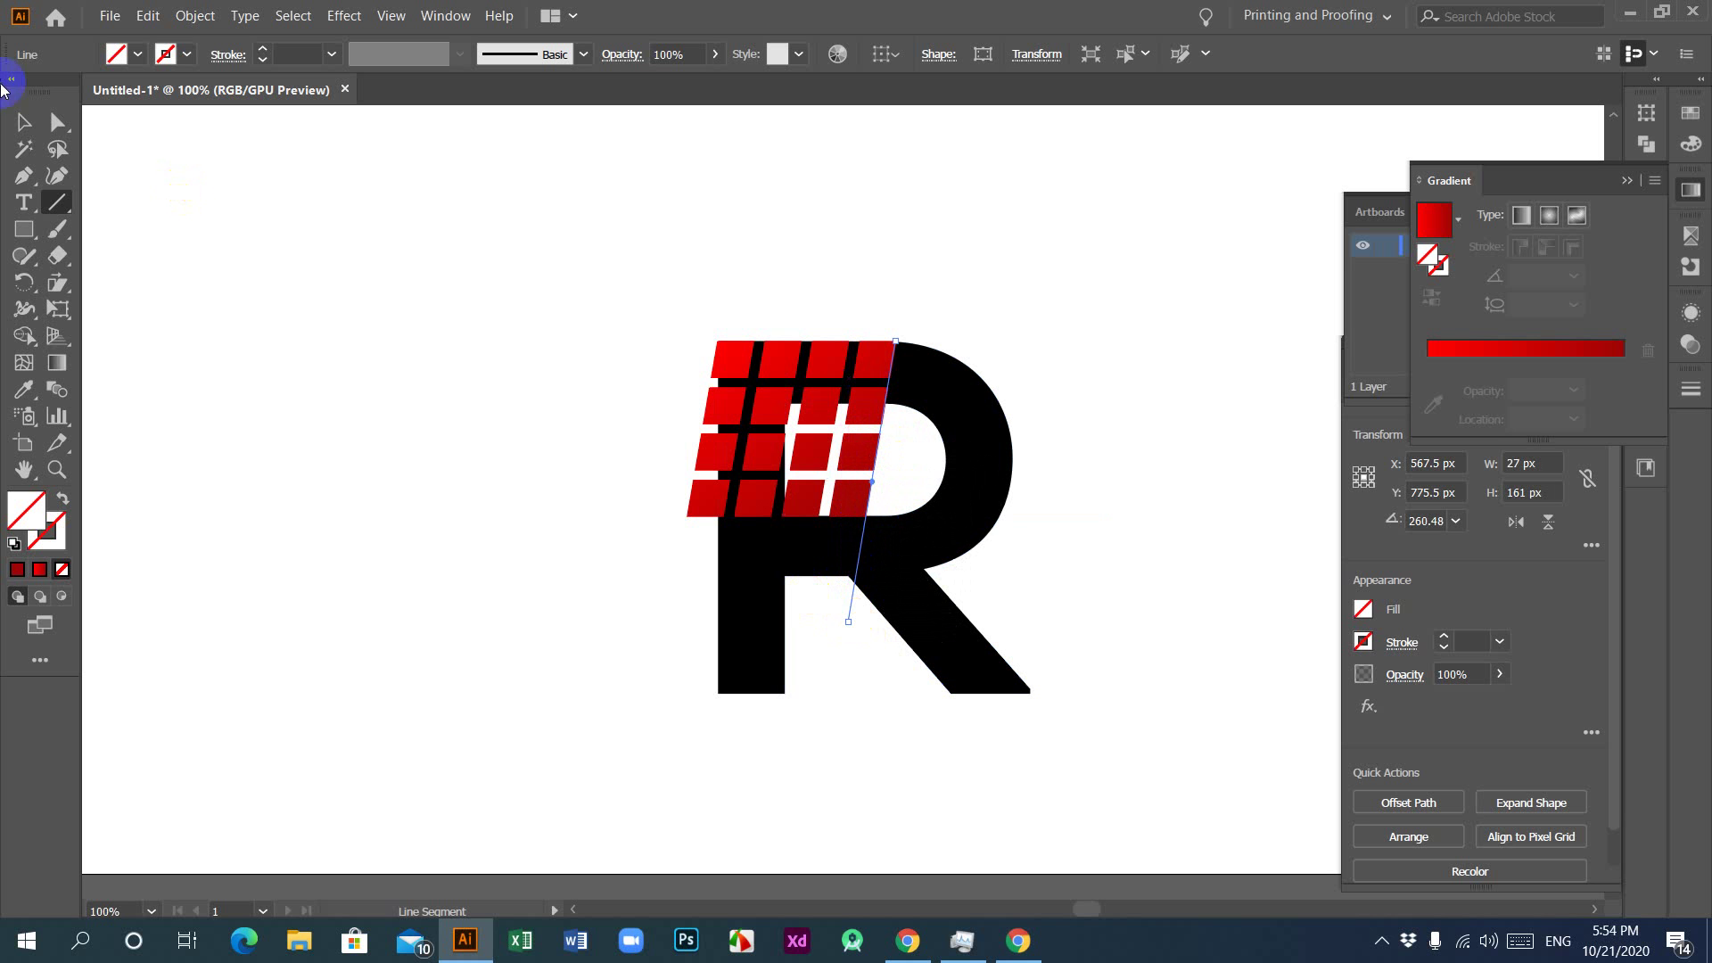
Step: Select the R and both lines without the grid, and remove the R areas behind the grid with Shape Builder
{"action": "left_click", "coordinate": [22, 125]}
{"action": "left_click_drag", "start_coordinate": [533, 264], "coordinate": [1120, 790]}
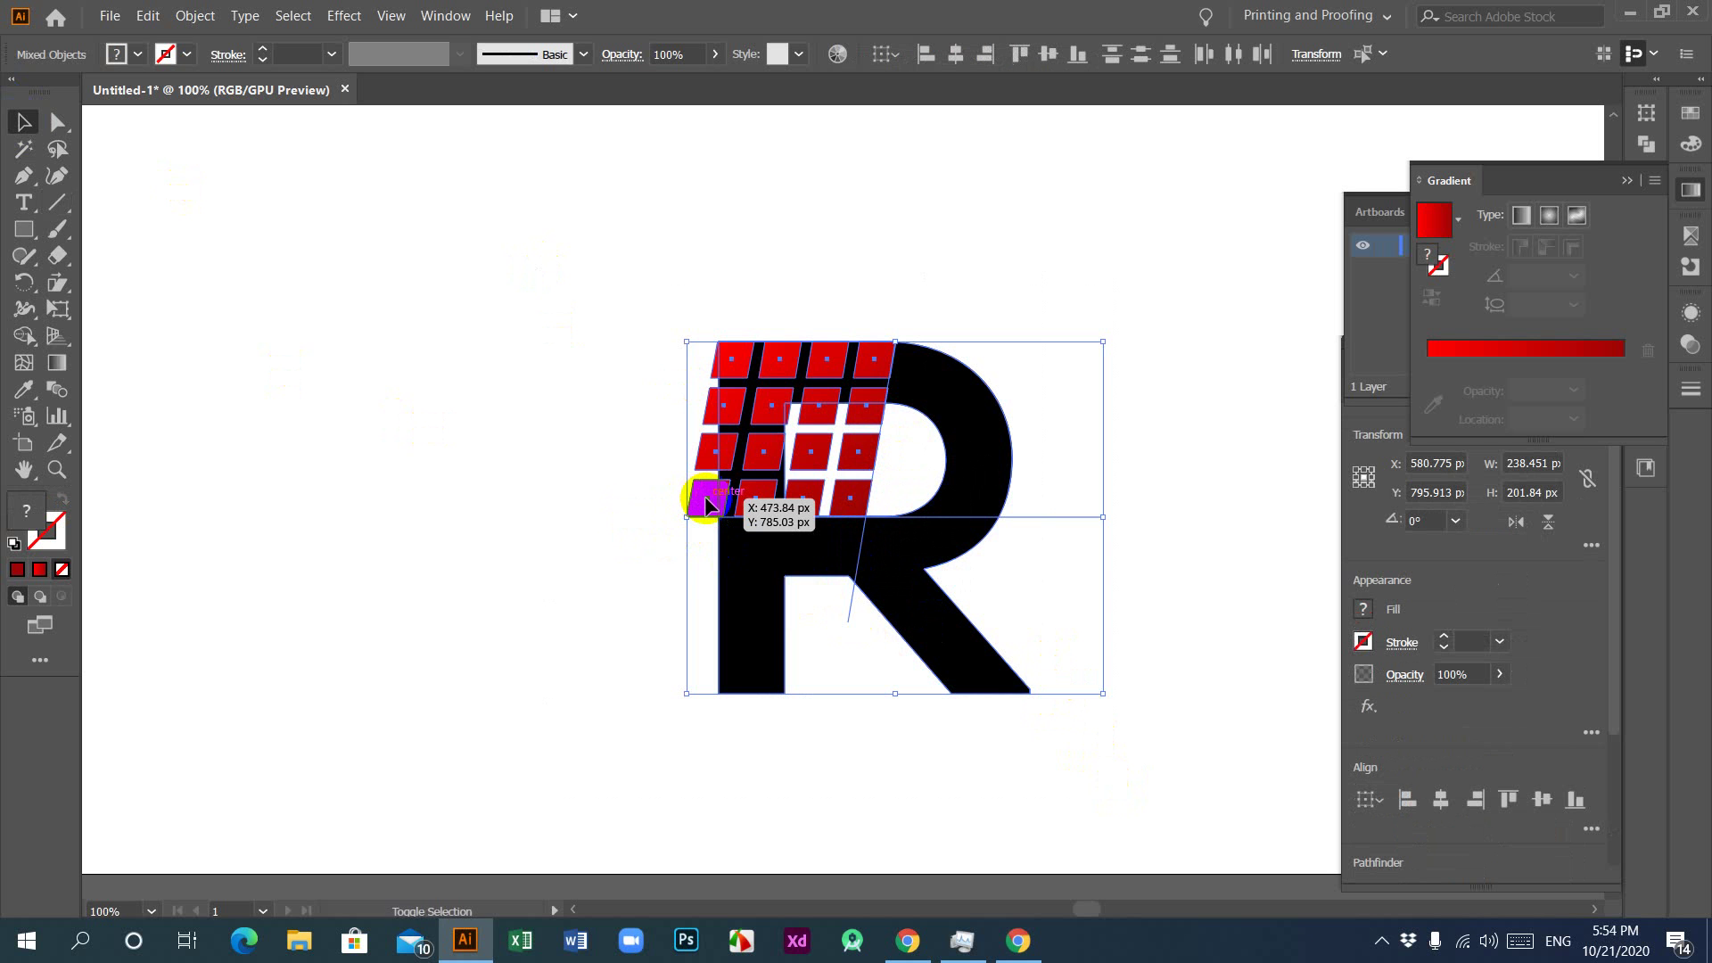
{"action": "left_click_drag", "start_coordinate": [704, 504], "coordinate": [705, 505]}
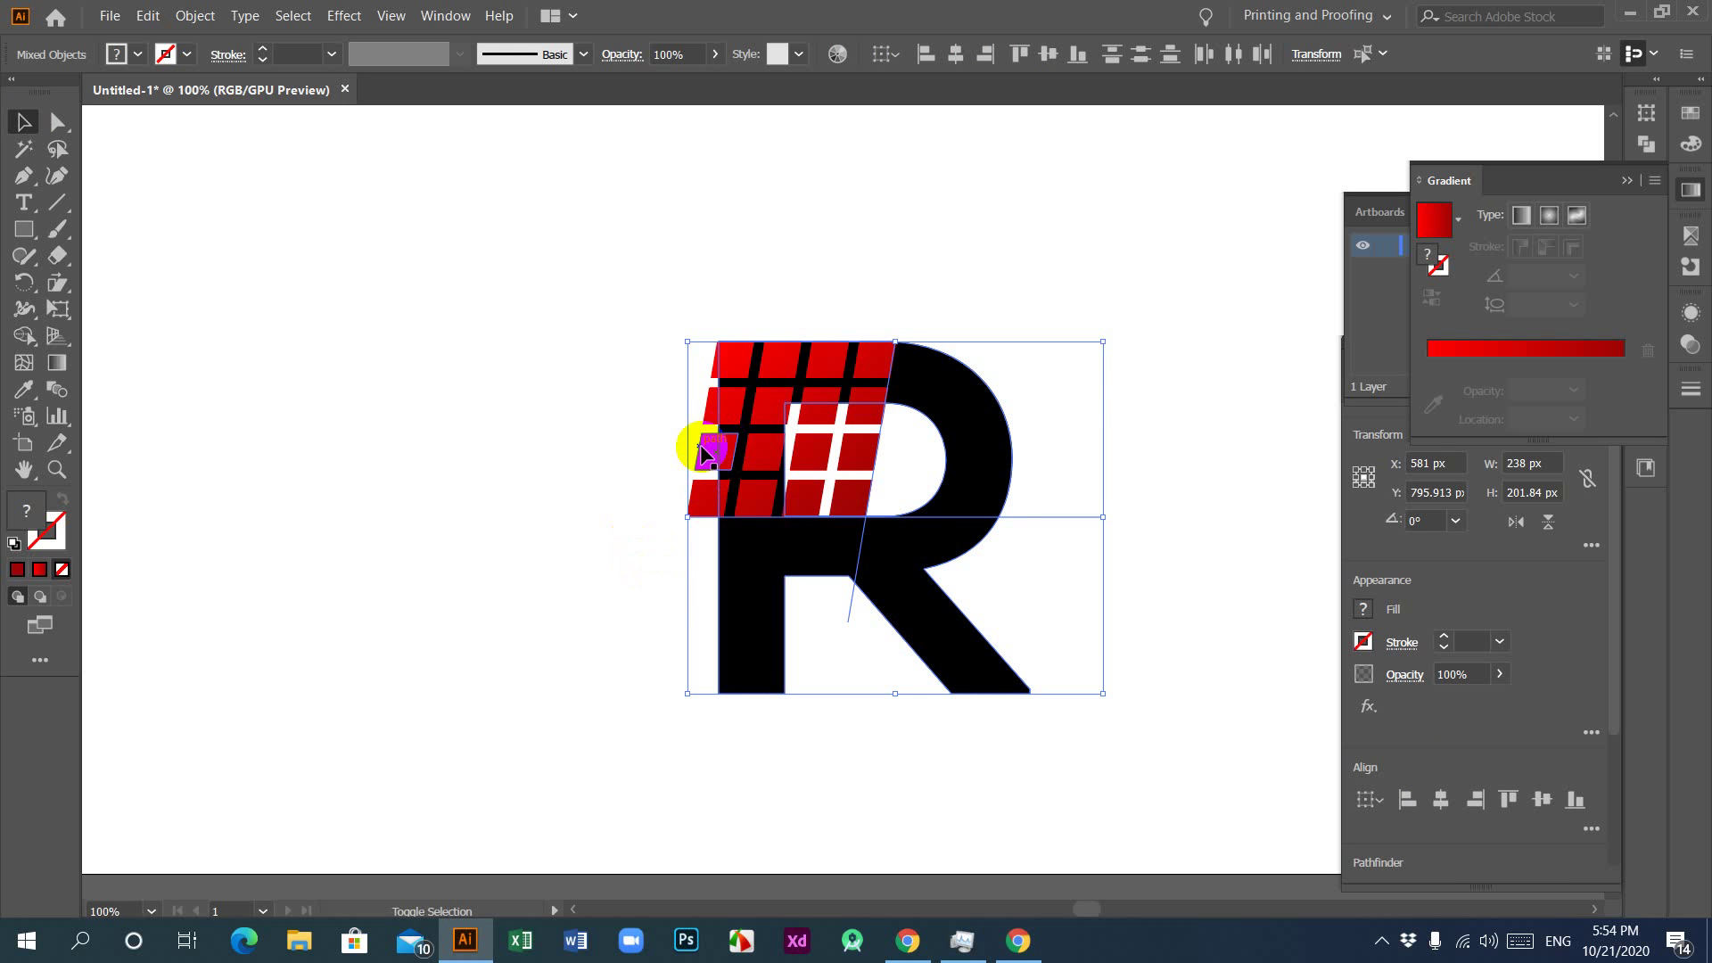
{"action": "left_click_drag", "start_coordinate": [701, 446], "coordinate": [702, 447]}
{"action": "key", "text": "ctrl+z"}
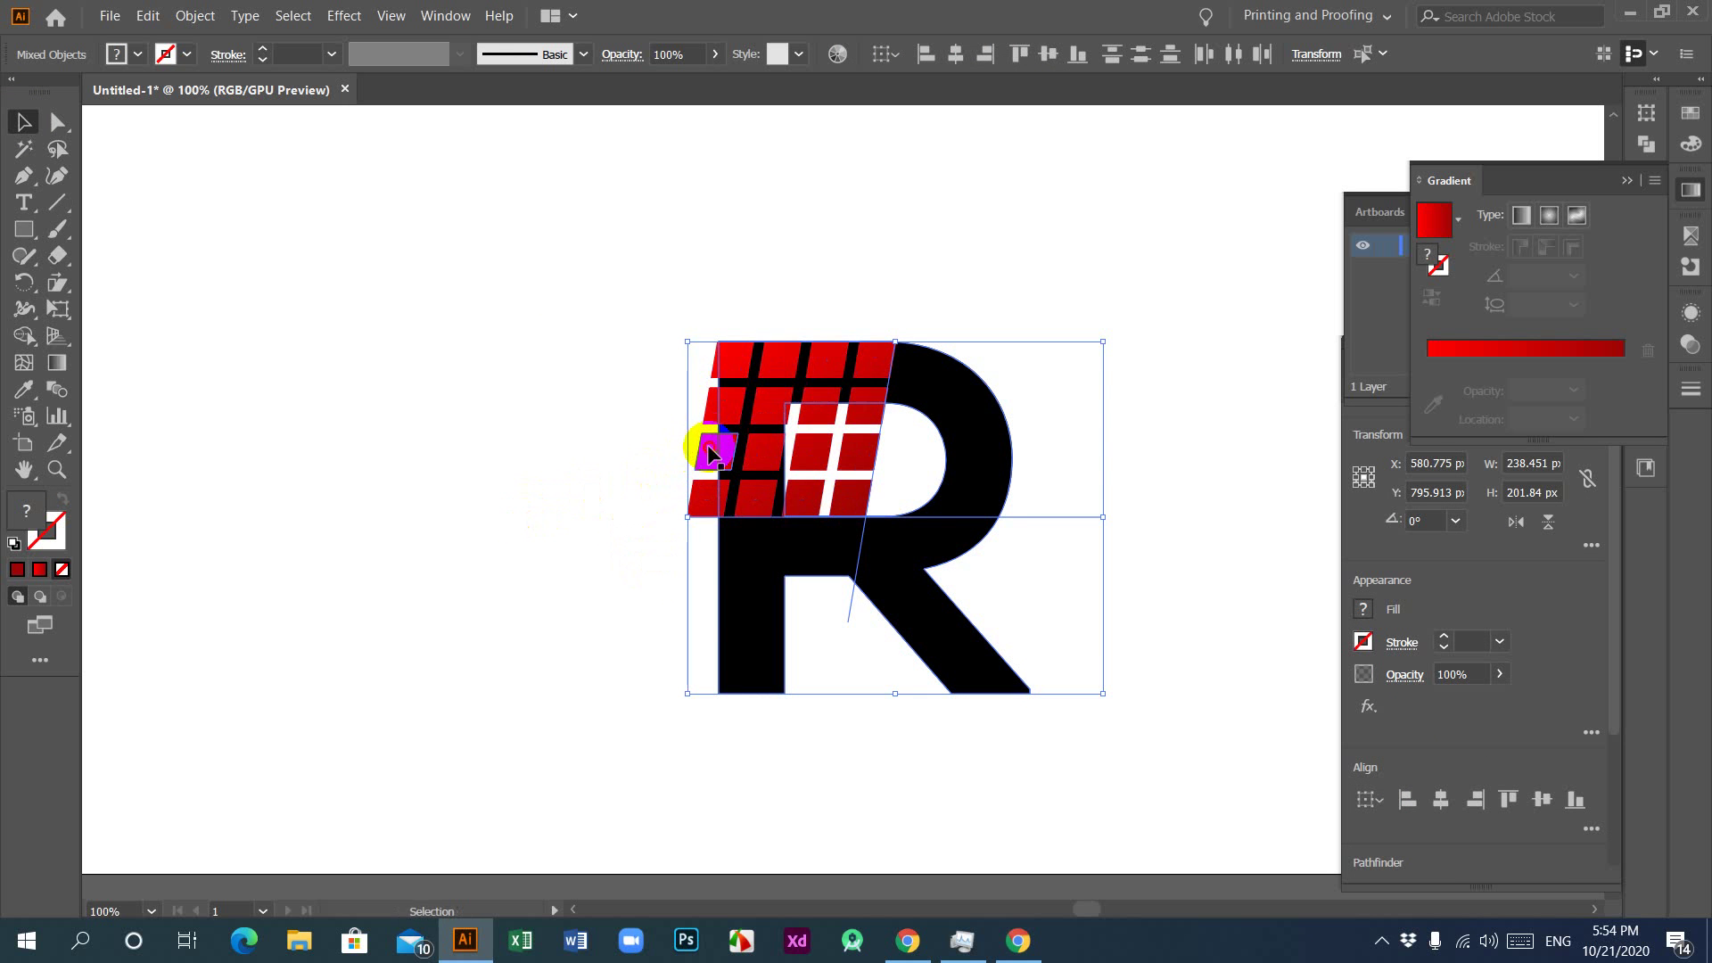
{"action": "left_click", "coordinate": [24, 336]}
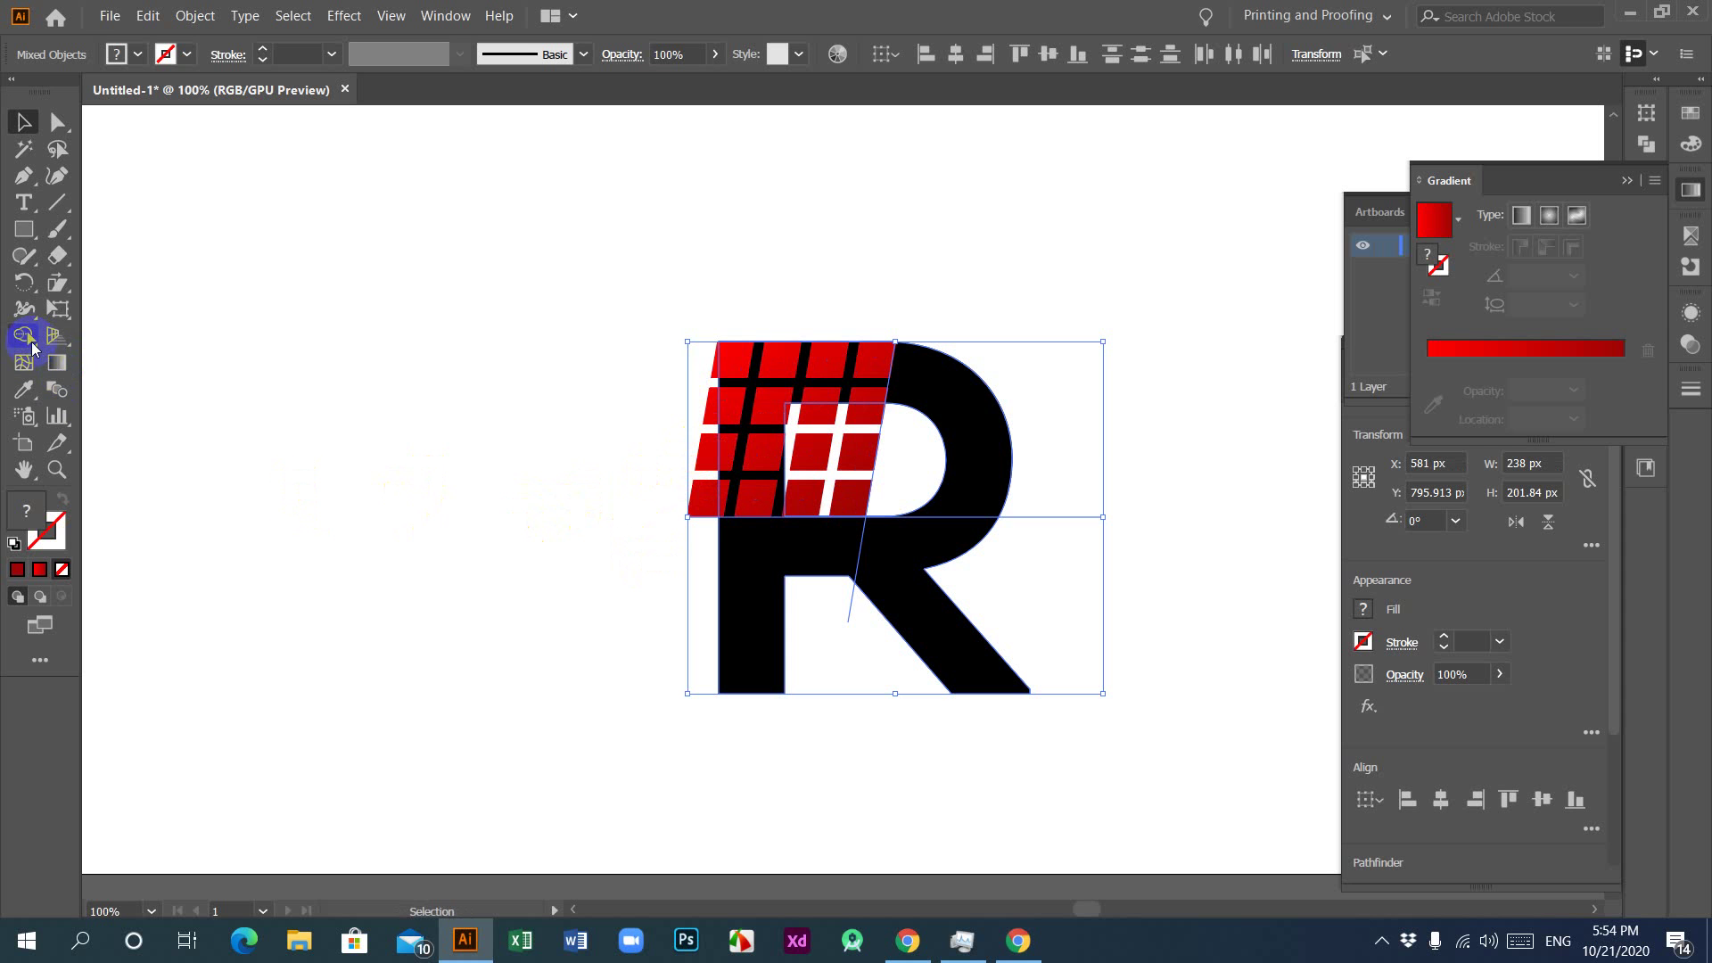
{"action": "left_click_drag", "start_coordinate": [703, 406], "coordinate": [753, 389]}
{"action": "left_click", "coordinate": [21, 169]}
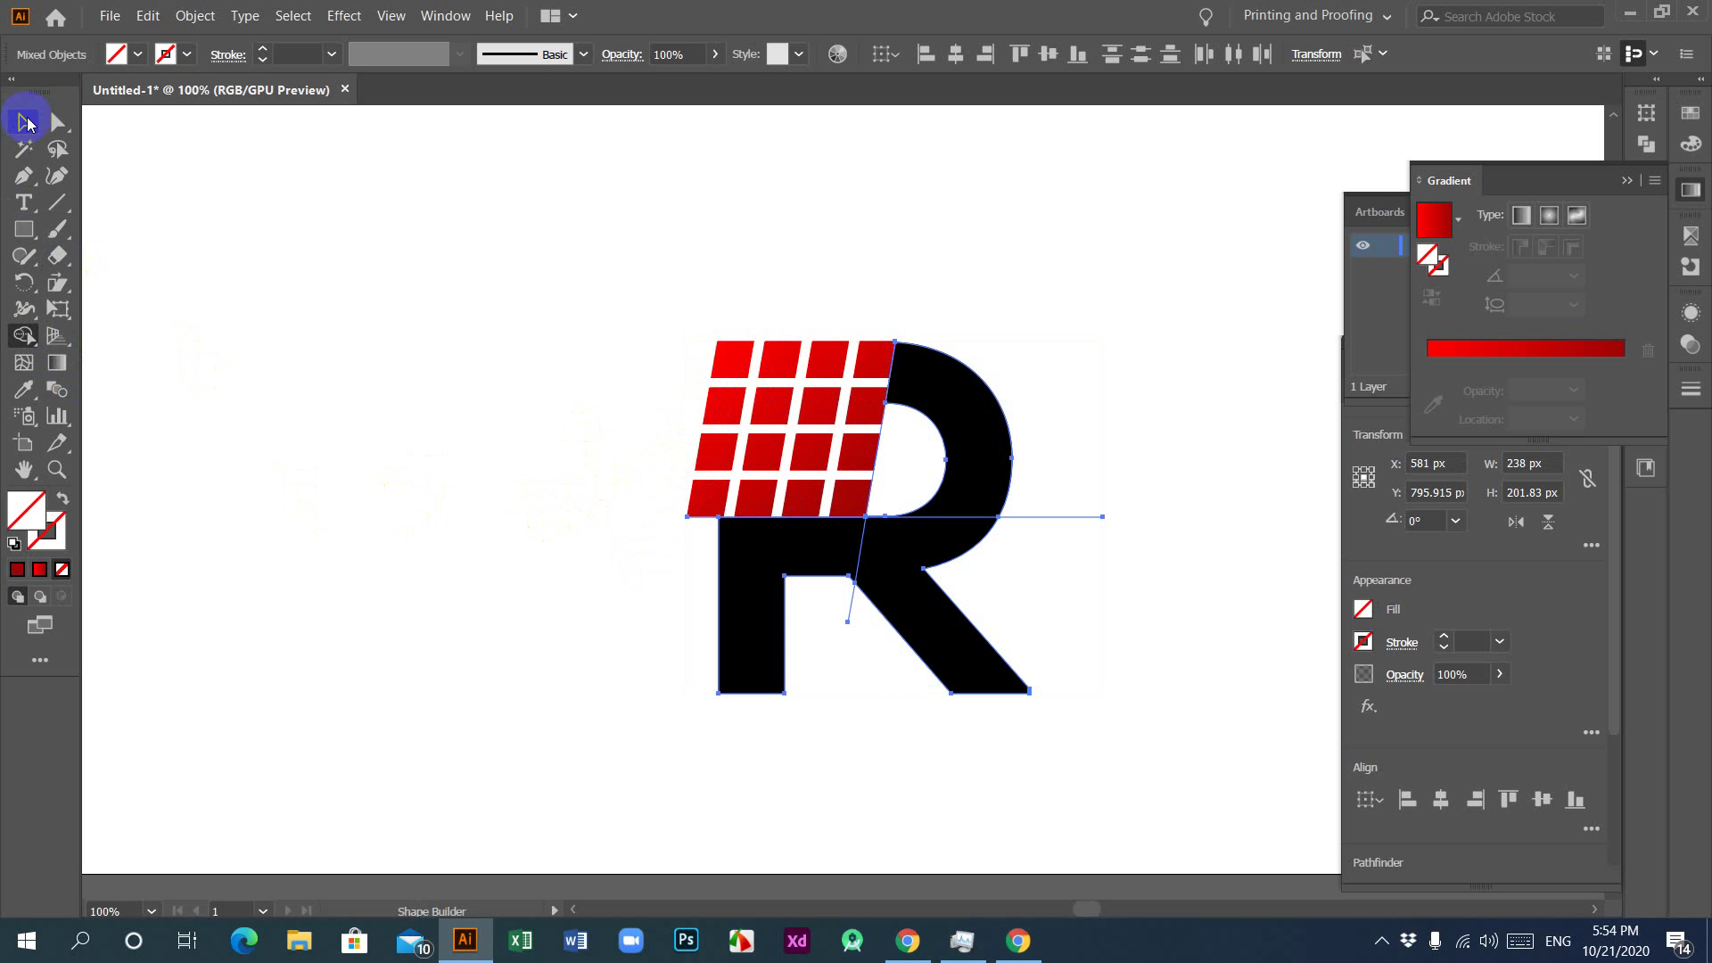
Step: Delete the leftover cutting line extending to the right of the R
{"action": "left_click", "coordinate": [1177, 491]}
{"action": "left_click_drag", "start_coordinate": [1147, 481], "coordinate": [1043, 558]}
{"action": "left_click", "coordinate": [1137, 542]}
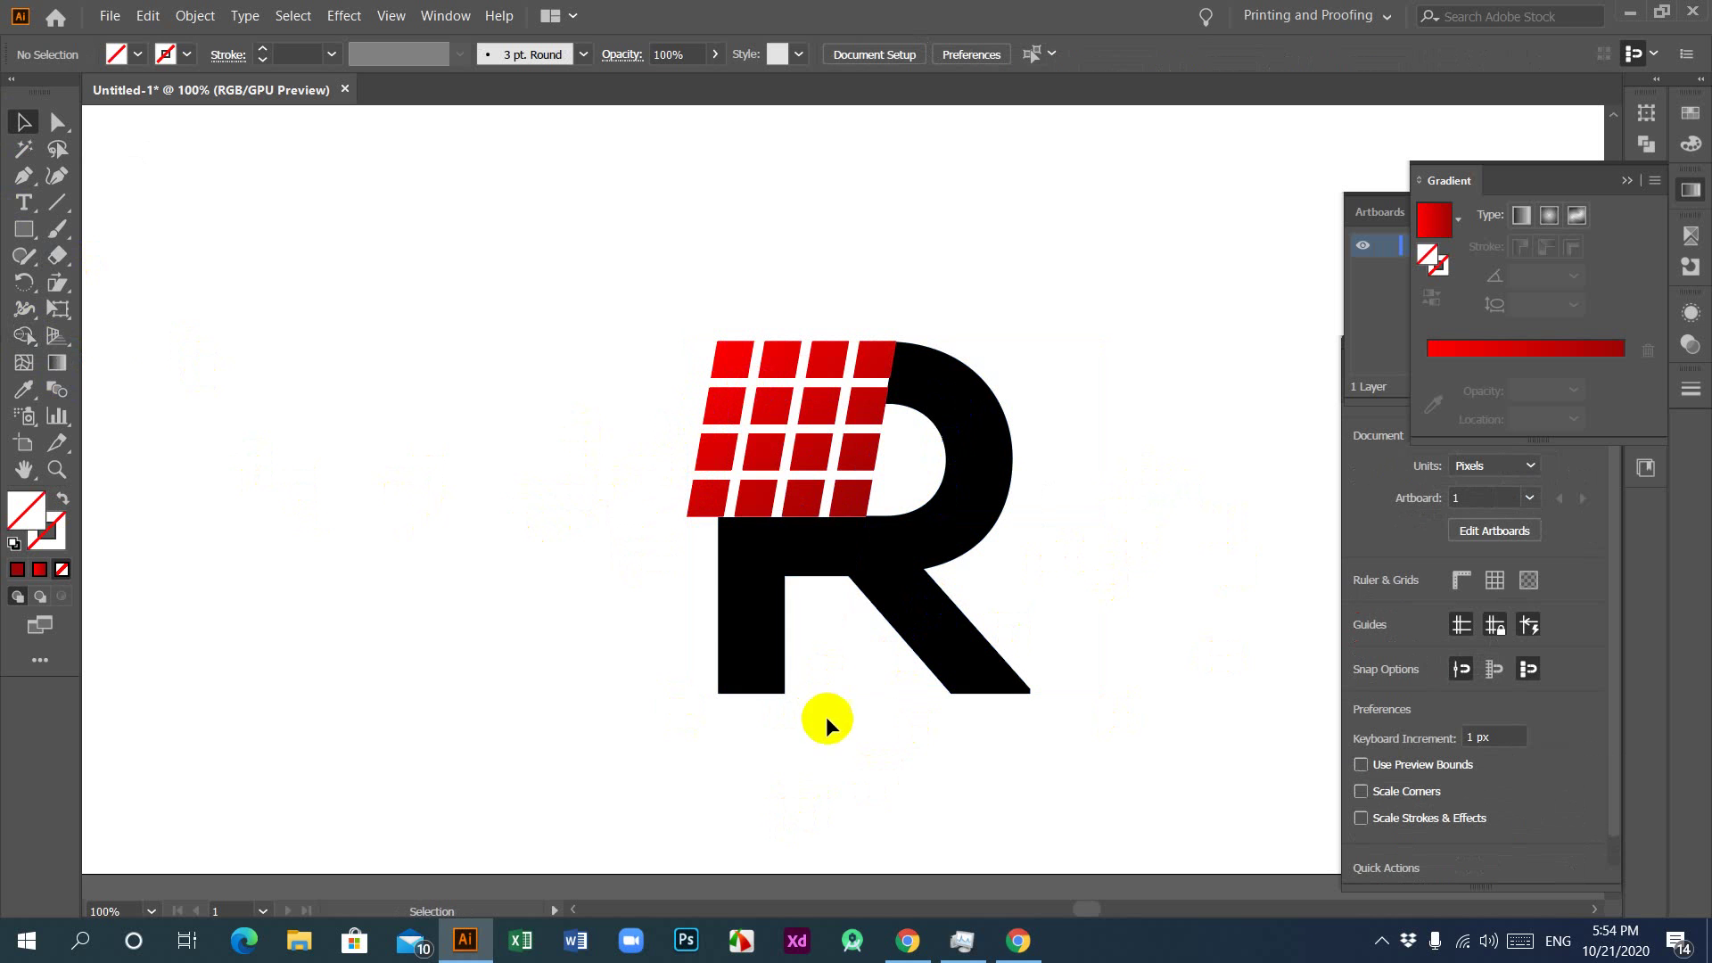
{"action": "left_click", "coordinate": [902, 599]}
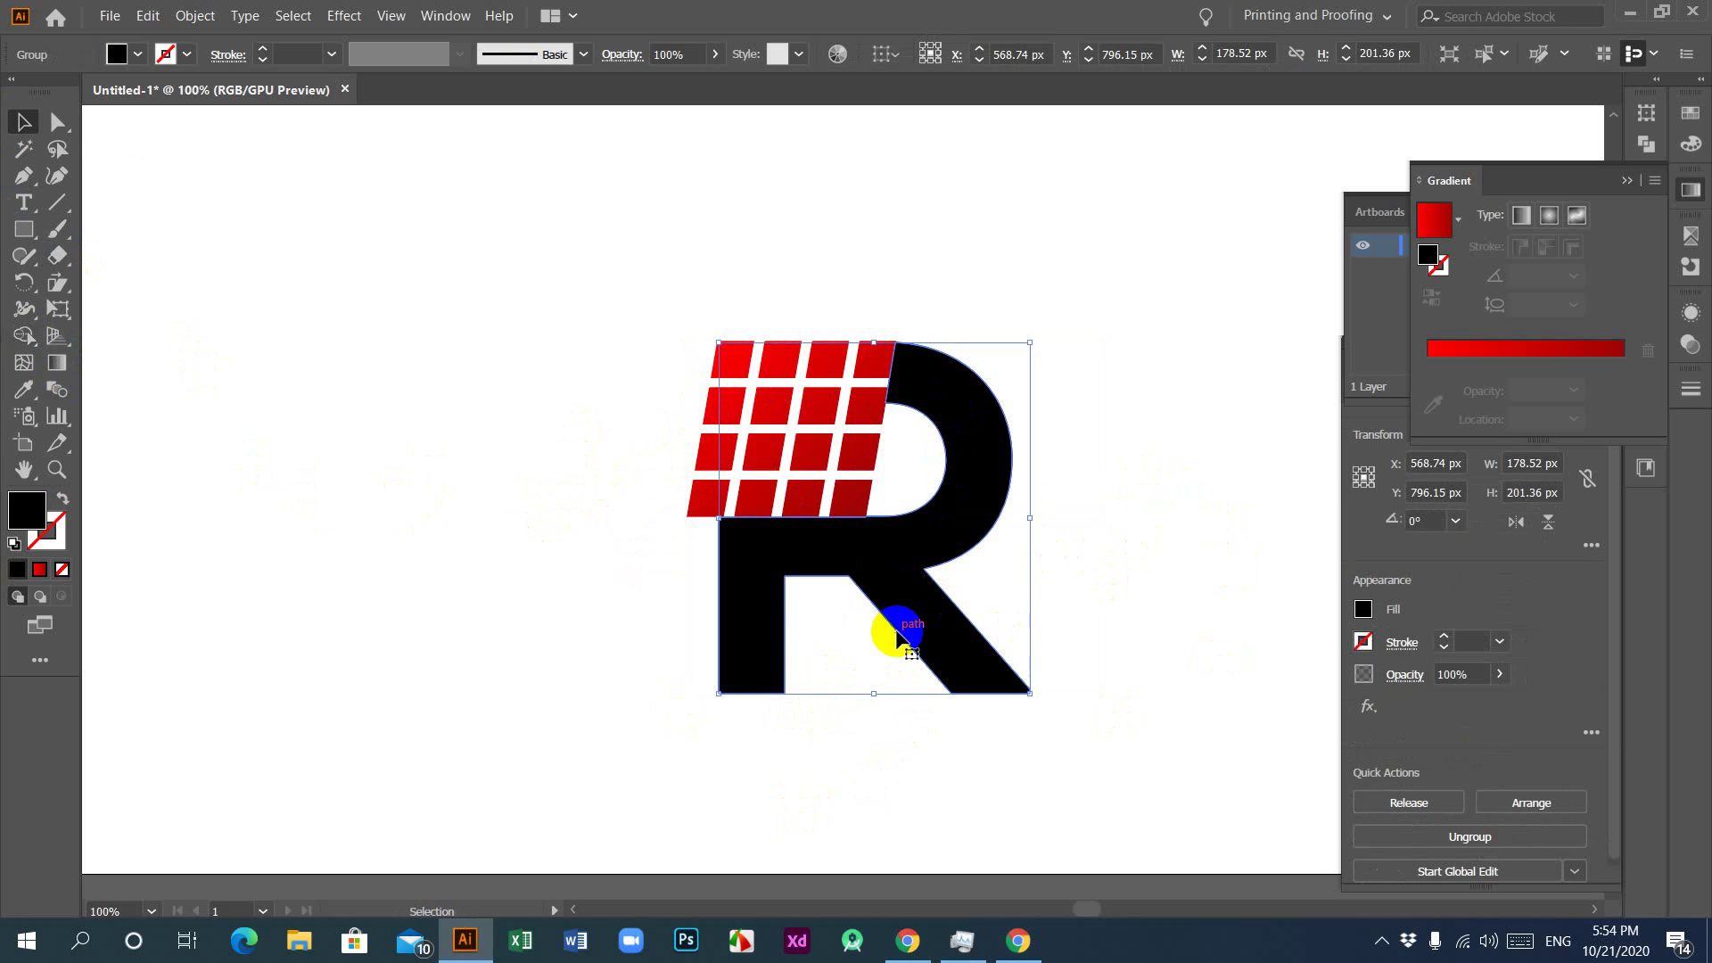
{"action": "left_click", "coordinate": [876, 774]}
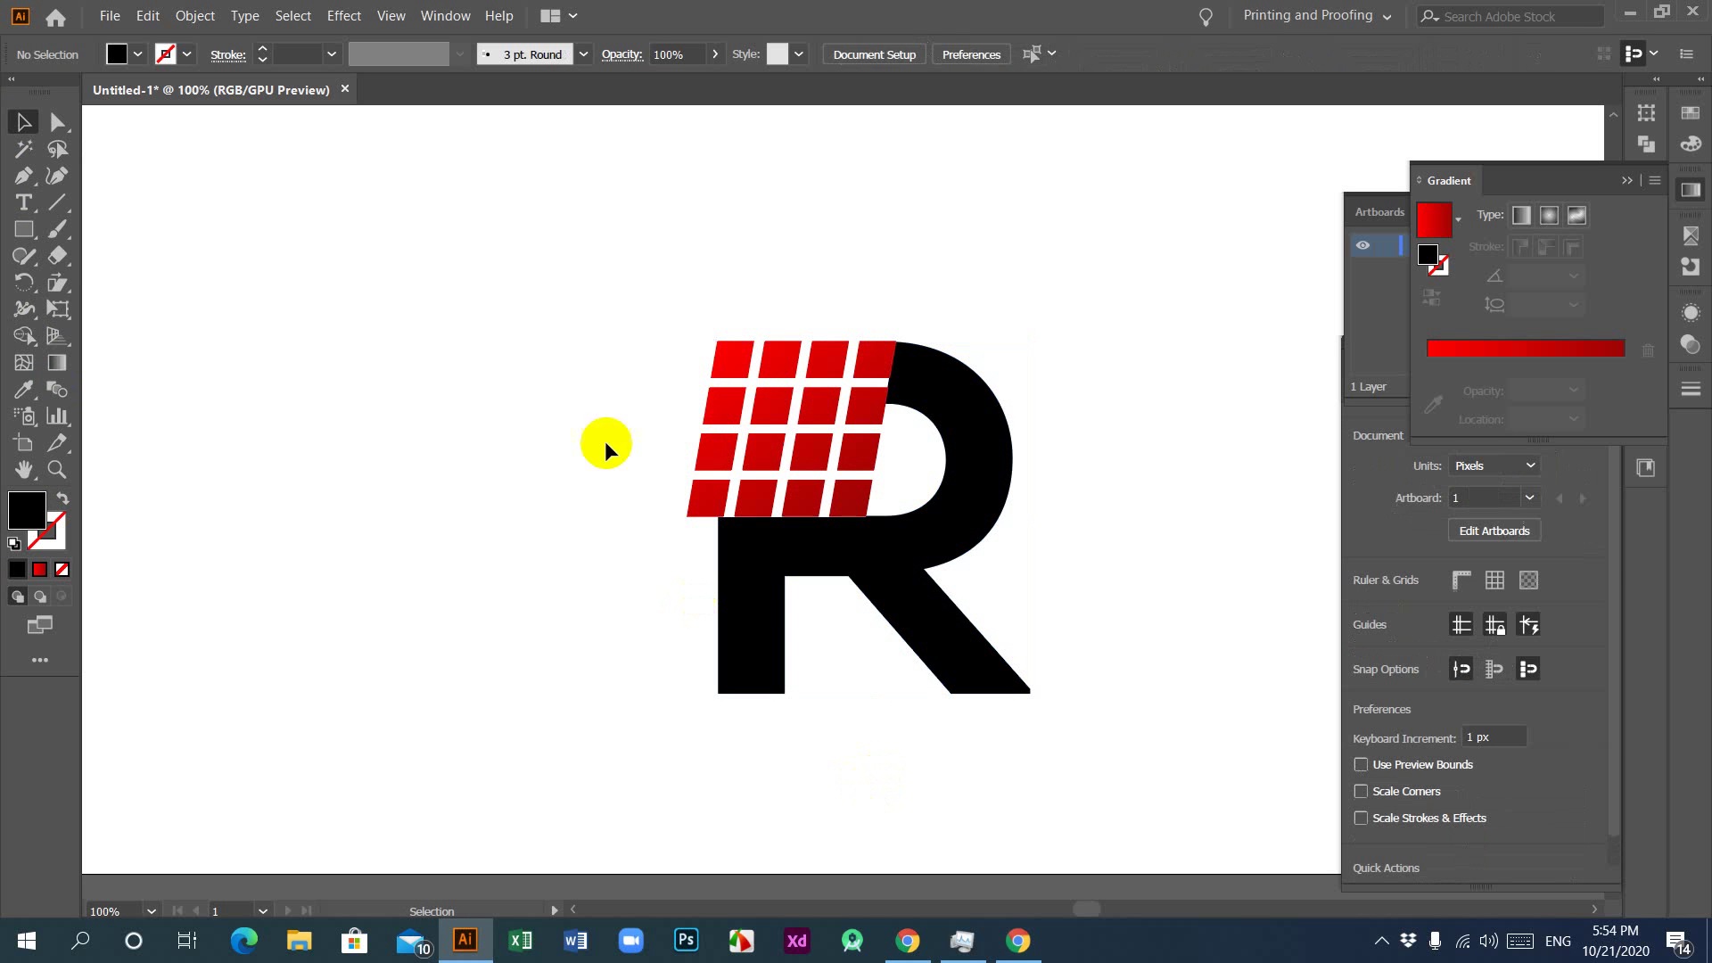
Step: Nudge the grid about 6 px left and a few pixels up to leave a white gap between it and the R
{"action": "left_click_drag", "start_coordinate": [627, 328], "coordinate": [747, 447]}
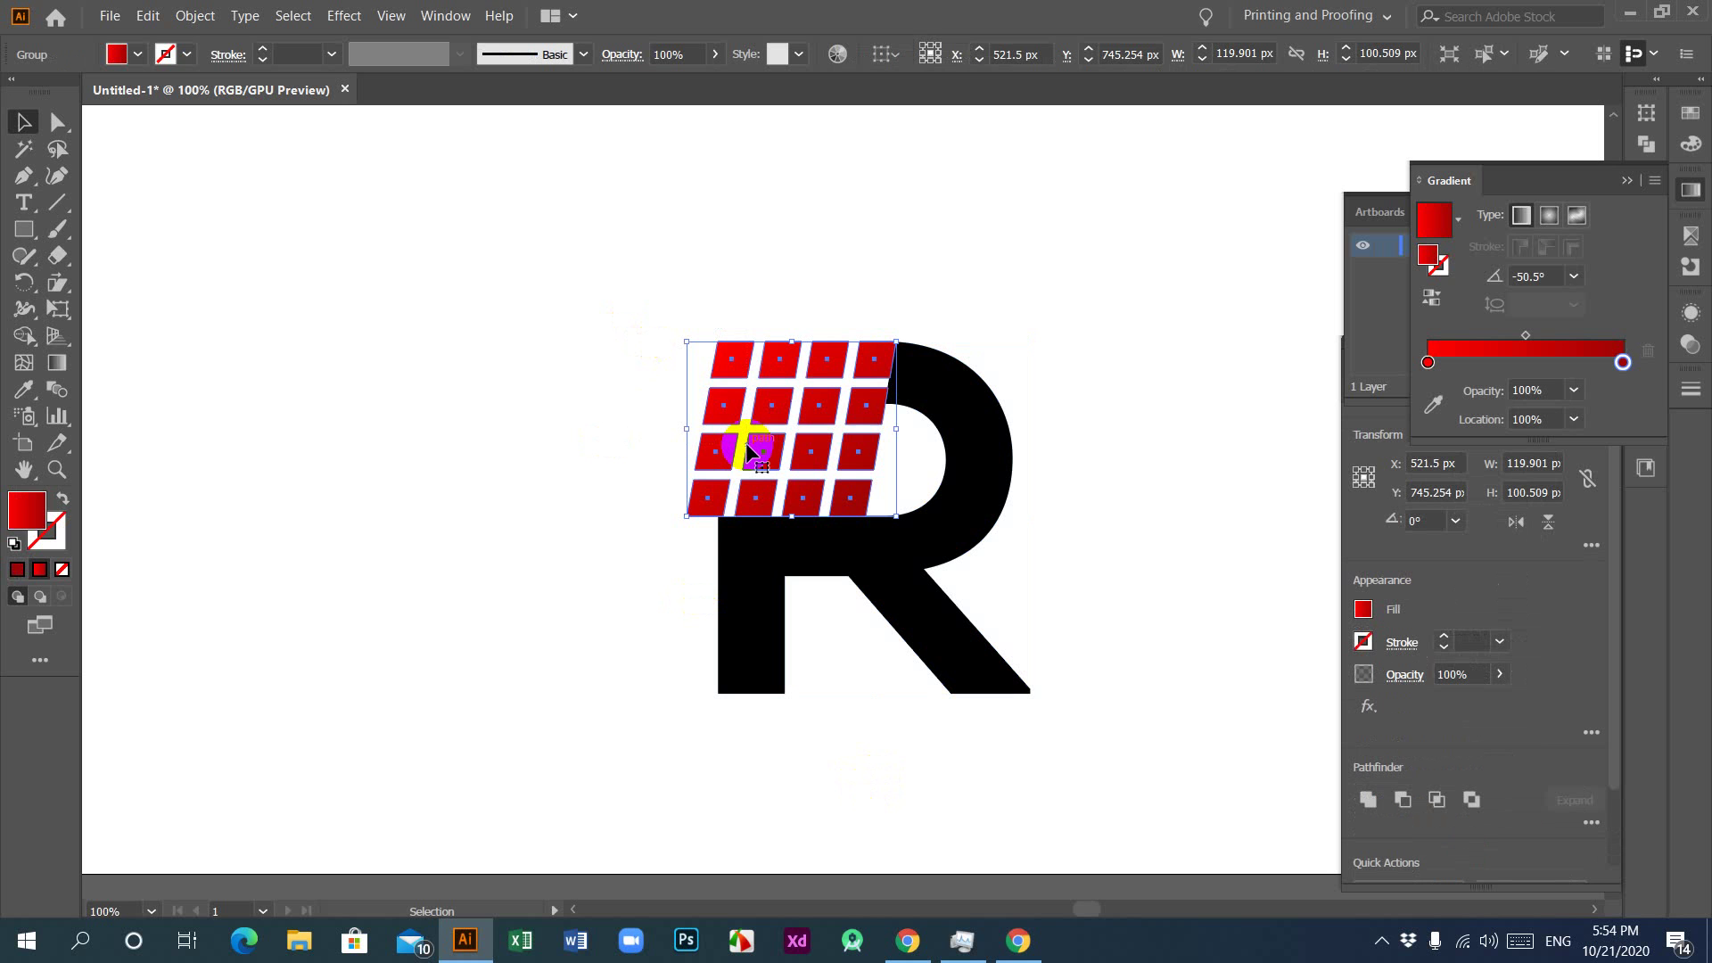
{"action": "key", "text": "Left"}
{"action": "key", "text": "Left"}
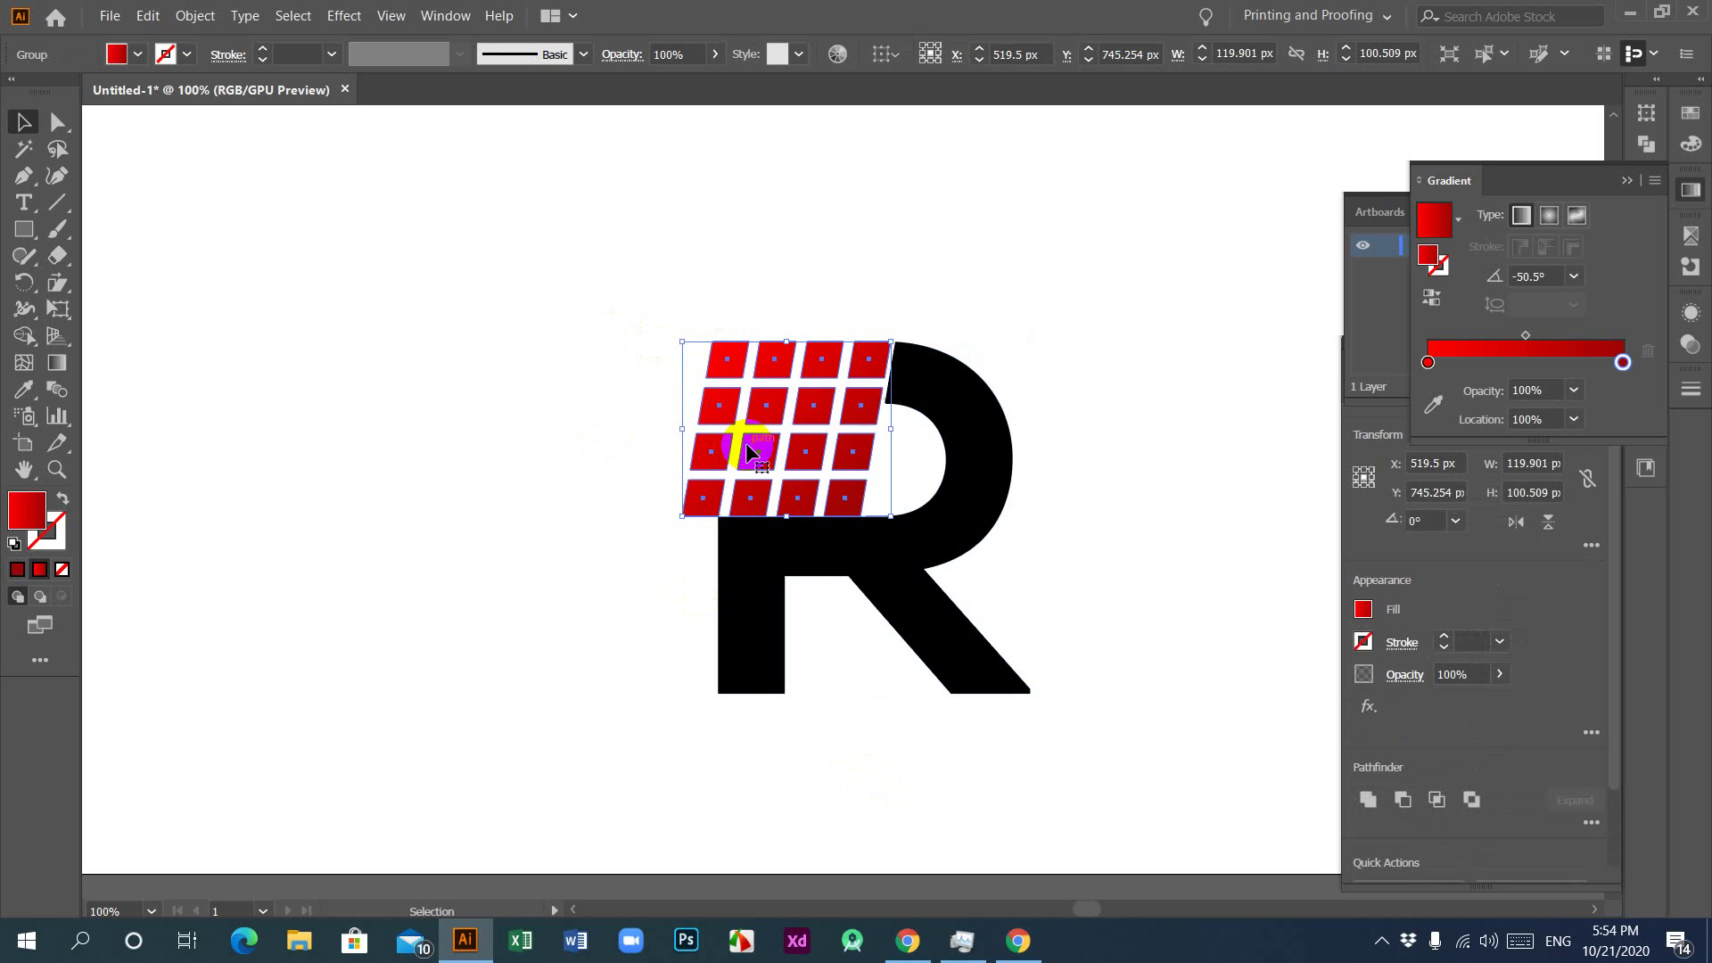
{"action": "key", "text": "Left"}
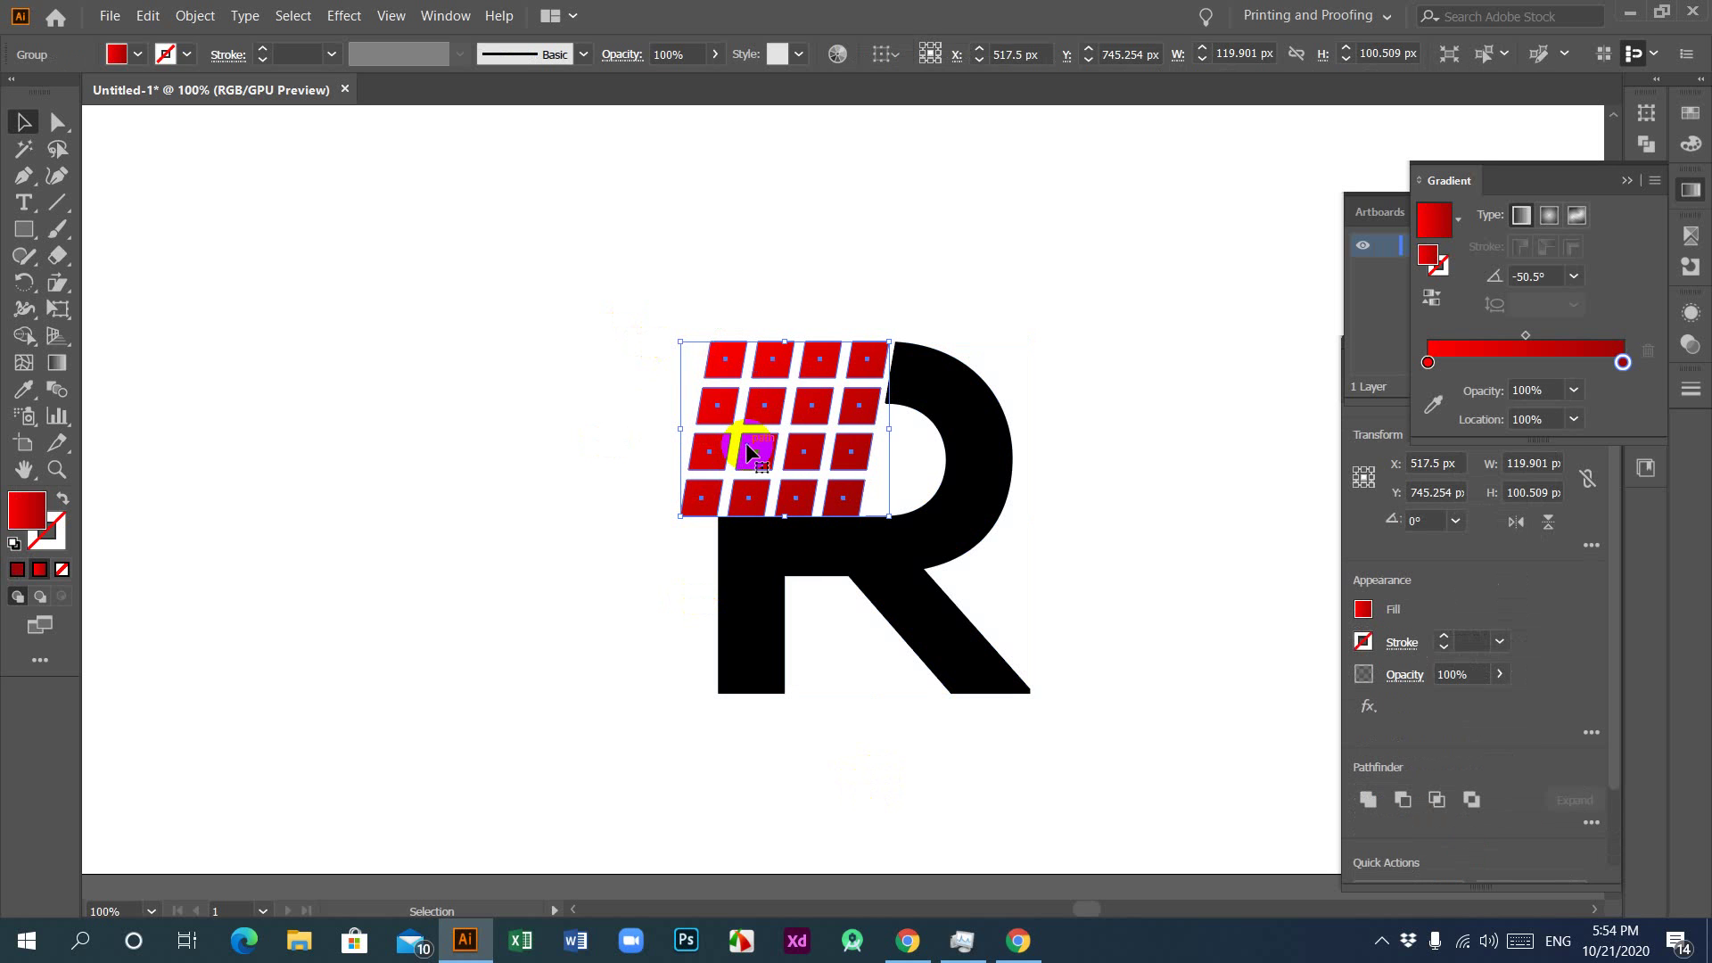
{"action": "key", "text": "Left"}
{"action": "key", "text": "Left"}
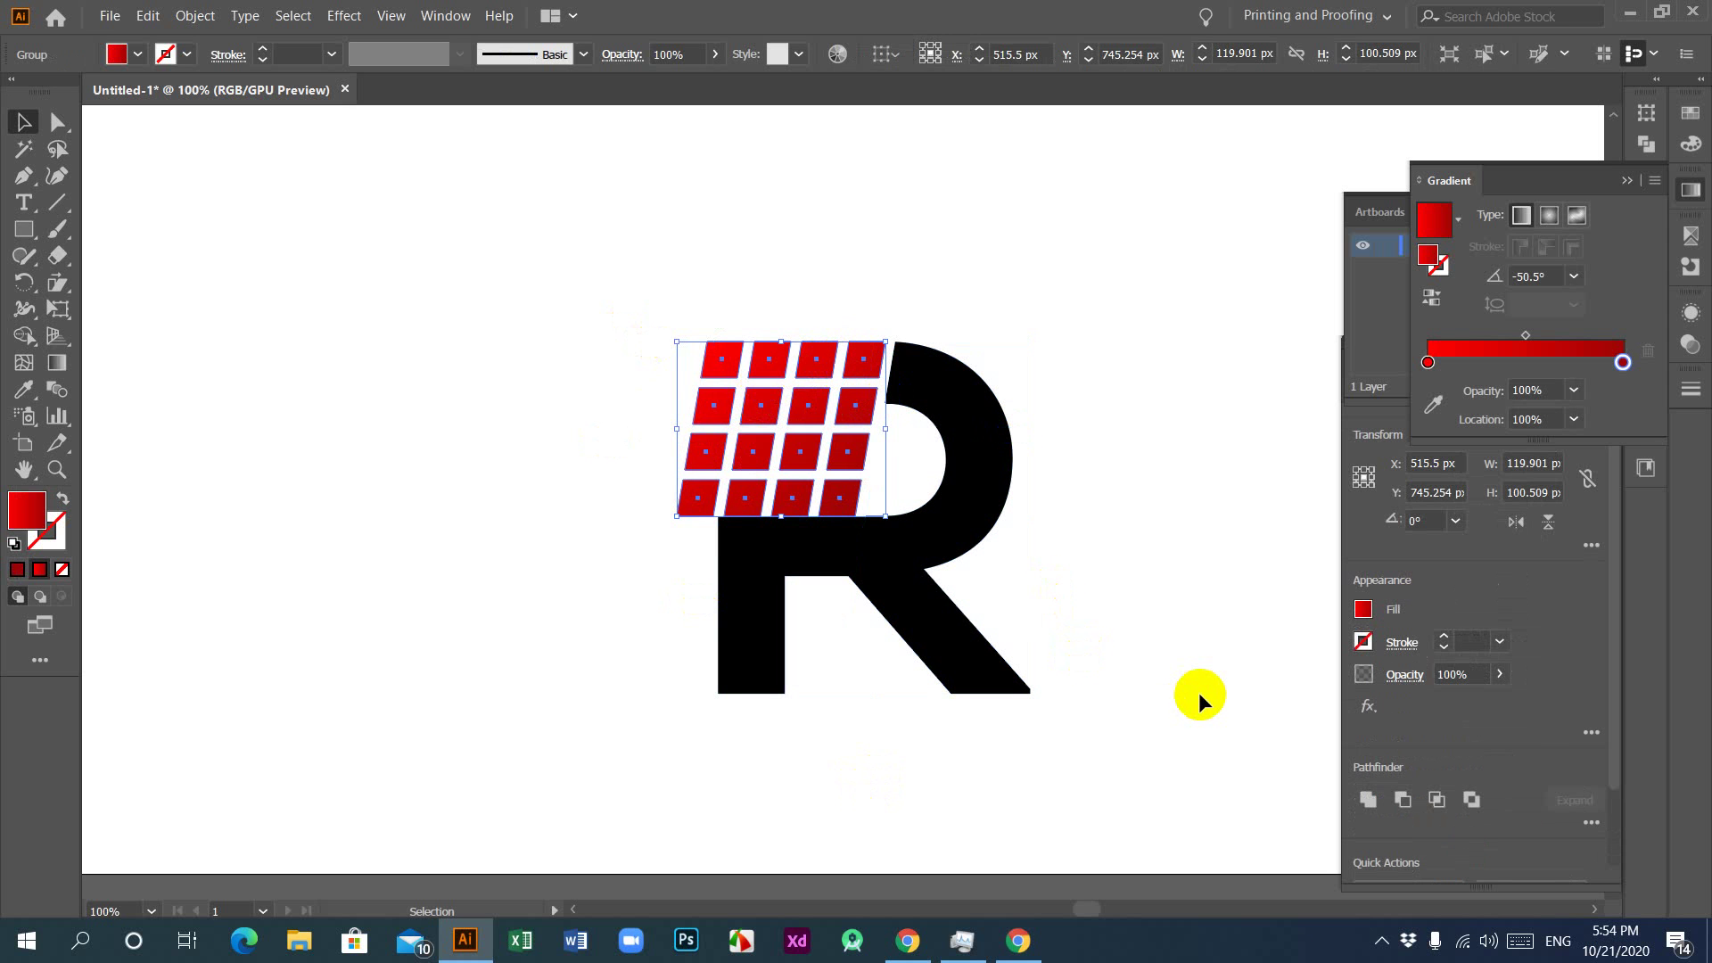
{"action": "key", "text": "Up"}
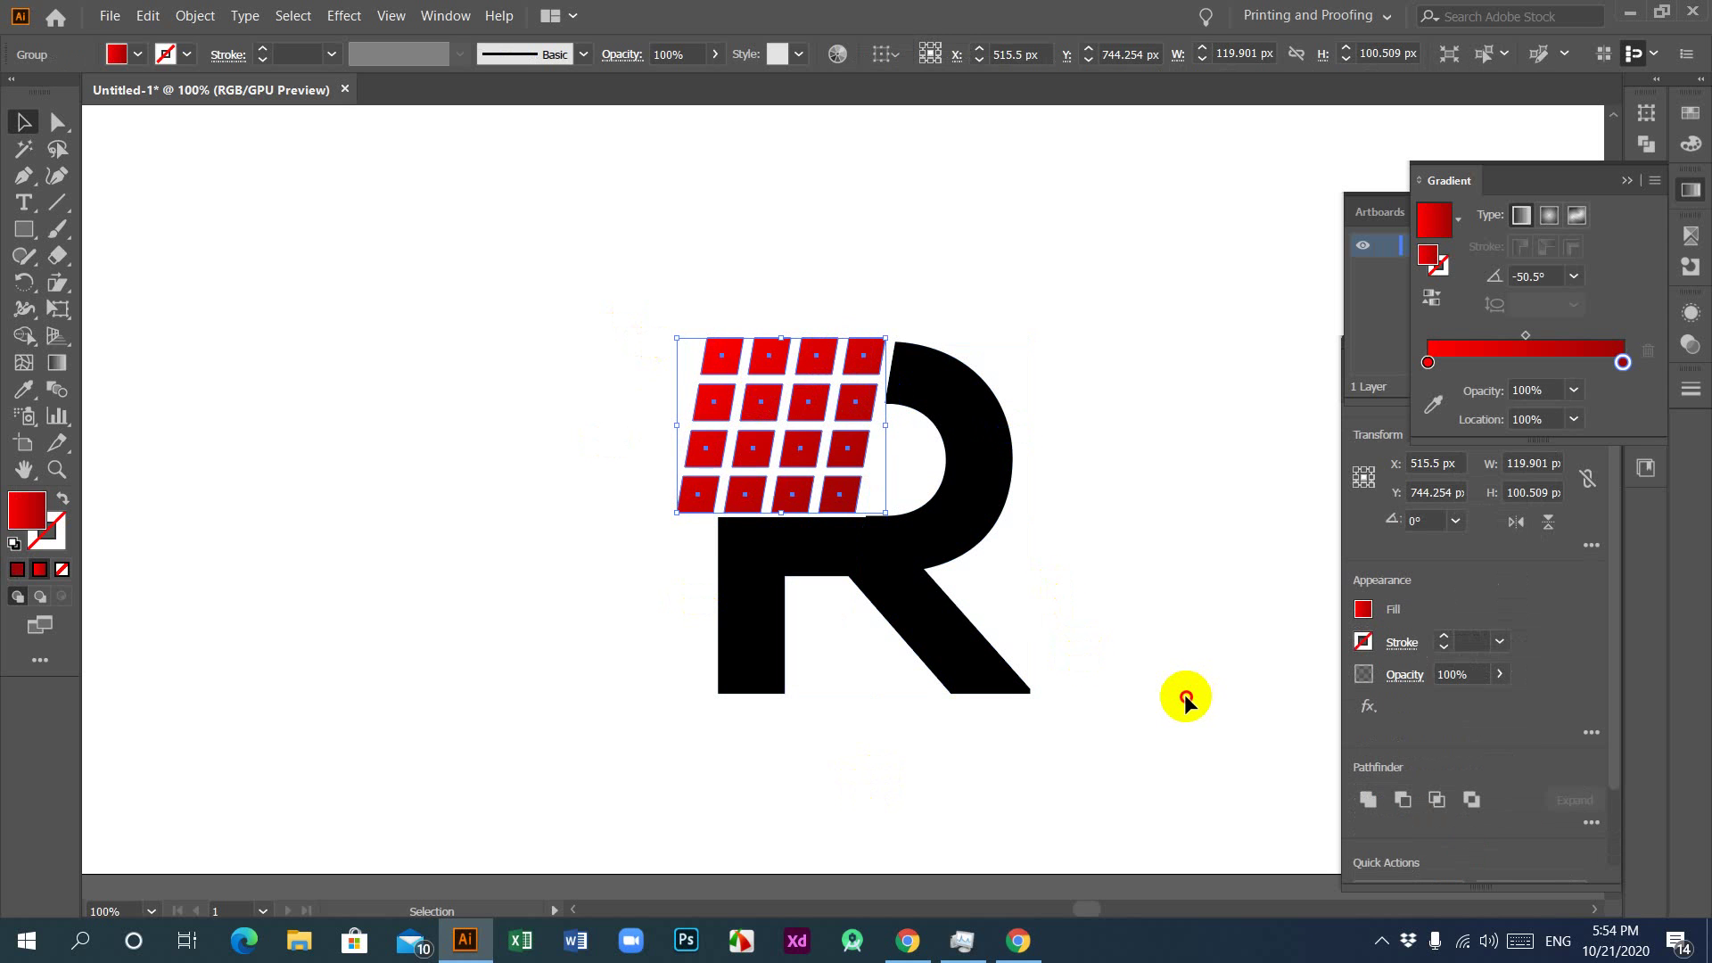
{"action": "left_click", "coordinate": [1185, 697]}
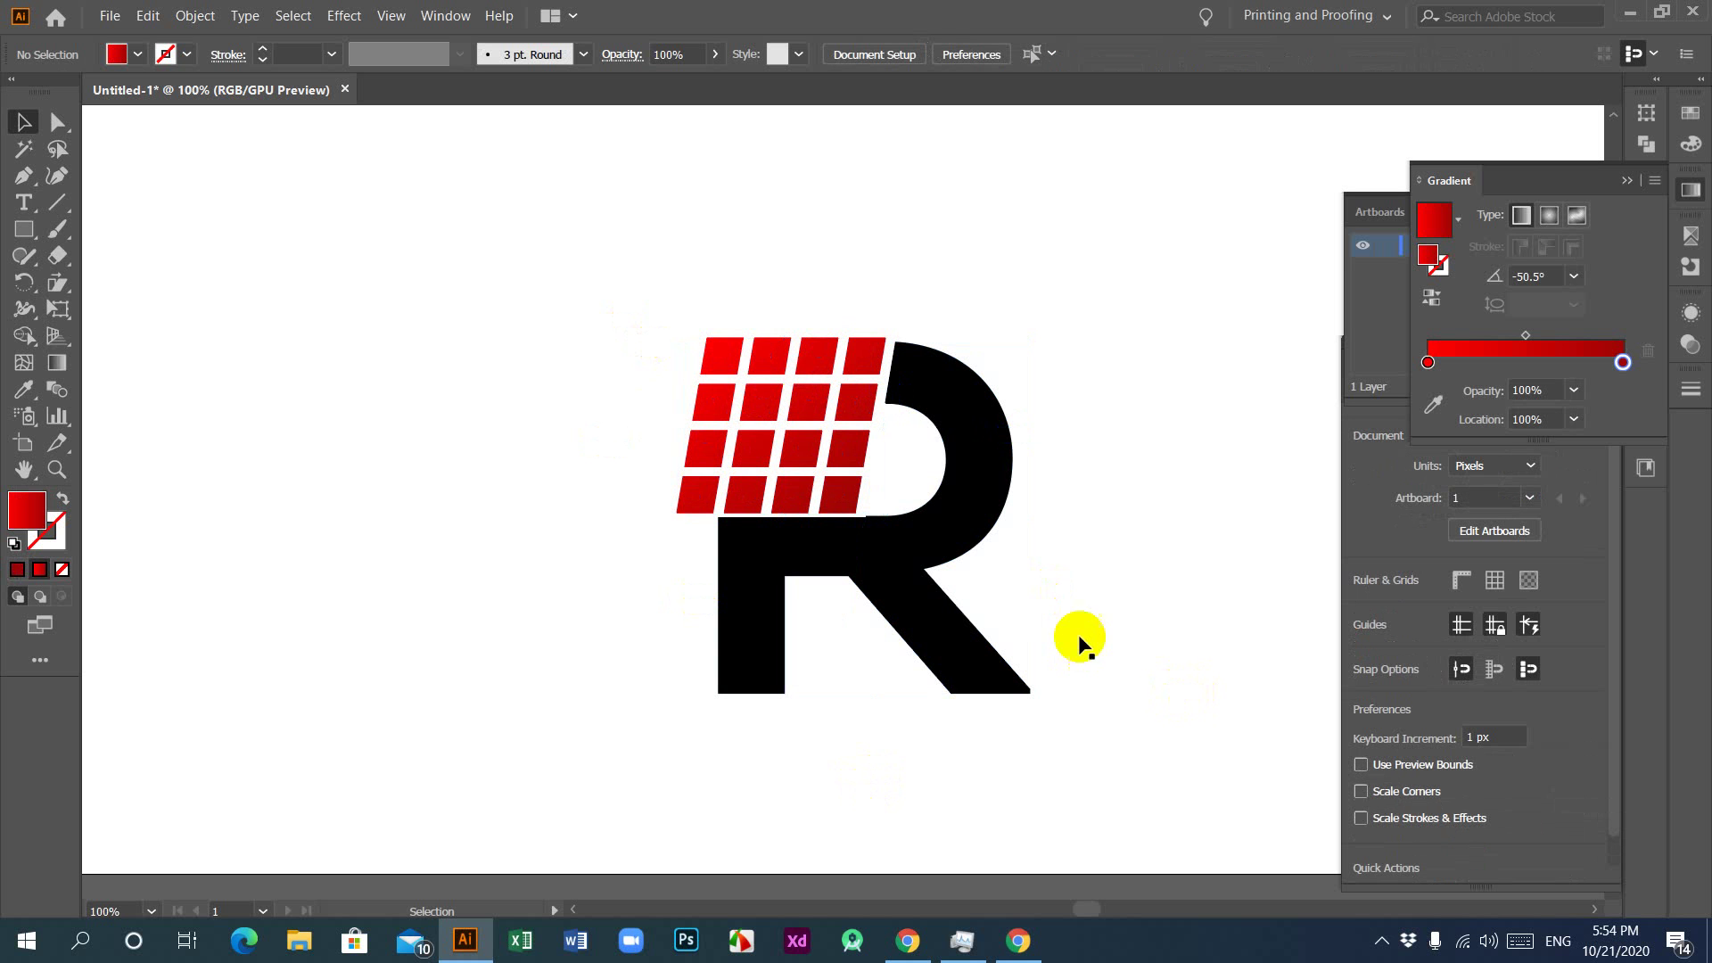
{"action": "left_click", "coordinate": [795, 448]}
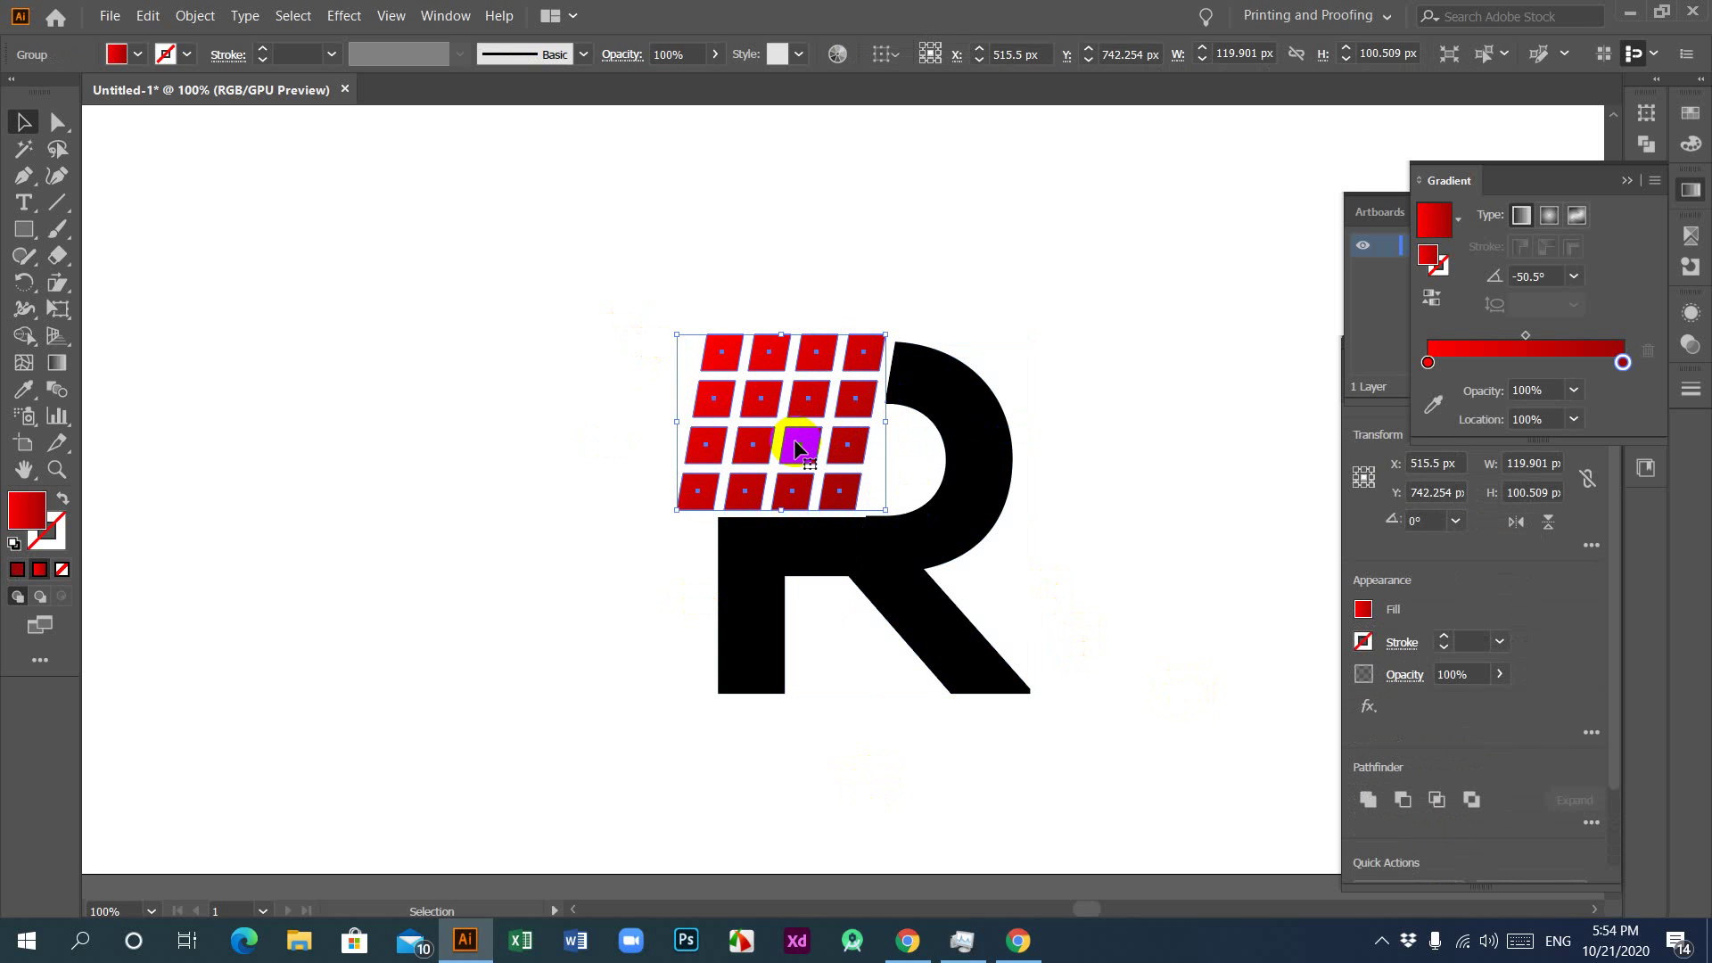
{"action": "left_click", "coordinate": [1040, 490]}
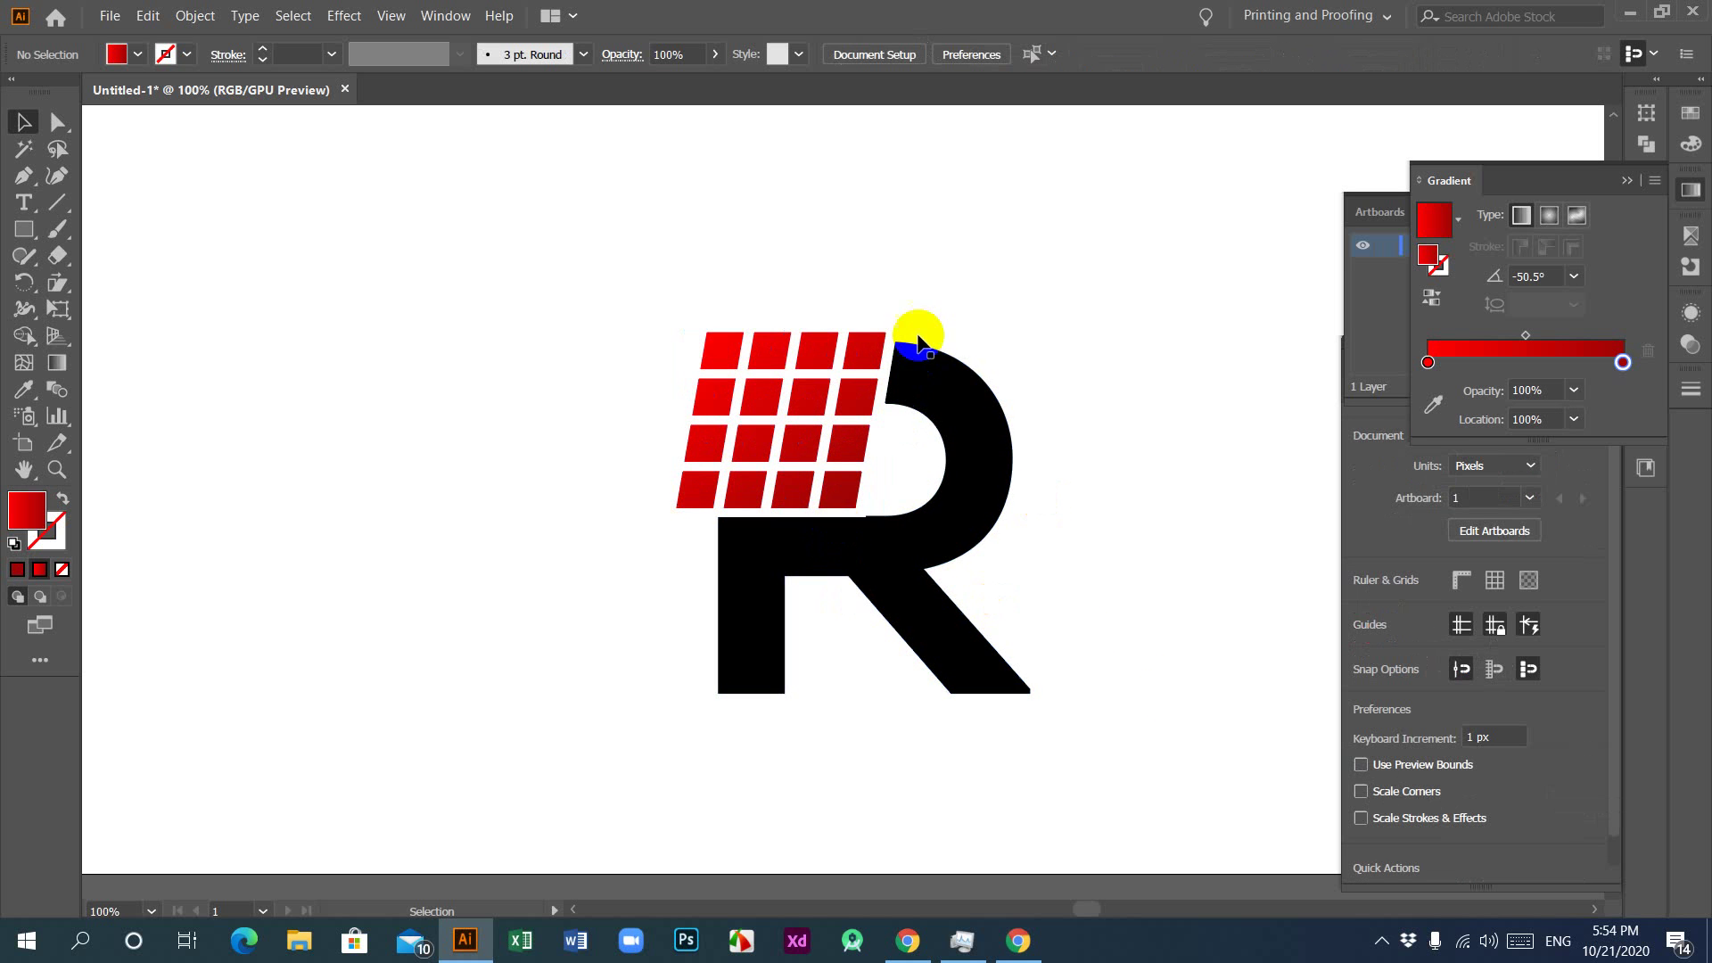
Step: Delete the stray line segment left inside the R's bowl
{"action": "left_click", "coordinate": [874, 478]}
{"action": "key", "text": "Delete"}
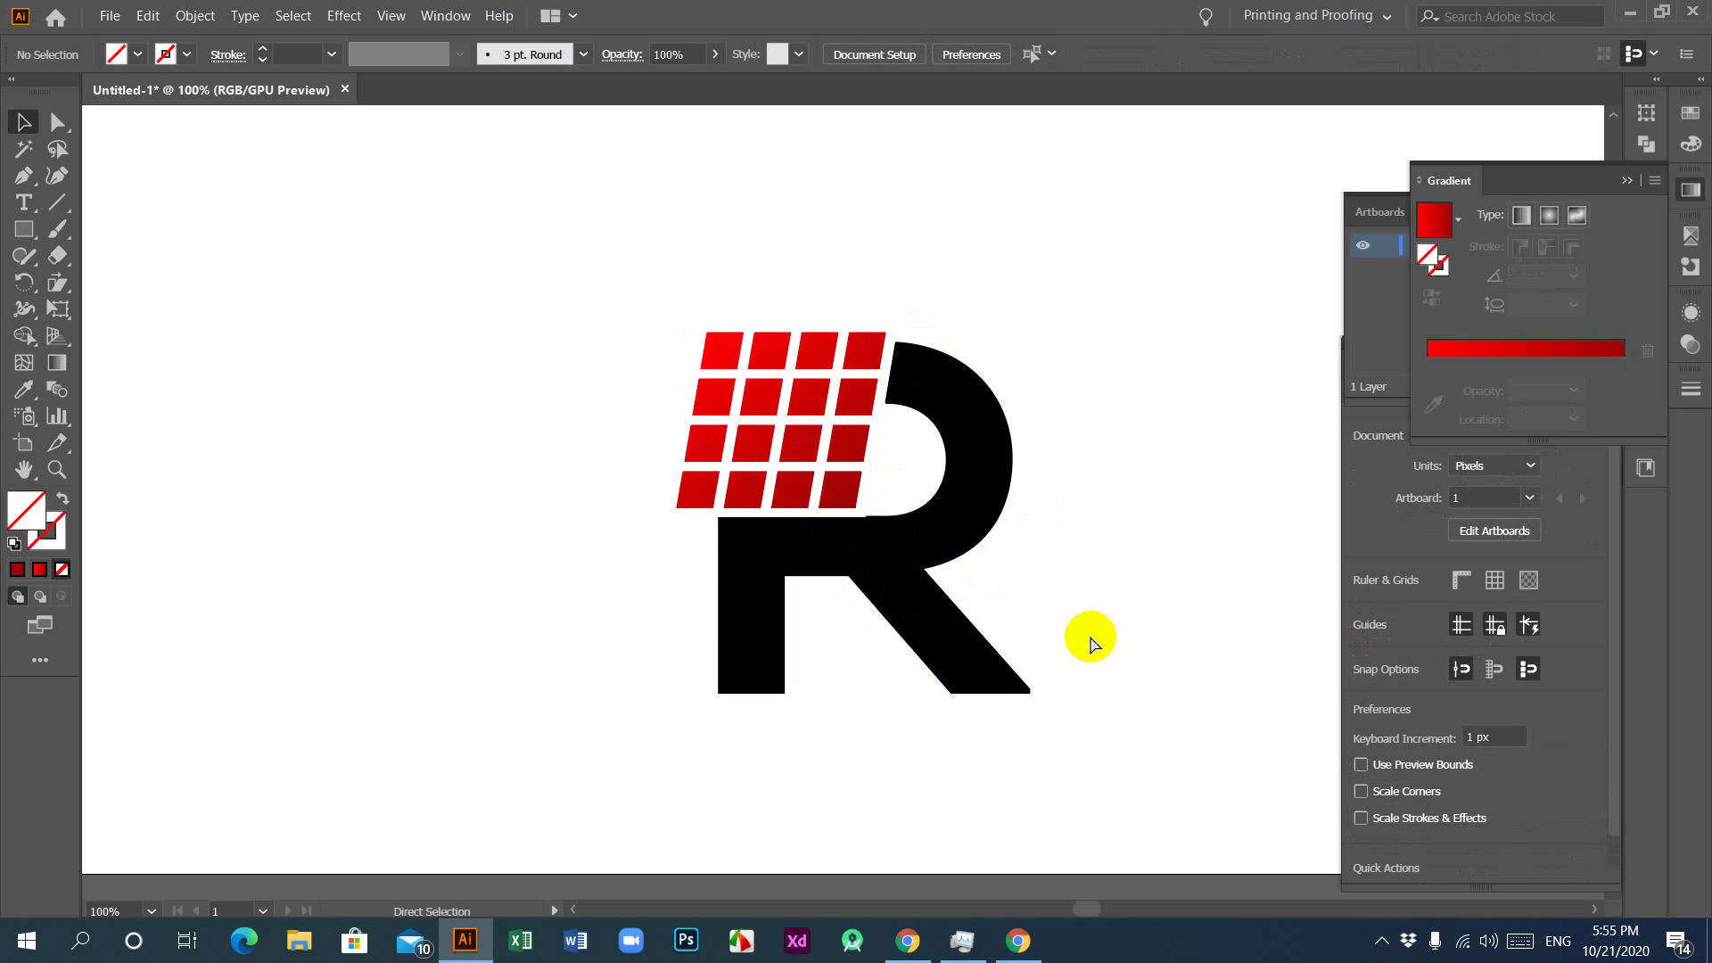
Step: Move the anchor point at the small notch on the R's crossbar down to line up with the crossbar's upper edge
{"action": "key", "text": "ctrl+equal"}
{"action": "key", "text": "ctrl+equal"}
{"action": "key", "text": "ctrl+equal"}
{"action": "key", "text": "ctrl+equal"}
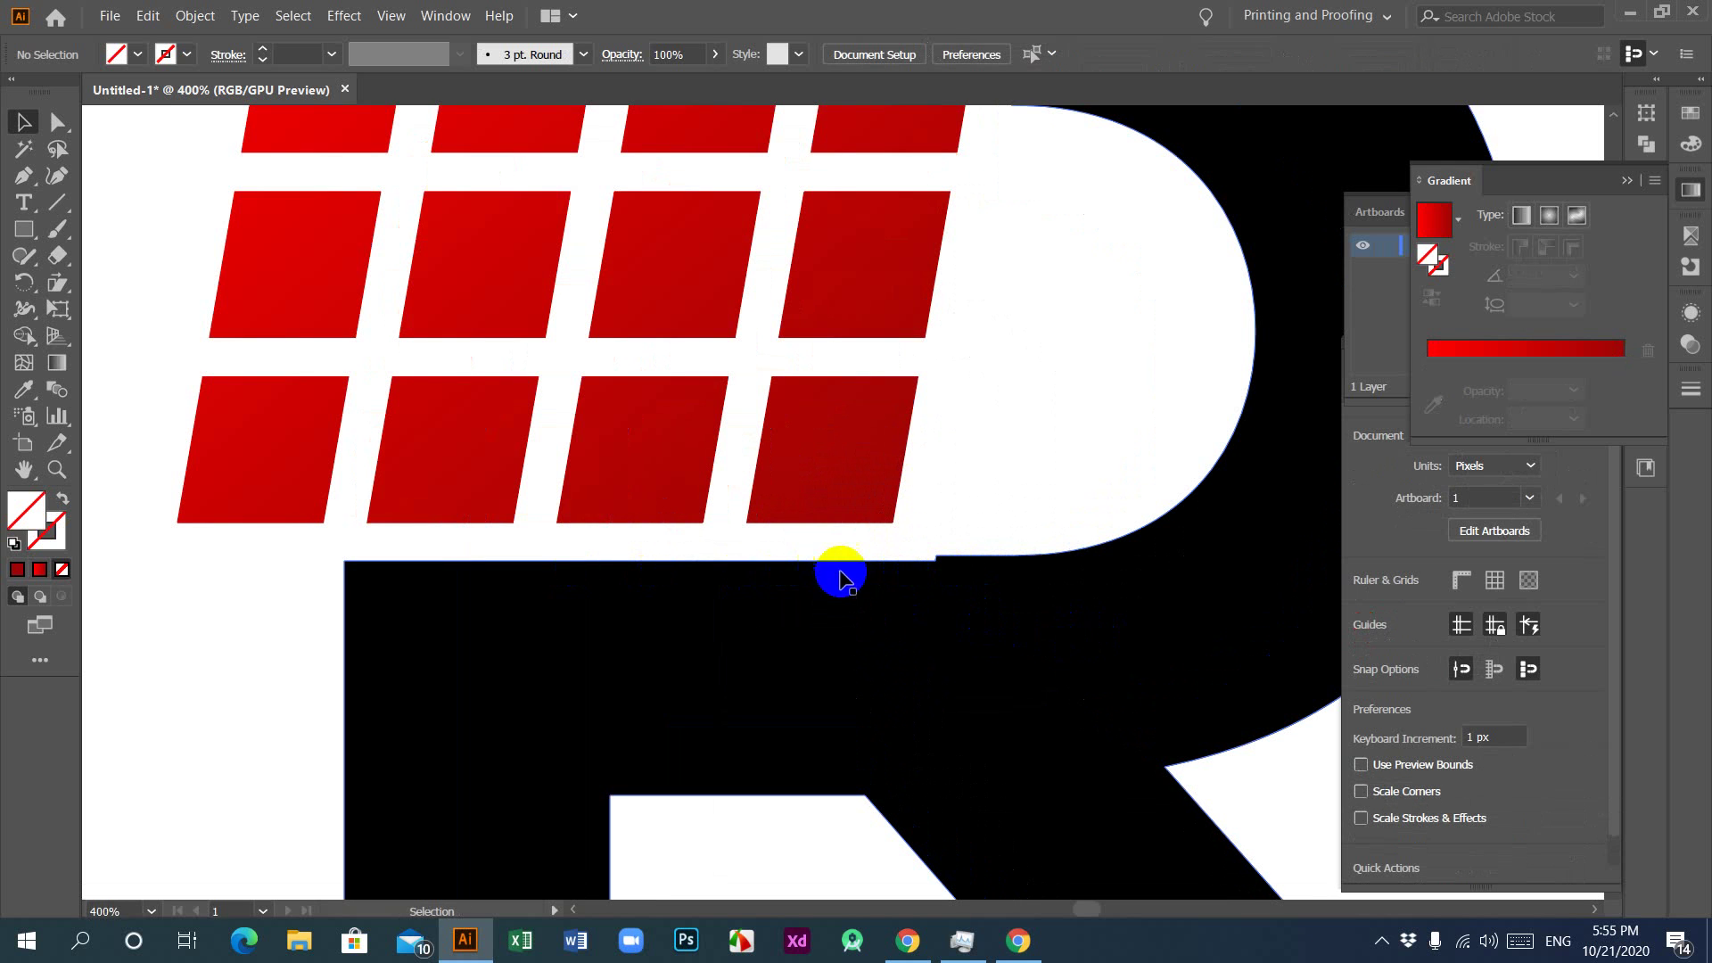
{"action": "left_click", "coordinate": [958, 571]}
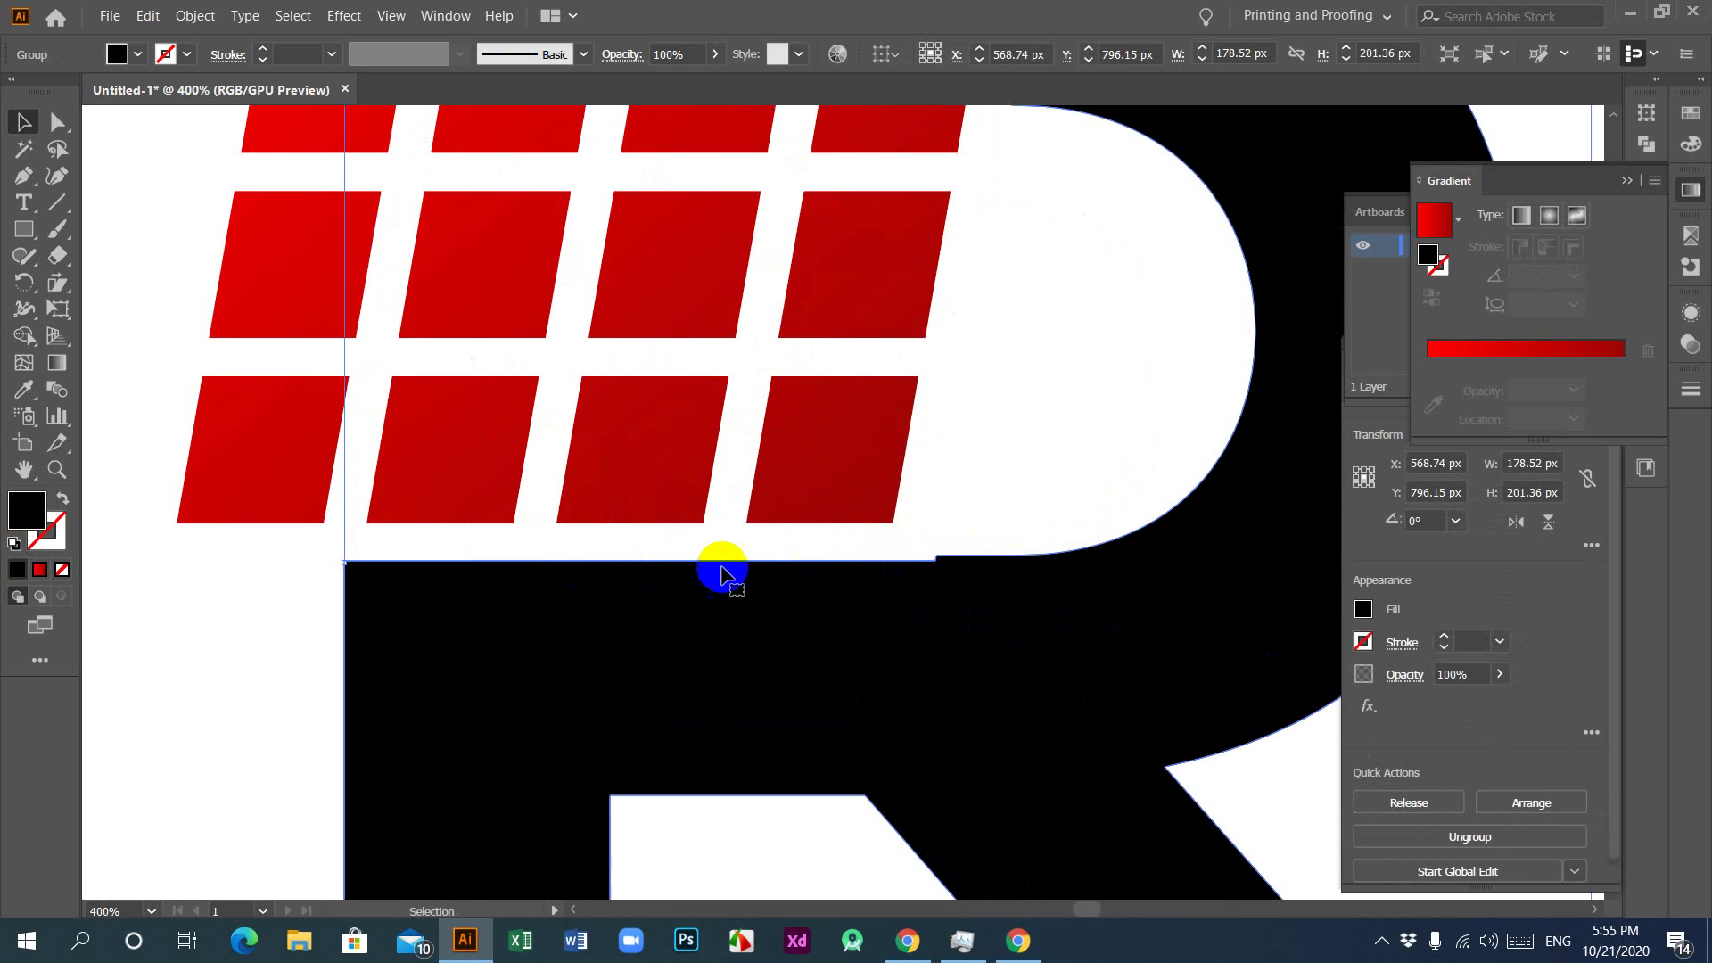
{"action": "left_click", "coordinate": [57, 122]}
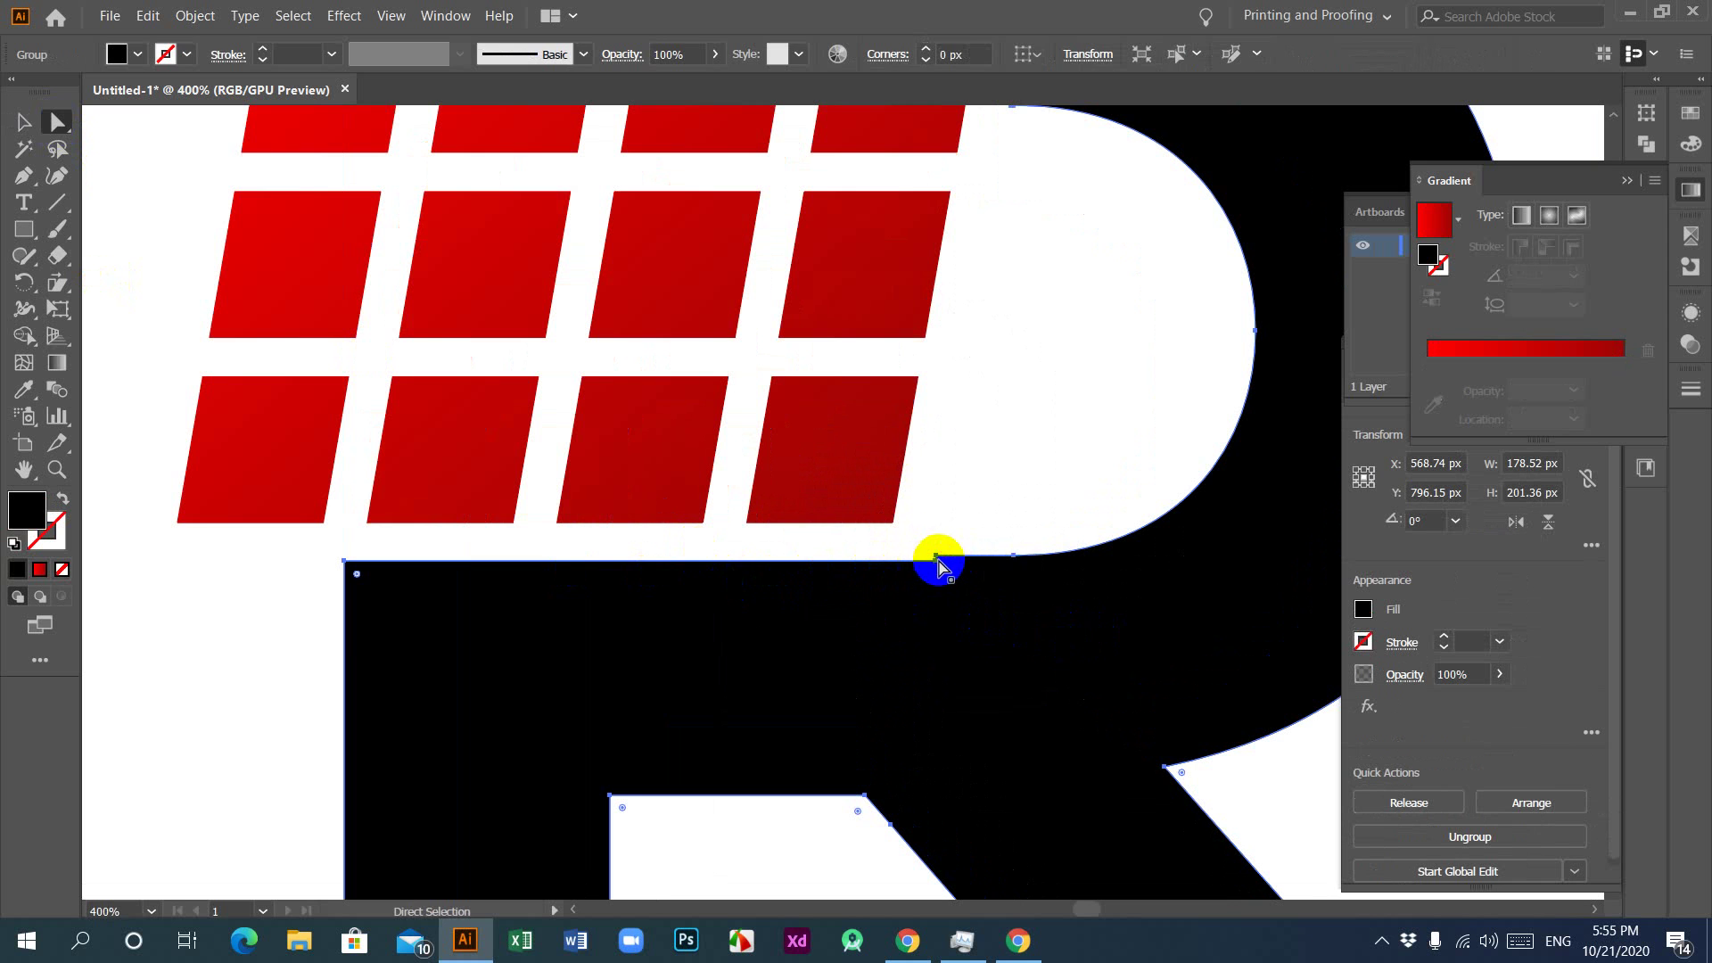
{"action": "left_click_drag", "start_coordinate": [938, 559], "coordinate": [875, 565]}
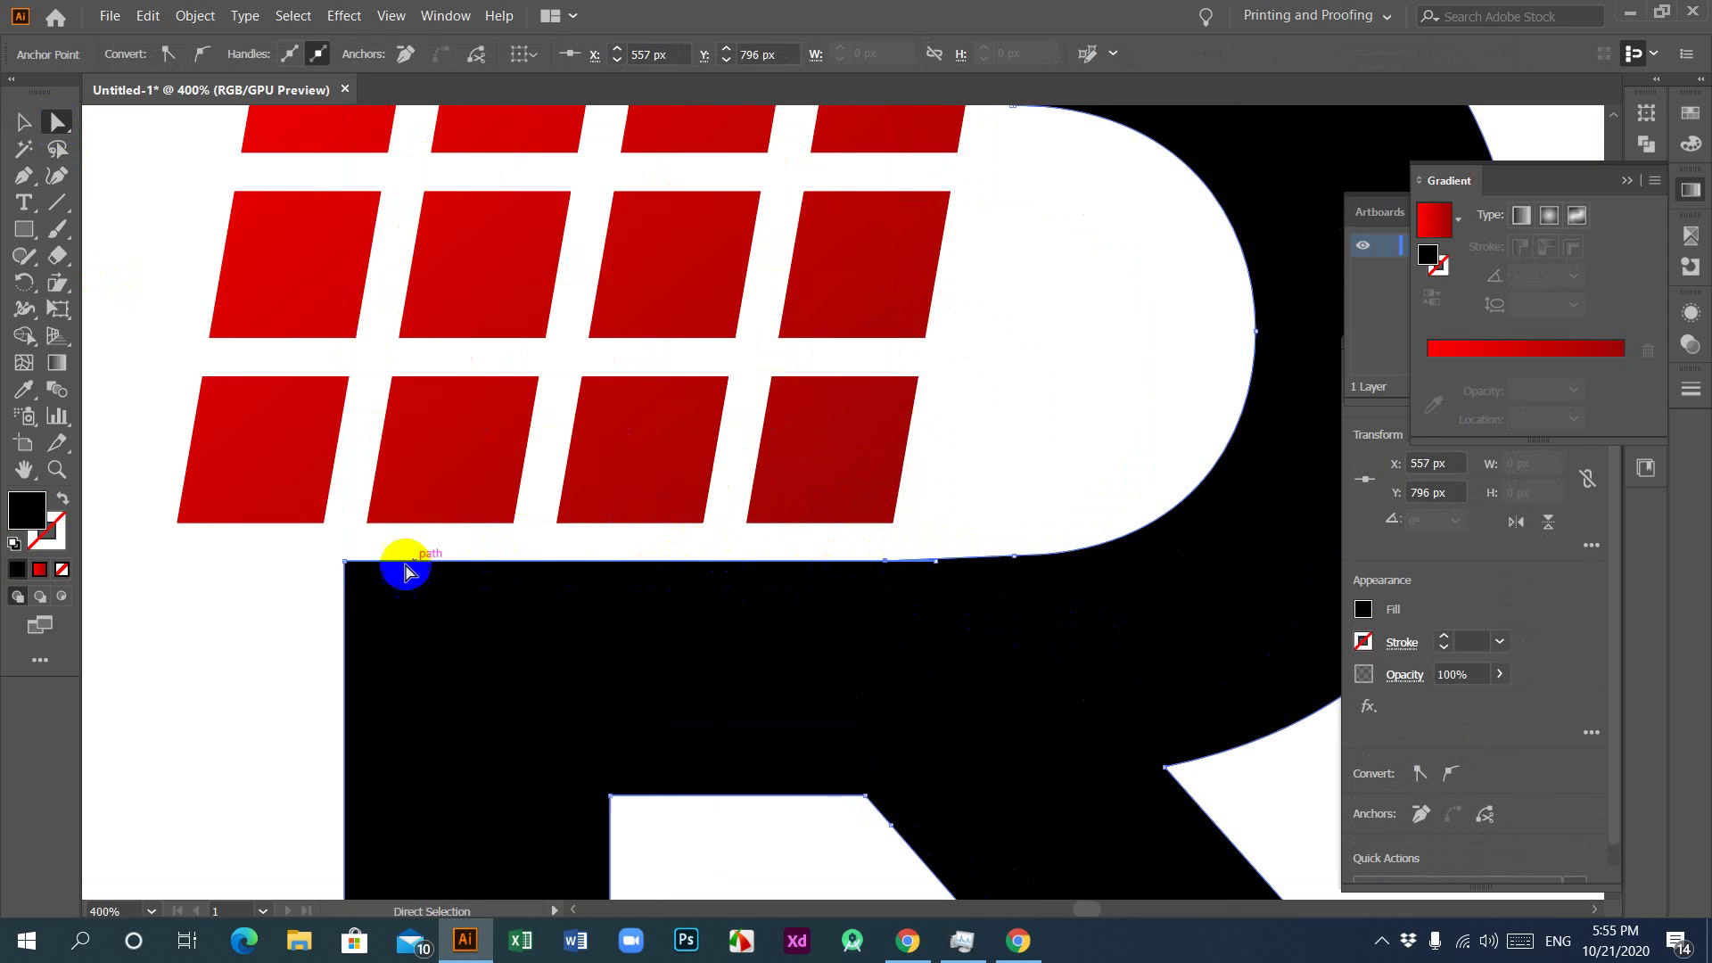
{"action": "left_click", "coordinate": [240, 593]}
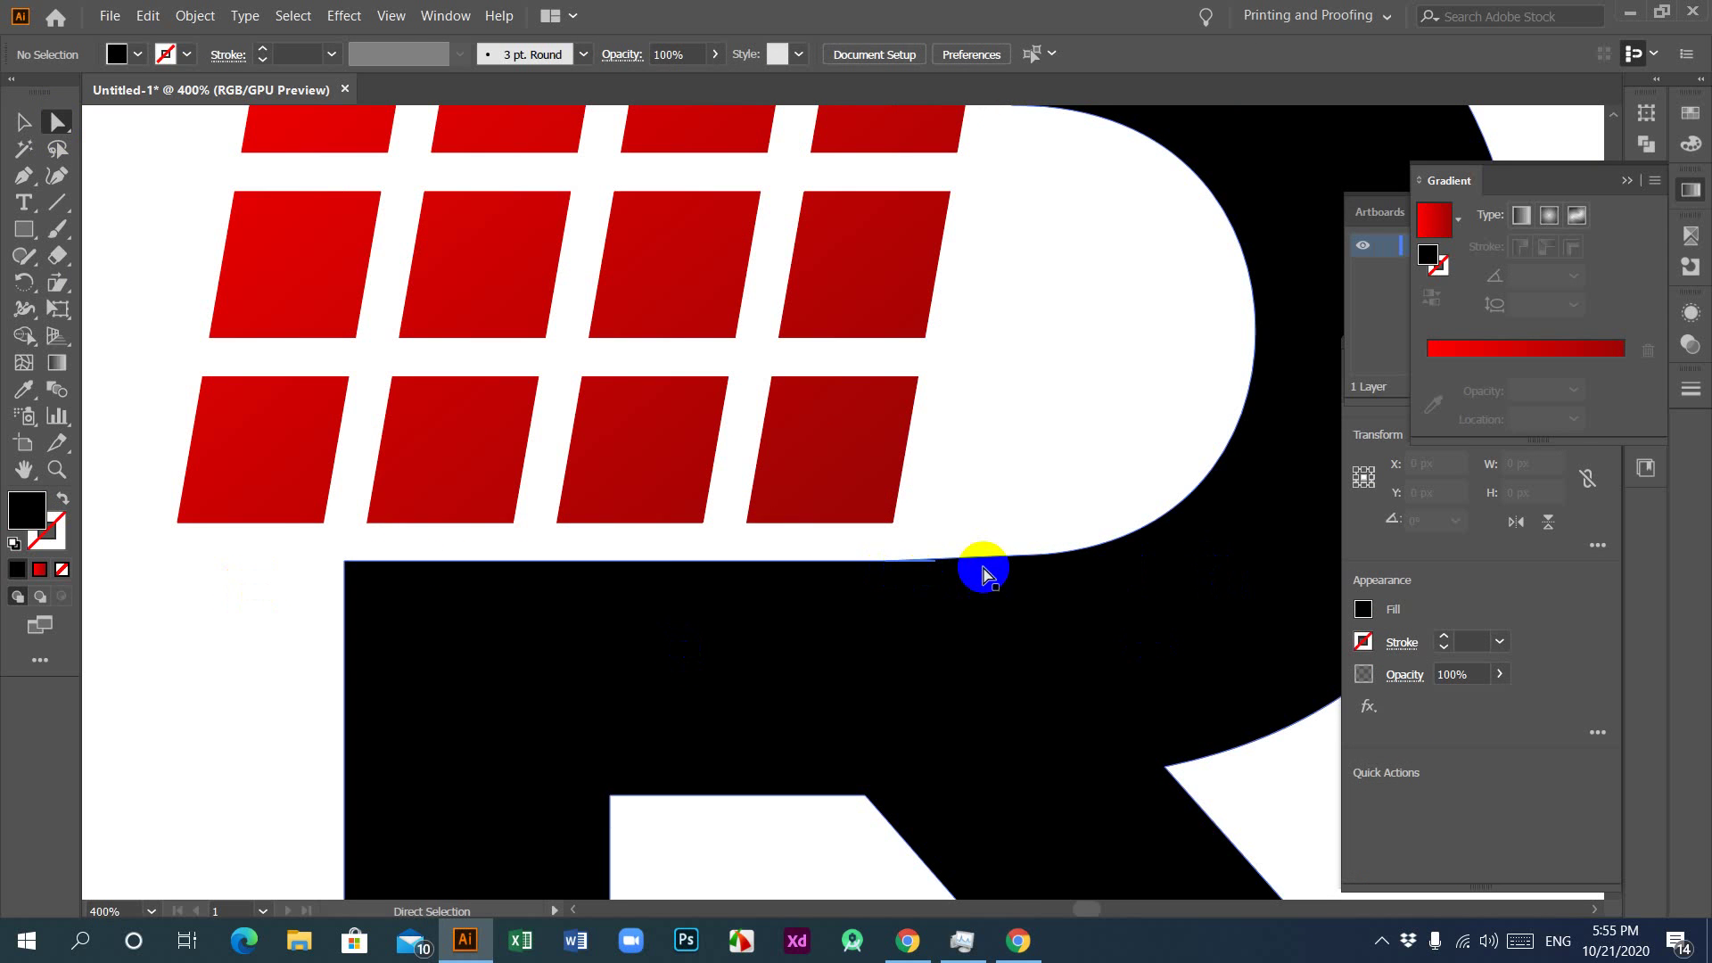
Step: Merge the pieces of the black R group into a single path with the Pathfinder
{"action": "left_click", "coordinate": [23, 121]}
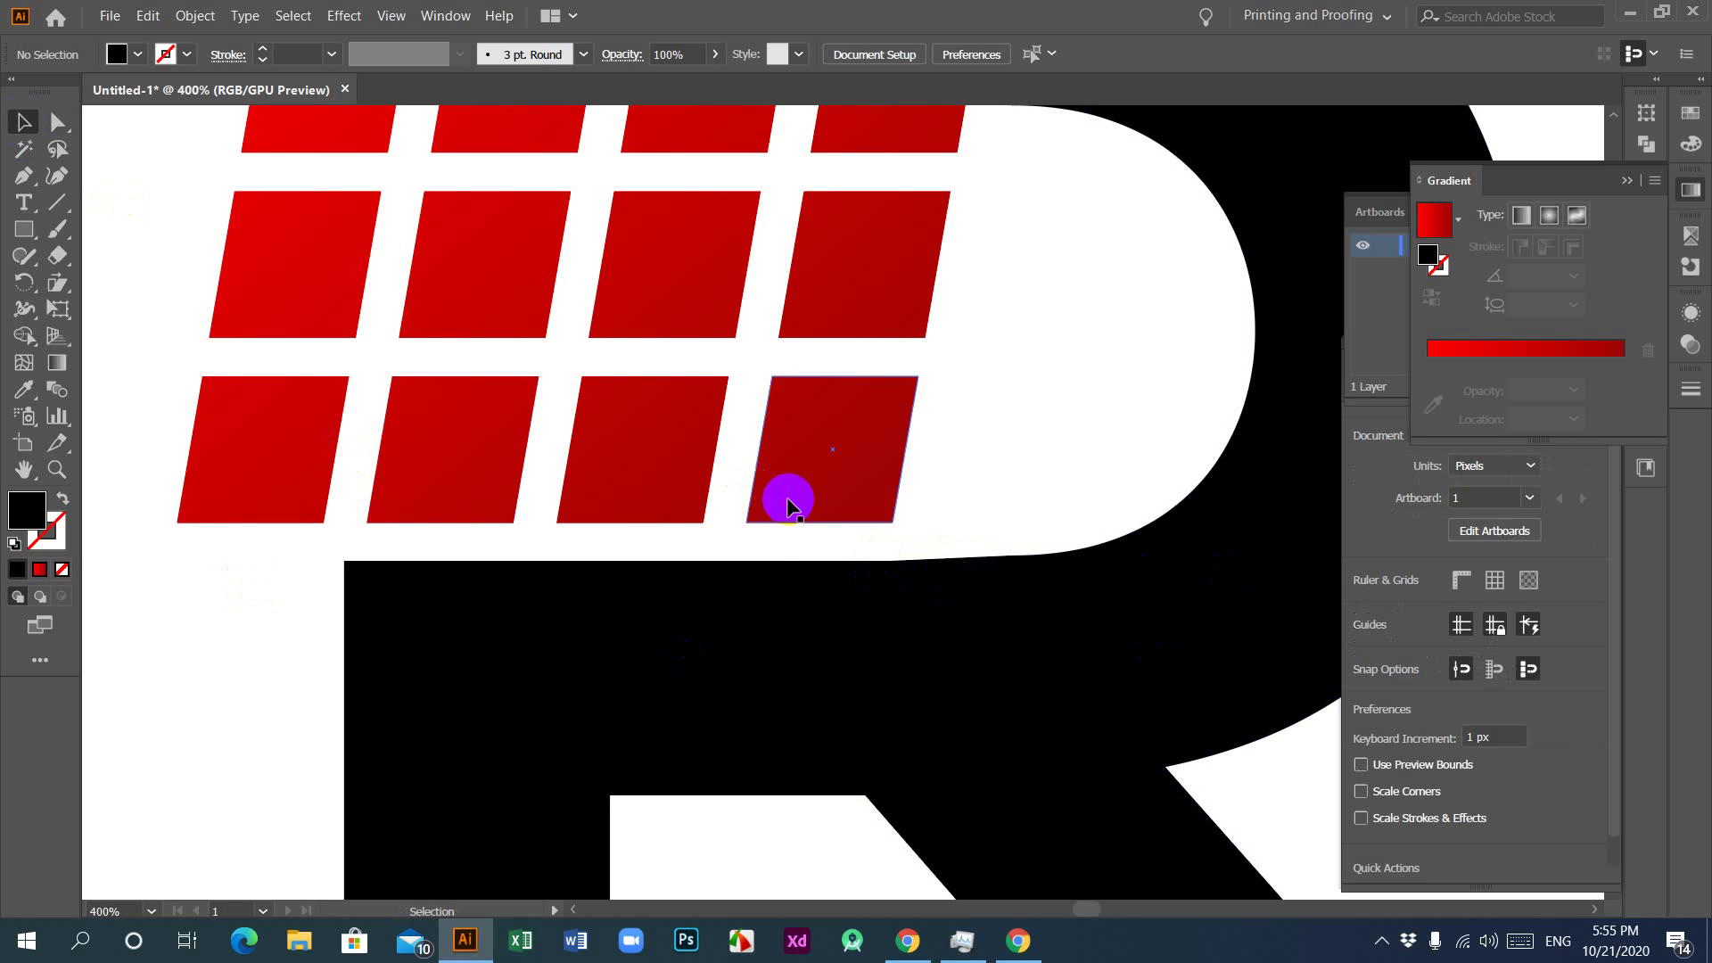
{"action": "left_click", "coordinate": [909, 570]}
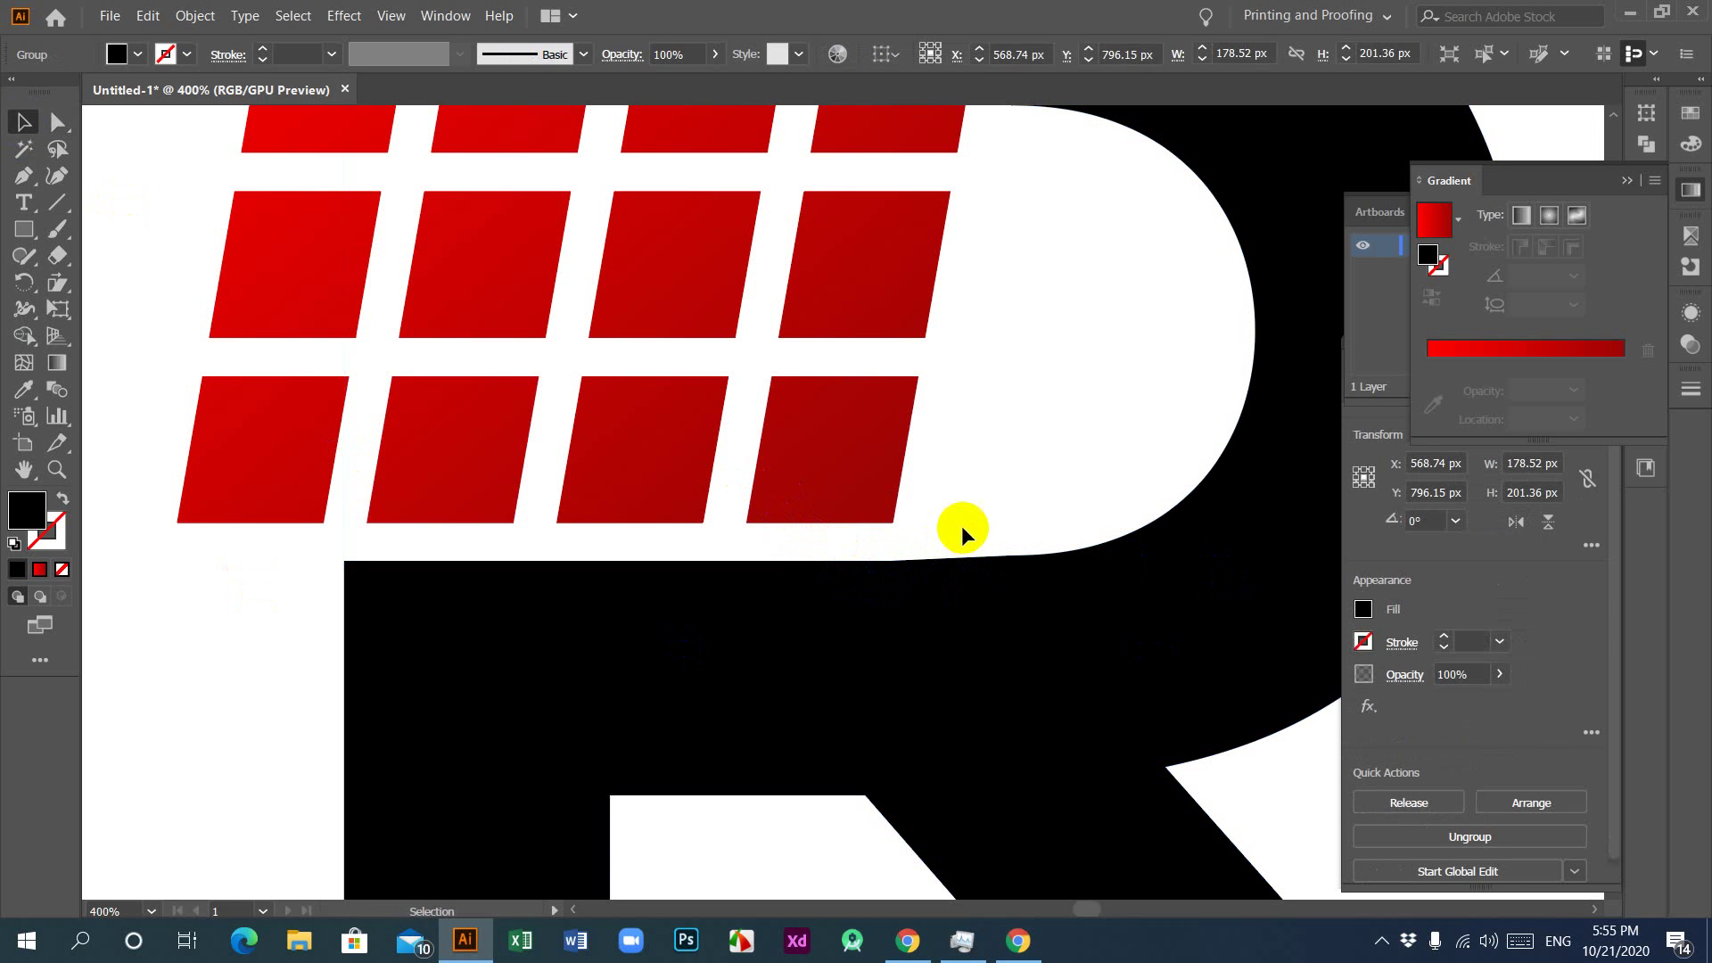
{"action": "left_click_drag", "start_coordinate": [963, 532], "coordinate": [923, 579]}
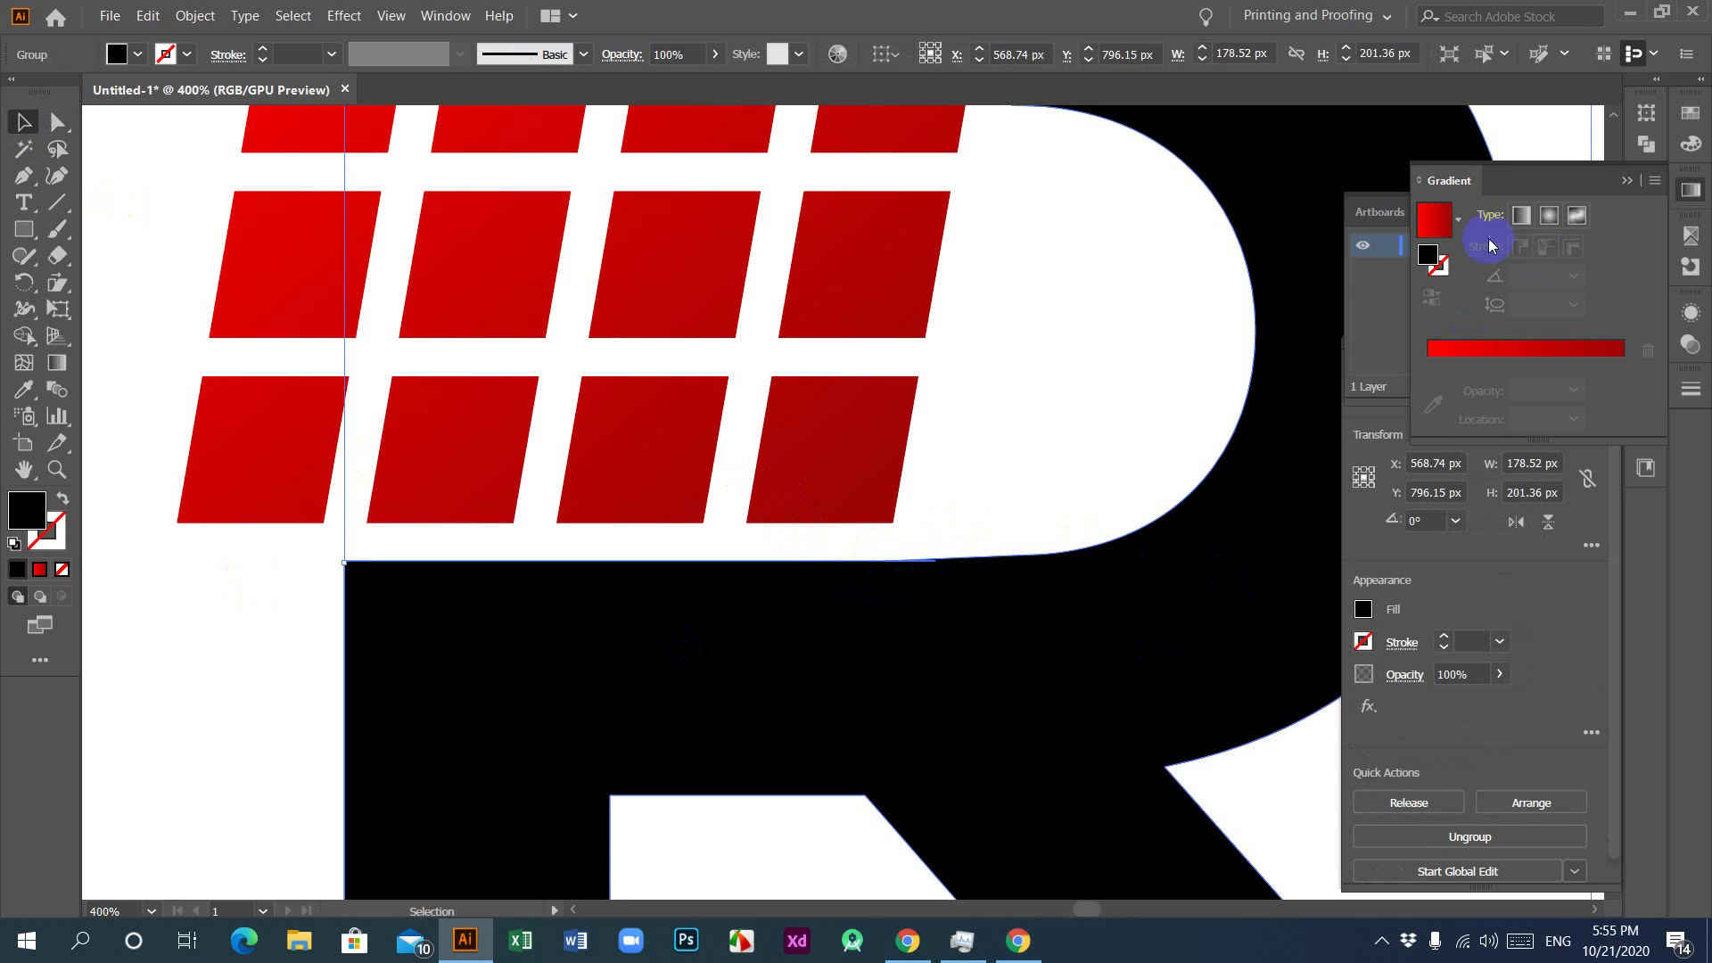
{"action": "left_click", "coordinate": [1646, 143]}
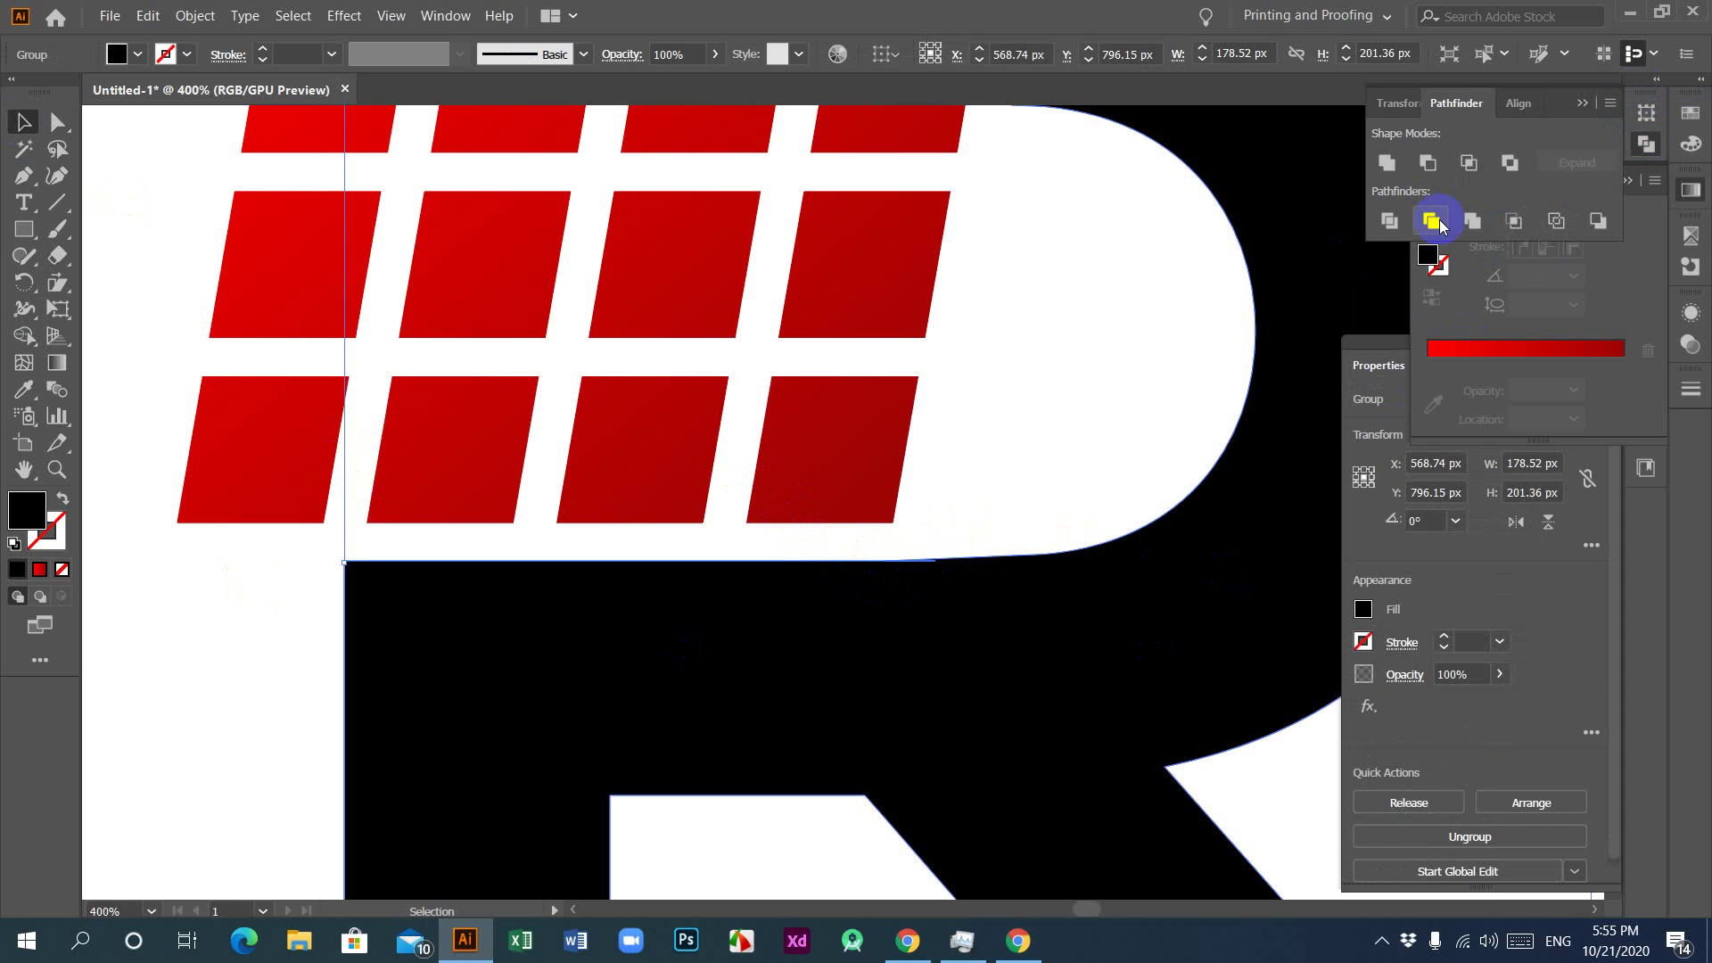
{"action": "left_click", "coordinate": [1428, 163]}
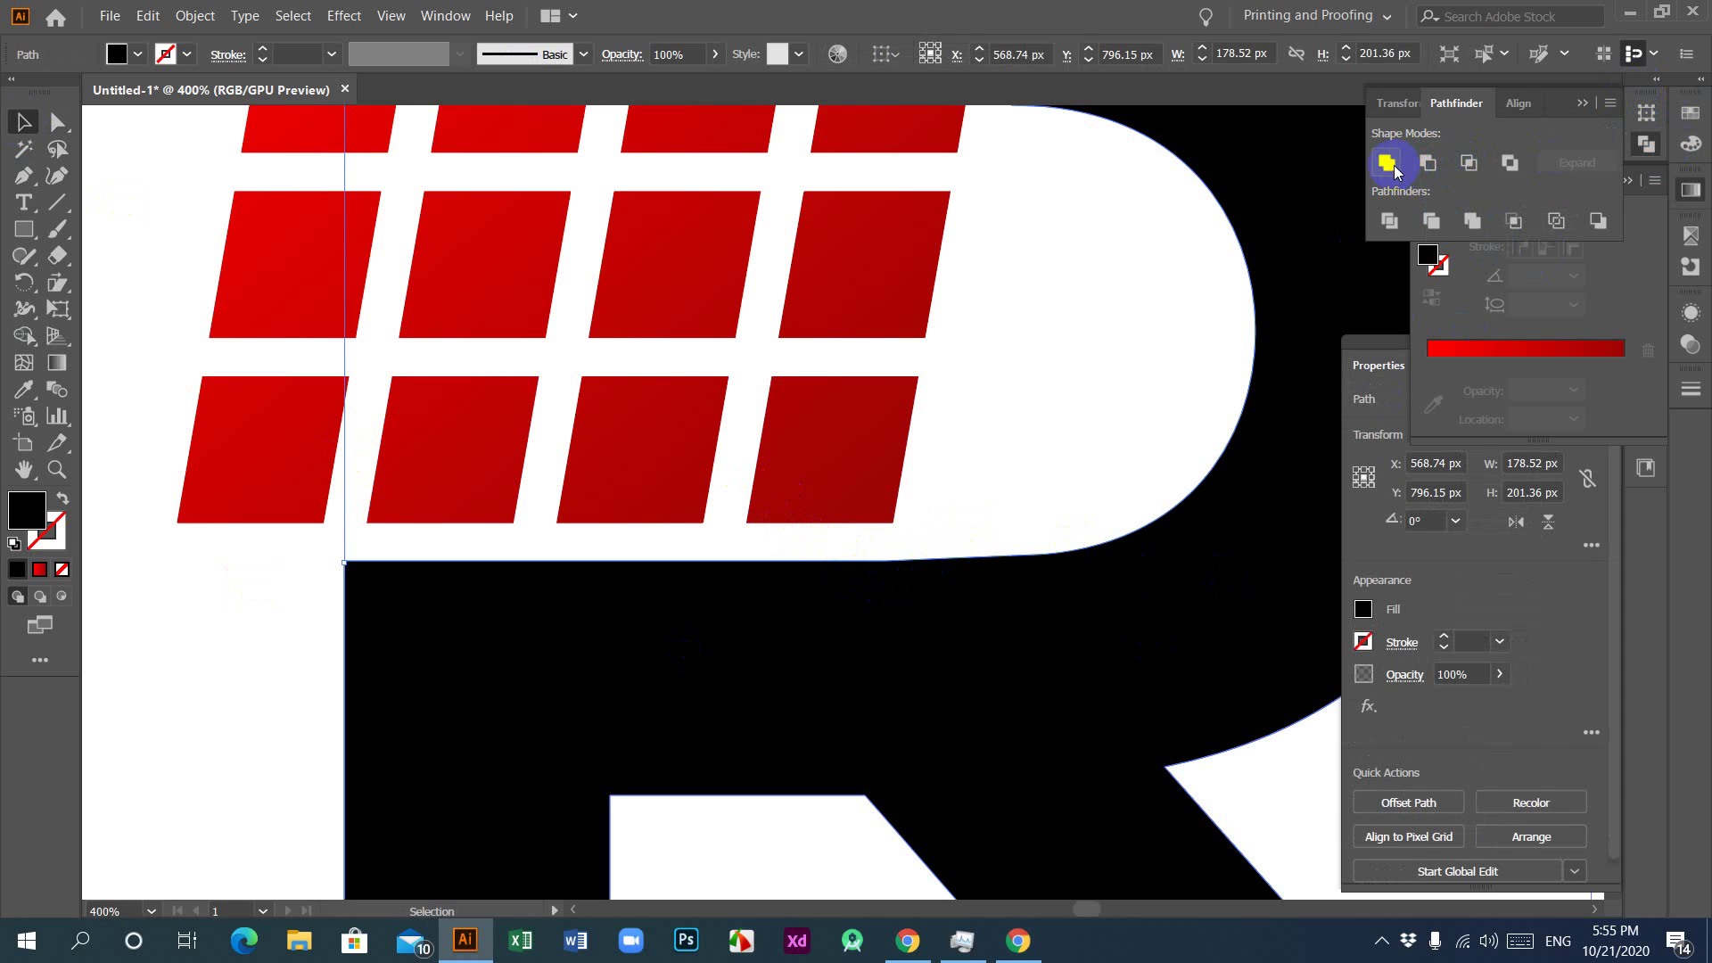
{"action": "key", "text": "a"}
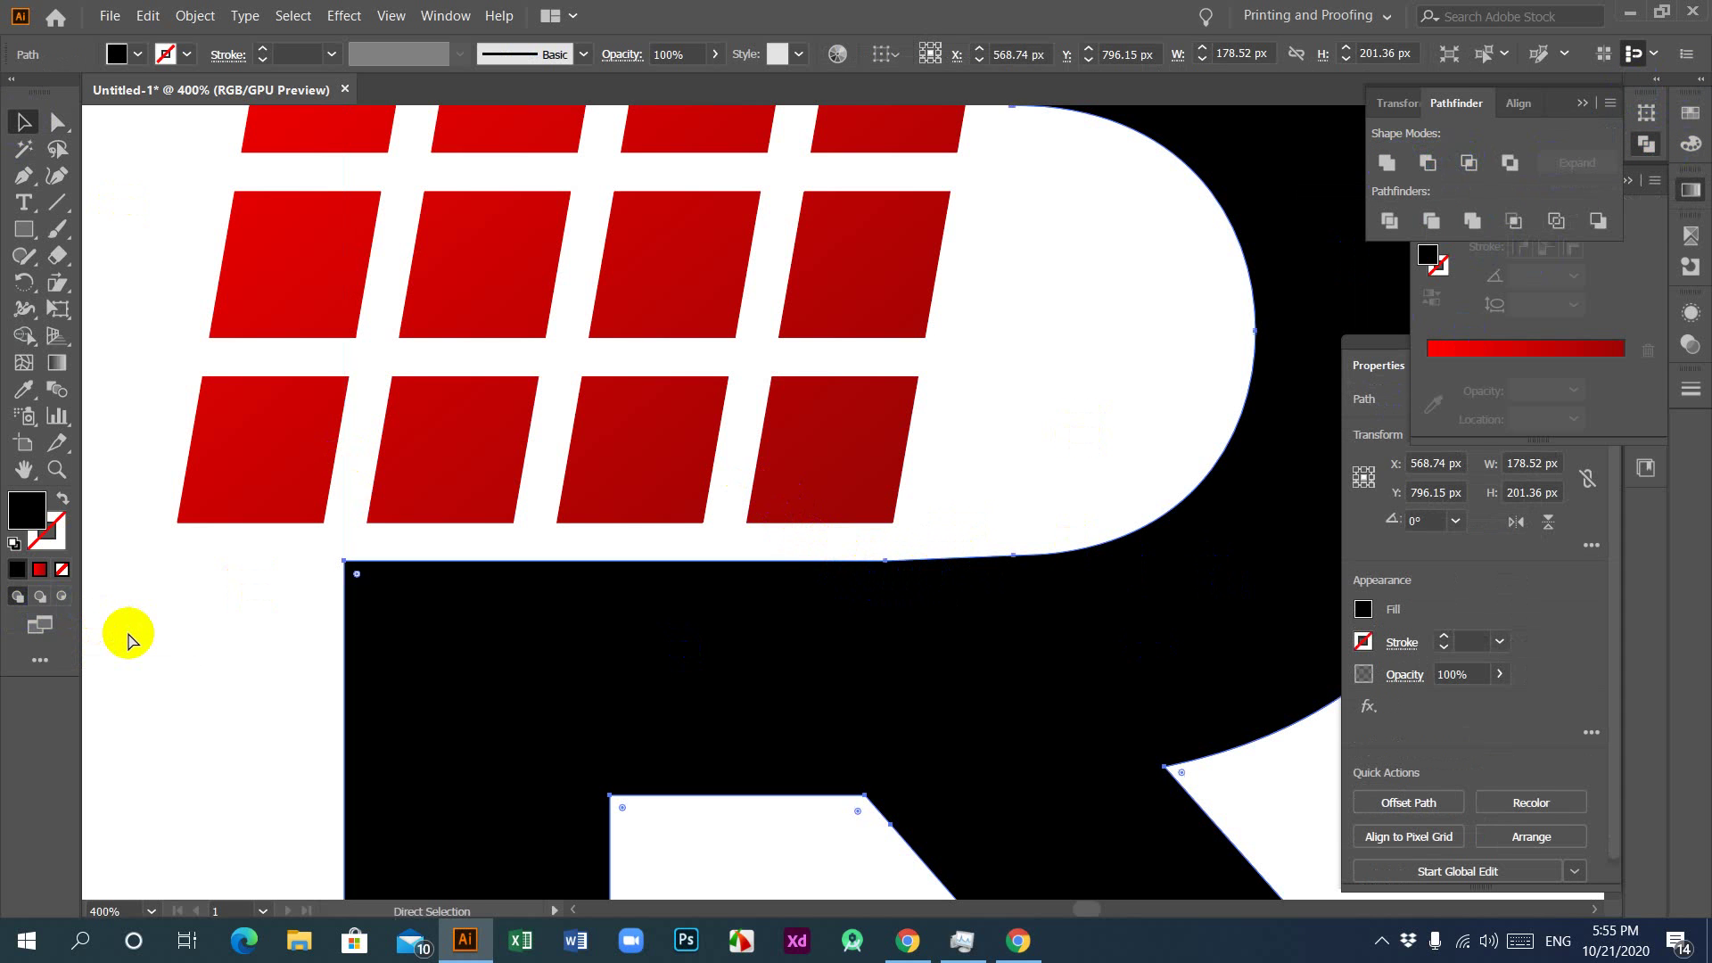
Step: Group the red square grid and the black R together
{"action": "key", "text": "ctrl+minus"}
{"action": "key", "text": "ctrl+minus"}
{"action": "key", "text": "ctrl+minus"}
{"action": "key", "text": "ctrl+minus"}
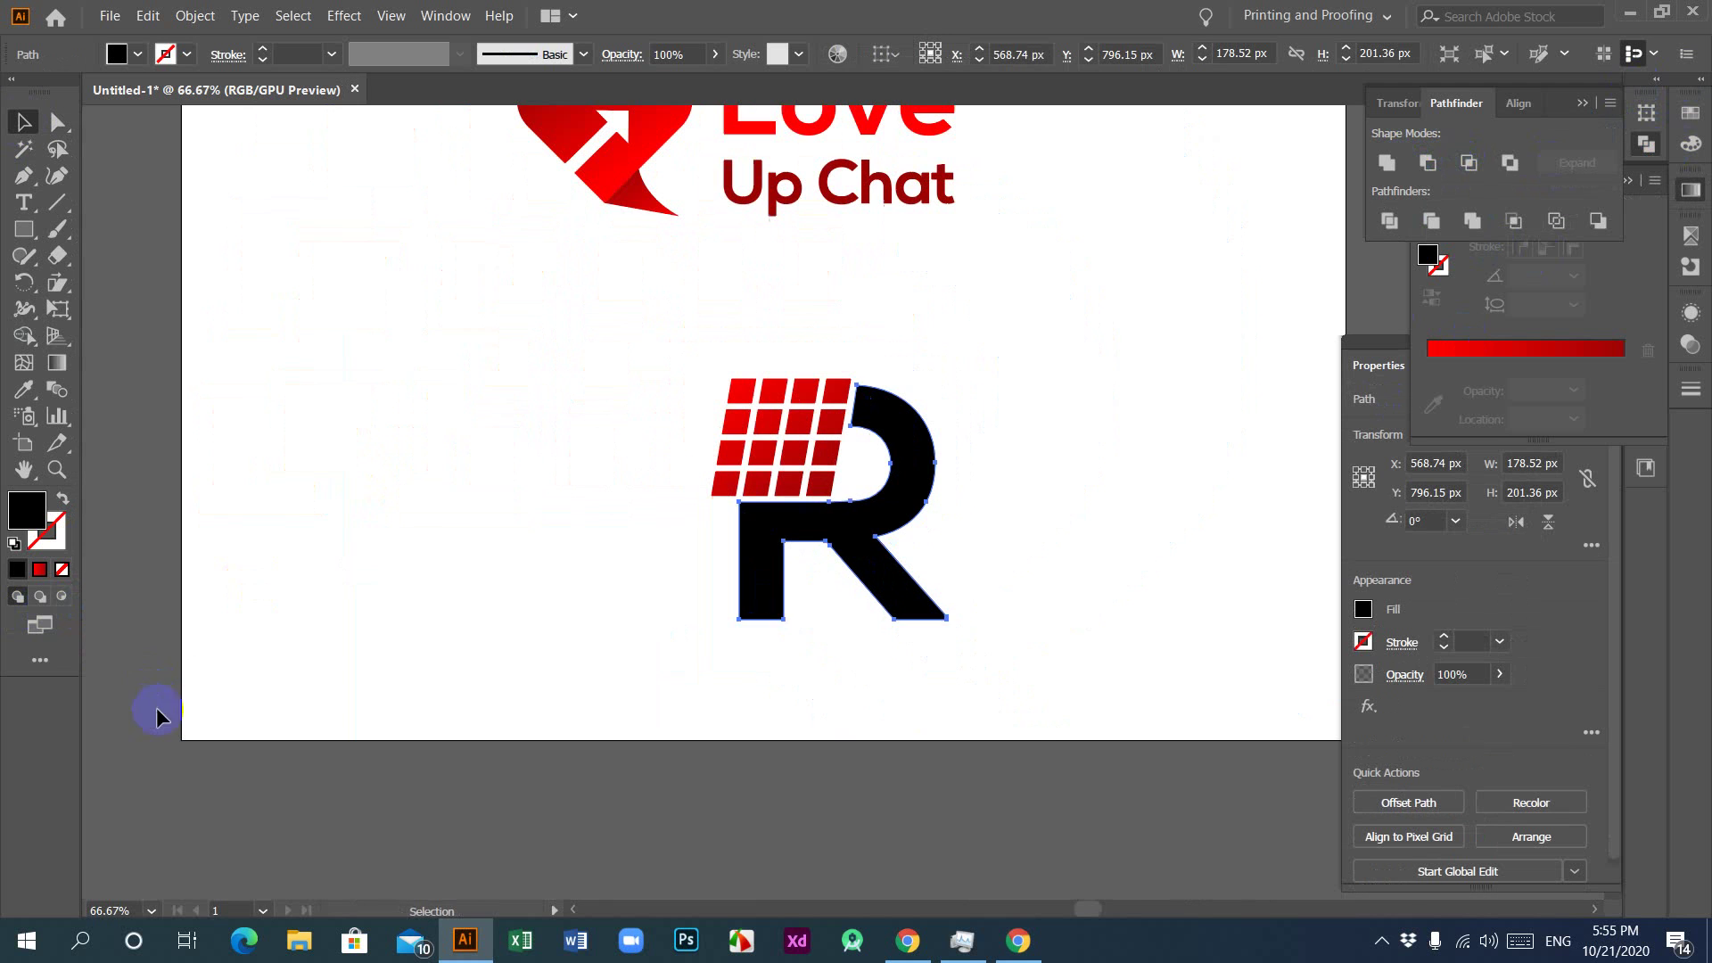
{"action": "key", "text": "v"}
{"action": "left_click", "coordinate": [245, 617]}
{"action": "left_click_drag", "start_coordinate": [601, 376], "coordinate": [1060, 651]}
{"action": "key", "text": "ctrl+g"}
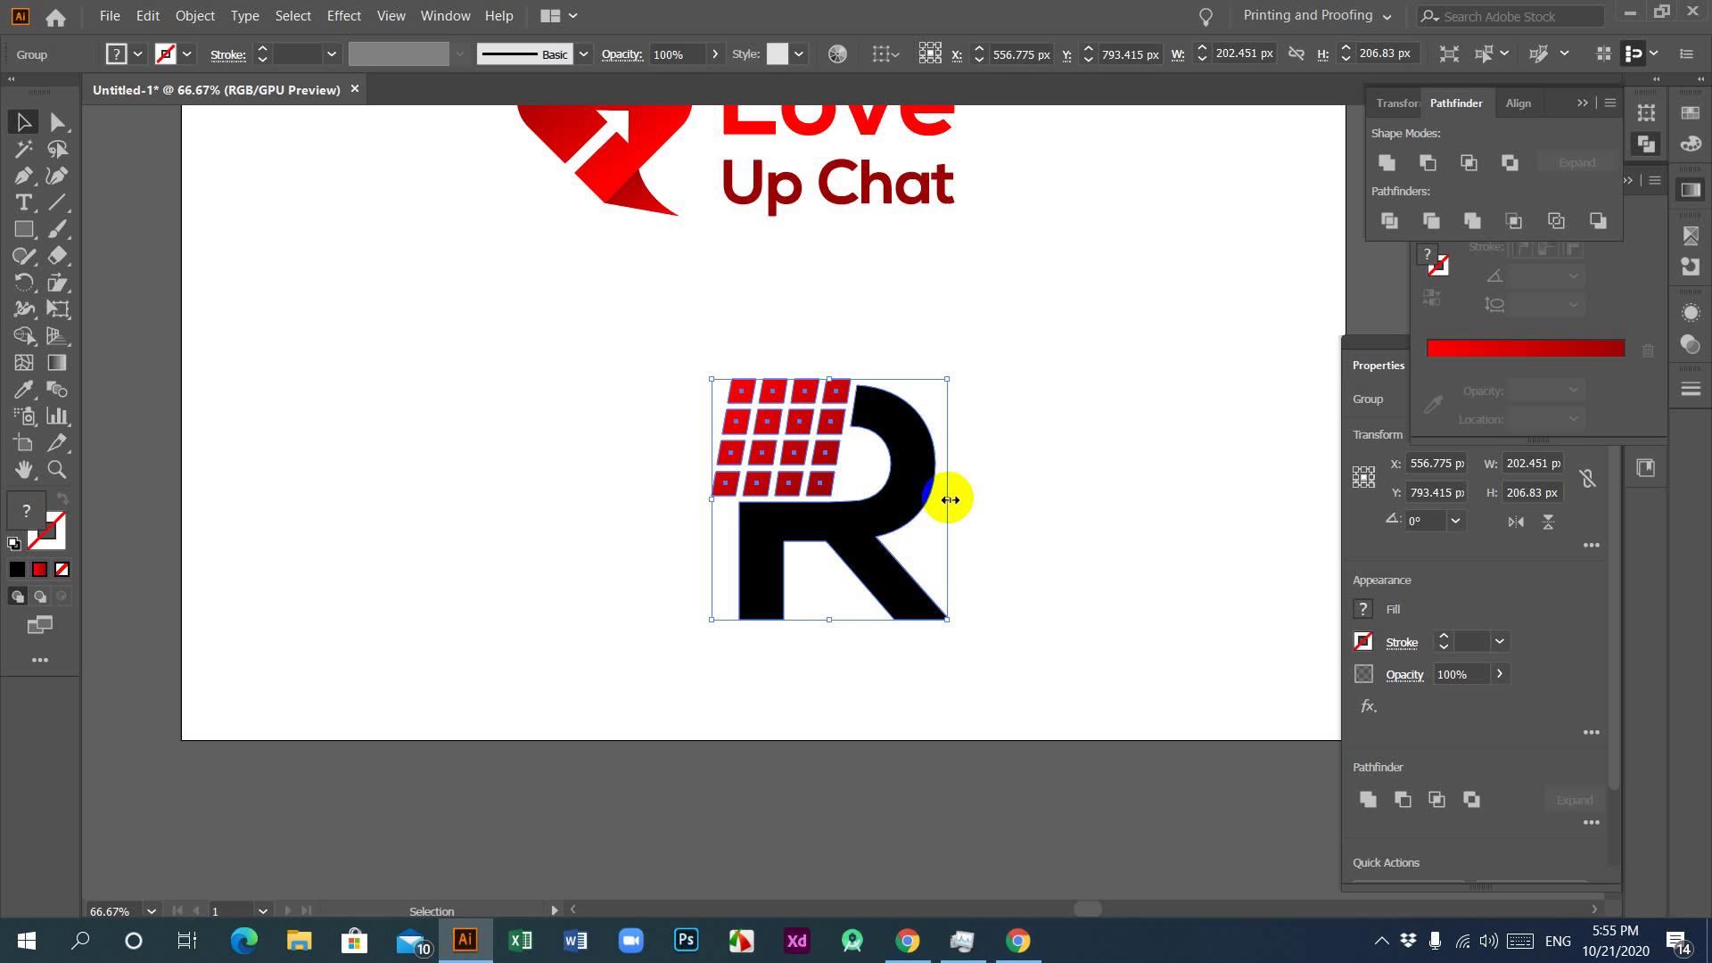
Step: Scale the grid-and-R group down to about 80 × 82 px and place it below the "Up Chat" text
{"action": "left_click_drag", "start_coordinate": [947, 499], "coordinate": [655, 401]}
{"action": "left_click", "coordinate": [623, 547]}
{"action": "left_click", "coordinate": [612, 600]}
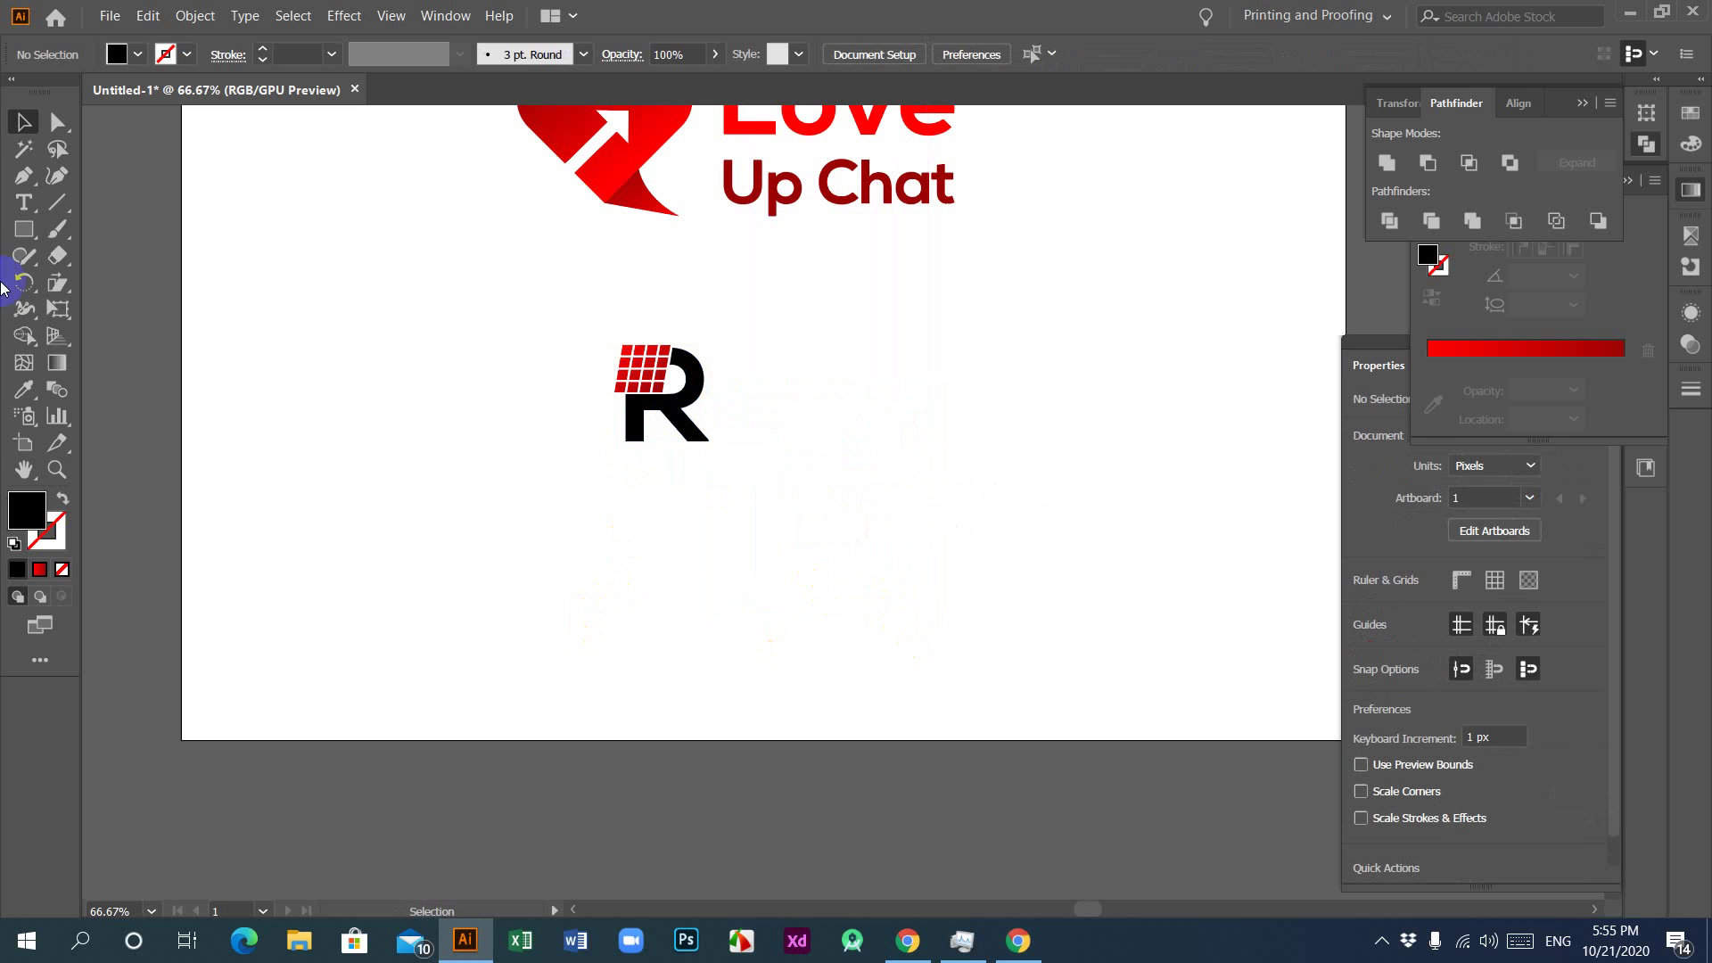
Step: Add the text "Rural Power" in Nexa Bold below the R icon
{"action": "left_click", "coordinate": [24, 204]}
{"action": "left_click", "coordinate": [479, 557]}
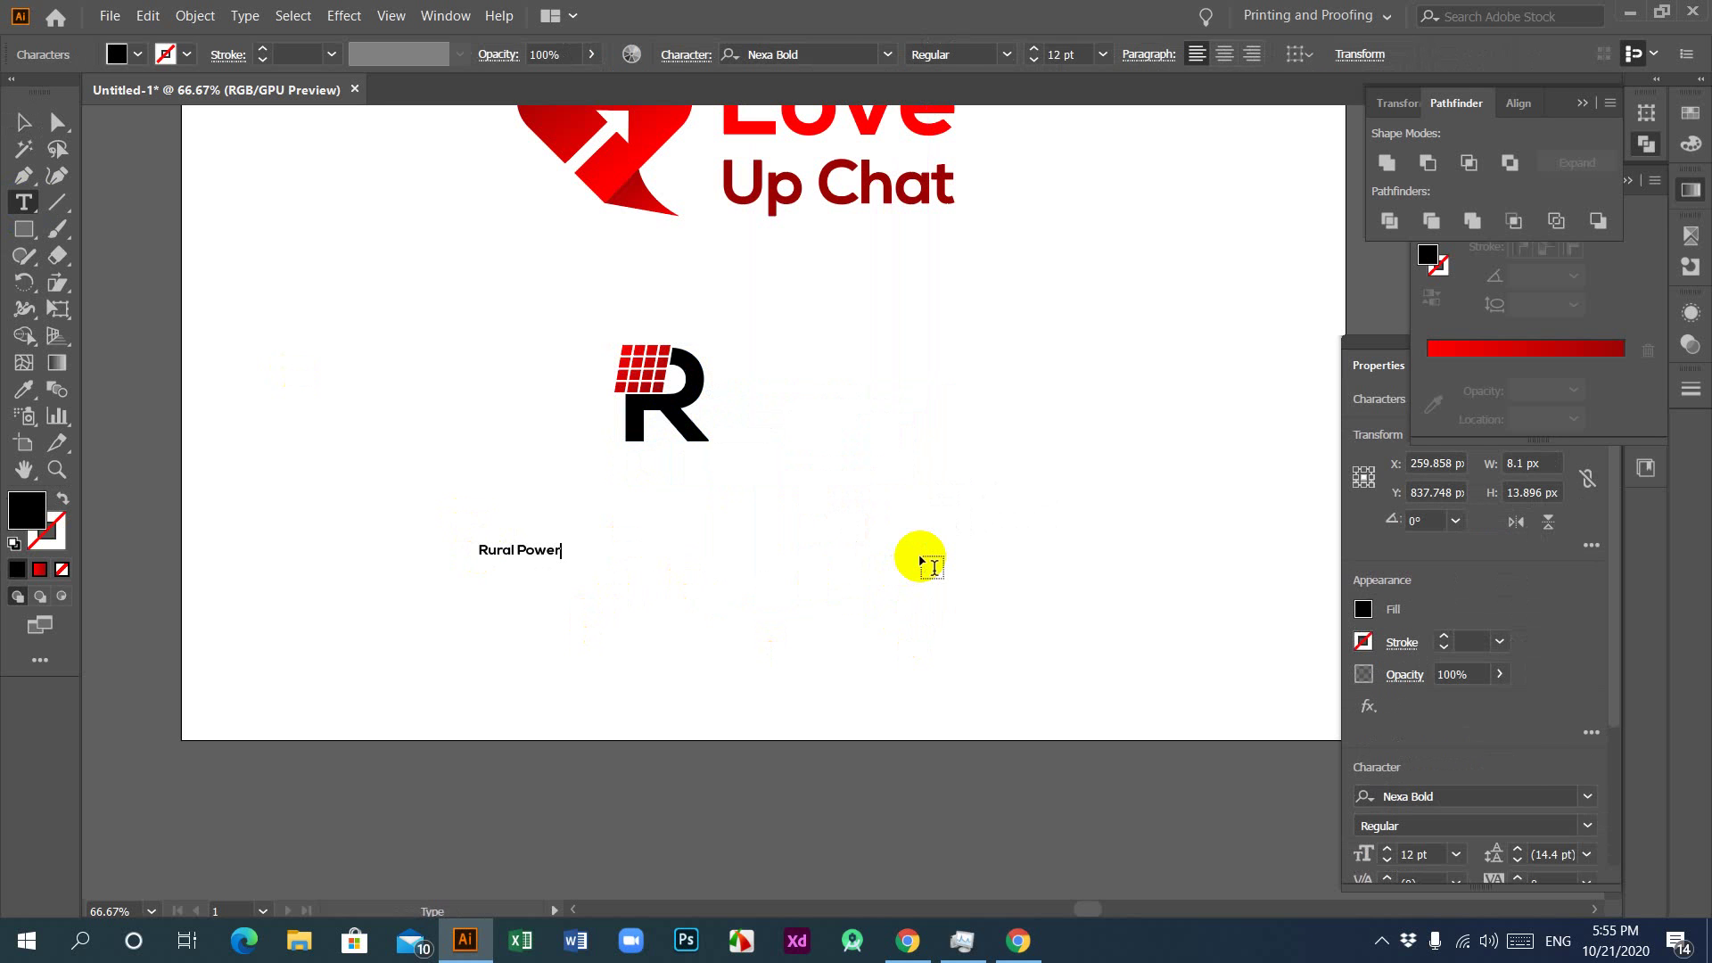
{"action": "left_click", "coordinate": [23, 121]}
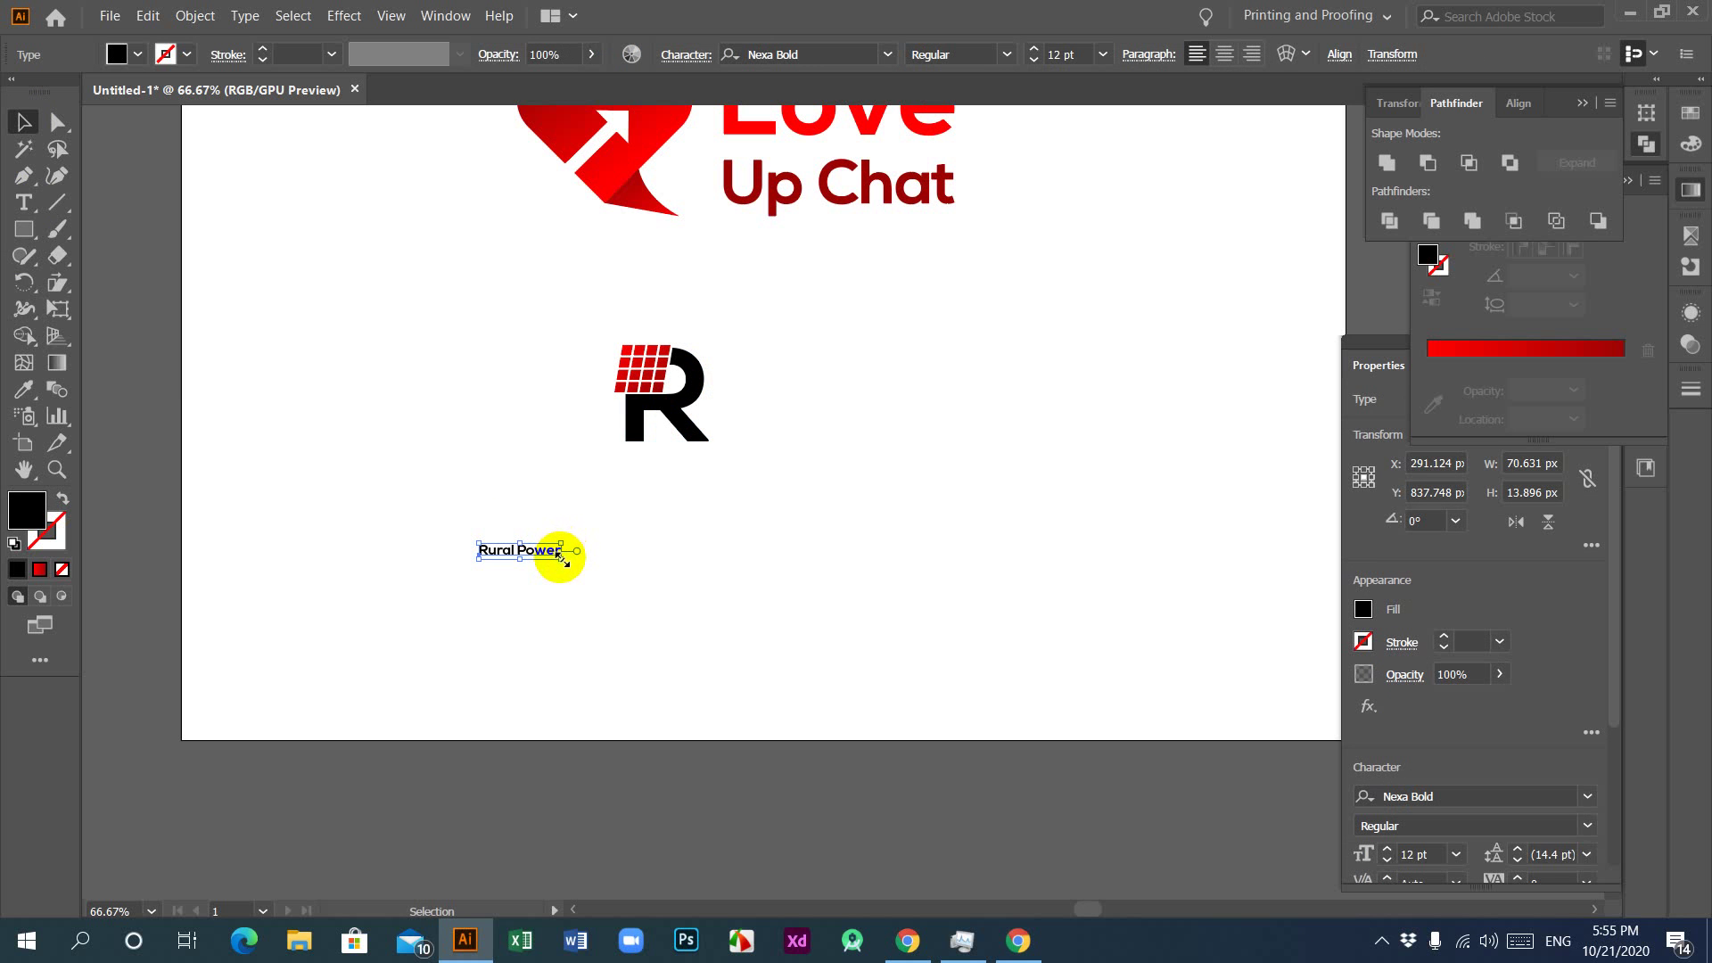
Step: Enlarge the "Rural Power" text to 55 pt and centre it beneath the R icon
{"action": "left_click_drag", "start_coordinate": [560, 553], "coordinate": [707, 650]}
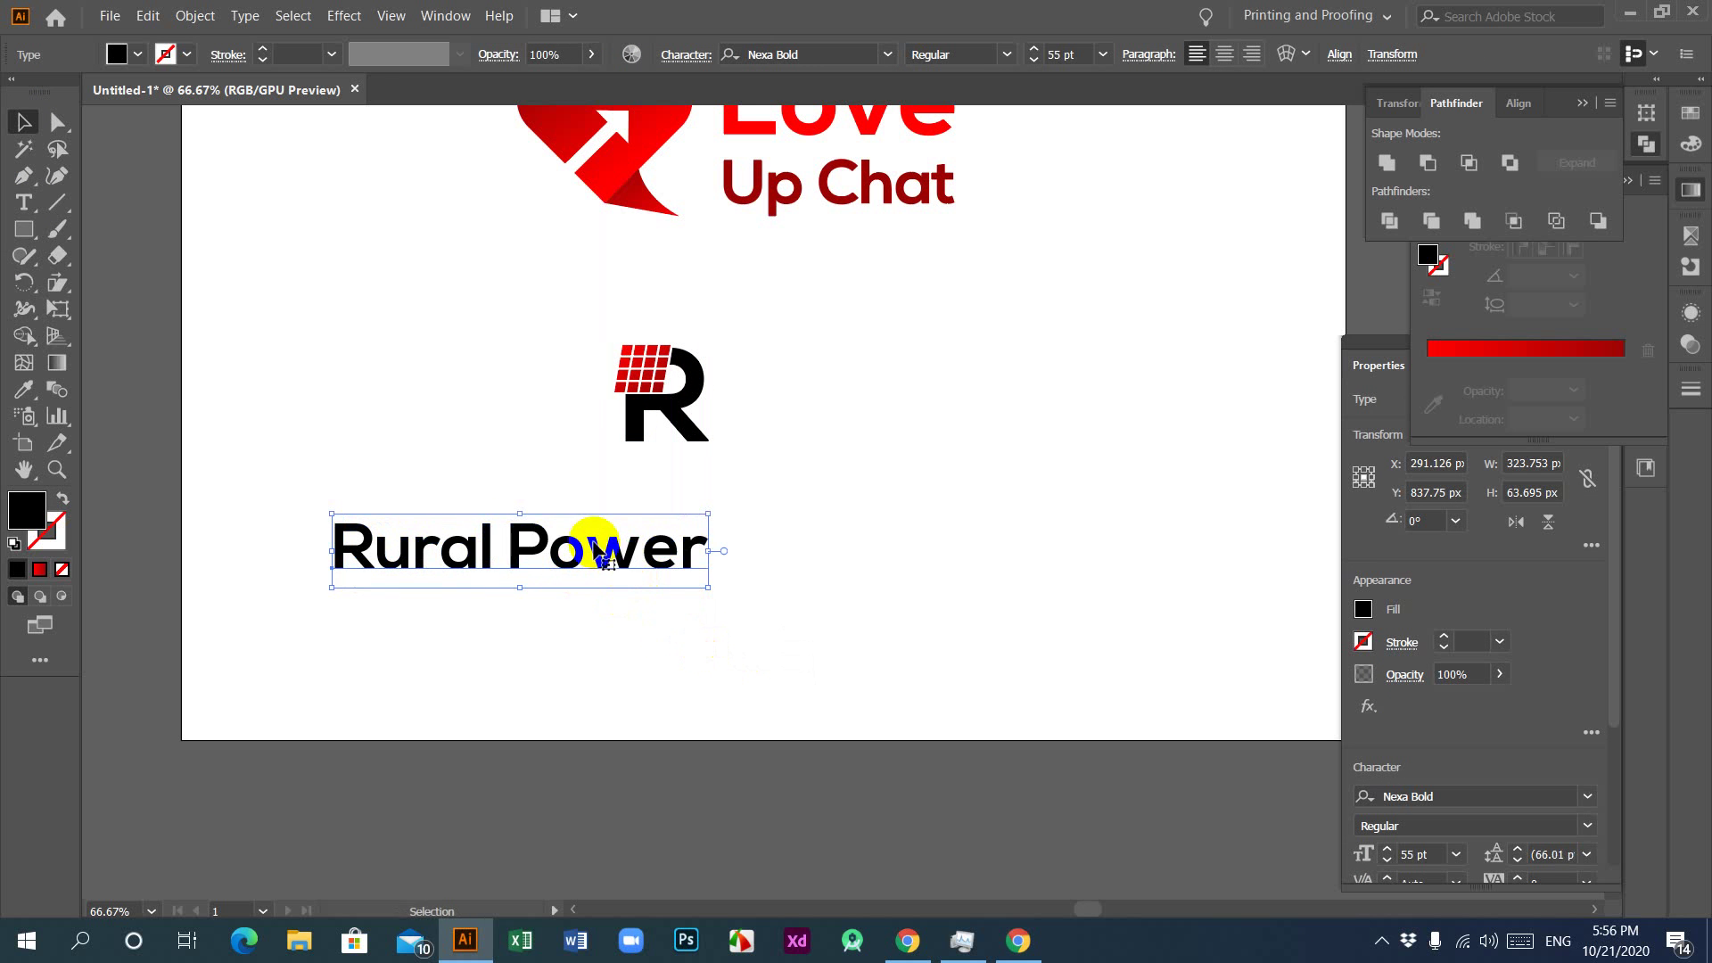
{"action": "mouse_move", "coordinate": [699, 539]}
{"action": "left_mouse_down"}
{"action": "mouse_move", "coordinate": [693, 515]}
{"action": "mouse_move", "coordinate": [754, 503]}
{"action": "mouse_move", "coordinate": [707, 527]}
{"action": "mouse_move", "coordinate": [701, 508]}
{"action": "left_mouse_up"}
{"action": "left_click", "coordinate": [565, 600]}
{"action": "left_click", "coordinate": [642, 602]}
Step: Fill only the R shape inside the icon group with green #198E00
{"action": "left_click", "coordinate": [687, 420]}
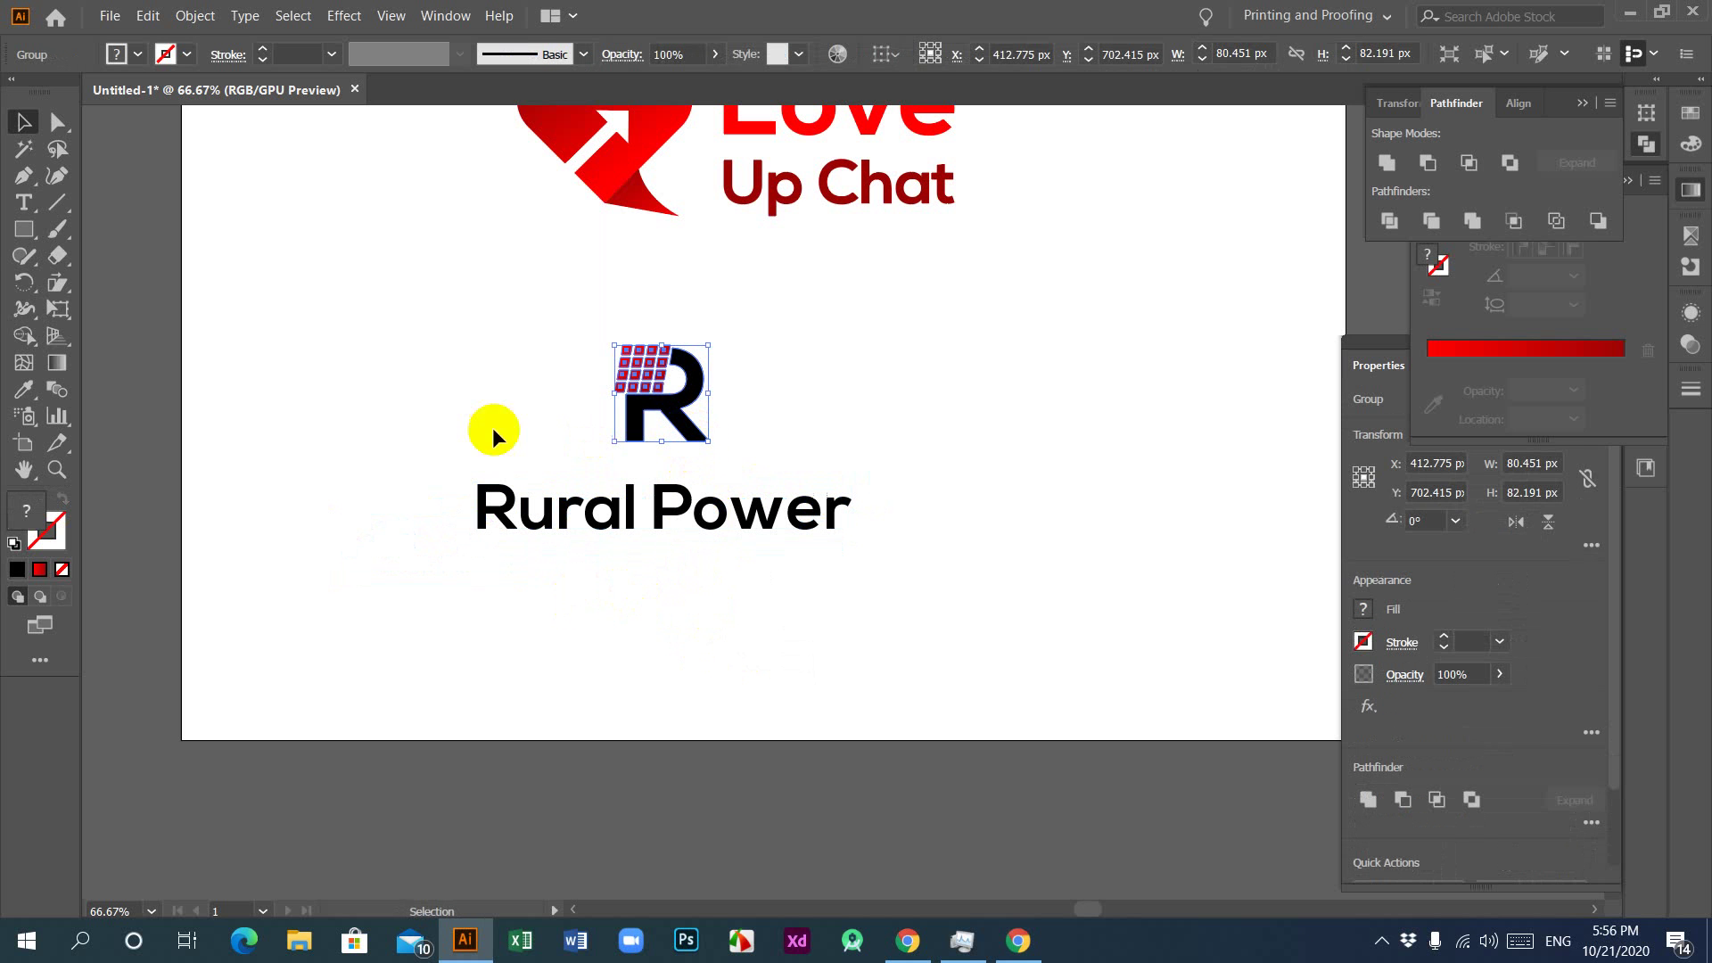
{"action": "left_click", "coordinate": [57, 122]}
{"action": "left_click", "coordinate": [329, 252]}
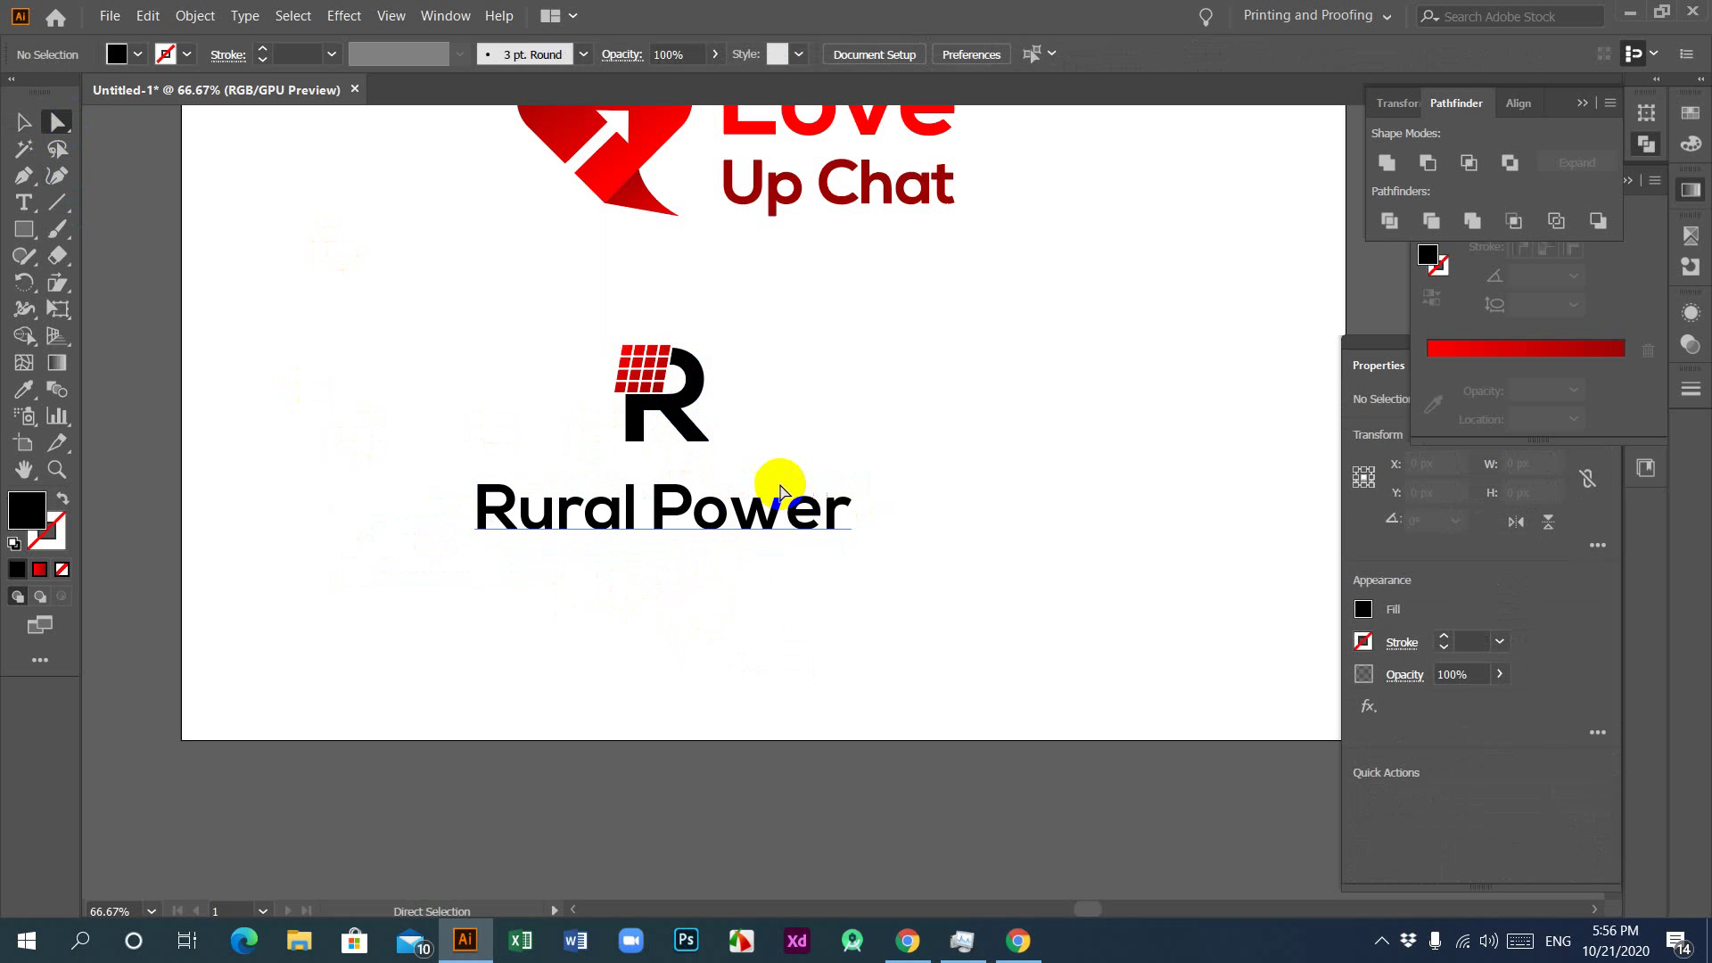
{"action": "left_click", "coordinate": [699, 440]}
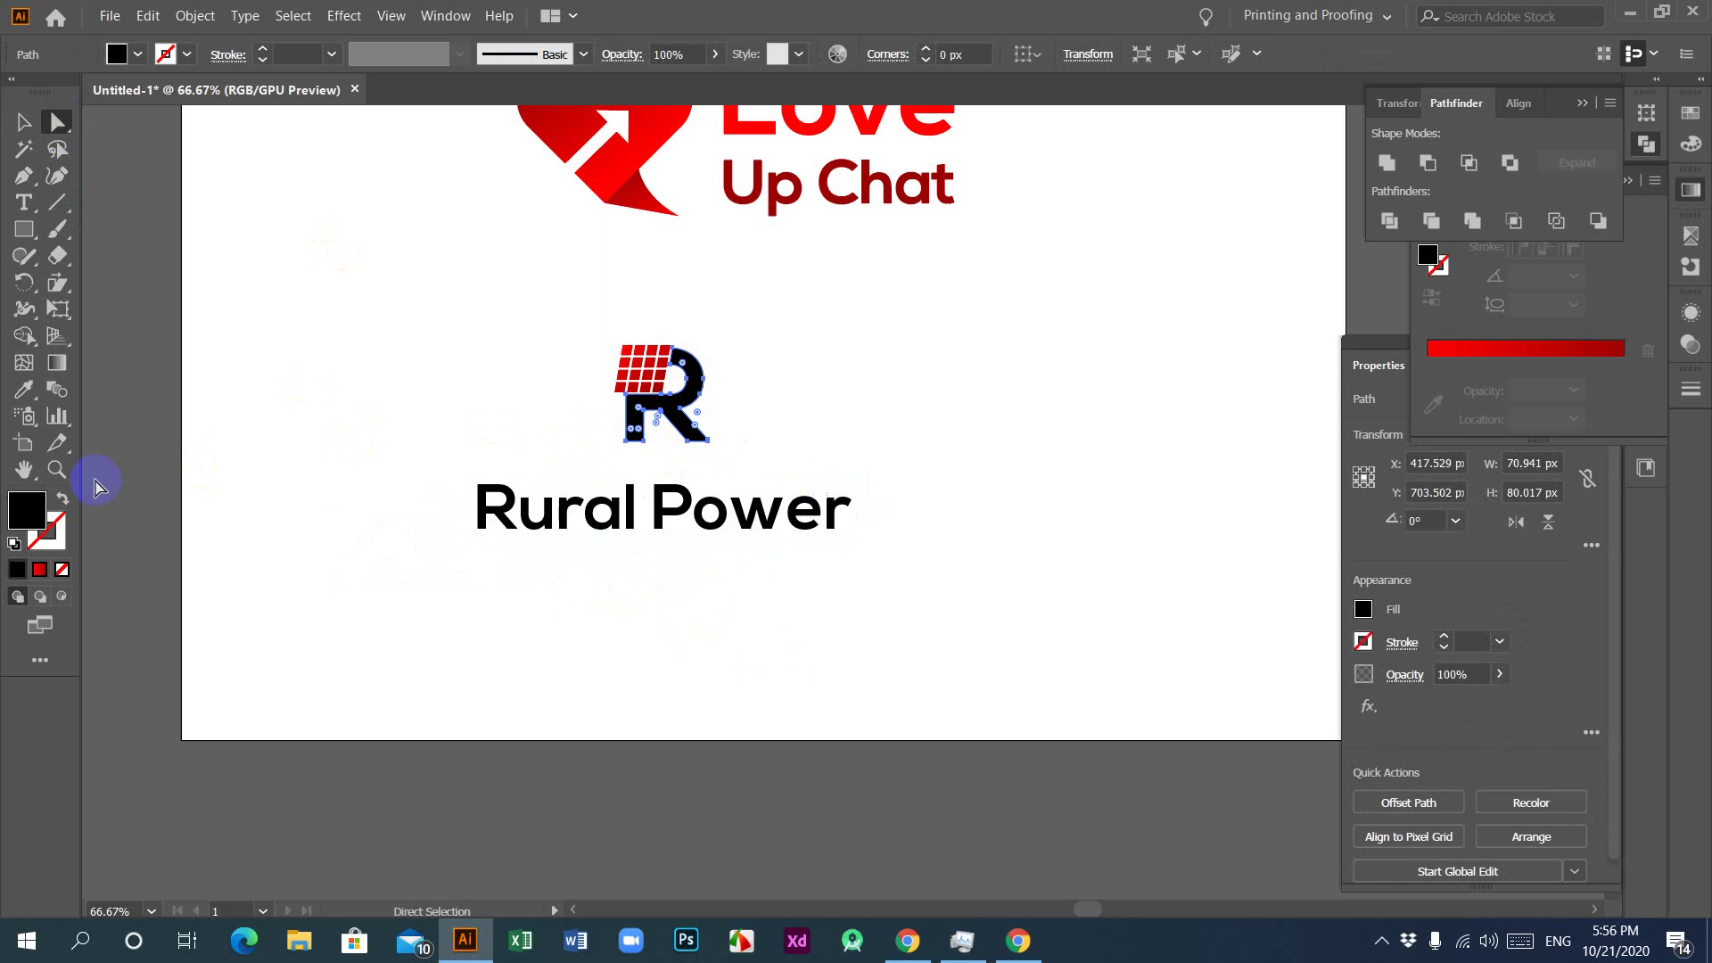
{"action": "double_click", "coordinate": [26, 510]}
{"action": "left_click", "coordinate": [1229, 602]}
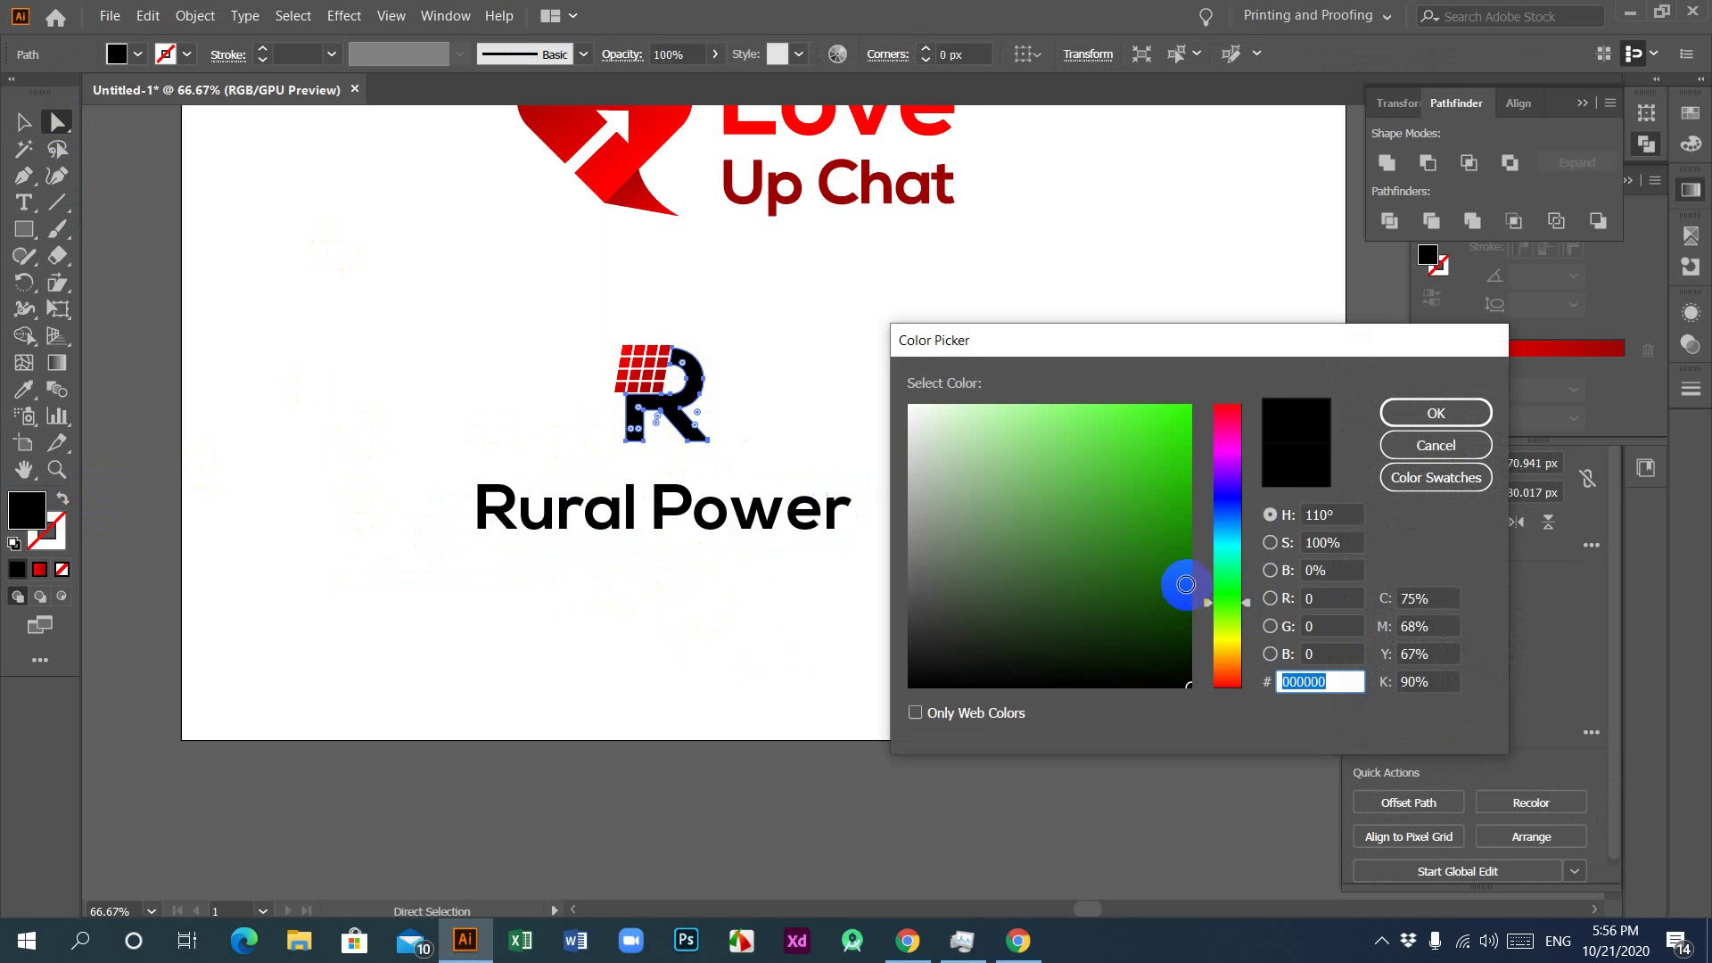
{"action": "left_click_drag", "start_coordinate": [1177, 580], "coordinate": [1204, 528]}
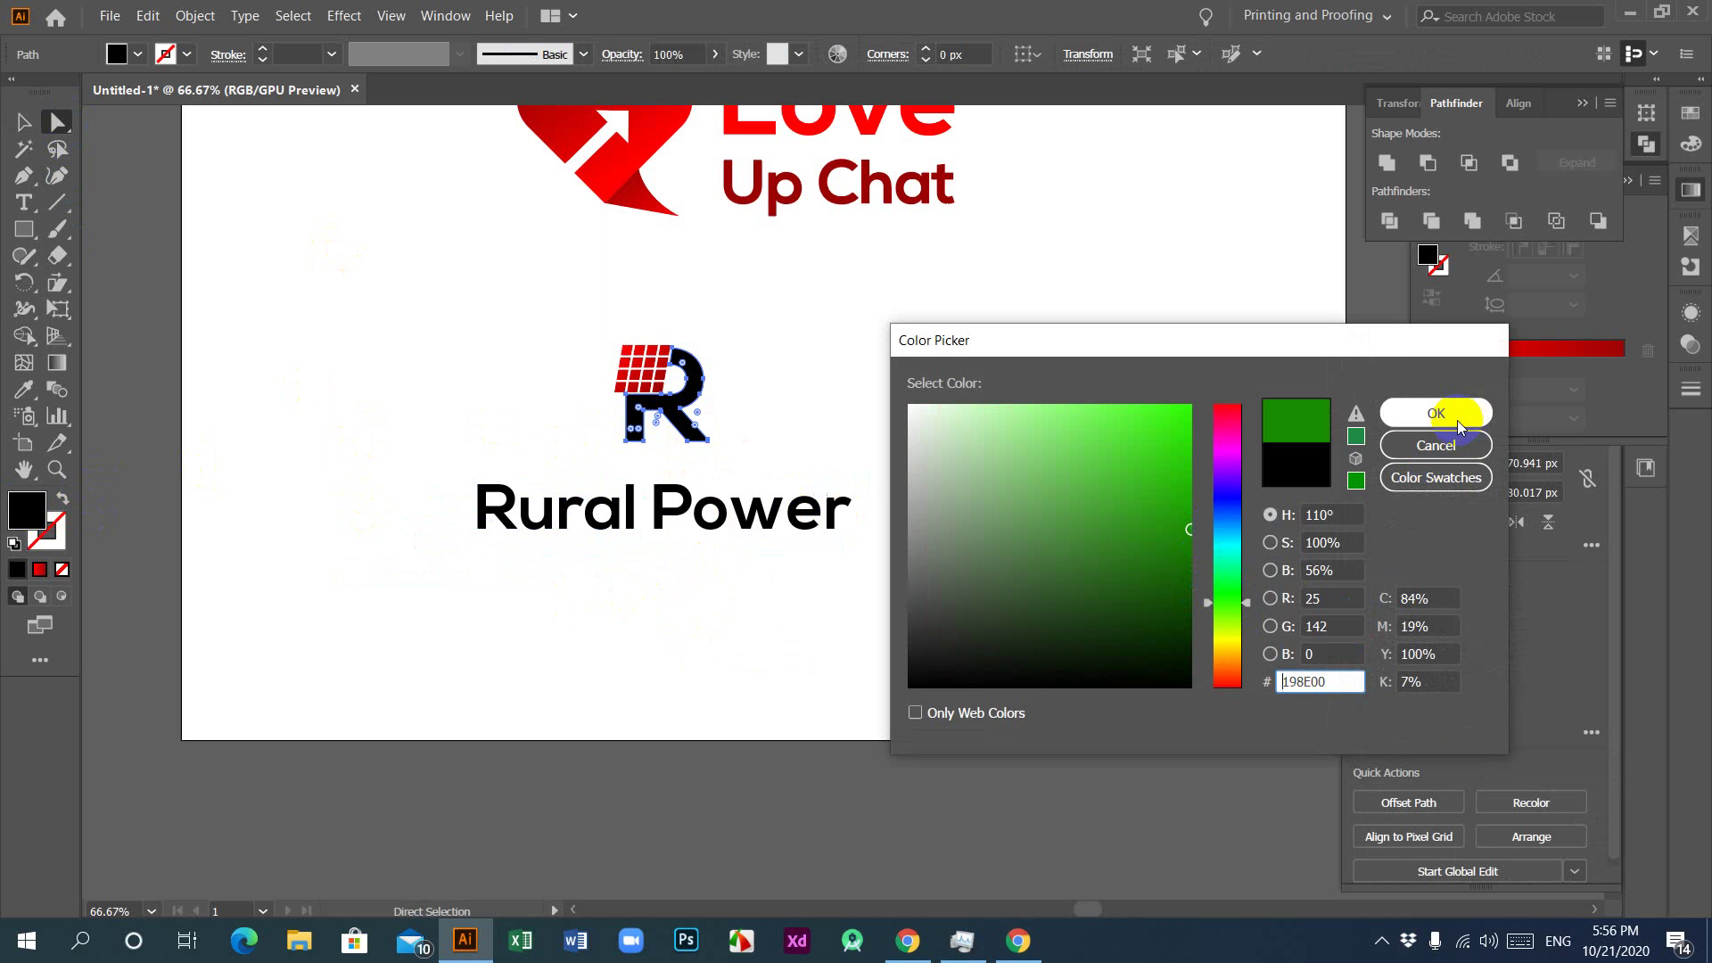
{"action": "left_click", "coordinate": [1409, 413]}
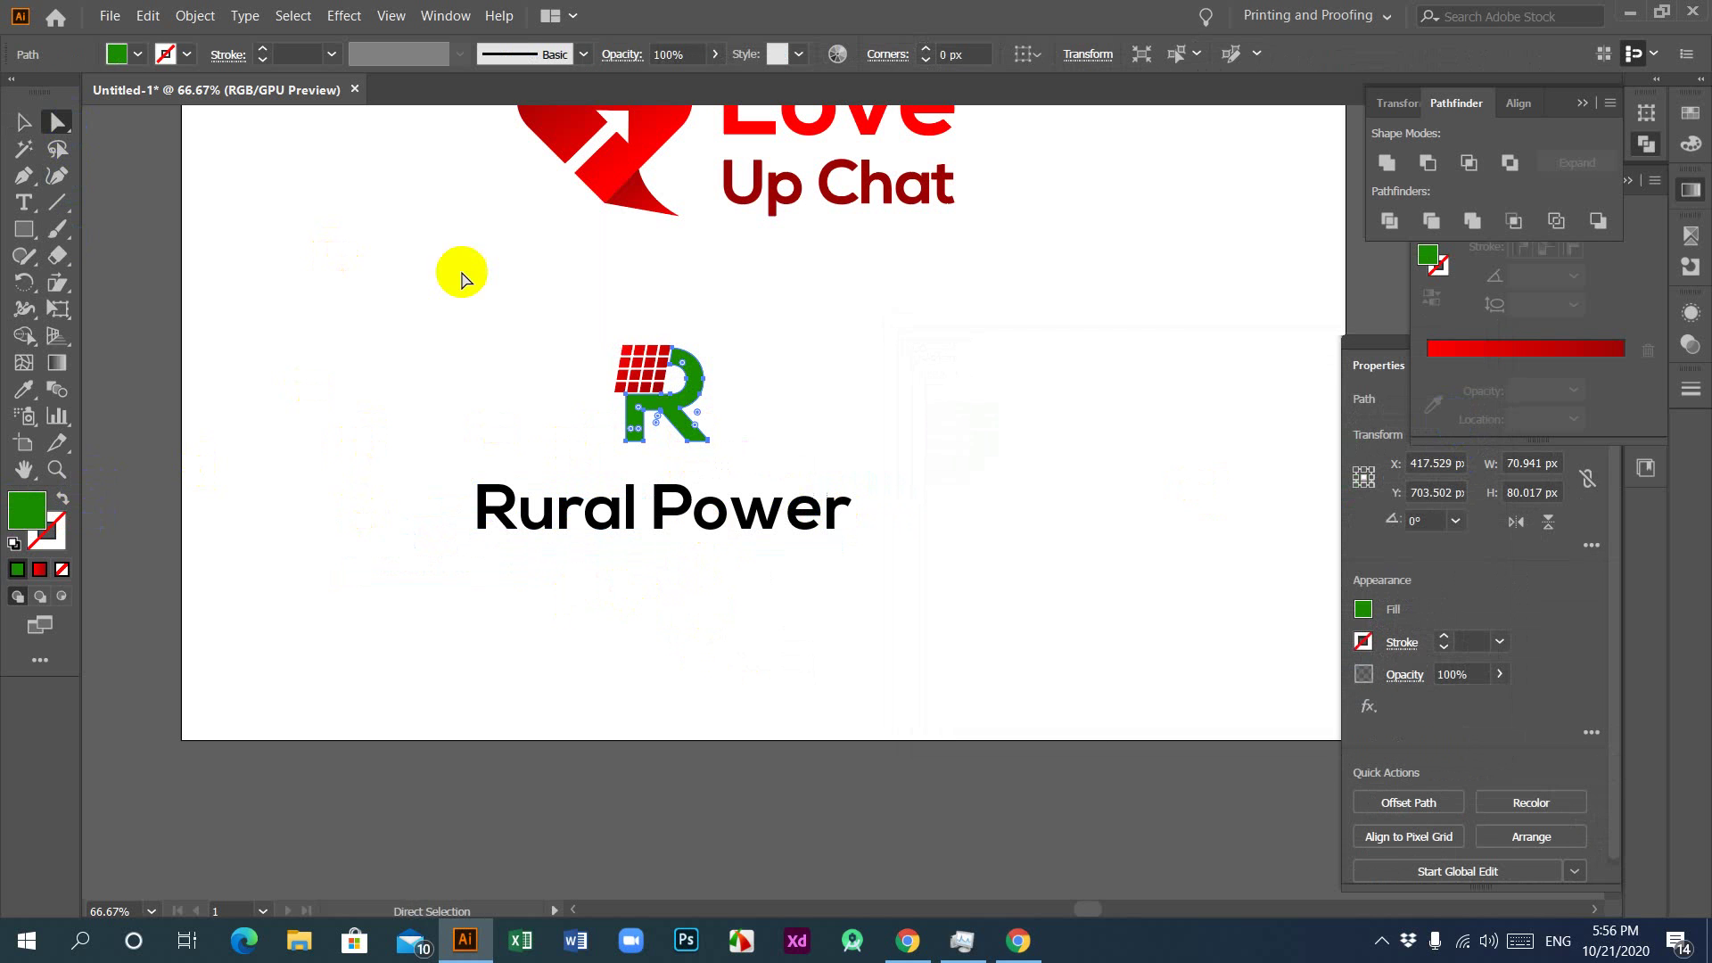
Step: Change the R's fill to the darker green #267014
{"action": "double_click", "coordinate": [27, 510]}
{"action": "left_click", "coordinate": [1129, 574]}
{"action": "left_click", "coordinate": [1435, 413]}
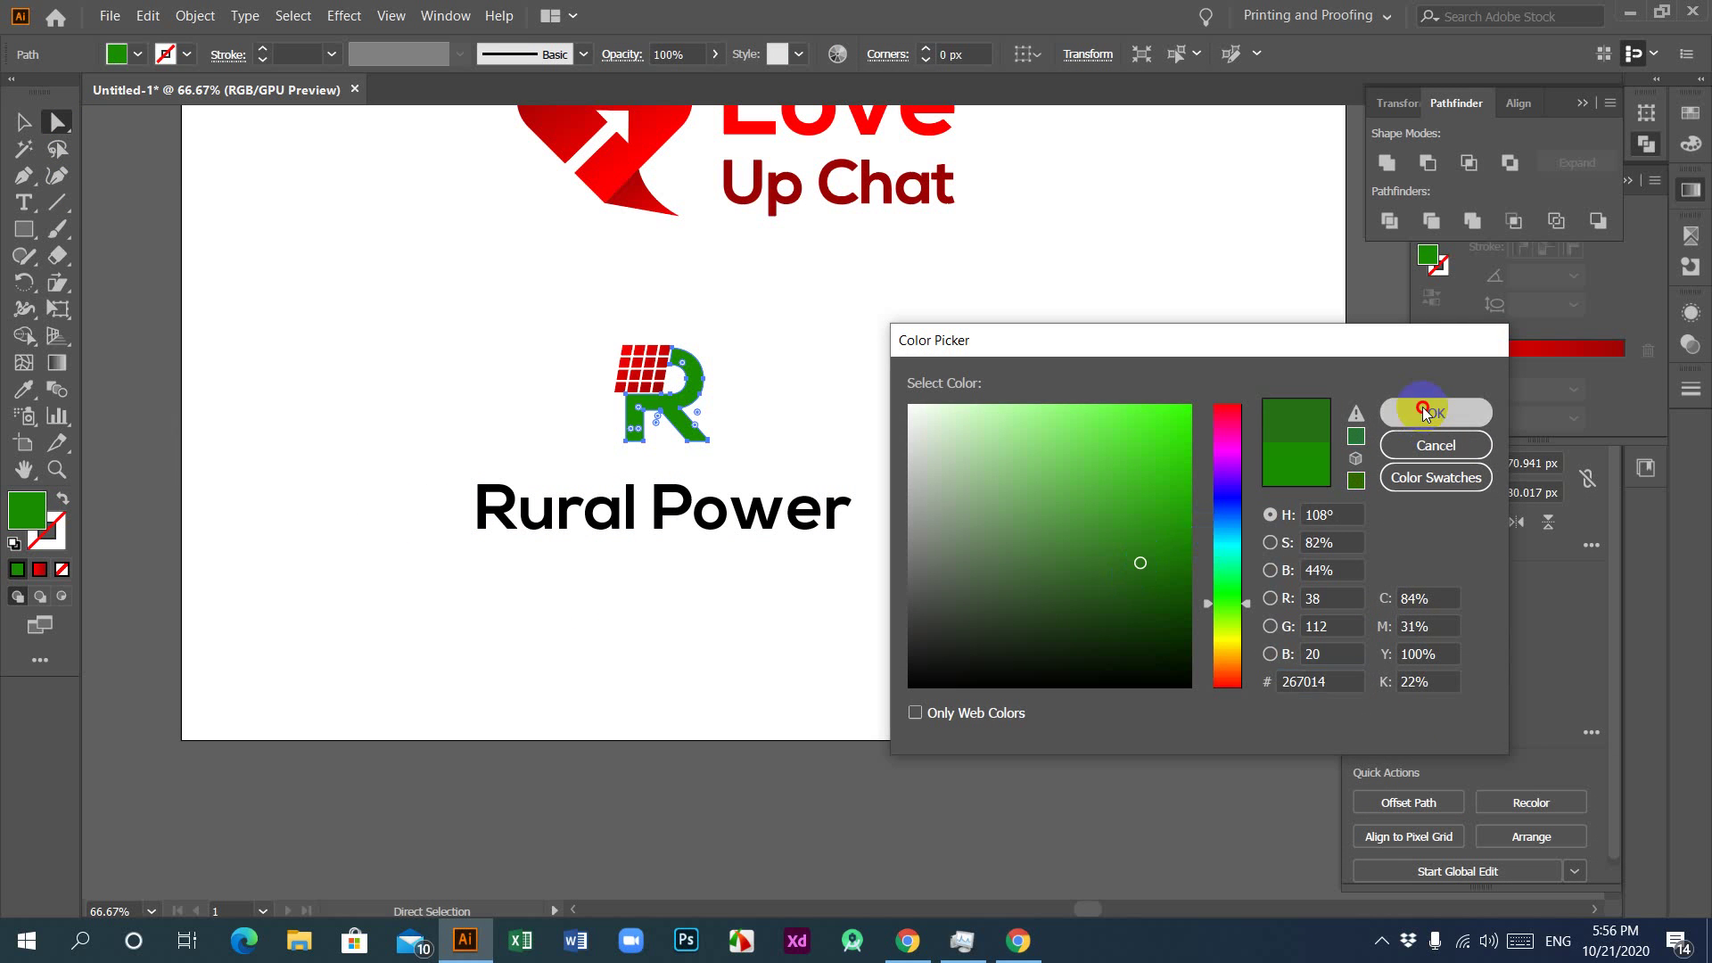
Step: Recolour the "Rural Power" text by sampling the R's dark green with the Eyedropper
{"action": "left_click", "coordinate": [23, 122]}
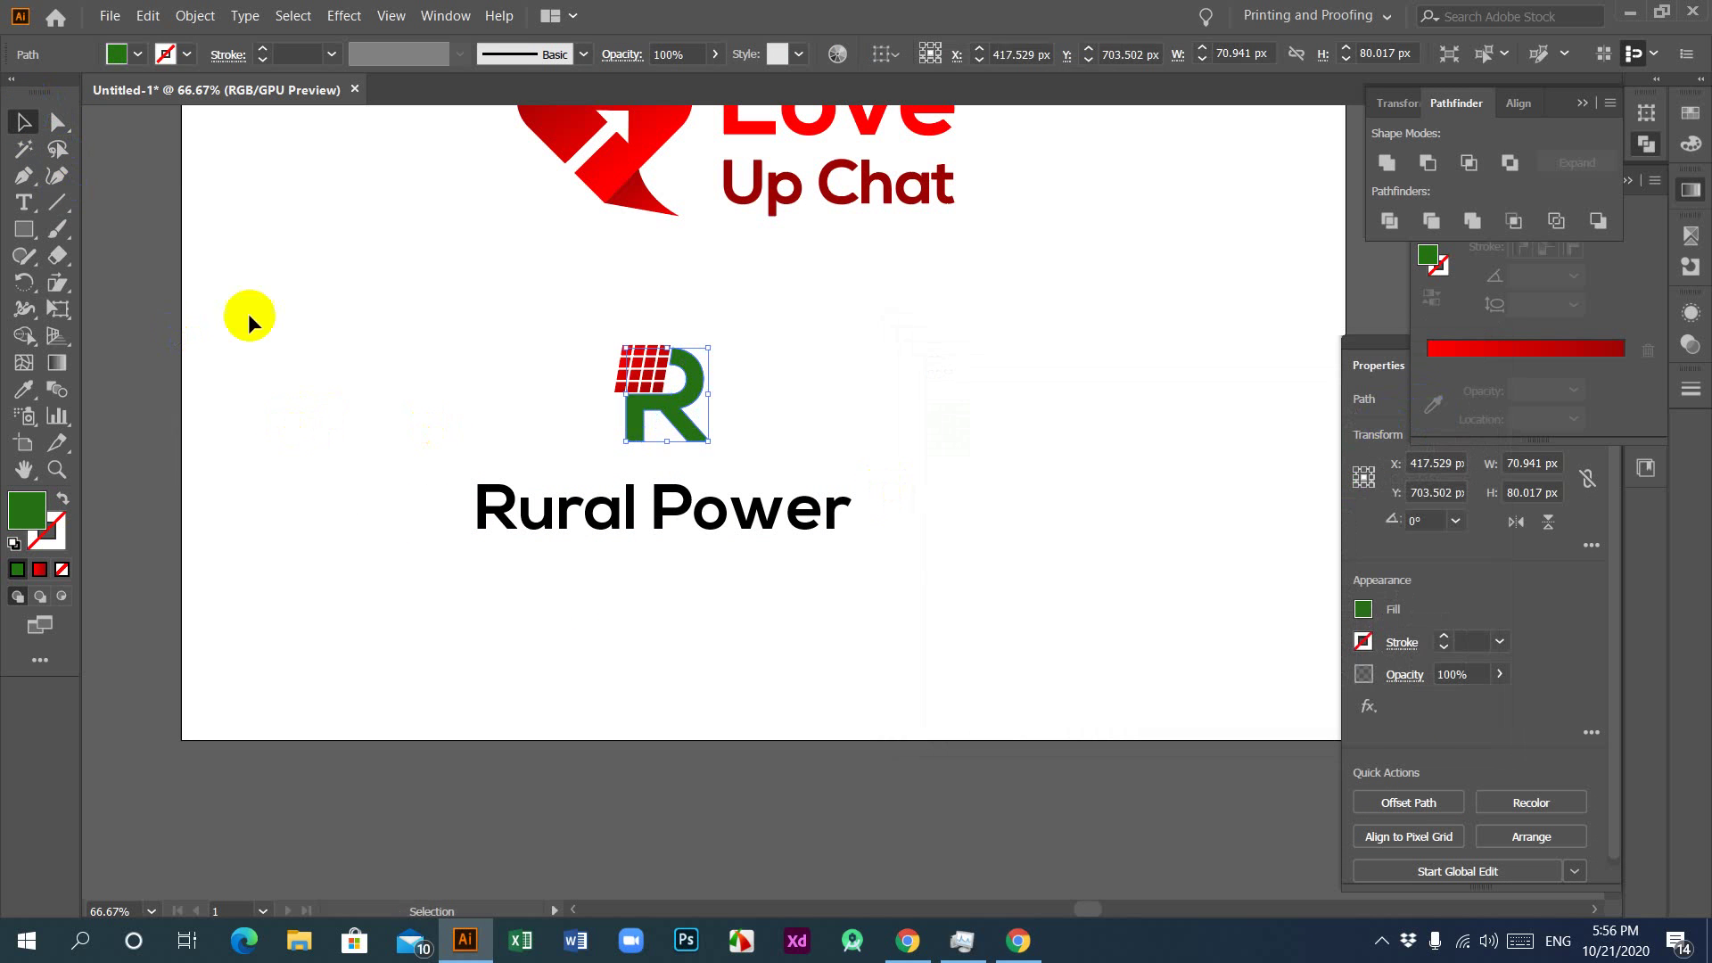
{"action": "left_click_drag", "start_coordinate": [498, 661], "coordinate": [962, 504]}
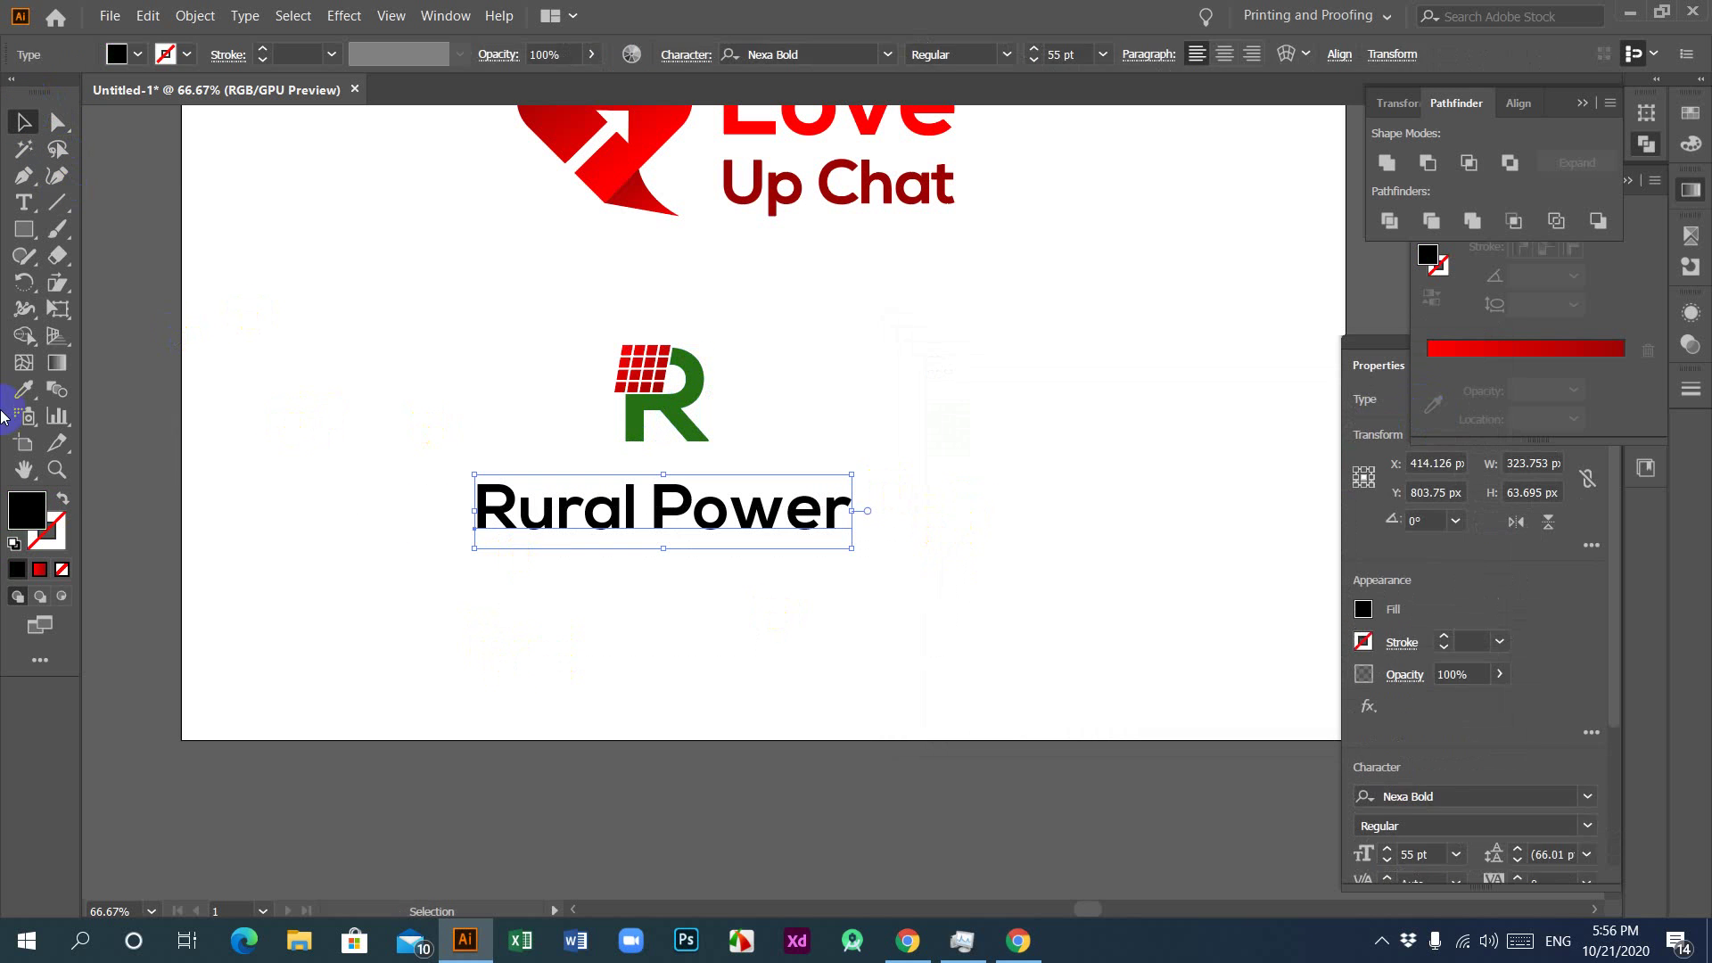
{"action": "left_click", "coordinate": [15, 397]}
{"action": "left_click", "coordinate": [682, 428]}
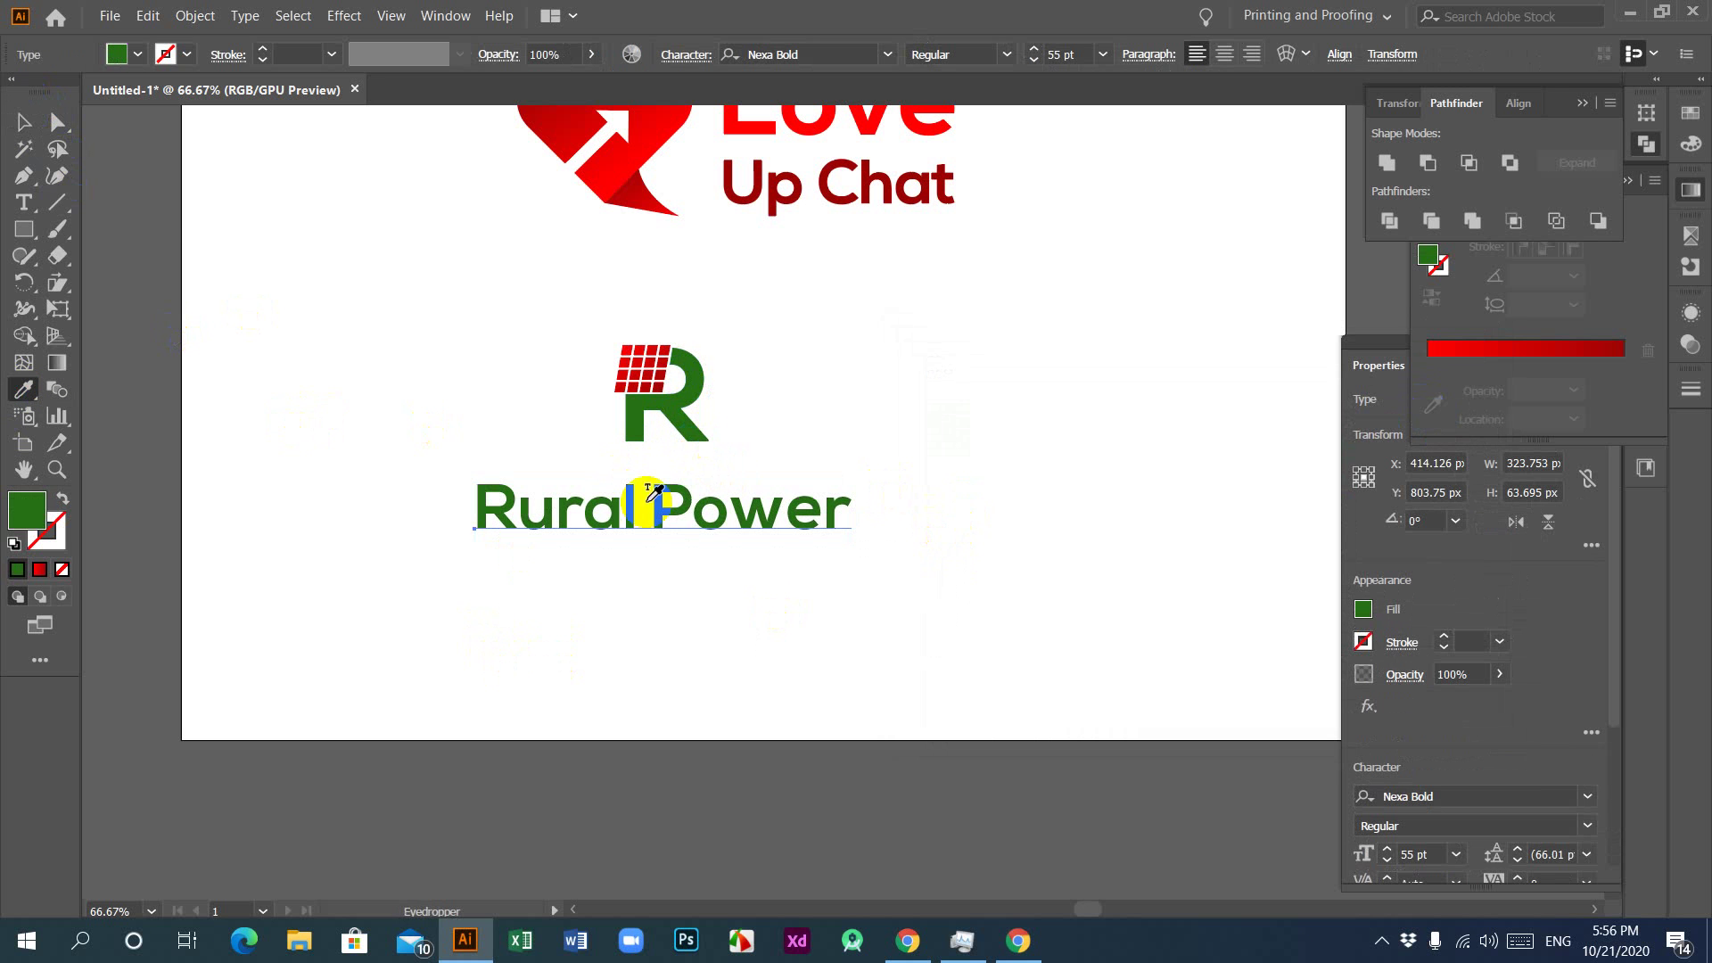
Step: Move the "Rural Power" text up about 12 px, closer to the R icon
{"action": "left_click", "coordinate": [23, 121]}
{"action": "left_click_drag", "start_coordinate": [517, 537], "coordinate": [772, 570]}
{"action": "left_click_drag", "start_coordinate": [674, 511], "coordinate": [671, 503]}
Step: Recolour the "Rural Power" text dark grey by sampling the area outside the artboard with the Eyedropper
{"action": "left_click", "coordinate": [23, 388]}
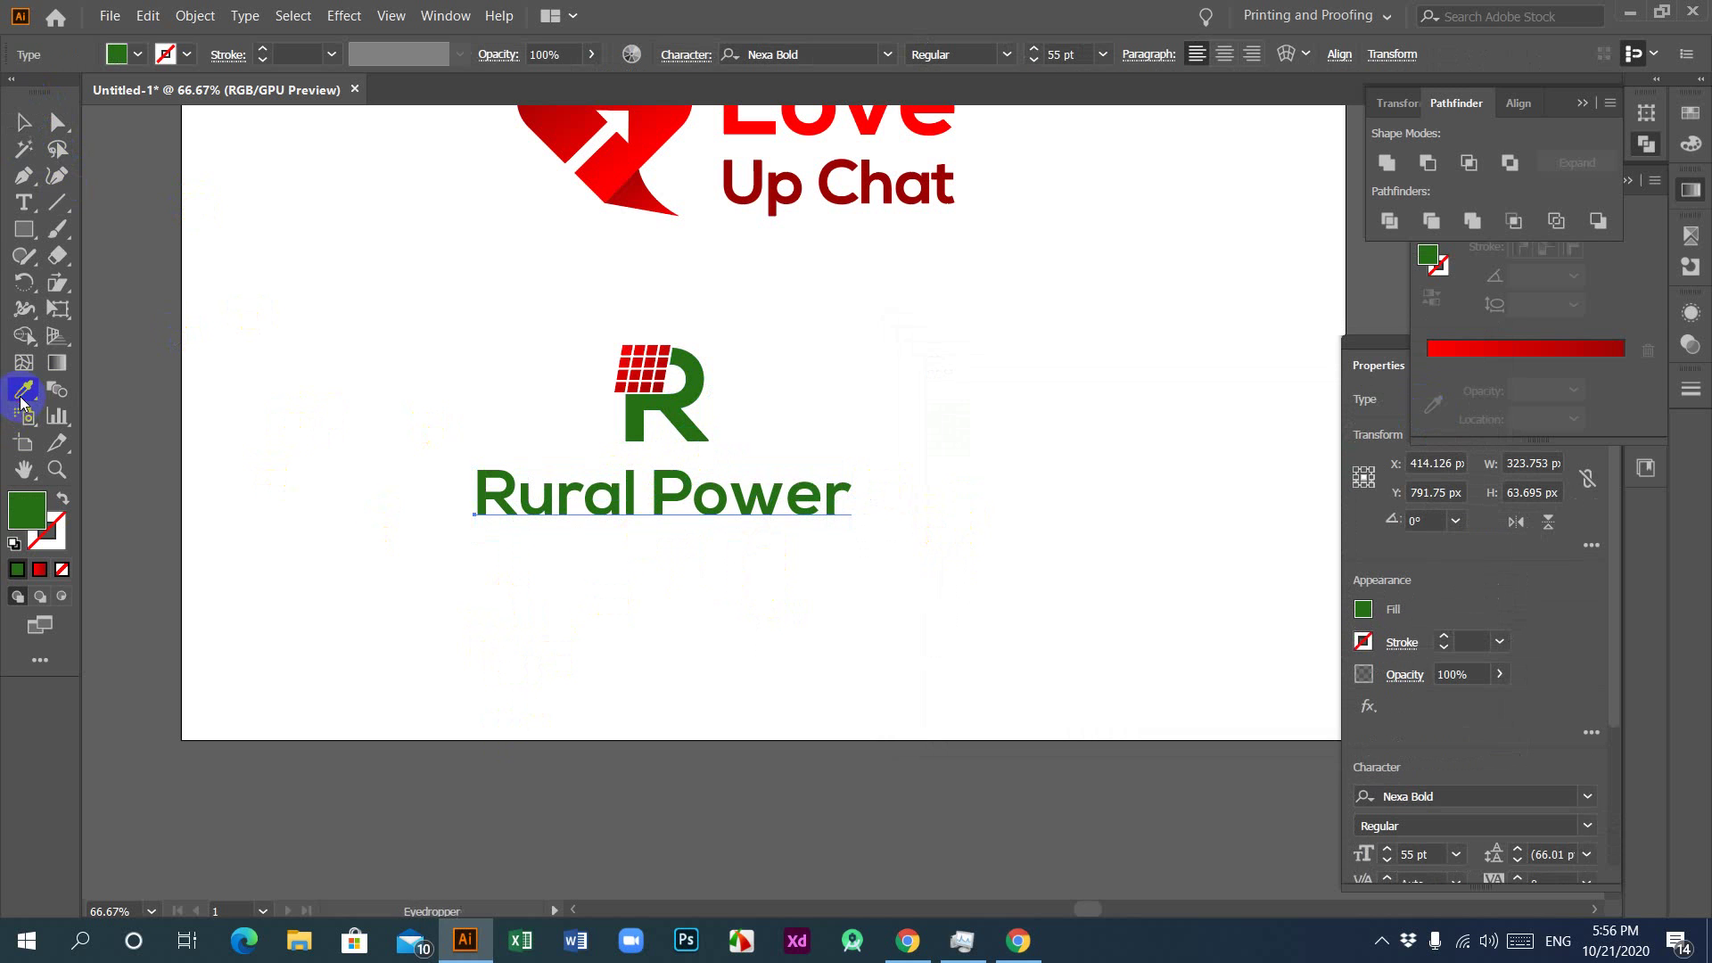
{"action": "left_click", "coordinate": [119, 380]}
{"action": "left_click", "coordinate": [23, 121]}
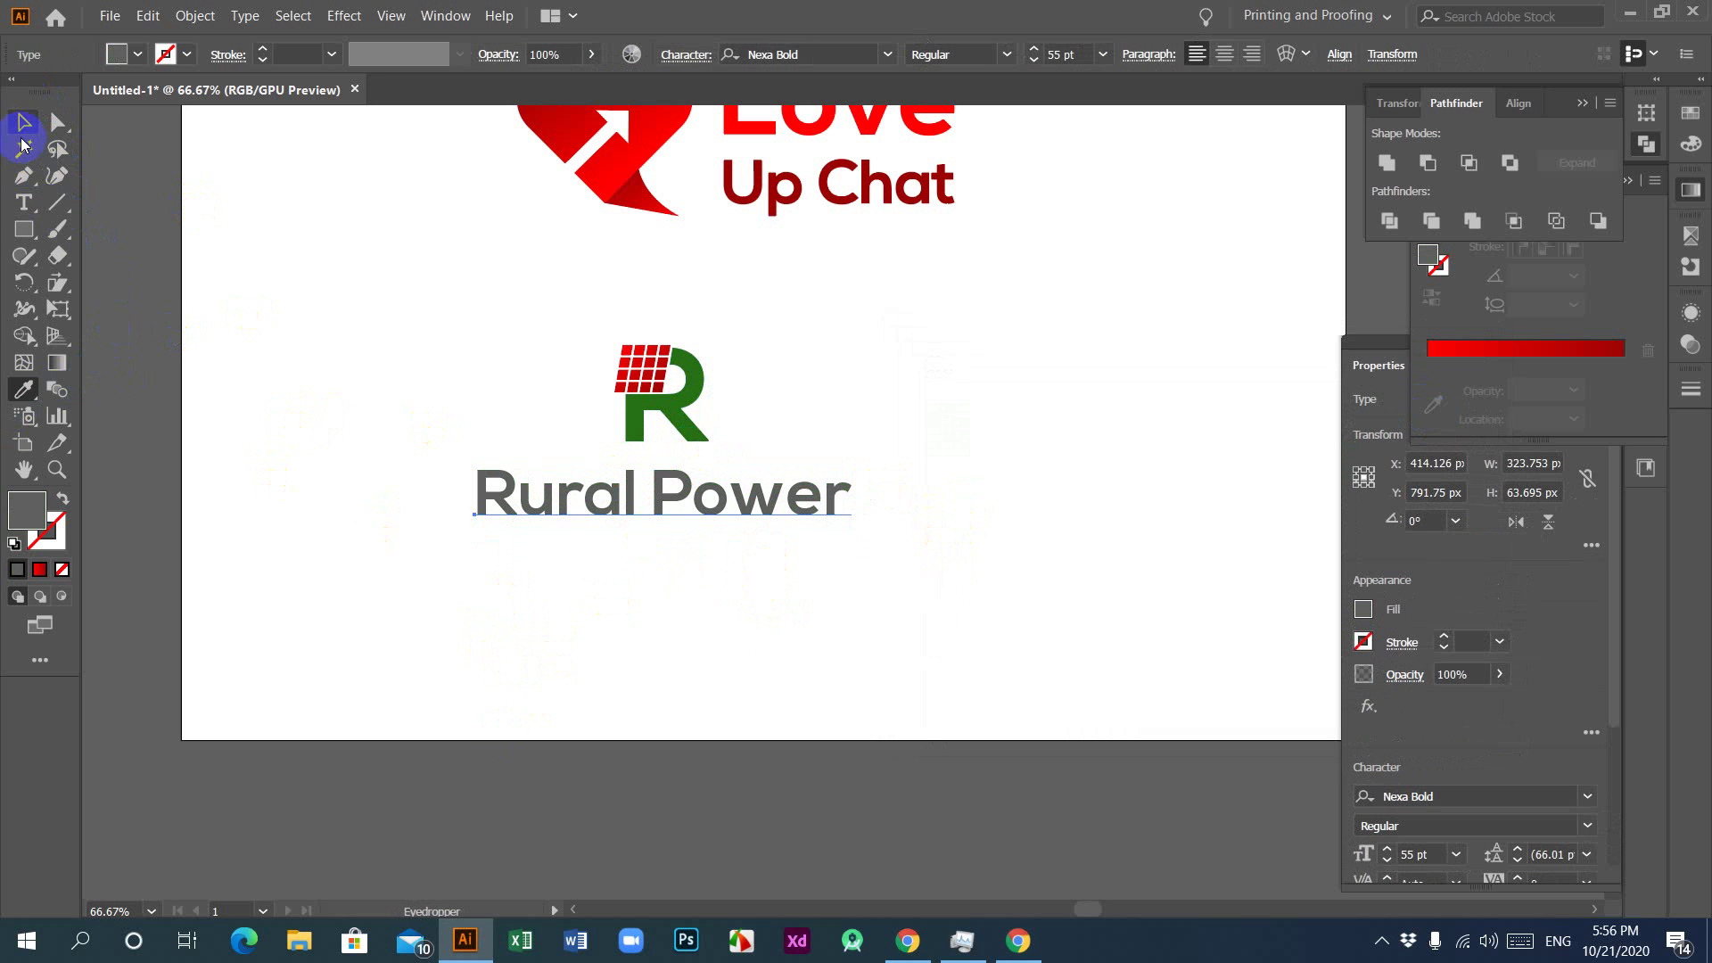
Step: Recolour only the R shape inside the icon group with the same sampled dark grey, leaving nothing selected
{"action": "left_click", "coordinate": [245, 259]}
{"action": "left_click_drag", "start_coordinate": [697, 453], "coordinate": [546, 424]}
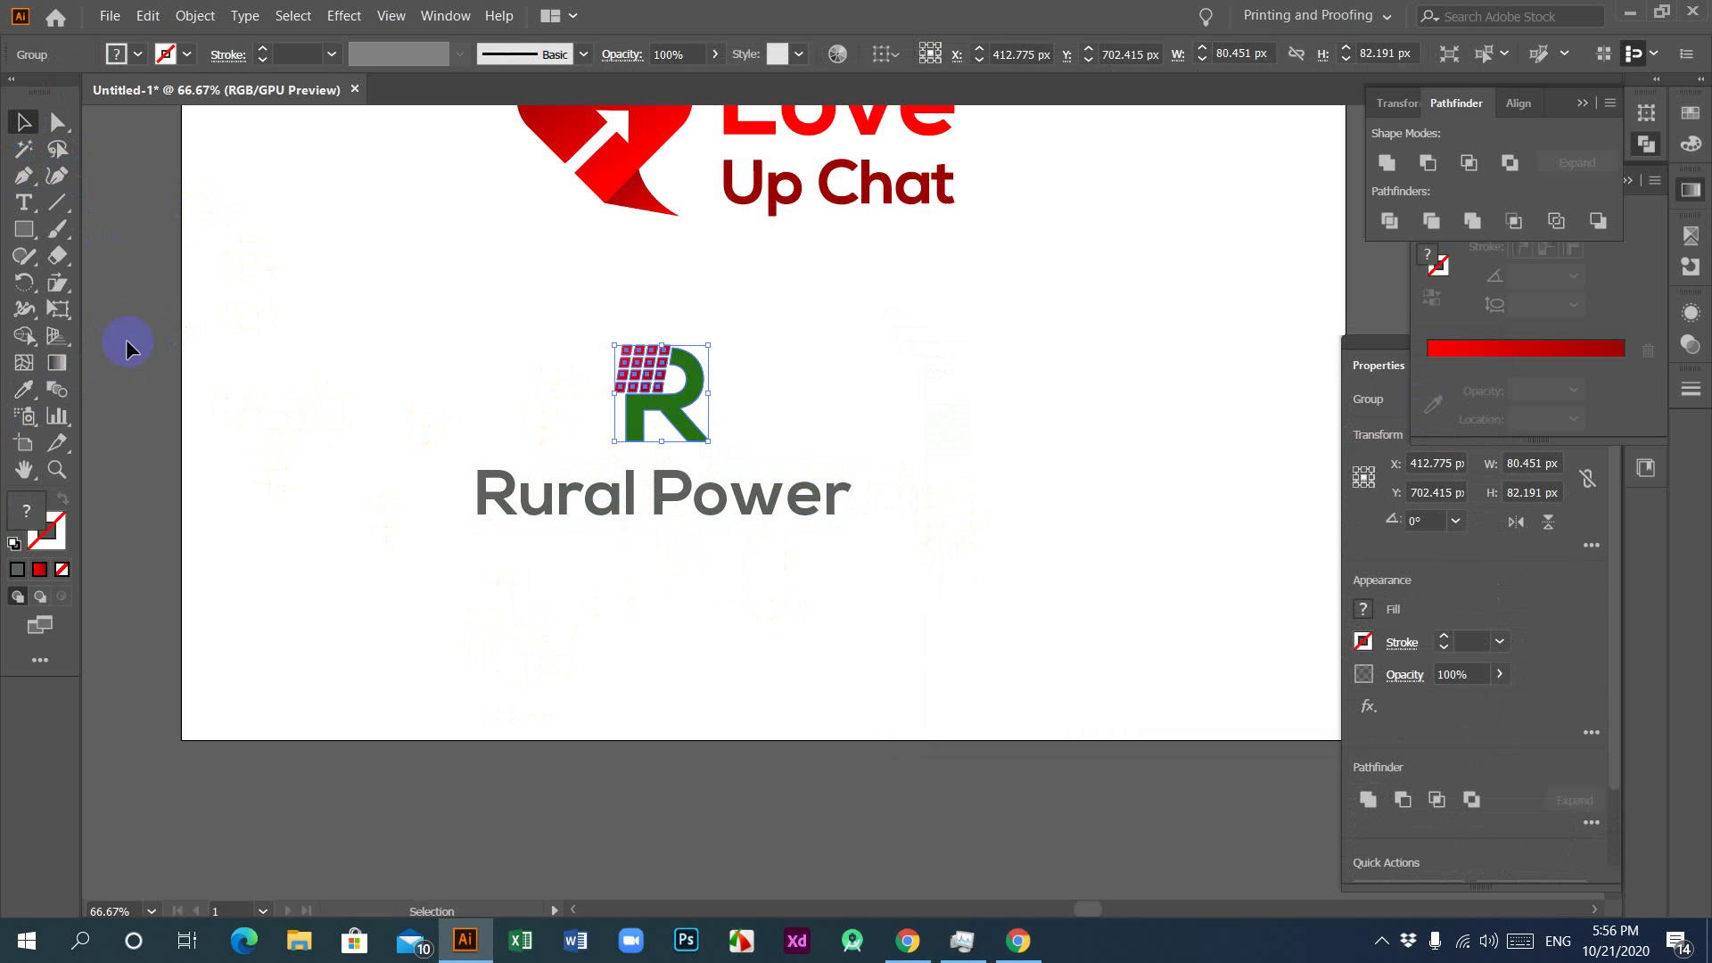
{"action": "left_click", "coordinate": [57, 121]}
{"action": "left_click", "coordinate": [351, 294]}
{"action": "left_click", "coordinate": [693, 443]}
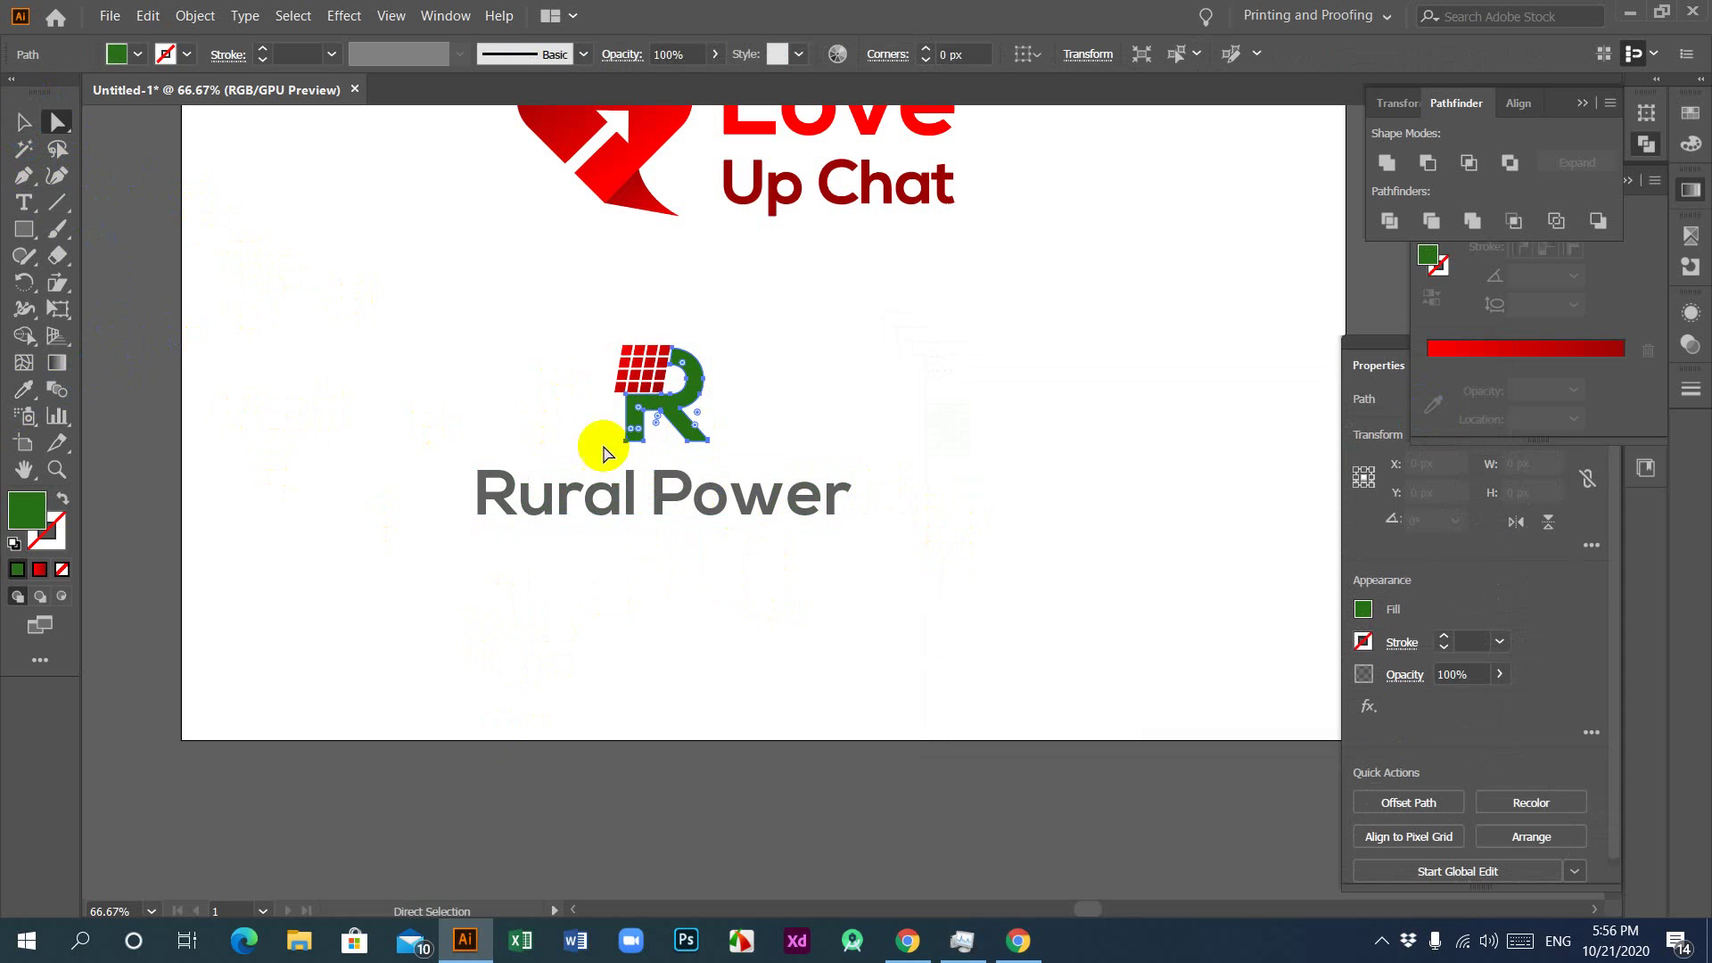
{"action": "left_click", "coordinate": [23, 389]}
{"action": "left_click", "coordinate": [142, 368]}
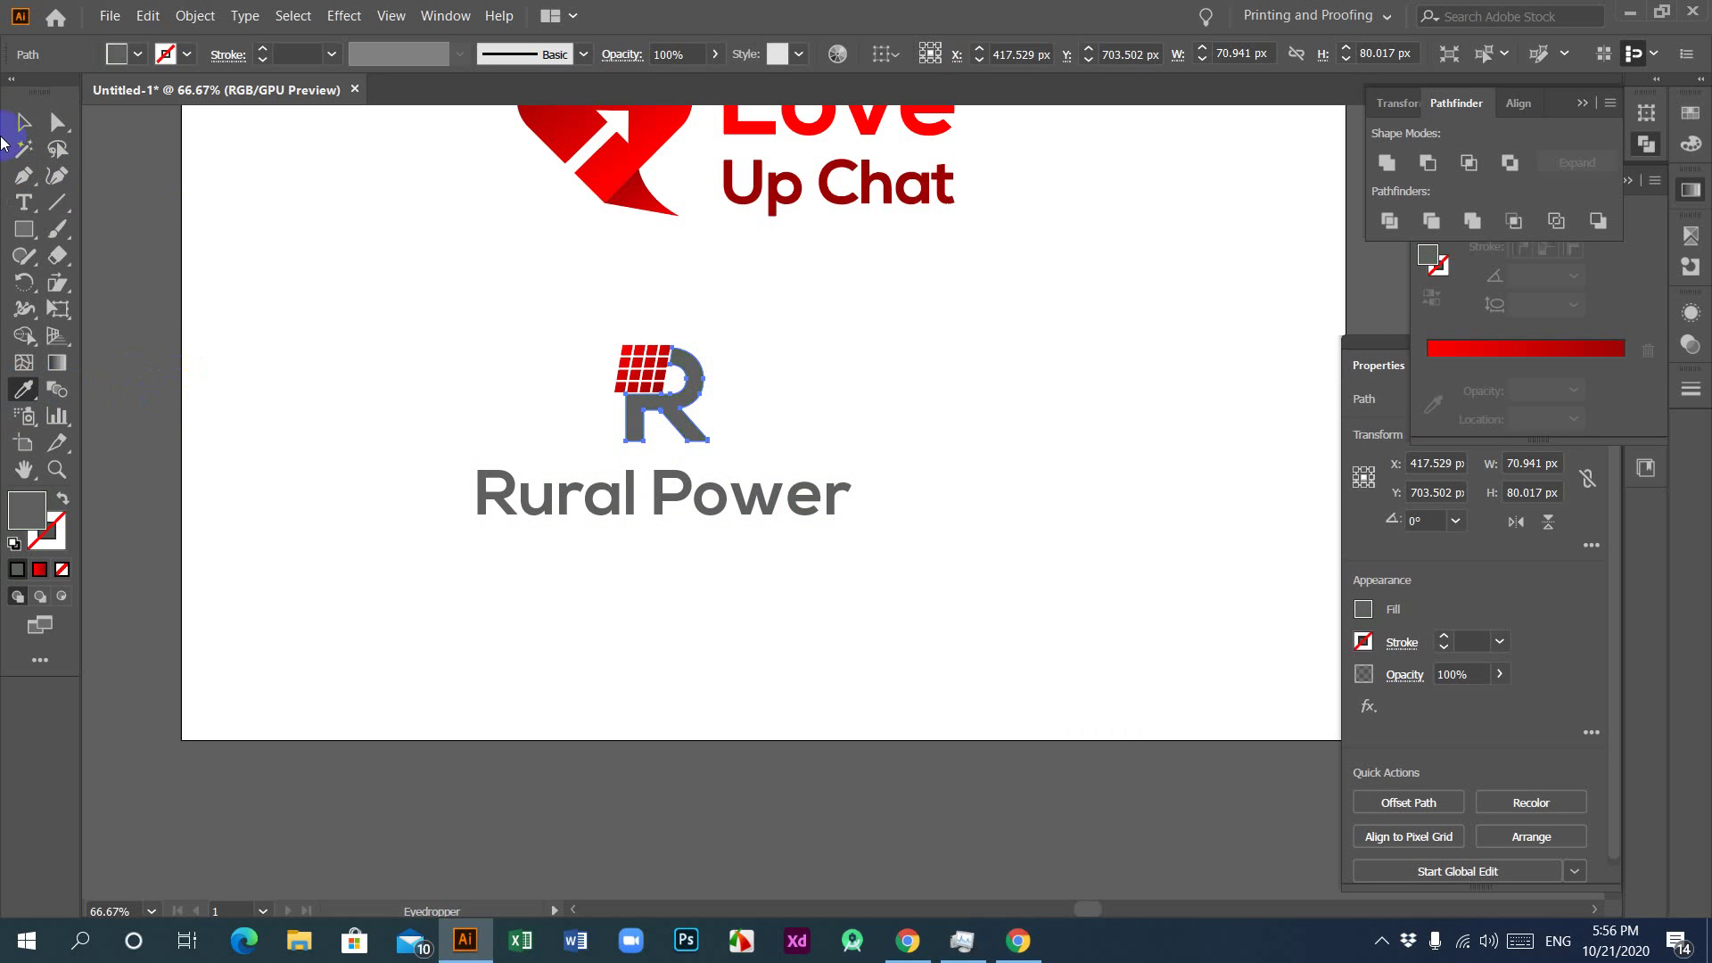
{"action": "left_click", "coordinate": [23, 121]}
{"action": "left_click", "coordinate": [344, 308]}
{"action": "left_click", "coordinate": [538, 613]}
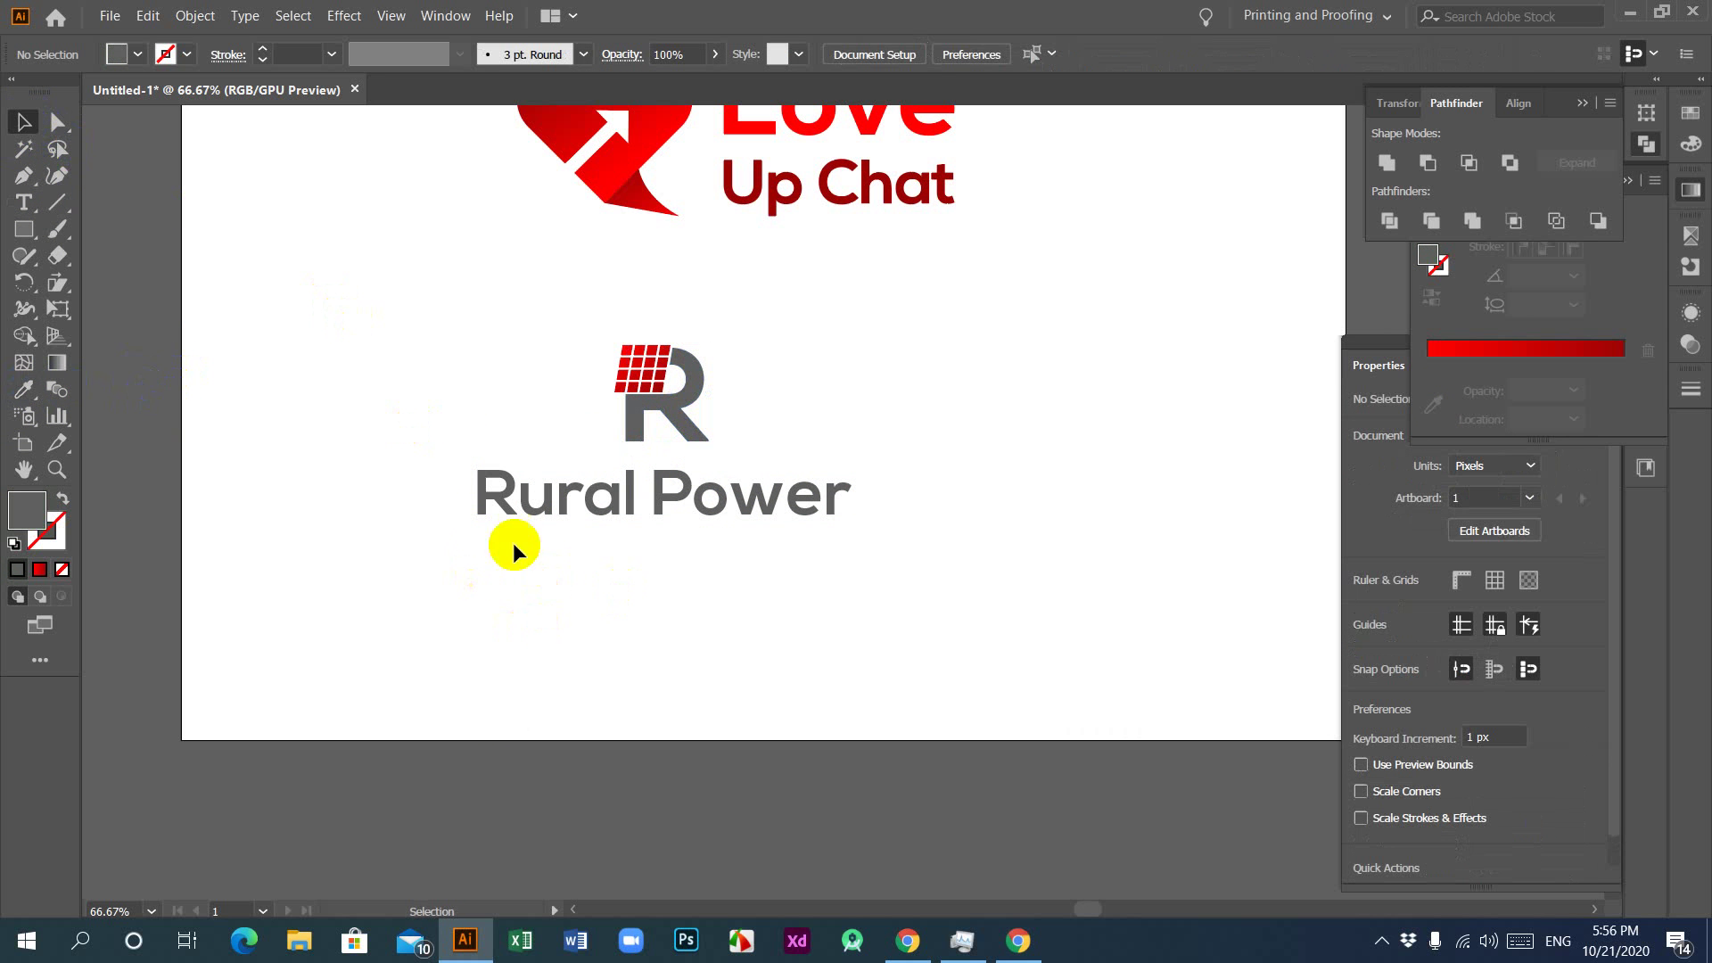
Step: Set the fill of the word "Rural" to black #000000
{"action": "left_click_drag", "start_coordinate": [421, 530], "coordinate": [100, 448]}
{"action": "double_click", "coordinate": [571, 549]}
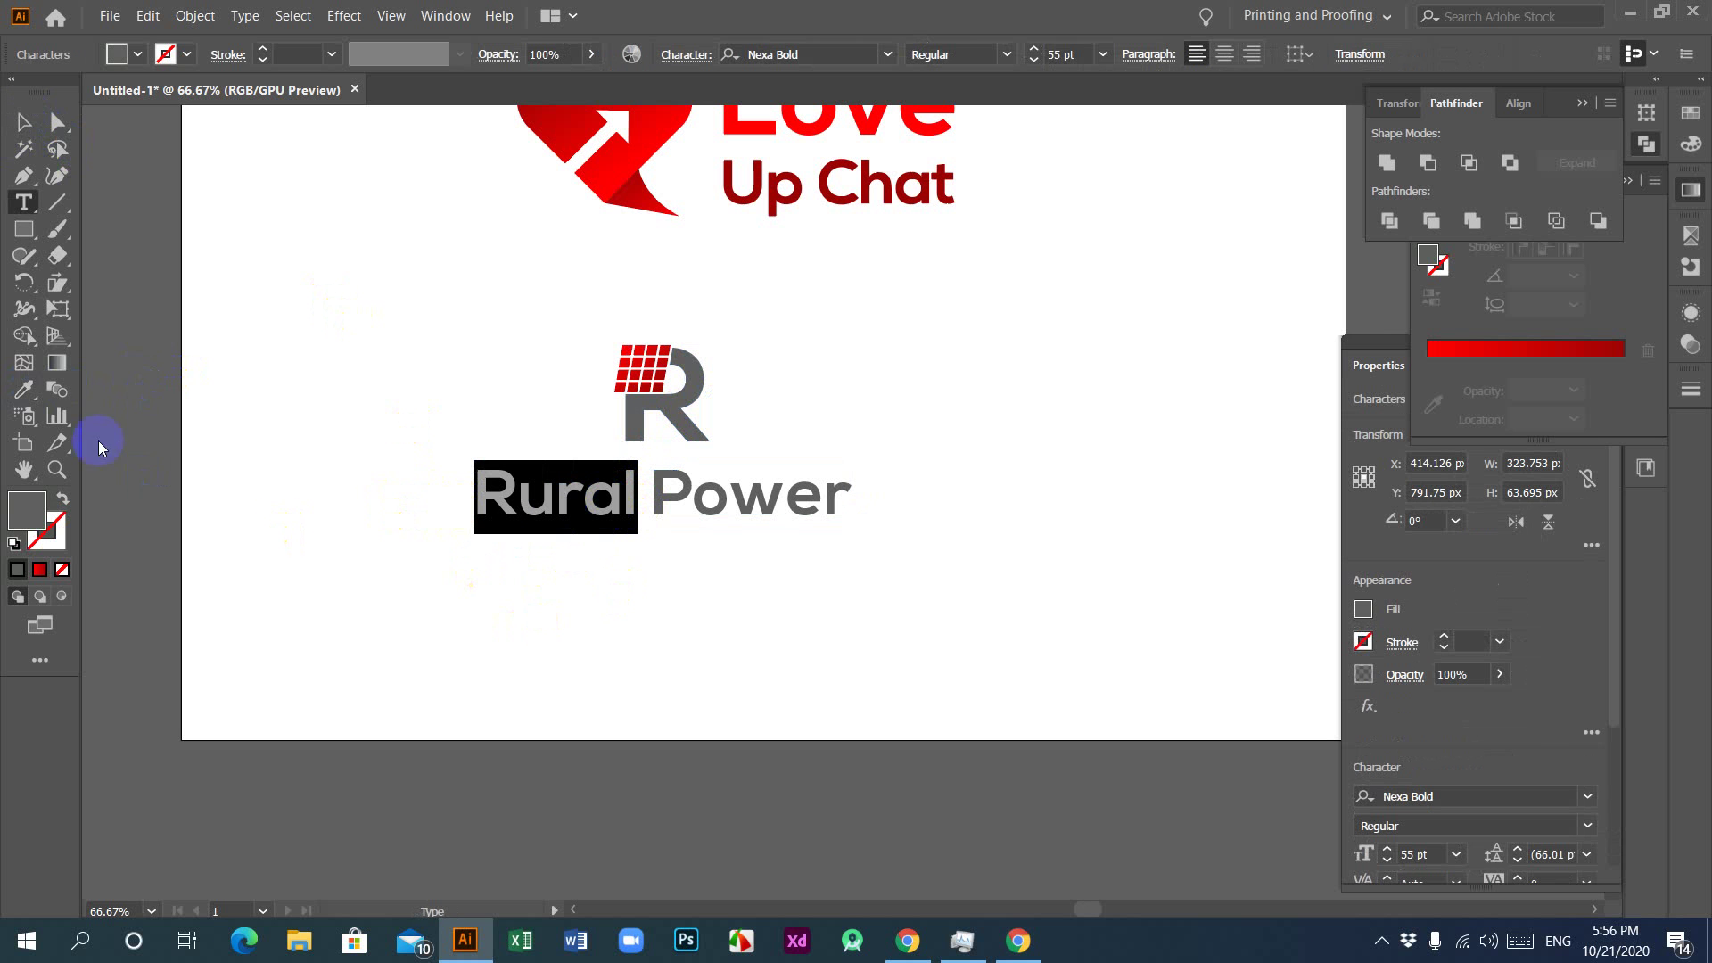
{"action": "left_click", "coordinate": [23, 388]}
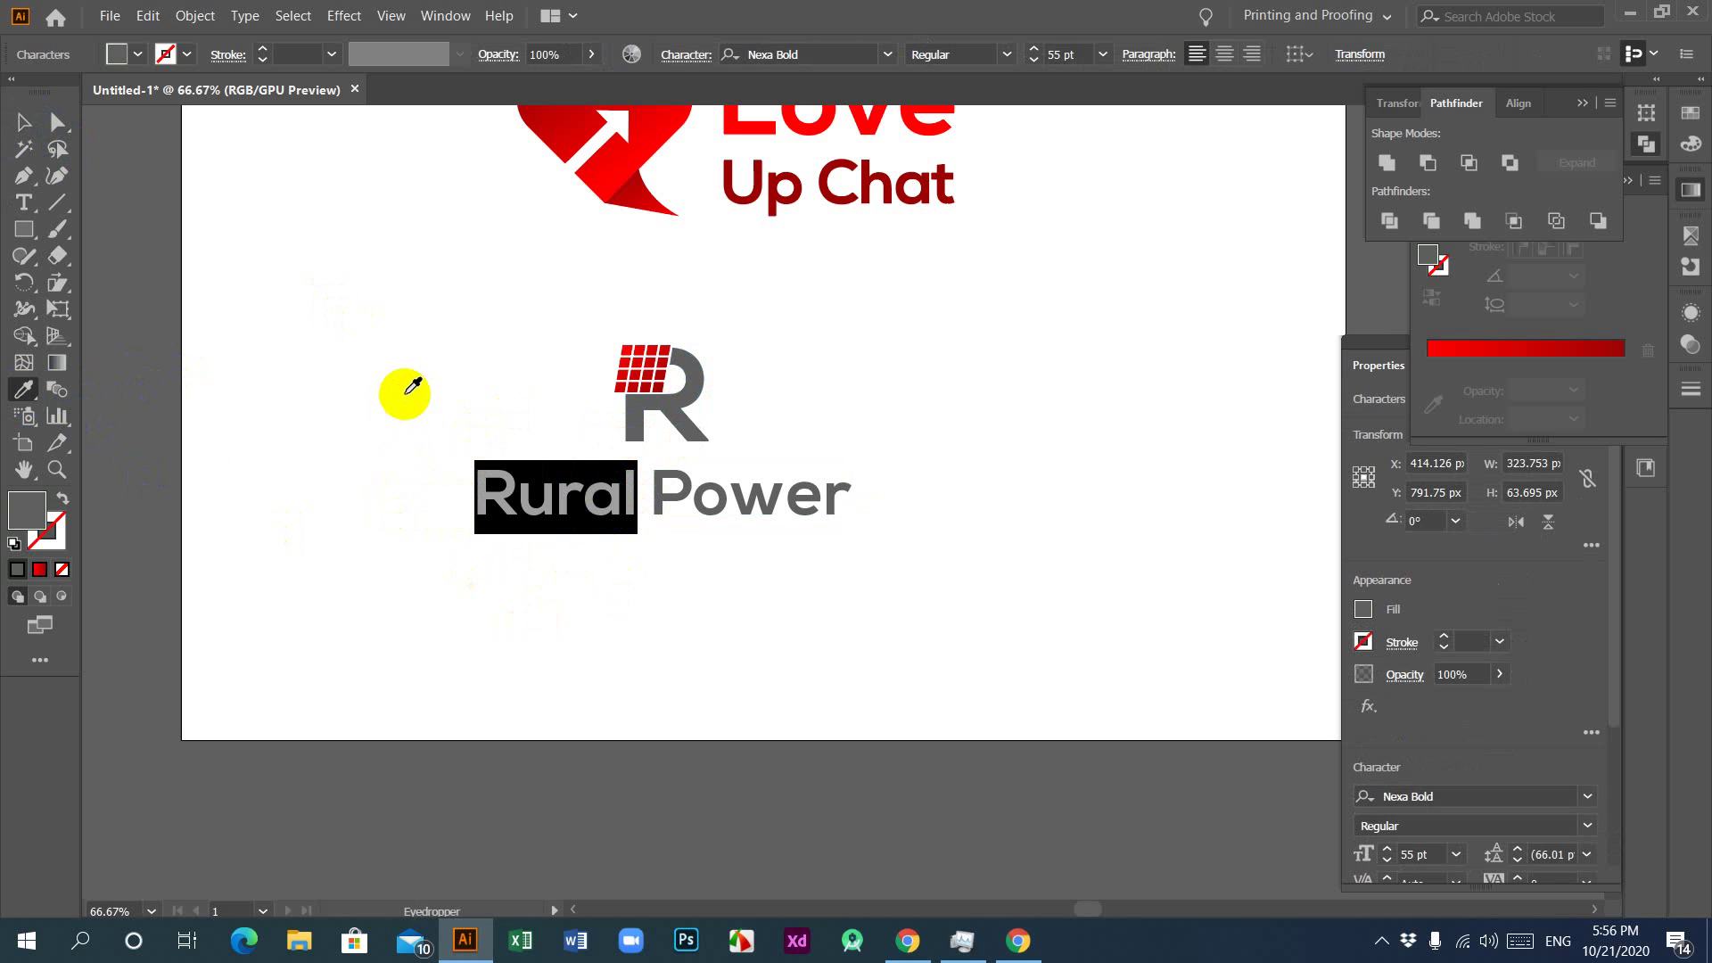
{"action": "double_click", "coordinate": [24, 511]}
{"action": "left_click", "coordinate": [937, 676]}
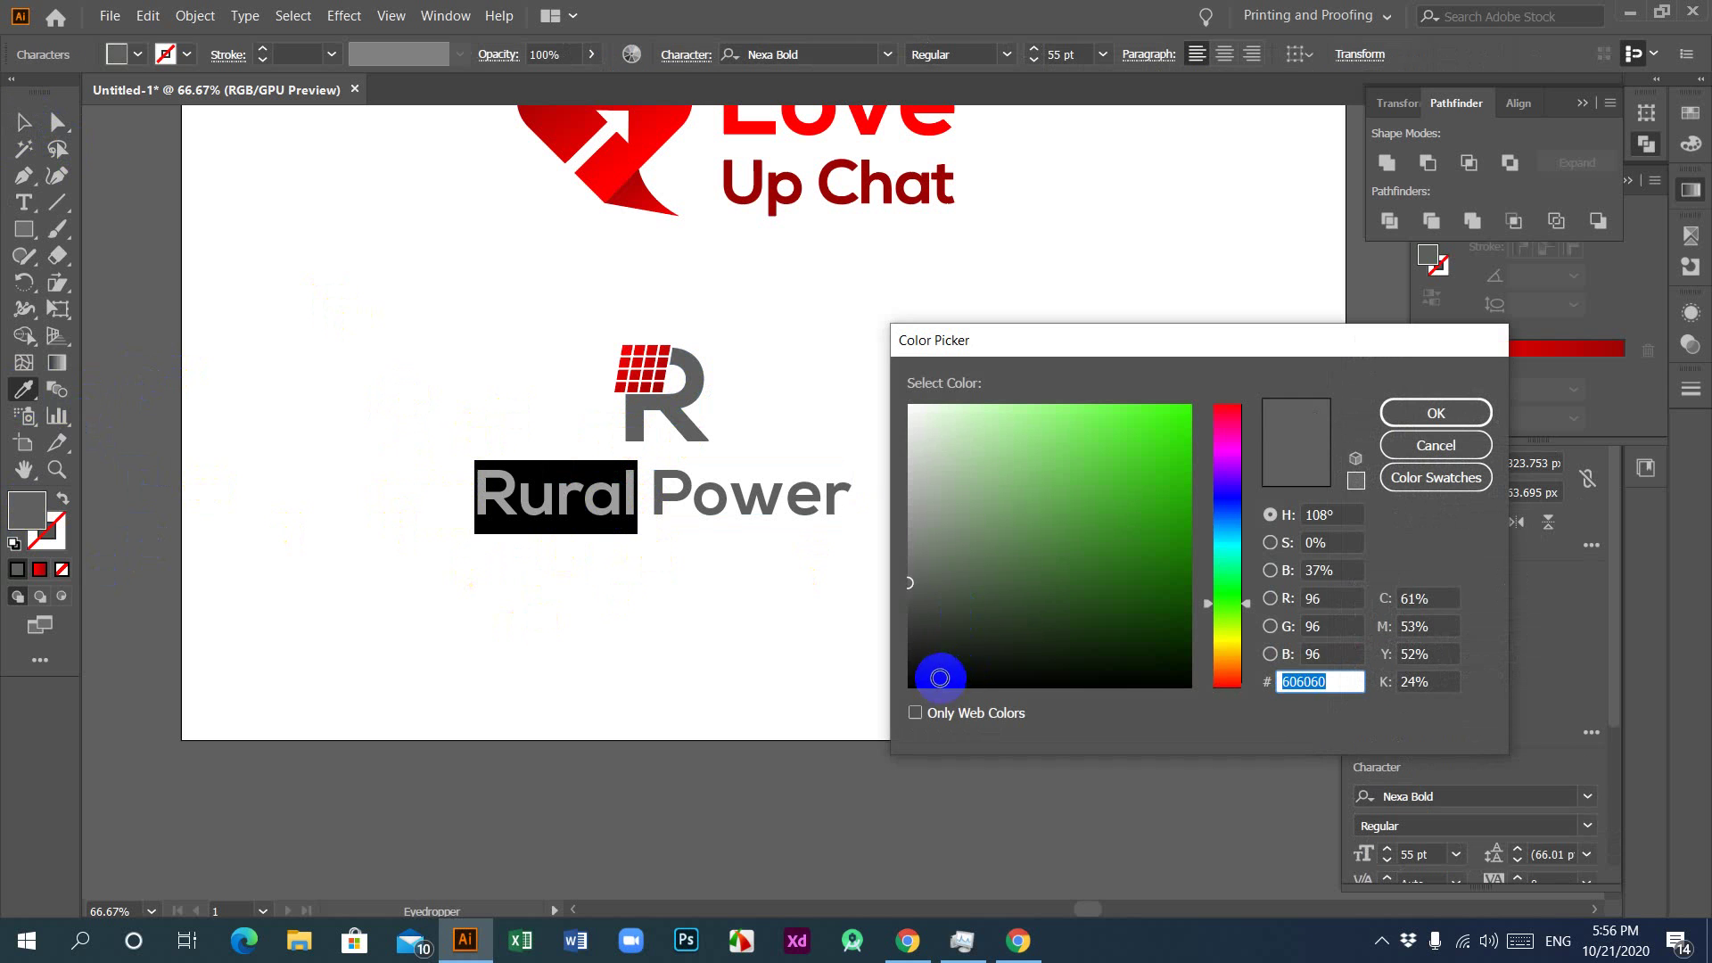
{"action": "left_click", "coordinate": [950, 674]}
{"action": "left_click_drag", "start_coordinate": [950, 674], "coordinate": [871, 699]}
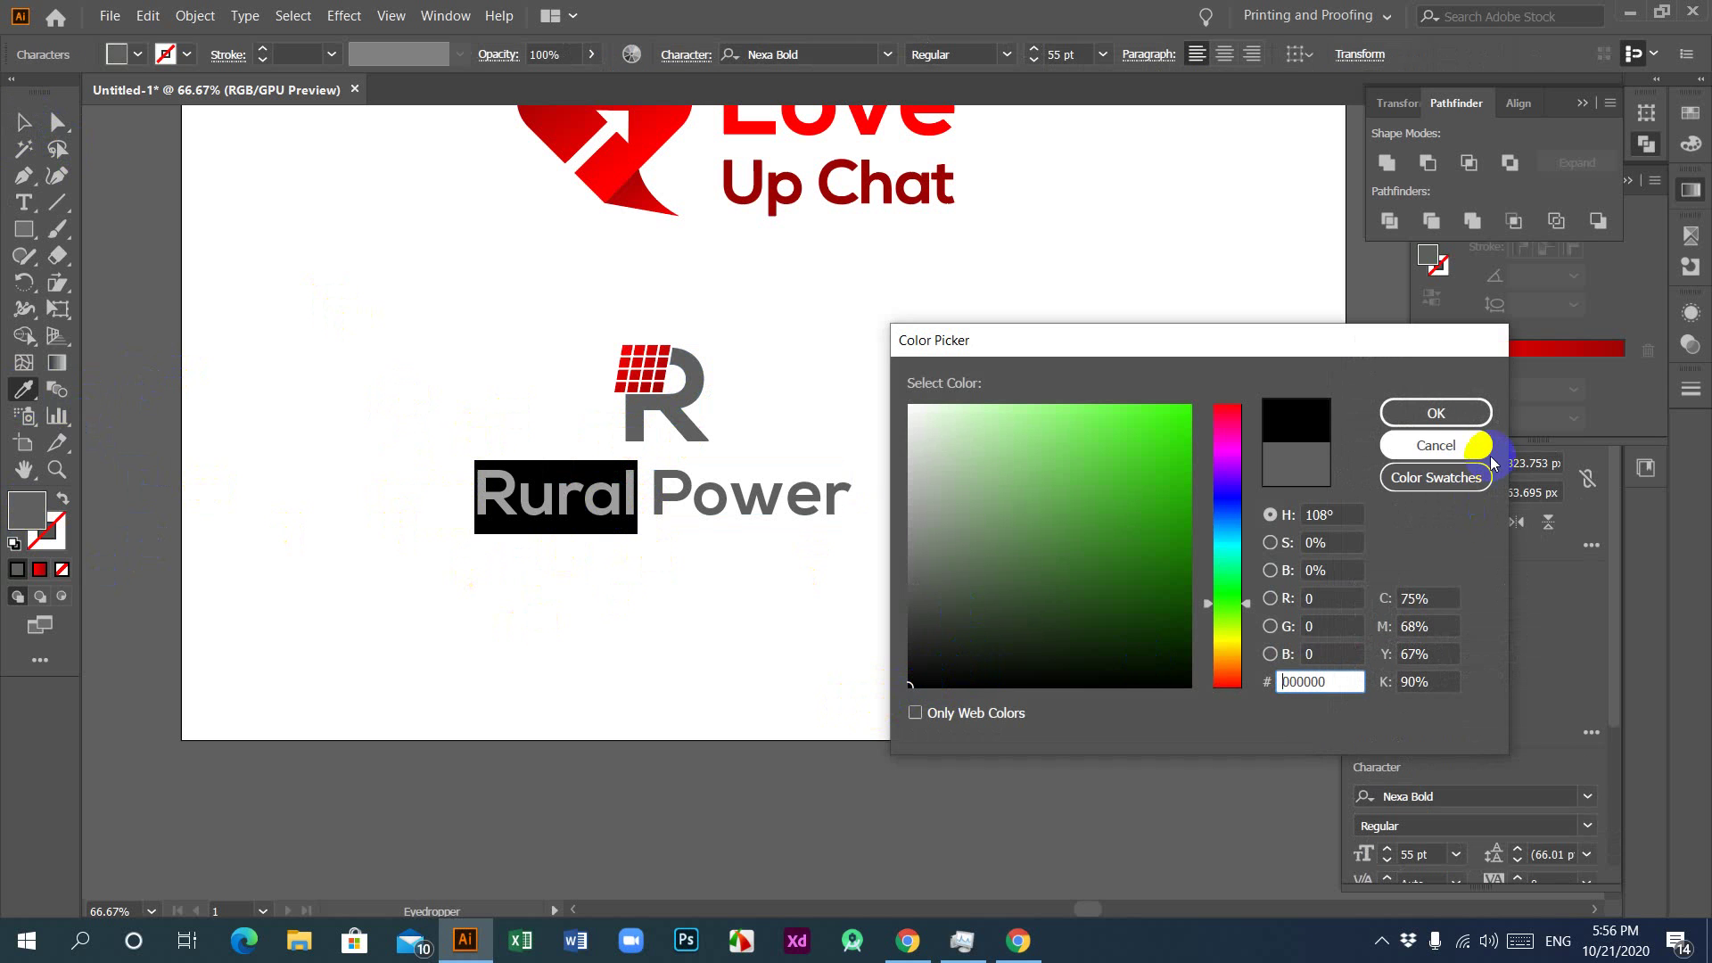
{"action": "left_click", "coordinate": [1431, 413]}
{"action": "left_click", "coordinate": [20, 122]}
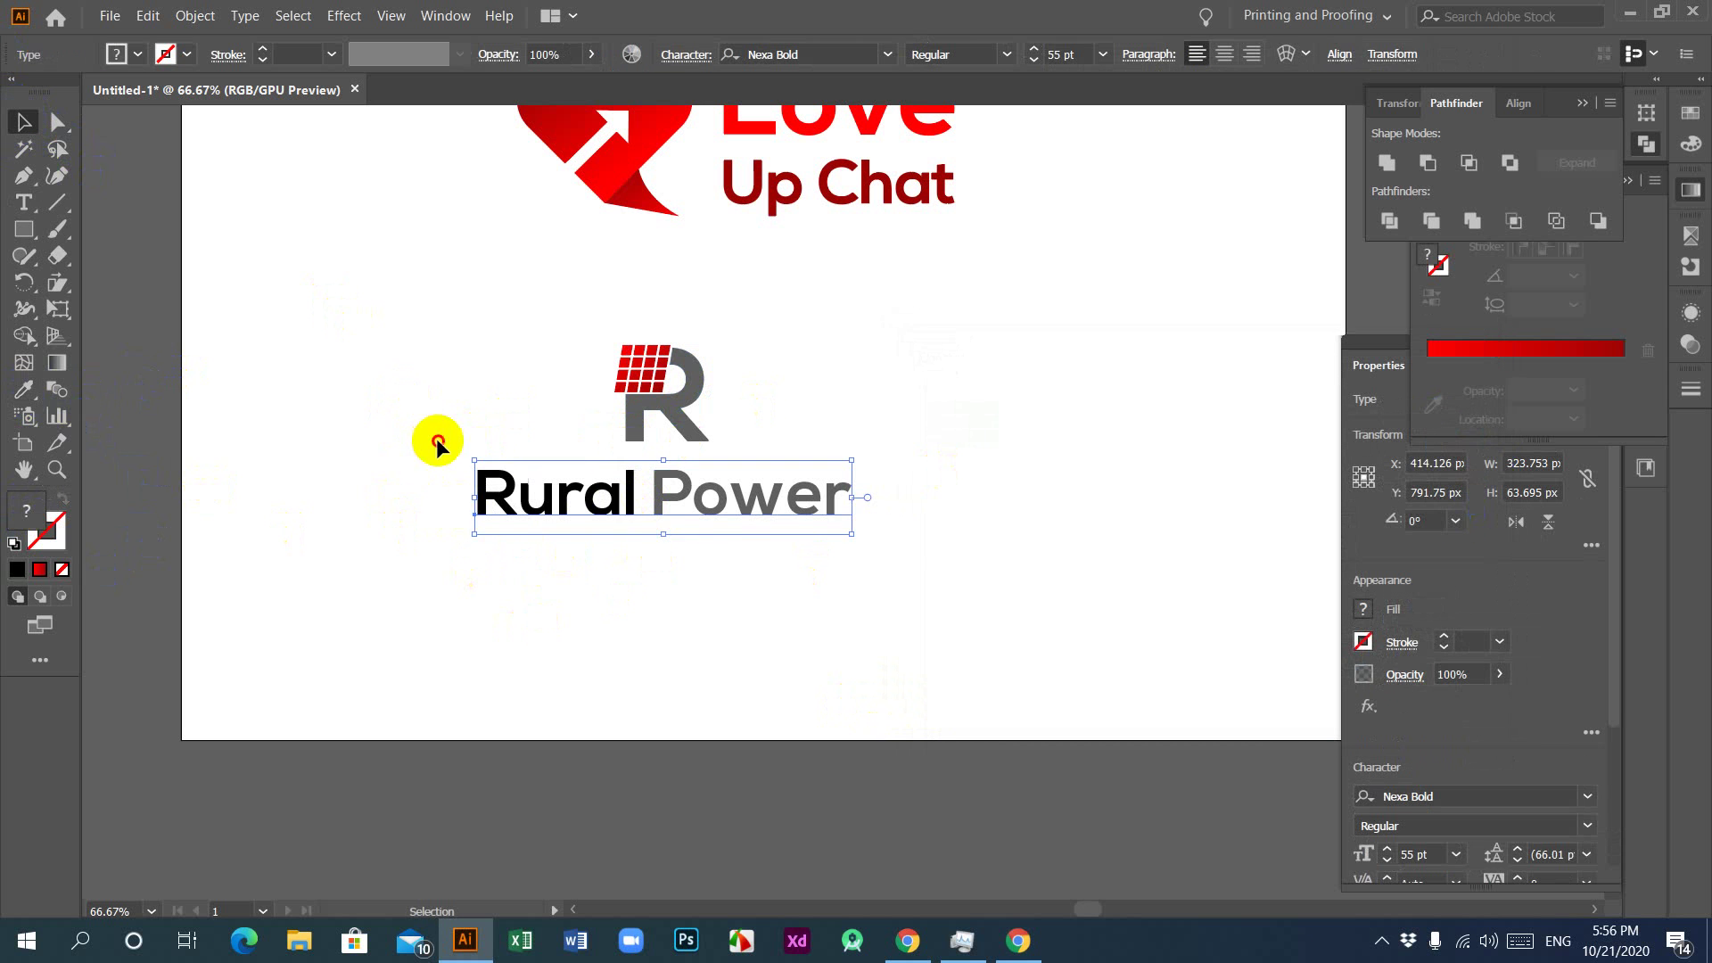
{"action": "left_click", "coordinate": [495, 560]}
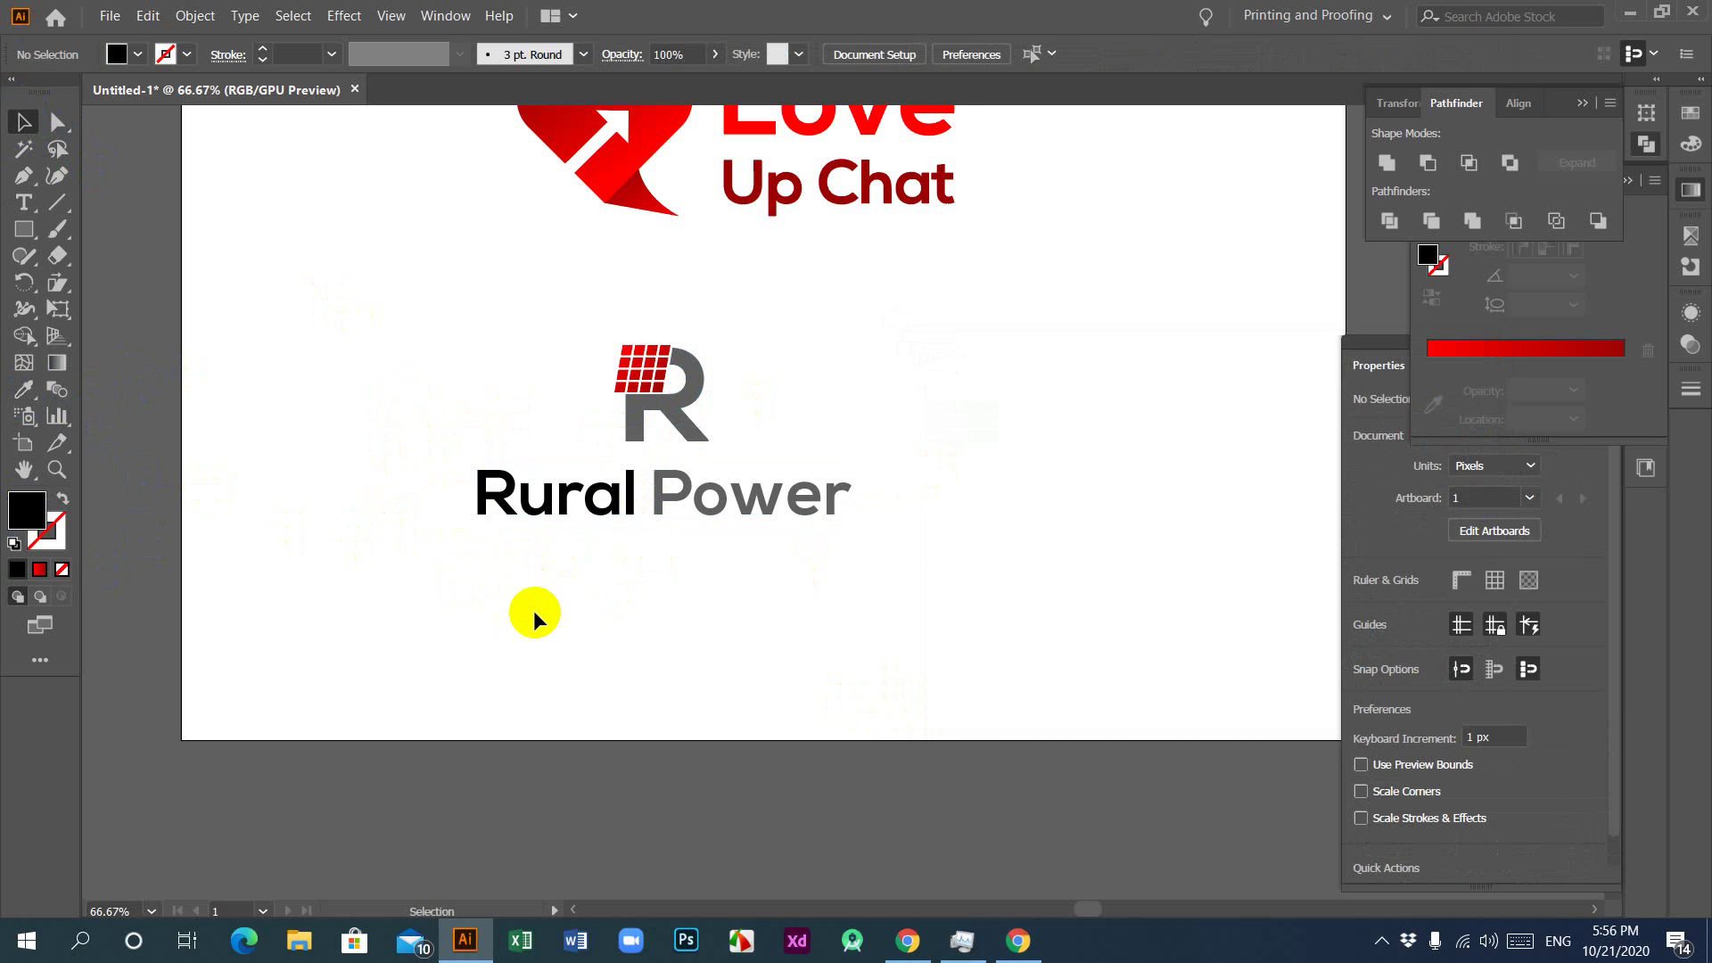
Step: Shrink the "Rural Power" logo to about 318 px wide and centre its icon and text horizontally on each other
{"action": "left_click_drag", "start_coordinate": [434, 308], "coordinate": [827, 477]}
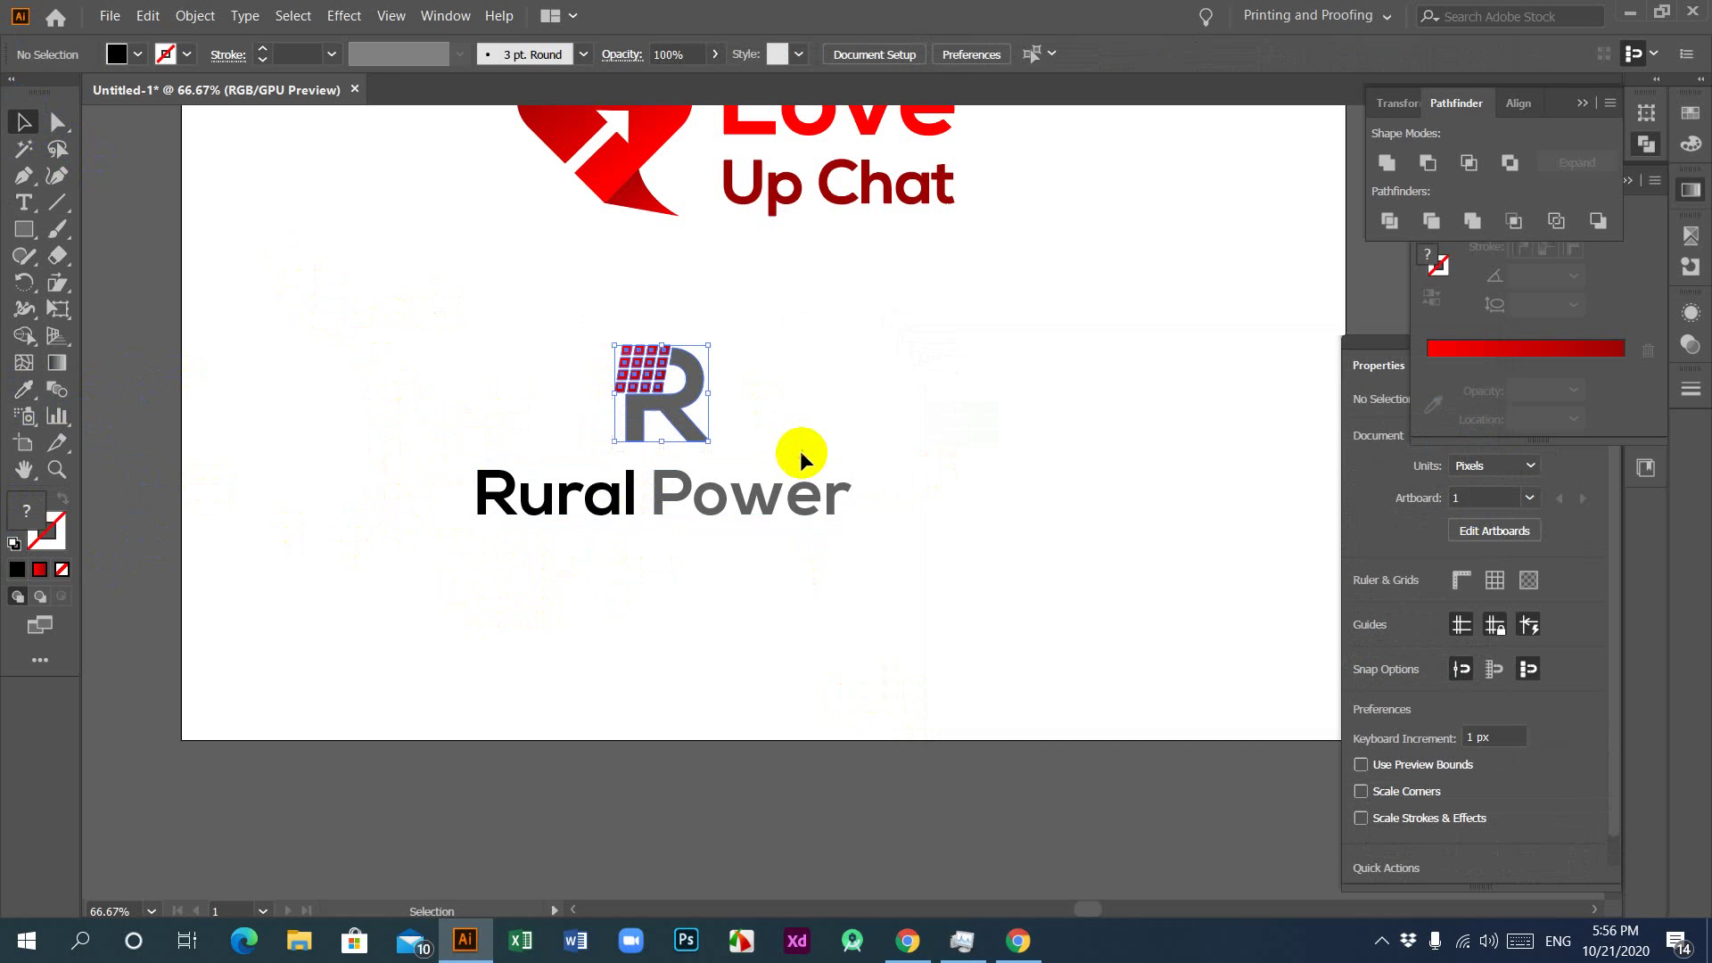
{"action": "left_click_drag", "start_coordinate": [348, 495], "coordinate": [906, 586]}
{"action": "left_click", "coordinate": [905, 586]}
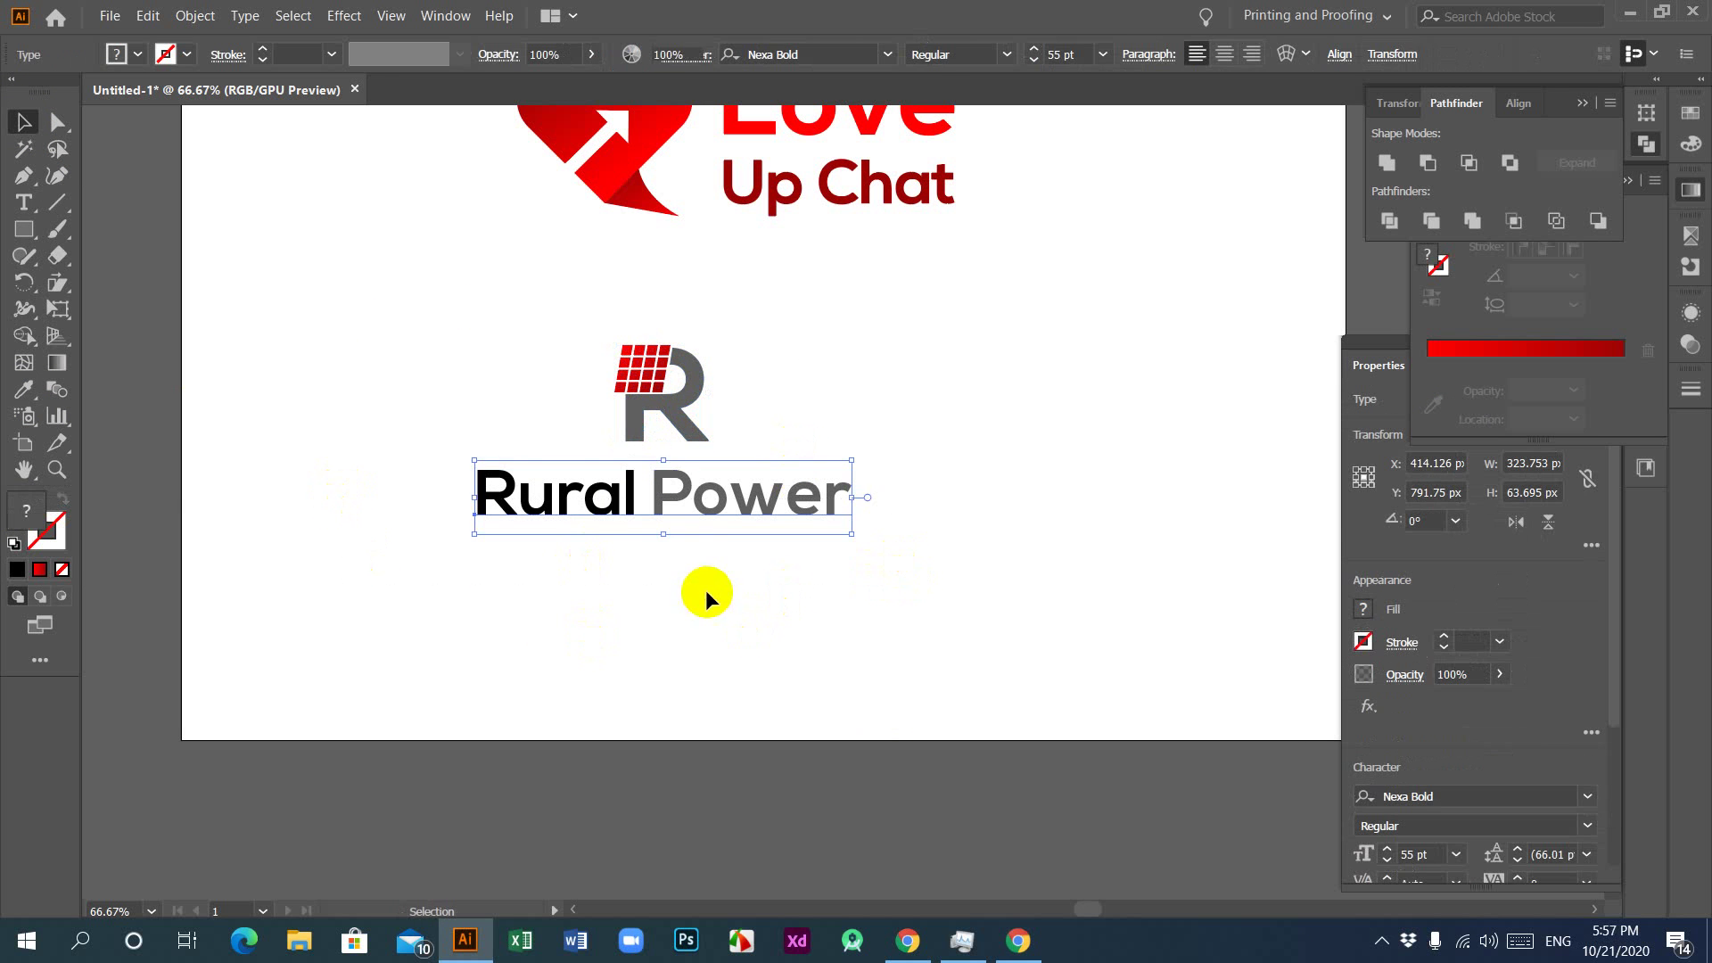
{"action": "left_click", "coordinate": [689, 496]}
{"action": "left_click", "coordinate": [627, 634]}
{"action": "left_click_drag", "start_coordinate": [394, 294], "coordinate": [1079, 654]}
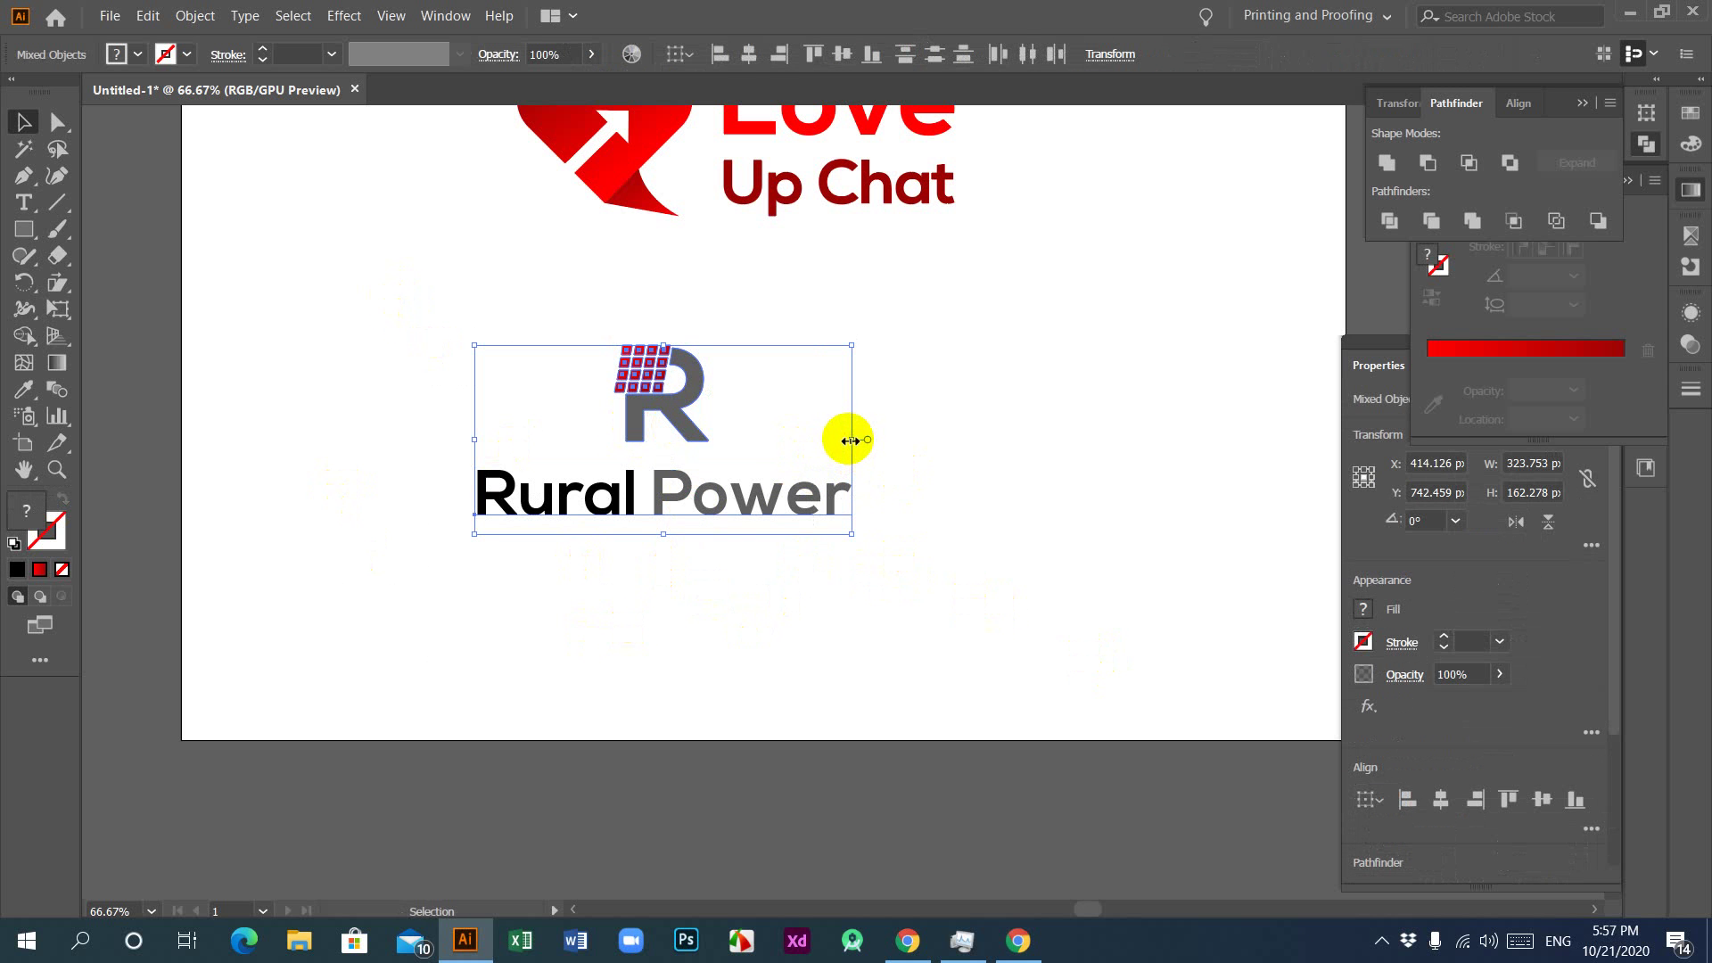
{"action": "left_click_drag", "start_coordinate": [849, 439], "coordinate": [845, 440]}
{"action": "left_click", "coordinate": [420, 516]}
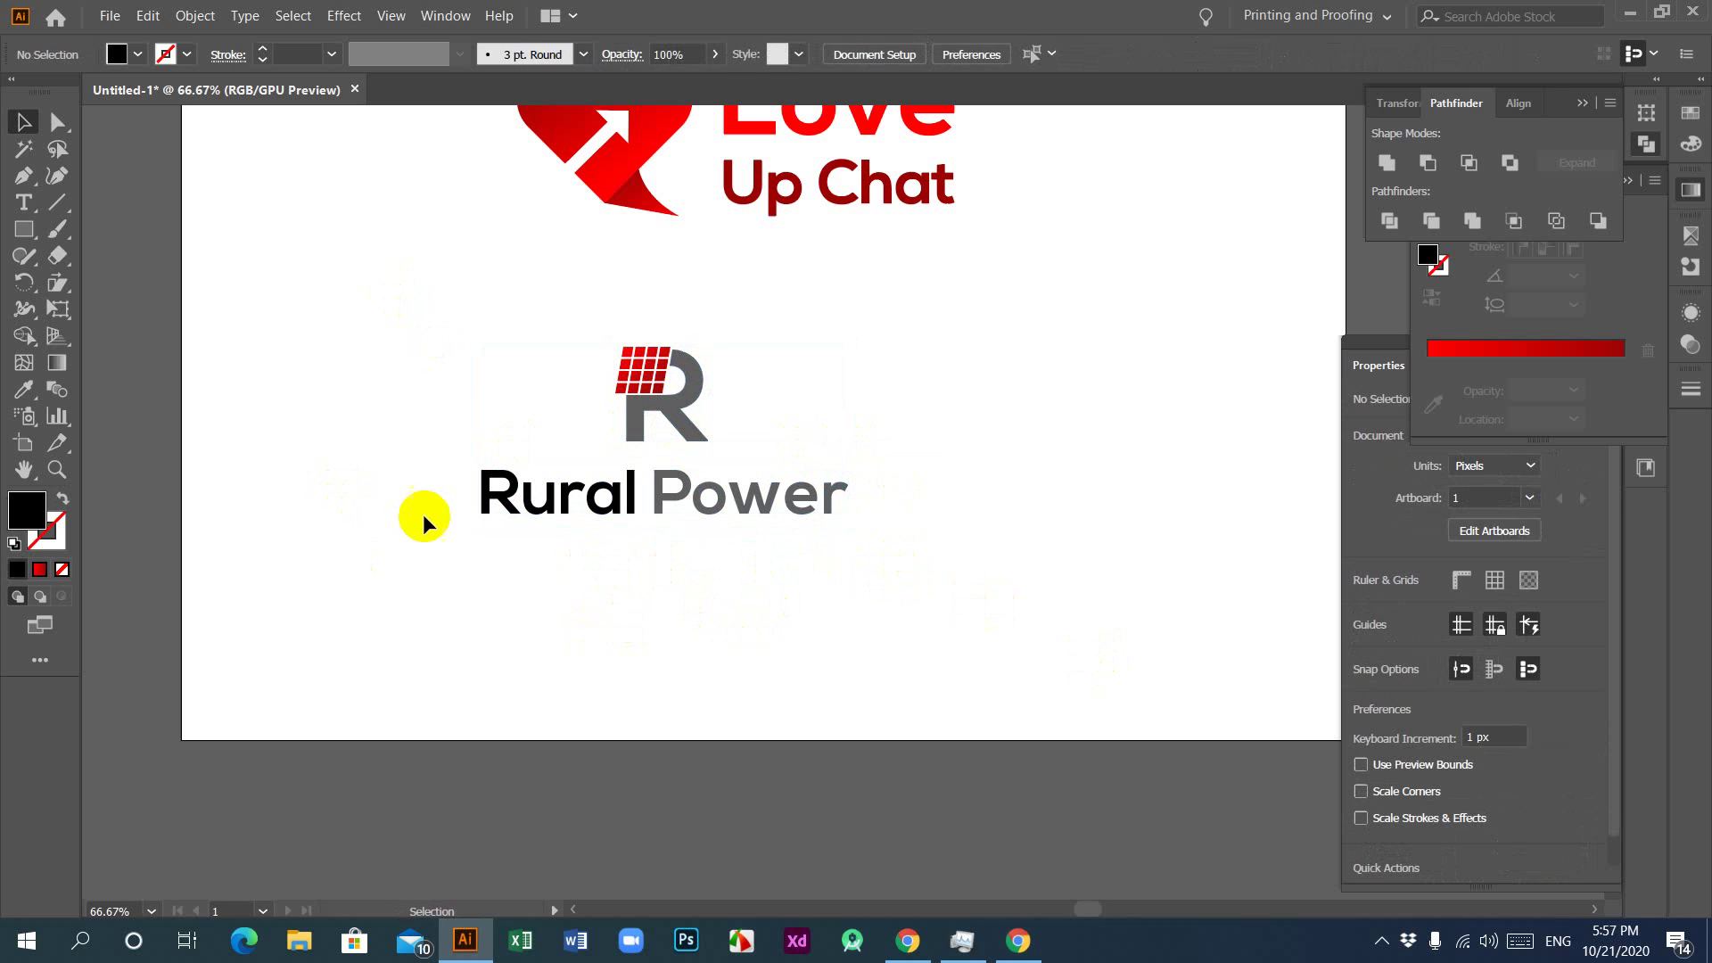
{"action": "left_click_drag", "start_coordinate": [410, 371], "coordinate": [1012, 668]}
{"action": "left_click", "coordinate": [756, 54]}
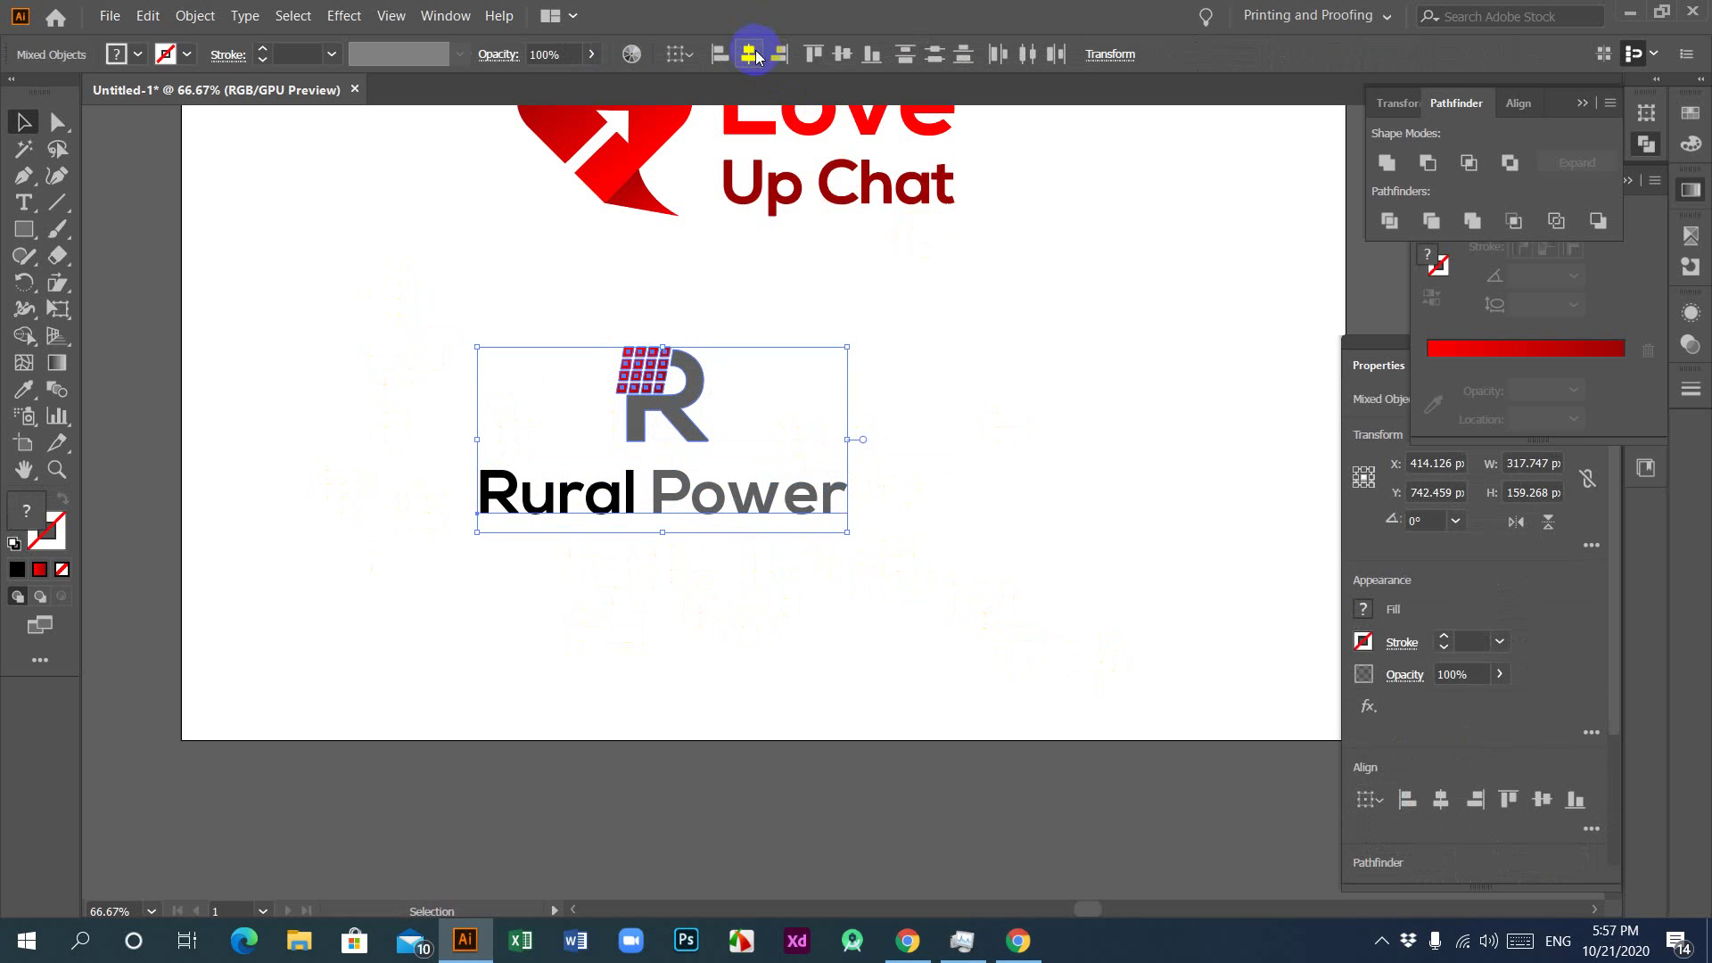
Step: Enlarge the whole "Rural Power" logo to about 409 px wide and move it to the right
{"action": "left_click_drag", "start_coordinate": [524, 335], "coordinate": [887, 623]}
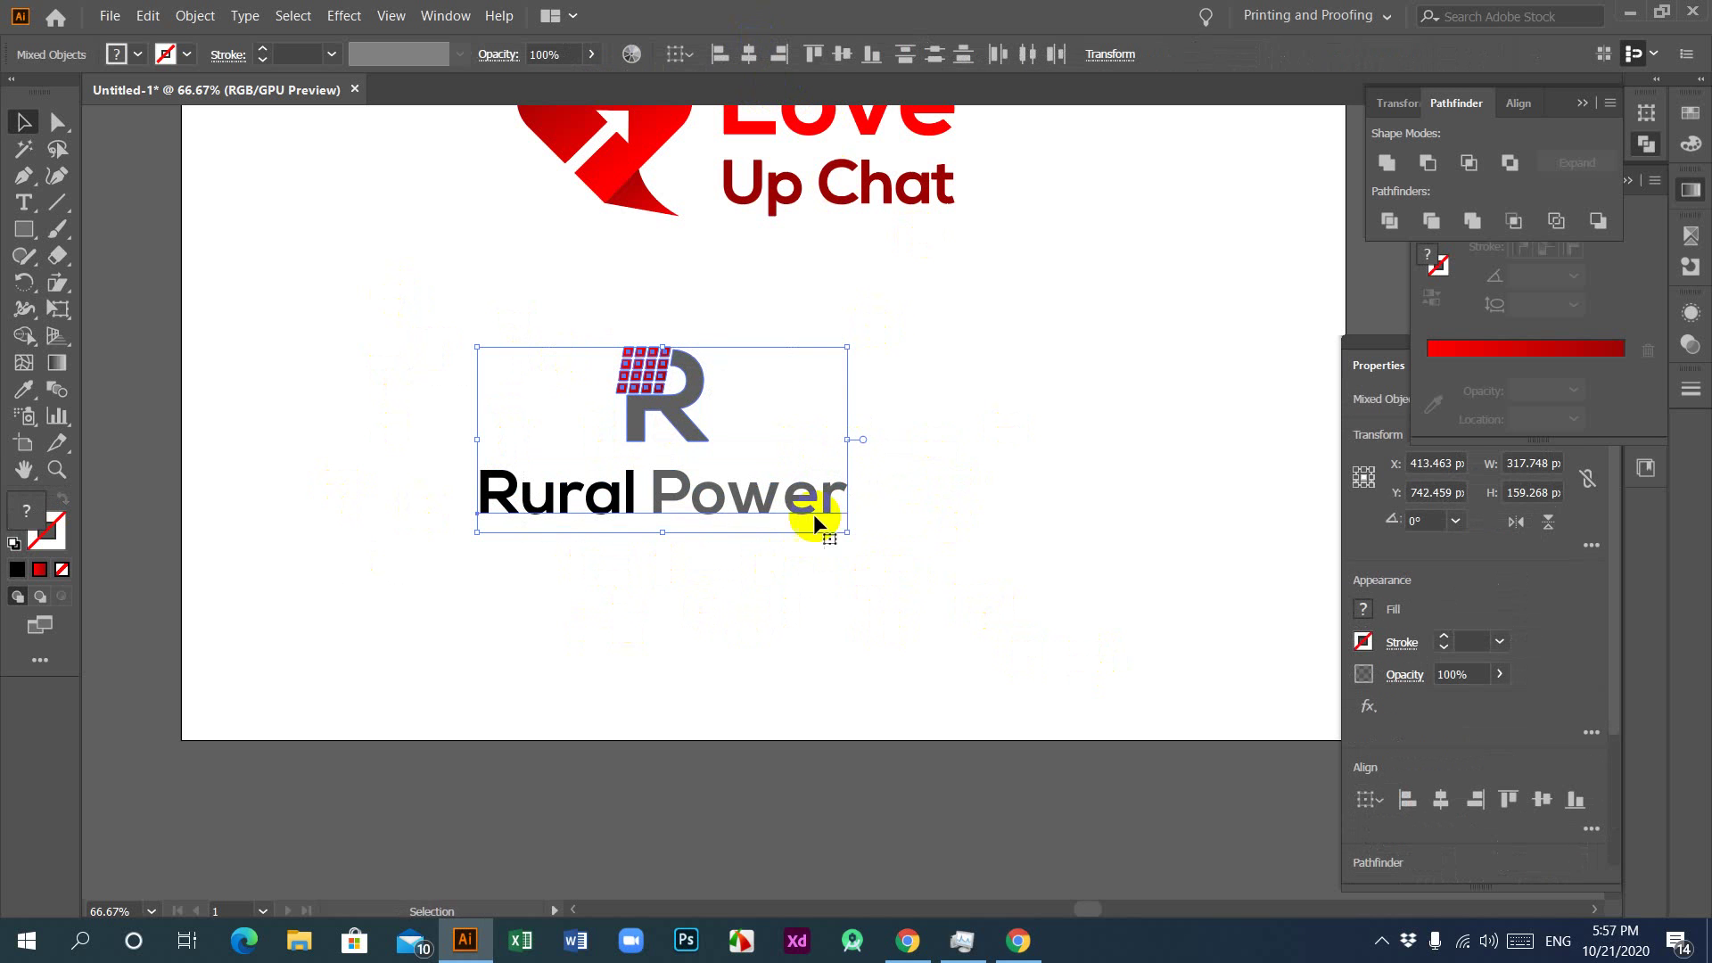
{"action": "left_click_drag", "start_coordinate": [849, 438], "coordinate": [901, 442]}
{"action": "left_click_drag", "start_coordinate": [657, 409], "coordinate": [826, 406]}
{"action": "left_click", "coordinate": [820, 655]}
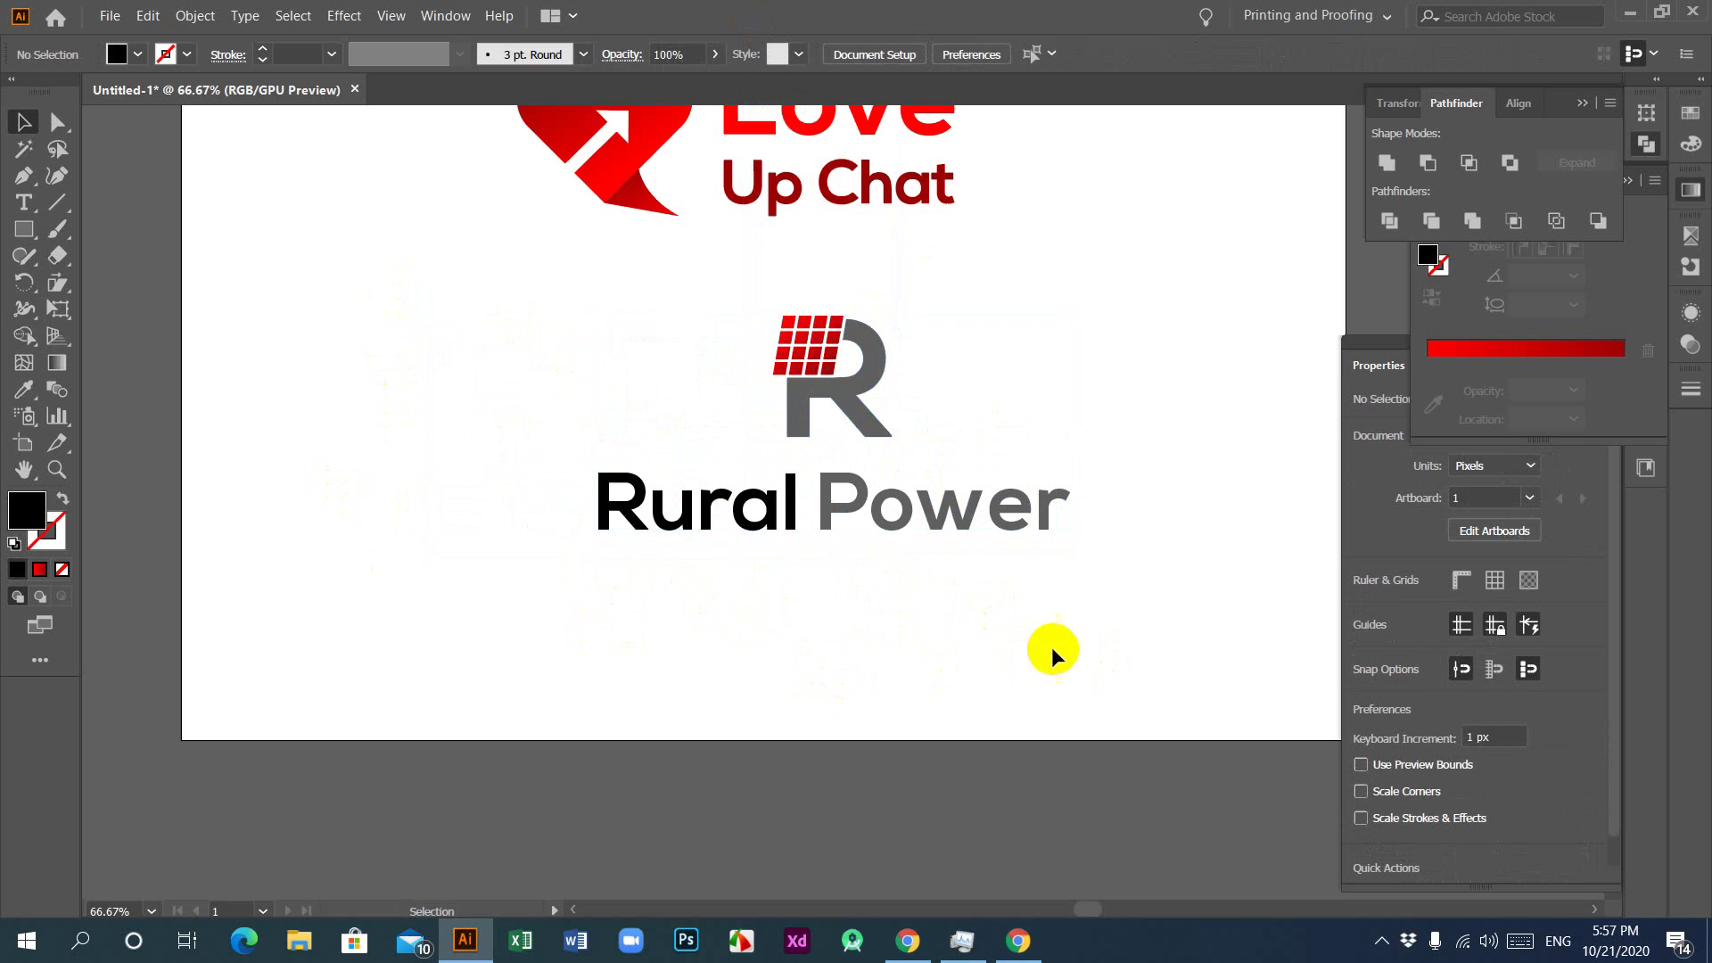
Step: Move the "Love Up Chat" logo higher up the artboard, away from the "Rural Power" logo
{"action": "scroll", "coordinate": [1052, 647], "scroll_direction": "up", "scroll_amount": 5}
{"action": "key", "text": "ctrl+minus"}
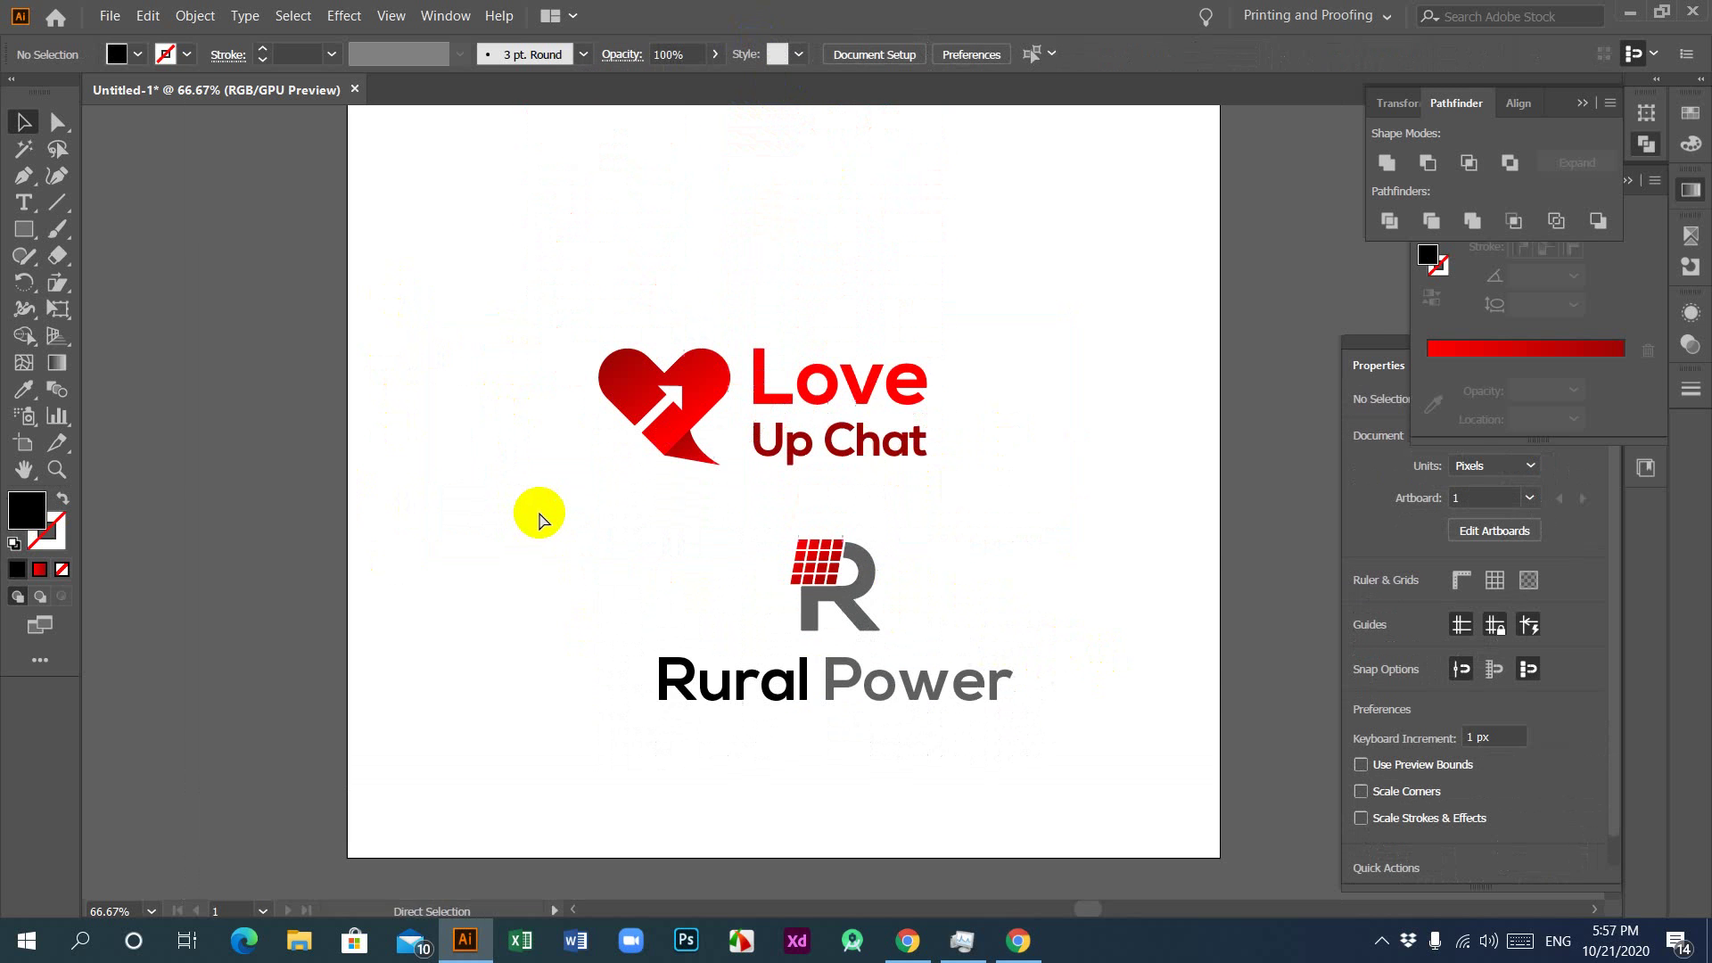
{"action": "scroll", "coordinate": [1120, 606], "scroll_direction": "up", "scroll_amount": 3}
{"action": "left_click_drag", "start_coordinate": [566, 384], "coordinate": [1008, 526]}
{"action": "left_click_drag", "start_coordinate": [836, 458], "coordinate": [833, 299]}
Step: Move the "Rural Power" logo up and to the left, roughly centred beneath the "Love Up Chat" logo
{"action": "left_click", "coordinate": [526, 588]}
{"action": "left_click_drag", "start_coordinate": [526, 589], "coordinate": [1025, 891]}
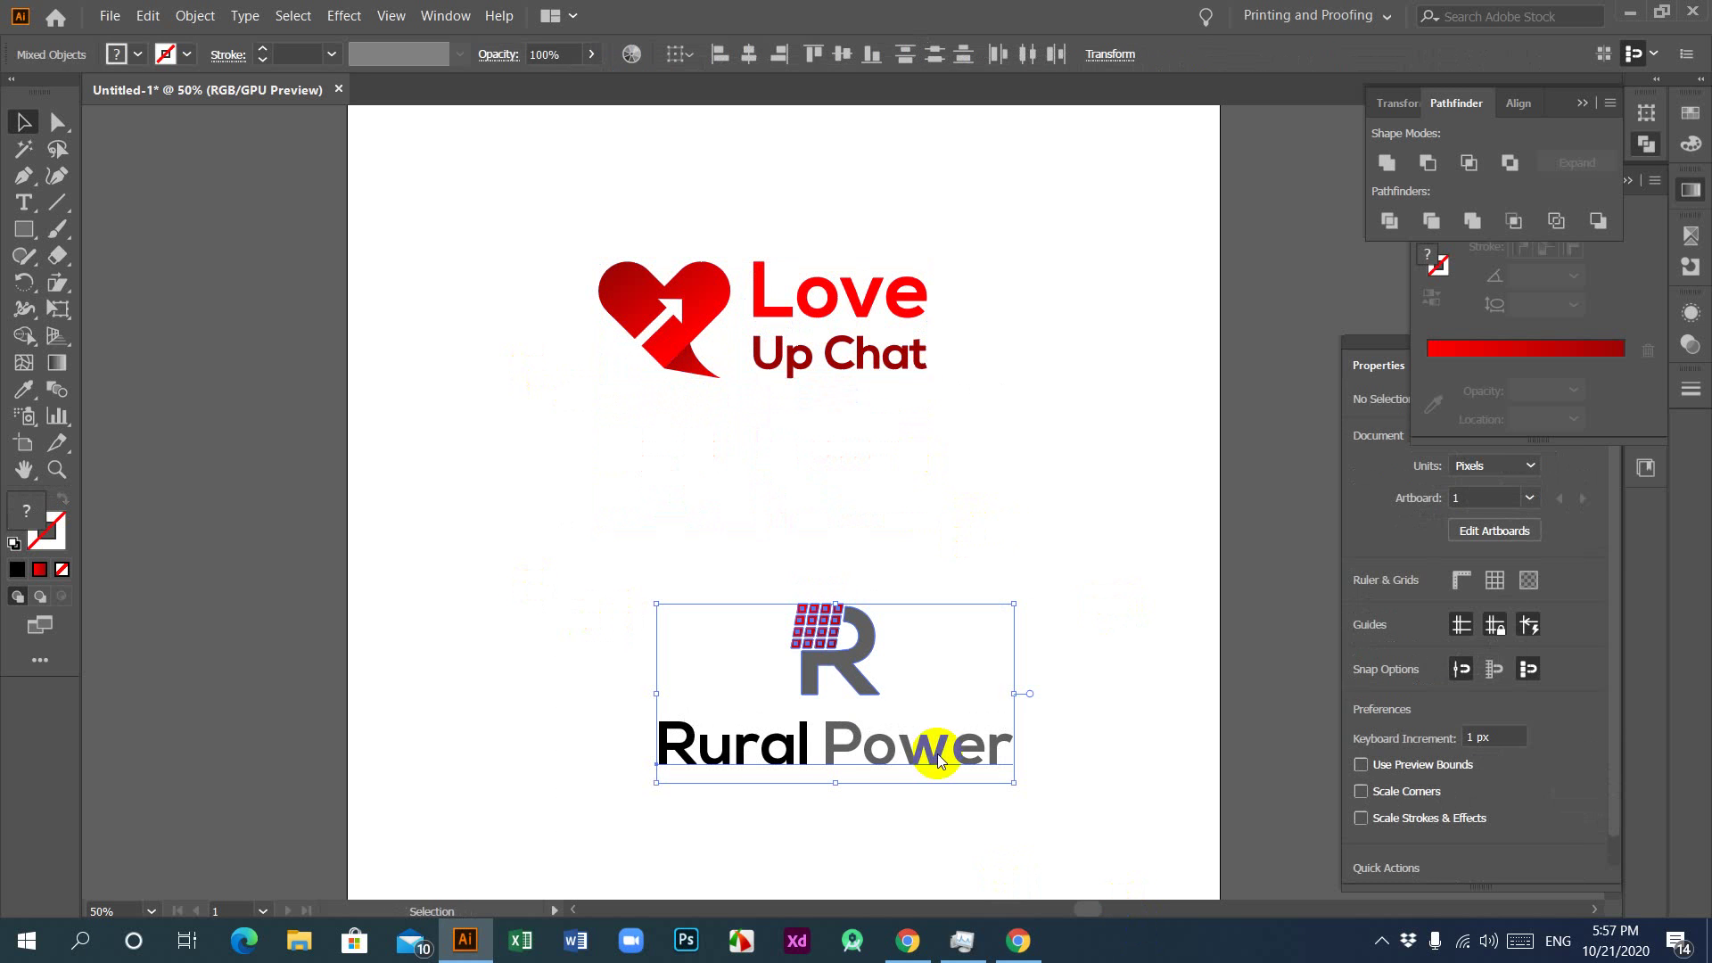
{"action": "left_click_drag", "start_coordinate": [839, 664], "coordinate": [782, 548]}
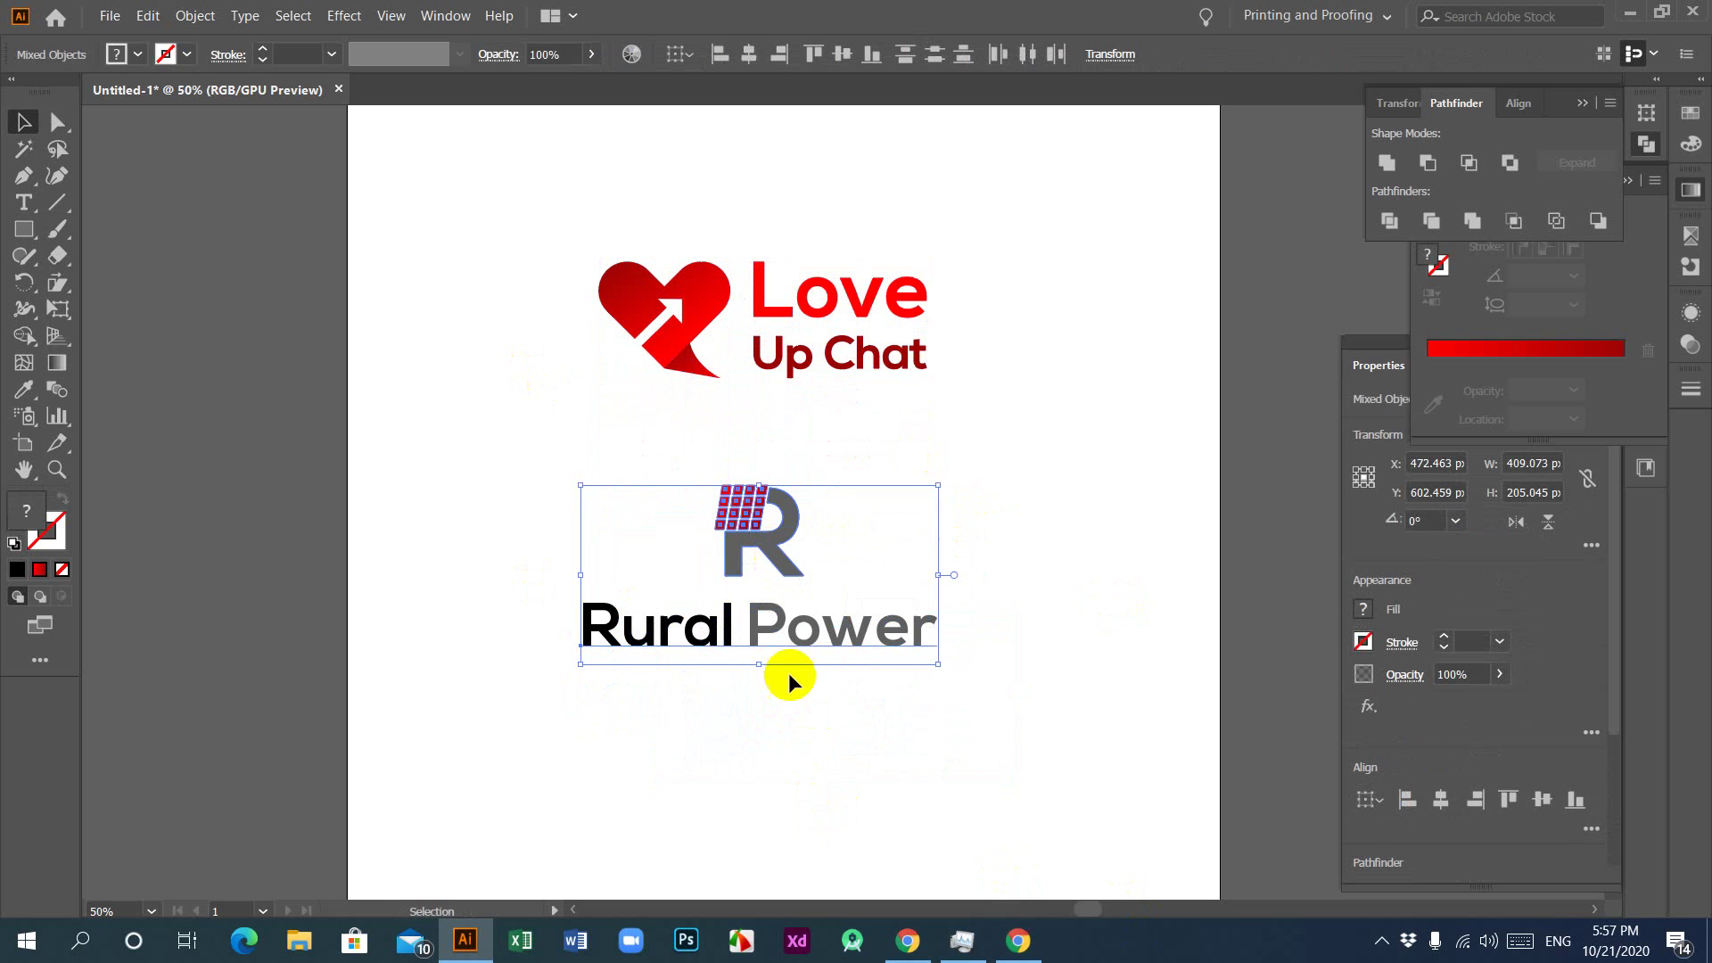
{"action": "left_click", "coordinate": [815, 772]}
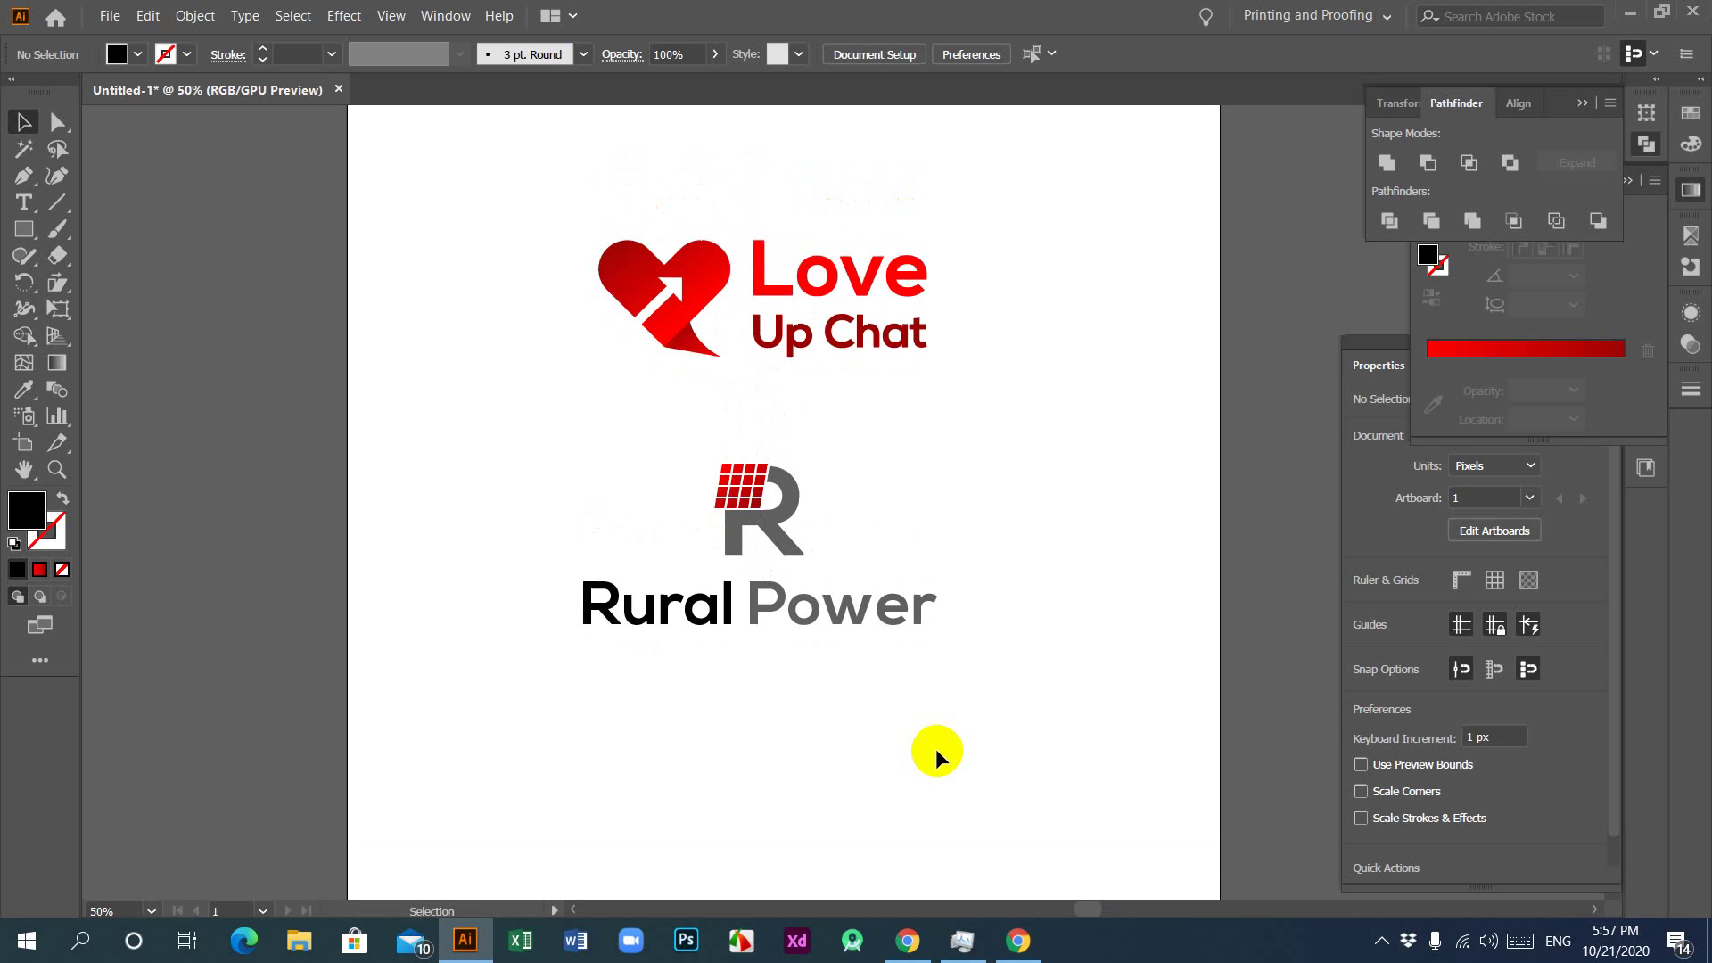
Step: Switch to Chrome to examine the Aurora Solar Energy logo on GraphicRiver, and return to Illustrator
{"action": "scroll", "coordinate": [934, 747], "scroll_direction": "down", "scroll_amount": 2}
{"action": "left_click", "coordinate": [907, 938]}
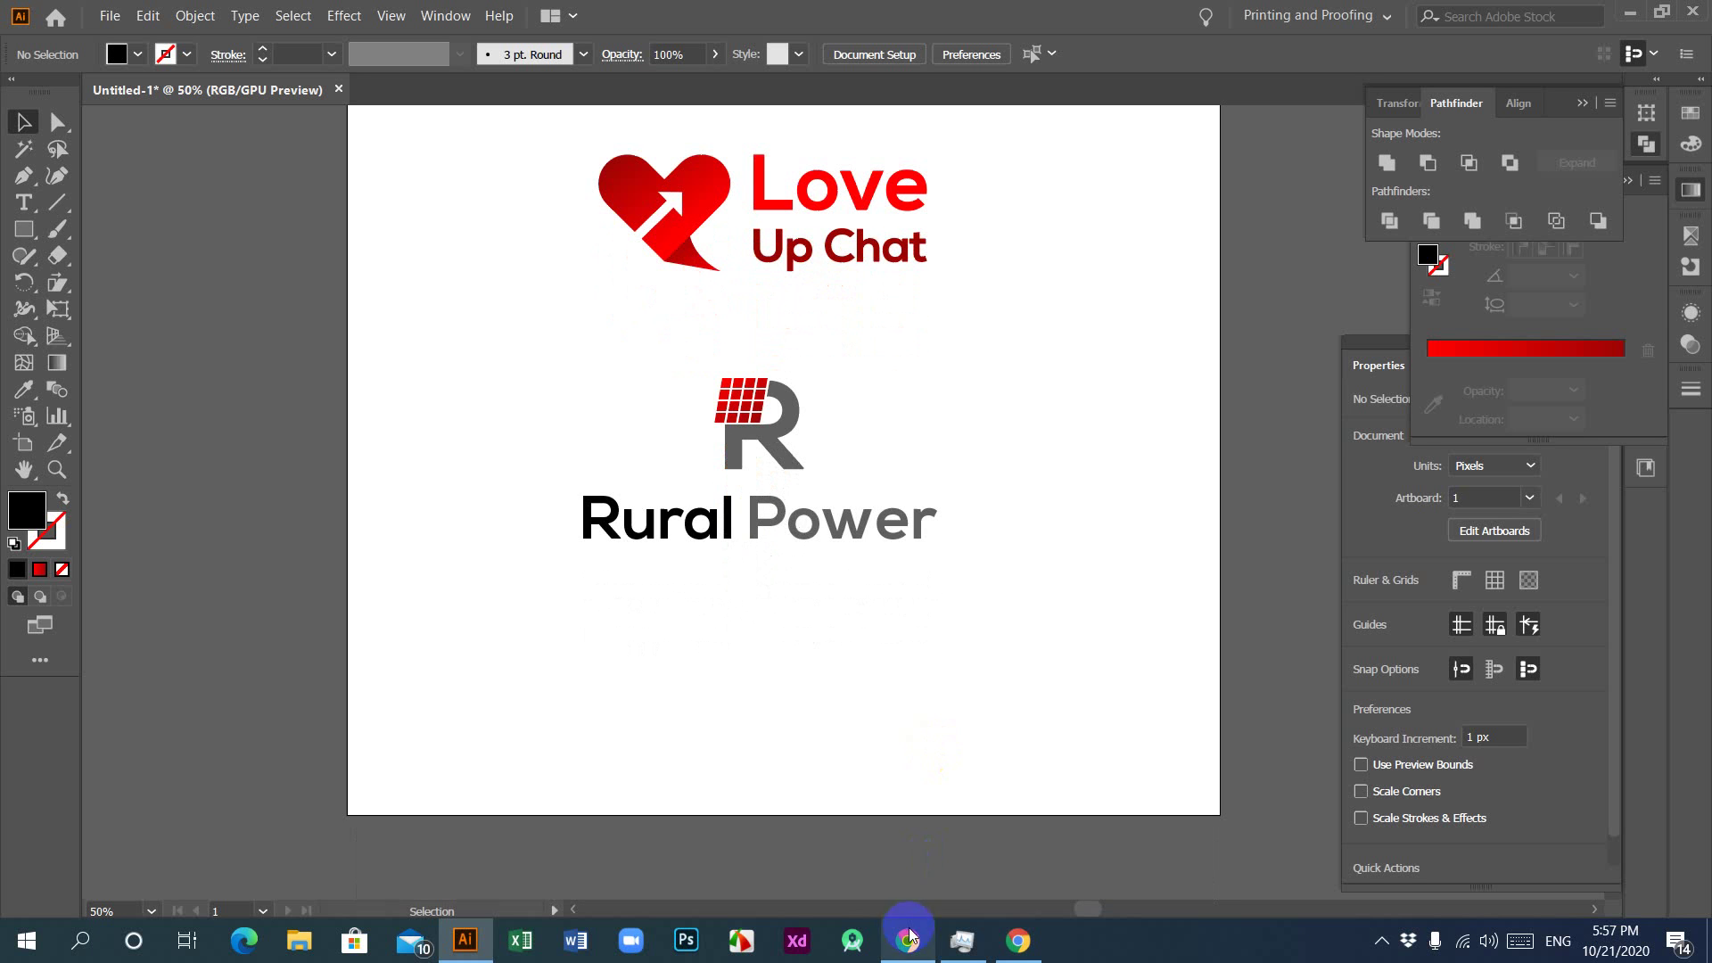
{"action": "mouse_move", "coordinate": [916, 933]}
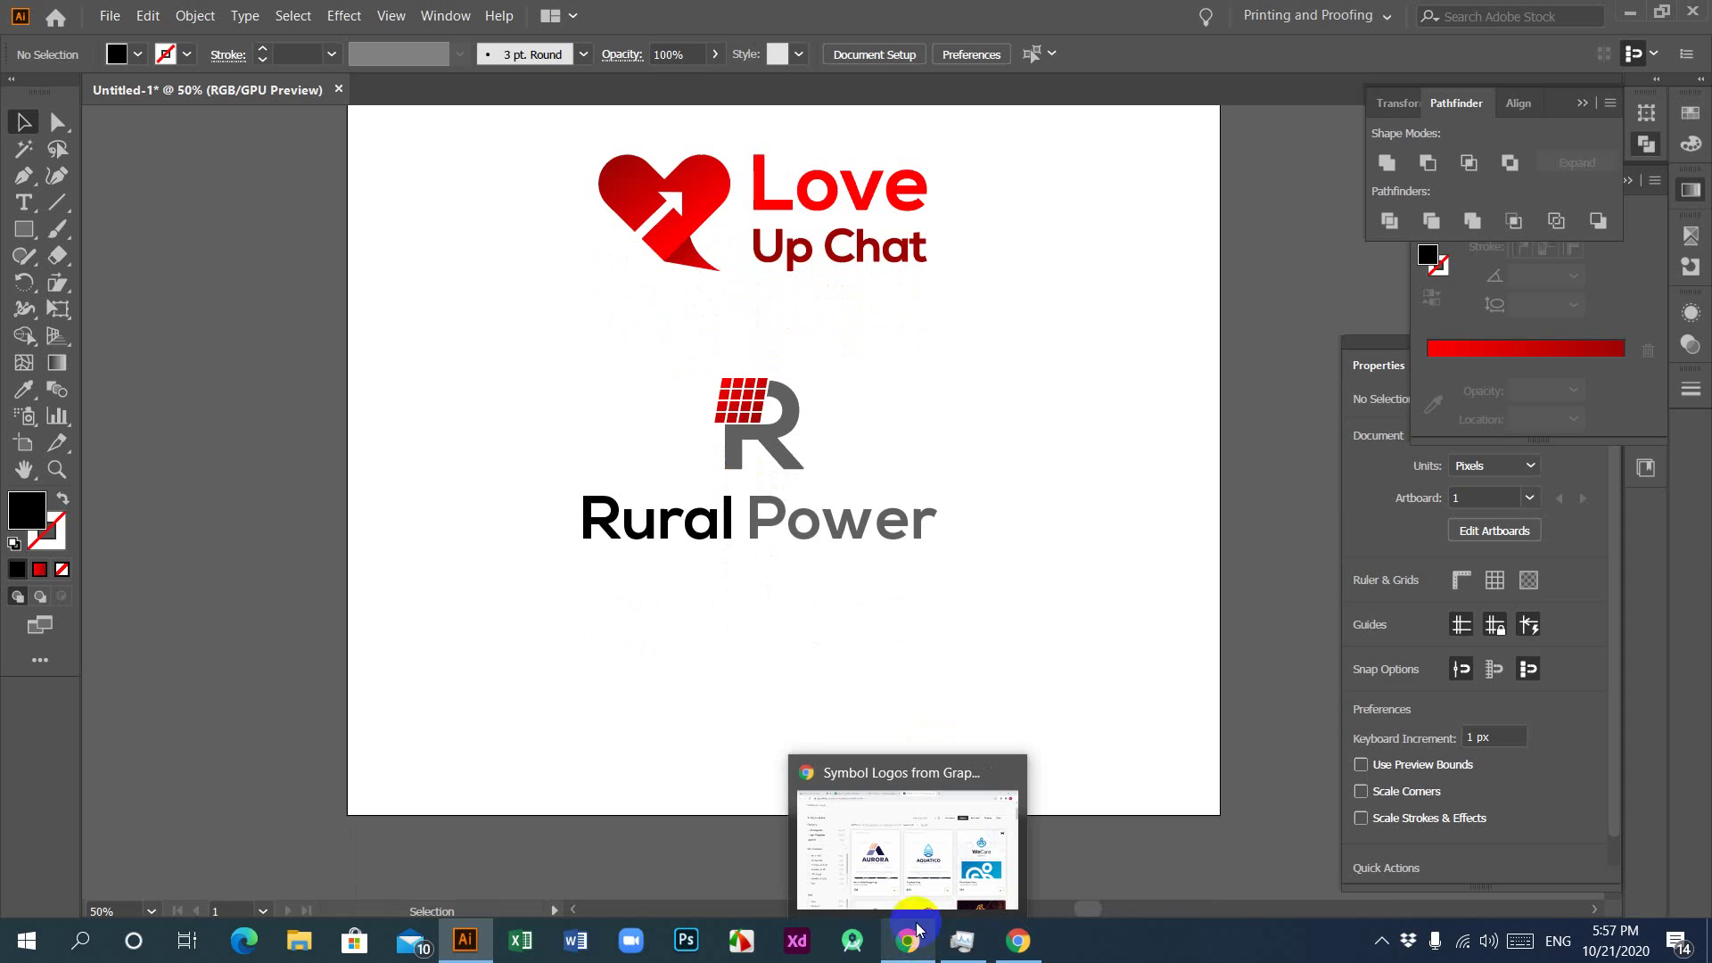
{"action": "left_click", "coordinate": [923, 865]}
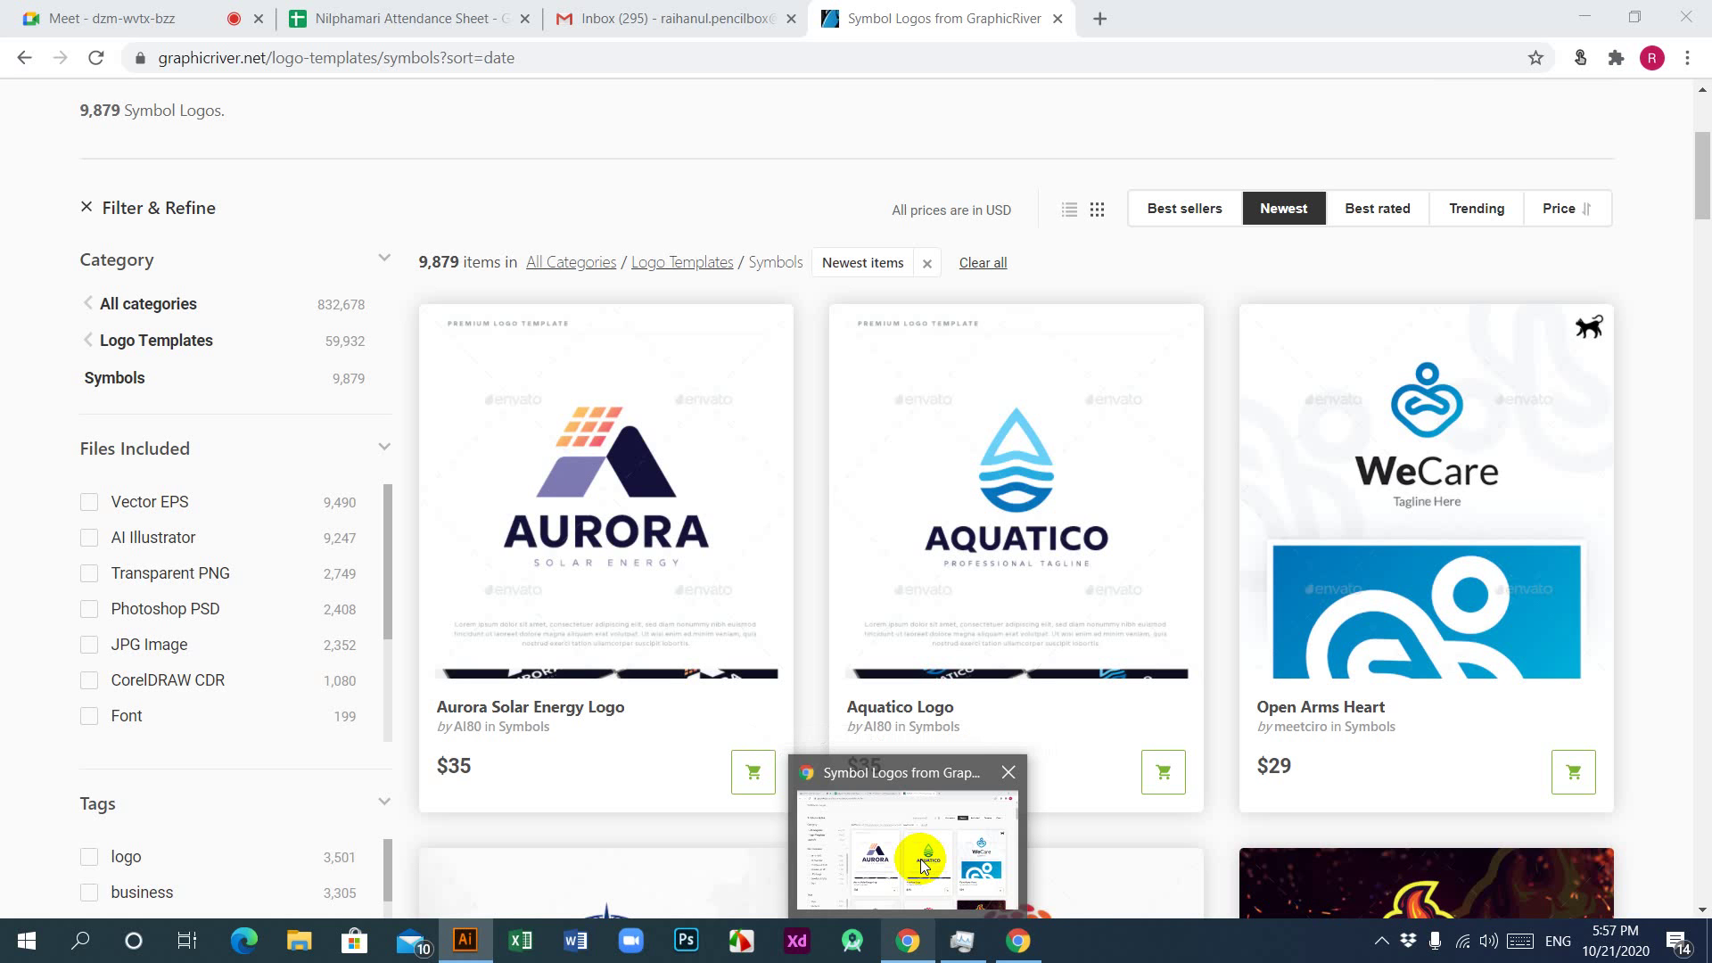
{"action": "left_click", "coordinate": [923, 865]}
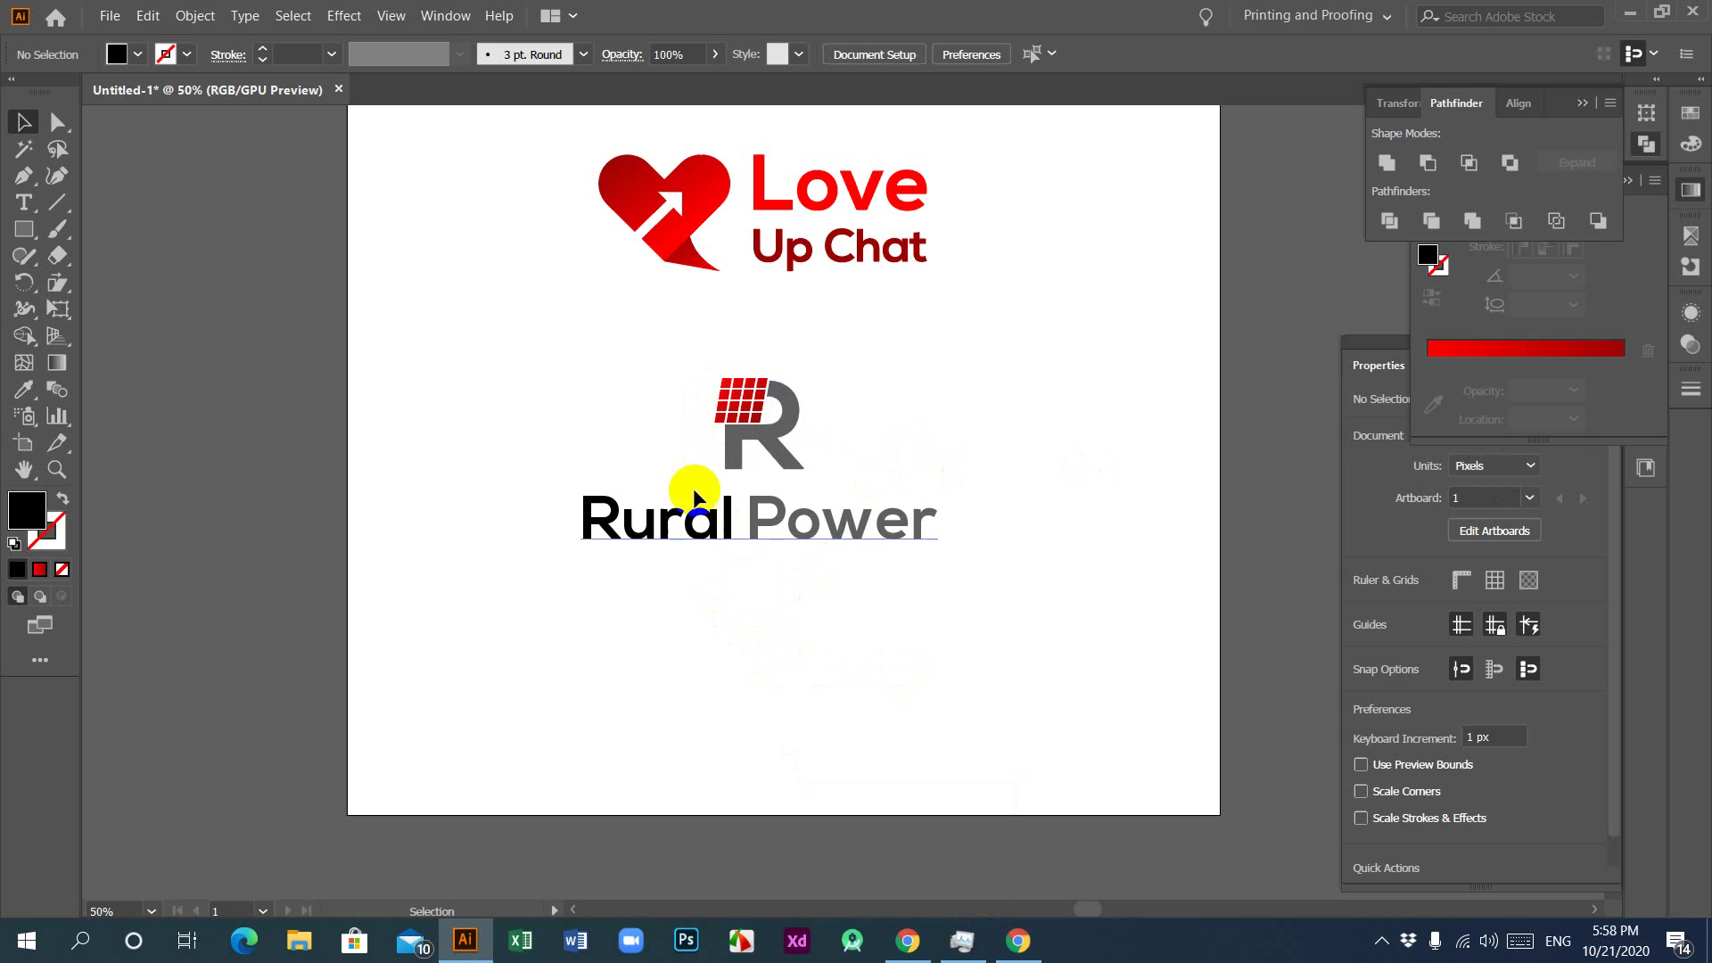
Step: Add the text "Solar Energy" below the "Rural Power" wordmark, using the GraphicRiver Aurora logo in Chrome as reference
{"action": "left_click_drag", "start_coordinate": [580, 398], "coordinate": [1107, 678]}
{"action": "left_click", "coordinate": [910, 657]}
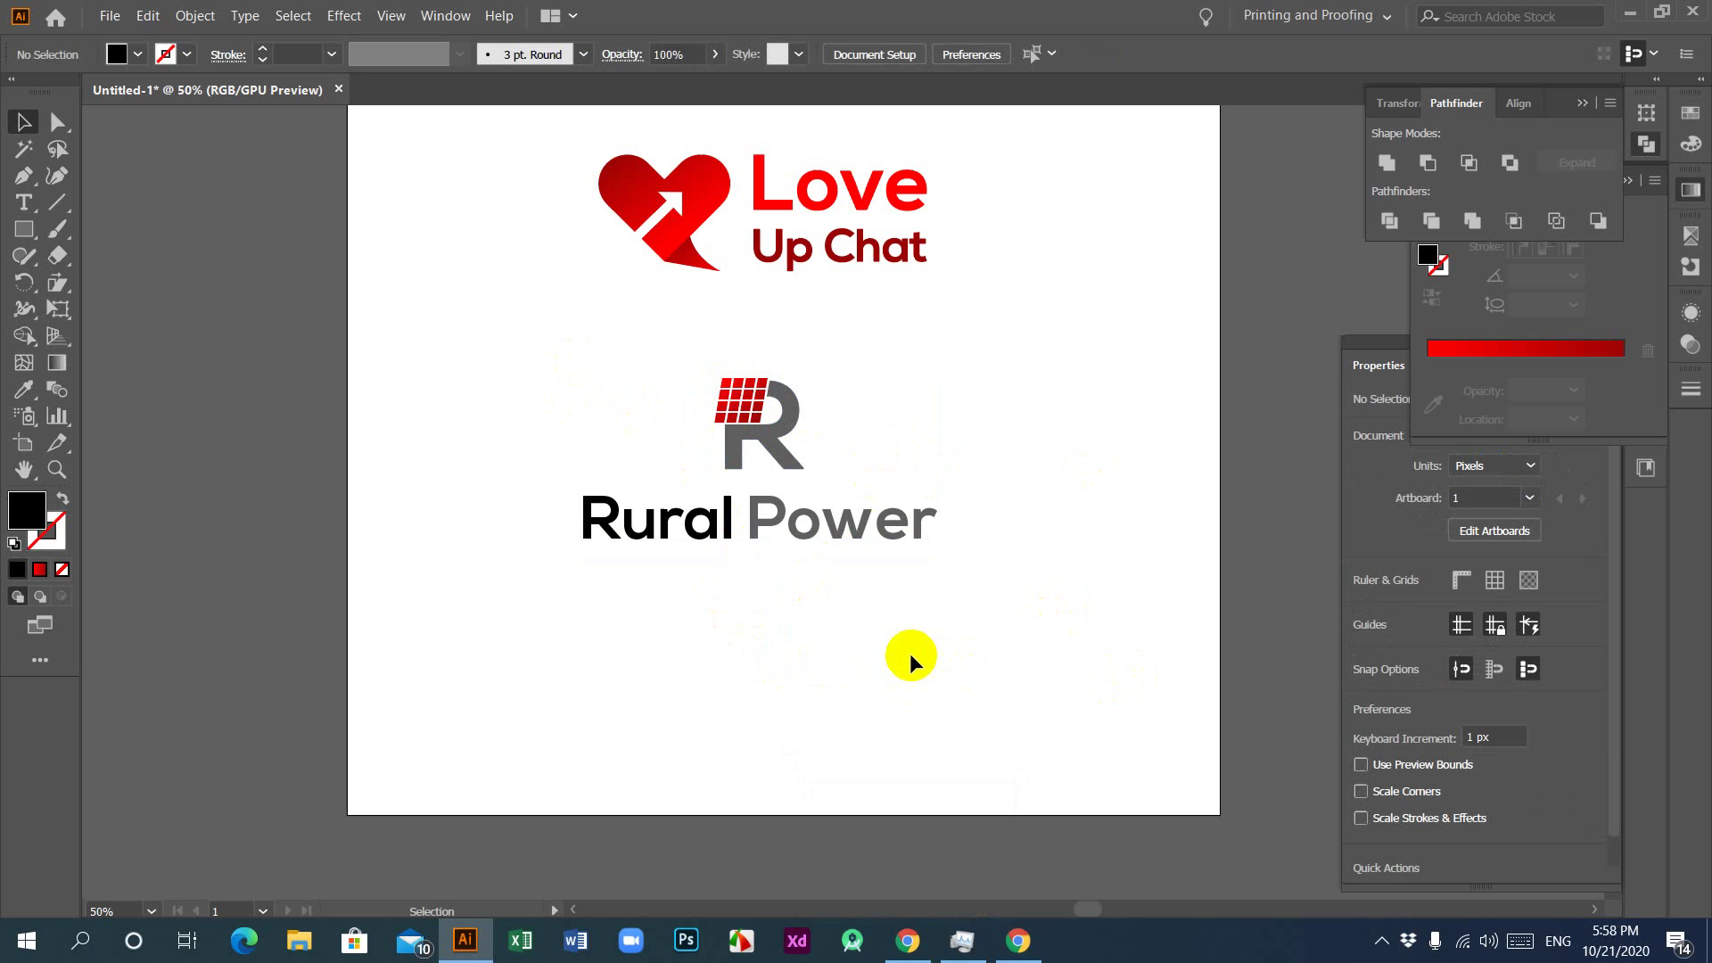
{"action": "left_click", "coordinate": [24, 203]}
{"action": "left_click", "coordinate": [600, 647]}
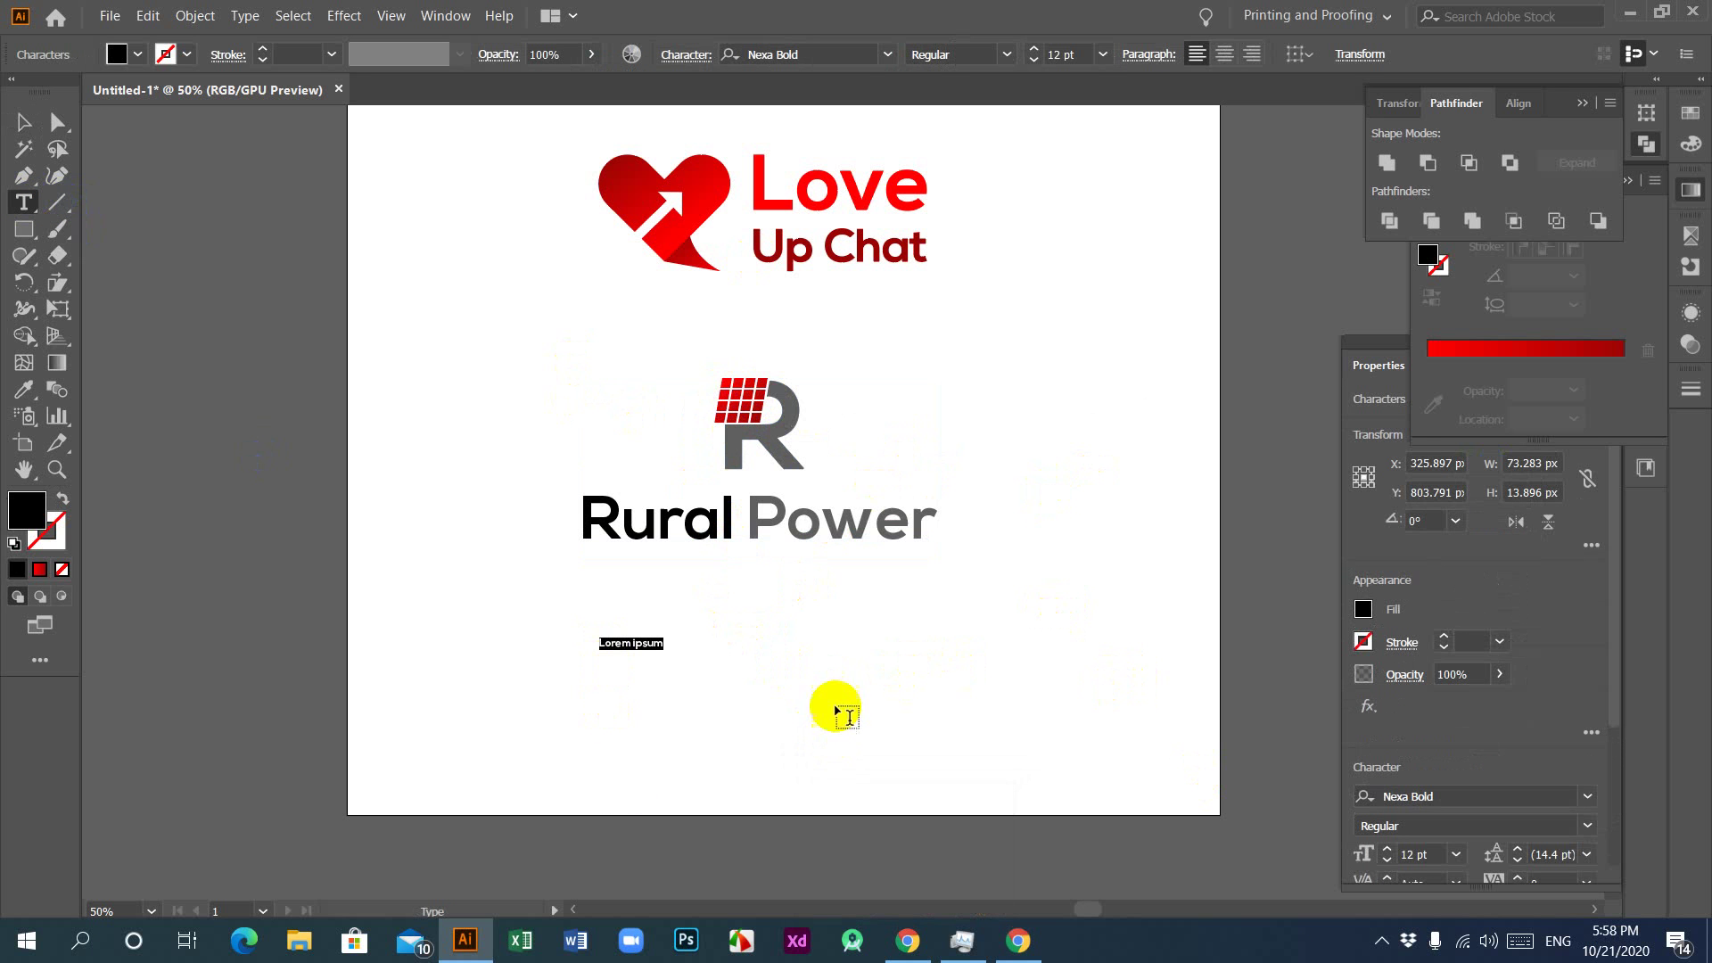
{"action": "left_click", "coordinate": [910, 941]}
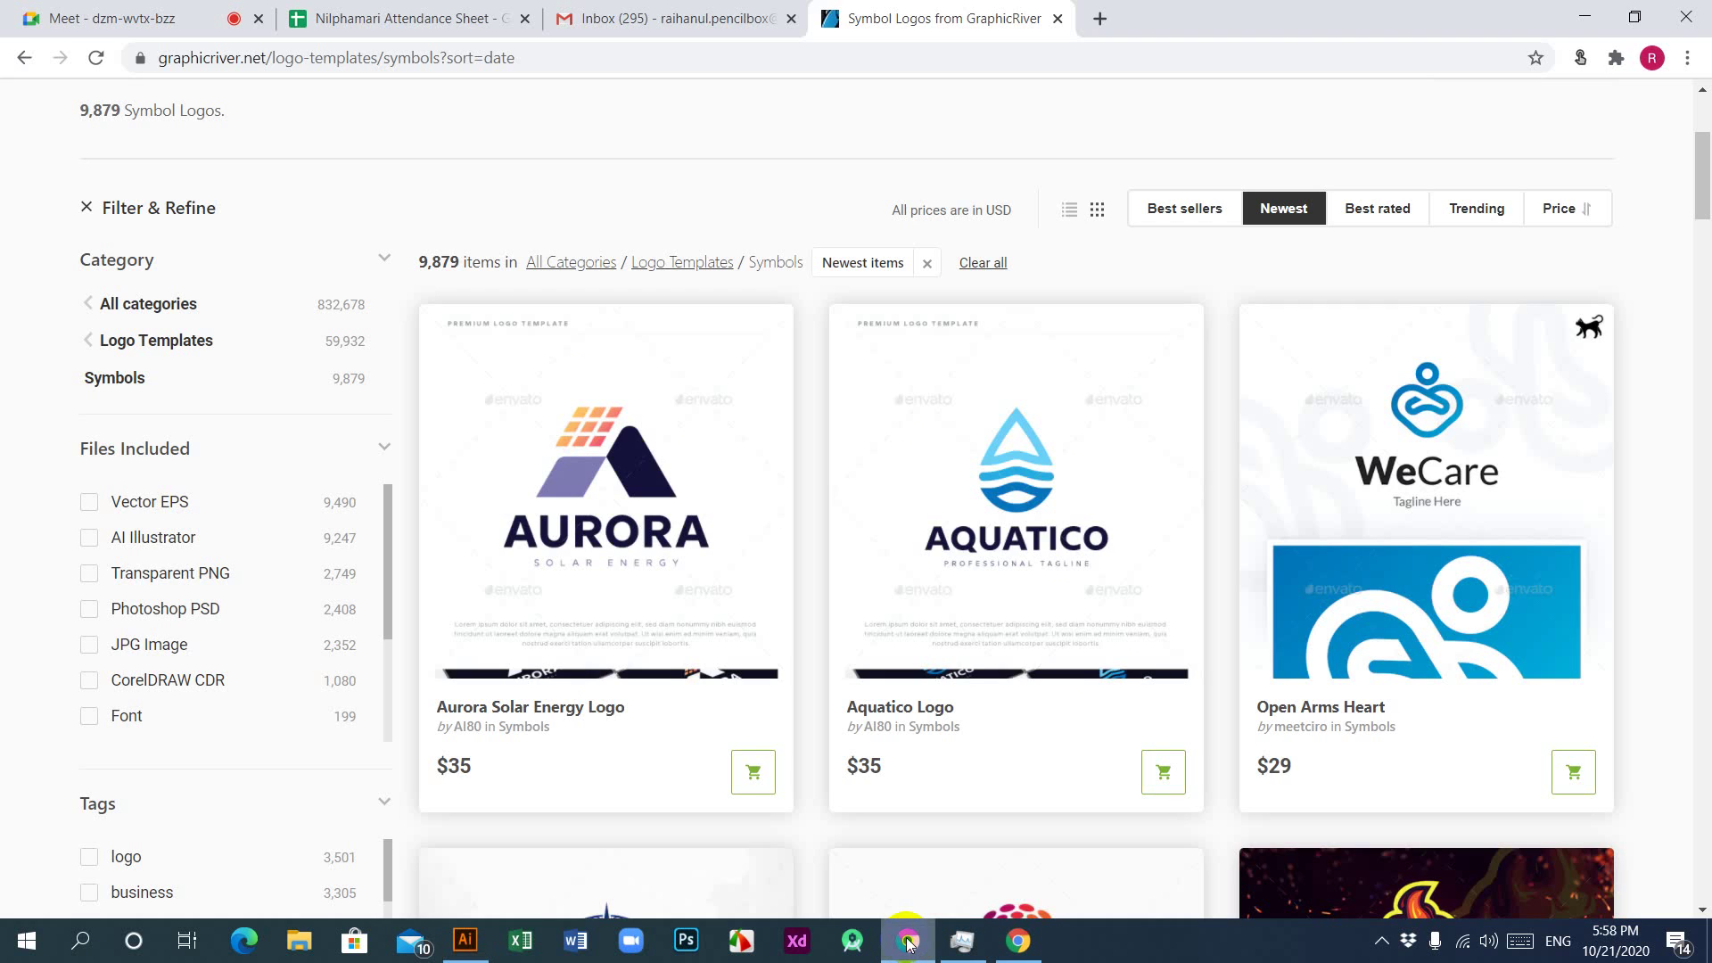
{"action": "left_click", "coordinate": [907, 942]}
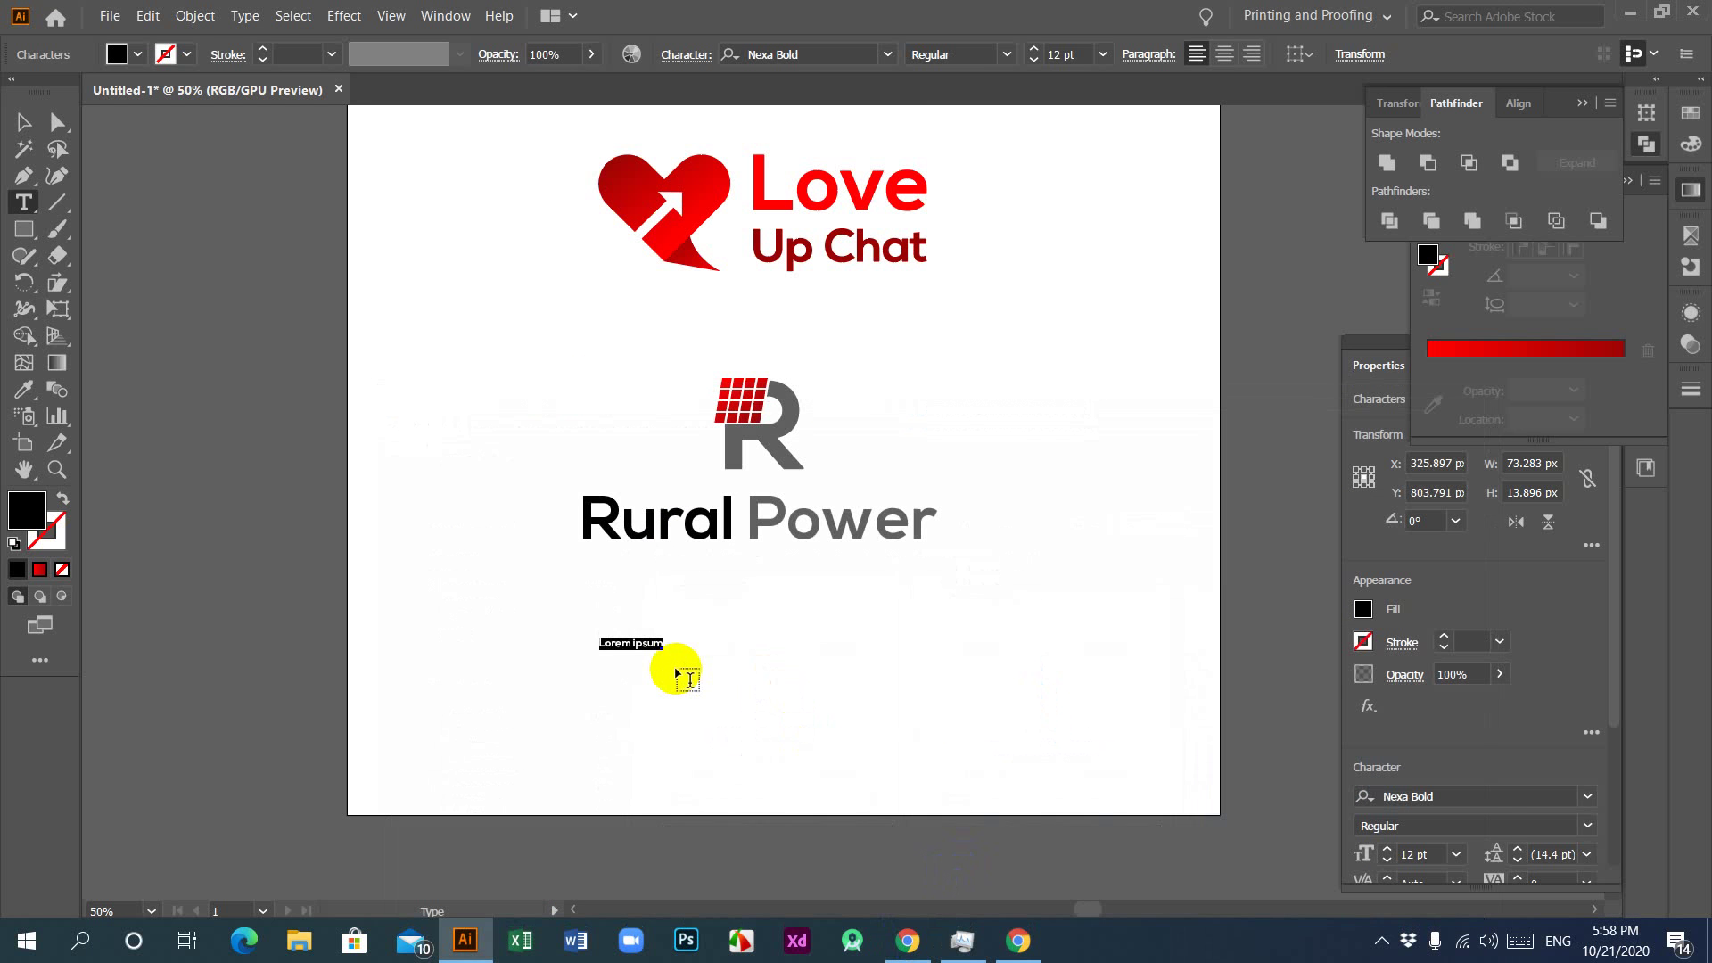
{"action": "type", "text": "s"}
{"action": "left_click", "coordinate": [907, 940]}
{"action": "left_click", "coordinate": [908, 940]}
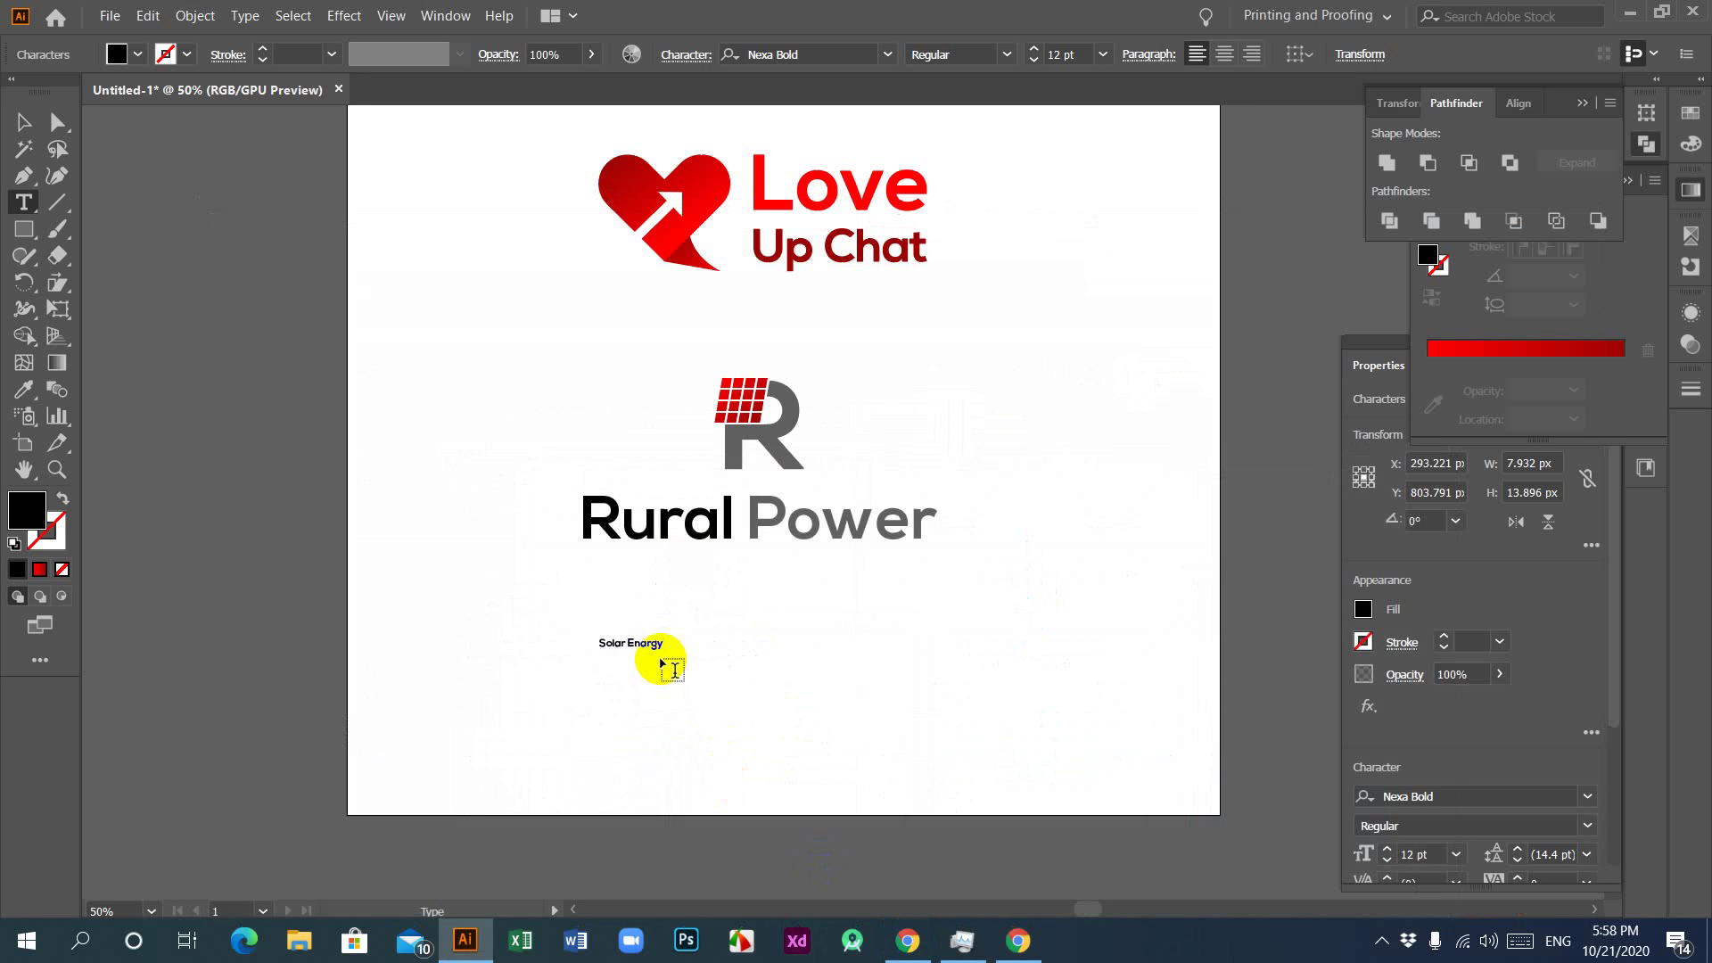
Step: Enlarge the "Solar Energy" text to about 34 pt and place it directly beneath the "Rural Power" wordmark
{"action": "left_click", "coordinate": [648, 641]}
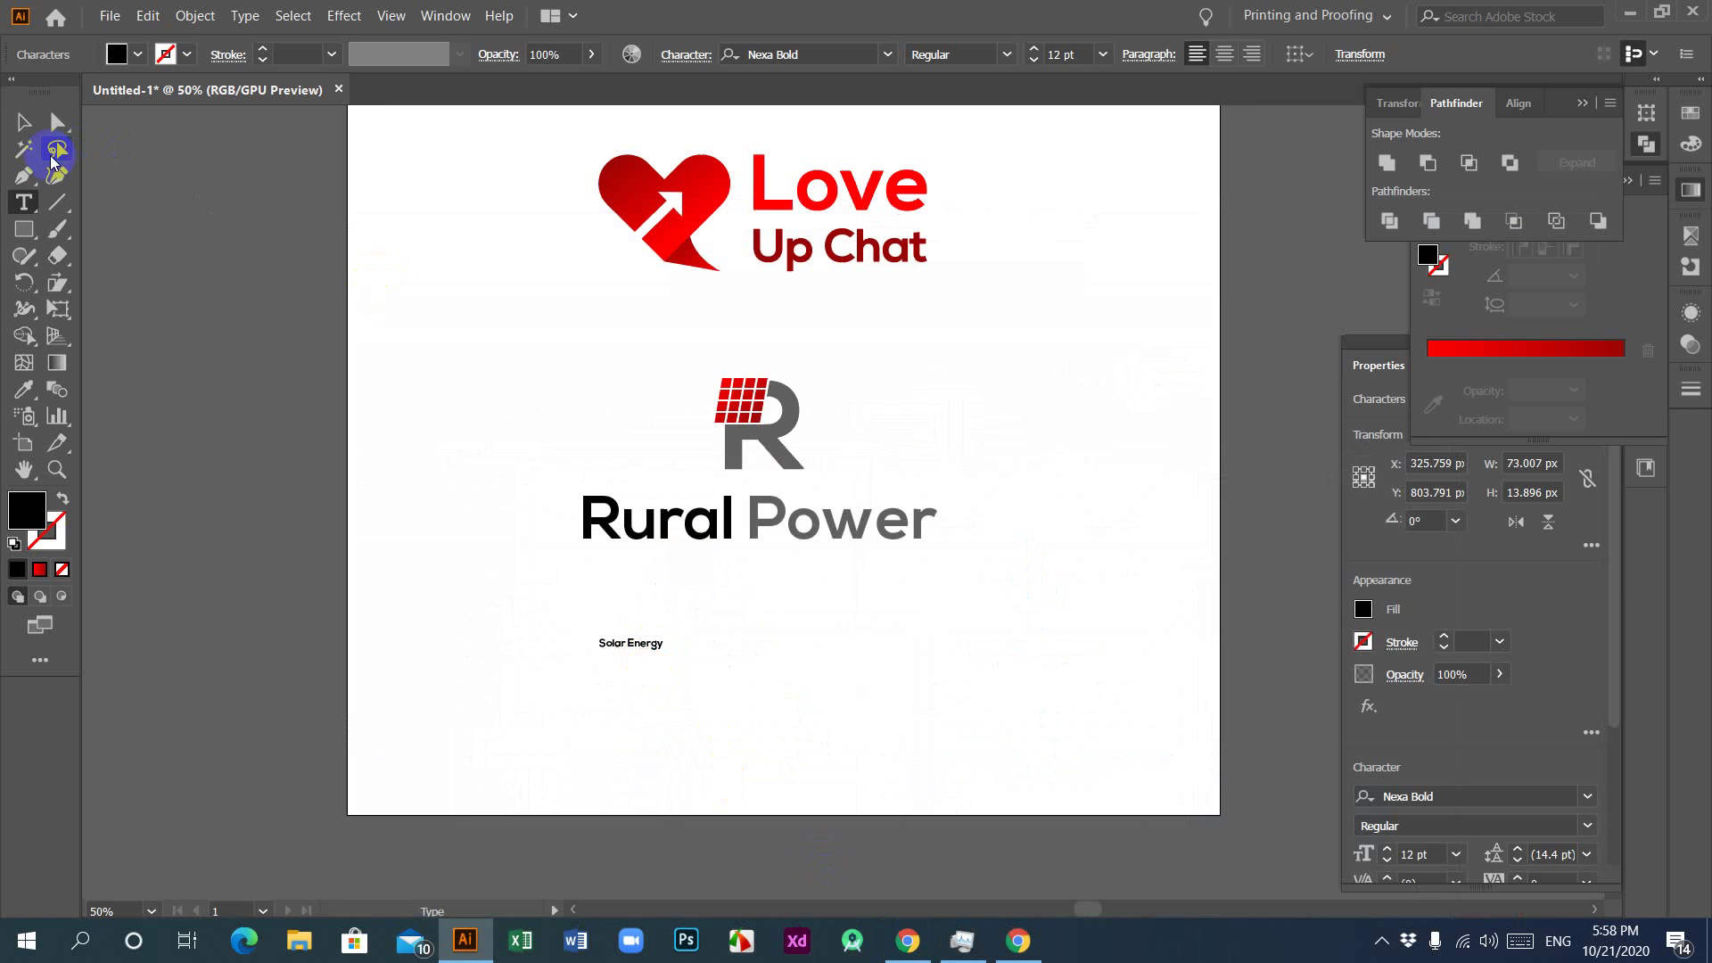
{"action": "left_click", "coordinate": [23, 122]}
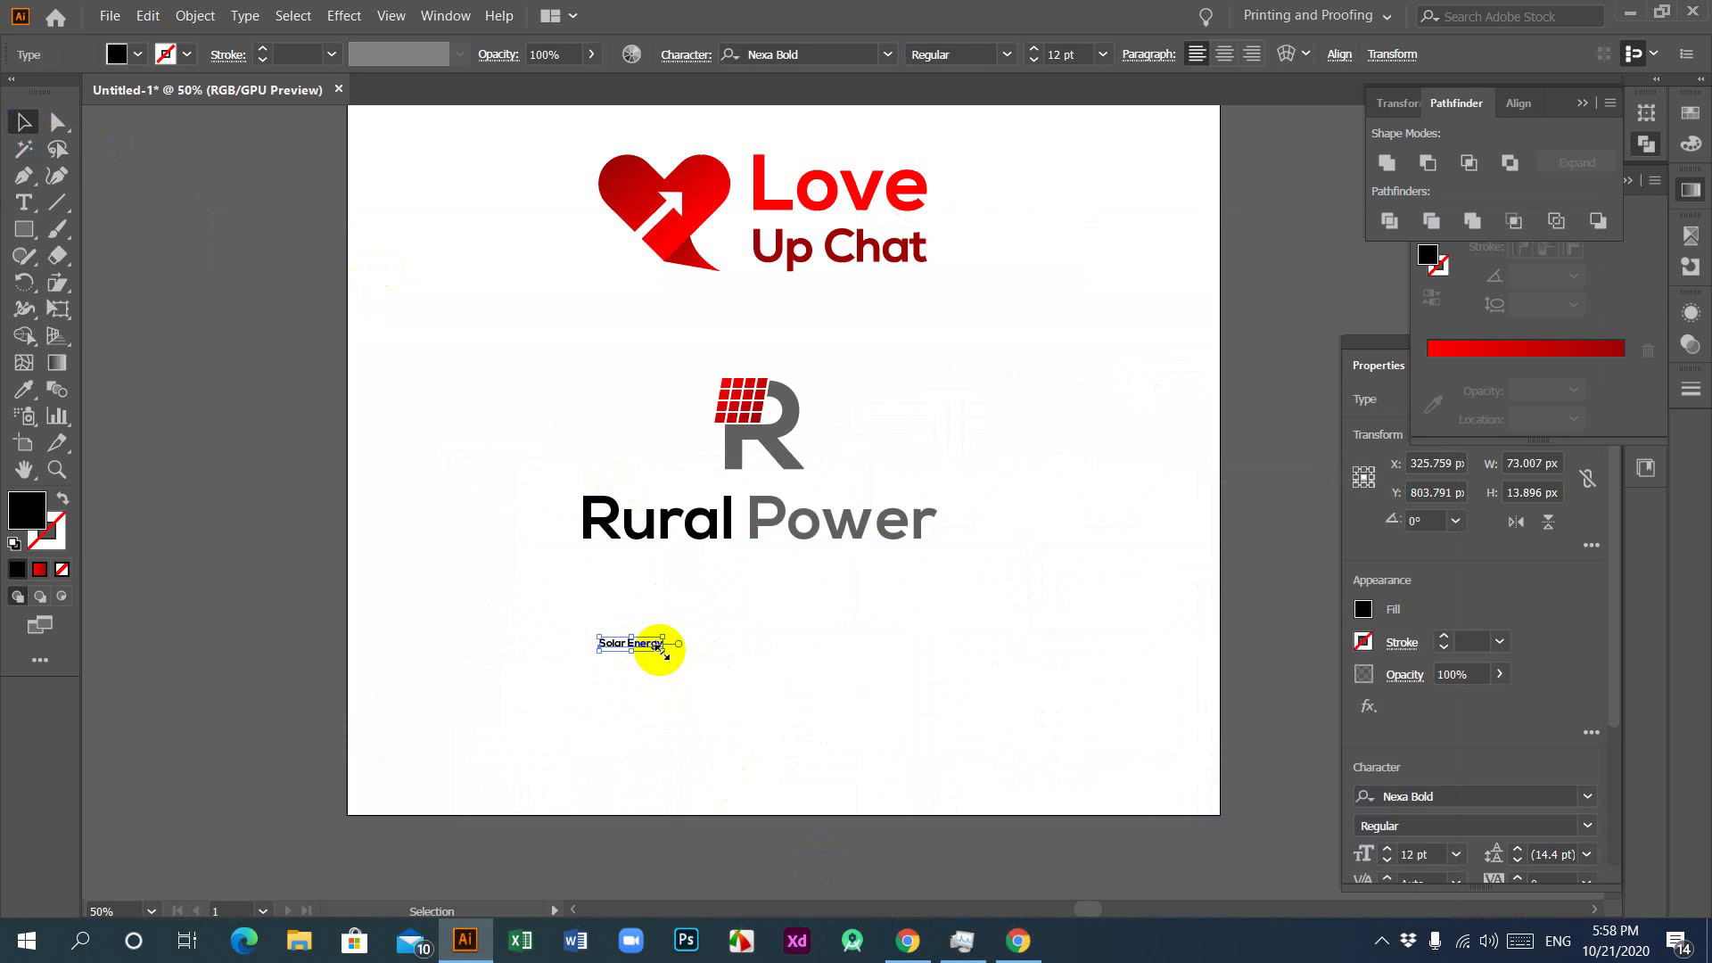
{"action": "left_click_drag", "start_coordinate": [662, 649], "coordinate": [790, 580]}
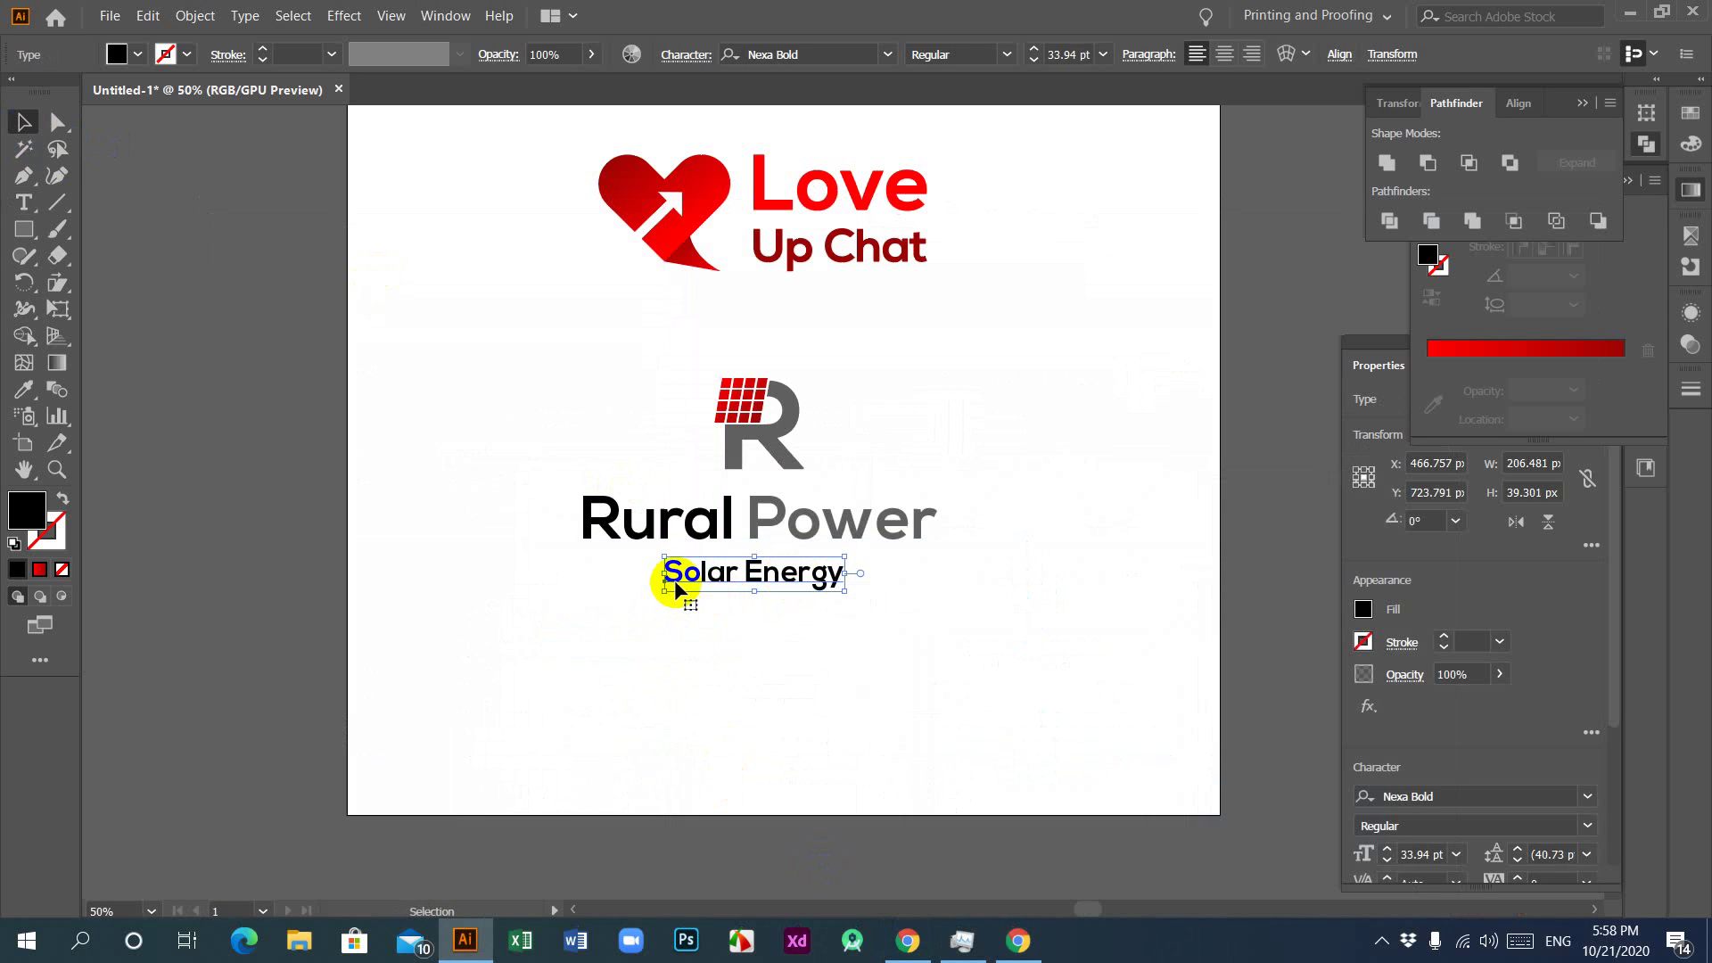
Step: Widen the kerning of "Solar Energy" letter by letter until the text is about 274 px wide
{"action": "double_click", "coordinate": [689, 584]}
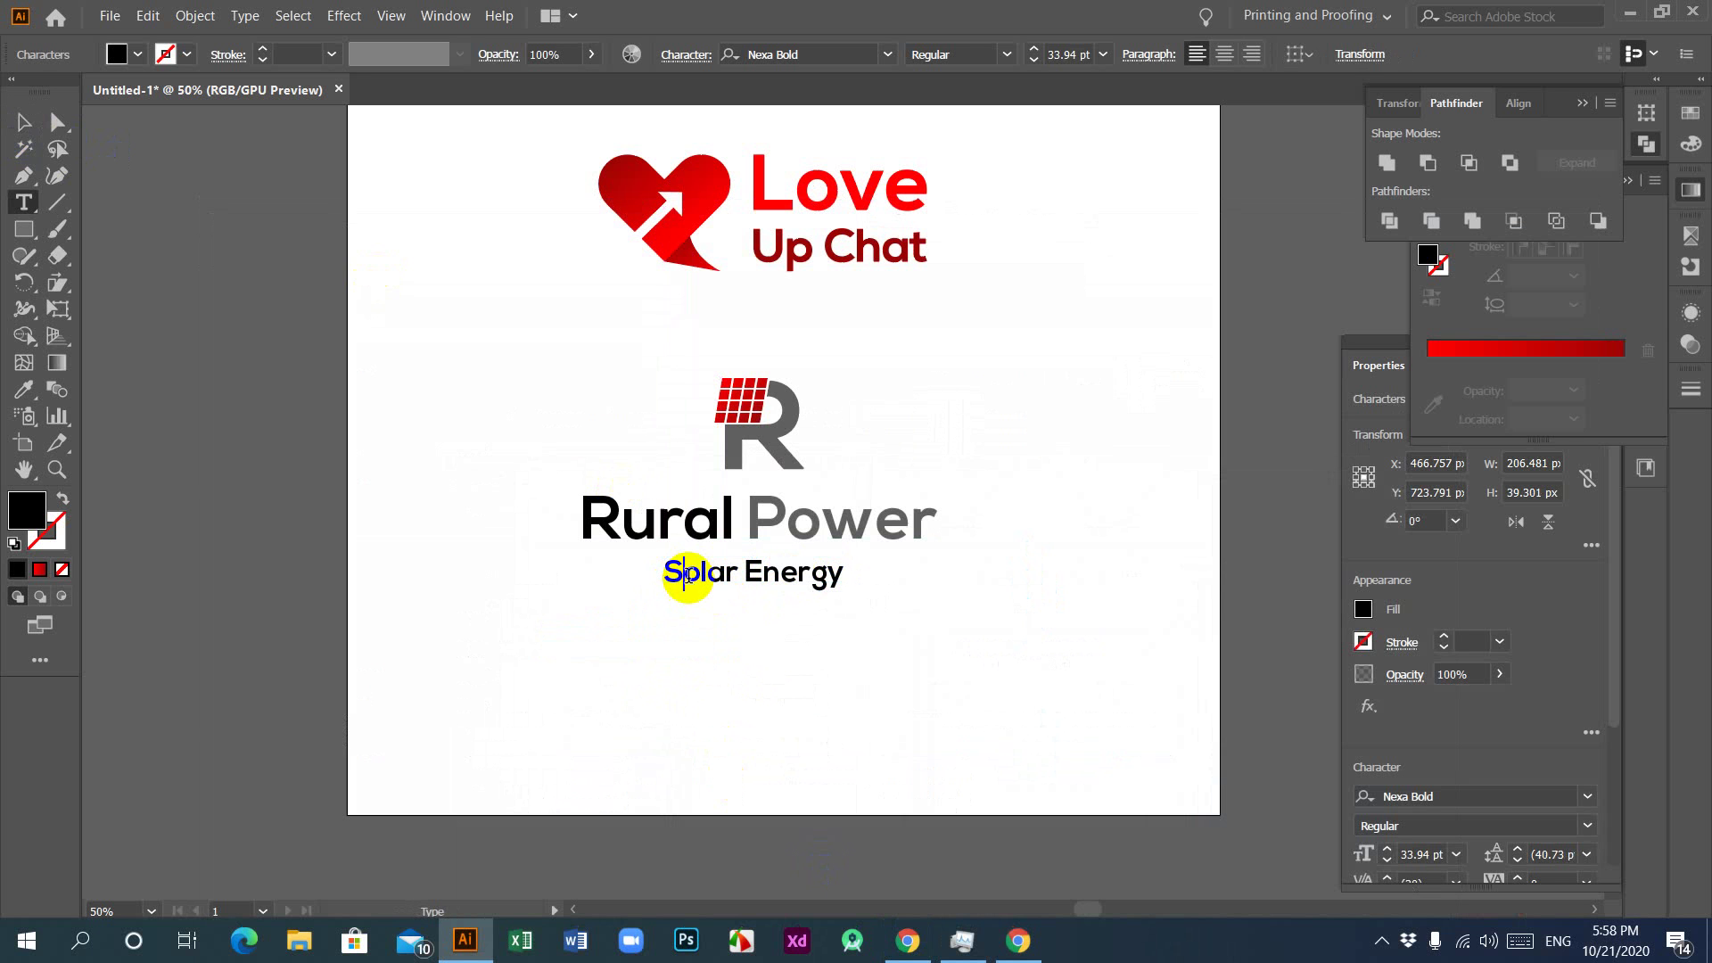
{"action": "key", "text": "alt+Right"}
{"action": "key", "text": "alt+Right"}
{"action": "key", "text": "alt+Right"}
{"action": "key", "text": "alt+Right"}
{"action": "key", "text": "alt+Right"}
{"action": "key", "text": "alt+Right"}
{"action": "key", "text": "alt+Right"}
{"action": "key", "text": "alt+Right"}
{"action": "key", "text": "alt+Right"}
{"action": "key", "text": "Right"}
{"action": "key", "text": "alt+Right"}
{"action": "key", "text": "alt+Right"}
{"action": "key", "text": "alt+Right"}
{"action": "key", "text": "alt+Right"}
{"action": "key", "text": "alt+Right"}
{"action": "key", "text": "alt+Right"}
{"action": "key", "text": "alt+Right"}
{"action": "key", "text": "alt+Right"}
{"action": "key", "text": "alt+Right"}
{"action": "key", "text": "alt+Right"}
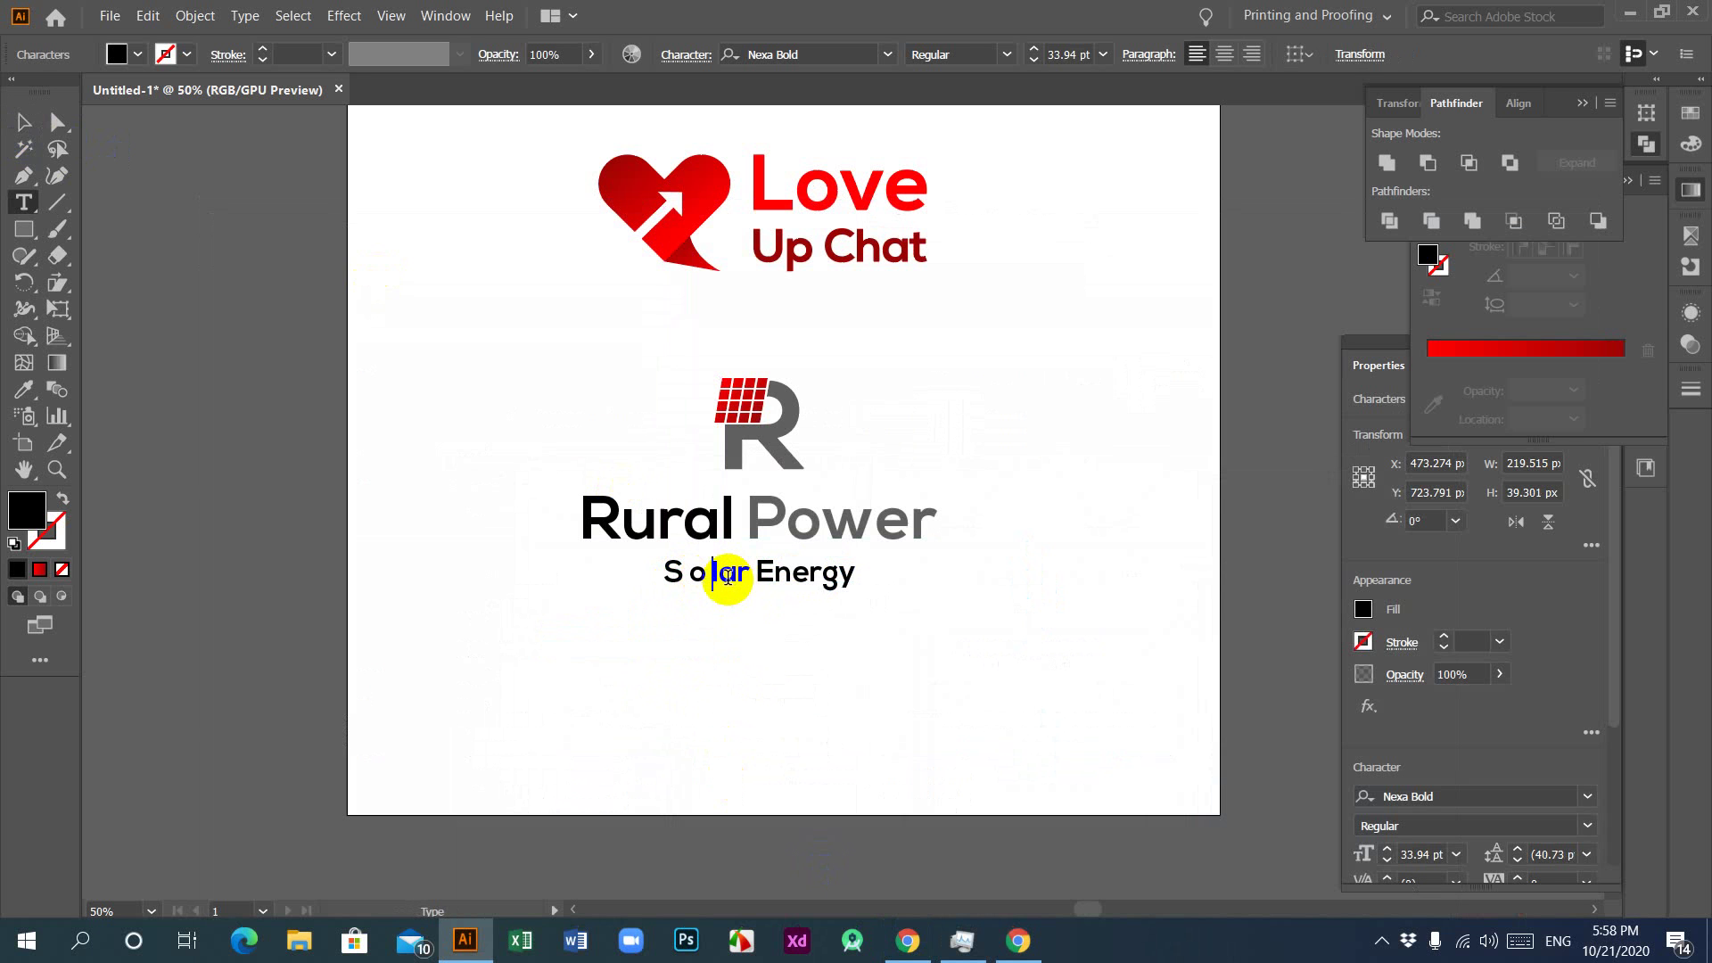
{"action": "key", "text": "Right"}
{"action": "key", "text": "alt+Right"}
{"action": "key", "text": "alt+Right"}
{"action": "key", "text": "alt+Right"}
{"action": "key", "text": "alt+Right"}
{"action": "key", "text": "alt+Right"}
{"action": "key", "text": "alt+Right"}
{"action": "key", "text": "alt+Right"}
{"action": "key", "text": "alt+Right"}
{"action": "key", "text": "alt+Right"}
{"action": "key", "text": "alt+Right"}
{"action": "key", "text": "Right"}
{"action": "key", "text": "alt+Right"}
{"action": "key", "text": "alt+Right"}
{"action": "key", "text": "alt+Right"}
{"action": "key", "text": "alt+Right"}
{"action": "key", "text": "alt+Right"}
{"action": "key", "text": "alt+Right"}
{"action": "key", "text": "alt+Right"}
{"action": "key", "text": "alt+Right"}
{"action": "key", "text": "alt+Right"}
{"action": "key", "text": "alt+Right"}
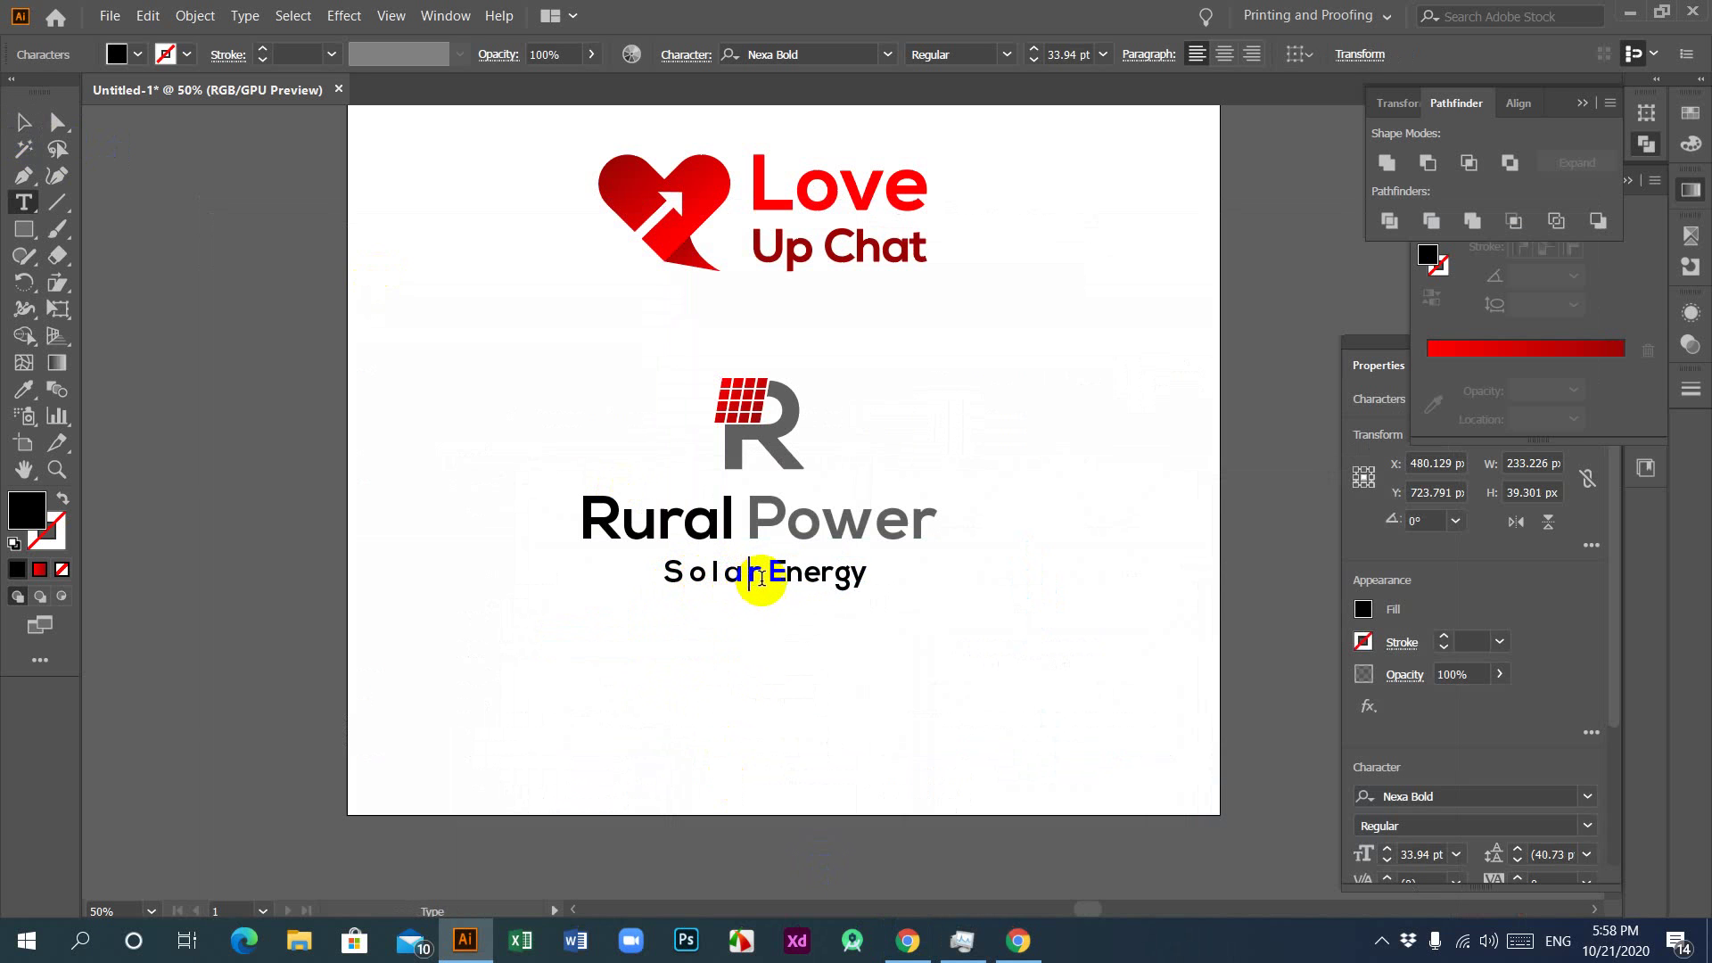
{"action": "key", "text": "Right"}
{"action": "key", "text": "alt+Right"}
{"action": "key", "text": "alt+Right"}
{"action": "key", "text": "alt+Right"}
{"action": "key", "text": "alt+Right"}
{"action": "key", "text": "alt+Right"}
{"action": "key", "text": "alt+Right"}
{"action": "key", "text": "alt+Right"}
{"action": "key", "text": "alt+Right"}
{"action": "key", "text": "alt+Right"}
{"action": "key", "text": "alt+Right"}
{"action": "key", "text": "alt+Right"}
{"action": "key", "text": "alt+Right"}
{"action": "key", "text": "alt+Right"}
{"action": "key", "text": "alt+Right"}
{"action": "key", "text": "alt+Right"}
{"action": "key", "text": "alt+Right"}
{"action": "key", "text": "alt+Right"}
{"action": "key", "text": "alt+Right"}
{"action": "key", "text": "alt+Right"}
{"action": "key", "text": "alt+Right"}
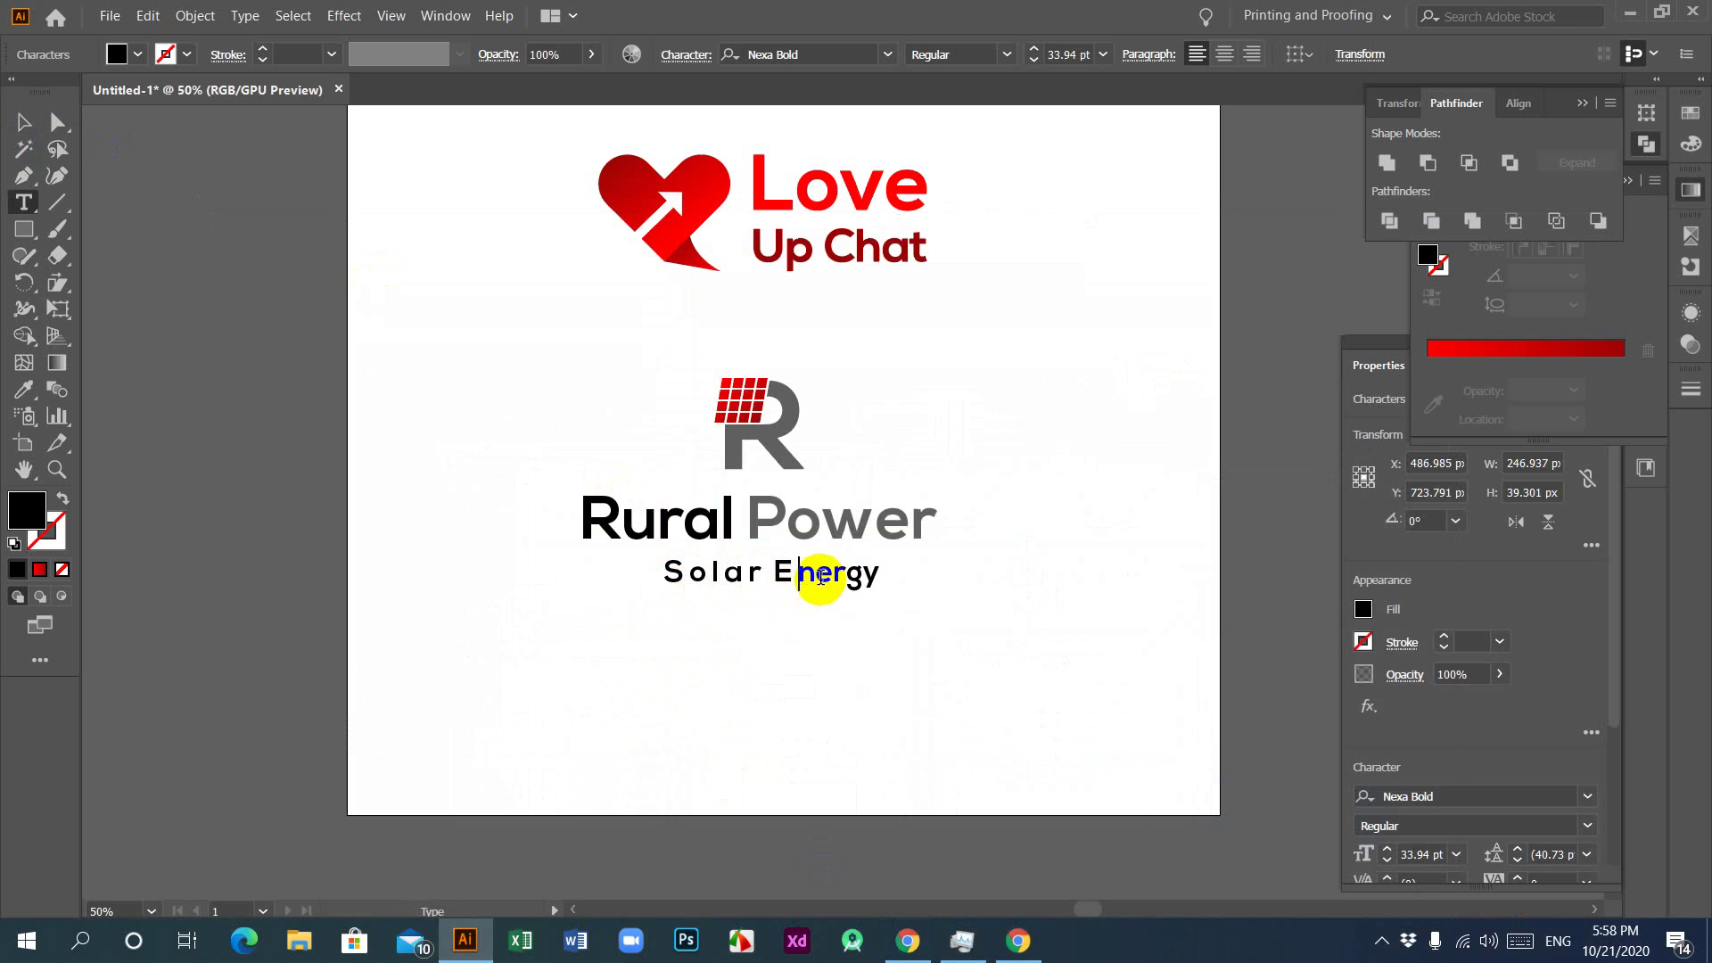
{"action": "key", "text": "Right"}
{"action": "key", "text": "alt+Right"}
{"action": "key", "text": "alt+Right"}
{"action": "key", "text": "alt+Right"}
{"action": "key", "text": "alt+Right"}
{"action": "key", "text": "alt+Right"}
{"action": "key", "text": "alt+Right"}
{"action": "key", "text": "alt+Right"}
{"action": "key", "text": "alt+Right"}
{"action": "key", "text": "alt+Right"}
{"action": "key", "text": "alt+Right"}
{"action": "key", "text": "Right"}
{"action": "key", "text": "alt+Right"}
{"action": "key", "text": "alt+Right"}
{"action": "key", "text": "alt+Right"}
{"action": "key", "text": "alt+Right"}
{"action": "key", "text": "alt+Right"}
{"action": "key", "text": "alt+Right"}
{"action": "key", "text": "alt+Right"}
{"action": "key", "text": "alt+Right"}
{"action": "key", "text": "alt+Right"}
{"action": "key", "text": "alt+Right"}
{"action": "key", "text": "Right"}
{"action": "key", "text": "alt+Right"}
{"action": "key", "text": "alt+Right"}
{"action": "key", "text": "alt+Right"}
{"action": "key", "text": "alt+Right"}
{"action": "key", "text": "alt+Right"}
{"action": "key", "text": "alt+Right"}
{"action": "key", "text": "alt+Right"}
{"action": "key", "text": "alt+Right"}
{"action": "key", "text": "alt+Right"}
{"action": "key", "text": "alt+Right"}
{"action": "key", "text": "Right"}
{"action": "key", "text": "alt+Right"}
{"action": "key", "text": "alt+Right"}
{"action": "key", "text": "alt+Right"}
{"action": "key", "text": "alt+Right"}
{"action": "key", "text": "alt+Right"}
{"action": "key", "text": "alt+Right"}
{"action": "key", "text": "alt+Right"}
{"action": "key", "text": "alt+Right"}
{"action": "key", "text": "alt+Right"}
{"action": "key", "text": "alt+Right"}
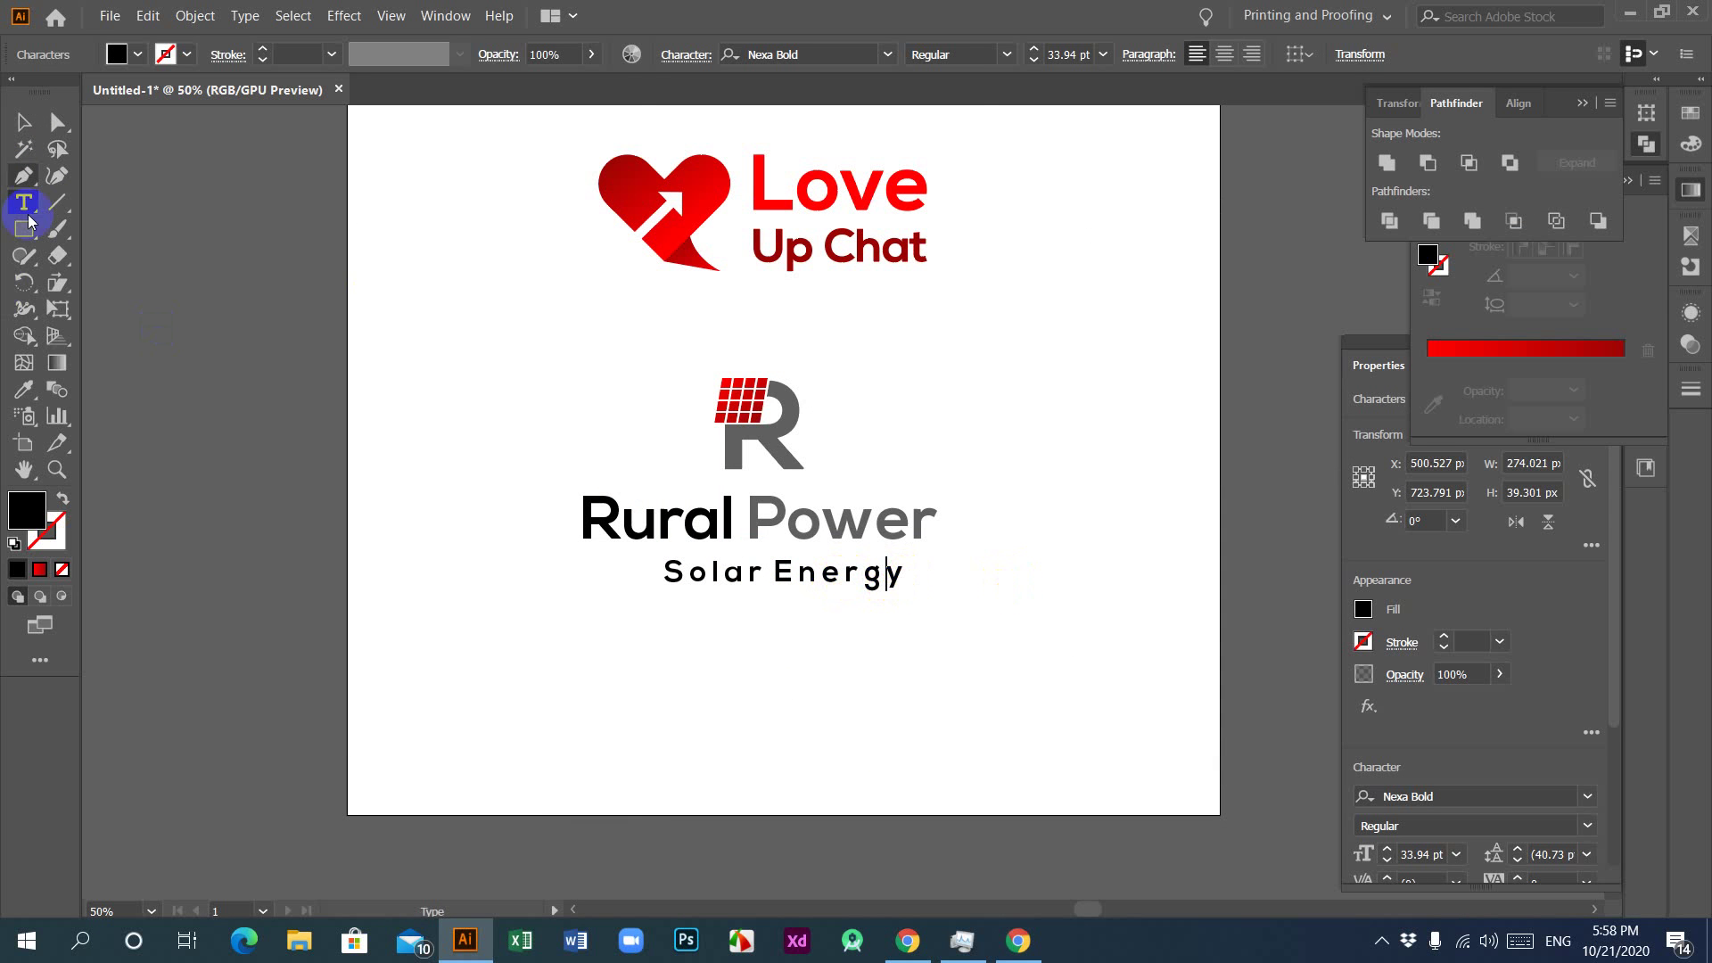
{"action": "key", "text": "Escape"}
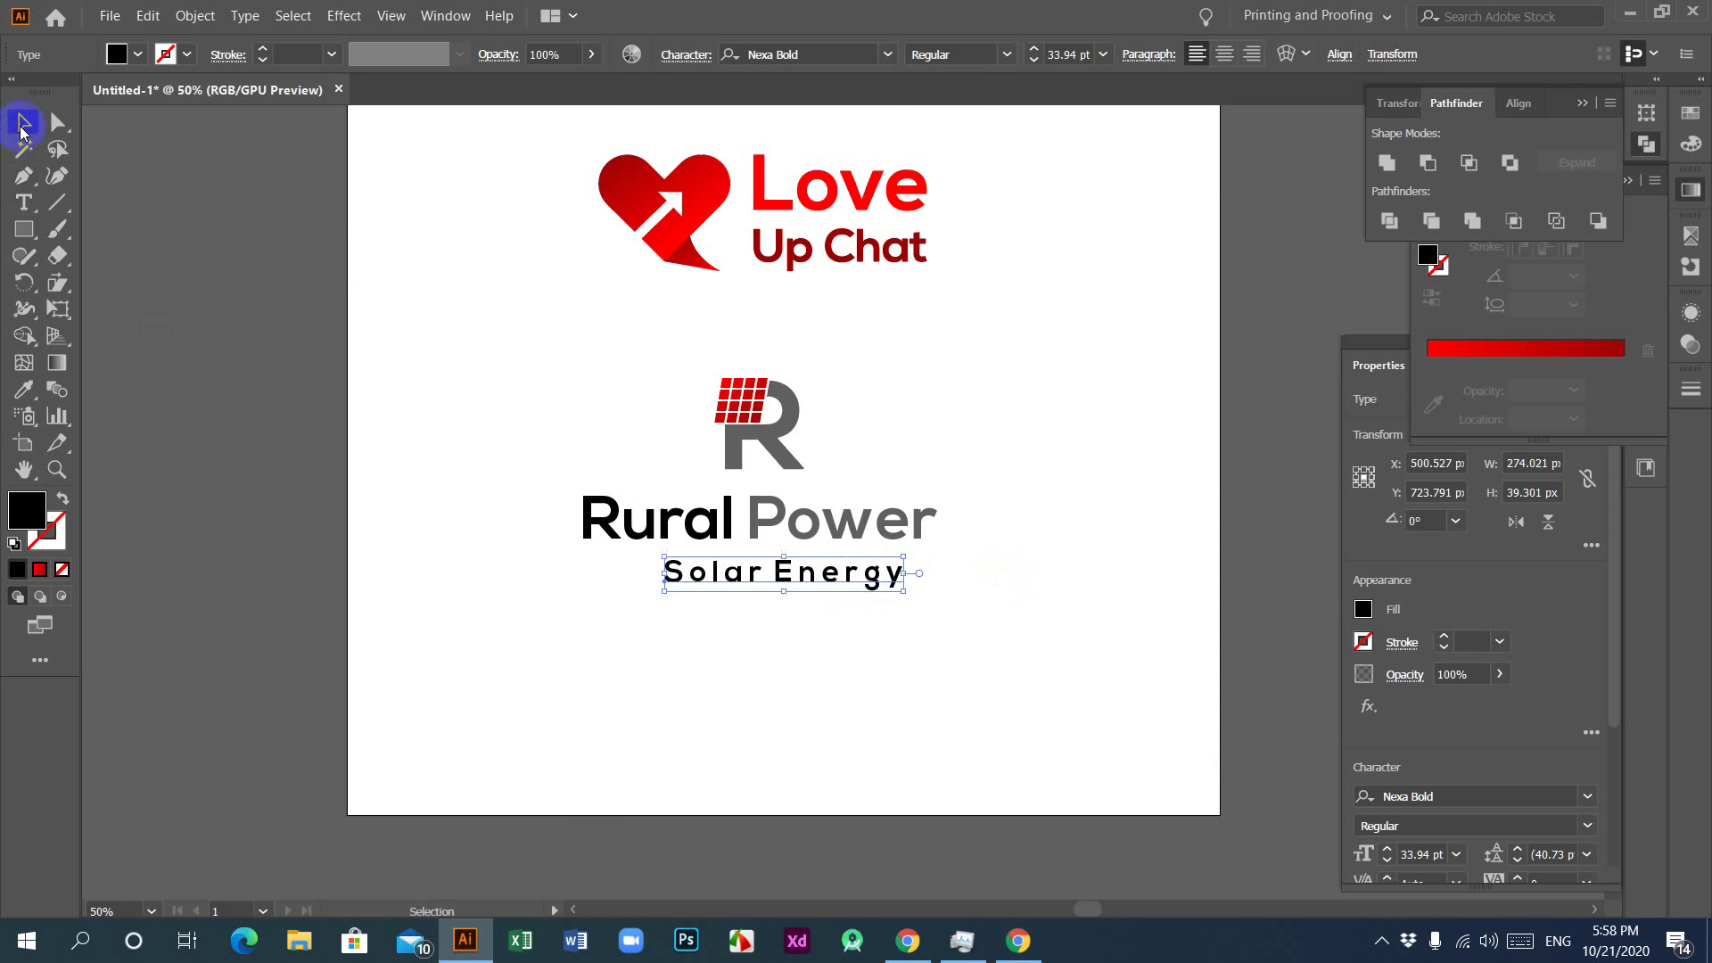
Step: Set the "Solar Energy" font to Nexa Light and centre the text beneath the "Rural Power" wordmark
{"action": "left_click", "coordinate": [888, 58]}
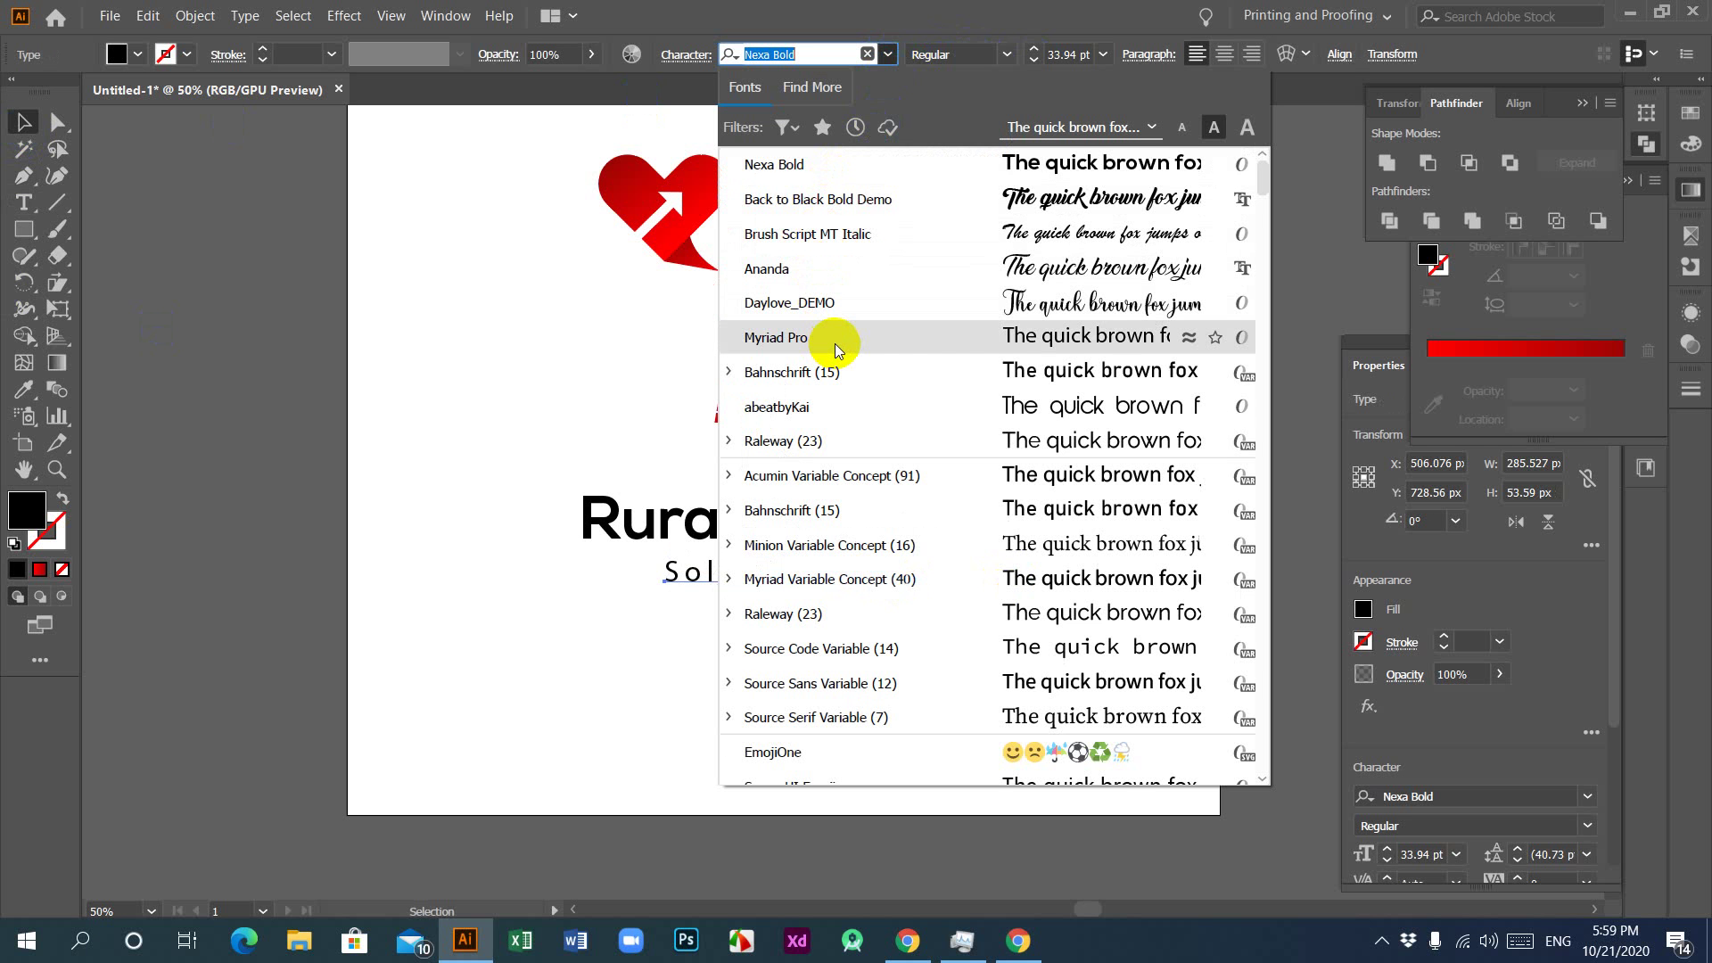
{"action": "scroll", "coordinate": [834, 344], "scroll_direction": "down", "scroll_amount": 4}
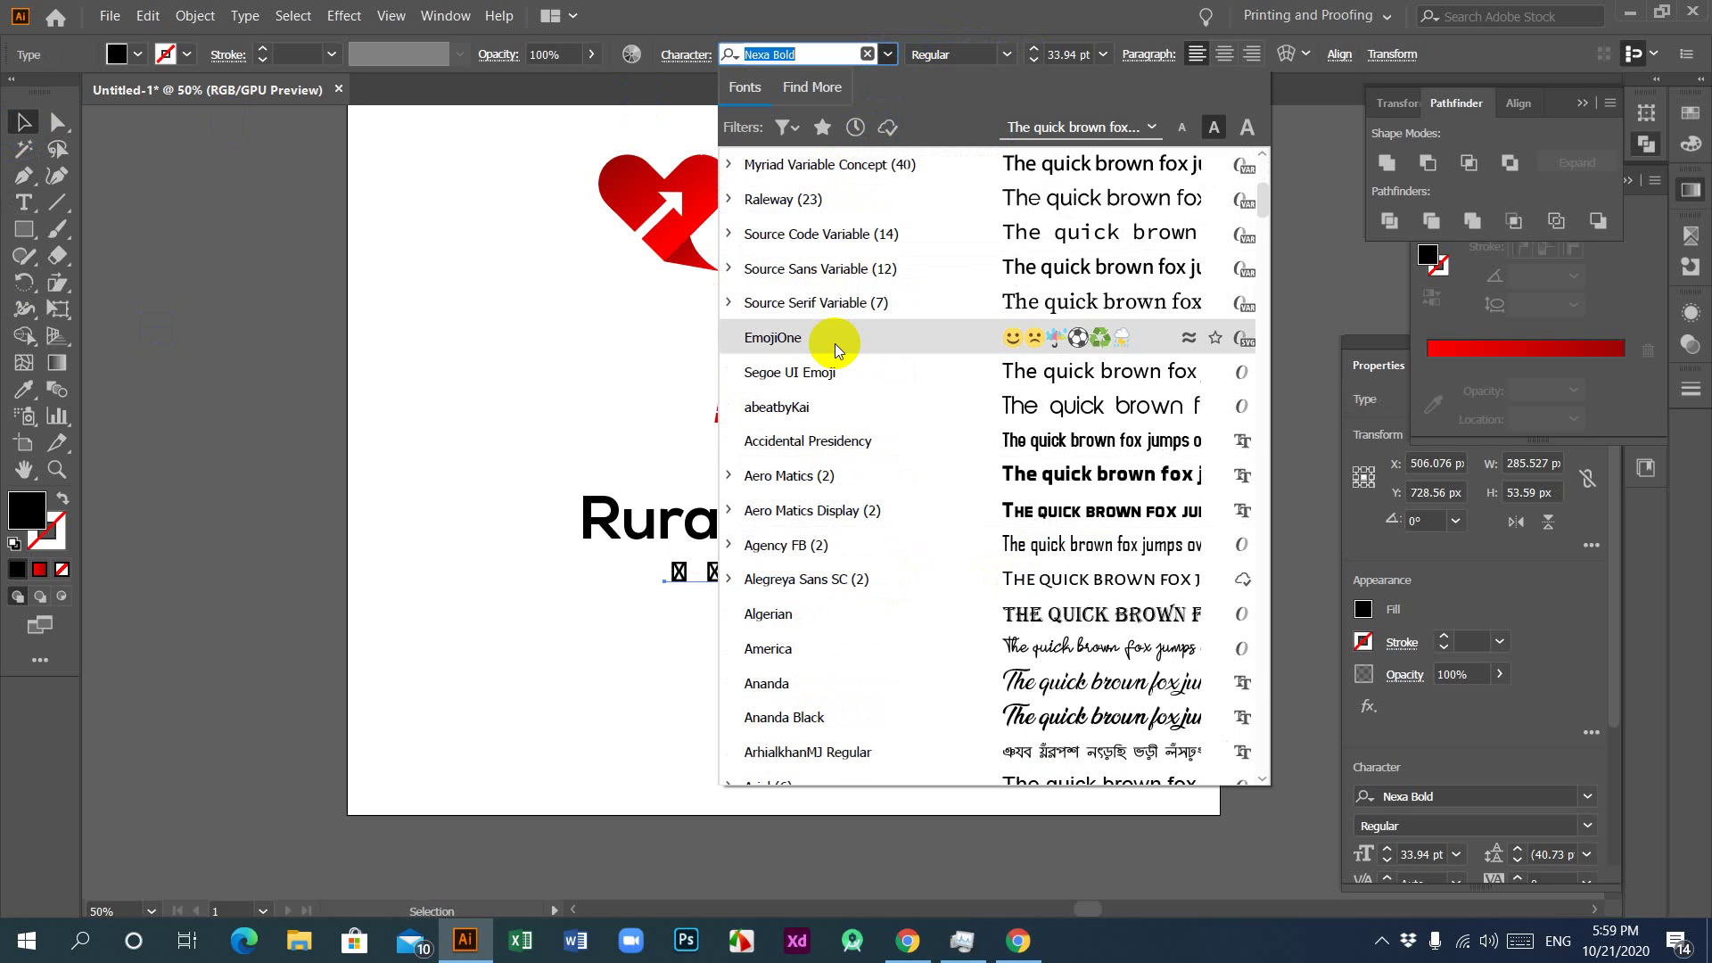
{"action": "scroll", "coordinate": [835, 344], "scroll_direction": "up", "scroll_amount": 4}
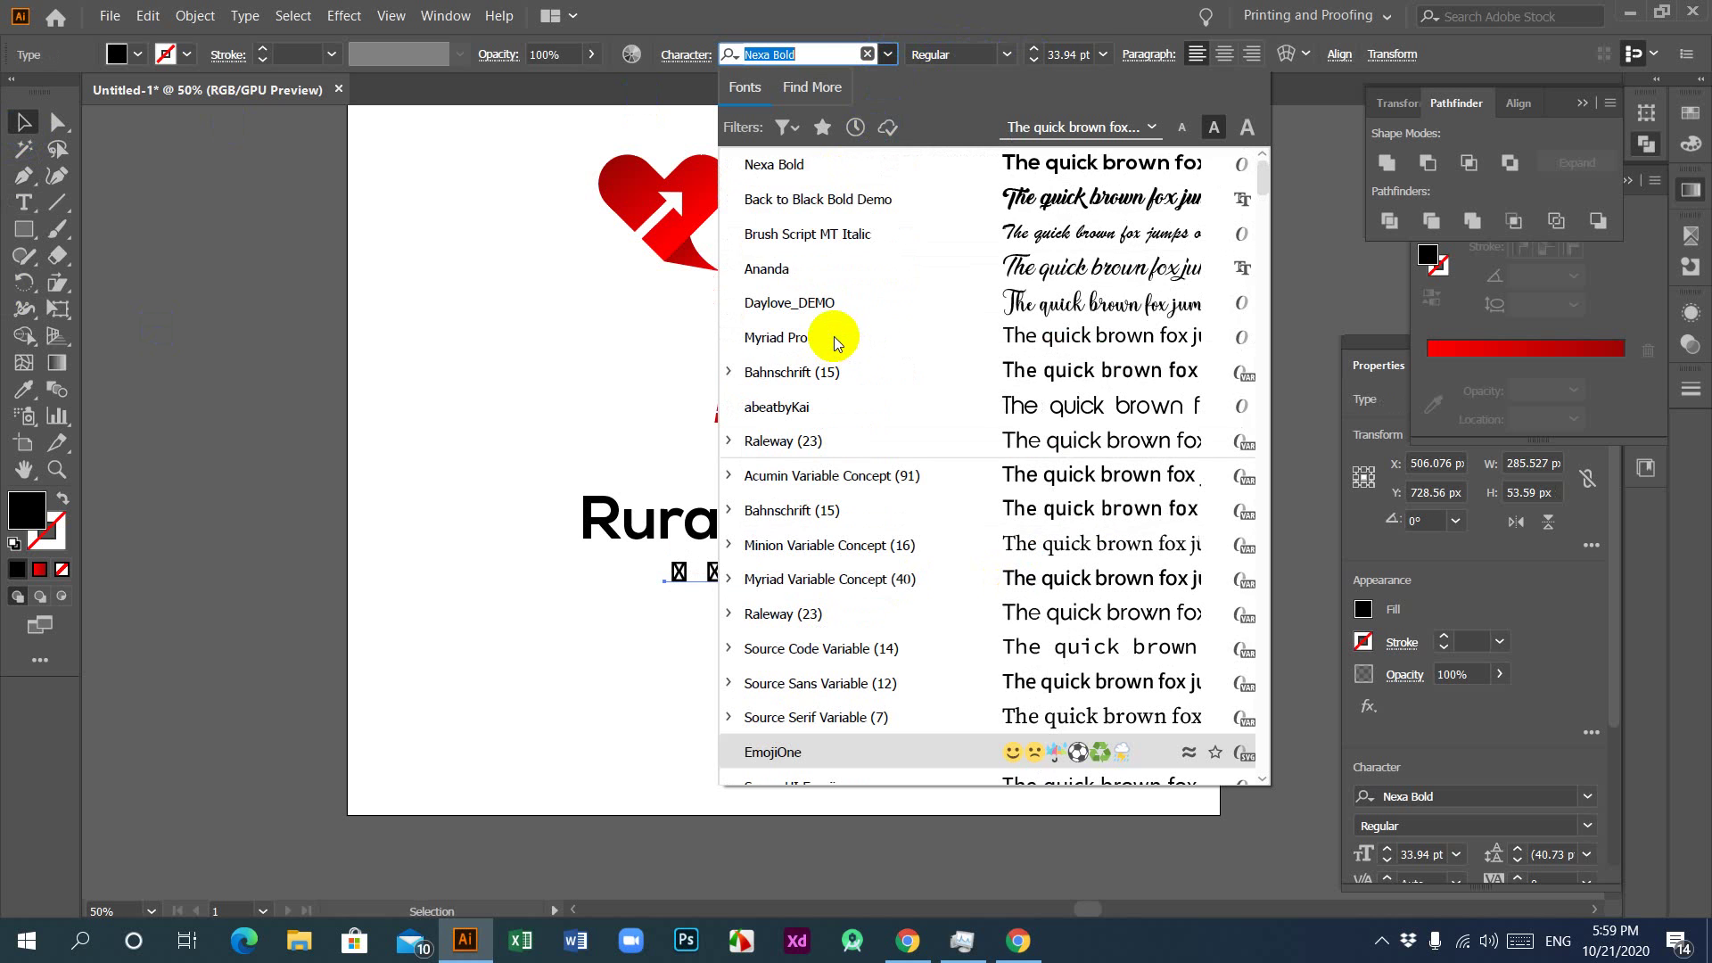
{"action": "left_click", "coordinate": [792, 55]}
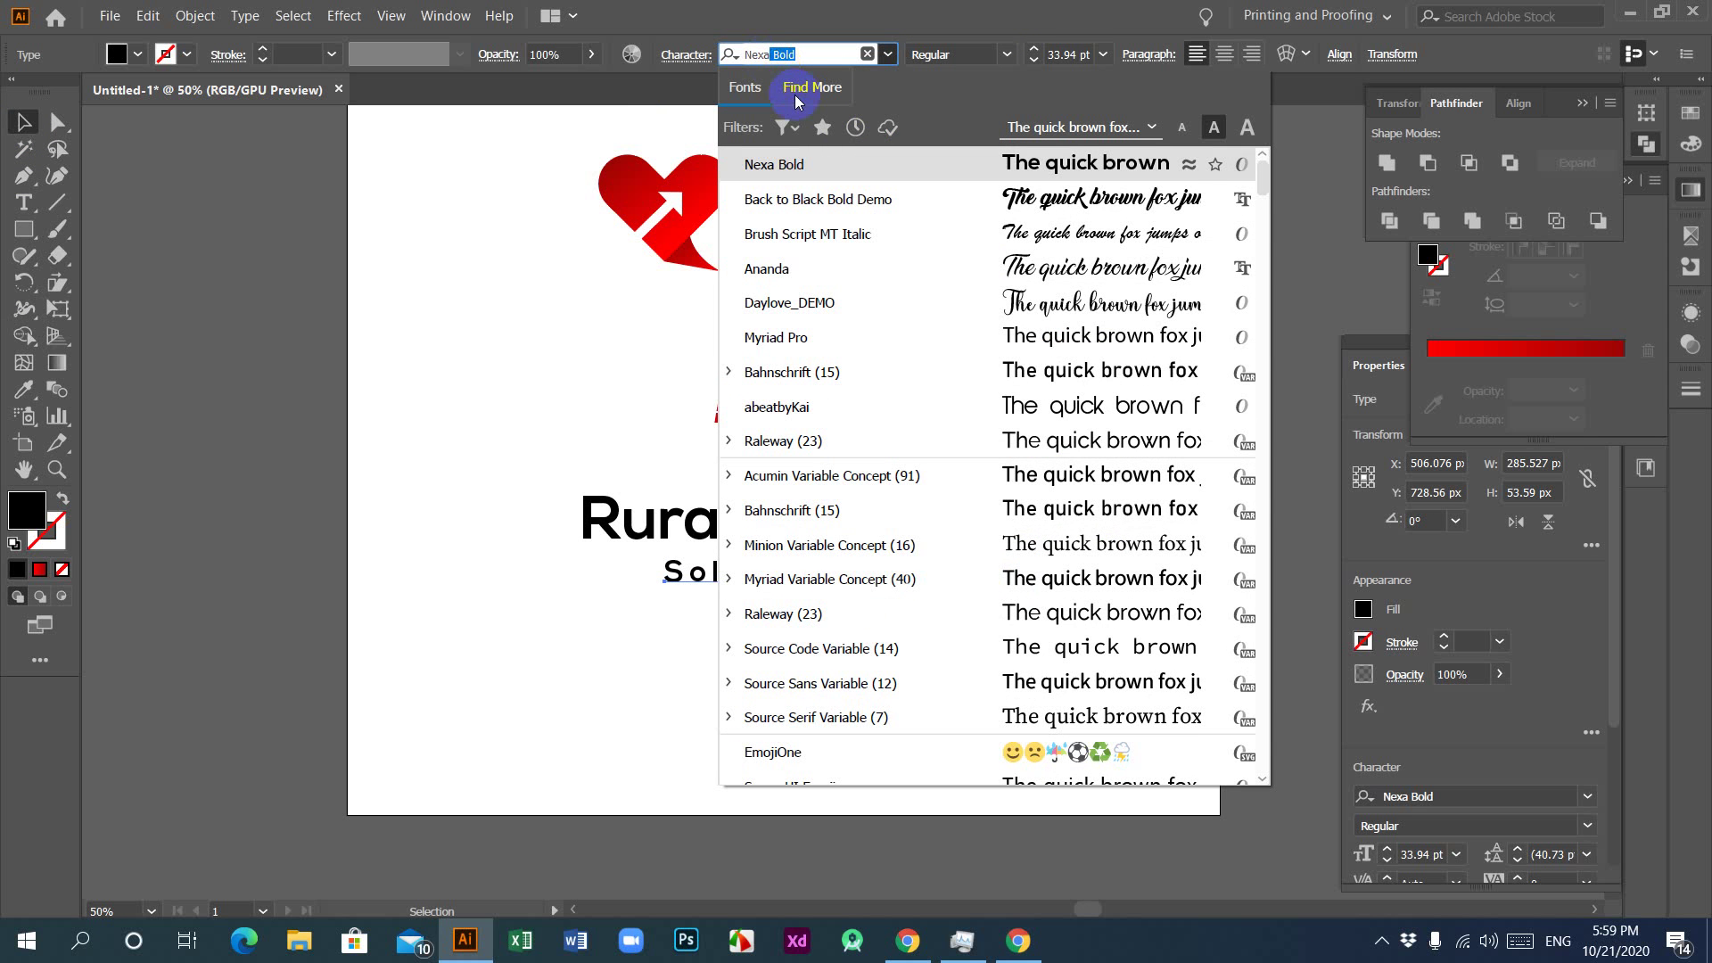
{"action": "key", "text": "BackSpace"}
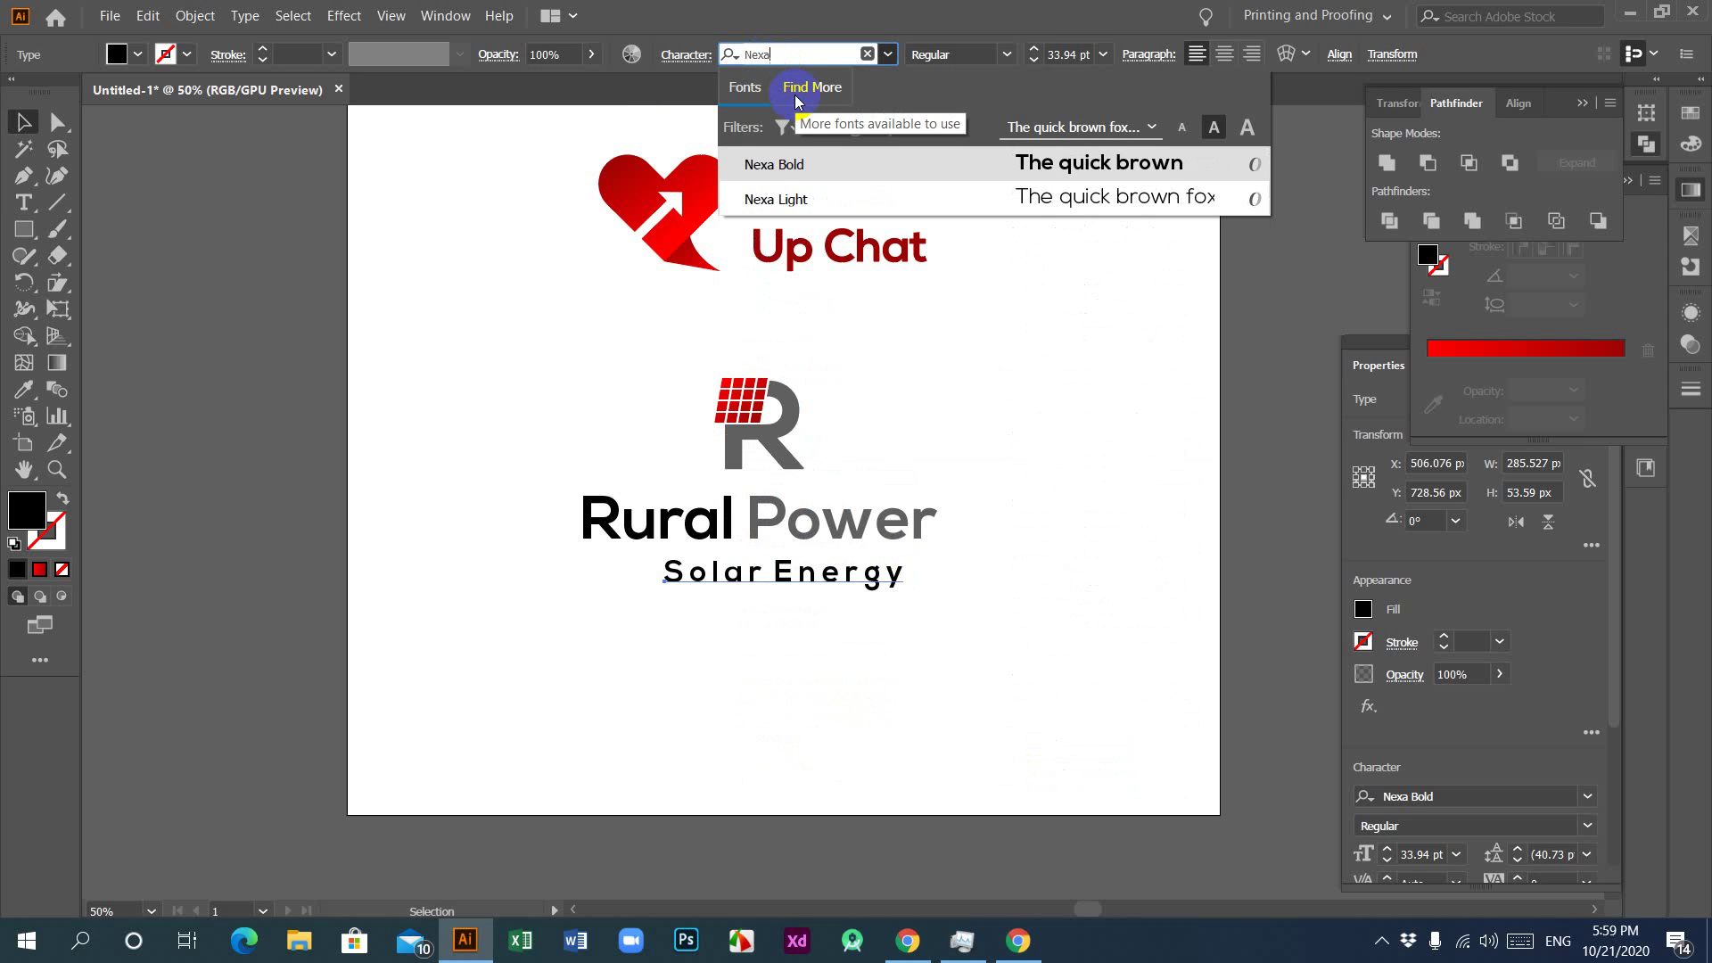
{"action": "left_click", "coordinate": [801, 202]}
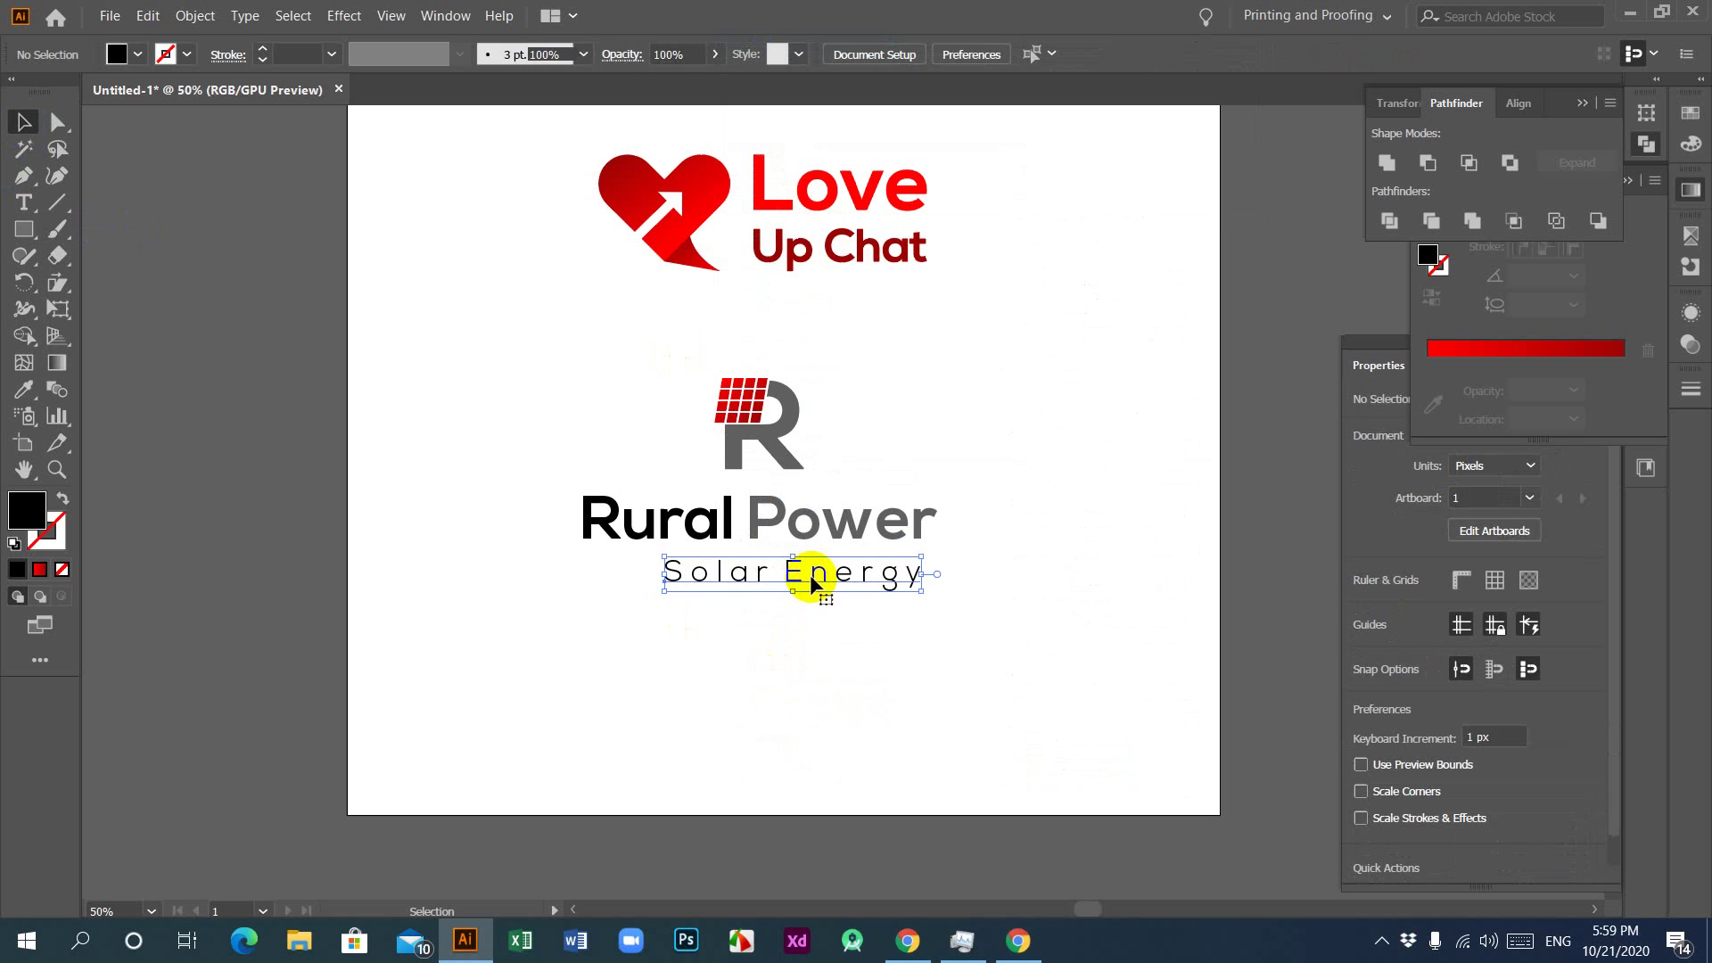
{"action": "left_click_drag", "start_coordinate": [811, 582], "coordinate": [752, 574]}
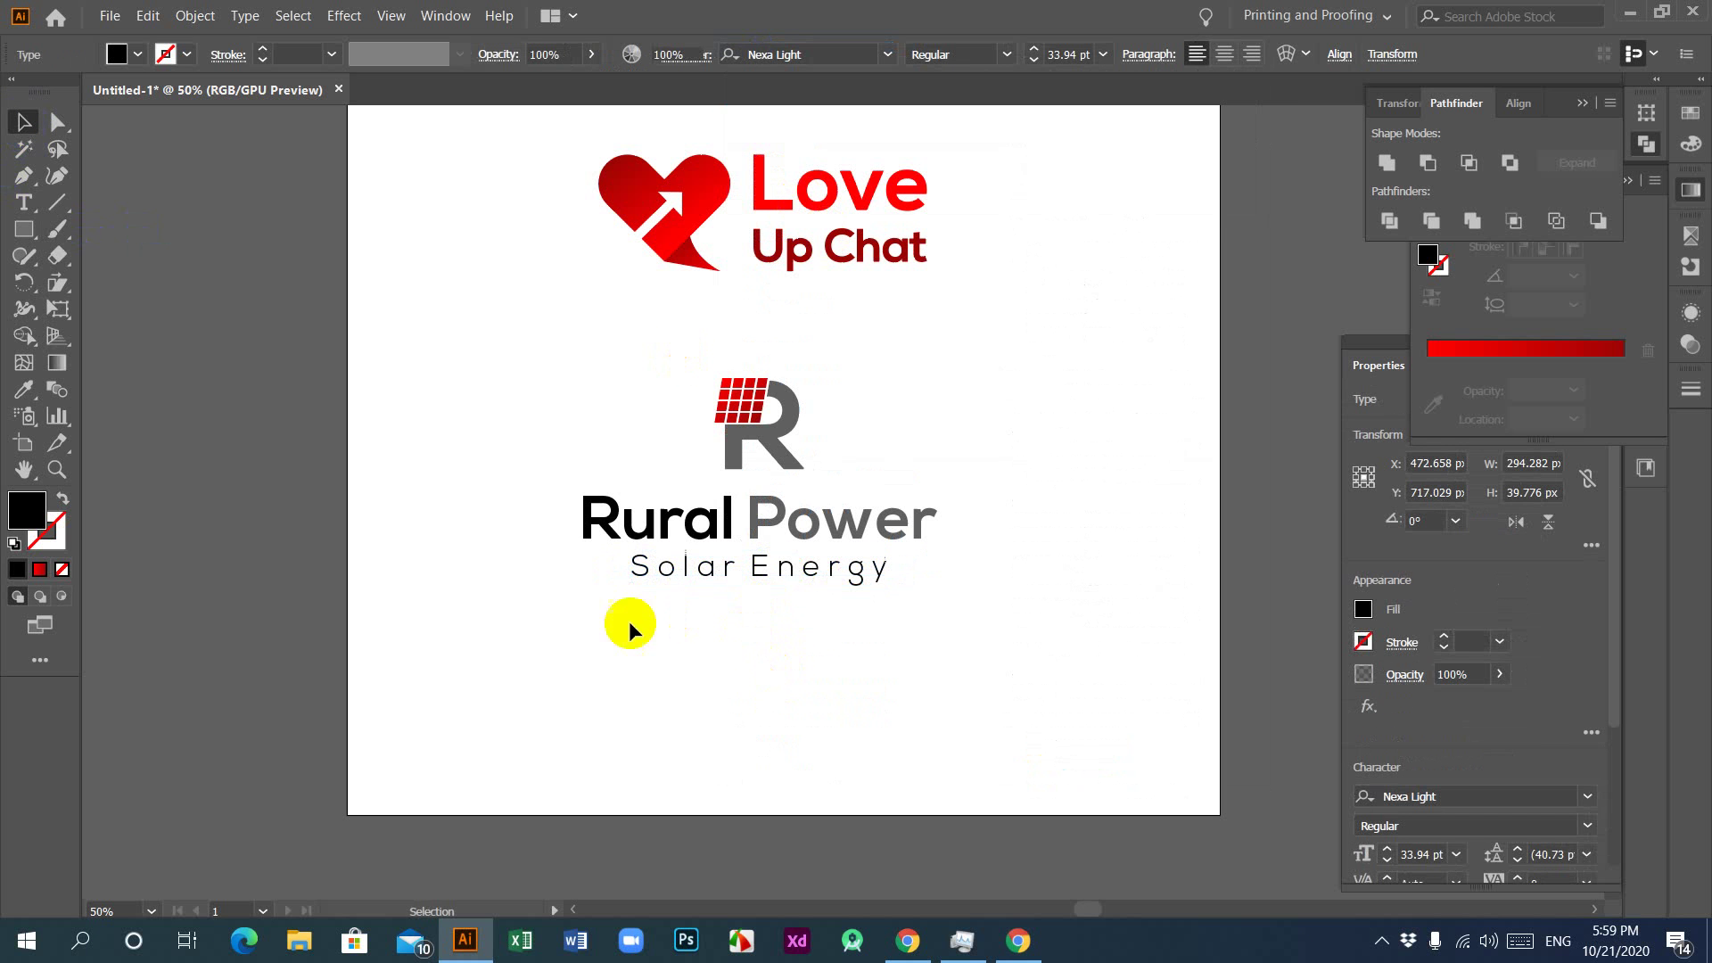
{"action": "left_click", "coordinate": [631, 623]}
Step: Try to apply the icon grid's red gradient to the "Solar Energy" text with the Eyedropper
{"action": "left_click", "coordinate": [735, 570]}
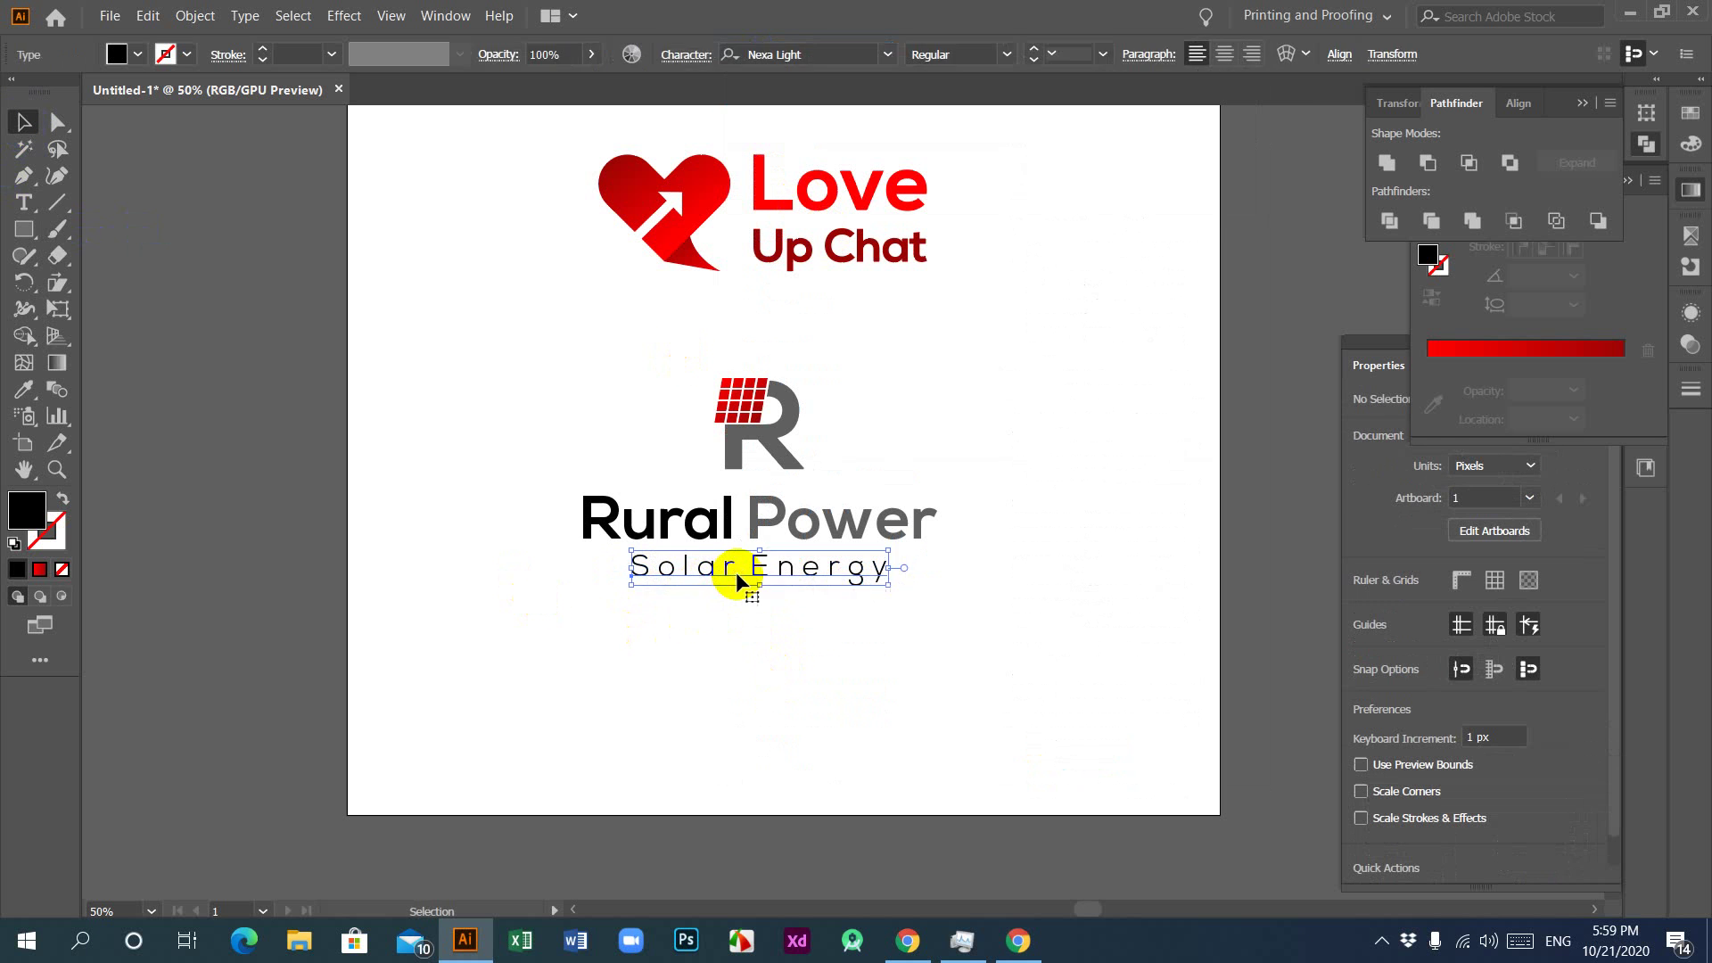
{"action": "left_click", "coordinate": [24, 390]}
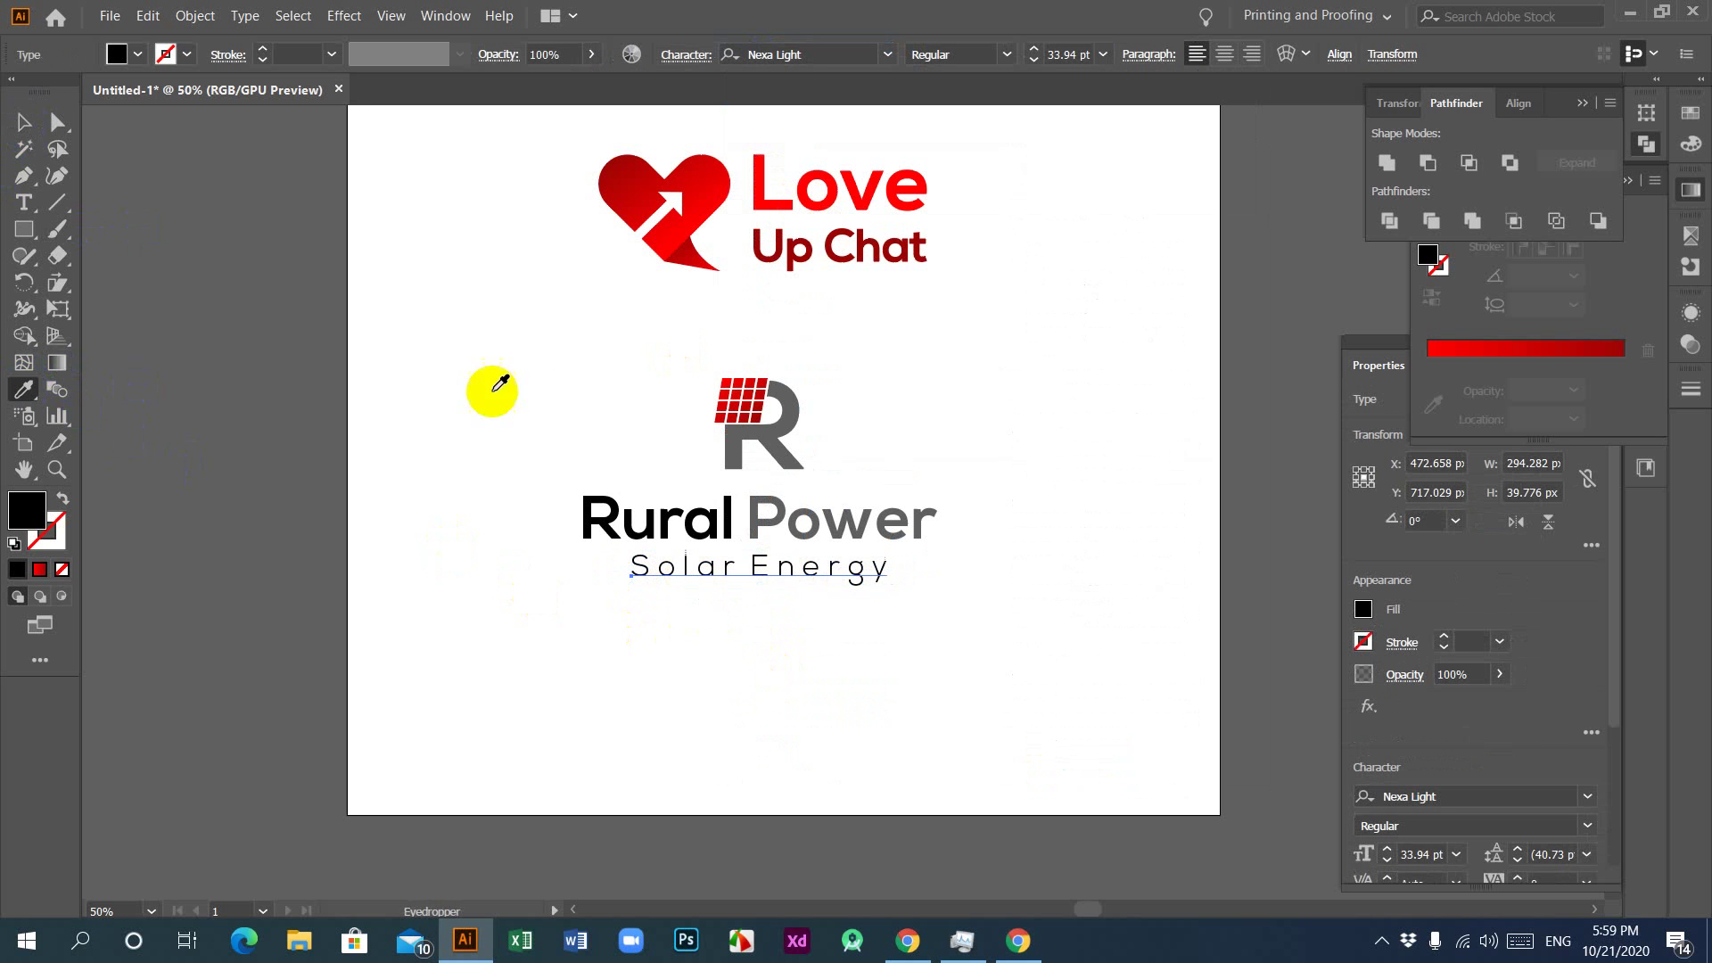
{"action": "left_click", "coordinate": [733, 374]}
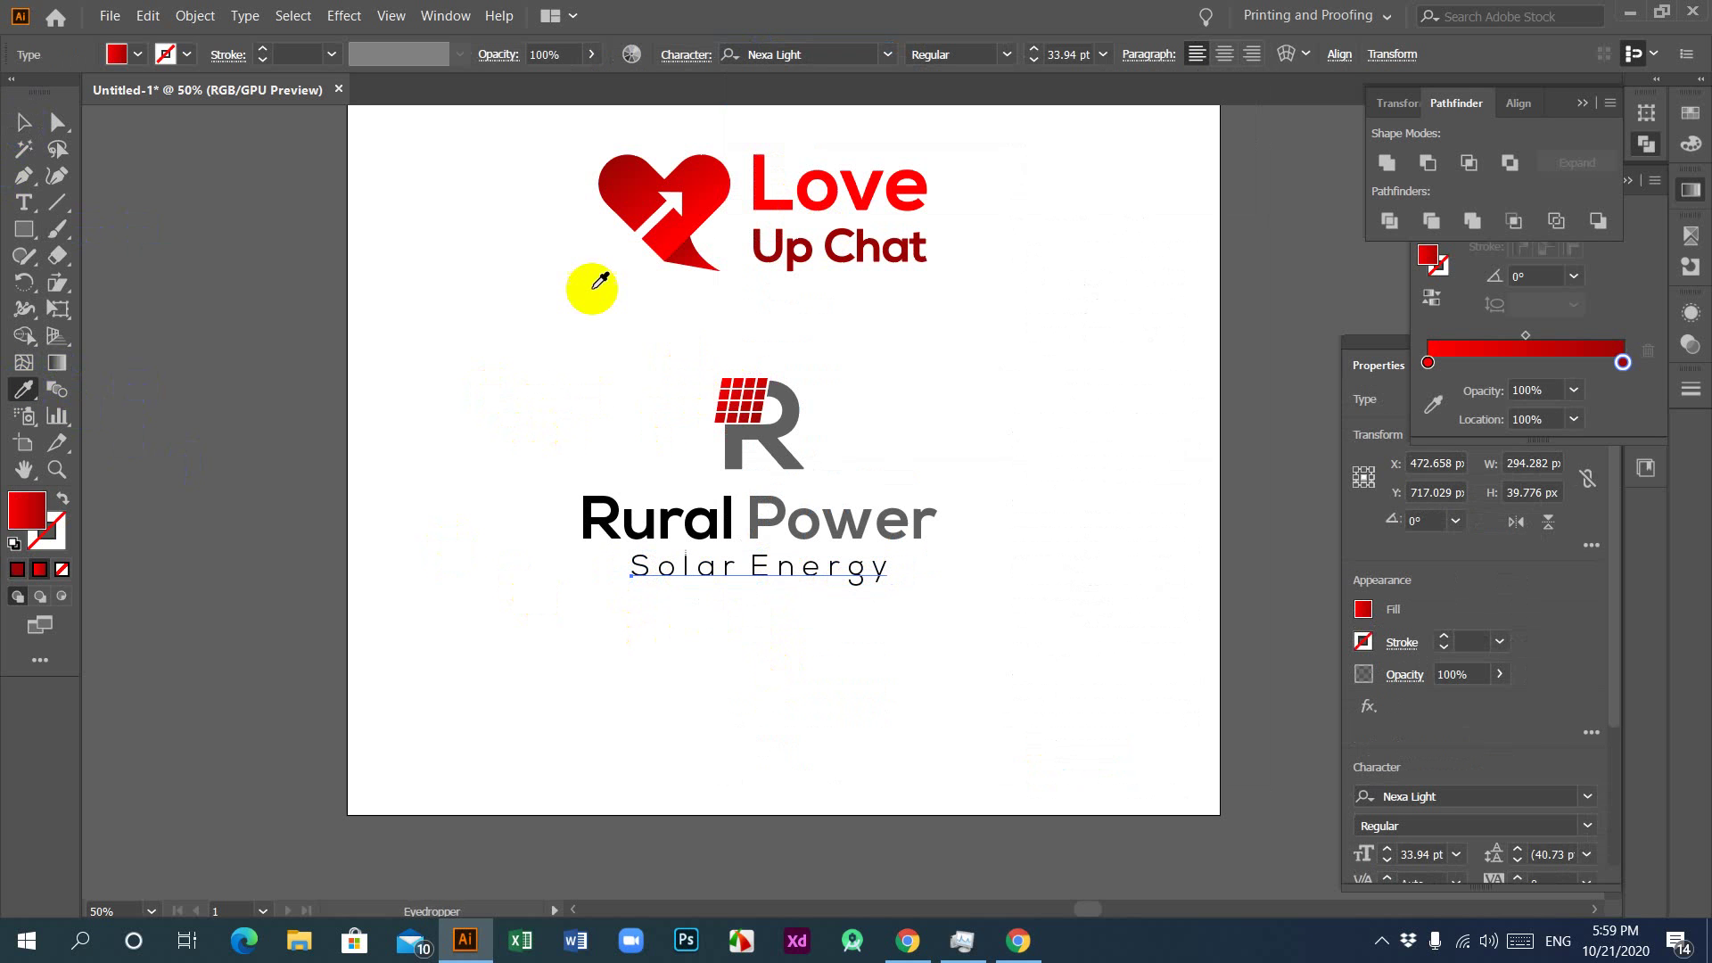
{"action": "left_click", "coordinate": [414, 538]}
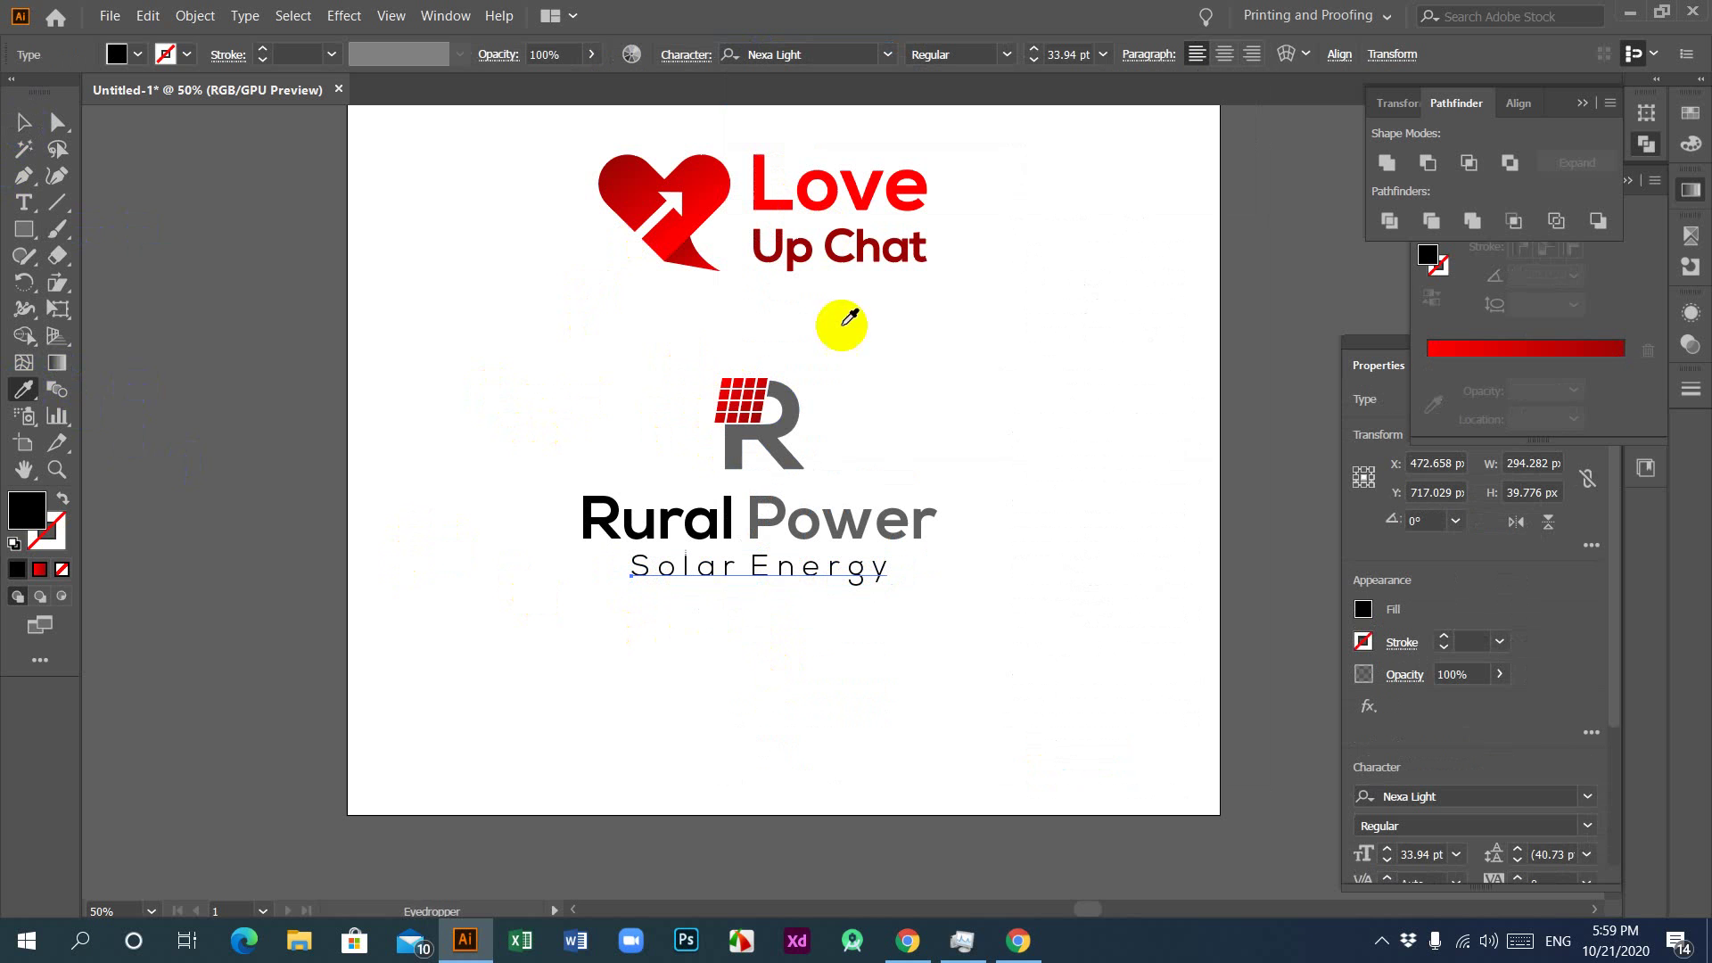